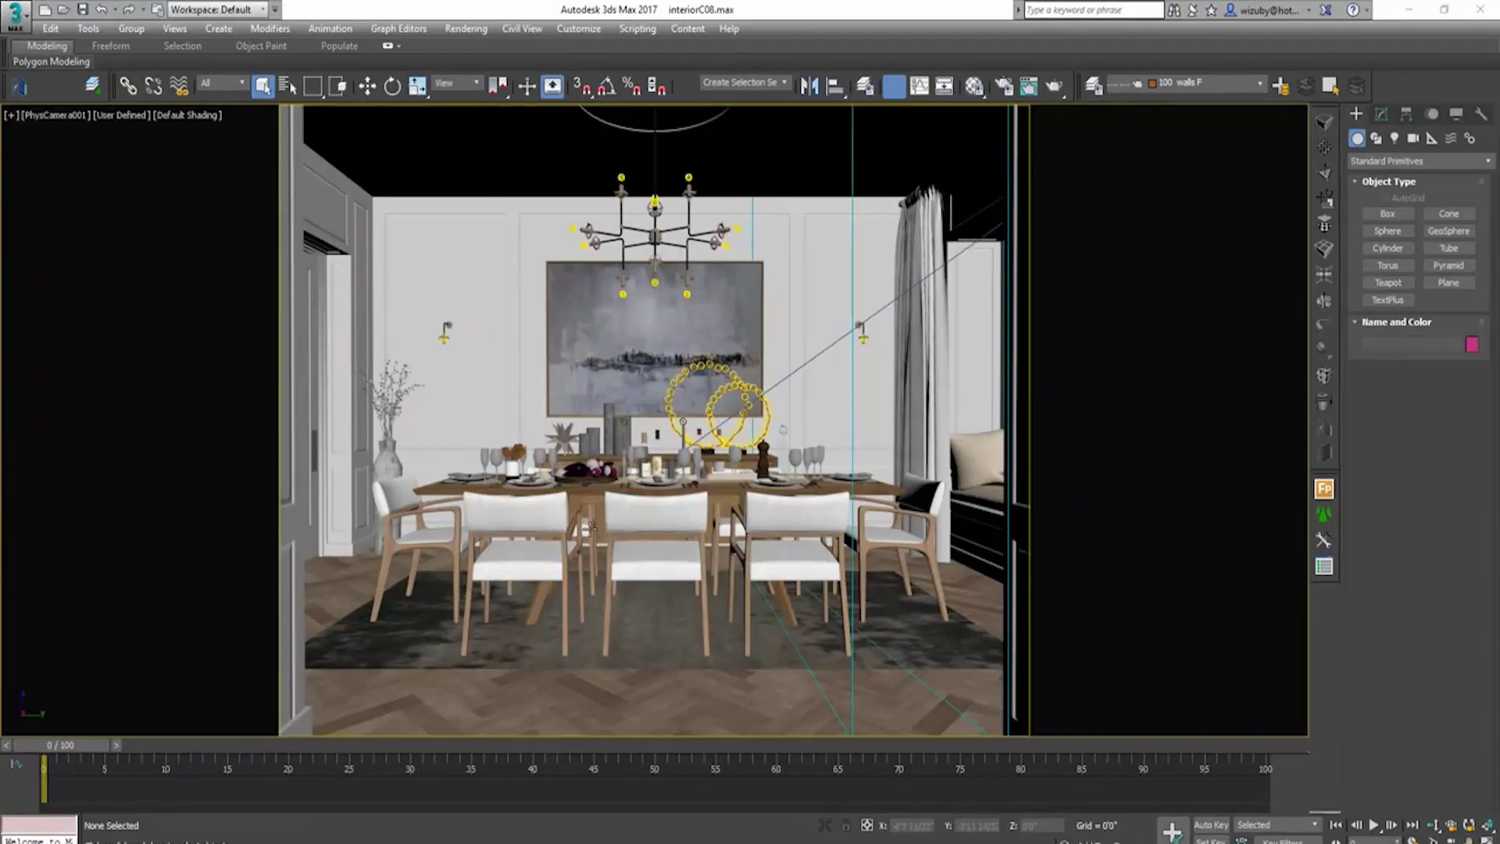
Step: Delete the large light-grey surface standing outside the room, beyond the second room box
click(684, 562)
key(t)
key(z)
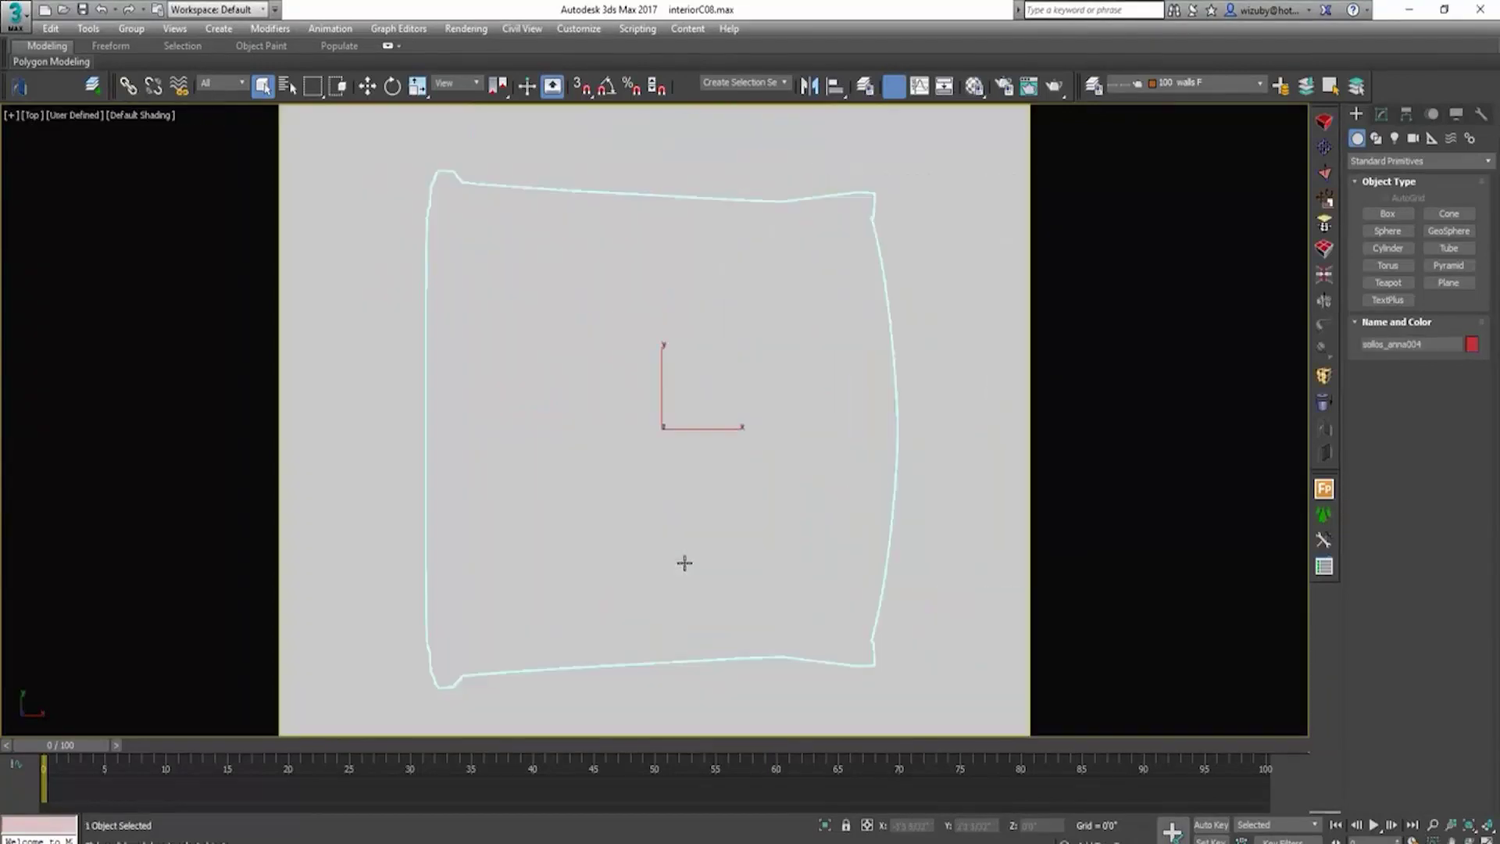
key(F3)
scroll(688, 432, down, 10)
scroll(688, 433, down, 5)
mouse_move(689, 433)
alt+middle_down()
mouse_move(746, 441)
mouse_move(760, 466)
alt+middle_up()
key(F3)
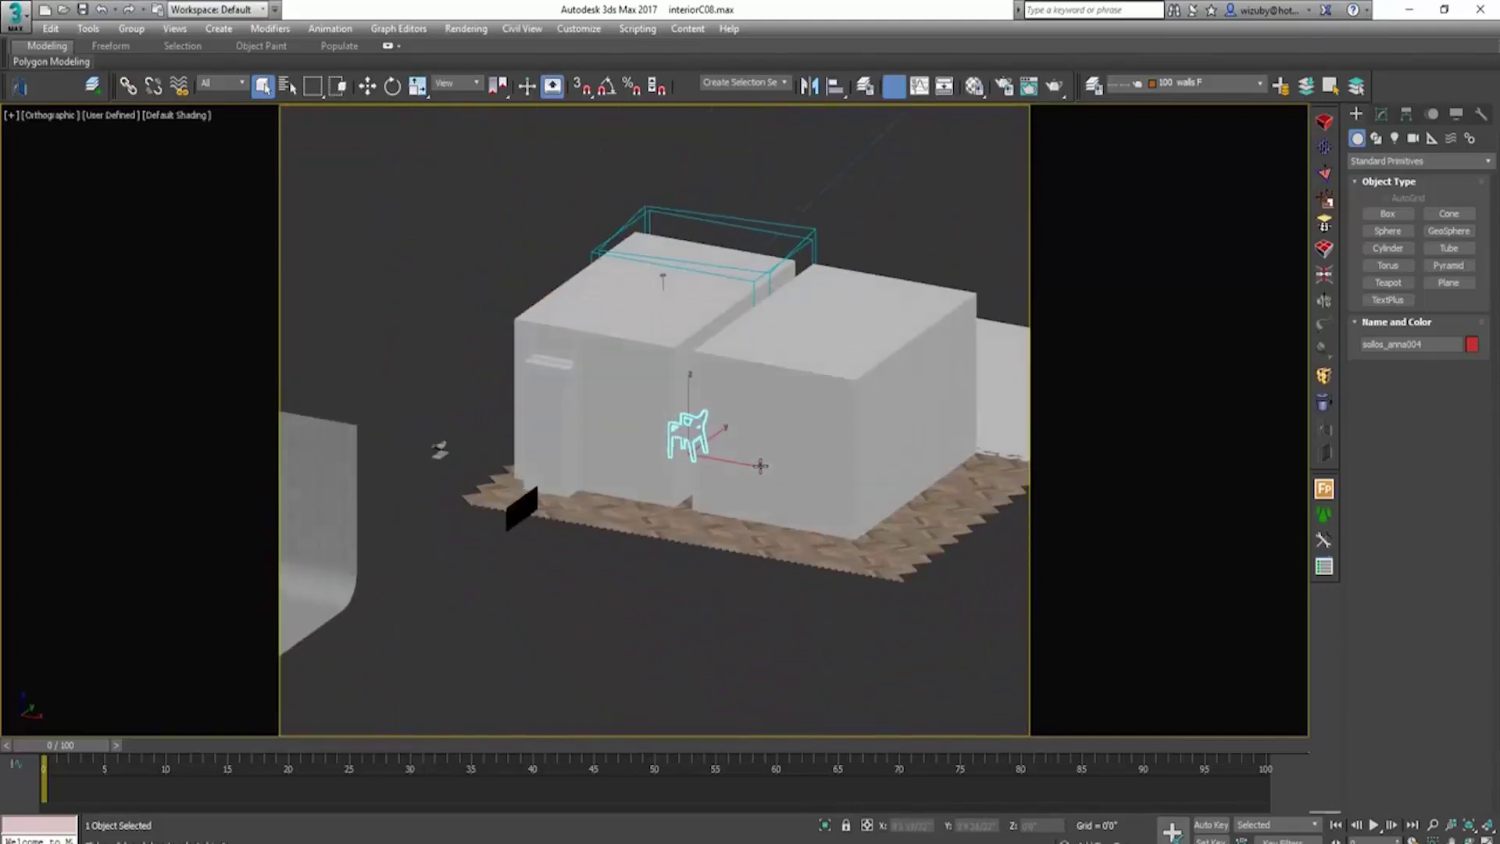
click(922, 574)
middle_drag(1049, 458, 703, 503)
click(731, 484)
key(Delete)
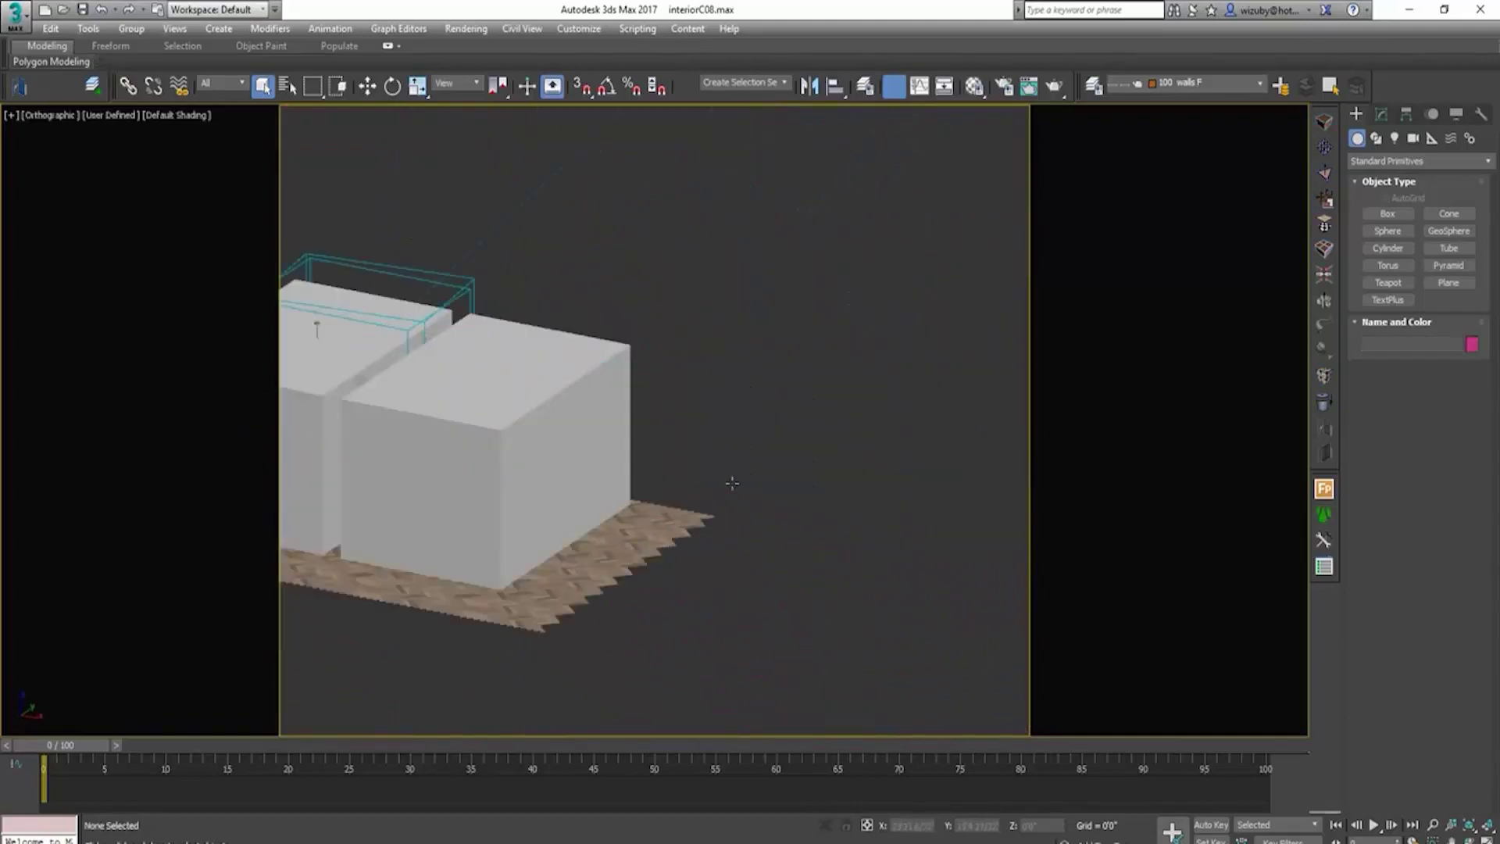
Step: Show edged faces and examine the outer box shell of the room from several sides
click(489, 484)
alt+middle_drag(488, 485, 799, 551)
scroll(591, 446, up, 3)
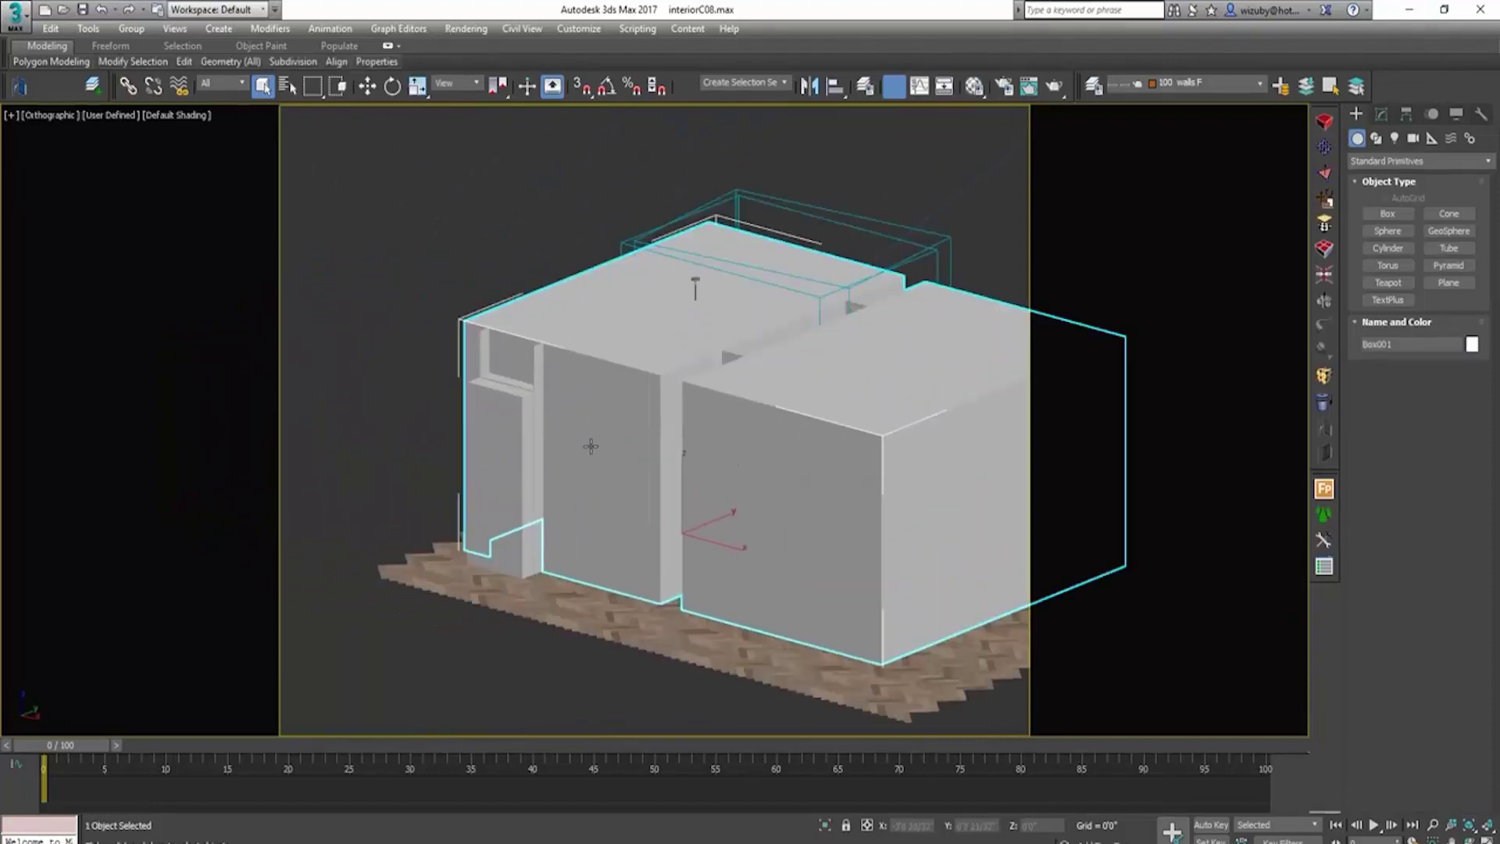
click(591, 446)
key(F4)
alt+middle_drag(591, 446, 890, 449)
scroll(914, 573, up, 2)
middle_drag(447, 500, 819, 528)
scroll(819, 528, down, 3)
alt+middle_drag(574, 460, 730, 484)
scroll(586, 442, up, 2)
click(606, 455)
scroll(617, 460, down, 2)
scroll(630, 321, down, 2)
alt+middle_drag(629, 322, 667, 477)
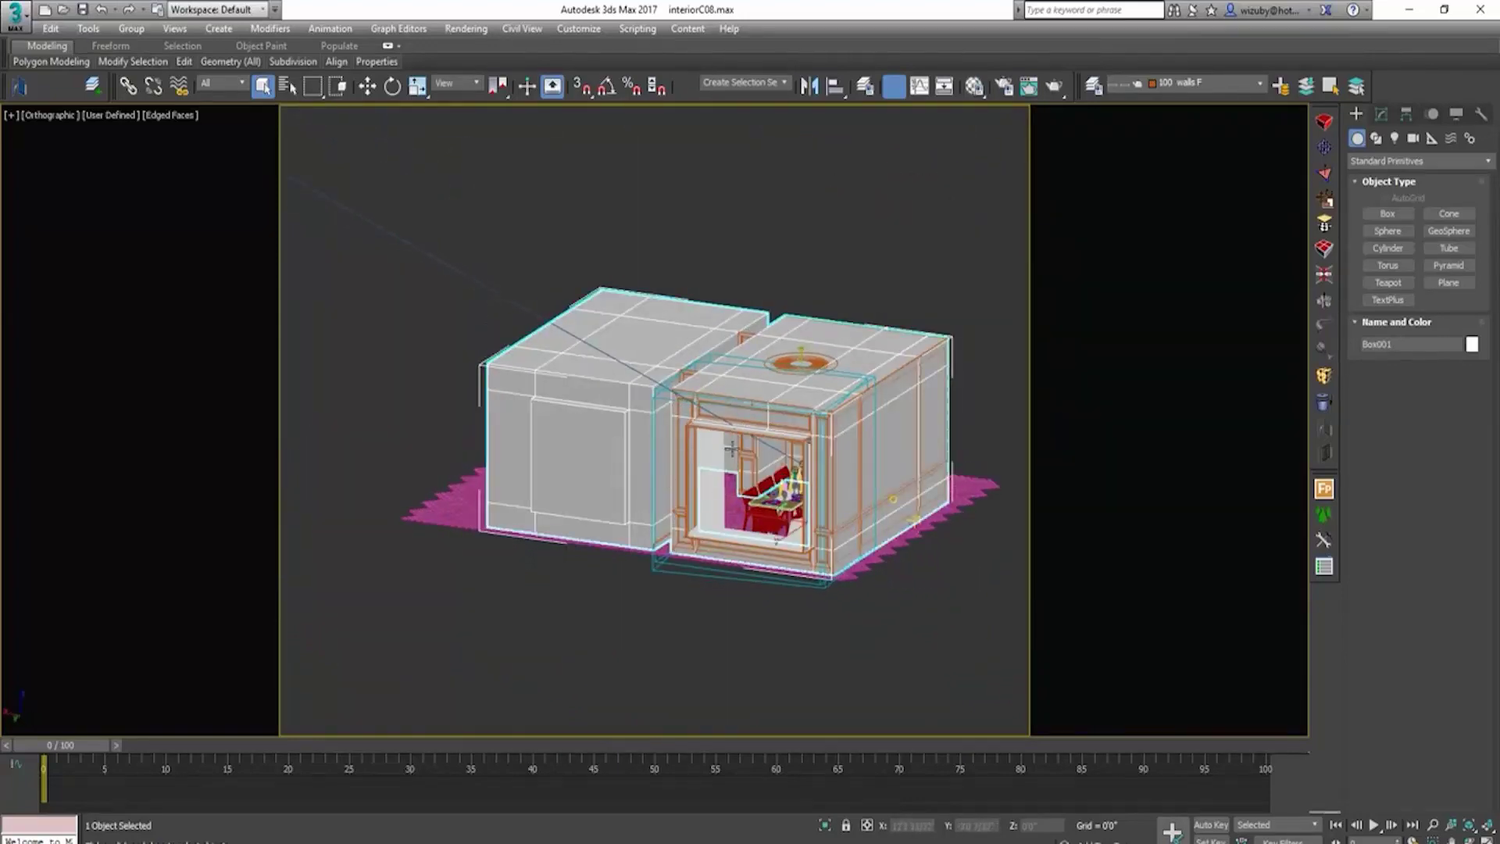
Step: Examine the window opening, the wooden sideboard and the panelled wall behind it
scroll(665, 528, up, 2)
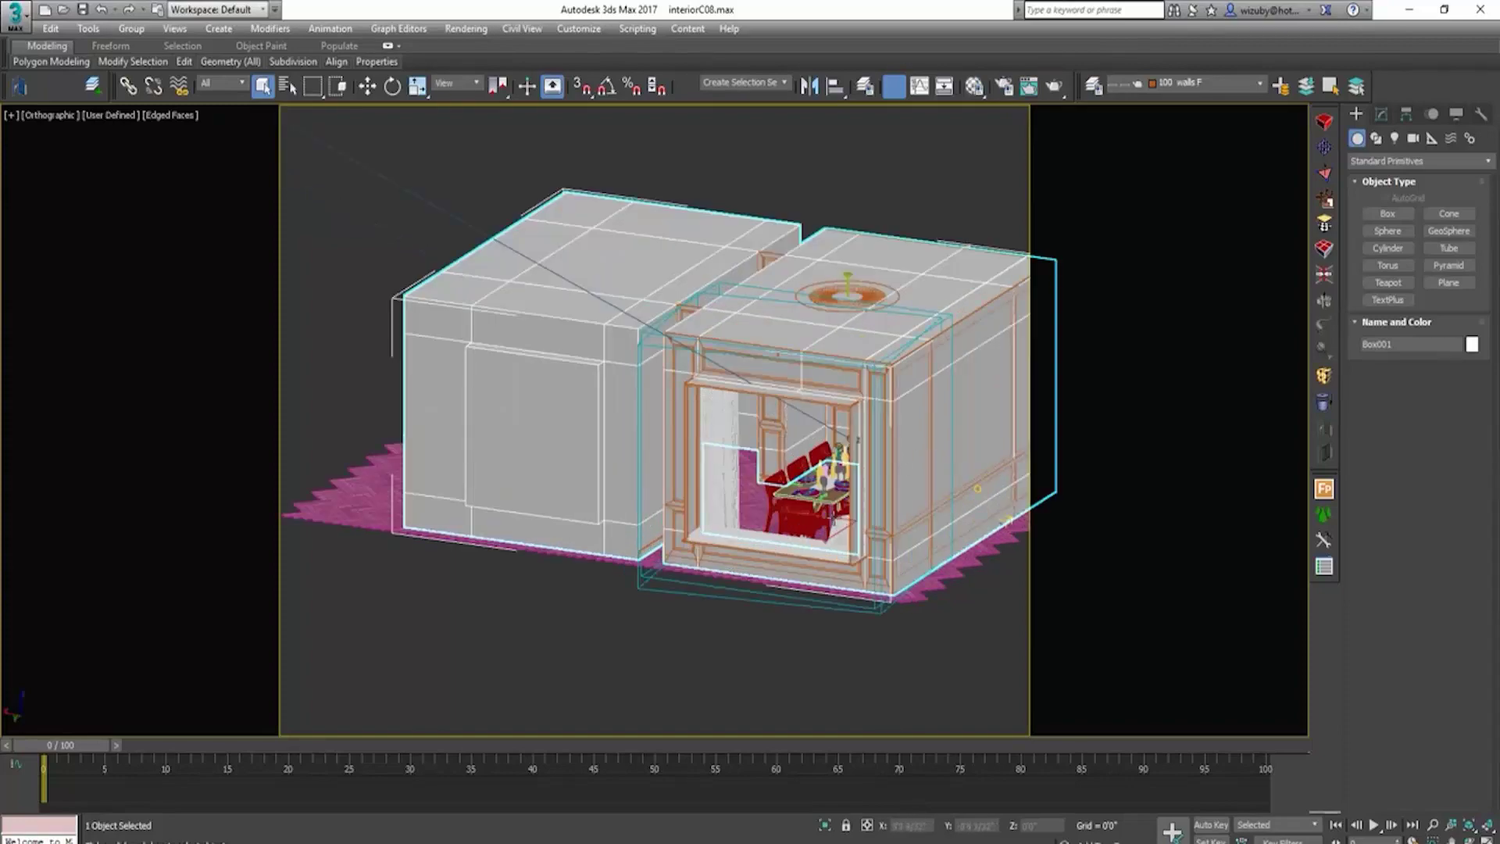
alt+middle_drag(977, 488, 836, 546)
scroll(884, 538, up, 3)
scroll(902, 549, up, 4)
click(838, 556)
scroll(845, 557, down, 5)
scroll(836, 546, up, 6)
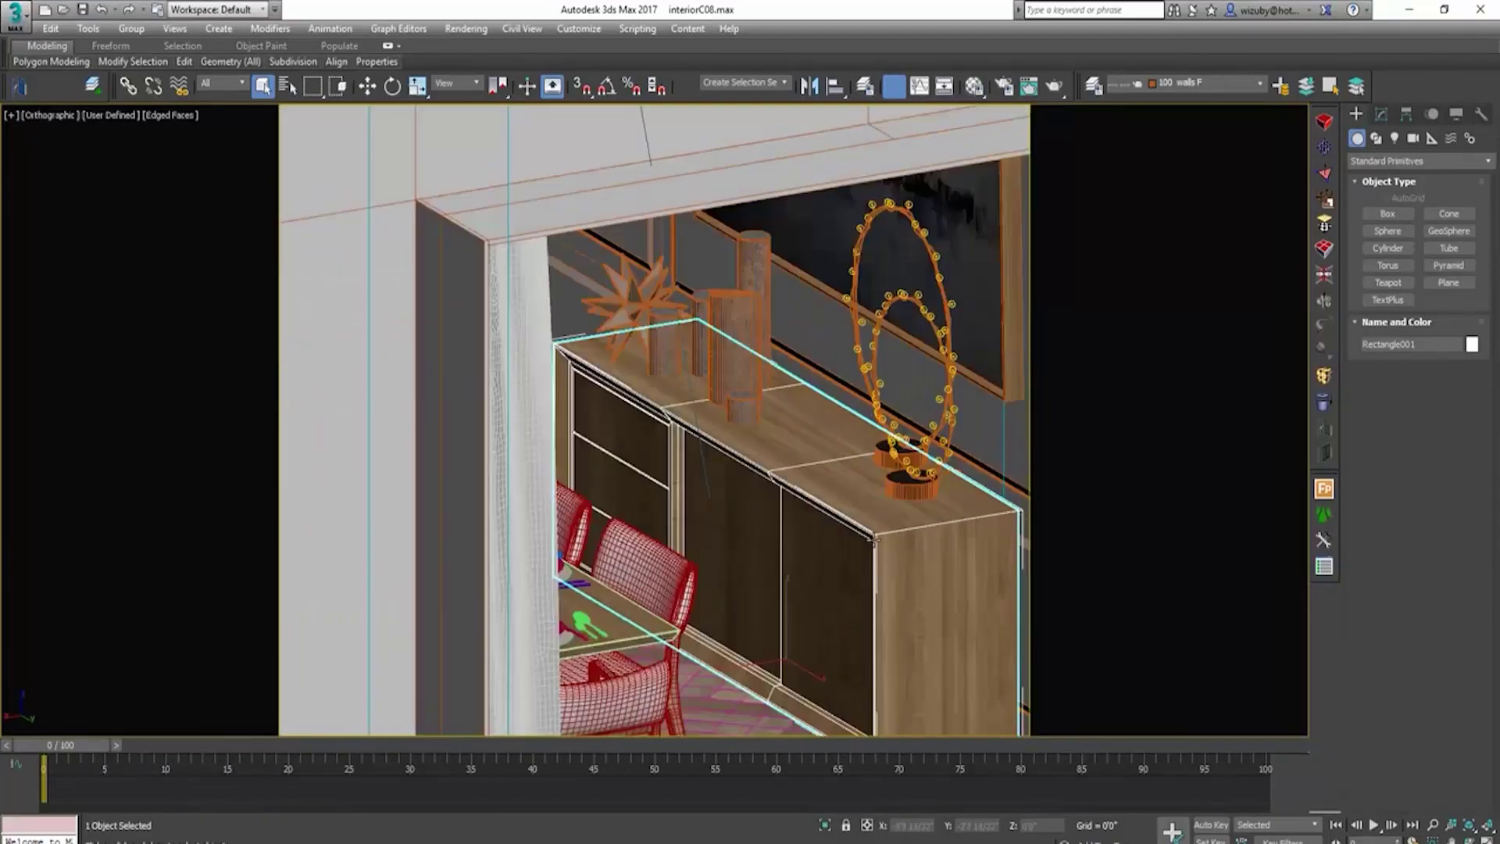
scroll(875, 539, down, 7)
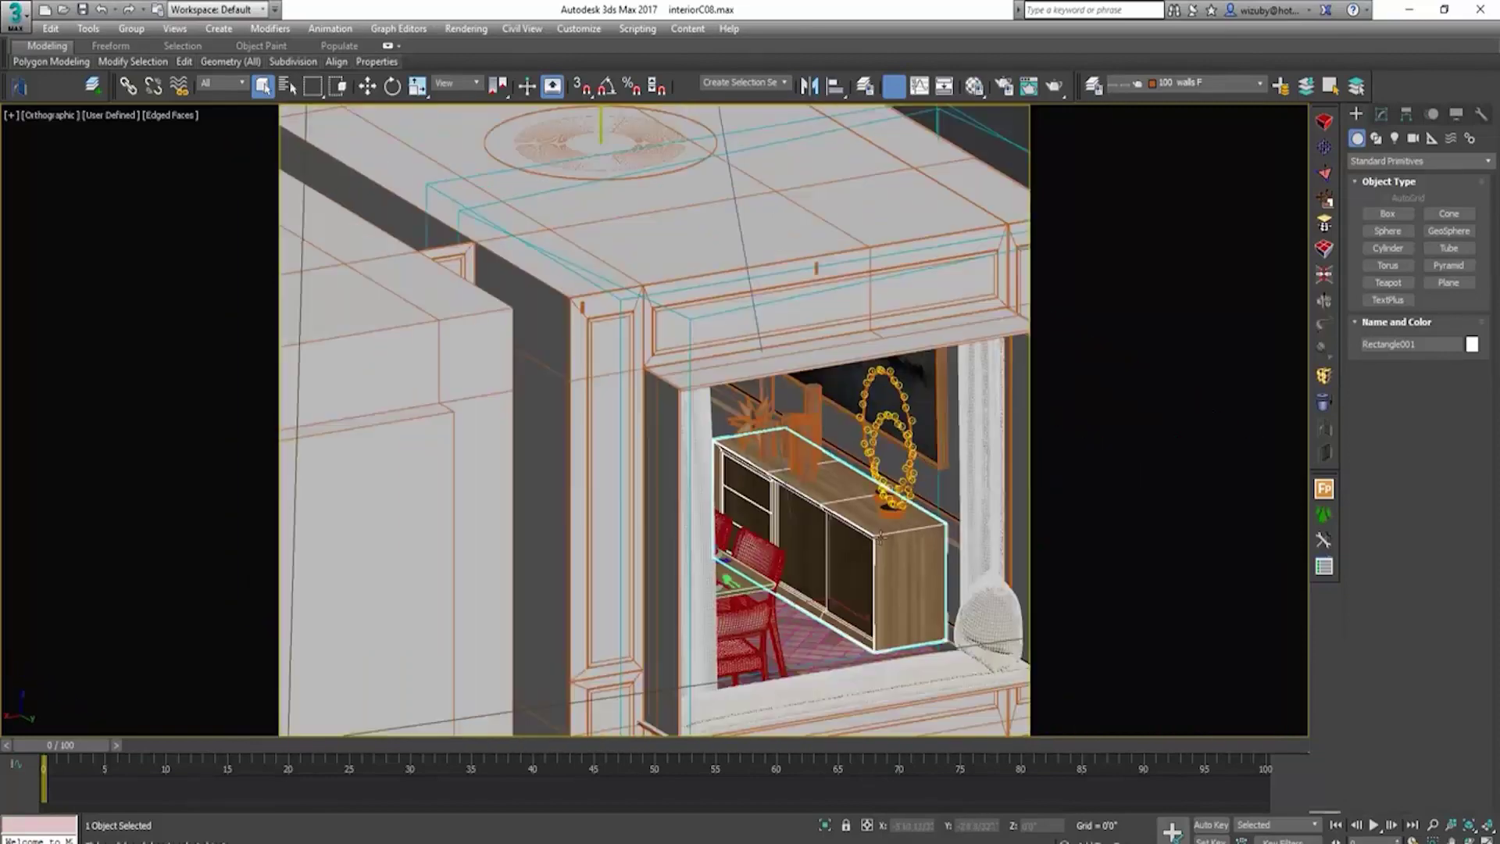
scroll(876, 545, down, 3)
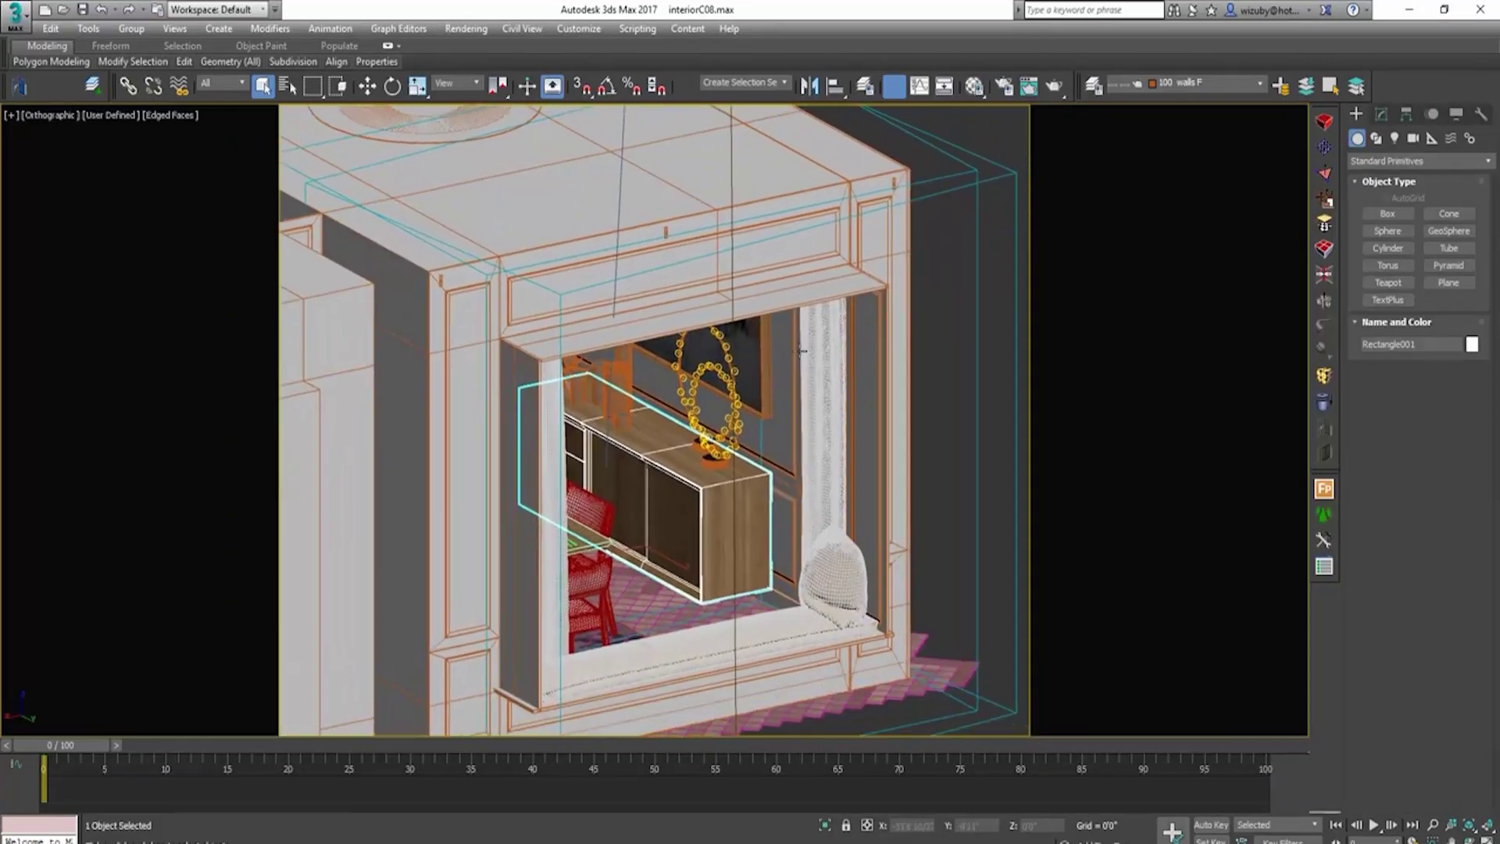
alt+middle_drag(739, 511, 741, 501)
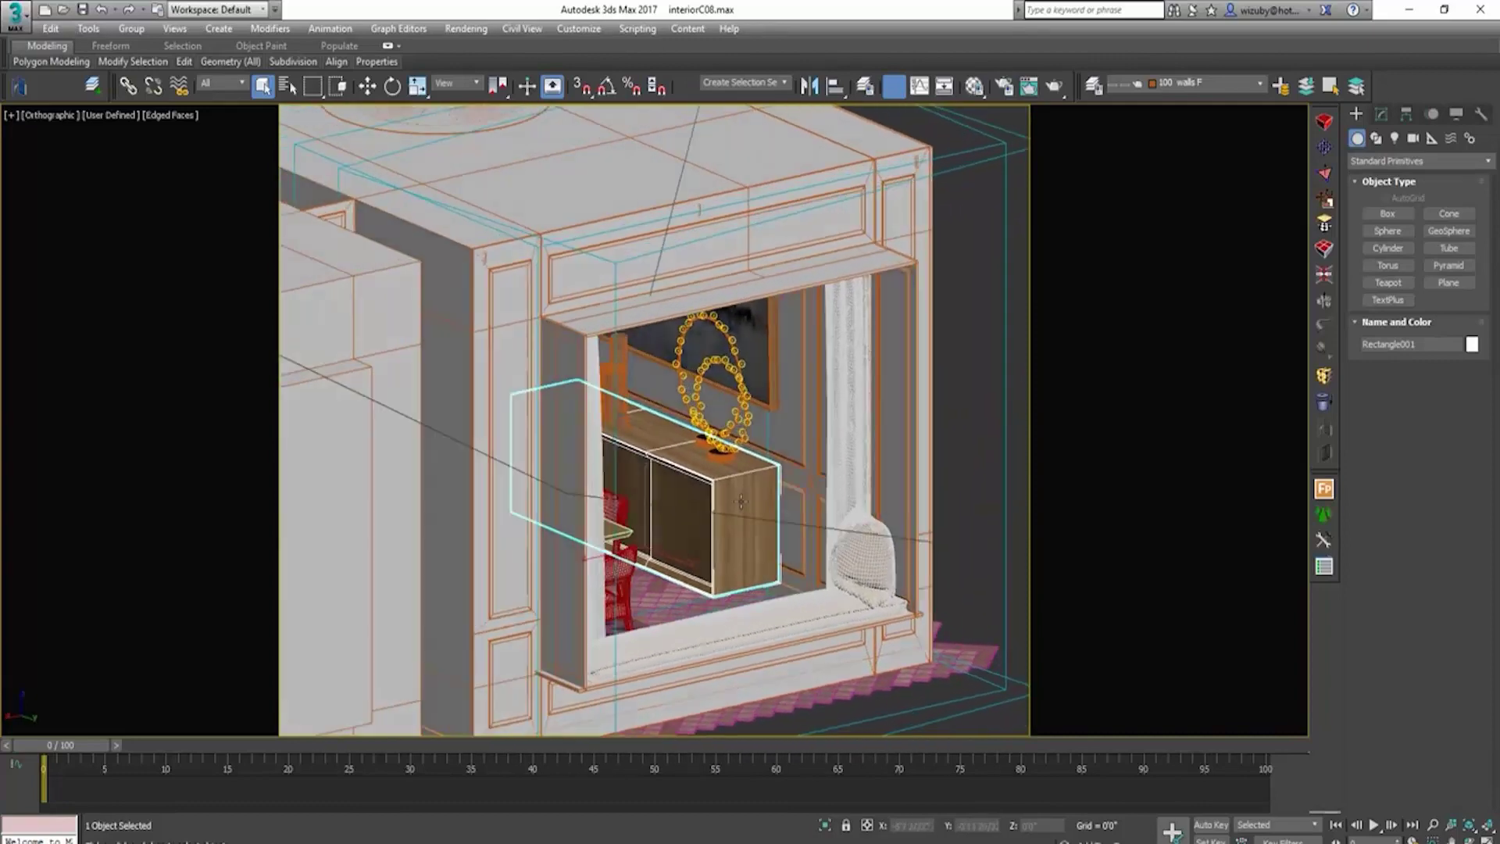
scroll(745, 496, up, 4)
click(841, 390)
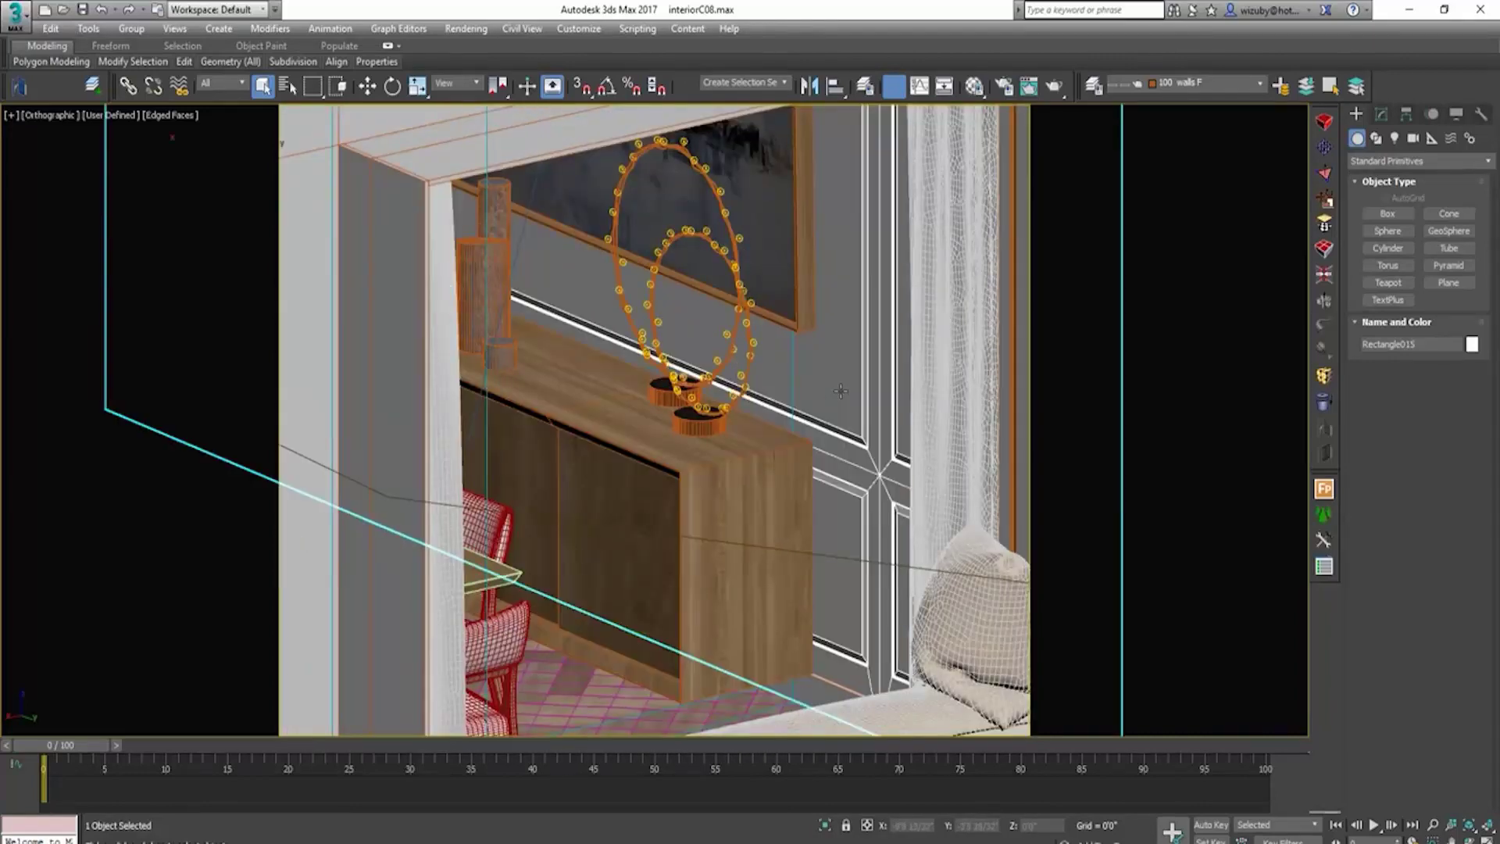
Step: Examine the panelled wall pieces in a wireframe Front view and from outside in a shaded view
key(f)
scroll(841, 391, up, 2)
key(F3)
scroll(870, 412, down, 5)
scroll(681, 437, up, 3)
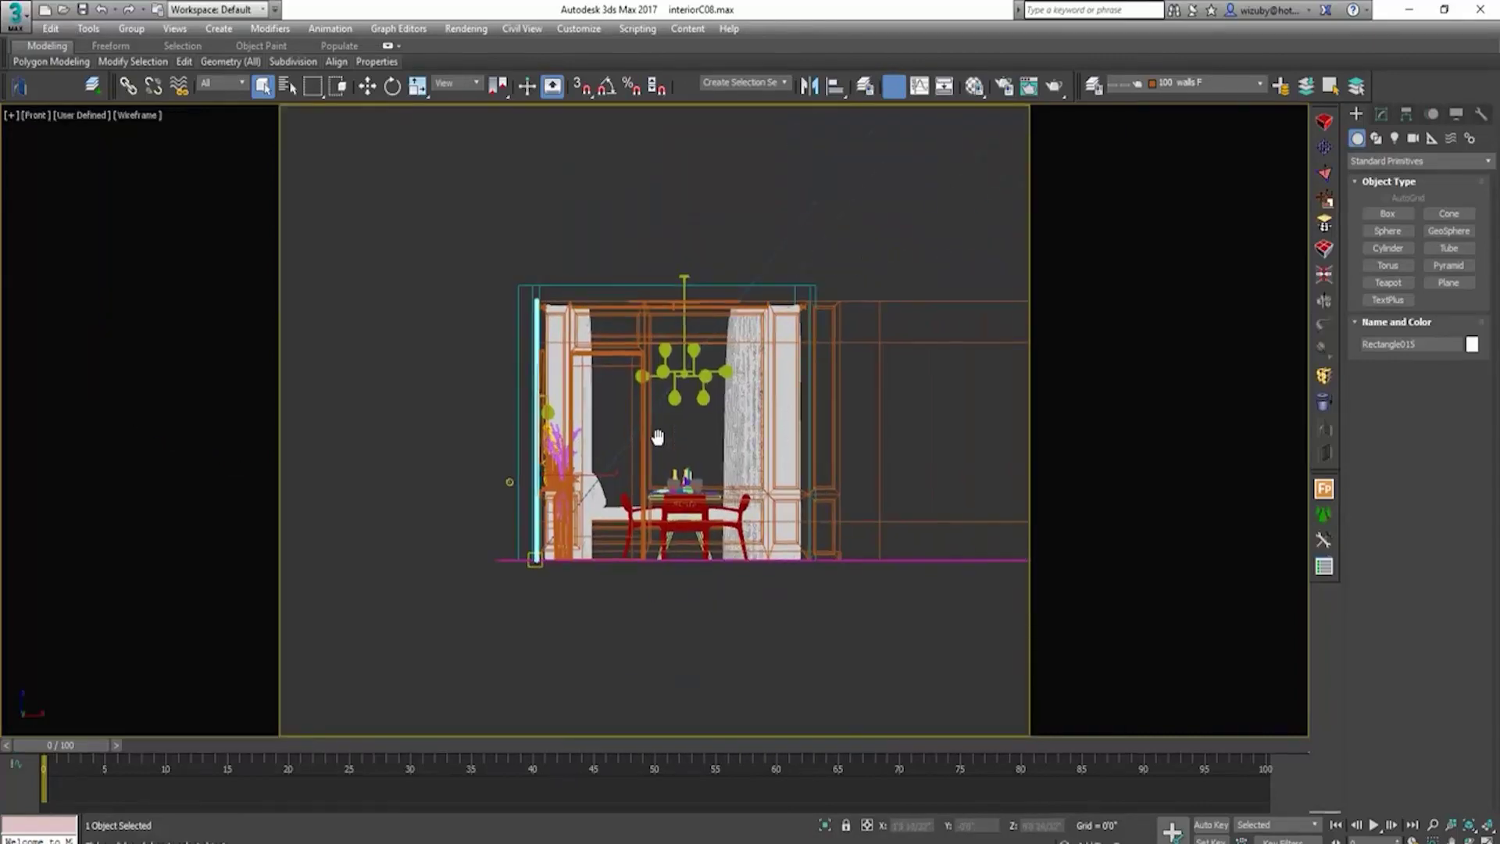
click(823, 440)
alt+middle_drag(824, 440, 770, 443)
key(F3)
scroll(670, 465, up, 3)
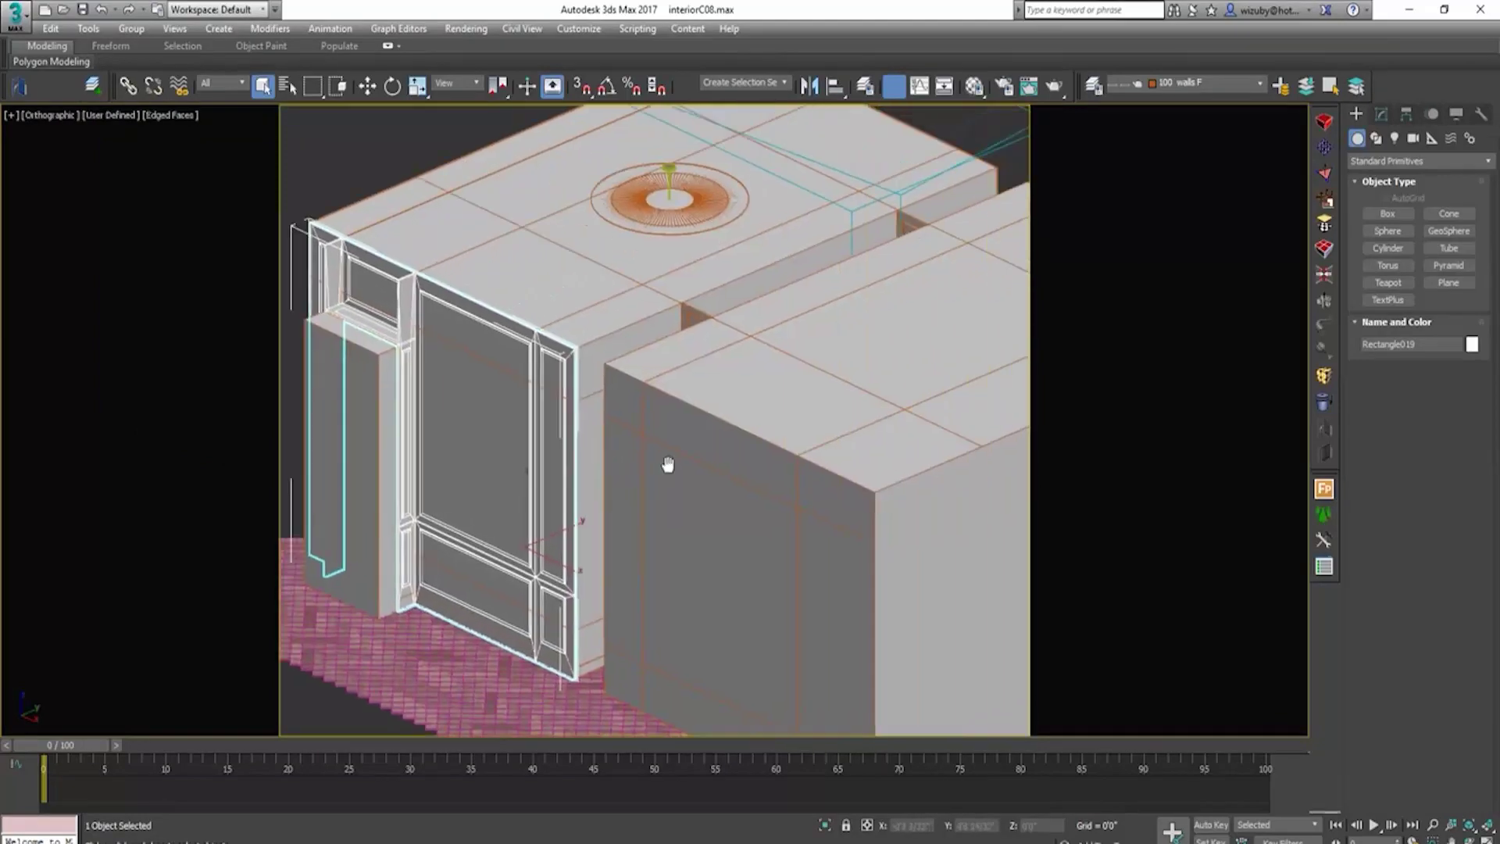
Step: Examine the outer box shell against the panelled door wall, finishing in a wireframe Front view
click(667, 151)
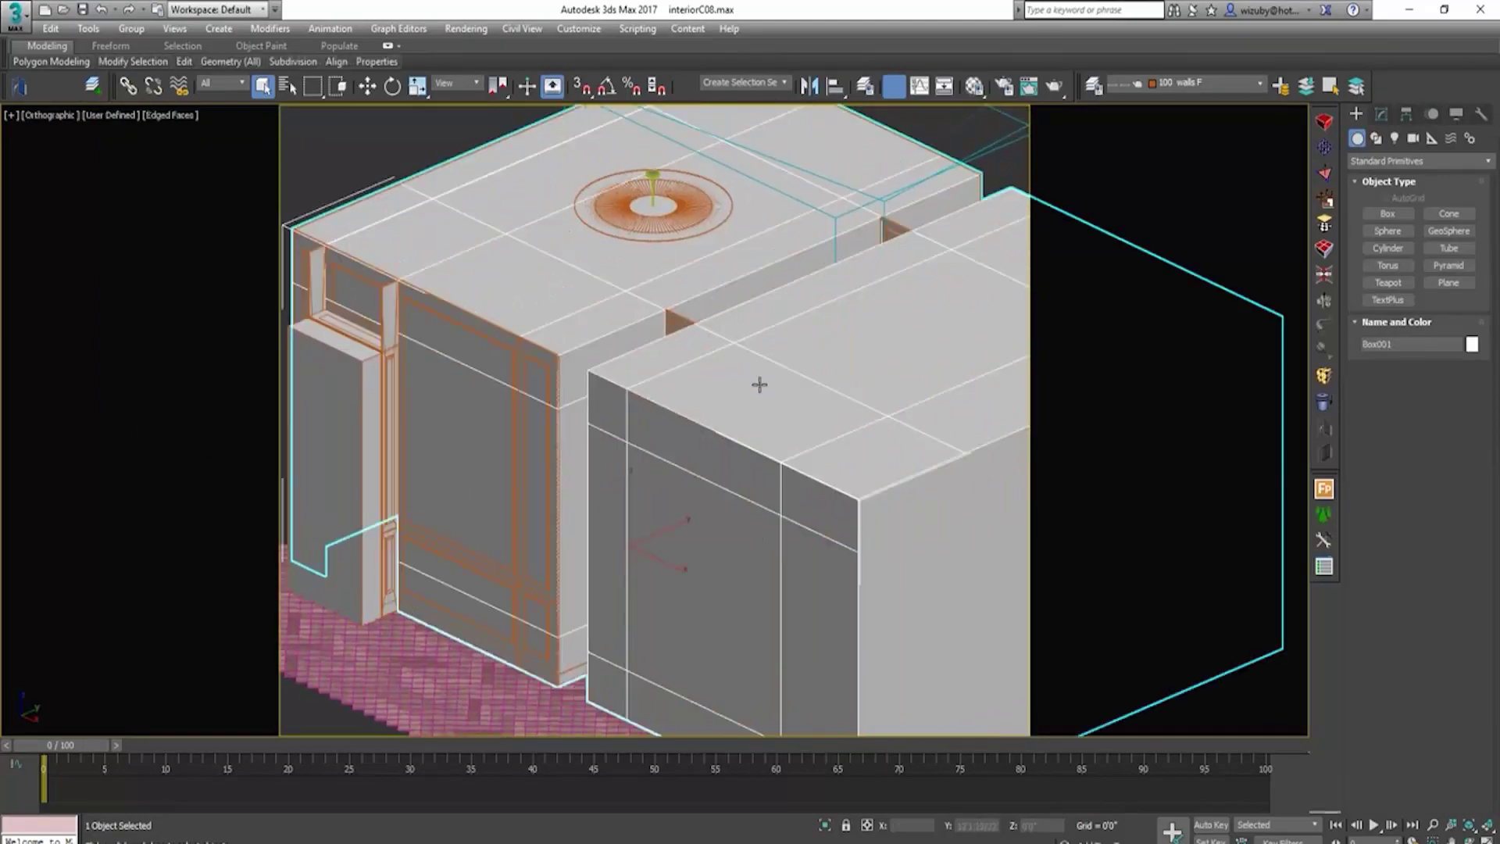
alt+middle_drag(759, 384, 805, 425)
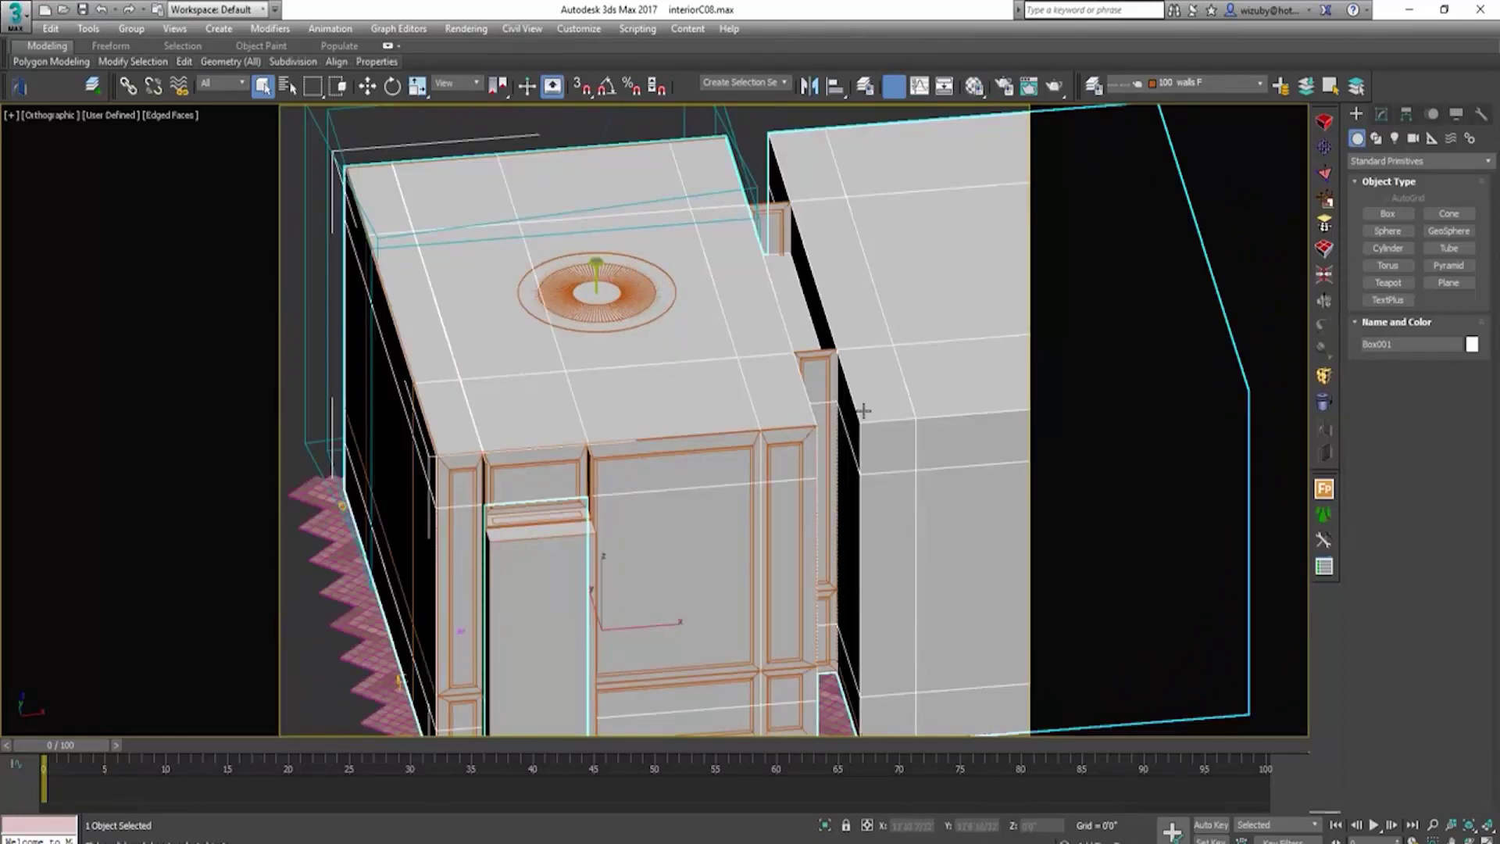
mouse_move(854, 463)
alt+middle_down()
mouse_move(846, 409)
mouse_move(832, 422)
mouse_move(830, 448)
mouse_move(854, 445)
mouse_move(842, 447)
alt+middle_up()
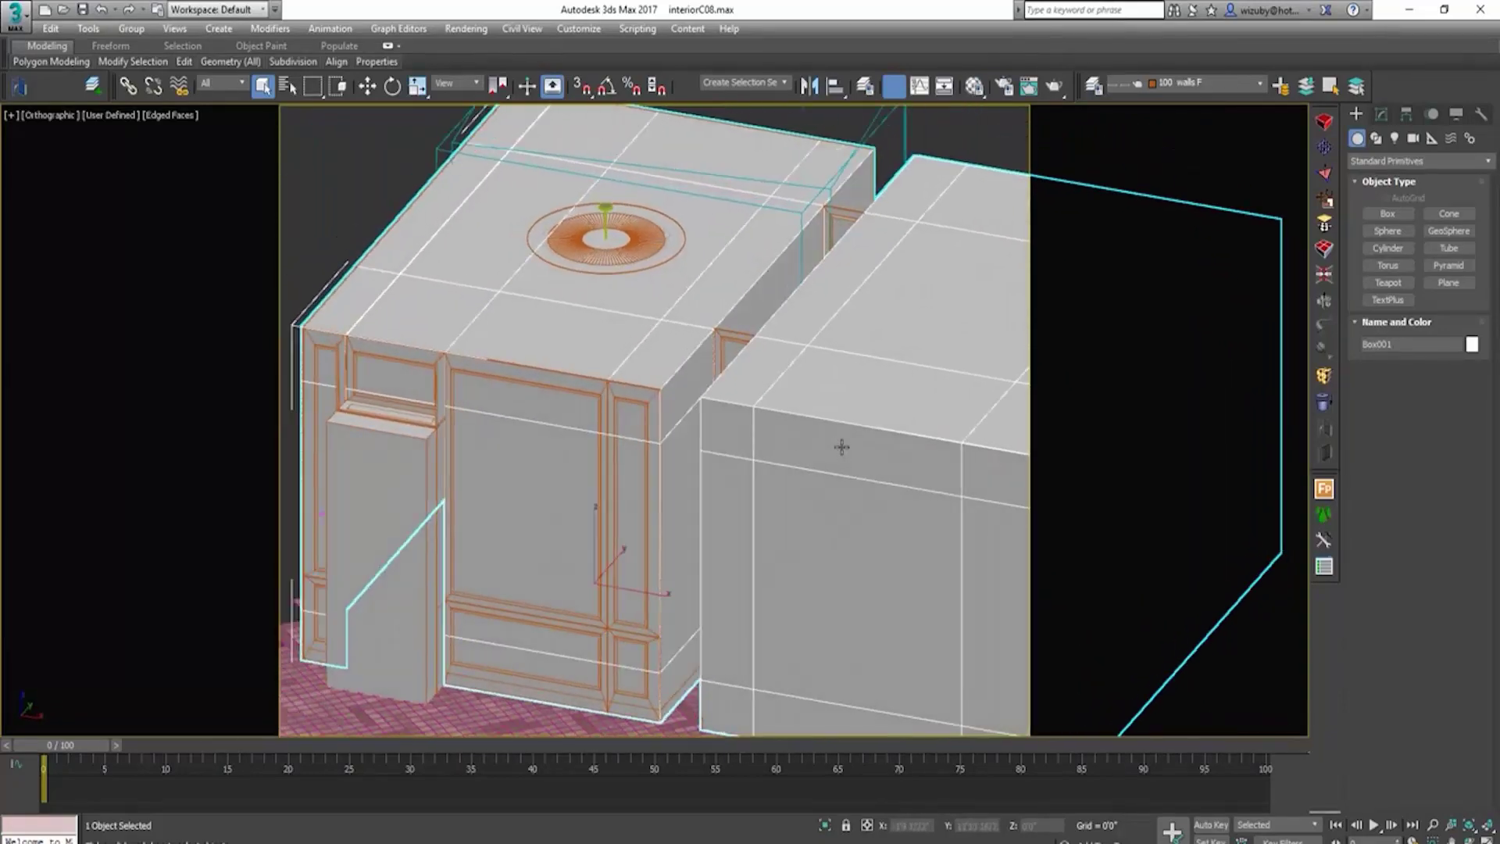
key(f)
click(510, 446)
key(F3)
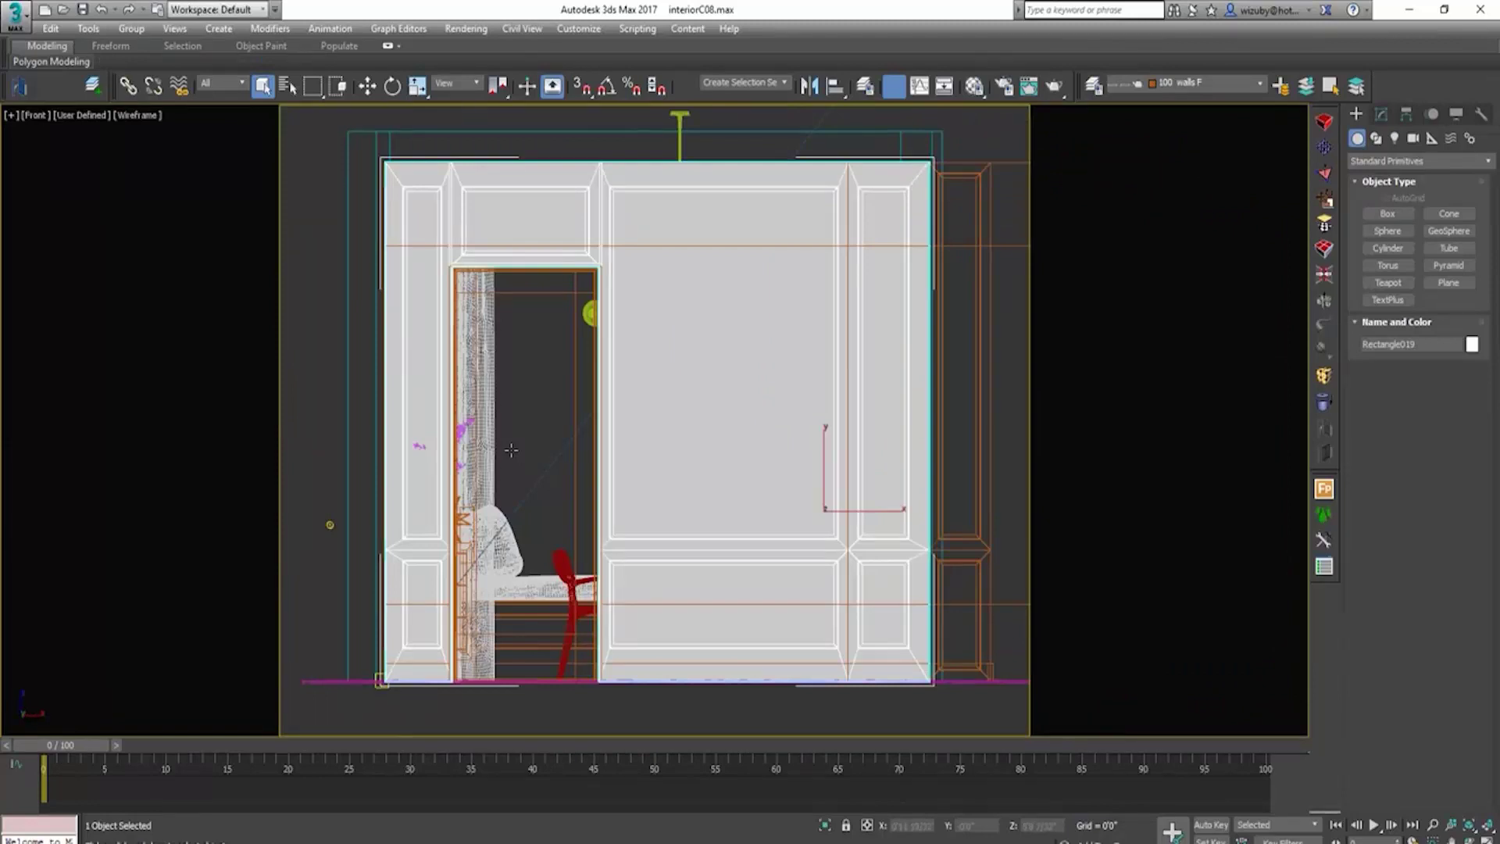
Step: Return to the PhysCamera001 view and isolate the panelled back wall behind the dining table
key(c)
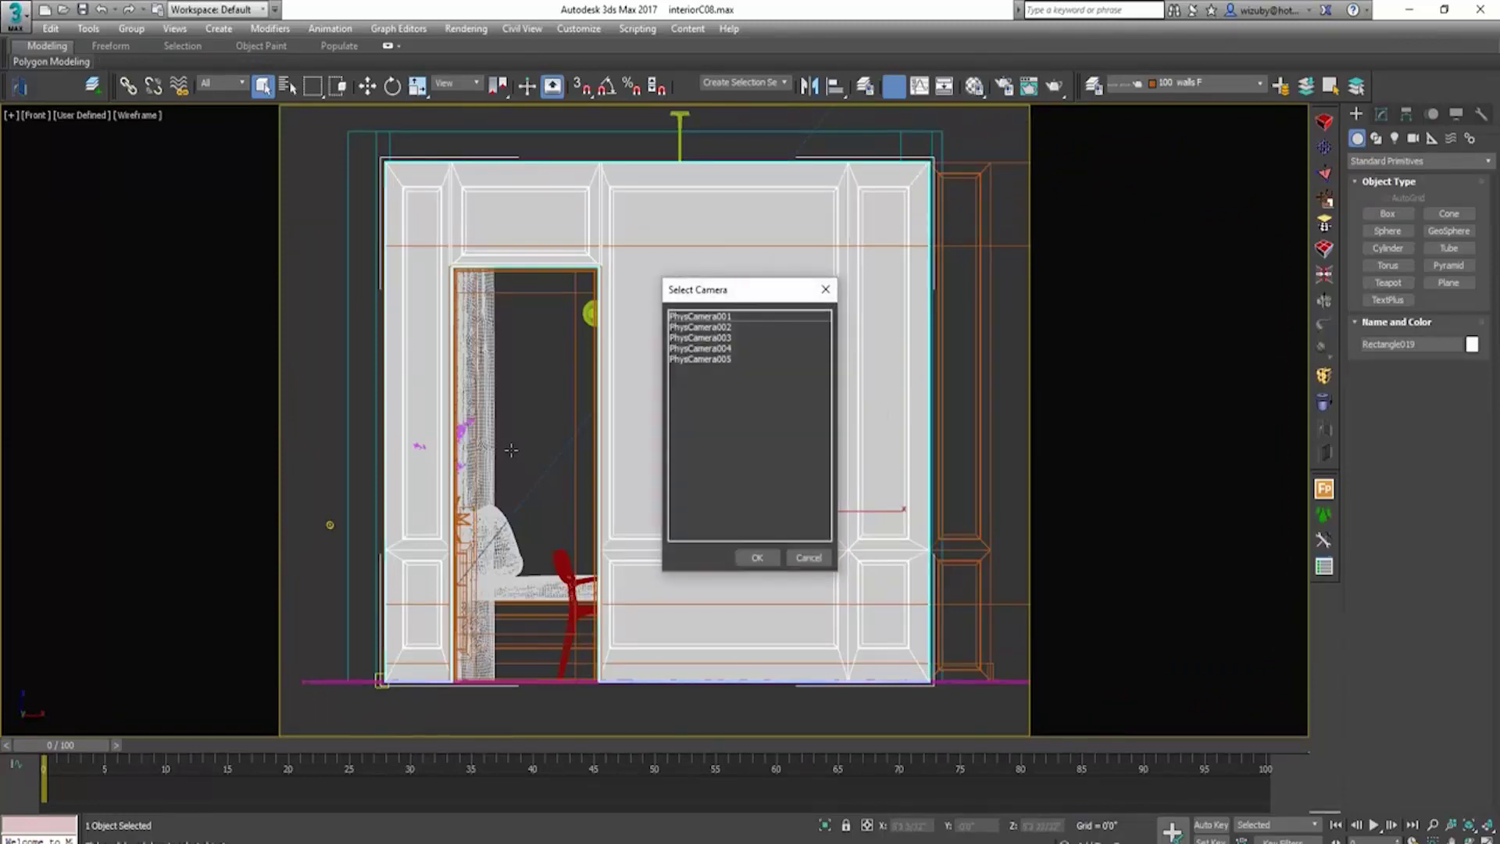
key(Down)
key(Return)
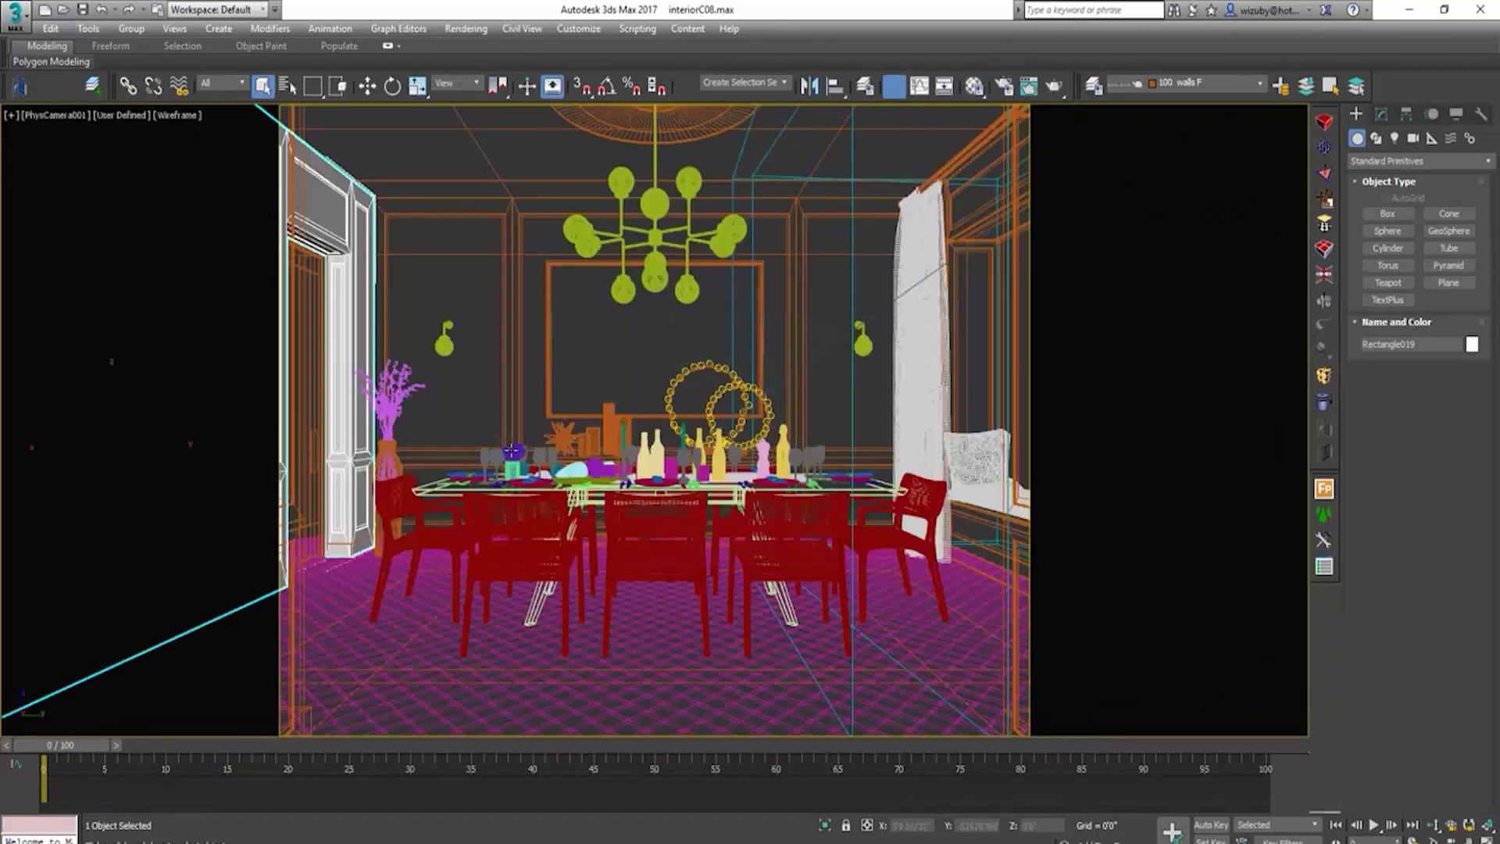
click(512, 451)
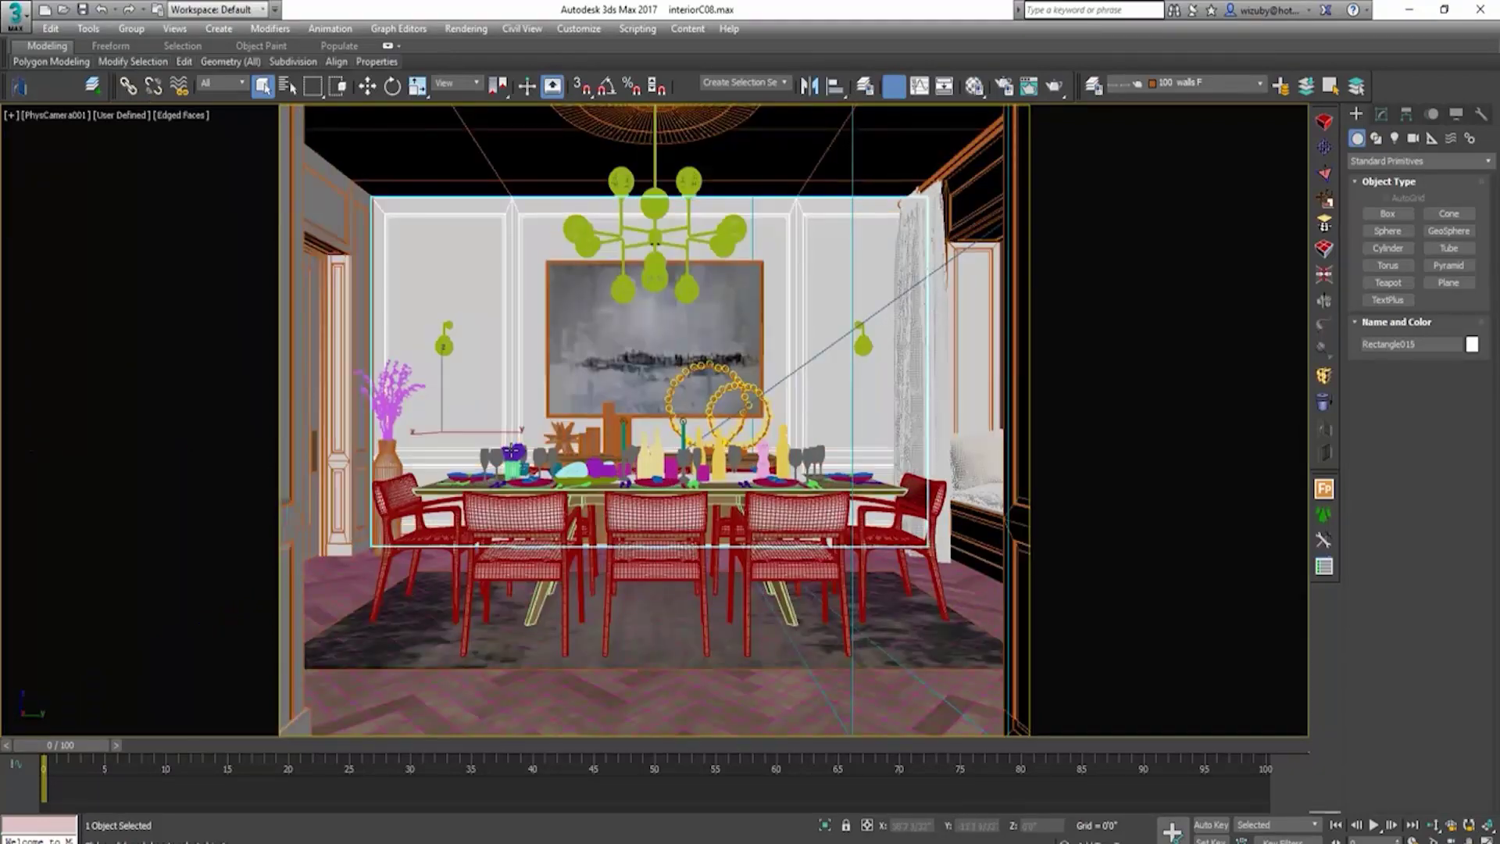
key(alt+q)
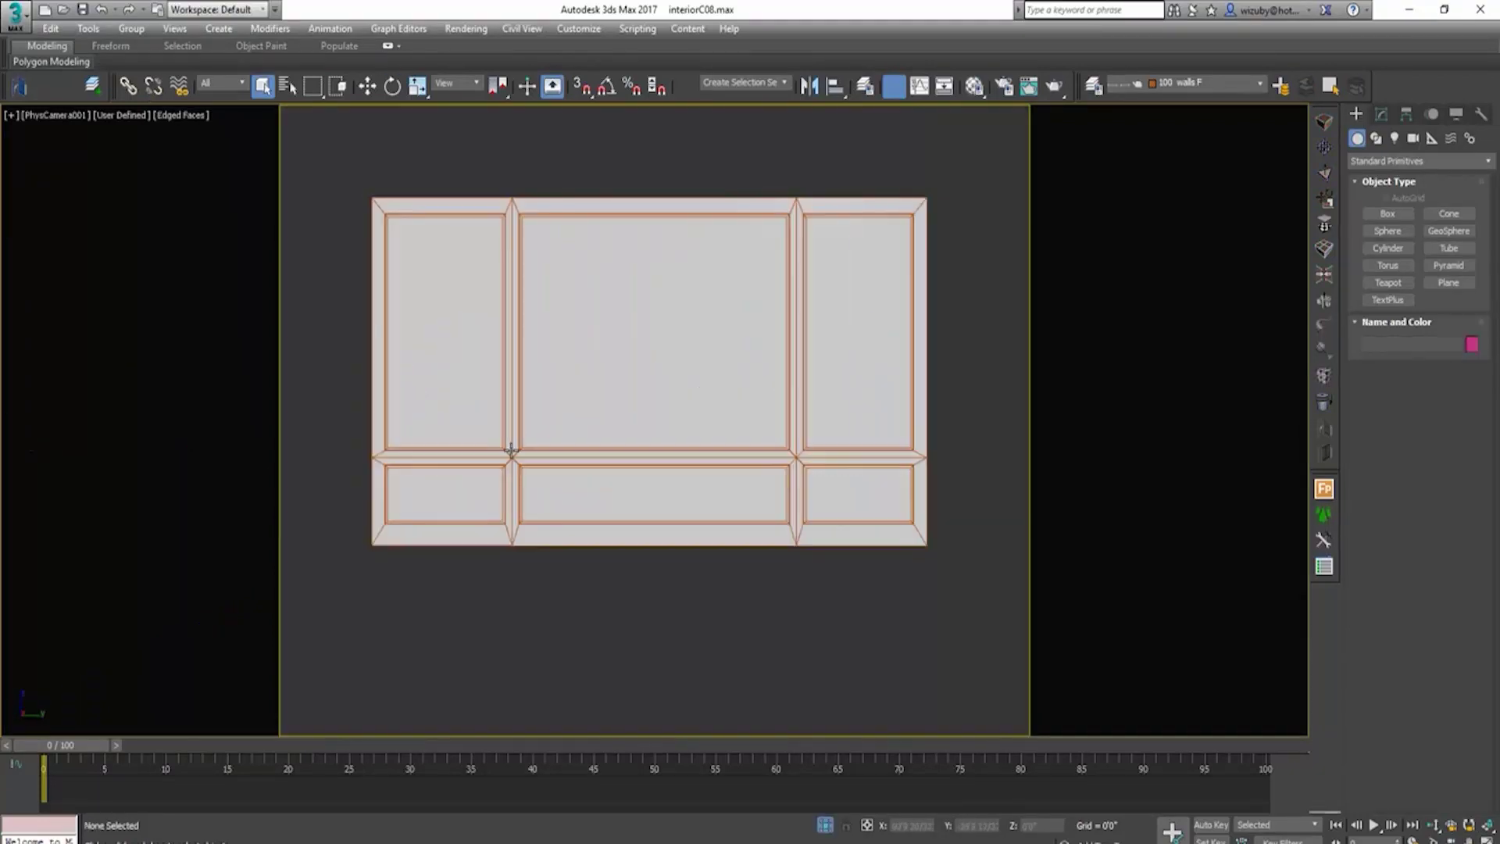
Step: Examine the isolated wall's panel mouldings up close at a frame intersection and edge-on from the front
key(u)
key(F4)
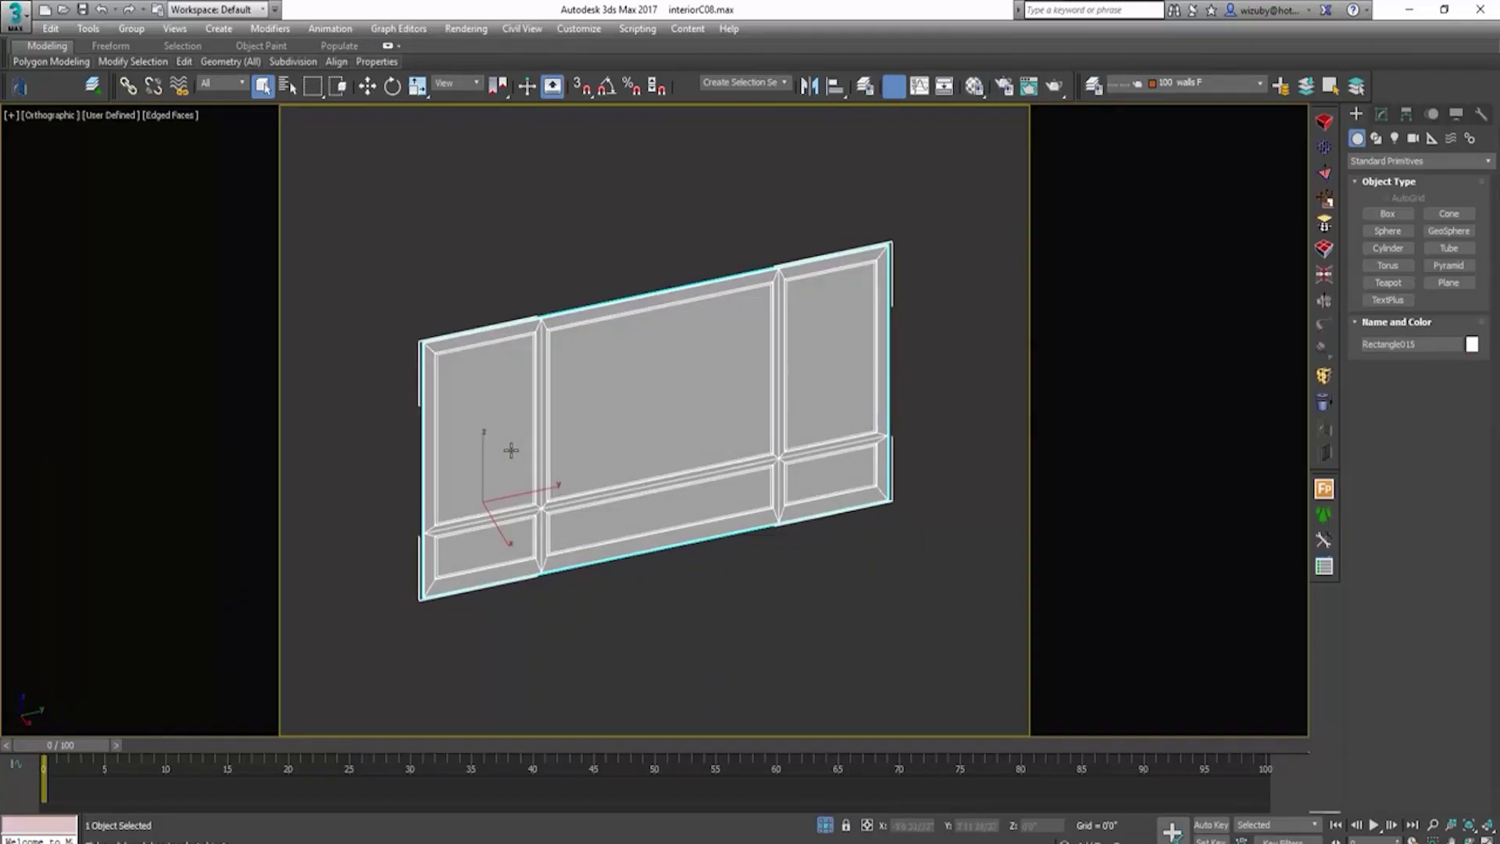
scroll(511, 450, up, 10)
key(F4)
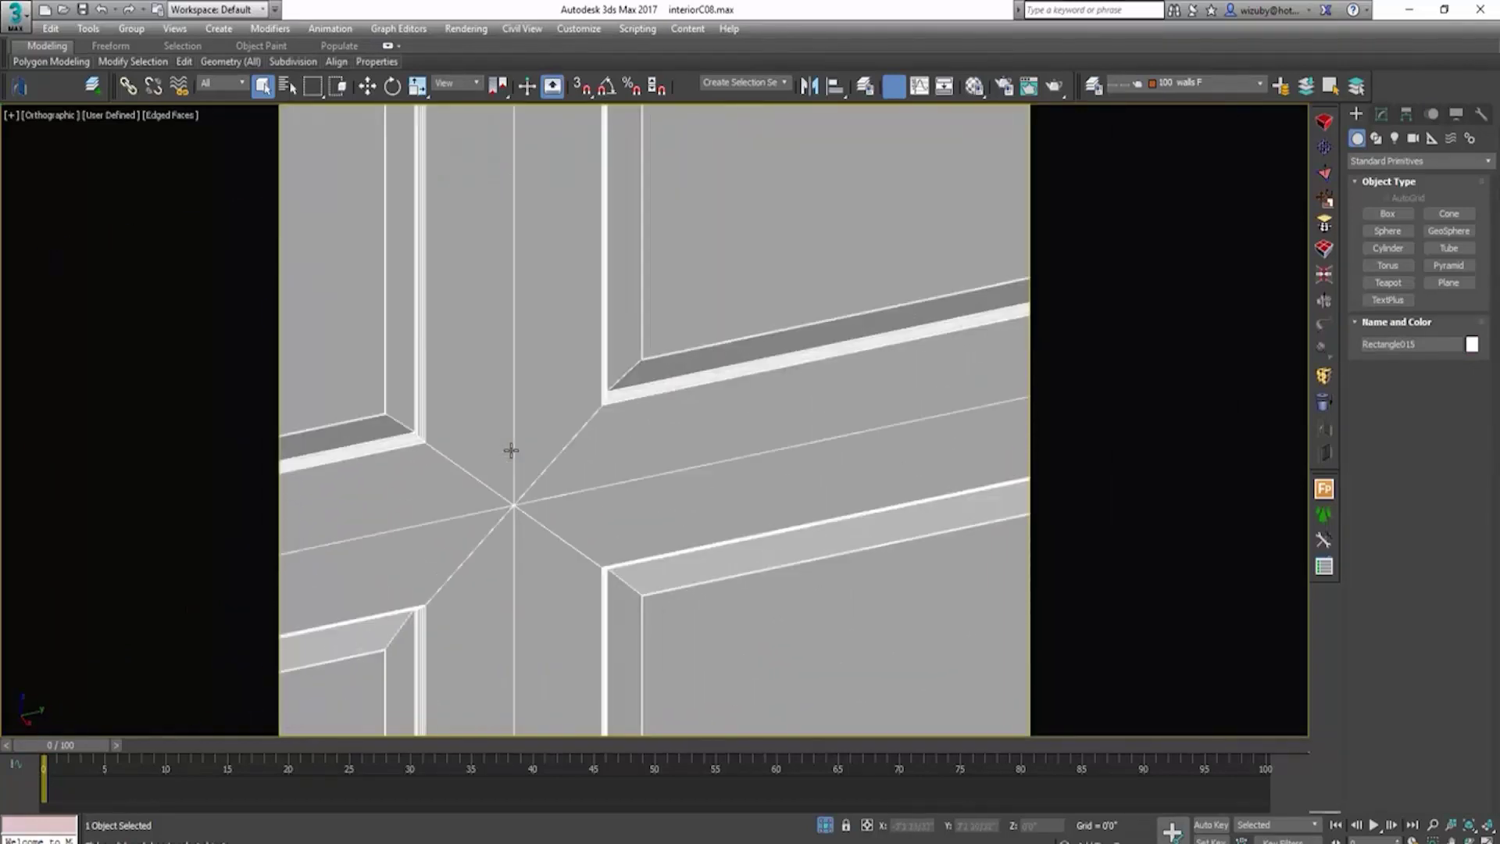
key(F4)
key(f)
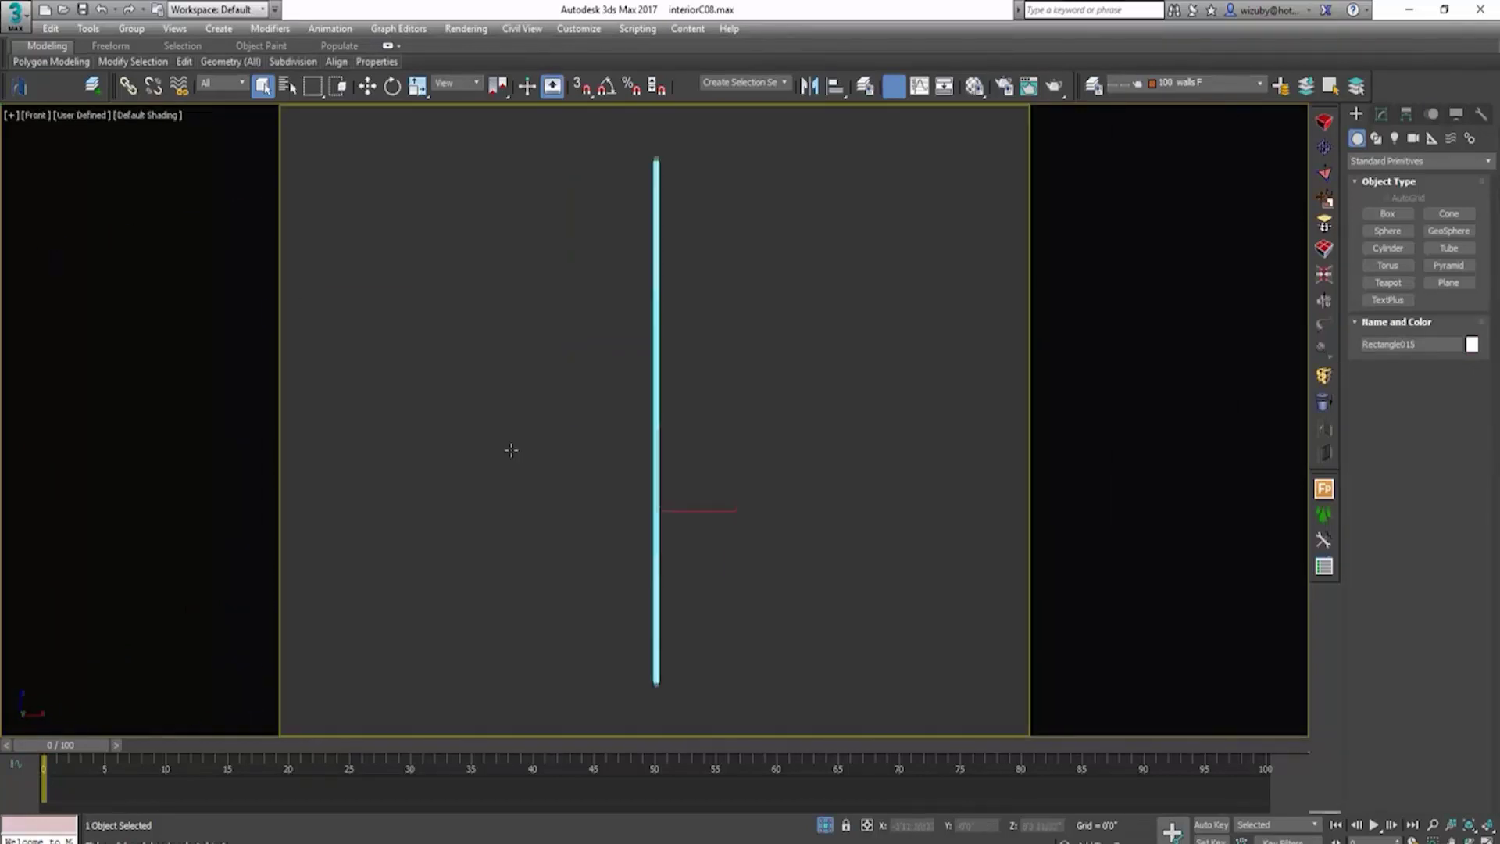
Step: Draw a tall rectangle spline beside the isolated wall in the Right view, with the safe frame turned off
key(r)
key(shift+f)
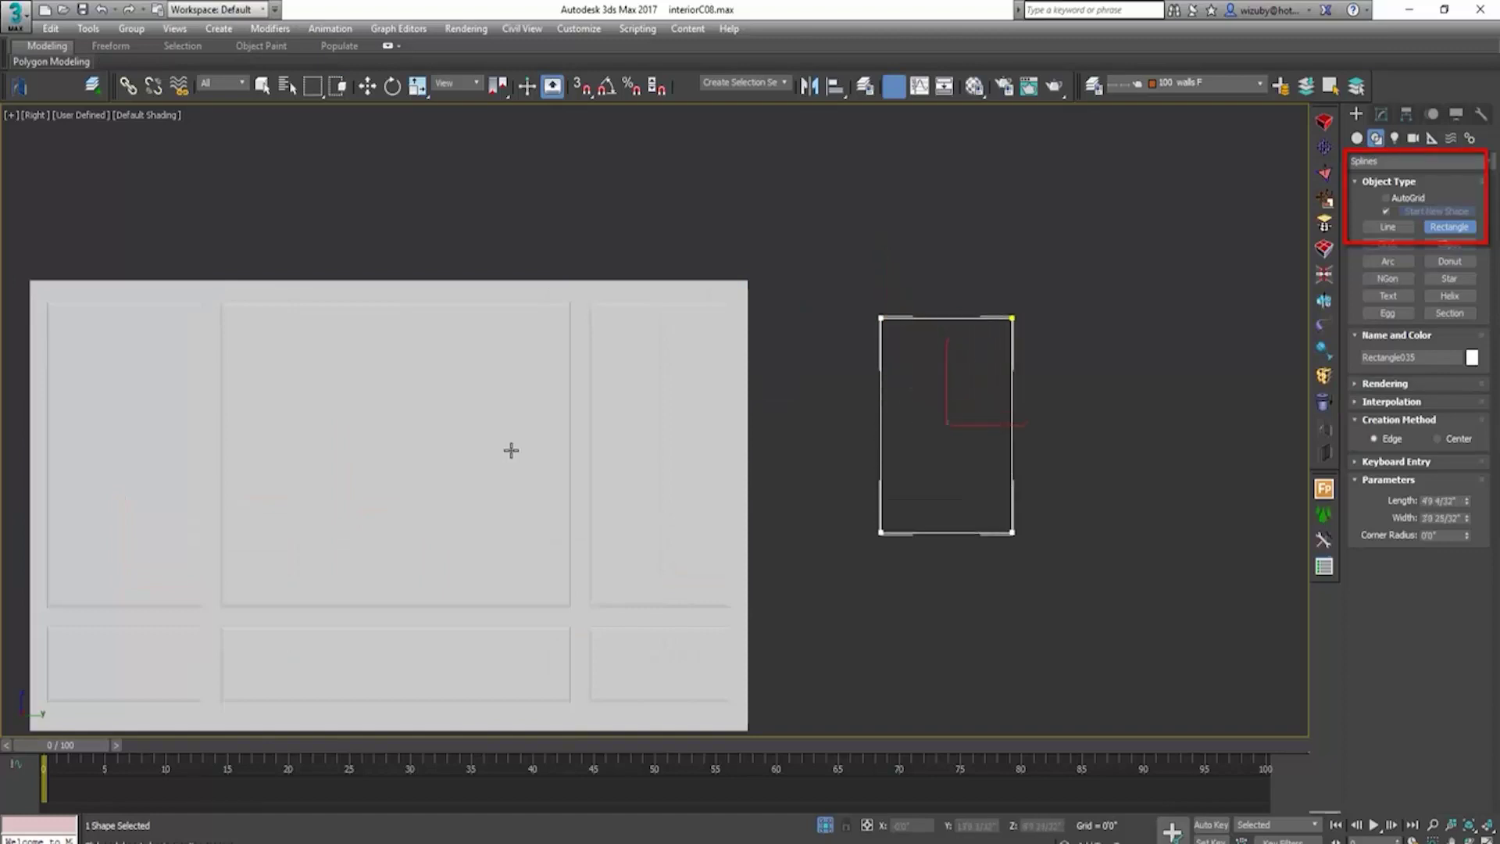
scroll(973, 475, up, 2)
right_click(1039, 504)
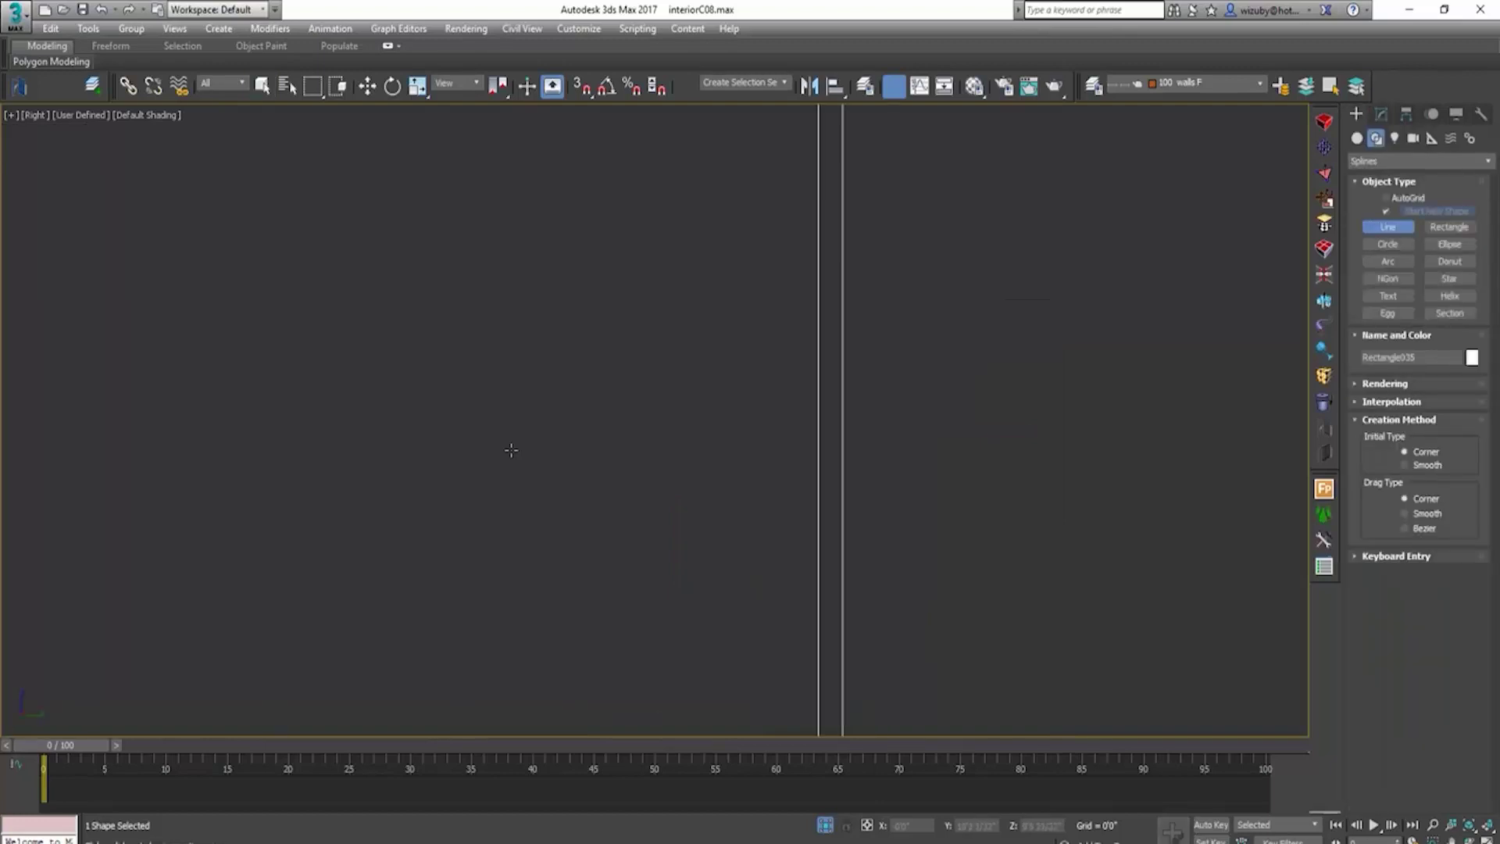
Step: Draw a long, narrow moulding profile beside the rectangle as a closed line, with a small step and angled ridges at one end
click(881, 454)
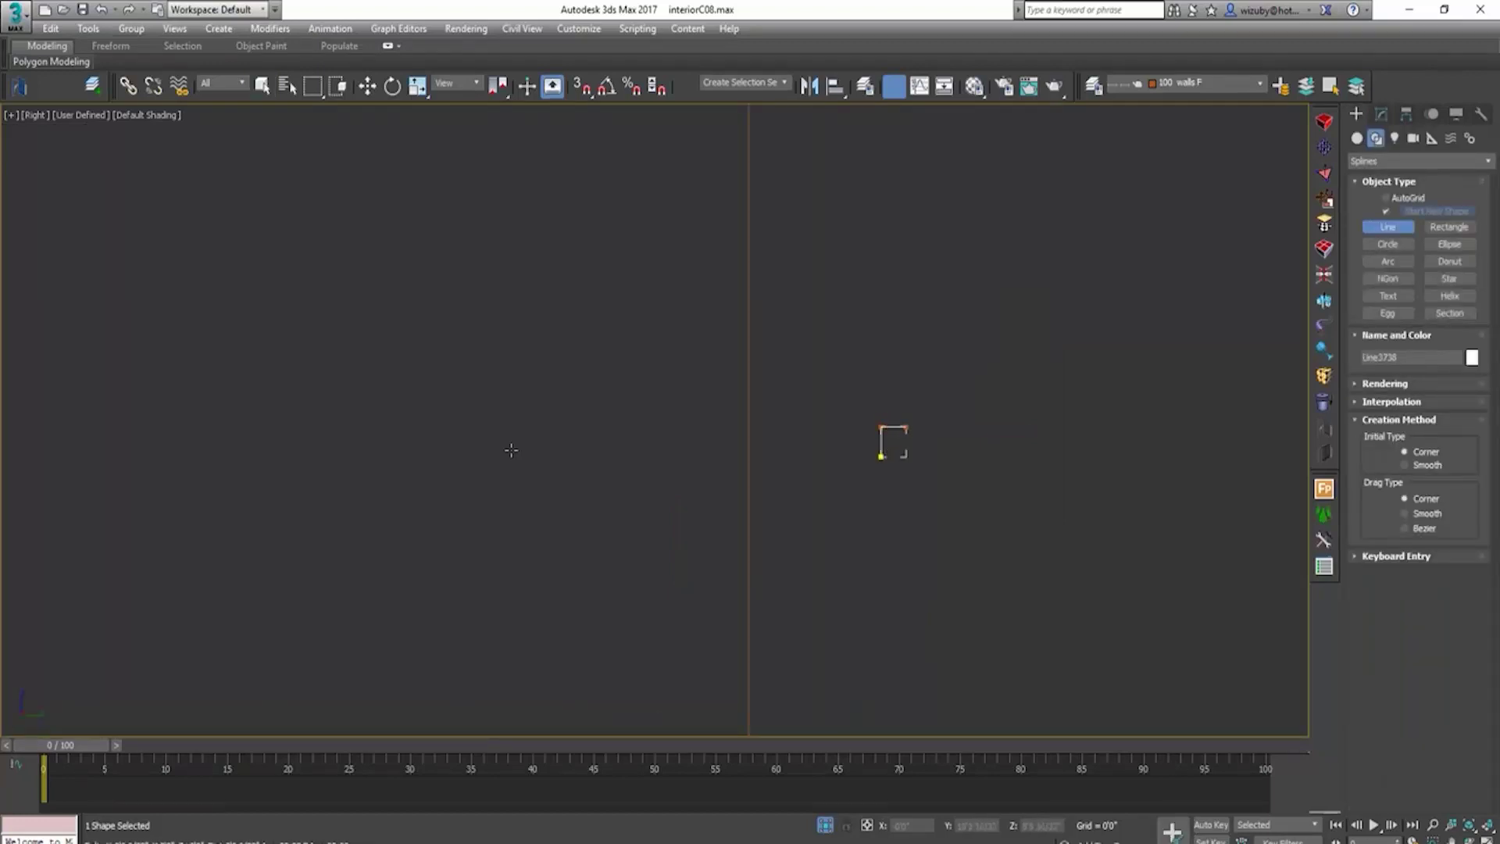
click(907, 427)
click(954, 388)
click(1025, 401)
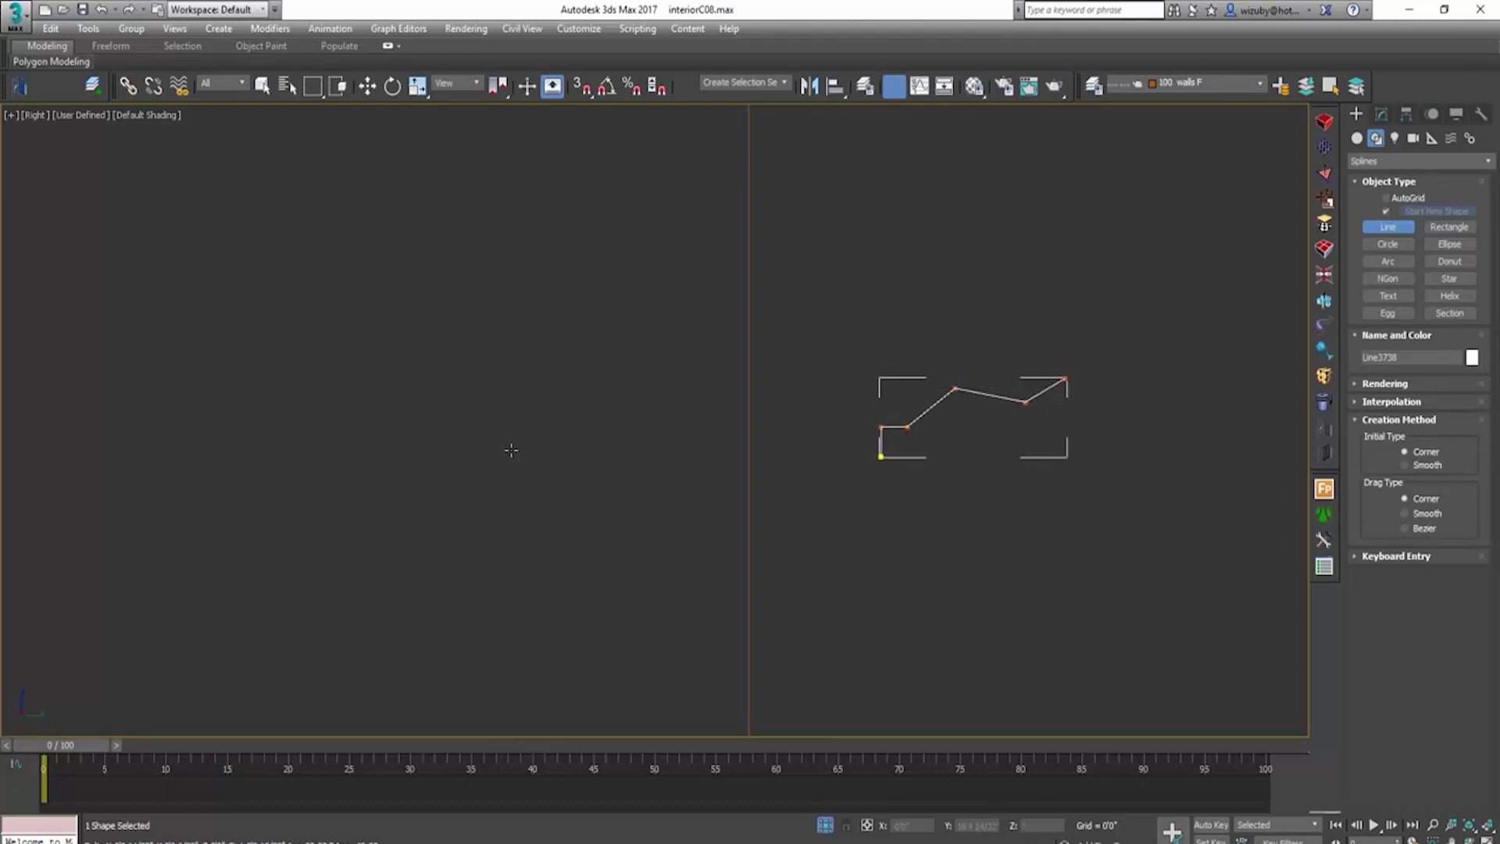
click(1125, 331)
scroll(1125, 332, down, 5)
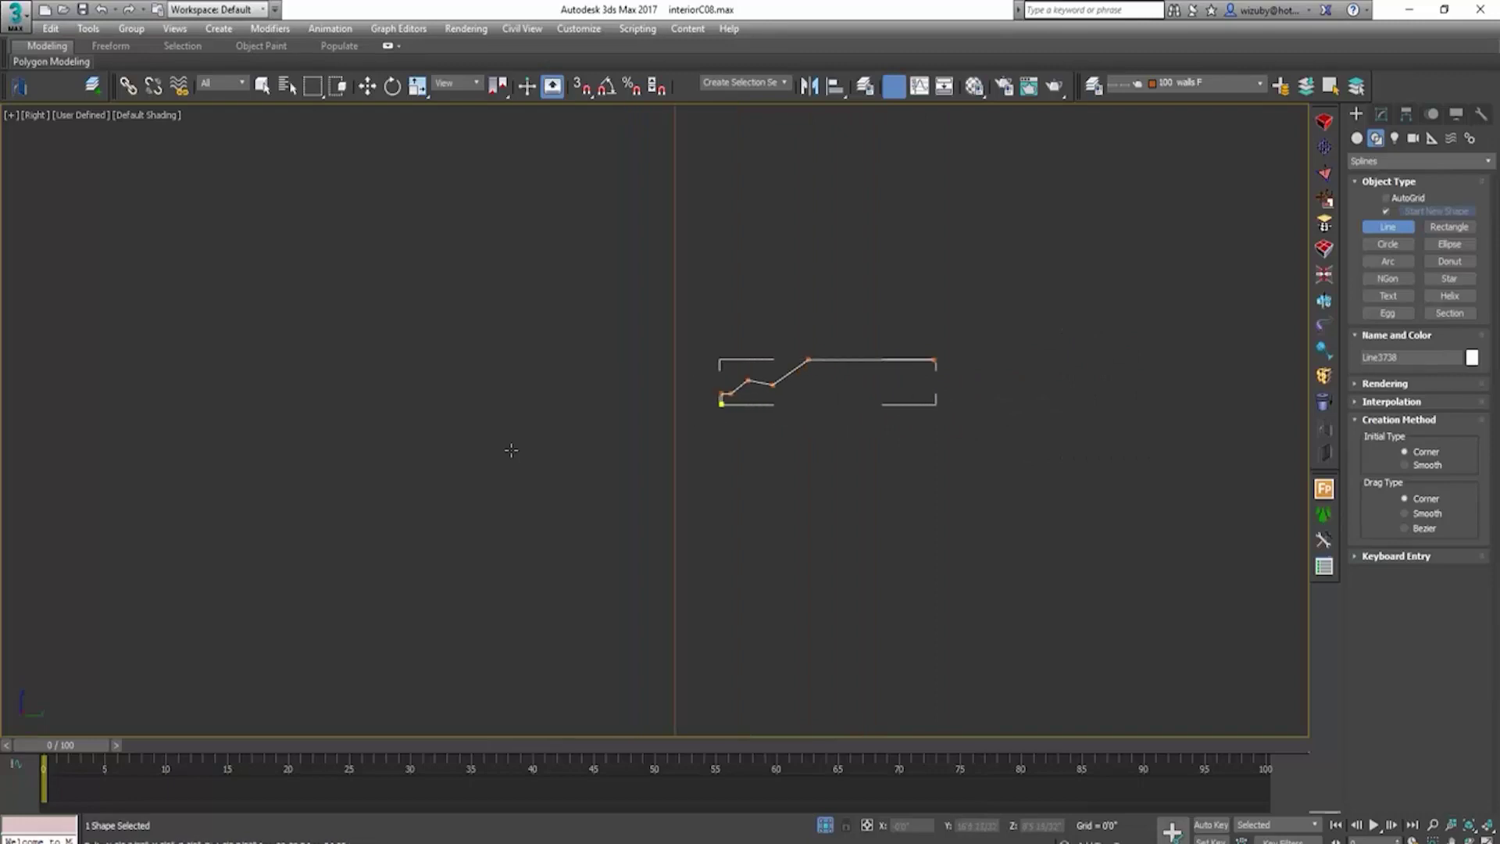
click(1057, 360)
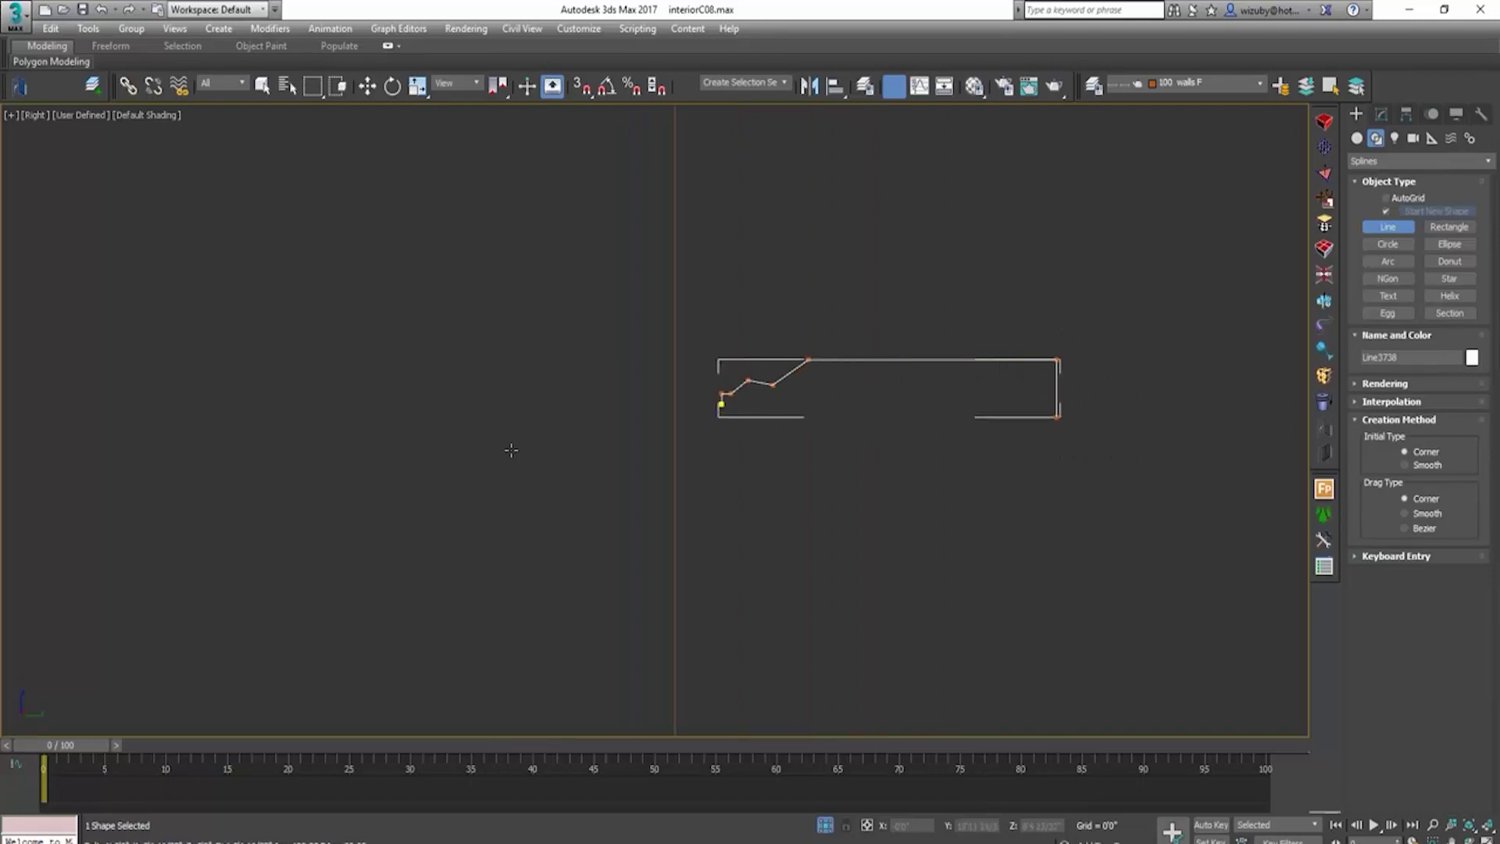
click(1057, 418)
scroll(748, 407, up, 4)
click(692, 401)
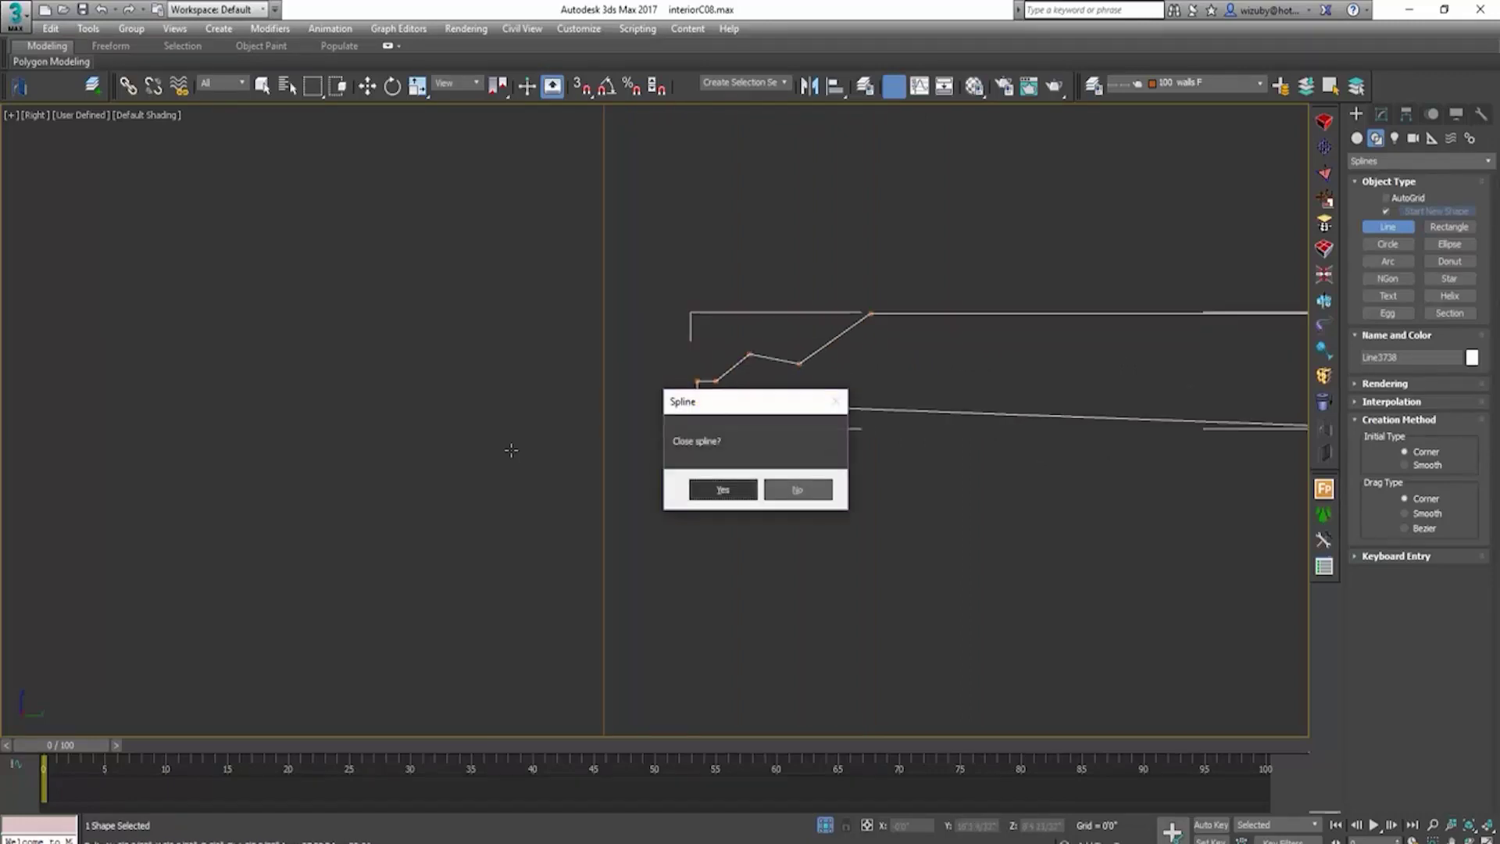
key(Return)
scroll(511, 450, down, 2)
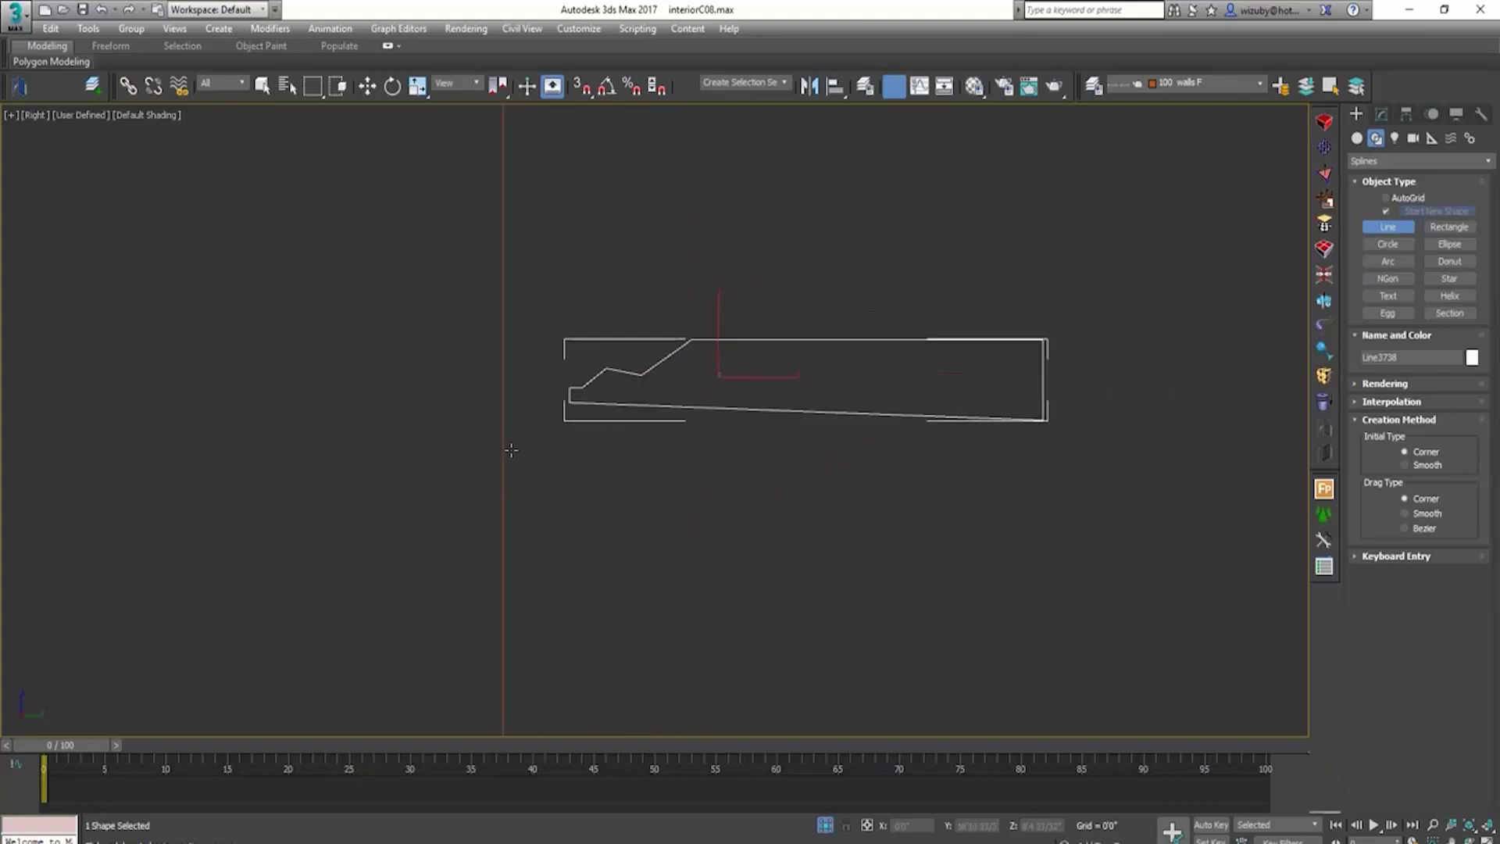
Step: Snap the profile's lower far corner vertex level with its starting vertex so the base edge is horizontal
key(1)
key(w)
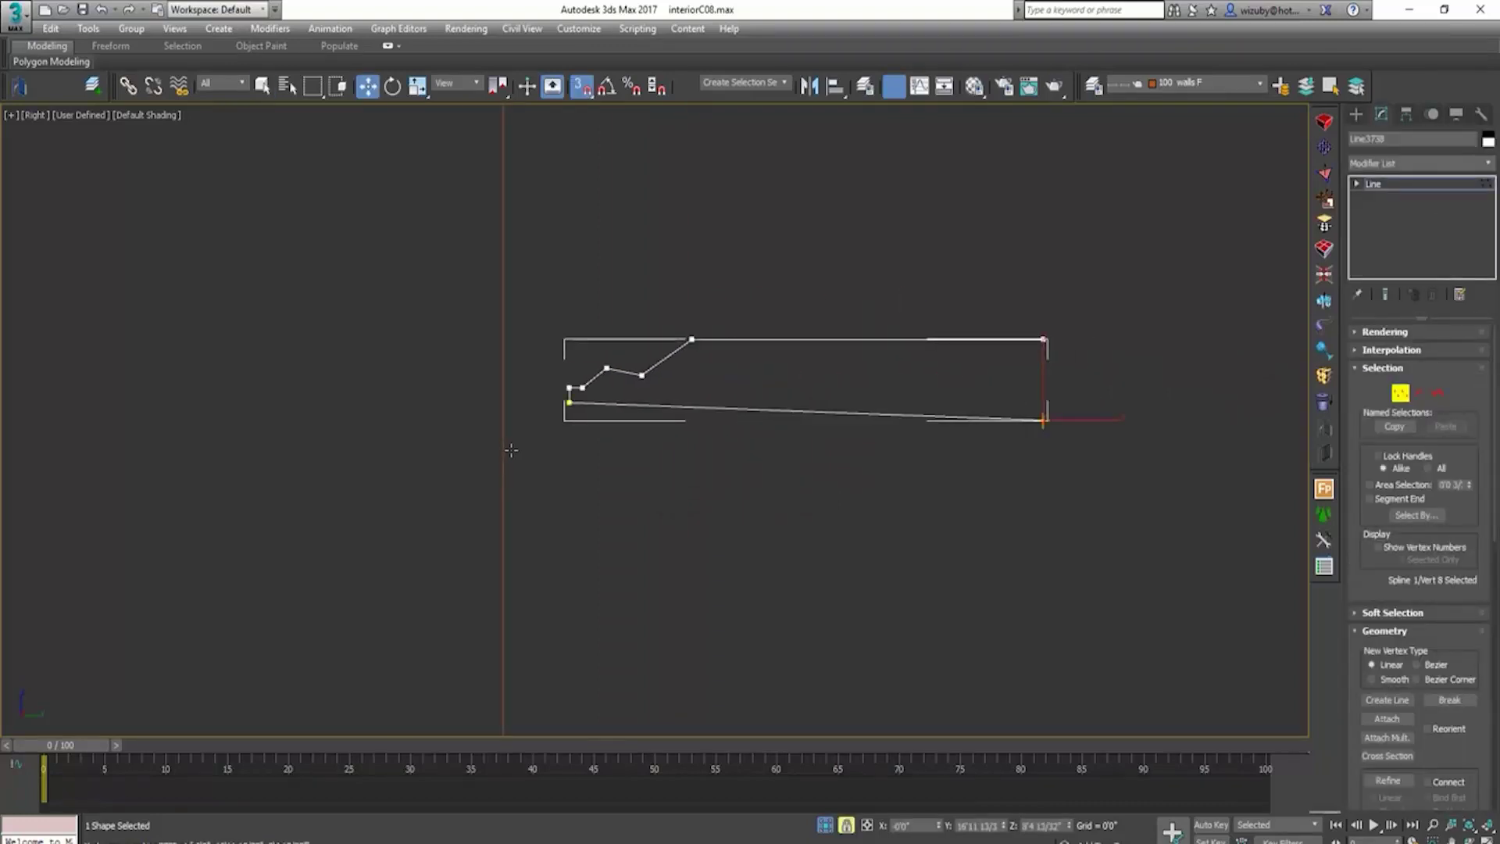
drag(1043, 421, 569, 403)
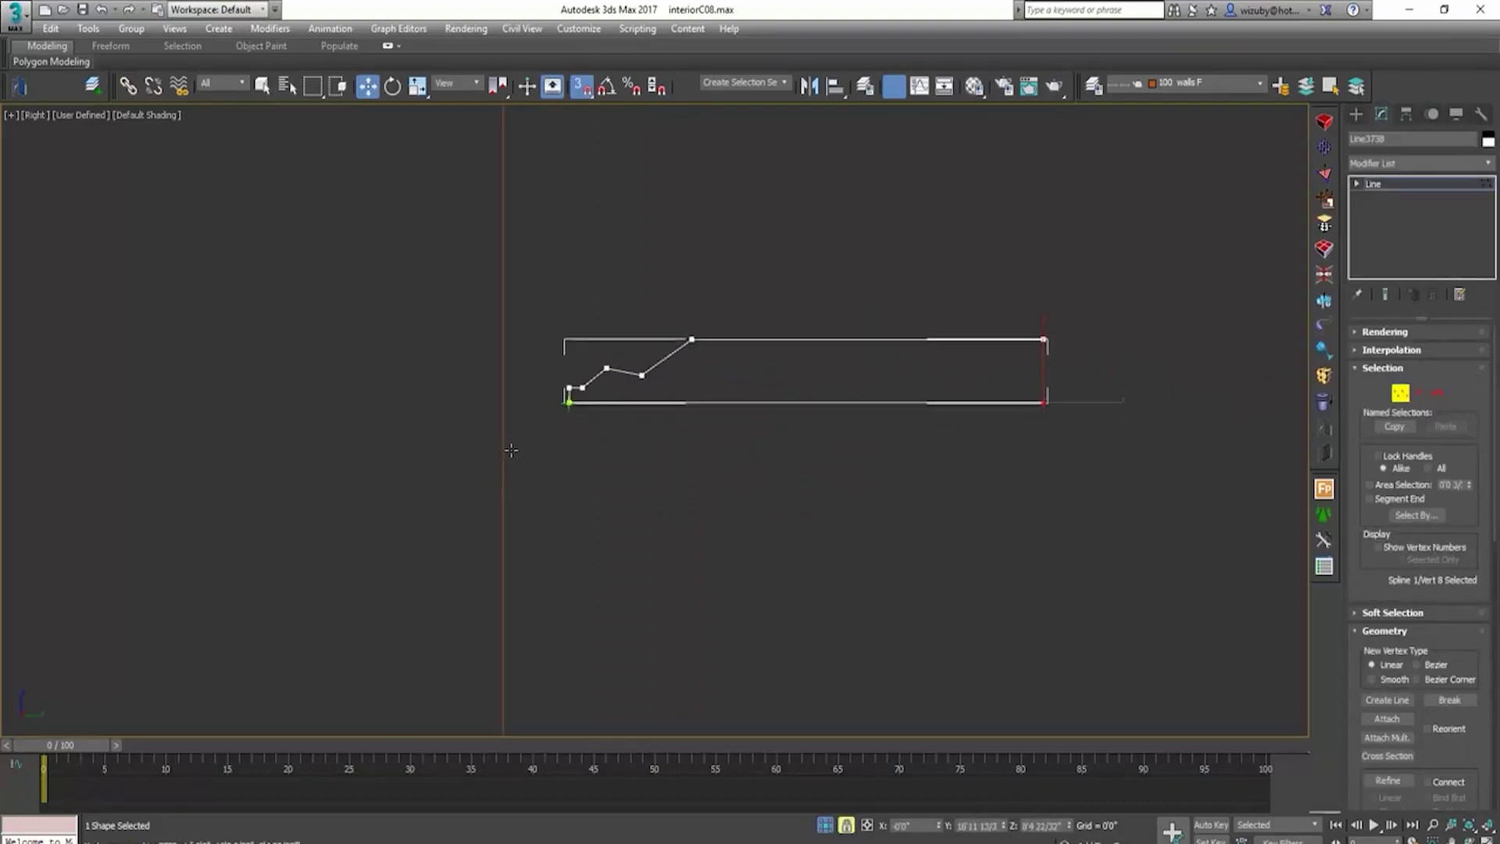
Step: Convert the moulding profile's ridge peak vertex to Bezier to round the ridge
scroll(511, 450, up, 4)
right_click(511, 450)
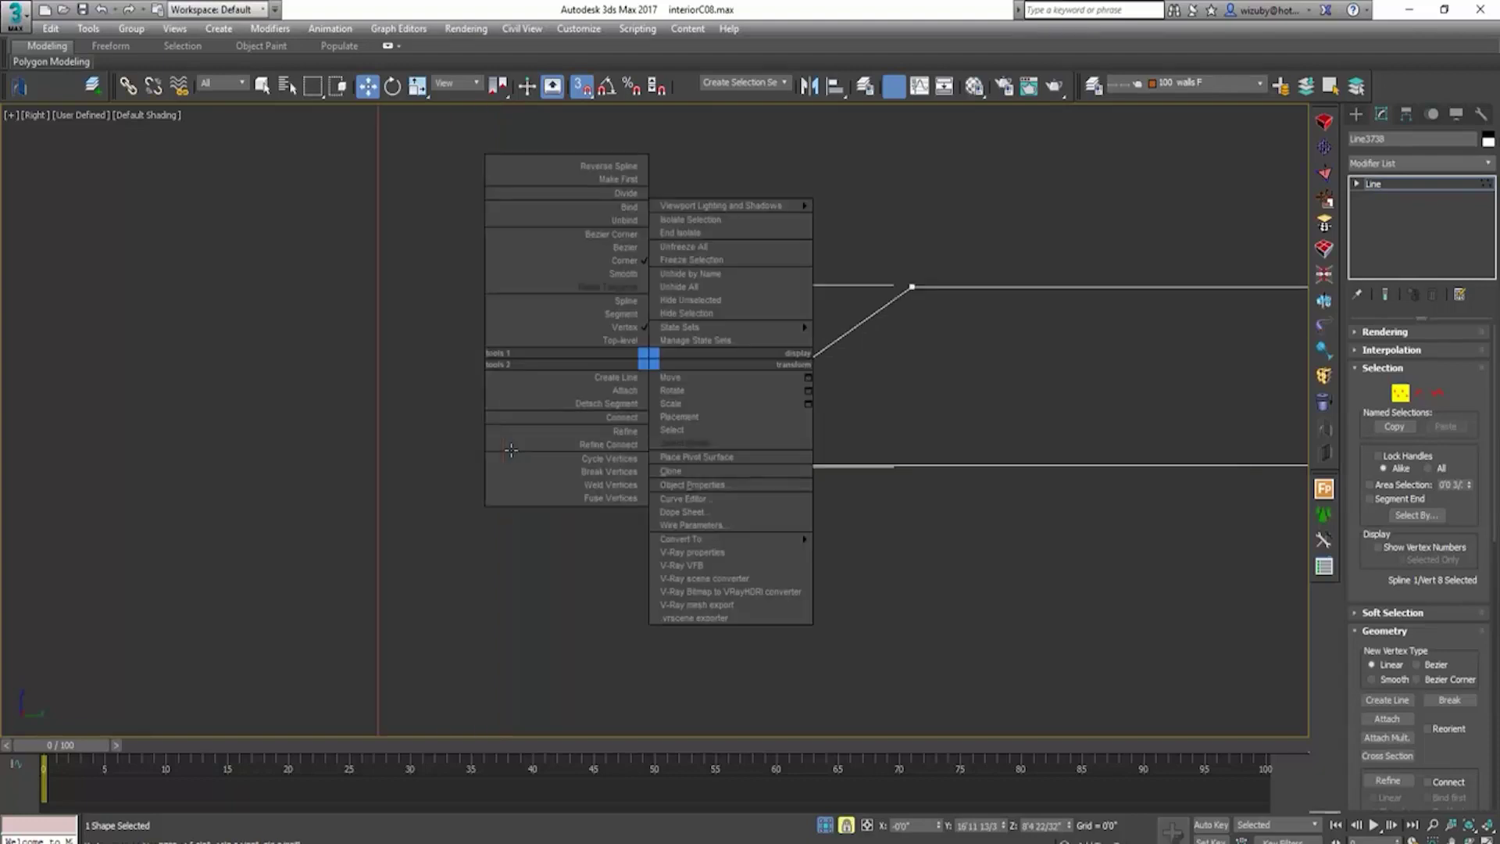
key(Escape)
right_click(701, 415)
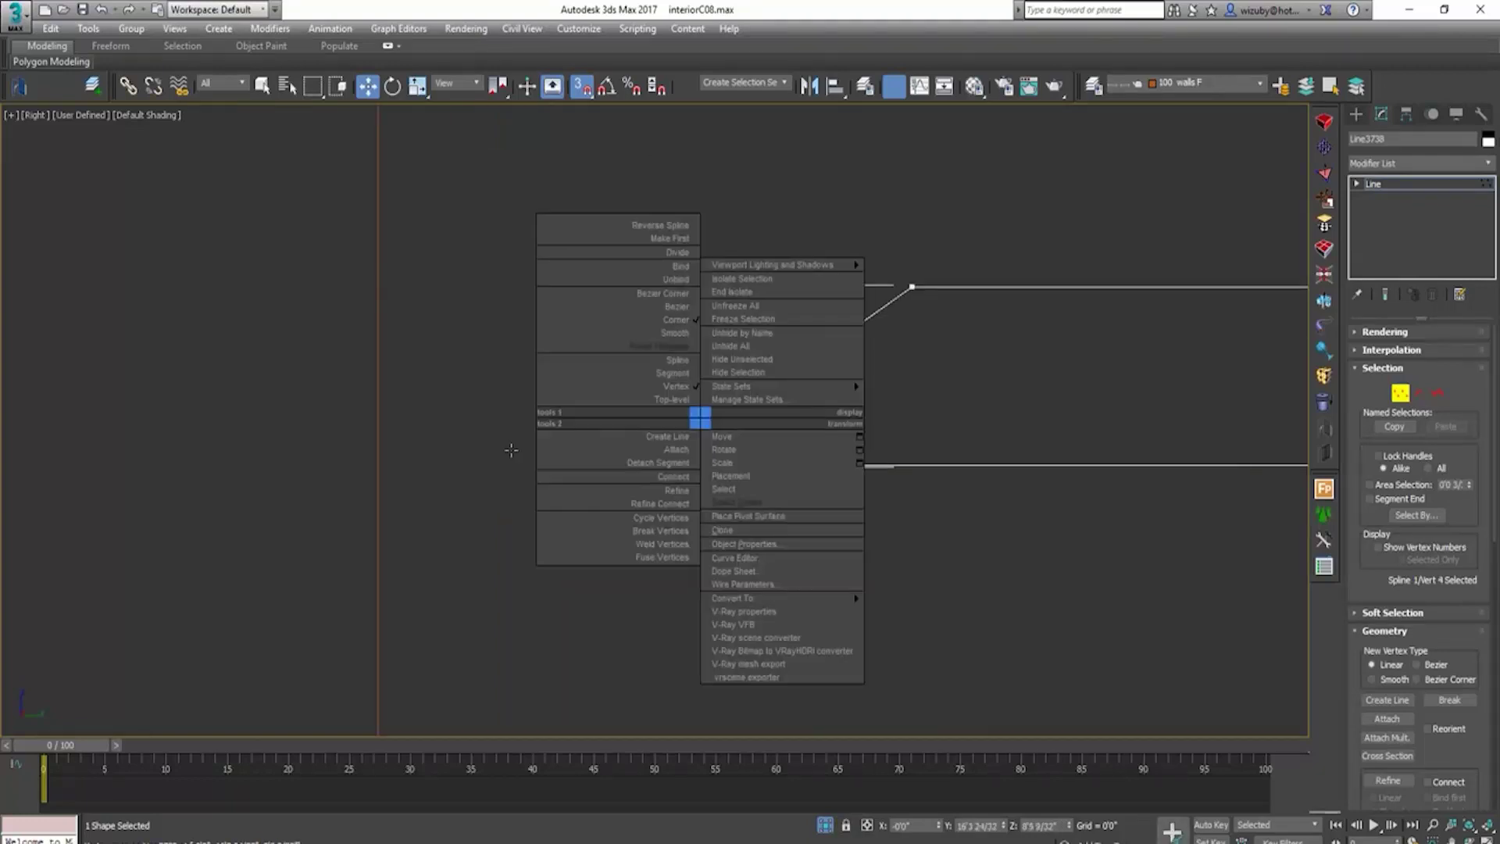
click(617, 308)
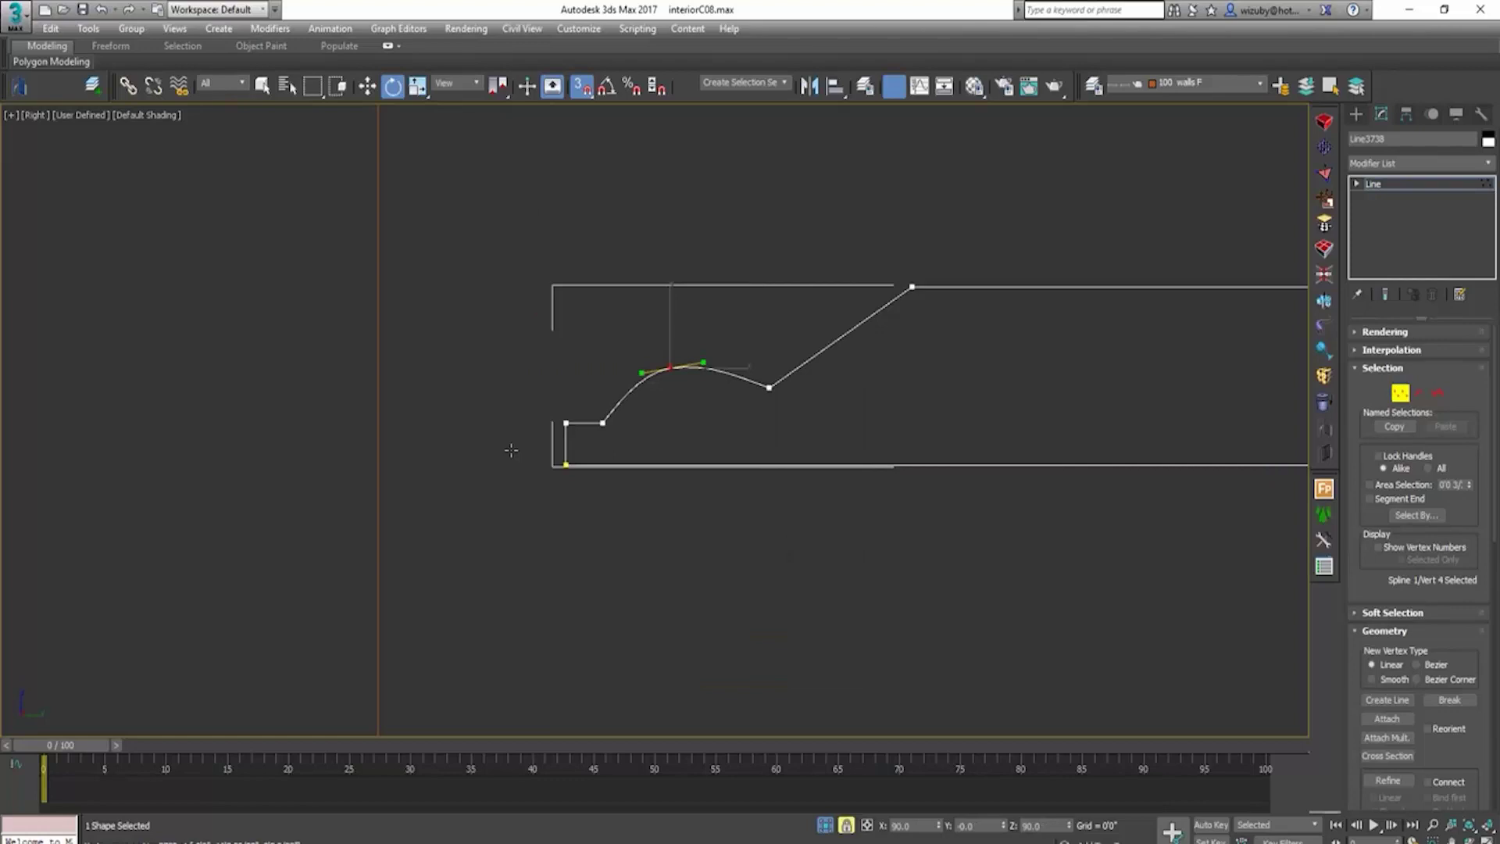
Step: Make the profile's valley vertex a Bezier Corner and pull its outer handle outward so the slope up to the long edge becomes concave
scroll(511, 450, down, 2)
key(space)
drag(794, 355, 881, 420)
click(696, 435)
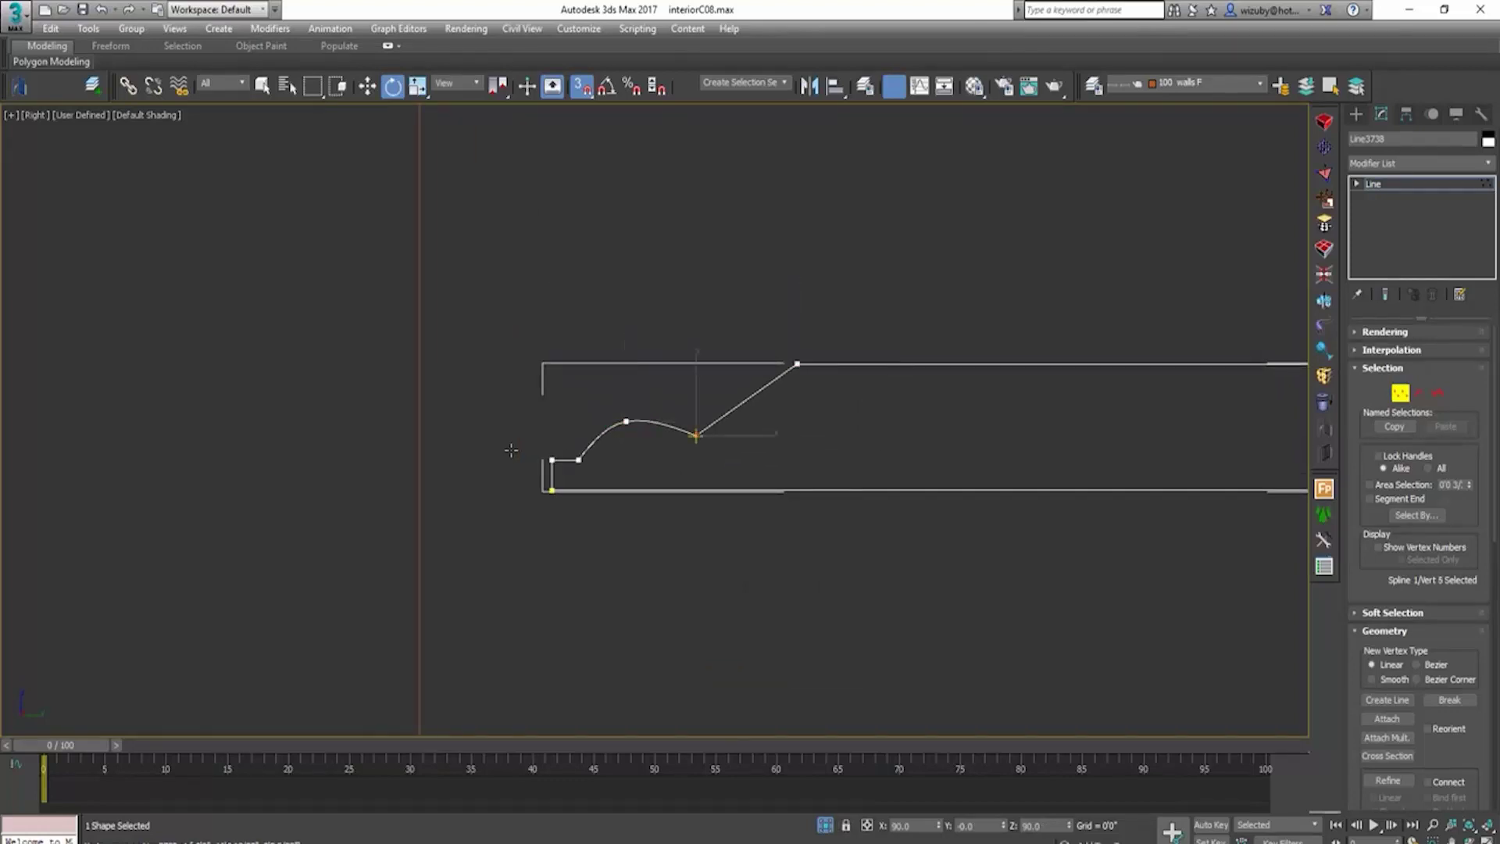
right_click(712, 415)
click(625, 305)
key(w)
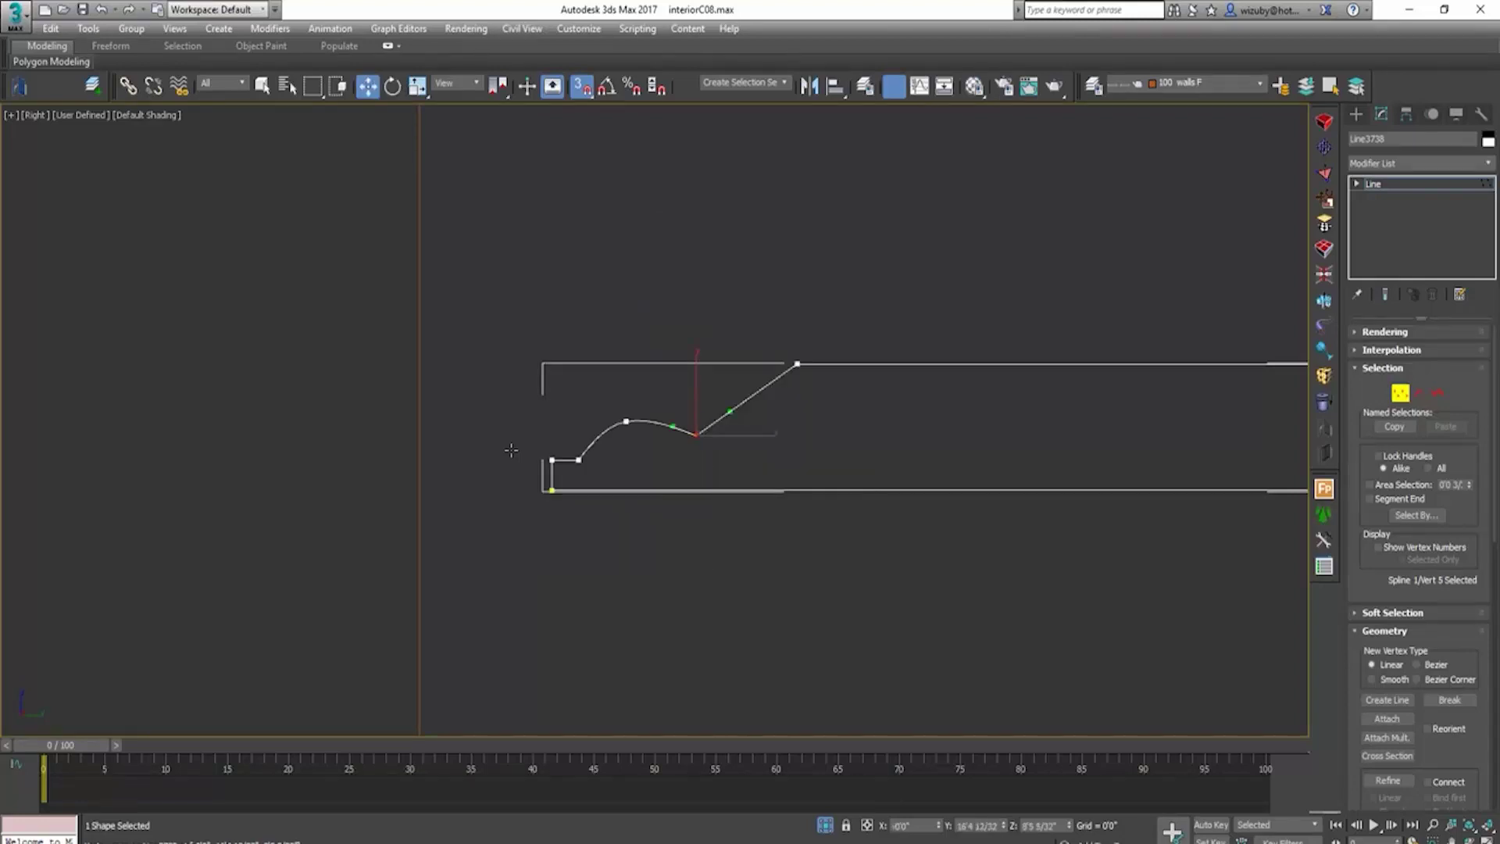
drag(730, 411, 764, 422)
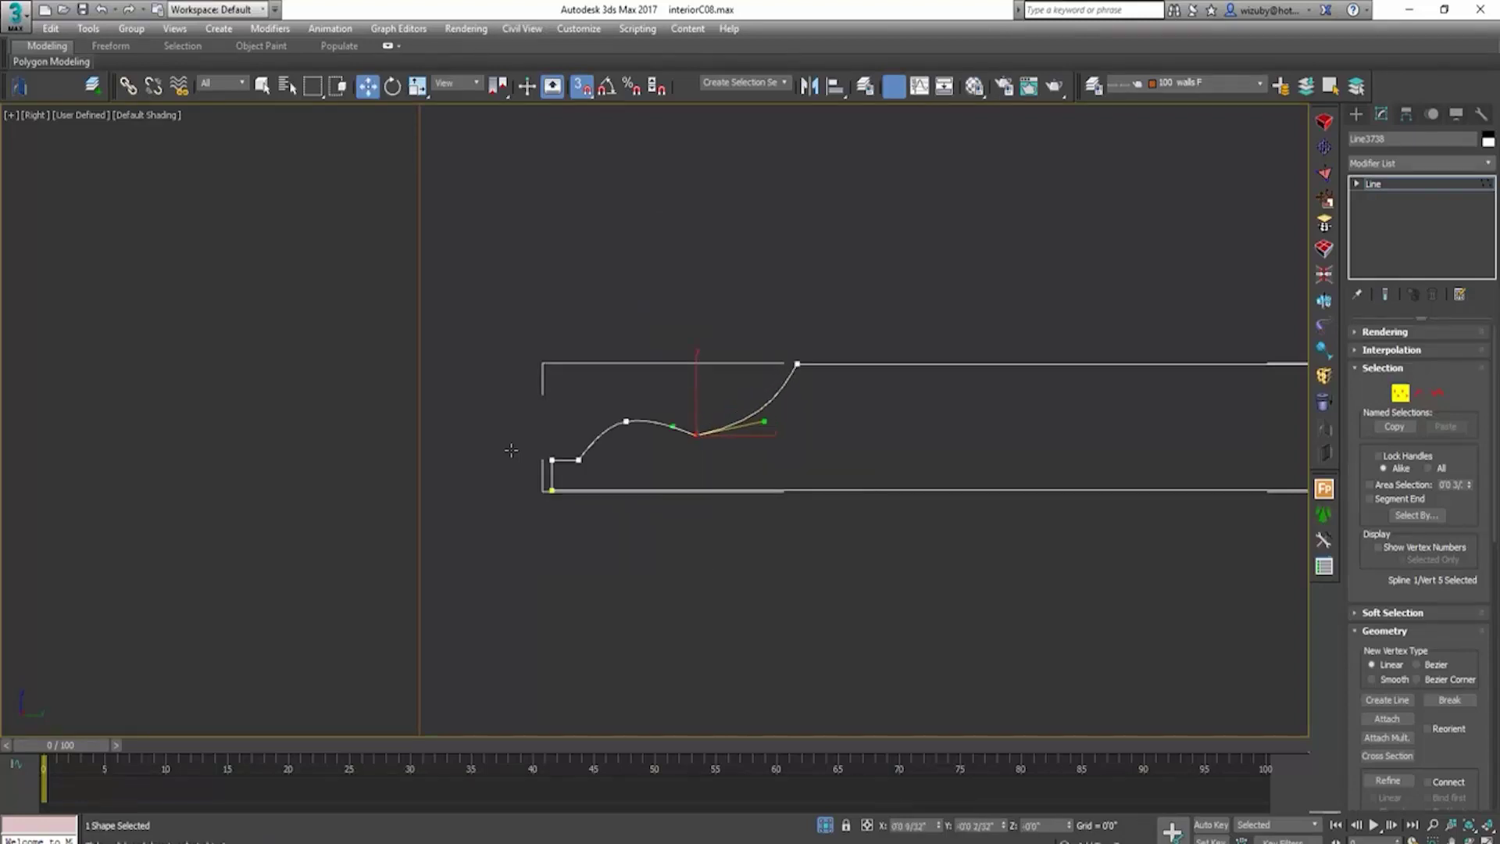
click(511, 450)
Step: With snapping off, raise the ridge's peak vertex, shift it toward the valley, and level and lengthen its Bezier handles
scroll(511, 450, up, 5)
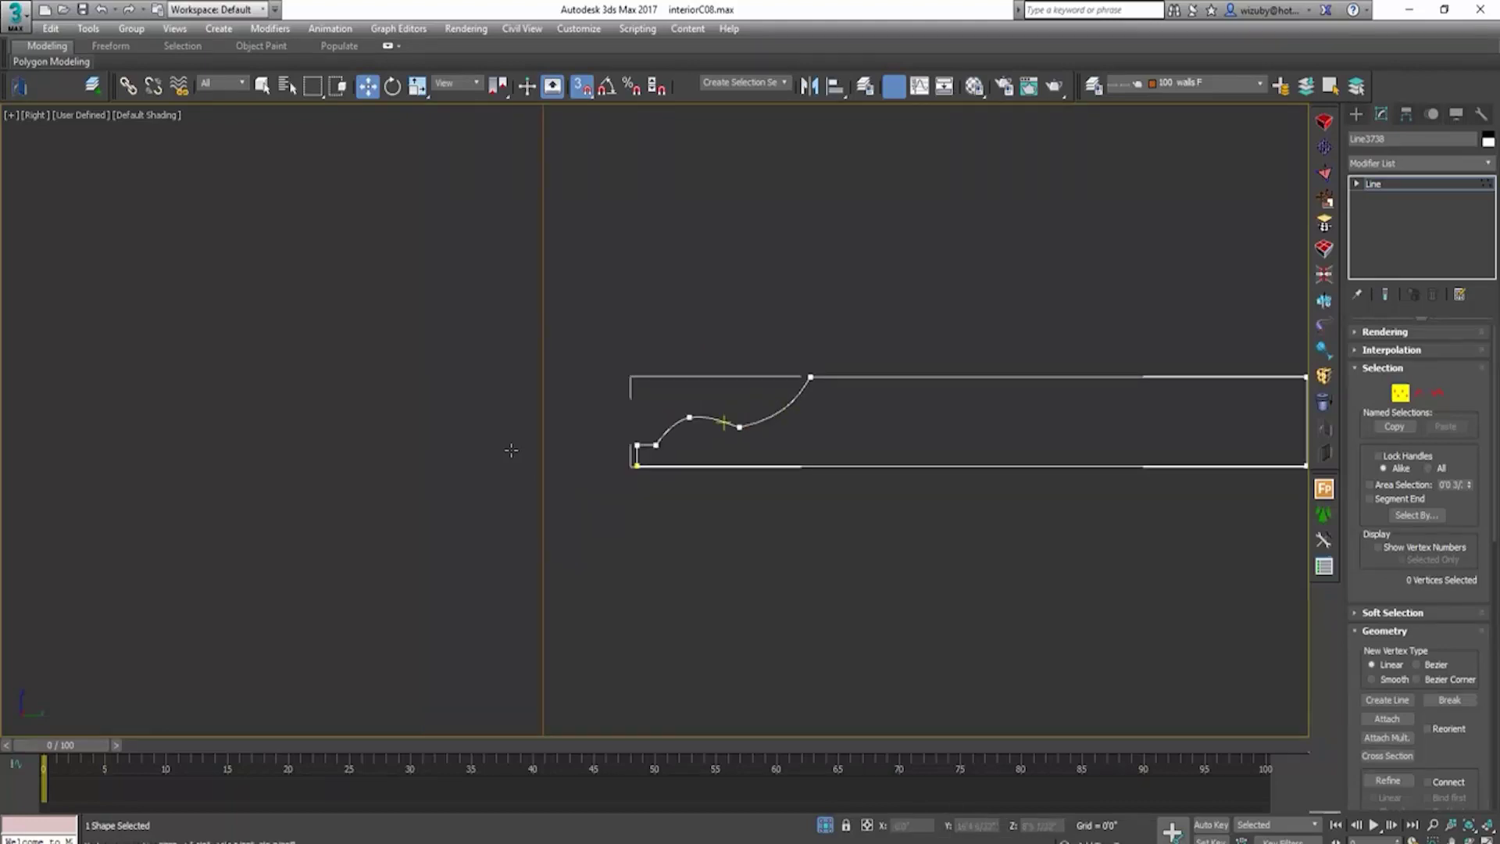
key(ctrl+z)
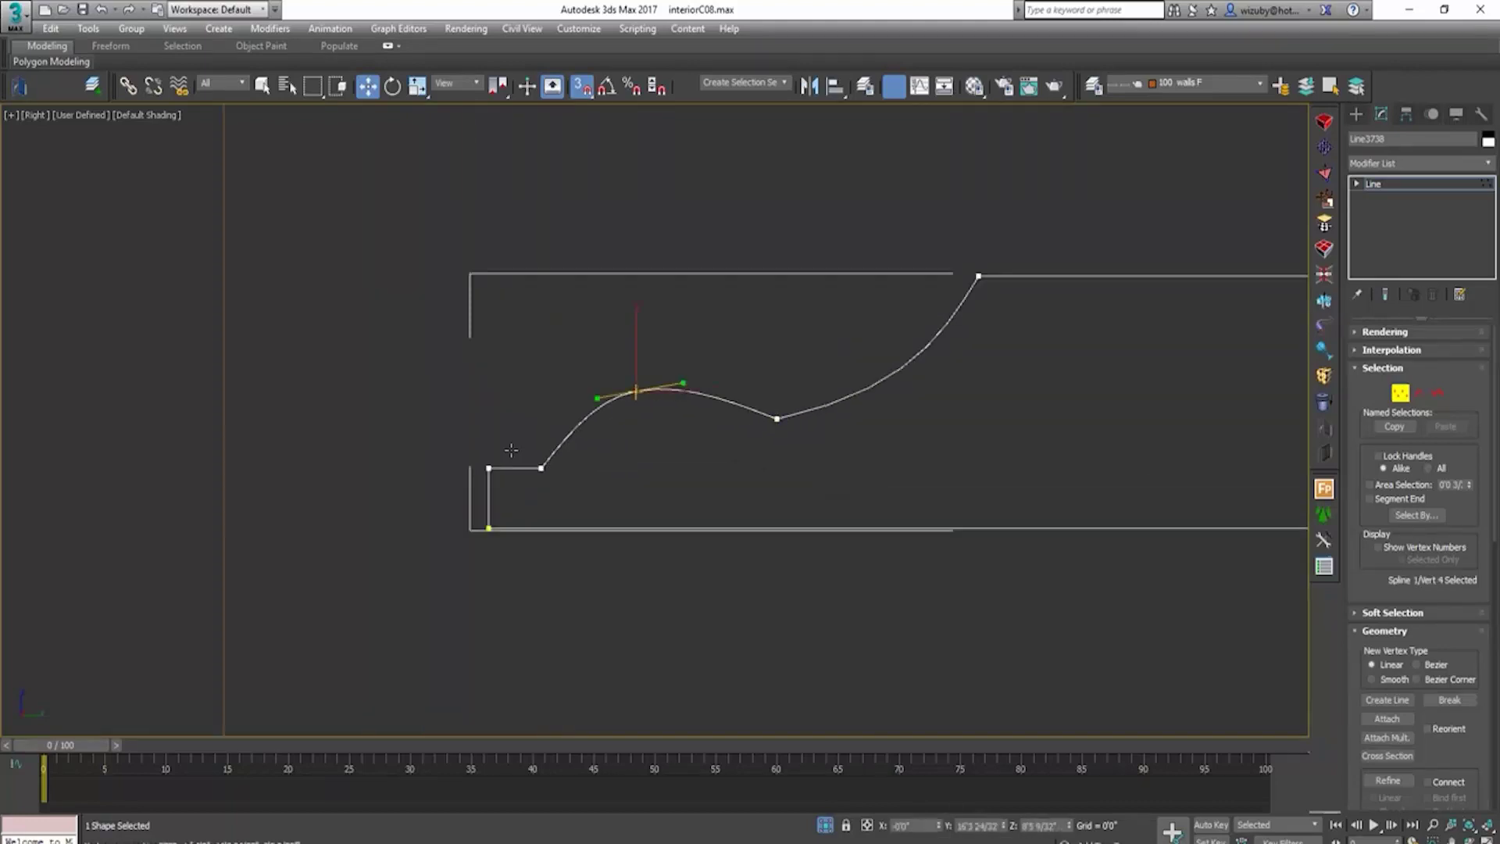
key(s)
drag(636, 391, 655, 380)
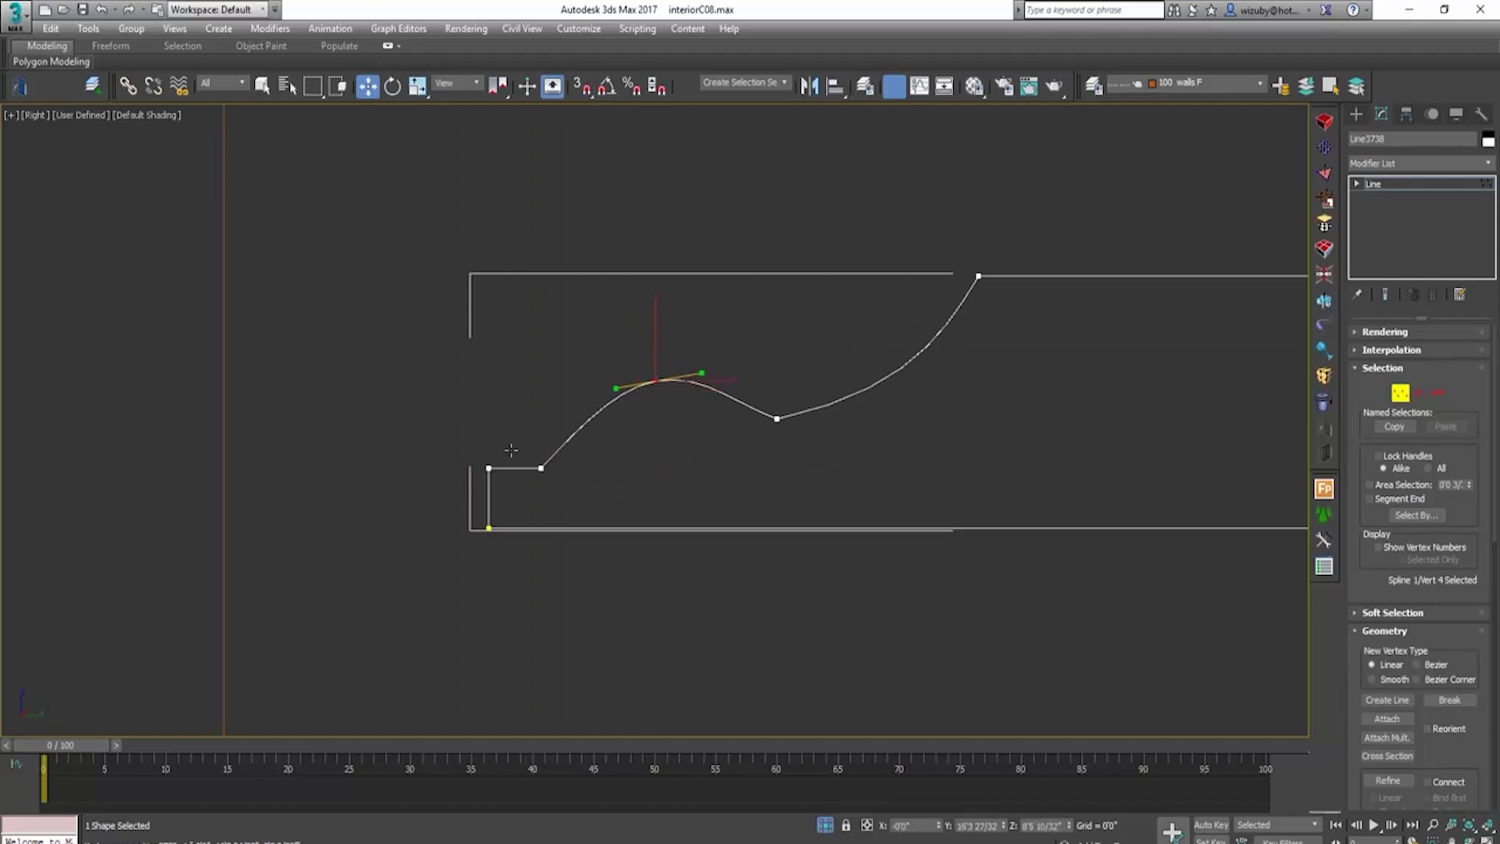
key(e)
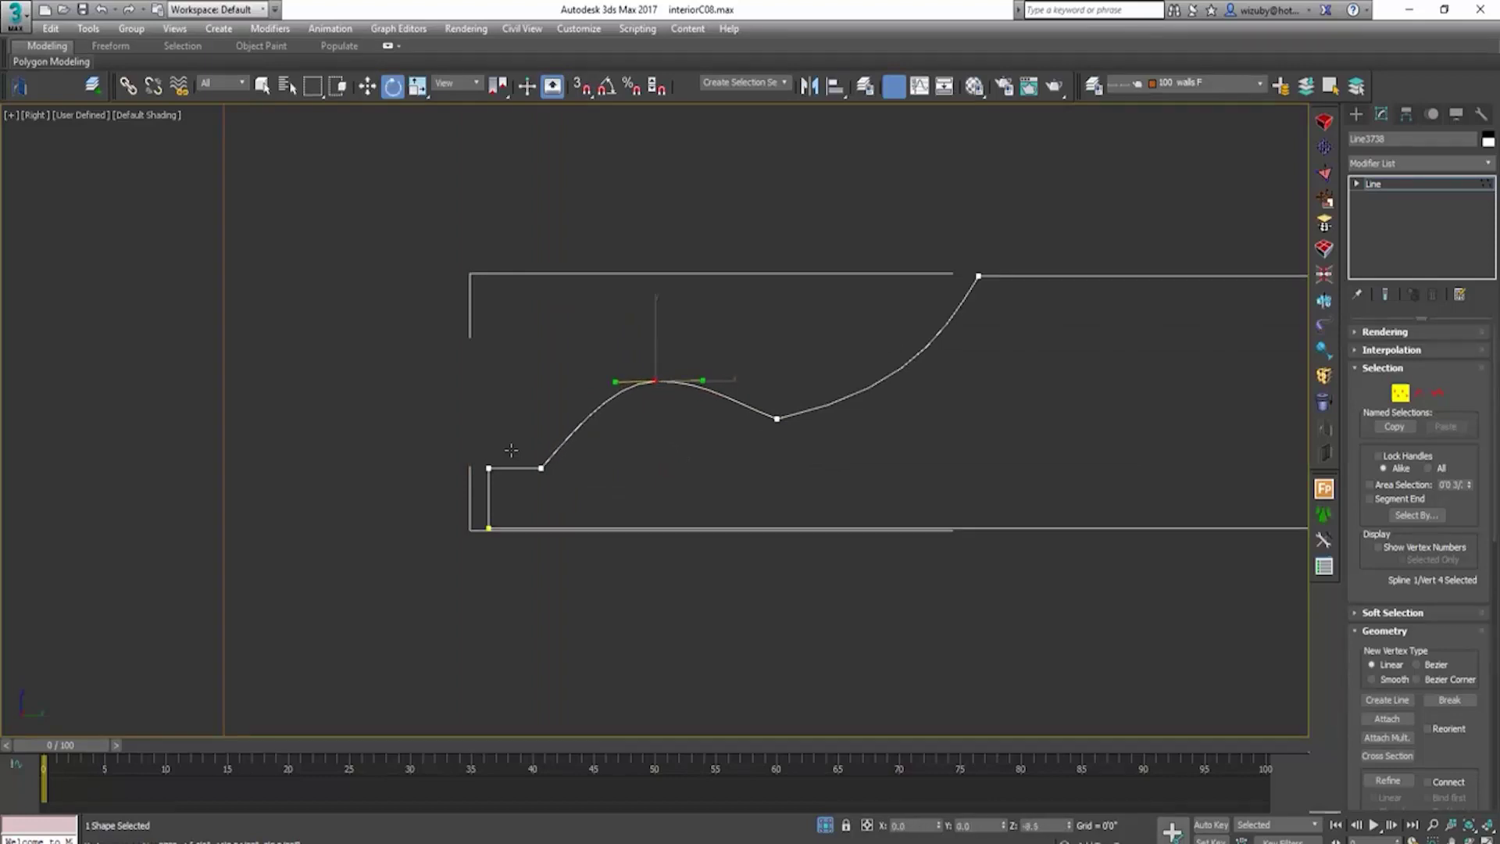
key(w)
drag(615, 382, 655, 361)
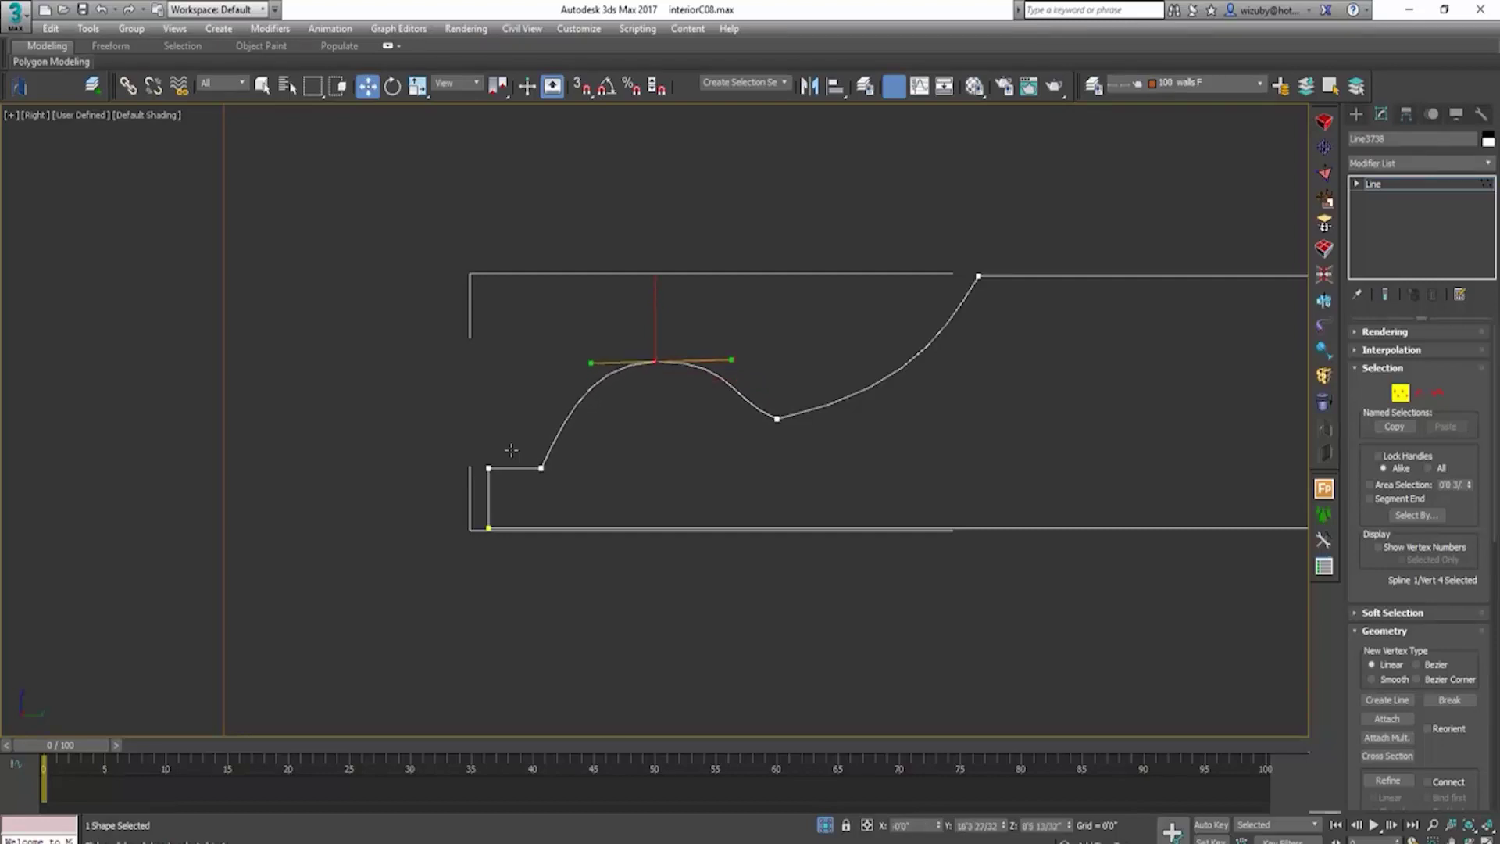
Step: Pull the valley vertex's handle on the ridge side up toward the ridge to give it a fuller, rounder curve
click(776, 419)
drag(729, 400, 749, 387)
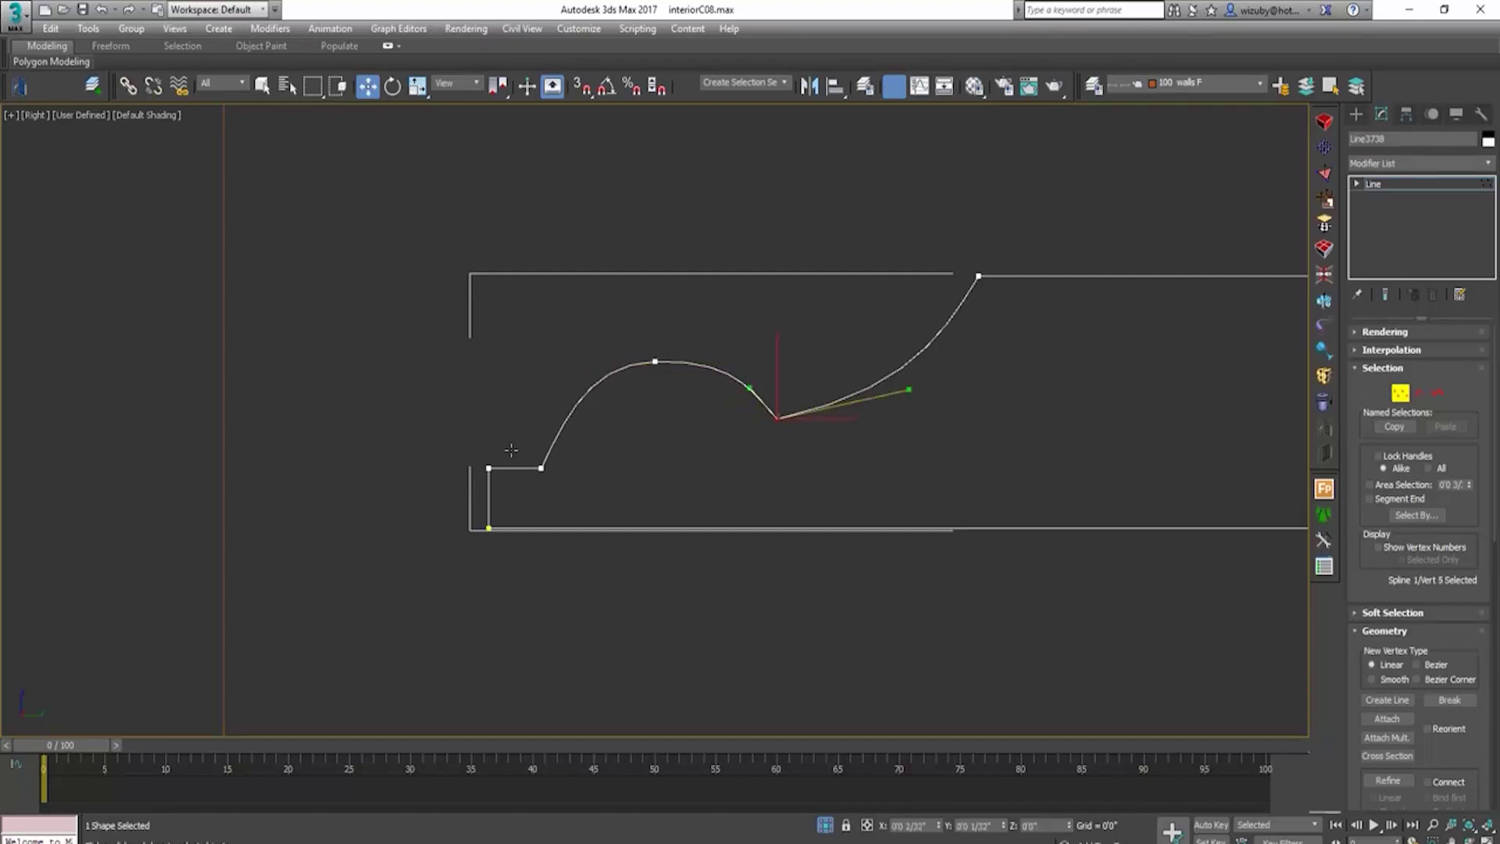
click(816, 344)
scroll(816, 343, down, 5)
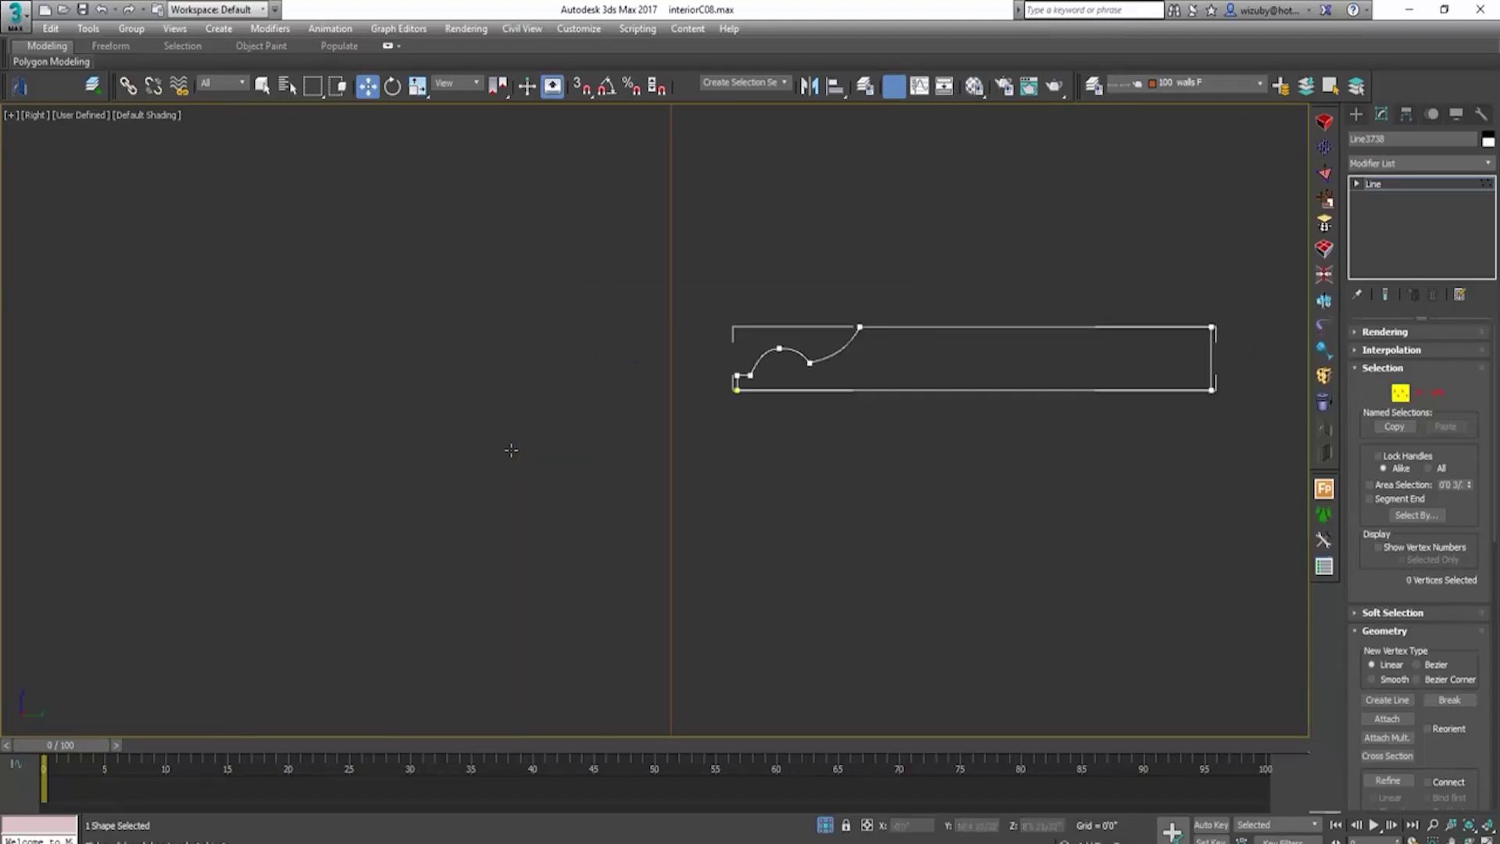
Step: Finish editing the moulding profile's vertices and select the tall rectangle spline beside it
click(929, 373)
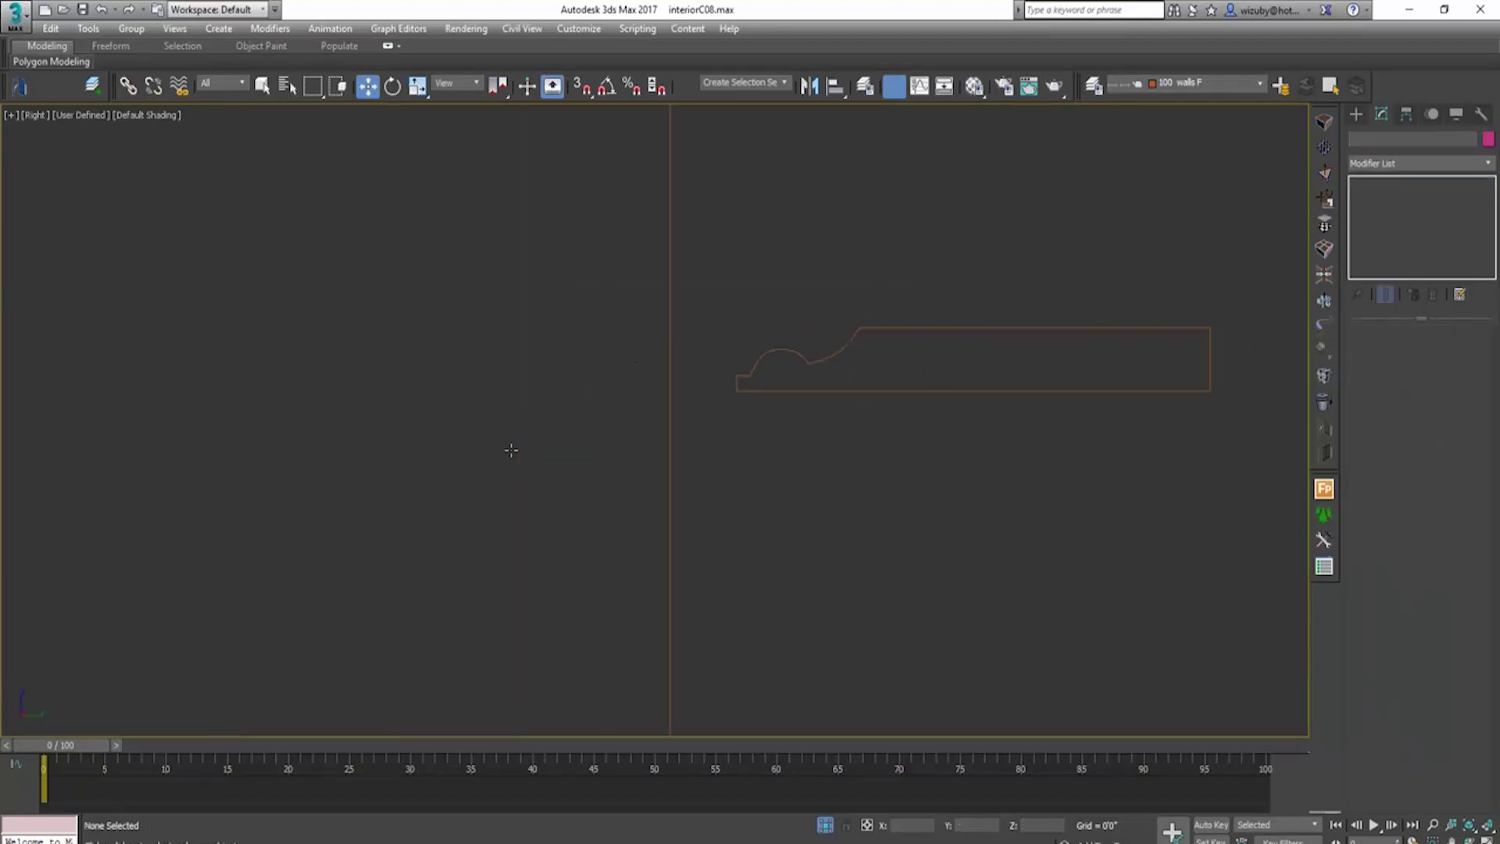
scroll(929, 373, down, 5)
click(864, 373)
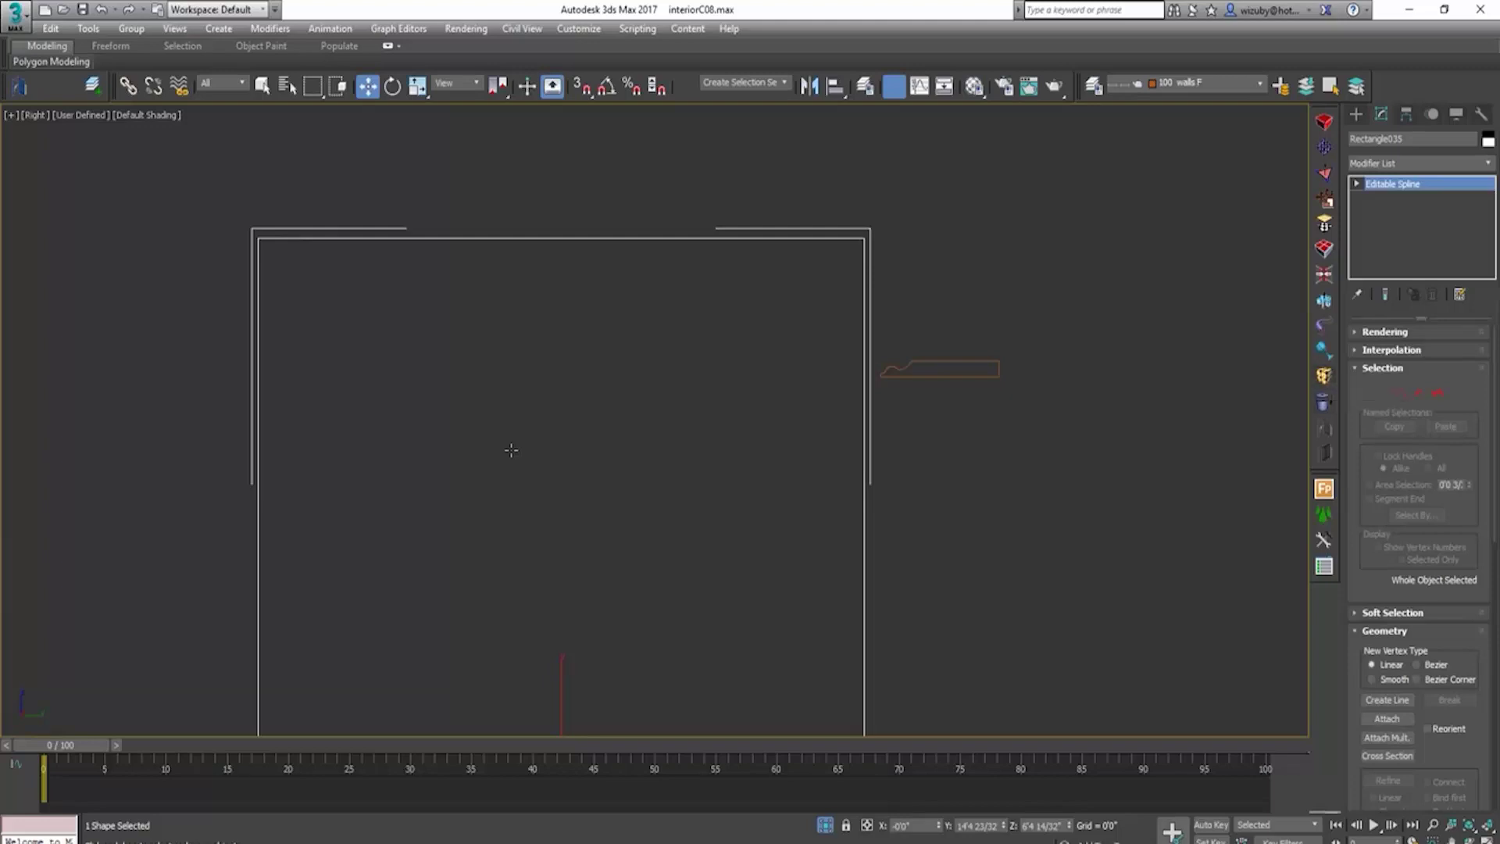
drag(840, 369, 1046, 440)
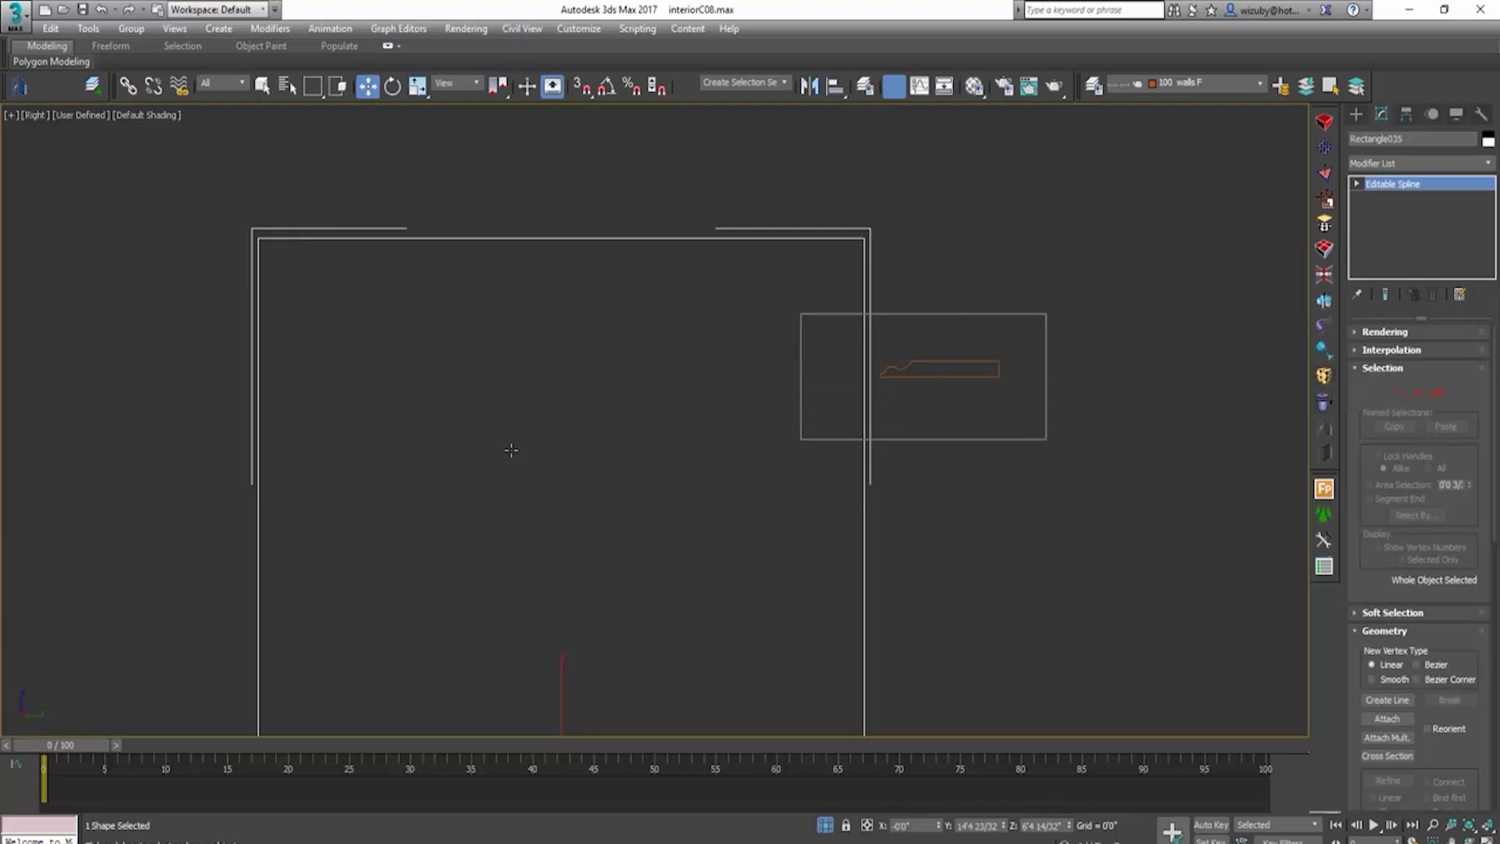
click(988, 327)
scroll(988, 326, down, 5)
scroll(511, 450, up, 4)
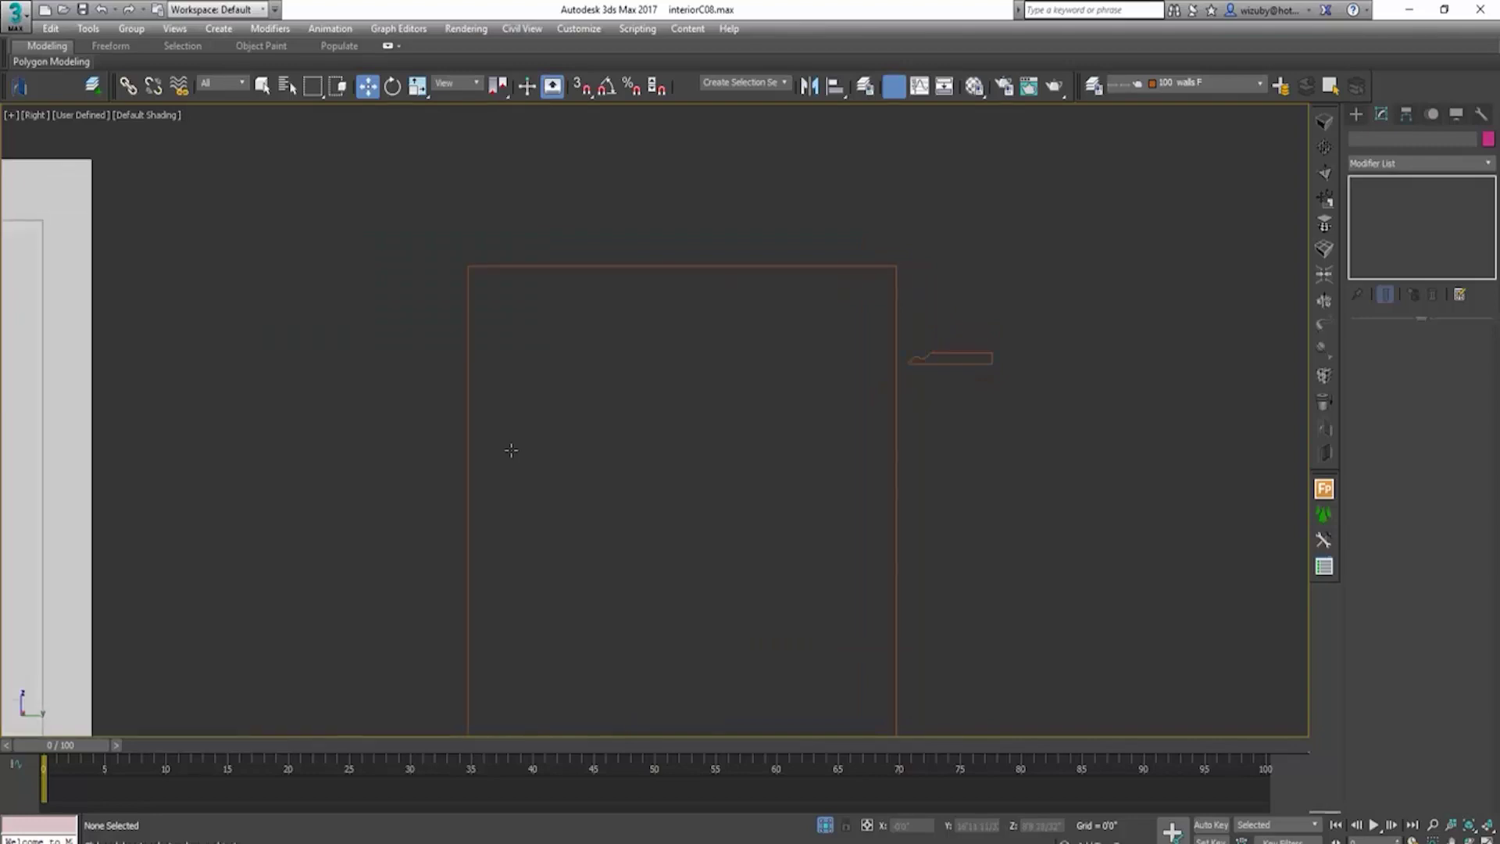
scroll(511, 450, up, 2)
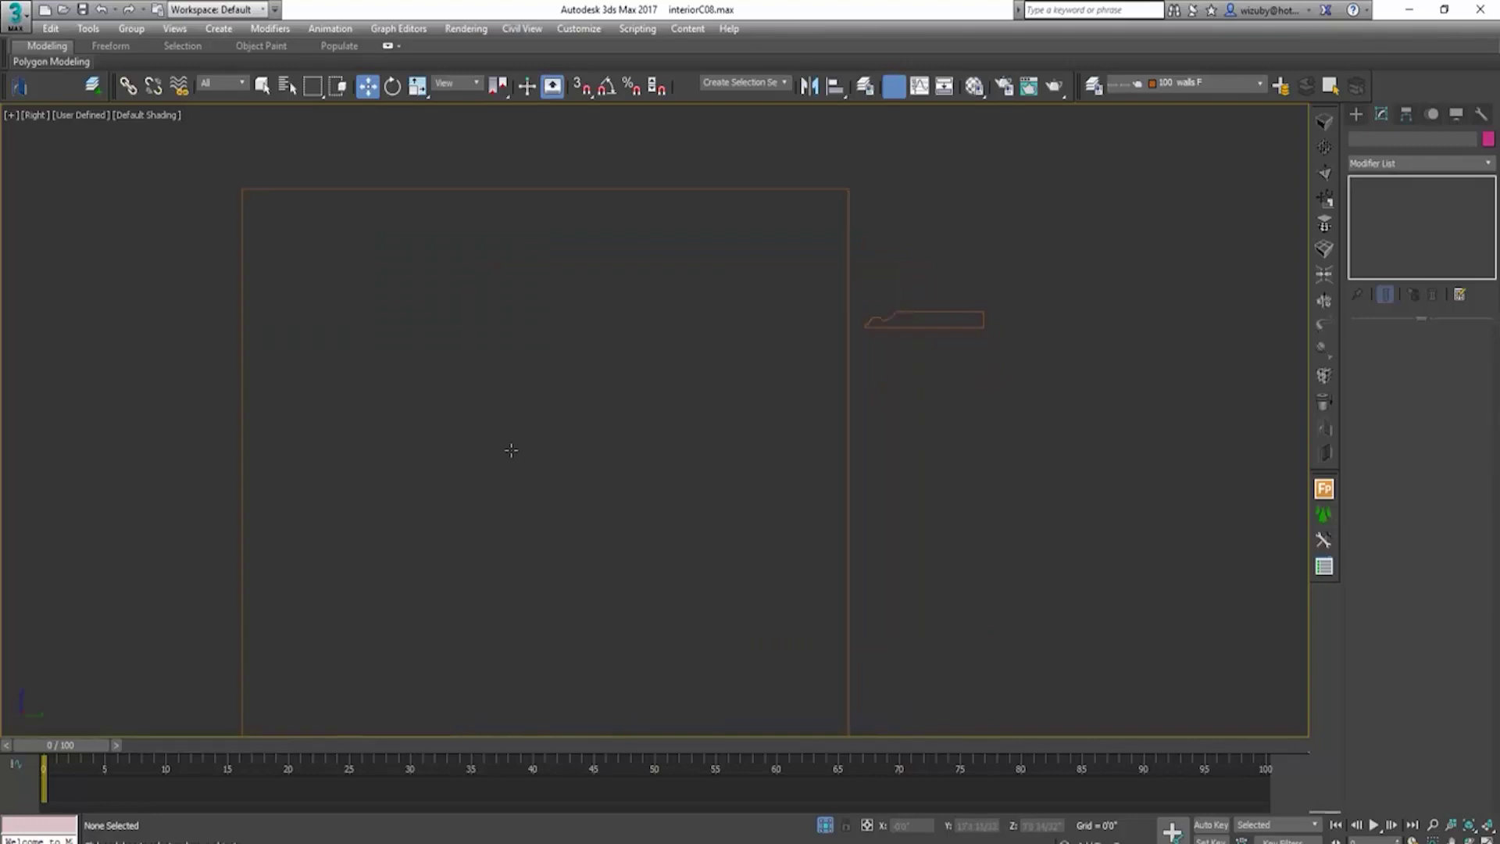
scroll(511, 450, down, 2)
scroll(511, 450, up, 4)
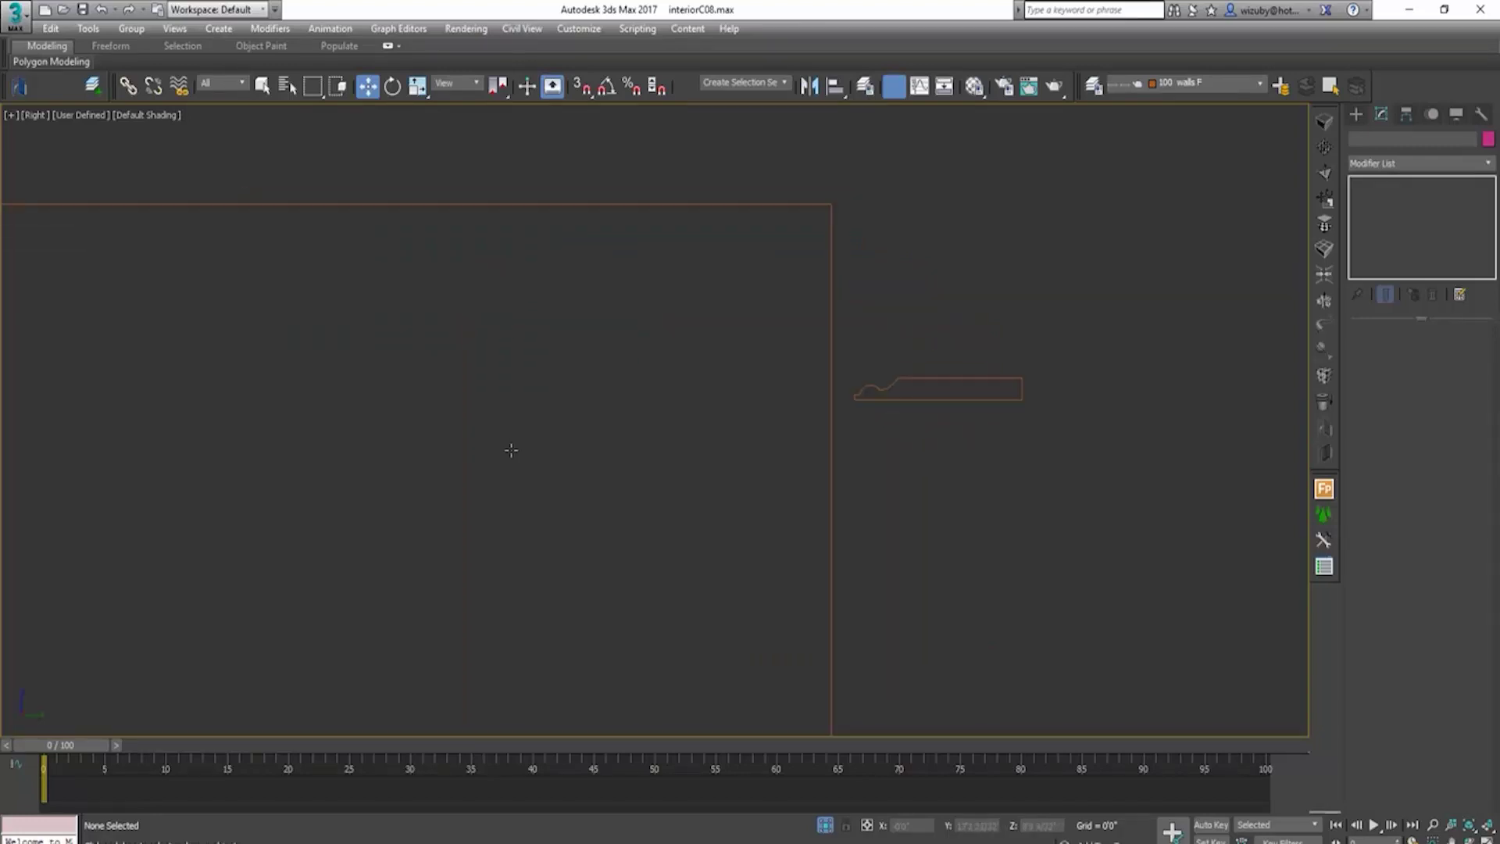
key(ctrl+z)
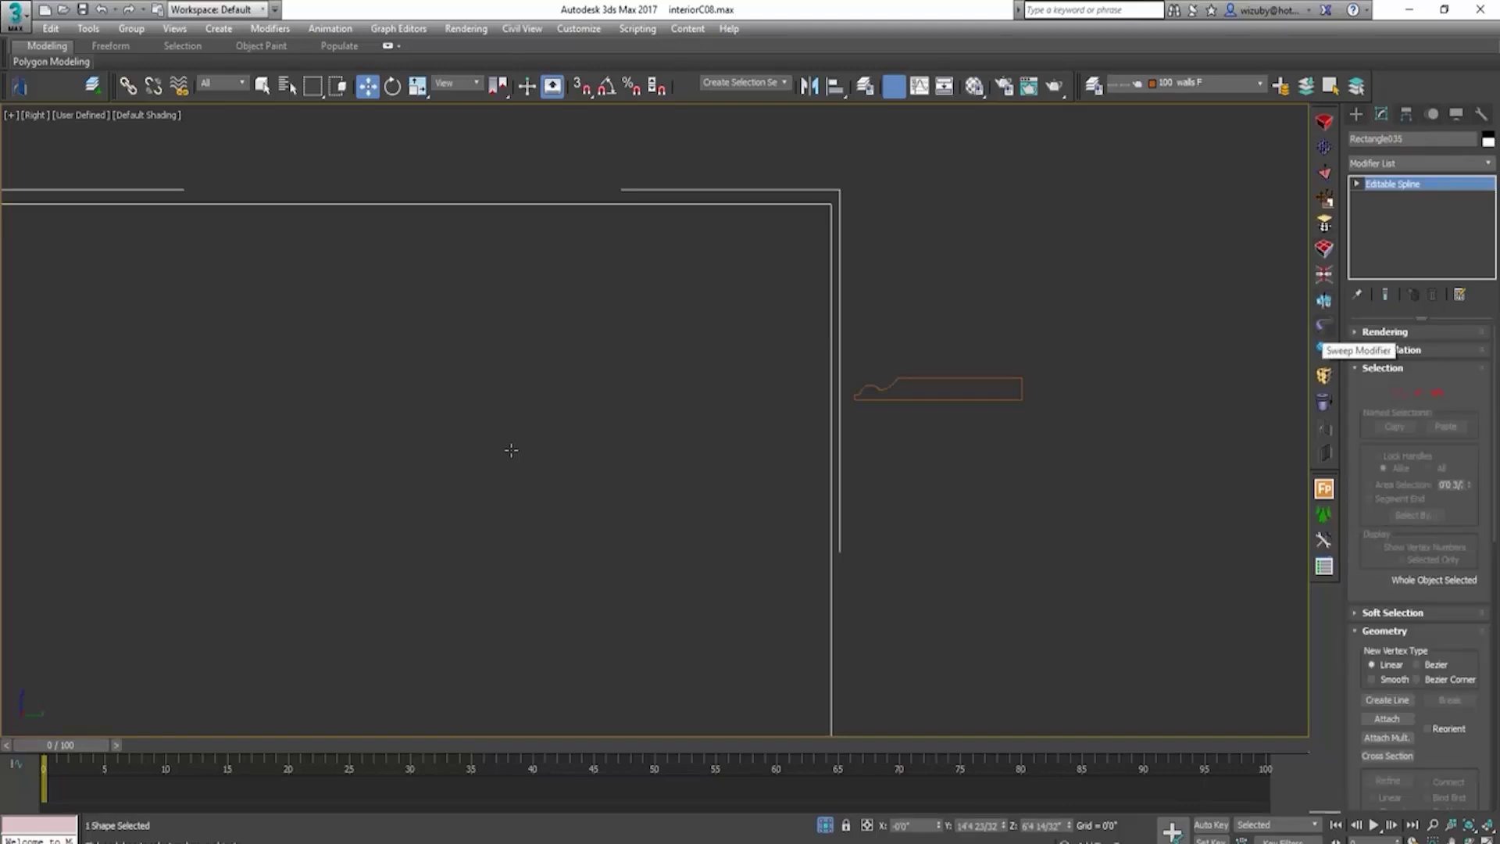
Step: Apply a Sweep modifier to the rectangle, using the drawn moulding profile as its custom section
click(1324, 326)
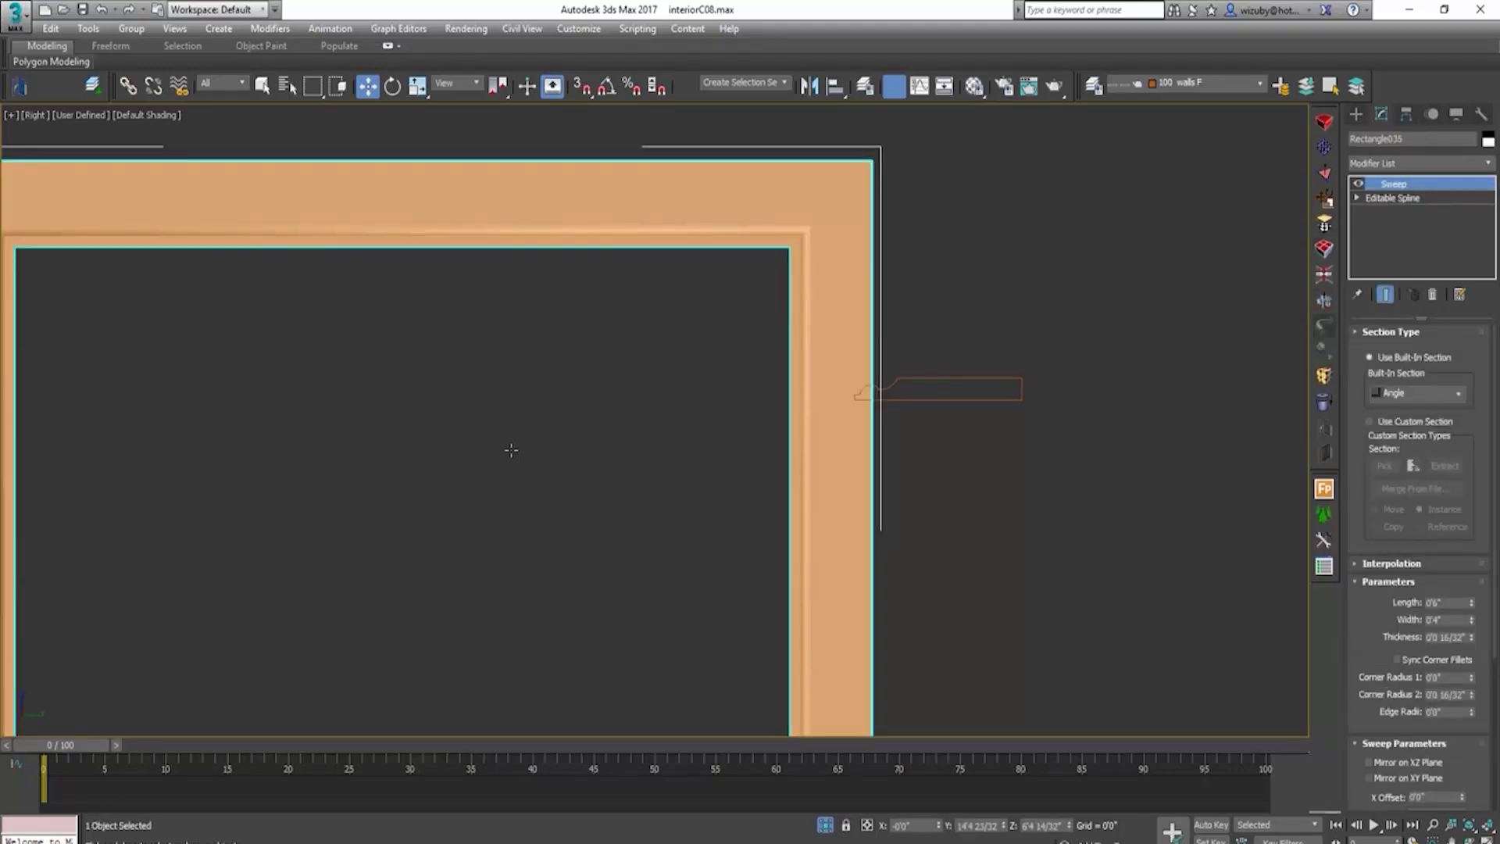
click(1369, 422)
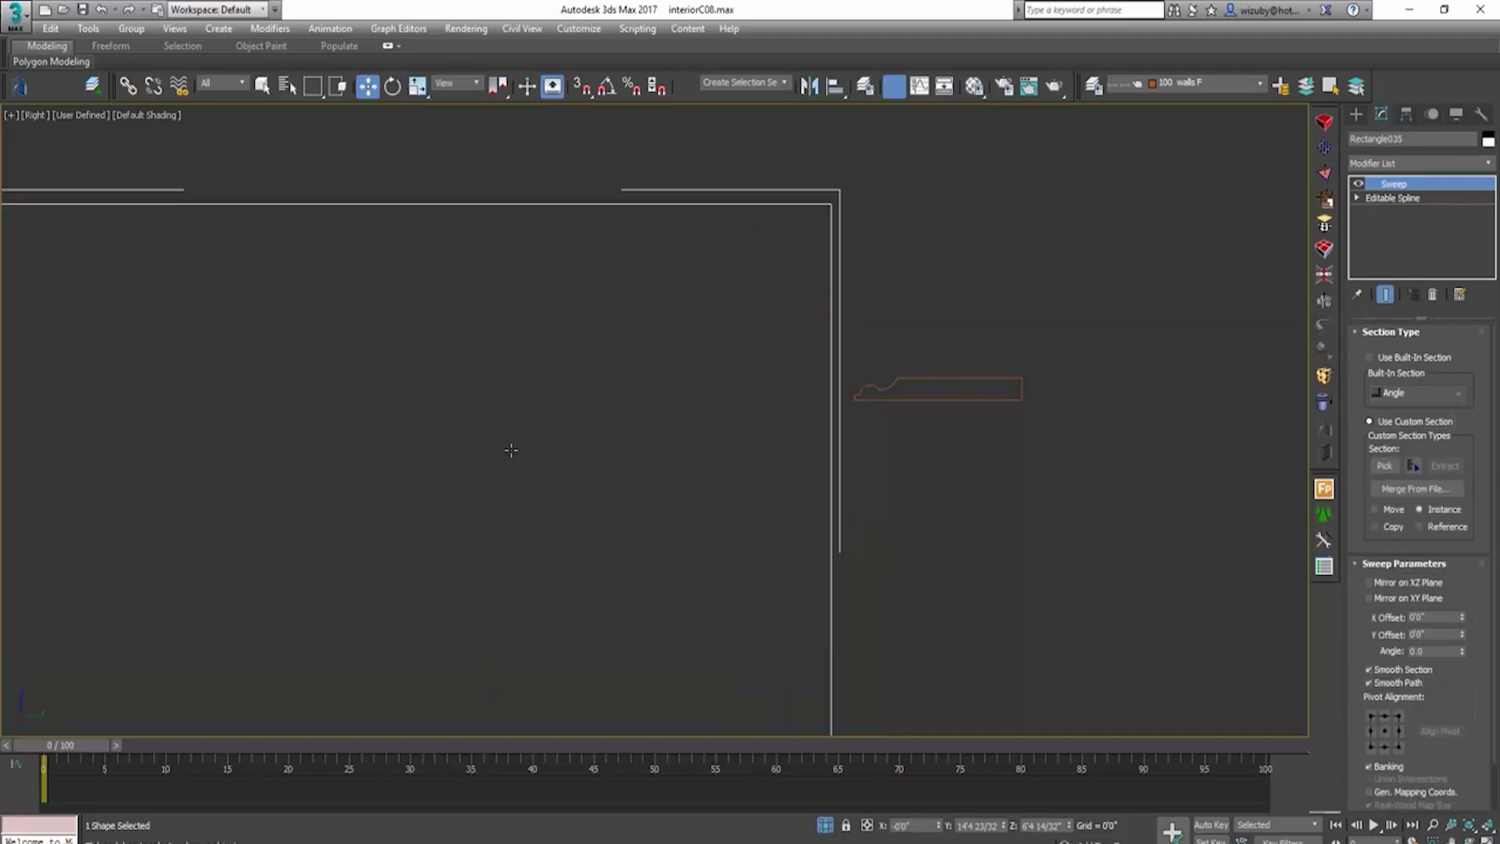
click(1384, 465)
click(957, 380)
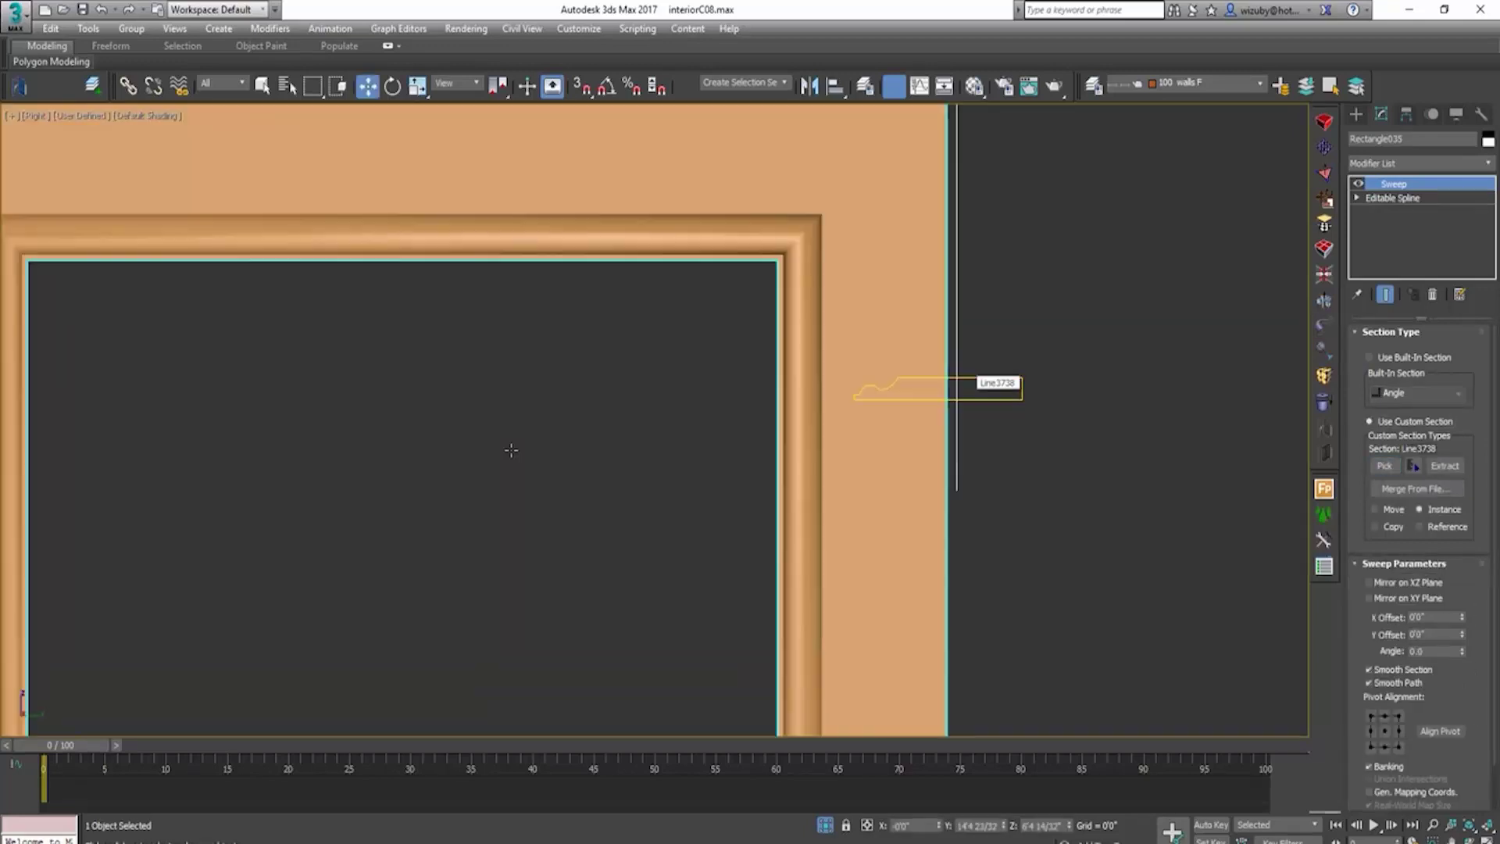
Step: Examine the swept frame beside the existing wall panel and its moulded corners from an angled view
scroll(957, 383, down, 5)
scroll(511, 450, down, 5)
scroll(511, 450, up, 5)
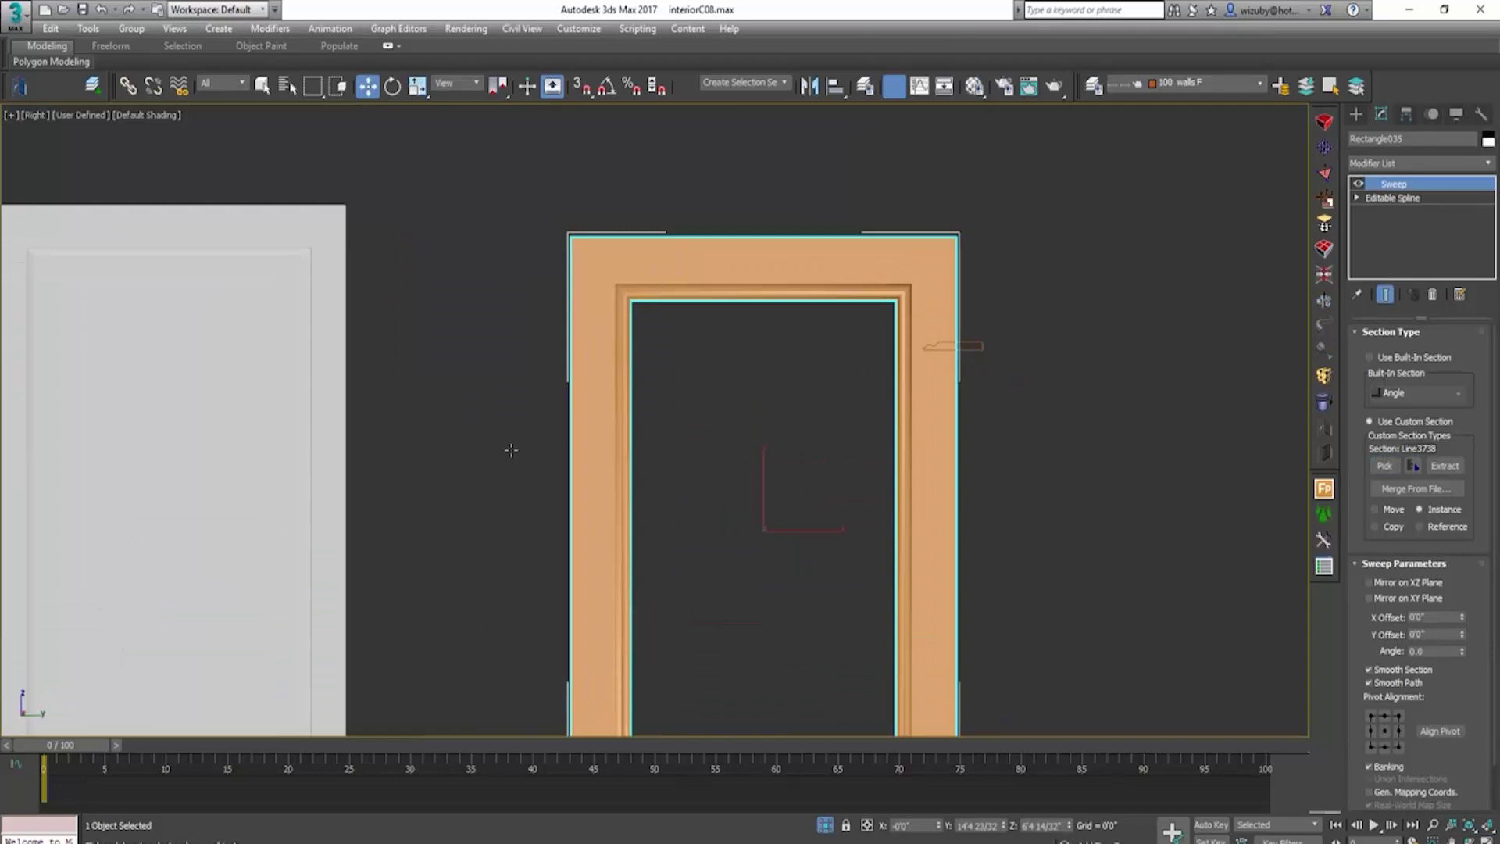
mouse_move(511, 450)
alt+middle_down()
mouse_move(525, 459)
mouse_move(492, 439)
mouse_move(509, 447)
alt+middle_up()
scroll(511, 450, up, 6)
key(F4)
scroll(510, 447, down, 4)
scroll(511, 450, up, 3)
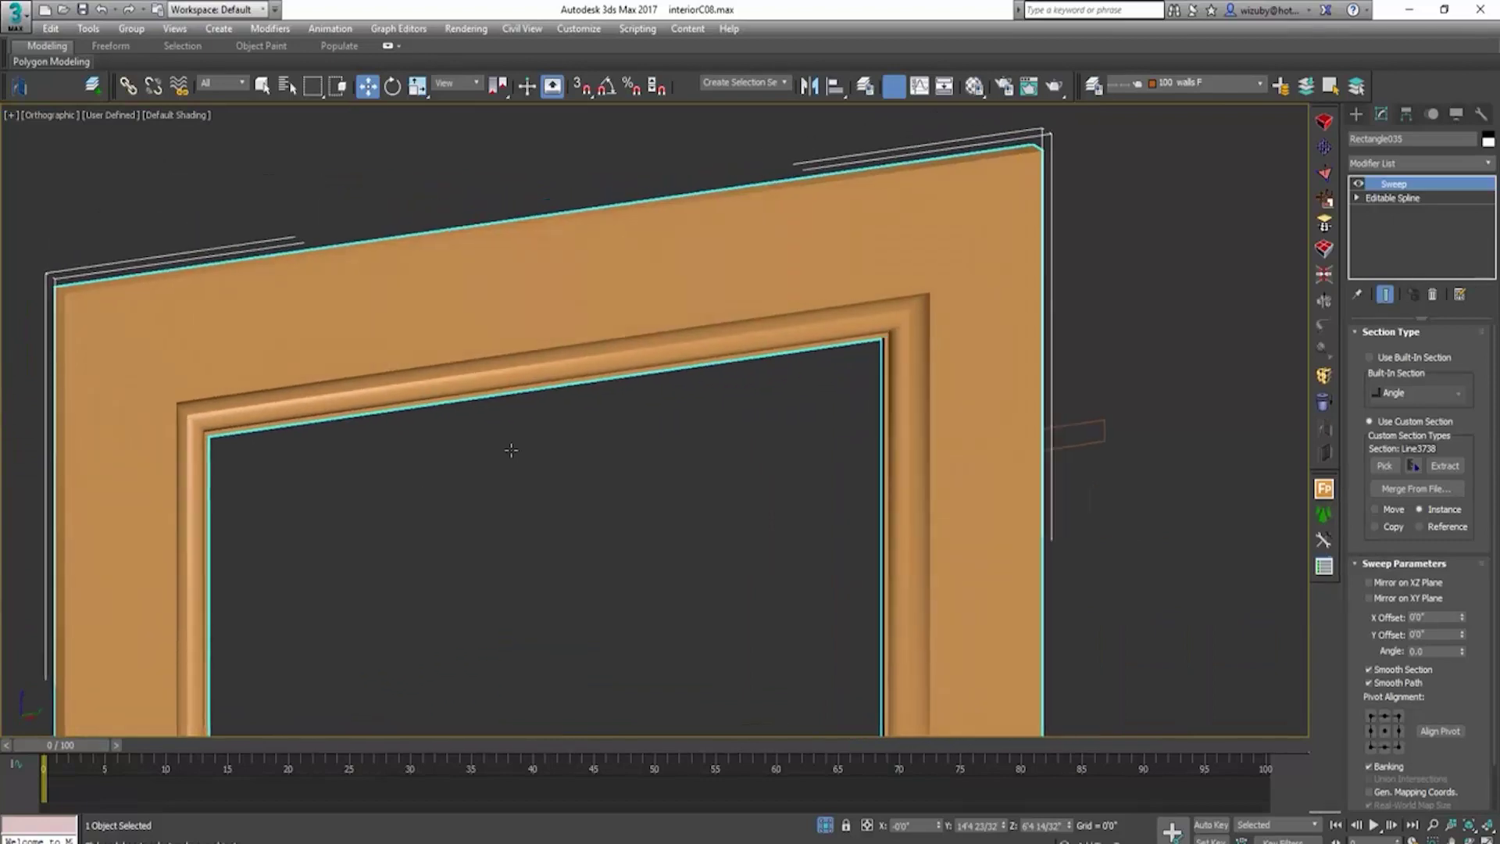
Step: Compare the profile line with the swept moulding in wireframe and convert the profile to an Editable Poly
scroll(511, 450, up, 3)
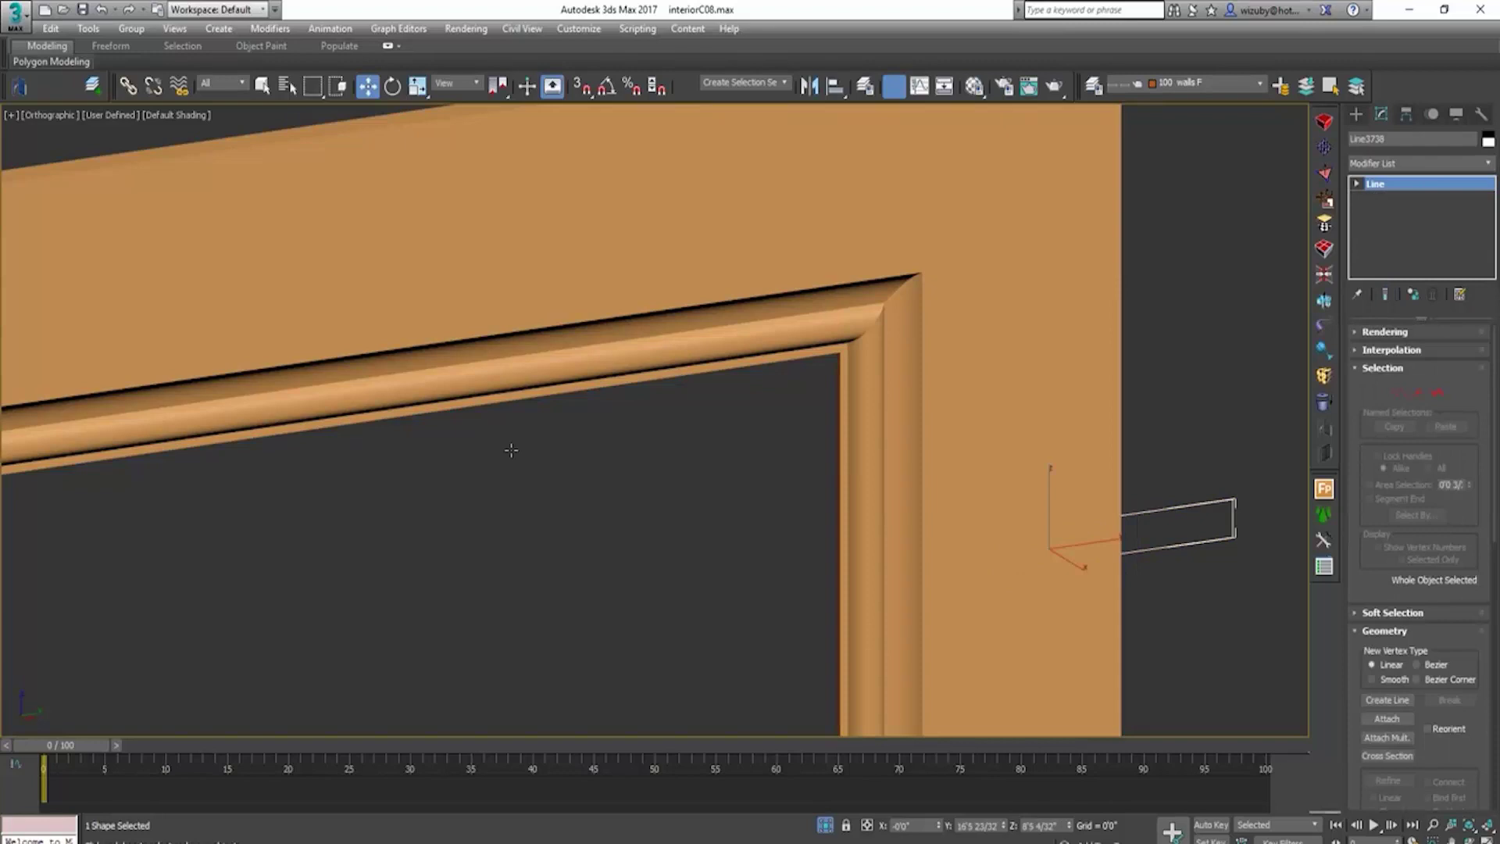
key(F3)
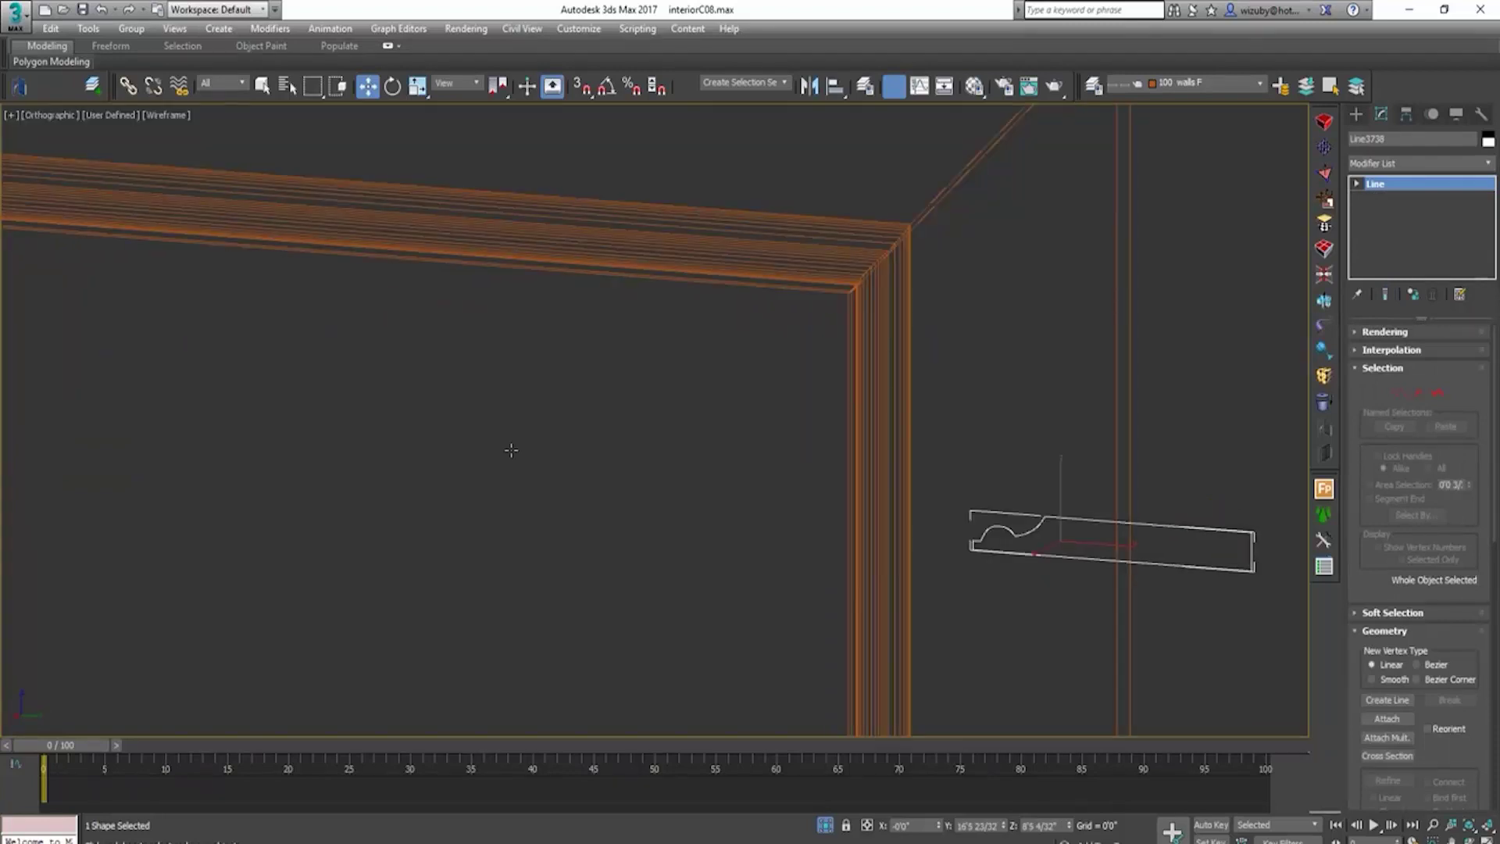
key(F3)
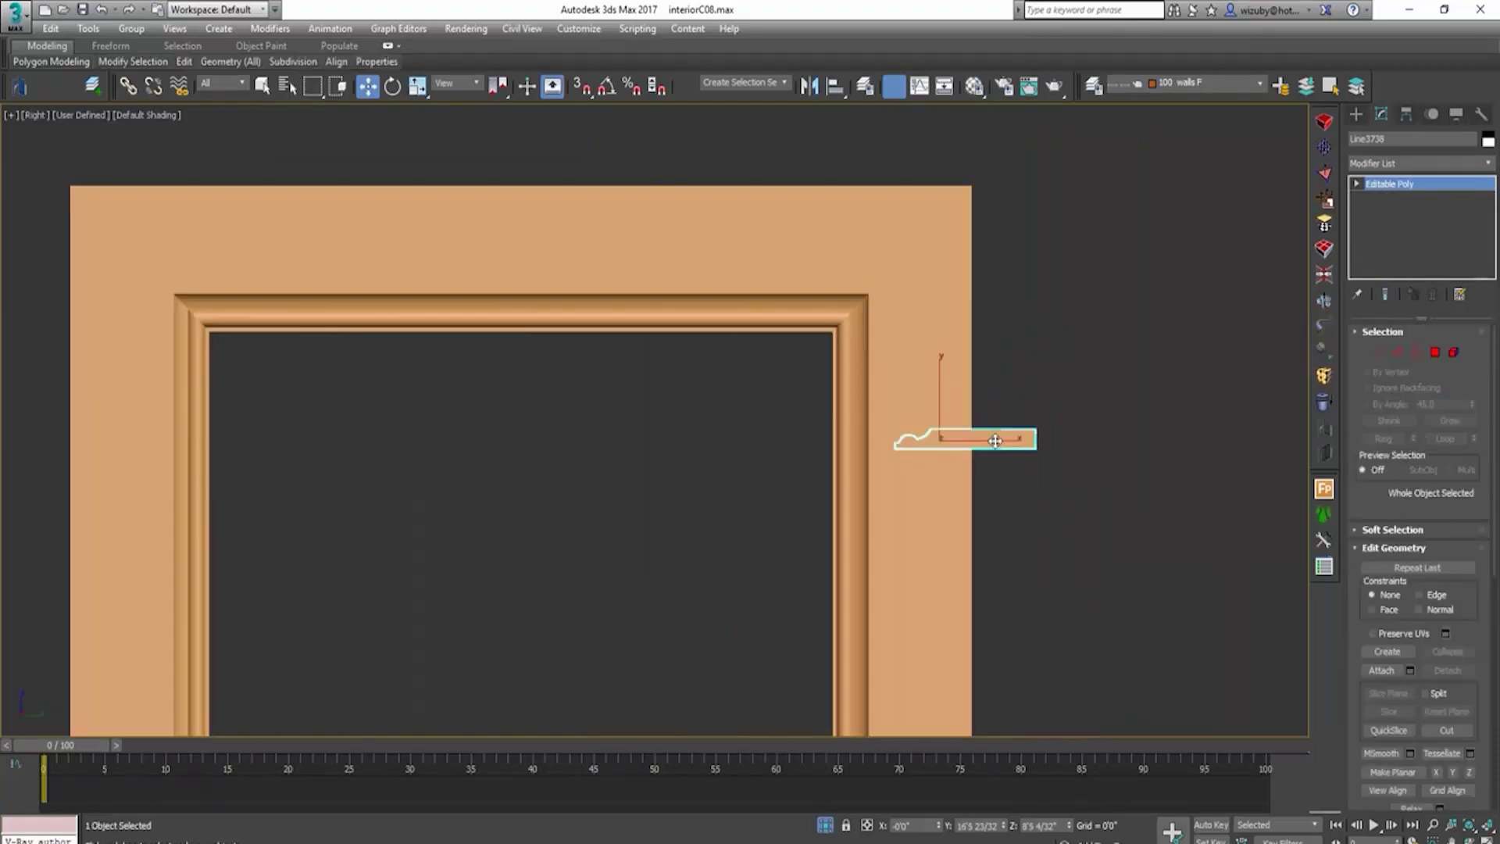
Step: Convert the swept frame to an Editable Poly
scroll(994, 441, down, 2)
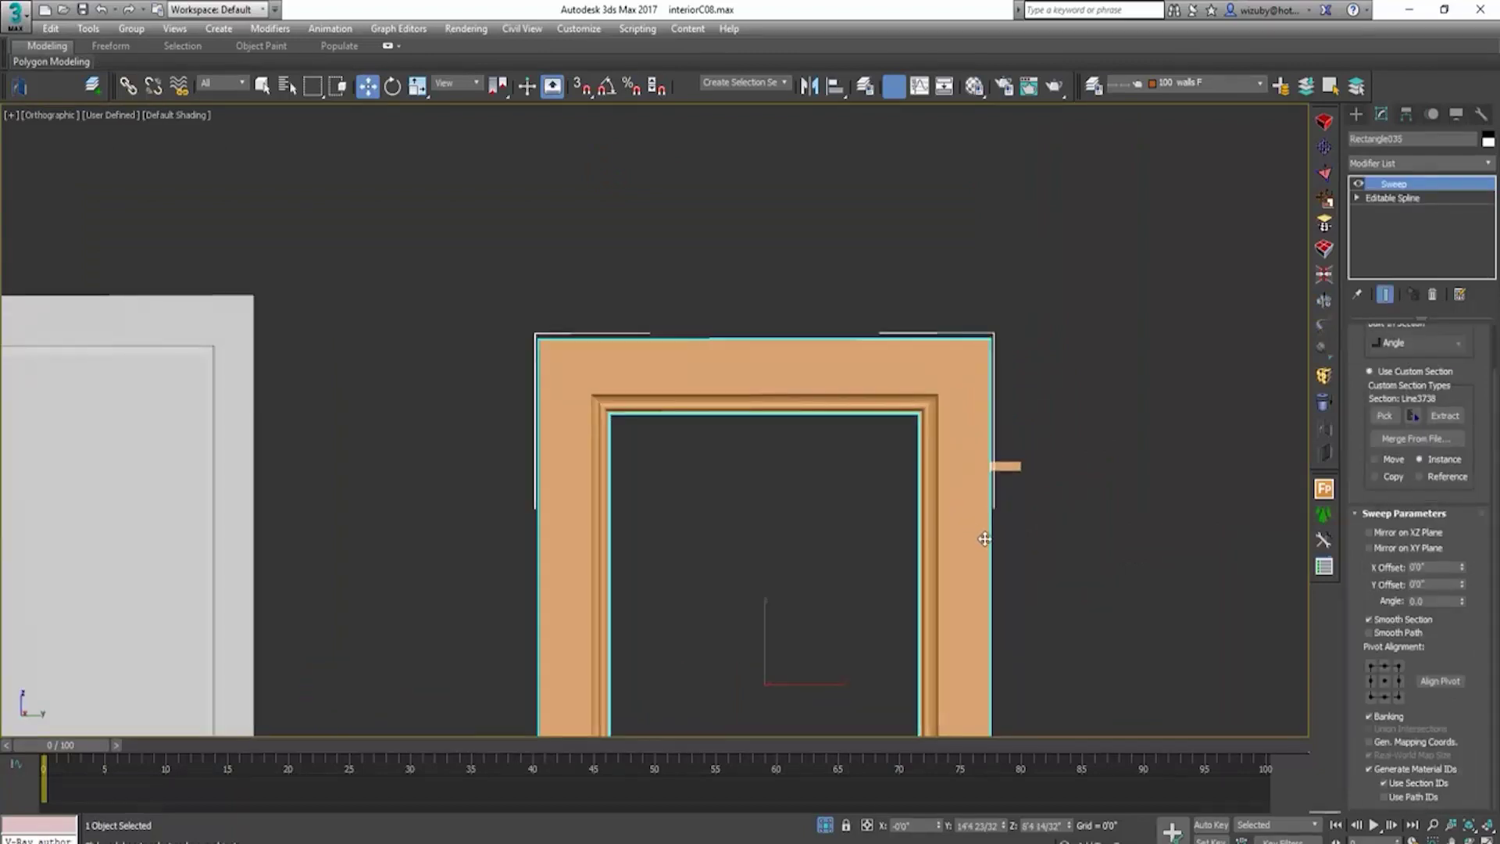
alt+middle_drag(985, 539, 1032, 560)
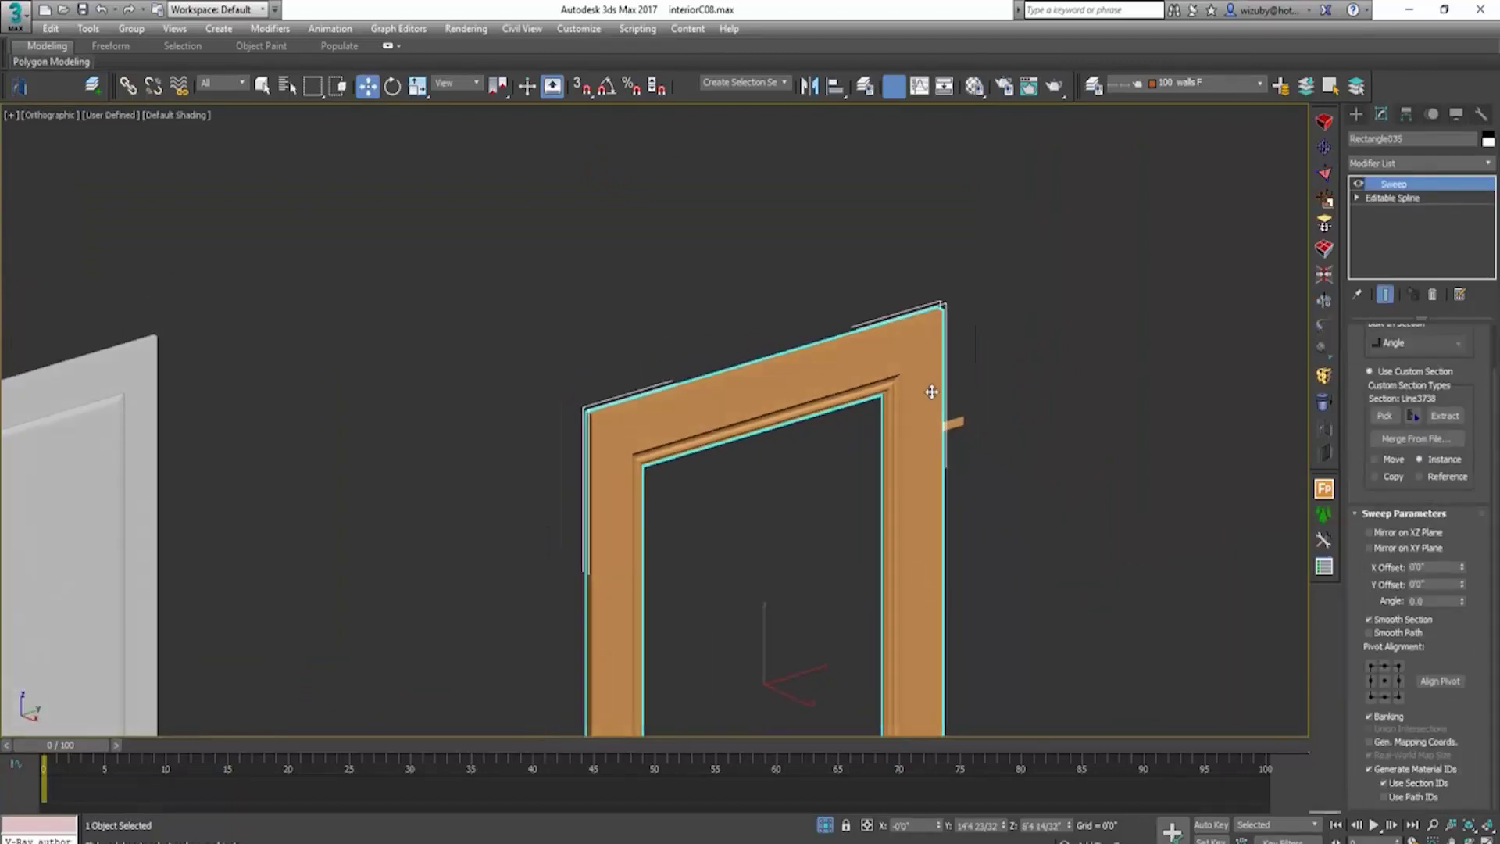
scroll(931, 392, up, 6)
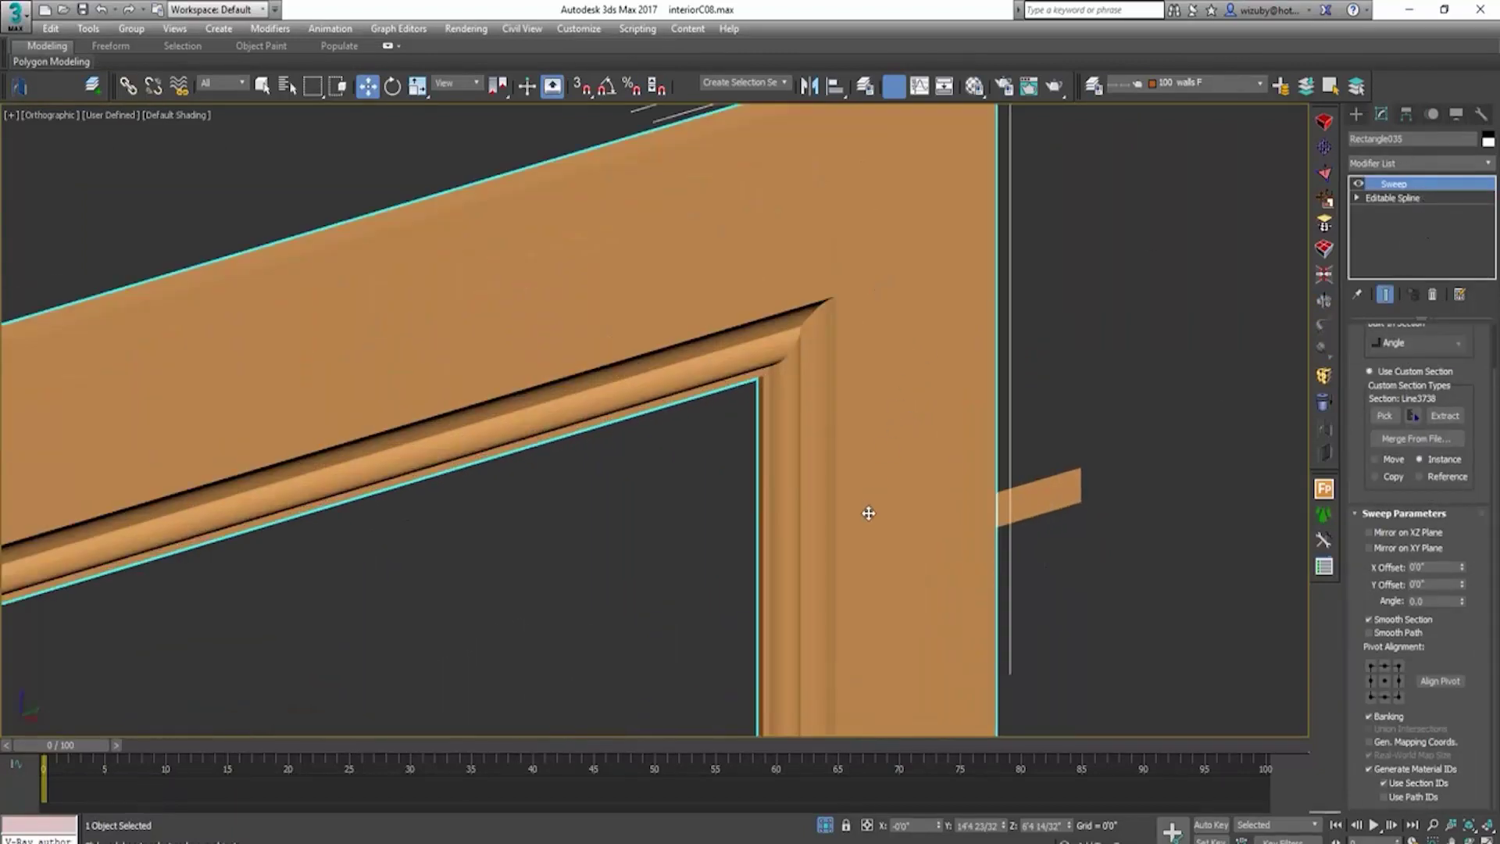
right_click(869, 512)
mouse_move(977, 578)
click(1060, 592)
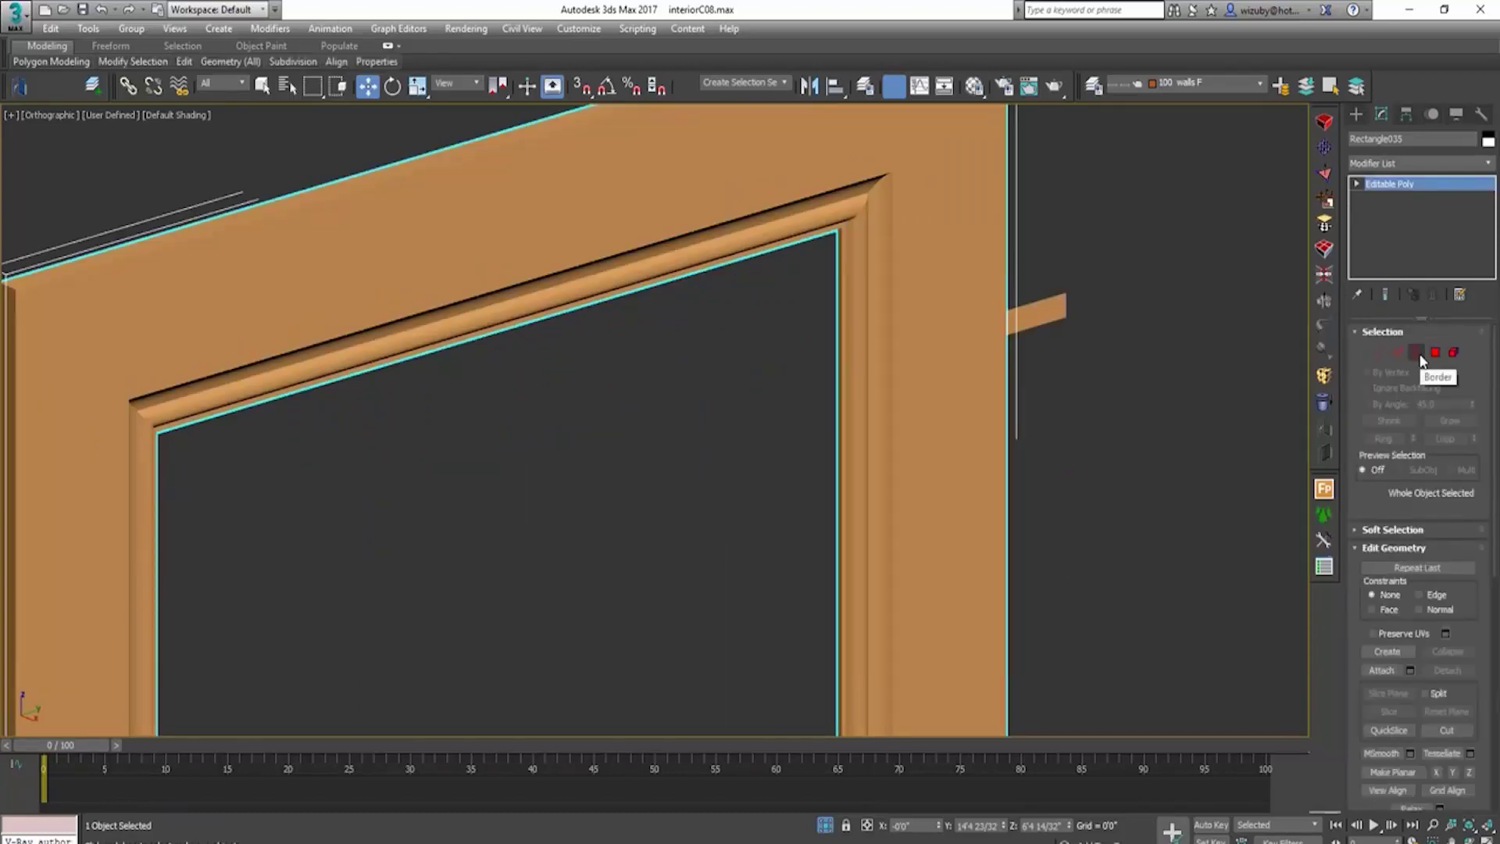
Step: Select the four flat polygons on the back of the swept frame and delete them
click(1416, 353)
scroll(865, 358, up, 3)
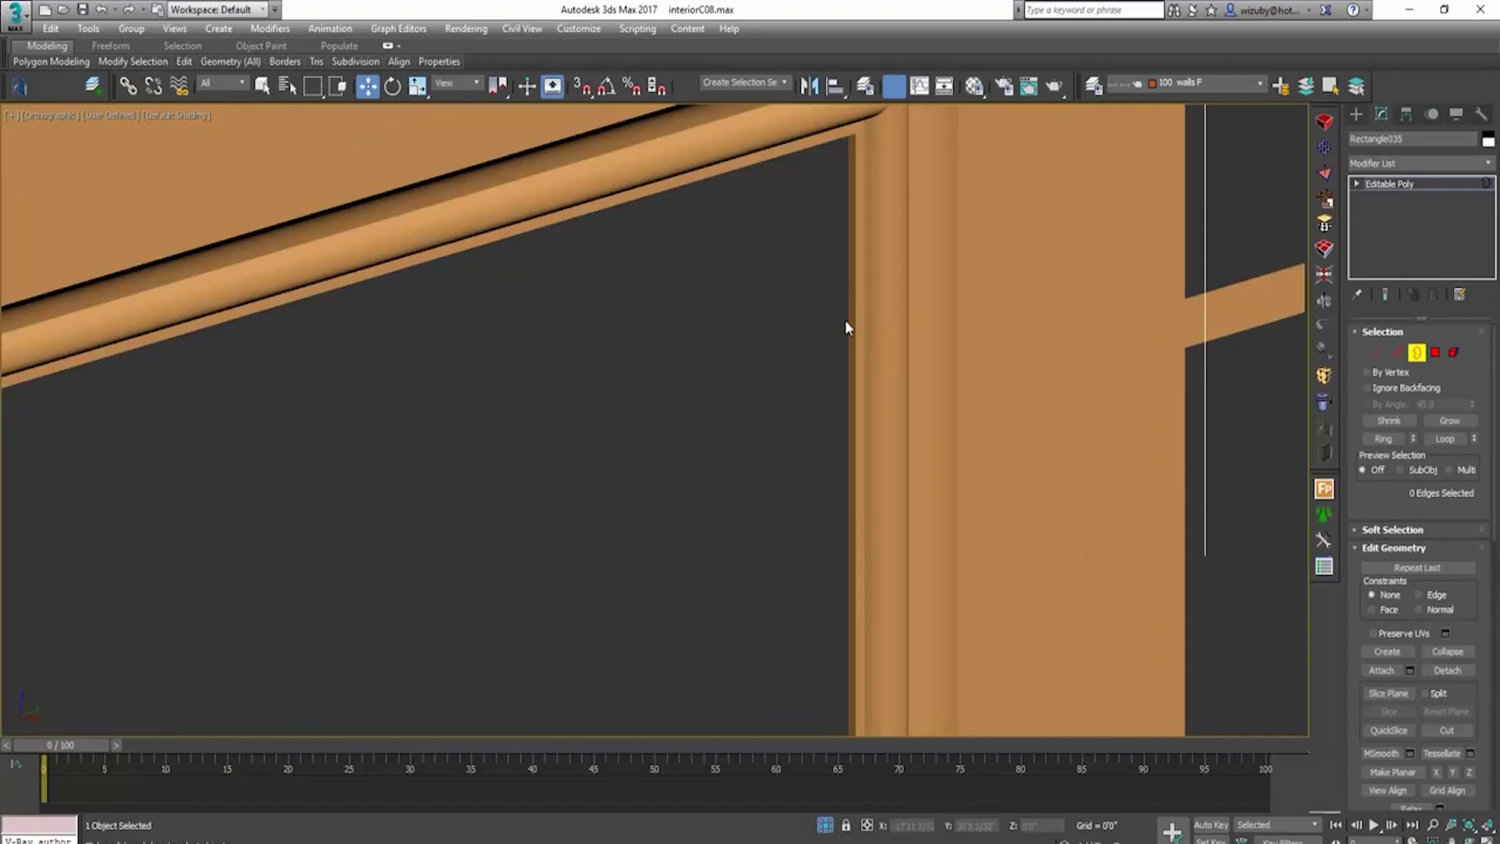
scroll(922, 328, down, 5)
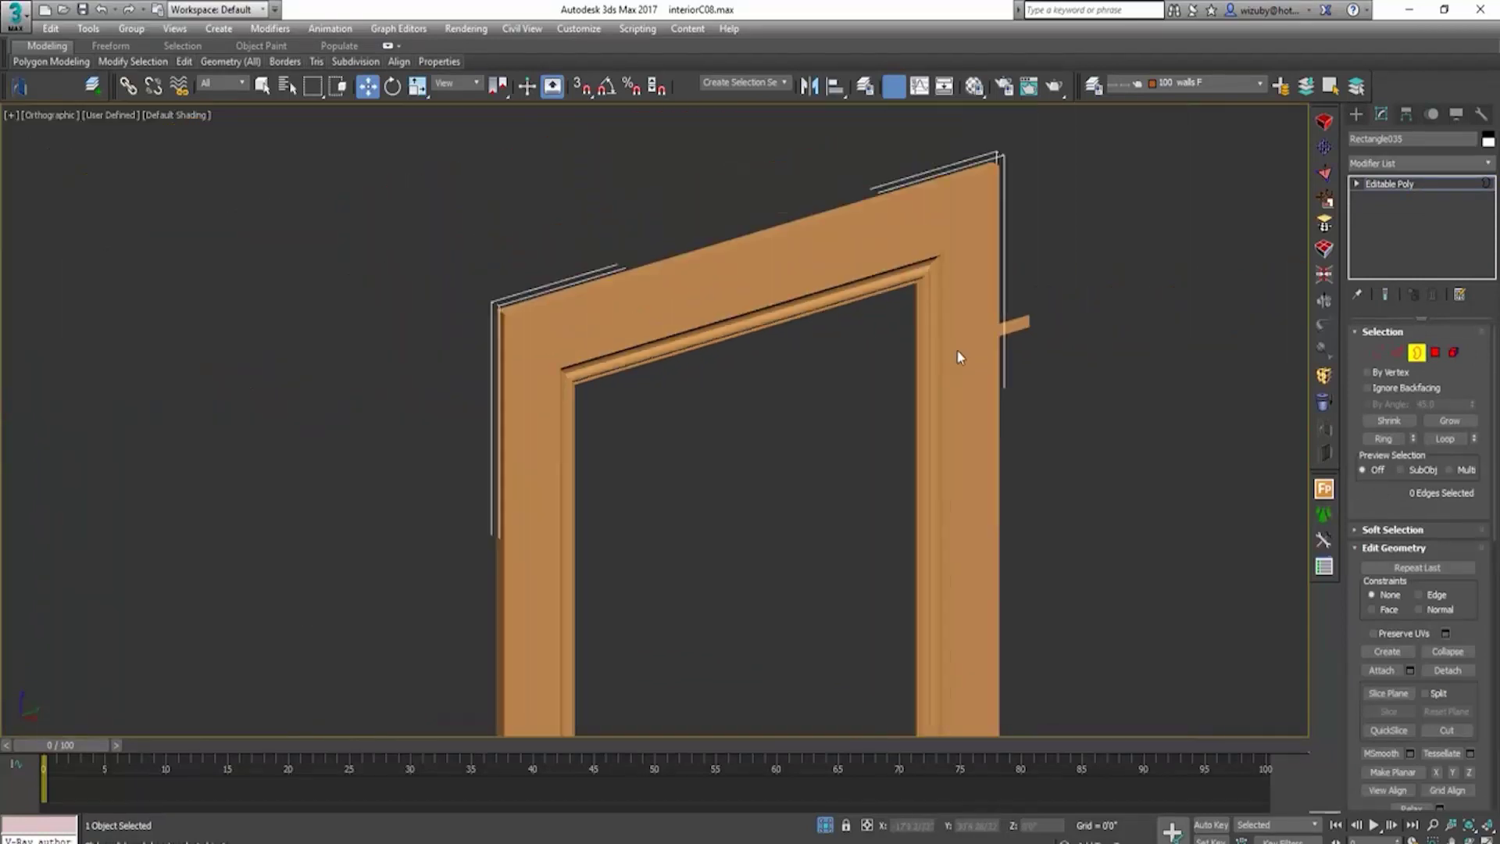
alt+middle_drag(958, 354, 1122, 375)
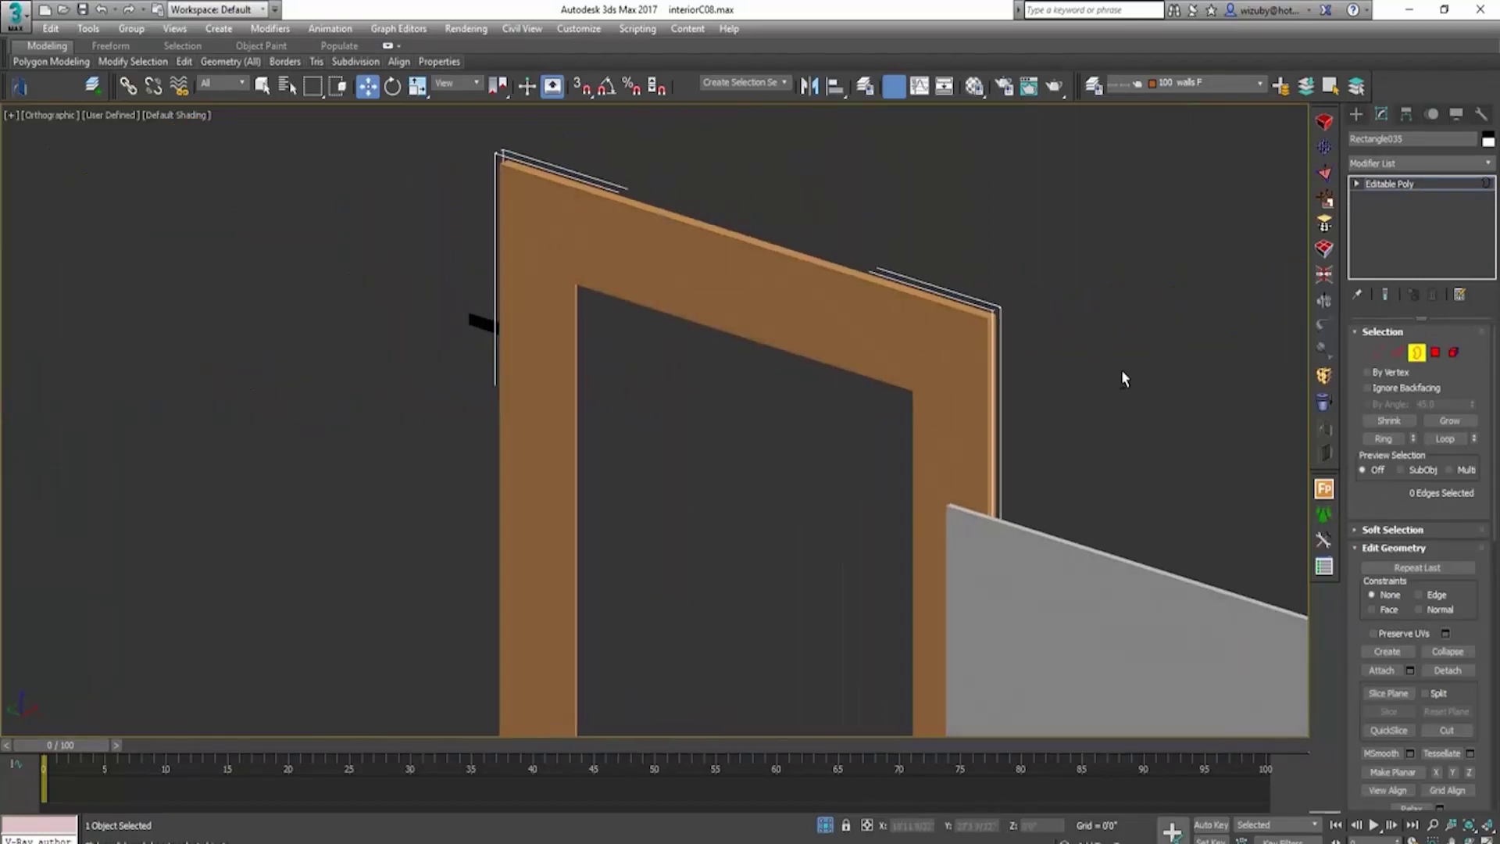
click(1435, 353)
click(578, 270)
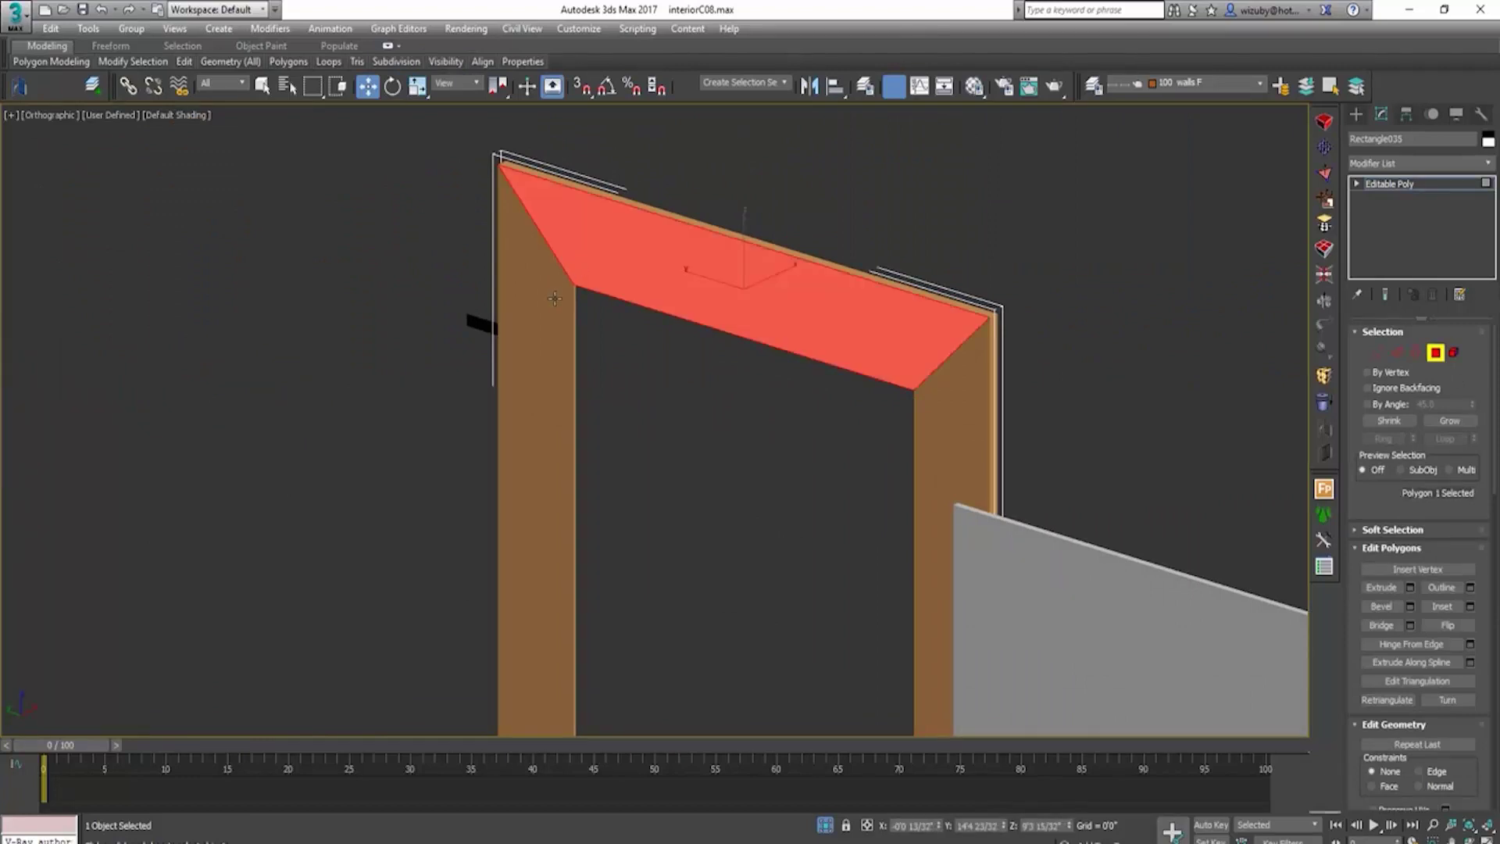
ctrl+click(555, 299)
ctrl+click(947, 395)
scroll(841, 455, down, 3)
middle_drag(789, 492, 763, 273)
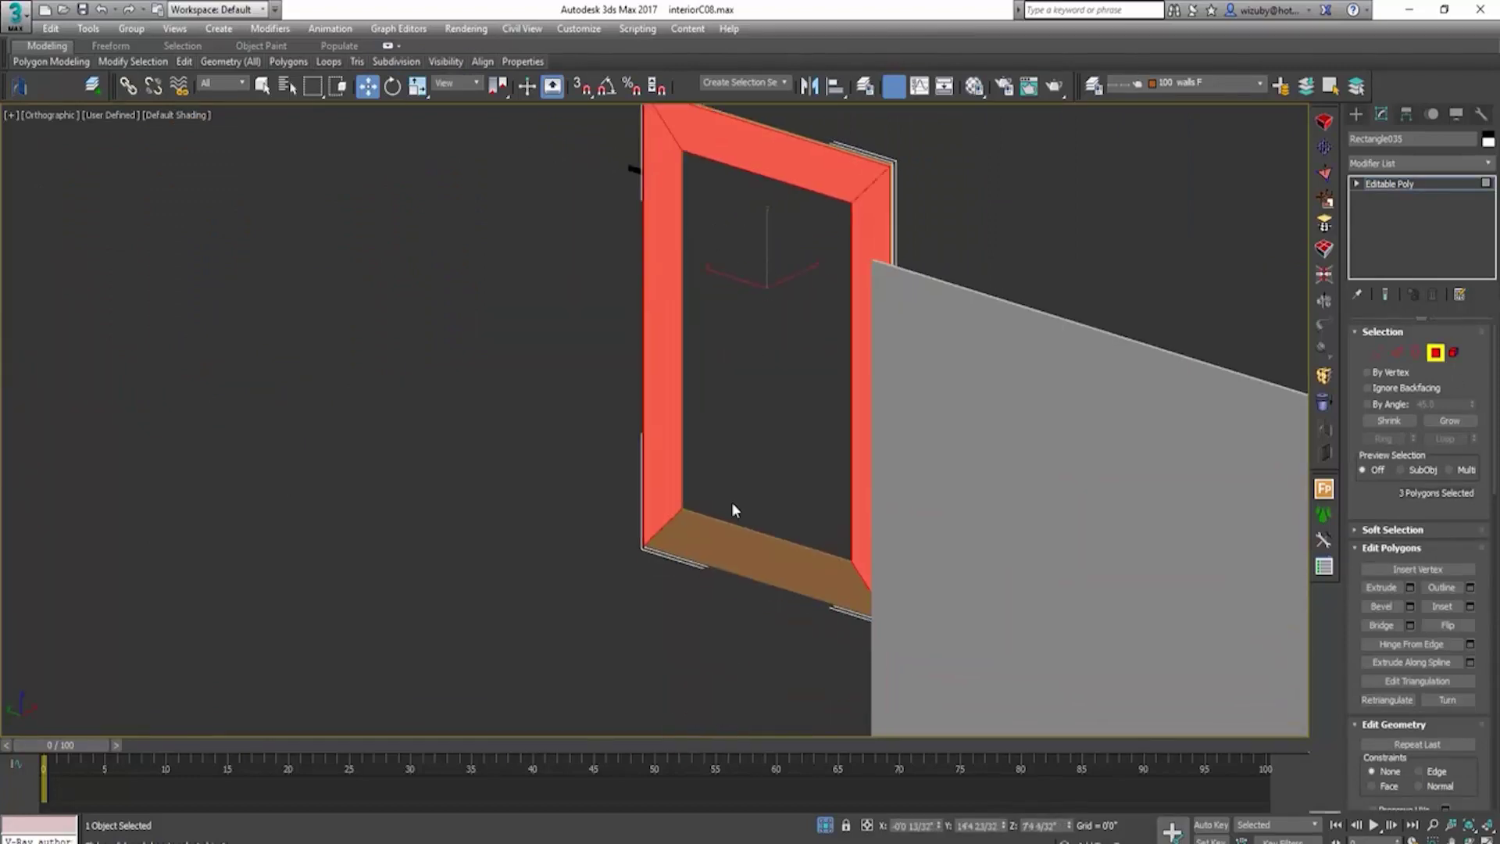
ctrl+click(726, 545)
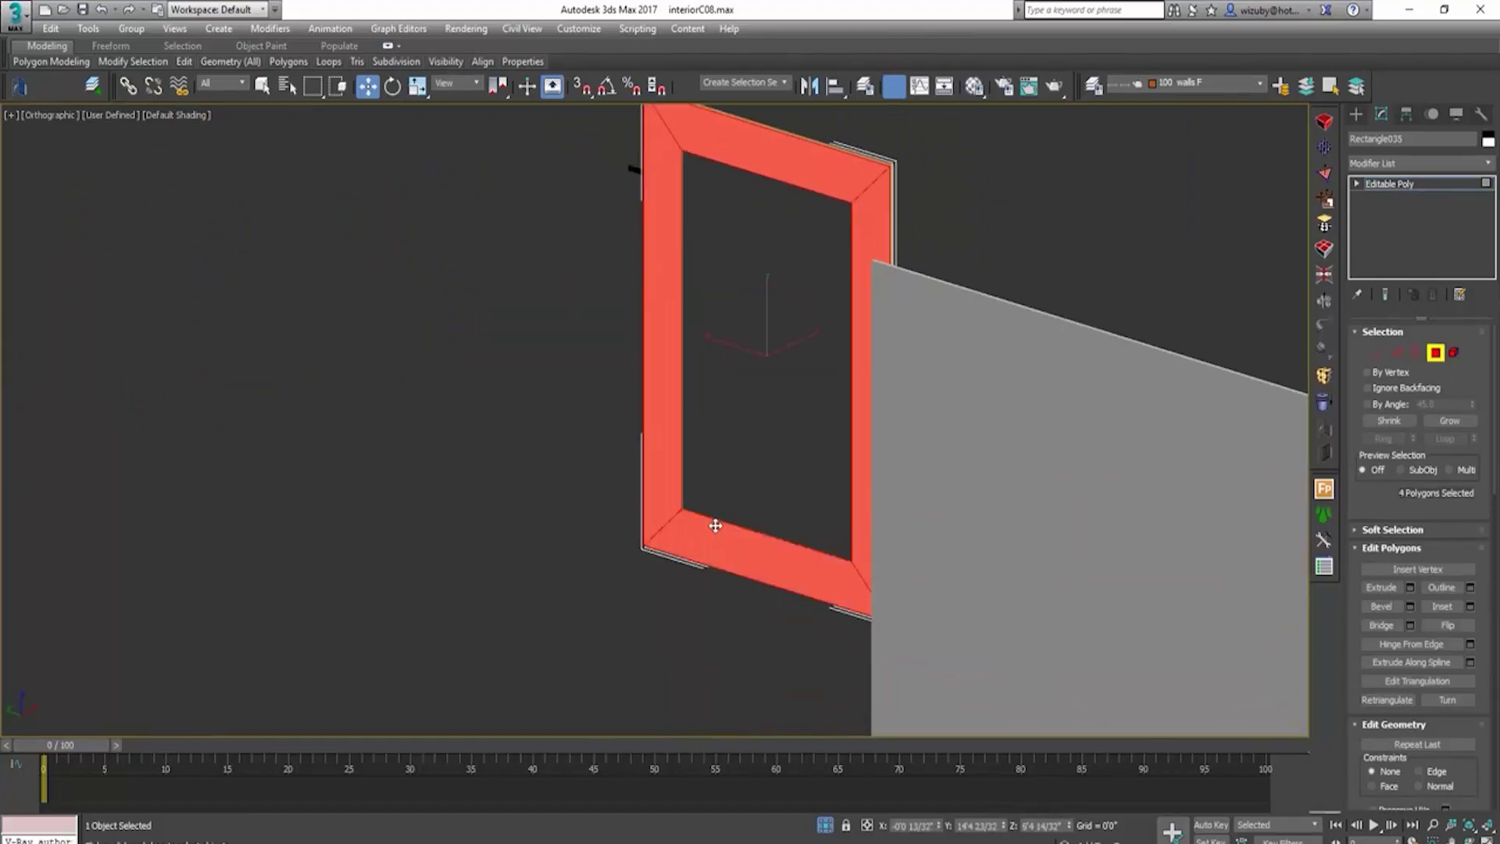
click(785, 438)
Step: Select the frame's inner opening border and cap it to fill the panel's centre
click(1416, 352)
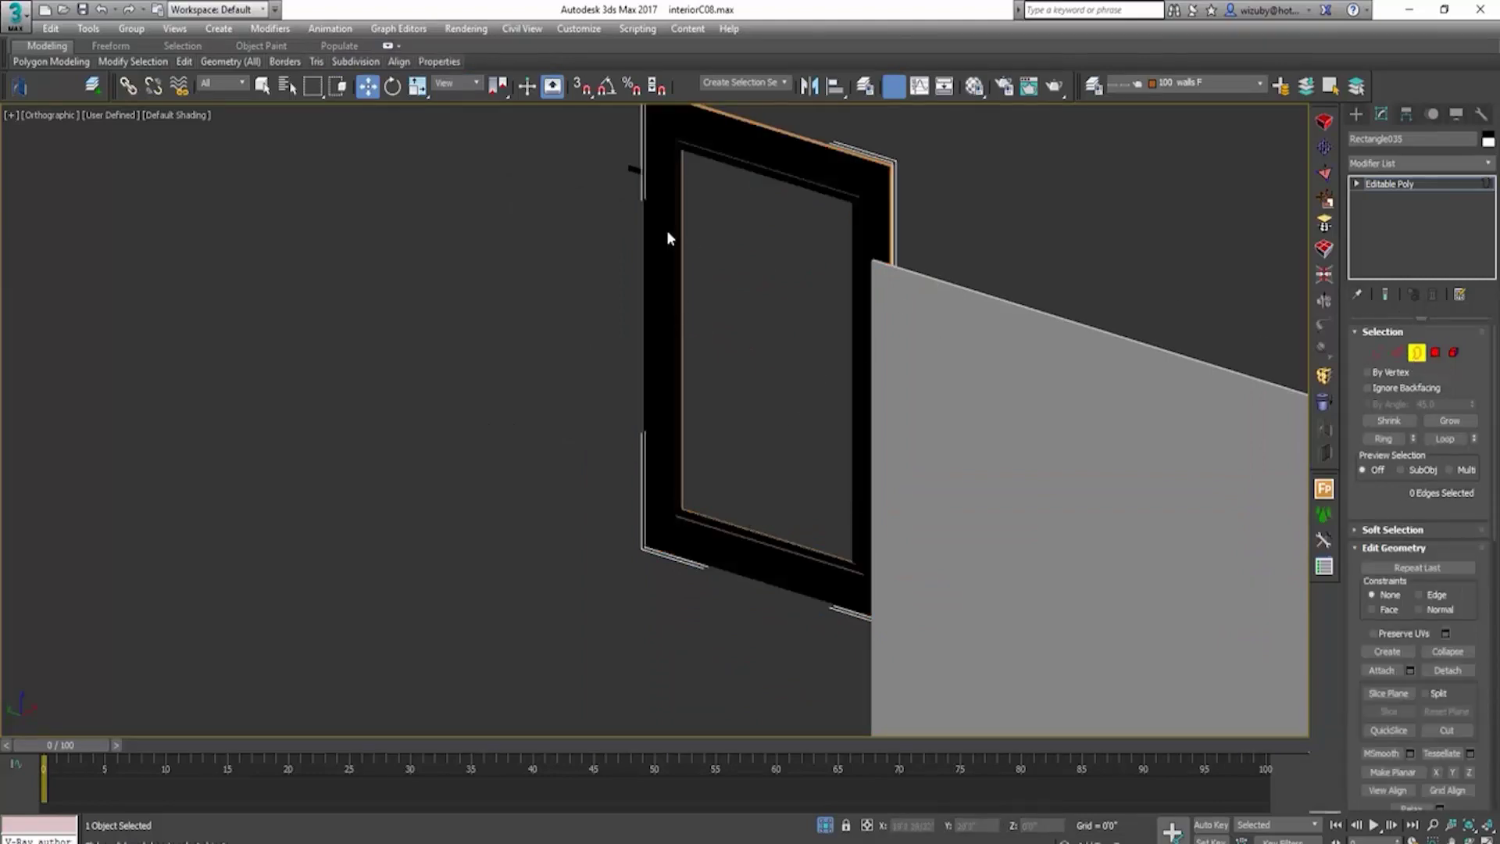
scroll(687, 227, up, 5)
click(699, 221)
scroll(842, 362, down, 8)
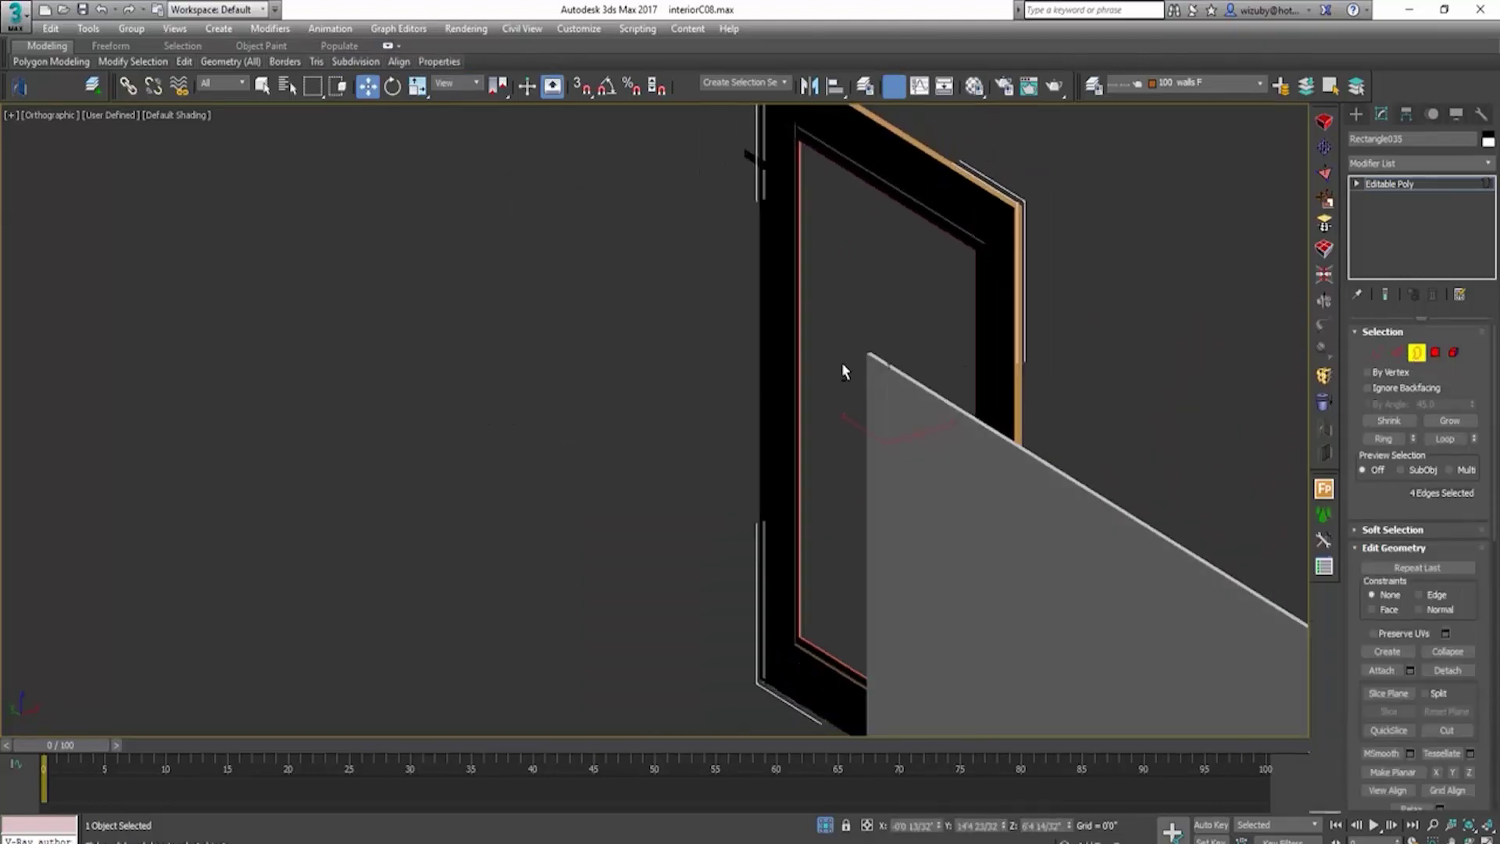
scroll(1048, 653, up, 4)
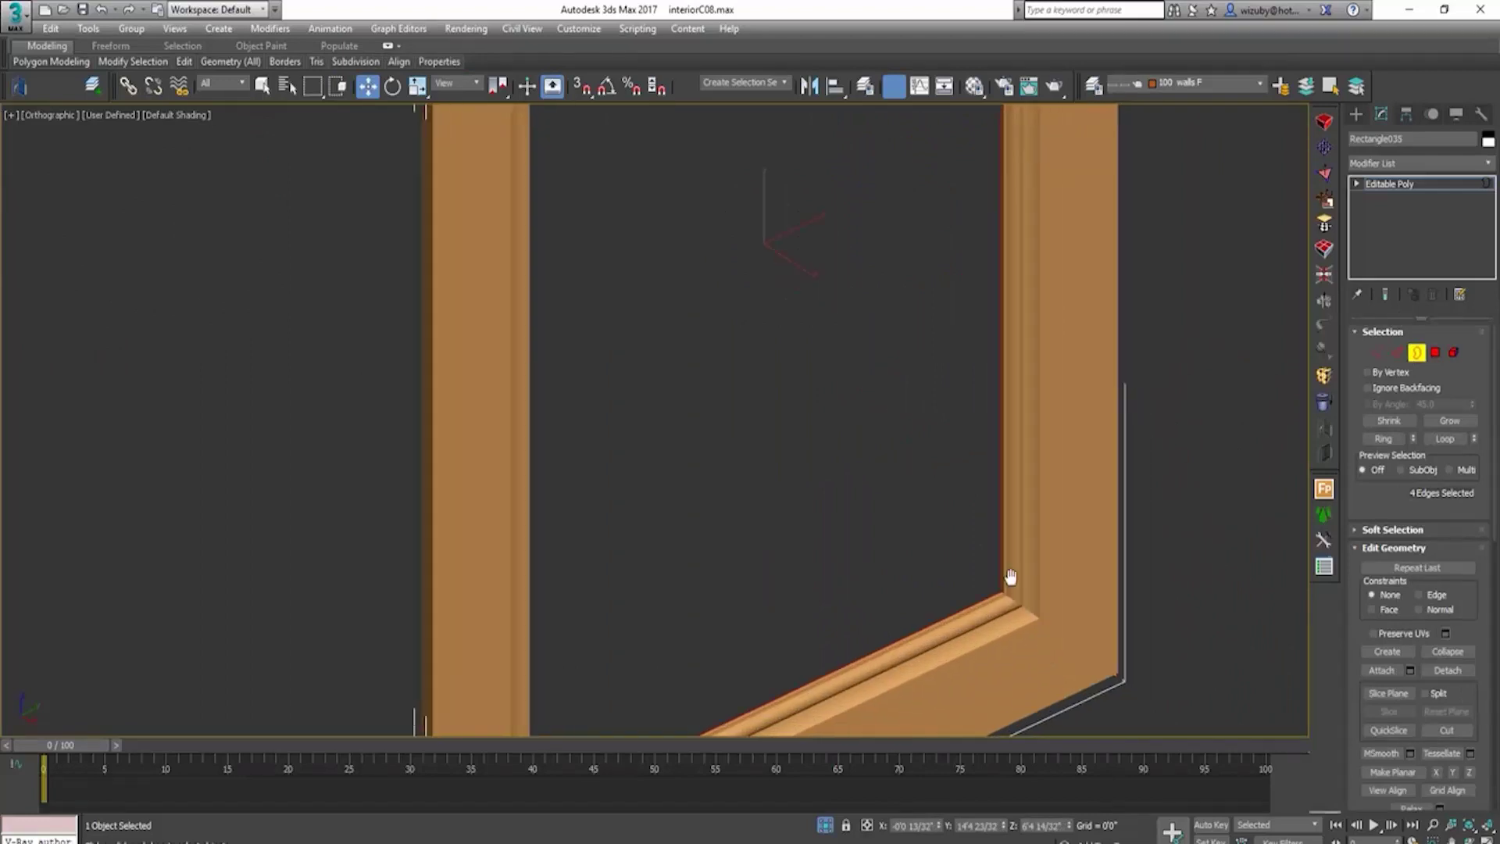
scroll(1466, 755, down, 10)
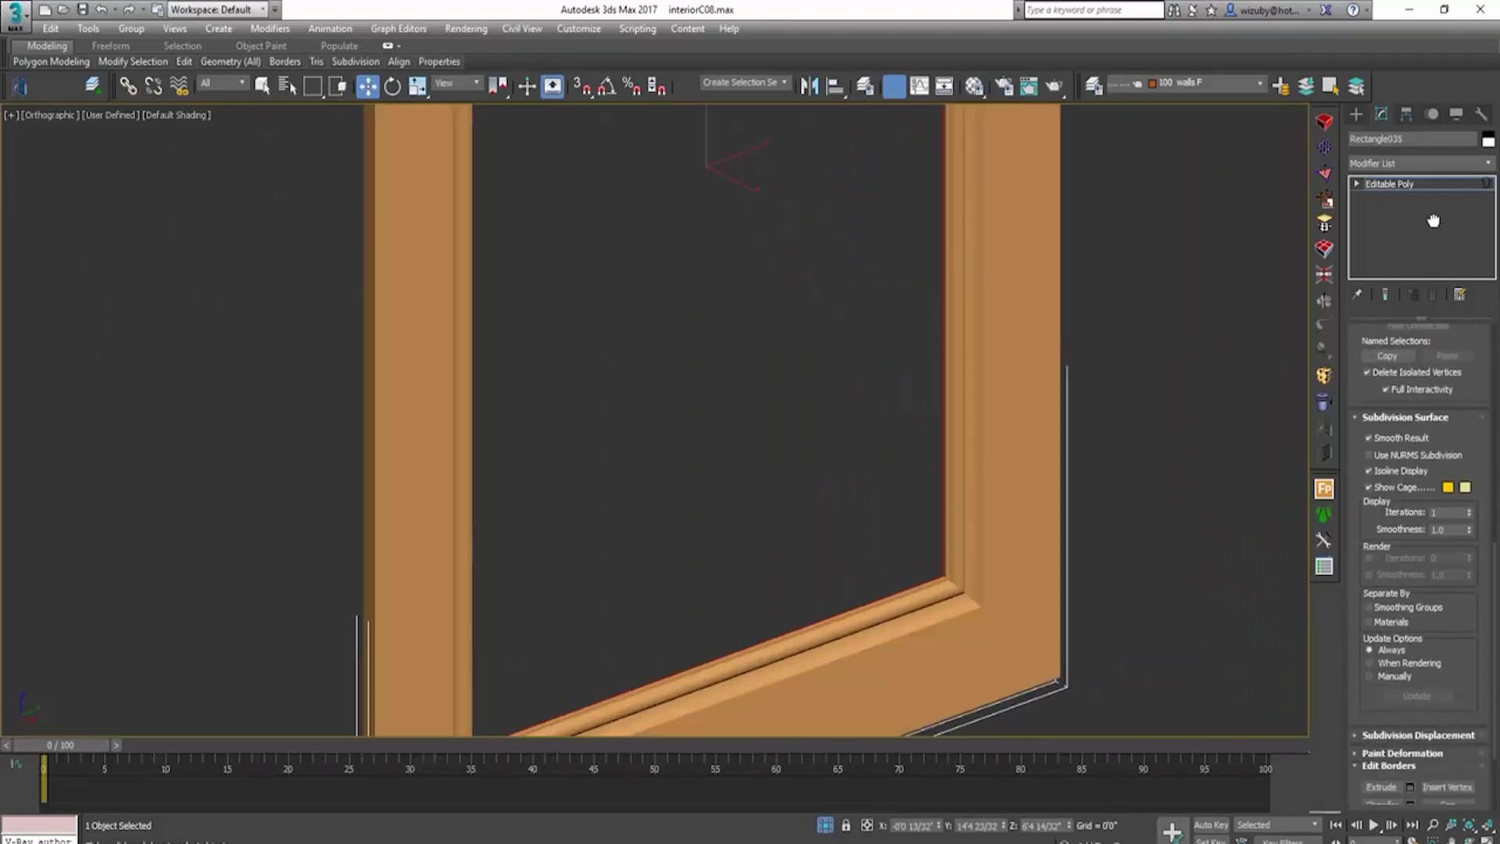
click(1444, 692)
scroll(1081, 536, down, 5)
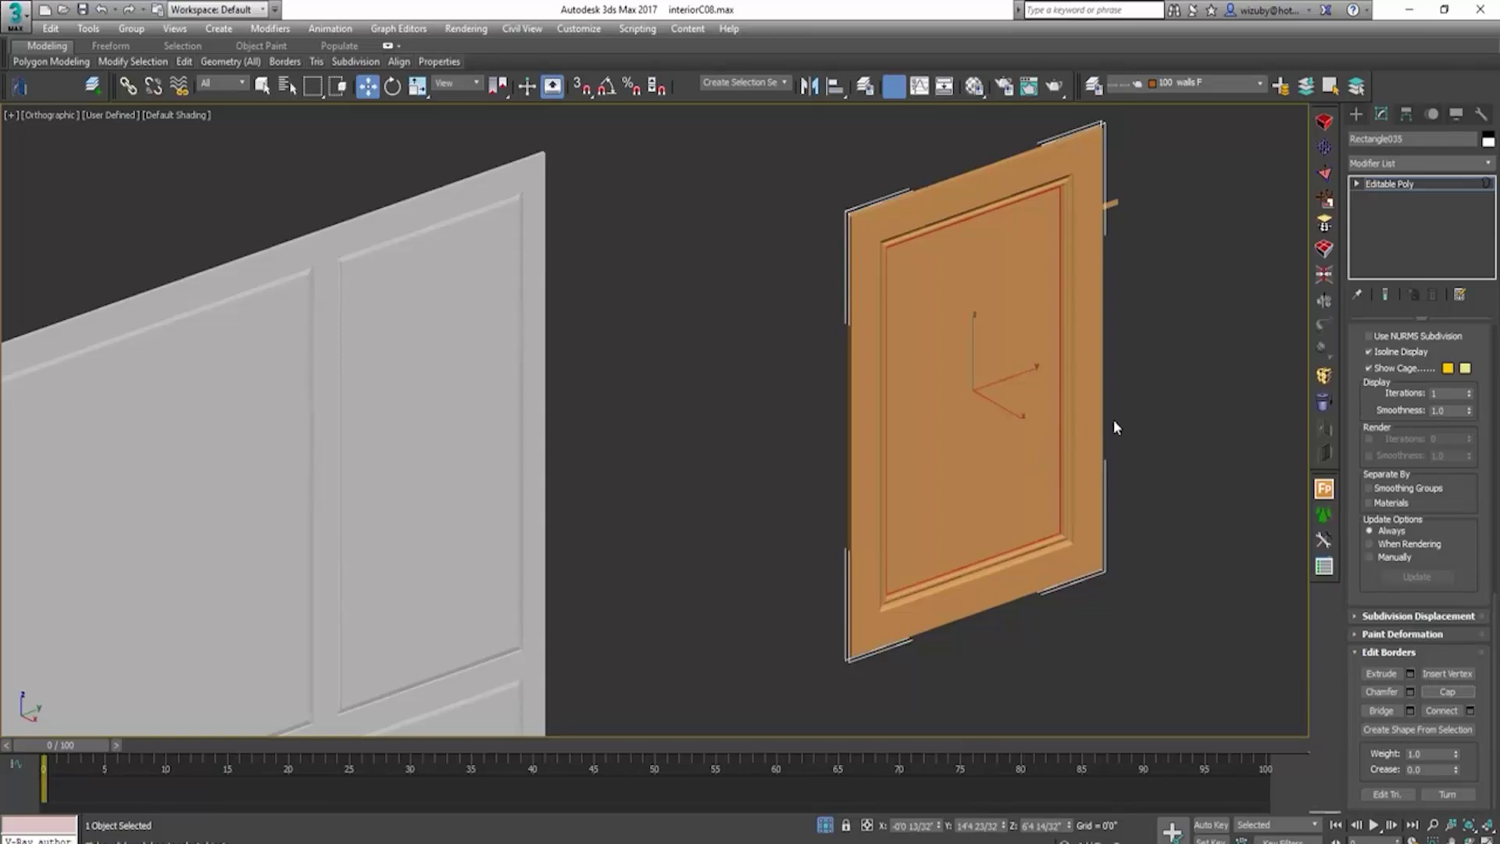
click(1154, 467)
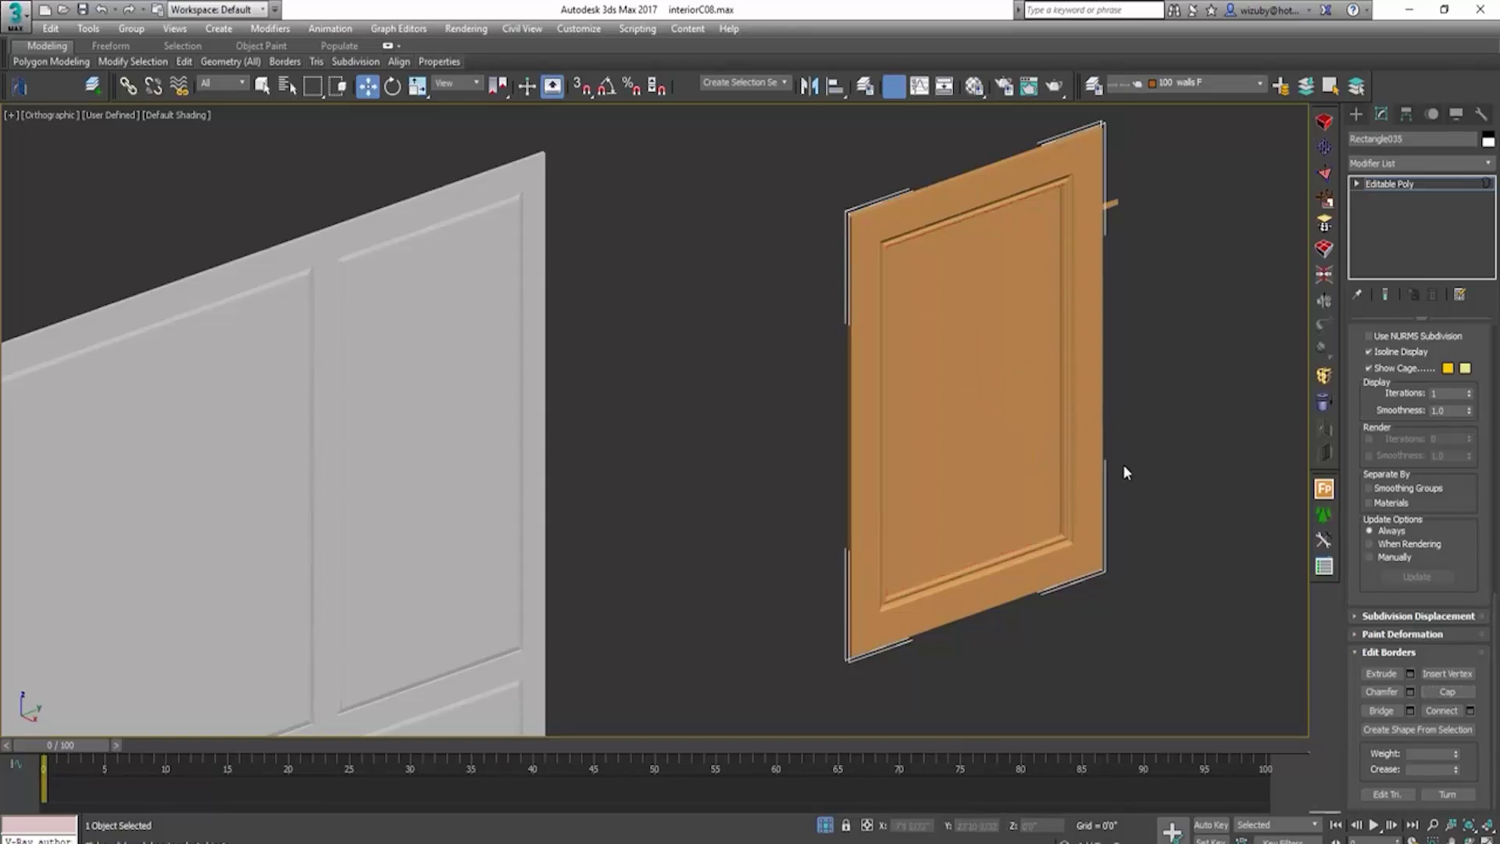
Step: In the Right view, narrow the panel by moving its right-side vertices inward horizontally
key(f)
key(z)
key(r)
scroll(774, 483, down, 3)
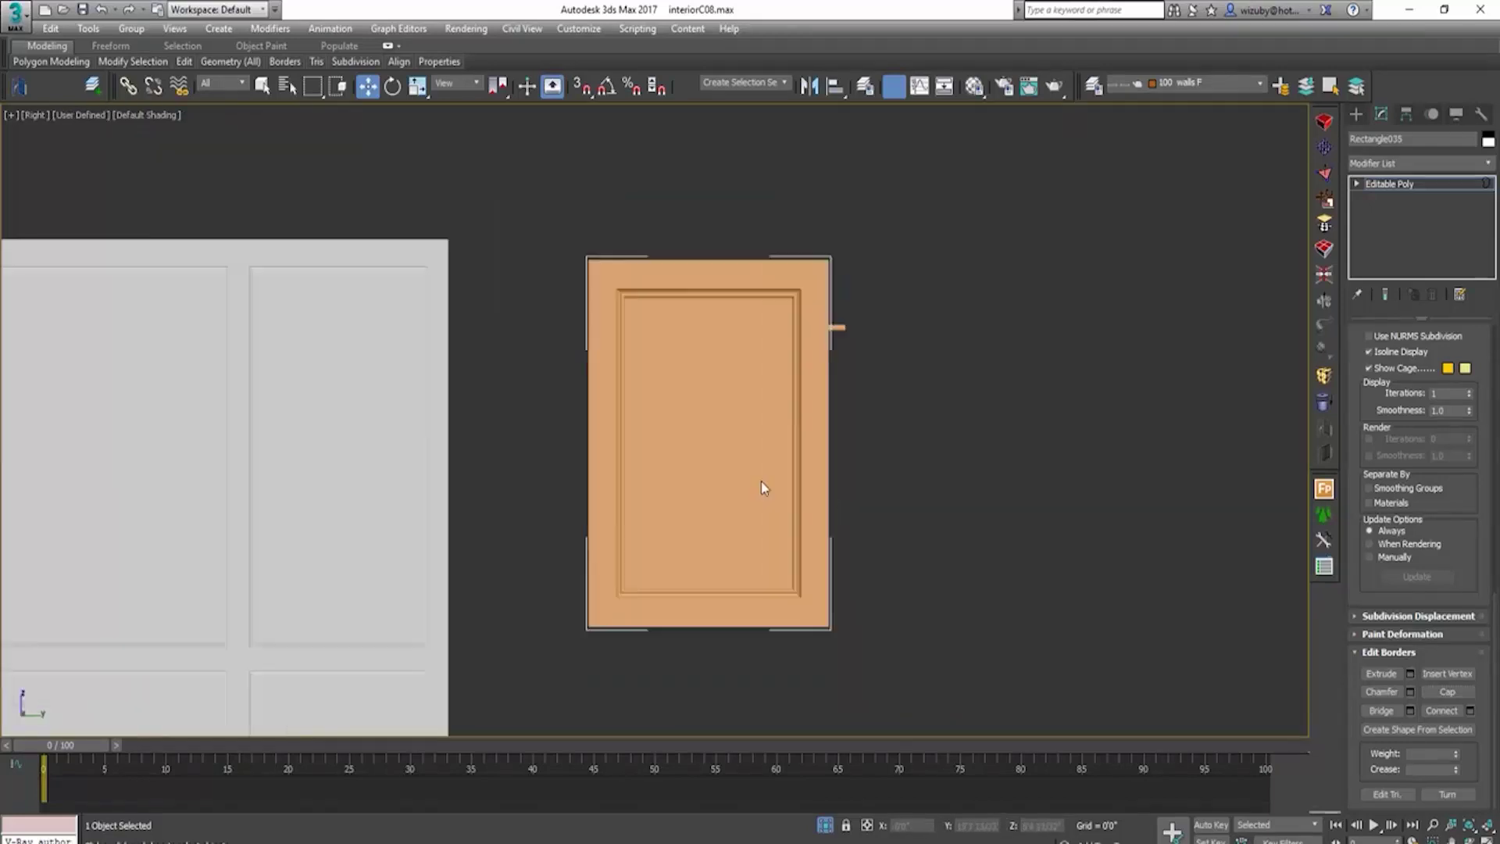
scroll(761, 481, down, 2)
click(1355, 183)
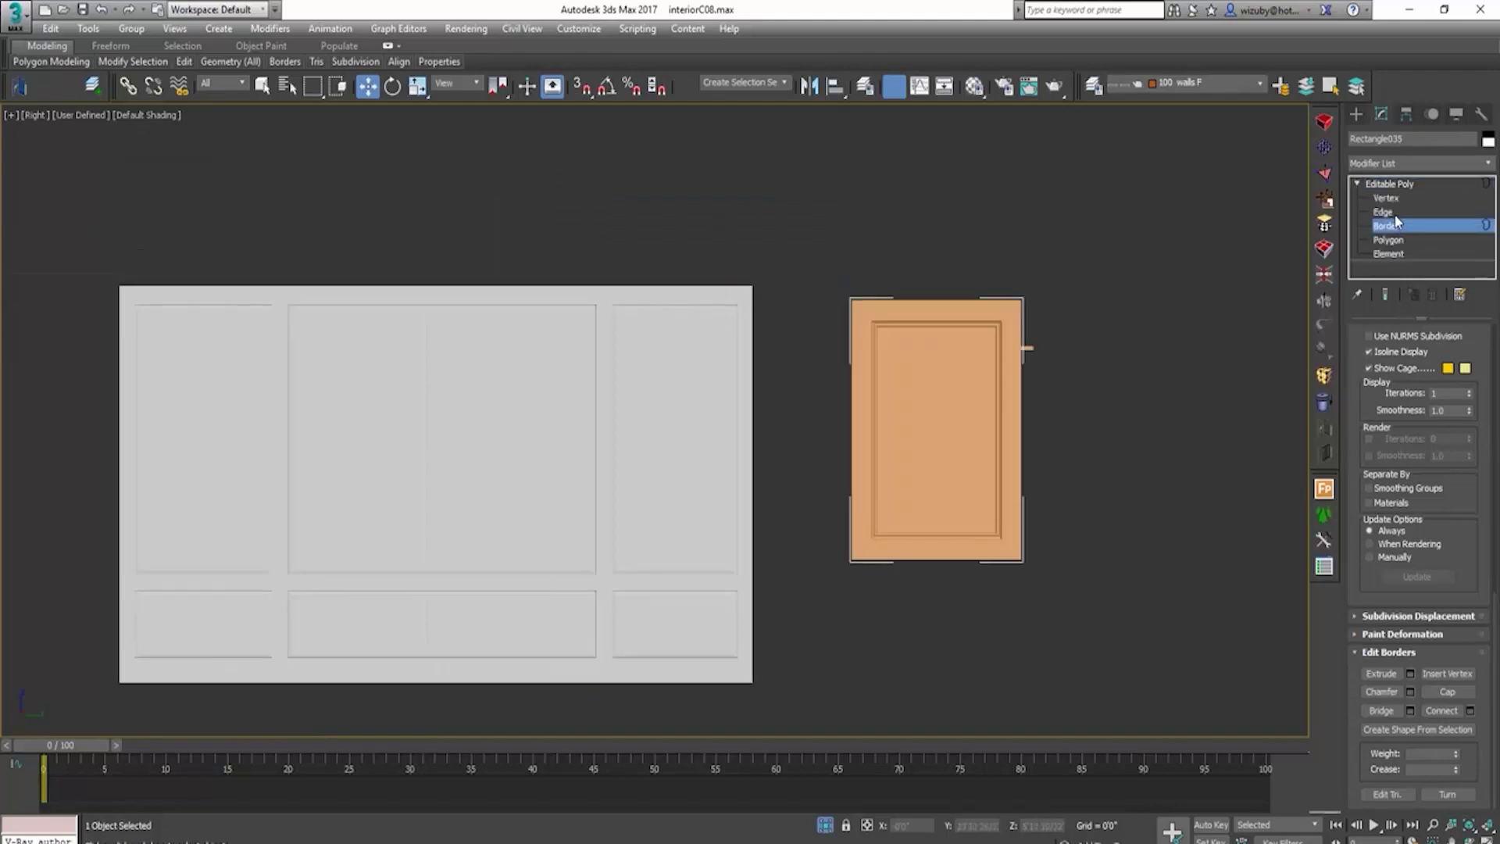
click(1386, 197)
drag(1016, 541, 989, 524)
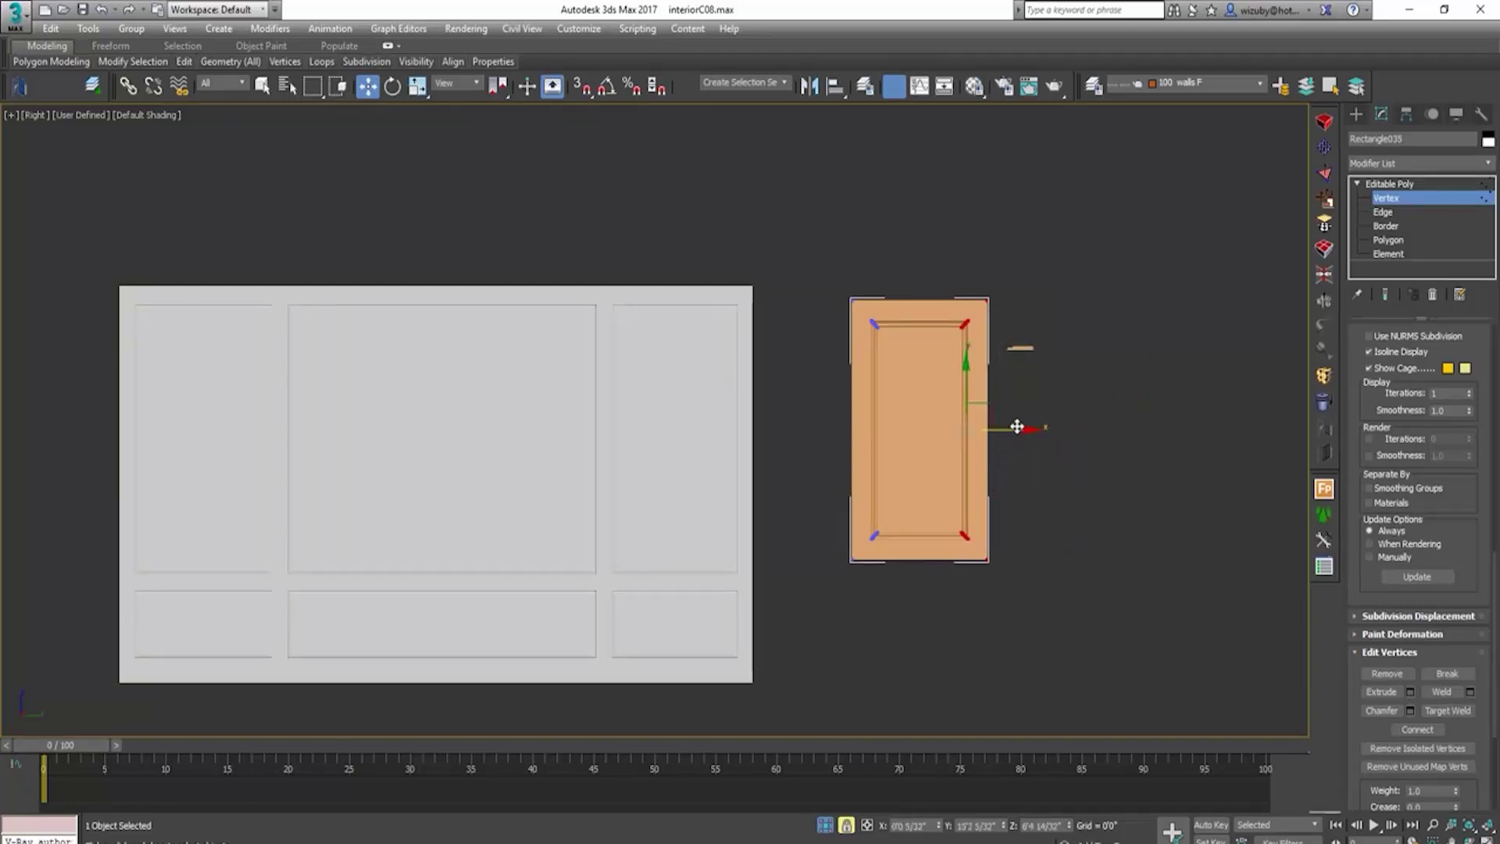
drag(986, 537, 1030, 532)
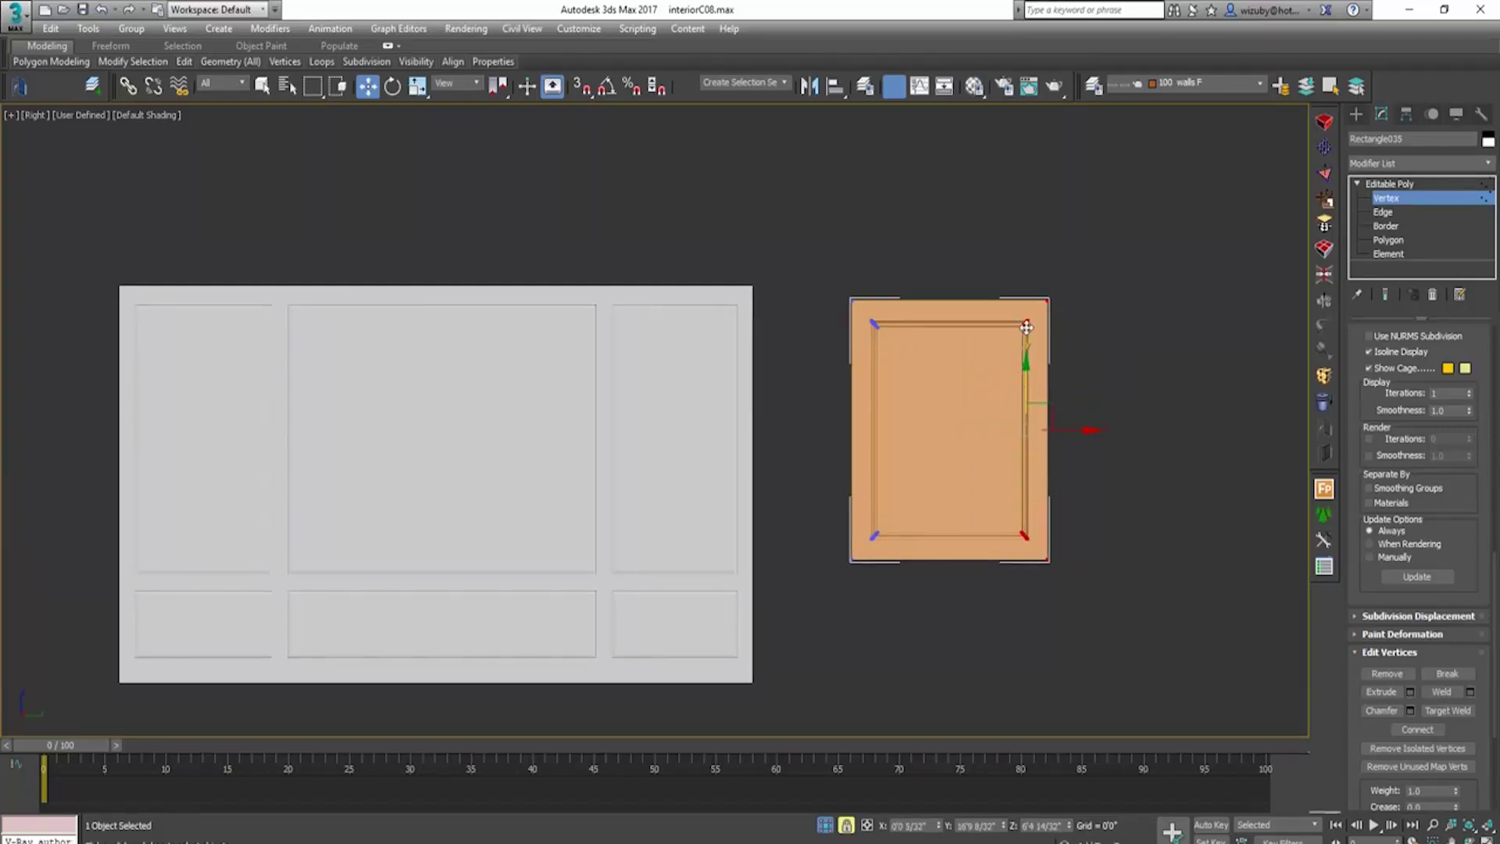
drag(1022, 355, 1025, 334)
key(ctrl+z)
drag(1028, 472, 956, 472)
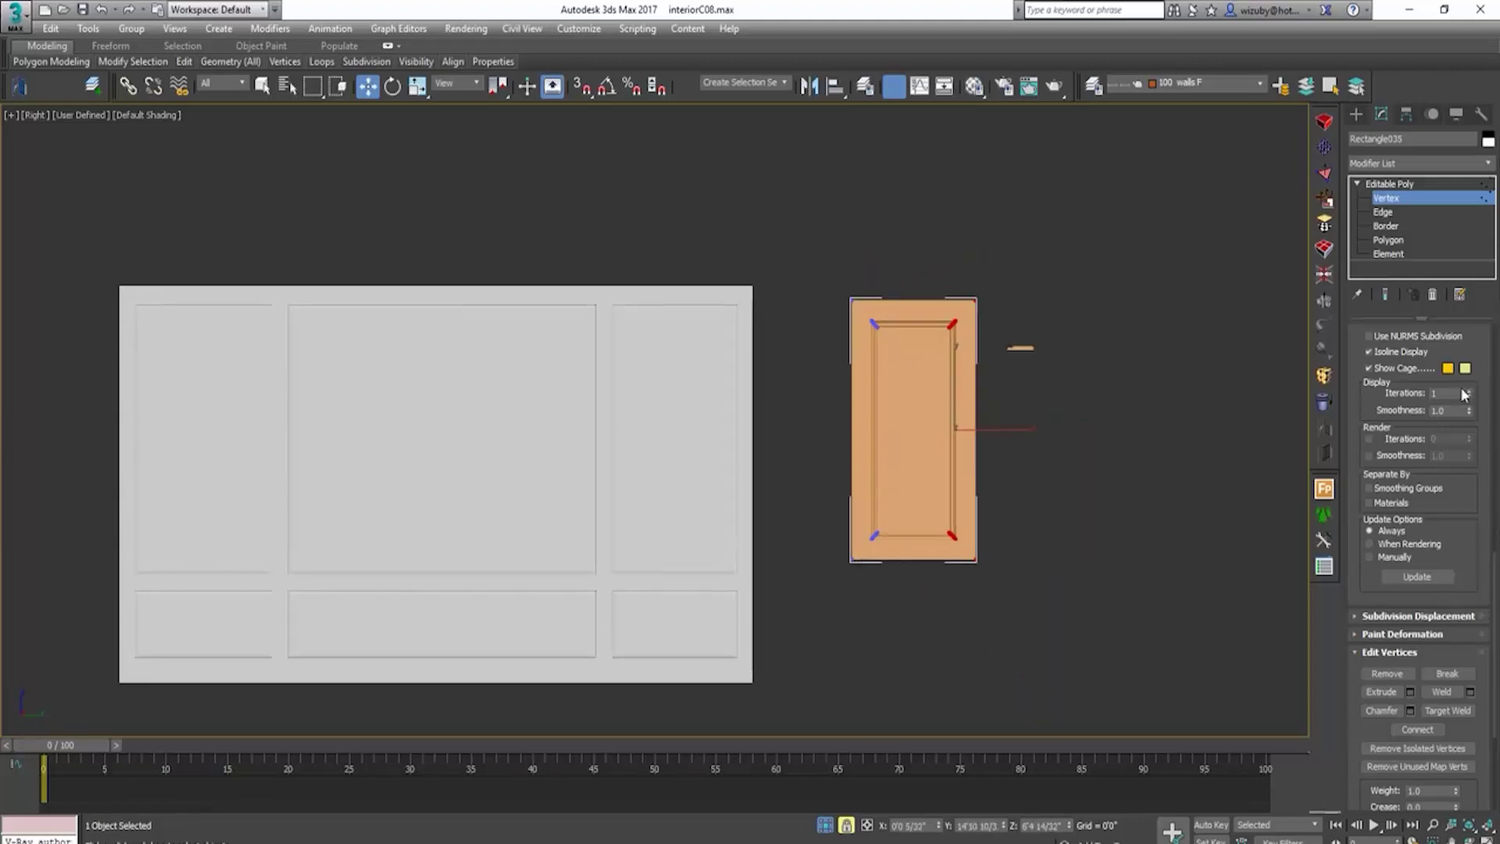
Step: Compare the whole panel with the wall's right-hand bay by moving it there, and park it in the empty space beside the wall
click(1388, 200)
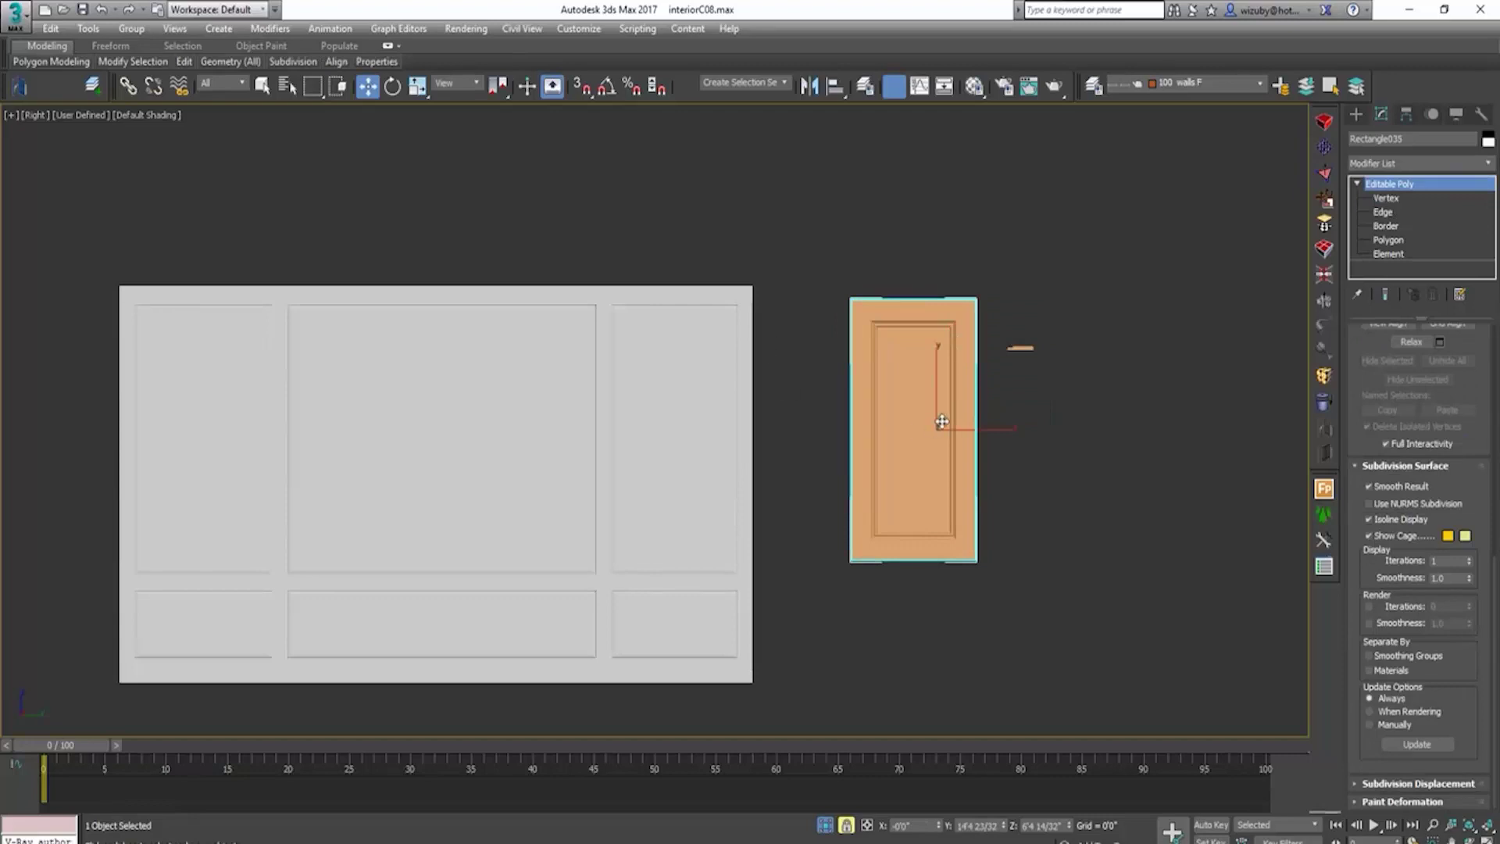
drag(954, 425, 693, 425)
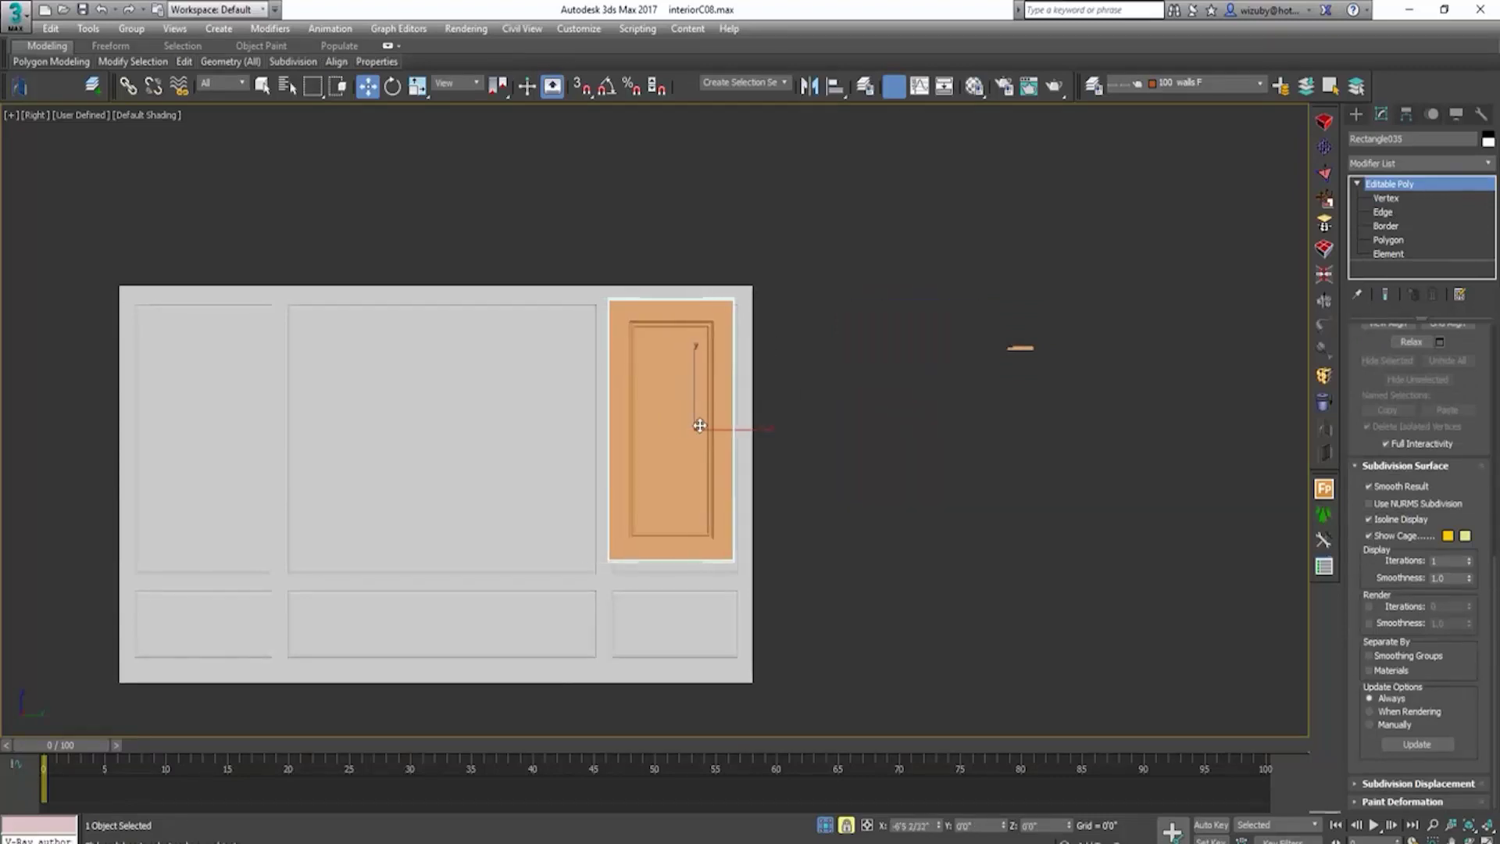
scroll(601, 502, down, 2)
drag(601, 502, 998, 477)
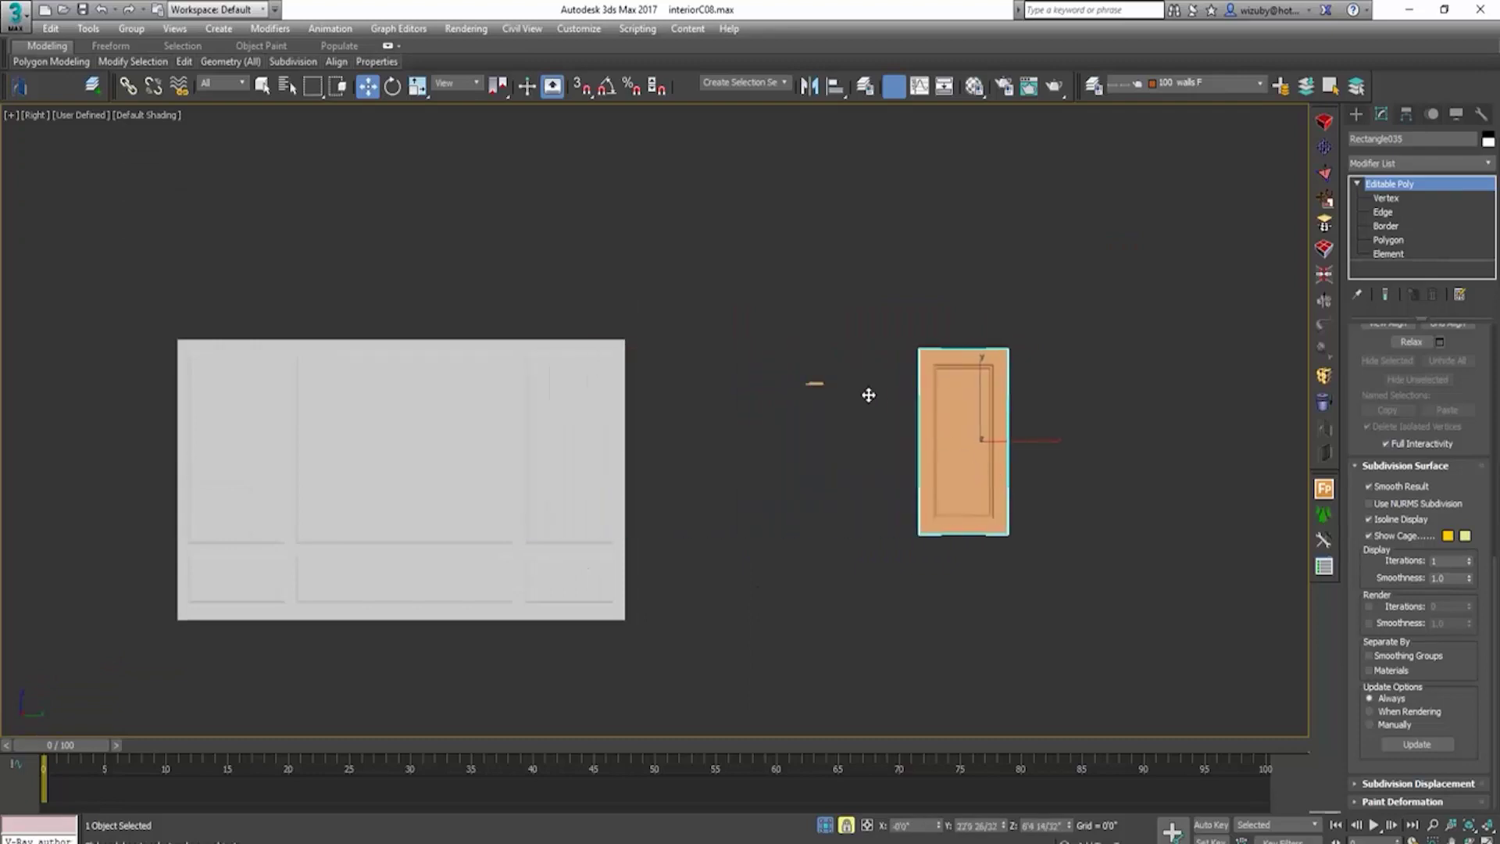
Step: Delete the leftover moulding profile object lying between the wall and the new panel
drag(789, 362, 770, 347)
key(Delete)
scroll(976, 436, up, 2)
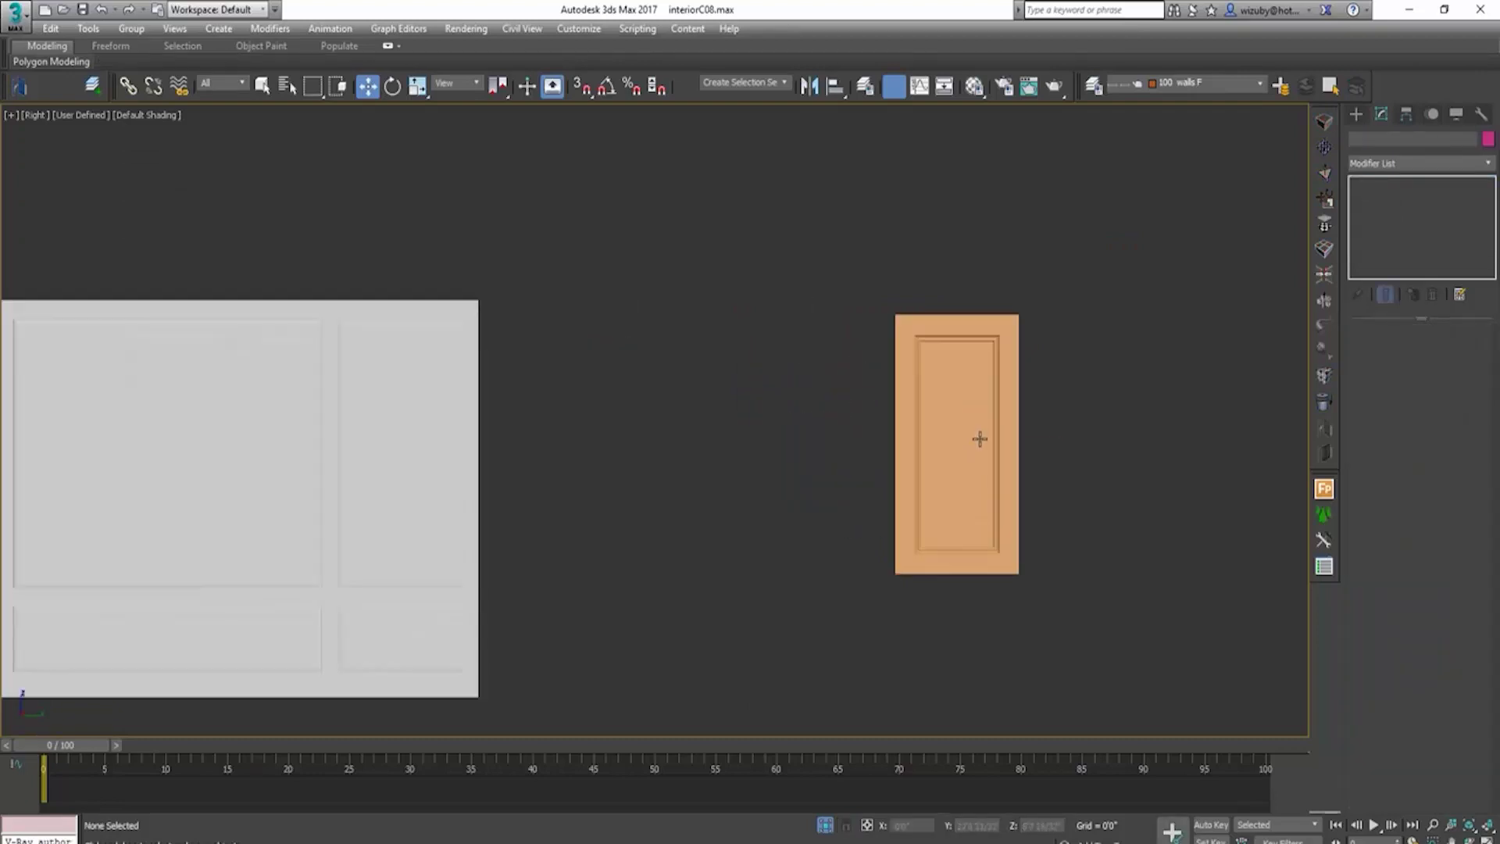
Step: Clone the panel element to the left of the original, using Clone To Element
click(978, 437)
key(5)
click(941, 412)
shift+drag(946, 436, 812, 437)
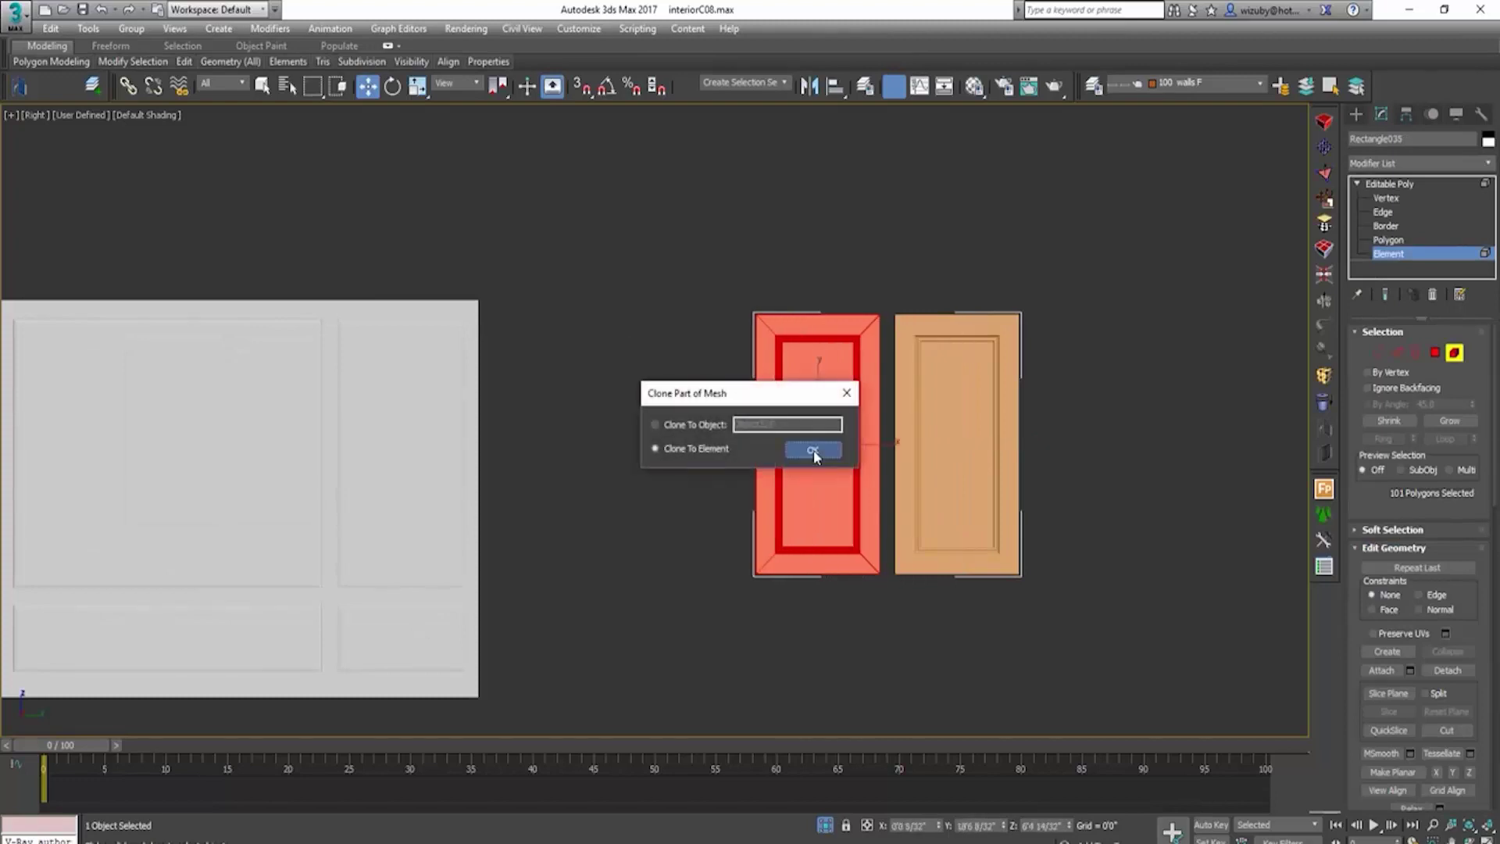
click(836, 457)
Step: Snap the cloned panel's lower-right corner to the original panel's lower-left corner
scroll(885, 576, up, 4)
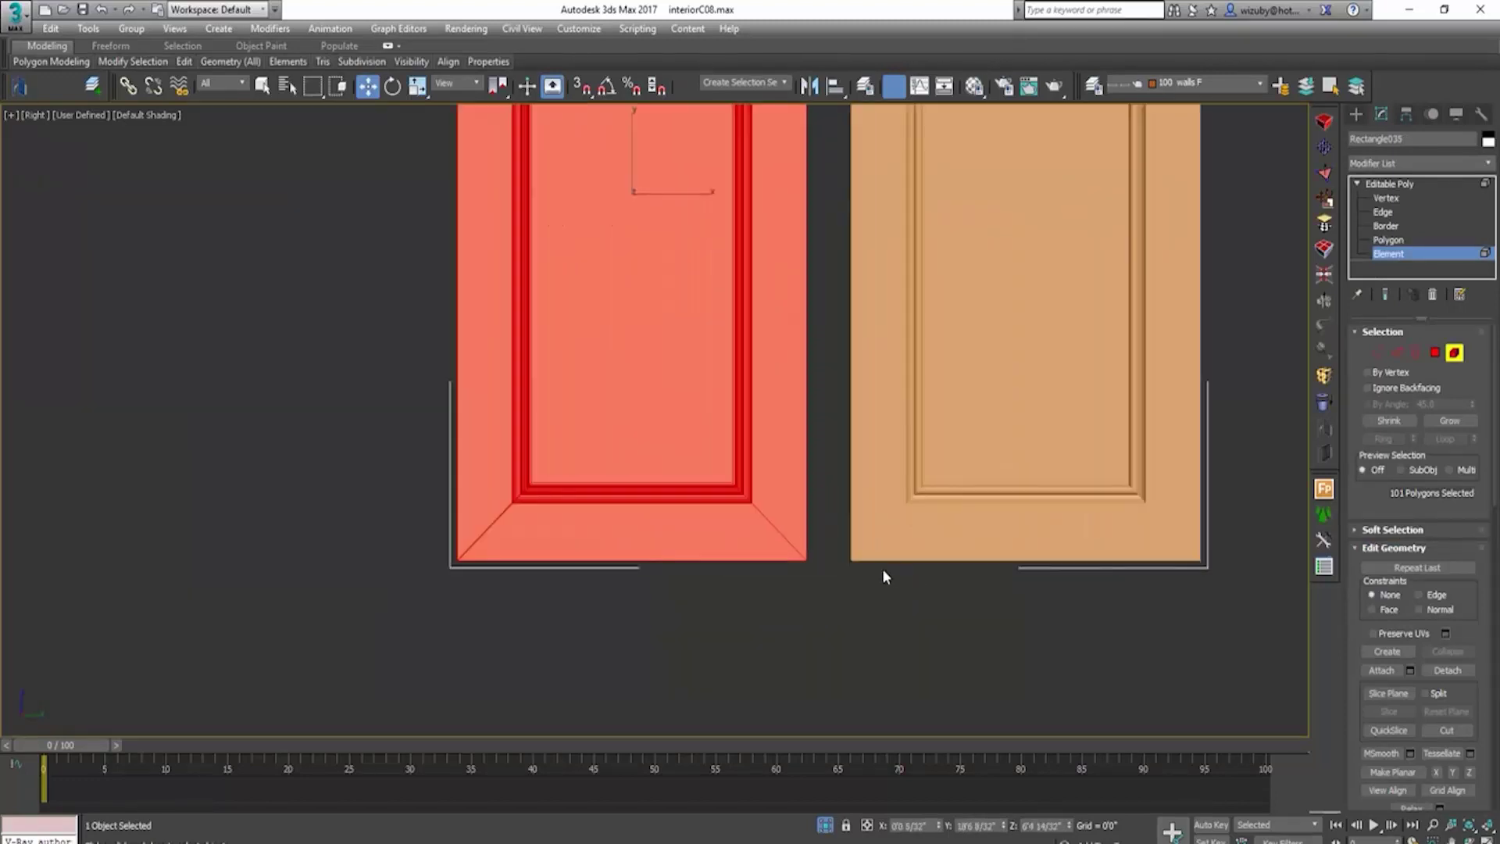
key(s)
drag(813, 560, 844, 560)
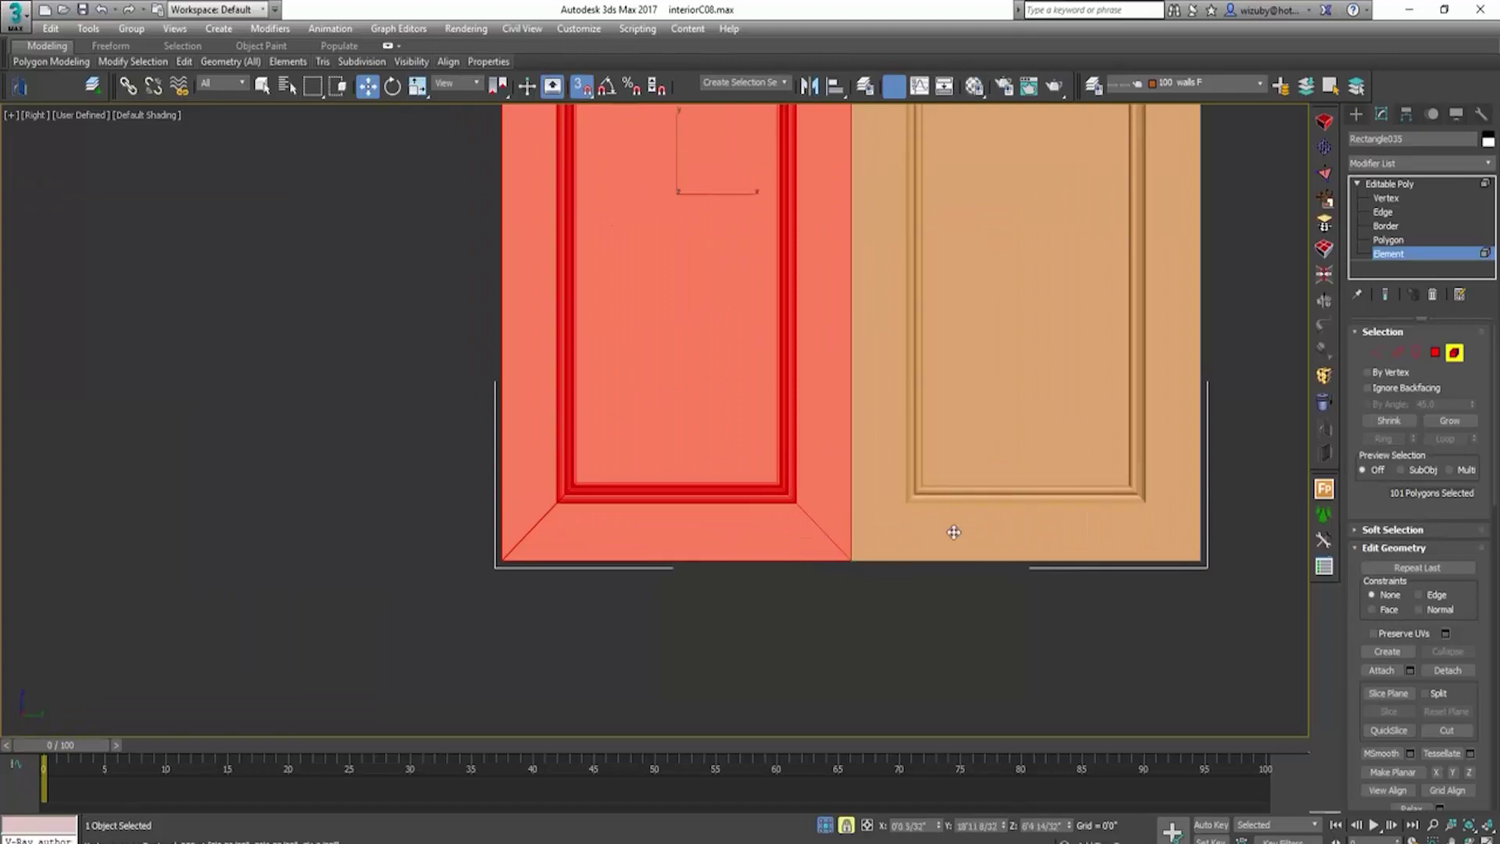
scroll(954, 530, down, 4)
Step: Clone a third panel element to the left and snap it flush against the second panel
scroll(949, 532, down, 2)
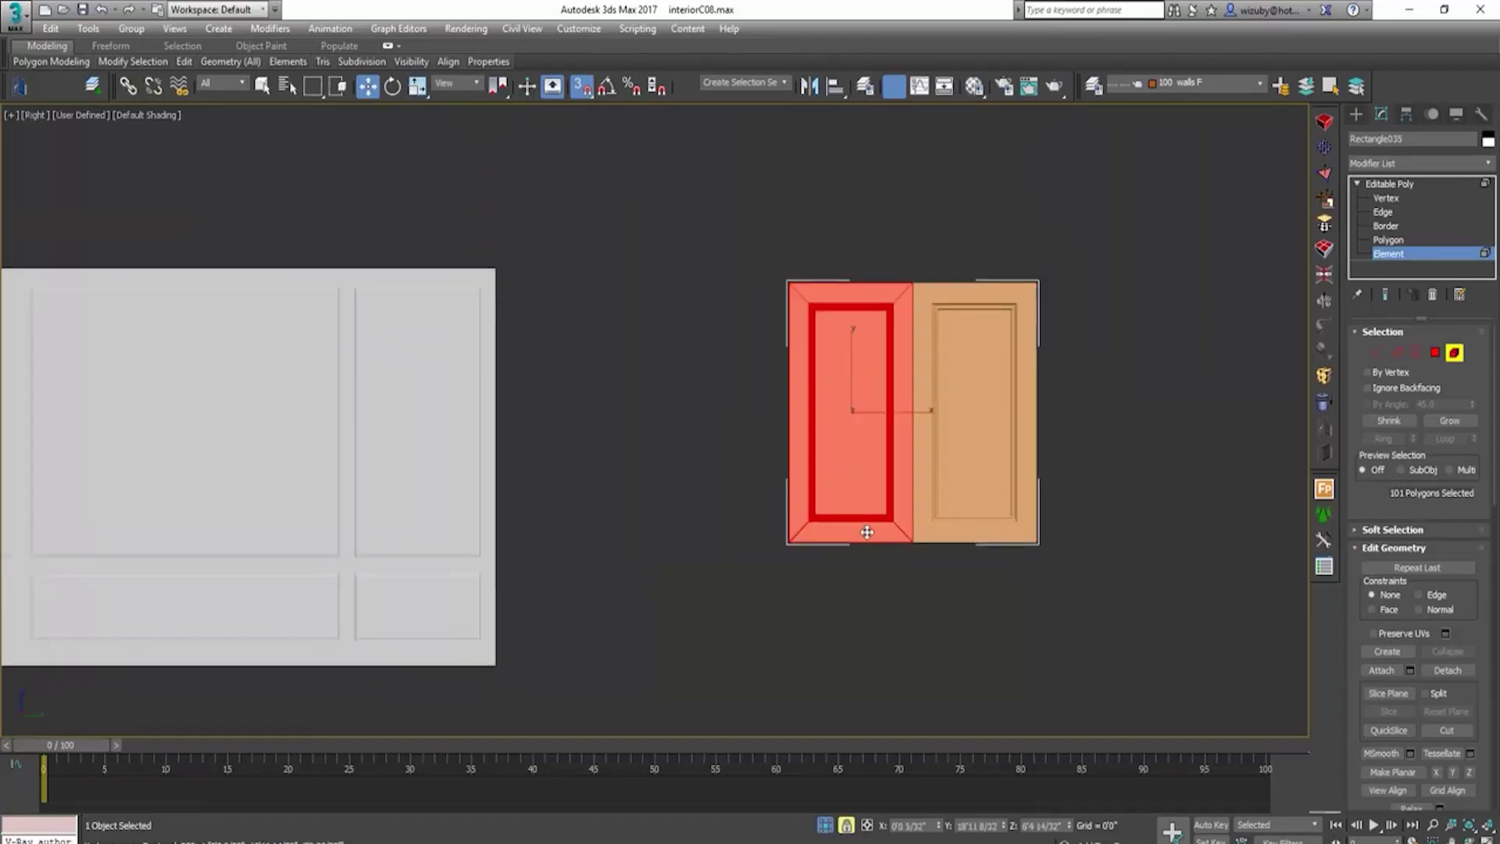
shift+drag(867, 532, 711, 532)
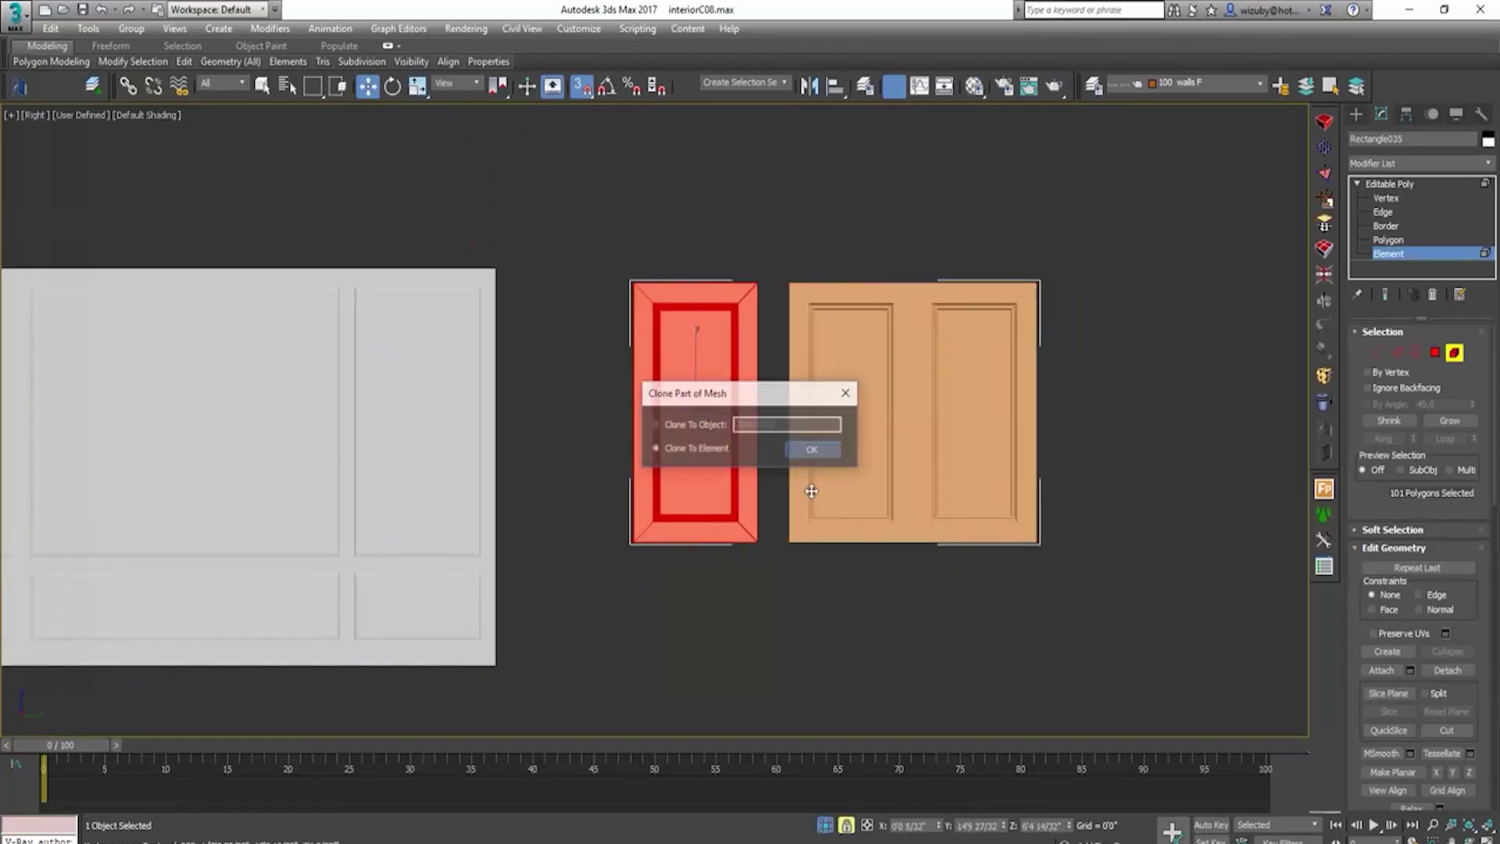
key(Return)
scroll(808, 539, up, 4)
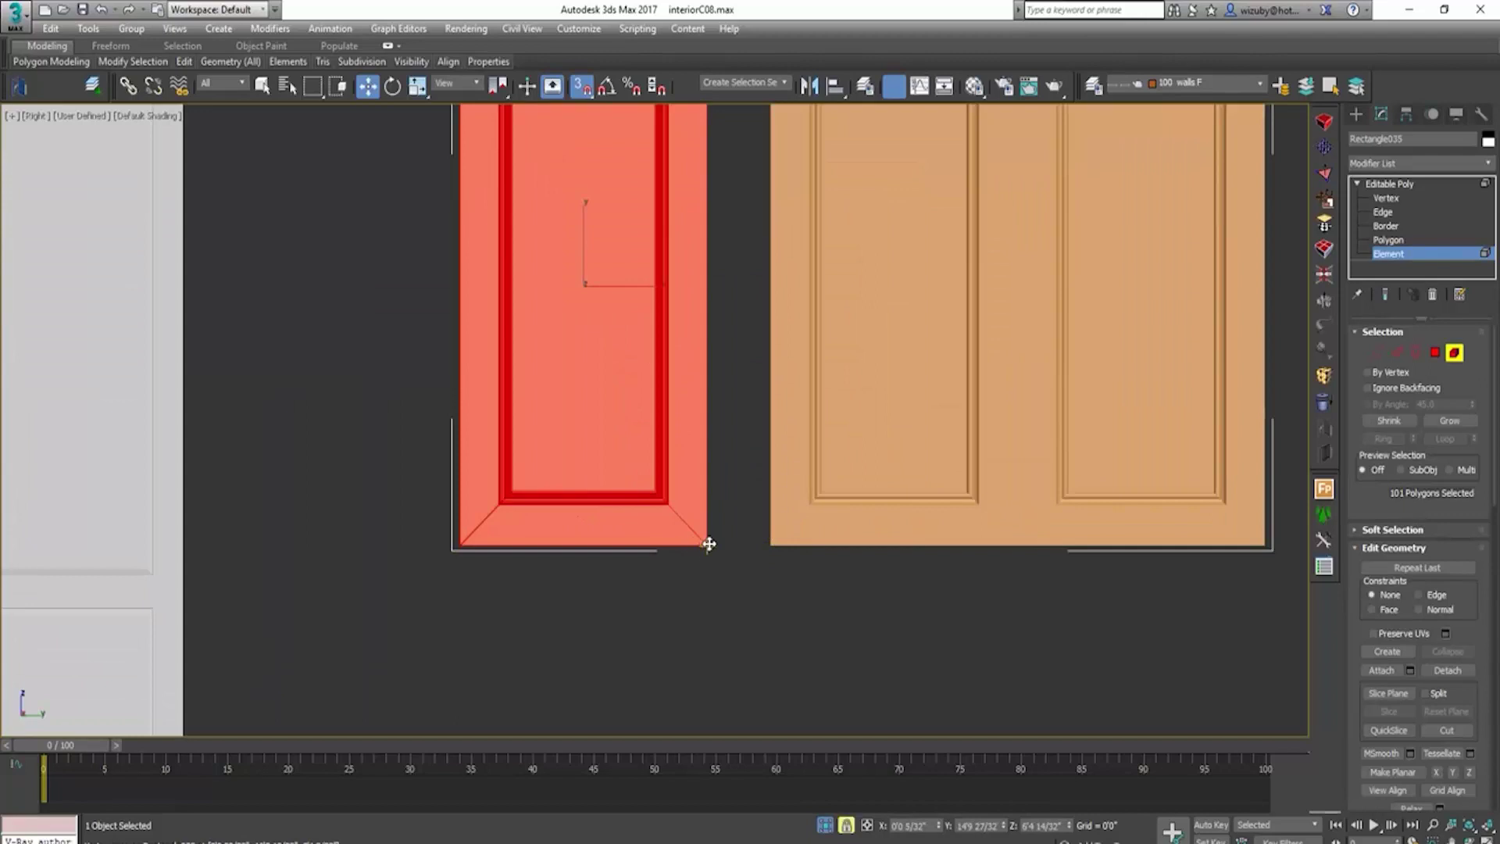
drag(709, 543, 771, 544)
scroll(853, 516, down, 6)
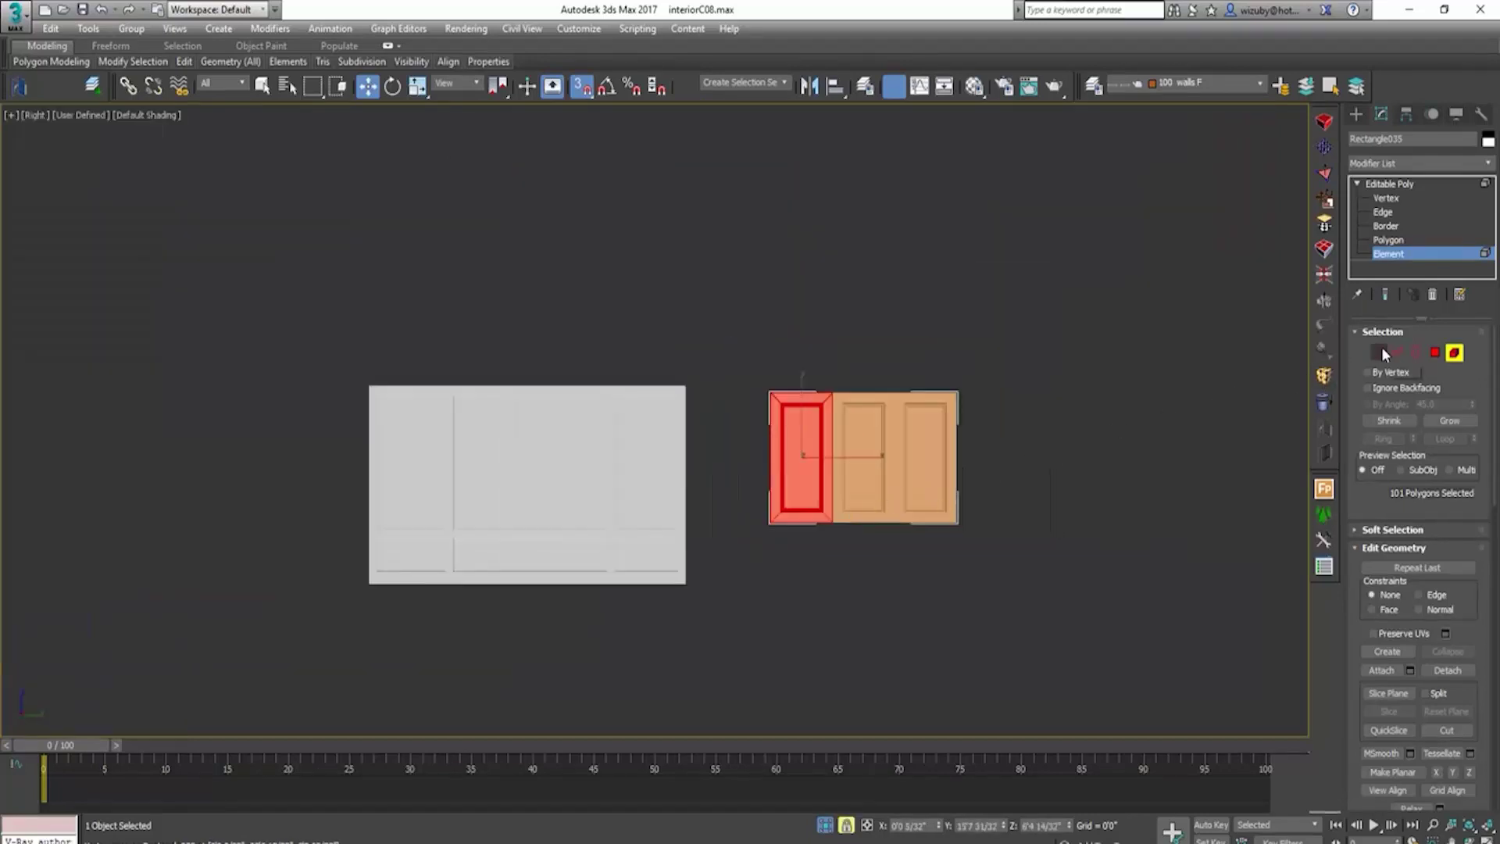
Step: Widen the middle panel by moving its left-side vertices and the whole left panel's vertices outward, with snapping off
click(1379, 352)
scroll(860, 382, up, 2)
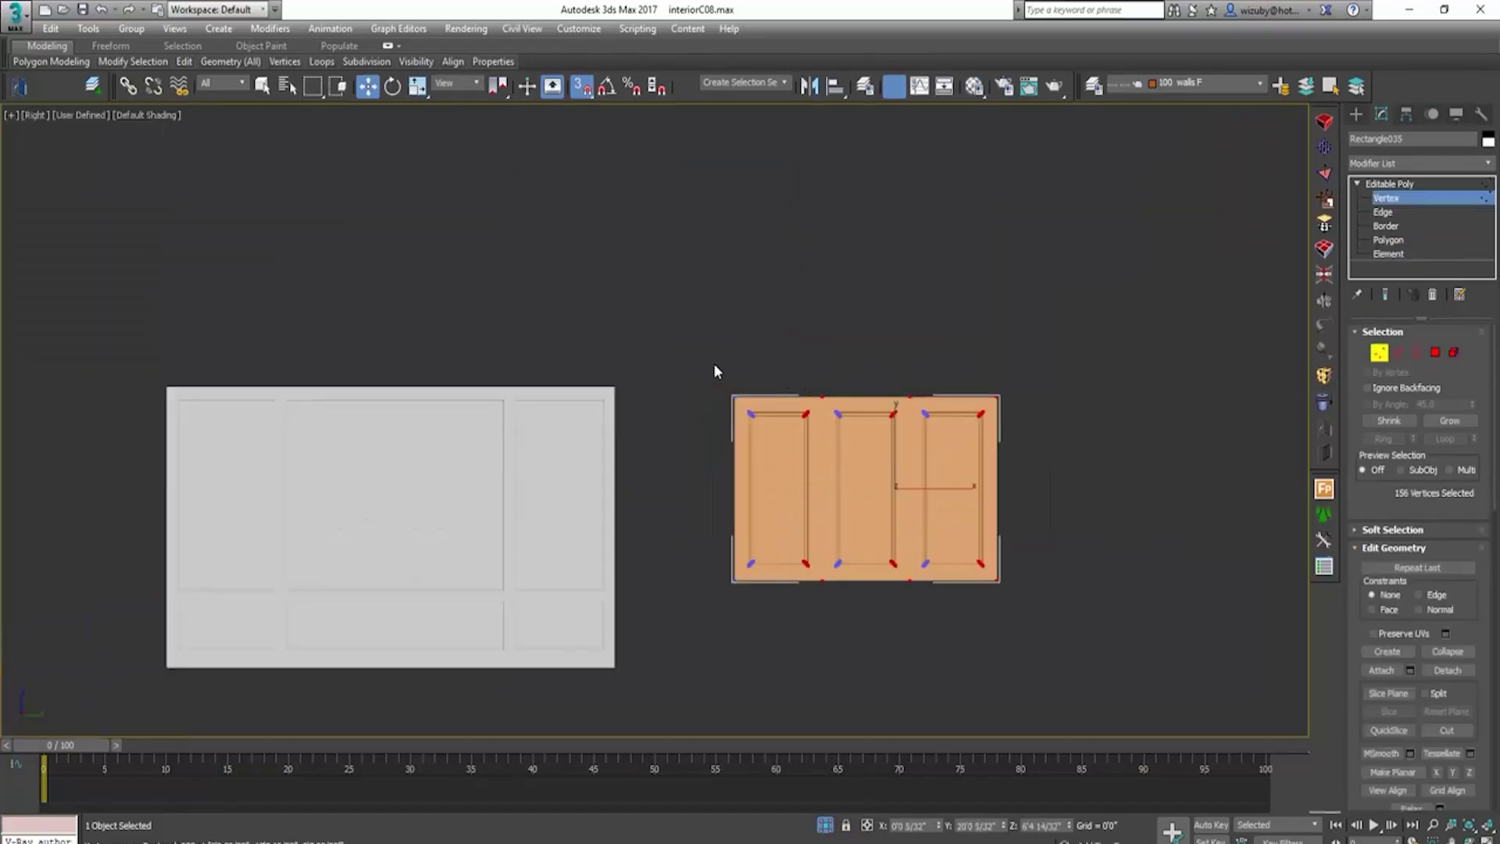
drag(713, 362, 739, 558)
key(space)
key(s)
middle_drag(993, 625, 1027, 571)
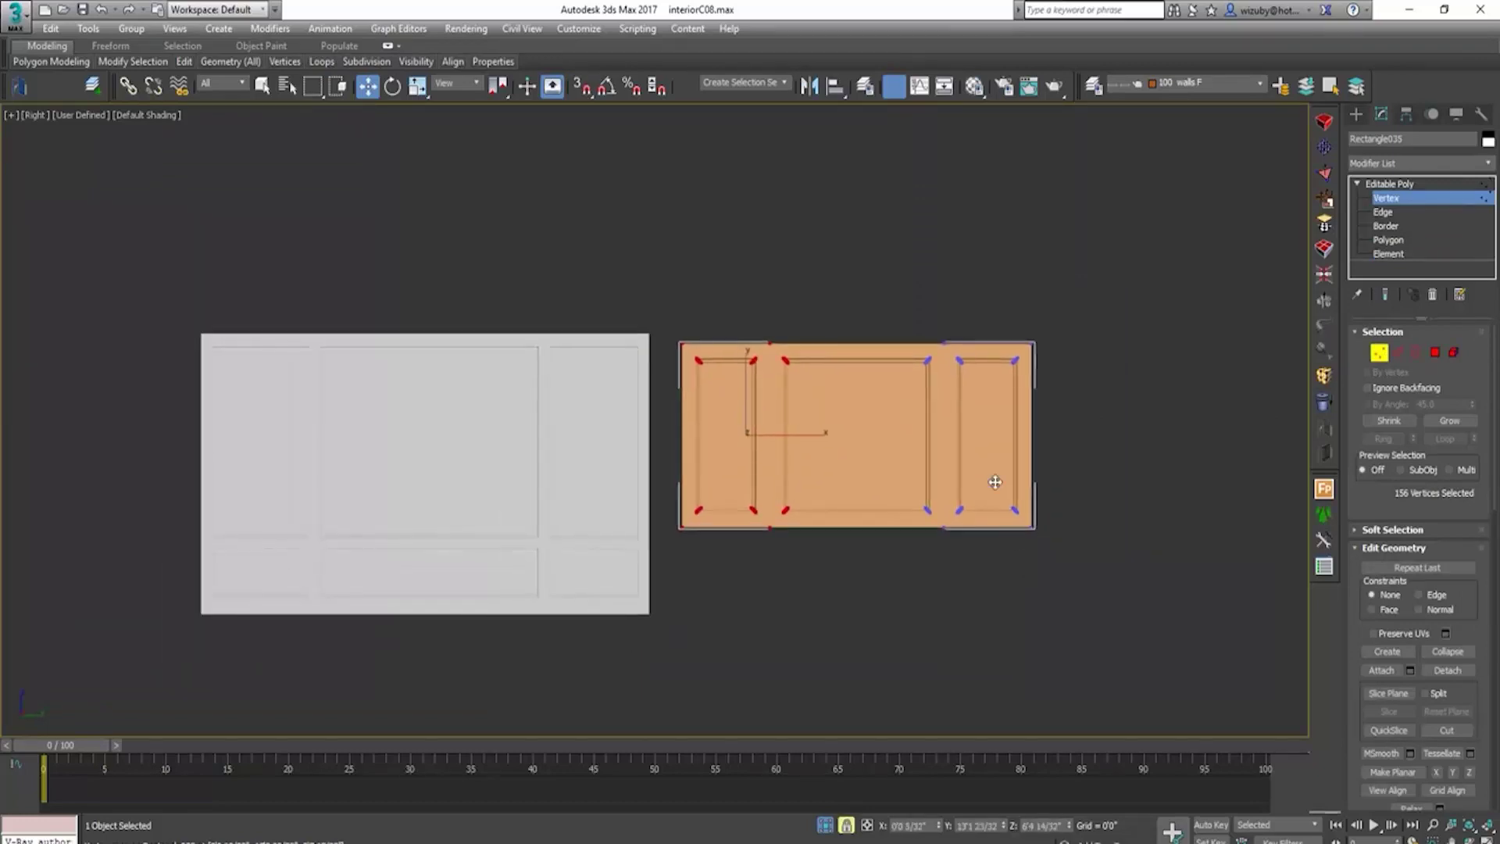
Step: Clone all three panel elements downward as a second row within the same mesh, using Clone To Element
click(1455, 353)
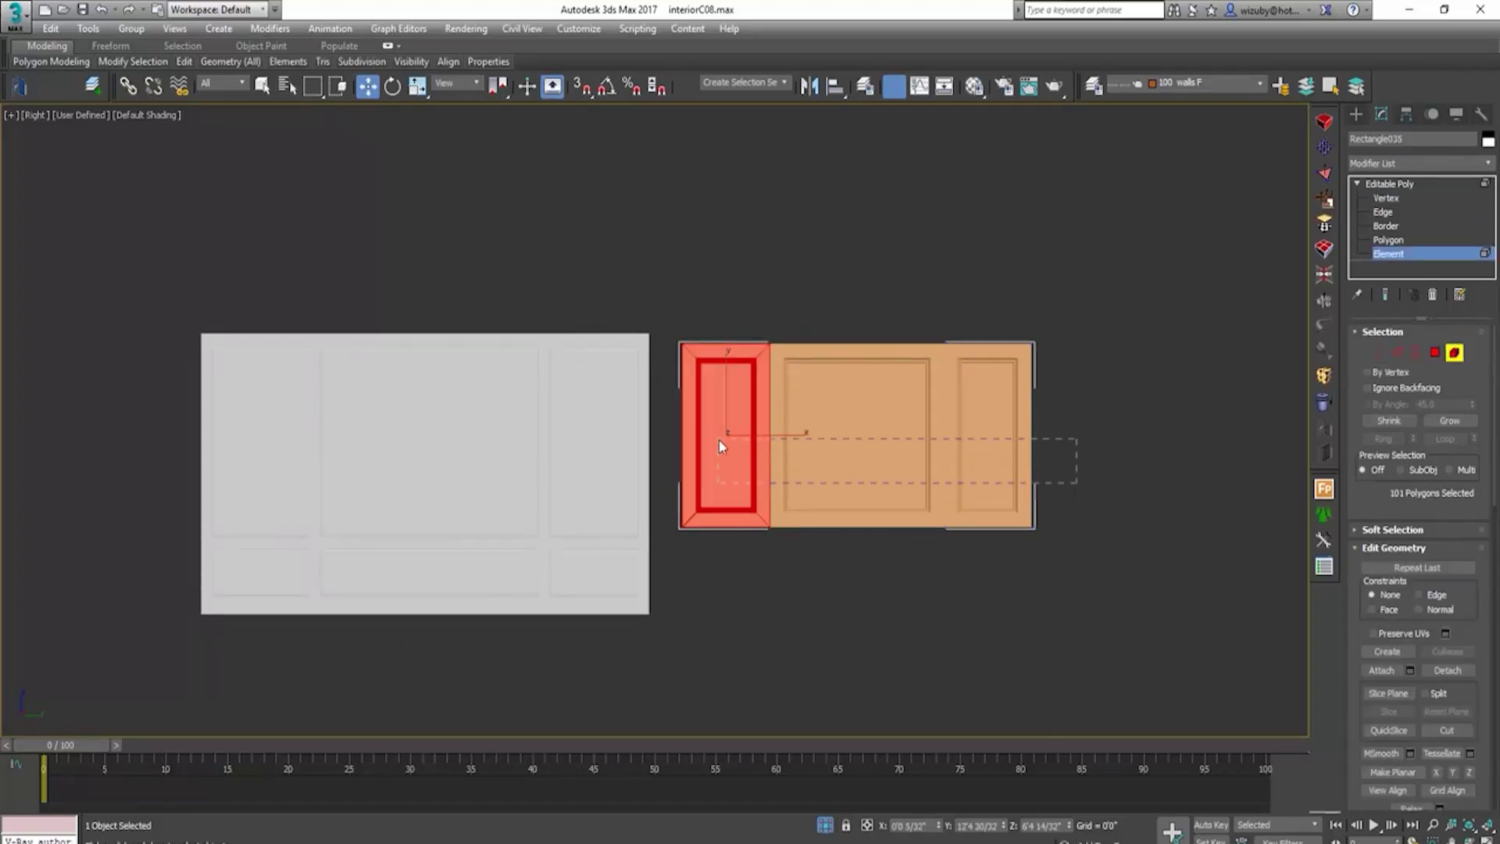
mouse_move(719, 446)
mouse_down()
mouse_move(814, 447)
mouse_move(816, 636)
mouse_up()
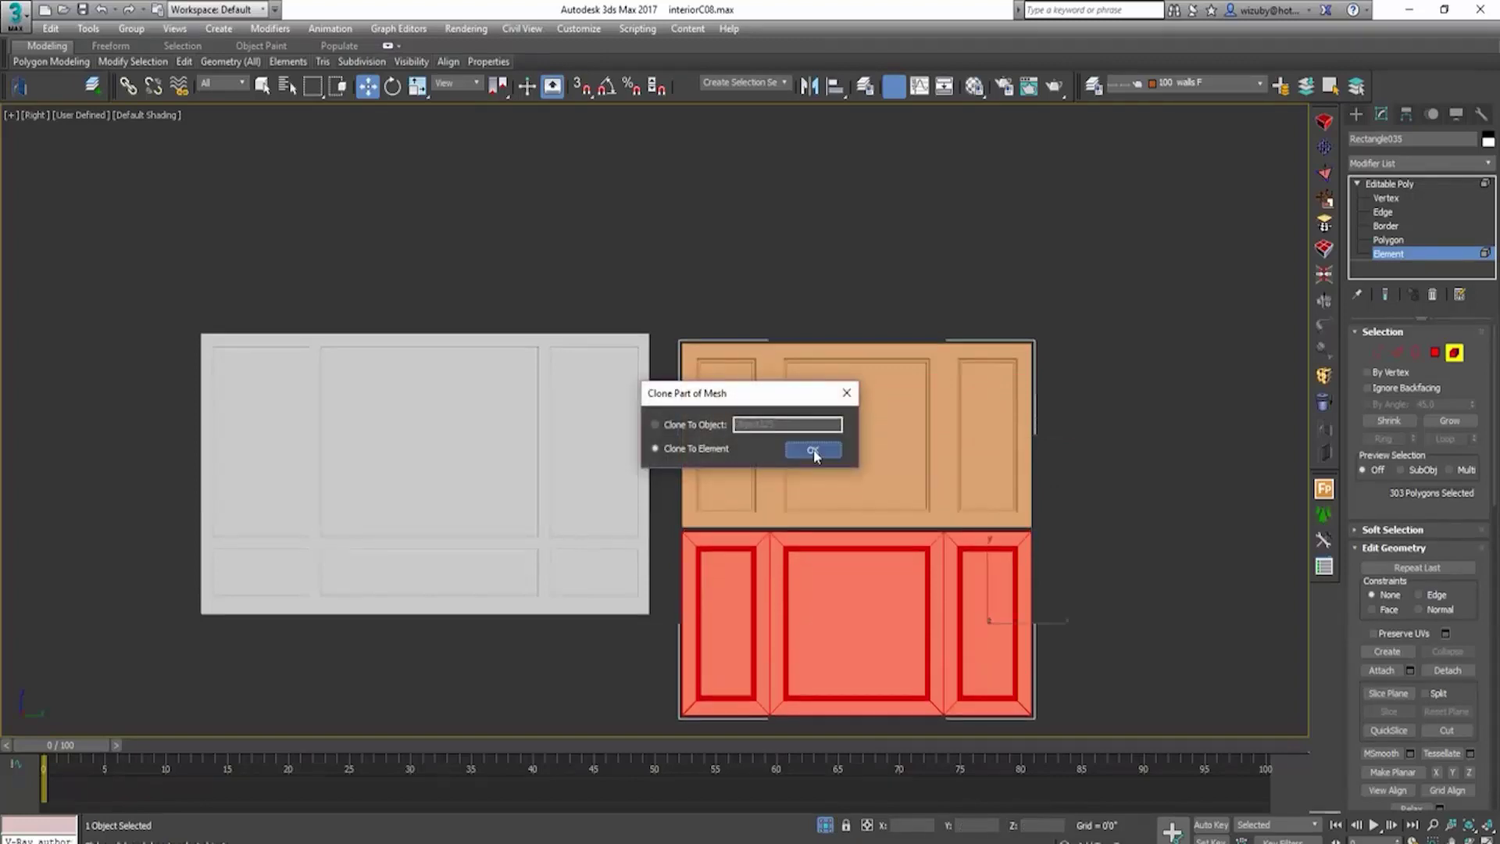
click(815, 449)
Step: Snap the cloned row's top corner to the bottom corner of the upper row, and turn snapping off
scroll(1135, 561, up, 5)
key(space)
key(s)
drag(880, 500, 867, 479)
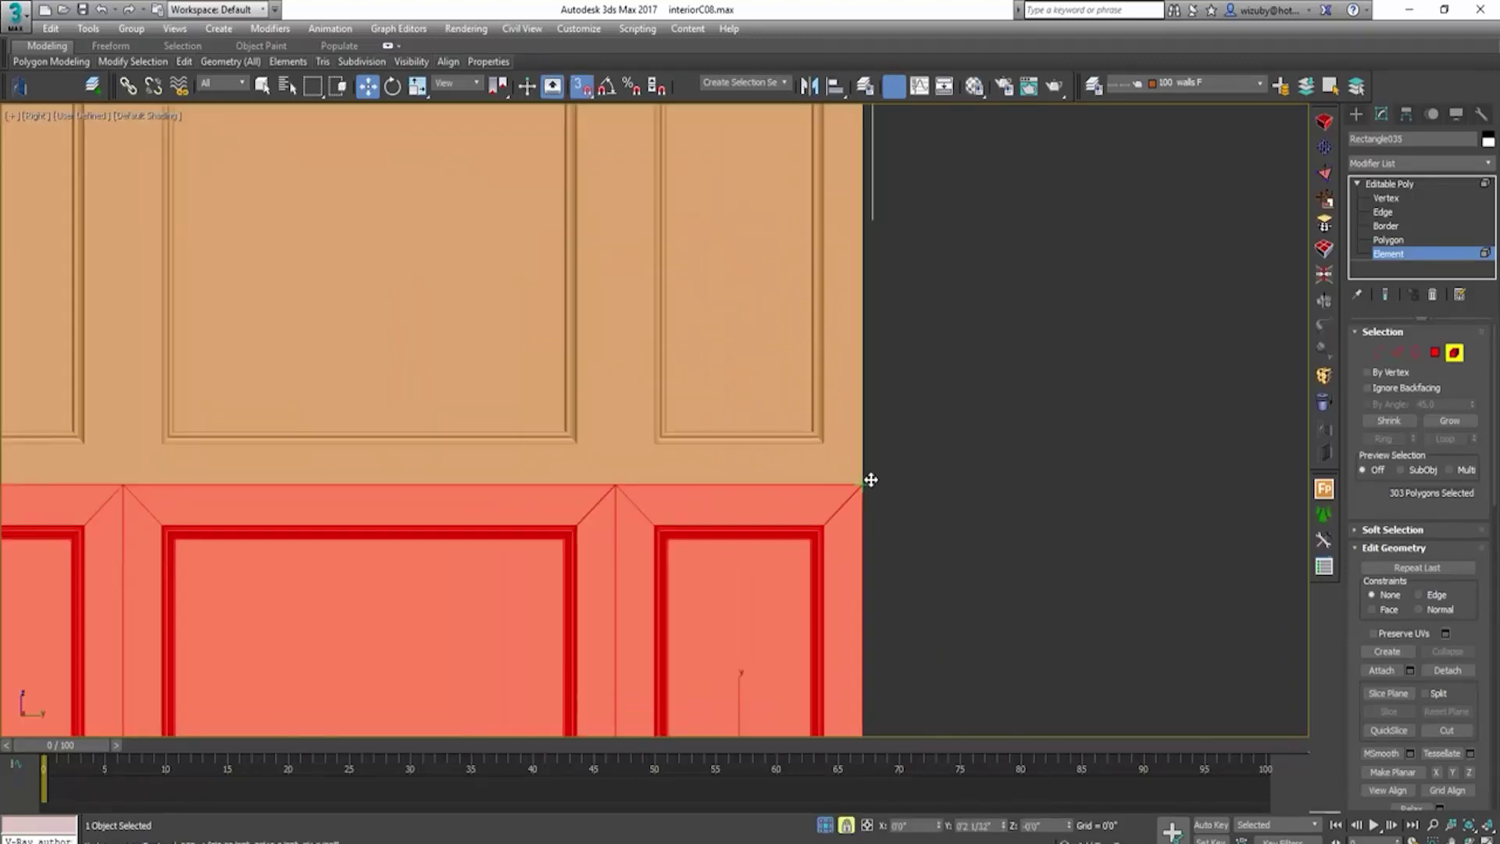
scroll(870, 479, down, 3)
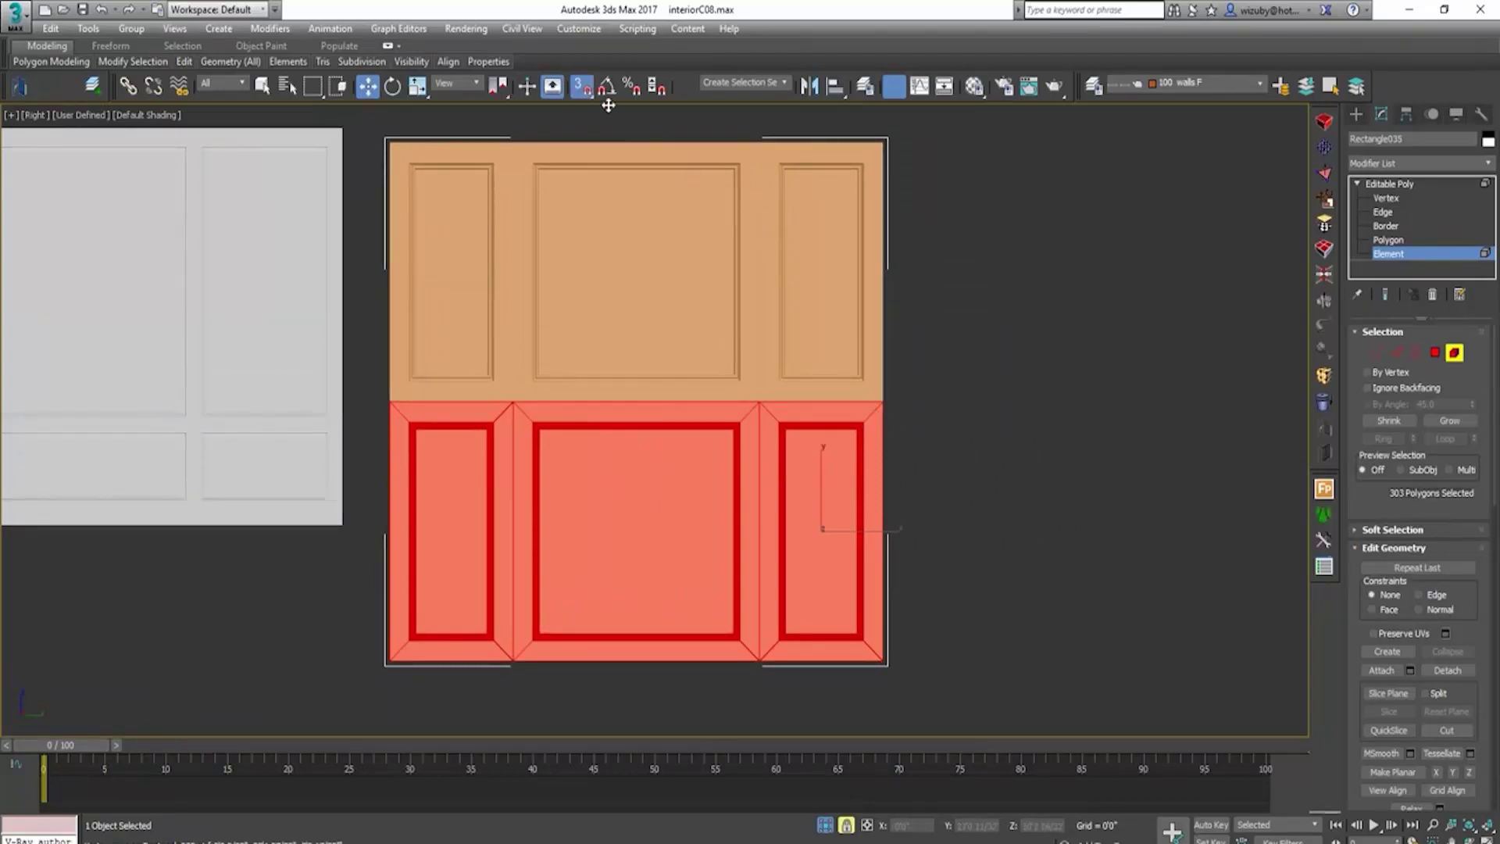
drag(582, 84, 589, 152)
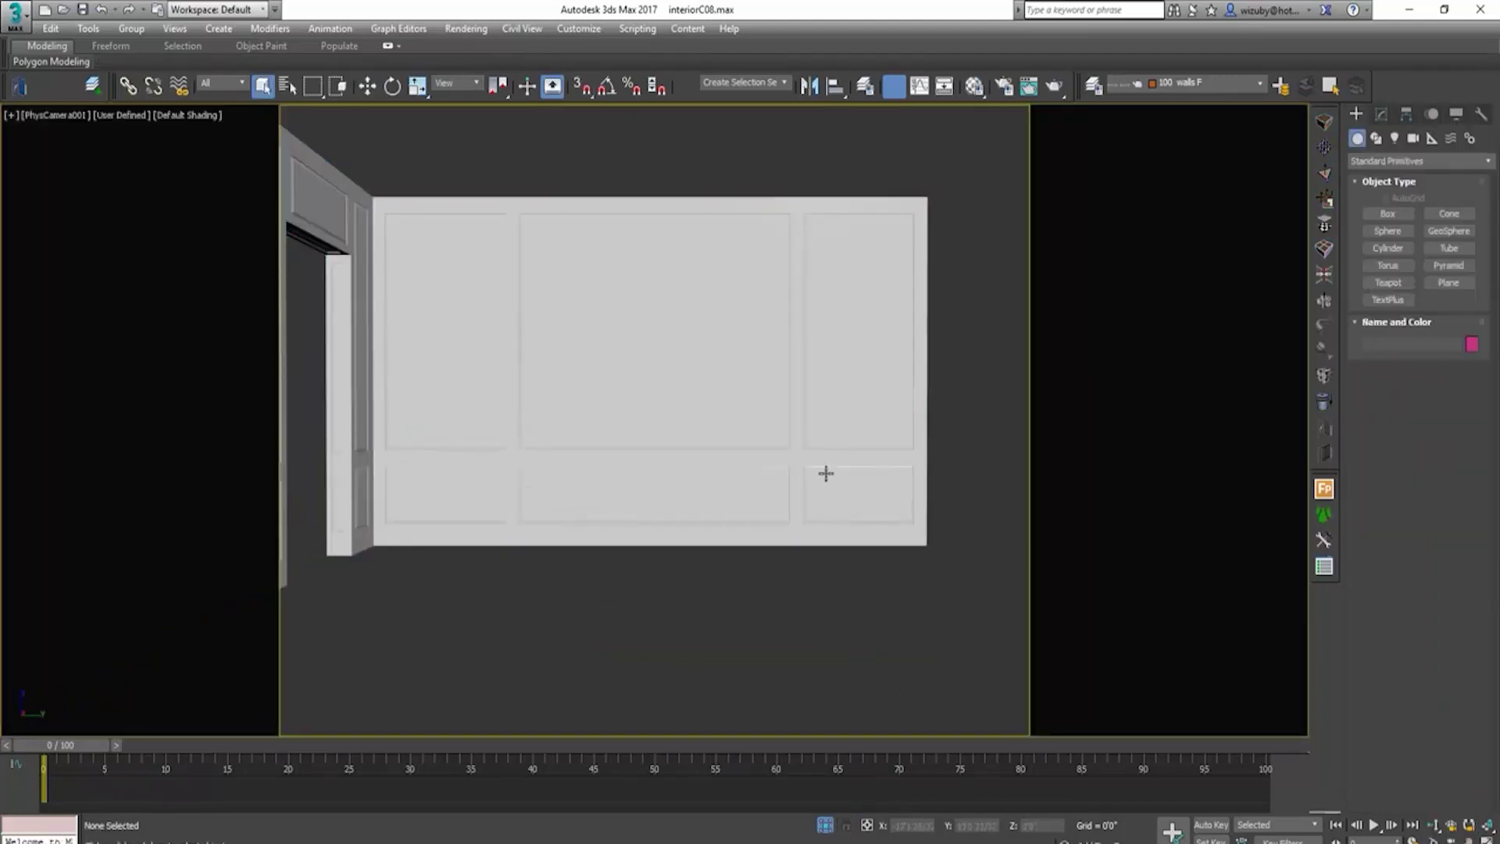
Step: Select the panelled back wall and examine its moulding joints with edged faces switched on and off
middle_drag(826, 474, 832, 515)
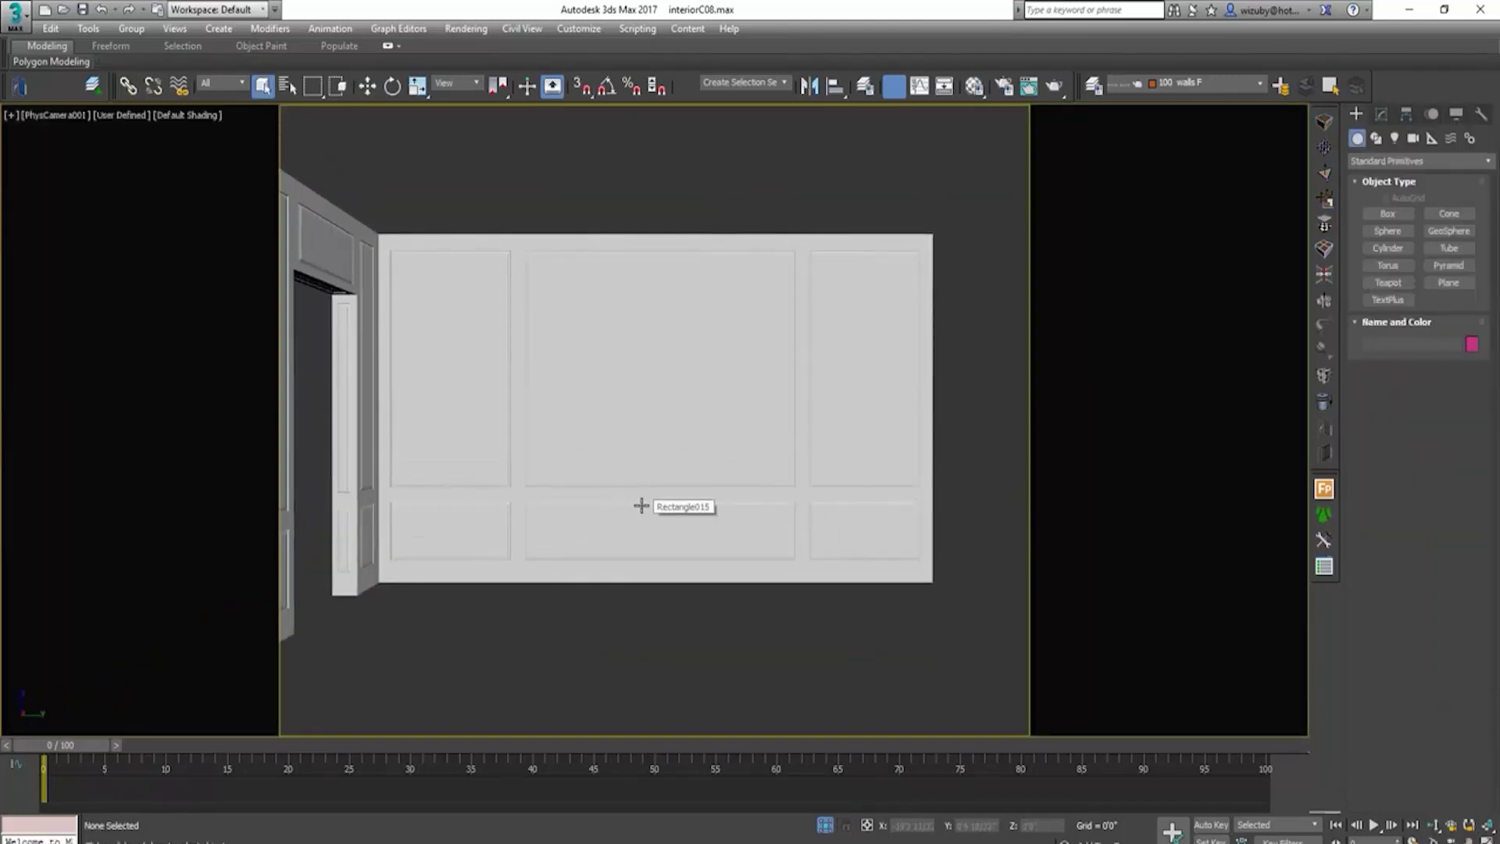
click(681, 488)
key(t)
key(r)
scroll(740, 522, down, 2)
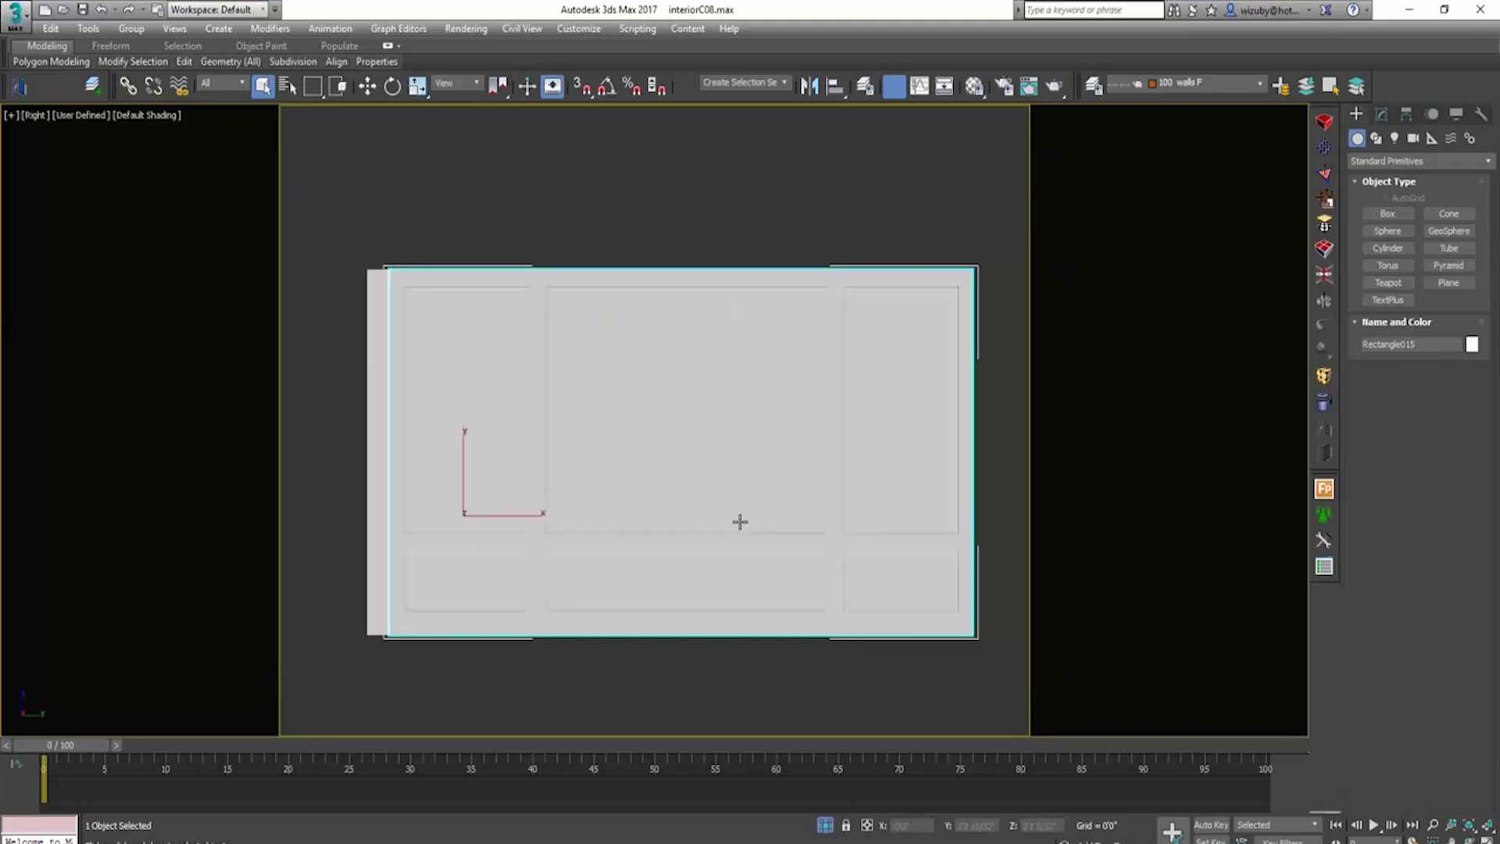
key(F4)
scroll(817, 517, up, 2)
alt+middle_drag(834, 529, 860, 542)
scroll(836, 523, up, 10)
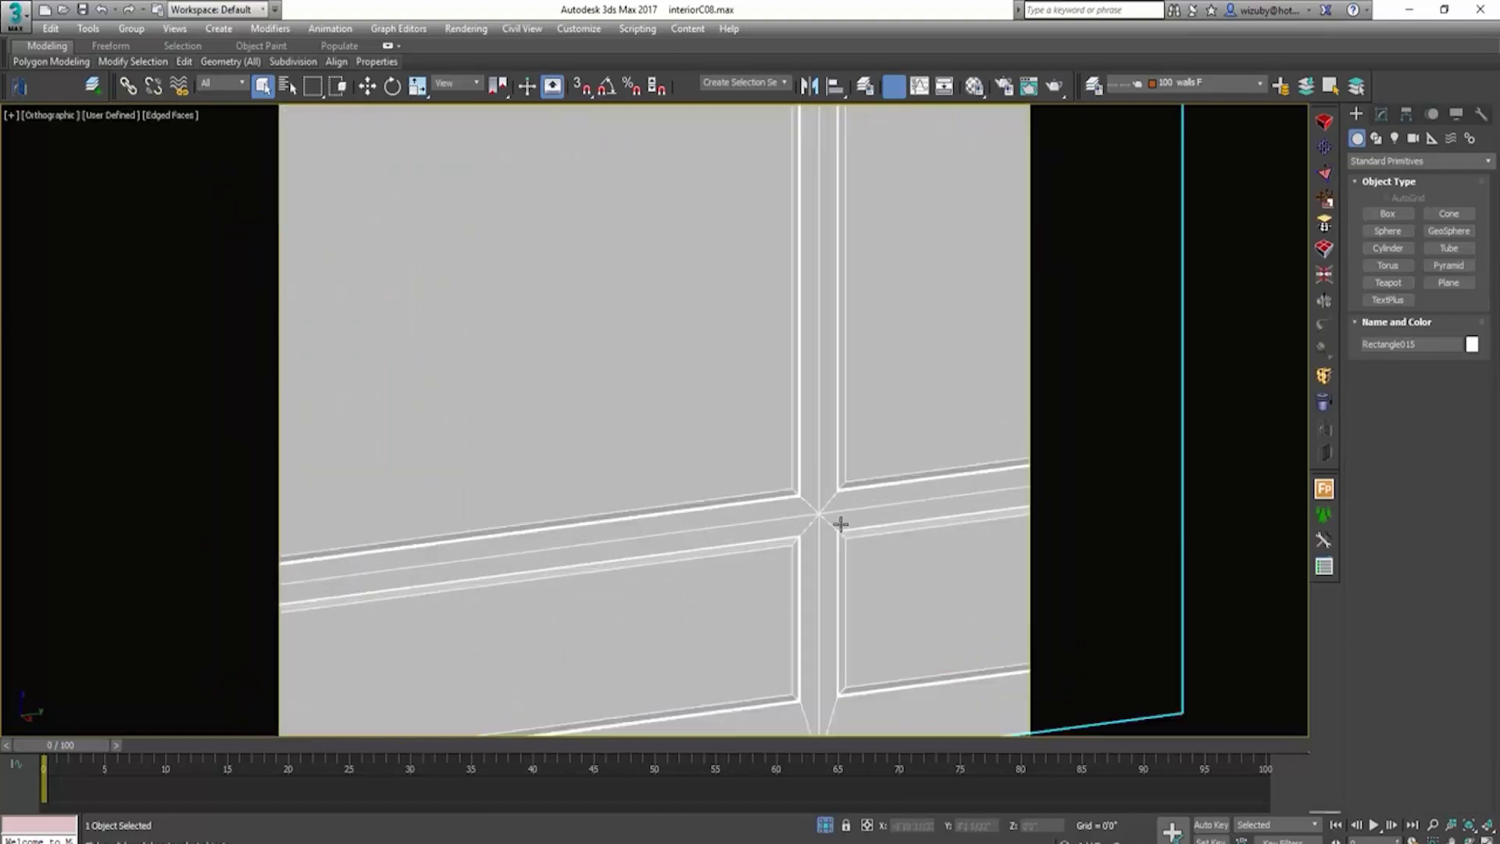
key(F4)
scroll(817, 416, down, 8)
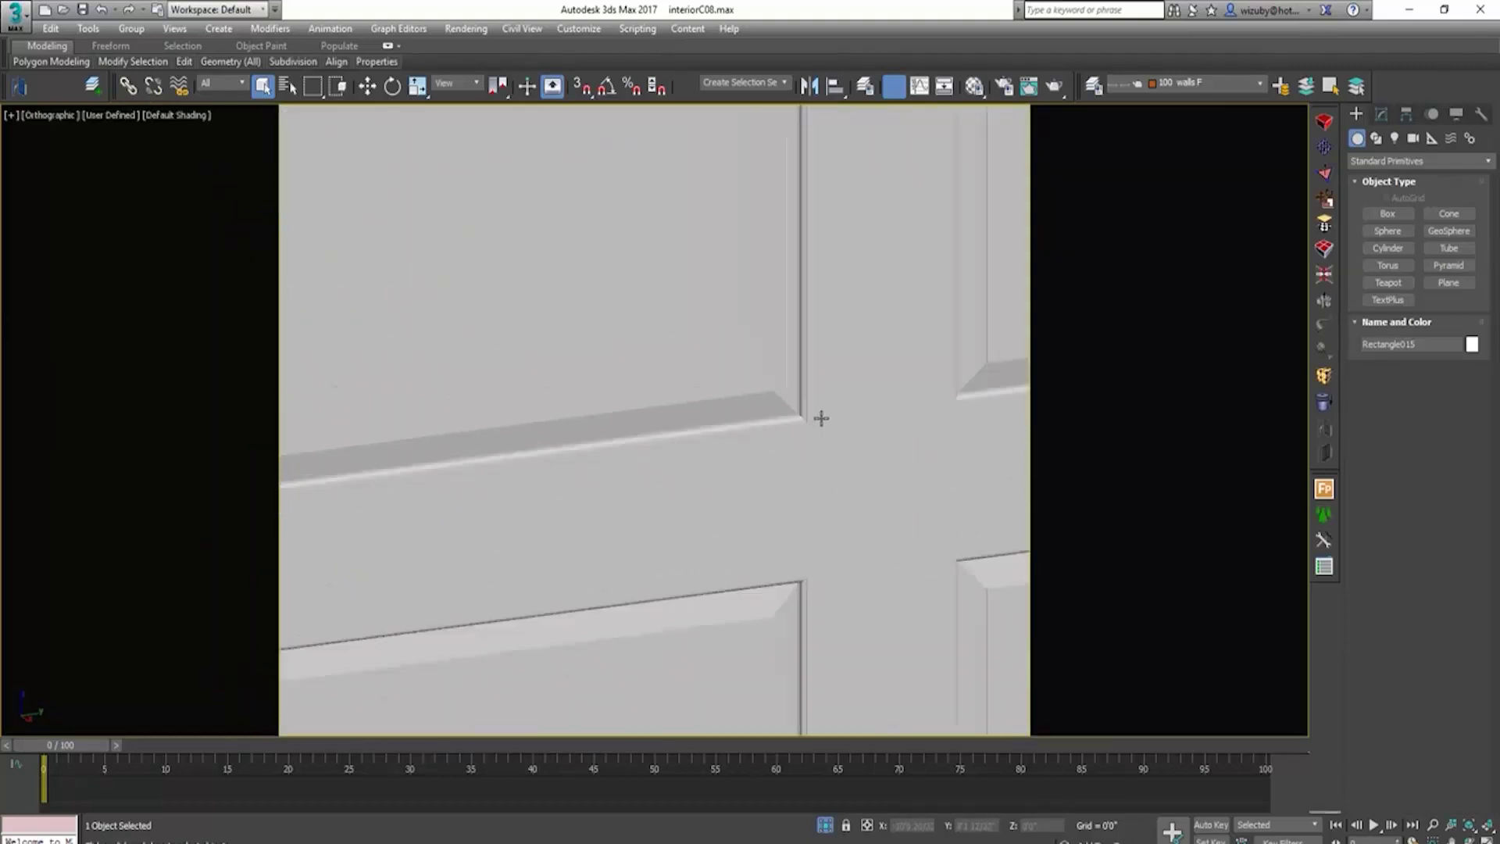
scroll(741, 504, down, 6)
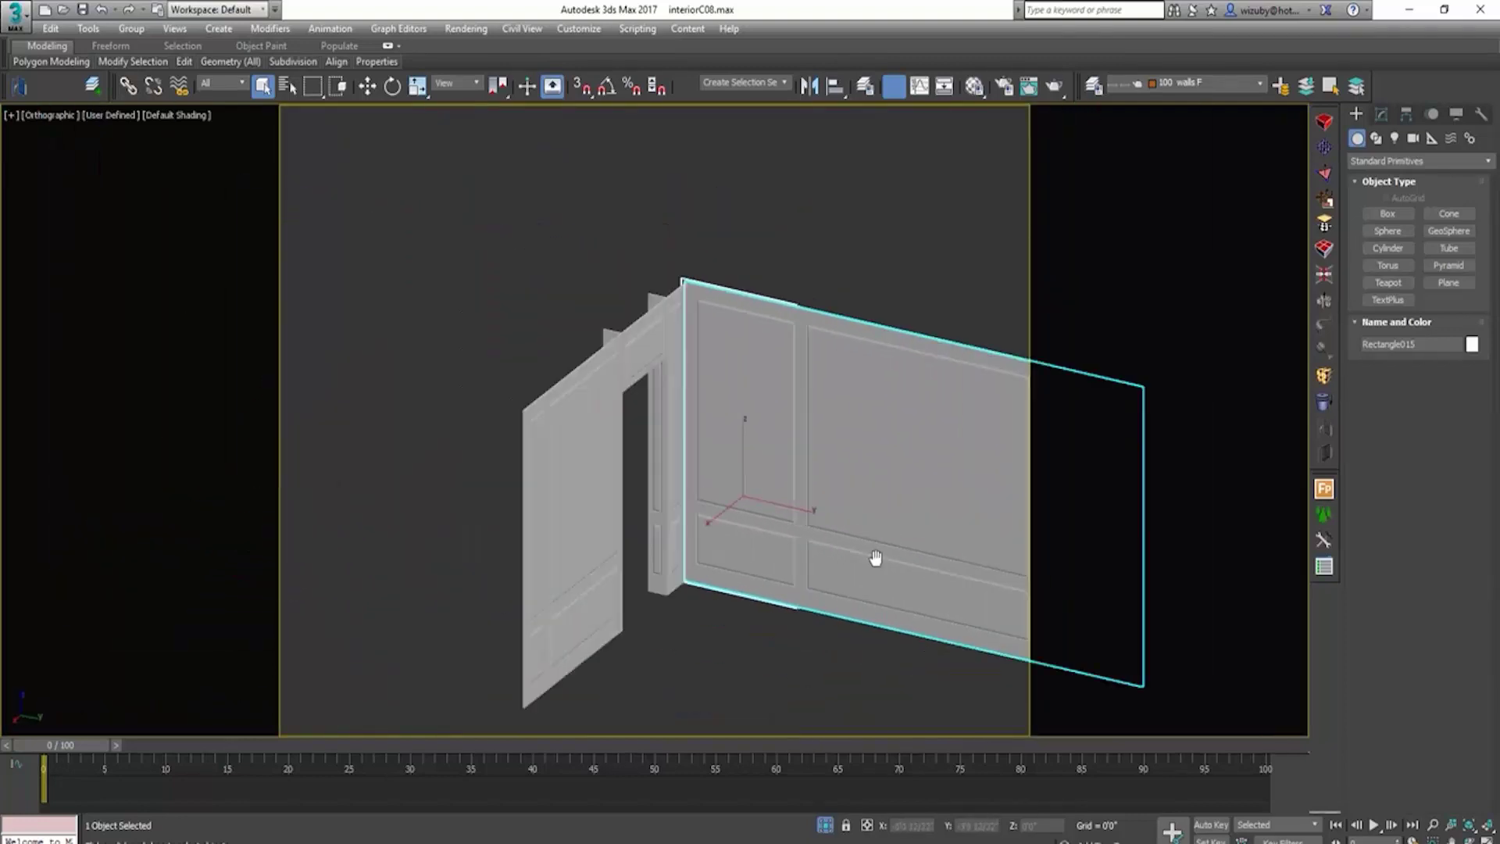
Step: Select the doorway wall and examine its panelling around the door reveal and the corner with the back wall
alt+middle_drag(874, 560, 782, 451)
scroll(782, 452, up, 5)
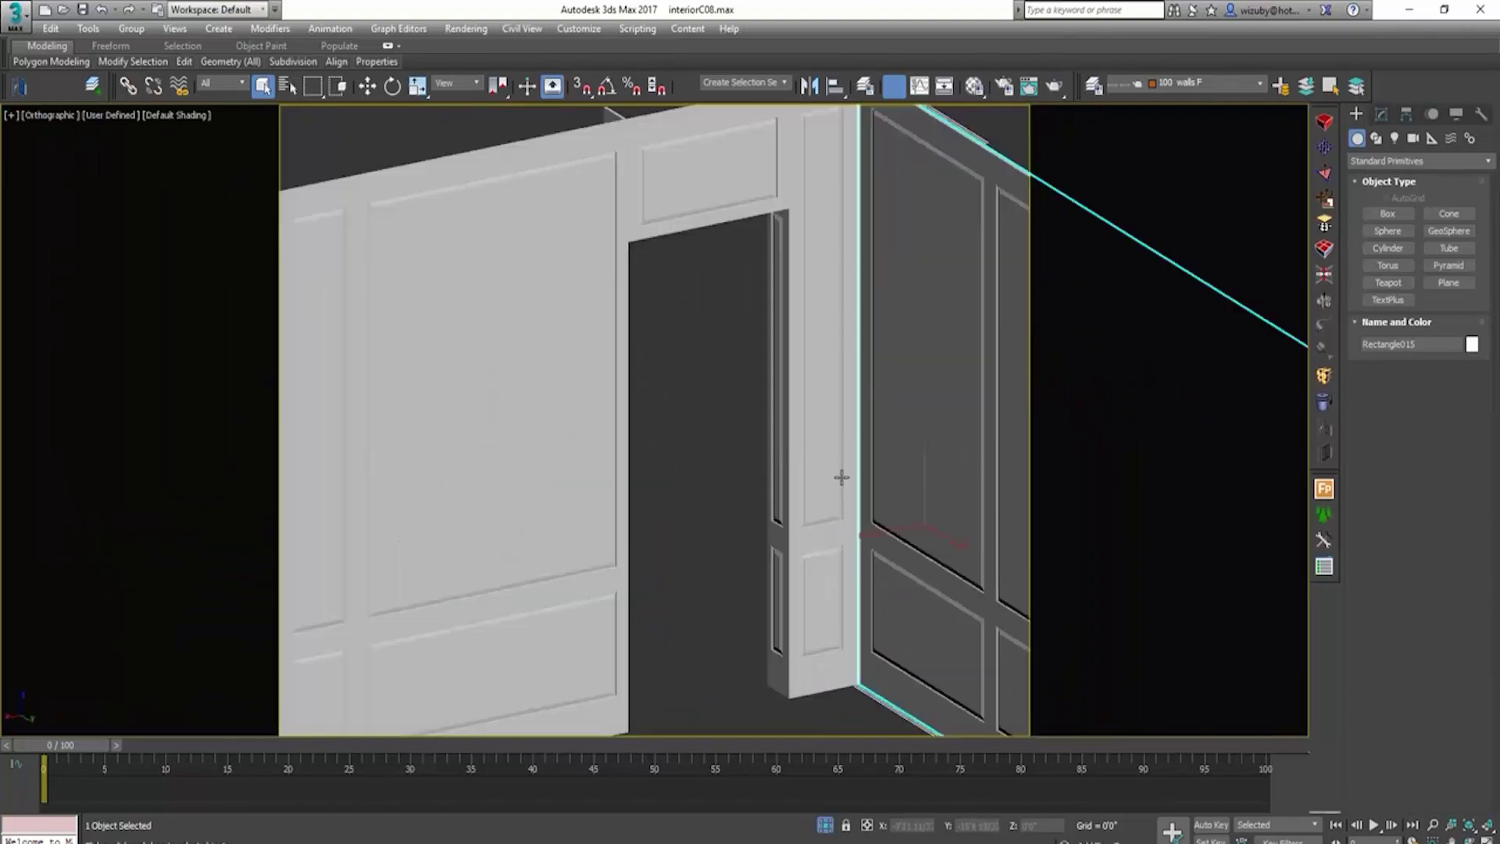
scroll(902, 502, down, 3)
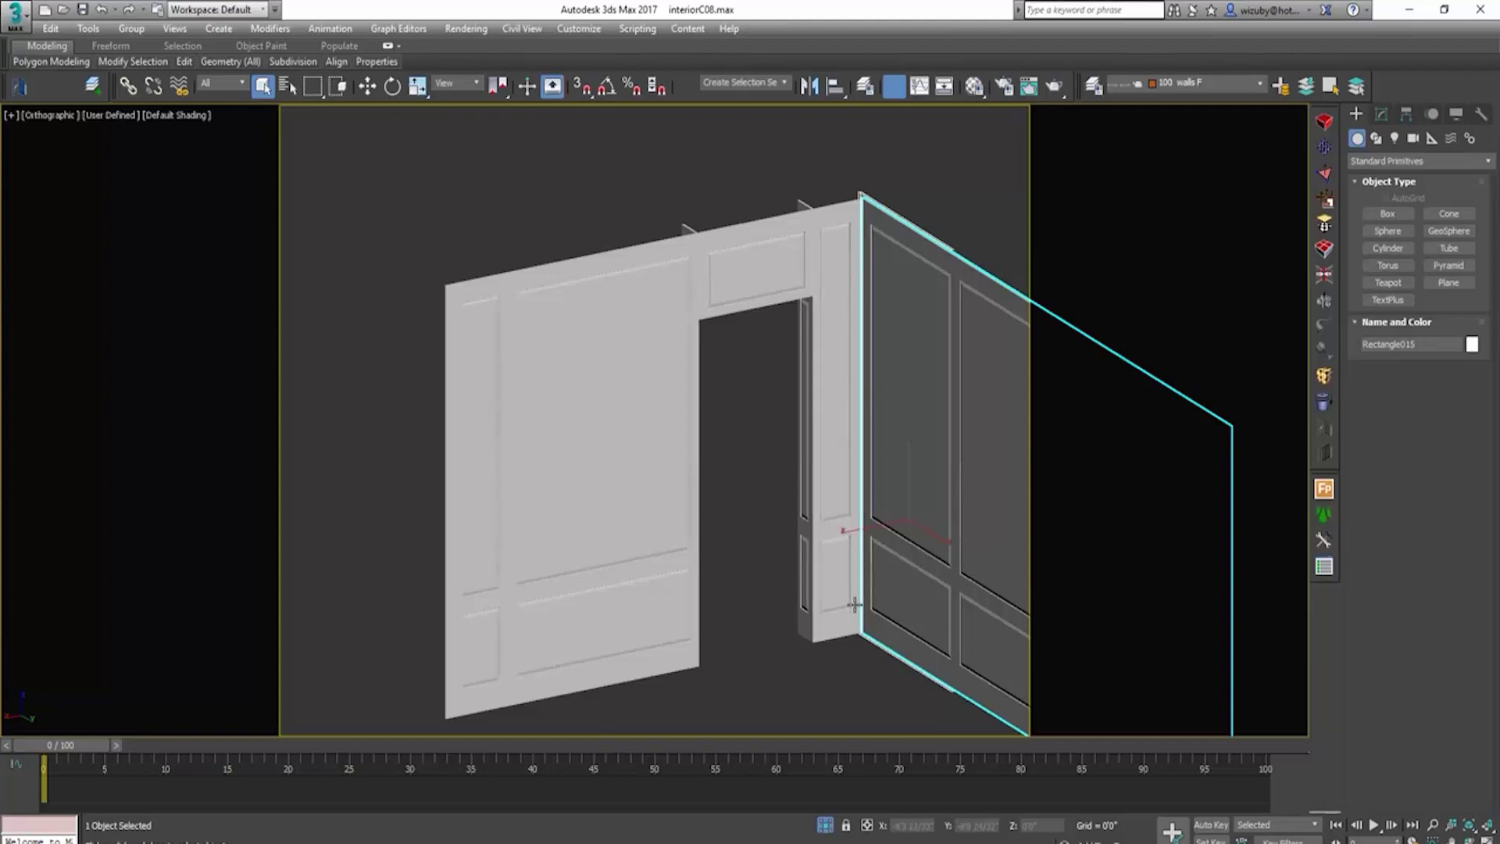
alt+middle_drag(849, 571, 874, 568)
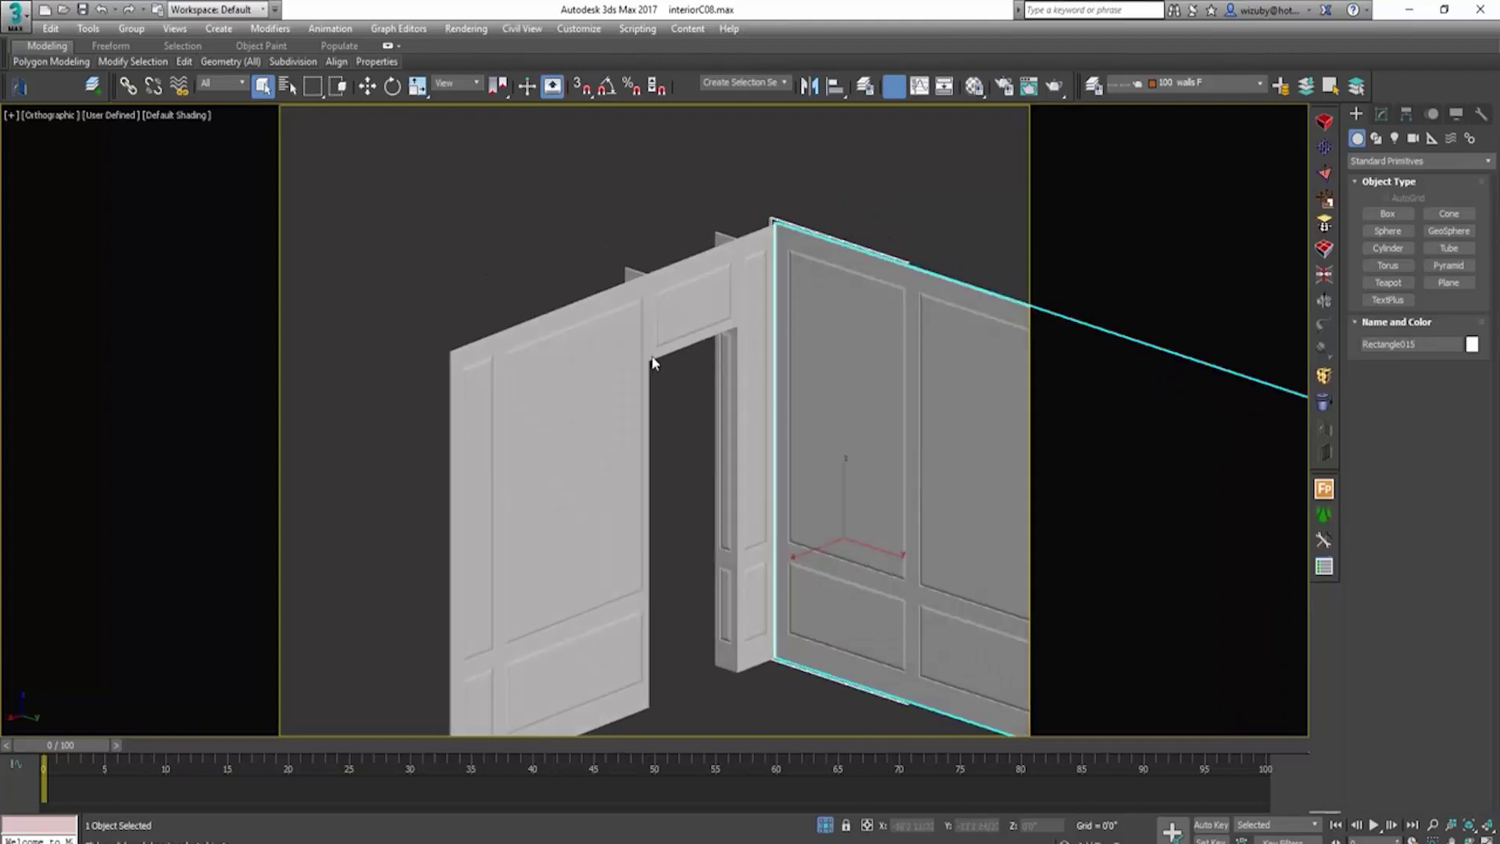
scroll(785, 554, up, 6)
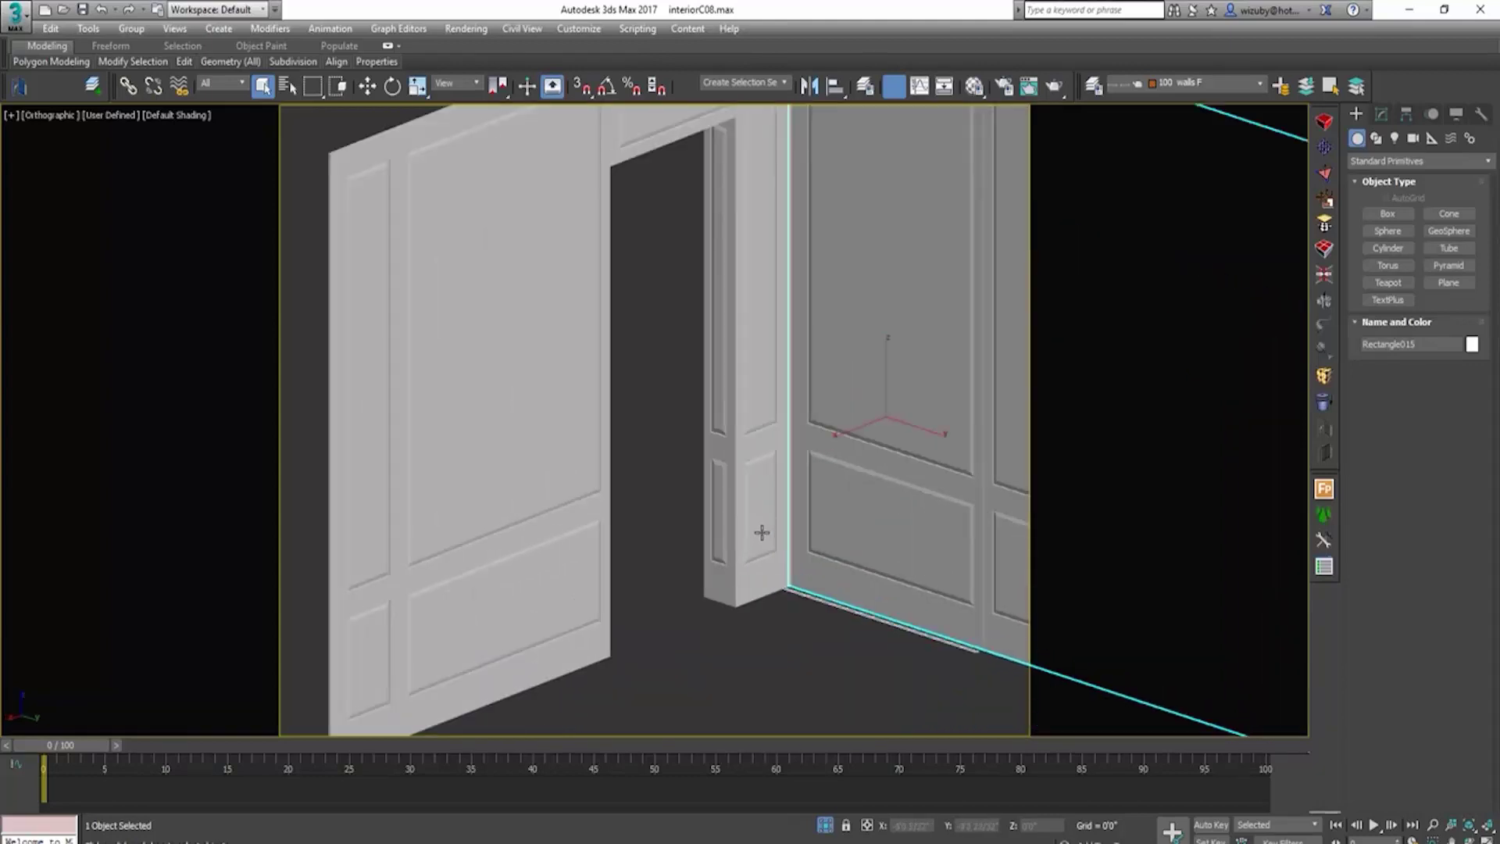
click(762, 533)
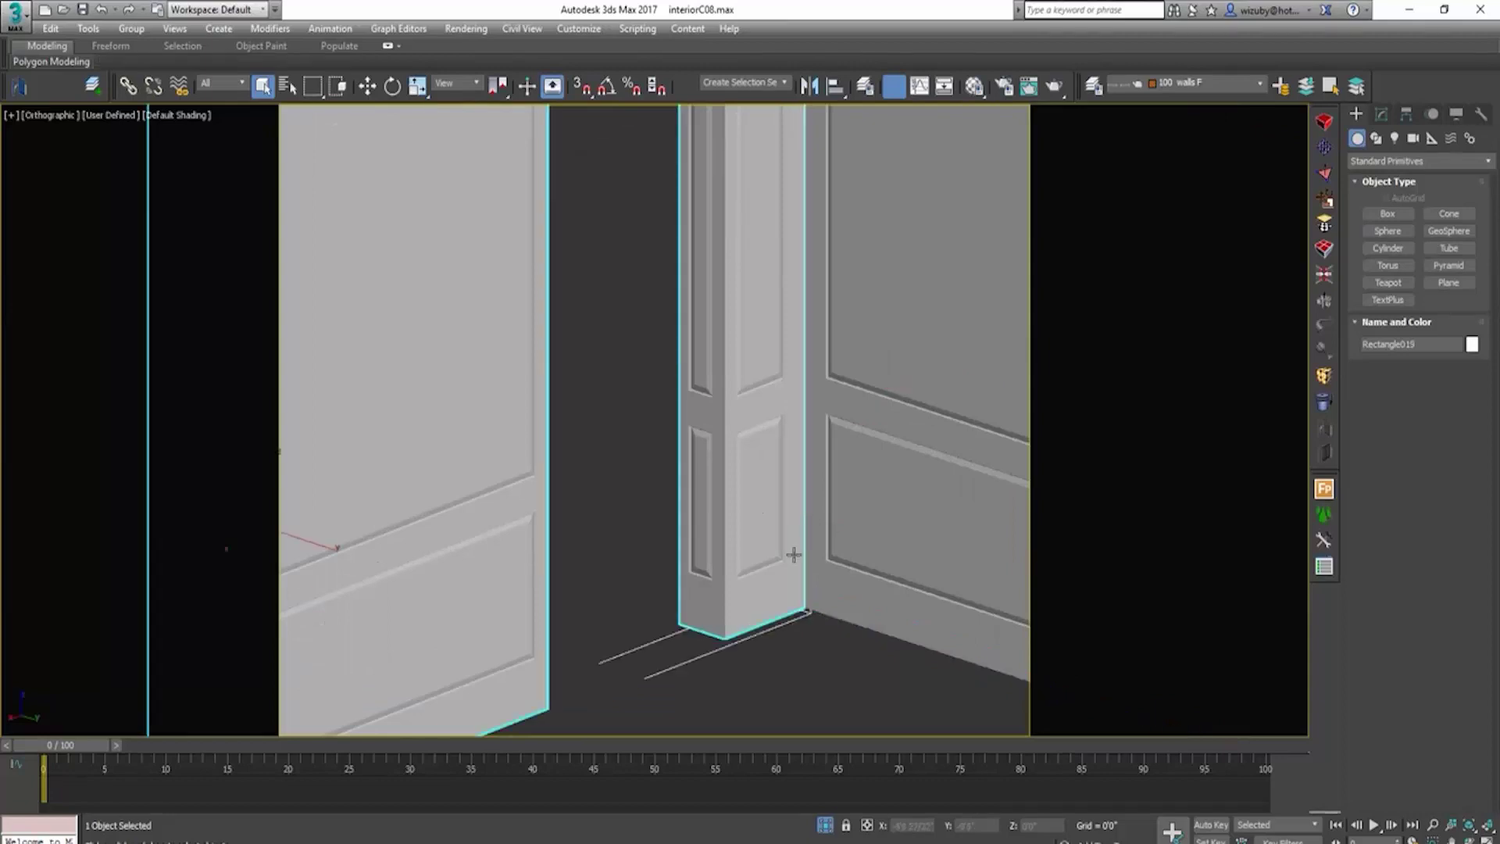
alt+middle_drag(786, 532, 711, 552)
scroll(723, 619, up, 3)
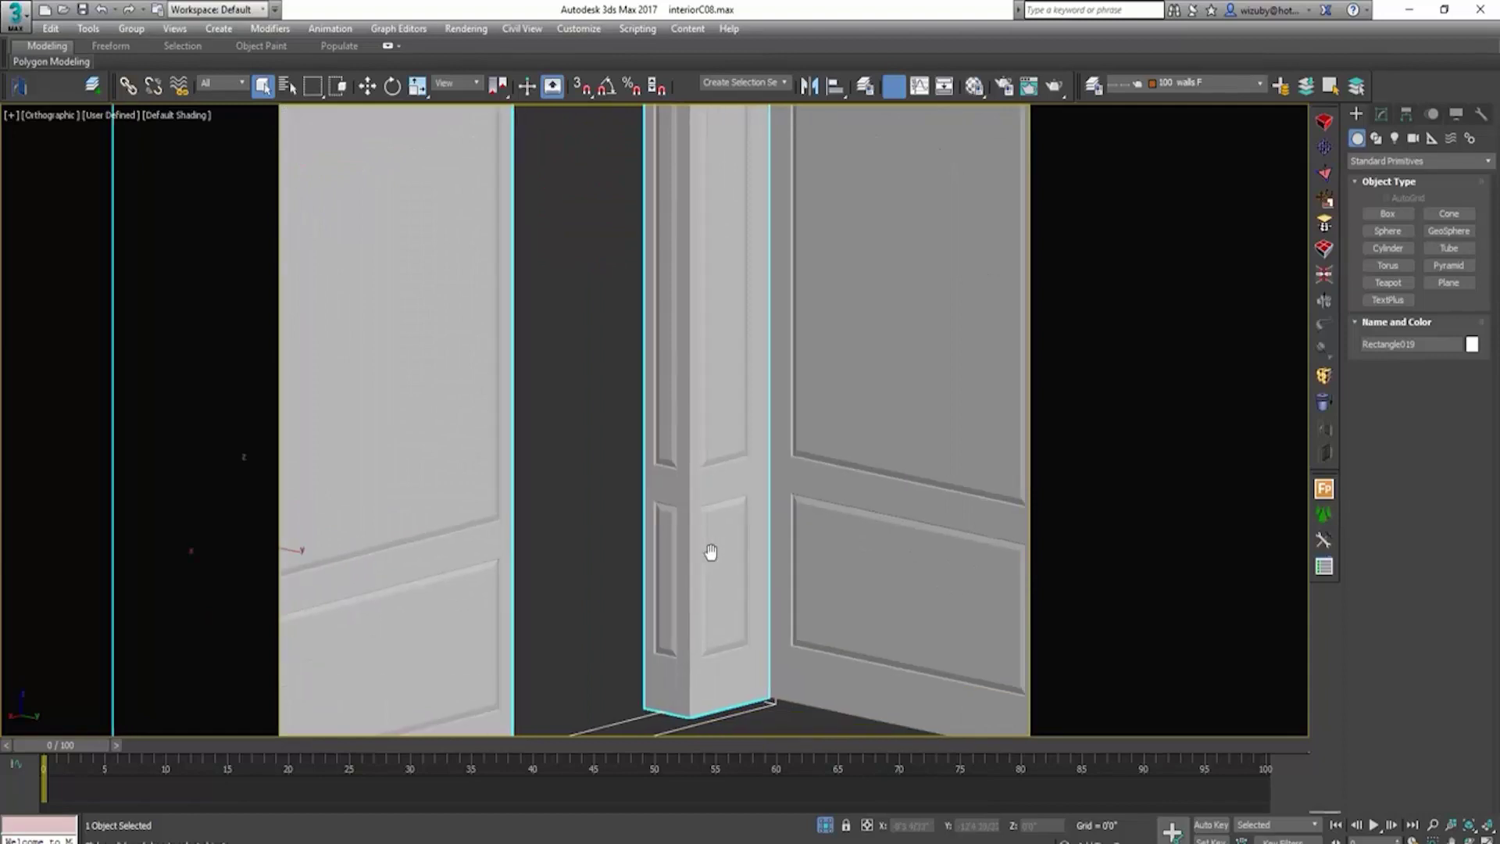
scroll(710, 551, down, 4)
scroll(731, 609, up, 2)
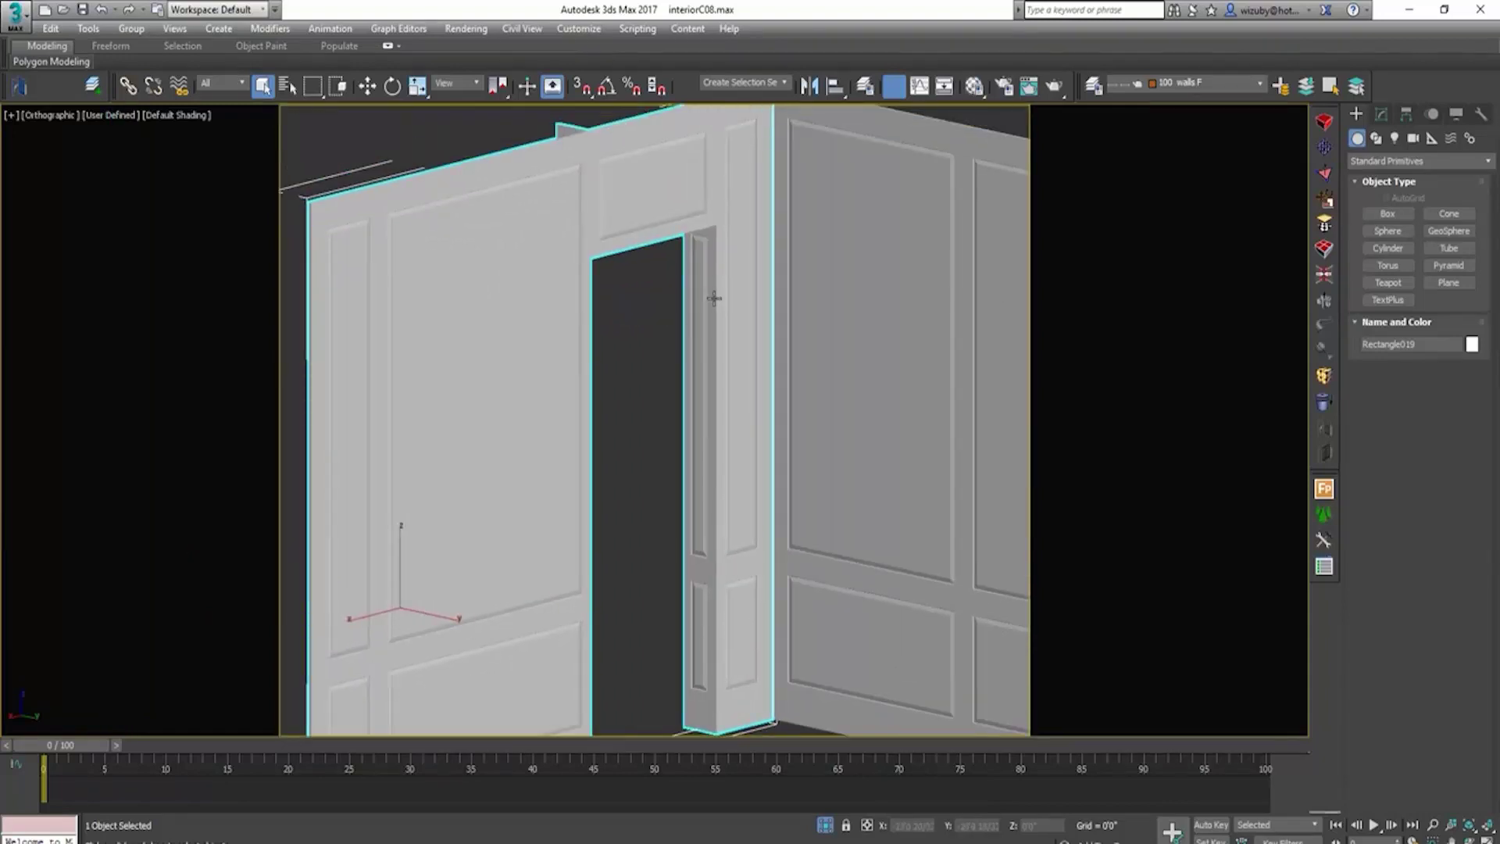
alt+middle_drag(714, 298, 661, 344)
scroll(661, 343, down, 4)
Step: Clone the upper and lower end panel elements of the doorway wall and place the copy beyond the wall's outer end
click(1381, 114)
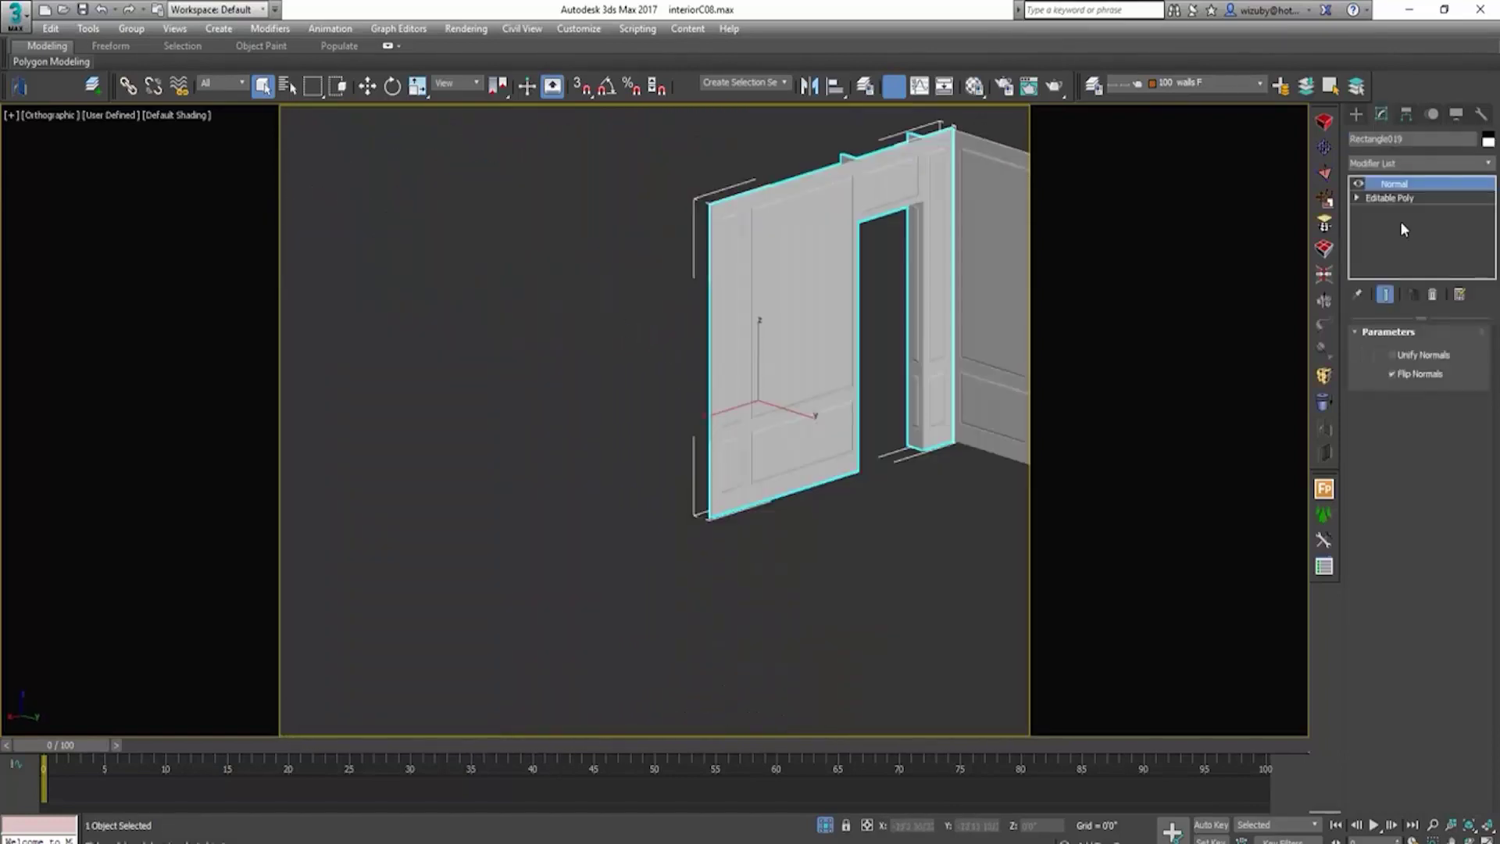
click(1391, 199)
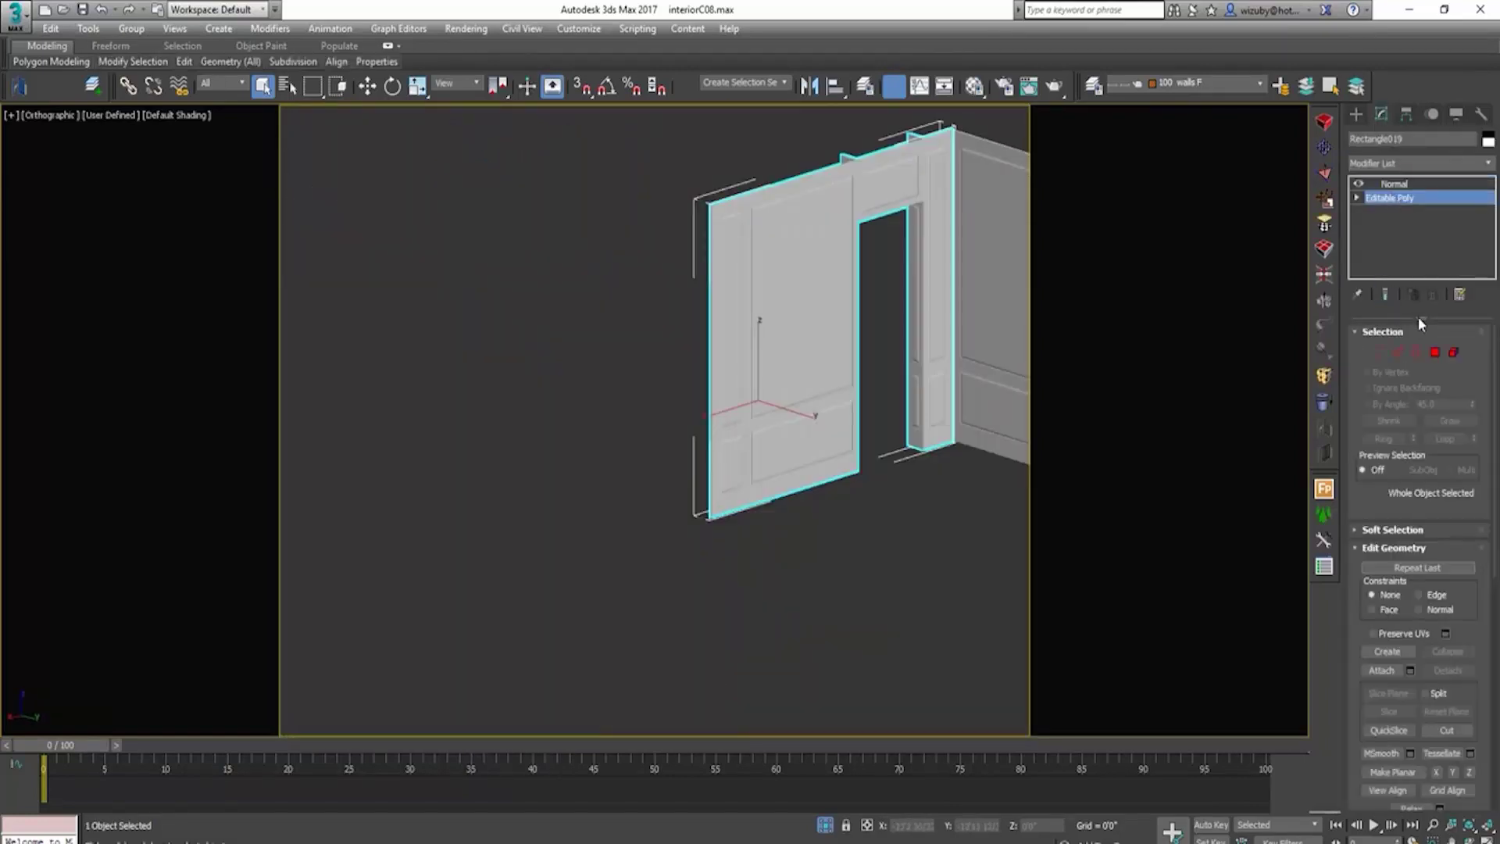
click(1454, 354)
scroll(653, 358, up, 5)
click(819, 329)
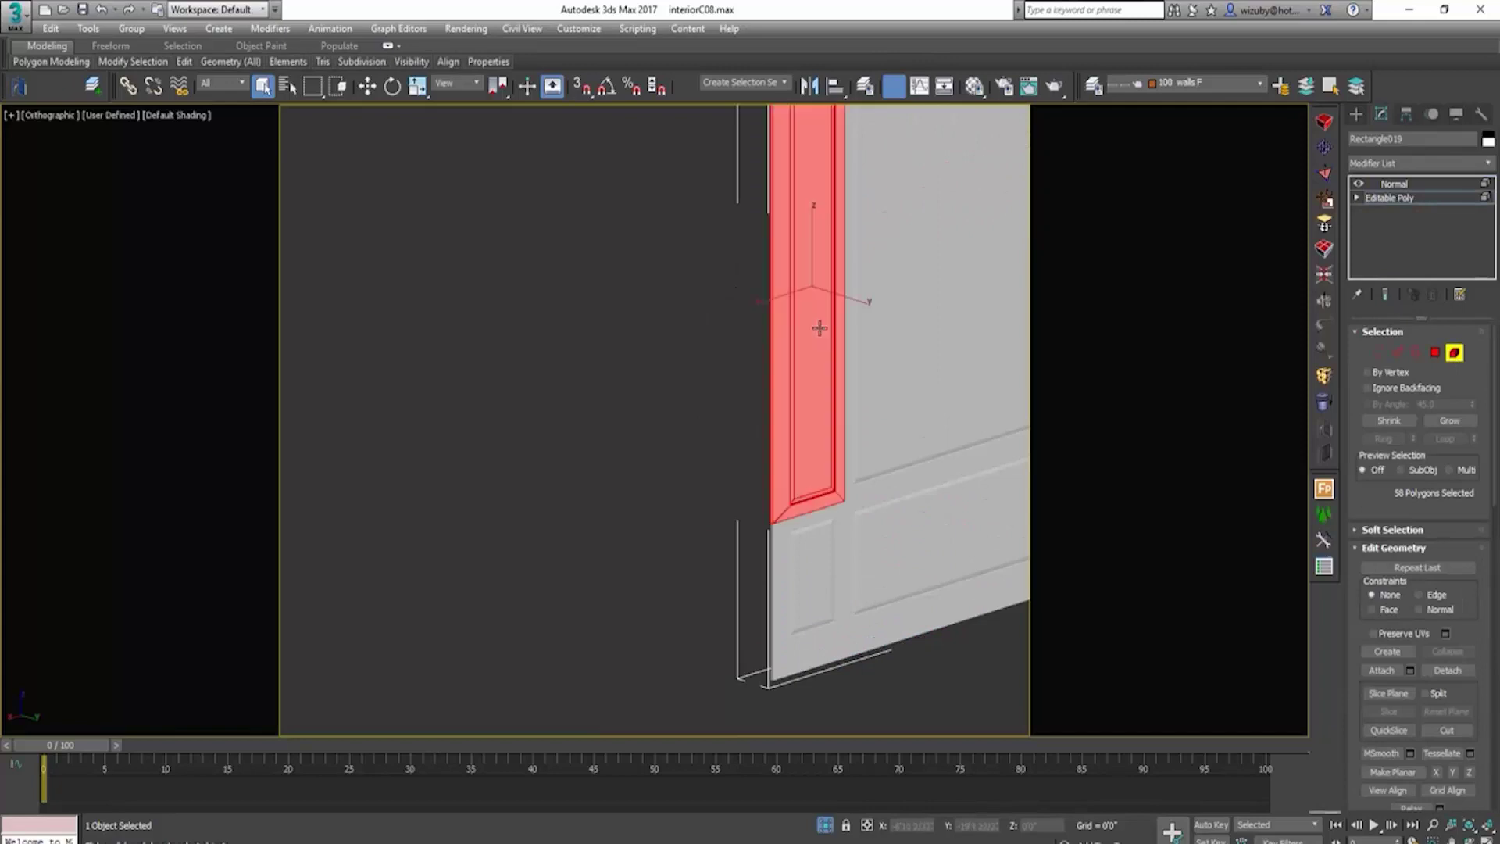
ctrl+click(808, 553)
key(w)
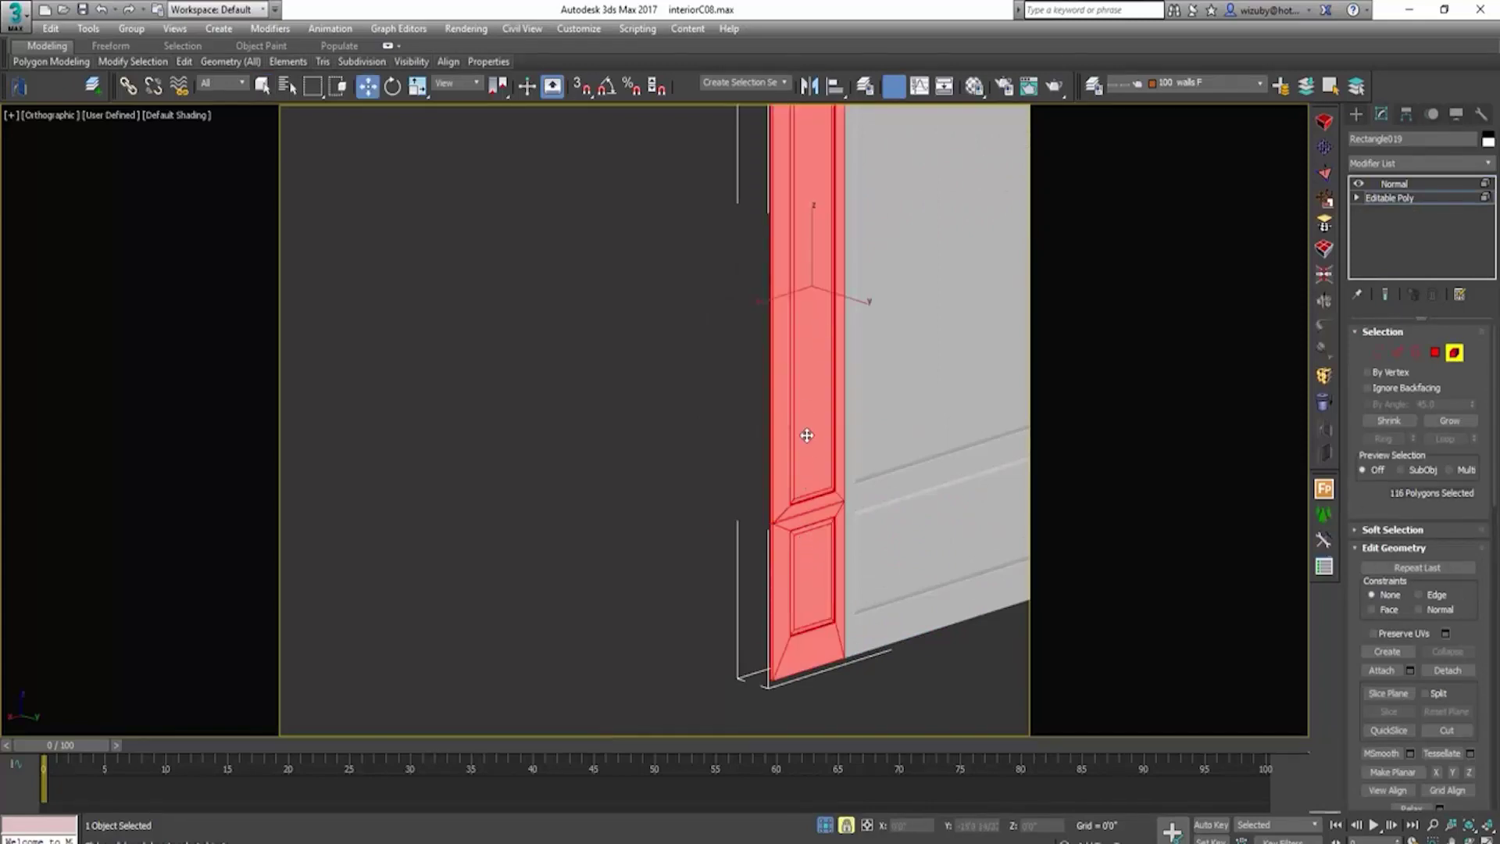
mouse_move(806, 436)
shift+mouse_down()
mouse_move(713, 464)
mouse_move(687, 494)
mouse_move(575, 492)
mouse_move(596, 492)
shift+mouse_up()
click(655, 447)
click(814, 450)
Step: Rotate the cloned panel pair perpendicular to the doorway wall and check it in the top view
key(e)
key(t)
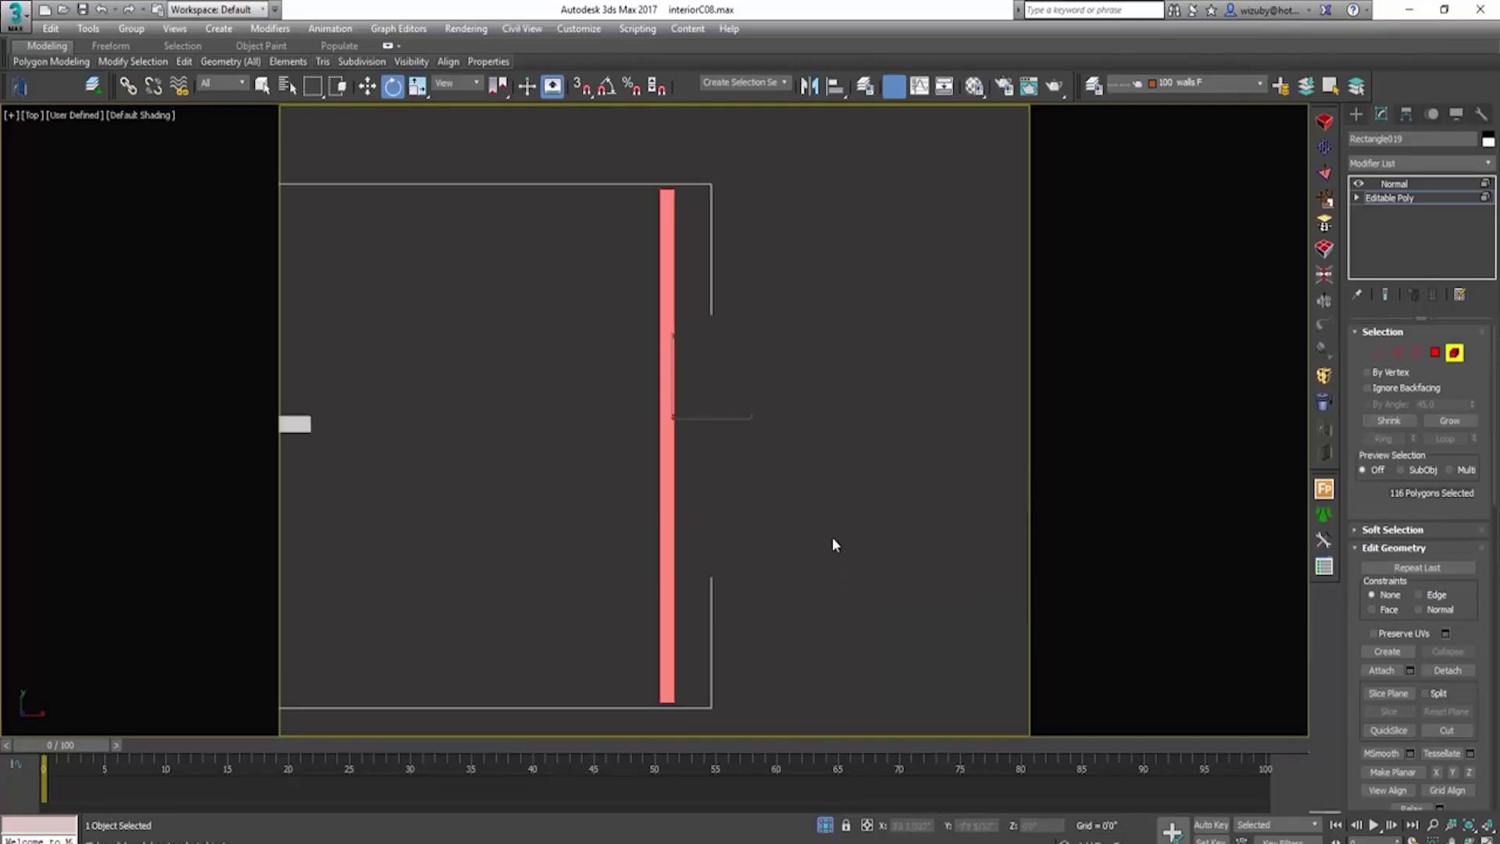
scroll(736, 479, down, 5)
scroll(695, 384, up, 4)
Step: Snap the rotated panel pair's corner to the doorway wall's end and inspect the resulting return corner
key(w)
key(space)
key(s)
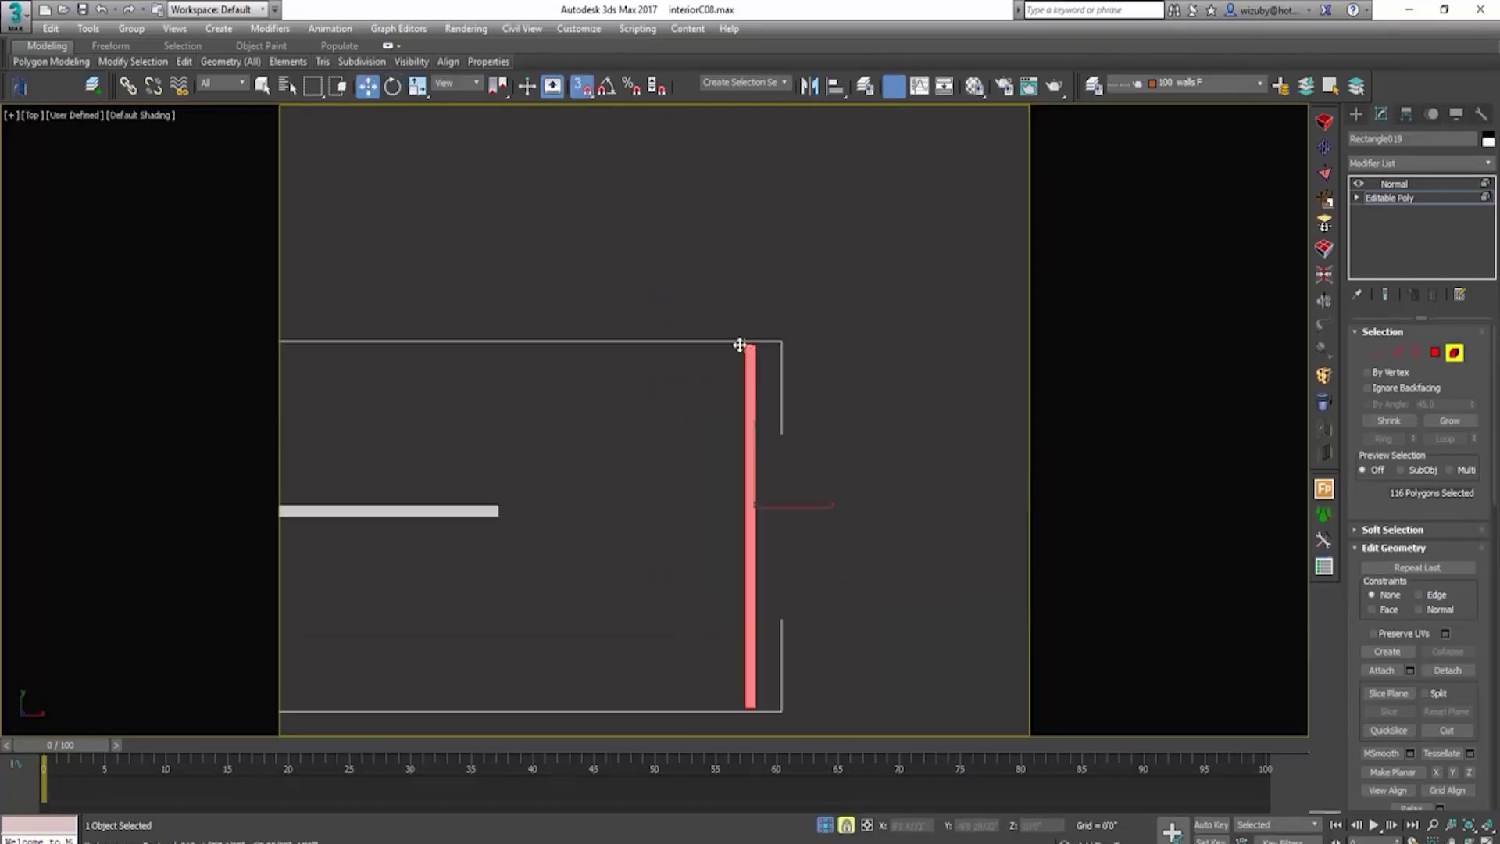
drag(740, 344, 509, 502)
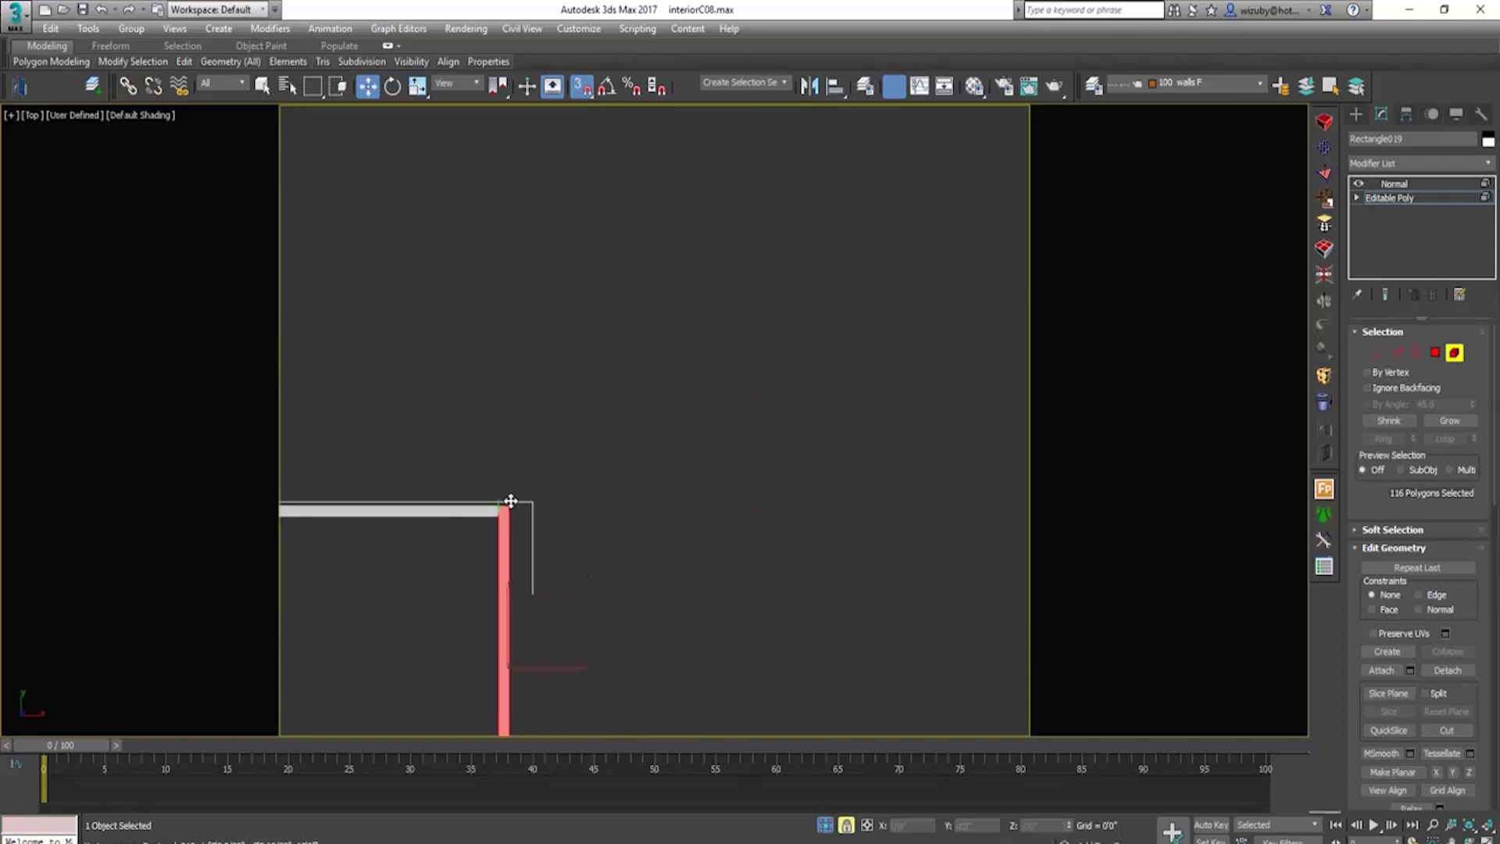
scroll(654, 571, down, 4)
key(shift+z)
scroll(422, 488, down, 6)
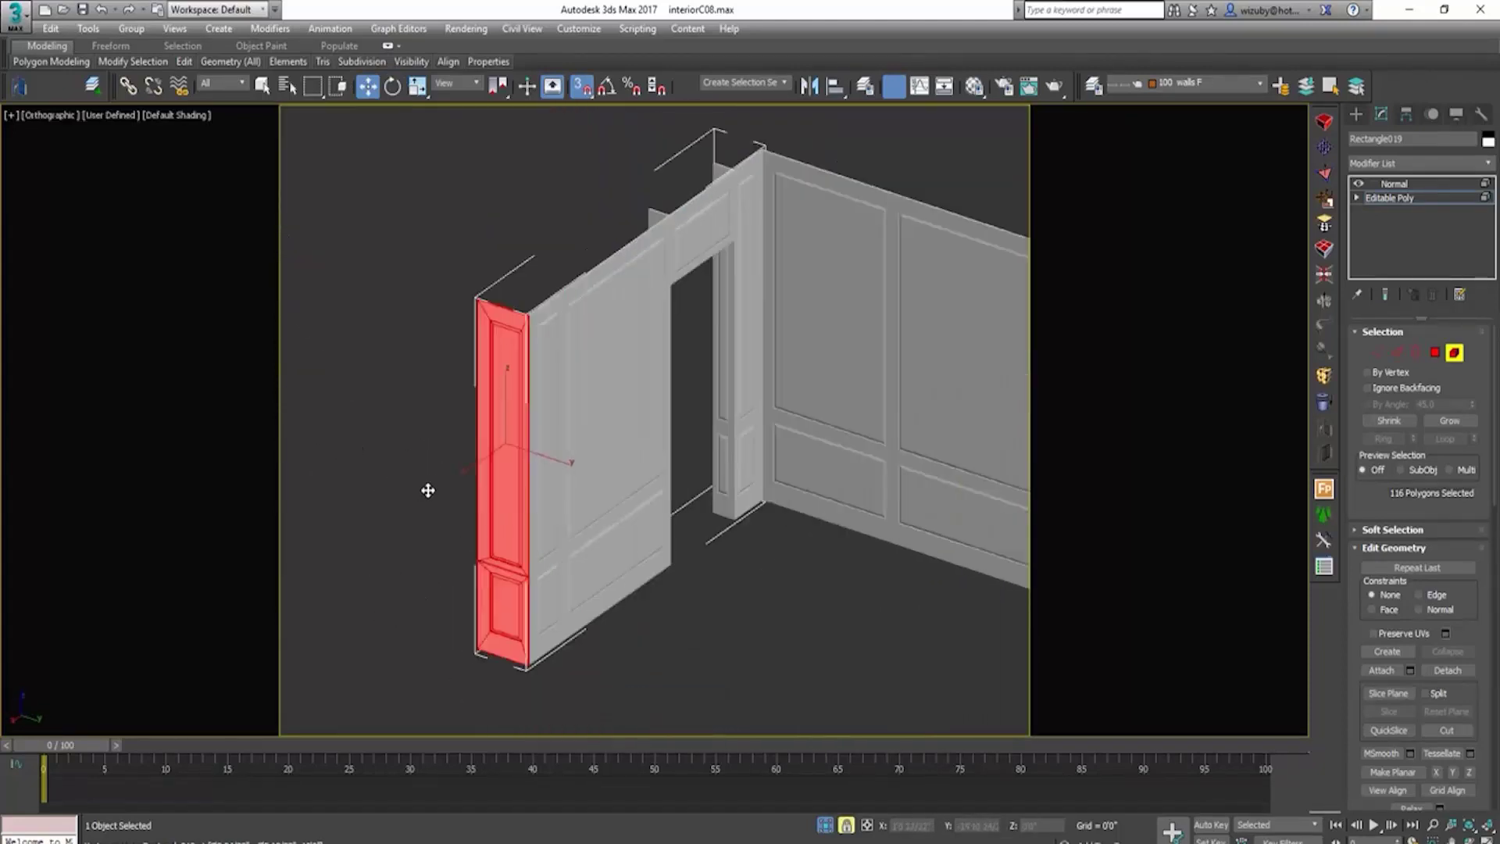
click(432, 473)
scroll(579, 579, up, 4)
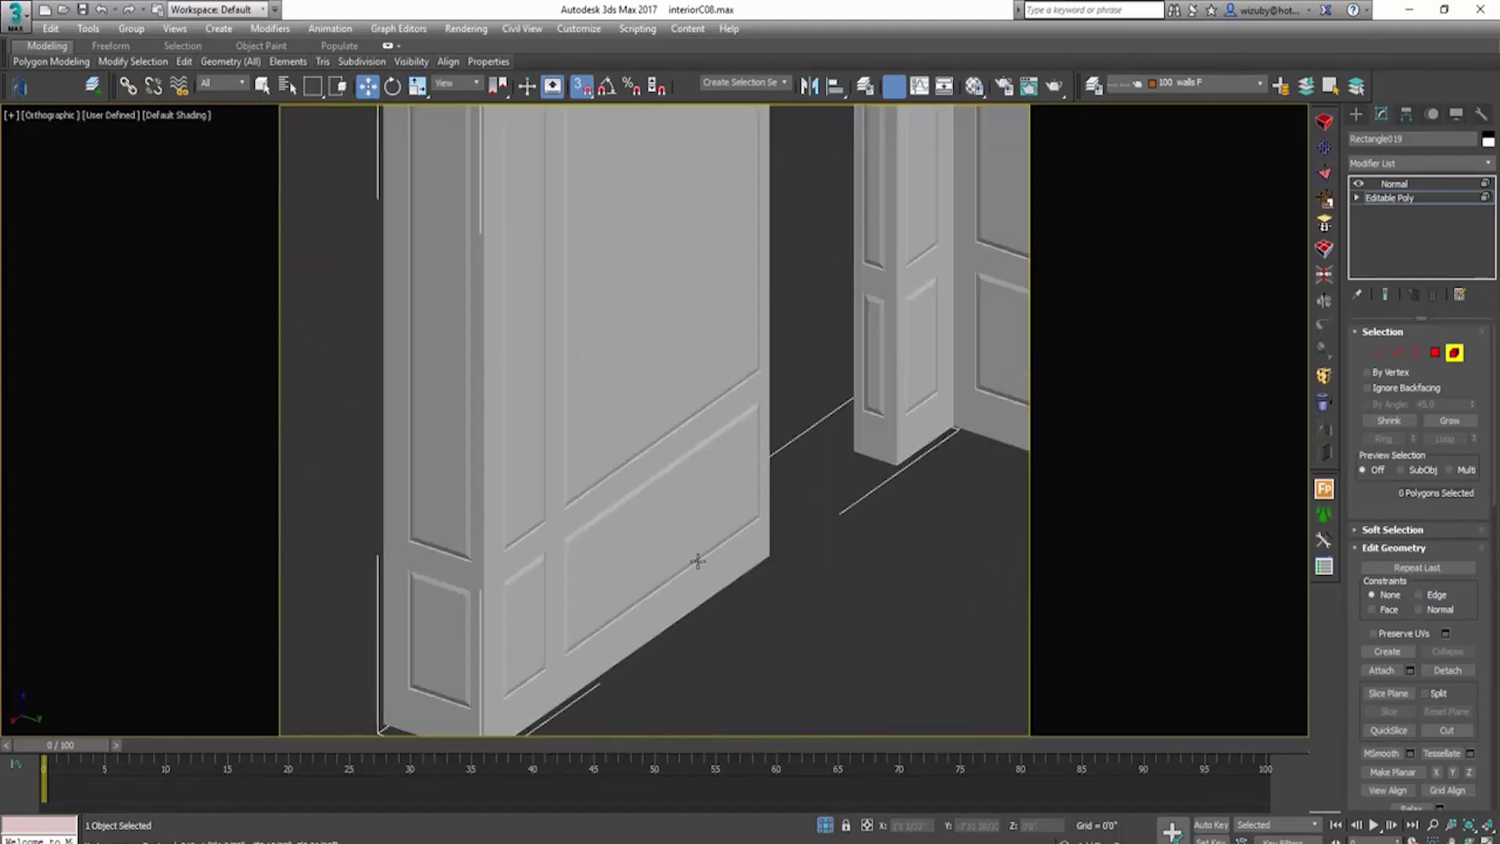
scroll(754, 561, down, 1)
scroll(754, 561, down, 3)
alt+middle_drag(622, 555, 592, 544)
Step: Undo back to the cloned panel pair's selection, delete the pair, and leave element editing on the doorway wall
key(ctrl+z)
key(ctrl+z)
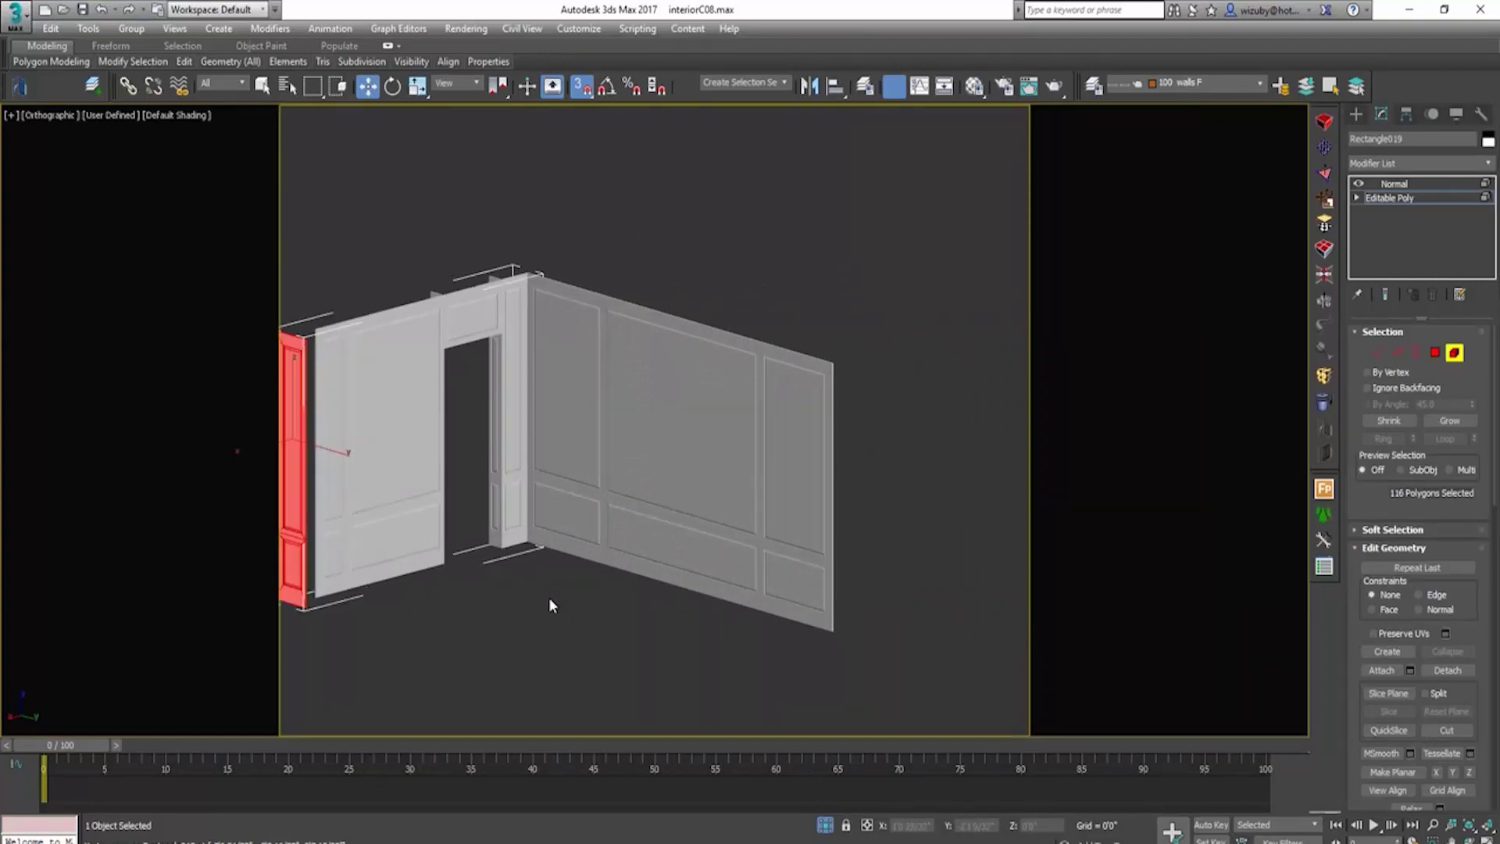
key(Delete)
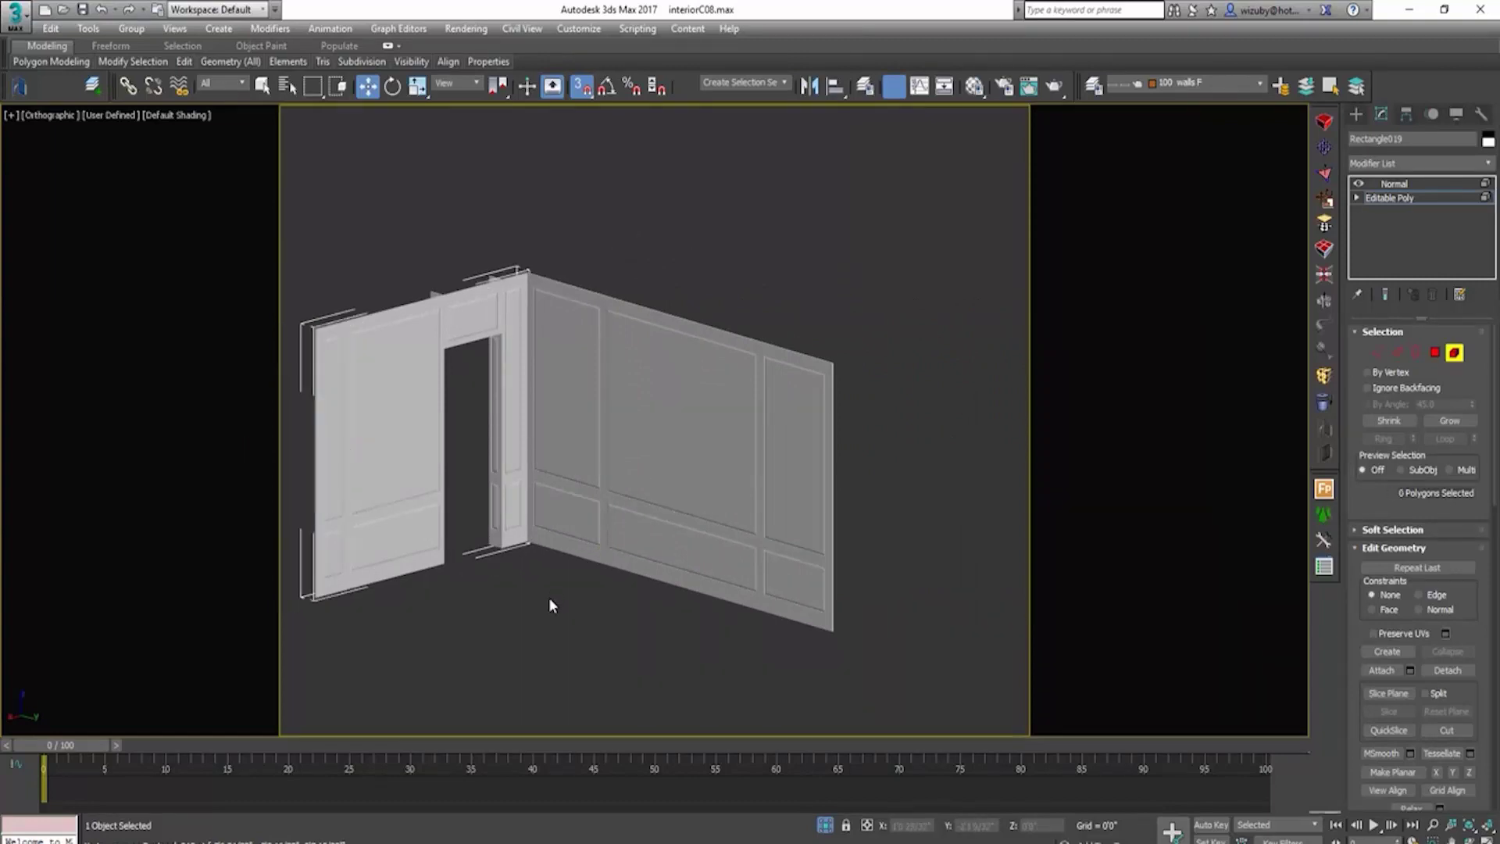
click(1458, 359)
click(786, 331)
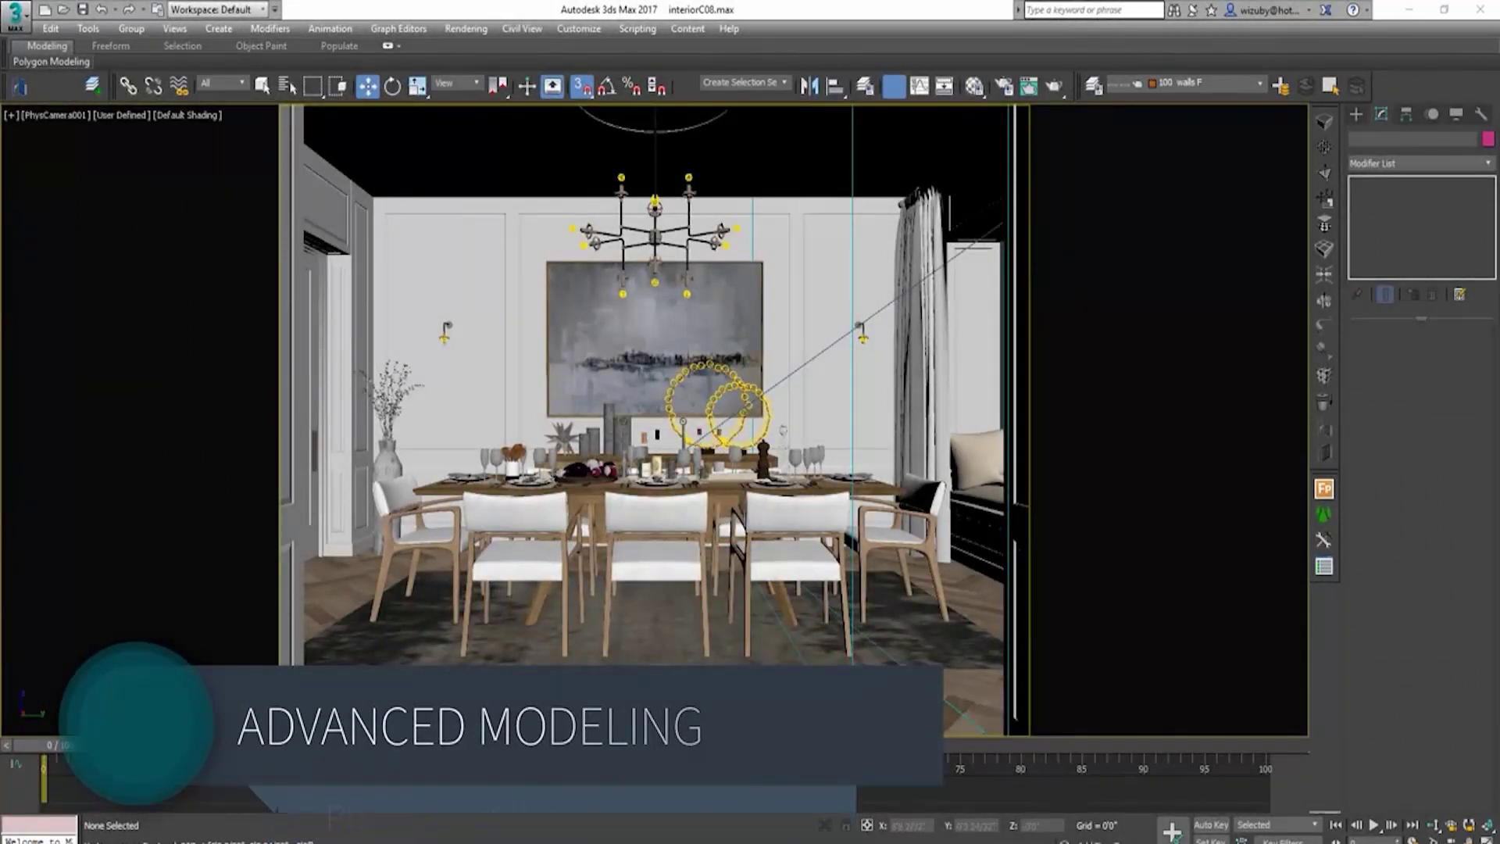
Step: Isolate the herringbone wood floor in the full dining room scene and show it in the top view
click(742, 648)
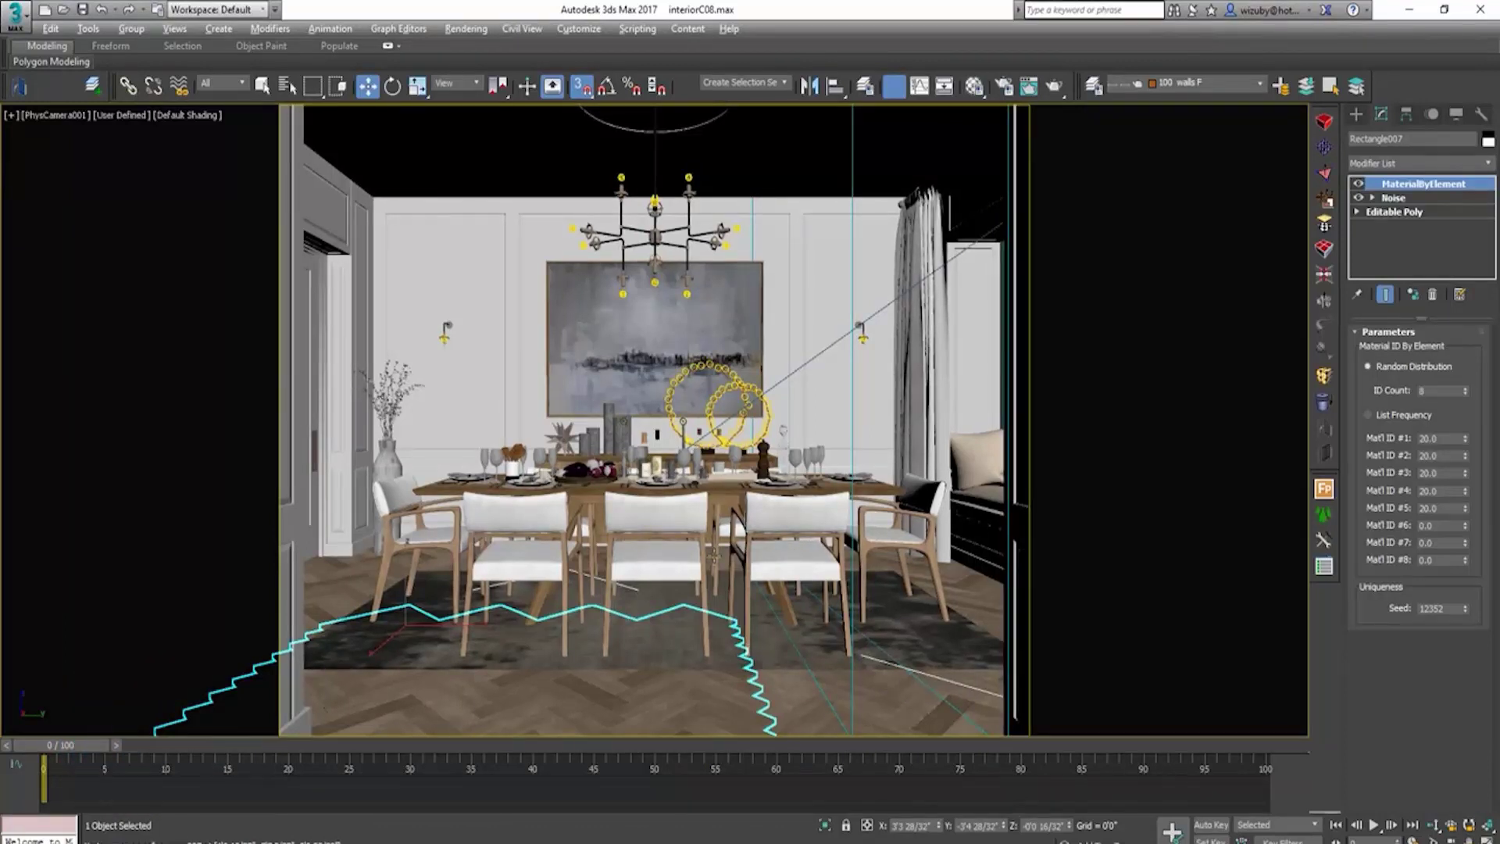
key(alt+q)
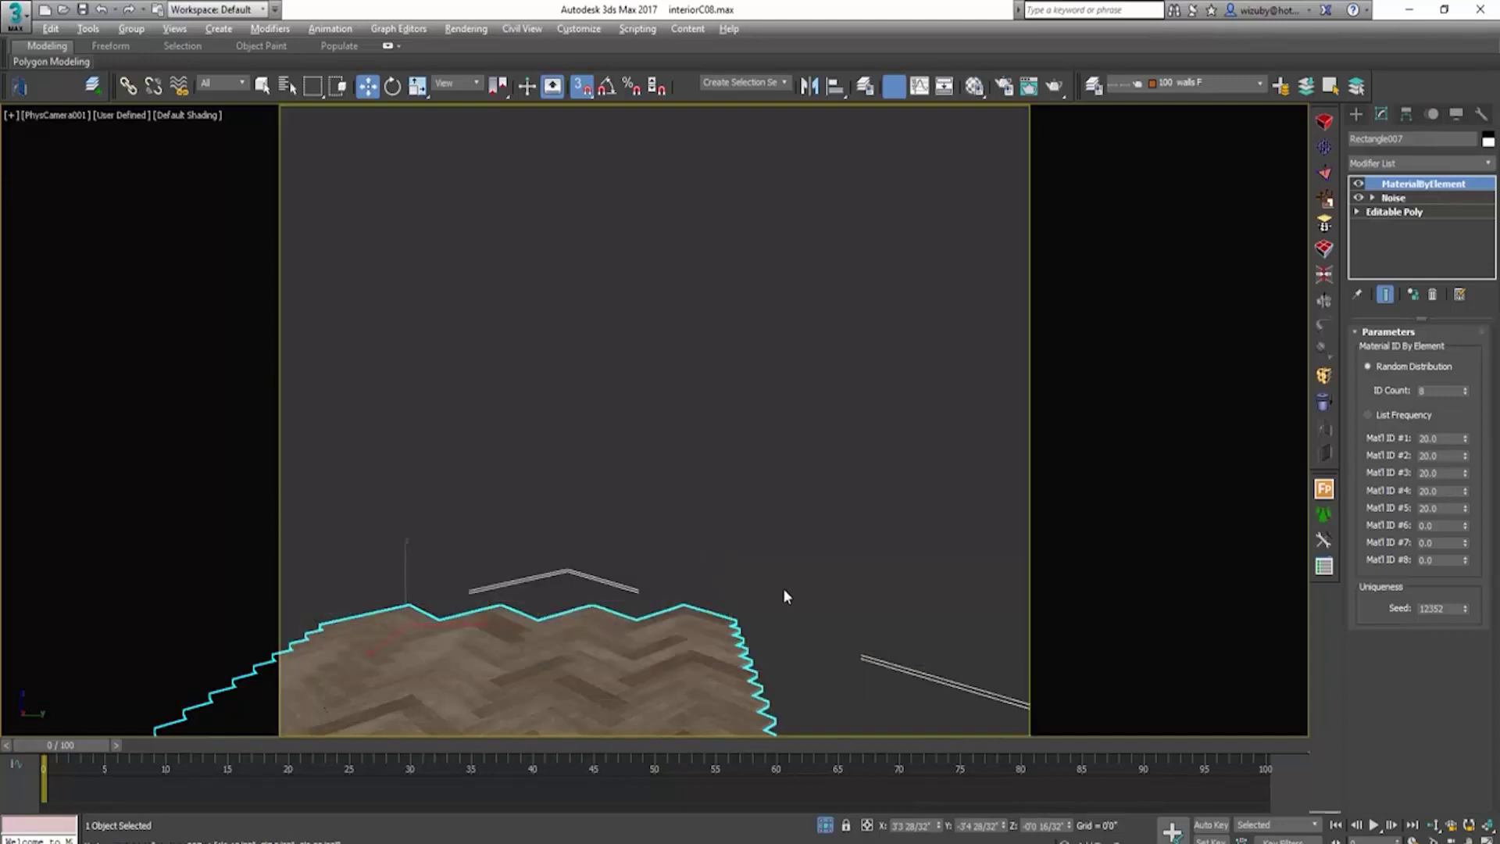
key(t)
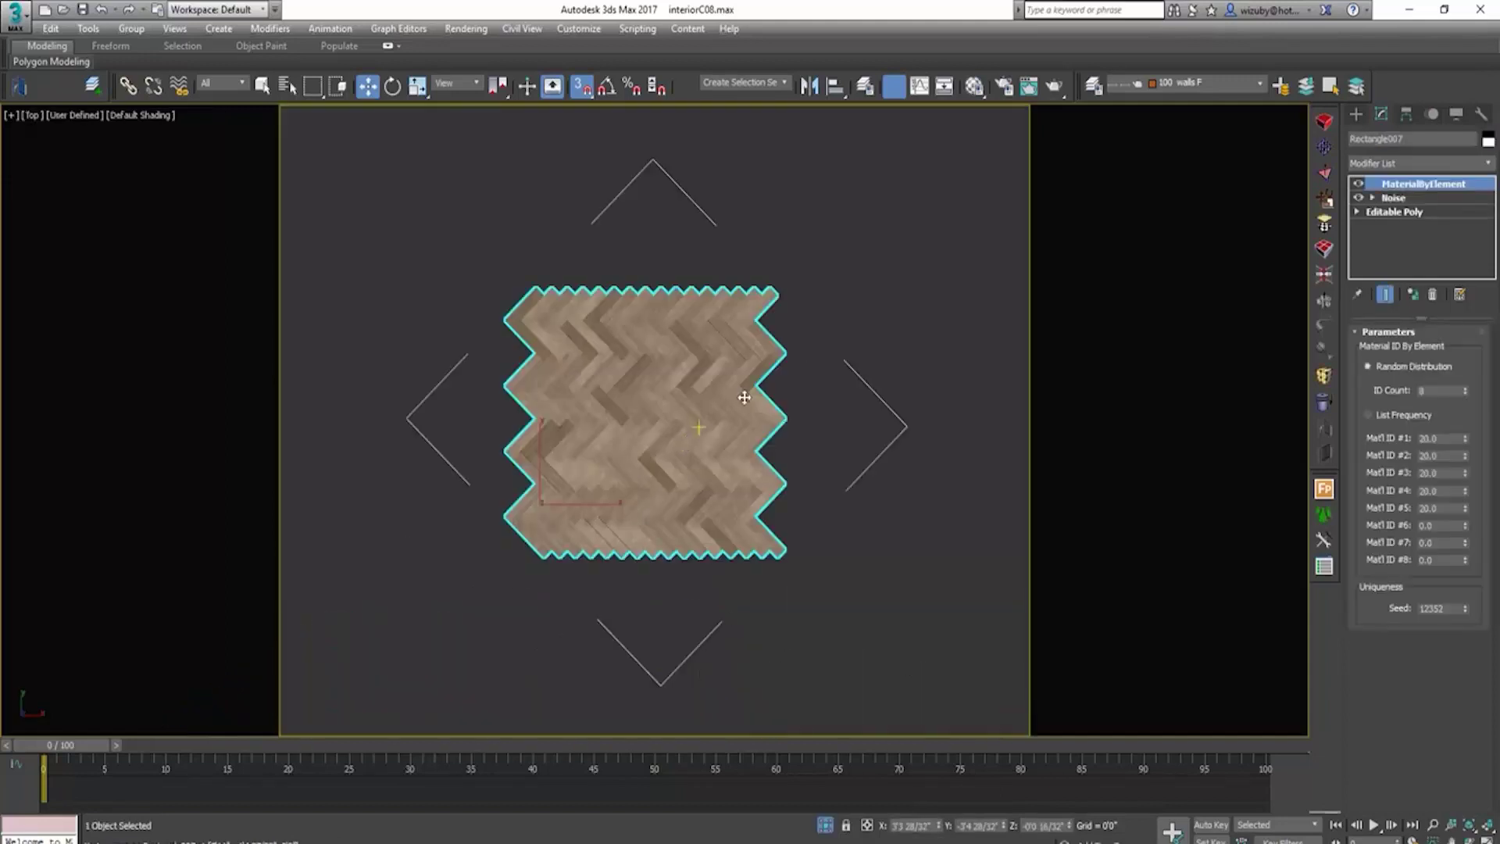
scroll(823, 381, up, 5)
middle_drag(703, 519, 802, 464)
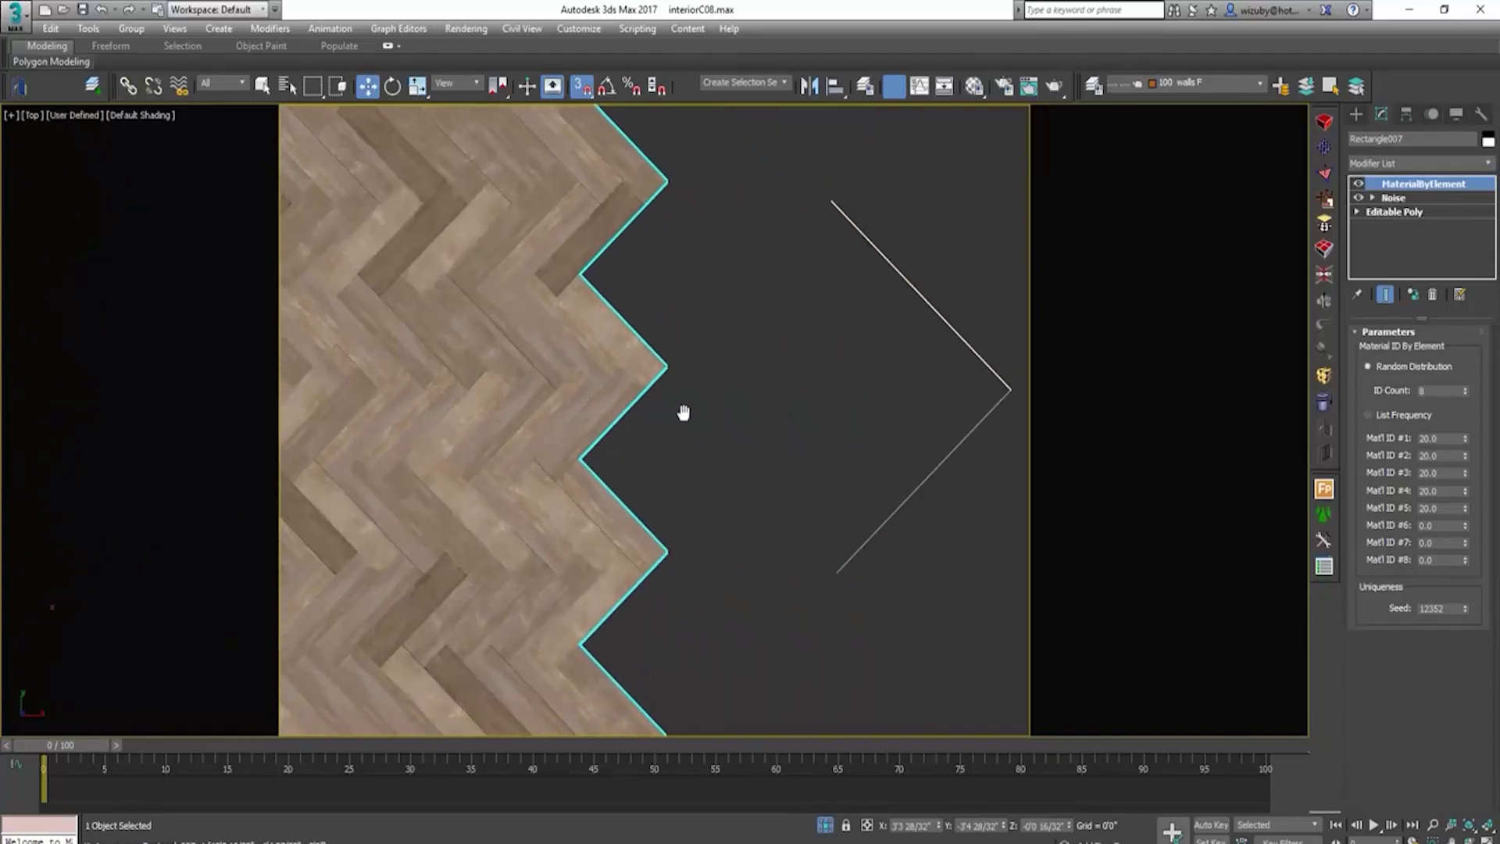
Step: Turn on edged faces and examine the herringbone planks' segments, joints and thickness along the floor's jagged edge
click(686, 416)
scroll(547, 429, up, 5)
key(F4)
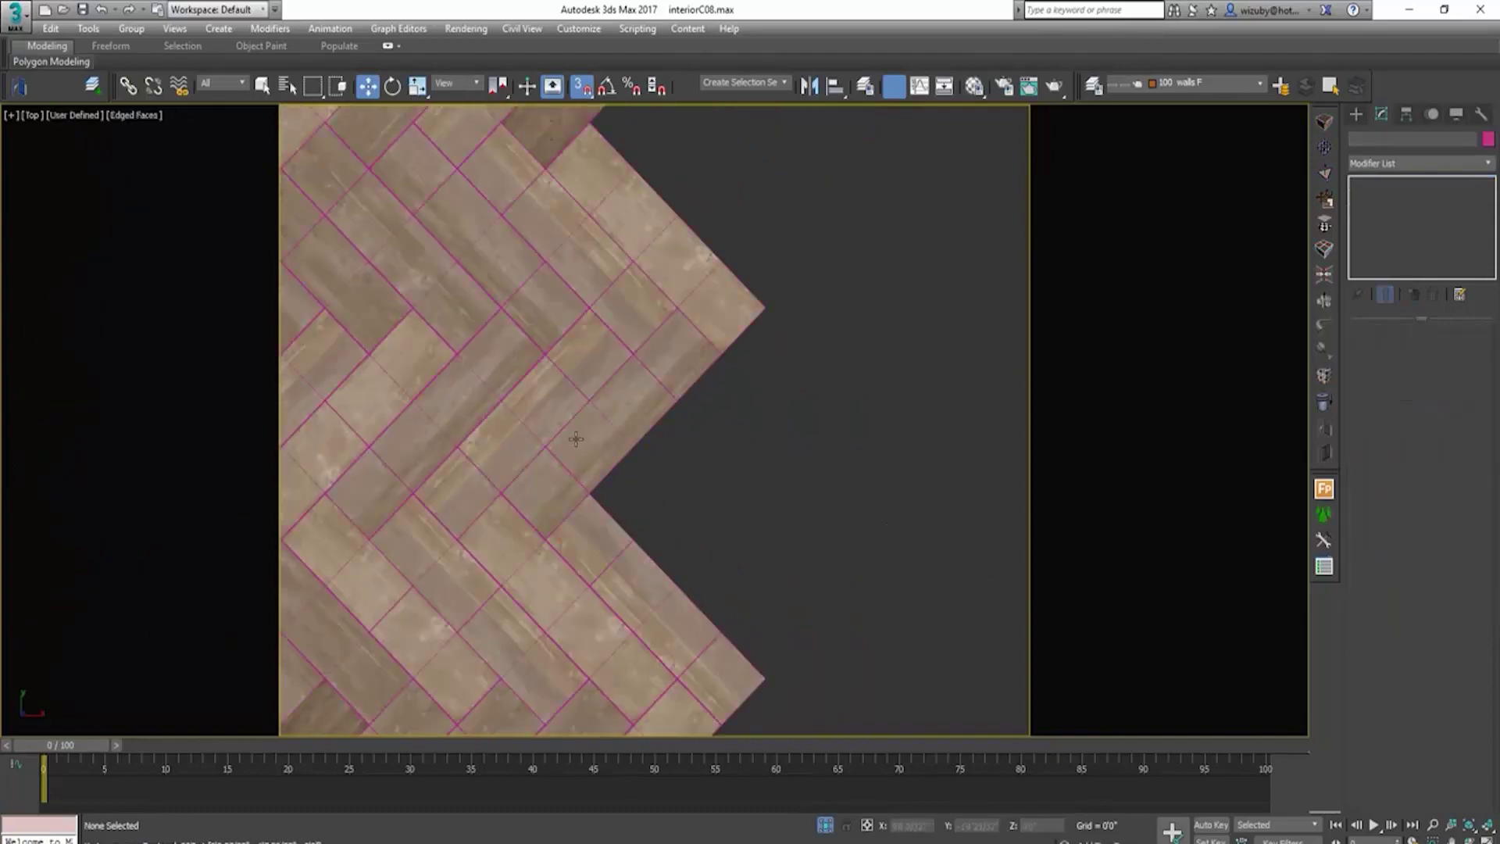
click(616, 452)
alt+middle_drag(659, 568, 647, 496)
scroll(594, 527, up, 5)
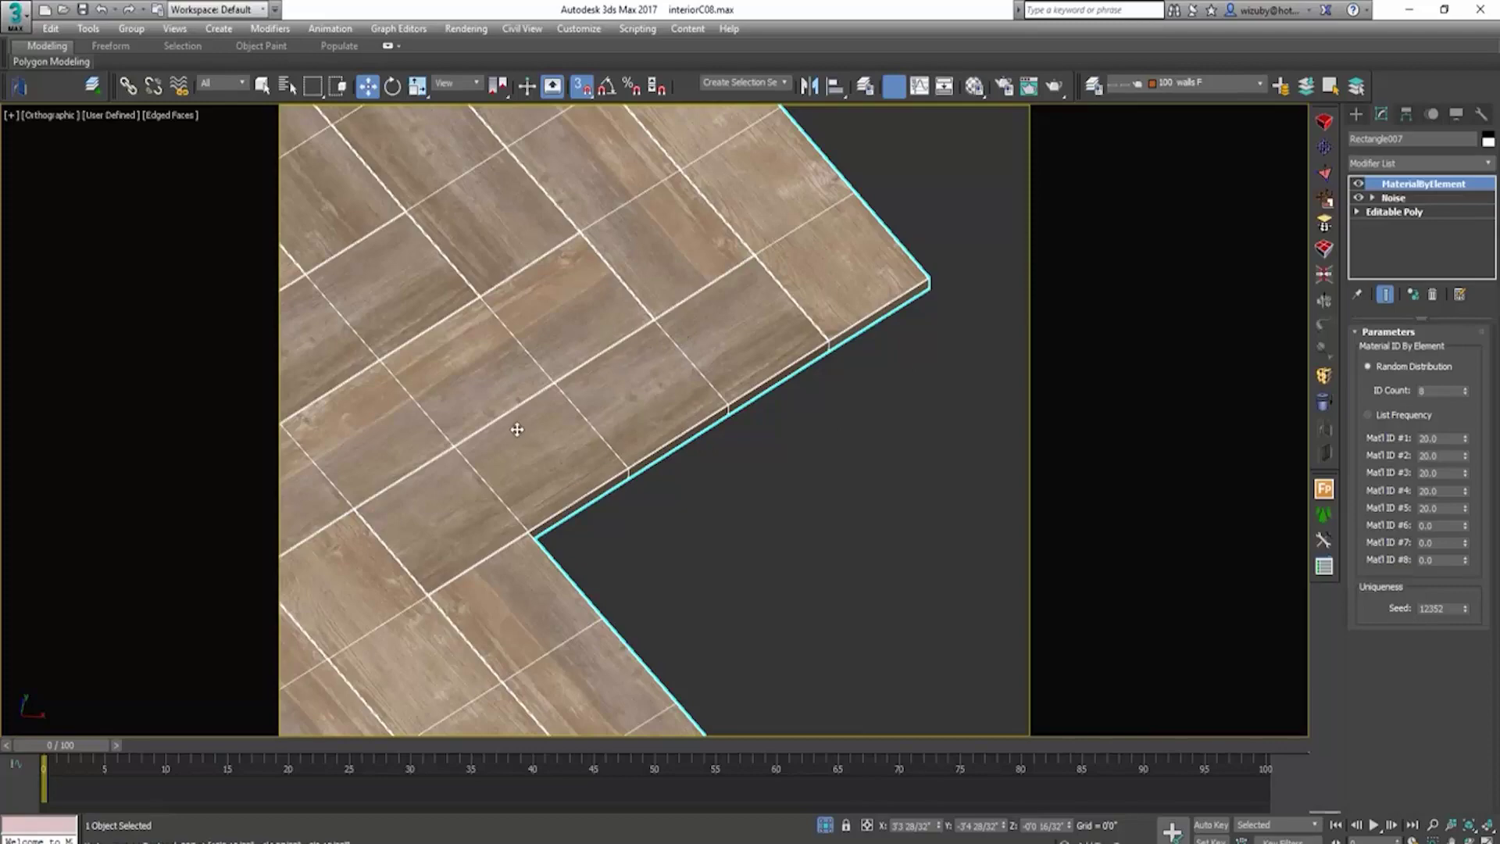
middle_drag(393, 553, 664, 512)
scroll(665, 513, down, 2)
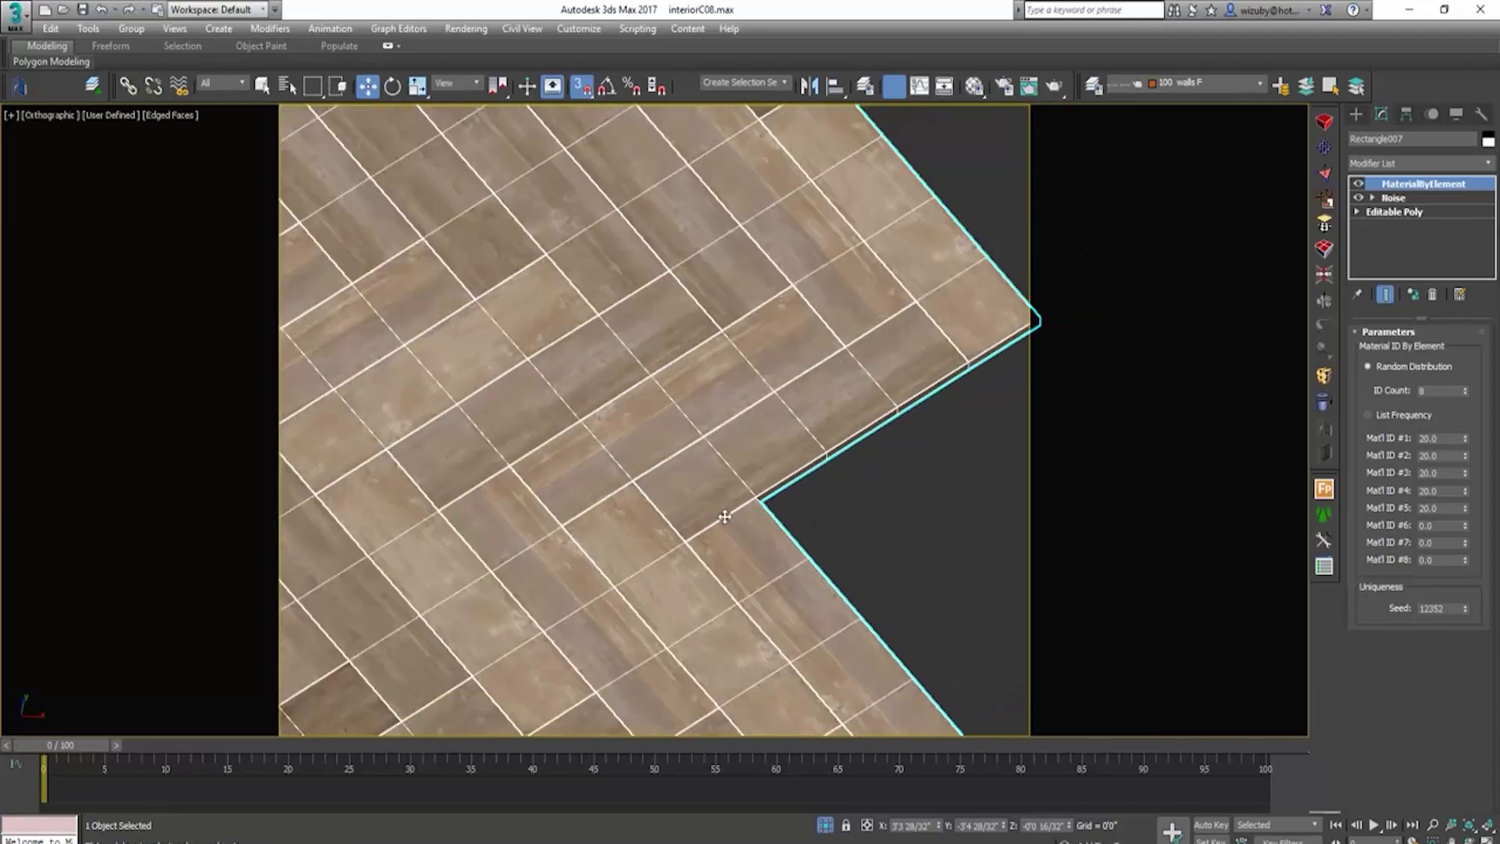
Step: Frame the whole floor from above, turn off edged faces, and examine the tone variation between the planks
key(t)
key(z)
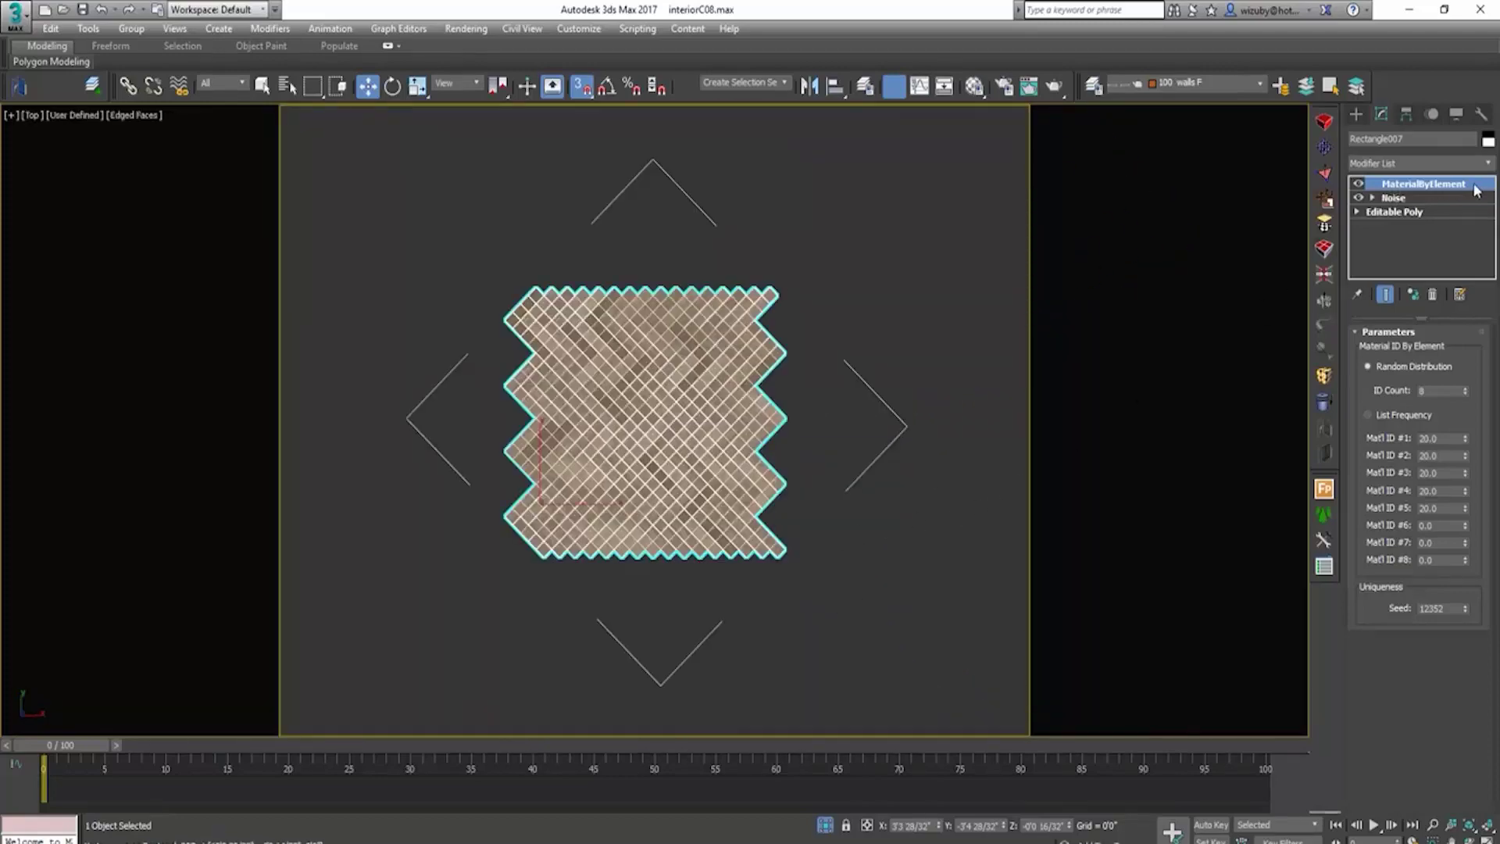
scroll(794, 409, up, 3)
click(795, 409)
key(F4)
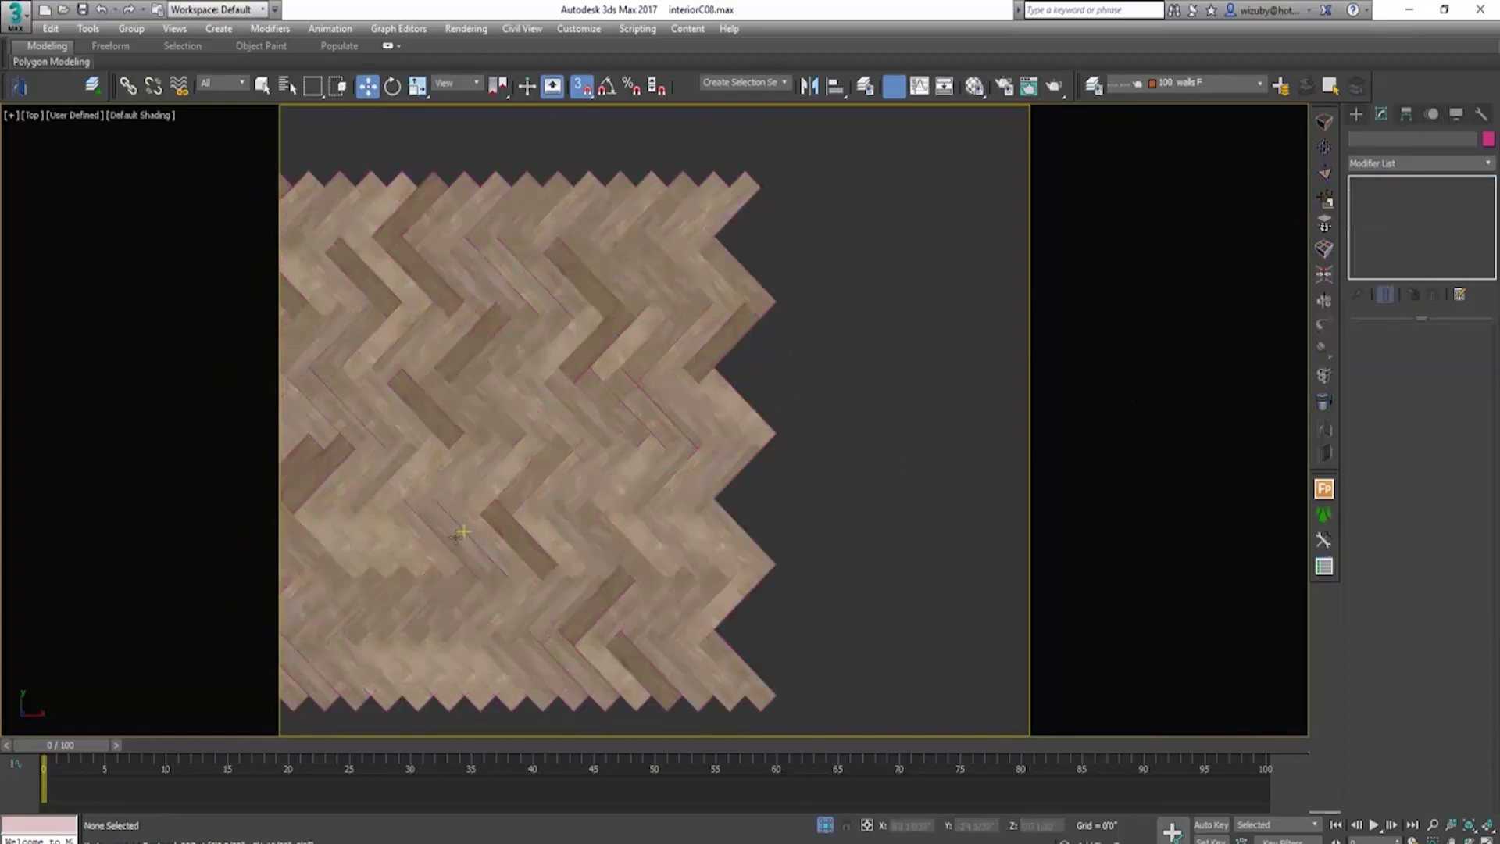
scroll(455, 532, up, 3)
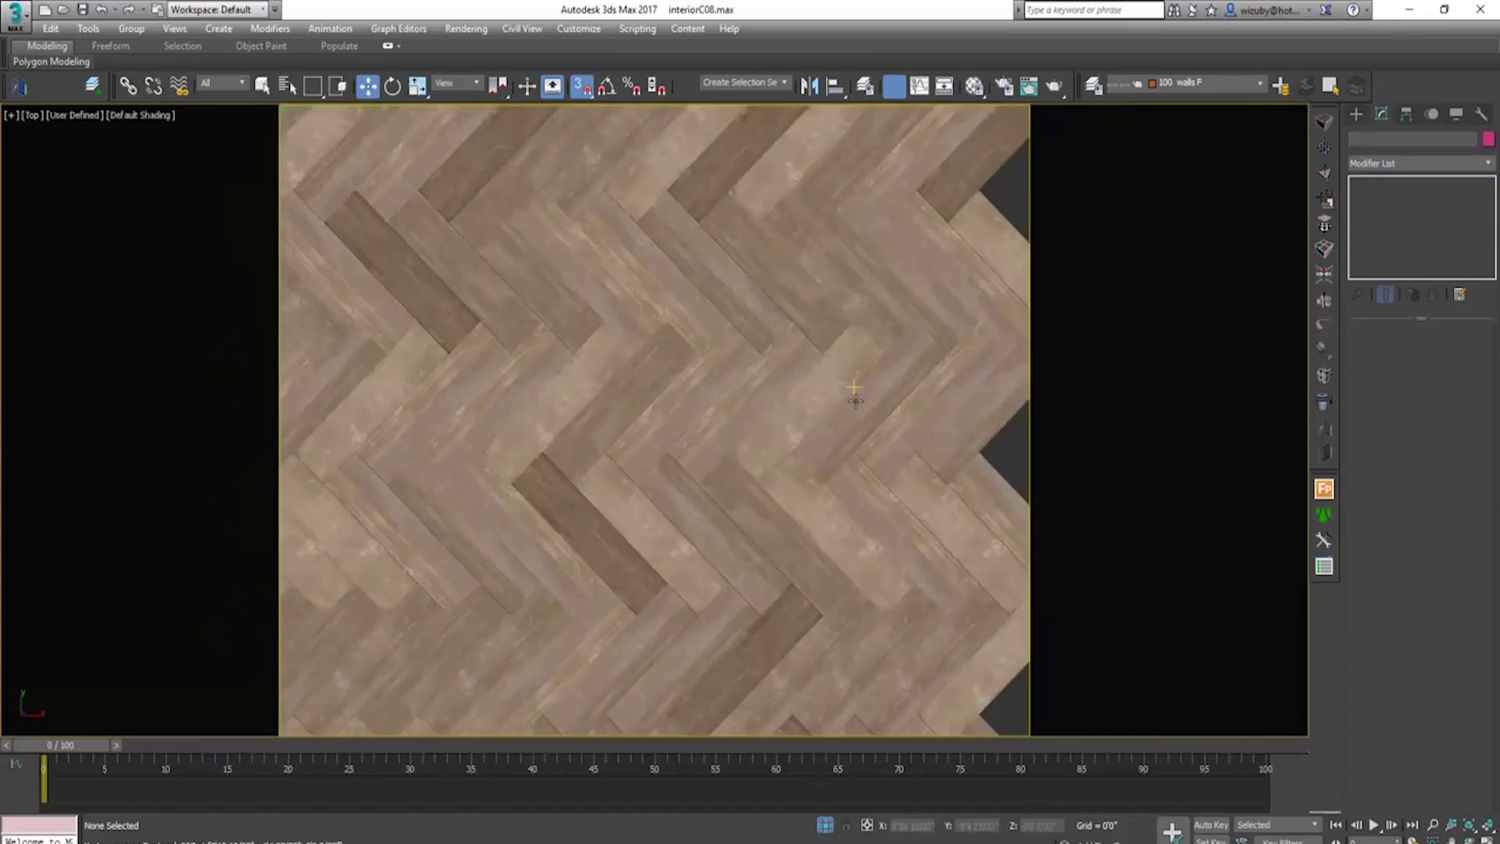
scroll(689, 441, down, 2)
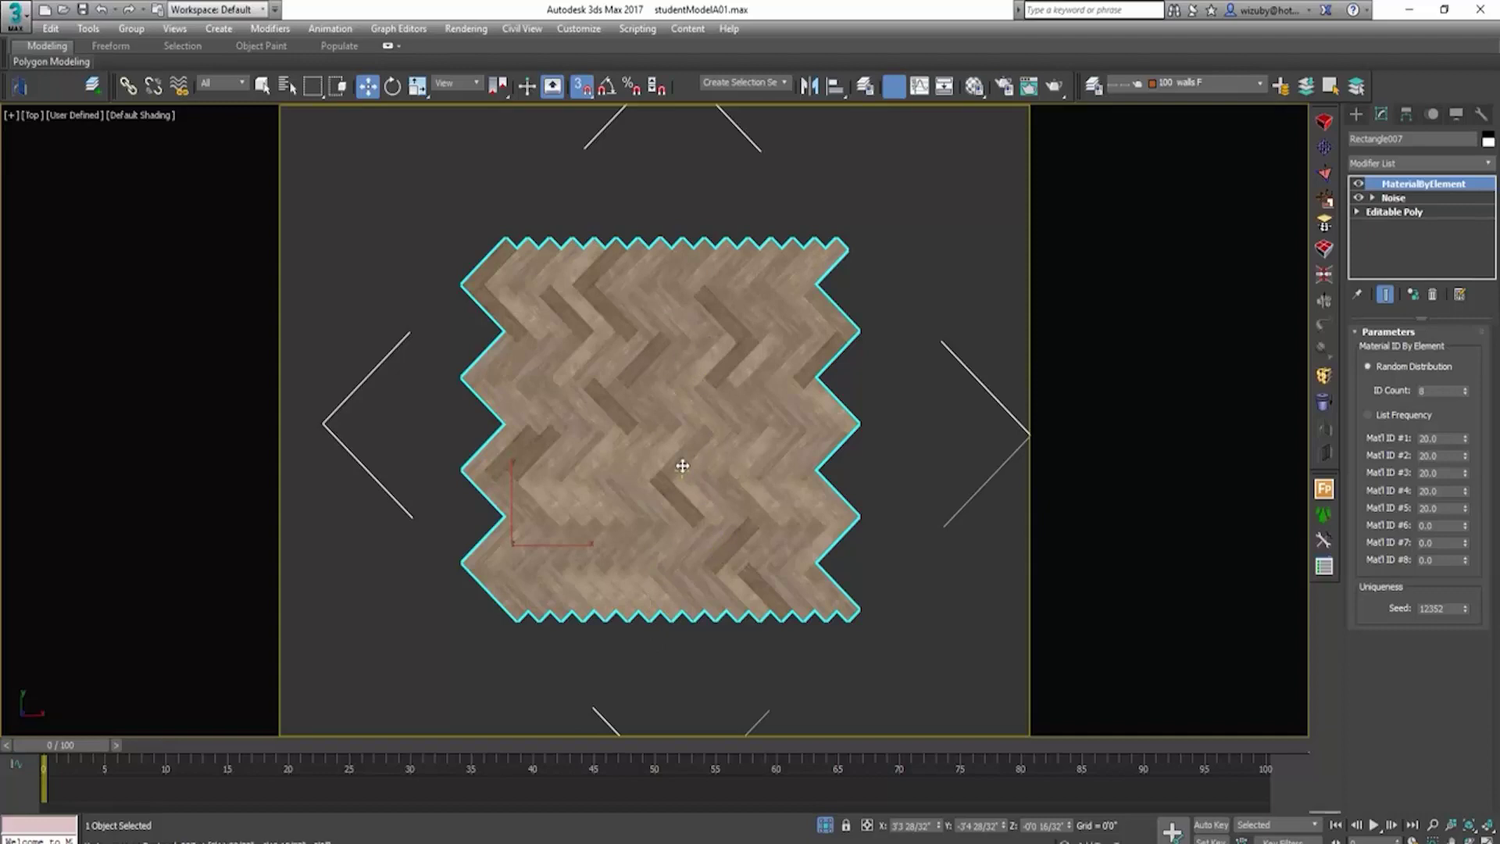
Step: Draw a rectangle about 0'6 10/32" long and 2'6 18/32" wide beside the herringbone floor in the top view
scroll(694, 204, down, 3)
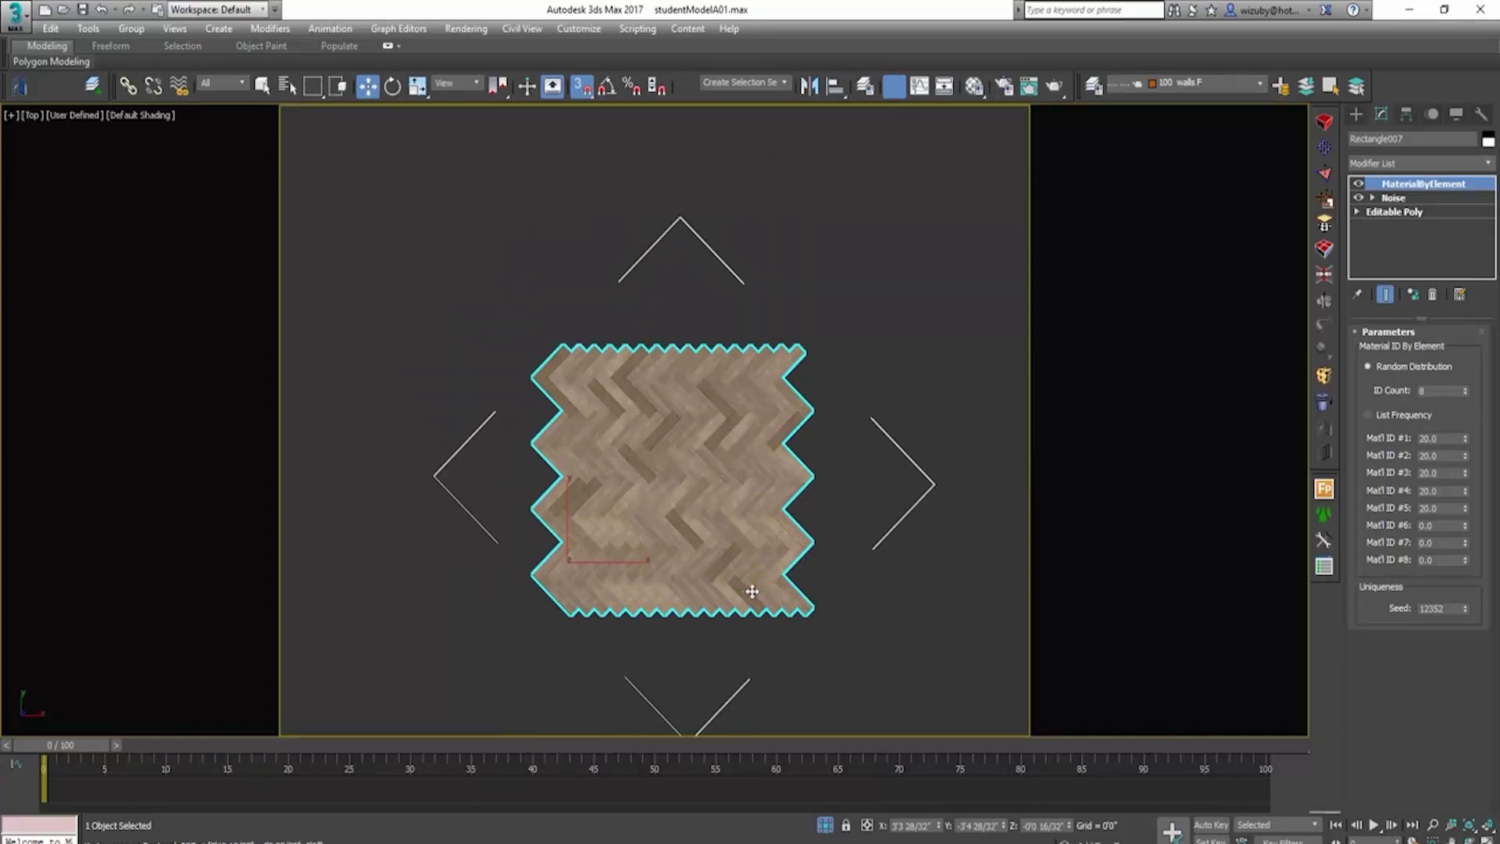
scroll(873, 386, up, 2)
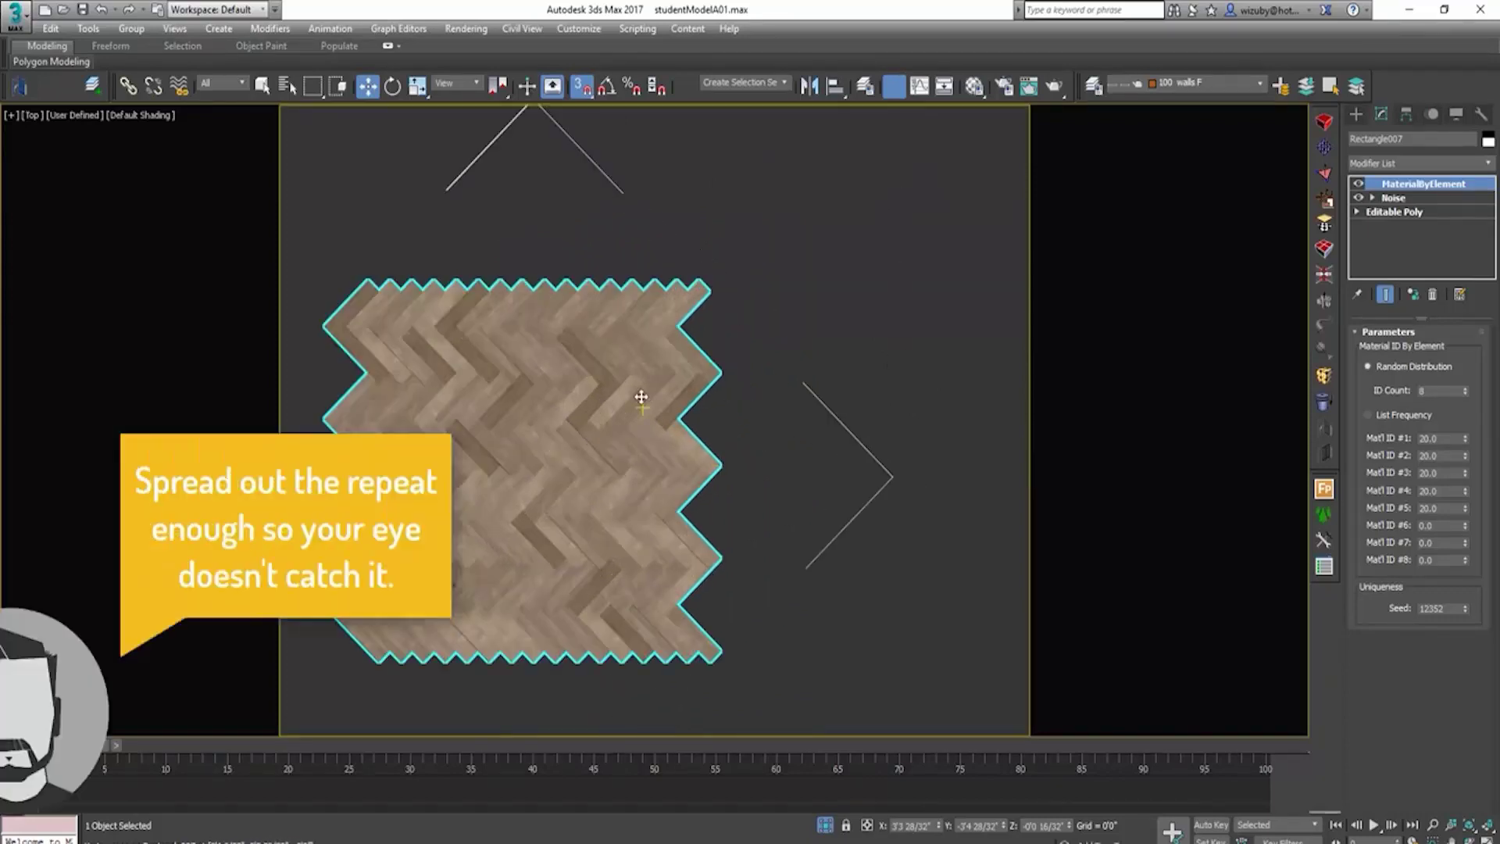
click(733, 480)
click(683, 478)
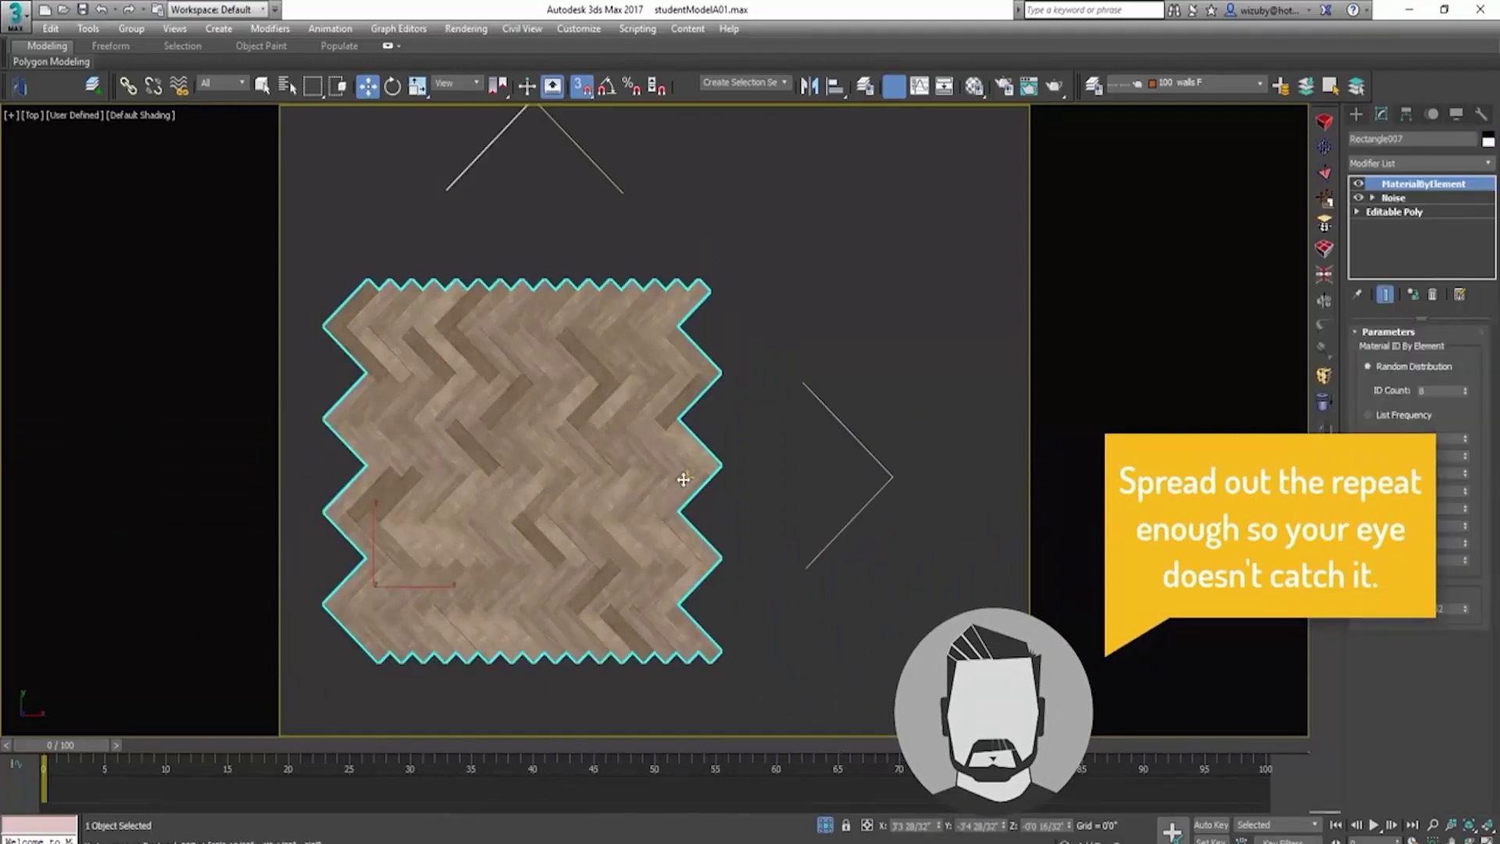
click(1357, 115)
click(1376, 138)
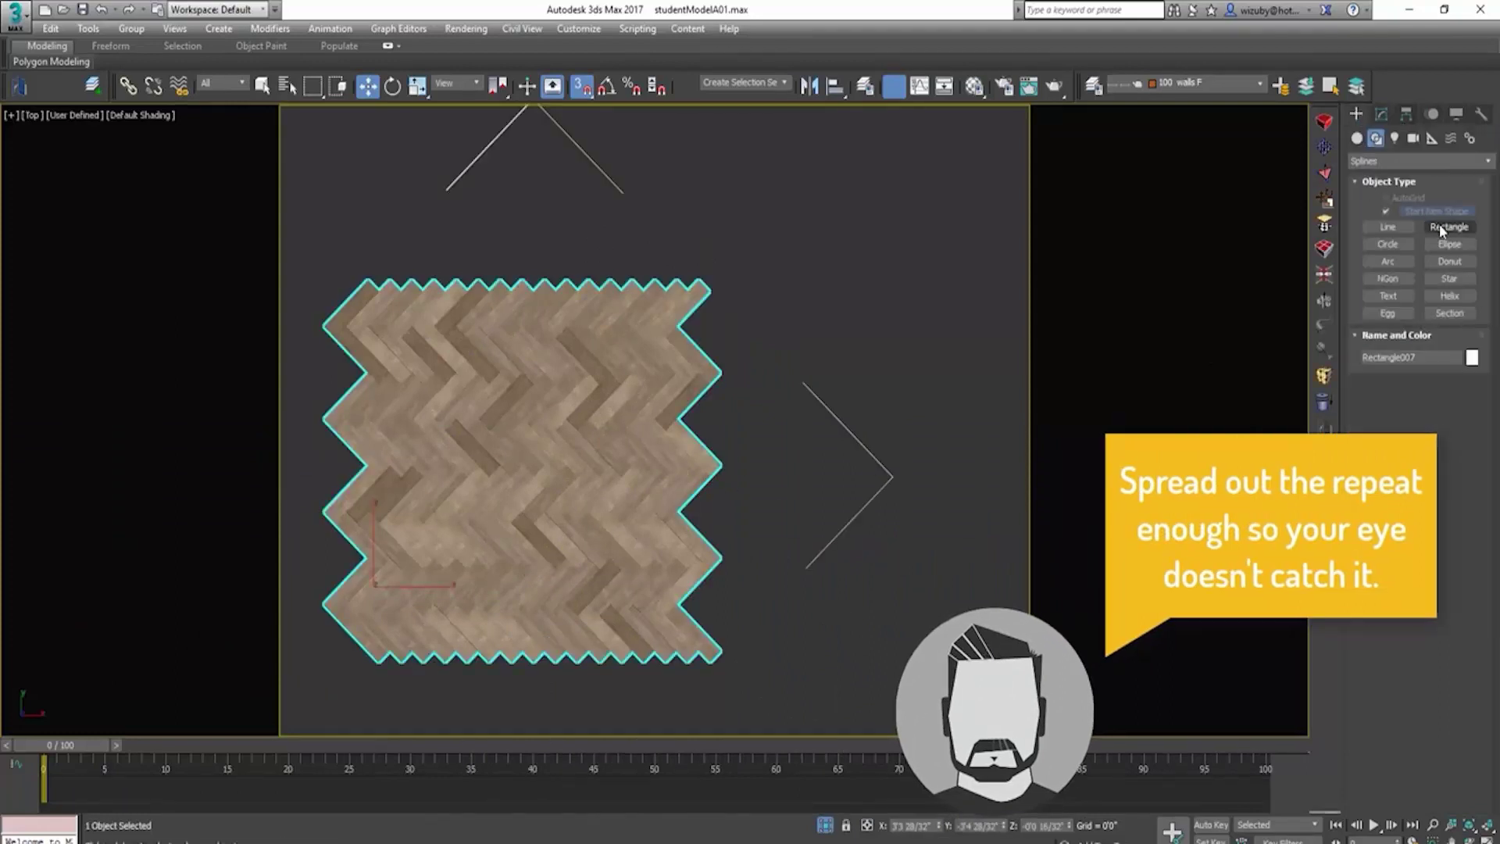
click(1449, 227)
scroll(810, 436, up, 4)
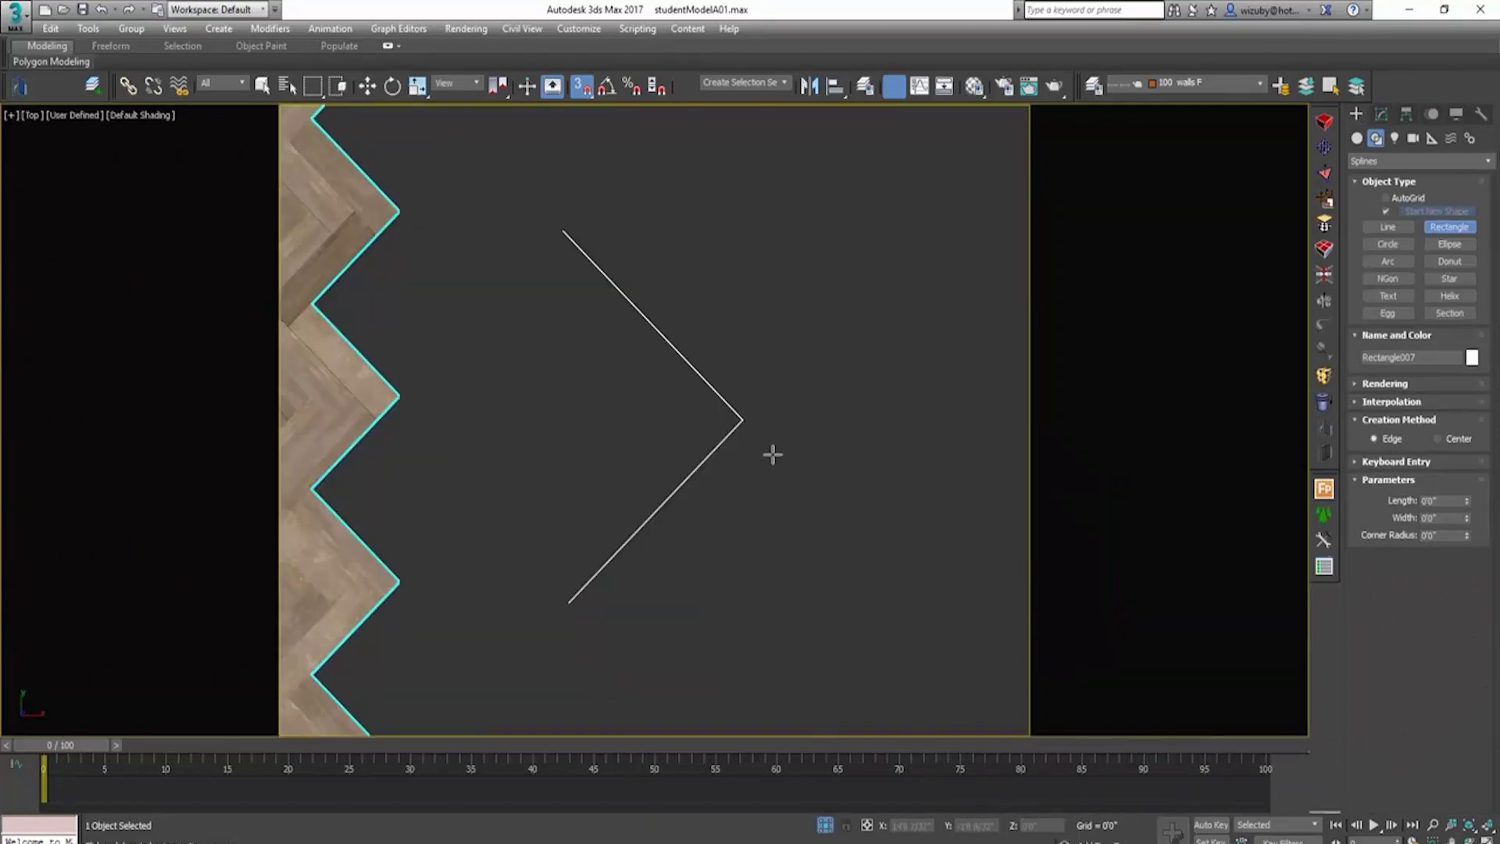
drag(774, 453, 1012, 507)
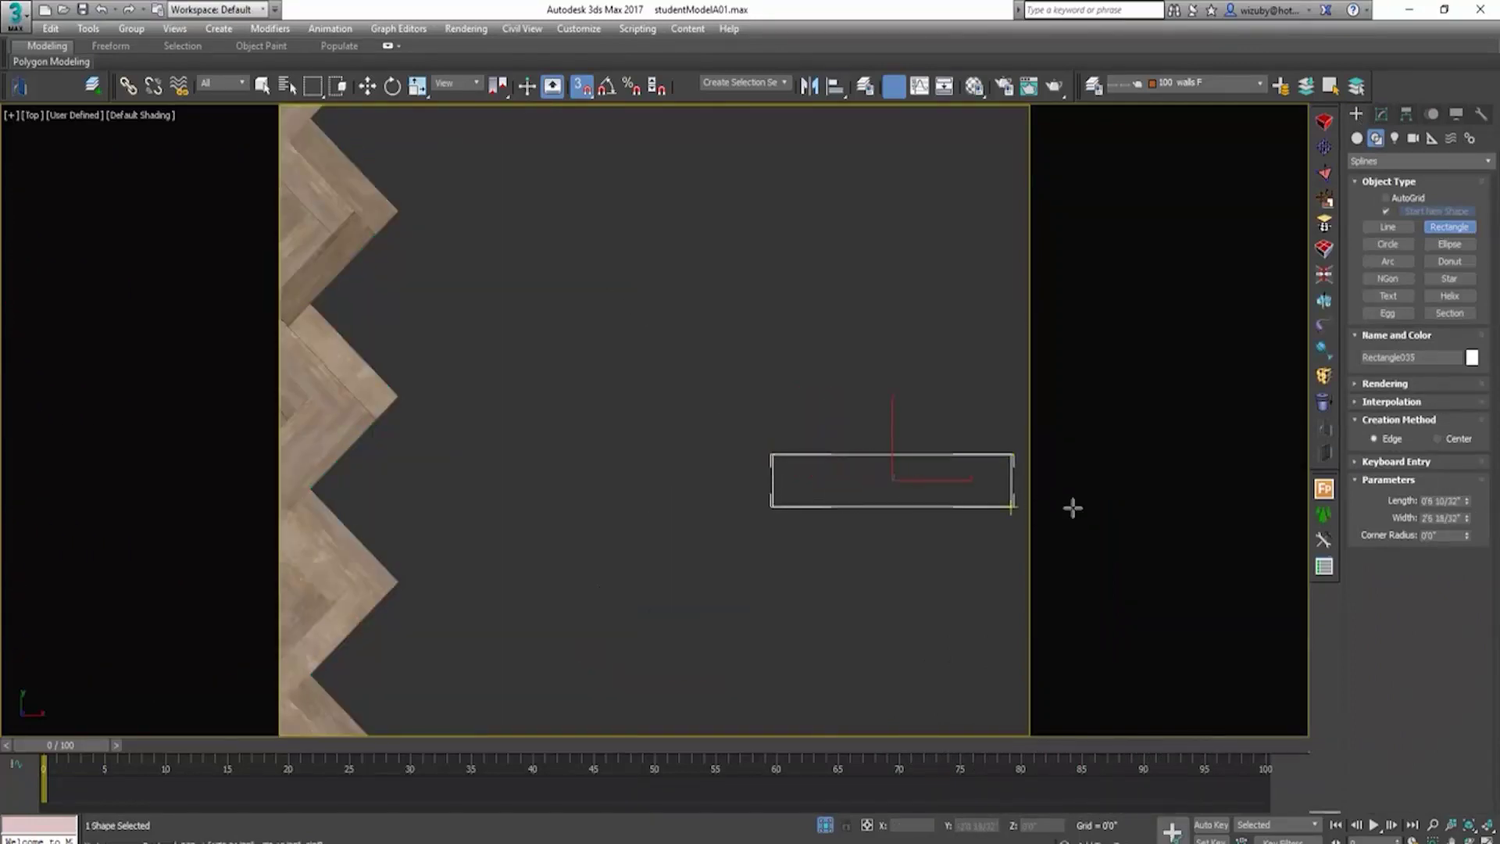
Step: Set the rectangle's width to 2' and its length to 6", and finish the Rectangle command
double_click(1424, 518)
text(2)
key(shift+Tab)
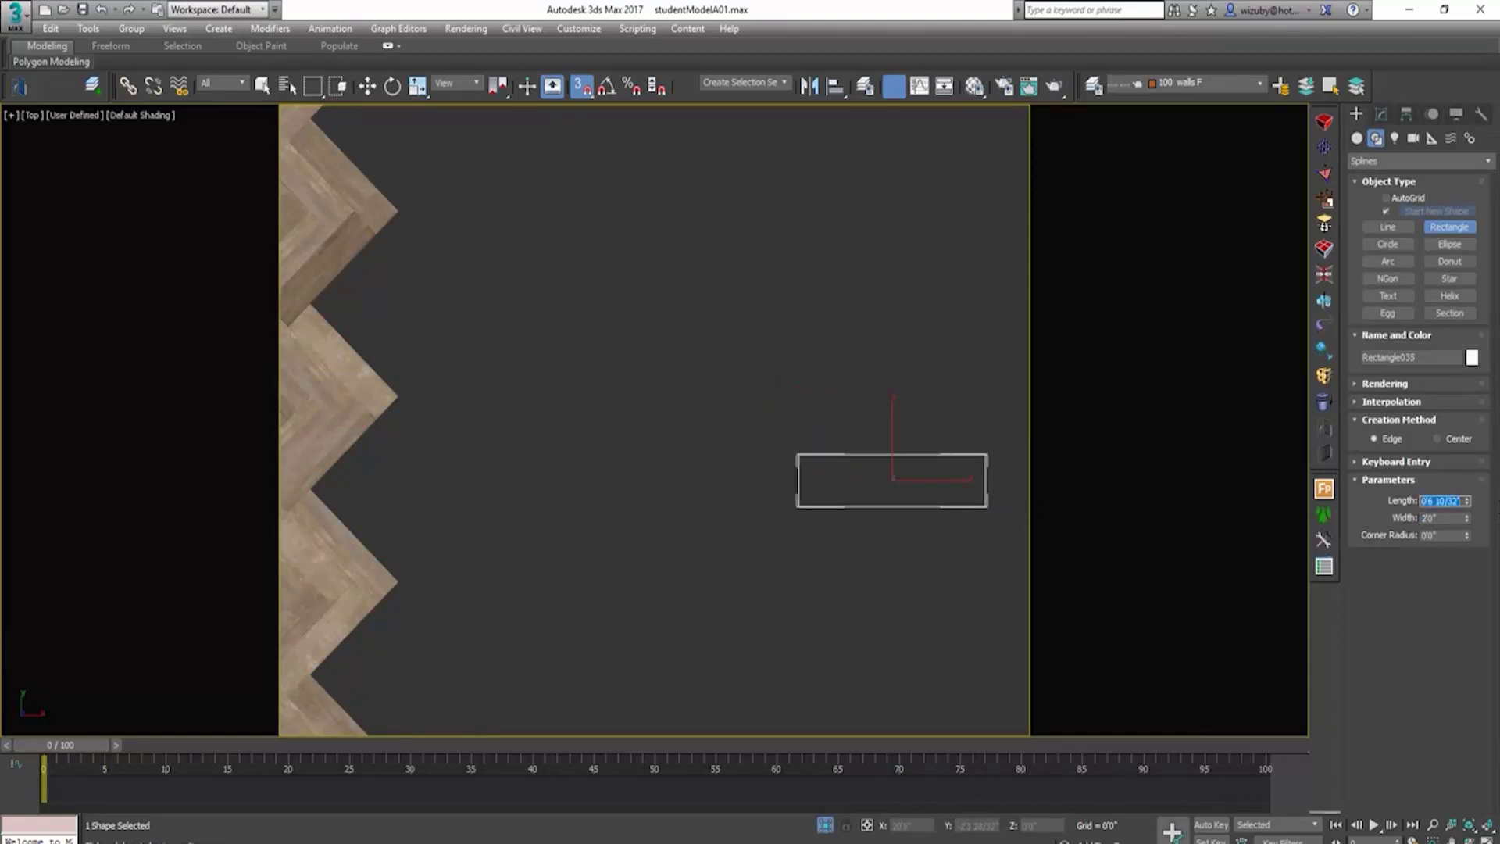
text(6")
key(Return)
middle_drag(904, 471, 857, 472)
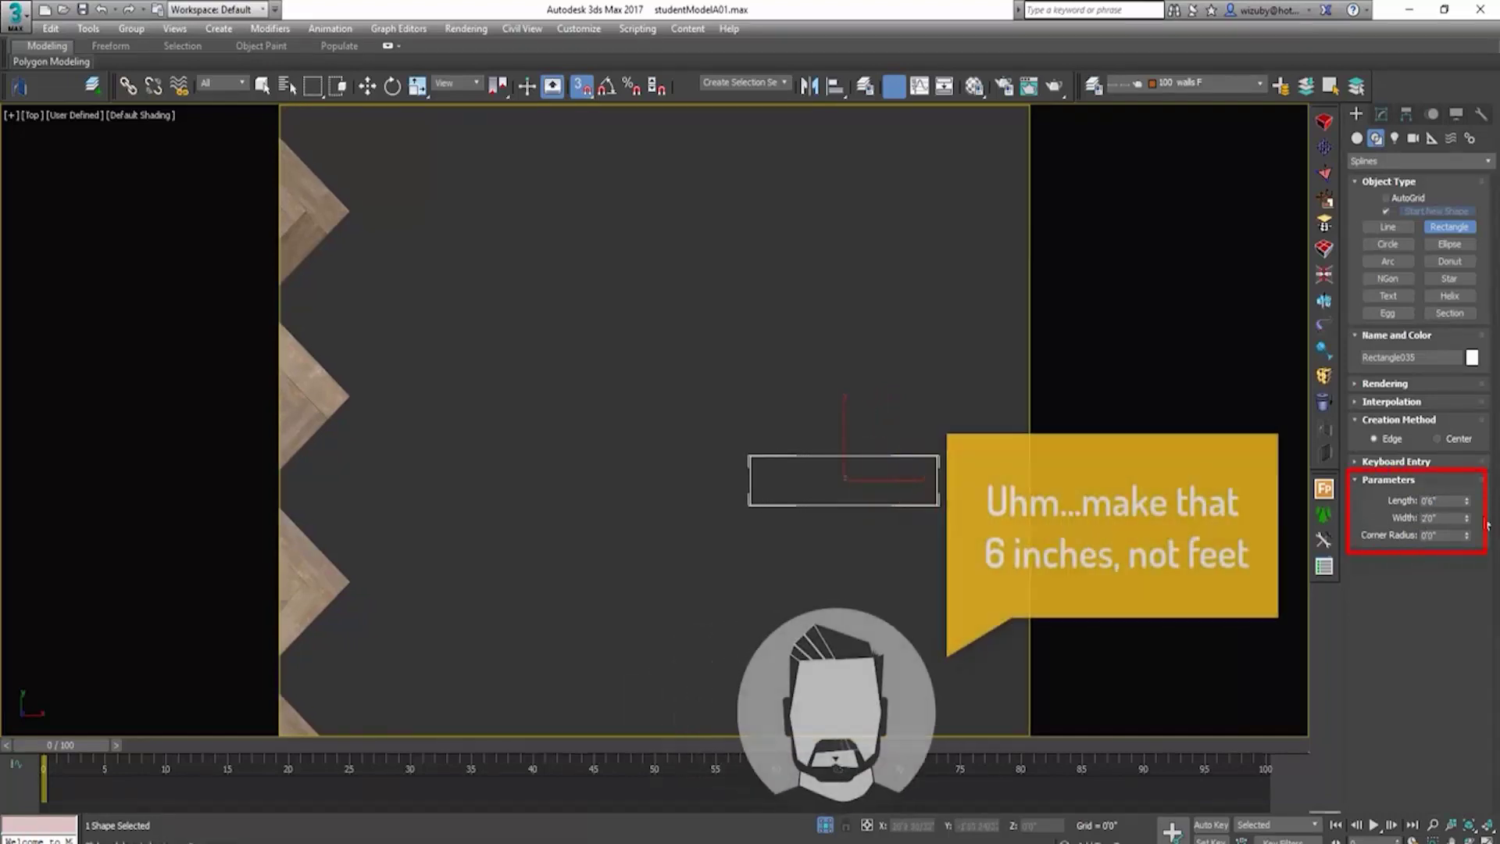
middle_drag(738, 495, 692, 500)
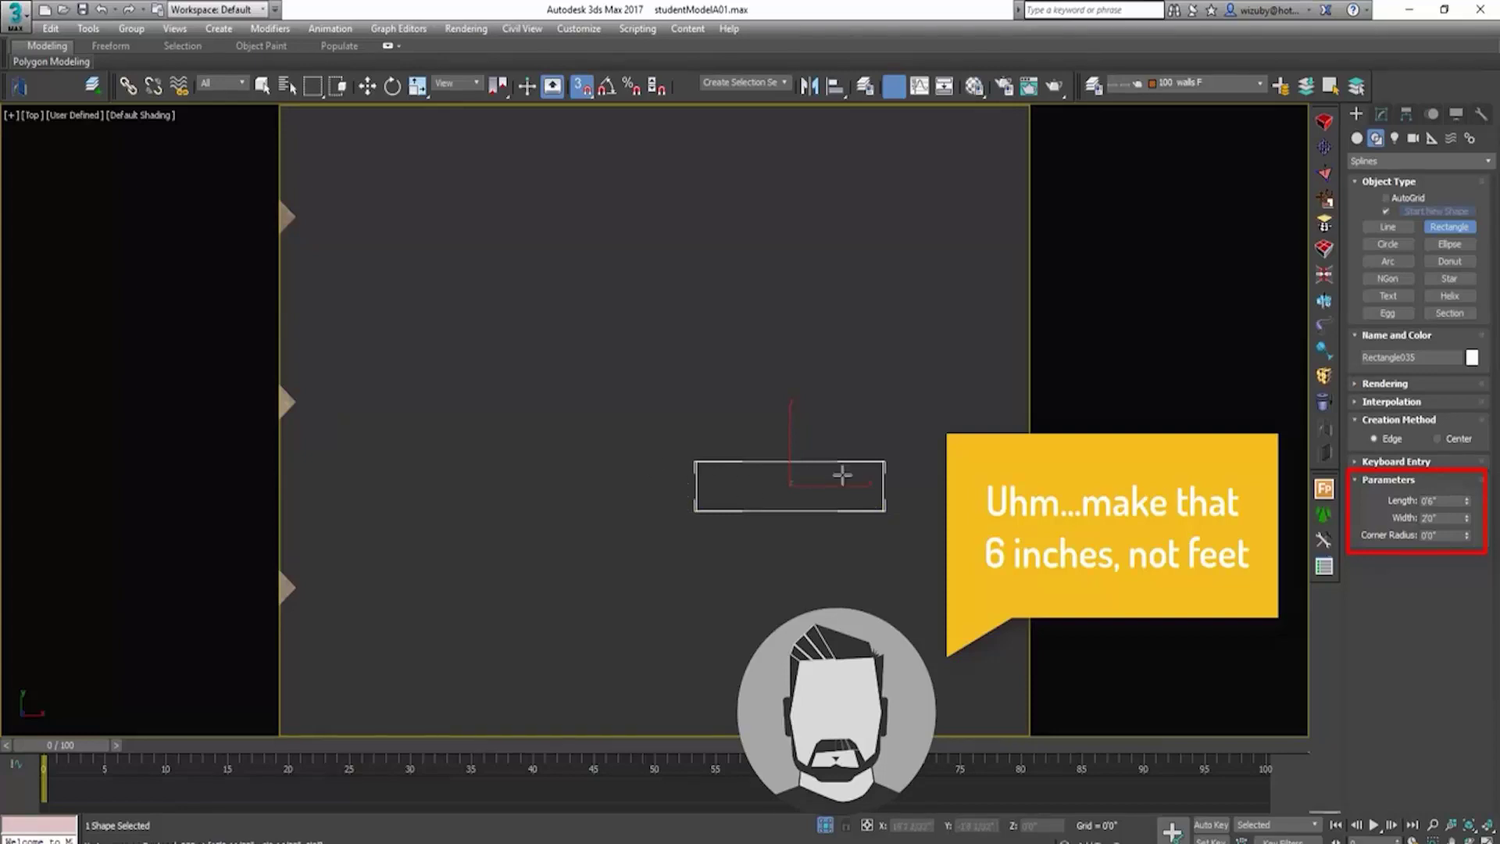
scroll(842, 476, up, 2)
right_click(893, 490)
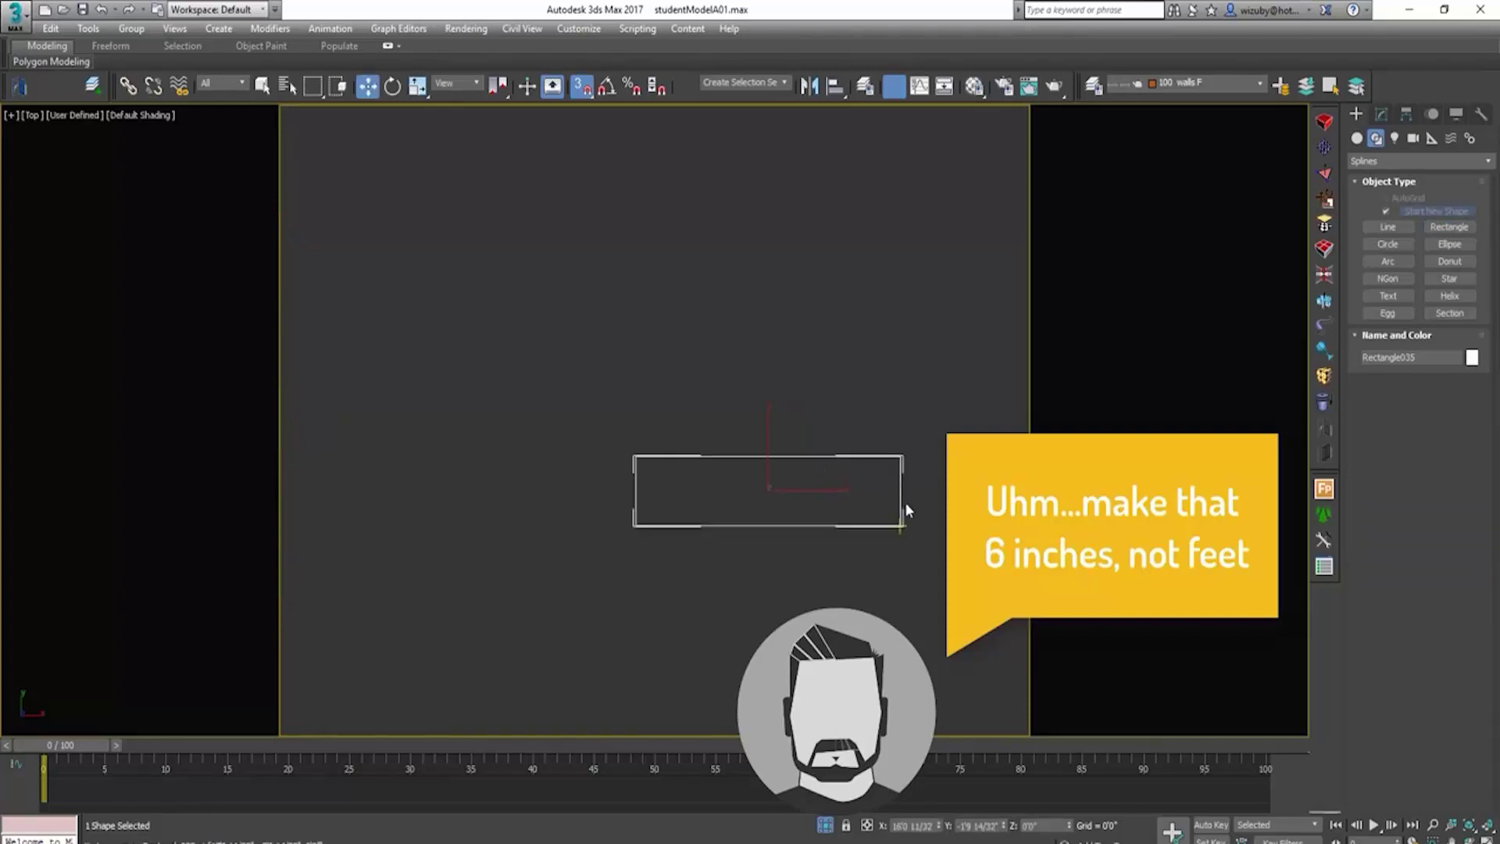
Step: Extrude the rectangle by 0'0 22/32" into a plank and convert it to an editable poly
alt+middle_drag(894, 526, 945, 445)
scroll(895, 467, down, 3)
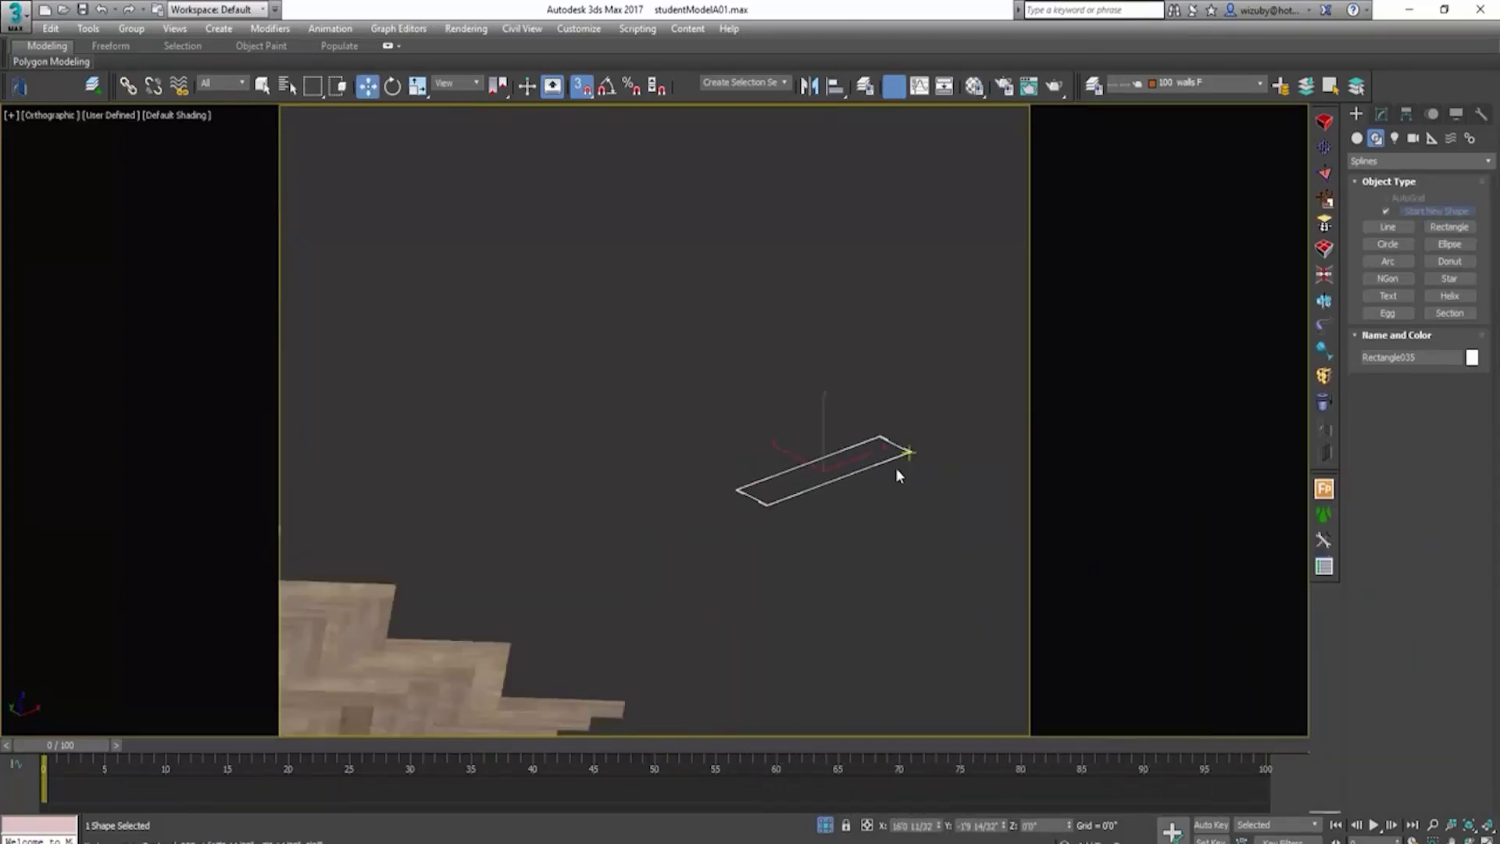
scroll(881, 435, up, 5)
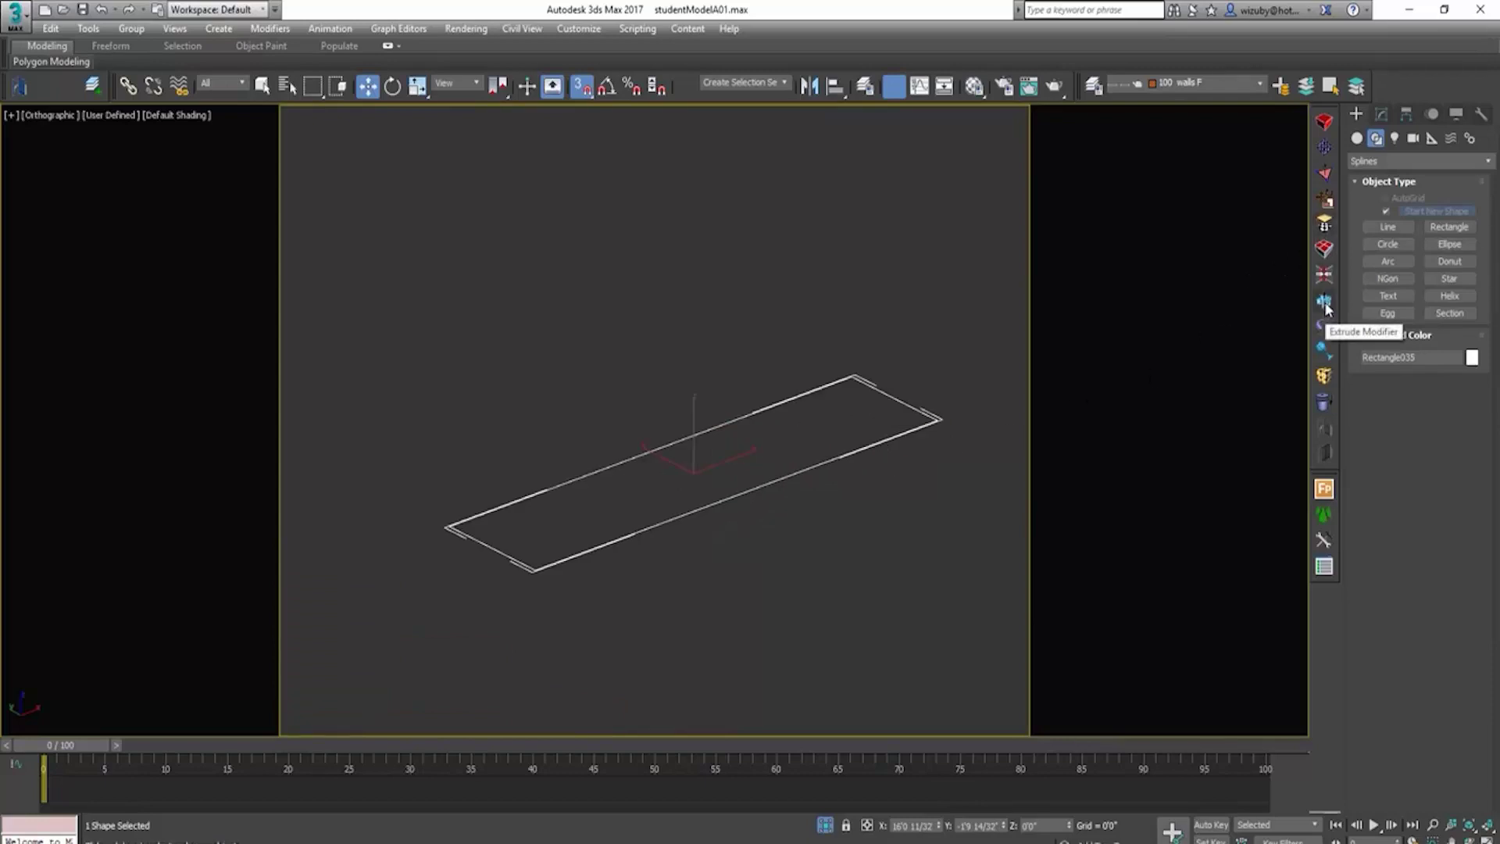
click(1382, 115)
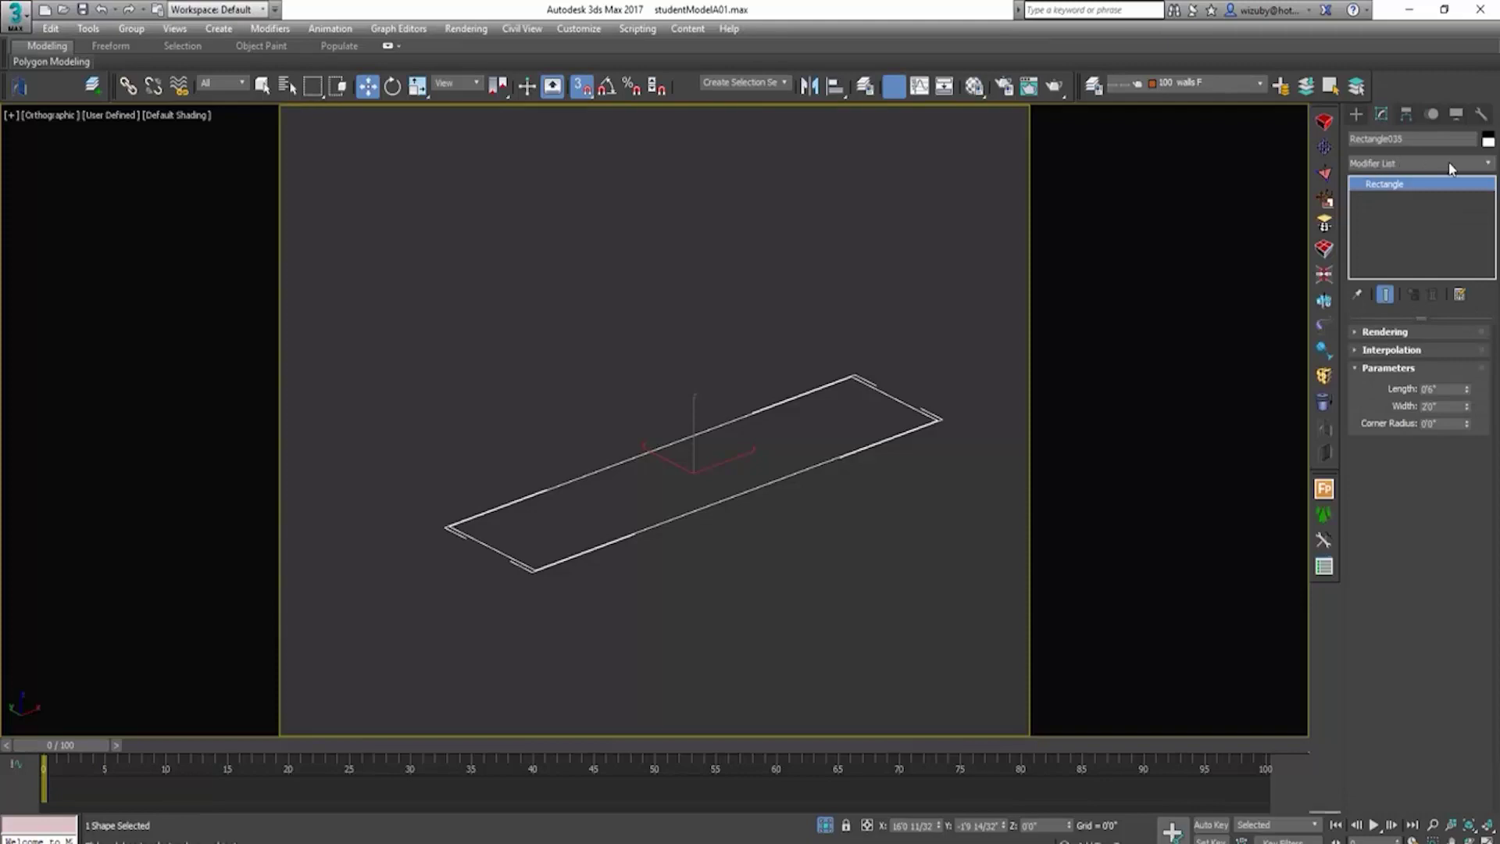
click(1489, 166)
click(1441, 407)
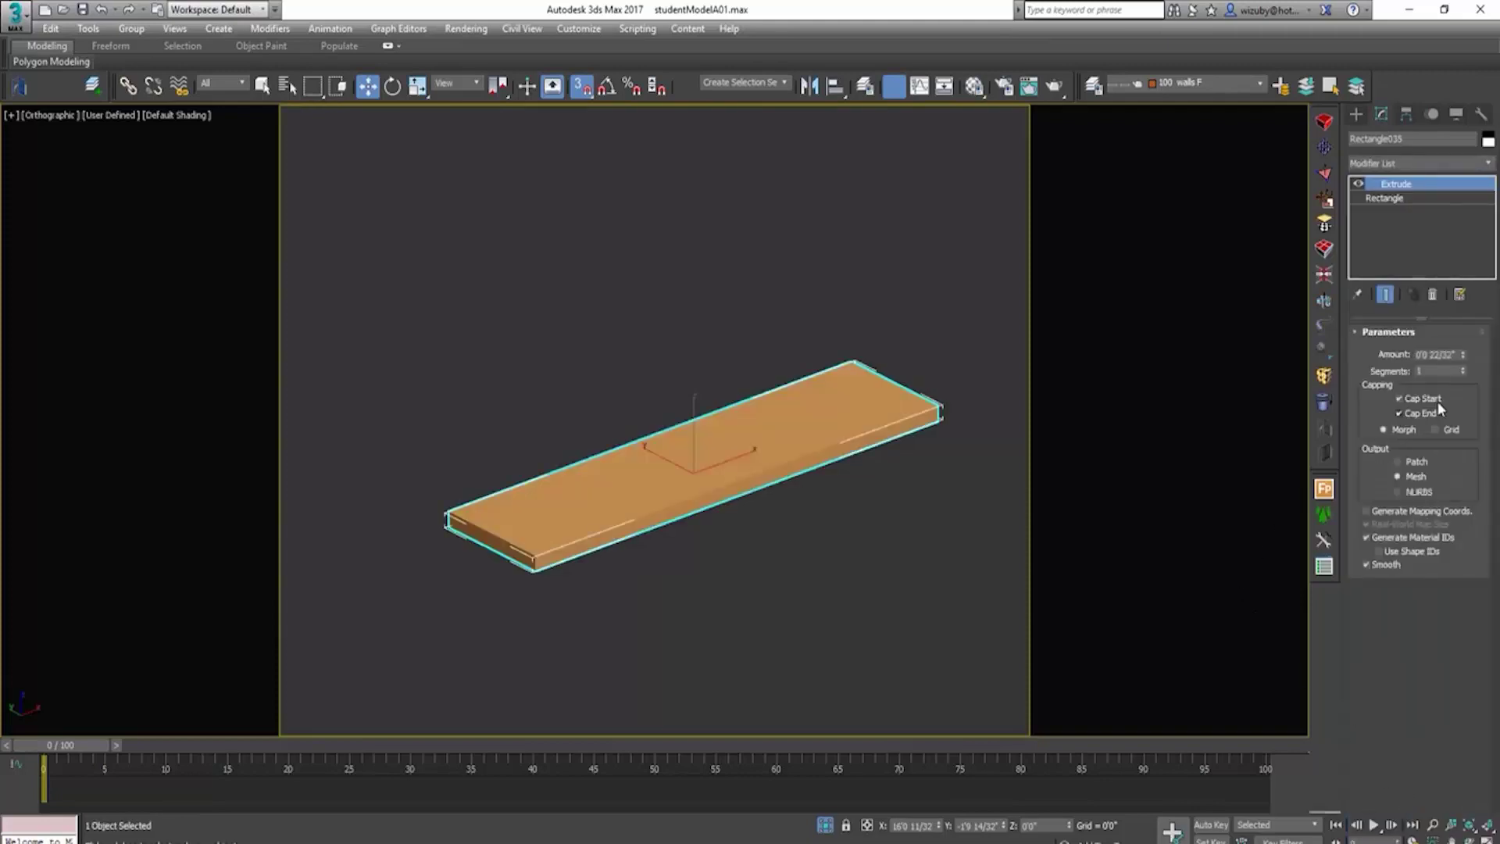
double_click(1454, 355)
text(1)
key(Return)
right_click(798, 428)
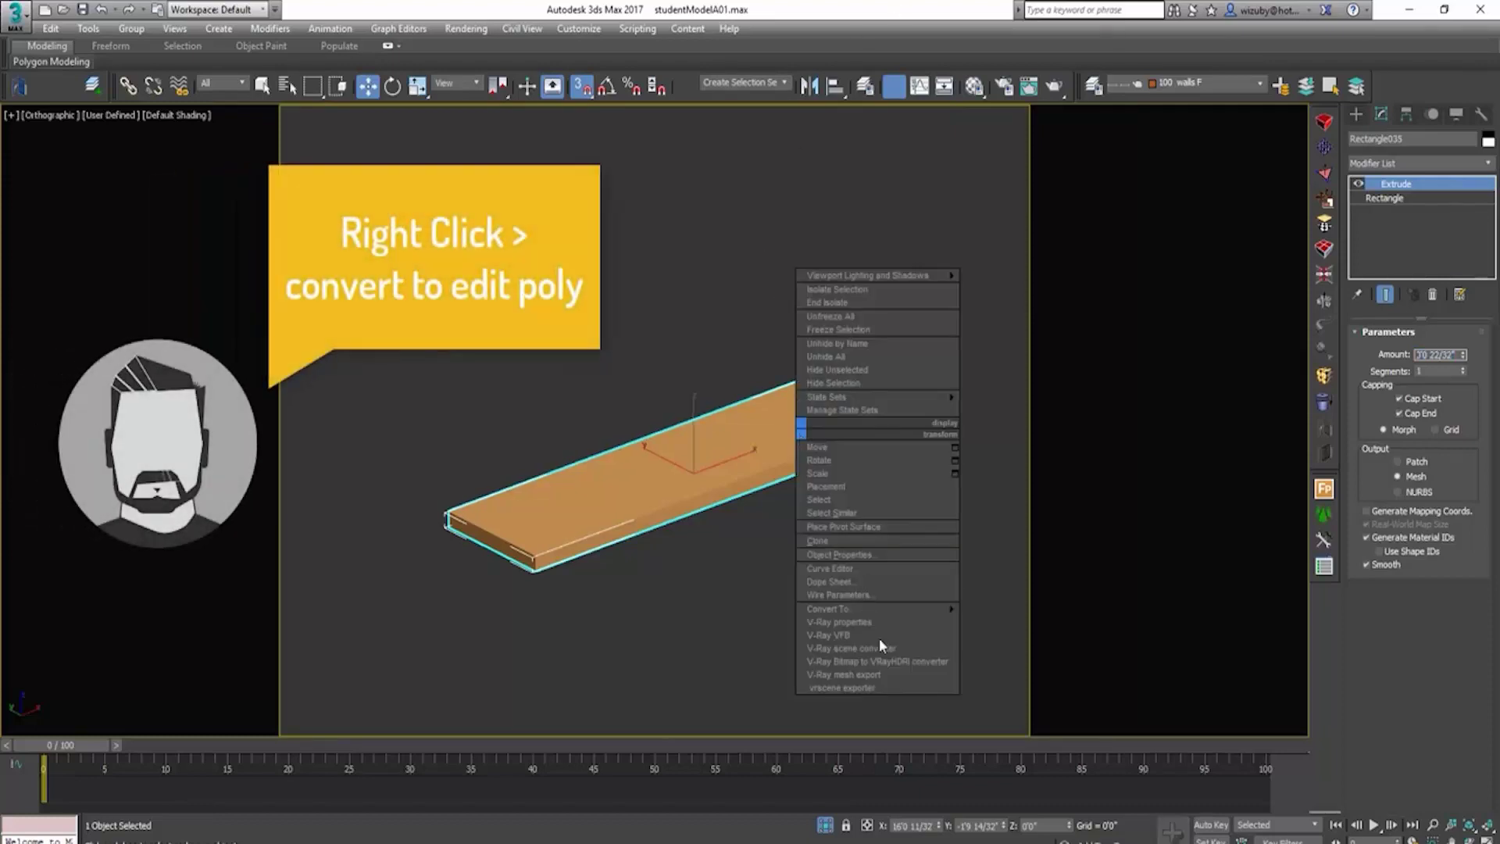
mouse_move(883, 608)
click(991, 623)
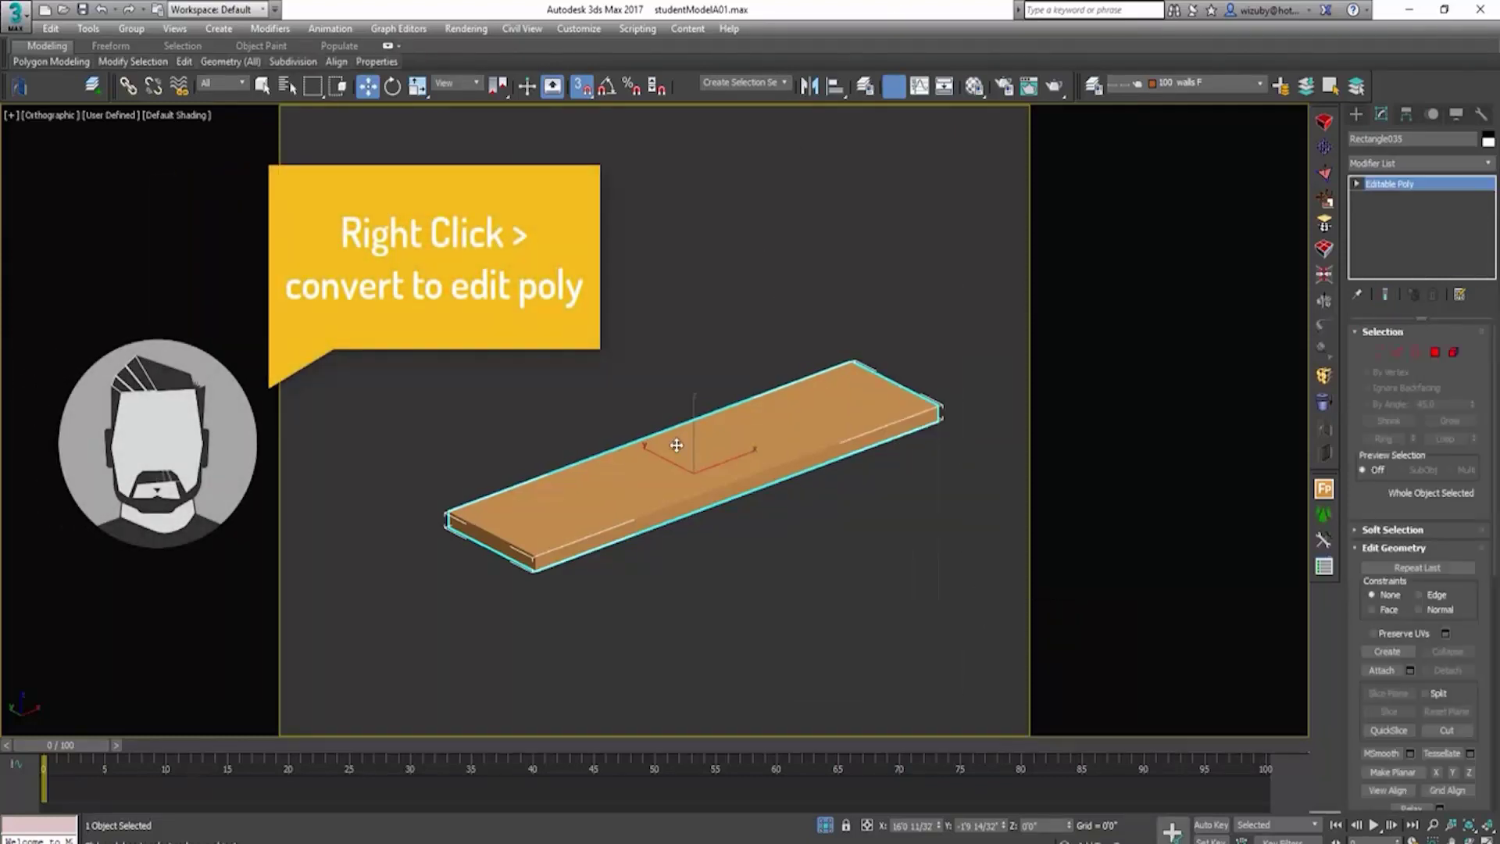
Step: Convert the plank's top face selection to its four edges, chamfer them with a narrow bevel, and leave edge editing
click(1435, 352)
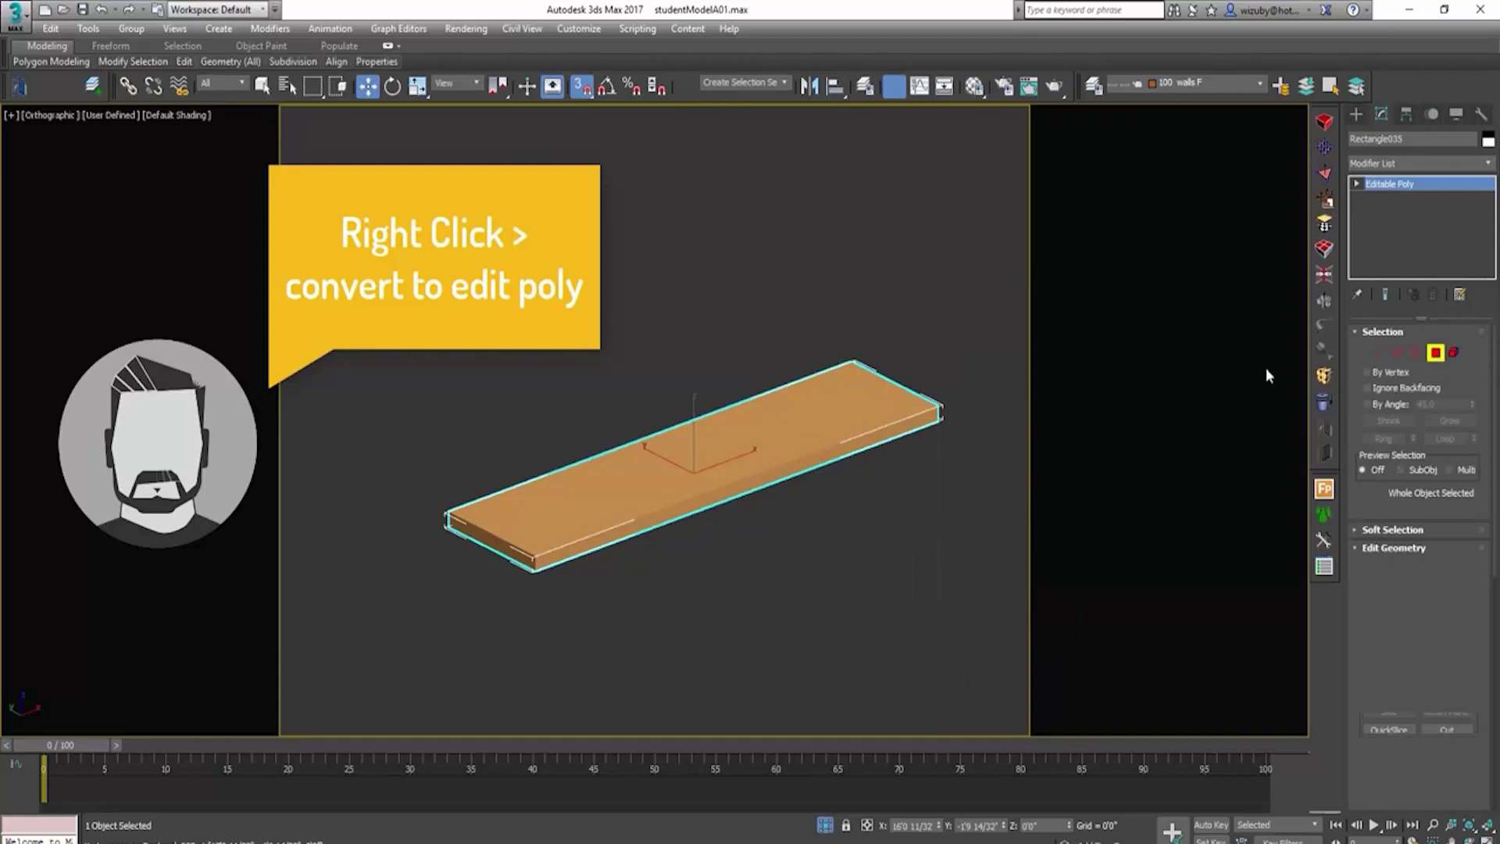
click(861, 412)
scroll(911, 422, up, 5)
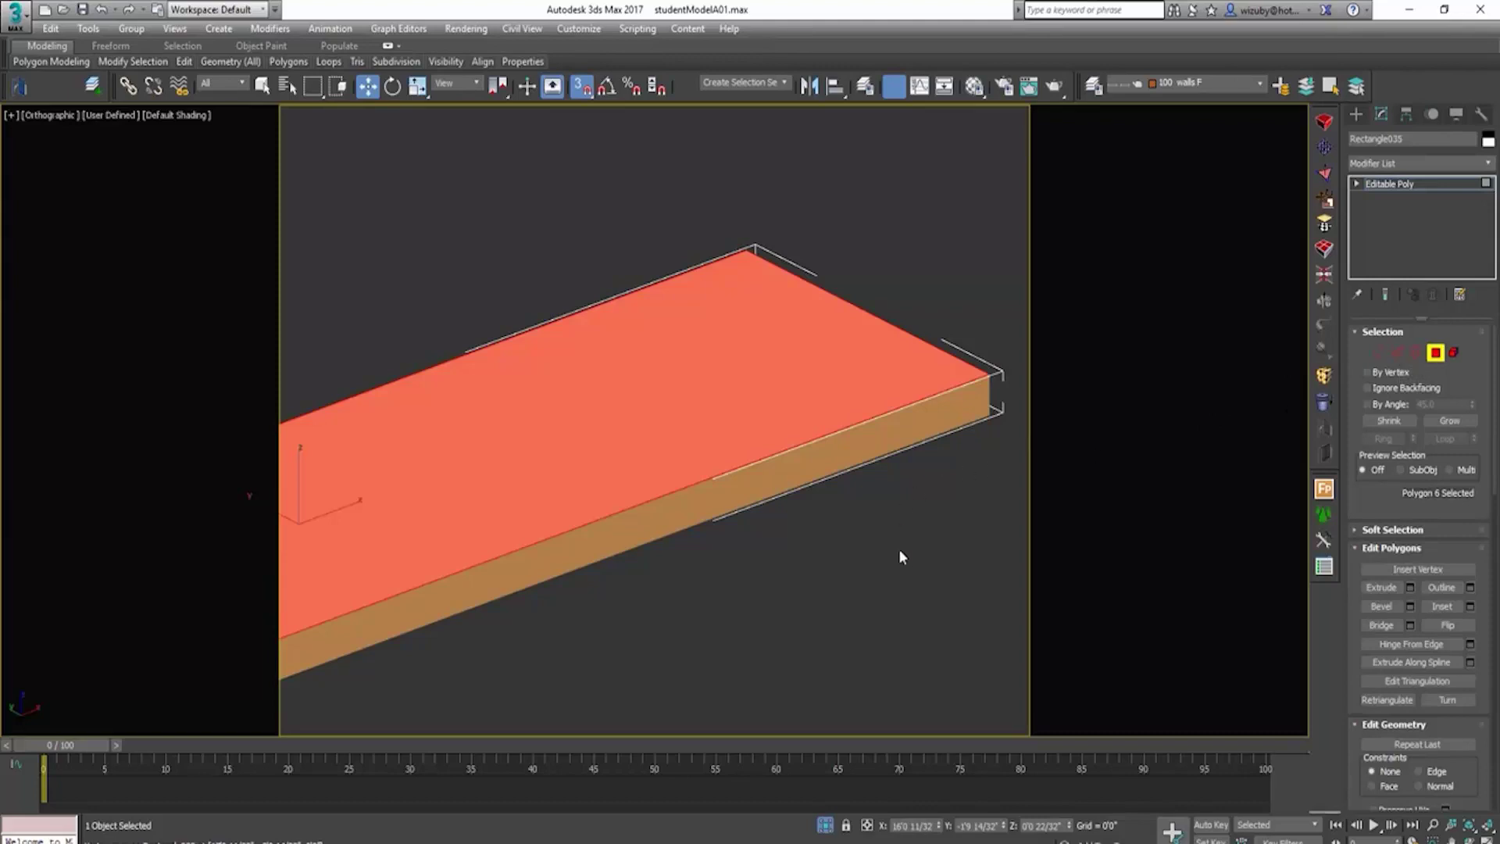
scroll(888, 378, up, 2)
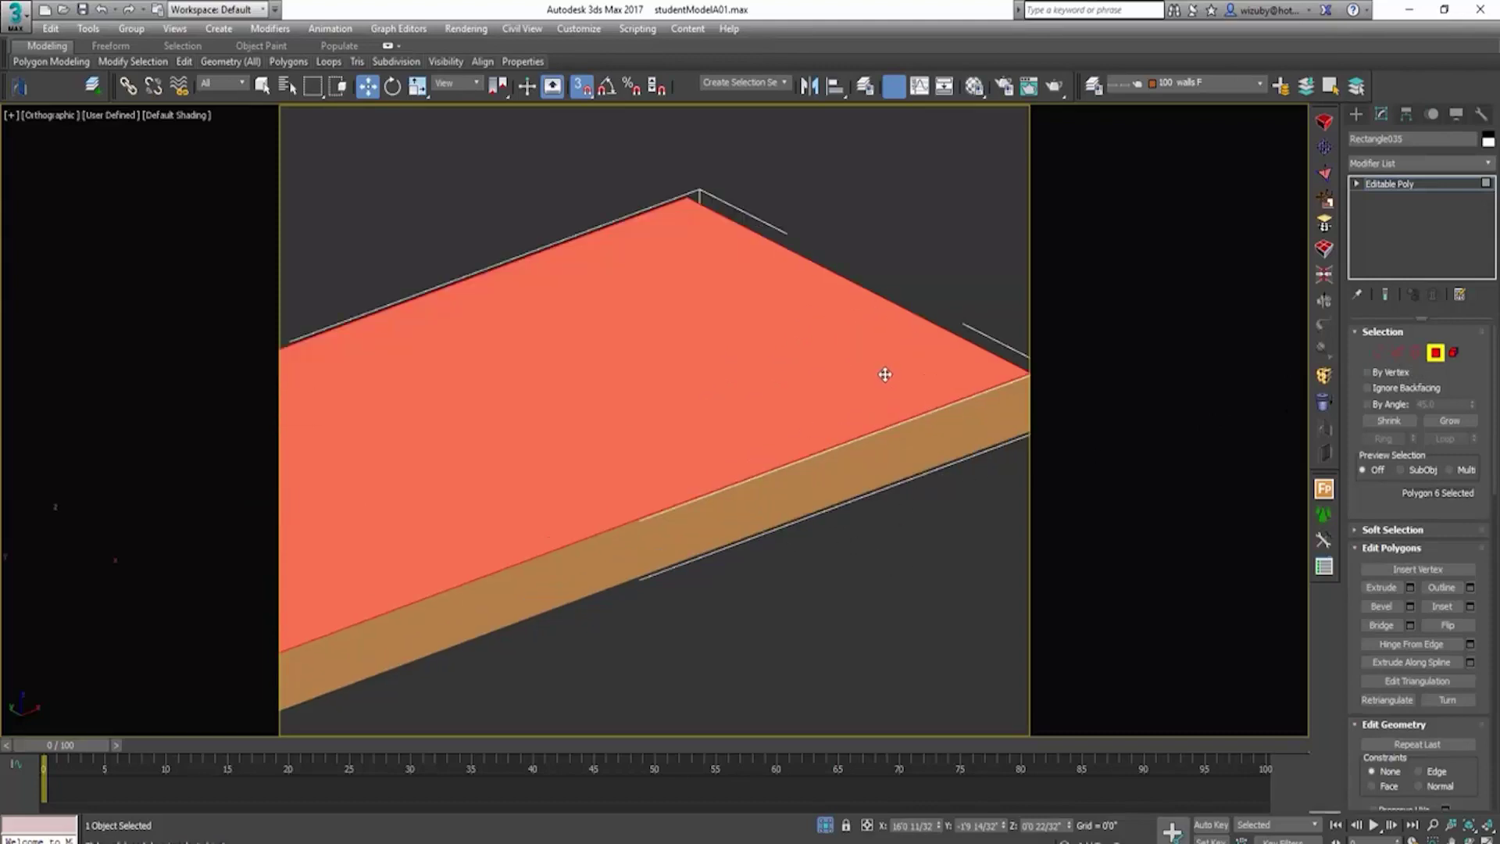
ctrl+click(1398, 352)
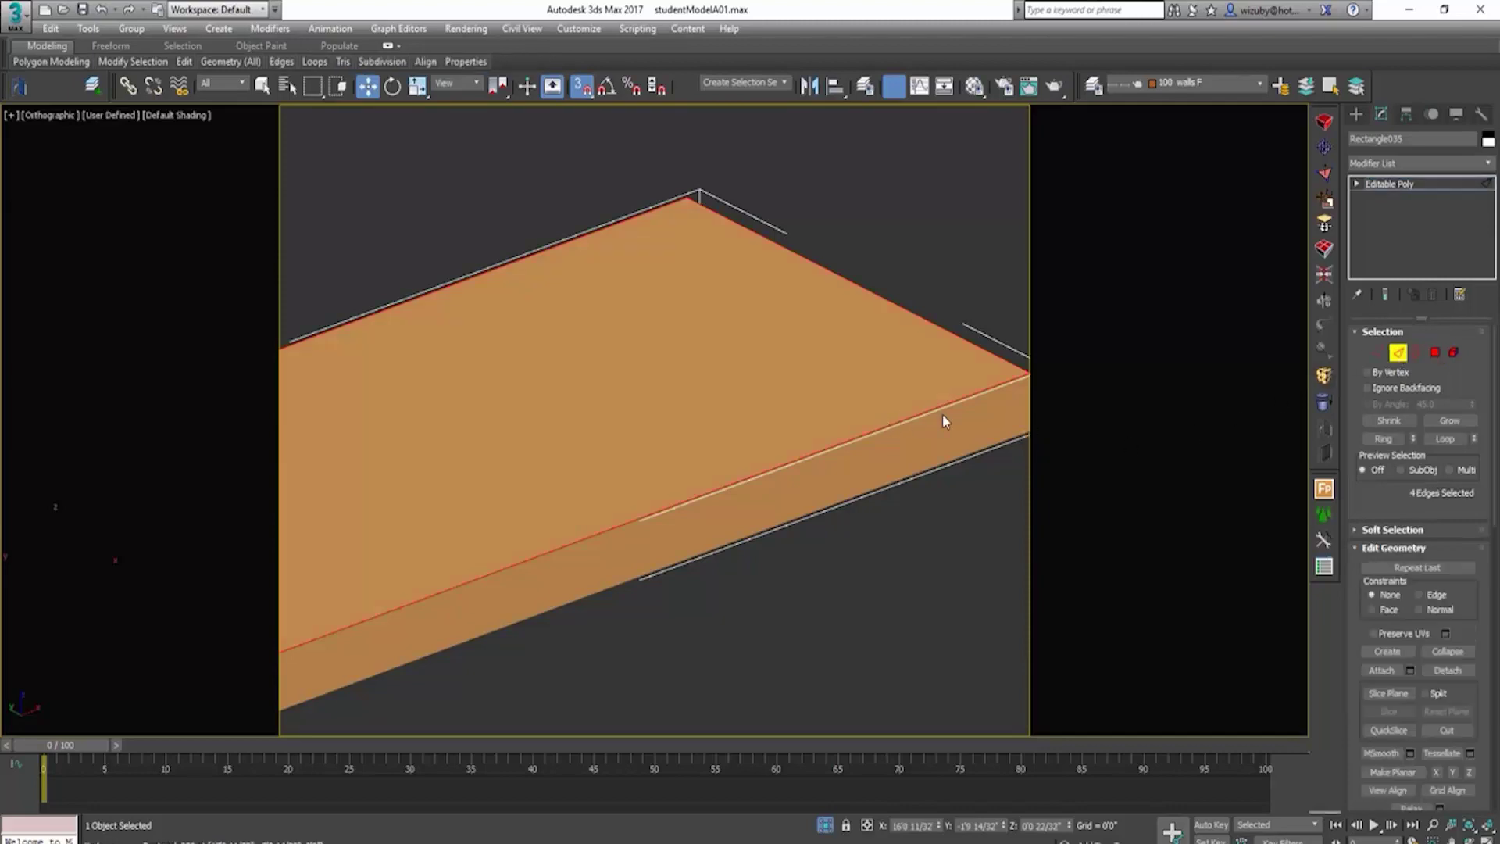
scroll(1373, 556, down, 1)
scroll(762, 500, down, 3)
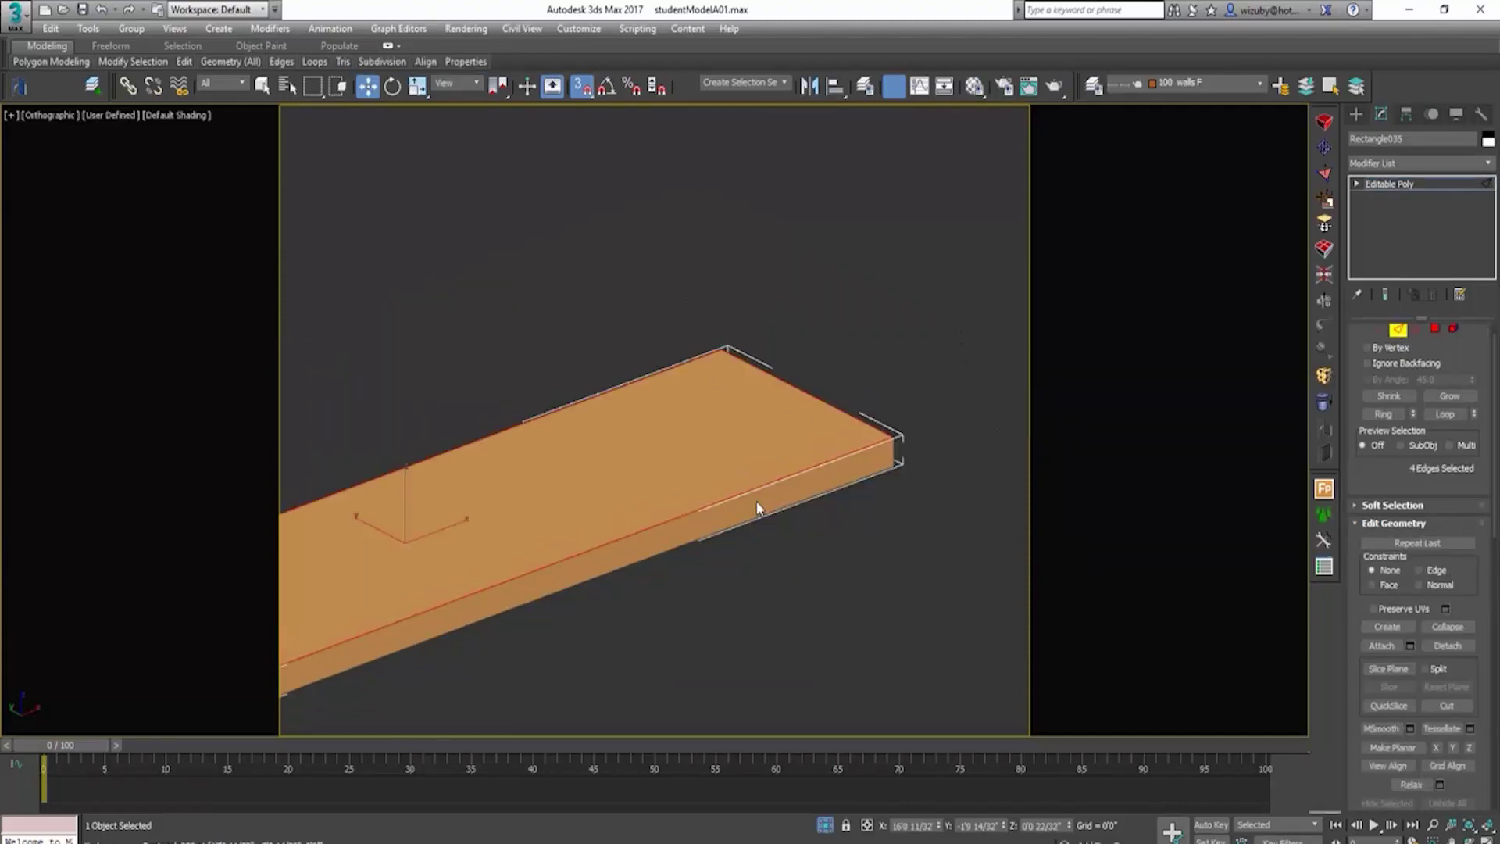
scroll(756, 490, up, 2)
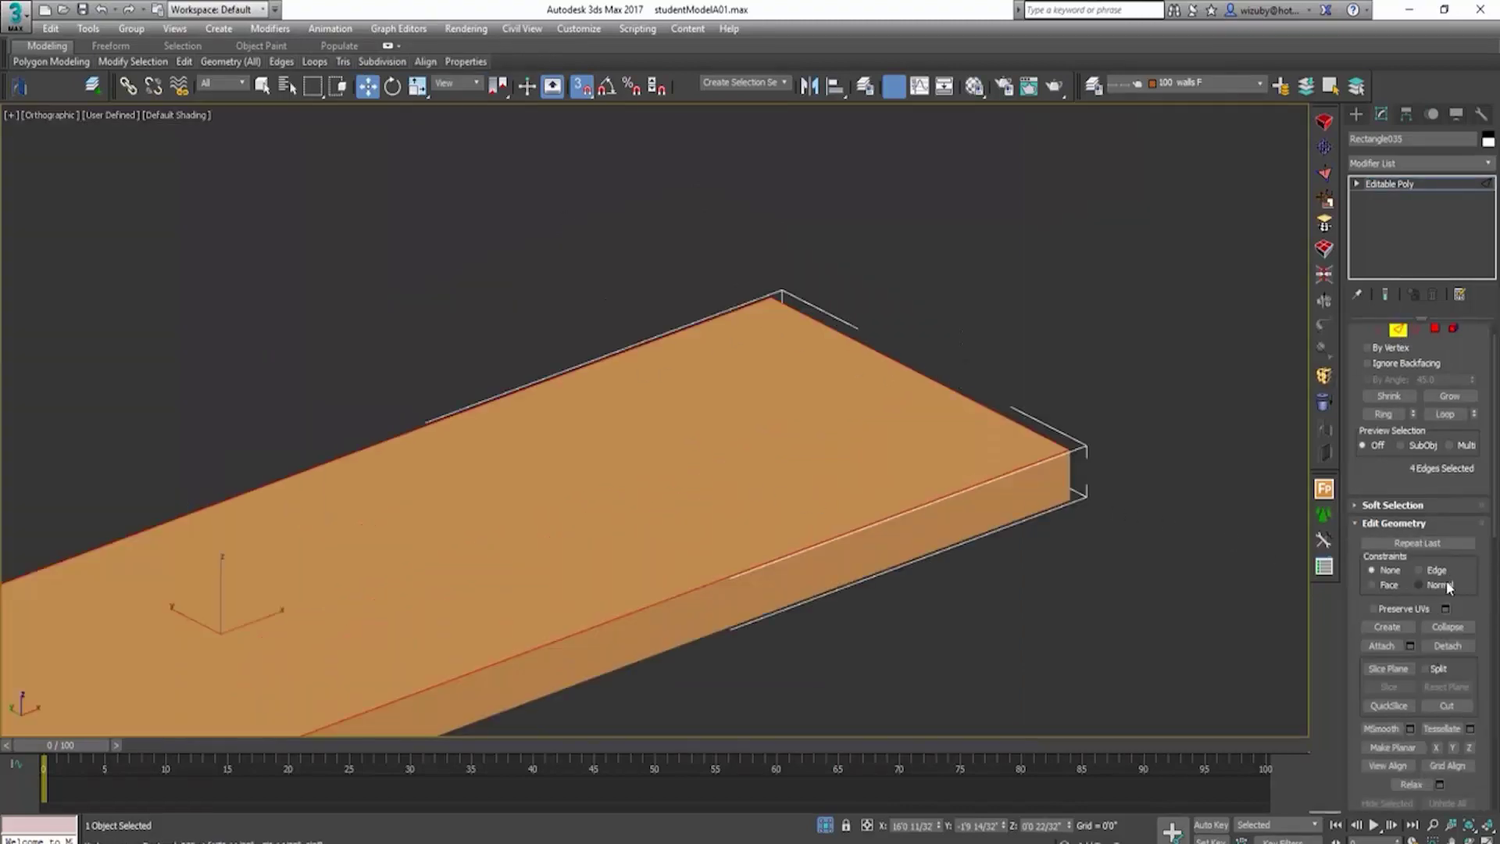
scroll(1475, 590, down, 10)
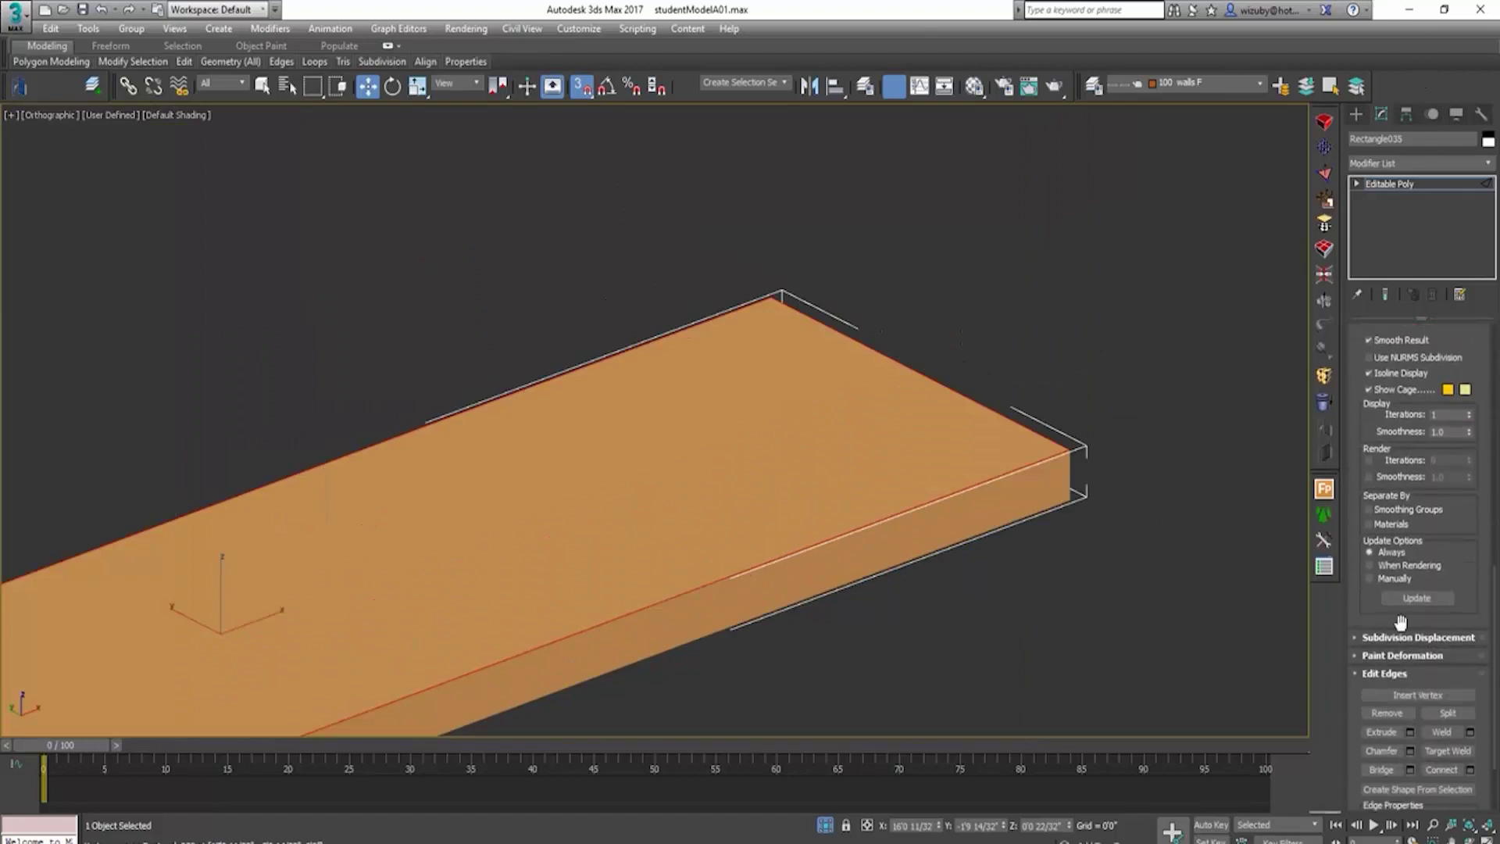
click(1381, 751)
scroll(1061, 459, up, 3)
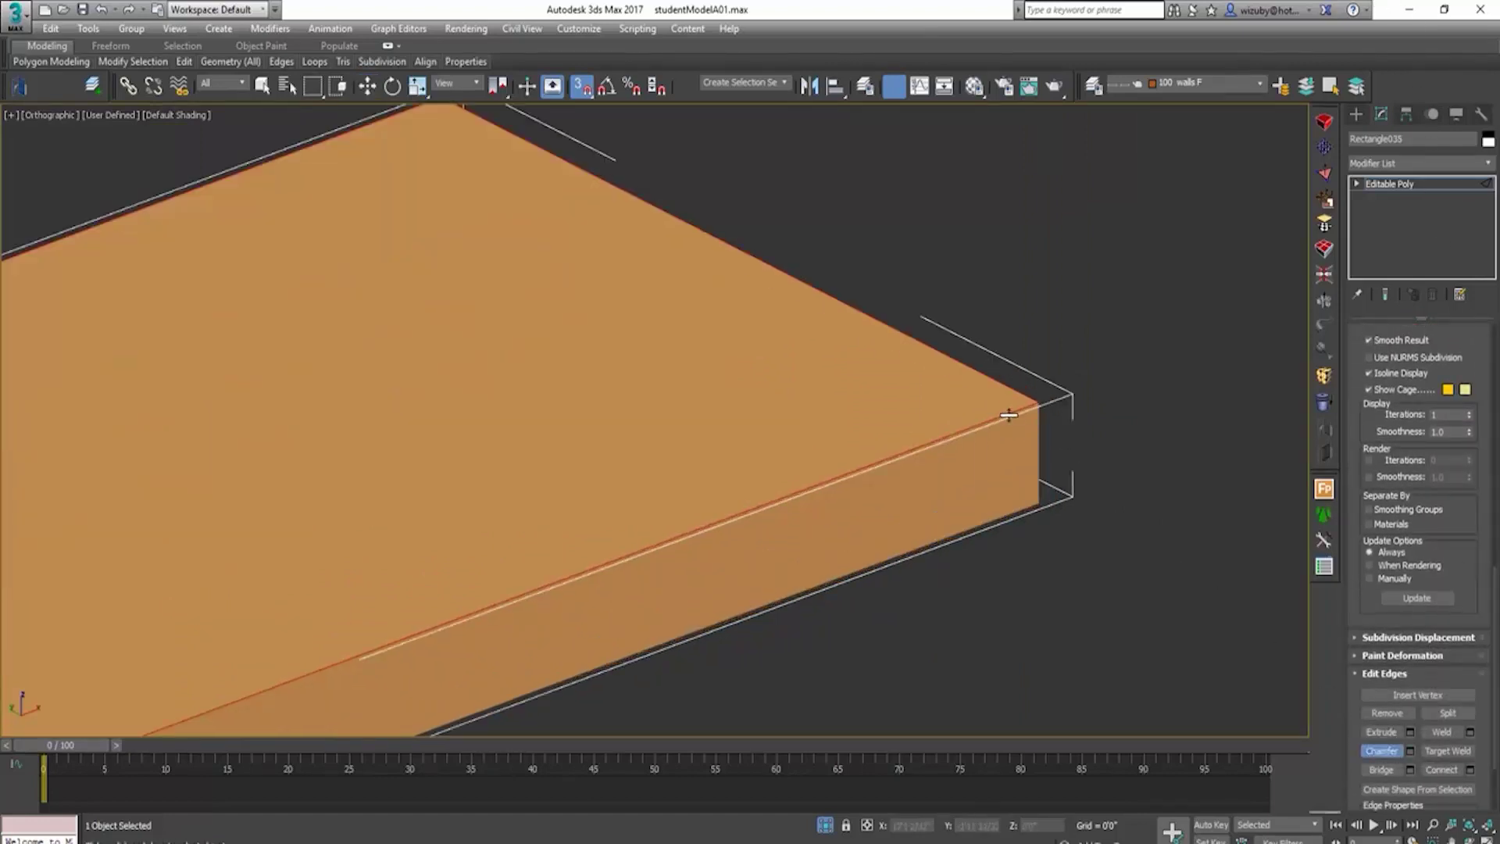
drag(1008, 415, 1008, 406)
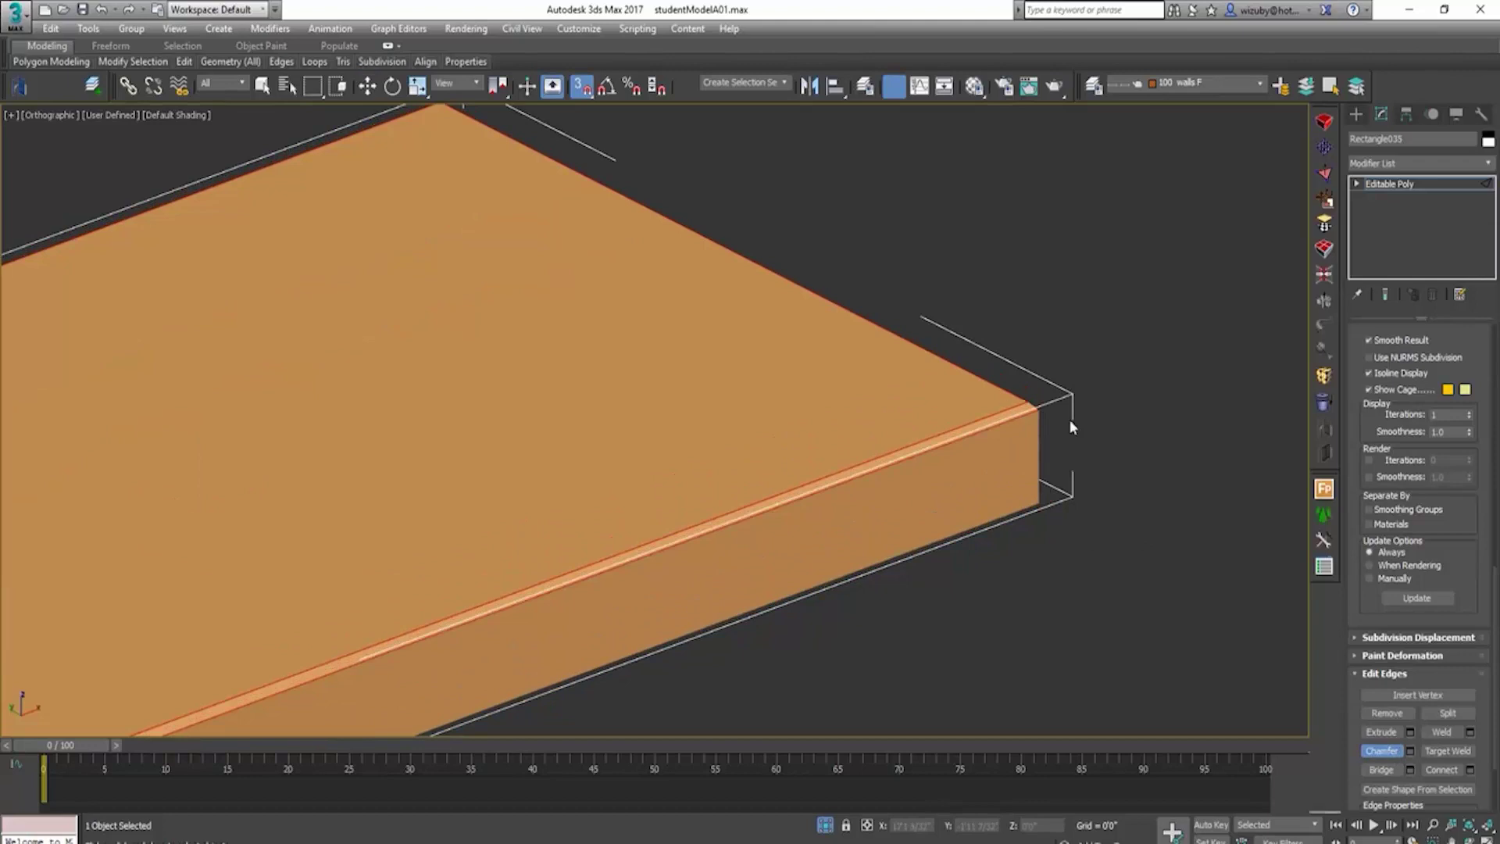
click(1161, 419)
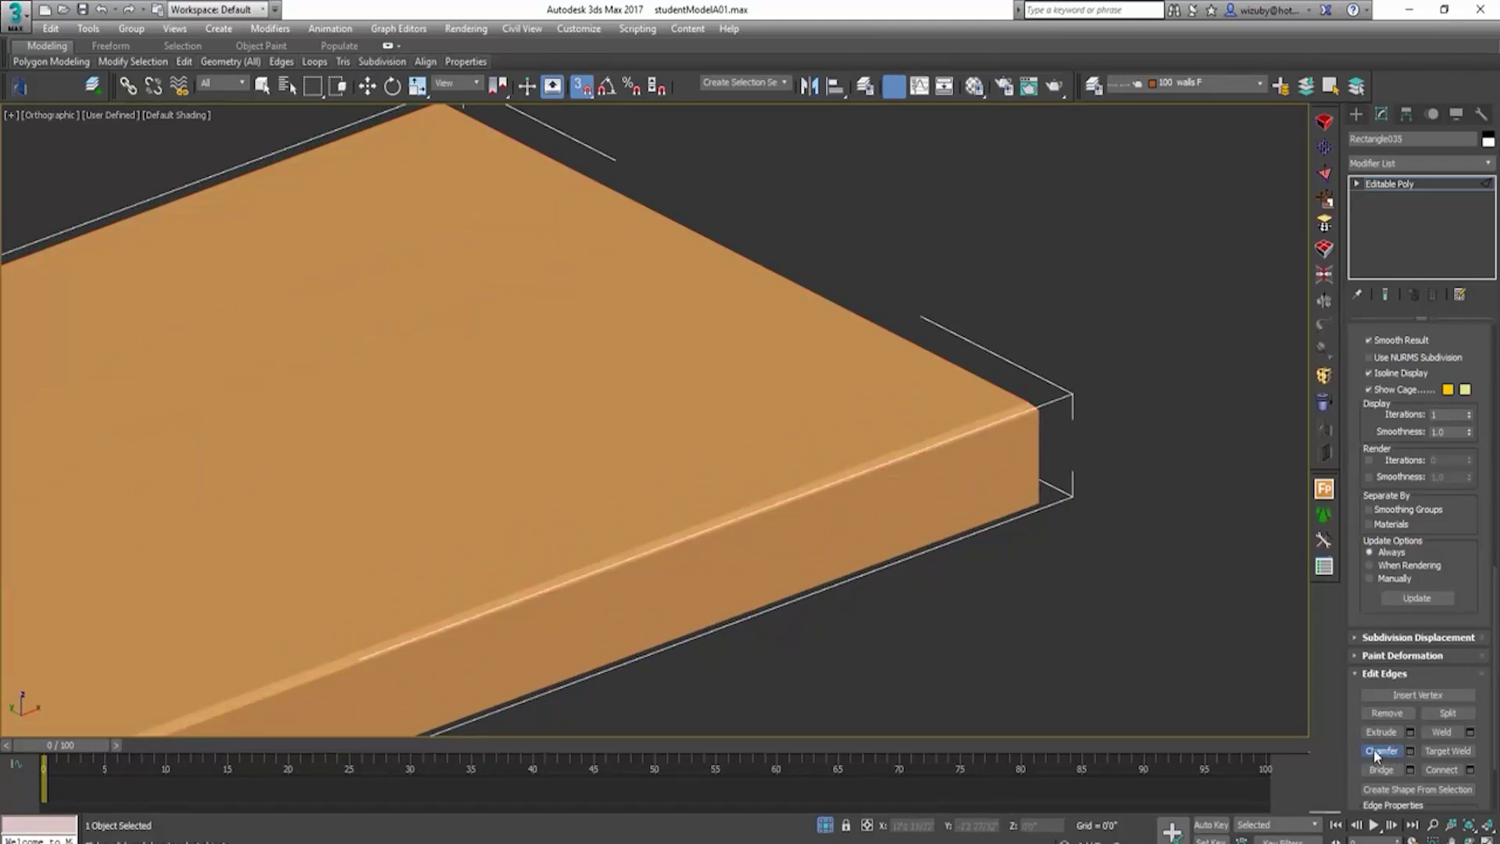
key(w)
key(6)
Step: In the top view, connect the plank's long edges with three evenly spaced segments across its width, and leave edge editing
key(z)
key(t)
scroll(937, 528, down, 4)
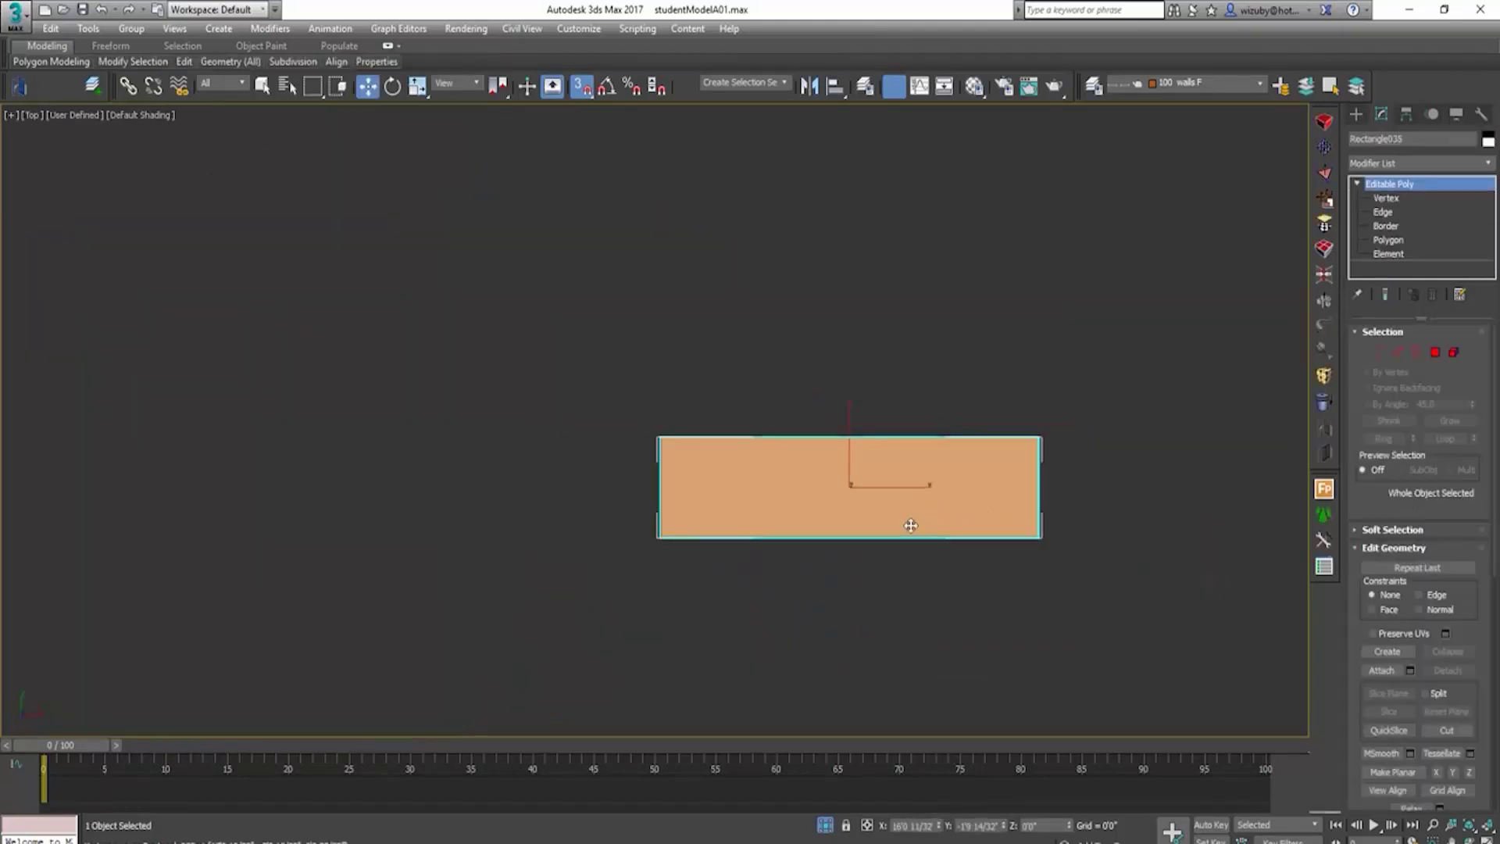
key(F3)
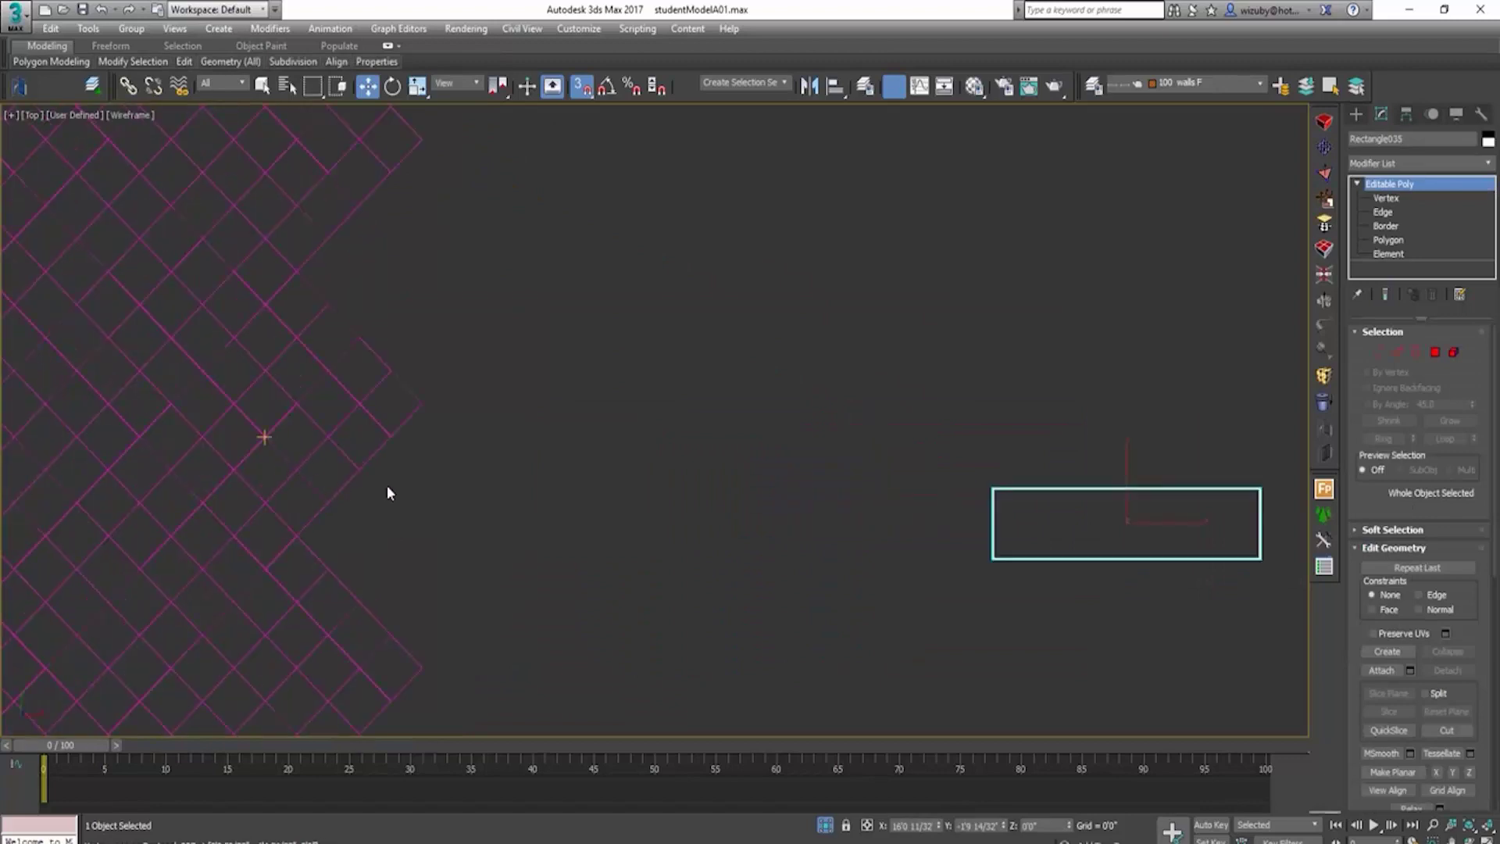
key(F3)
scroll(1086, 515, down, 2)
scroll(1290, 512, up, 2)
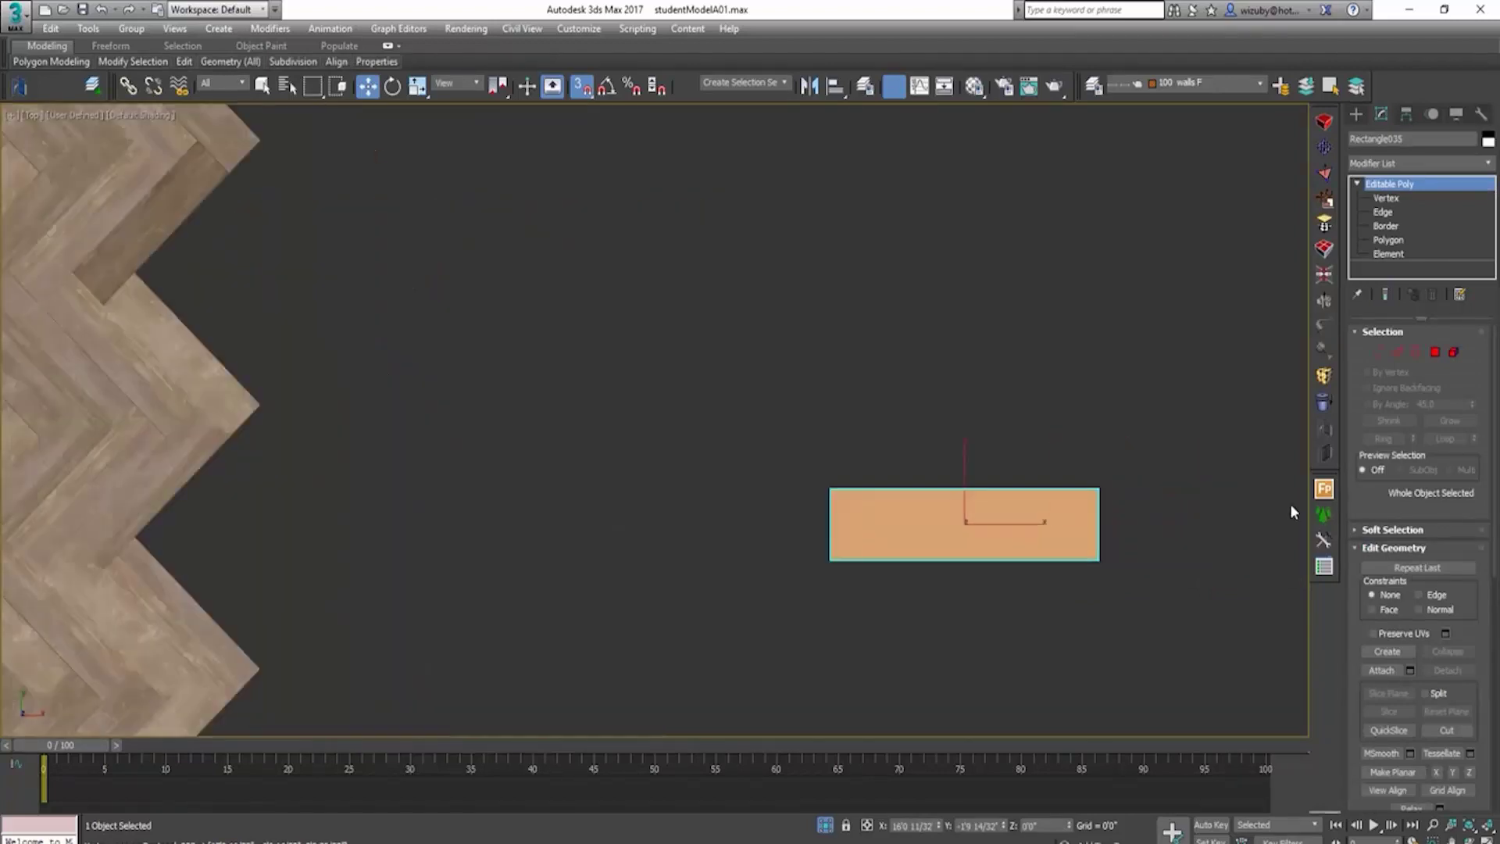
click(1398, 352)
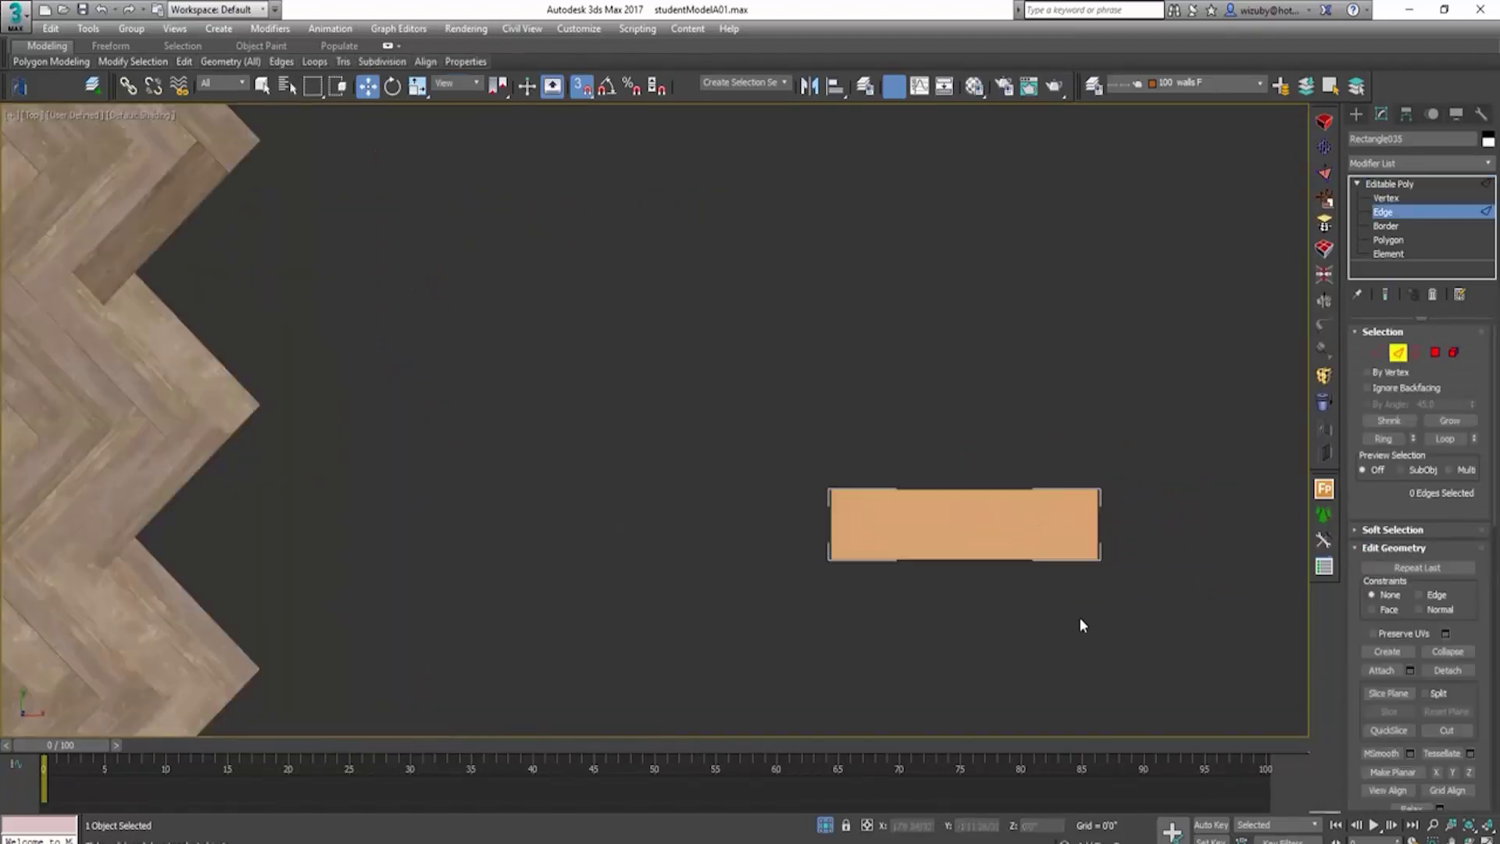
drag(949, 447, 1138, 526)
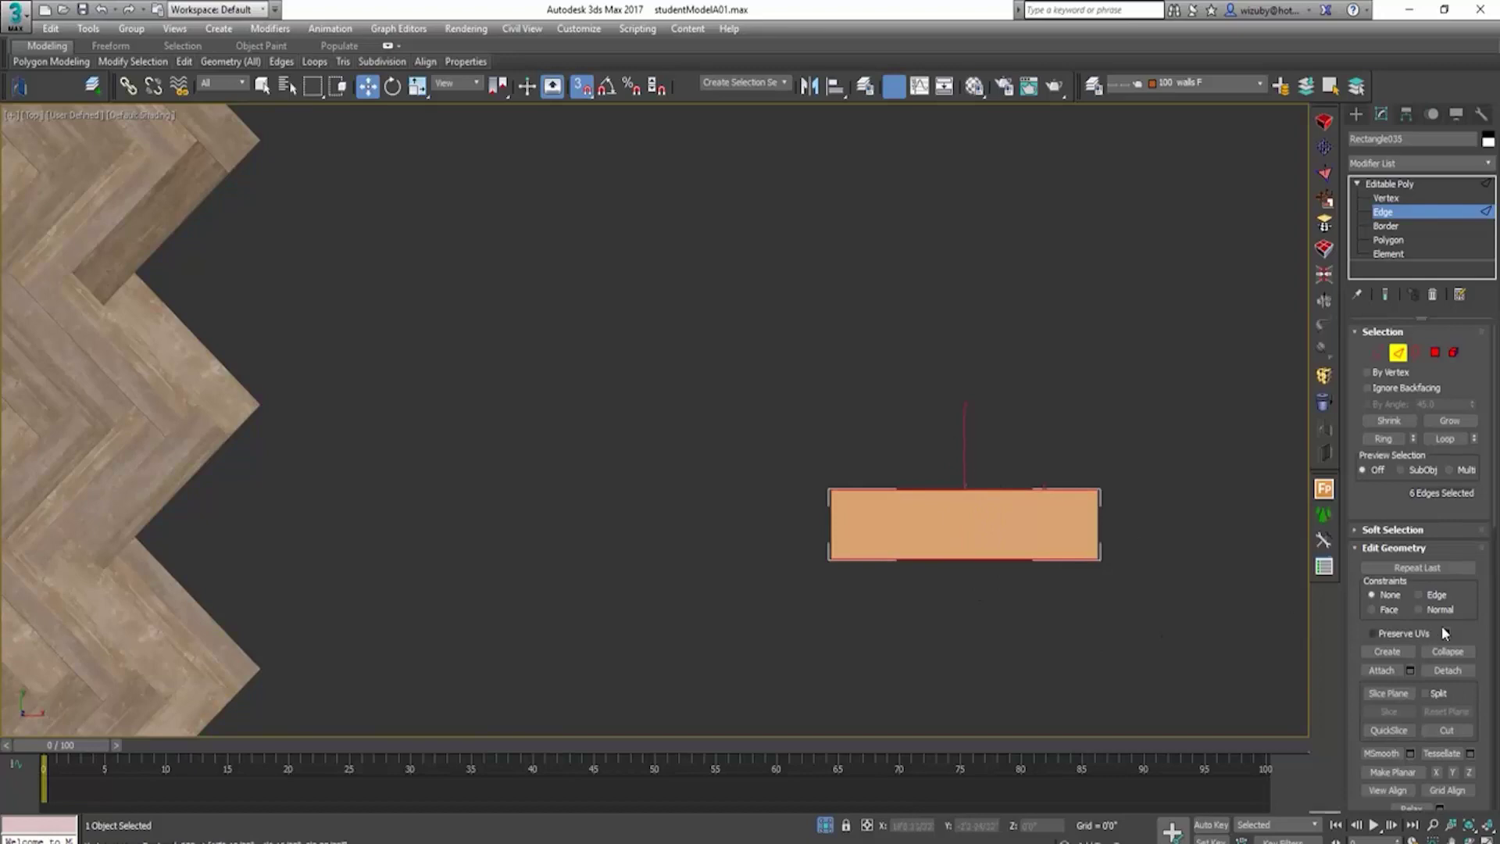
scroll(1445, 641, down, 10)
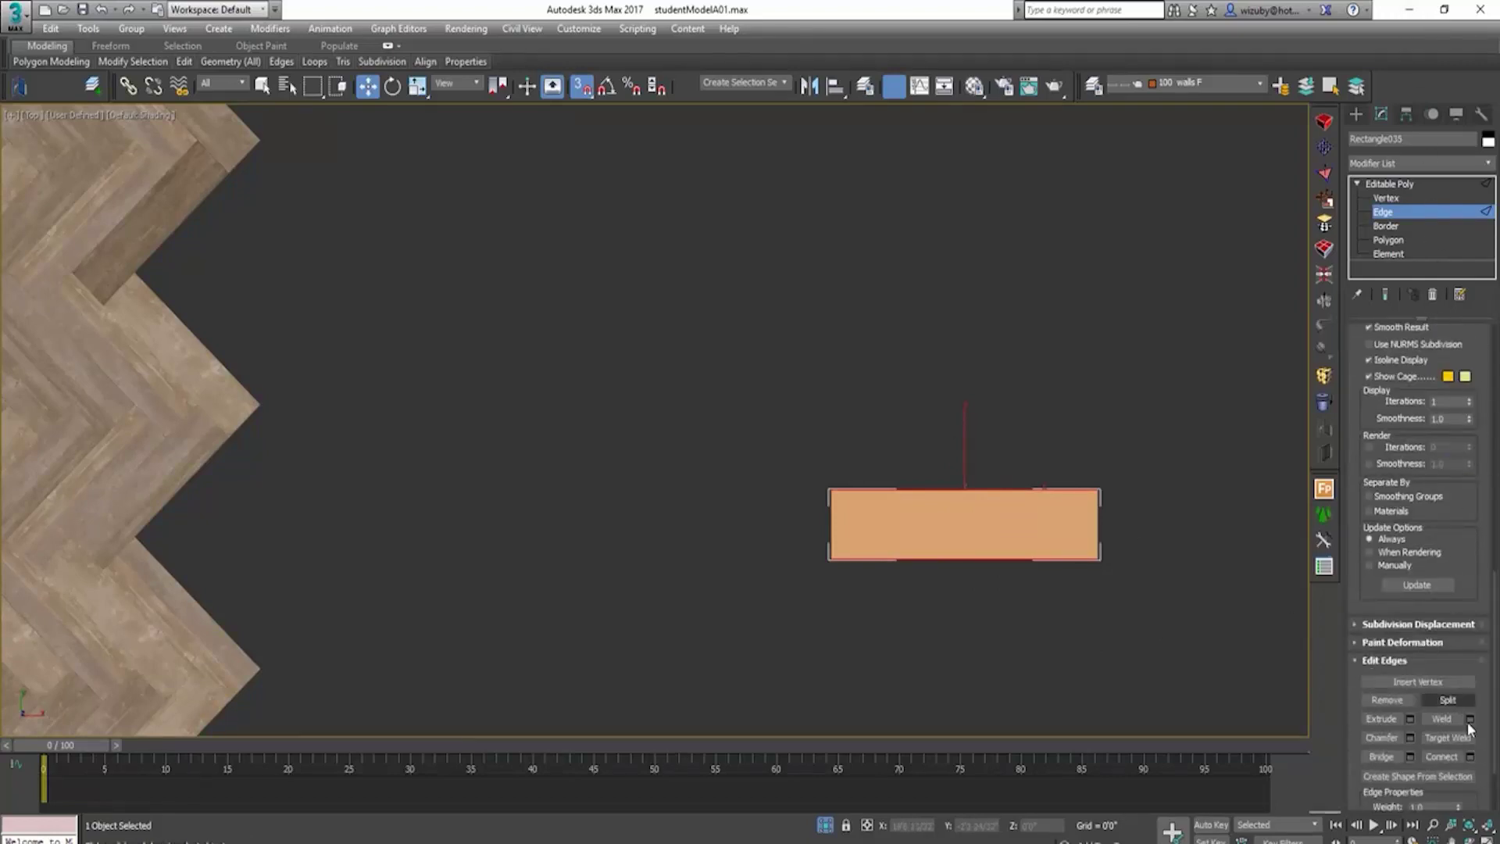
click(1470, 756)
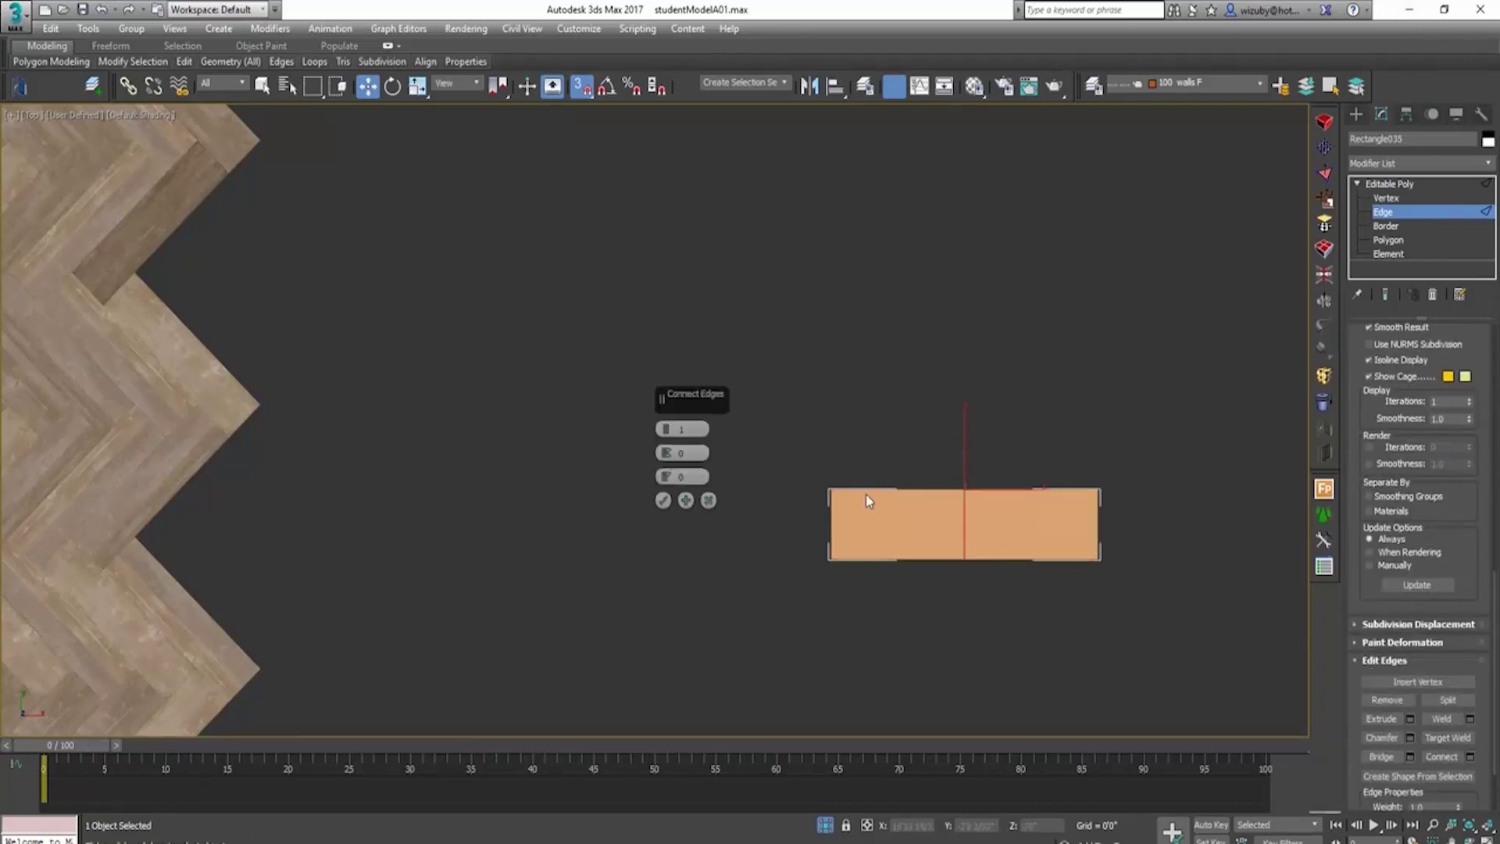
drag(668, 432, 670, 442)
click(661, 500)
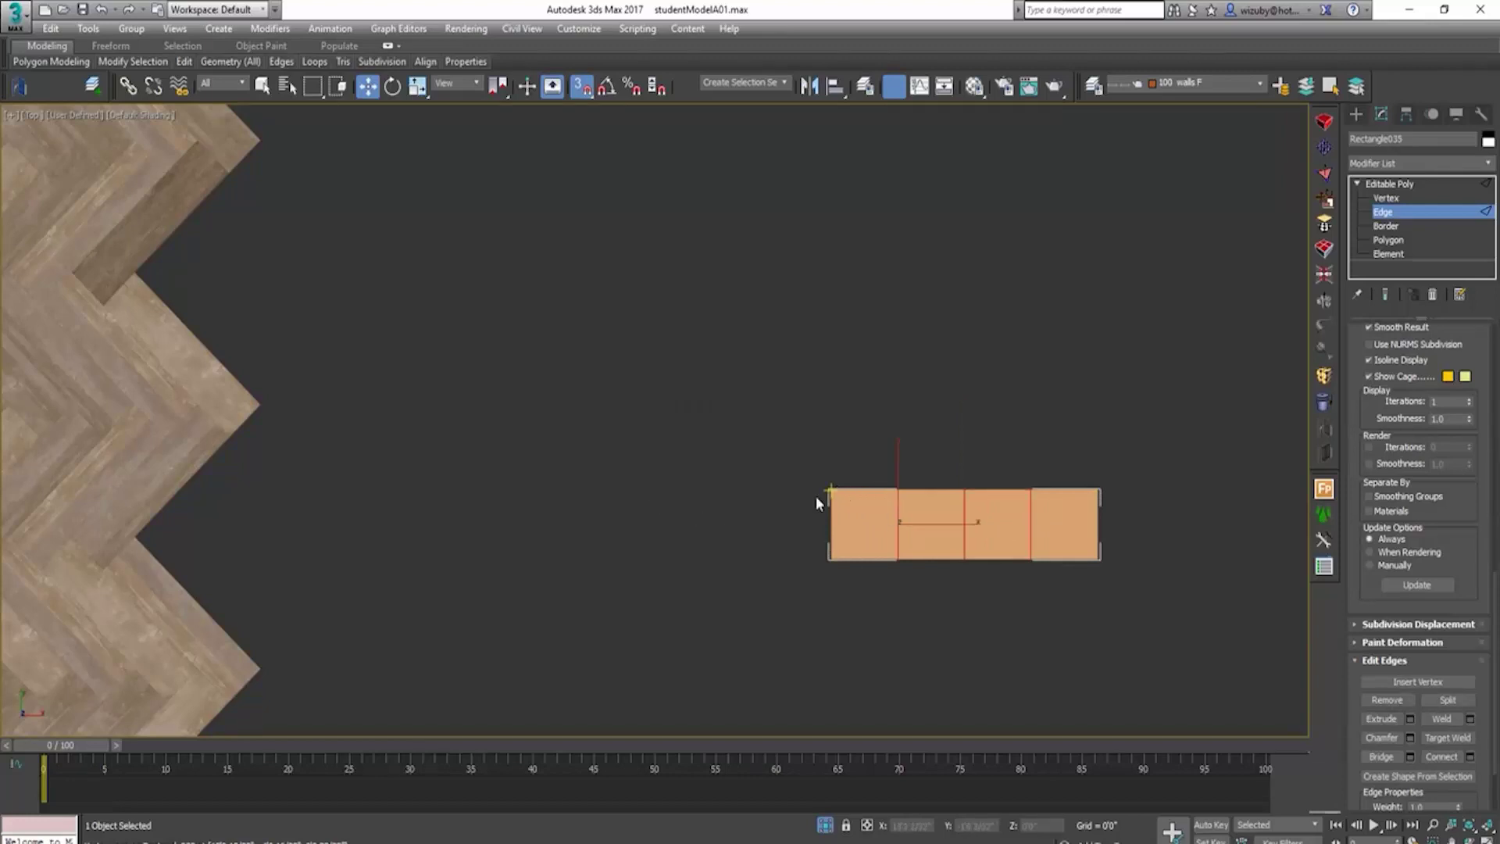
click(1357, 184)
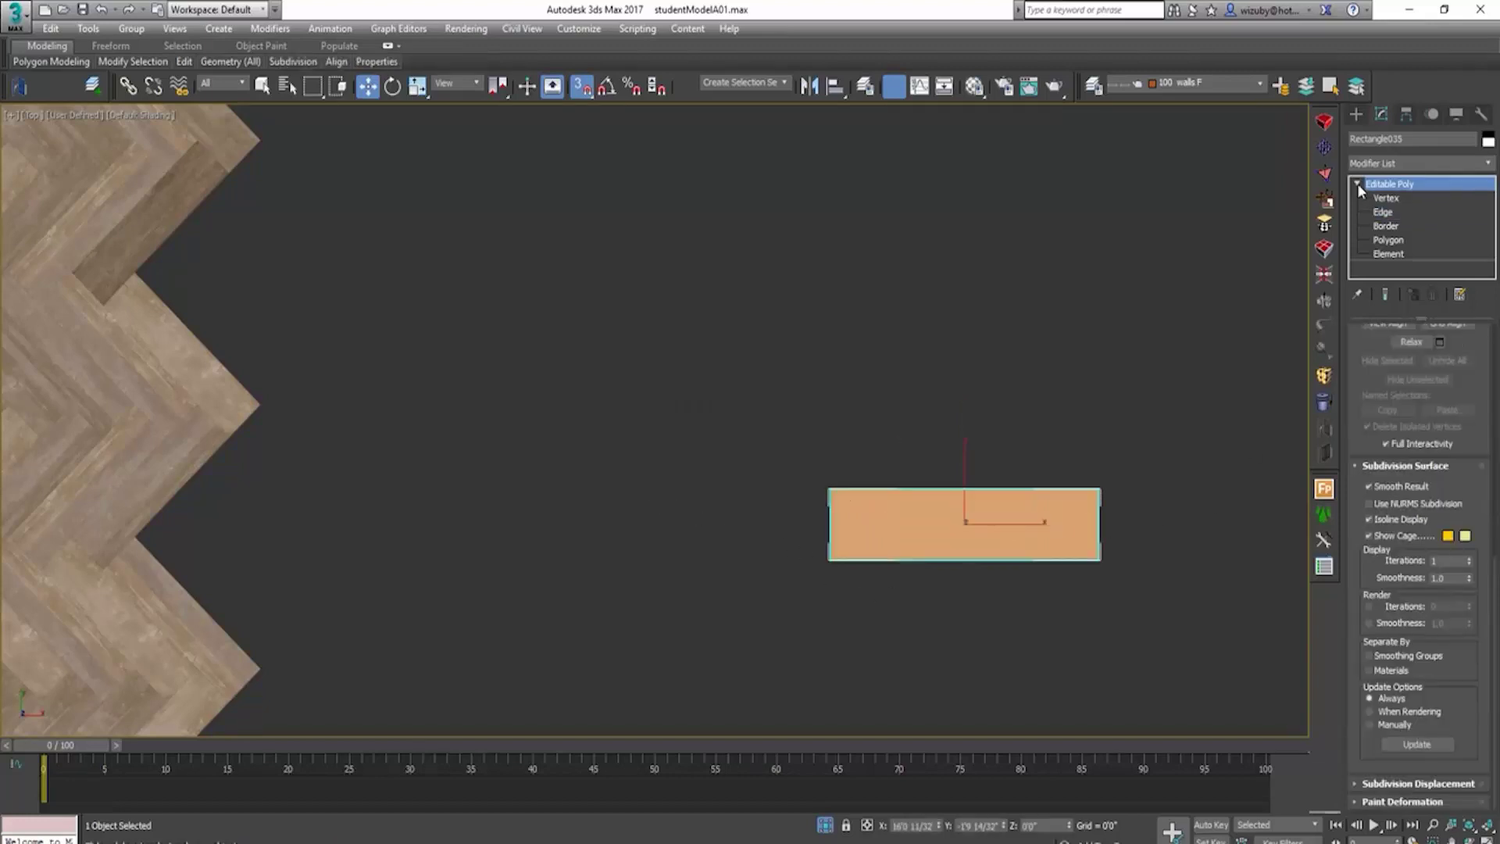
Step: Add a UVW Map modifier with planar mapping to the segmented plank in the top view and turn off Real-World Map Size
click(1357, 183)
click(1214, 358)
click(1085, 511)
alt+middle_drag(1086, 511, 1055, 578)
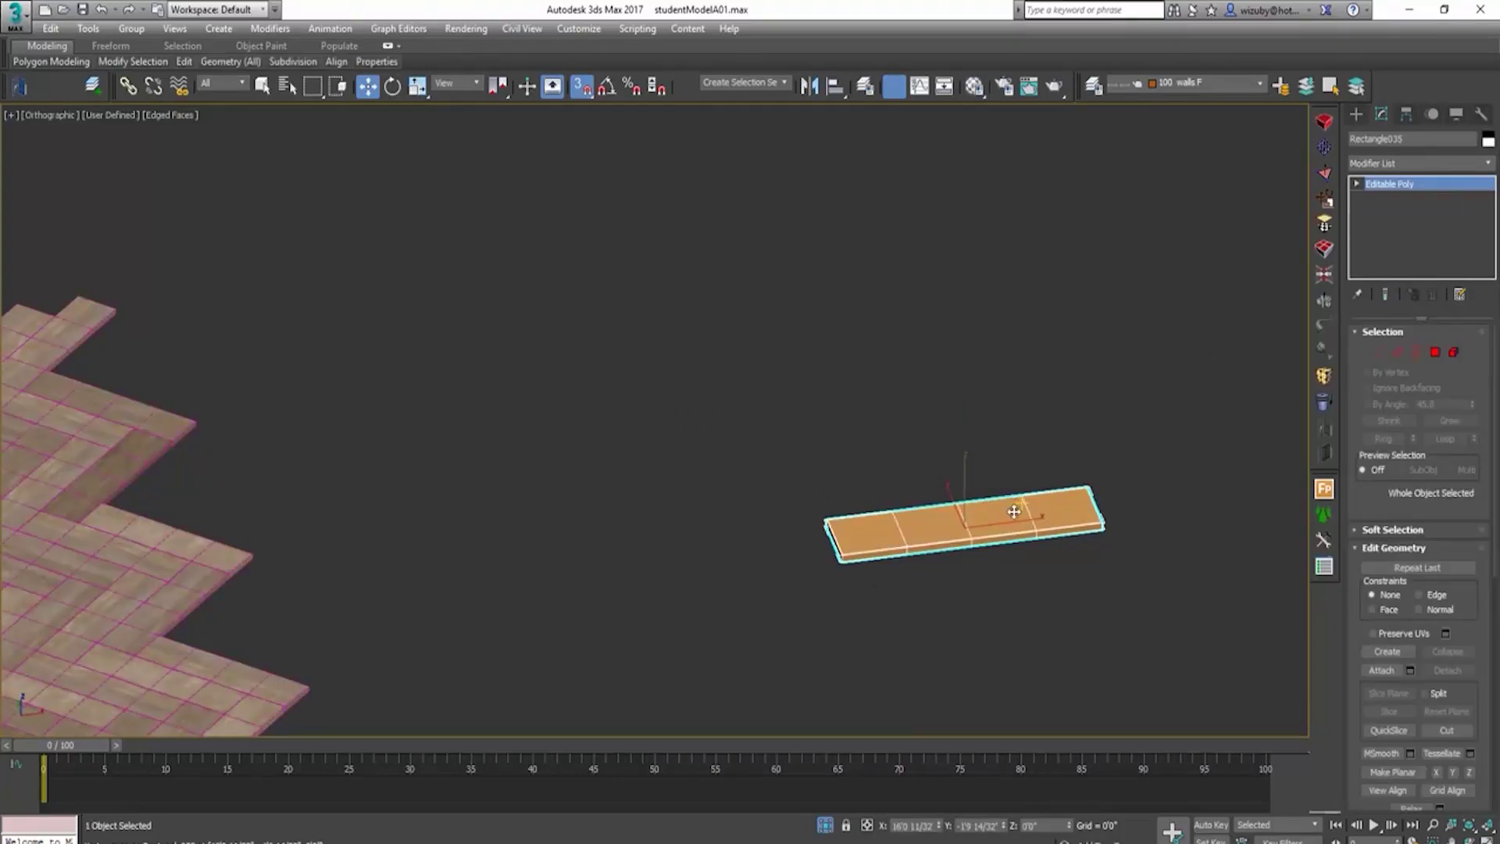
scroll(1055, 578, up, 5)
key(t)
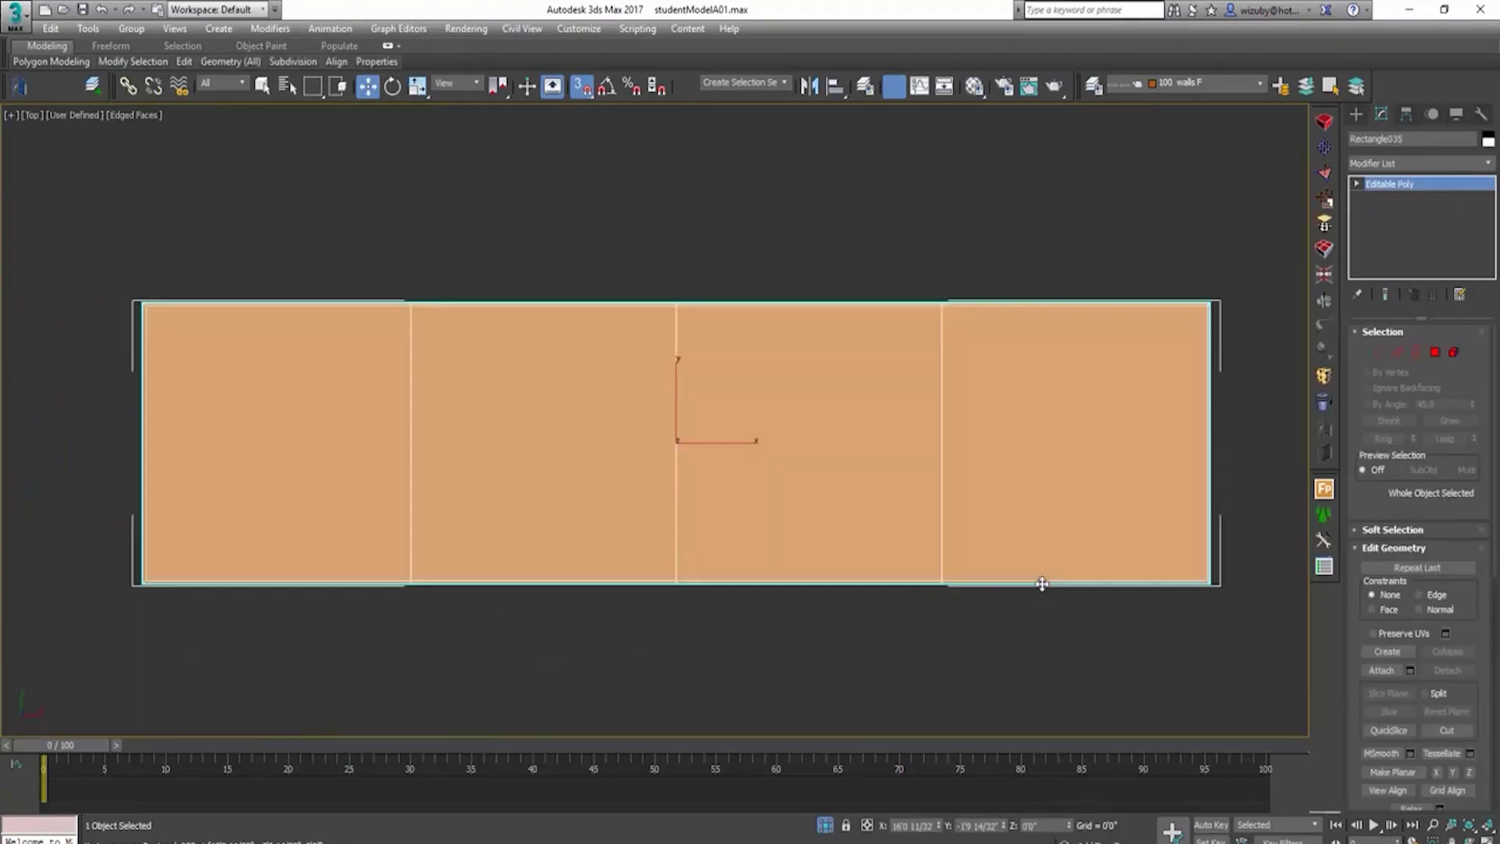
scroll(1041, 528, down, 2)
middle_drag(1042, 529, 1127, 498)
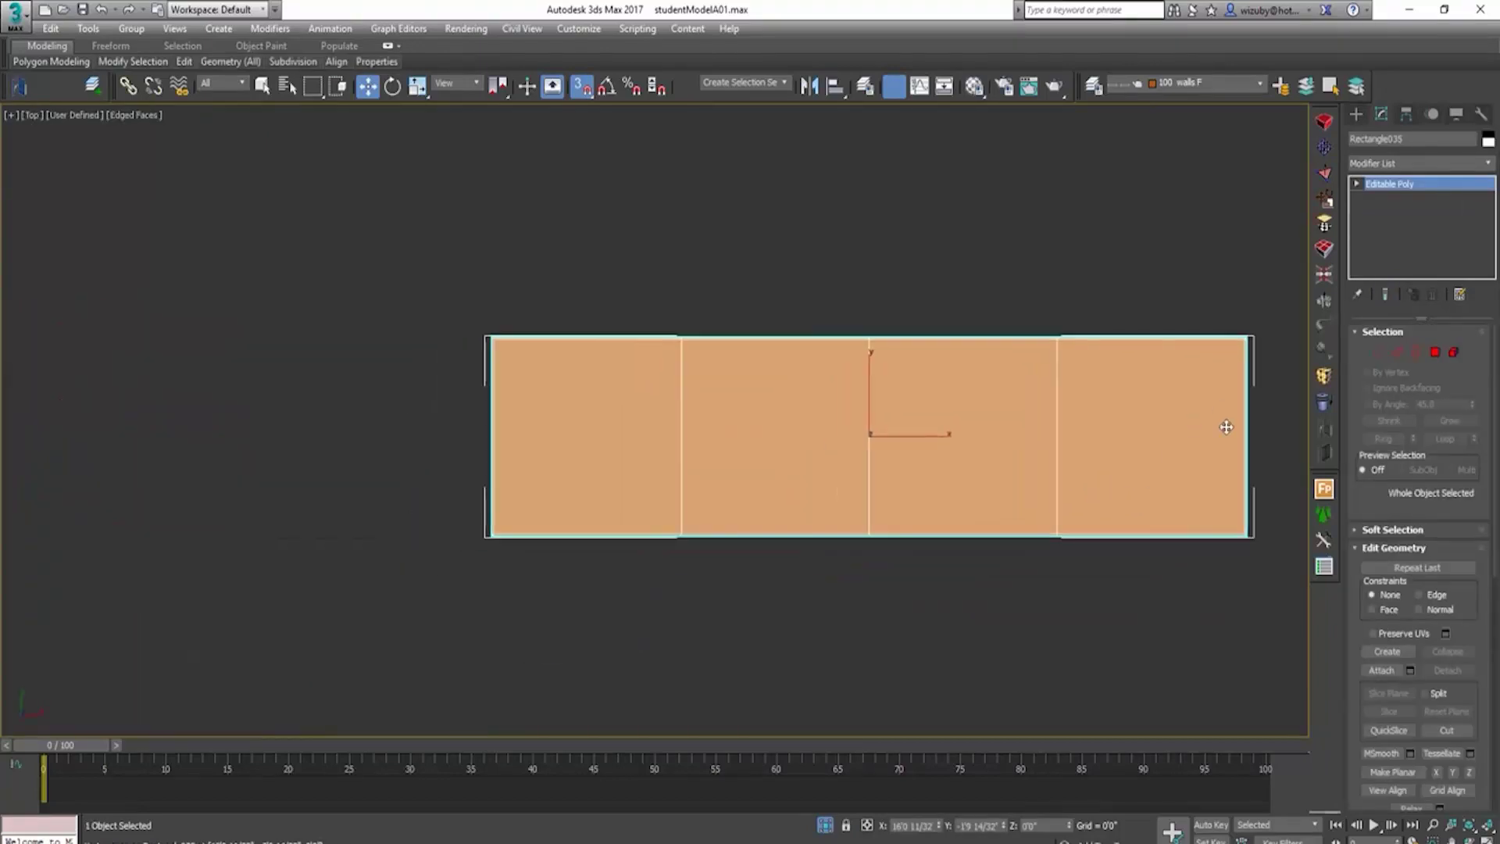
click(1489, 163)
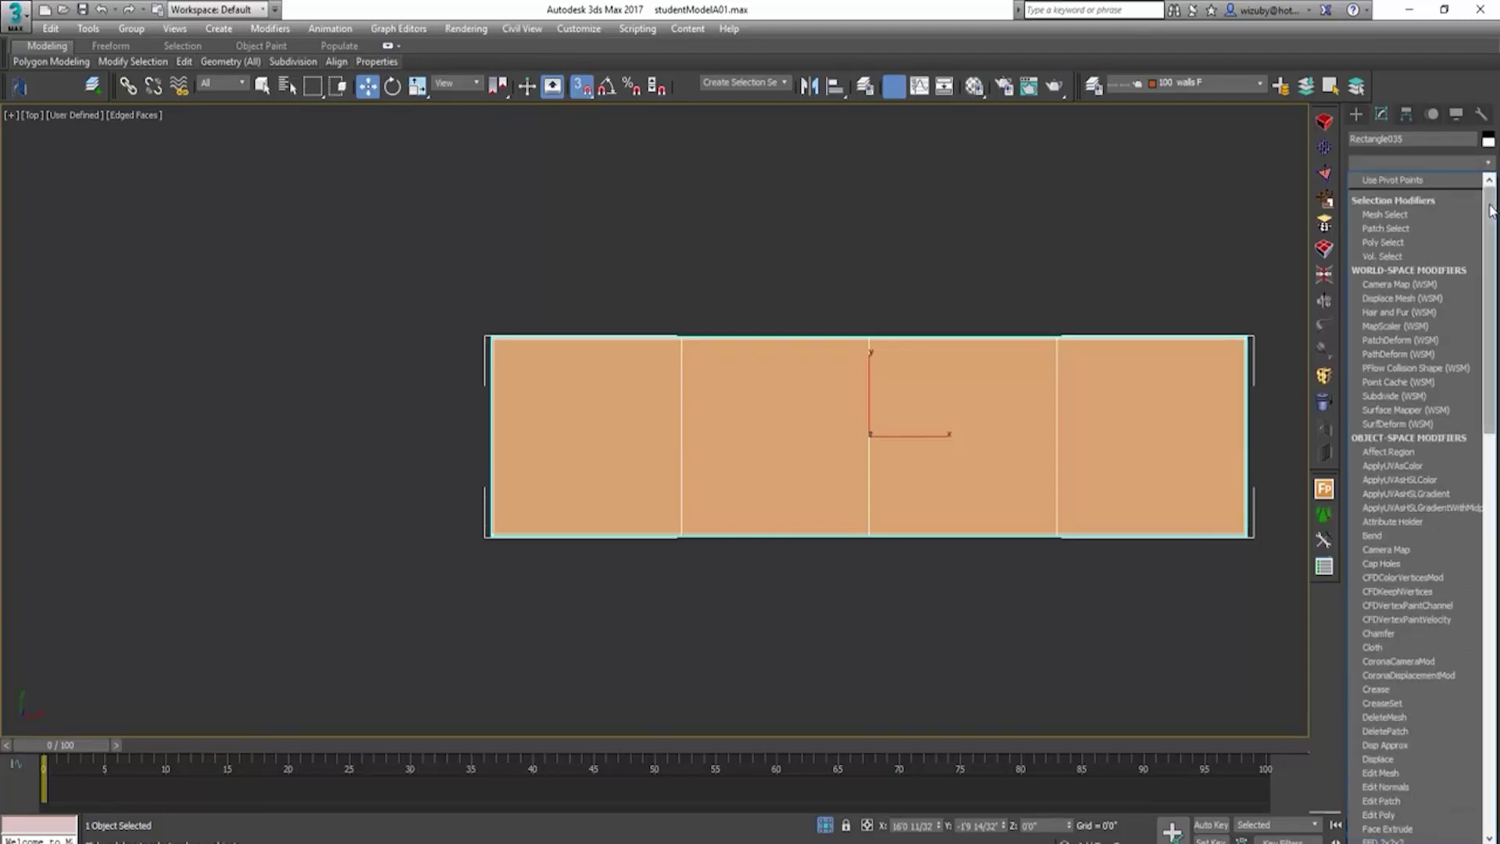
scroll(1450, 677, down, 10)
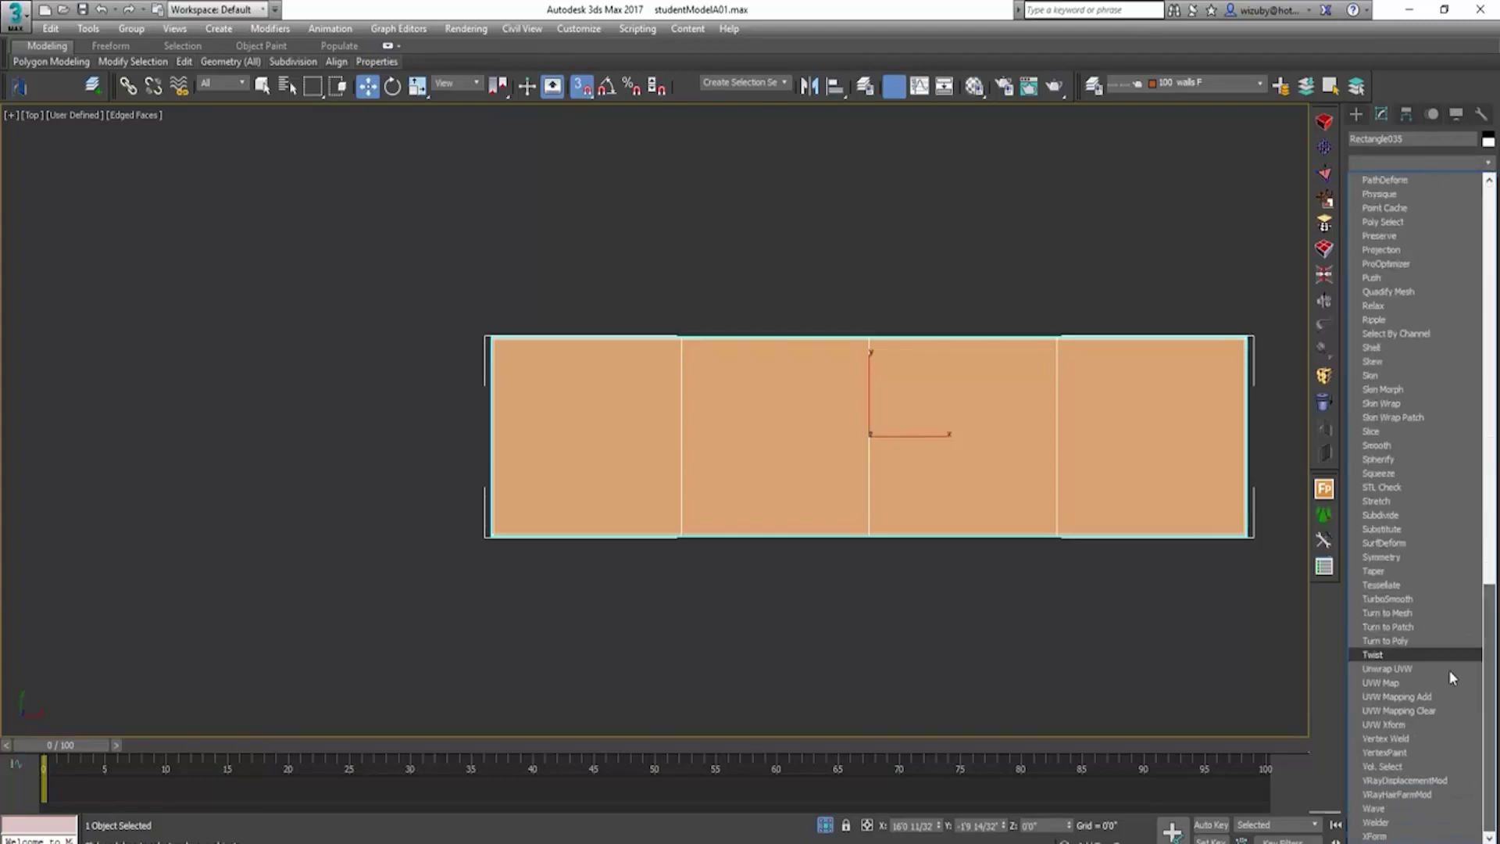
click(1386, 682)
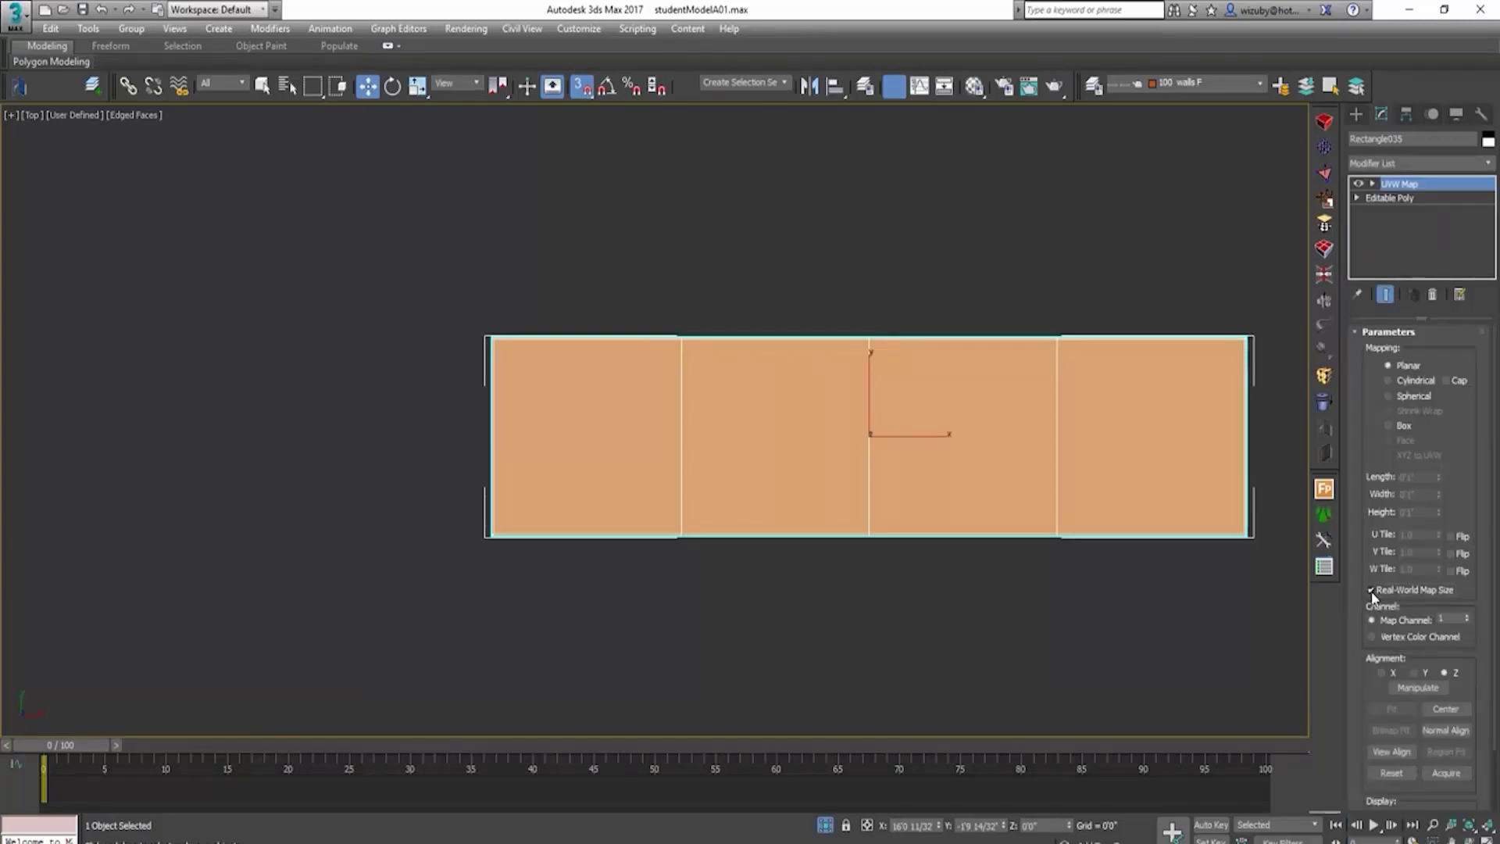
click(1371, 590)
Step: Crop the Zeitraum_Cena material's diffuse bitmap to a single full-width board strip, with V 0.534 and H 0.102, and apply the crop
key(m)
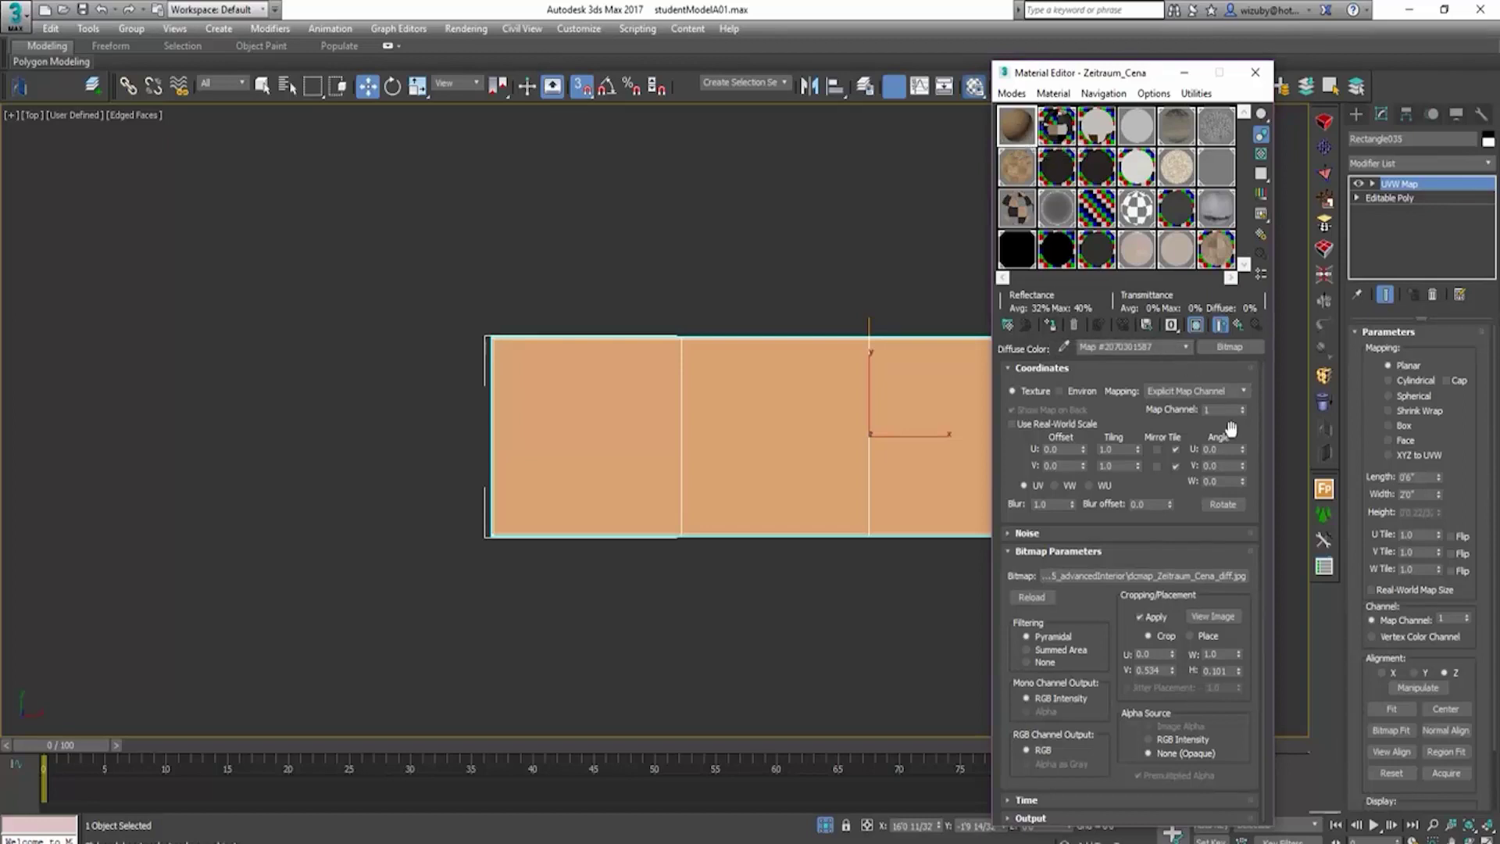
click(1238, 325)
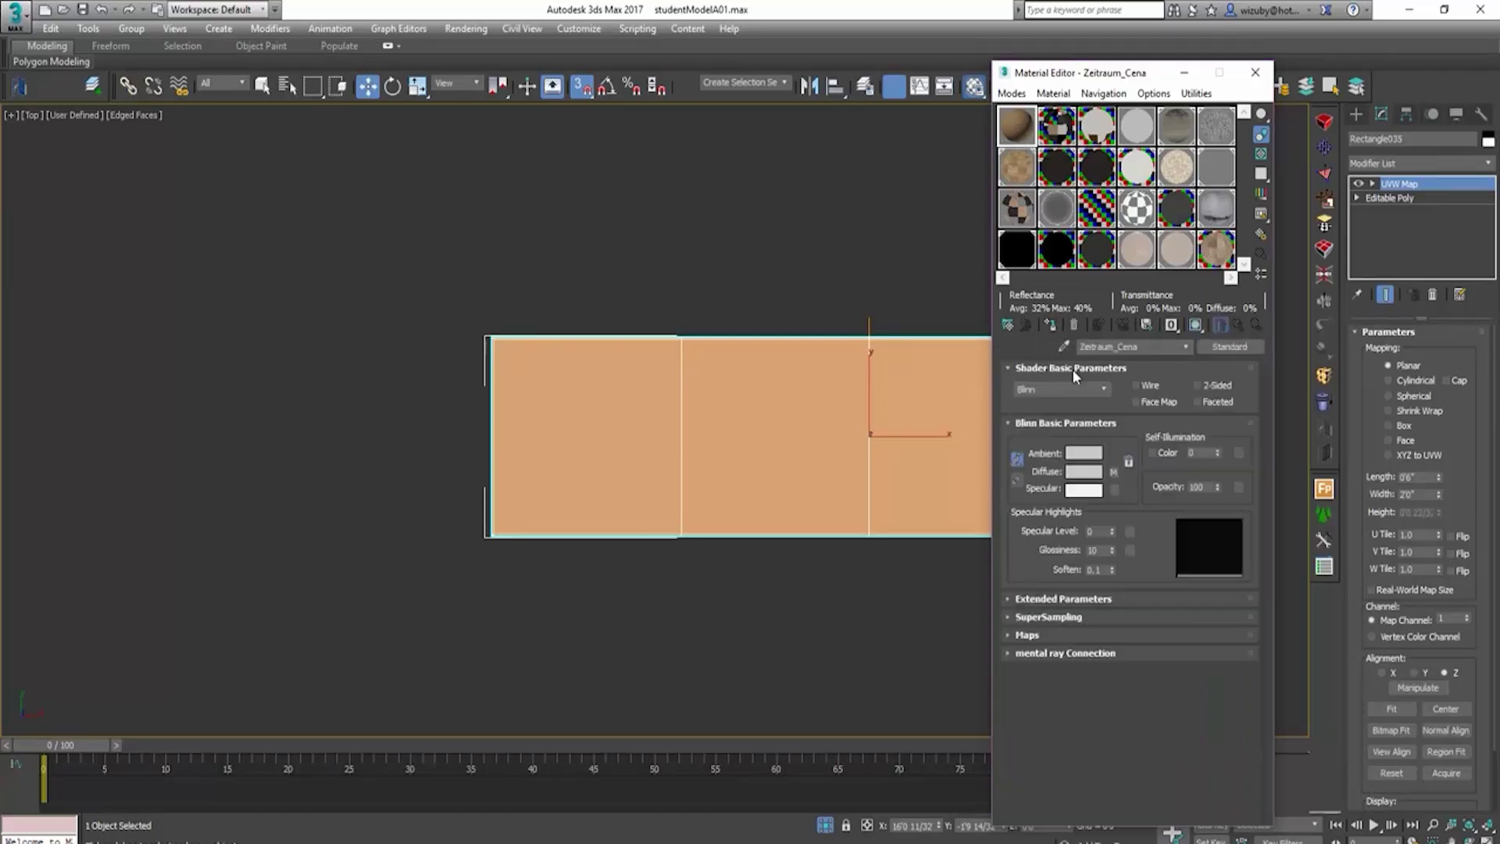
click(1113, 472)
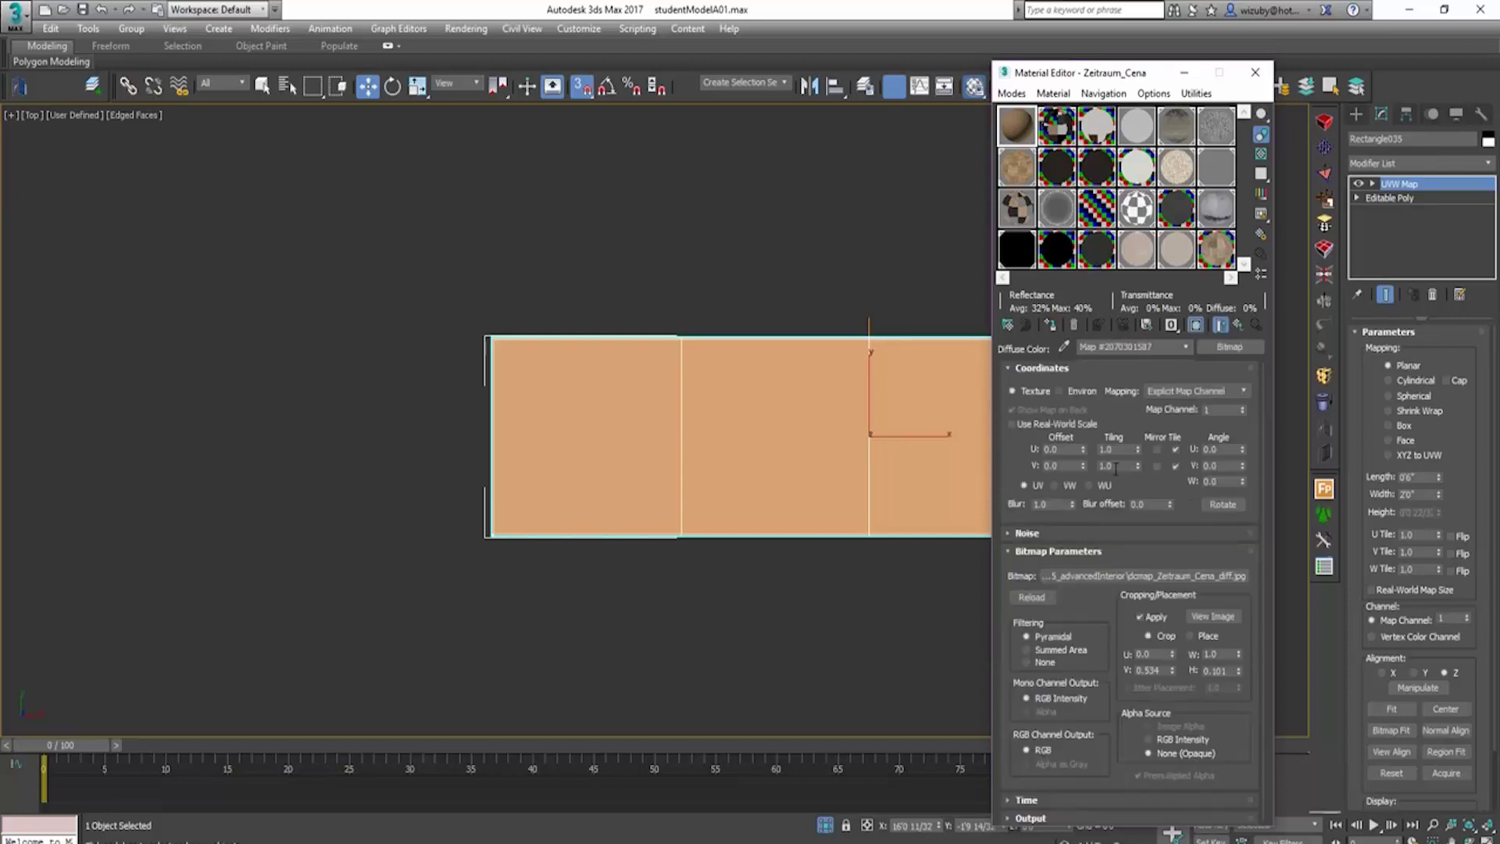
click(1211, 616)
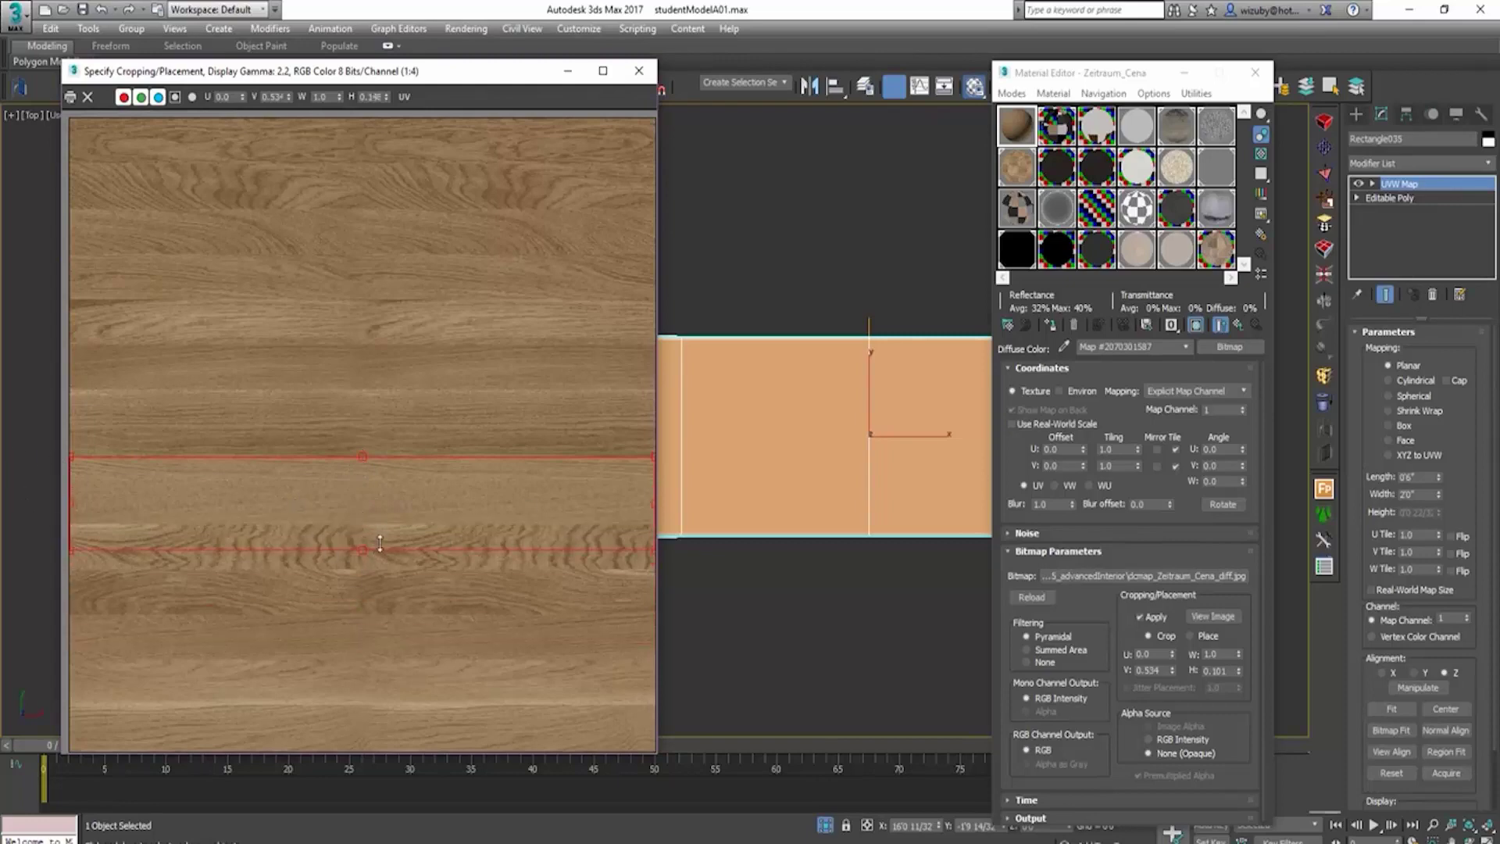
drag(383, 519, 389, 522)
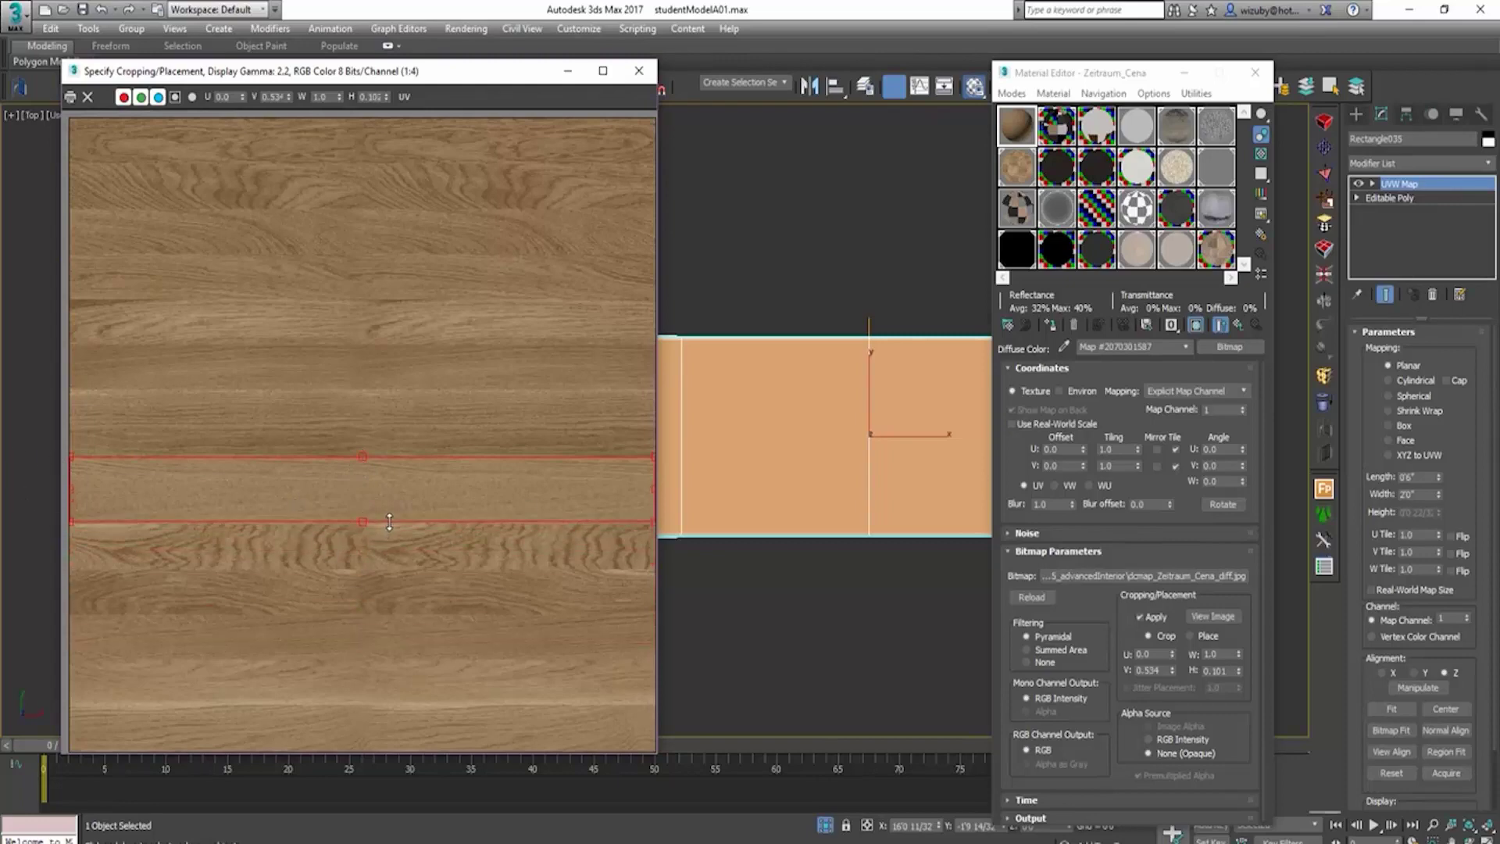
click(649, 75)
click(1139, 617)
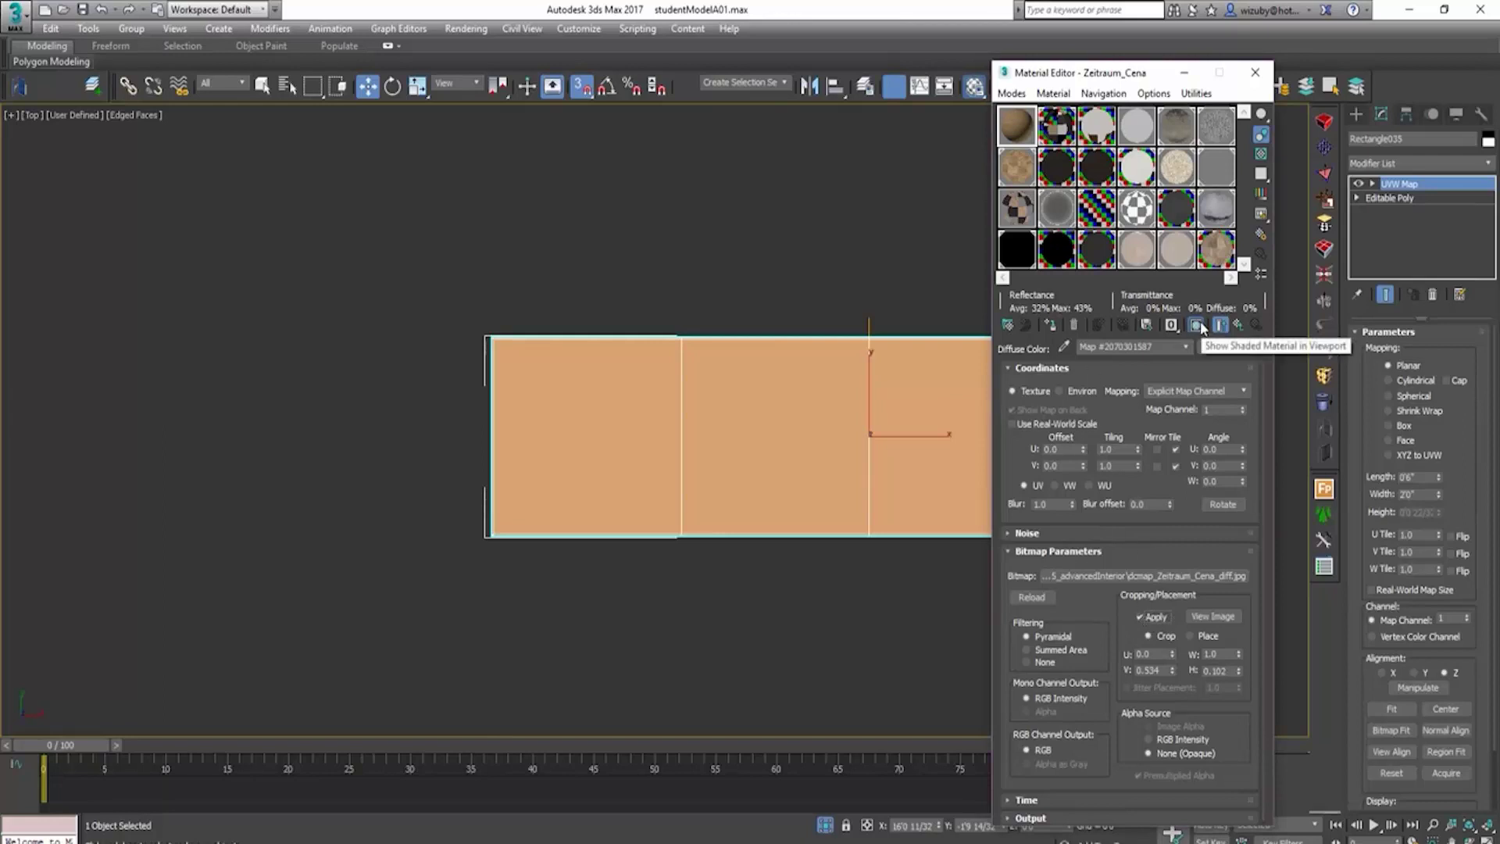
Step: Assign the Zeitraum_Cena wood material to the plank
click(1051, 324)
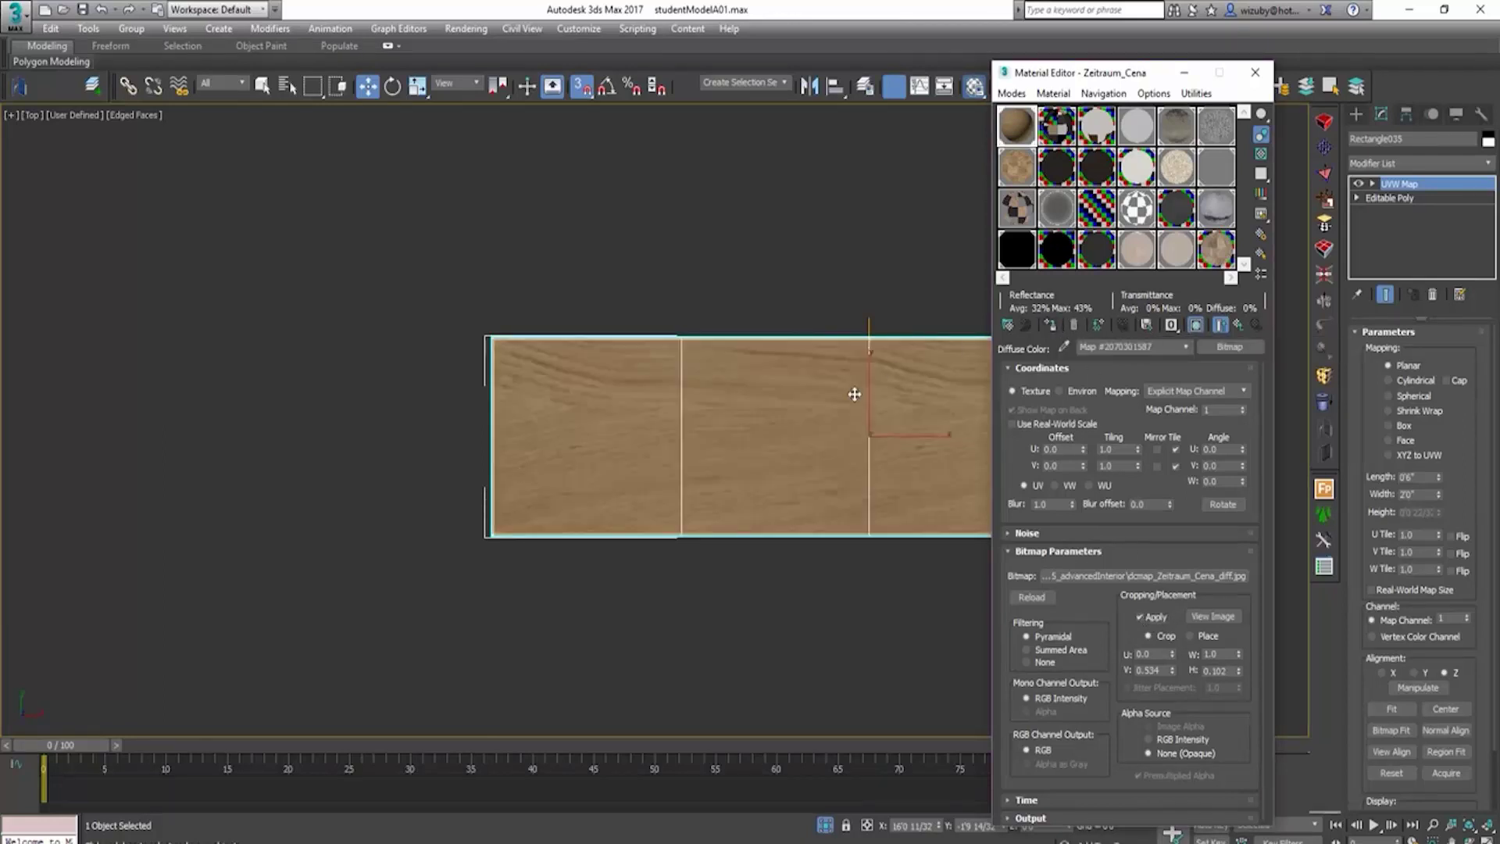
scroll(828, 429, down, 2)
middle_drag(828, 429, 557, 419)
scroll(702, 459, up, 3)
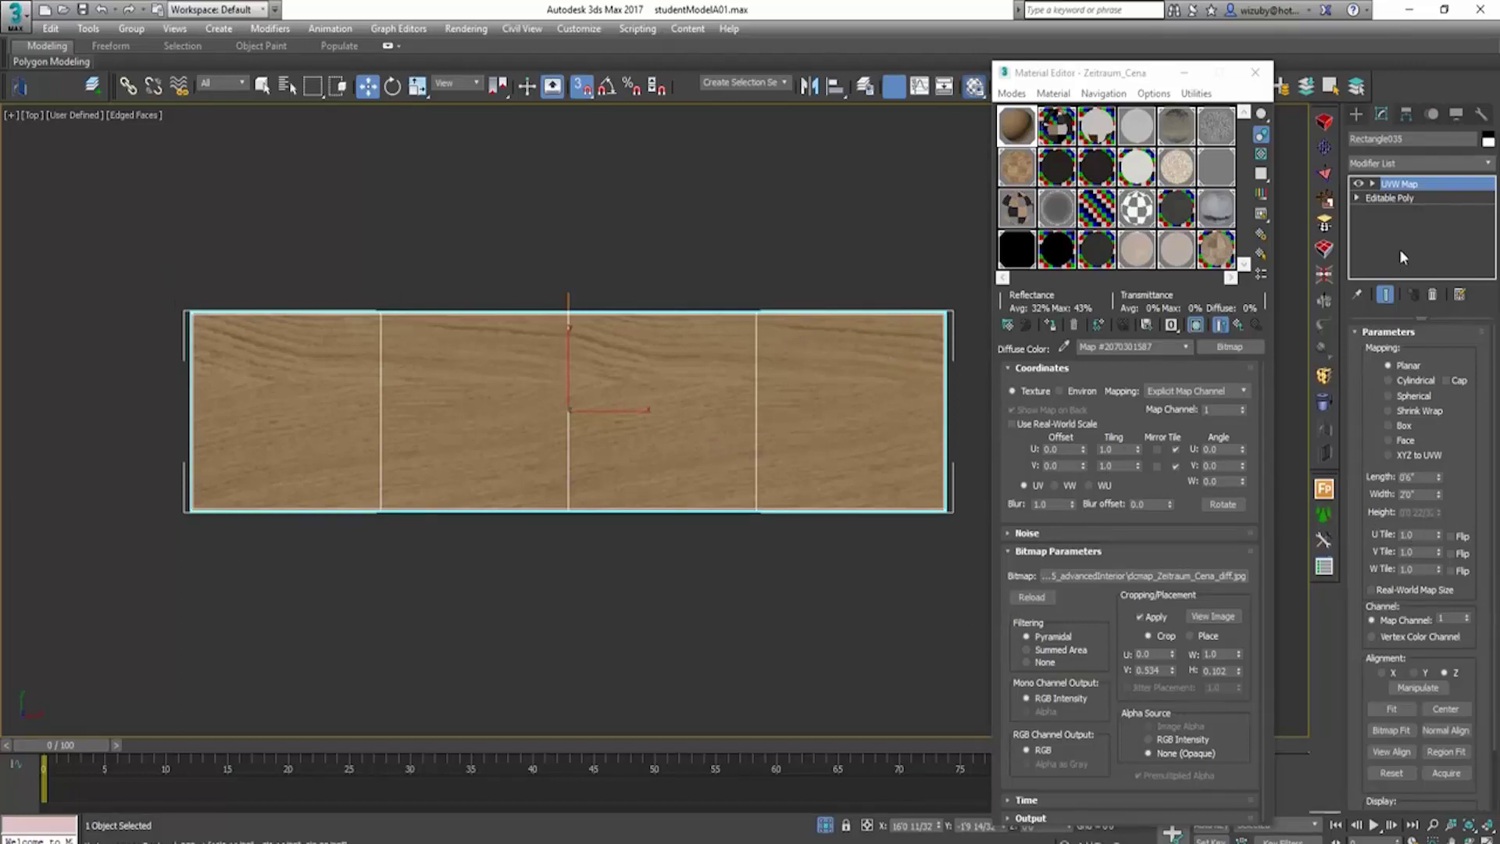
Step: Examine the plank's UVW mapping gizmo and compare the mapped wood grain with the bitmap's crop area
click(1398, 198)
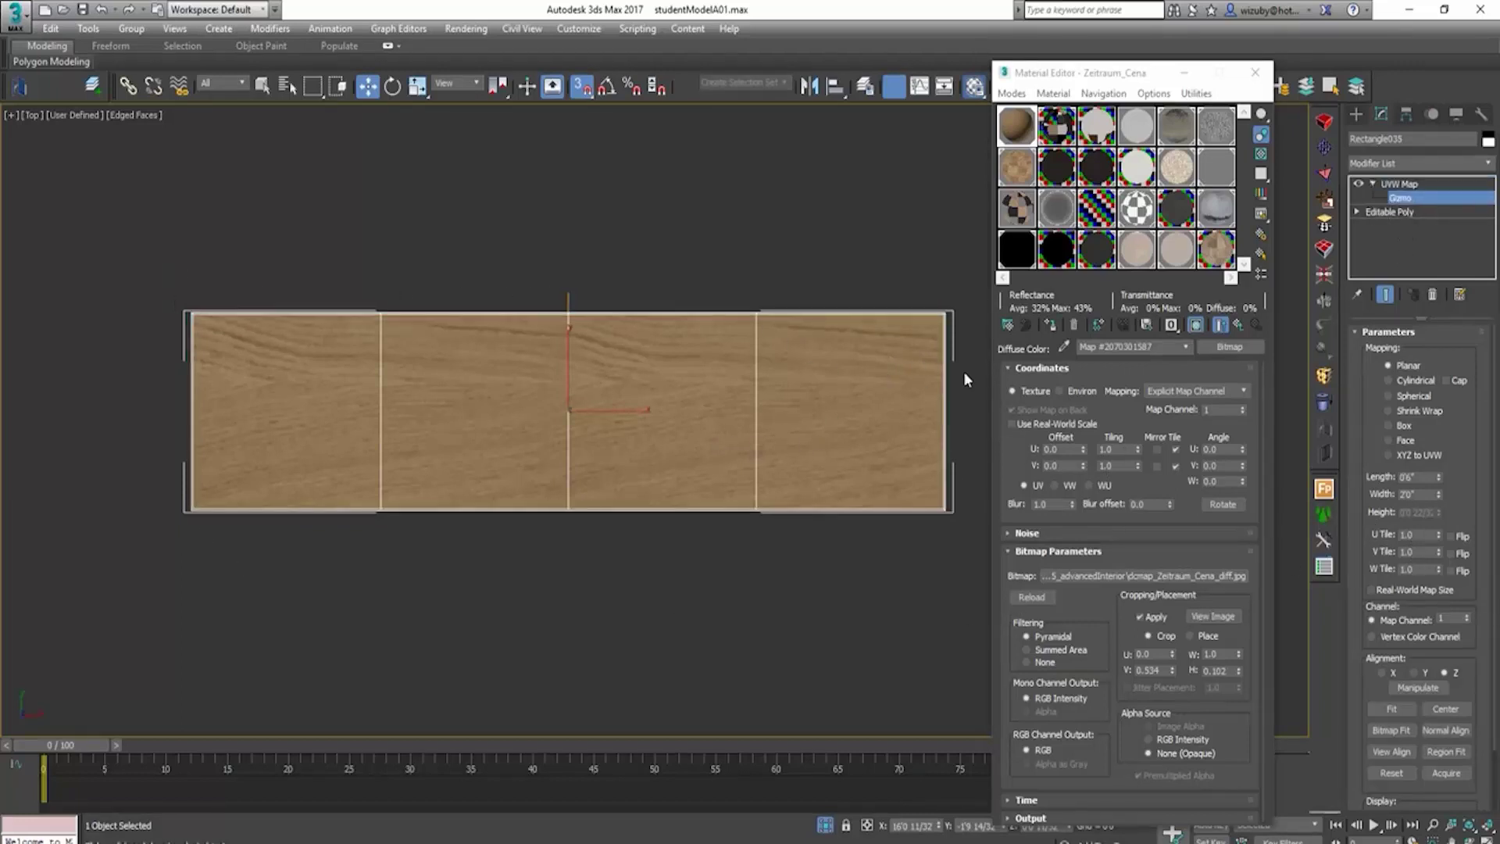
scroll(933, 437, down, 2)
scroll(903, 434, up, 2)
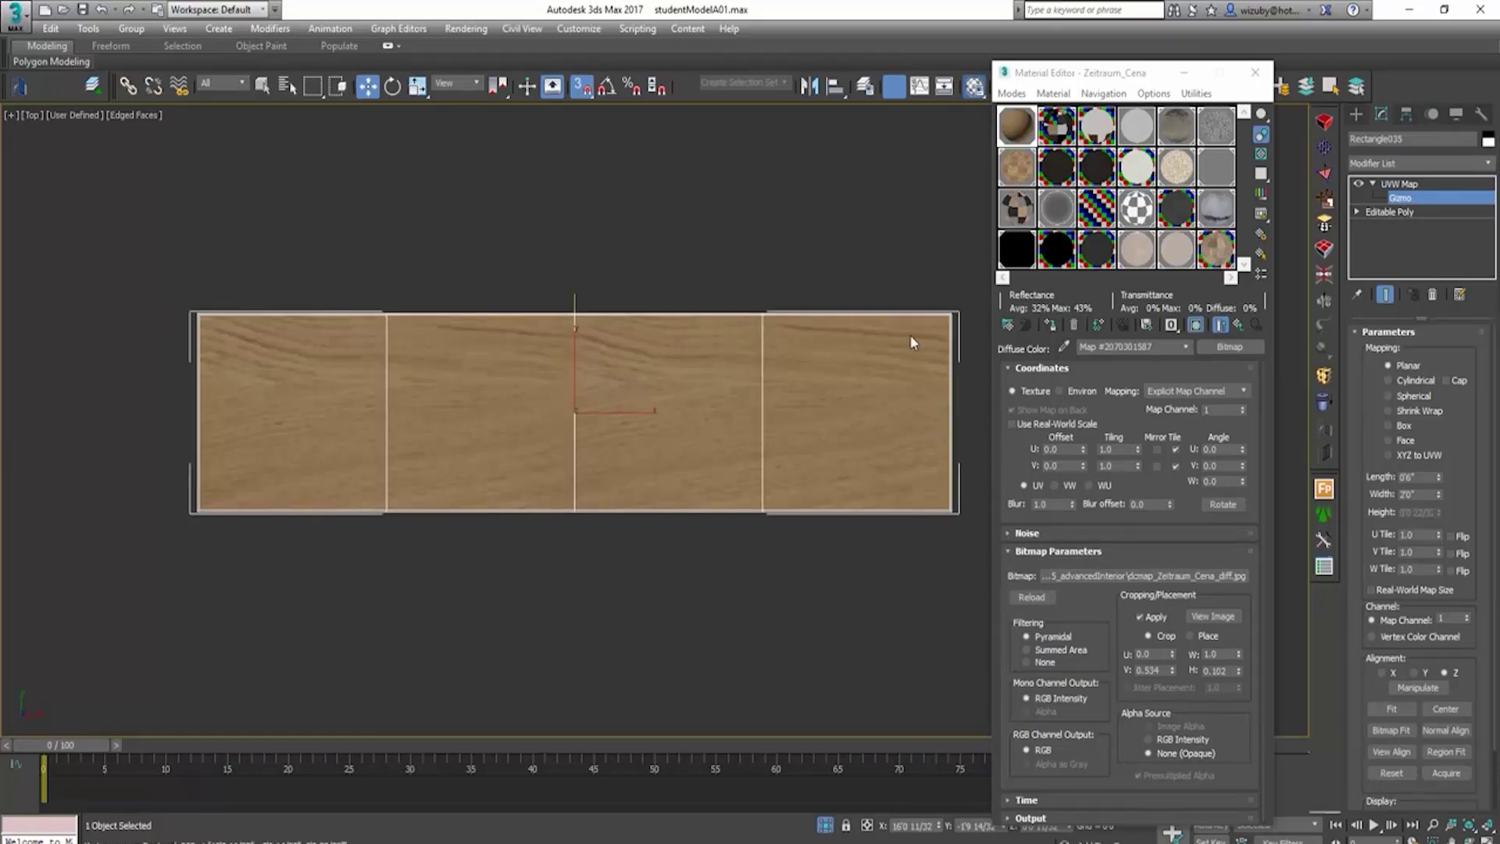
click(1233, 619)
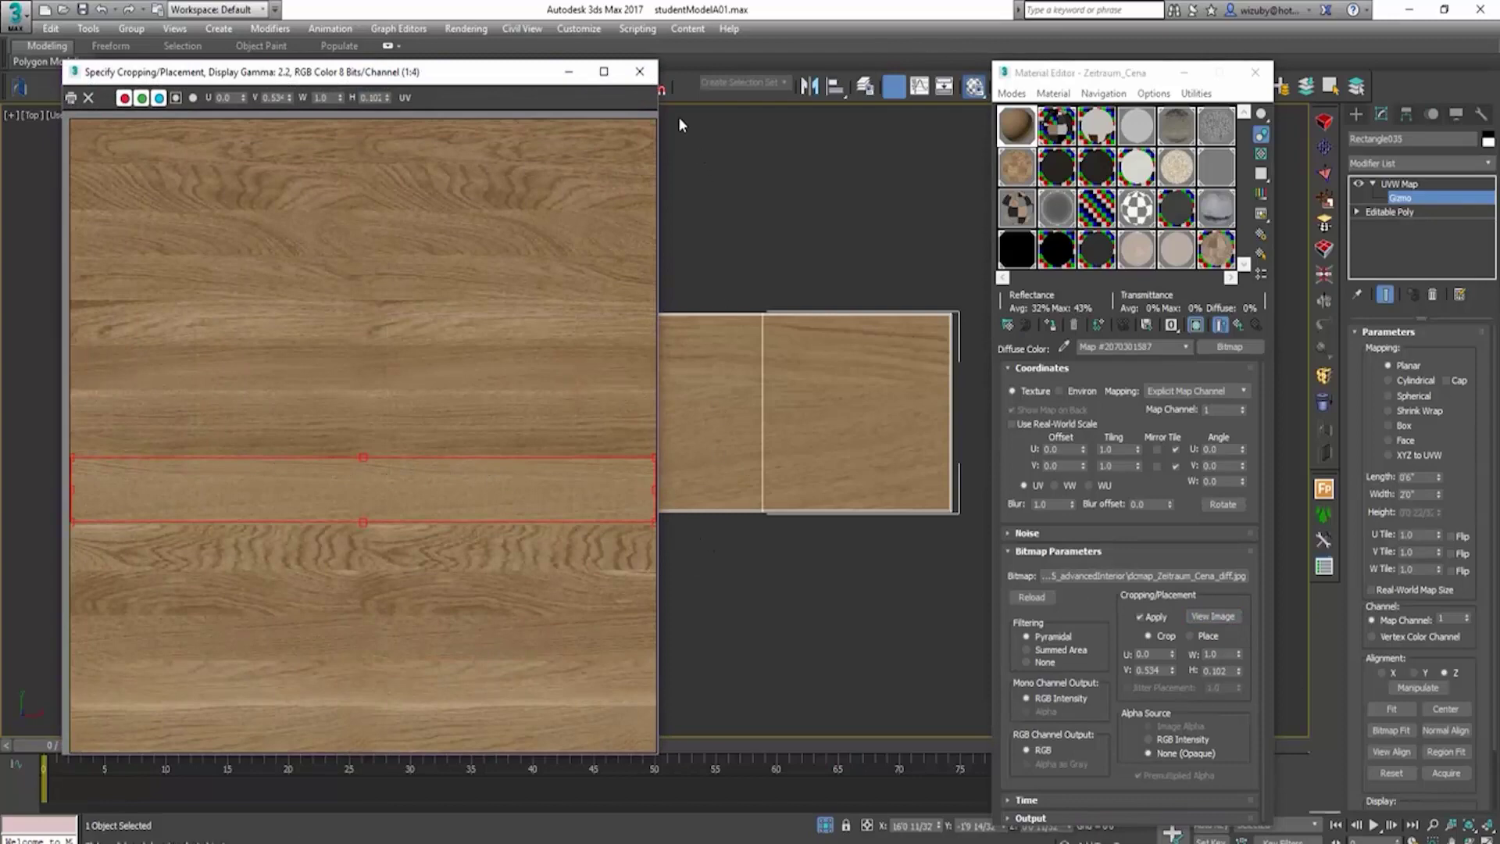
click(640, 71)
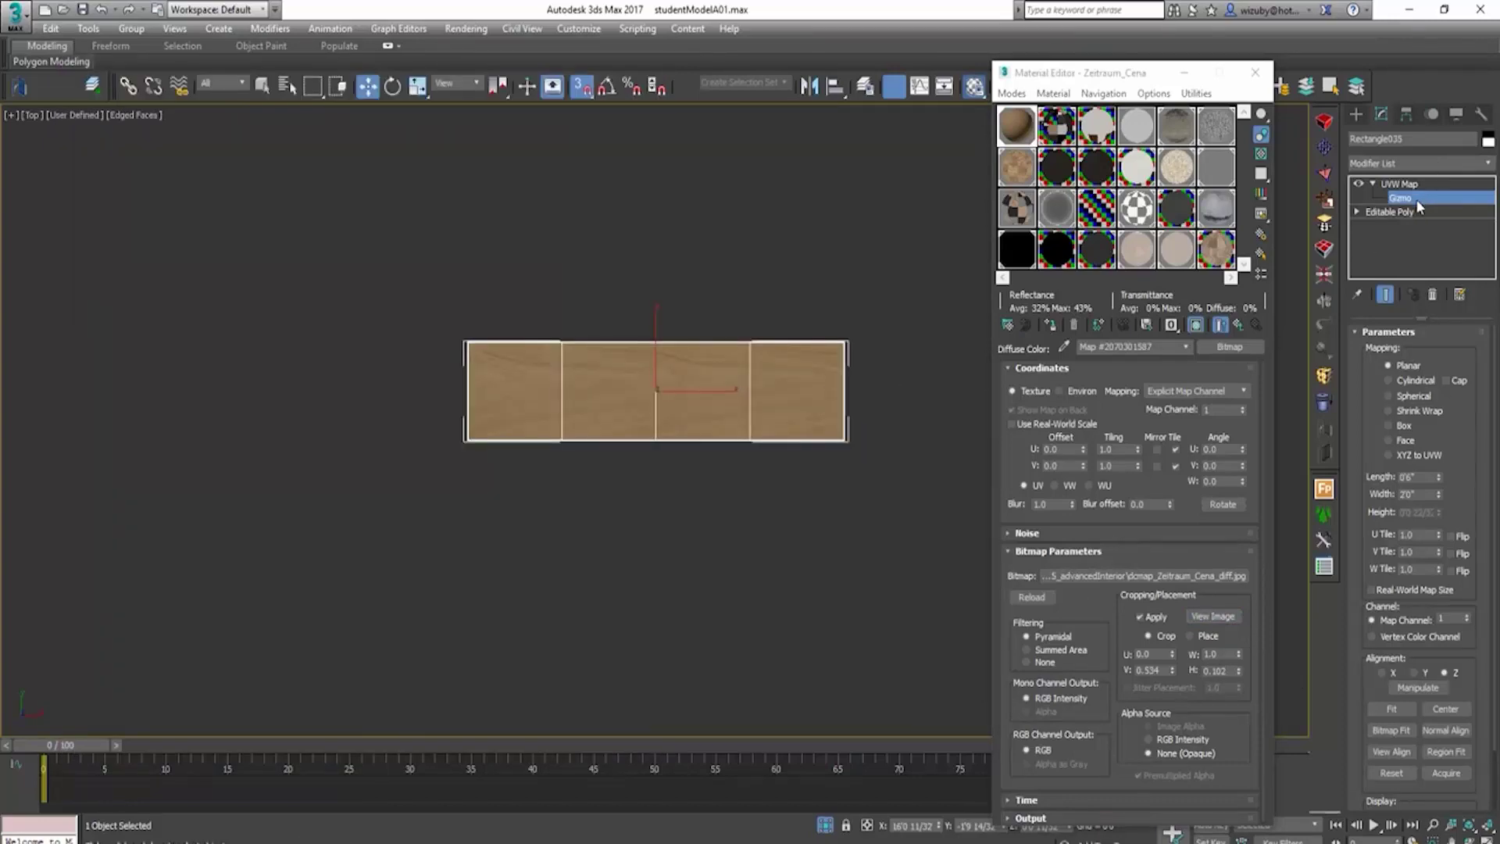
click(1365, 186)
click(1373, 185)
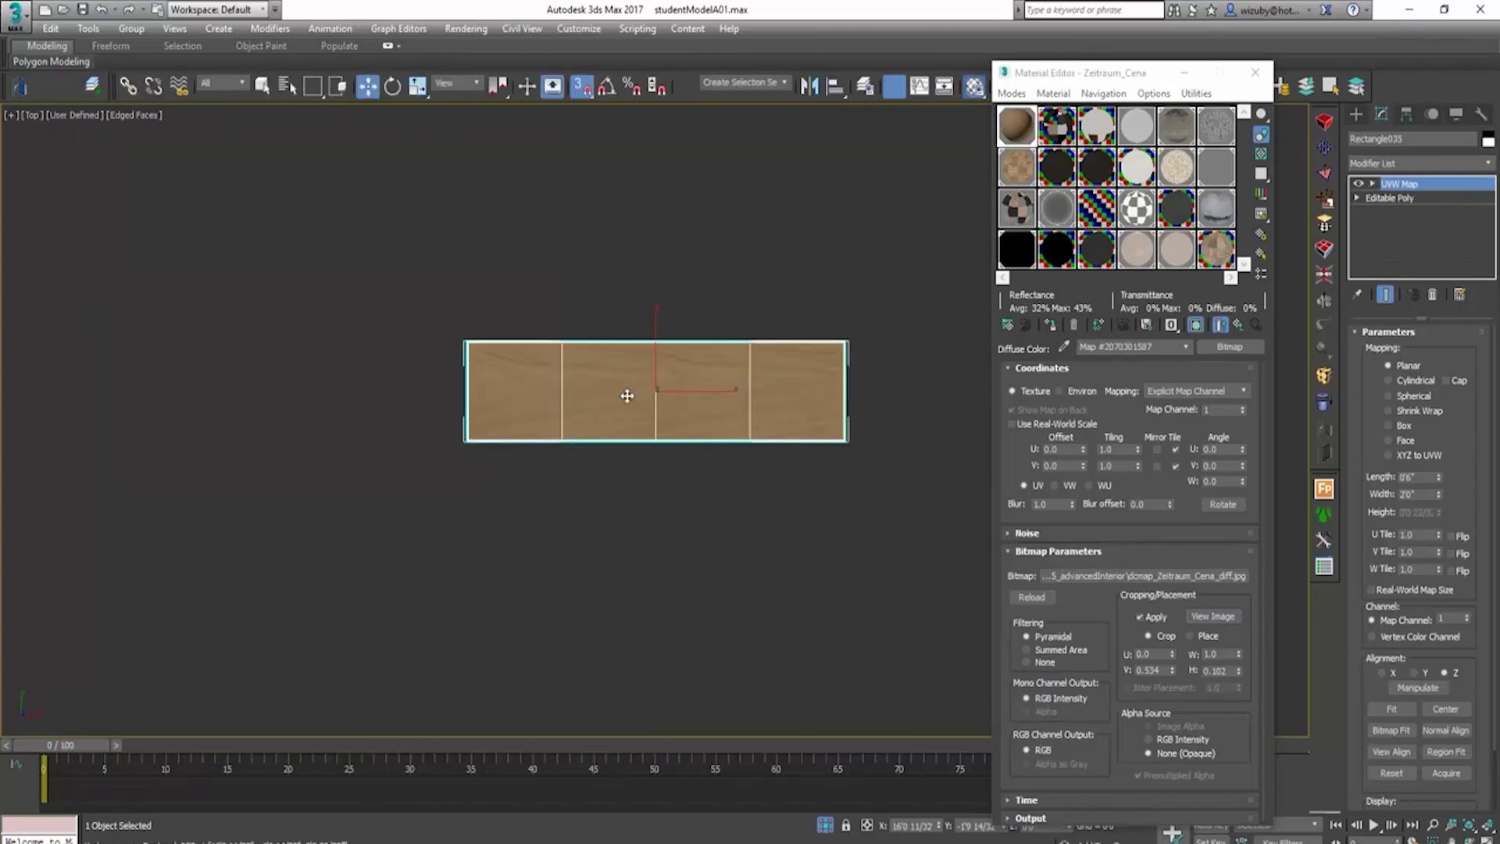
Step: Convert the textured plank to an editable poly and deselect it
right_click(627, 396)
mouse_move(693, 571)
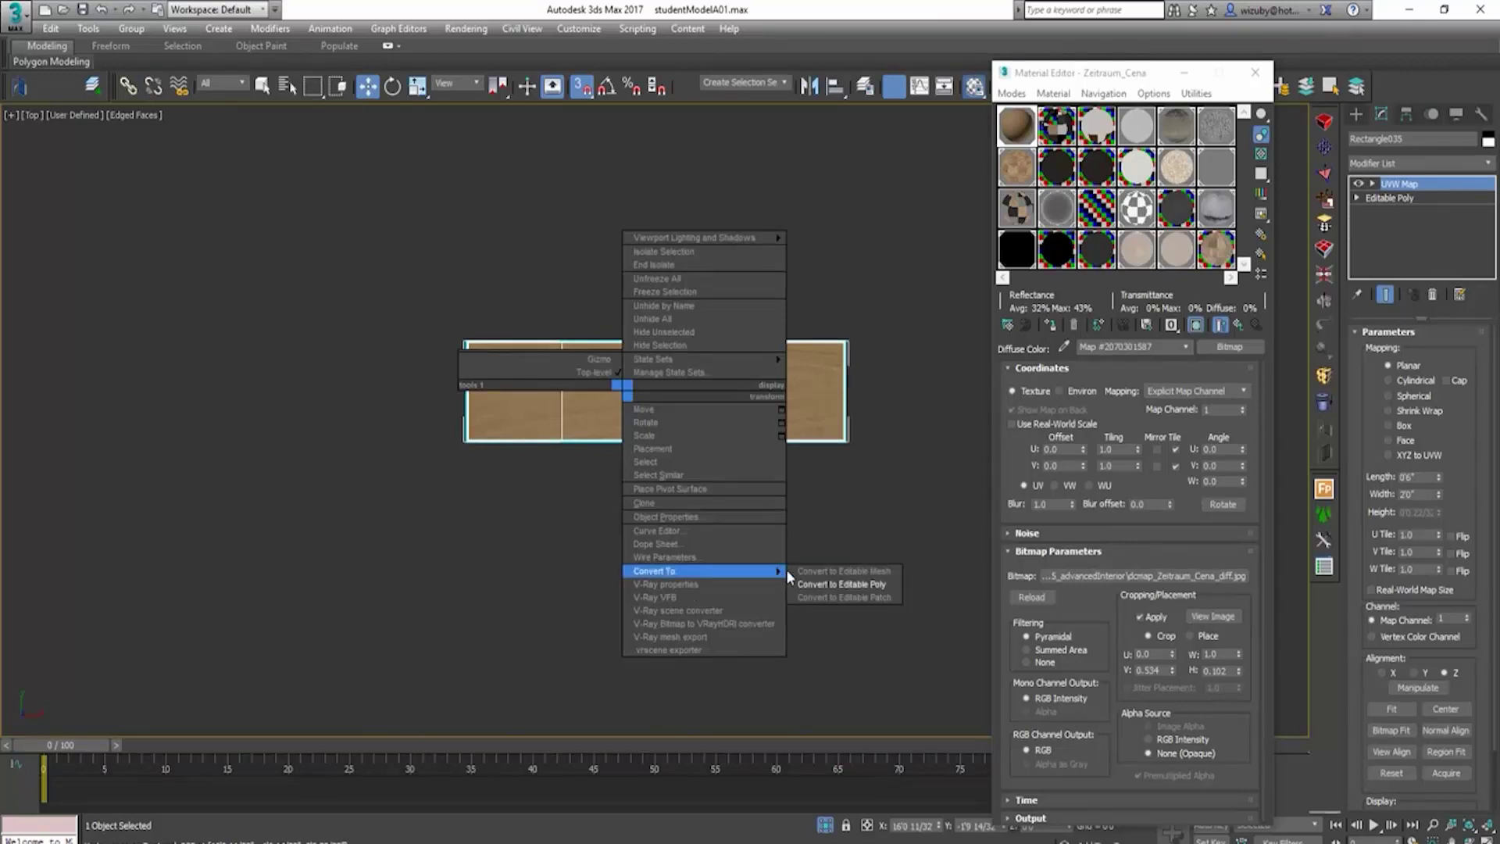
click(813, 583)
click(780, 501)
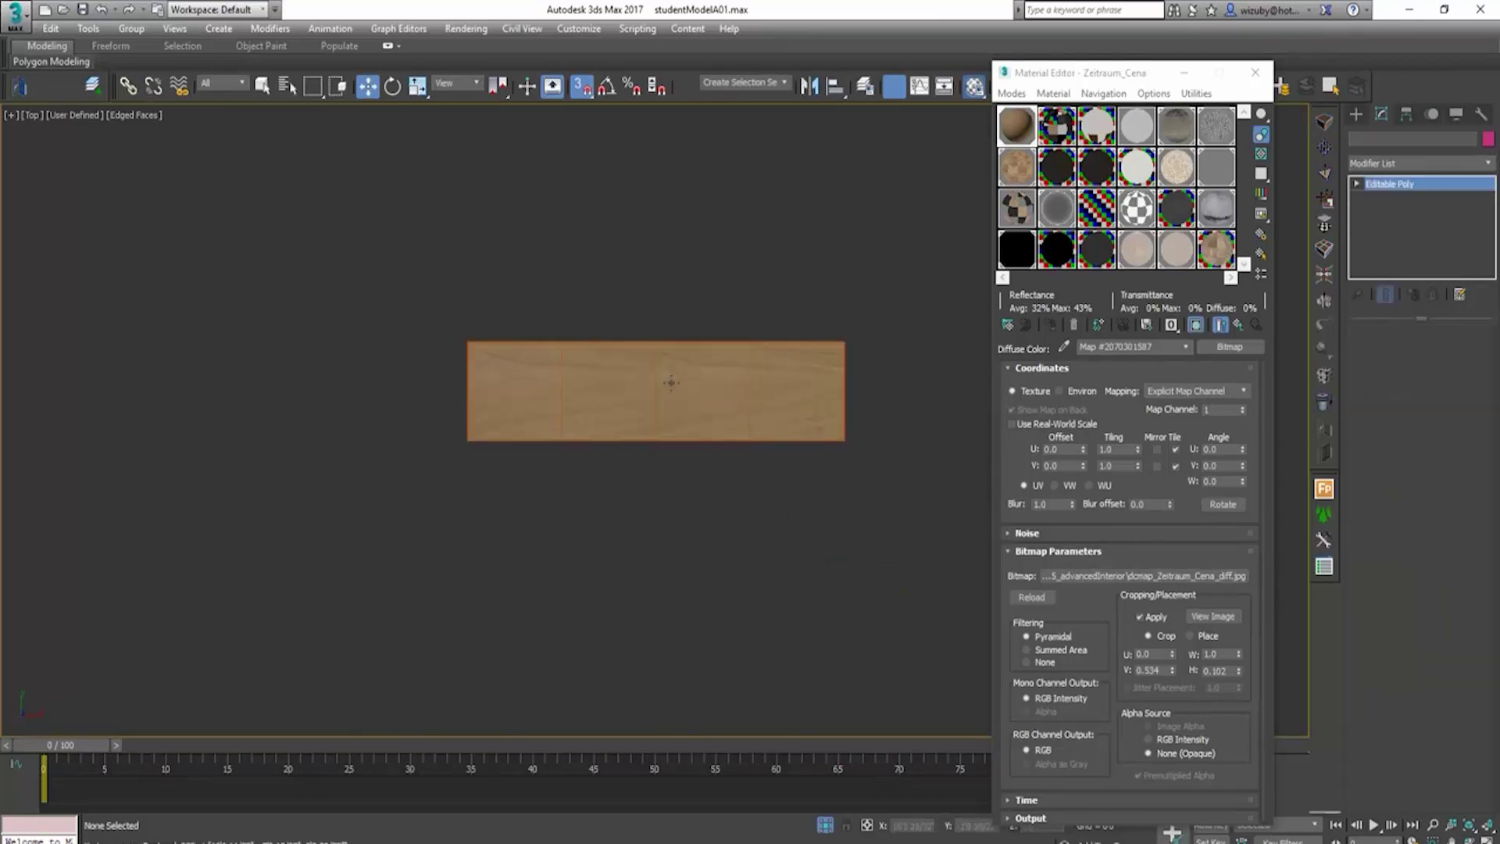
Step: Close the Material Editor, turn on angle snap and rotate the plank to a 45° diagonal in the top view
click(671, 382)
scroll(666, 485, up, 3)
key(e)
drag(663, 485, 738, 511)
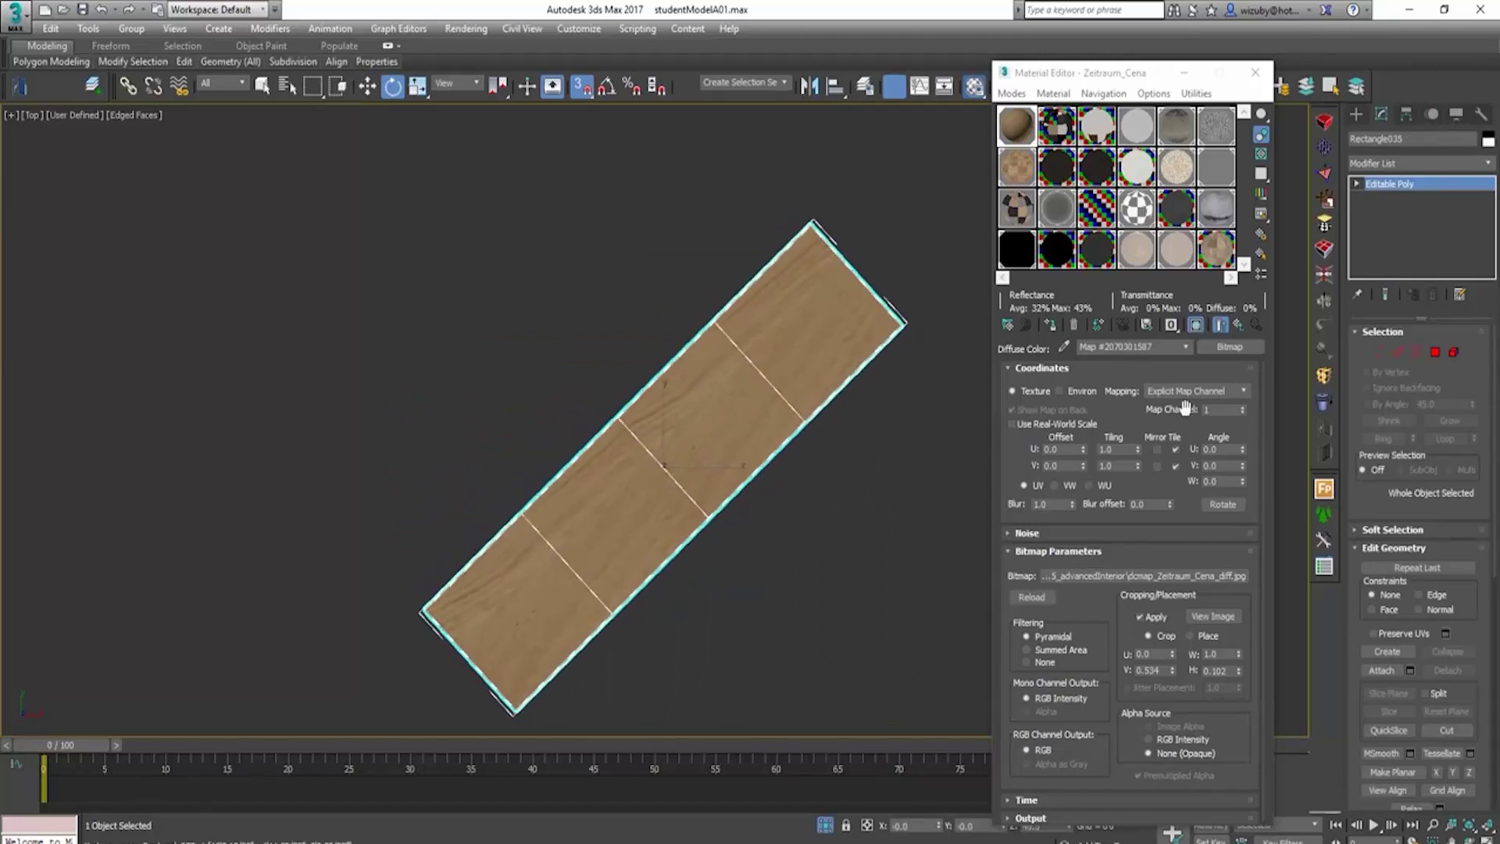
key(ctrl+z)
click(1255, 72)
drag(623, 493, 697, 521)
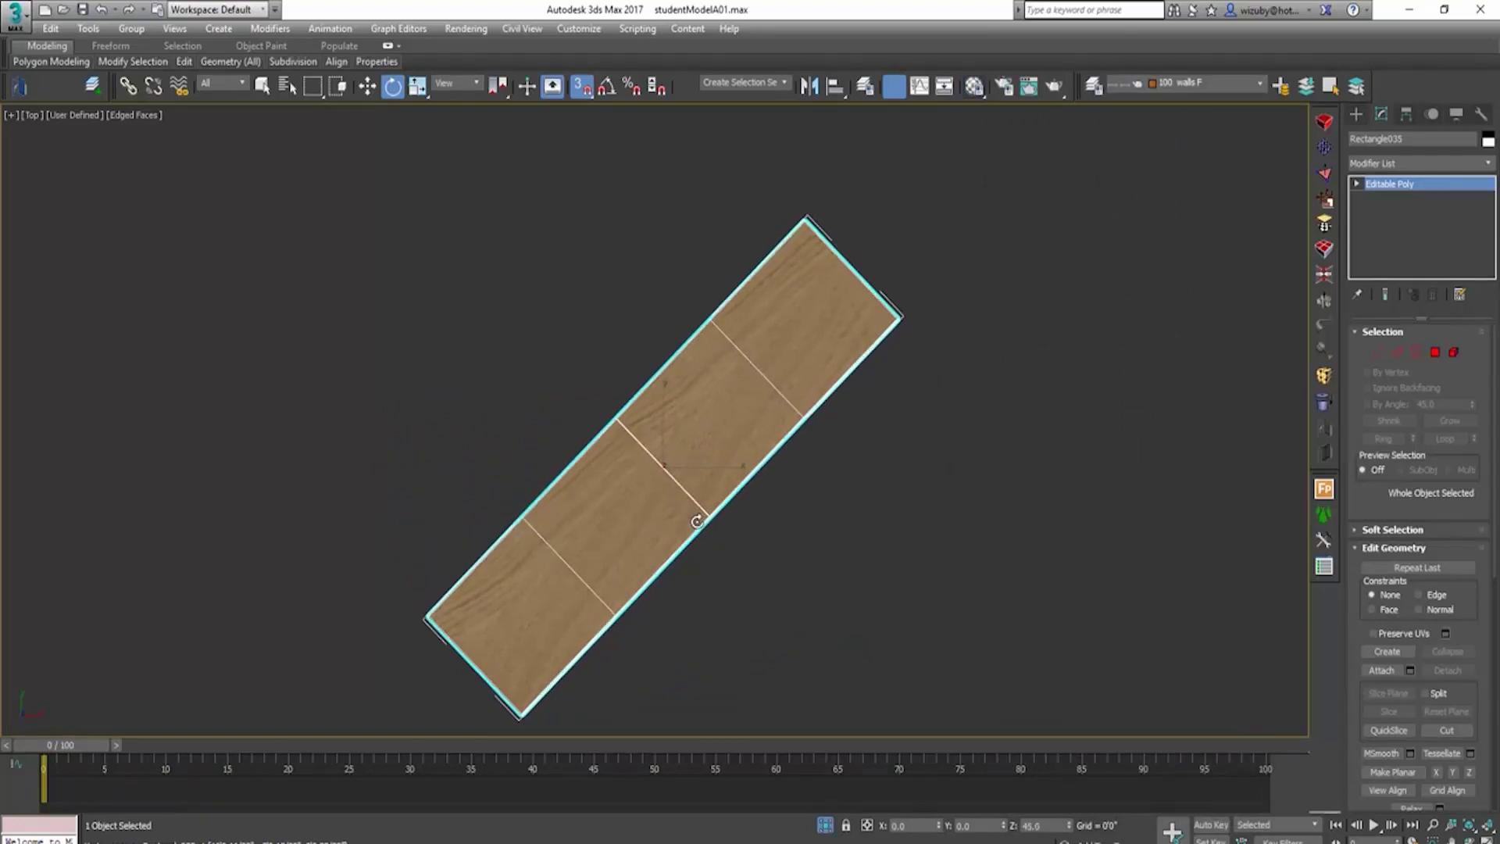
click(607, 86)
drag(626, 420, 648, 453)
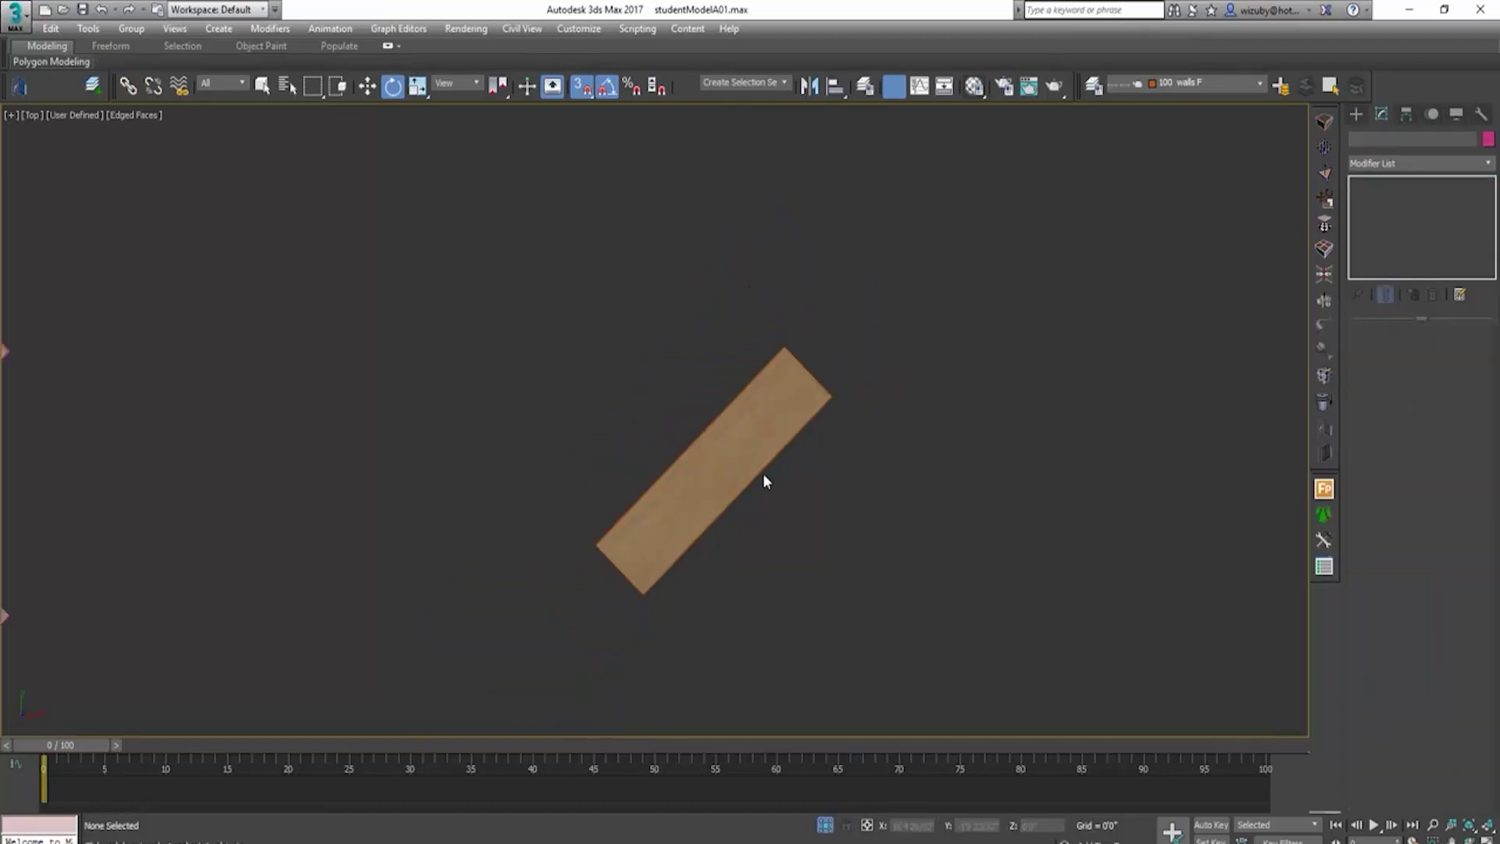
Step: Clone the plank's top-face element beside the original as a new element of the same mesh
middle_drag(765, 478, 855, 409)
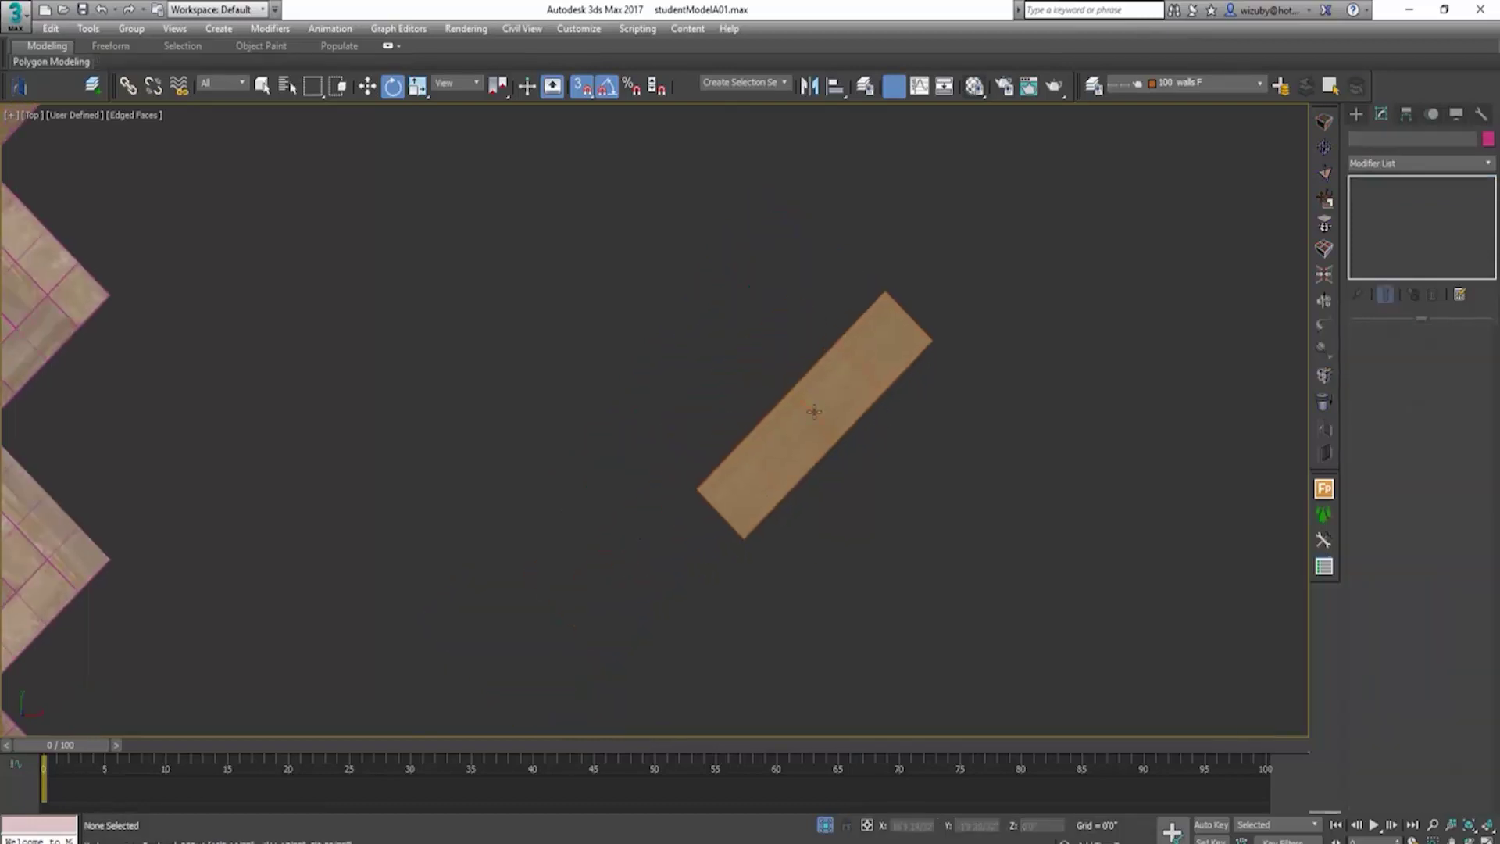
click(817, 415)
scroll(822, 423, up, 4)
key(w)
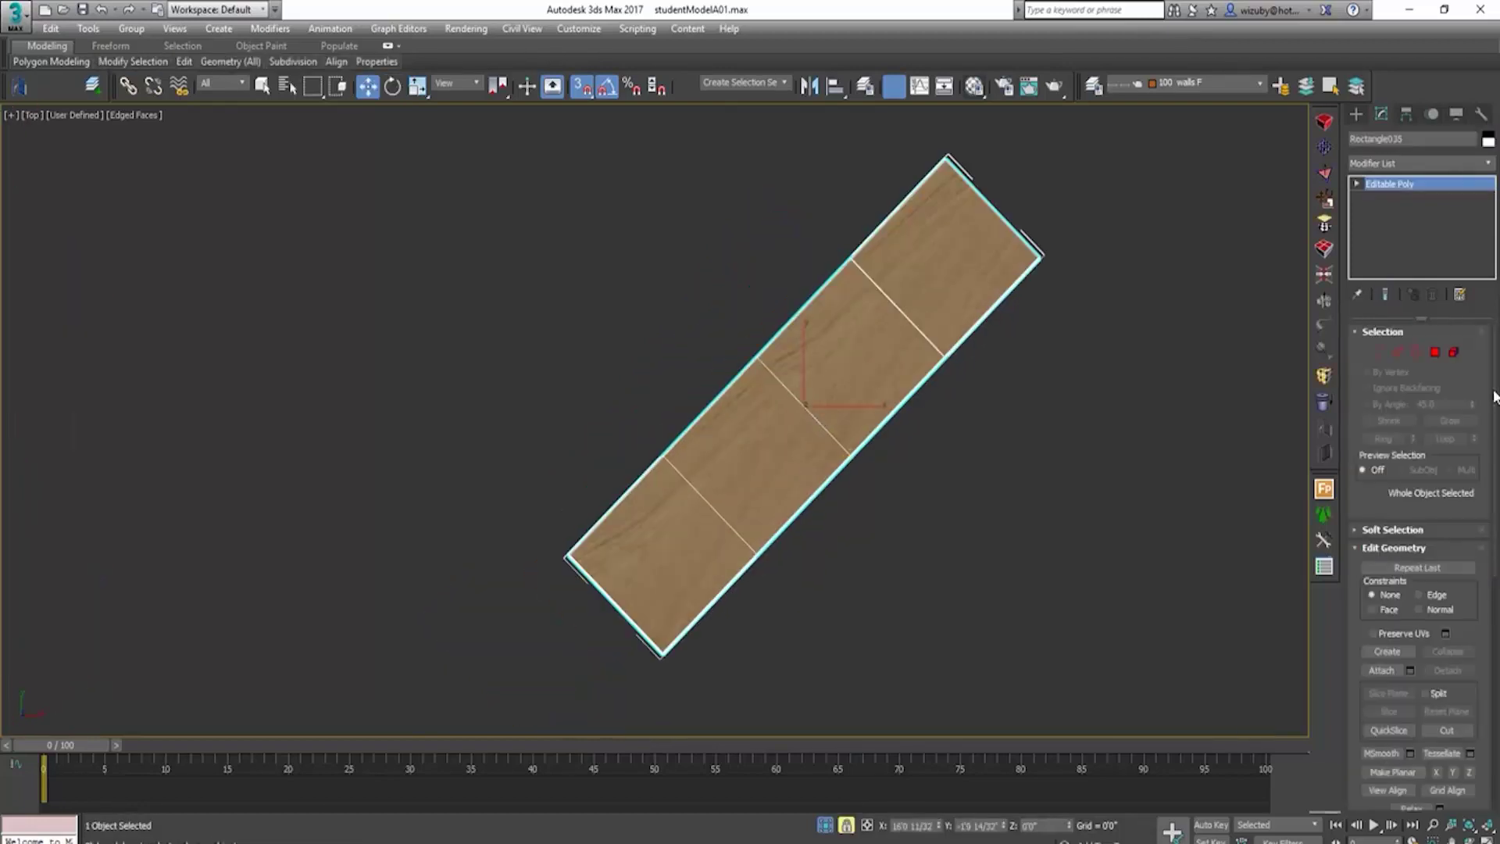
click(1454, 353)
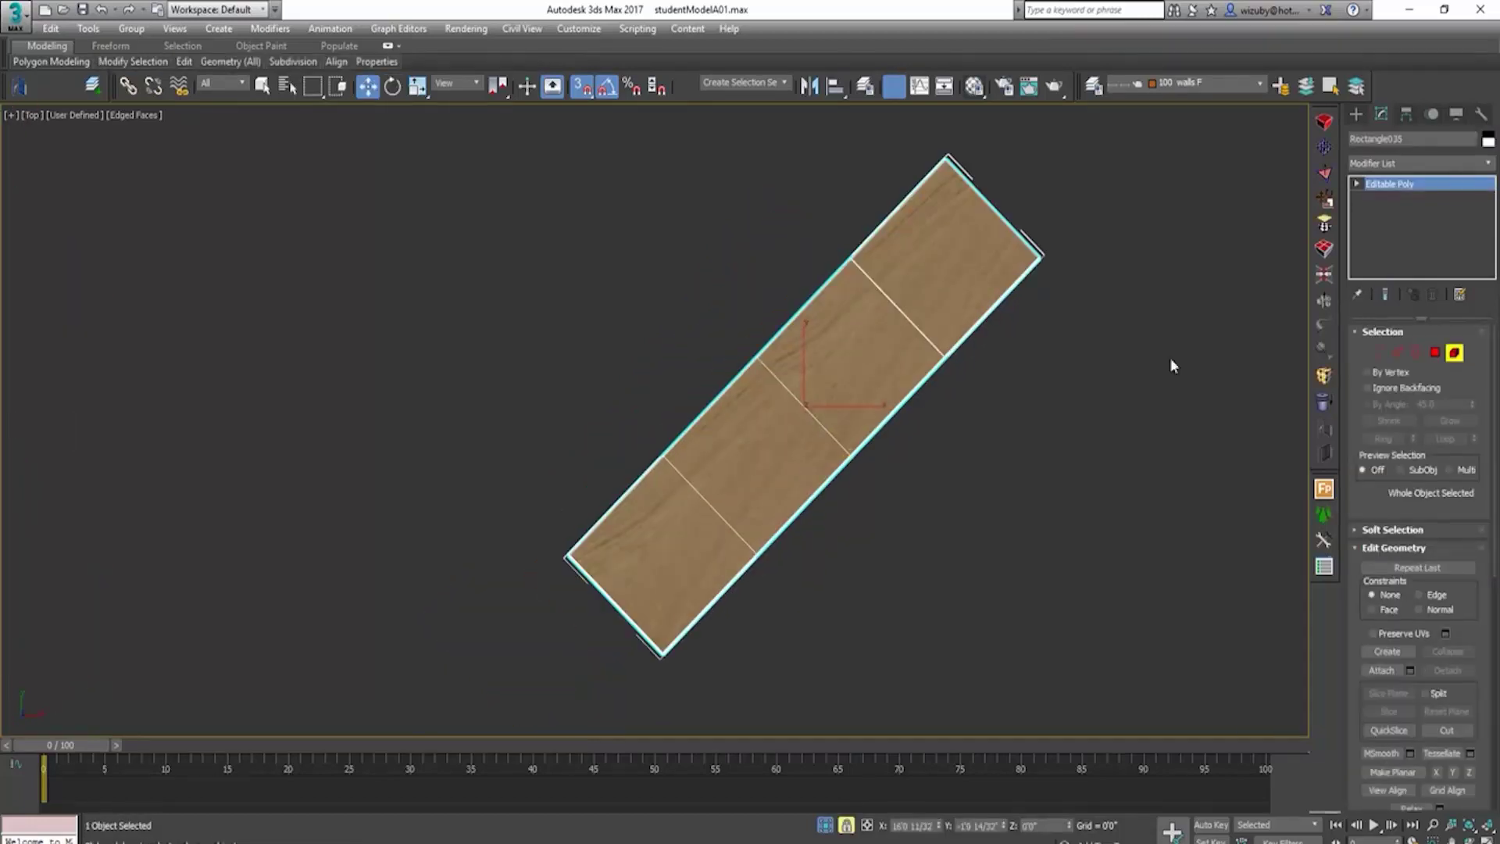
click(806, 390)
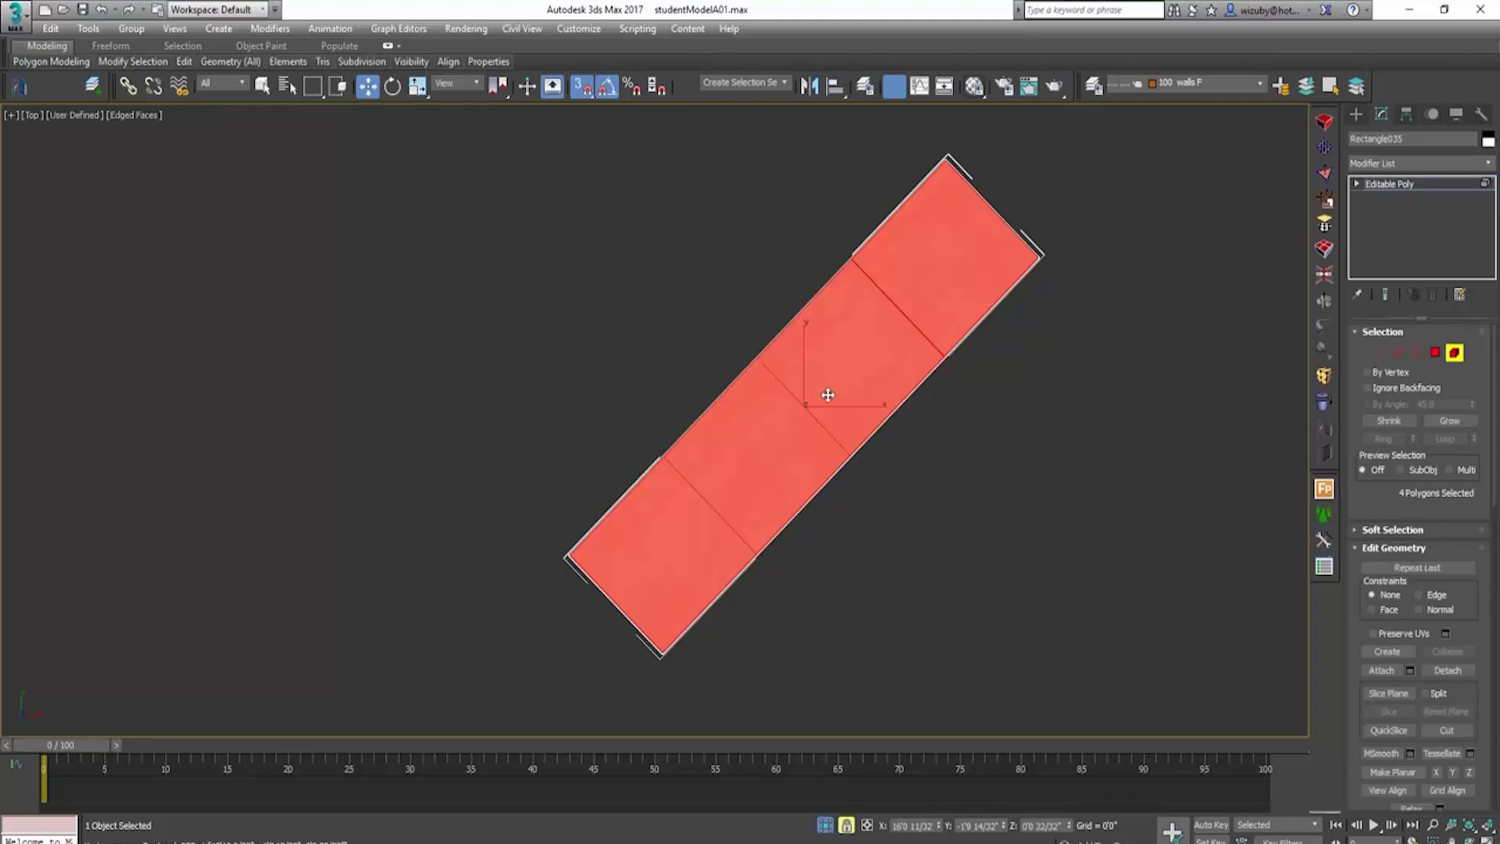
shift+drag(827, 394, 595, 401)
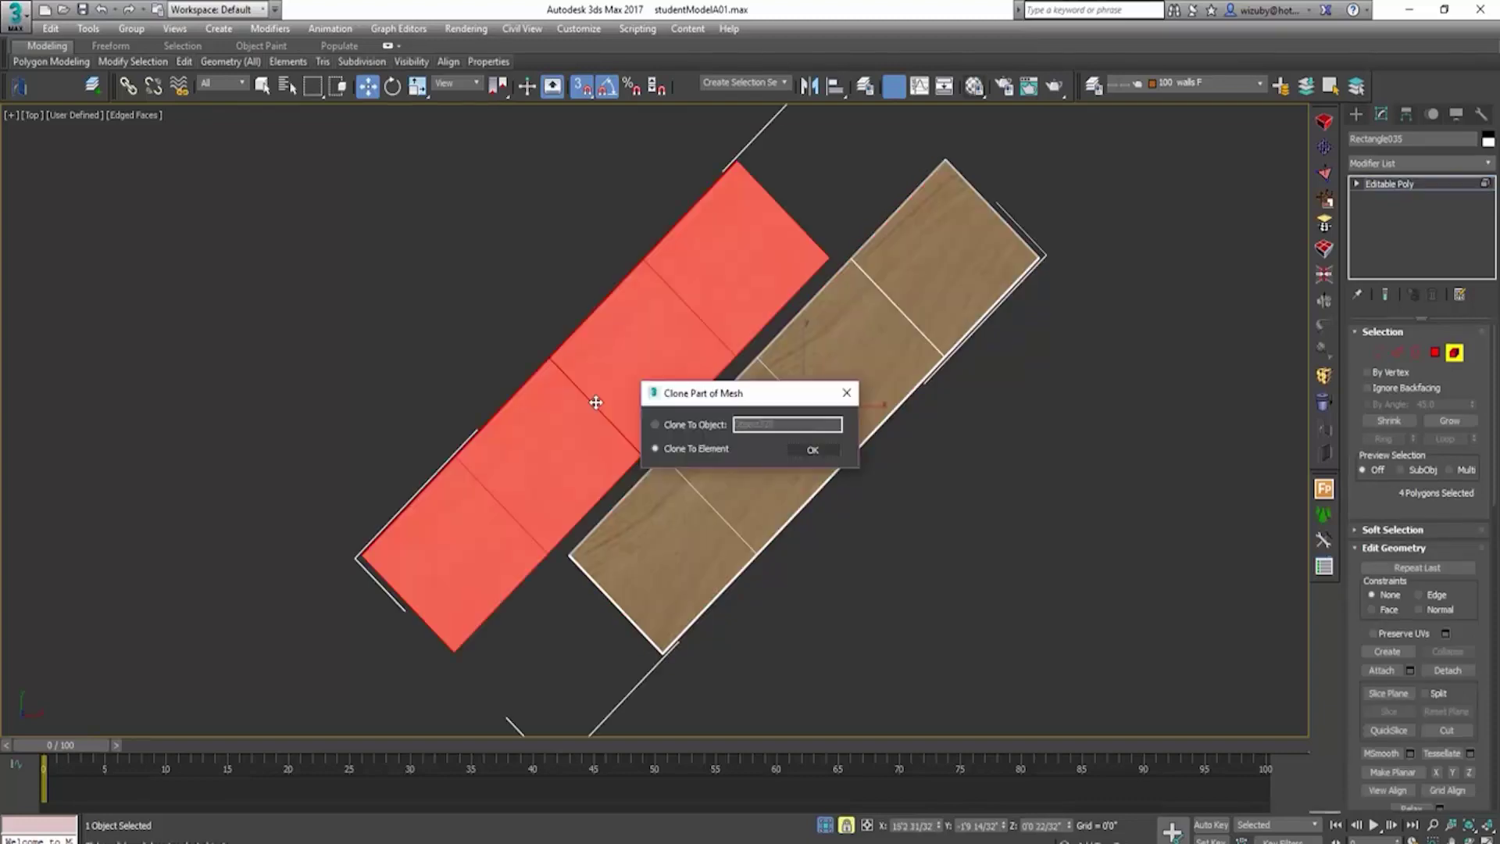
click(812, 449)
Step: Try to snap the copied element's corner against the original plank's long side and check the fit in 3D
scroll(575, 525, up, 5)
middle_drag(415, 608, 564, 546)
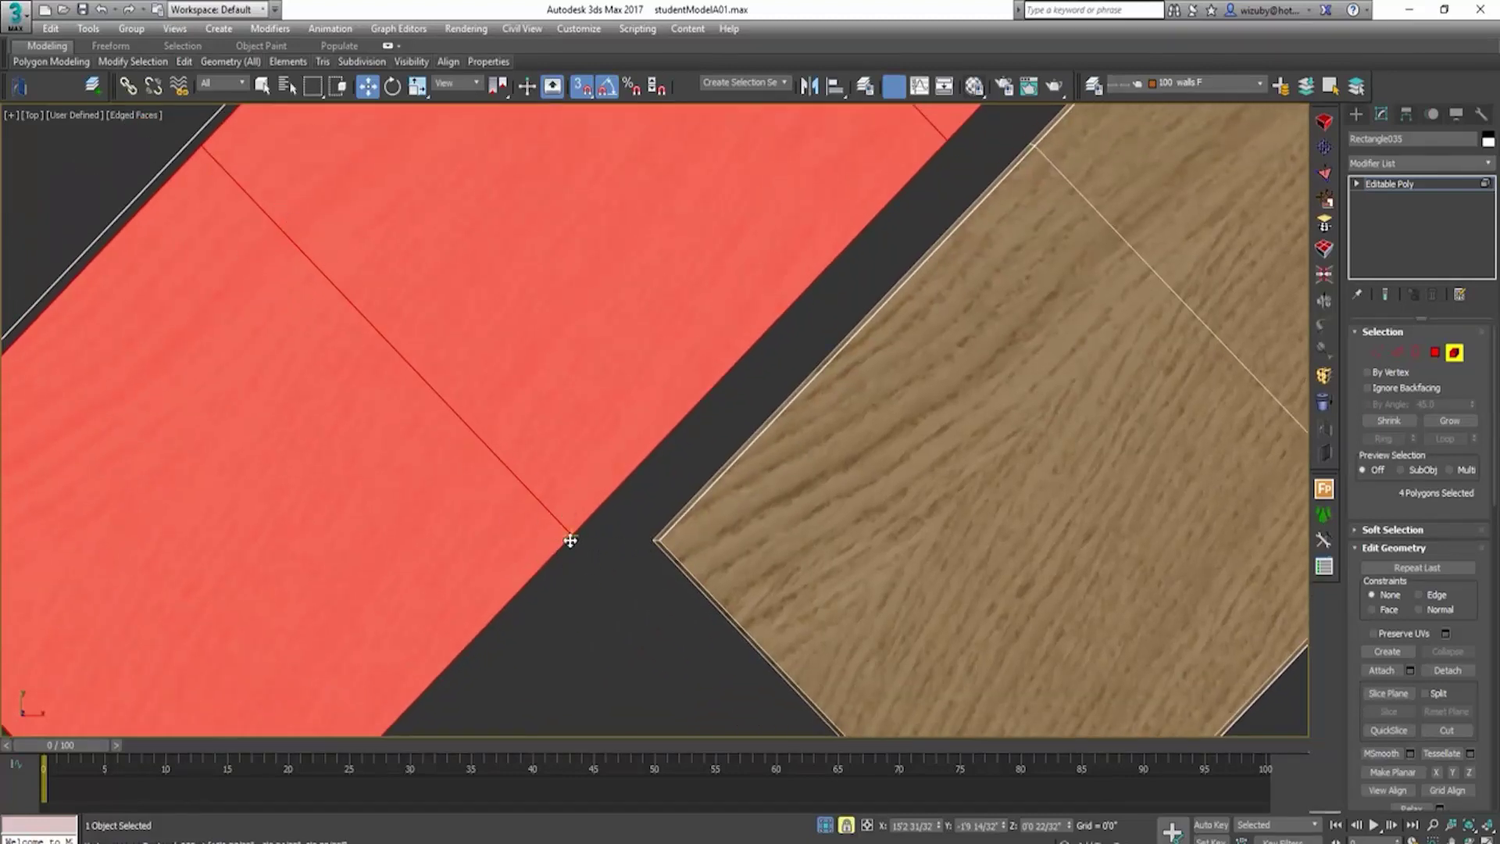
drag(571, 540, 644, 540)
scroll(644, 583, down, 8)
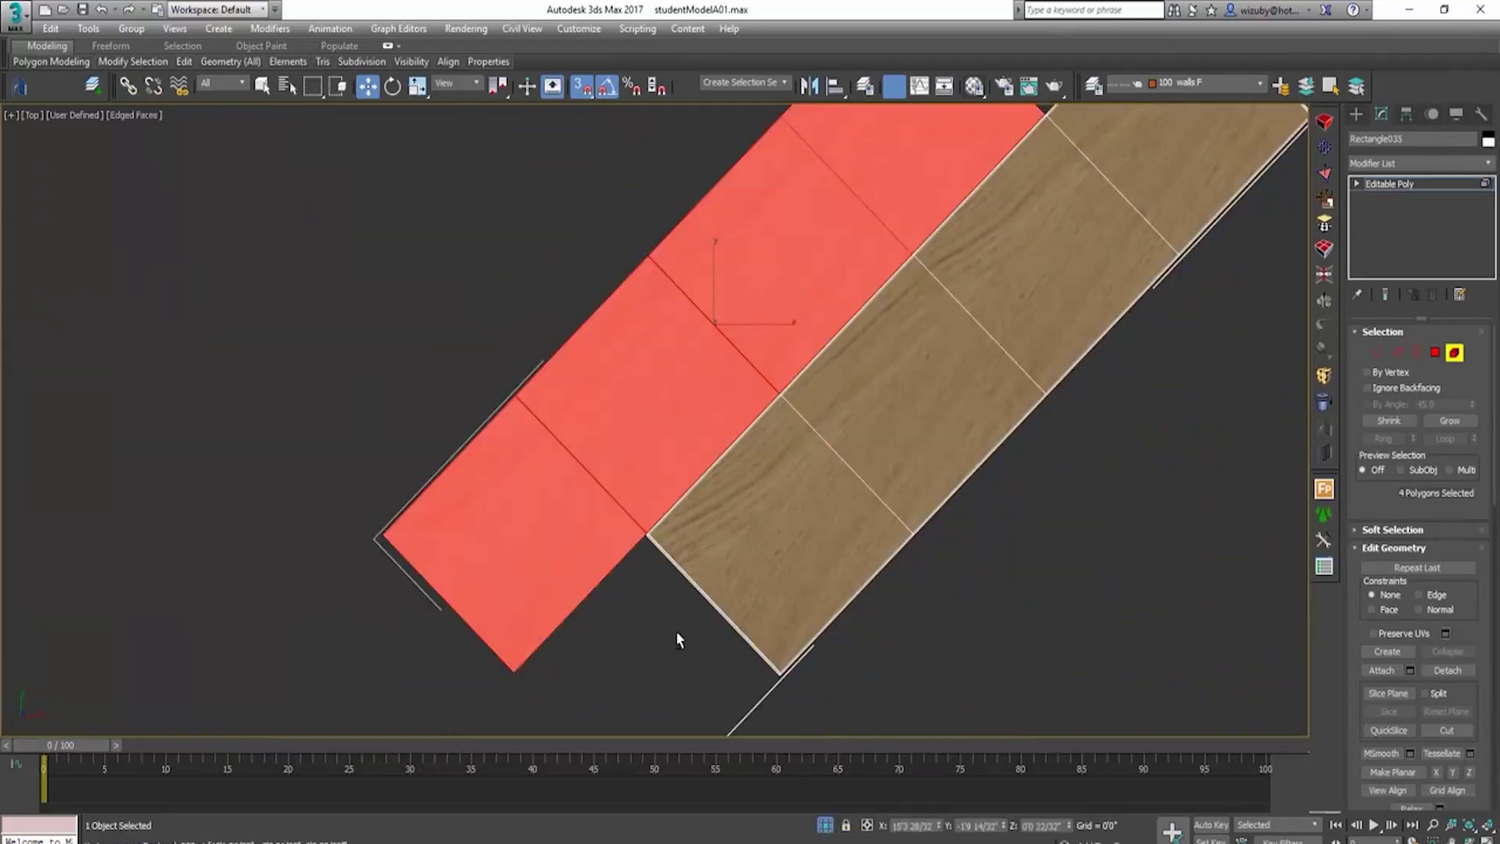
alt+middle_drag(676, 631, 691, 538)
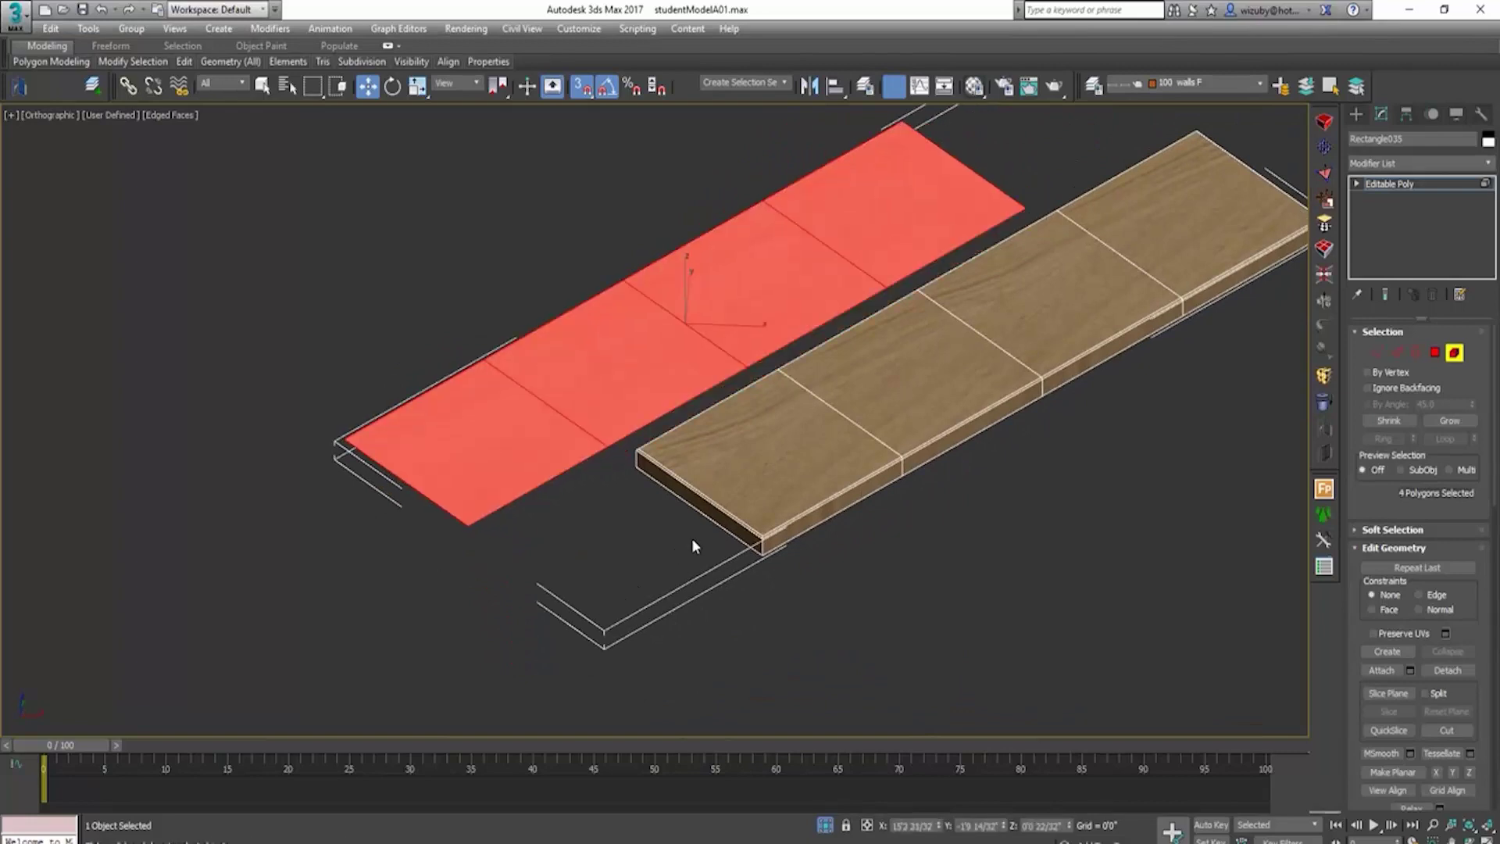
drag(691, 538, 762, 539)
Step: Select the entire plank element and clone it beside the original in the top view as a new element of the same mesh
click(1451, 356)
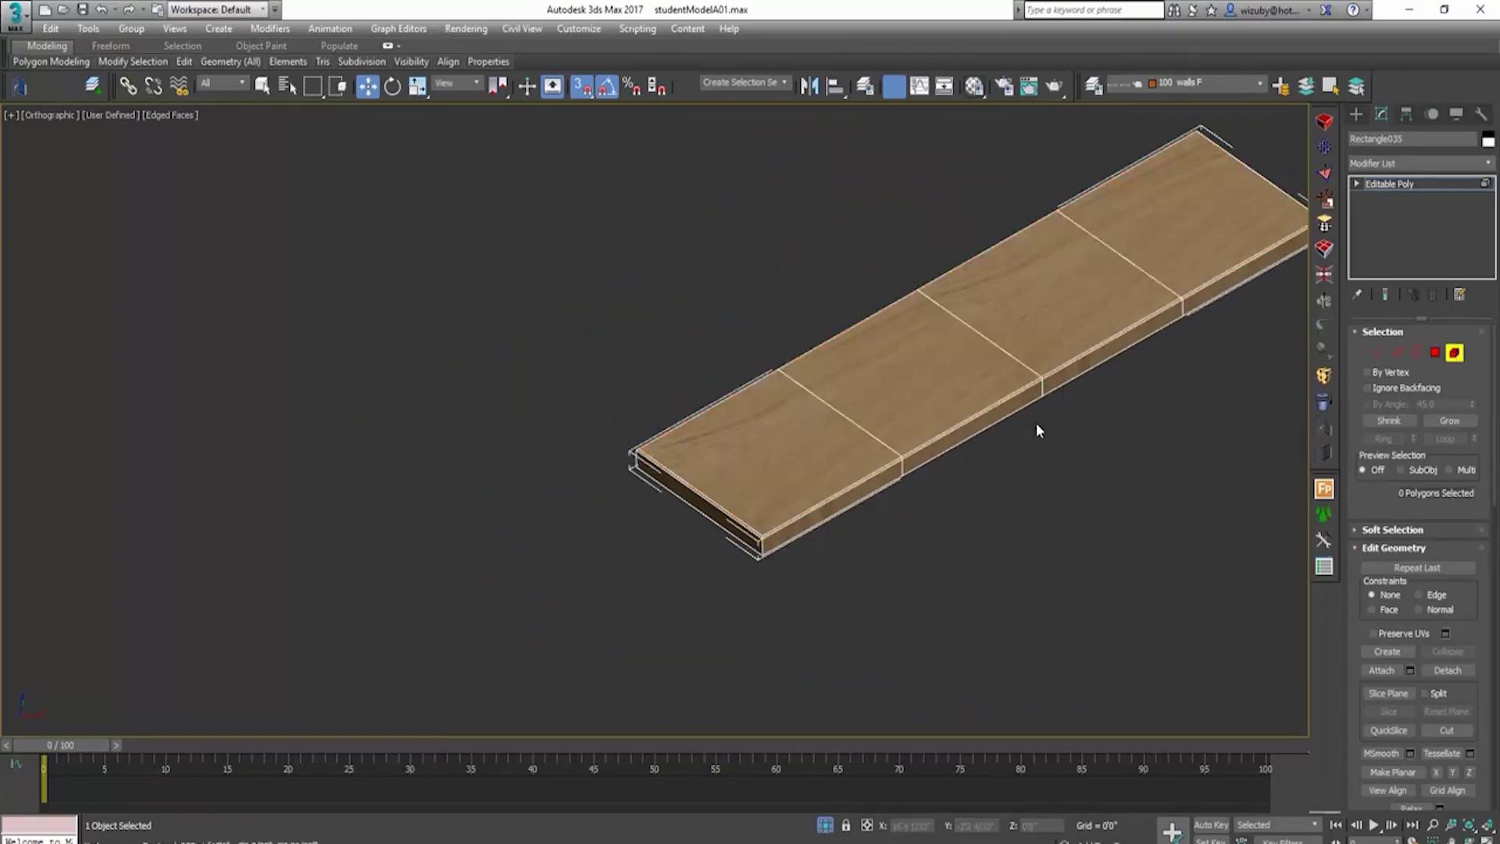
click(988, 375)
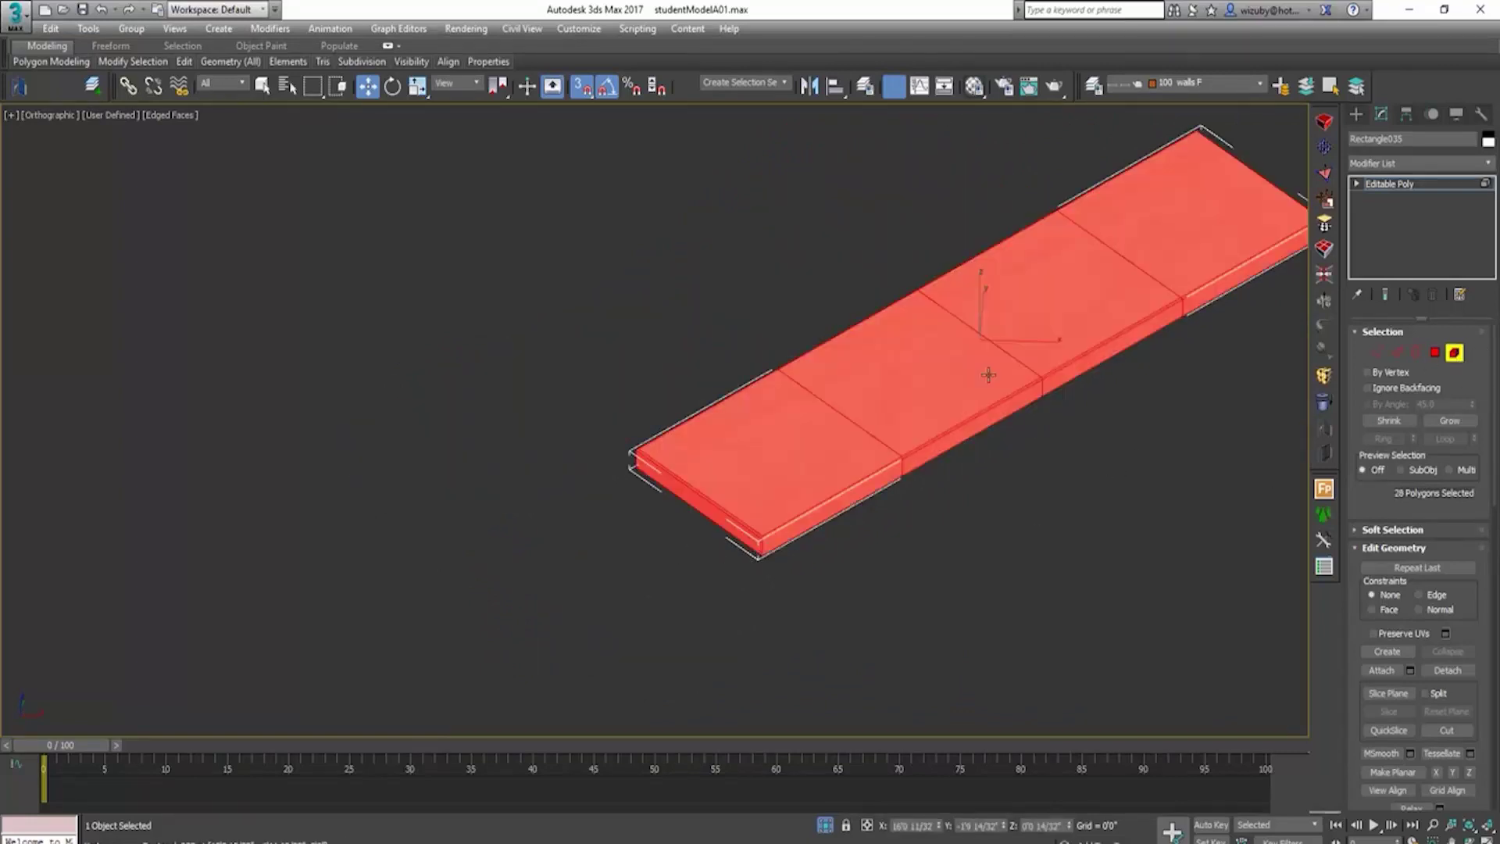
click(1435, 353)
click(1043, 304)
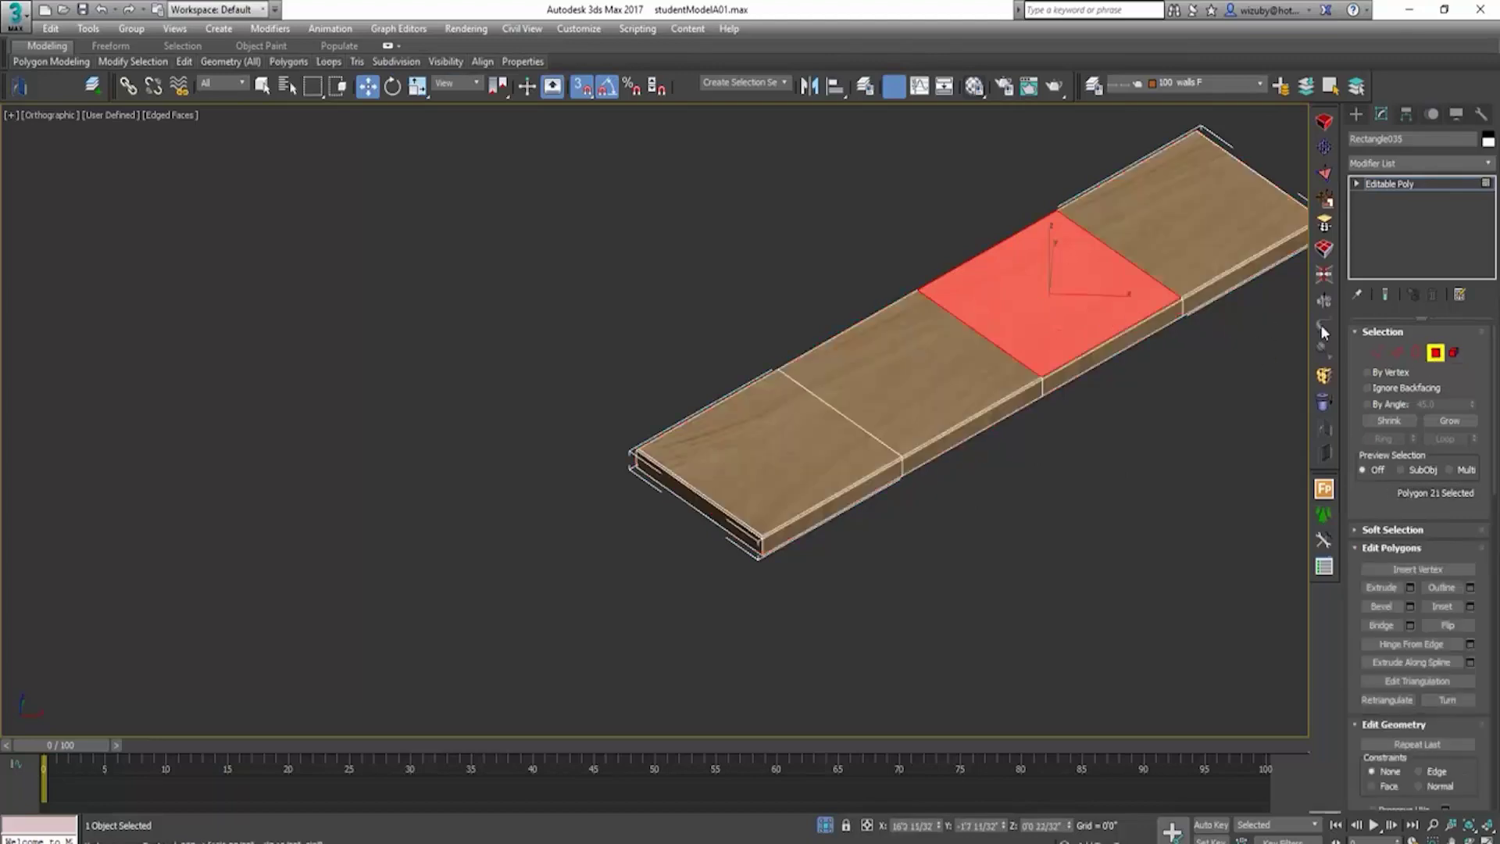
click(1454, 352)
key(t)
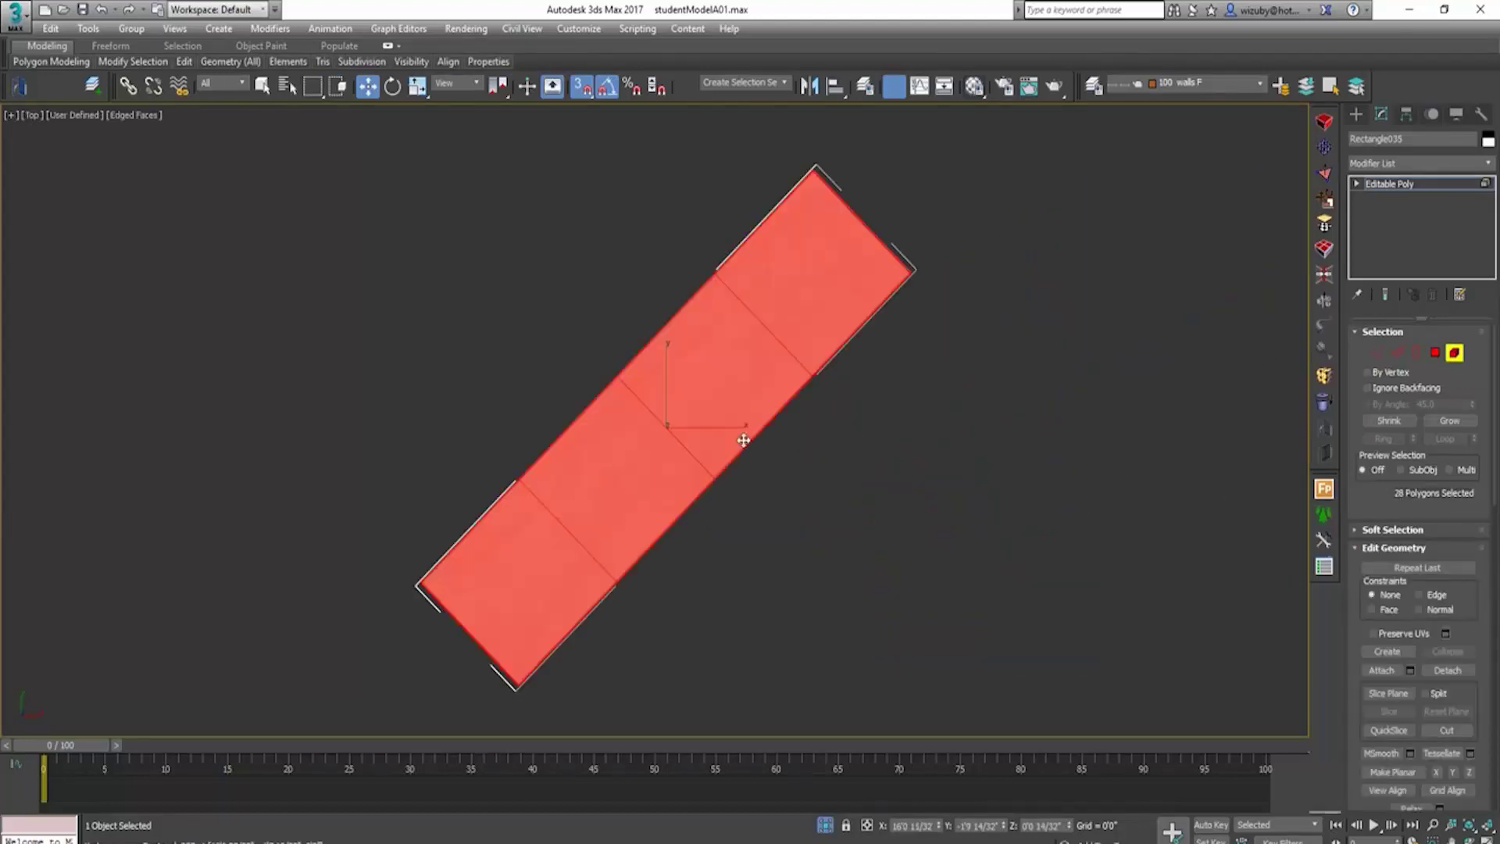
shift+drag(653, 502, 447, 500)
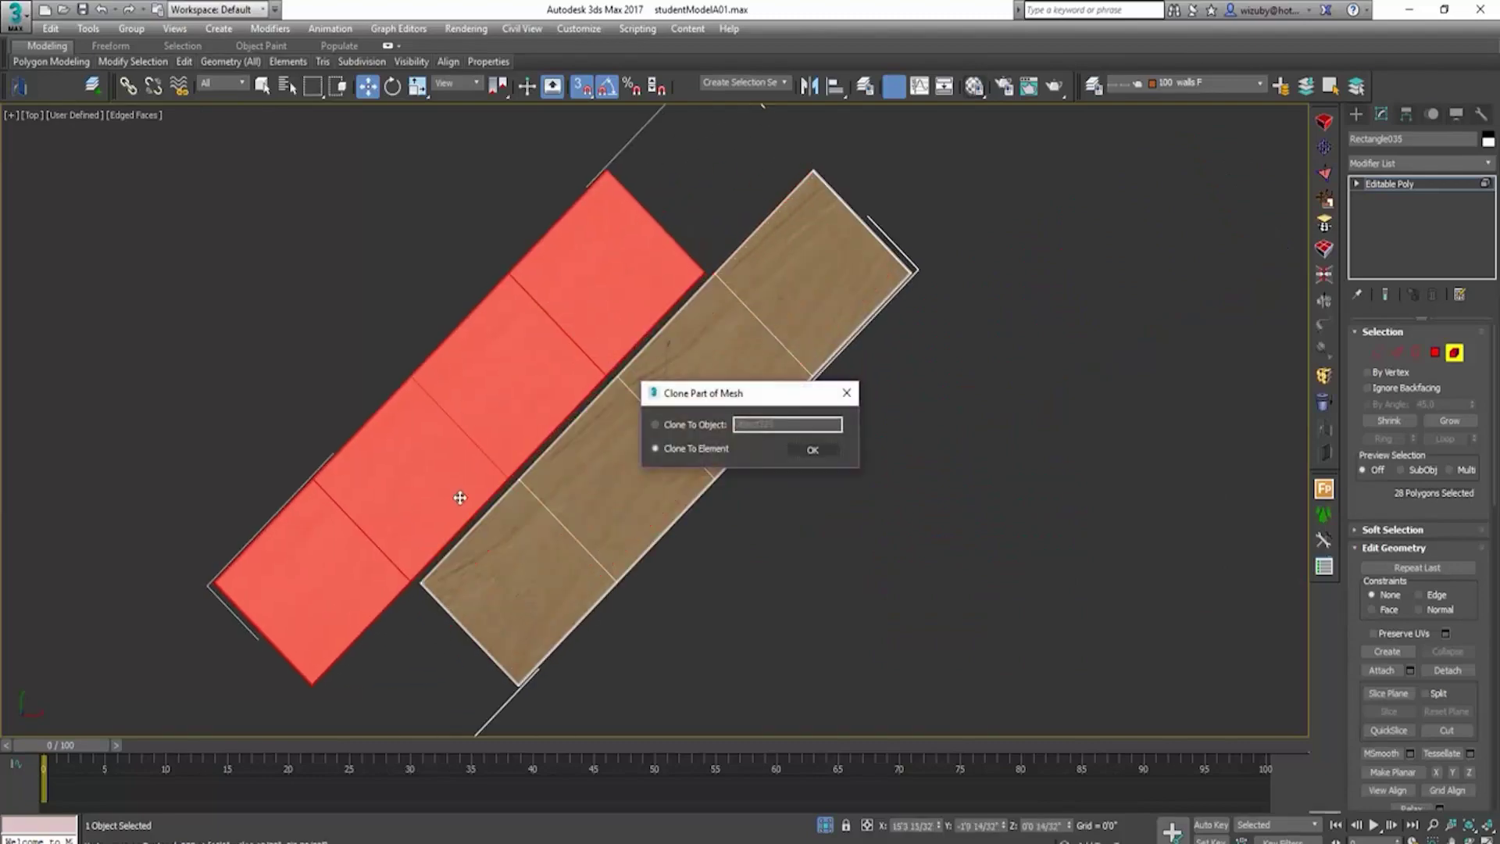
click(814, 451)
Step: Snap the copied plank's first segment point to the original plank's lower corner so their long sides meet with a one-segment offset
scroll(426, 539, up, 6)
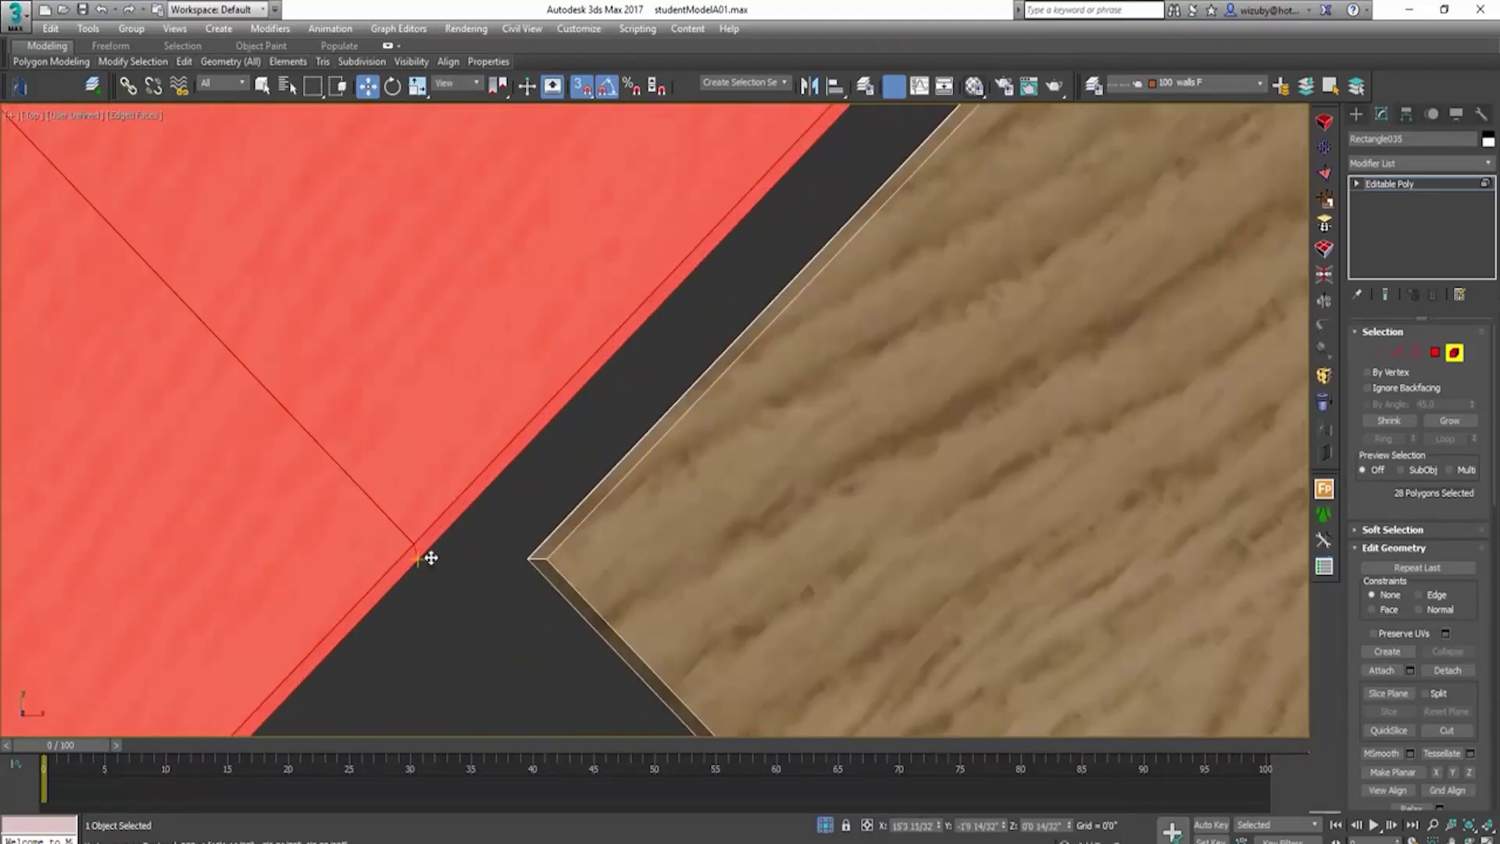
drag(422, 559, 513, 559)
scroll(741, 365, down, 4)
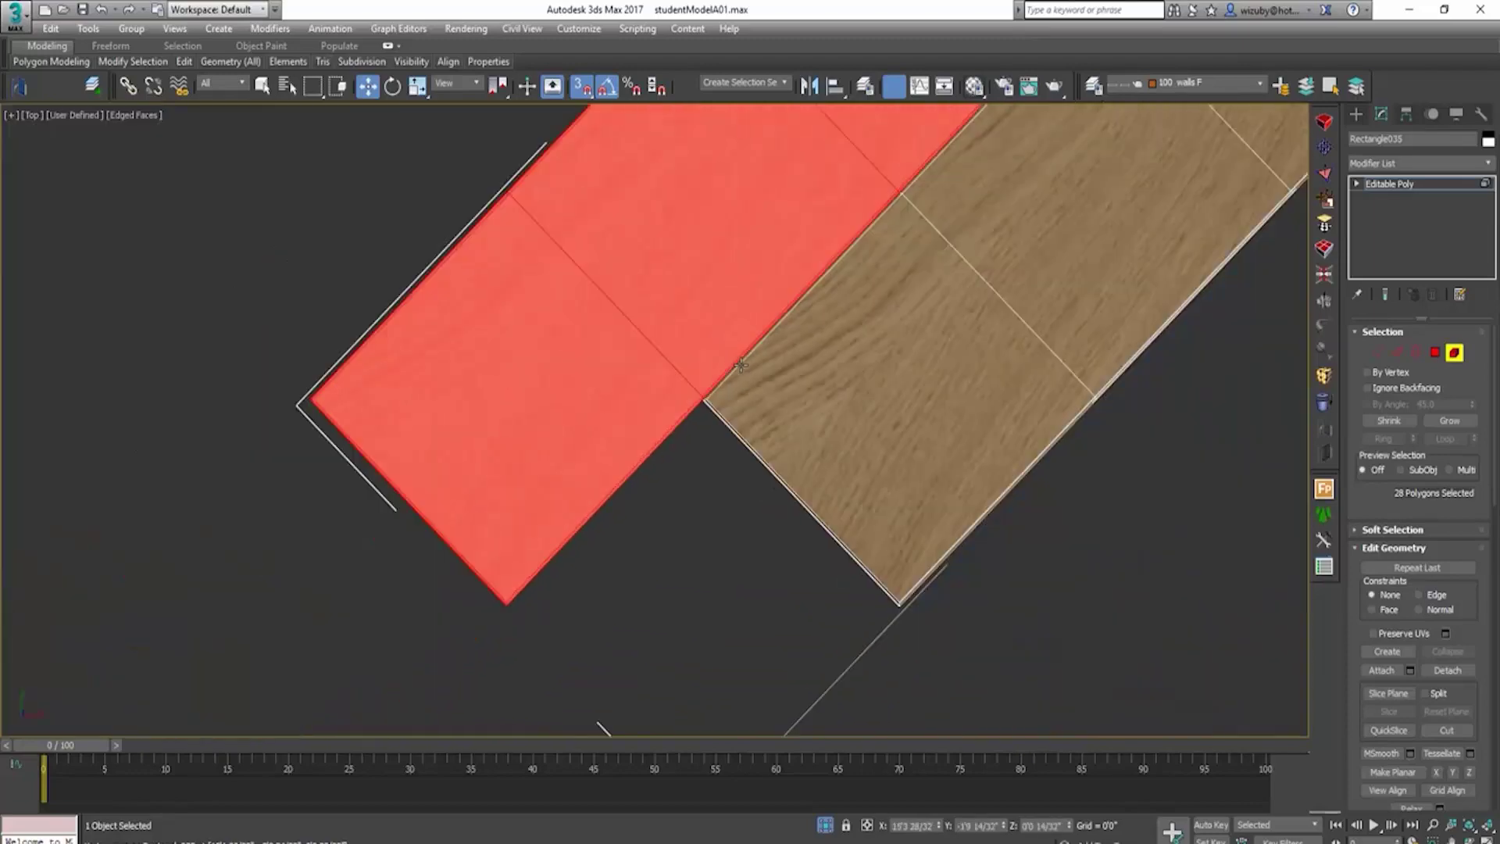
scroll(741, 365, down, 3)
alt+middle_drag(1062, 430, 1073, 372)
key(t)
scroll(968, 453, down, 2)
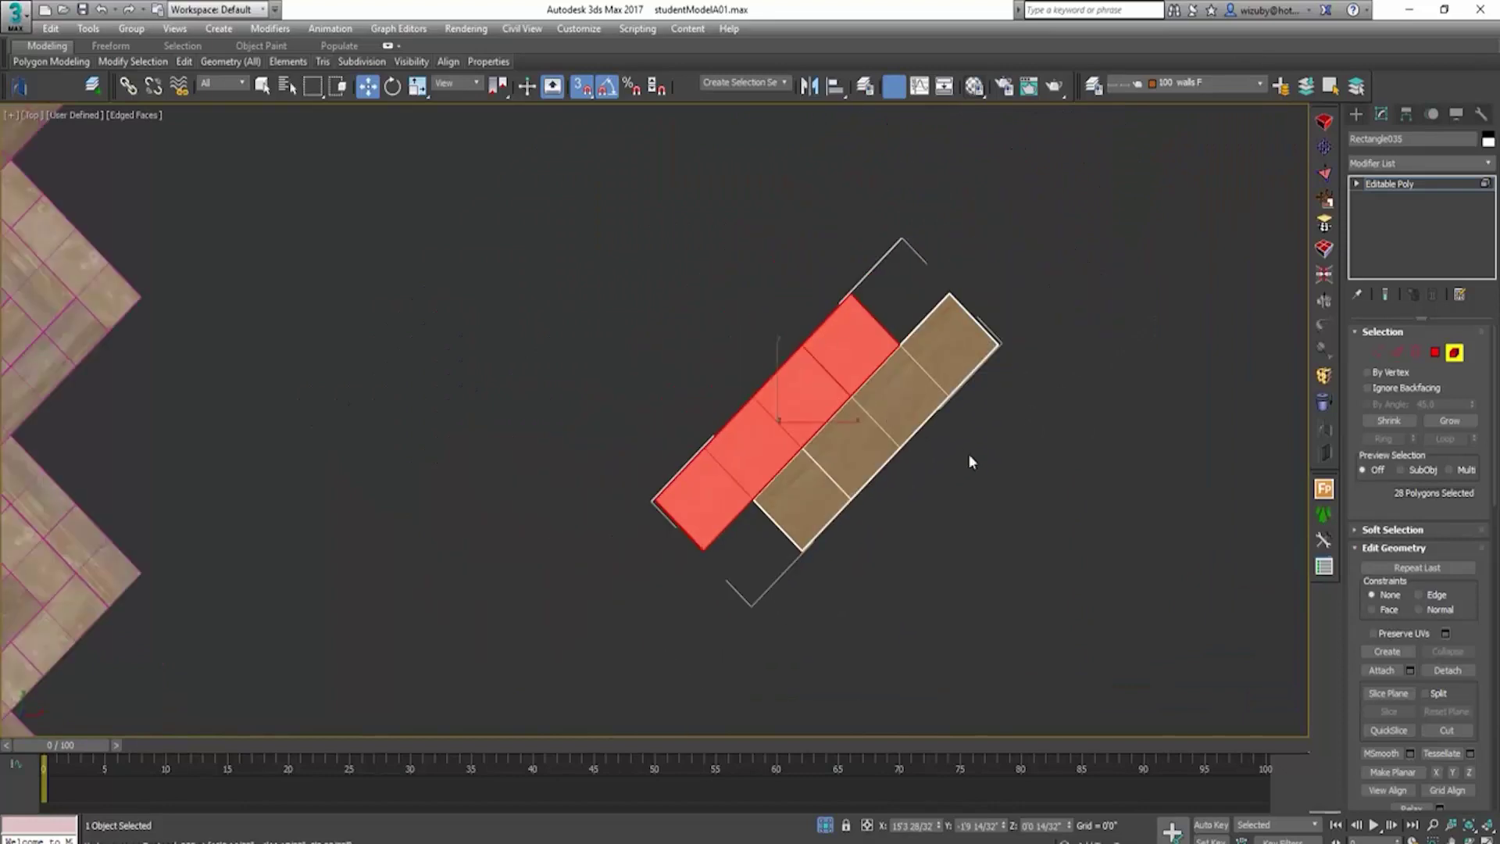
Step: Select both planks and clone the pair beside the originals as new elements of the same mesh
ctrl+click(872, 399)
scroll(872, 399, down, 3)
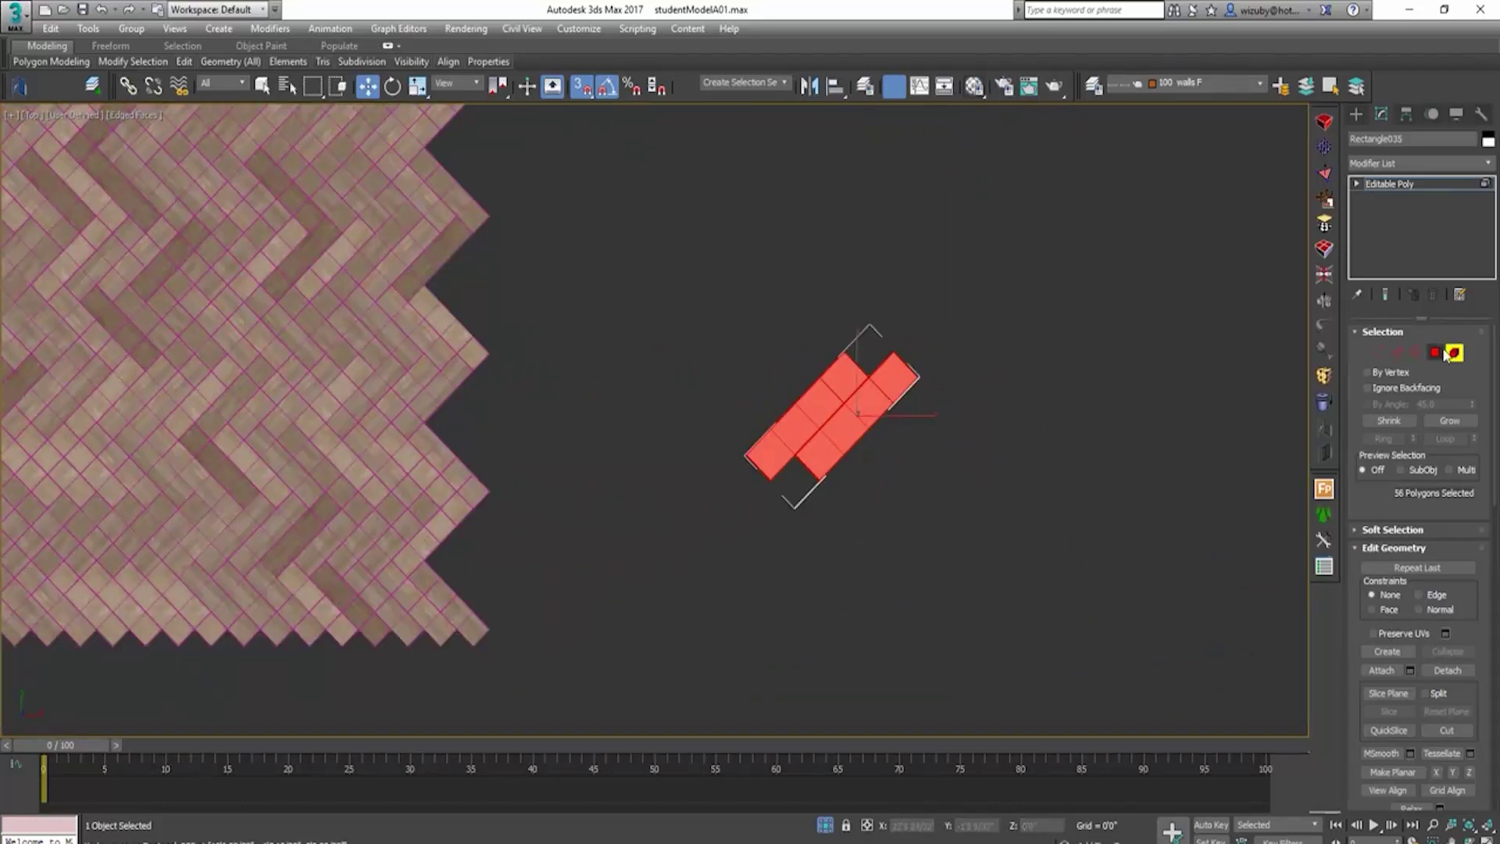
scroll(1041, 409, up, 2)
mouse_move(1042, 409)
shift+mouse_down()
mouse_move(845, 410)
mouse_move(888, 415)
shift+mouse_up()
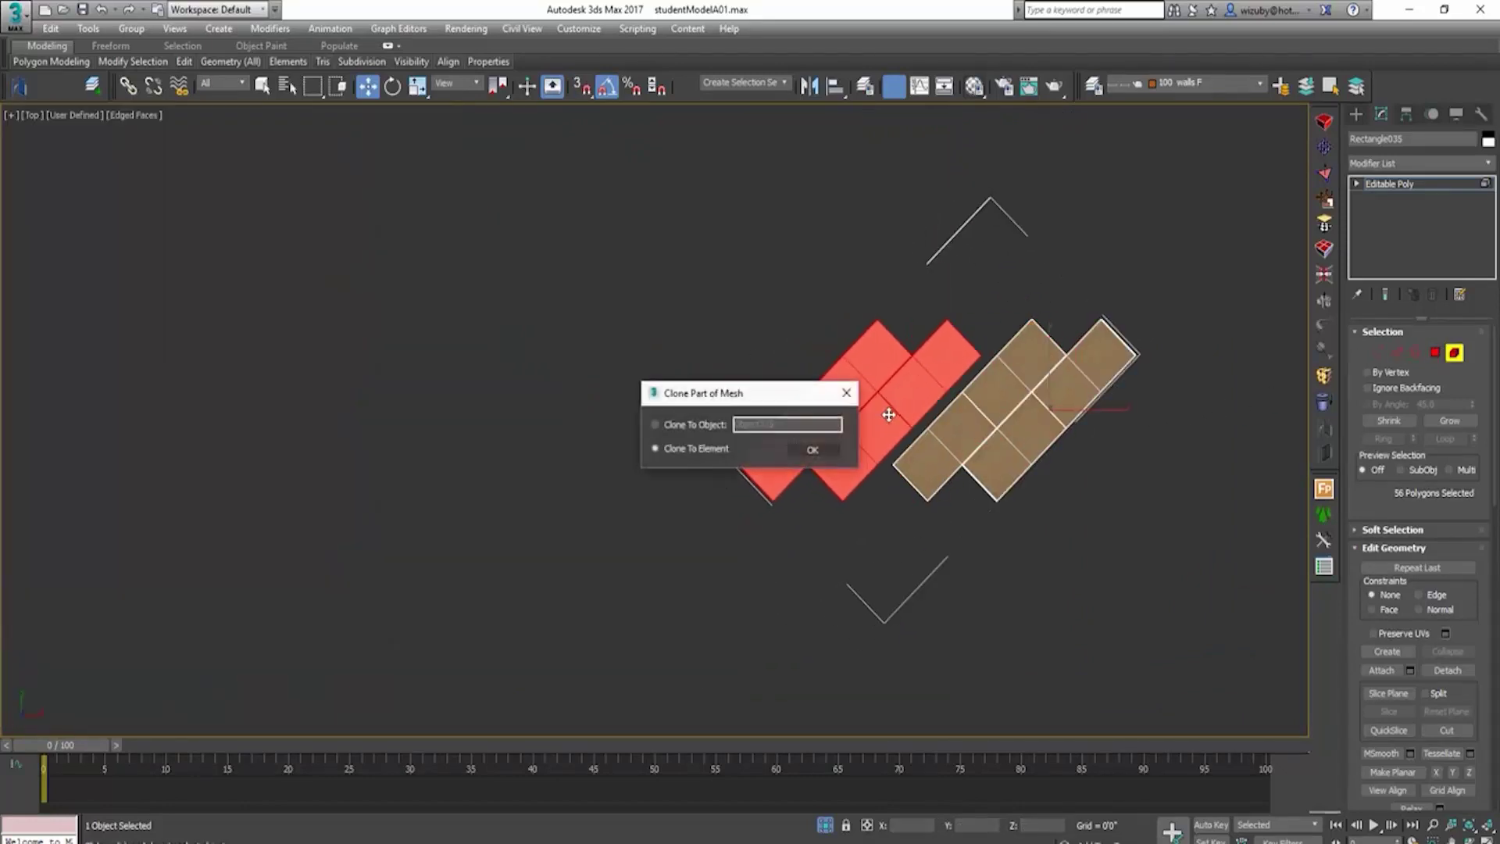
key(Return)
Step: Vertex-snap the copied plank pair against the original pair, keeping the staggered offset
scroll(889, 466, up, 5)
key(s)
key(space)
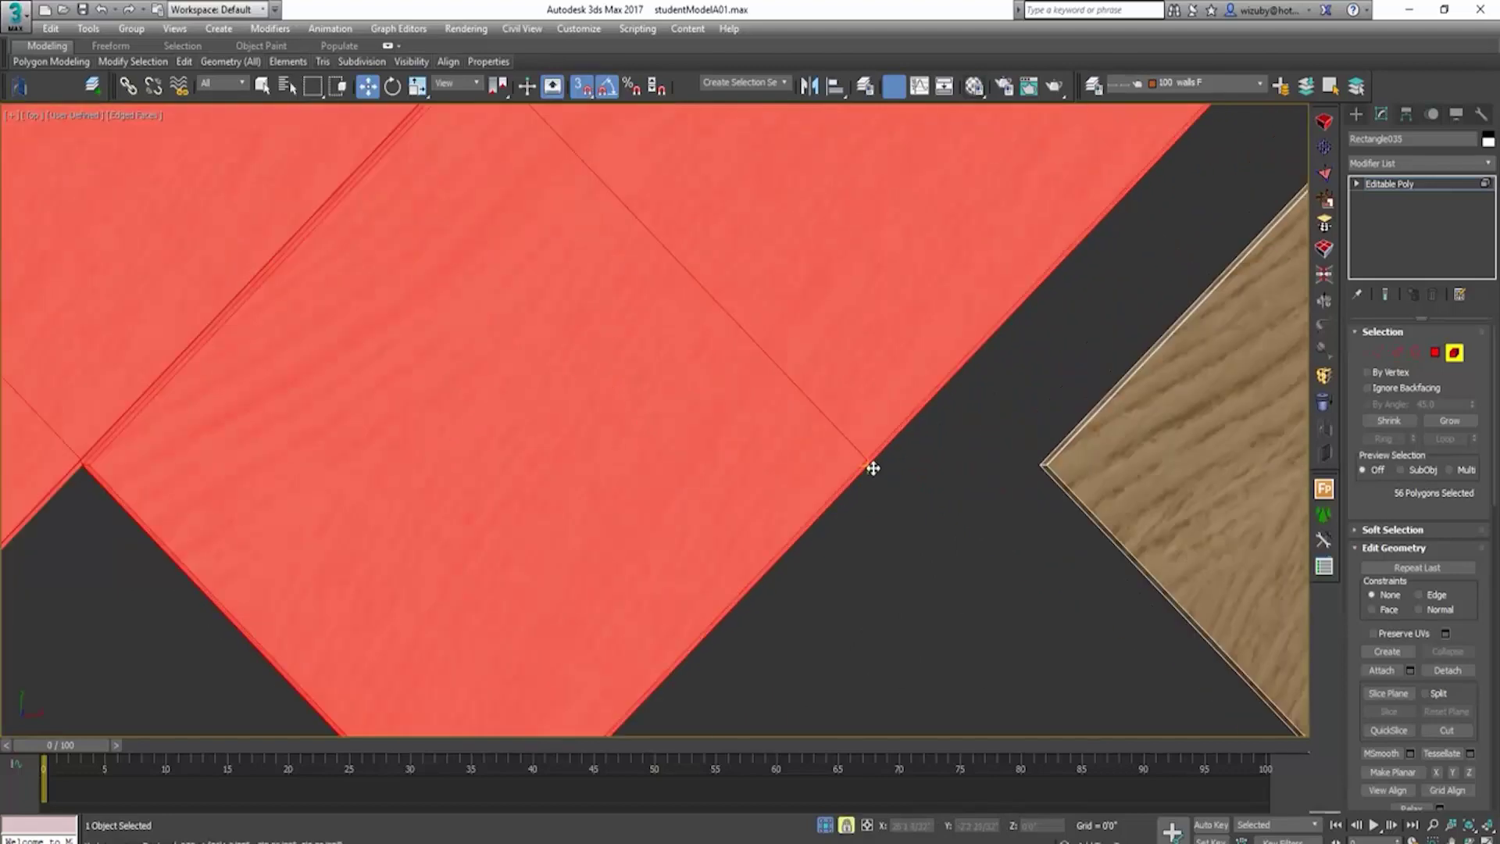
drag(873, 467, 1041, 466)
scroll(1001, 493, down, 5)
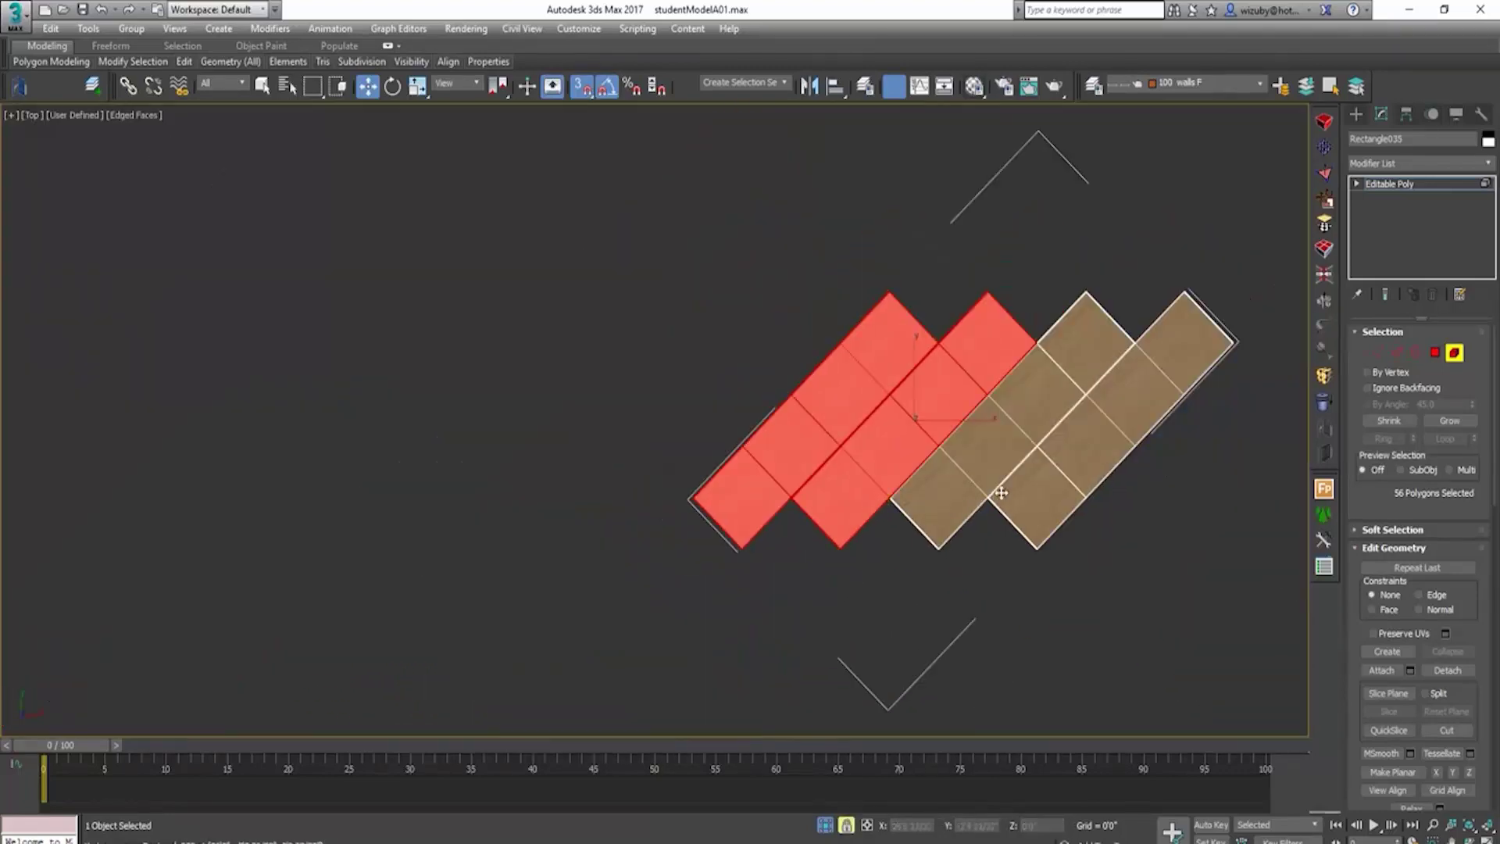
Step: Clone all four planks as new elements and snap the copies onto the open end of the row
key(space)
key(ctrl+a)
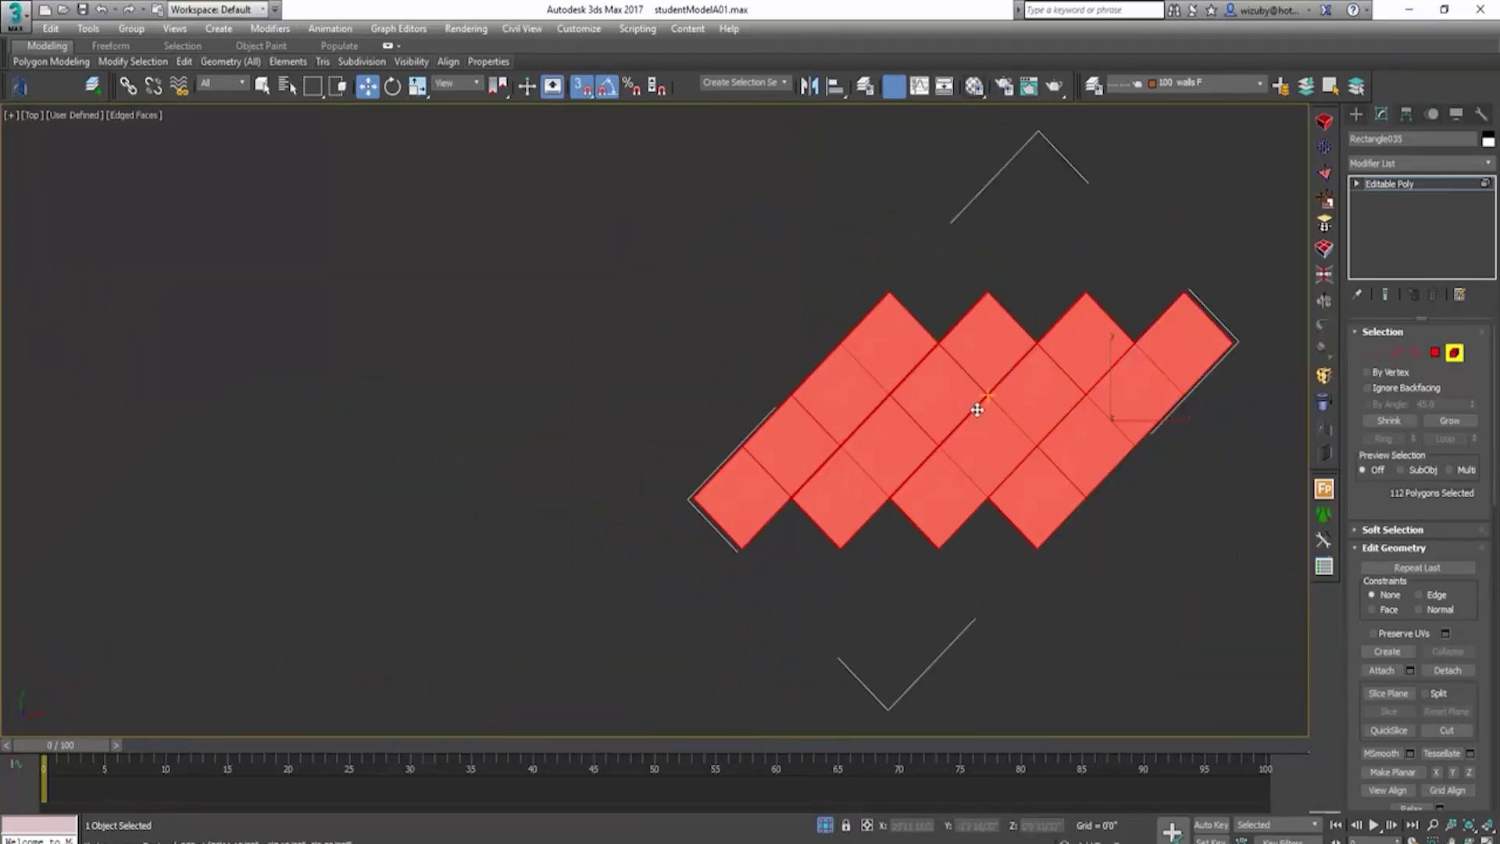
shift+drag(973, 404, 578, 418)
click(803, 446)
scroll(687, 503, up, 8)
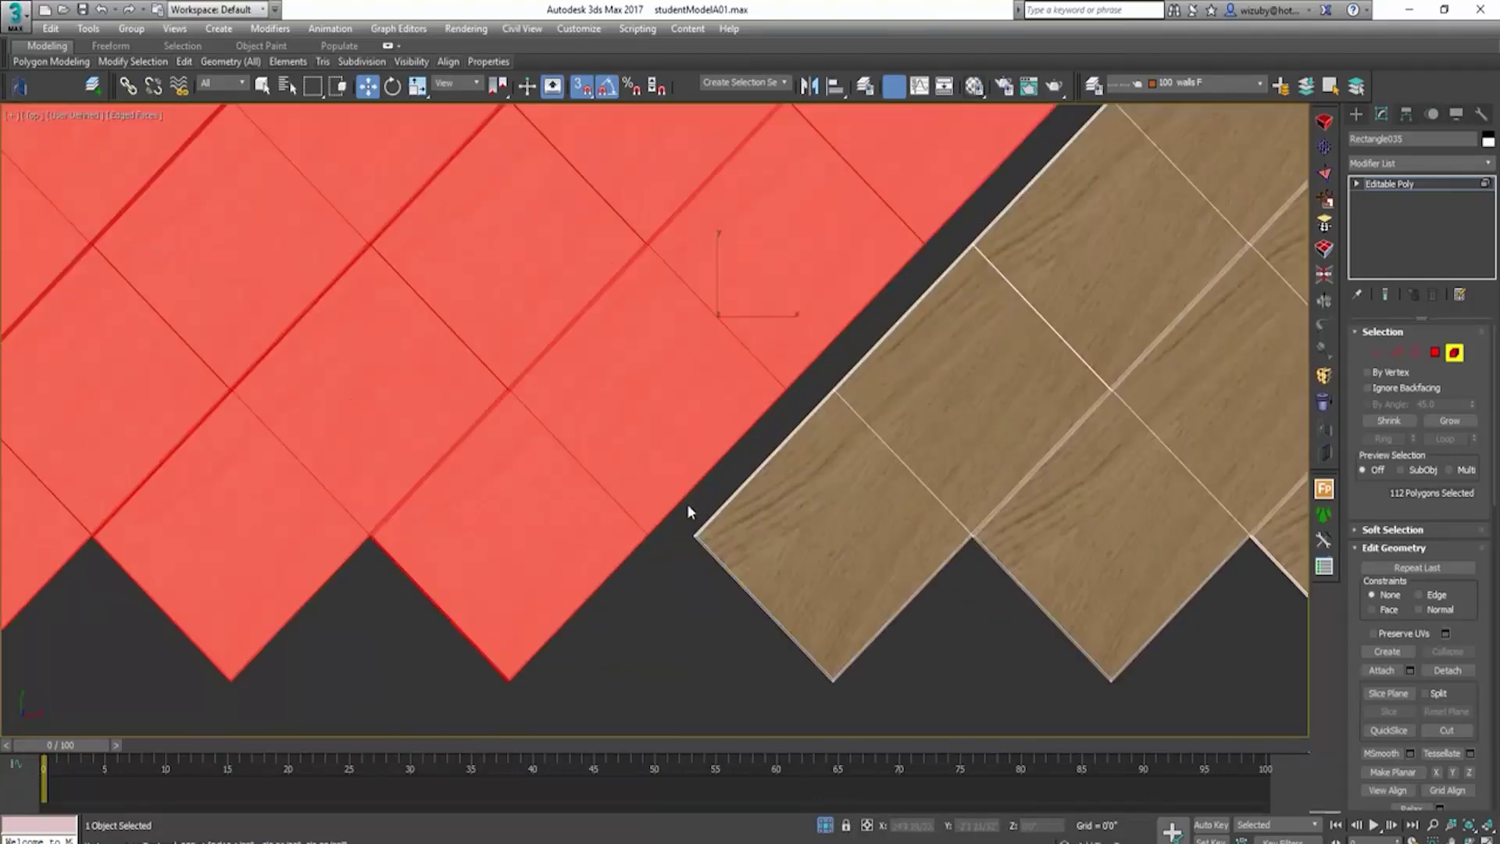
scroll(622, 515, down, 10)
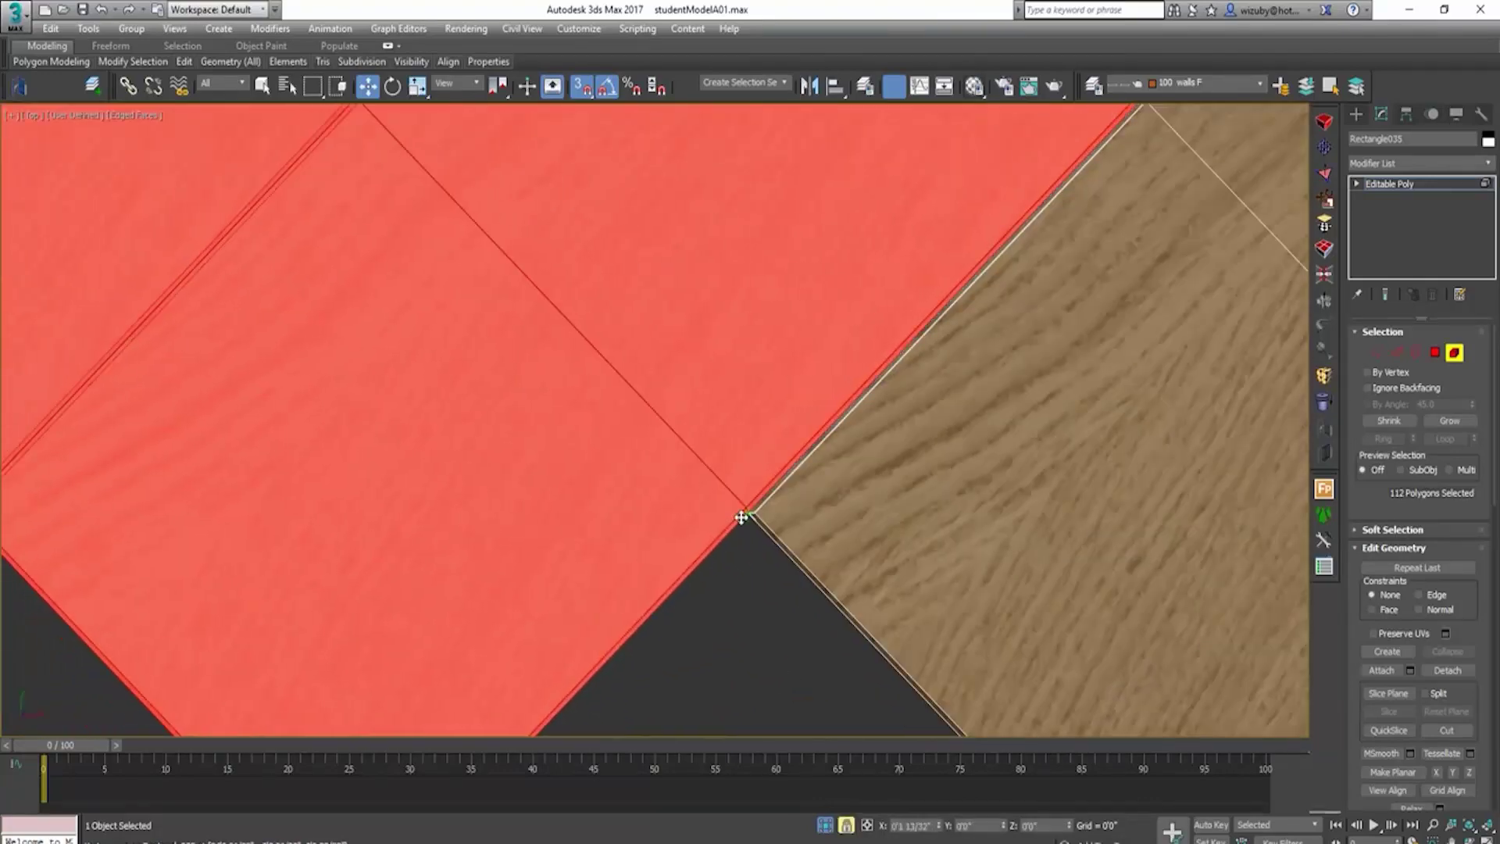
Step: Leave element editing, deselect the plank row and turn off the edged-faces display
key(4)
click(1060, 381)
scroll(1023, 410, up, 5)
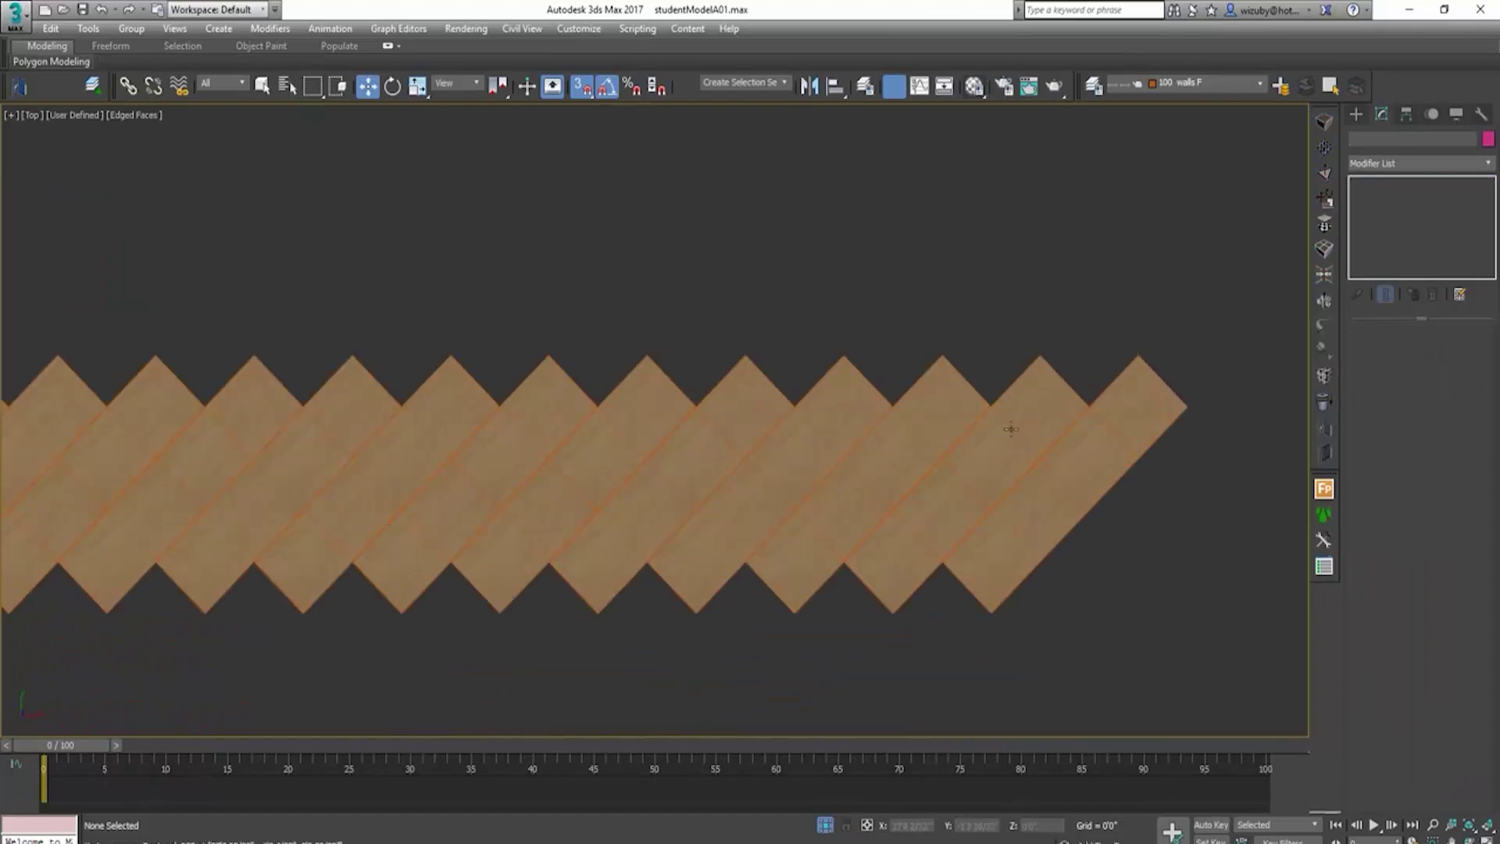
key(F4)
scroll(596, 491, down, 3)
middle_drag(602, 476, 860, 385)
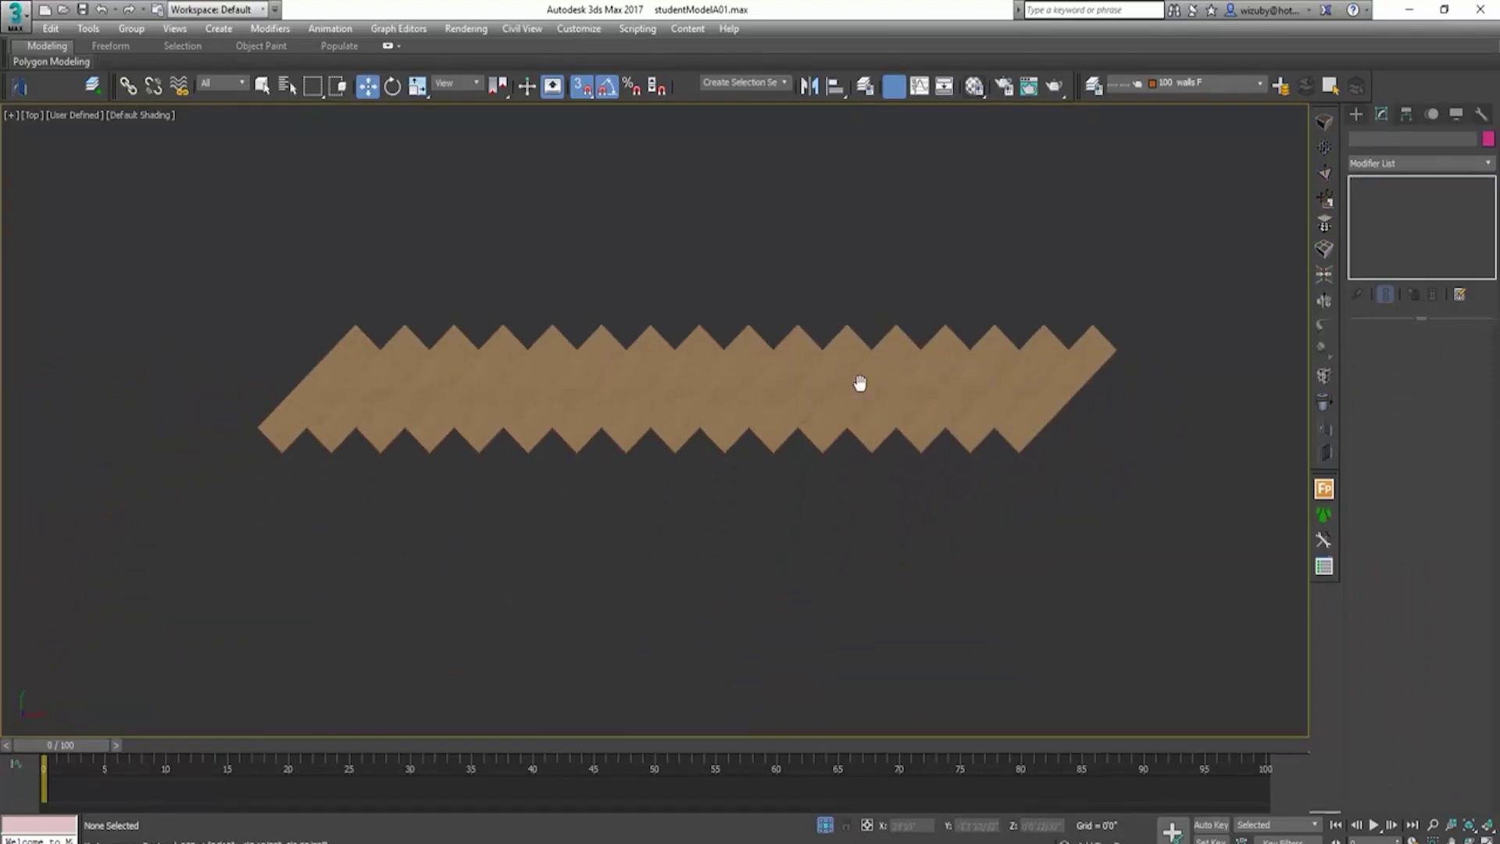
Step: Select every plank element in the finished row and clone them below it as new elements of the same mesh
click(851, 375)
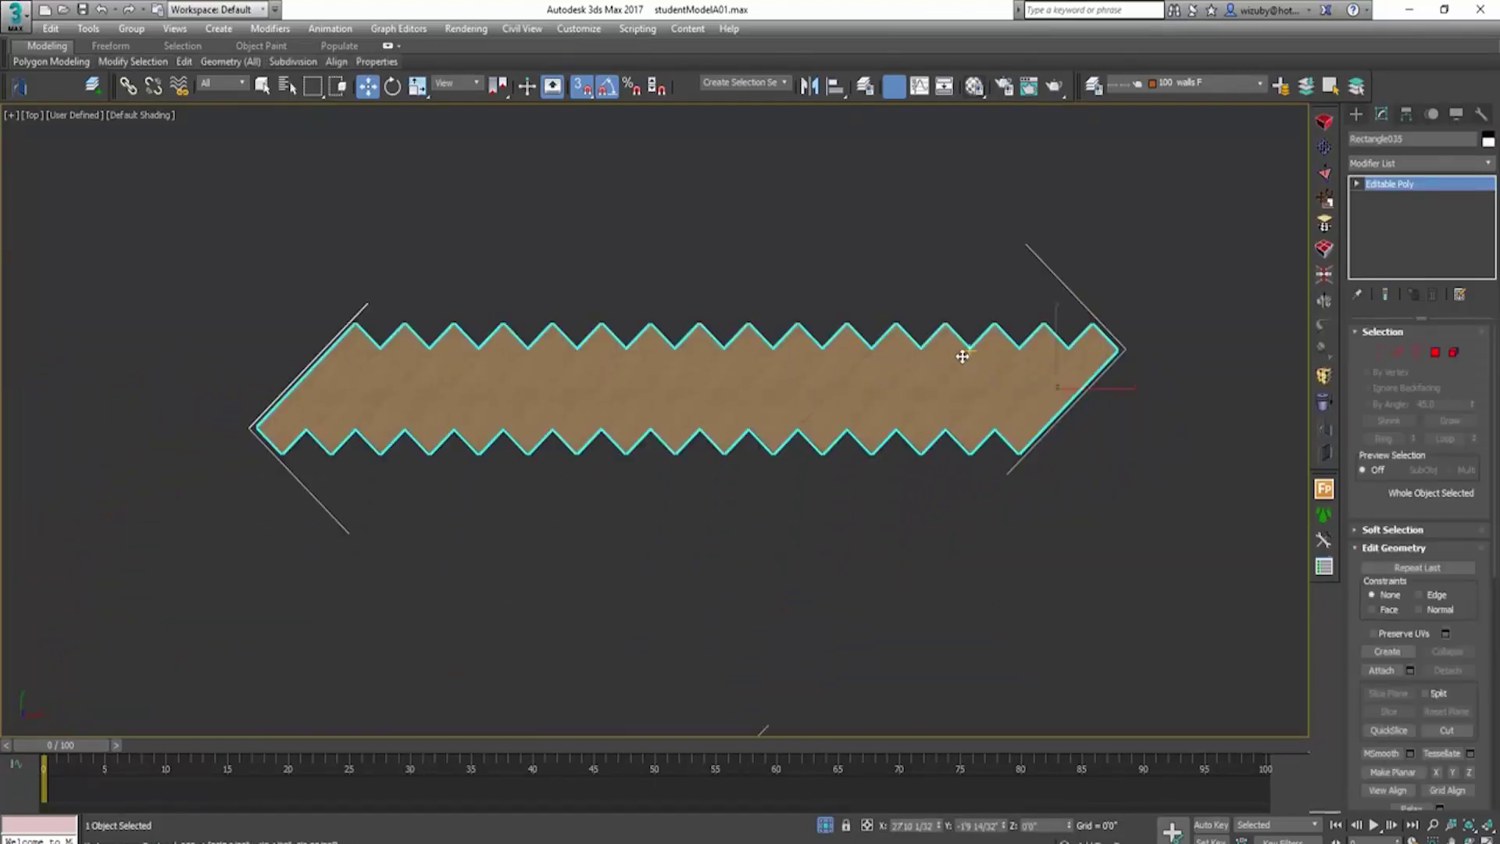
scroll(1039, 348, up, 2)
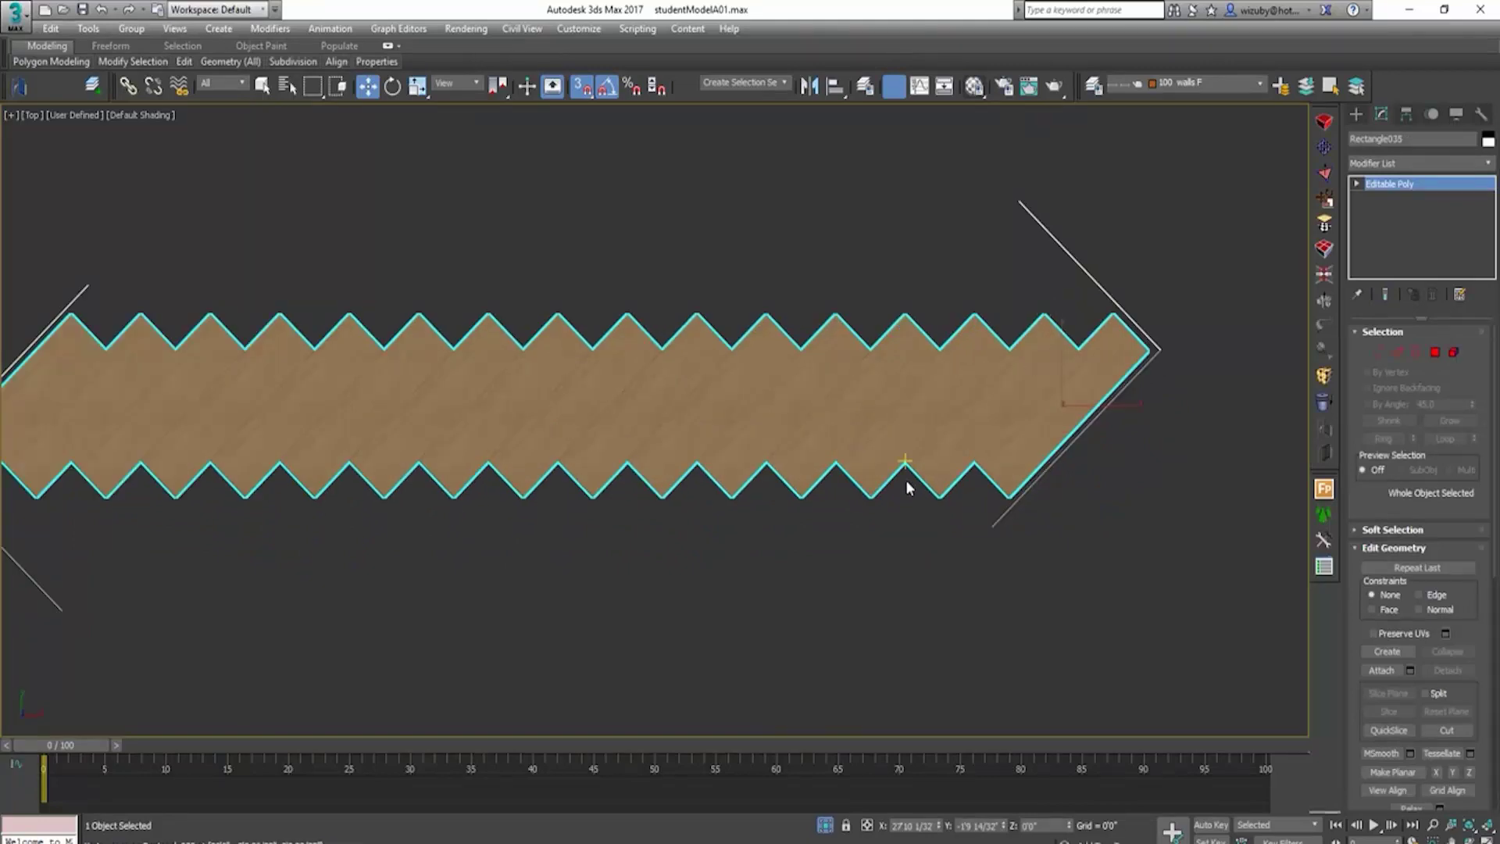
scroll(904, 500, down, 3)
middle_drag(904, 509, 1009, 466)
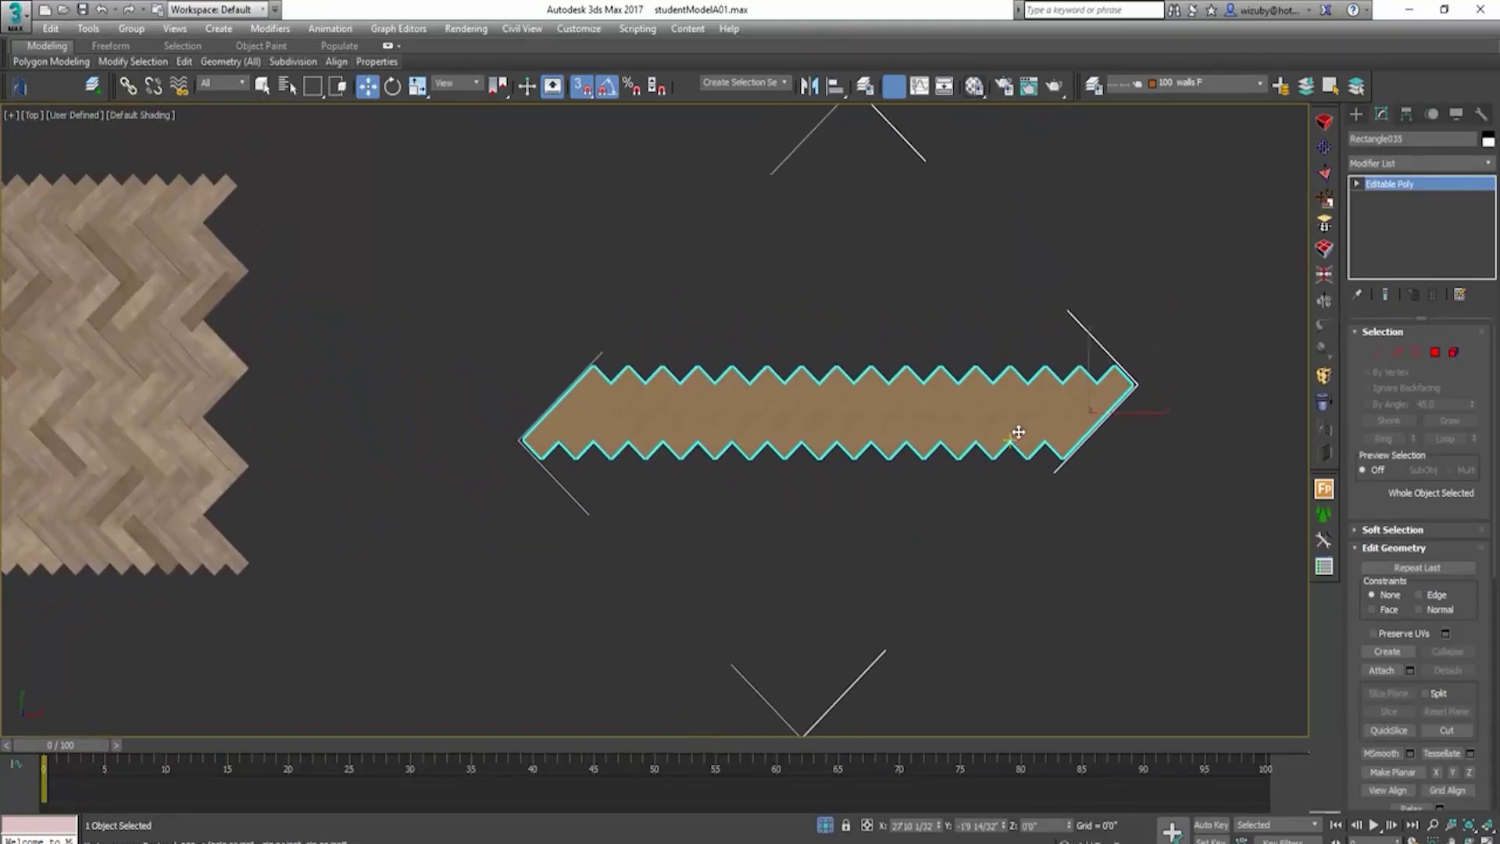
key(4)
middle_drag(1190, 381, 1155, 397)
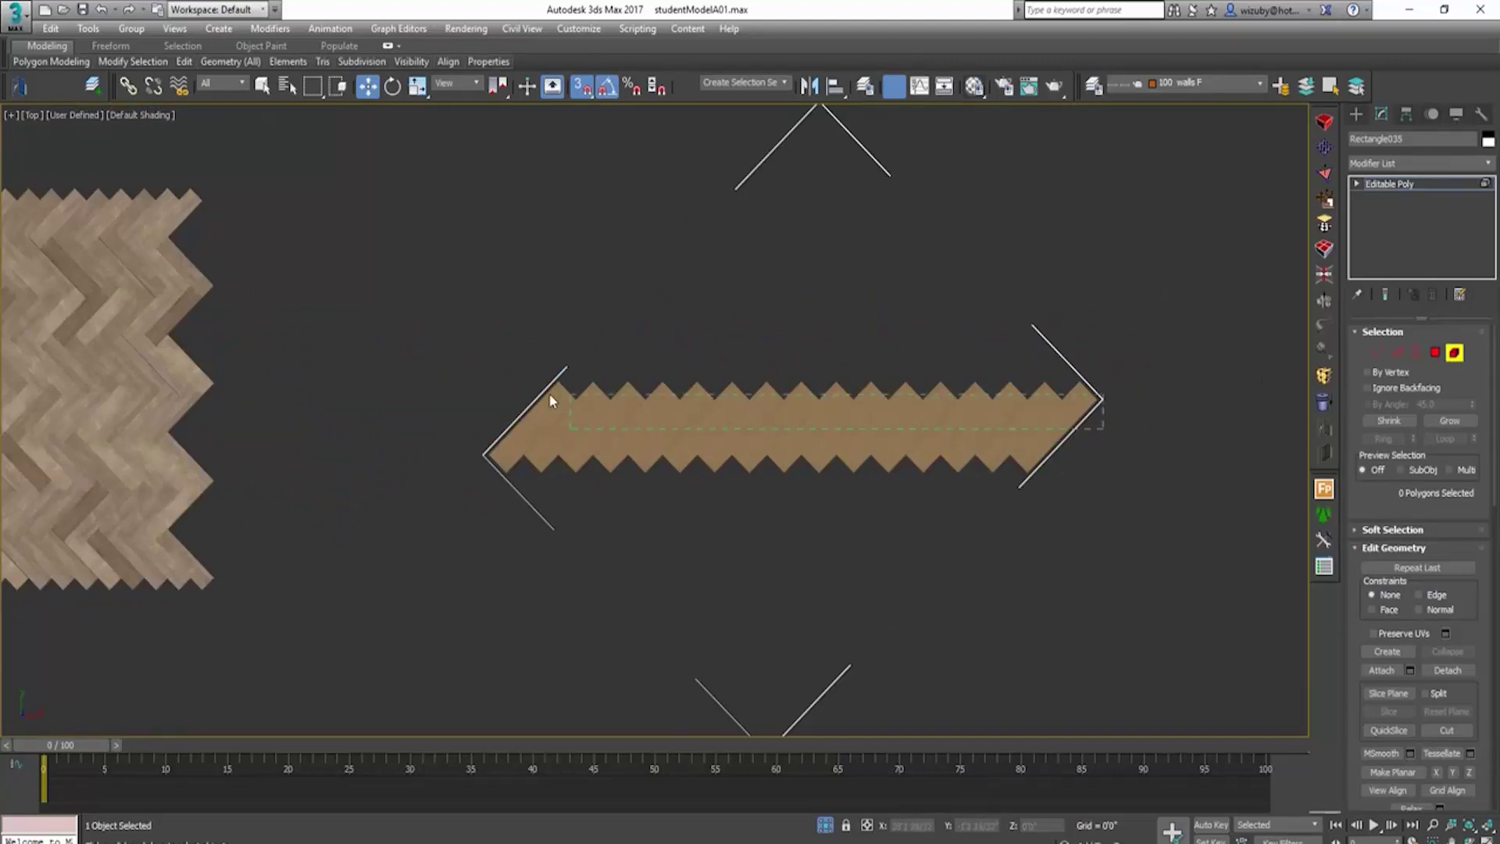
drag(549, 399, 547, 400)
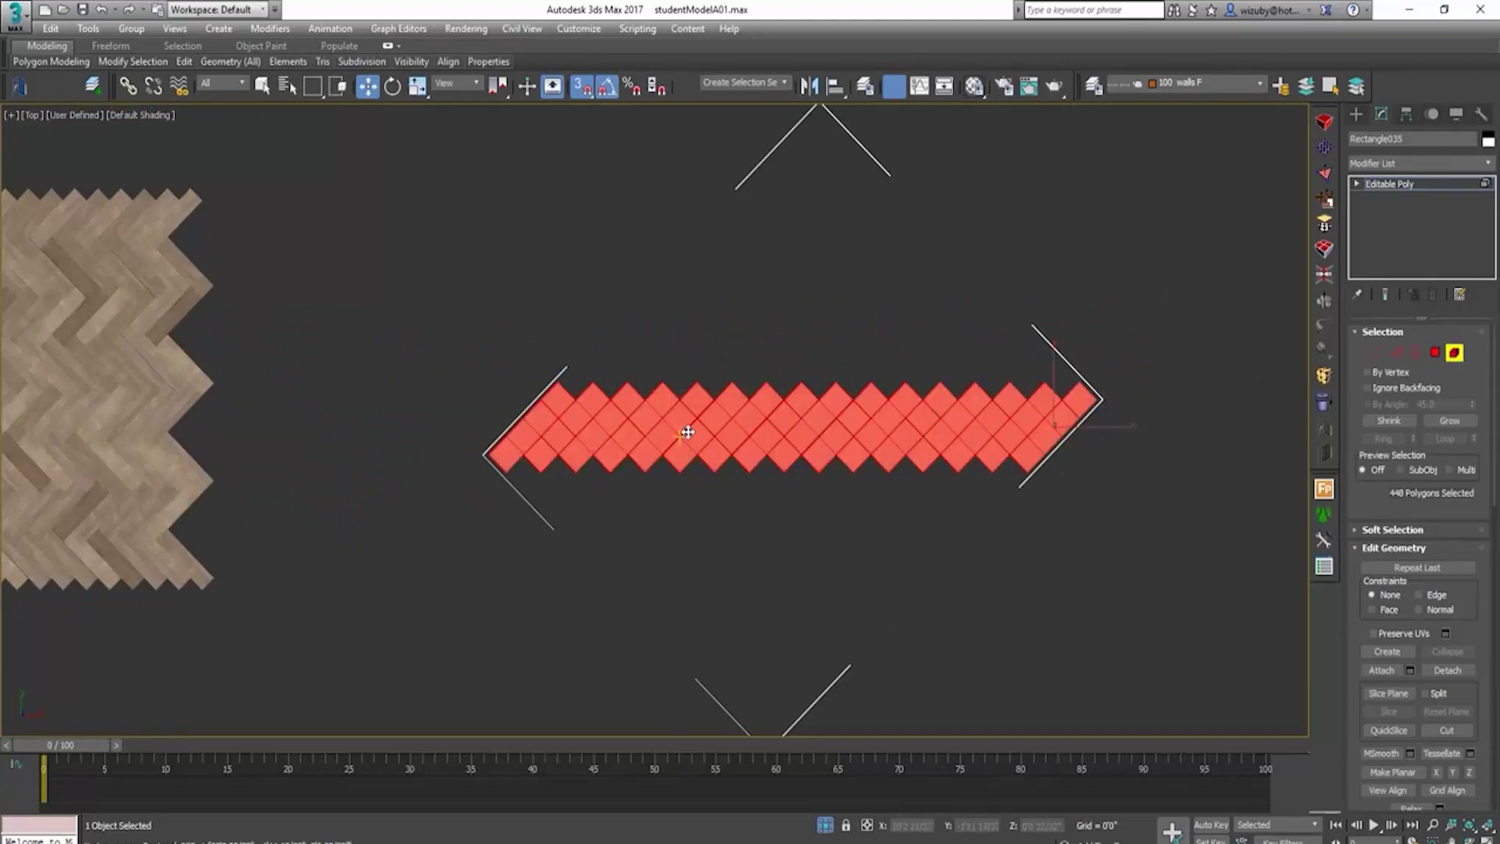
shift+drag(687, 432, 684, 541)
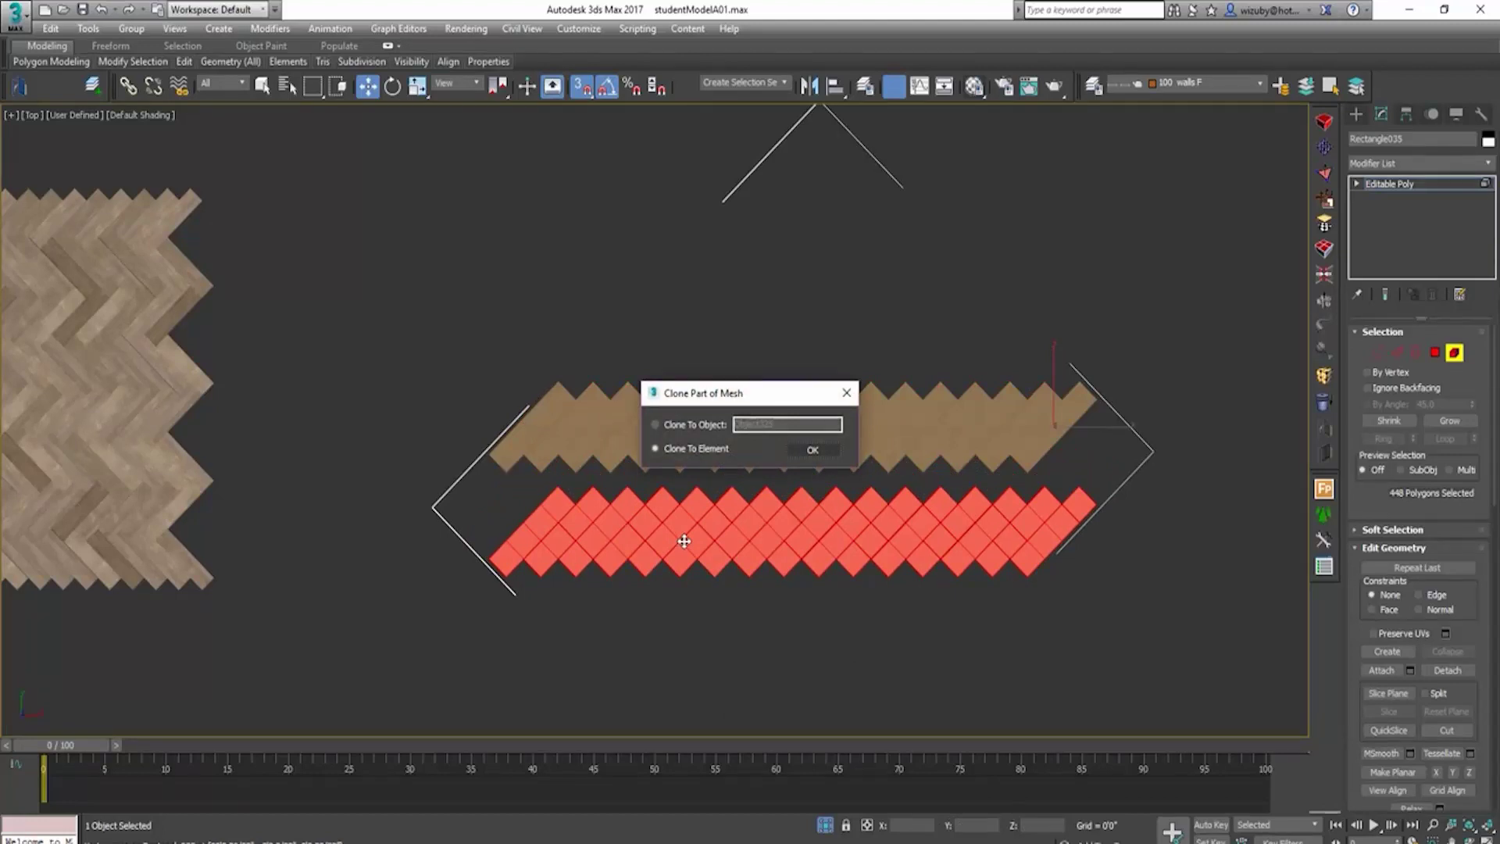
click(814, 452)
Step: Turn the copied row in place, with vertex snapping off, so its planks slant opposite to those of the original row
key(e)
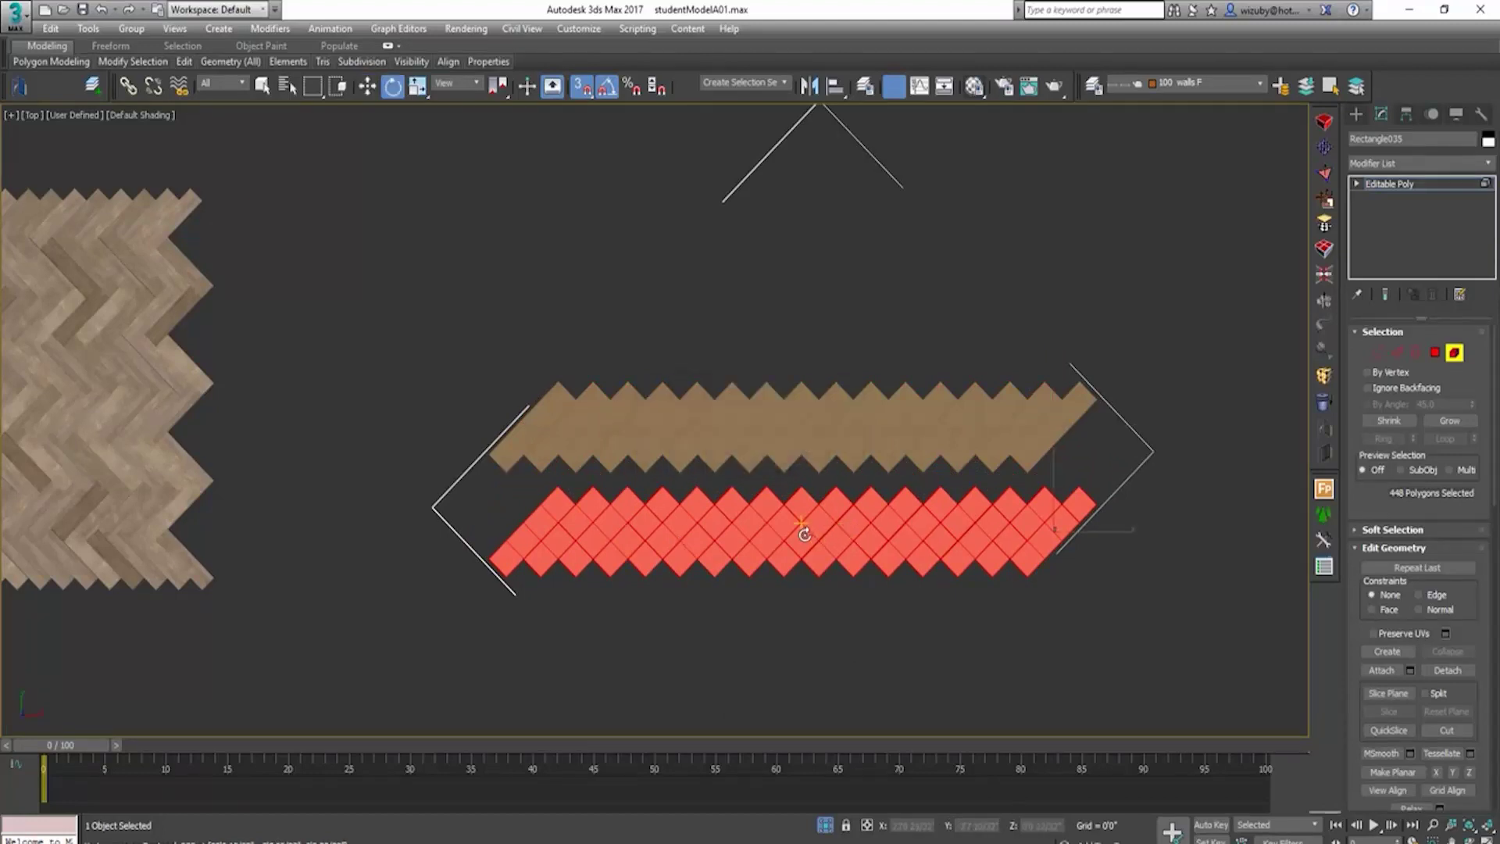
key(s)
mouse_move(804, 529)
mouse_down()
mouse_move(940, 579)
mouse_move(867, 542)
mouse_move(891, 536)
mouse_move(874, 542)
mouse_up()
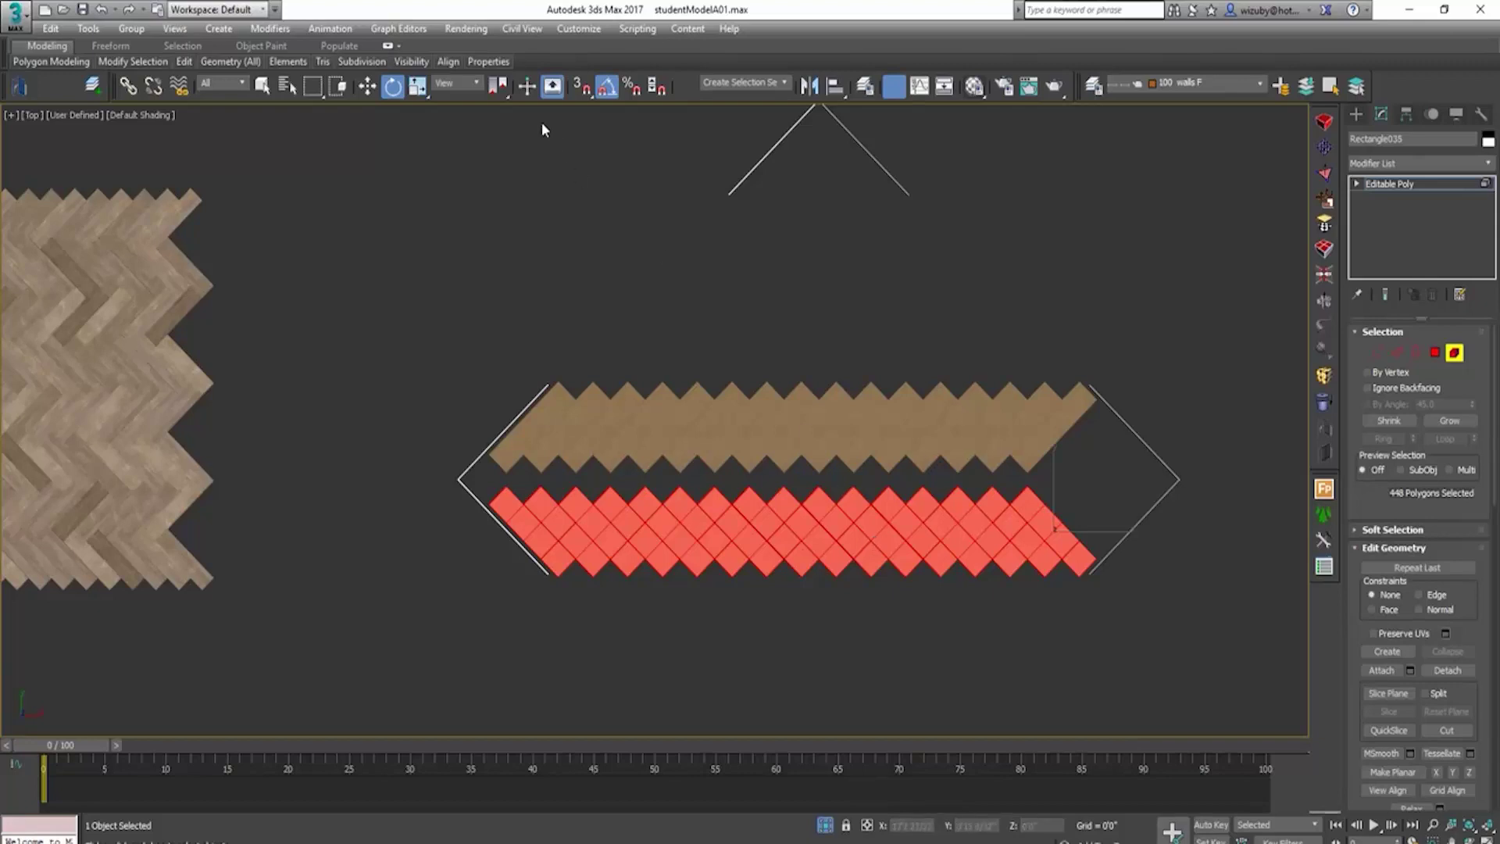
click(499, 88)
click(498, 109)
mouse_move(746, 514)
mouse_down()
mouse_move(806, 522)
mouse_move(743, 492)
mouse_up()
Step: Lock the selection, snap the copied row's tips into the notches of the original row and check the seam between them
scroll(857, 496, up, 6)
key(w)
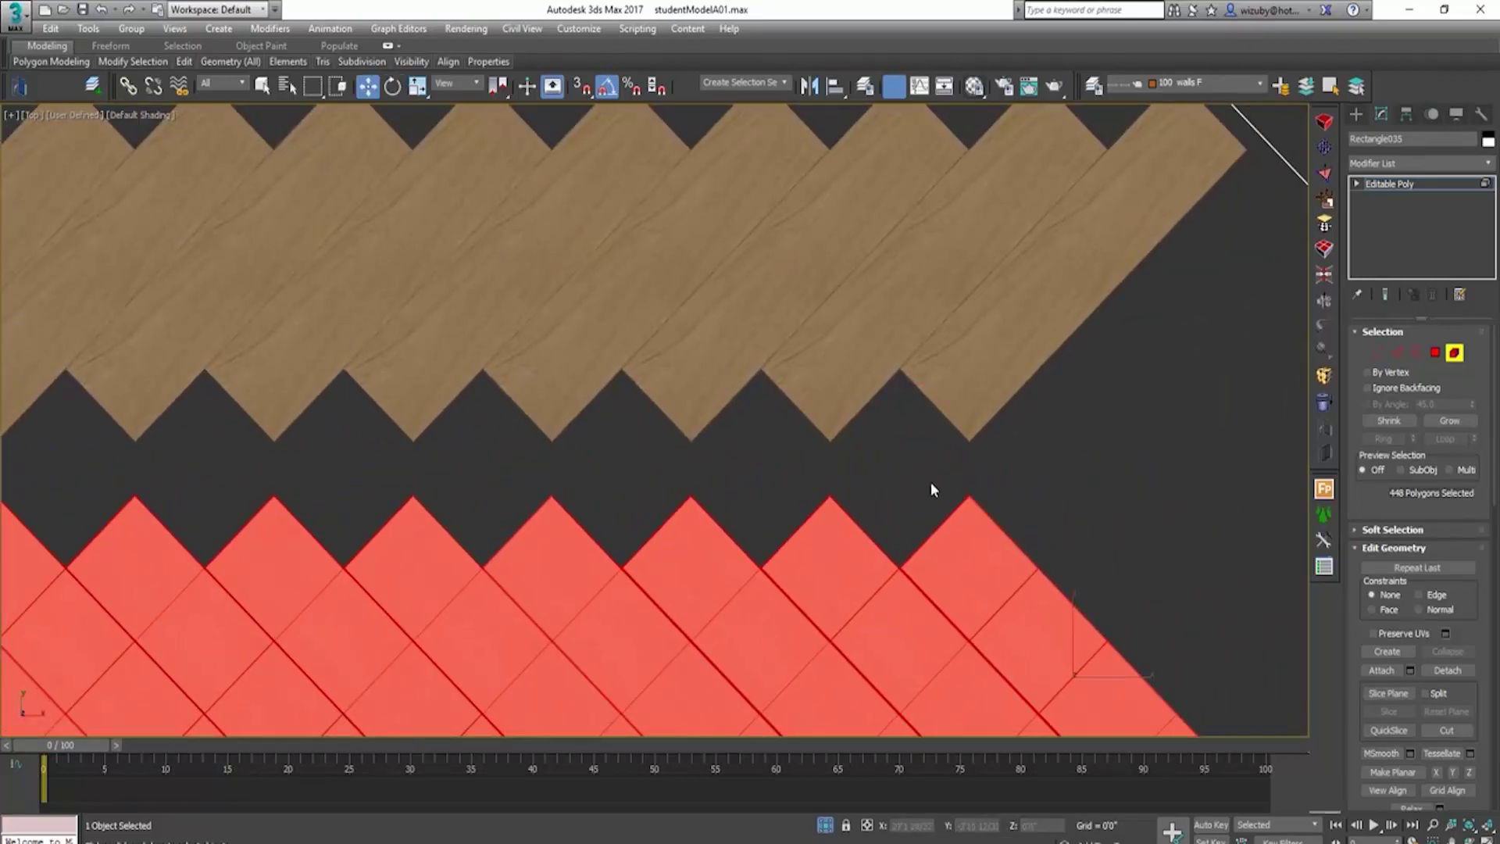
key(s)
key(space)
drag(974, 486, 897, 386)
scroll(897, 385, up, 6)
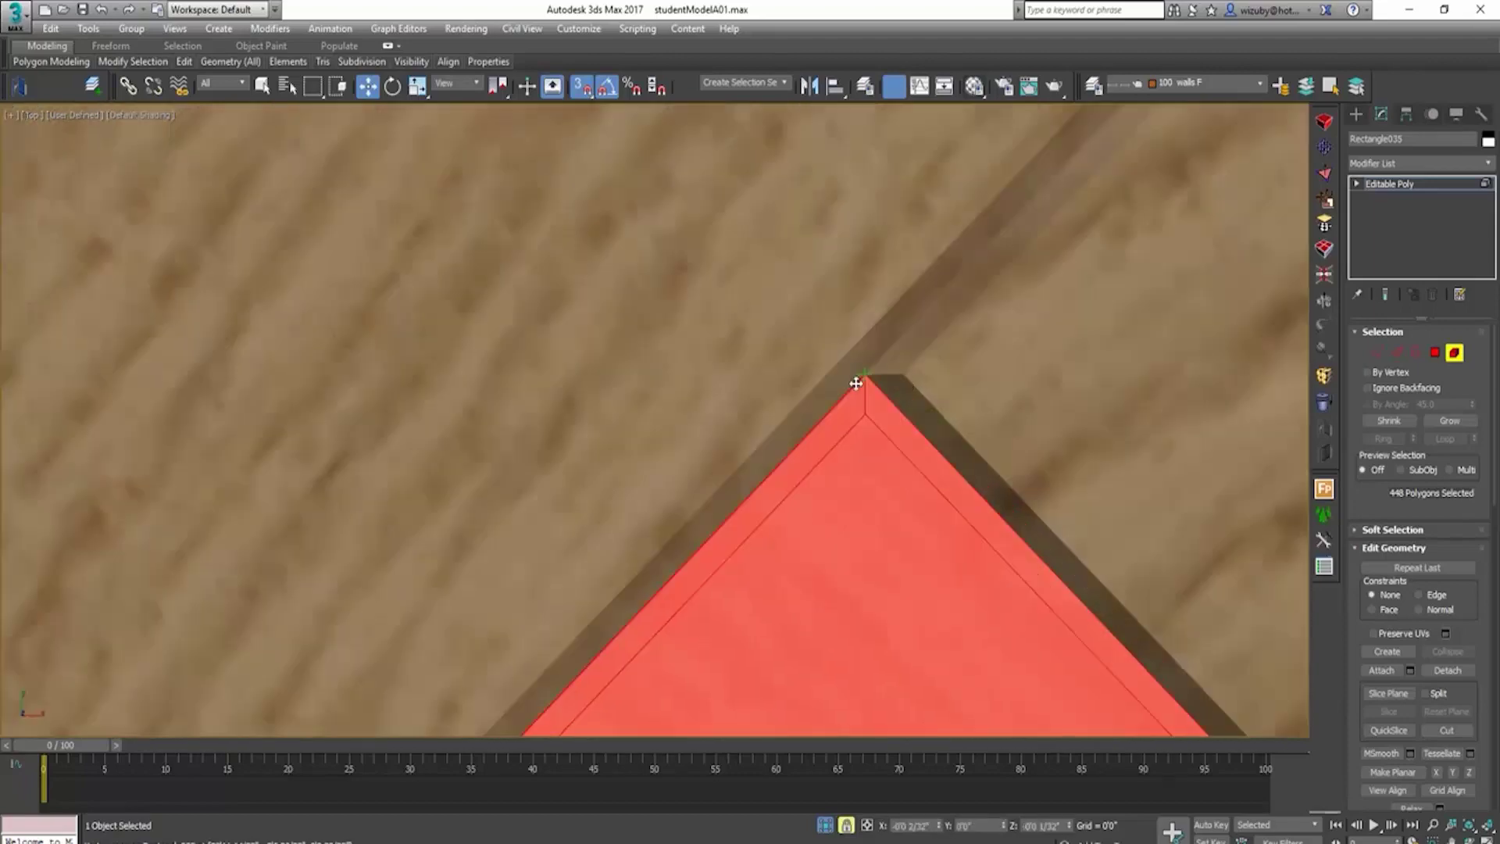
scroll(951, 406, down, 8)
scroll(887, 435, up, 7)
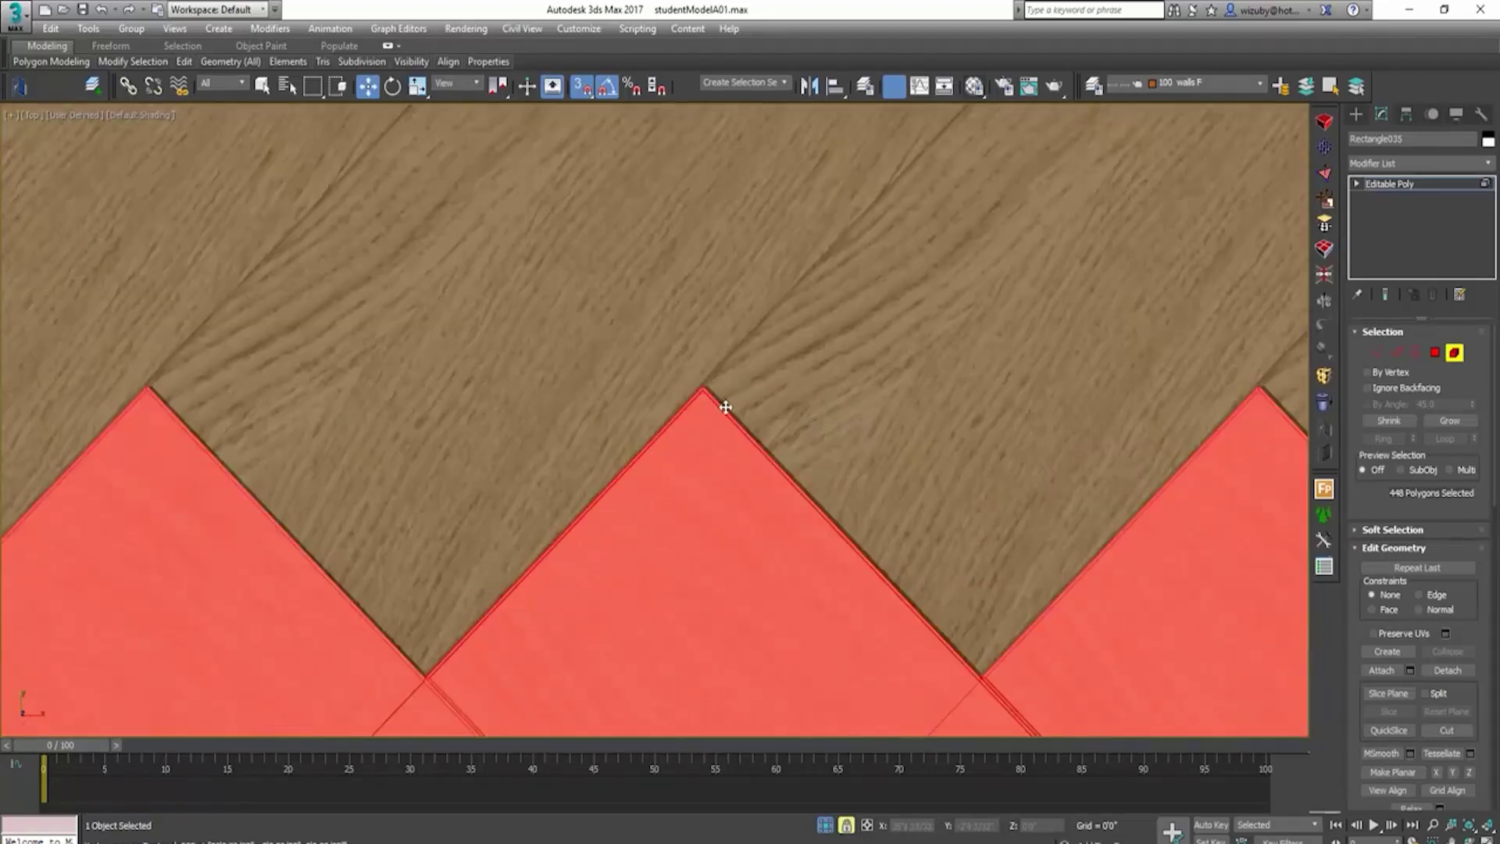
scroll(719, 387, up, 2)
scroll(731, 392, down, 3)
scroll(719, 389, up, 3)
middle_drag(280, 378, 935, 352)
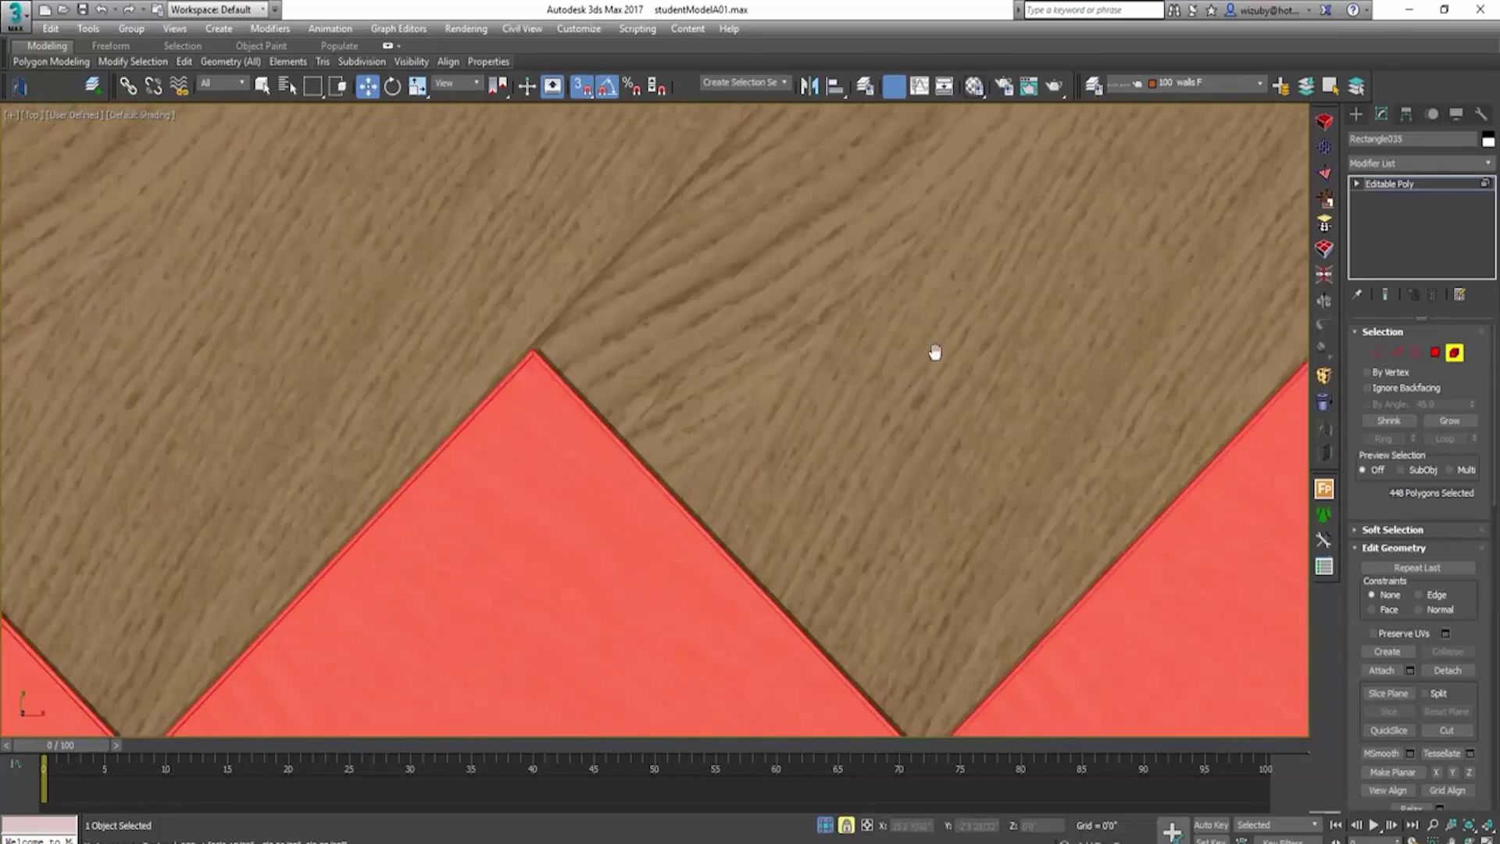
Step: Select both herringbone rows and clone them above the originals as new elements of the same mesh
scroll(935, 352, down, 10)
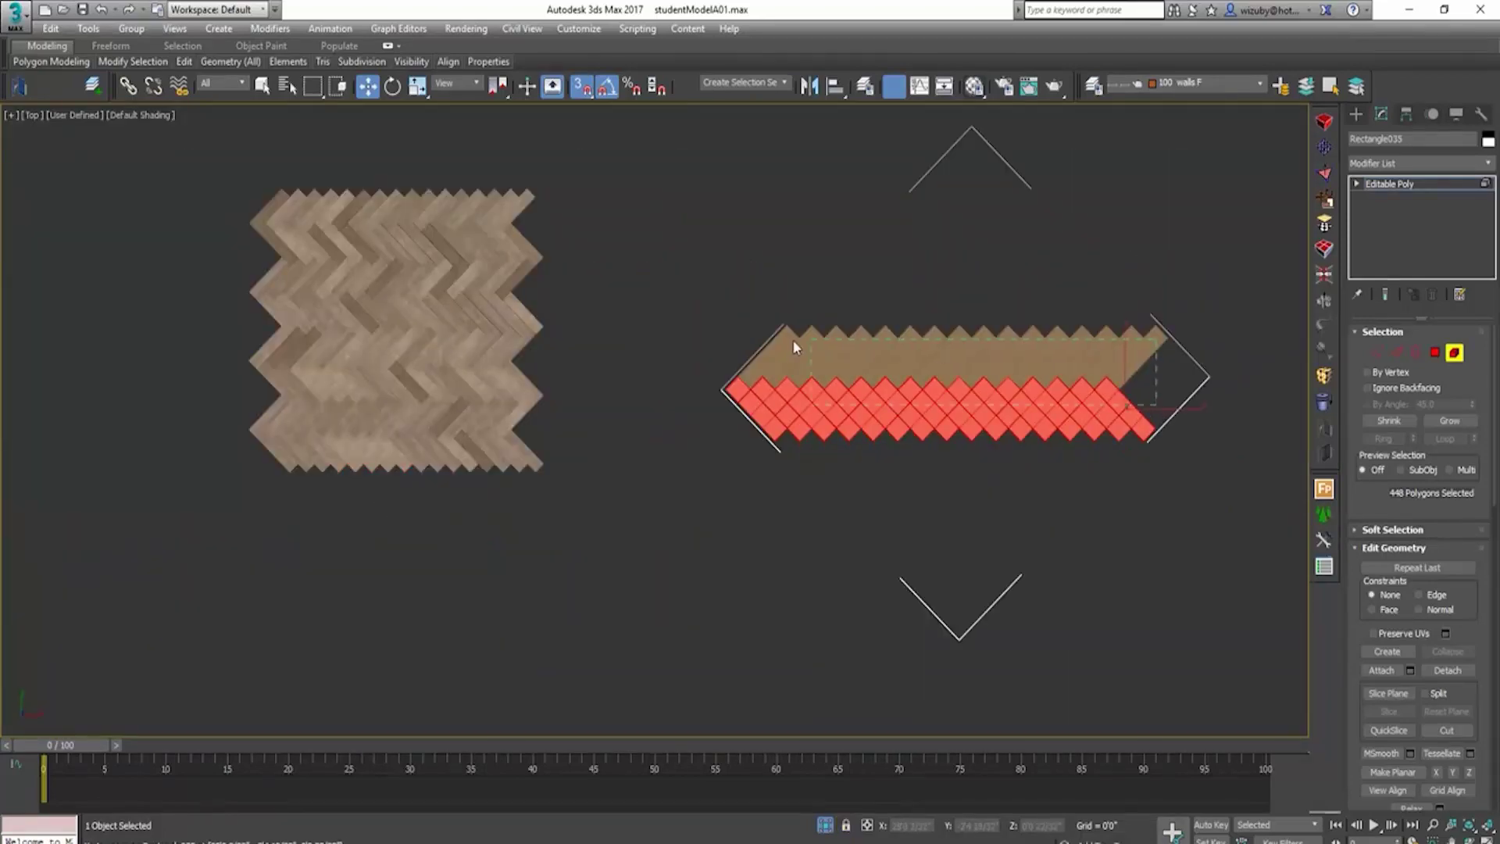
mouse_move(755, 384)
shift+mouse_down()
mouse_move(794, 378)
mouse_move(866, 248)
shift+mouse_up()
click(827, 453)
scroll(1164, 351, up, 8)
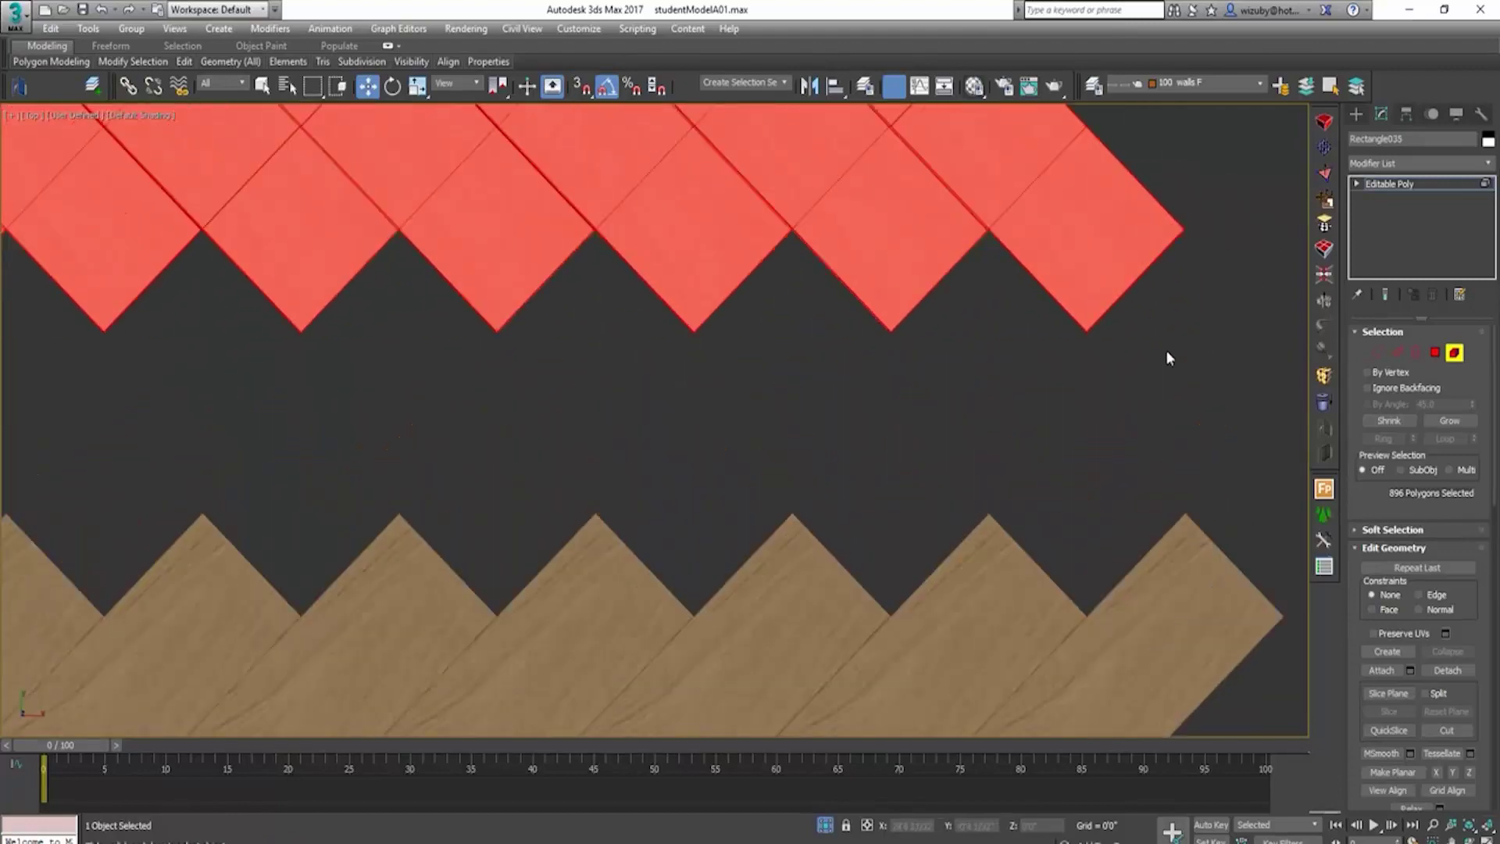
key(s)
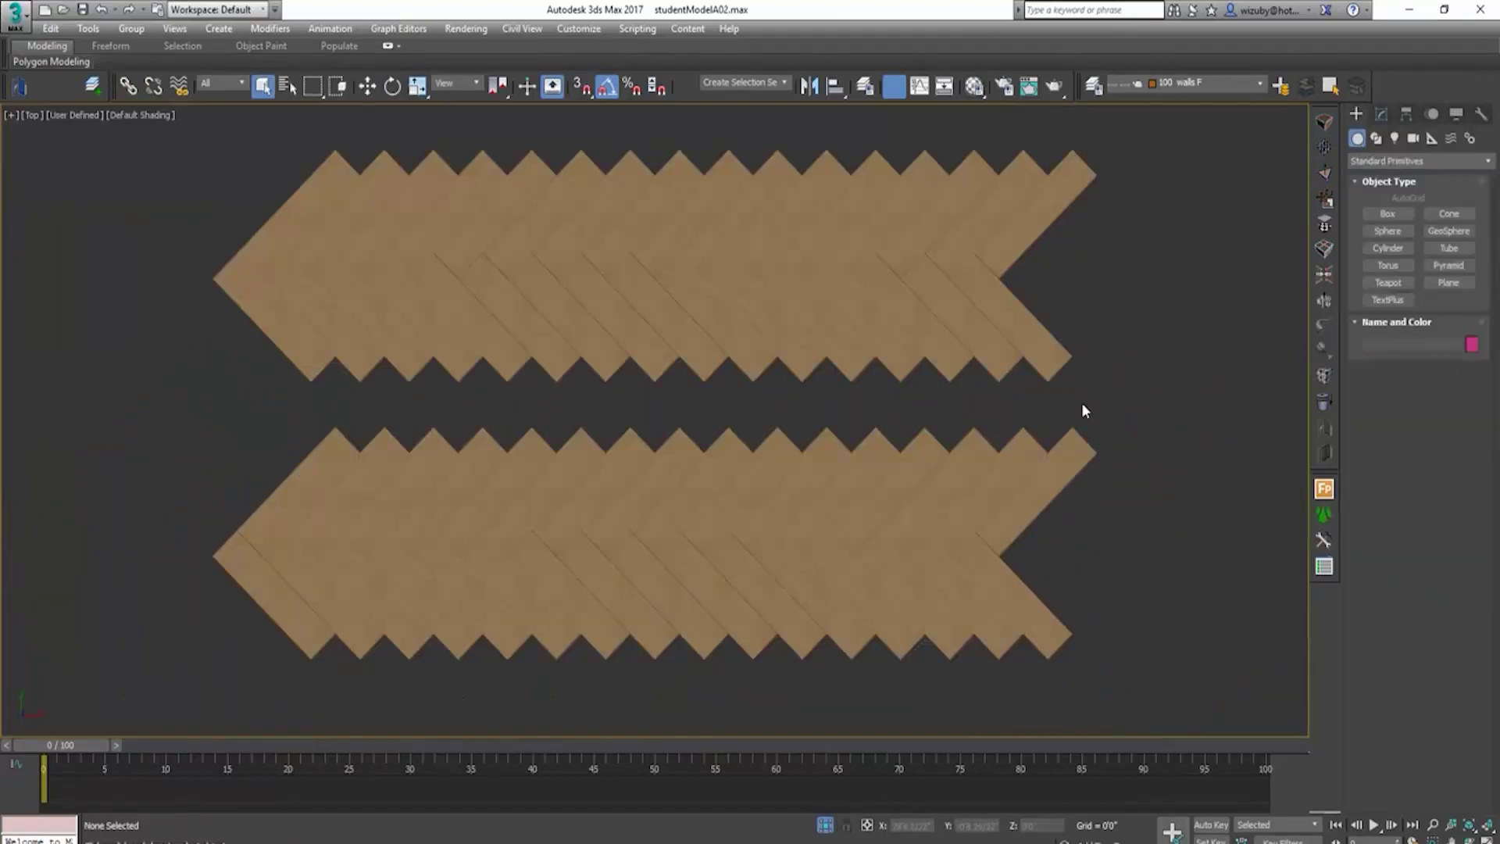
Step: Edit the floor mesh's elements and snap the upper double row down onto the lower one so their zigzag edges interlock
drag(1082, 404, 641, 246)
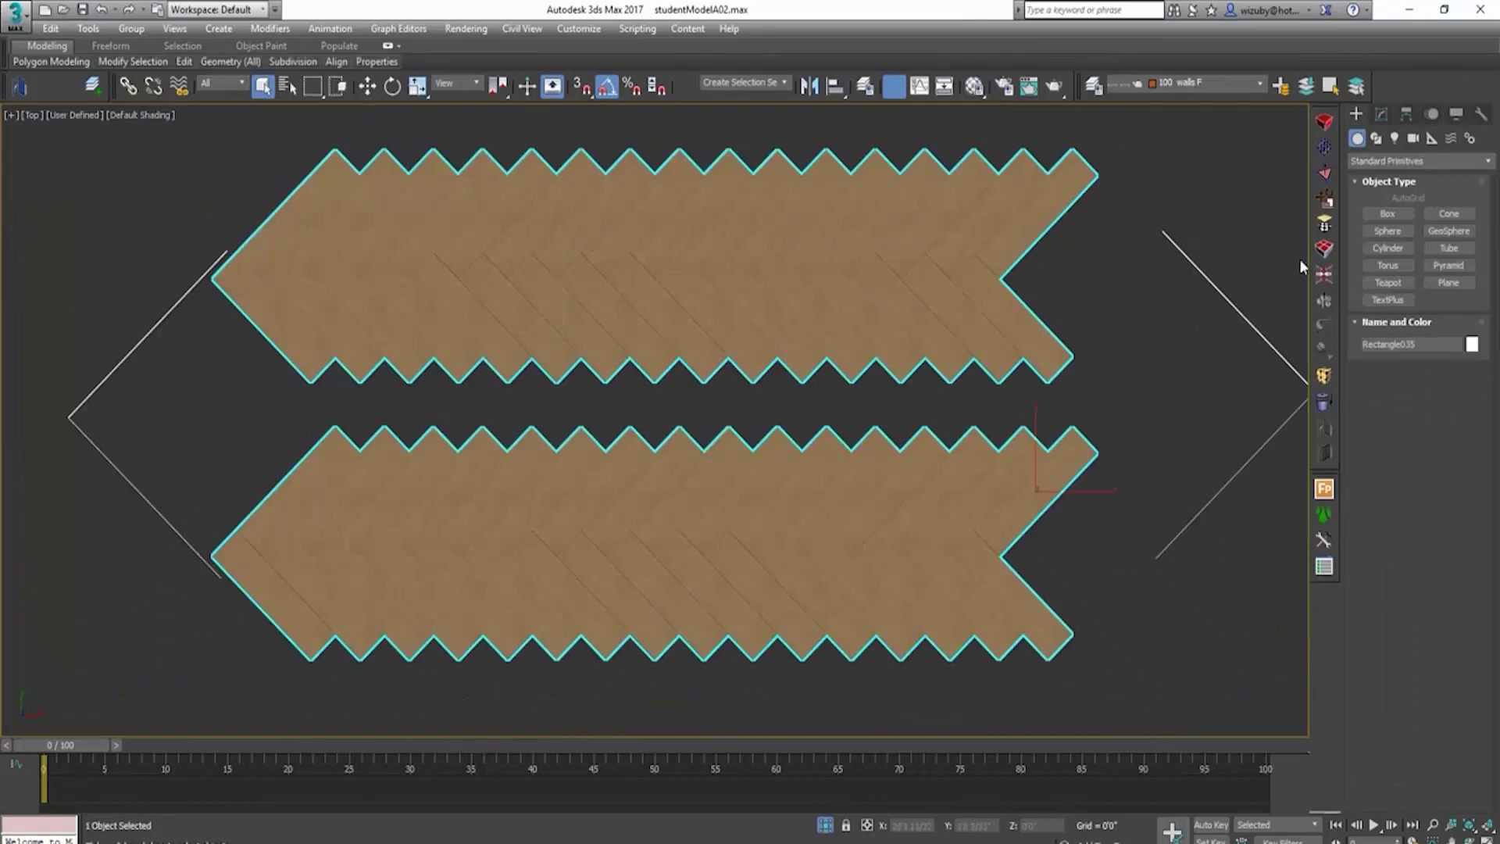
click(1381, 114)
key(5)
scroll(954, 382, up, 8)
key(w)
key(s)
drag(957, 360, 956, 683)
scroll(954, 613, up, 6)
scroll(952, 508, down, 5)
scroll(952, 508, down, 6)
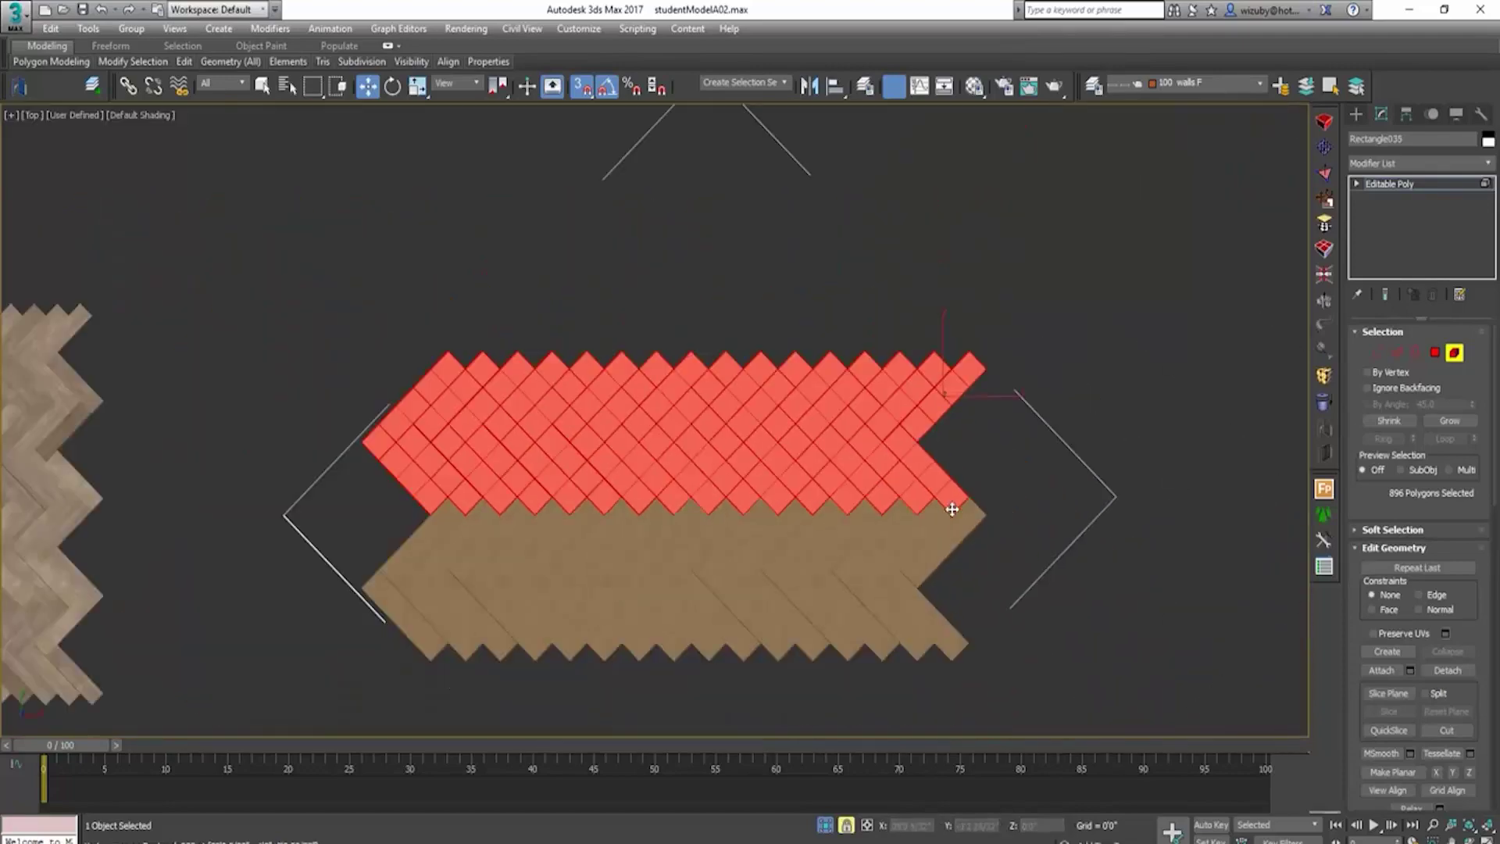
middle_drag(950, 502, 1048, 539)
scroll(1115, 606, down, 4)
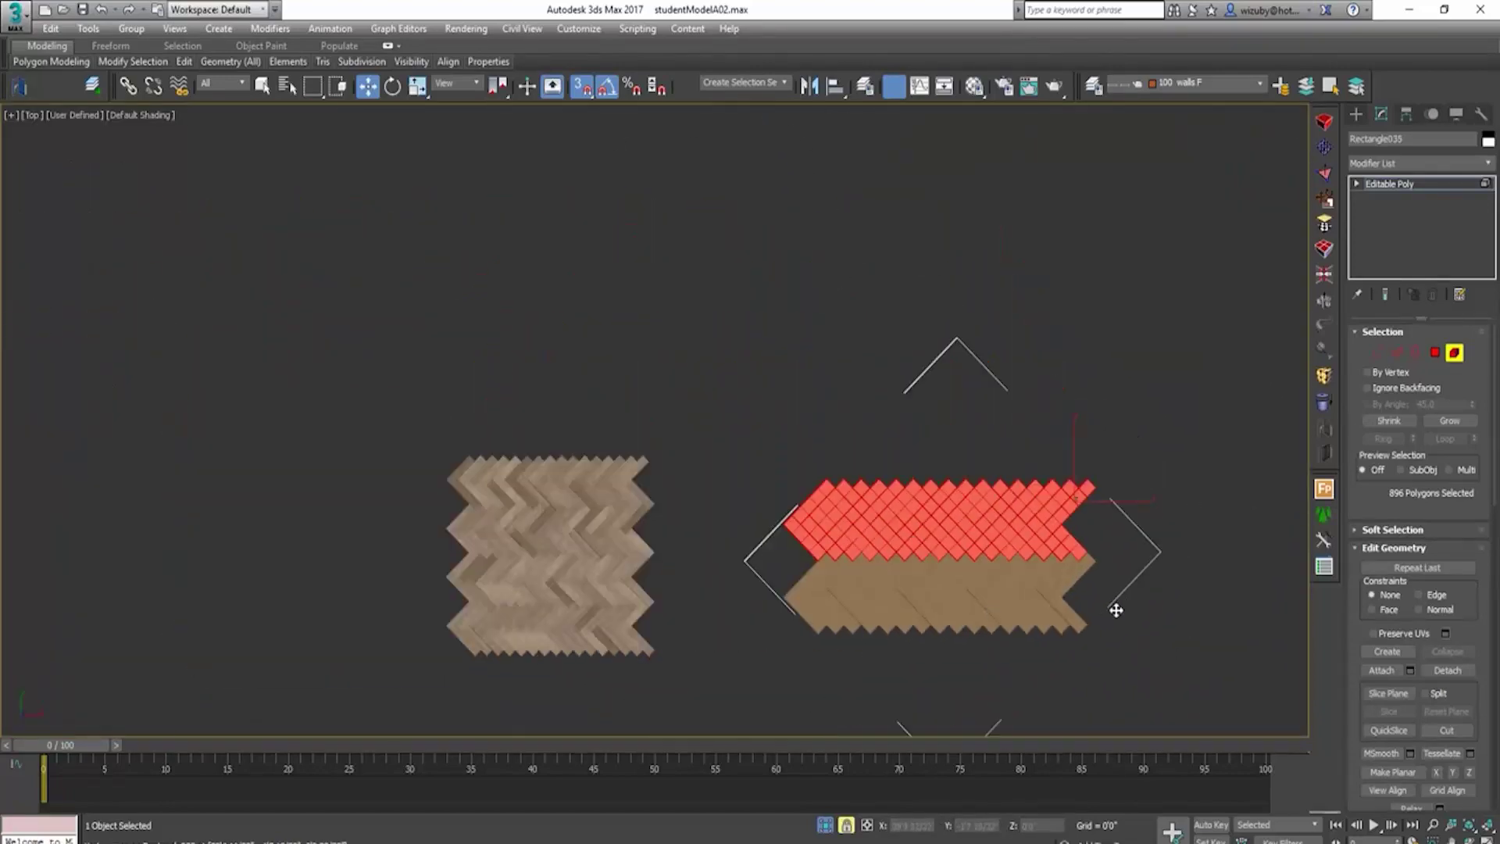
Step: Select all the herringbone rows in the floor mesh and clone them above the originals as new elements
drag(721, 411, 719, 410)
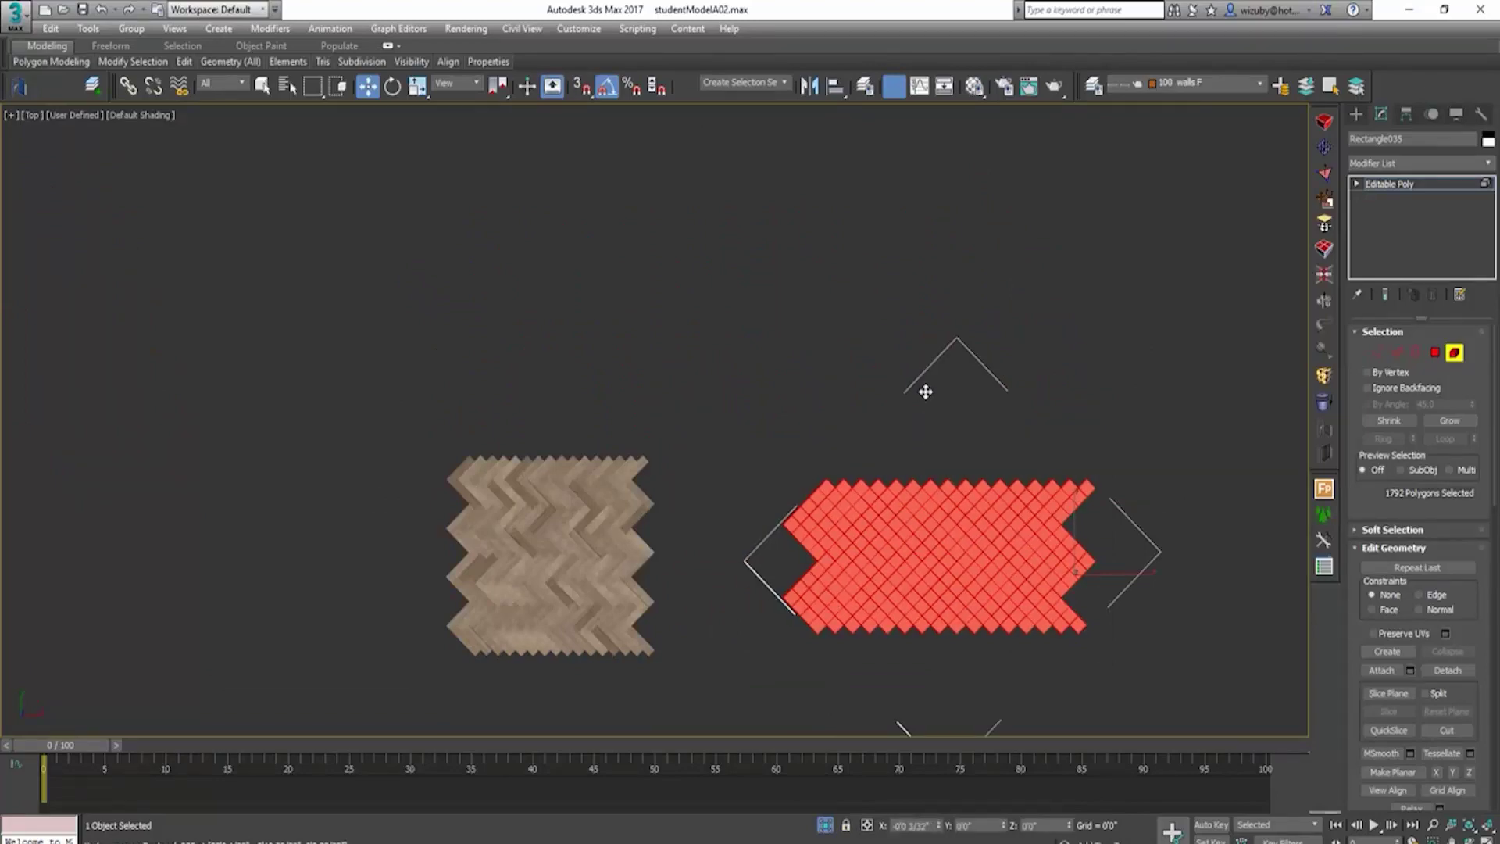
shift+drag(930, 555, 931, 385)
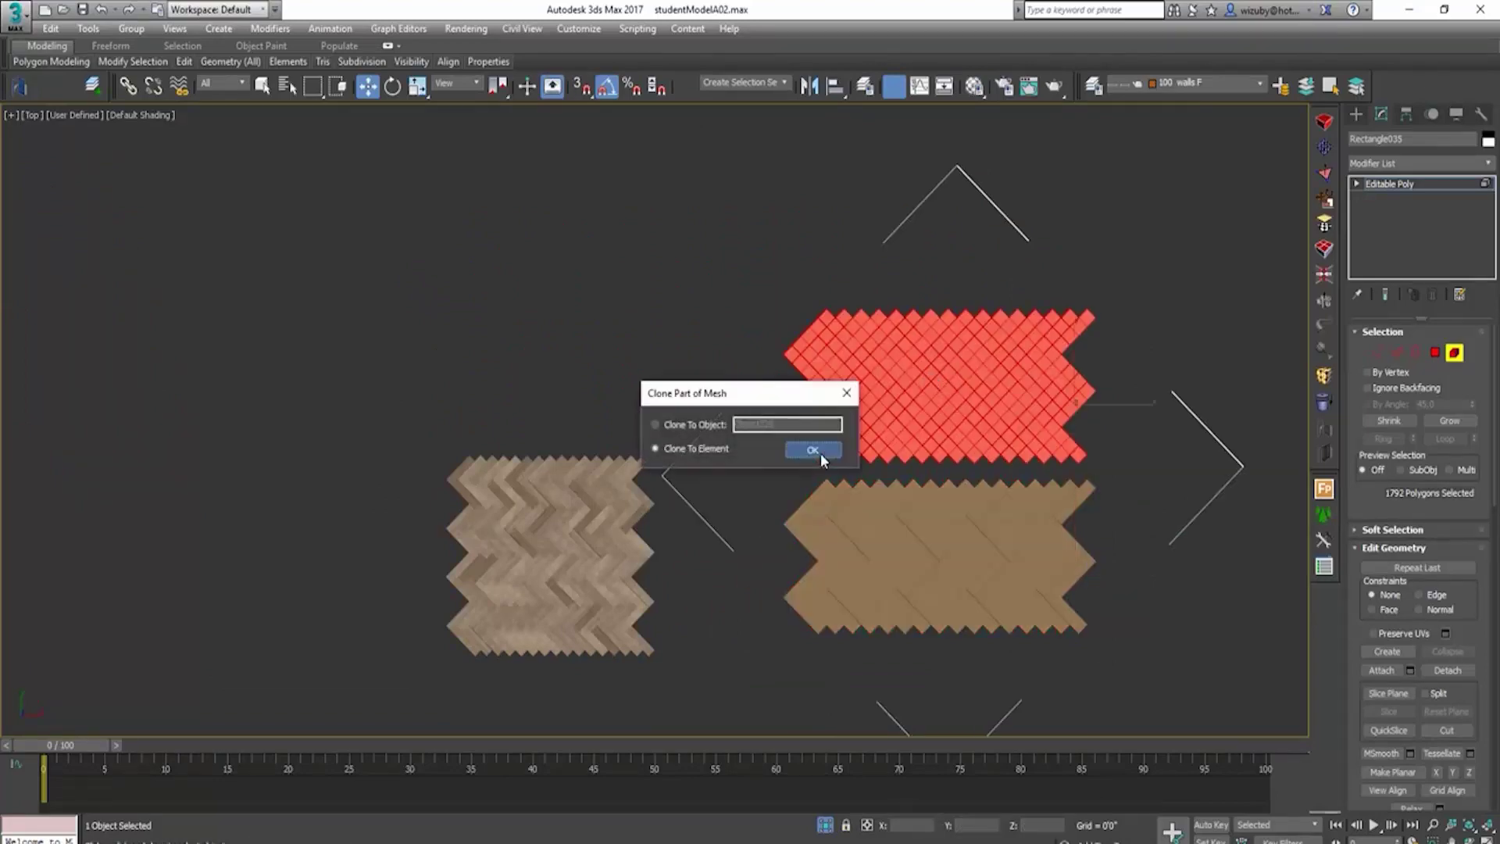
click(807, 449)
Step: Snap the cloned upper block's lower tips into the notches of the block below, check the seam closely and clear the selection
scroll(1150, 476, up, 3)
scroll(868, 451, up, 4)
key(s)
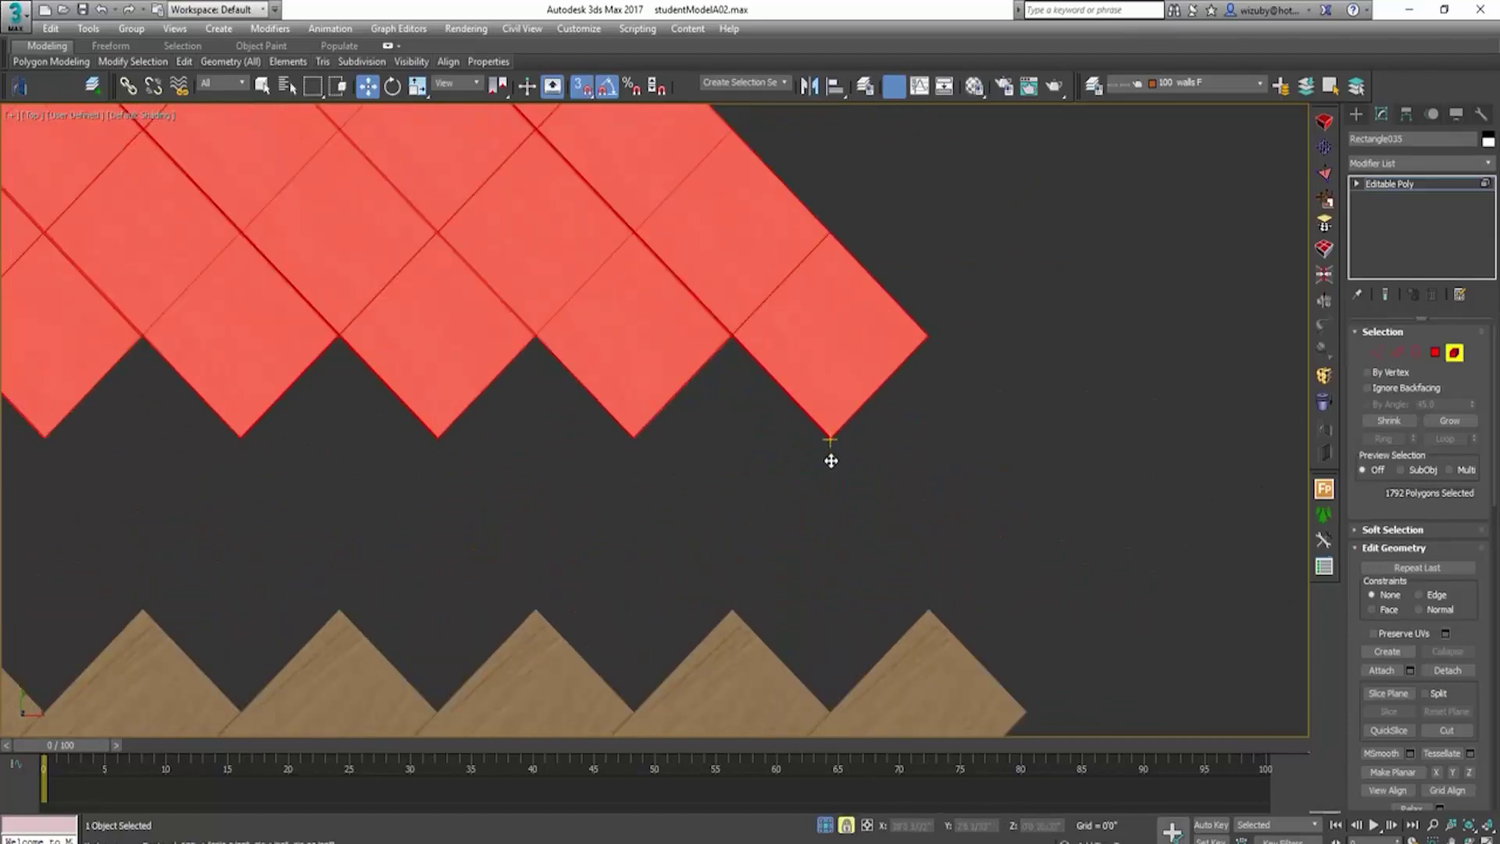
drag(834, 448, 844, 668)
middle_drag(844, 668, 854, 281)
scroll(854, 281, up, 5)
drag(805, 260, 797, 395)
scroll(807, 401, up, 3)
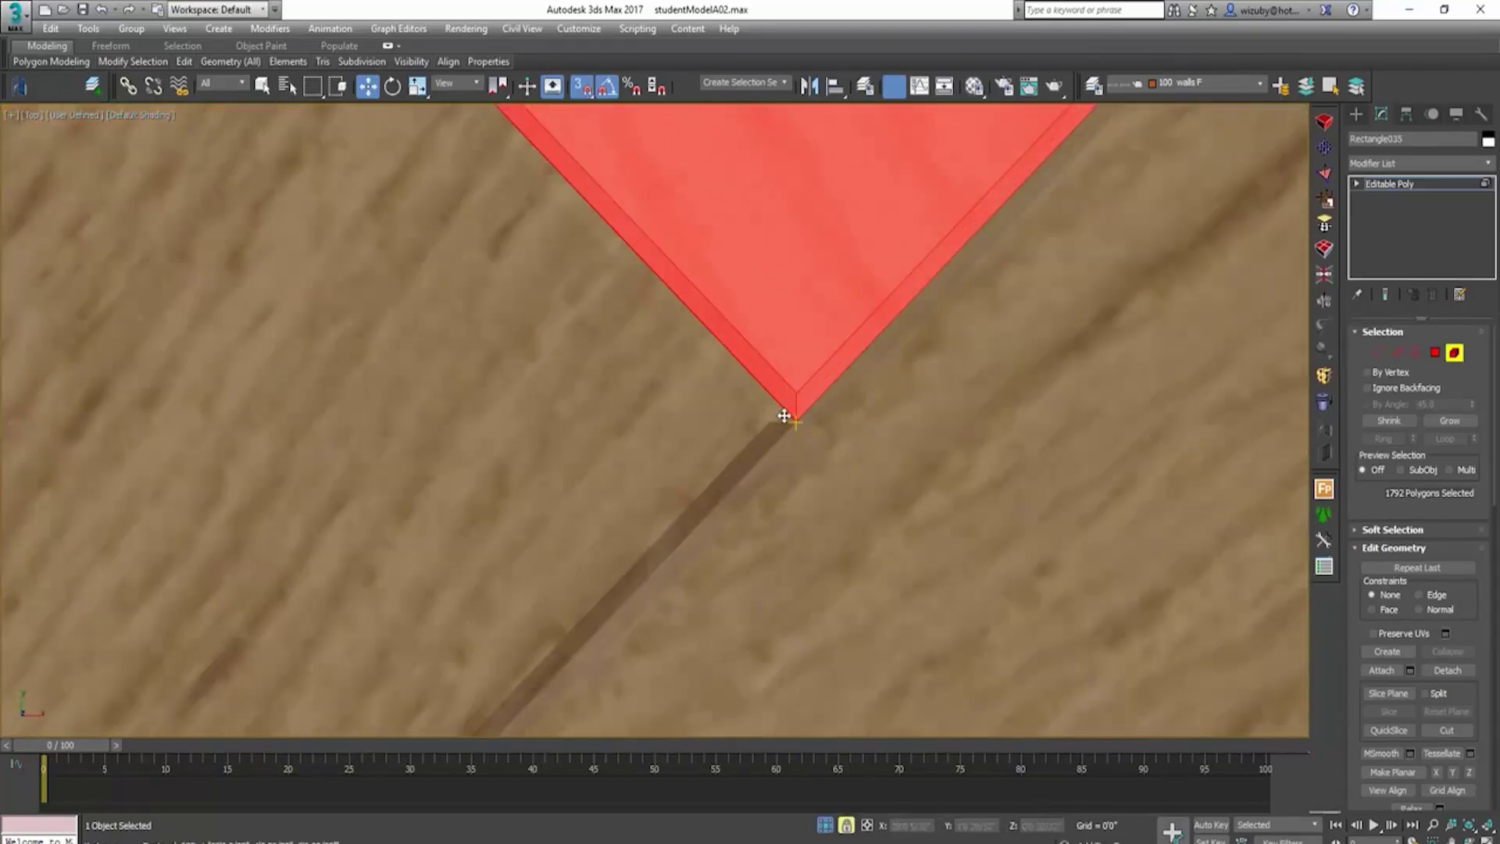
scroll(783, 415, down, 10)
click(857, 512)
Step: Try to widen the floor by selecting the whole herringbone block and cloning it sideways to the right as an element
scroll(857, 511, down, 2)
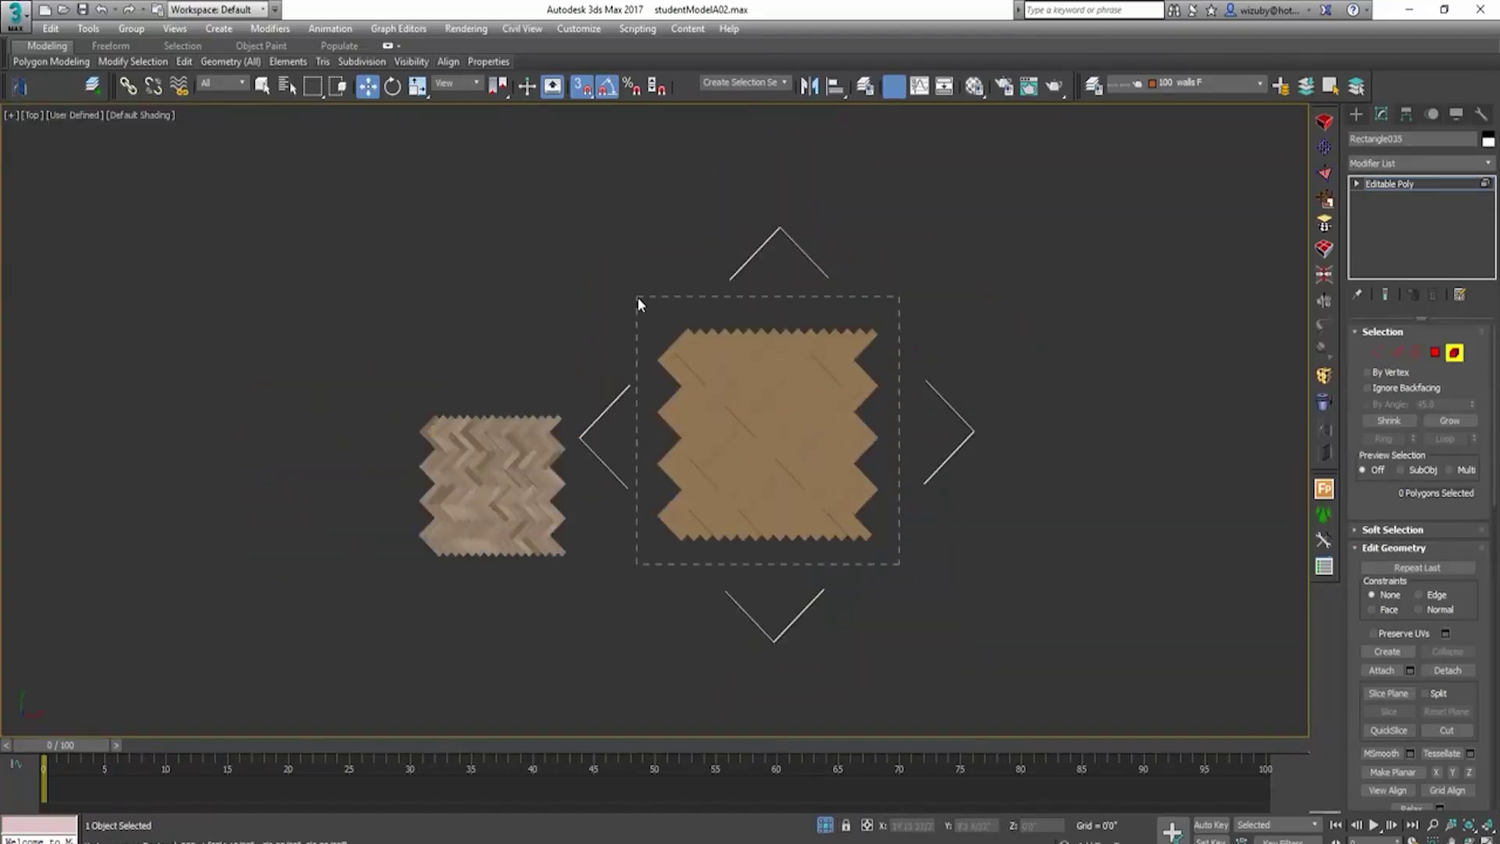
drag(638, 298, 638, 300)
shift+drag(686, 395, 895, 405)
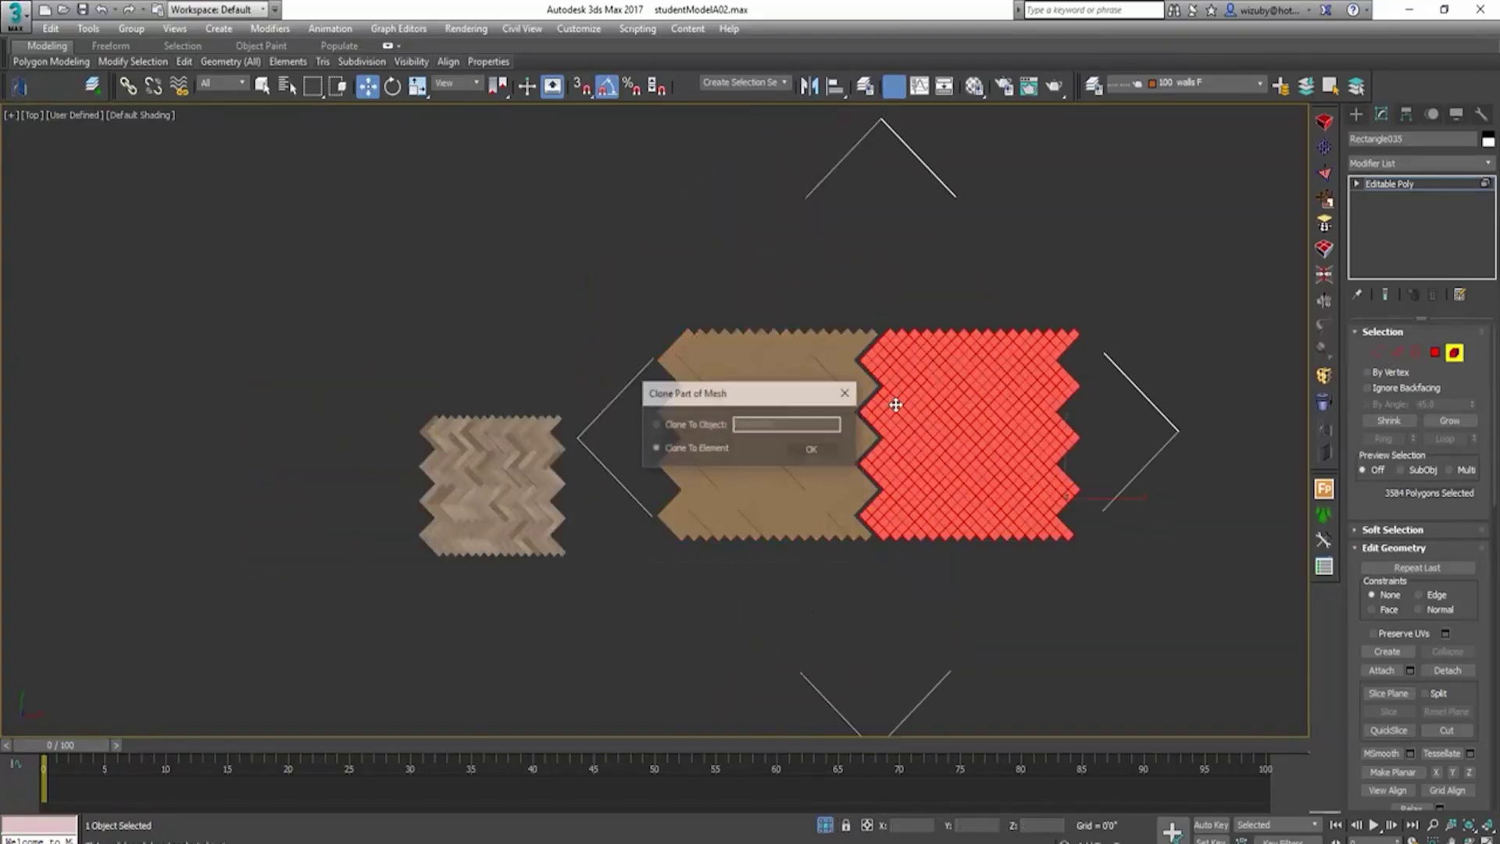
click(812, 450)
Step: Try to snap the sideways copy against the original block's zigzag edge, leave element editing and undo the widening
scroll(781, 461, up, 6)
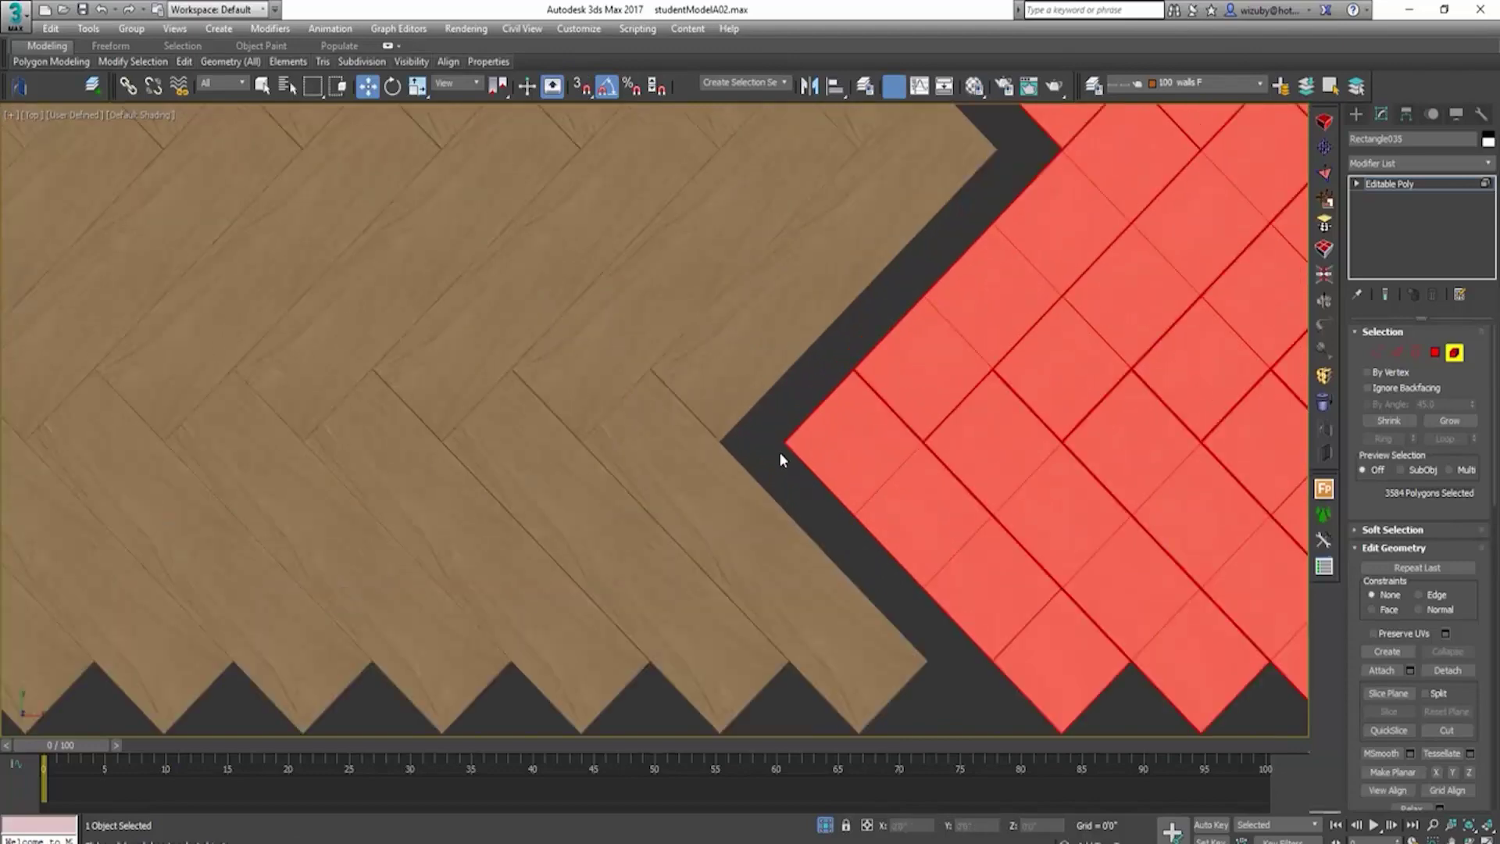
key(s)
drag(780, 446, 723, 438)
scroll(1139, 428, down, 5)
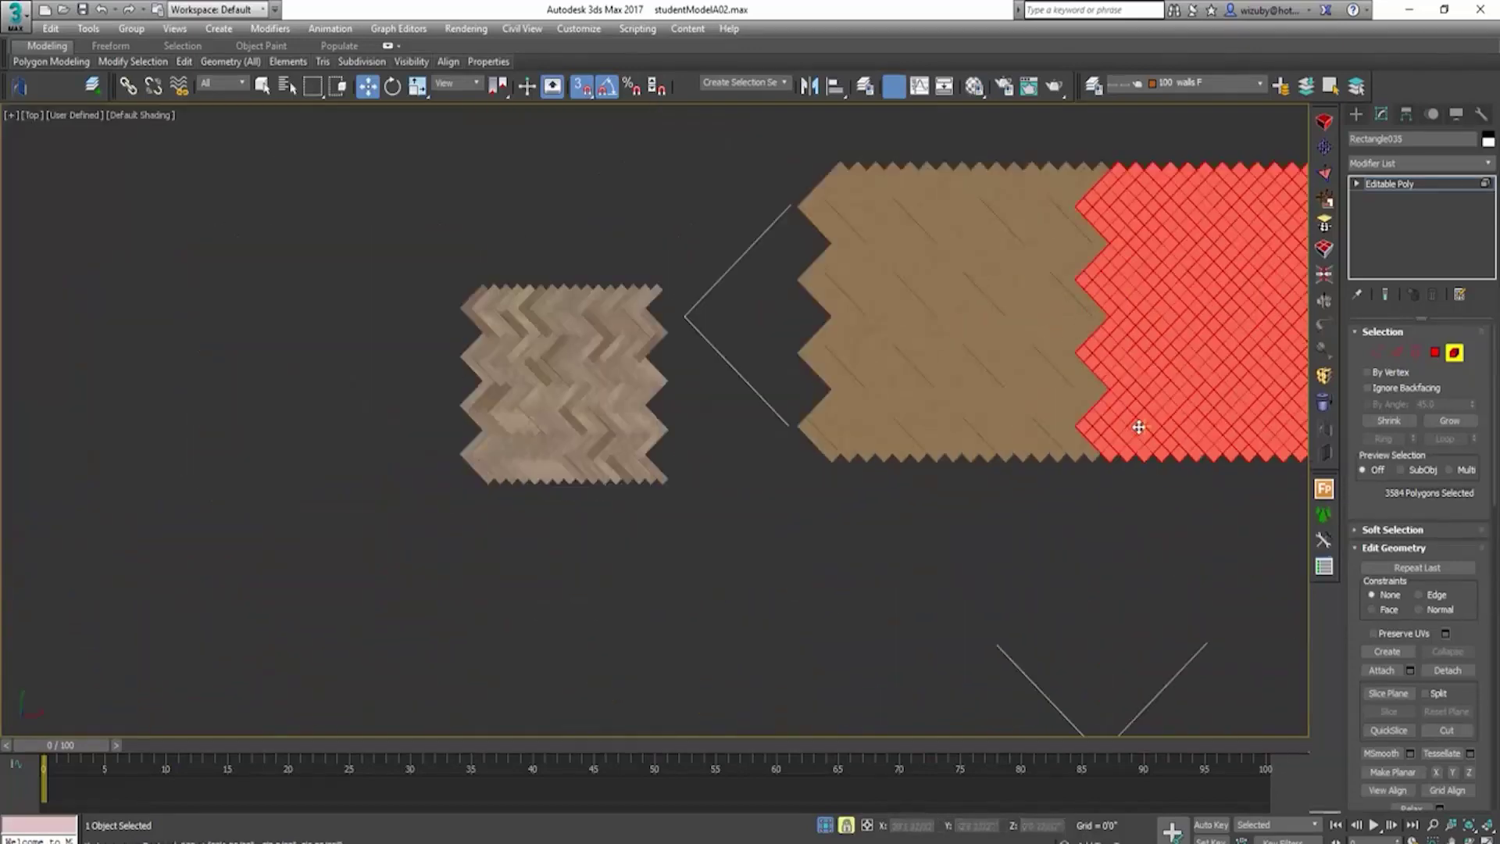
middle_drag(1139, 427, 942, 570)
scroll(995, 399, down, 2)
scroll(1000, 402, up, 2)
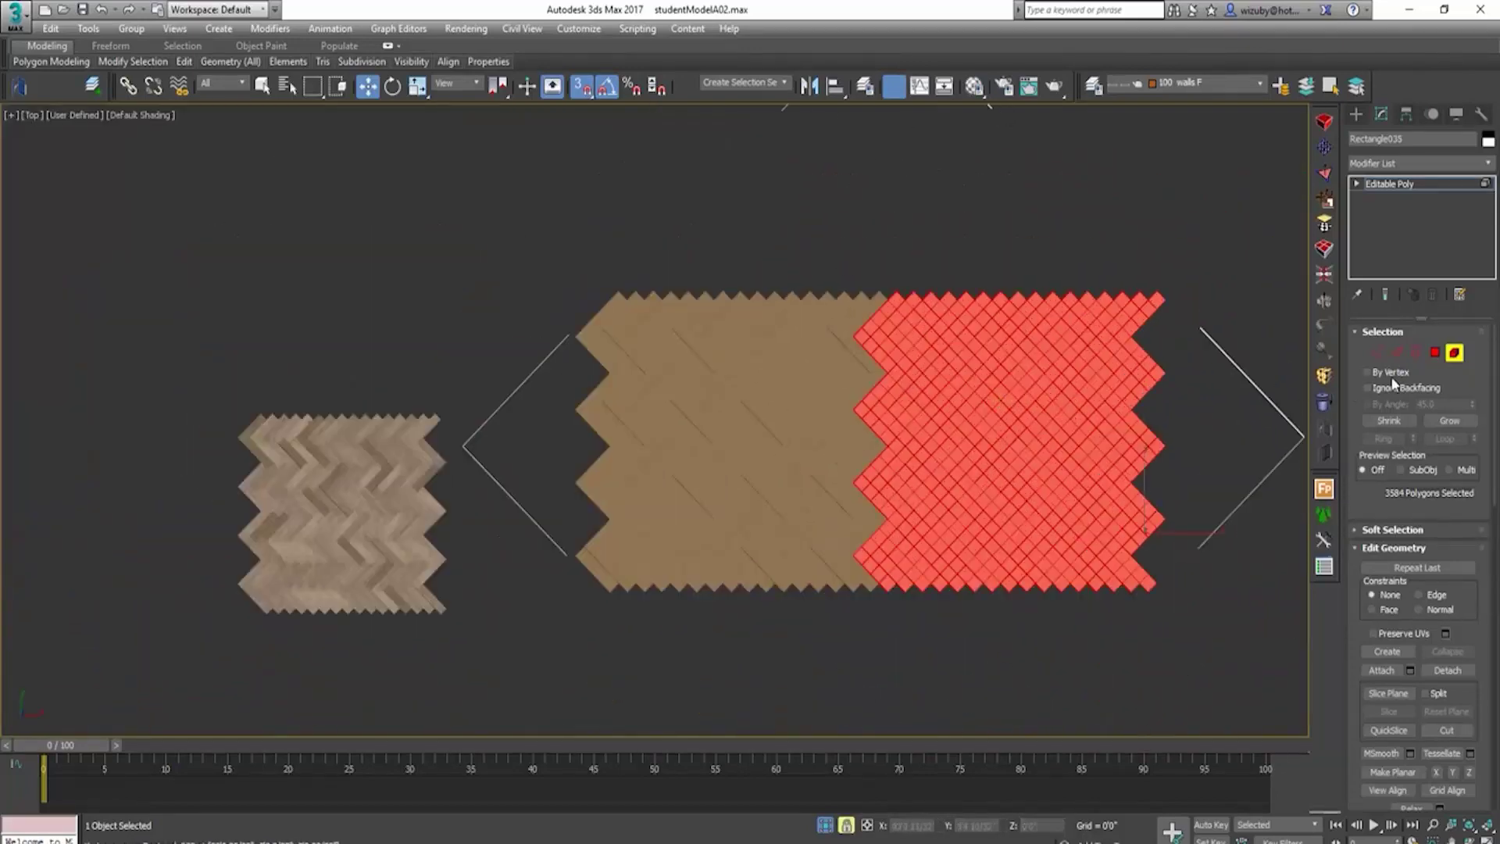
click(1454, 352)
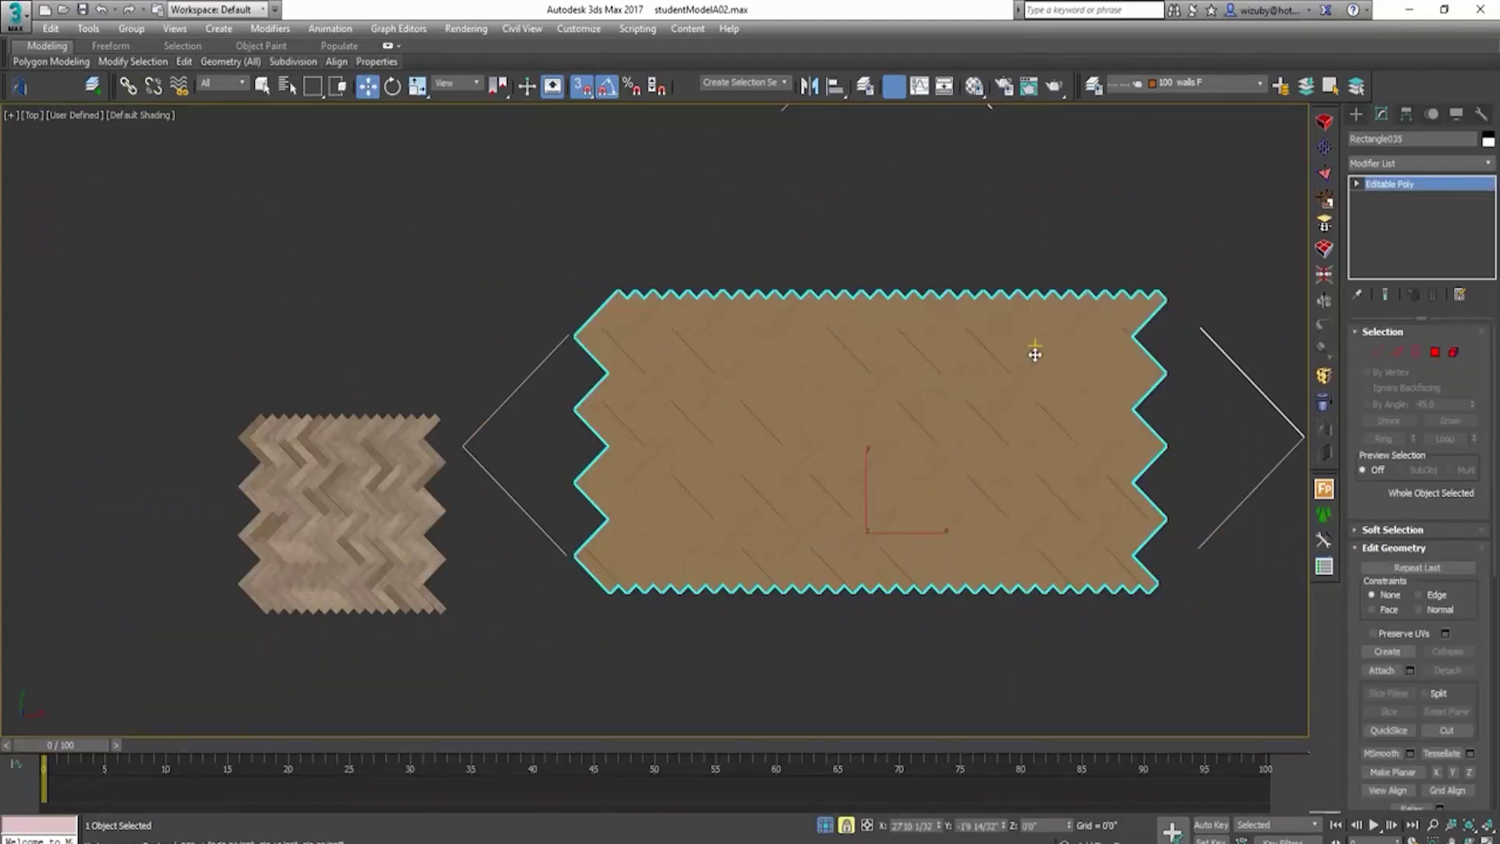
key(ctrl+z)
Step: Examine the new floor at an angle and select the finished sample floor to read its modifier stack and material ID settings
scroll(1035, 364, up, 4)
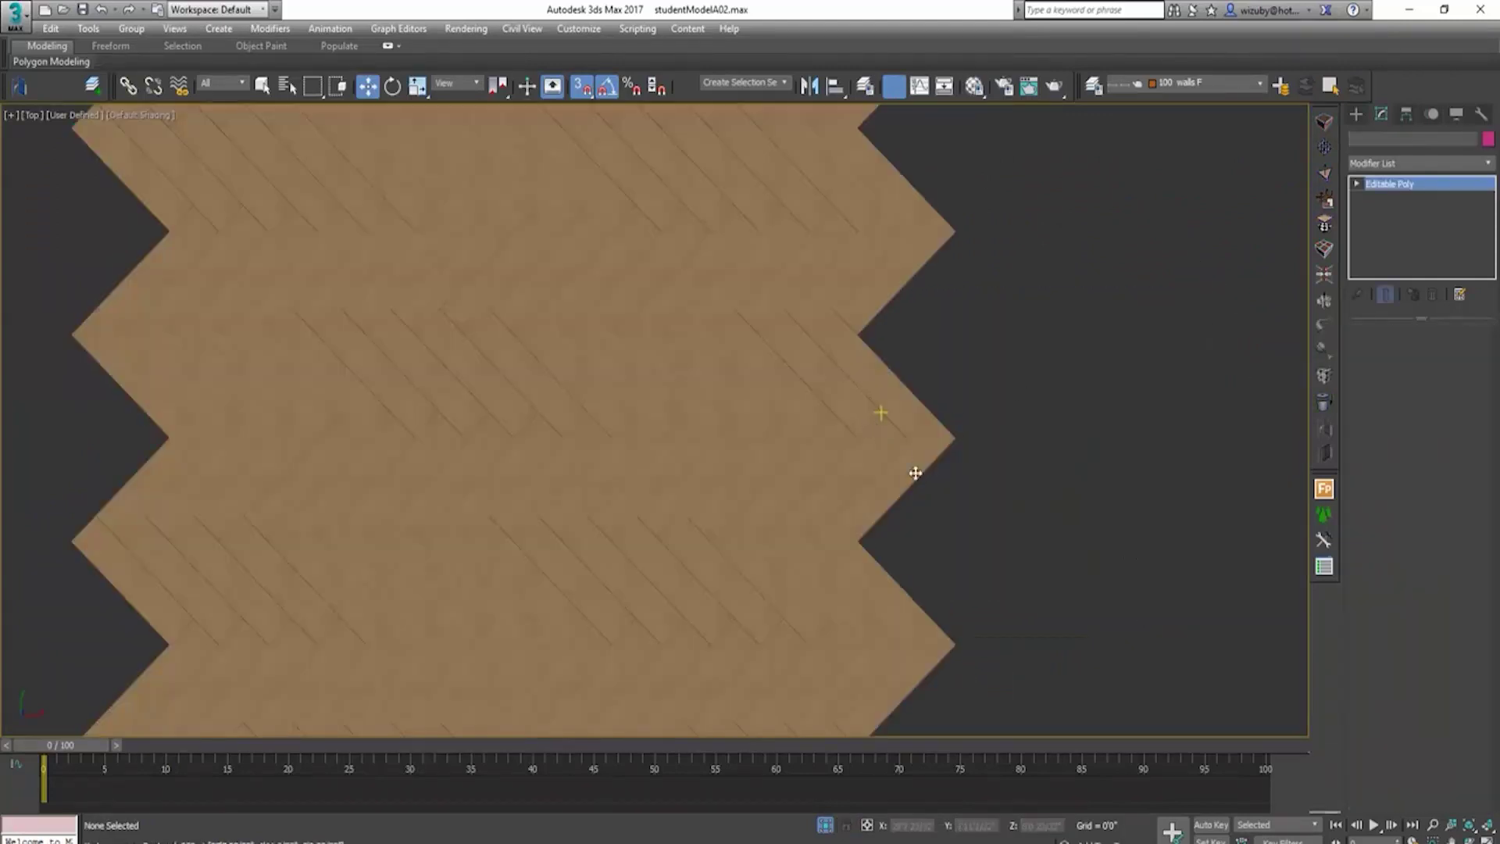
alt+middle_drag(911, 473, 820, 429)
scroll(148, 445, up, 6)
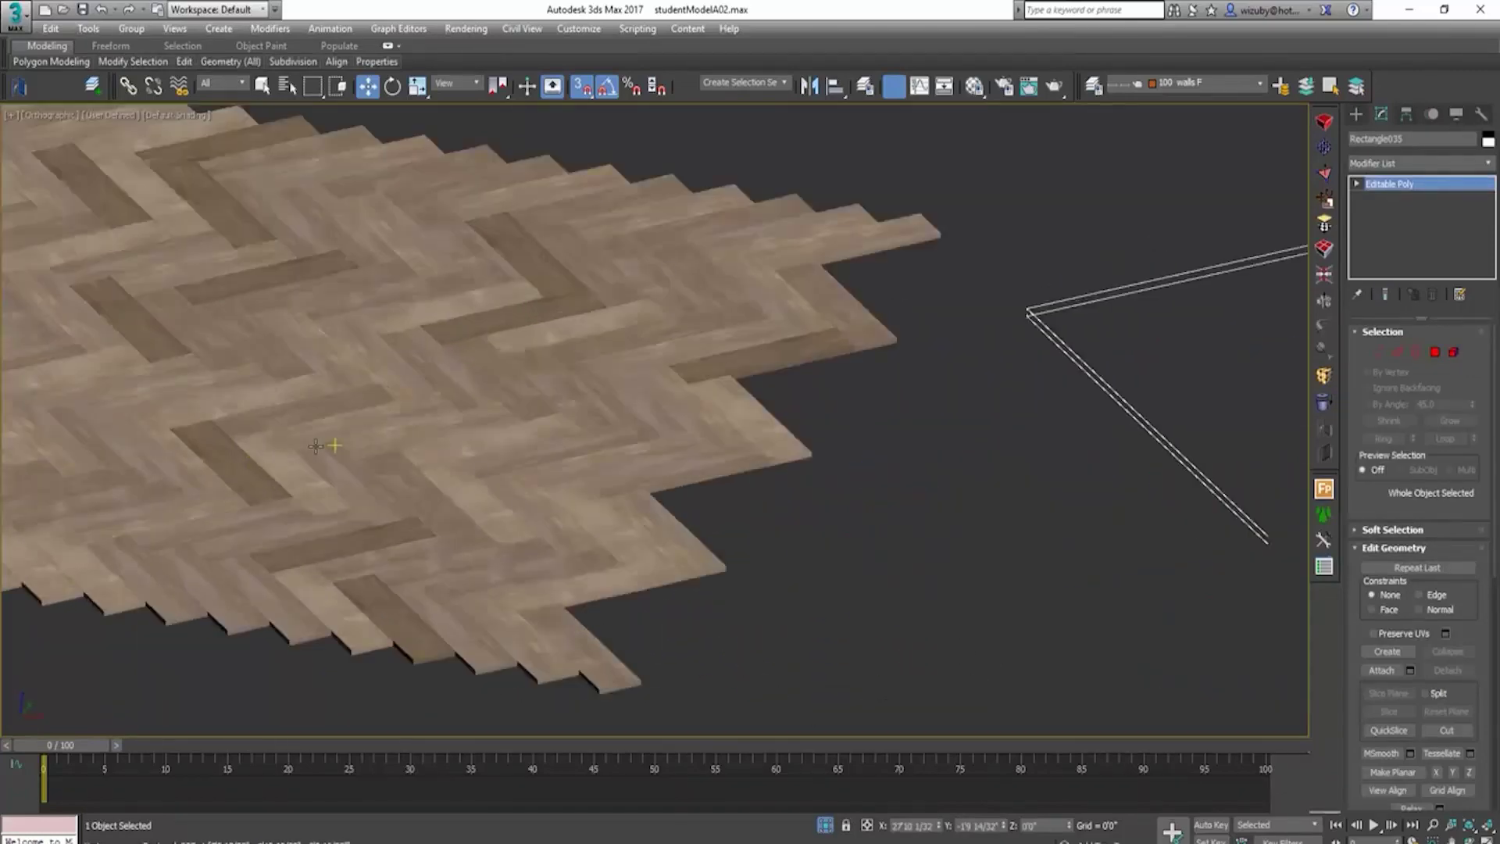
click(335, 446)
scroll(238, 478, down, 4)
alt+middle_drag(896, 513, 796, 409)
scroll(797, 409, up, 5)
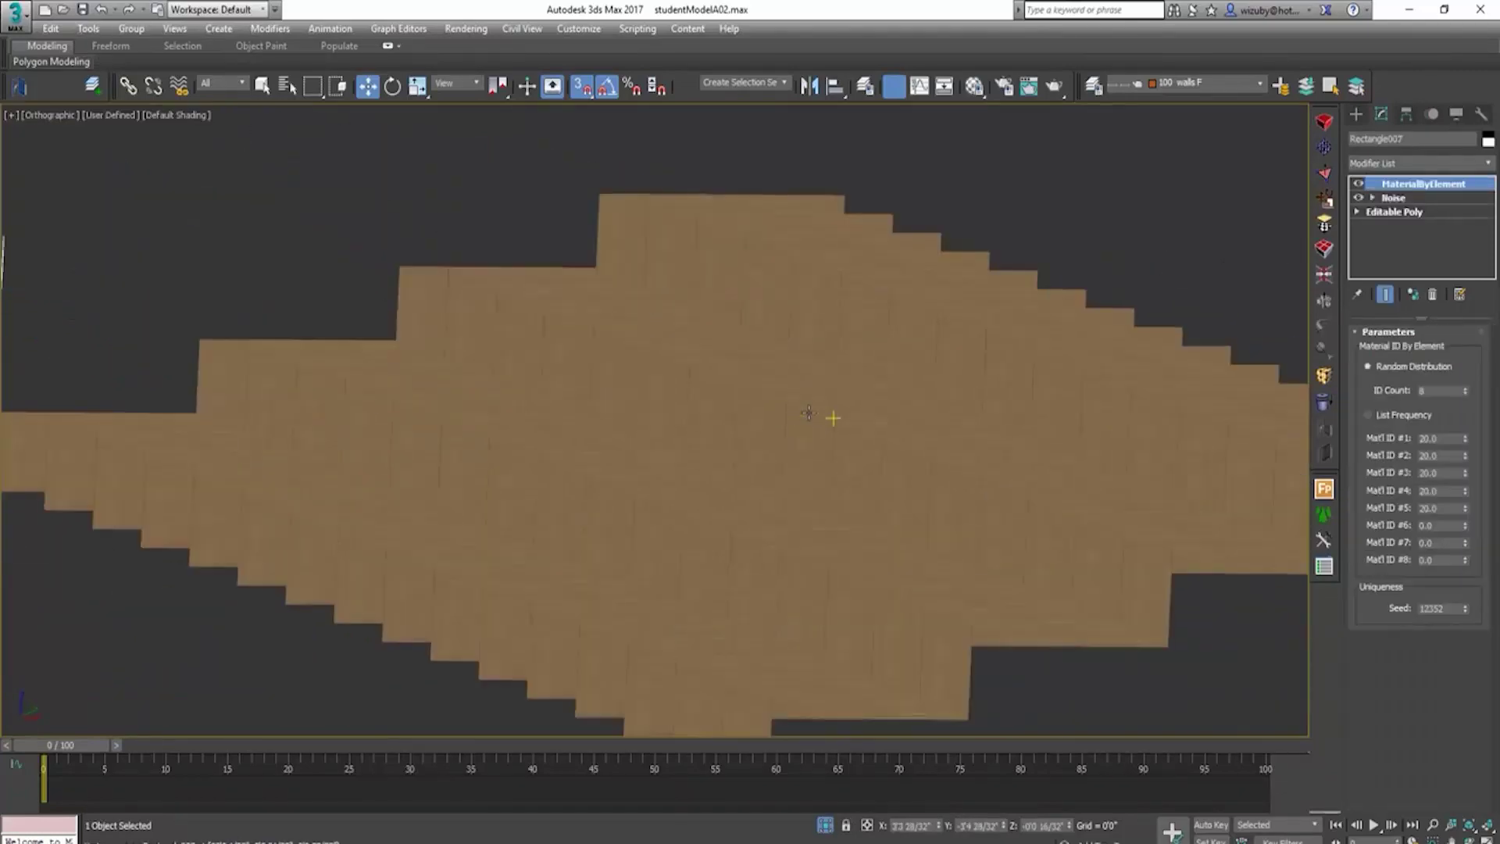
Step: Select the new herringbone floor, show its edged faces and add a Noise modifier to it
click(807, 413)
key(F4)
scroll(905, 427, down, 3)
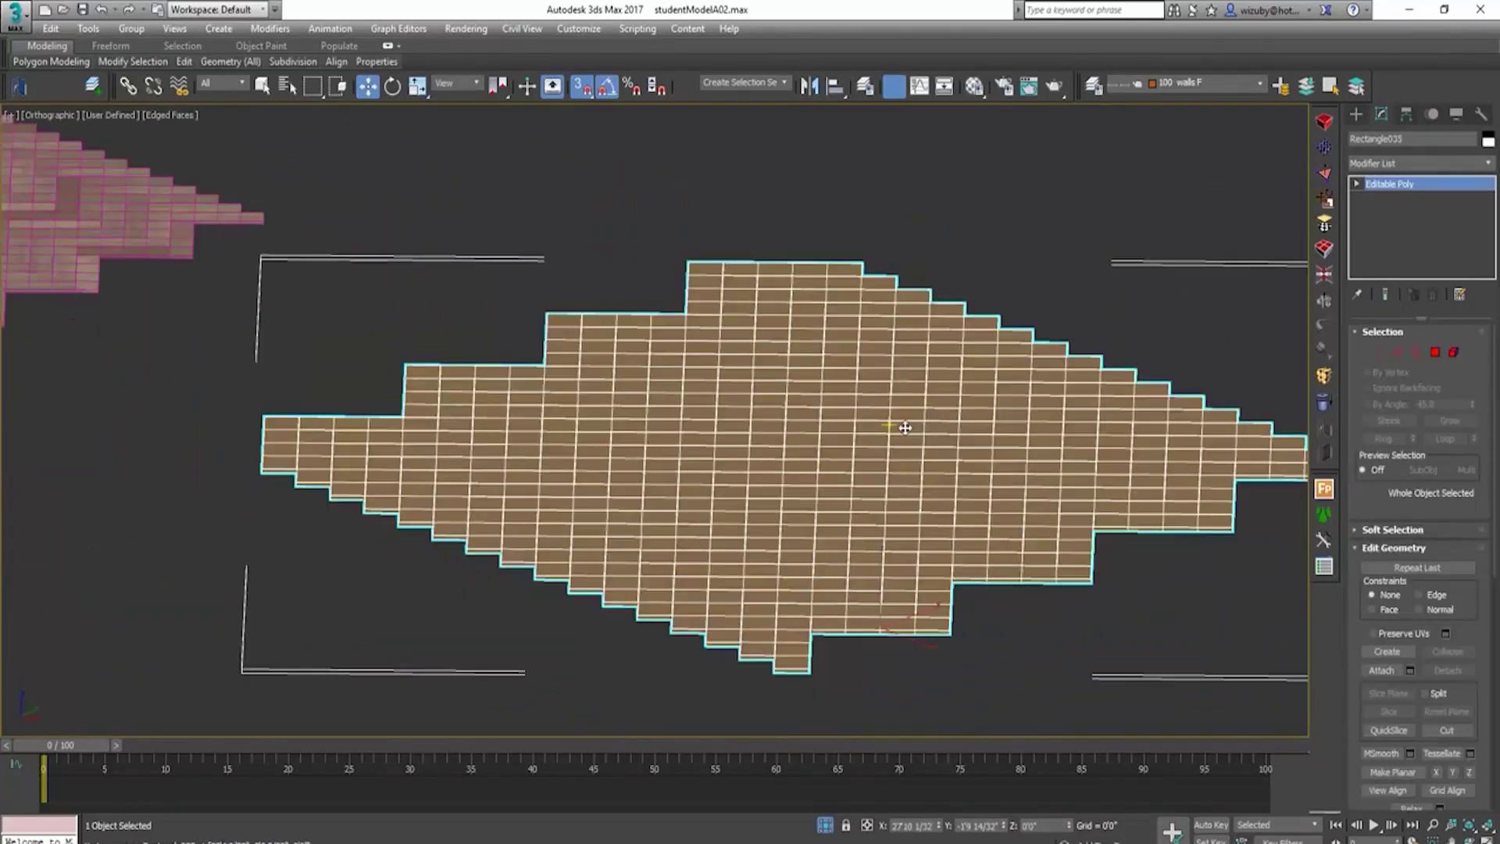
click(1469, 166)
drag(1491, 196, 1492, 365)
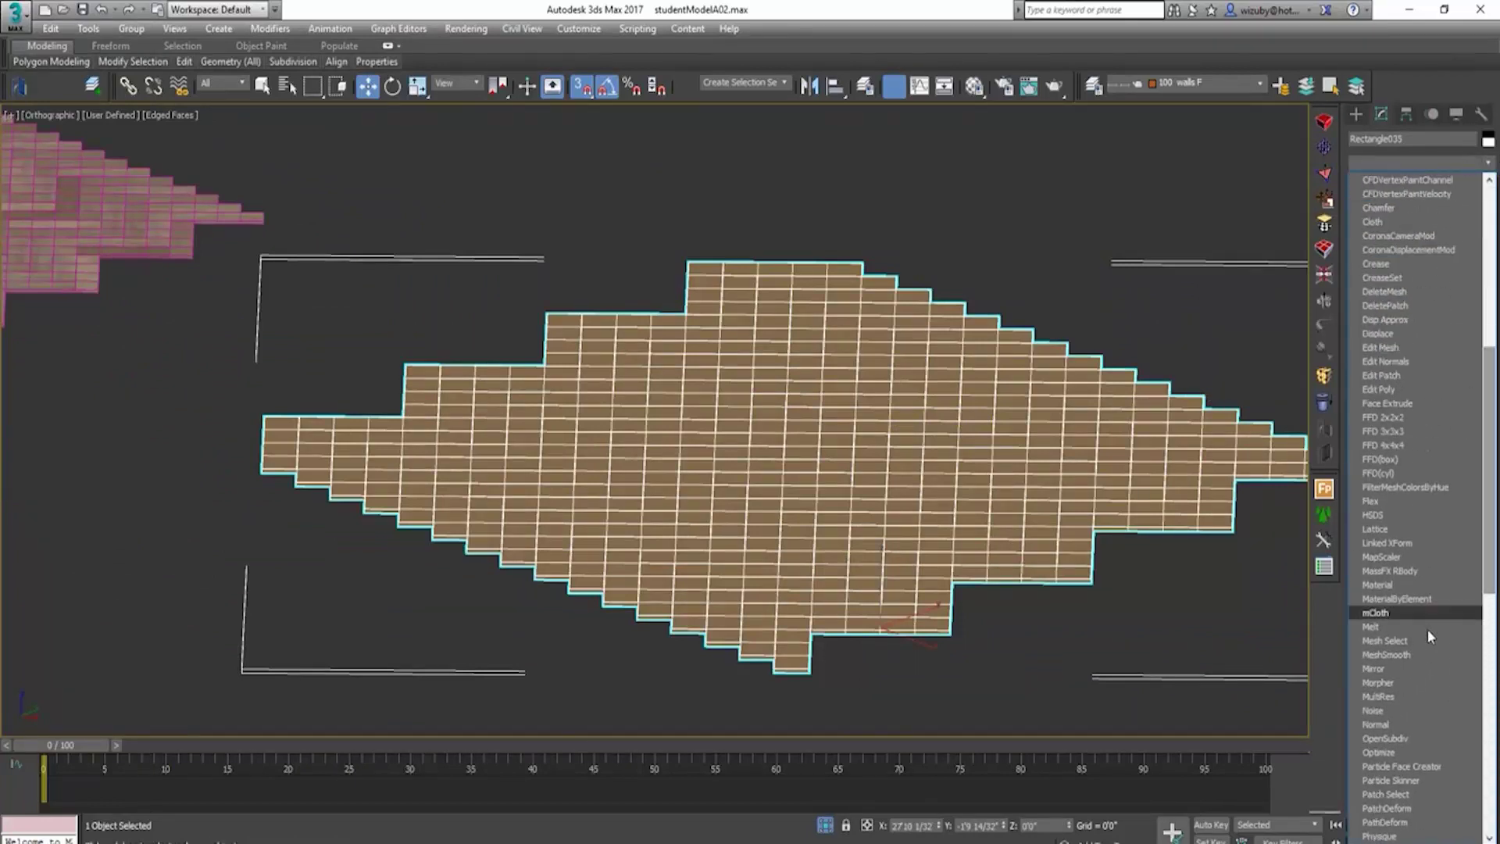
click(1377, 710)
Step: Set the Noise scale to 0.5, enable Fractal and set the Z strength to 4/32"
double_click(1455, 381)
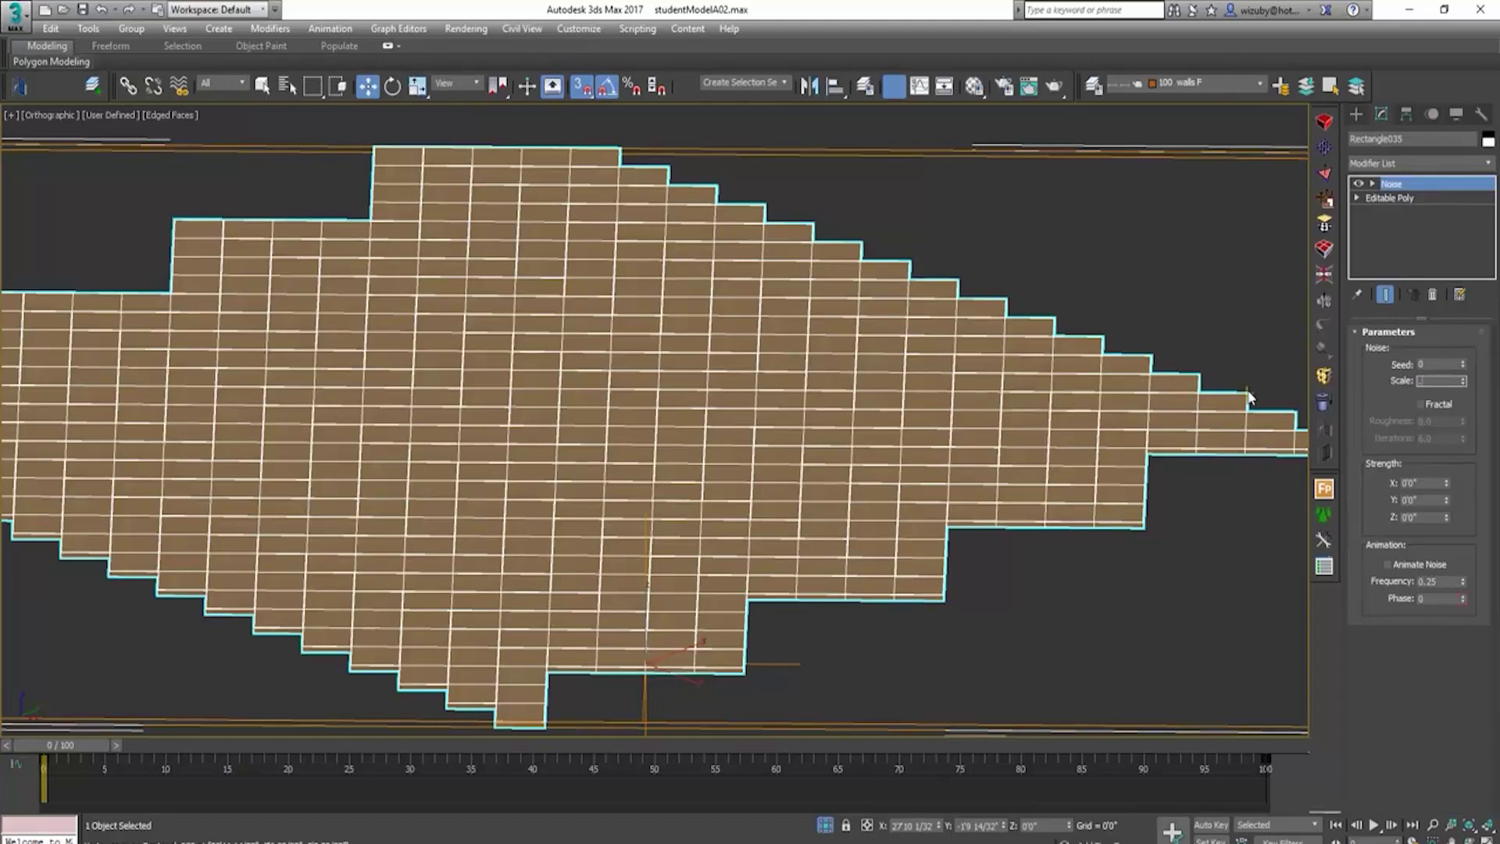
click(1421, 404)
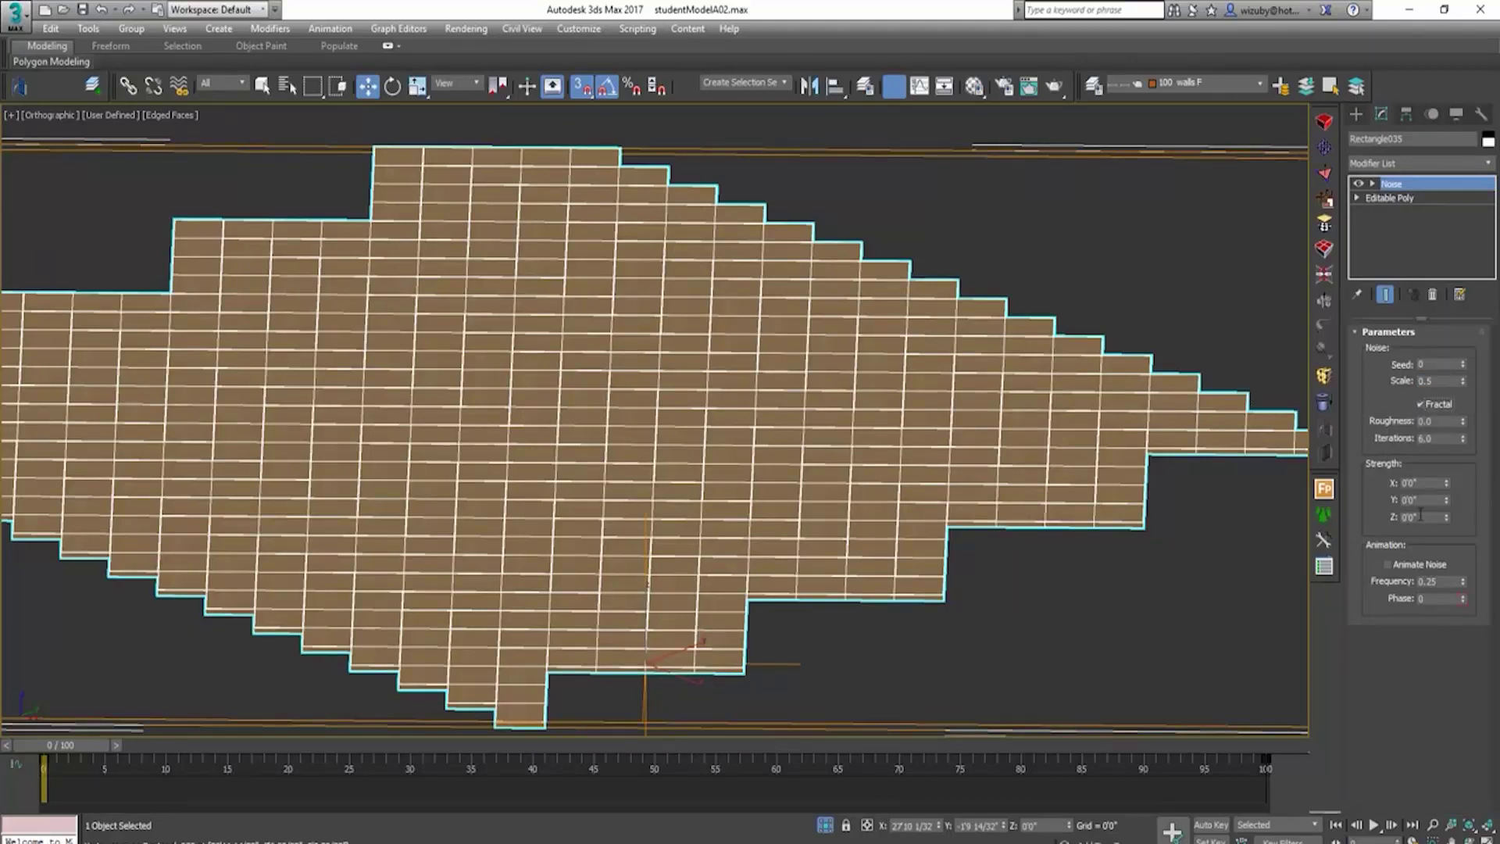
scroll(1055, 496, up, 5)
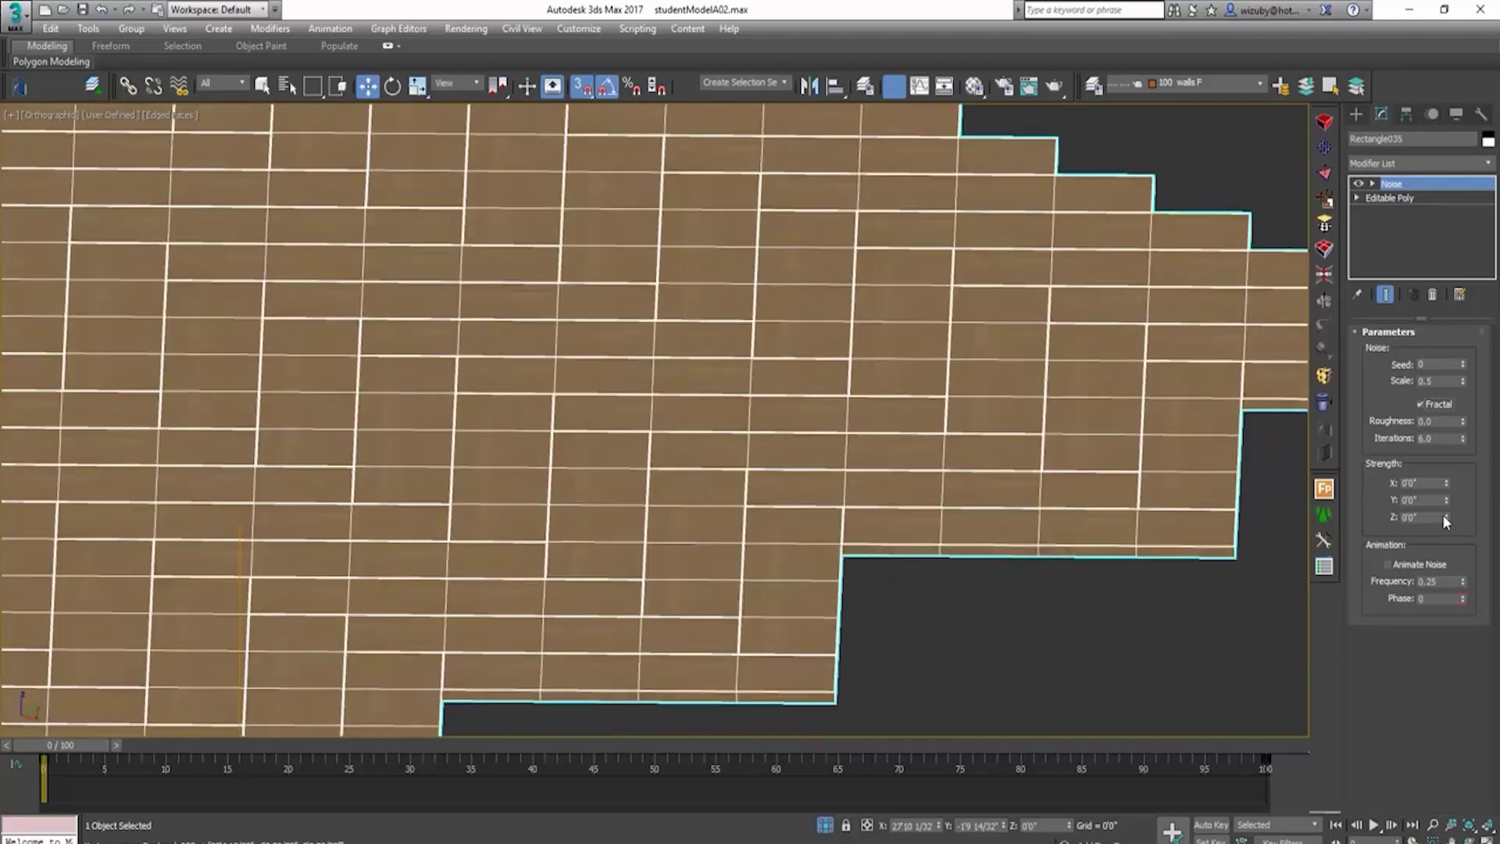
mouse_move(1446, 517)
mouse_down()
mouse_move(1451, 492)
mouse_move(1467, 502)
mouse_up()
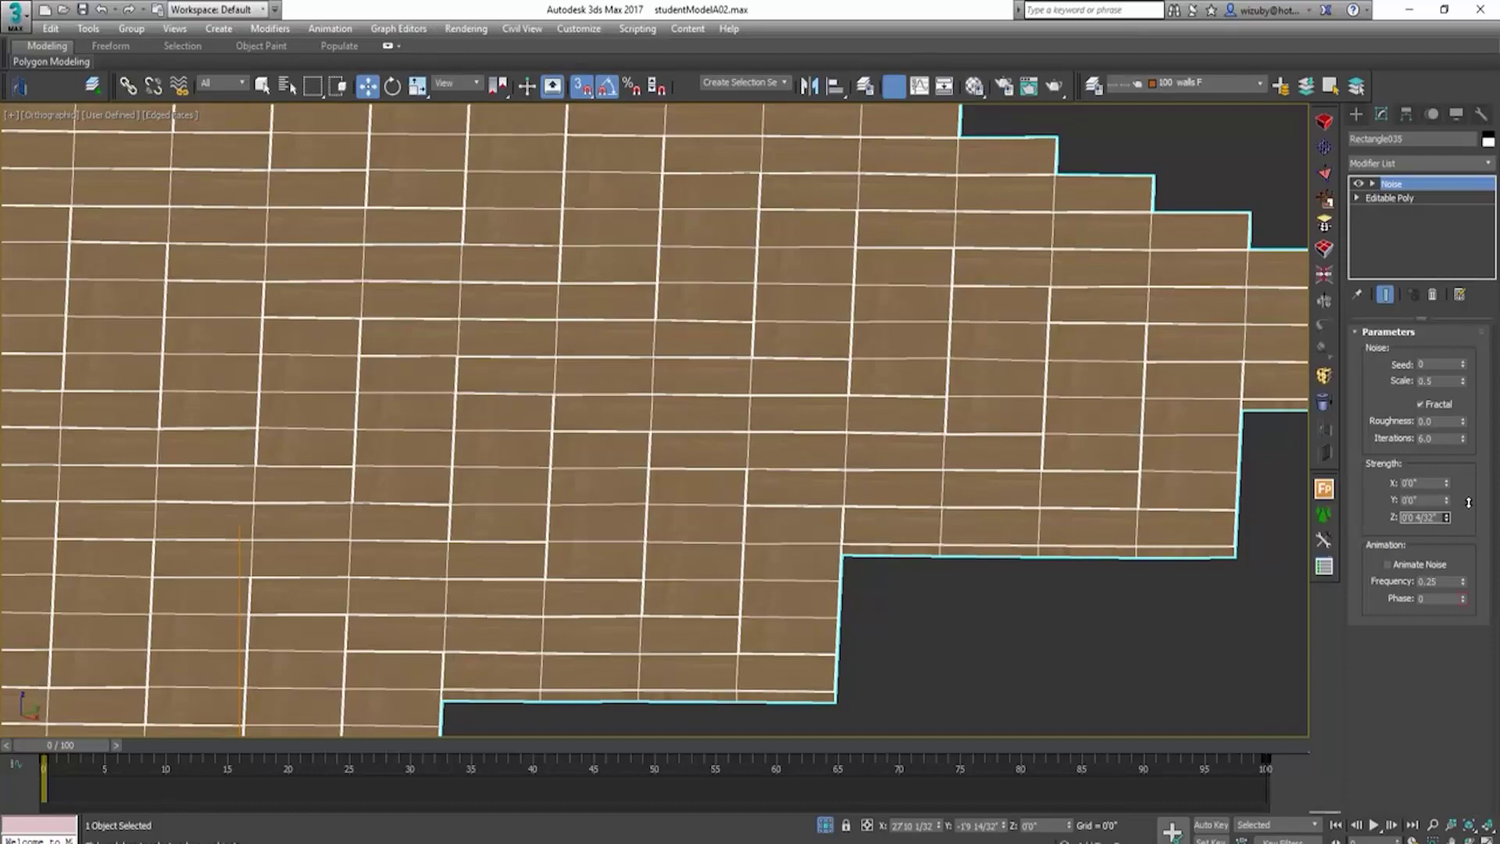
Step: Inspect the planks' height variation from the front and close up at the joints, with and without edged faces
scroll(1162, 471, down, 10)
alt+middle_drag(954, 489, 983, 478)
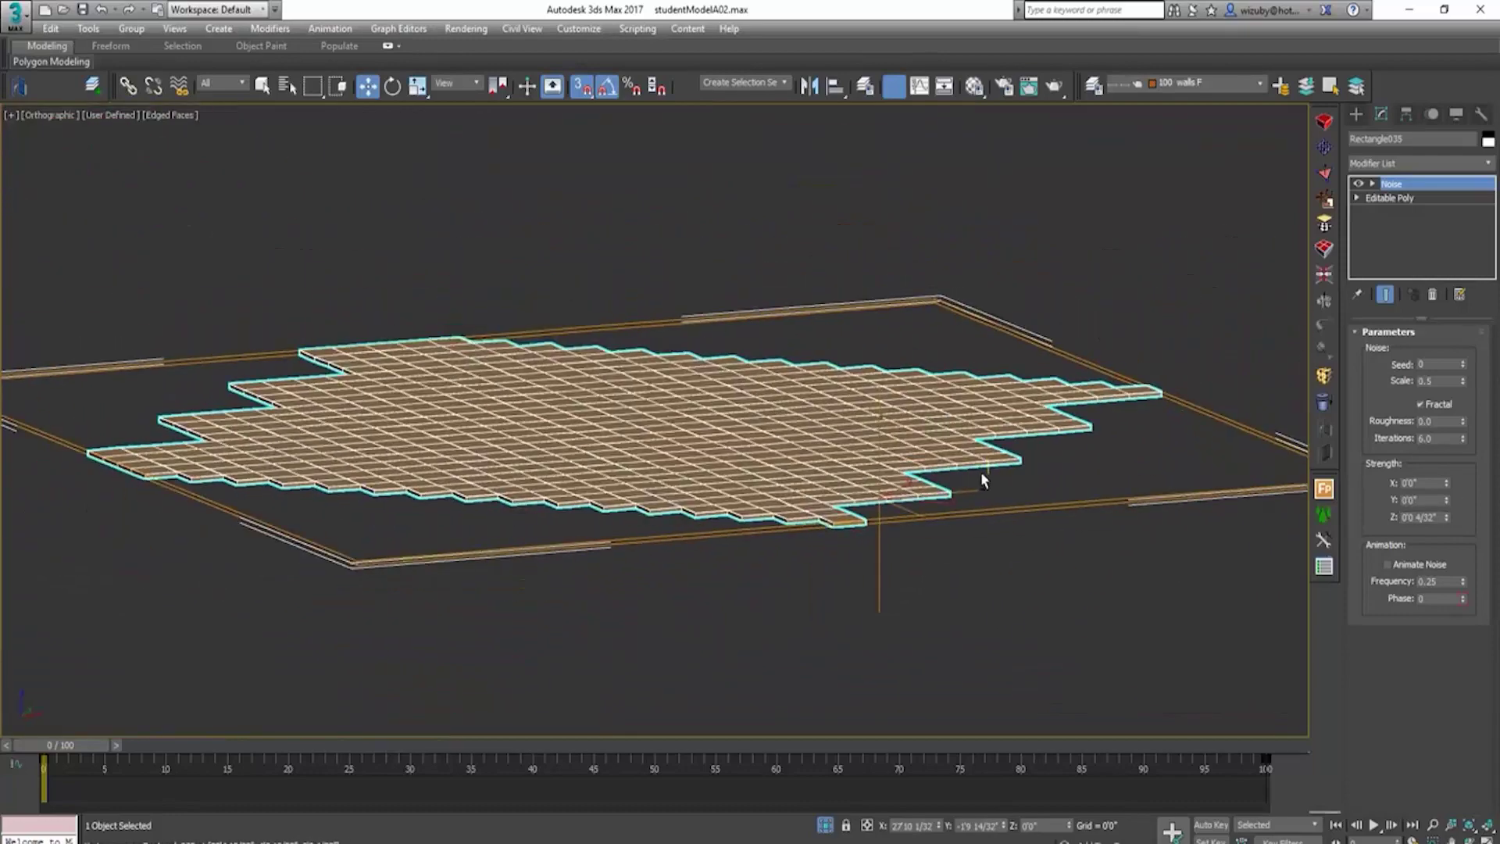
key(f)
scroll(923, 415, up, 5)
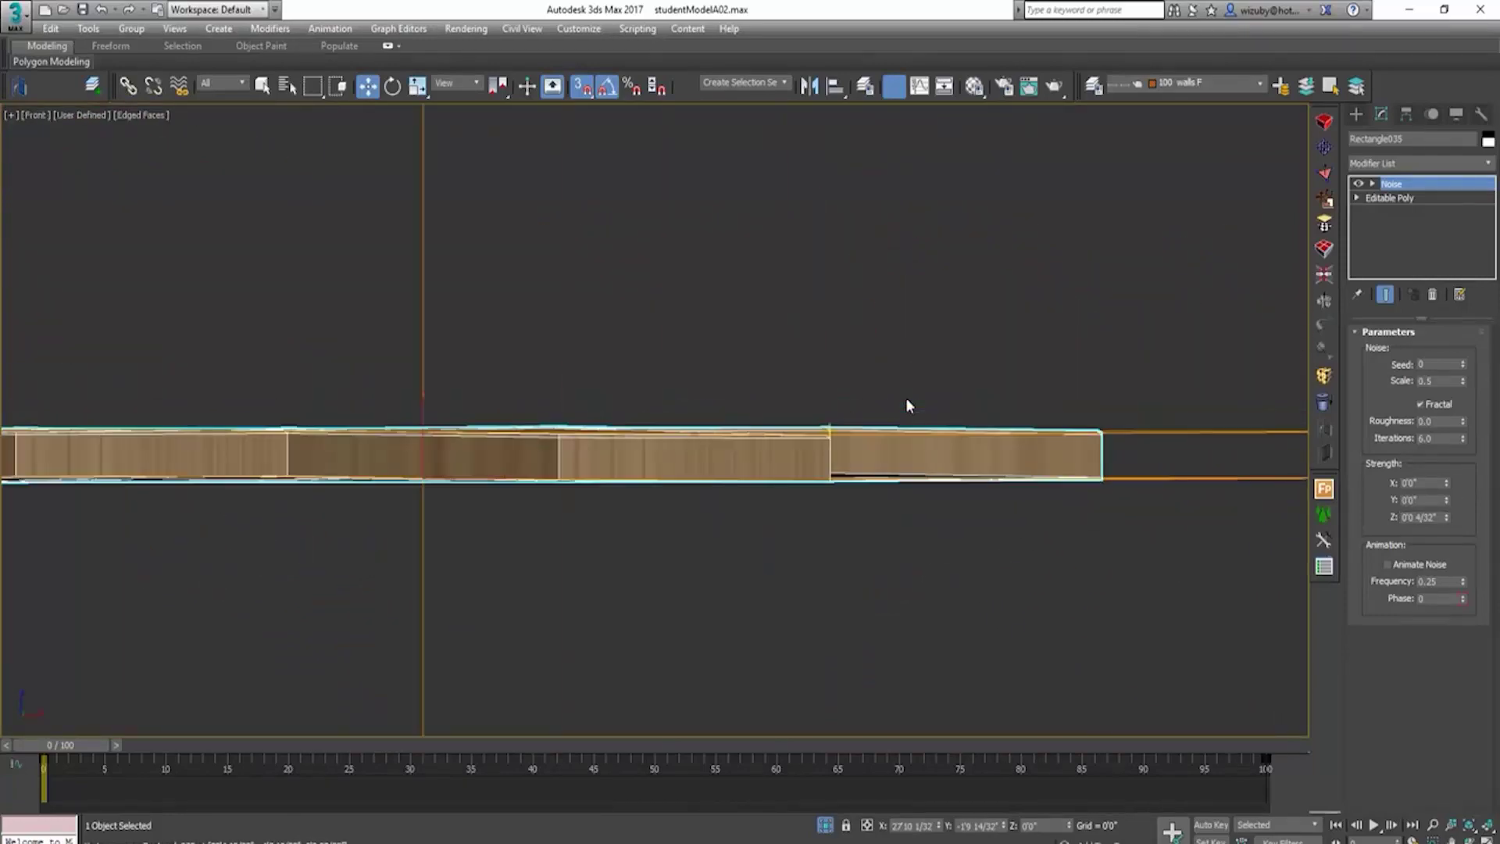
key(F4)
scroll(839, 437, down, 2)
alt+middle_drag(843, 447, 881, 475)
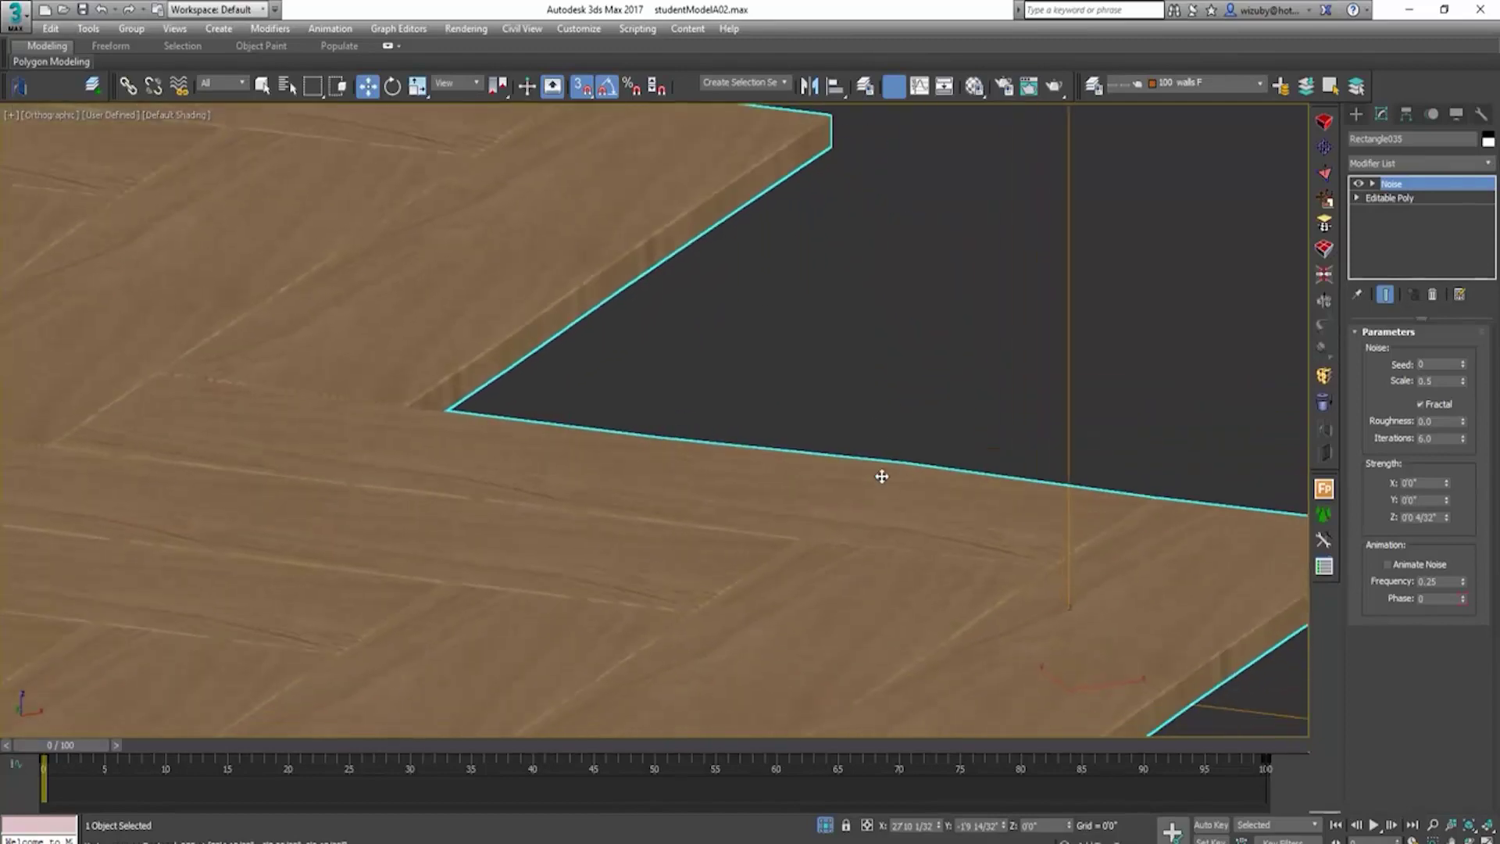
key(F4)
scroll(928, 458, down, 2)
scroll(884, 512, up, 8)
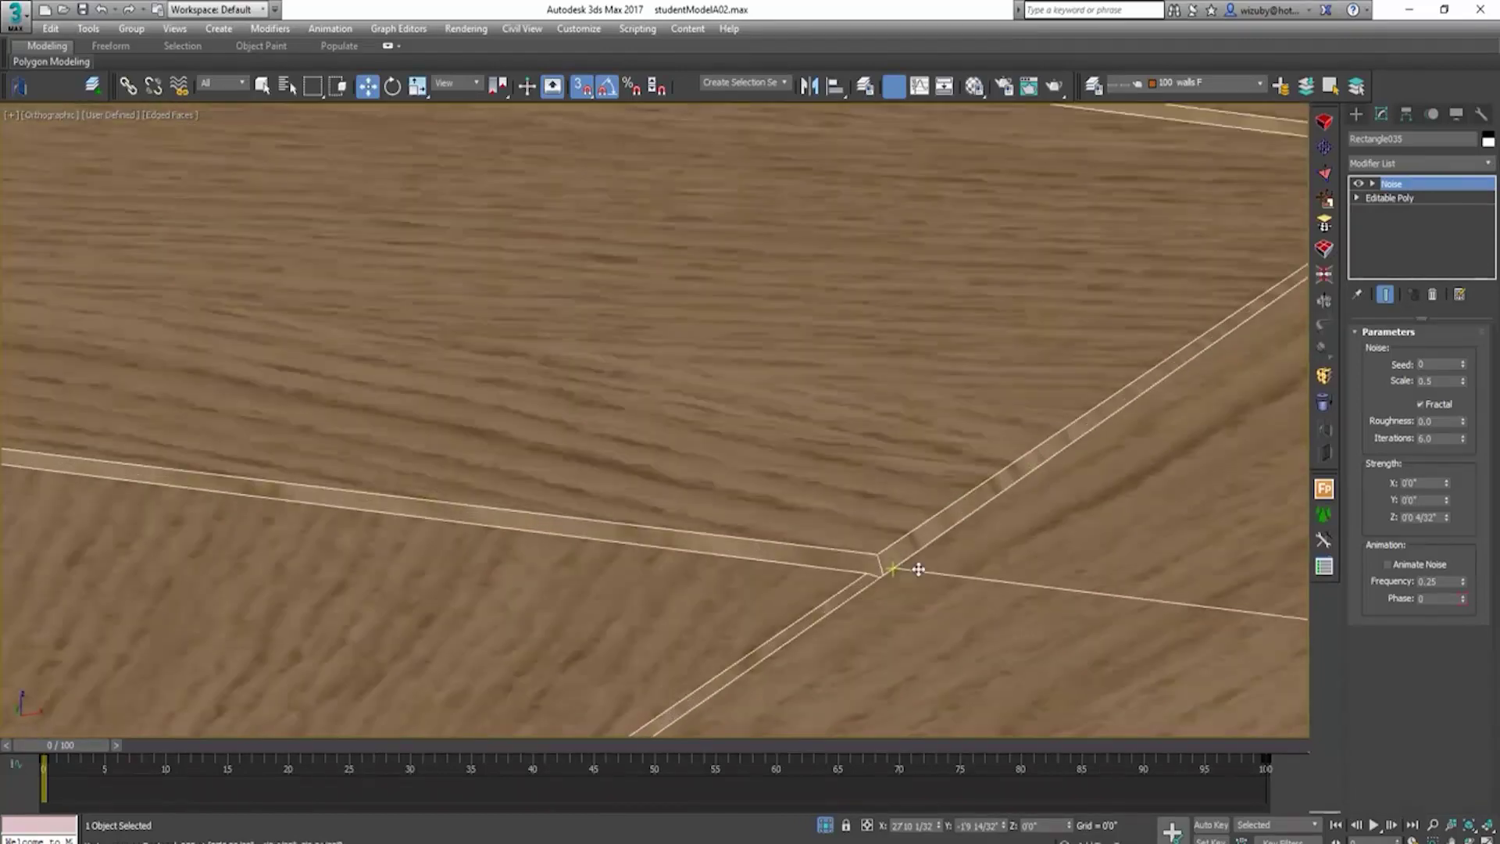
scroll(920, 570, down, 2)
scroll(825, 542, down, 3)
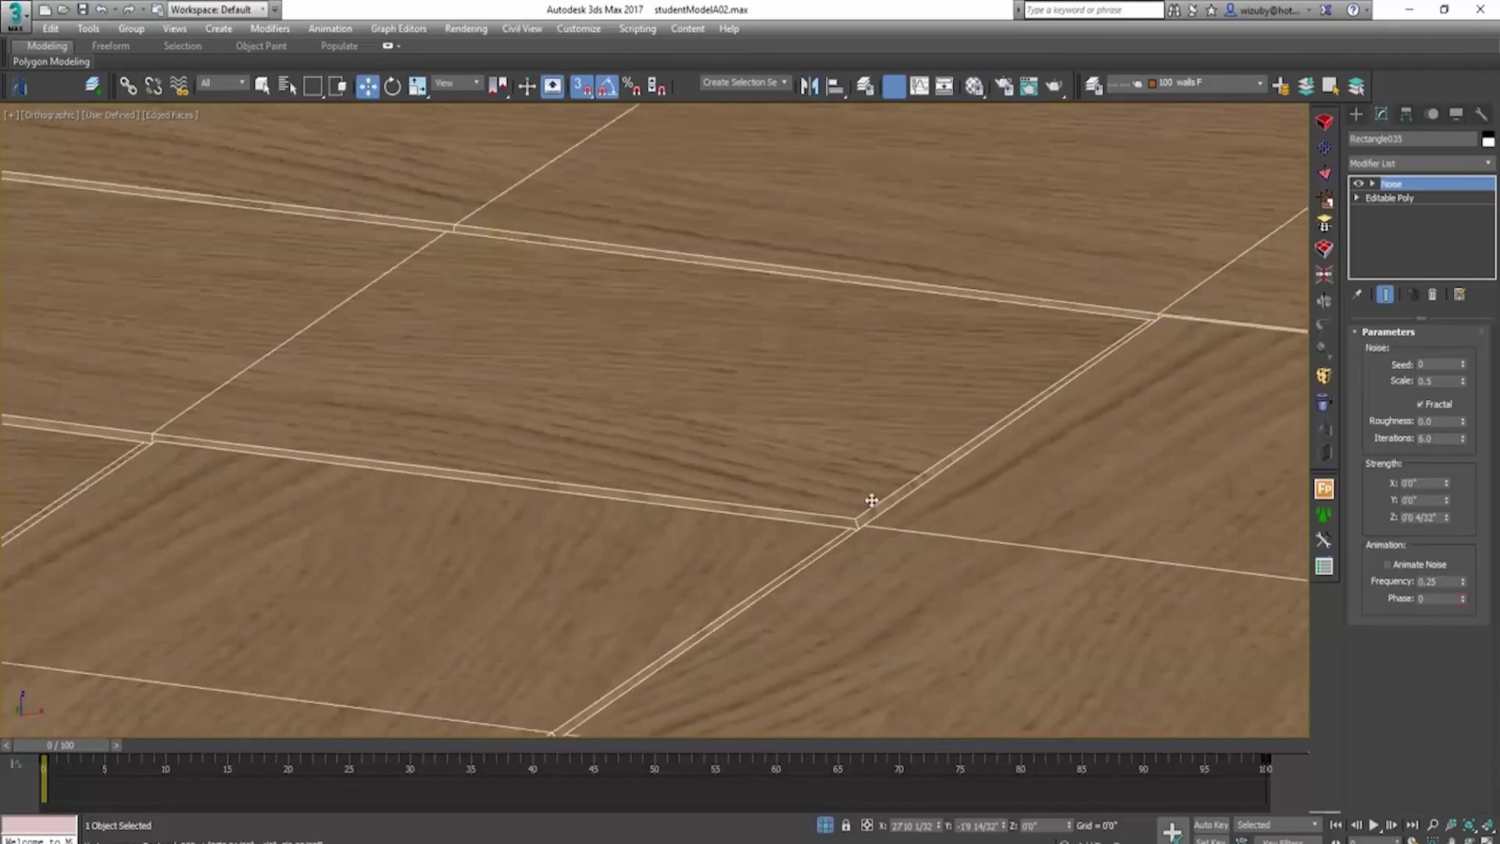
scroll(872, 500, down, 10)
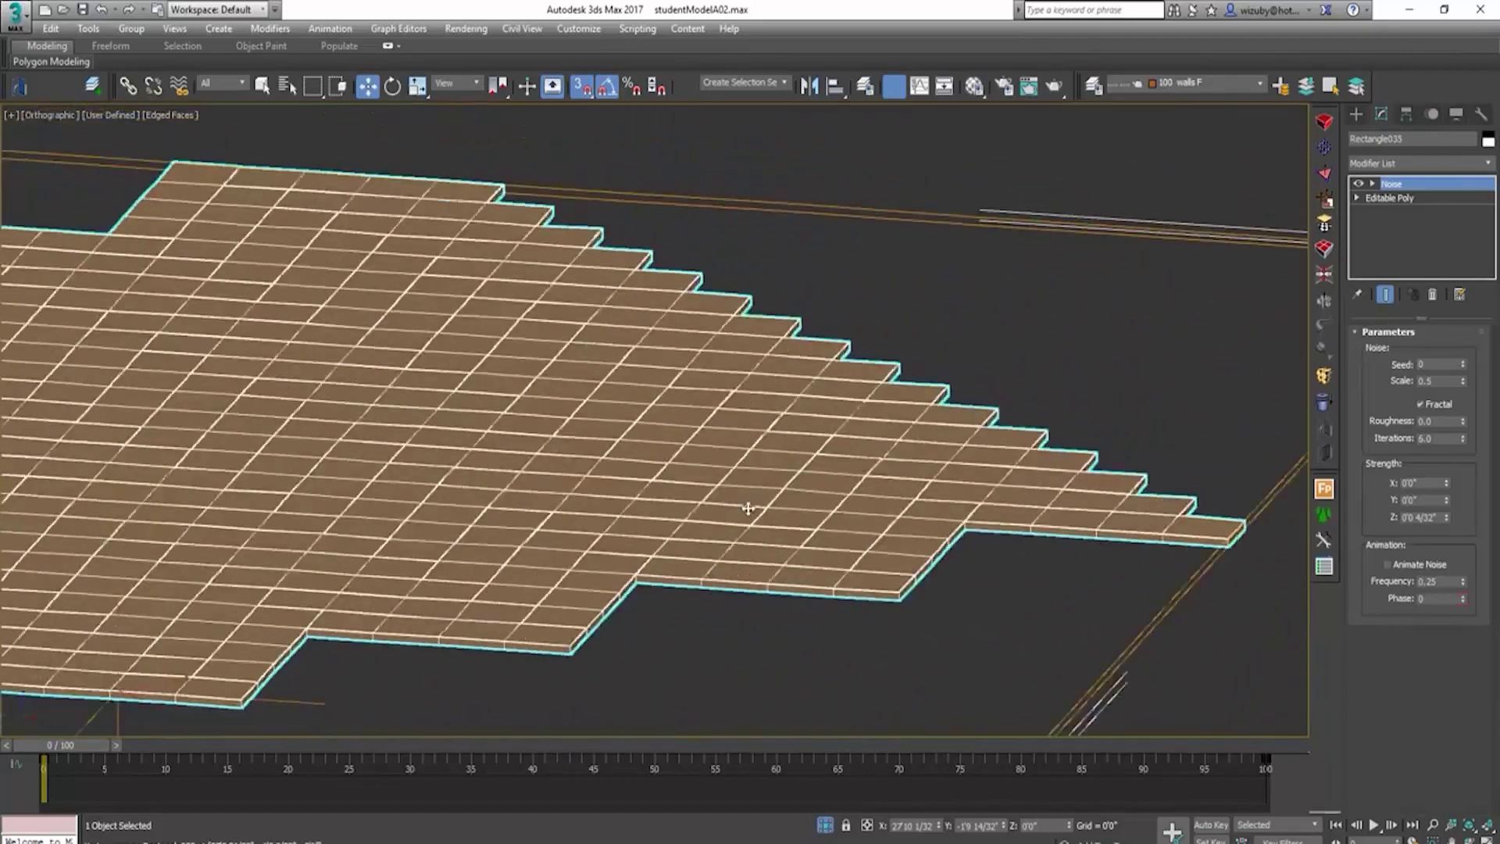
key(F4)
scroll(782, 523, down, 5)
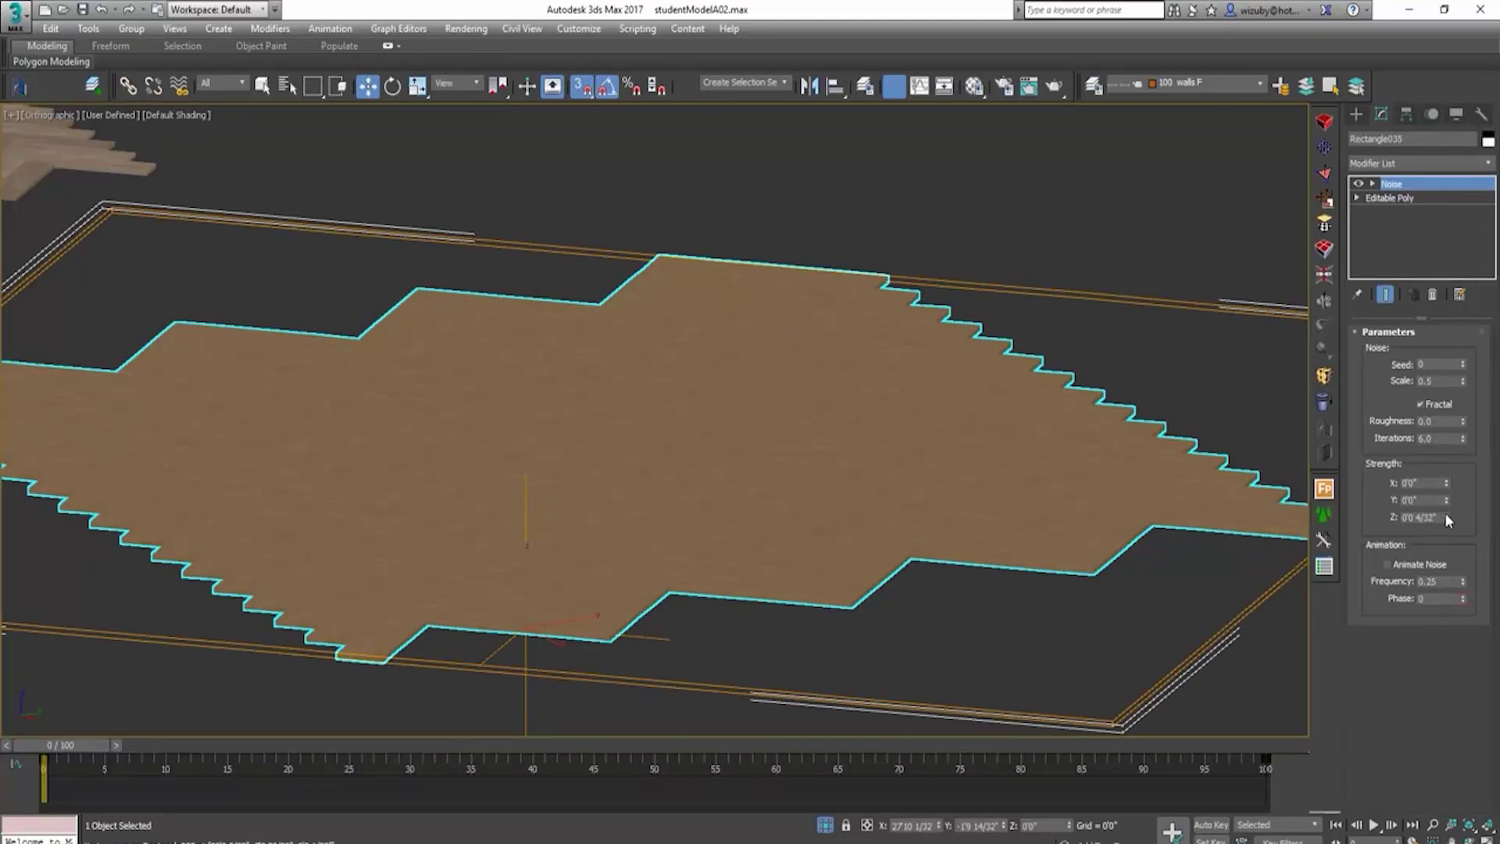
Step: Try an exaggerated Noise Z strength of 1 5/32", view it from the front and return the strength to 4/32"
drag(1446, 517, 1436, 430)
key(f)
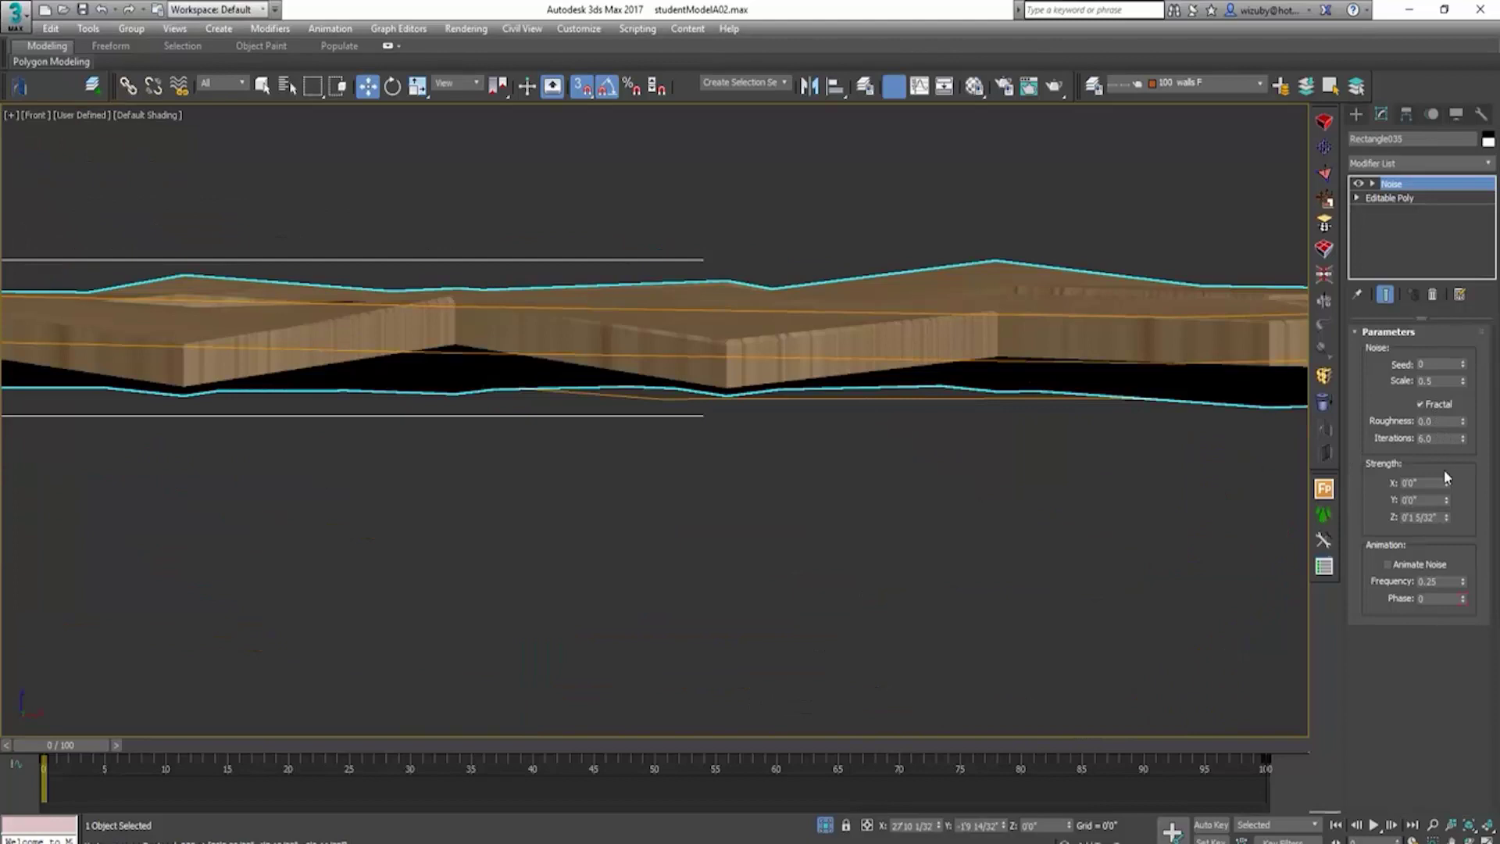
double_click(1436, 517)
text(4/32)
key(Return)
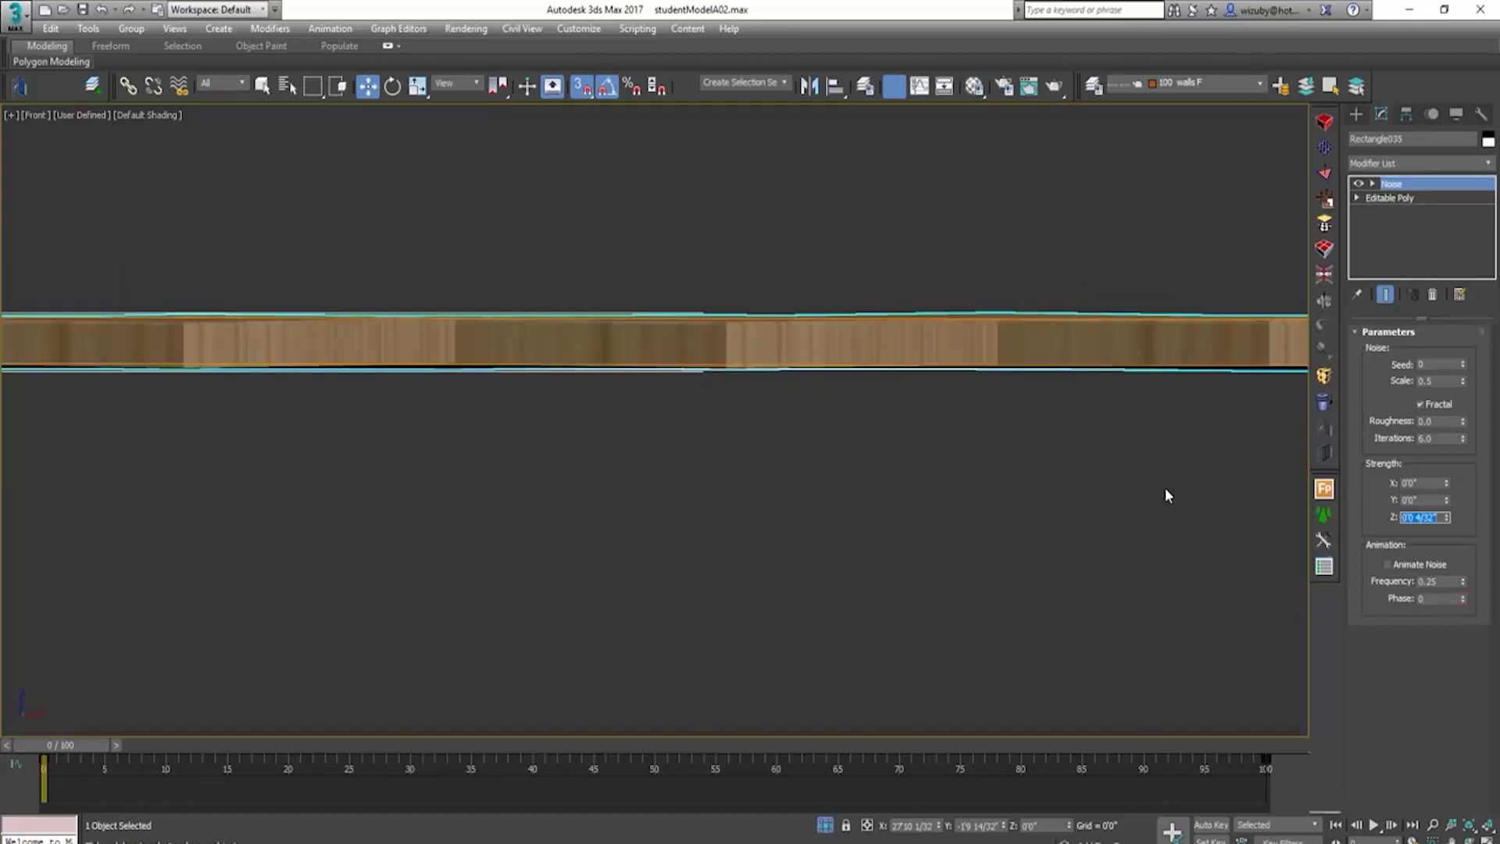
Step: Return to the top view with edged faces, reselect the new floor and add a MaterialByElement modifier above its Noise
click(903, 256)
key(t)
key(F4)
scroll(813, 429, up, 5)
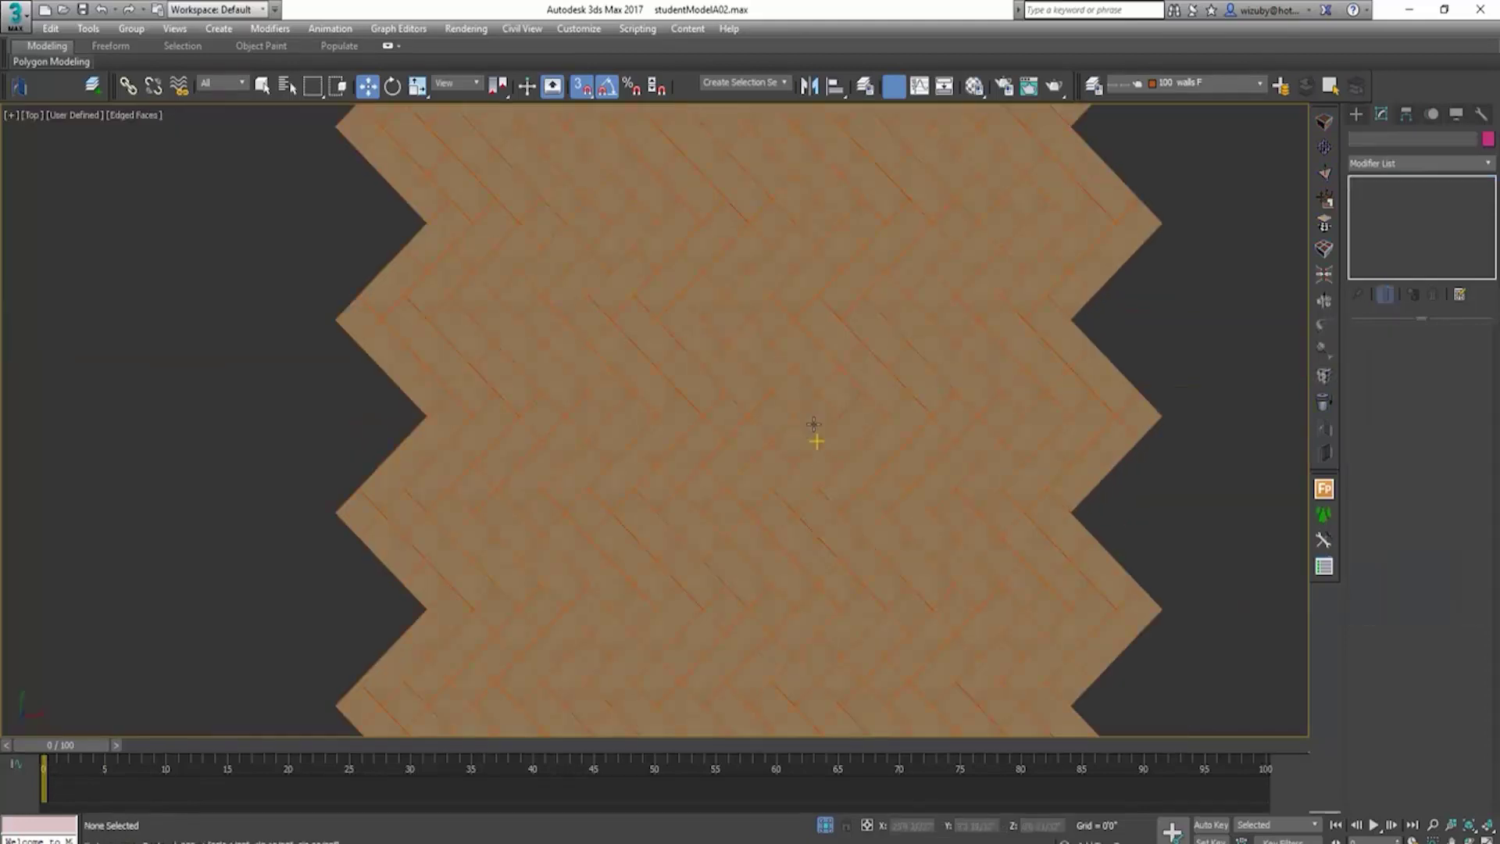
scroll(814, 425, down, 5)
click(816, 422)
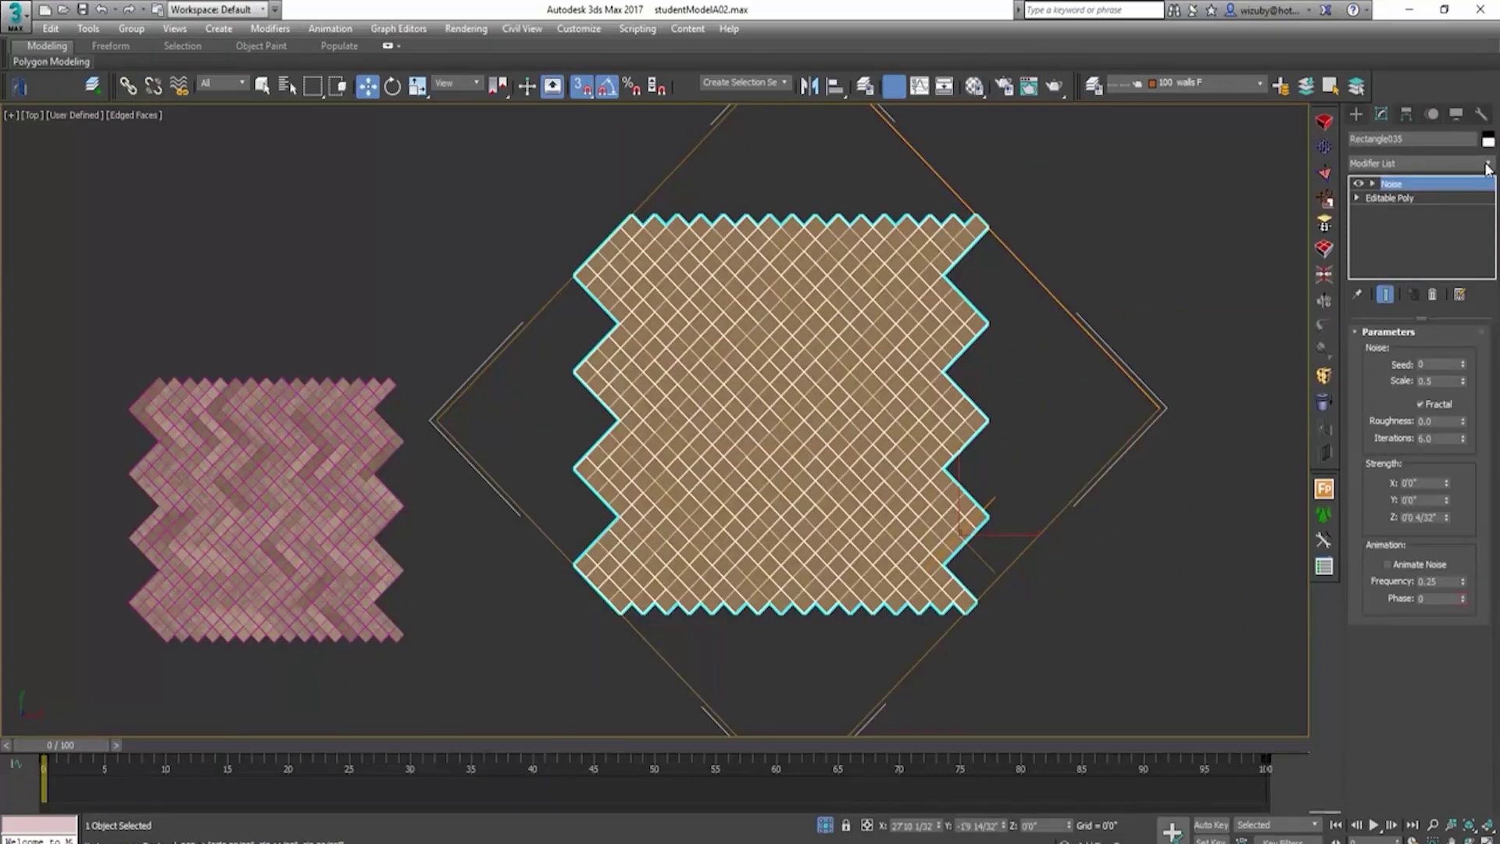
click(1487, 166)
drag(1488, 271, 1478, 670)
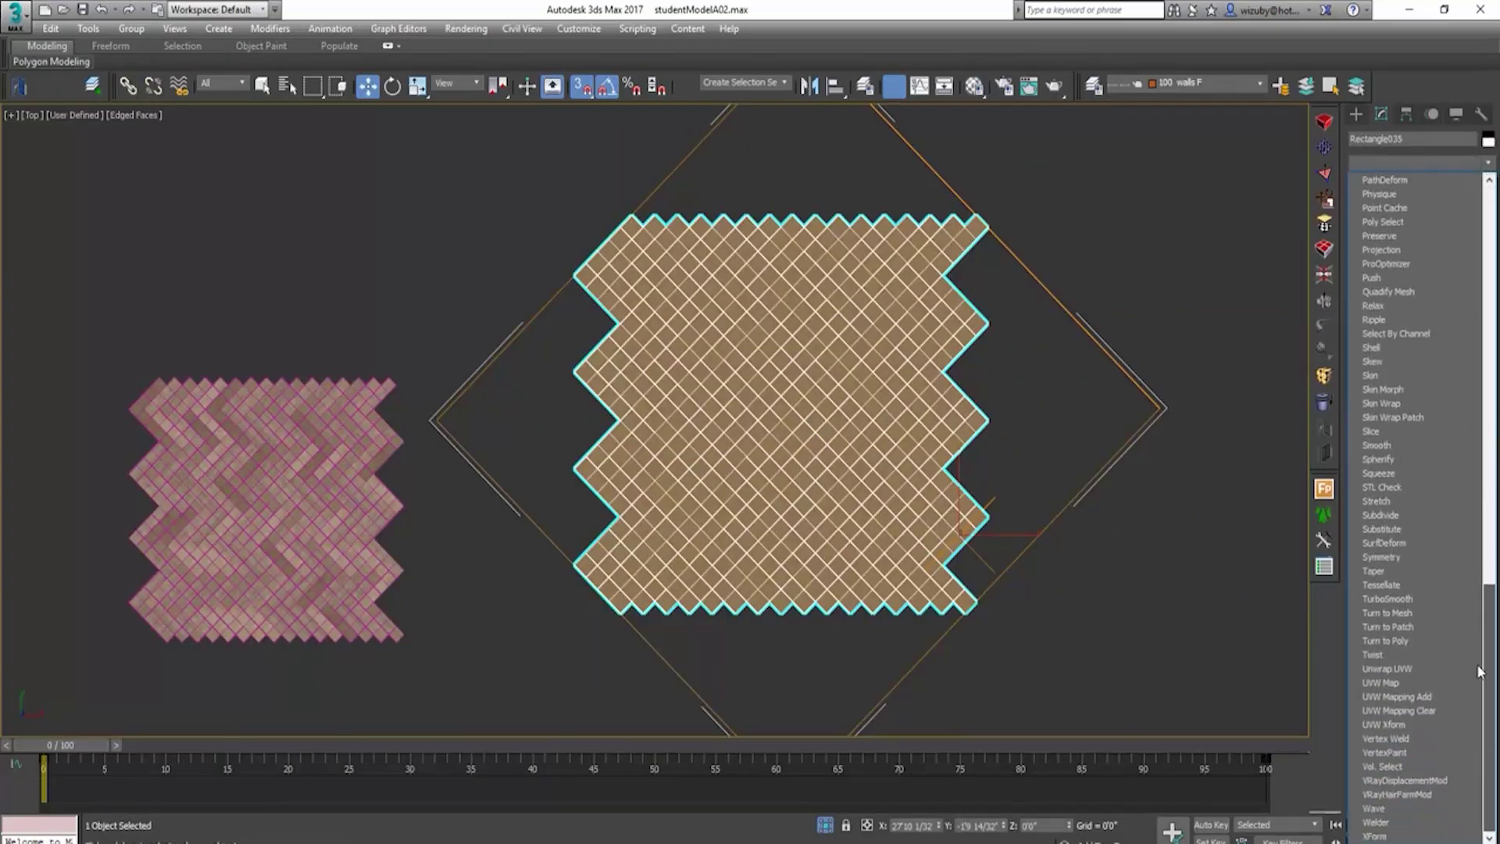
drag(1488, 603, 1491, 439)
click(1406, 389)
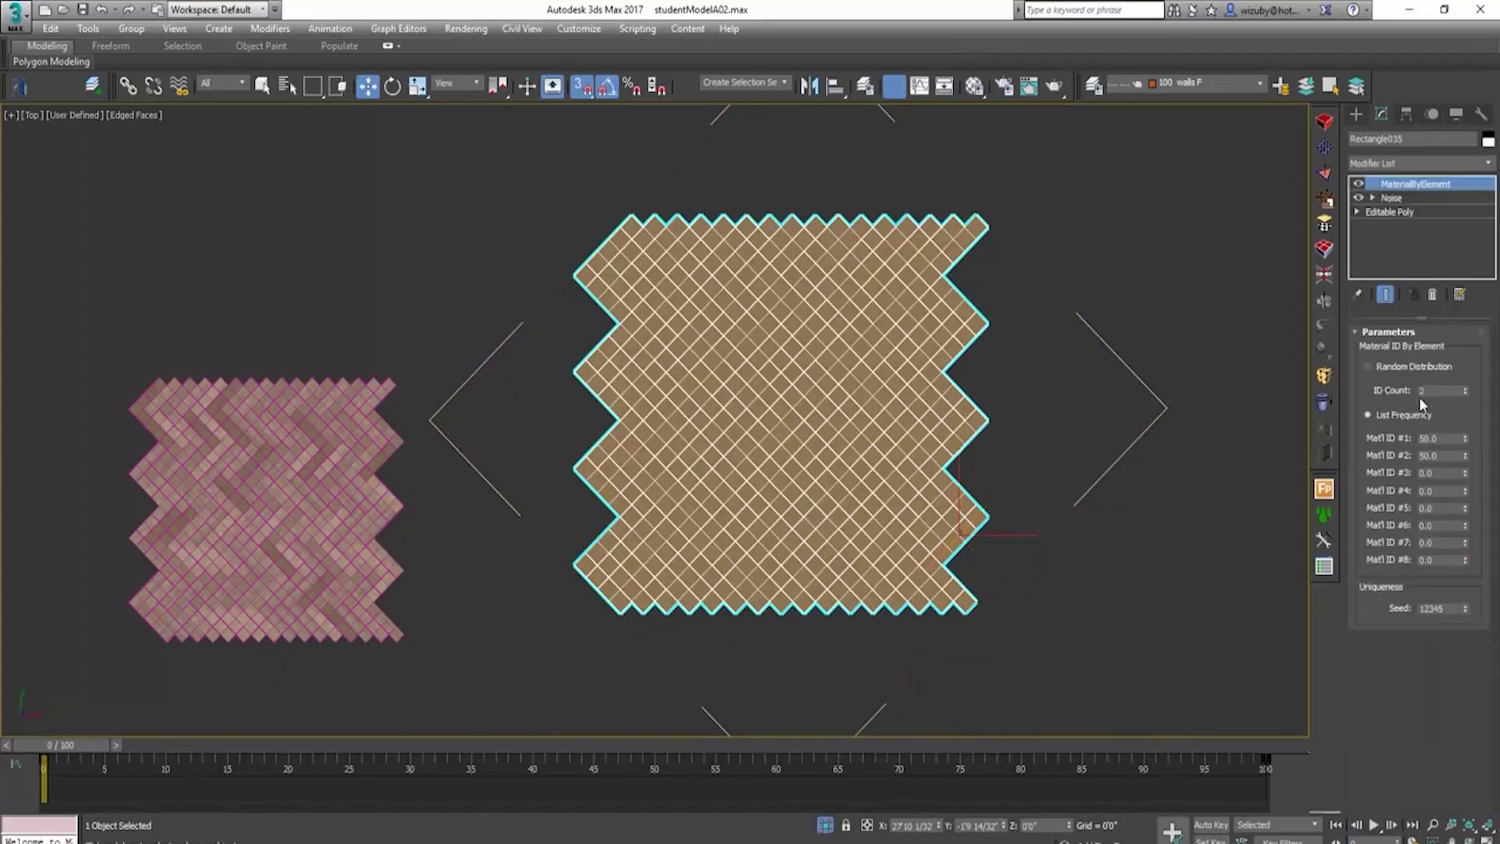
Step: Set the floor's MaterialByElement modifier to Random Distribution with an ID count of 6, viewing it beside the sample floor
alt+middle_drag(909, 459, 834, 401)
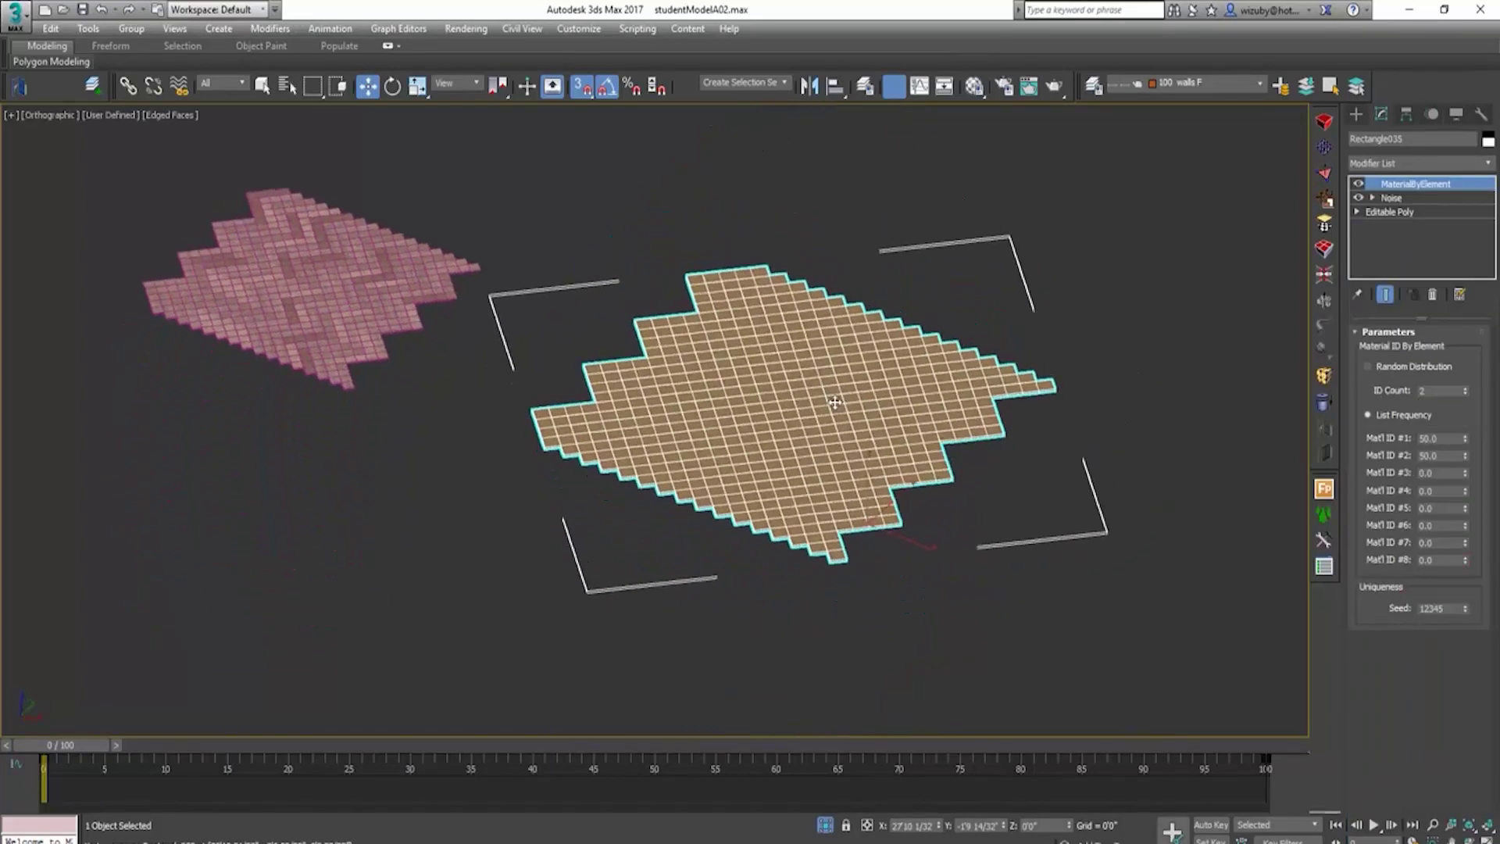
scroll(954, 510, up, 3)
scroll(954, 489, down, 2)
middle_drag(994, 456, 1112, 555)
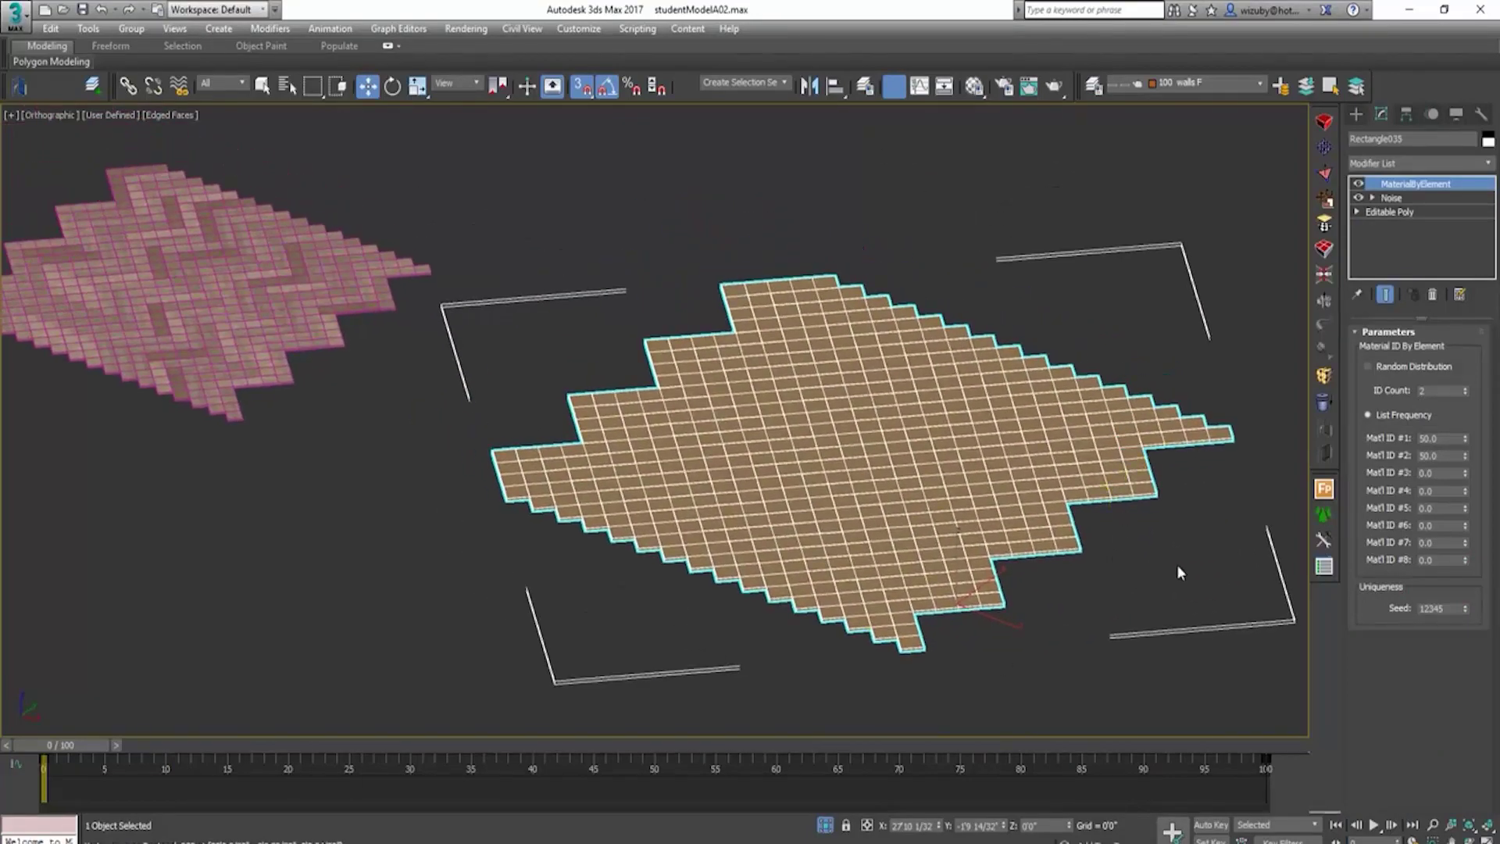
click(1369, 366)
scroll(368, 346, up, 8)
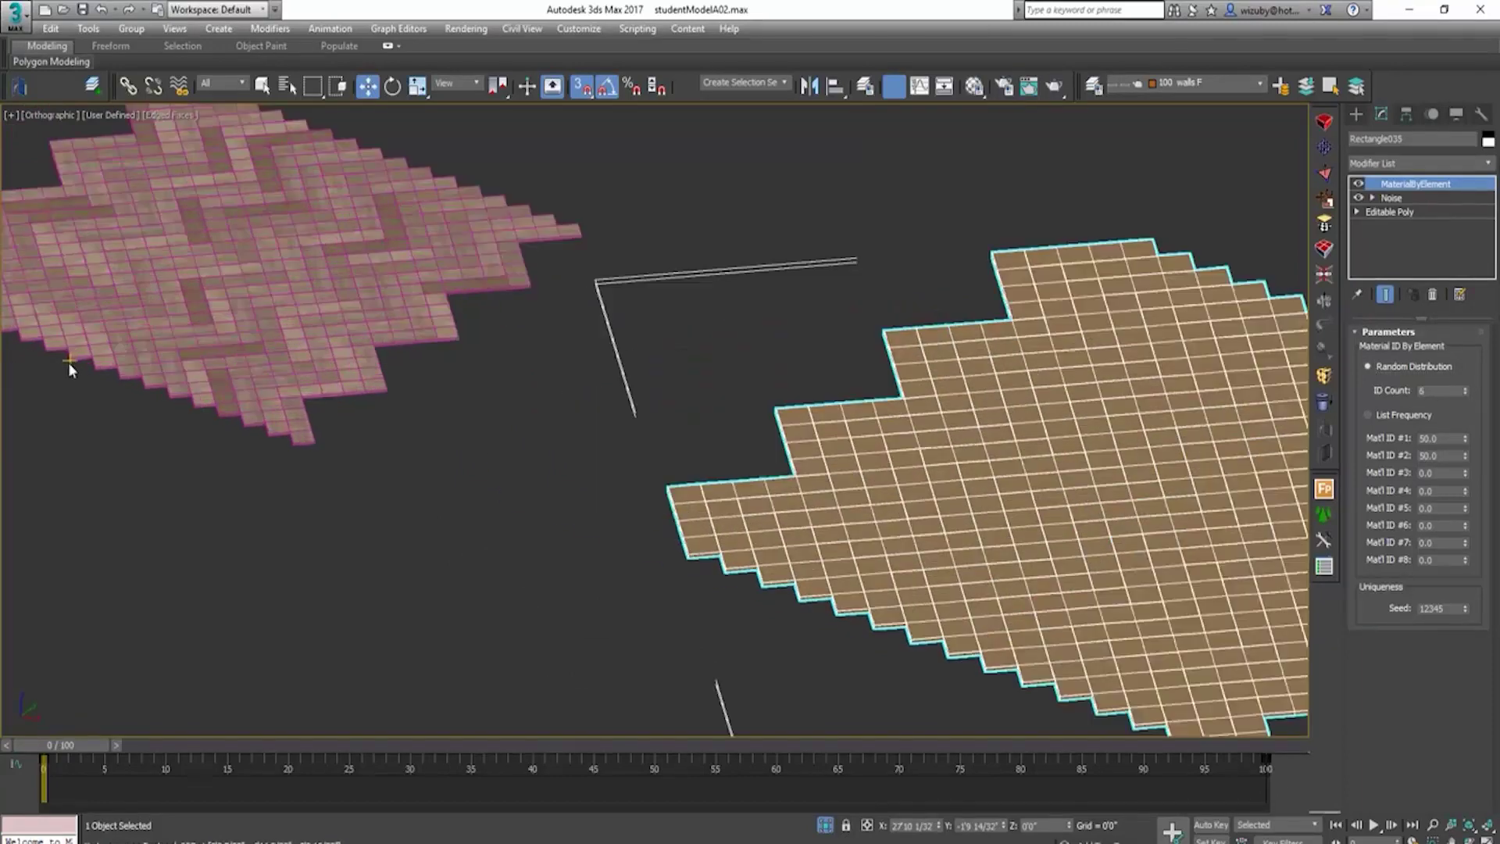
Step: Inspect the sample floor's random plank materials up close and reselect the new floor for comparison
scroll(368, 346, down, 8)
middle_drag(1187, 384, 754, 385)
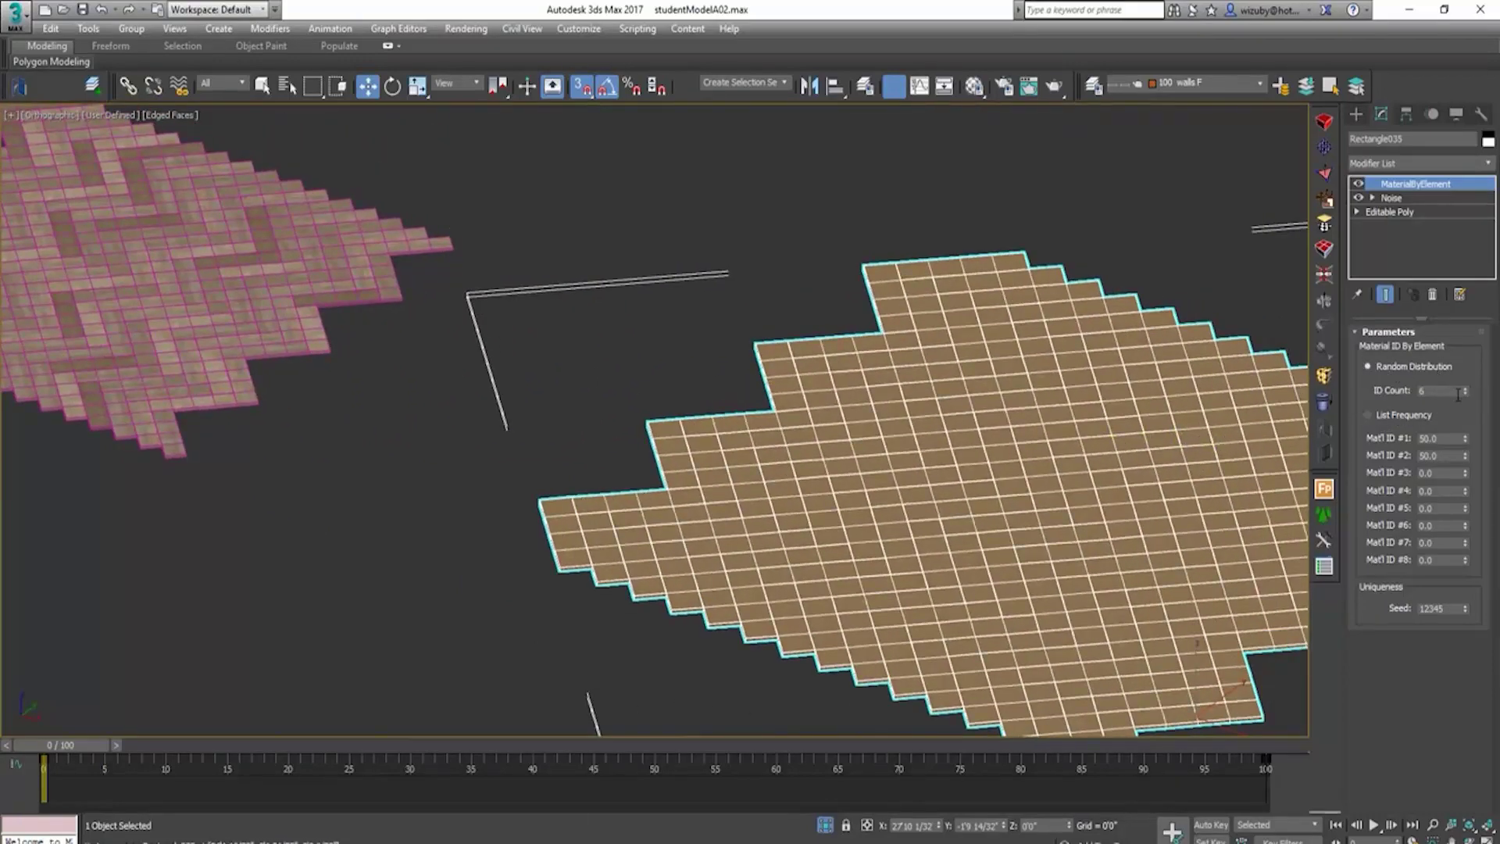
click(235, 309)
middle_drag(234, 309, 641, 373)
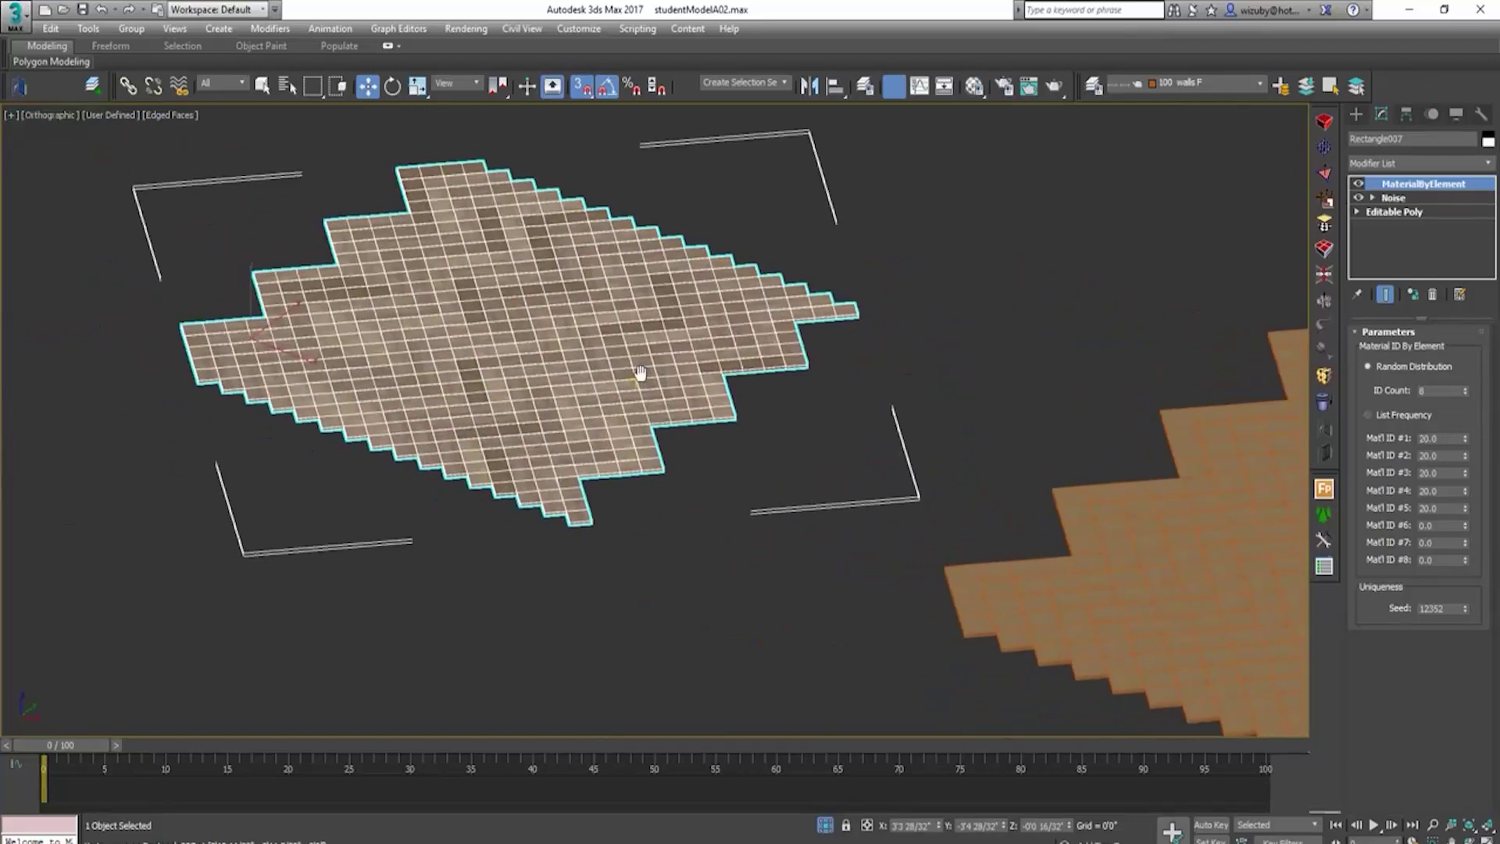
scroll(641, 373, up, 10)
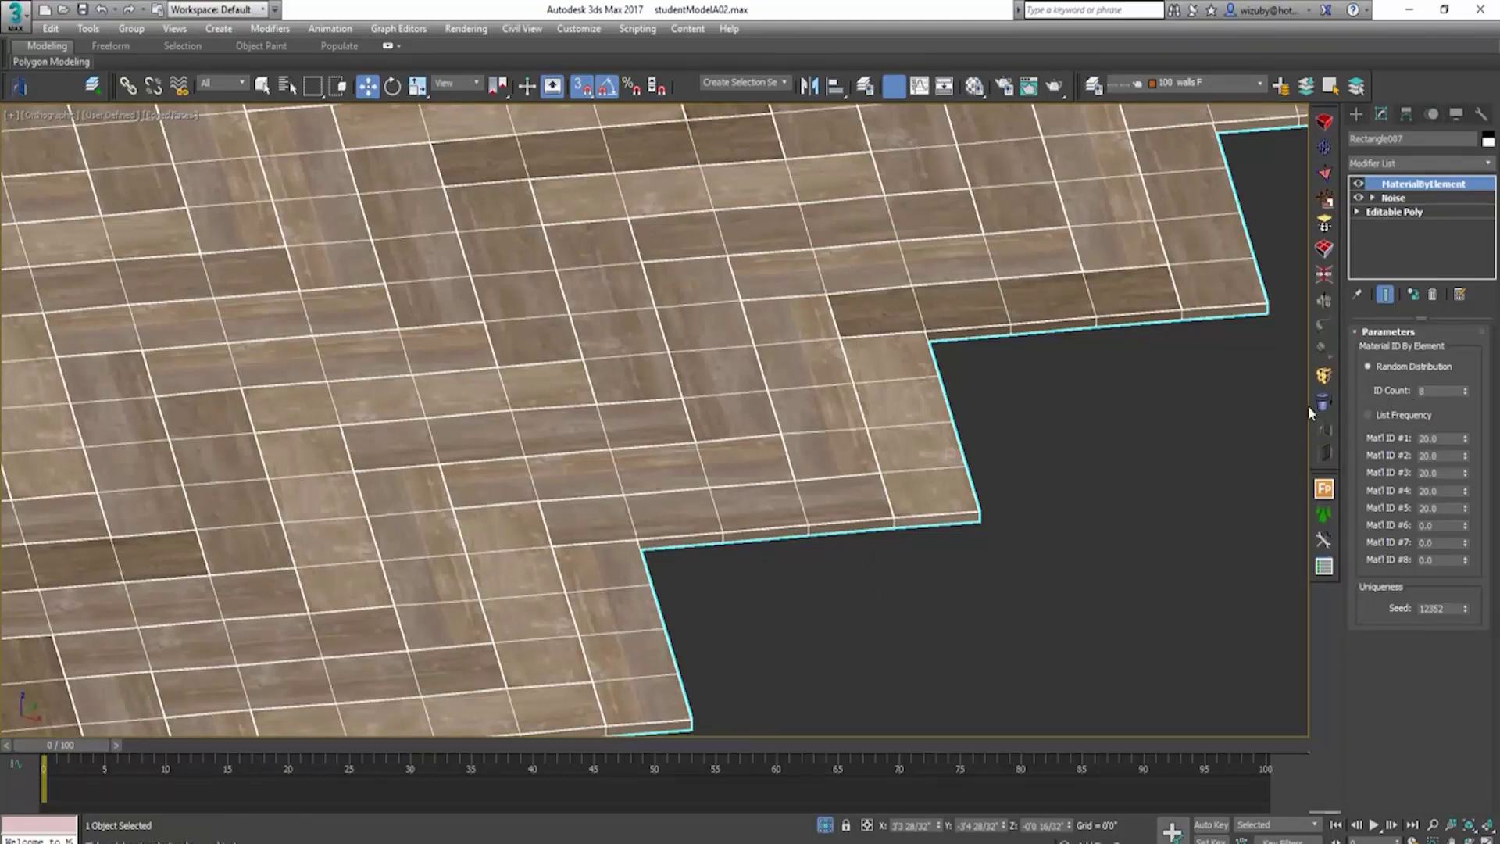
scroll(578, 373, down, 5)
middle_drag(756, 422, 881, 488)
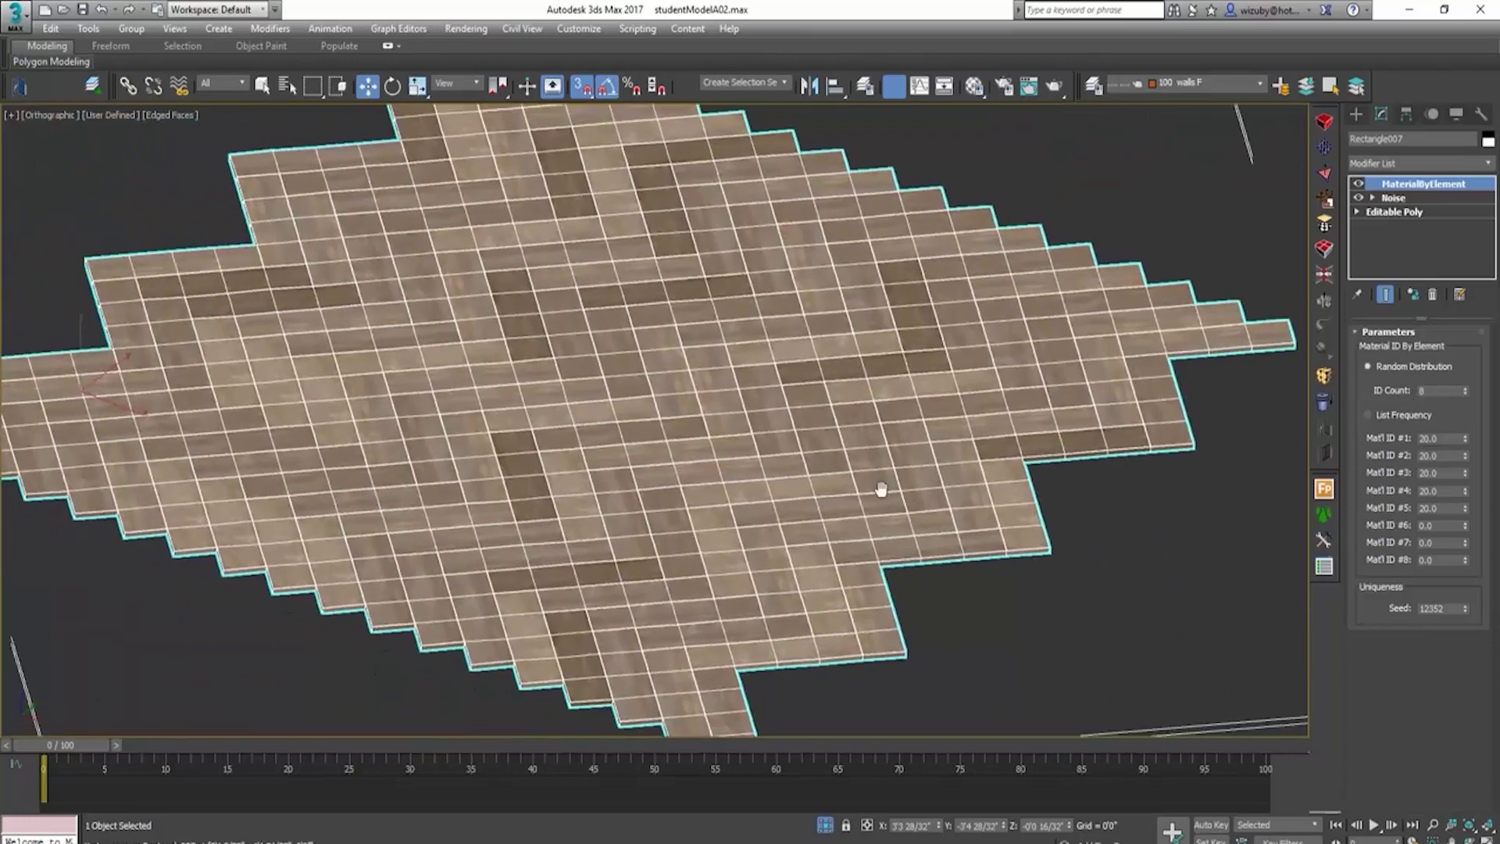
scroll(732, 318, down, 6)
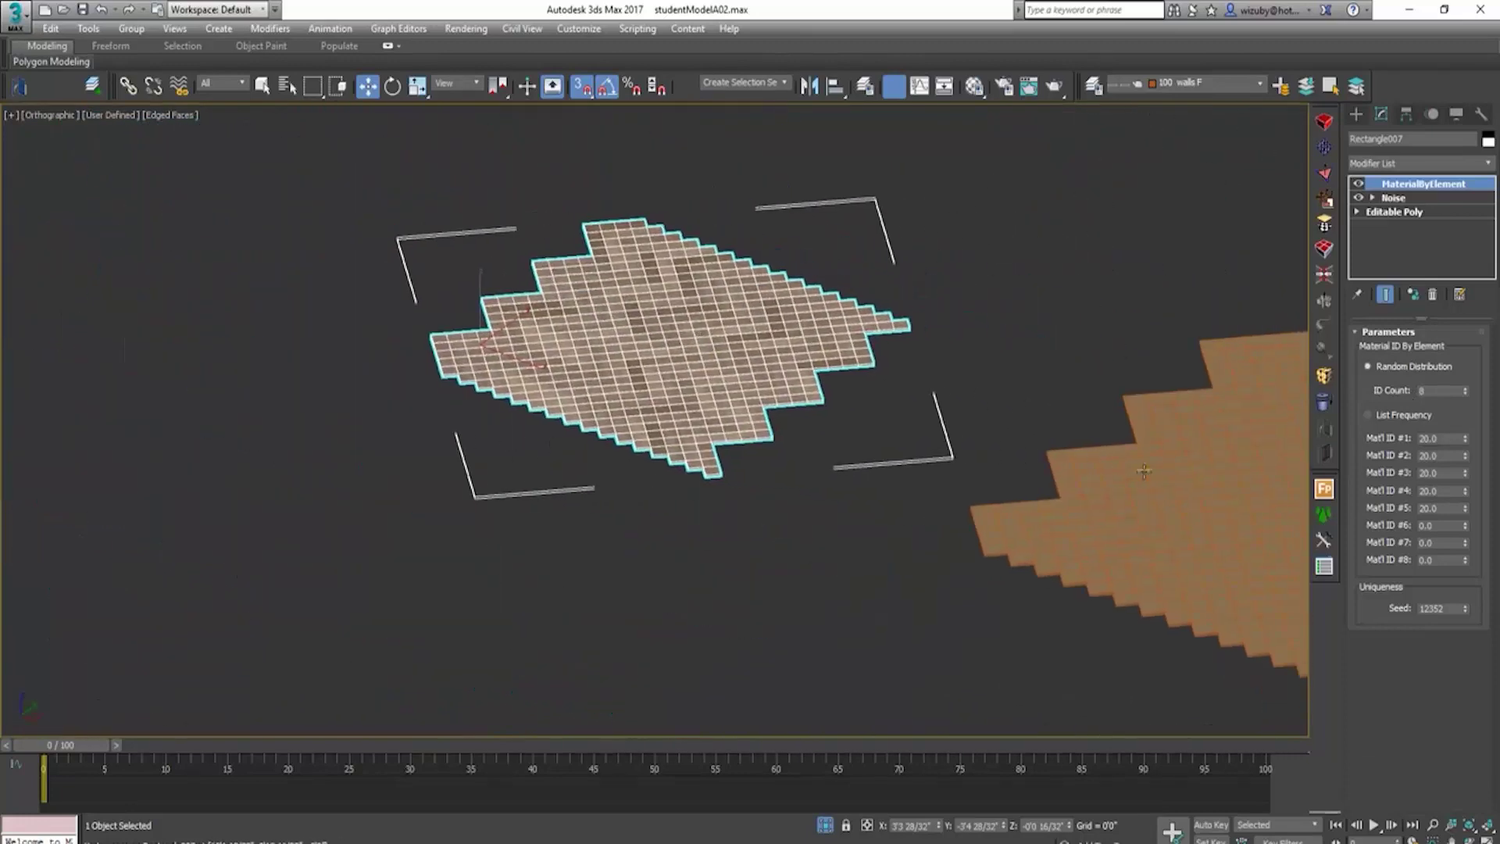
click(1143, 470)
middle_drag(1143, 470, 705, 432)
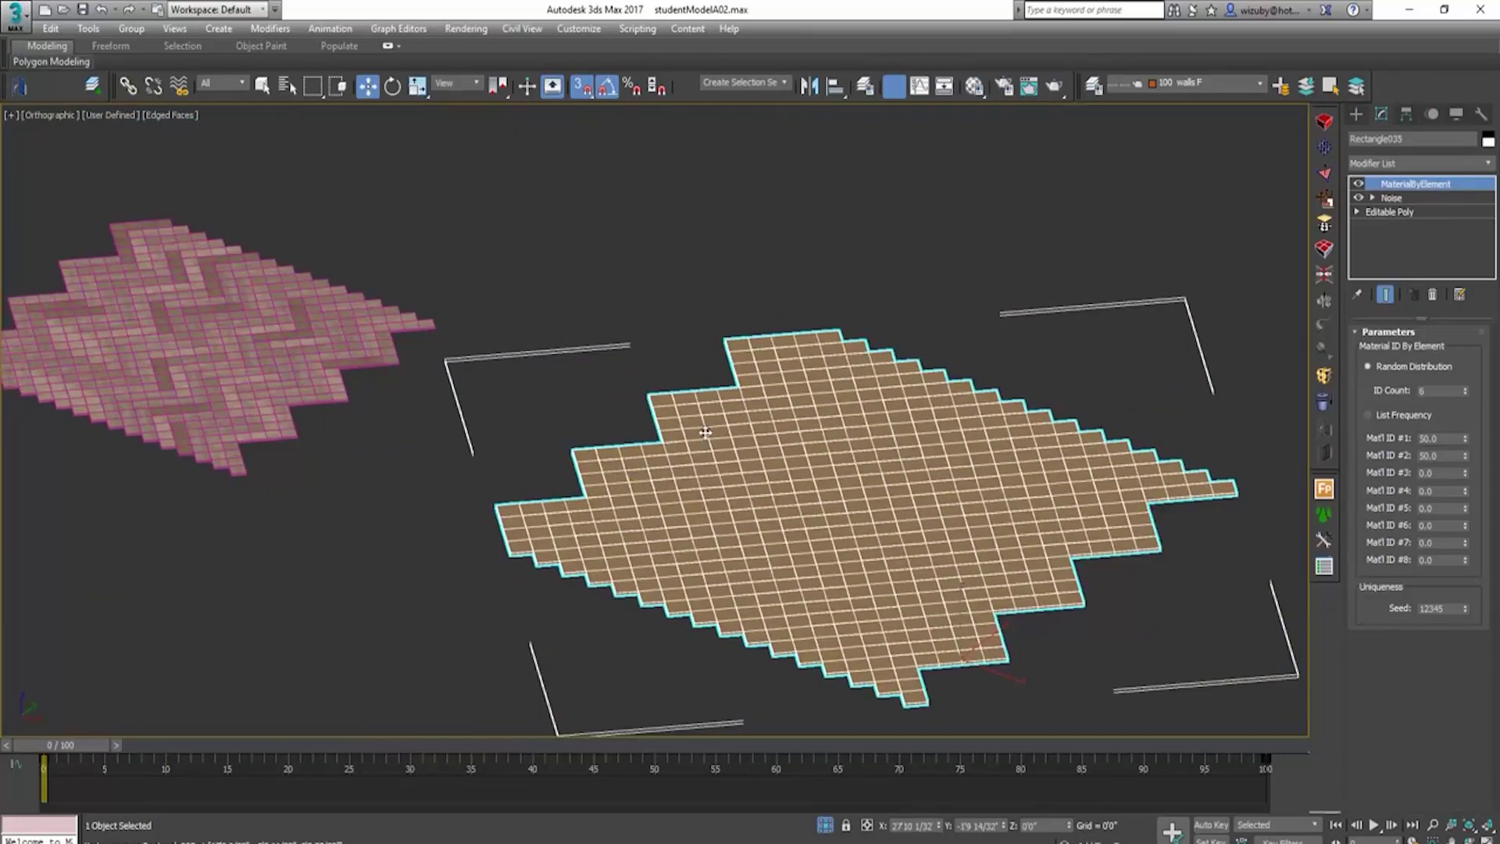
Step: Examine the sample floor's Multi/Sub-Object material, including the cropped diffuse and reflection bitmaps of its first sub-material
click(974, 86)
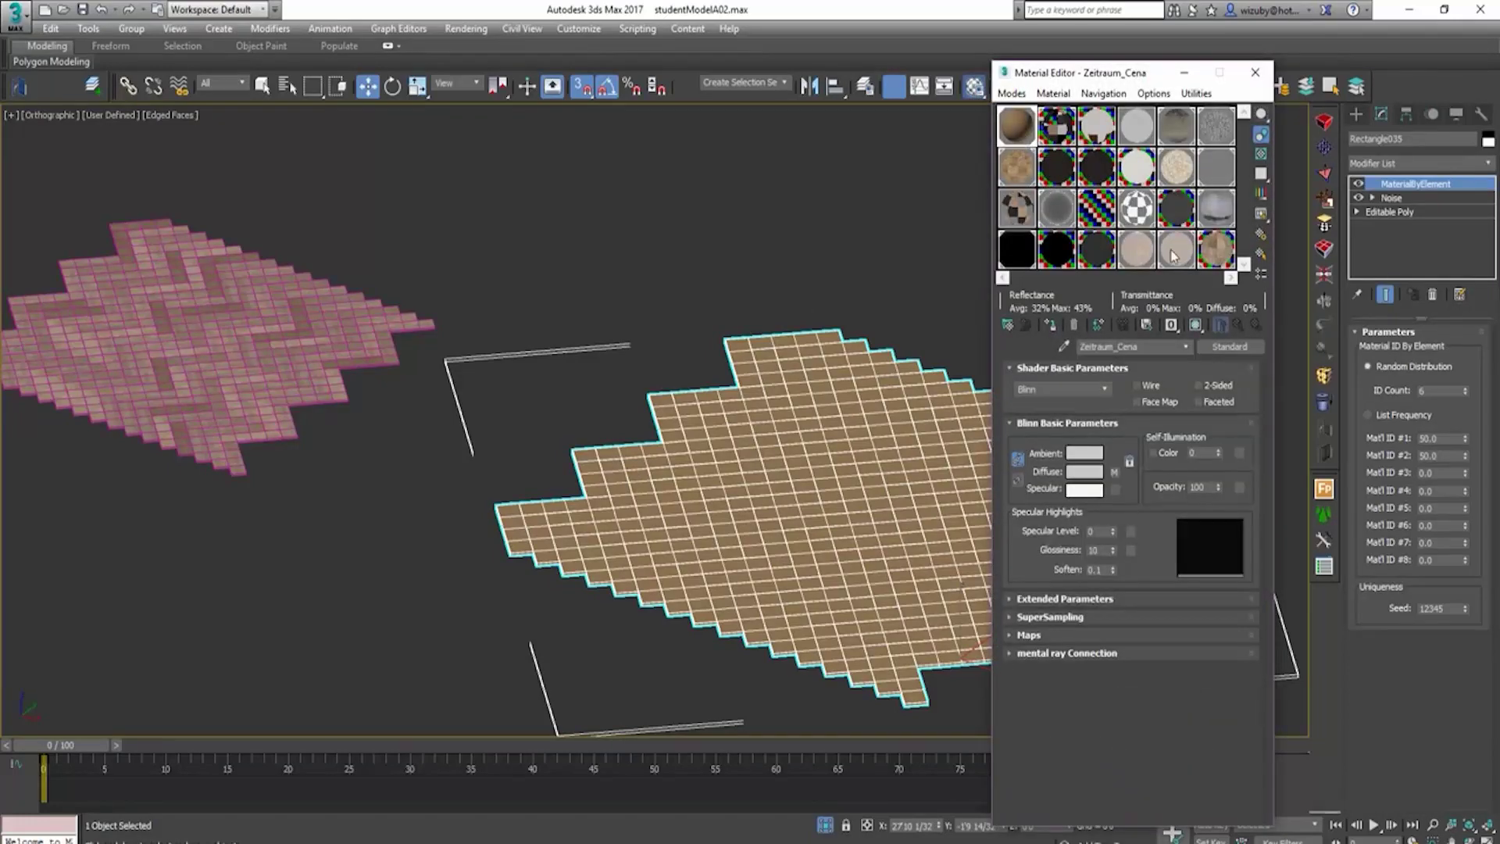
double_click(1216, 250)
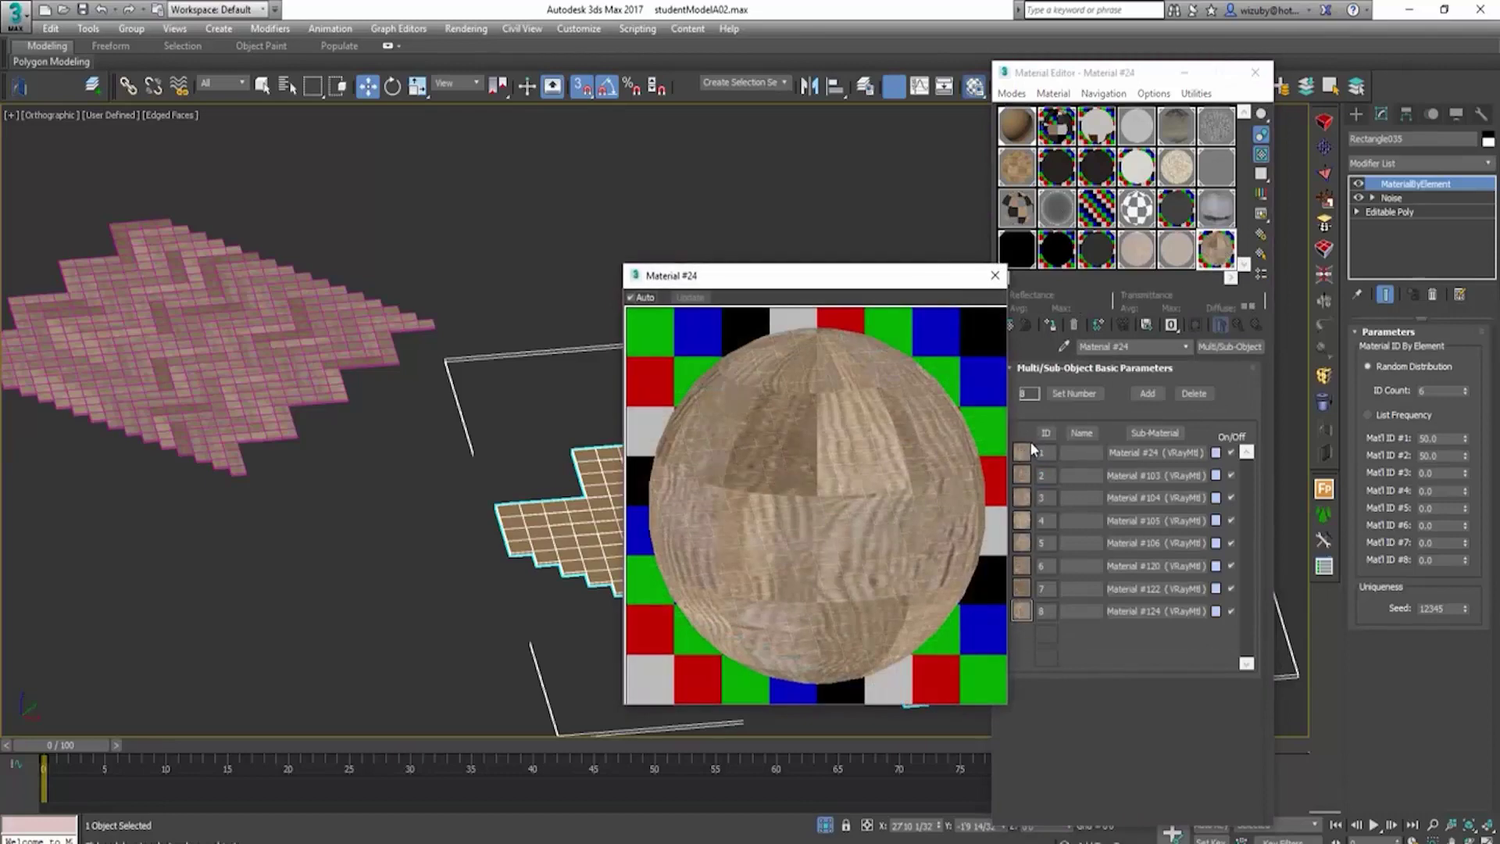
click(1185, 453)
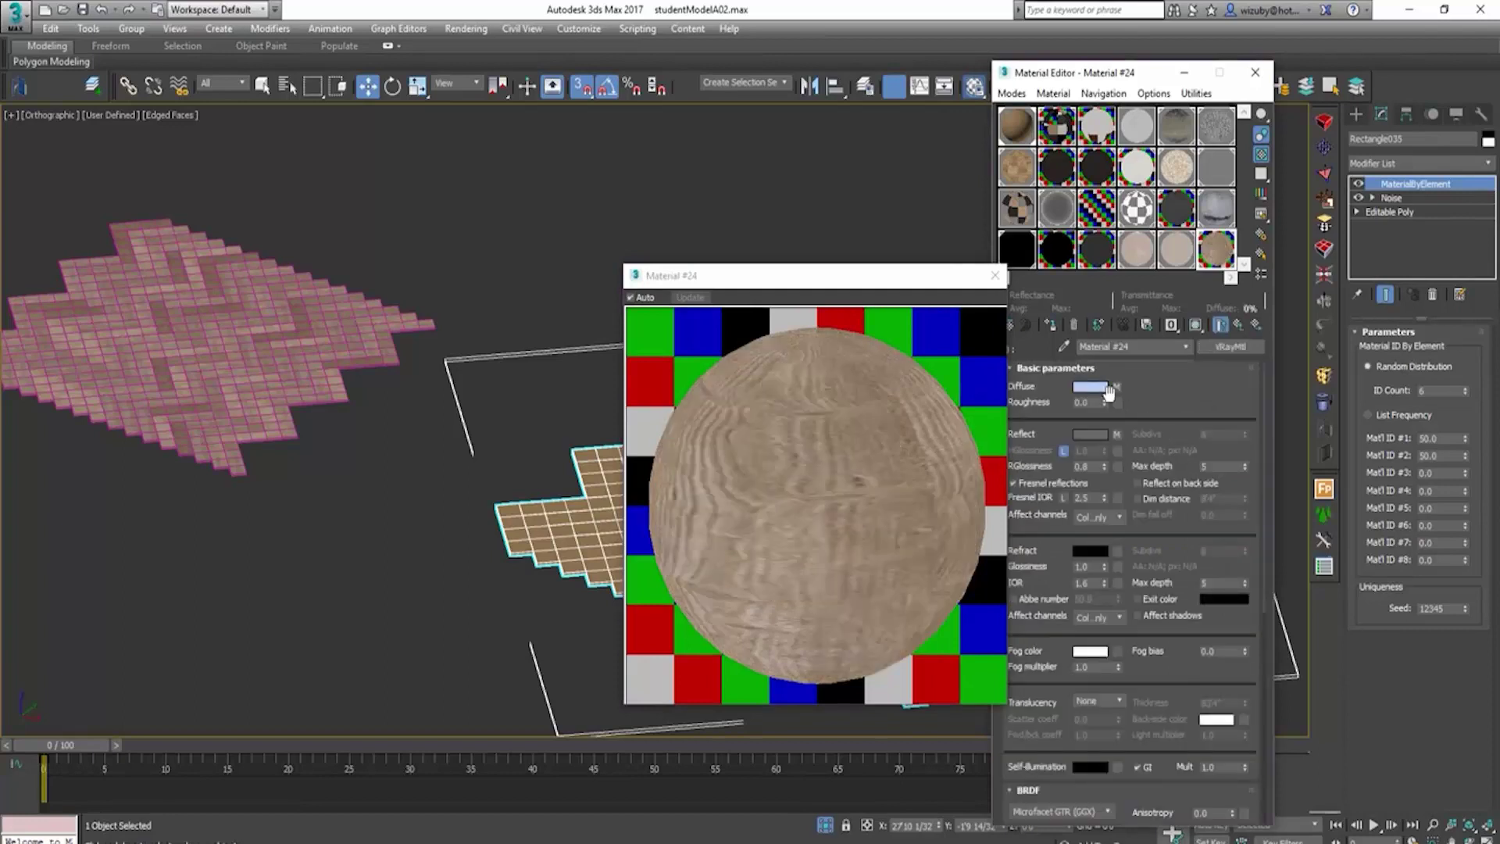
click(1118, 385)
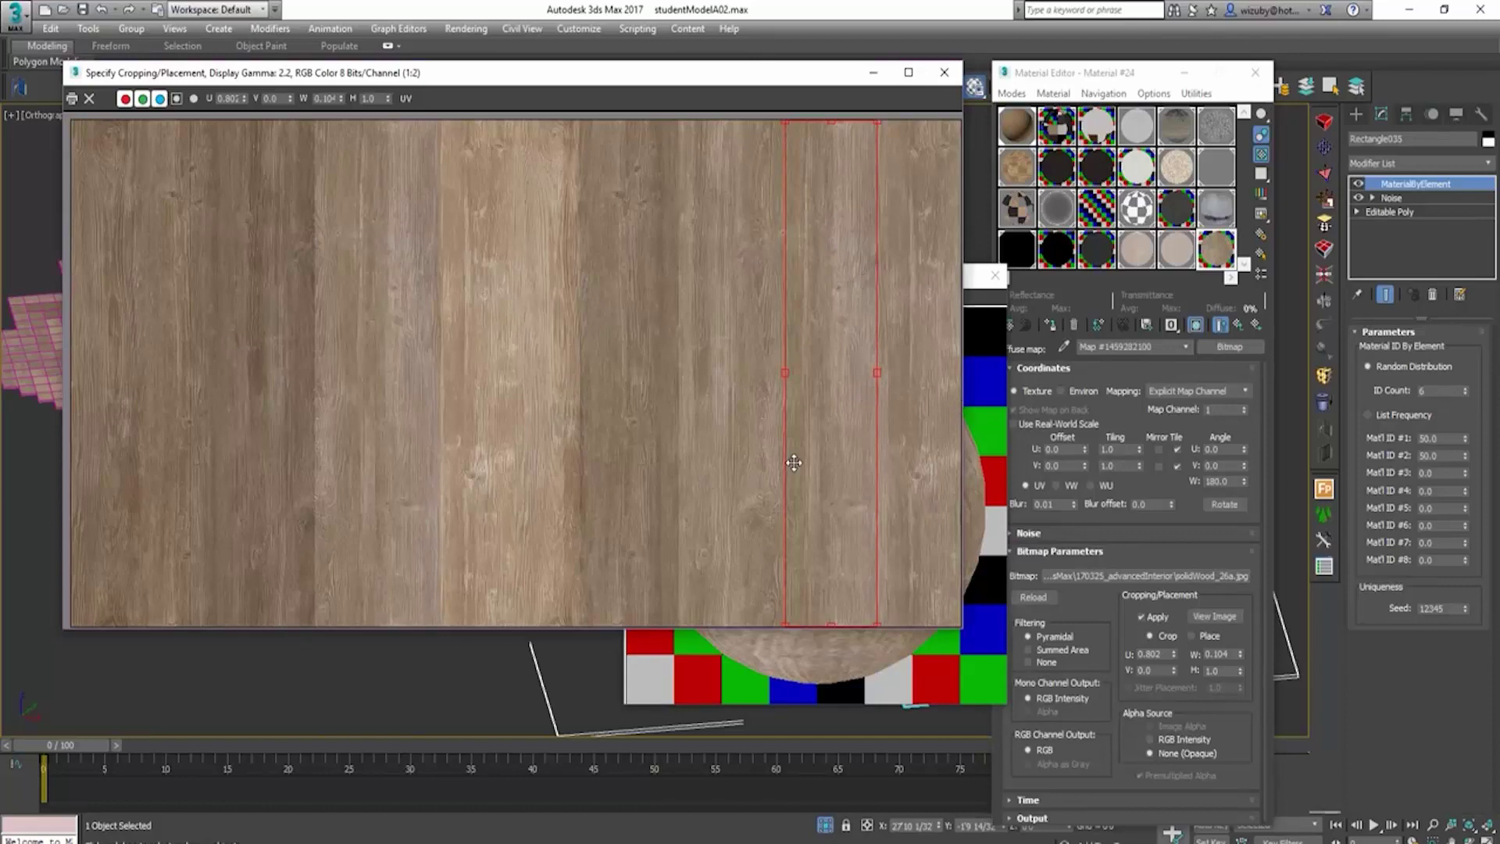
click(1239, 325)
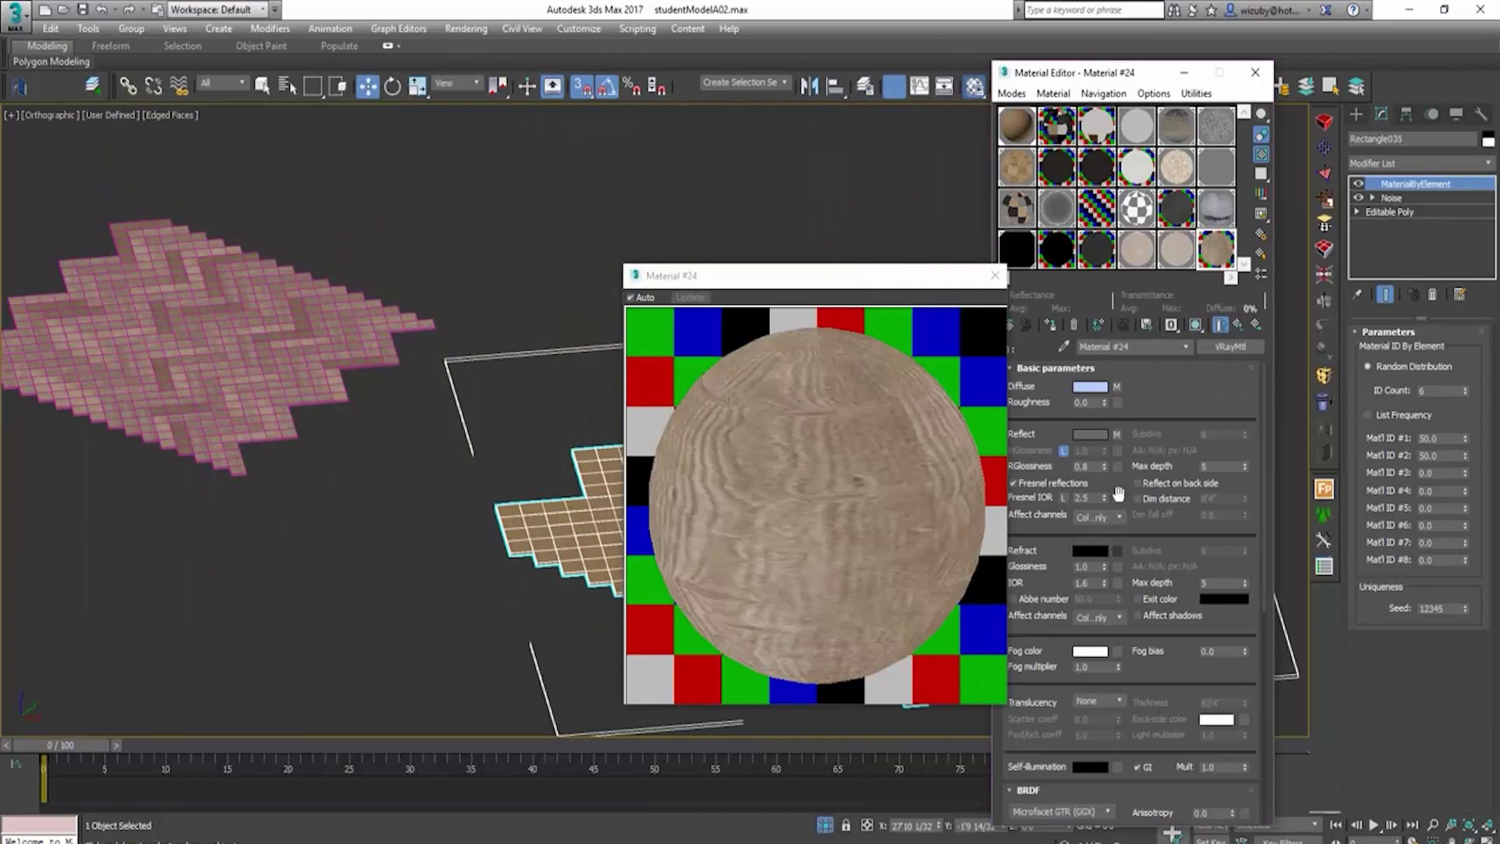
click(1116, 434)
click(1214, 617)
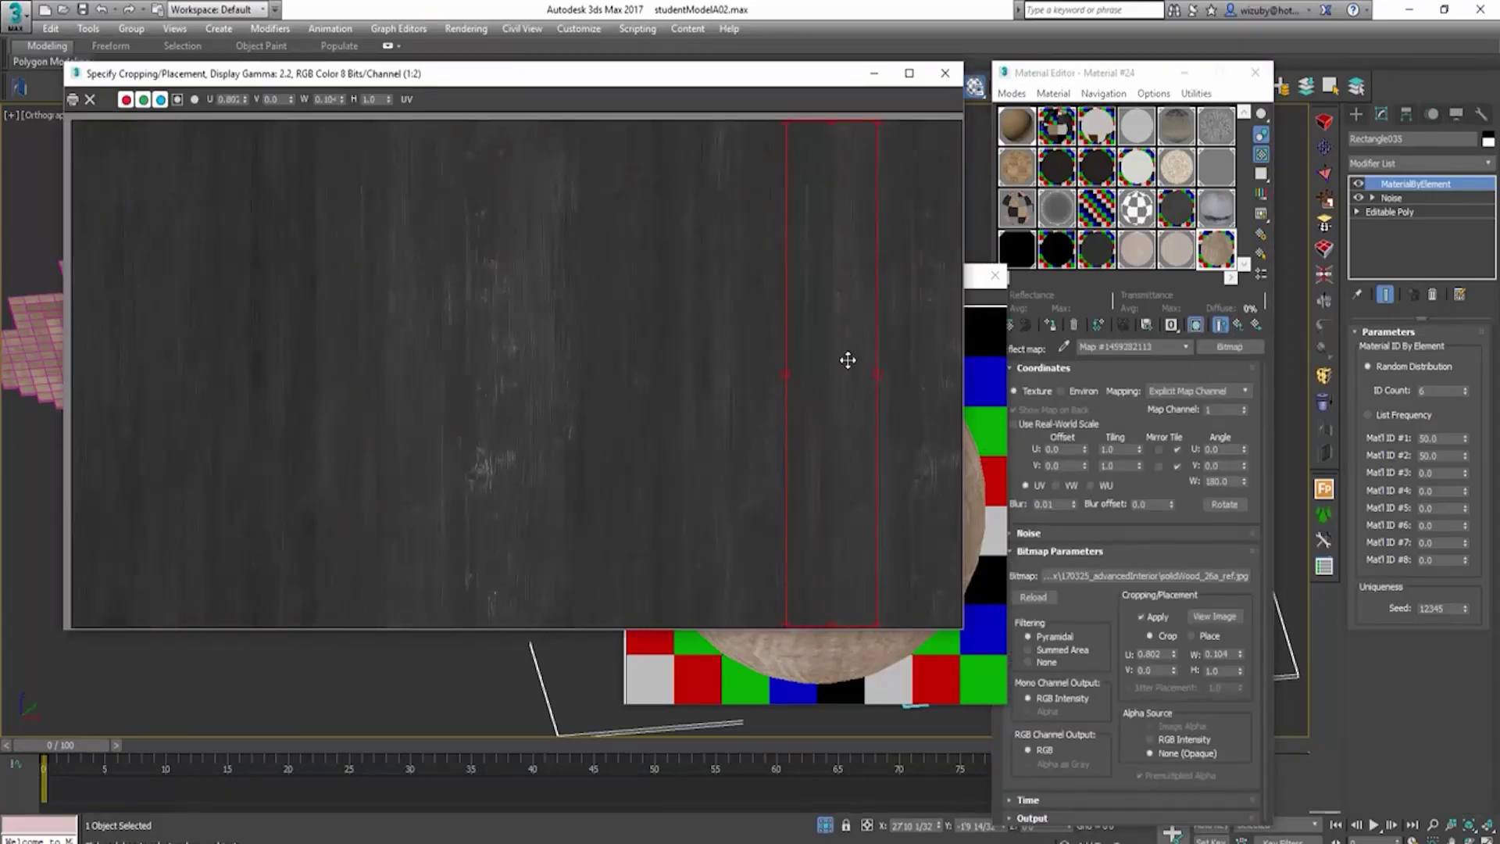
click(1239, 326)
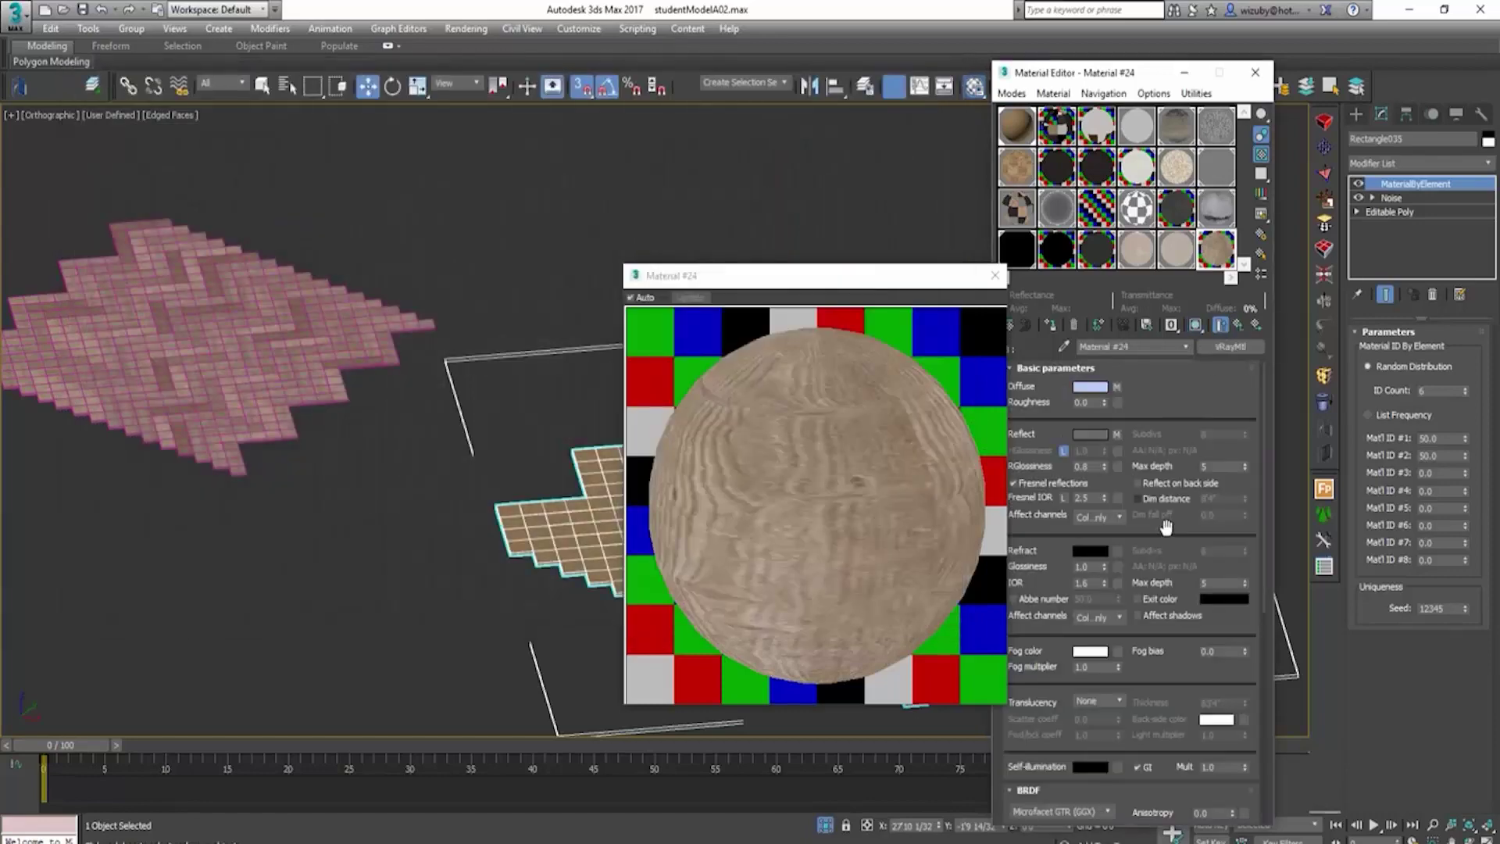
click(996, 279)
Step: Paste a copy of the Zeitraum_Cena material's diffuse map into Specular Level and check its crop region and enlarged material preview
click(1016, 125)
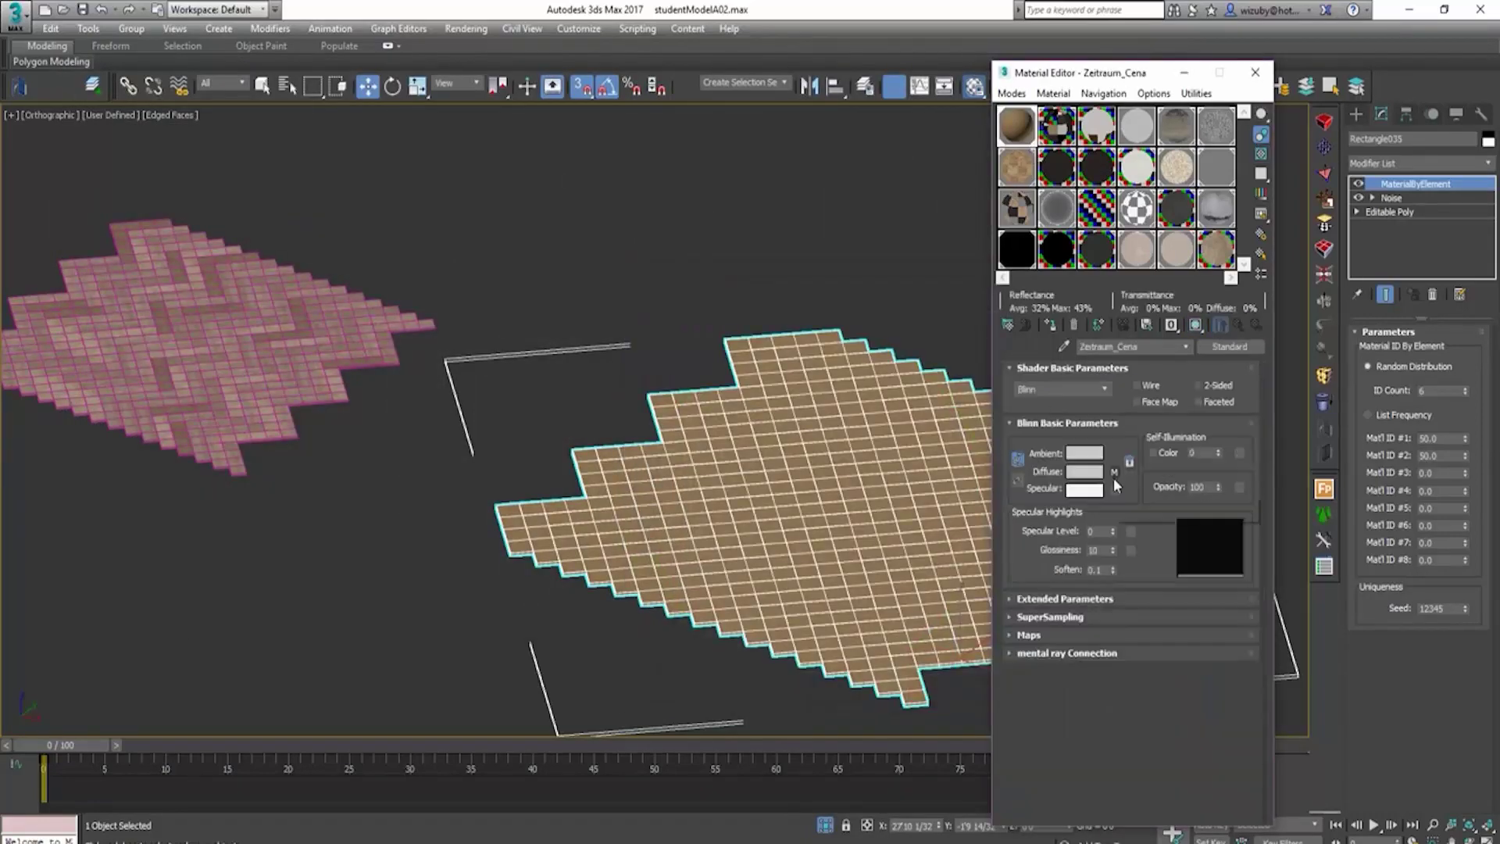
right_click(1114, 471)
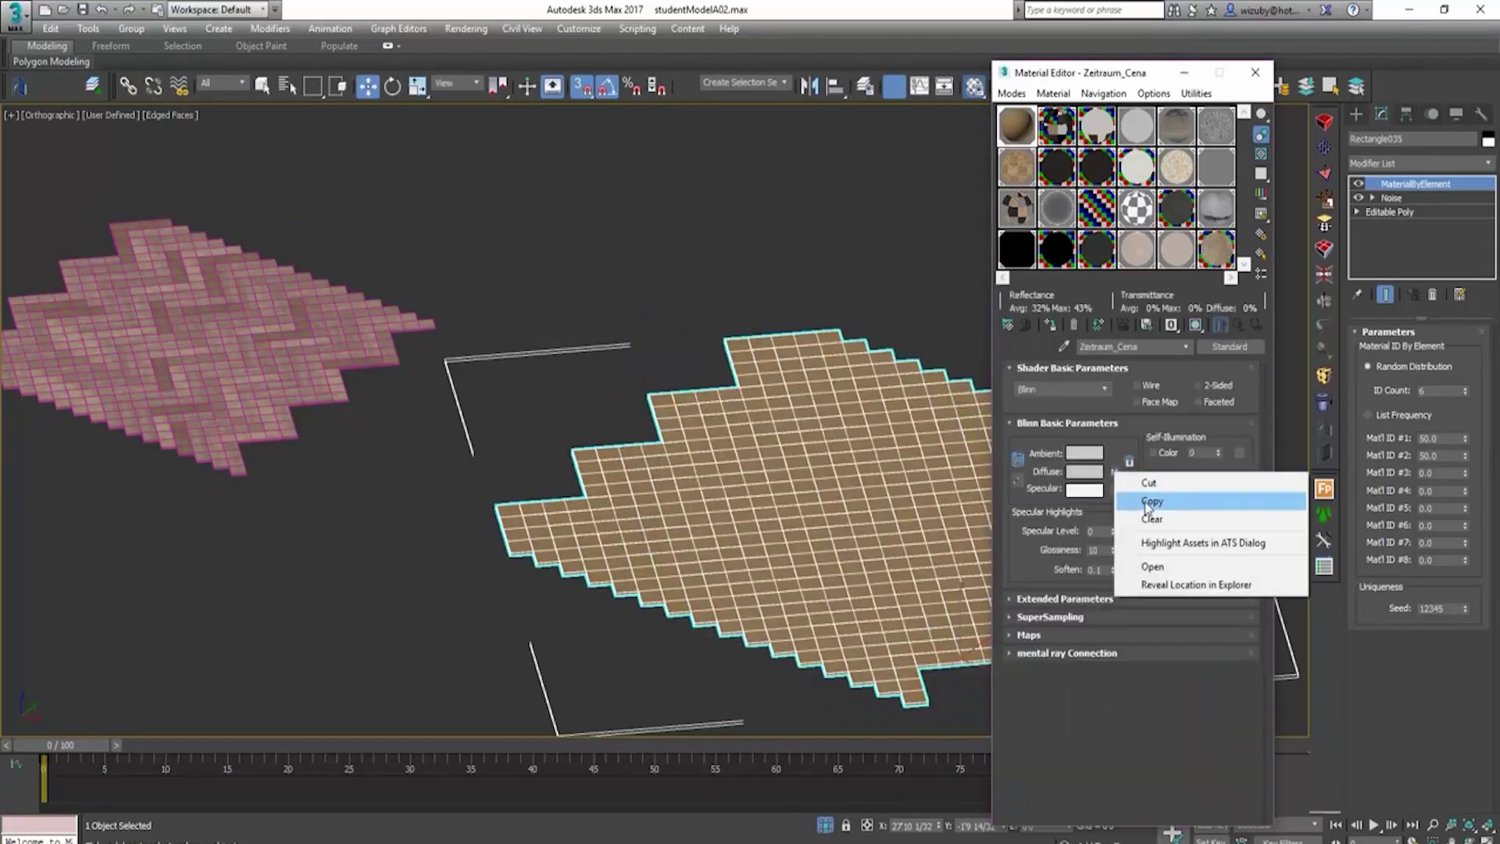
click(1147, 504)
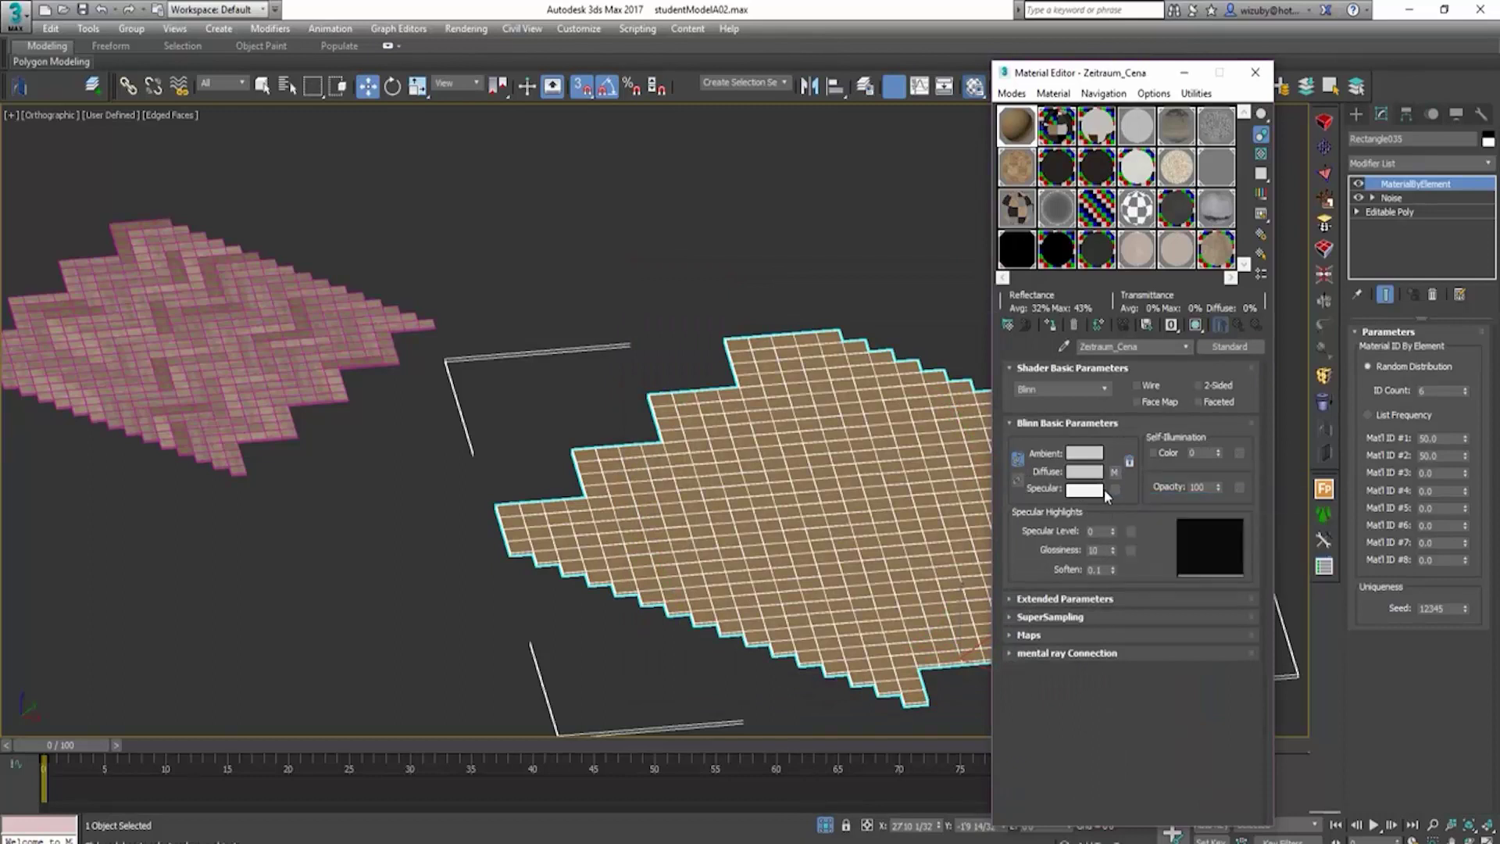
click(1116, 635)
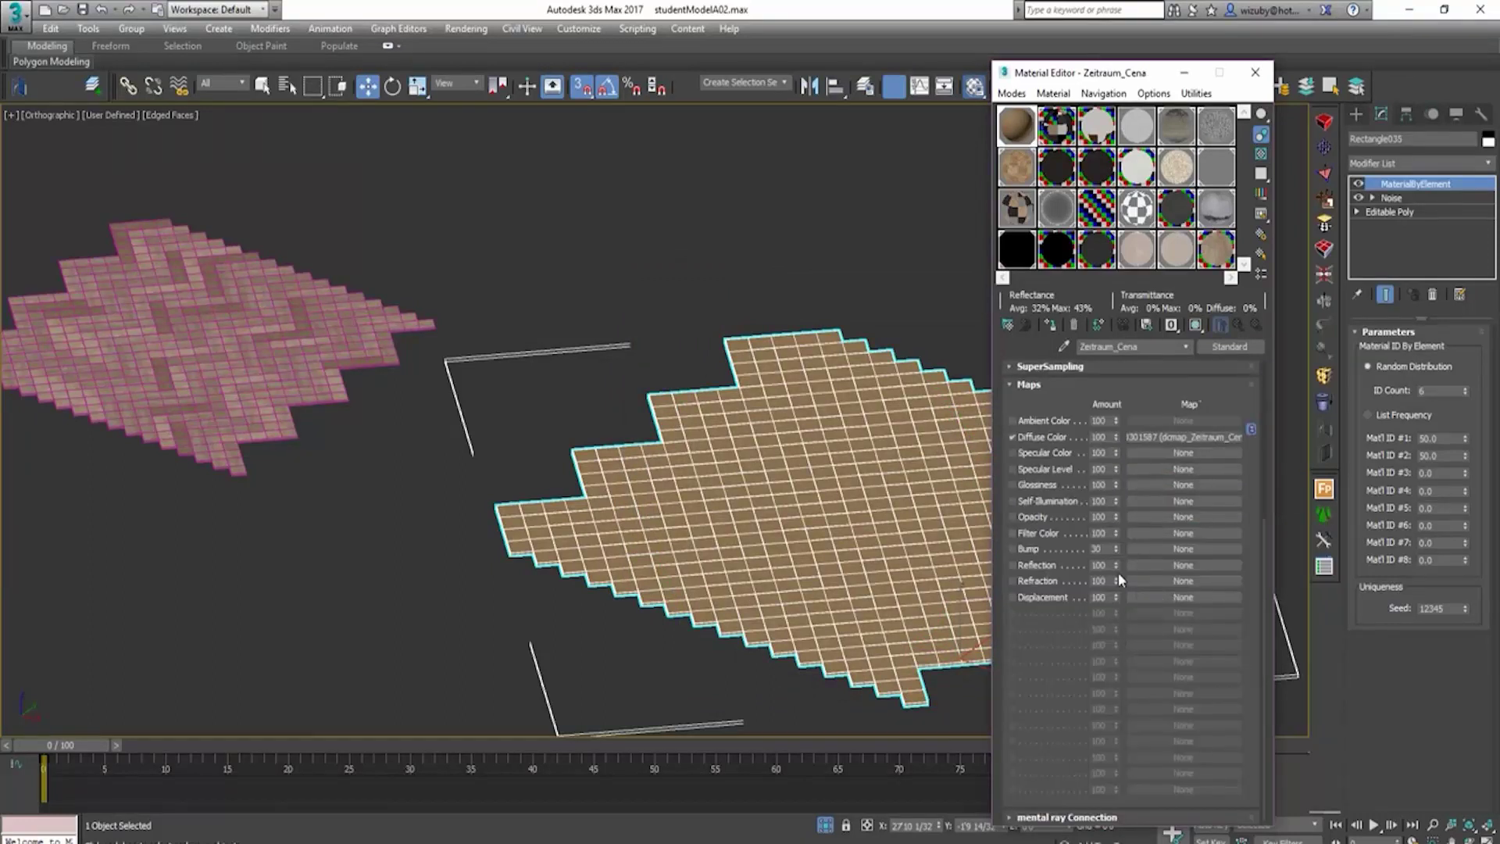
right_click(1153, 469)
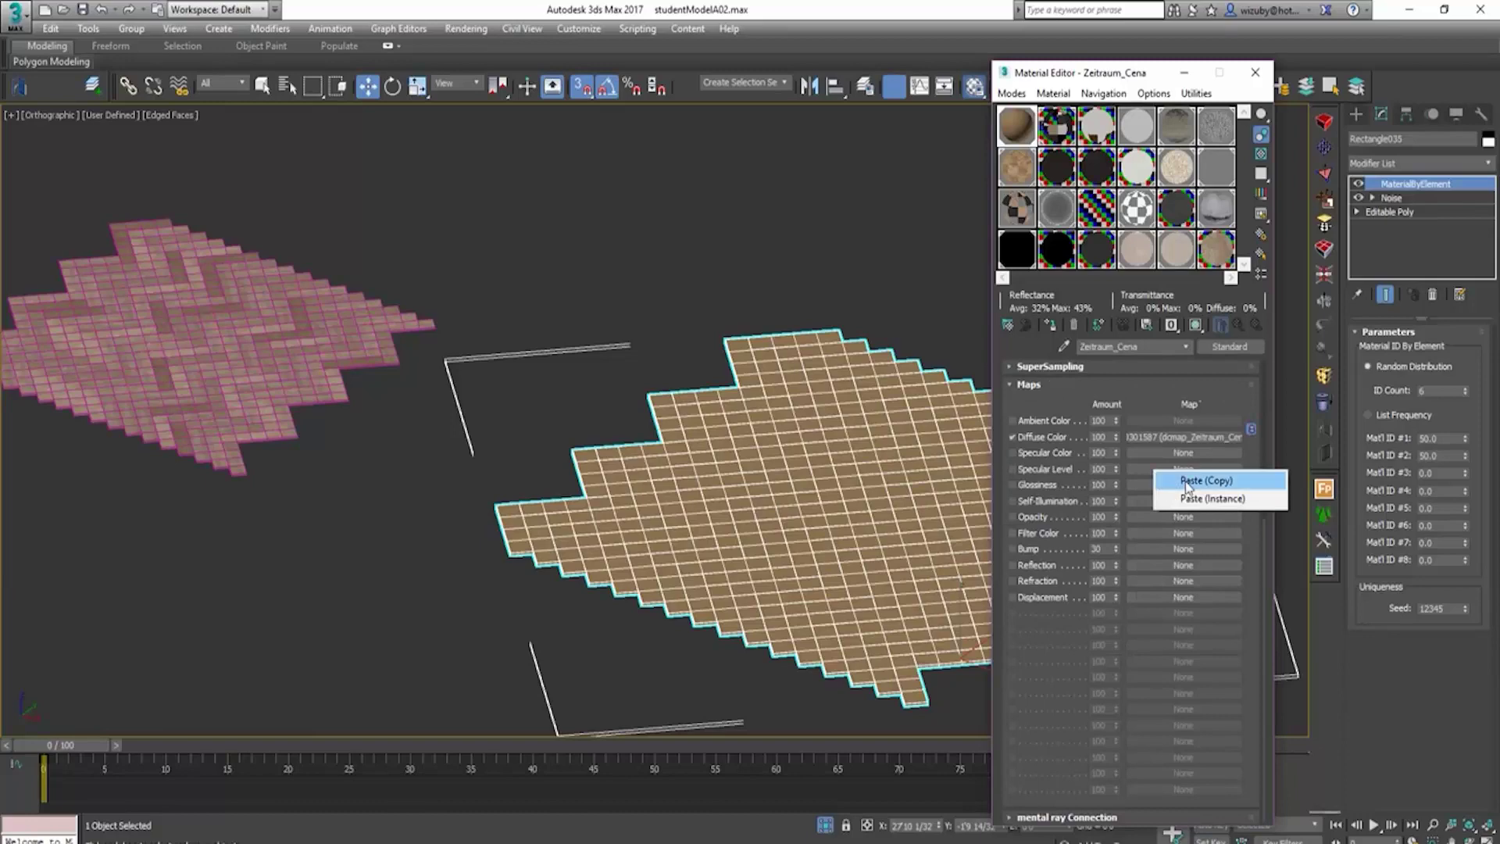
click(1184, 485)
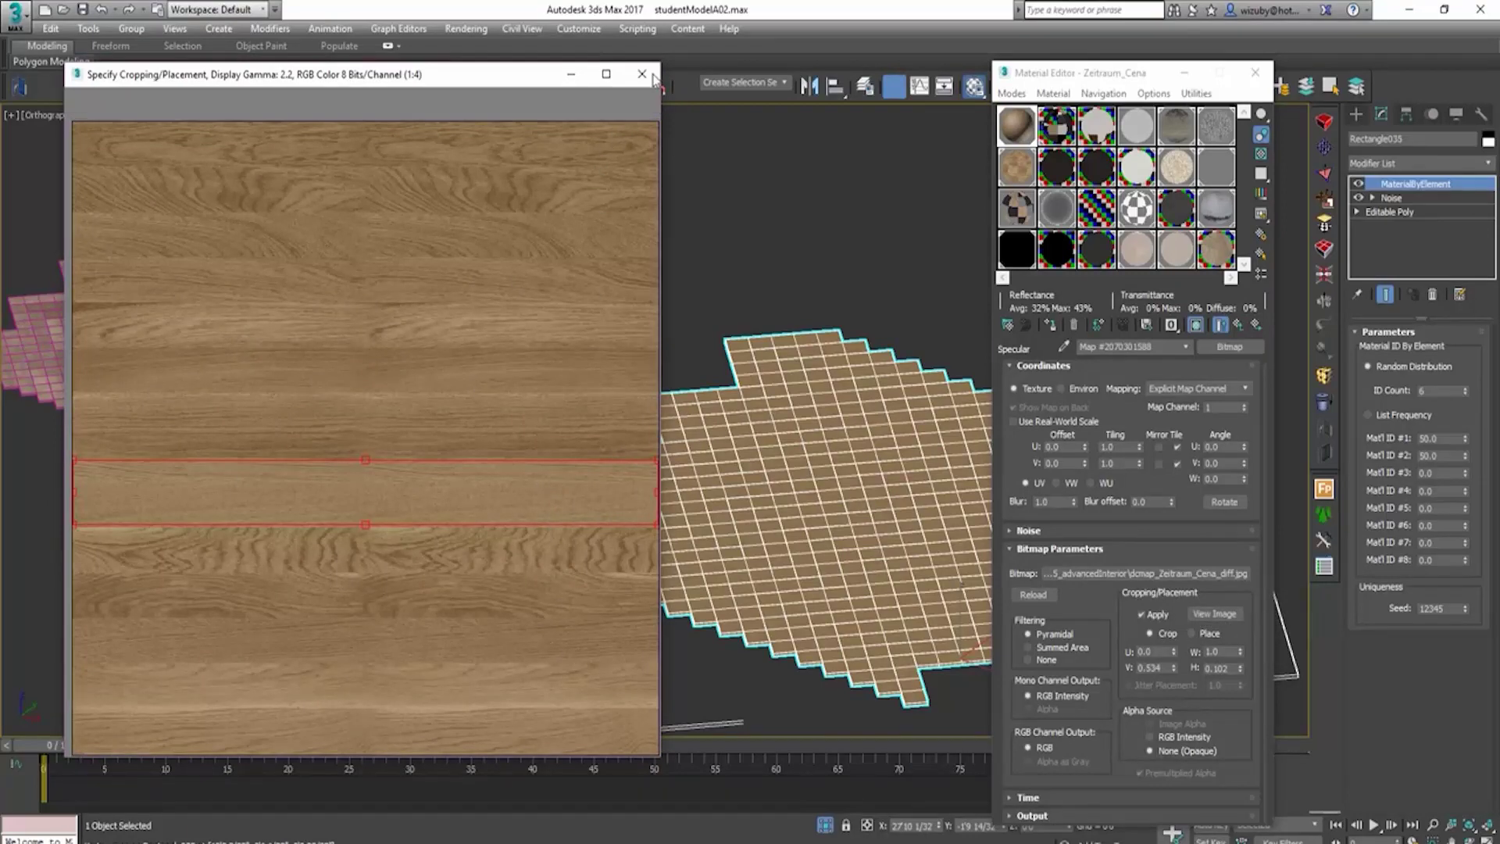
click(642, 74)
double_click(1057, 258)
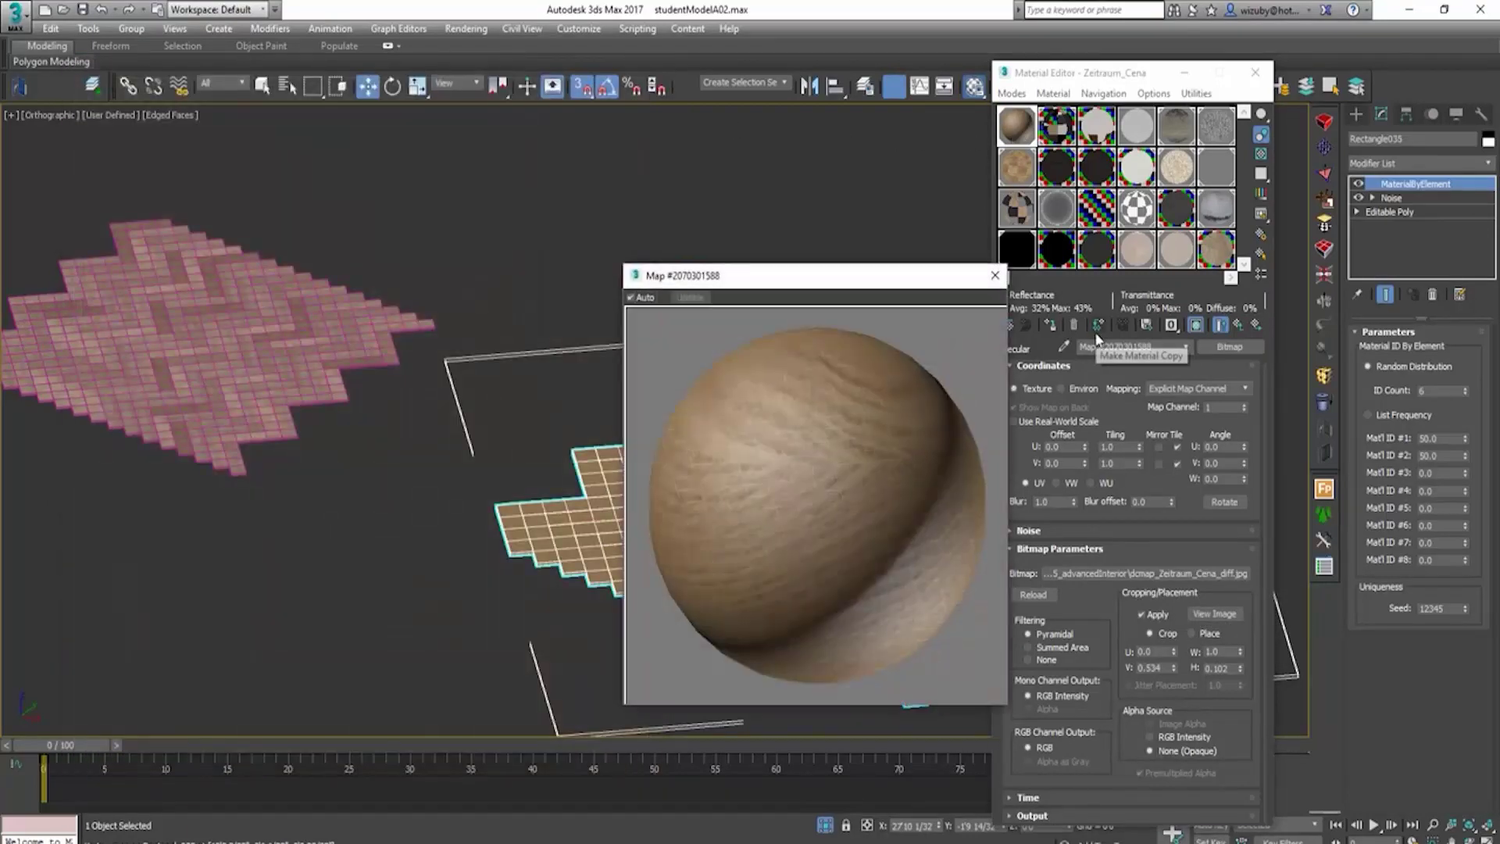
click(1240, 326)
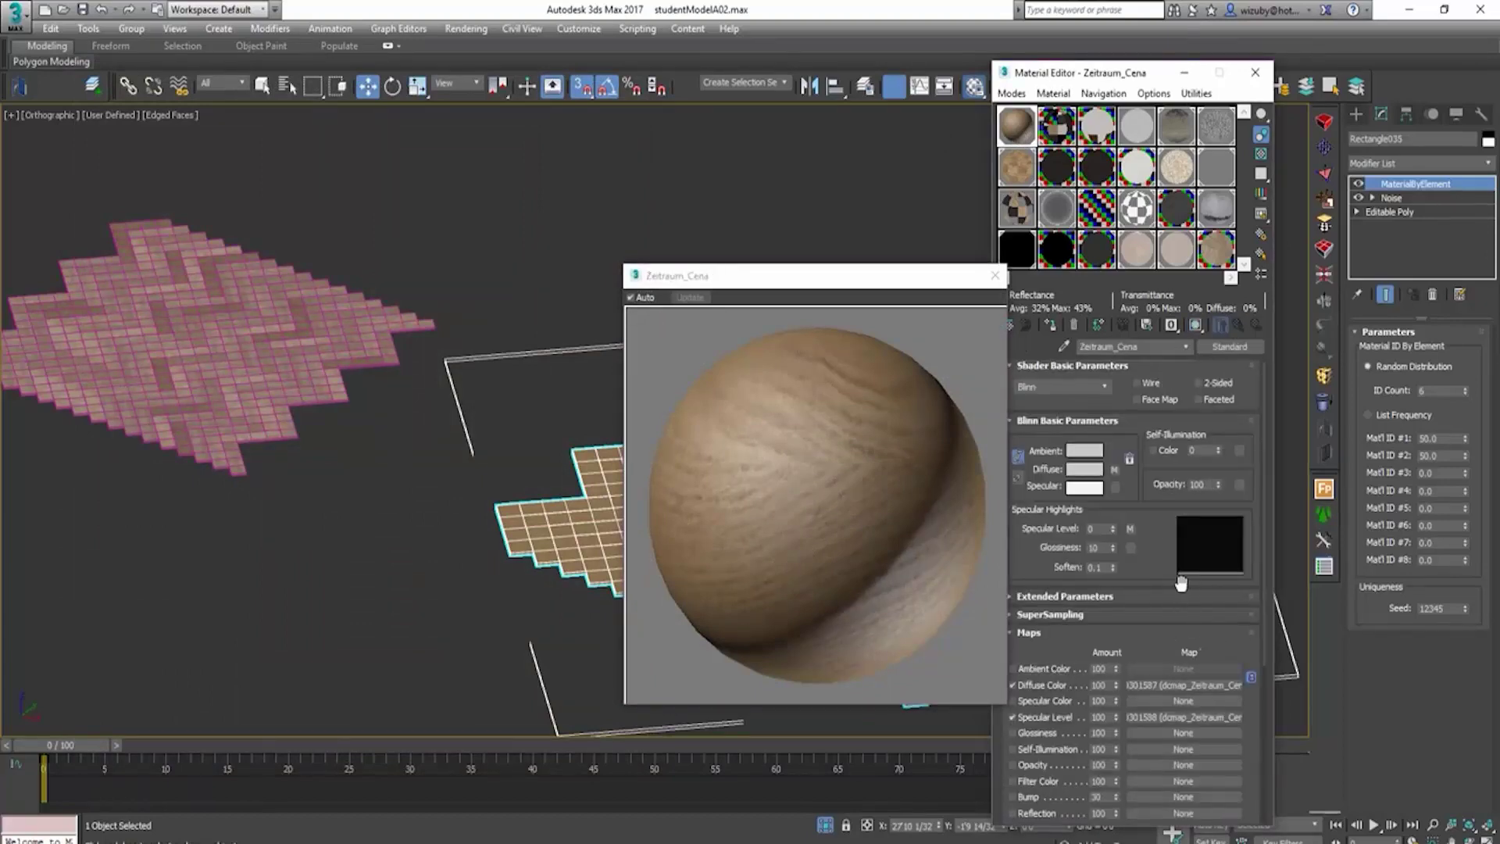
Step: Copy the Specular Level map of Zeitraum_Cena into its Bump slot and move the enlarged preview aside
drag(1180, 583, 1189, 361)
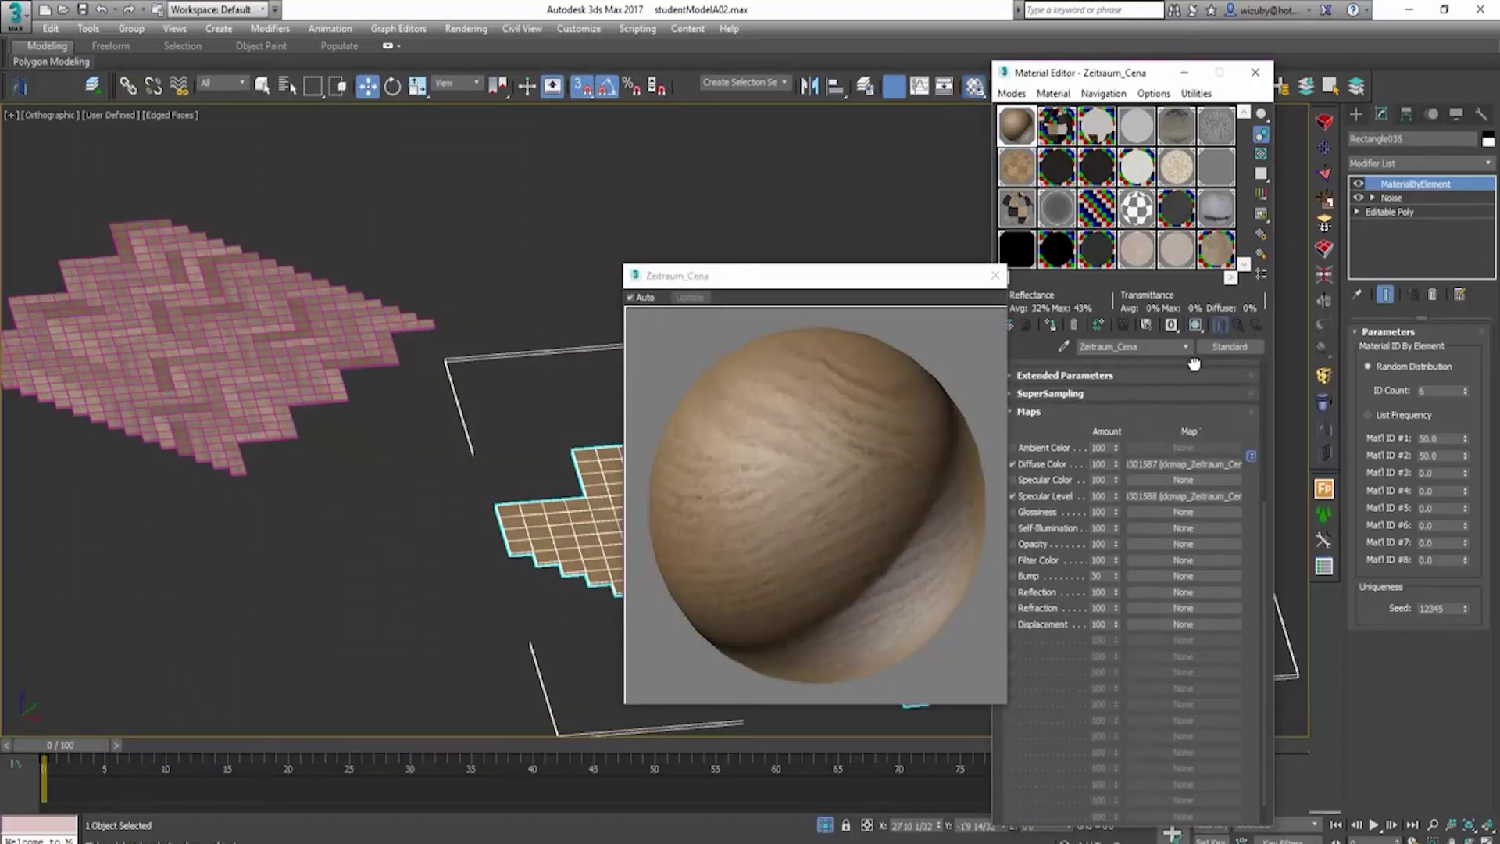
right_click(1201, 501)
click(1248, 524)
right_click(1163, 576)
click(1182, 585)
drag(856, 283, 765, 286)
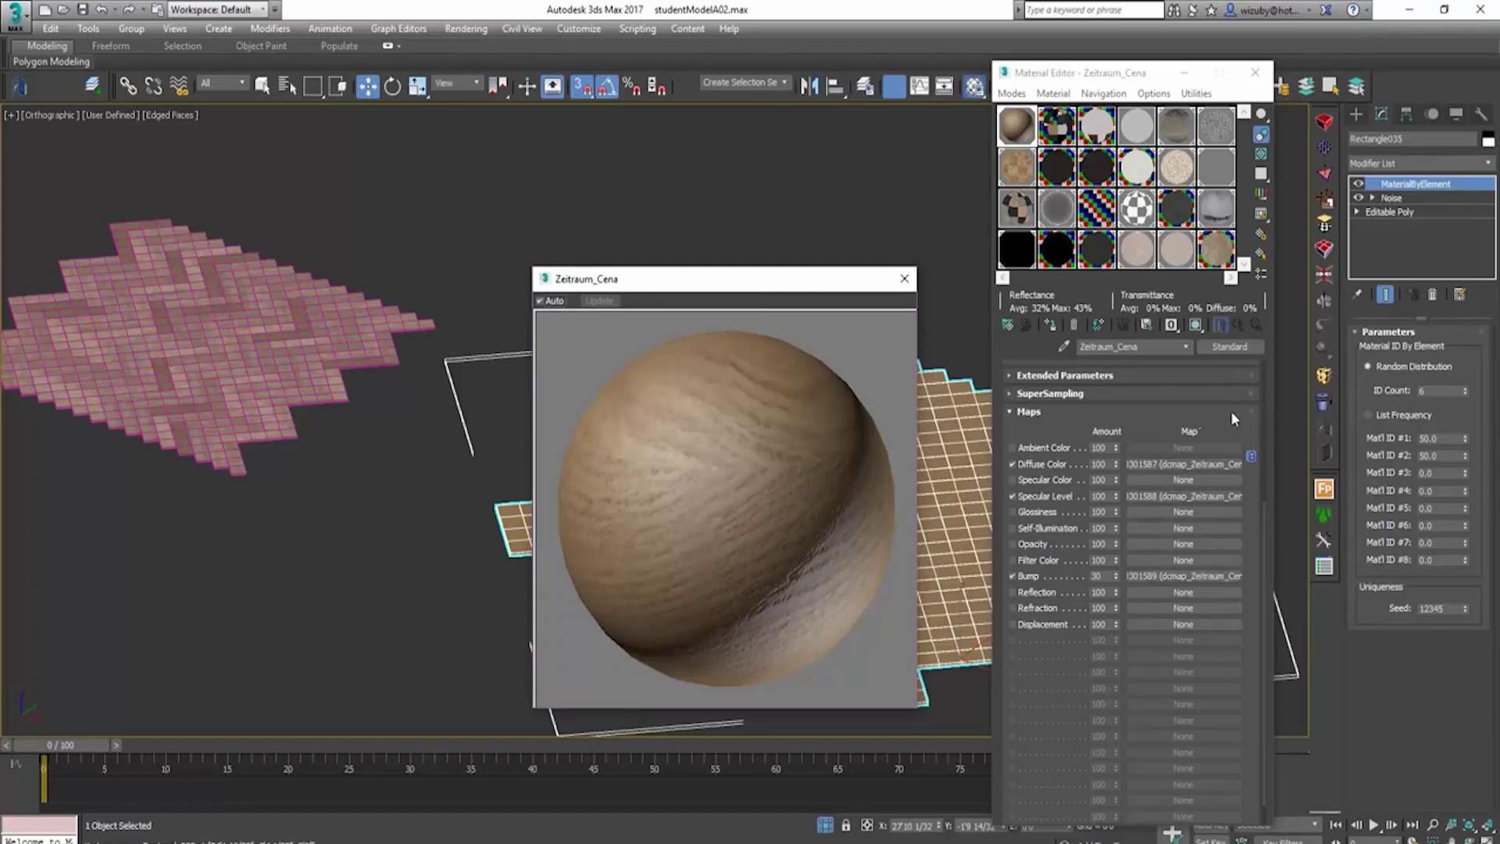
Step: Convert Zeitraum_Cena to a Multi/Sub-Object material, keeping the old material as a sub-material
click(1010, 412)
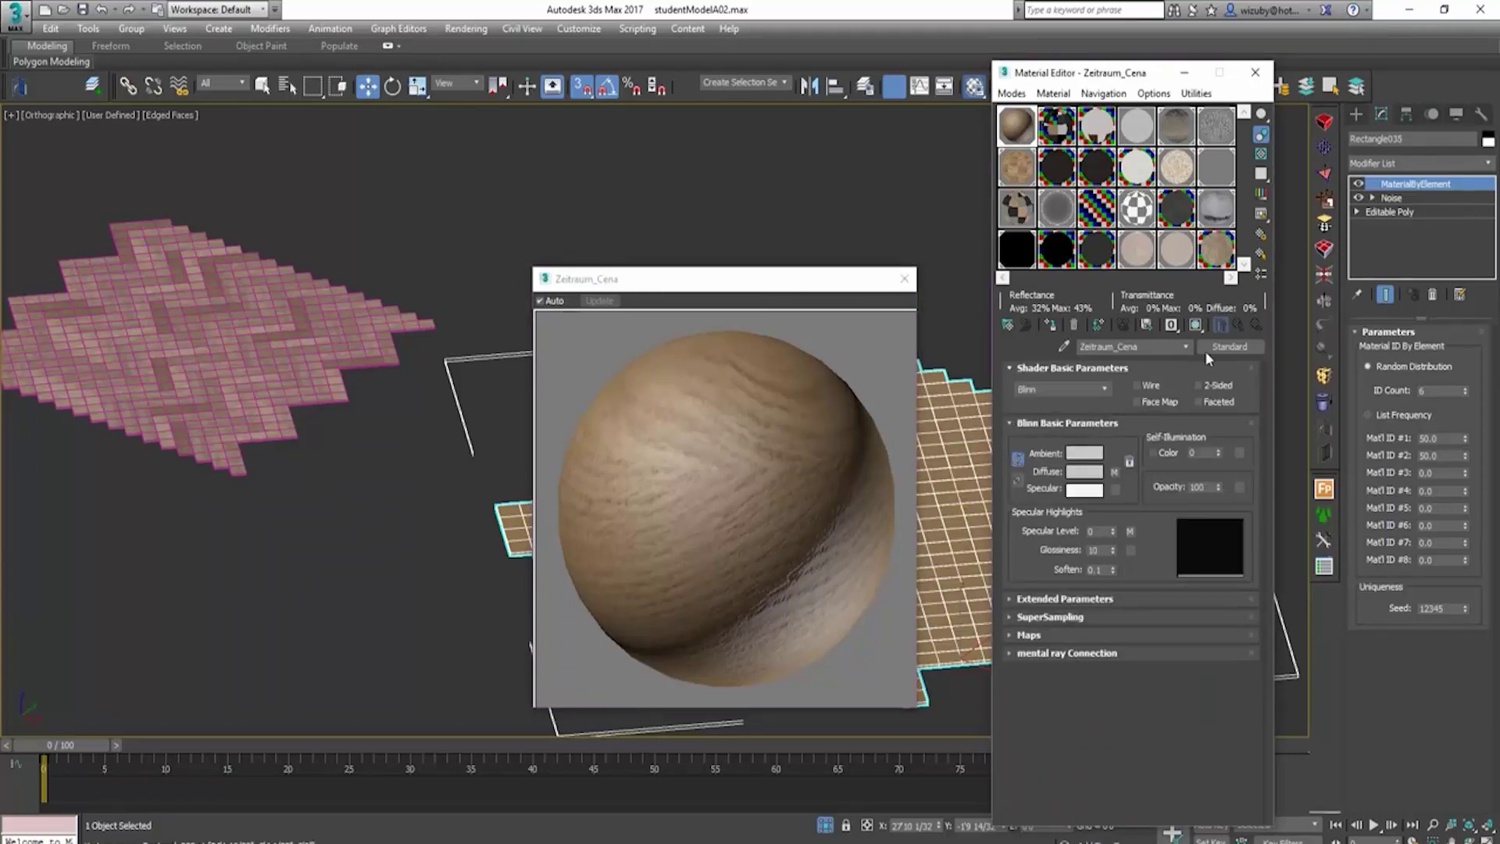
click(1232, 347)
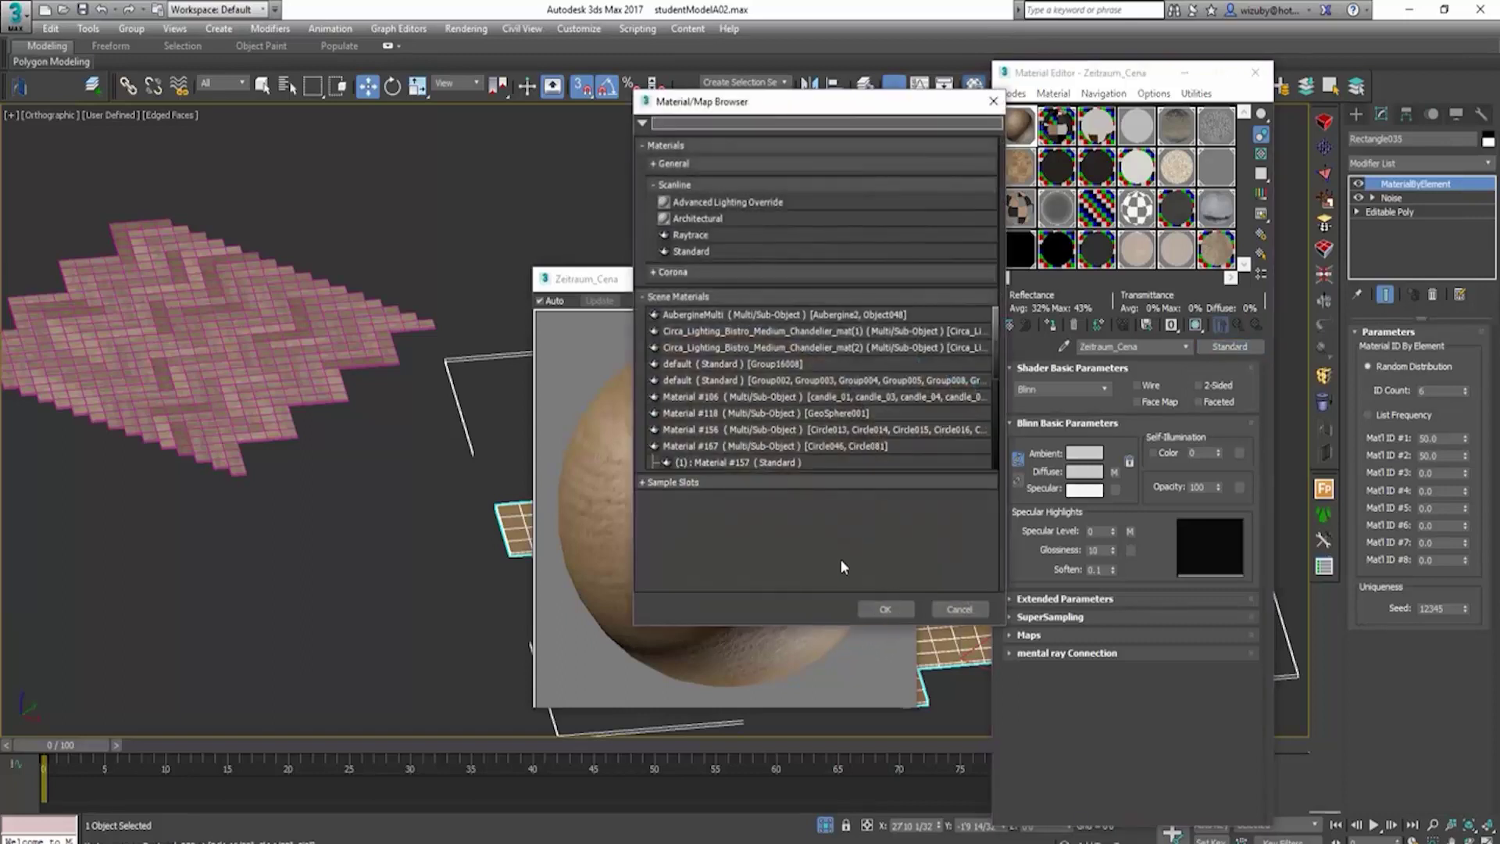
click(714, 162)
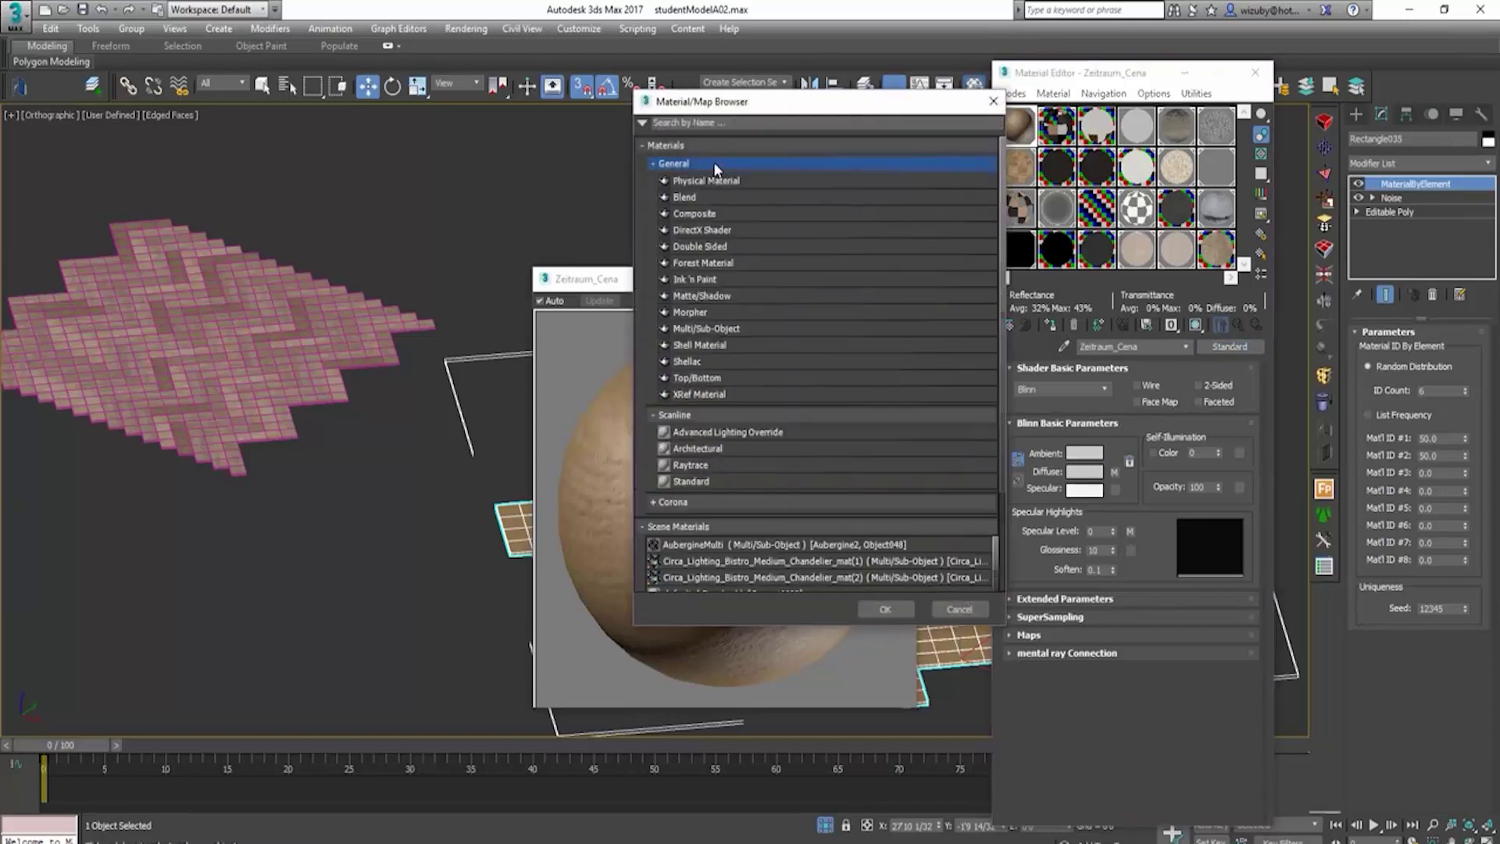
double_click(740, 327)
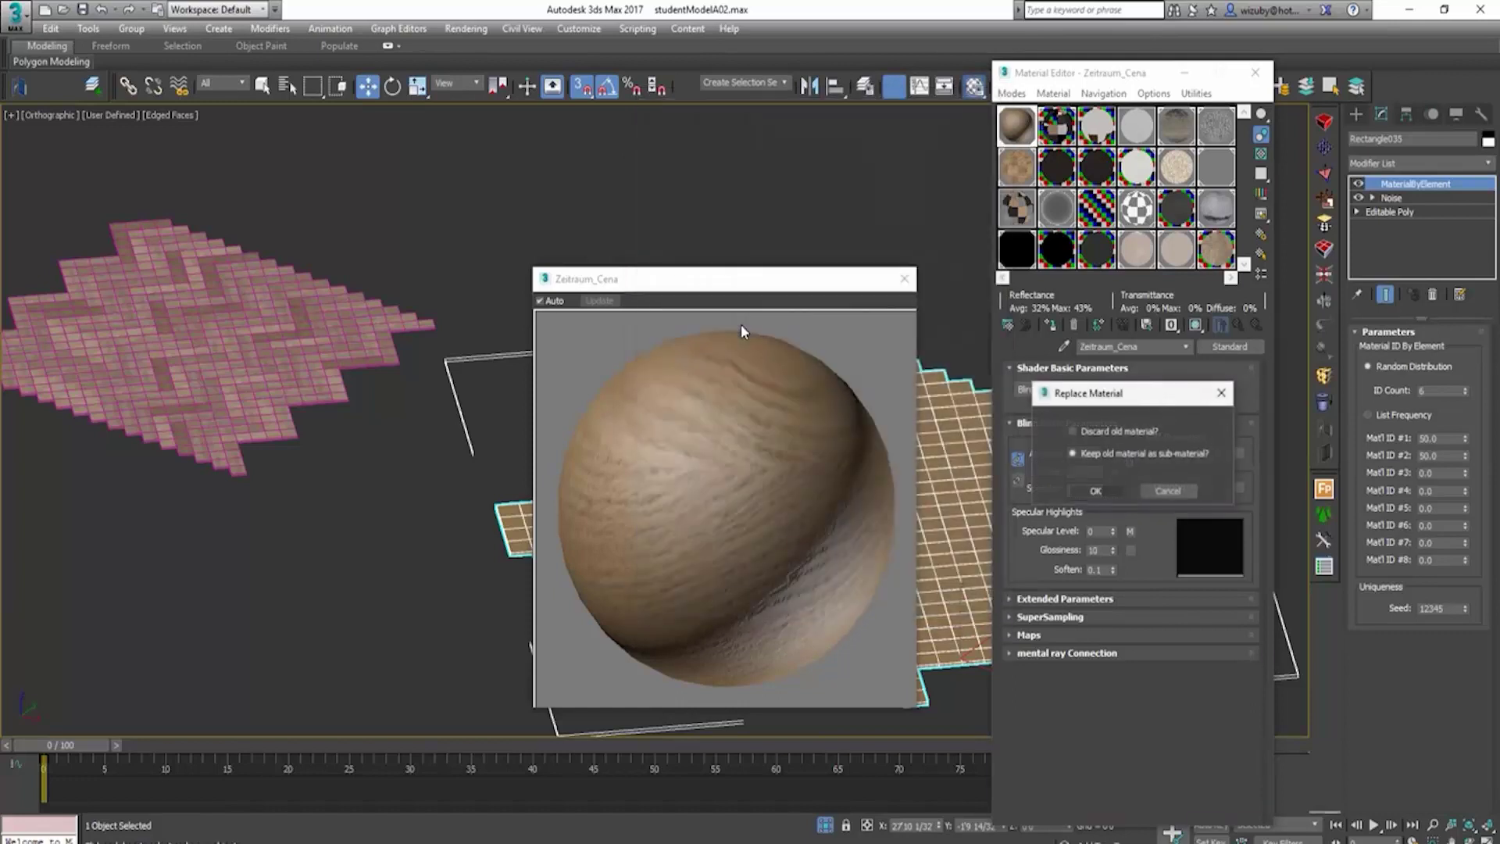
click(1079, 486)
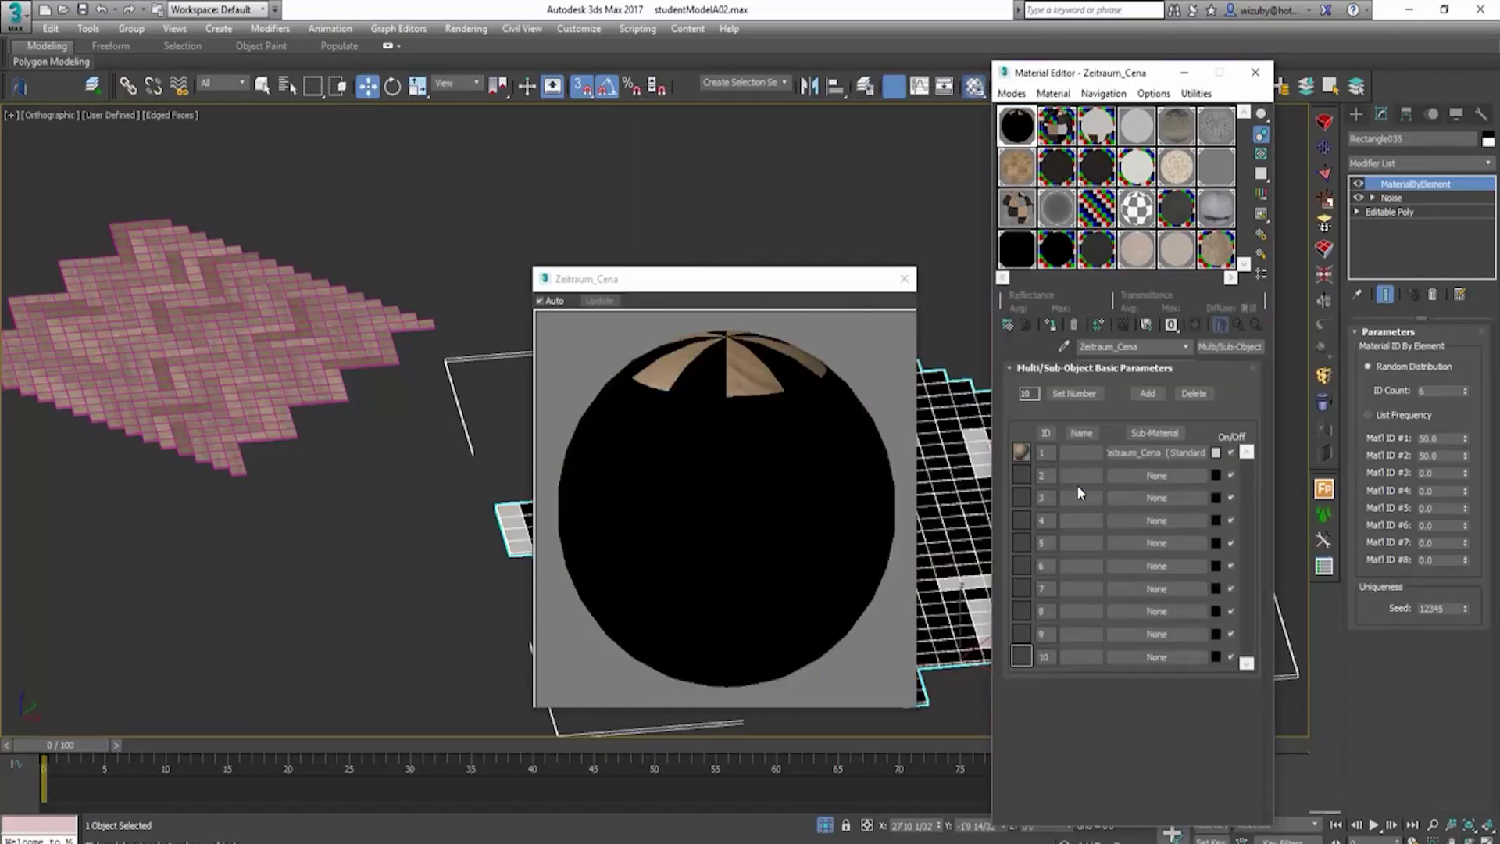
Step: Paste a copy of the first wood sub-material into ID 2 and duplicate it into ID 3
right_click(1137, 451)
click(1156, 481)
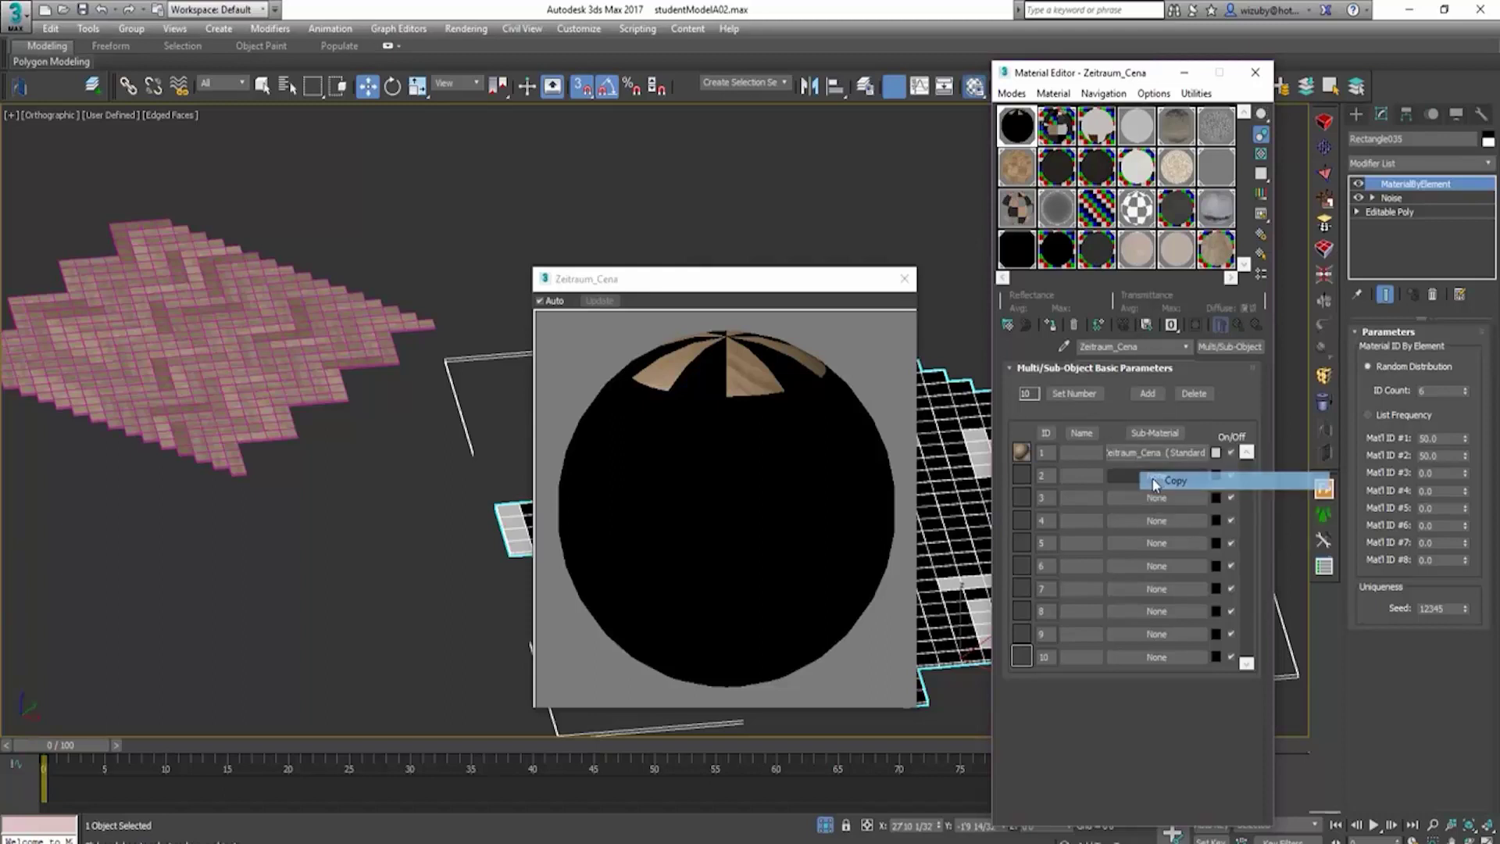
right_click(1155, 477)
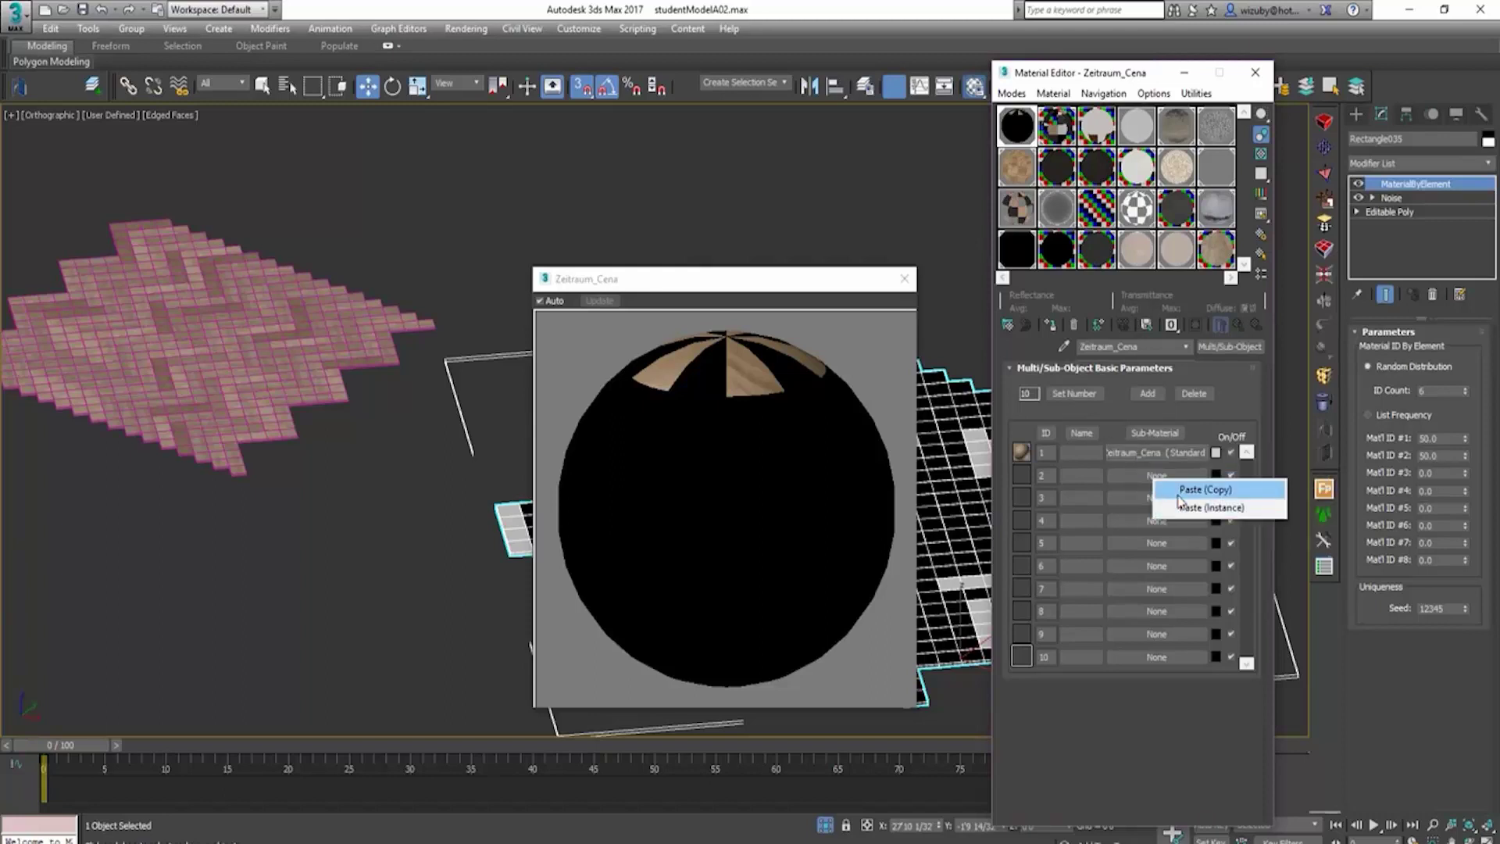
click(1188, 491)
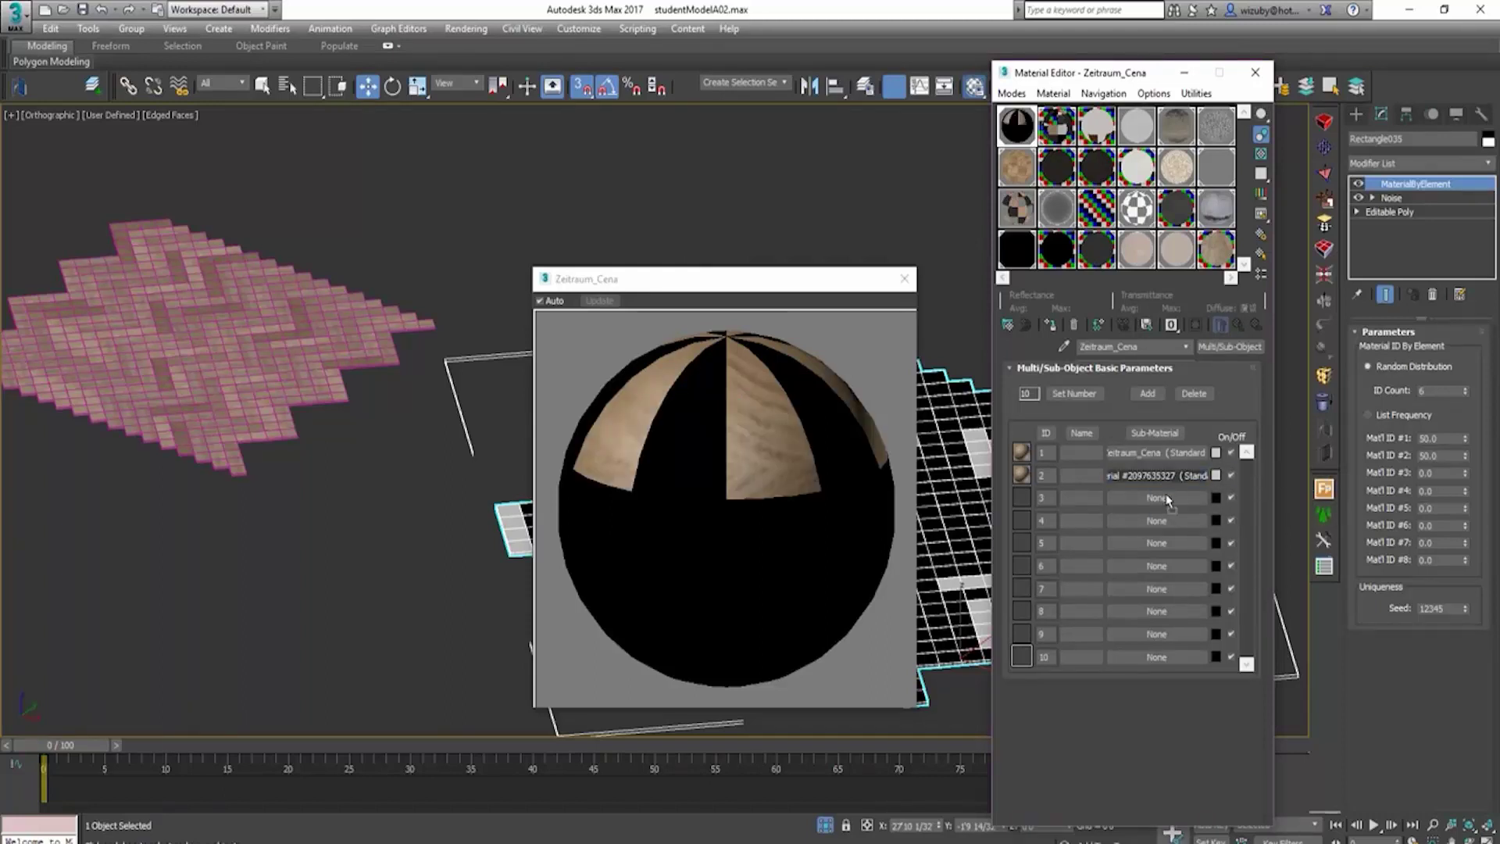
drag(1167, 500, 1167, 500)
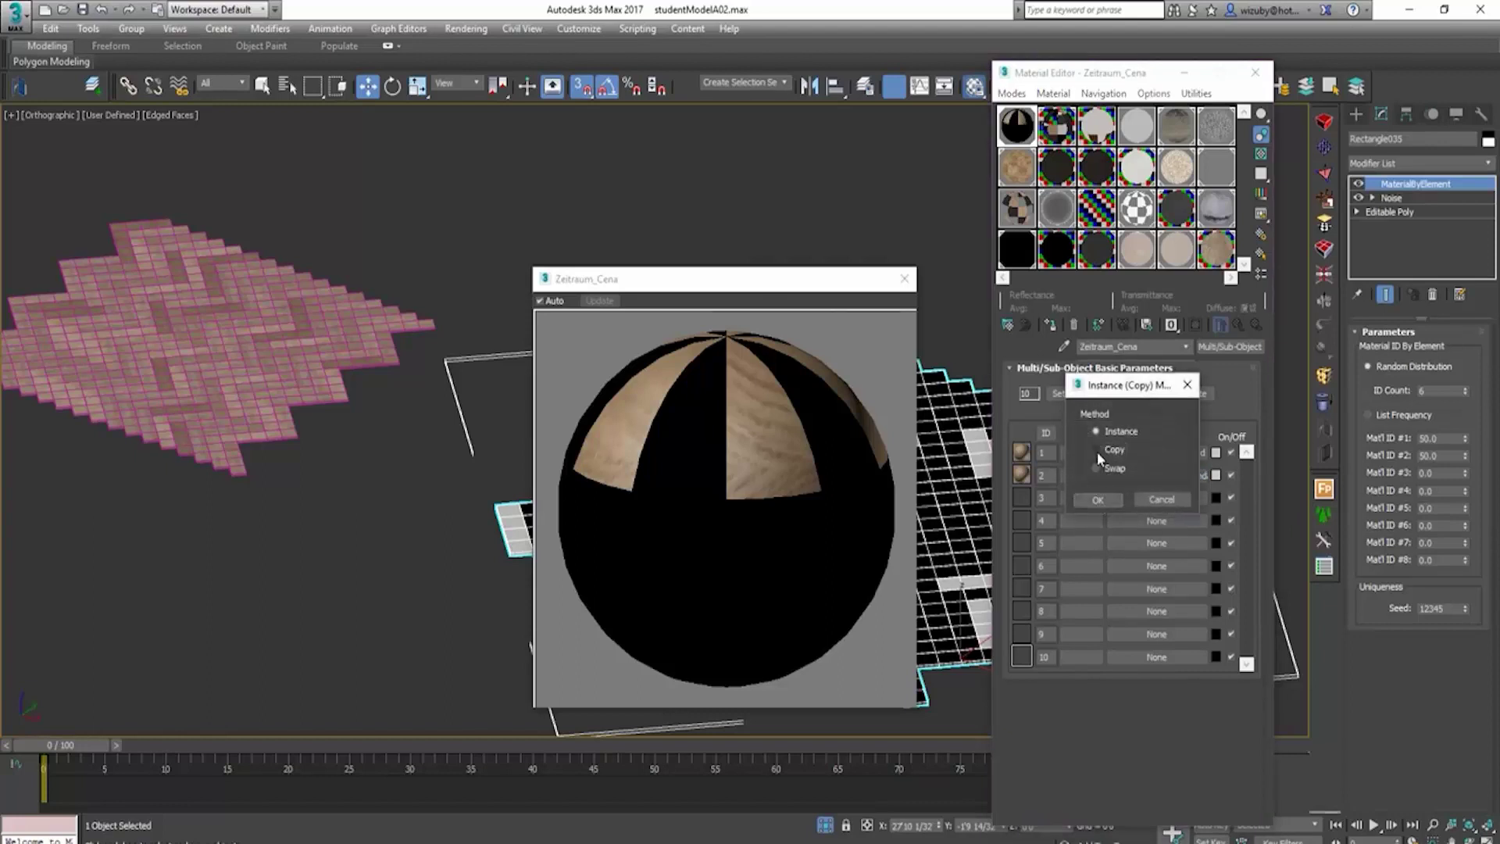
click(1104, 502)
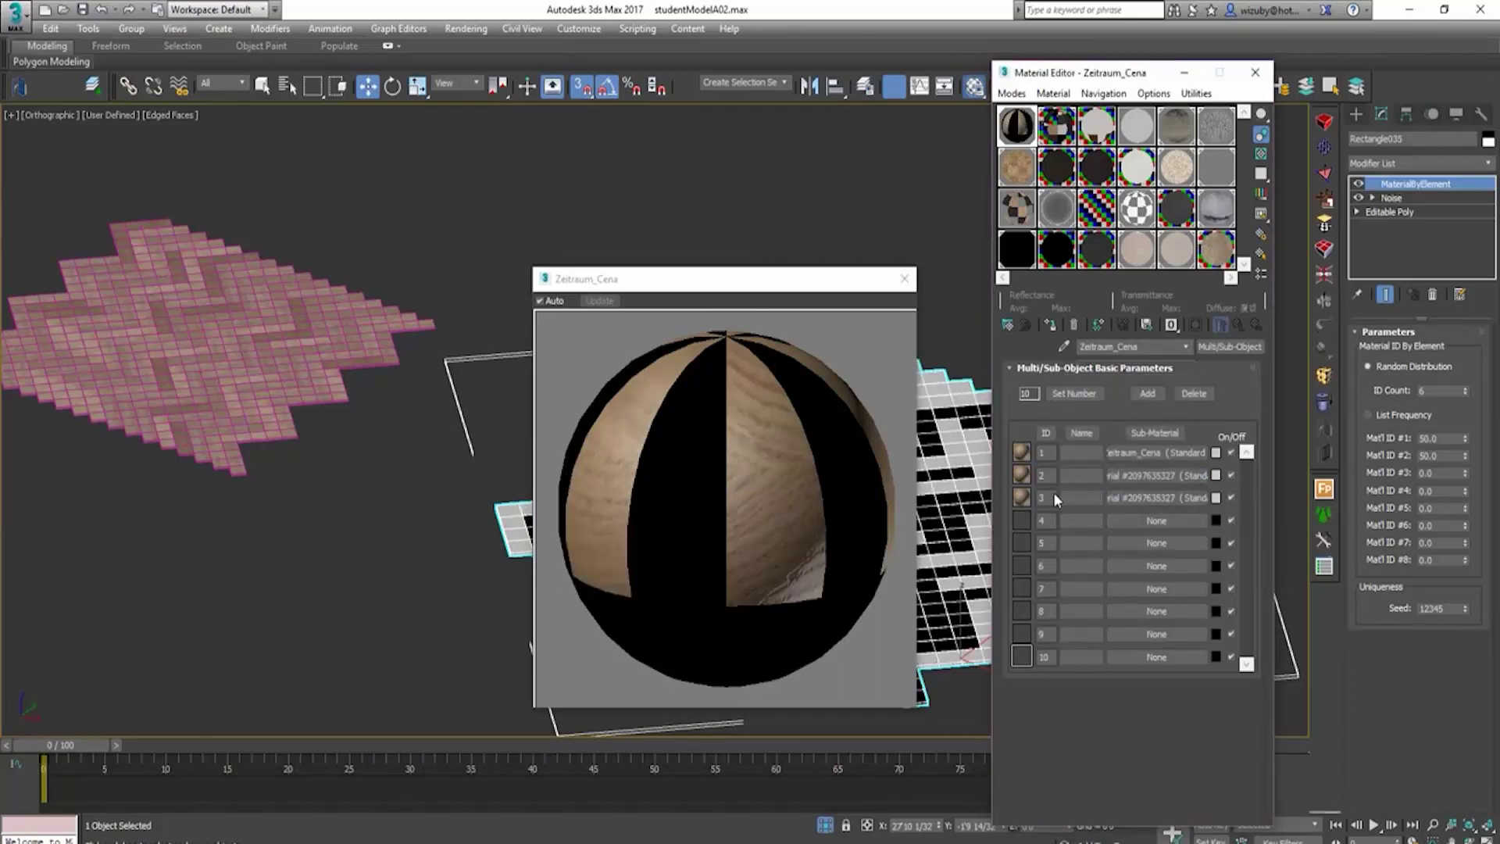
Step: Move the diffuse bitmap's crop region in the ID 2 sub-material down to V 0.86 for a different wood strip
click(1148, 475)
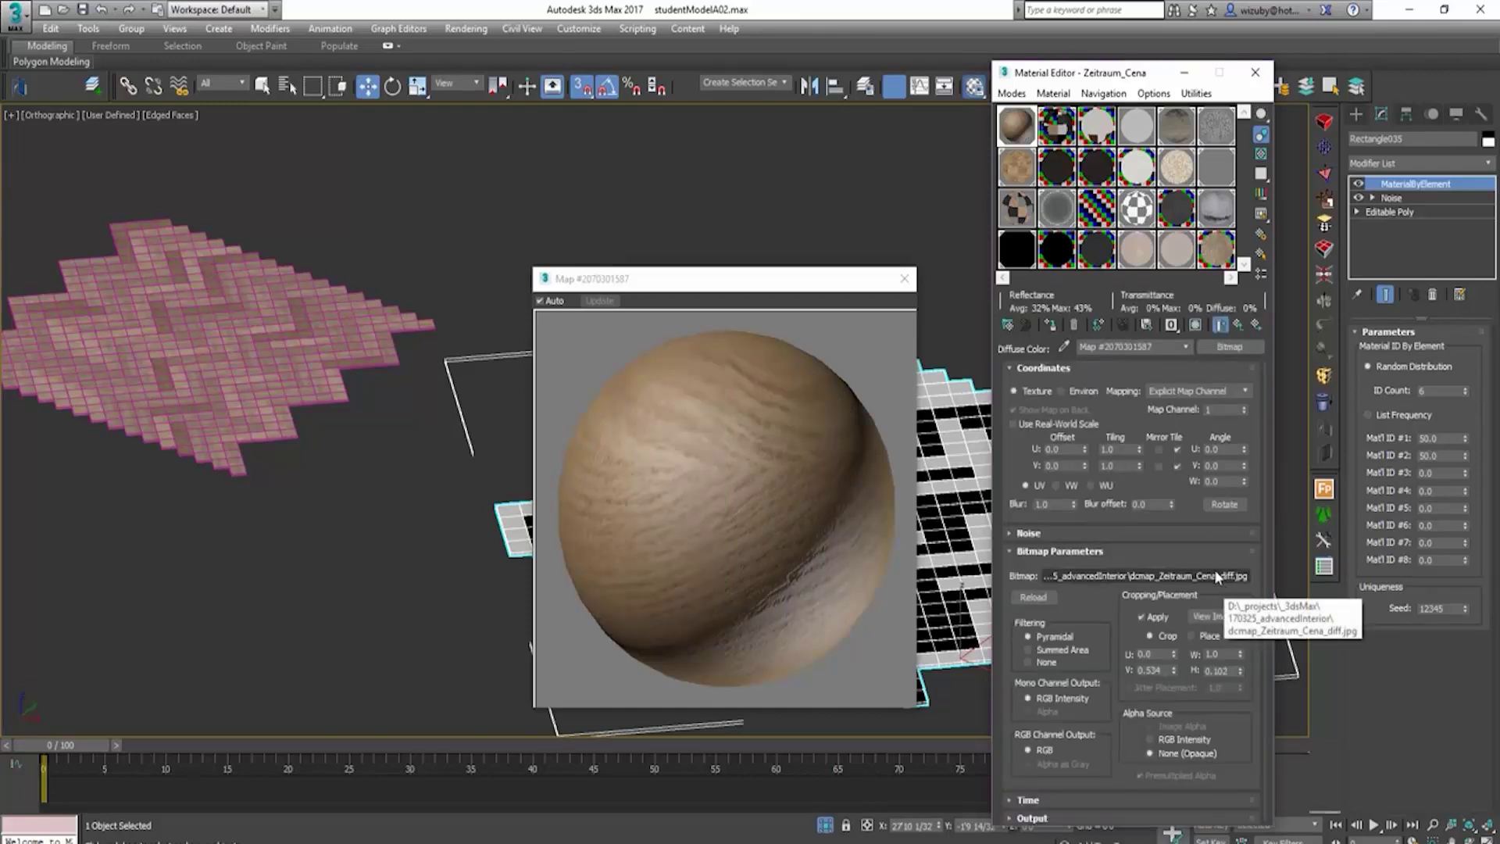
click(1214, 575)
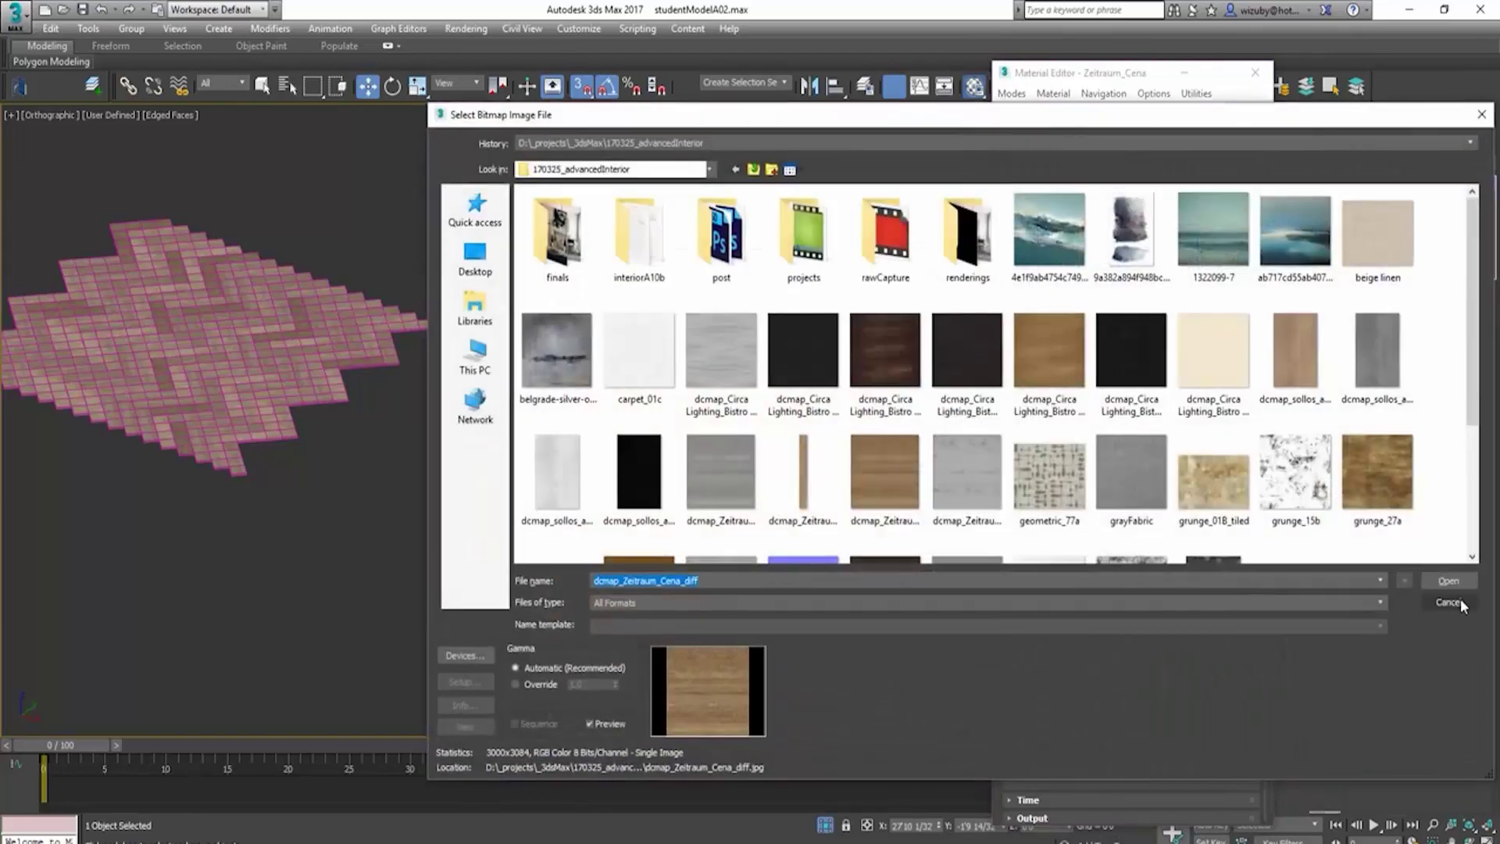
click(1453, 602)
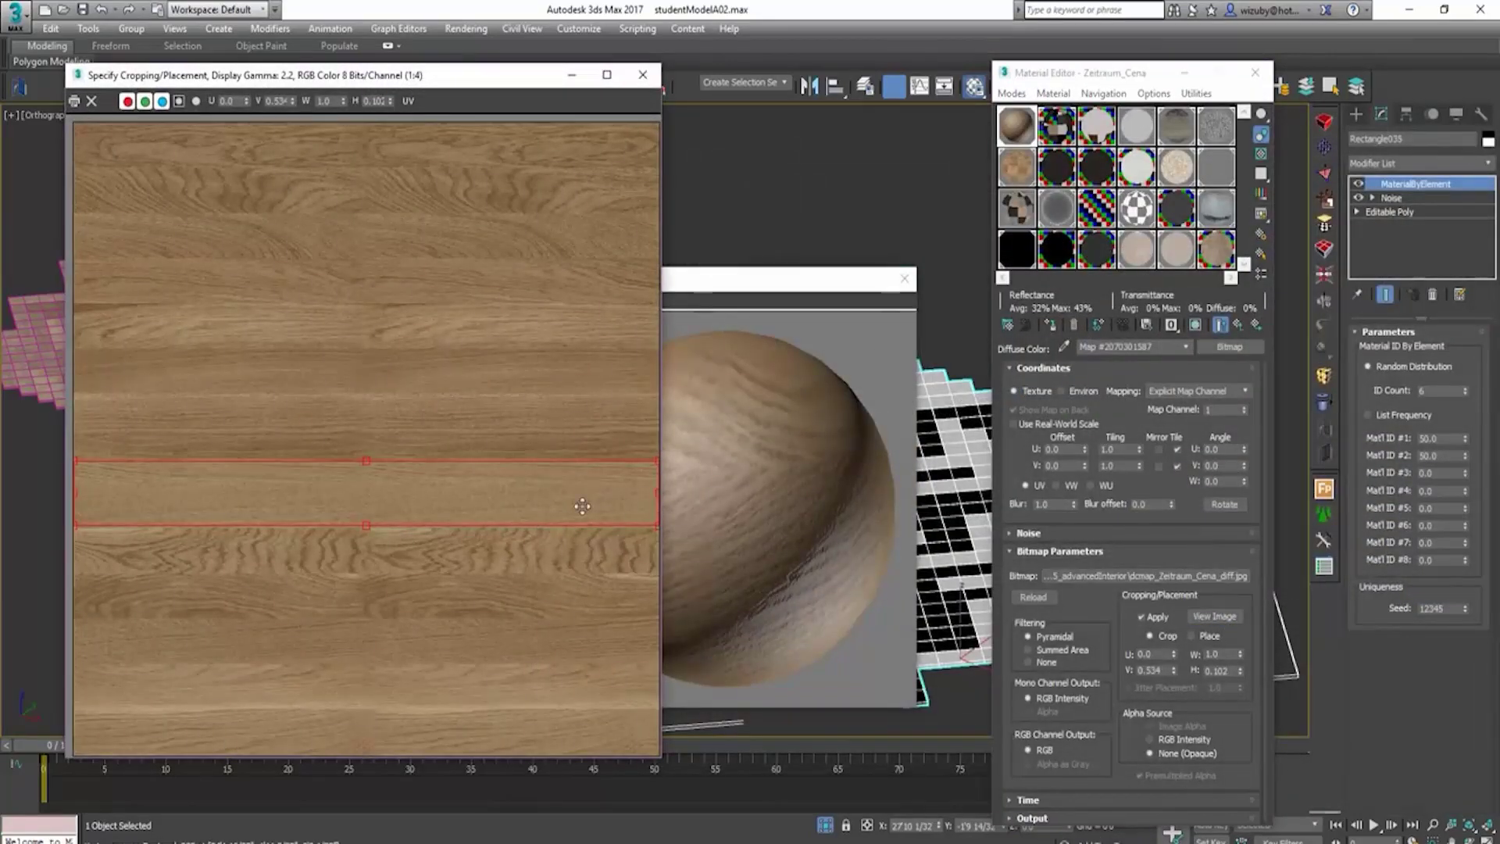
drag(576, 503, 600, 703)
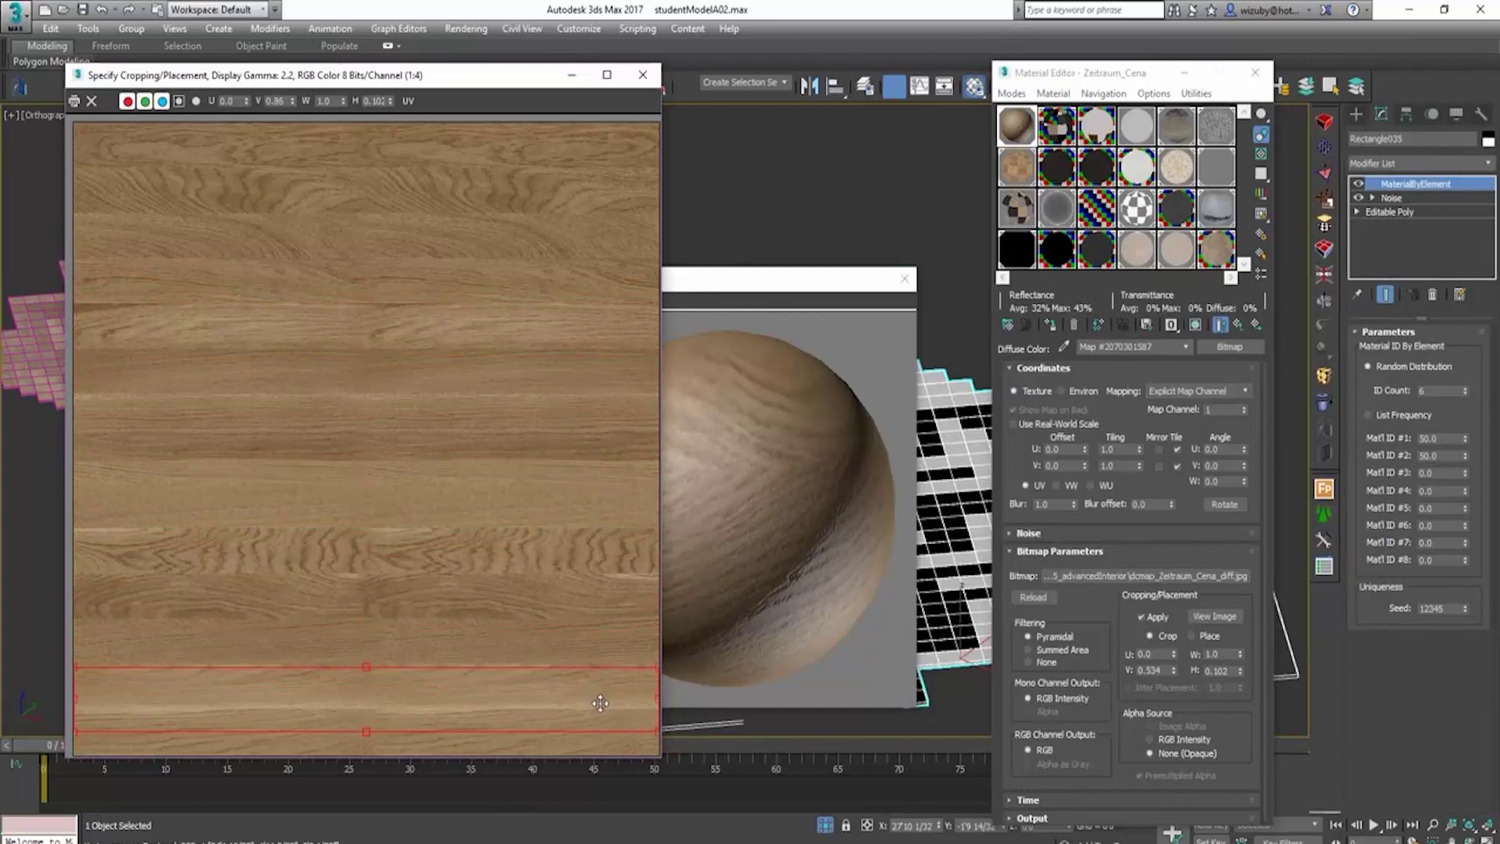
click(642, 74)
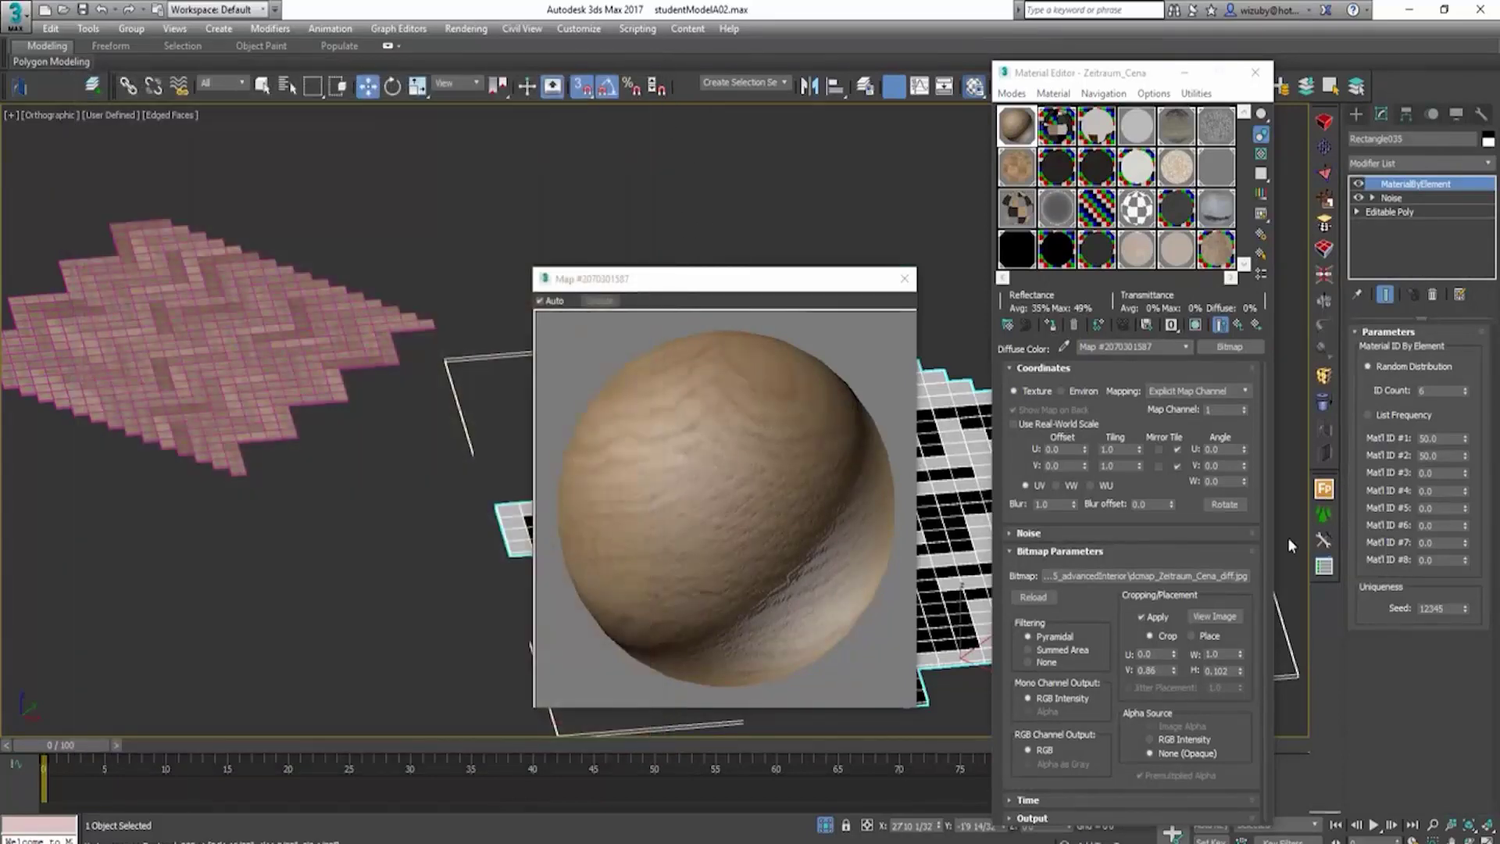
click(1242, 331)
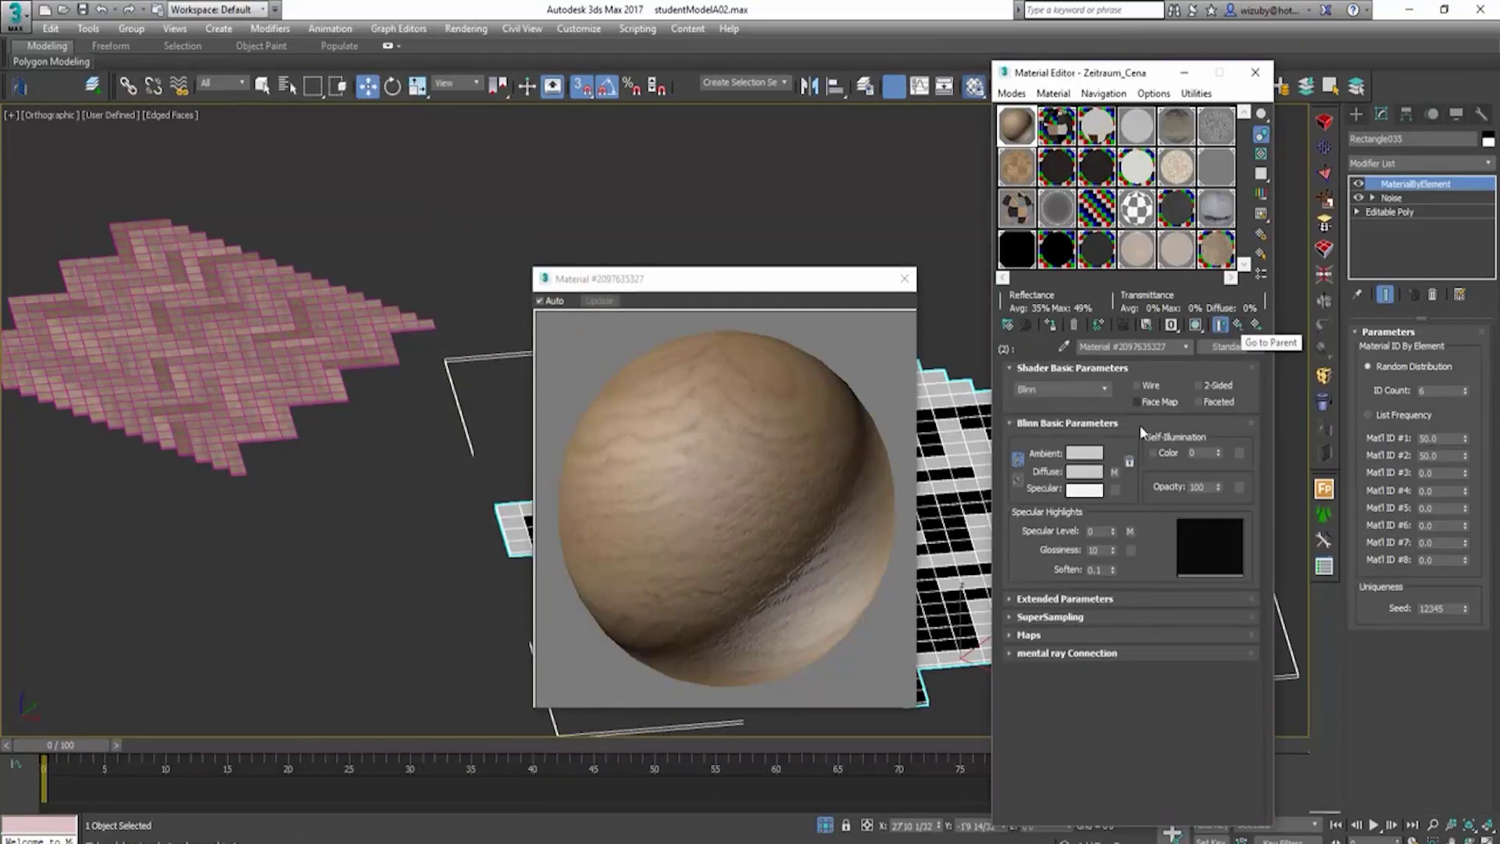
click(1238, 325)
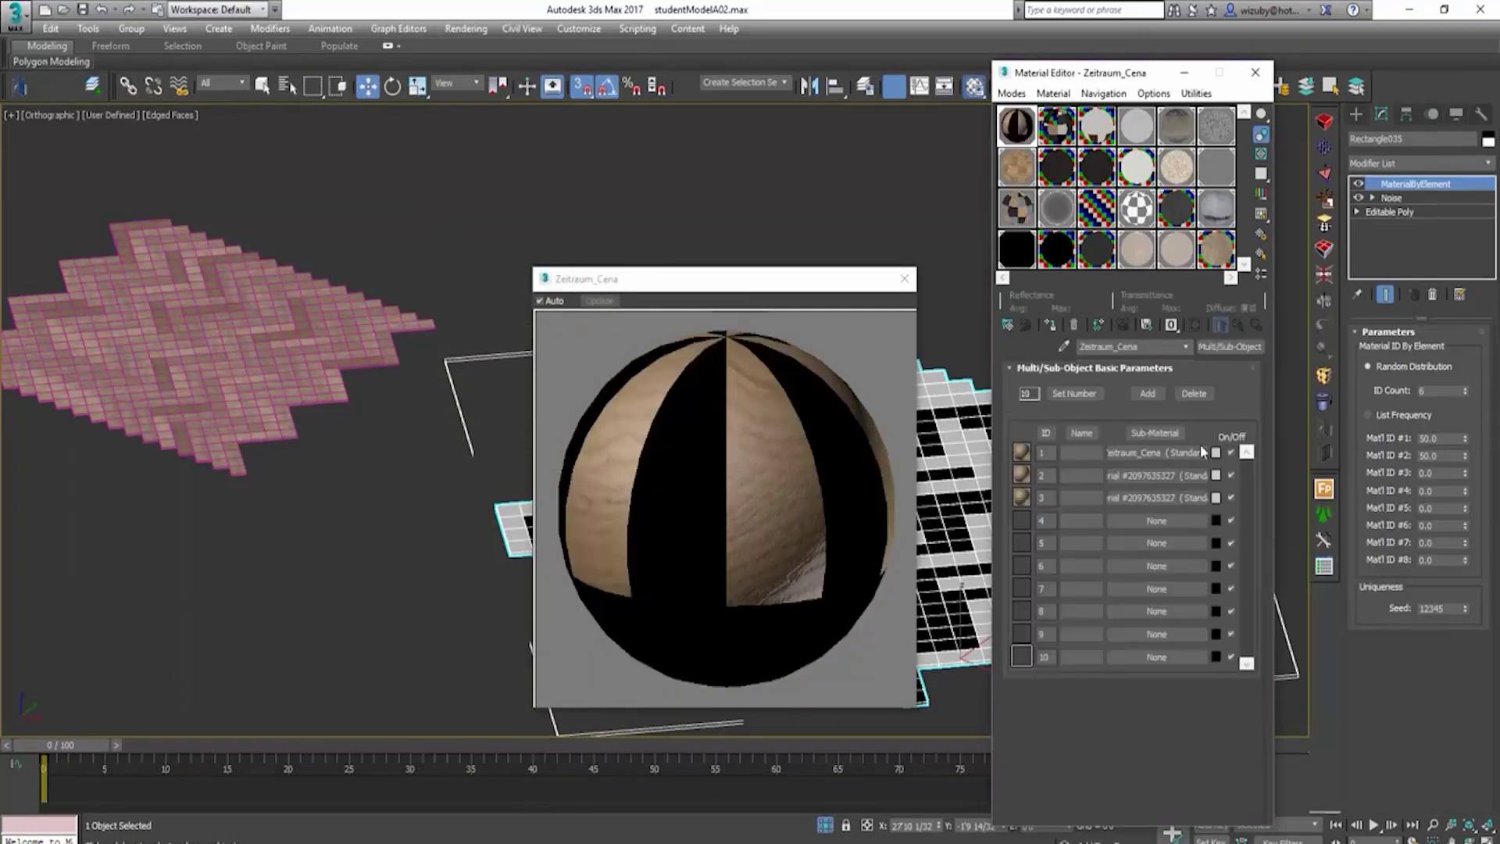
Step: Move the diffuse bitmap's crop region in the ID 3 sub-material up to V 0.427
click(1146, 497)
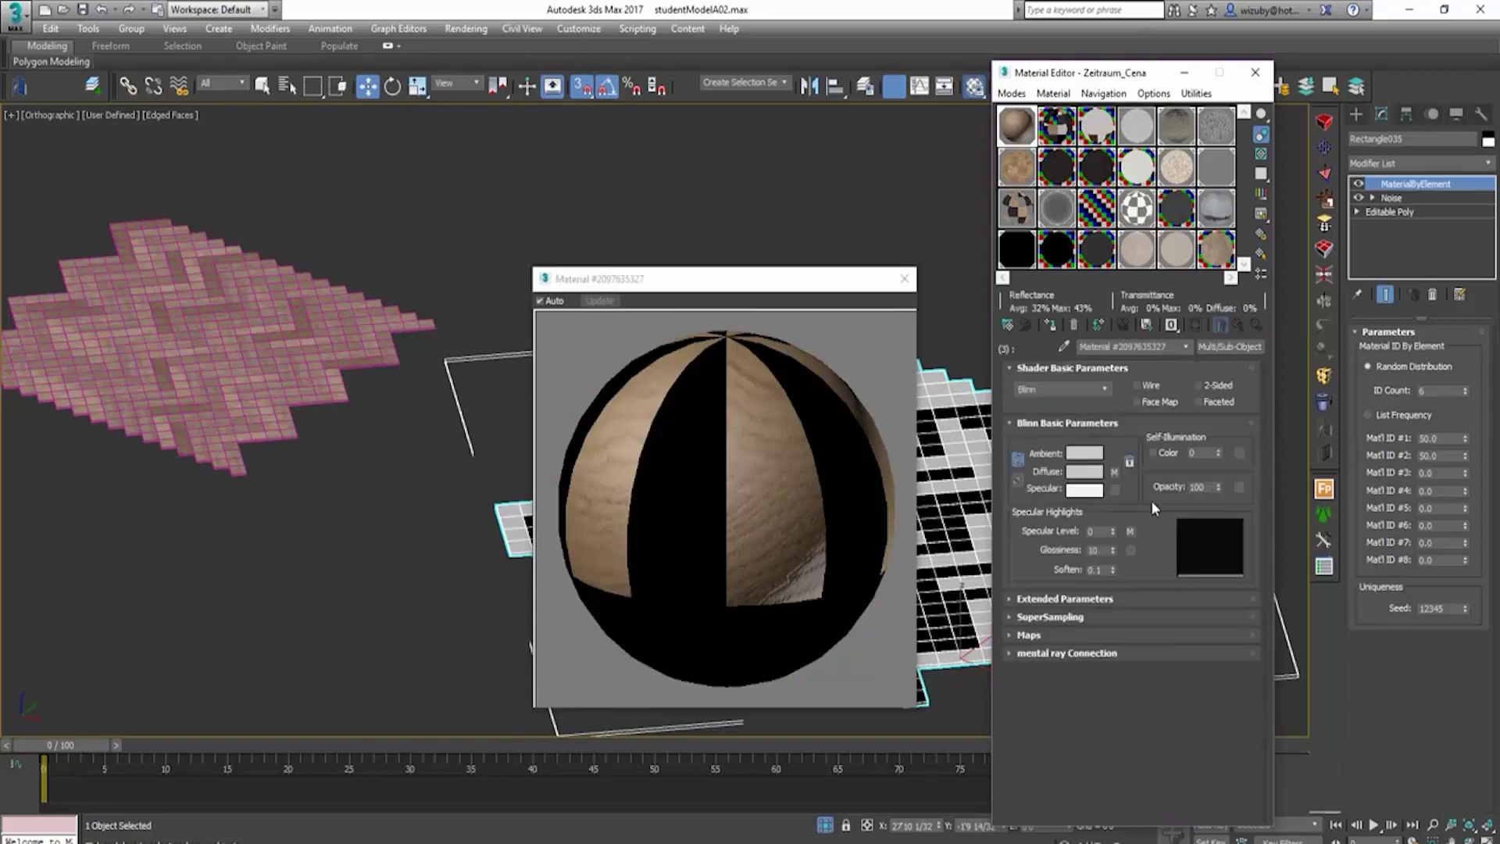
click(1115, 472)
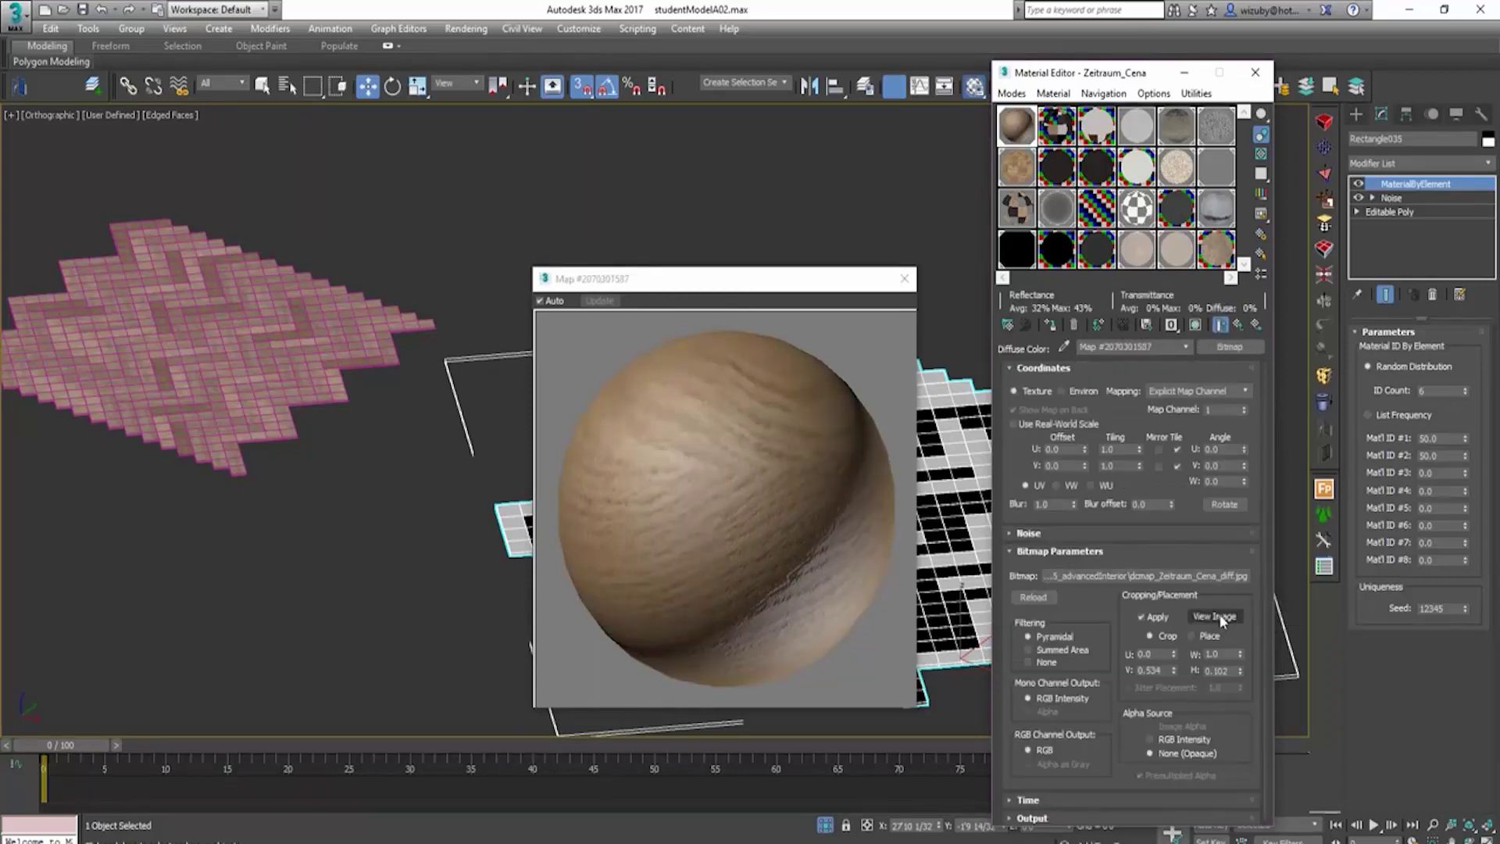
click(1219, 613)
drag(631, 485, 628, 407)
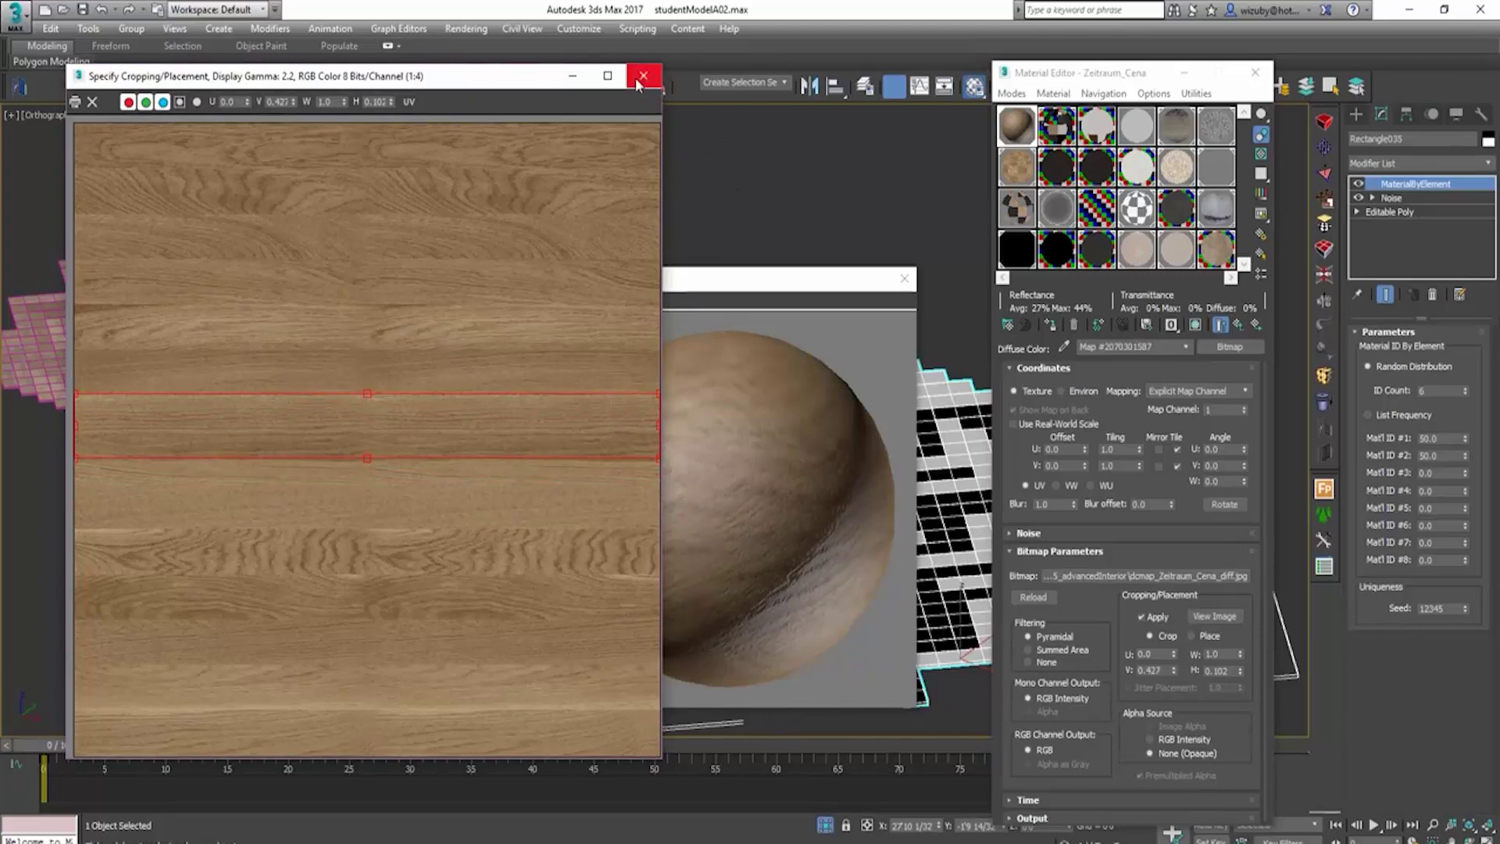
click(637, 78)
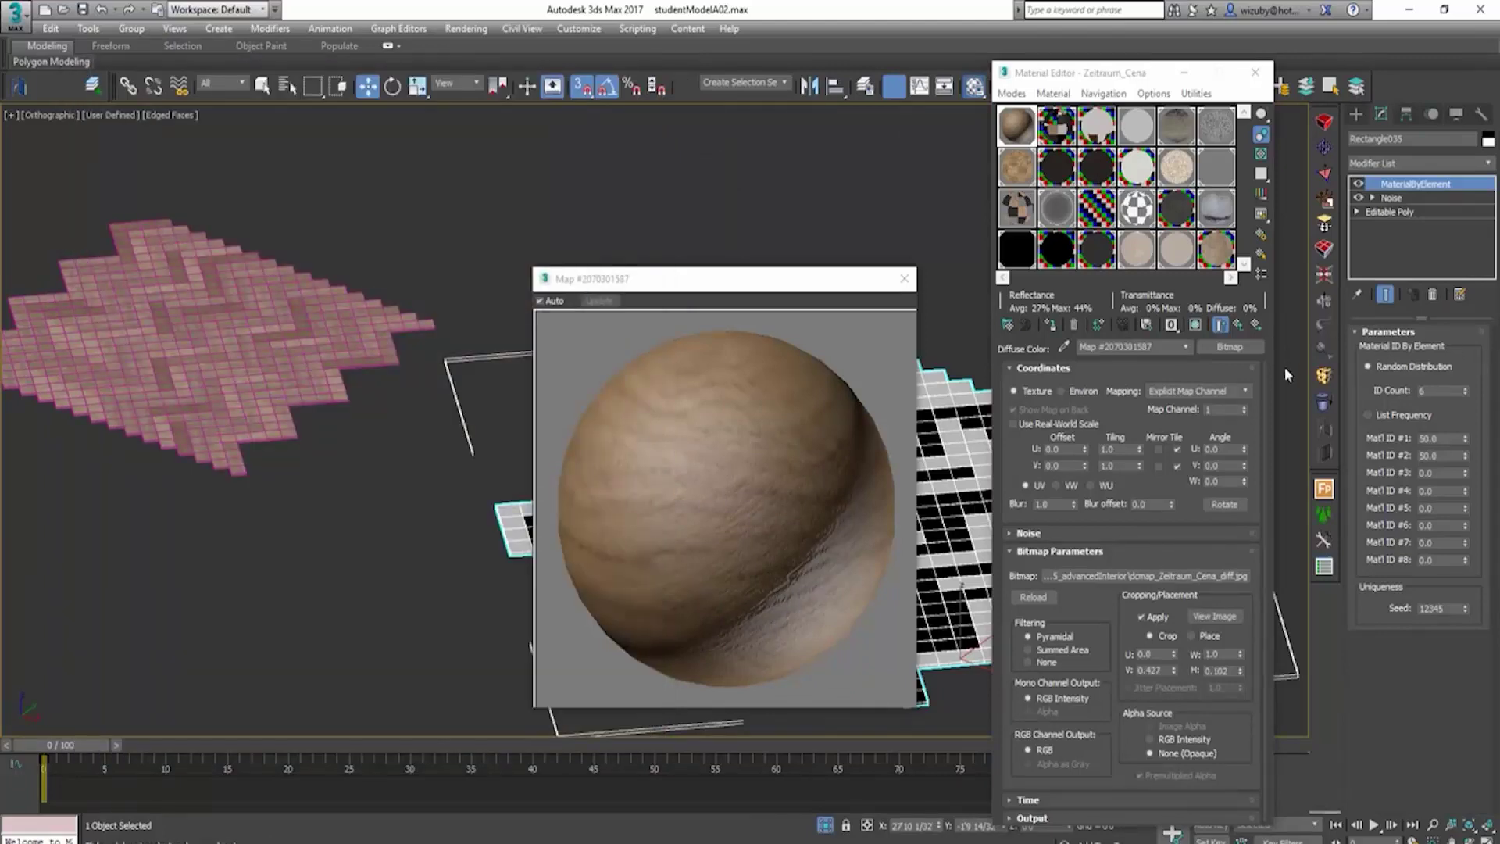
click(1239, 326)
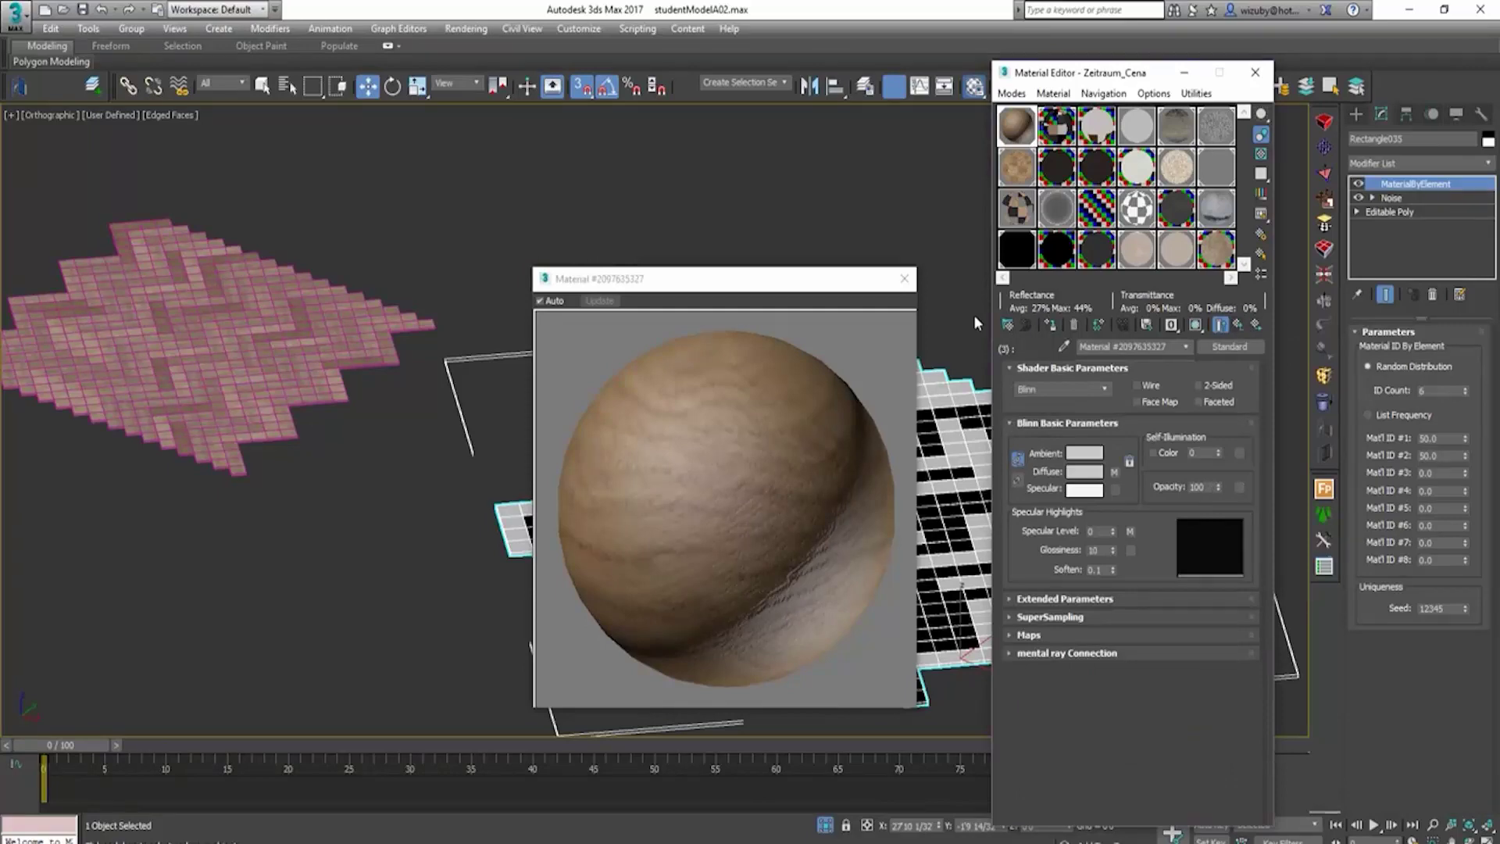
Step: Close the enlarged material preview and set the number of sub-materials in Zeitraum_Cena to 3
click(903, 283)
key(z)
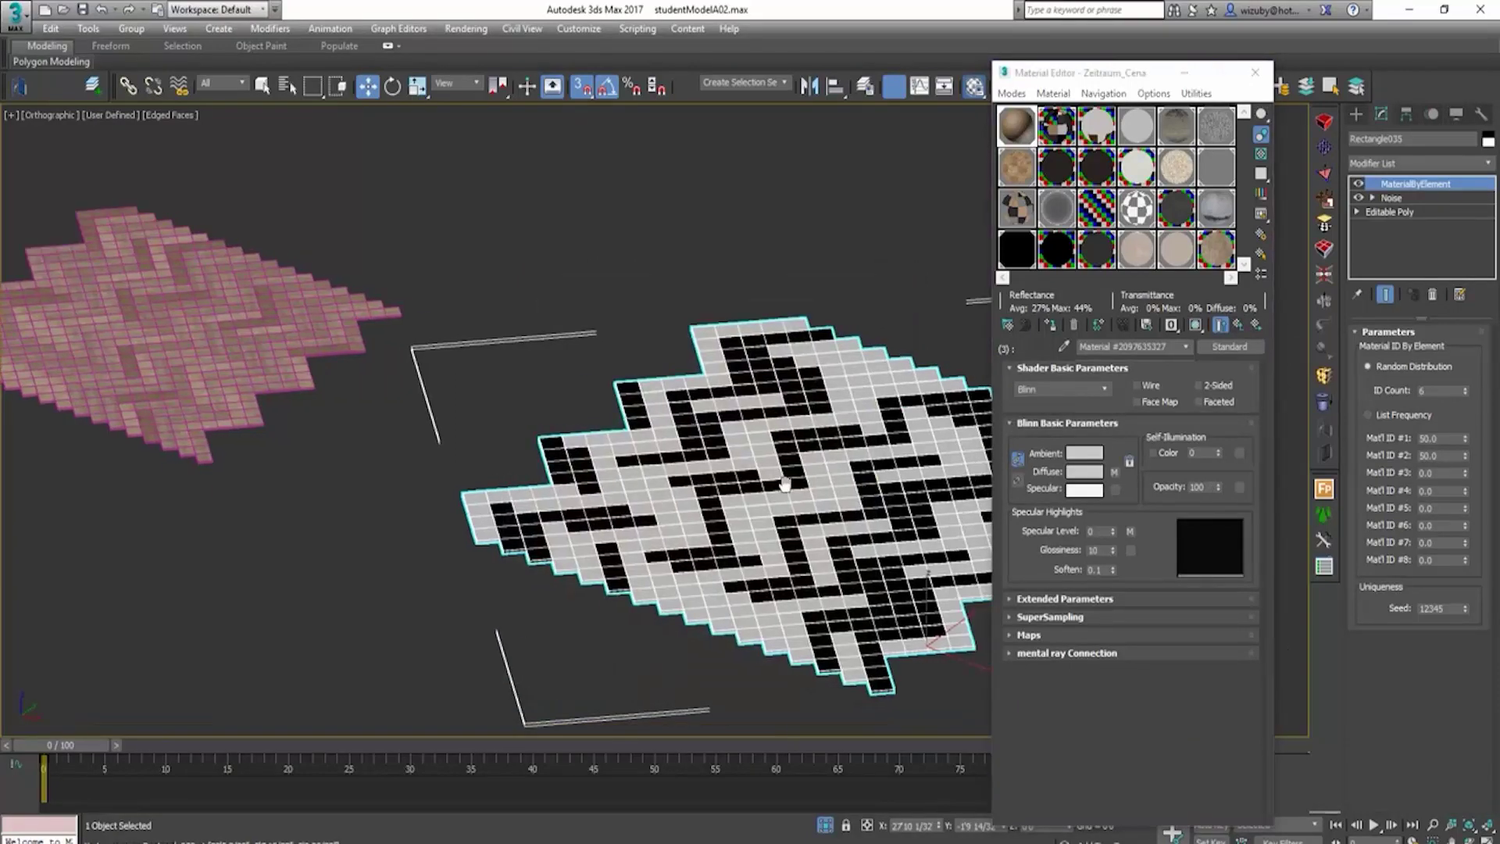
click(1237, 324)
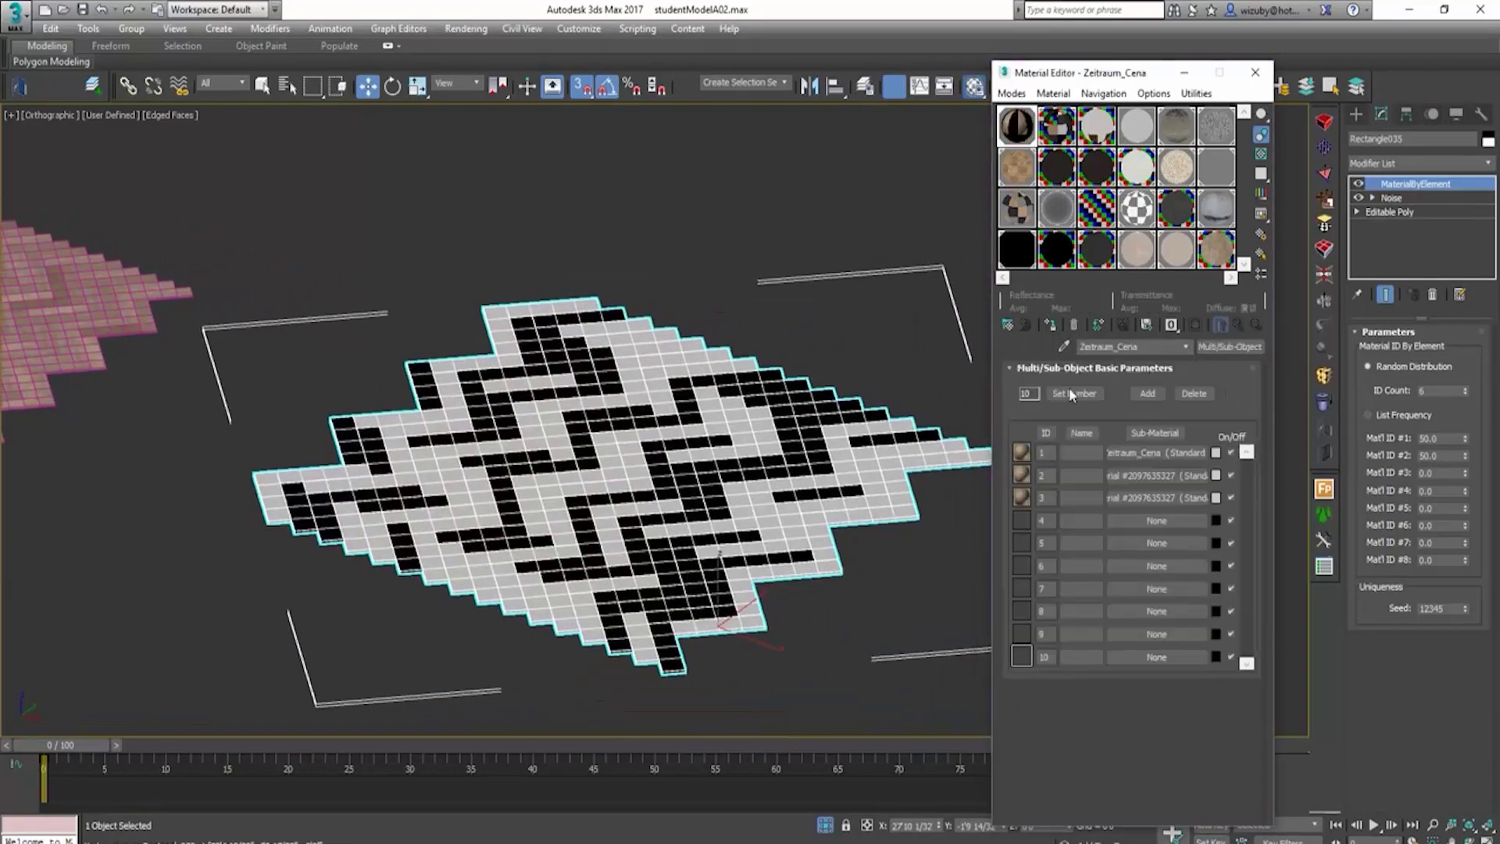
click(1061, 395)
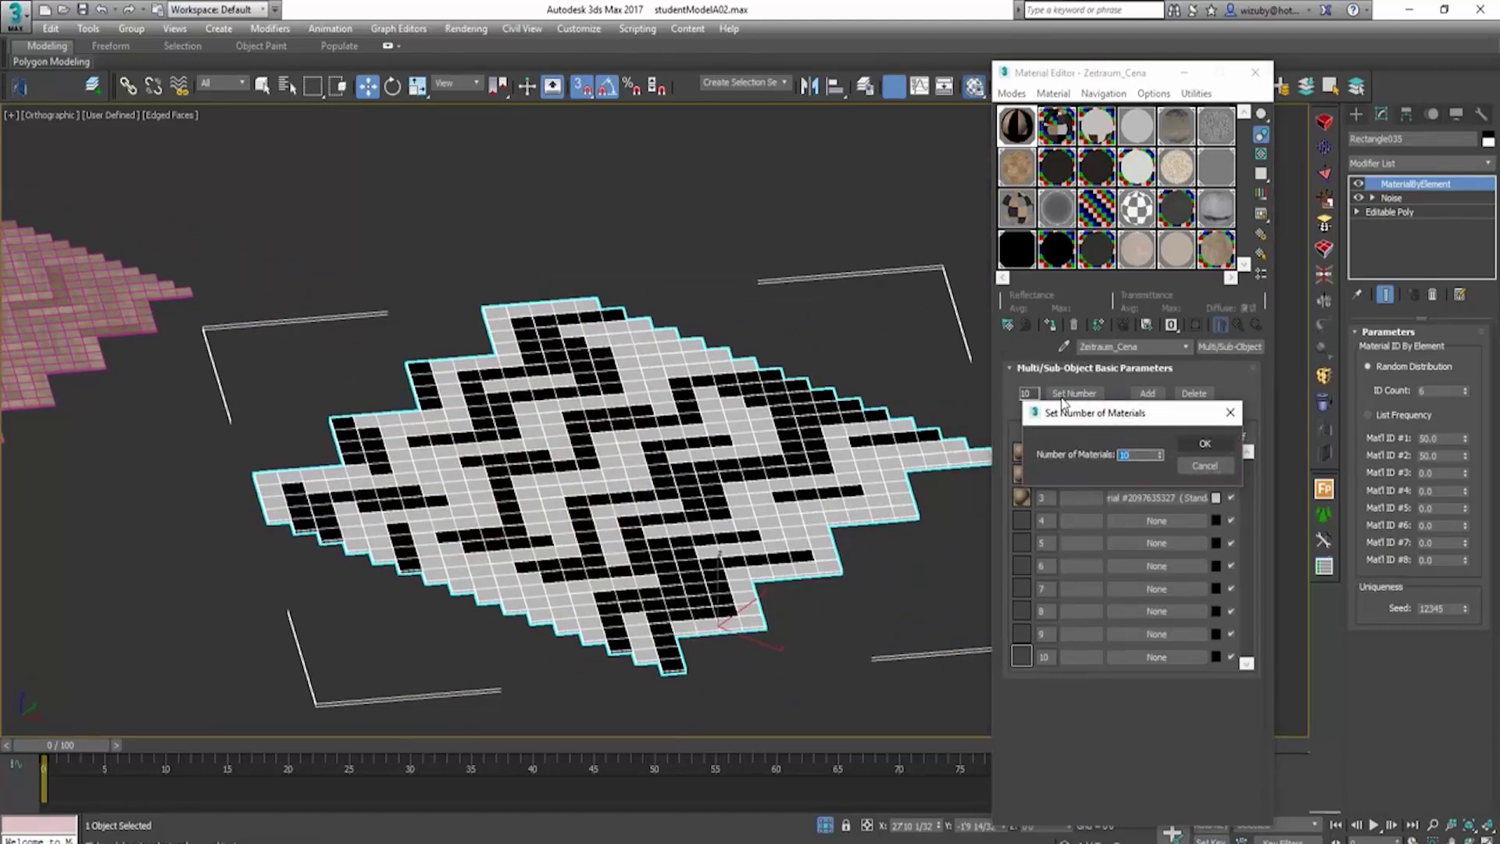
text(3)
click(1205, 443)
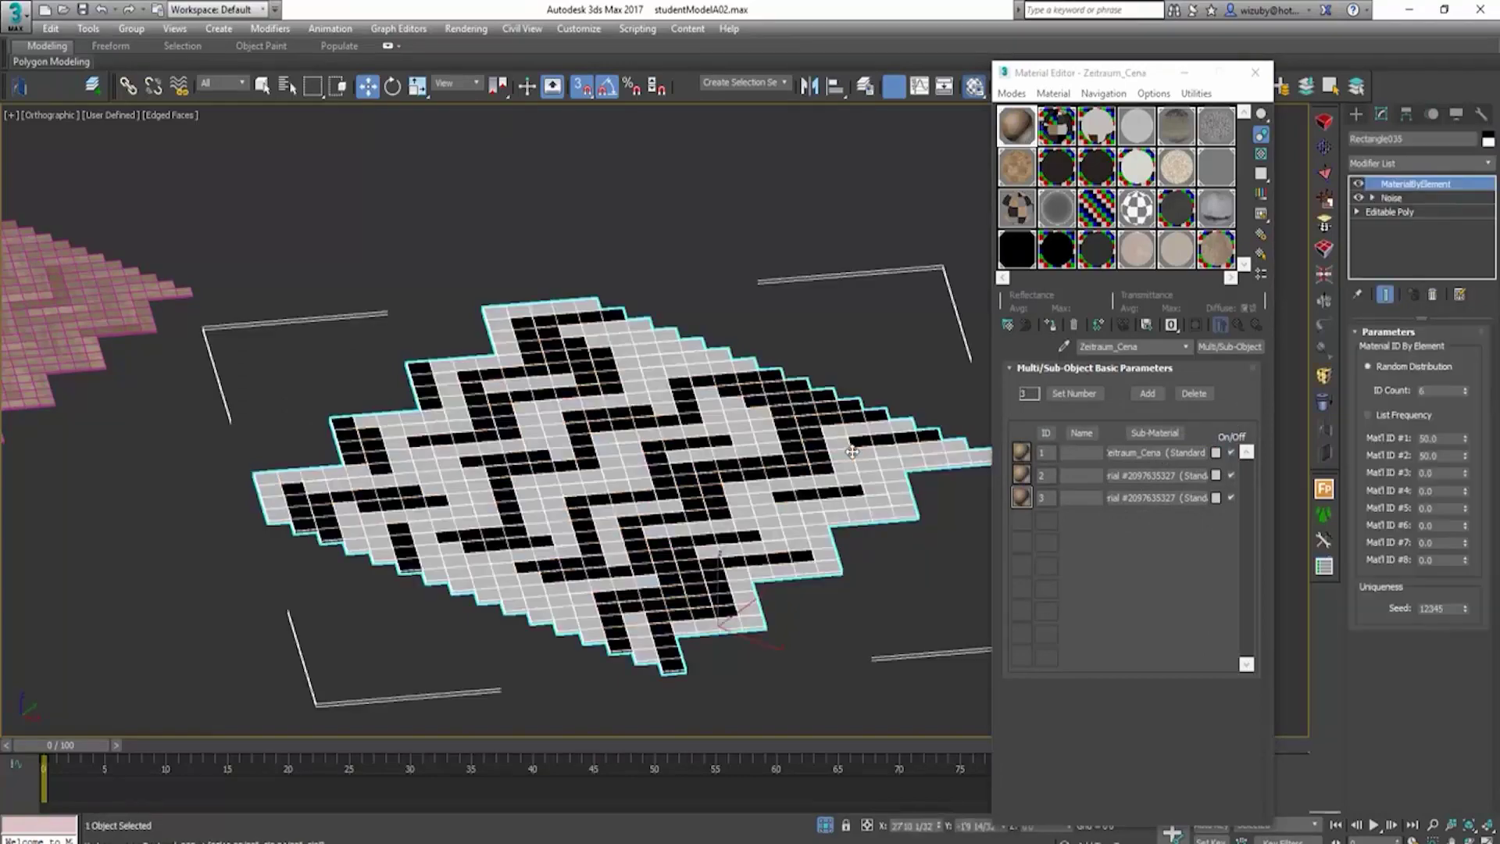
Step: Reduce the MaterialByElement modifier's ID Count to 3 on the selected herringbone floor
scroll(855, 449, up, 4)
click(1465, 396)
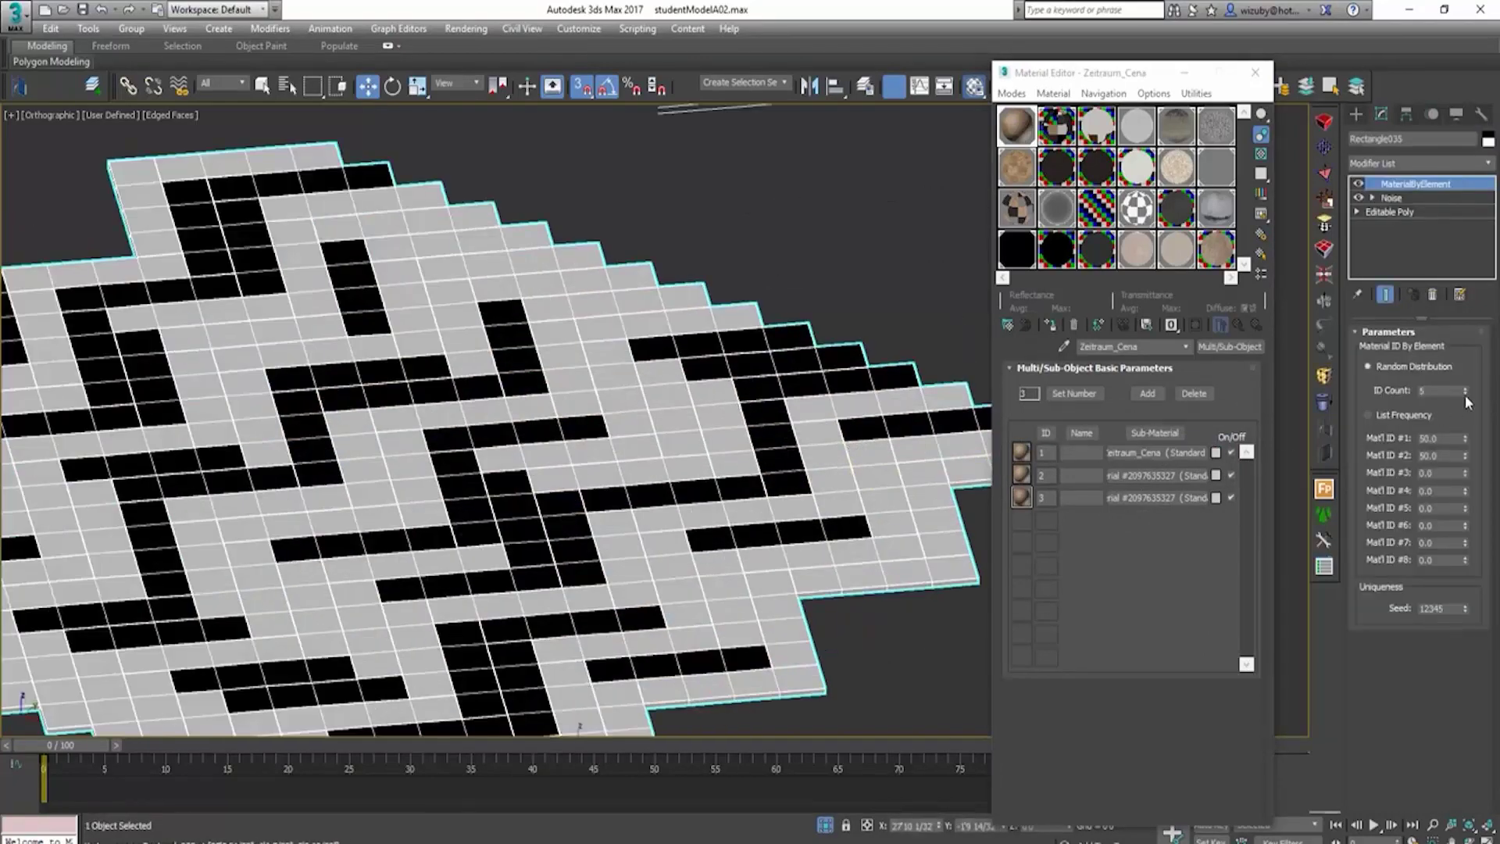
click(1466, 396)
click(1465, 396)
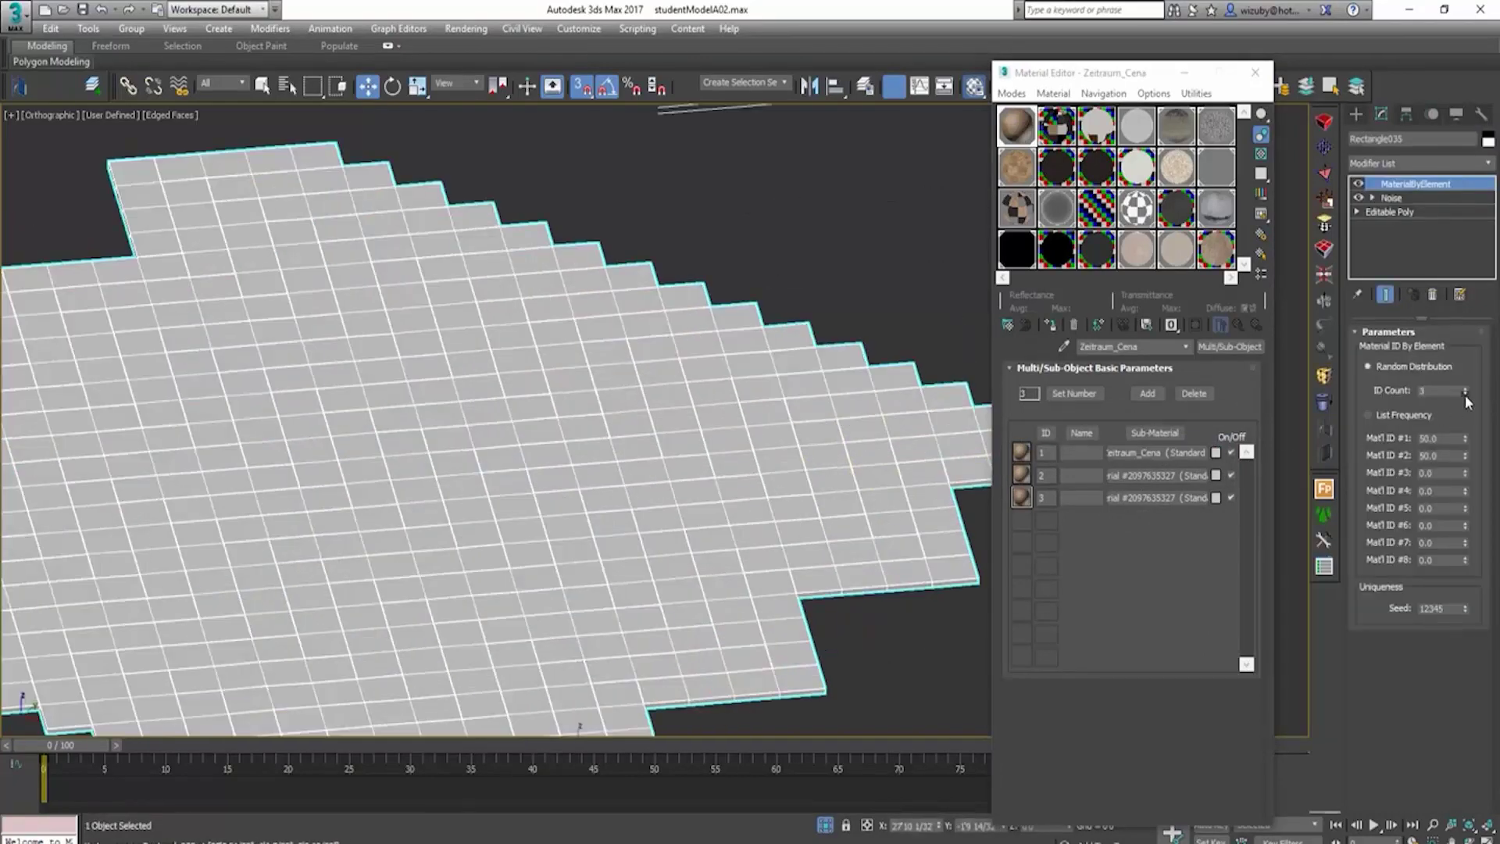
Step: Show the ID 1 sub-material's diffuse bitmap on the floor planks in the viewport, then return to the parent material
click(1161, 450)
click(1116, 471)
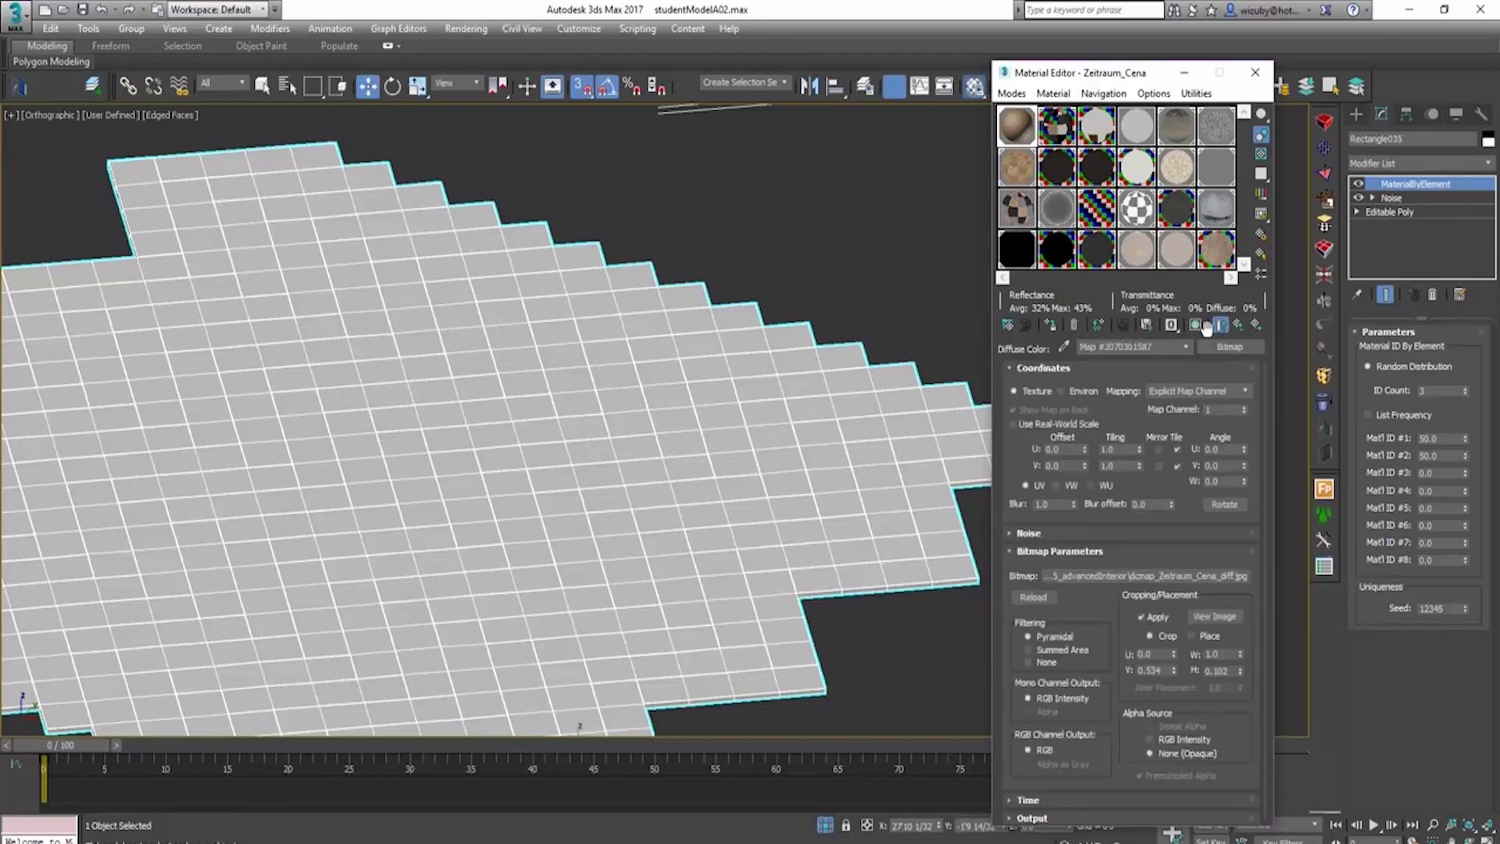
click(1196, 326)
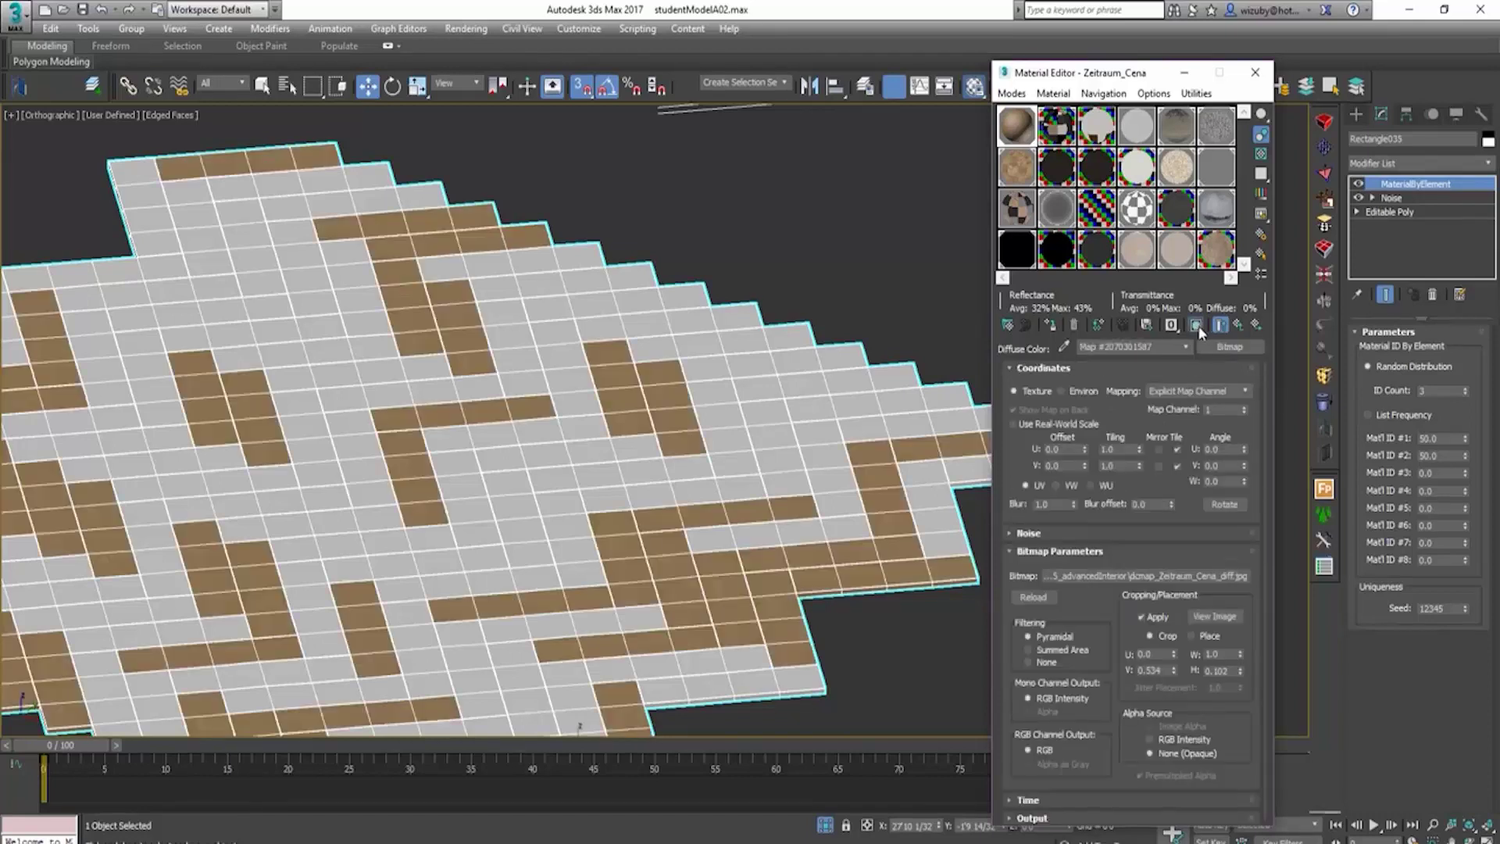
click(1239, 325)
click(1240, 325)
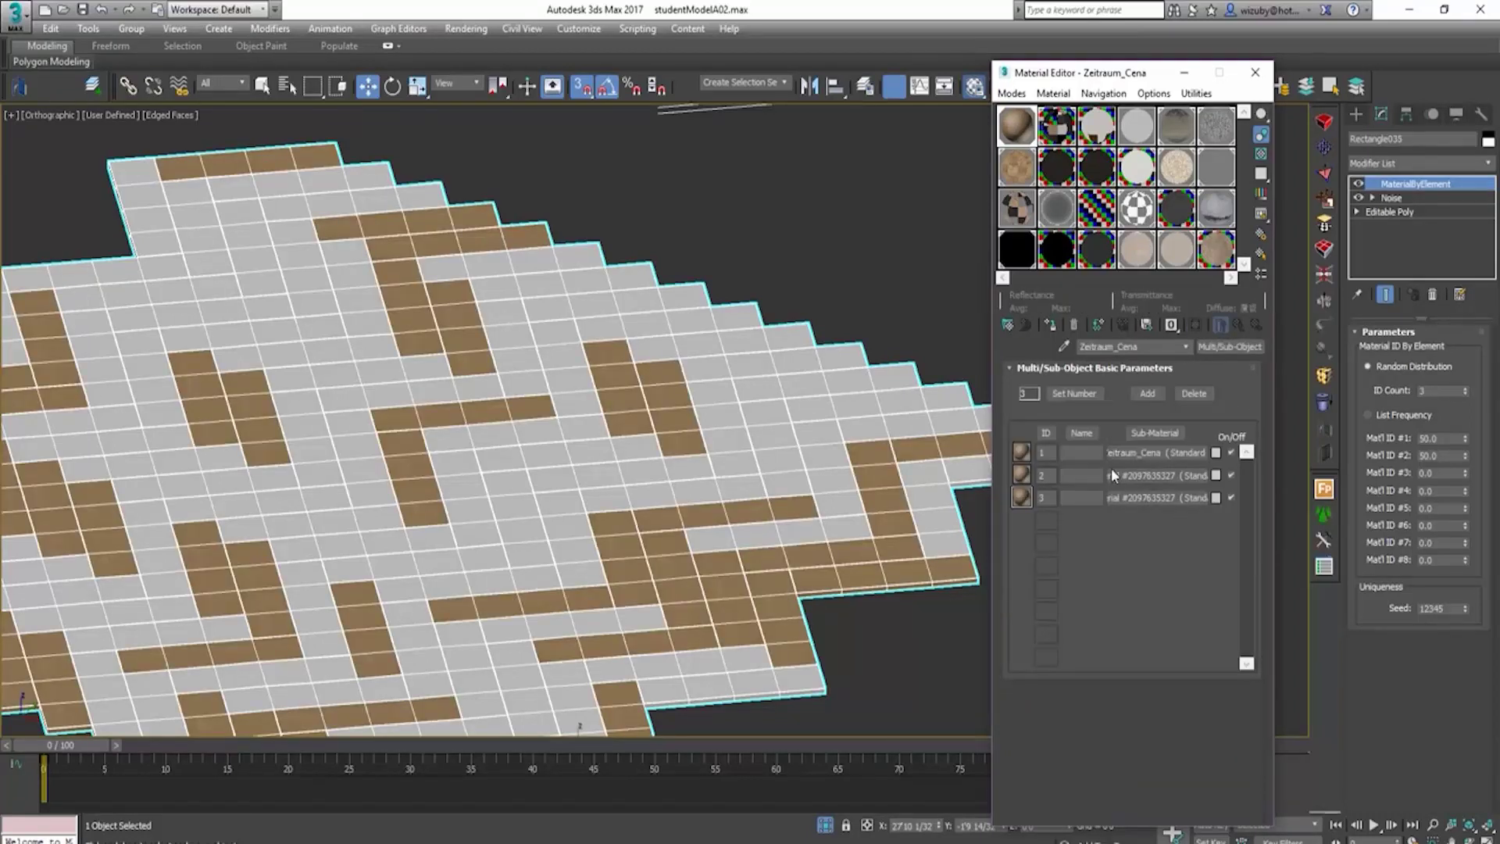
Step: Show the diffuse bitmaps of the ID 2 and ID 3 sub-materials on the floor planks in the viewport
click(1147, 472)
click(1111, 469)
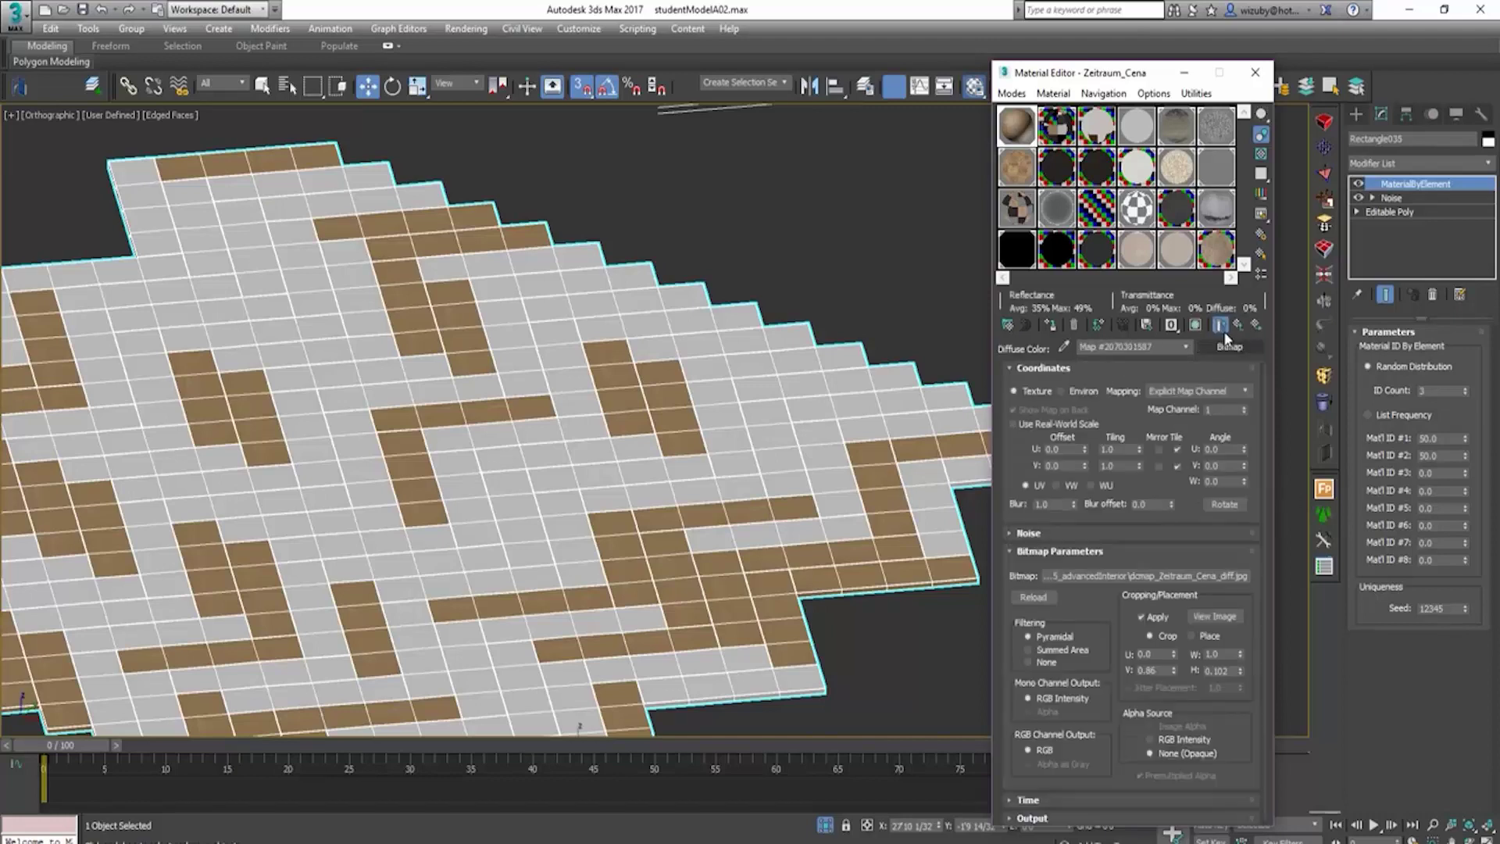
click(1196, 326)
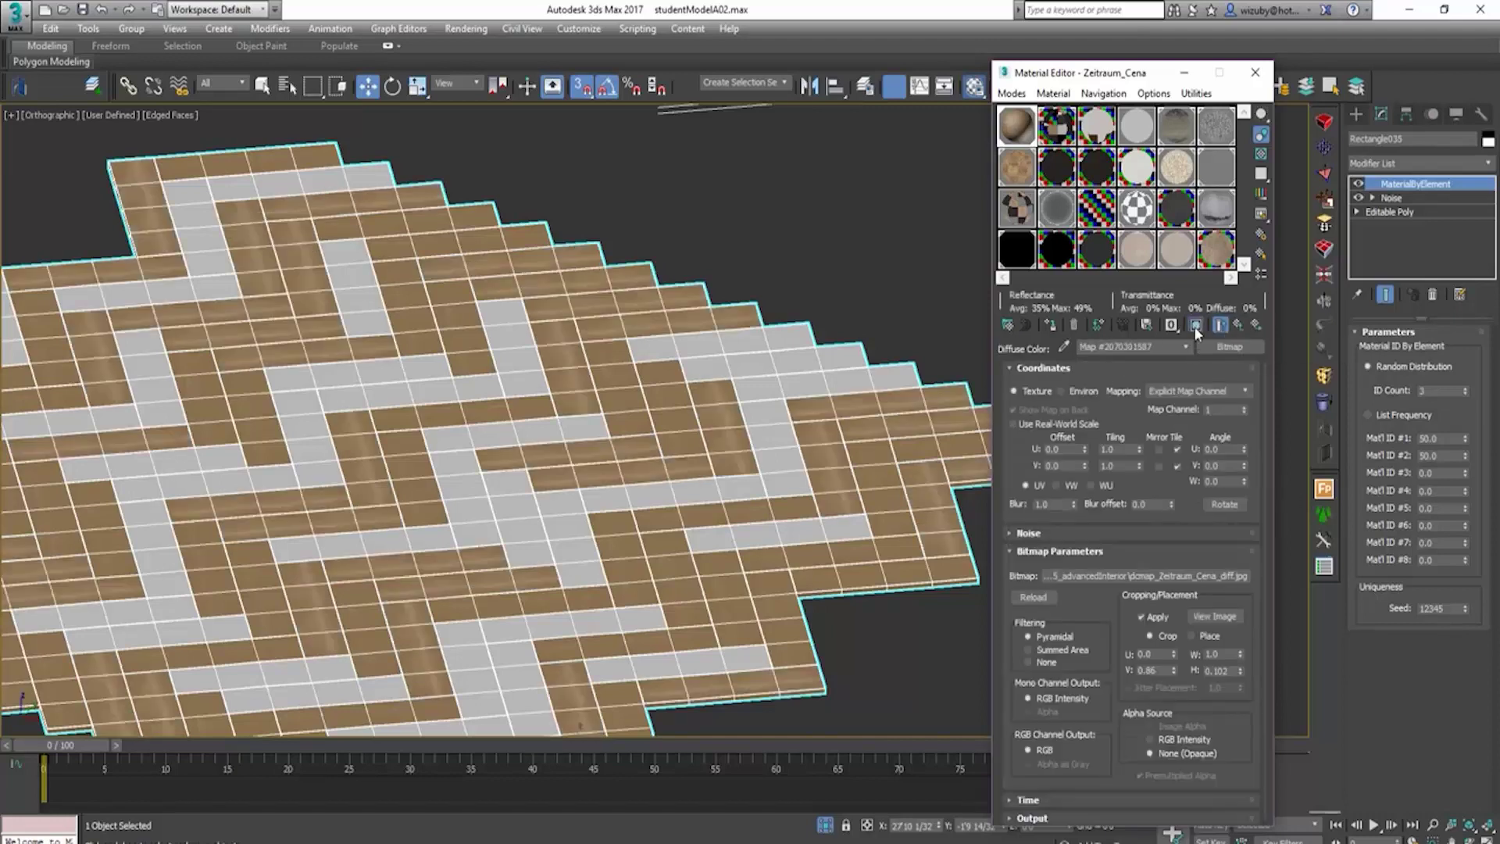
click(1239, 326)
click(1239, 326)
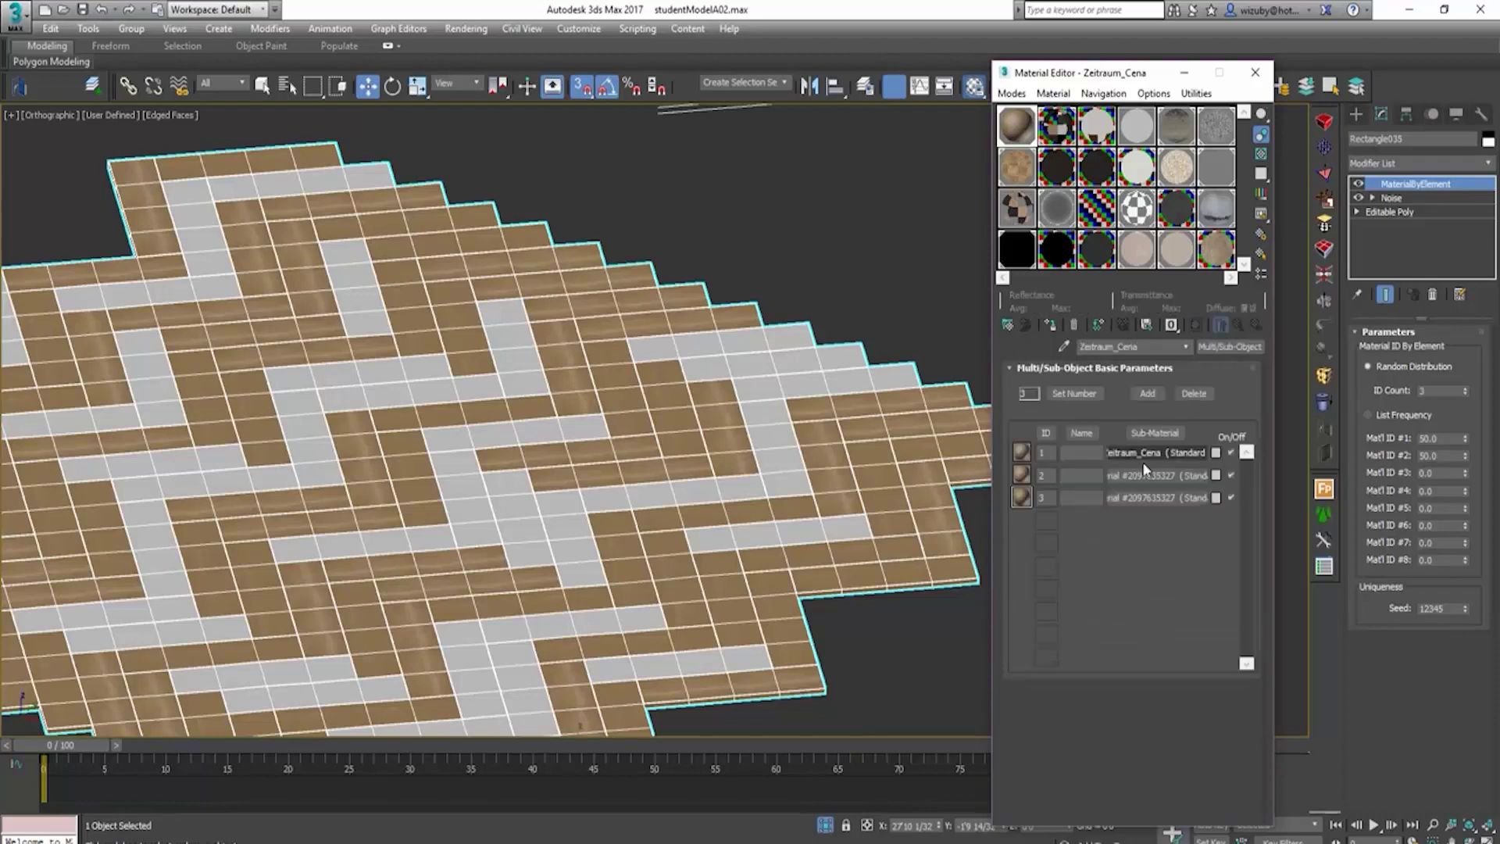
click(1142, 492)
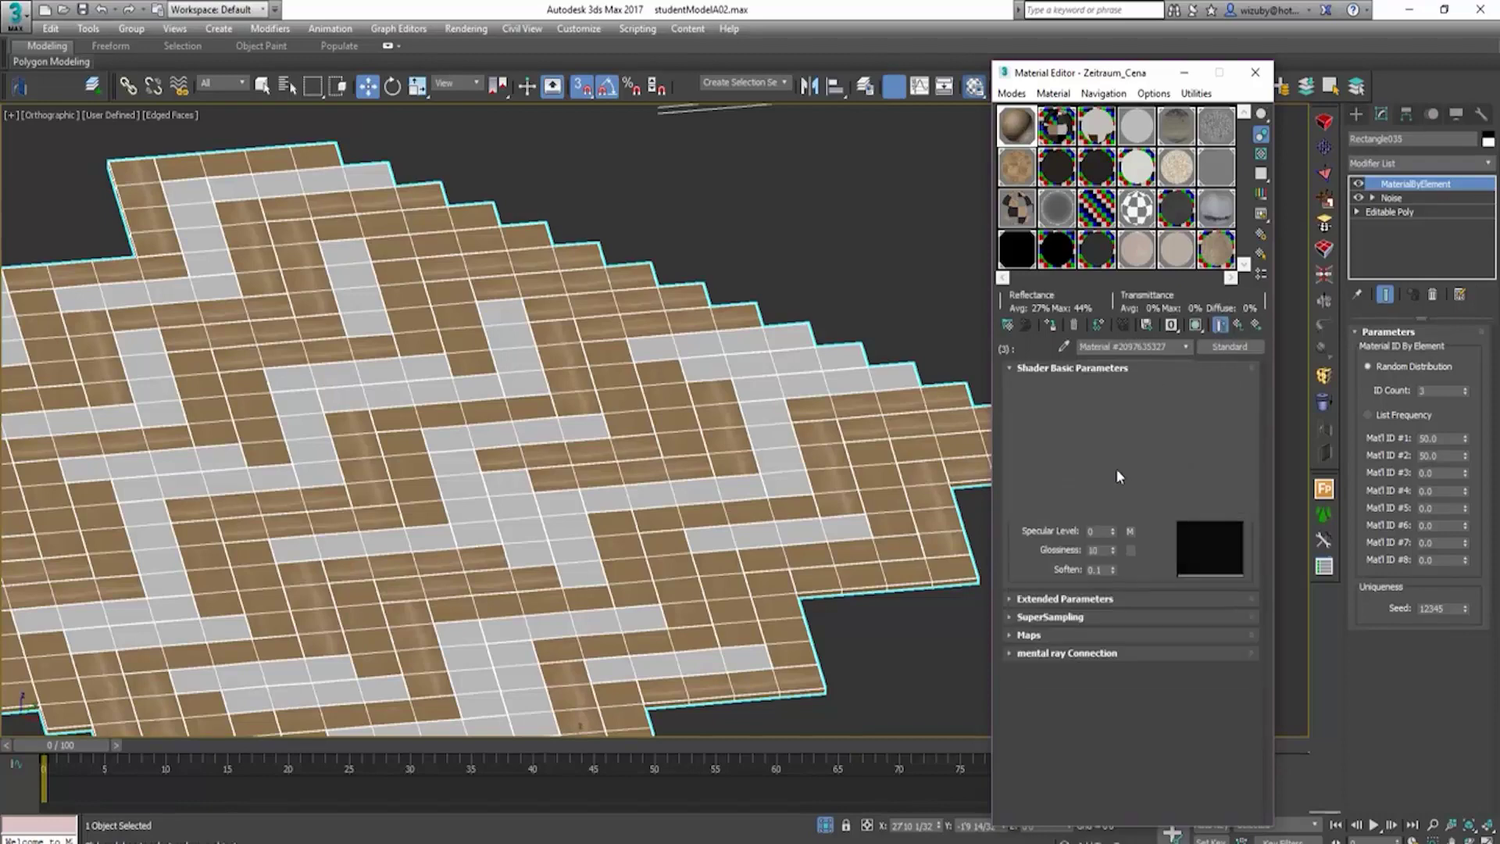
click(1117, 475)
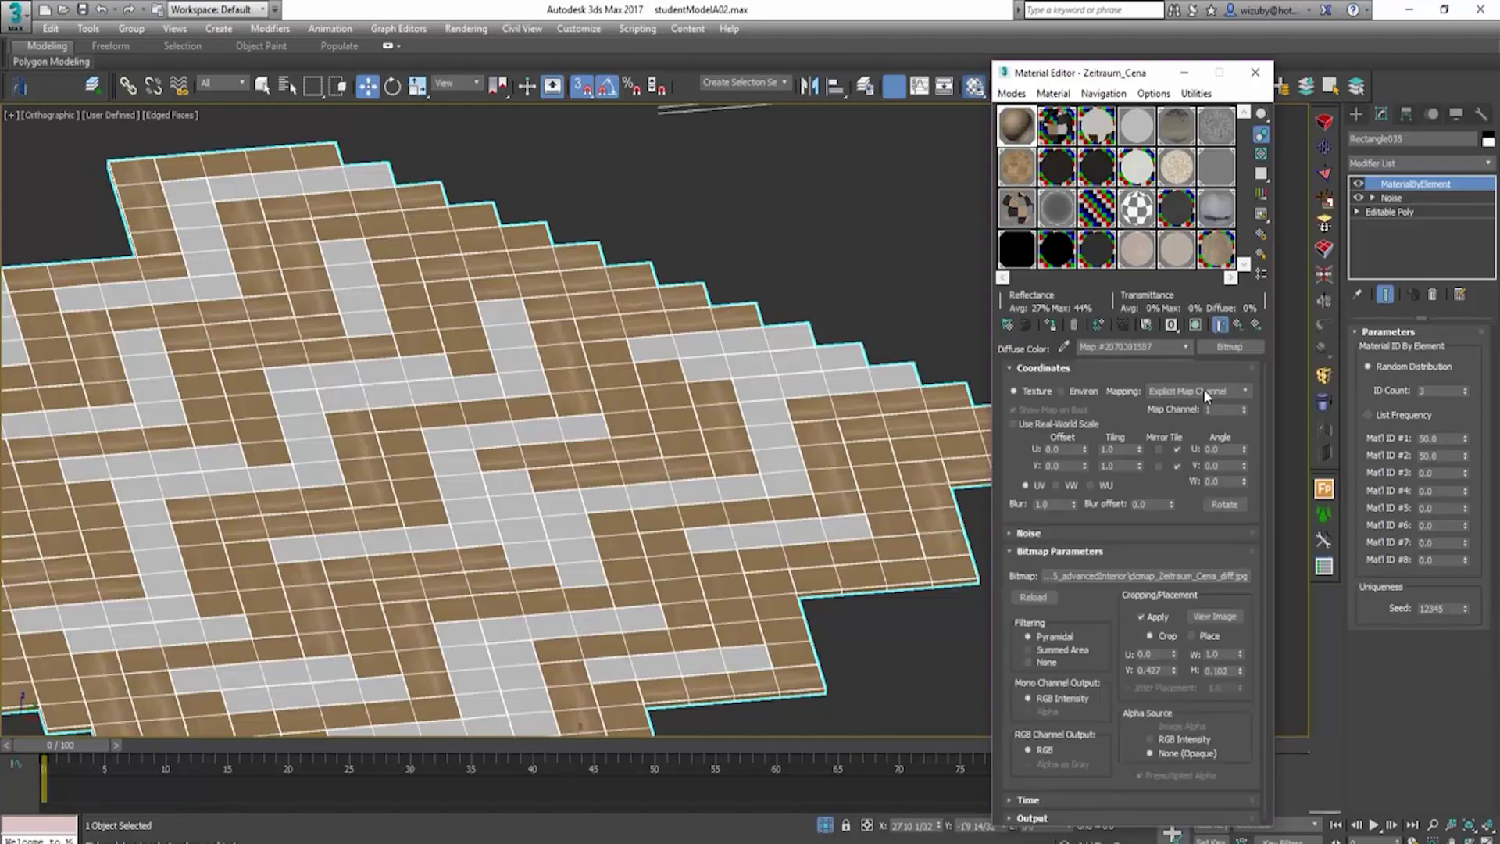
click(1196, 324)
Step: Turn off the edged faces display so the herringbone floor shows its wood textures without wireframe lines
scroll(733, 483, up, 8)
key(t)
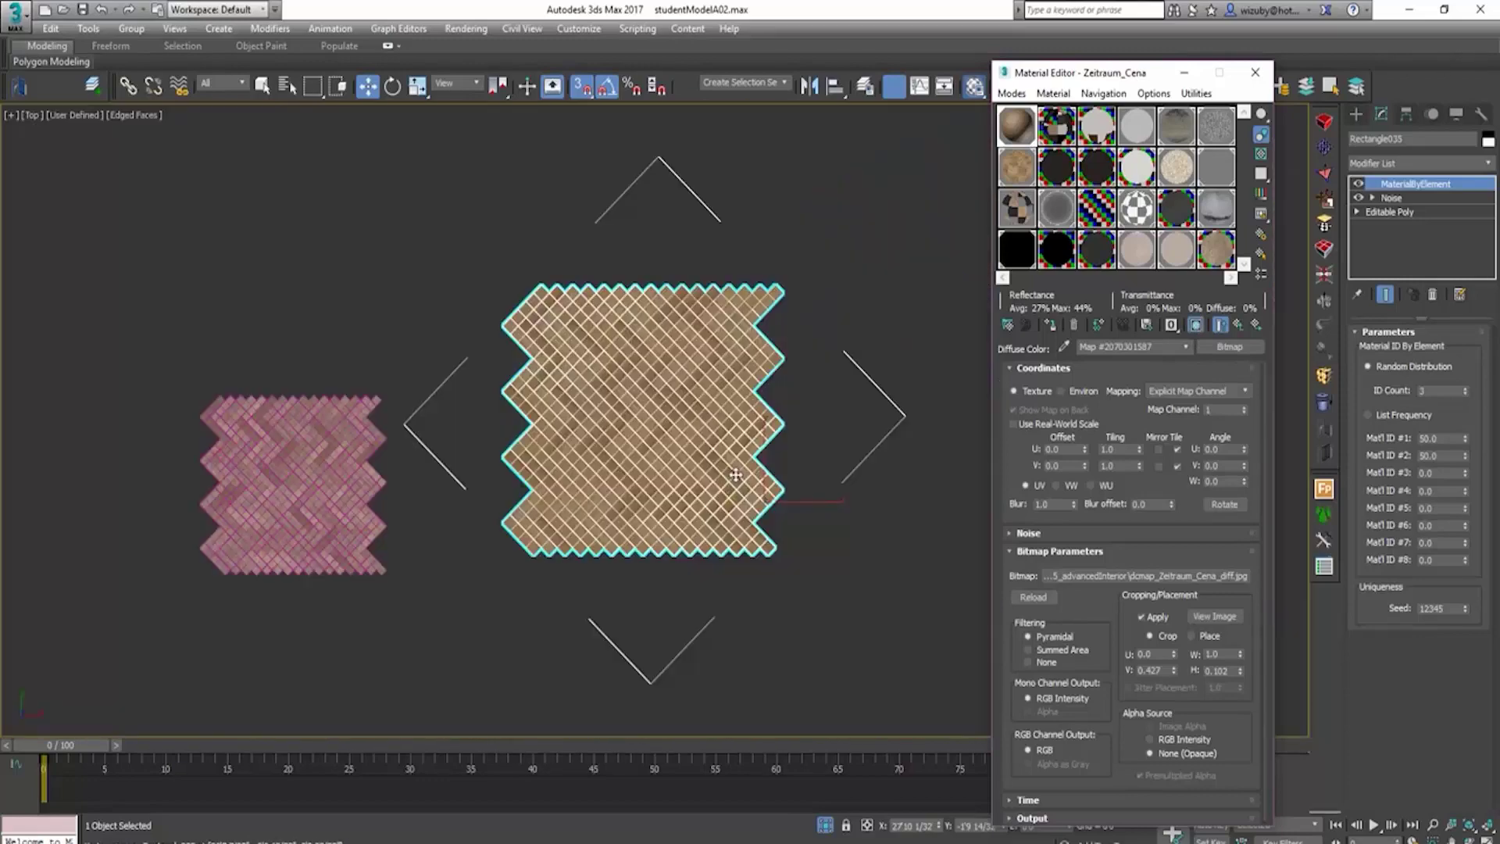
scroll(893, 414, up, 8)
scroll(893, 414, down, 10)
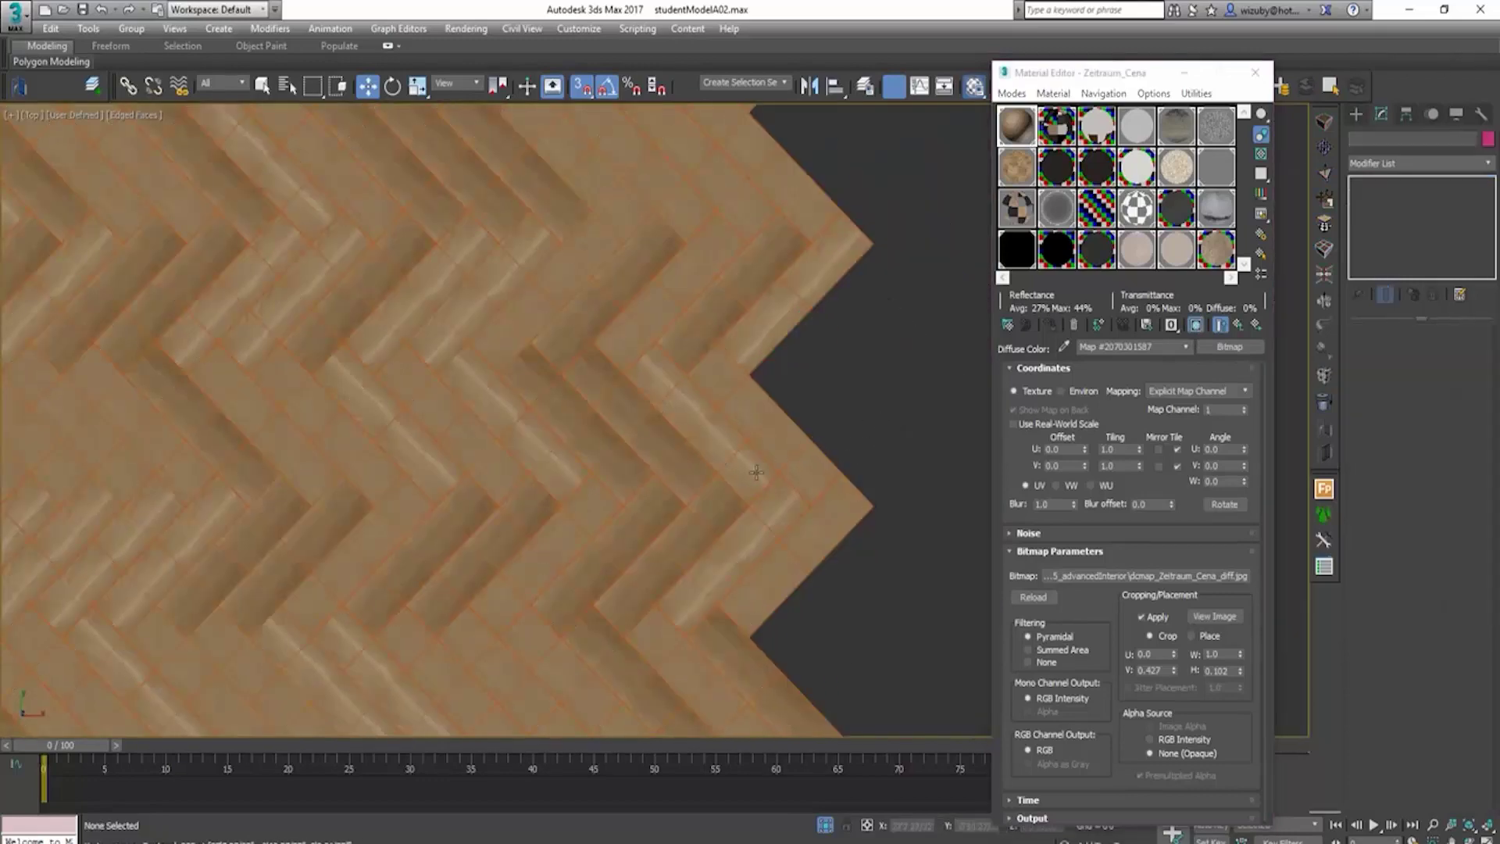
mouse_move(735, 472)
alt+middle_down()
mouse_move(806, 484)
mouse_move(763, 497)
mouse_move(757, 476)
alt+middle_up()
key(F4)
scroll(750, 483, down, 6)
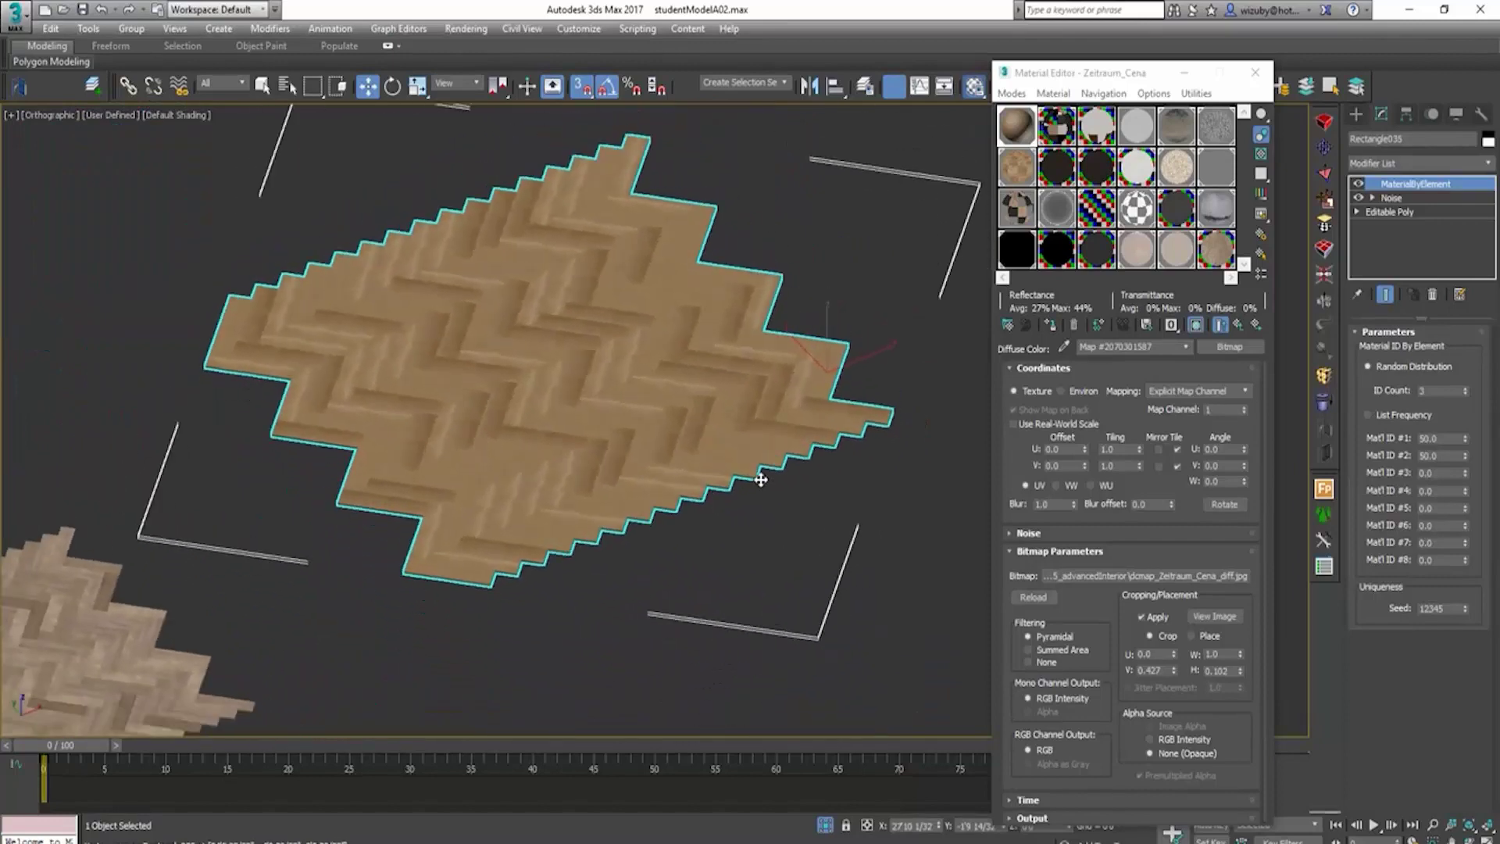
Step: Examine the wood grain variation and plank seams of the herringbone floor from above and in an angled close-up
scroll(771, 489, up, 5)
key(t)
scroll(643, 452, up, 8)
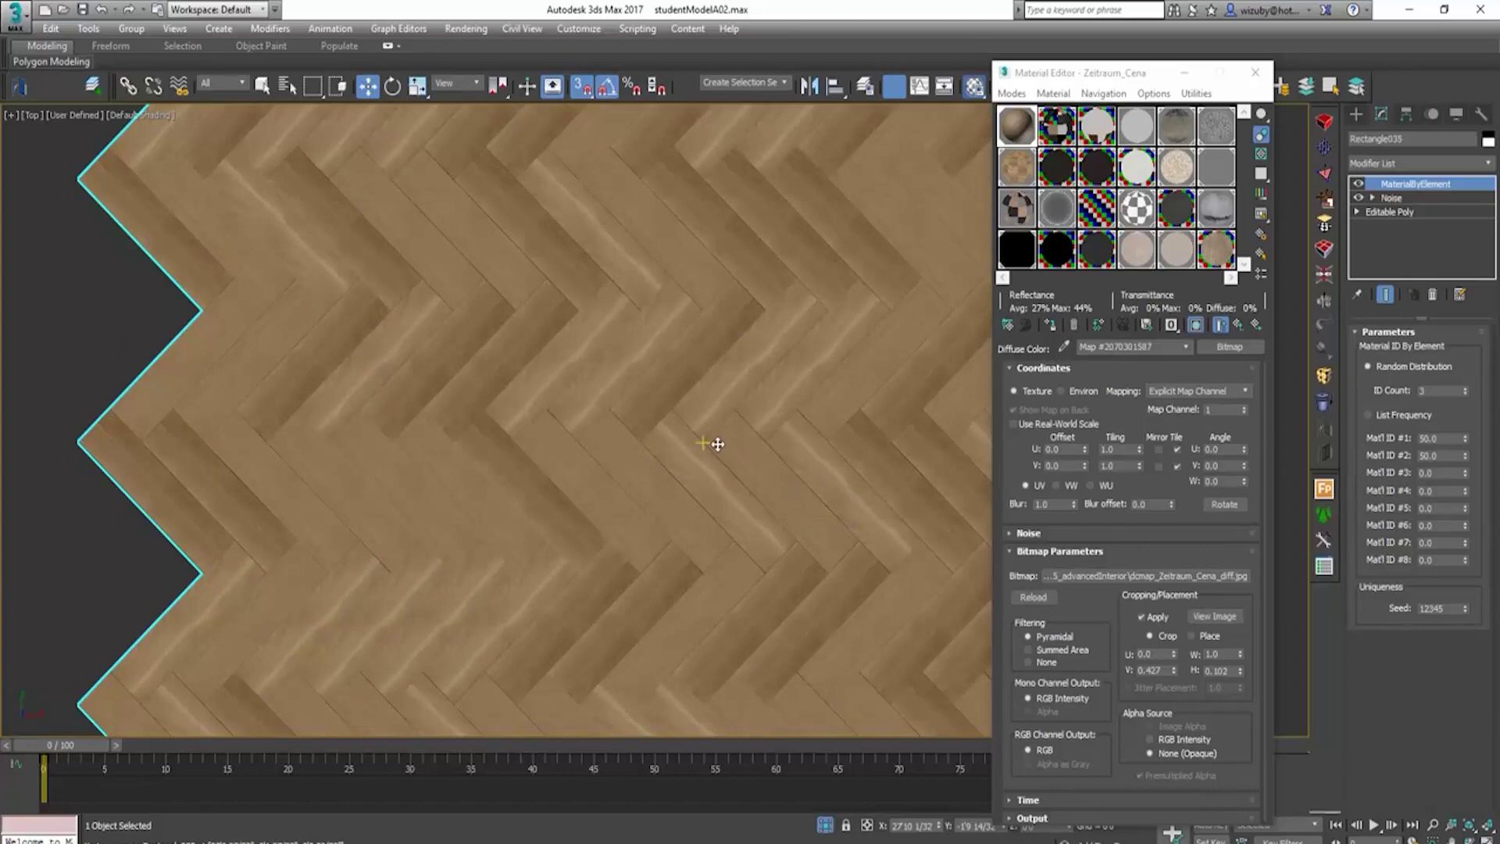
scroll(906, 532, up, 3)
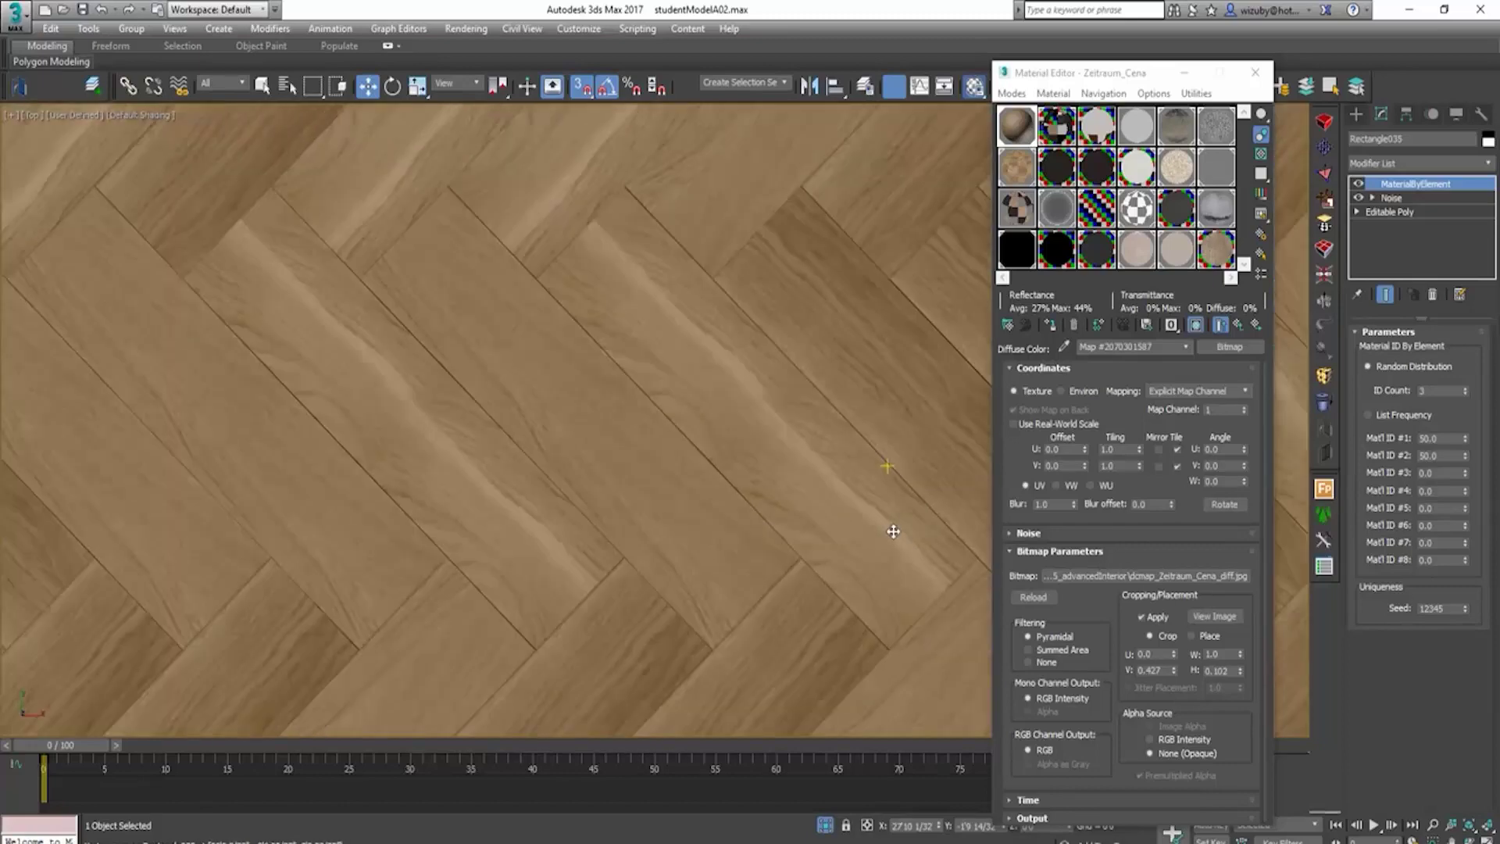
scroll(563, 461, down, 4)
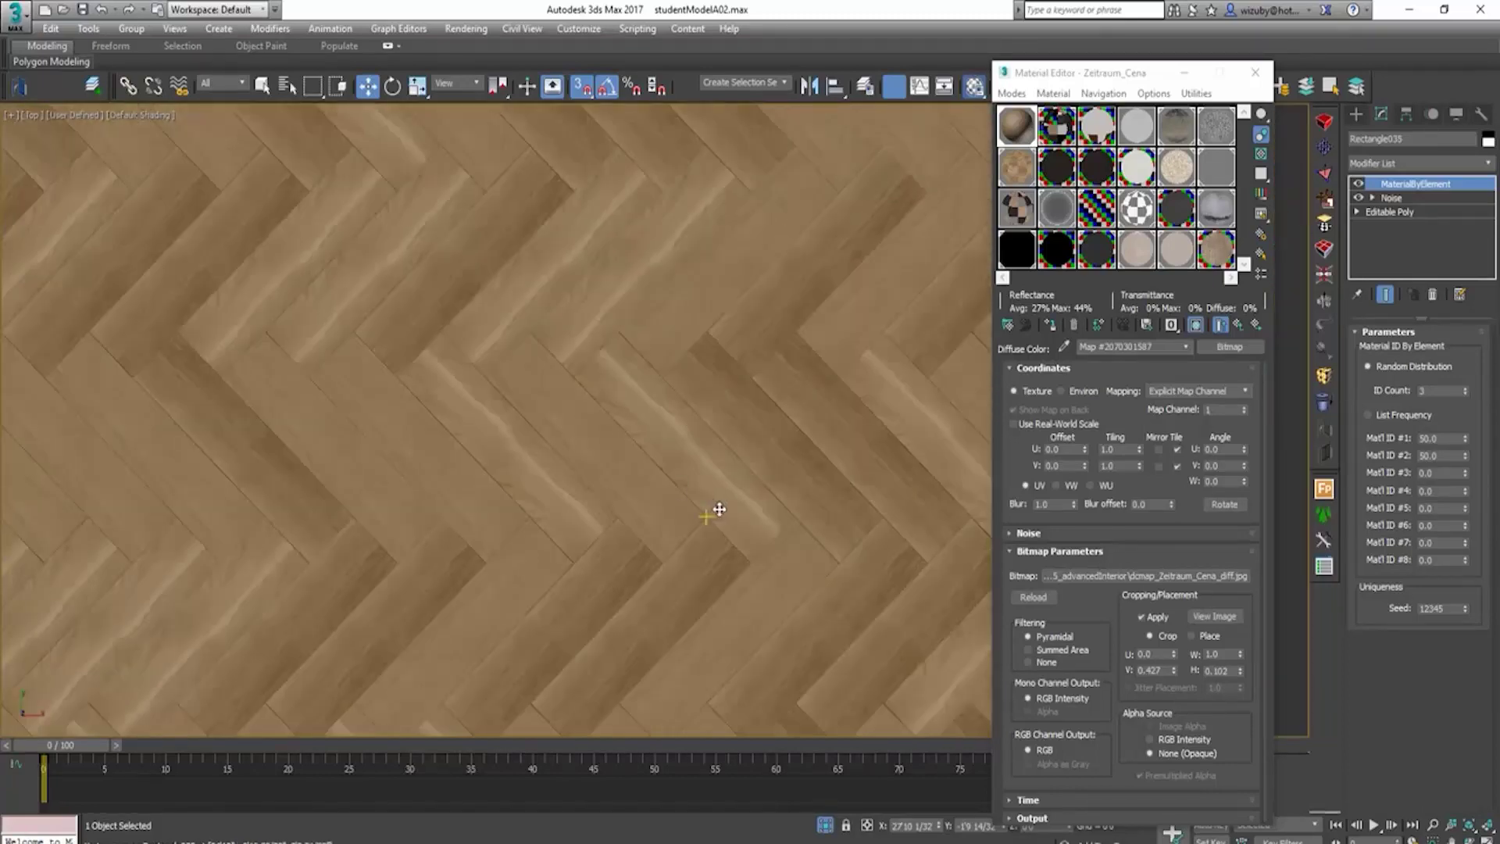
scroll(692, 467, down, 4)
middle_drag(629, 446, 602, 389)
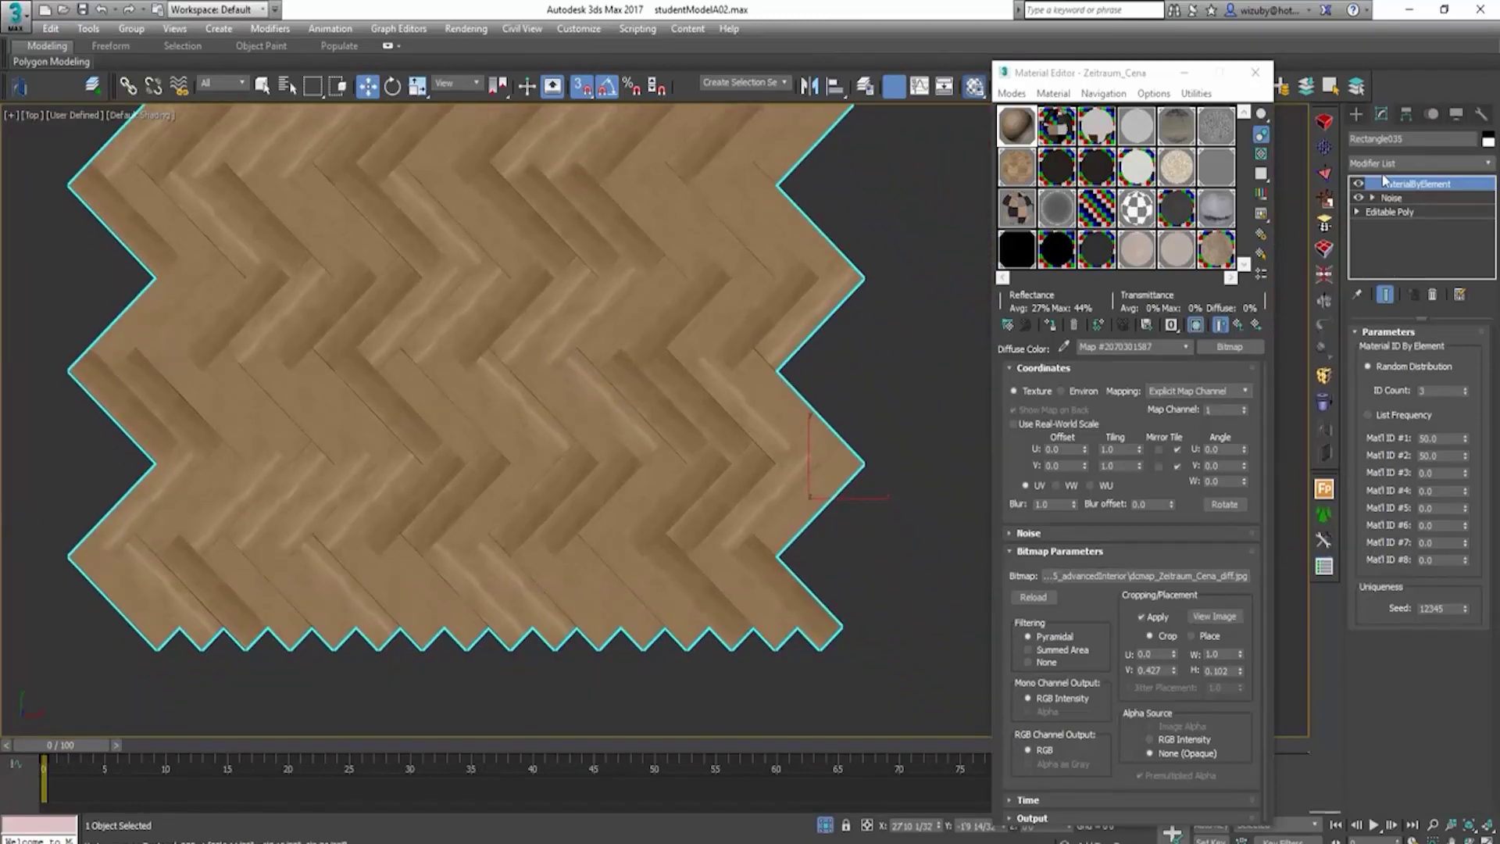
scroll(663, 536, down, 4)
middle_drag(453, 493, 551, 380)
scroll(763, 452, up, 2)
alt+middle_drag(763, 451, 763, 408)
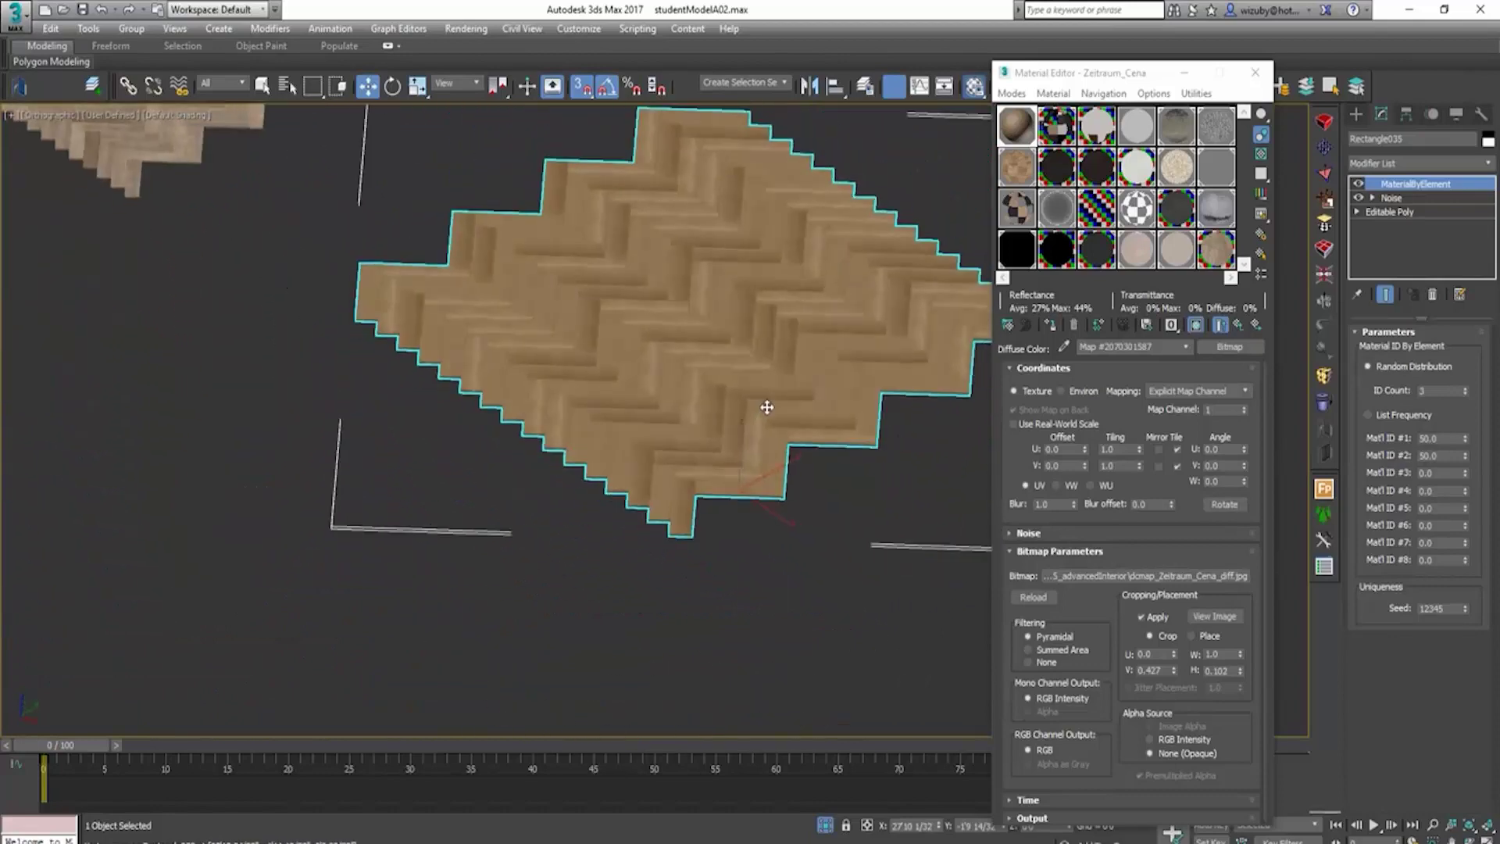
scroll(858, 457, up, 5)
scroll(775, 468, up, 3)
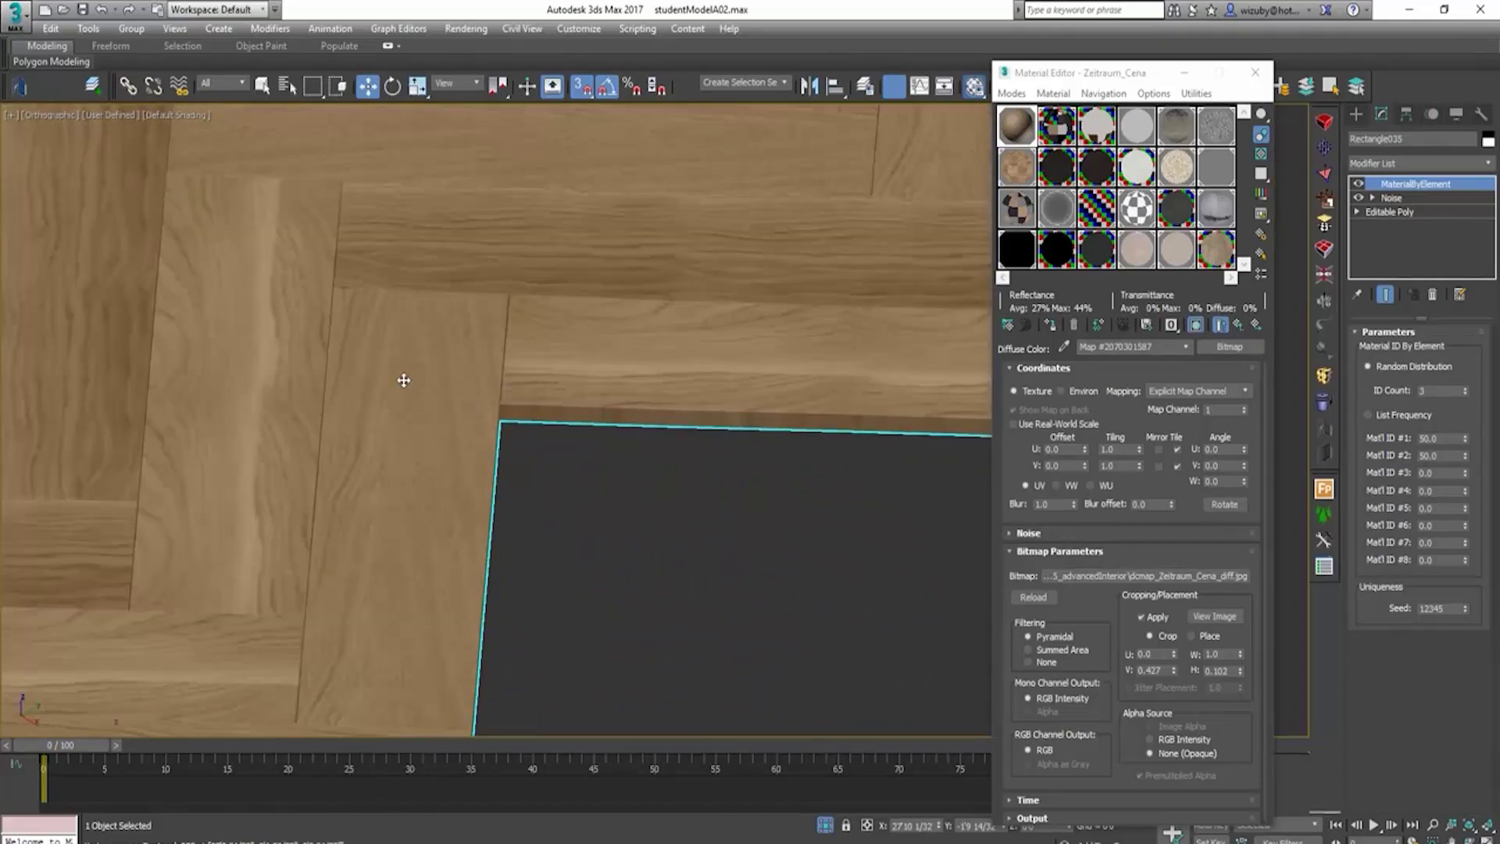
Step: Examine the plank variation across the herringbone floor and compare it with the greyer herringbone sample beside it
scroll(301, 436, down, 3)
scroll(493, 427, up, 3)
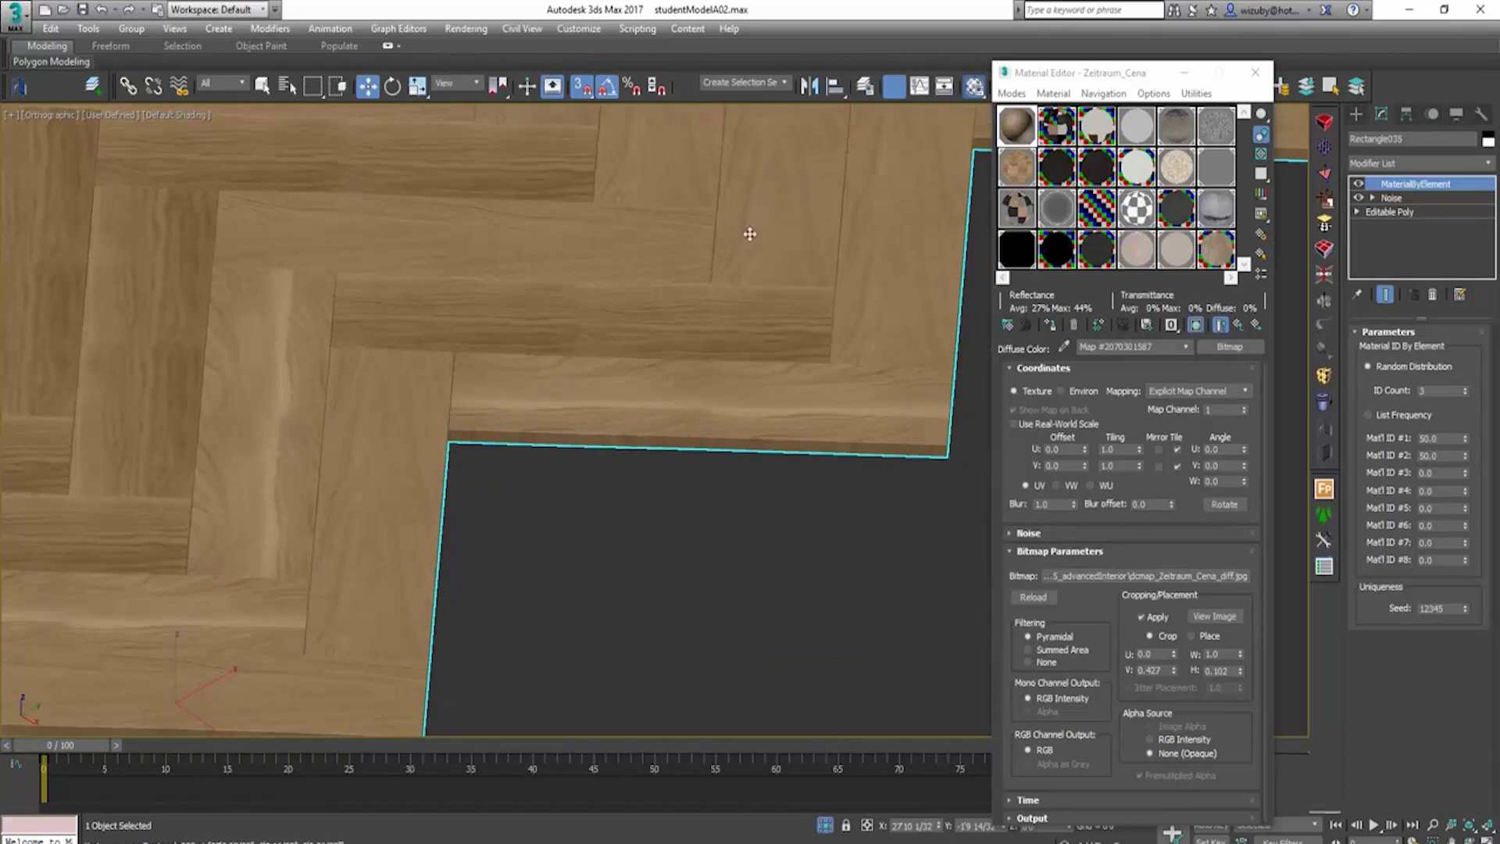
scroll(743, 388, down, 8)
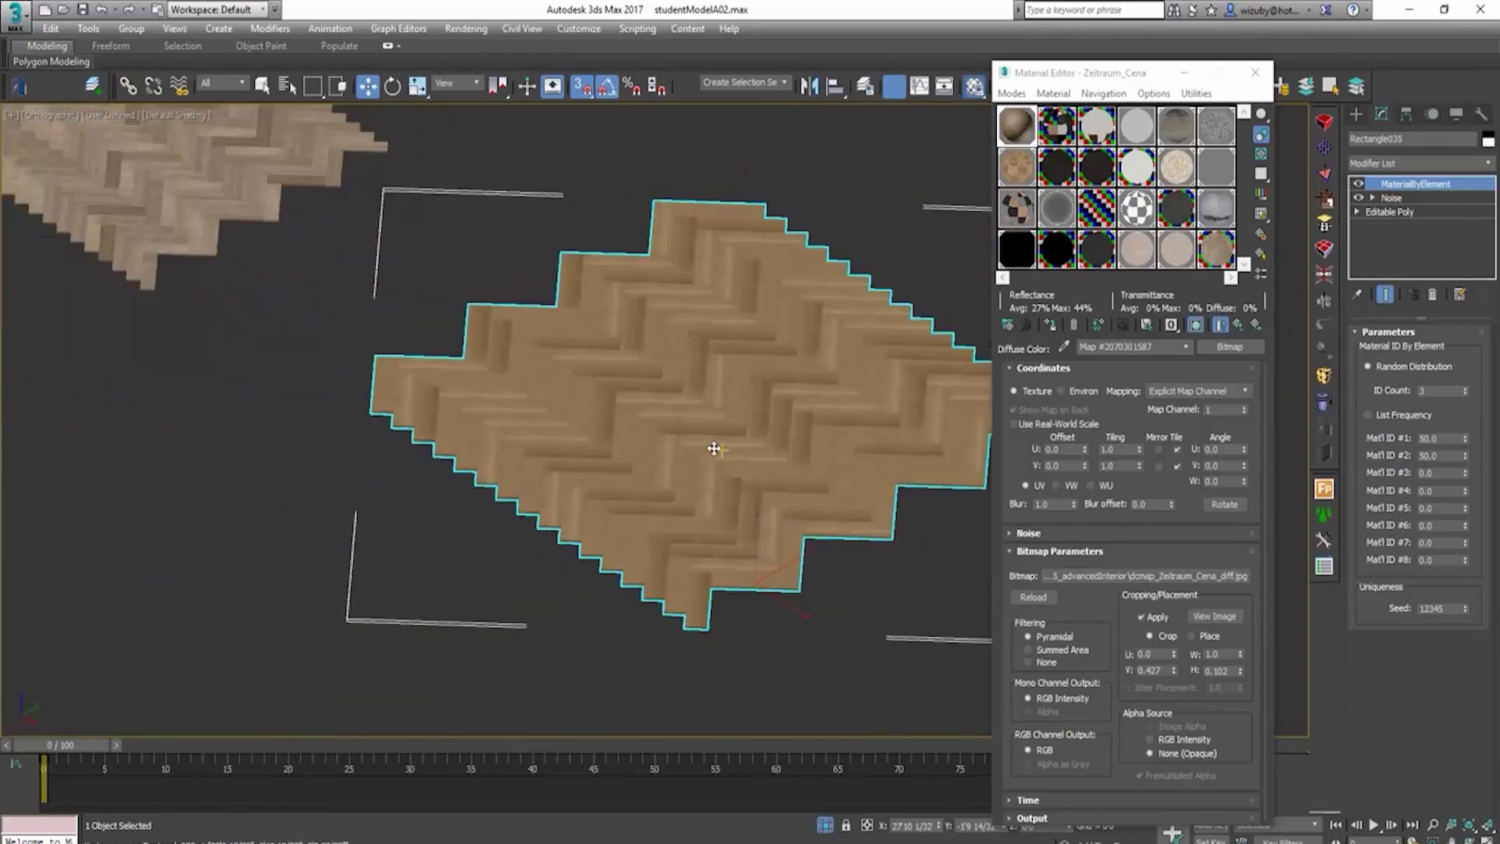
middle_drag(710, 445, 572, 445)
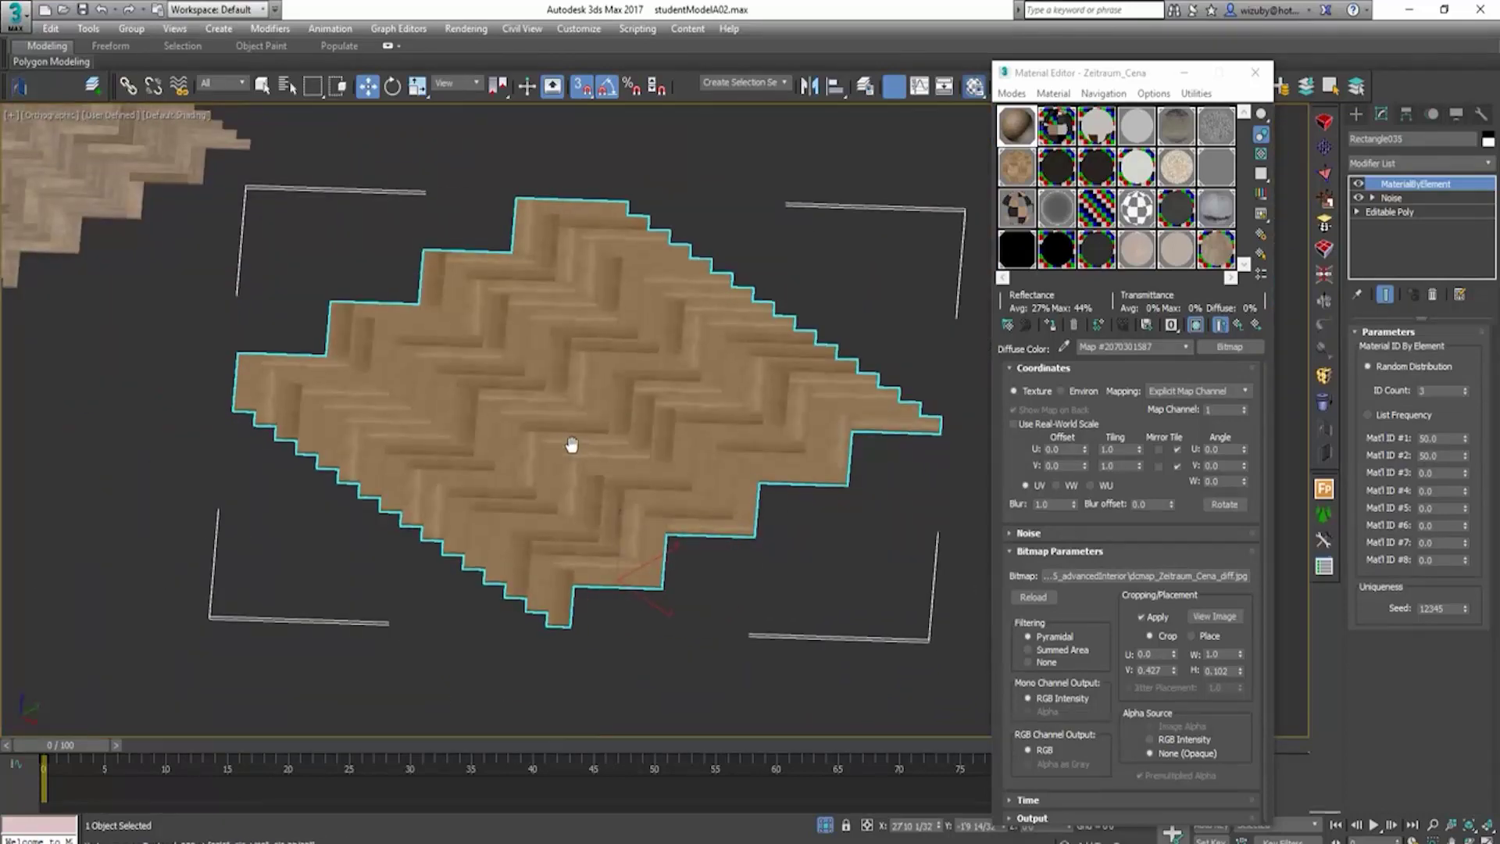
scroll(679, 447, up, 3)
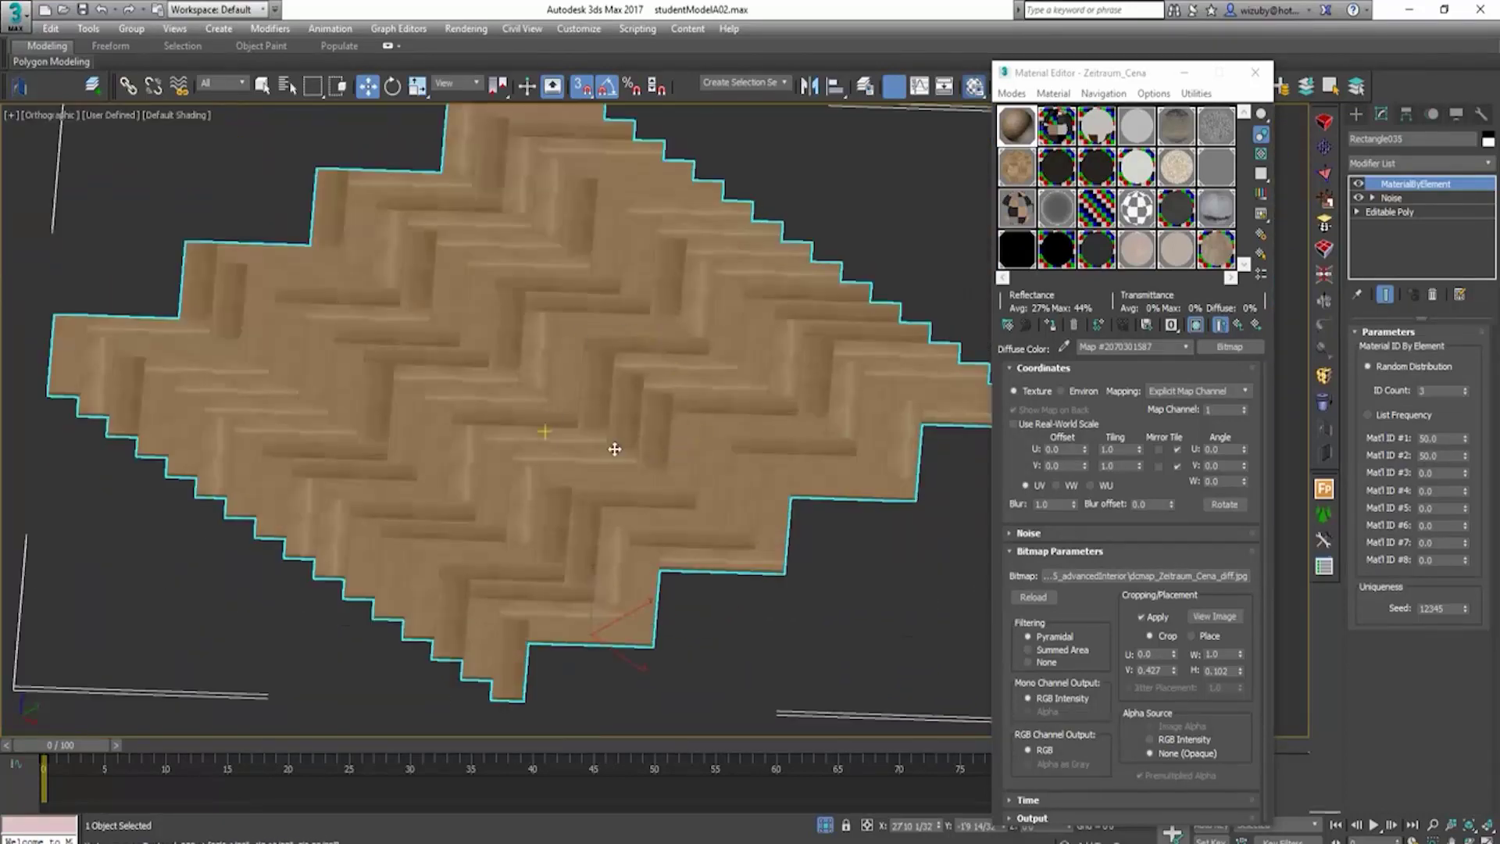
middle_drag(439, 483, 636, 539)
scroll(599, 557, down, 2)
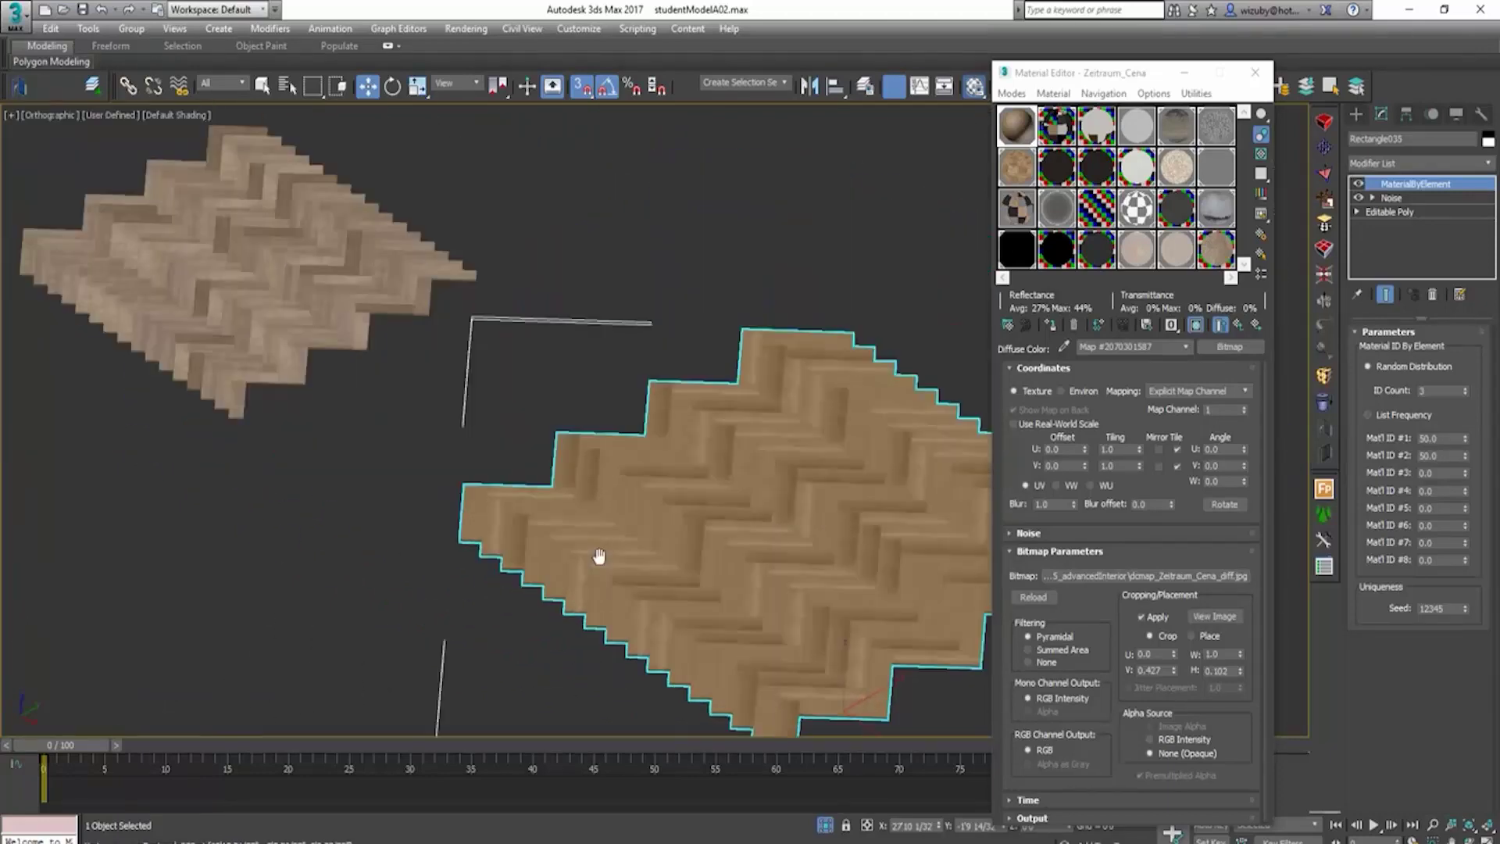
scroll(302, 364, up, 4)
middle_drag(309, 341, 576, 577)
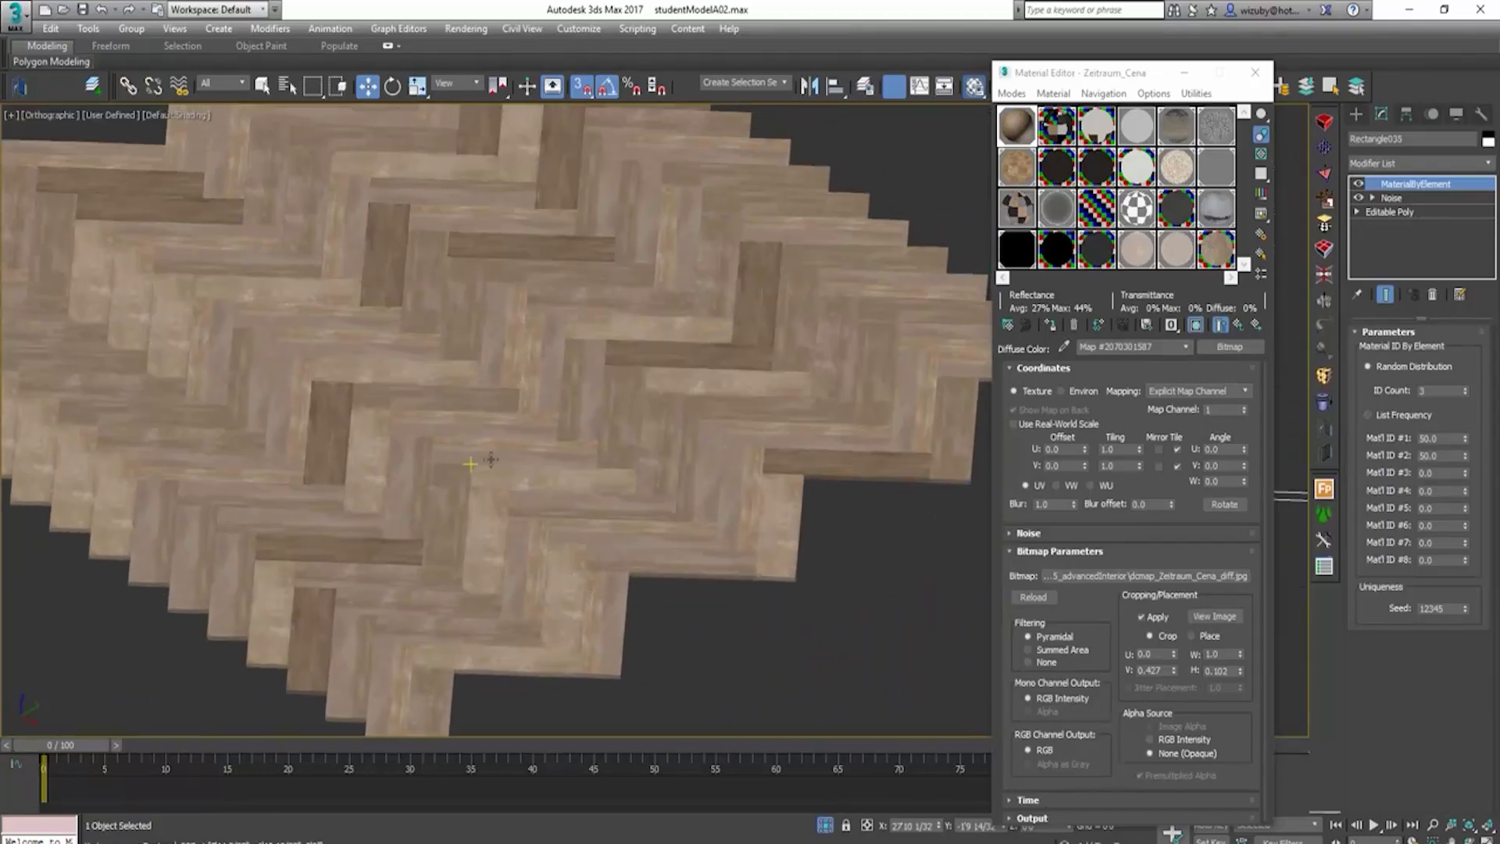
scroll(723, 397, down, 4)
middle_drag(723, 396, 516, 401)
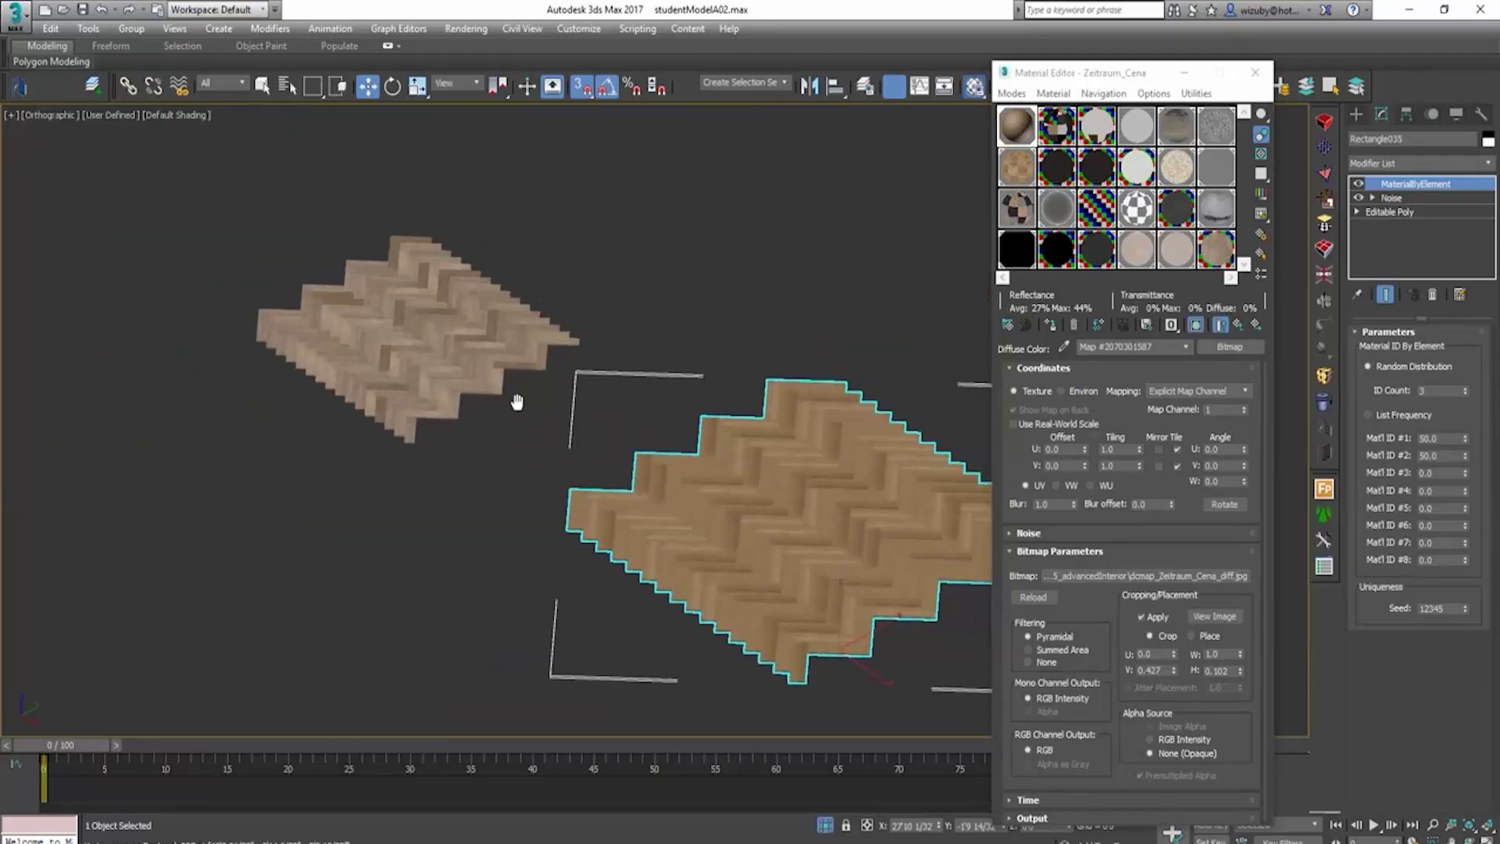
click(737, 386)
click(790, 476)
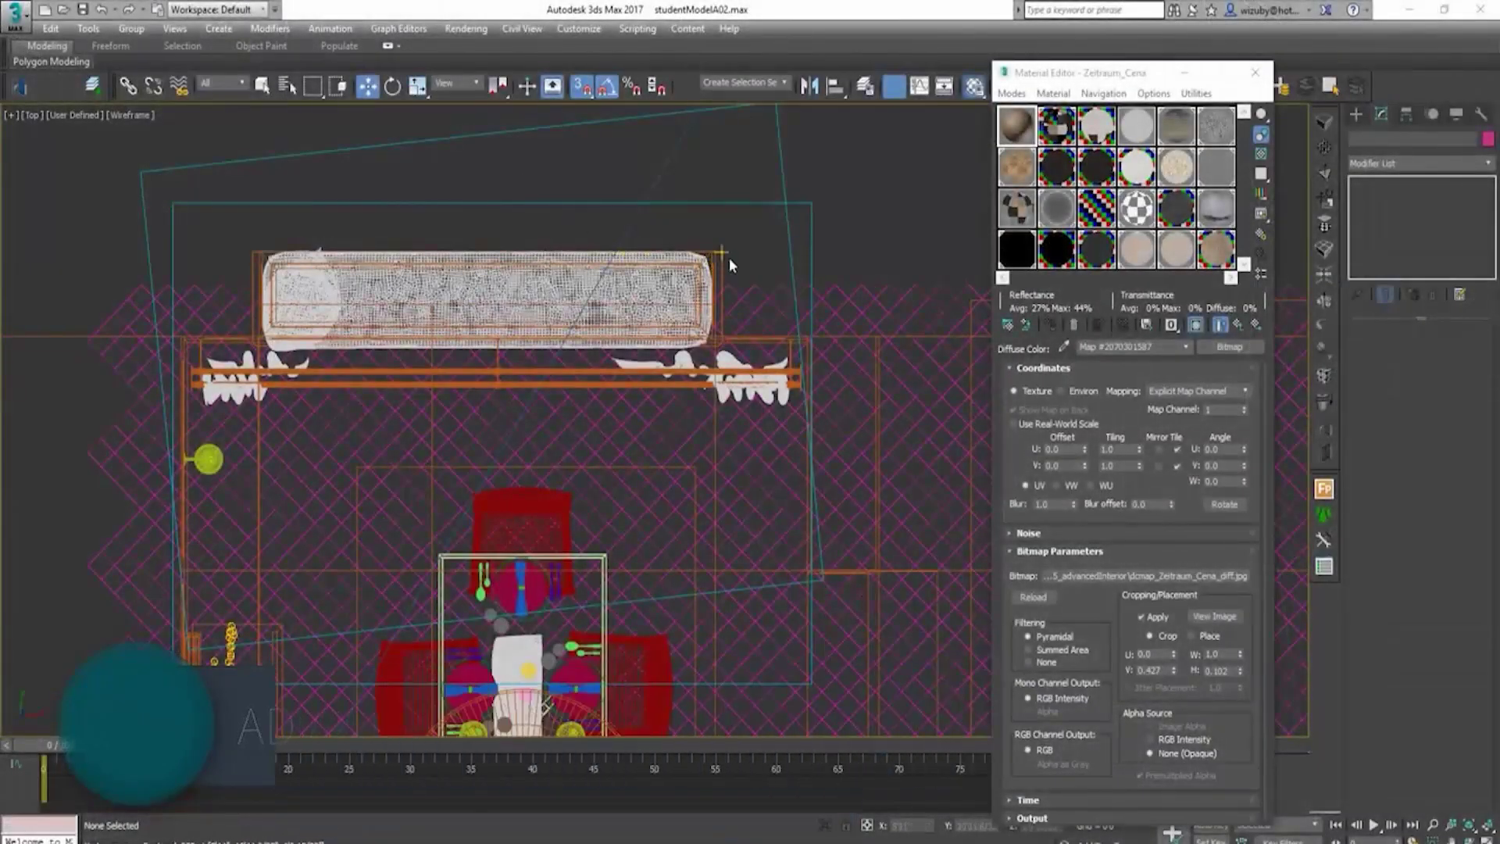
Step: Isolate the paneled window wall and display it as wireframe in the front view
click(728, 263)
mouse_move(728, 263)
middle_down()
mouse_move(734, 378)
mouse_move(668, 467)
mouse_move(562, 428)
mouse_move(616, 472)
mouse_move(687, 398)
middle_up()
key(F3)
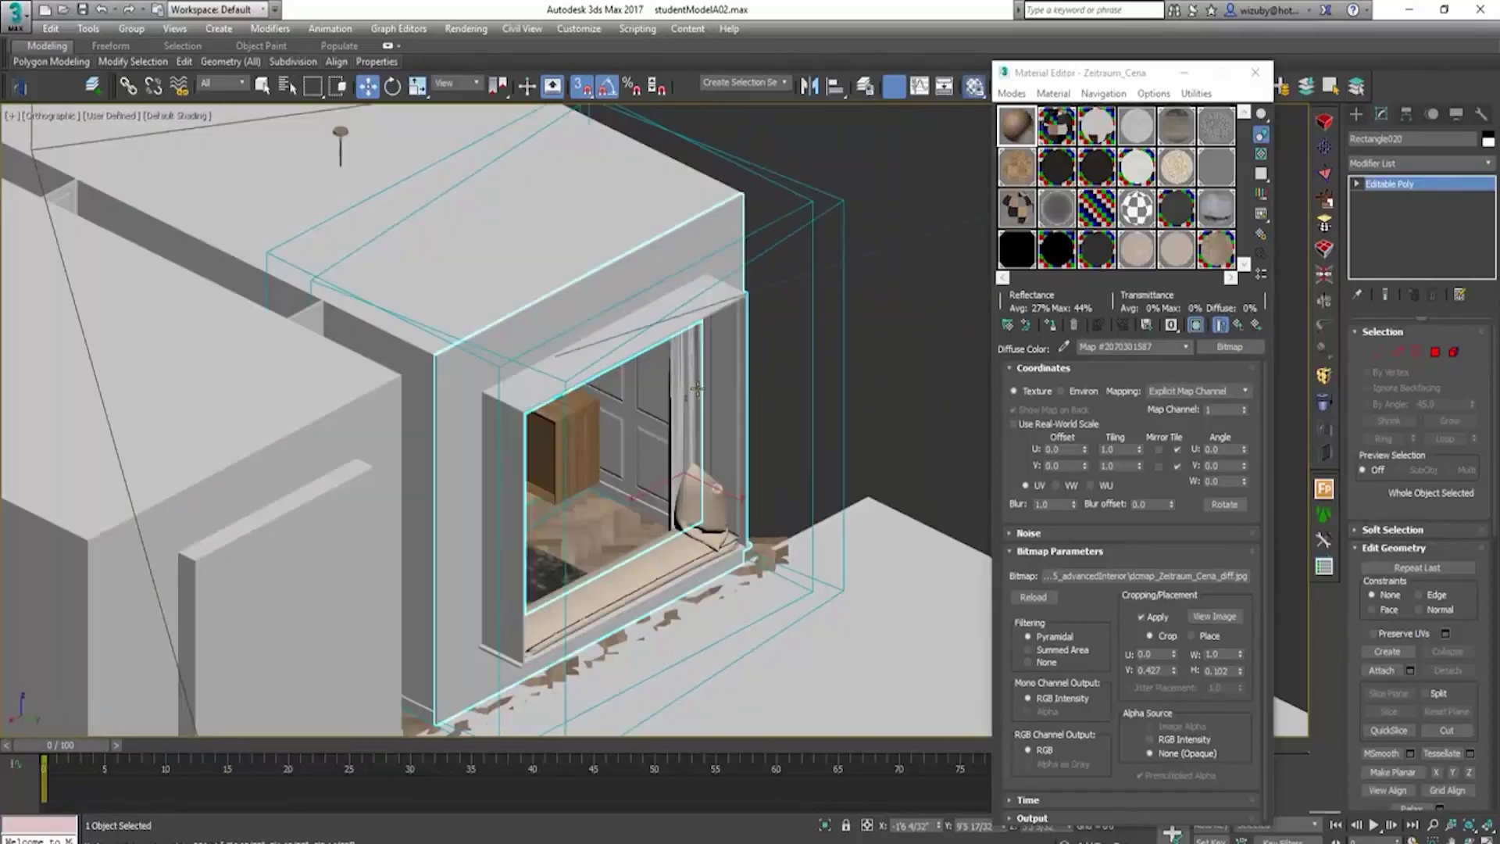
key(alt+q)
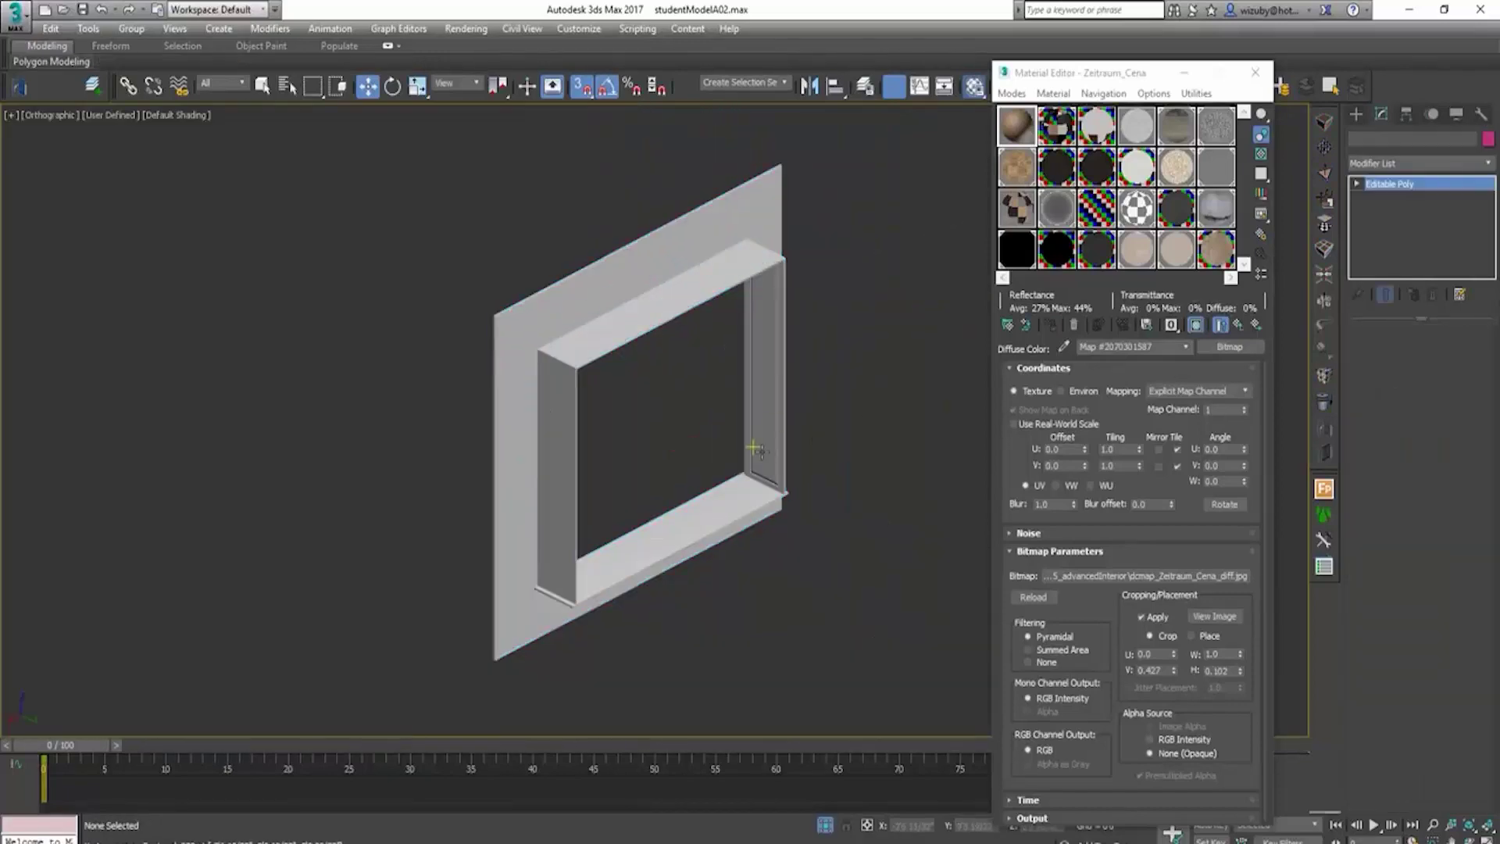
key(t)
key(F3)
scroll(967, 385, down, 2)
scroll(967, 386, up, 2)
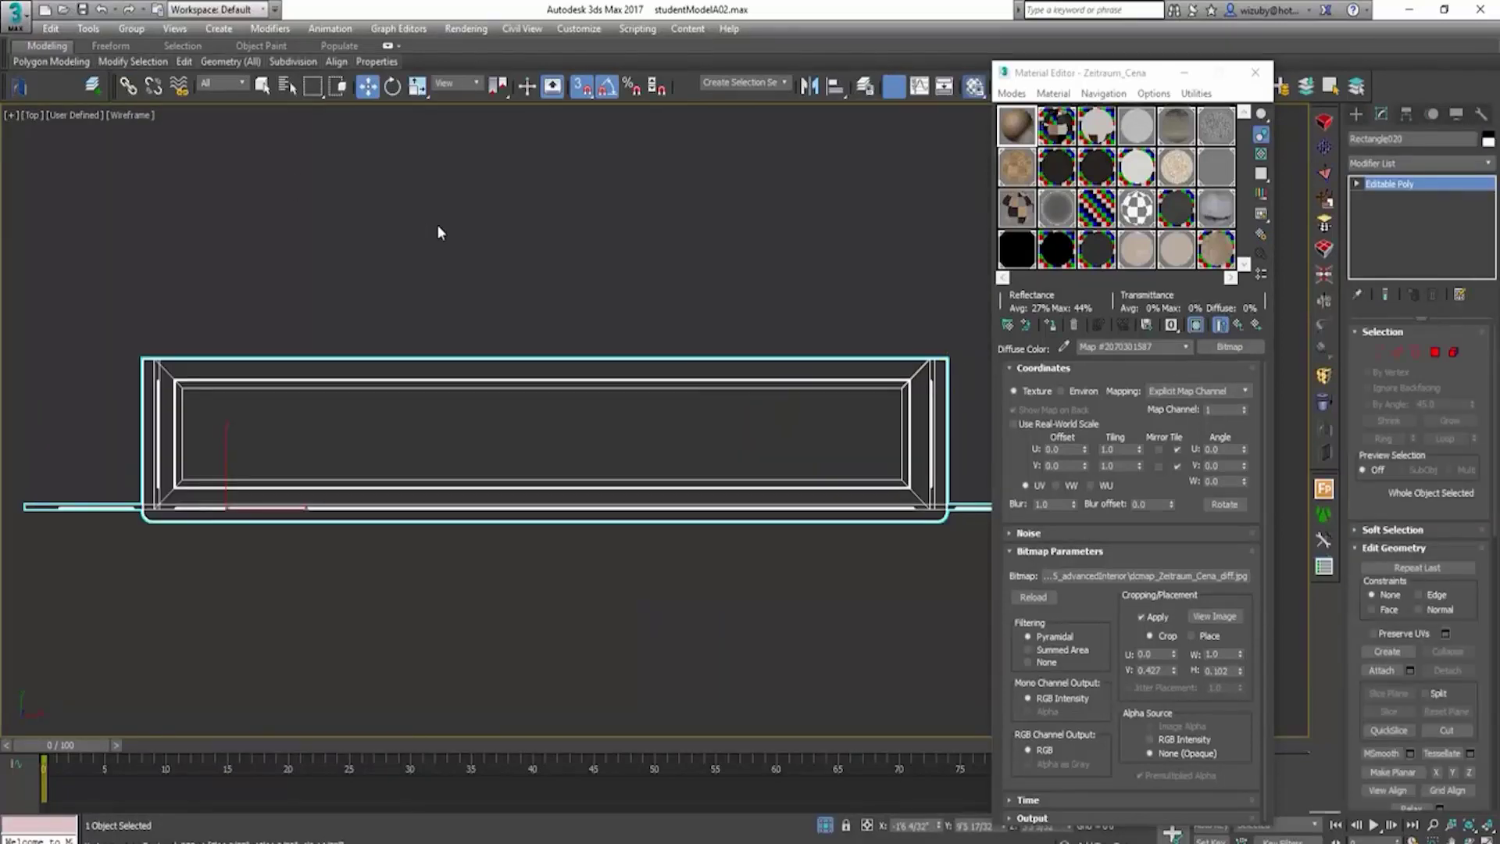
key(l)
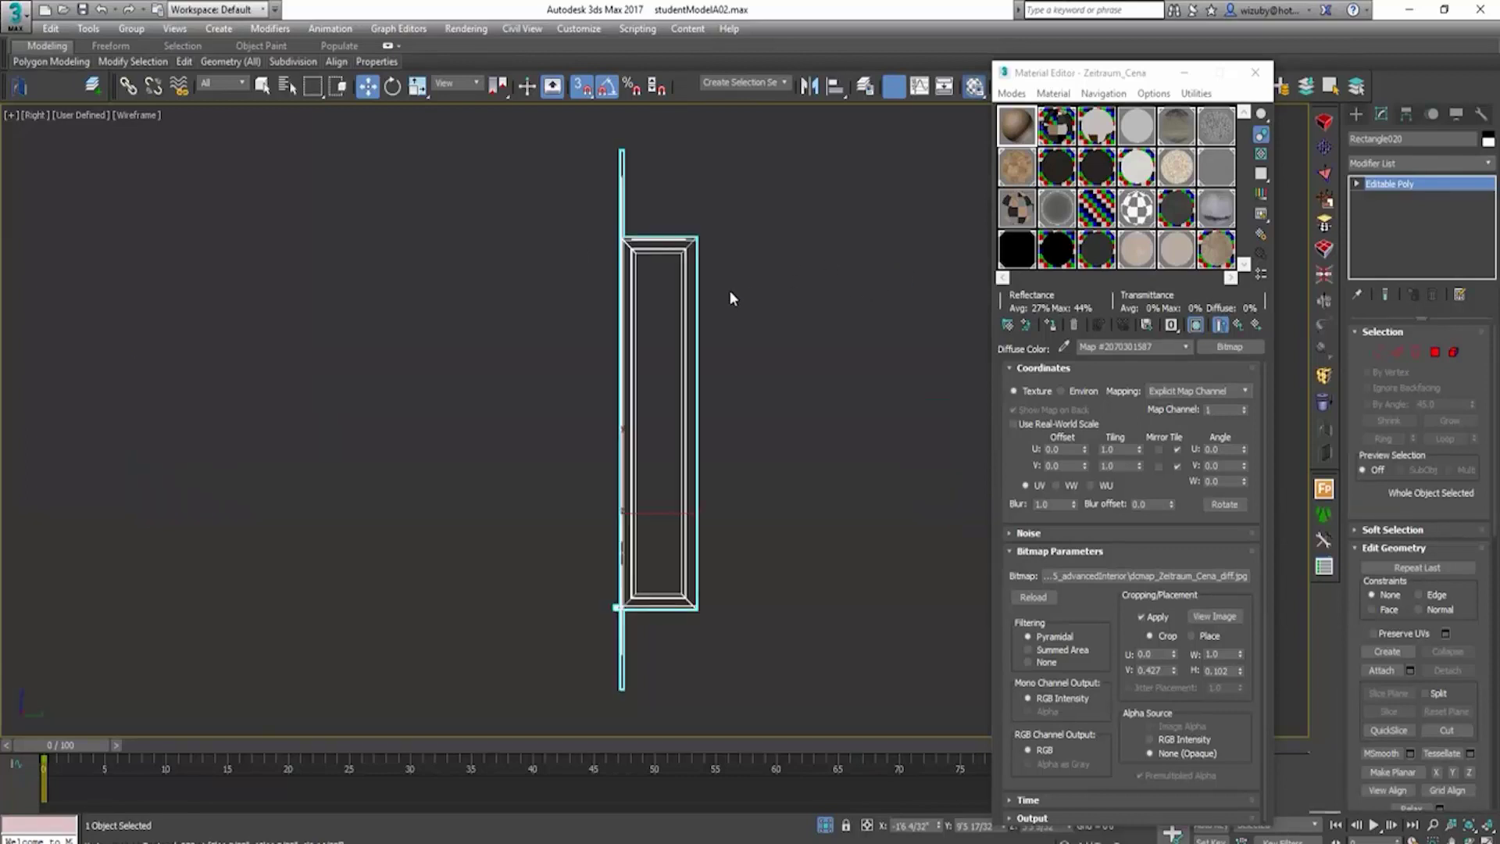
key(f)
Step: Draw a rectangle spline about 3'5" long and 3' wide from the upper-left inner corner of the window opening
click(1356, 114)
click(1375, 139)
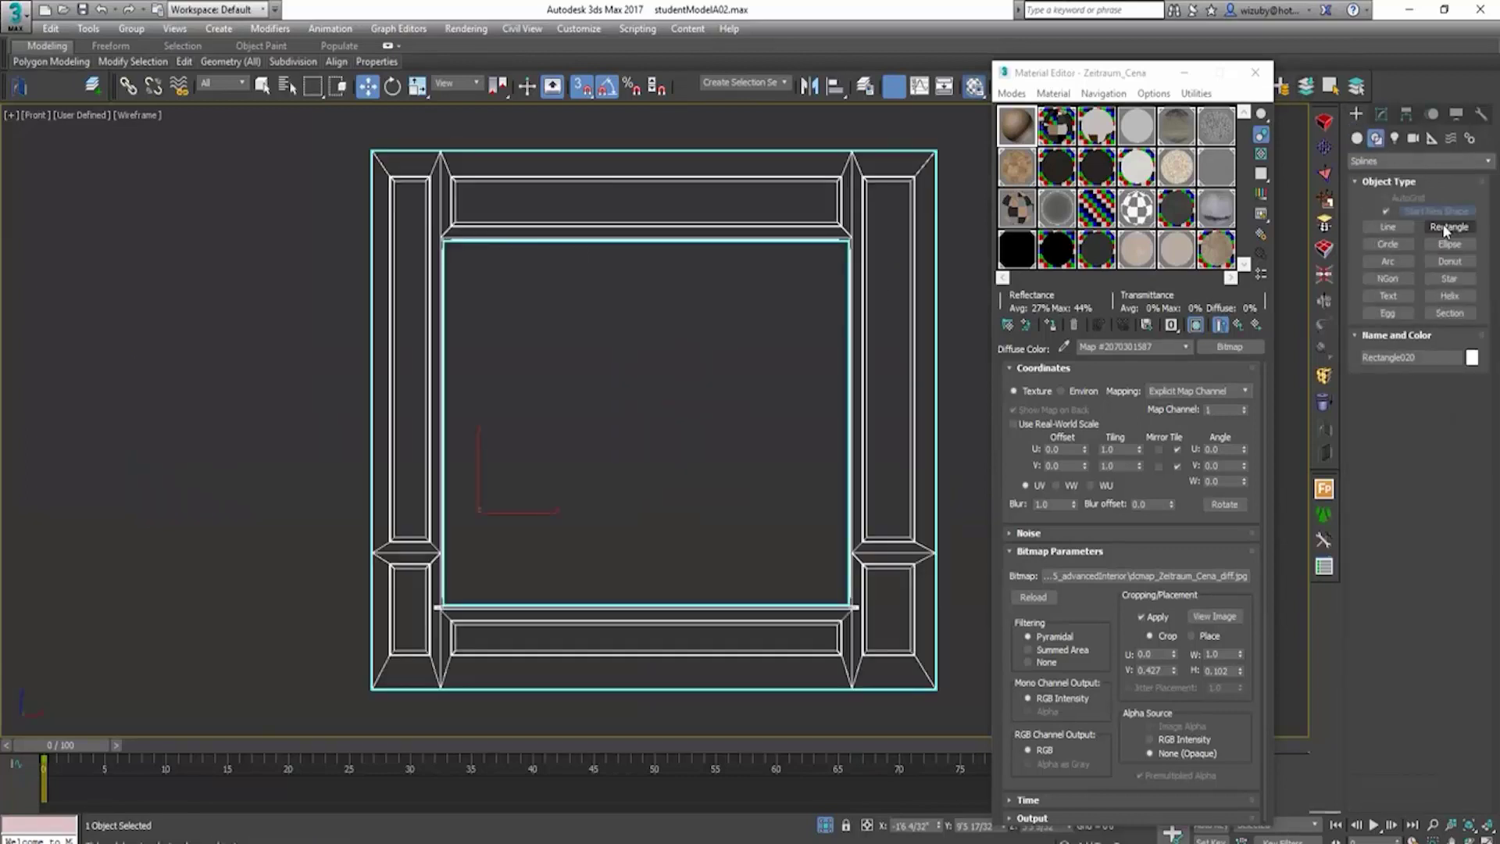
click(1449, 226)
scroll(474, 260, up, 3)
scroll(422, 228, up, 2)
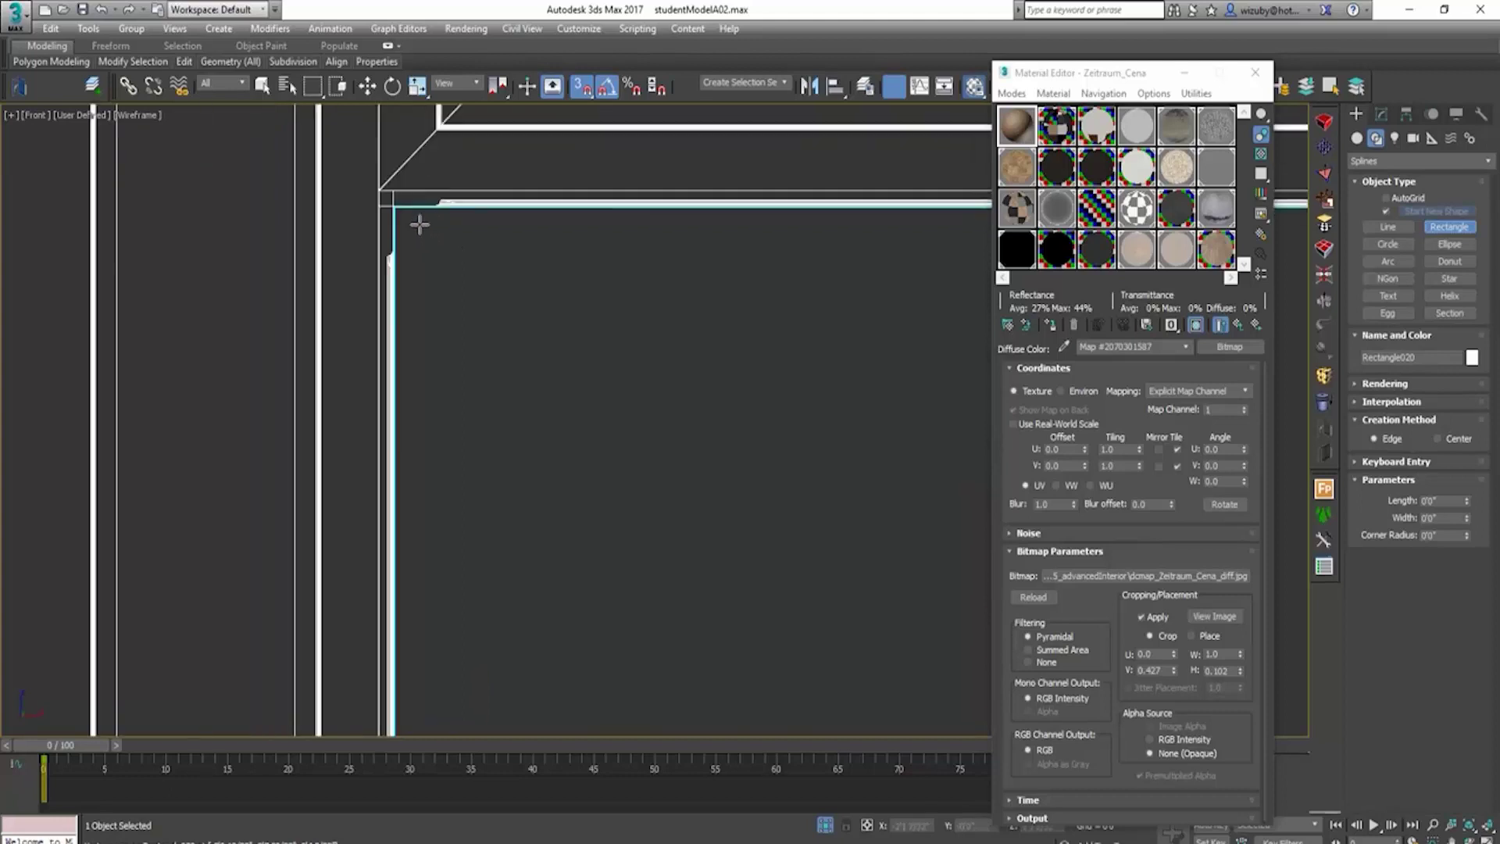
scroll(392, 207, up, 2)
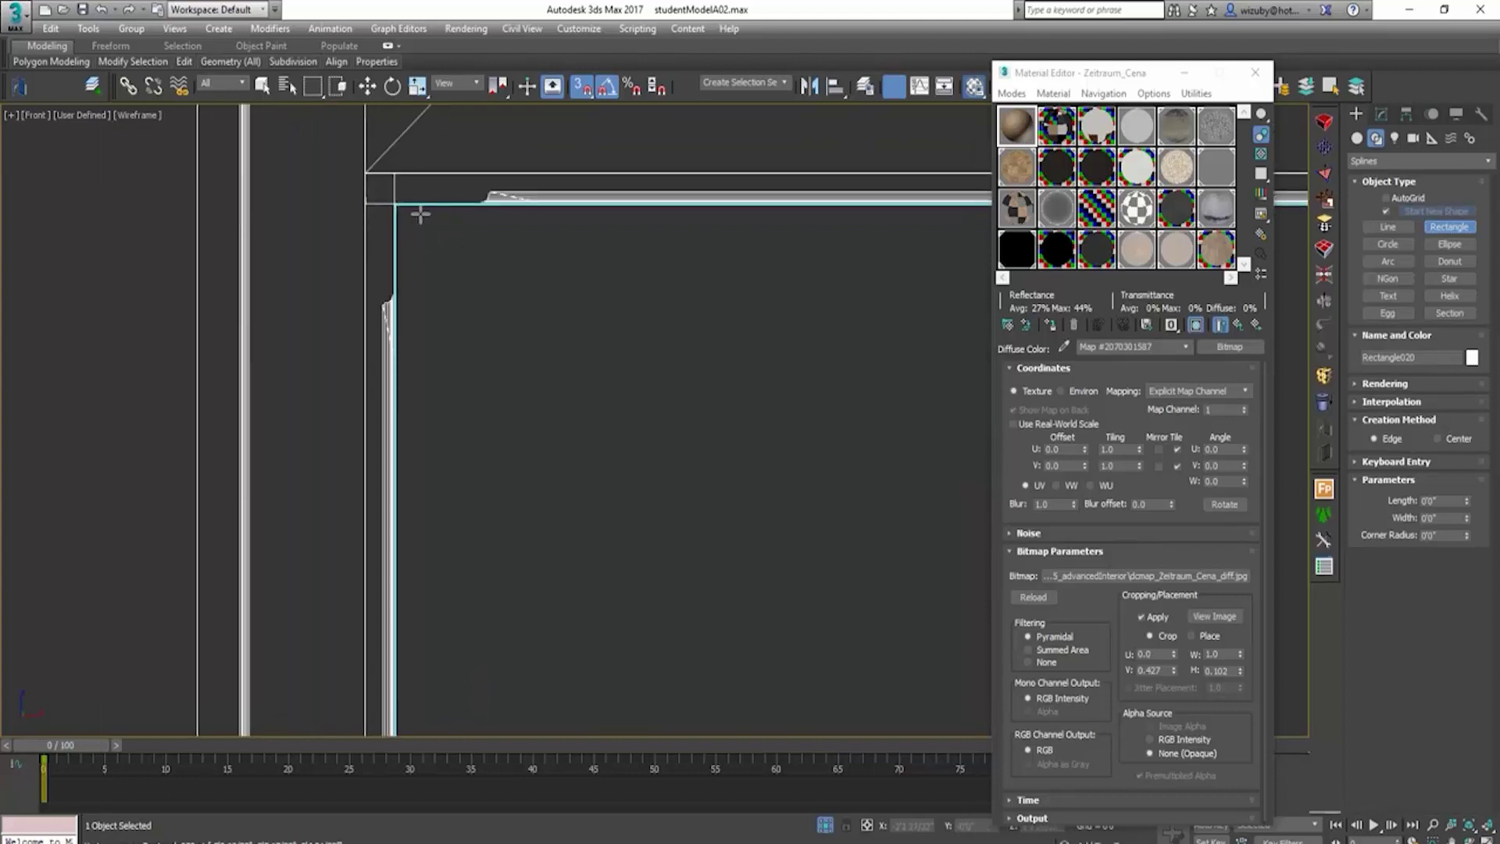
scroll(396, 207, down, 6)
drag(435, 214, 877, 734)
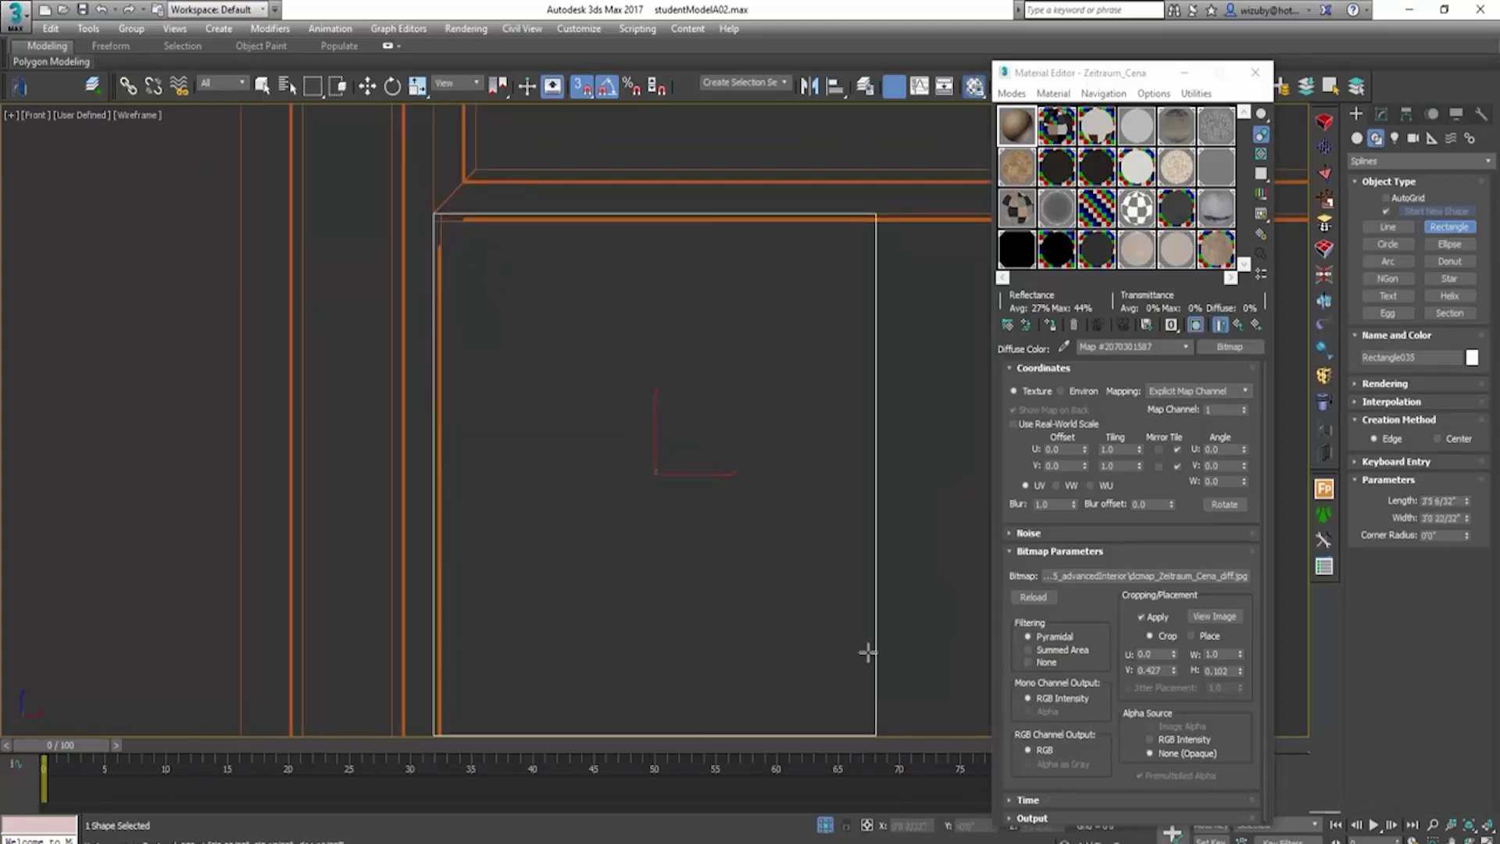
scroll(871, 646, down, 2)
middle_drag(871, 646, 403, 331)
scroll(403, 332, down, 2)
key(w)
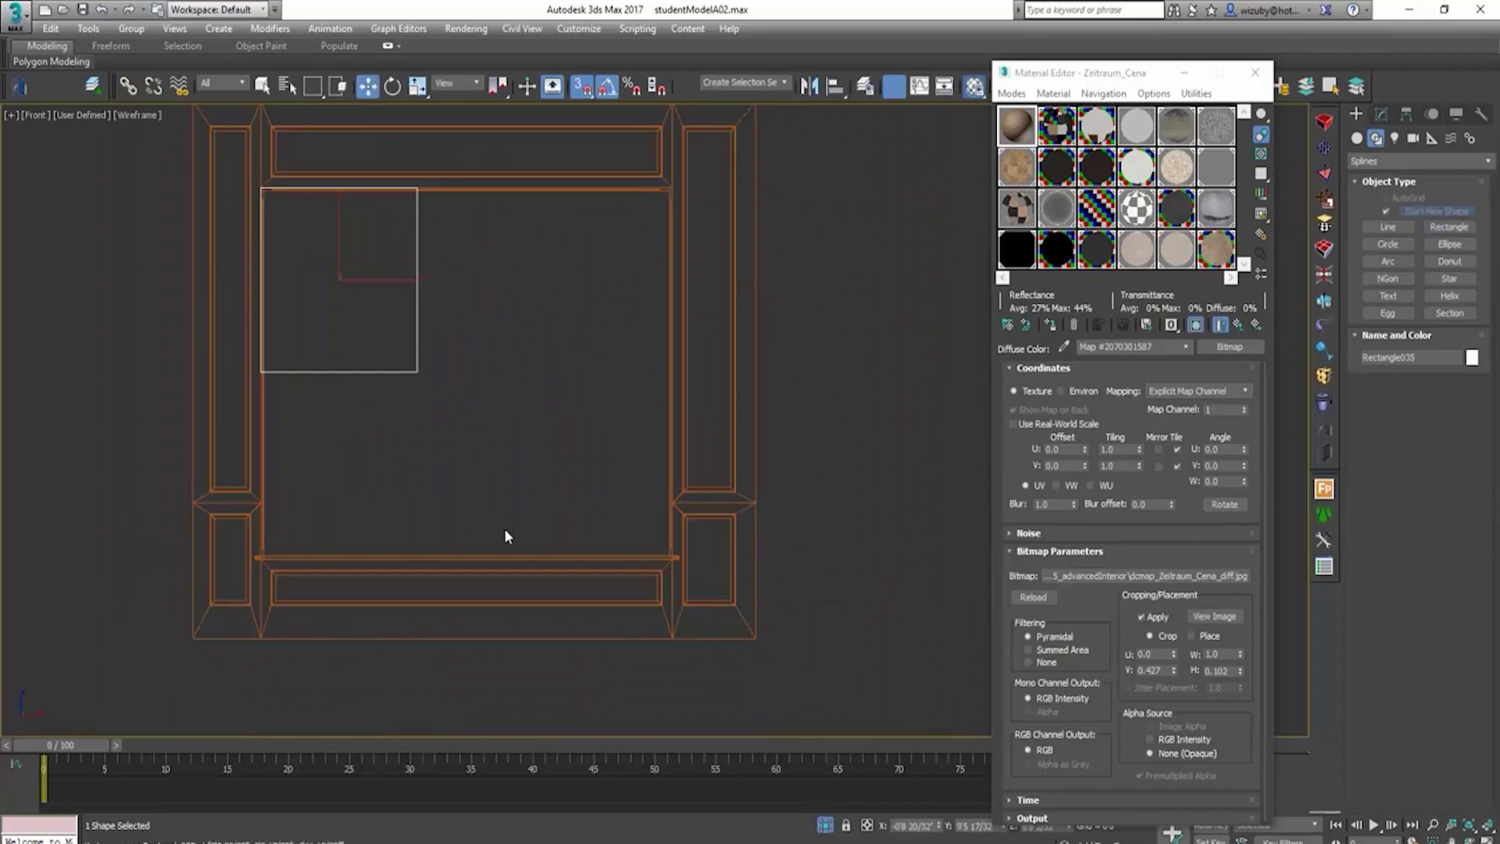
Step: Convert the rectangle to an editable spline and change all four of its vertices to corner vertices without Bezier handles
right_click(424, 408)
mouse_move(554, 580)
click(641, 583)
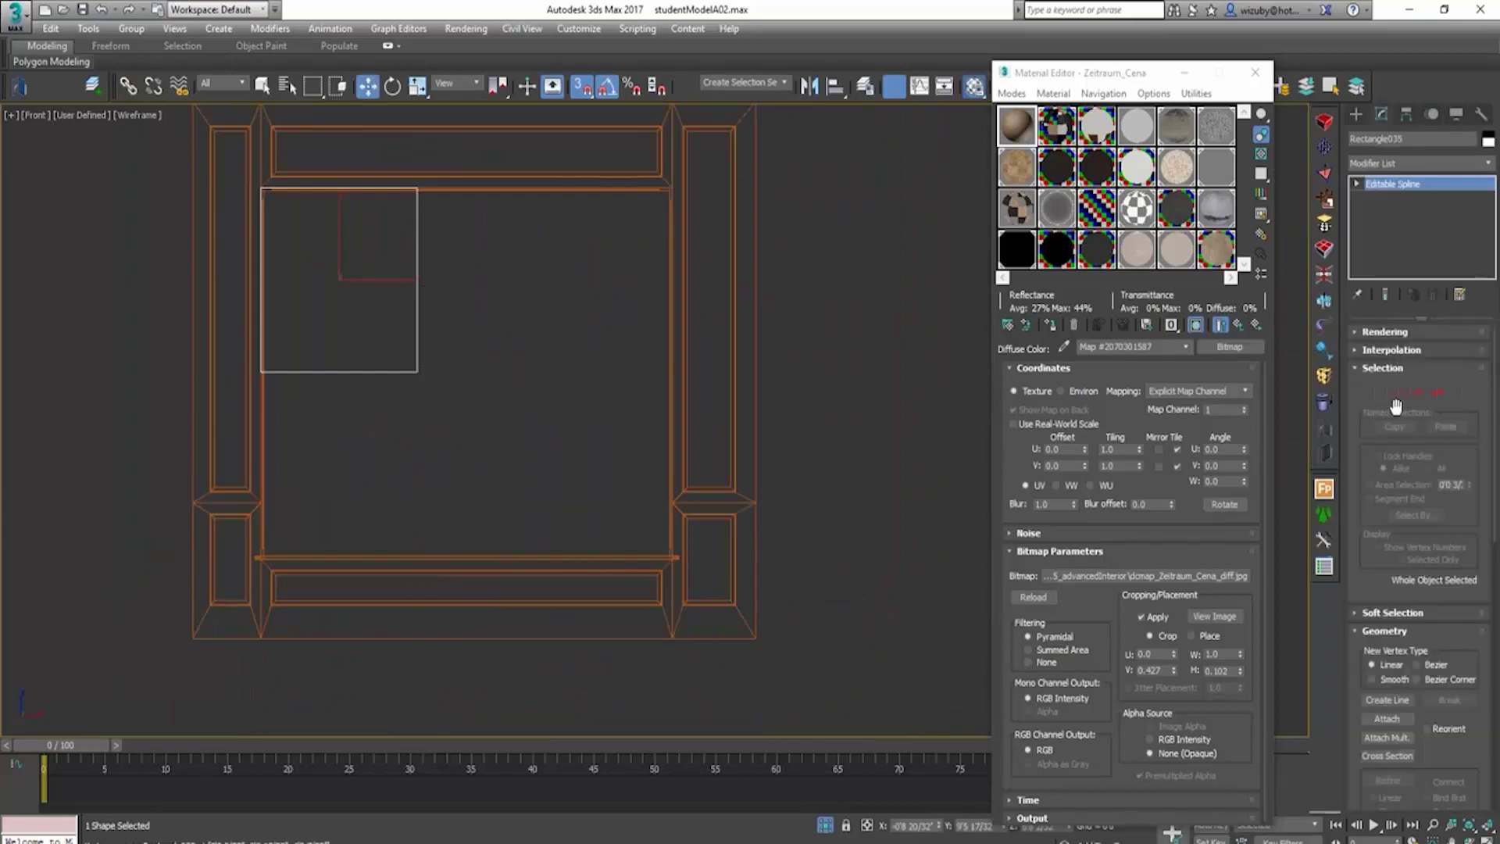
click(1402, 395)
drag(204, 132, 500, 414)
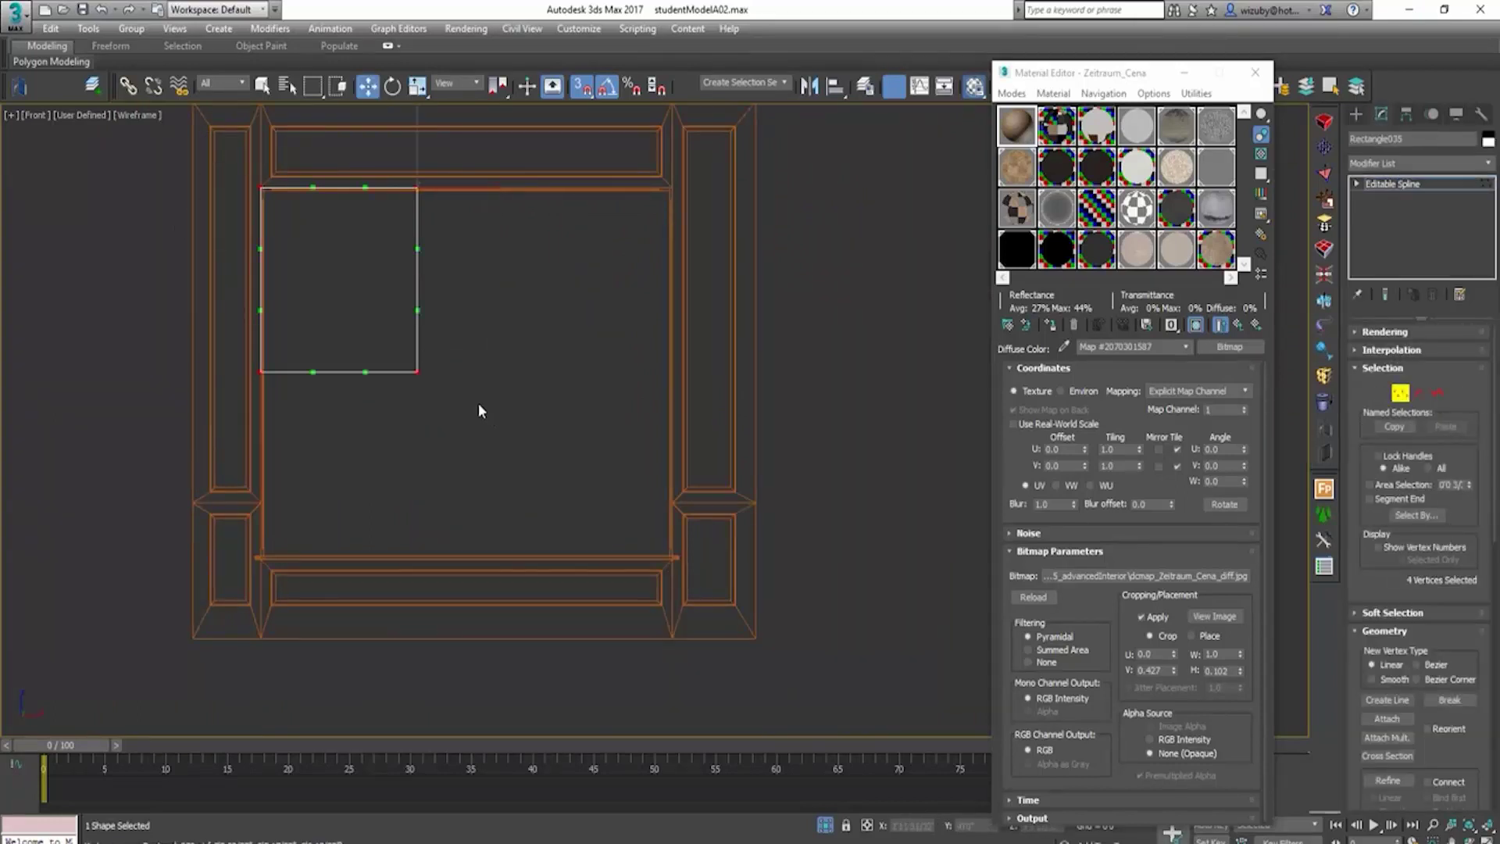
right_click(478, 401)
Step: Snap the rectangle's two right-hand vertices to the right edge of the window opening
drag(398, 178, 514, 442)
key(space)
drag(420, 192, 673, 191)
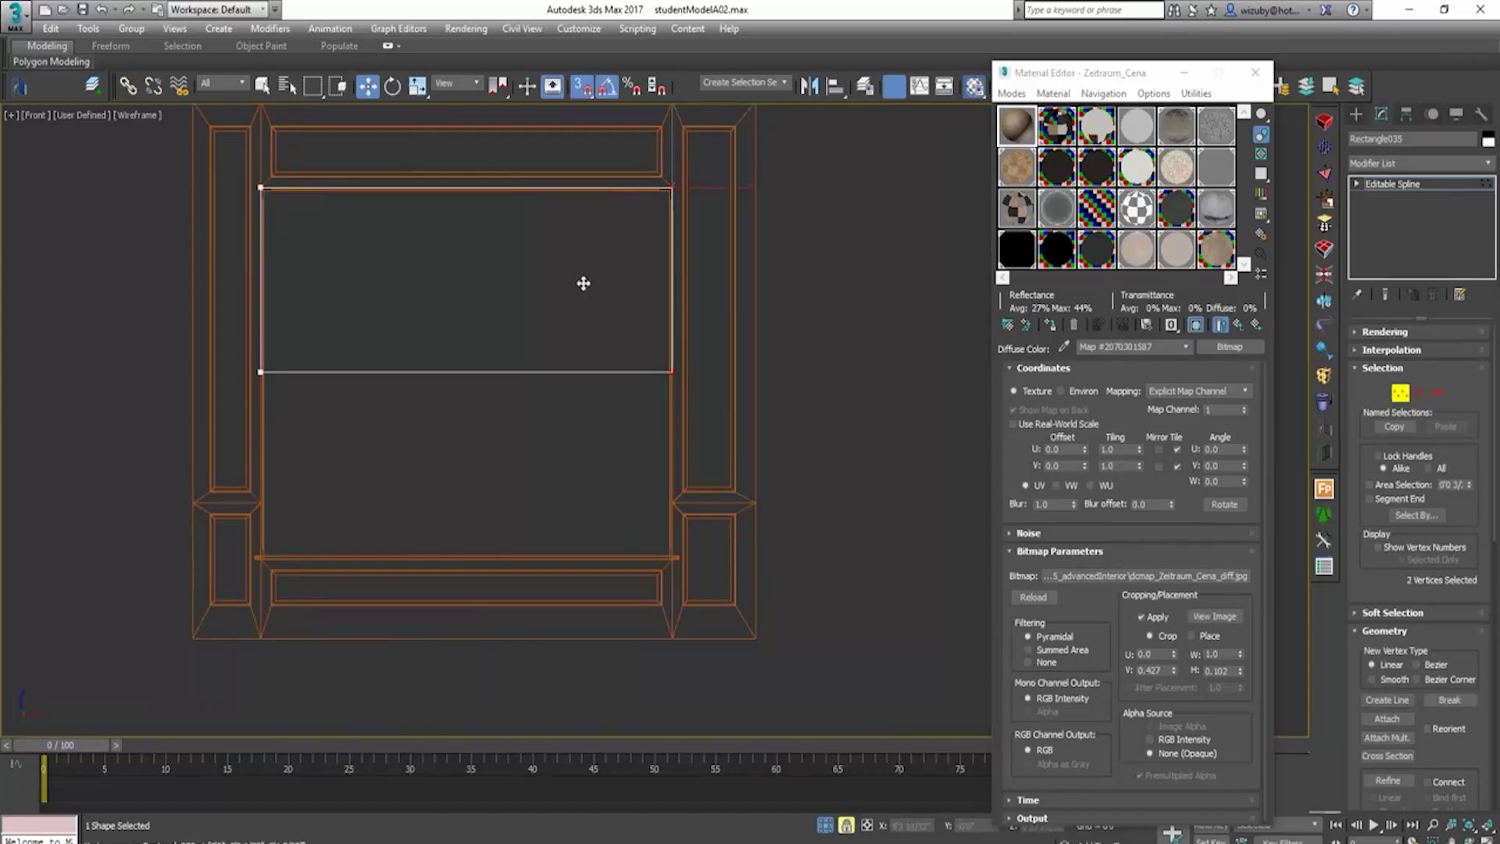
drag(265, 353, 687, 435)
key(space)
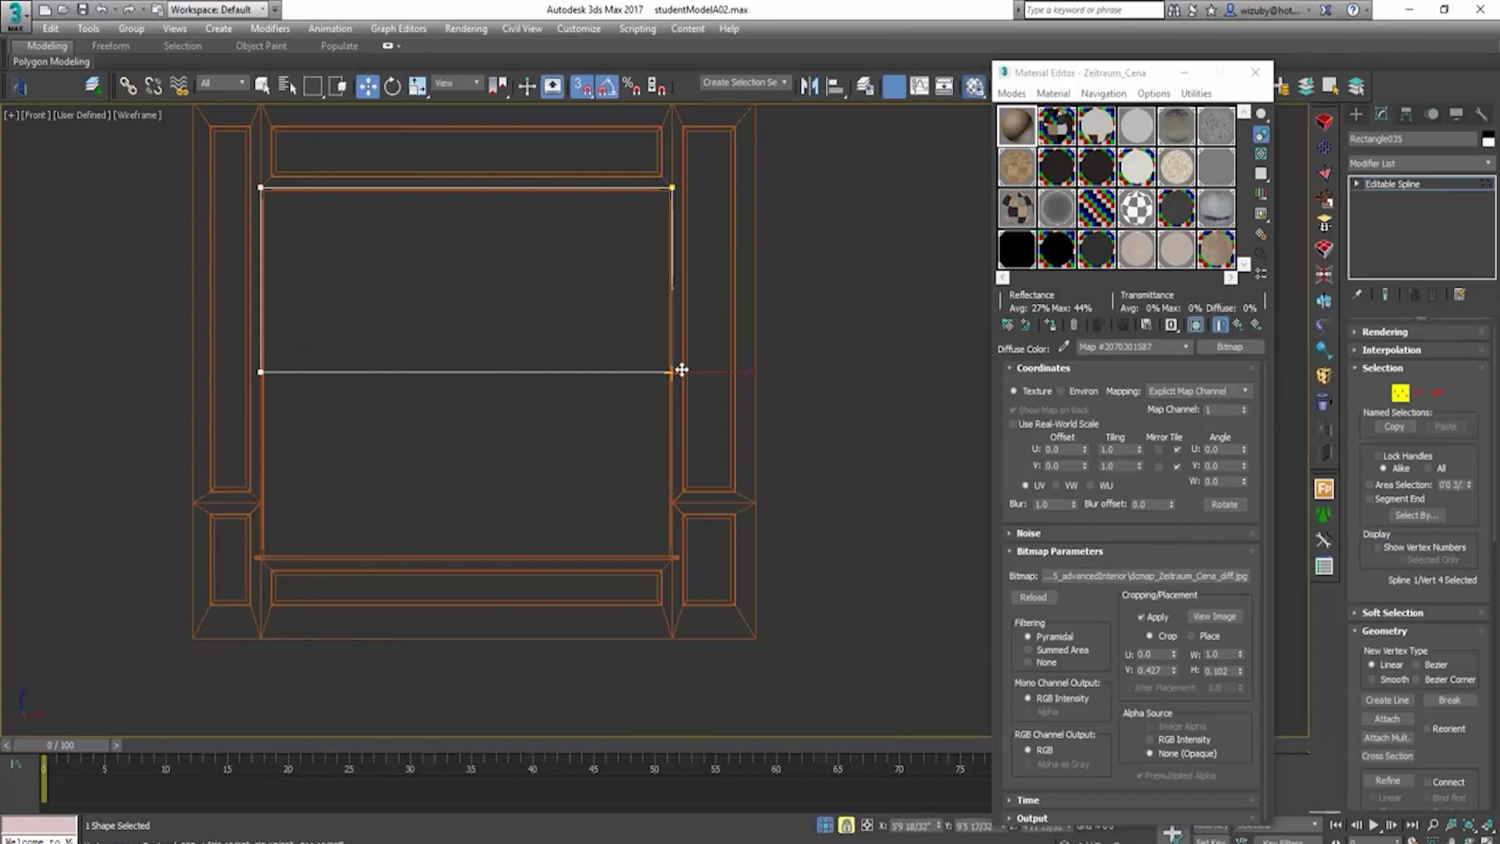
drag(682, 370, 676, 546)
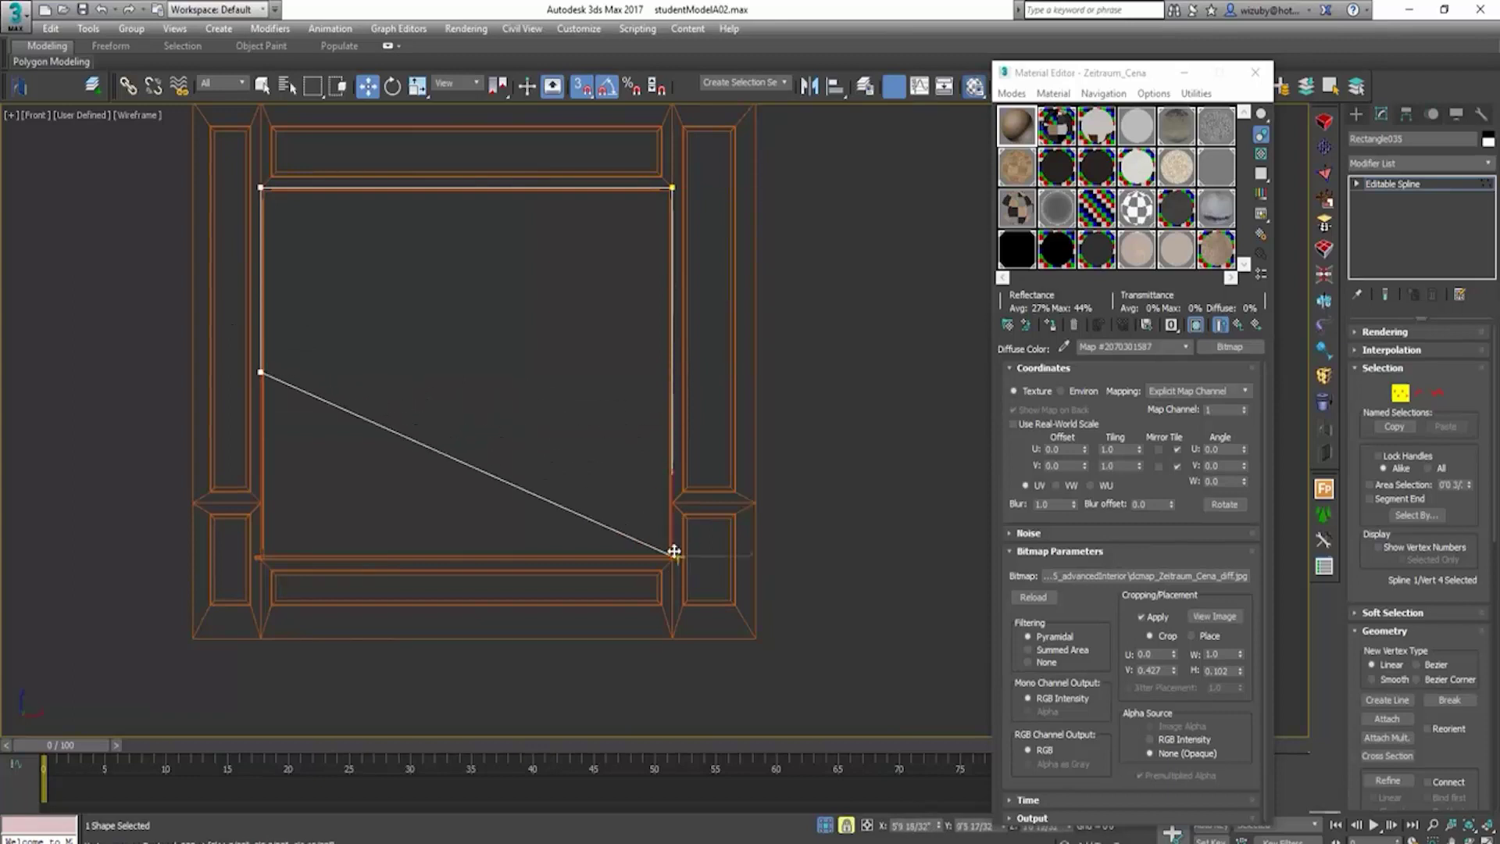
right_click(677, 546)
Step: Snap the rectangle's two bottom vertices to the bottom edge of the window opening and leave vertex editing
drag(240, 360, 739, 409)
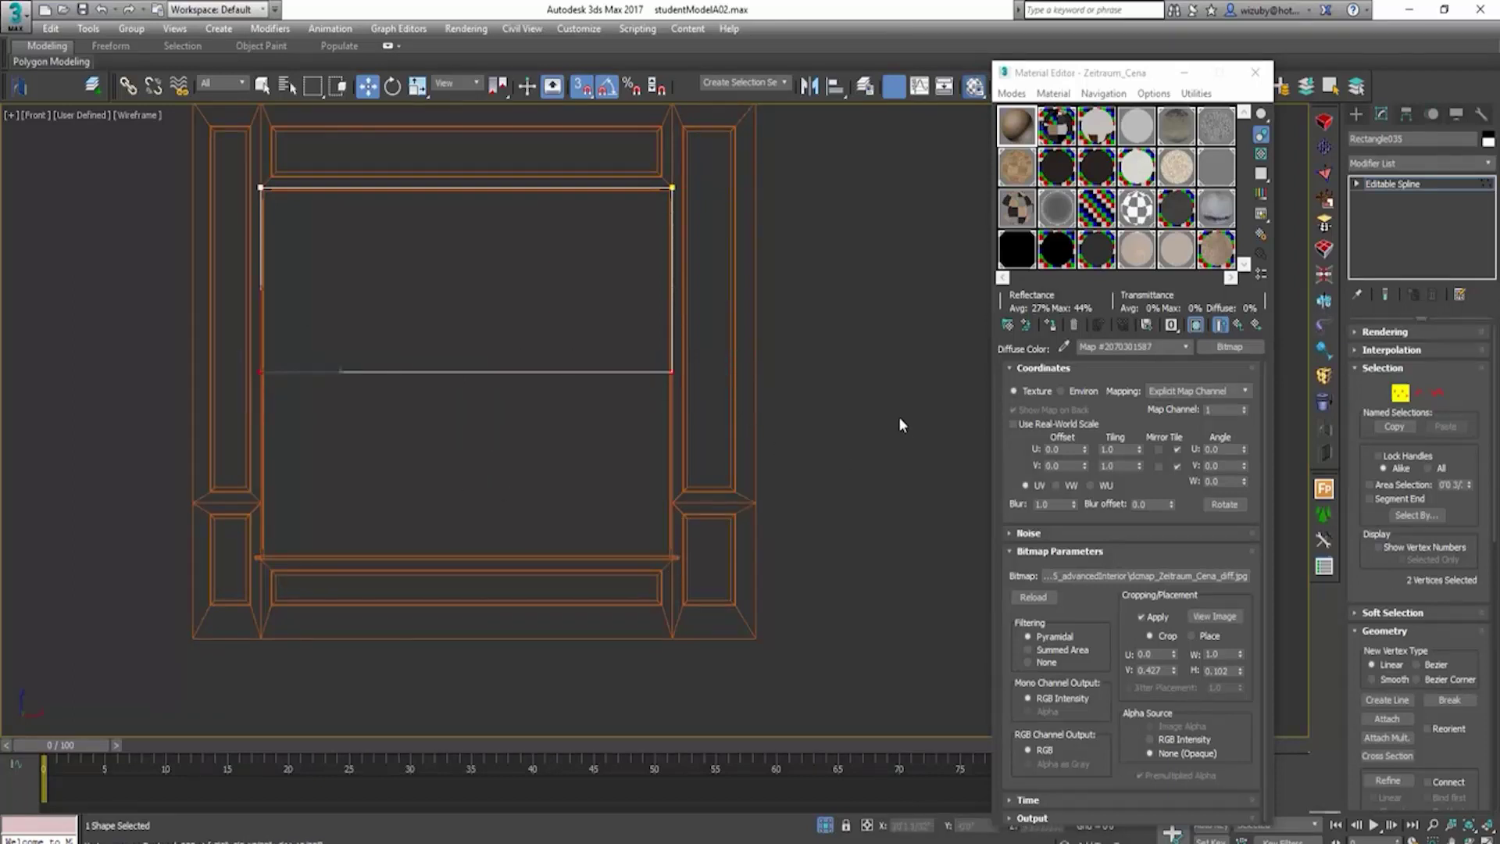
drag(672, 374, 670, 568)
scroll(682, 553, up, 5)
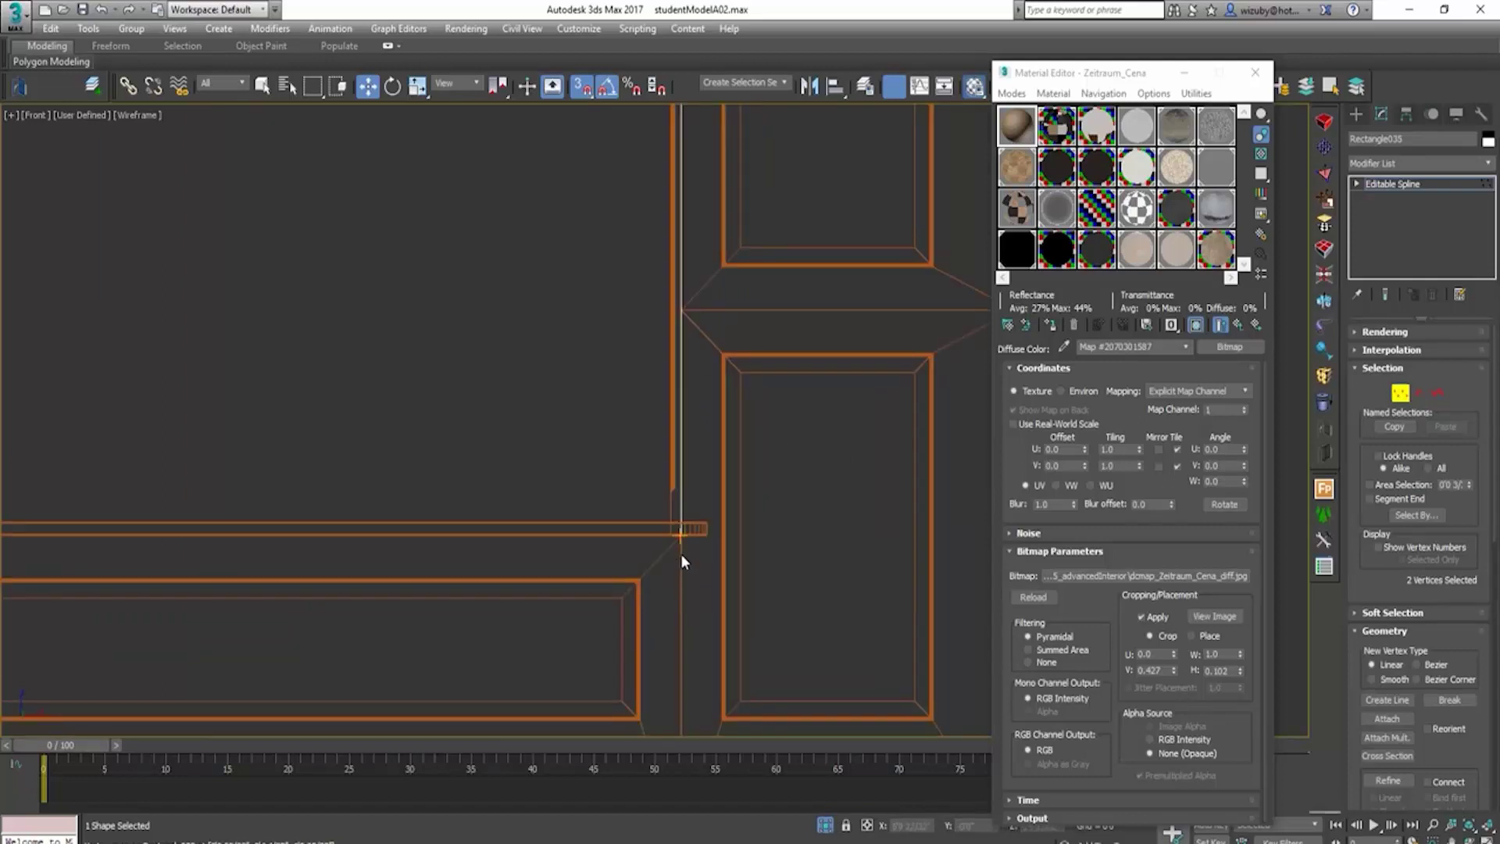
scroll(682, 553, down, 5)
alt+middle_drag(682, 553, 558, 591)
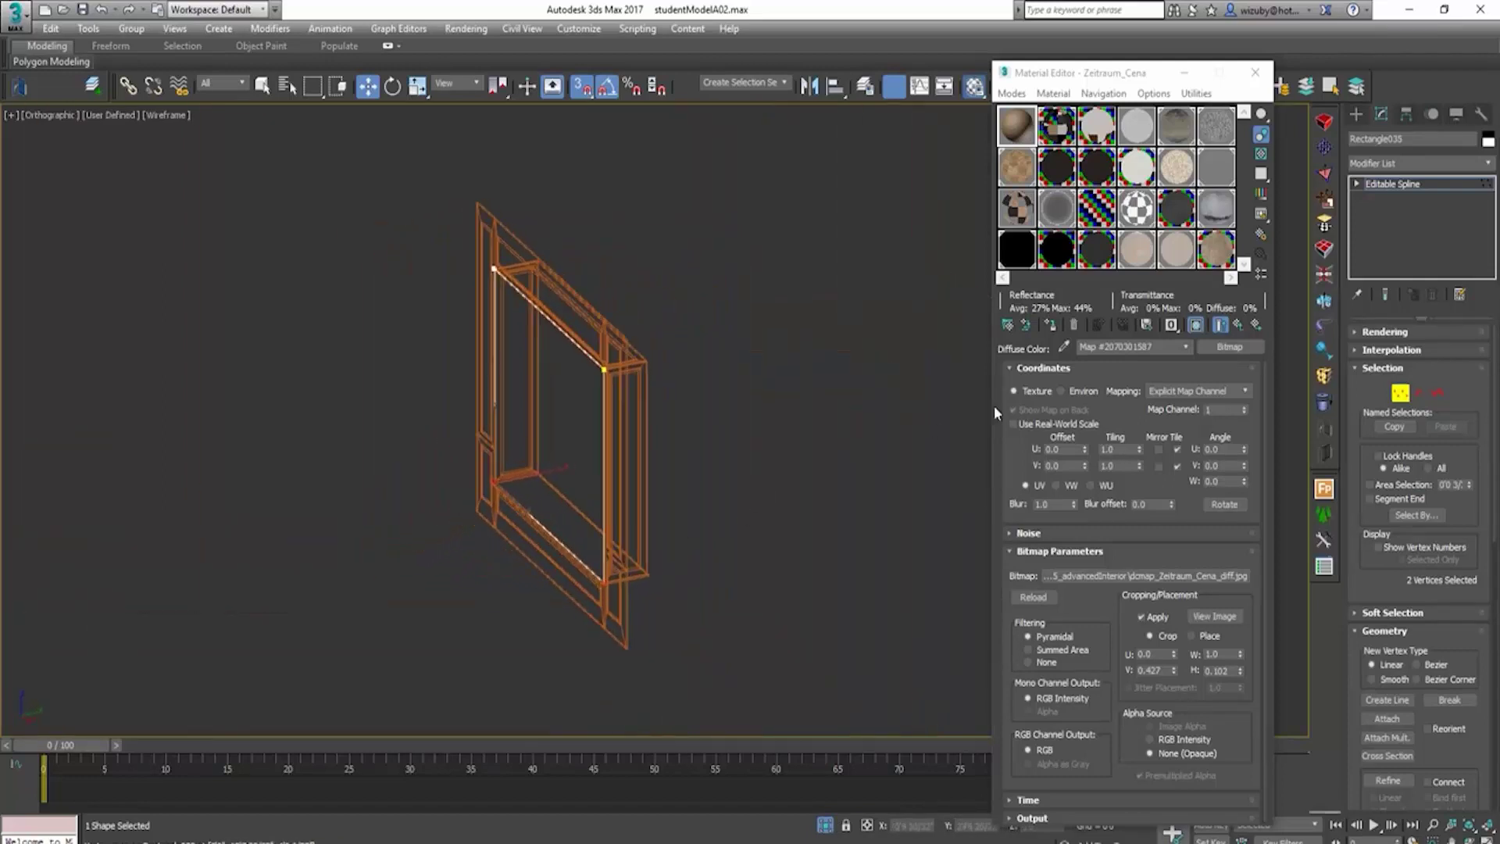
click(1401, 393)
Step: Move the rectangle in the top view from the front wall plane to the outer back edge of the window recess
key(t)
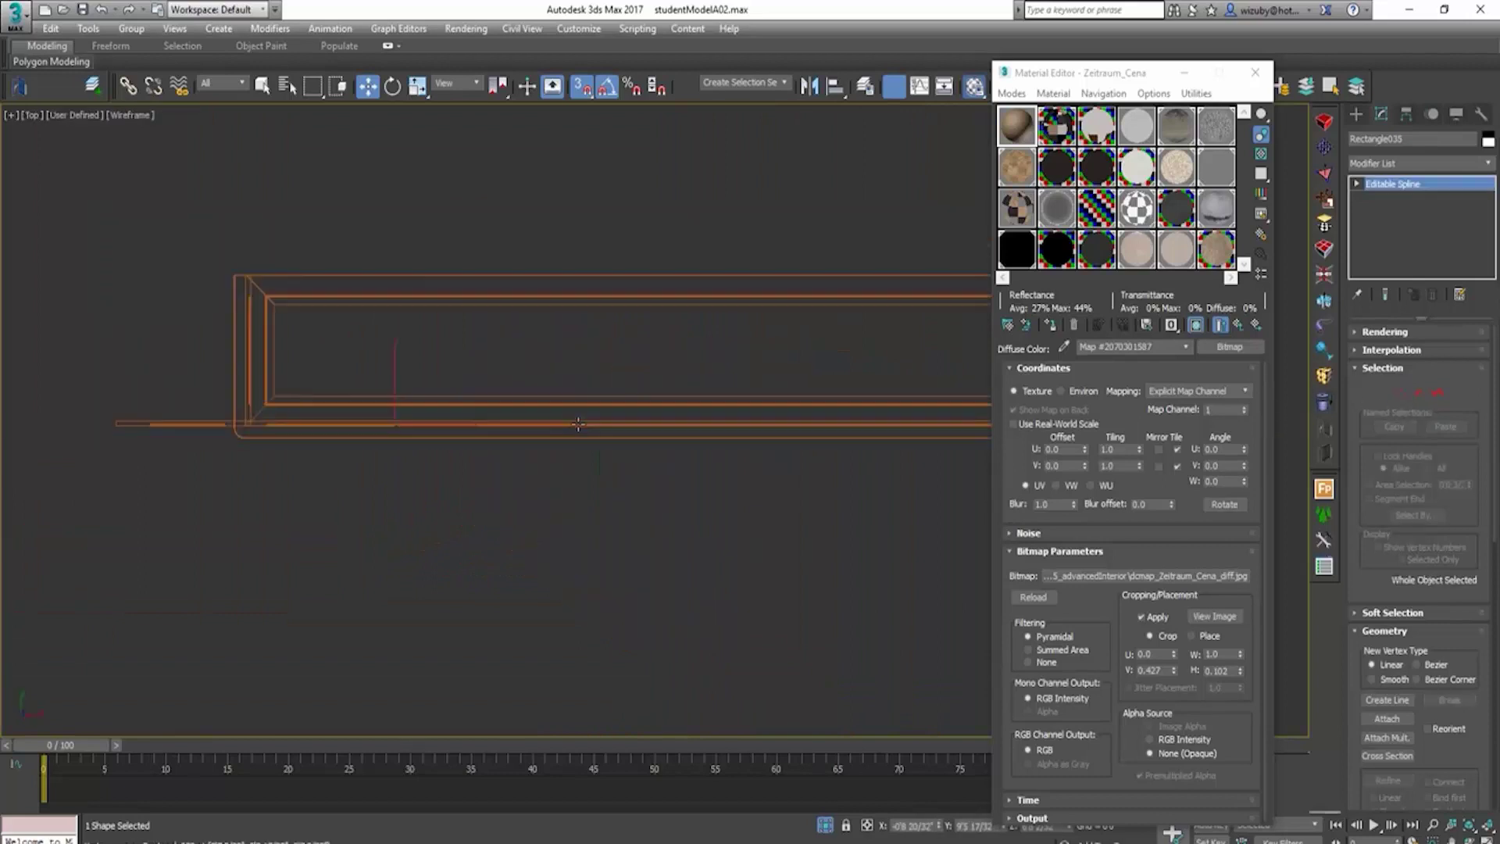
scroll(603, 424, down, 2)
scroll(463, 614, up, 3)
middle_drag(463, 610, 478, 502)
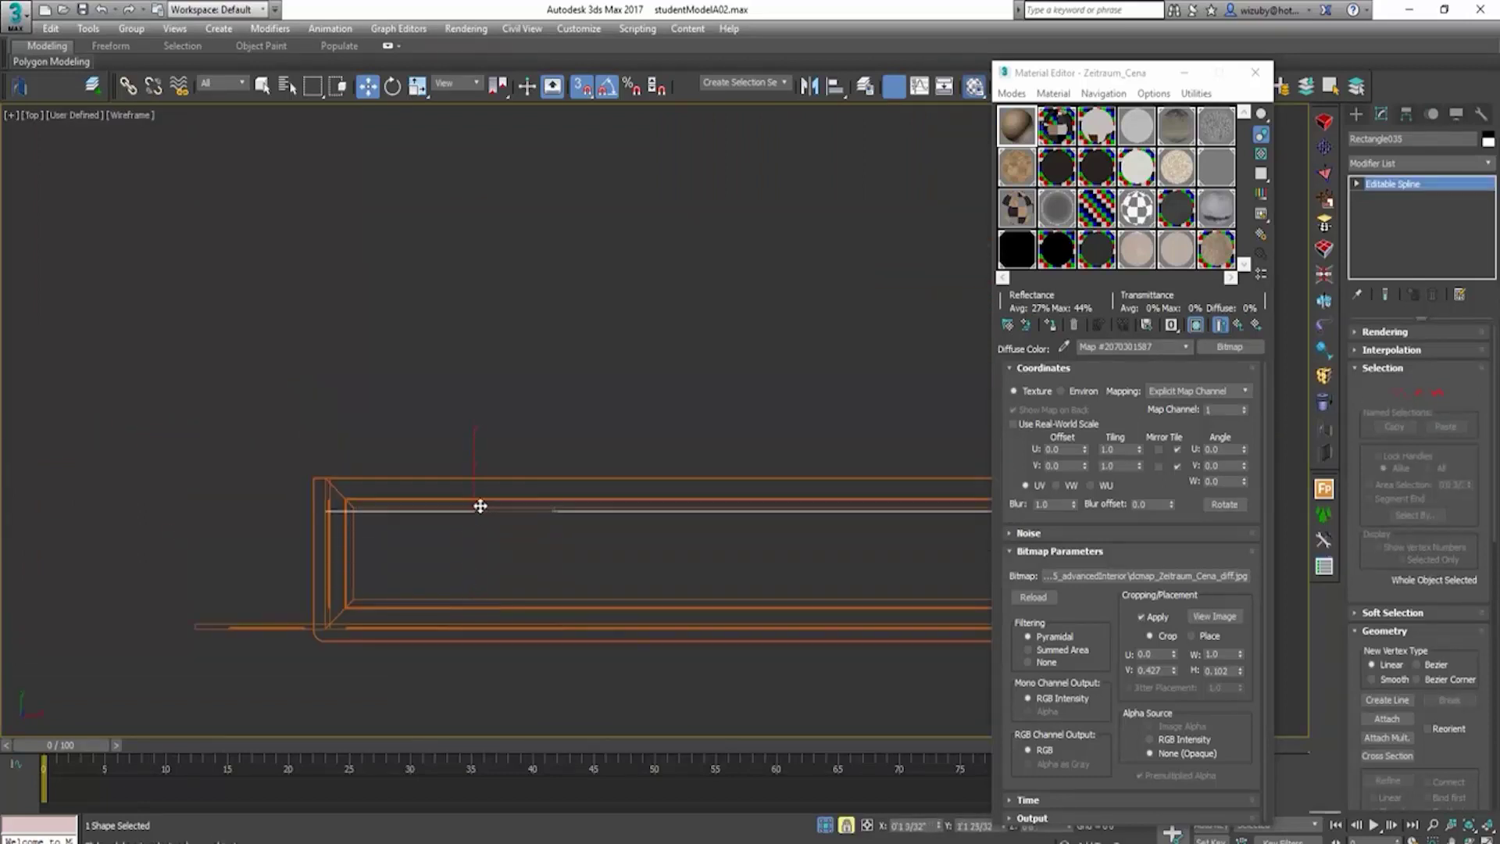
scroll(349, 482, up, 4)
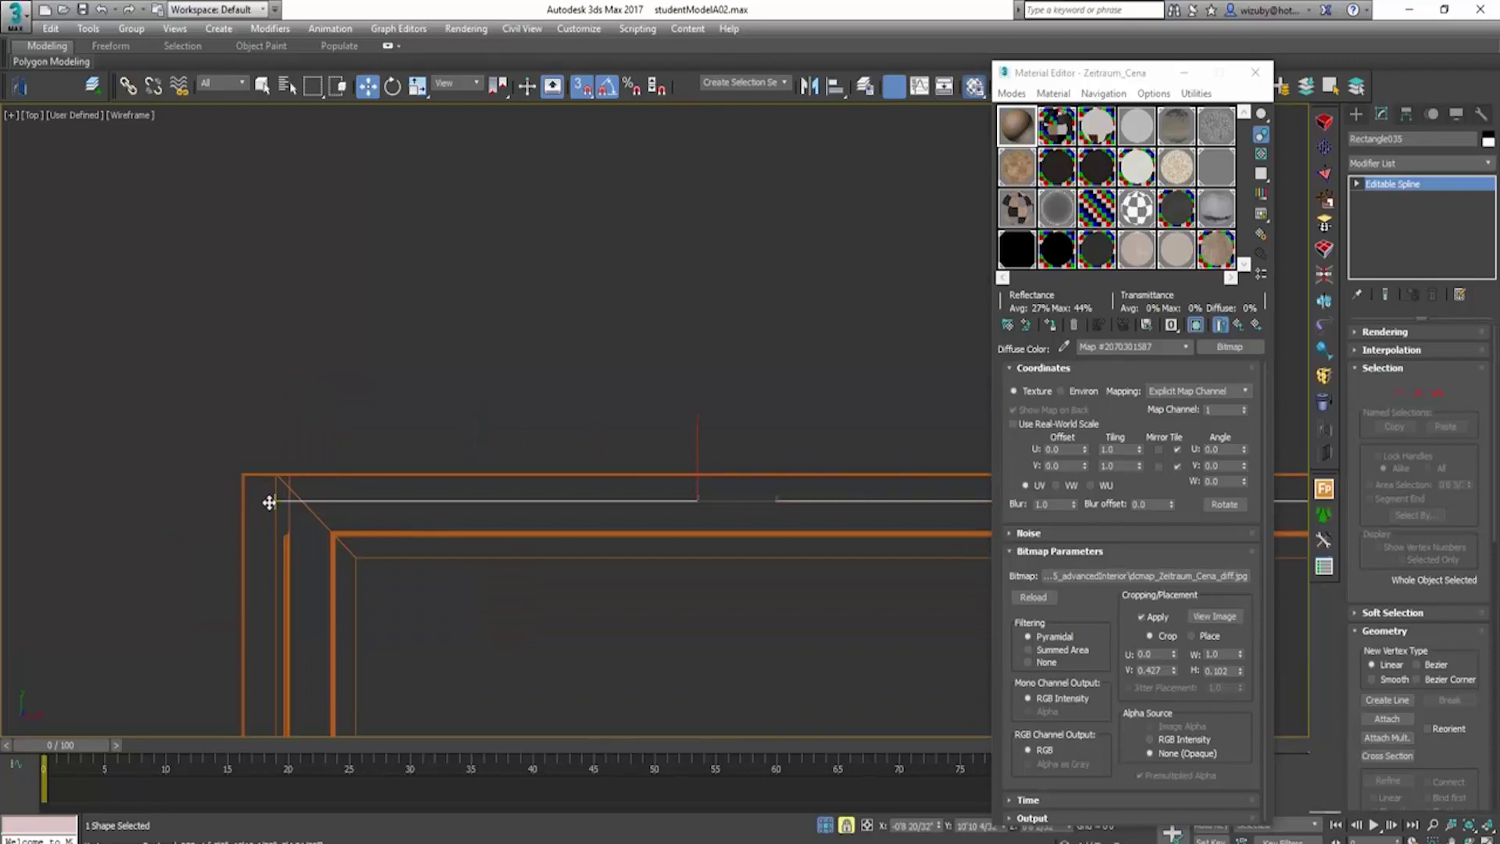
drag(269, 502, 274, 487)
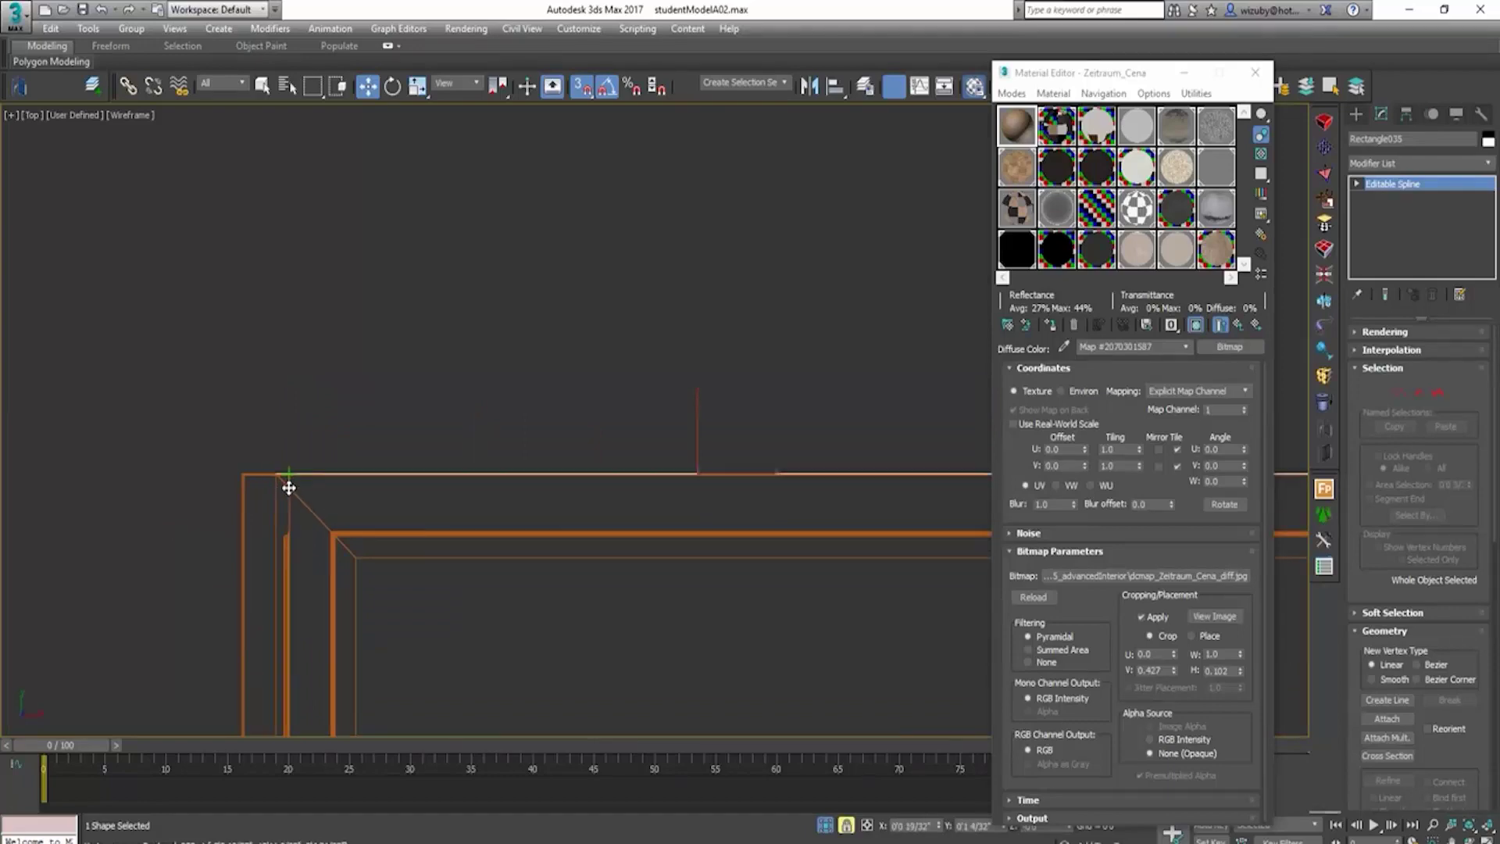
Step: Examine the rectangle's fit around the back of the window recess from several angles in shaded and wireframe display
alt+middle_drag(408, 508, 510, 566)
key(F3)
scroll(511, 566, down, 5)
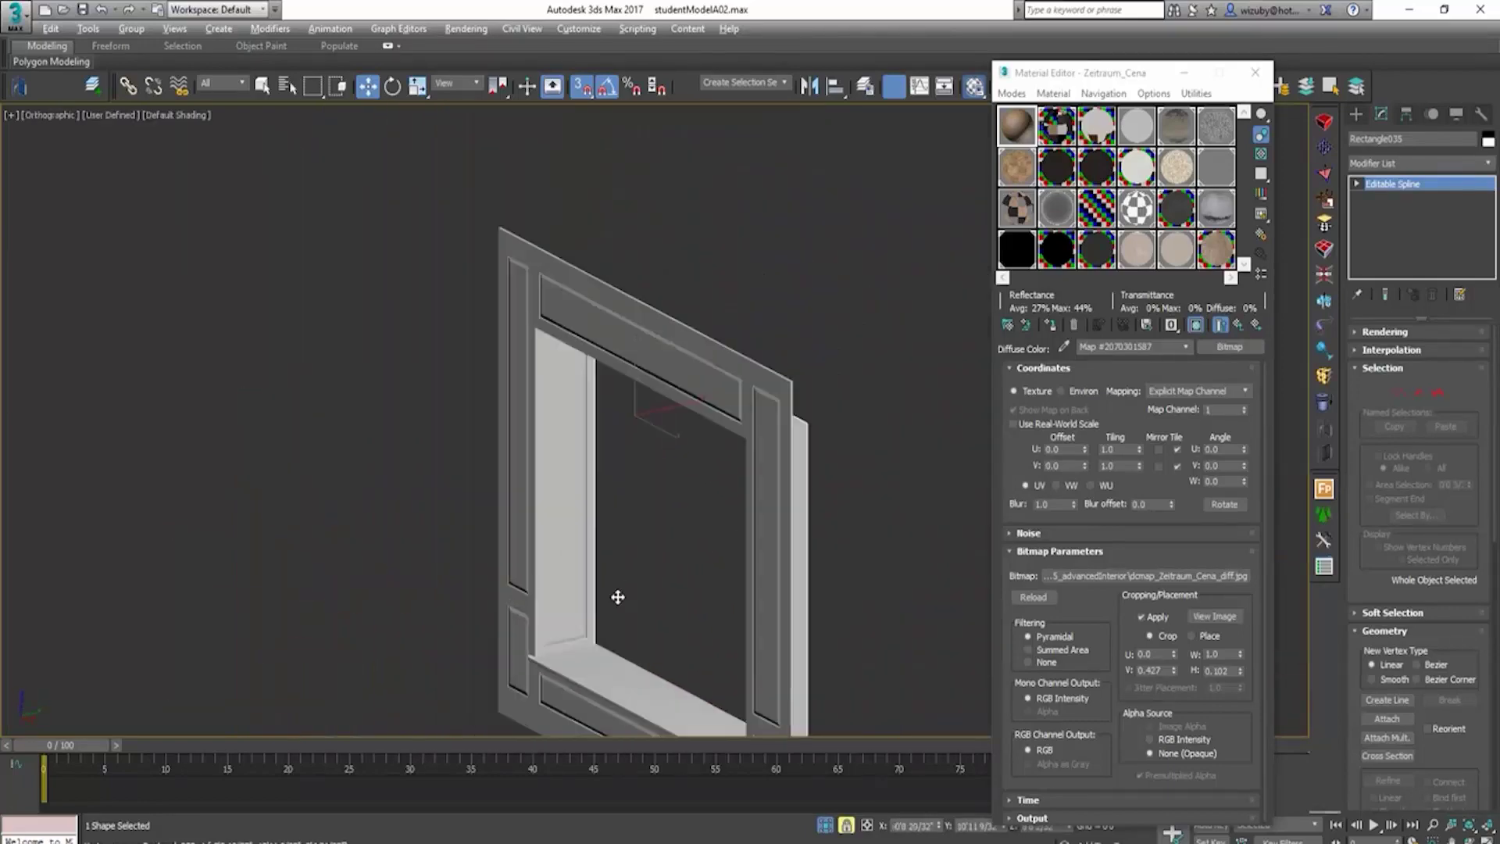
scroll(609, 630, up, 6)
scroll(624, 632, down, 6)
alt+middle_drag(660, 633, 671, 581)
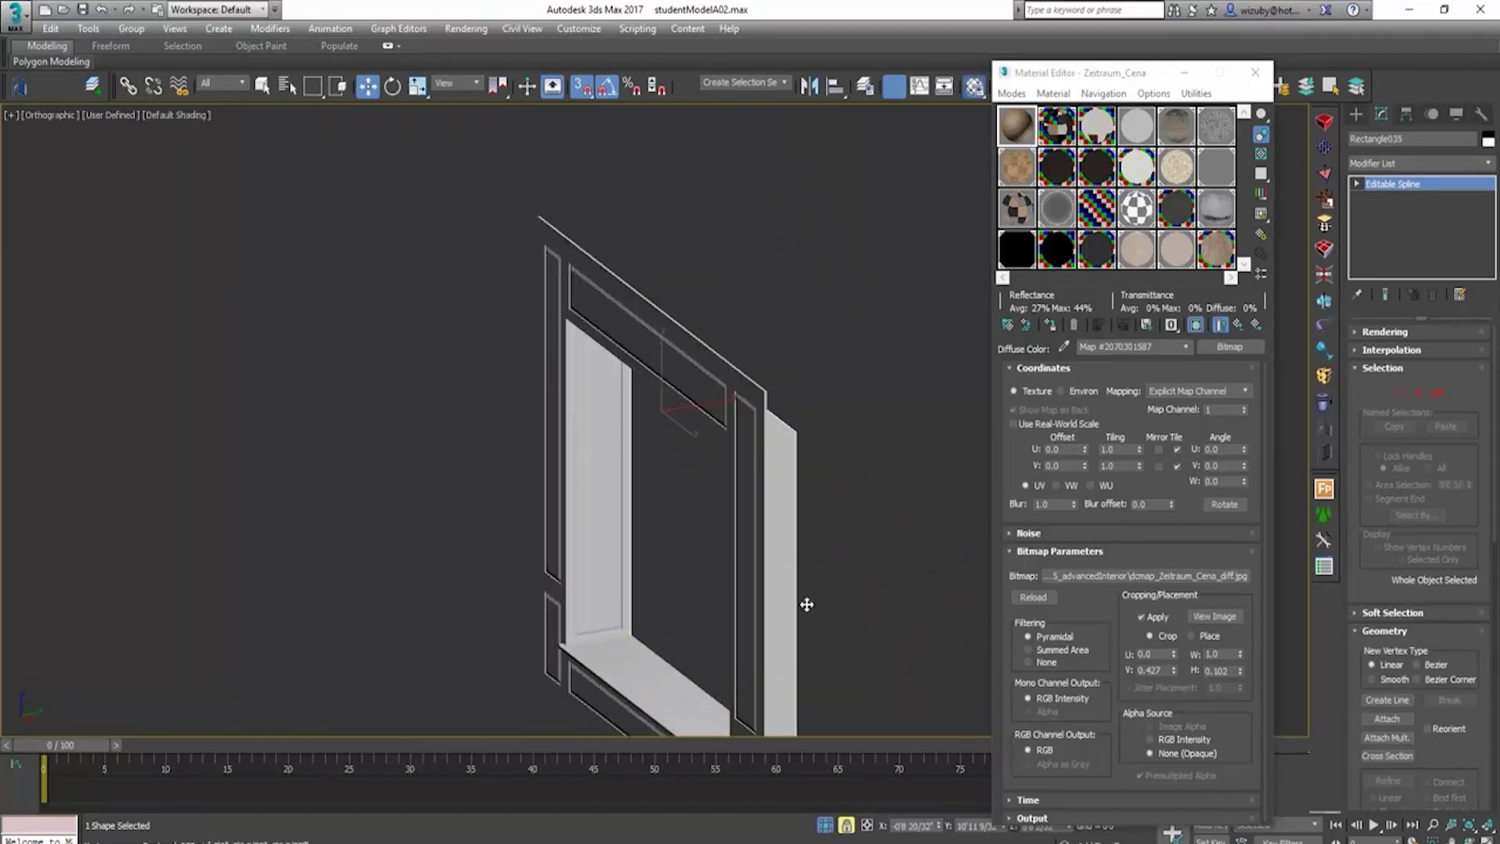
alt+middle_drag(807, 604, 694, 637)
scroll(859, 621, up, 1)
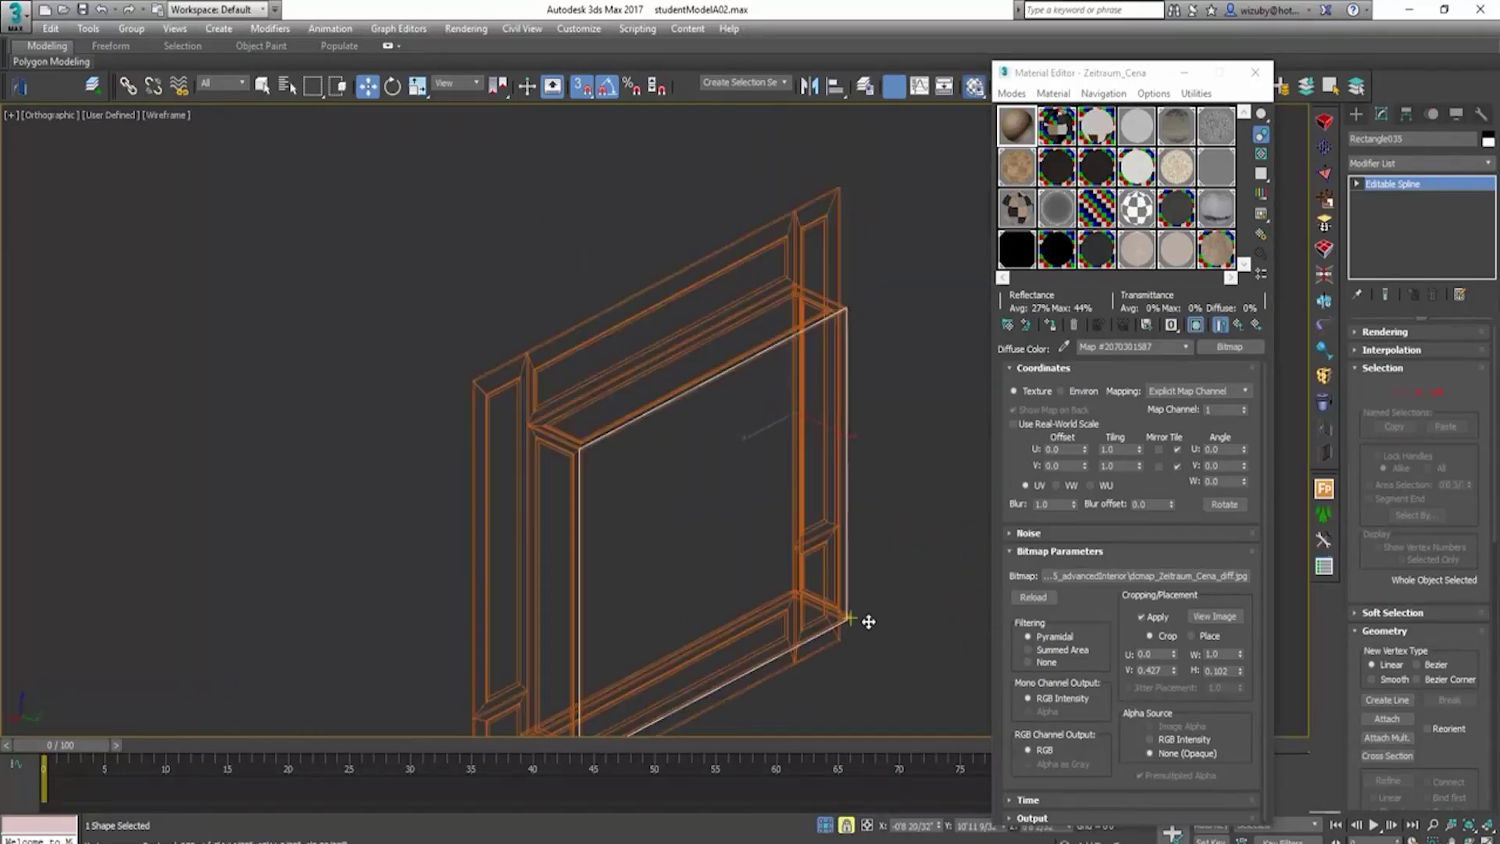
scroll(839, 629, up, 4)
scroll(925, 622, up, 3)
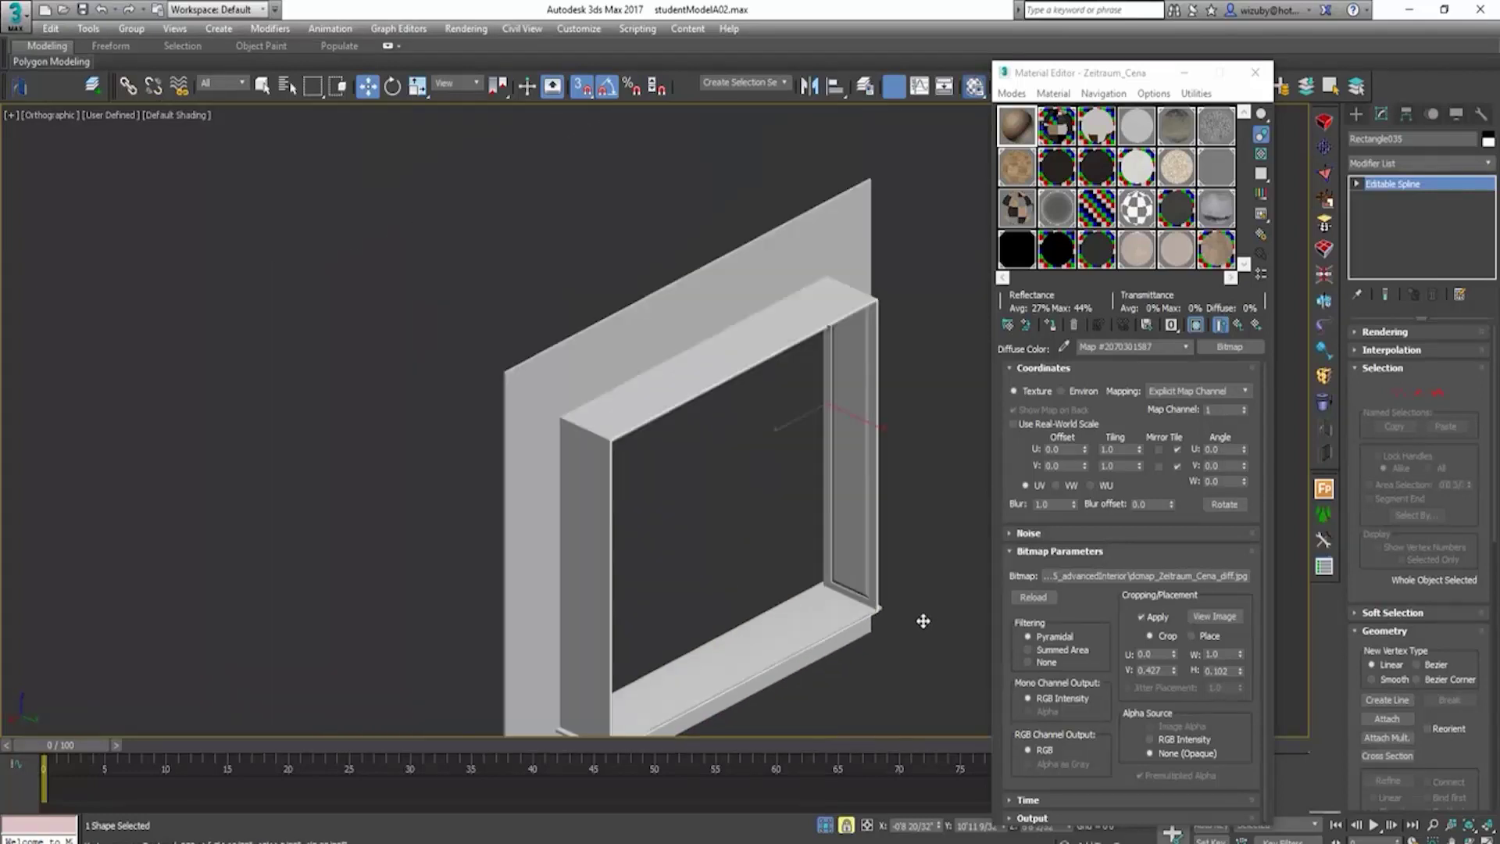
Step: Apply a Sweep modifier to the rectangle with Bar as the built-in section
middle_drag(930, 672, 735, 632)
click(1325, 328)
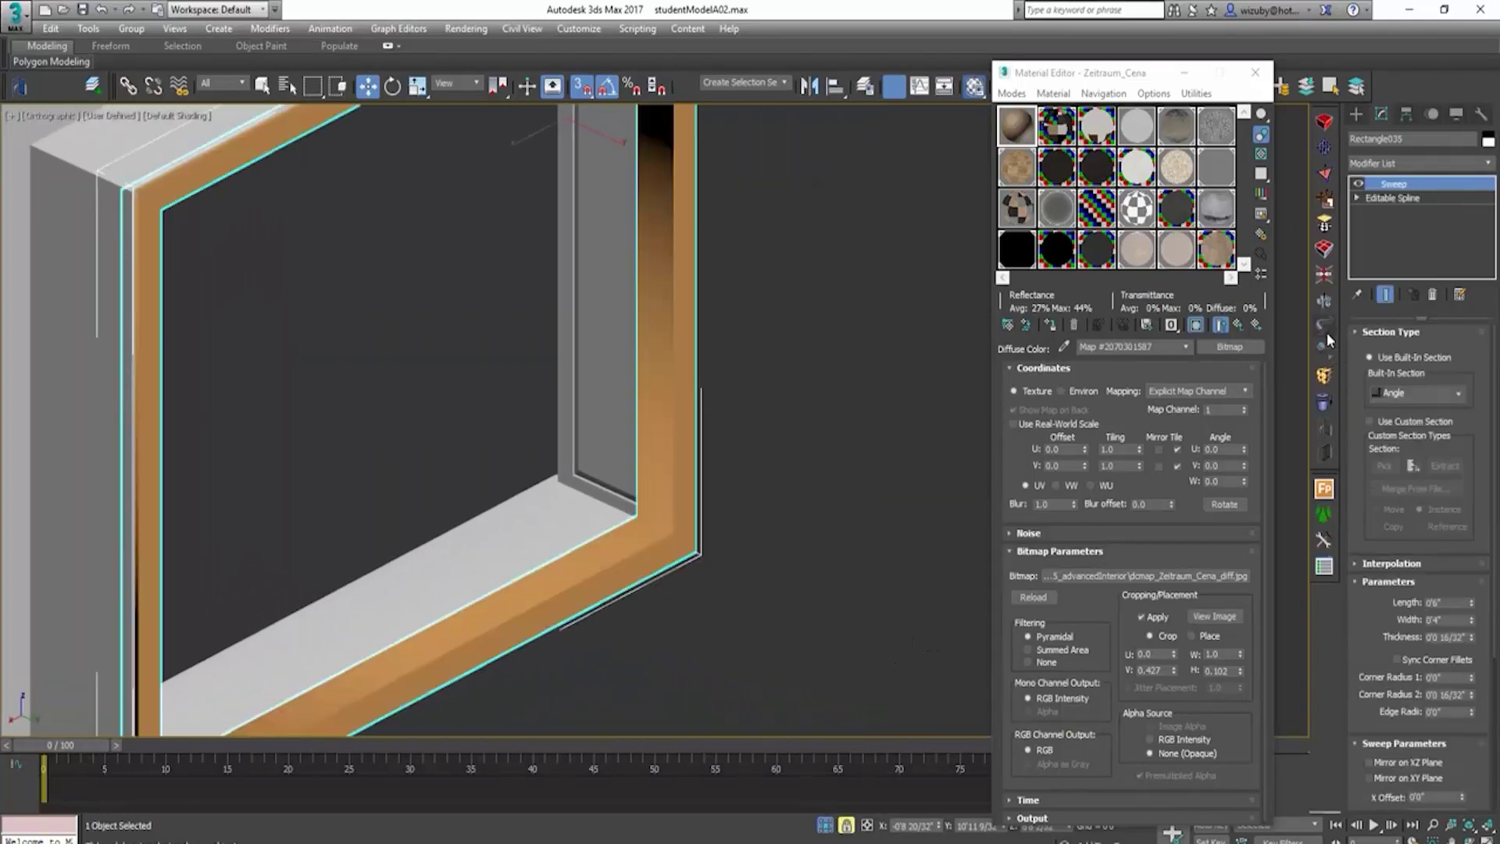
click(1458, 394)
click(1398, 423)
scroll(867, 400, down, 5)
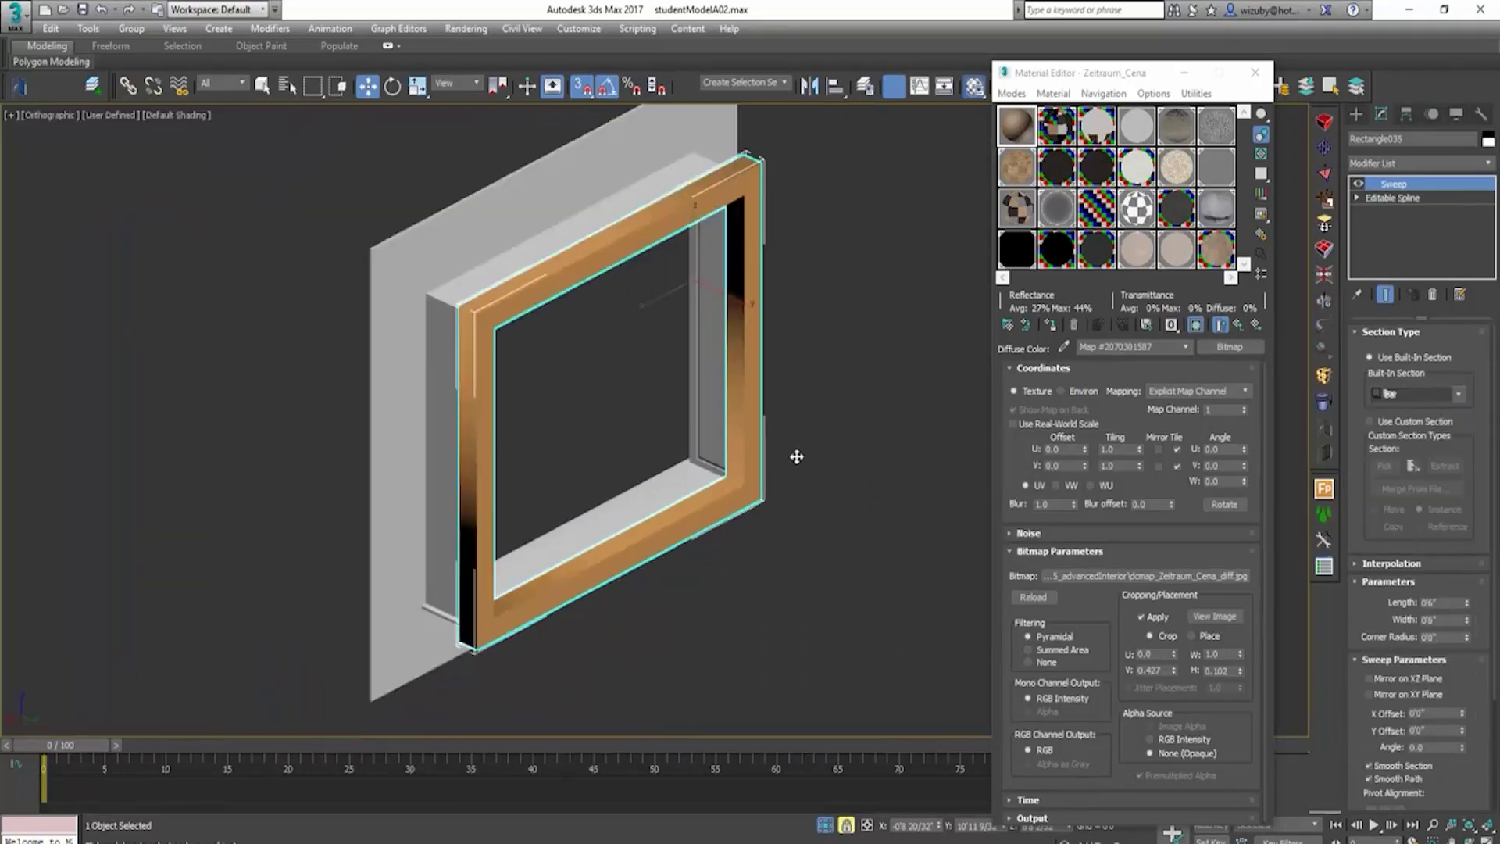
Step: Turn off Smooth Path for the swept window frame
alt+middle_drag(797, 454, 865, 477)
scroll(696, 516, up, 5)
alt+middle_drag(696, 515, 672, 522)
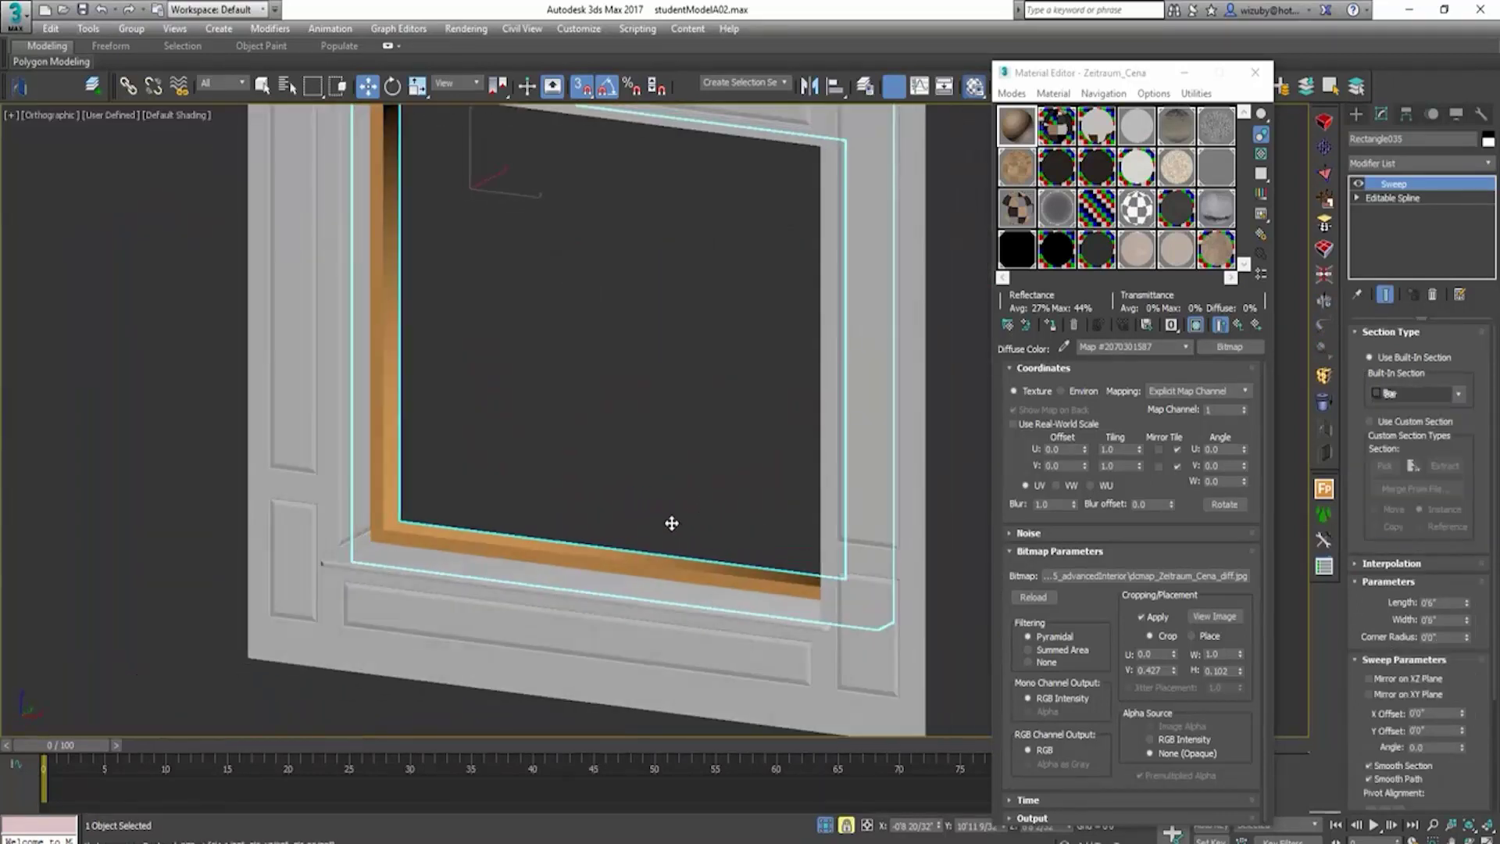
drag(1484, 642, 1483, 496)
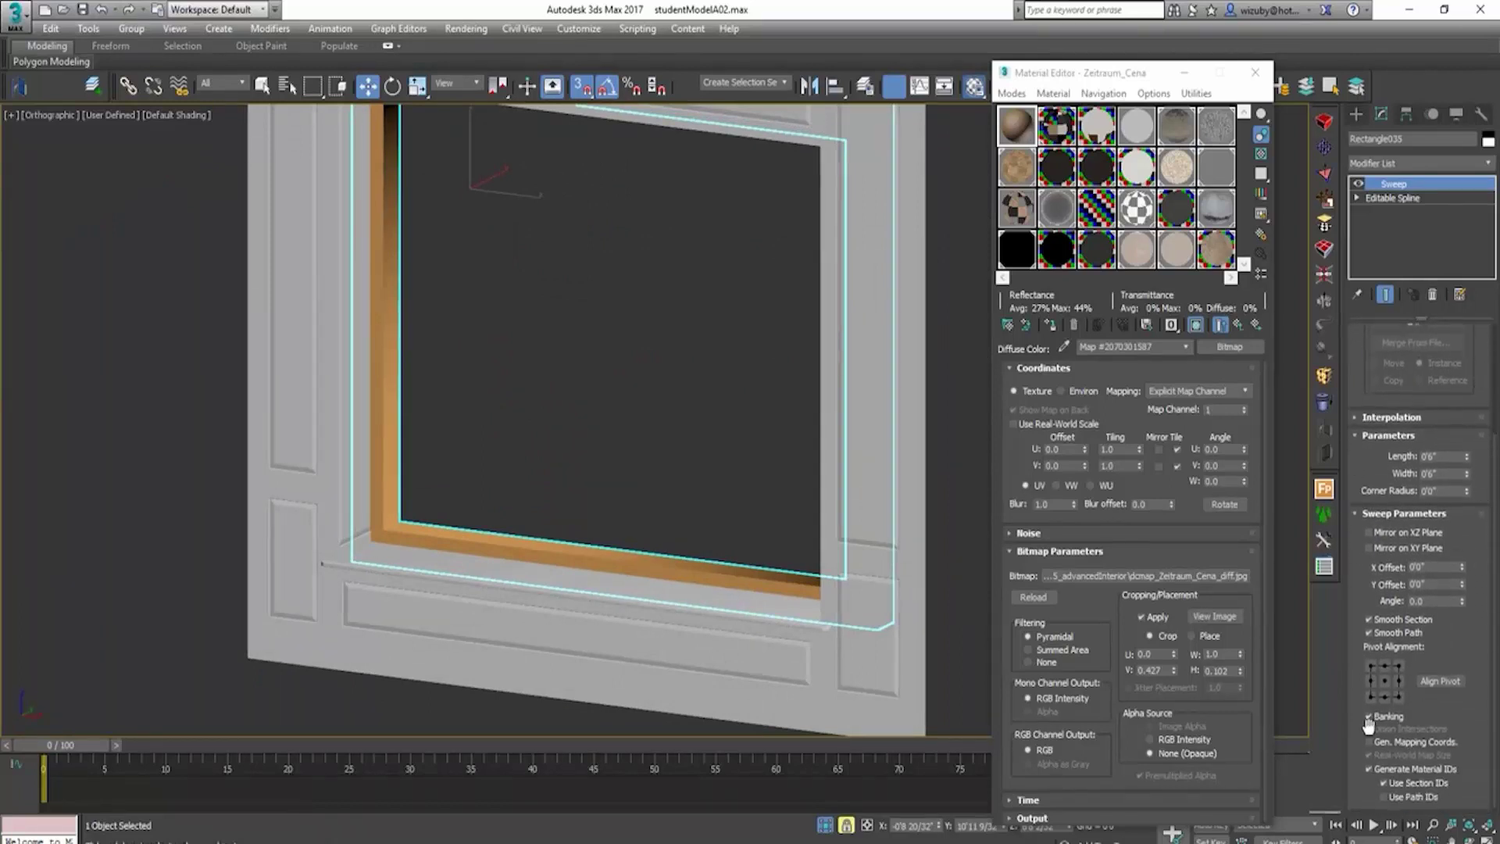
click(1370, 632)
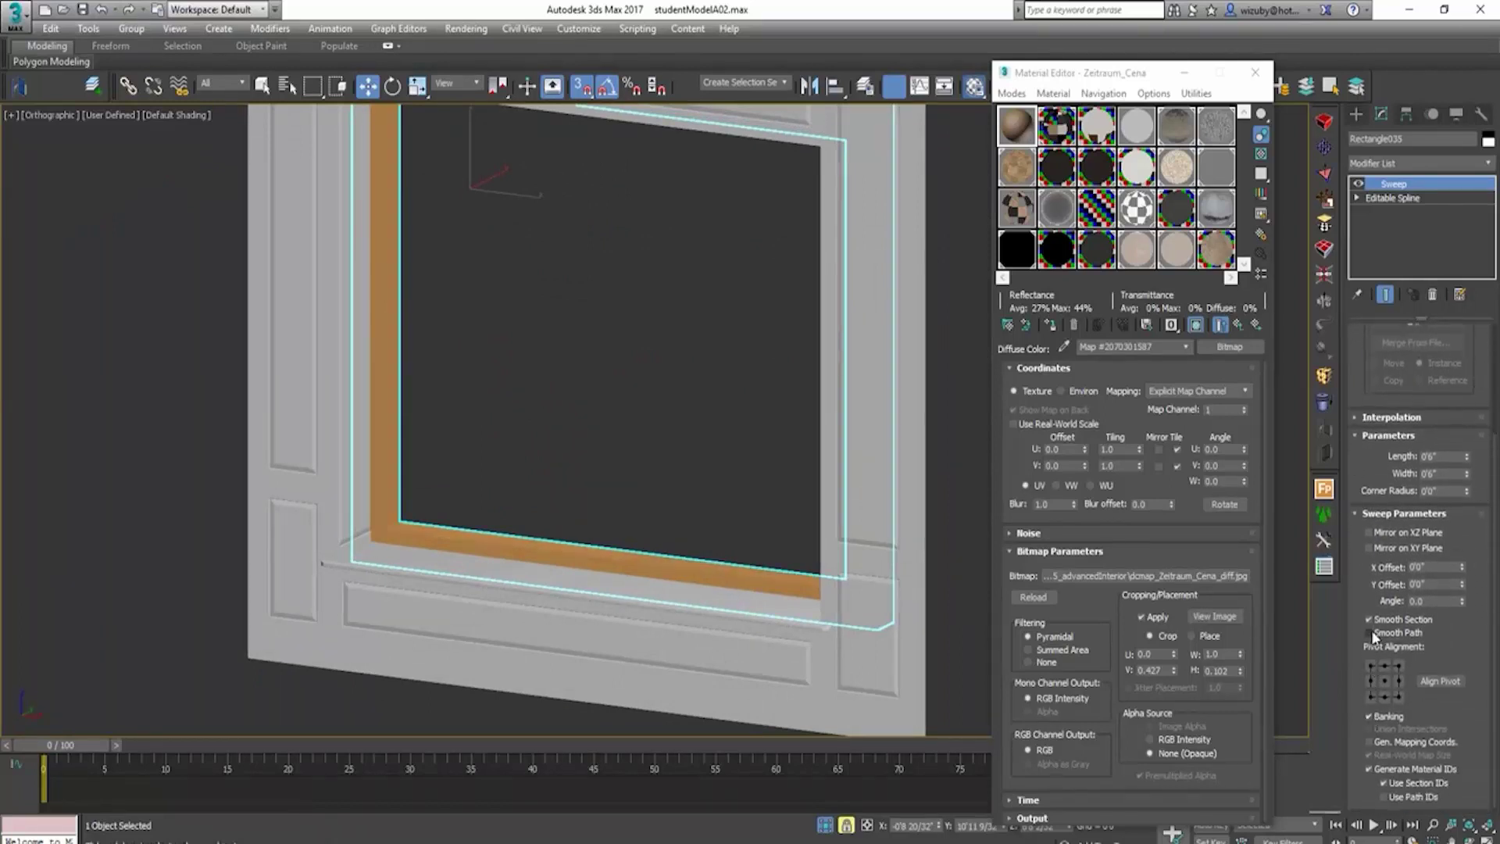
Step: Resize the frame's bar section to a width of 0'2 22/32" and a length of 0'3 9/32"
mouse_move(354, 372)
alt+middle_down()
mouse_move(466, 425)
mouse_move(539, 432)
alt+middle_up()
key(F4)
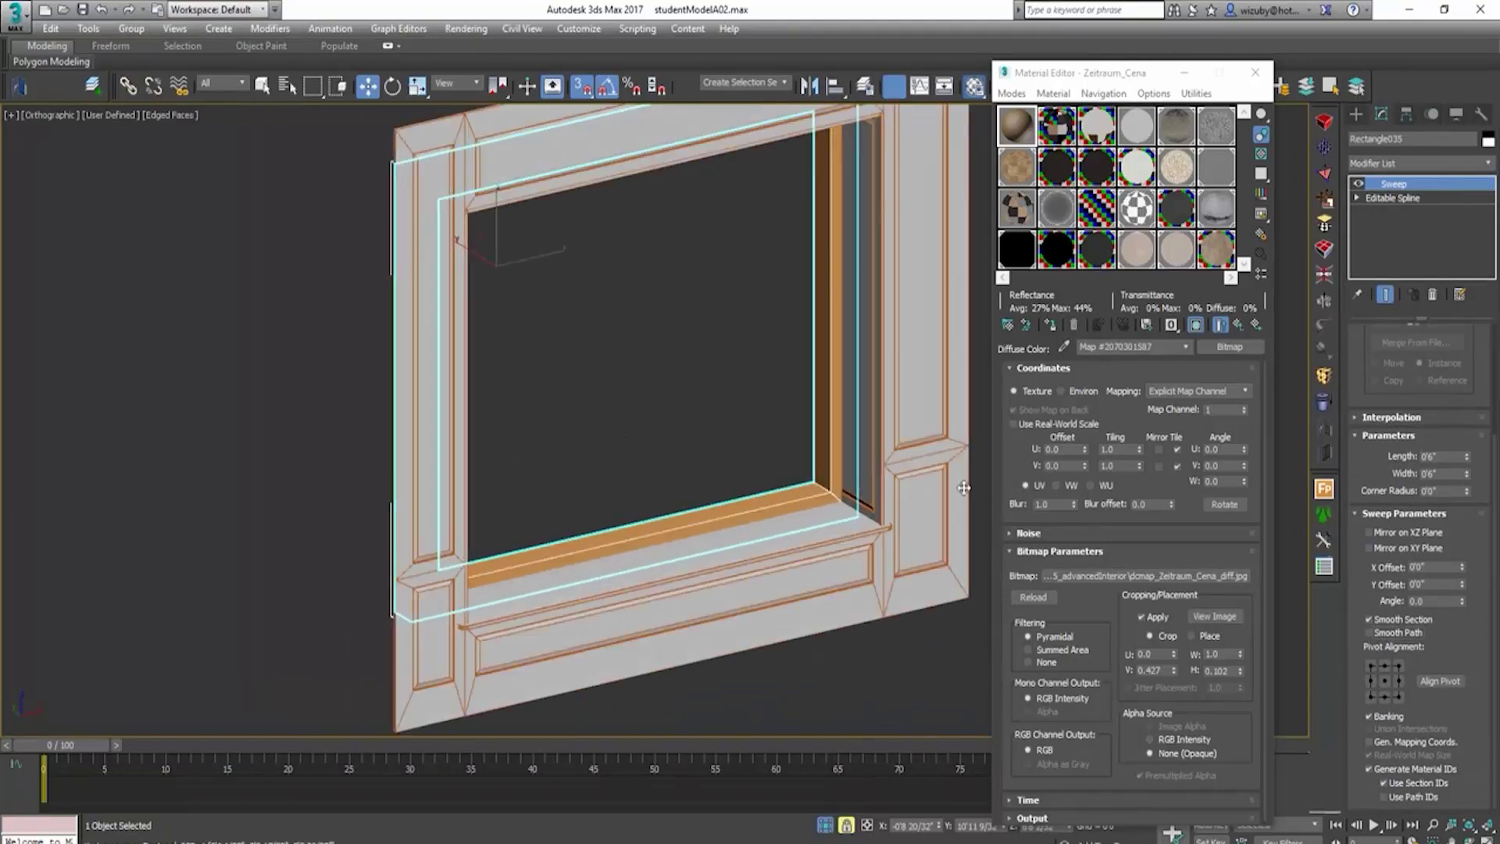
scroll(714, 492, up, 5)
scroll(714, 492, up, 2)
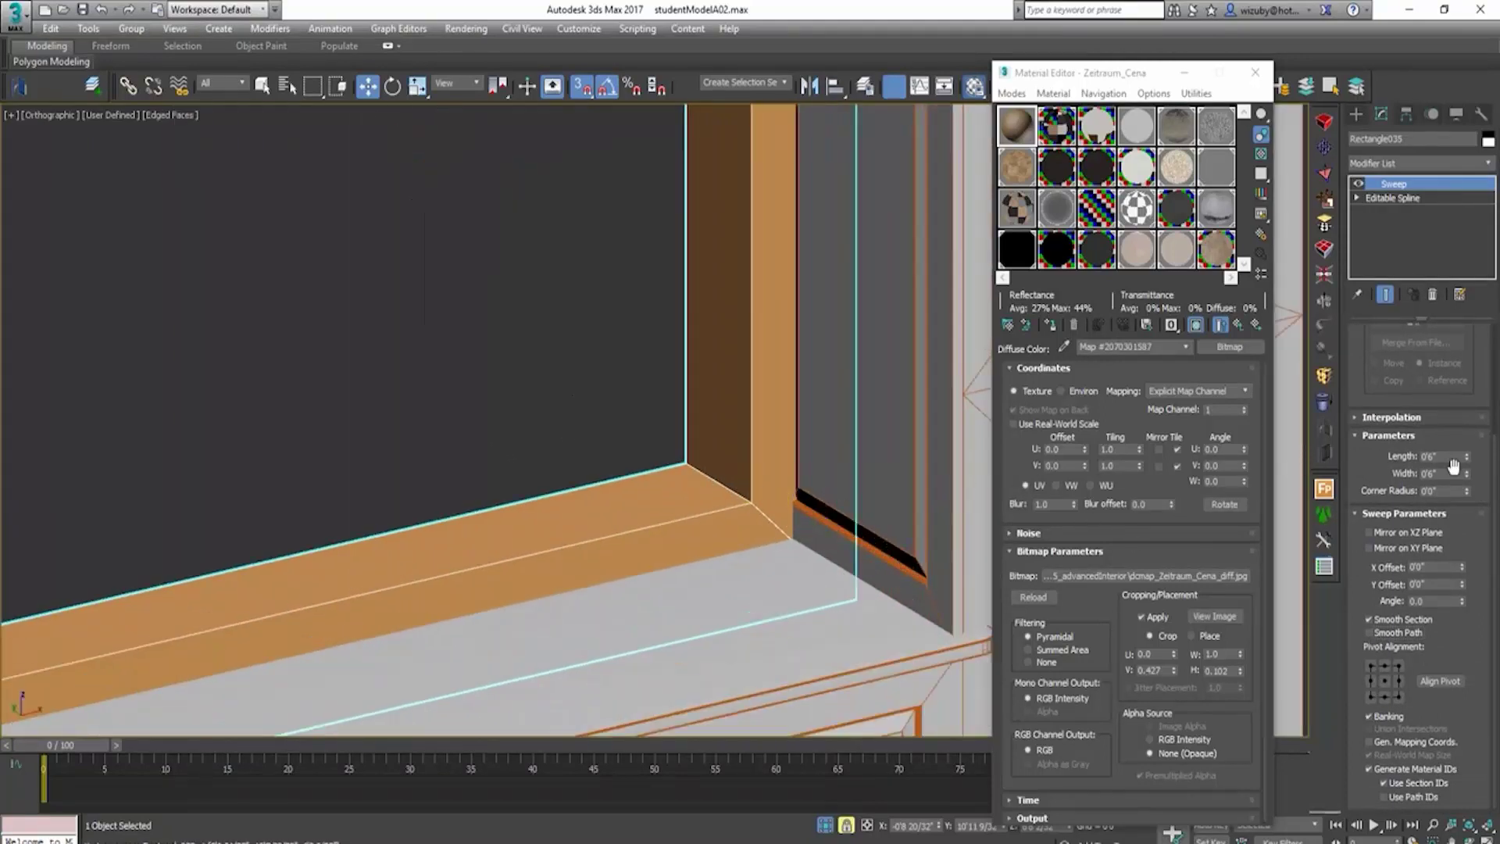
drag(1467, 476, 1465, 488)
drag(1456, 516, 1456, 524)
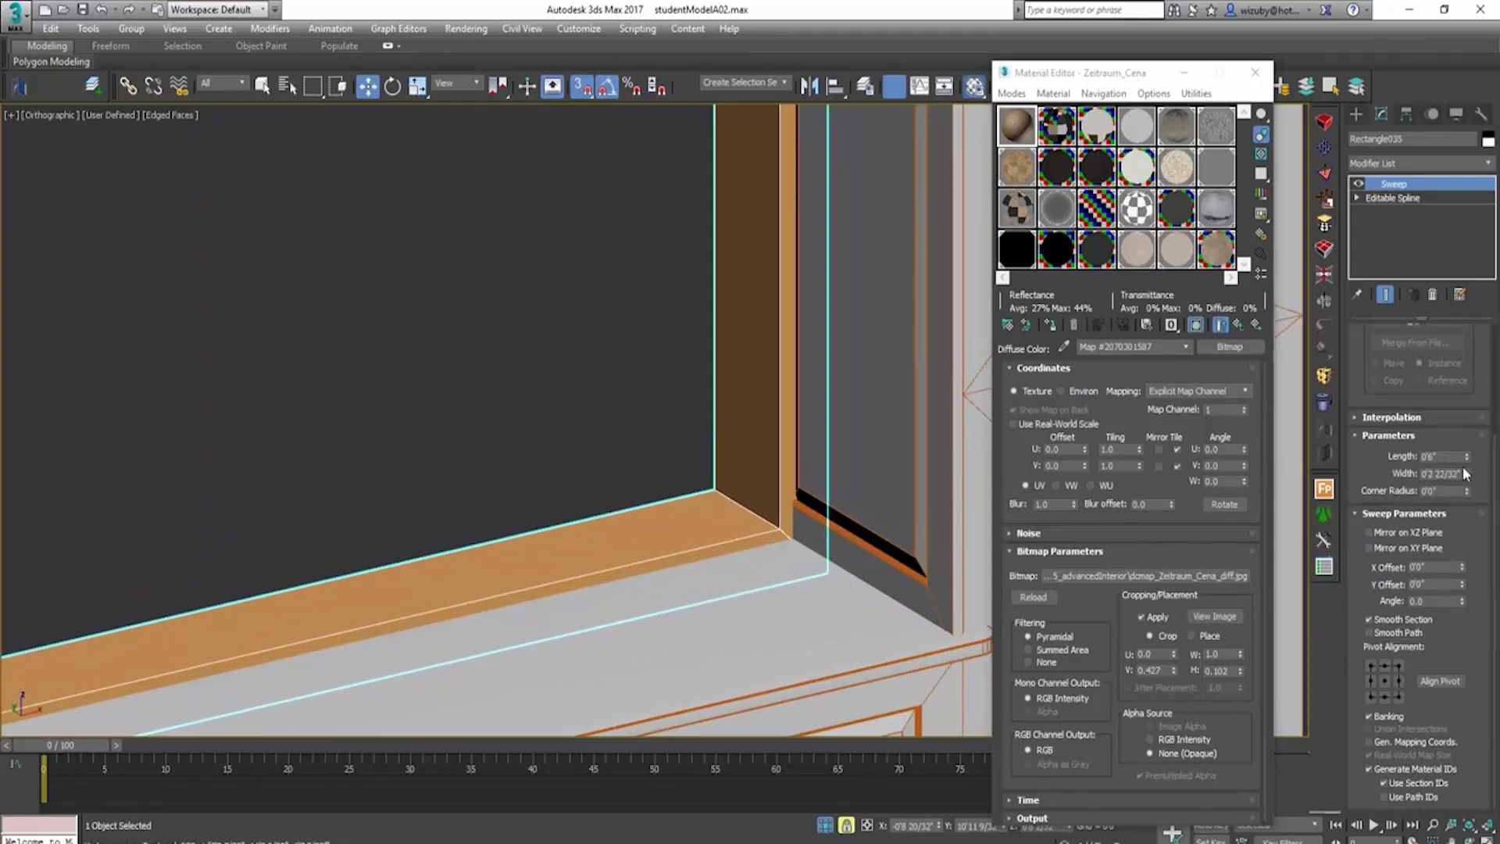
drag(1467, 463, 1460, 513)
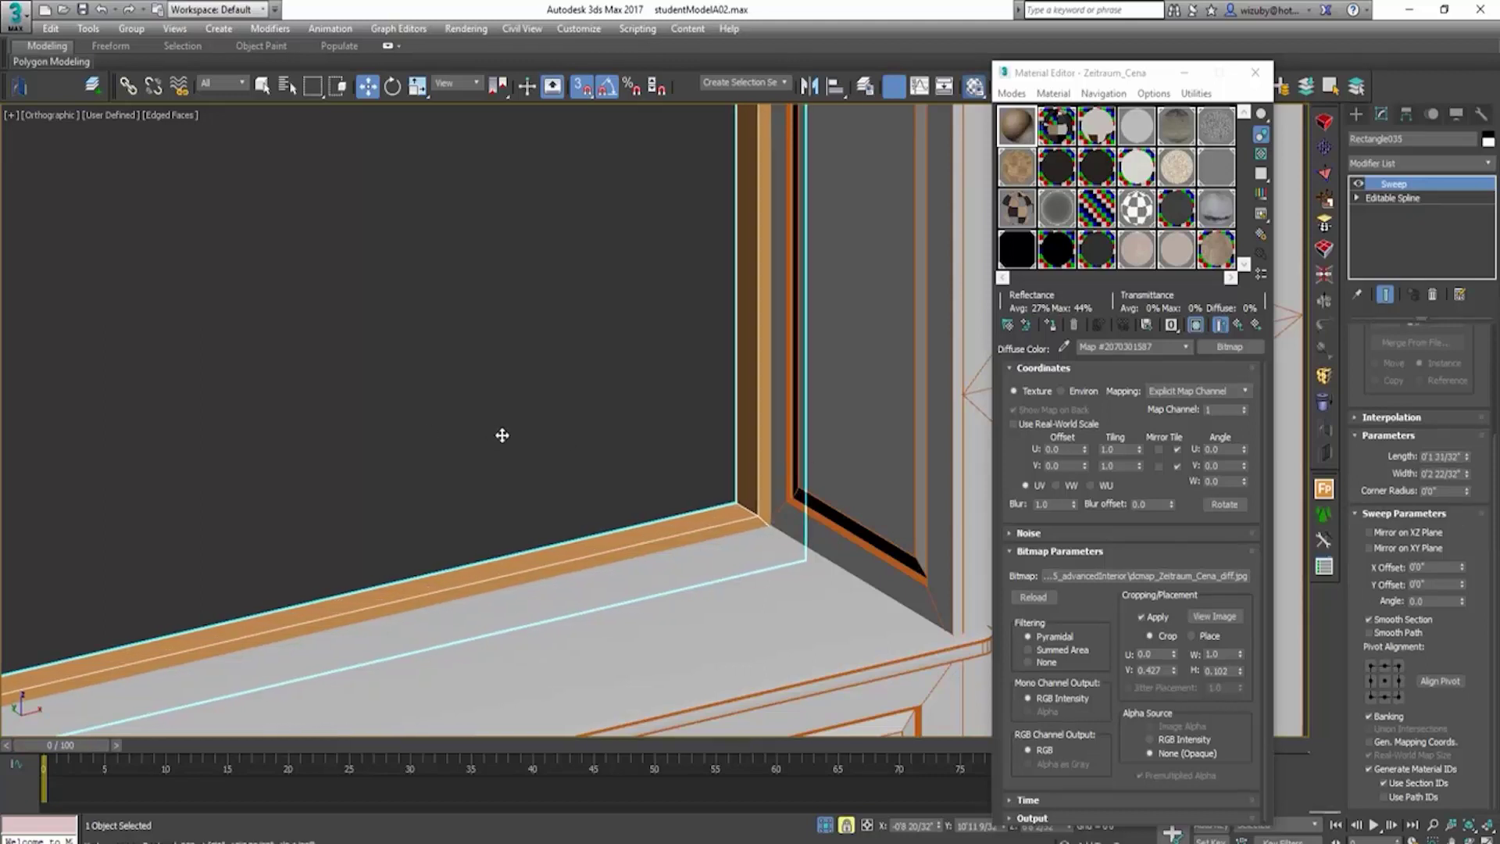
drag(1468, 453, 1468, 439)
Step: Examine in the top view how the swept frame aligns with the back corner of the window recess
key(t)
key(z)
scroll(870, 405, down, 3)
key(F3)
scroll(640, 395, up, 2)
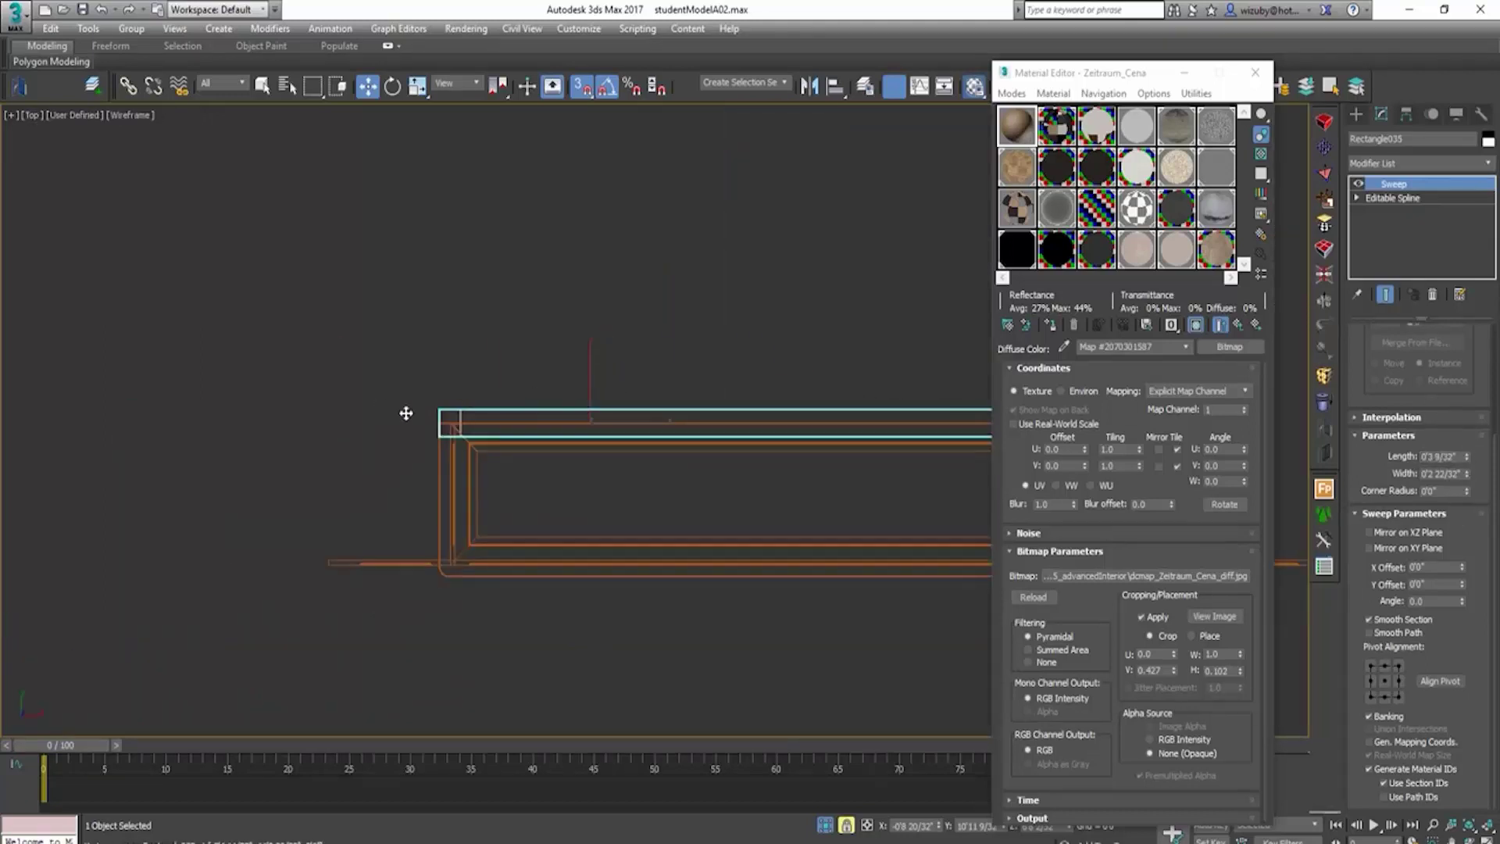
scroll(414, 418, up, 5)
middle_drag(479, 443, 486, 395)
scroll(560, 444, down, 2)
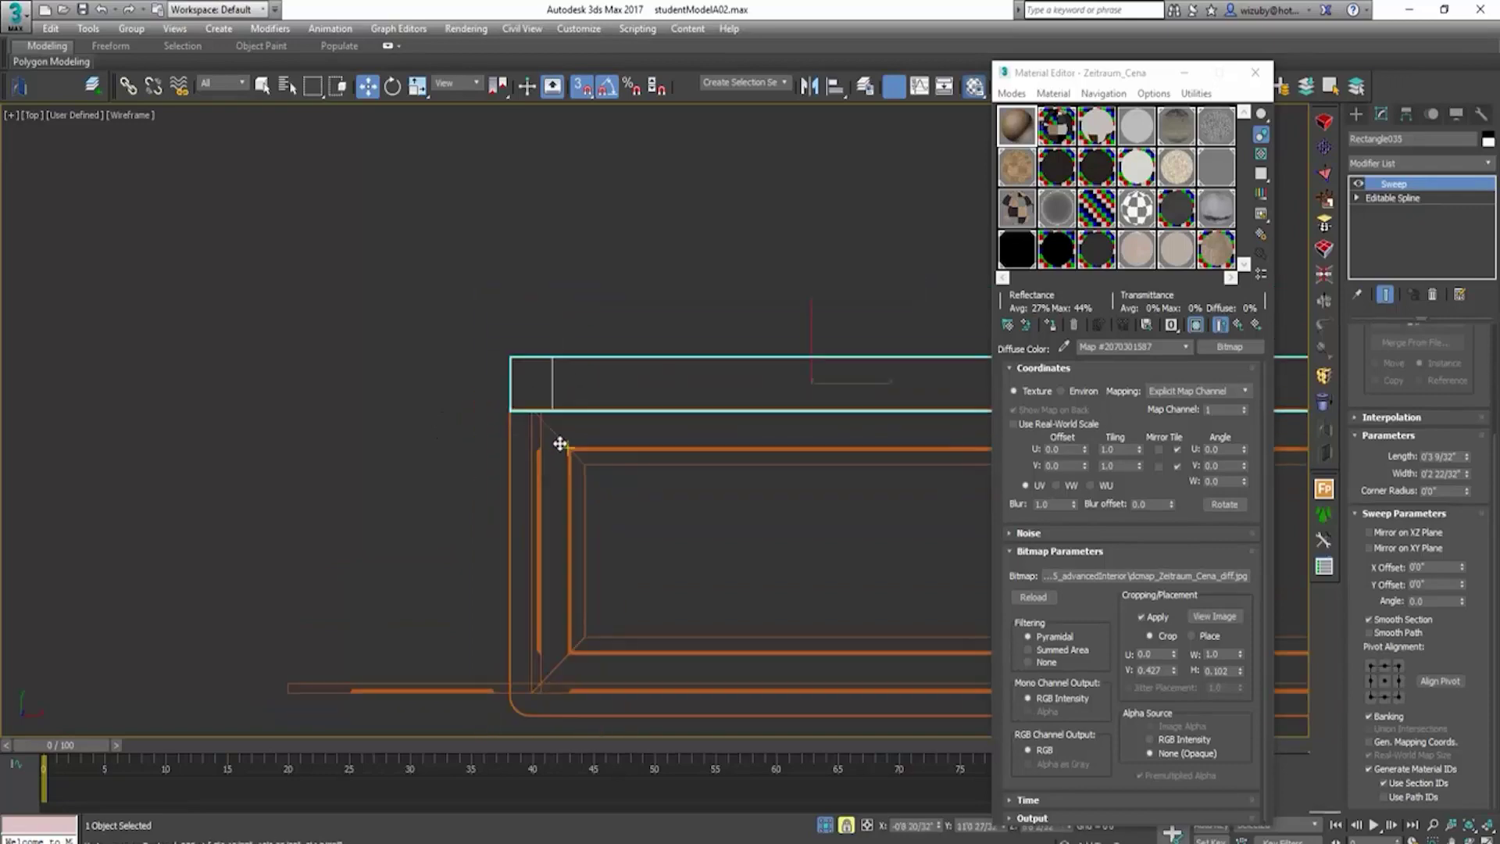
scroll(484, 391, up, 3)
middle_drag(546, 438, 459, 399)
Step: Deselect the frame and inspect its visible edge inside the window recess in the shaded view
key(F3)
scroll(458, 398, down, 5)
alt+middle_drag(646, 466, 773, 486)
click(713, 477)
scroll(686, 499, up, 5)
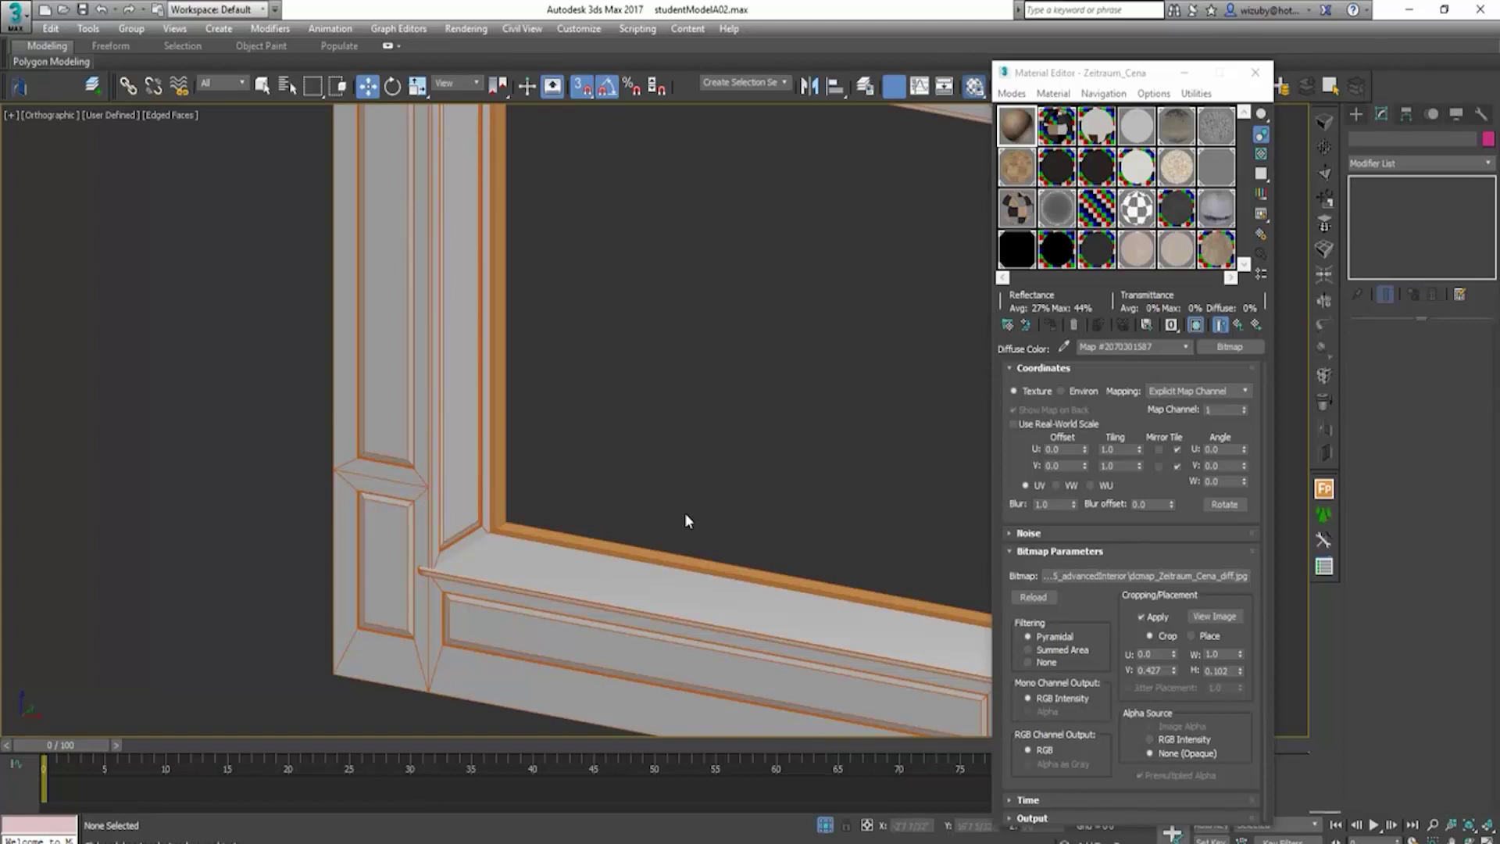
scroll(692, 504, down, 3)
middle_drag(691, 504, 414, 598)
scroll(649, 503, up, 3)
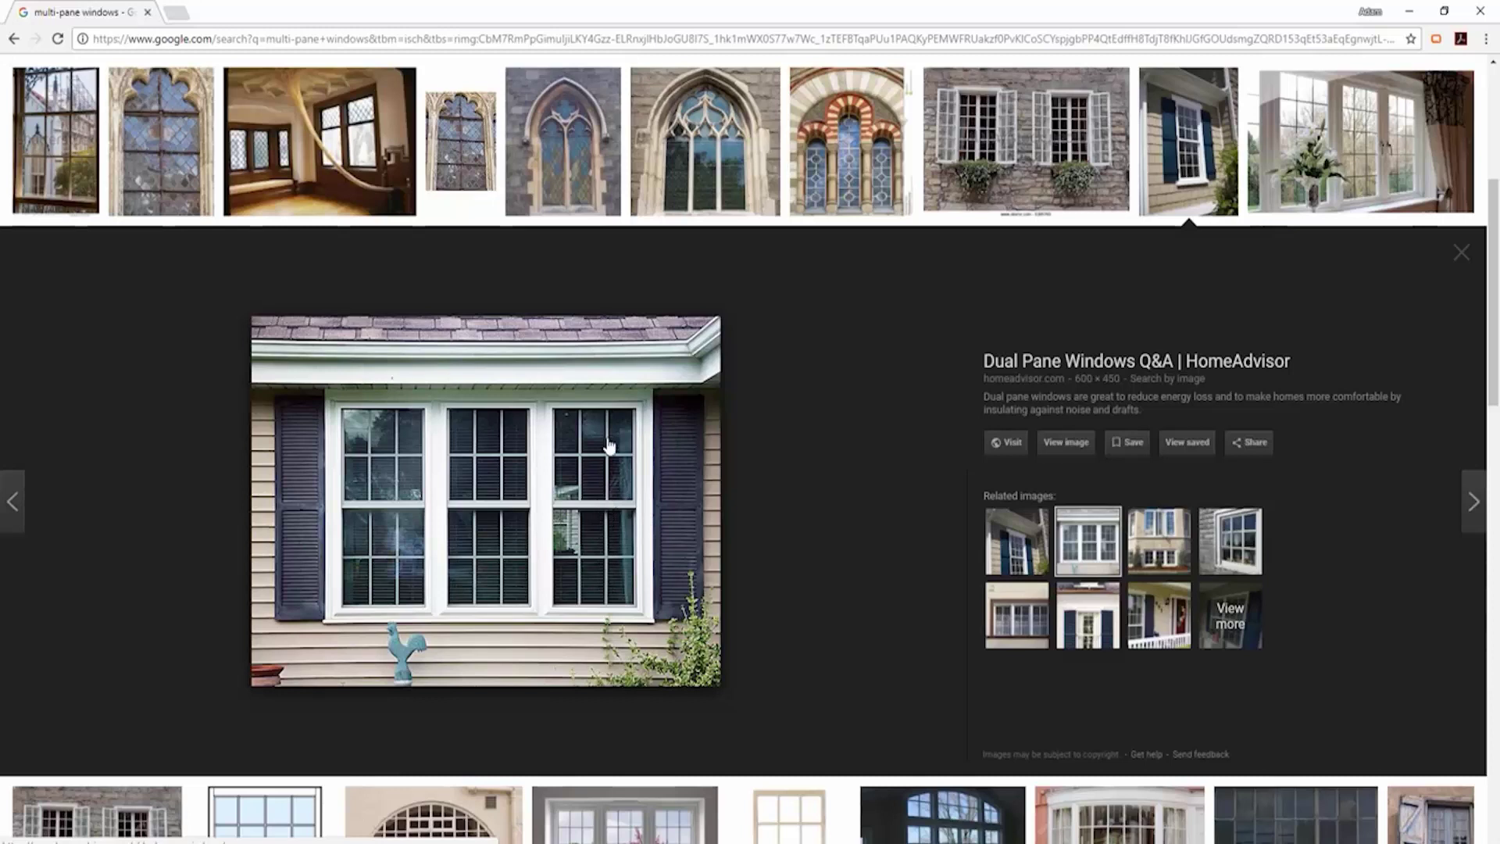
Step: Switch to the web browser and study related multi-pane window photos for their sash and pane layout
click(1230, 541)
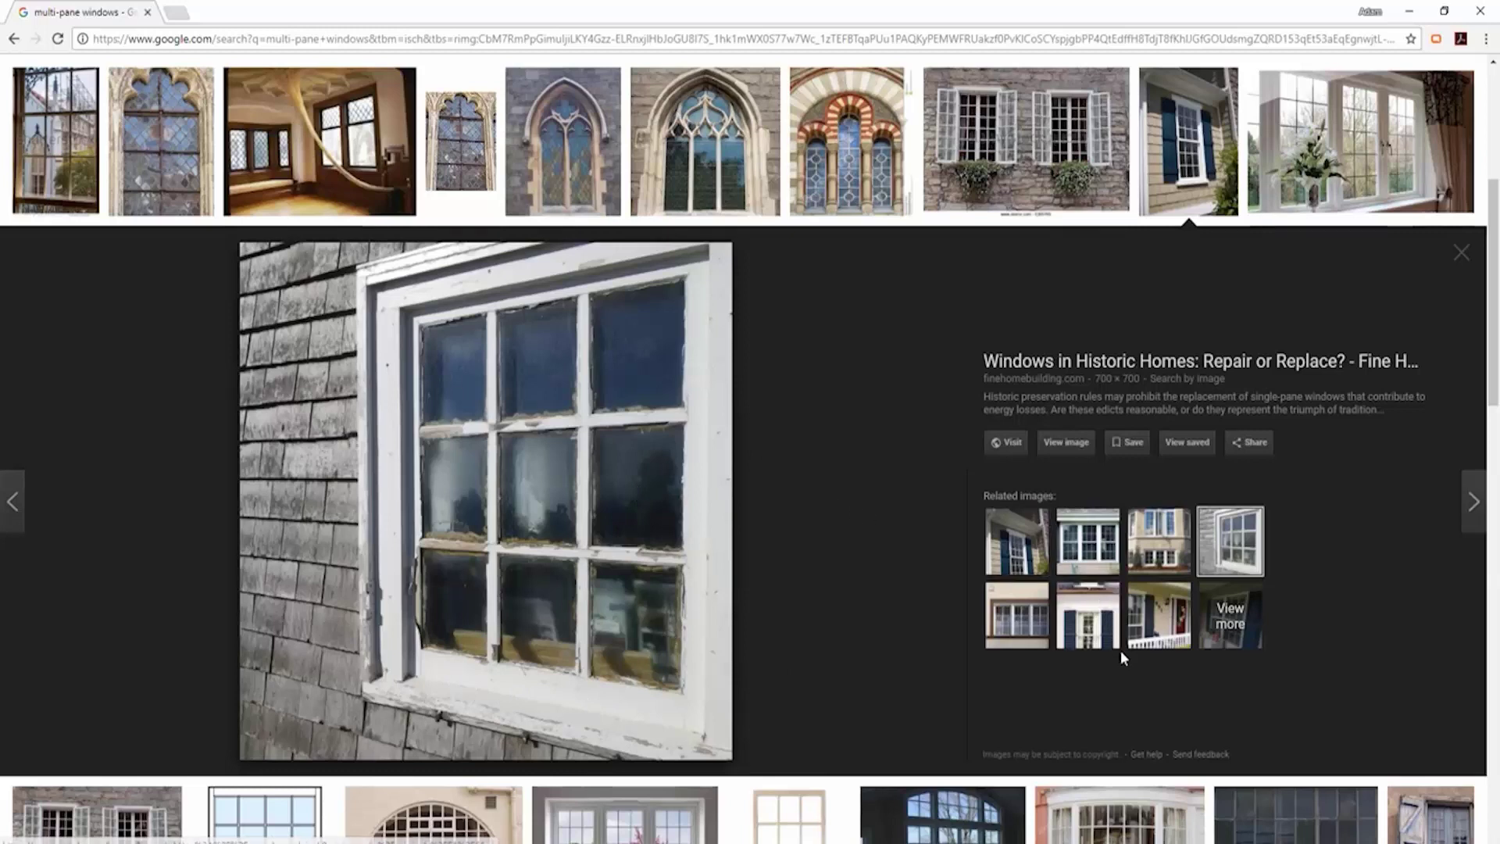
click(1152, 625)
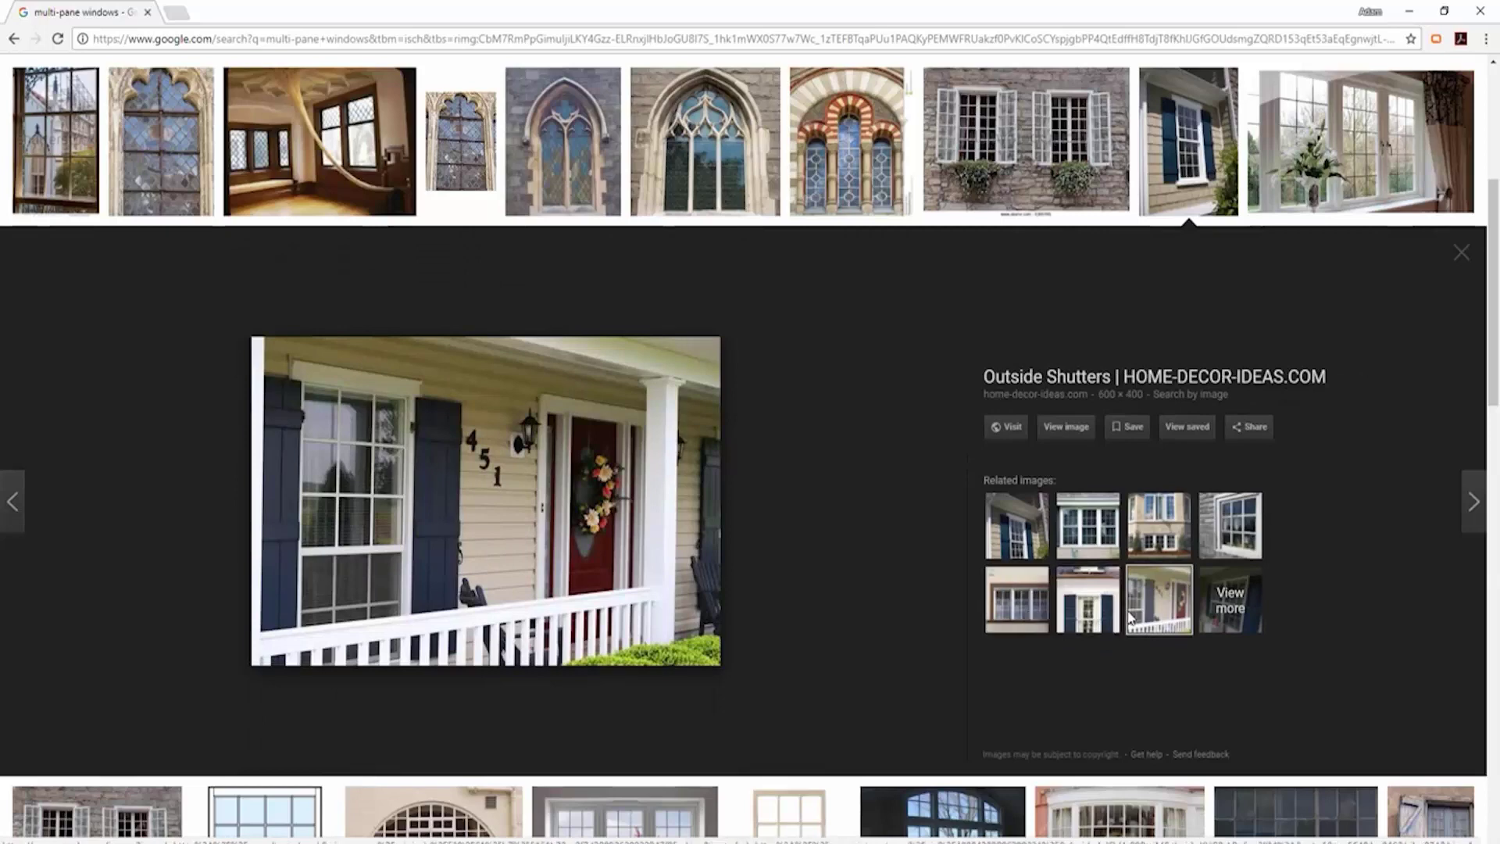
click(1080, 620)
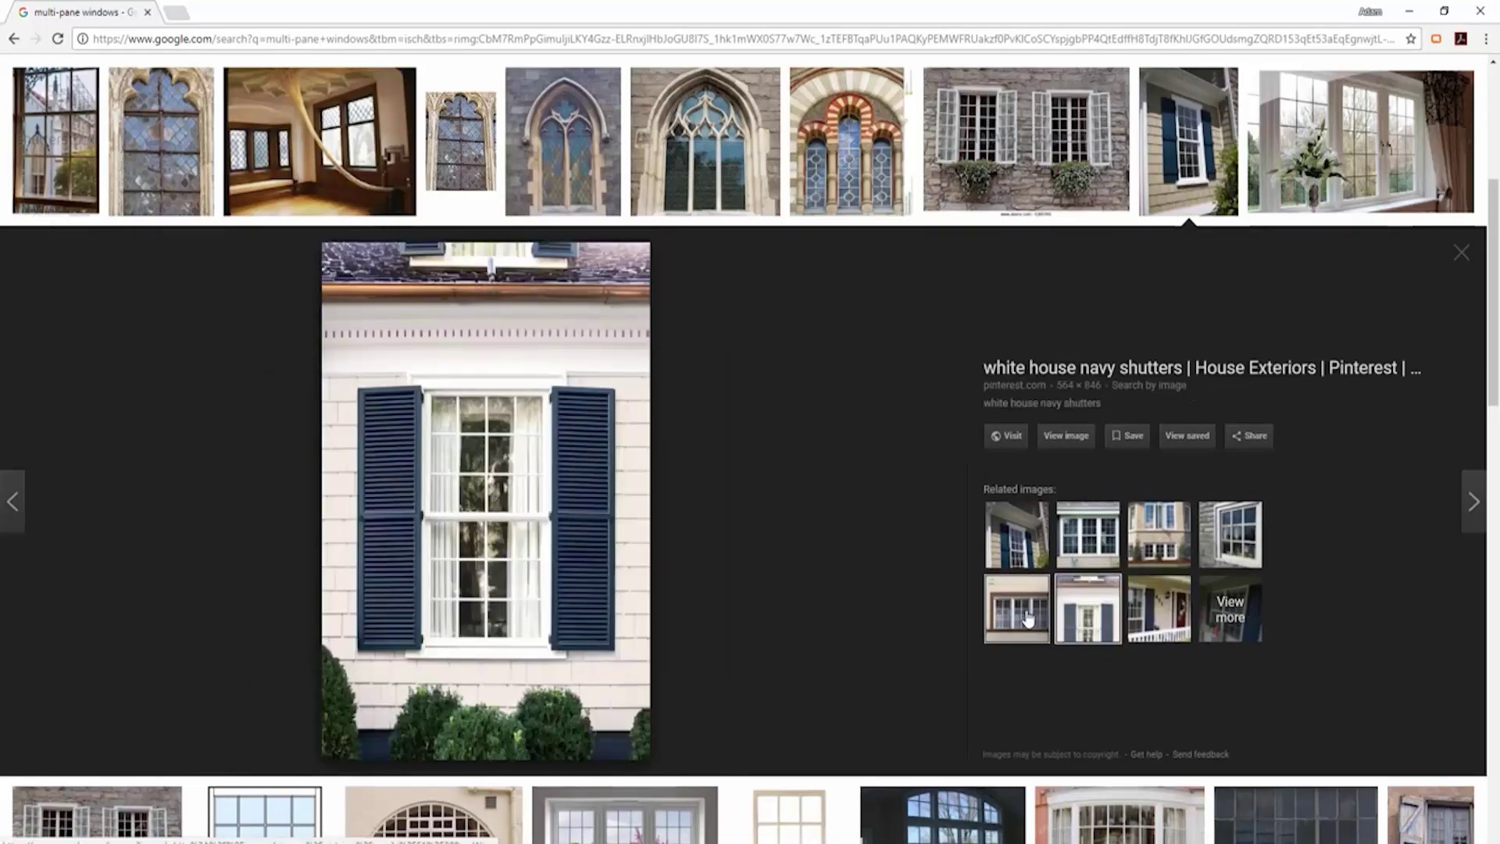
click(1027, 618)
click(1032, 548)
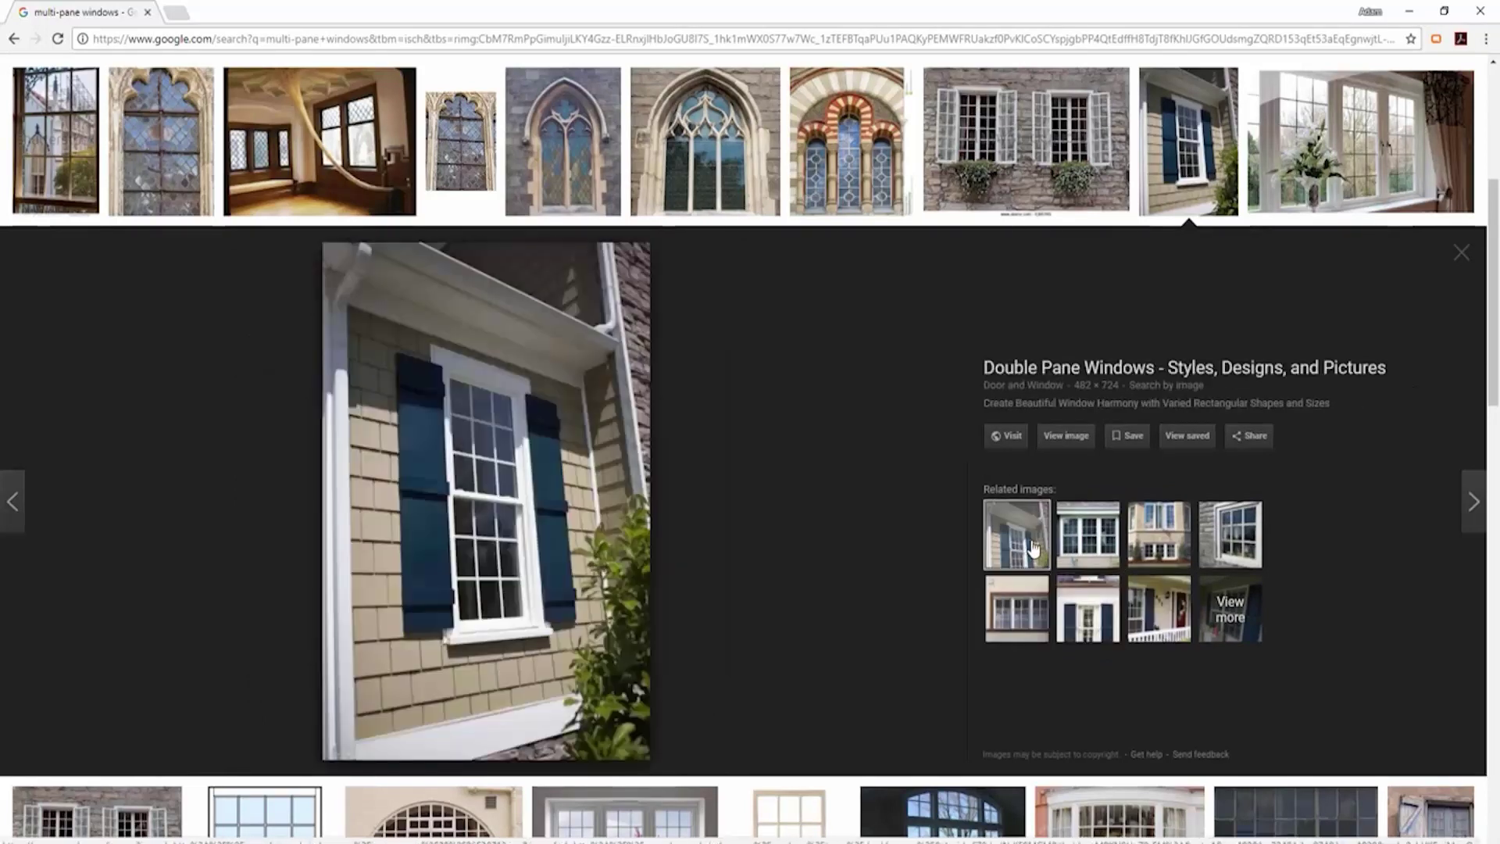
click(1090, 539)
click(1230, 538)
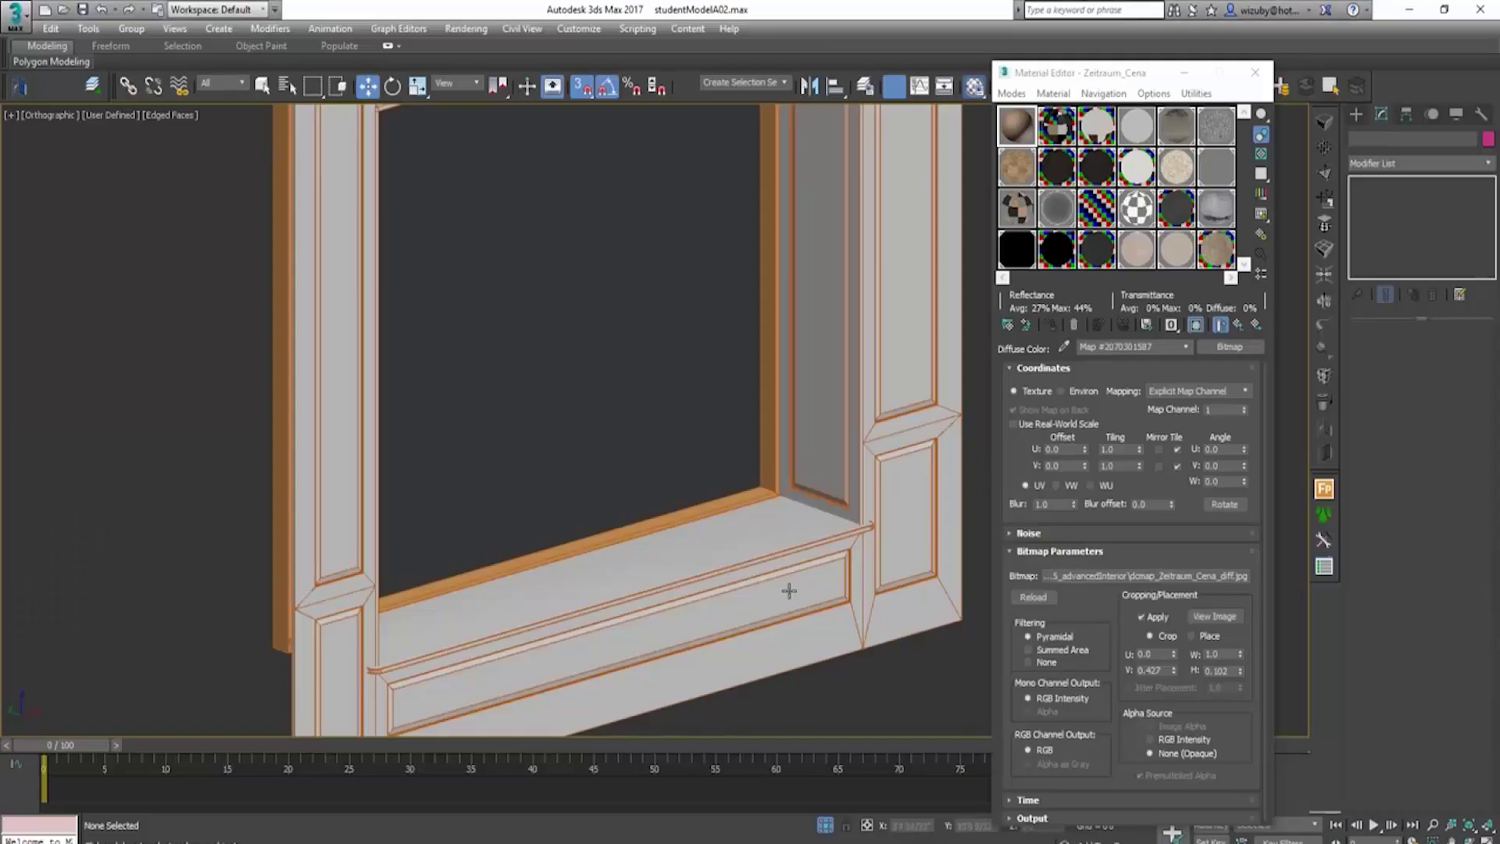
Step: Select the swept outer window frame and isolate it in the front view
click(772, 497)
key(z)
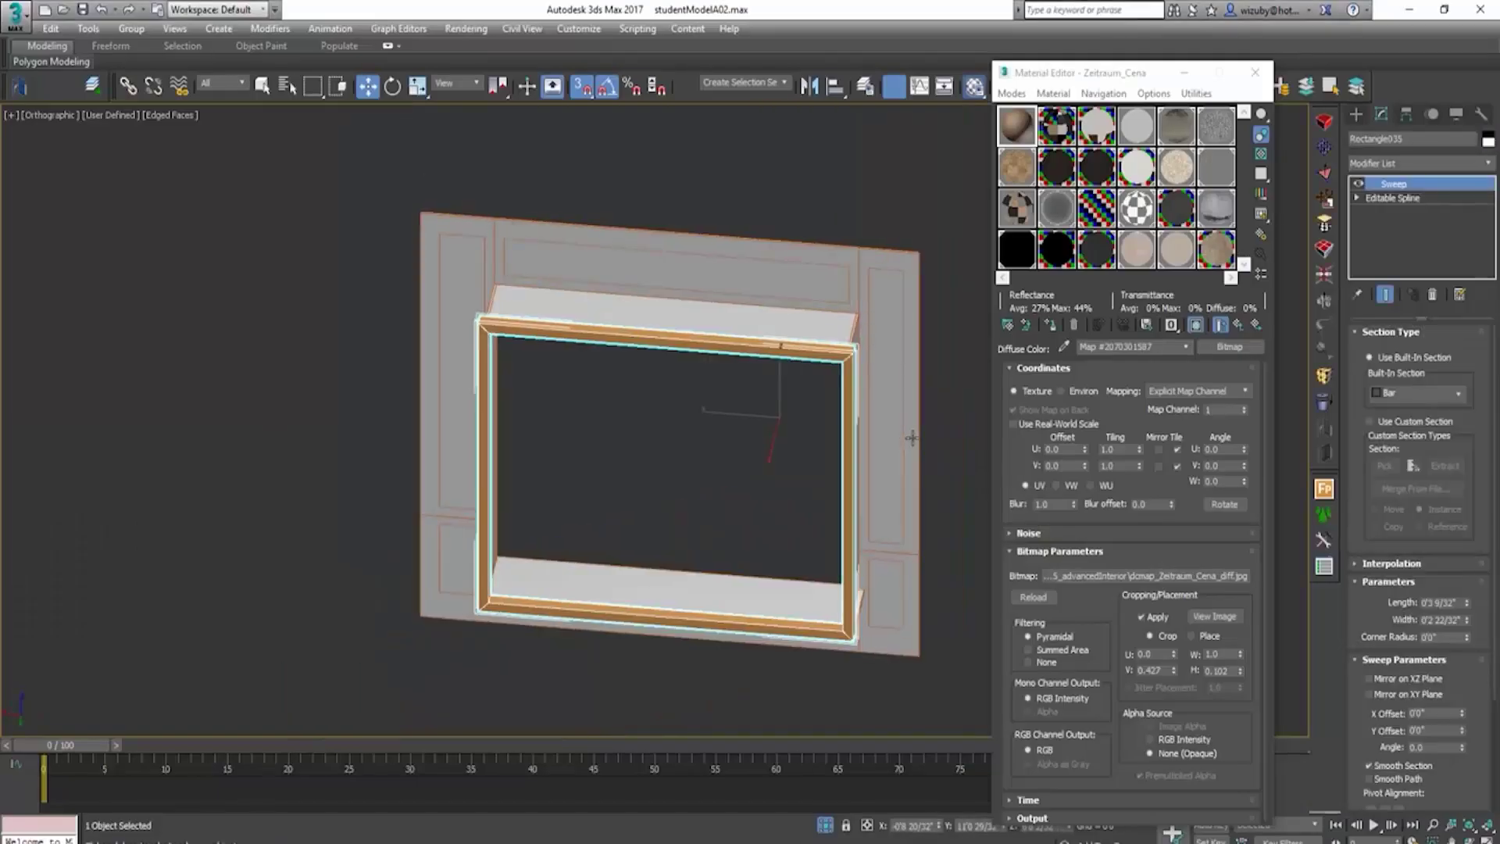
key(f)
scroll(745, 457, down, 2)
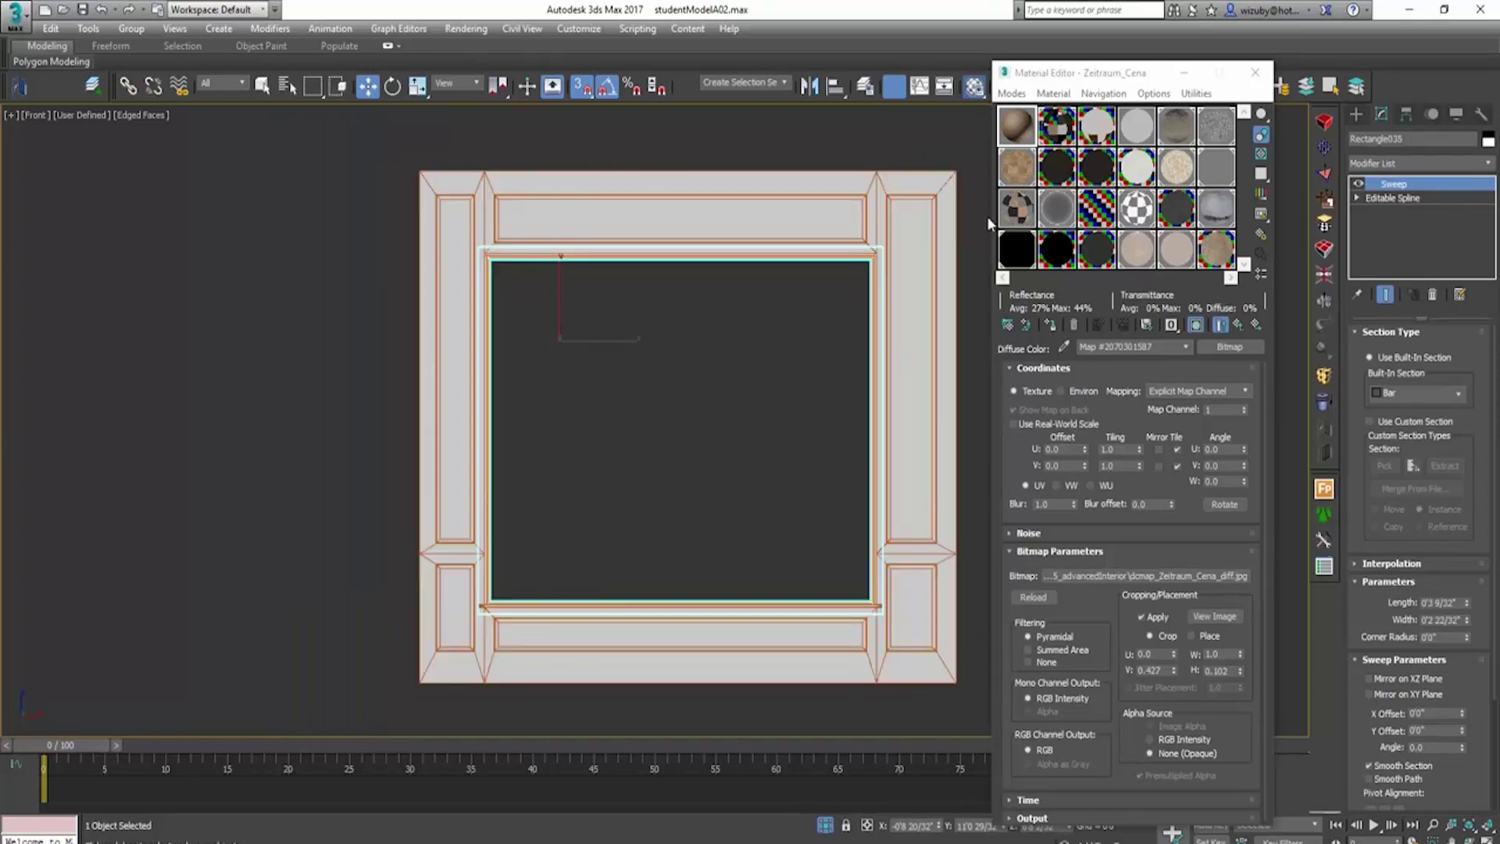
key(alt+q)
Step: Draw a rectangle spline filling the frame's opening, corner to opposite corner
click(1356, 114)
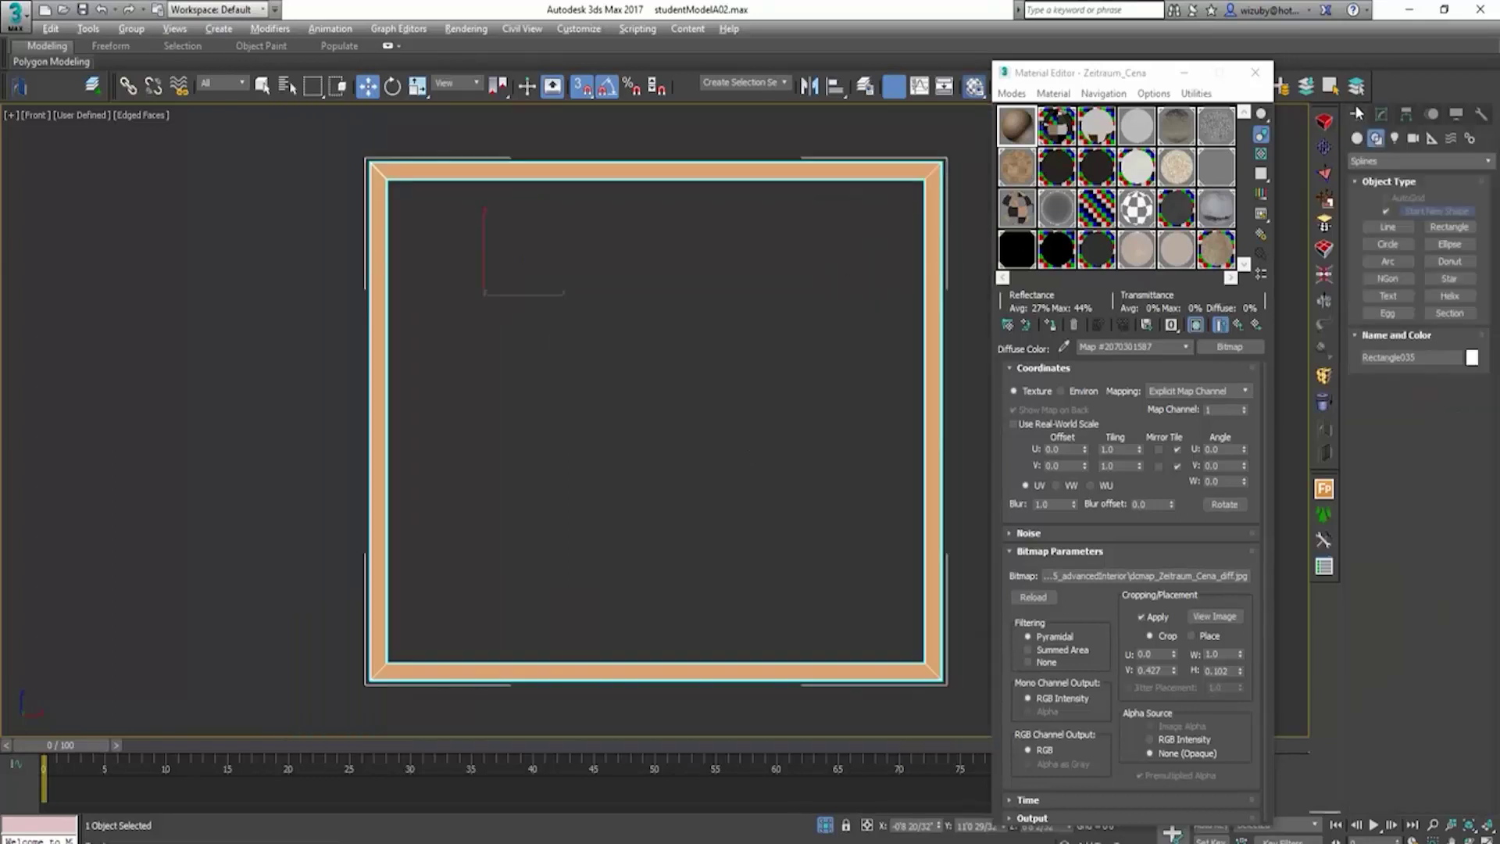
click(1376, 138)
click(1449, 226)
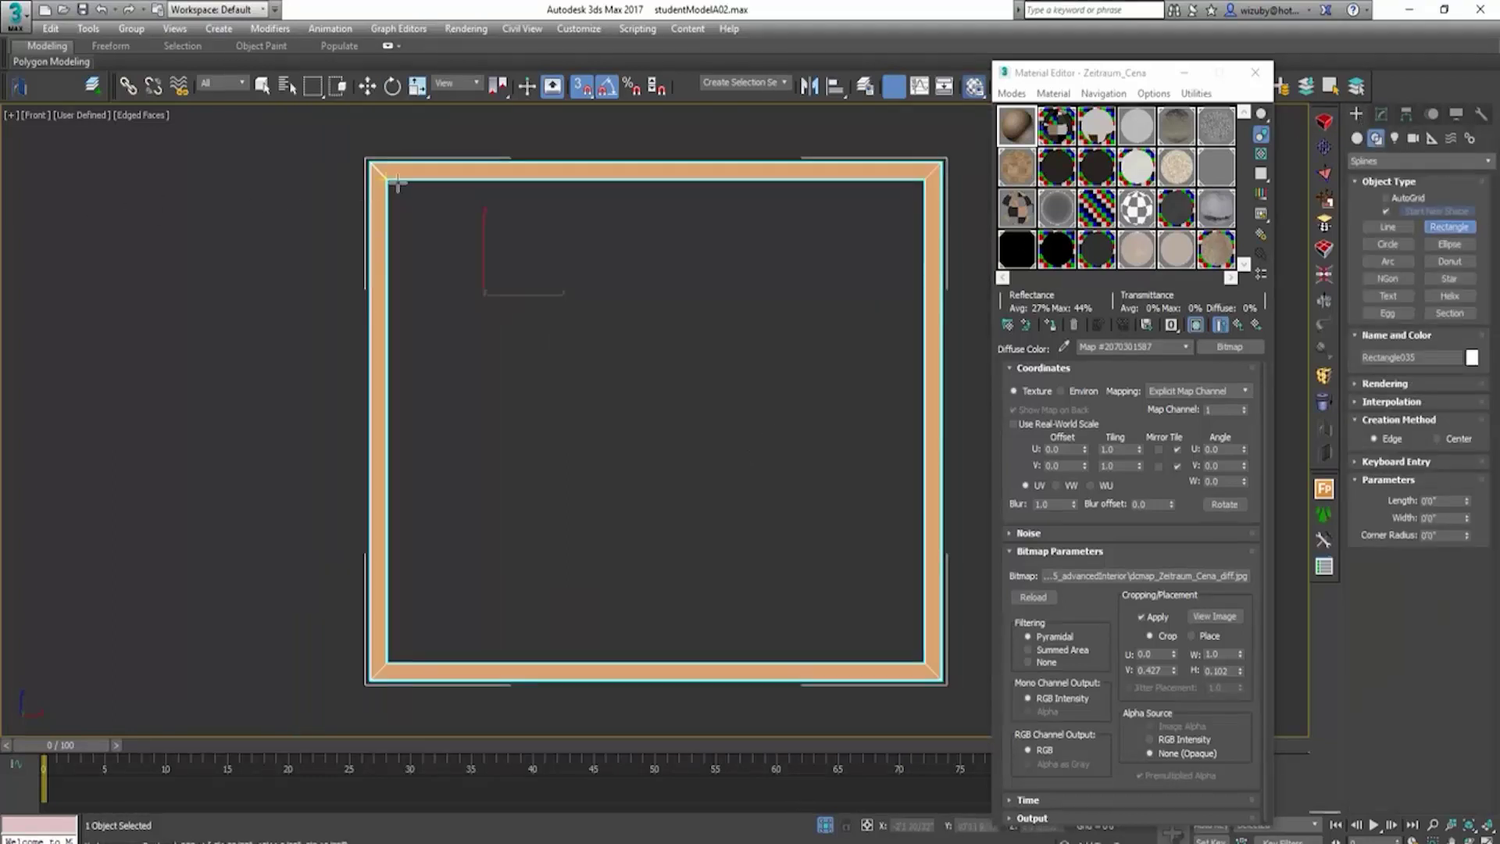
drag(397, 182, 926, 666)
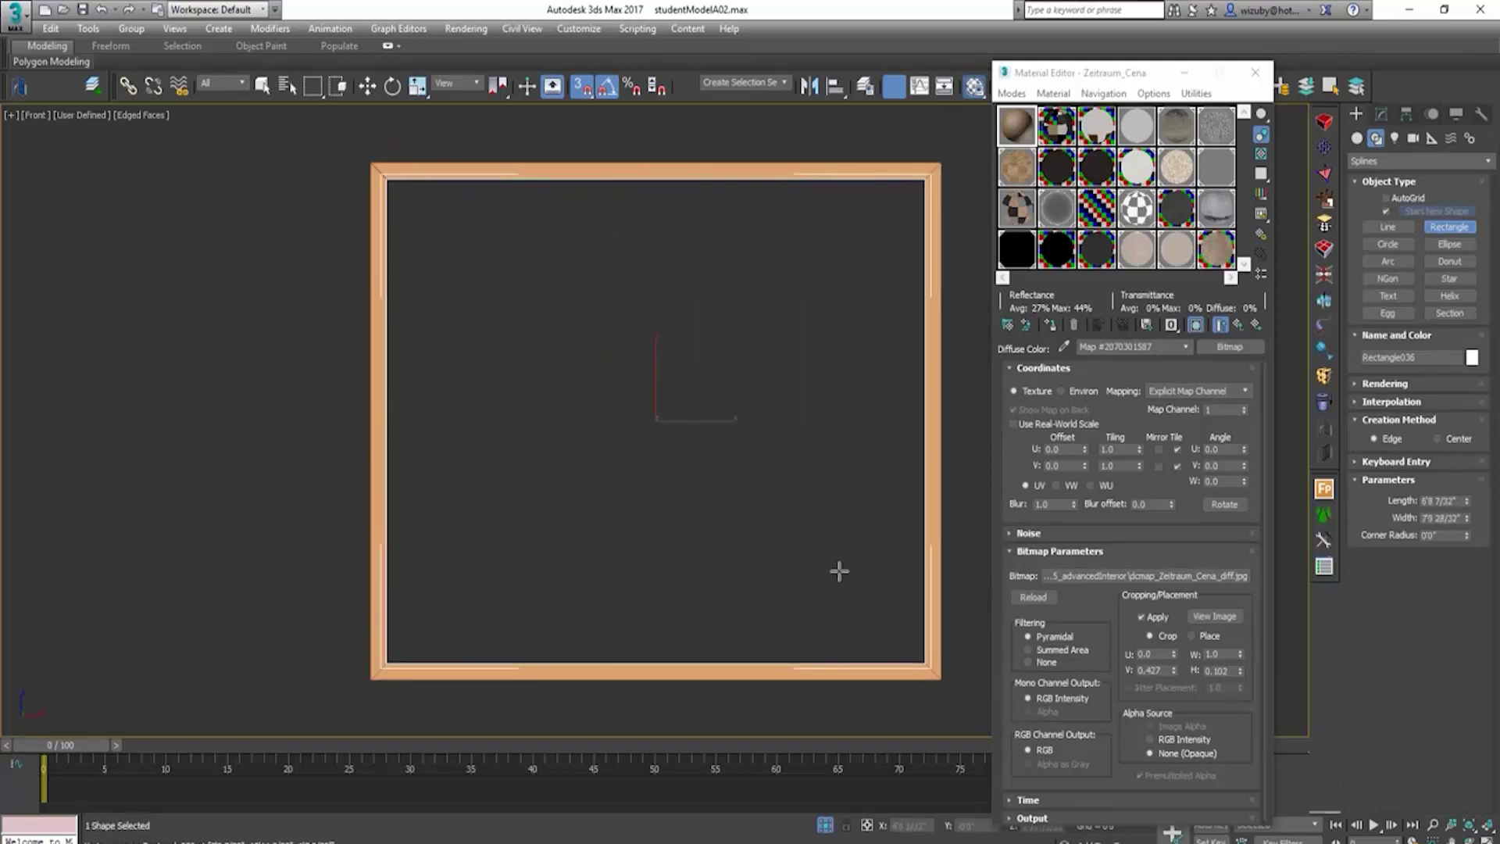
right_click(787, 428)
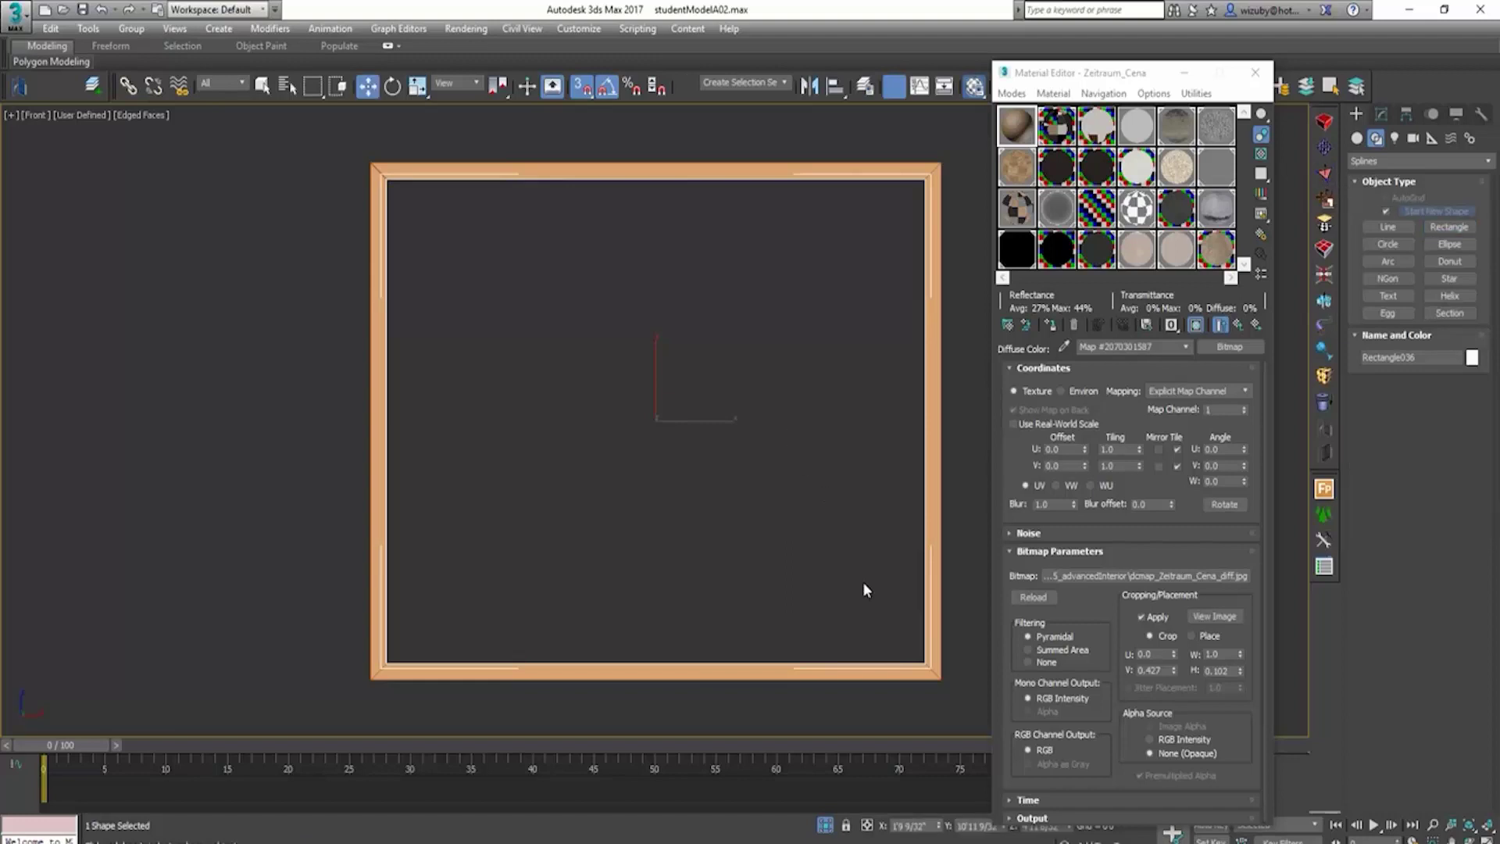
Step: Convert the rectangle to an editable poly and split it with one vertical edge down the middle
right_click(863, 582)
mouse_move(964, 758)
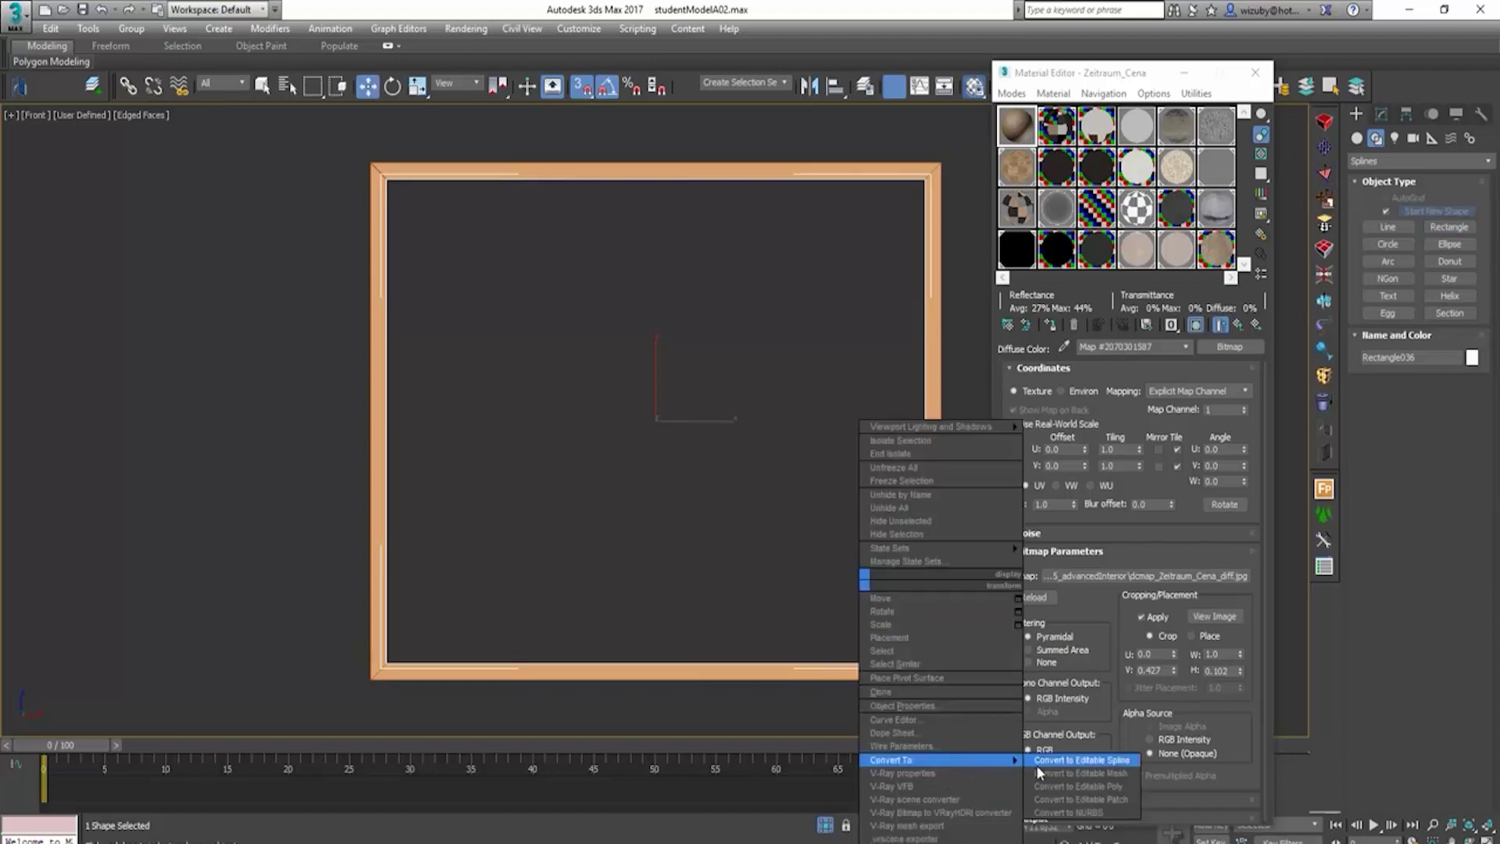
click(1059, 785)
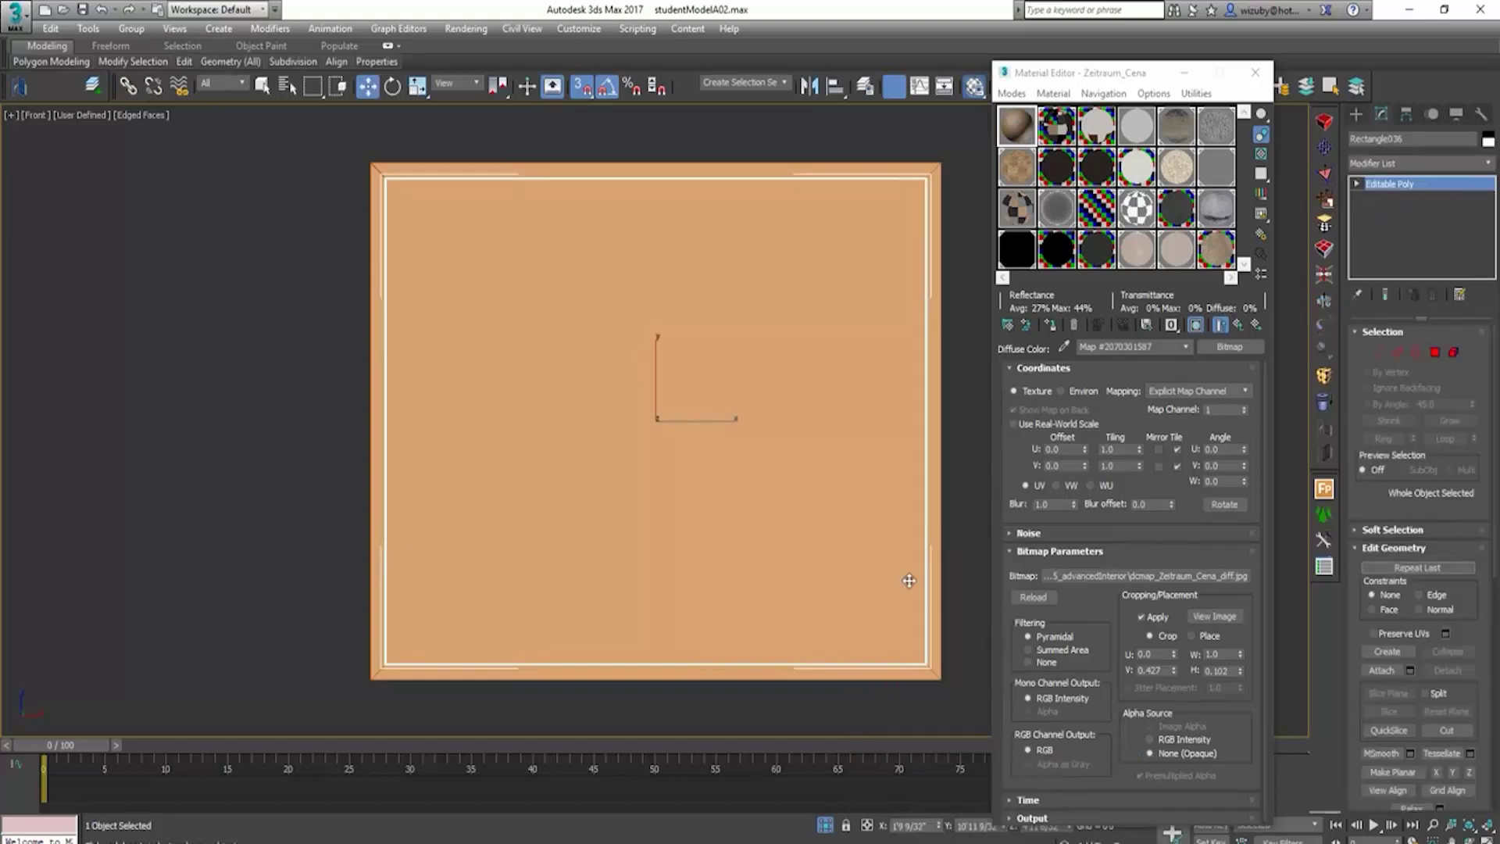
click(1397, 352)
drag(655, 706, 626, 134)
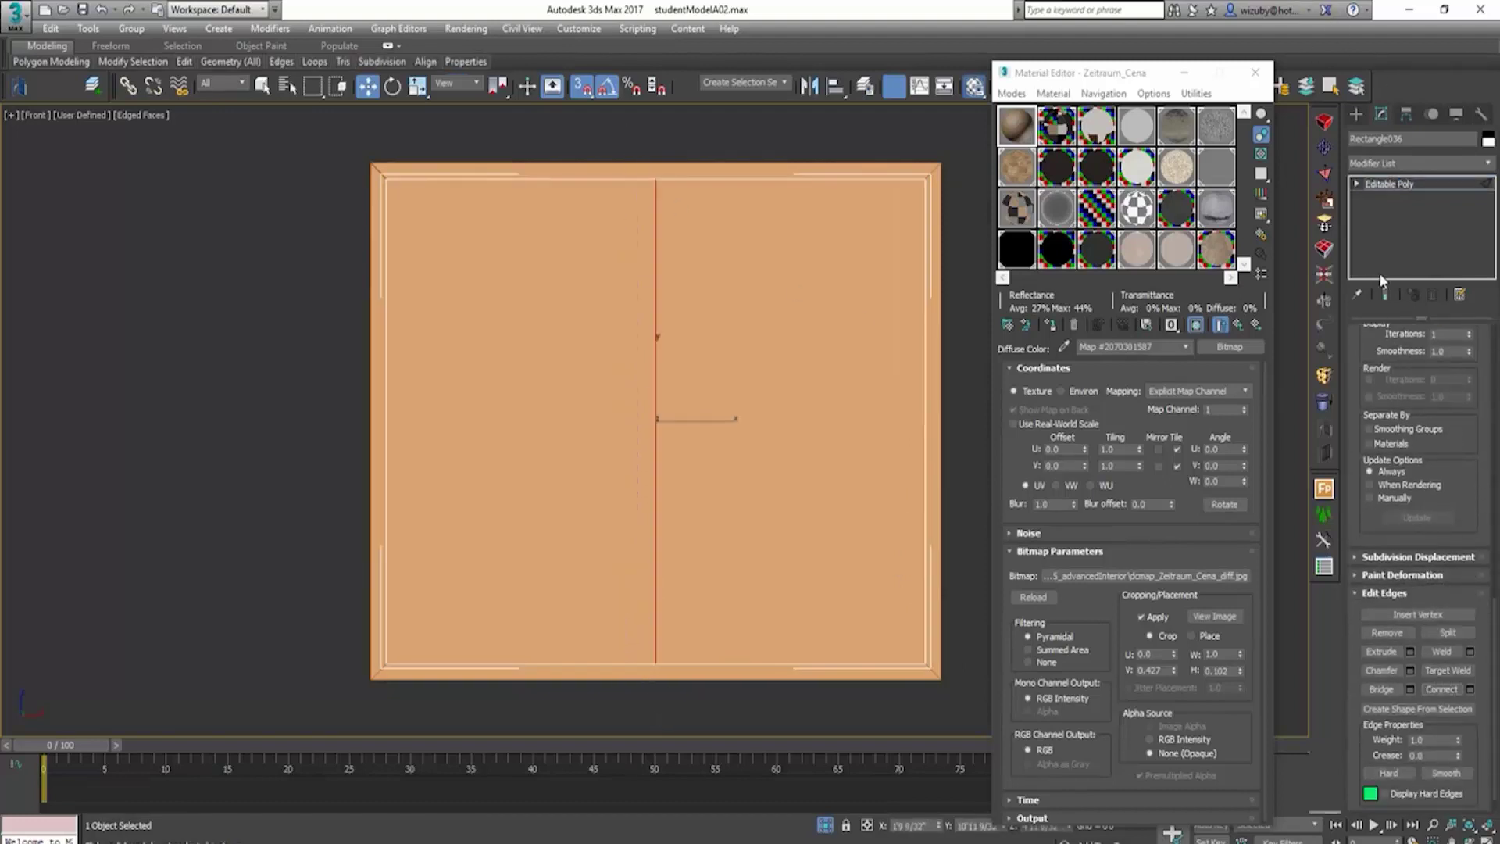
Step: Select both polygon halves of the panel and switch snapping to 2.5D
click(1357, 183)
click(1388, 240)
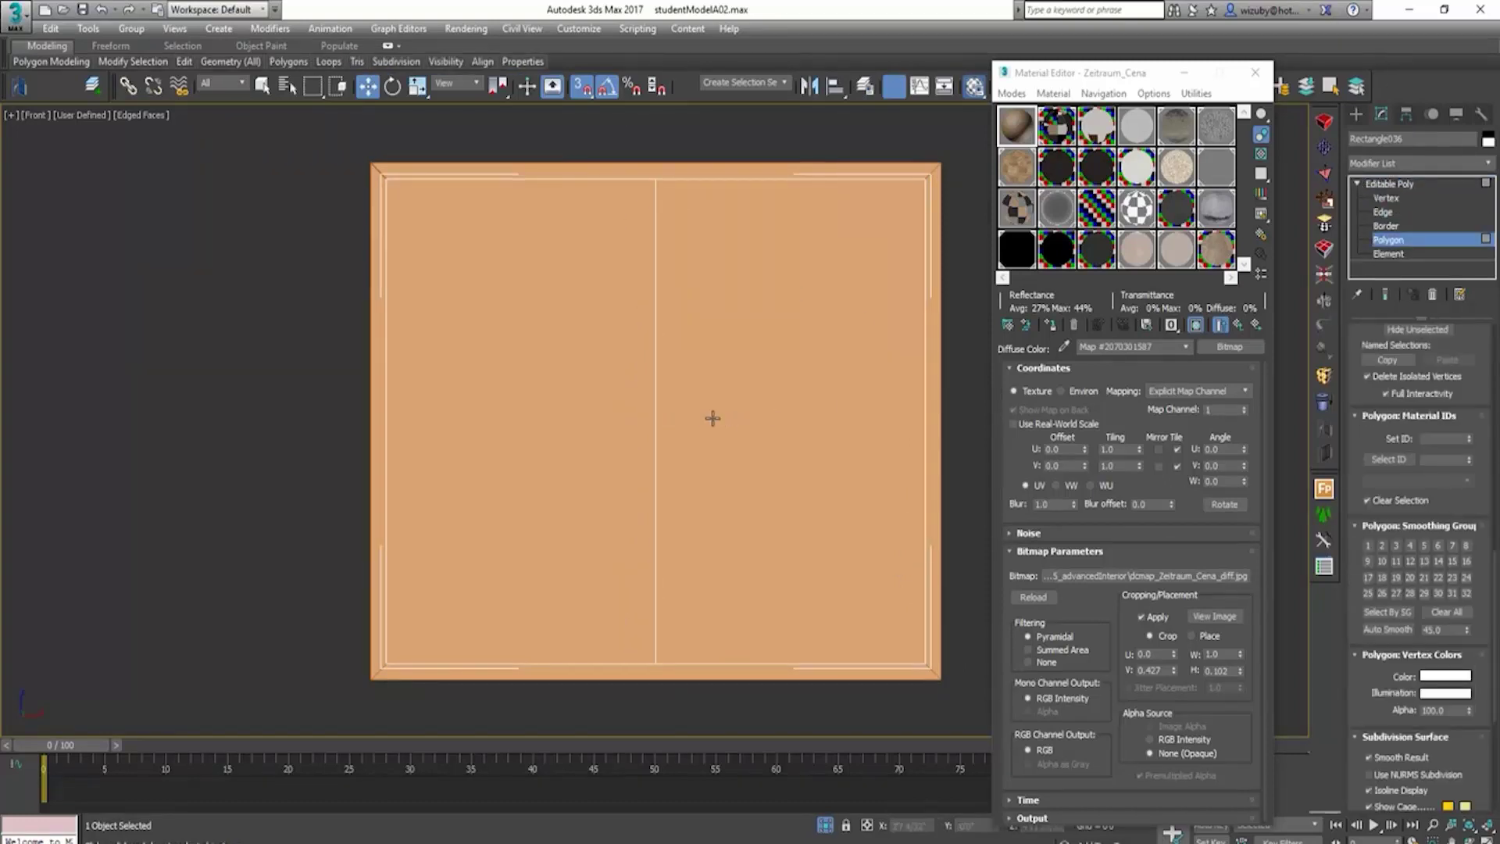
click(711, 418)
ctrl+click(541, 434)
scroll(623, 502, down, 3)
mouse_move(622, 502)
alt+middle_down()
mouse_move(817, 567)
mouse_move(904, 552)
mouse_move(670, 535)
alt+middle_up()
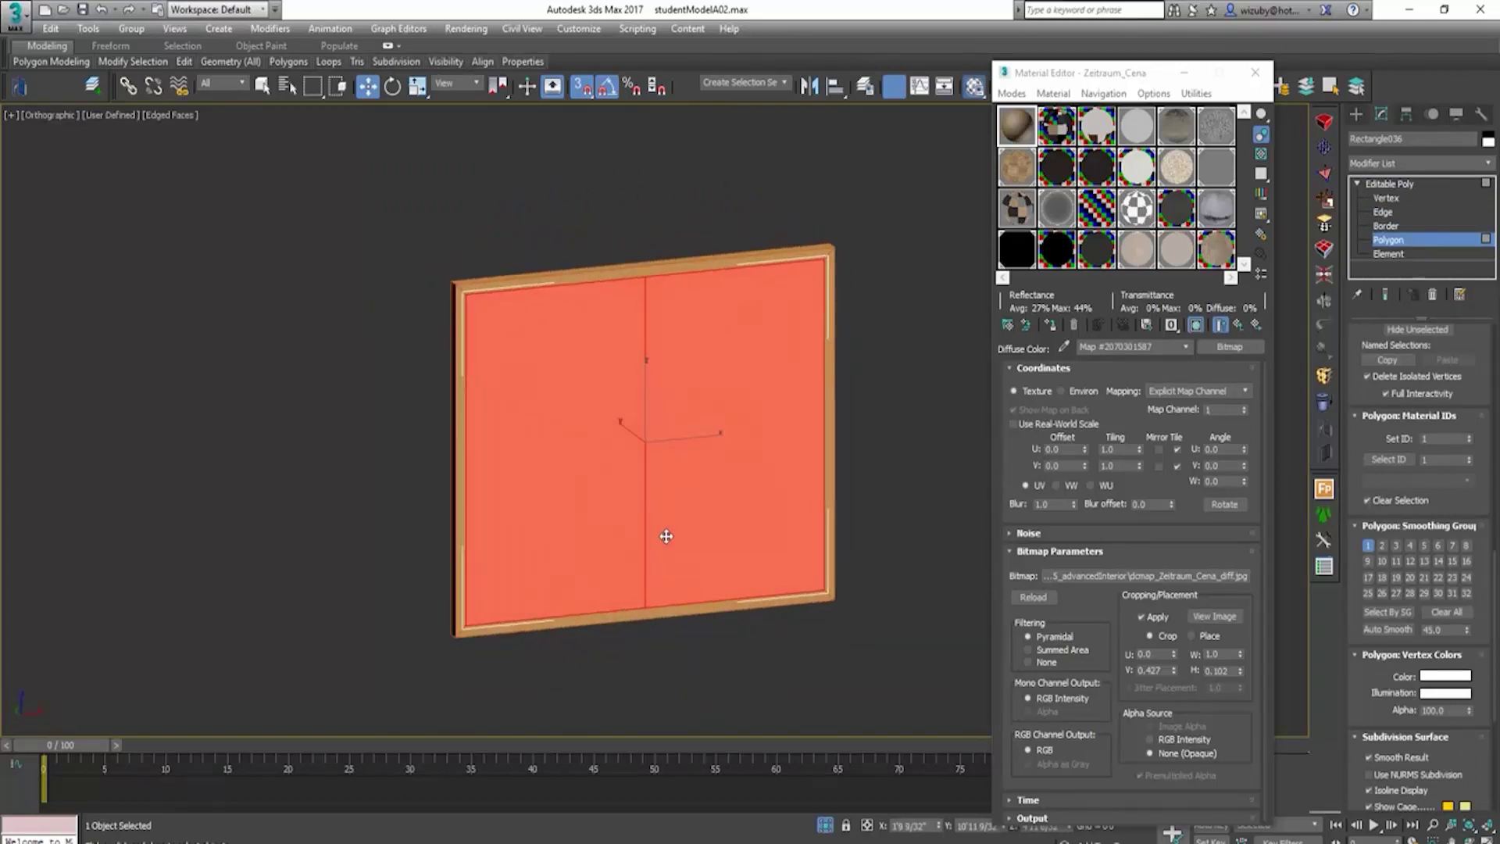
scroll(680, 547, up, 4)
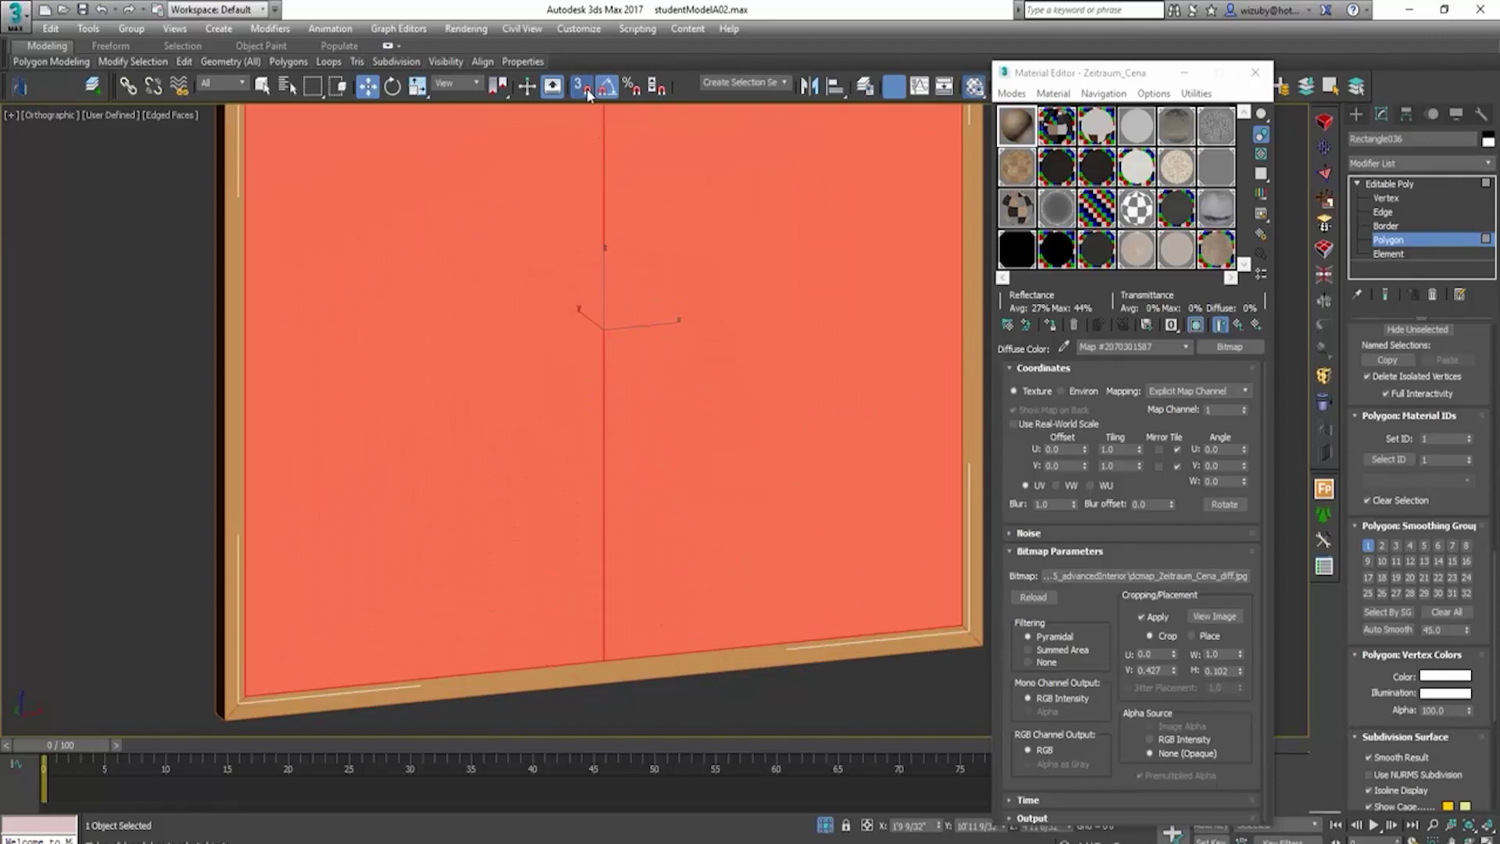
drag(583, 85, 583, 125)
alt+middle_drag(671, 483, 700, 495)
scroll(740, 509, up, 2)
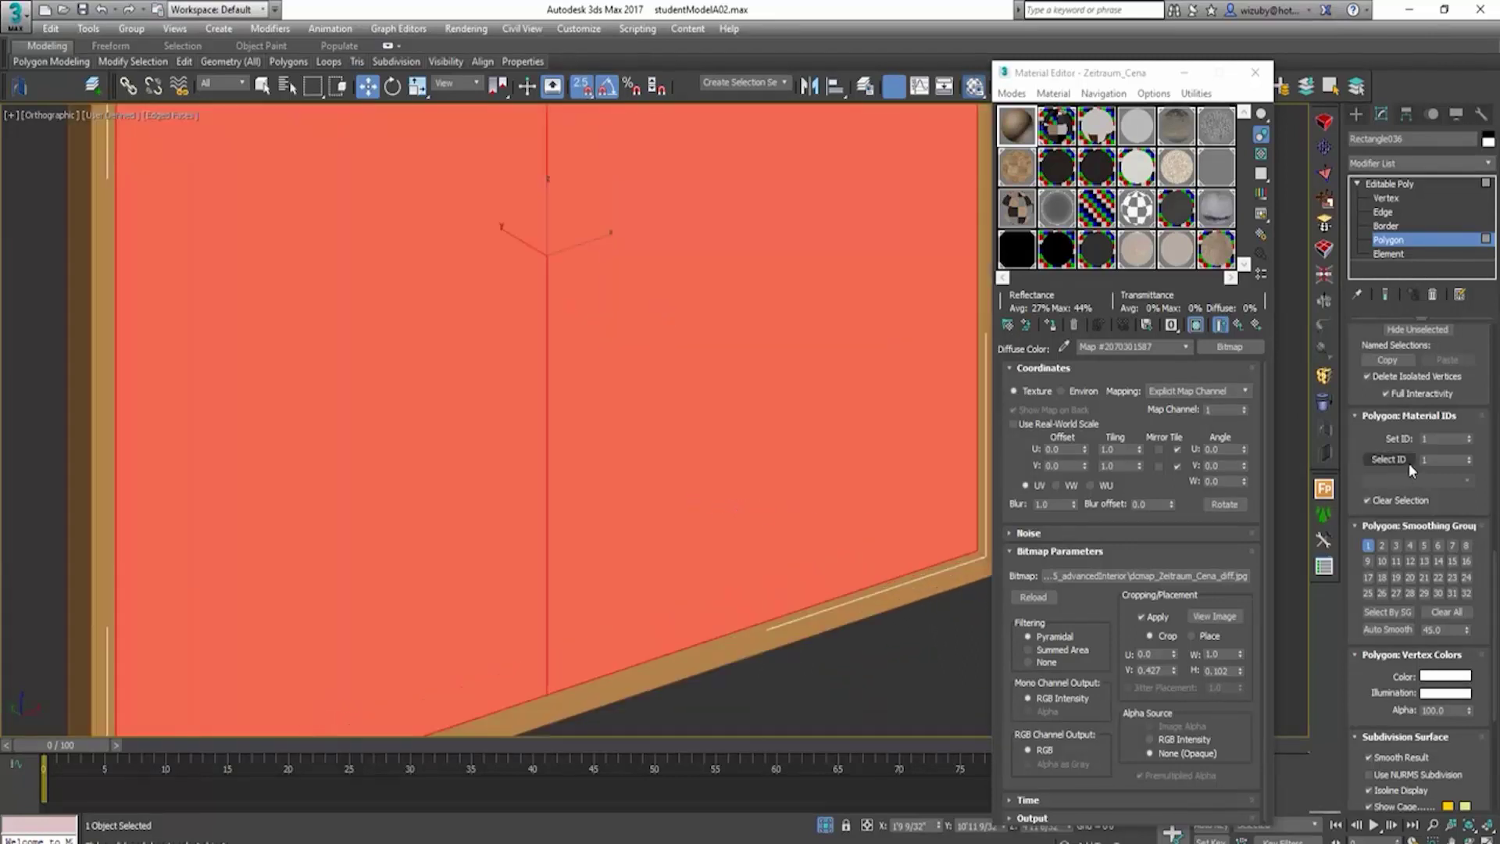
Step: Inset the two selected polygons By Polygon with an amount of 0'1"
scroll(779, 489, down, 5)
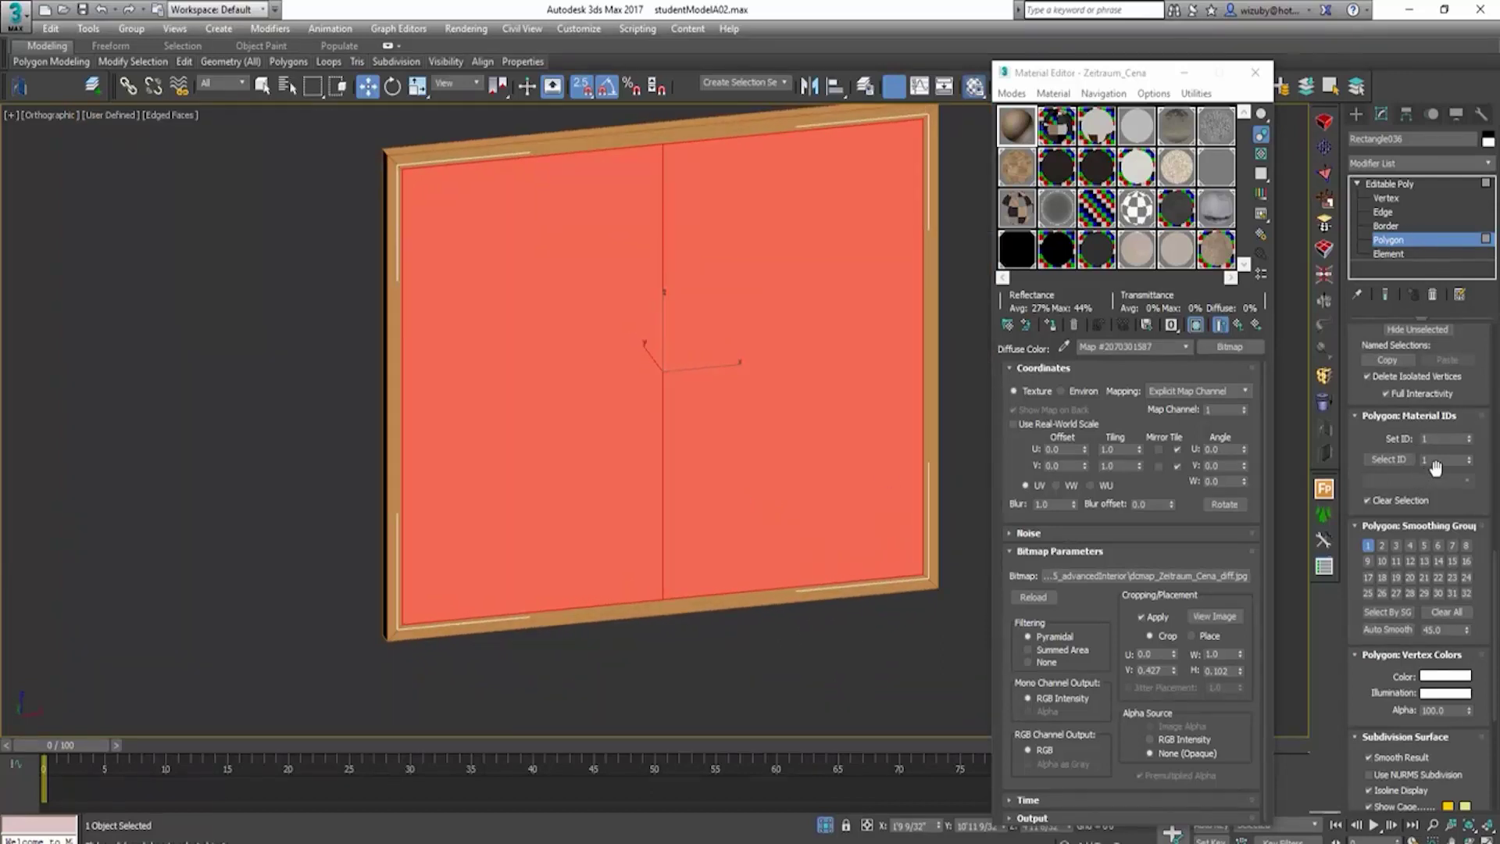
scroll(1441, 427, up, 10)
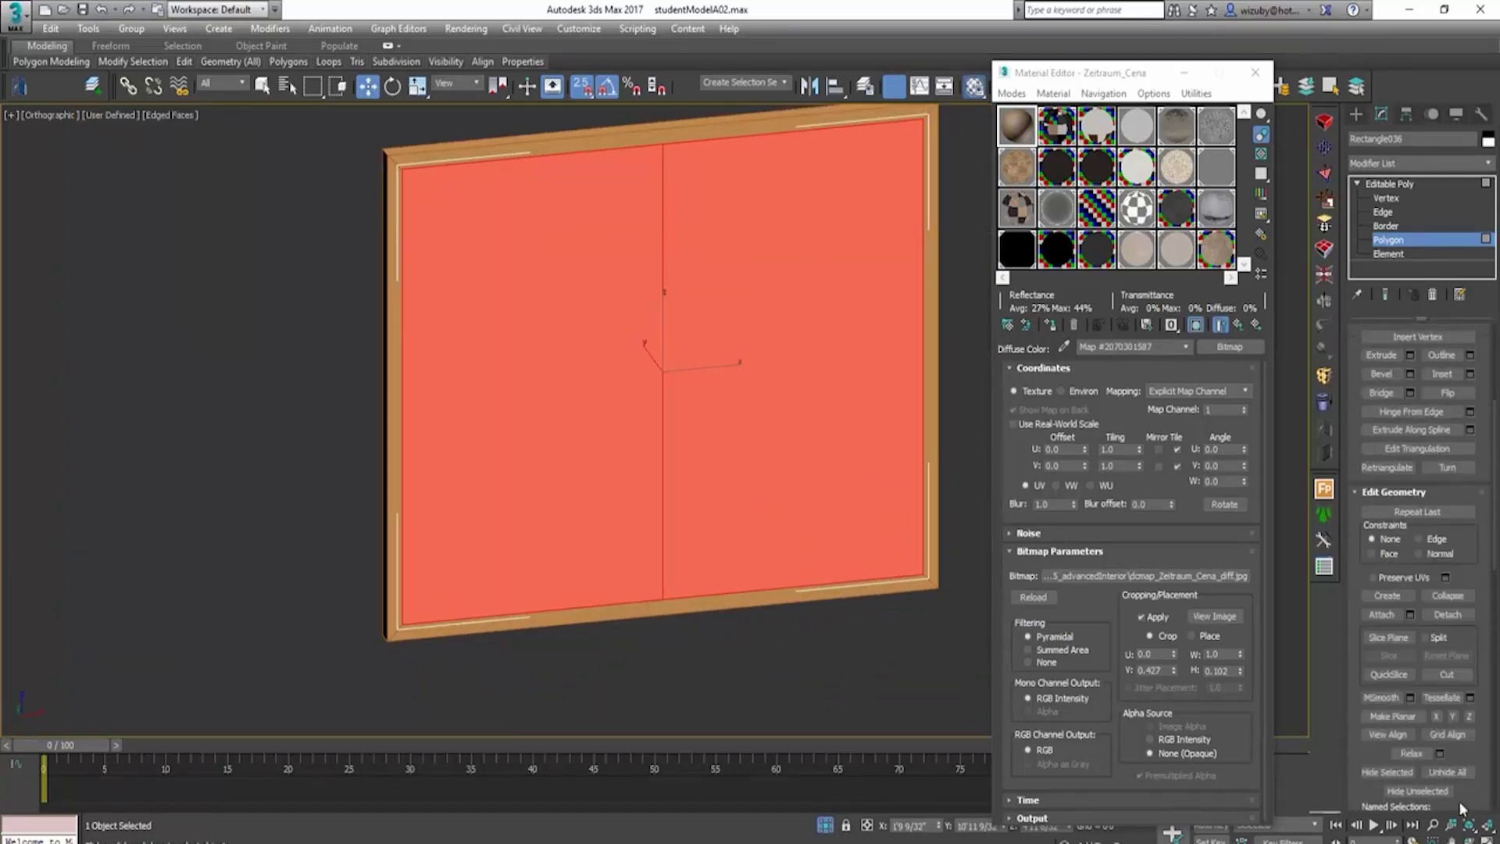
scroll(1480, 576, up, 3)
click(1442, 466)
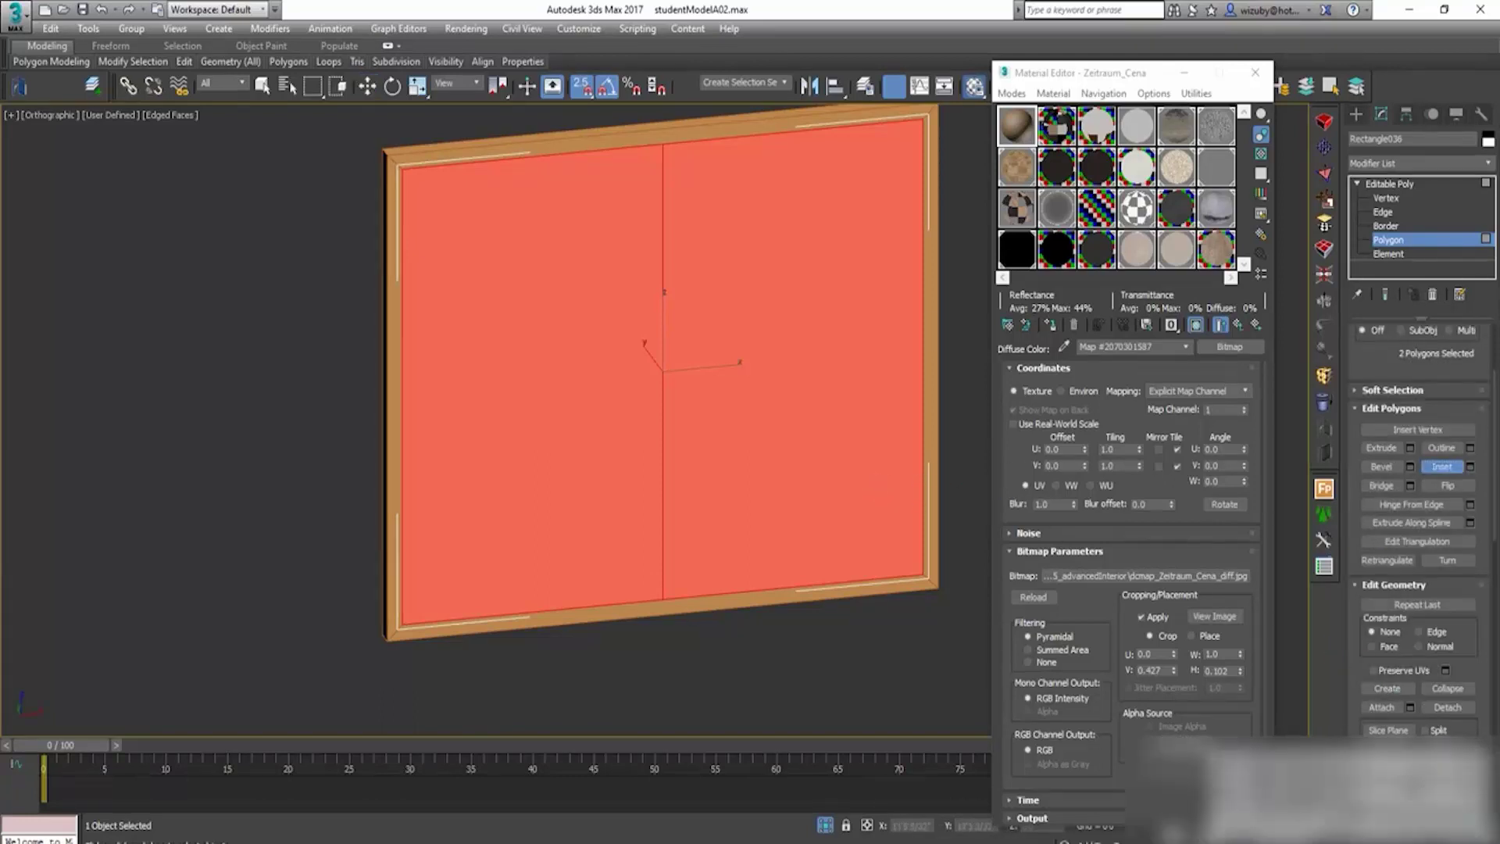
click(1470, 466)
click(667, 428)
click(711, 456)
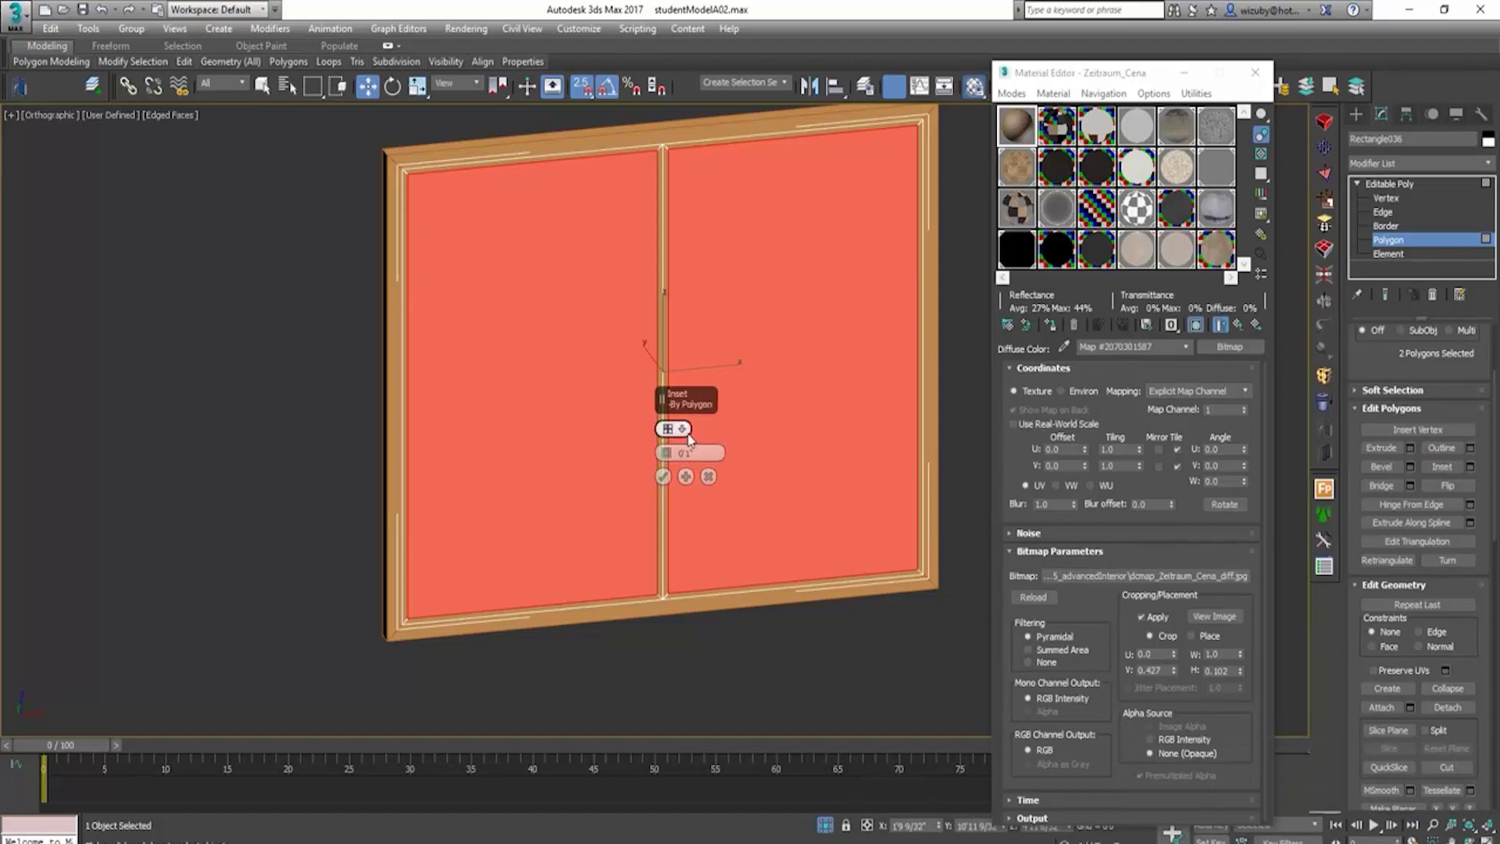
scroll(665, 445, up, 3)
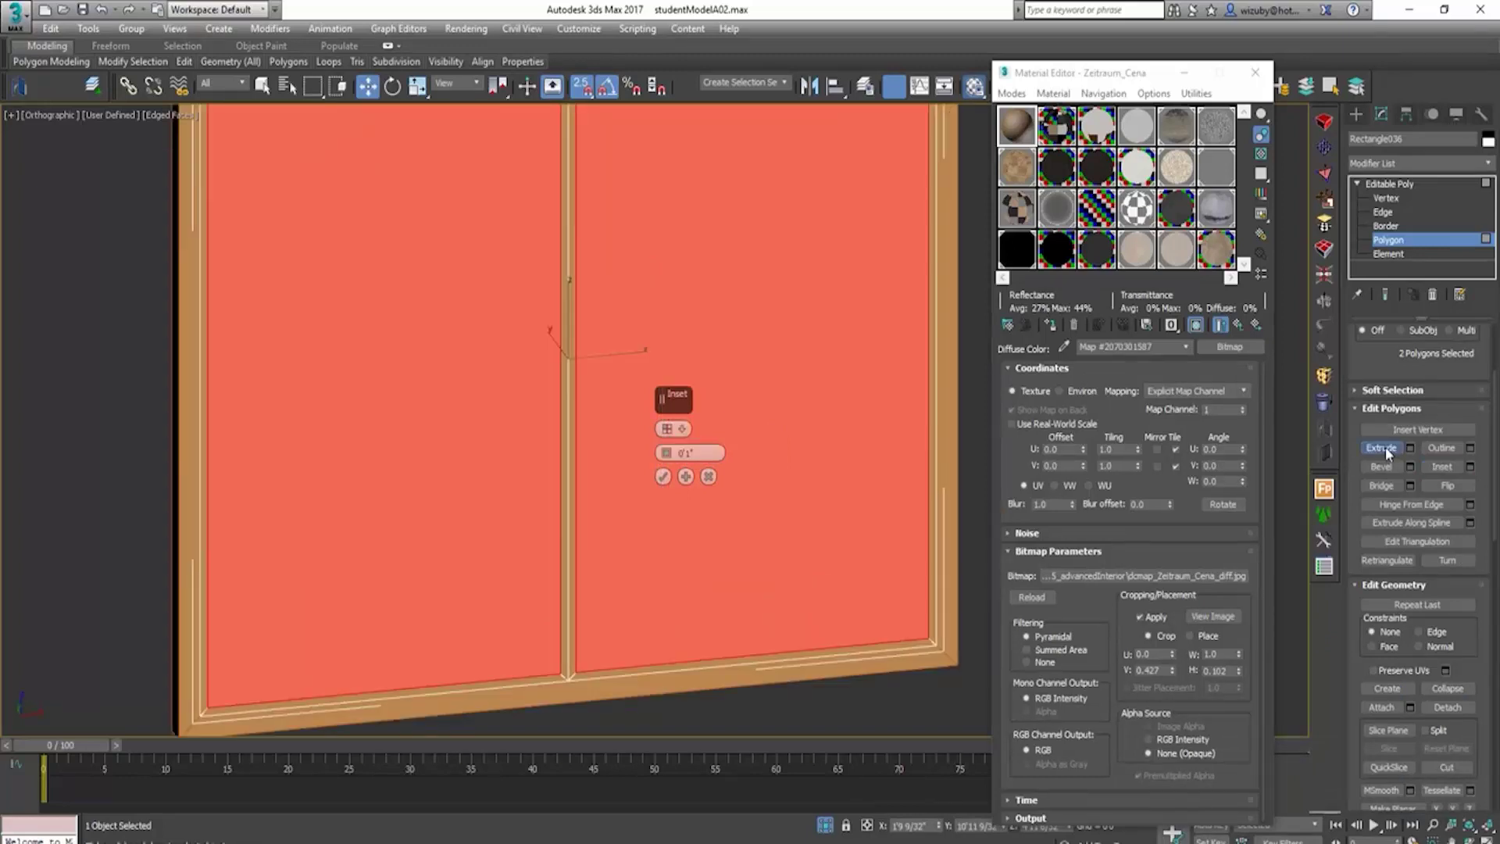
click(663, 476)
click(1471, 467)
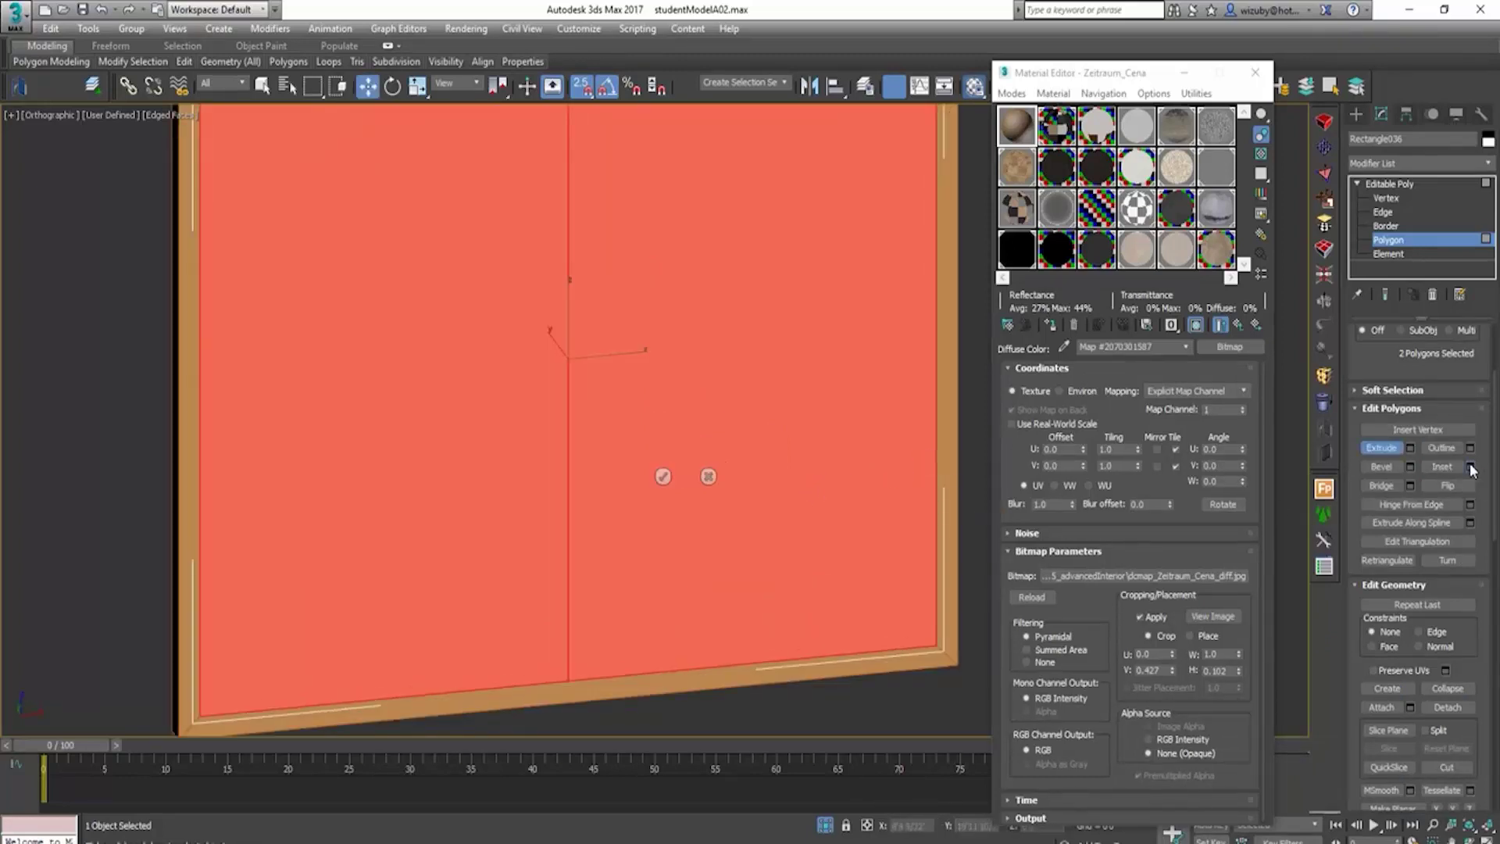
click(663, 476)
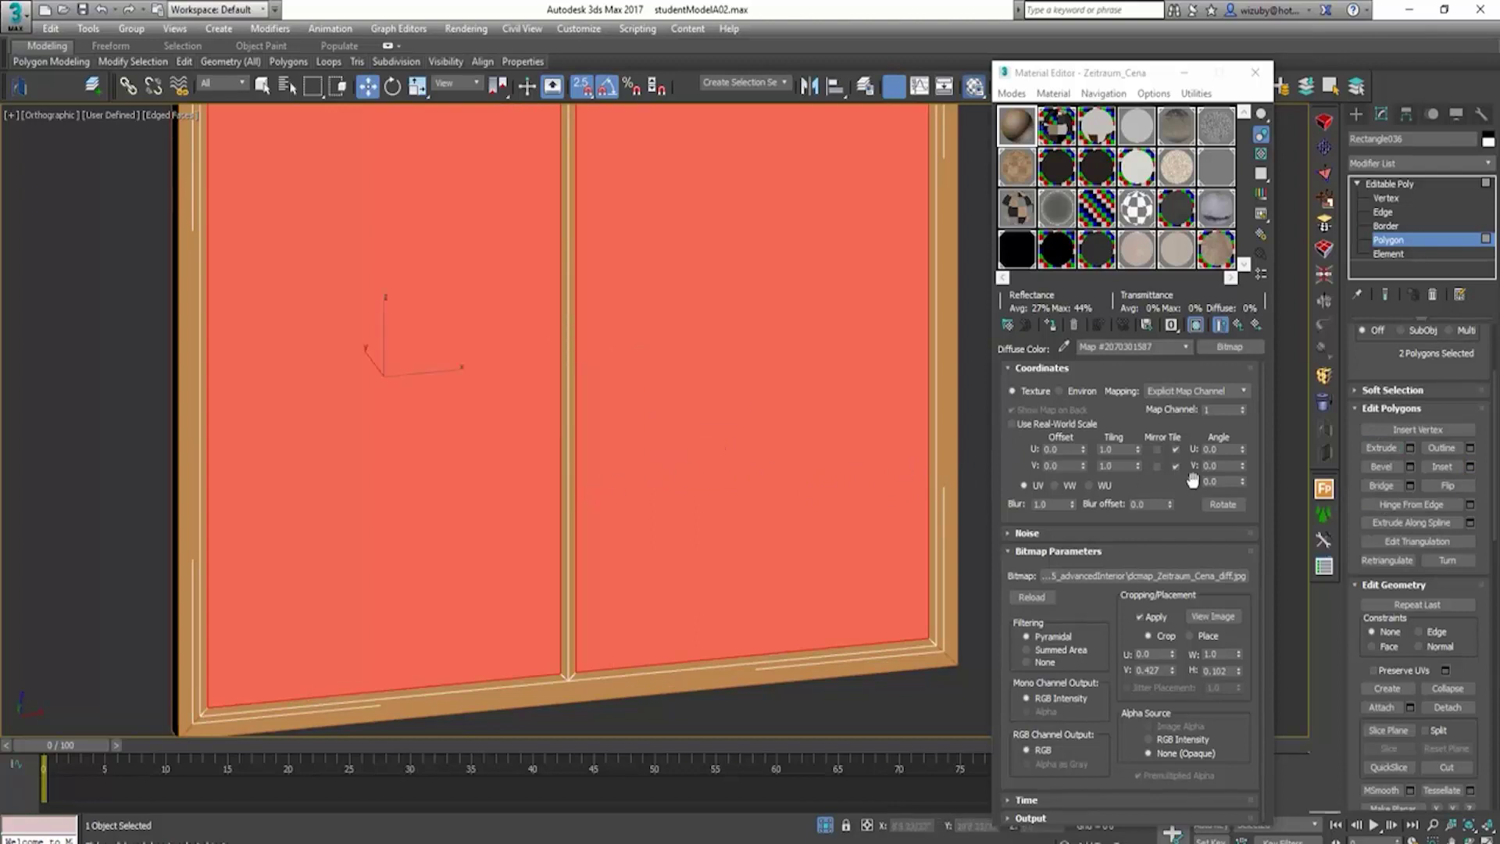
Step: Extrude the two inset polygons and shift them back so they sit recessed behind the sash borders
click(1375, 449)
scroll(761, 539, up, 3)
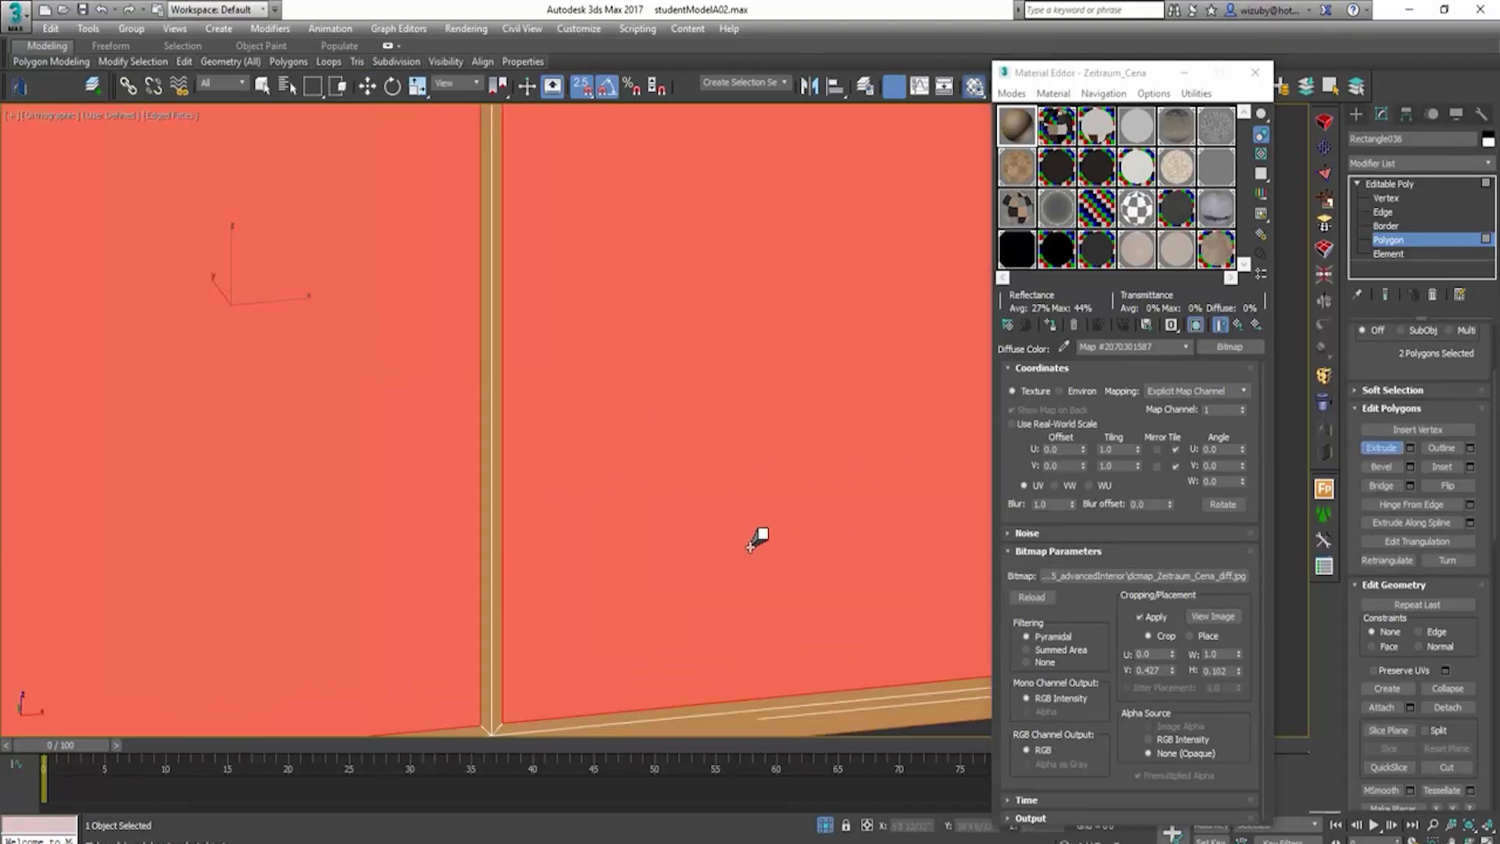
drag(751, 553, 763, 547)
key(w)
scroll(713, 559, down, 5)
alt+middle_drag(714, 560, 312, 312)
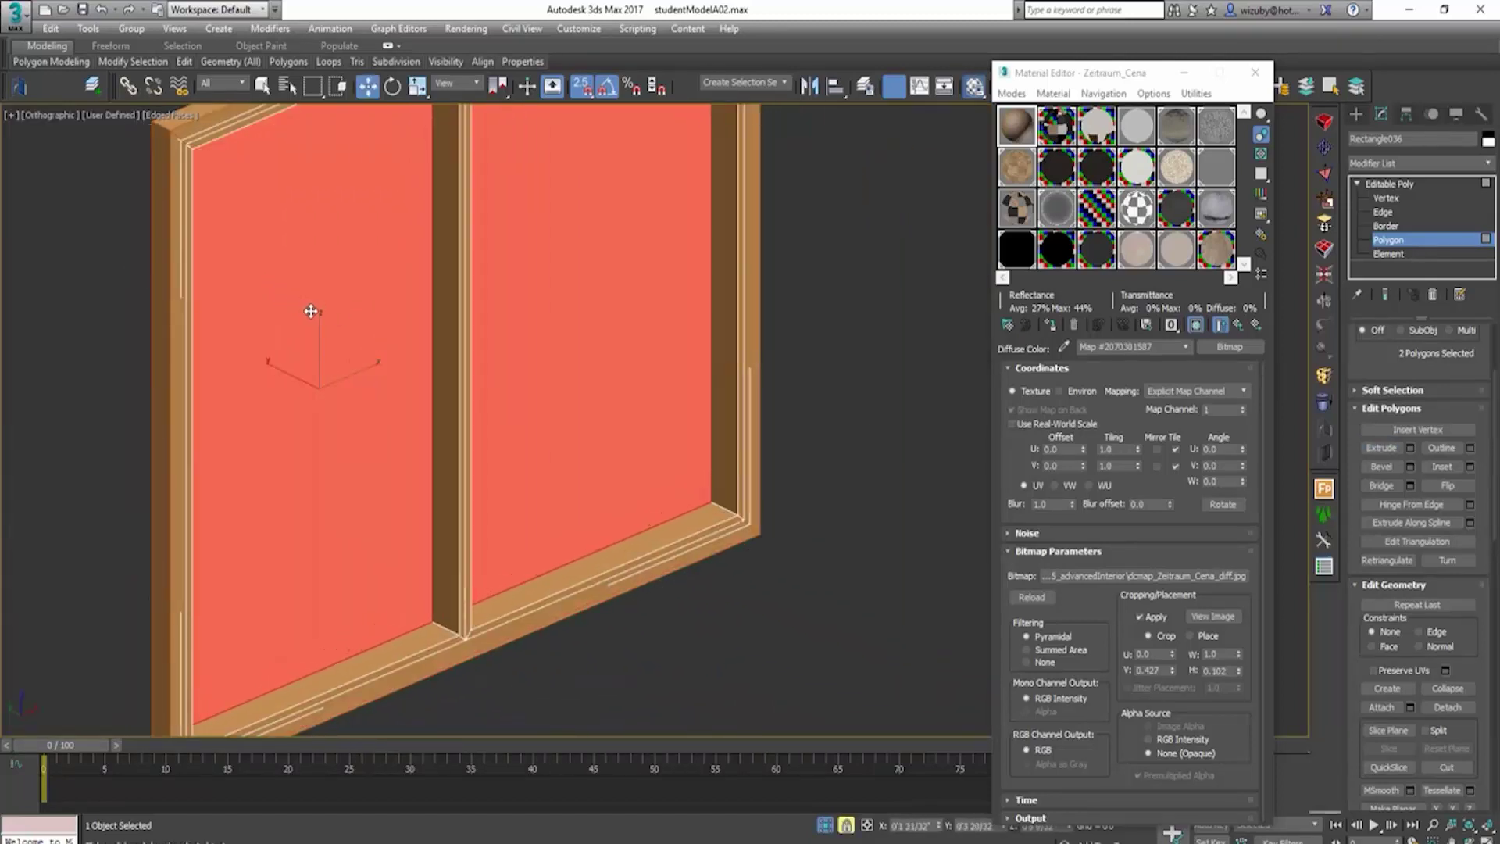
drag(311, 312, 291, 302)
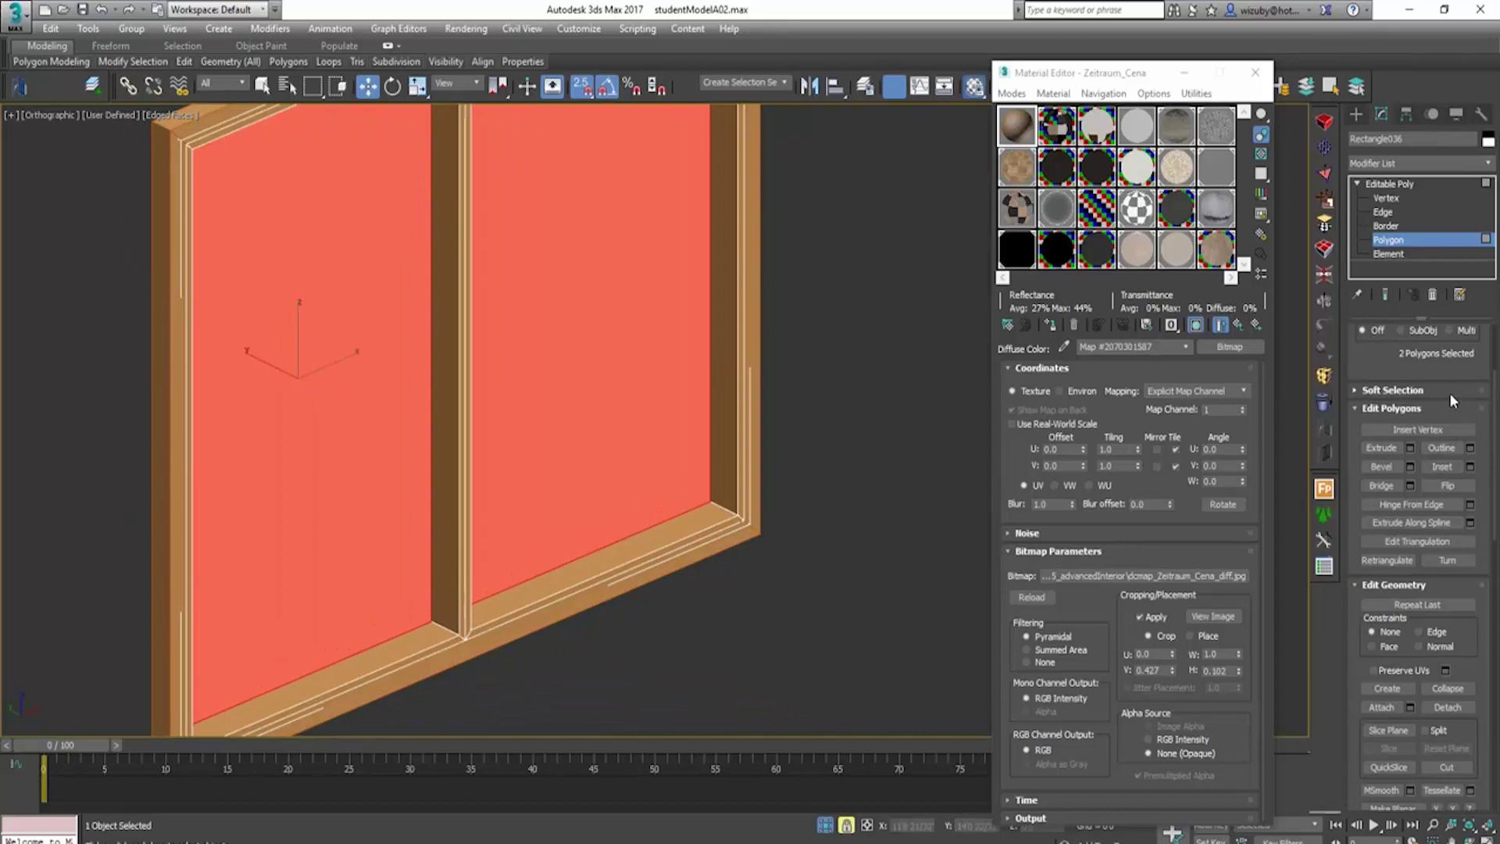
Step: Detach the two recessed polygons as a separate object
scroll(1420, 381, down, 5)
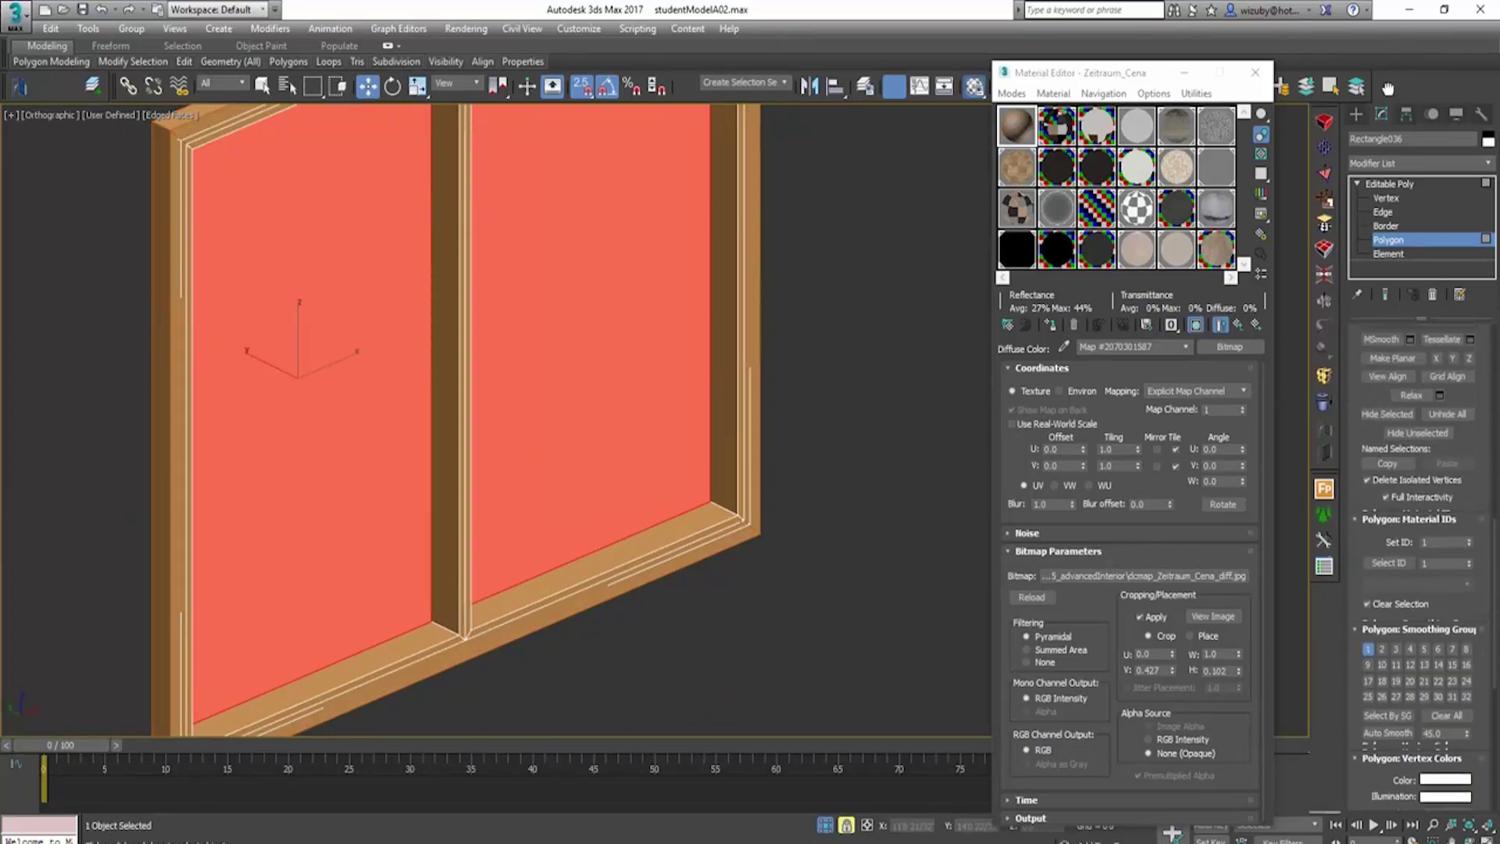
scroll(1422, 381, down, 3)
click(1448, 503)
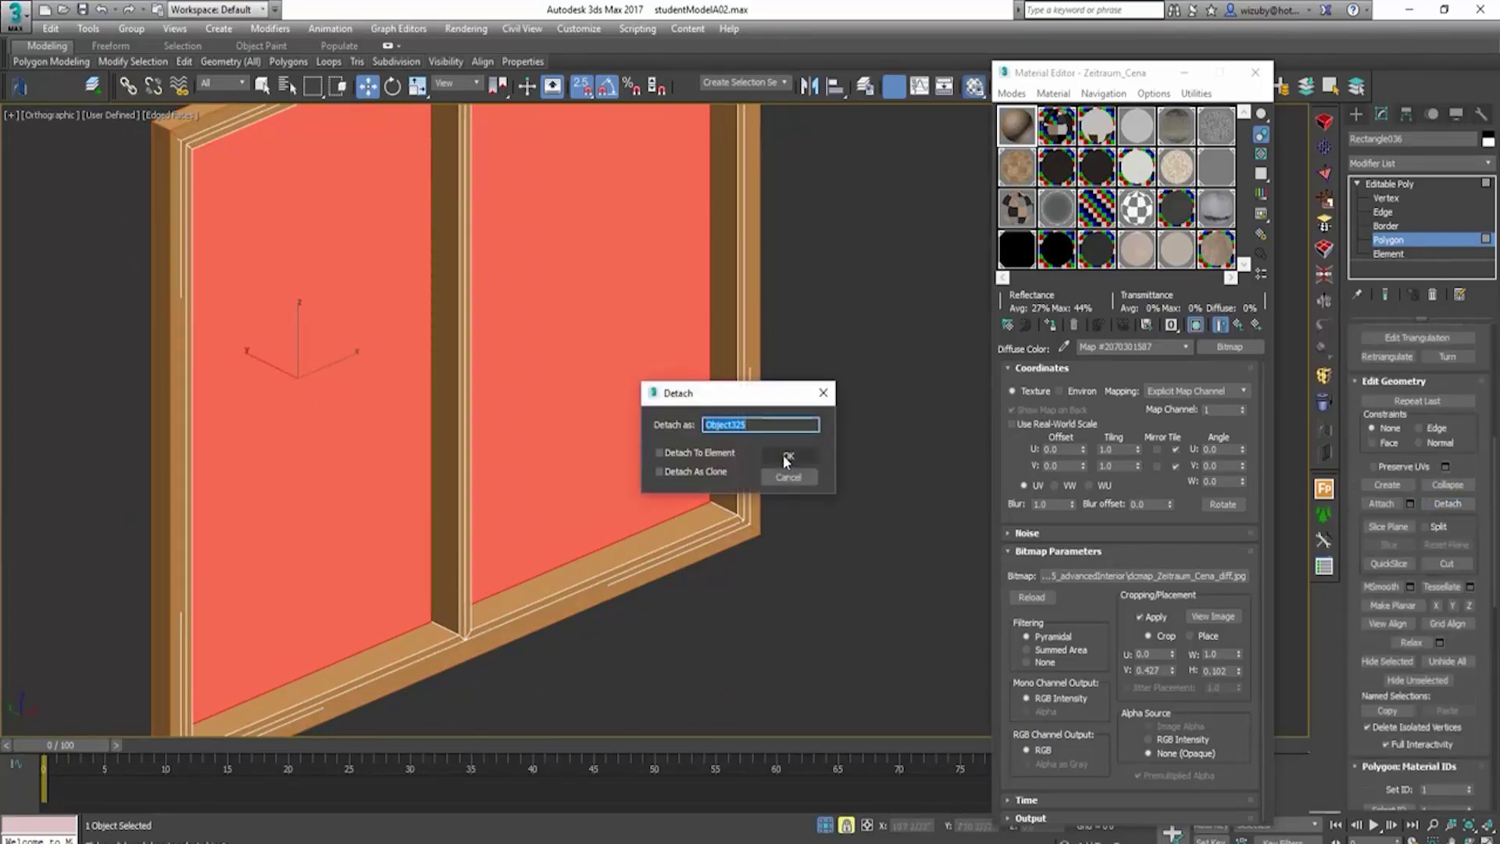
click(785, 461)
key(4)
Step: Start a line profile in the top view at the frame's inner front corner, tracing its small front step
scroll(419, 542, down, 5)
scroll(418, 542, up, 6)
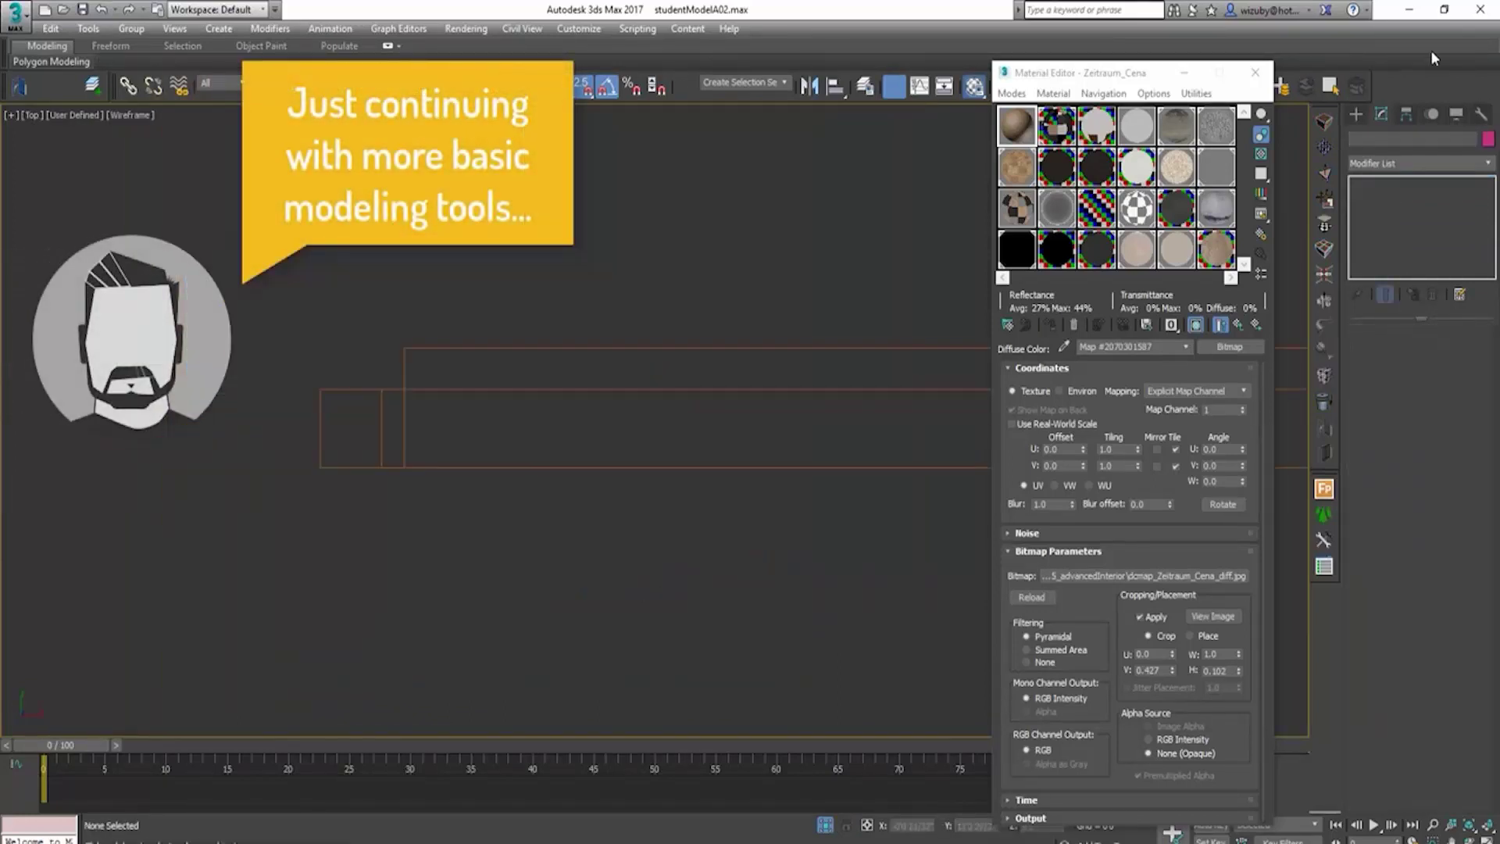
click(1357, 114)
click(1375, 137)
click(1387, 226)
scroll(414, 392, up, 5)
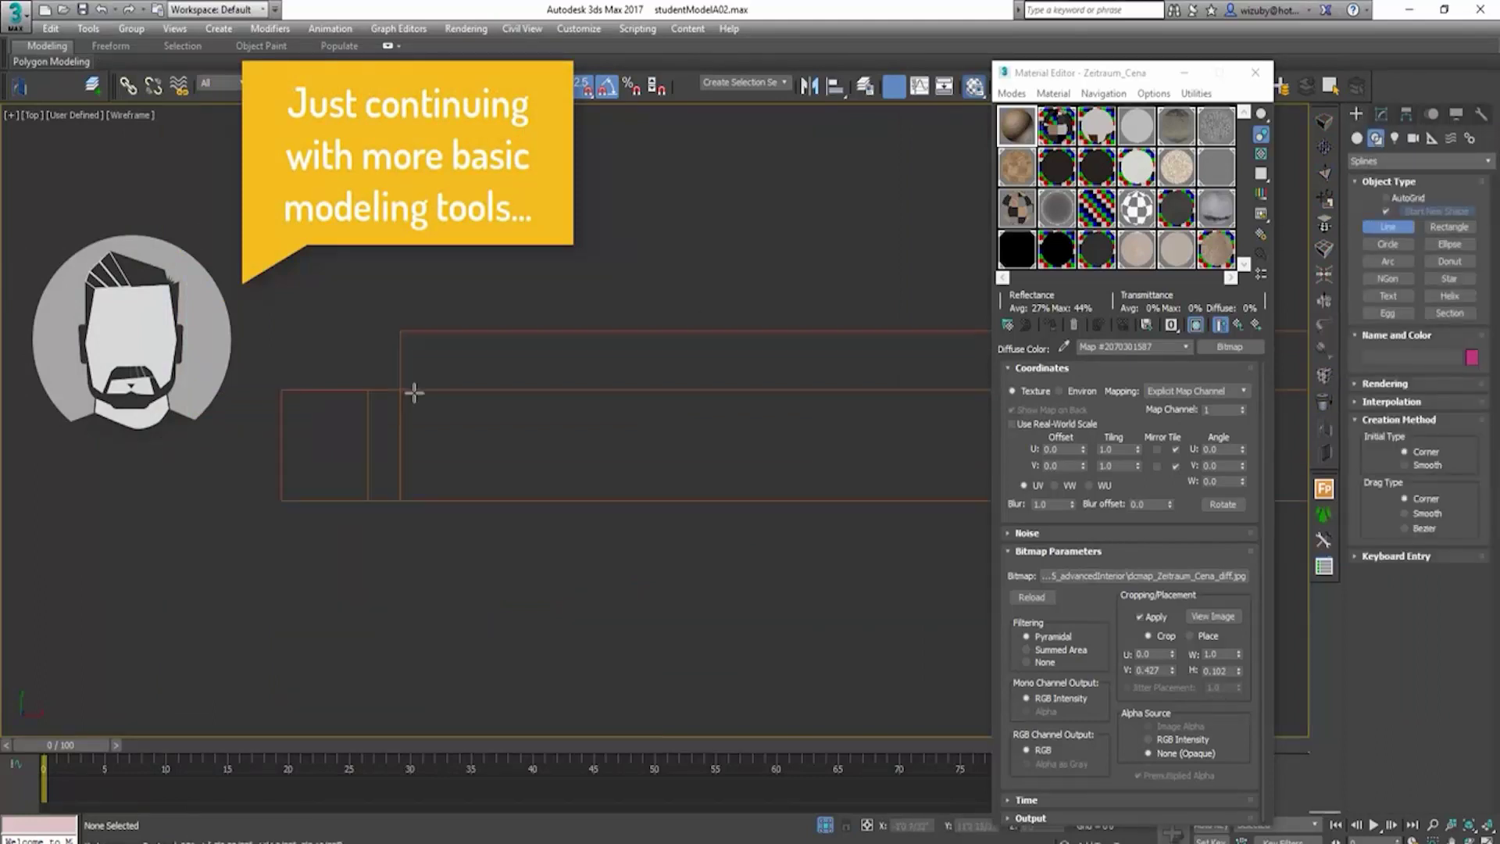
scroll(432, 403, down, 3)
scroll(412, 445, up, 3)
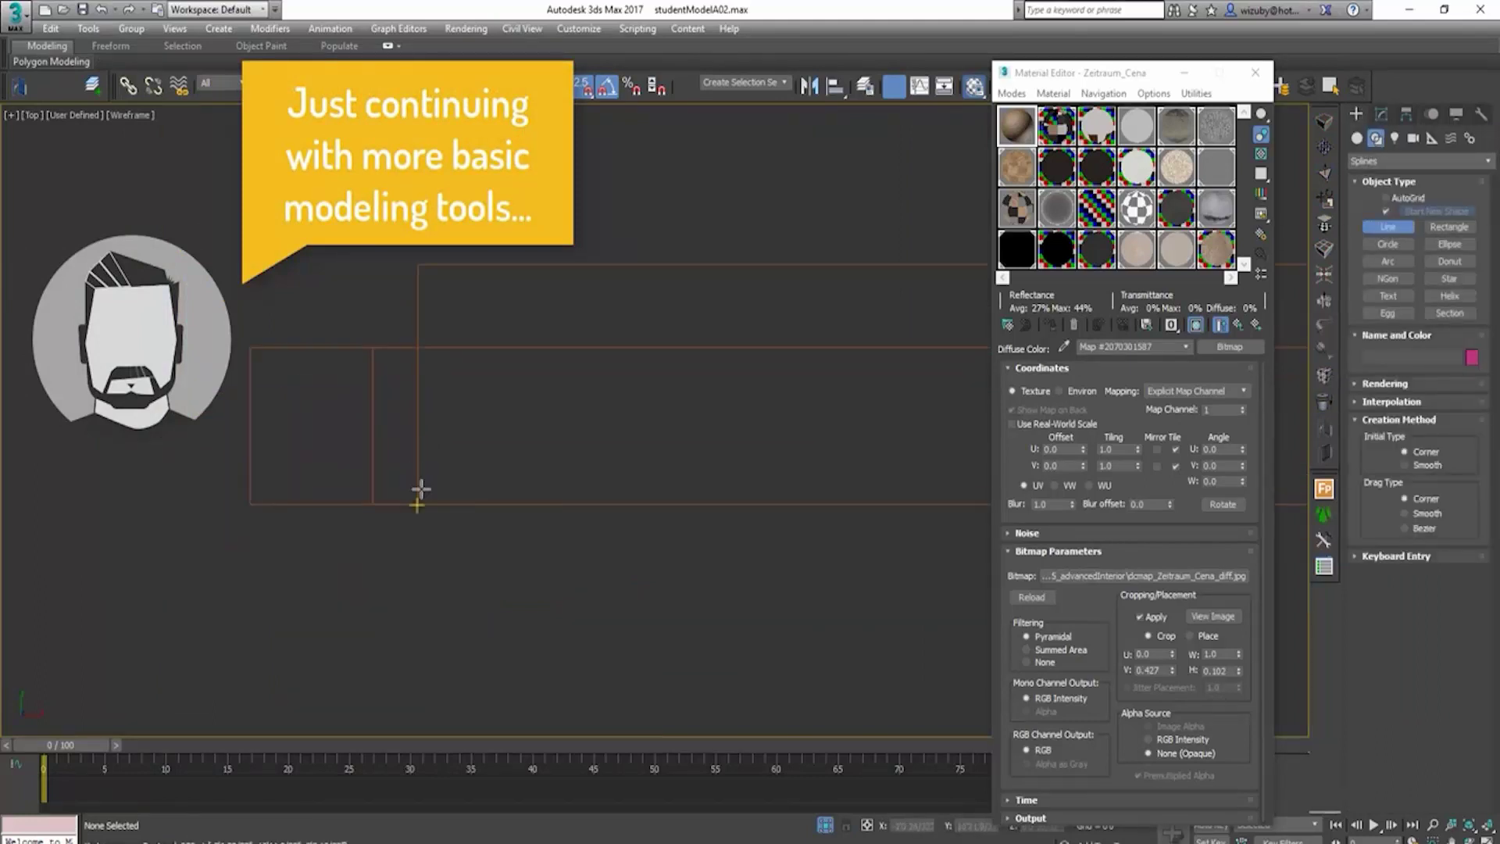
click(420, 489)
scroll(437, 499, up, 2)
click(459, 500)
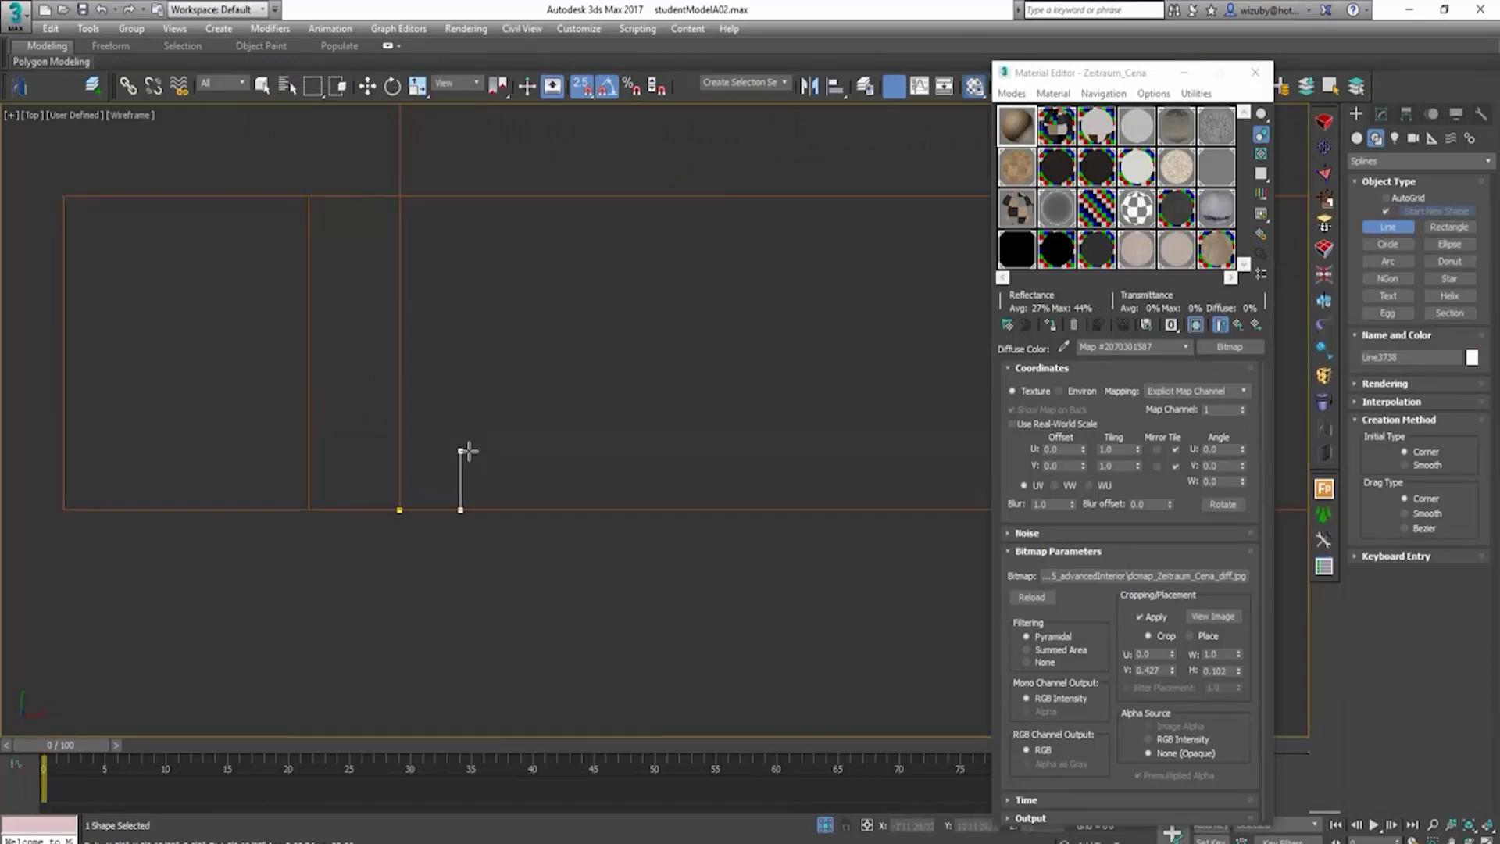
click(461, 476)
click(437, 477)
Step: Complete the profile with a small middle tab and a stepped back end, closing it at its starting point
scroll(444, 381, up, 3)
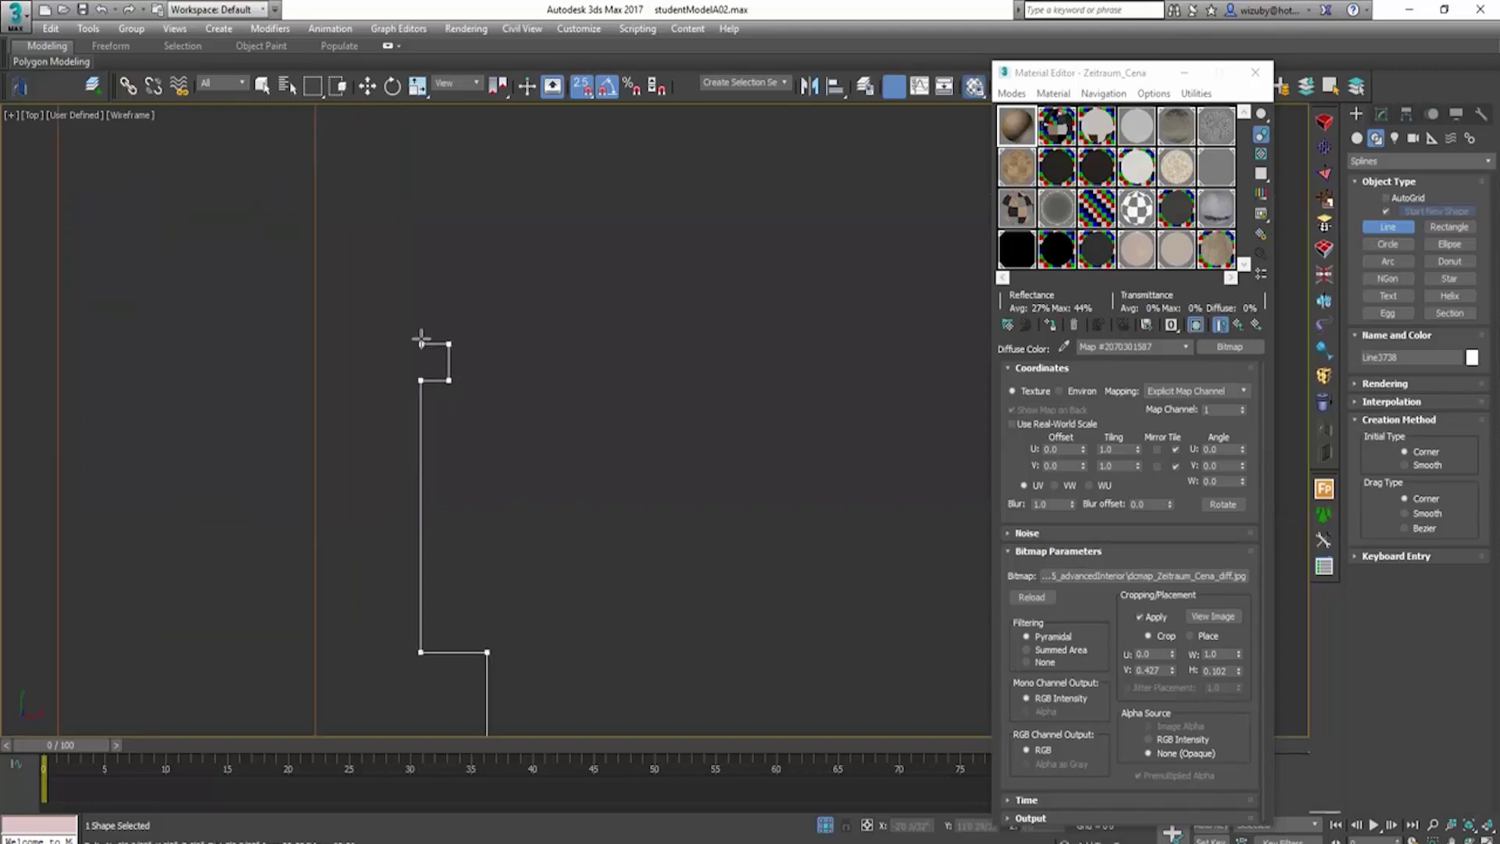
scroll(459, 463, down, 2)
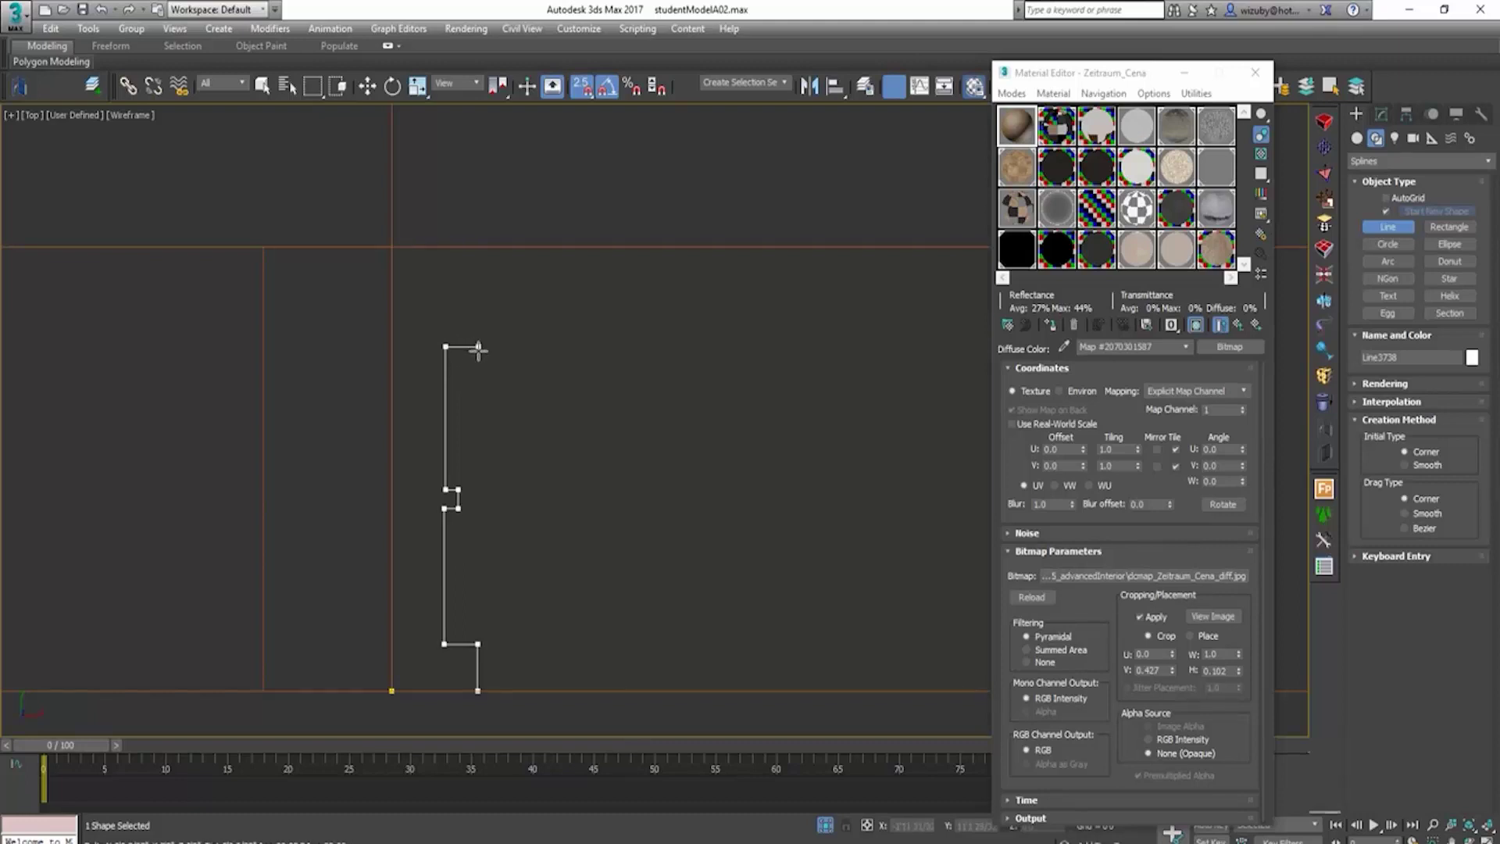
click(479, 347)
click(478, 275)
click(391, 275)
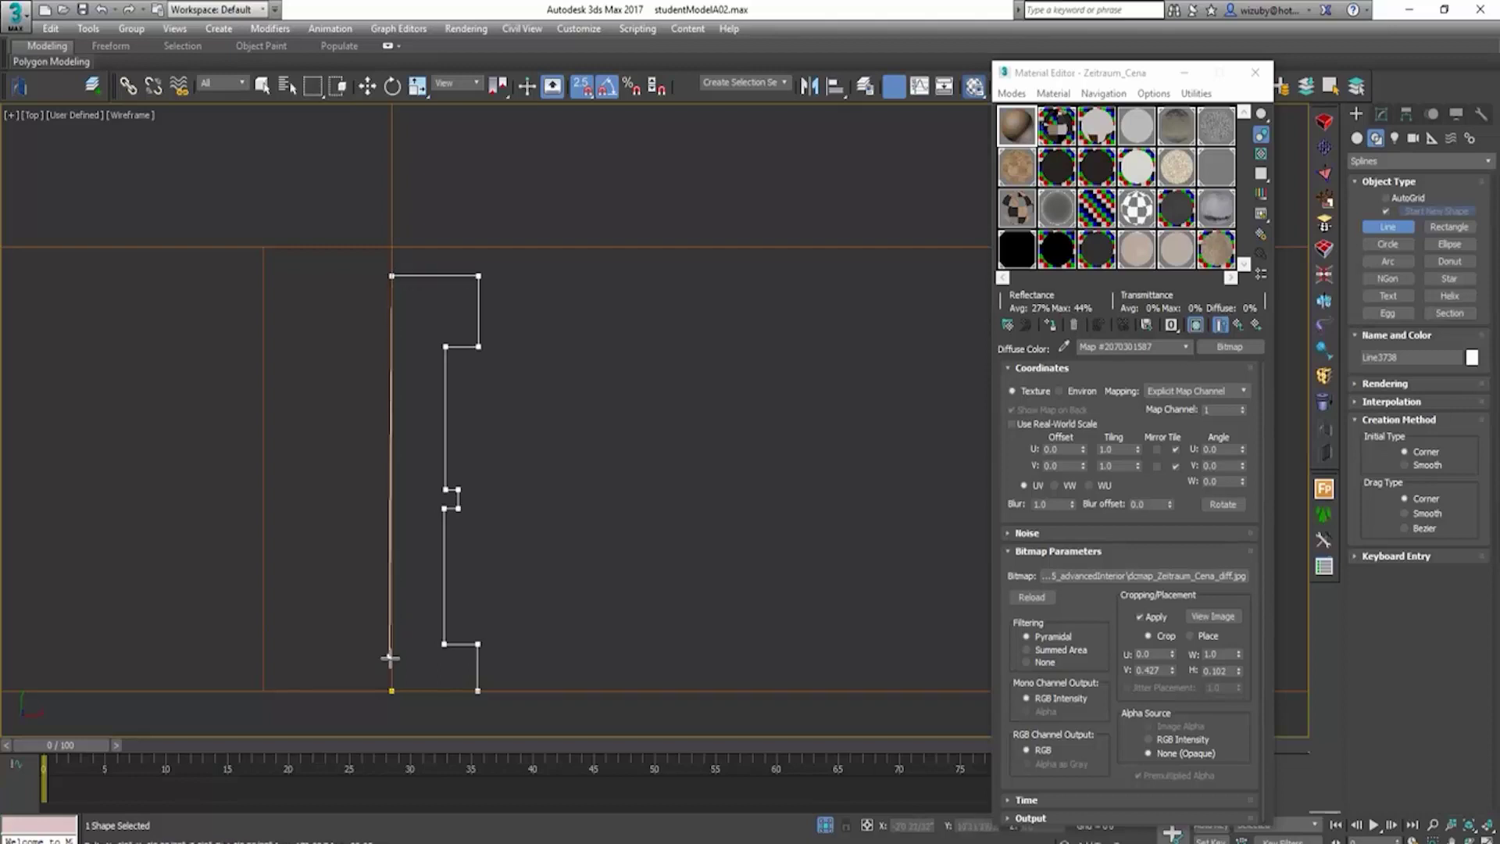
click(391, 691)
click(724, 490)
scroll(663, 410, down, 3)
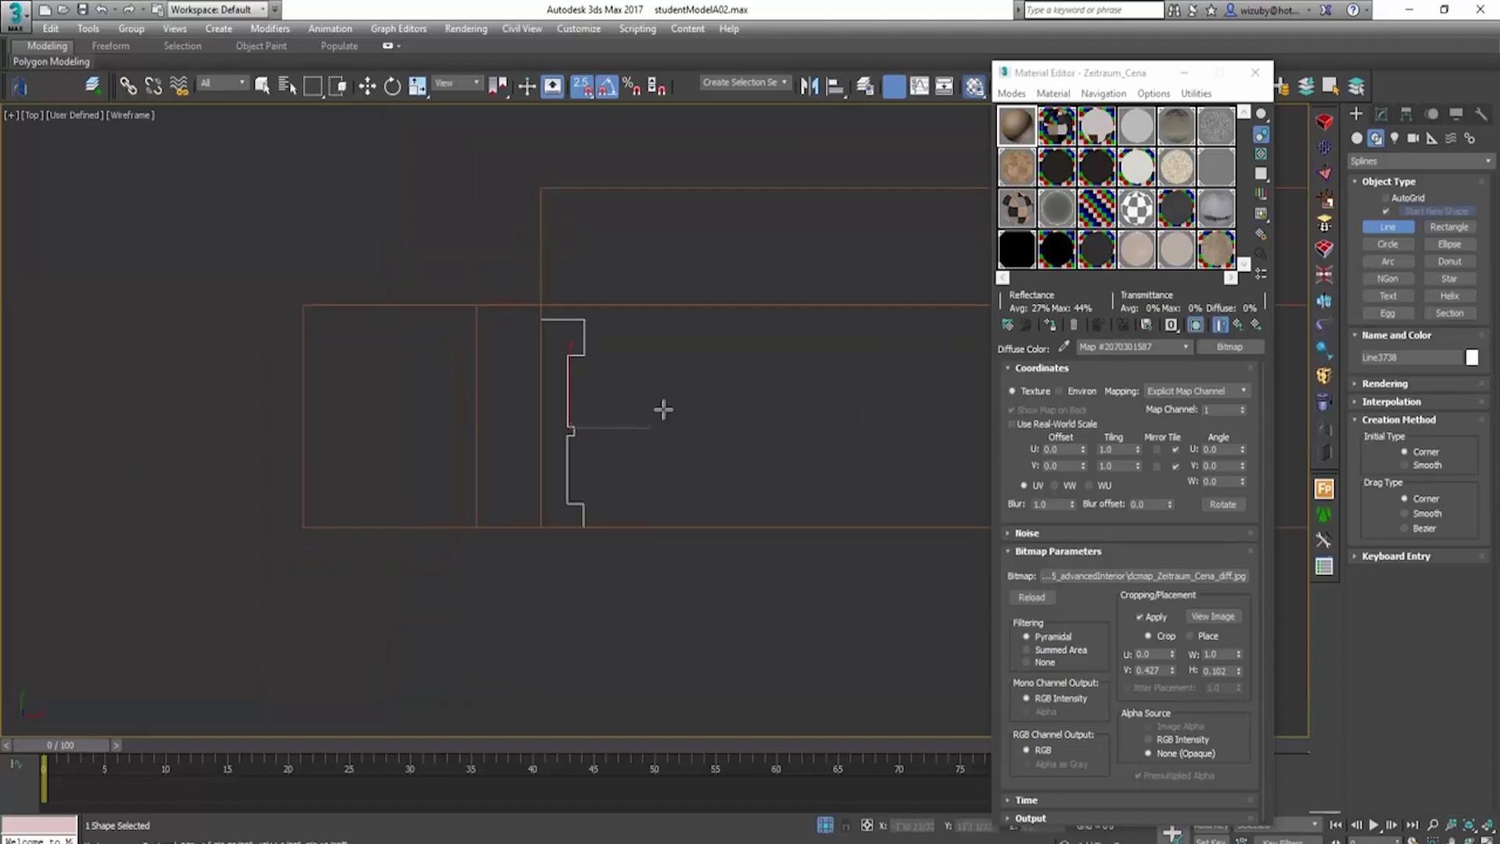
Step: Move the two upper vertices of the profile's middle tab down to make the tab thinner
key(1)
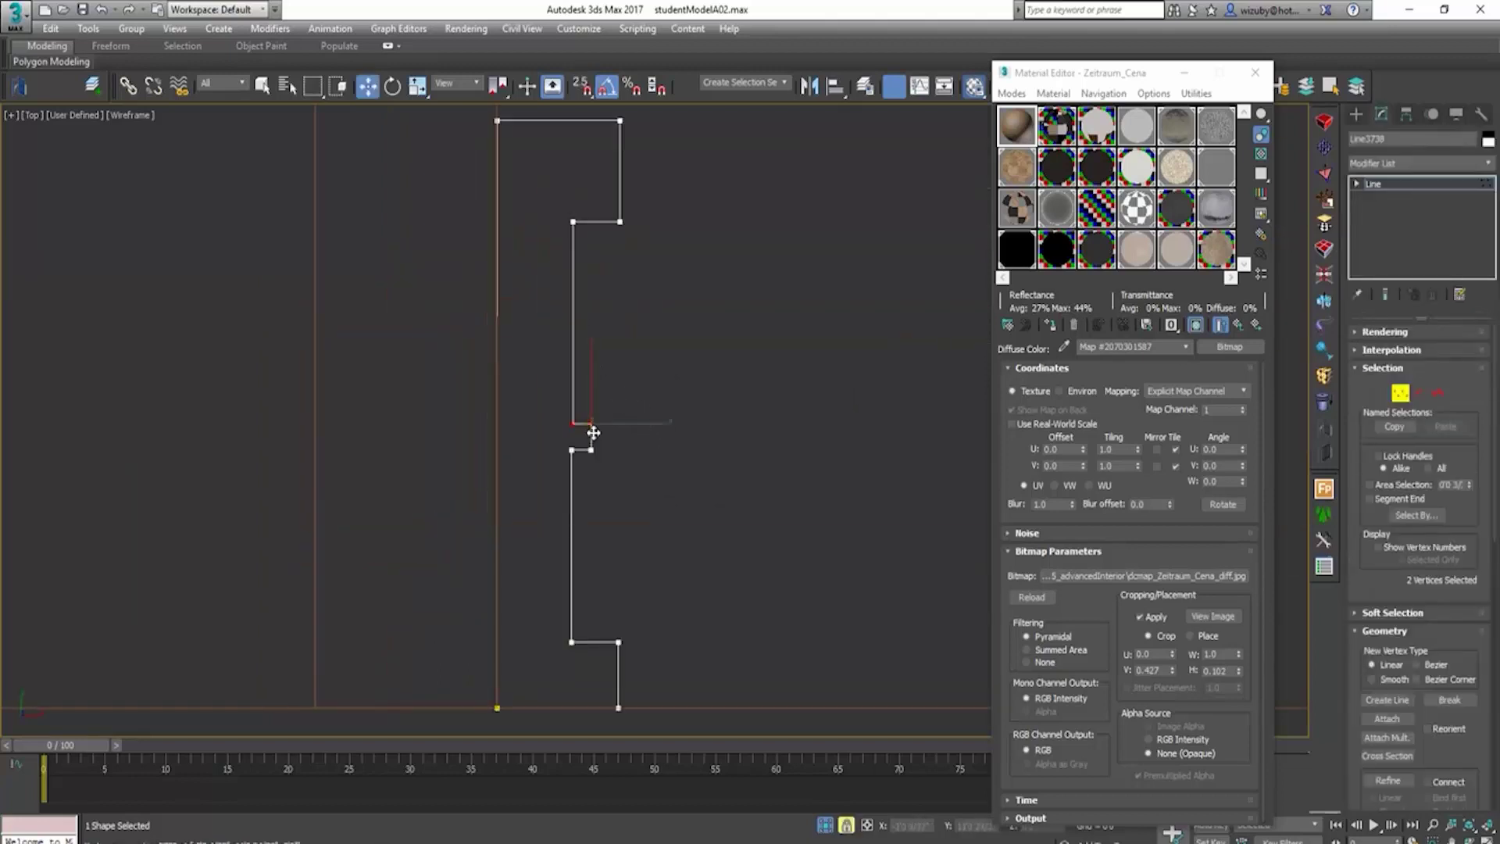
scroll(594, 429, up, 2)
drag(596, 421, 600, 446)
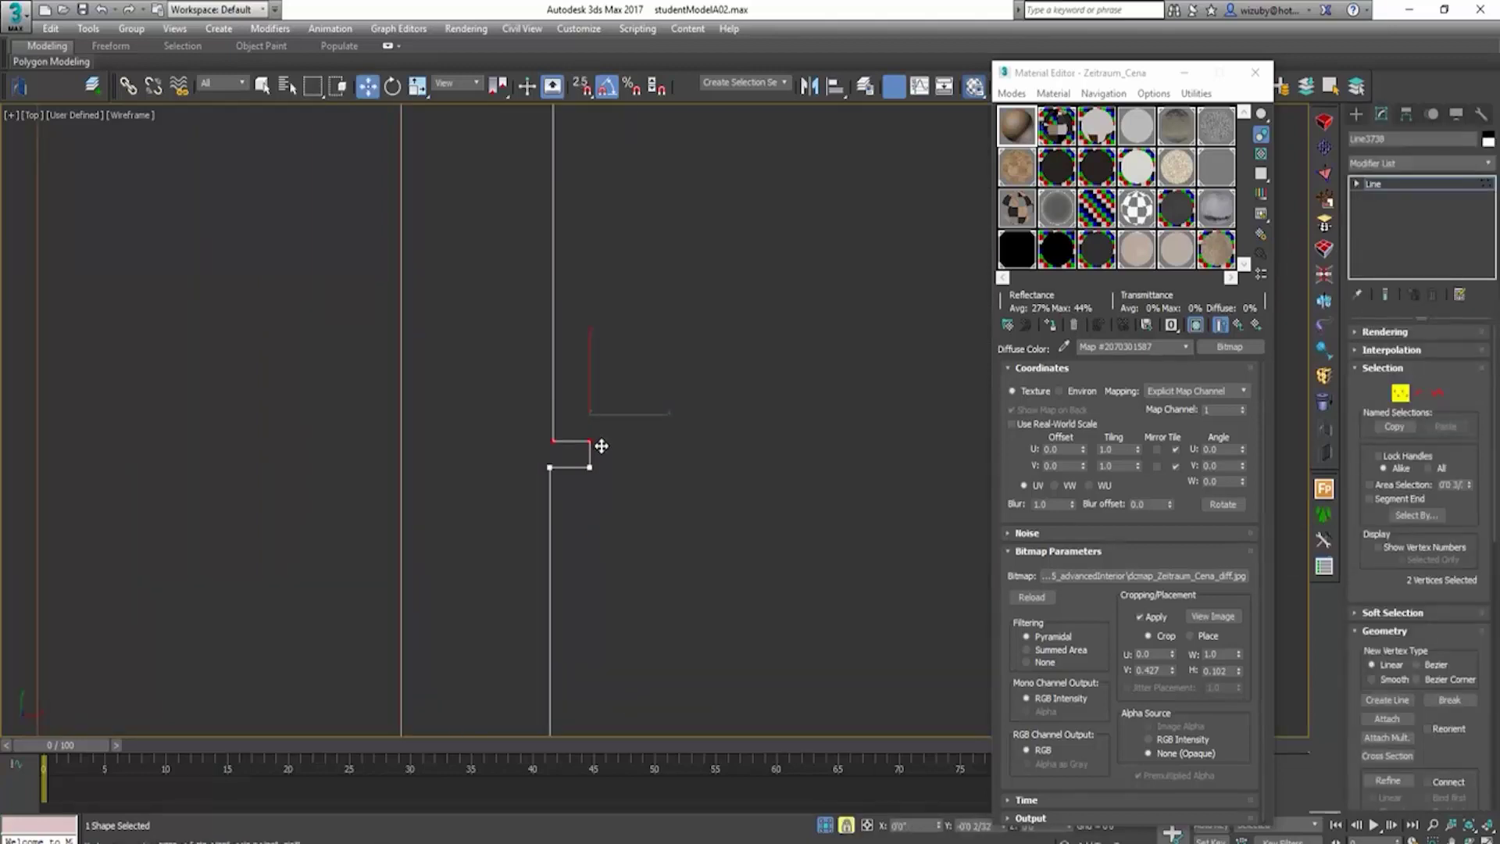
Step: Align the tab's upper inner vertex and the back step's inner corner with the lower part of the profile's inner edge
scroll(602, 451, down, 2)
drag(565, 202, 583, 445)
key(space)
key(s)
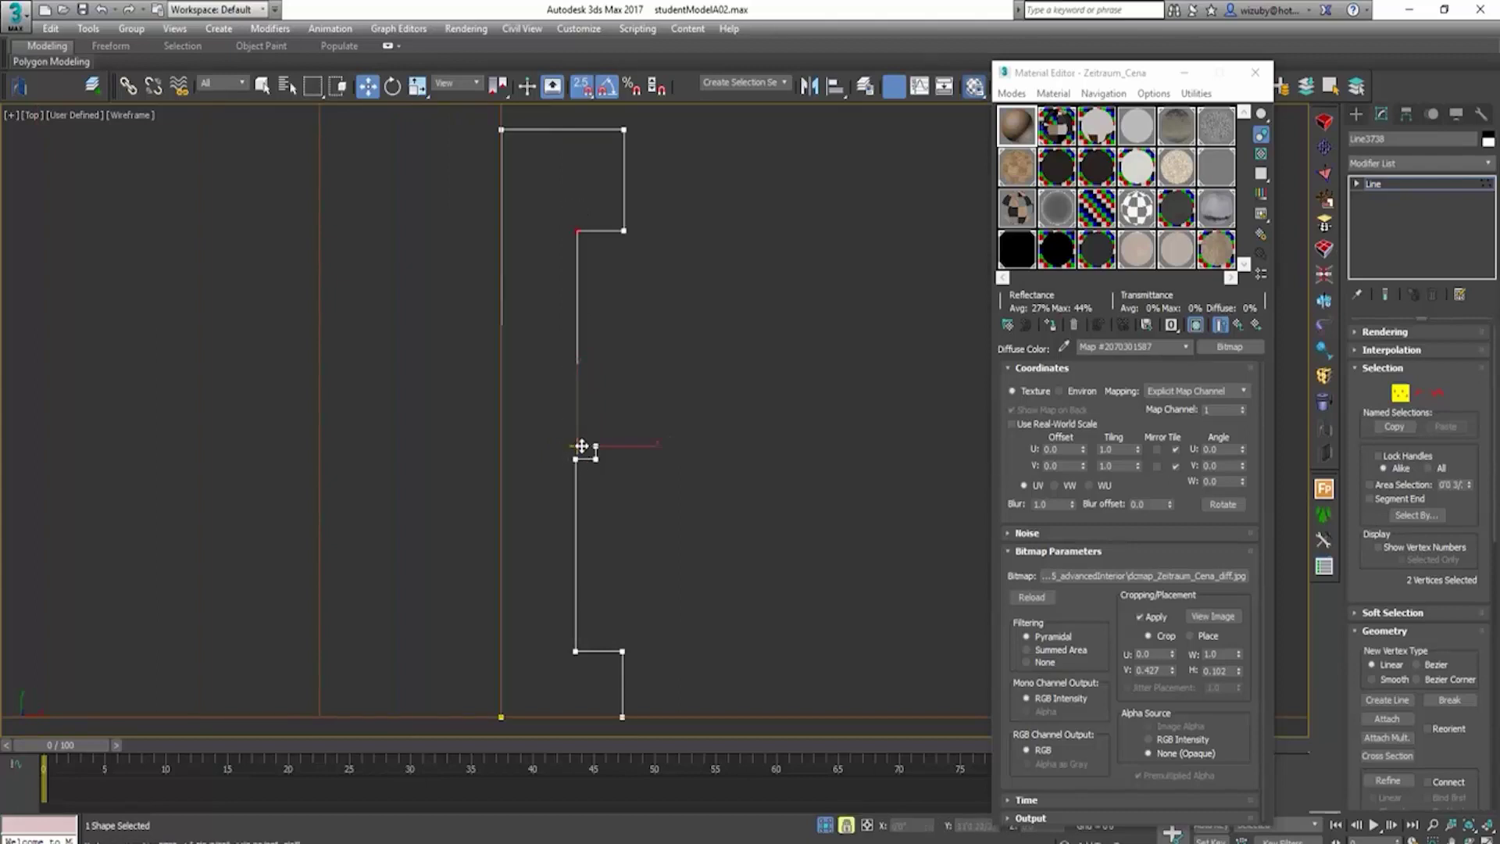
scroll(621, 453, down, 2)
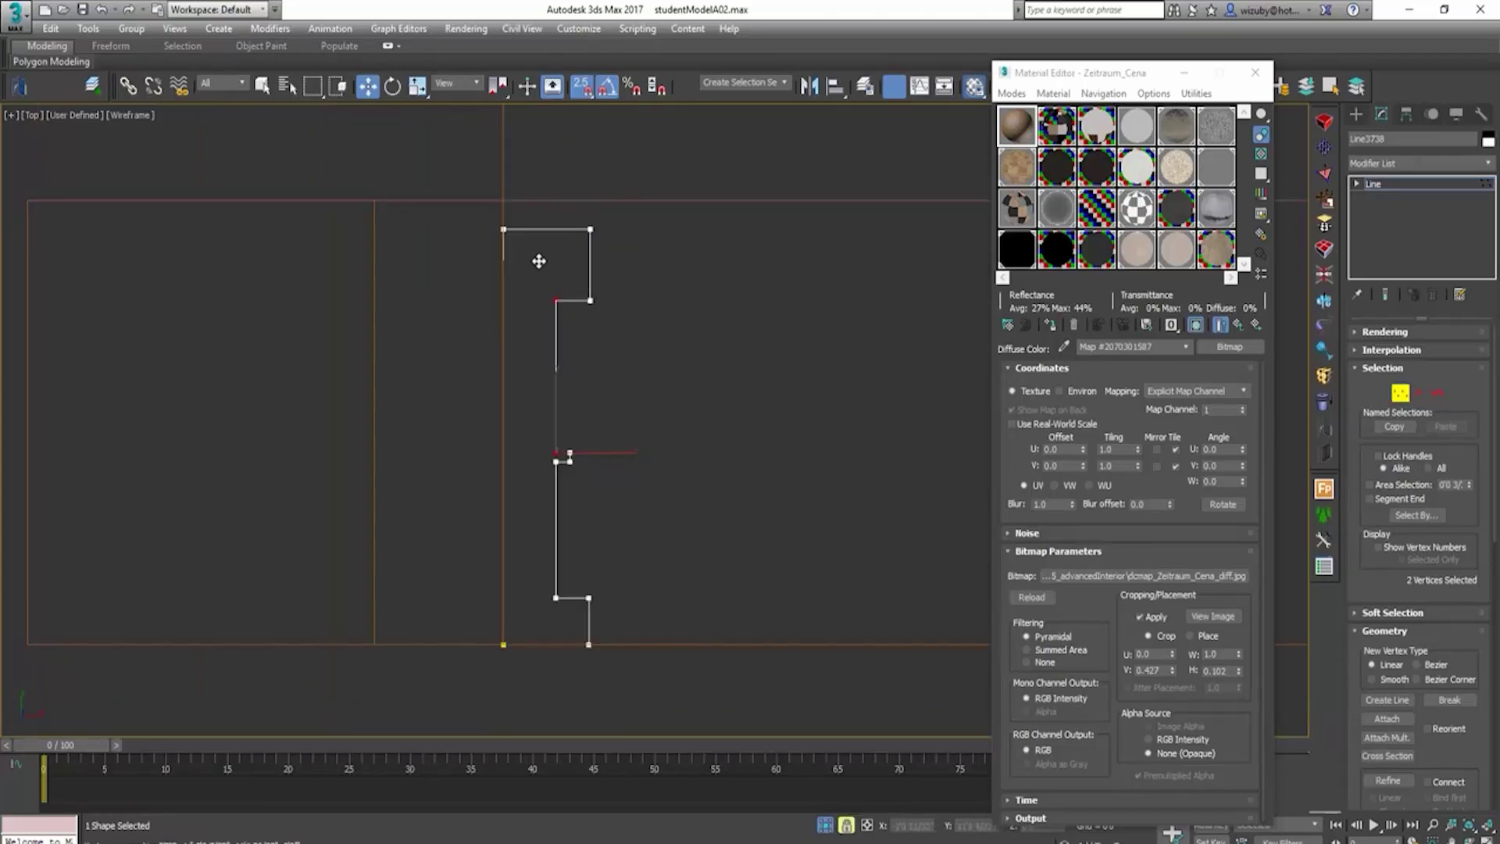
Step: Shift the back step's two inner vertices and the profile's two rear vertices slightly toward the front
drag(545, 281, 602, 333)
key(s)
key(F6)
key(space)
drag(467, 220, 515, 214)
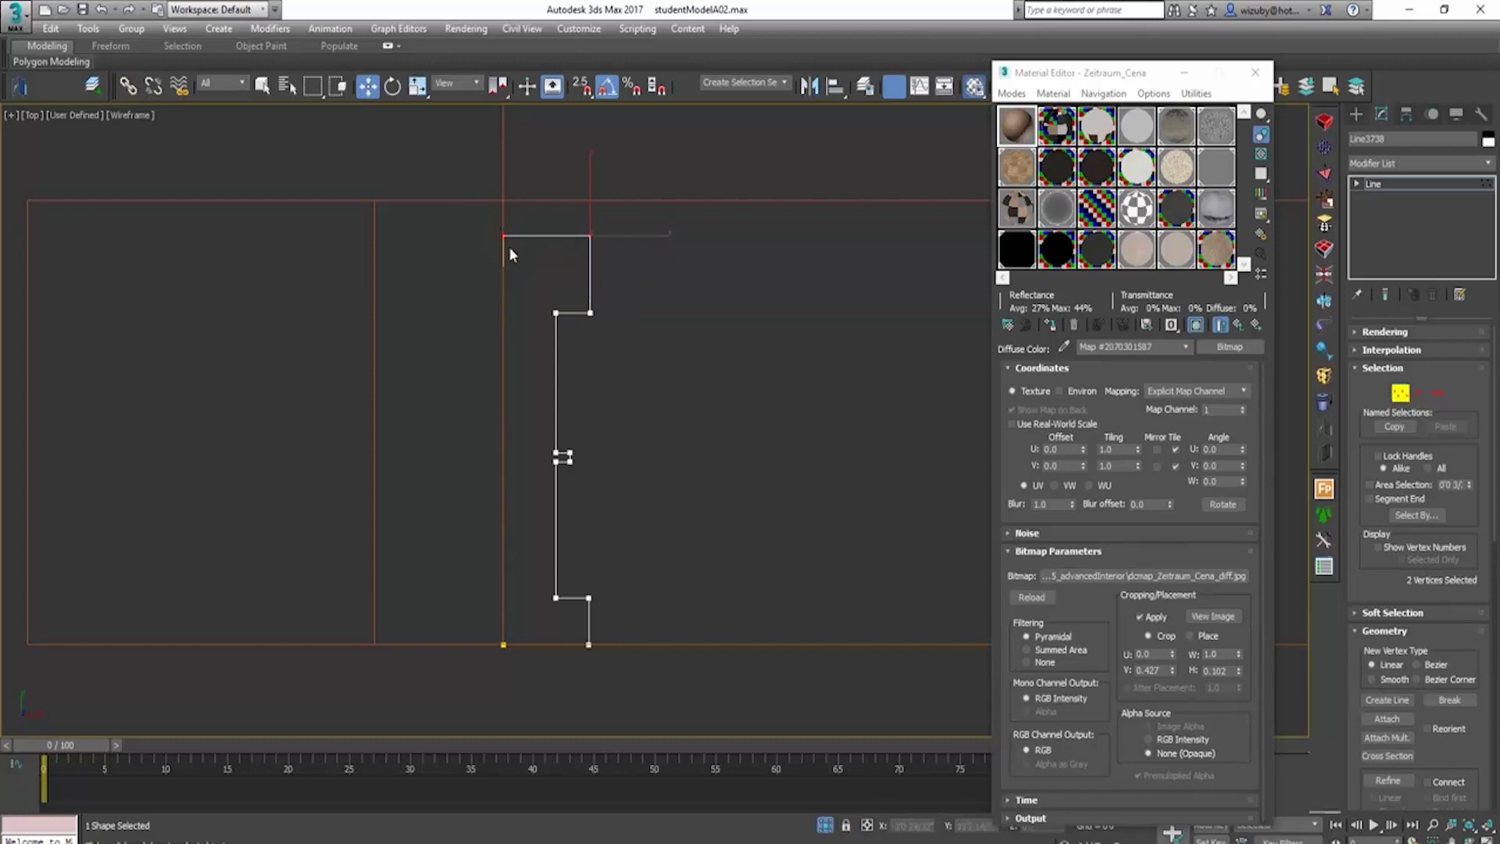
Step: Align the profile's rear outer vertex vertically with its starting vertex
click(504, 236)
key(s)
key(space)
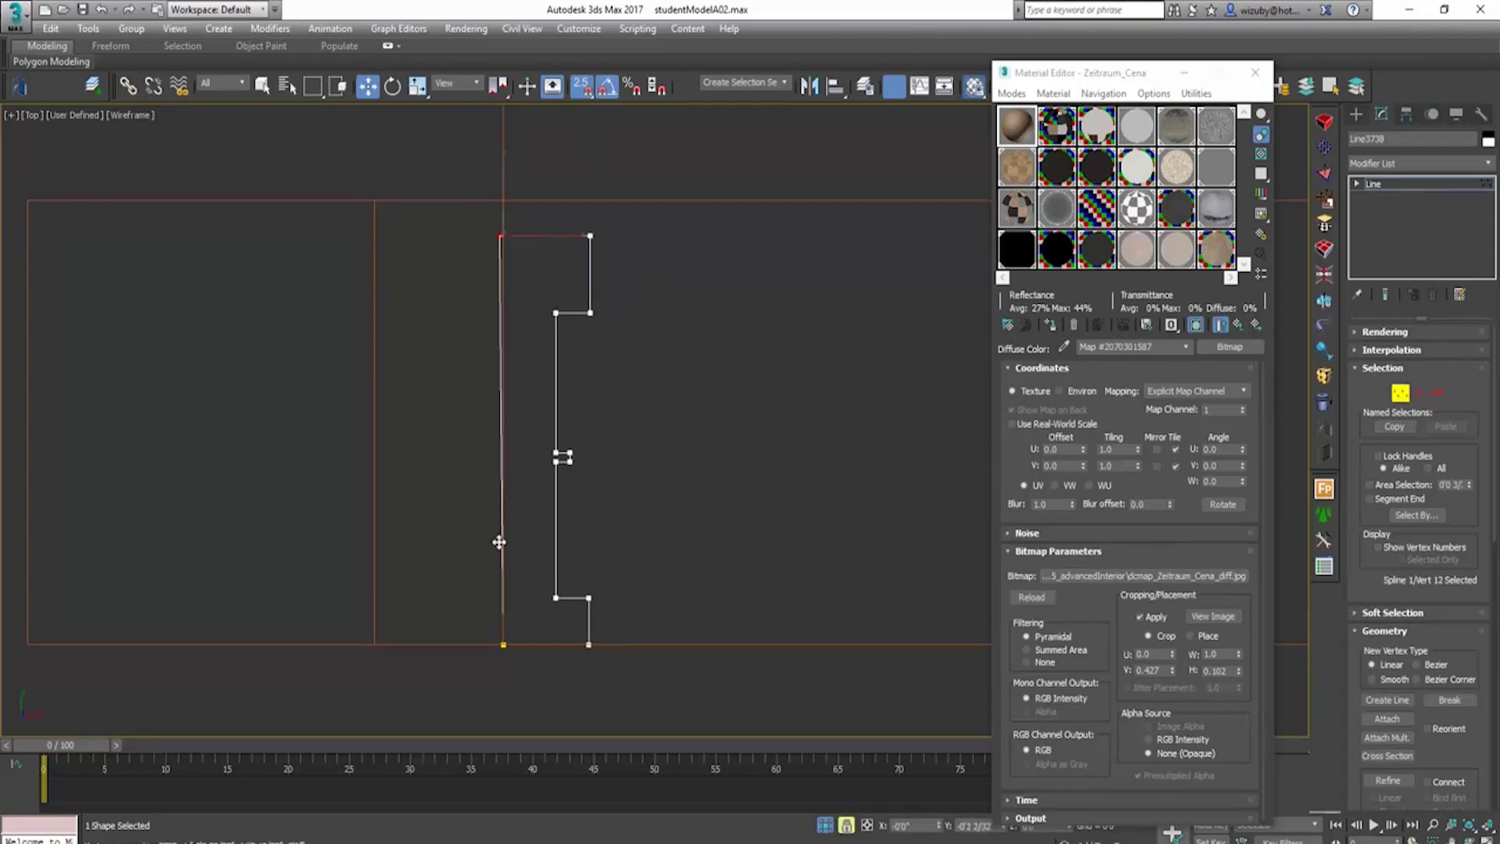
key(space)
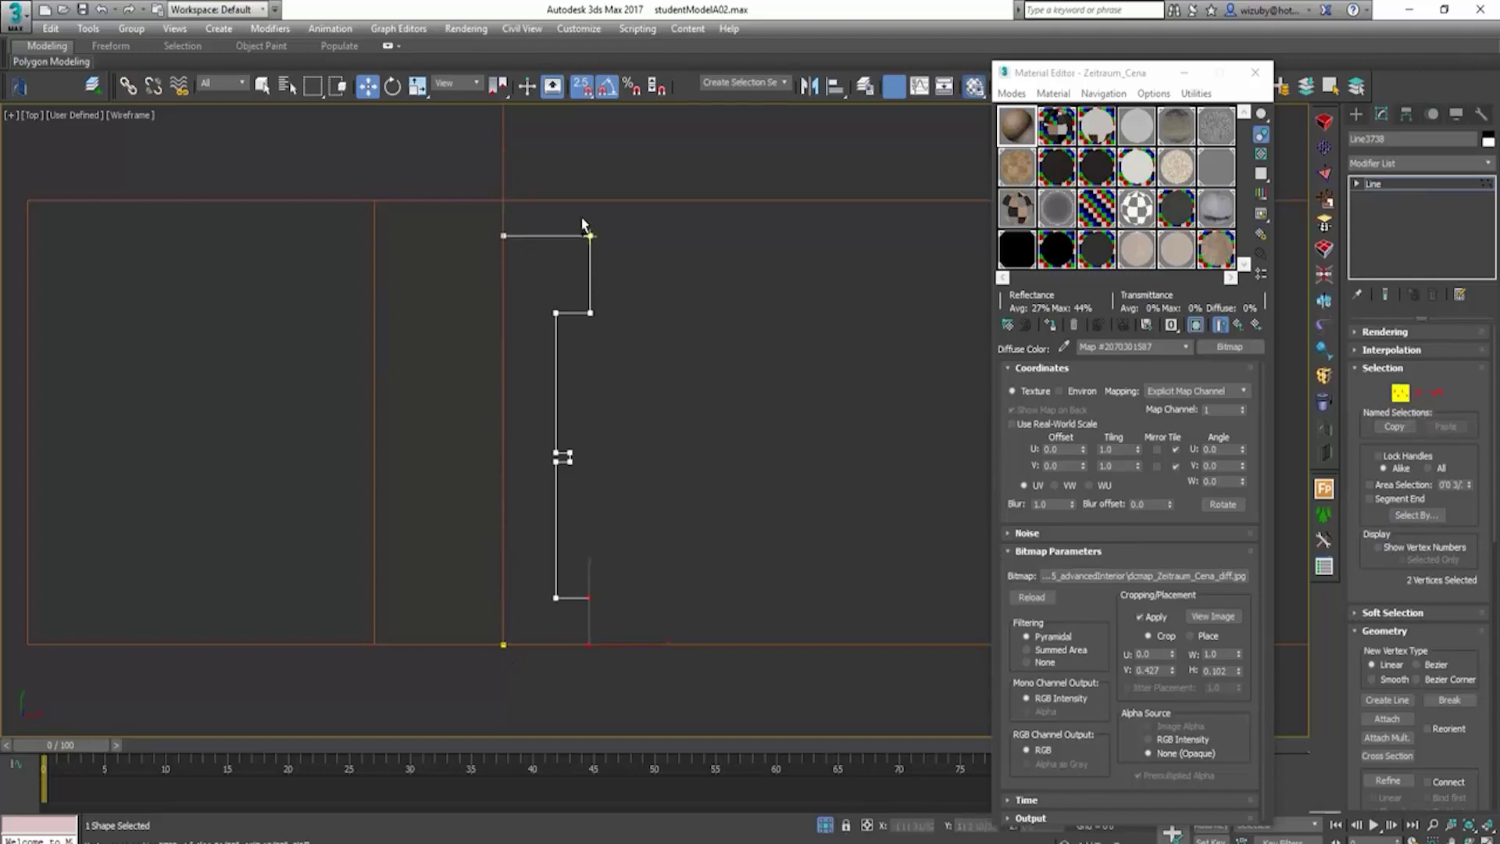
Step: Chamfer the four protruding corner vertices of the profile's front and back steps by a small amount
drag(582, 220, 659, 375)
drag(1449, 595, 1338, 94)
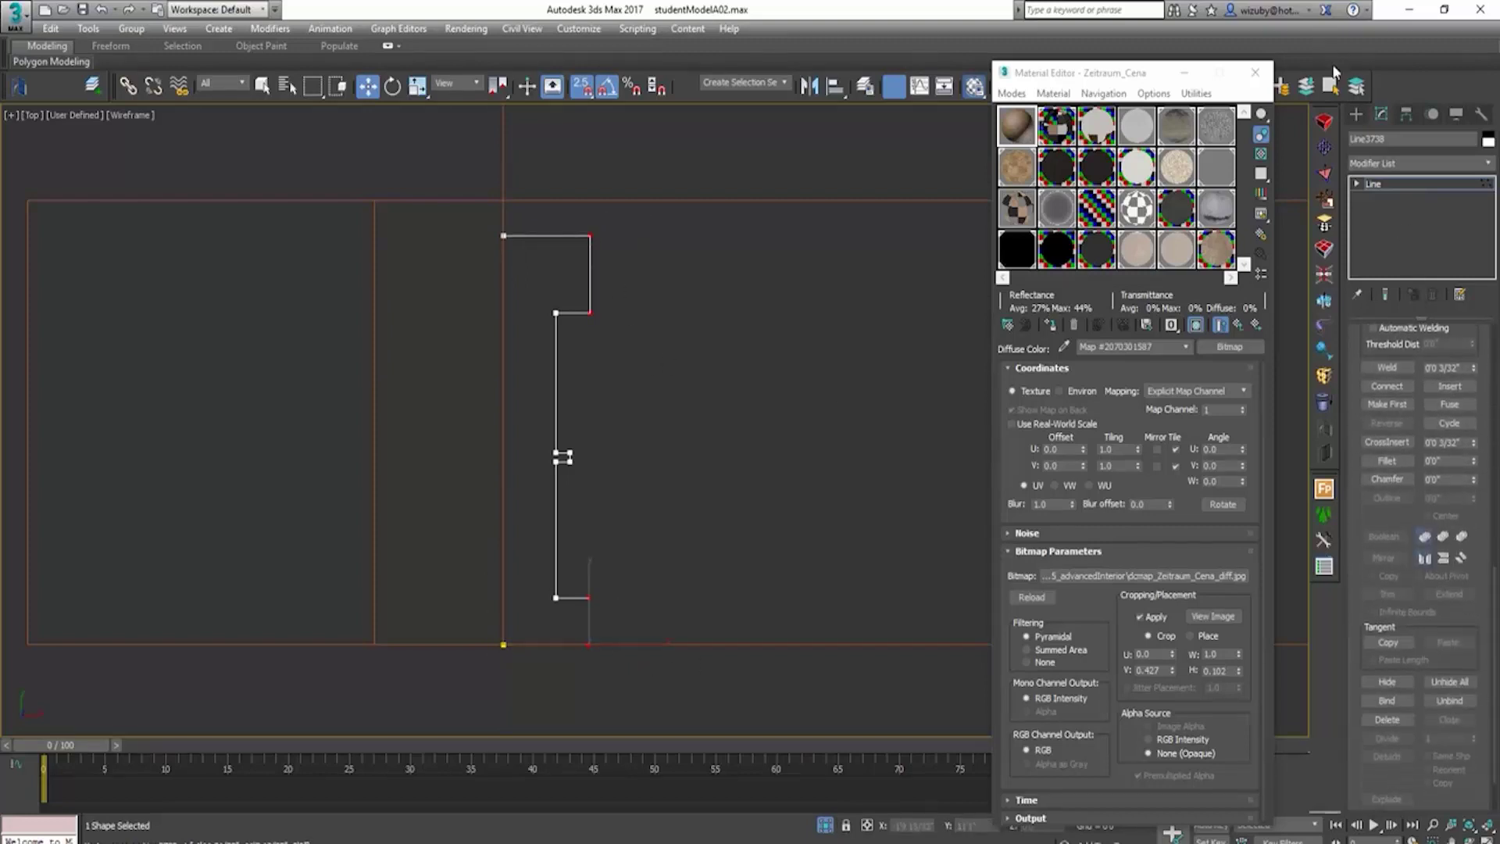
click(1387, 479)
drag(588, 601, 586, 597)
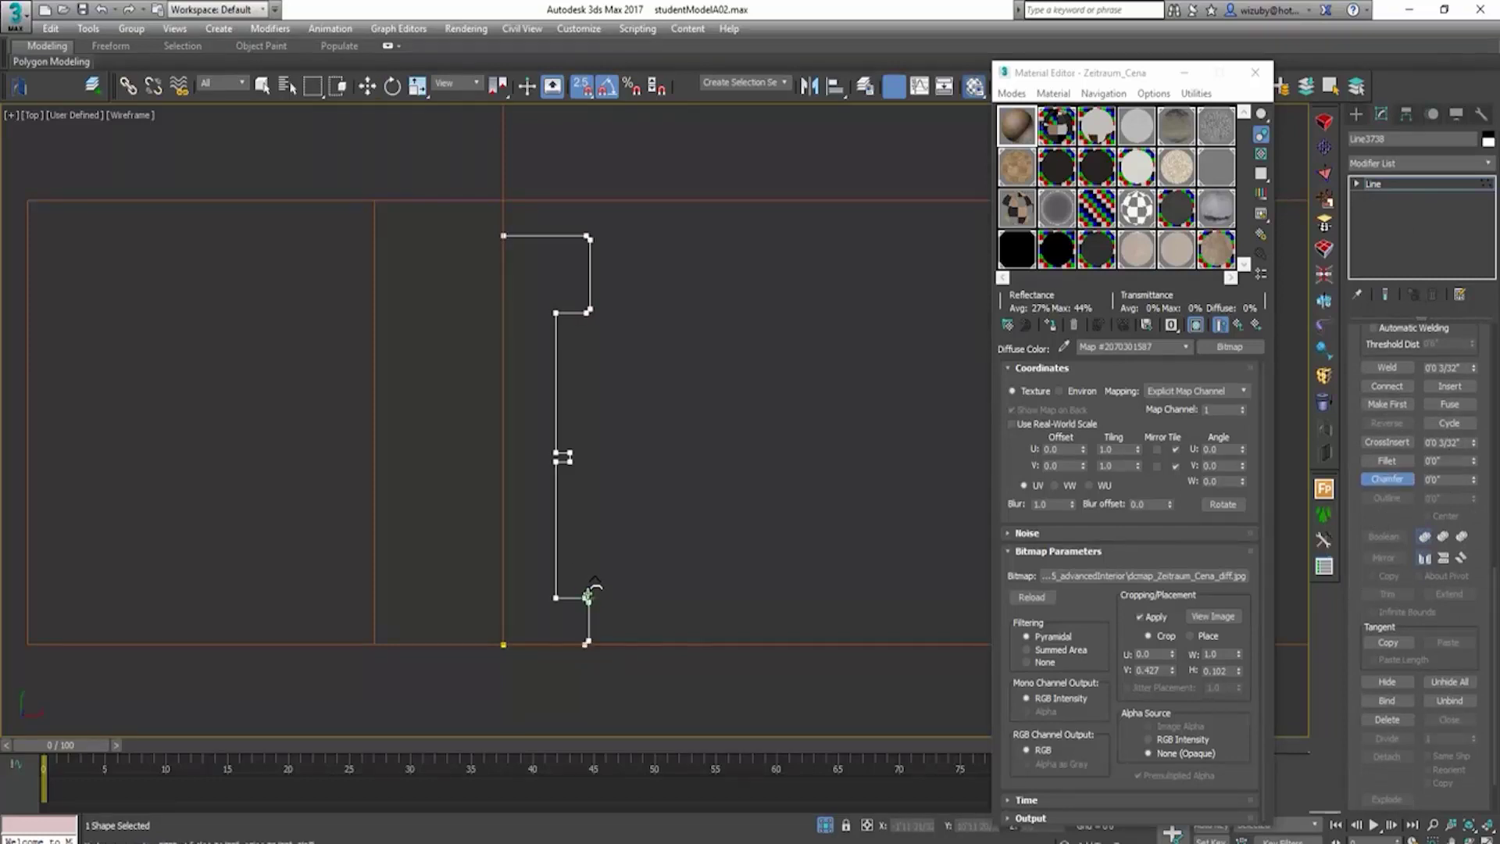
key(s)
scroll(840, 481, down, 5)
alt+middle_drag(840, 481, 874, 419)
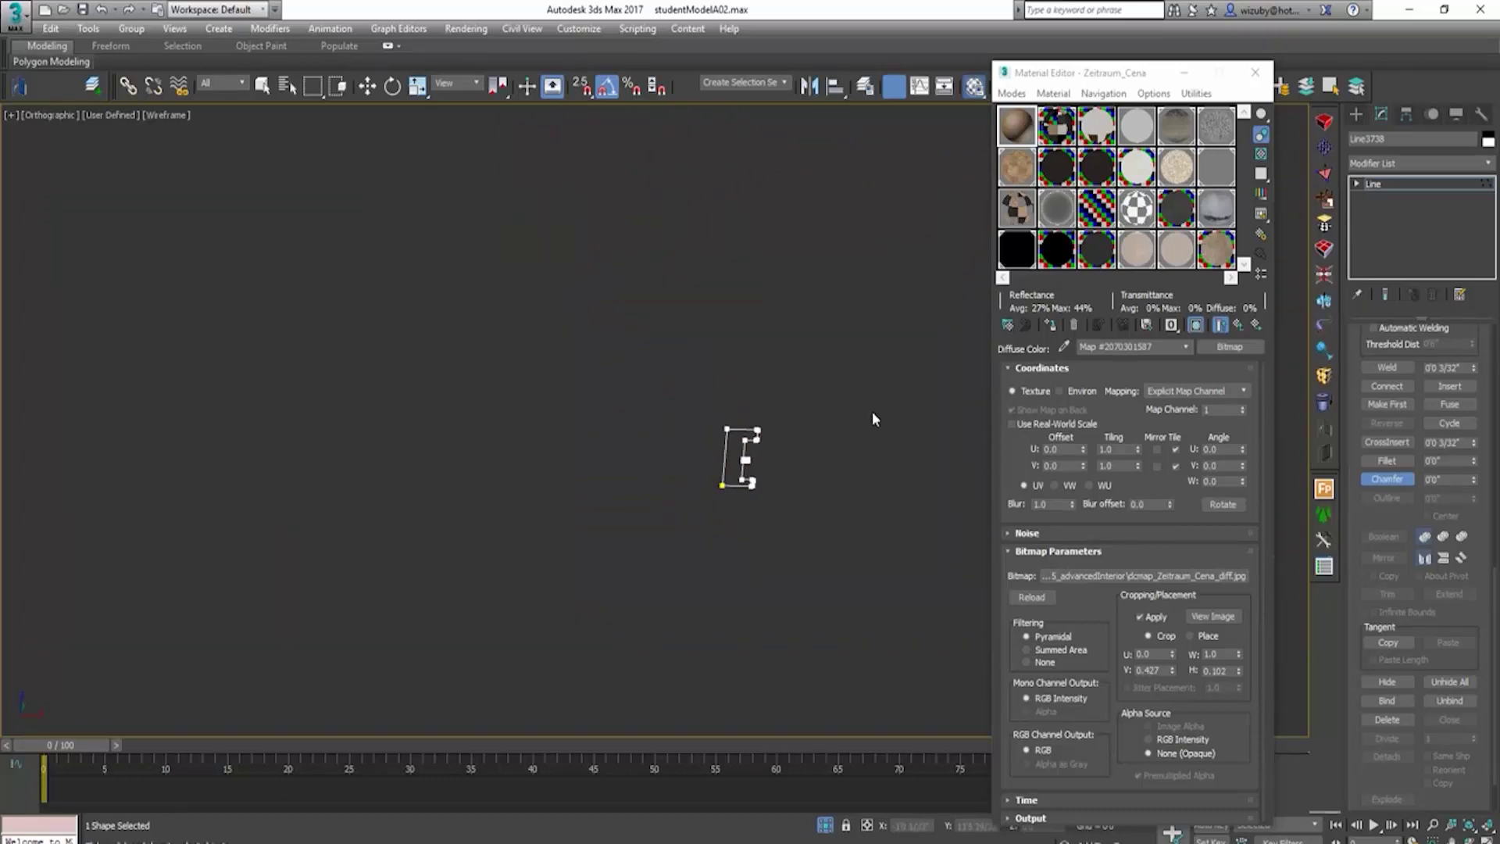
key(w)
Step: Start a line in the front view along the left pane opening's upper edge, snapping to its two inner corners
key(f)
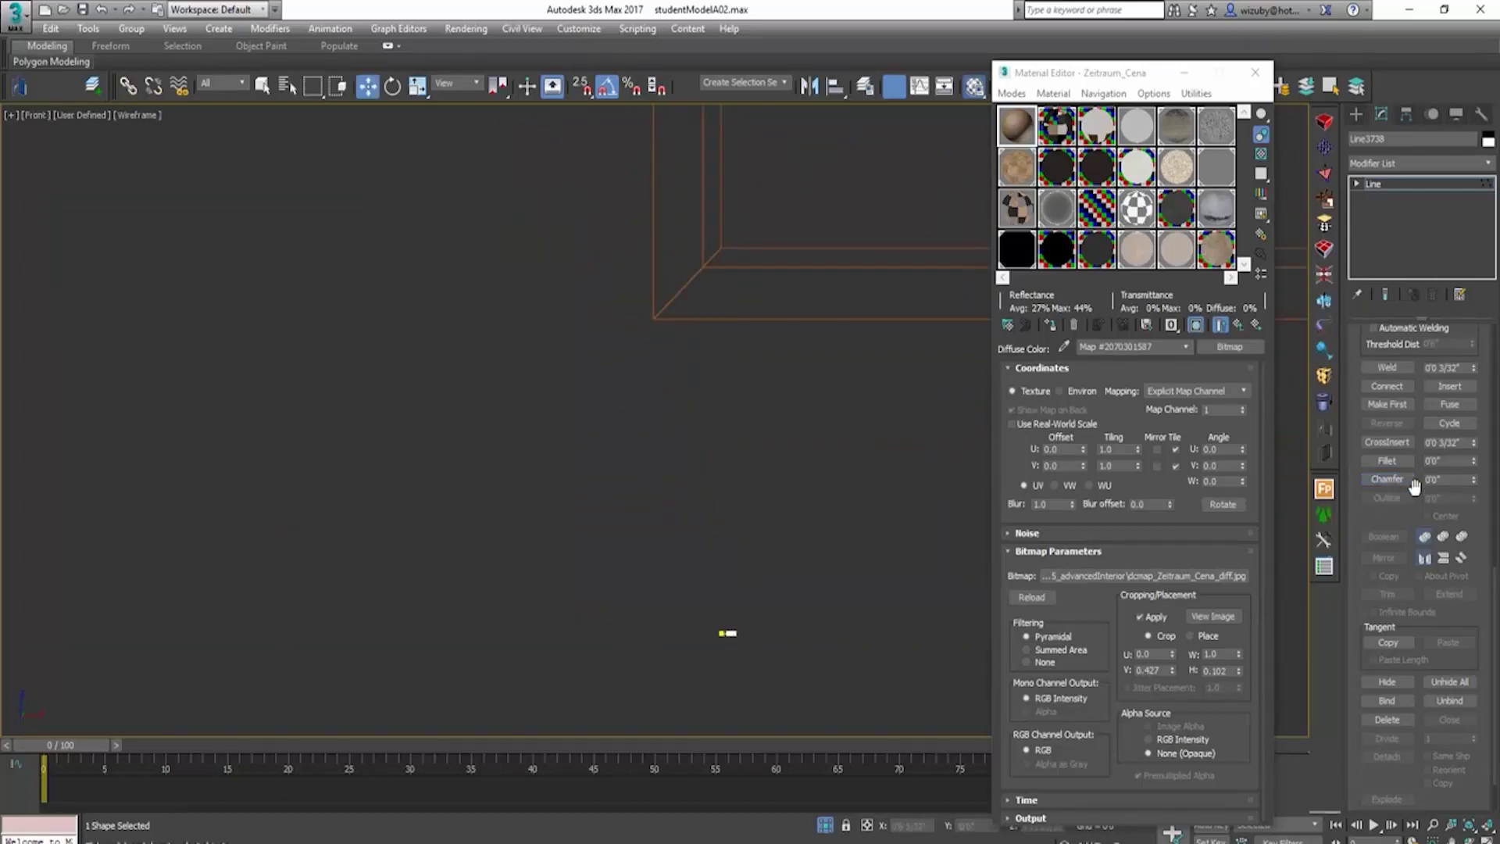
key(s)
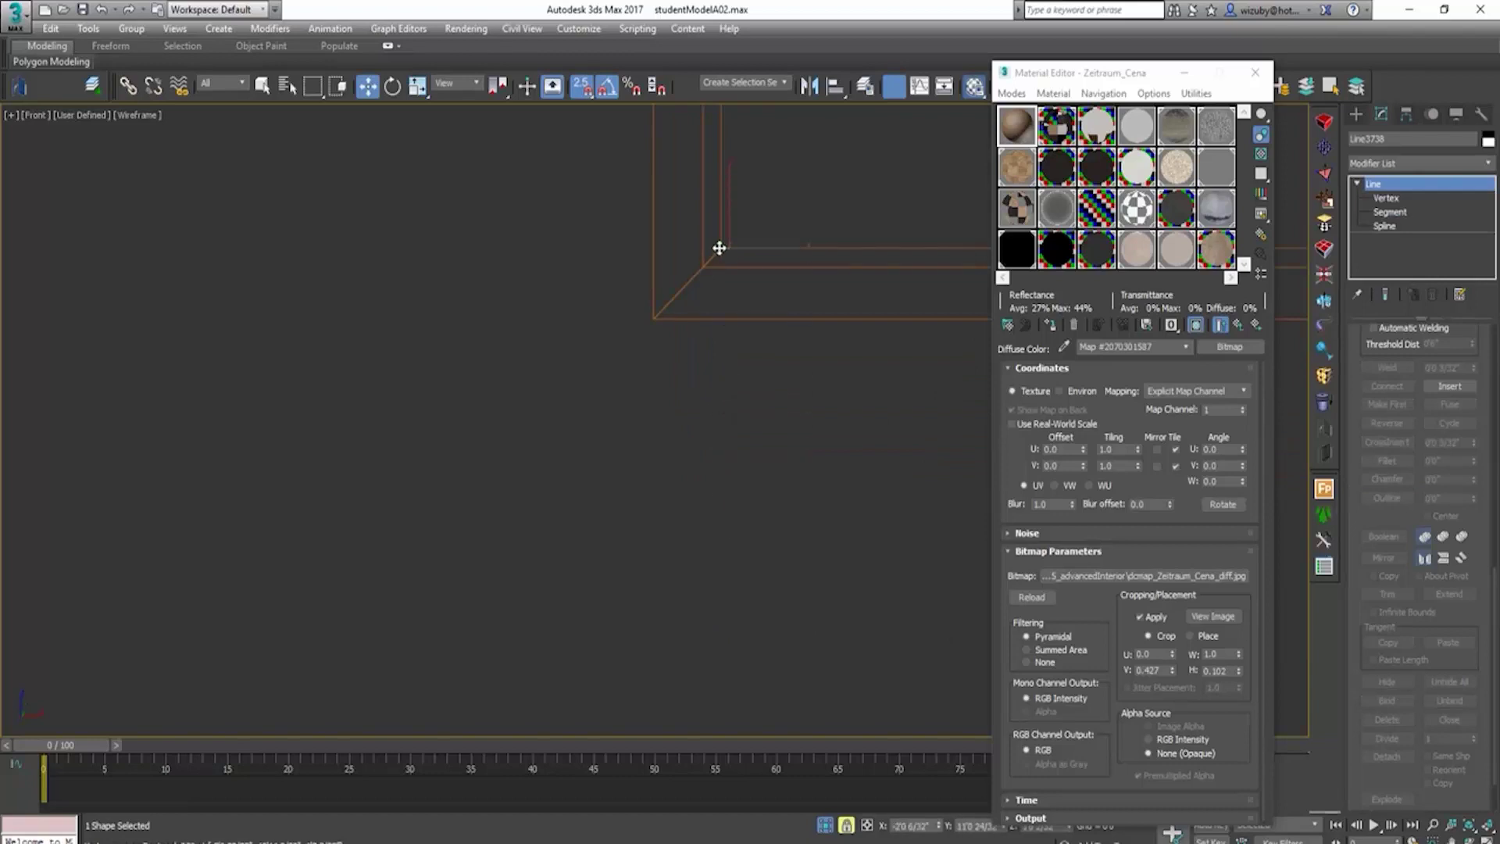
key(F3)
scroll(726, 367, down, 2)
middle_drag(730, 399, 675, 715)
scroll(693, 637, down, 2)
key(F3)
middle_drag(698, 572, 585, 539)
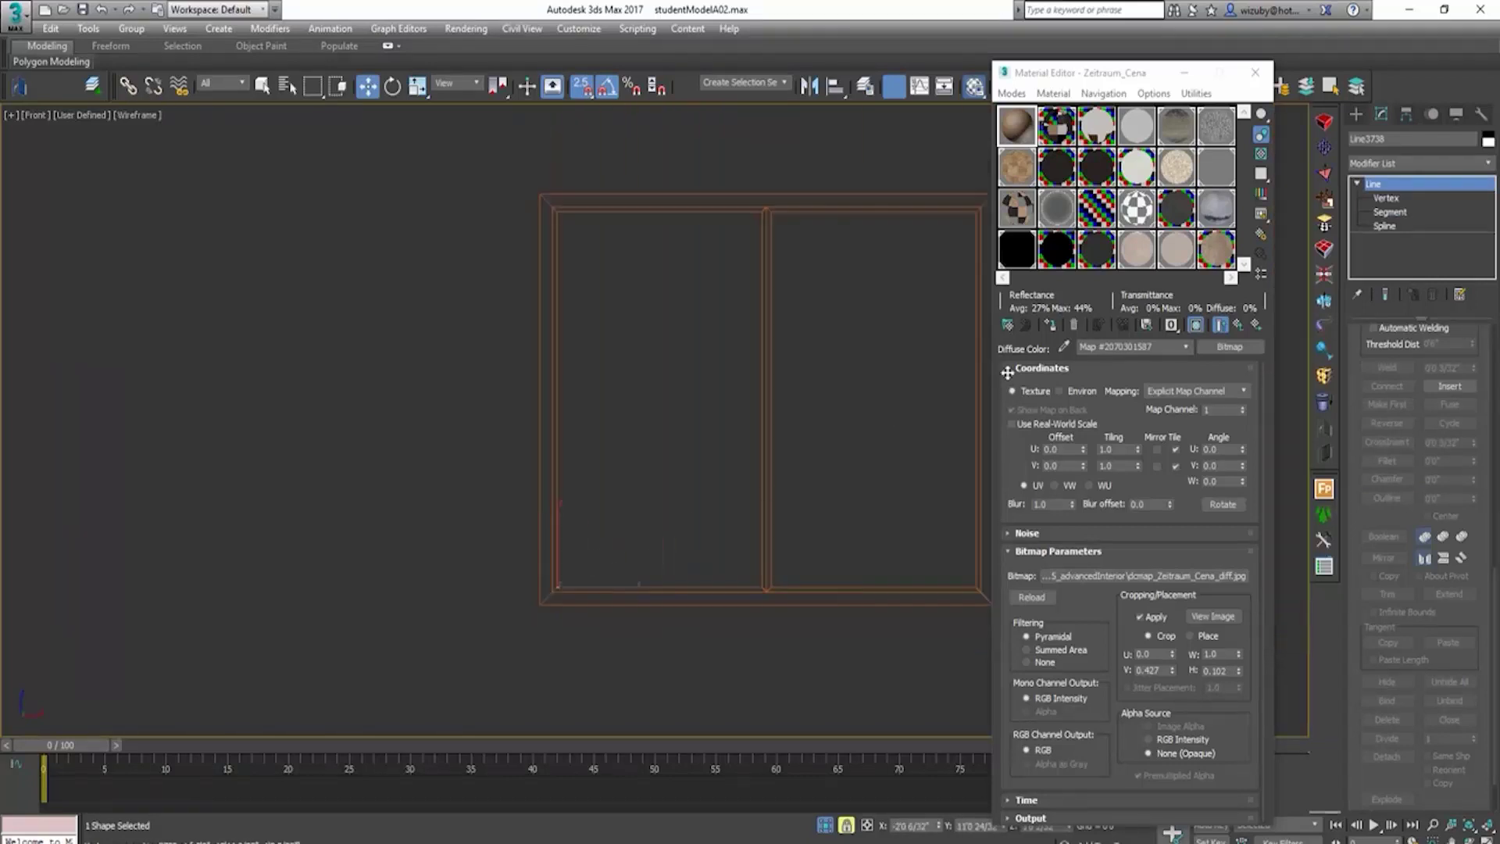
click(1357, 114)
click(1387, 227)
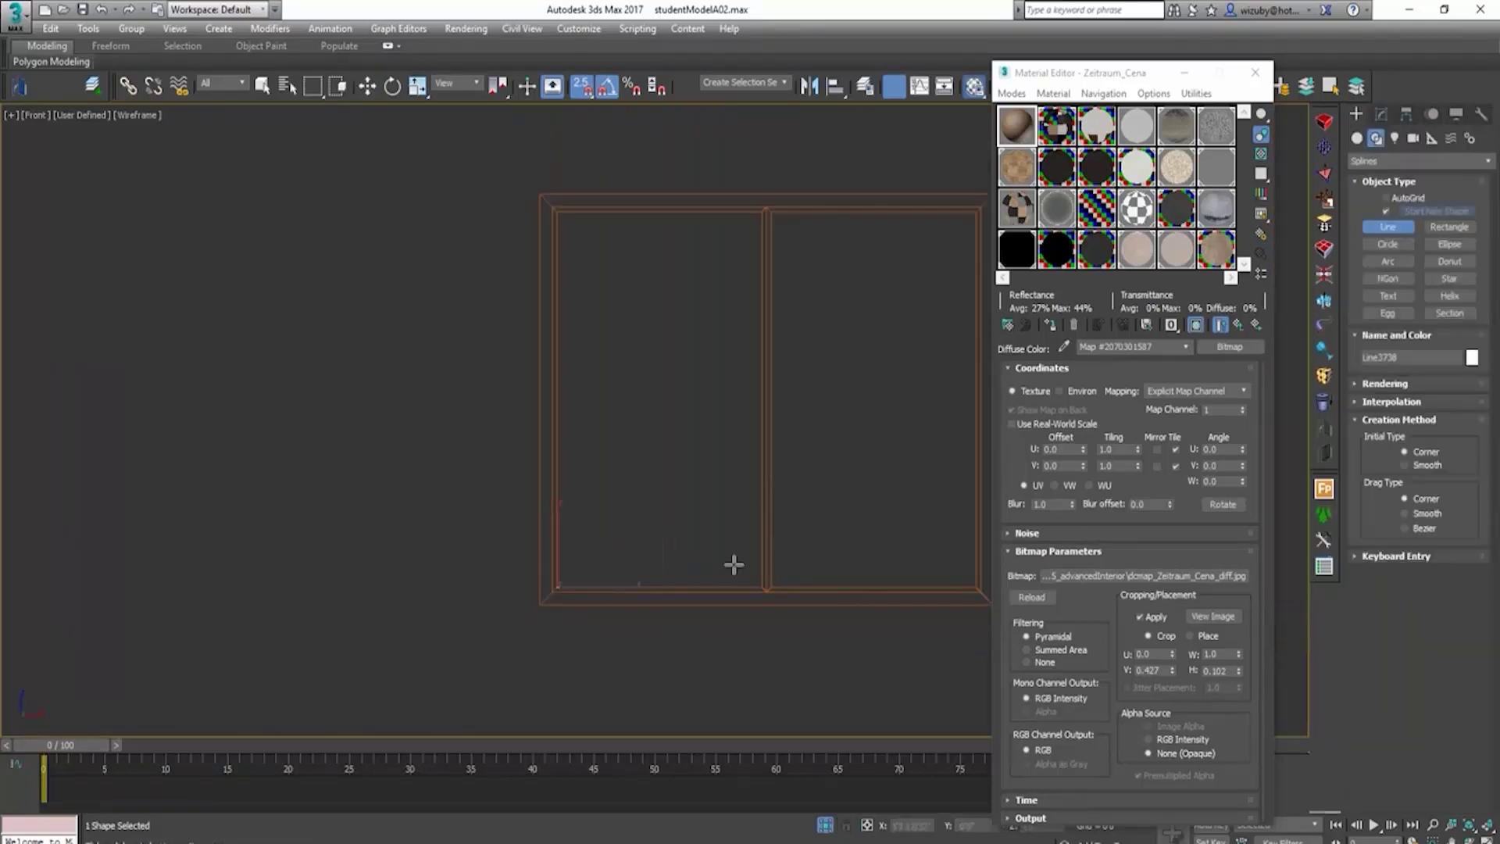
click(556, 214)
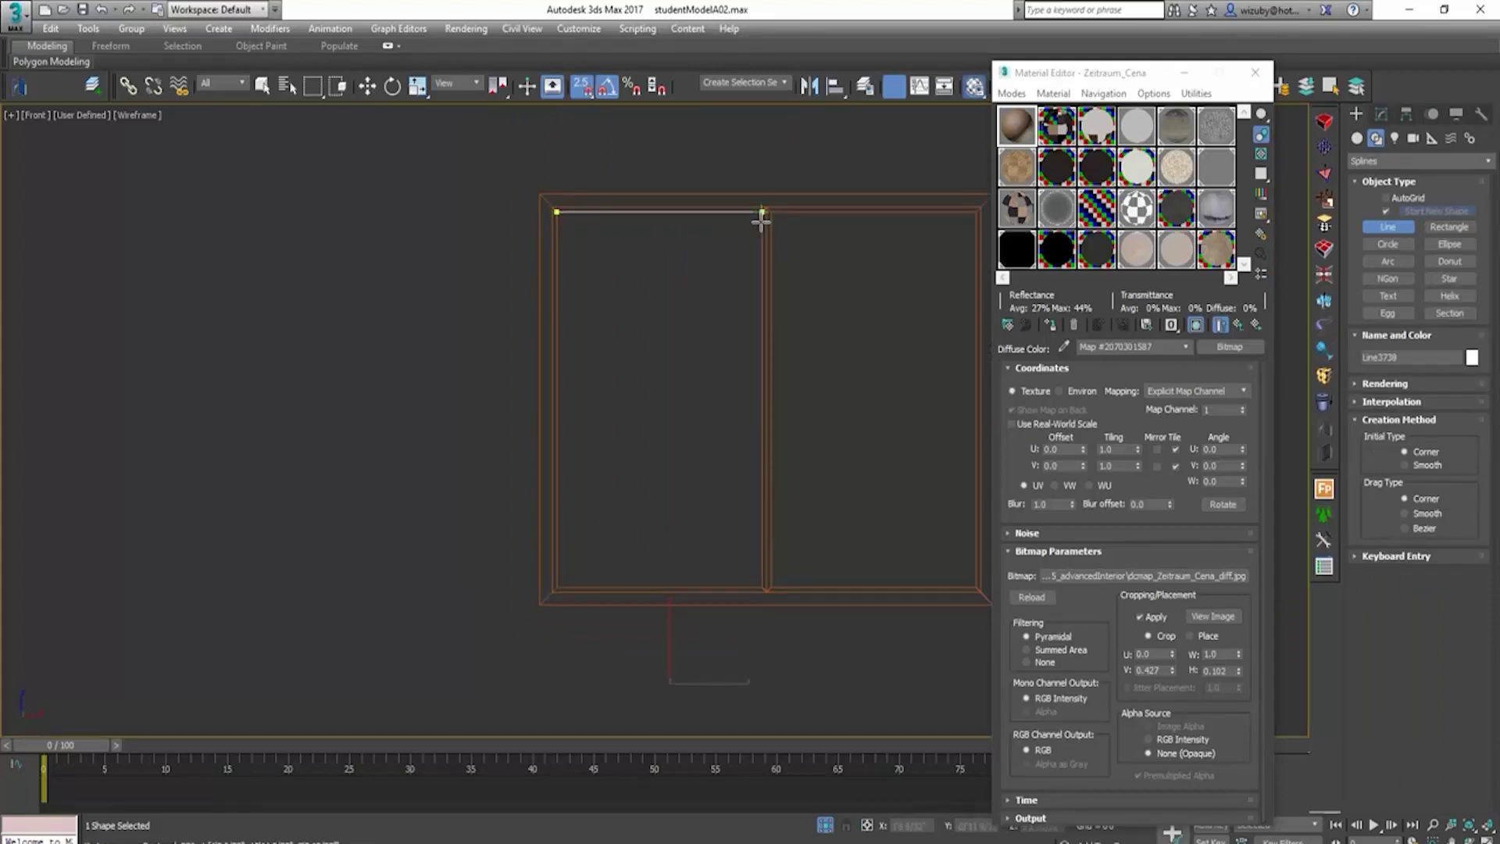
click(762, 212)
Step: Continue the line through the left opening's two lower inner corners and close it at its starting point
scroll(762, 523, up, 2)
click(761, 651)
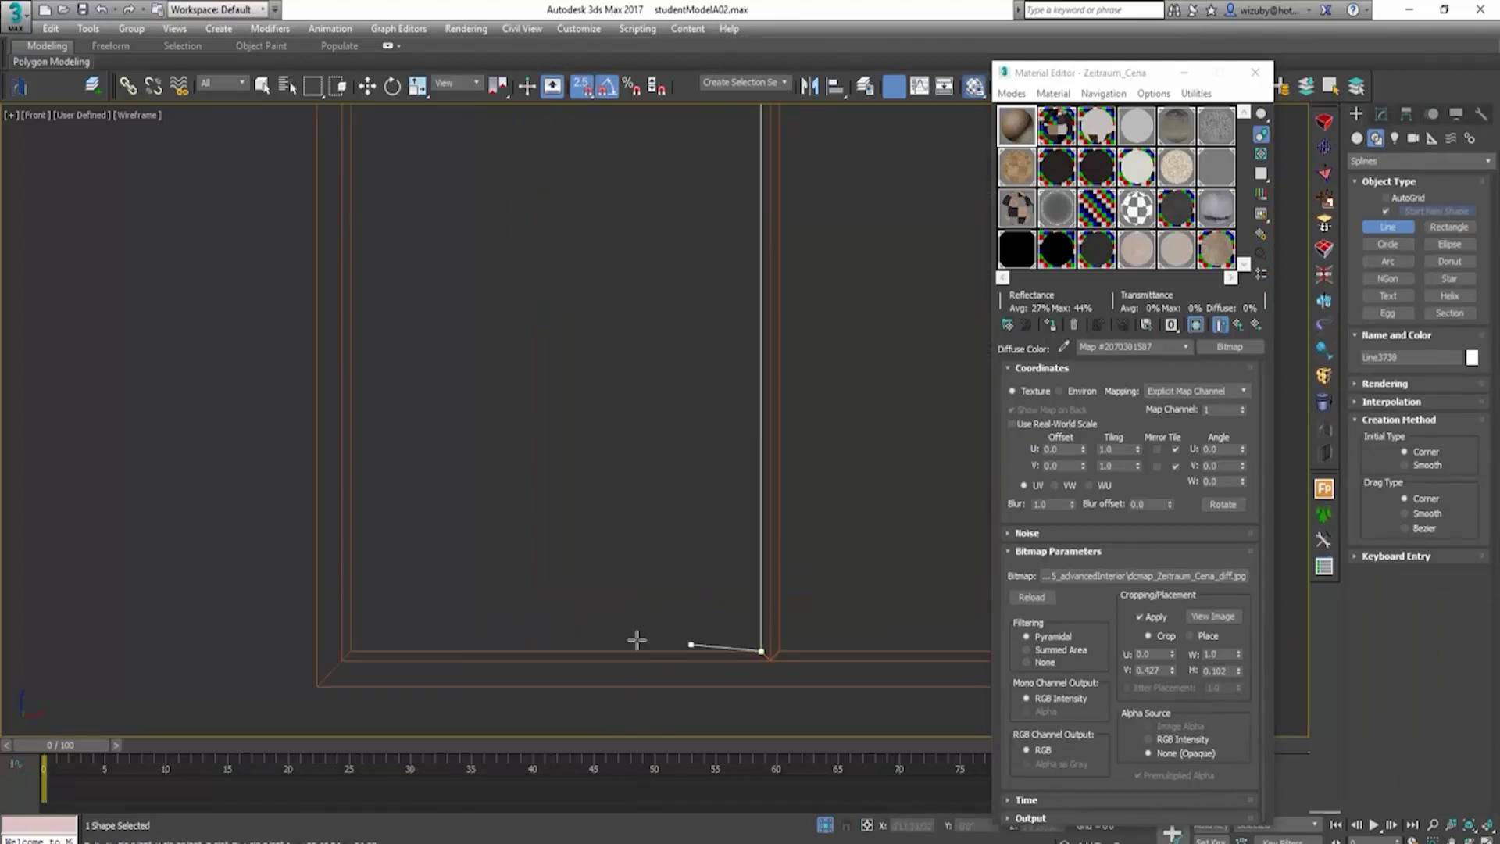
click(350, 649)
scroll(529, 583, down, 2)
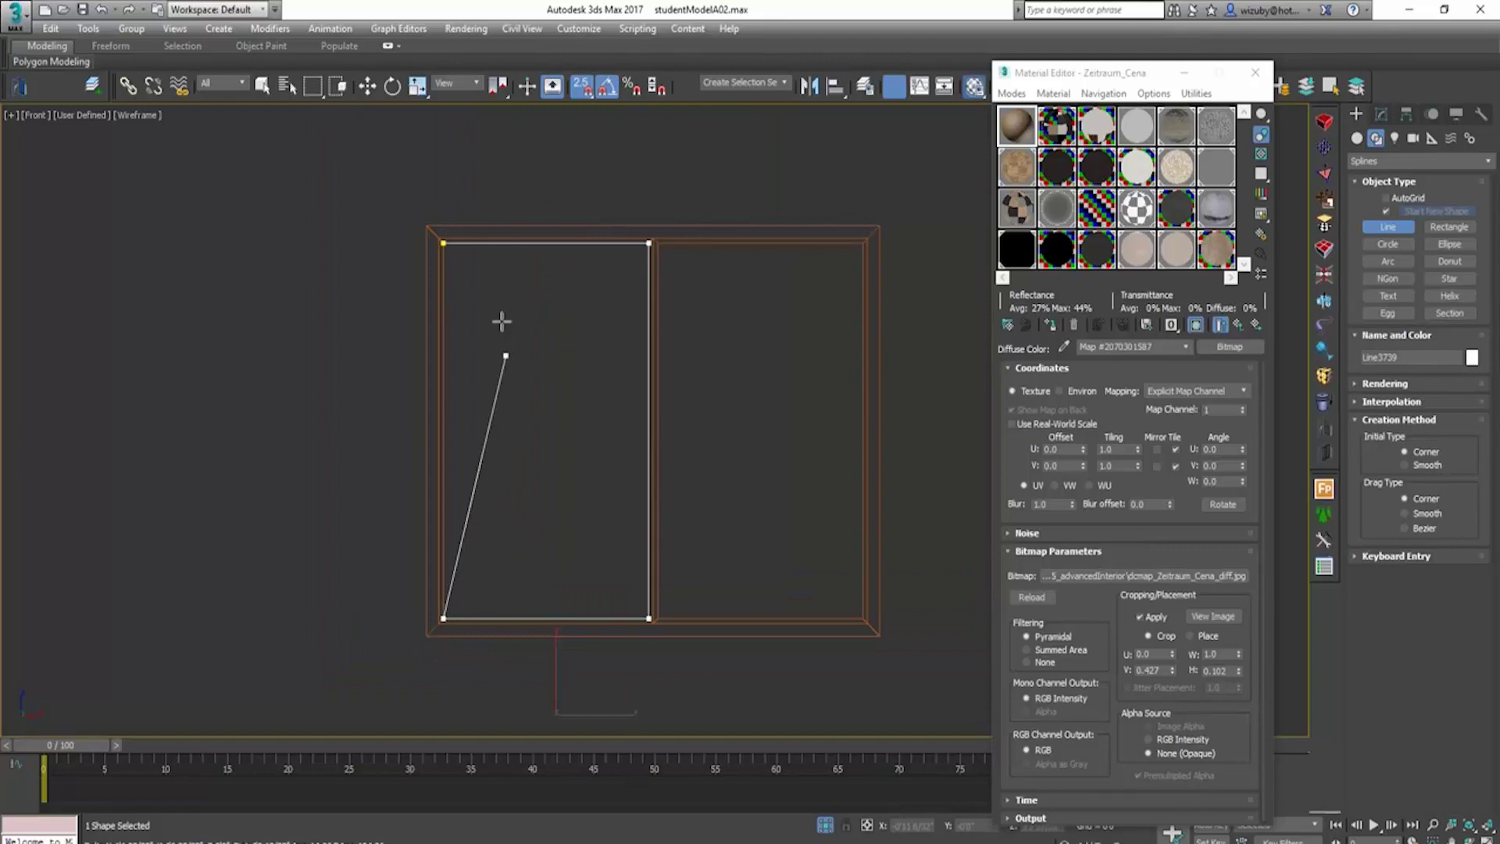
click(450, 244)
click(724, 487)
Step: Sweep the closed pane outline with a custom section, picking the chamfered sash profile
scroll(737, 511, down, 2)
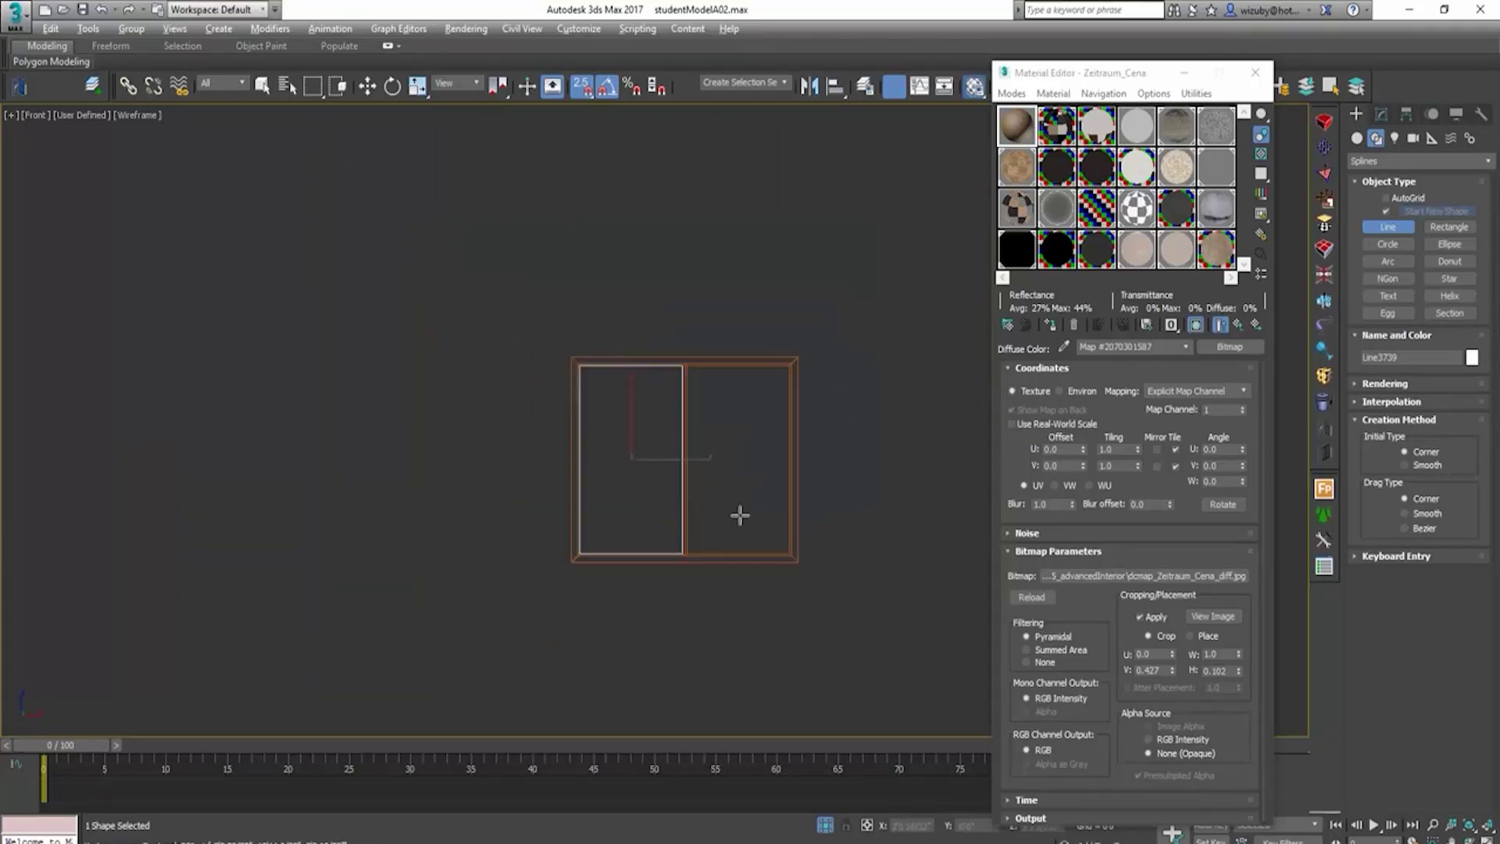
alt+middle_drag(736, 512, 790, 552)
scroll(325, 452, up, 3)
scroll(625, 474, down, 2)
middle_drag(641, 470, 507, 434)
click(1327, 325)
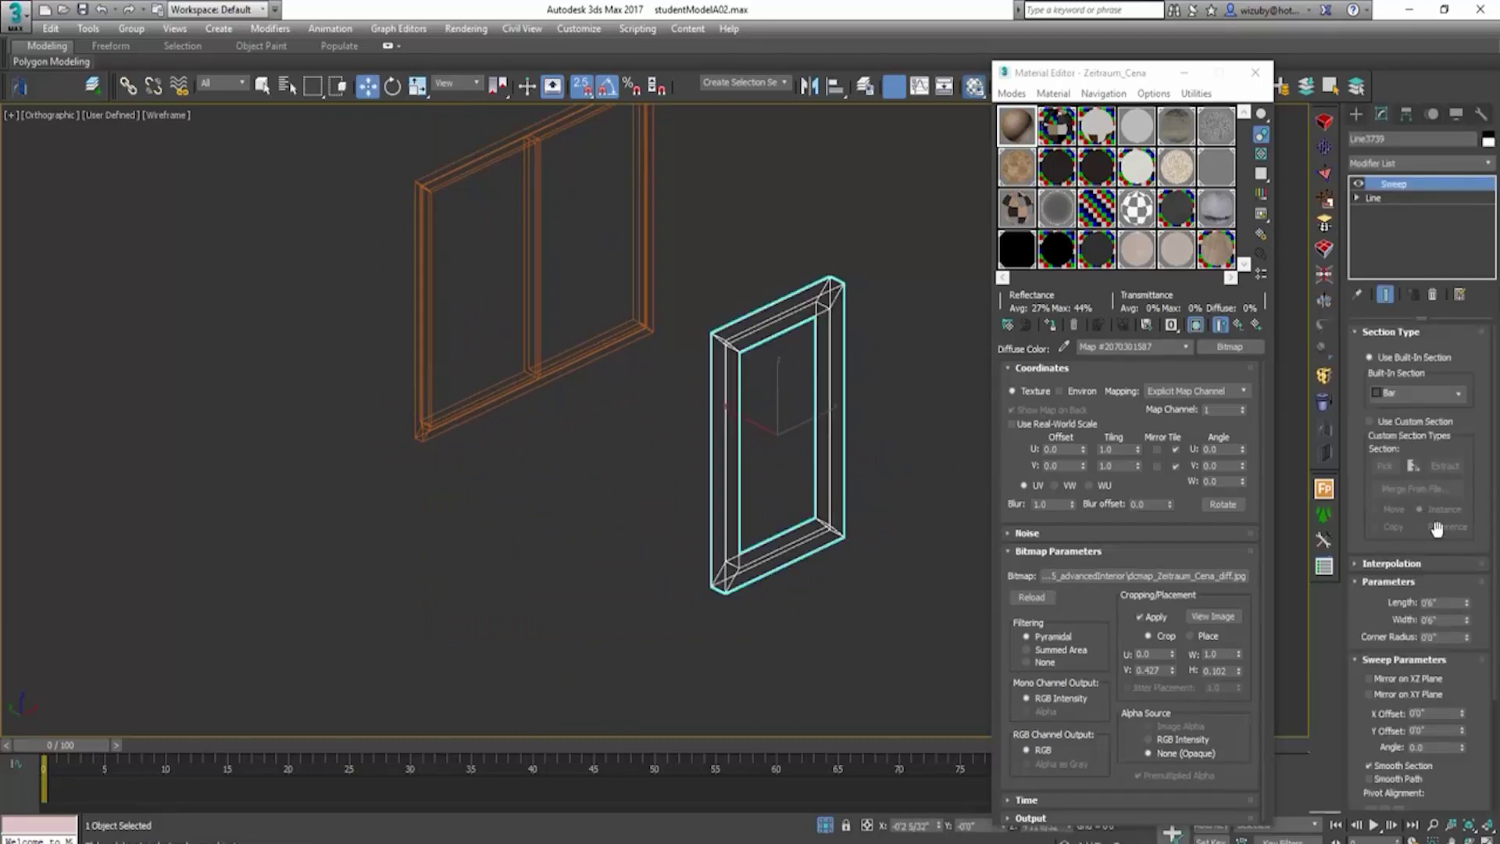
click(1369, 422)
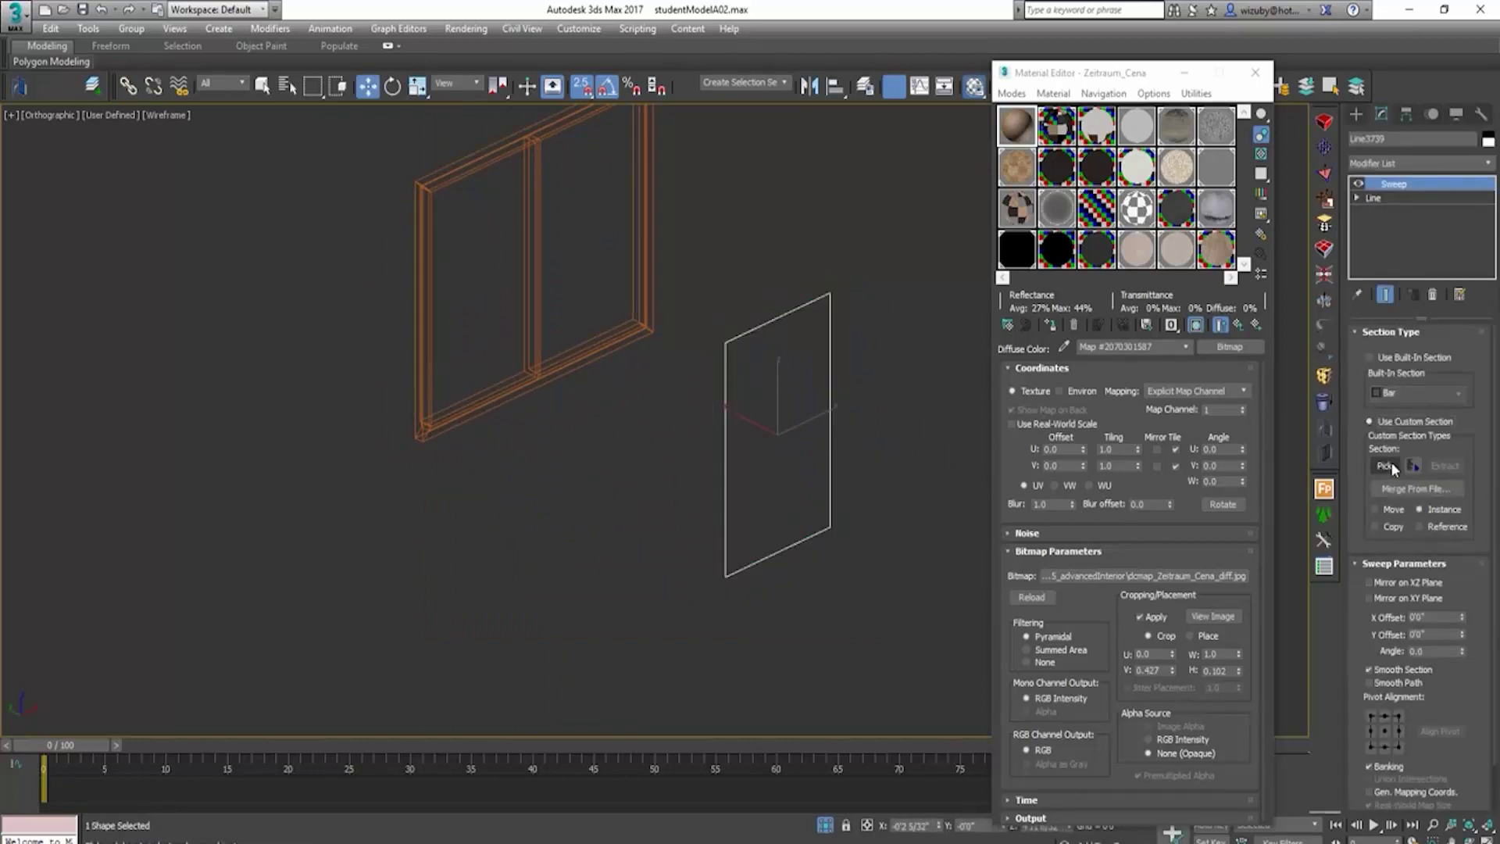
click(1386, 465)
scroll(429, 433, up, 5)
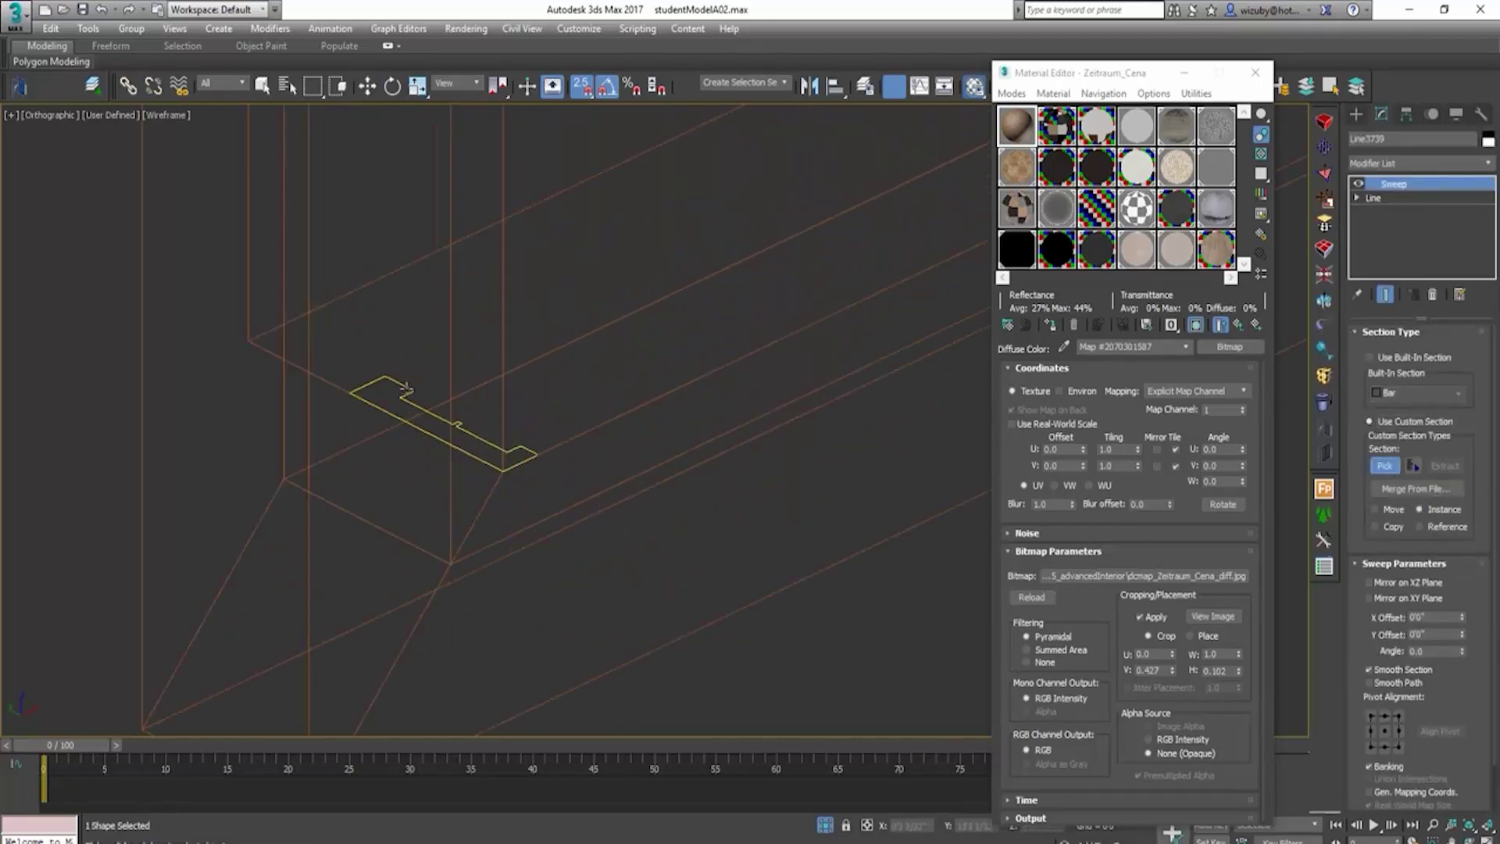
click(408, 388)
scroll(710, 457, down, 6)
middle_drag(676, 475, 546, 485)
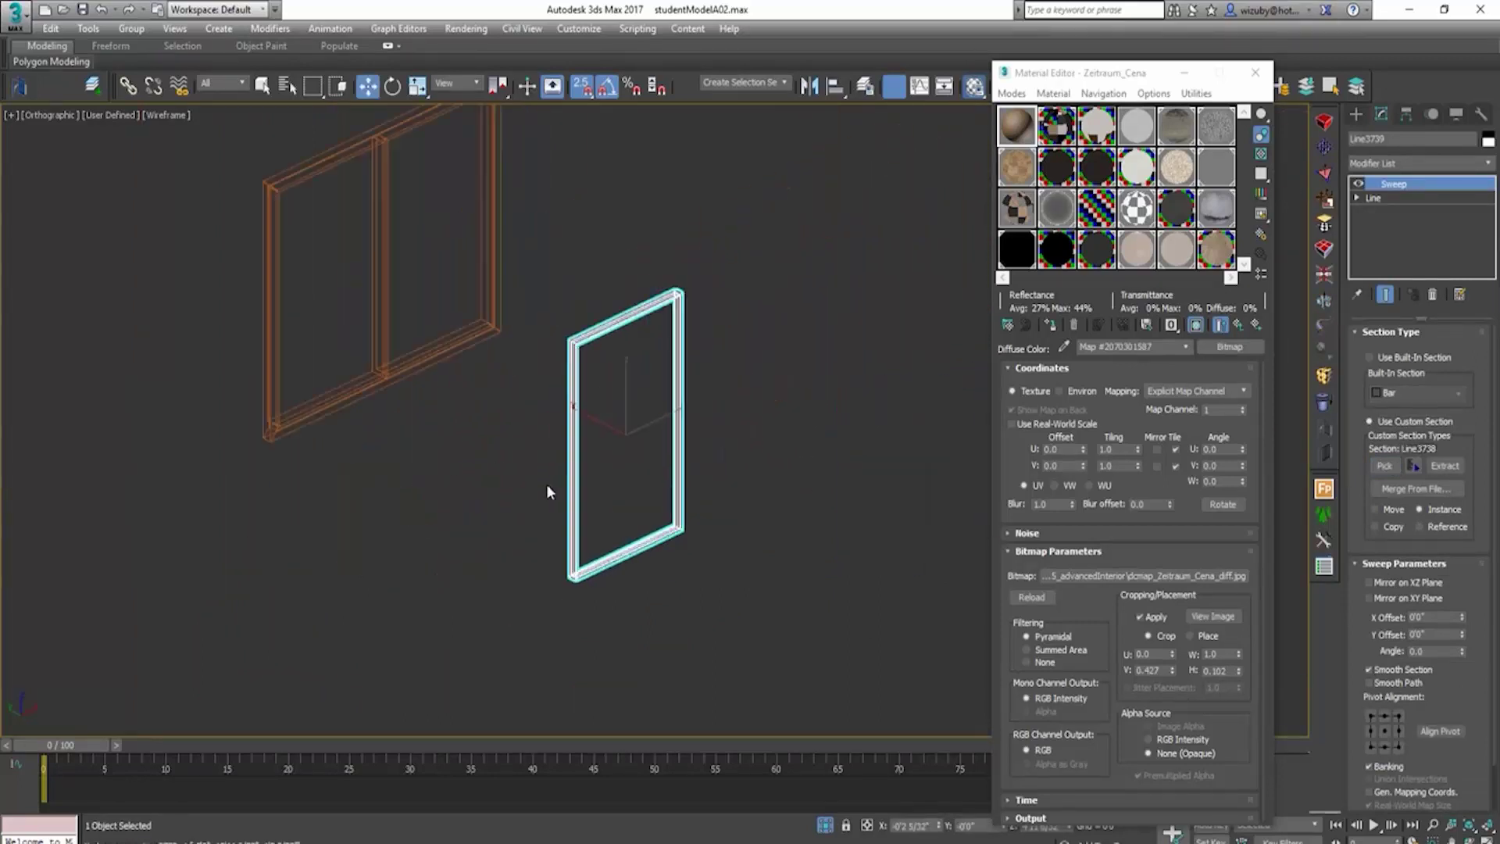
Step: Move the swept sash back along its depth in the top view until it overlaps the outer frame
key(F3)
scroll(825, 584, up, 10)
scroll(792, 578, up, 5)
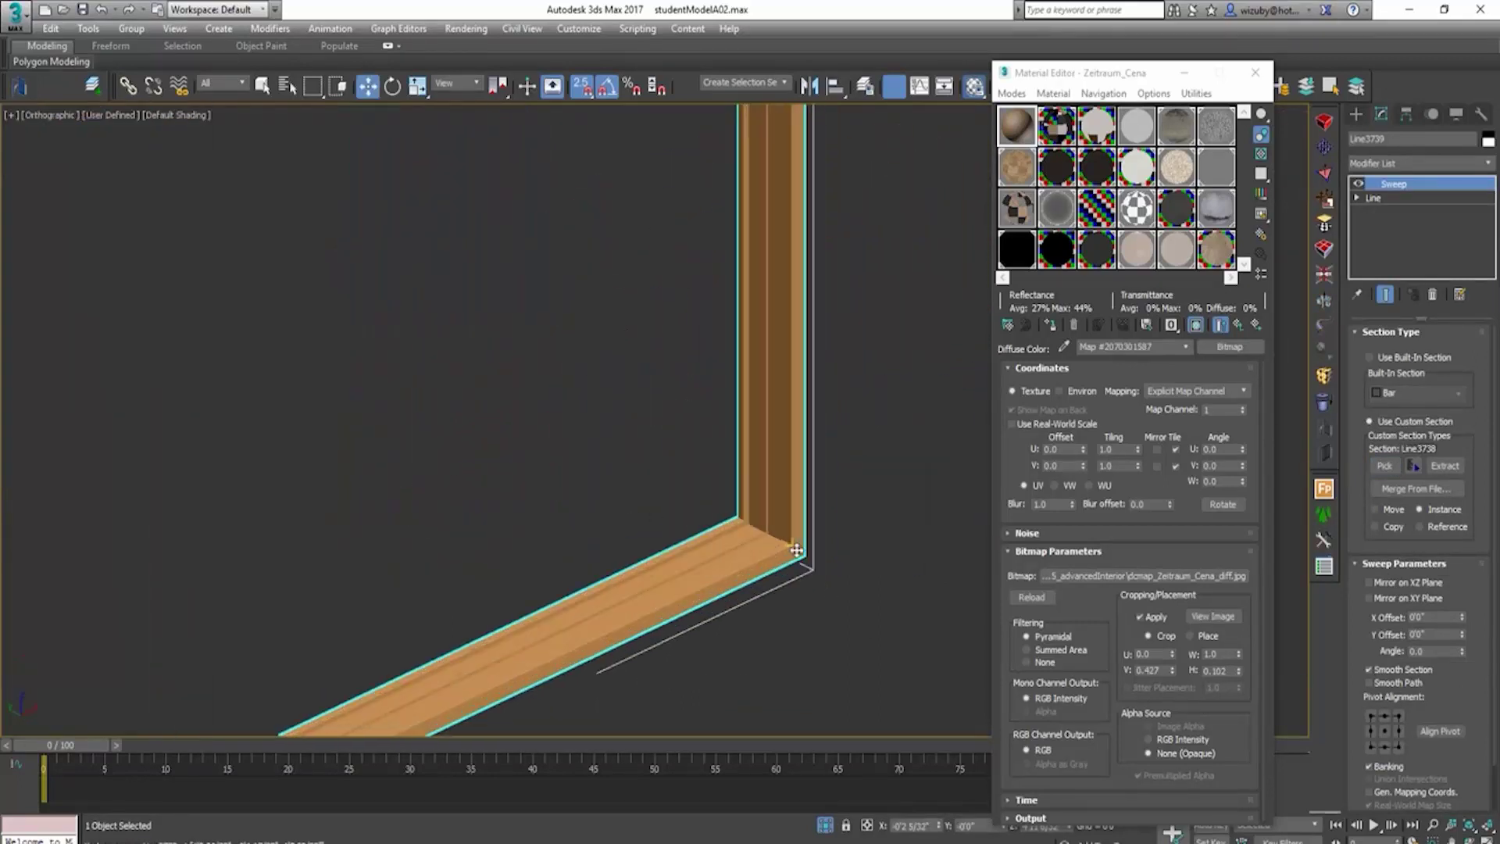
key(F4)
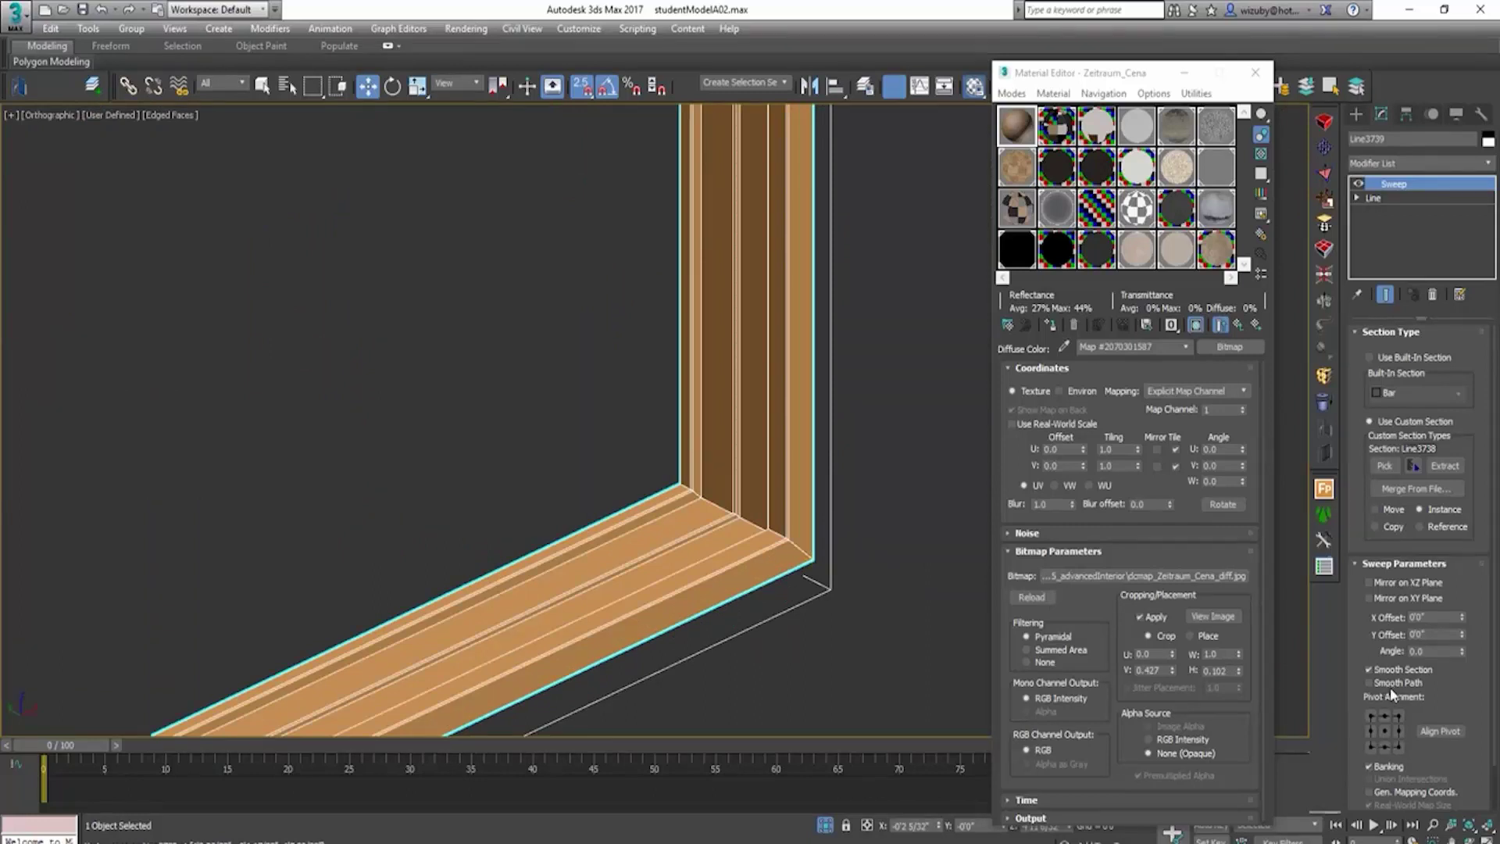
scroll(859, 553, down, 5)
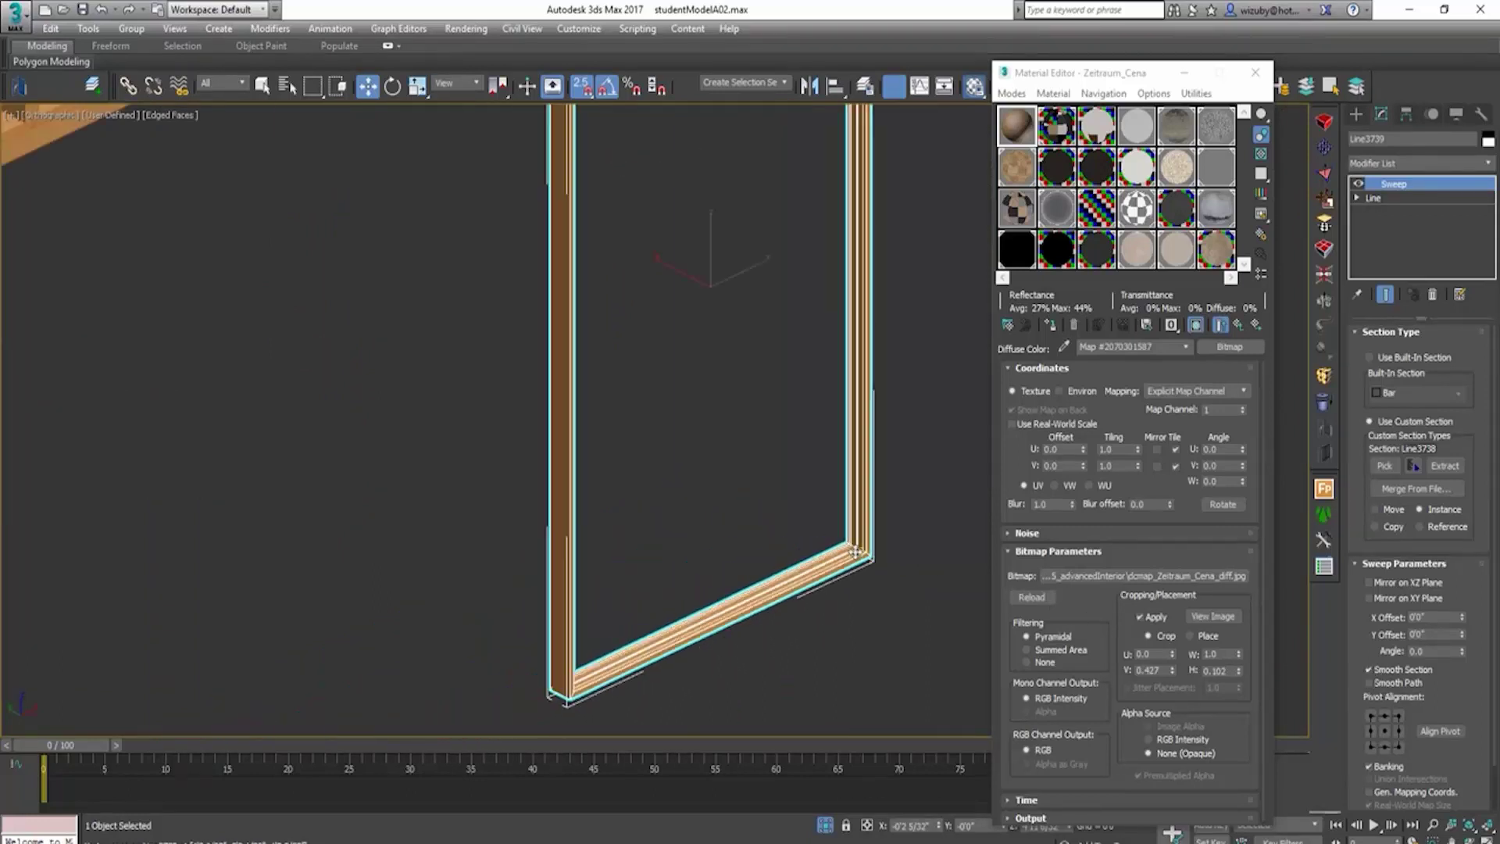
key(t)
scroll(738, 517, down, 6)
scroll(734, 563, up, 3)
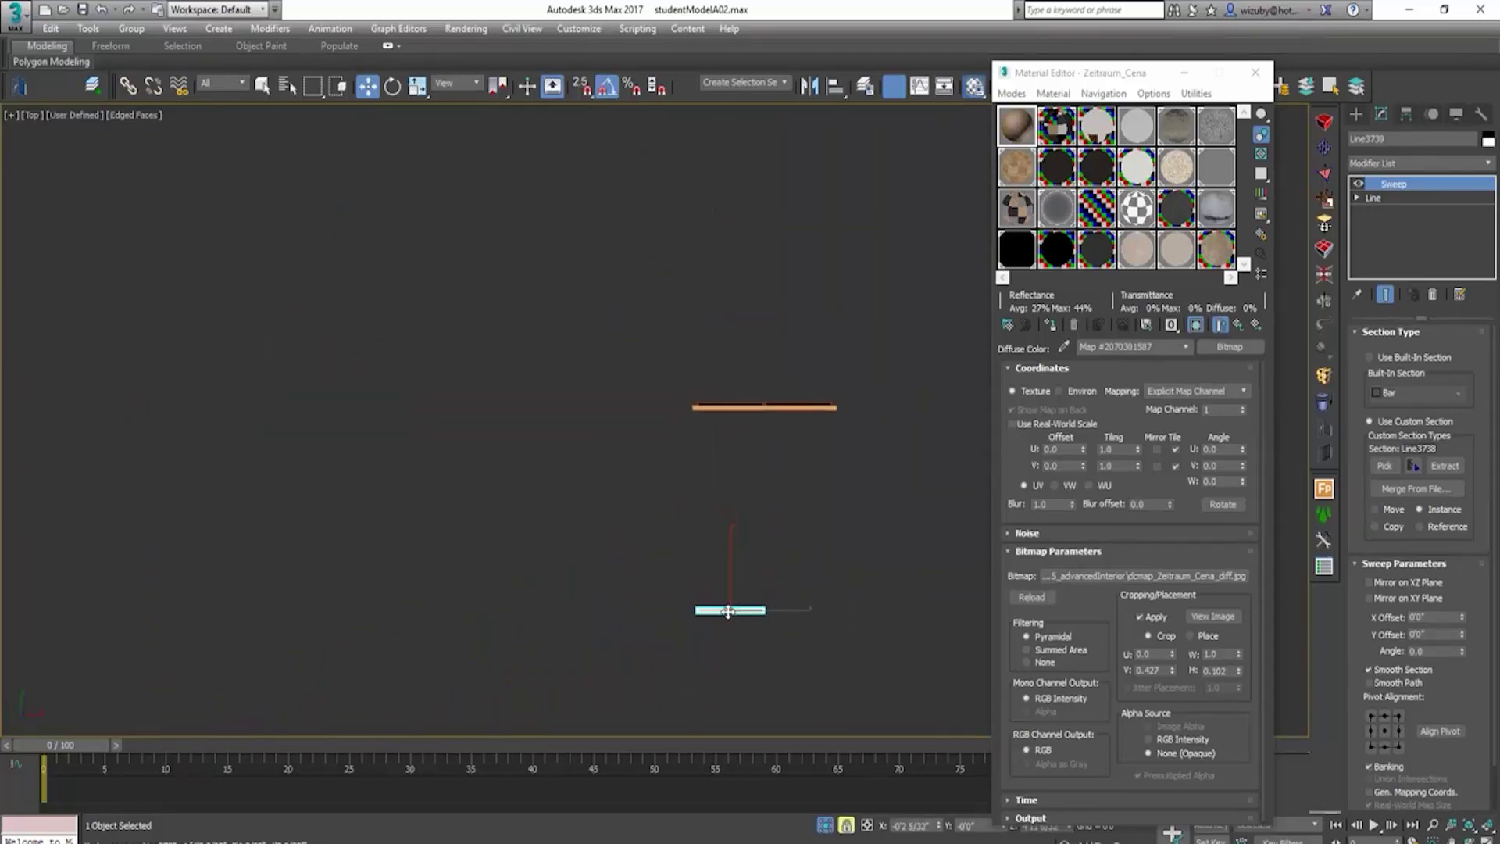
drag(728, 611, 726, 410)
key(F3)
scroll(723, 410, up, 8)
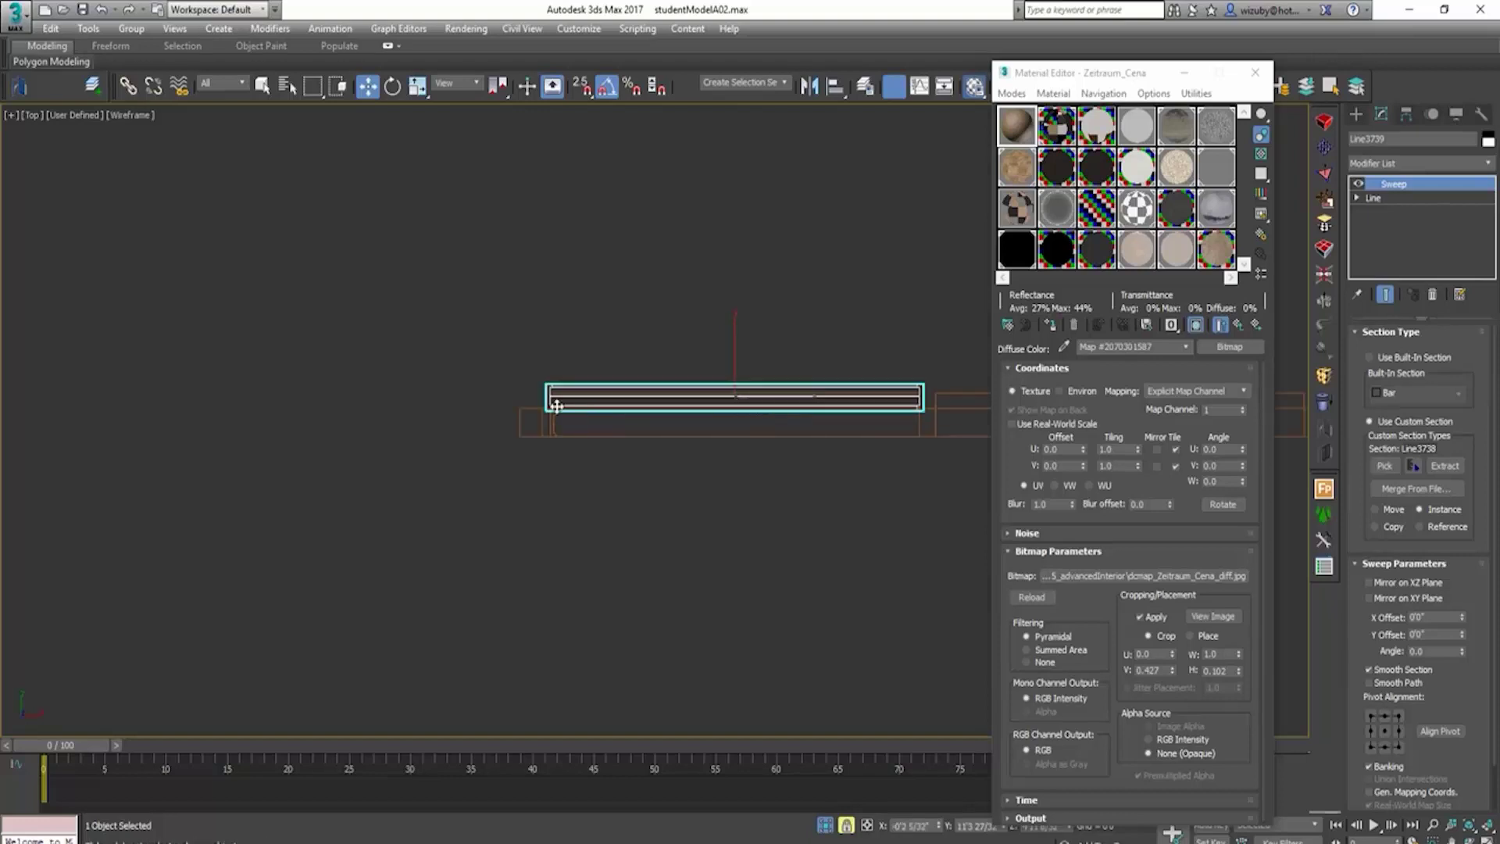
scroll(557, 406, up, 8)
key(s)
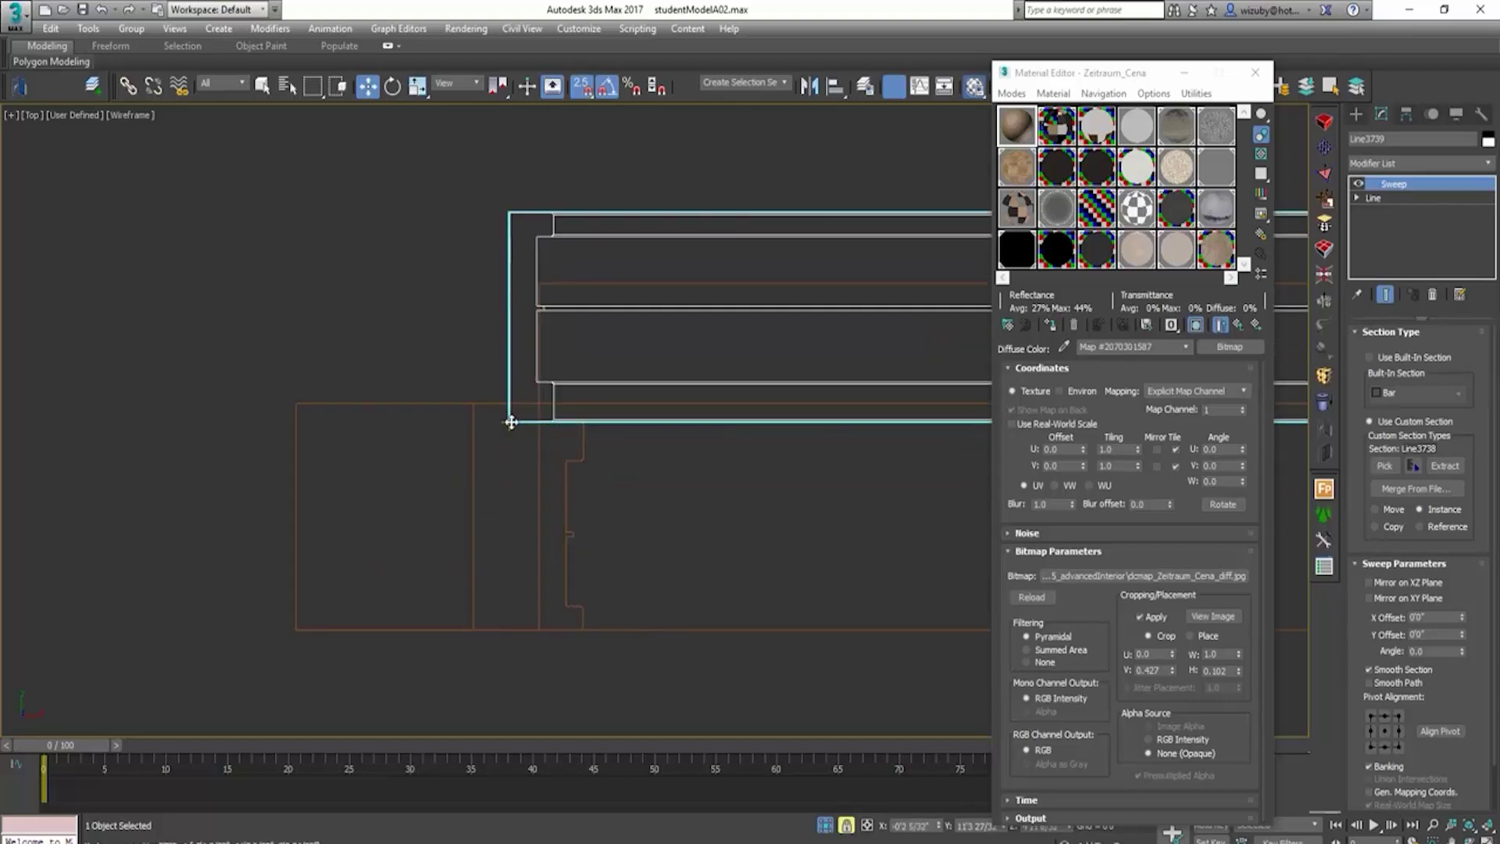
drag(511, 422, 509, 577)
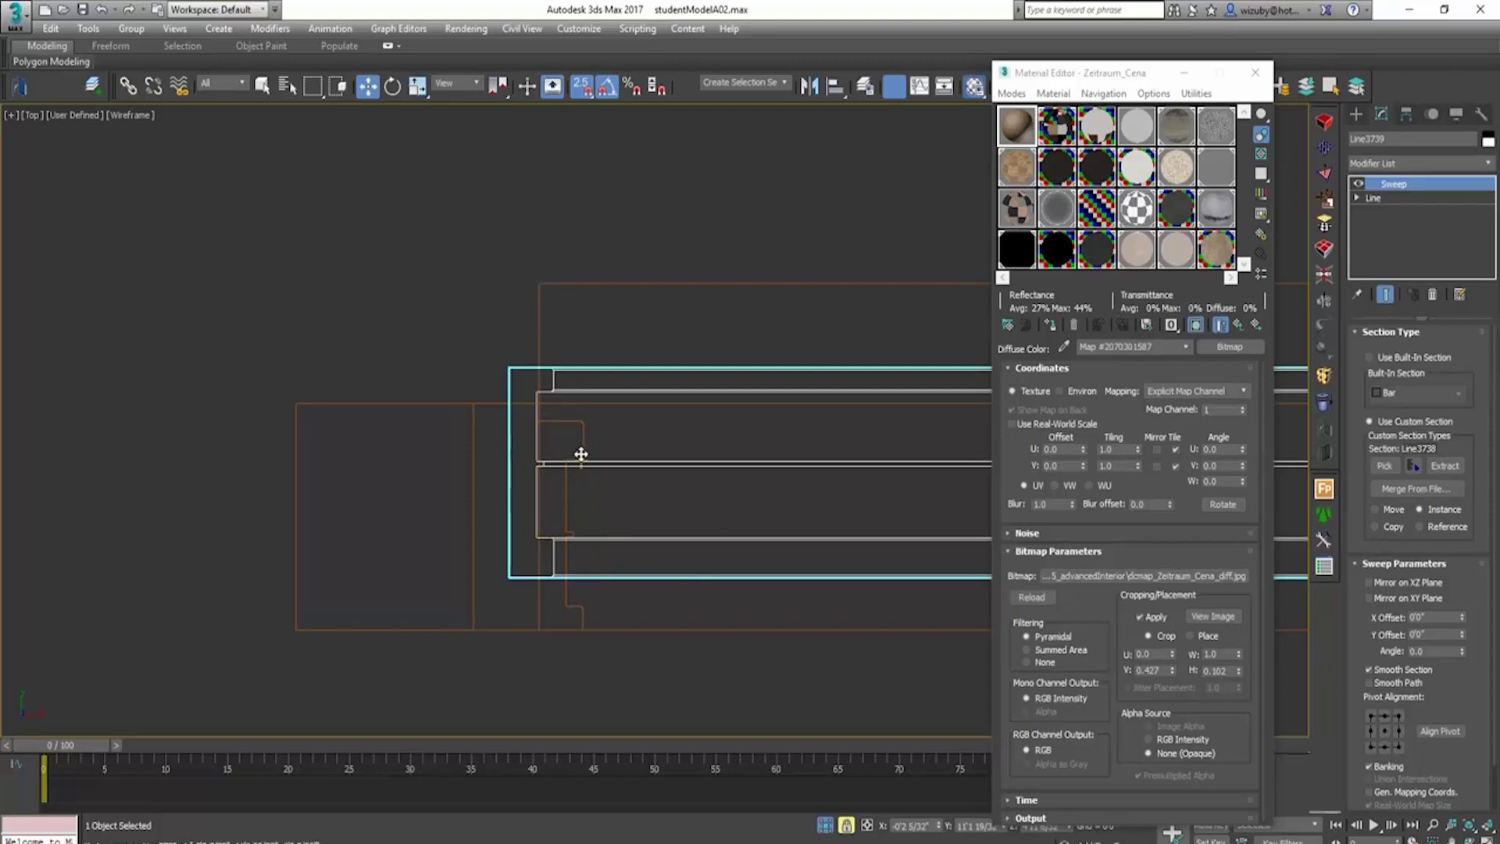
Step: Set the sweep's pivot alignment to the bottom-left point and reposition the sash within the outer frame's depth
click(1371, 714)
click(1398, 716)
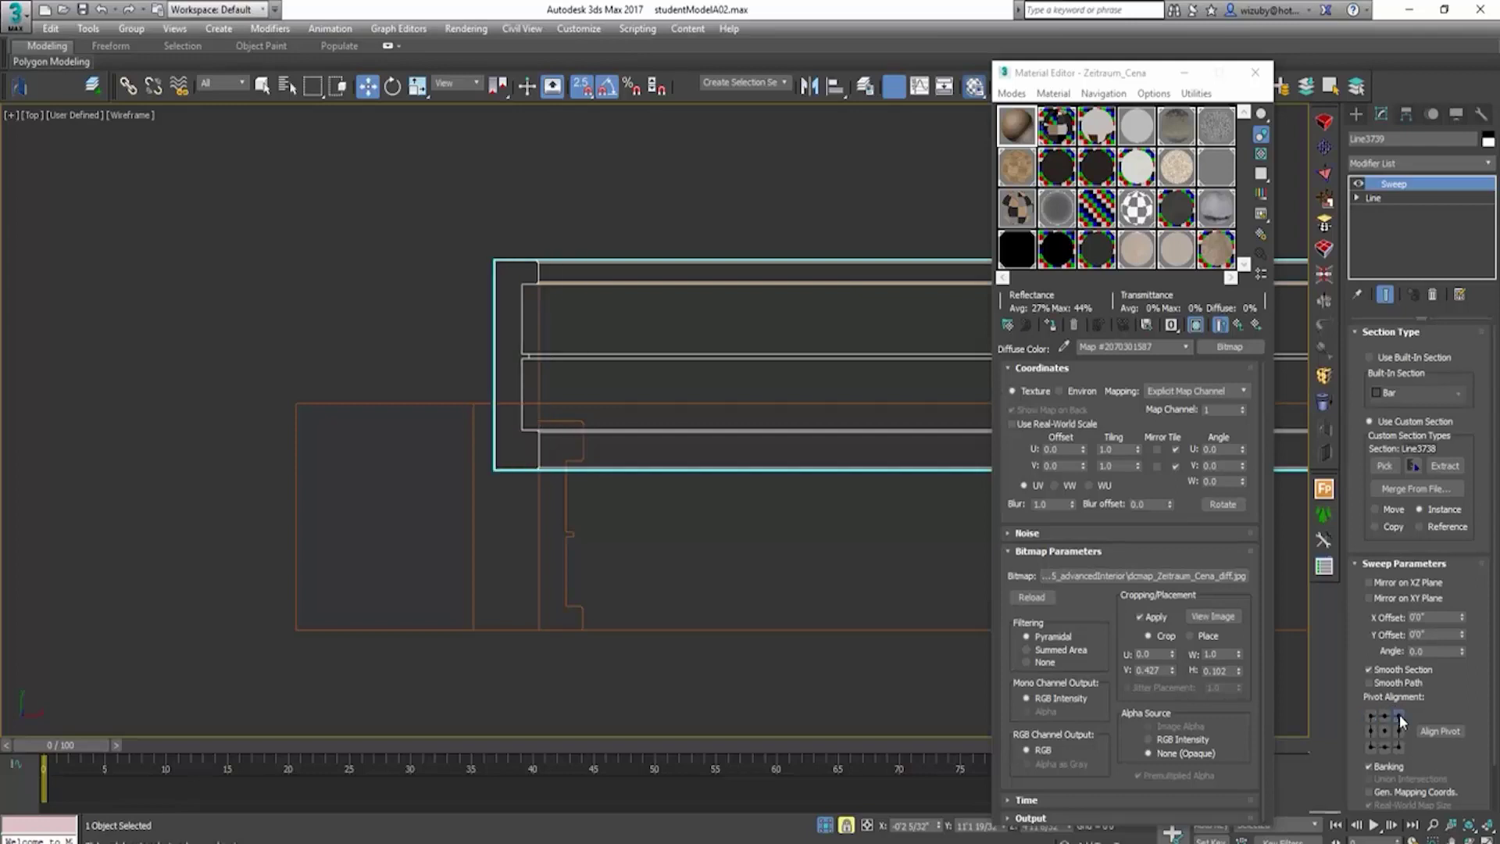
click(1370, 744)
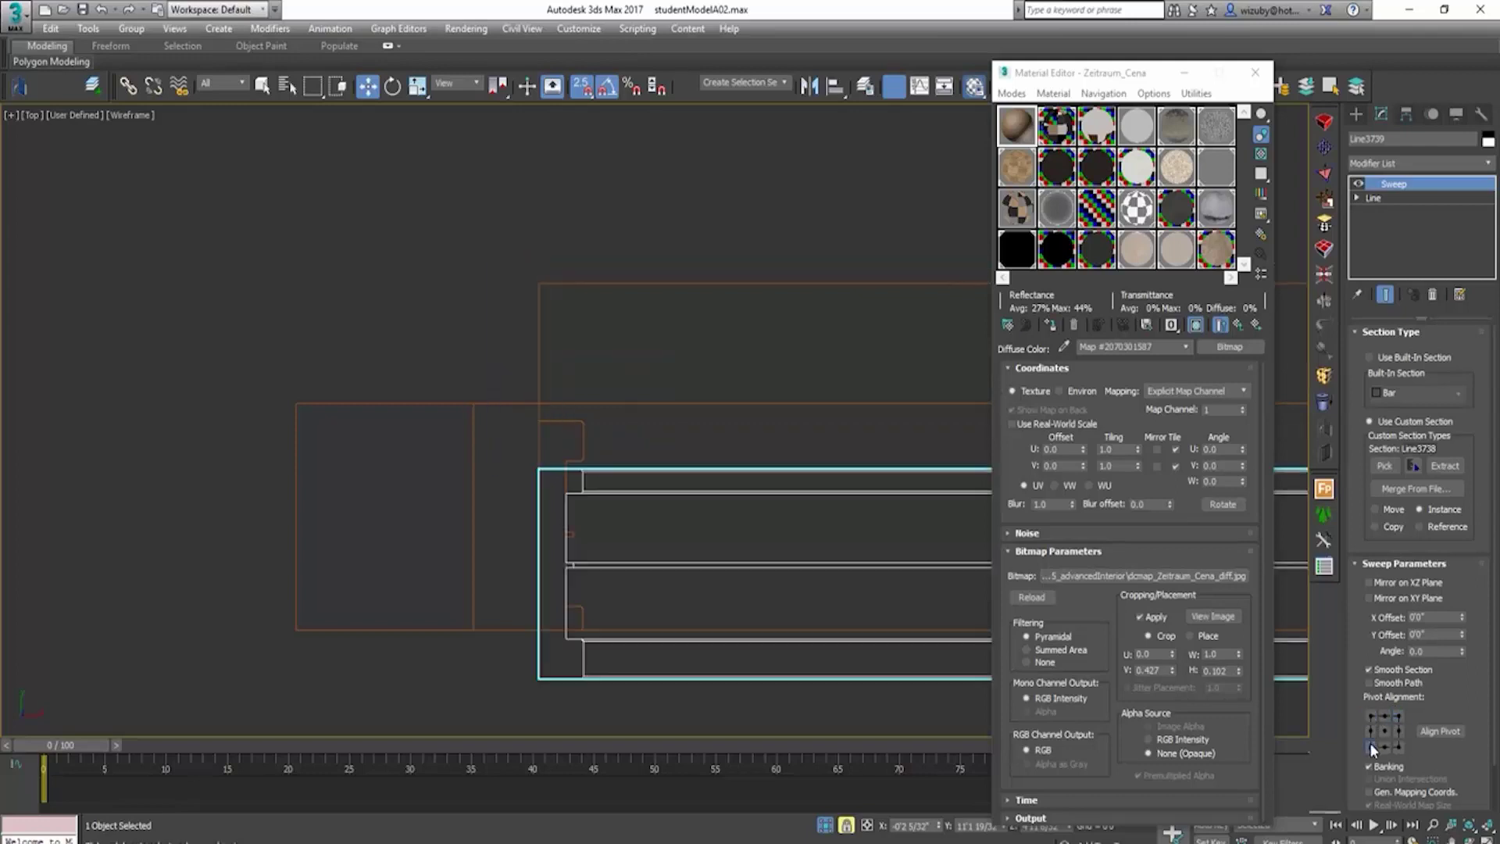
drag(559, 623, 588, 517)
Step: Examine in shaded view how the sash sits in the outer frame around the lower corner beside the mullion
scroll(603, 570, down, 3)
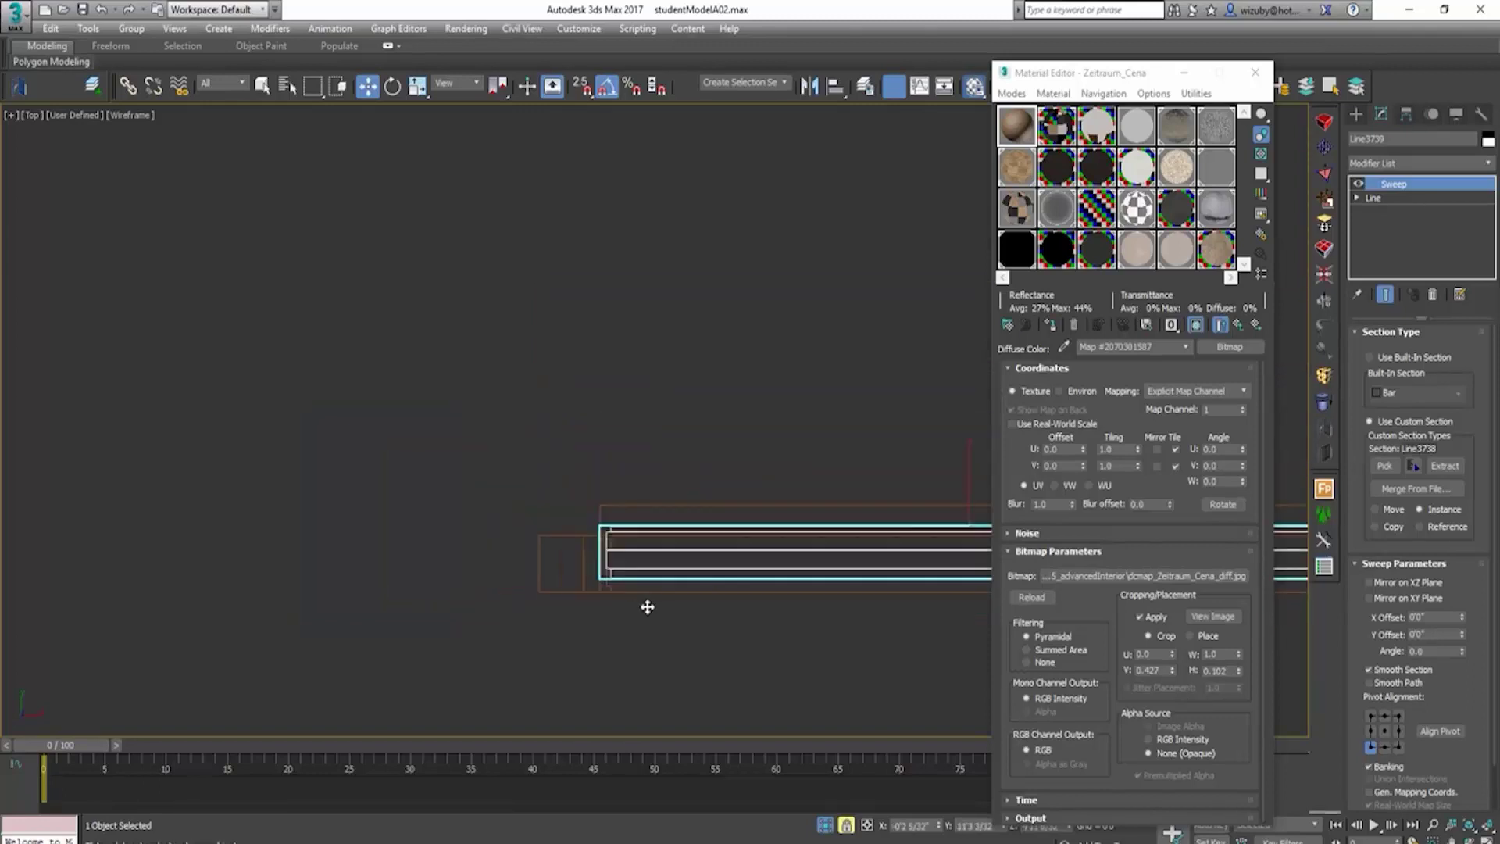
mouse_move(645, 605)
alt+middle_down()
mouse_move(703, 539)
mouse_move(446, 536)
alt+middle_up()
key(F3)
scroll(663, 541, up, 5)
scroll(445, 536, down, 3)
scroll(576, 586, up, 6)
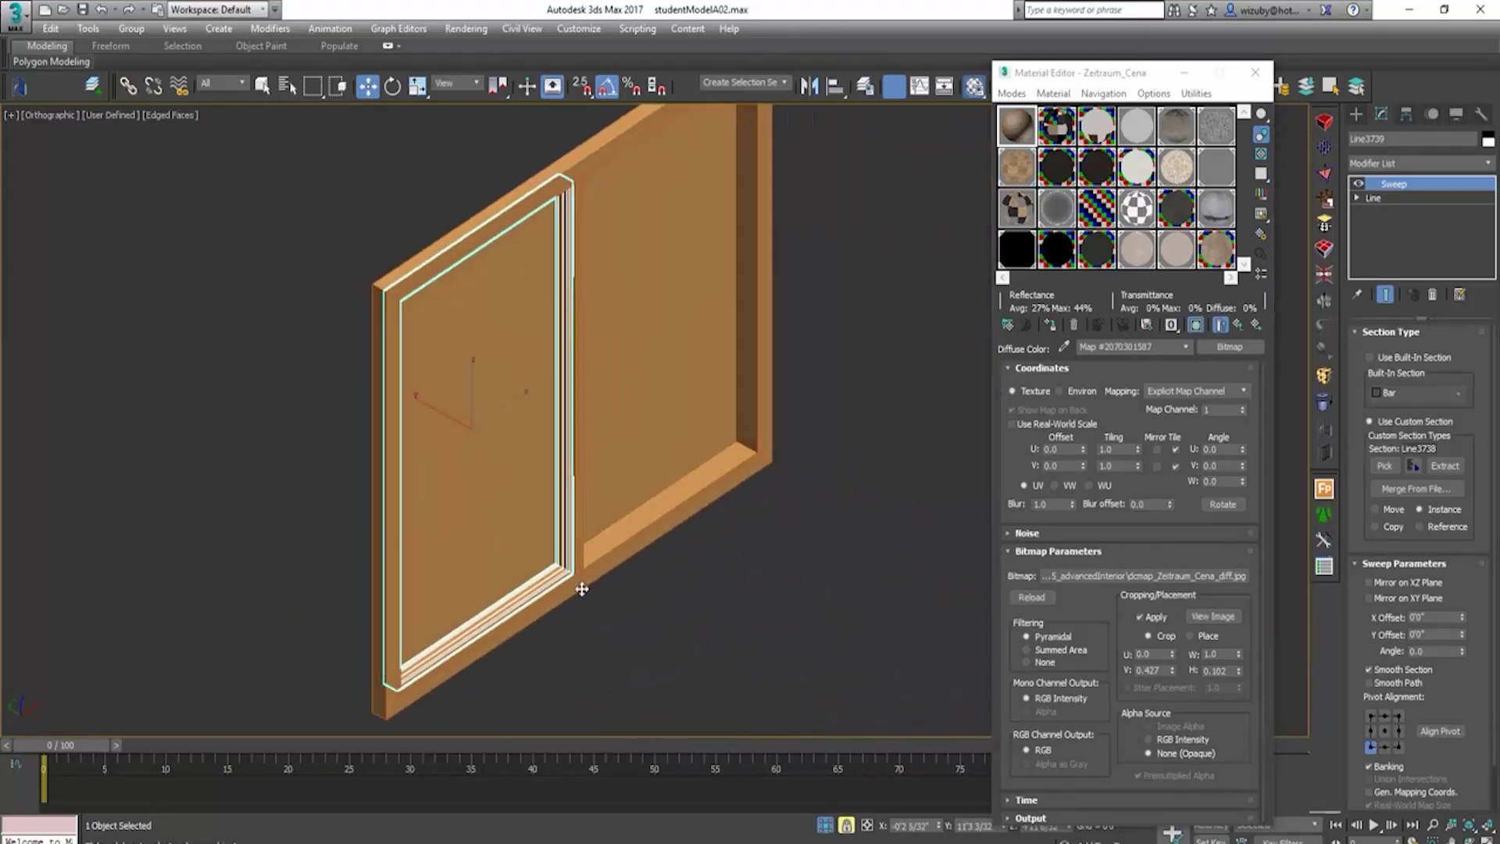
key(F4)
alt+middle_drag(576, 569, 559, 604)
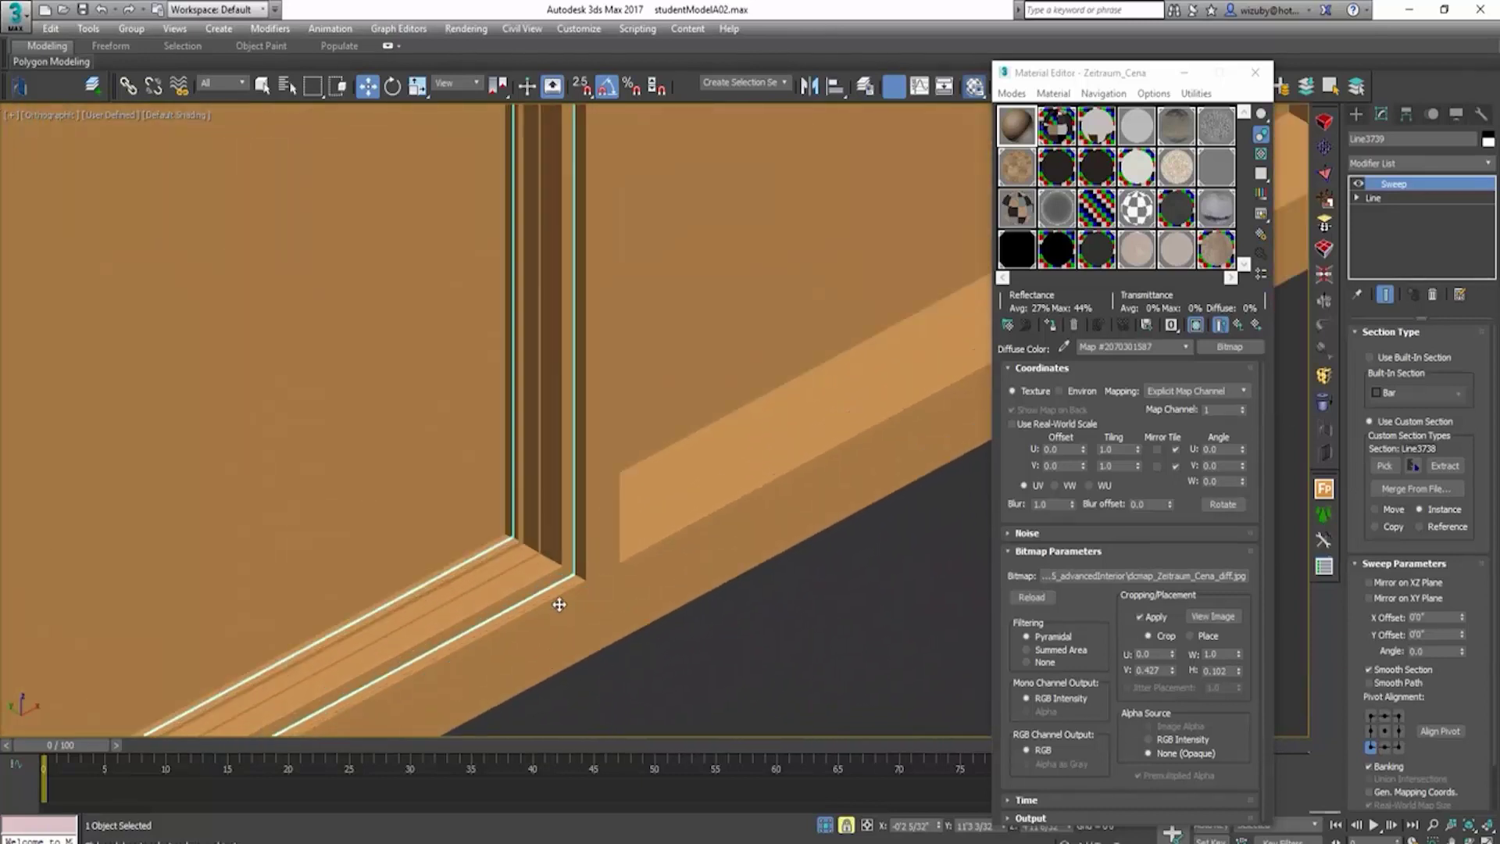
Step: Offset the outer frame's four vertices along the mullion's right edge by 1" in X
click(657, 629)
key(f)
key(F4)
key(z)
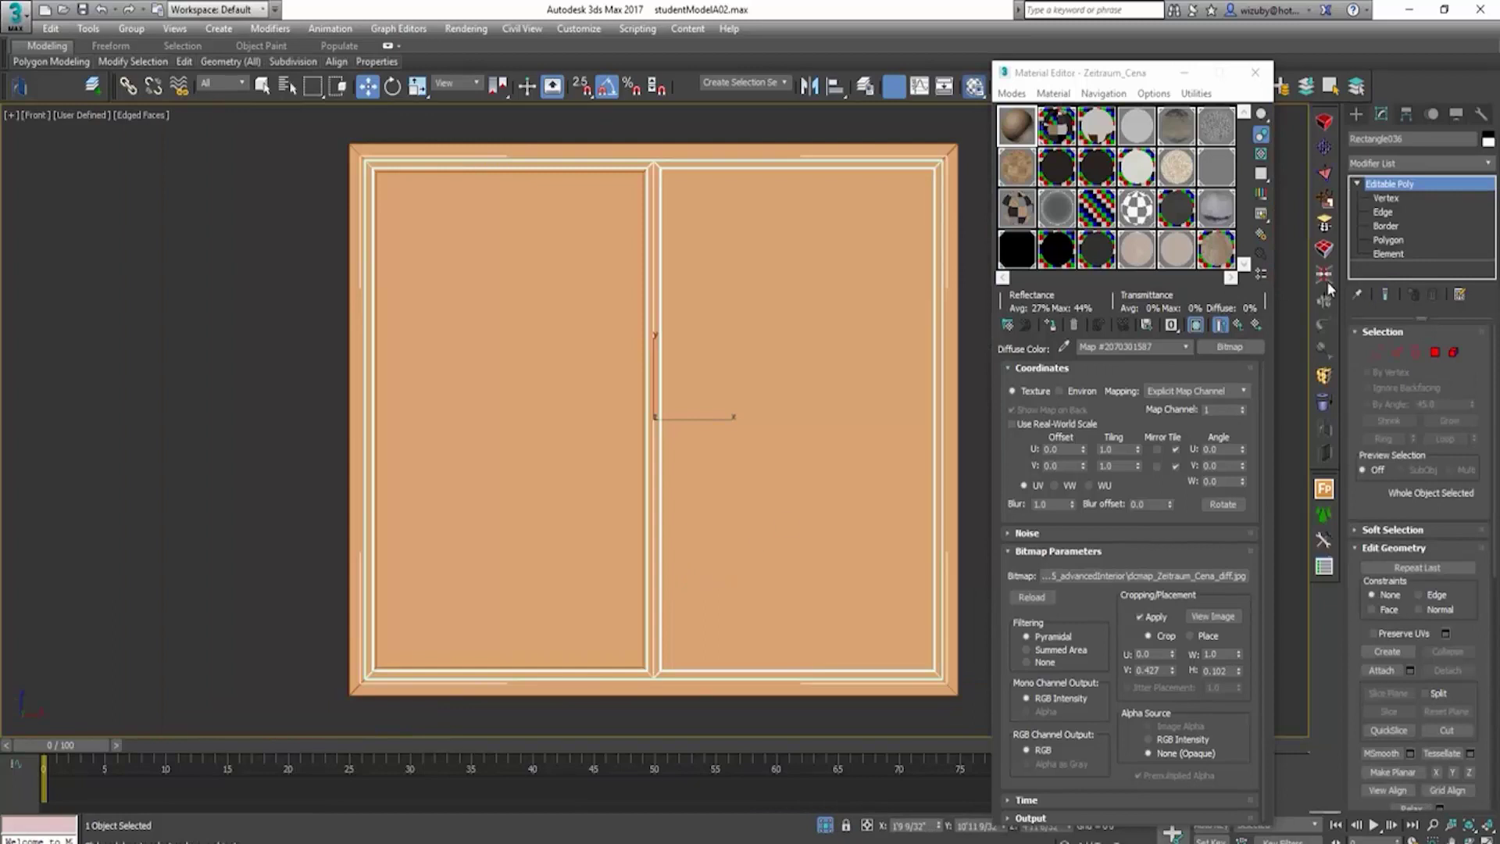
click(1380, 353)
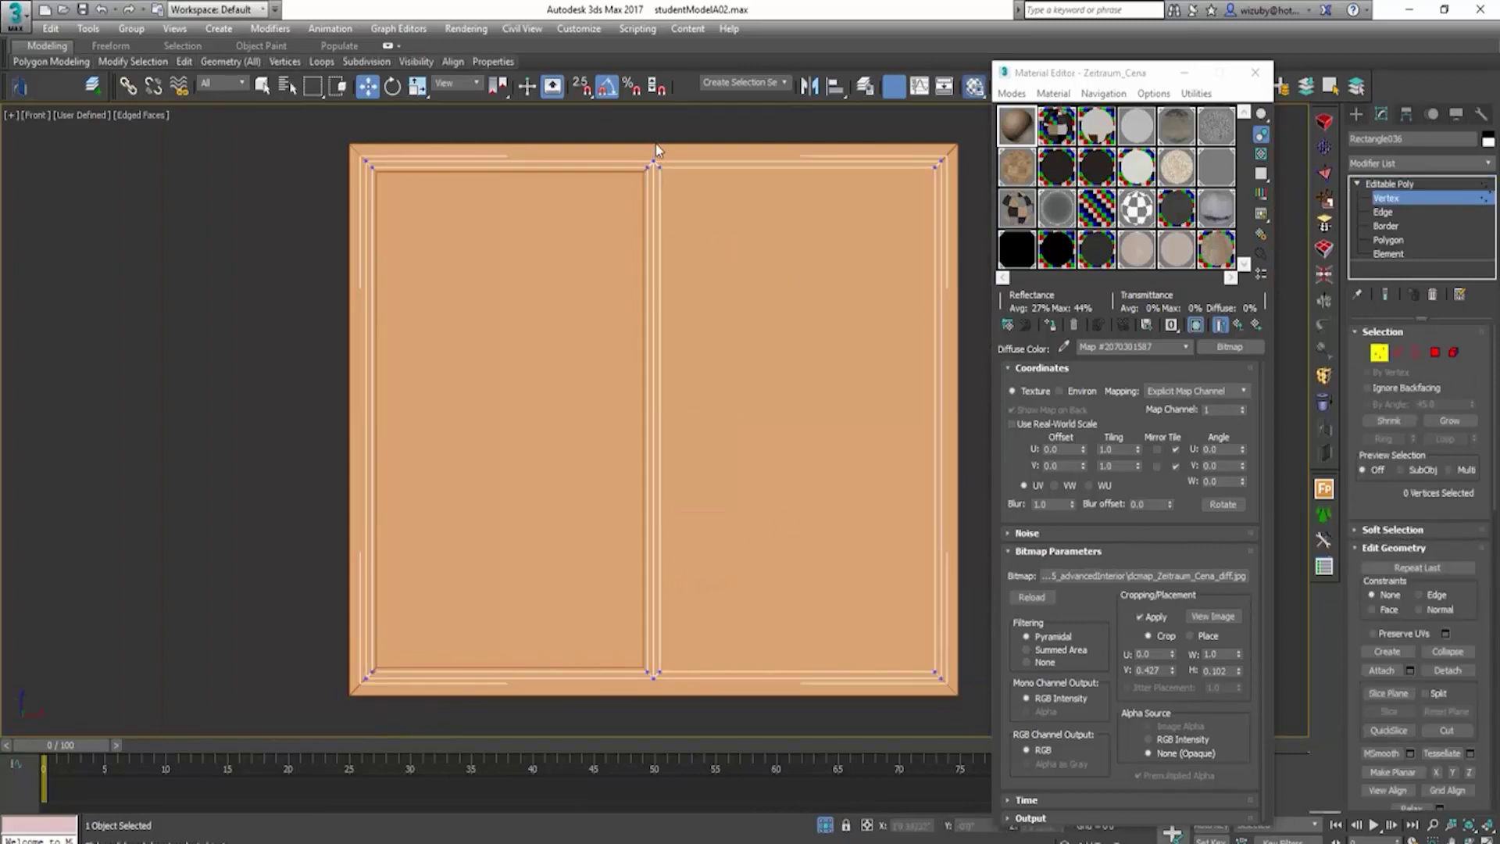
drag(660, 139, 734, 699)
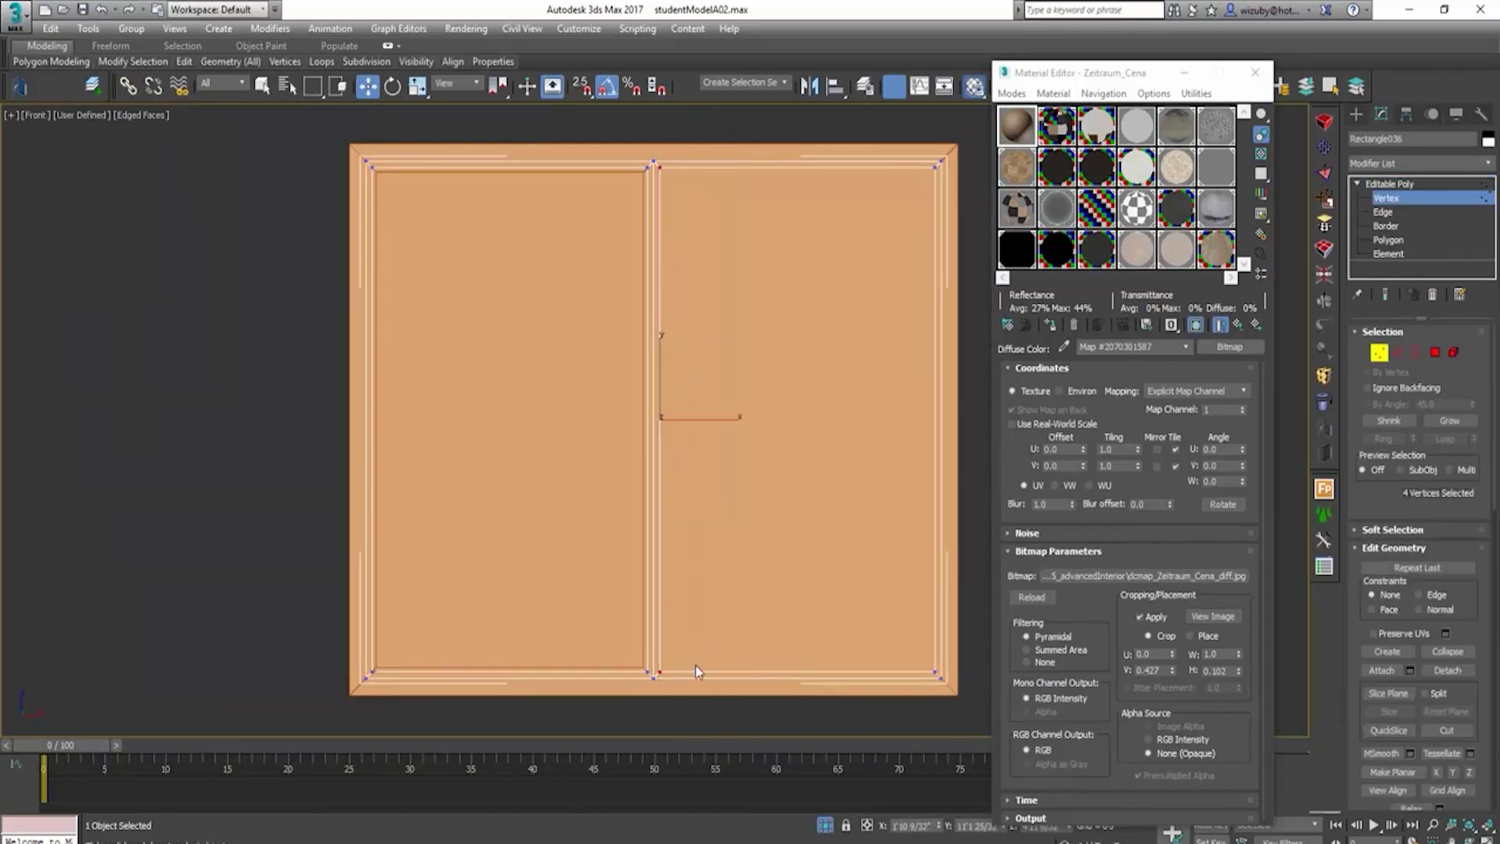
scroll(682, 665, up, 3)
key(space)
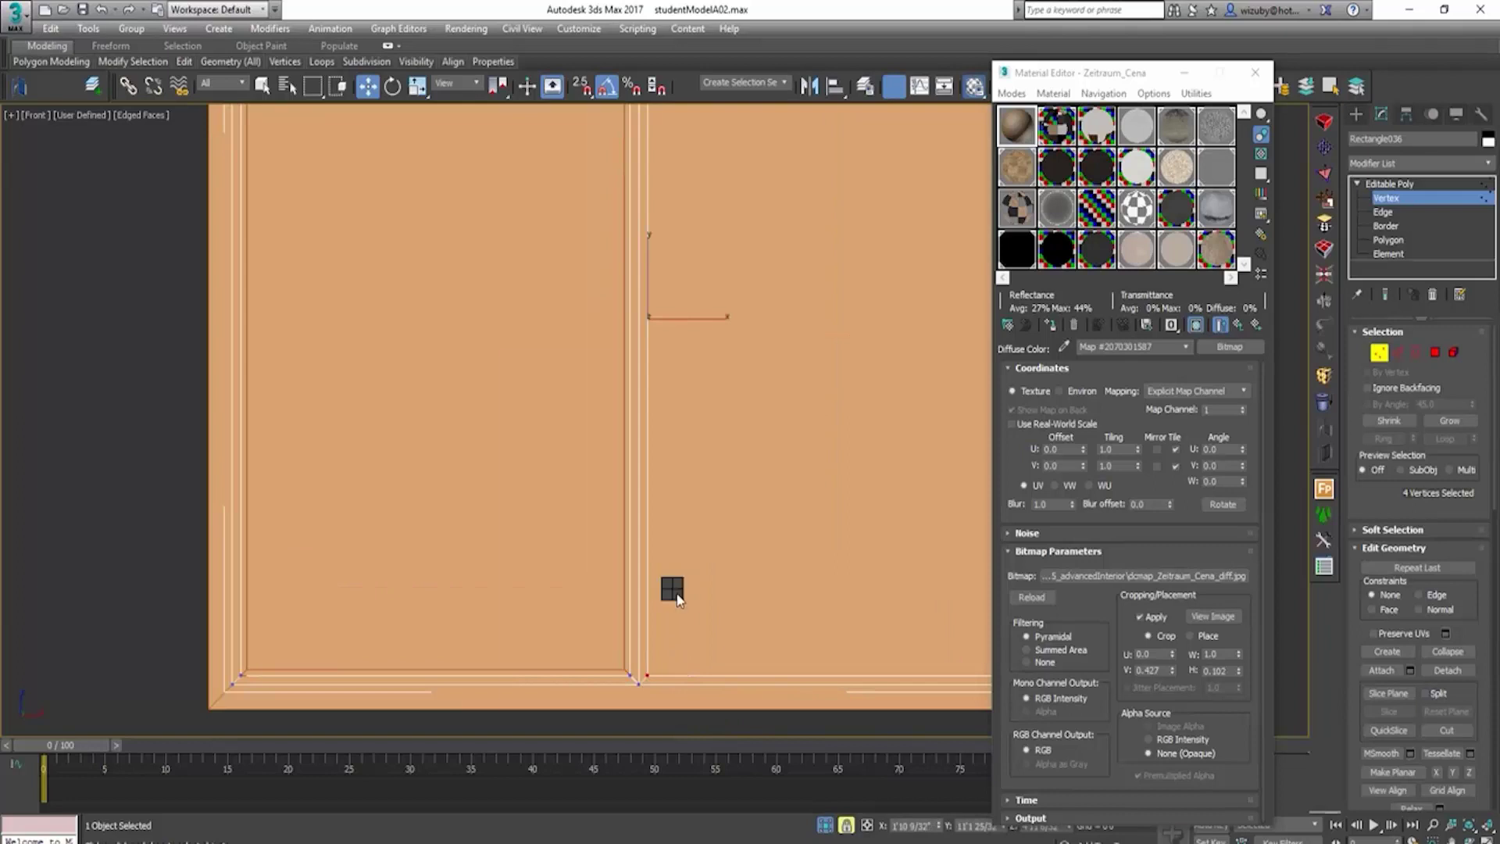
right_click(671, 589)
click(839, 615)
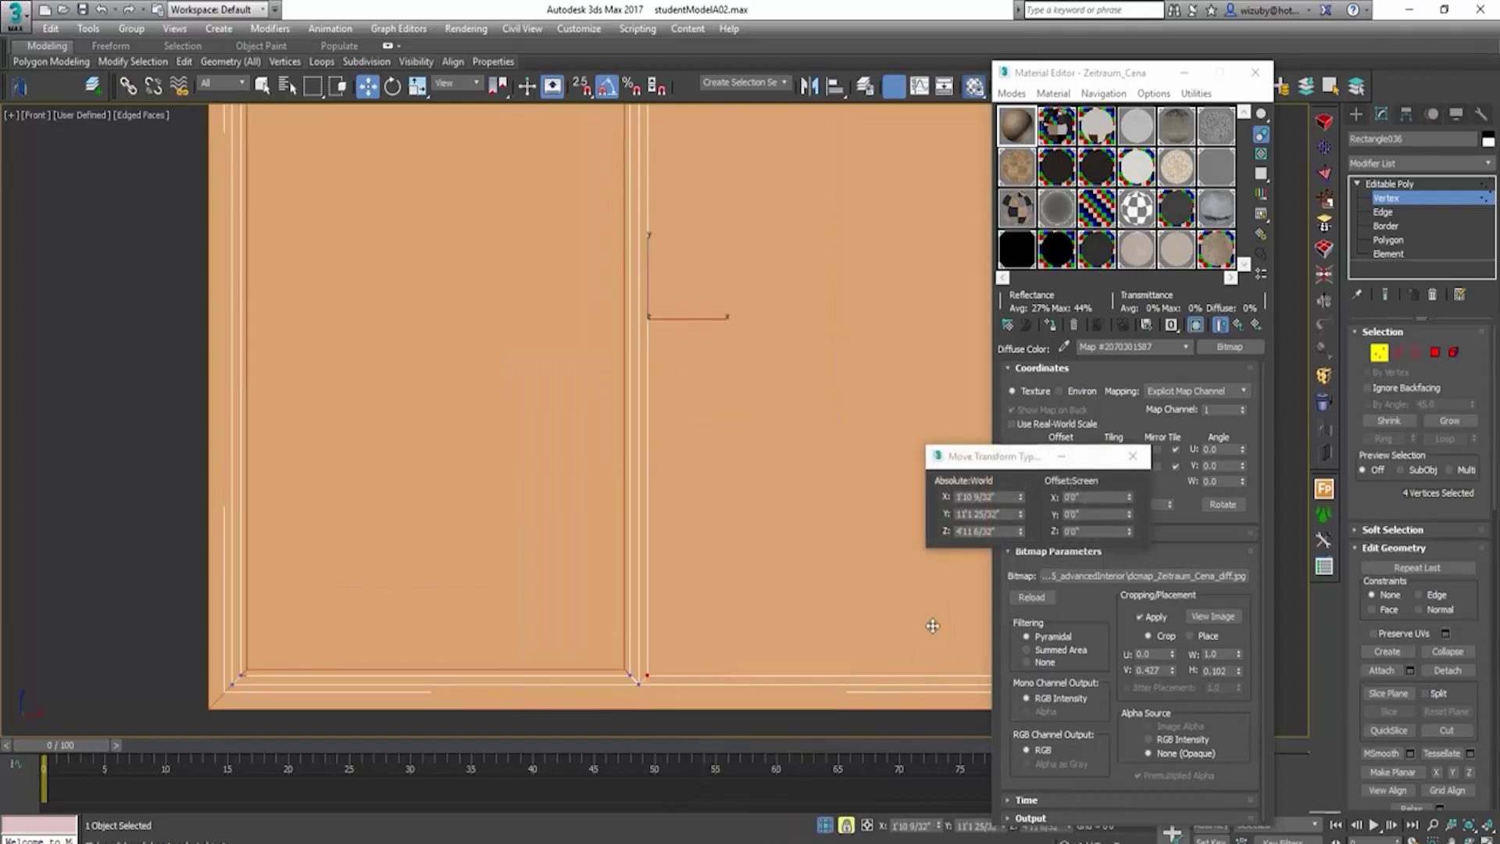
click(1091, 497)
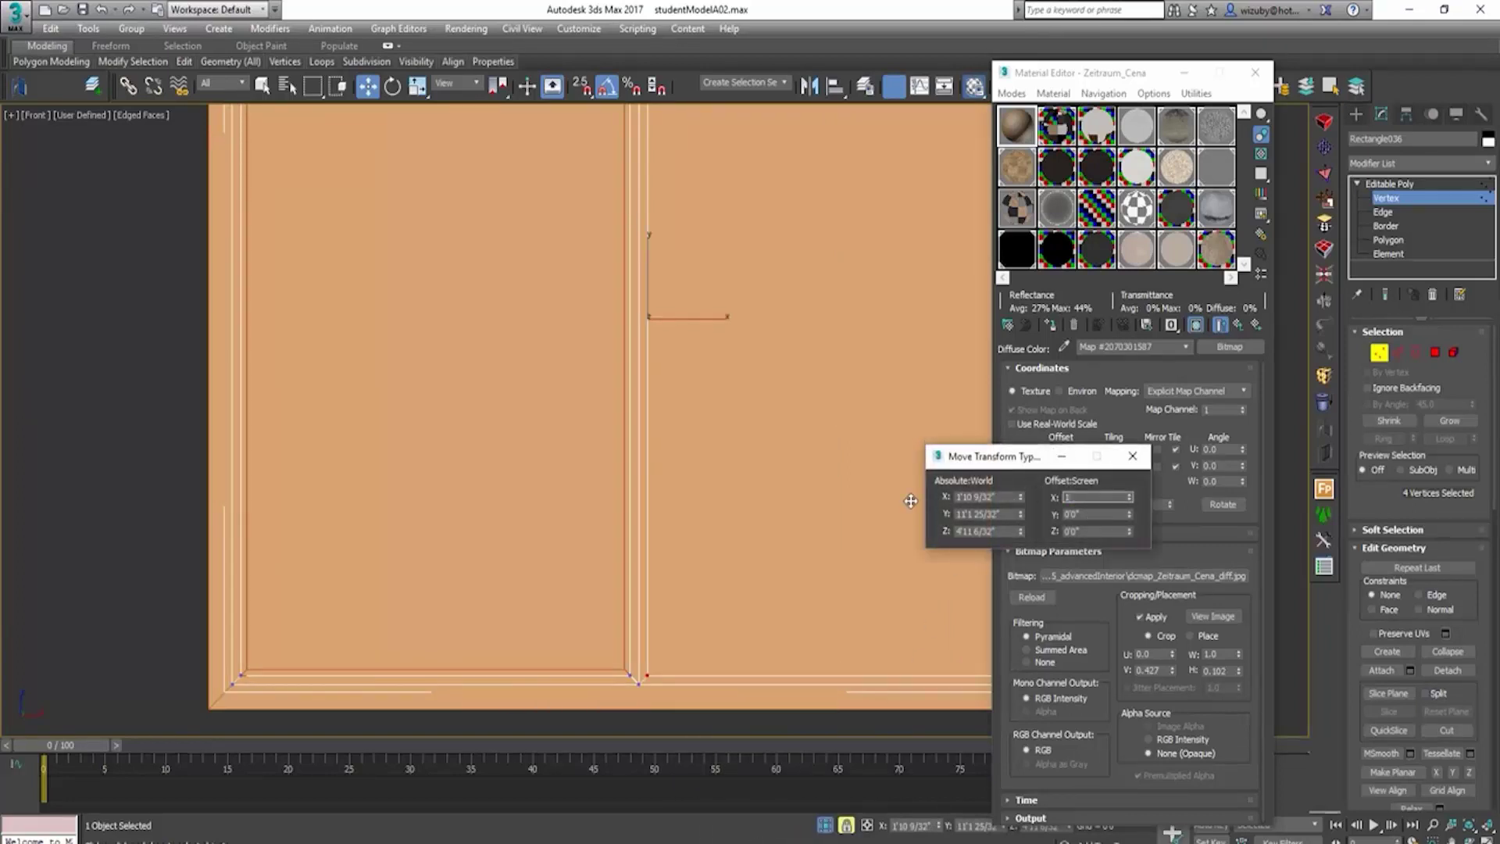
text(1)
key(Return)
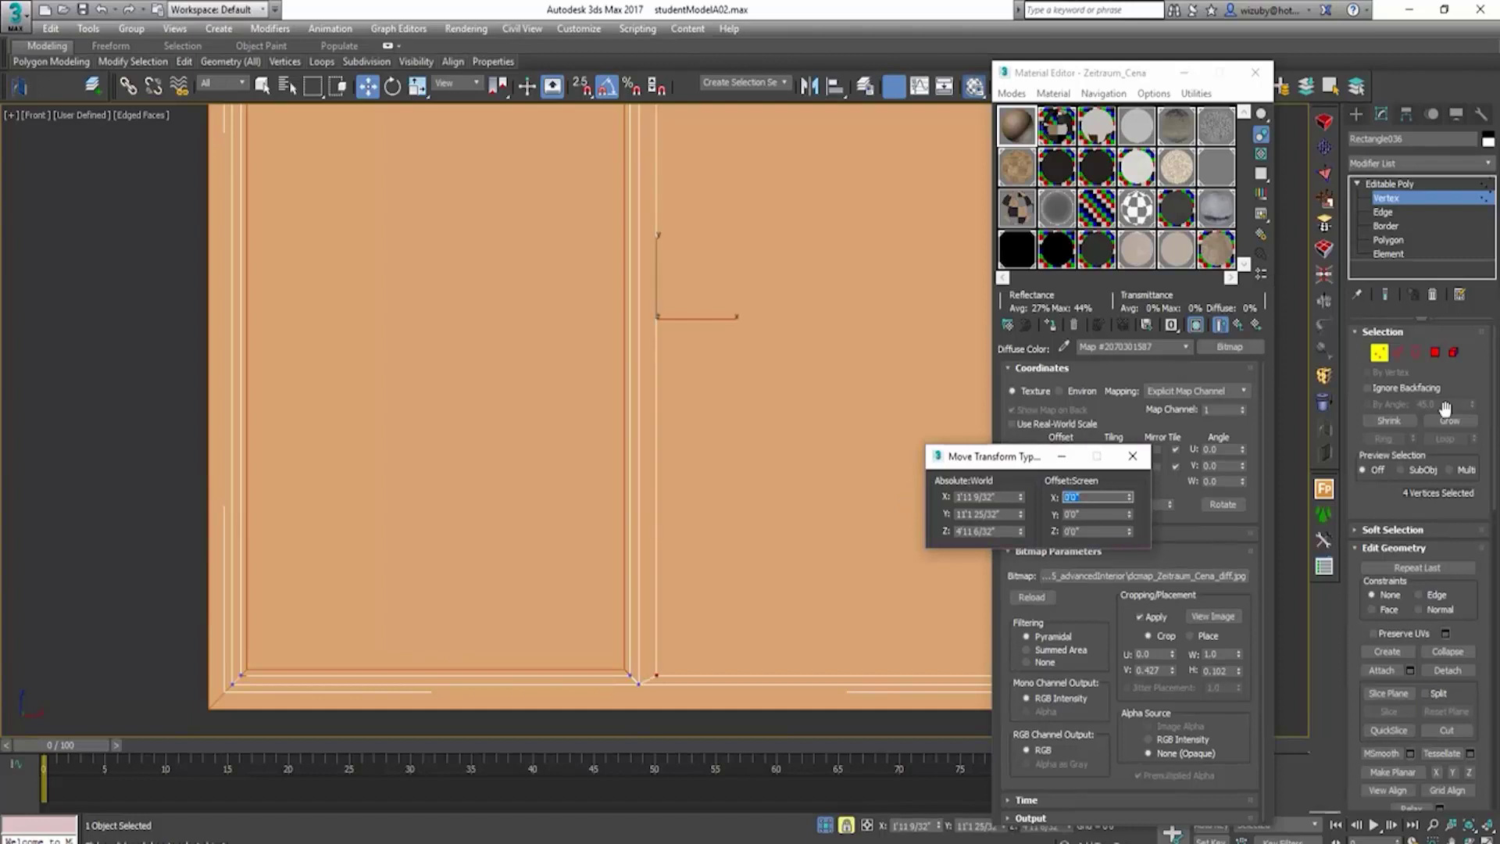
click(1132, 455)
Step: Offset the outer frame's four vertices along the mullion's left edge by -1" in X to widen the mullion
scroll(812, 461, down, 4)
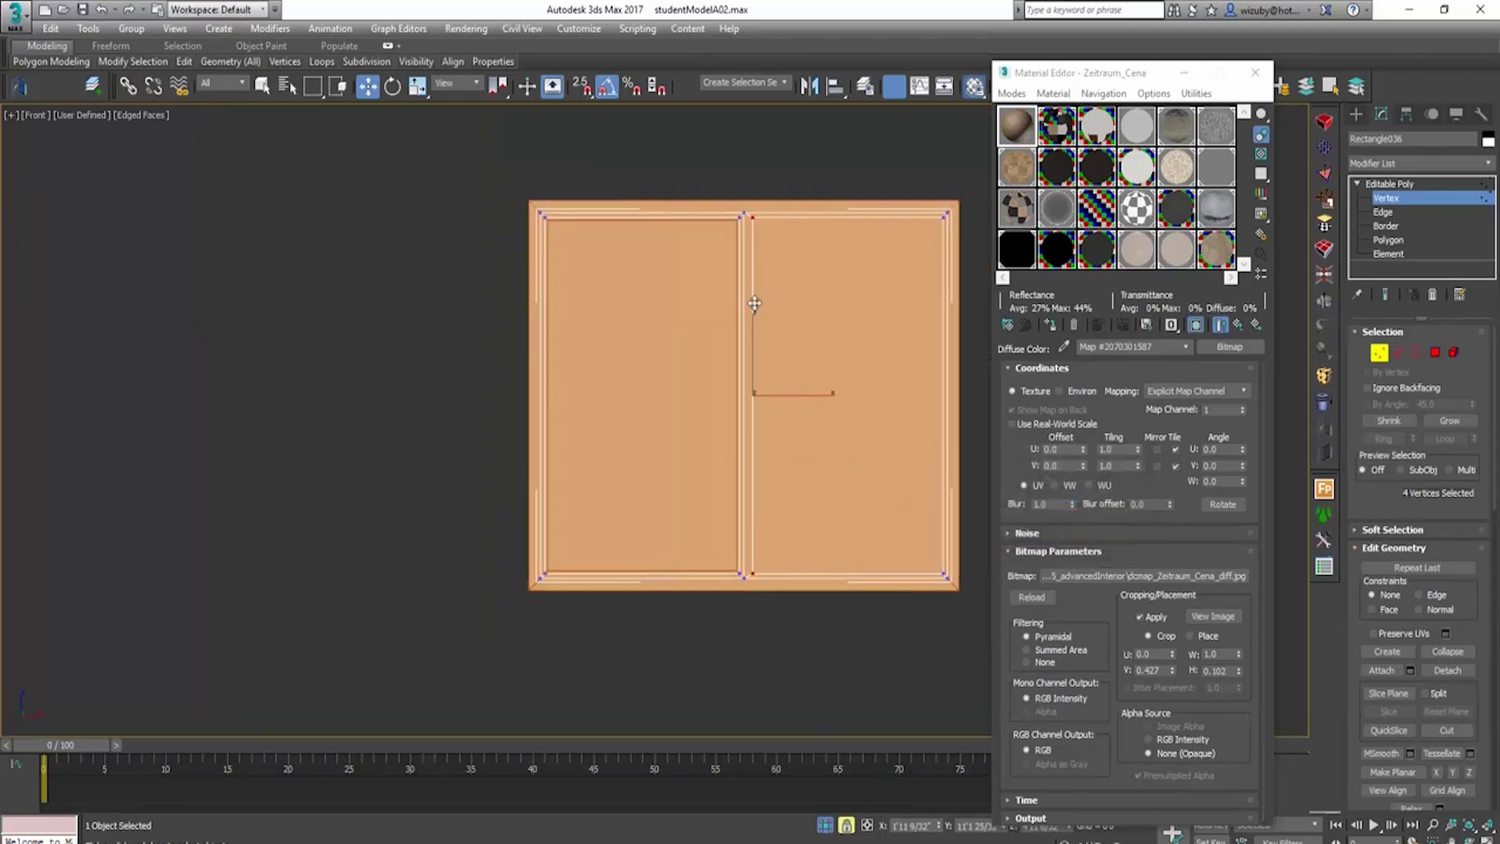
drag(703, 160, 742, 599)
right_click(730, 564)
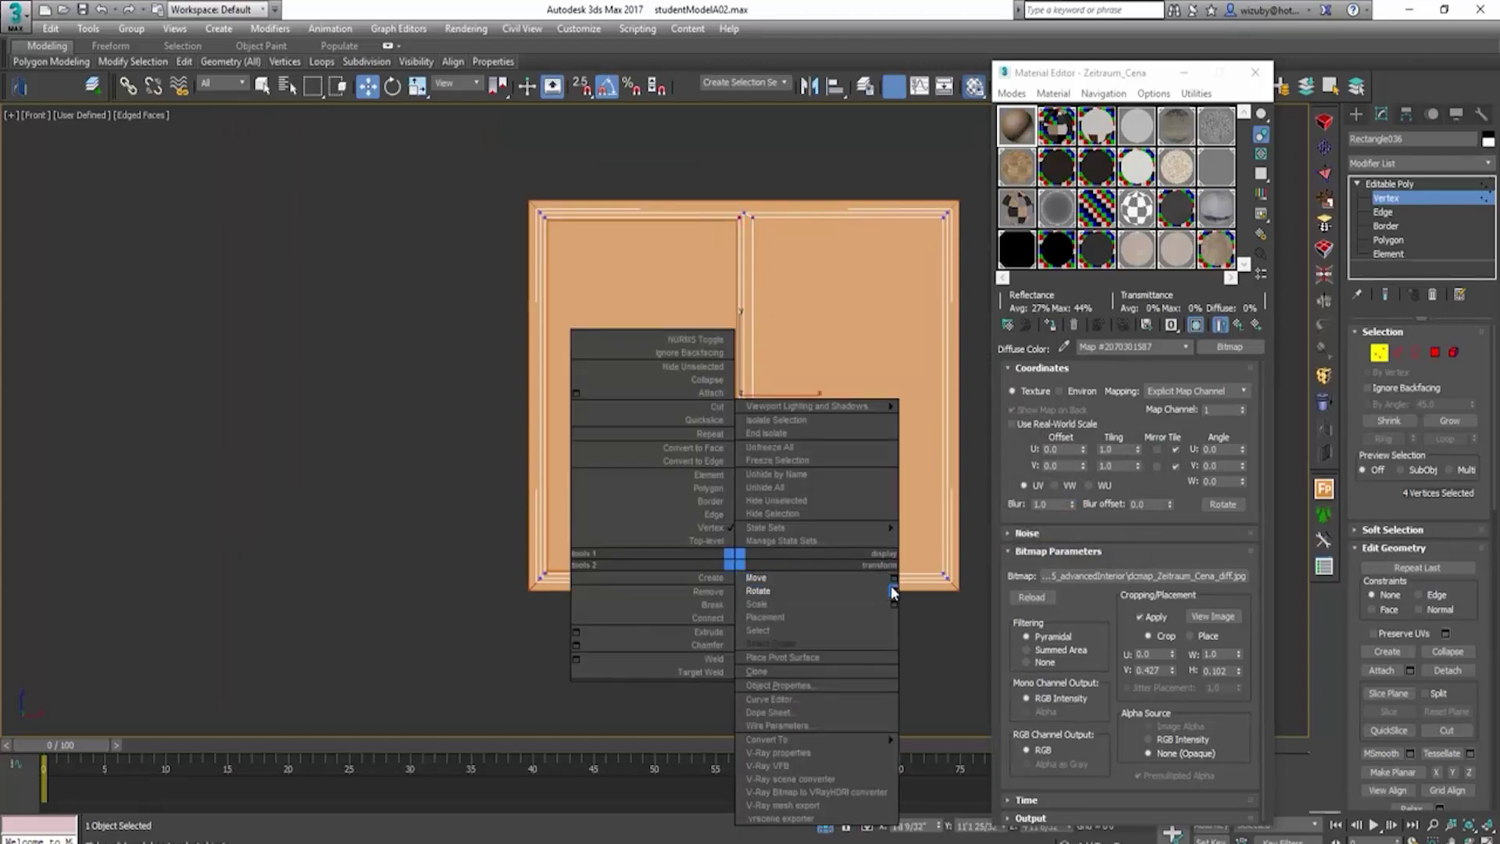
key(F12)
text(-1)
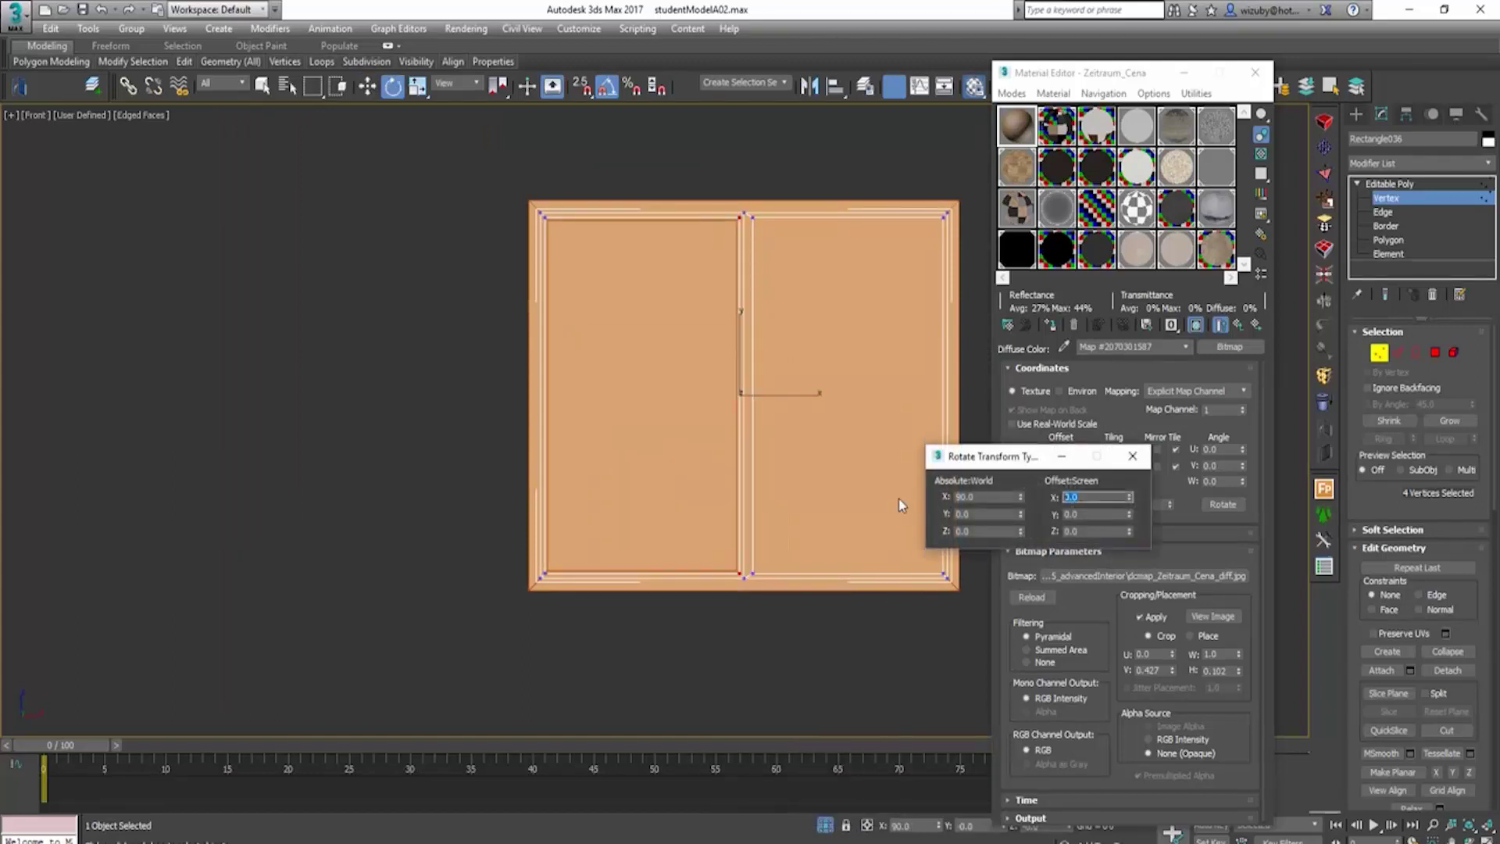
scroll(911, 498, up, 2)
key(Return)
scroll(694, 388, down, 4)
alt+middle_drag(693, 388, 714, 468)
scroll(680, 463, up, 6)
scroll(658, 468, down, 5)
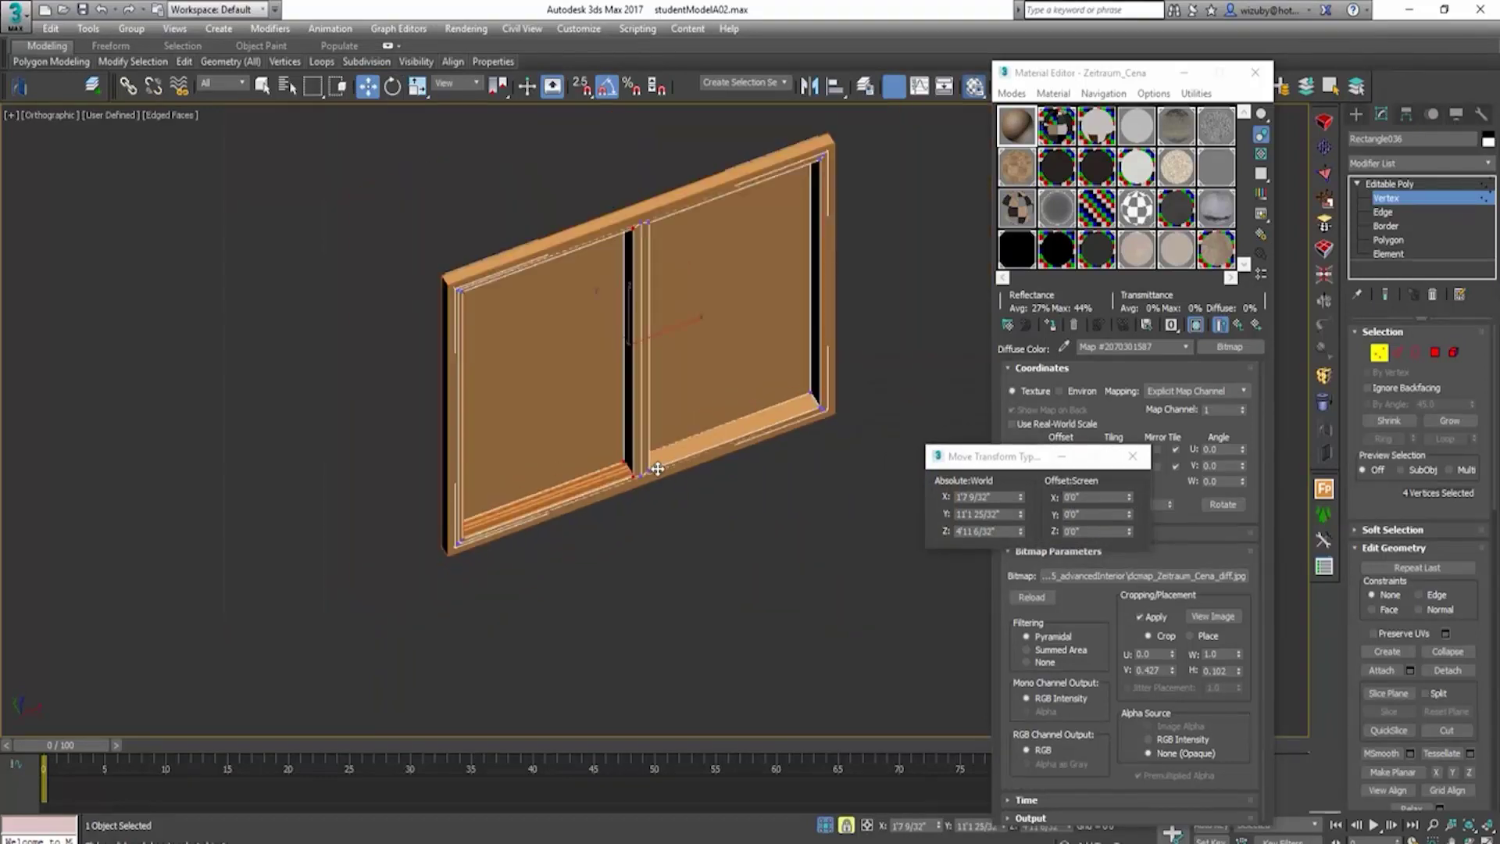
key(f)
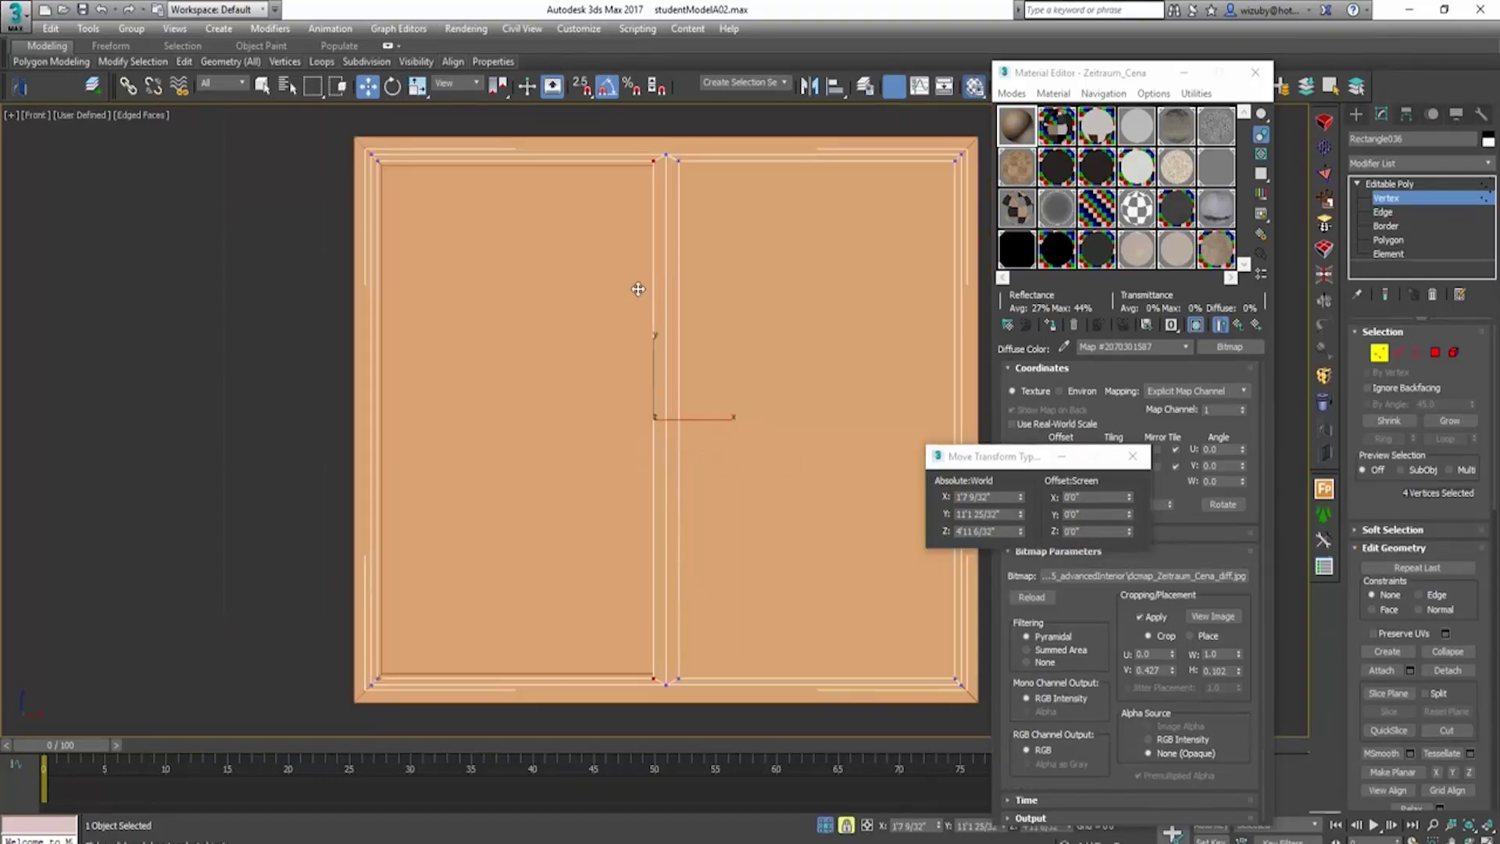
click(1379, 354)
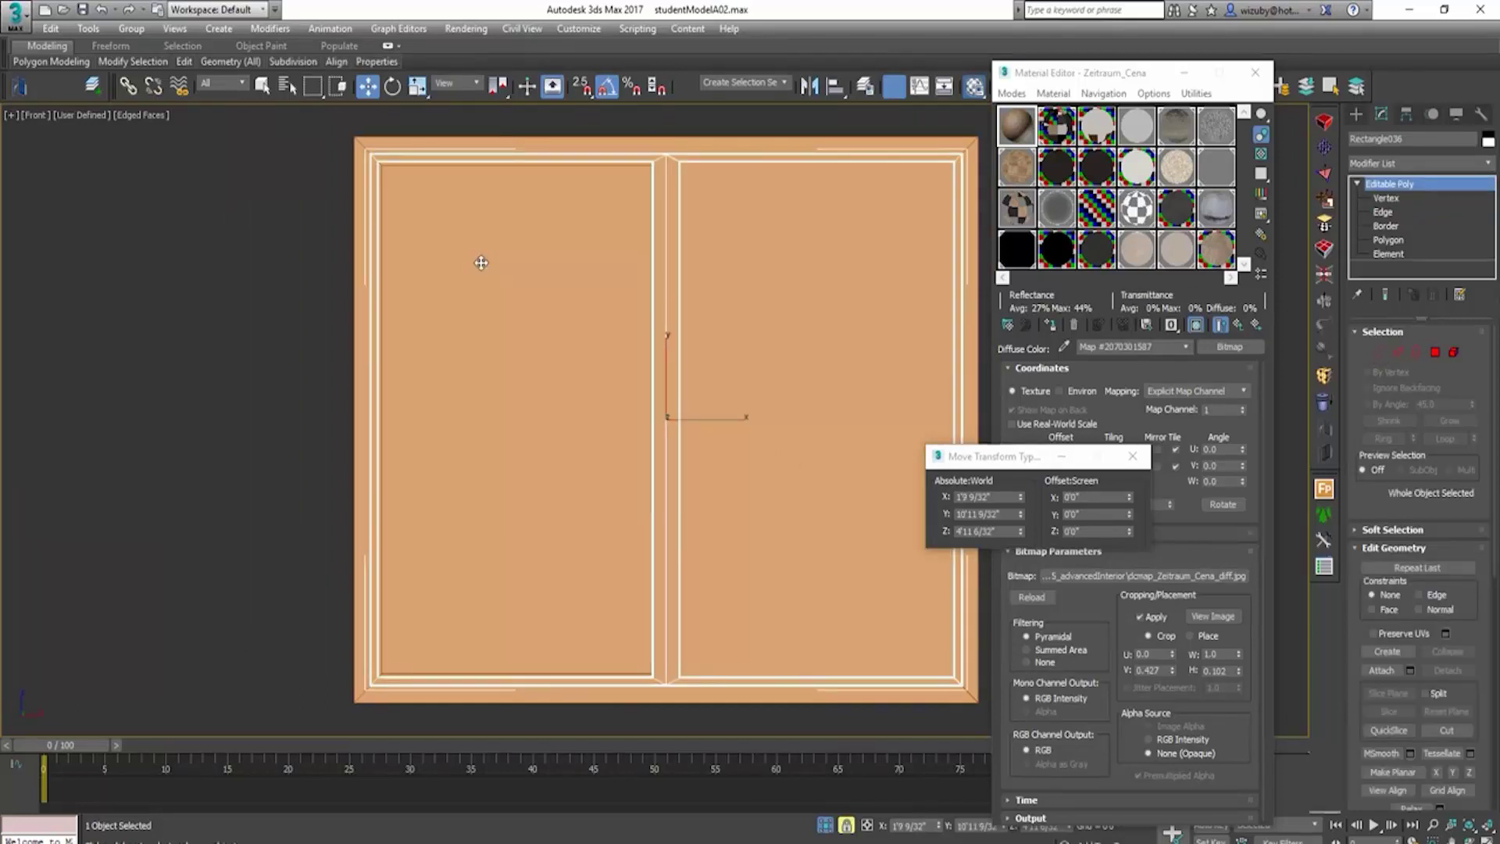
Step: Snap the right-side vertices of the left sash's path to the widened mullion's left edge
click(539, 237)
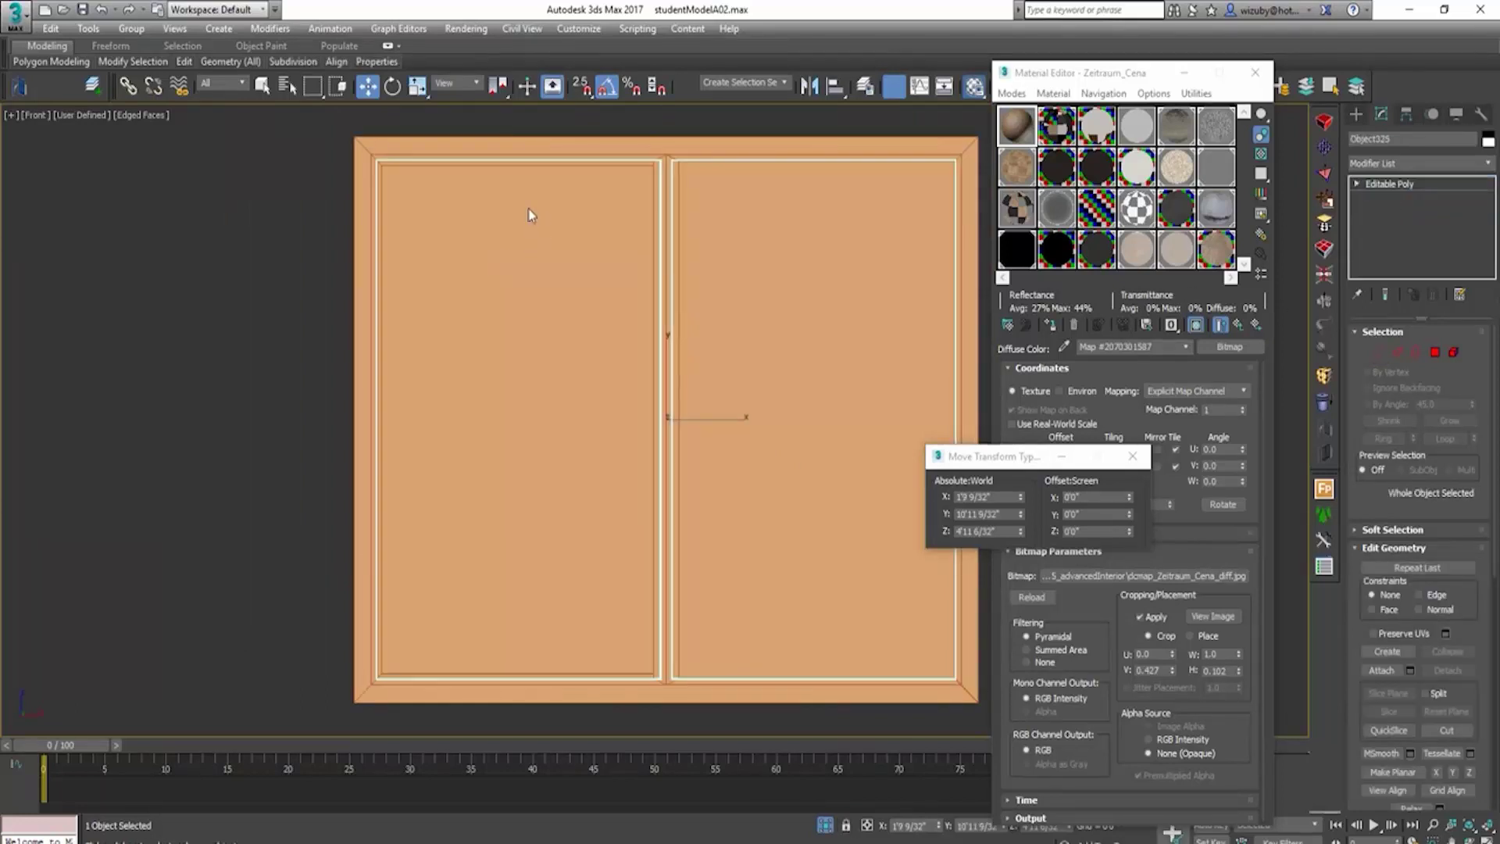
key(F3)
click(528, 165)
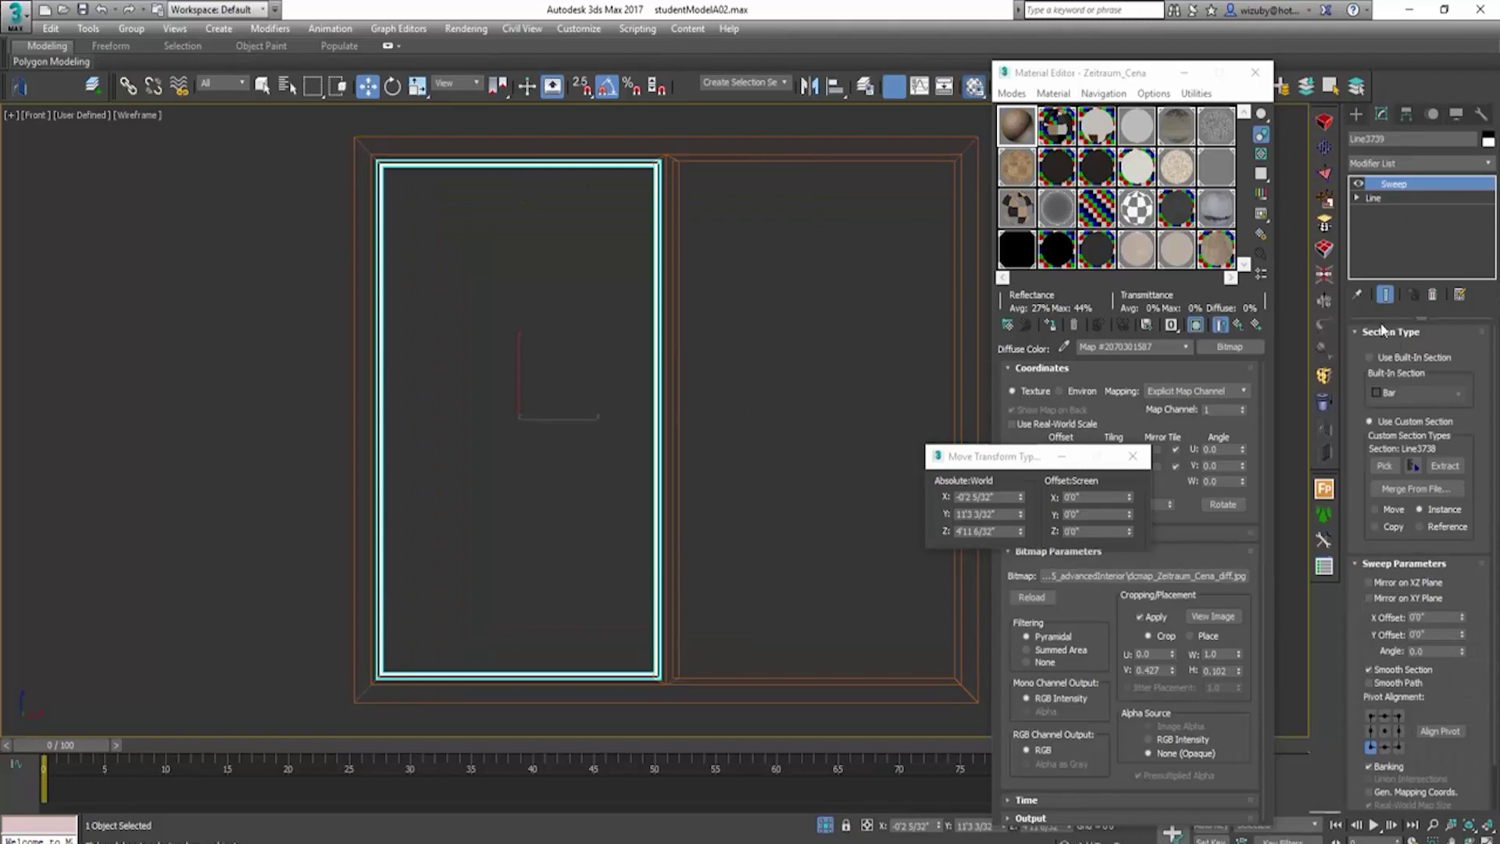
click(1357, 198)
click(1386, 215)
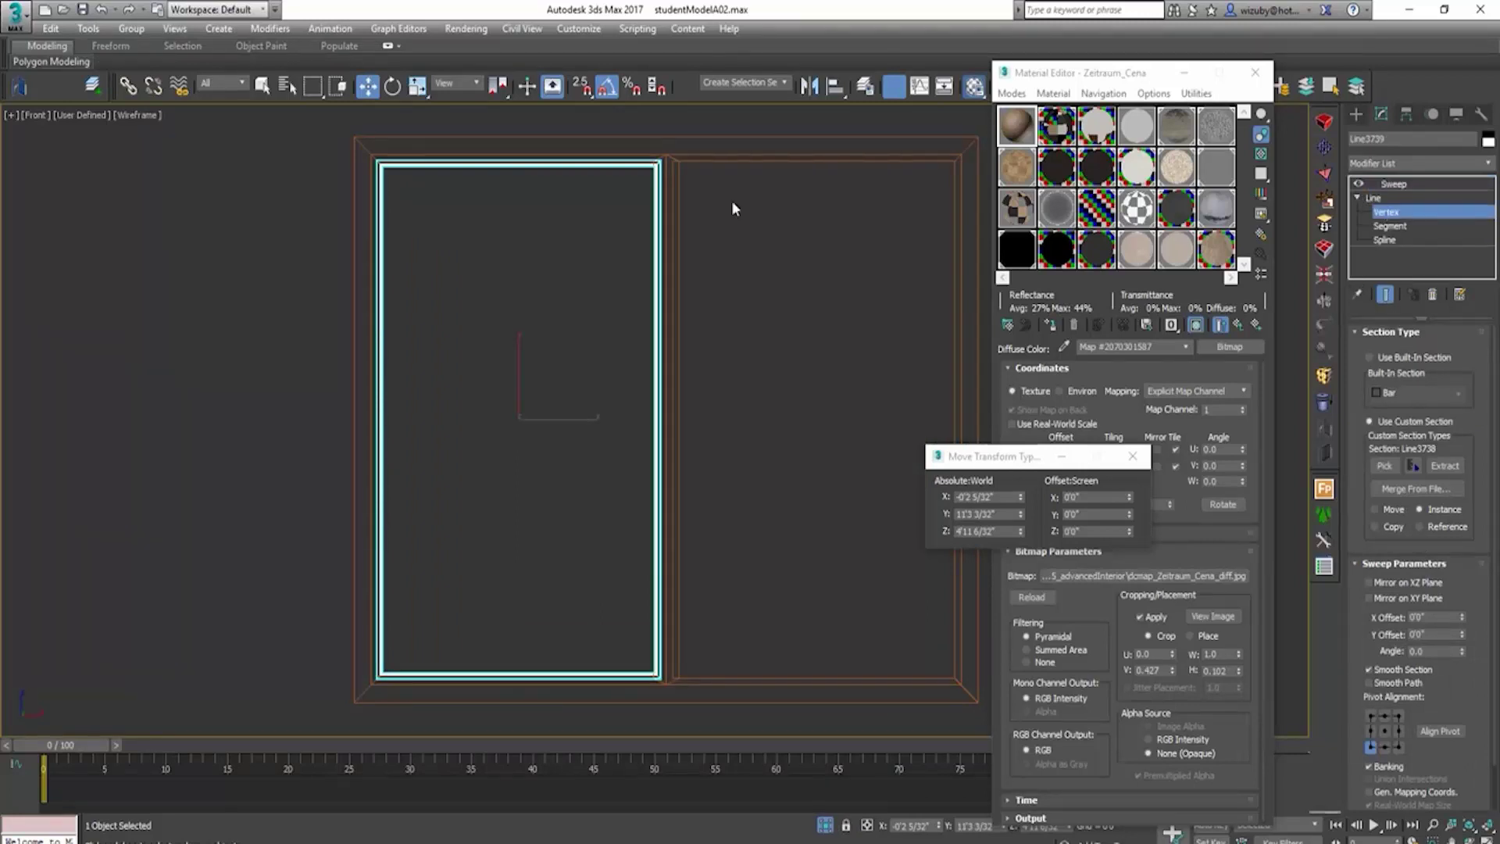
drag(625, 125, 743, 705)
scroll(642, 715, up, 6)
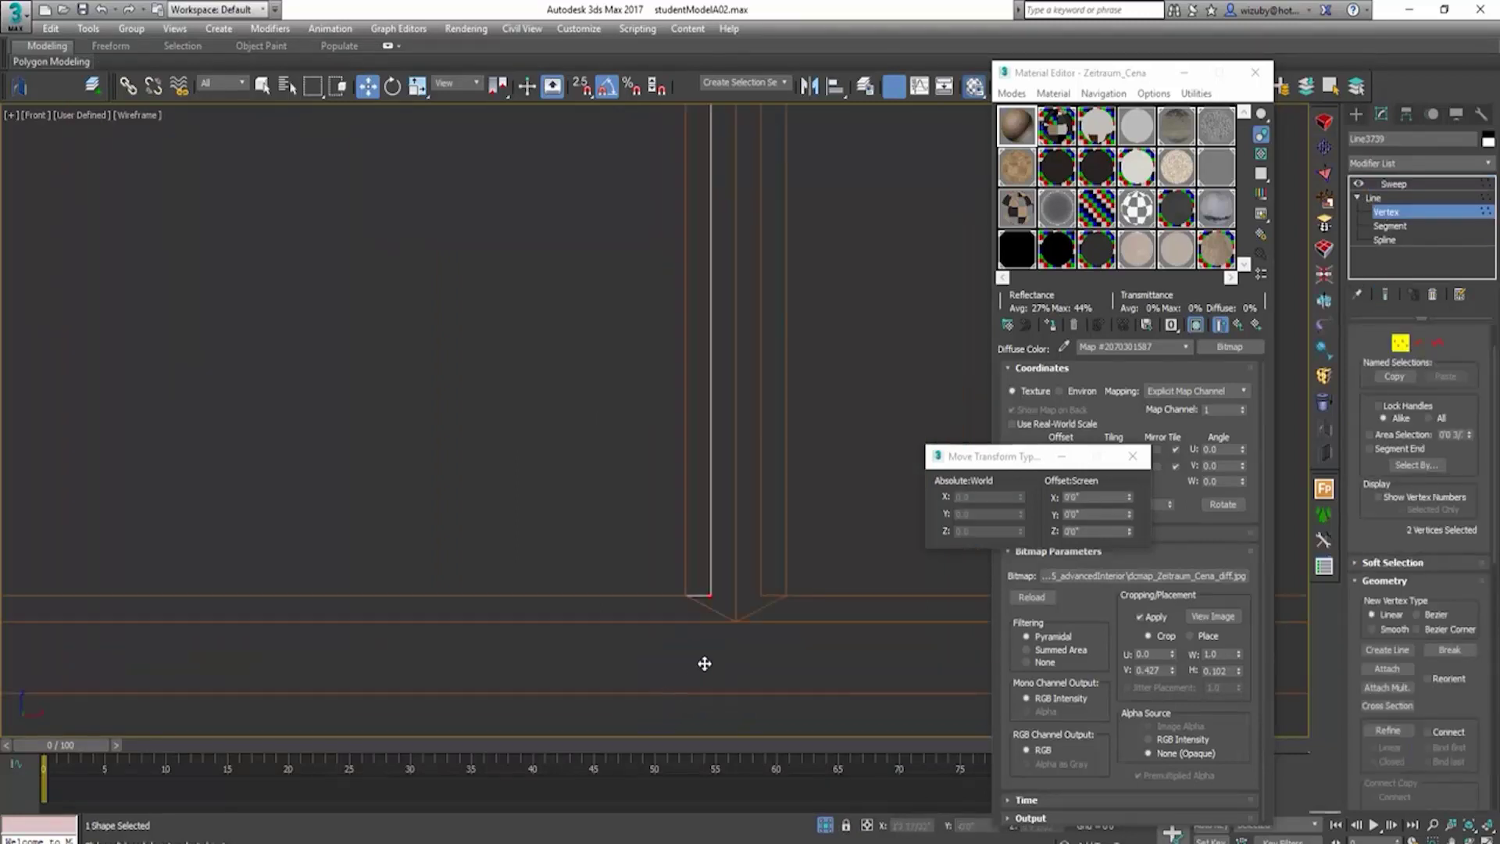
key(space)
key(s)
drag(715, 599, 692, 596)
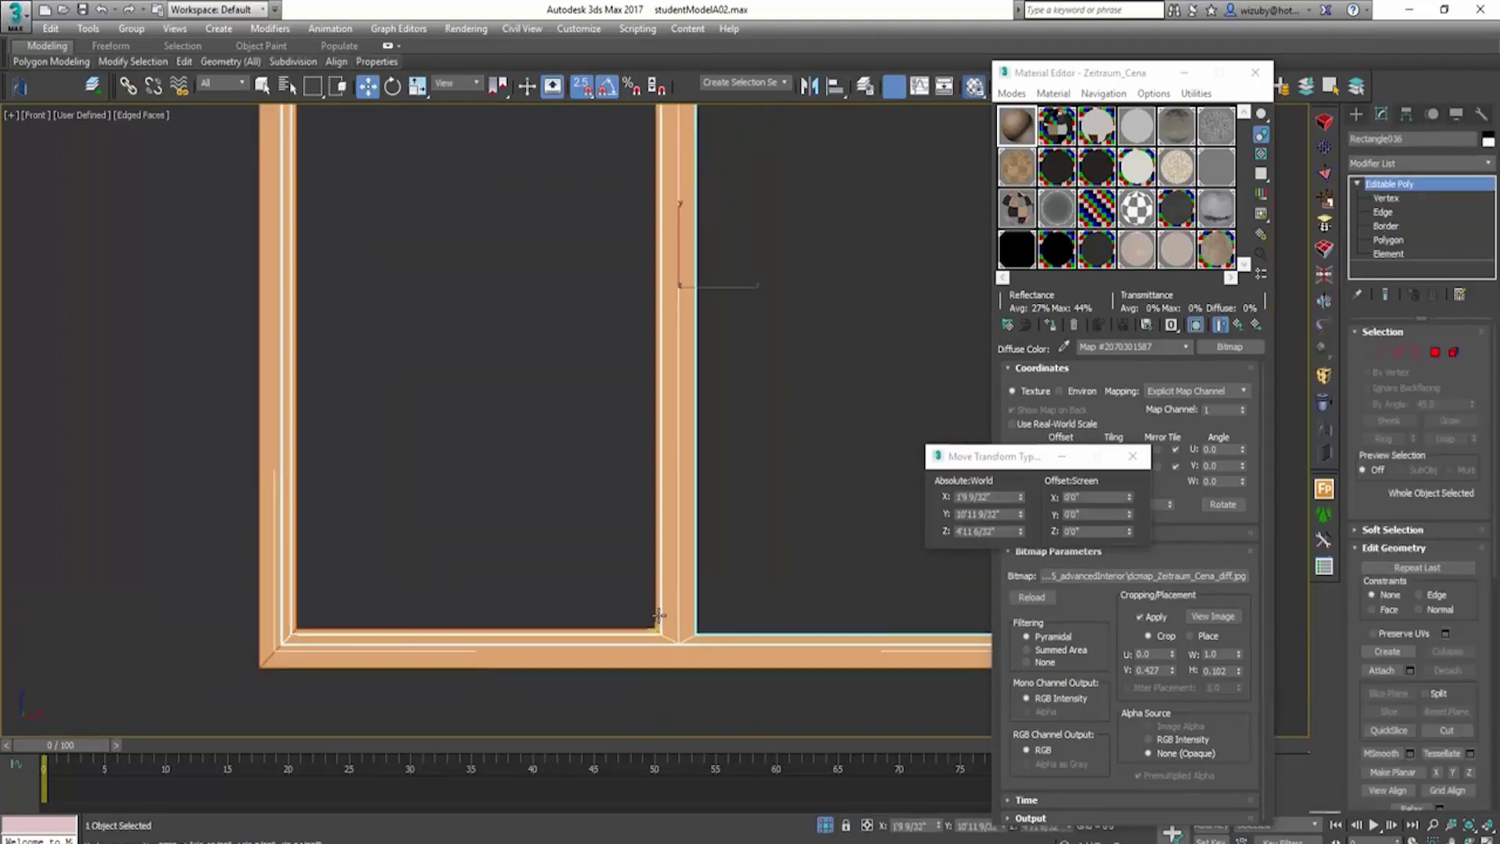
click(658, 616)
alt+middle_drag(658, 616, 786, 646)
key(t)
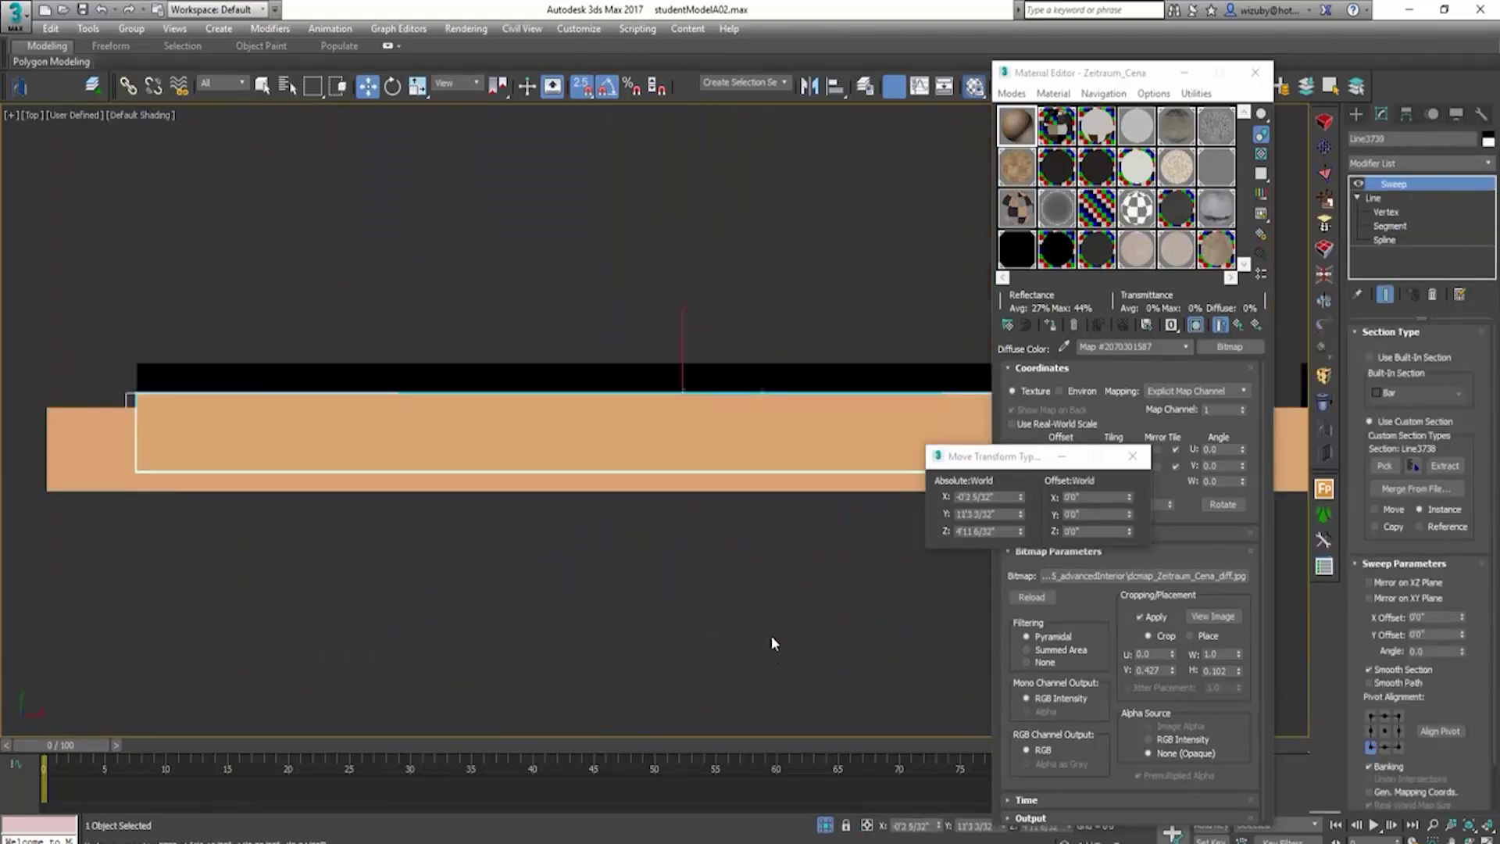
Step: Draw a rectangle about 6'6 7/32" long and 3'3 30/32" wide, snapped to opposite corners of the left sash
key(f)
key(F3)
click(748, 550)
click(1360, 115)
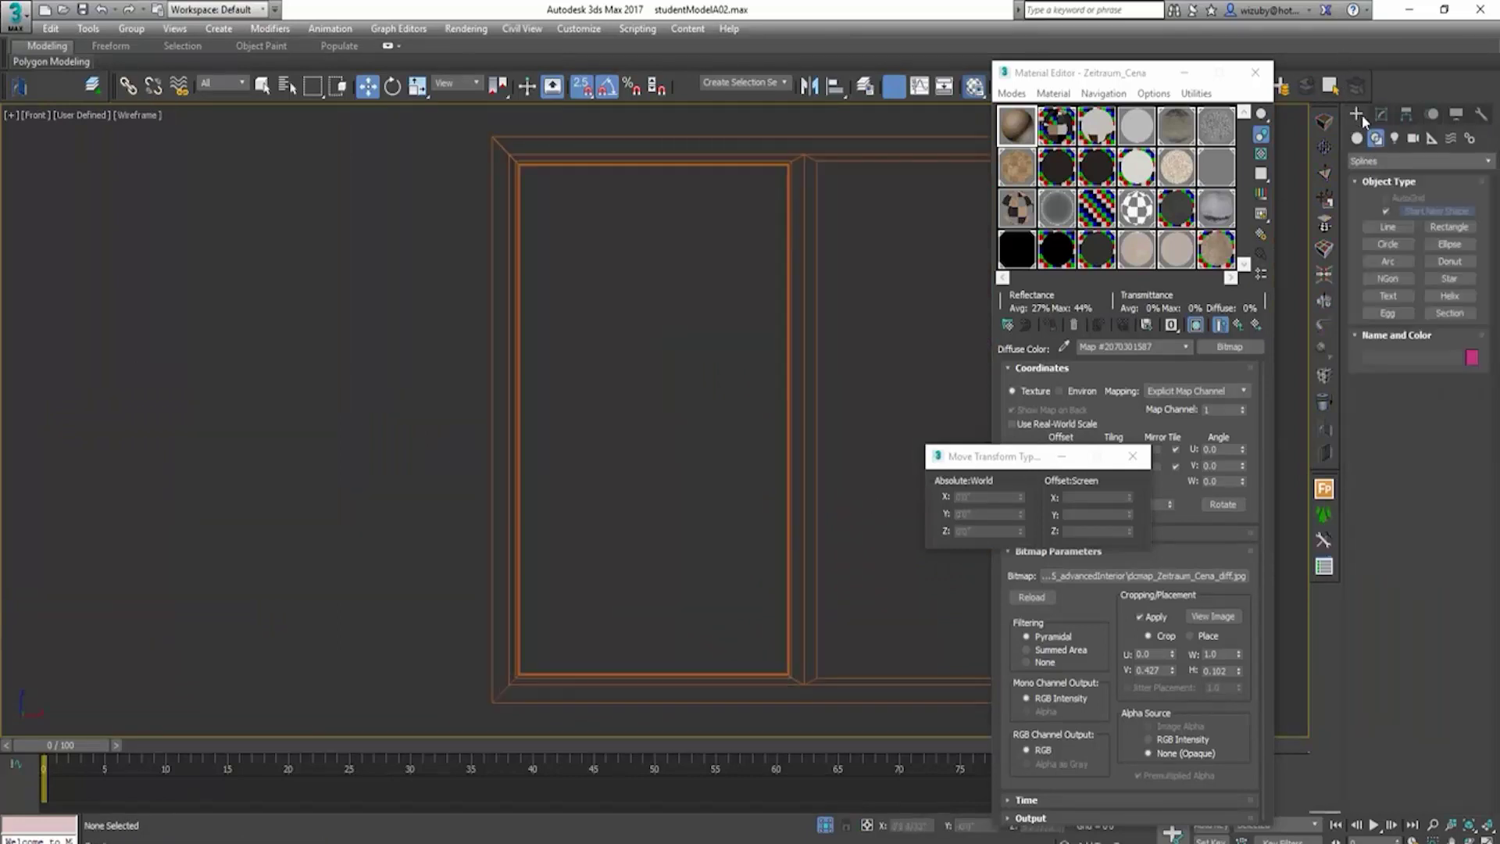
click(1438, 227)
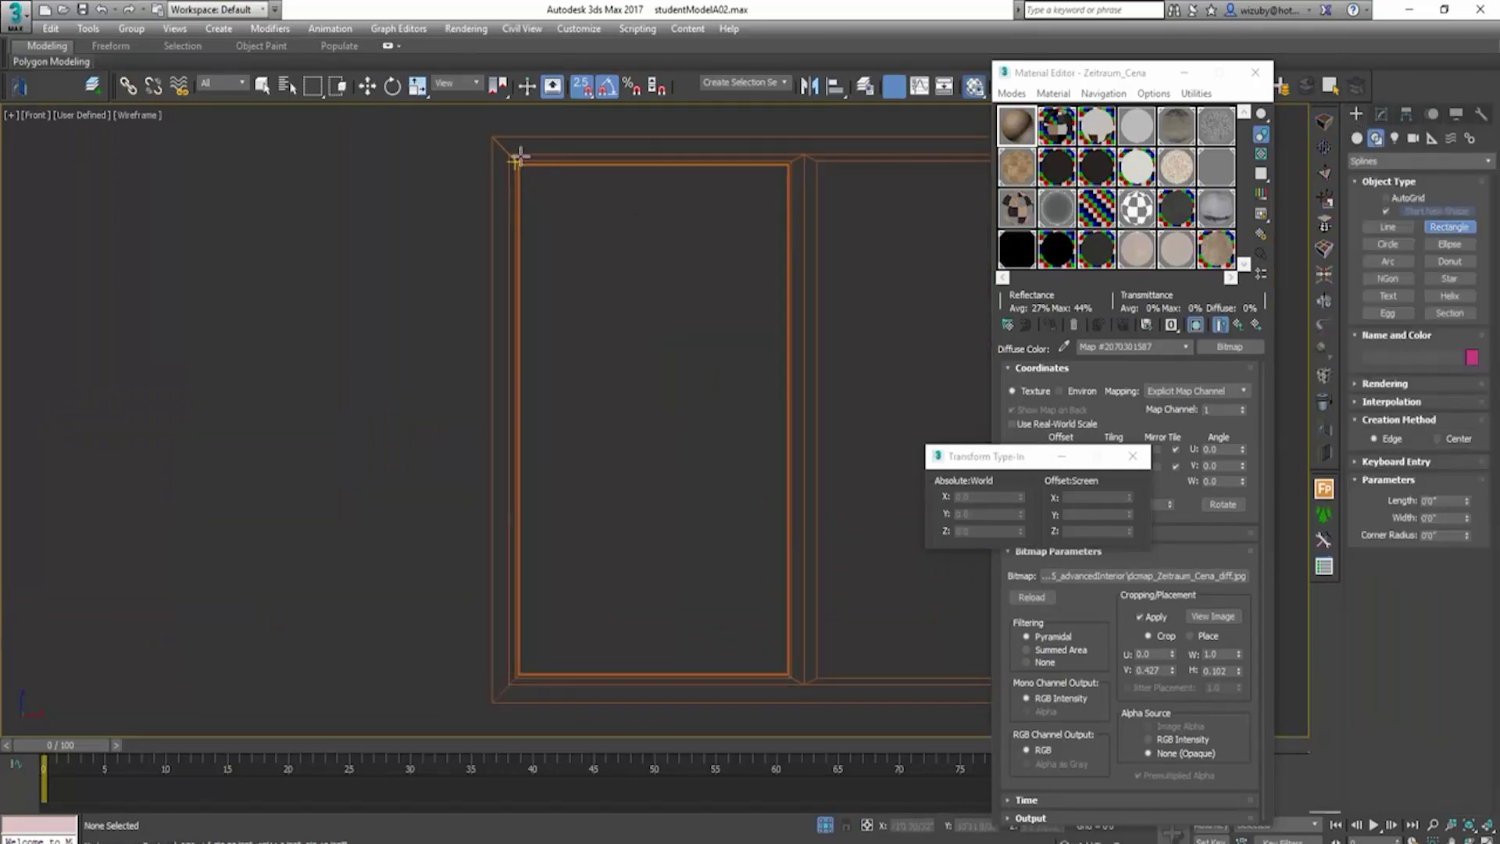
drag(515, 161, 577, 305)
drag(661, 521, 790, 682)
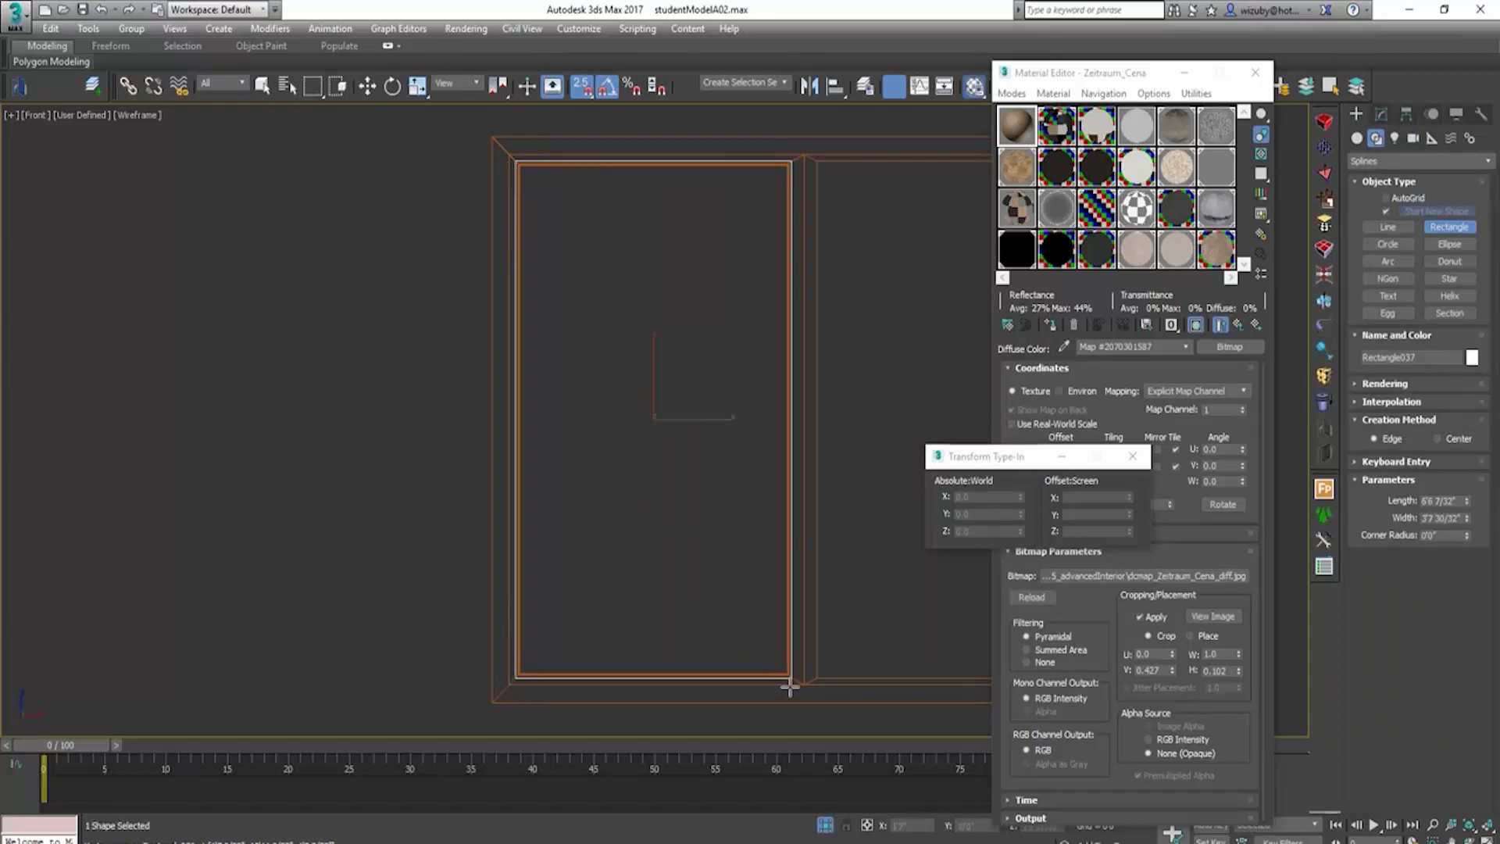
Step: Convert the rectangle to an editable poly and connect its two vertical edges with a horizontal edge across the middle
right_click(714, 462)
mouse_move(792, 639)
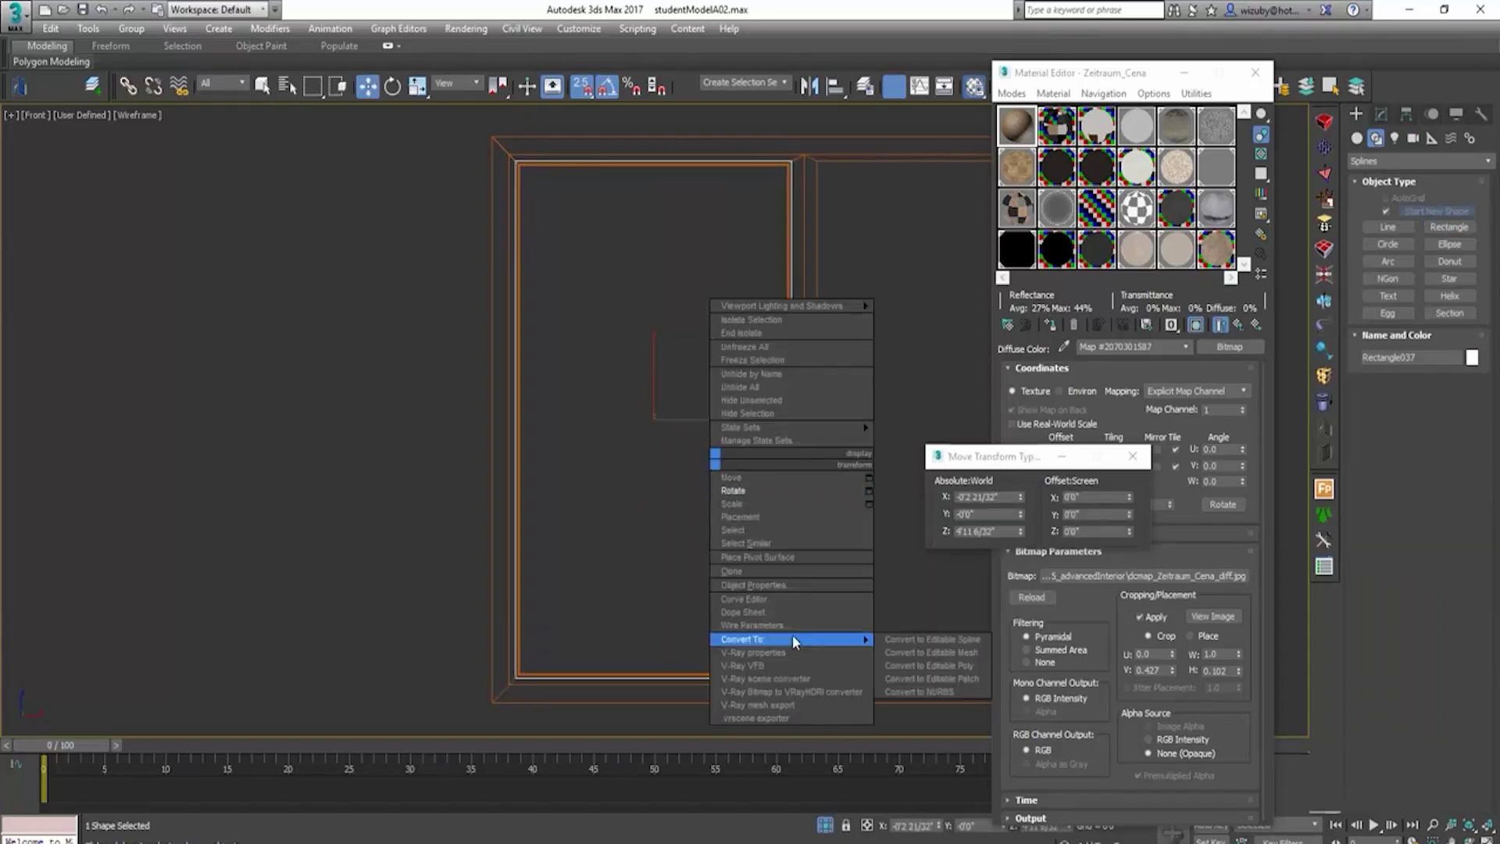
click(939, 665)
key(2)
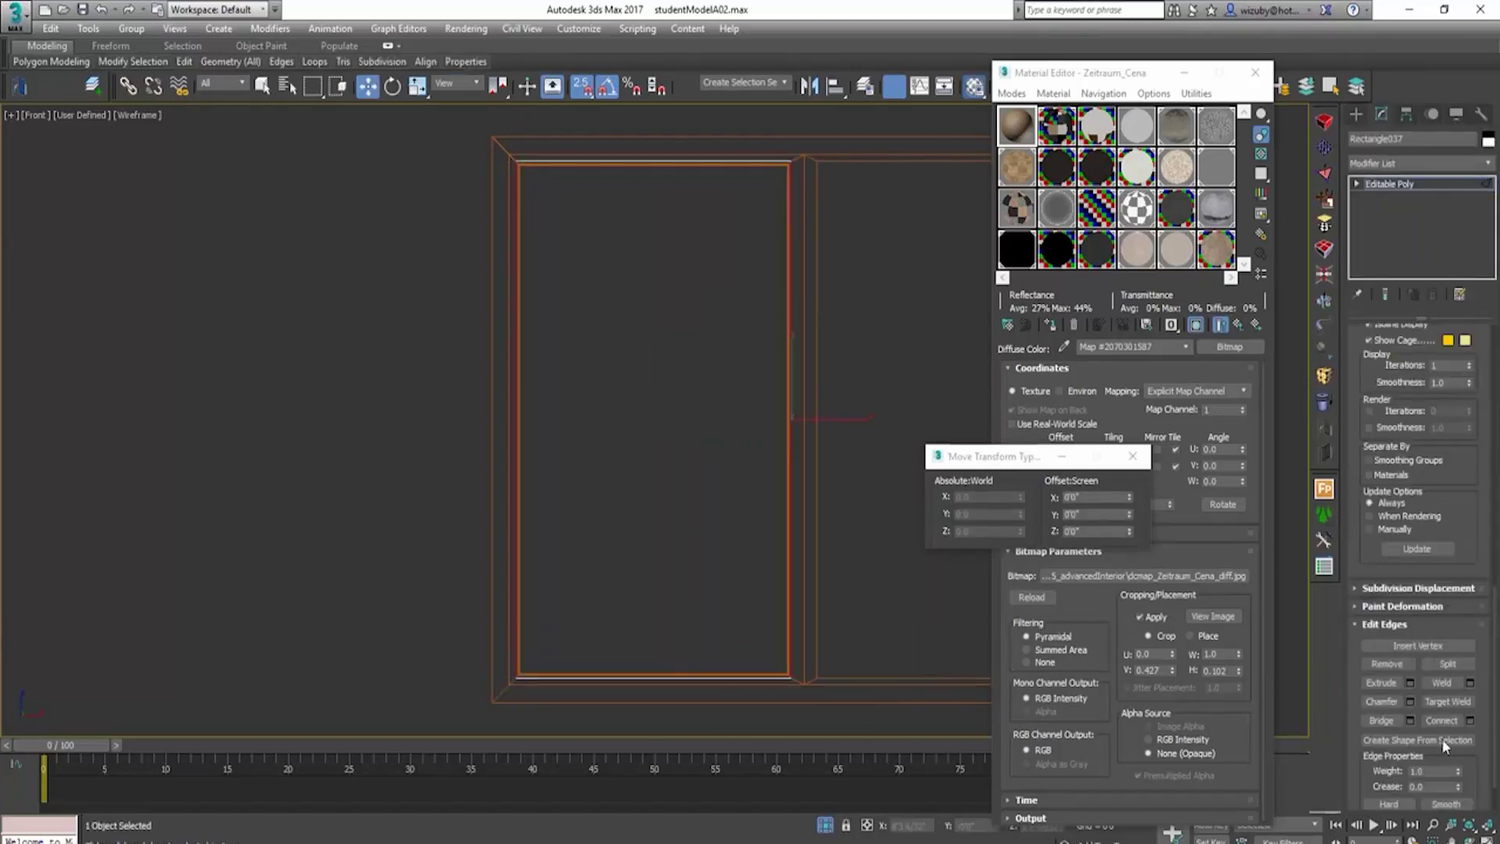
click(1437, 722)
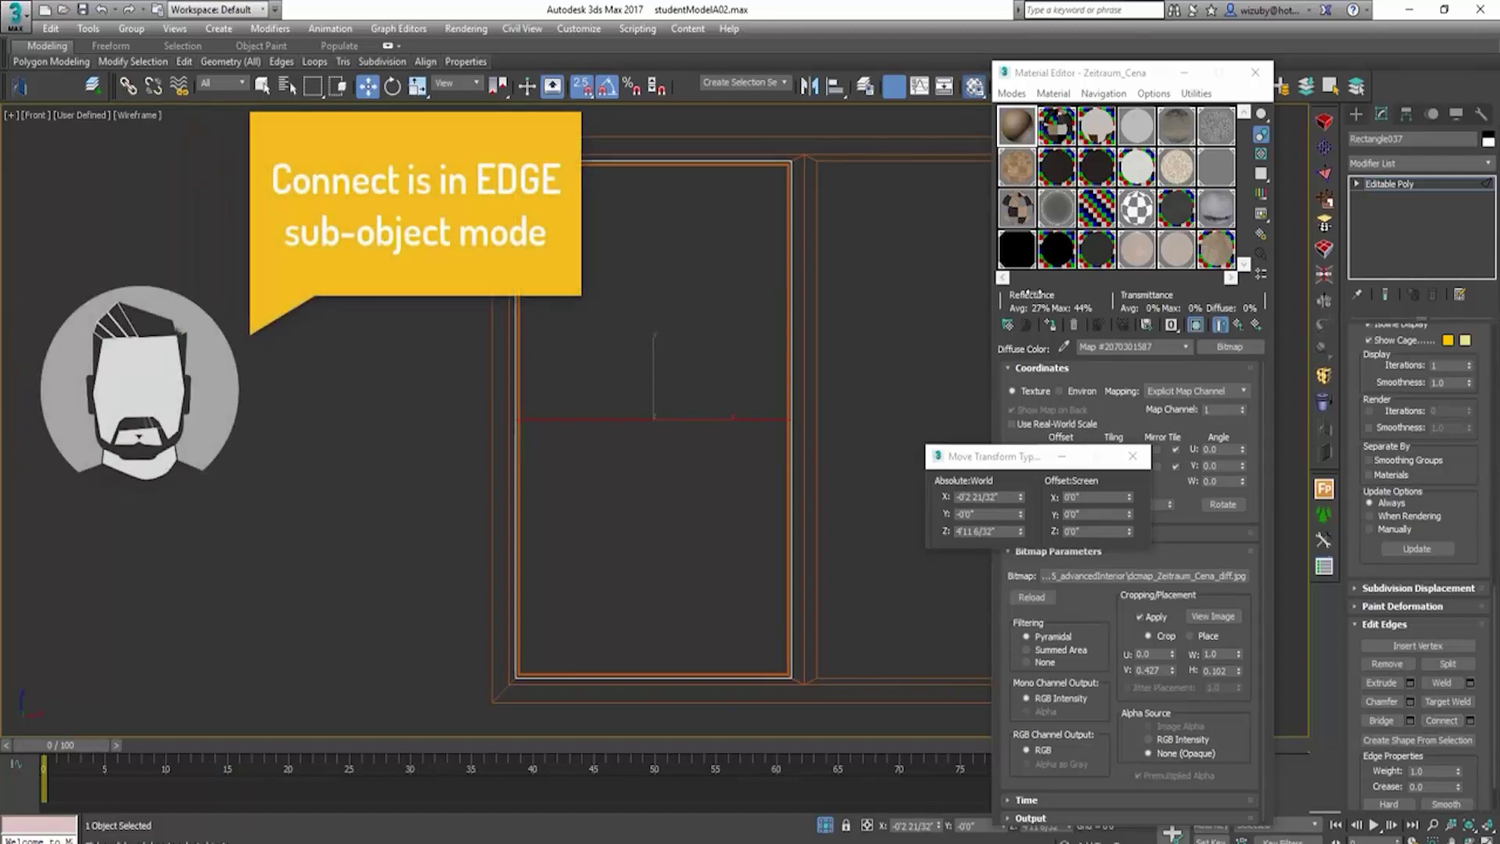
Step: Select the lower polygon of the split rectangle
click(1357, 187)
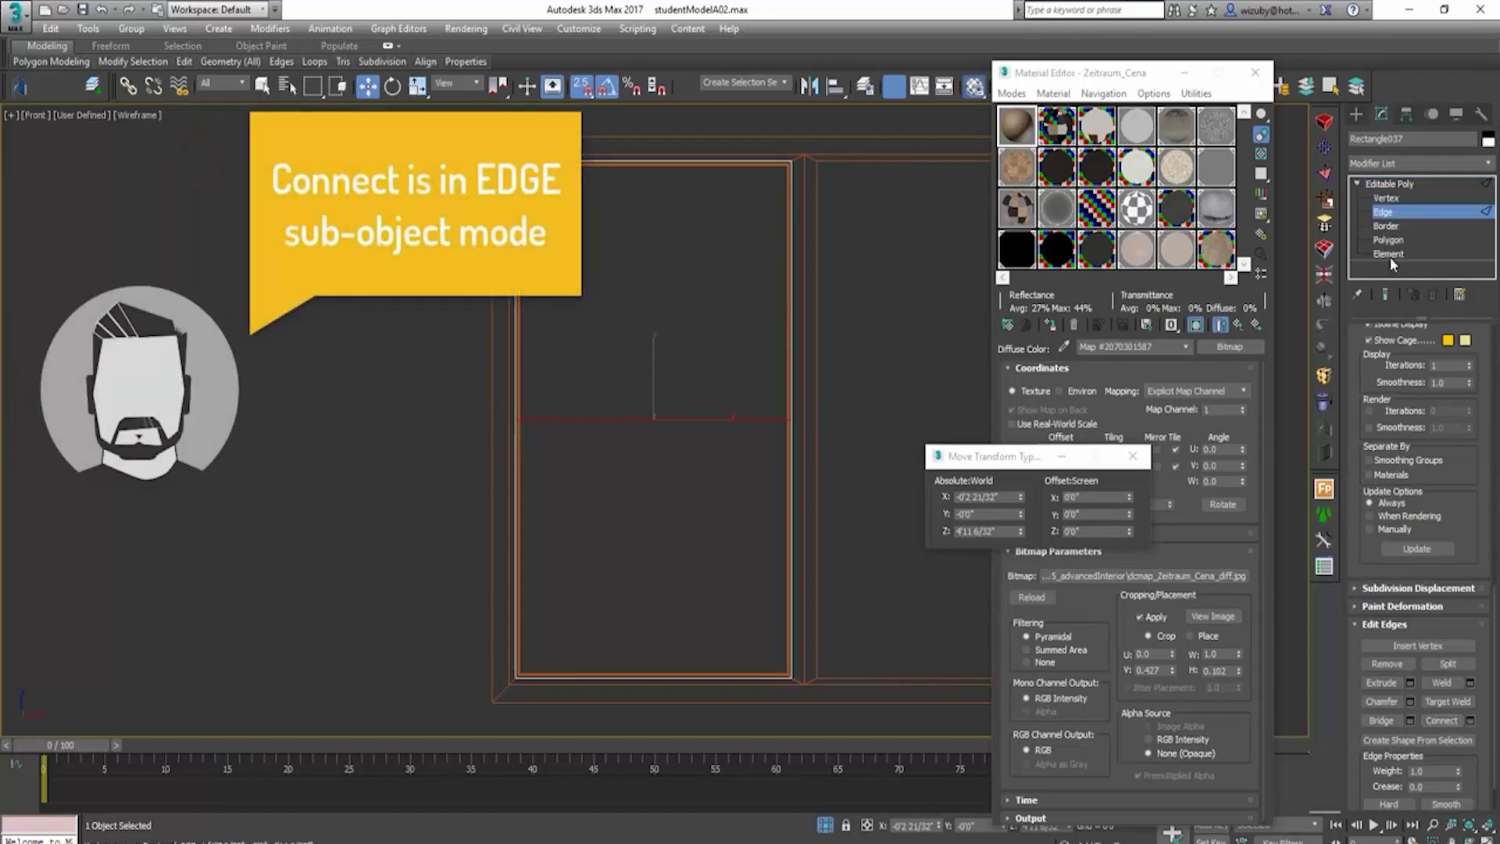
click(1388, 240)
click(667, 521)
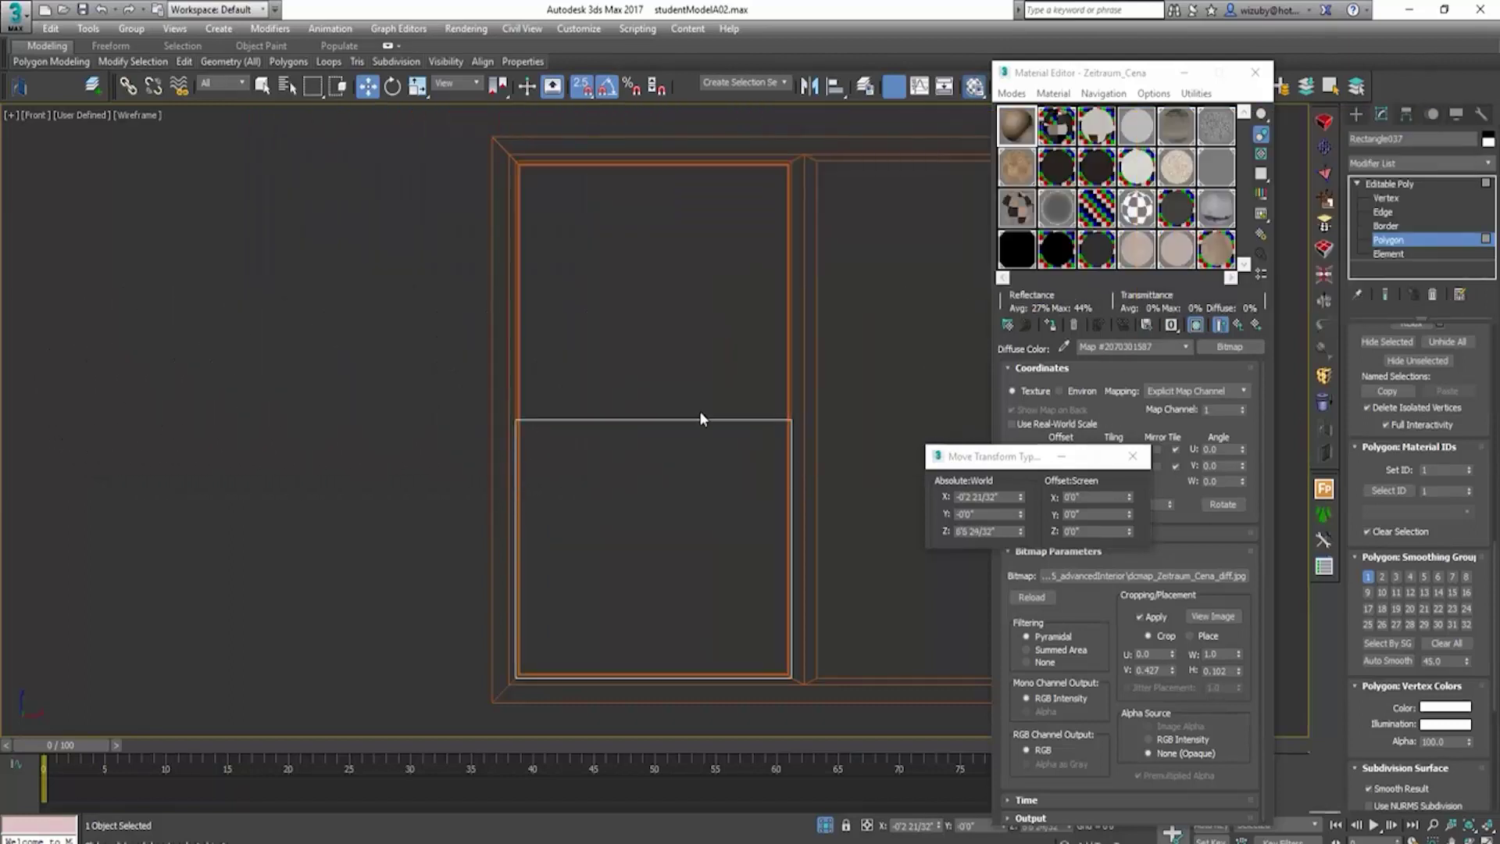
scroll(731, 523, up, 2)
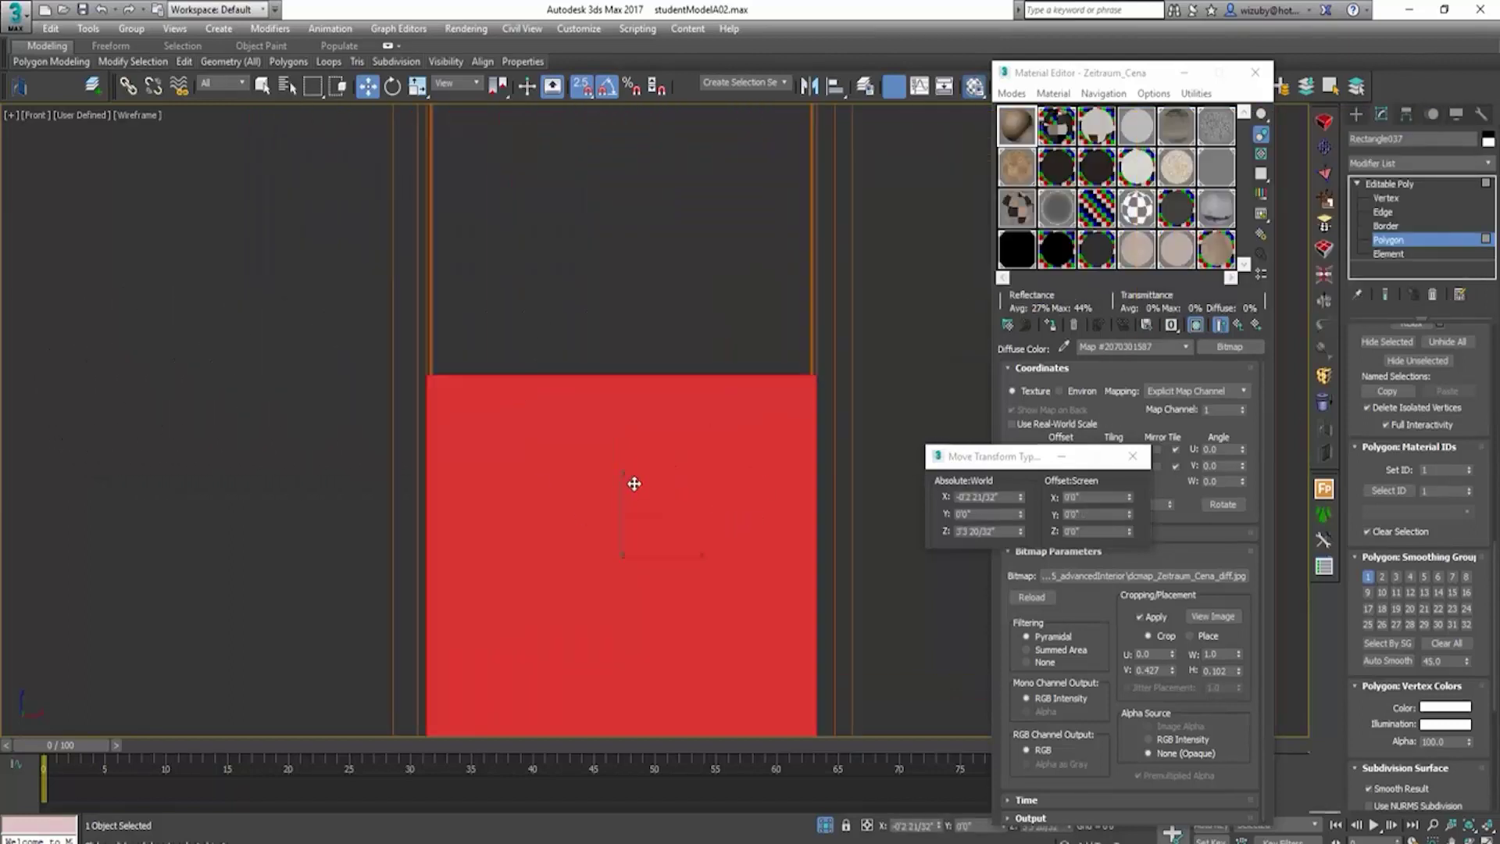
scroll(633, 483, down, 2)
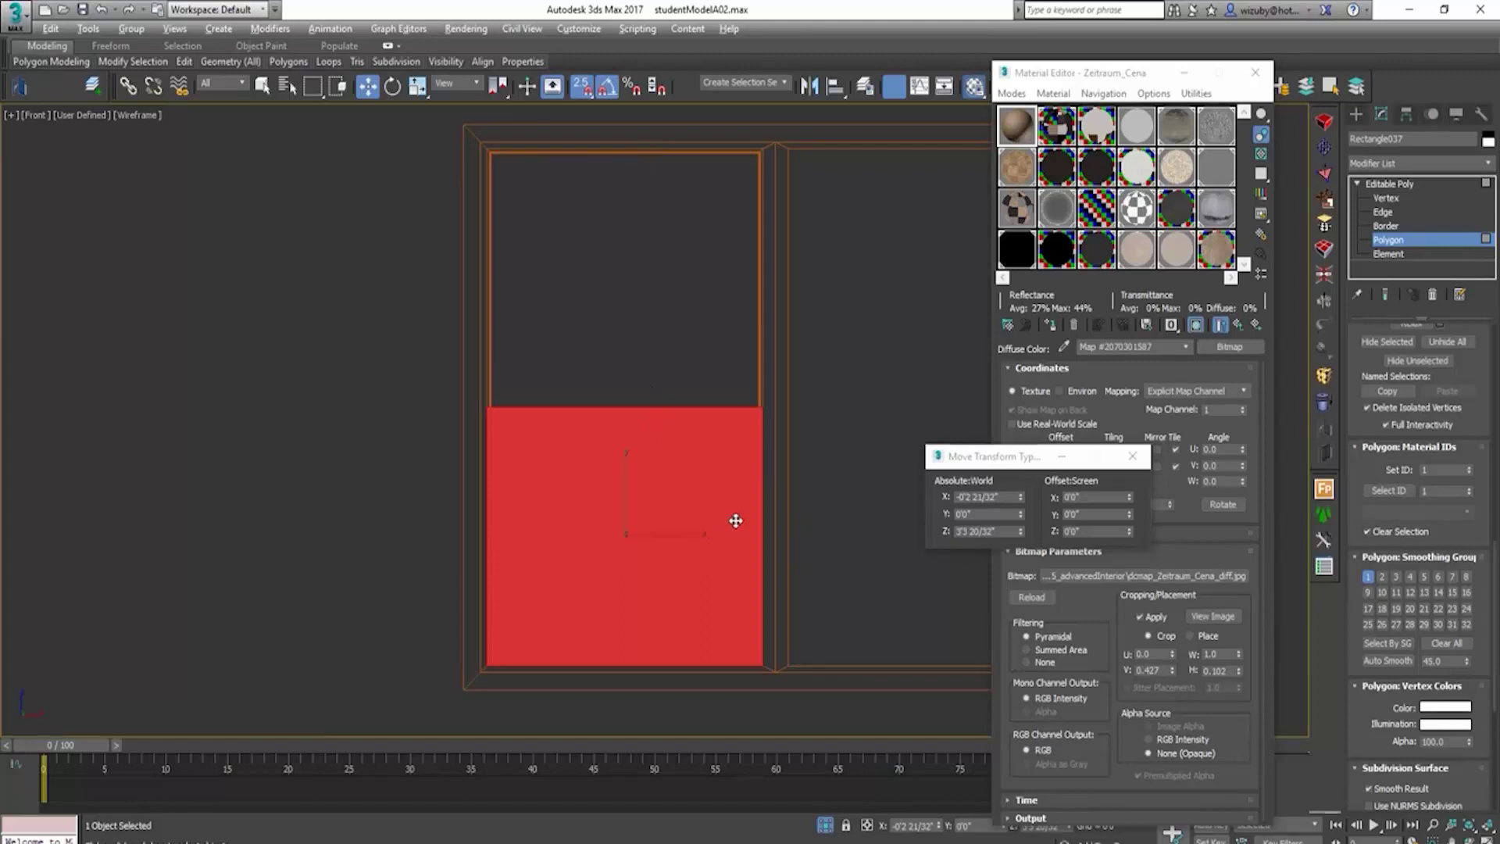
alt+middle_drag(735, 521, 859, 543)
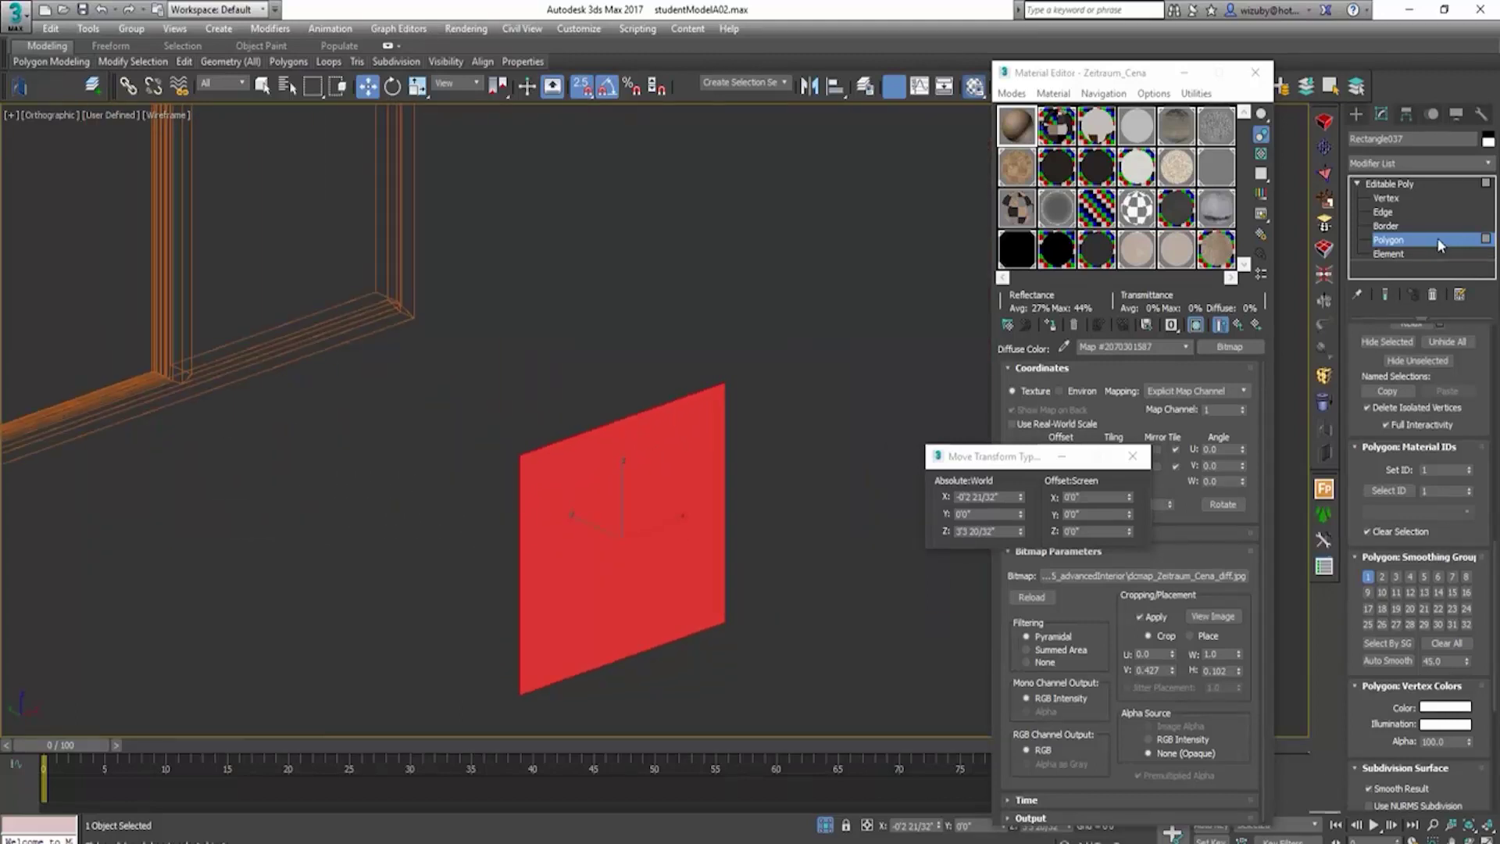
alt+middle_drag(454, 644, 507, 664)
scroll(617, 655, up, 2)
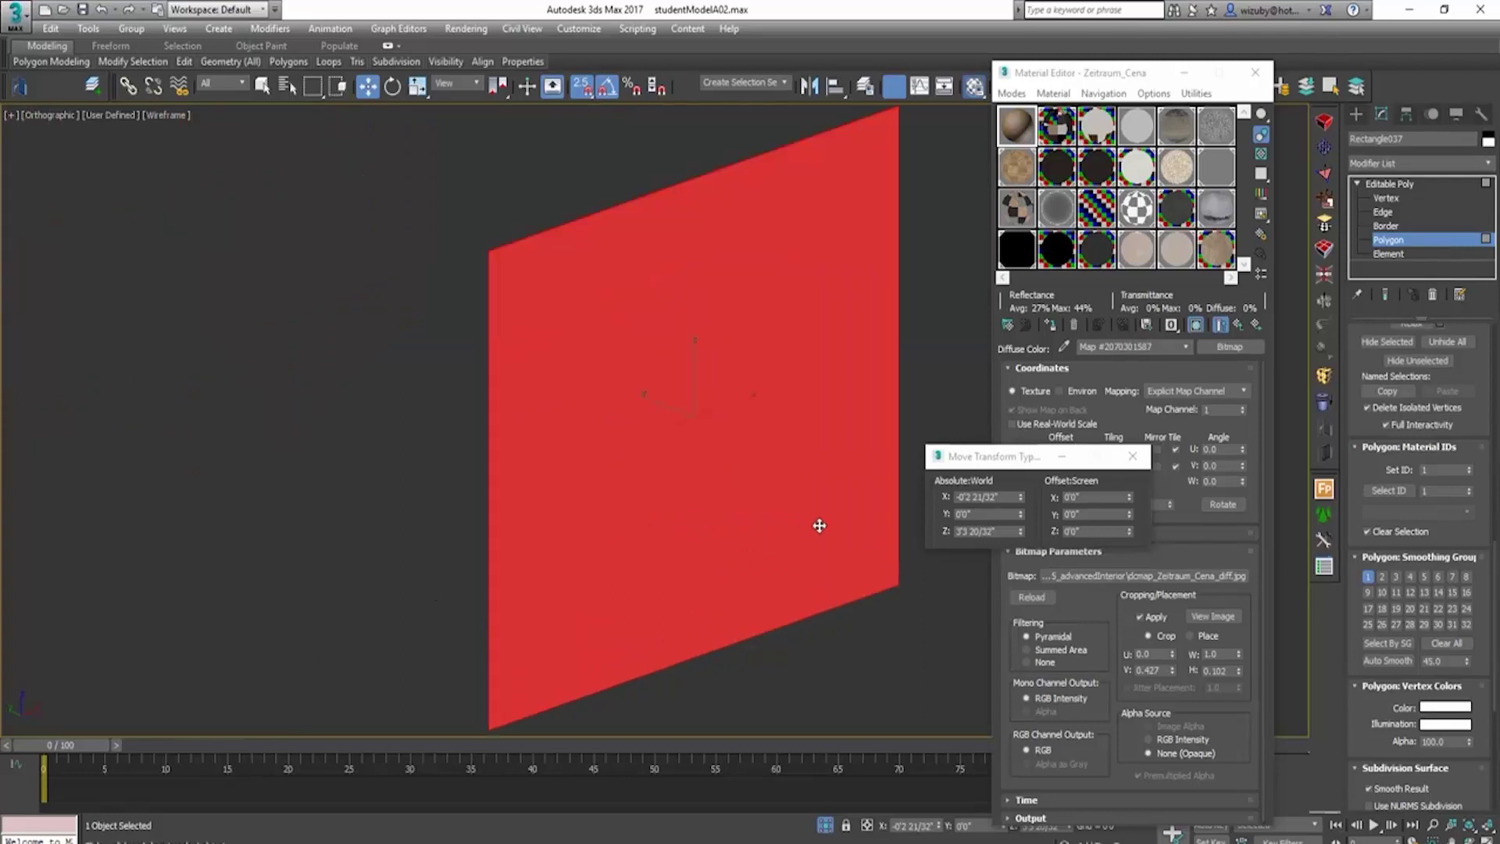
scroll(819, 525, down, 2)
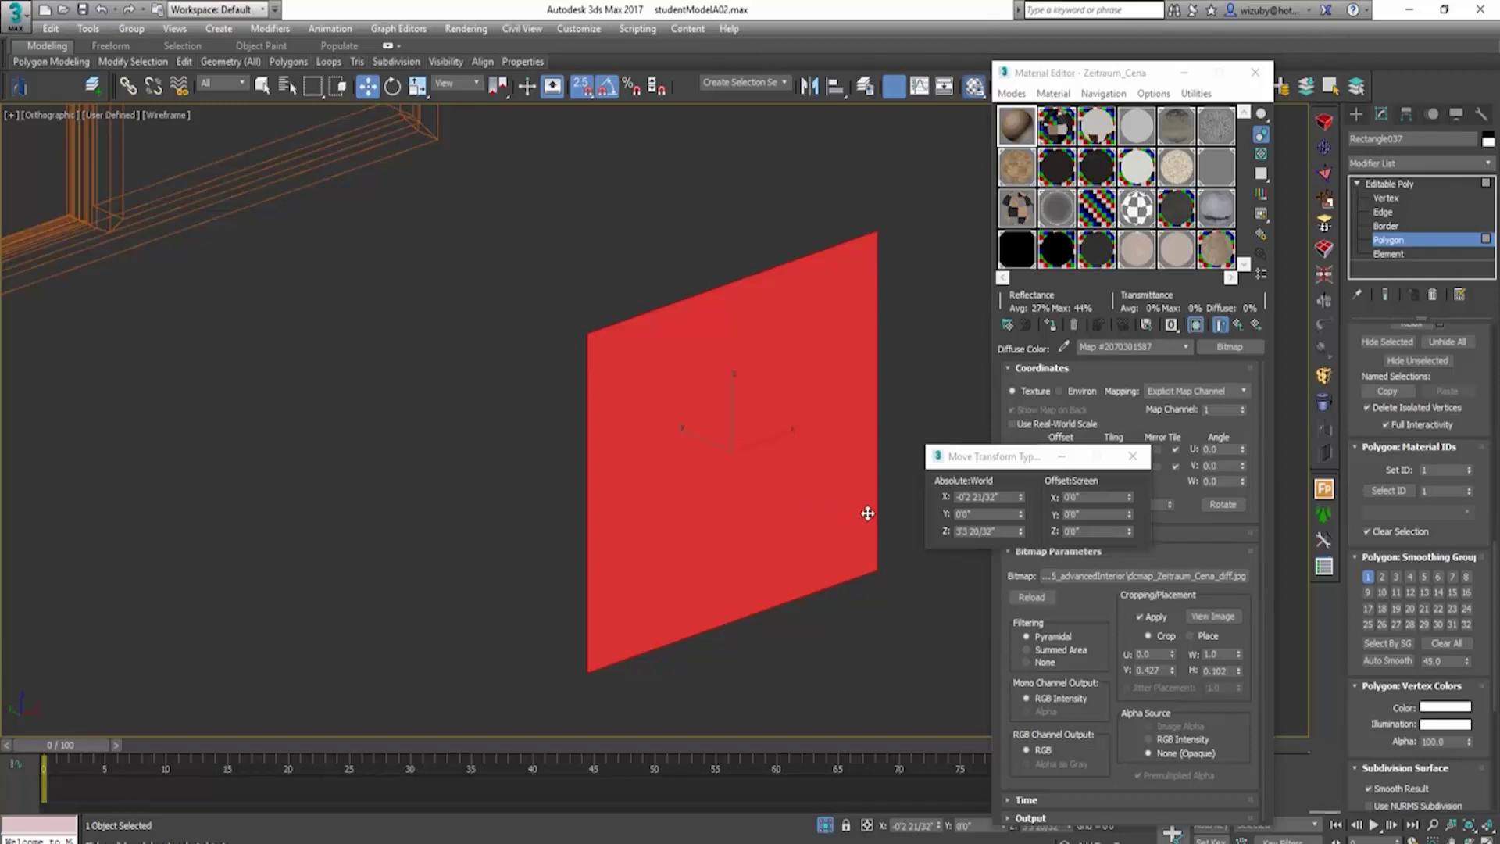
Step: Add four Swift Loop edge loops across the lower panel, one close to each of its borders
key(f)
scroll(814, 526, down, 3)
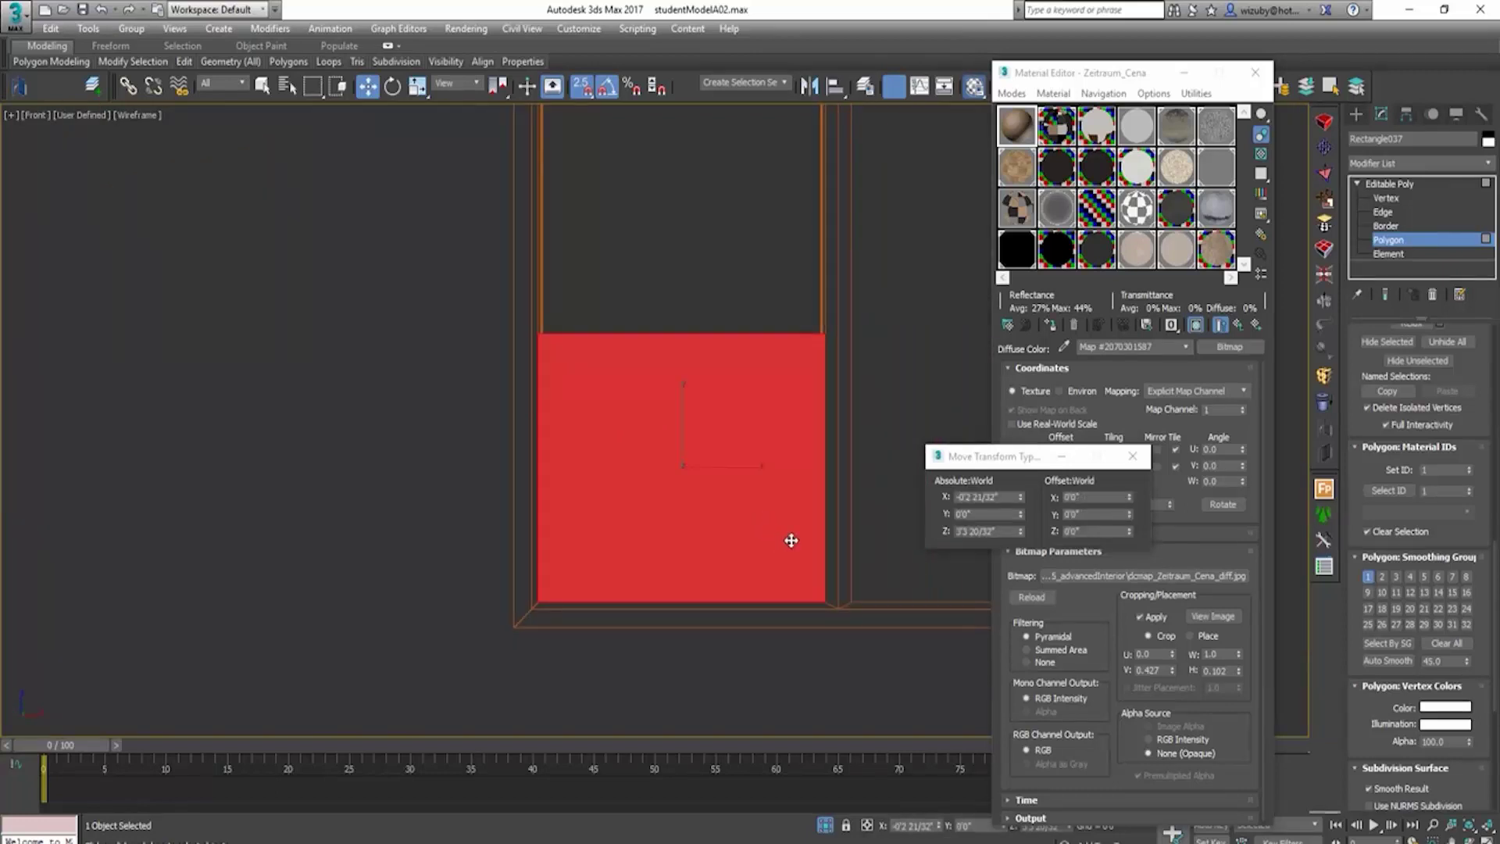
key(alt+s)
click(809, 342)
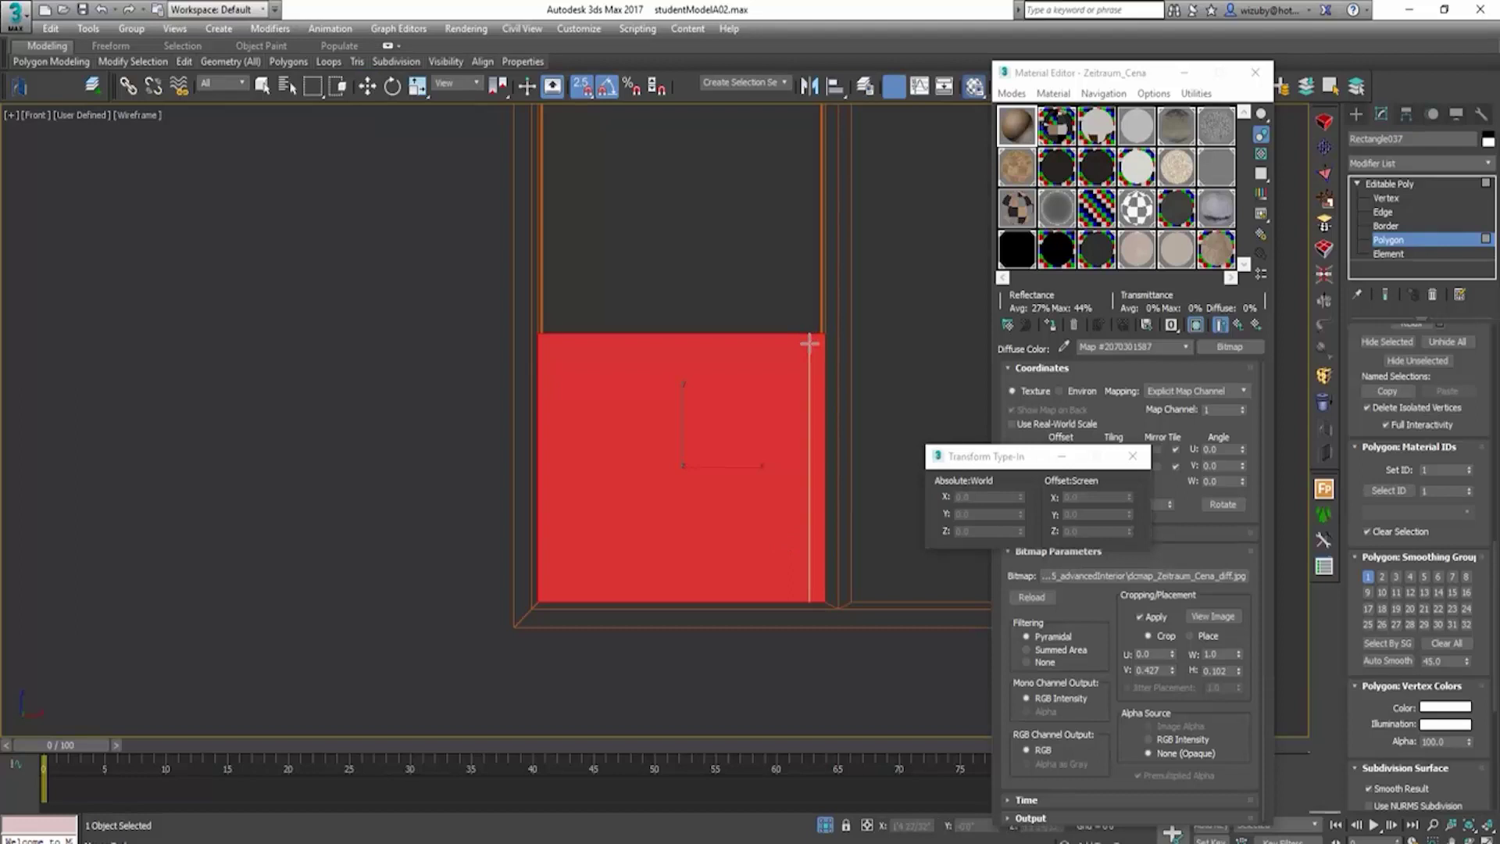
click(553, 345)
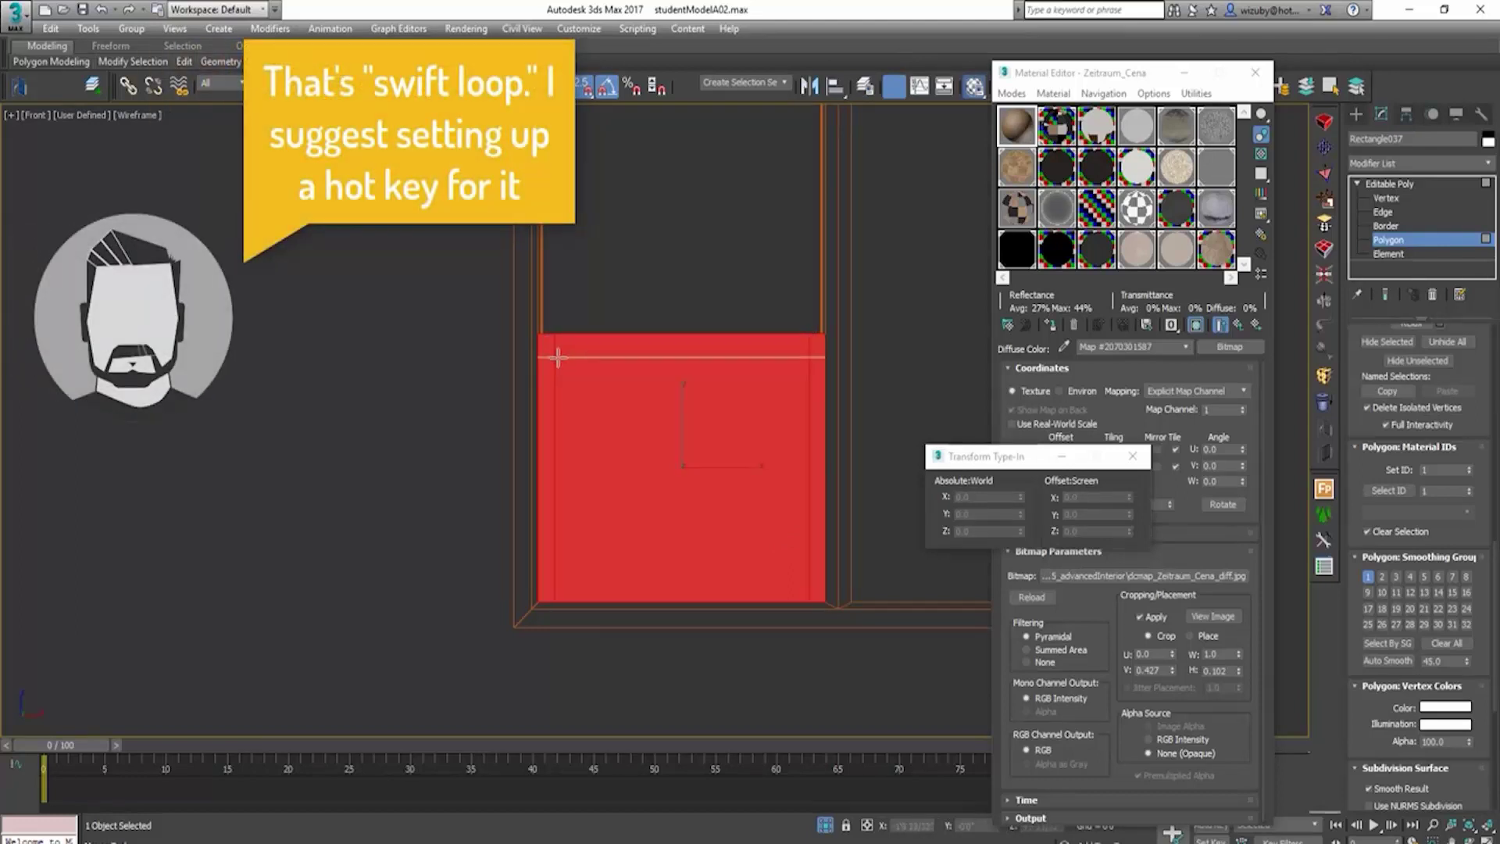
click(556, 351)
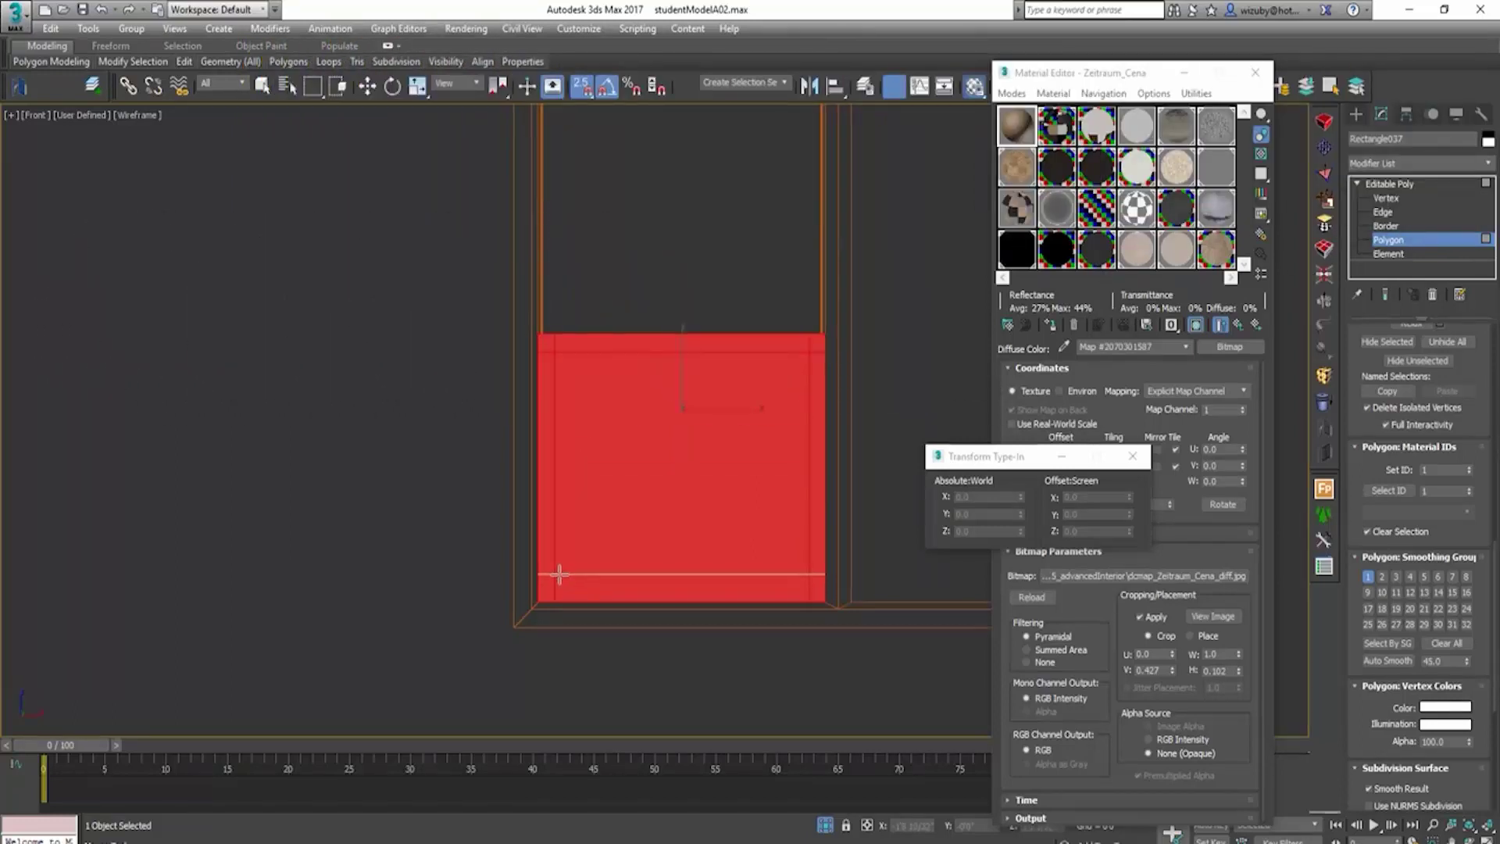
click(558, 575)
key(w)
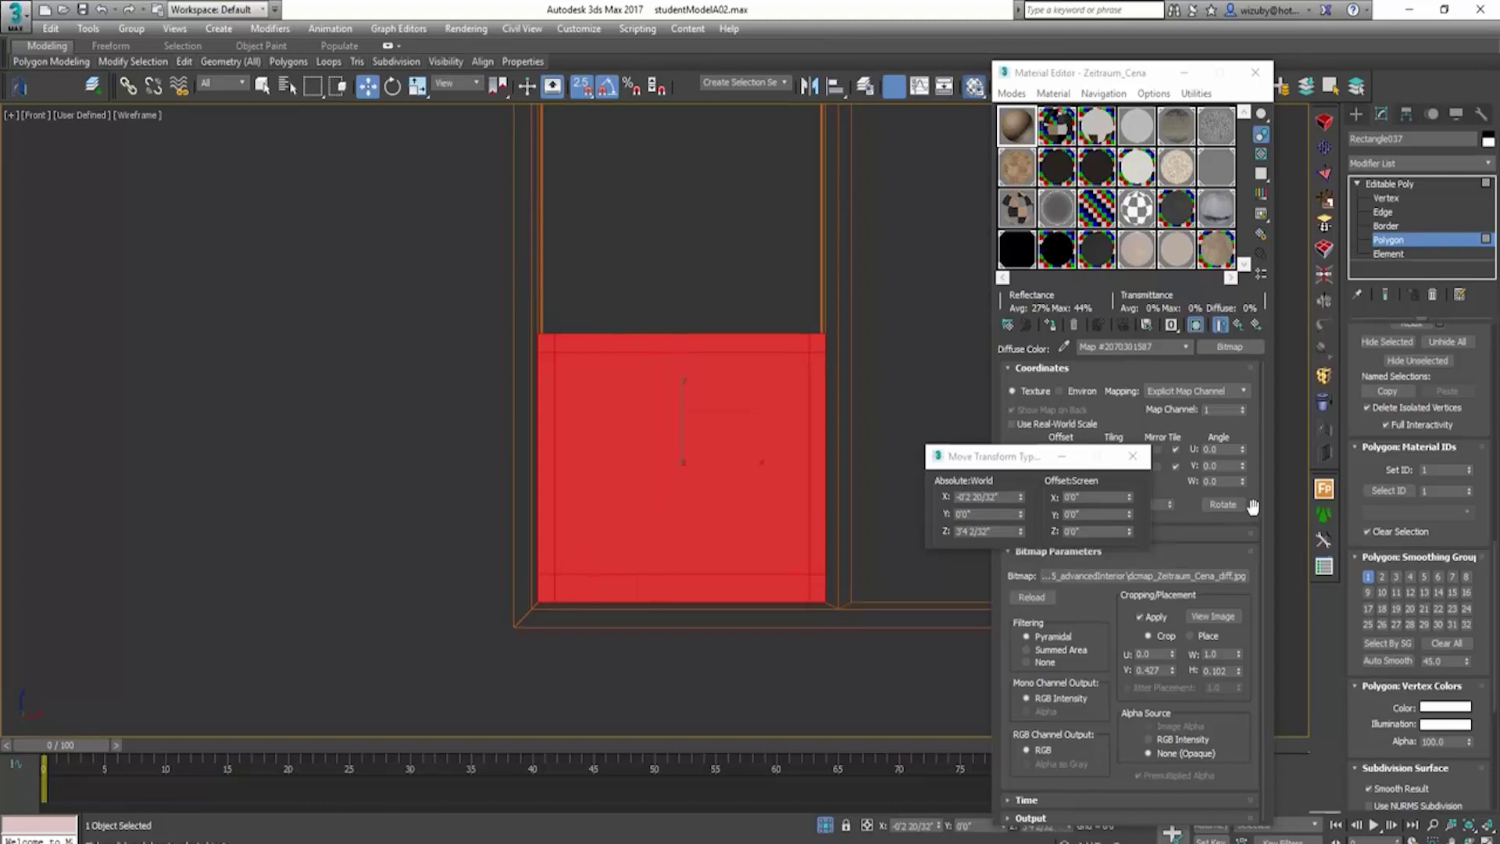
Step: Move the vertices of both vertical loops and the upper horizontal loop slightly inward to widen the panel's border
click(1386, 198)
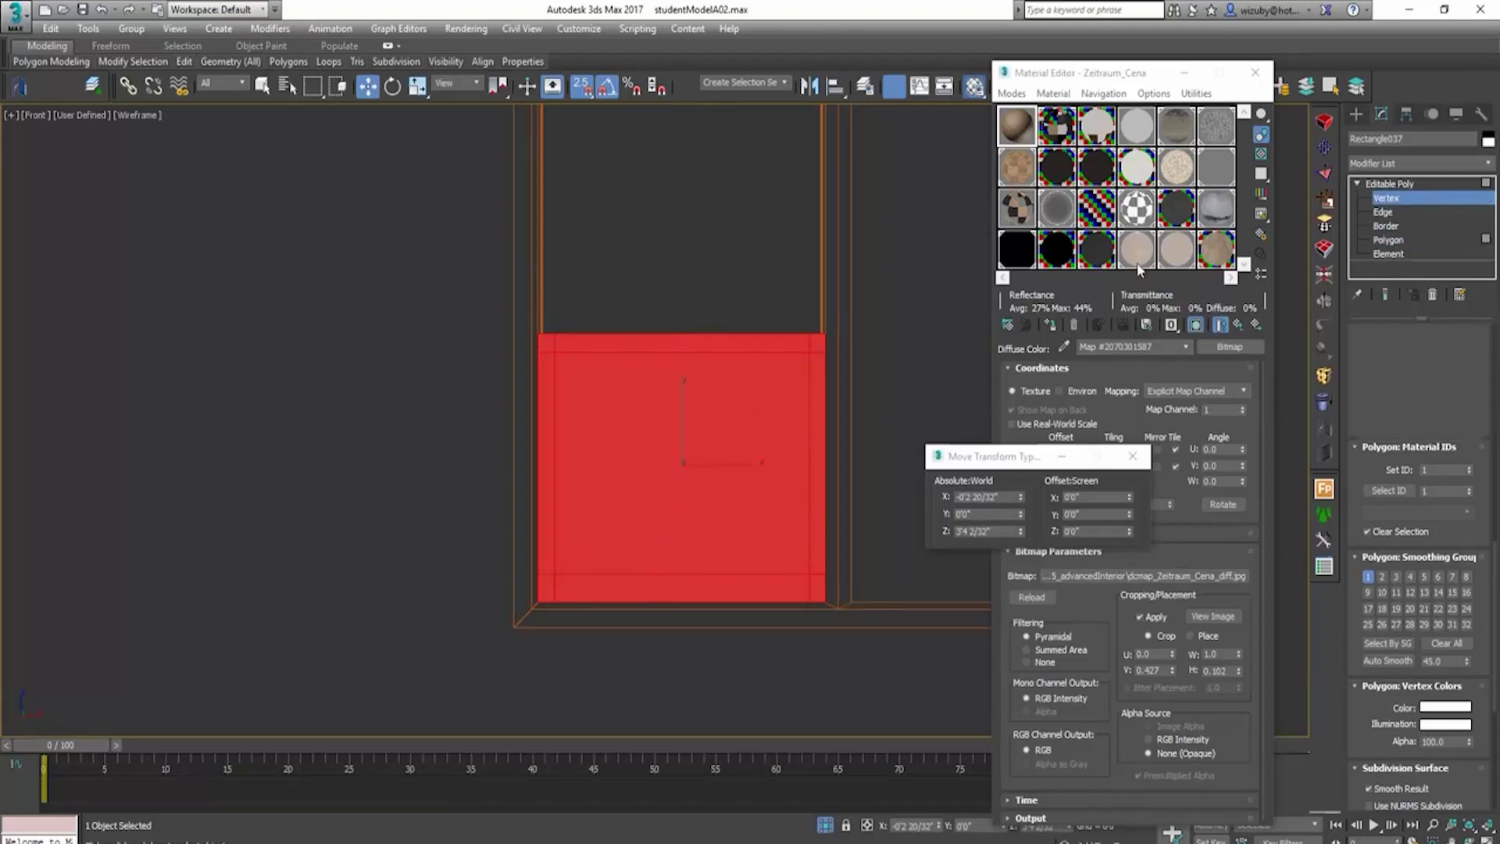
drag(786, 273, 800, 589)
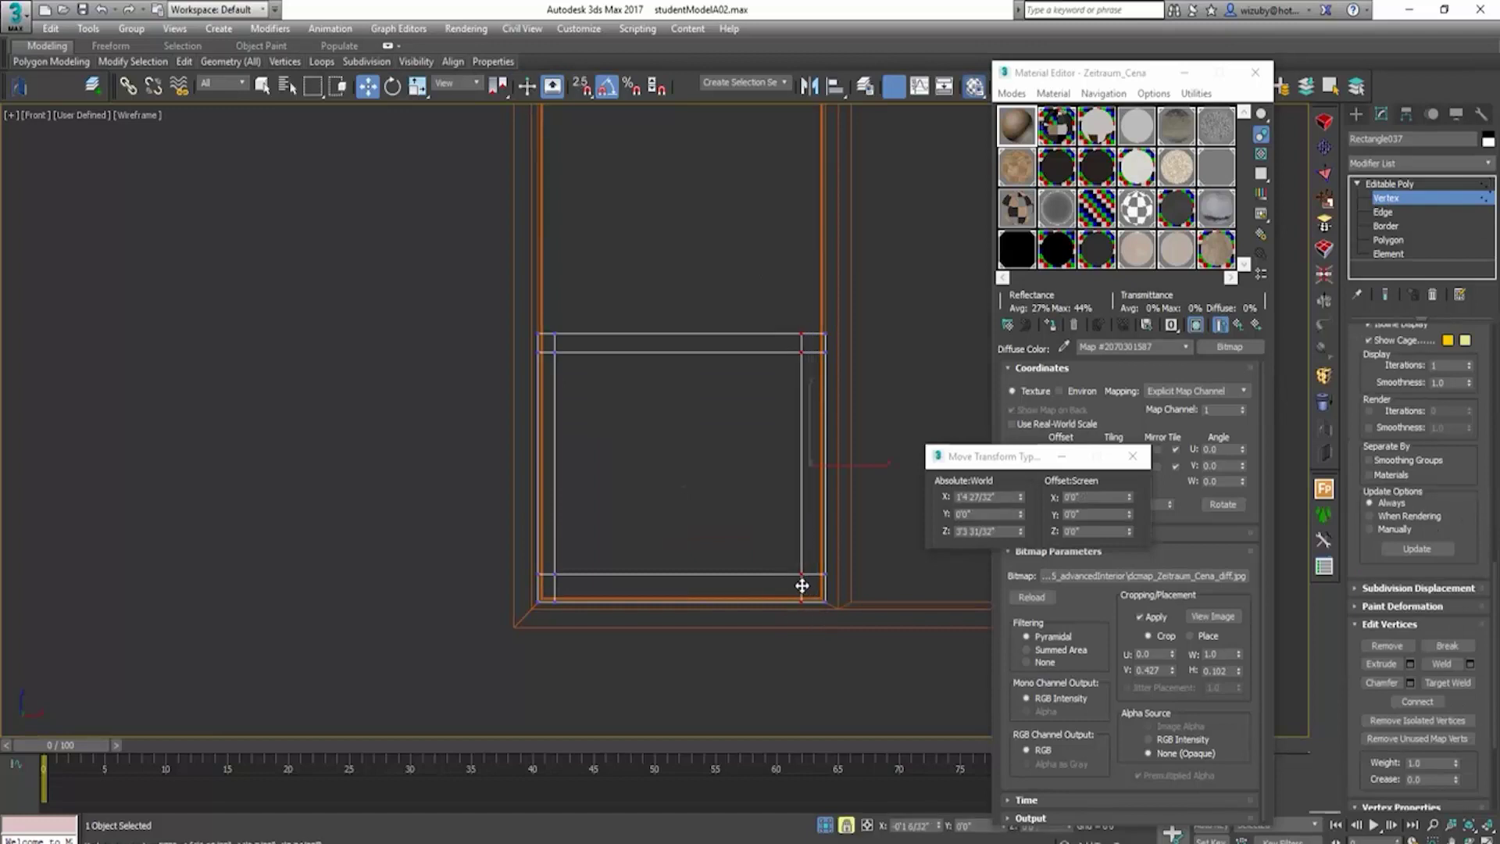
drag(550, 320, 600, 622)
drag(586, 546, 596, 546)
drag(525, 344, 908, 412)
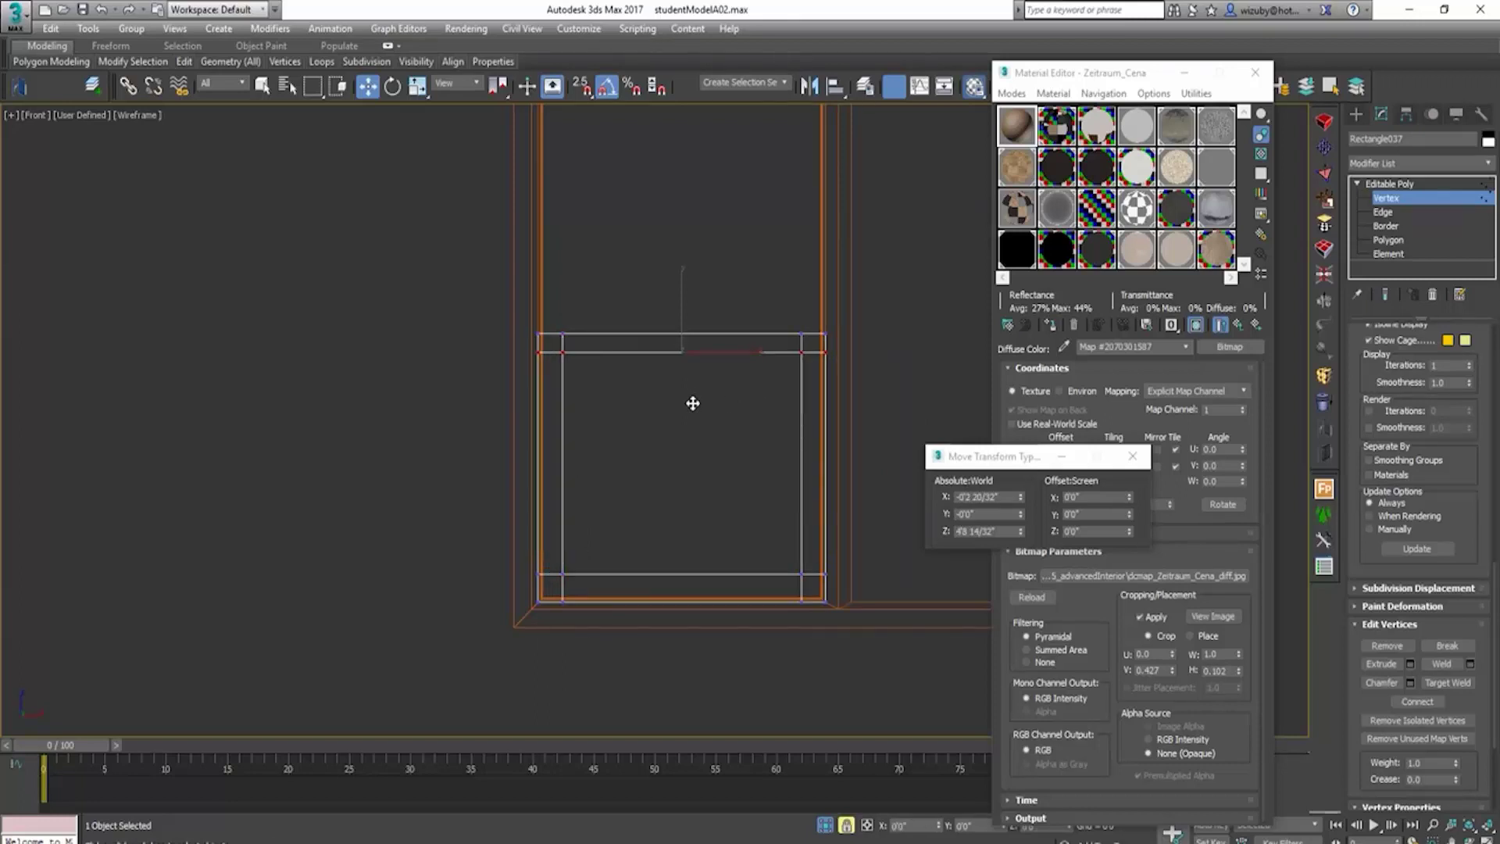
drag(692, 396, 696, 407)
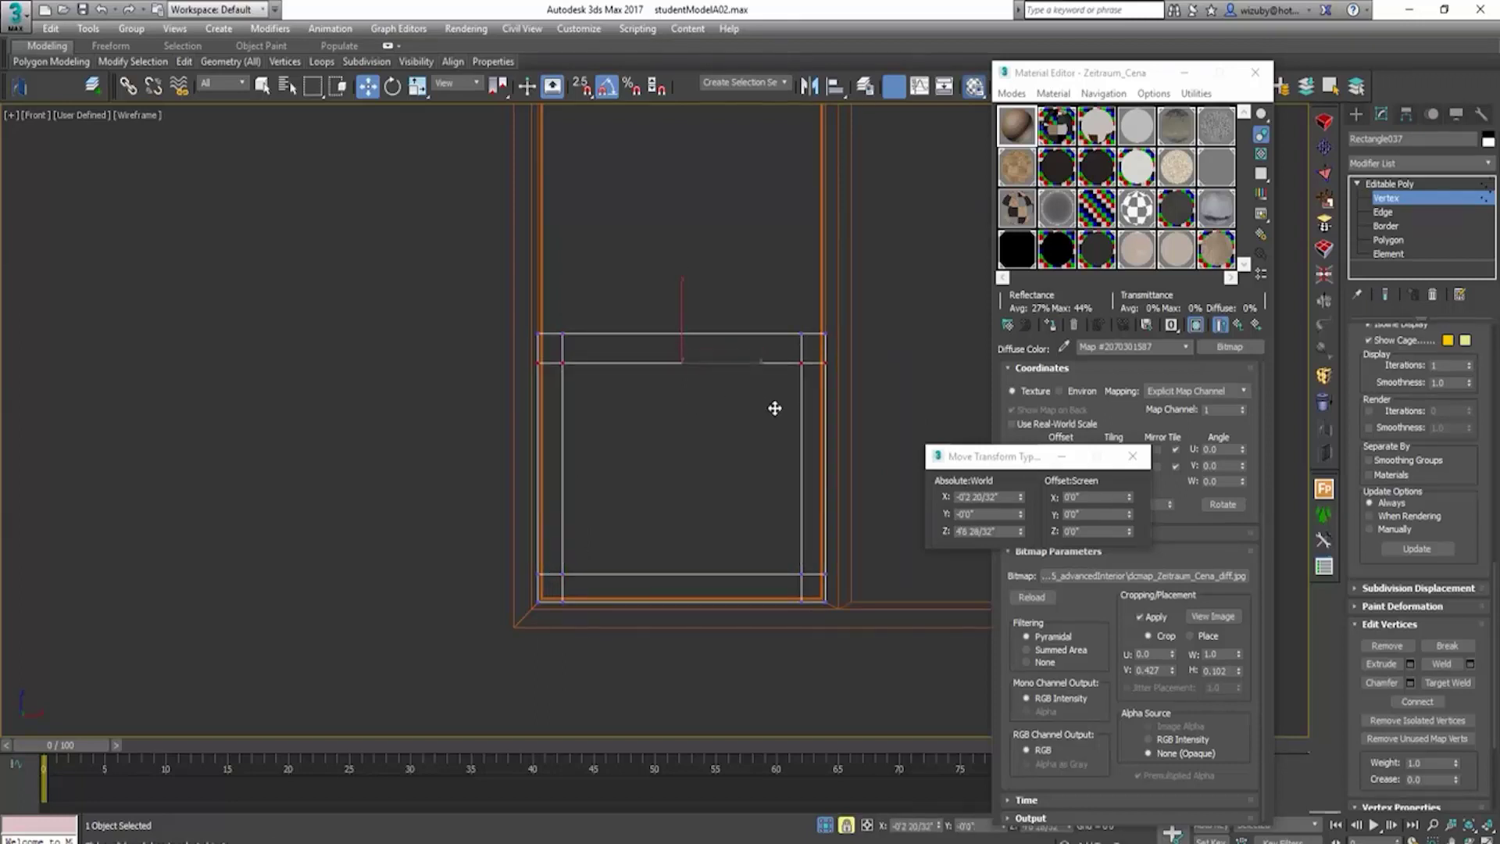
Step: Connect the panel's middle horizontal edges with two segments to divide it into three columns
click(1384, 212)
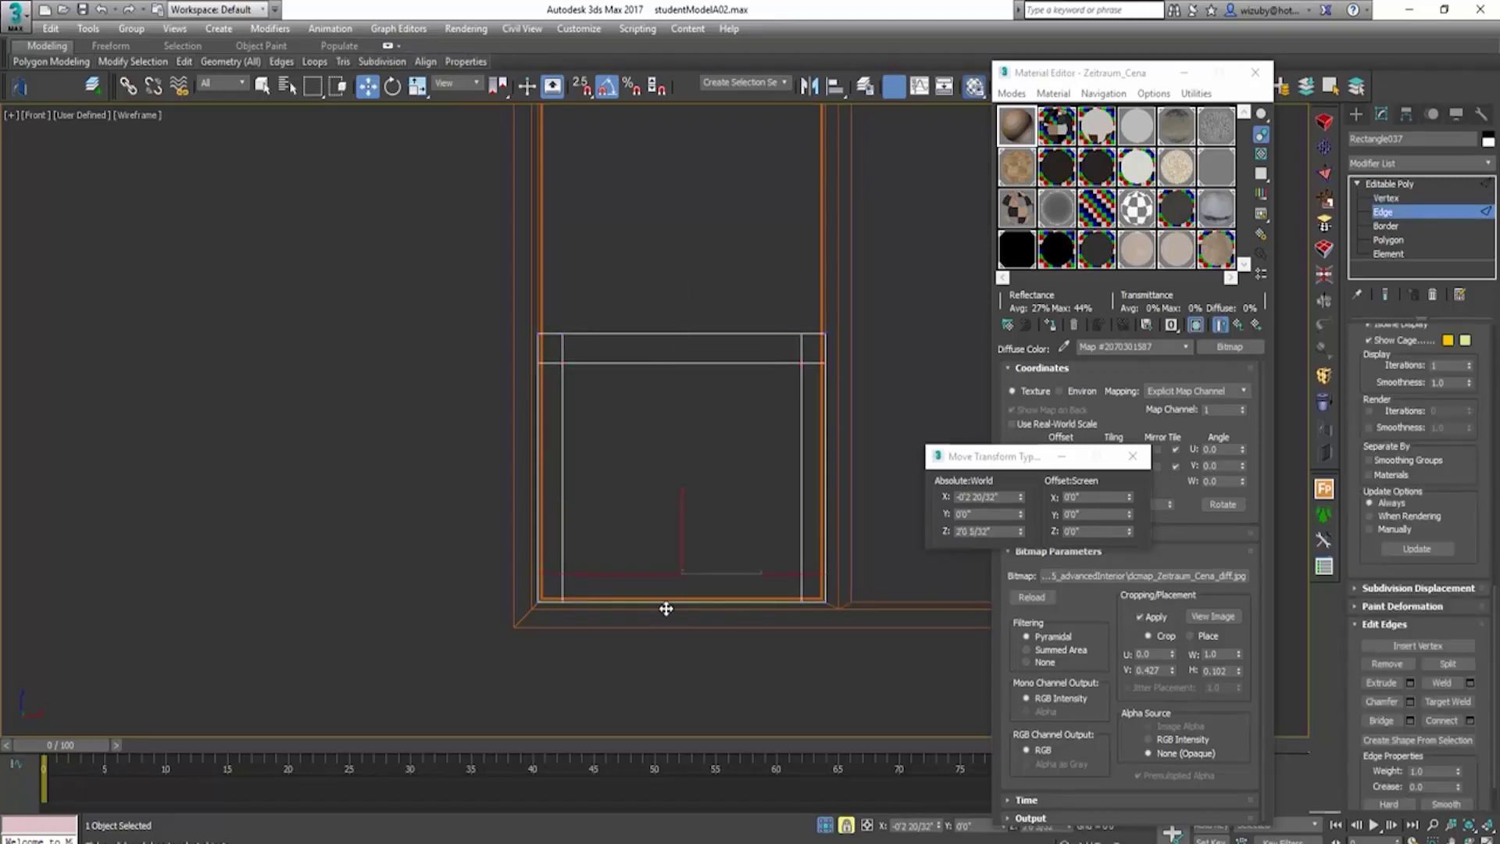
drag(678, 315, 677, 311)
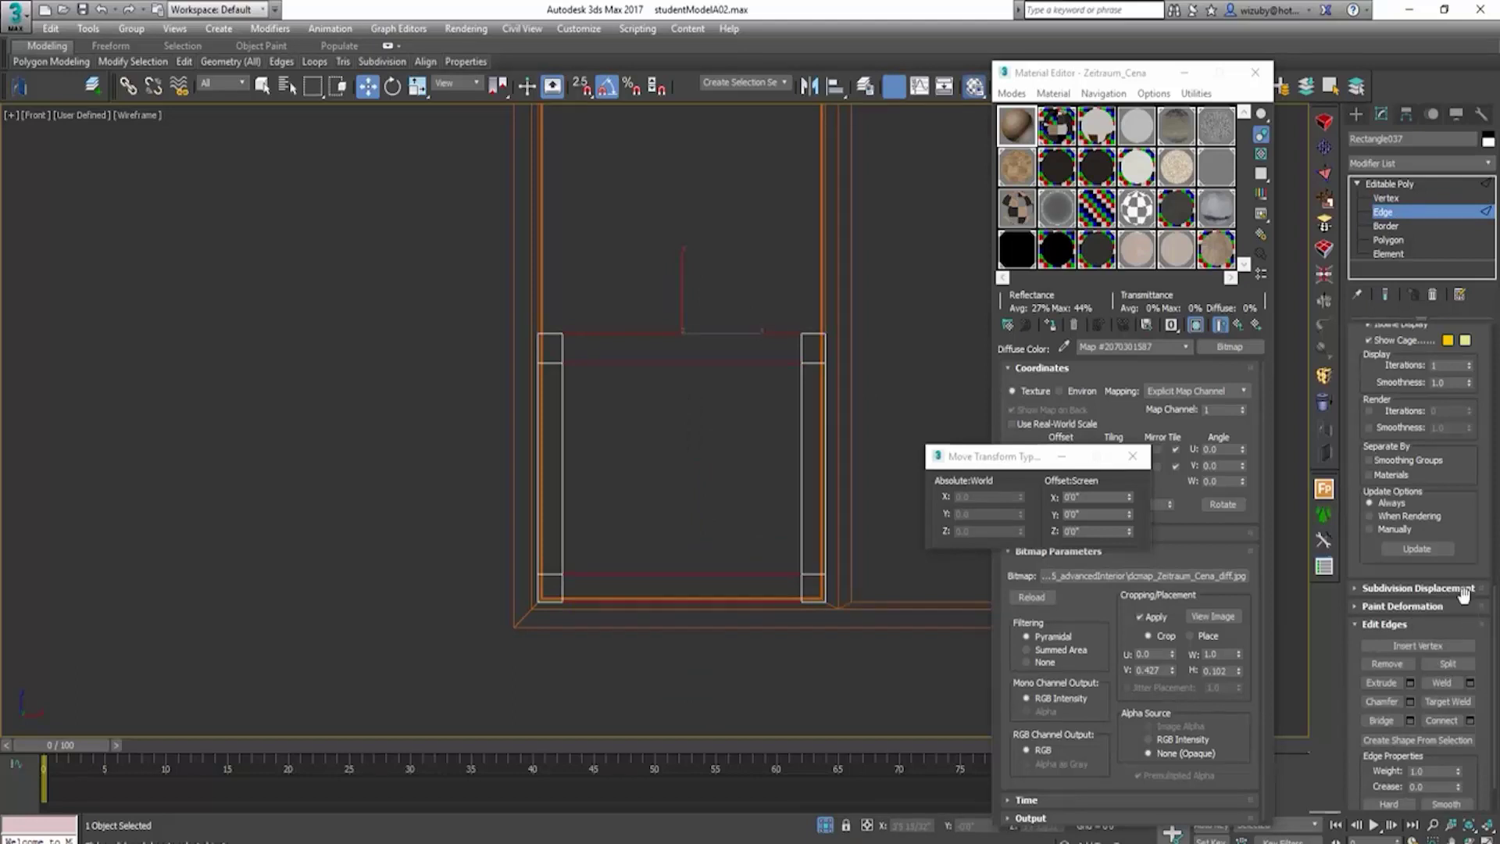
scroll(1450, 392, down, 2)
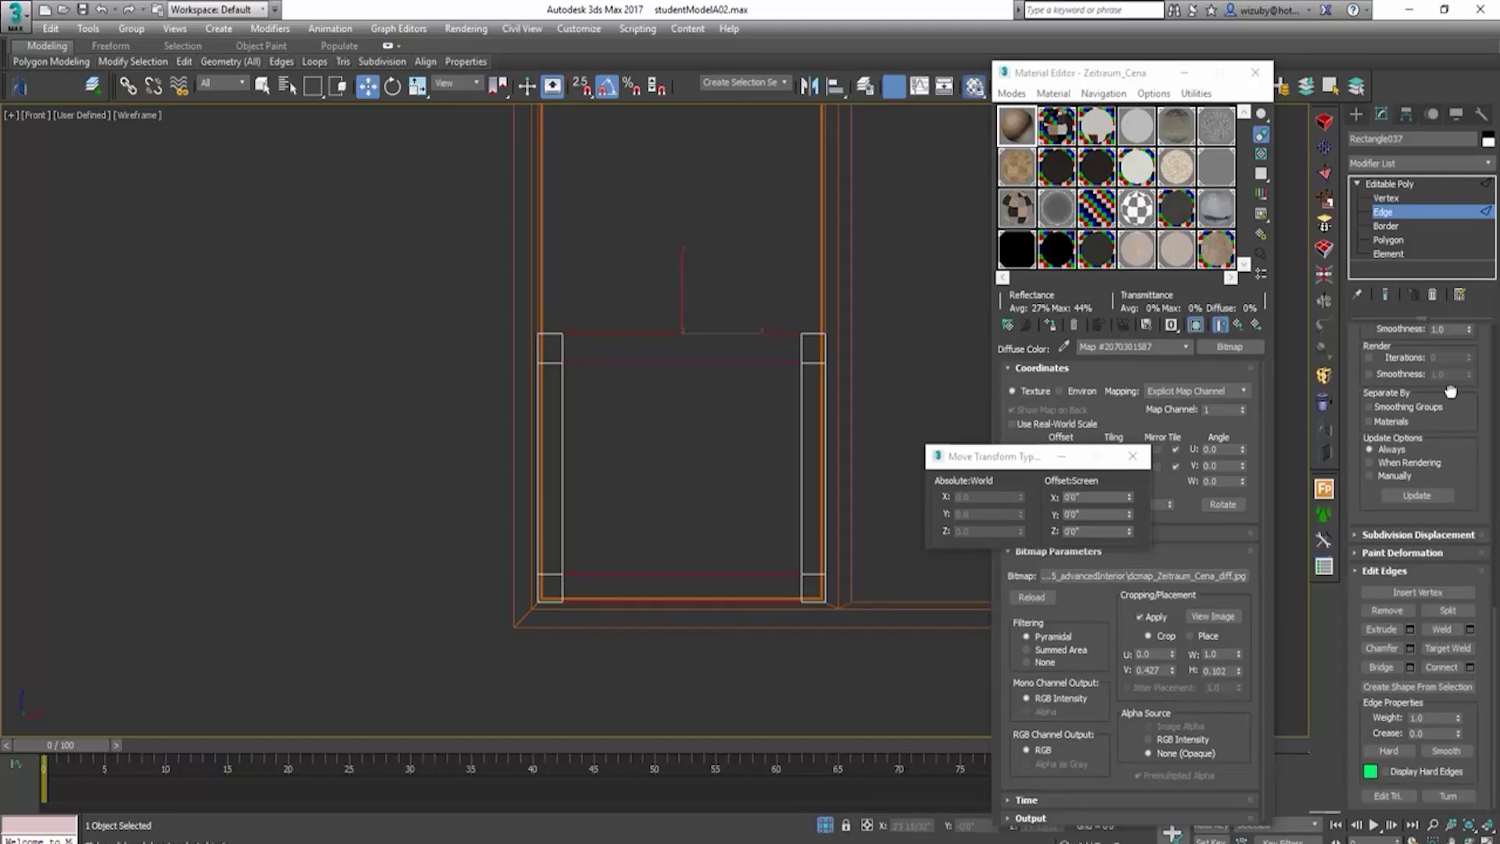
click(1470, 667)
drag(682, 429, 692, 428)
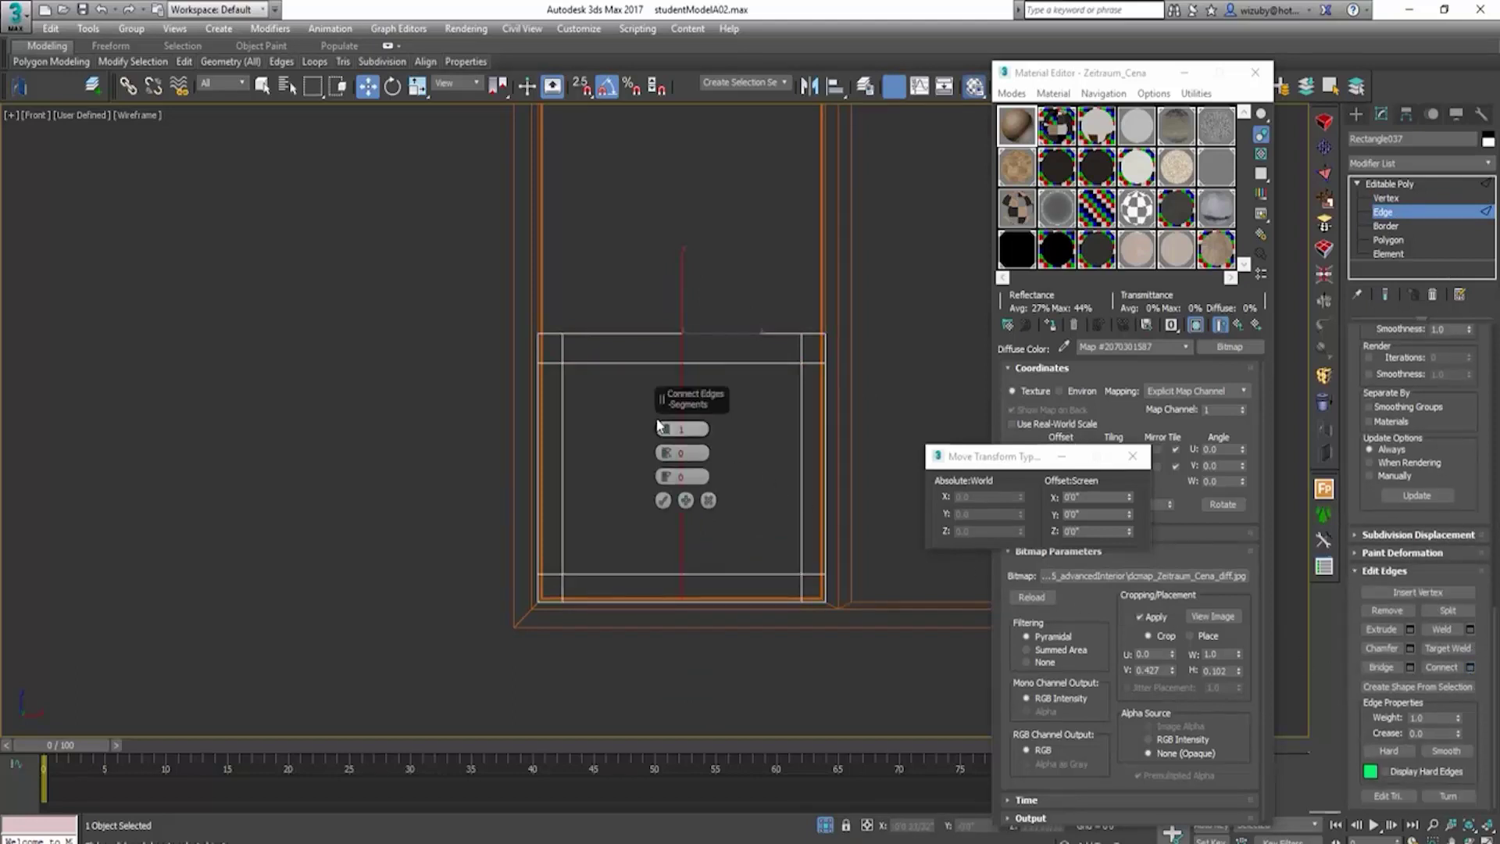
click(663, 500)
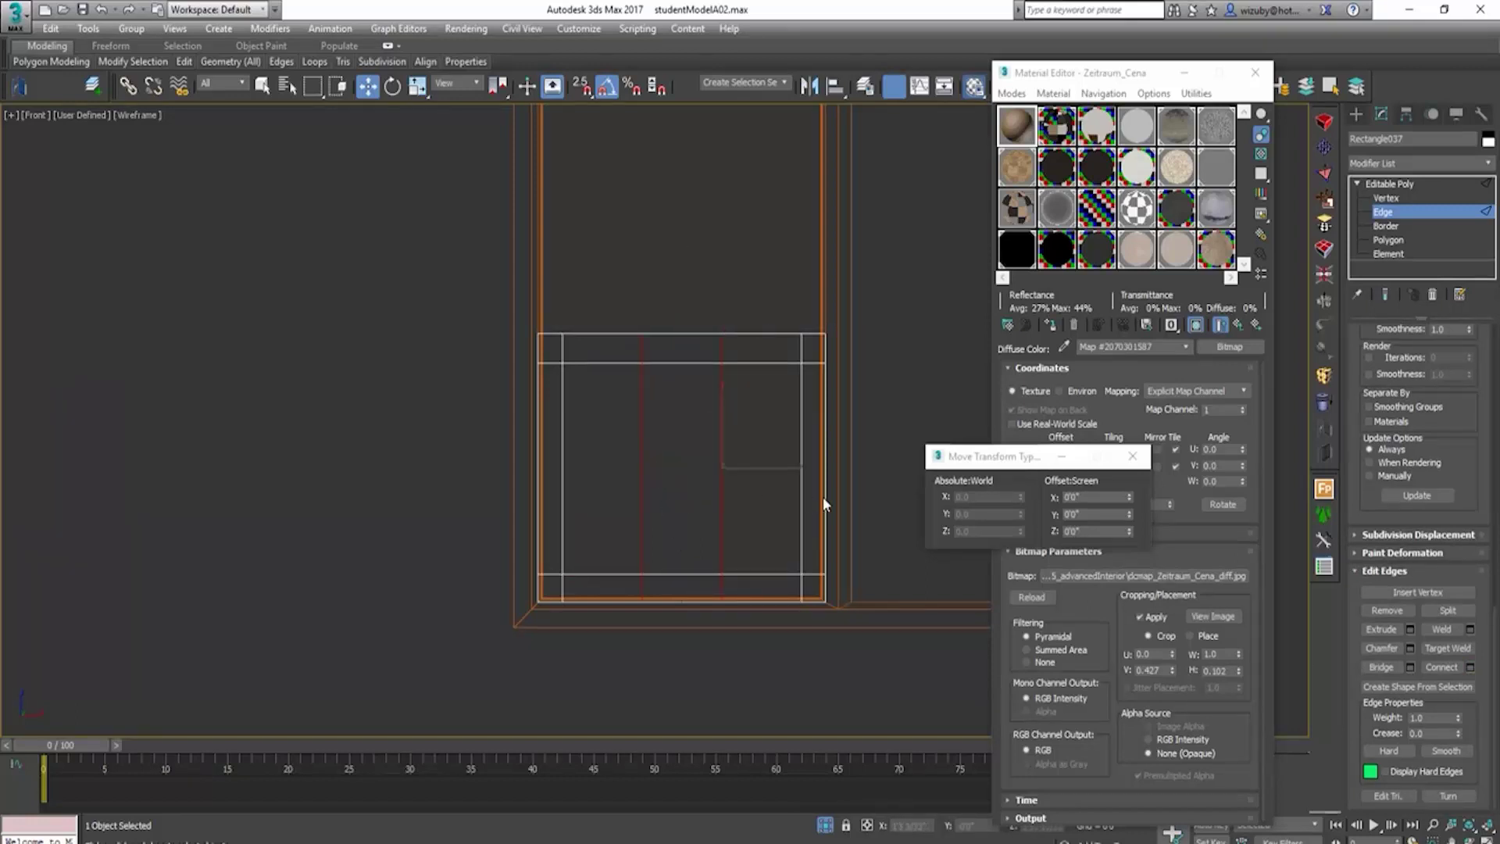
Step: Connect the vertical edges between the upper and lower border loops with one horizontal edge, and leave edge editing
drag(576, 465, 543, 469)
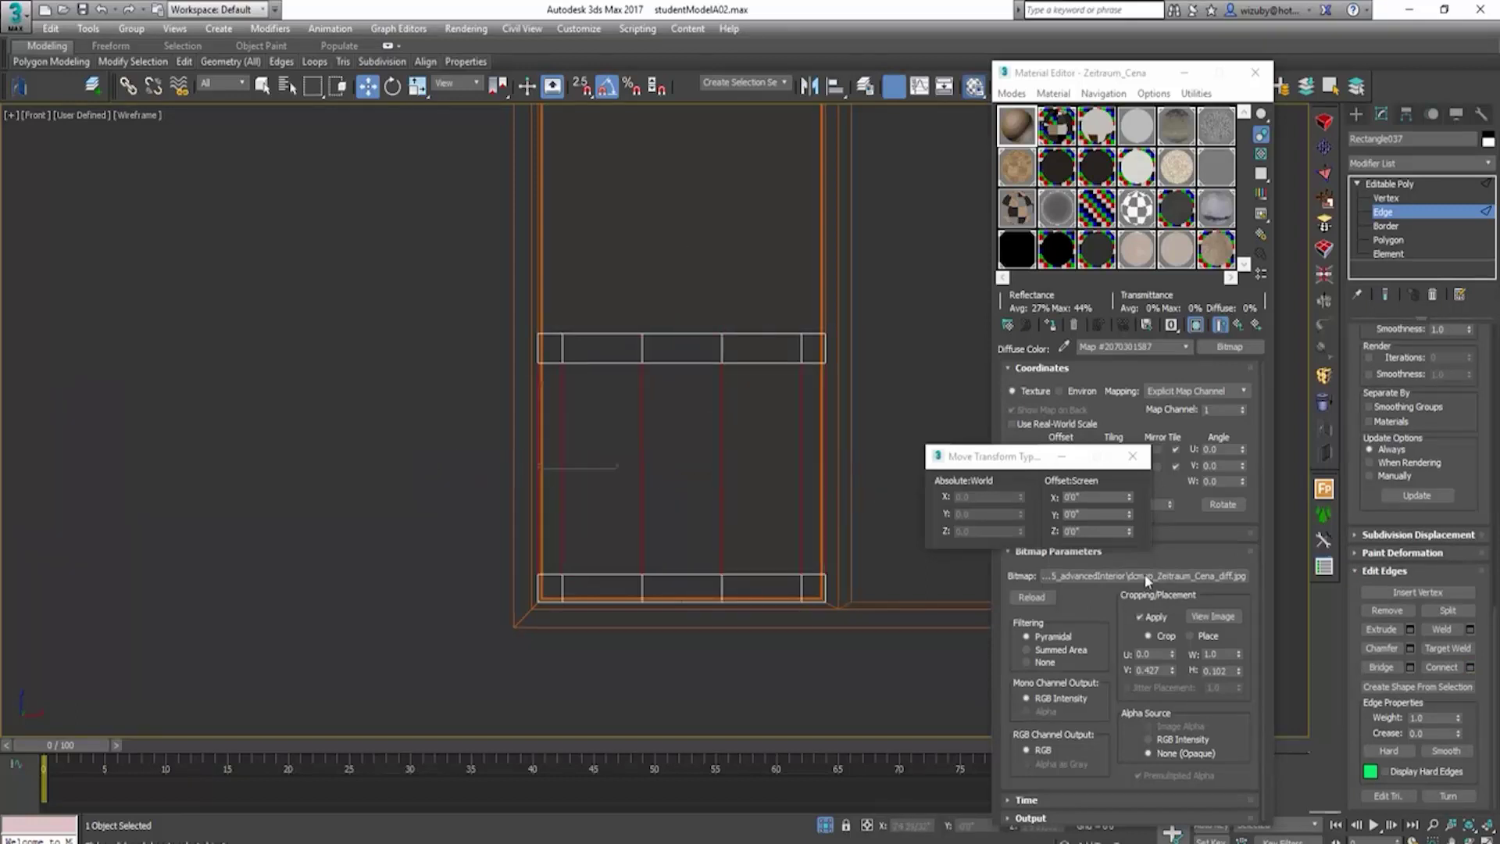
click(1464, 668)
scroll(821, 500, up, 2)
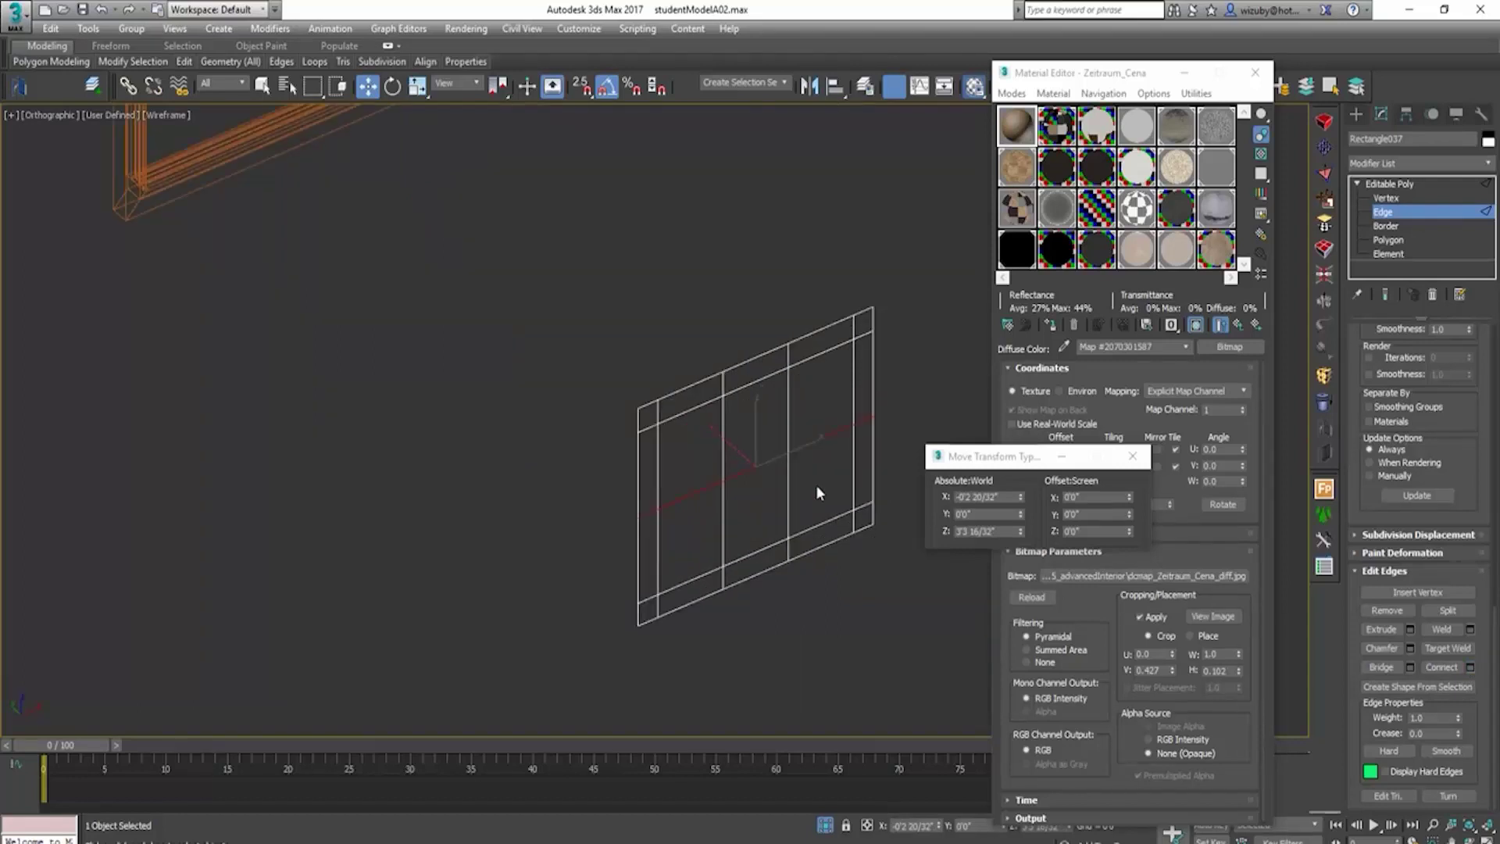
click(1398, 184)
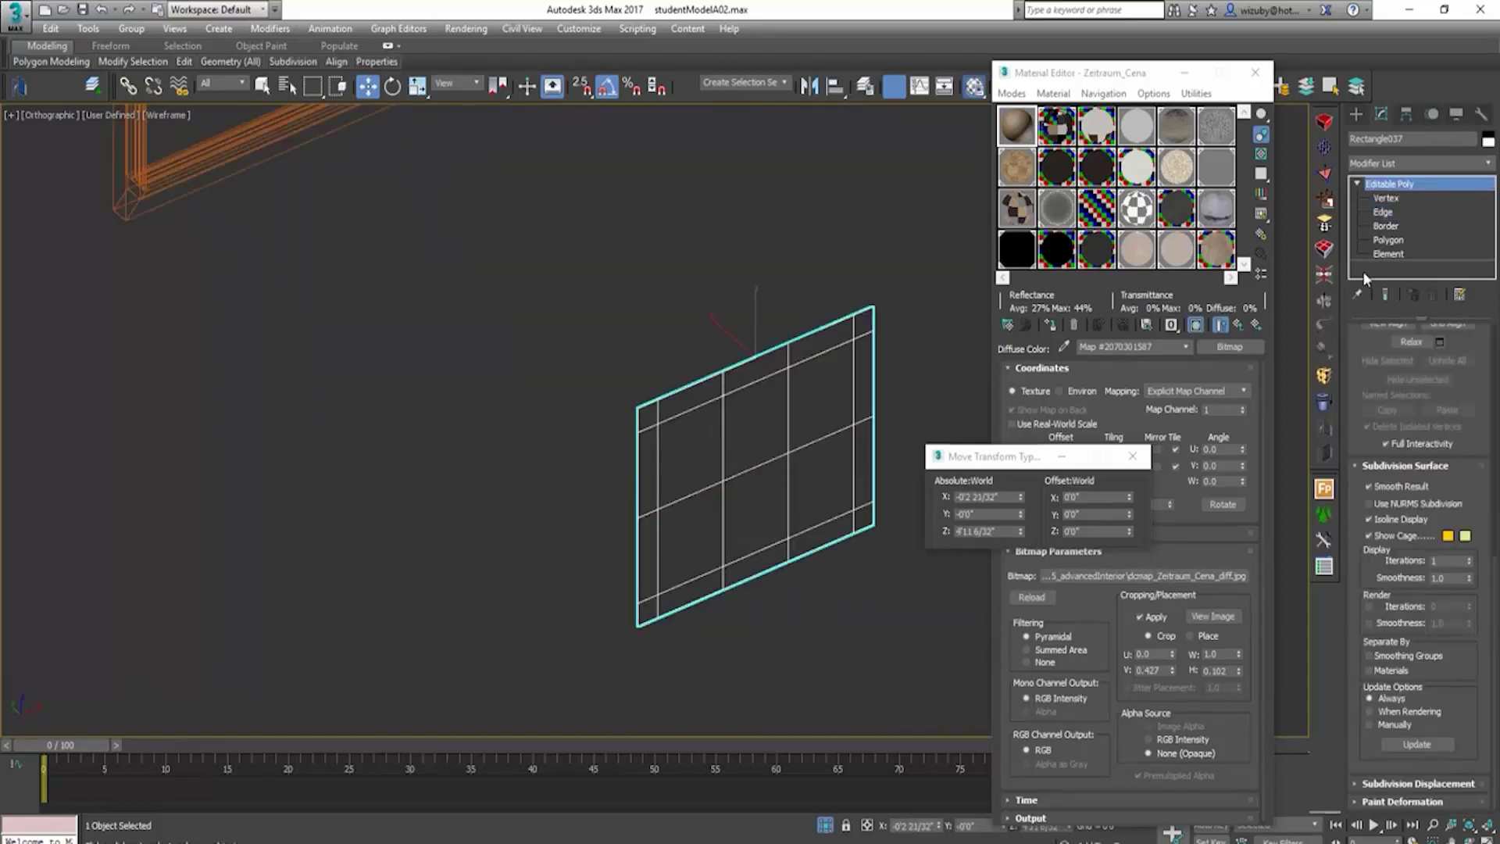
Step: Select the six inner polygons of the panel's three-by-two grid
scroll(849, 508, up, 3)
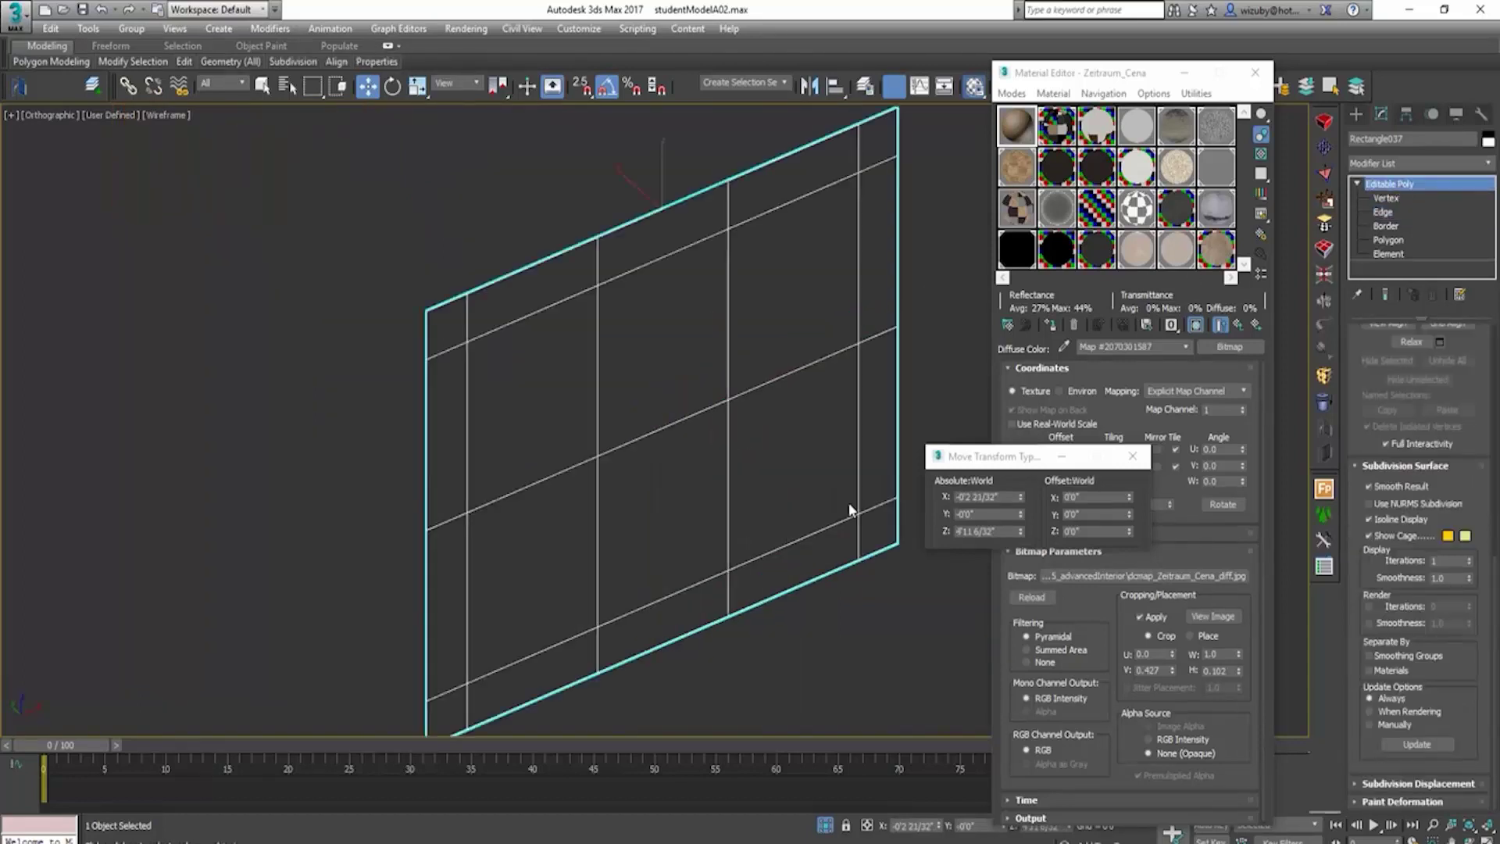
click(1404, 236)
click(775, 435)
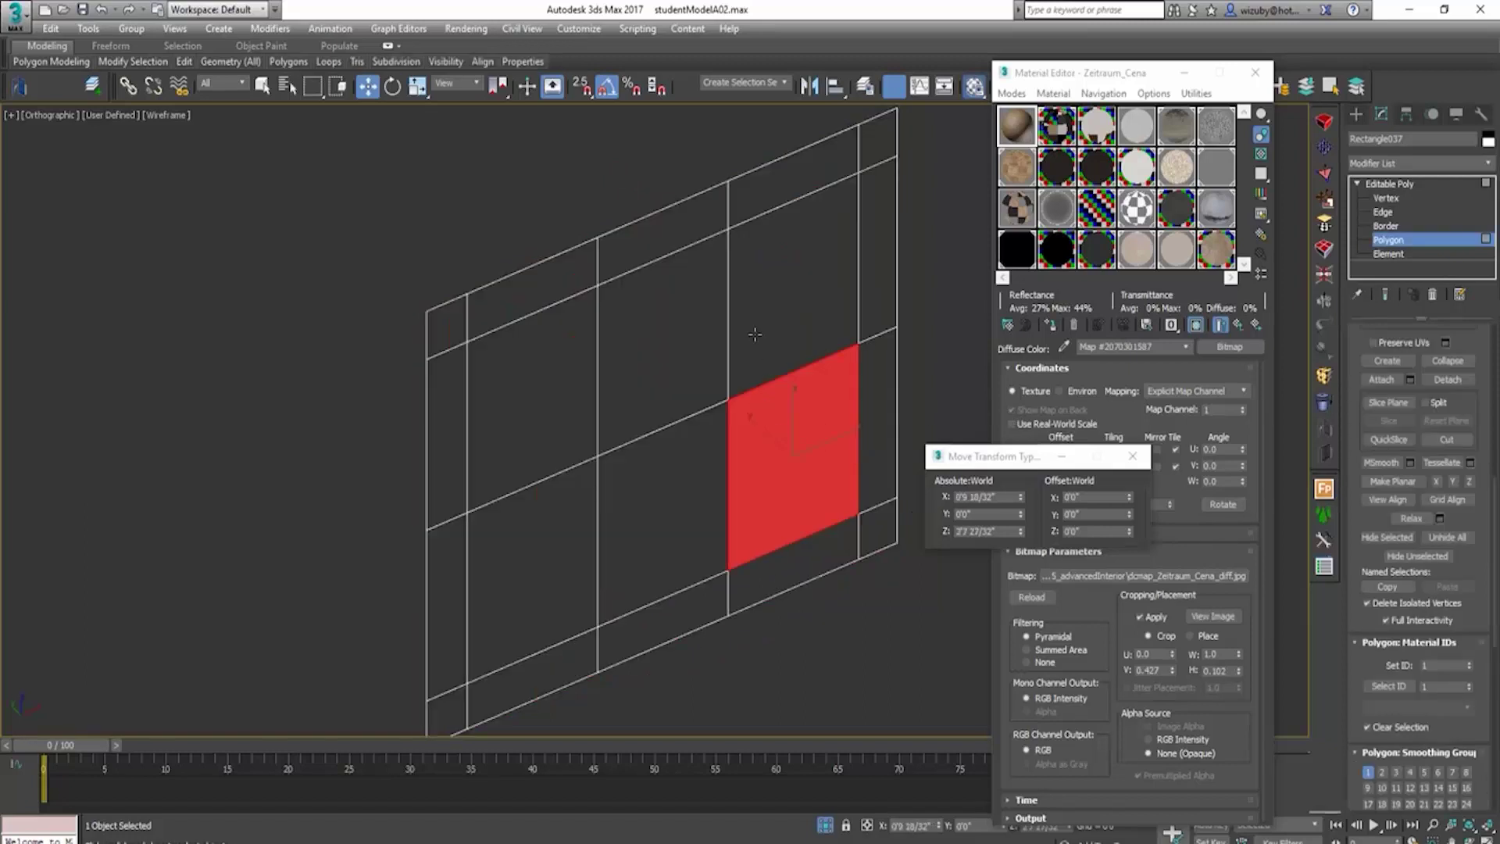
ctrl+click(754, 335)
ctrl+click(664, 343)
ctrl+click(664, 500)
ctrl+click(518, 509)
ctrl+click(512, 408)
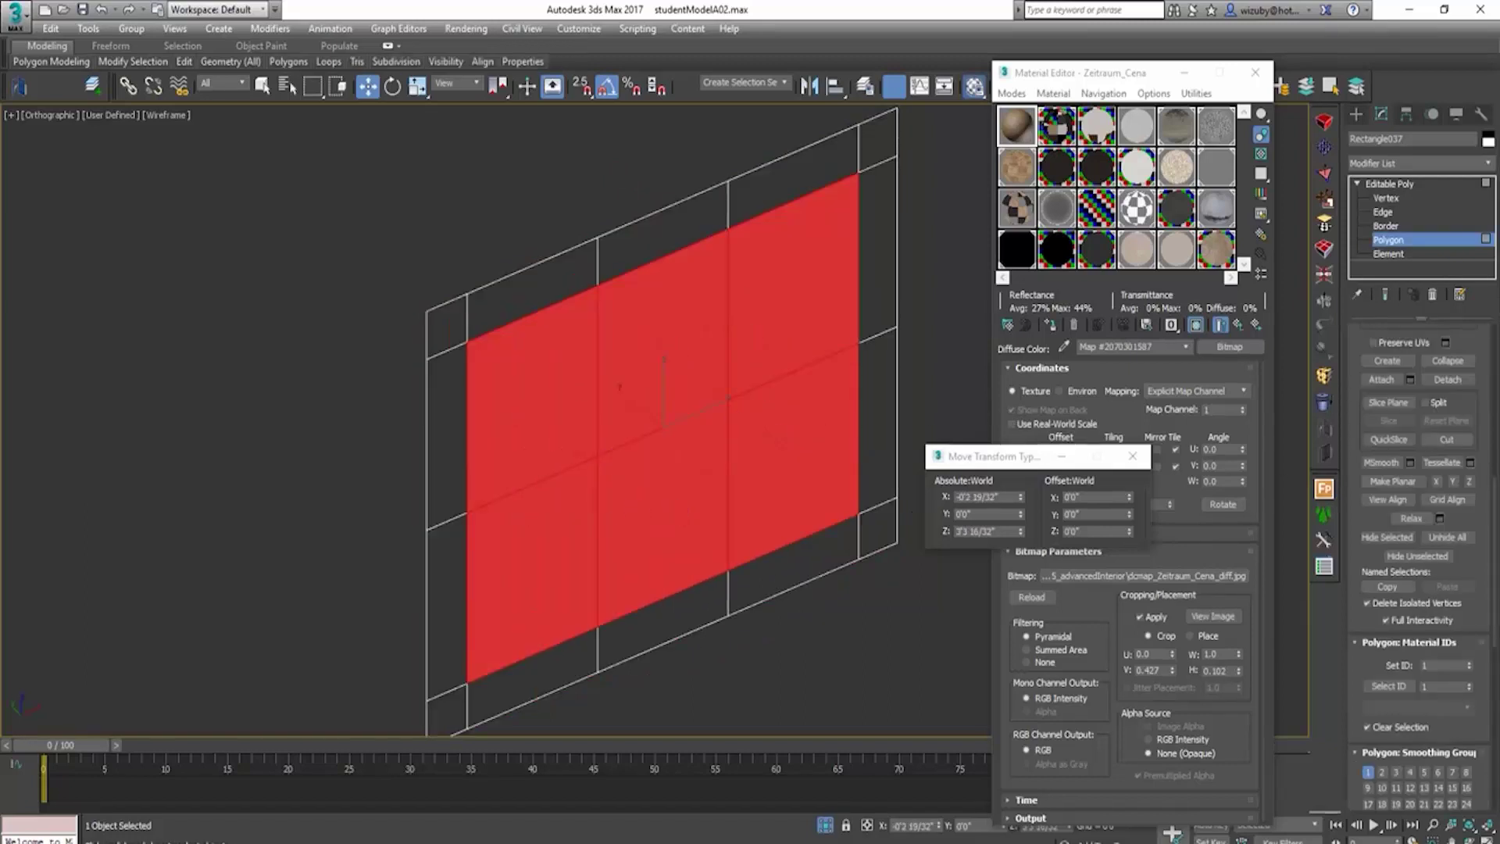
Step: Inset the six selected polygons individually, using By Polygon with an amount of 0'0 16/32"
scroll(1441, 278, down, 5)
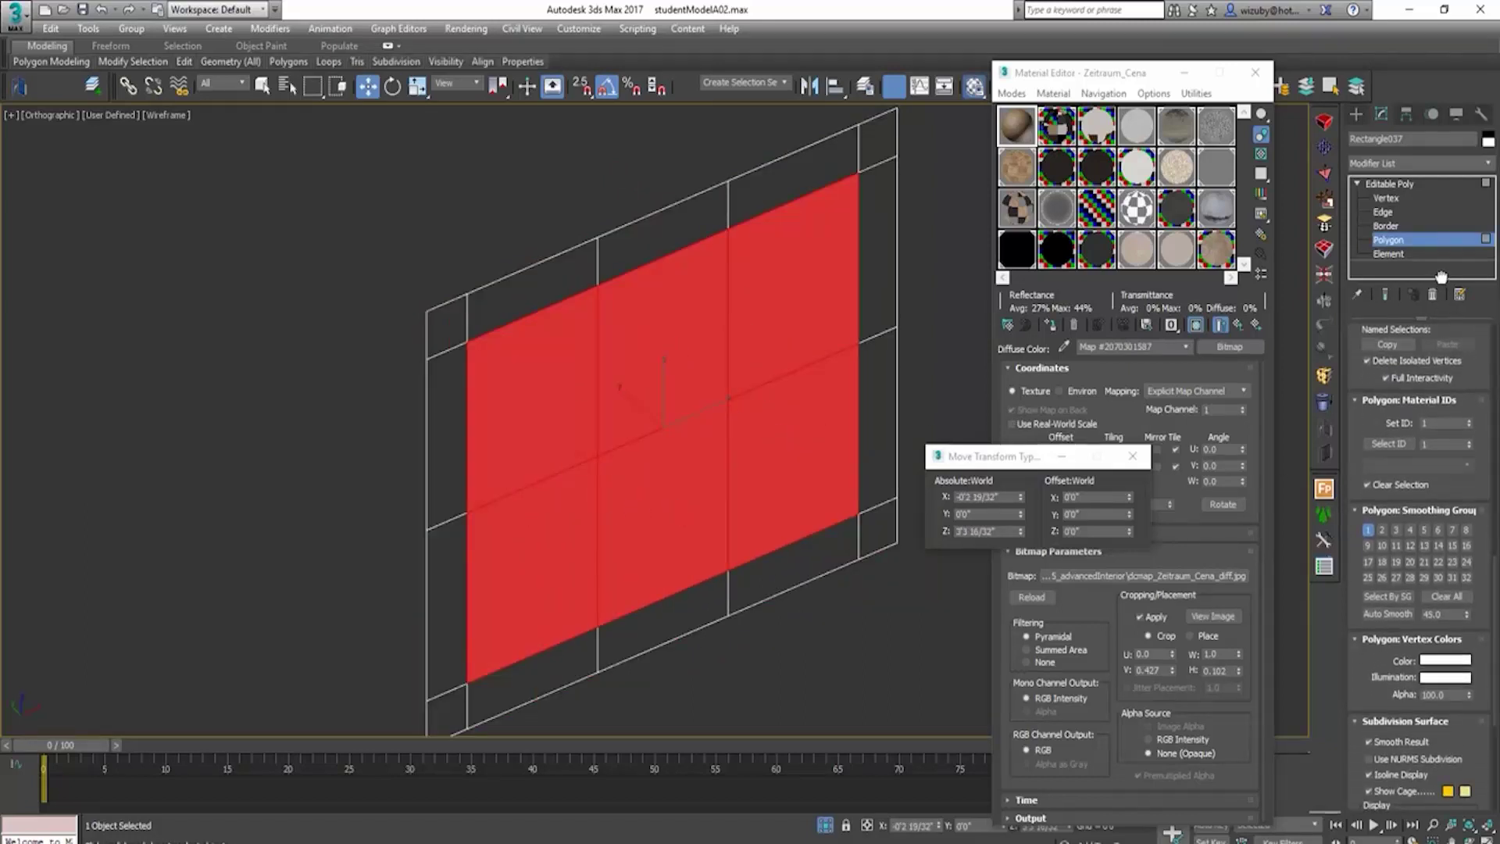
scroll(1441, 278, down, 5)
click(1469, 526)
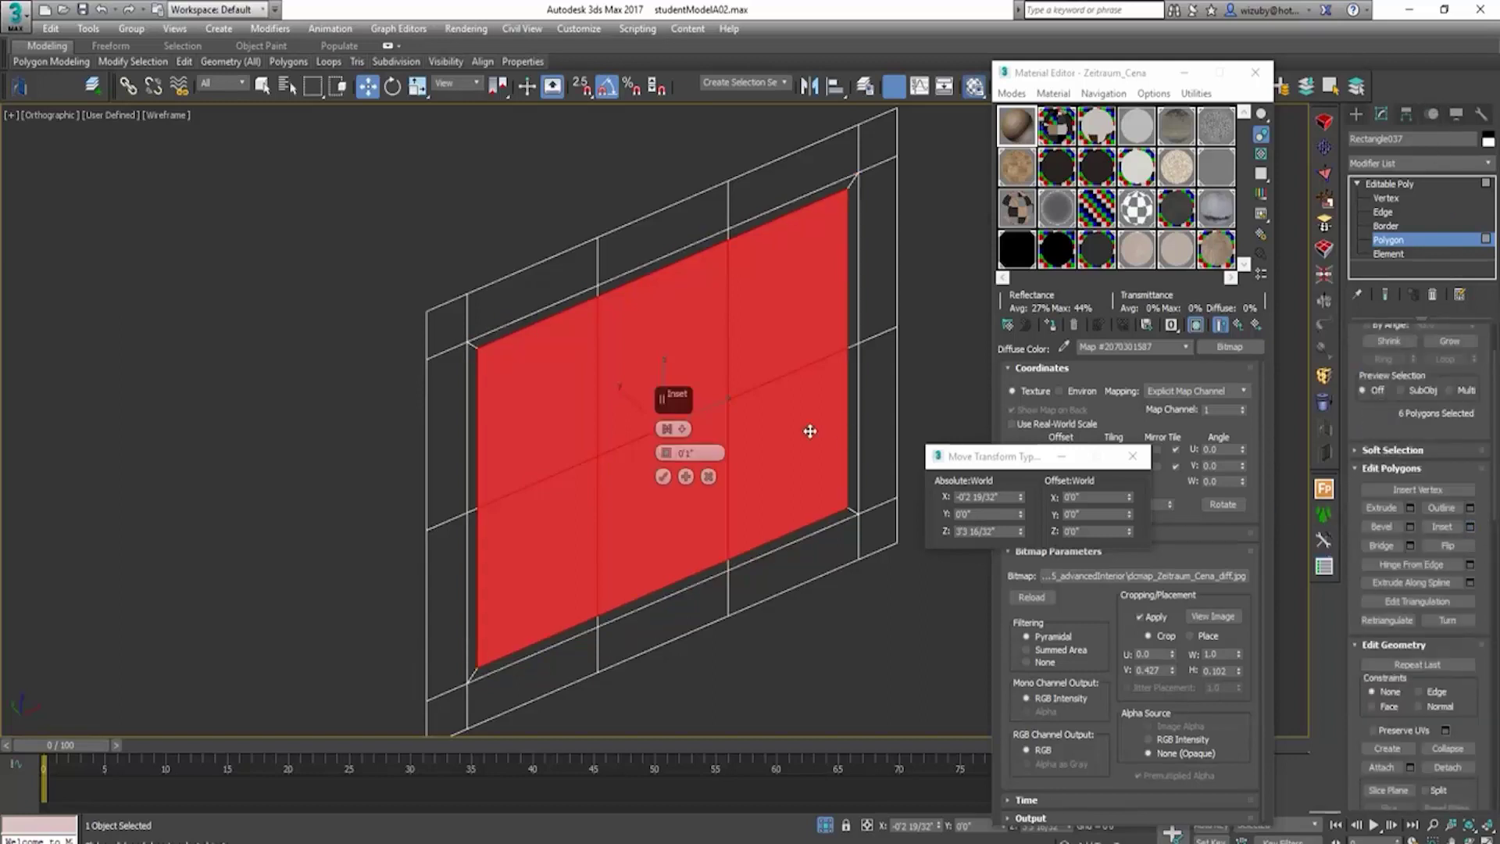
click(682, 429)
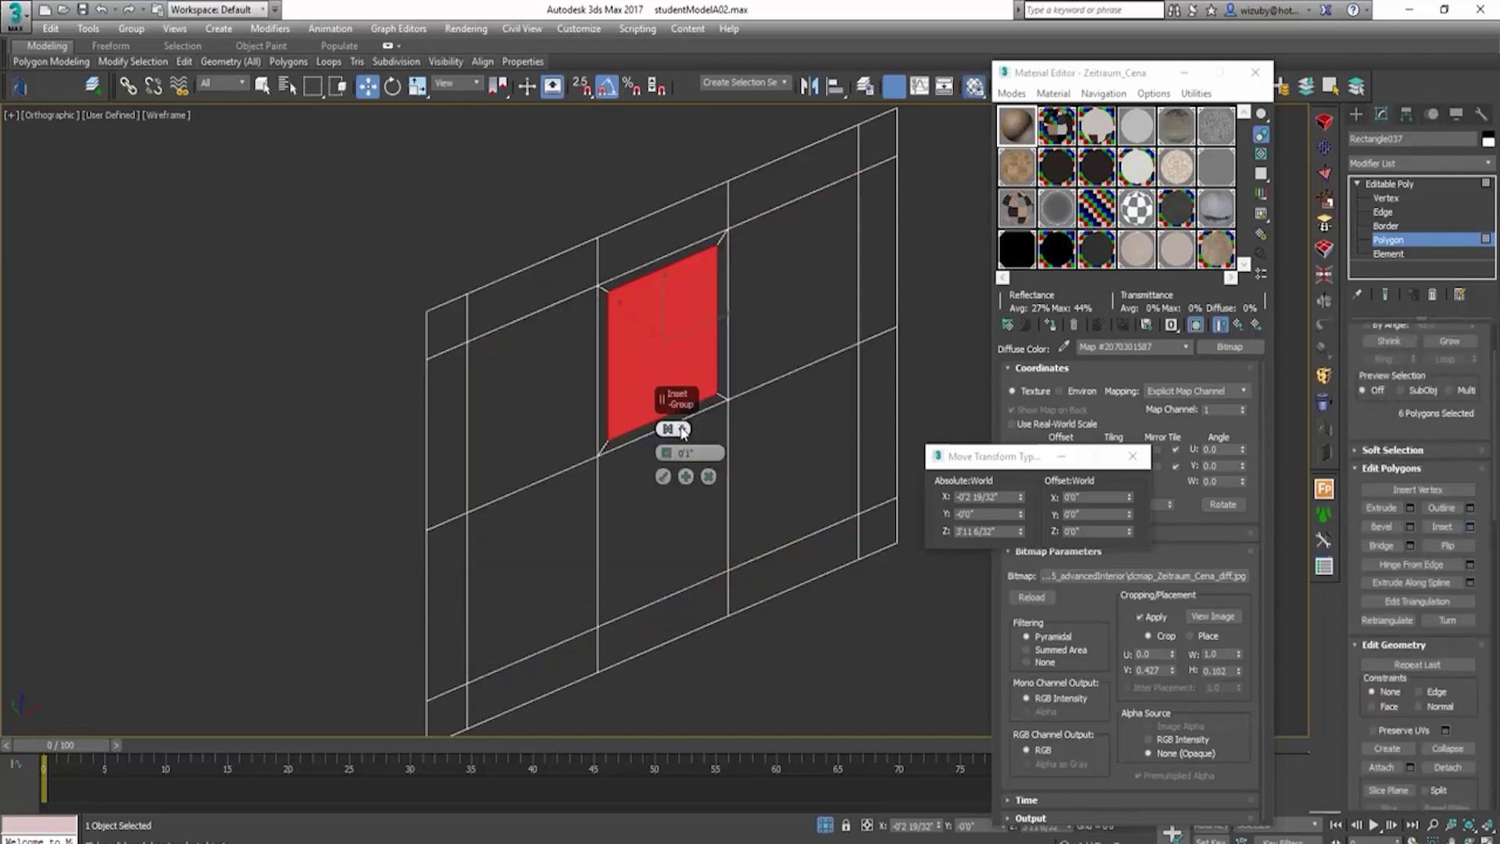
click(688, 434)
click(715, 458)
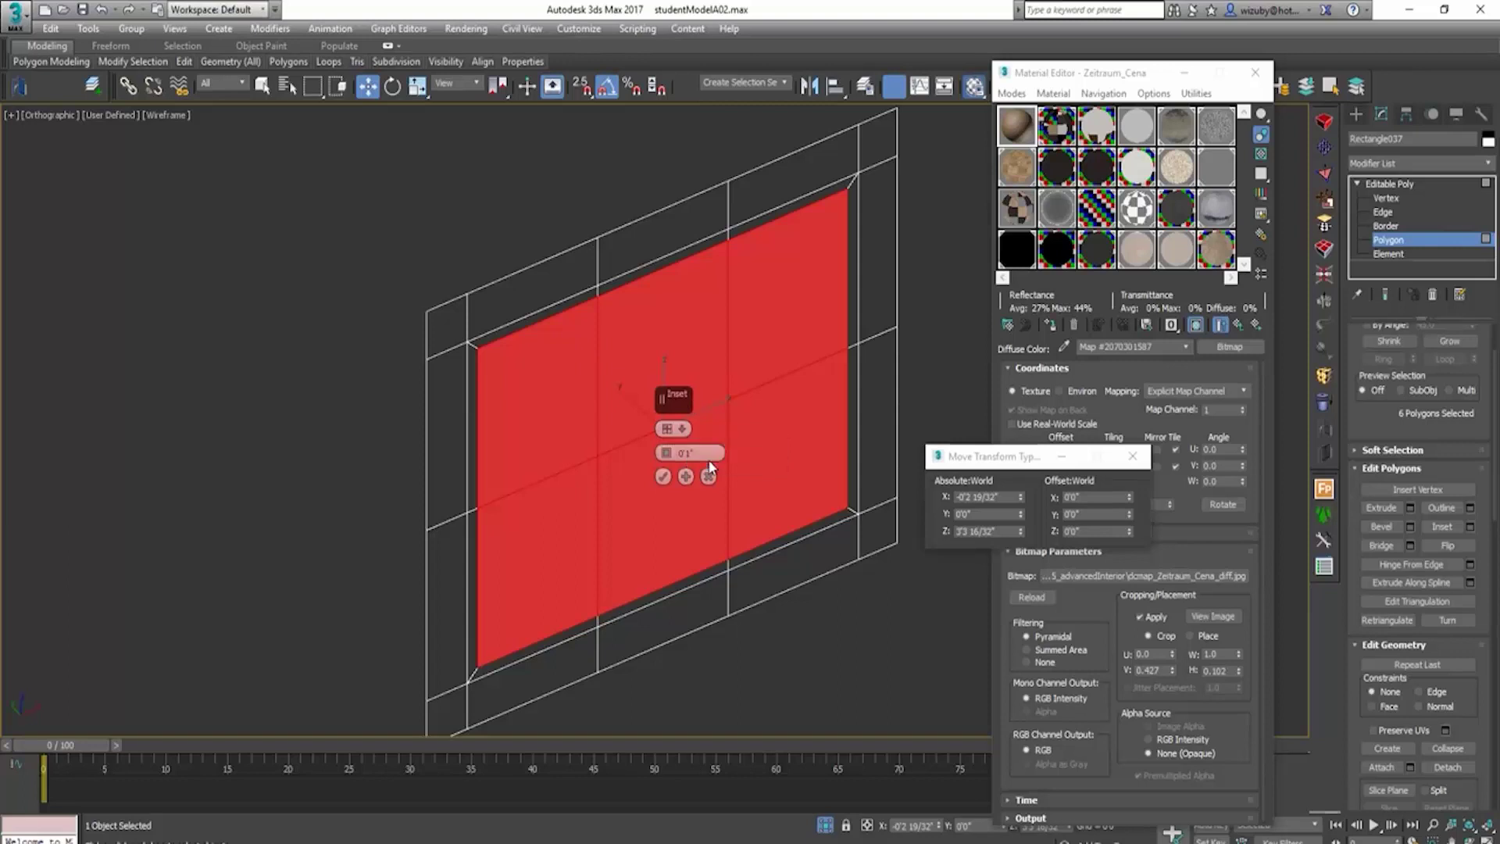
drag(670, 455, 665, 458)
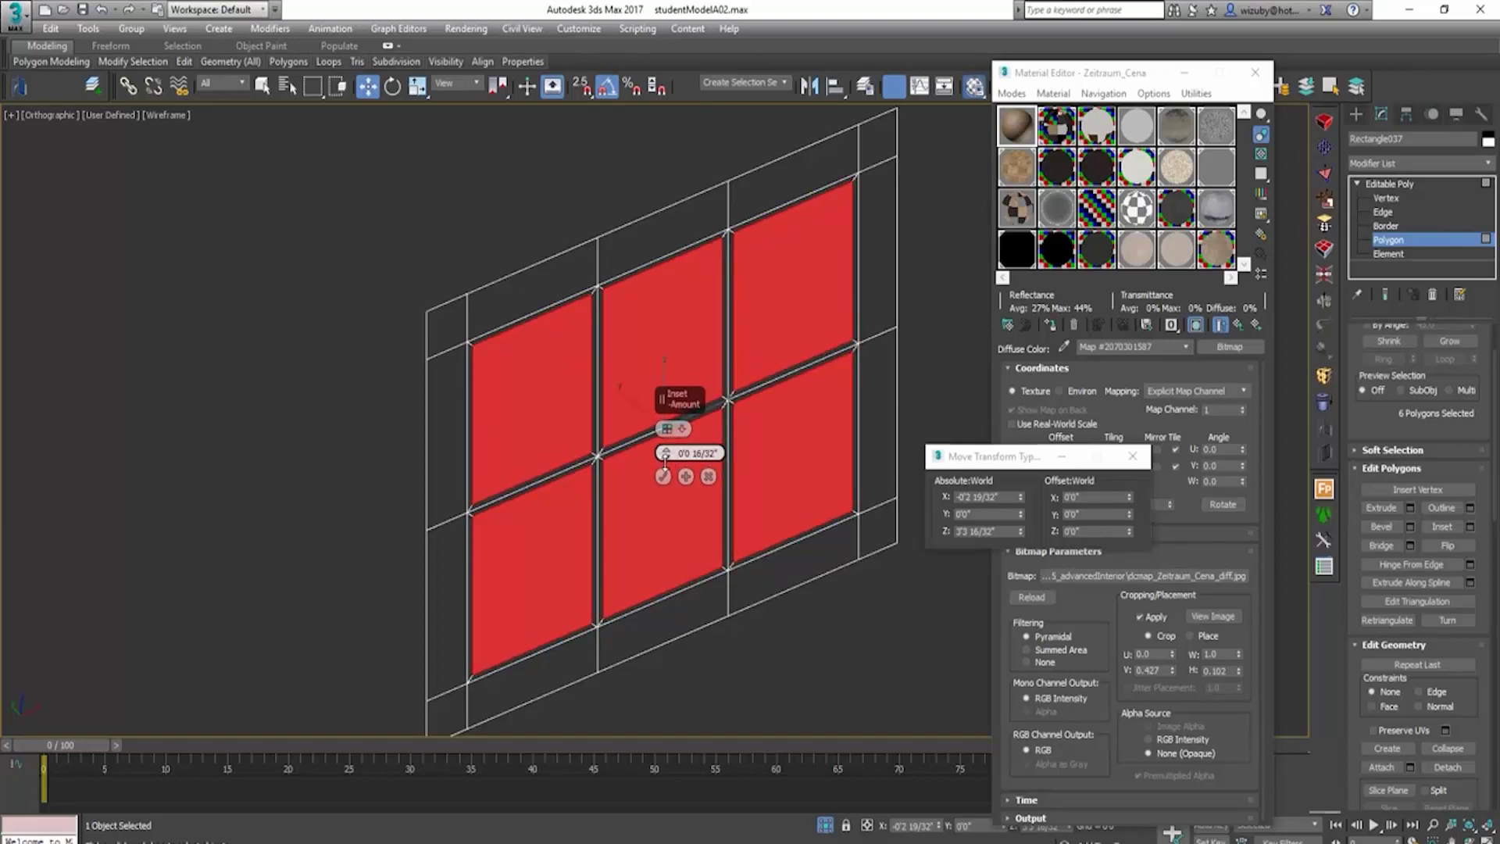
click(662, 476)
Step: Move the six inset polygons slightly back along the Y axis and display the panel shaded with edged faces
scroll(772, 496, up, 3)
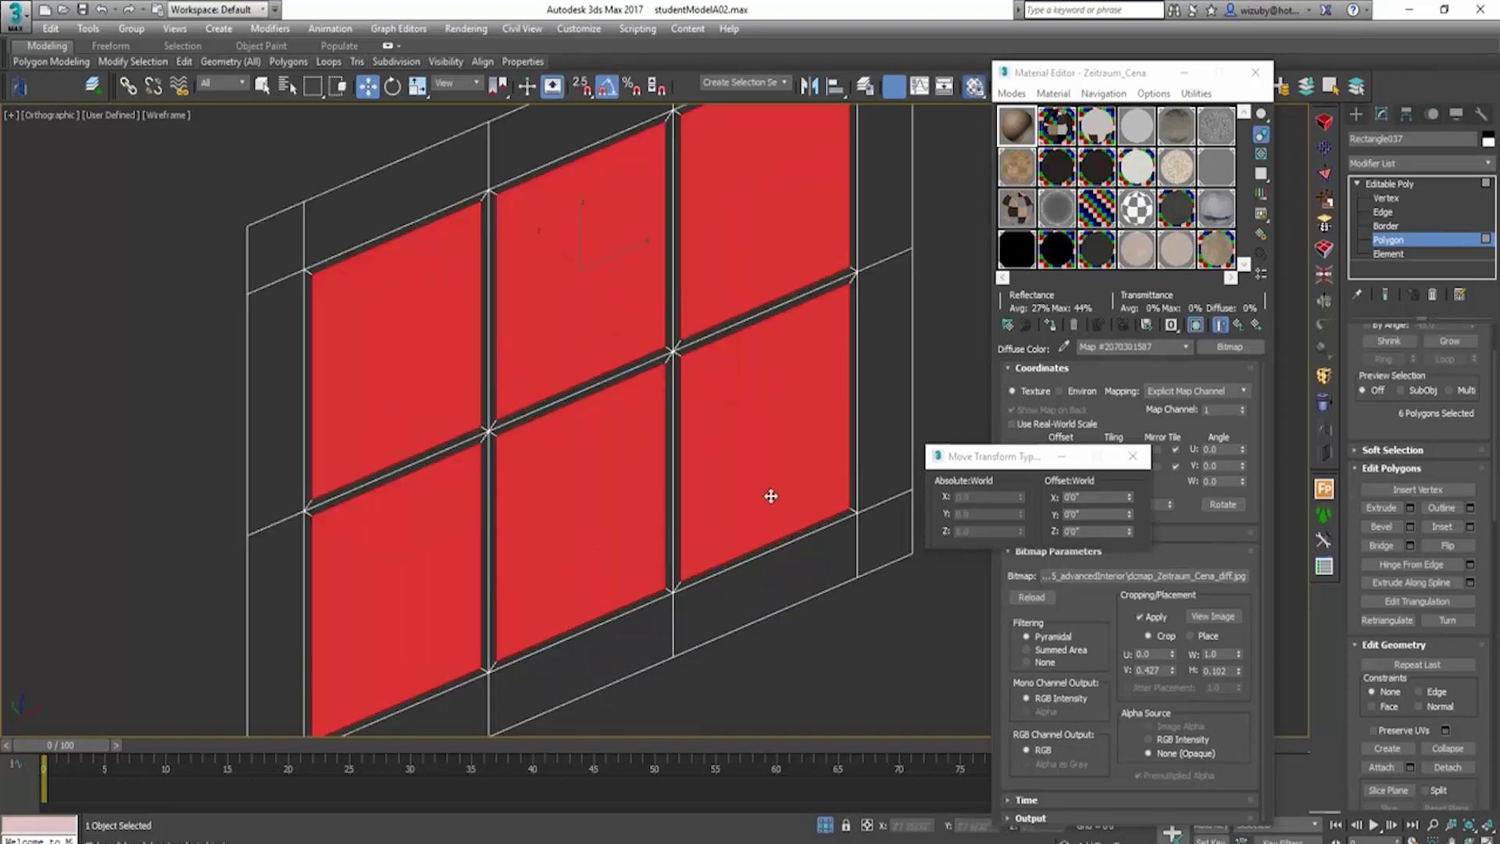
drag(771, 496, 765, 494)
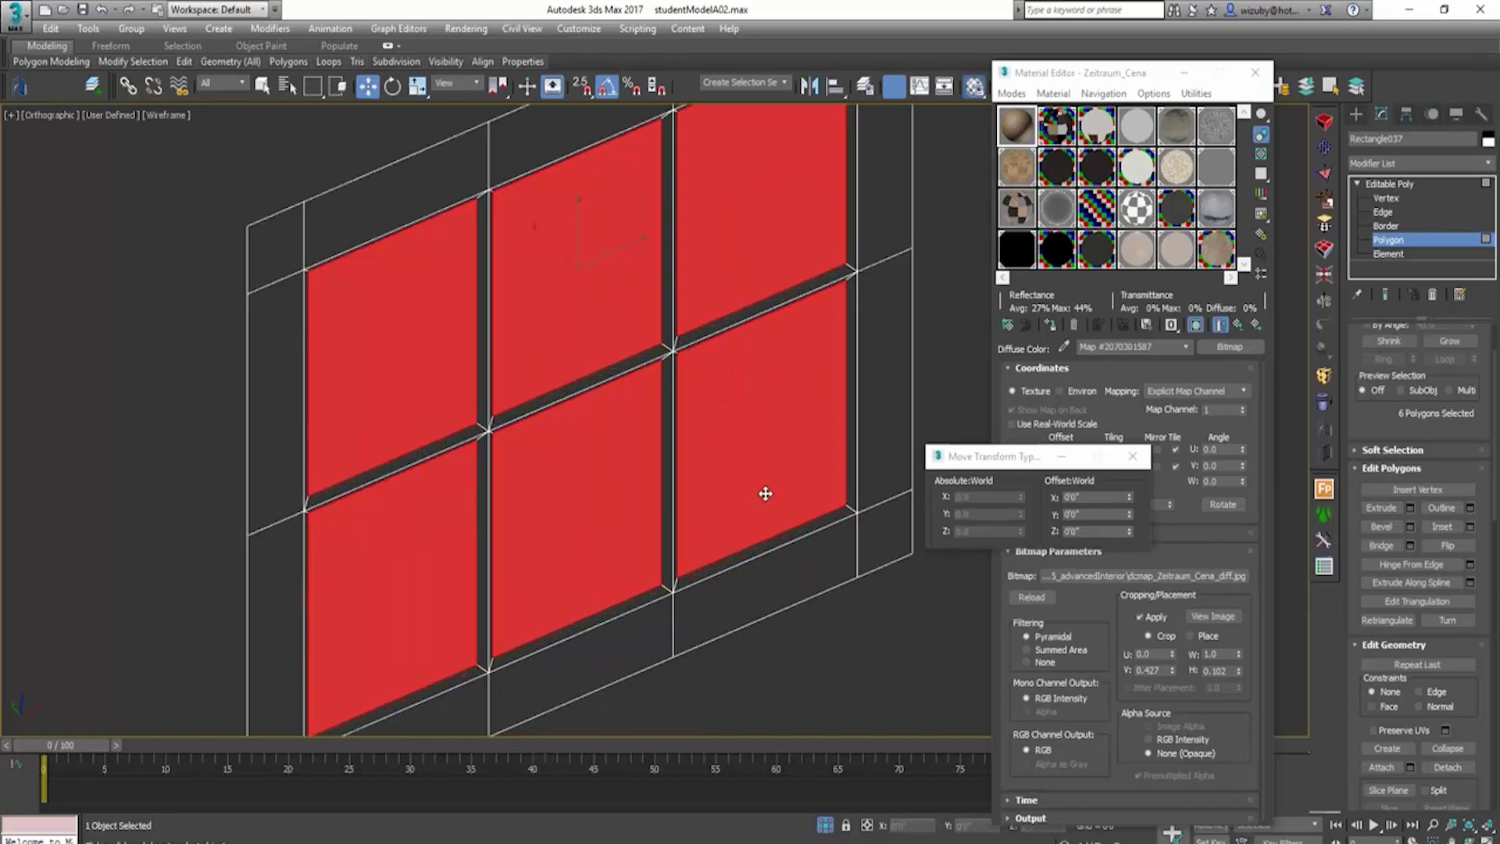
key(F3)
scroll(766, 493, down, 4)
key(F4)
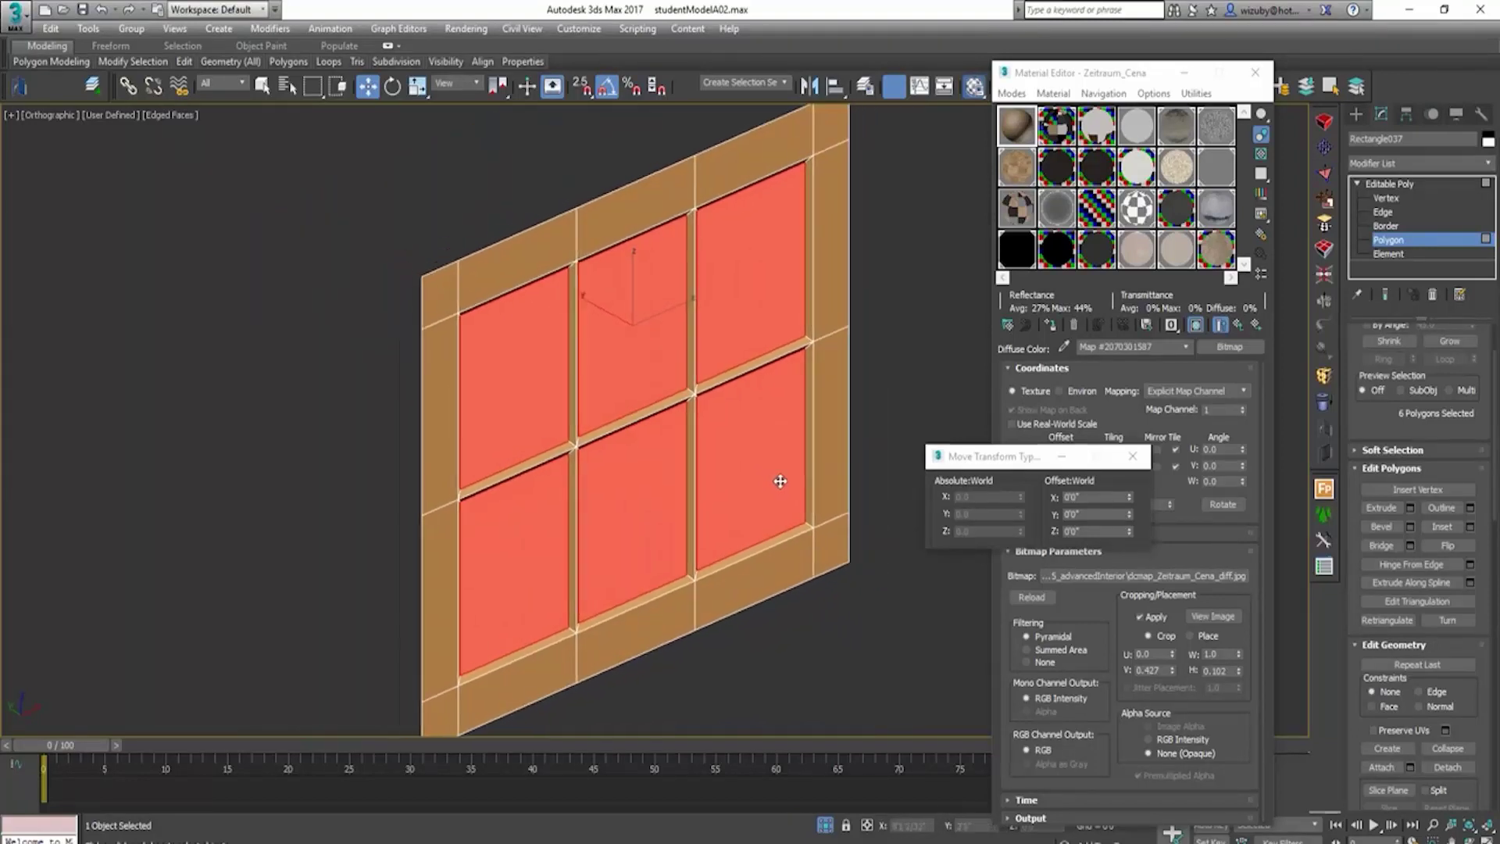
Step: Extrude the six selected pane polygons a short distance to add a narrow ledge inside the muntins
scroll(780, 479, up, 1)
mouse_move(757, 477)
alt+middle_down()
mouse_move(737, 466)
mouse_move(784, 471)
alt+middle_up()
scroll(747, 479, up, 3)
click(1382, 507)
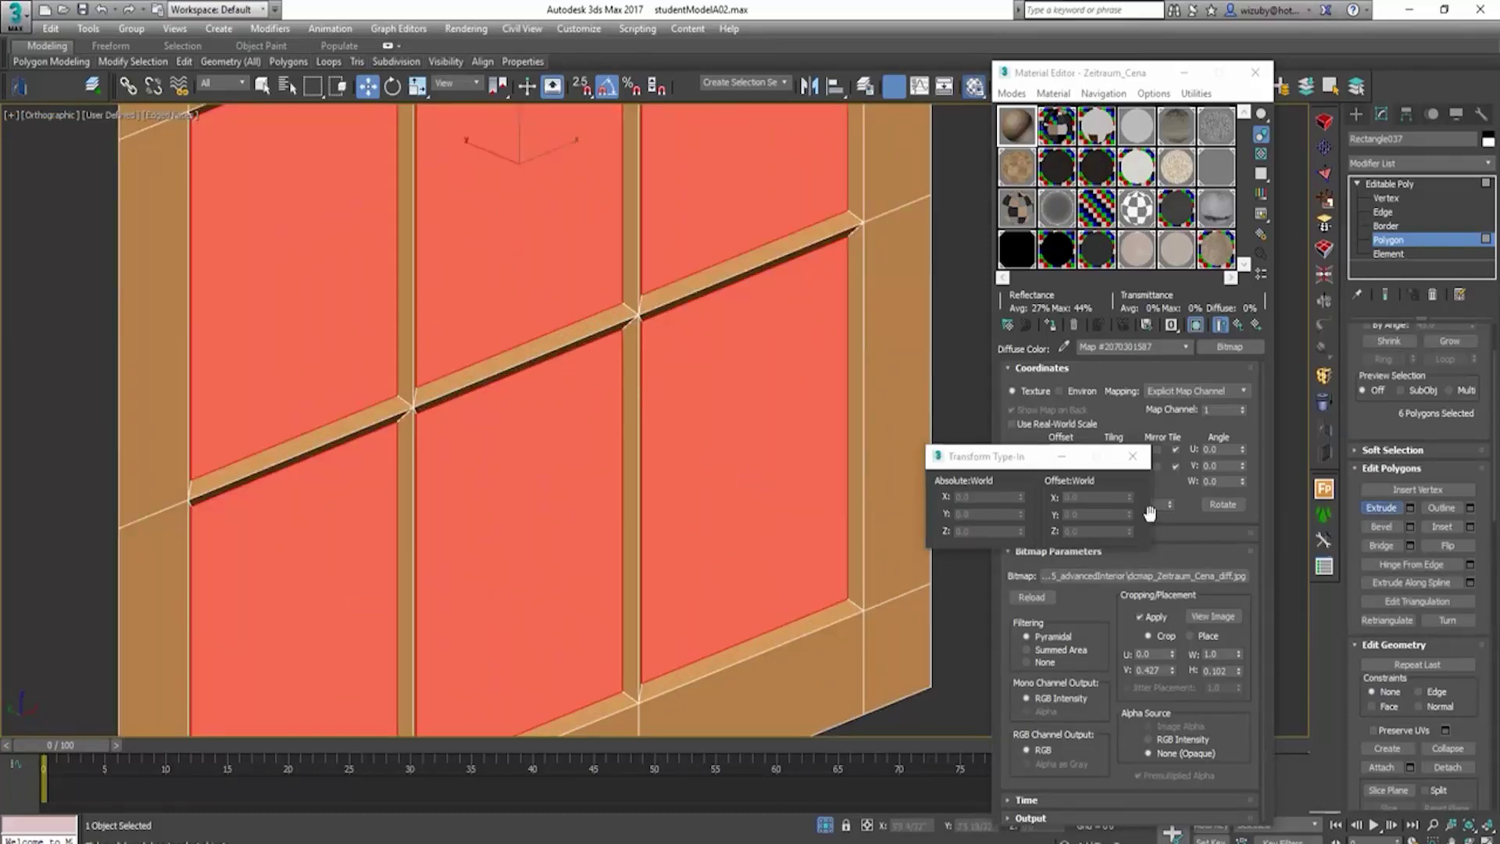
scroll(804, 518, up, 2)
drag(792, 539, 789, 546)
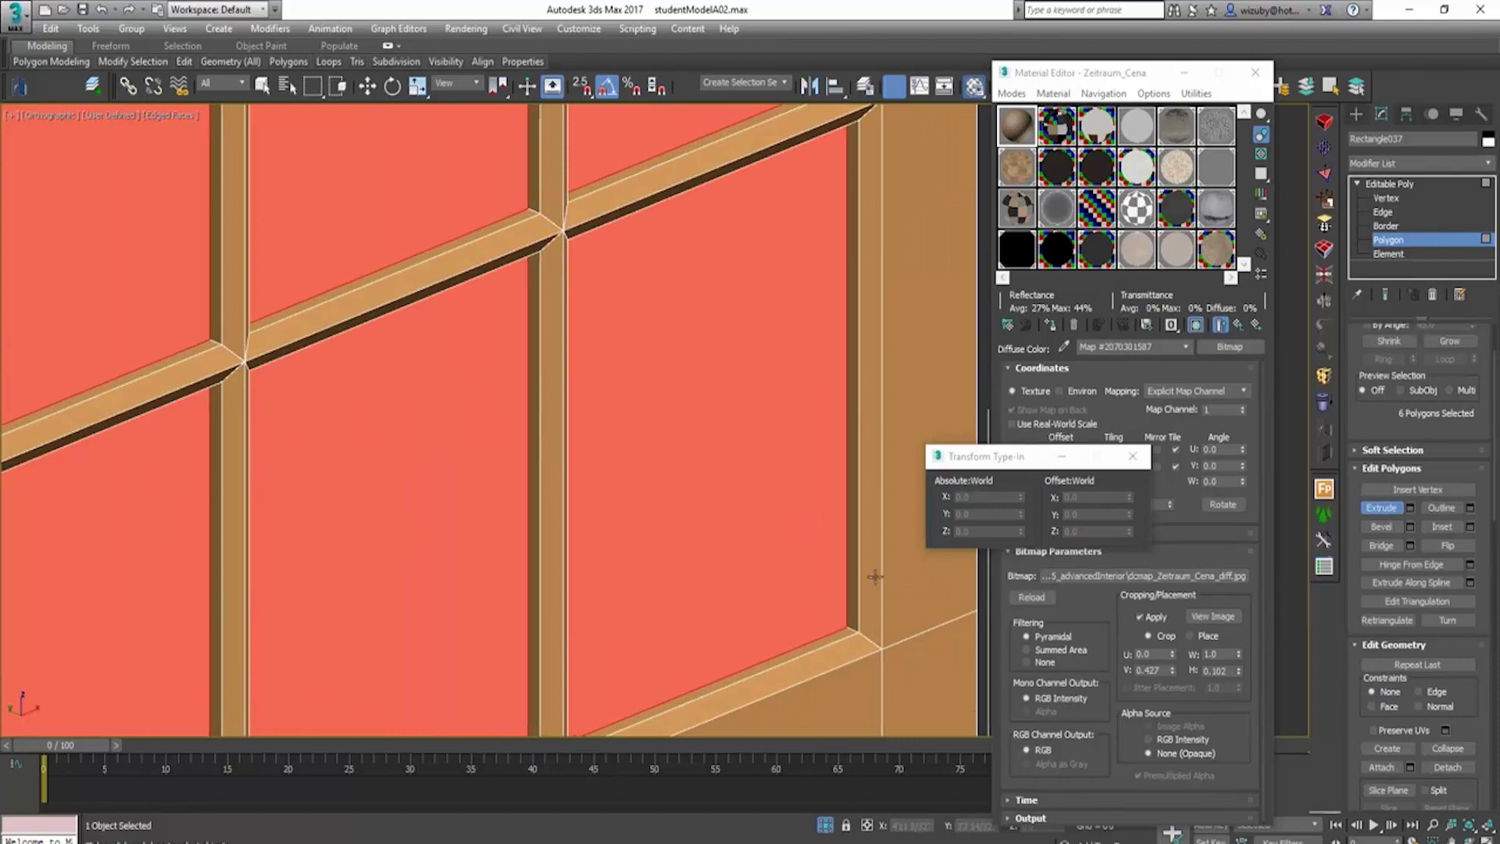
scroll(696, 472, up, 5)
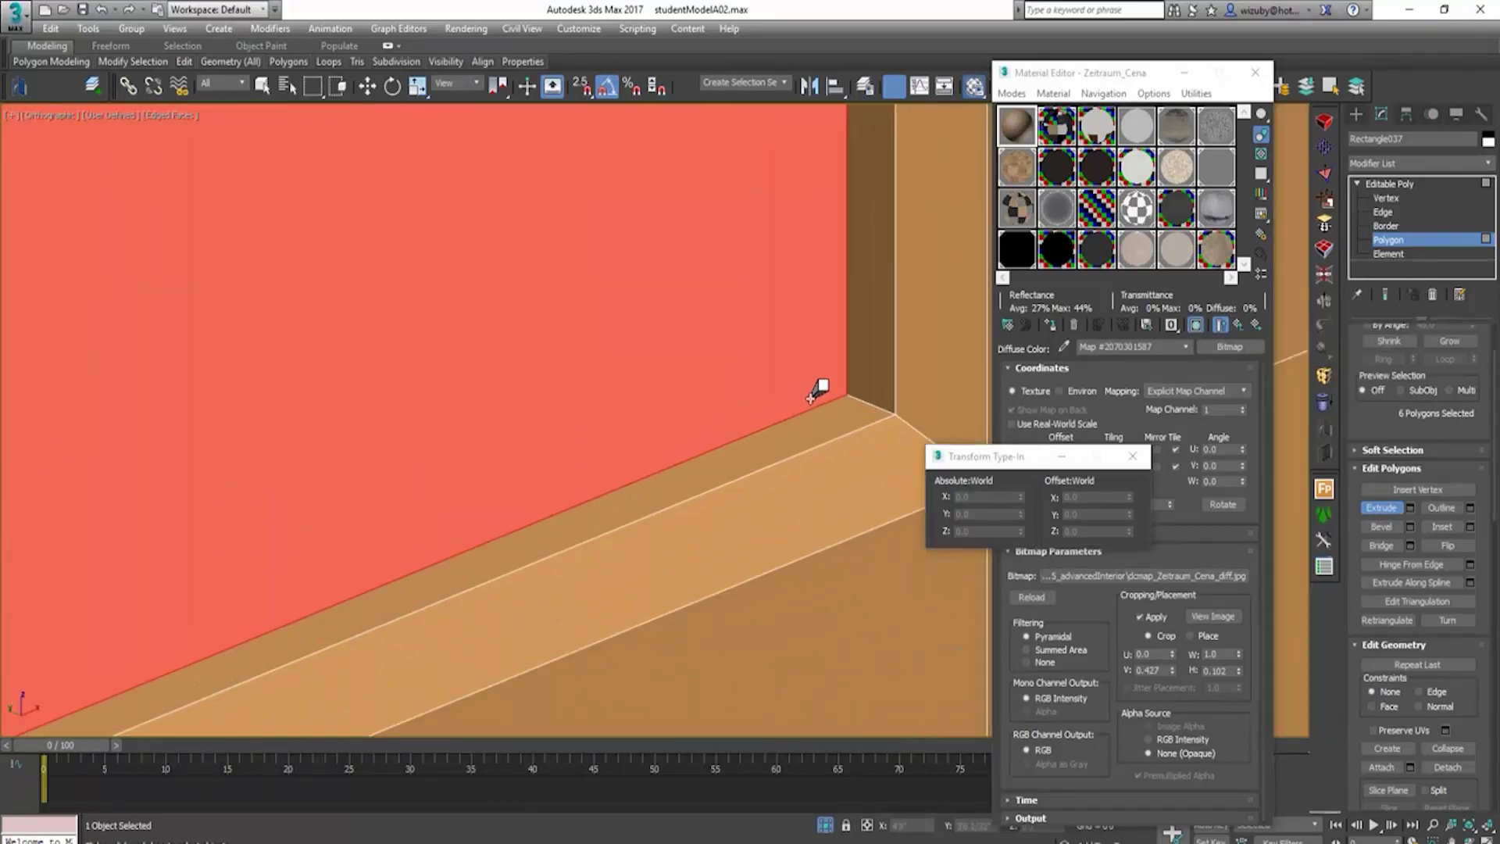
drag(813, 391, 794, 415)
scroll(793, 415, down, 4)
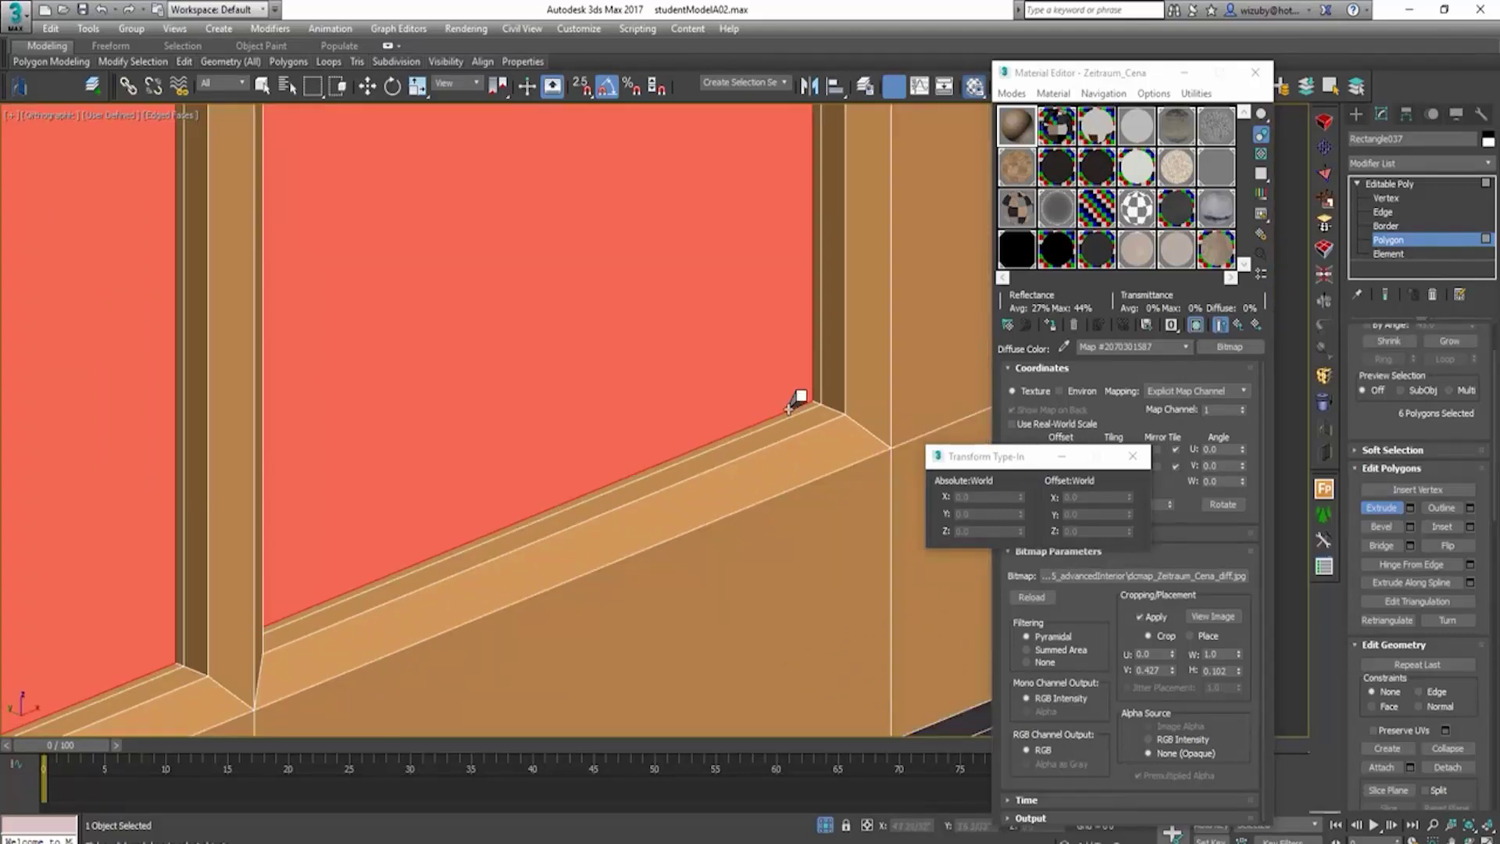
Step: Delete the six pane polygons to open the grid, and switch to edge editing
key(Delete)
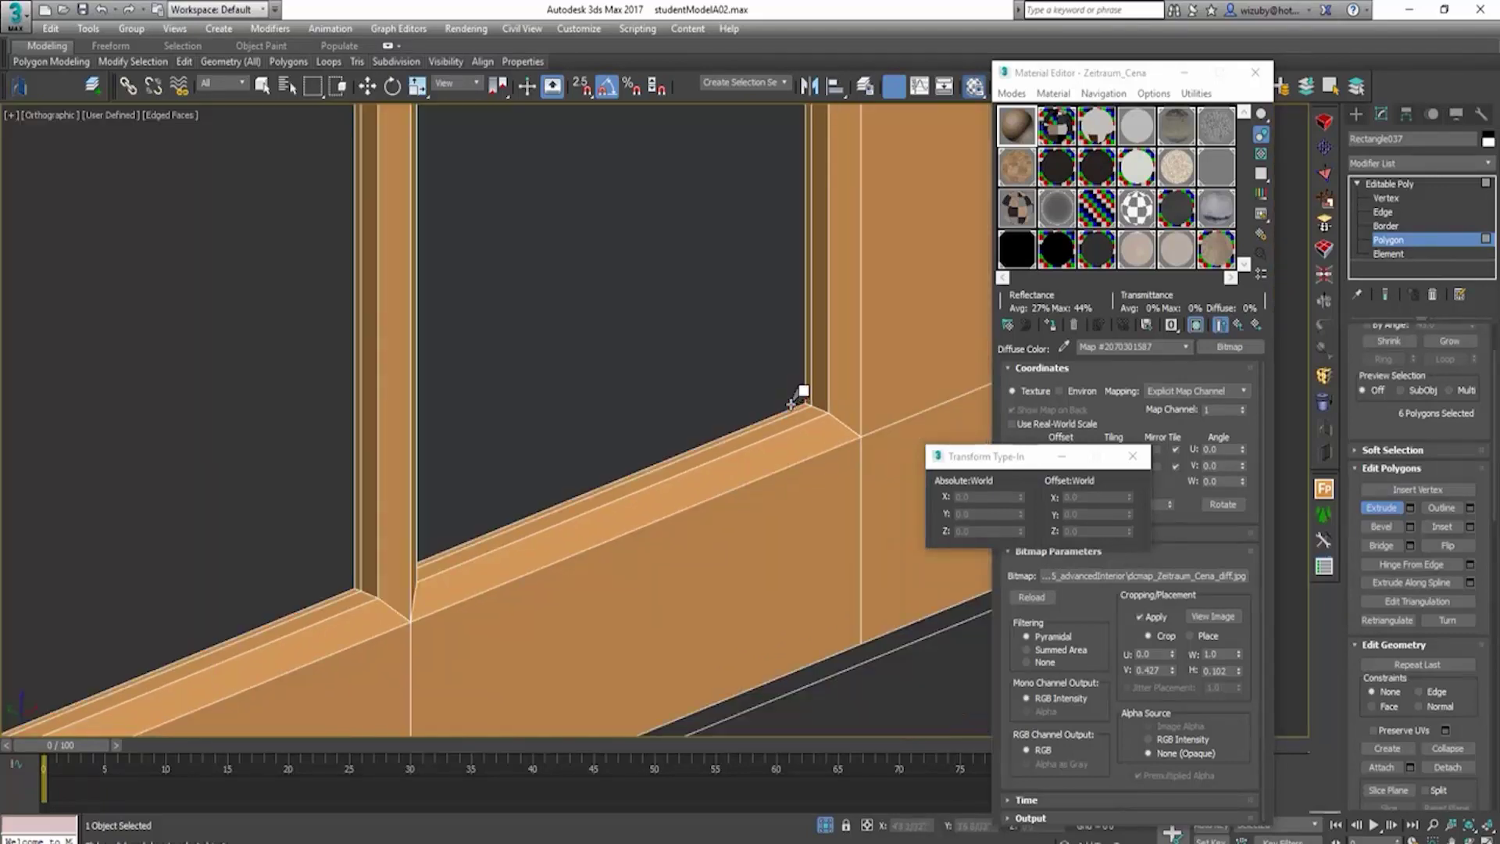
scroll(711, 402, down, 2)
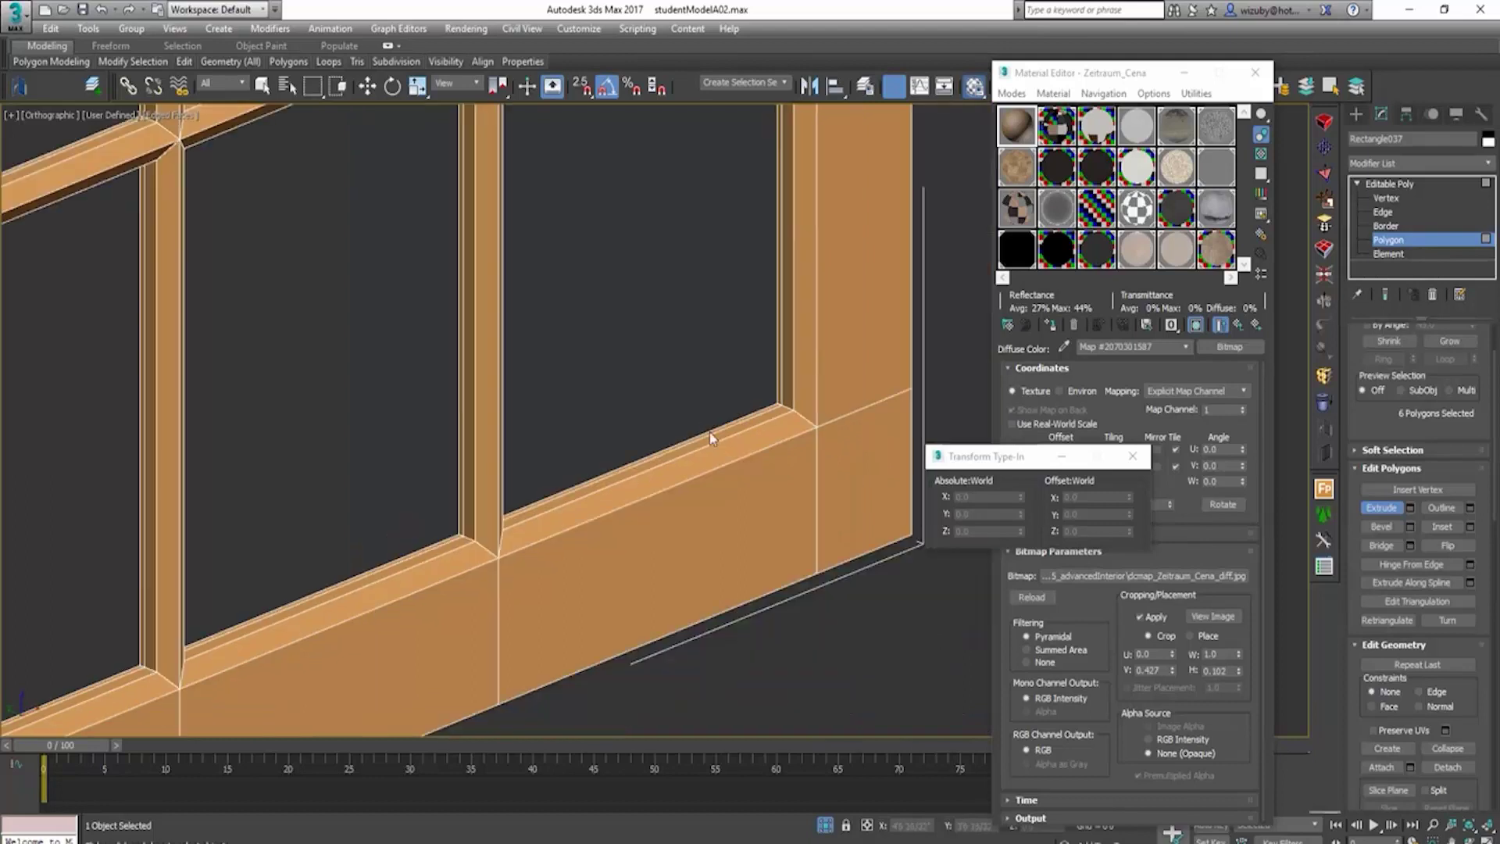
click(1384, 212)
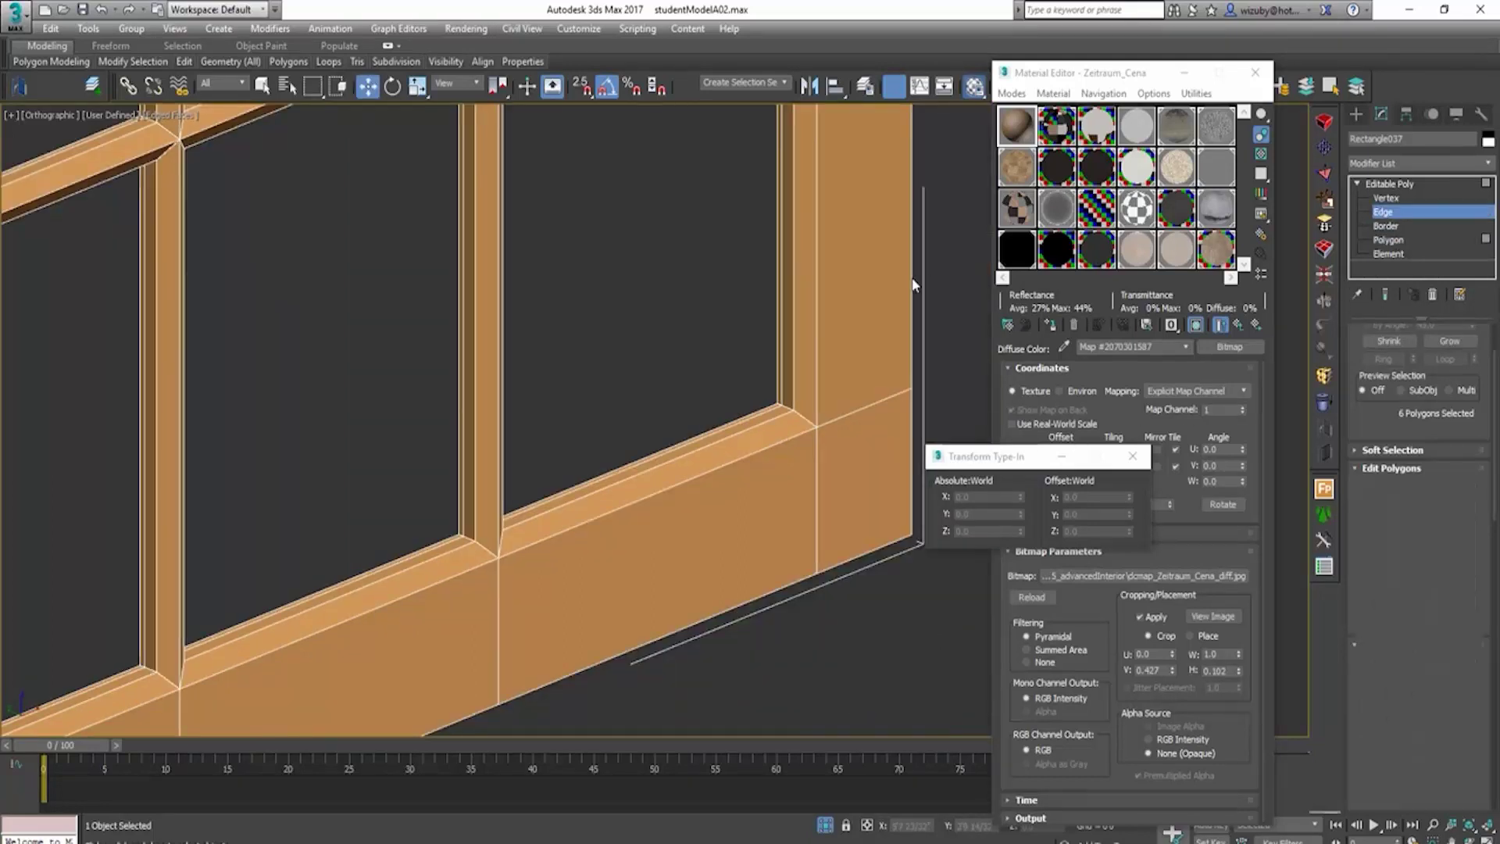
Step: Try to select the muntins' front centre edges individually and extend the selection with Loop
click(500, 519)
scroll(817, 415, down, 2)
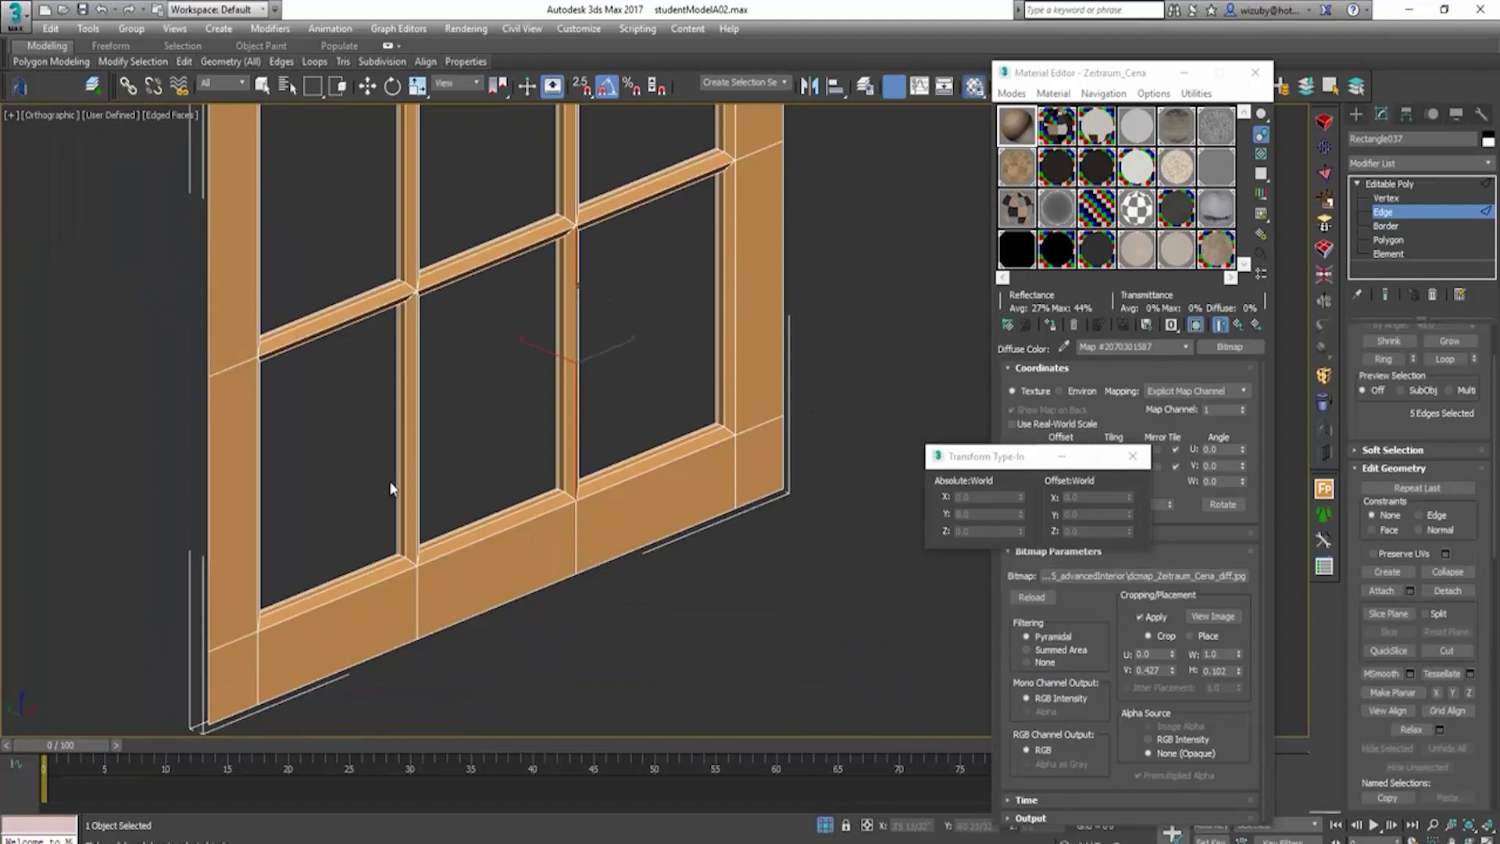
ctrl+click(414, 519)
scroll(415, 519, up, 2)
scroll(471, 290, up, 2)
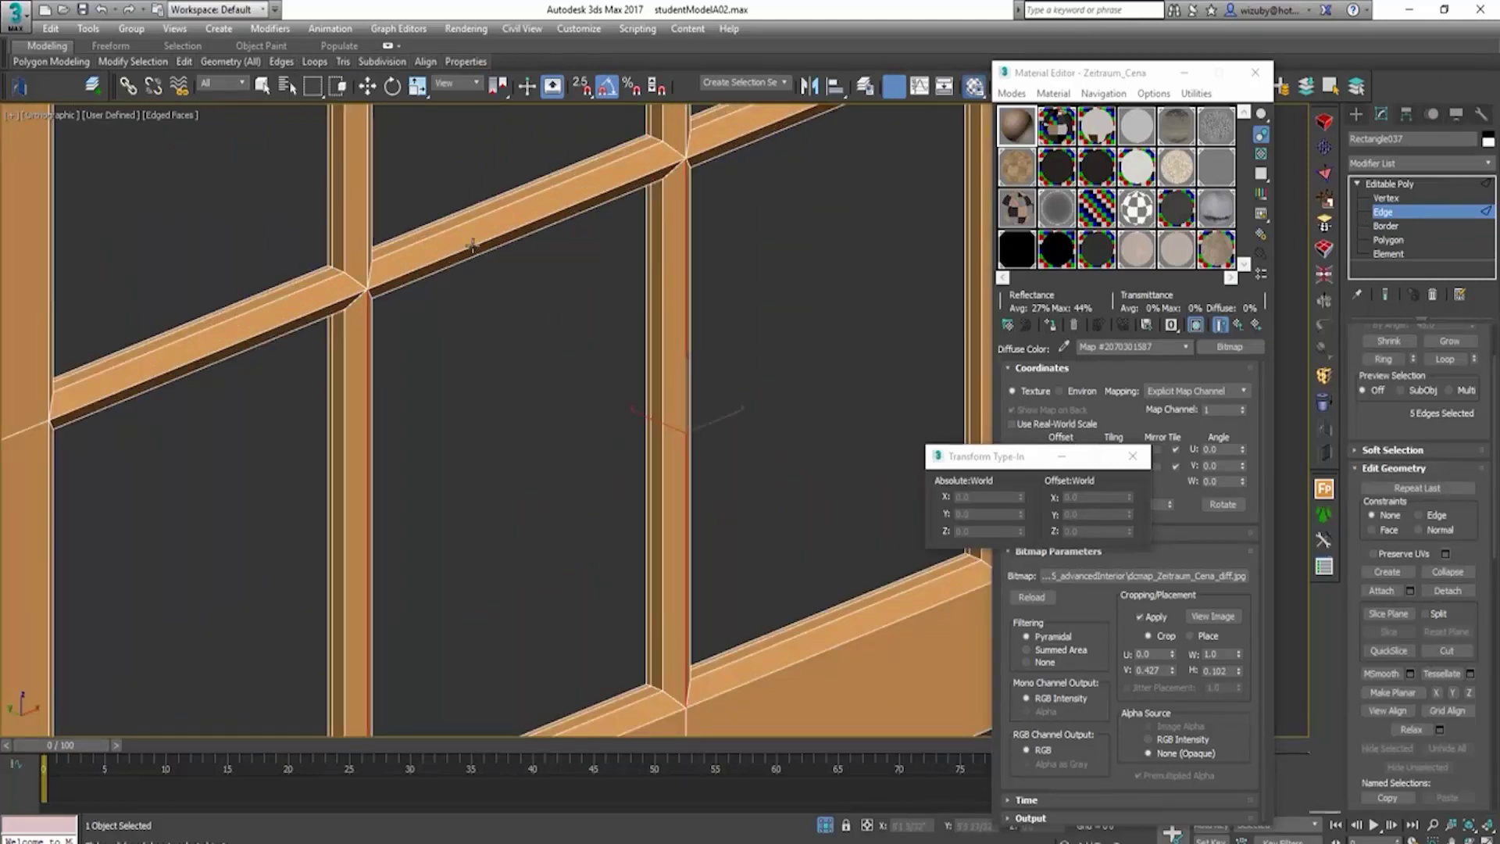
ctrl+click(472, 245)
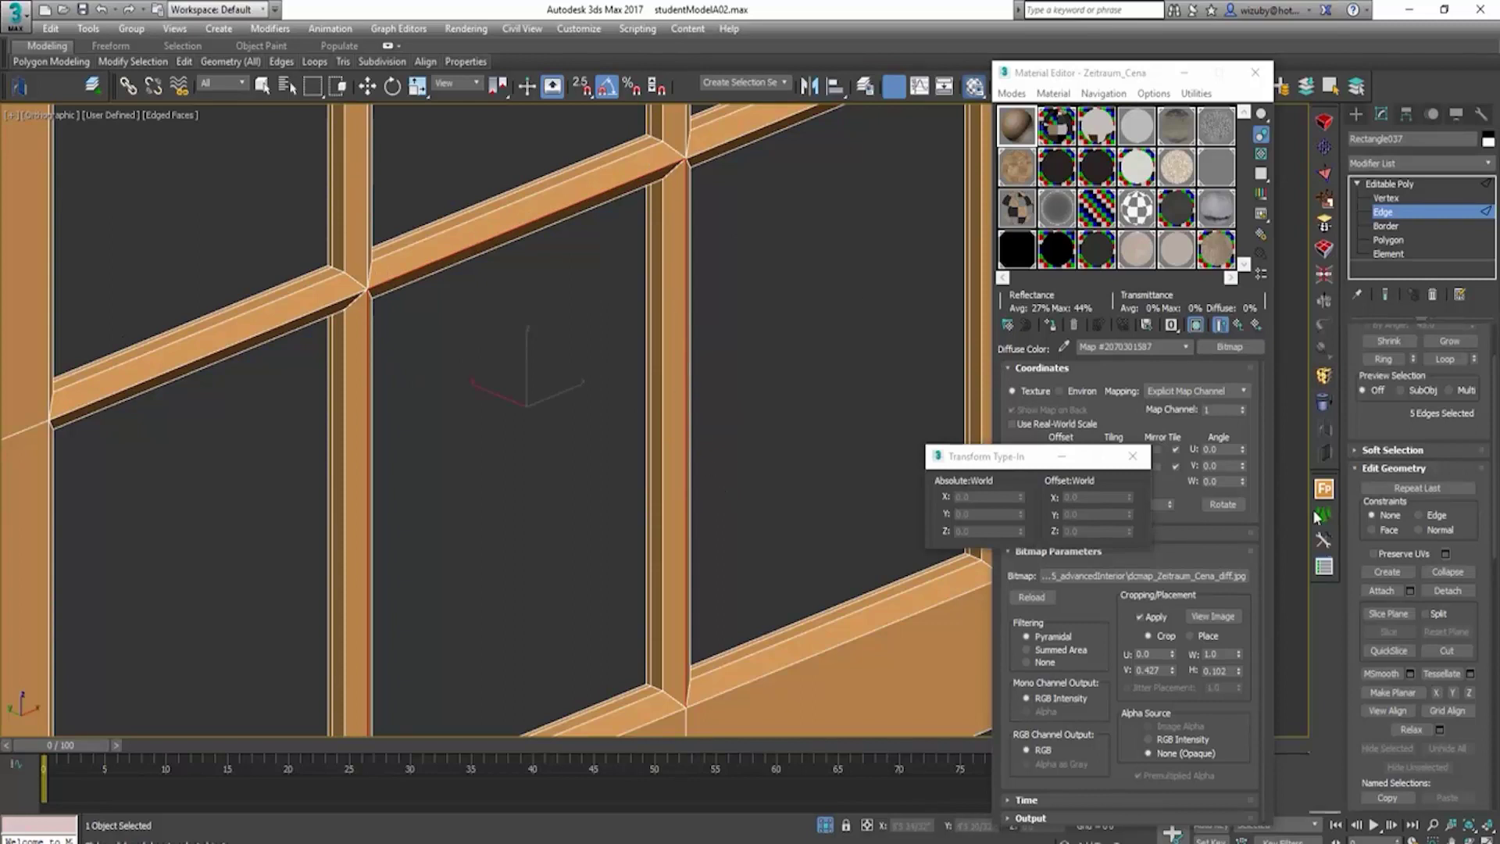
click(1450, 362)
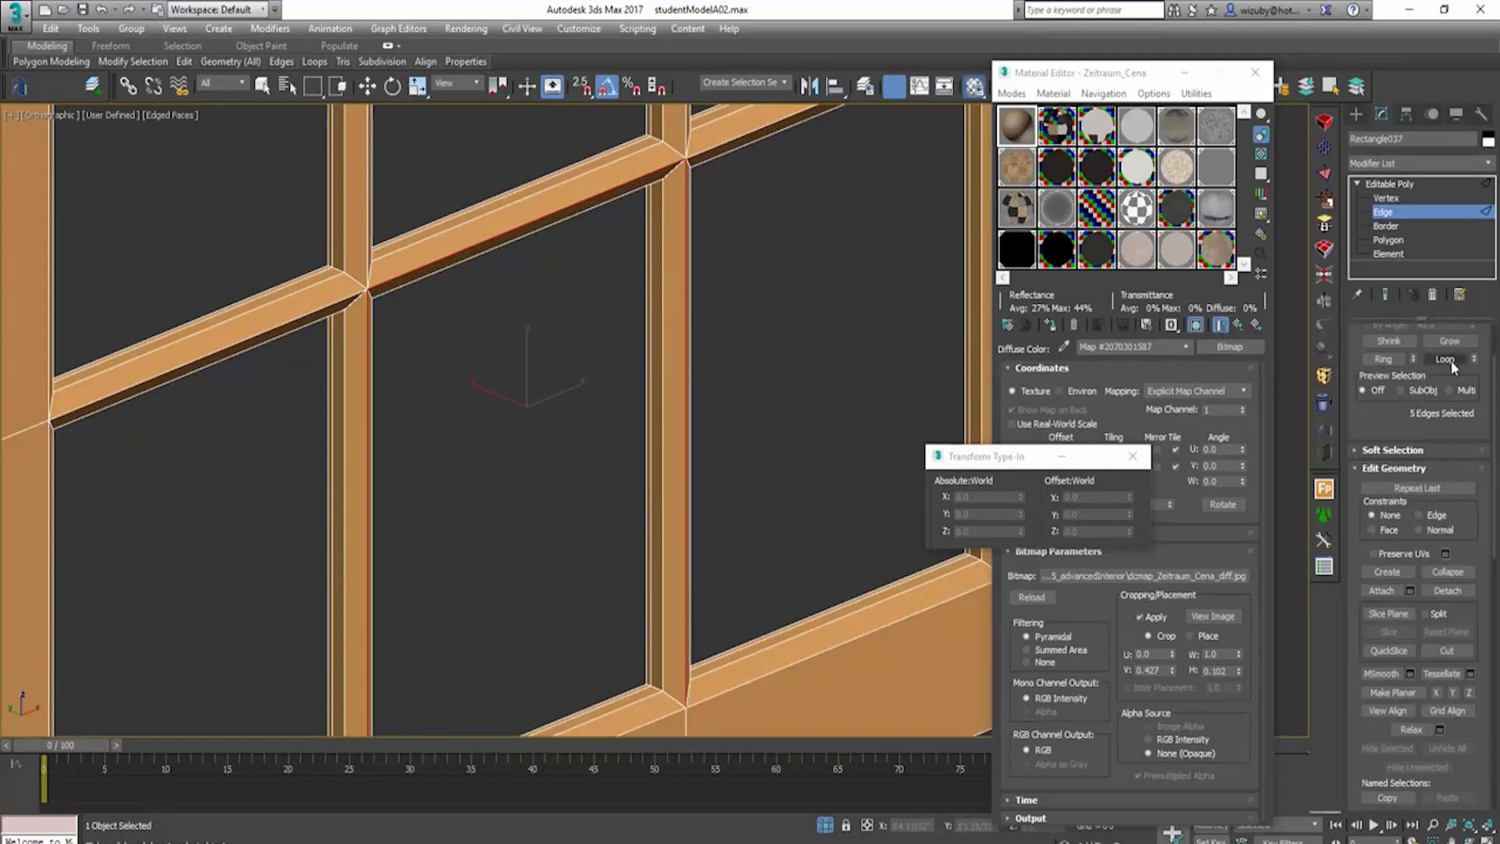
scroll(703, 325, down, 5)
scroll(682, 392, up, 4)
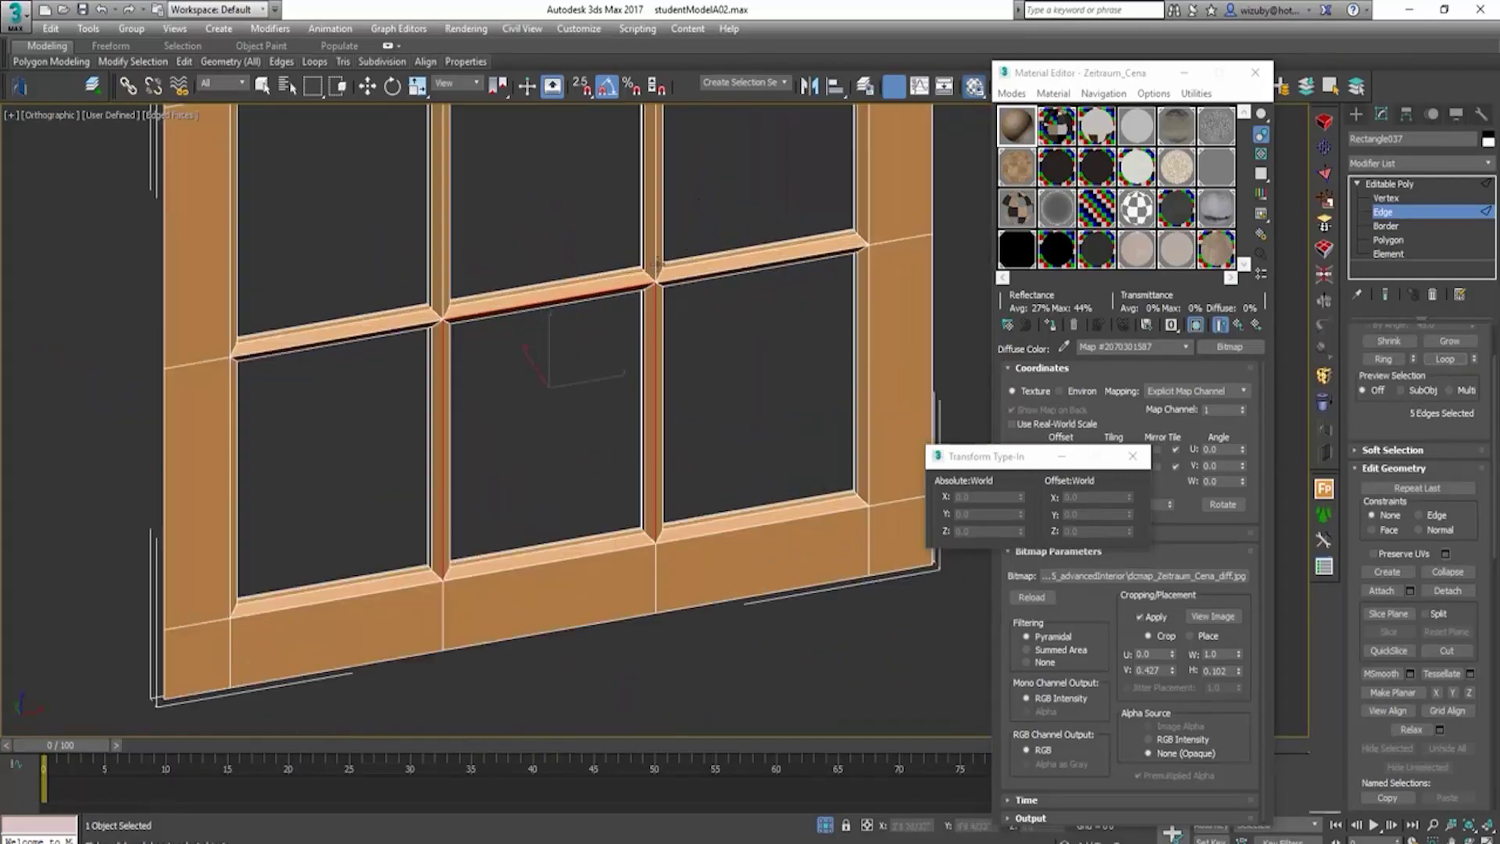
click(655, 266)
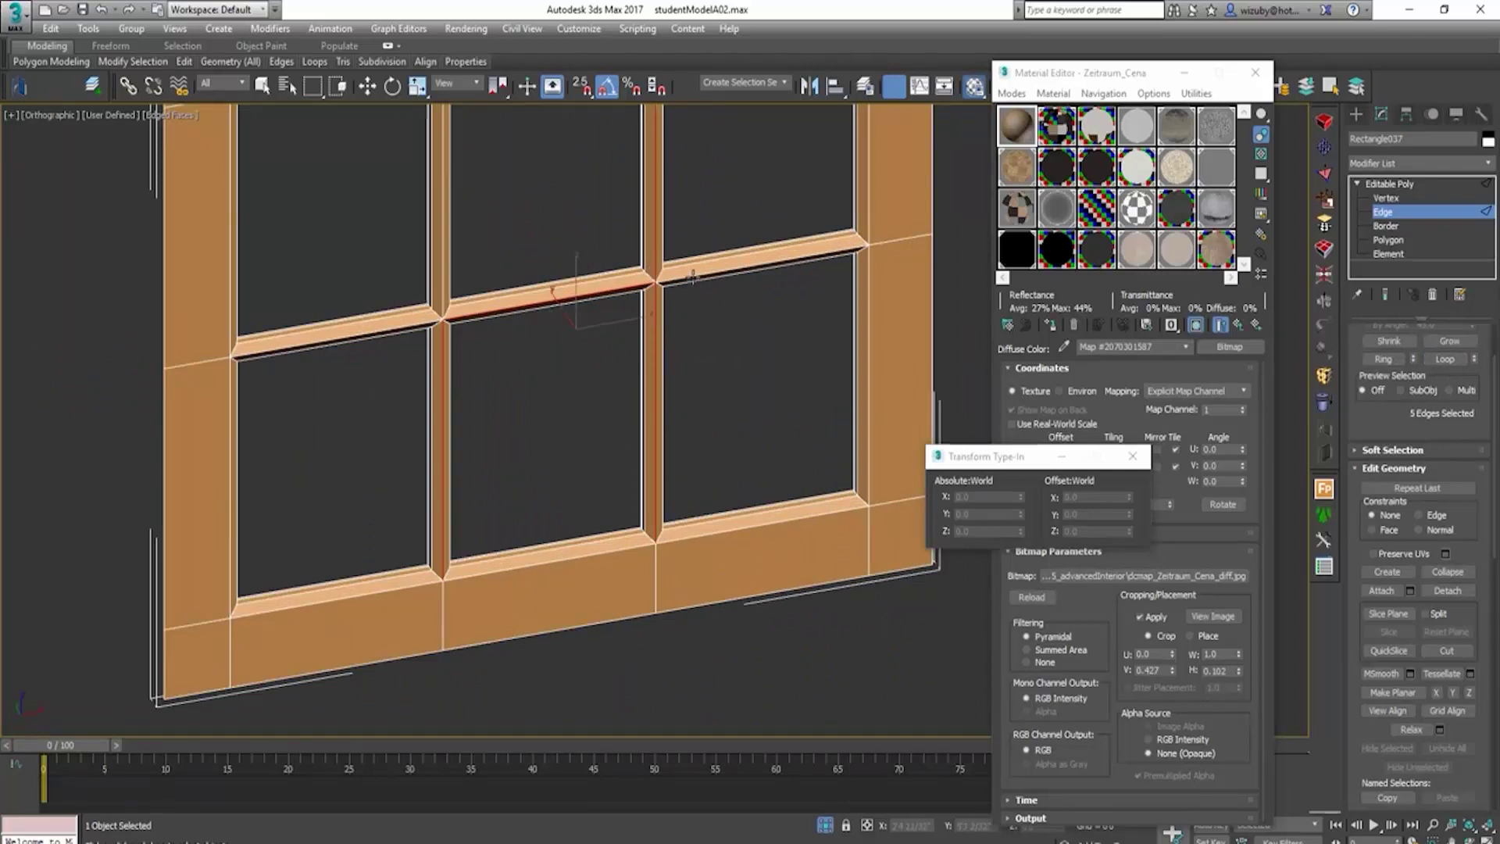
Step: In the front wireframe view, select the centre edges running along the horizontal muntin and both vertical muntins
key(f)
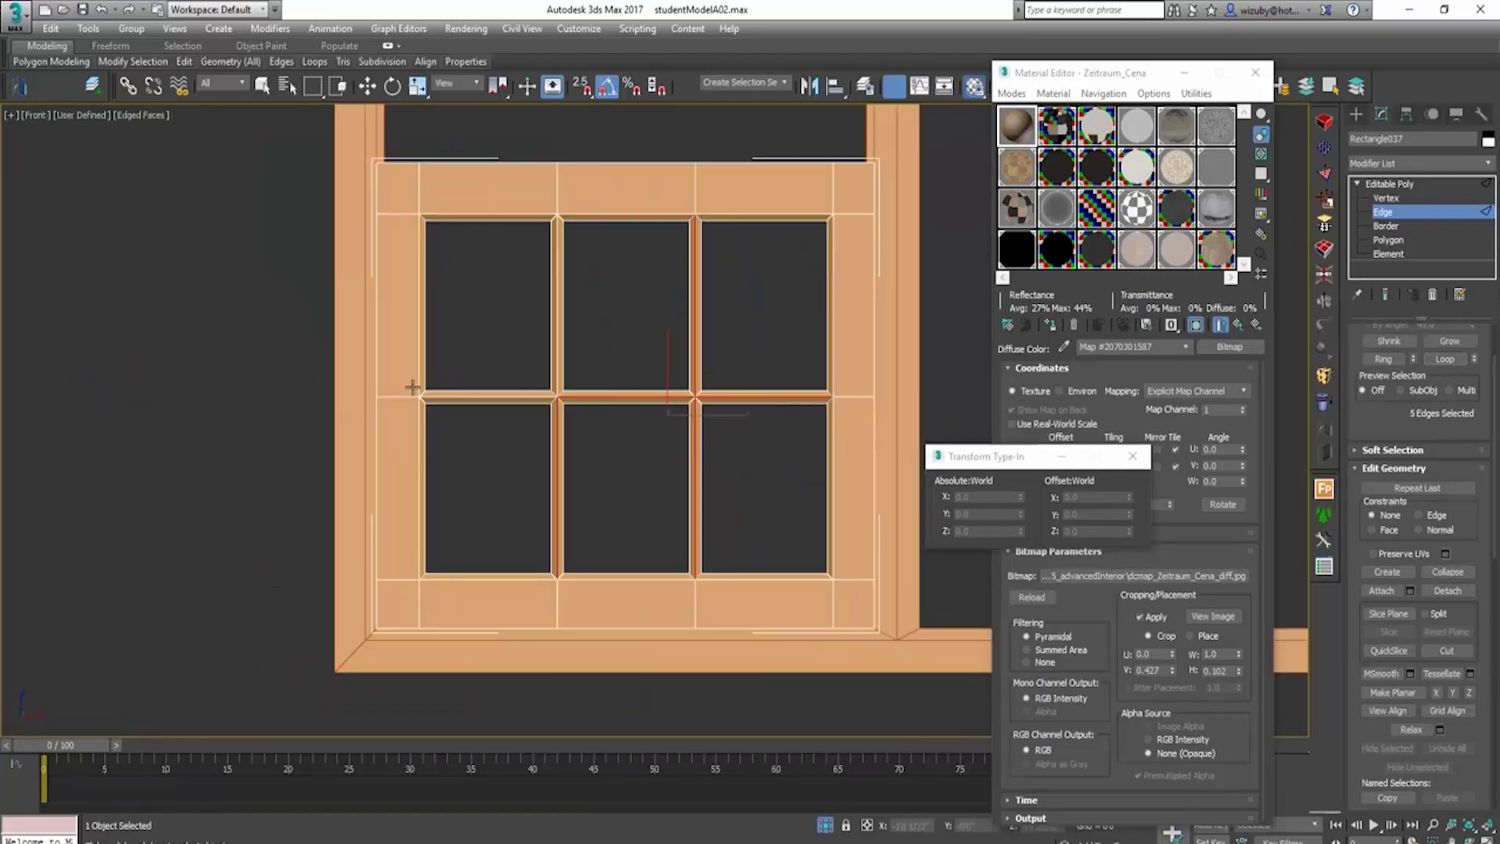
key(F3)
drag(371, 392, 912, 398)
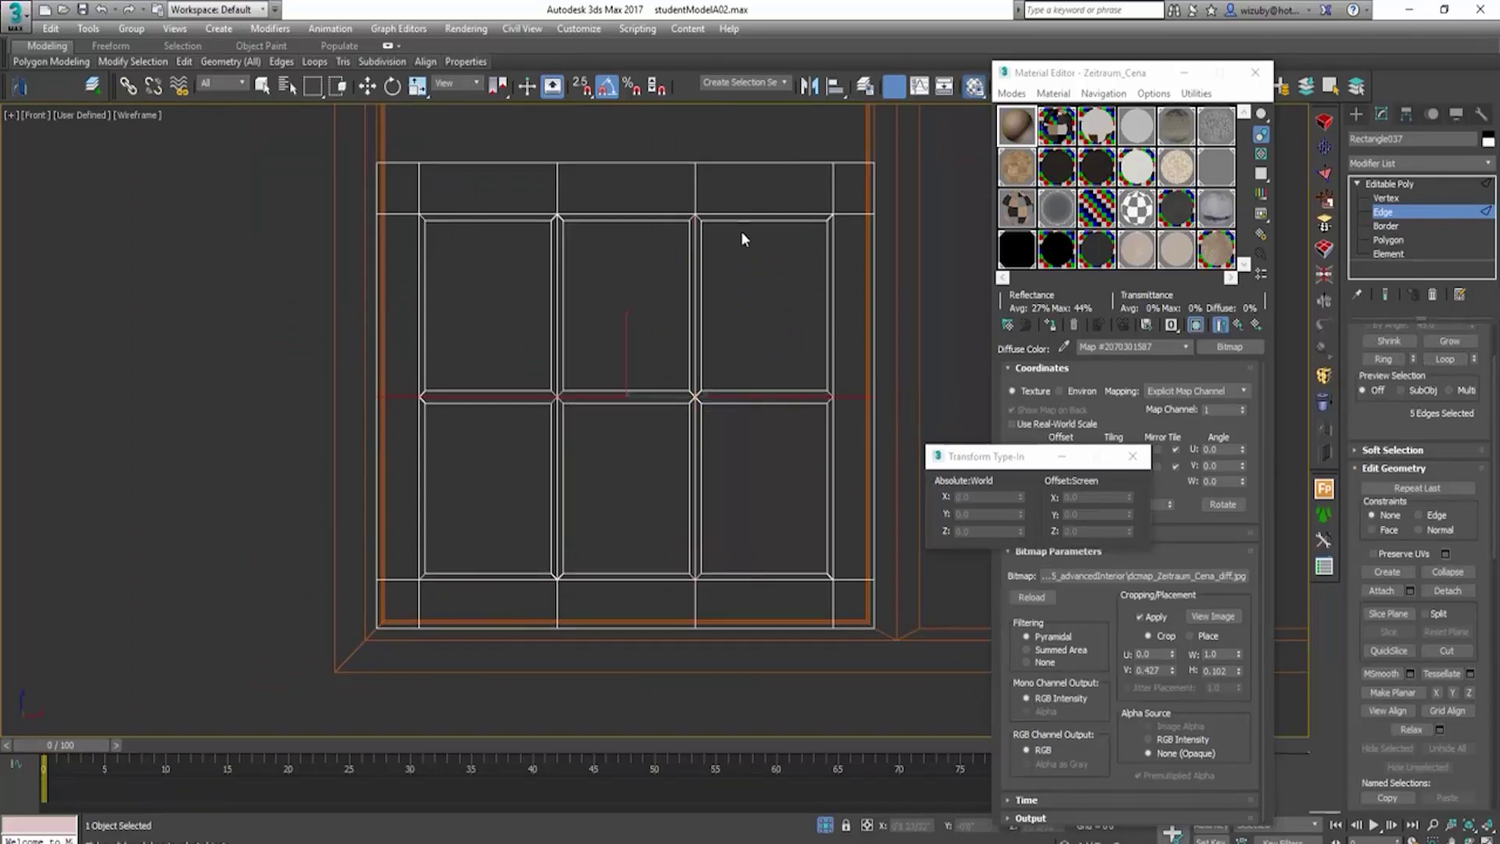
ctrl+drag(705, 312, 698, 668)
ctrl+drag(557, 163, 562, 646)
alt+middle_drag(616, 504, 657, 414)
Step: Chamfer the selected muntin centre edges by a small amount to flatten the front of the bars, and return to shaded display
scroll(724, 388, up, 5)
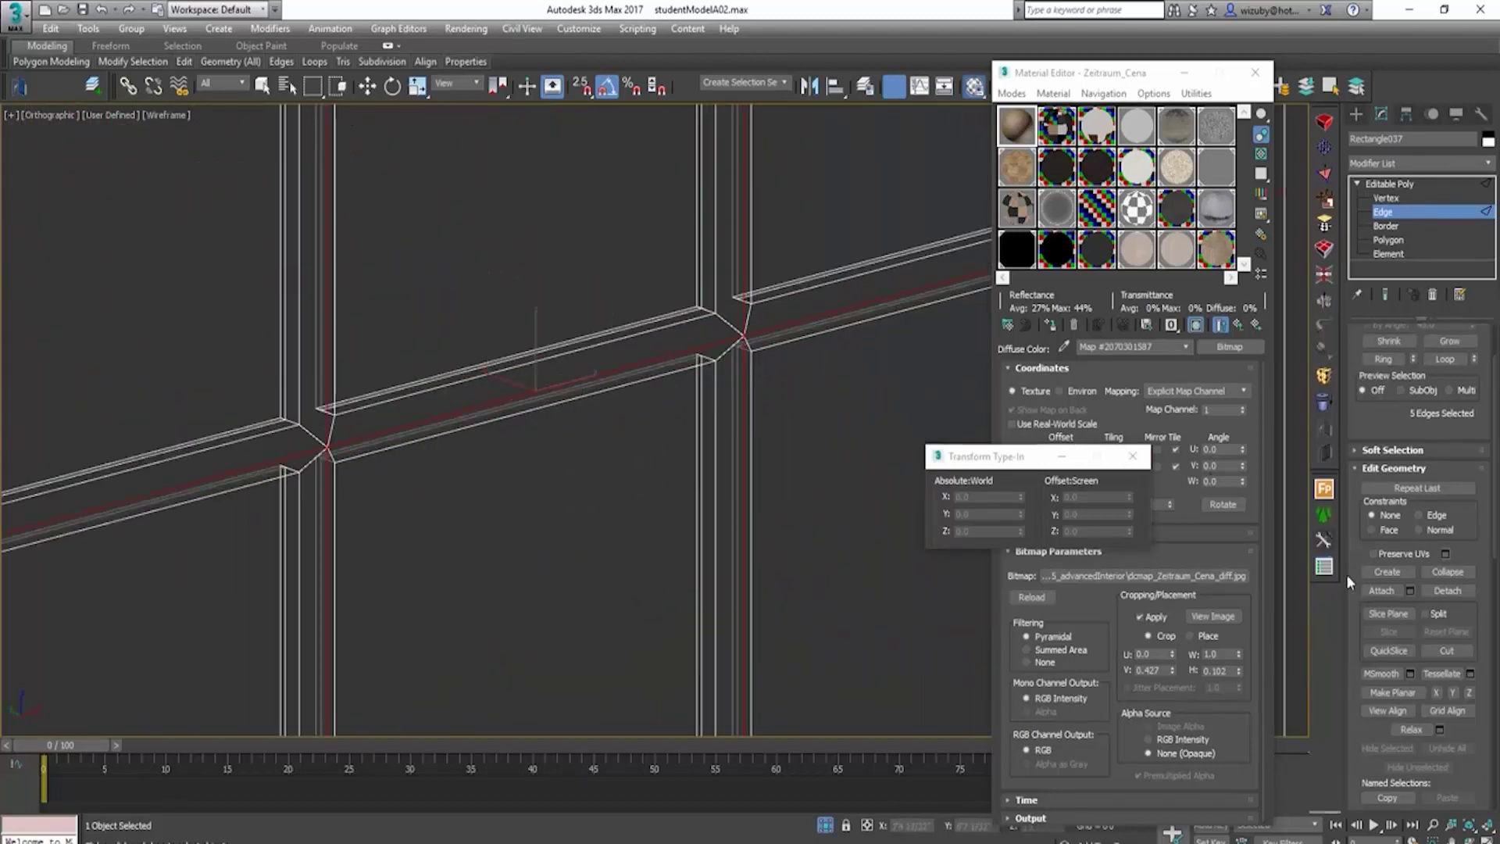
scroll(1466, 610, down, 10)
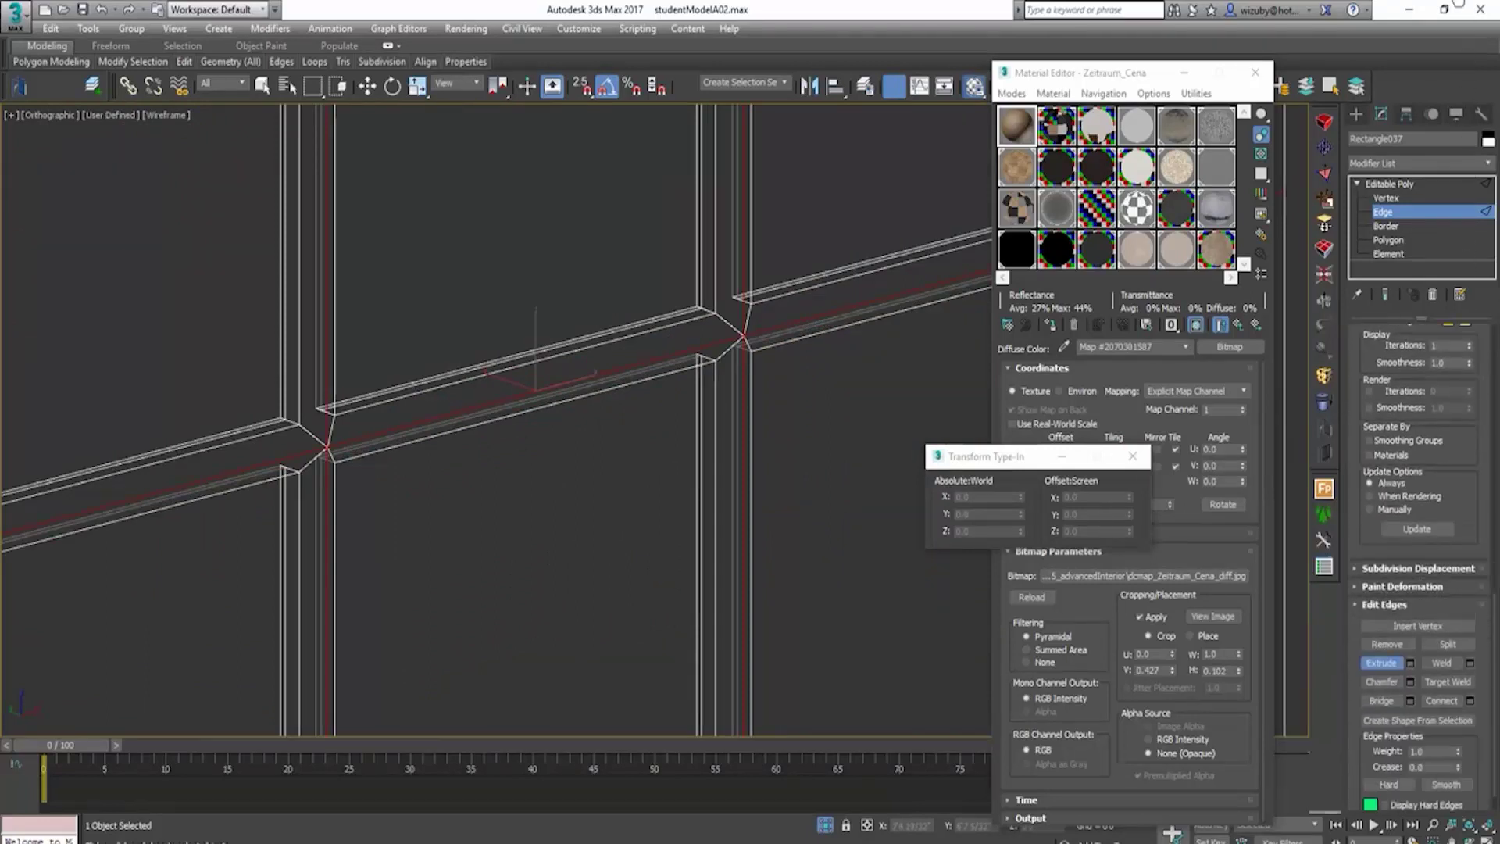
click(1380, 684)
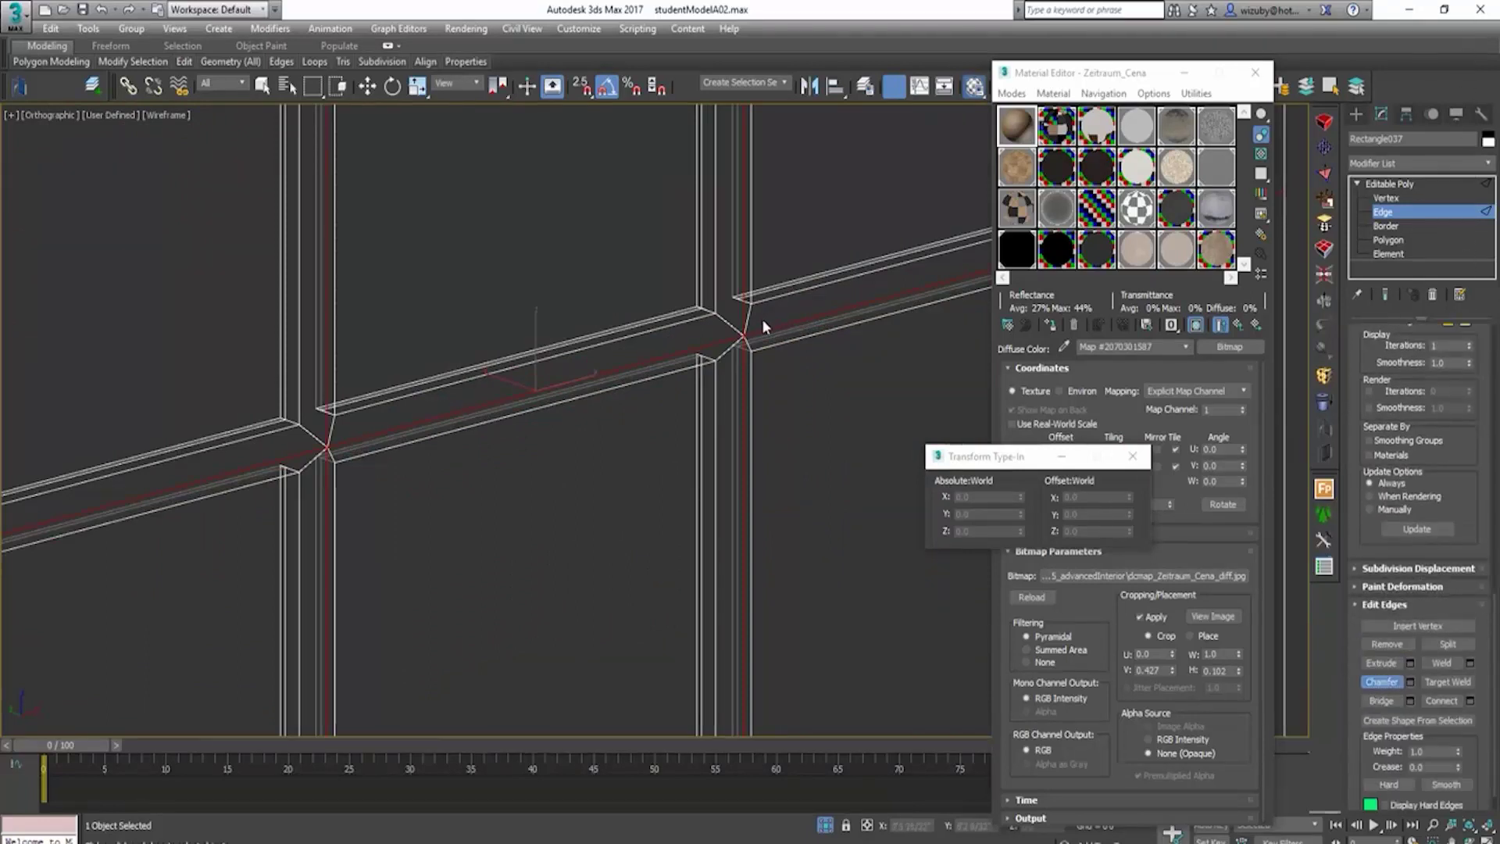
drag(745, 321, 739, 312)
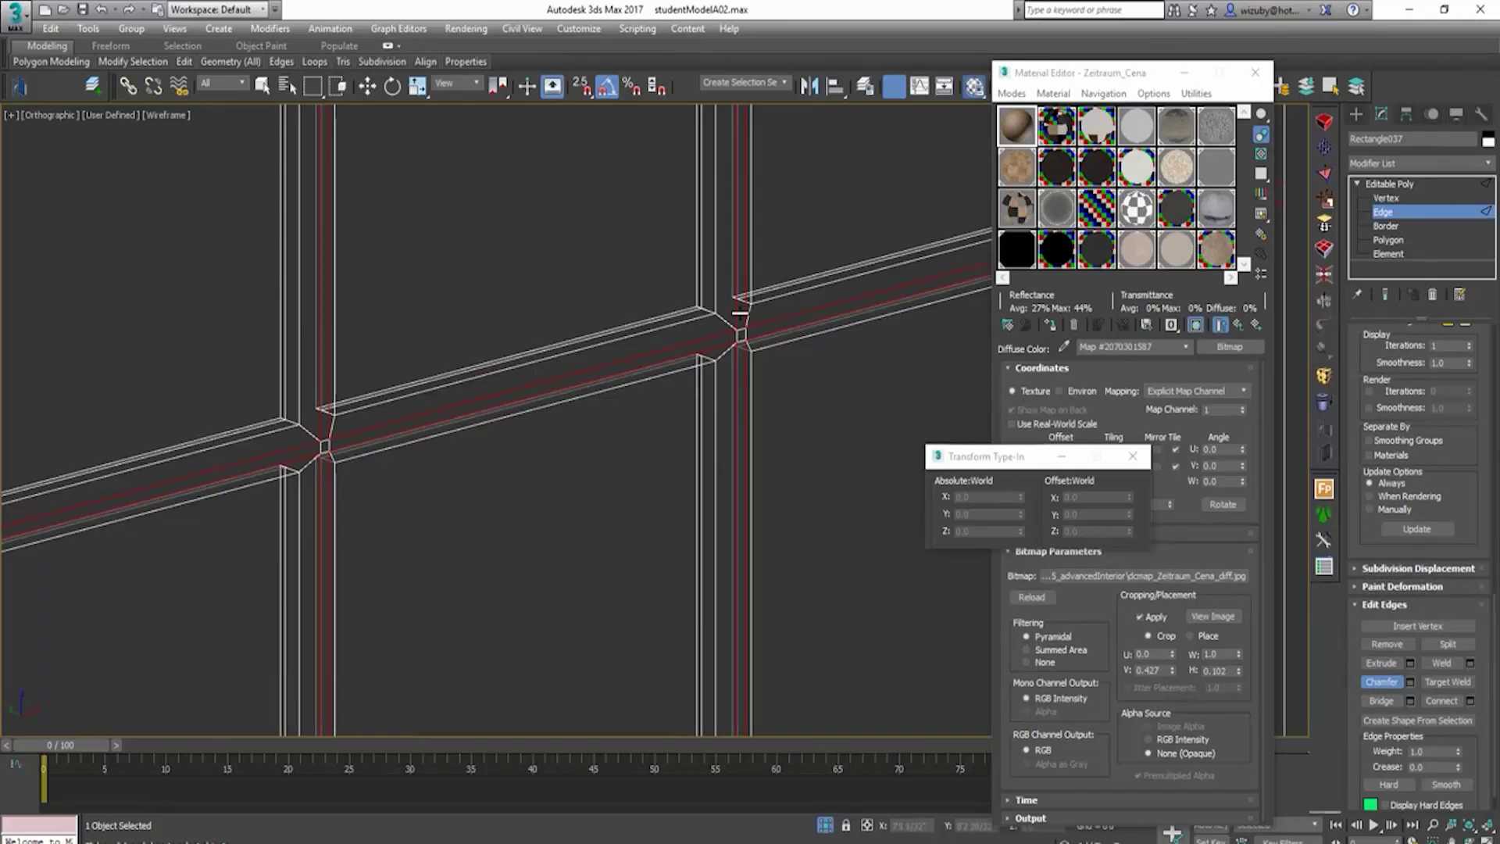
key(F3)
scroll(817, 463, down, 3)
scroll(817, 463, up, 1)
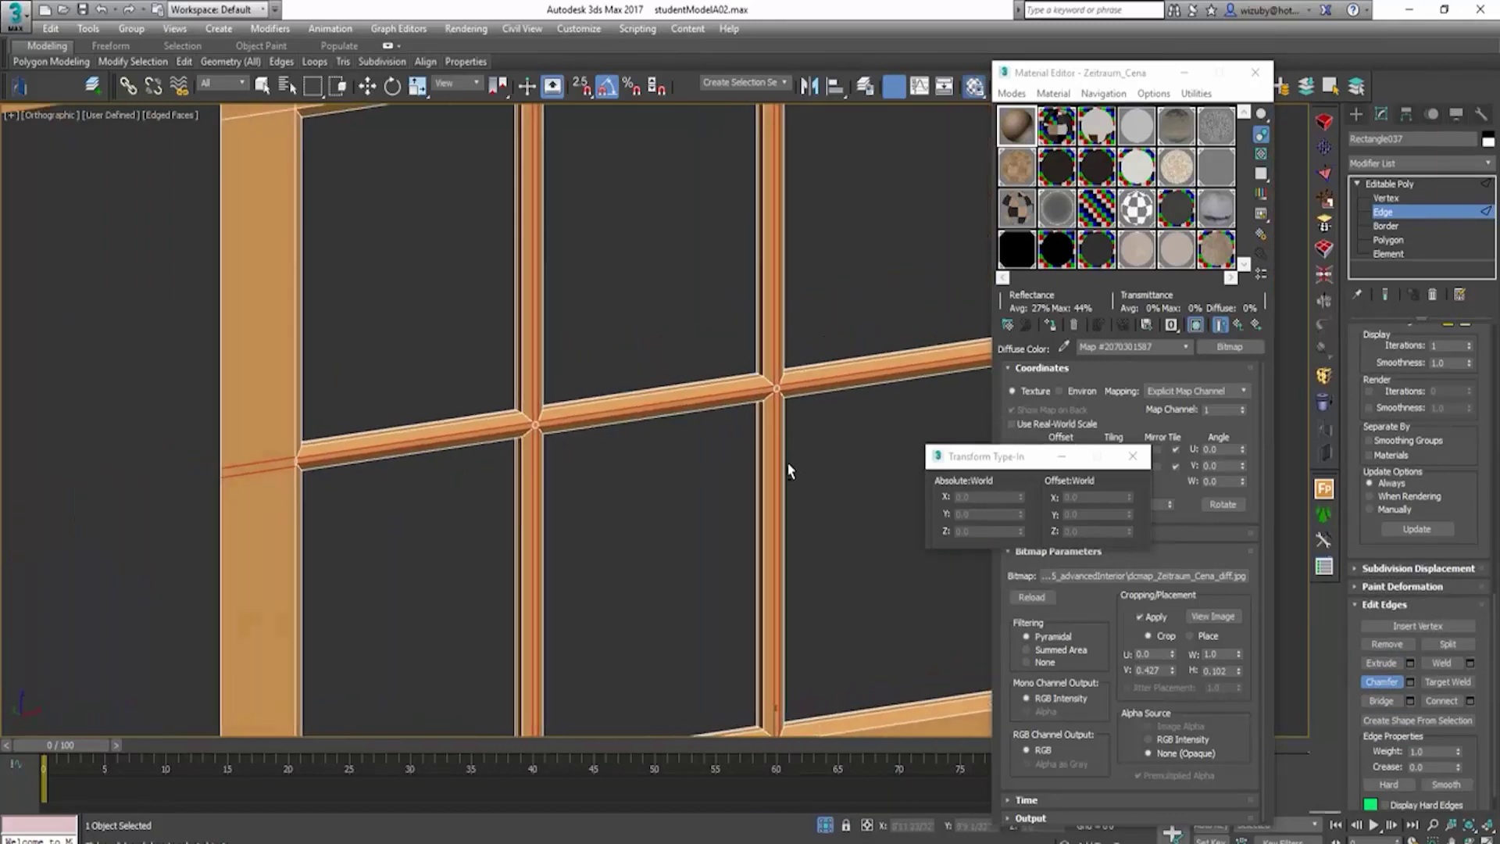
scroll(735, 423, down, 4)
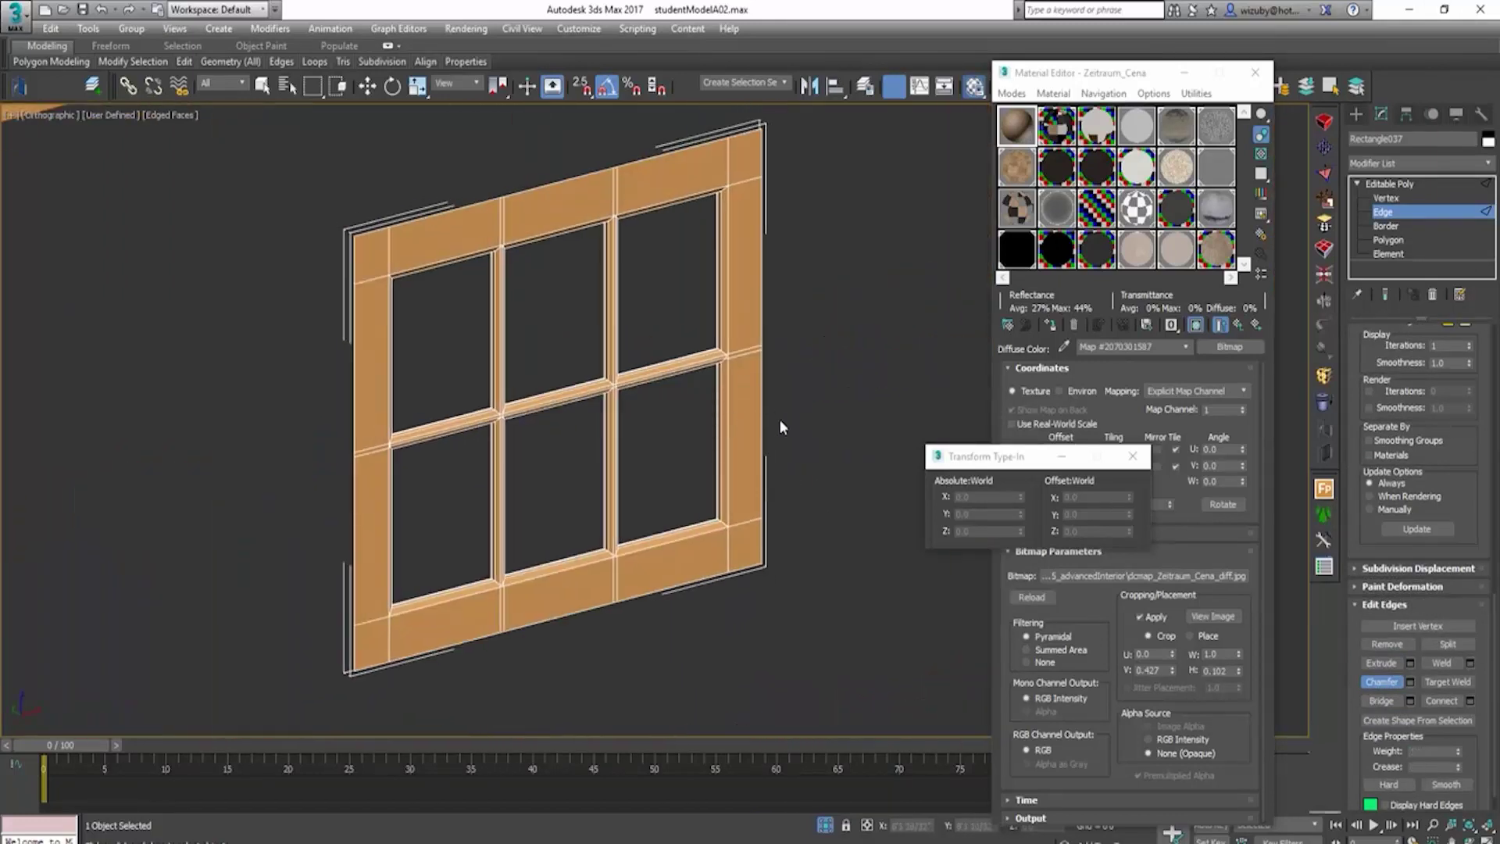
Step: Select the sash's outer border and extend it back along the Y axis about 0'2 22/32" to form the frame's depth
click(1386, 226)
key(w)
scroll(661, 247, up, 3)
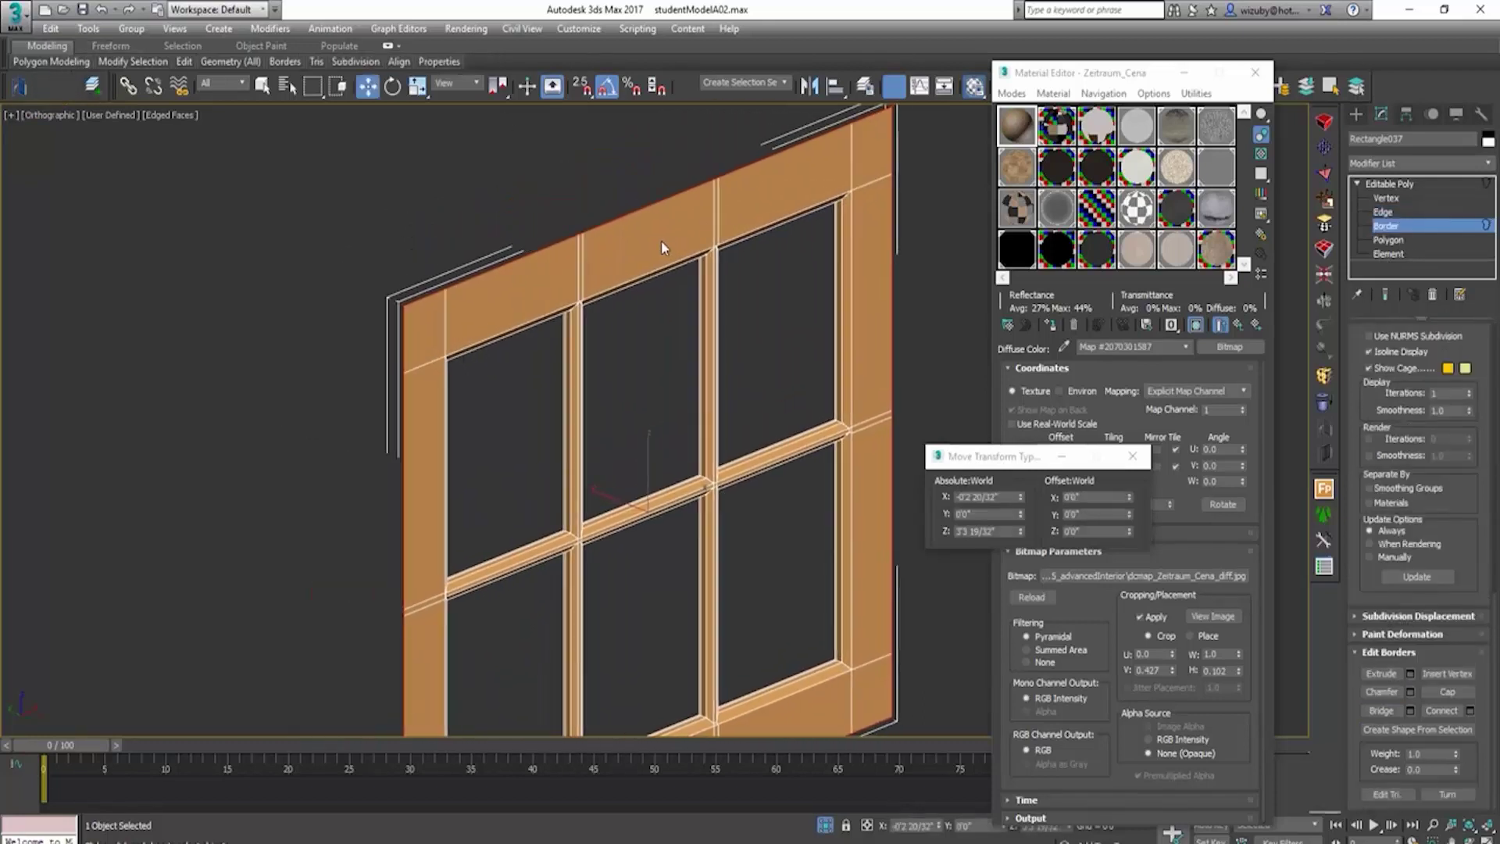
click(647, 241)
key(space)
shift+drag(647, 240, 579, 252)
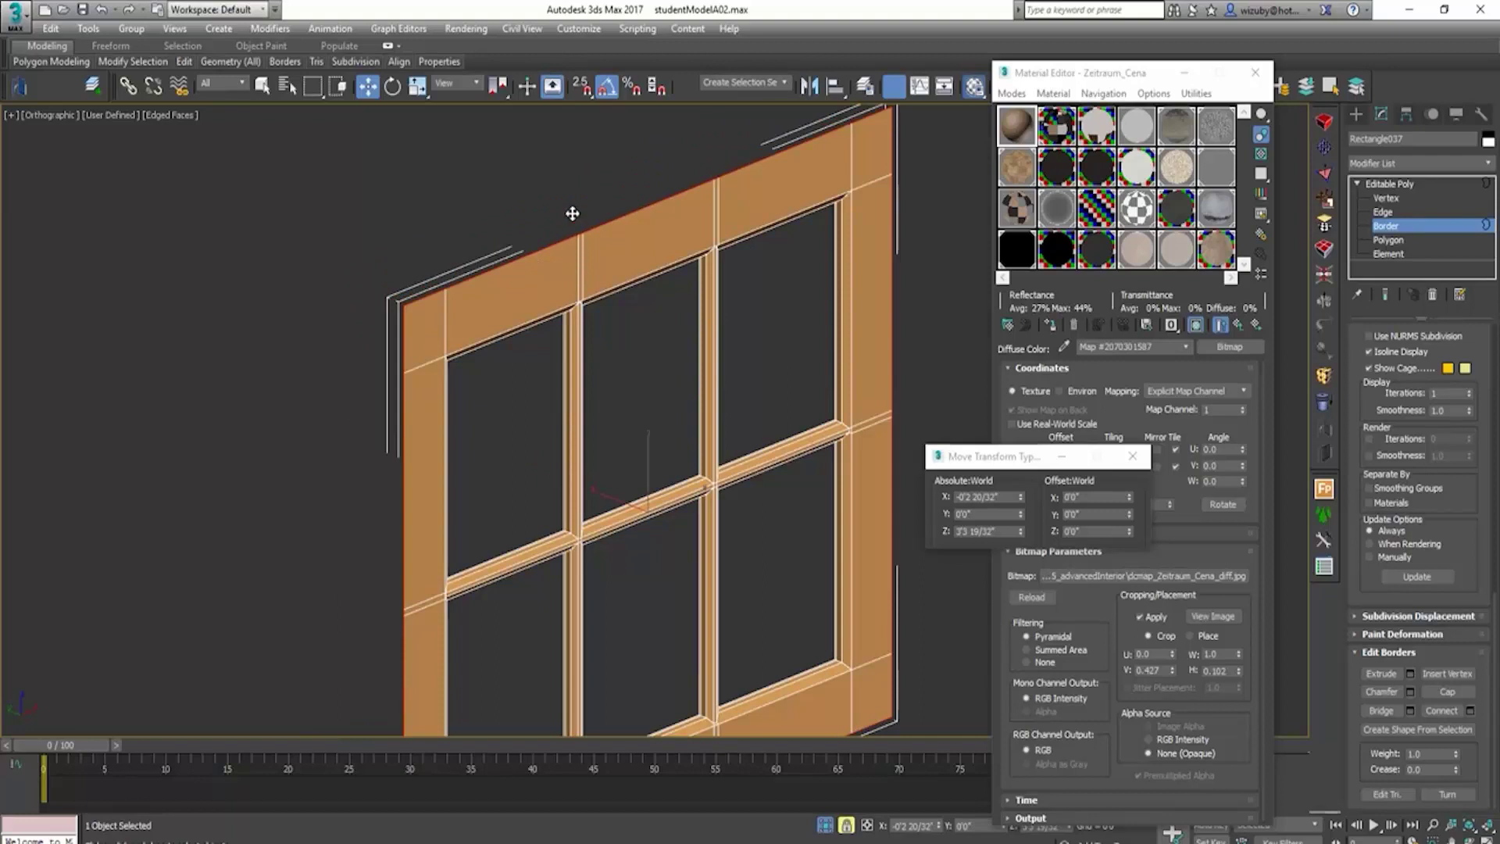
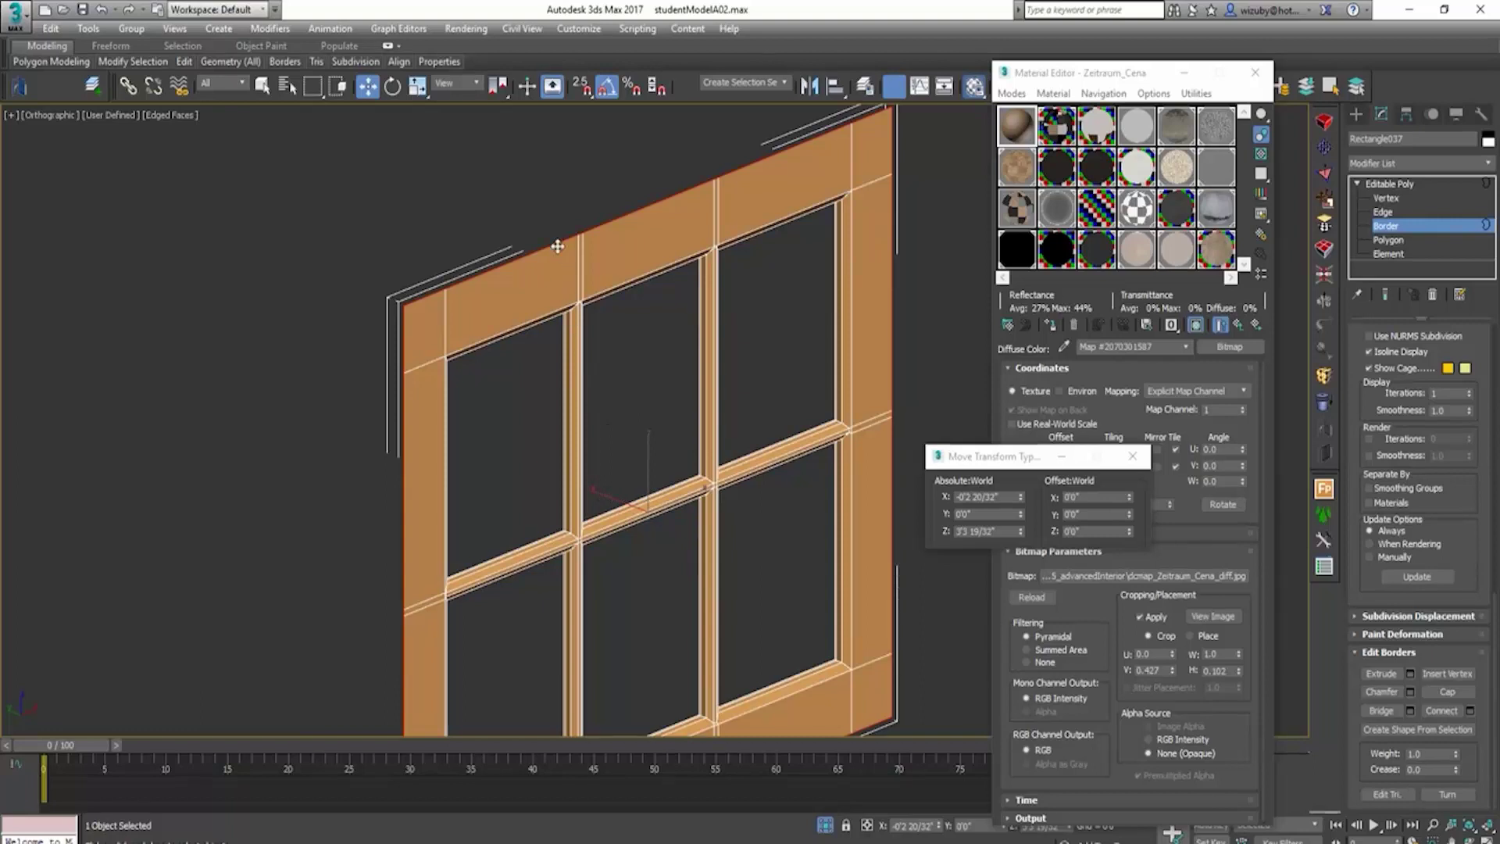
shift+drag(557, 246, 527, 237)
scroll(829, 395, up, 5)
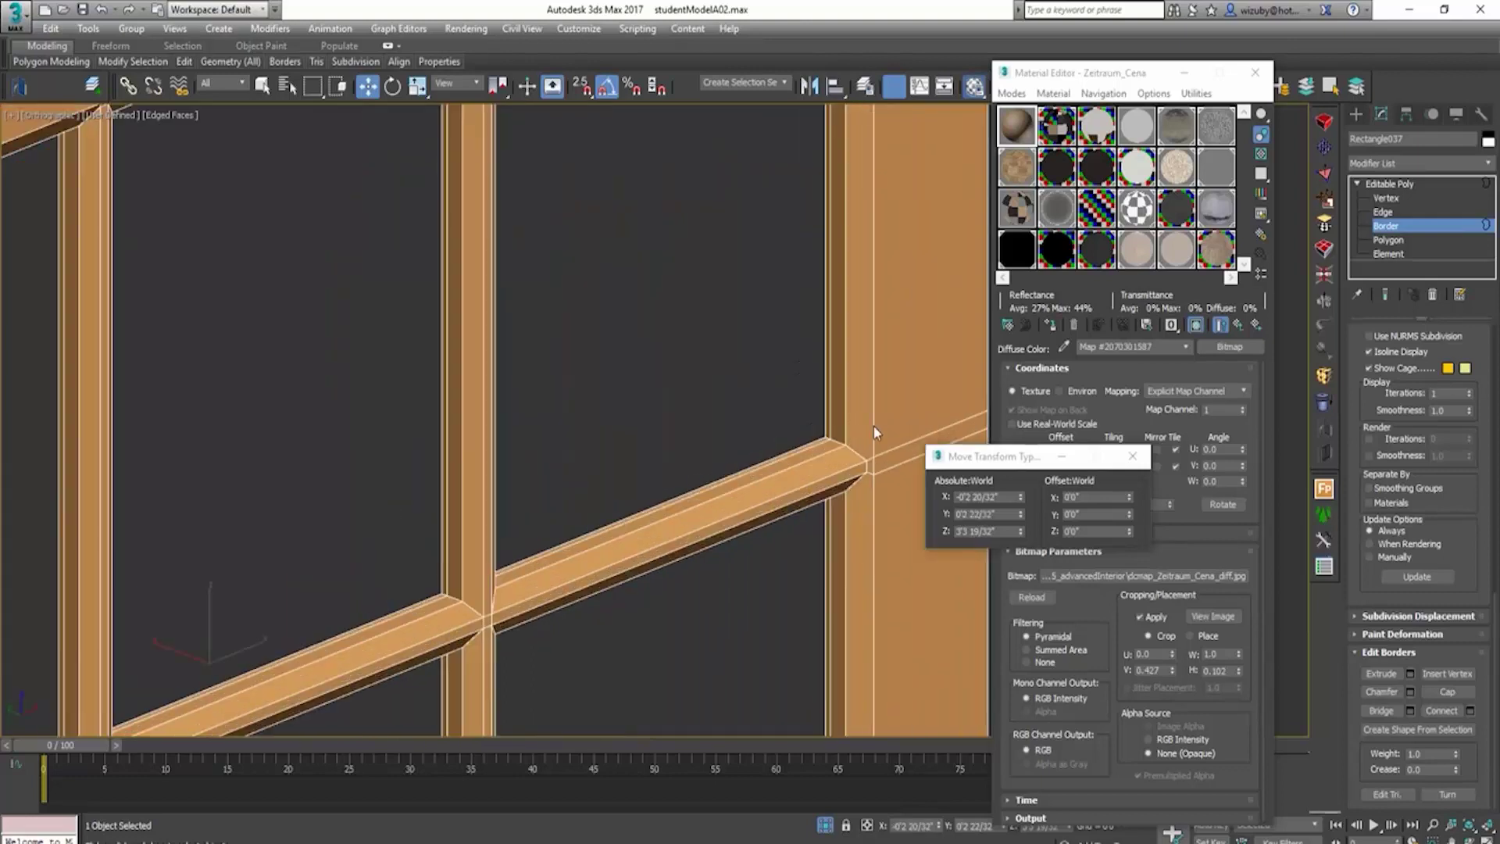
Step: Select the open borders around all six pane openings together
click(1389, 240)
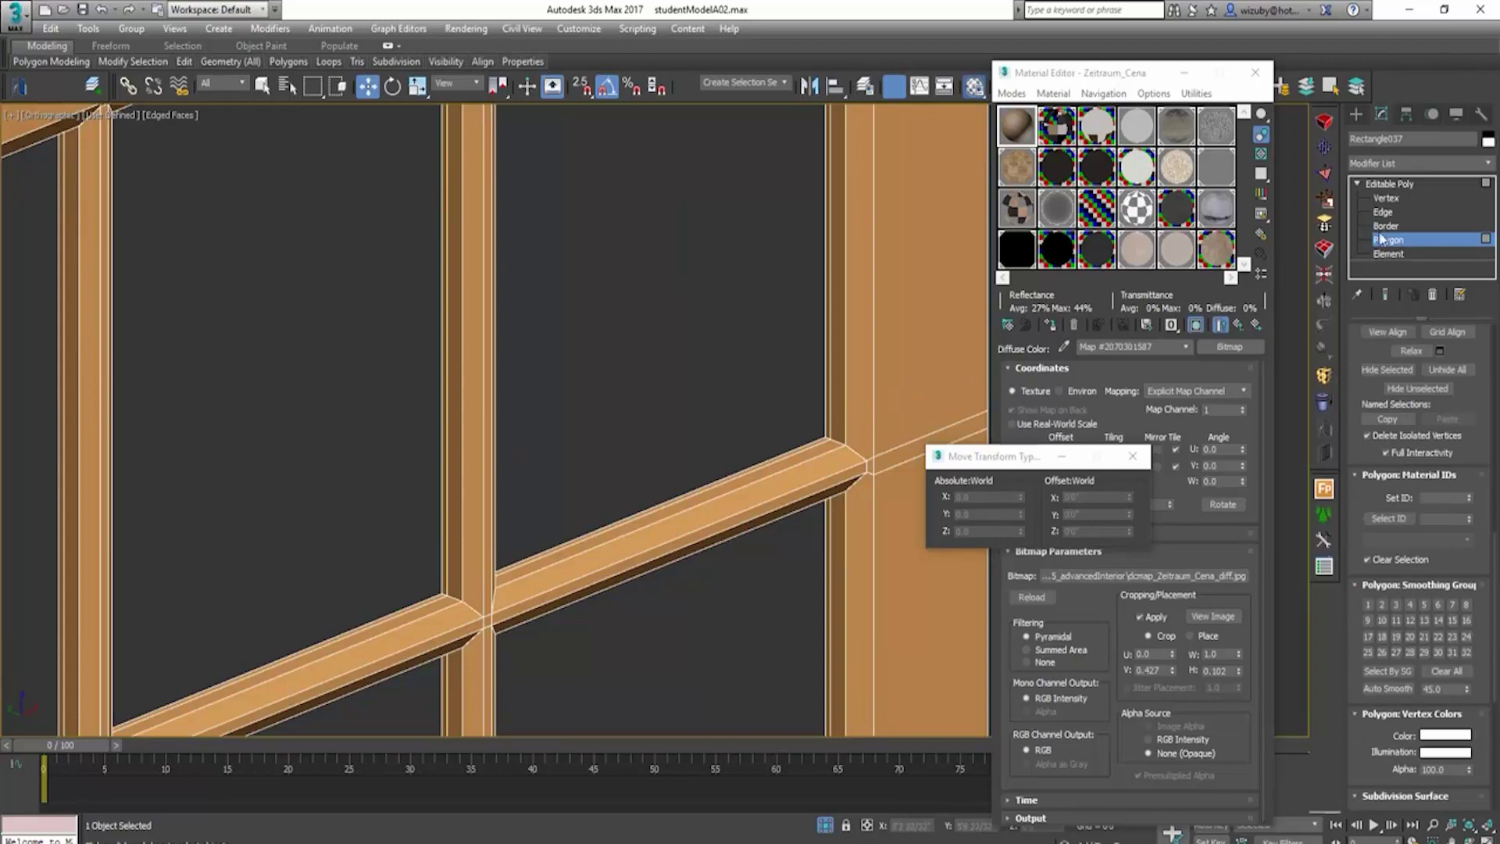
click(1395, 227)
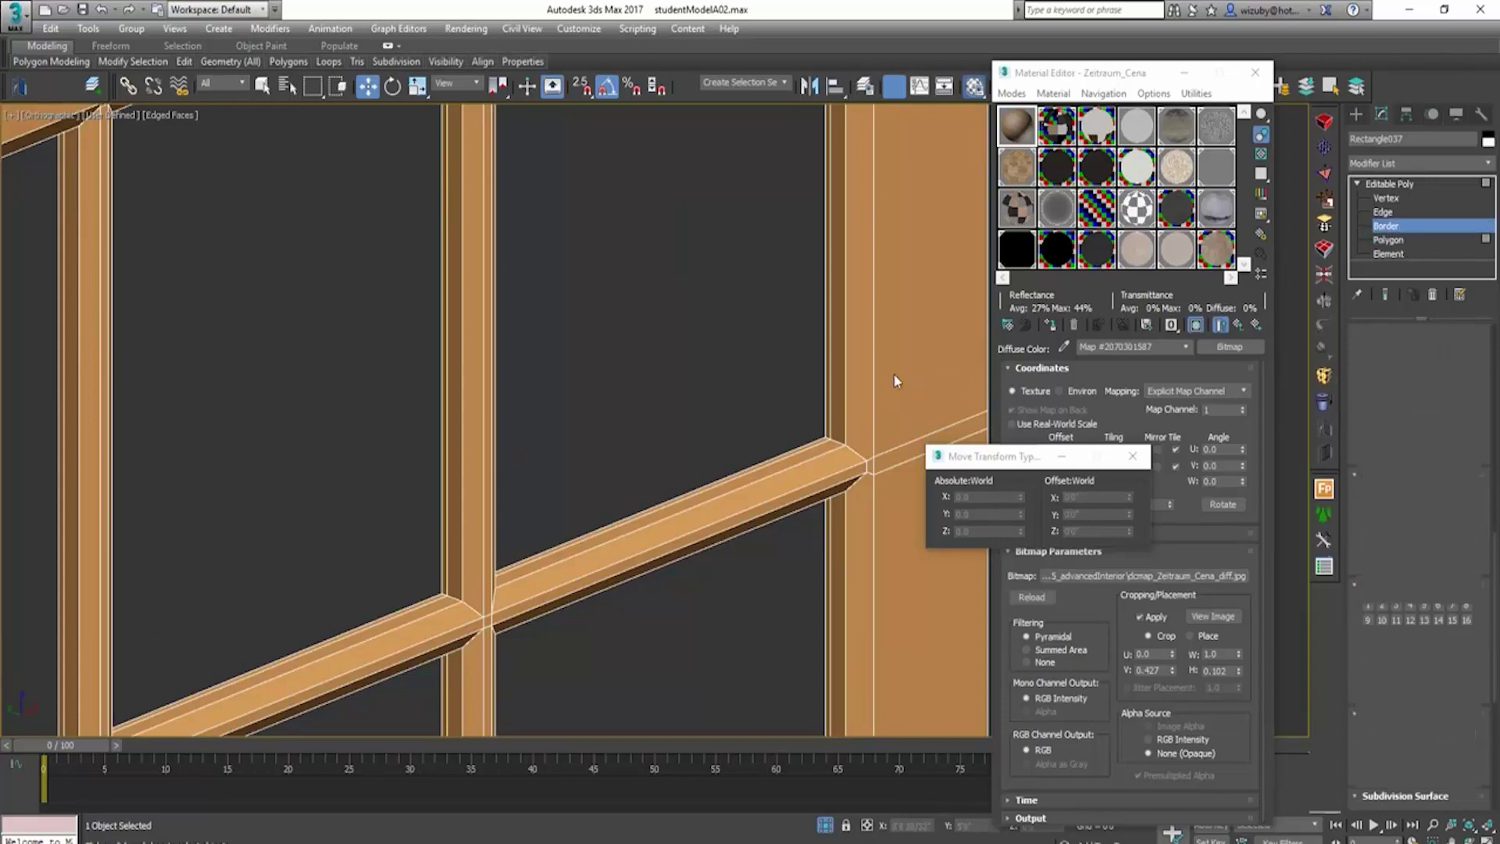
scroll(813, 447, down, 4)
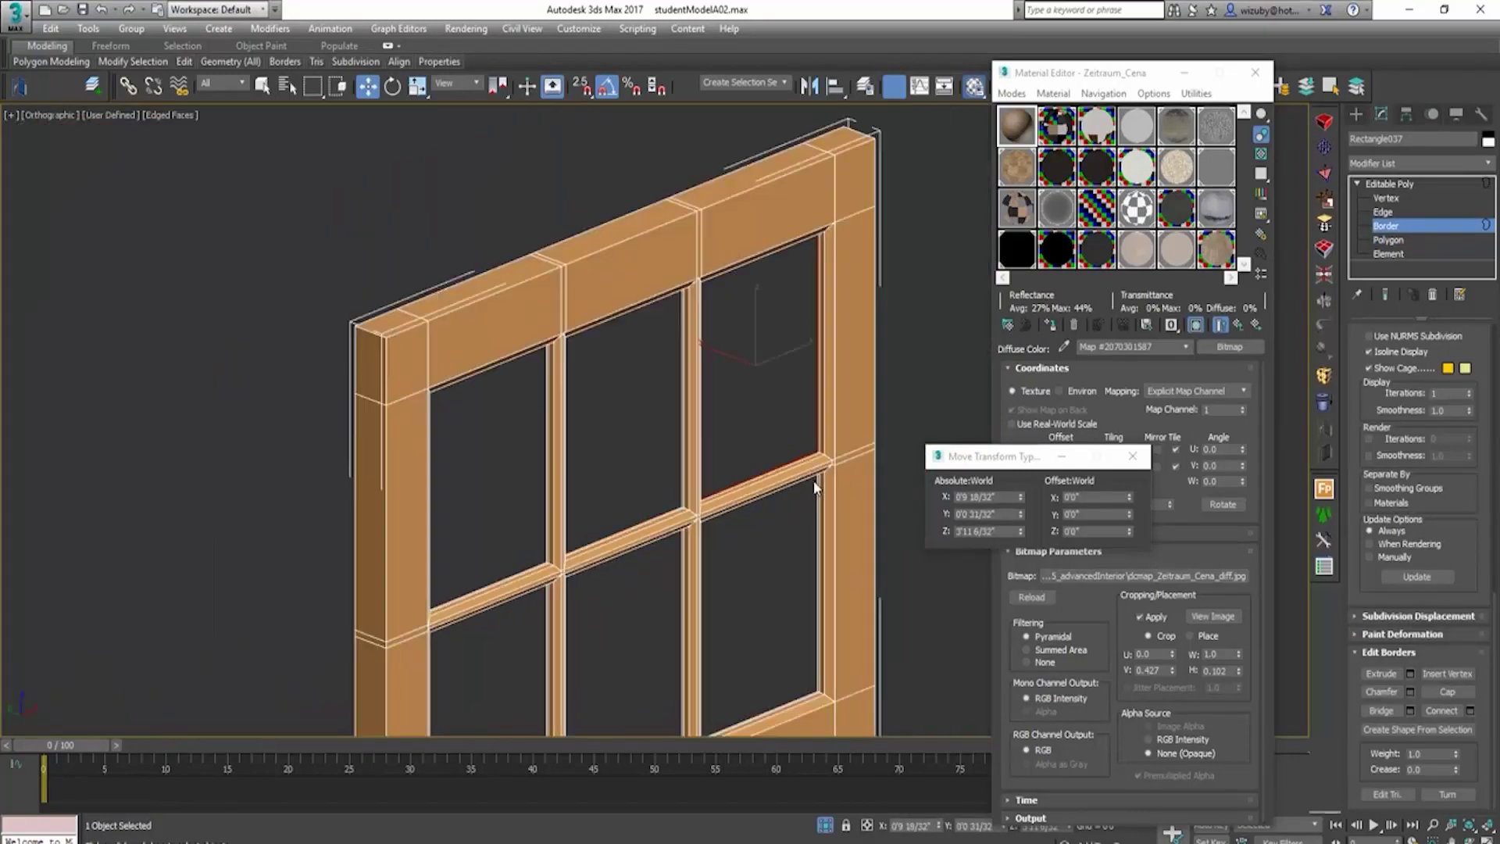
scroll(782, 469, up, 4)
click(715, 482)
click(547, 431)
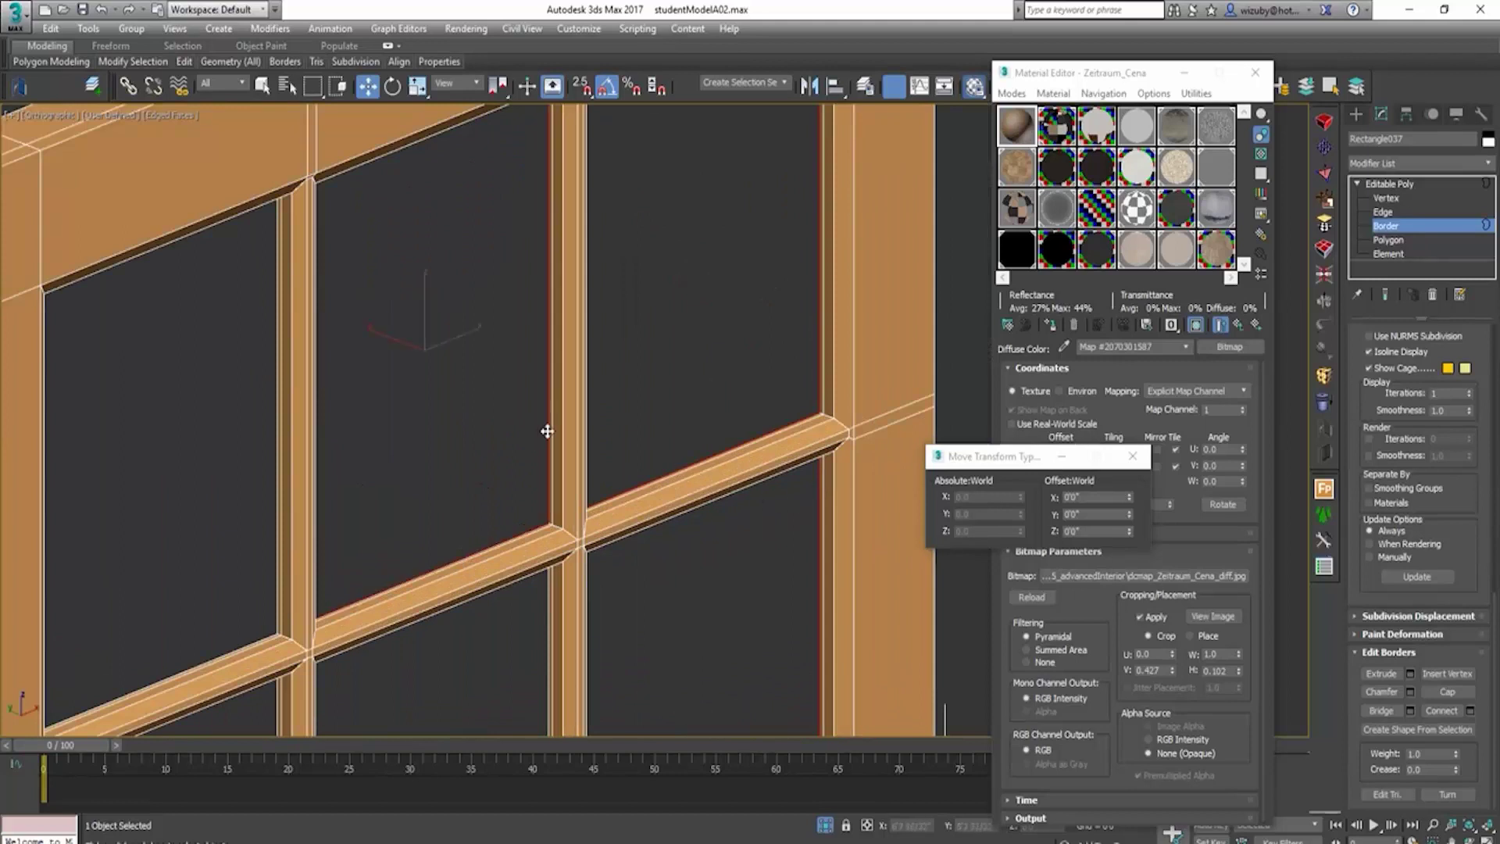
click(514, 580)
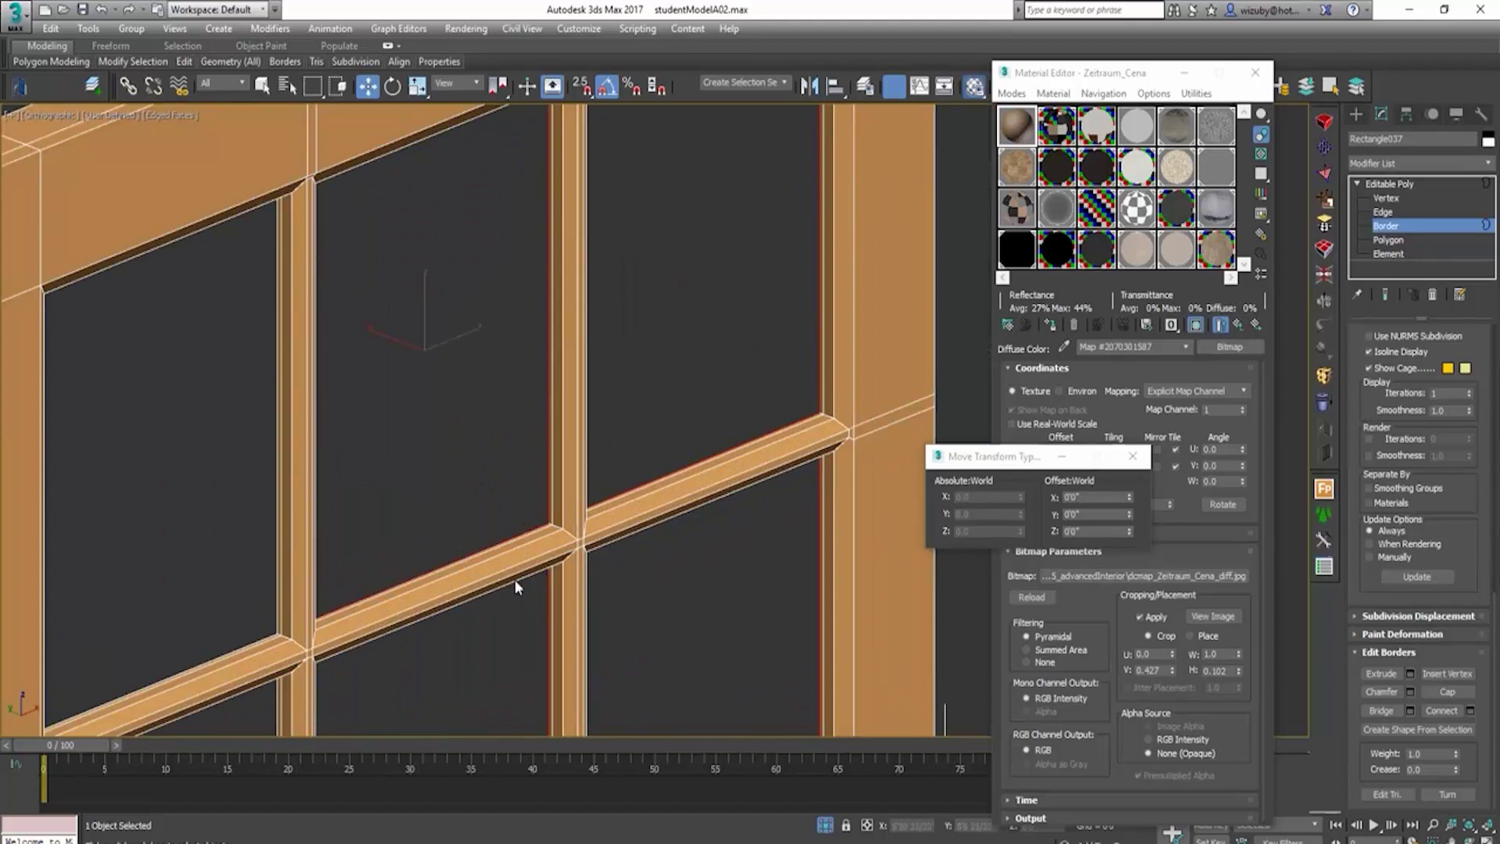
click(280, 536)
middle_drag(282, 536, 422, 412)
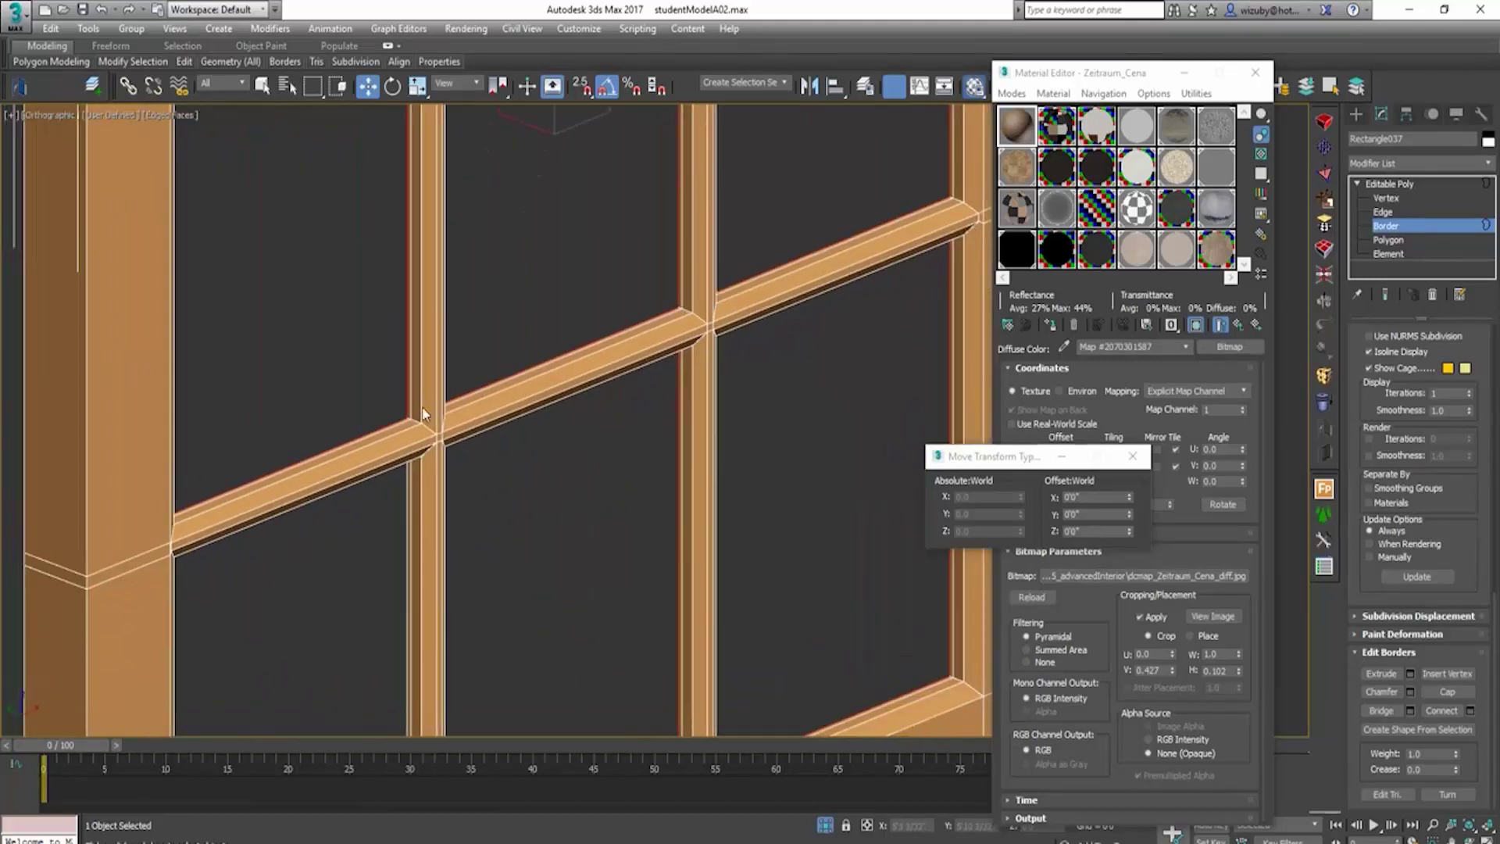
ctrl+click(404, 484)
Step: Convert the pane border selection into the thin ledge polygons that surround the openings
scroll(1487, 354, up, 5)
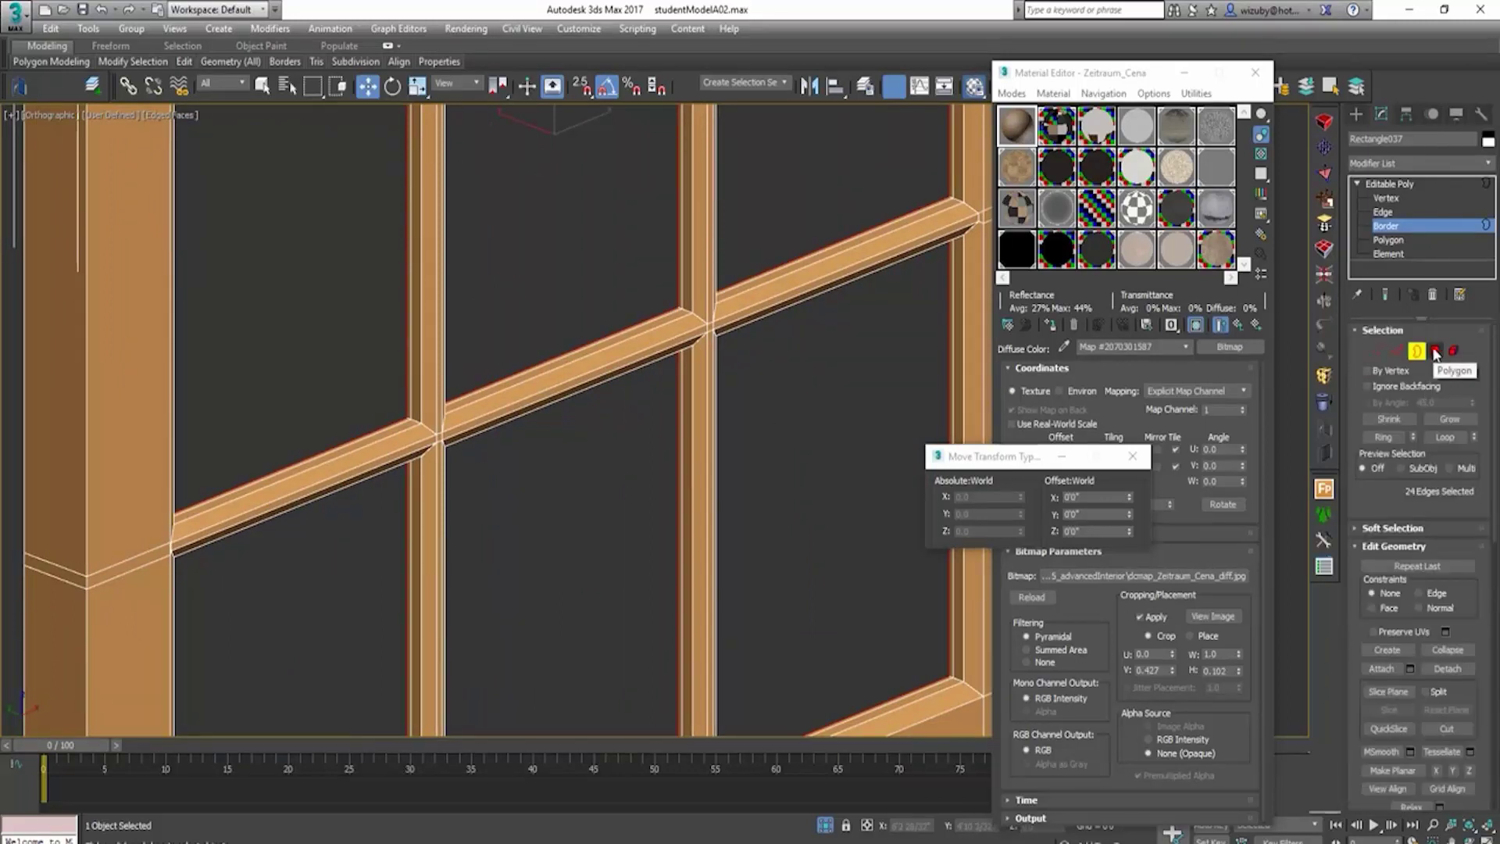
click(1436, 352)
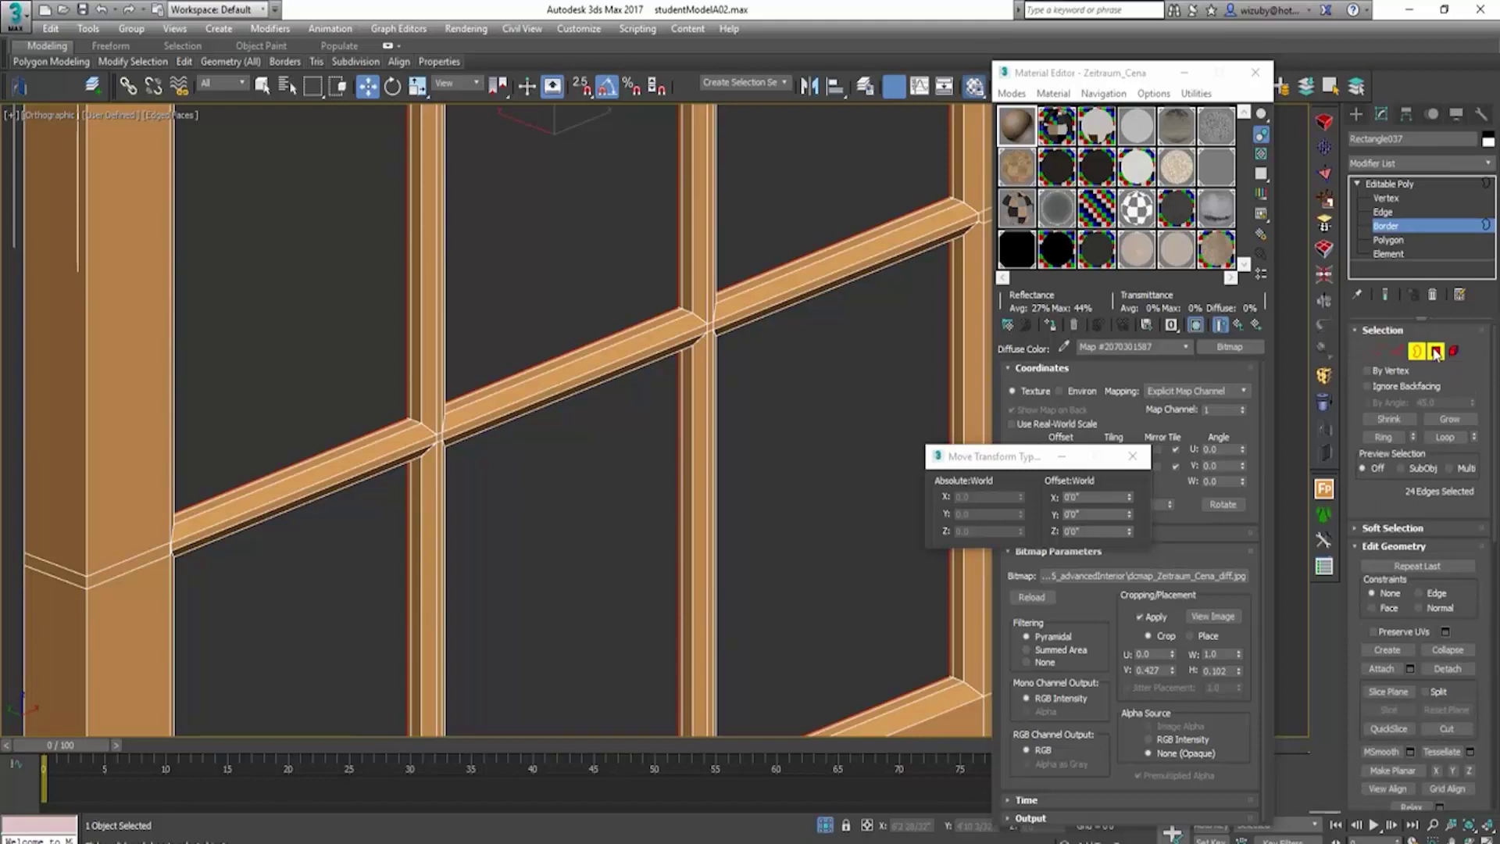
scroll(973, 202, up, 2)
scroll(973, 201, up, 3)
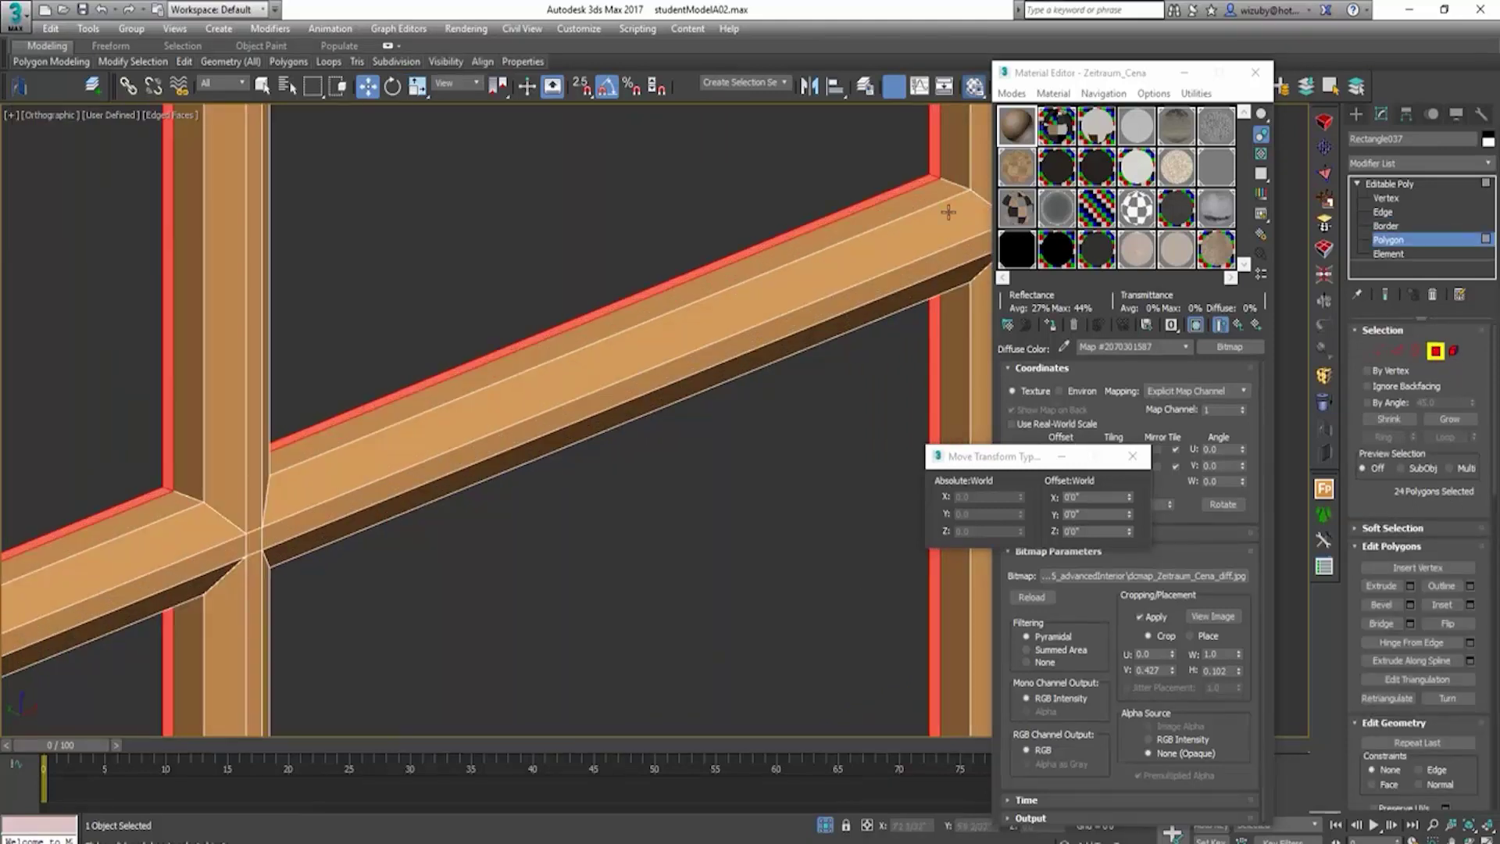
Step: Extrude the selected ledge polygons along their local normals with a height of -0'0 4/32"
click(1410, 585)
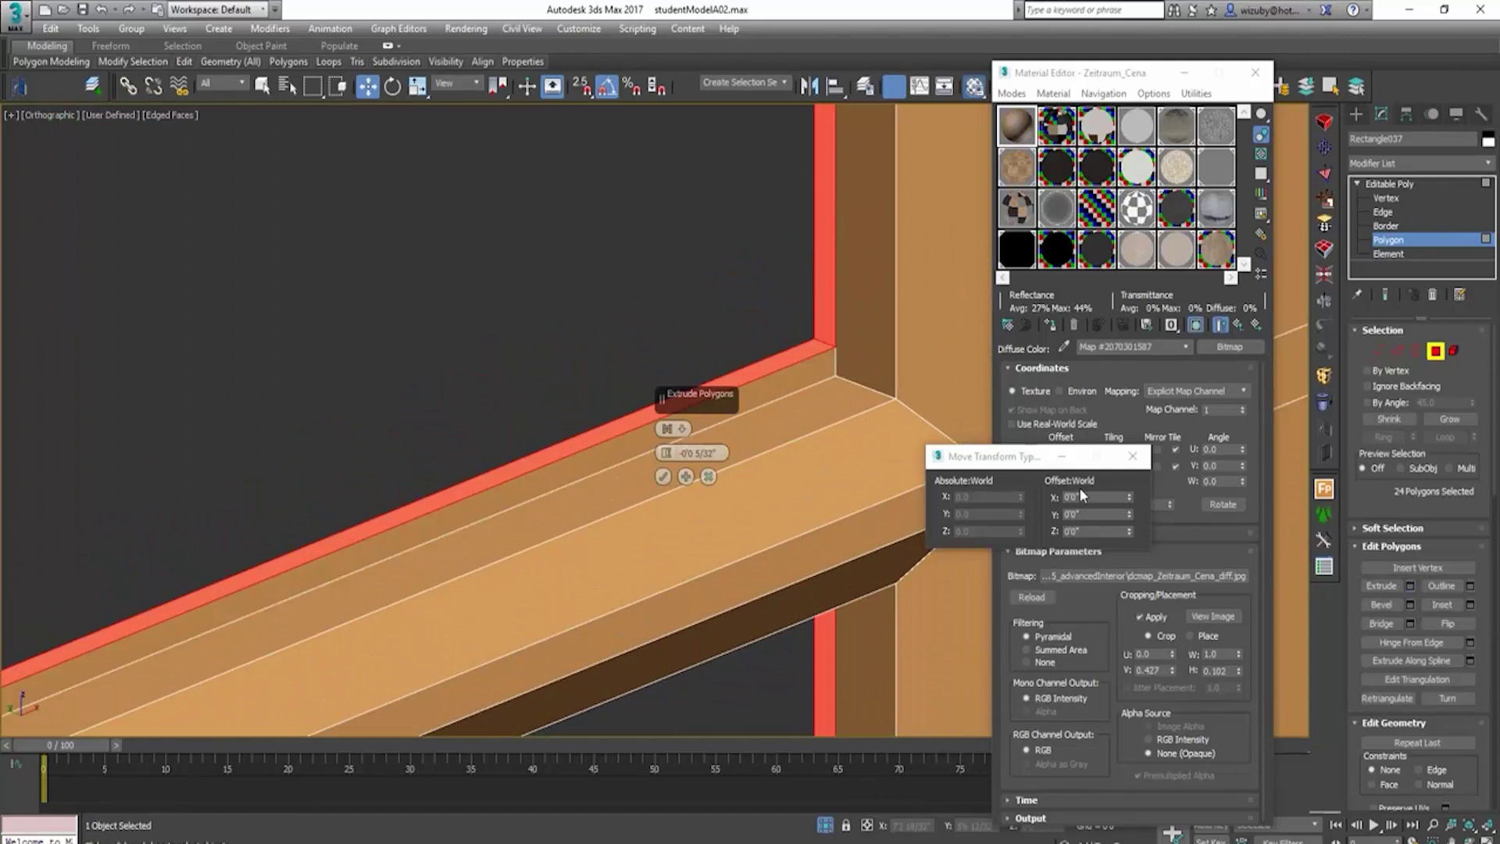
click(667, 428)
click(697, 451)
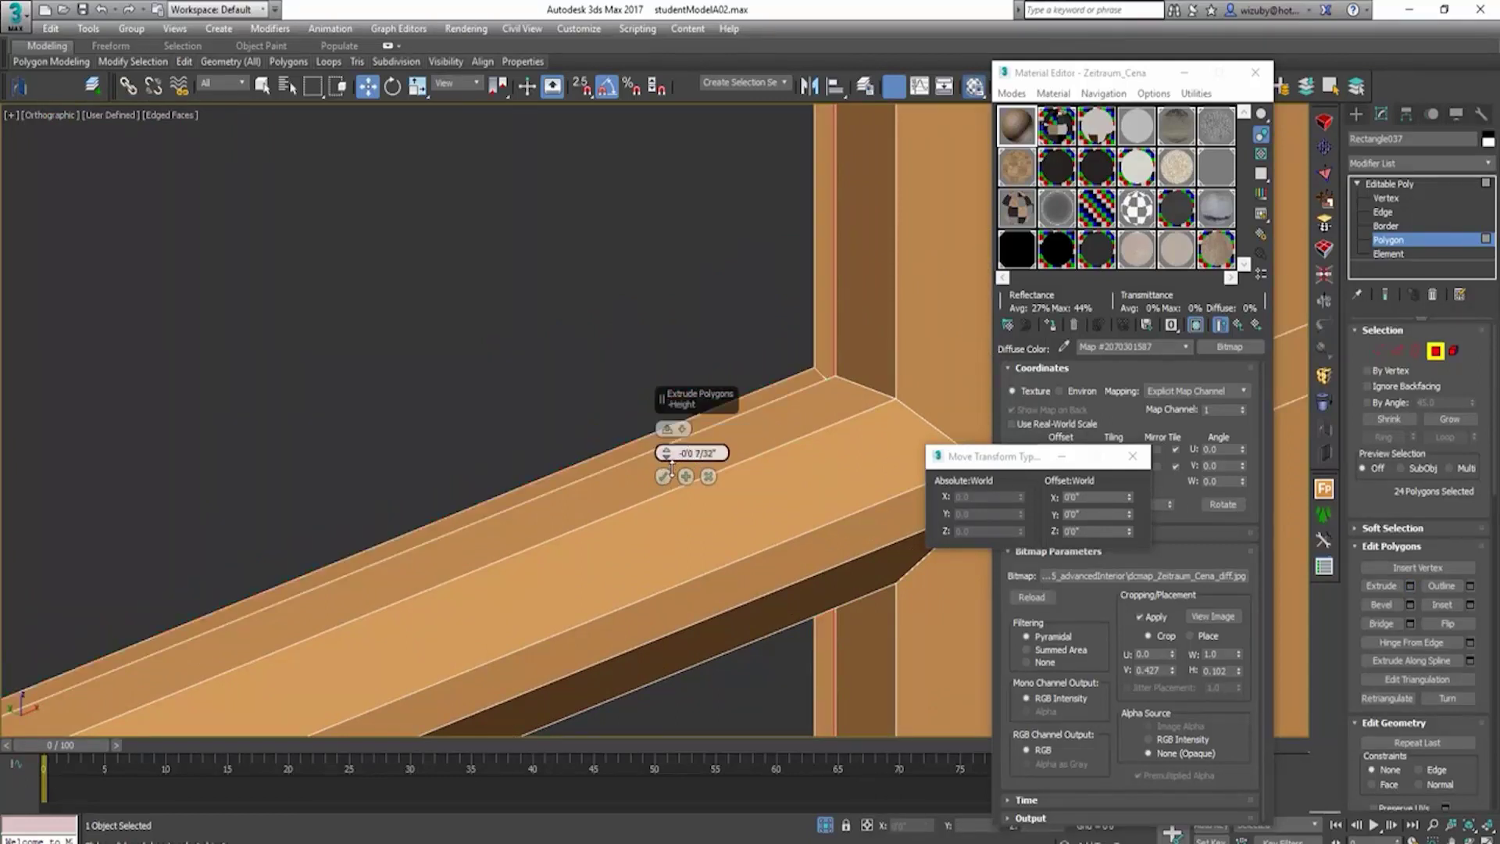
right_click(666, 452)
drag(657, 425, 658, 463)
scroll(558, 428, down, 3)
scroll(558, 428, down, 6)
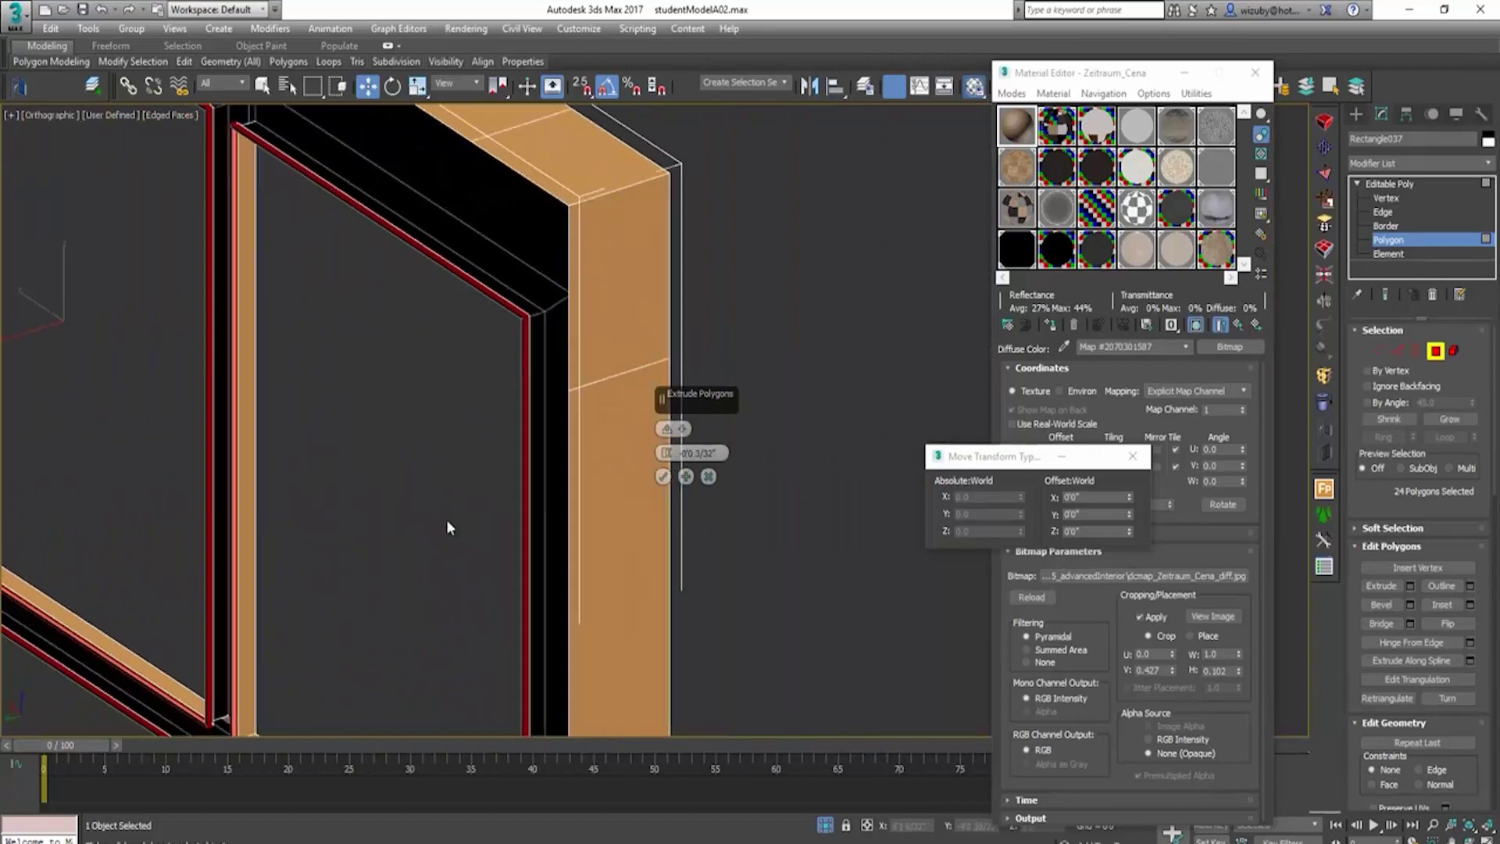
scroll(475, 353, up, 8)
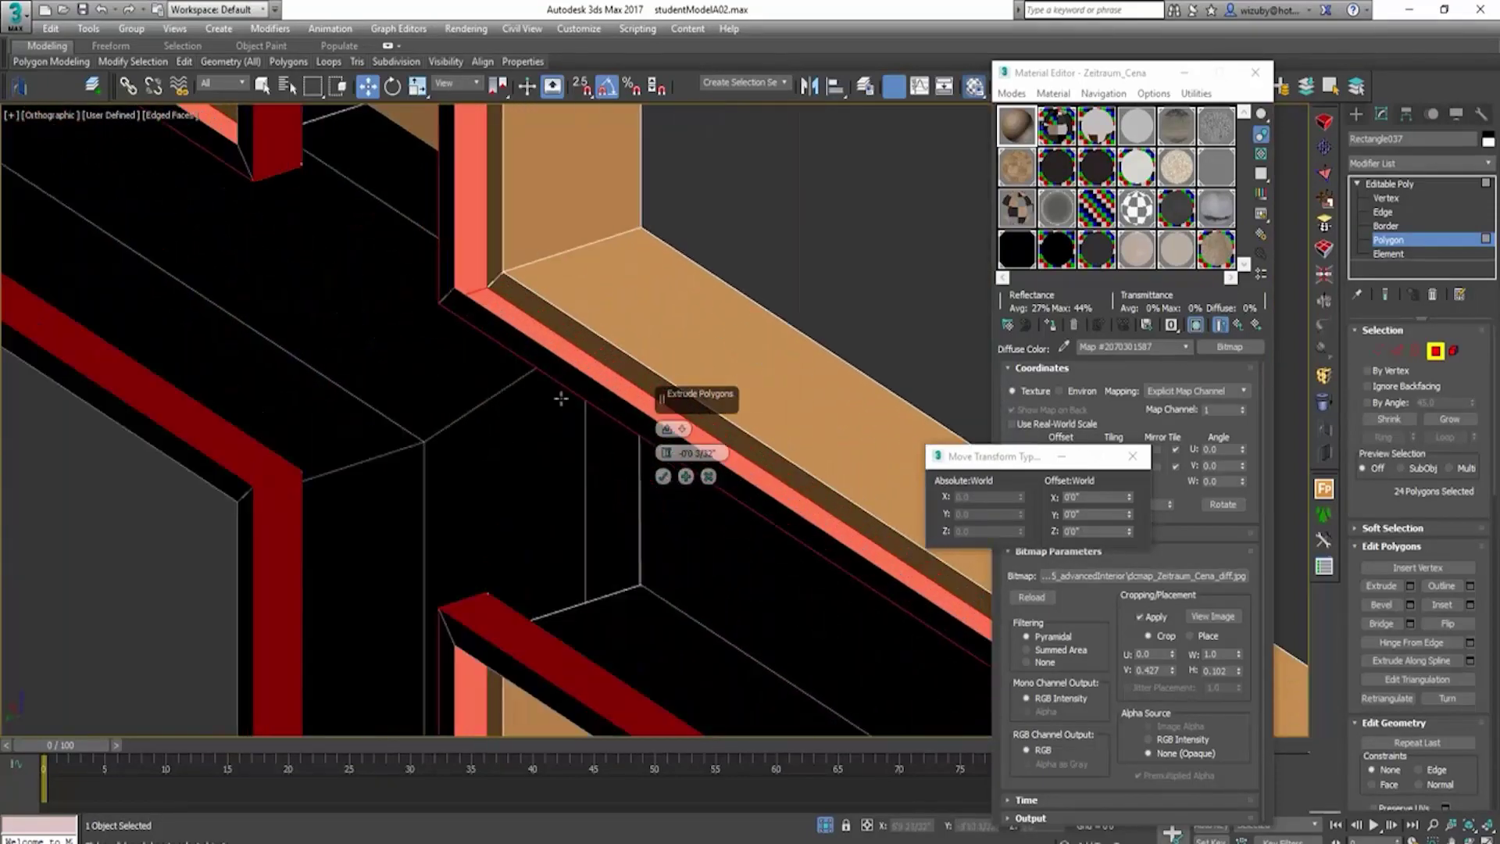
drag(665, 466, 669, 485)
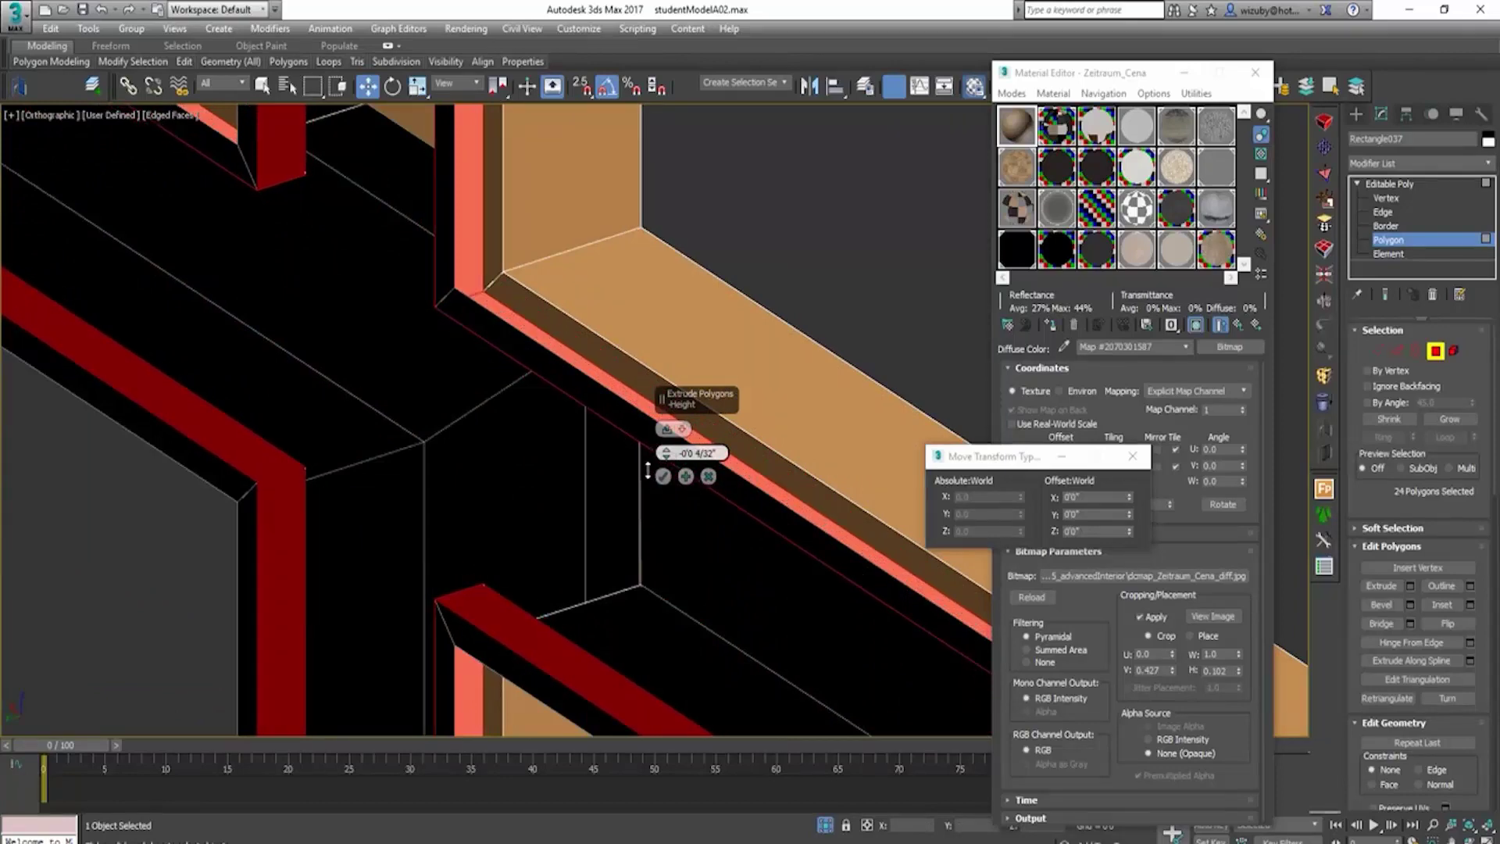
click(662, 476)
scroll(698, 432, down, 3)
alt+middle_drag(698, 432, 550, 383)
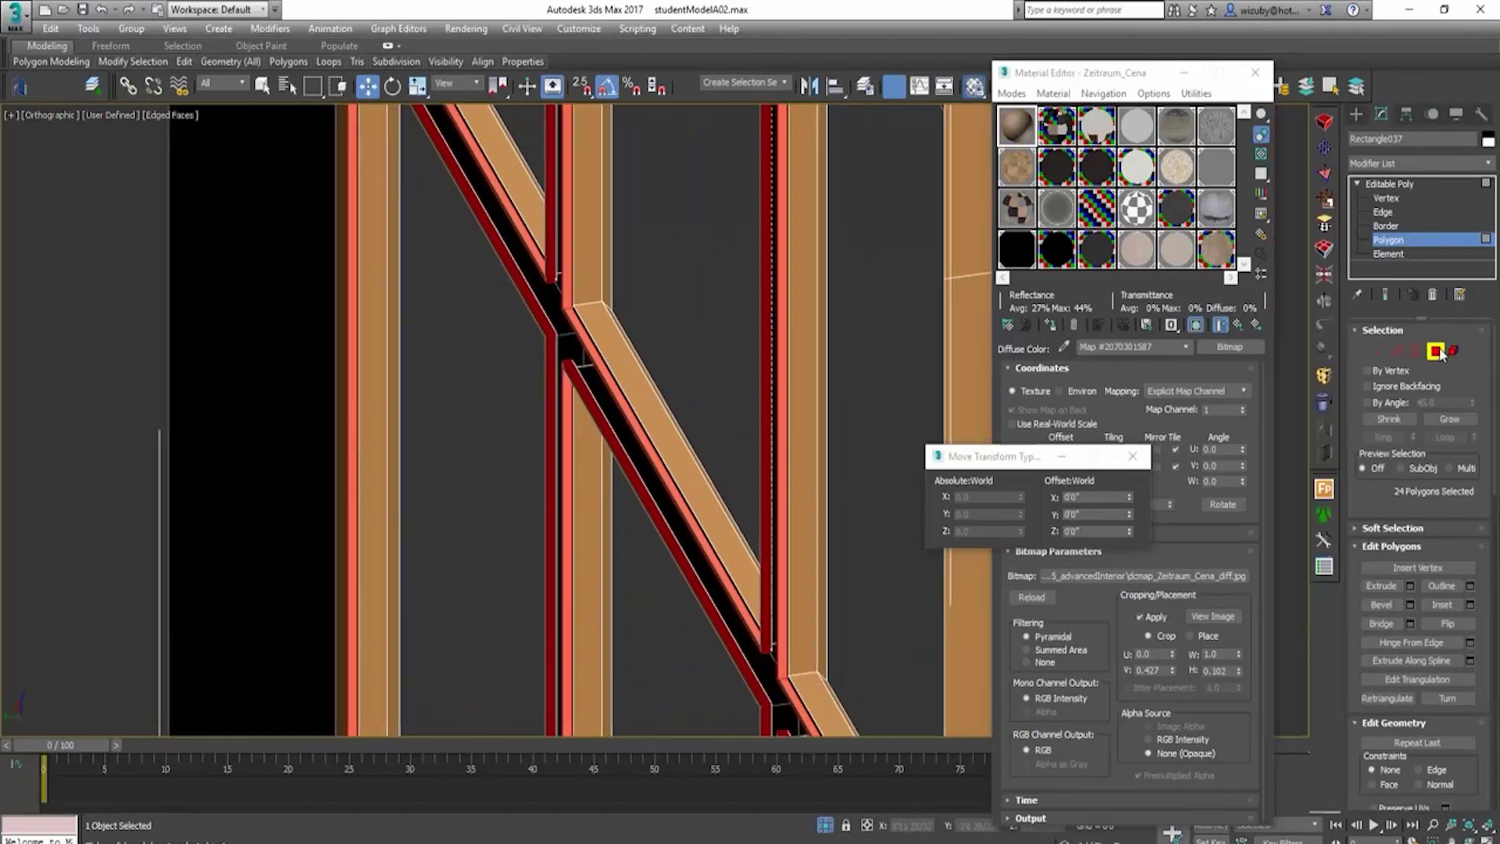
Step: Leave the polygon selection and add a Symmetry modifier to the whole window sash, working from a wireframe top view
click(1406, 185)
key(t)
key(F3)
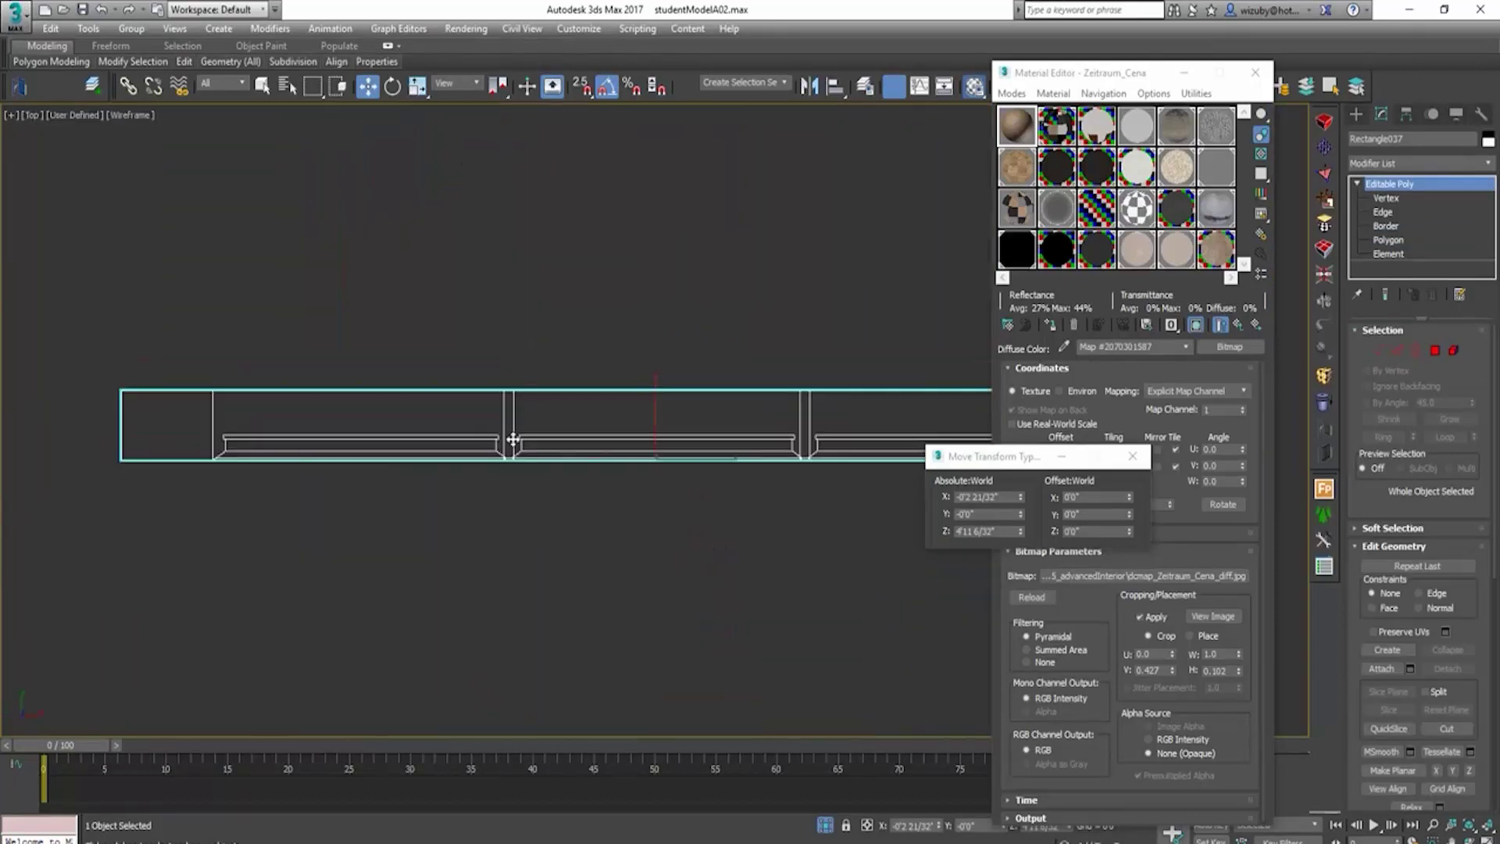
scroll(274, 459, up, 3)
scroll(283, 461, up, 2)
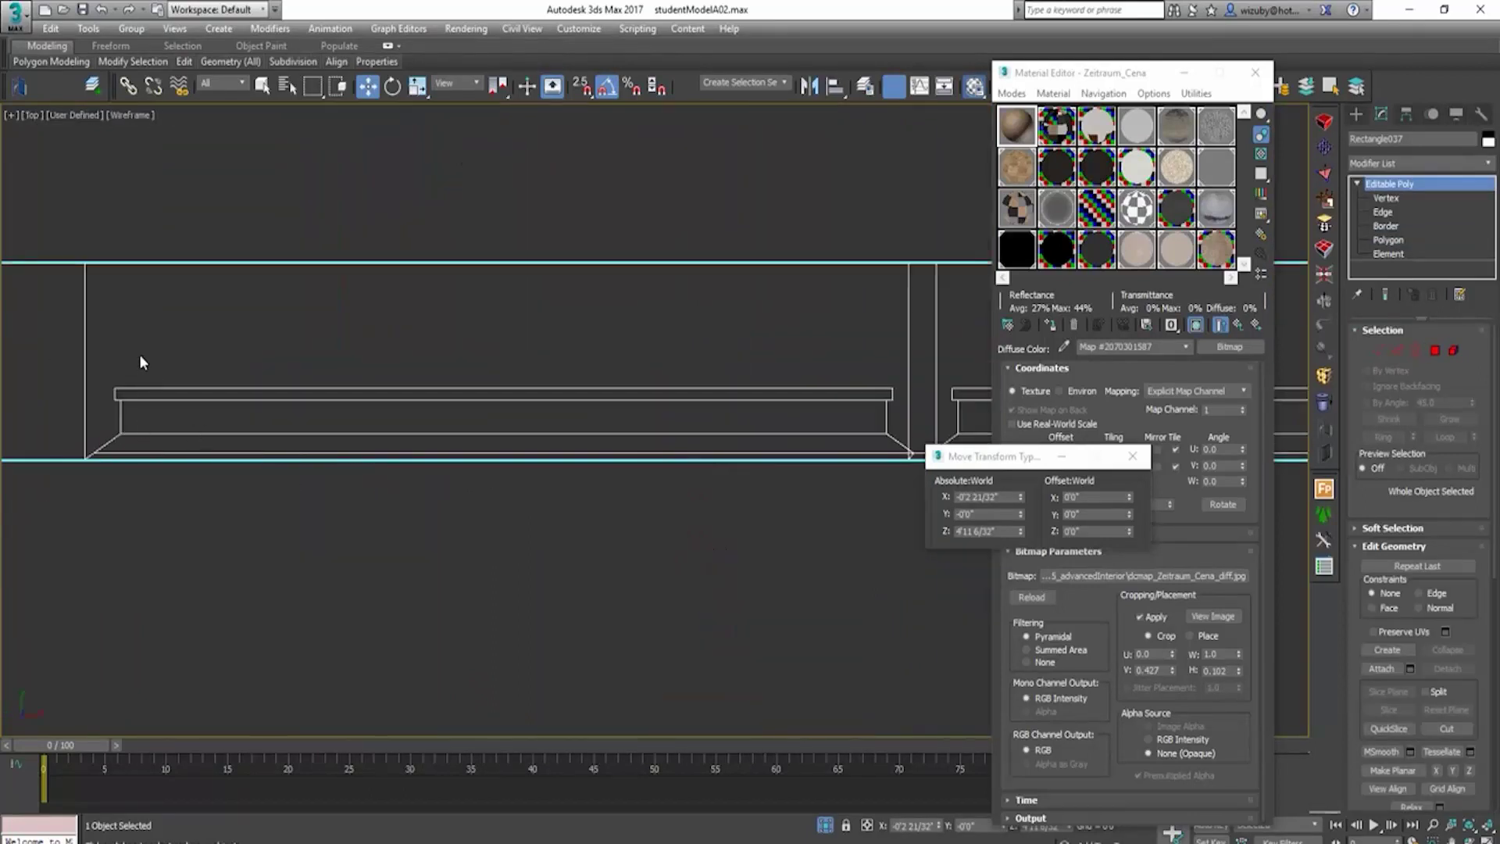
scroll(787, 345, down, 3)
middle_drag(788, 346, 442, 316)
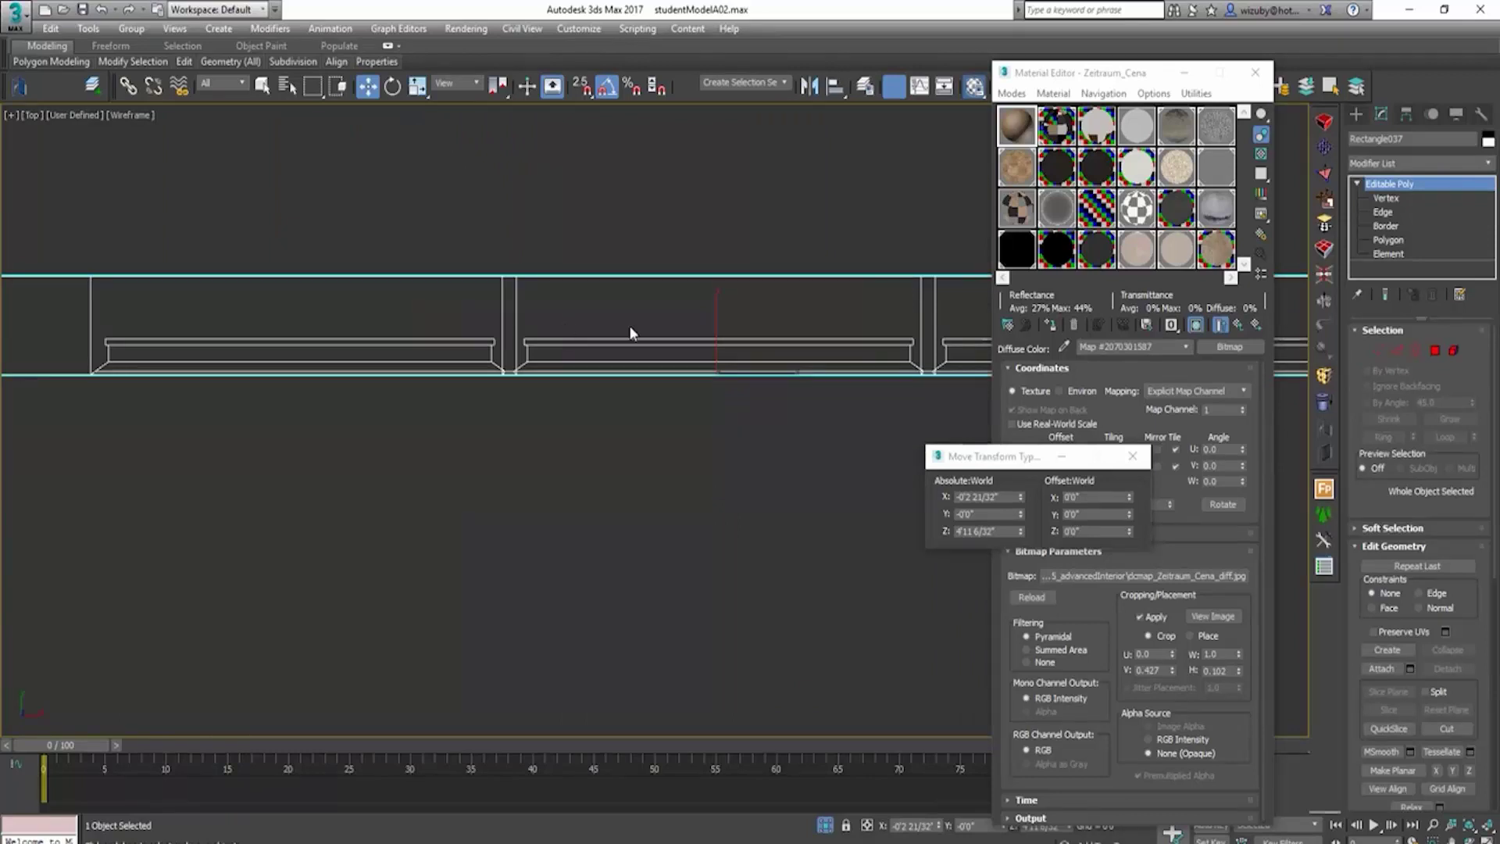
click(1451, 161)
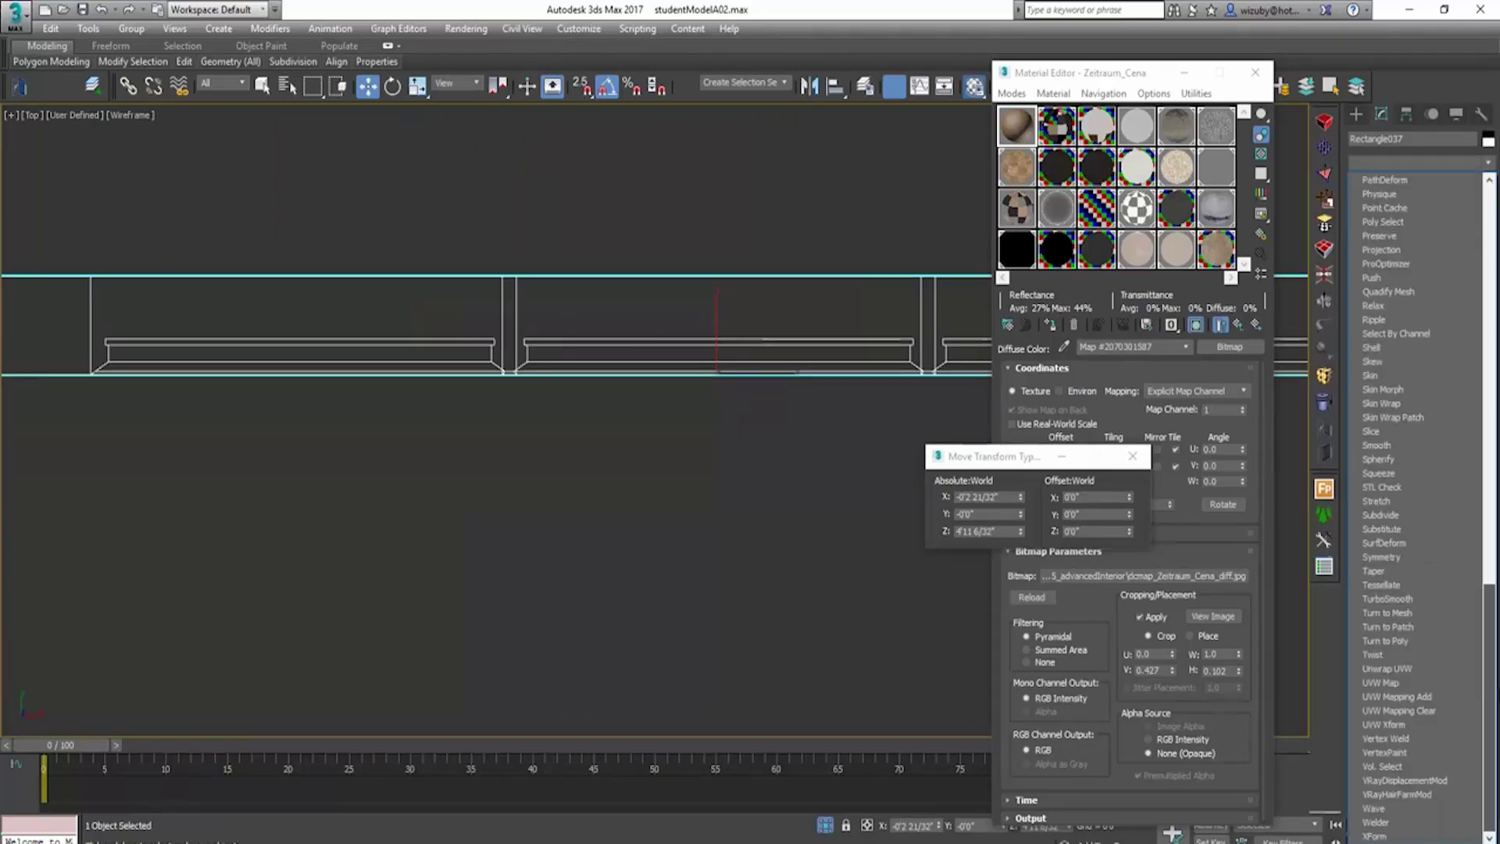
scroll(1404, 562, down, 10)
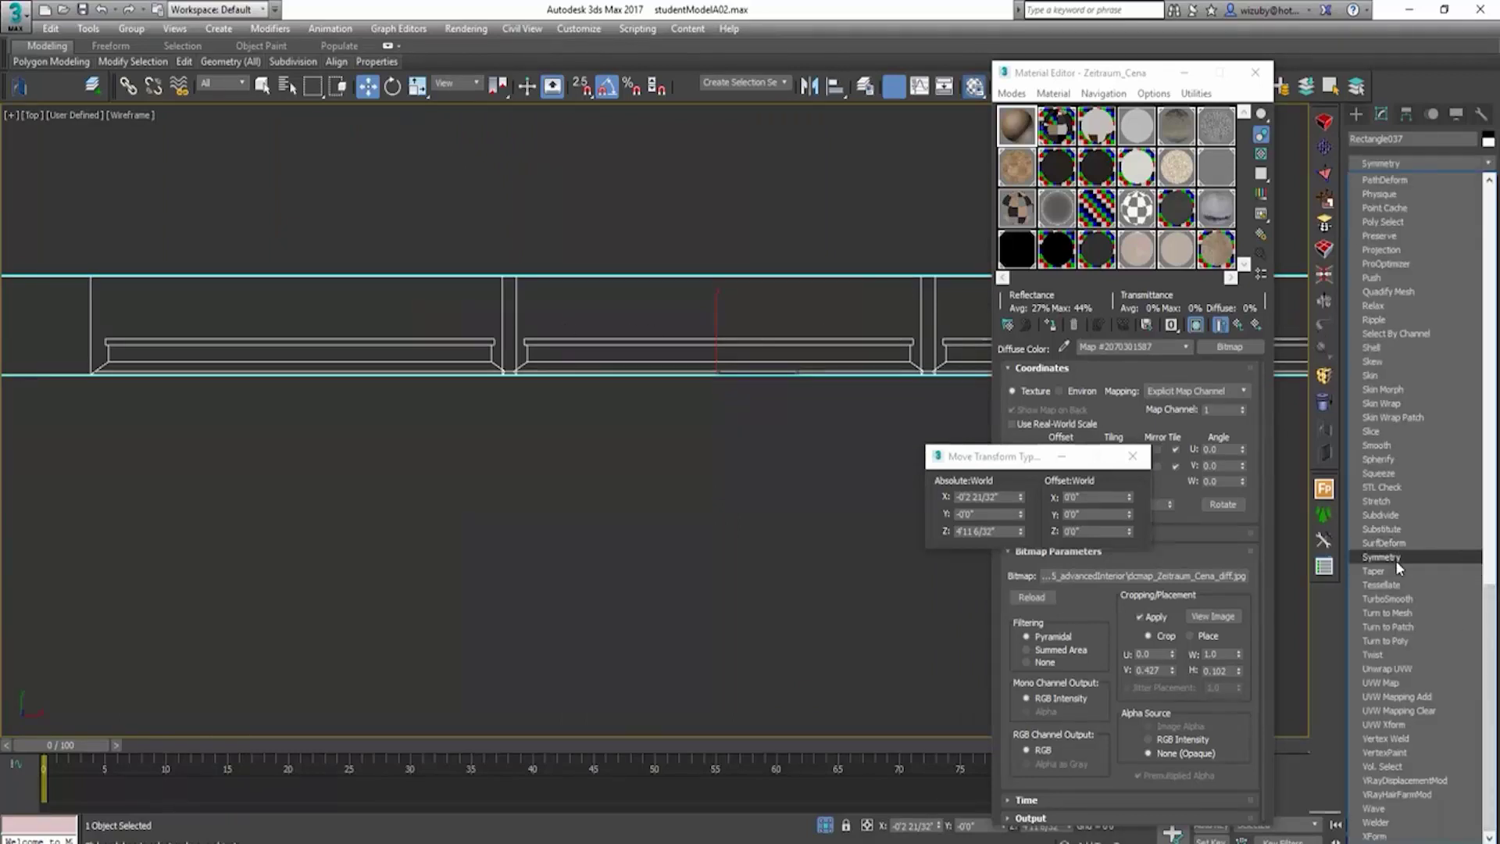
click(1395, 560)
Step: Rotate the Symmetry modifier's mirror plane a quarter turn in the top view so it mirrors the sash front to back
click(1373, 185)
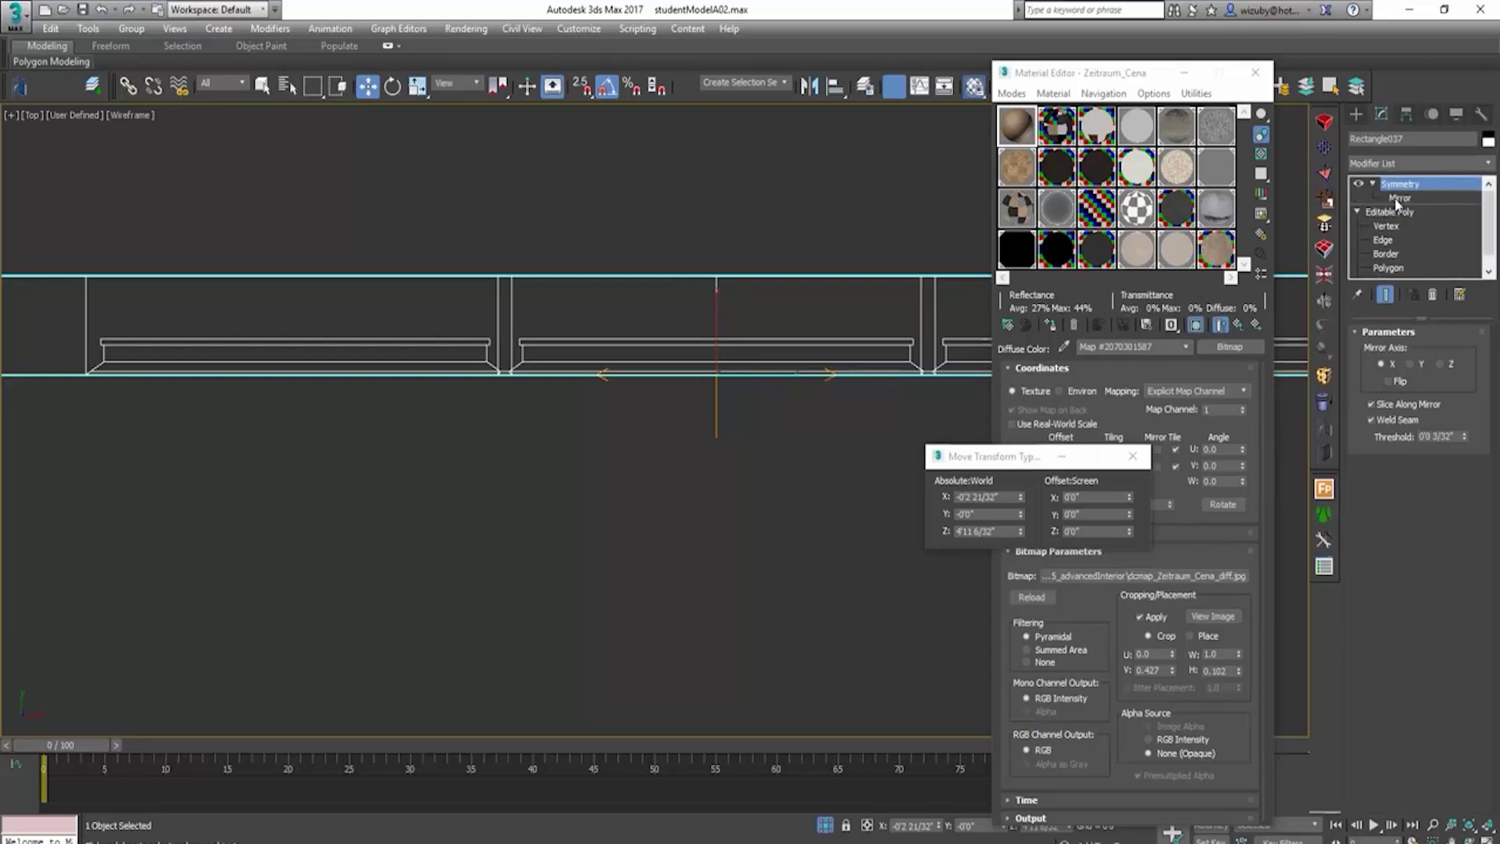
click(1399, 199)
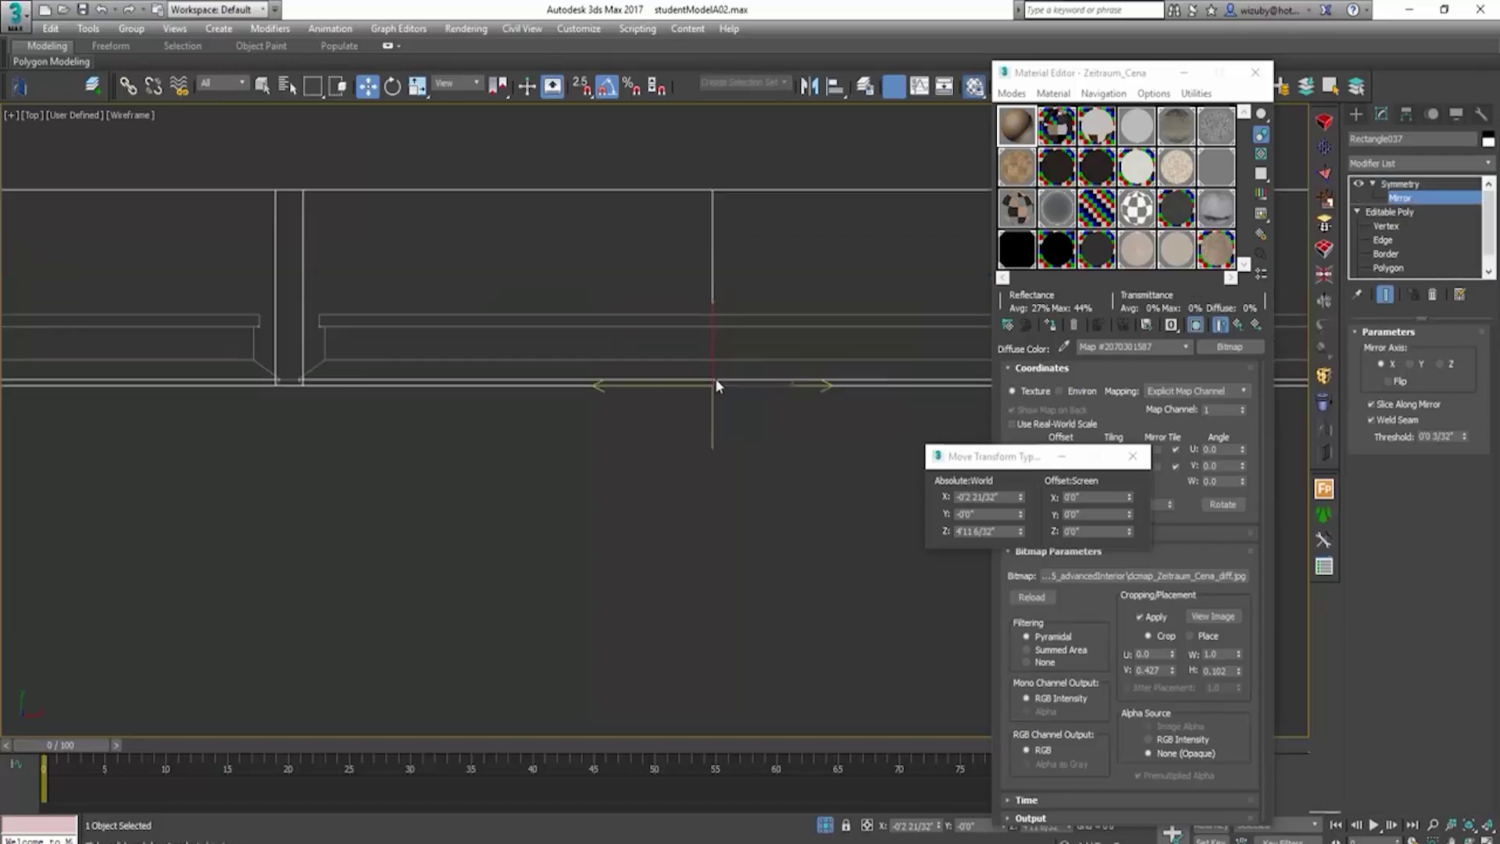
key(e)
key(space)
drag(713, 391, 782, 394)
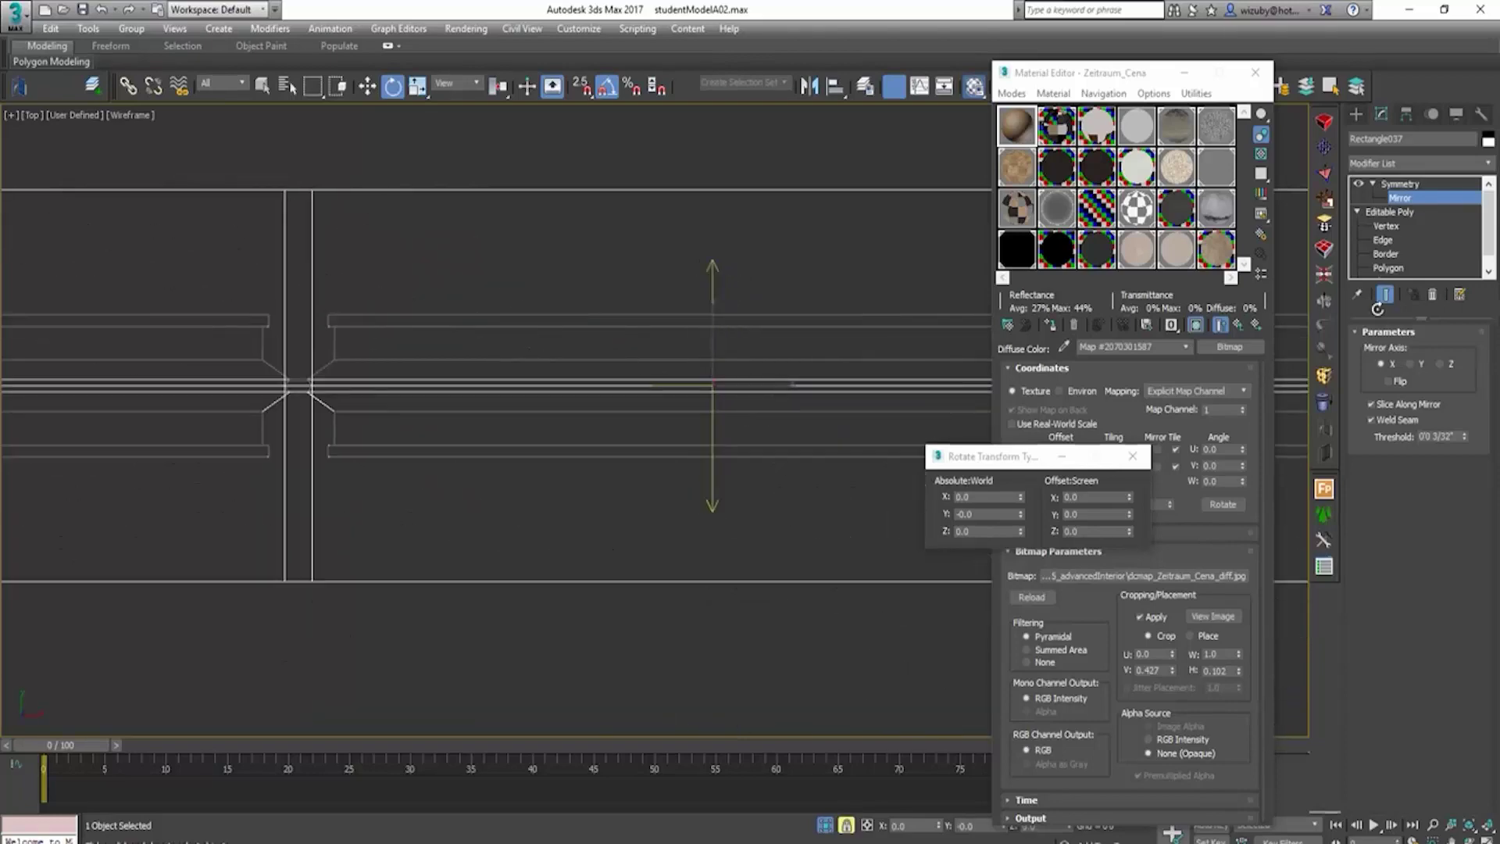
scroll(767, 328, down, 3)
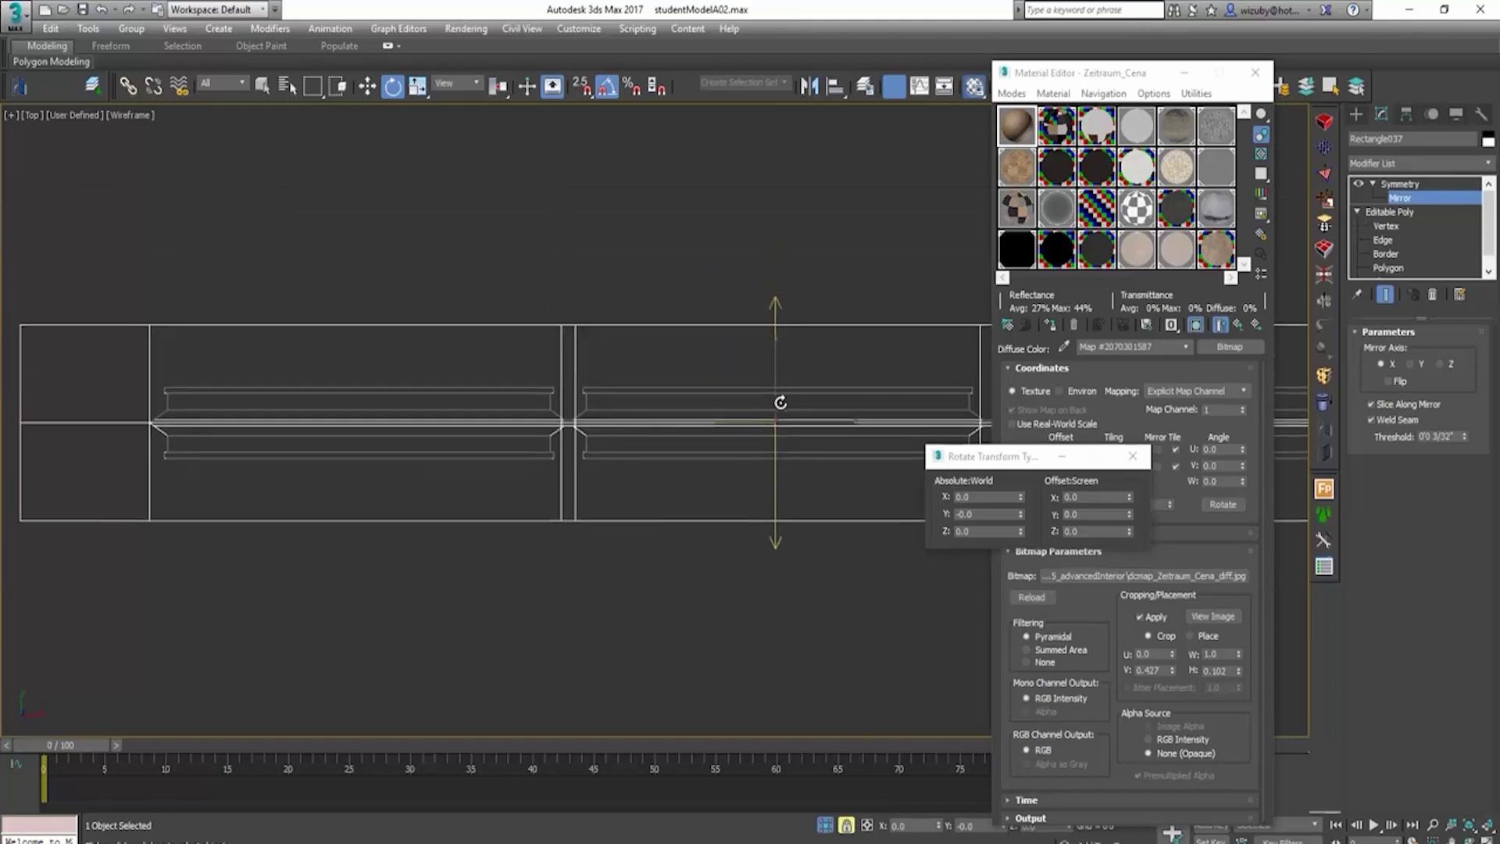
Step: Move the mirror plane along Y to about 0'0 28/32", midway through the thin ledges, and flip the mirror direction
click(1389, 382)
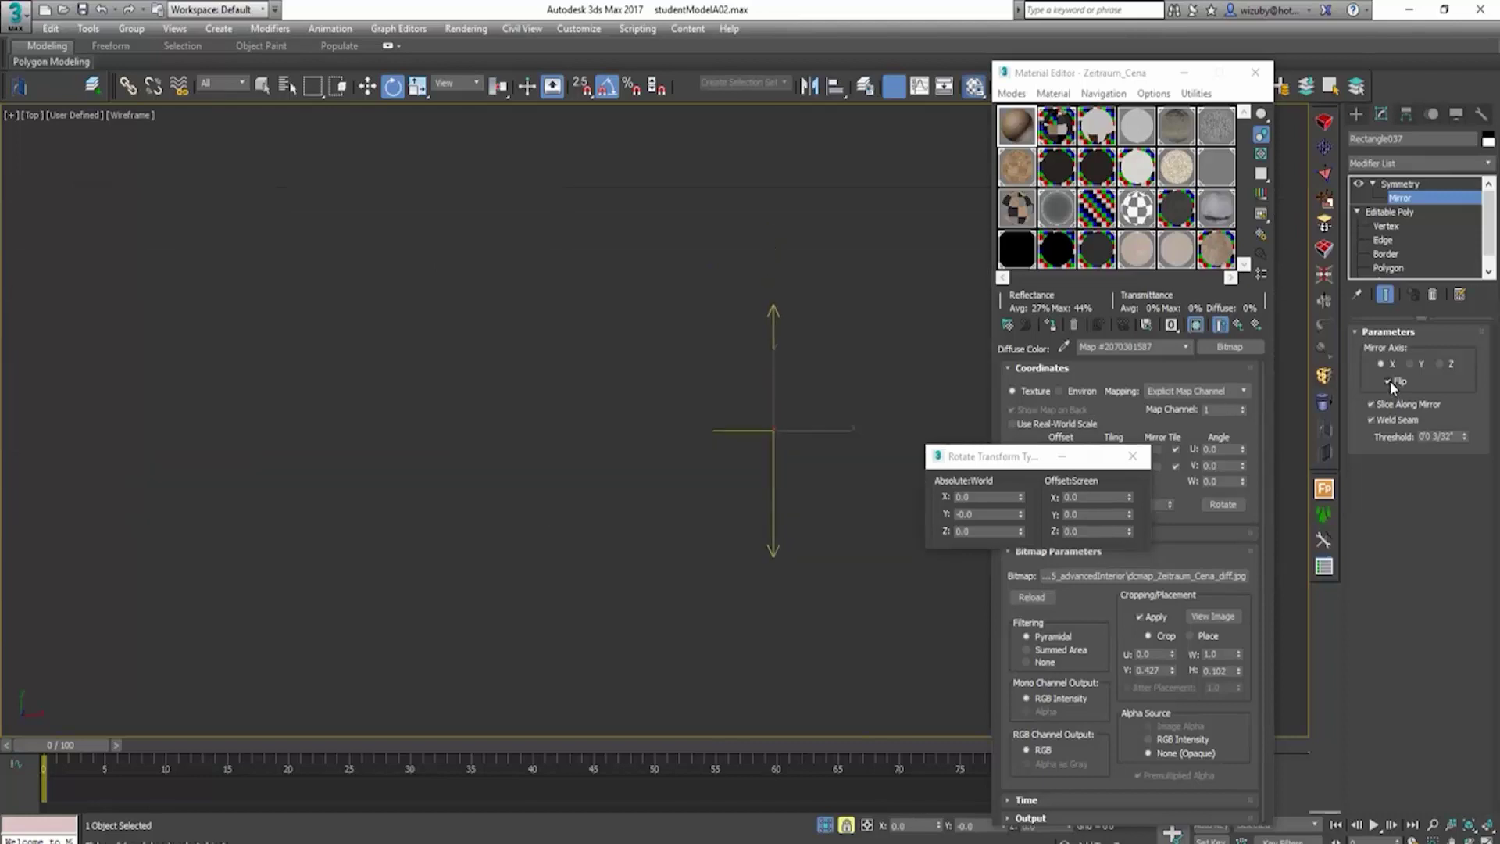
click(1390, 381)
key(w)
mouse_move(772, 408)
mouse_down()
mouse_move(773, 362)
mouse_move(766, 418)
mouse_up()
scroll(640, 372, up, 3)
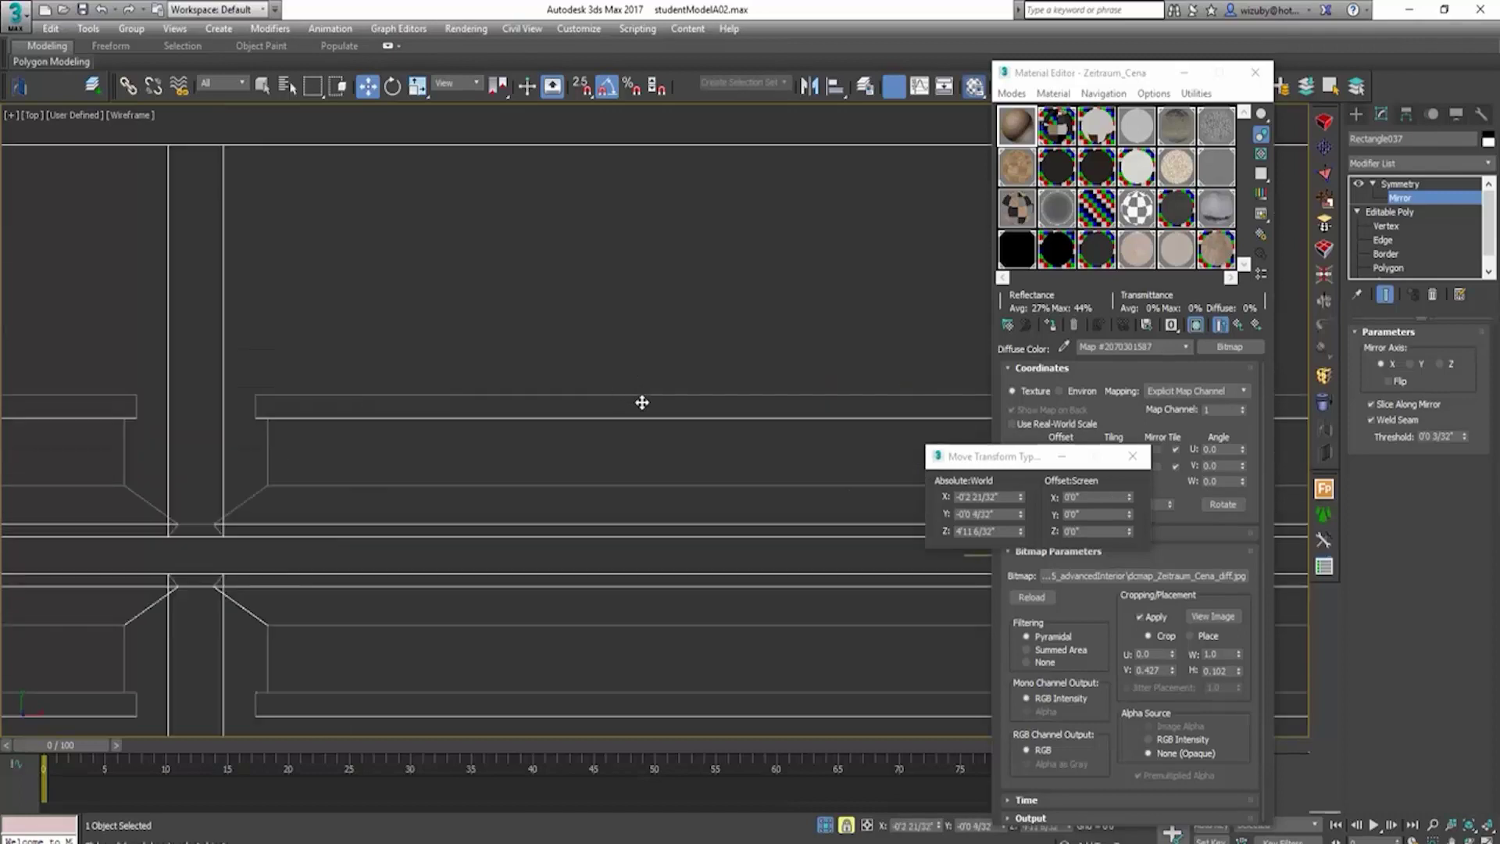
drag(898, 449, 899, 347)
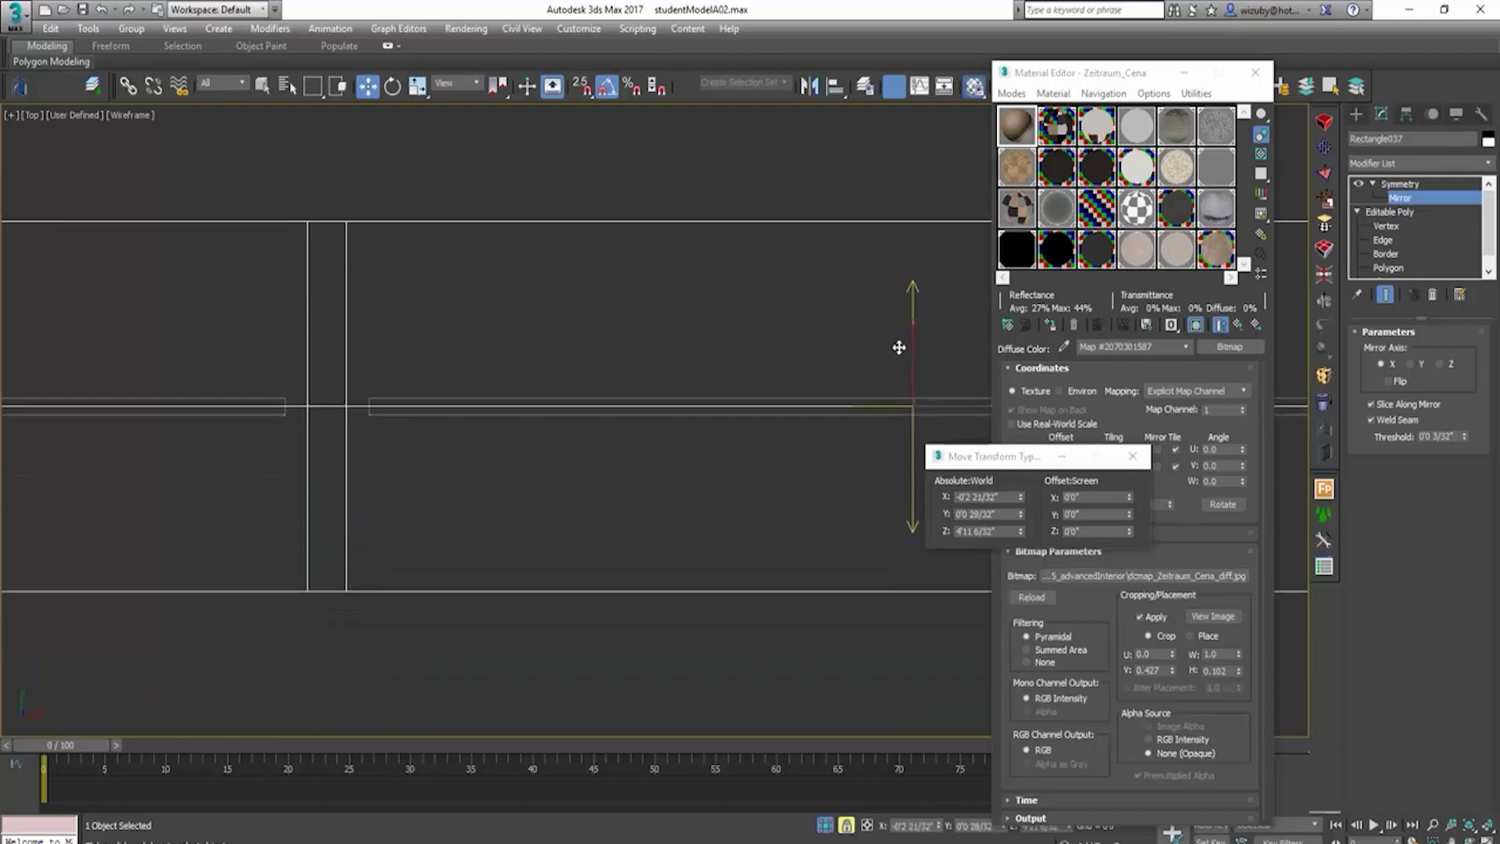
click(1389, 381)
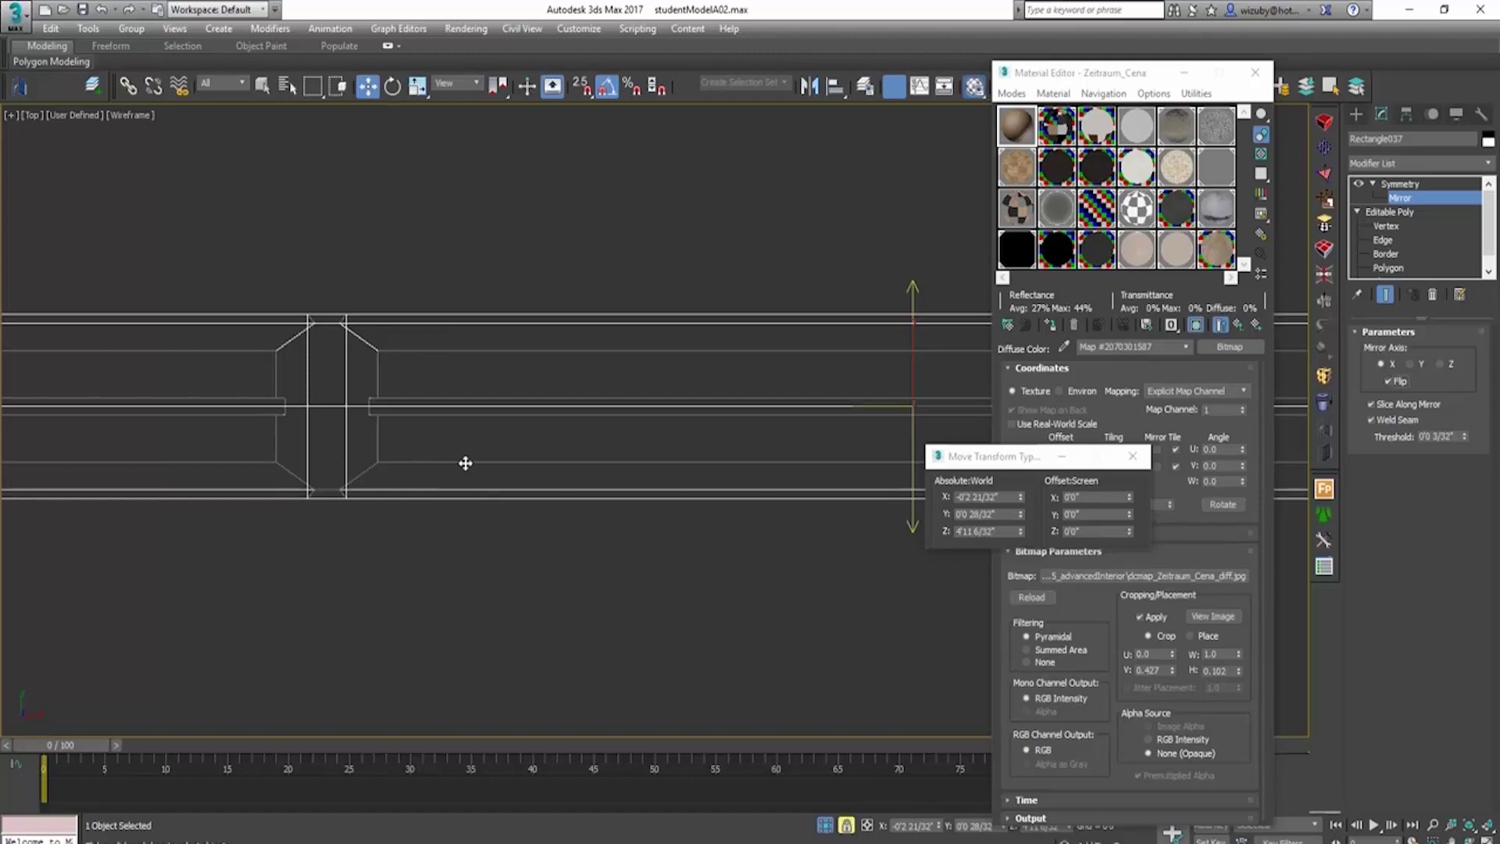
Step: Examine the mirrored muntin bars and sash frame in shaded and wireframe display, from an angle and from above
mouse_move(466, 463)
alt+middle_down()
mouse_move(495, 446)
mouse_move(529, 472)
mouse_move(655, 416)
alt+middle_up()
key(F3)
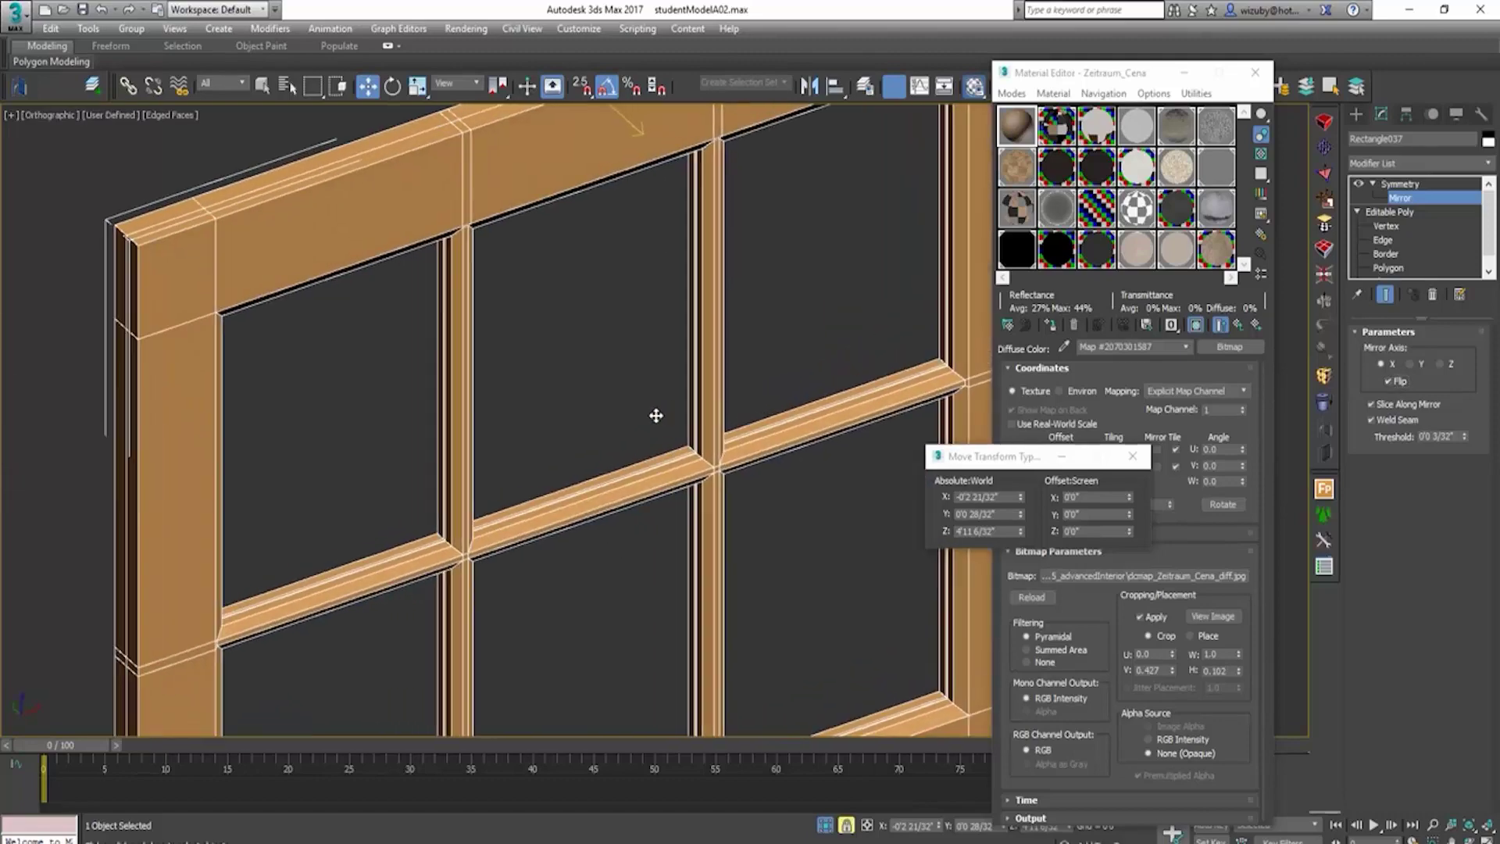
scroll(713, 495, up, 5)
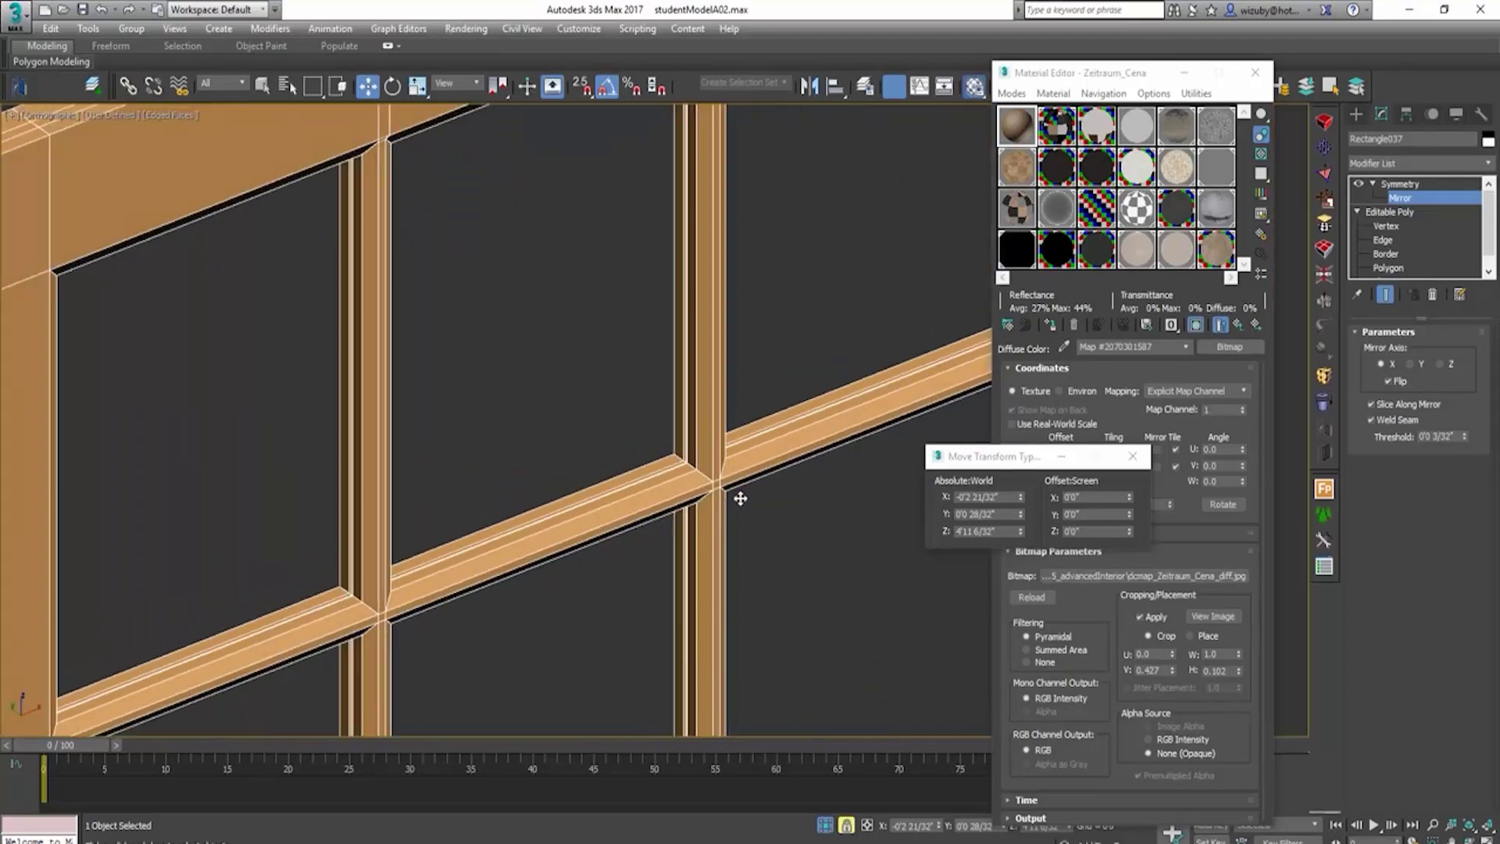
scroll(696, 496, up, 4)
key(F3)
key(F3)
key(F3)
scroll(654, 477, down, 2)
key(F3)
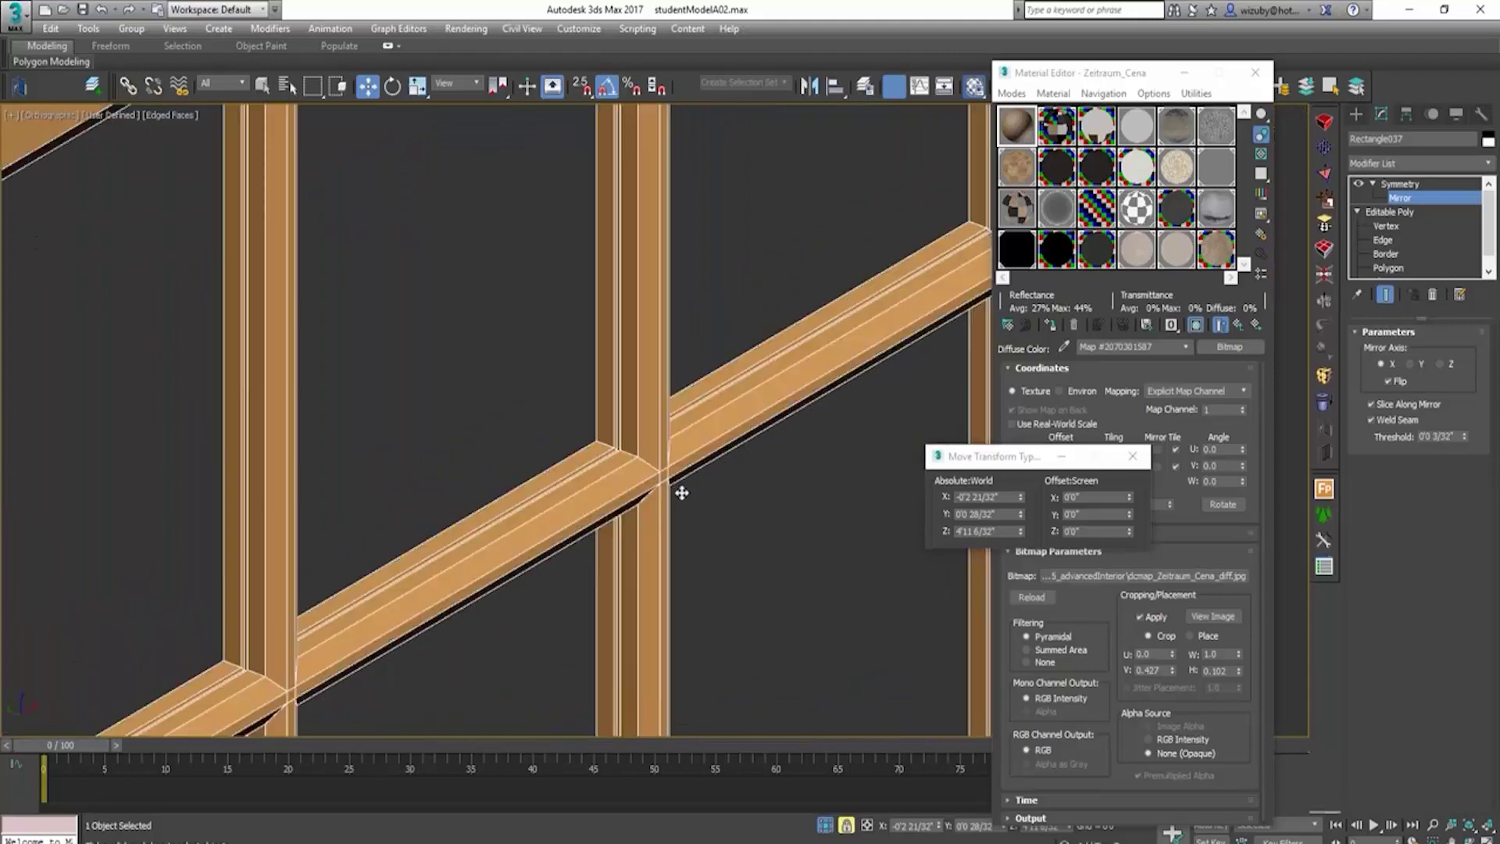
mouse_move(688, 513)
alt+middle_down()
mouse_move(670, 500)
mouse_move(680, 493)
alt+middle_up()
alt+middle_drag(677, 499, 657, 507)
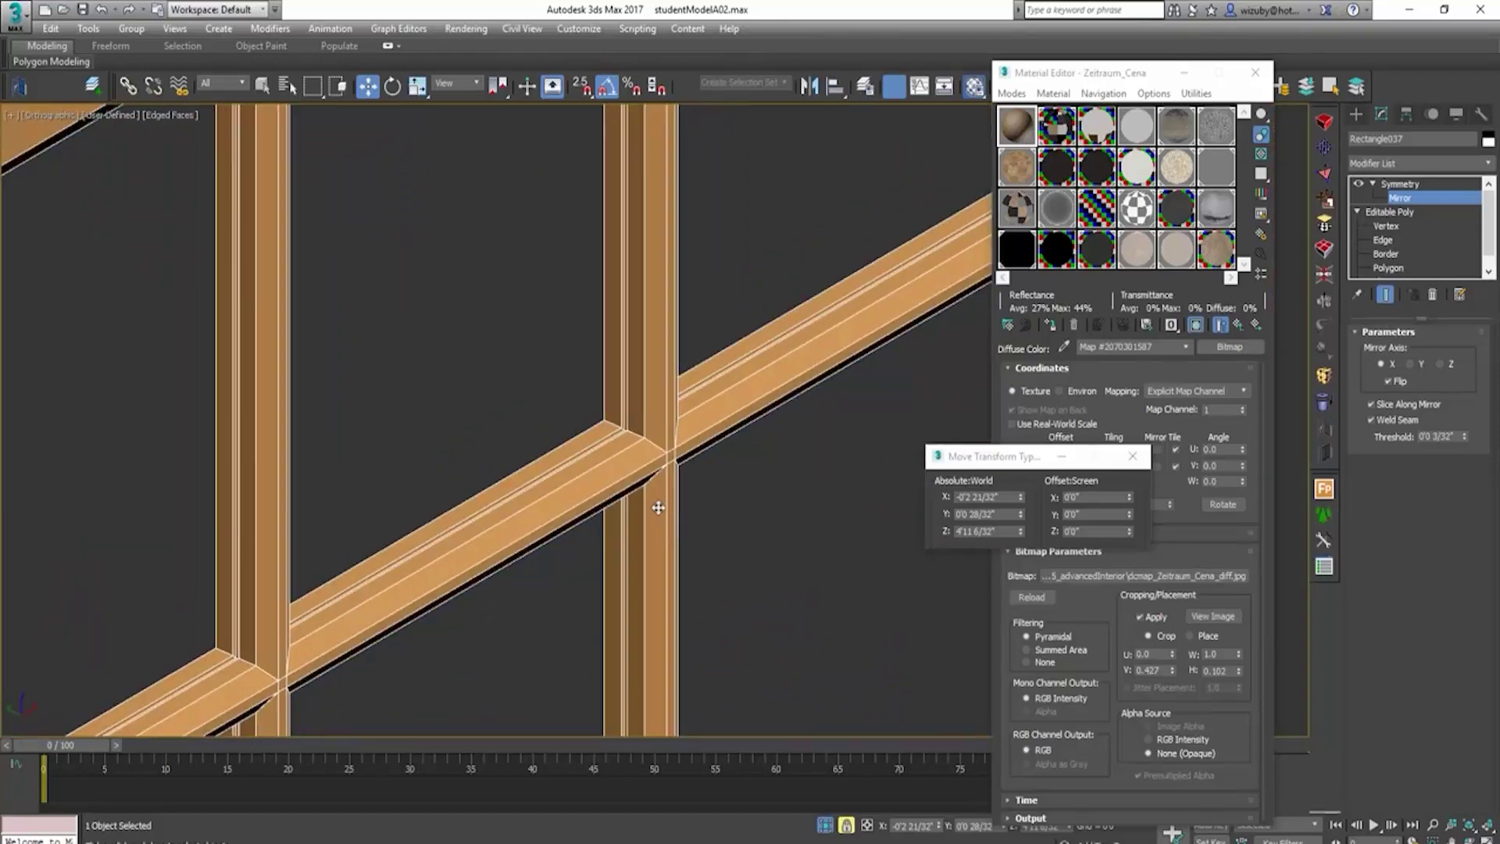
key(t)
scroll(596, 446, down, 2)
right_click(650, 445)
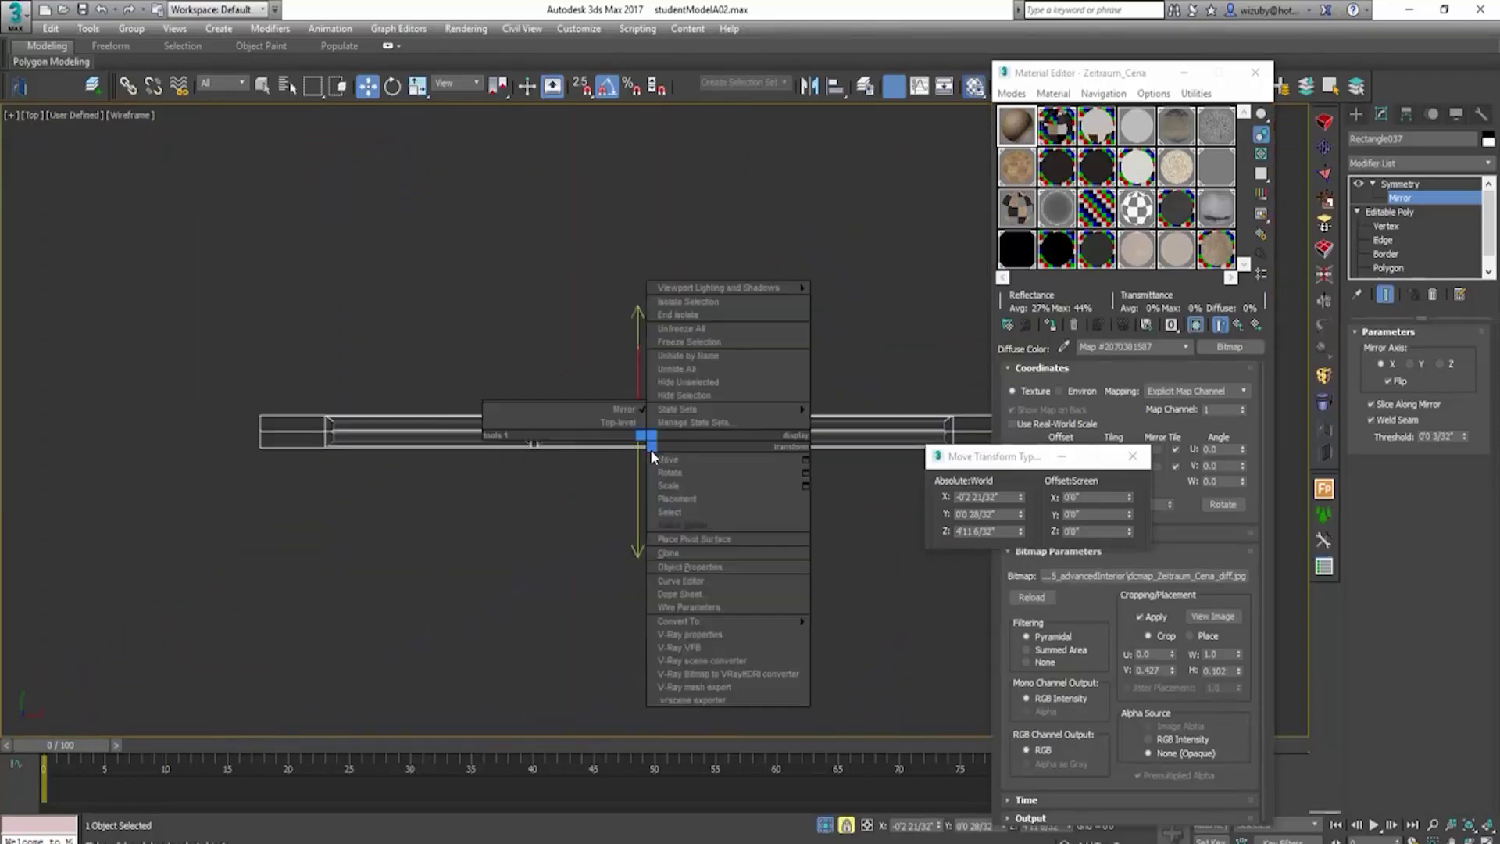
mouse_move(714, 618)
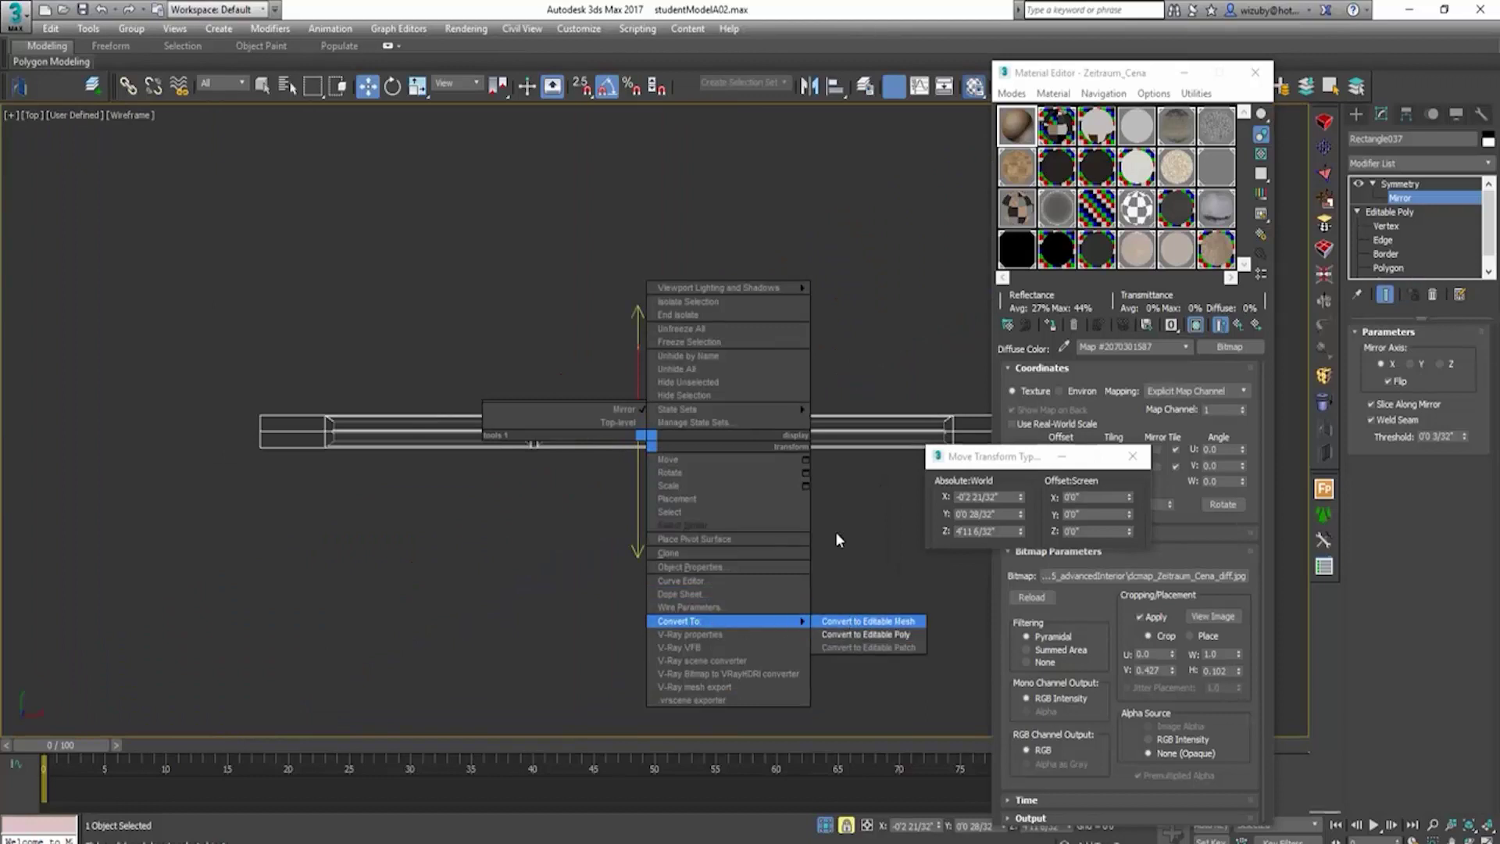
click(865, 321)
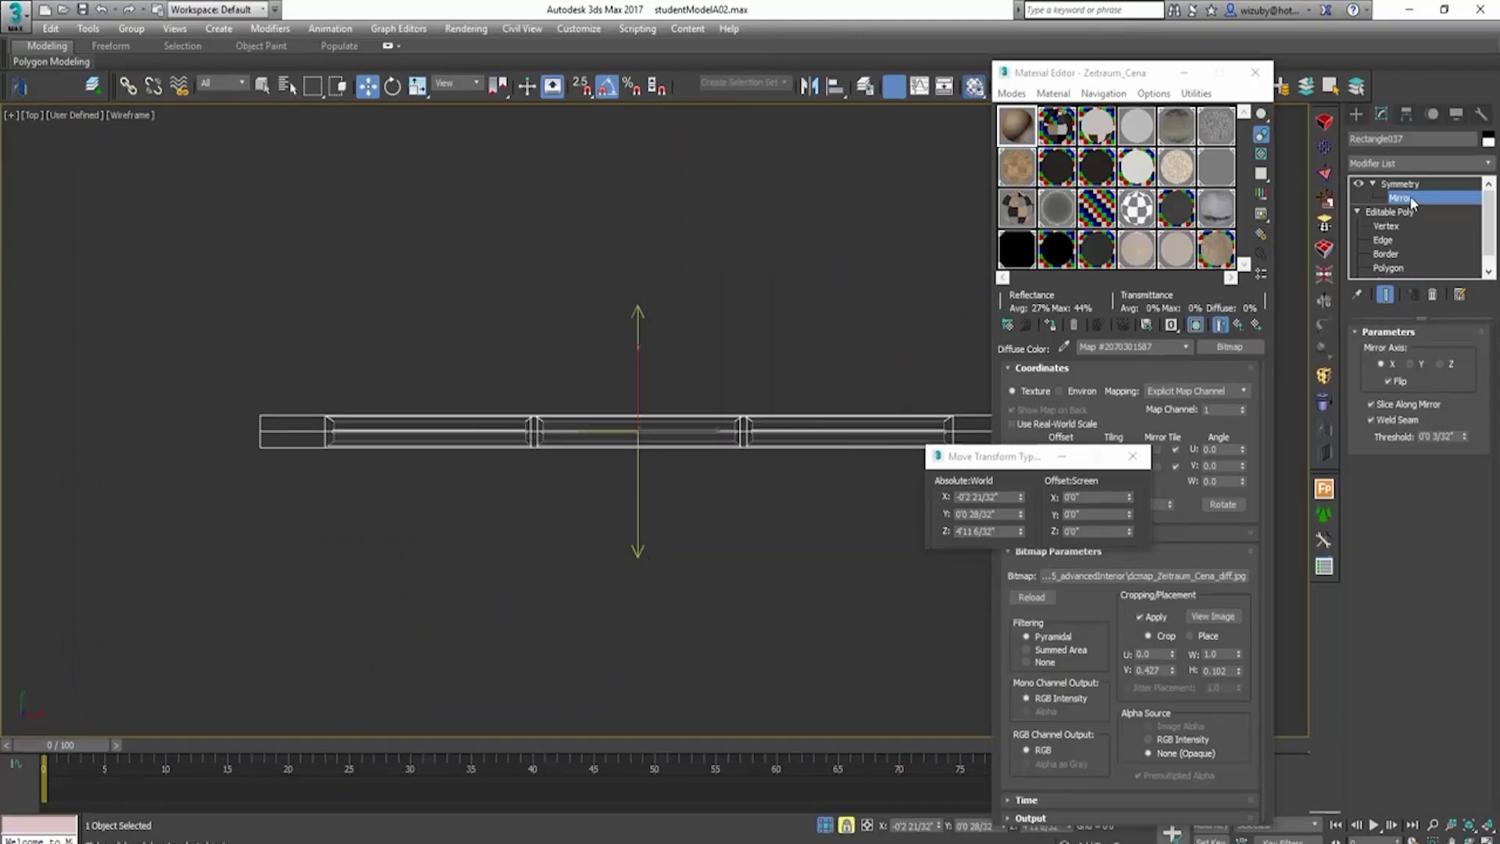
Step: Select the vertices along the sash's front side across its full width in the Editable Poly beneath the Symmetry modifier
click(1371, 185)
click(1372, 184)
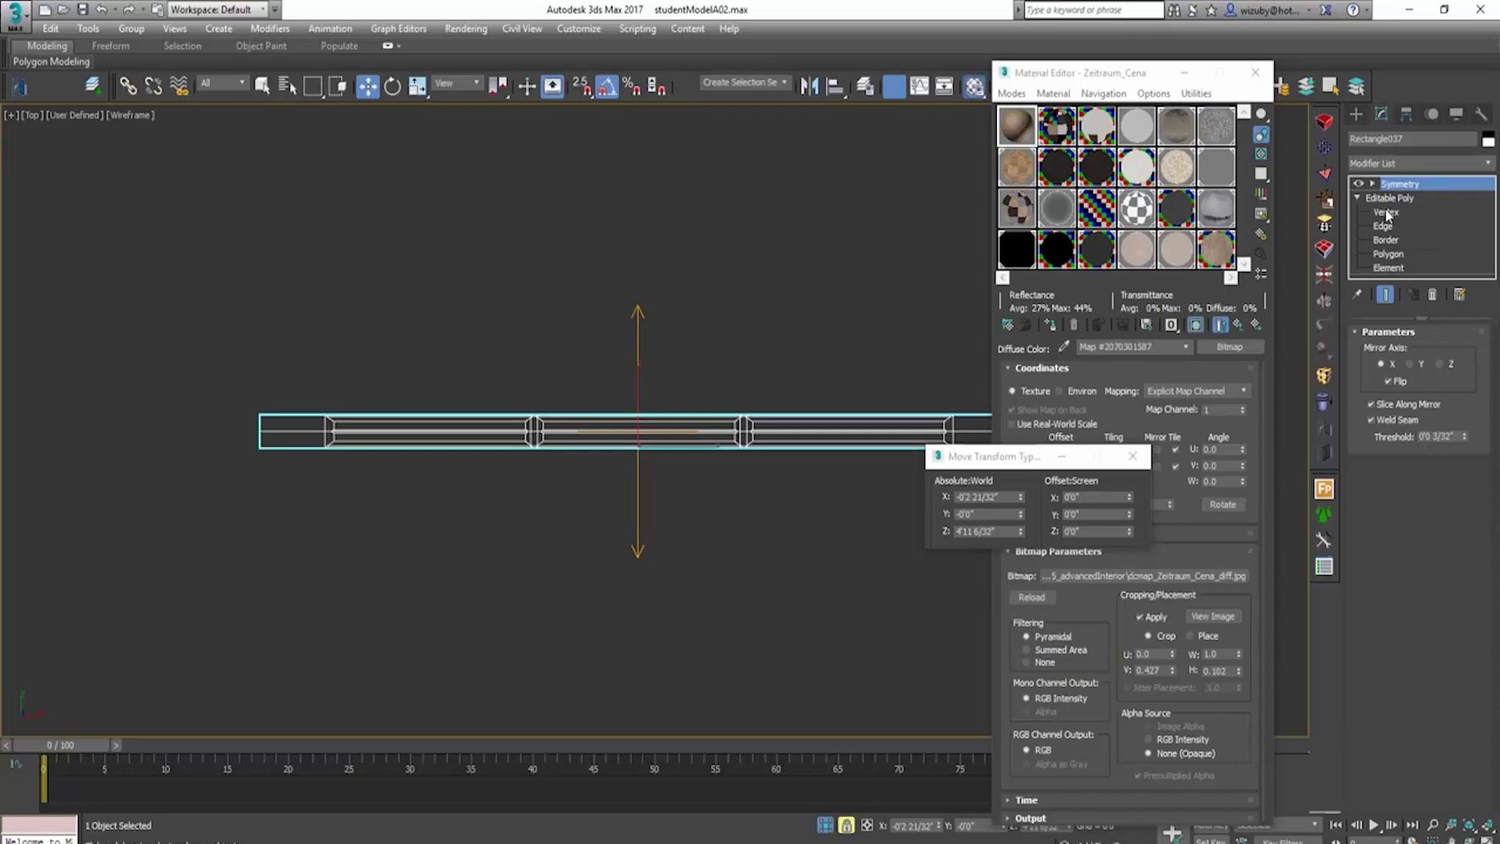
click(1386, 213)
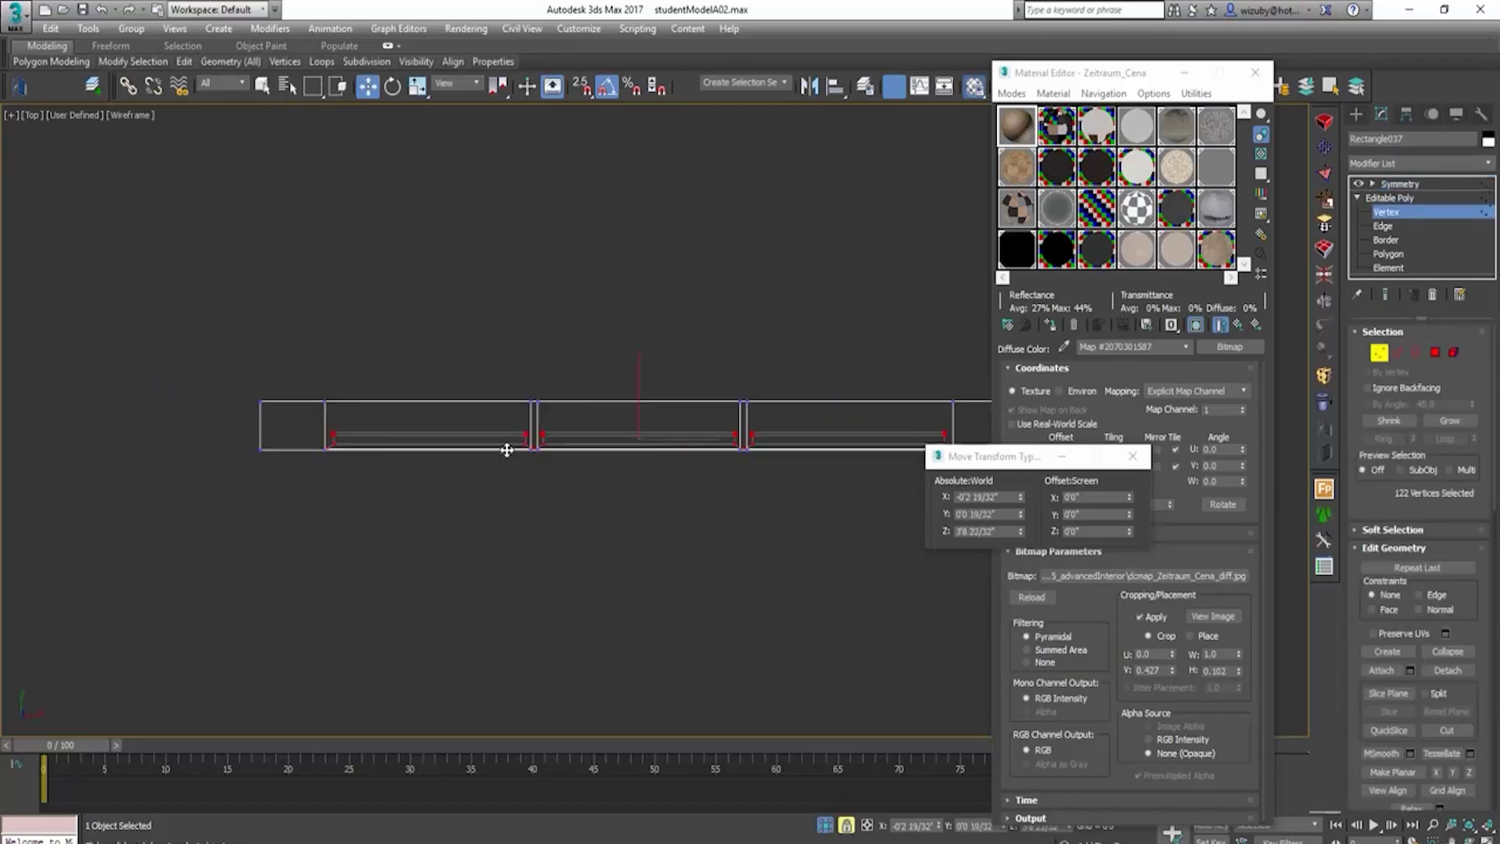
middle_drag(469, 446, 355, 445)
scroll(234, 445, down, 2)
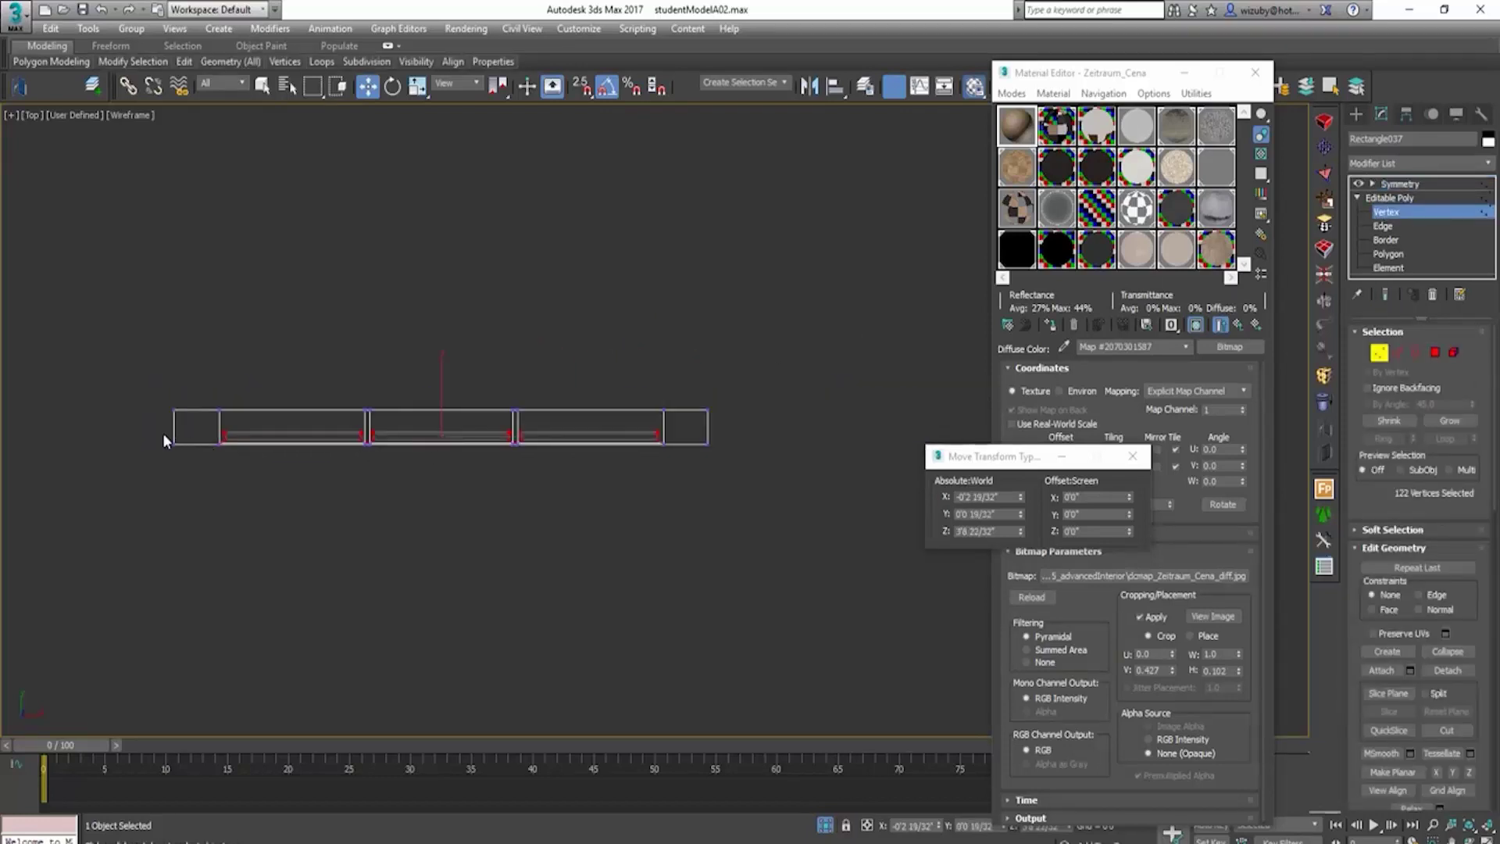
drag(164, 435, 805, 484)
scroll(428, 428, up, 3)
scroll(579, 504, up, 1)
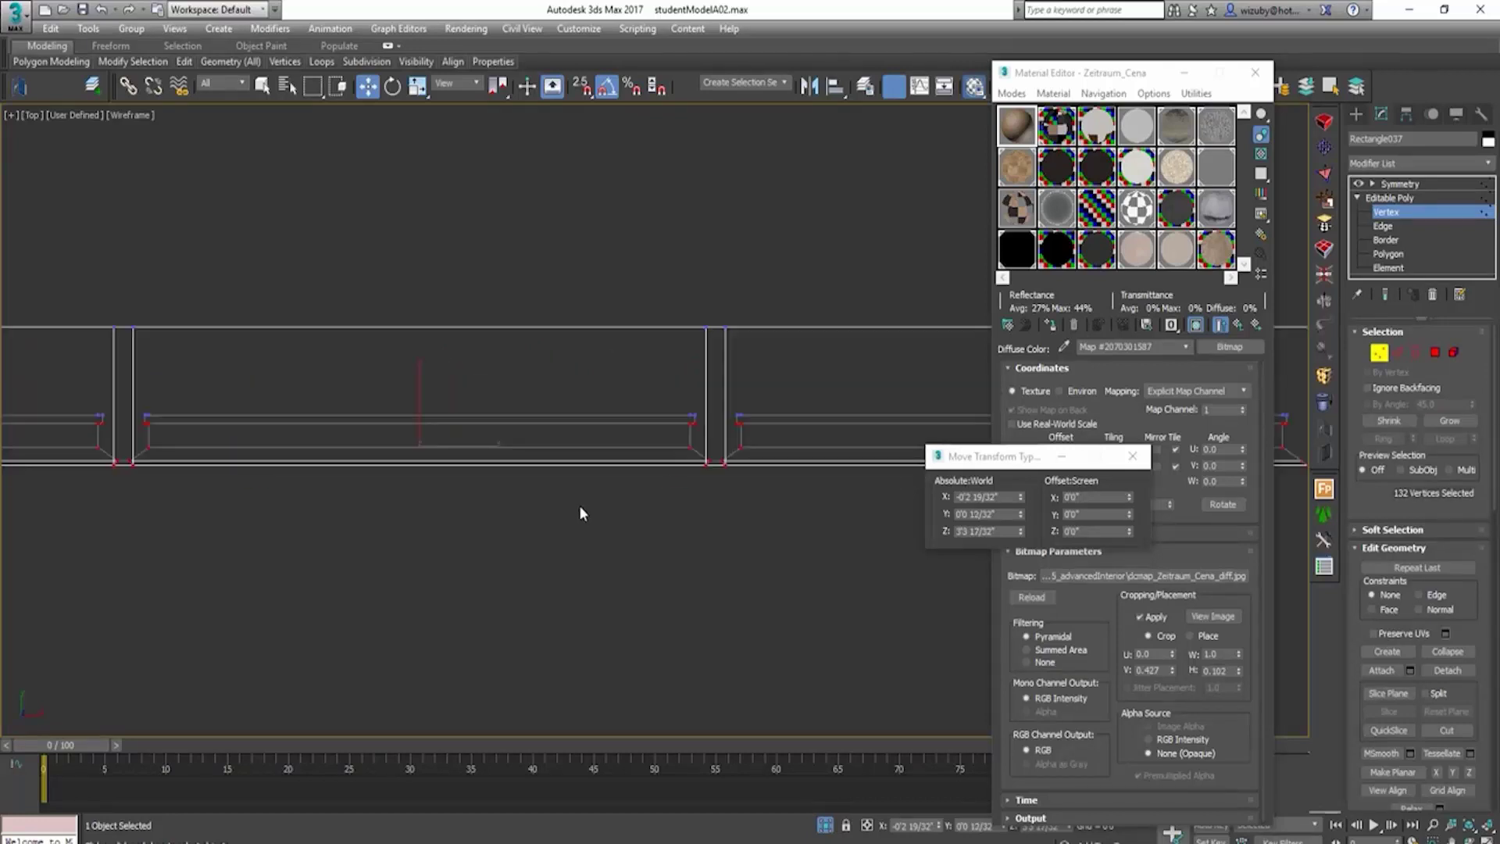
Step: Remove the thin ledges' vertices around all panes from the selection, keeping only the front face and chamfer vertices
scroll(315, 498, down, 2)
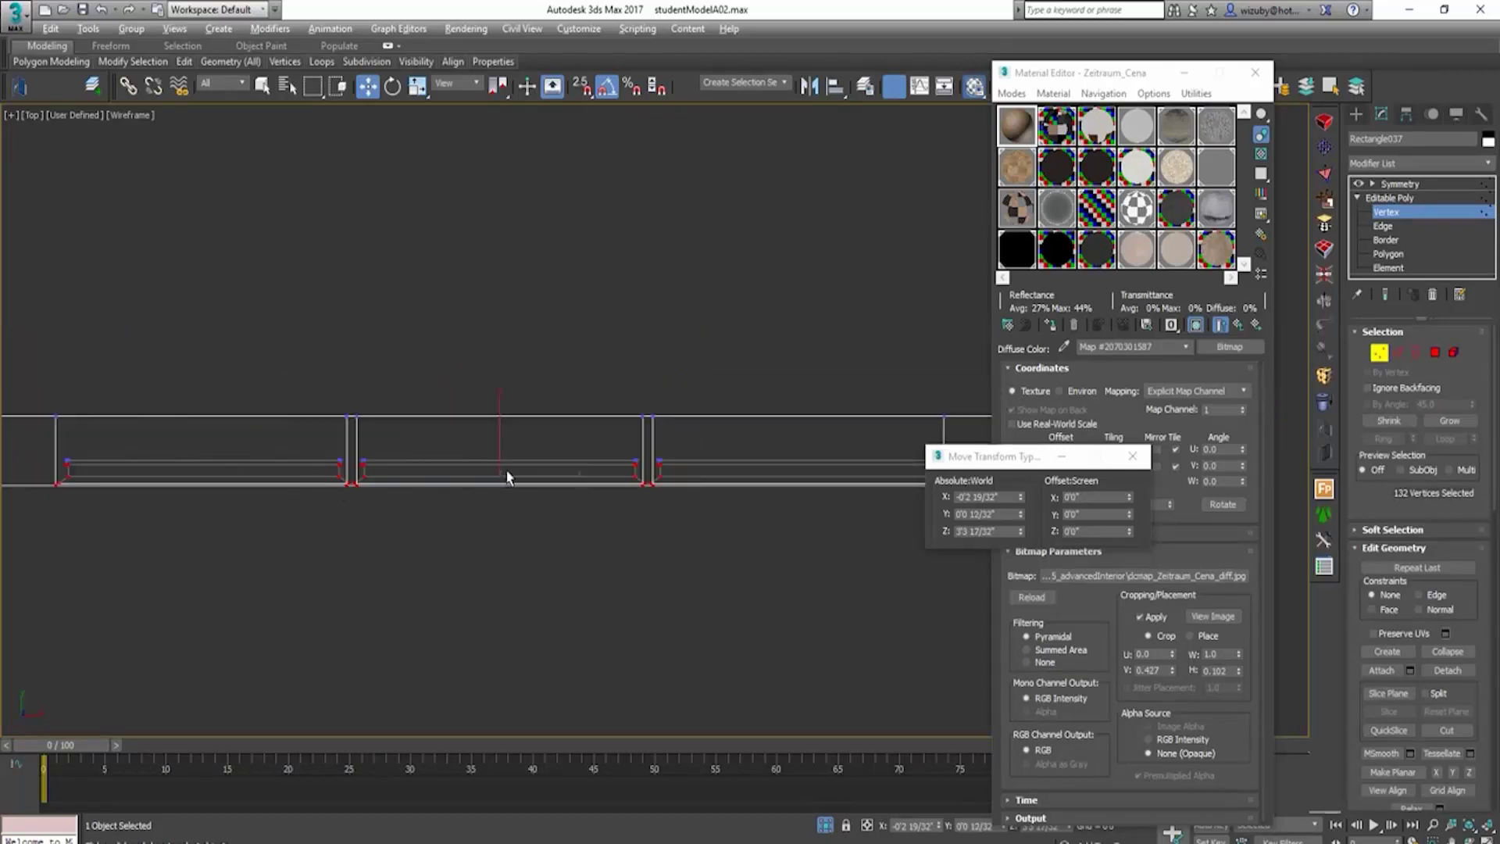
alt+drag(11, 412, 11, 411)
middle_drag(658, 429, 401, 436)
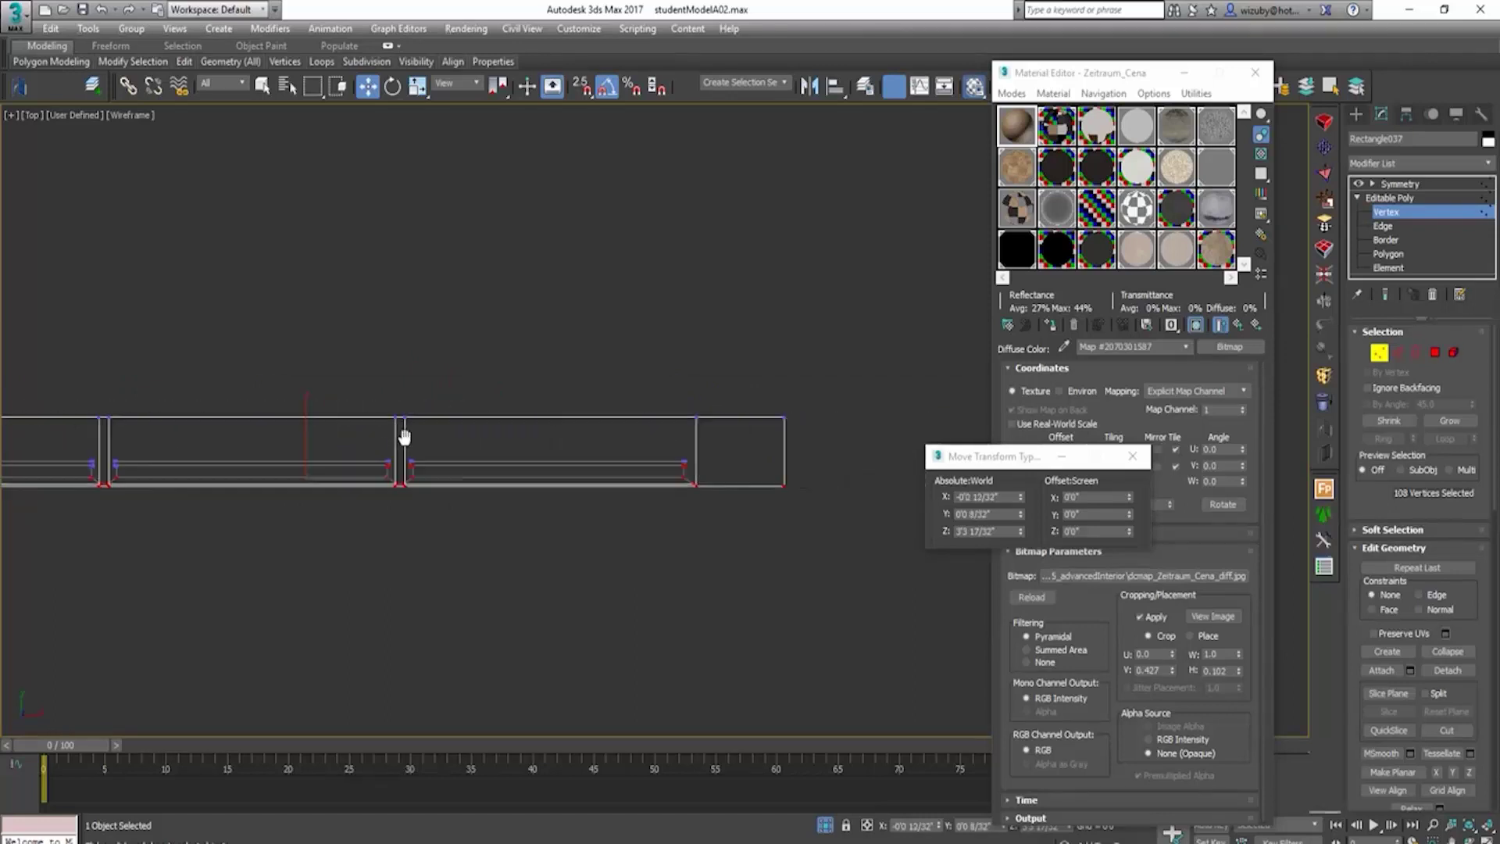
alt+drag(494, 422, 268, 393)
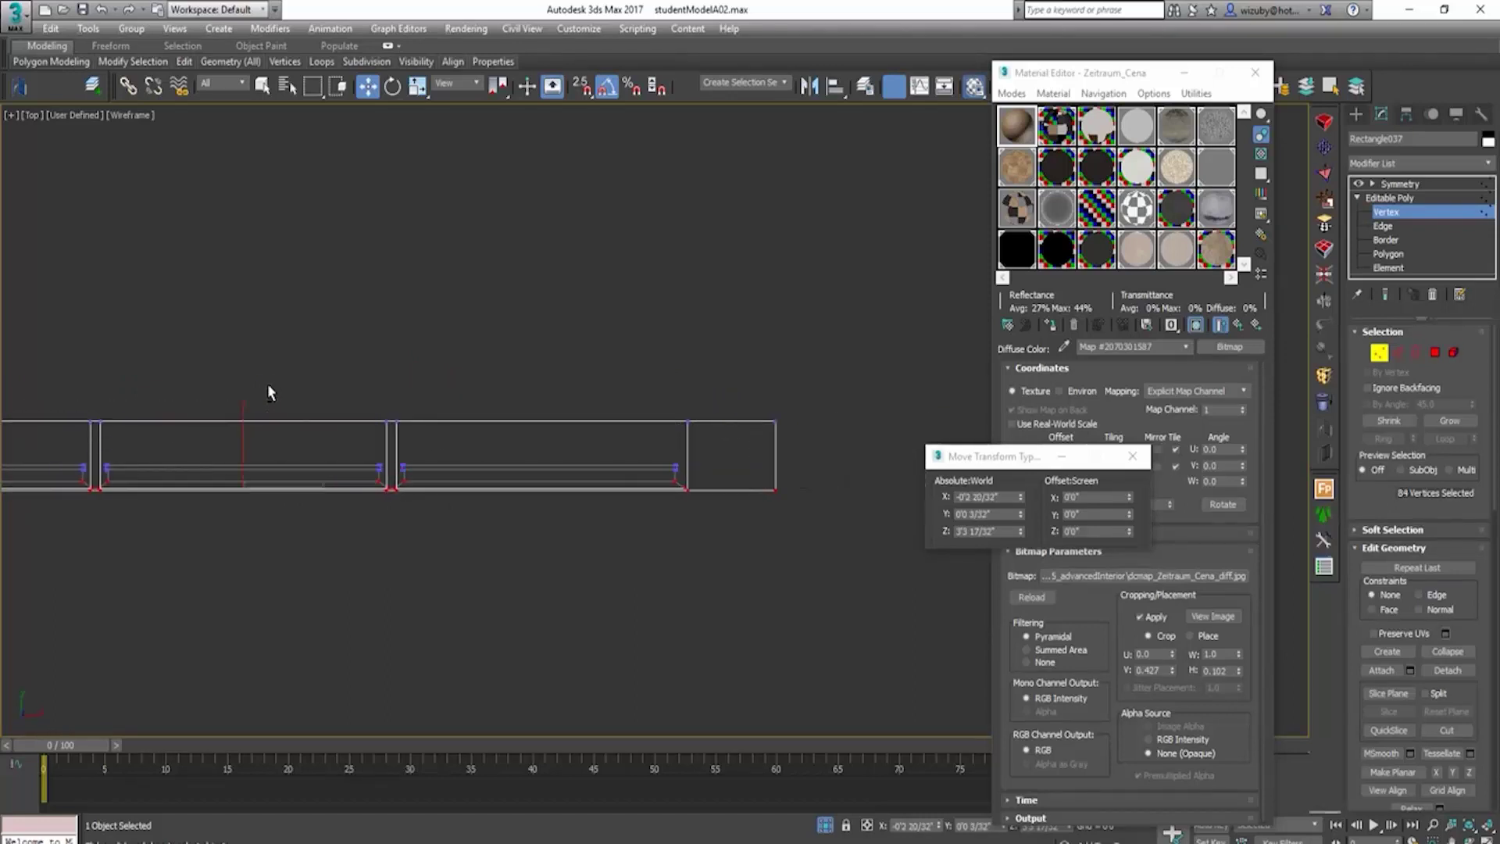
Step: Display the mirrored end result and move the selected front vertices back along Y to about 0'0 13/32", slimming the muntin profile
scroll(492, 496, up, 2)
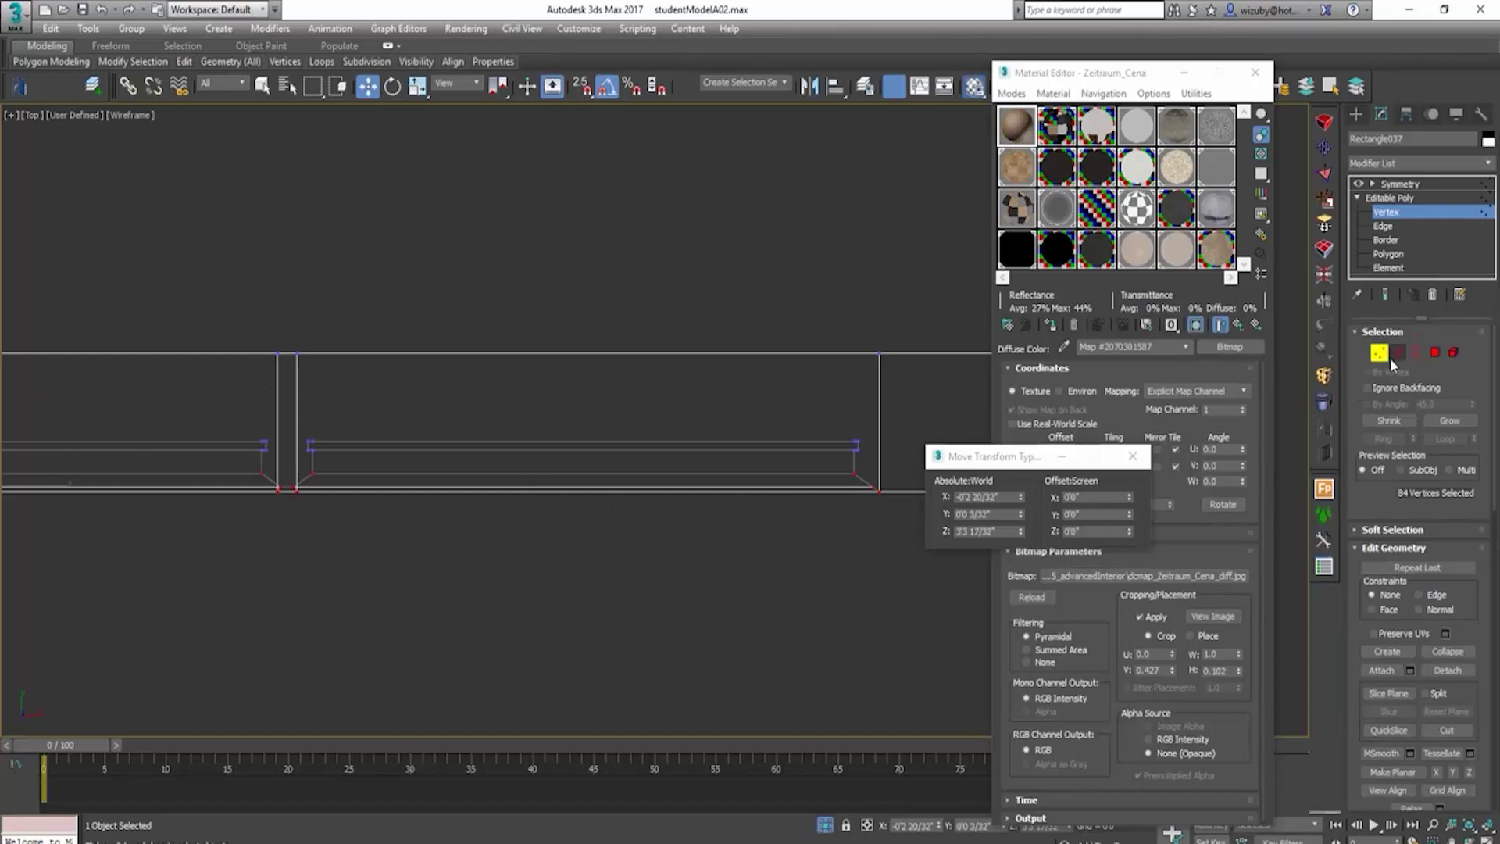
click(1387, 297)
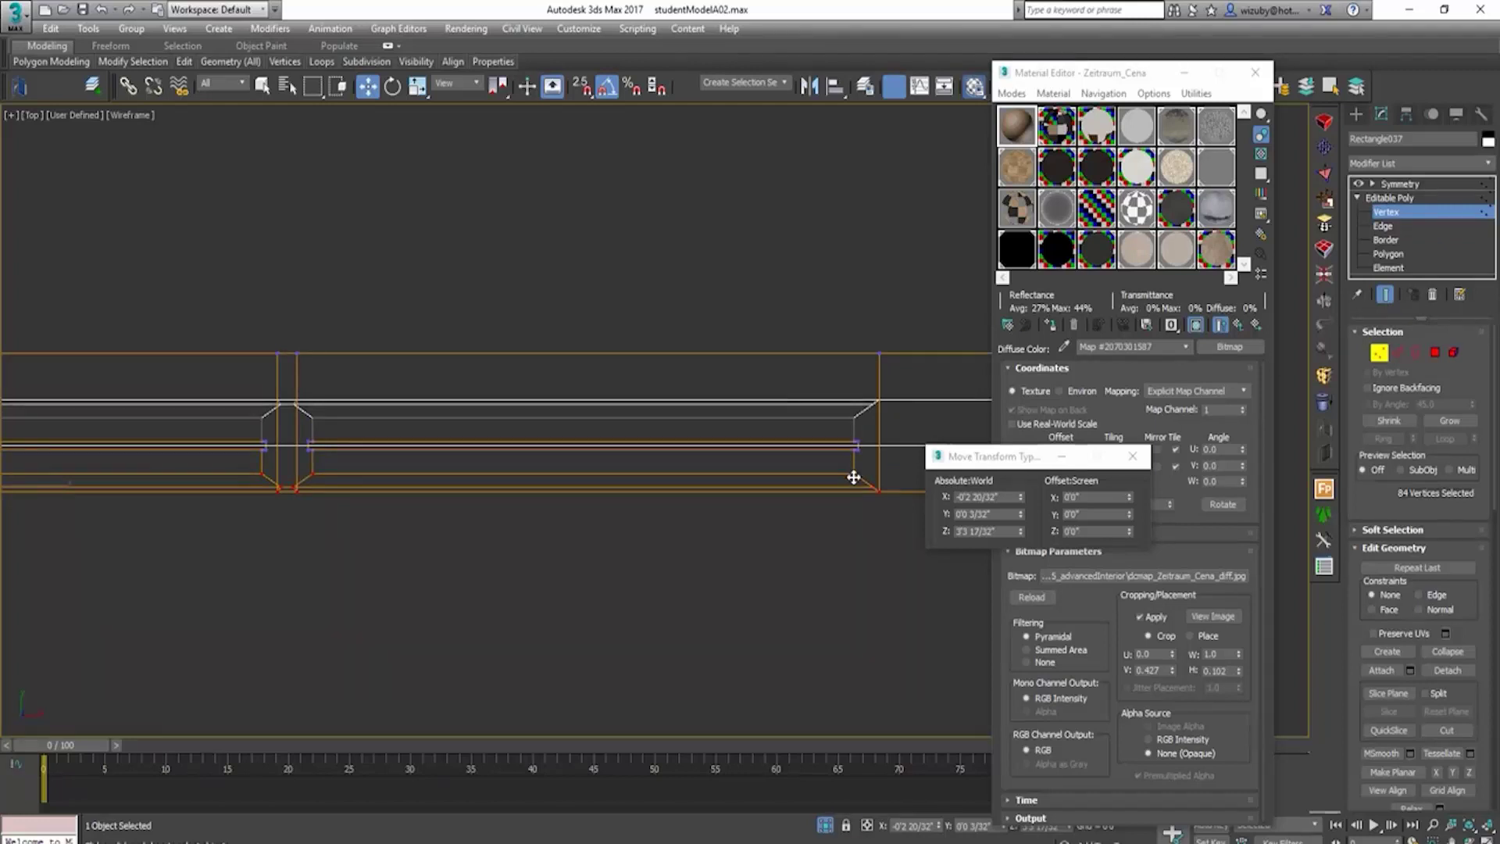
drag(856, 478, 865, 463)
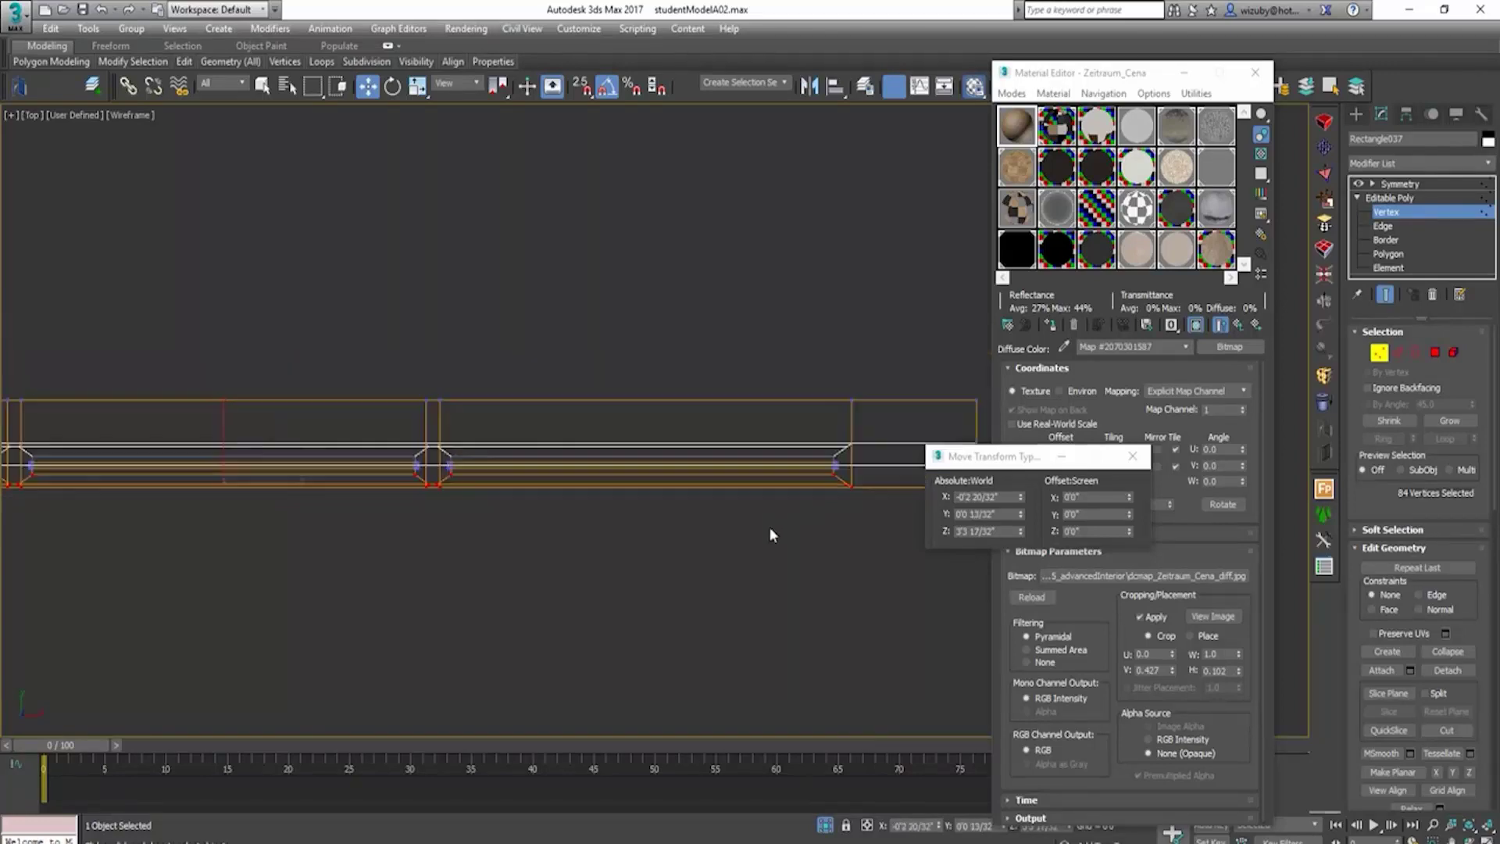
alt+middle_drag(770, 529, 781, 477)
scroll(785, 466, up, 5)
scroll(734, 463, down, 4)
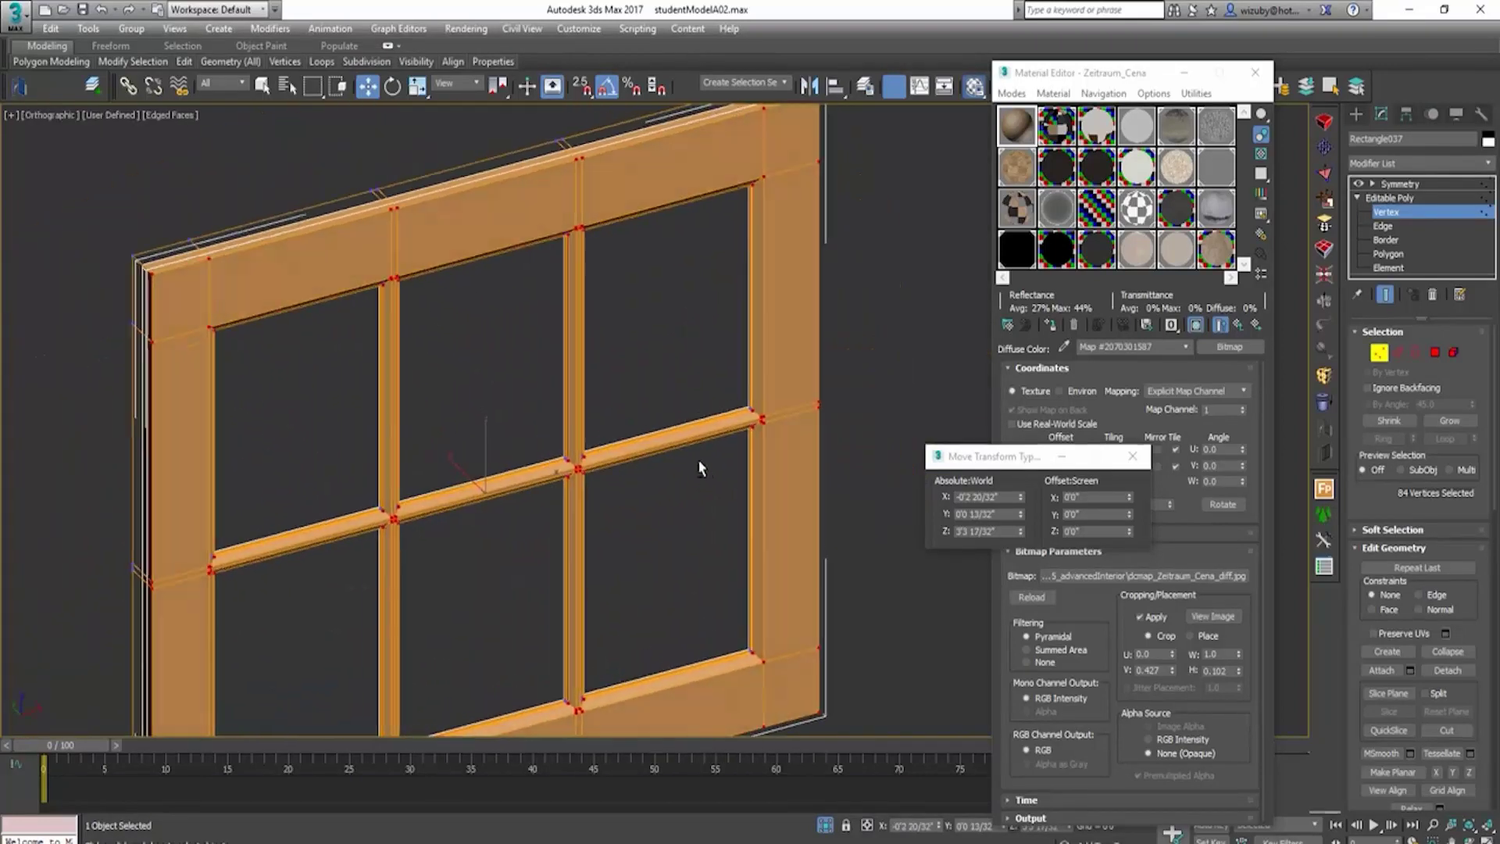
scroll(686, 472, up, 10)
key(F4)
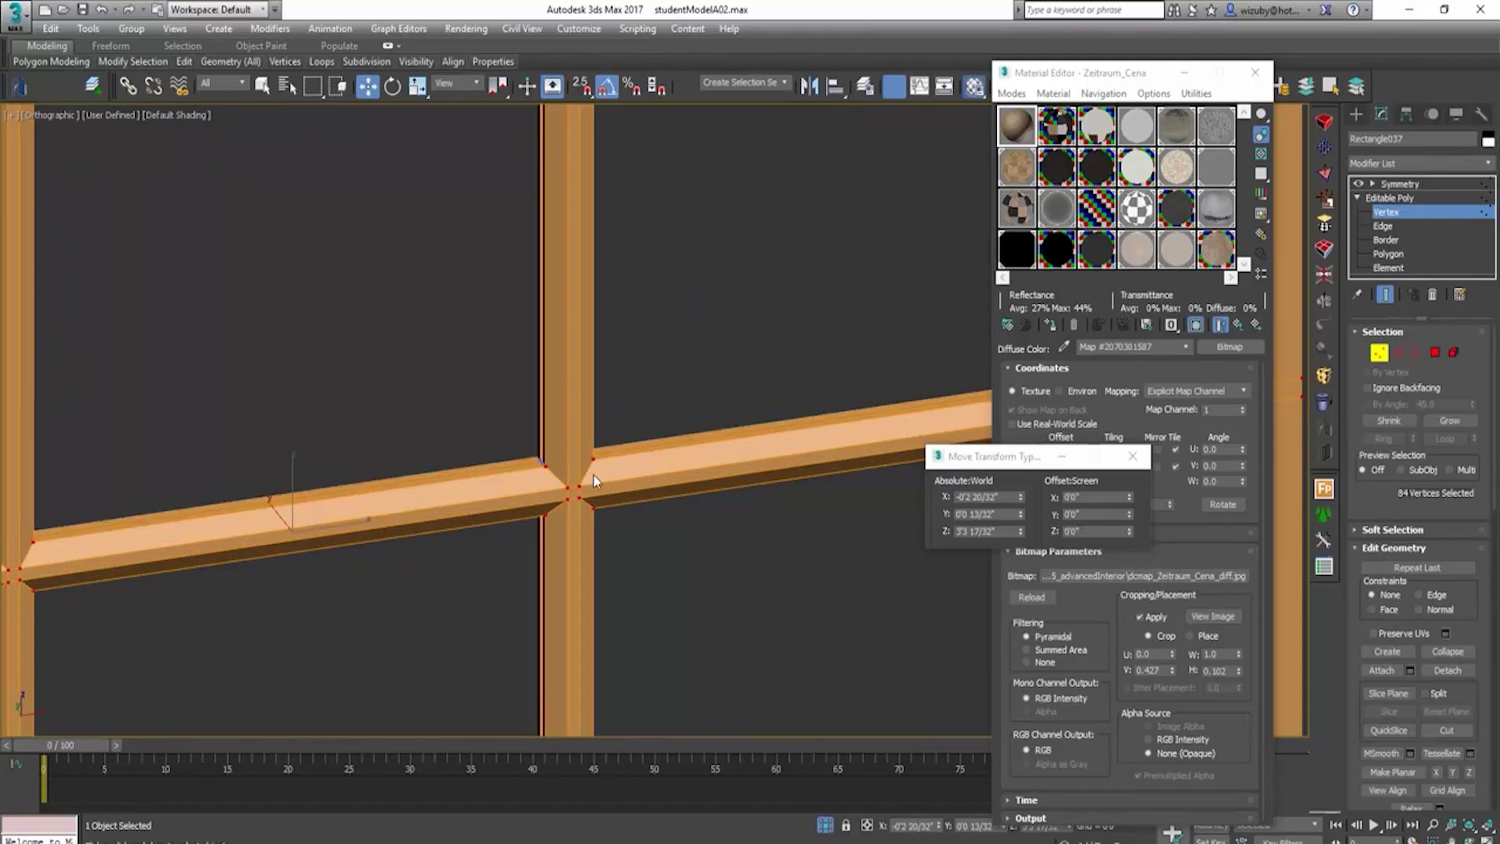
key(F4)
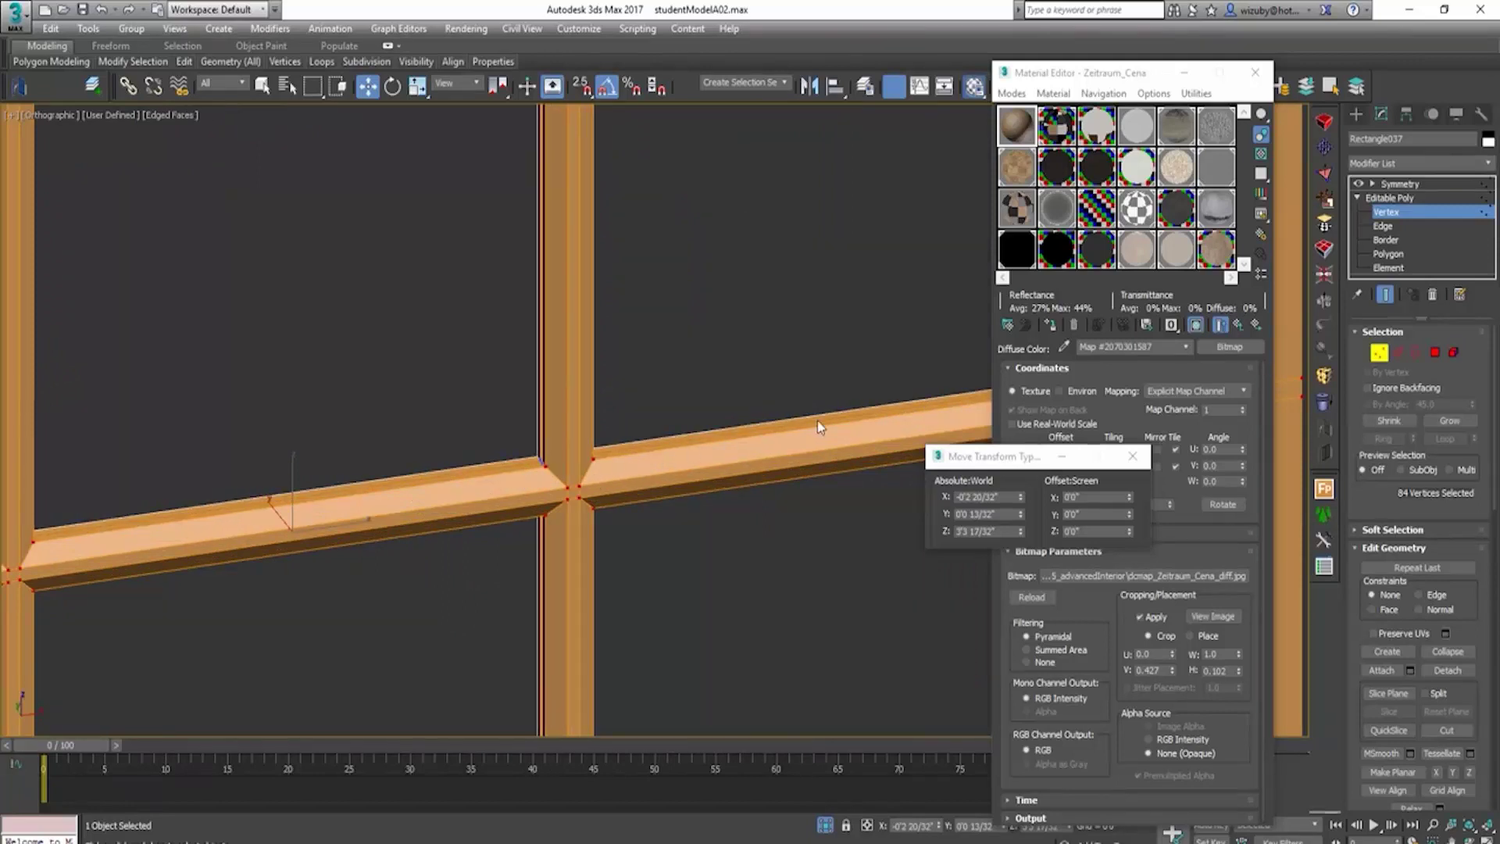
Step: Leave vertex editing, return to the Symmetry modifier level, then deselect the sash and display it shaded without edges
click(1380, 353)
click(1436, 185)
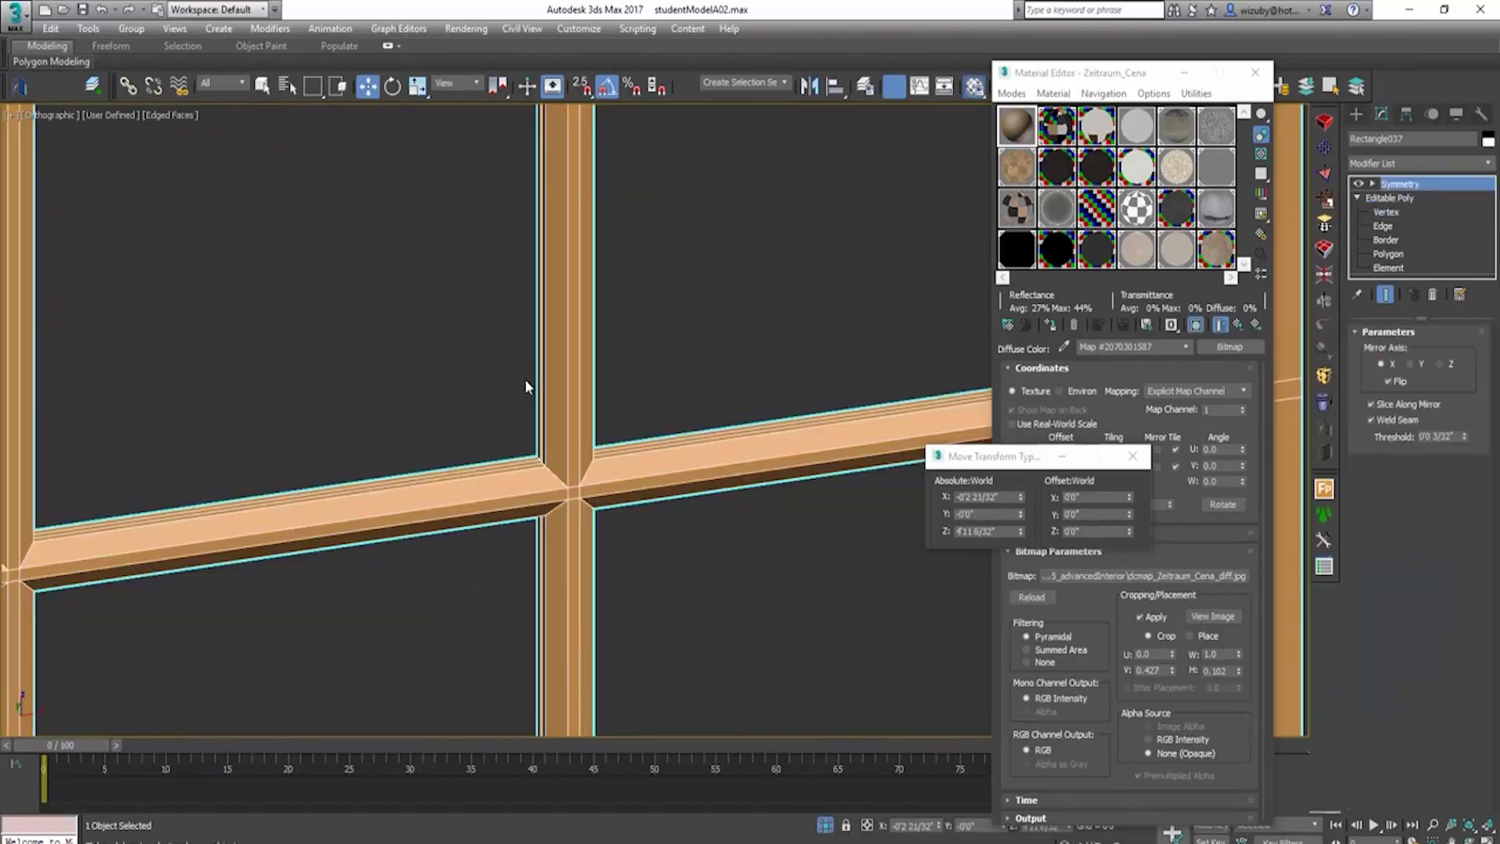
scroll(525, 379, down, 6)
click(834, 415)
key(F4)
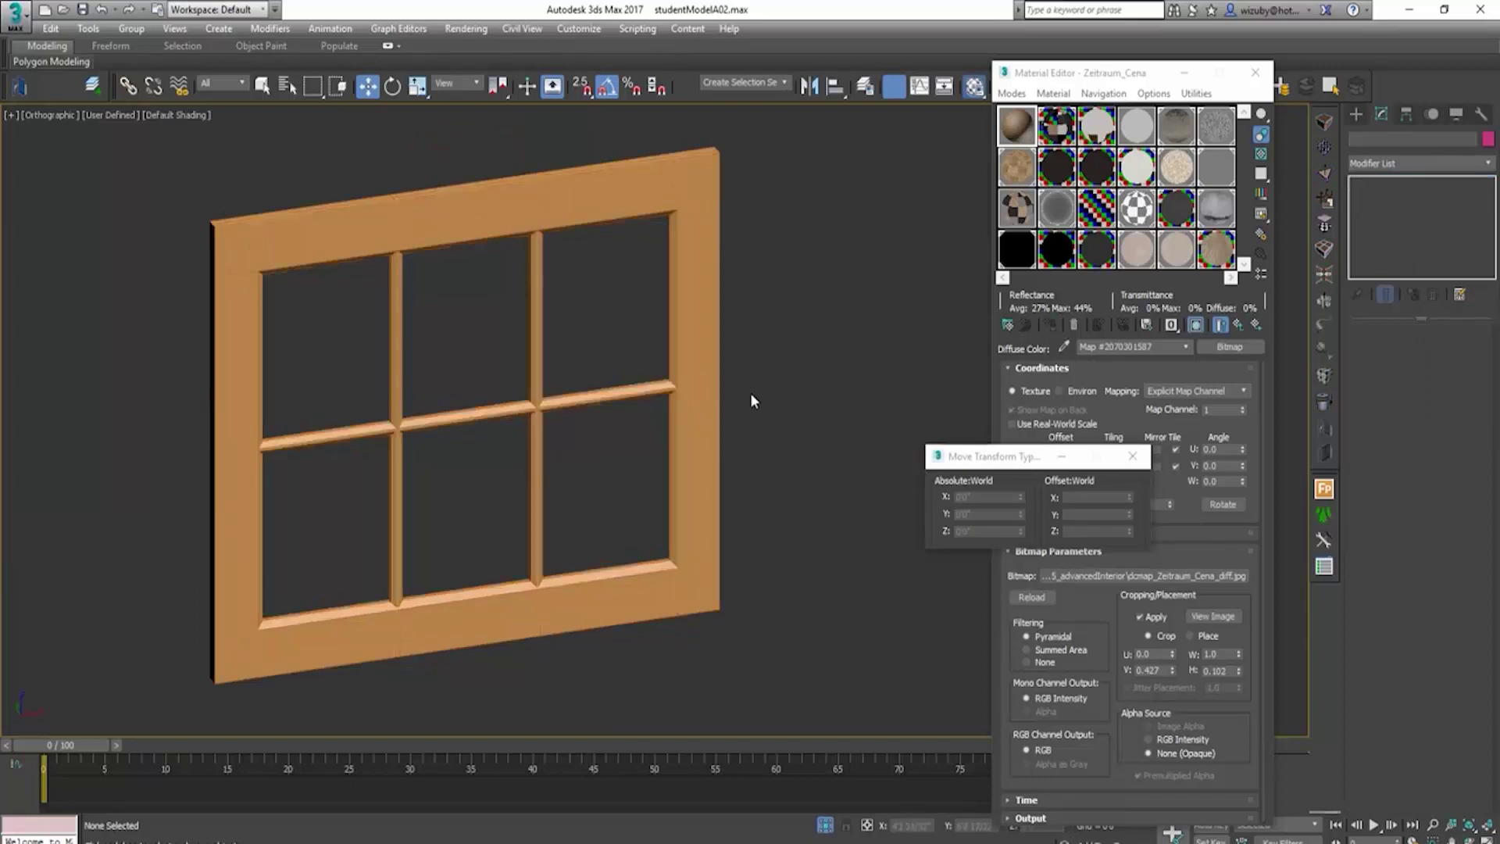
Step: Move the sash along Y into the window frame's lower-left opening, at about Y 11'0 9/32", aligning it with the frame profile
click(711, 383)
key(t)
key(F3)
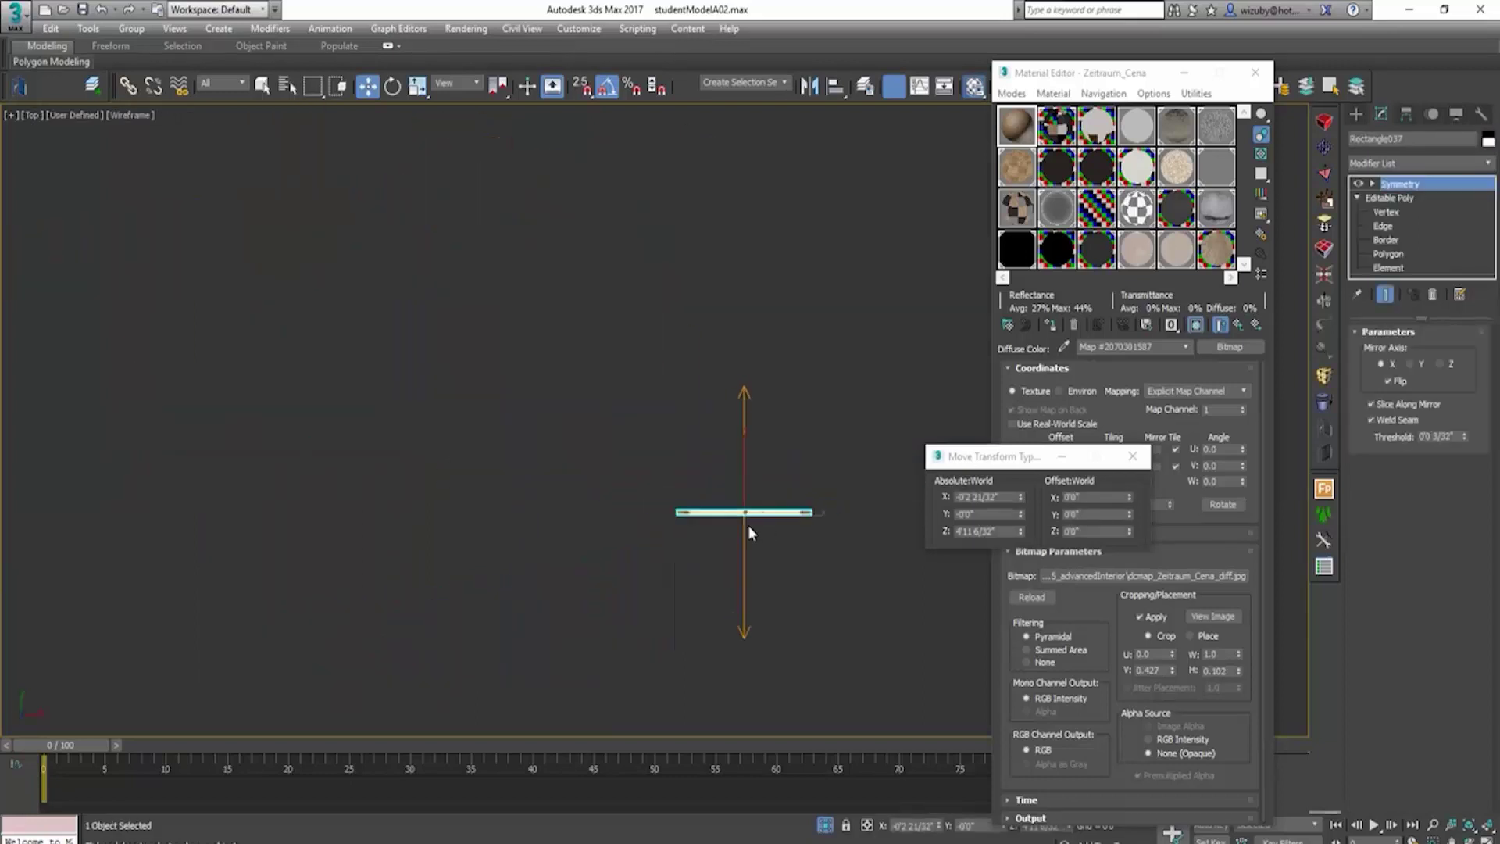
middle_drag(748, 528, 662, 659)
drag(672, 617, 695, 257)
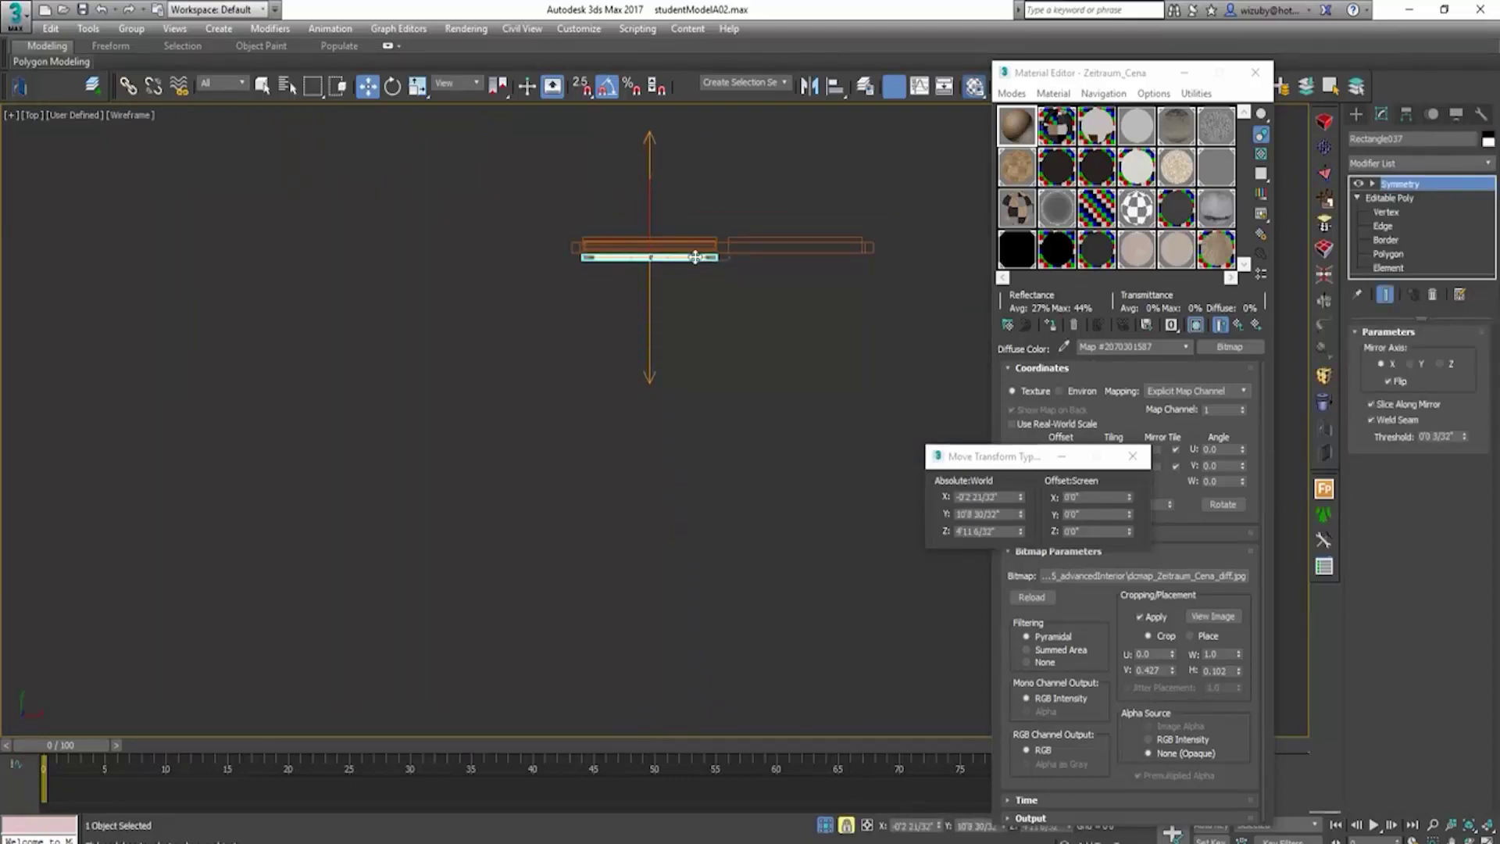
scroll(696, 258, up, 6)
drag(807, 425, 813, 255)
scroll(813, 255, up, 2)
middle_drag(813, 255, 848, 434)
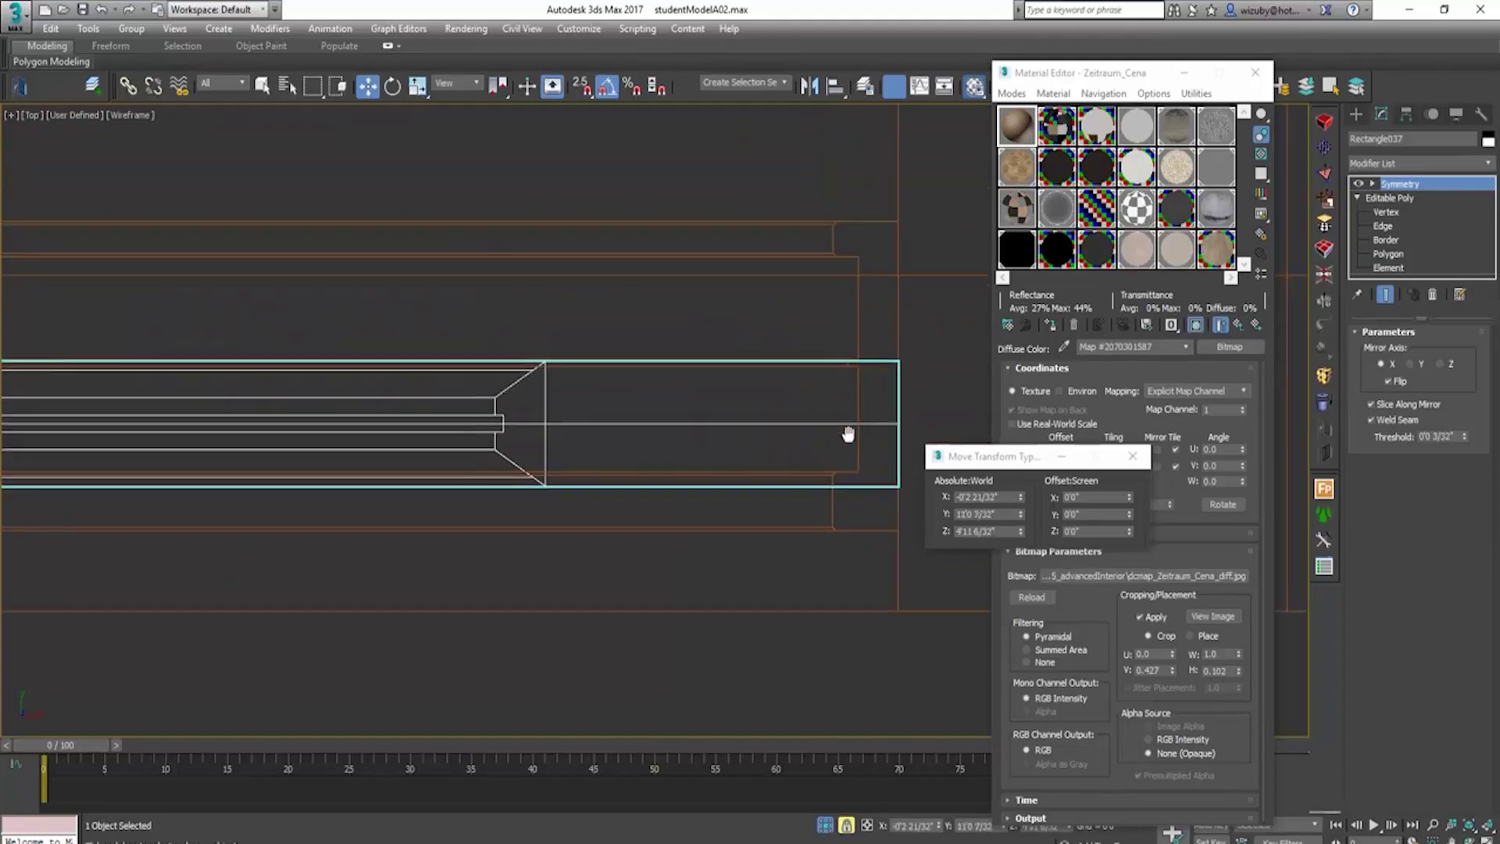
drag(844, 428, 836, 423)
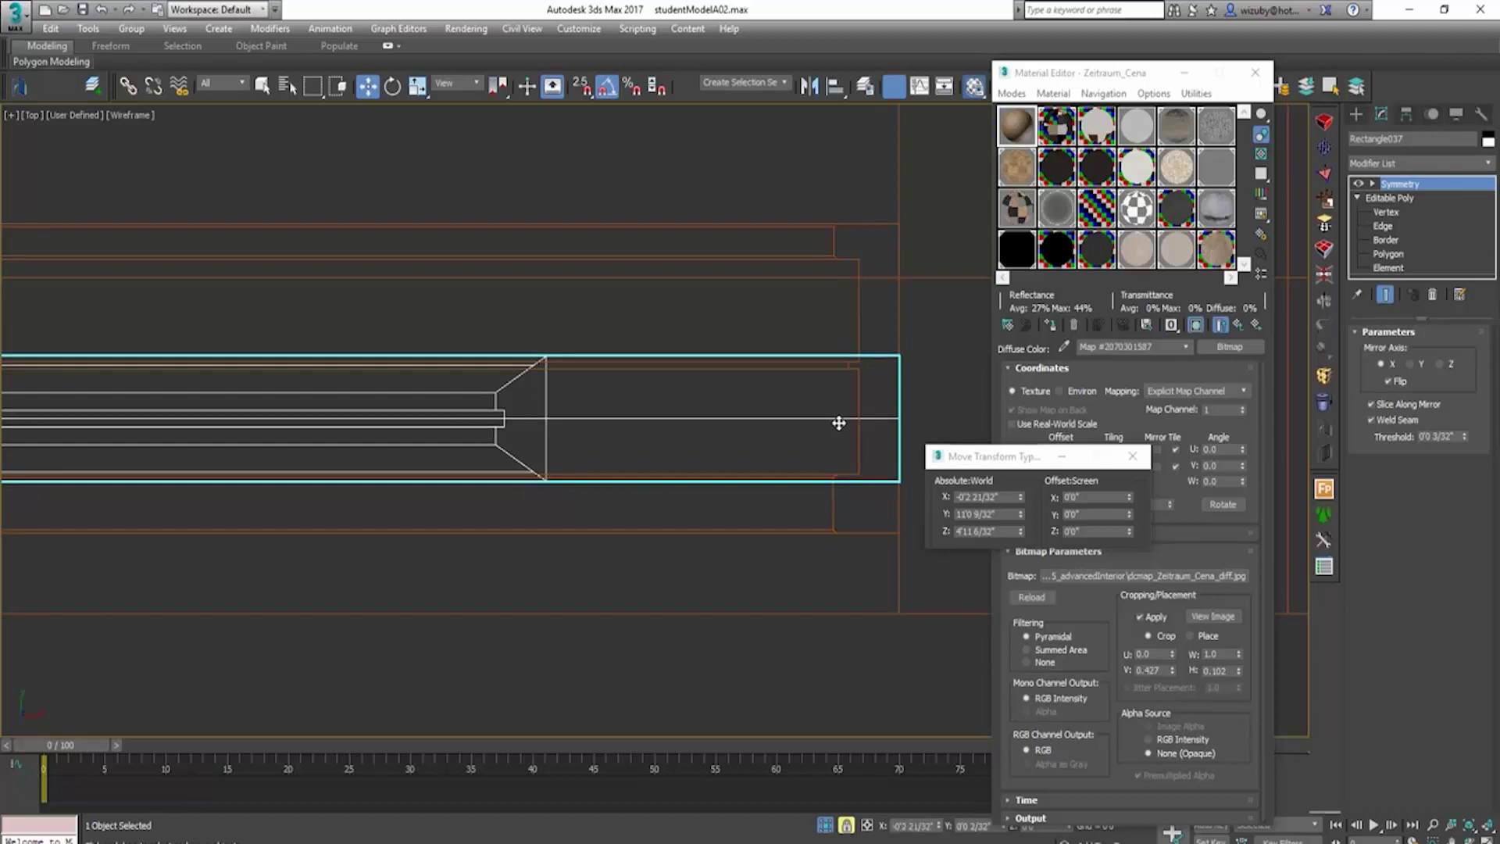
click(1392, 215)
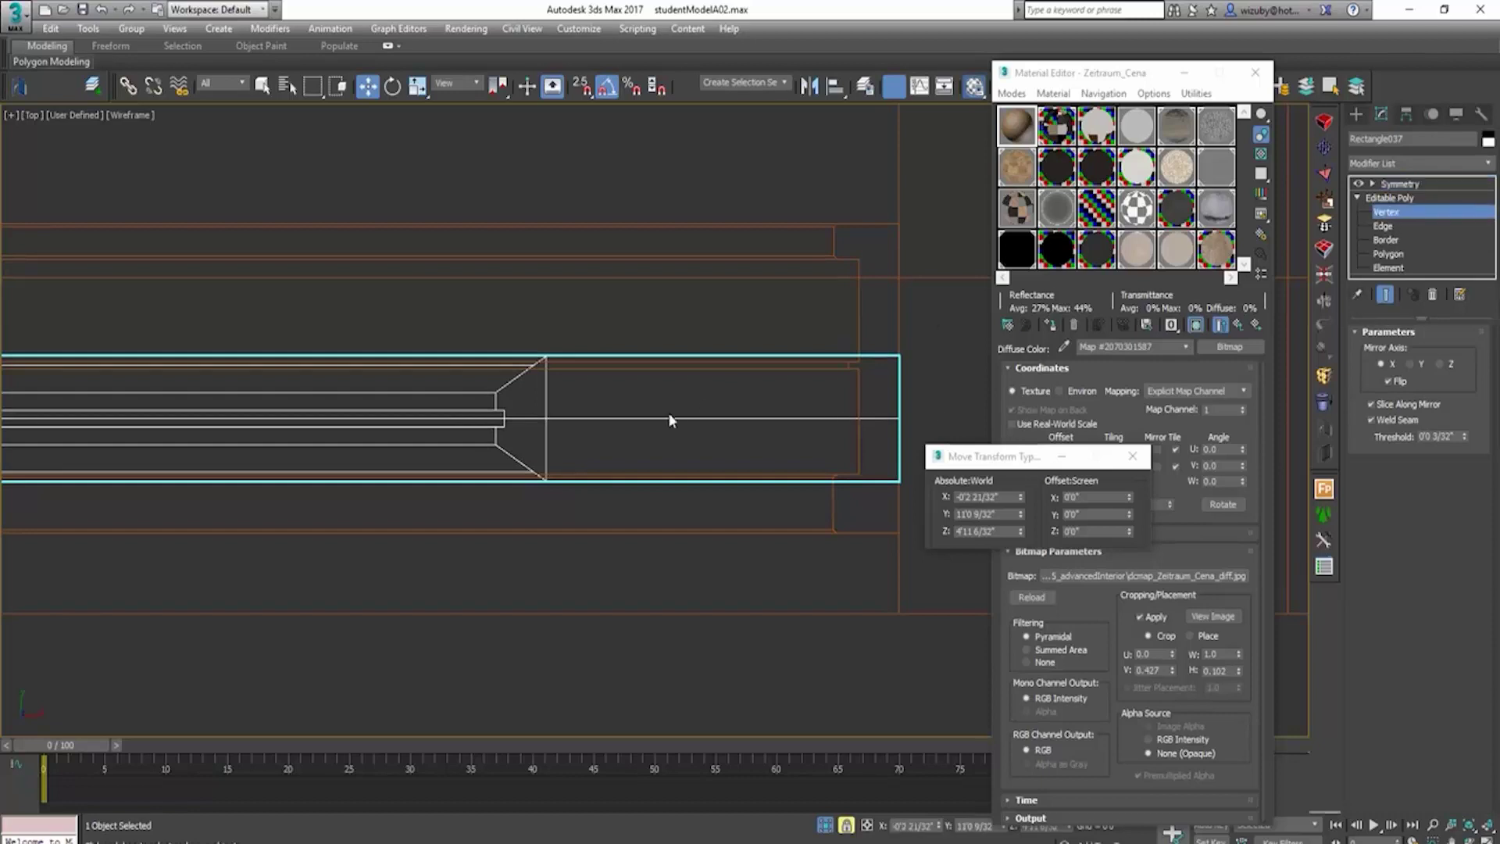
drag(547, 486, 552, 472)
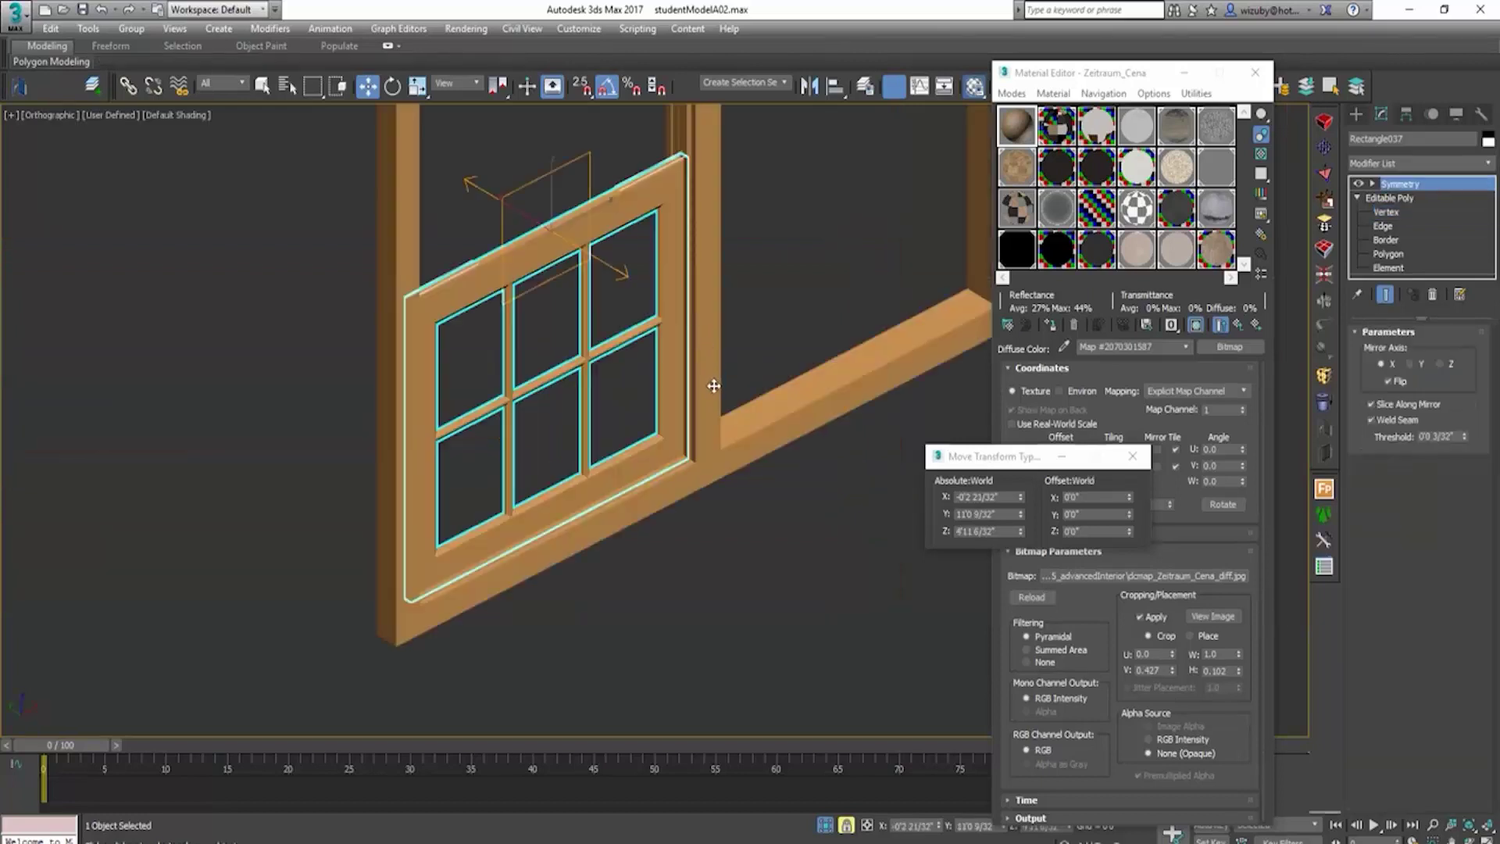
Step: Examine how the sash sits in the window frame, both with and without edges displayed
scroll(753, 378, up, 5)
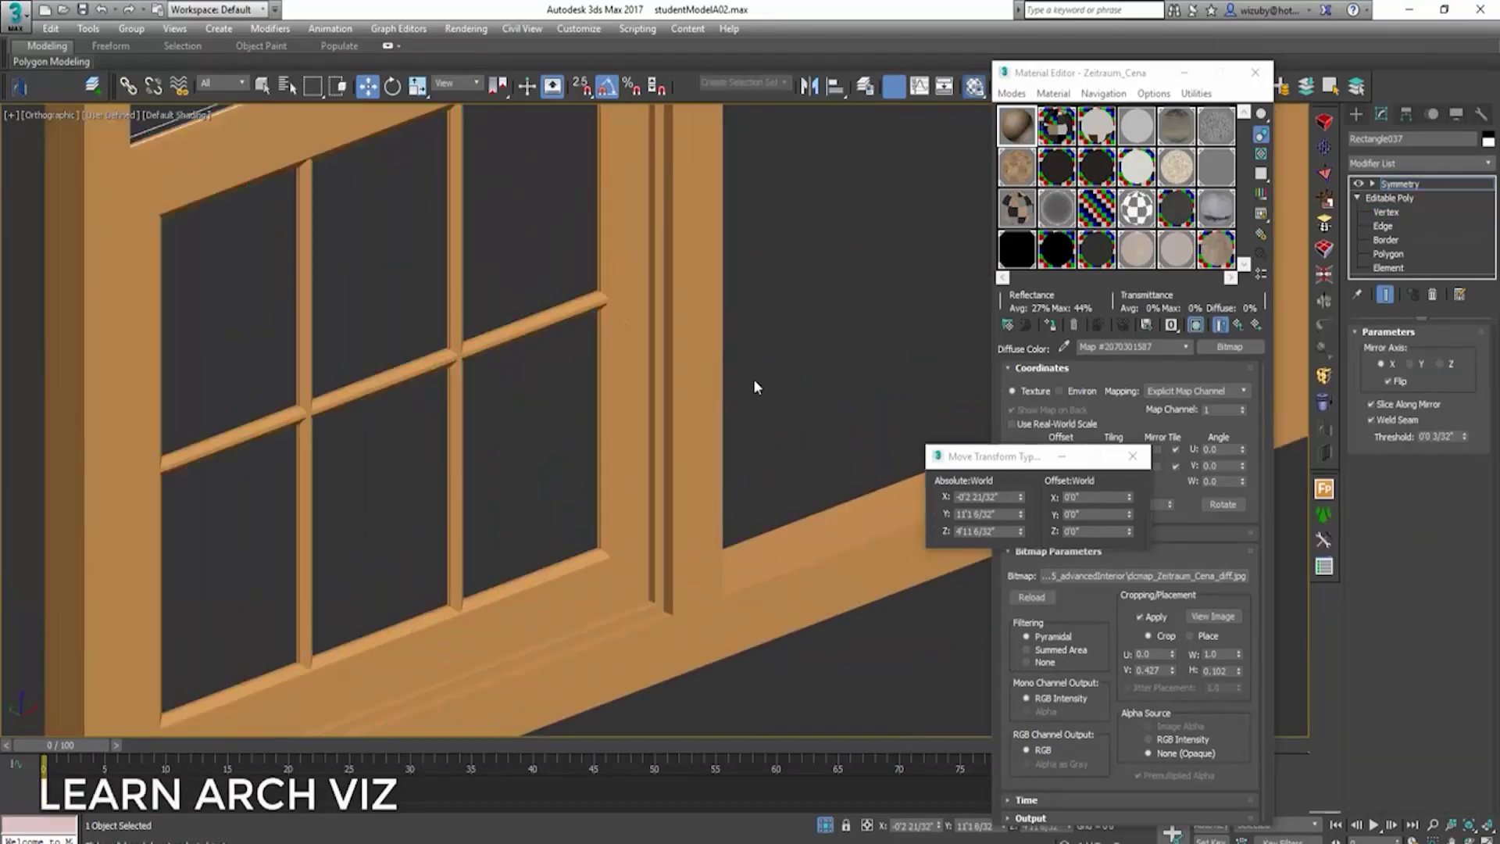
key(F4)
scroll(630, 472, down, 3)
scroll(636, 483, up, 5)
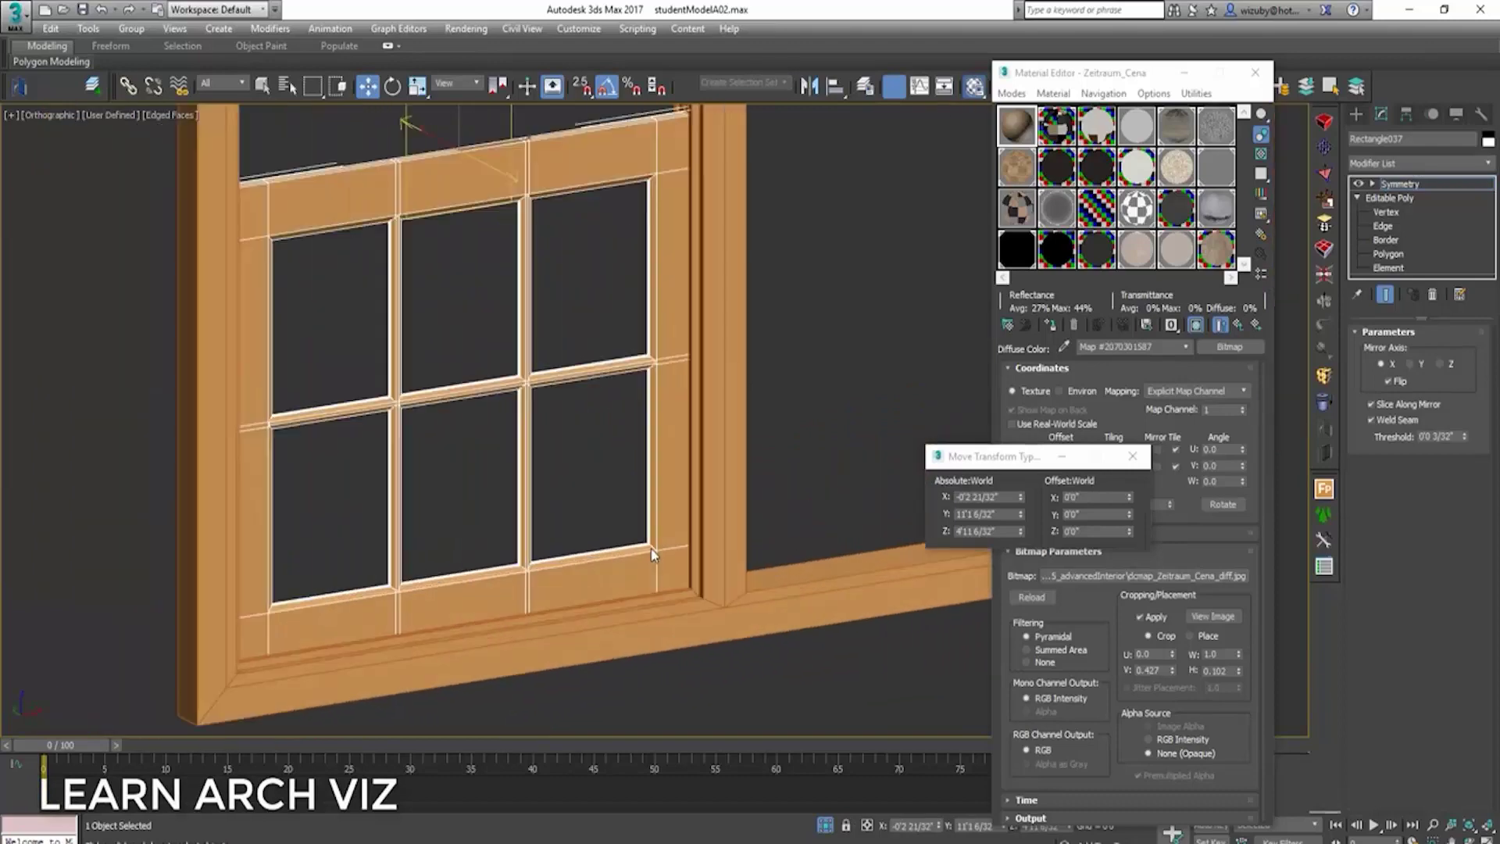
key(F4)
scroll(655, 550, down, 3)
alt+middle_drag(657, 566, 668, 357)
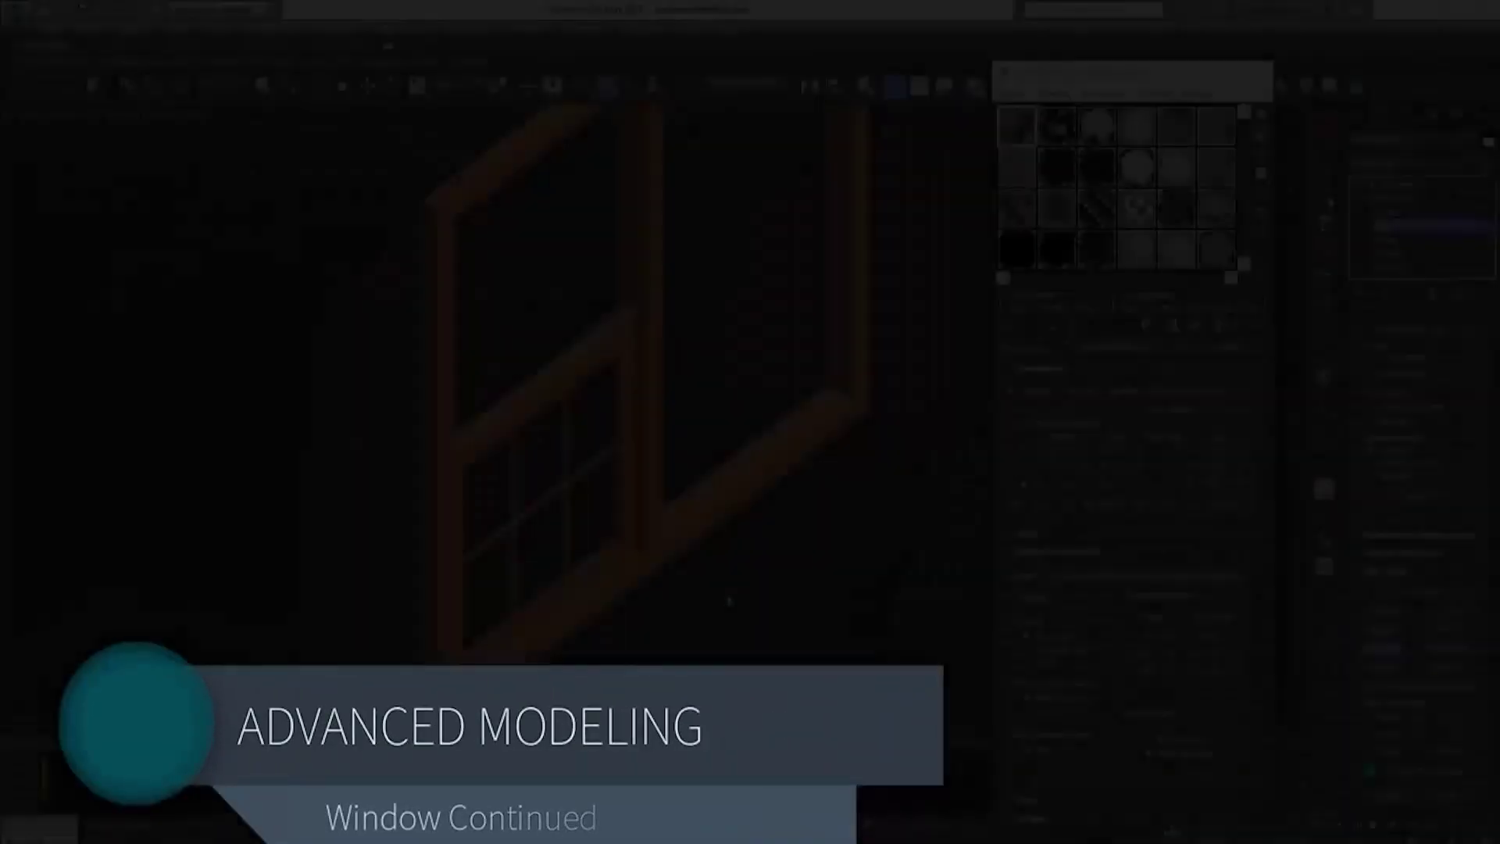
Step: Apply a very small chamfer to the selected front edges around the sash's panes, then display the model shaded without edges
scroll(695, 588, up, 6)
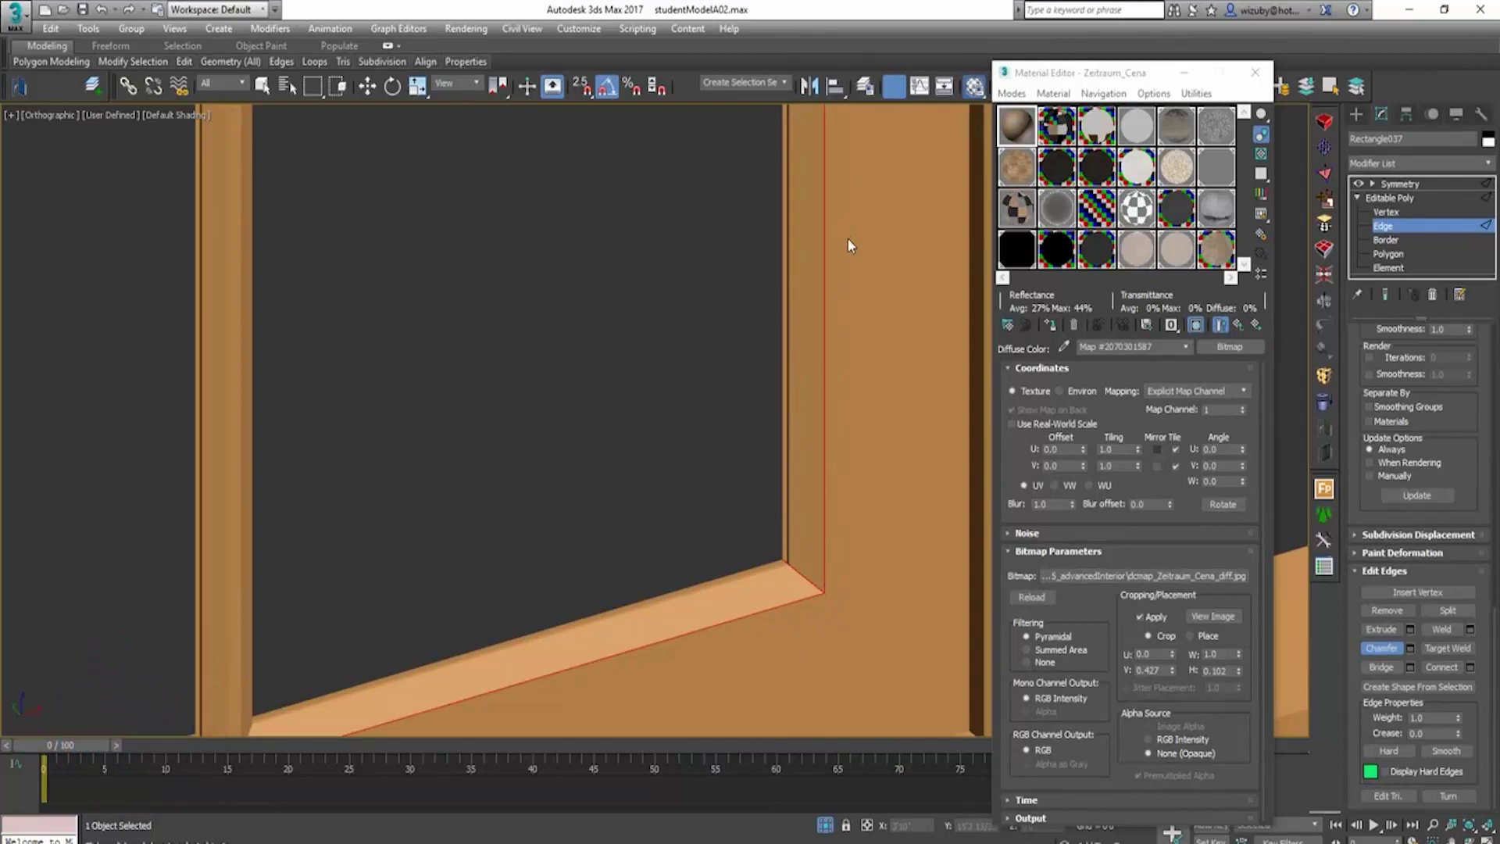
scroll(851, 245, down, 6)
scroll(857, 307, up, 8)
key(F4)
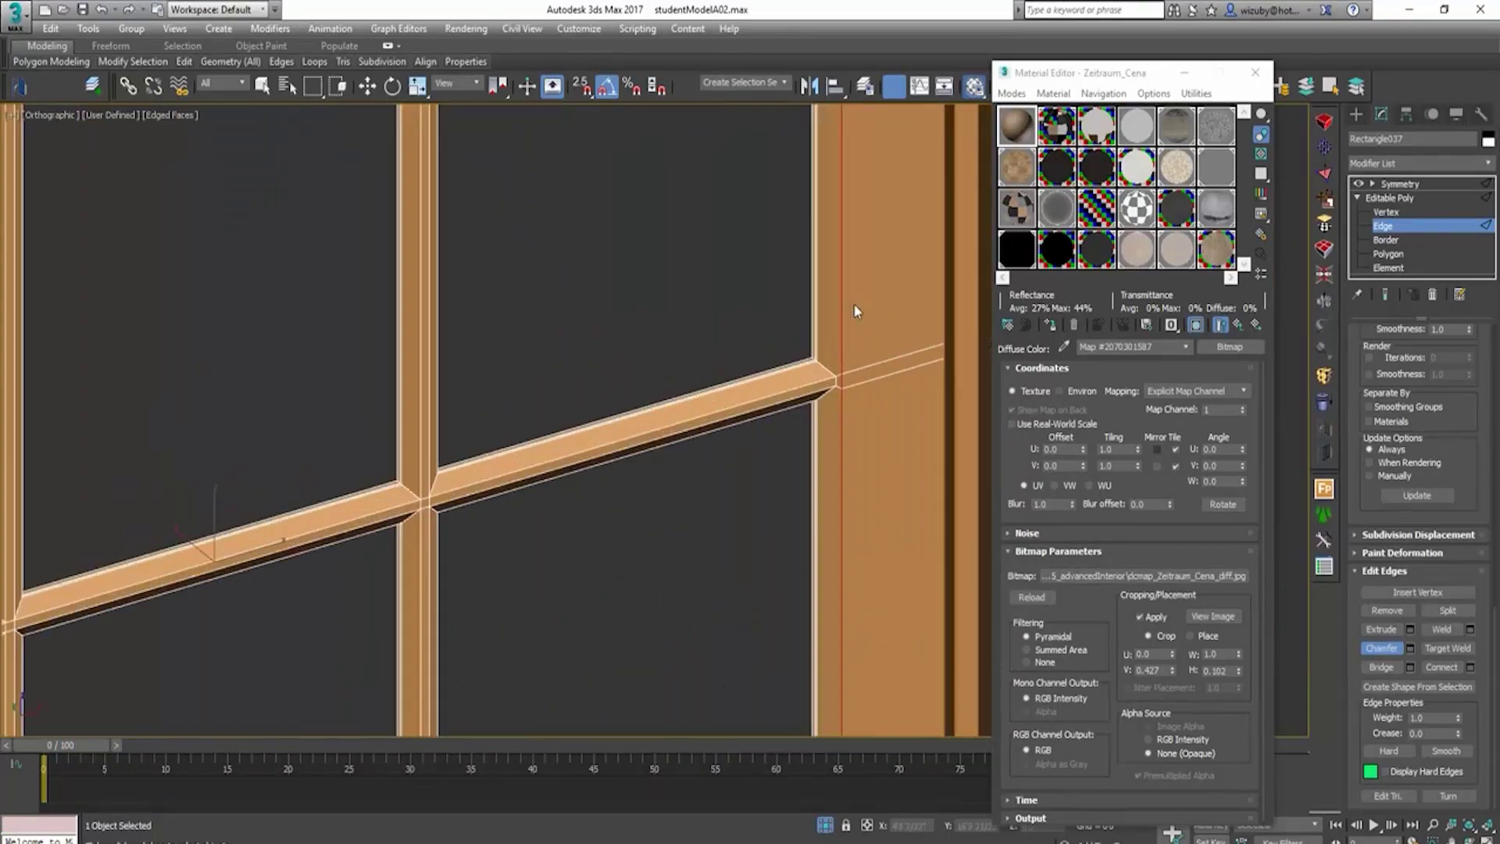
scroll(851, 330, up, 8)
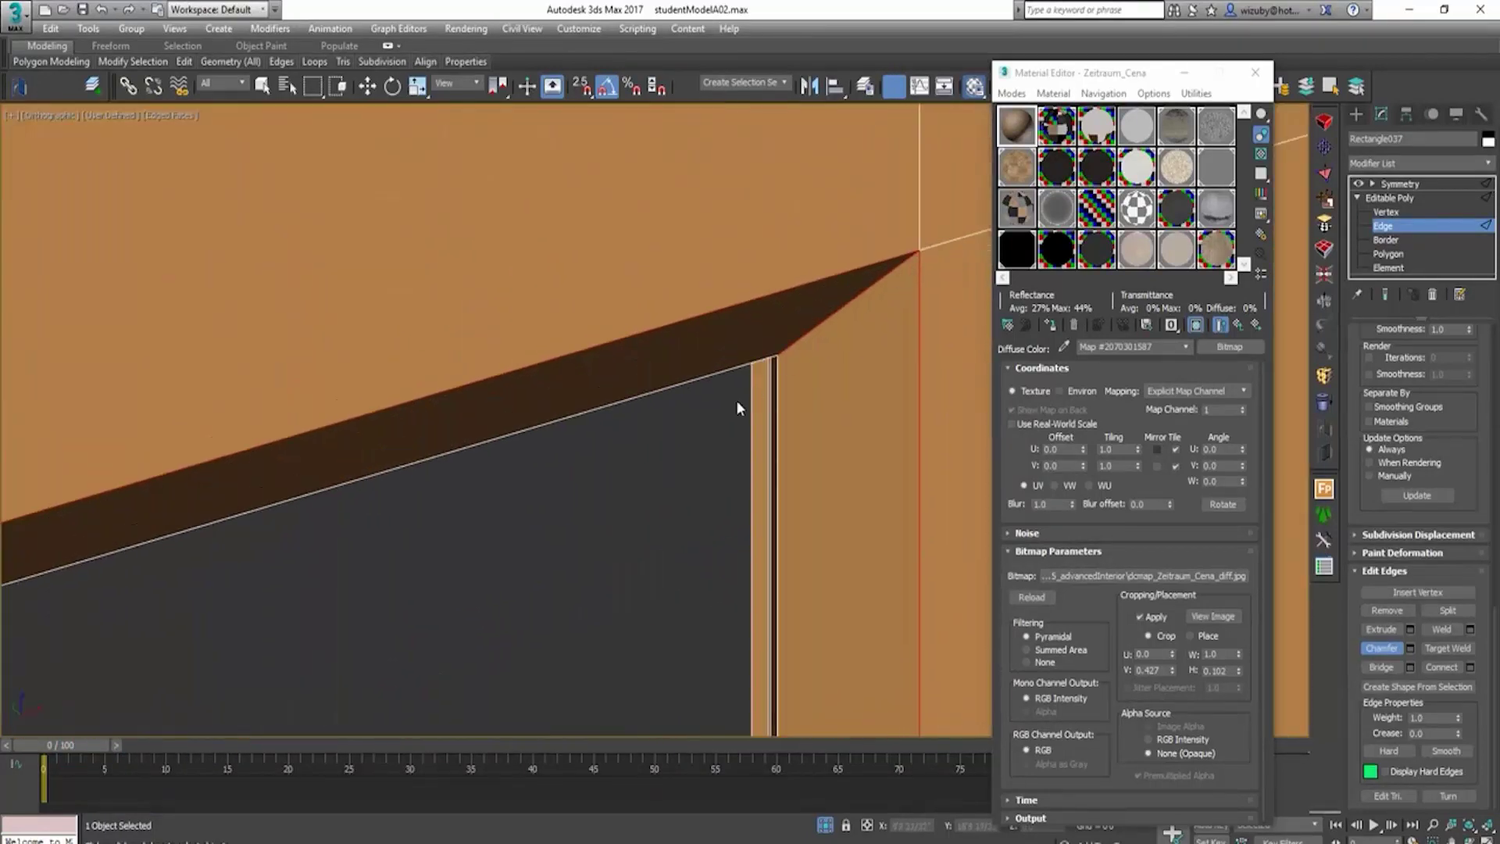
scroll(737, 408, down, 8)
middle_drag(743, 646, 622, 290)
mouse_move(594, 500)
middle_down()
mouse_move(615, 245)
mouse_move(532, 248)
middle_up()
scroll(527, 558, down, 2)
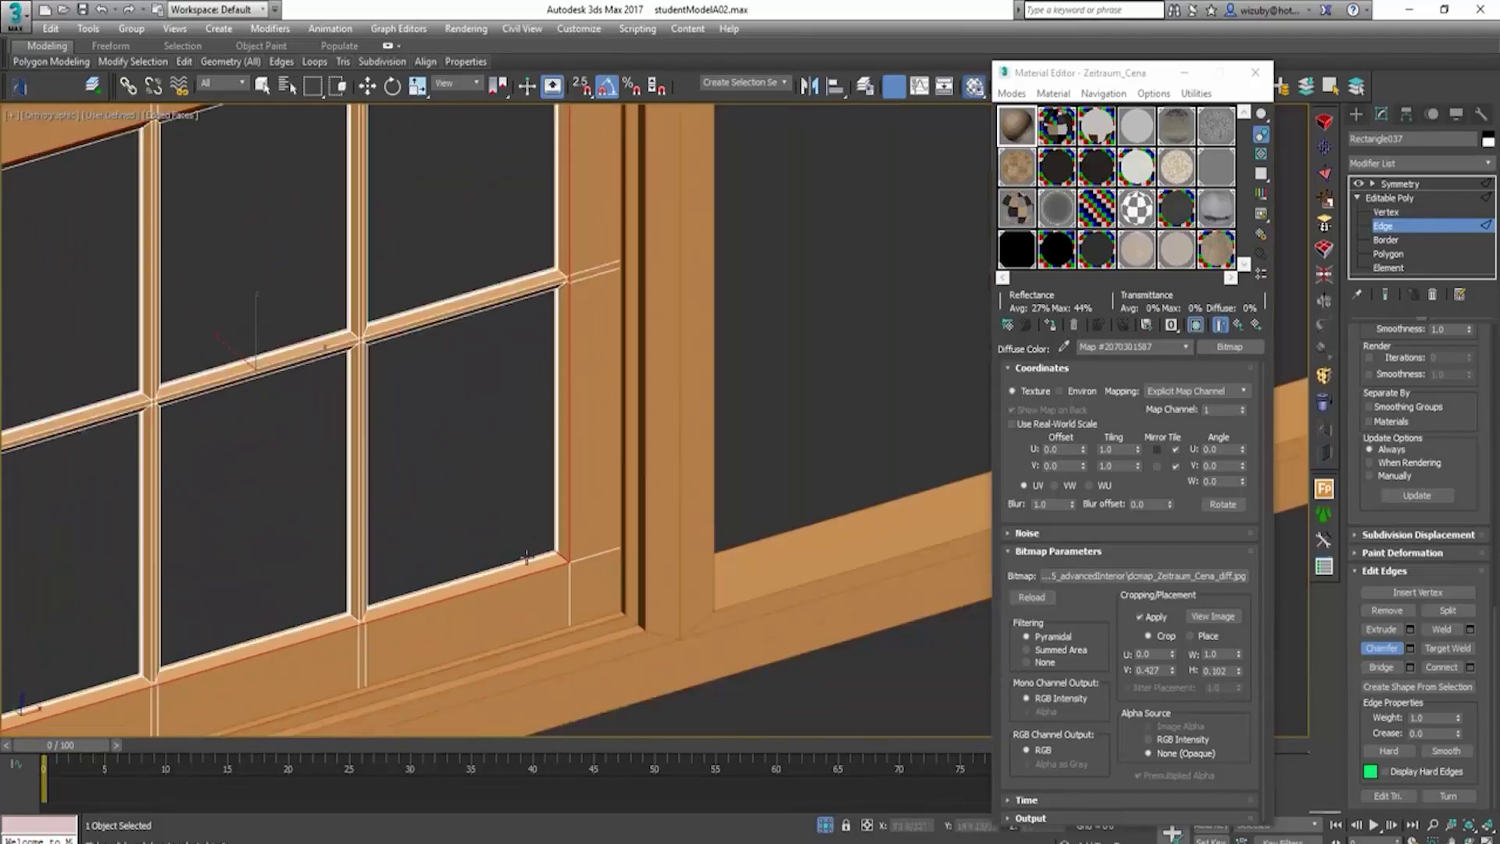
scroll(526, 557, up, 2)
scroll(605, 247, up, 8)
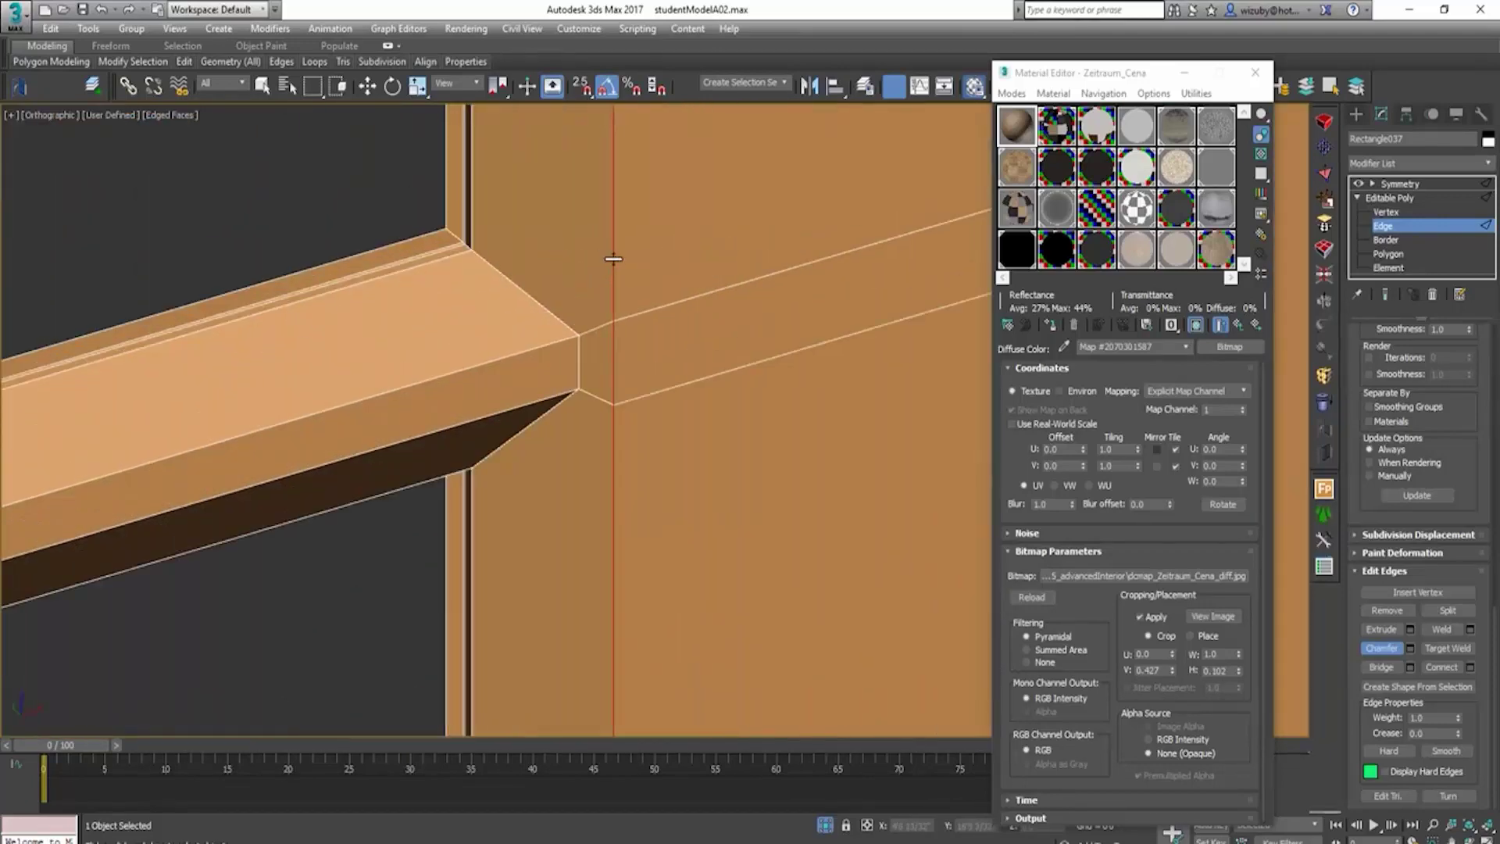
drag(613, 258, 609, 252)
scroll(610, 252, down, 6)
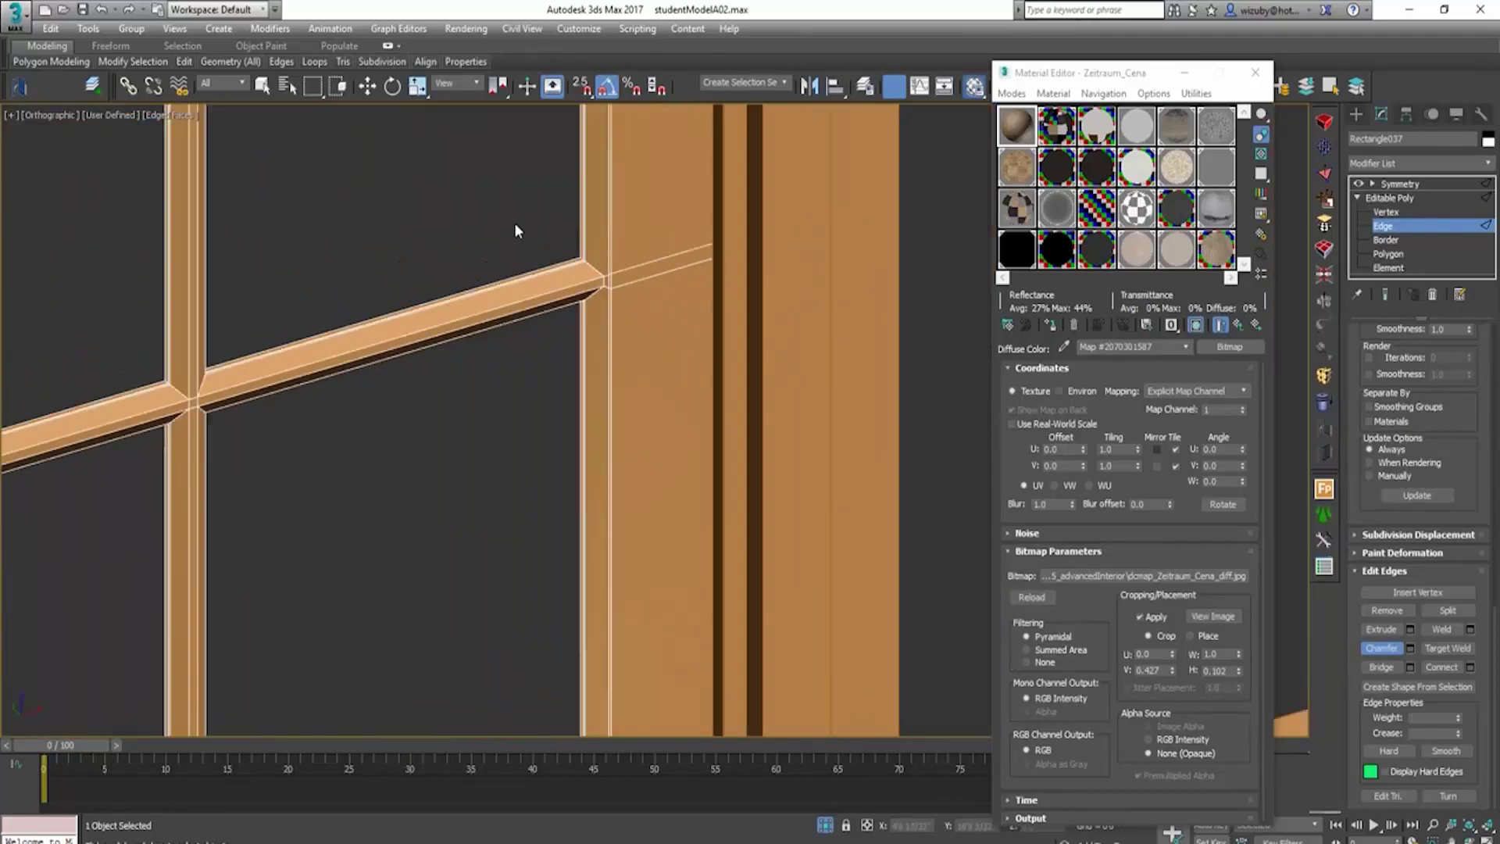
key(F4)
Step: Draw a snapped rectangle of about 1'3" by 11" over the sash's lower-right pane opening in the front wireframe view
mouse_move(568, 244)
alt+middle_down()
mouse_move(656, 391)
mouse_move(636, 431)
mouse_move(612, 392)
mouse_move(668, 399)
alt+middle_up()
key(r)
scroll(664, 406, up, 4)
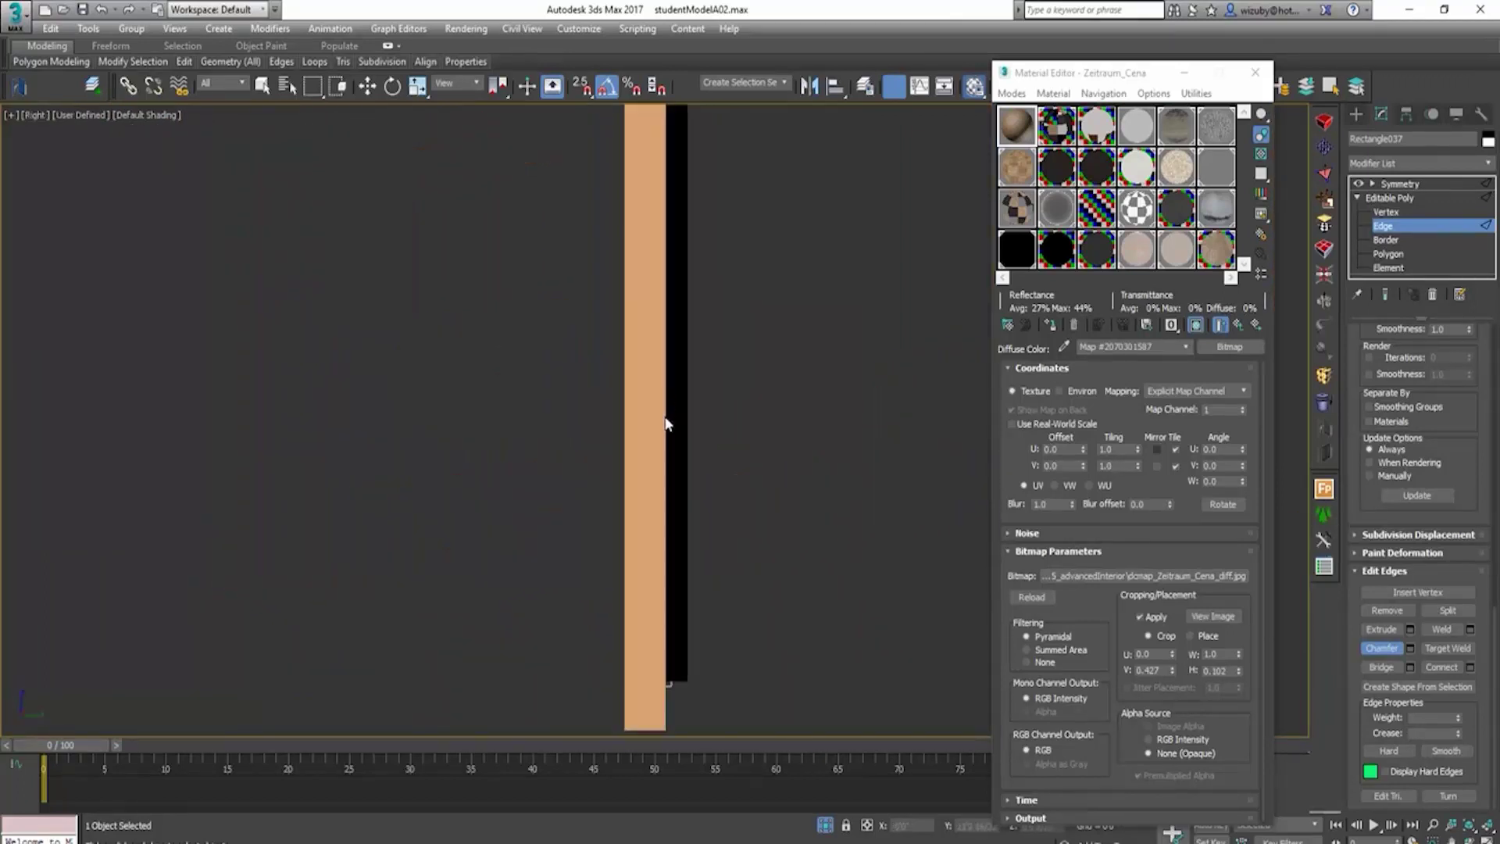
key(f)
scroll(791, 464, up, 2)
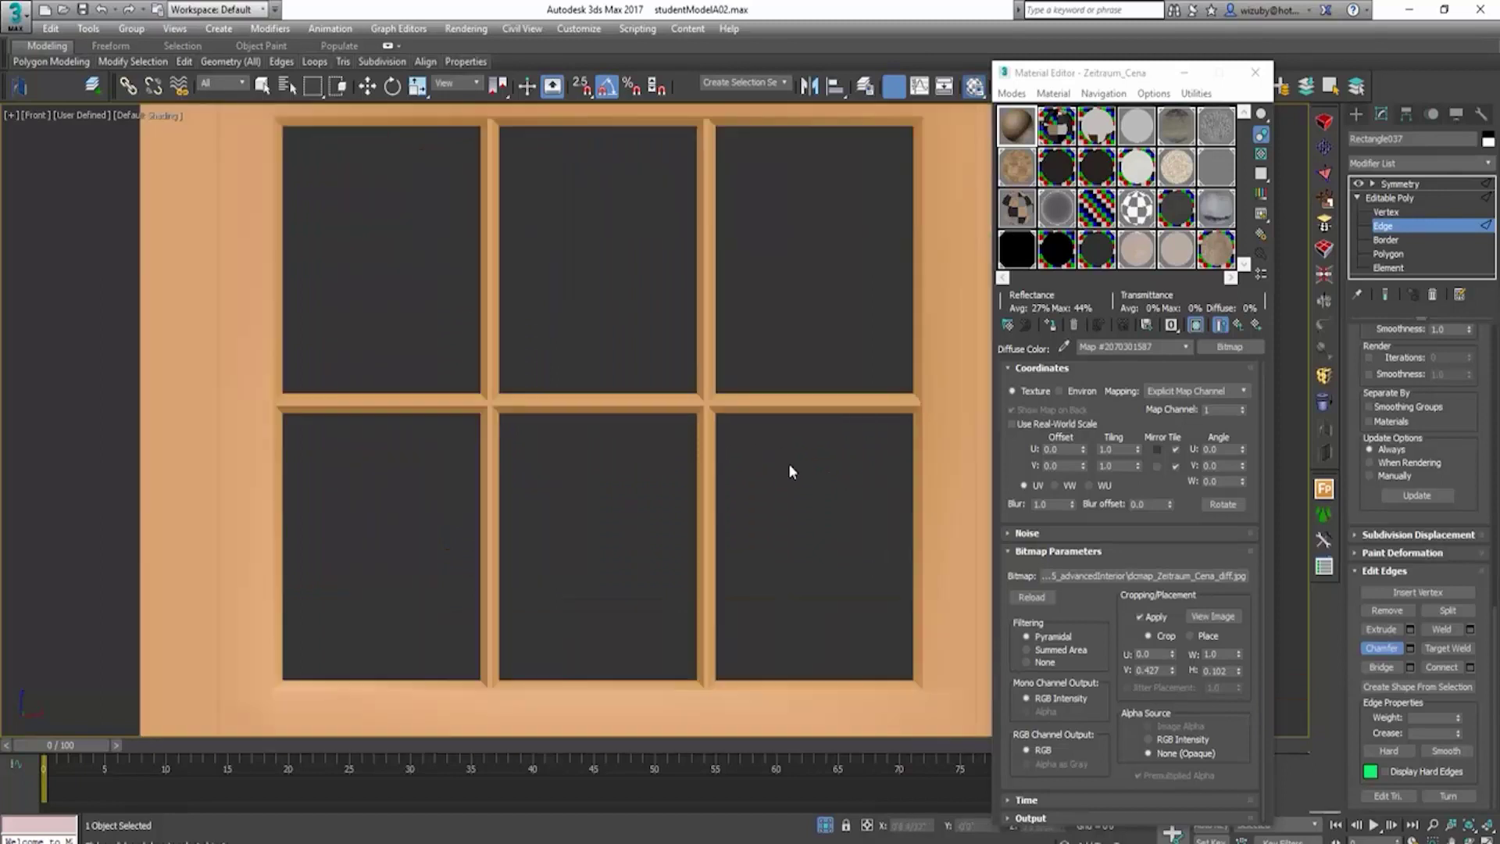
key(F3)
scroll(774, 445, up, 3)
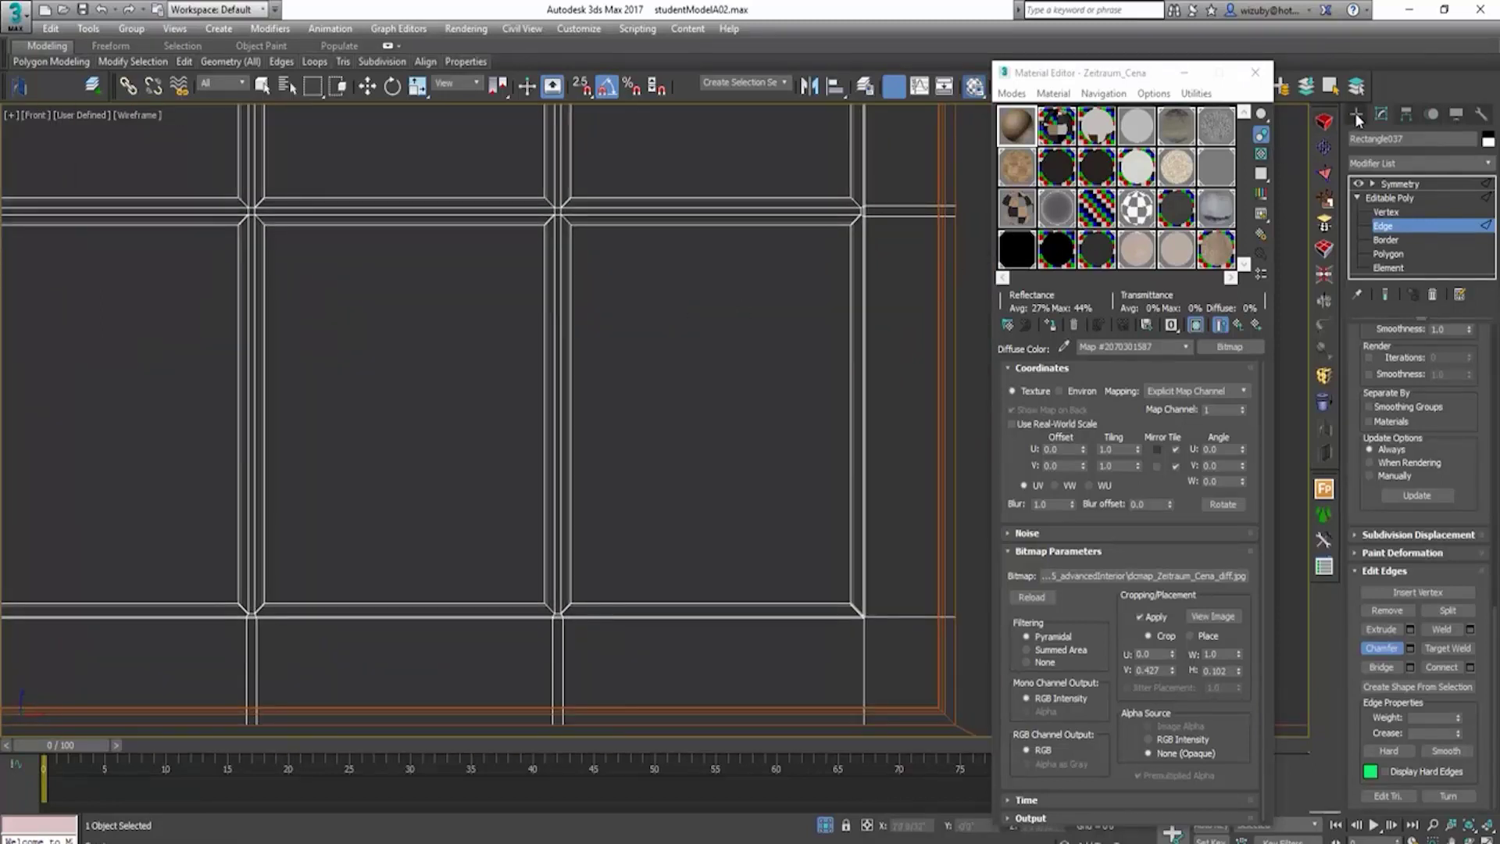
click(1354, 114)
click(1428, 226)
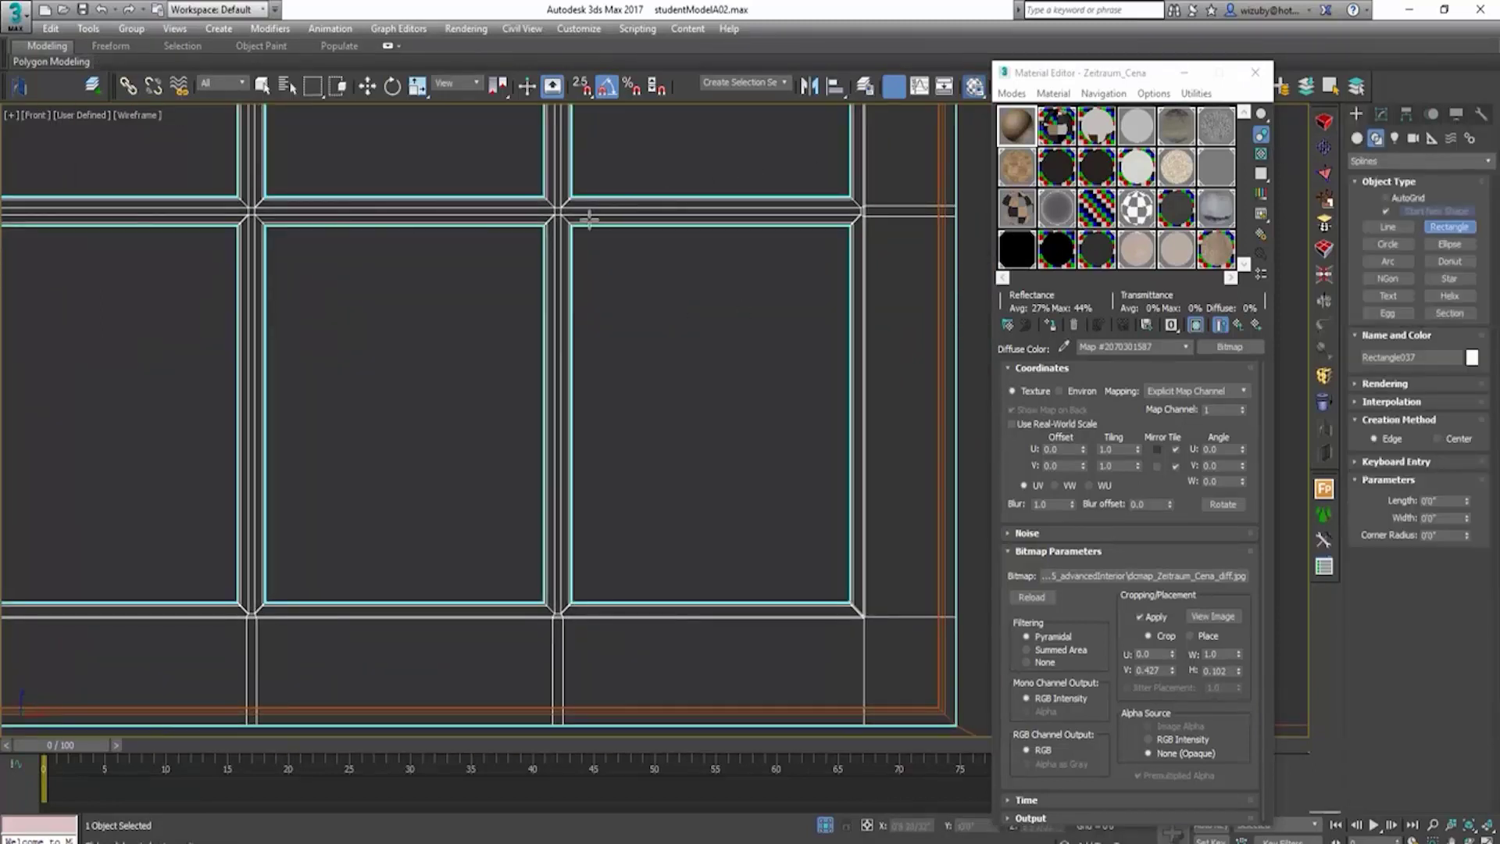
scroll(583, 224, up, 2)
middle_drag(579, 230, 456, 153)
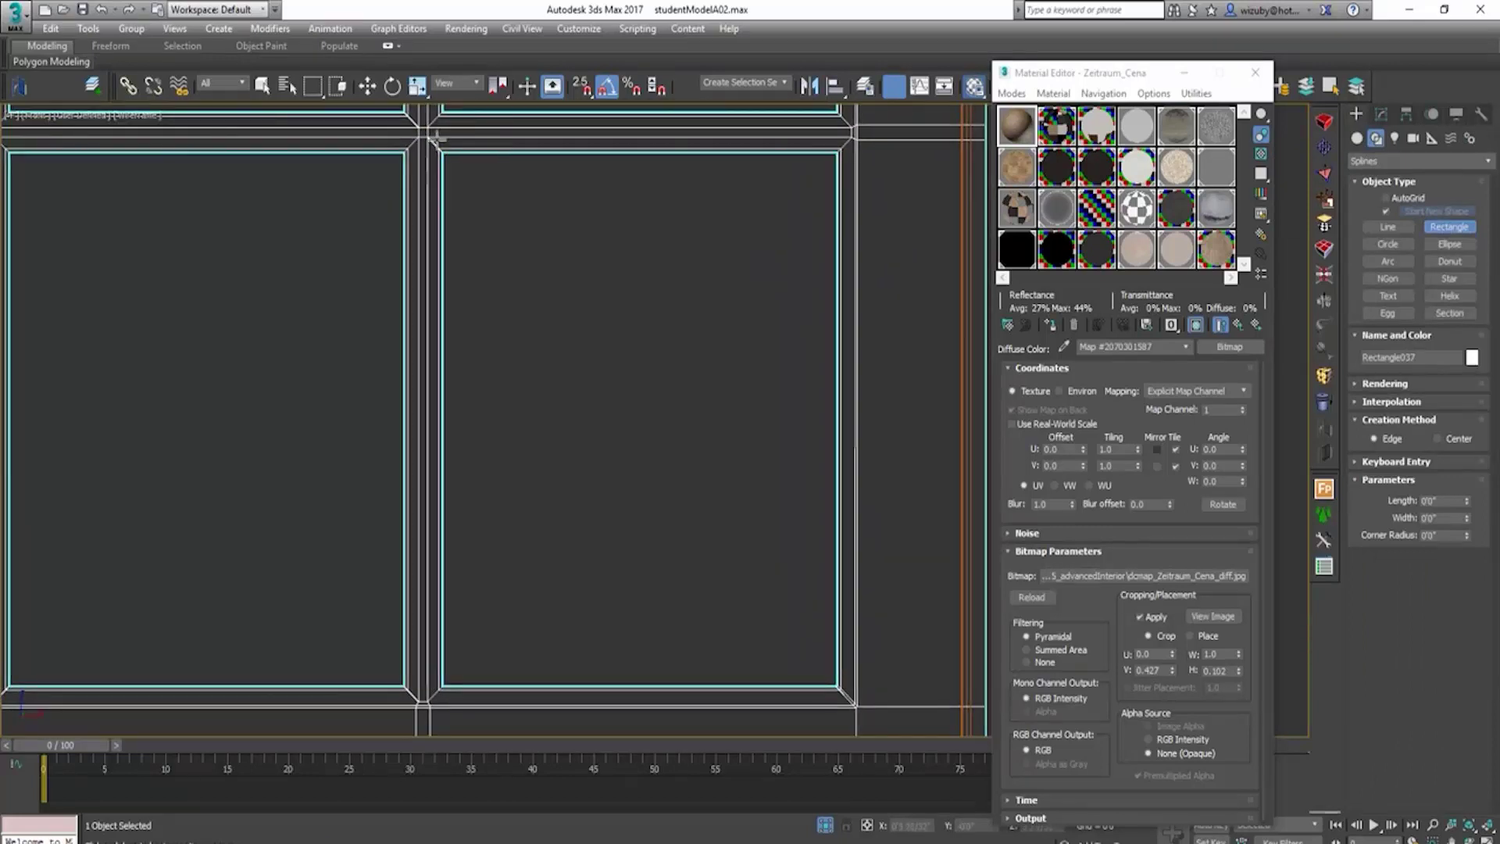
key(s)
drag(439, 149, 842, 689)
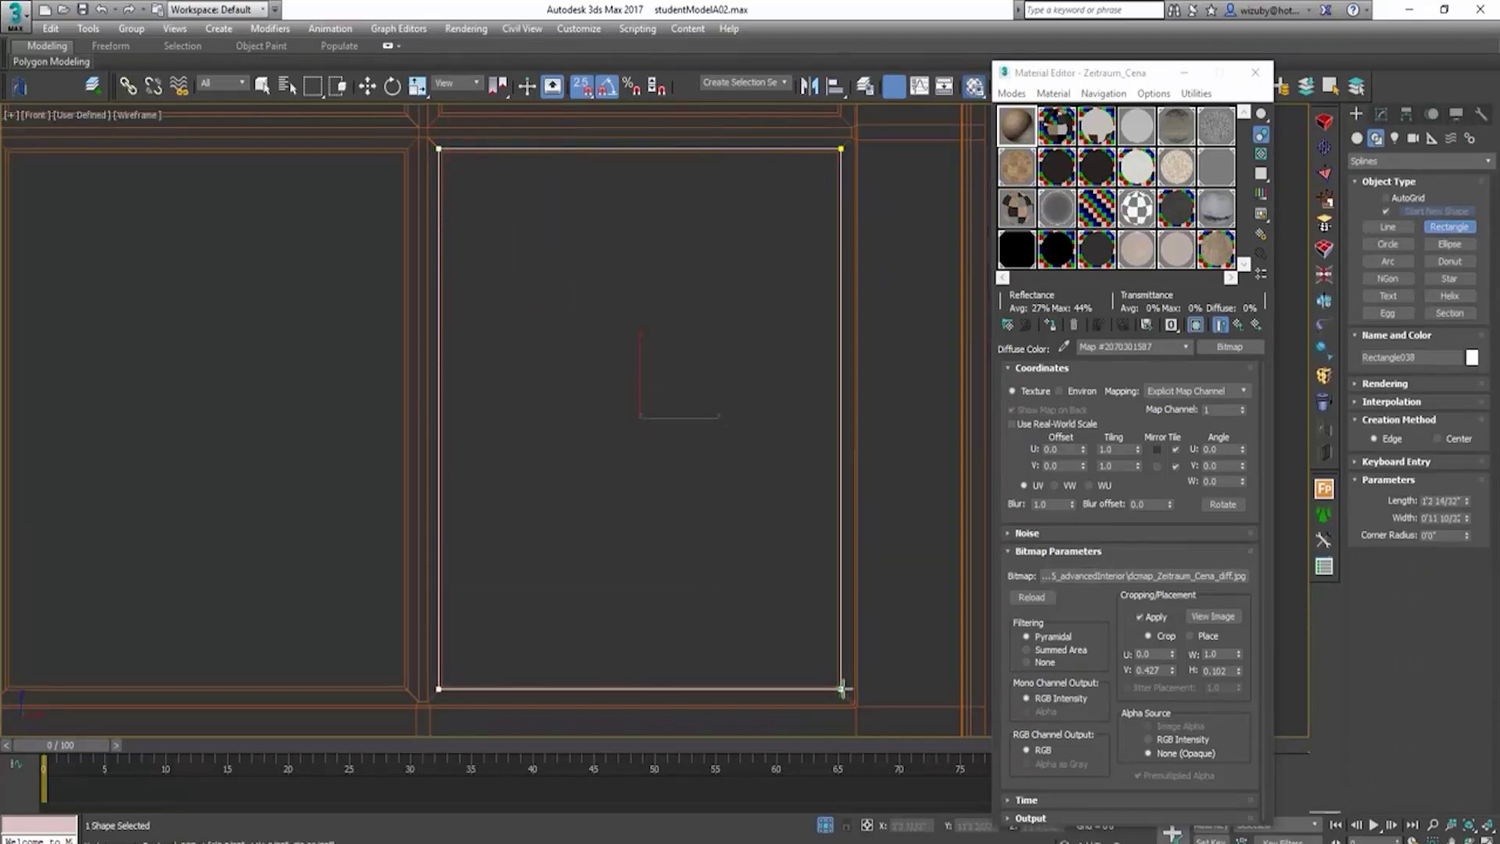
Step: Move the pane rectangle along Y in the top view into the sash's thin glazing groove
key(t)
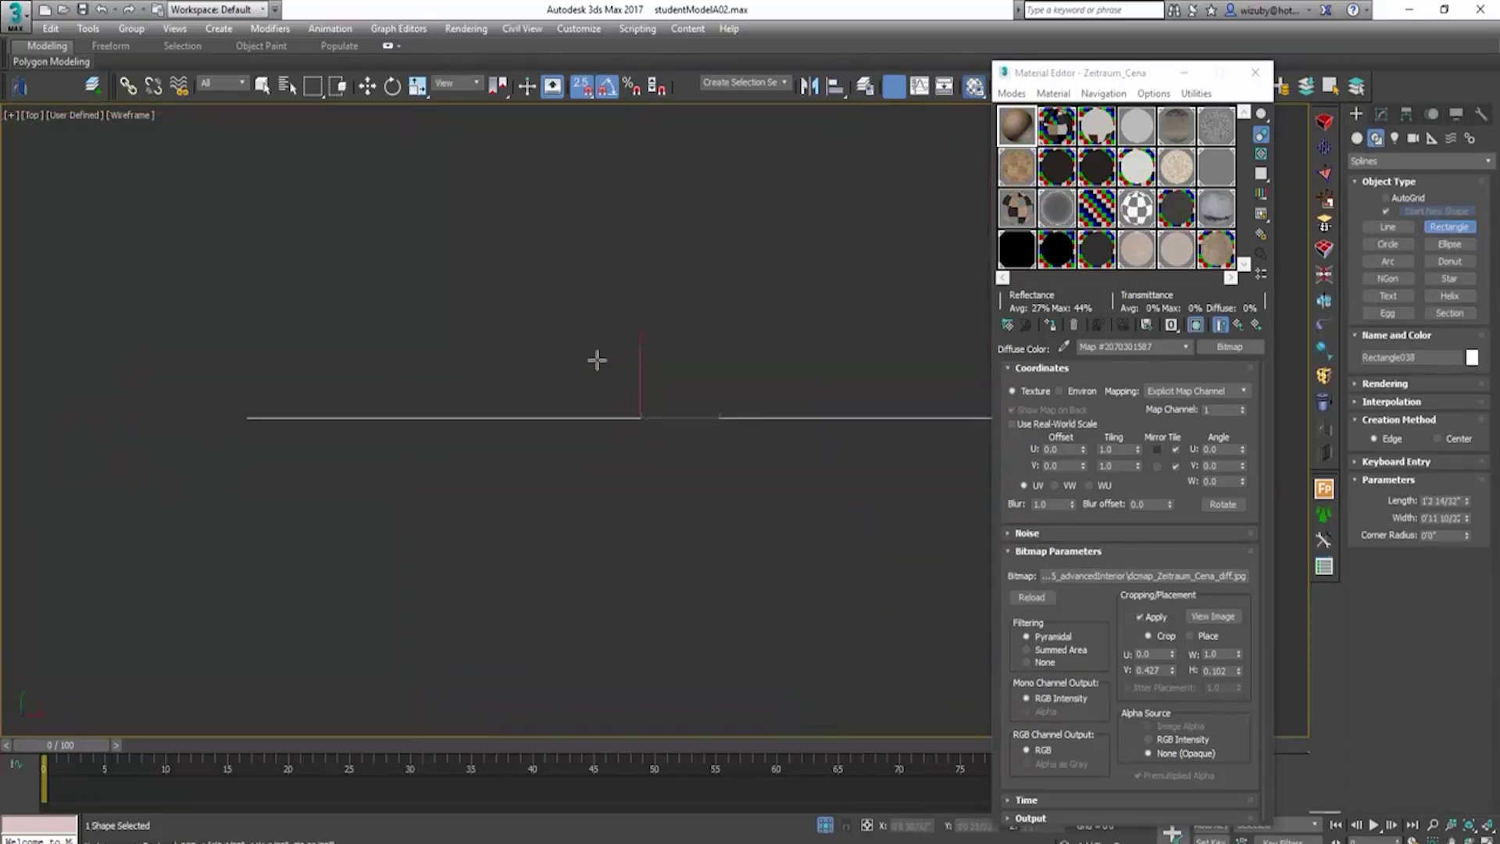
scroll(596, 358, down, 5)
middle_drag(603, 359, 616, 570)
scroll(616, 600, up, 1)
key(w)
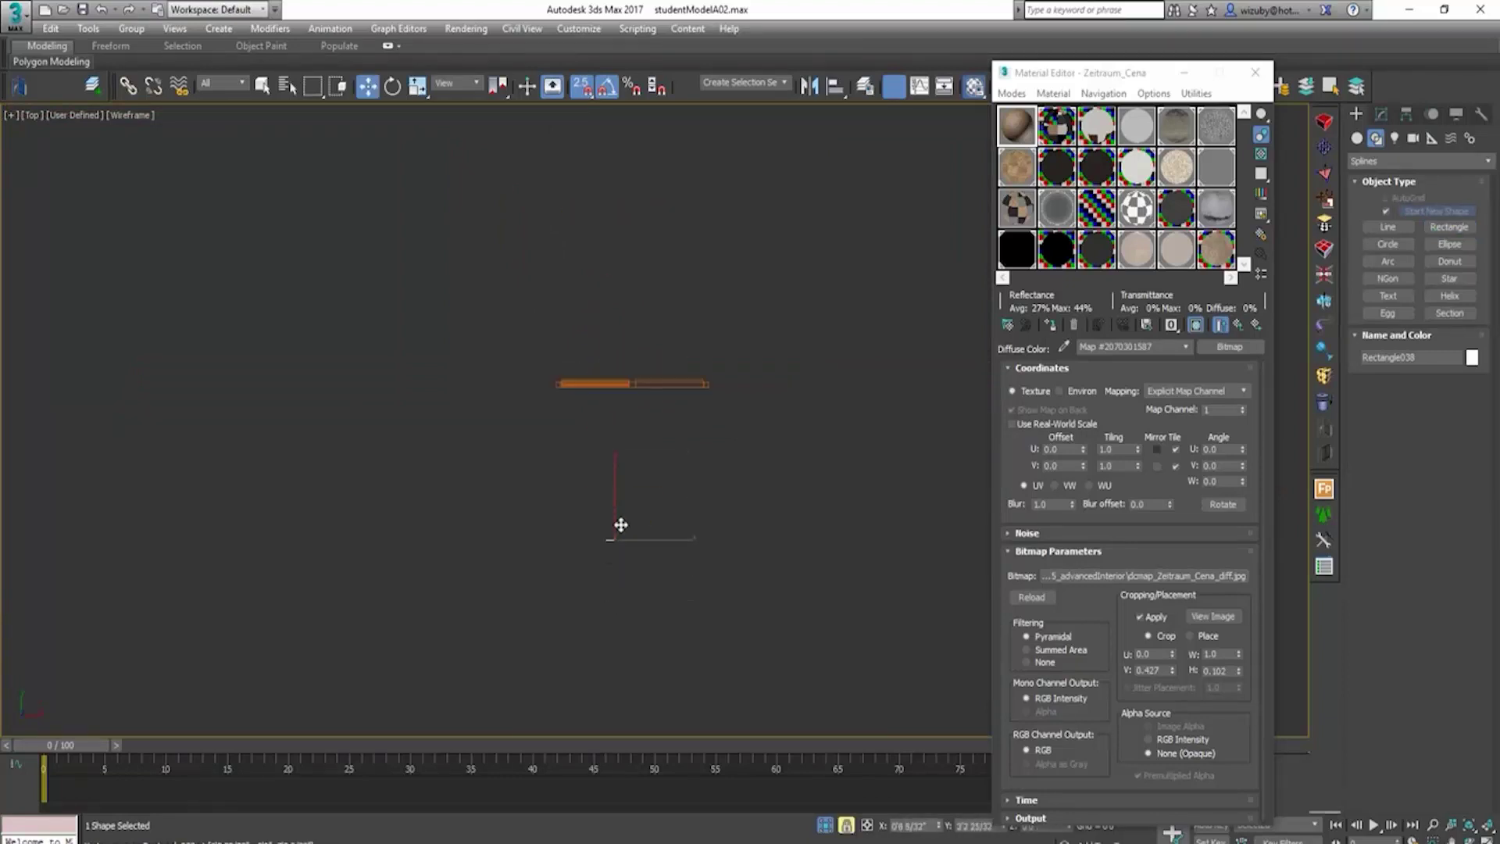
scroll(619, 382, up, 5)
Step: Extrude the pane rectangle by about -0'2 16/32" and convert it to an Editable Poly
click(1324, 301)
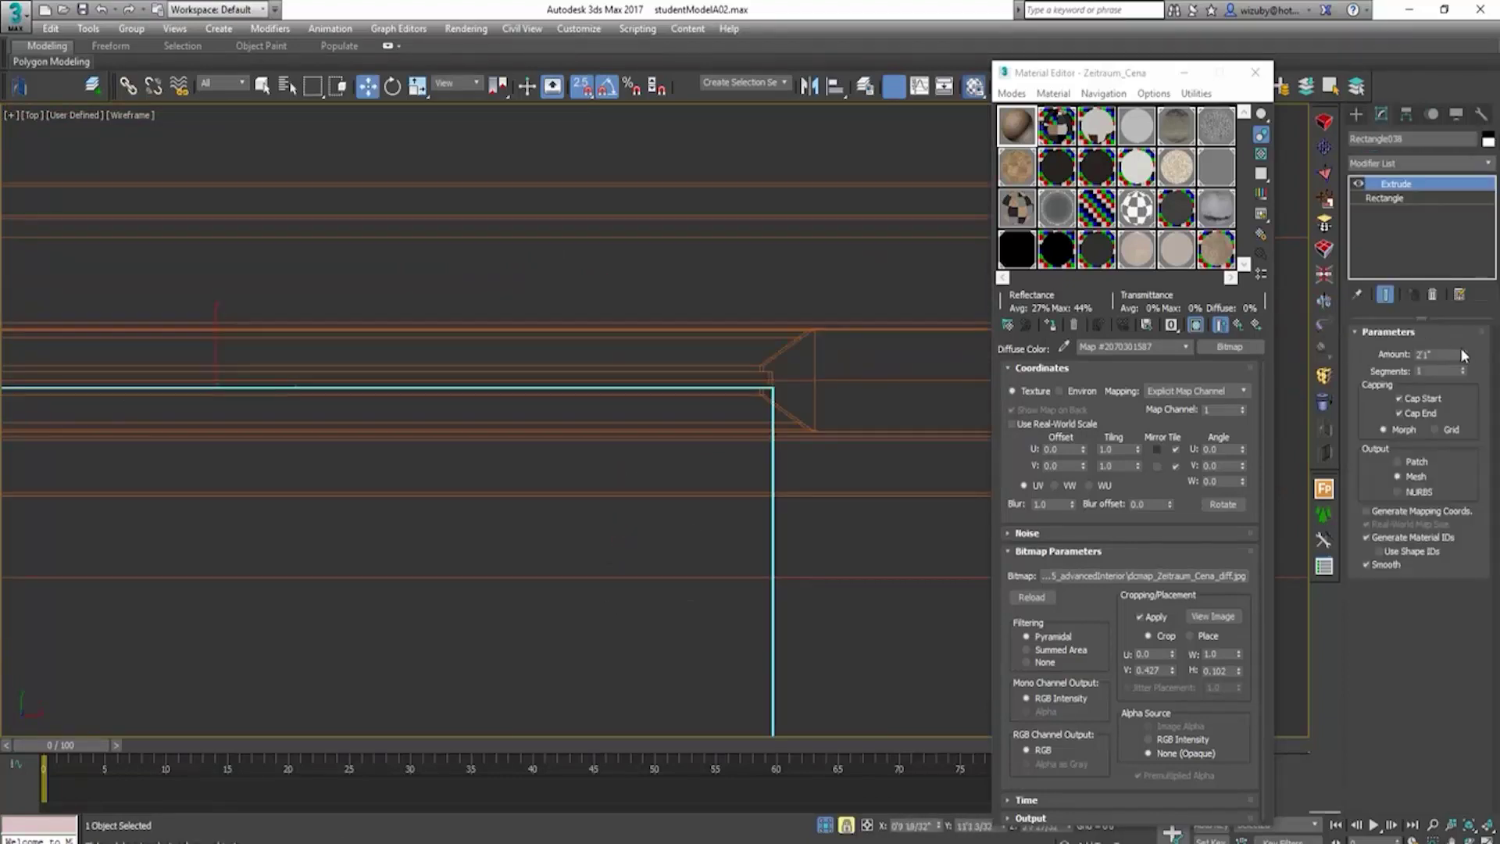
drag(1466, 361, 1466, 394)
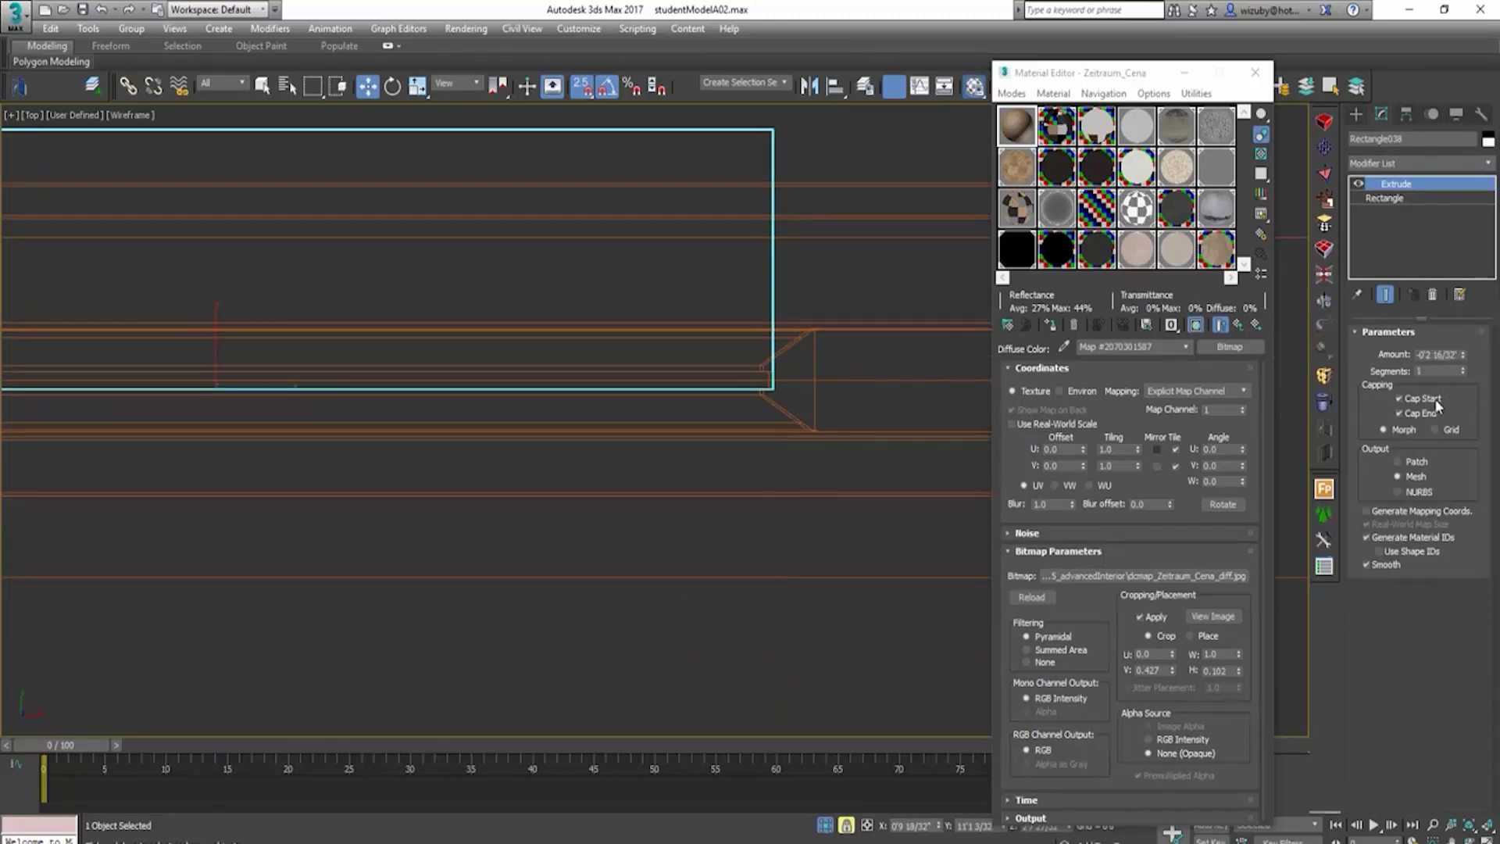
right_click(722, 378)
click(910, 567)
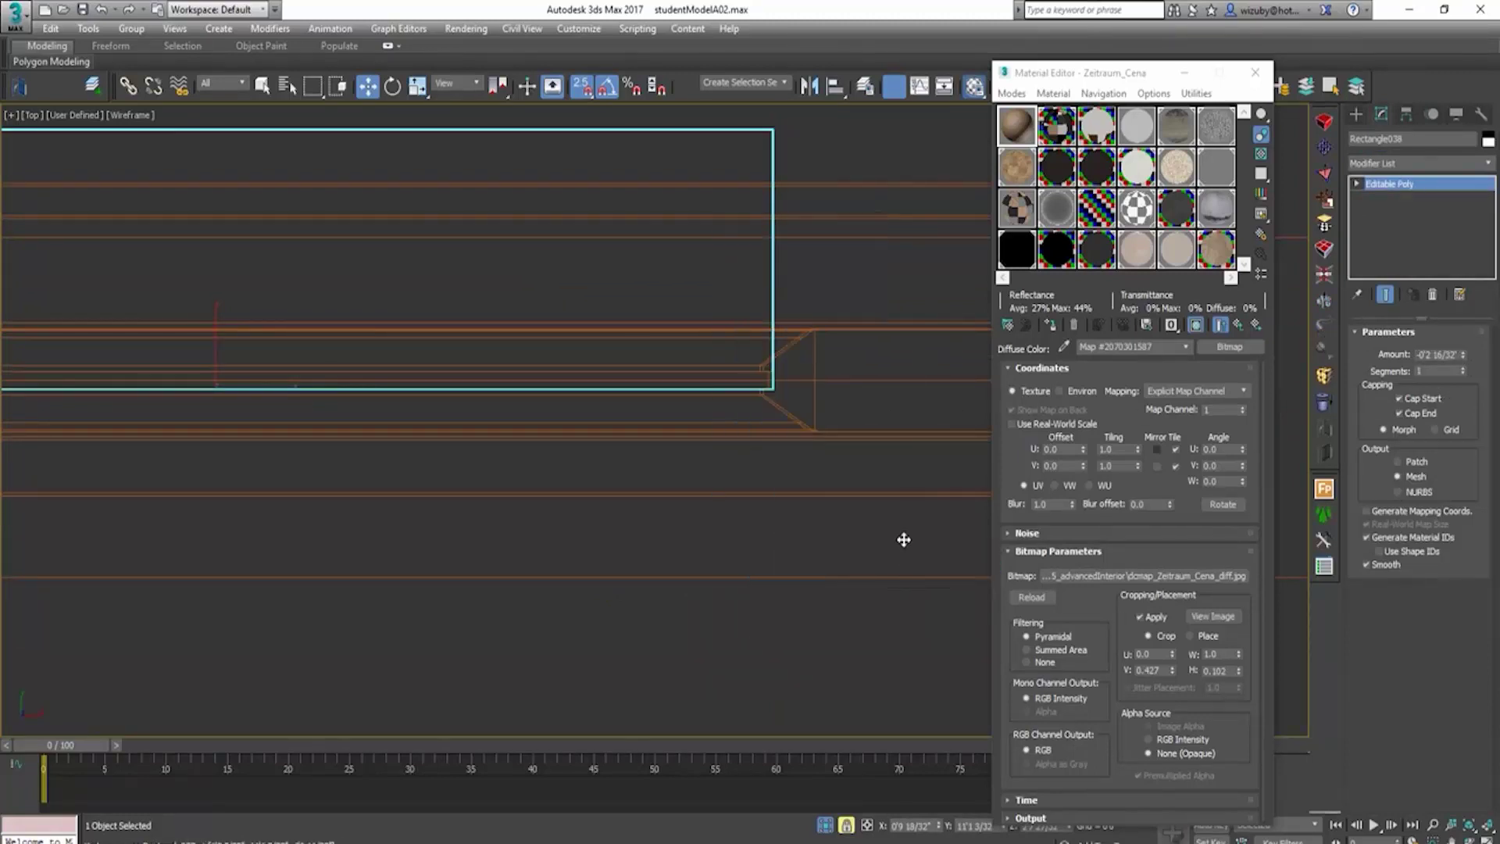
Step: Move the pane's four back vertices forward along Y to thin it to the glazing groove, then leave vertex editing
key(z)
click(1379, 352)
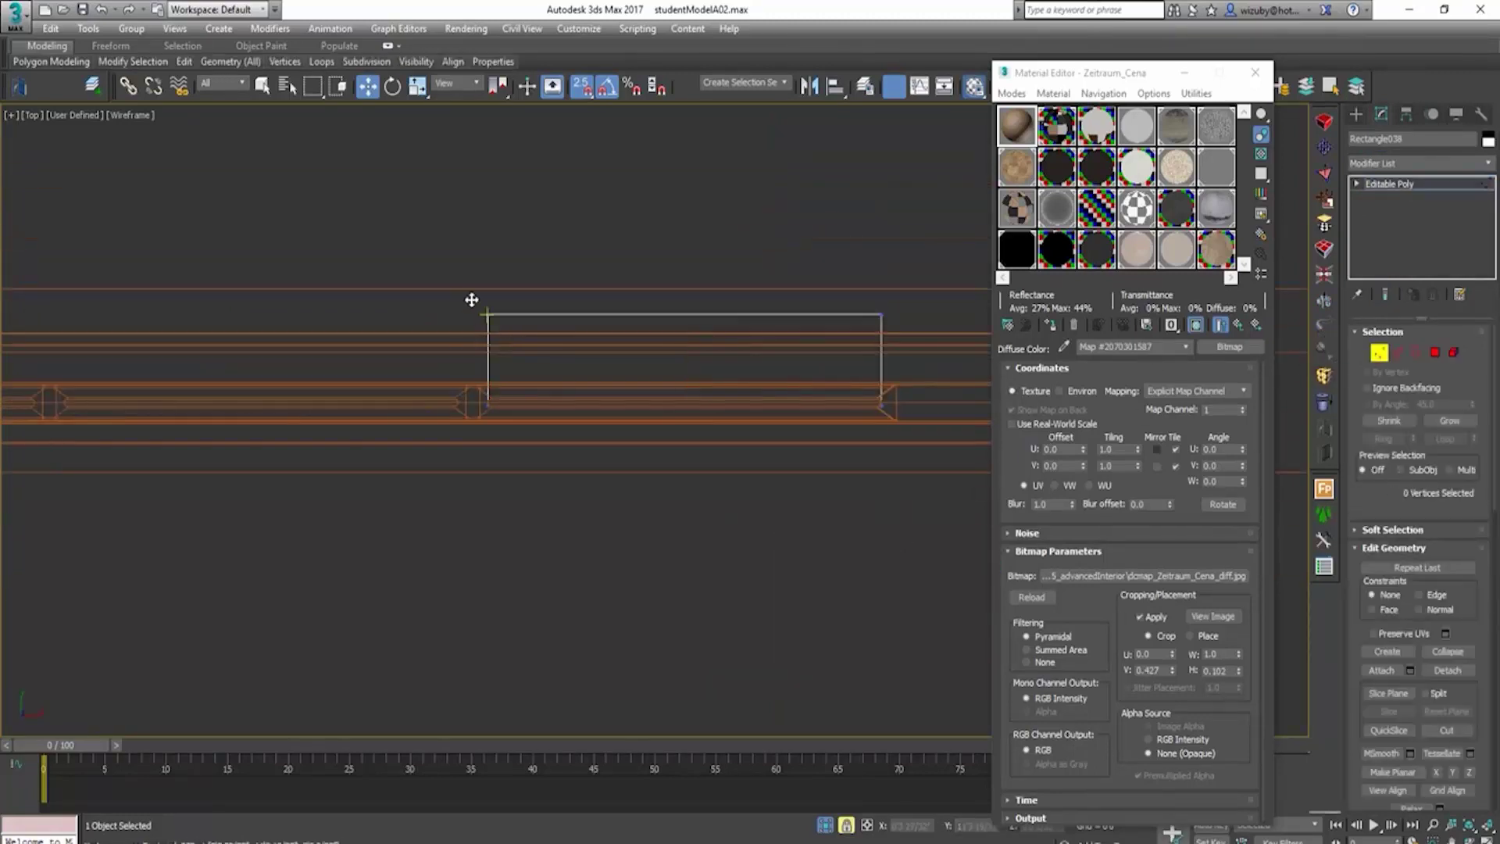
drag(478, 278, 877, 445)
key(s)
key(space)
scroll(865, 355, up, 3)
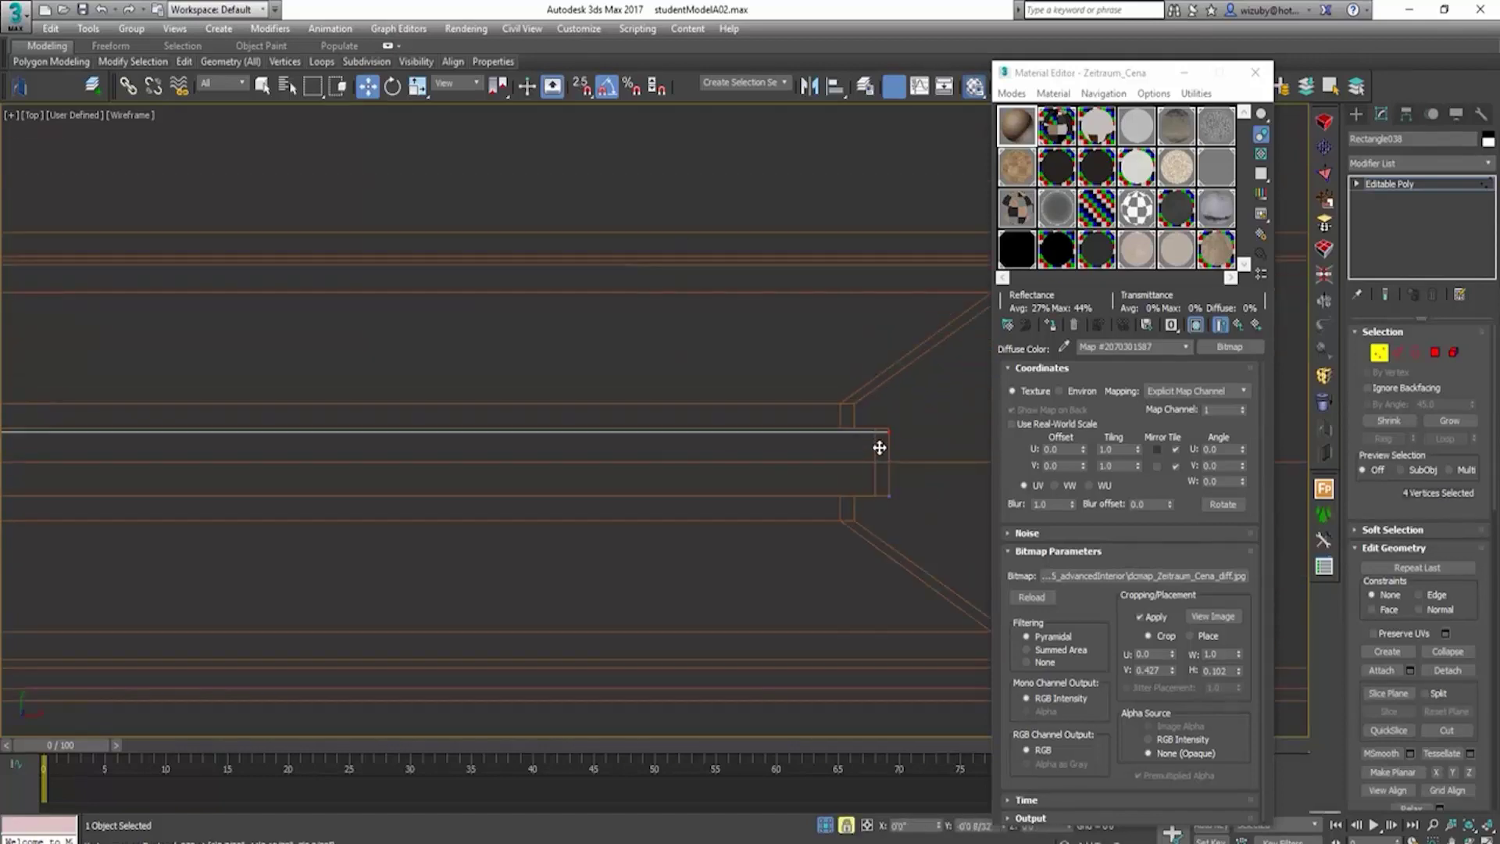
scroll(618, 466, down, 5)
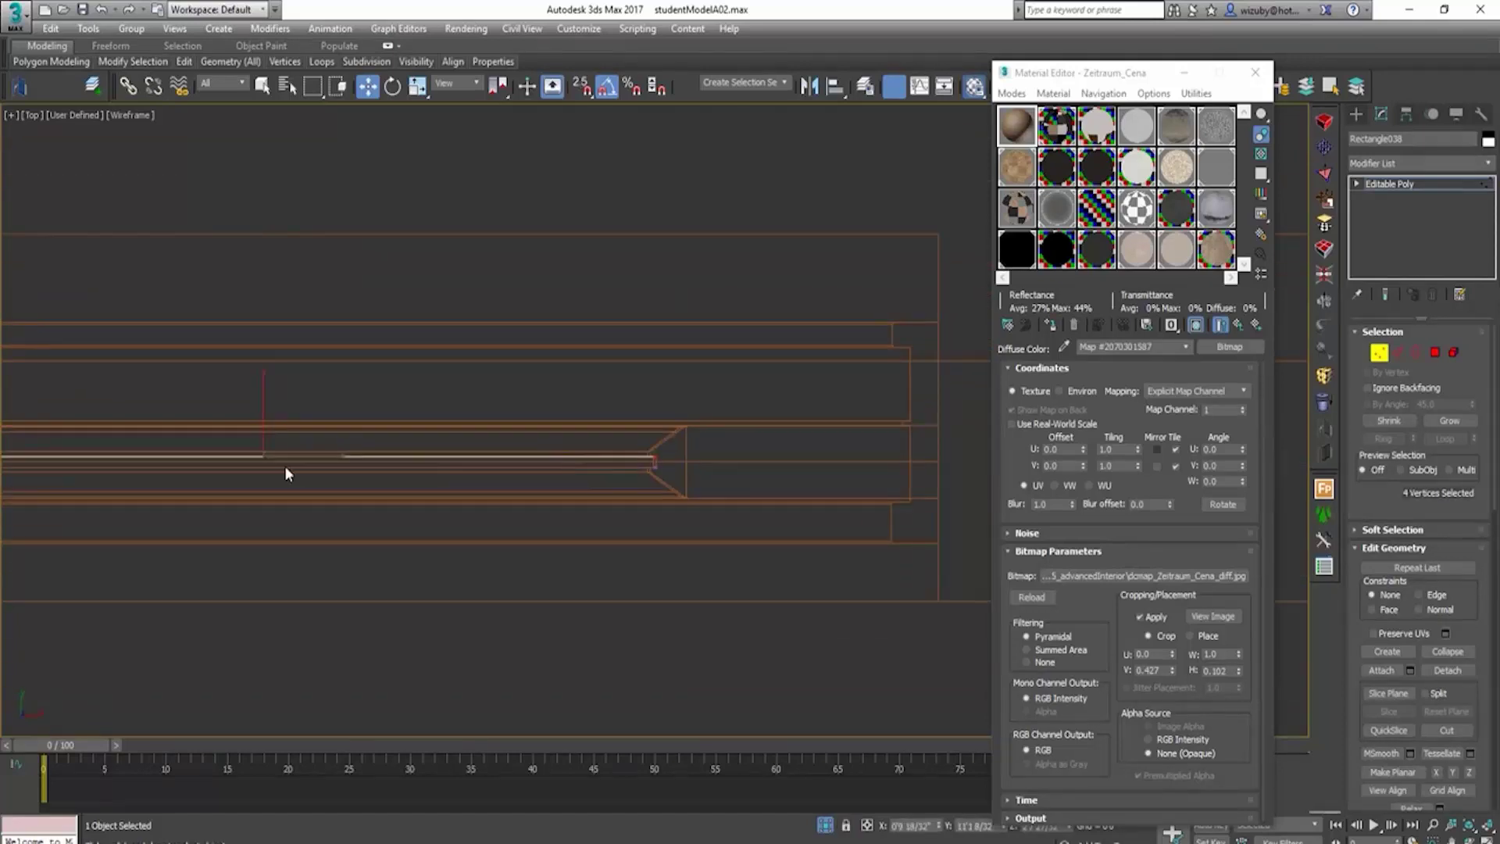
middle_drag(285, 469, 625, 390)
scroll(196, 396, up, 1)
scroll(224, 371, up, 4)
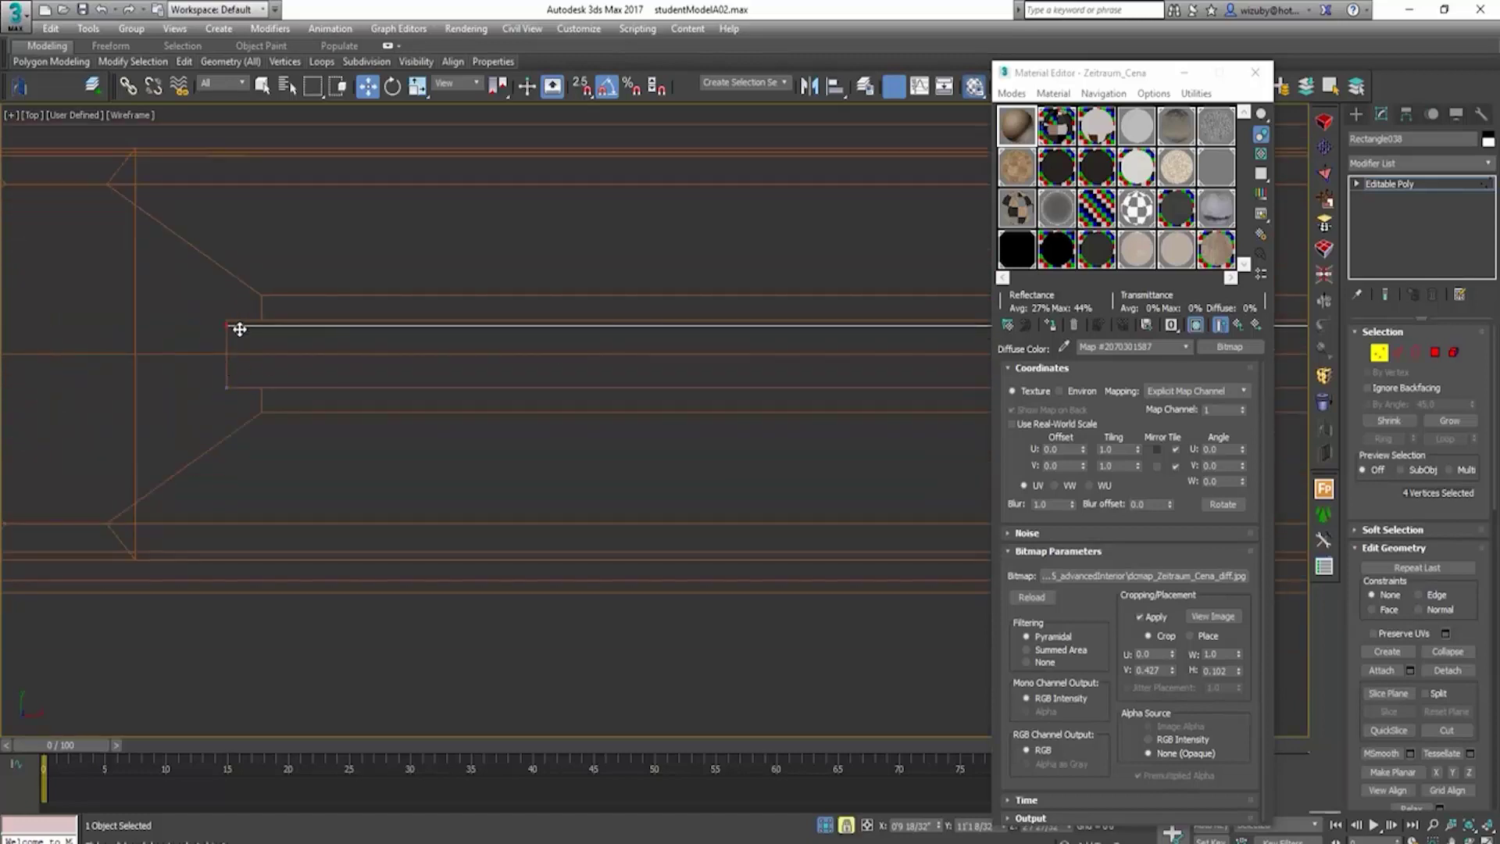
drag(239, 329, 313, 333)
click(1372, 356)
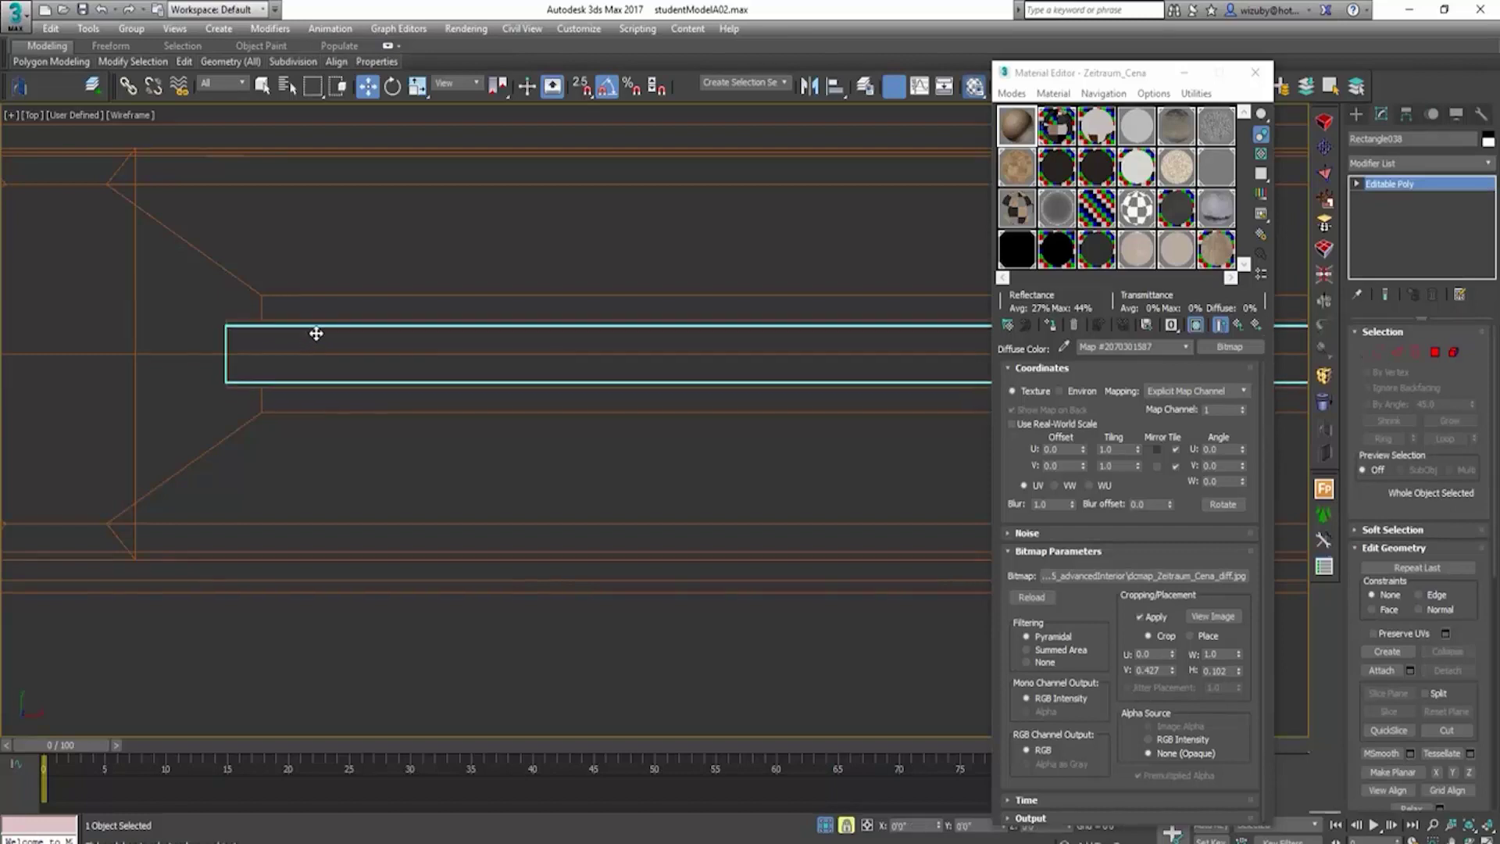
Step: Connect the horizontal edges of the lower-right glass pane with 5 evenly spaced vertical segments
key(f)
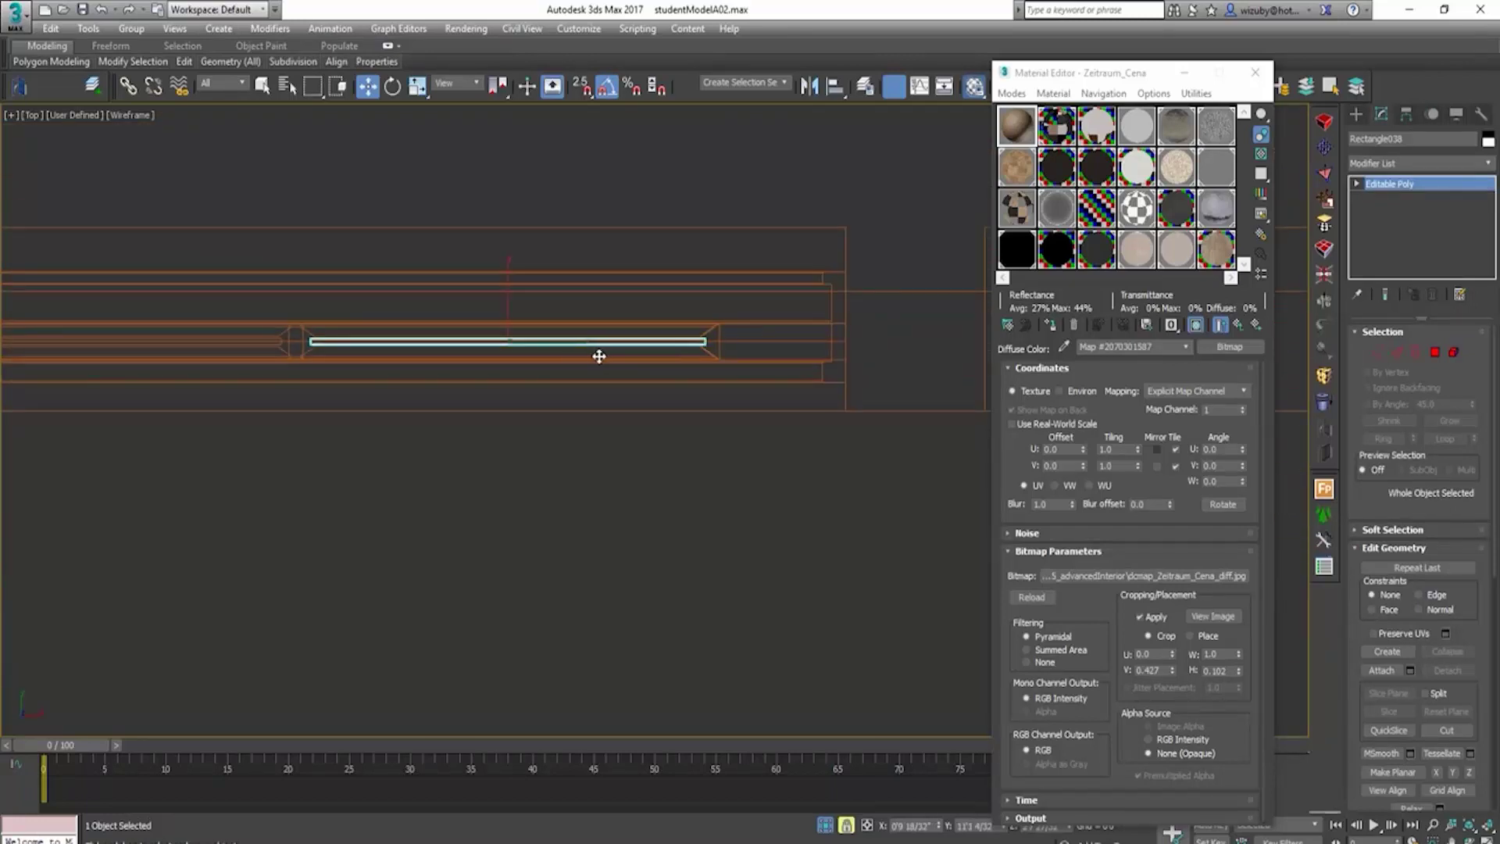
key(F3)
mouse_move(700, 349)
alt+middle_down()
mouse_move(924, 412)
mouse_move(874, 406)
mouse_move(984, 417)
alt+middle_up()
key(F4)
key(1)
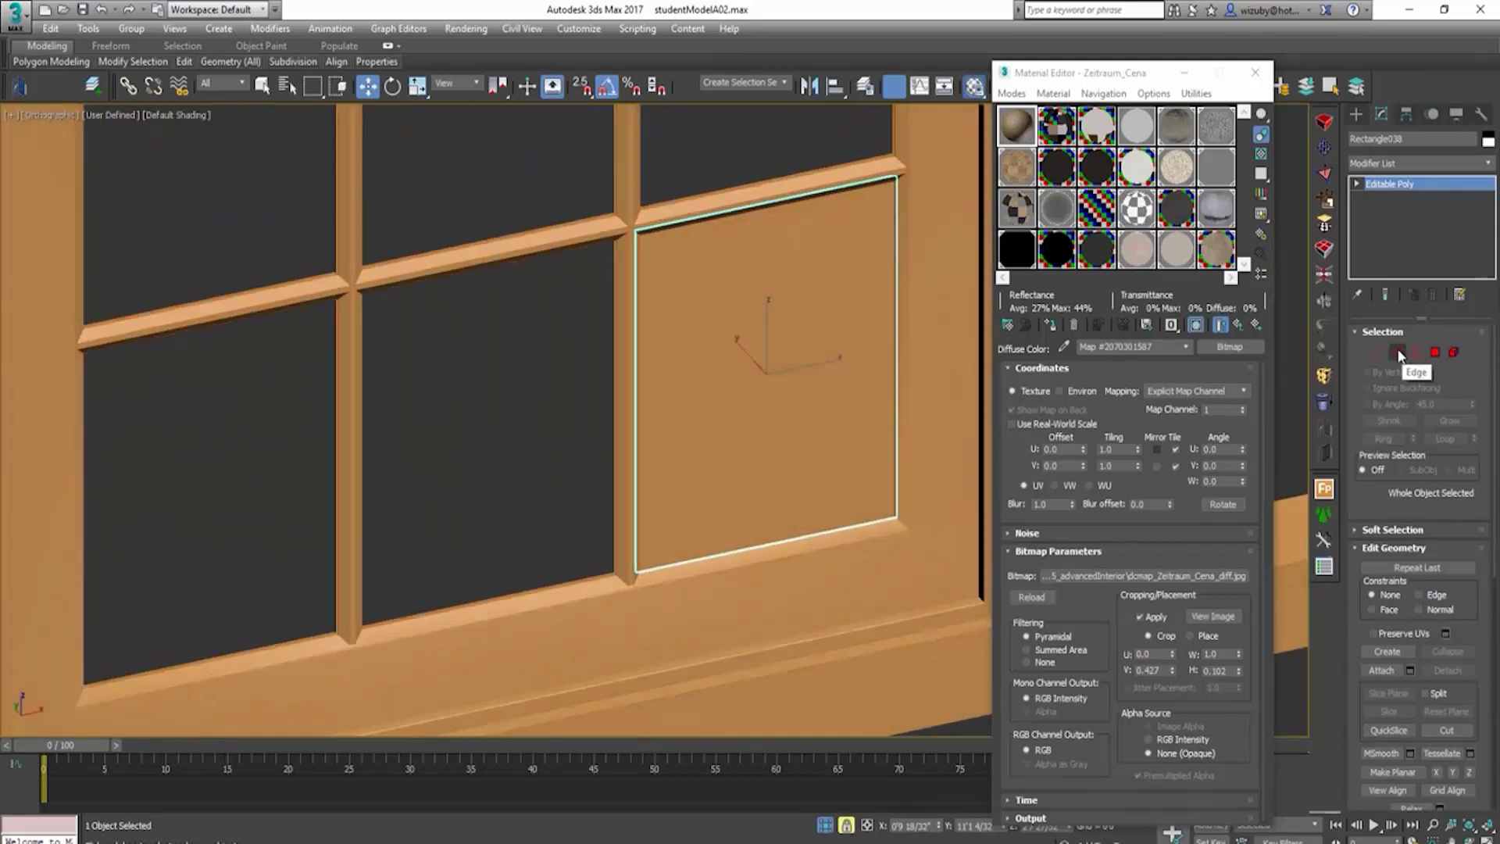
key(2)
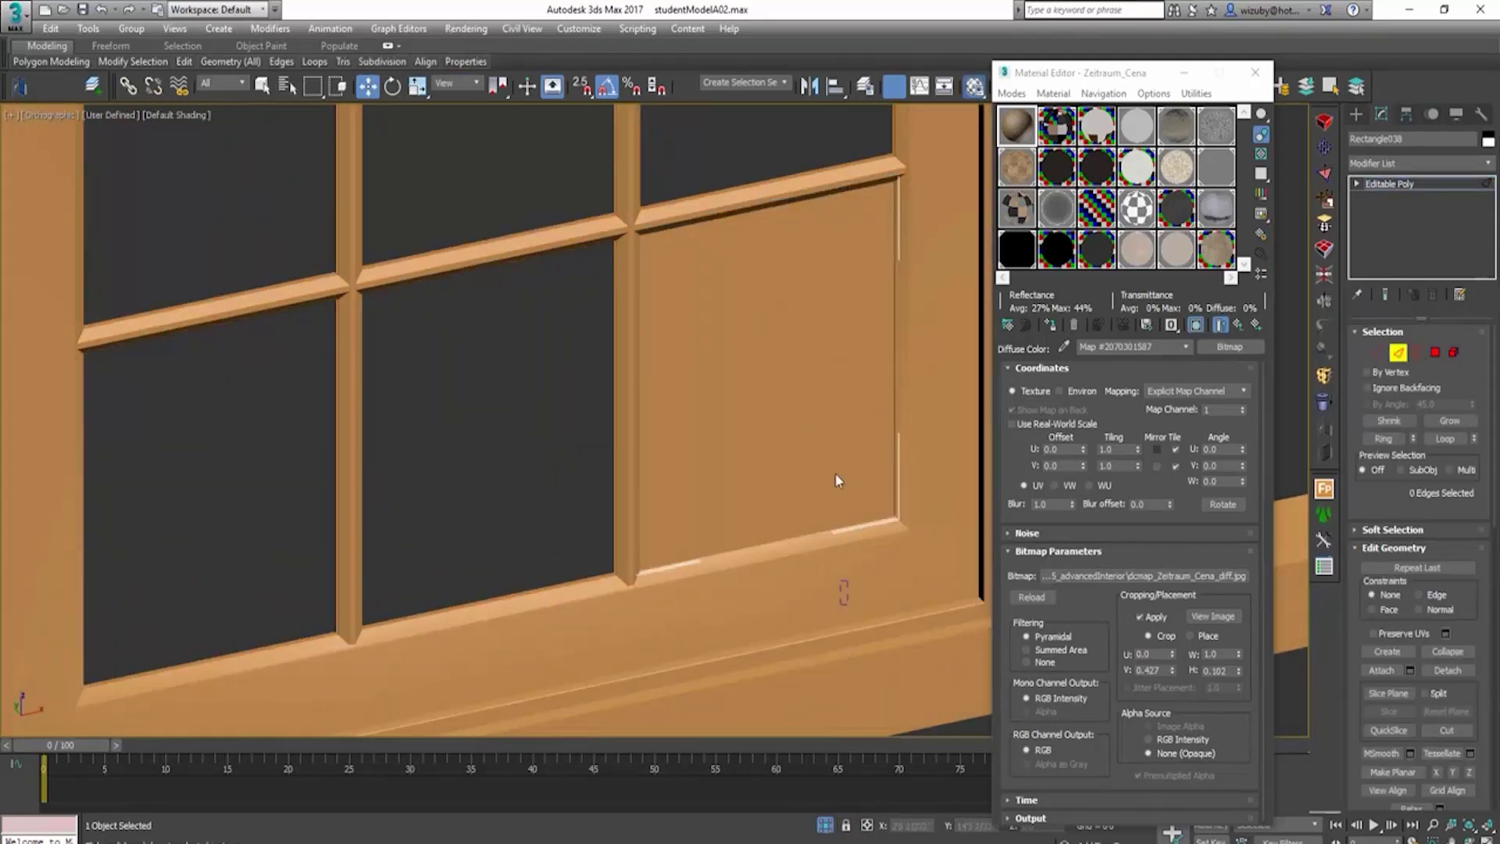
scroll(1464, 695, down, 10)
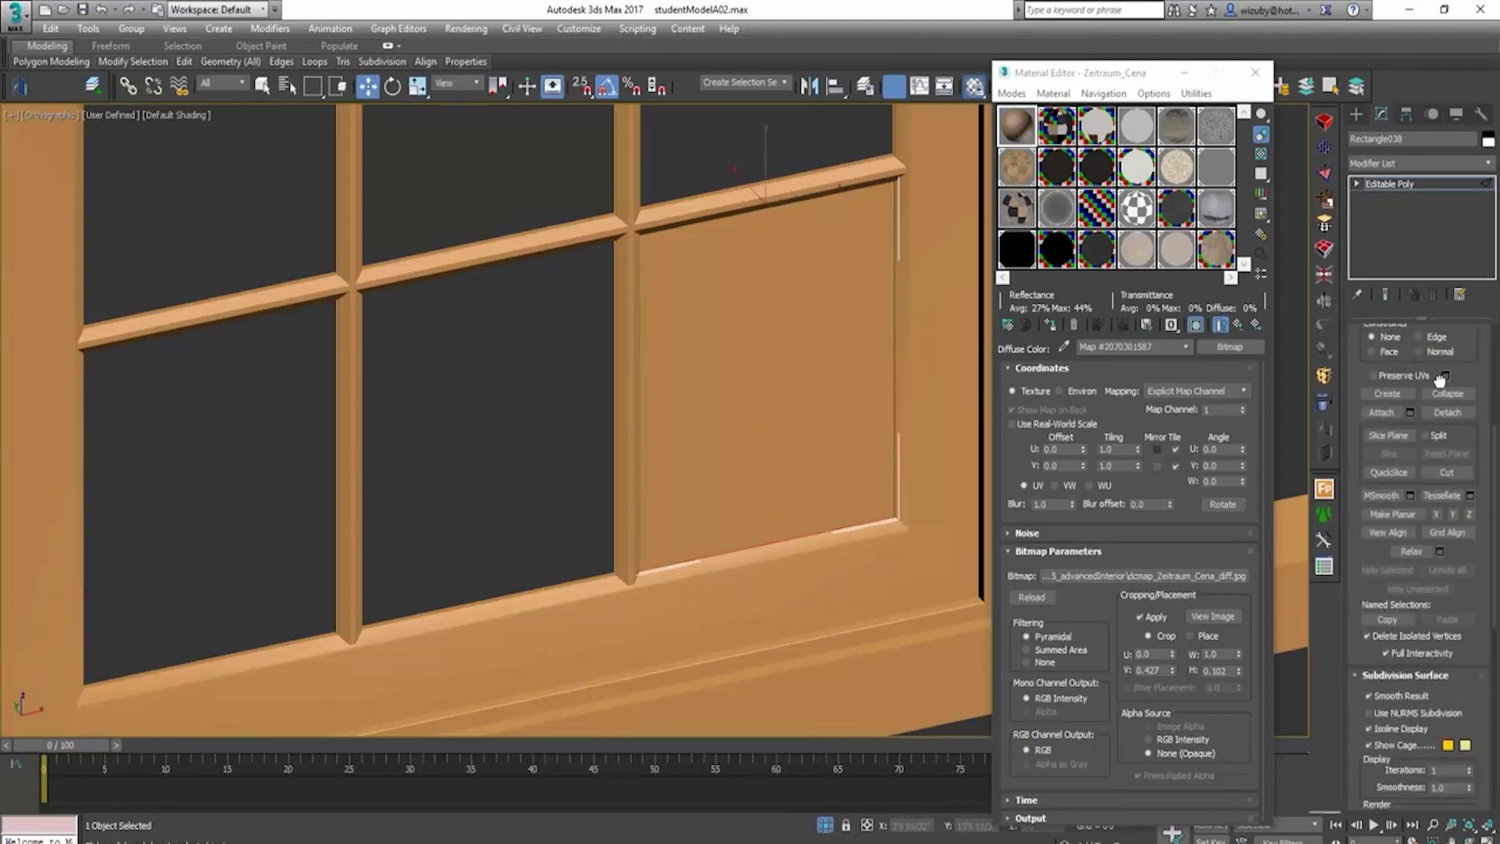
click(1470, 690)
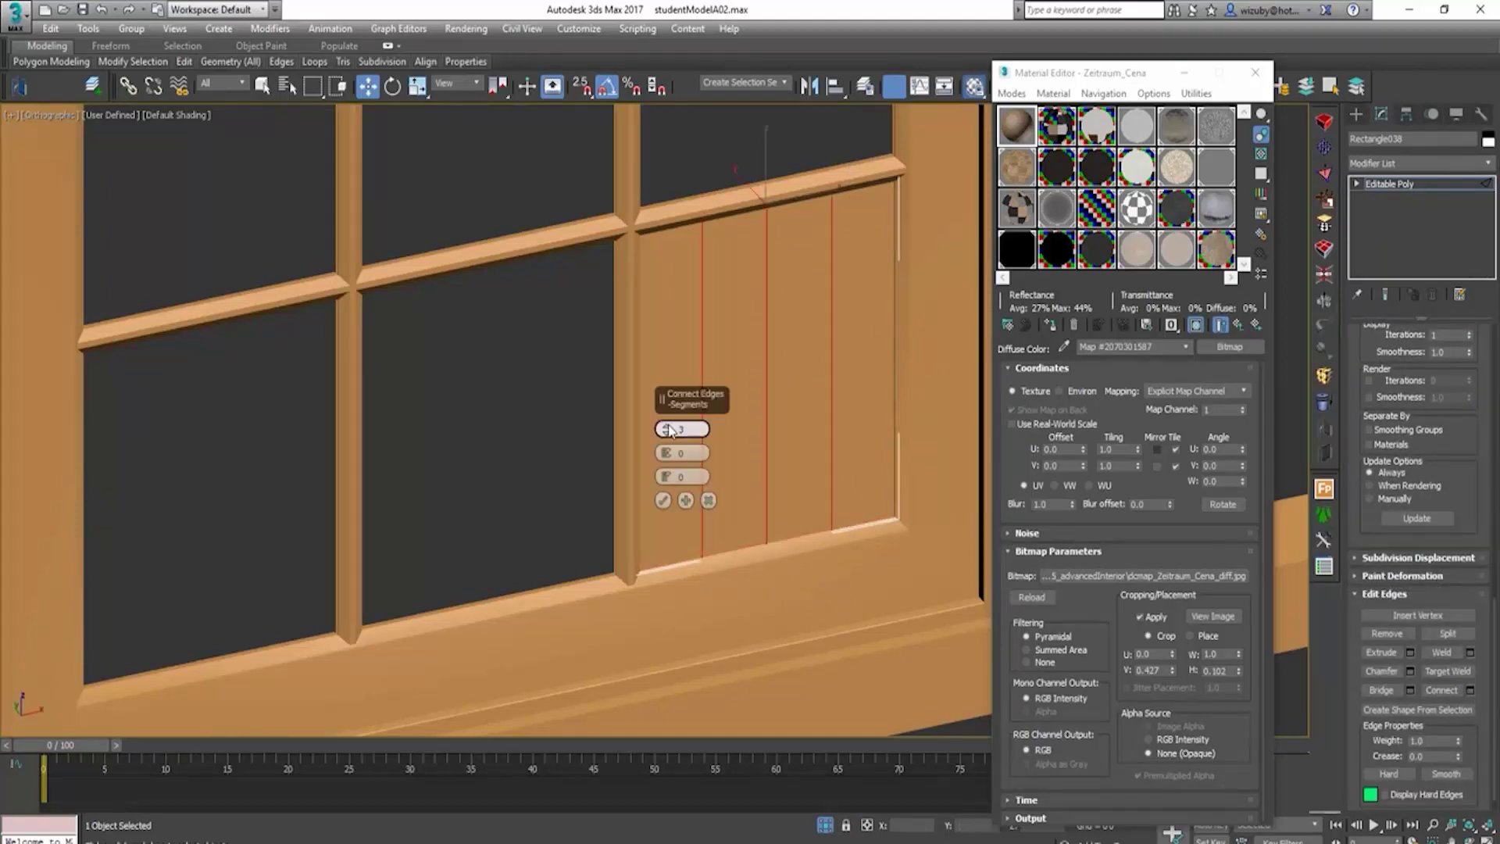
scroll(670, 422, up, 3)
click(670, 500)
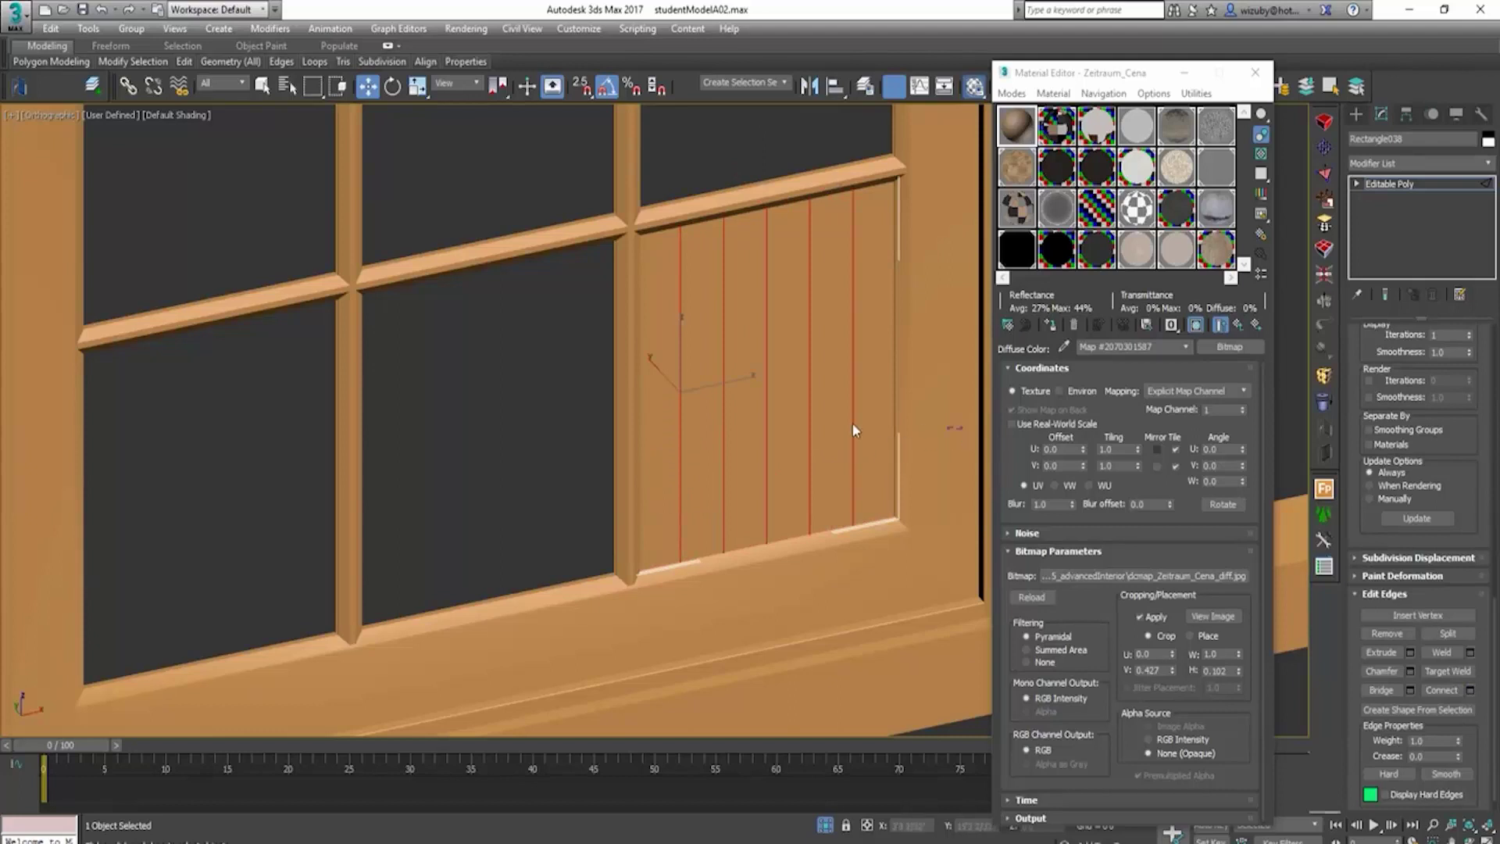
Step: Ring-select the pane's vertical edges and connect them with 7 horizontal segments, then show edged faces
key(alt+r)
click(1470, 691)
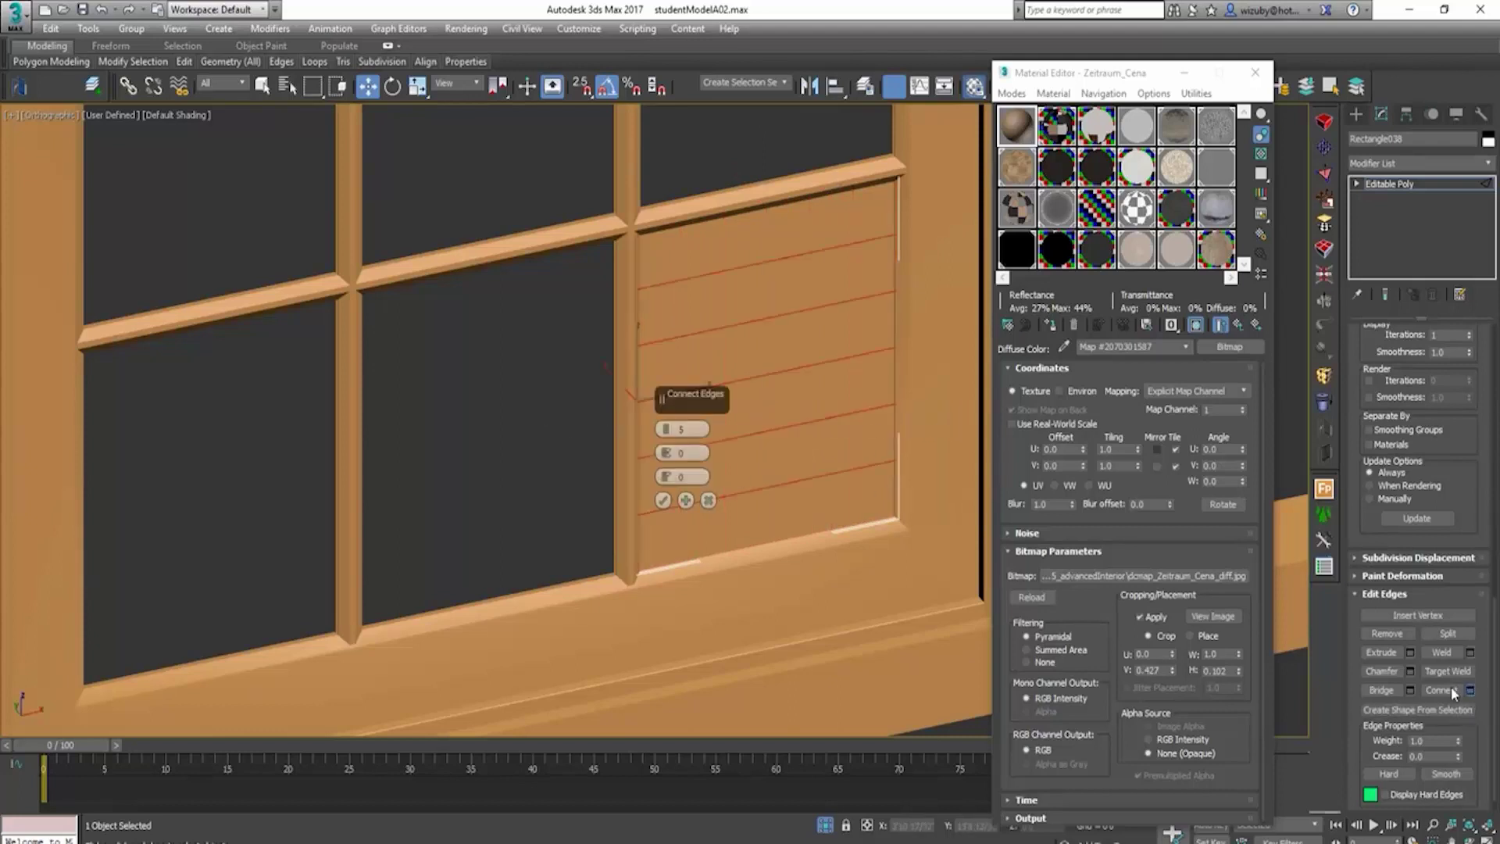
drag(666, 429, 670, 406)
click(662, 500)
key(F4)
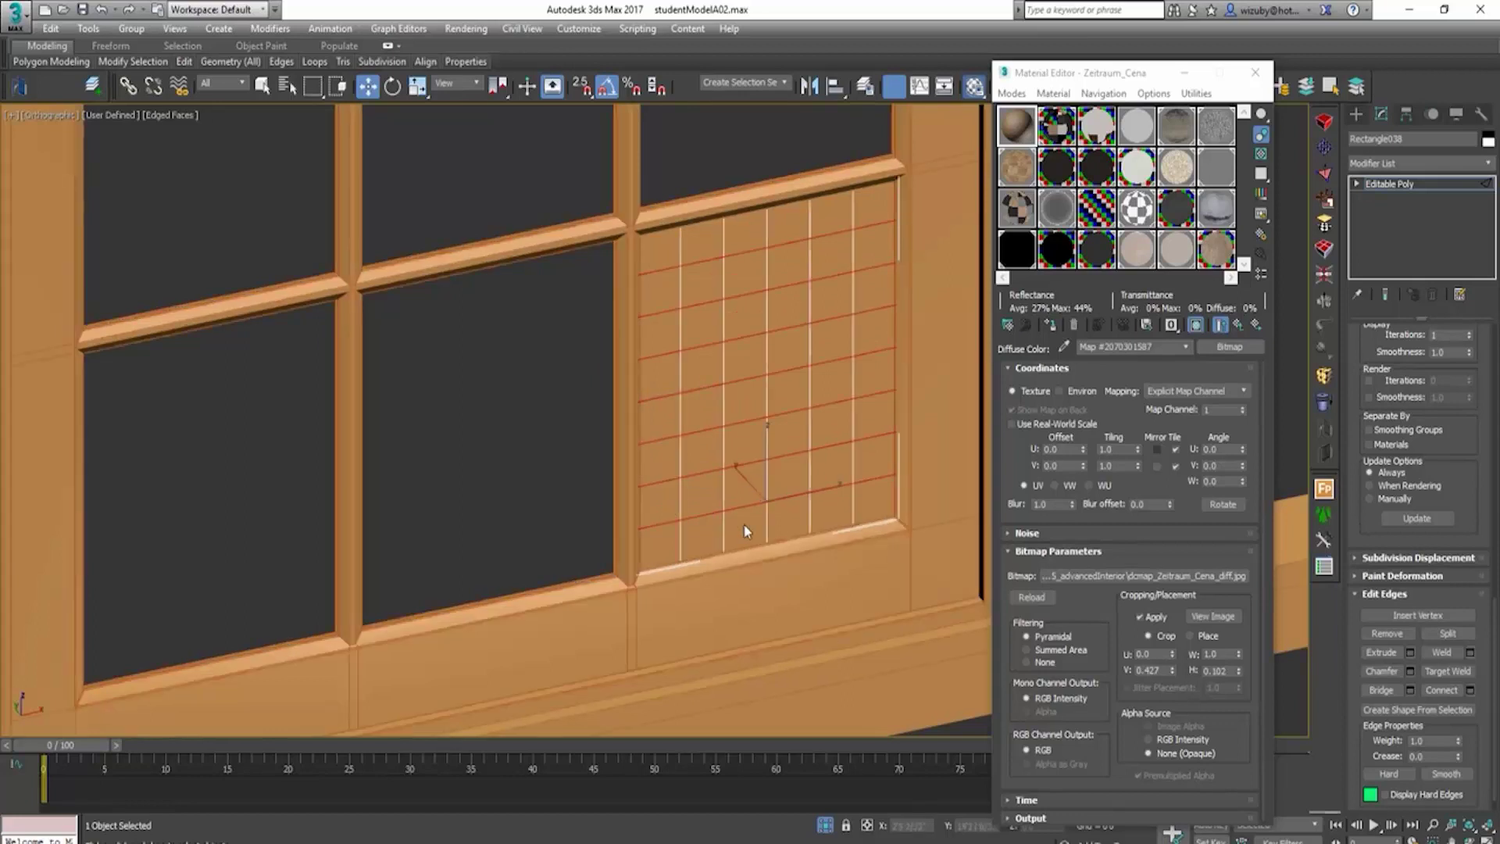
Step: Add a Noise modifier to the subdivided glass pane
alt+middle_drag(776, 490, 857, 496)
scroll(858, 497, down, 2)
scroll(858, 497, up, 5)
click(1422, 164)
drag(1490, 250, 1490, 488)
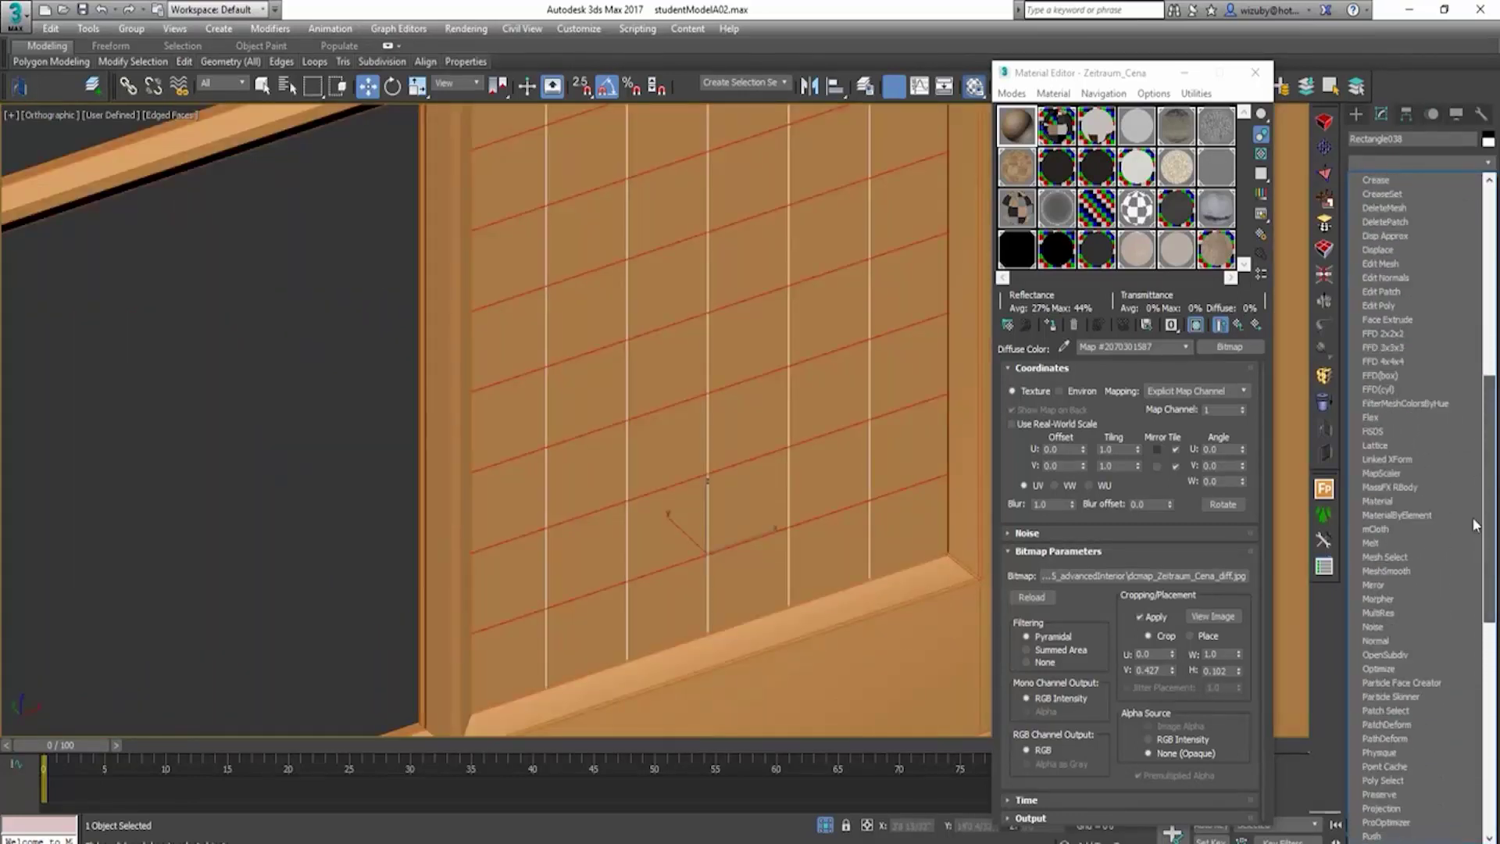
click(1397, 630)
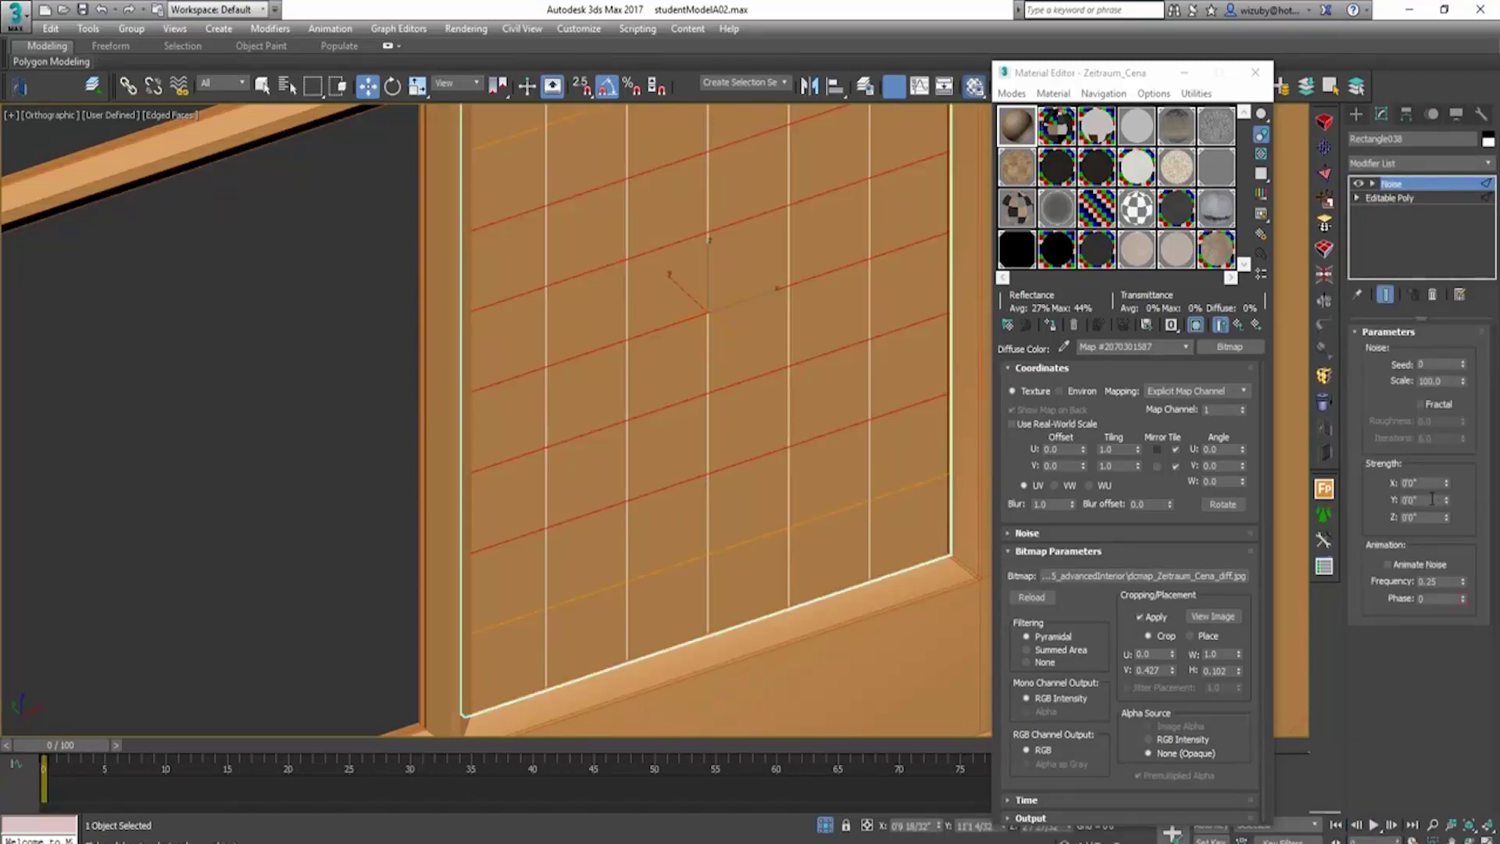
Step: Try Noise strength on the pane along Y and along X, undoing each trial
drag(1446, 504, 1444, 475)
drag(1428, 403, 1295, 145)
drag(1251, 35, 1265, 562)
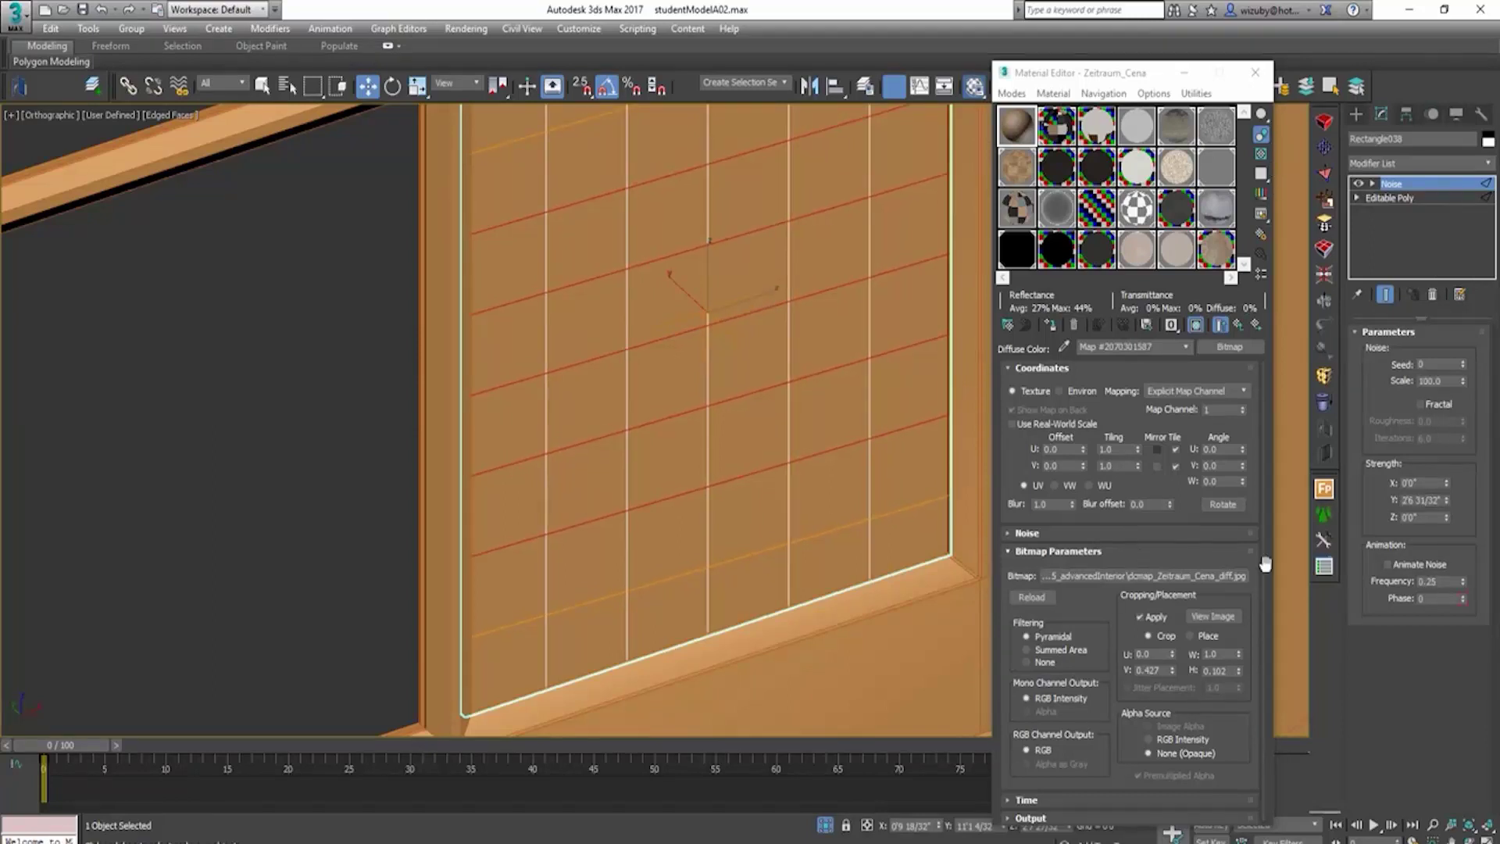
key(ctrl+z)
drag(1446, 483, 1242, 204)
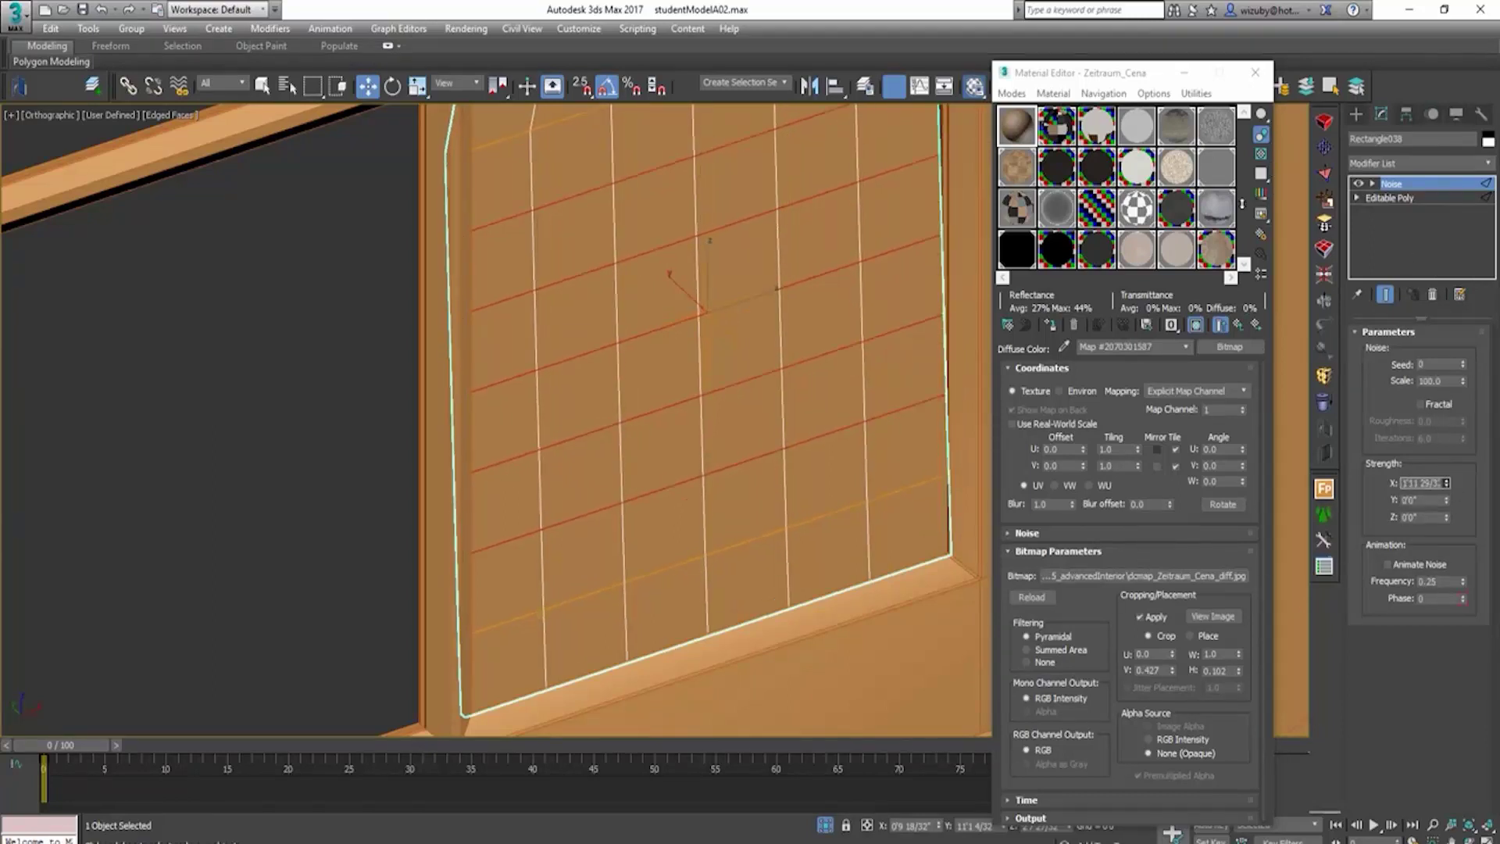
key(ctrl+z)
Step: Set the pane's Noise scale to 5 and its Z strength to 0'0 6/32"
drag(1446, 517, 1430, 393)
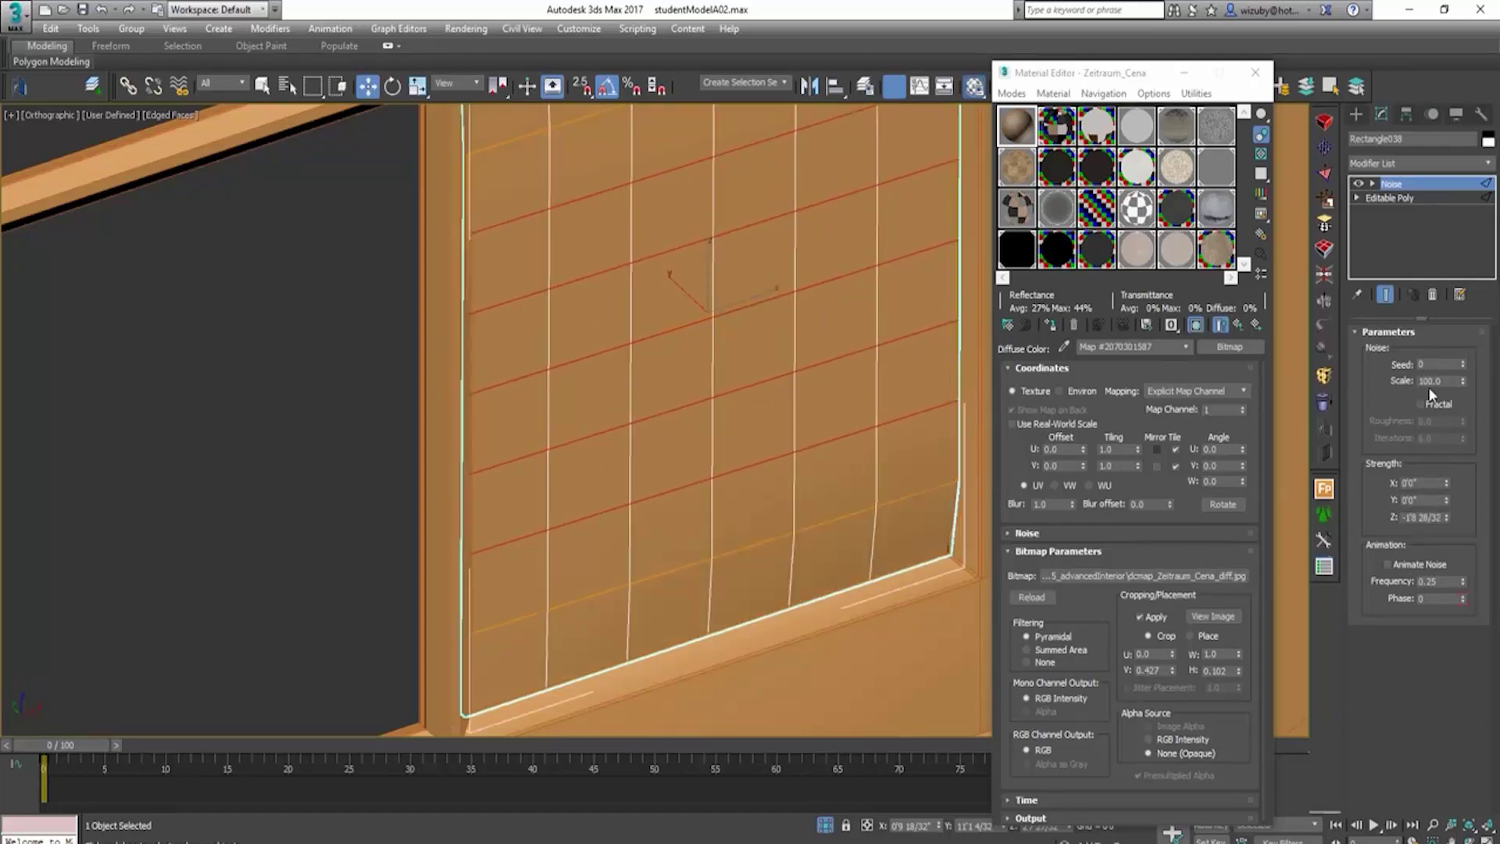
text(5)
key(Return)
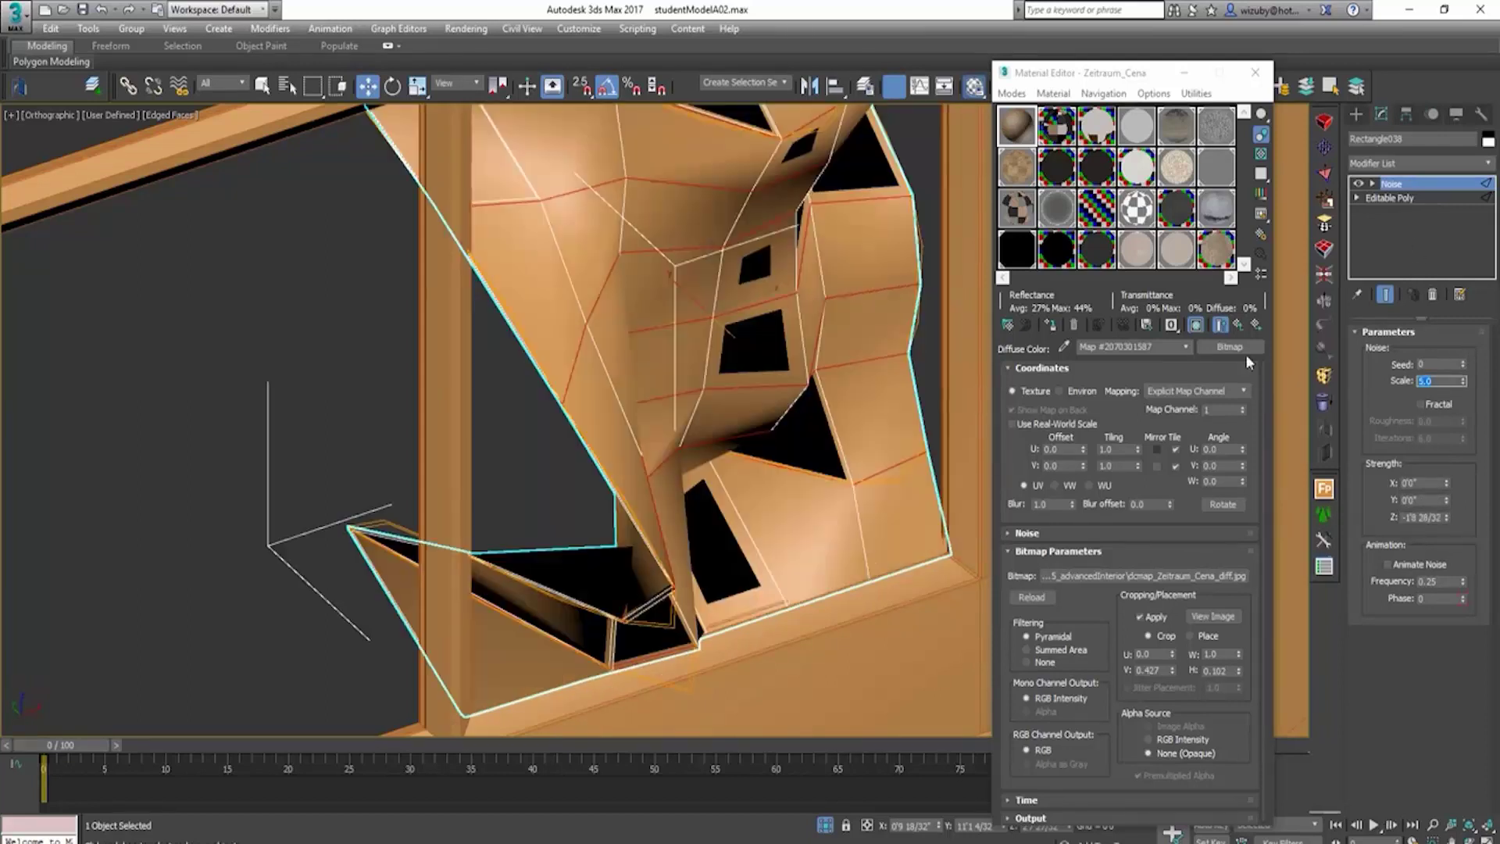
drag(1446, 517, 1425, 436)
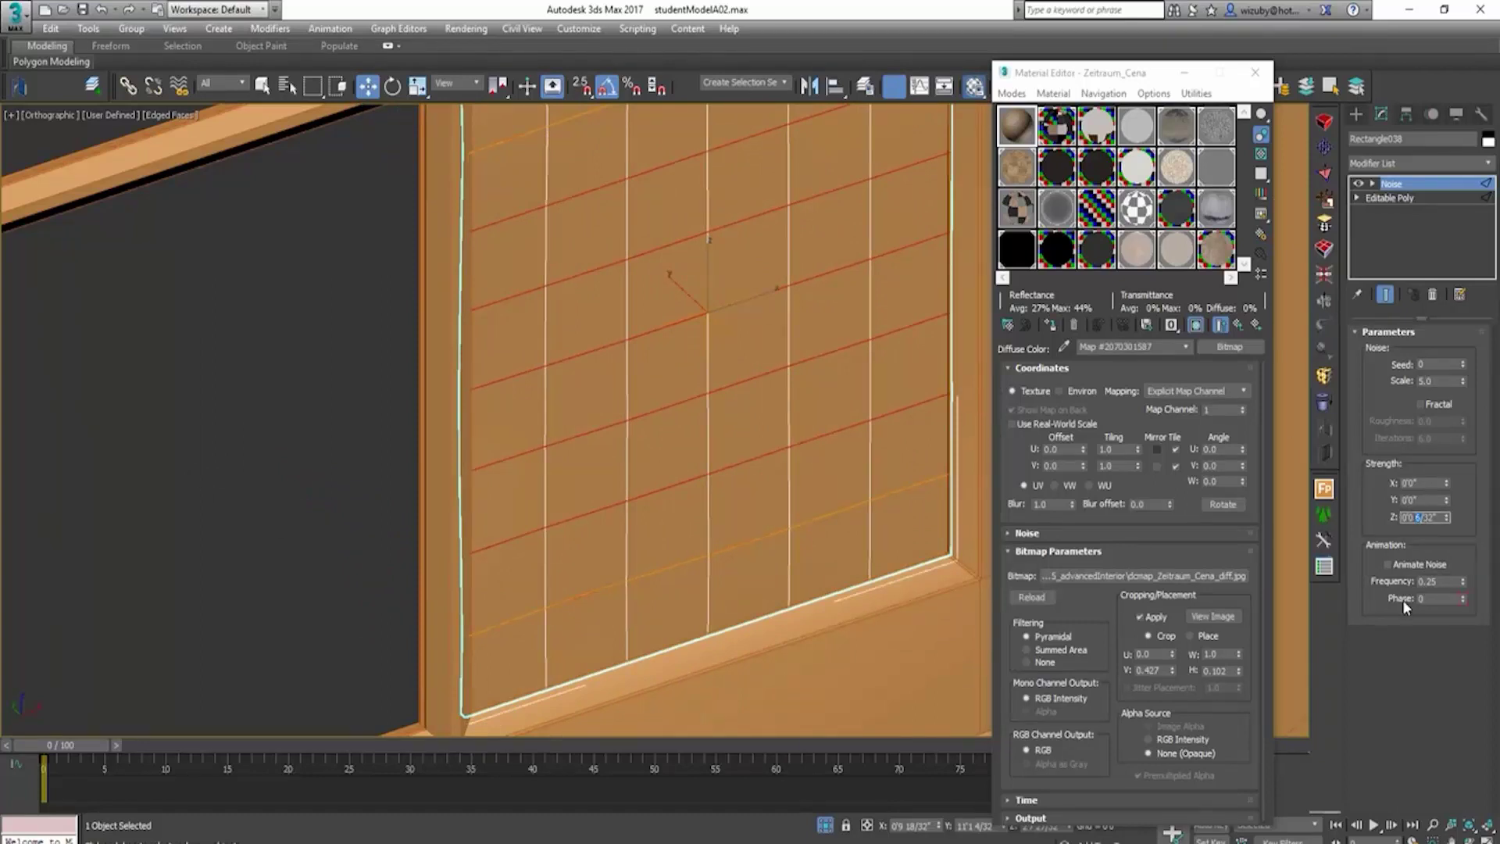
Step: Check the pane's distortion in the top wireframe view and set the Noise scale to 1
scroll(796, 475, down, 3)
key(t)
key(F3)
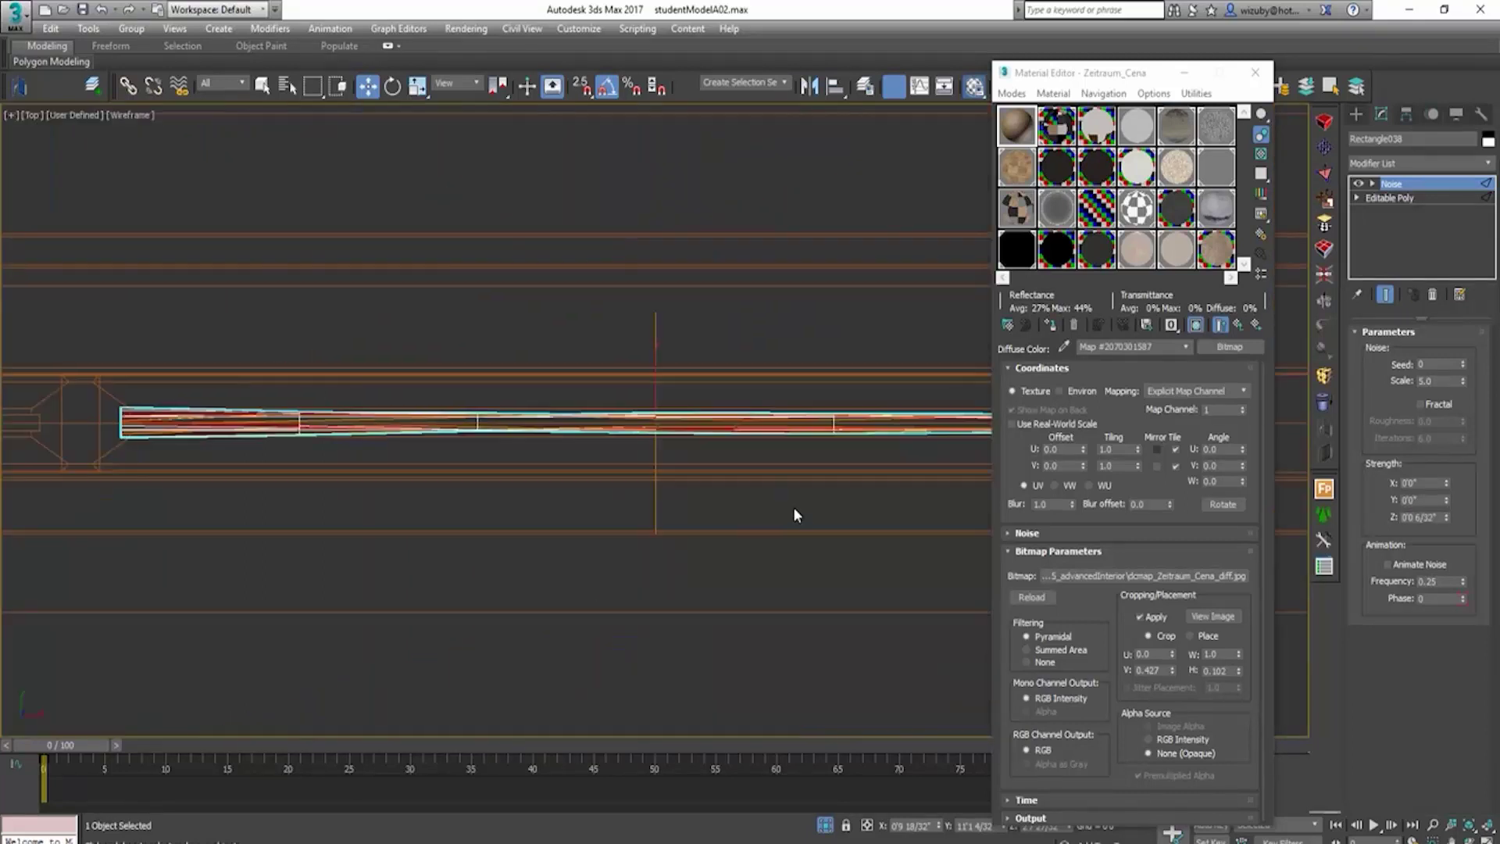
scroll(794, 508, down, 4)
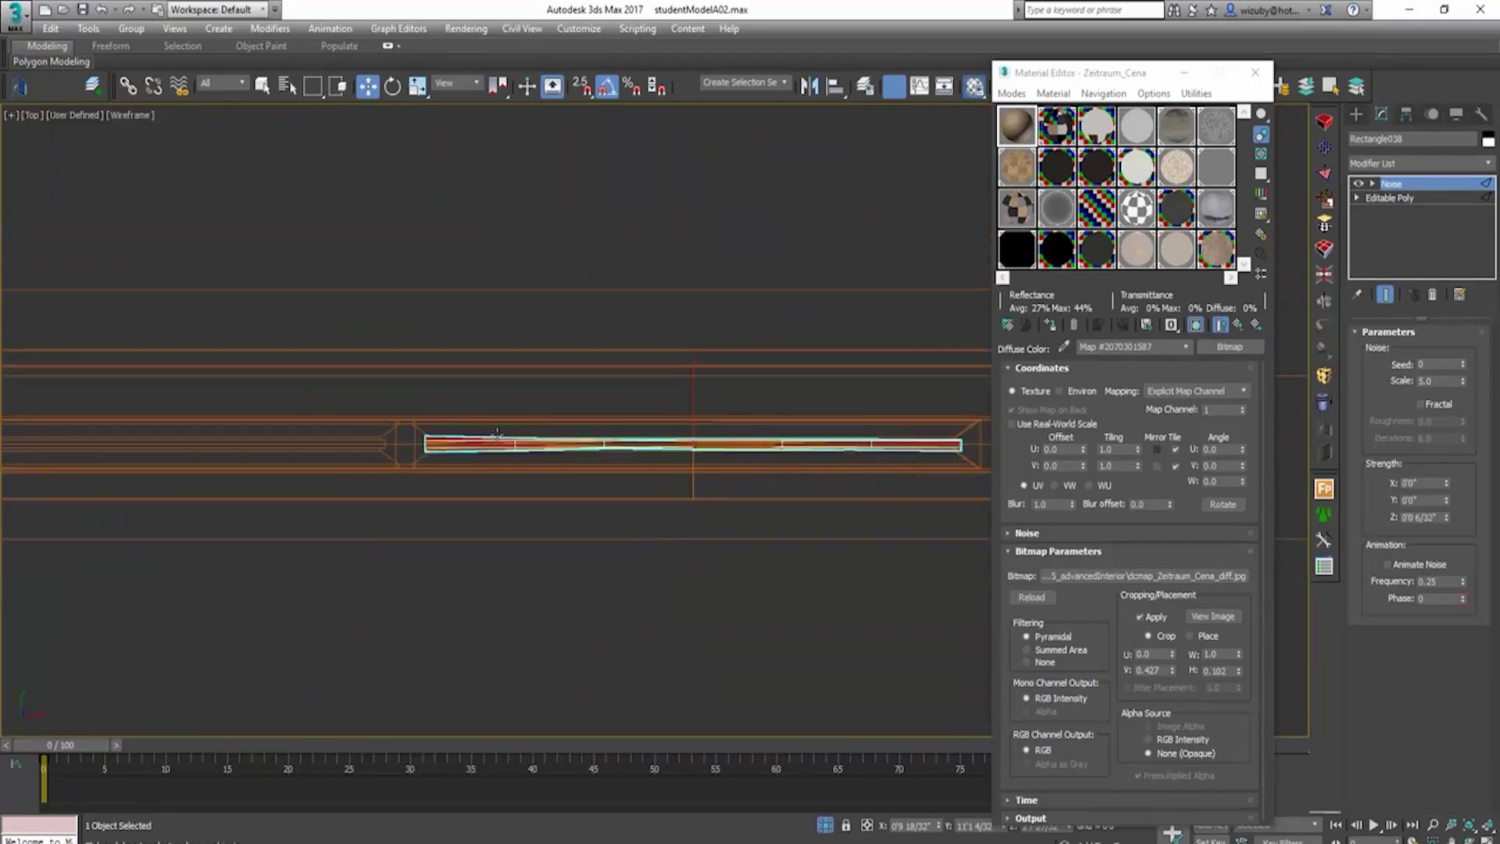
scroll(425, 449, up, 5)
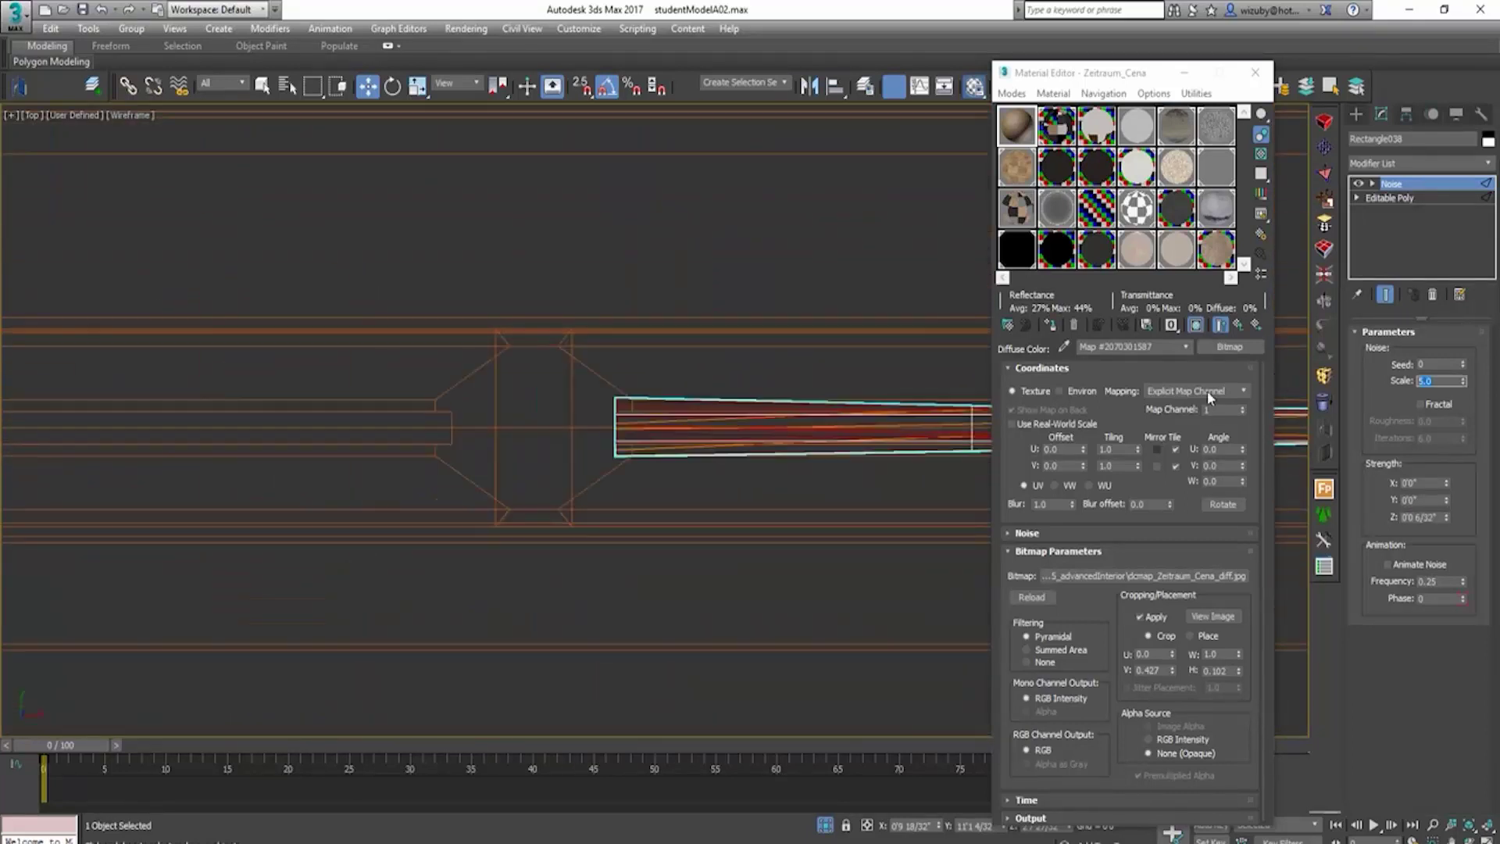
text(1)
key(Return)
scroll(597, 420, down, 4)
middle_drag(598, 421, 60, 415)
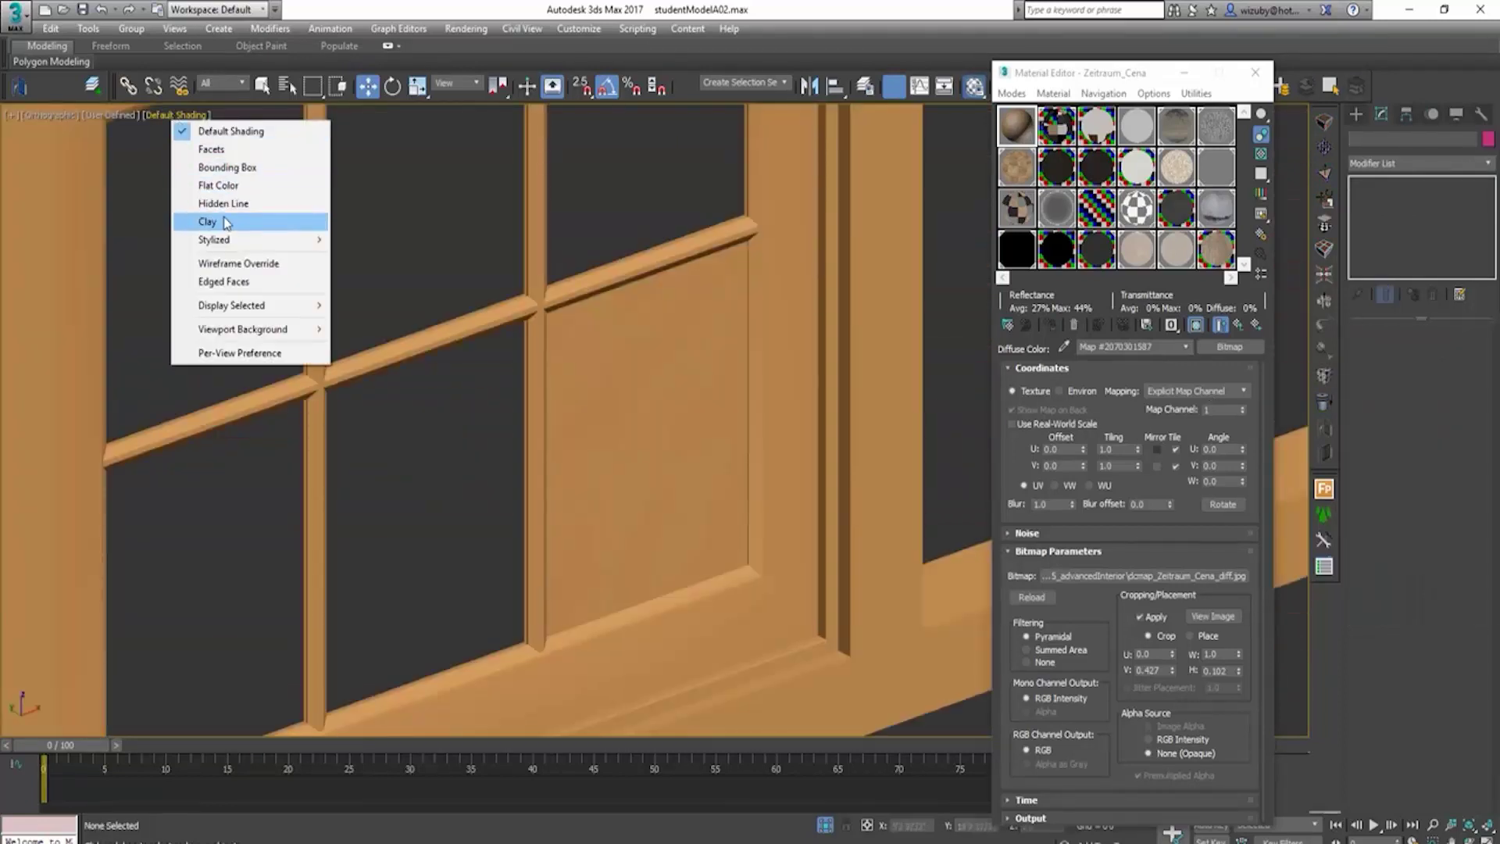
Step: Set the viewport shading to Clay and select the noise-distorted glass pane
click(207, 222)
scroll(703, 509, up, 2)
click(703, 509)
scroll(708, 512, down, 4)
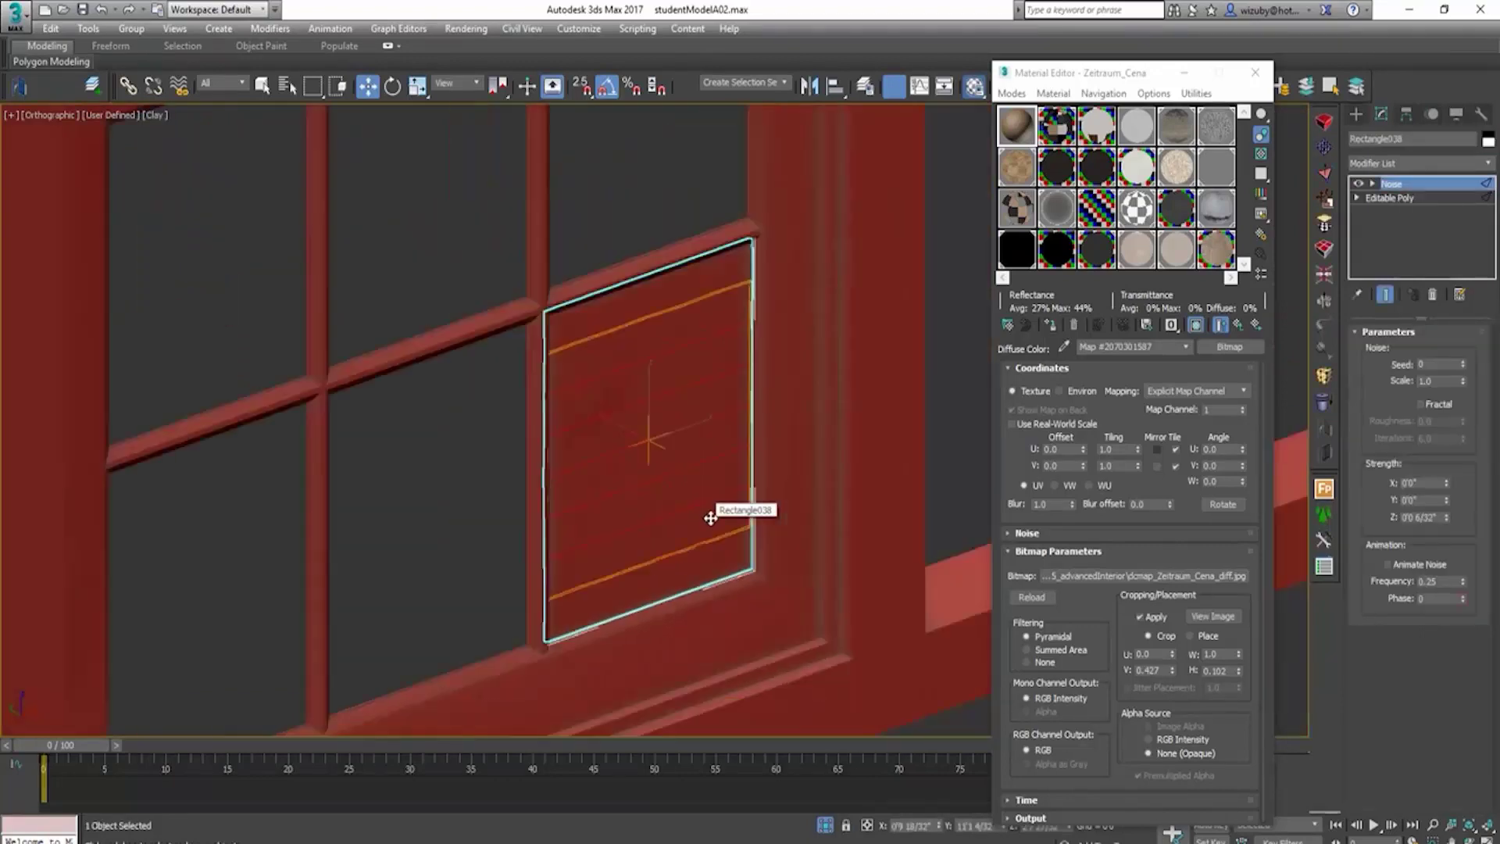
mouse_move(710, 513)
alt+middle_down()
mouse_move(657, 500)
mouse_move(683, 483)
mouse_move(687, 515)
alt+middle_up()
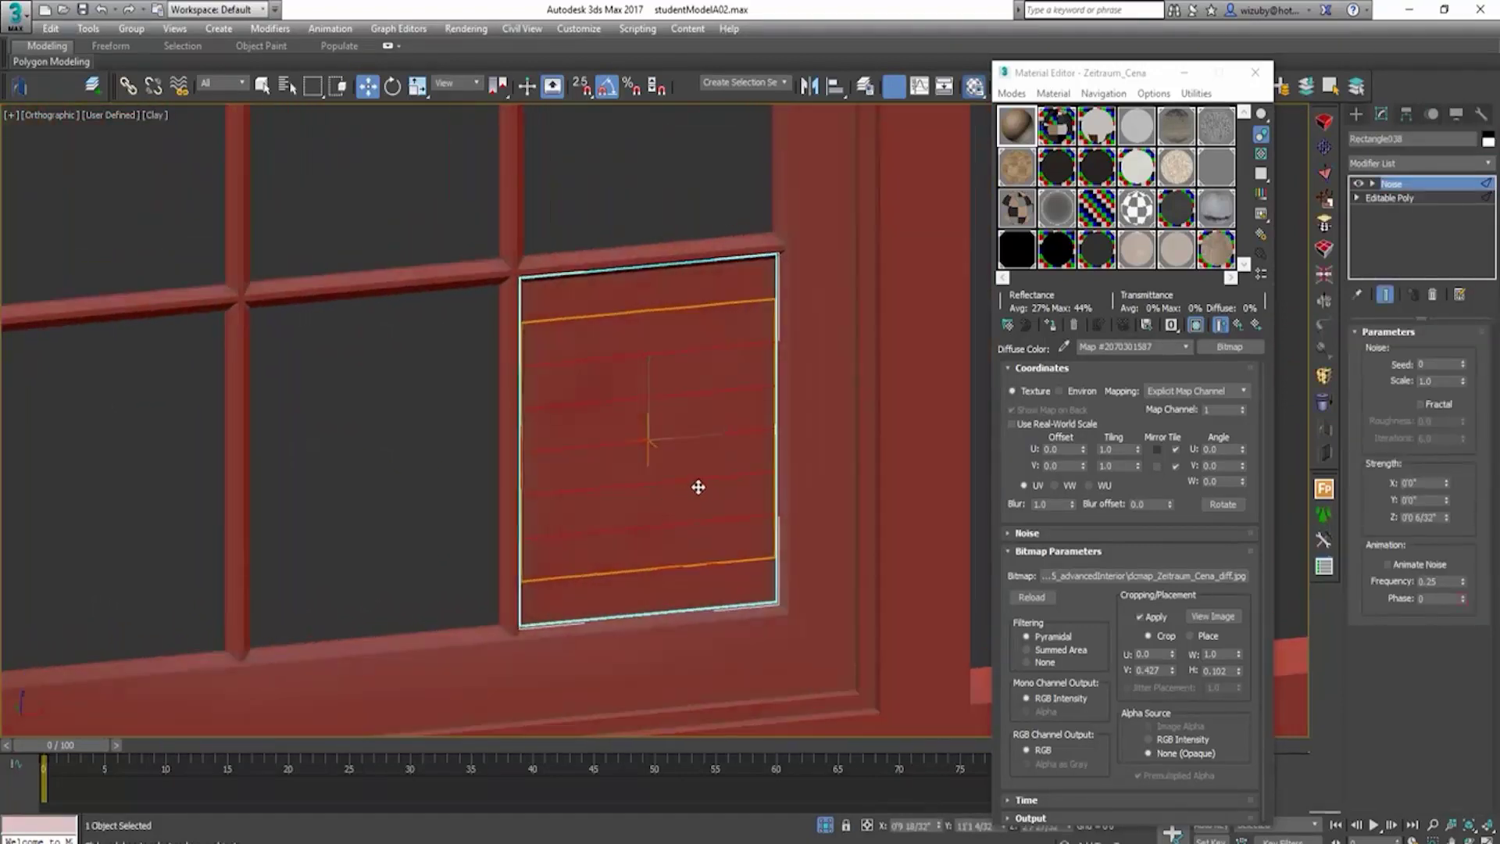
Step: Convert the noise-distorted pane to an Editable Poly in the front view
key(f)
scroll(739, 537, down, 3)
scroll(738, 444, down, 2)
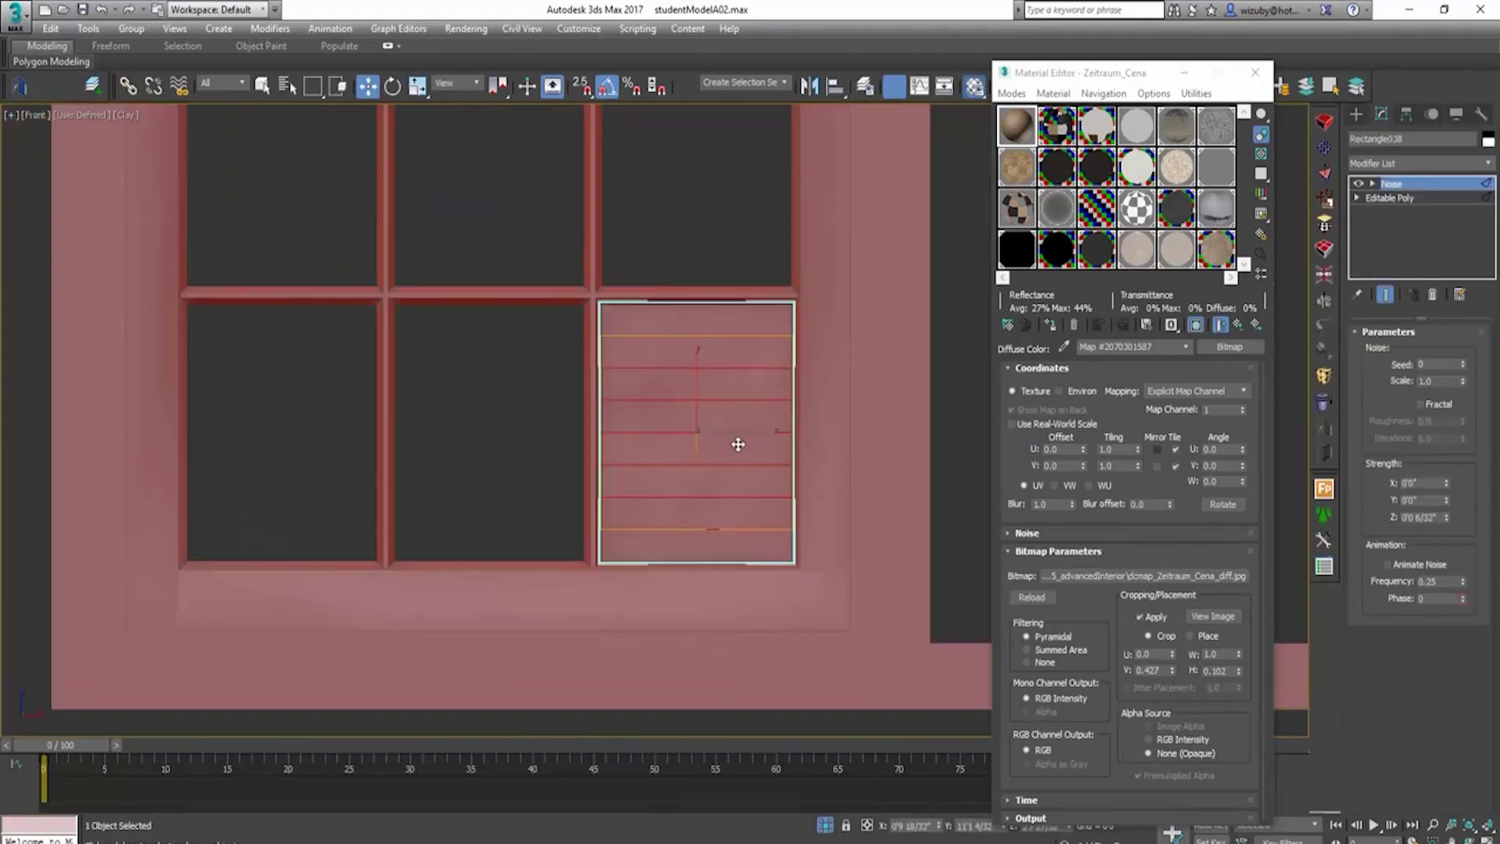
right_click(739, 444)
mouse_move(854, 622)
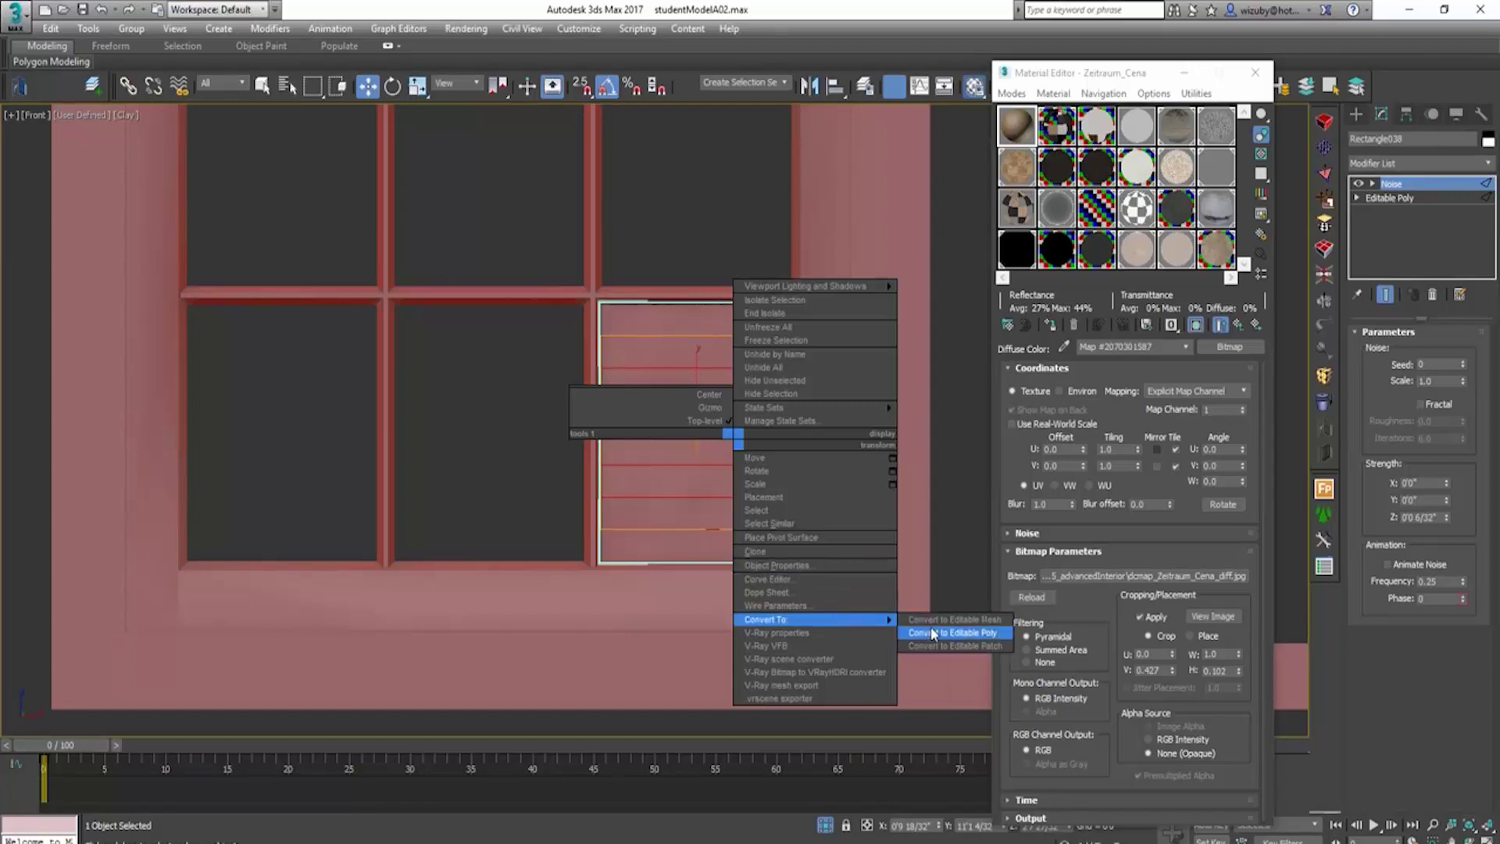
click(969, 631)
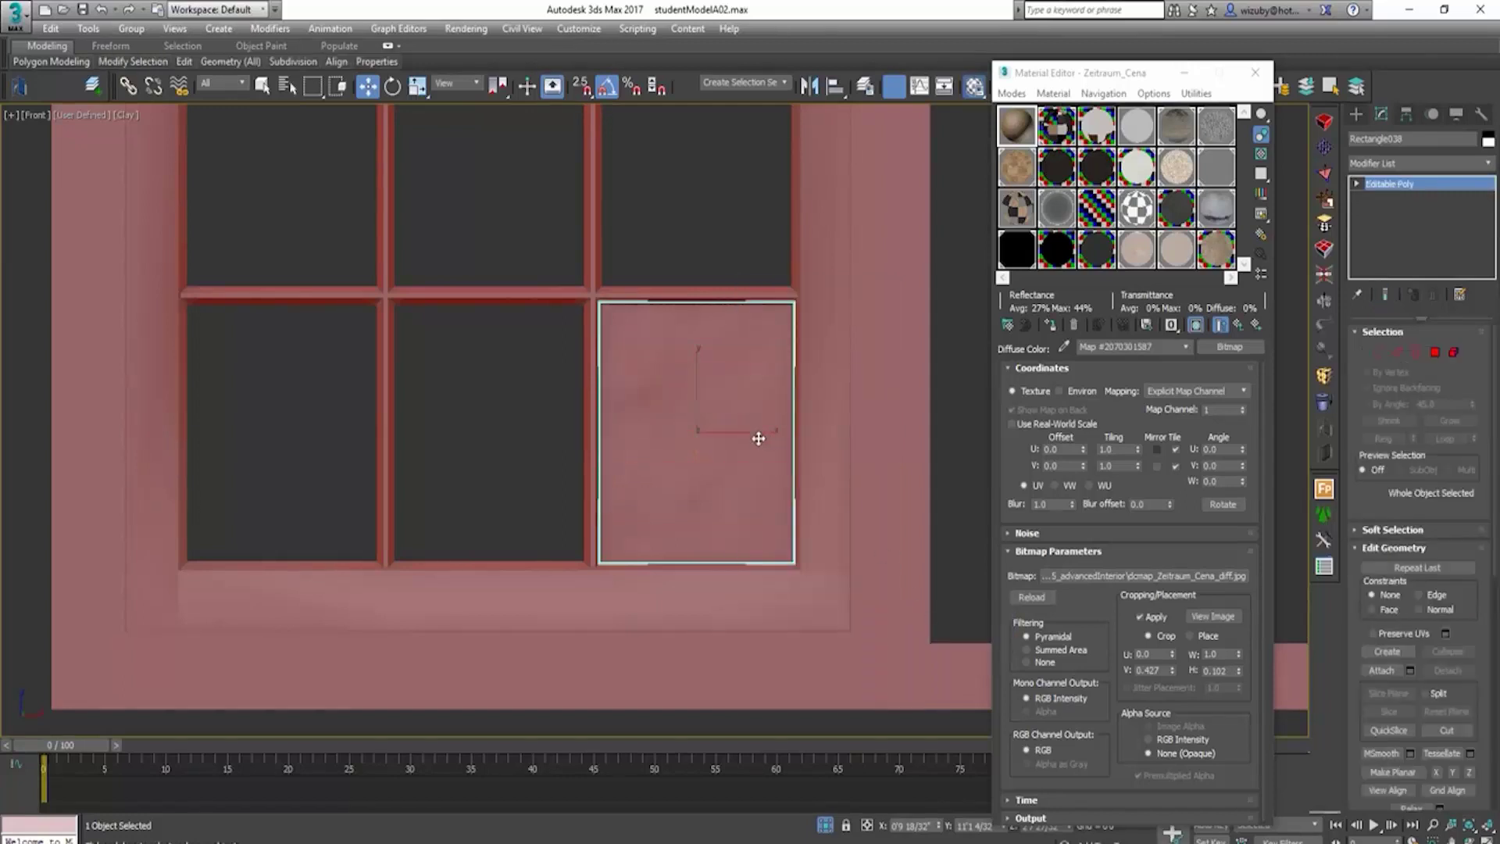
Step: Clone the pane as an instance into the lower-middle opening and mirror that copy in place with No Clone
shift+drag(696, 448, 550, 458)
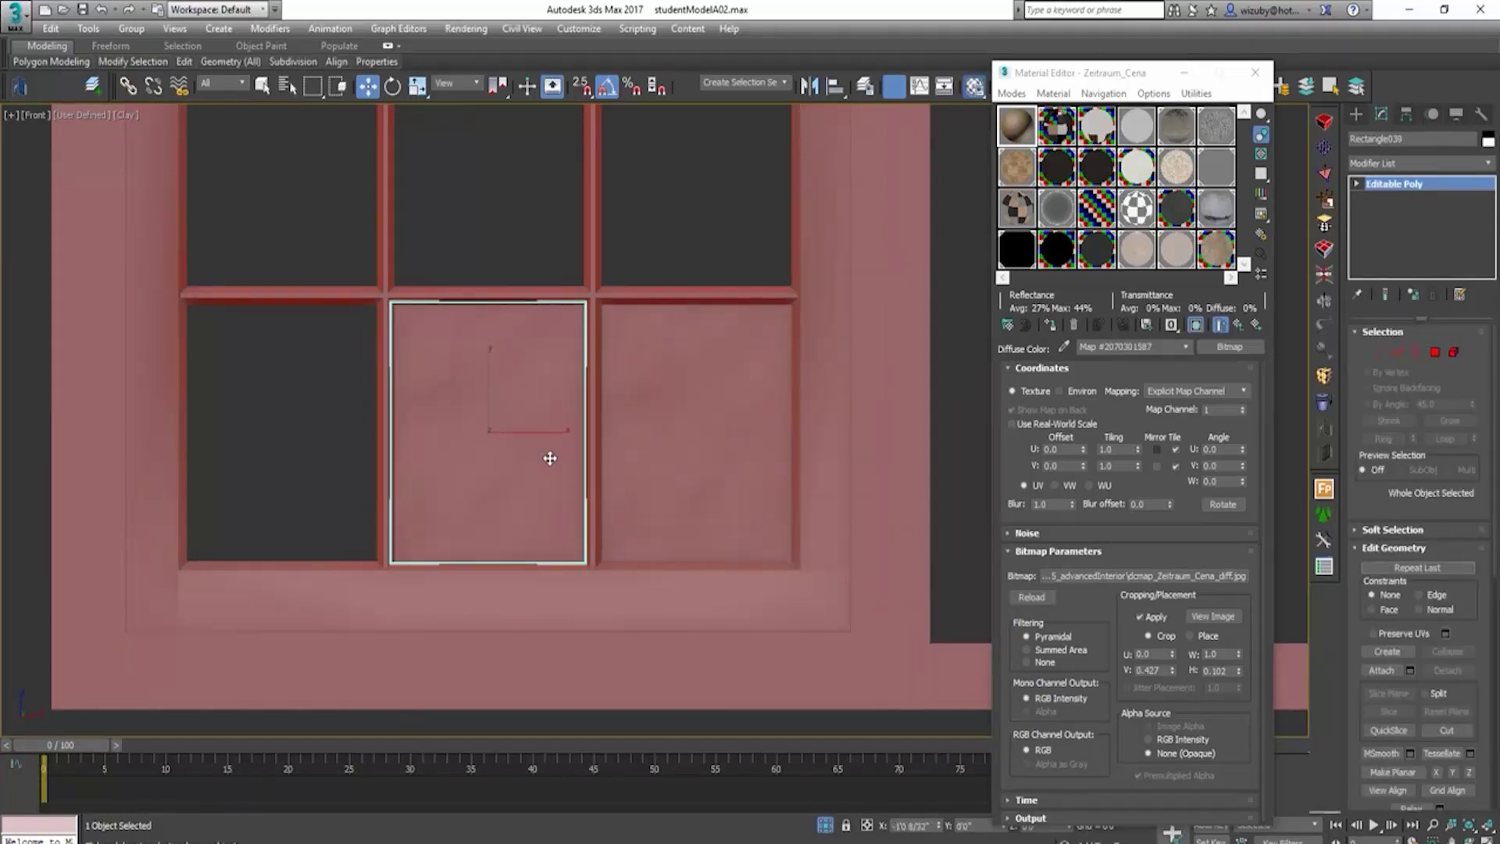
click(753, 503)
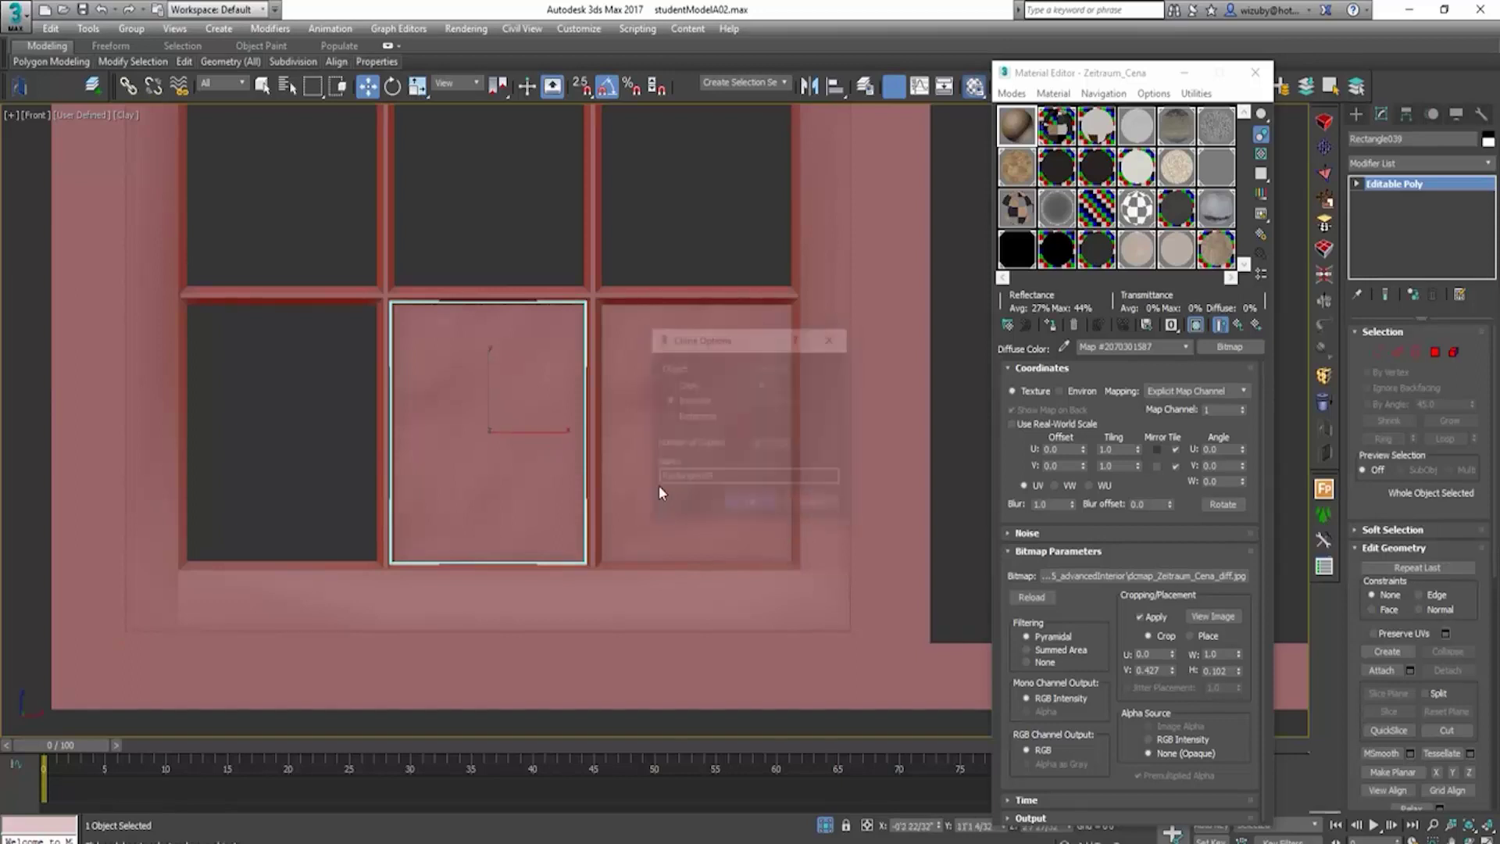
scroll(526, 443, down, 2)
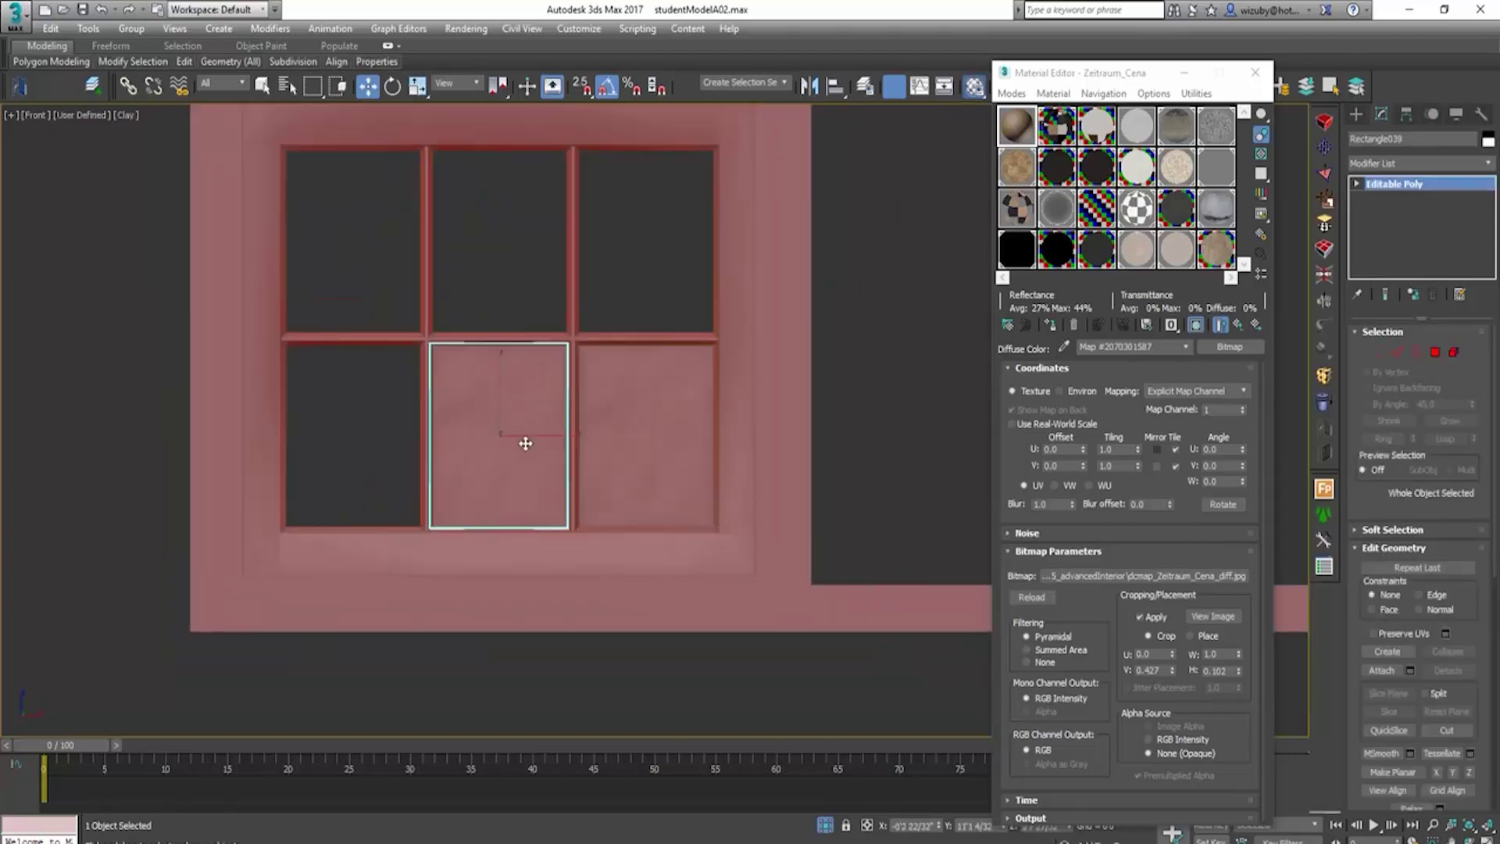
middle_drag(525, 440, 685, 446)
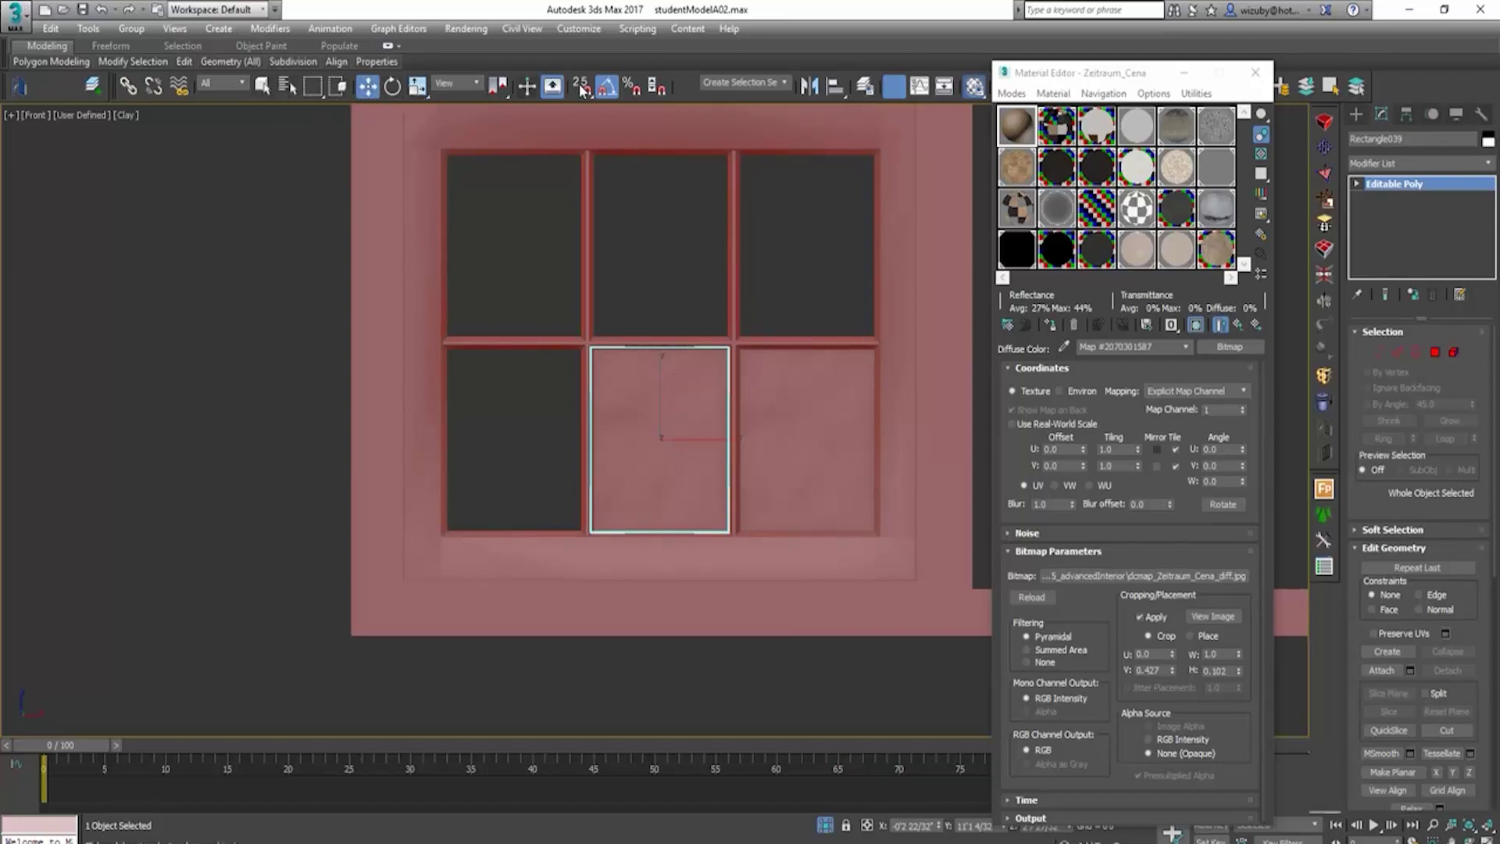
click(813, 89)
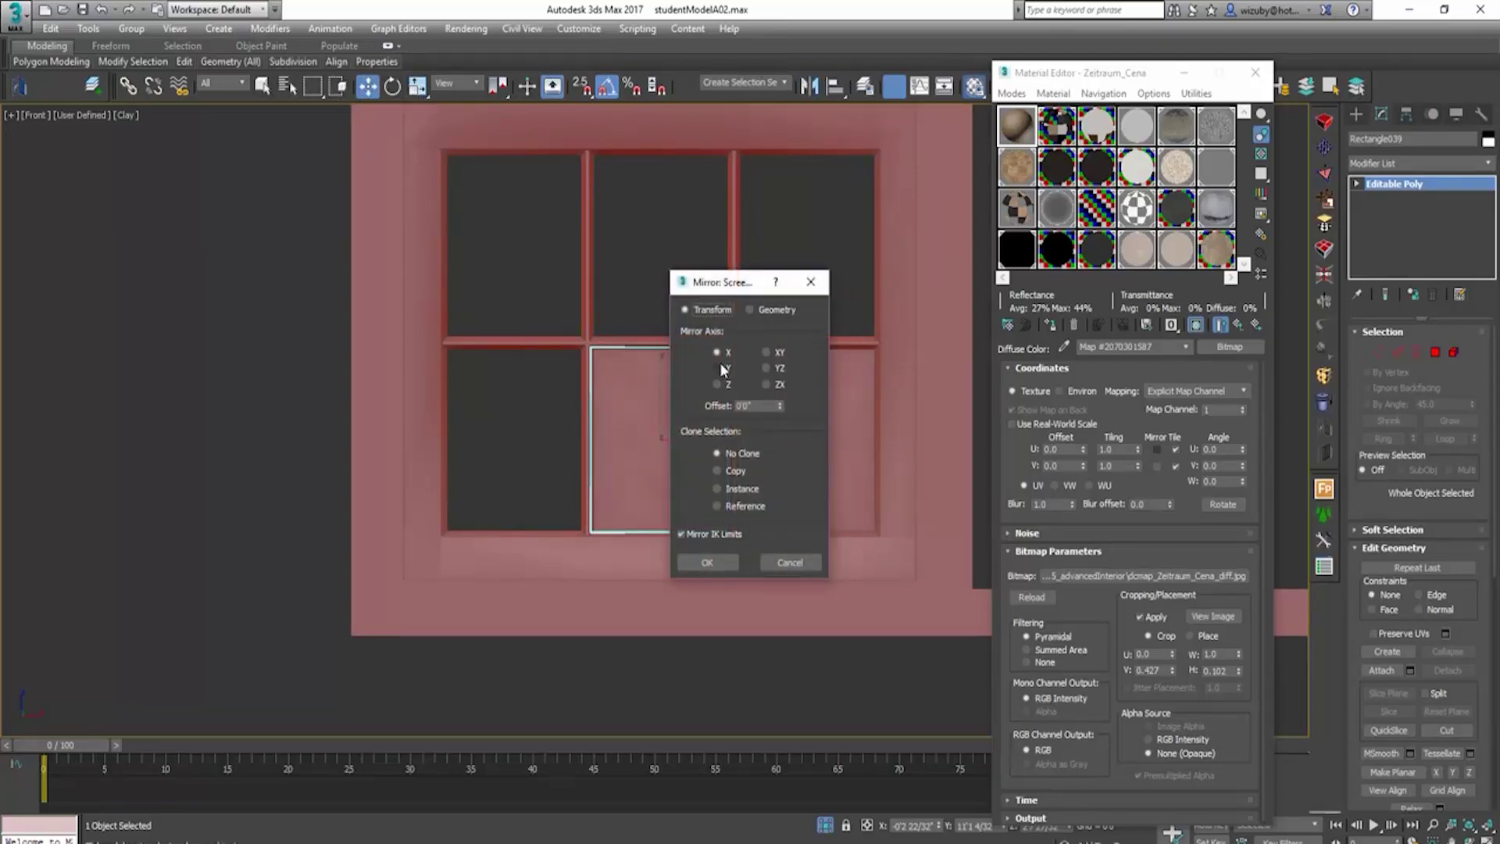
click(707, 563)
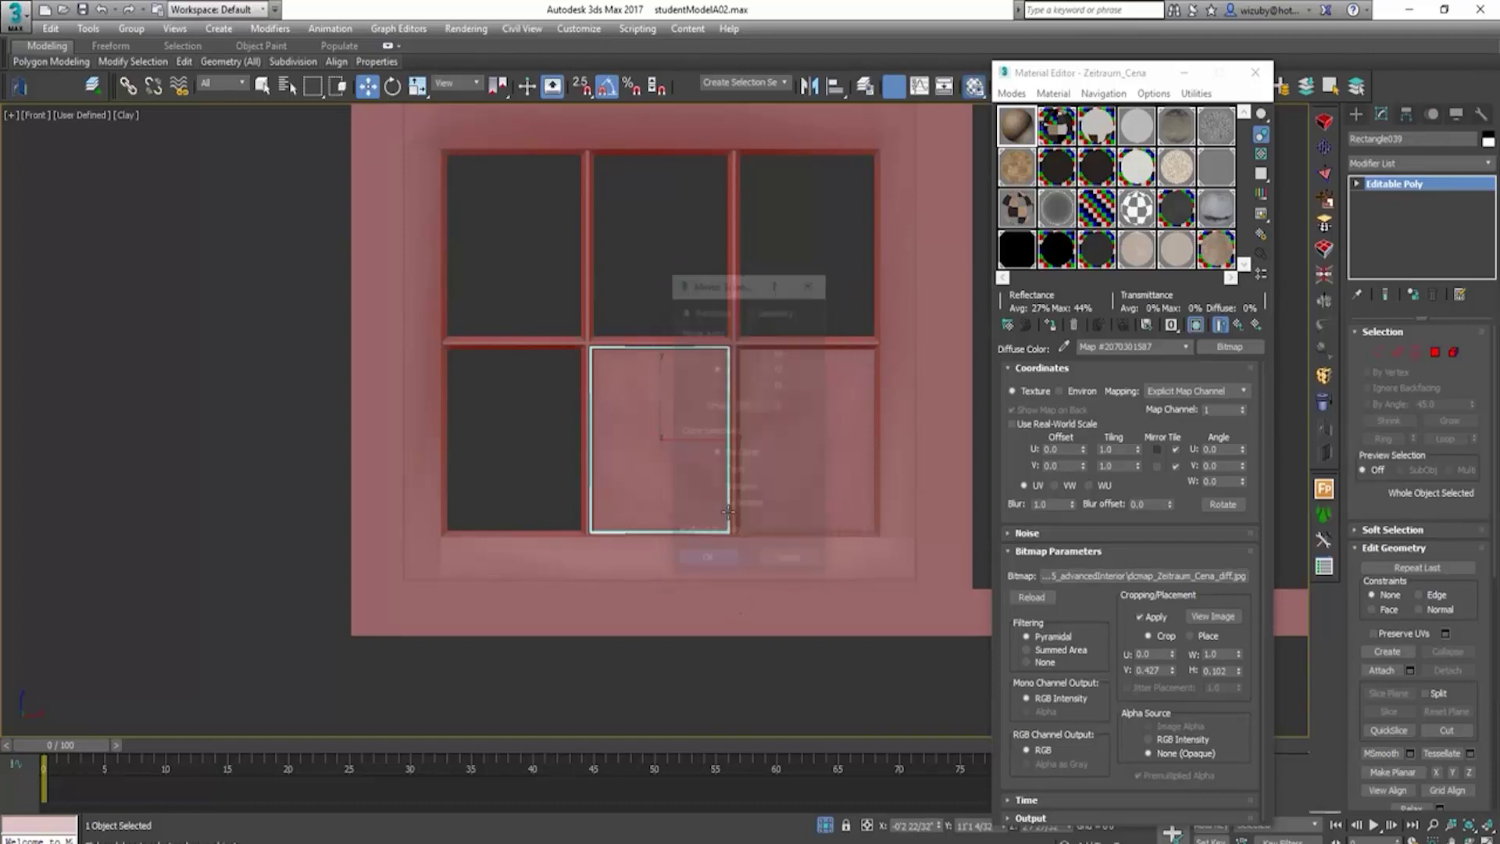
Step: Clone the middle pane as an instance into the lower-left opening and mirror the new pane along X
drag(574, 450, 528, 447)
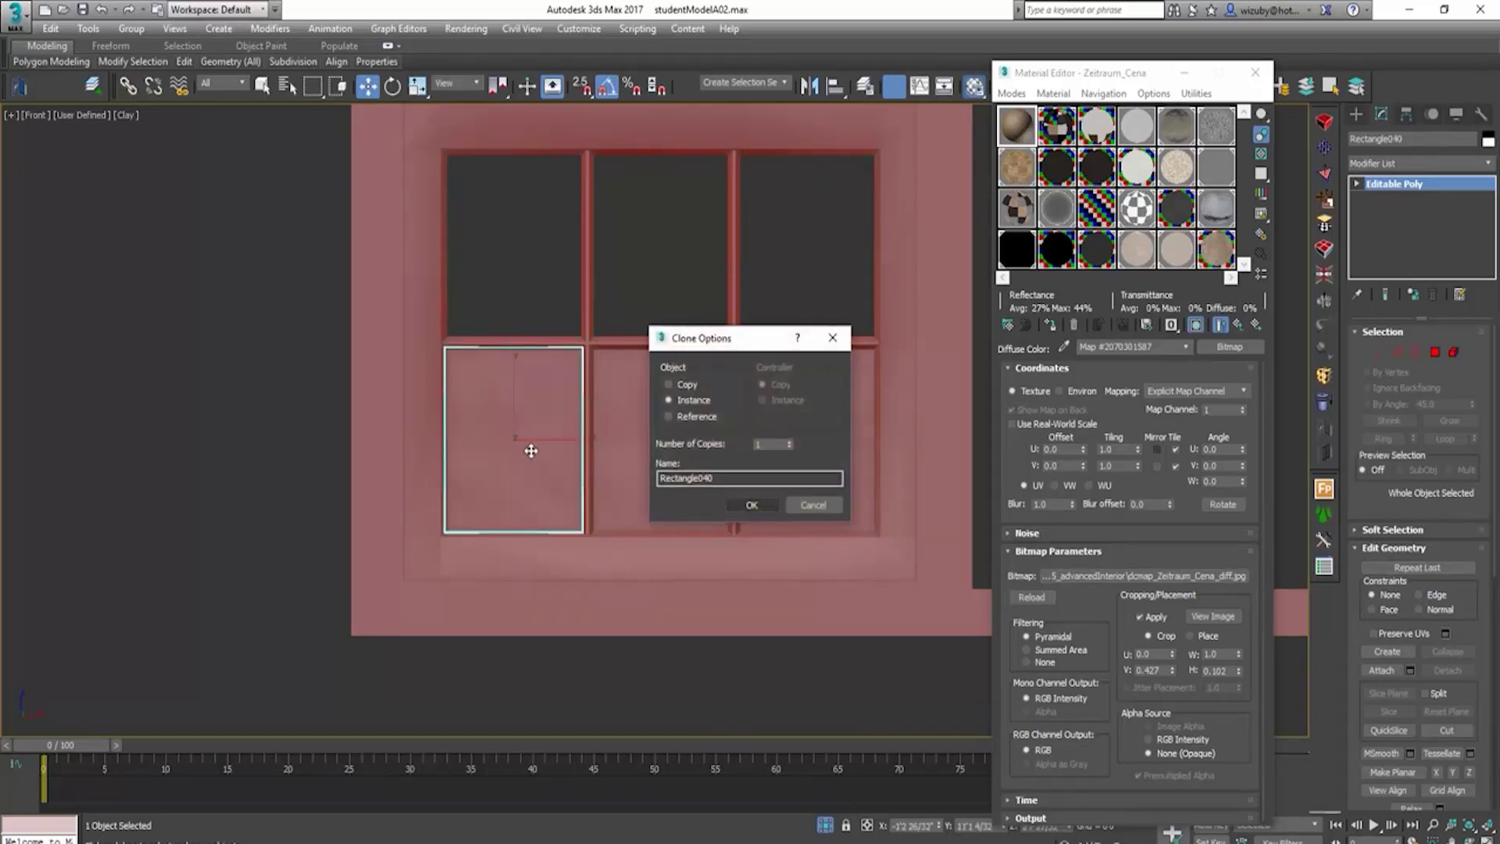
click(750, 502)
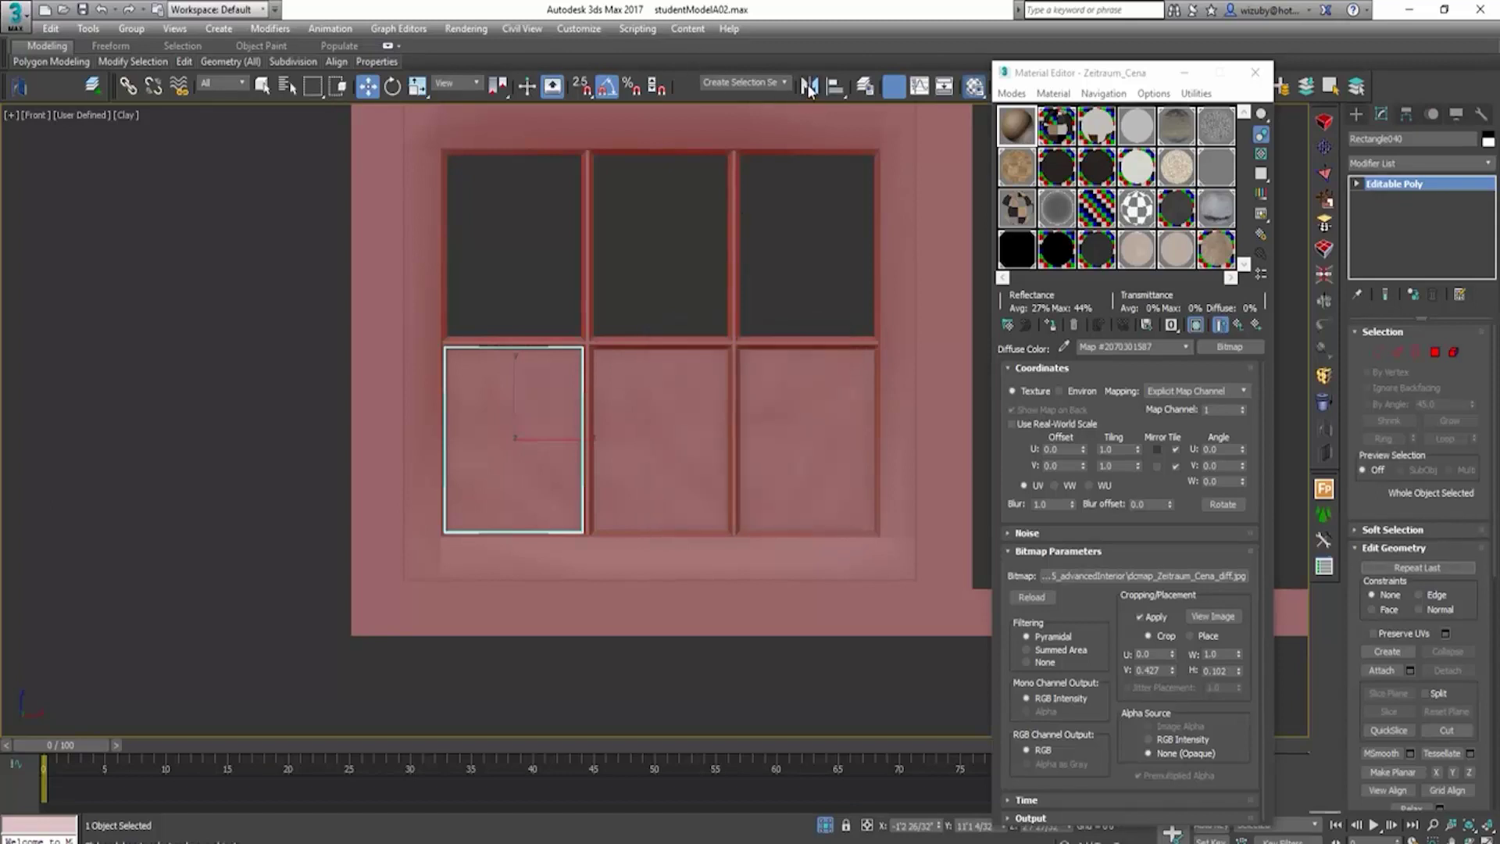
click(809, 86)
click(724, 354)
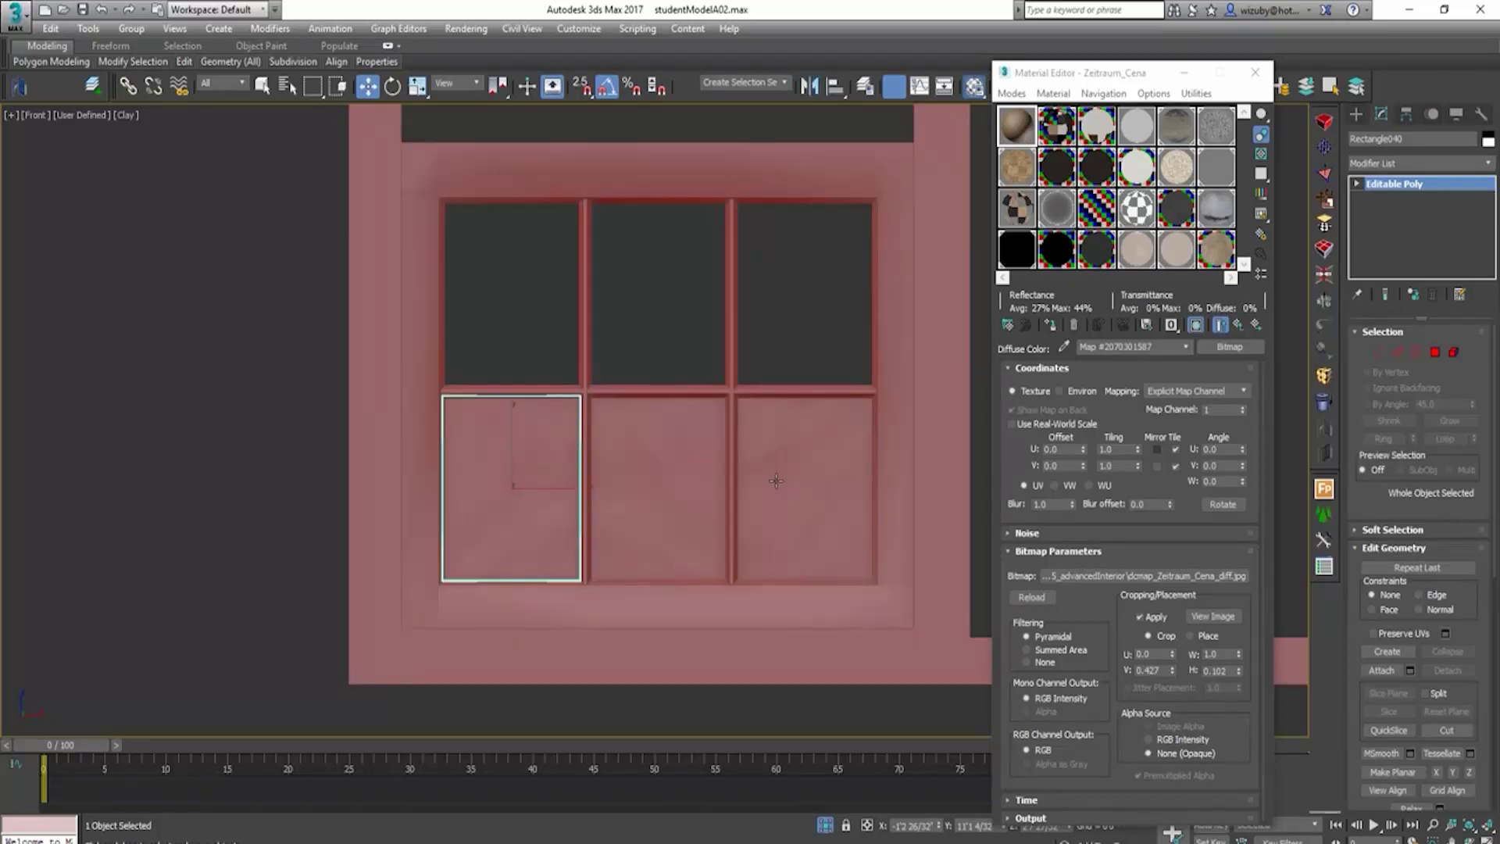
Step: Select all three lower panes and clone them upward into the sash's three upper openings
ctrl+click(775, 477)
ctrl+click(691, 478)
shift+drag(651, 483, 652, 291)
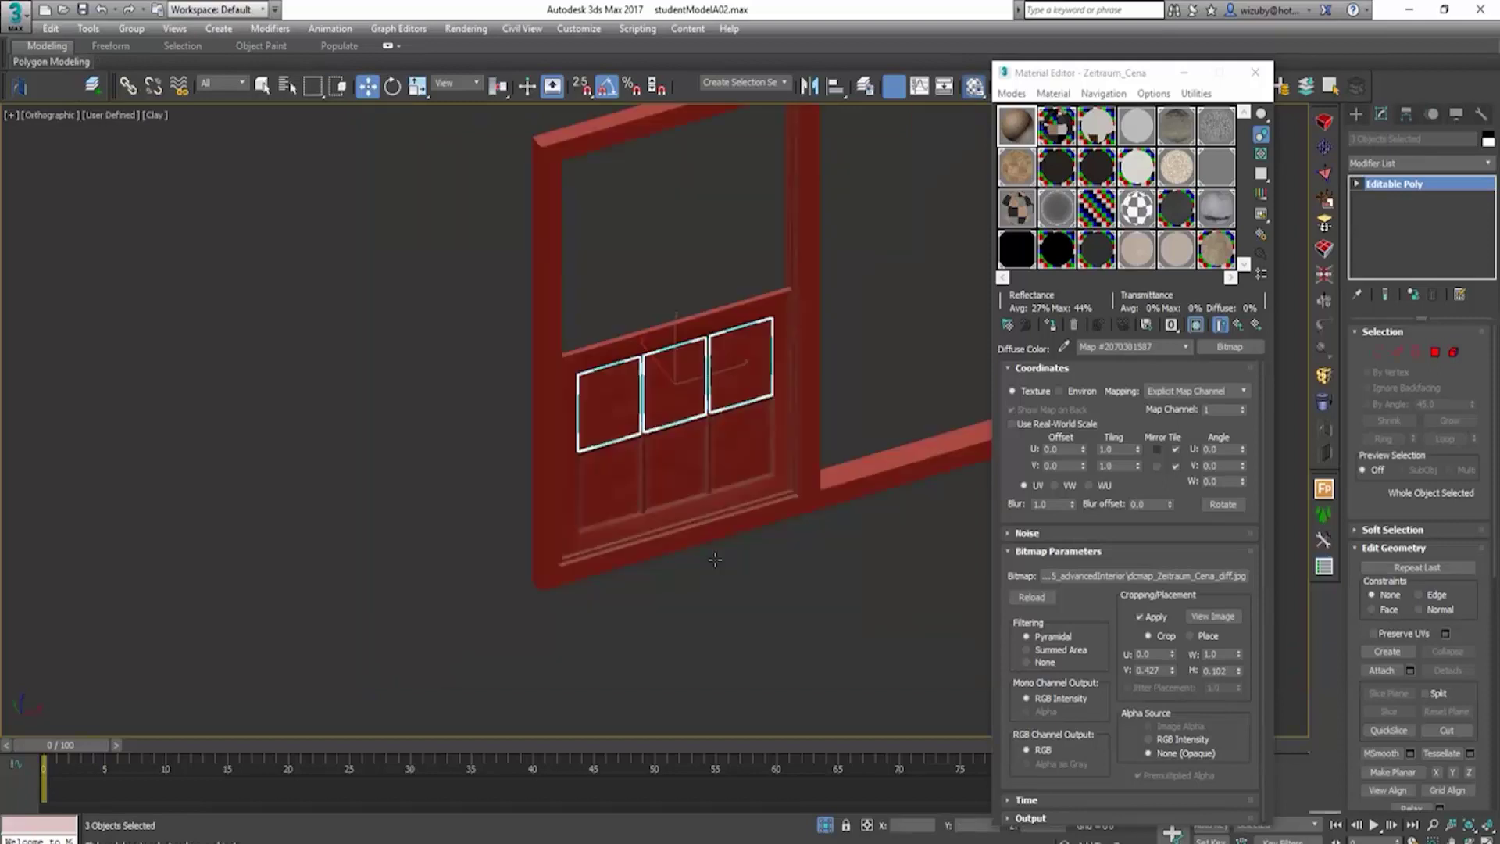
click(737, 569)
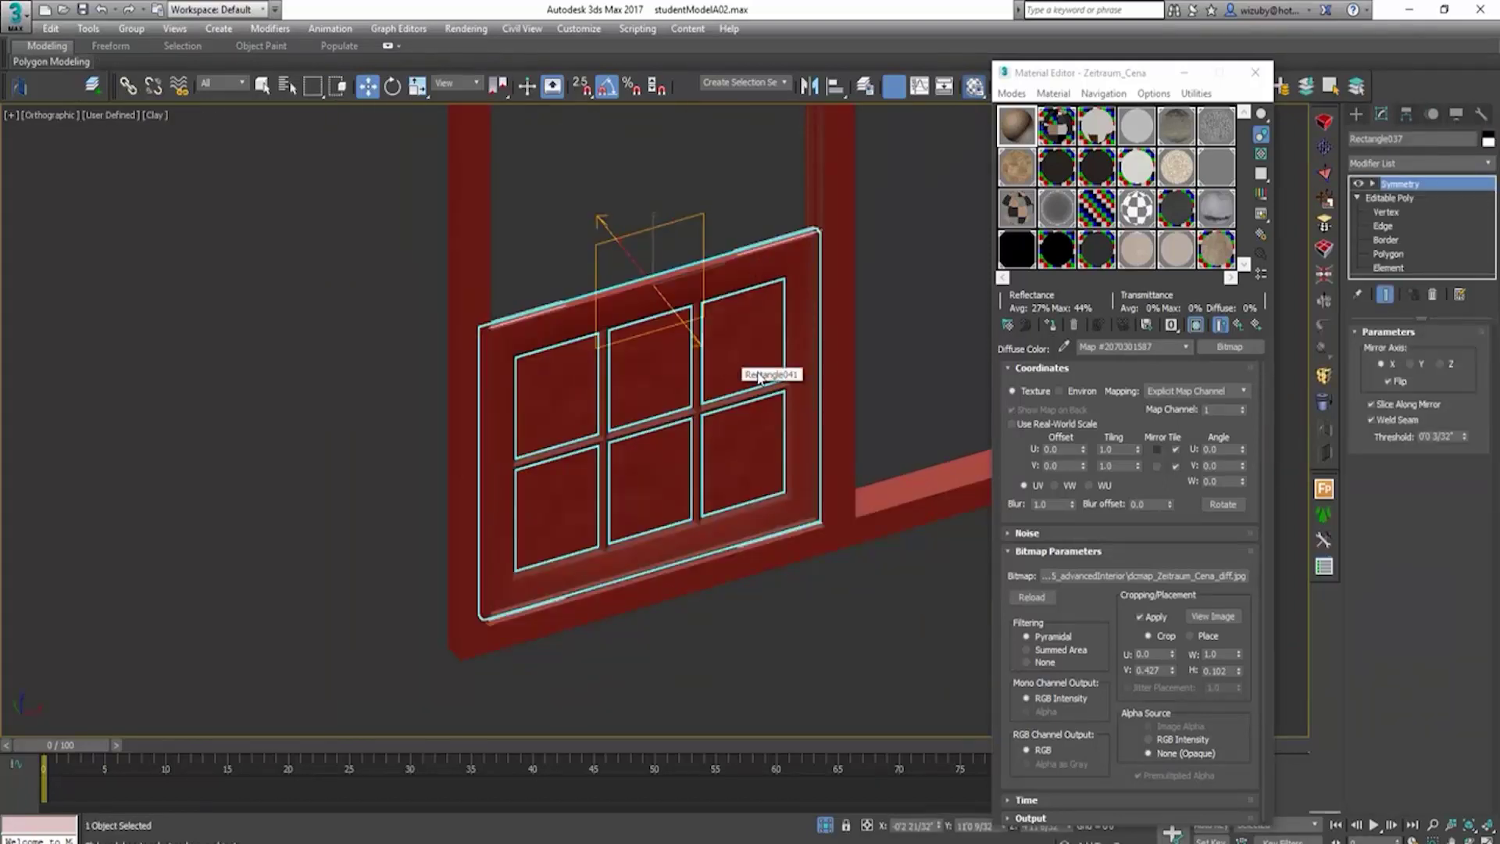
Step: Select the sash frame with its six panes, convert them to Editable Poly and reselect only the sash frame
drag(595, 479, 597, 472)
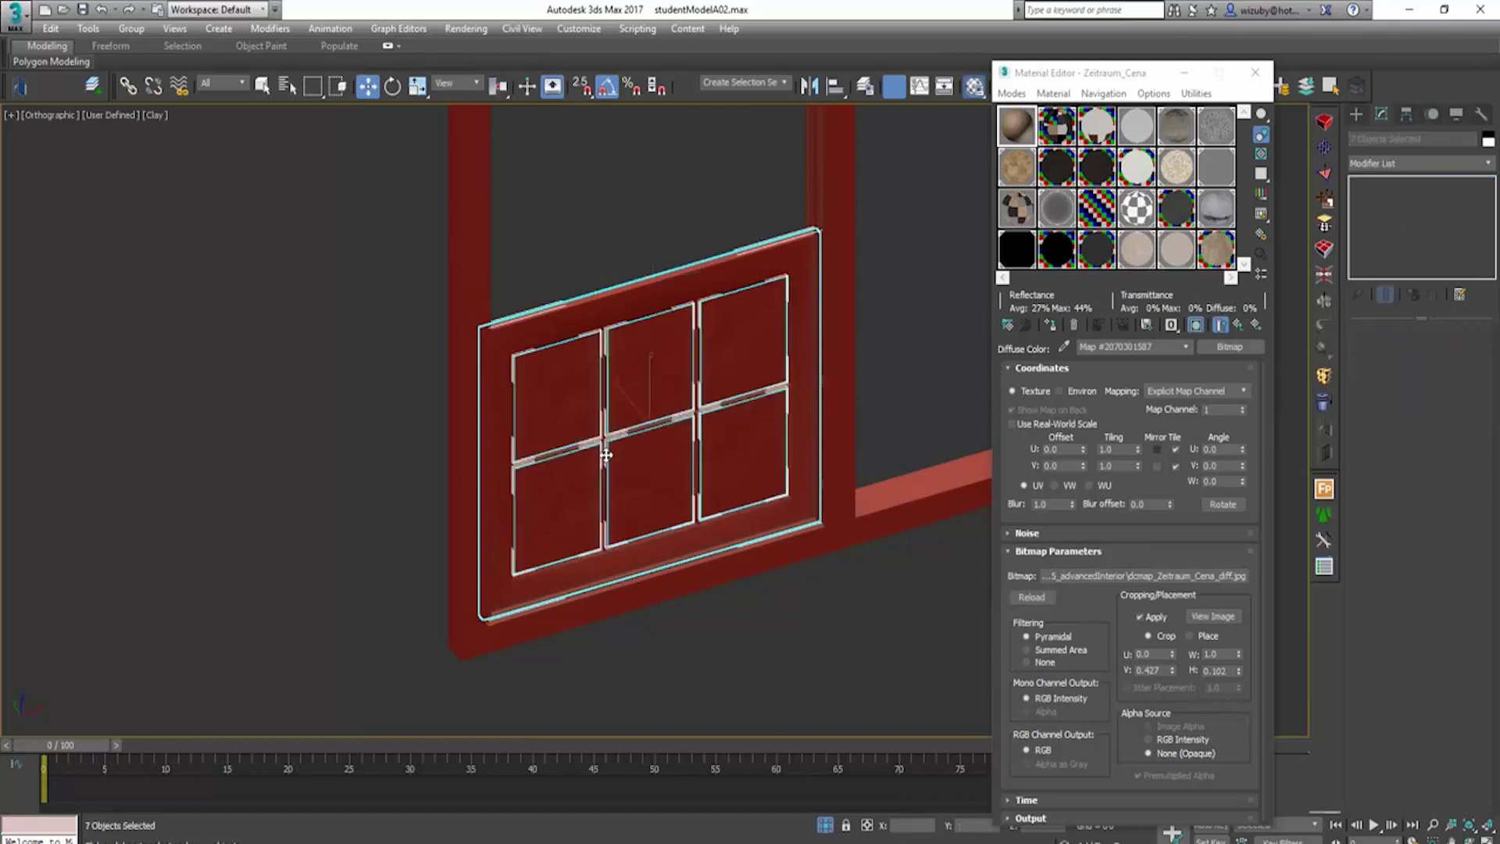
right_click(602, 450)
mouse_move(713, 629)
click(818, 643)
click(694, 208)
click(809, 320)
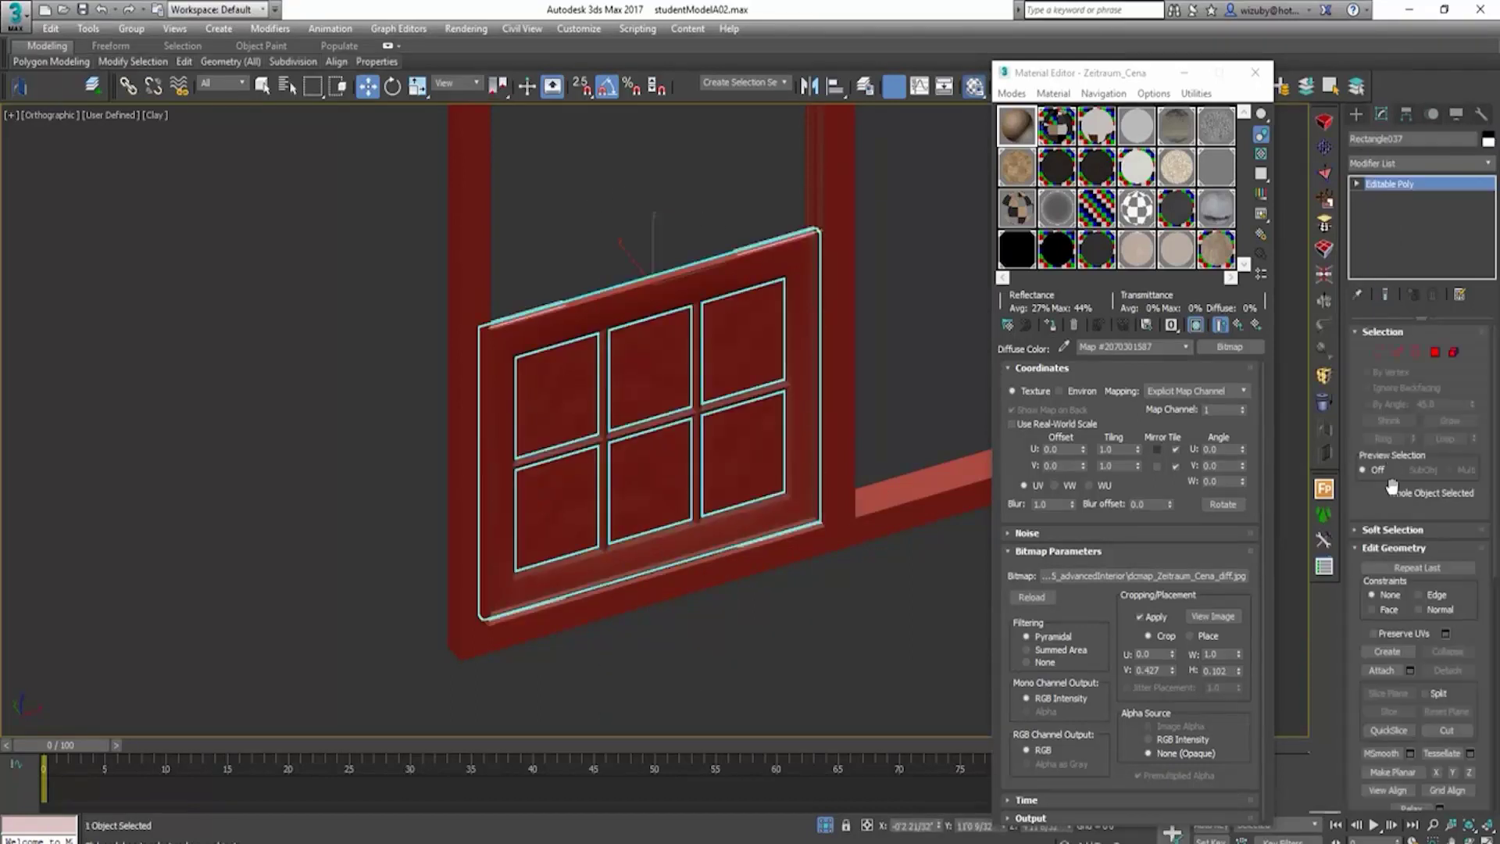
Step: Attach all six glass panes to the sash frame to make one Editable Poly
click(1395, 669)
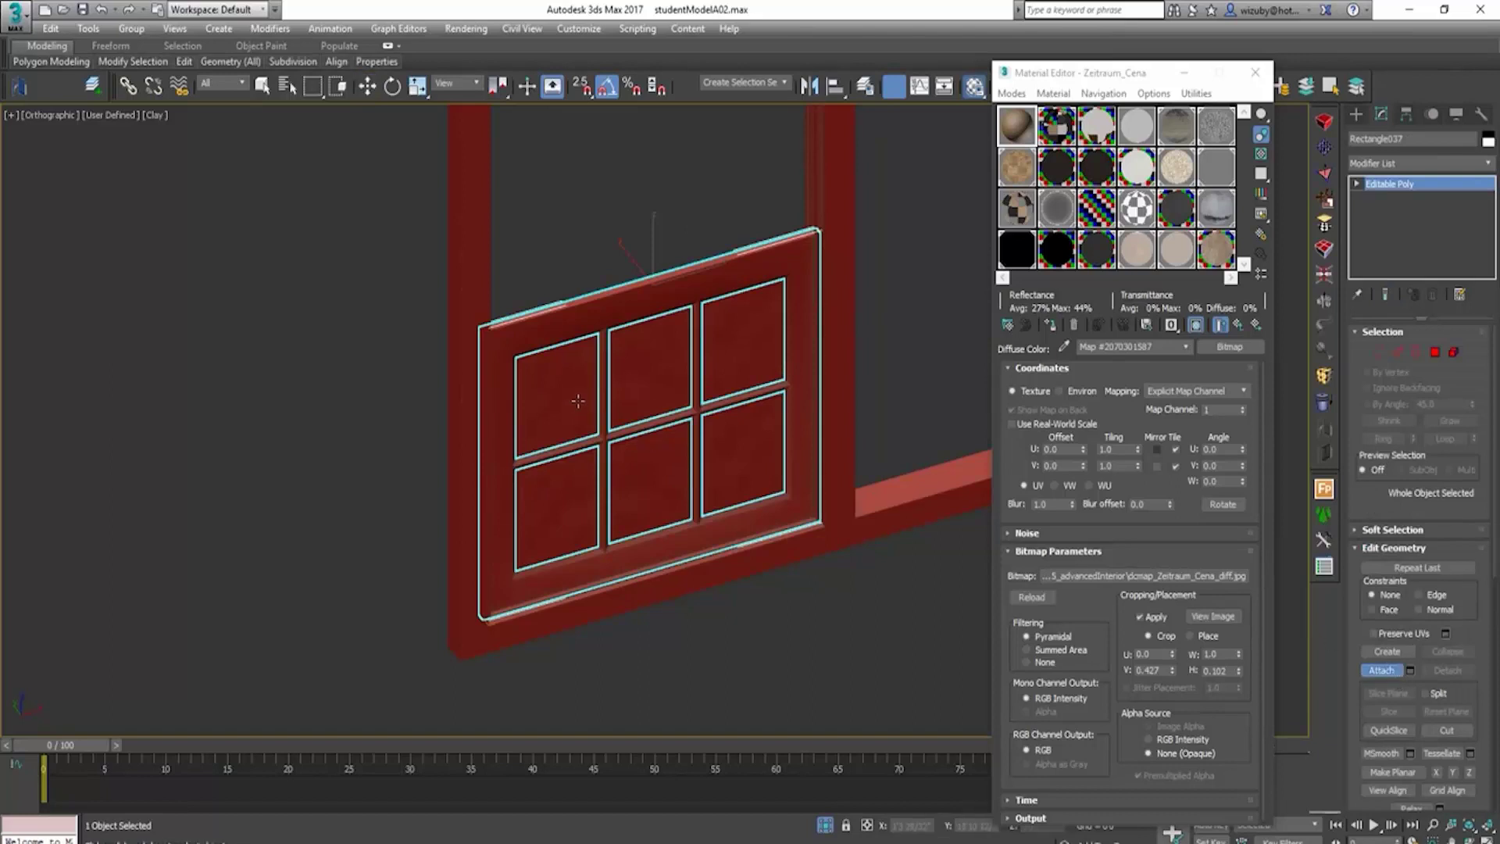
click(736, 354)
click(648, 367)
click(551, 404)
click(595, 508)
click(649, 480)
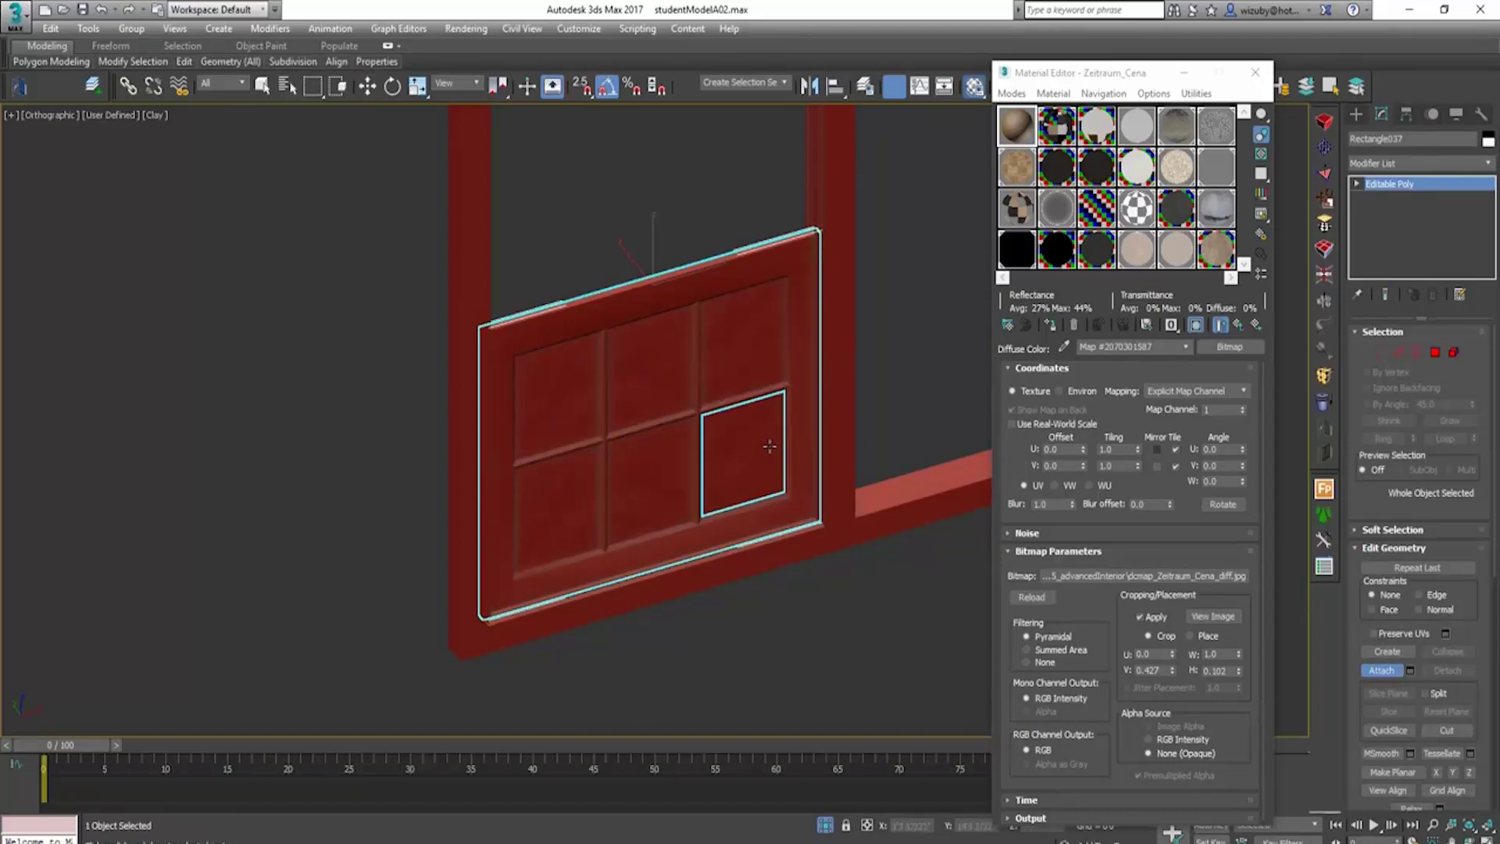
click(769, 446)
click(1383, 671)
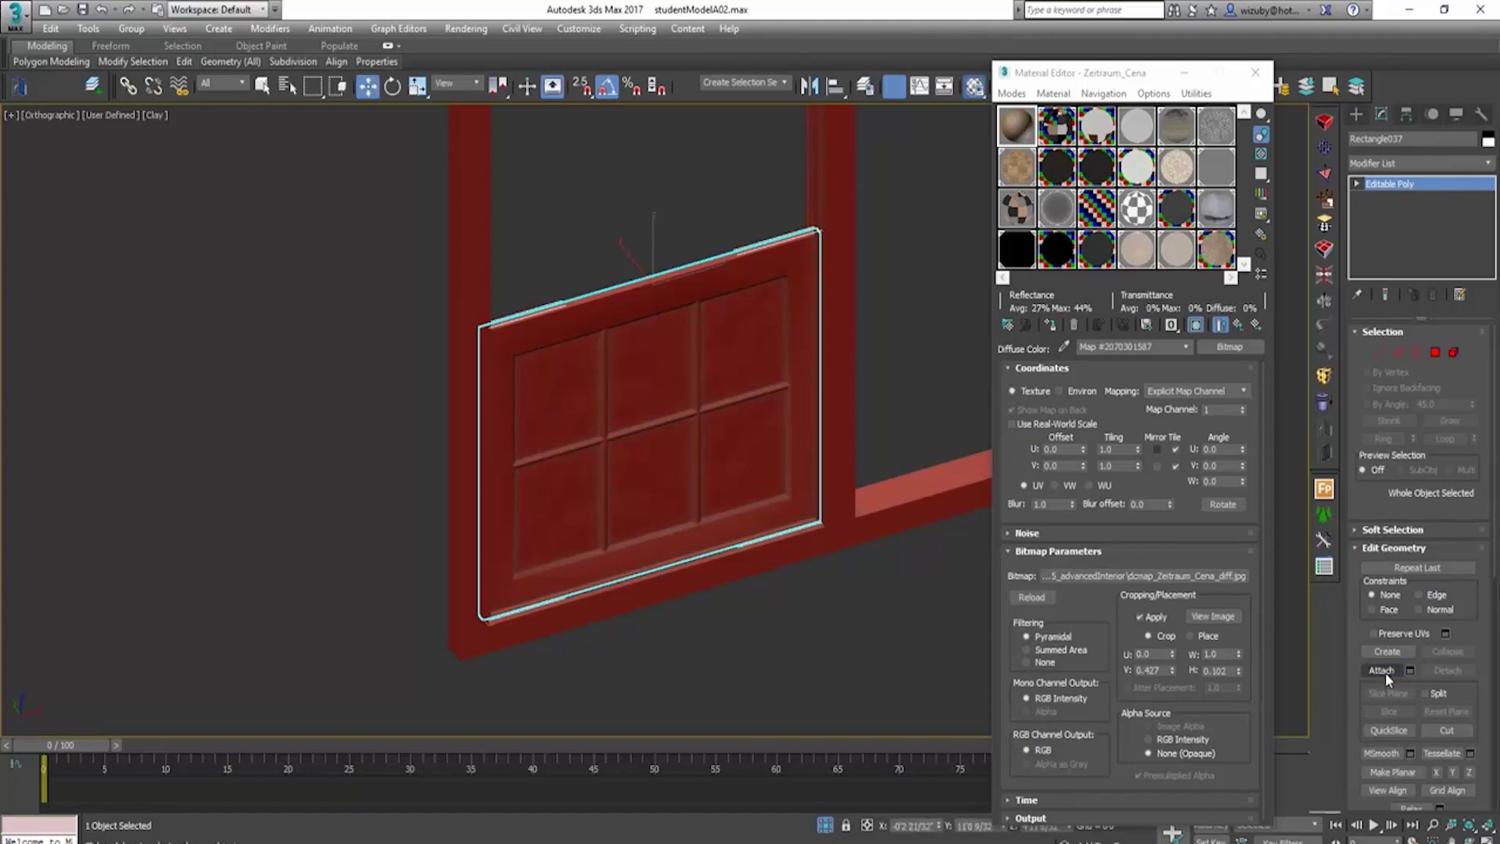
Step: Clone the glazed sash upward as an instance into the upper half of the window opening in the front view
key(l)
key(f)
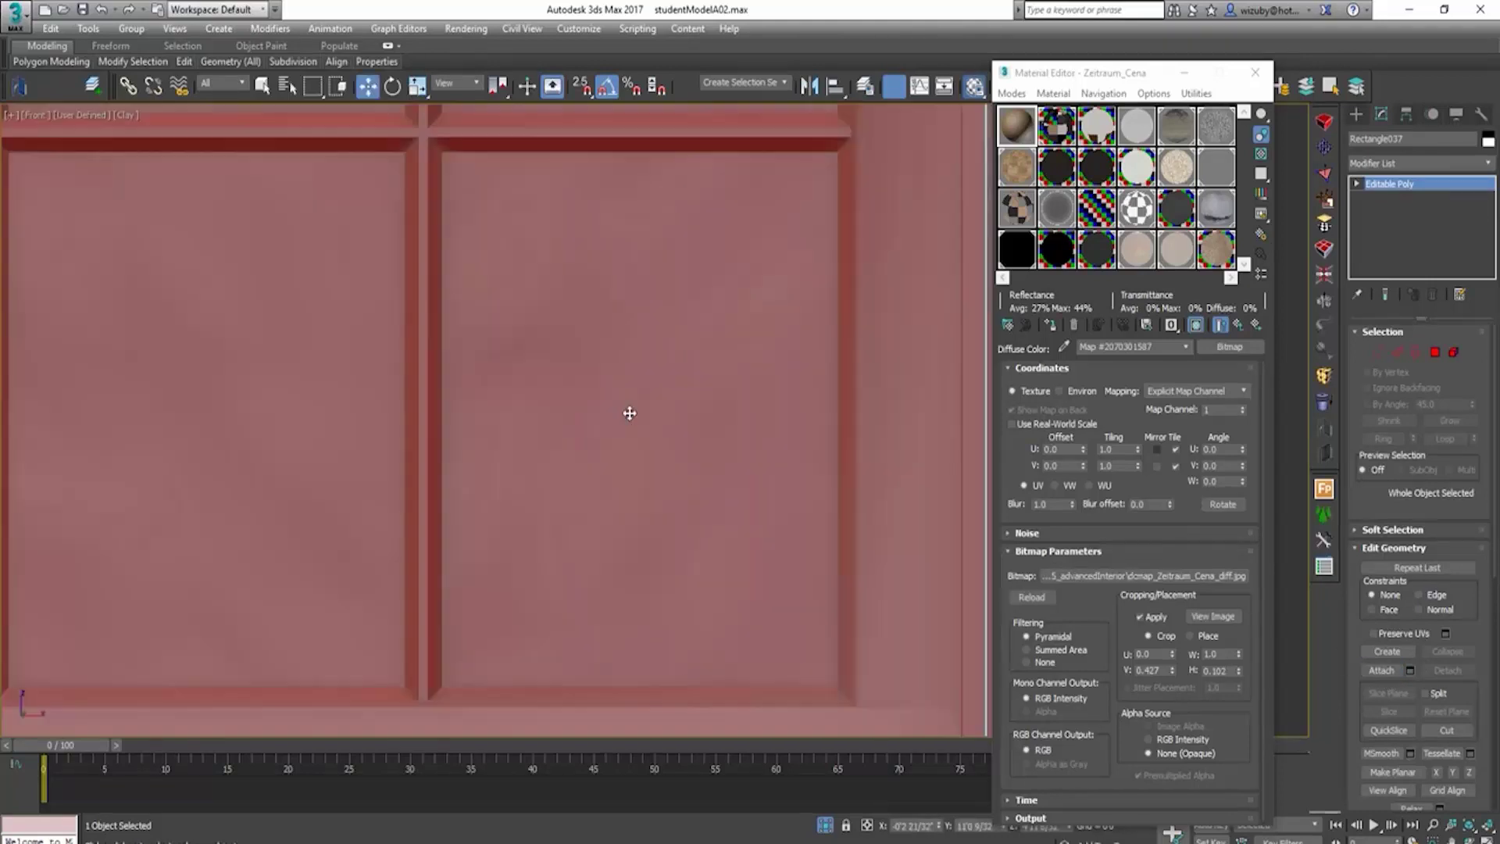
key(z)
scroll(681, 397, down, 2)
click(694, 186)
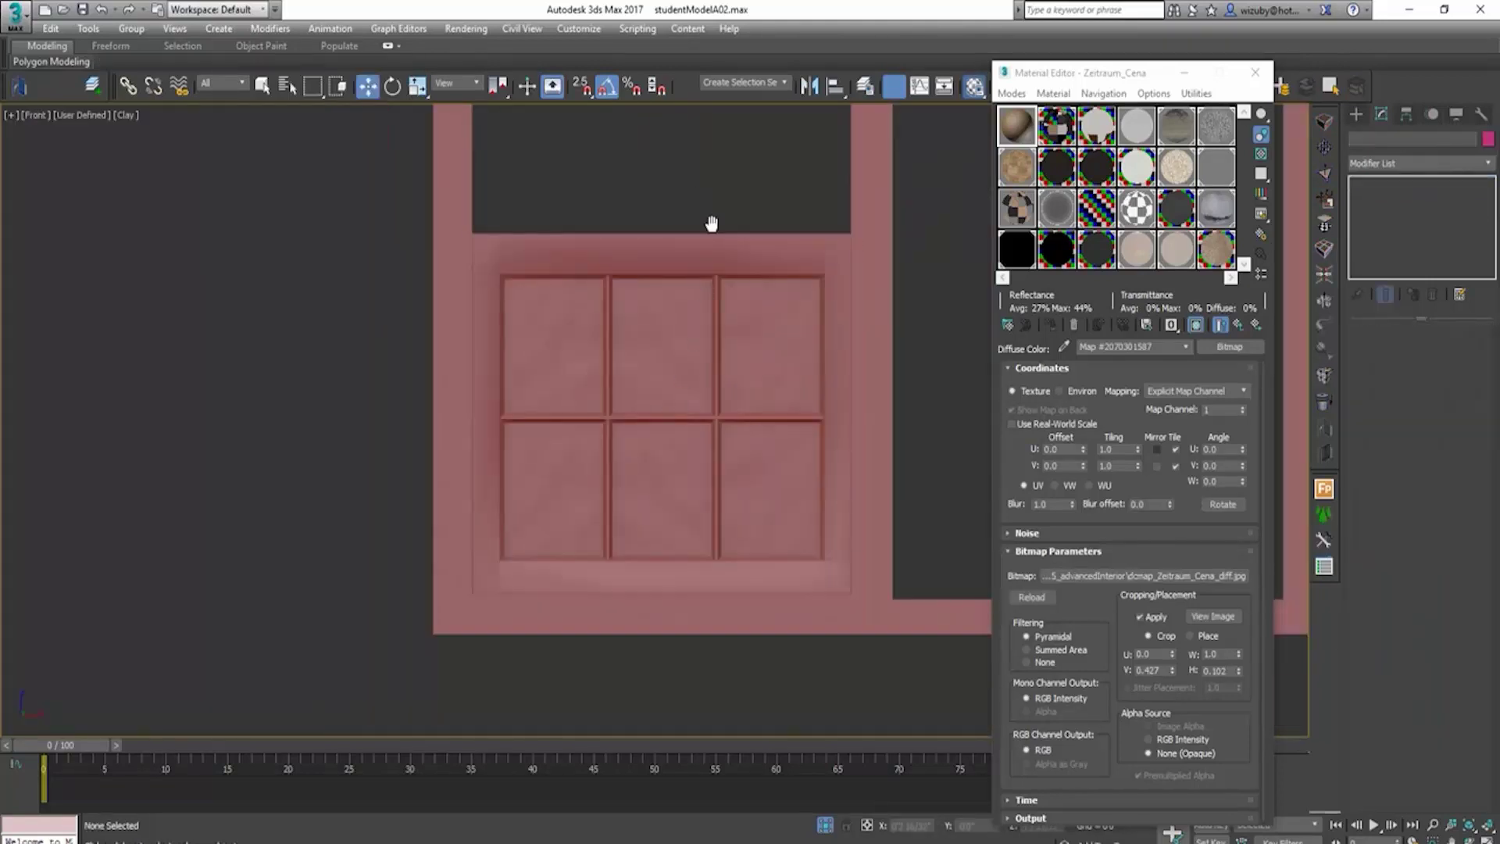
middle_drag(710, 221, 712, 372)
click(713, 408)
scroll(712, 408, down, 2)
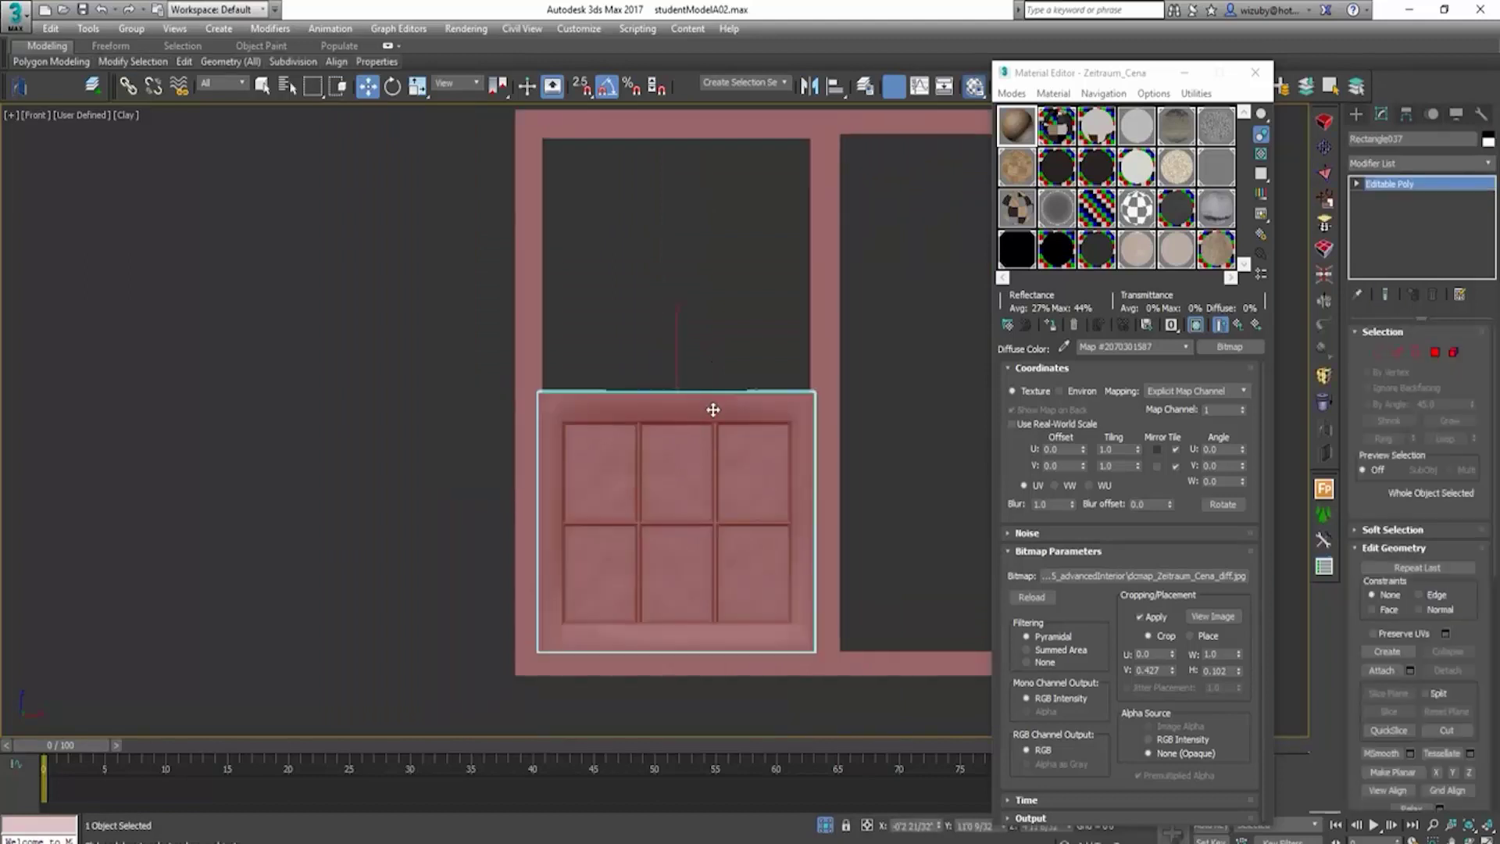
shift+drag(712, 410, 720, 155)
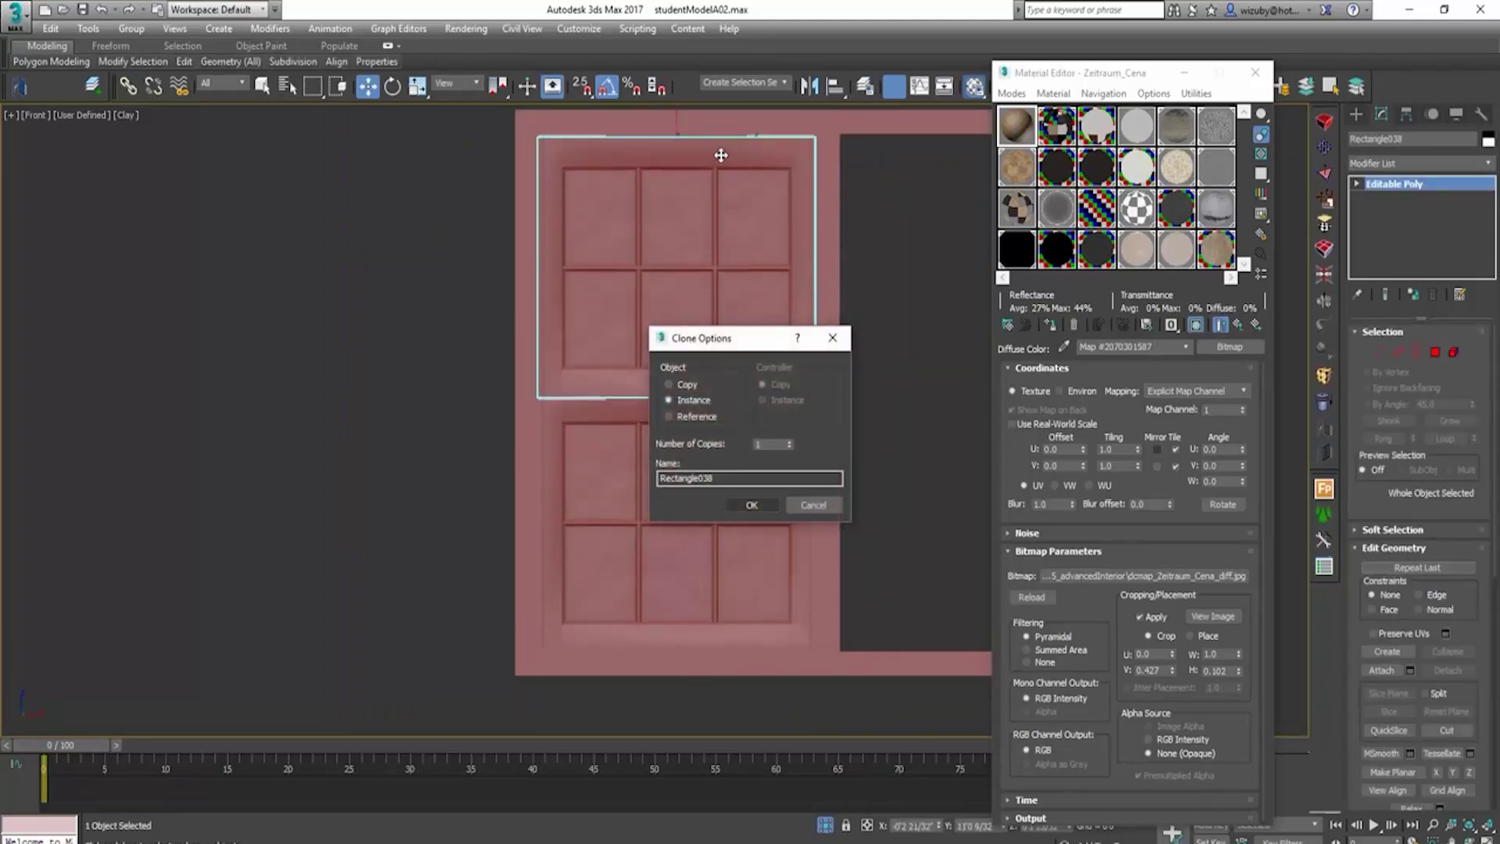
key(Return)
Step: Move the upper sash in depth in the top view so it sits just behind the lower sash
click(641, 348)
click(684, 381)
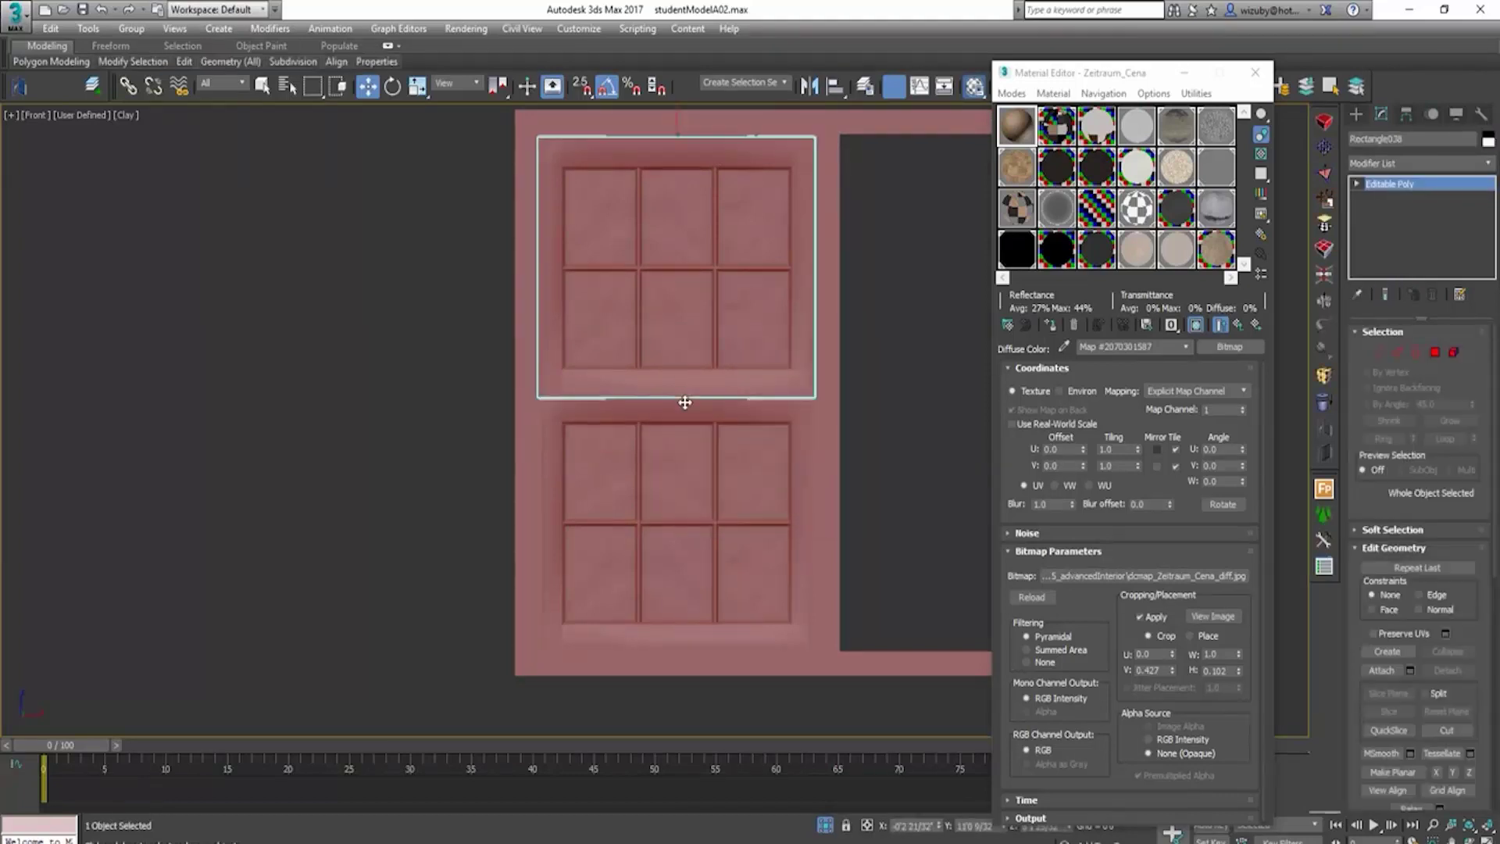
scroll(678, 374, up, 5)
scroll(676, 400, down, 5)
alt+middle_drag(676, 401, 743, 338)
scroll(744, 338, up, 3)
key(F4)
key(t)
scroll(747, 405, up, 6)
key(F3)
scroll(727, 362, down, 2)
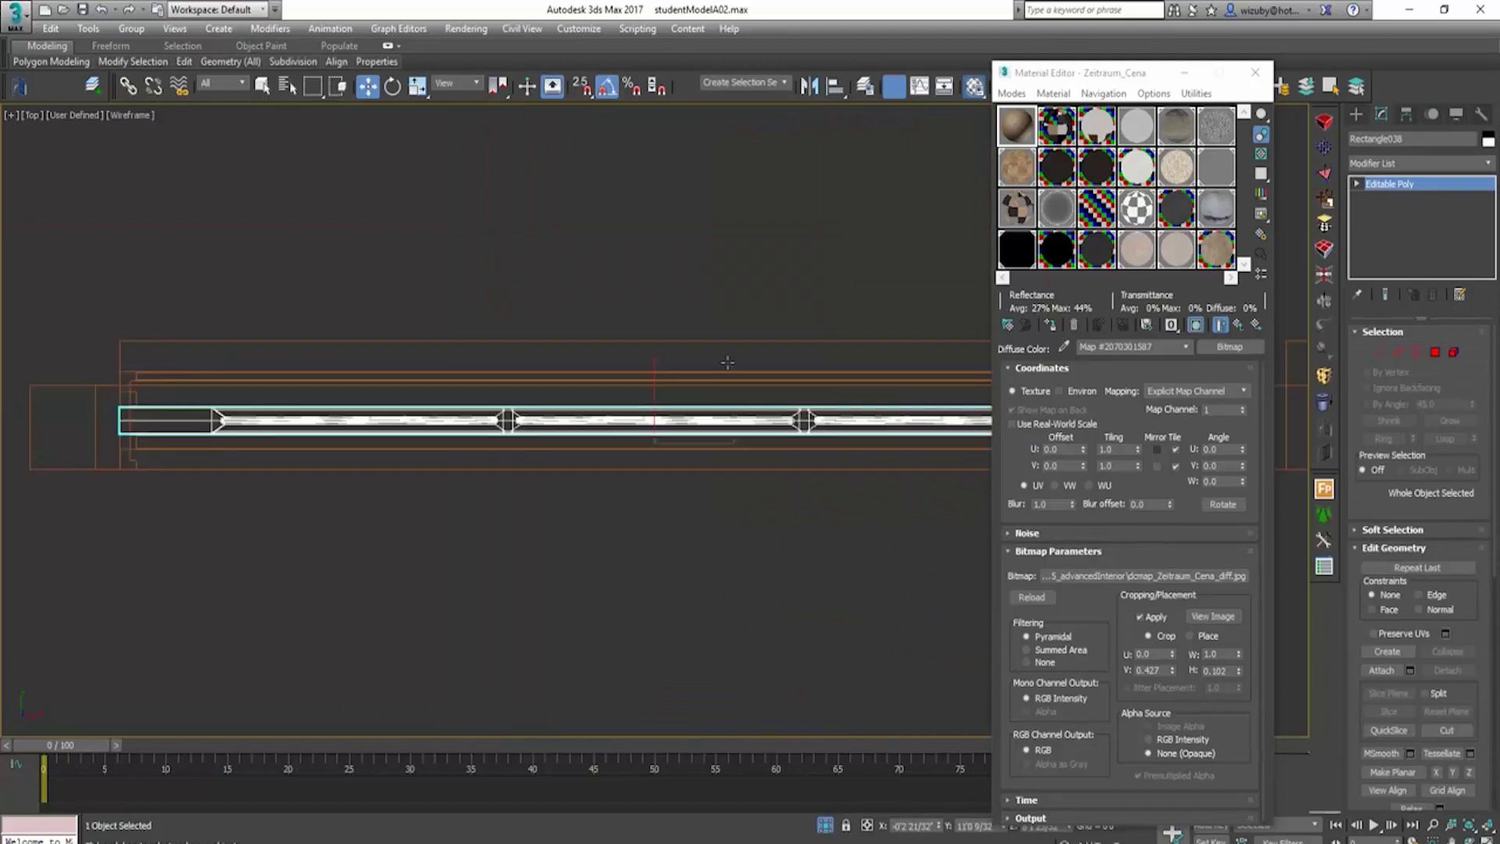
scroll(164, 408, up, 2)
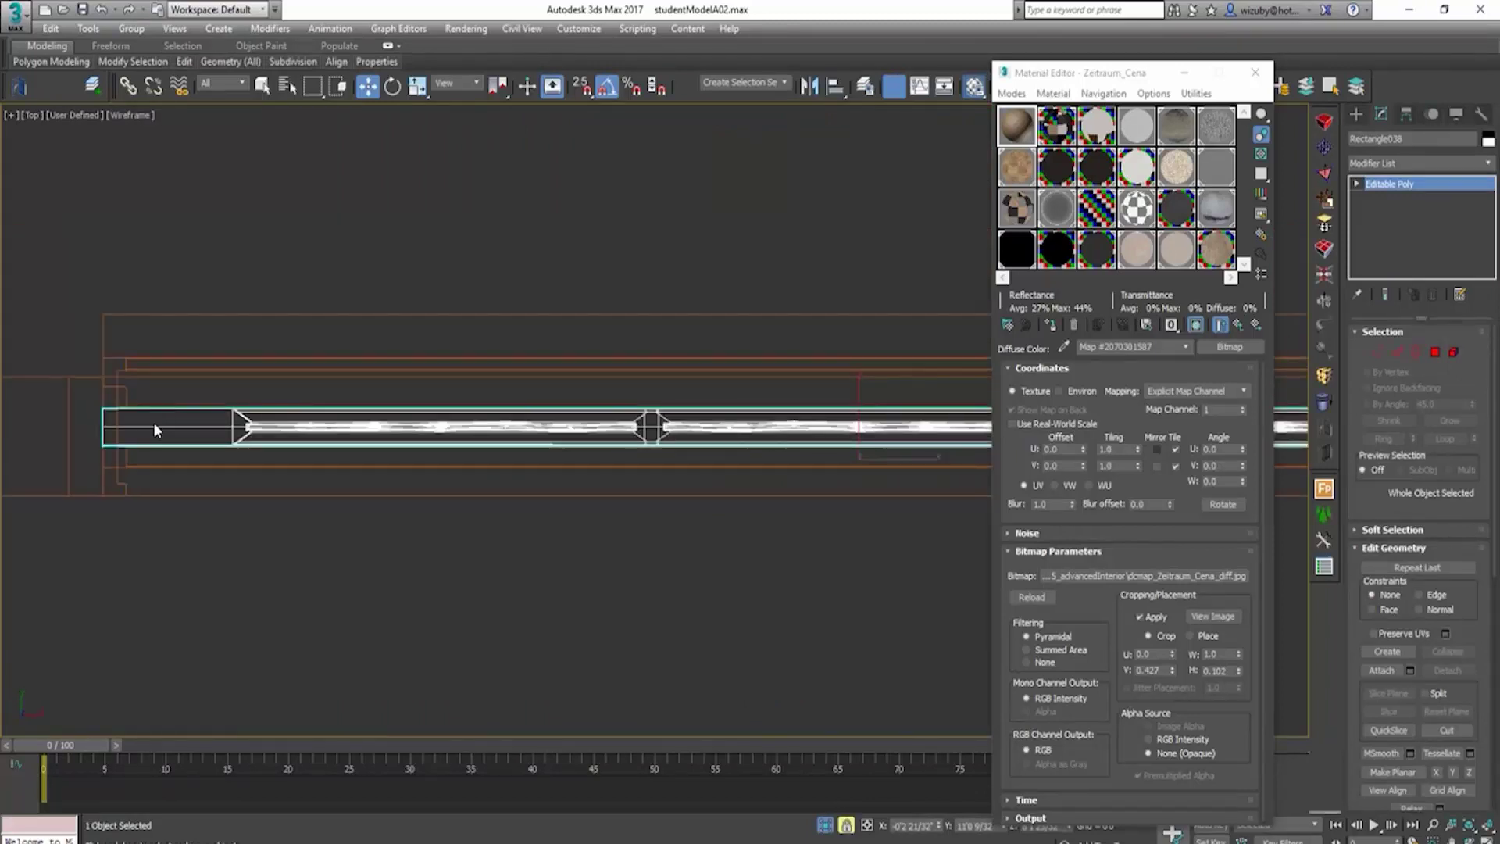
drag(155, 429, 179, 407)
scroll(104, 379, up, 5)
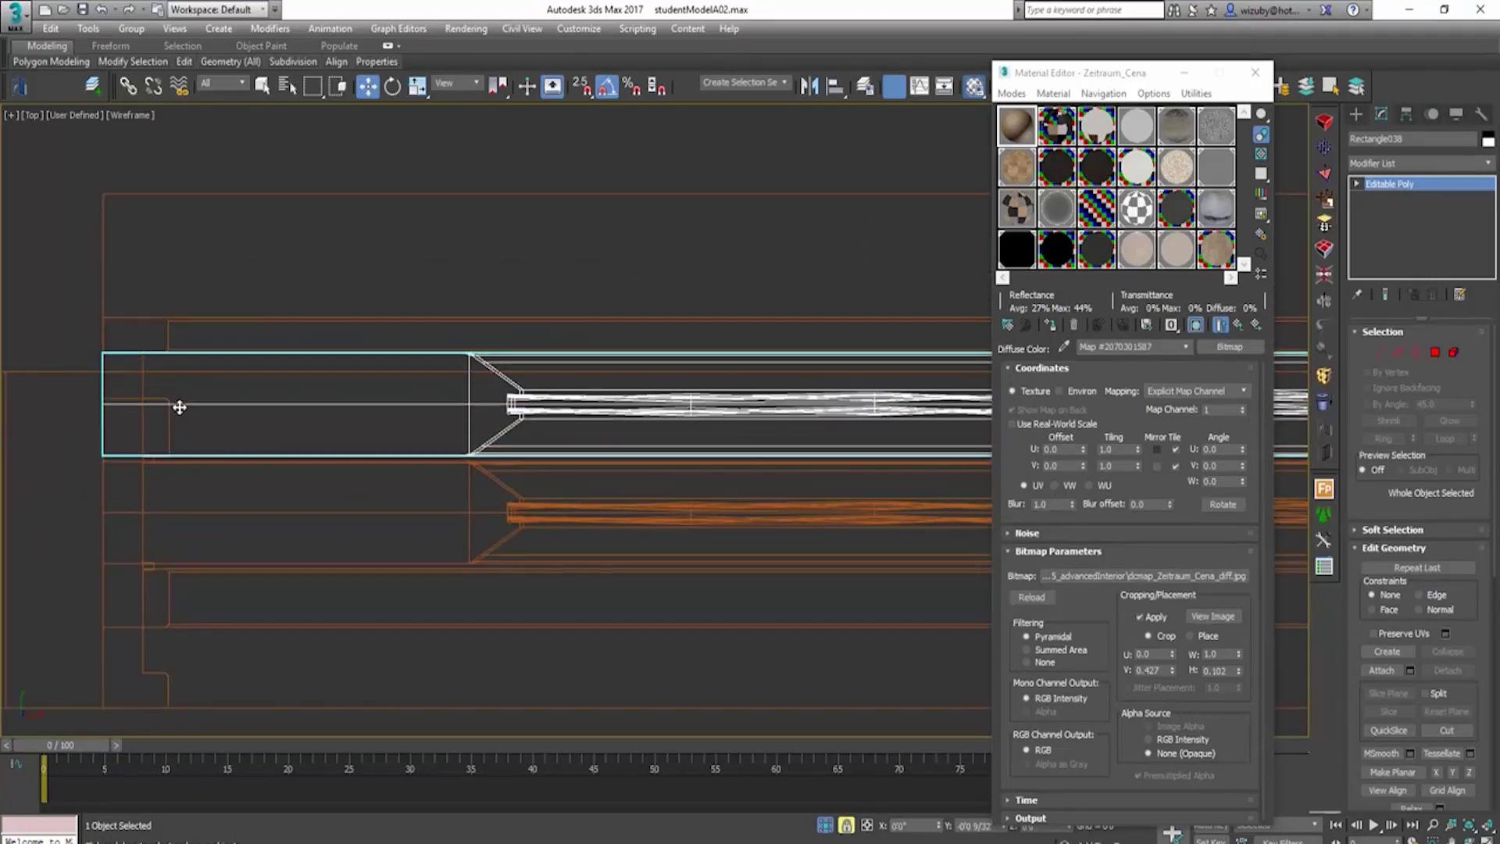
Step: Examine how both sashes sit within the window frame and its profile, from above and at an angle
click(167, 684)
scroll(164, 670, down, 5)
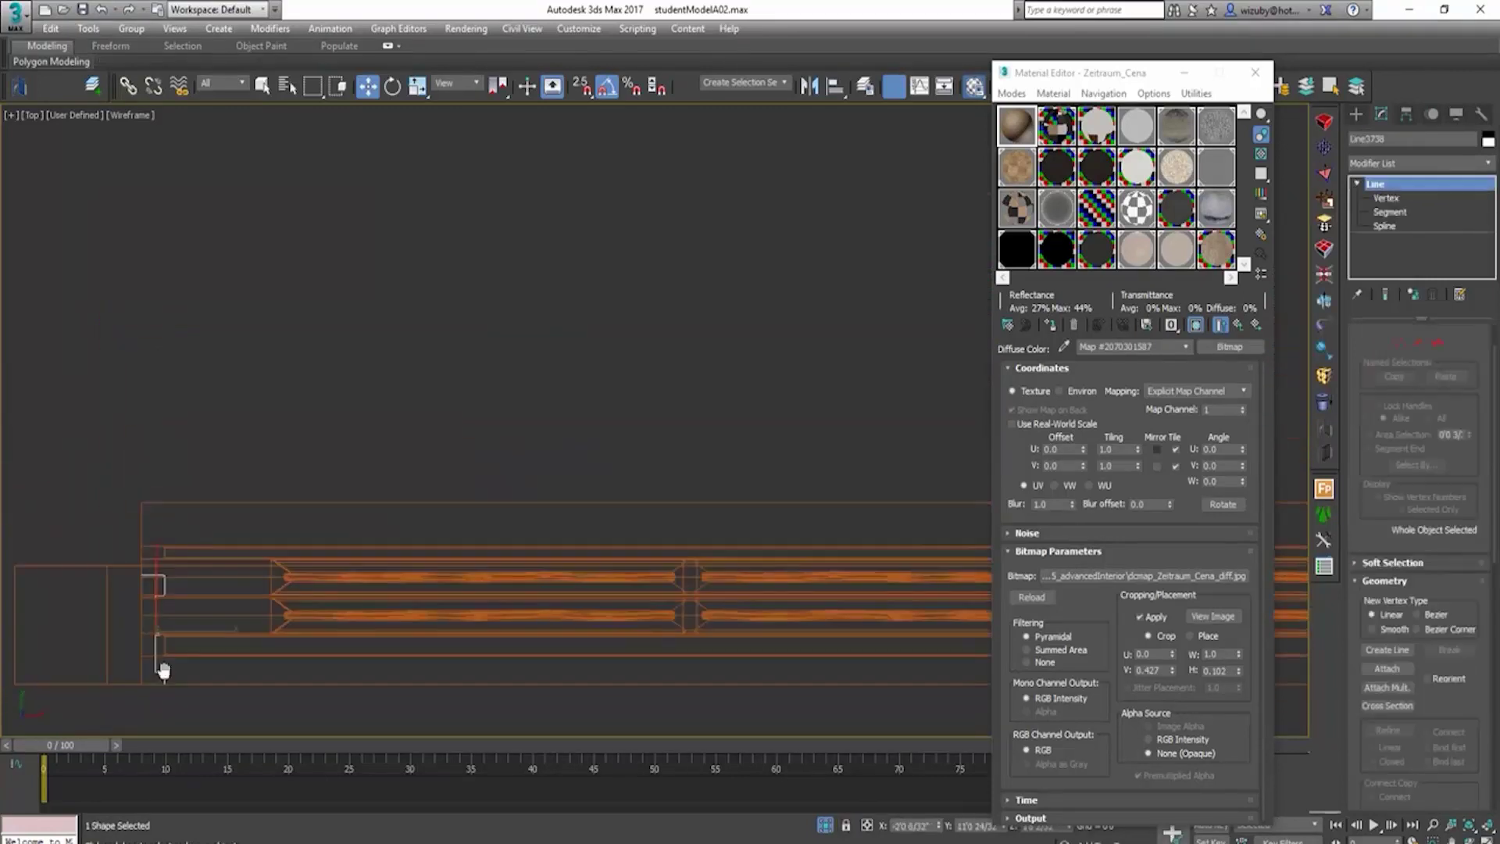
middle_drag(164, 670, 268, 576)
click(264, 559)
scroll(264, 559, up, 3)
click(302, 484)
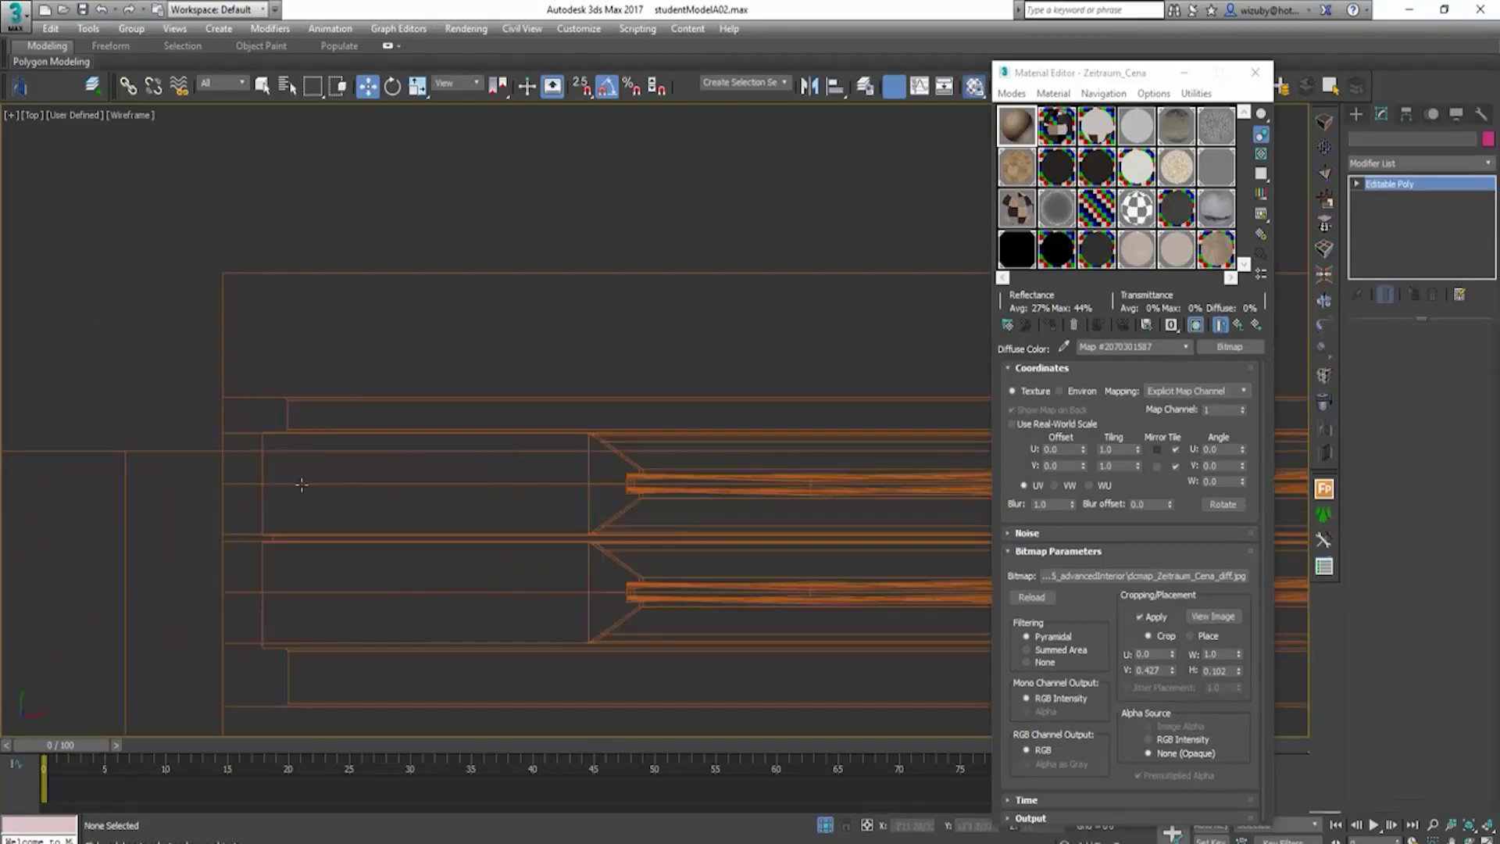
scroll(303, 485, down, 4)
alt+middle_drag(406, 546, 429, 453)
key(F3)
scroll(432, 496, down, 3)
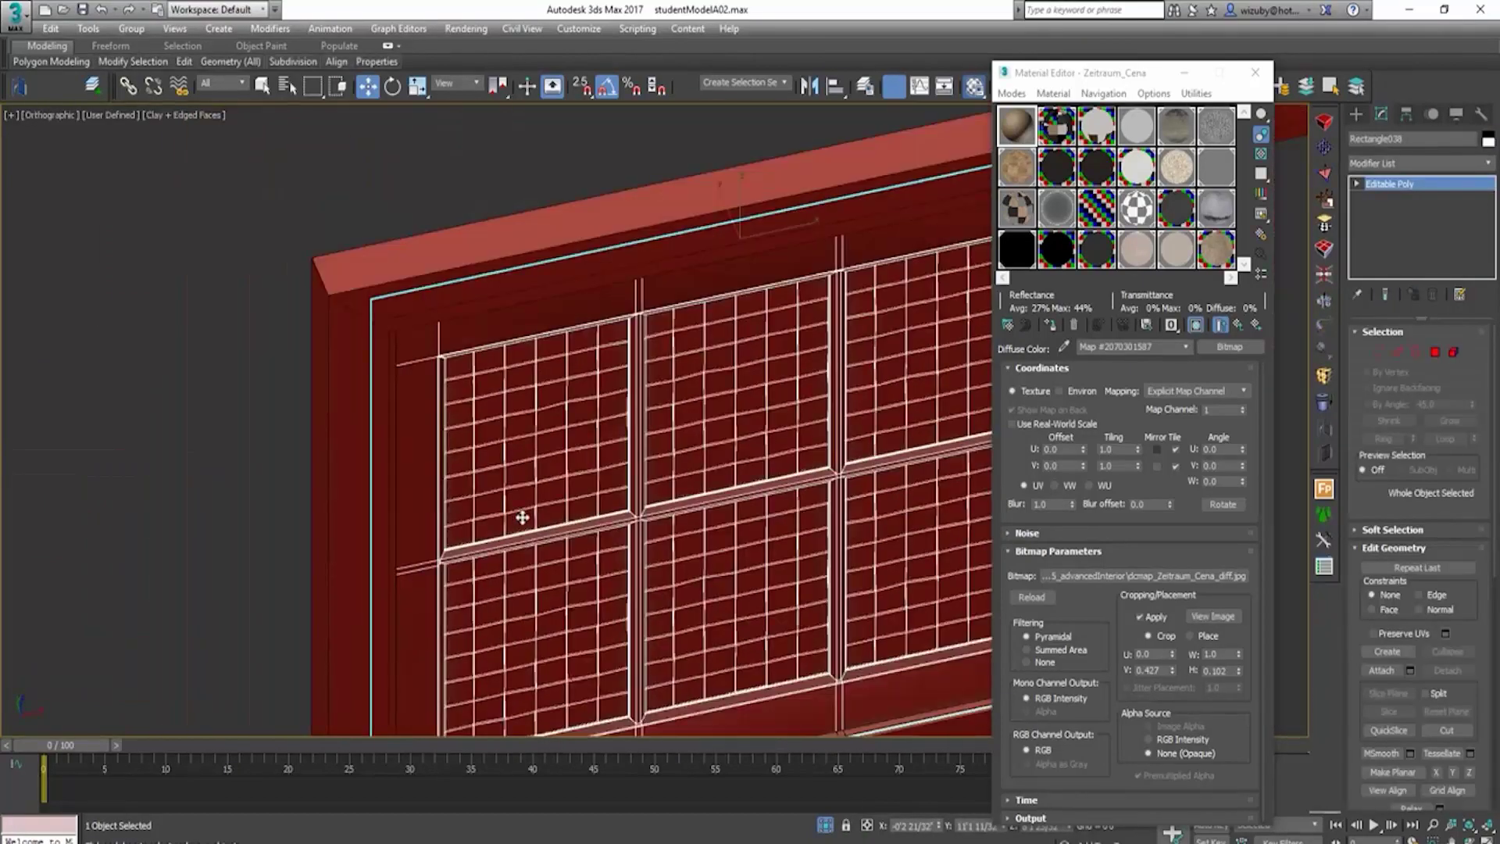
alt+middle_drag(521, 517, 611, 373)
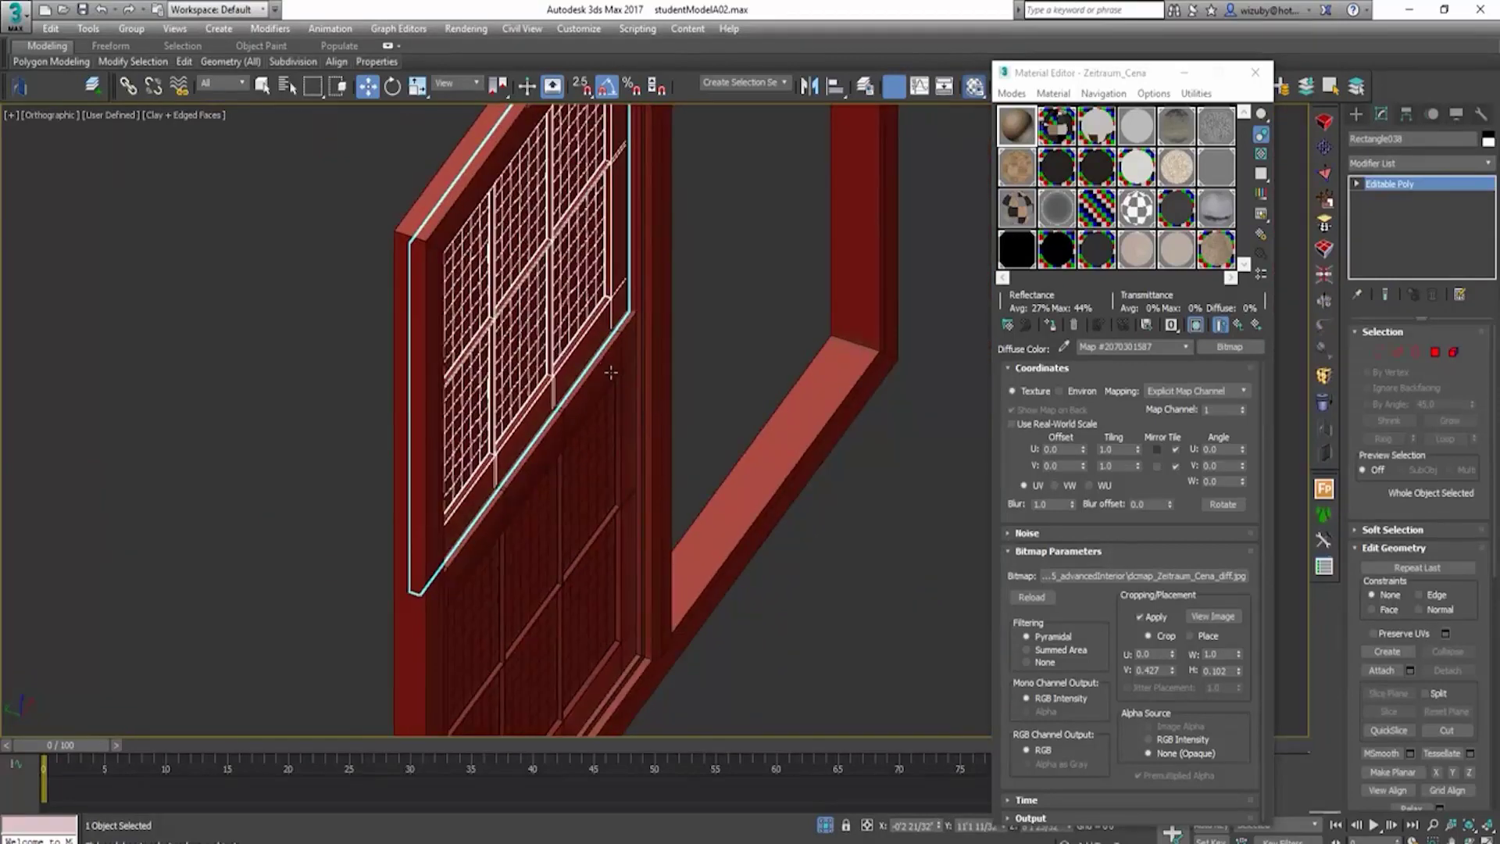
scroll(611, 372, up, 2)
scroll(422, 506, up, 2)
Step: Isolate the two sashes, inspect the gap between them from above, and return to the full scene
ctrl+click(421, 506)
key(alt+q)
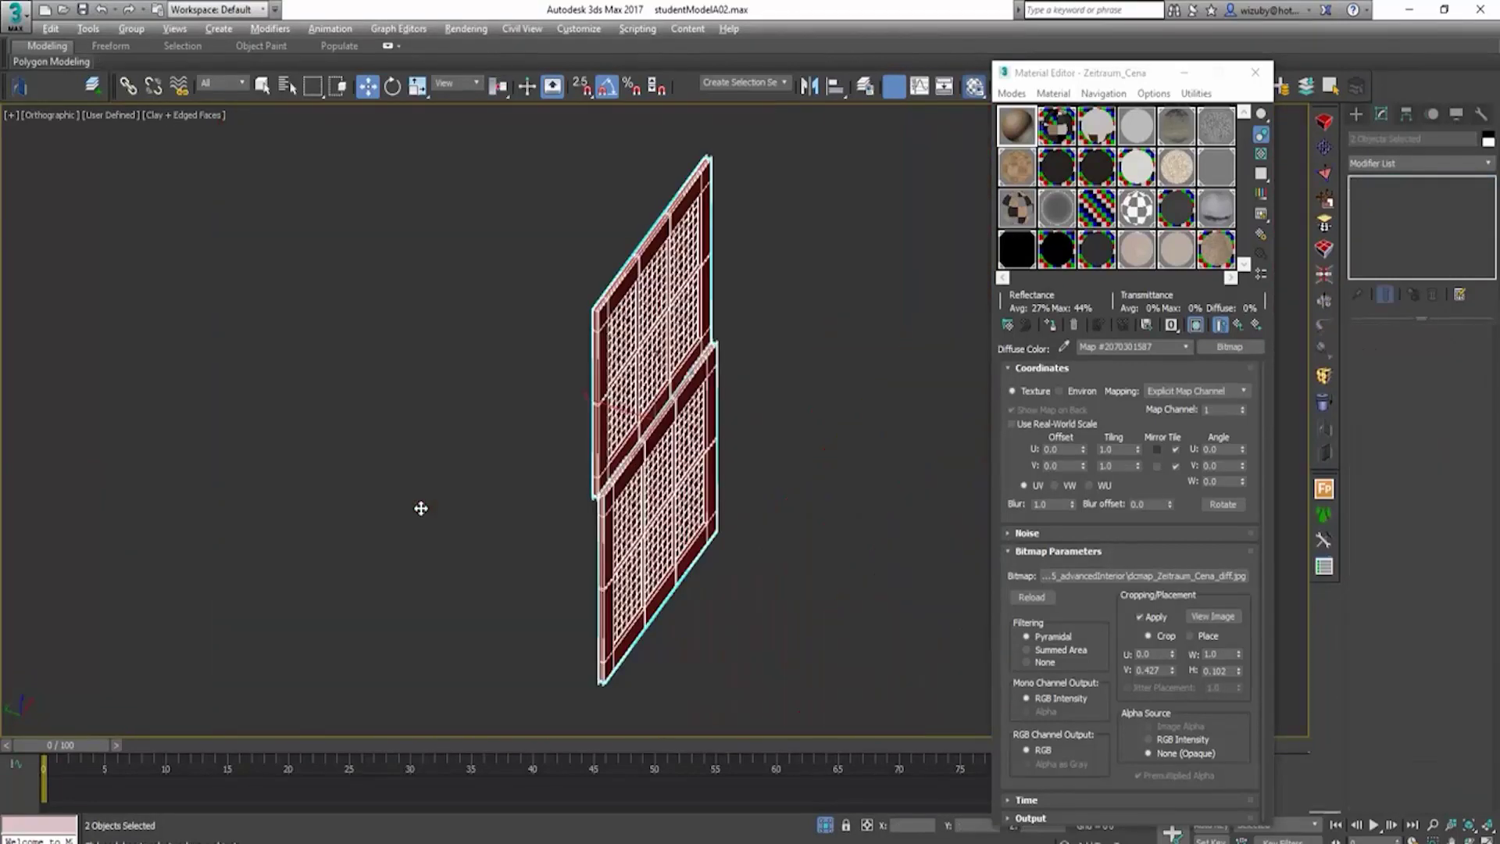
key(t)
scroll(44, 422, up, 4)
click(175, 421)
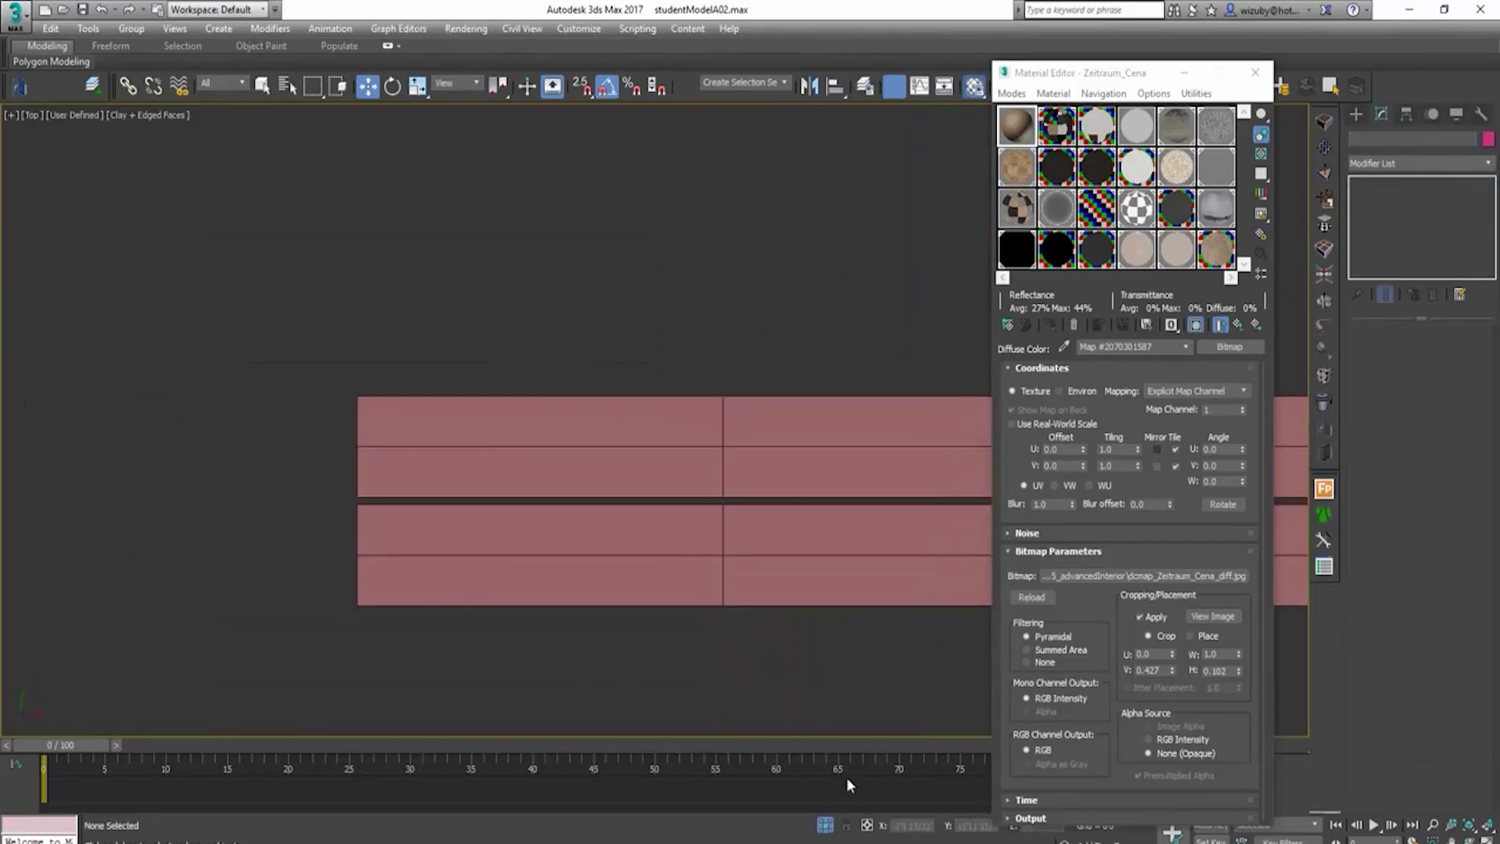
key(c)
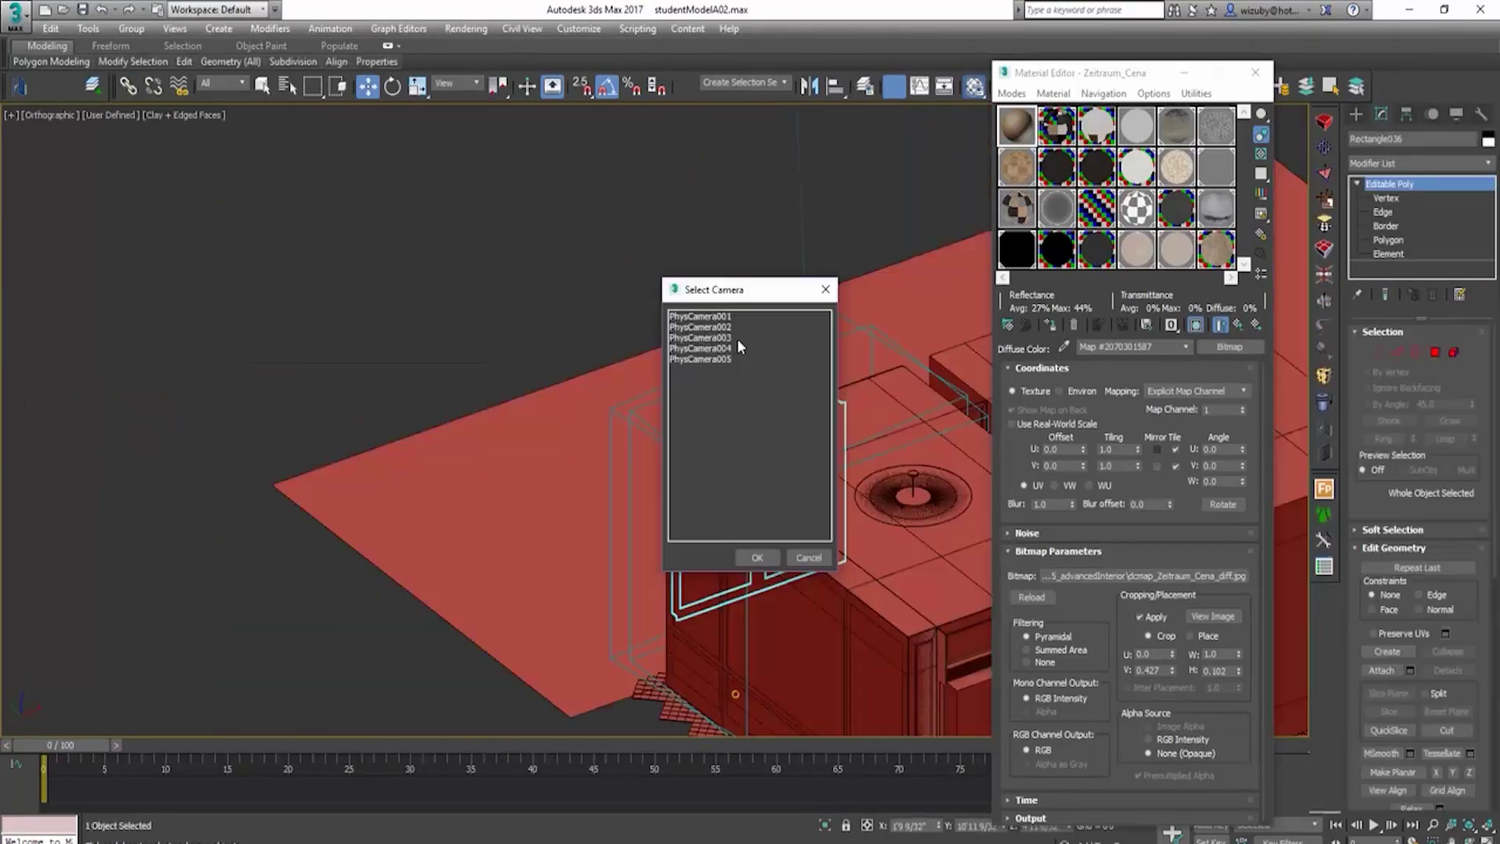
click(805, 557)
Step: Isolate the window frame together with both sashes and show them shaded in the front view
scroll(806, 547, down, 6)
key(F3)
scroll(809, 544, up, 5)
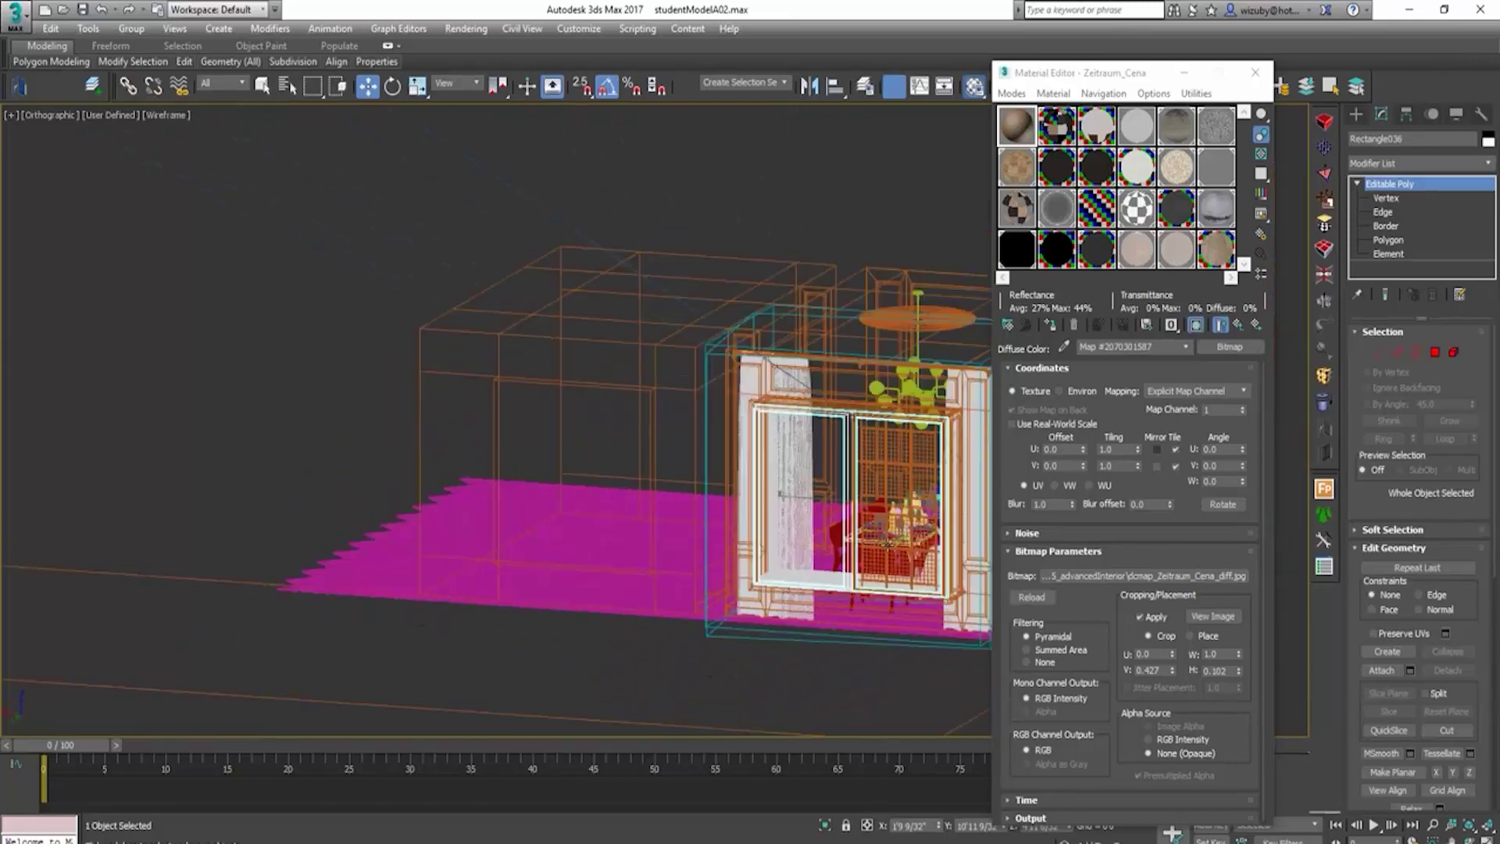
ctrl+click(888, 542)
scroll(888, 542, up, 3)
scroll(891, 435, down, 4)
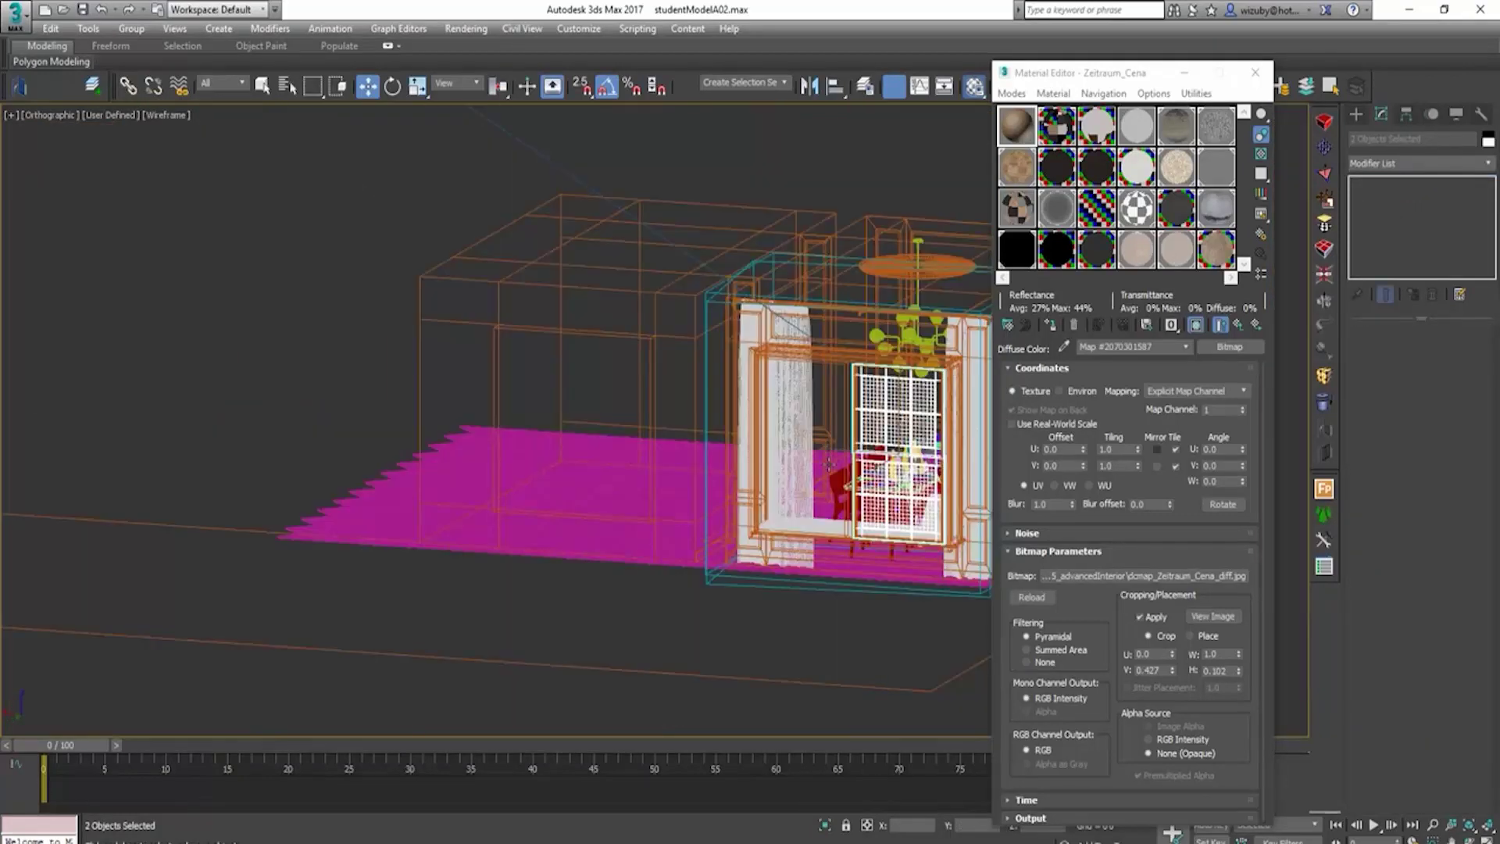
ctrl+click(845, 466)
scroll(844, 467, down, 4)
alt+middle_drag(844, 466, 940, 500)
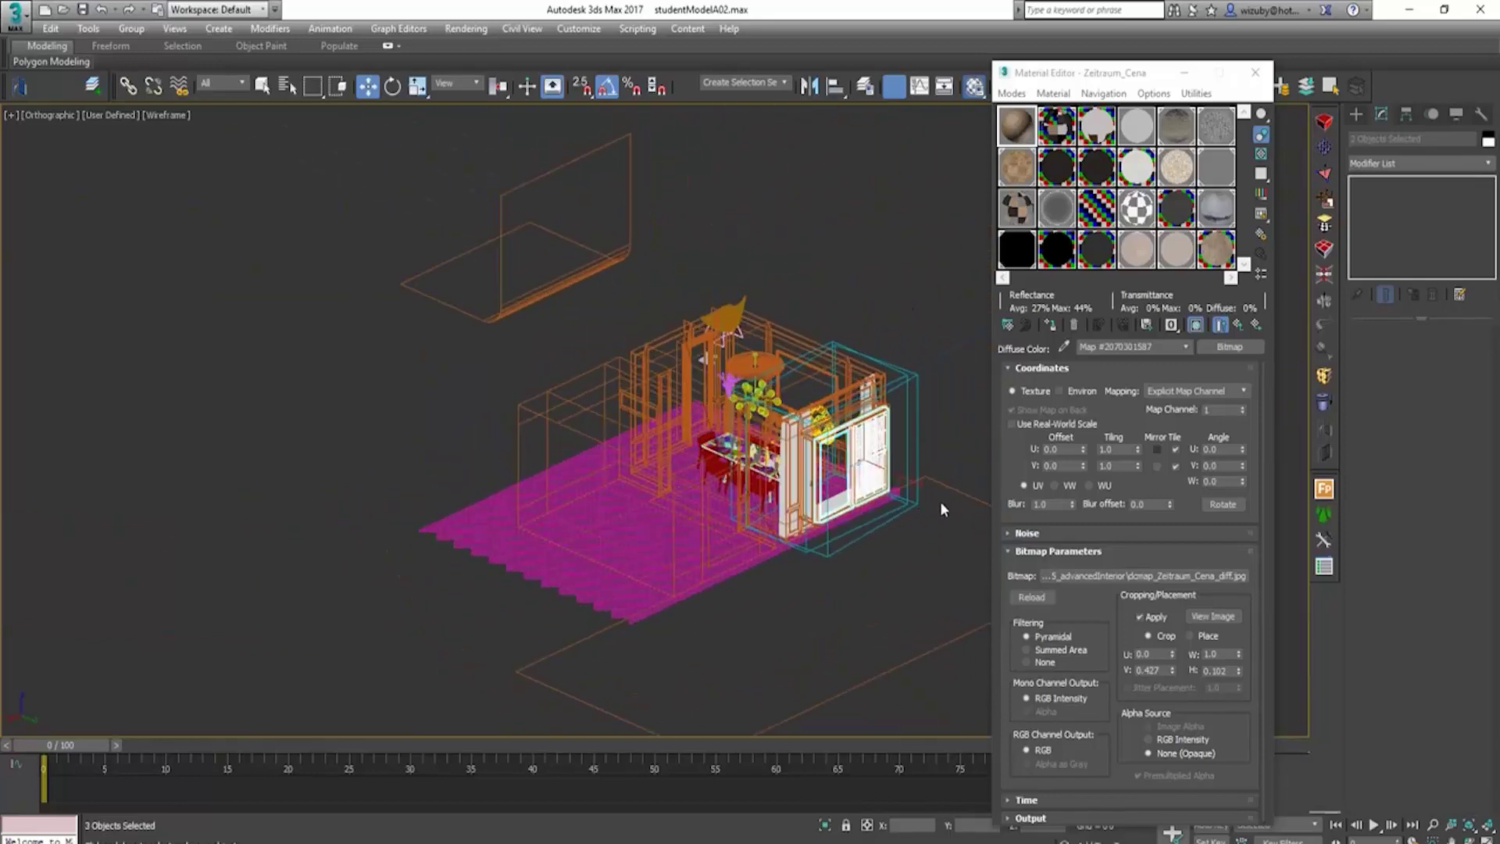
key(alt+q)
key(f)
key(F3)
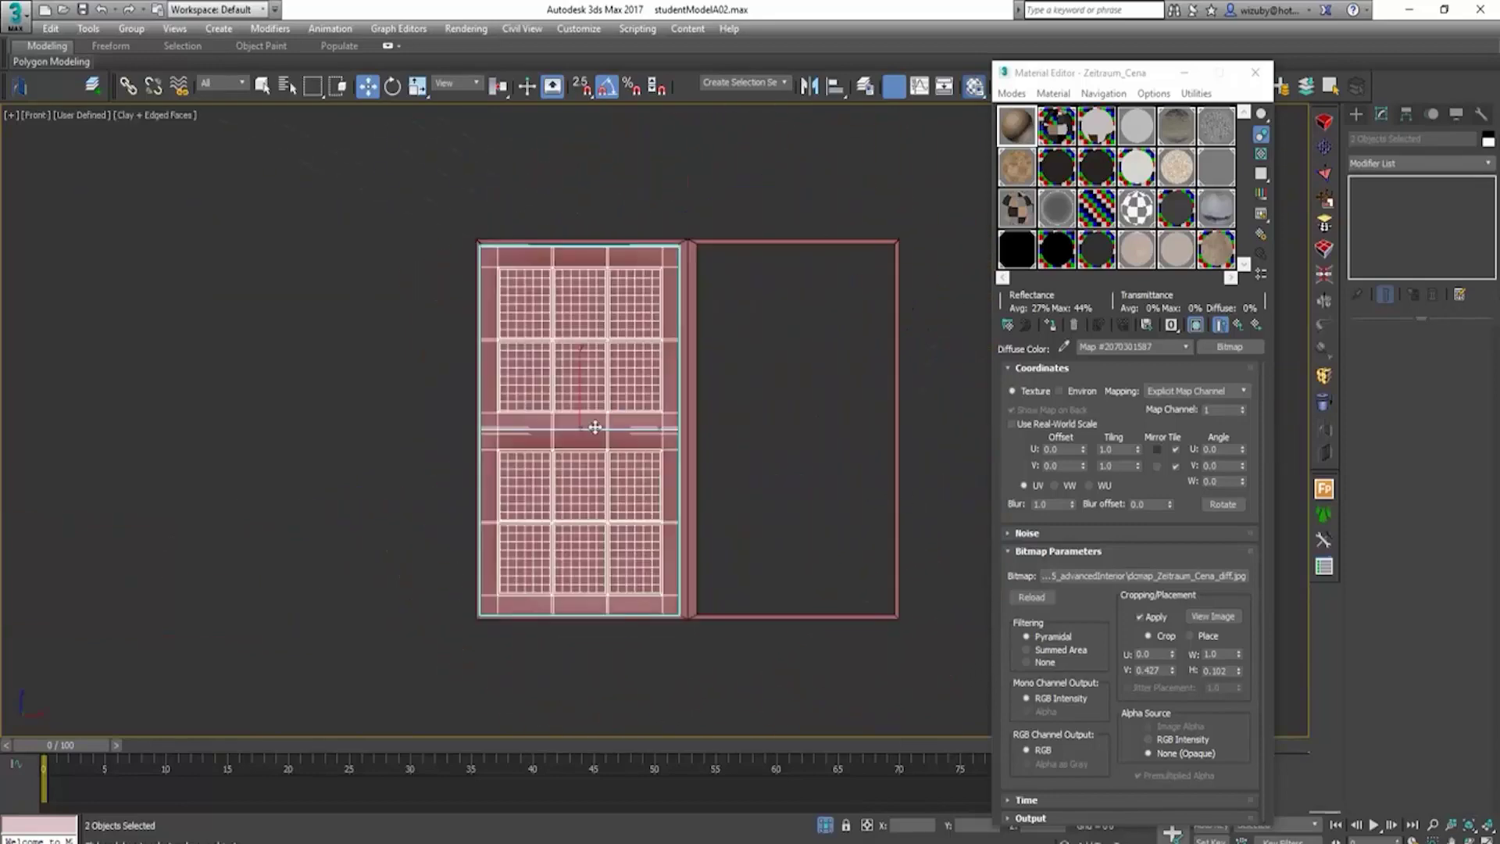
Step: Stretch the lower sash vertically to about 107% with a non-uniform scale
scroll(594, 427, up, 4)
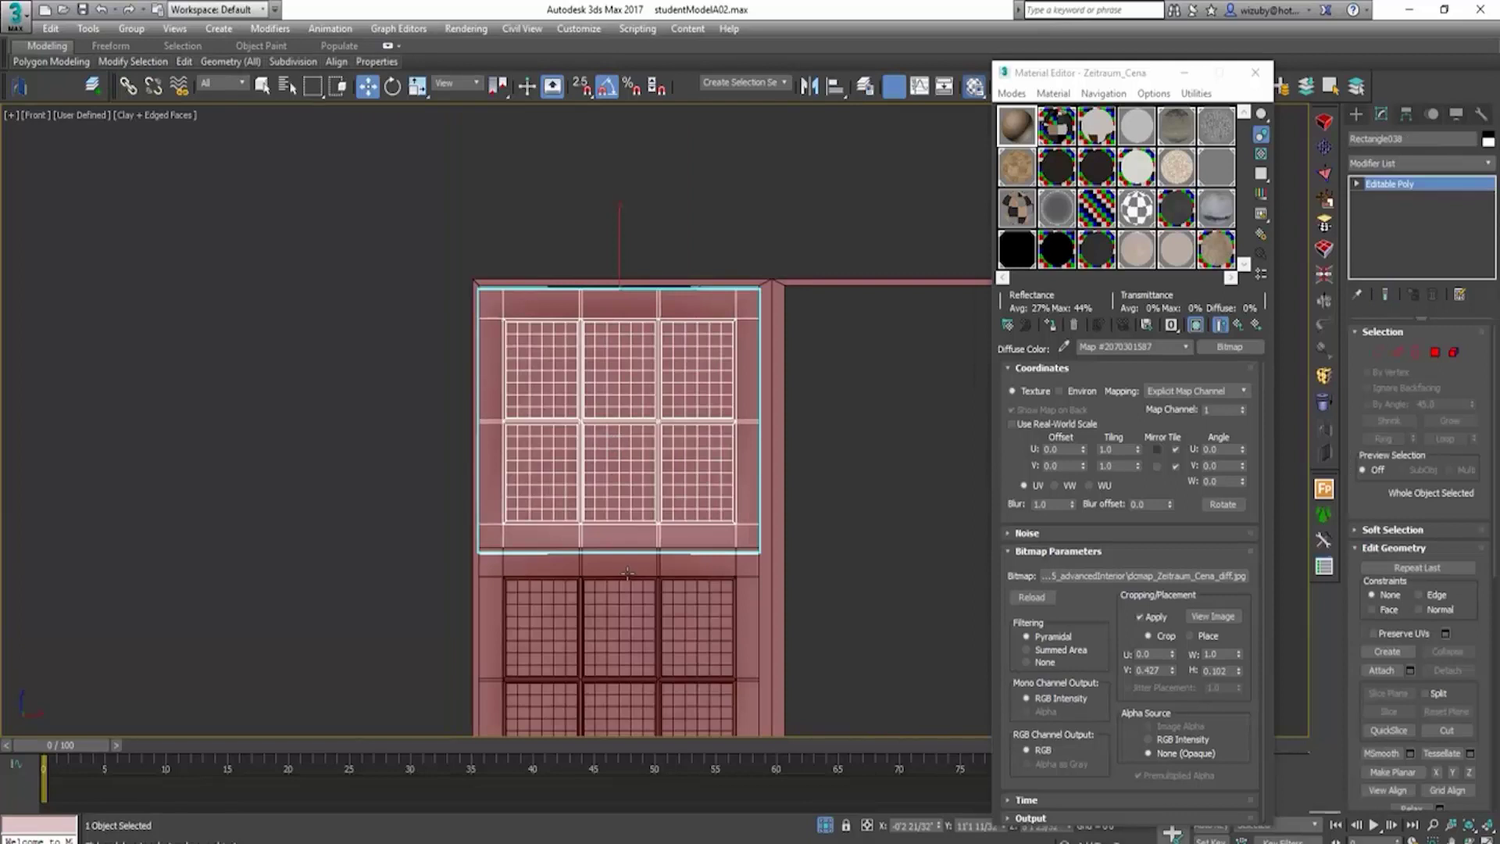
click(629, 614)
middle_drag(630, 613, 624, 449)
key(r)
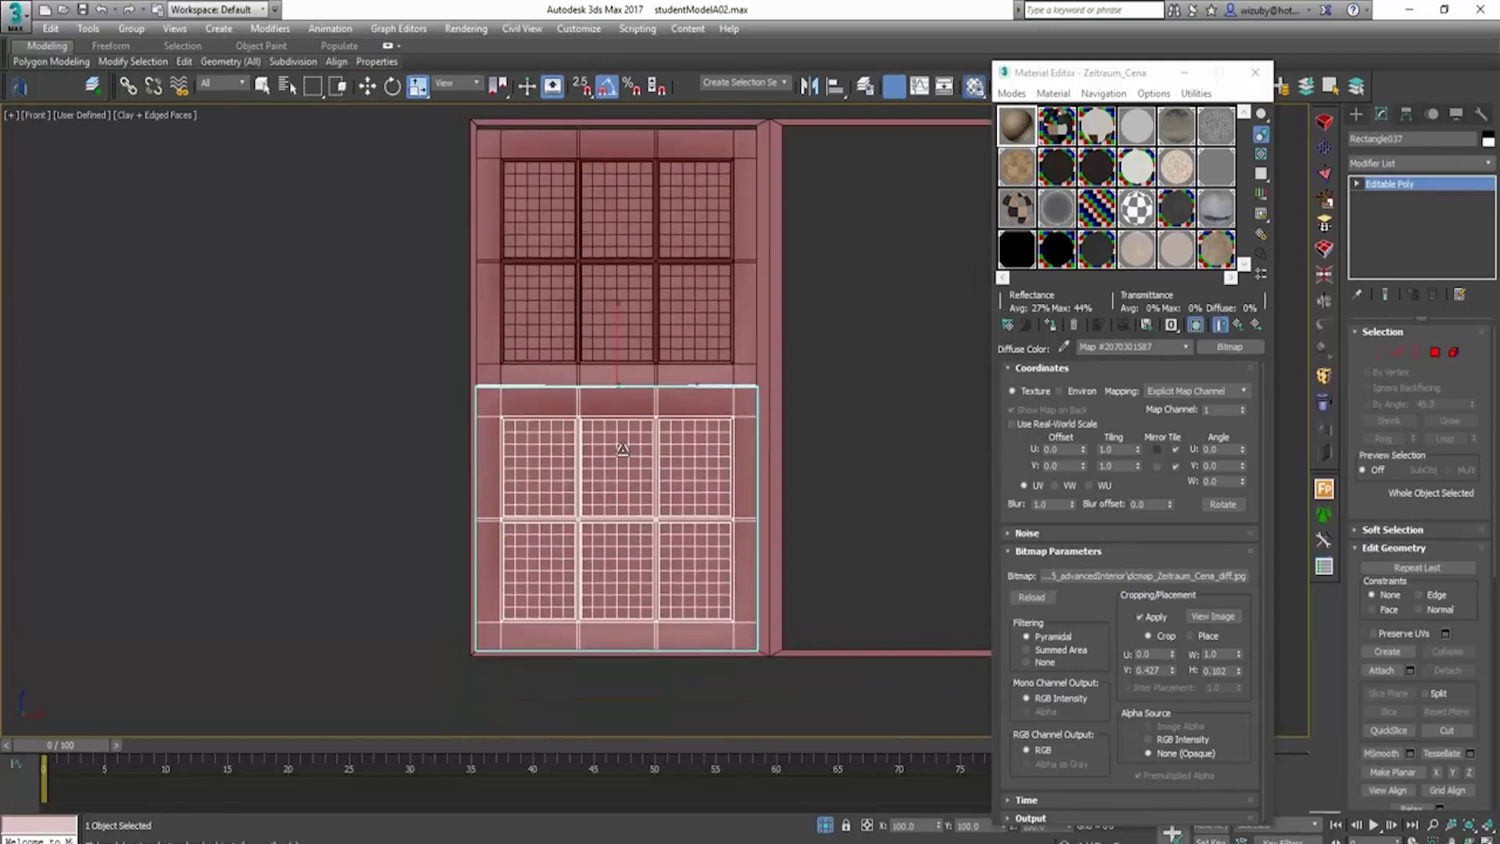
drag(623, 449, 626, 445)
right_click(626, 445)
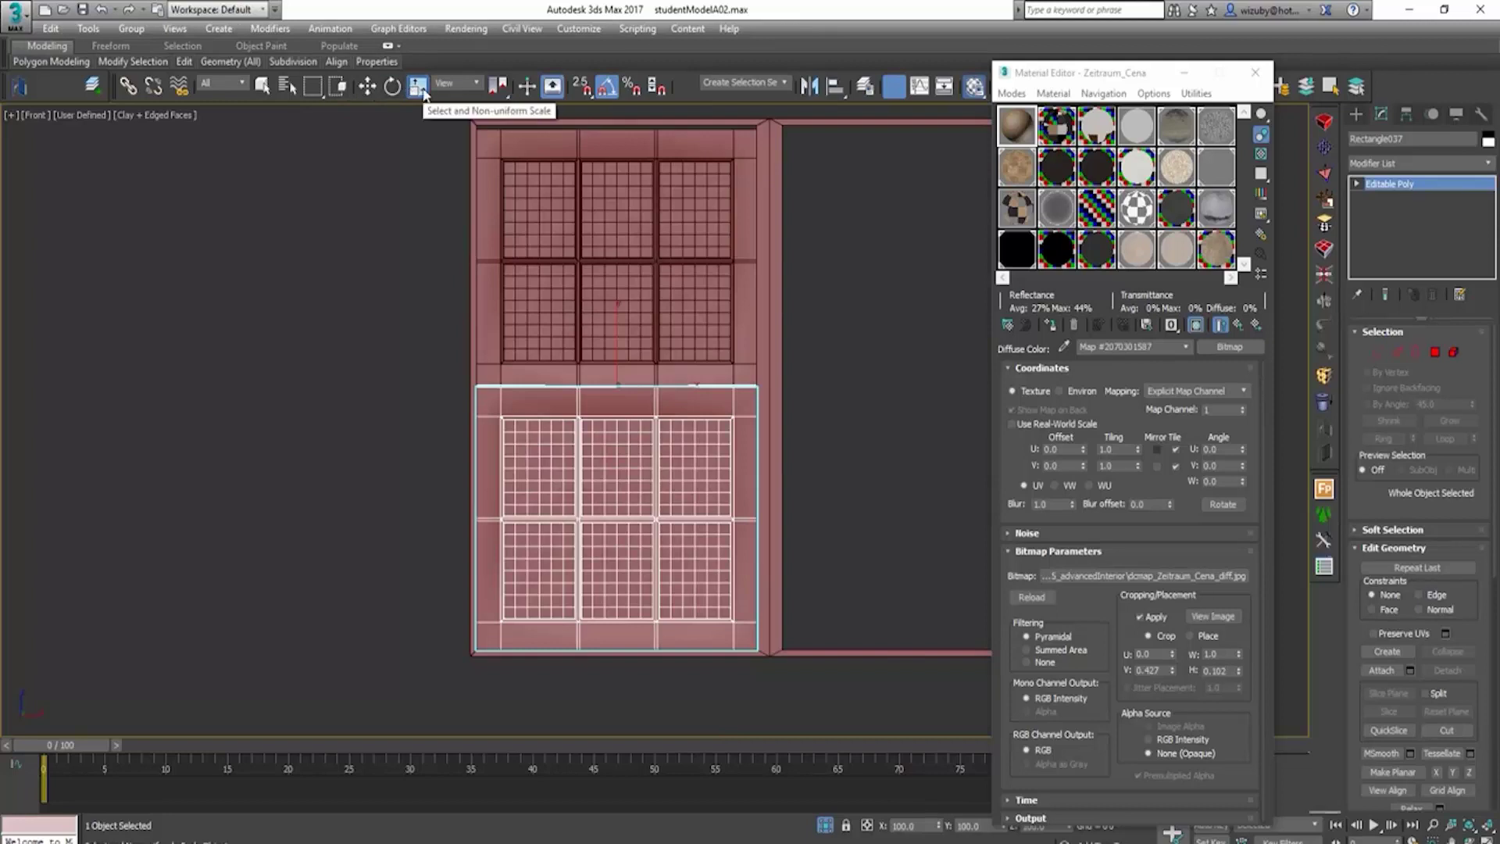
drag(418, 86, 420, 139)
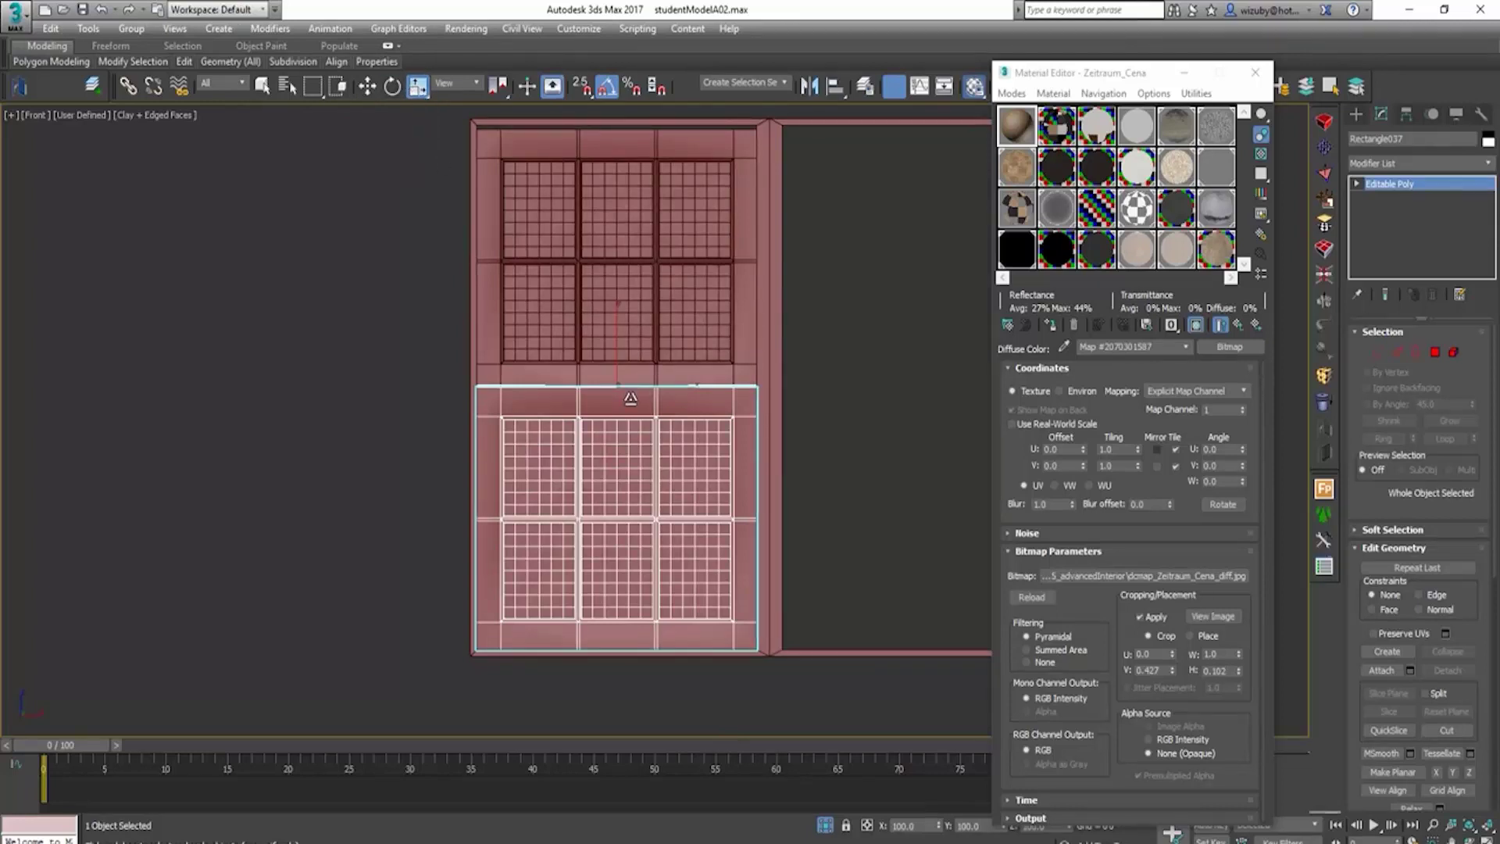
drag(630, 398, 630, 395)
scroll(771, 683, up, 4)
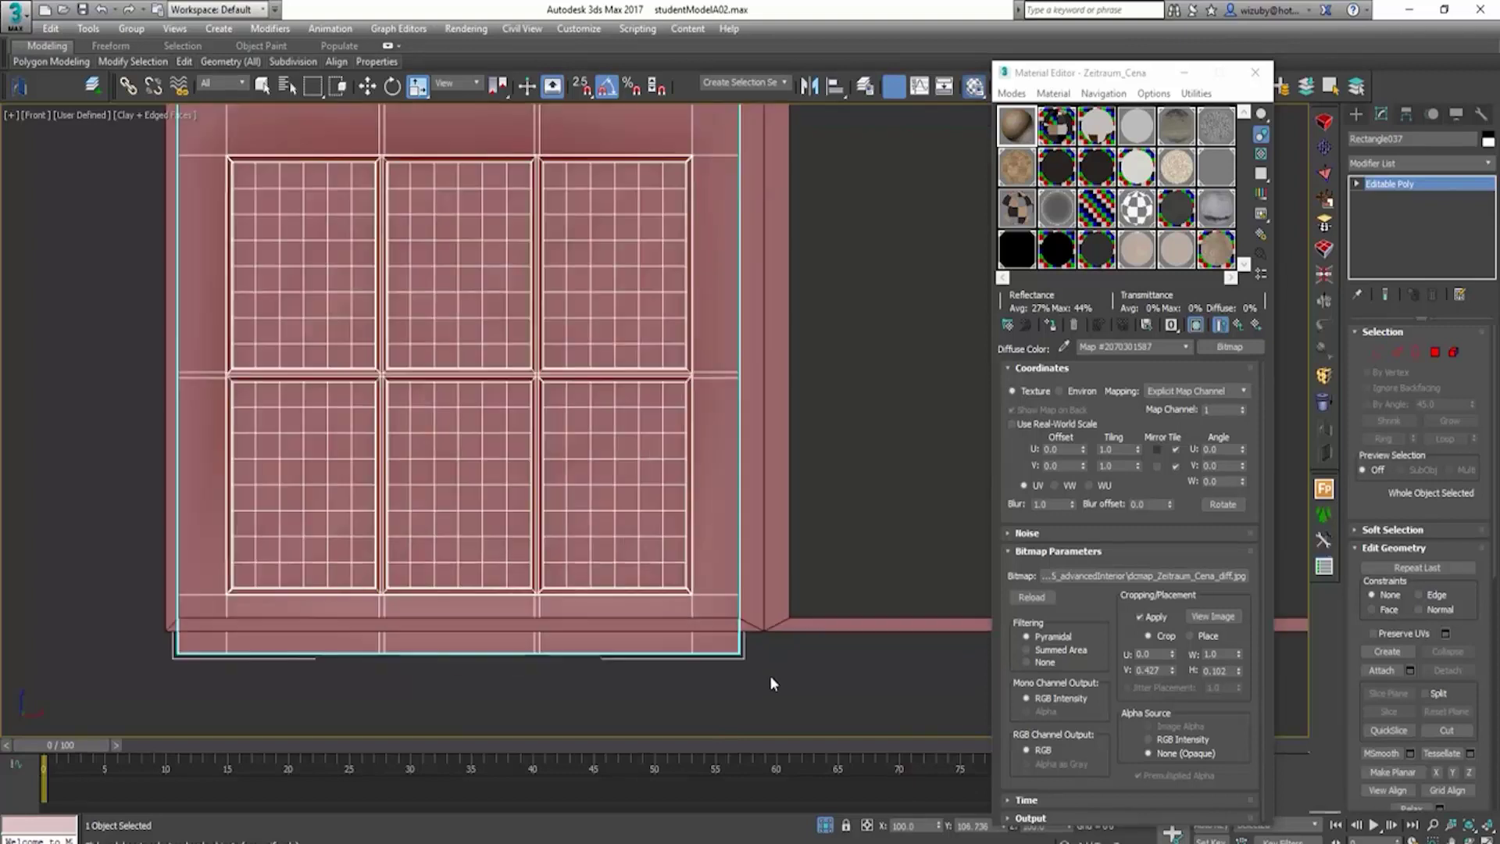
Step: Move the stretched lower sash up so its lower edge rests on the frame's sill and its upper rail overlaps the upper sash
key(w)
drag(744, 657, 731, 625)
scroll(740, 619, up, 8)
scroll(633, 536, down, 8)
middle_drag(633, 536, 710, 689)
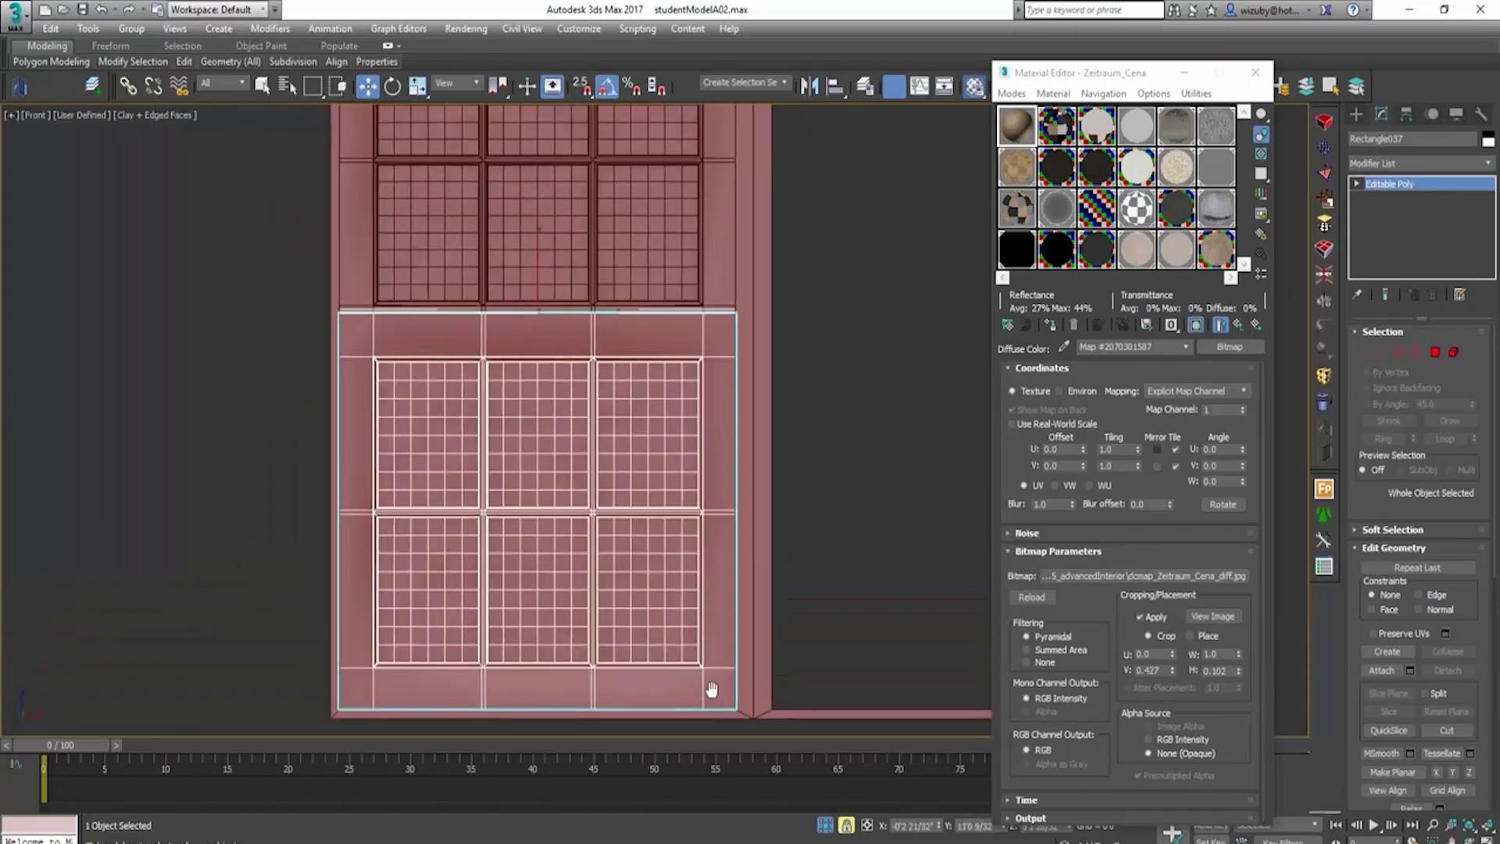
drag(564, 301, 564, 304)
Step: Stretch the upper sash slightly in height and move it up against the head of the window frame
click(577, 260)
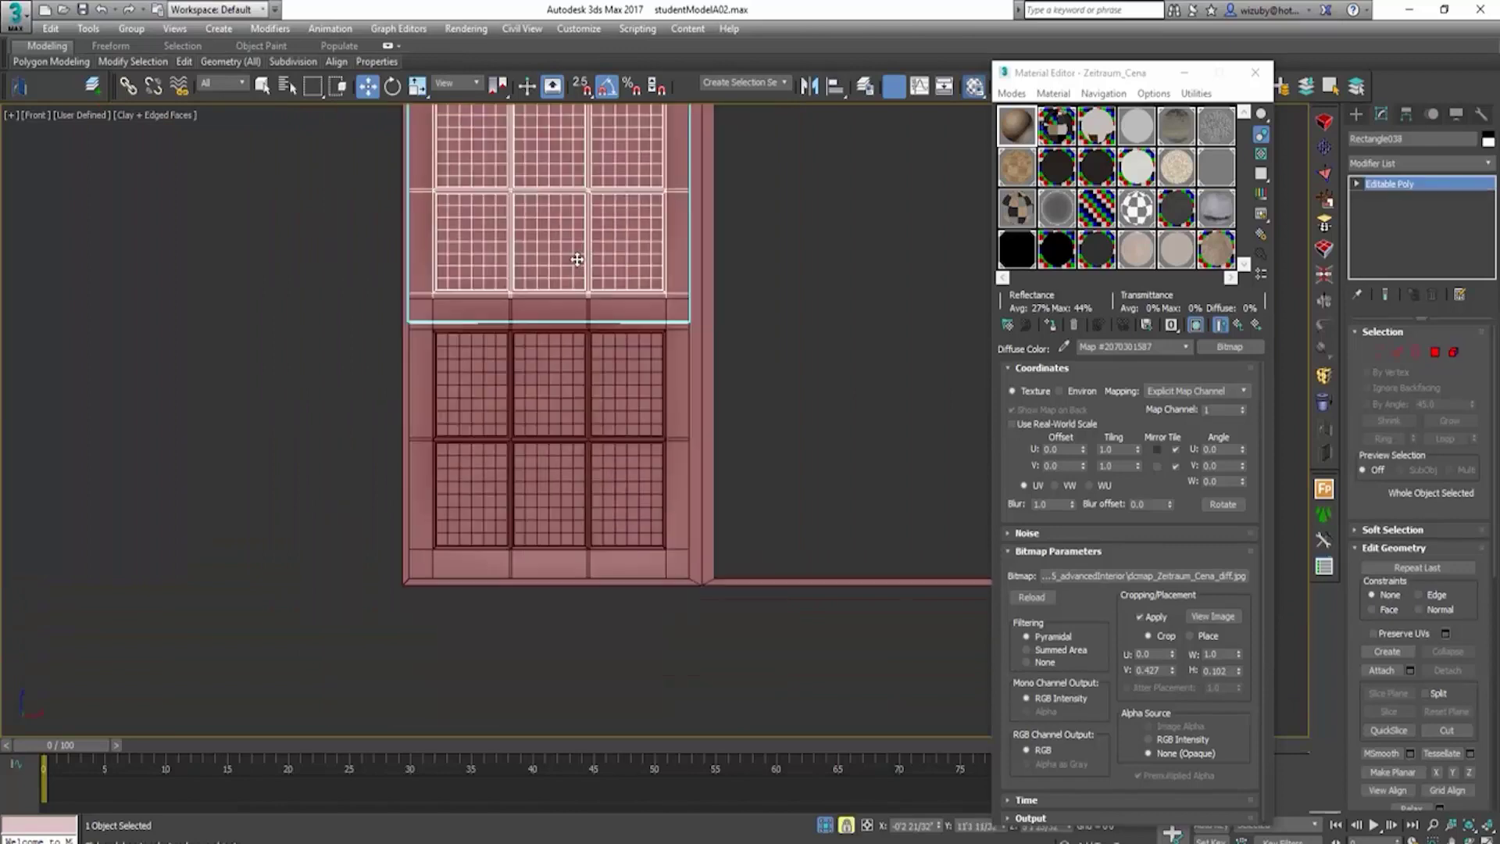
middle_drag(577, 260, 603, 438)
scroll(602, 438, up, 3)
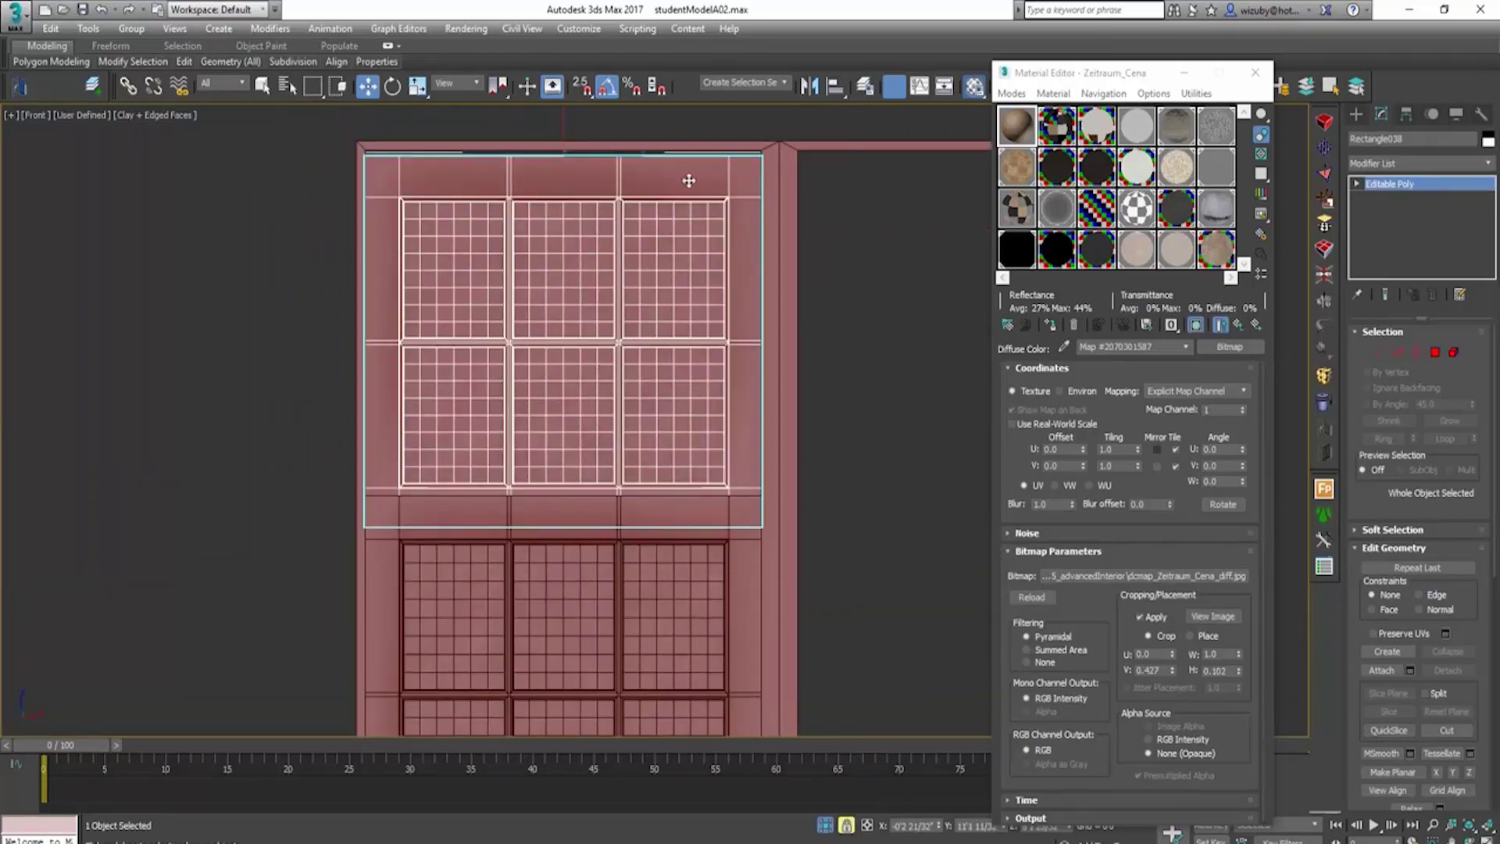
key(F3)
scroll(771, 185, up, 4)
scroll(742, 280, down, 4)
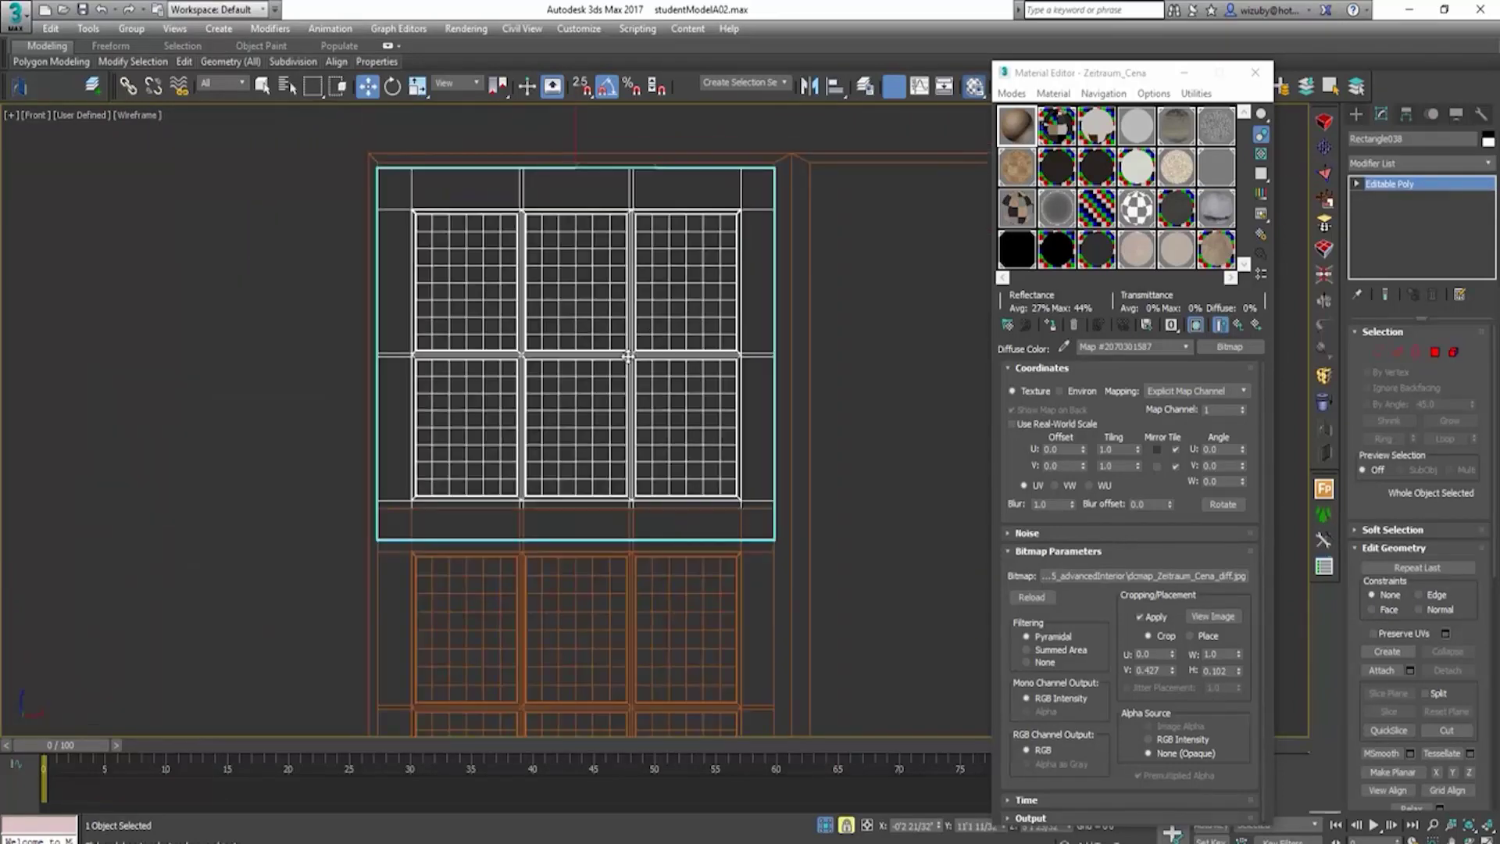
key(r)
drag(616, 356, 618, 357)
key(w)
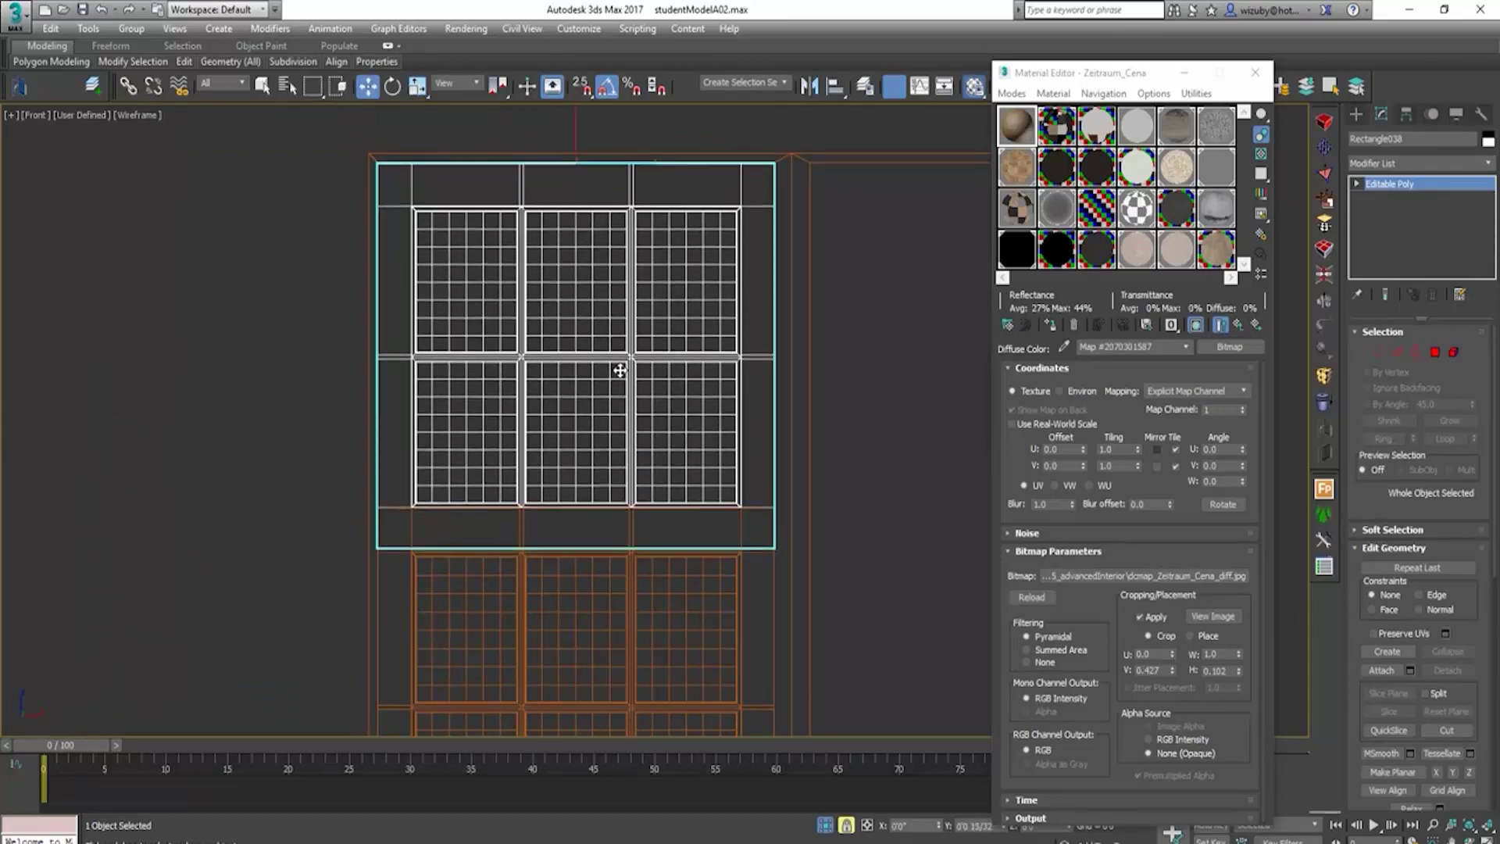
key(t)
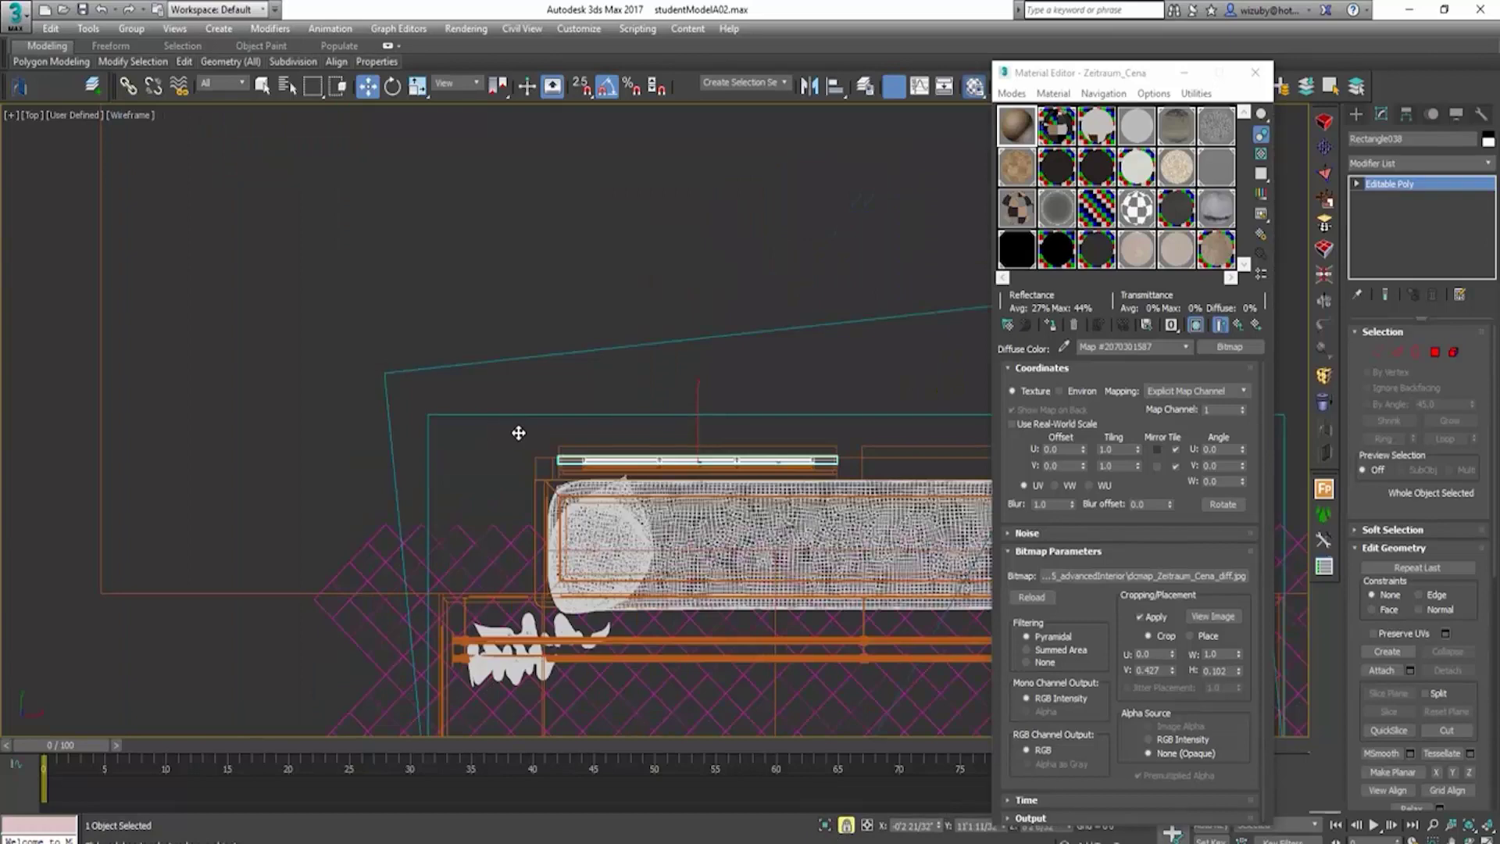
Step: Isolate all parts of the window unit from the room scene and show them shaded in the front view
middle_drag(519, 433, 195, 321)
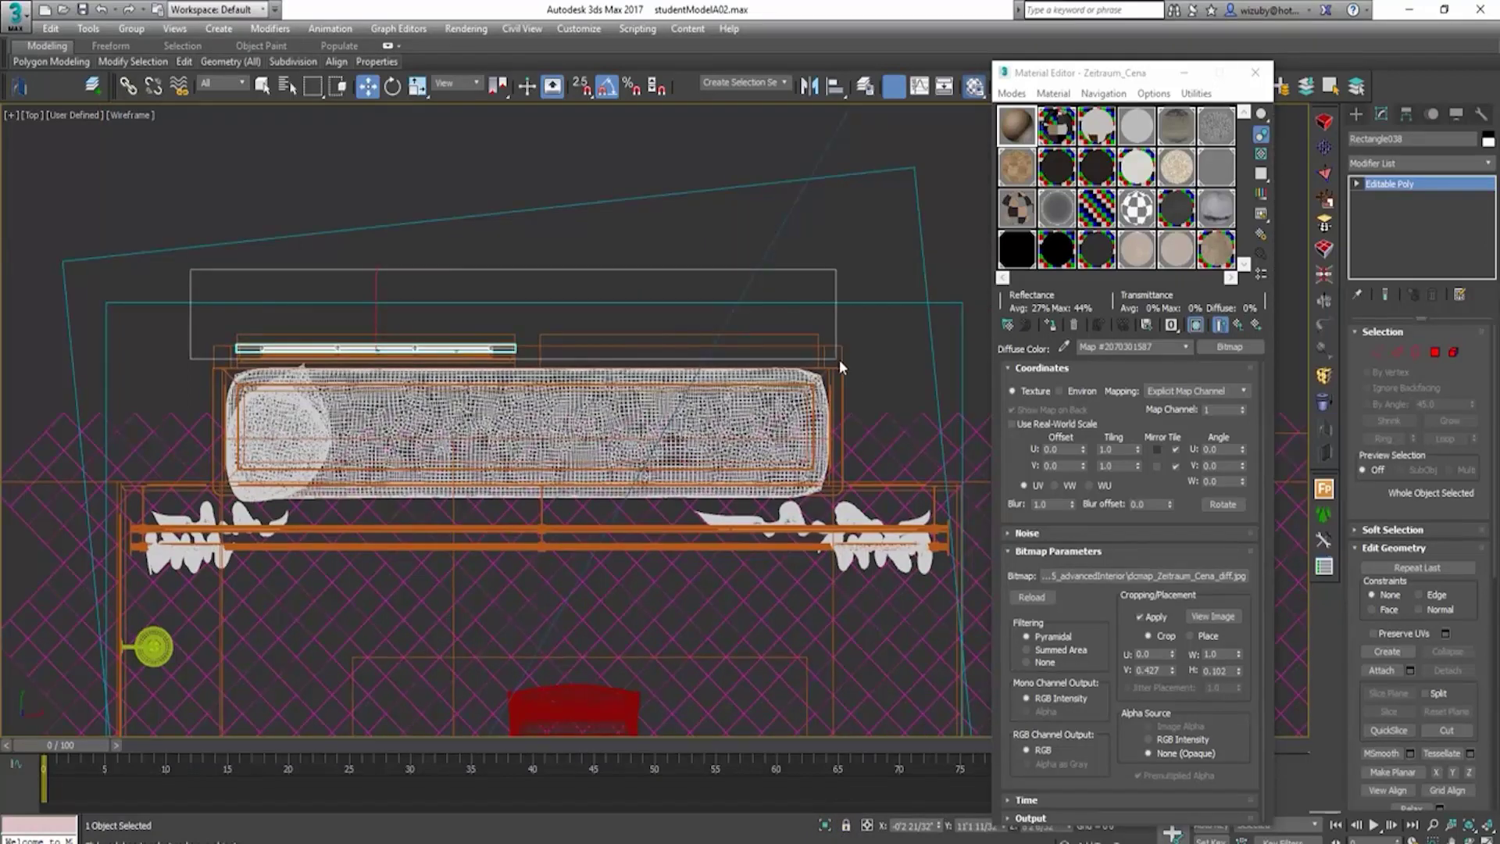
drag(840, 361, 865, 369)
key(alt+q)
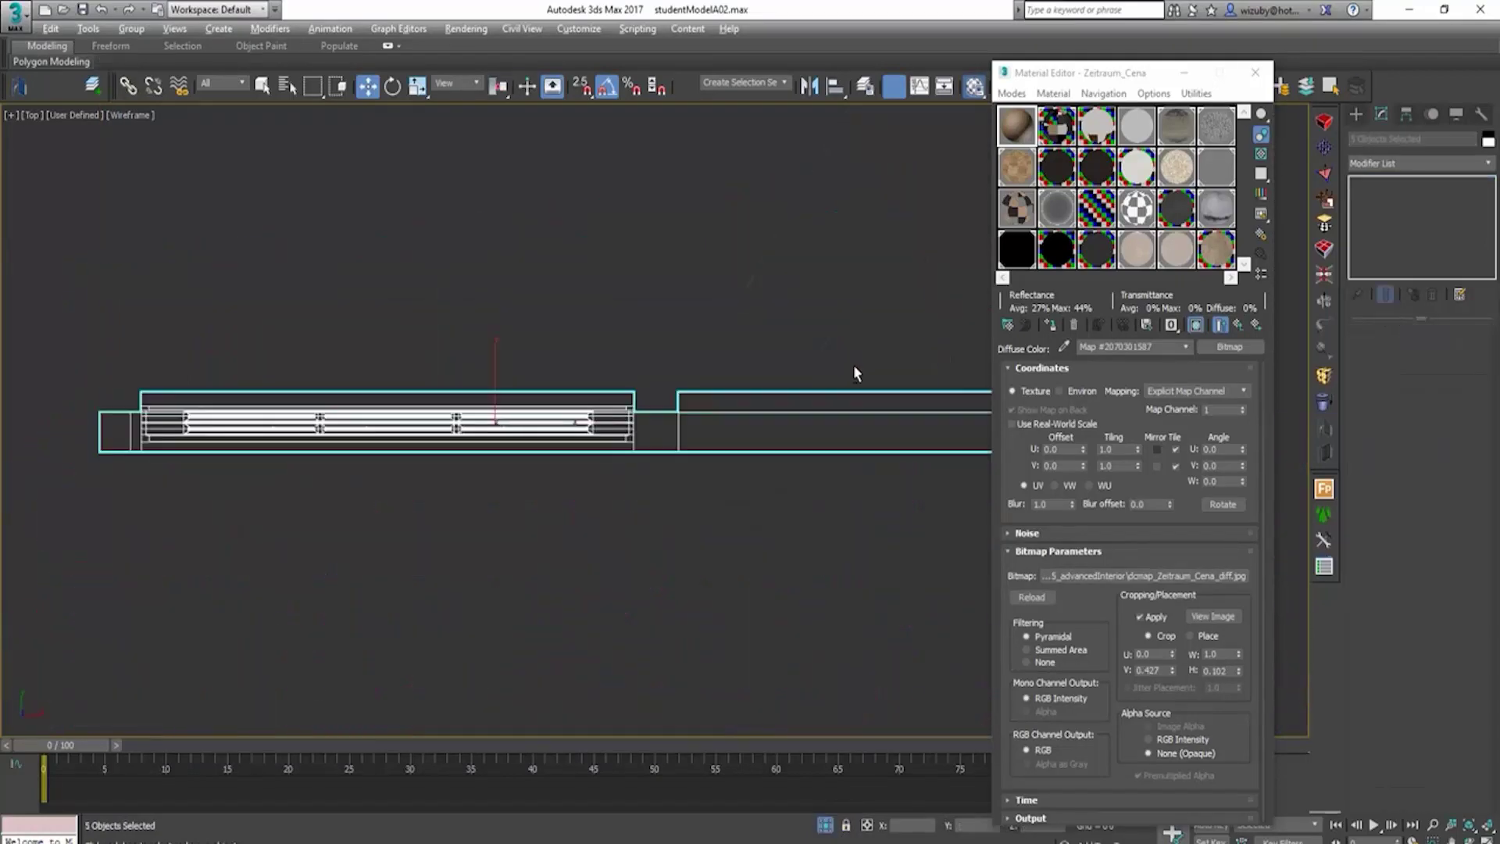
key(f)
key(F3)
click(740, 354)
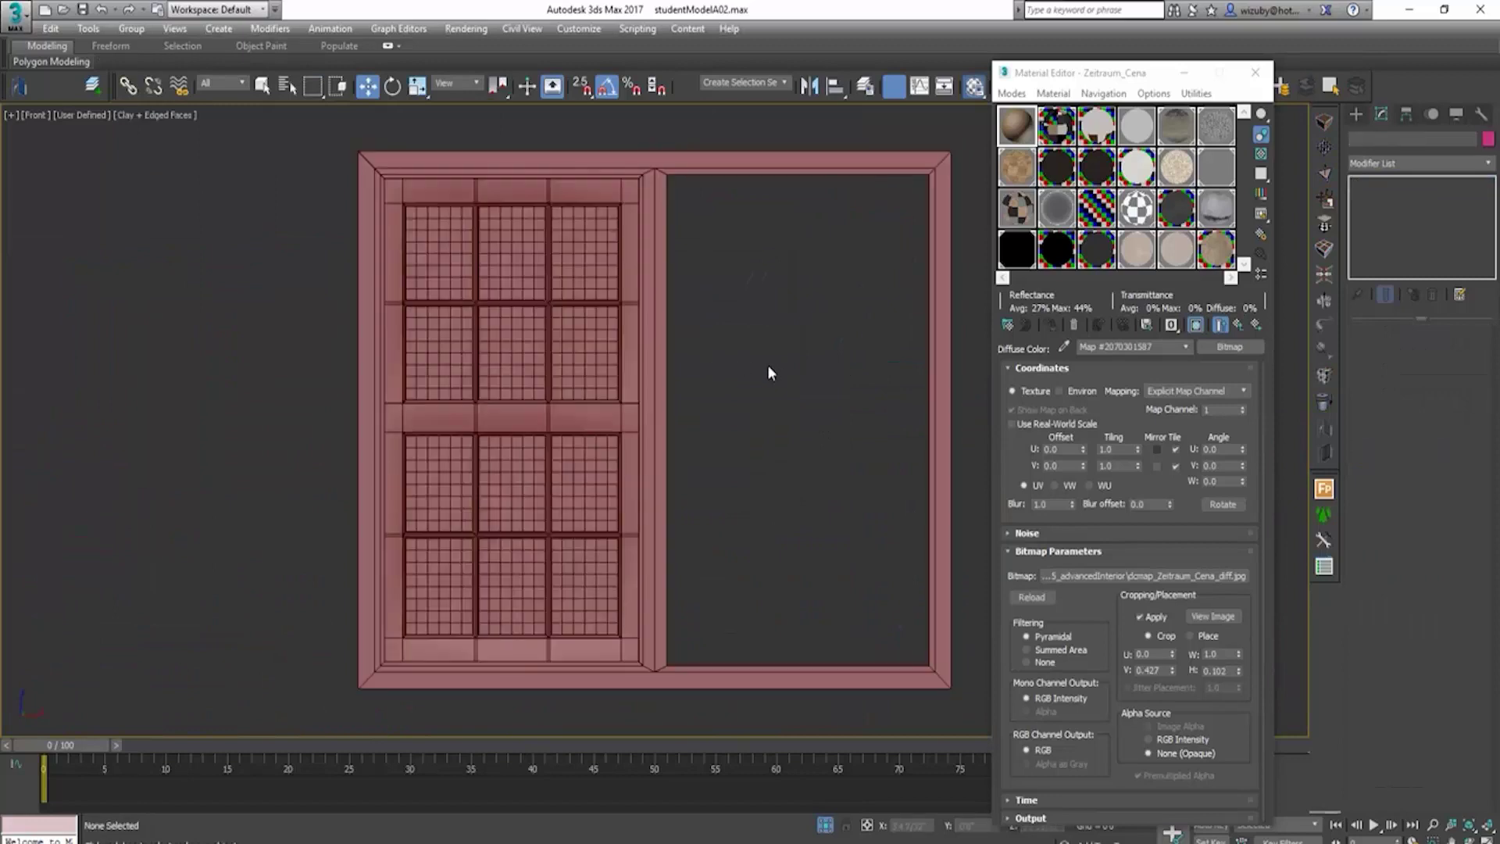
Step: Examine the fit and overlap of the upper and lower sashes in the frame from both sides
scroll(588, 307, up, 3)
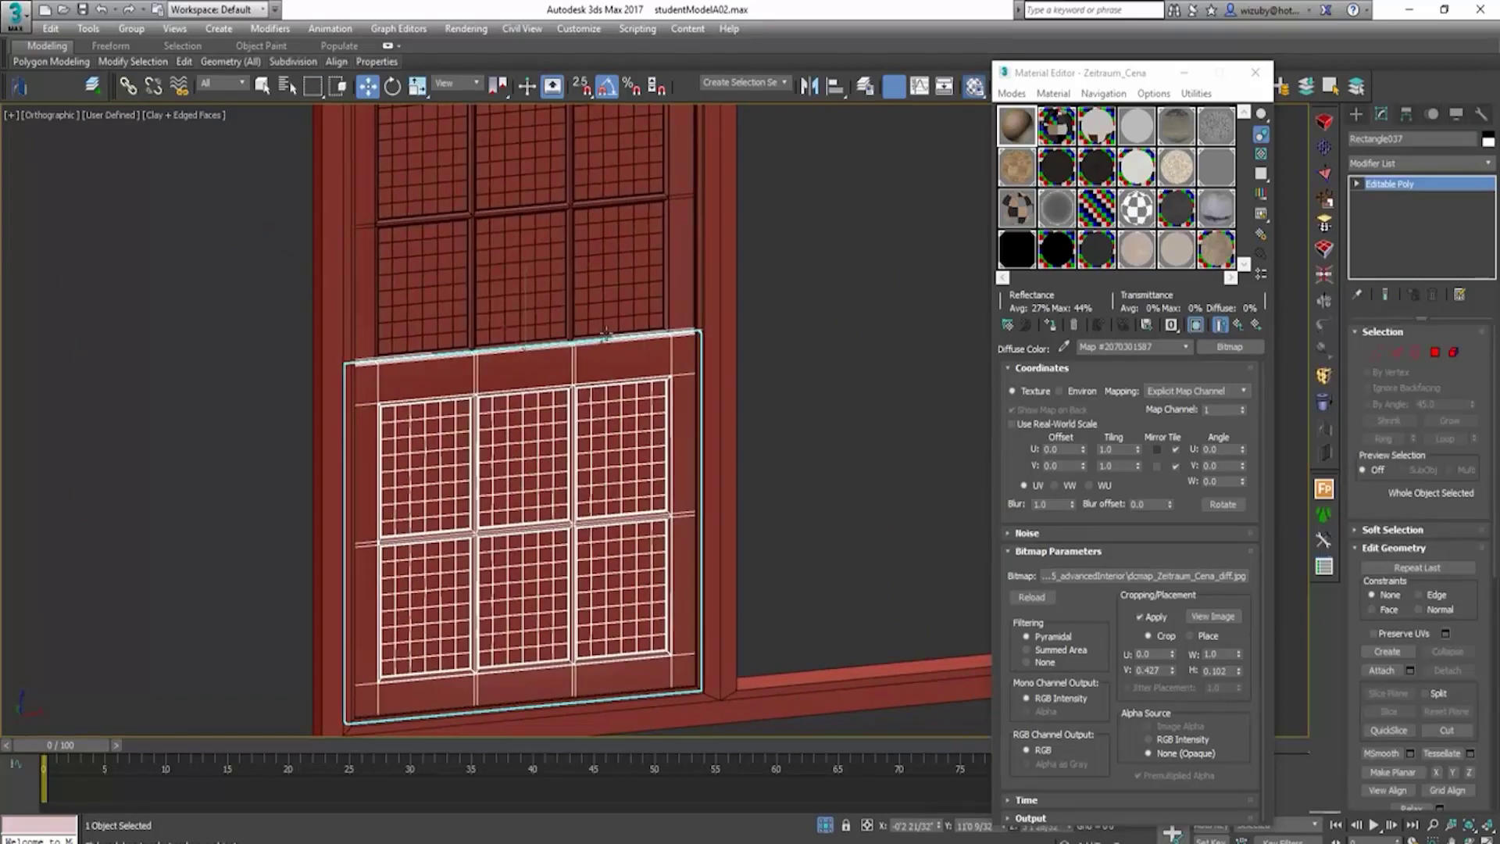
click(606, 333)
alt+middle_drag(606, 334, 798, 320)
click(771, 387)
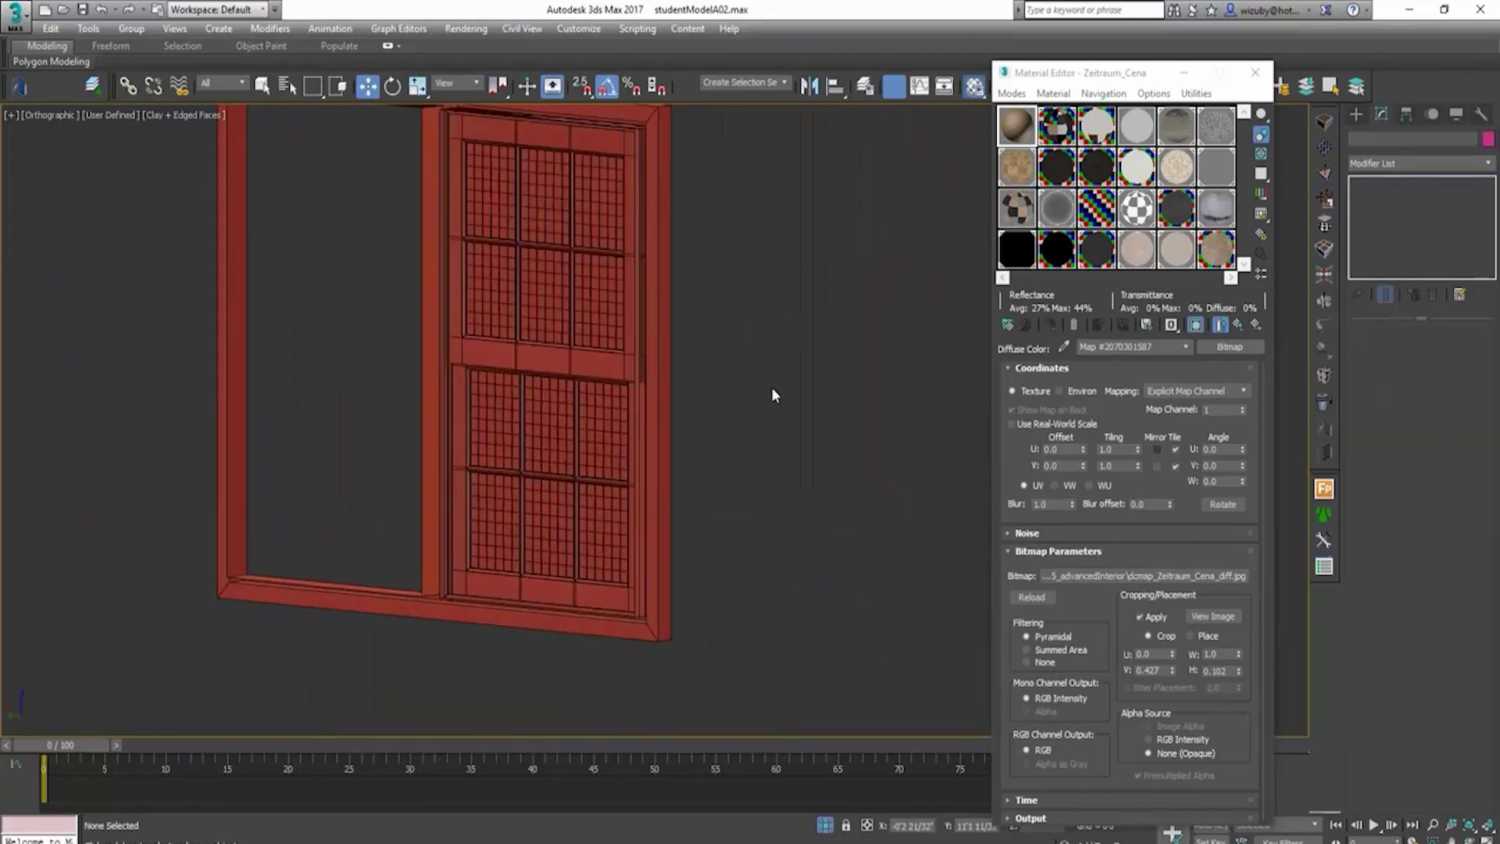
scroll(747, 492, down, 5)
middle_drag(748, 467, 695, 662)
scroll(679, 445, up, 5)
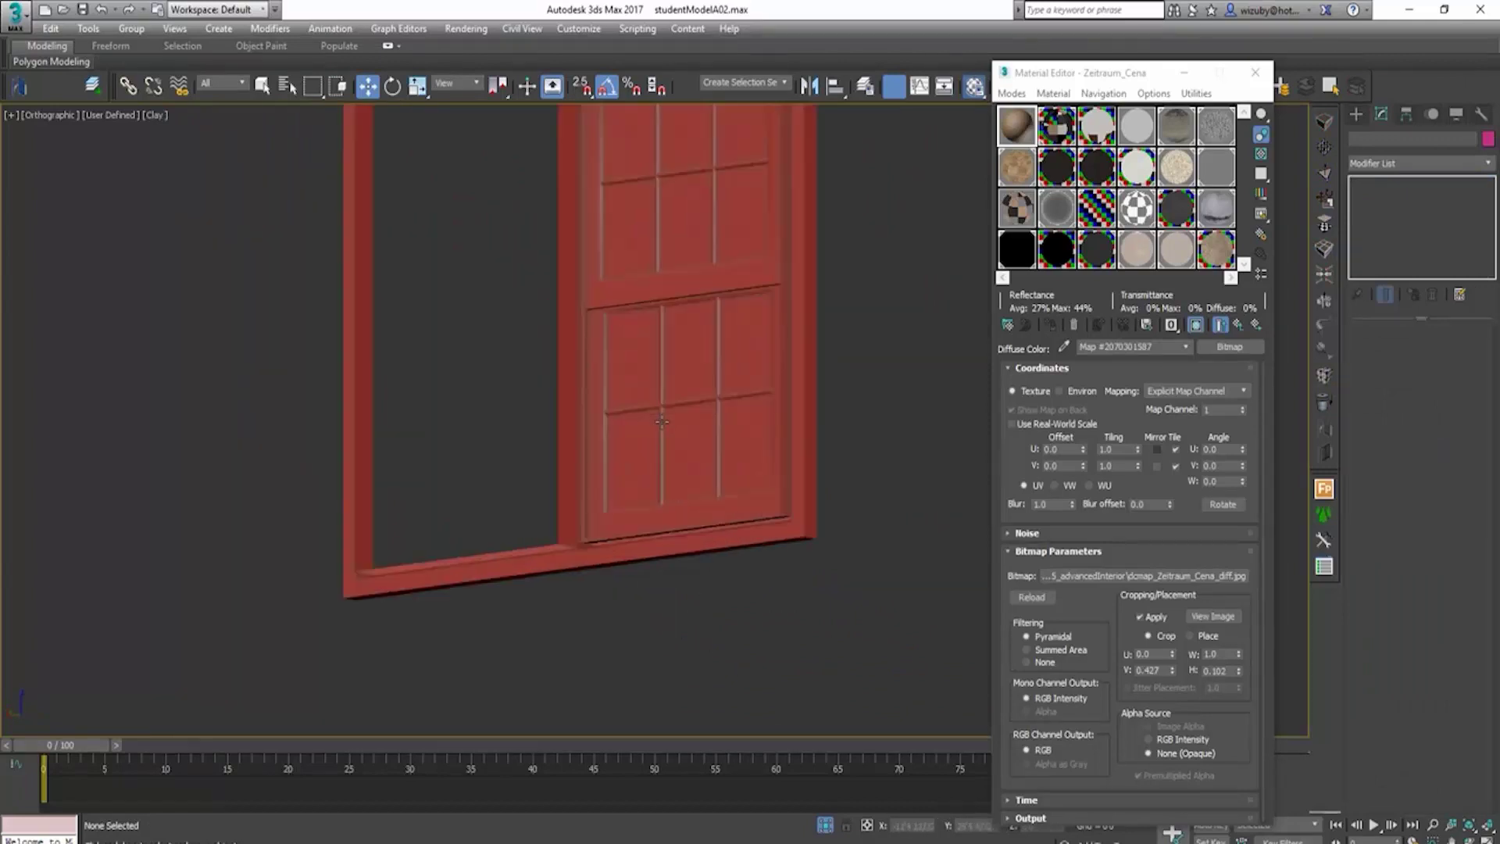
Step: Clone the upper and lower sashes together as instances, shifting one copy sideways toward the frame's empty opening
click(706, 482)
alt+middle_drag(705, 482, 687, 458)
key(t)
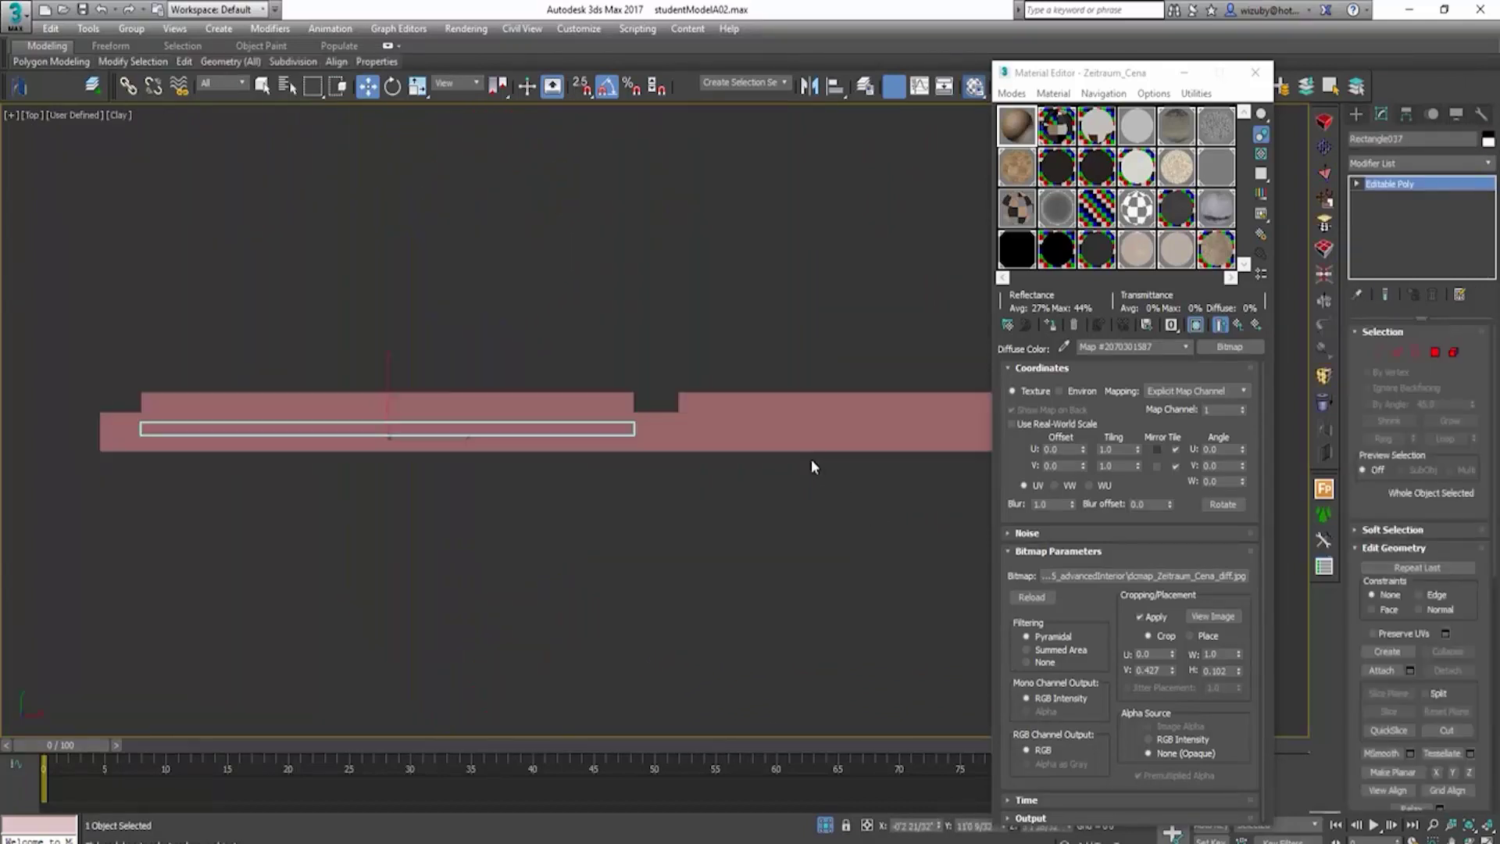
key(F3)
scroll(799, 420, down, 3)
scroll(798, 419, up, 3)
ctrl+click(799, 419)
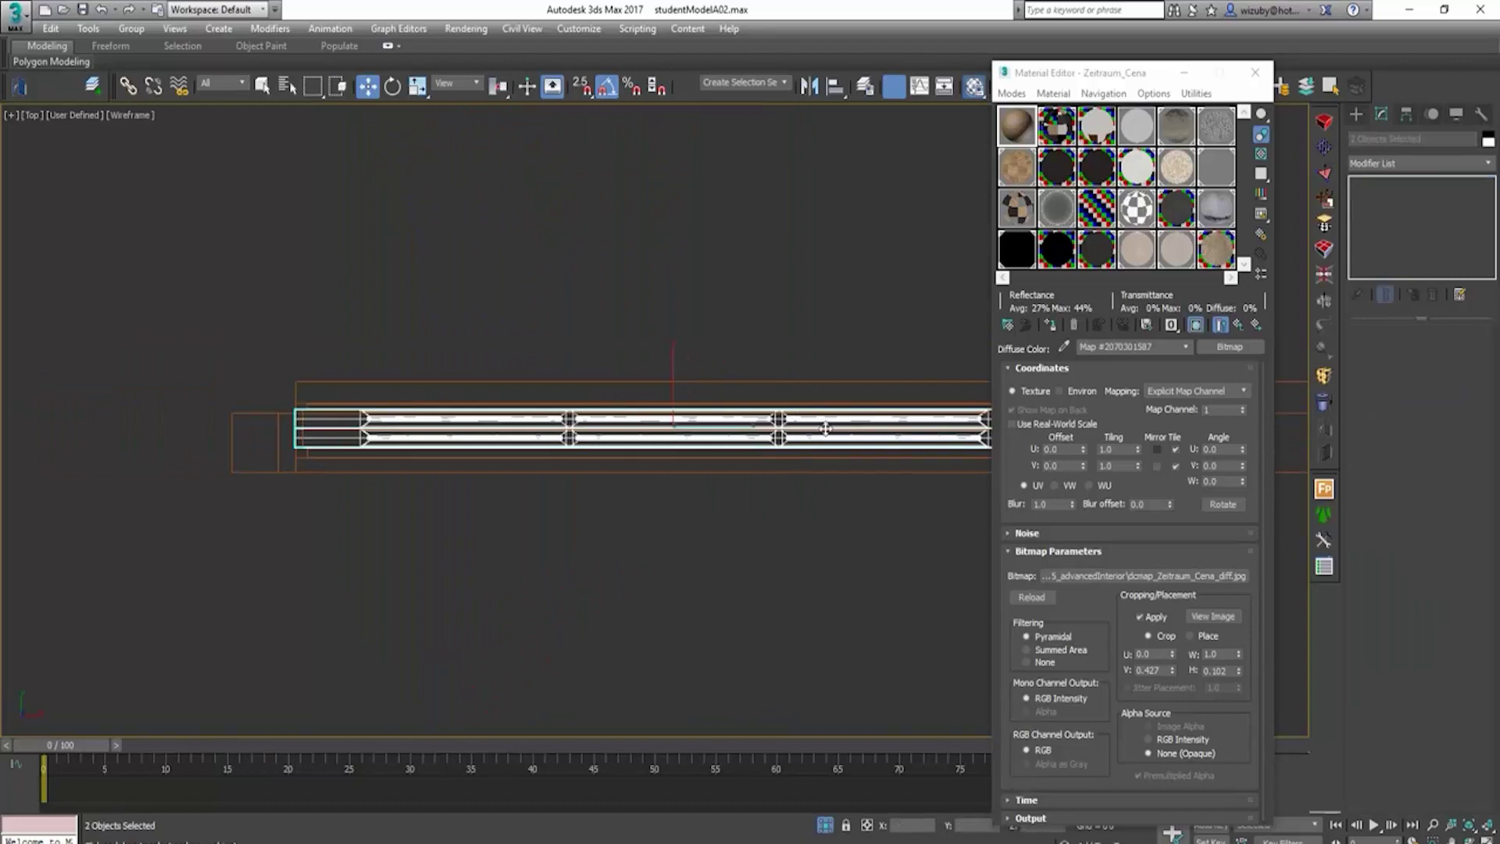
middle_drag(798, 420, 532, 435)
key(f)
scroll(532, 435, down, 2)
shift+drag(531, 435, 664, 435)
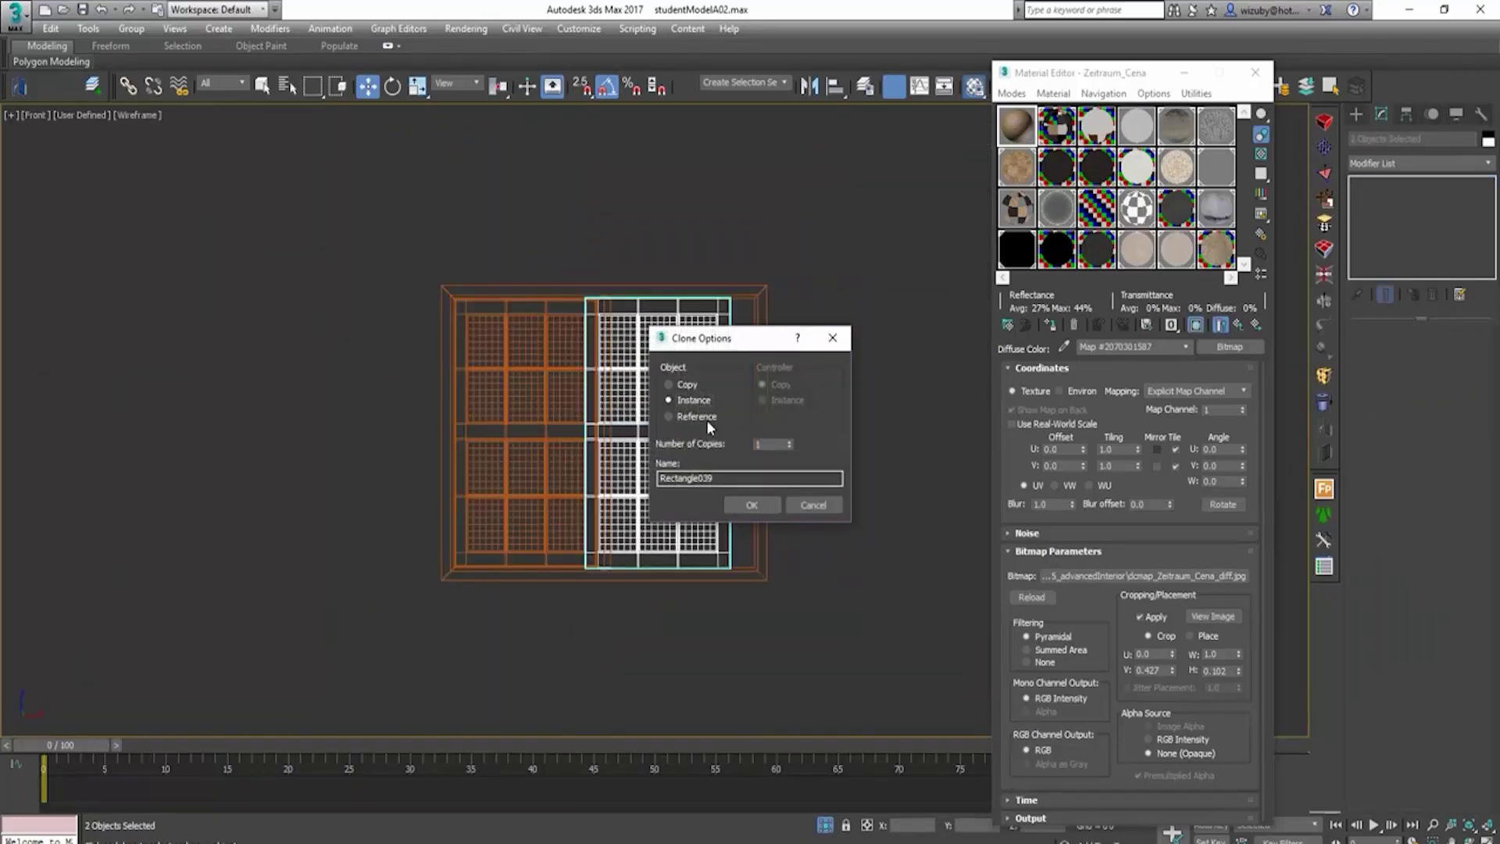
click(752, 504)
Step: Snap the cloned sash pair to the lower outer corner of the frame's second opening
scroll(743, 560, up, 6)
key(space)
key(s)
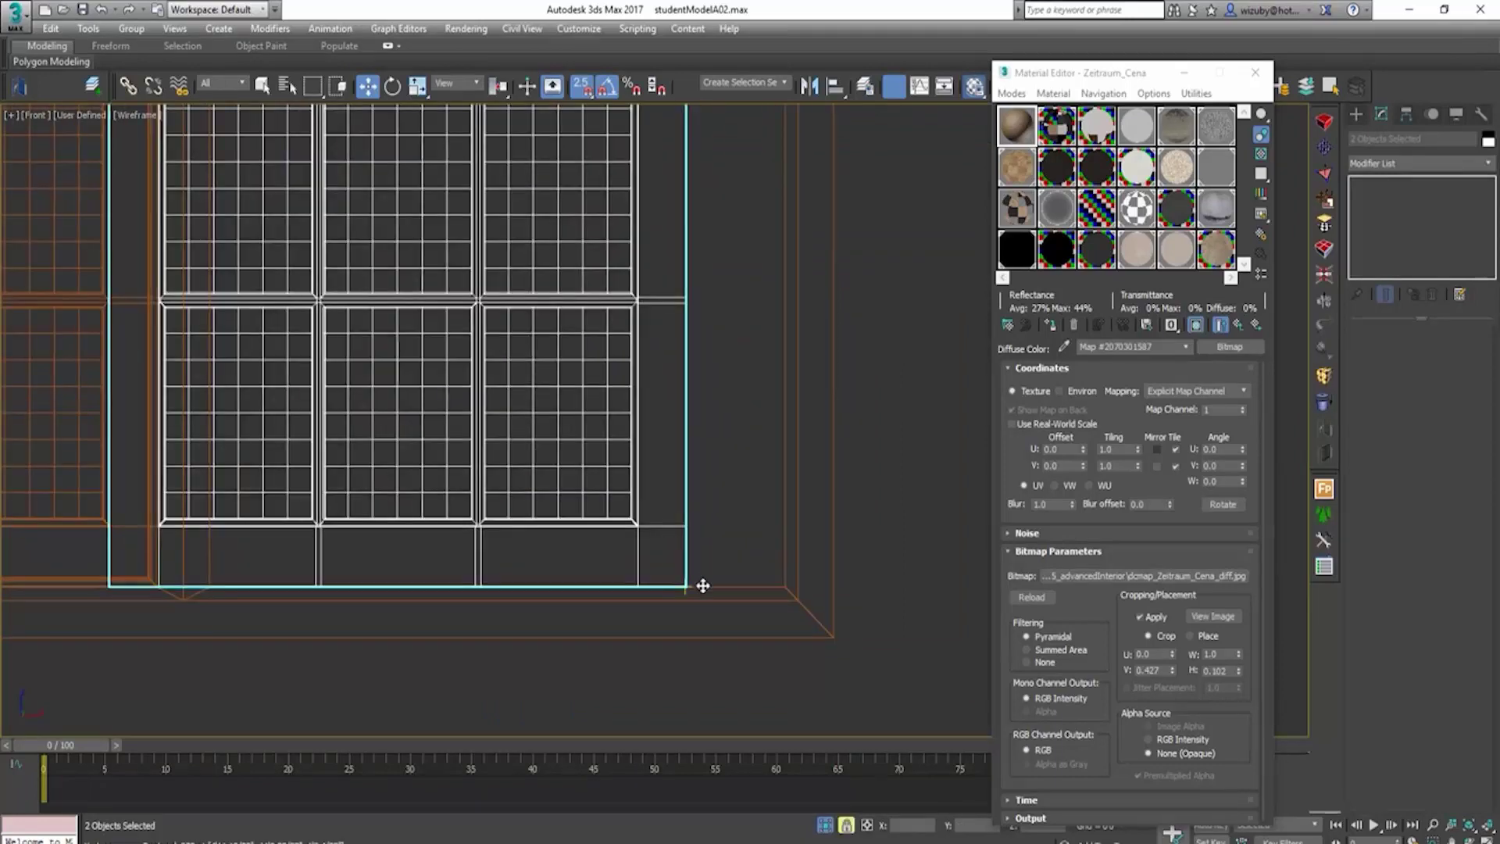
drag(703, 585, 773, 588)
scroll(773, 589, down, 4)
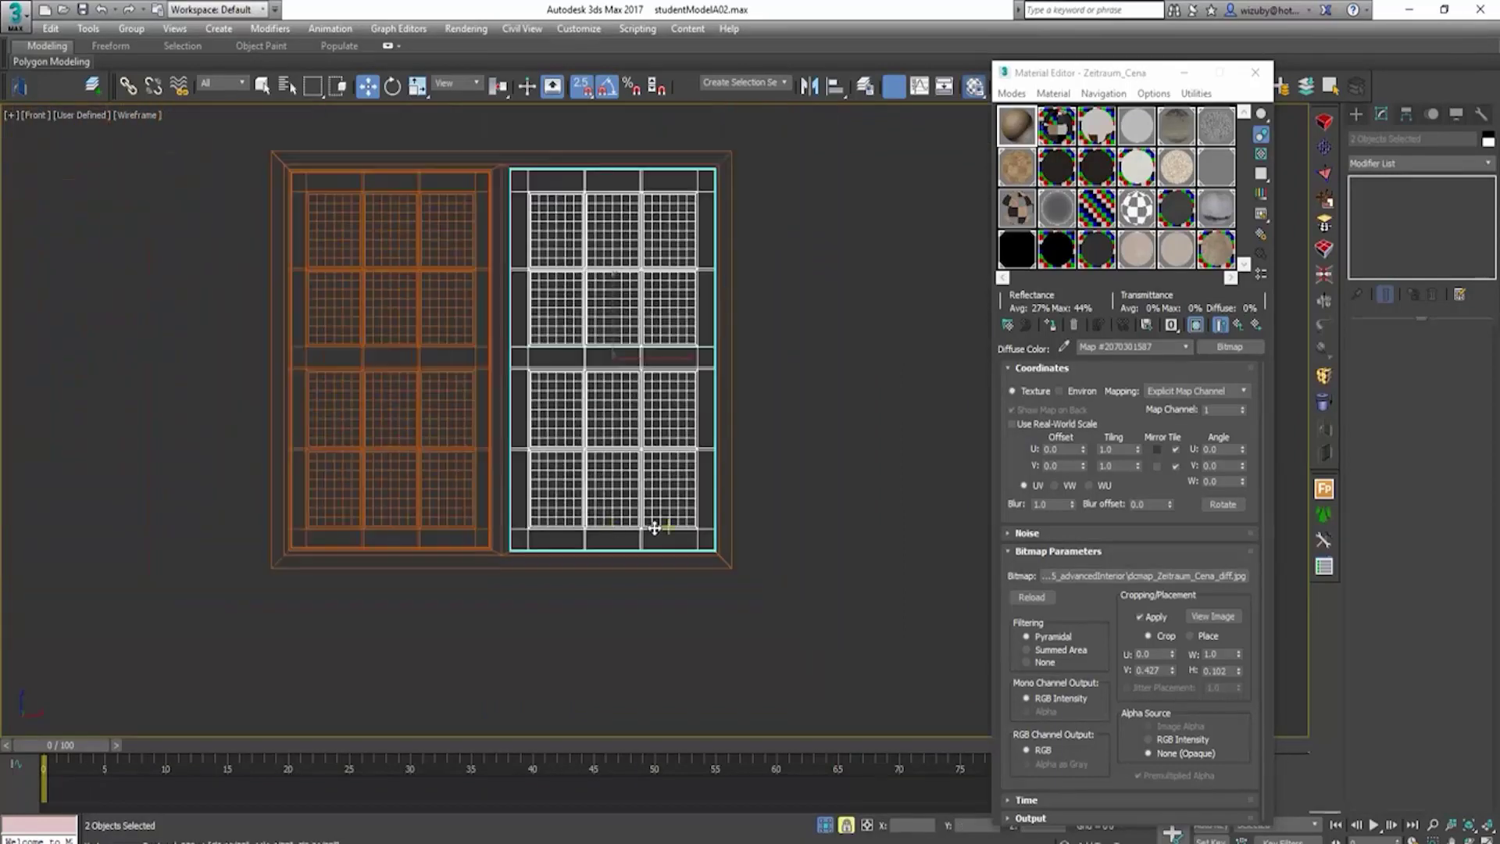
Step: Clone the swept trim around the first opening and snap the copy to the corner of the second opening
scroll(494, 539, up, 6)
click(495, 562)
scroll(495, 562, down, 4)
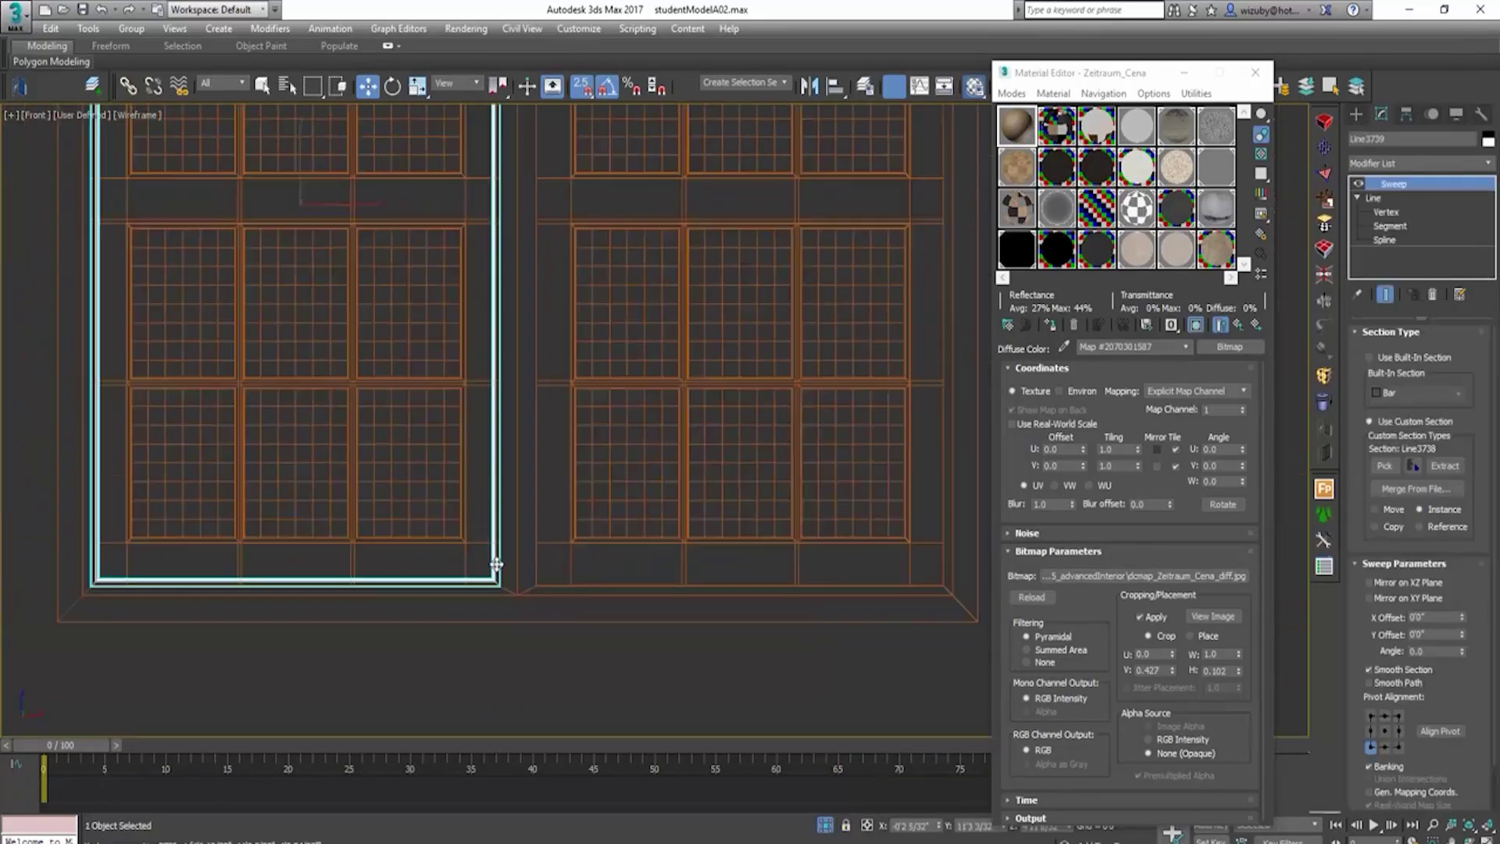
key(s)
key(s)
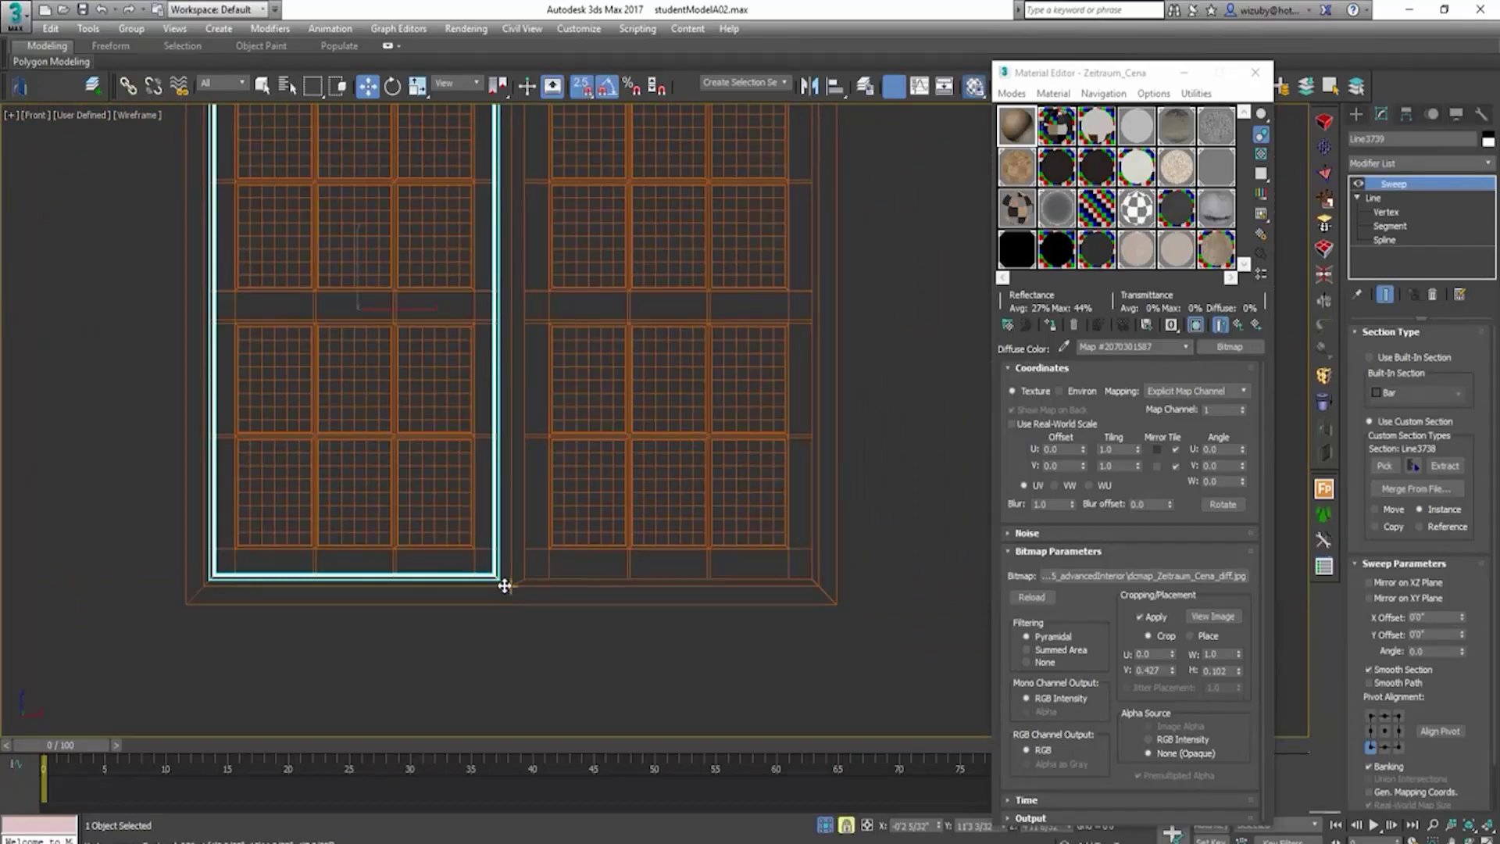
click(809, 586)
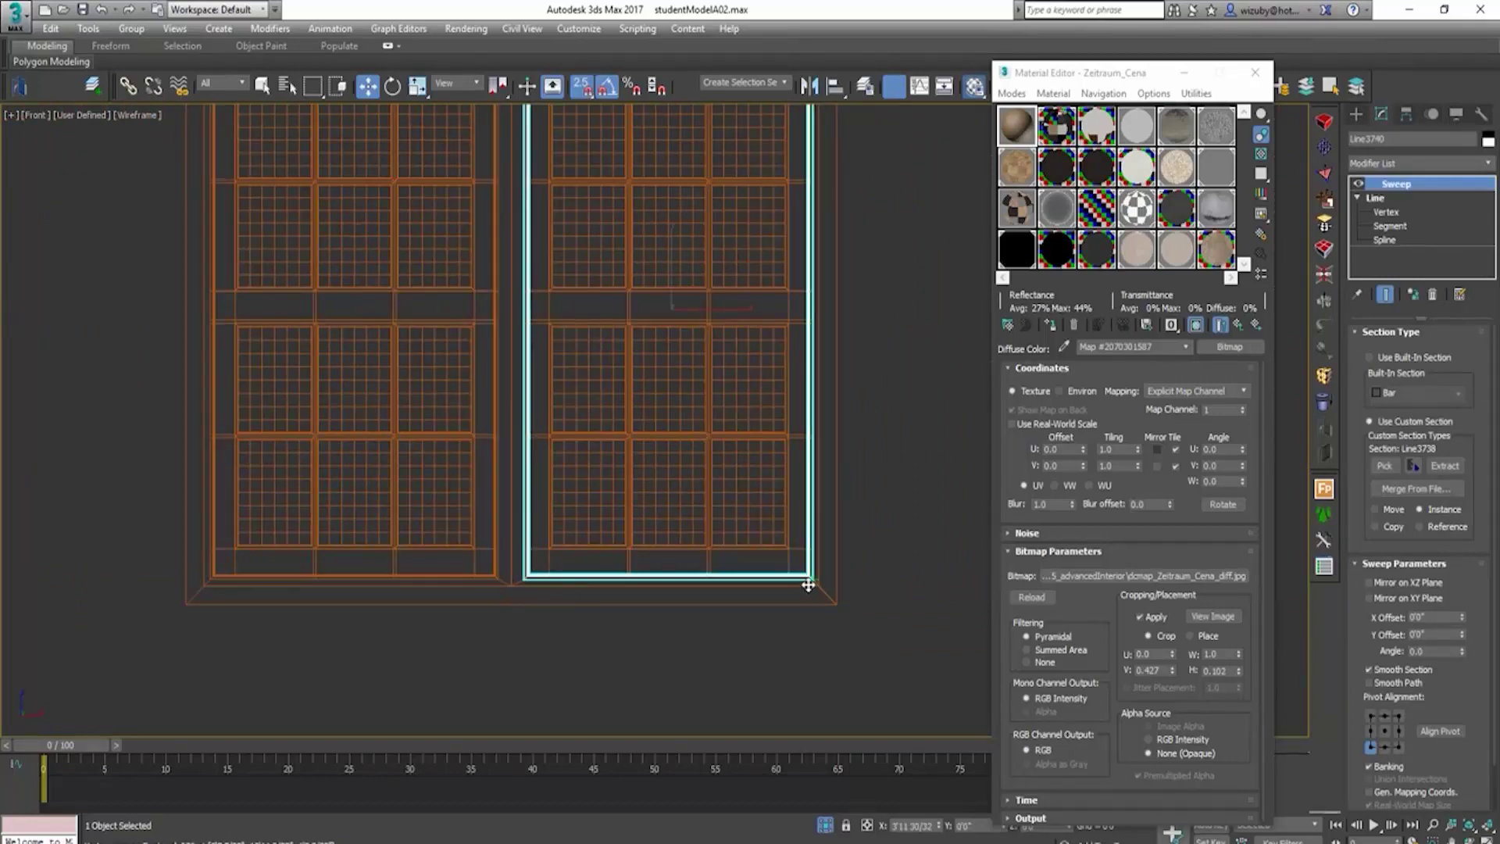
key(ctrl+v)
click(752, 504)
Step: Examine the copied trim's corner and the completed double window in an orbited shaded view, with and without edges
key(F3)
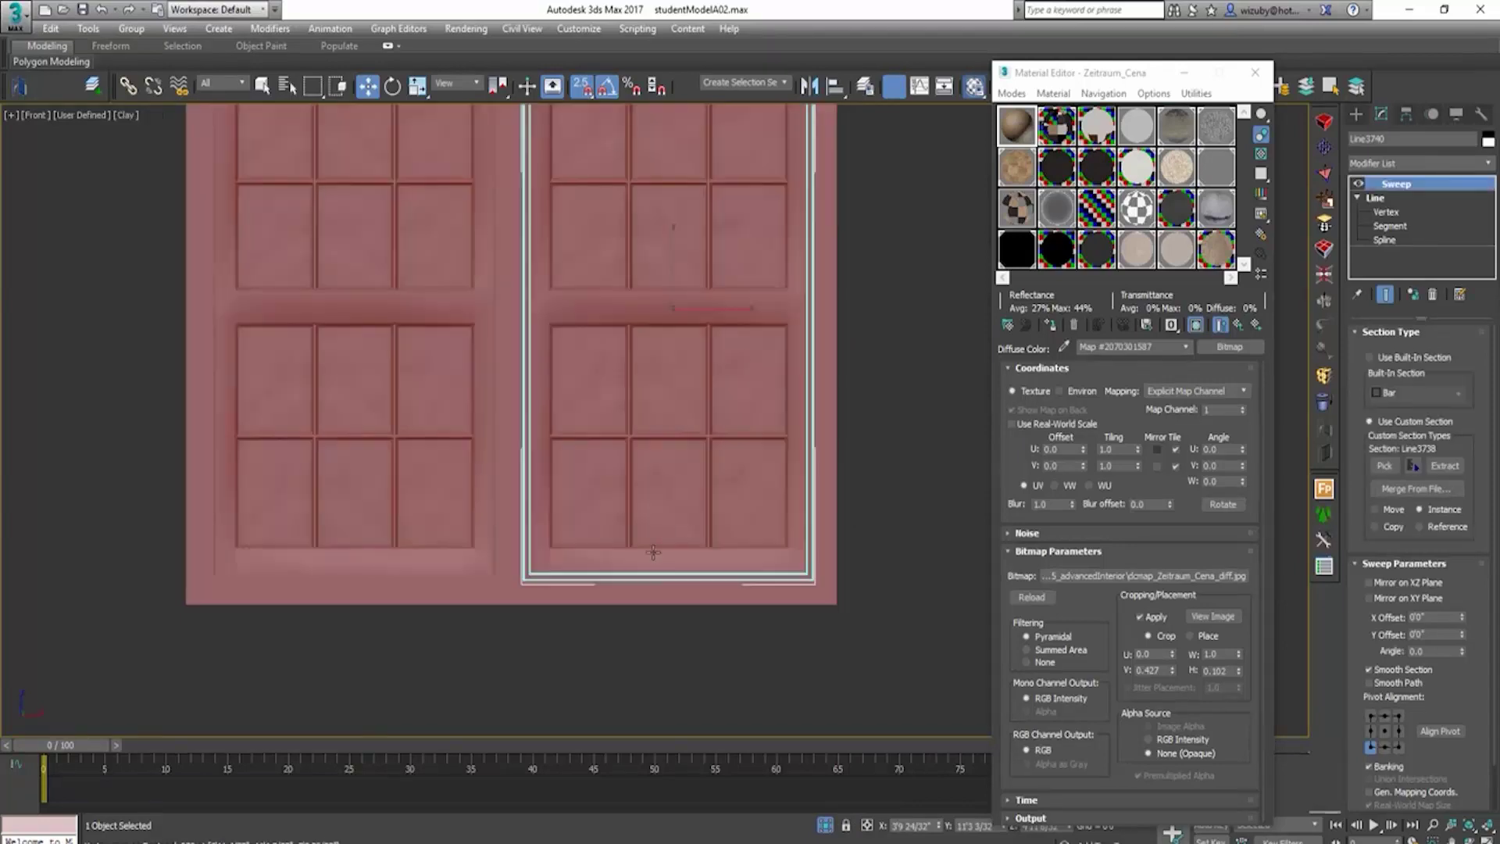
alt+middle_drag(750, 507, 772, 520)
scroll(771, 515, up, 5)
key(F4)
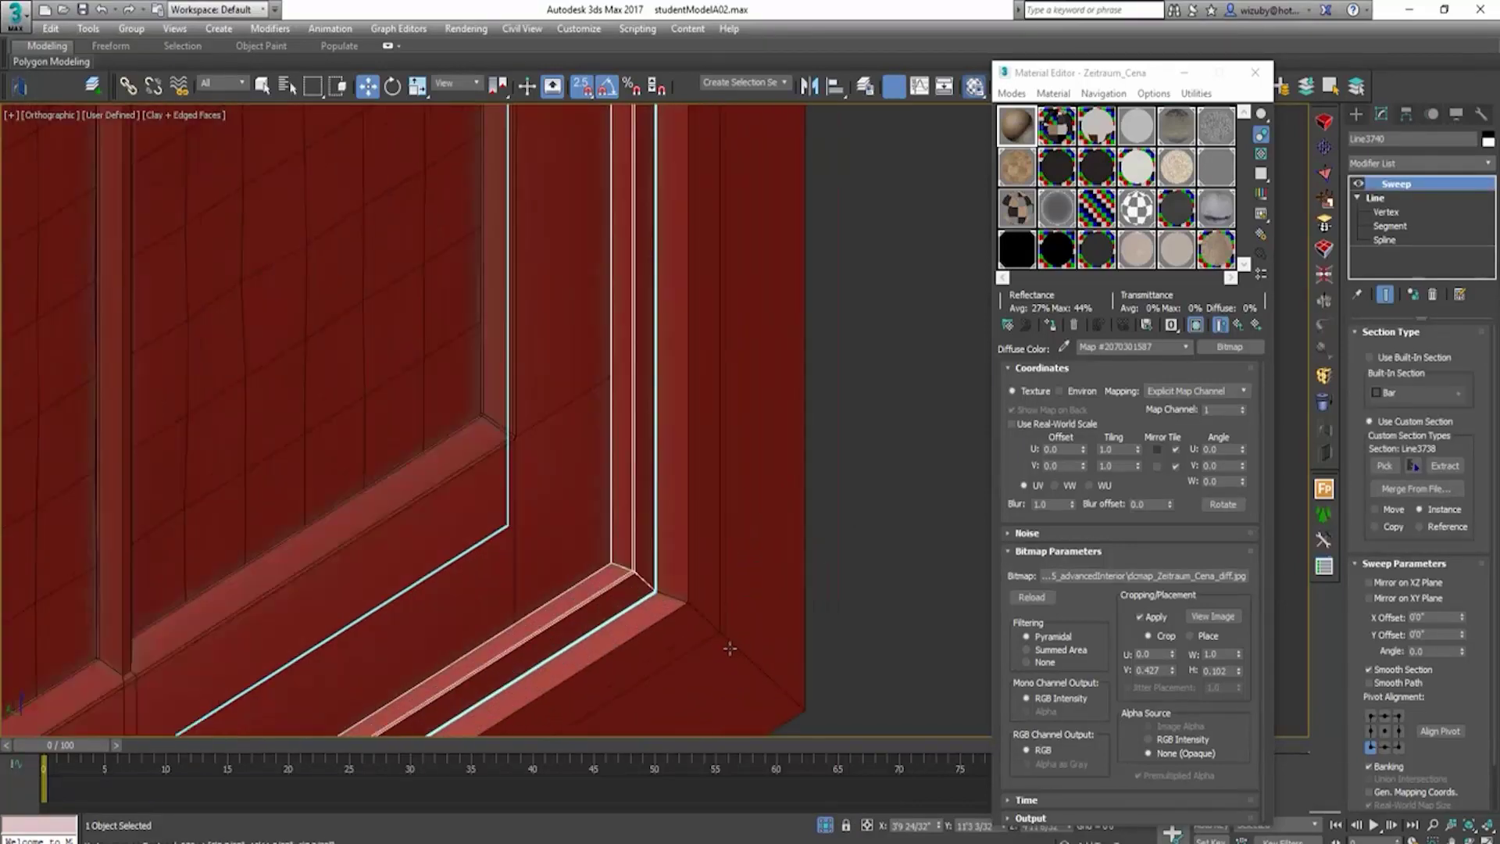
scroll(707, 617, down, 3)
click(753, 569)
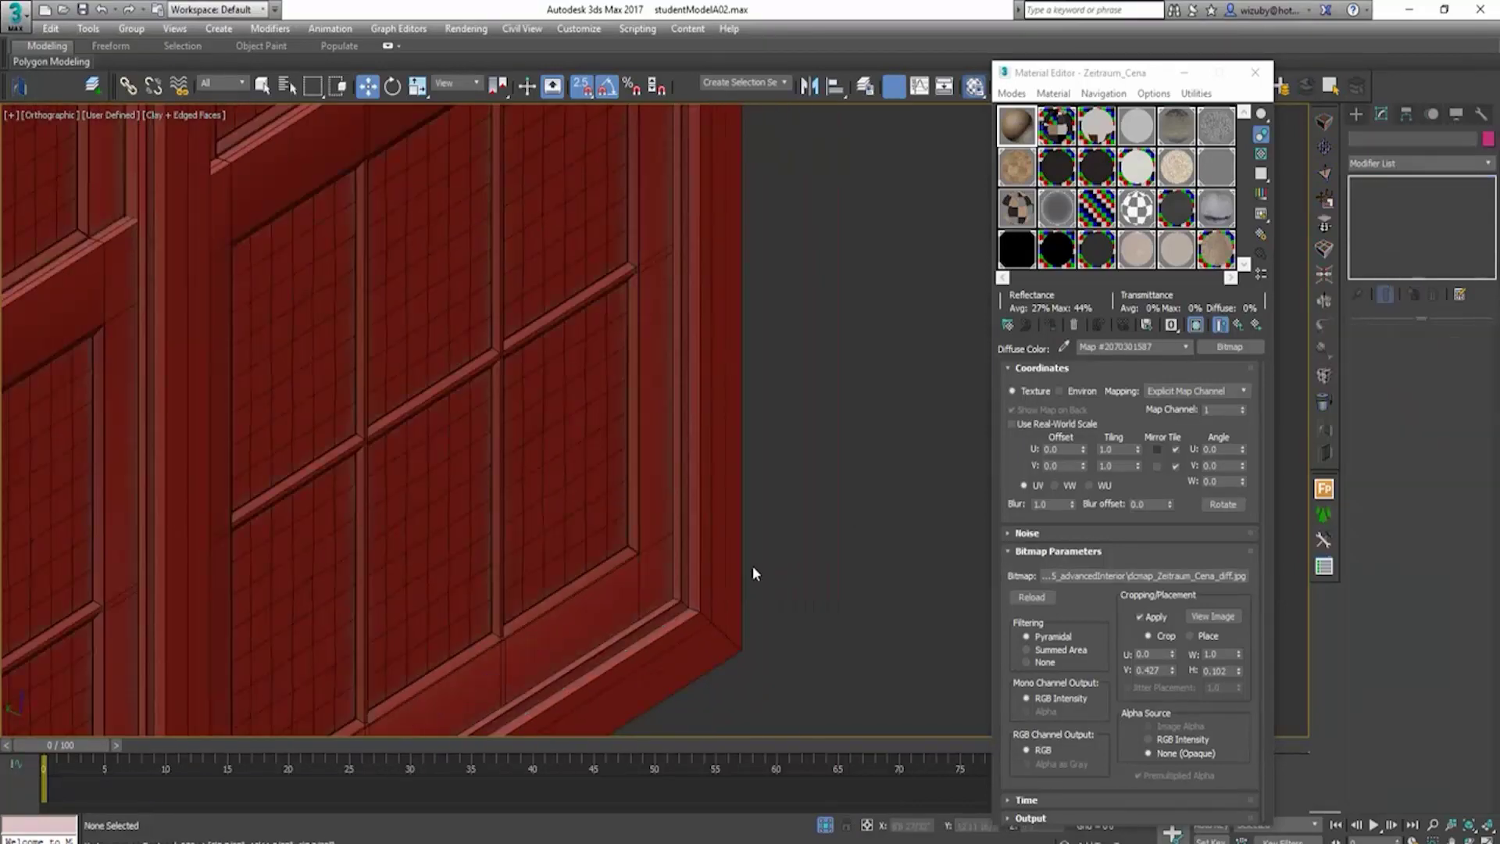
click(658, 588)
scroll(687, 593, down, 5)
click(752, 485)
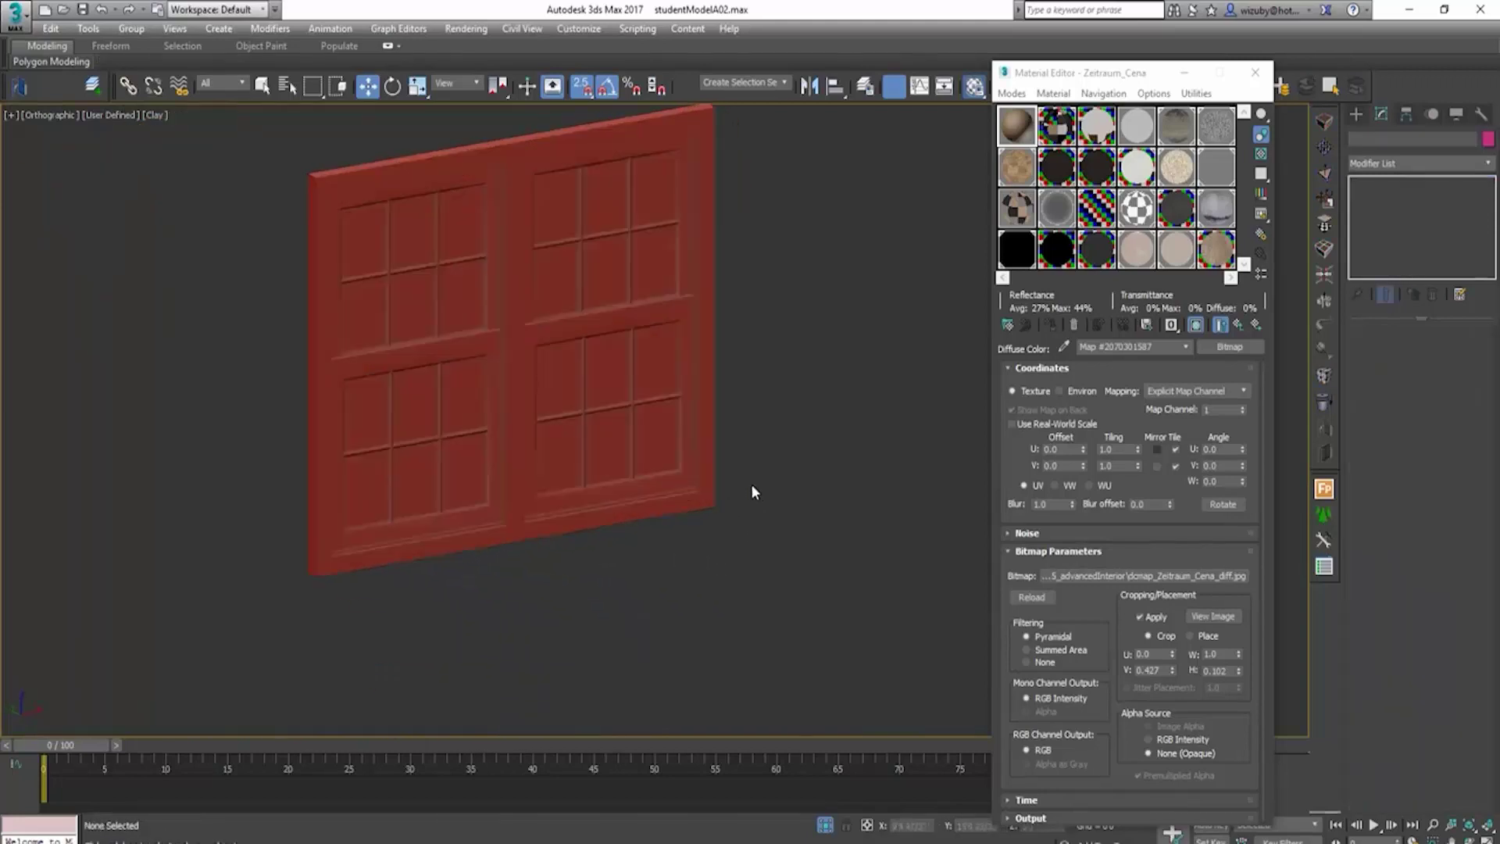
Step: Return to the full scene in the wireframe top view and select the physical camera nearest the plant
scroll(751, 492, down, 2)
key(t)
key(F3)
scroll(652, 545, down, 3)
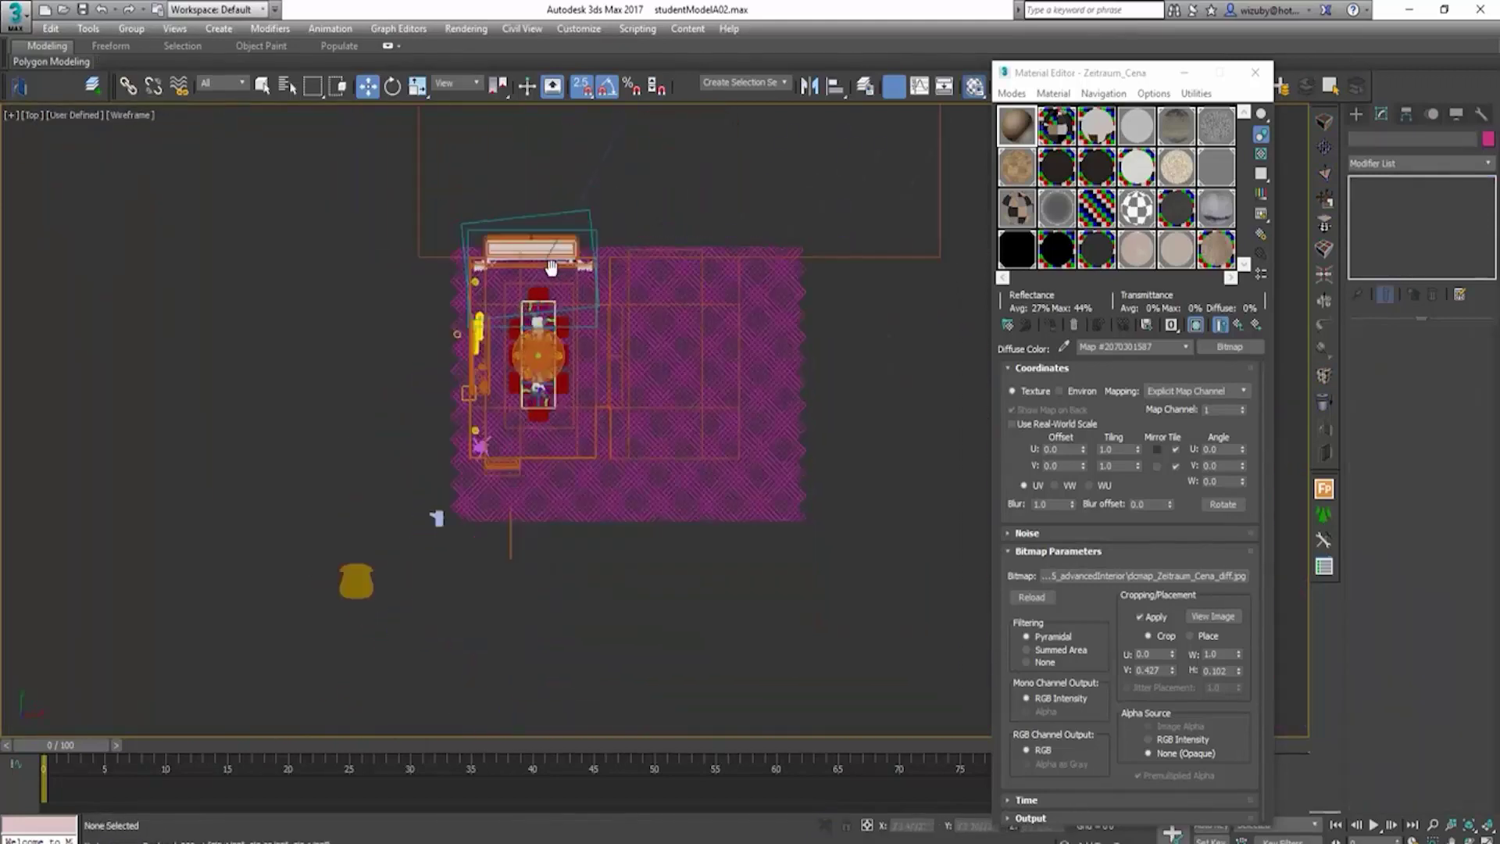
scroll(563, 390, up, 6)
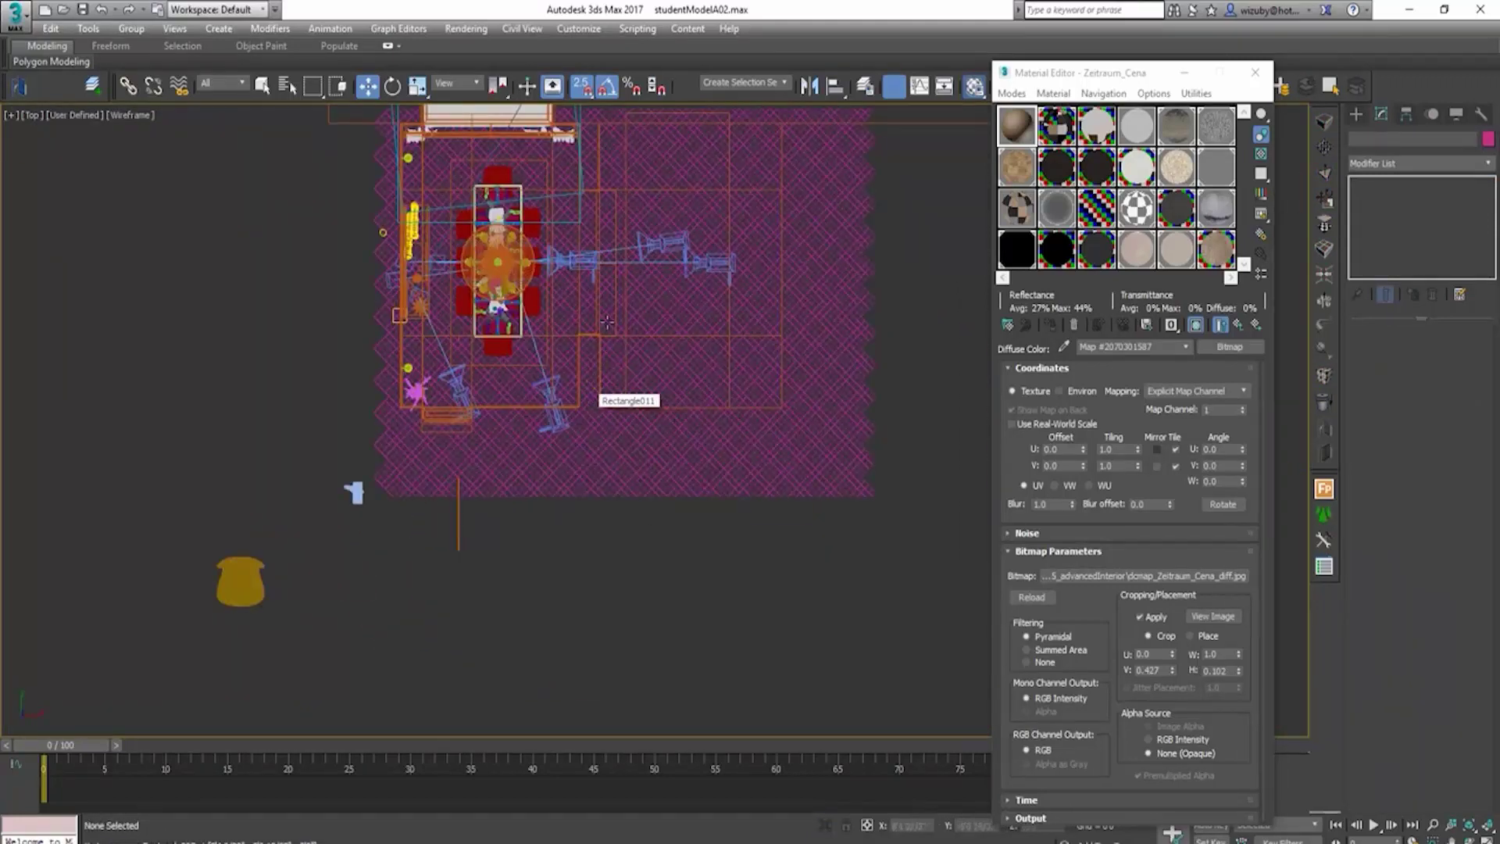
scroll(416, 394, up, 5)
click(430, 392)
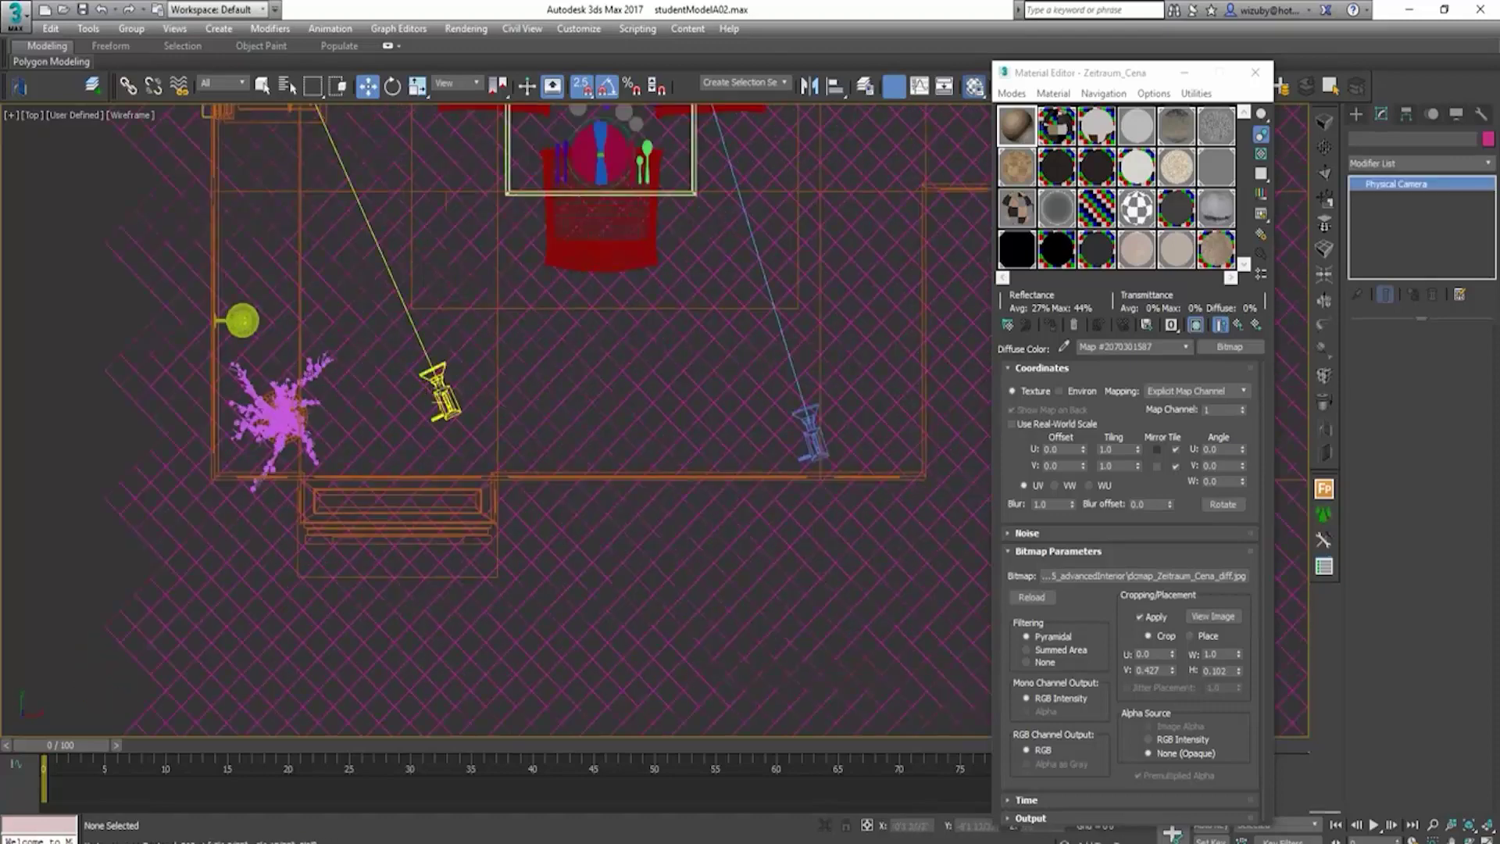
Step: Clone the physical camera beside the potted plant together with its target, placing the copy farther into the room
scroll(423, 388, up, 2)
scroll(437, 391, up, 2)
scroll(438, 390, down, 4)
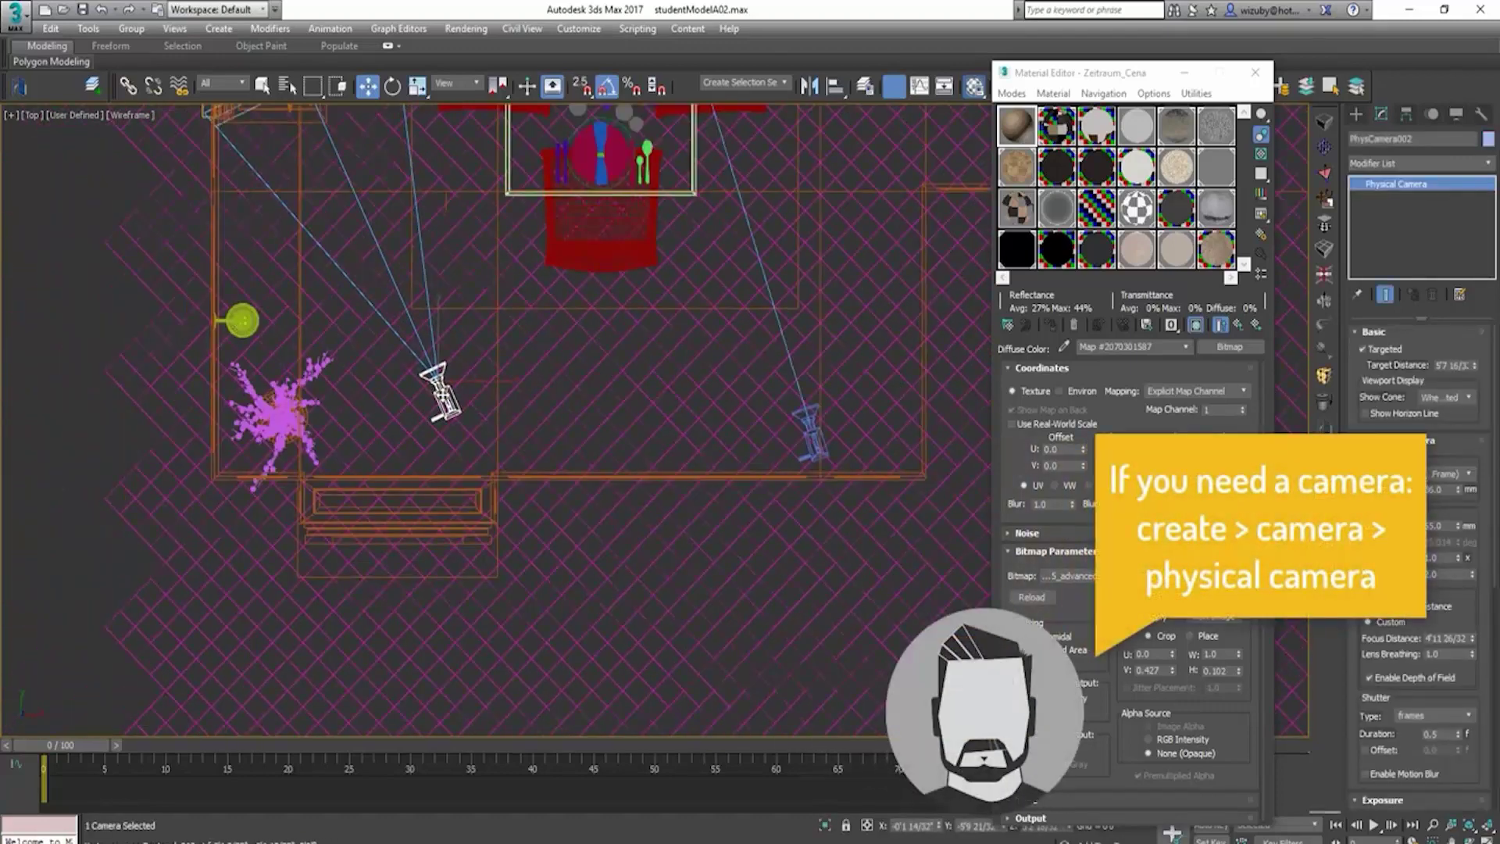
key(space)
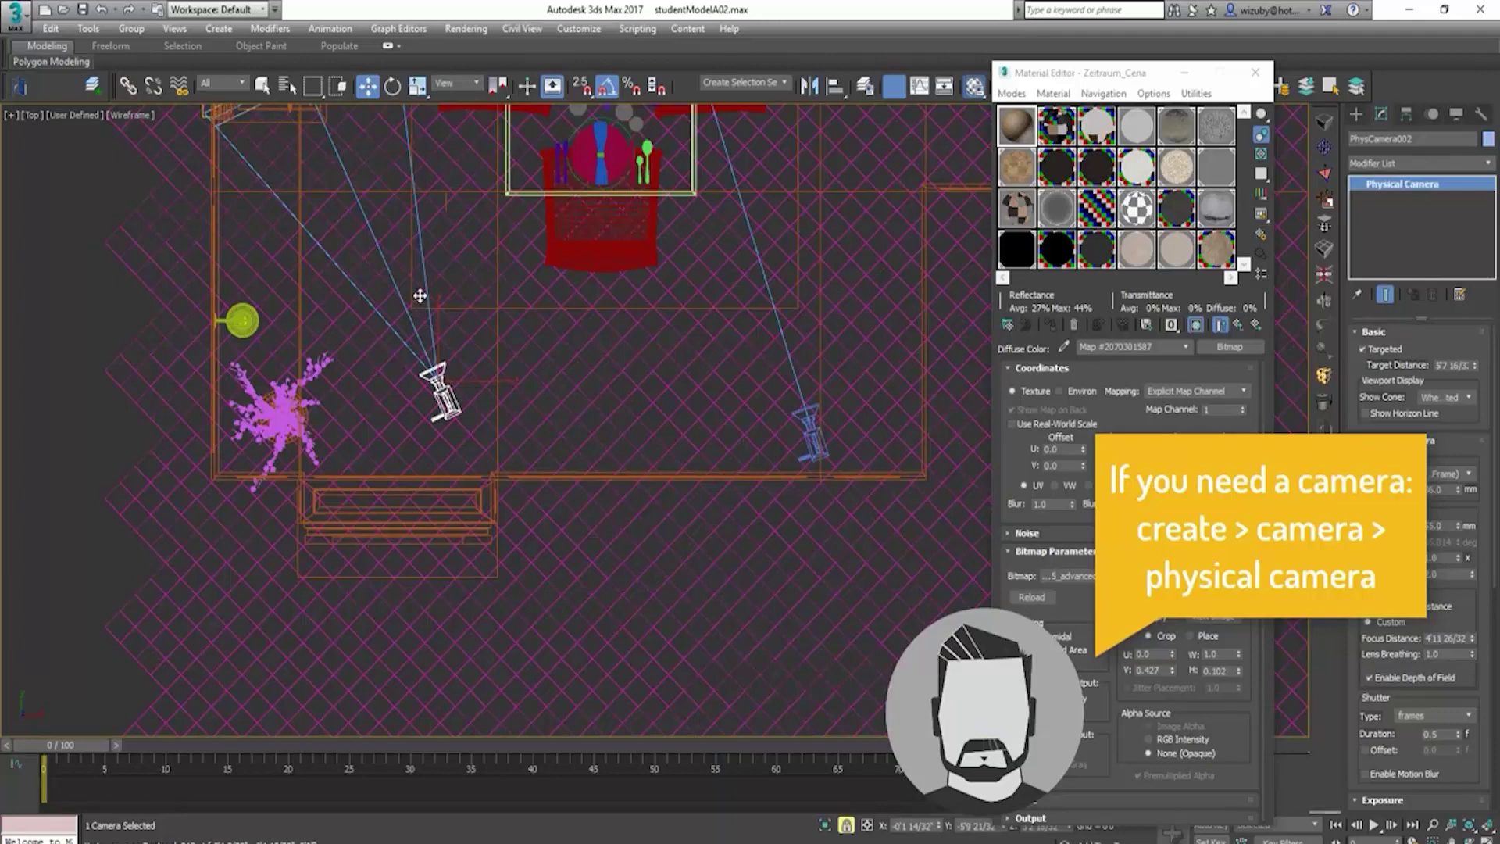
shift+drag(419, 295, 357, 154)
click(755, 503)
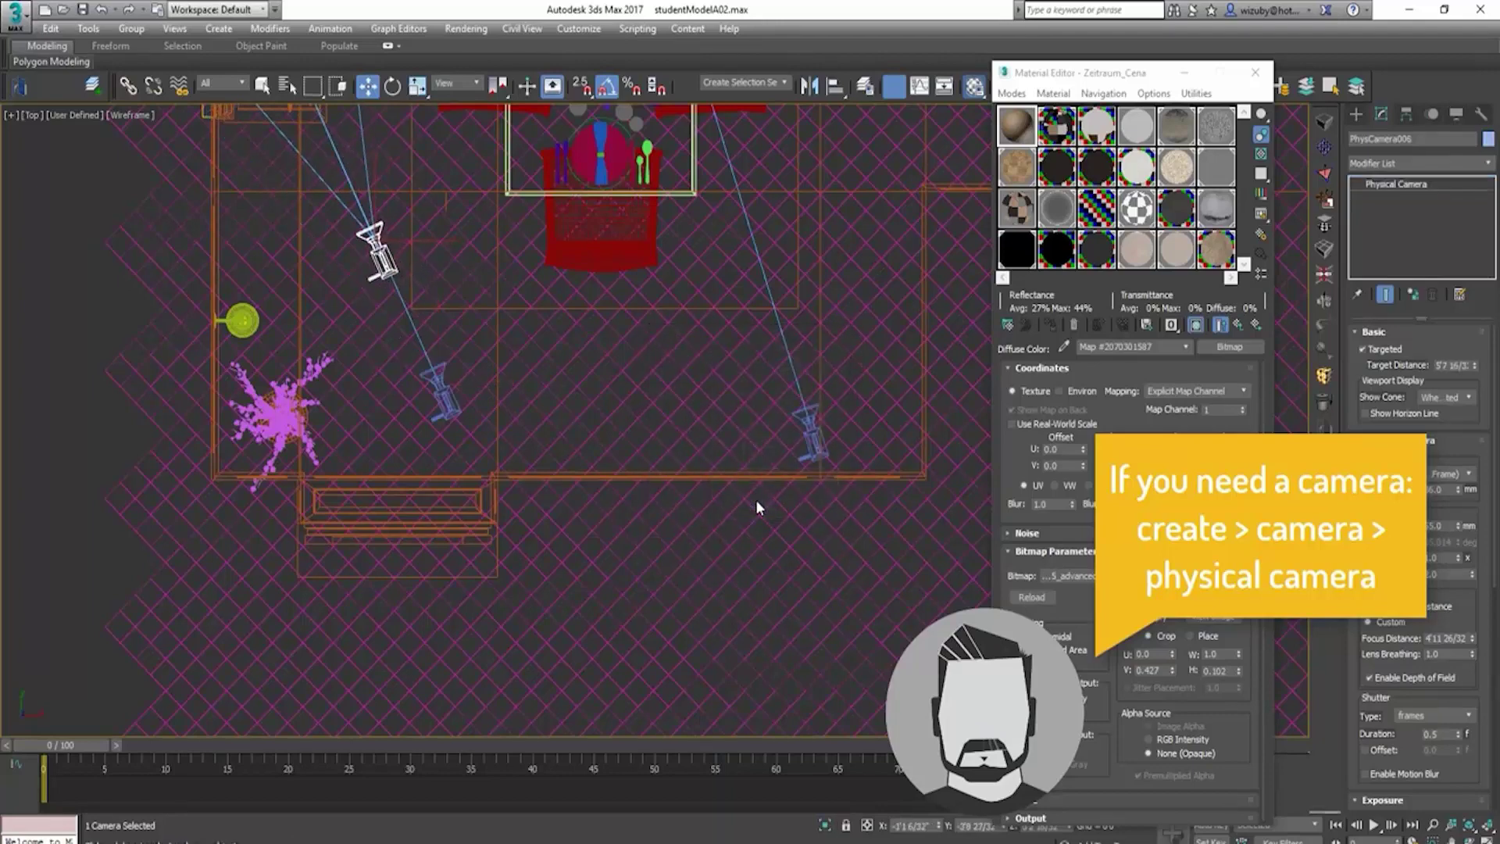
Step: Look through the cloned camera and reframe it on the windows, chairs and set dining table
key(c)
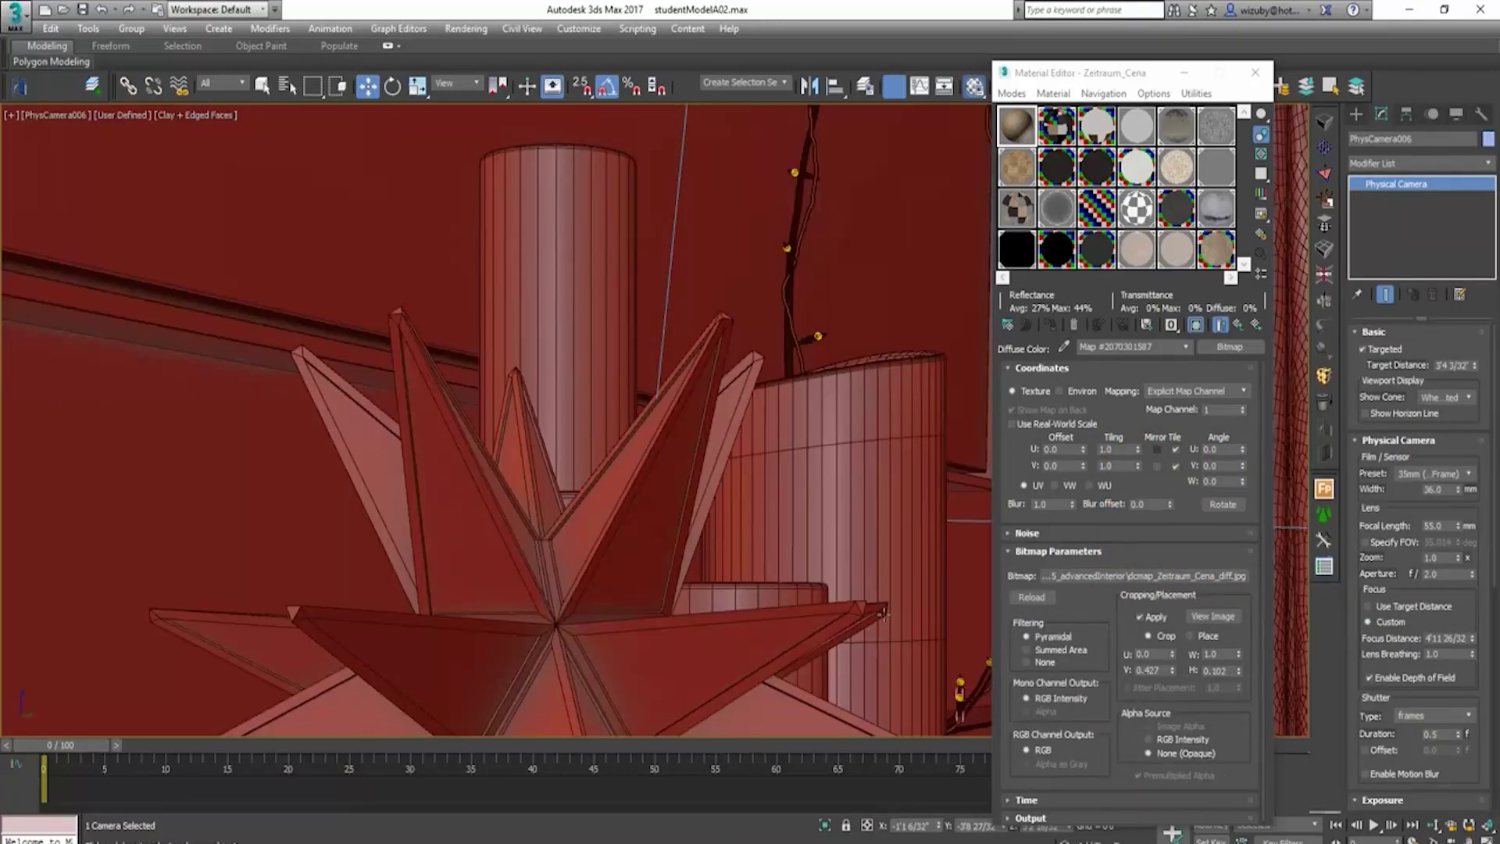
click(1469, 840)
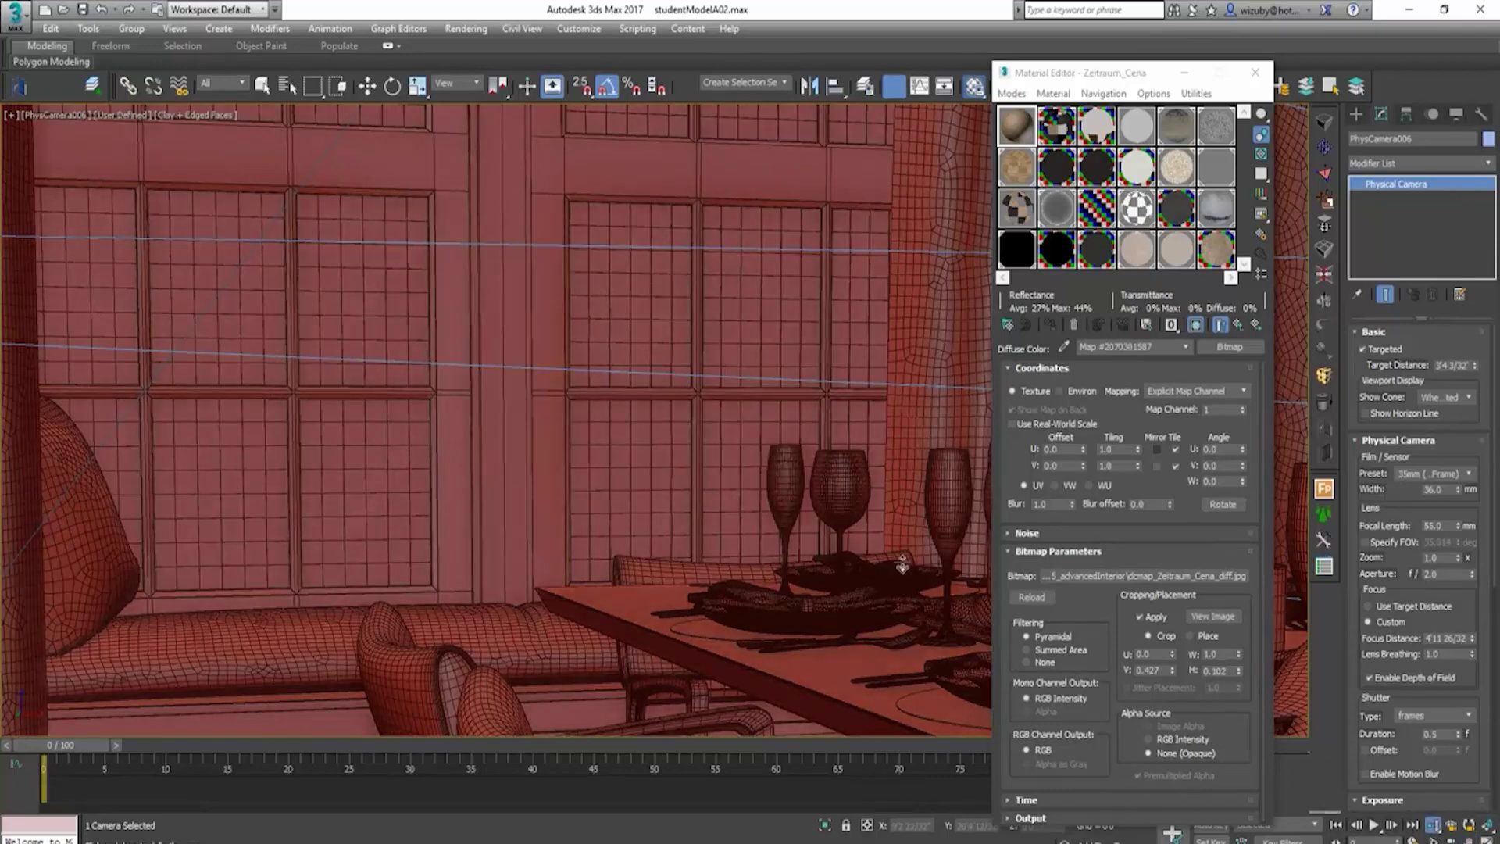
drag(902, 567, 900, 650)
click(907, 647)
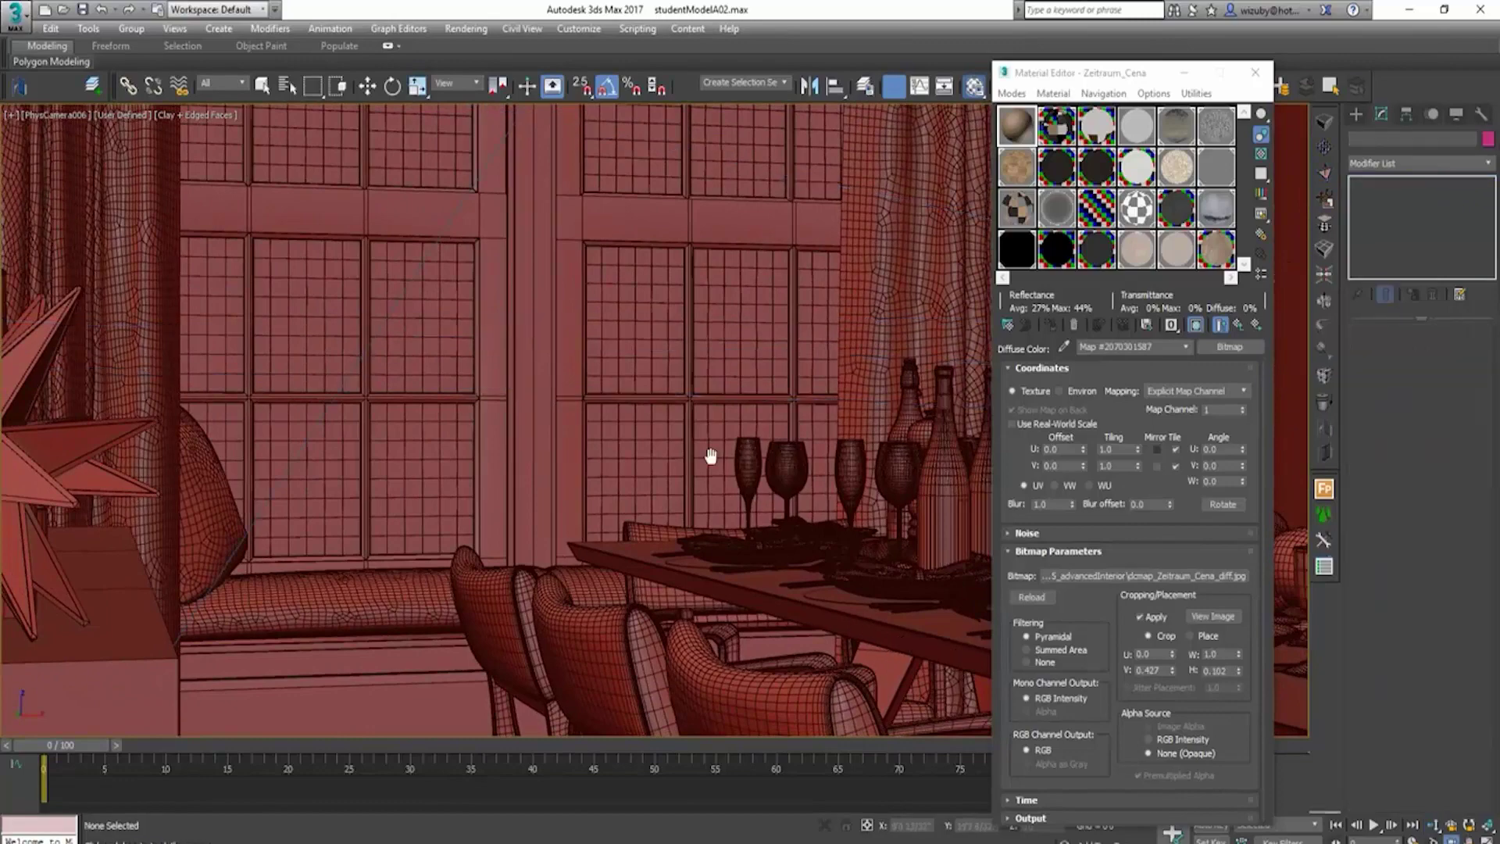
middle_drag(659, 425, 665, 514)
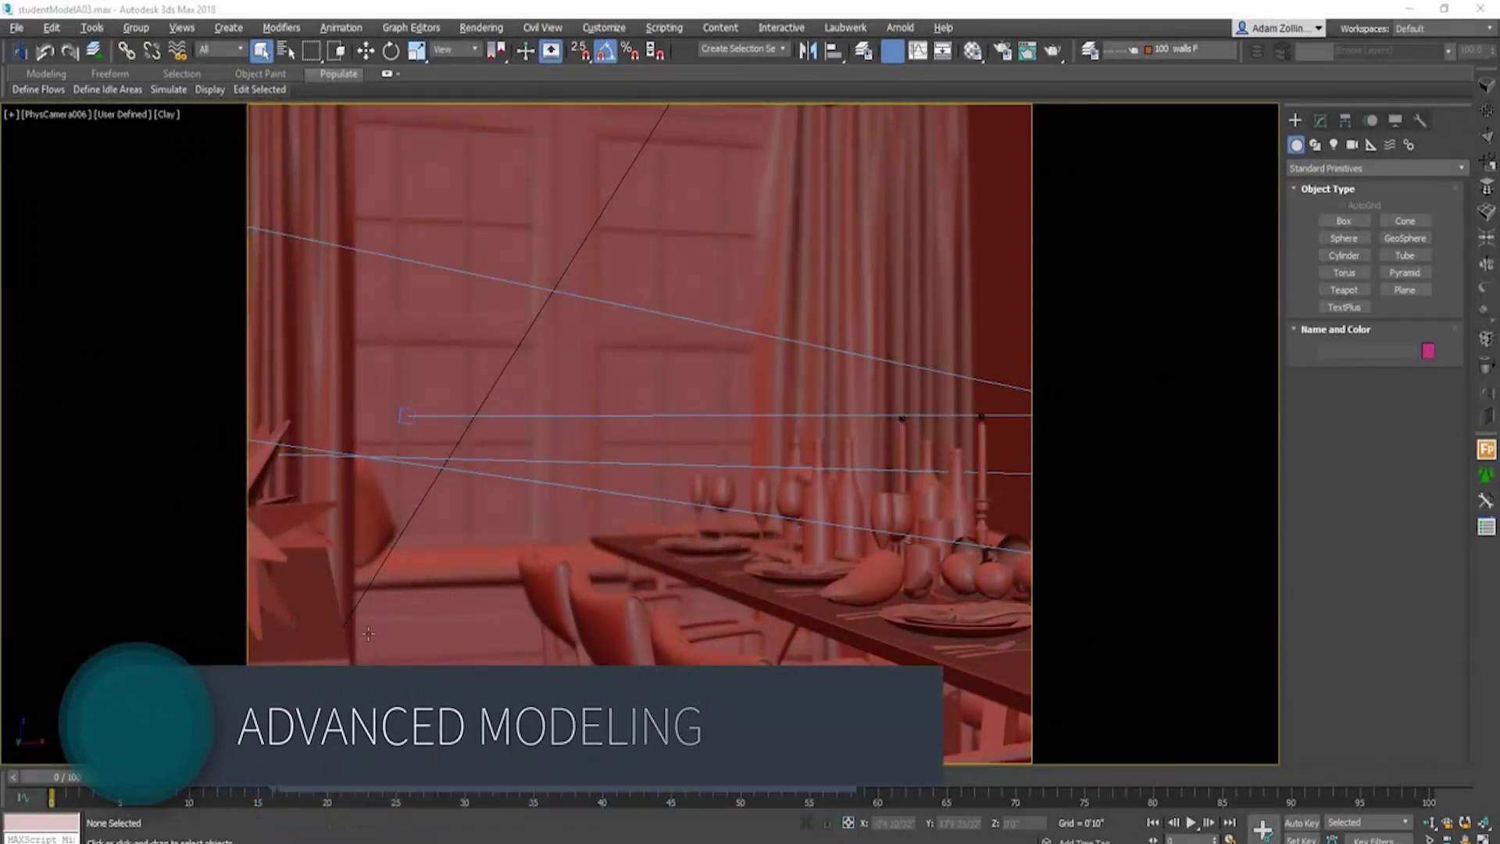
Step: Select the sideboard cabinet and the wood floor in an orthographic wireframe view and isolate them
click(336, 650)
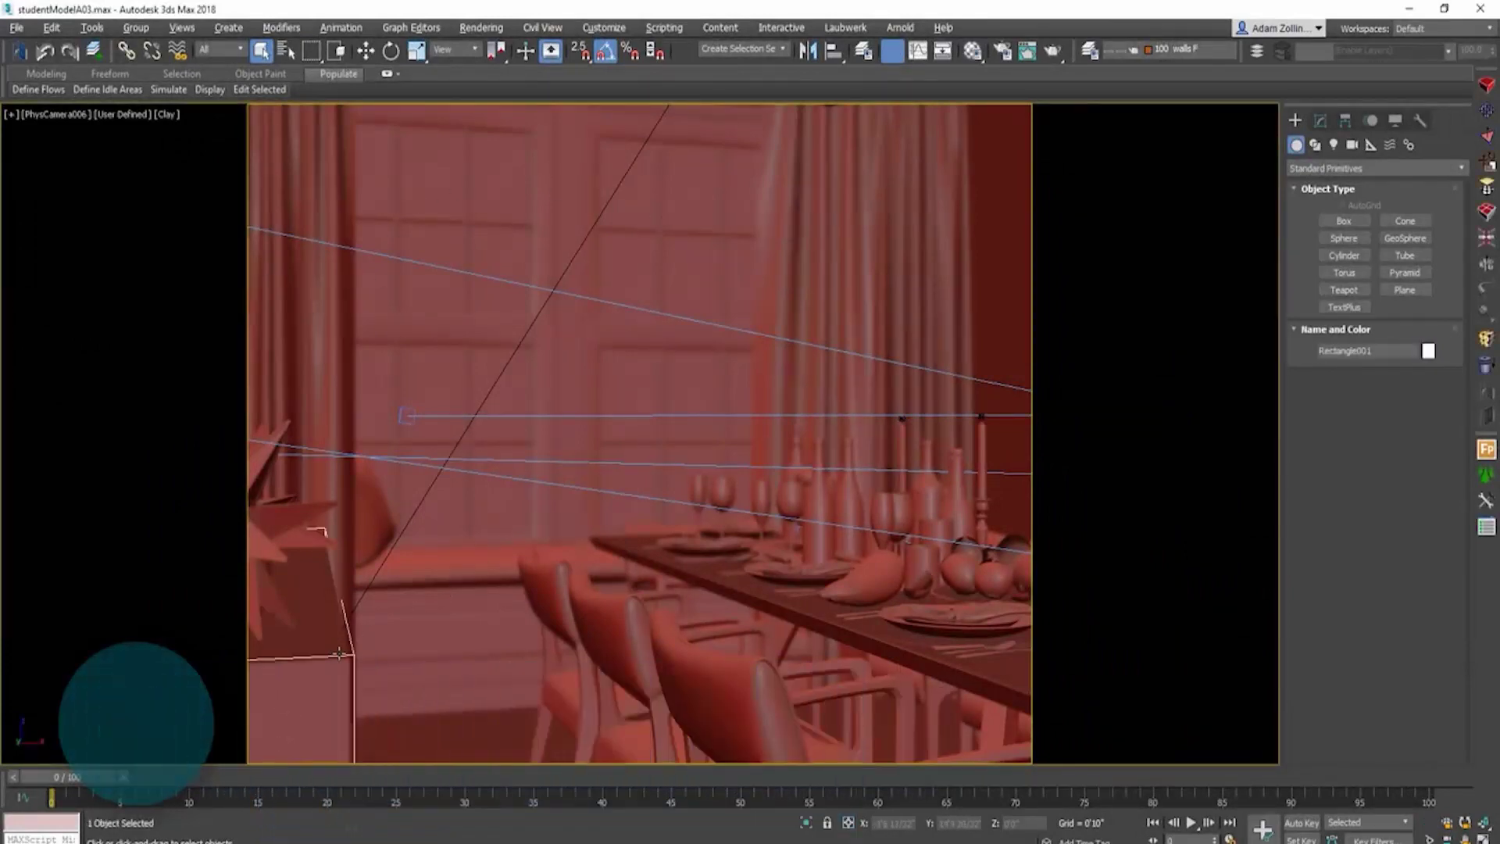
key(u)
key(F3)
alt+middle_drag(722, 488, 668, 407)
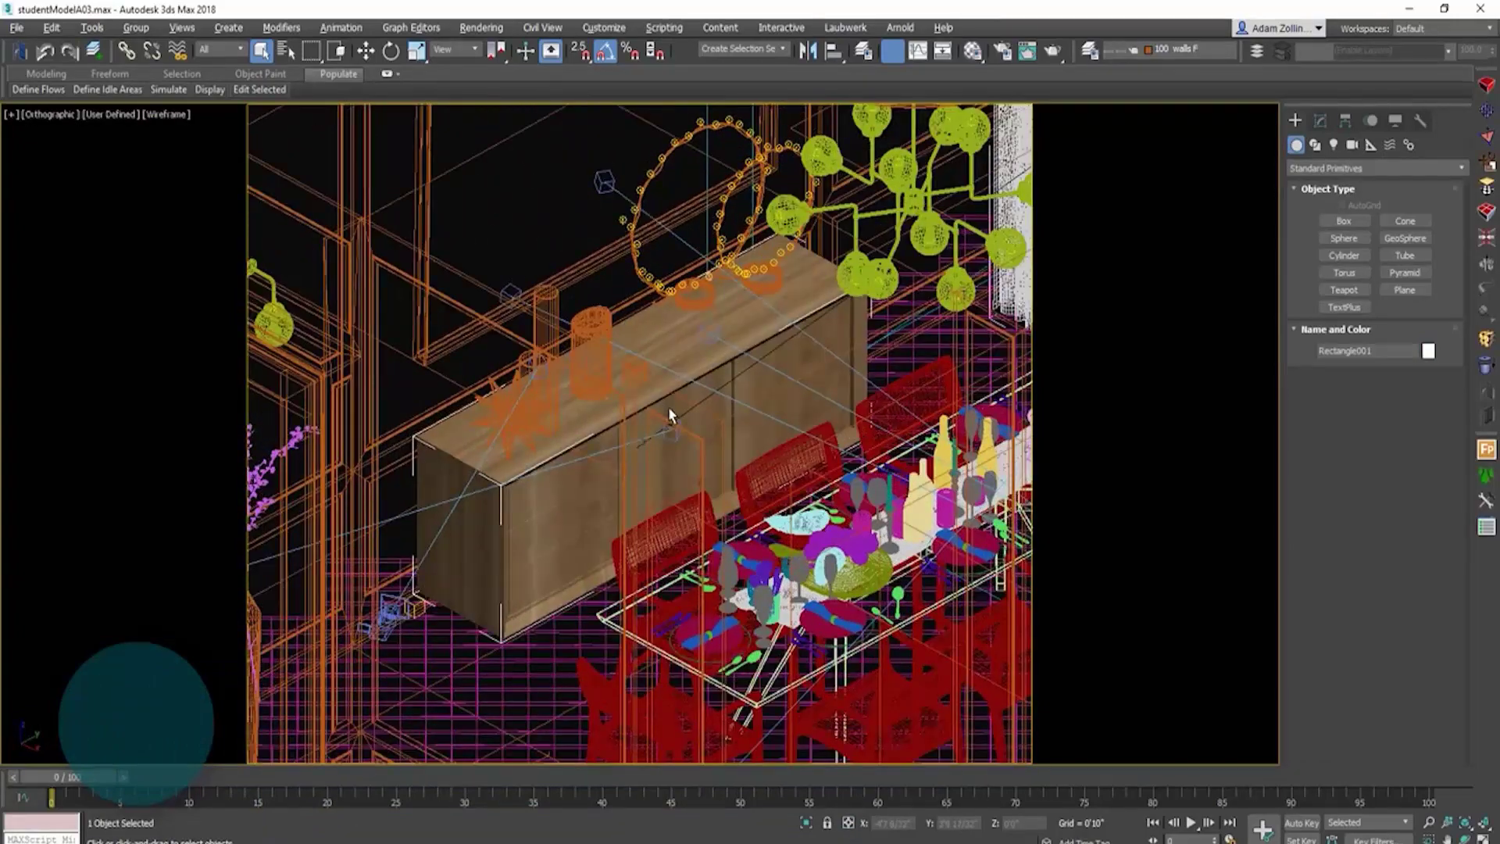
ctrl+click(589, 633)
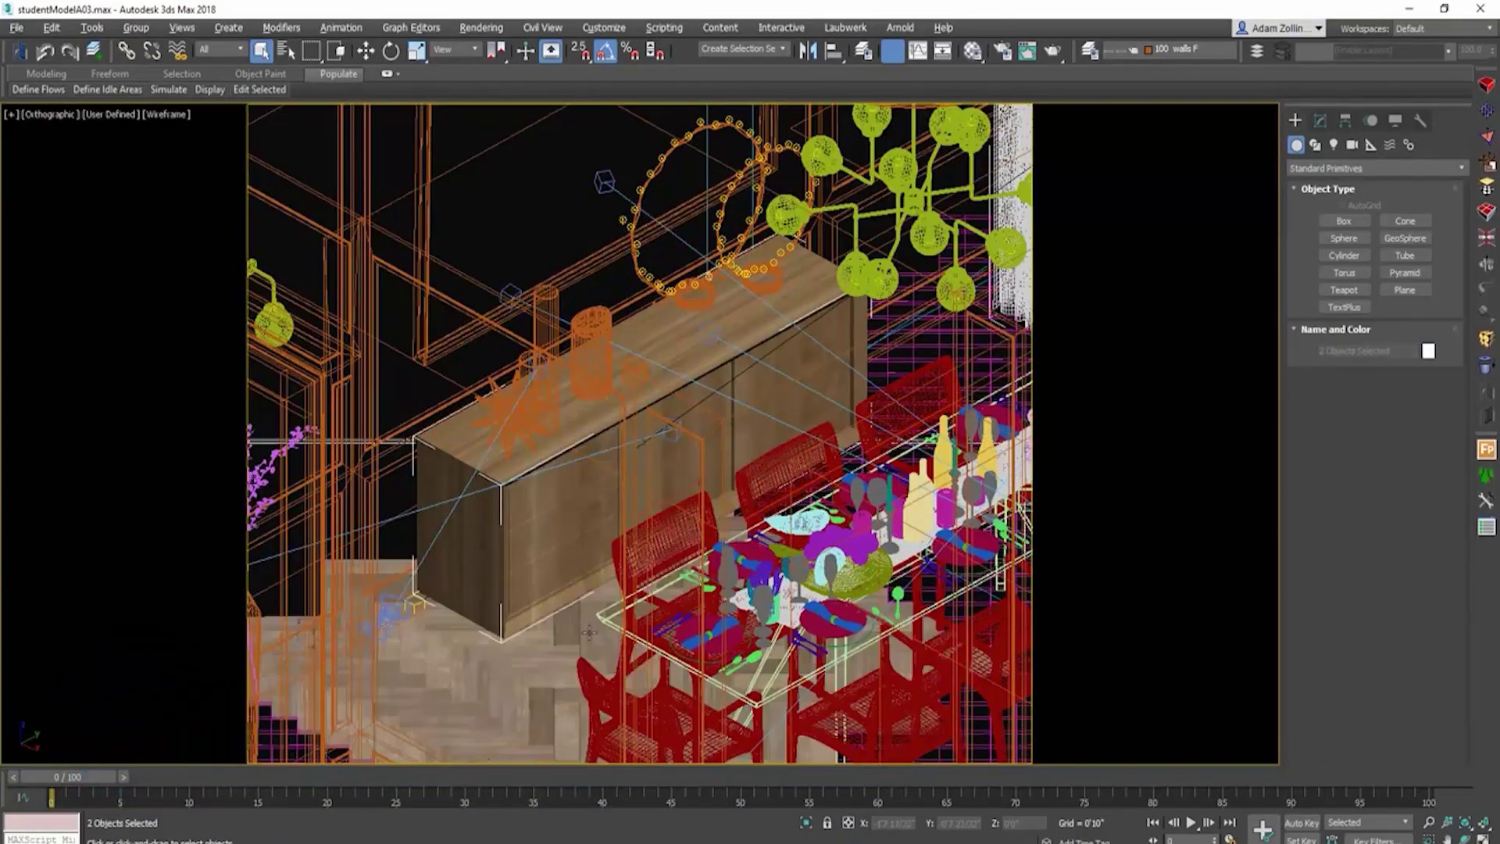
key(alt+q)
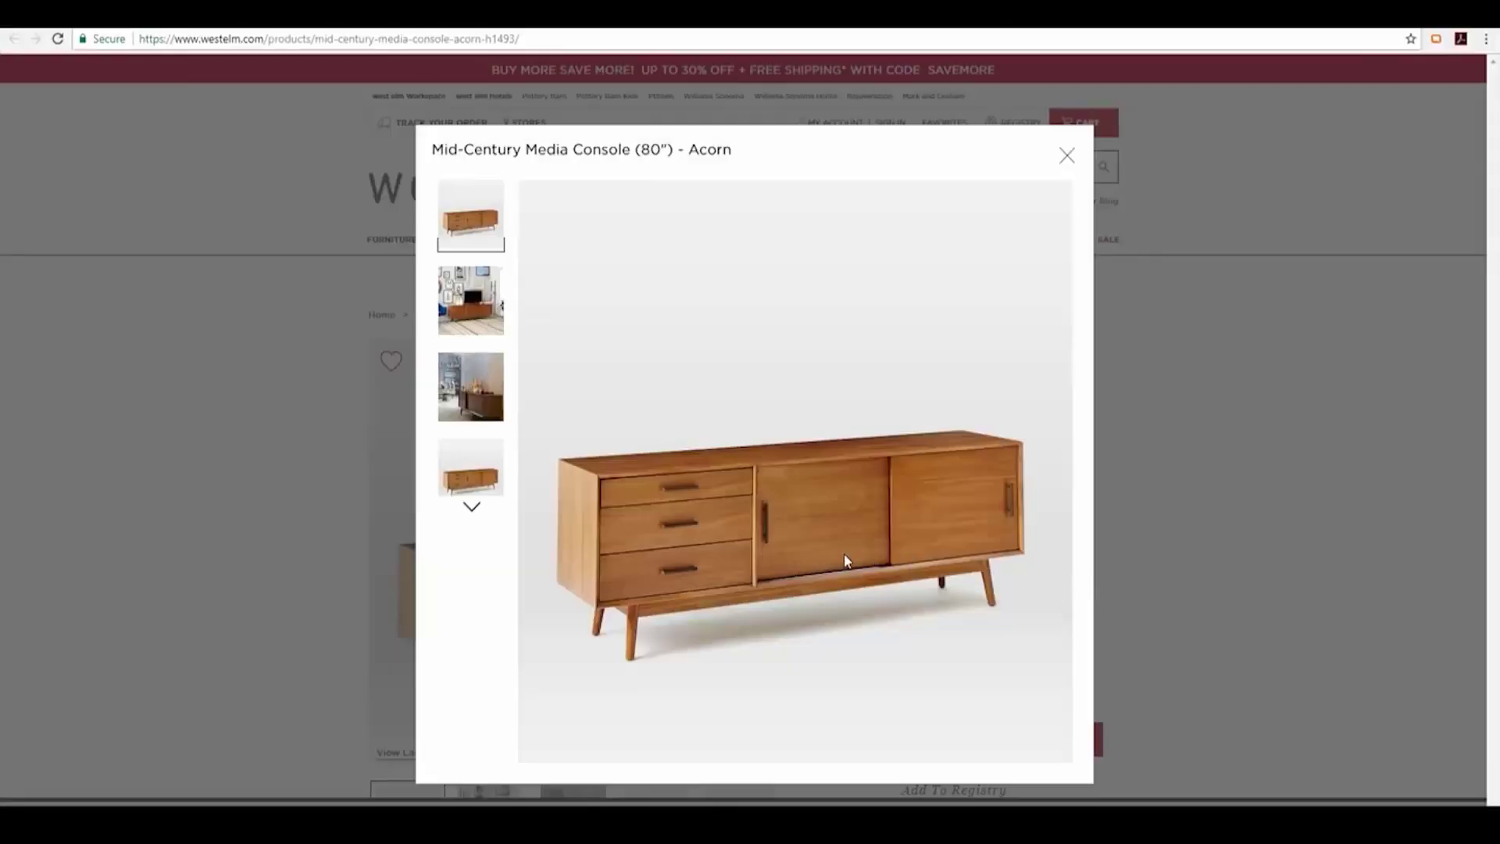
Step: View the product photos of the Mid-Century Media Console (80") - Acorn in the browser and switch back to 3ds Max
click(461, 403)
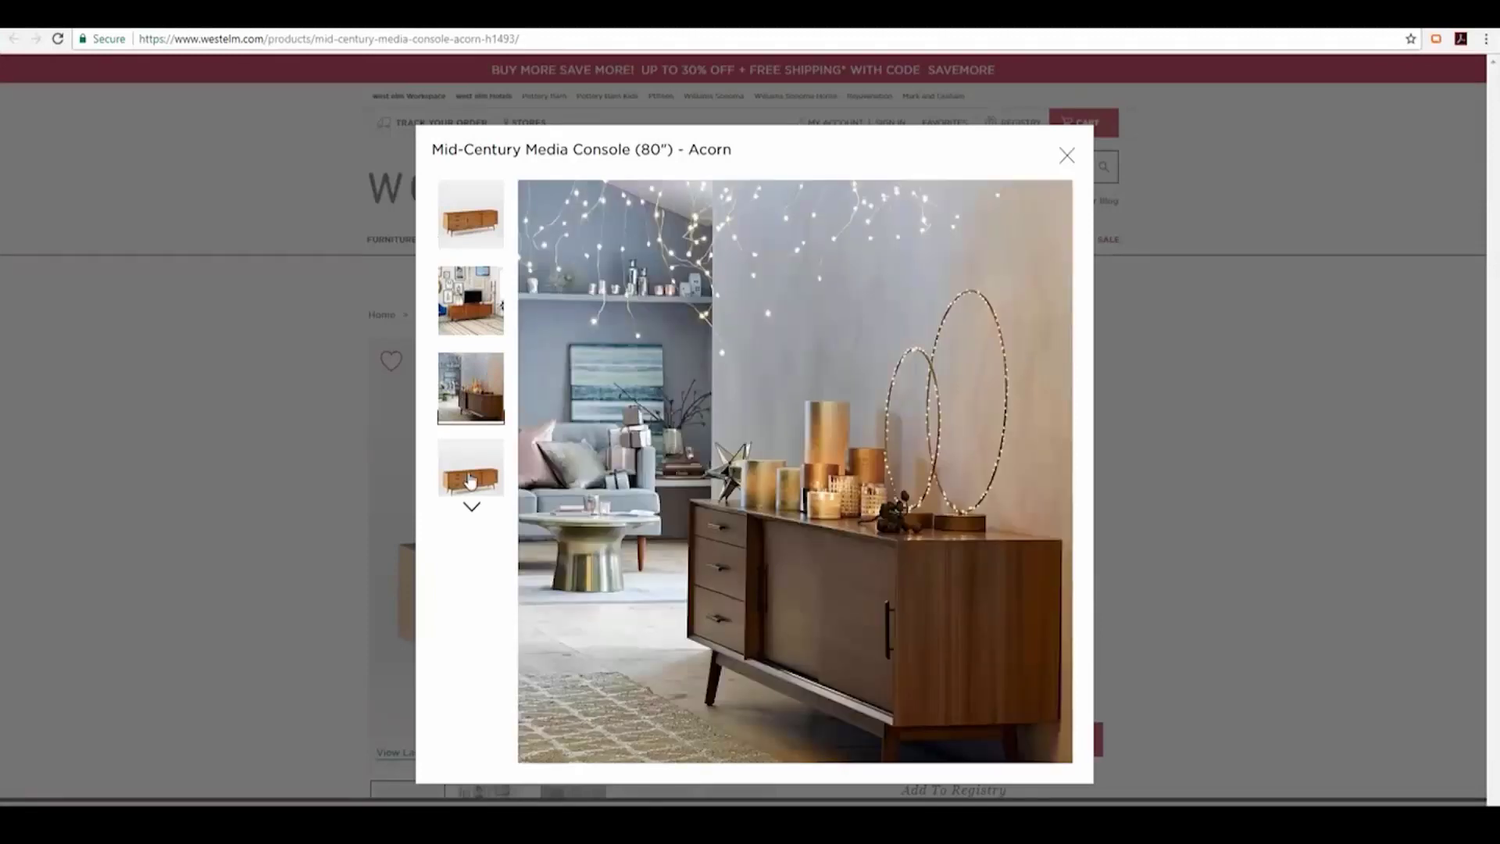
click(469, 480)
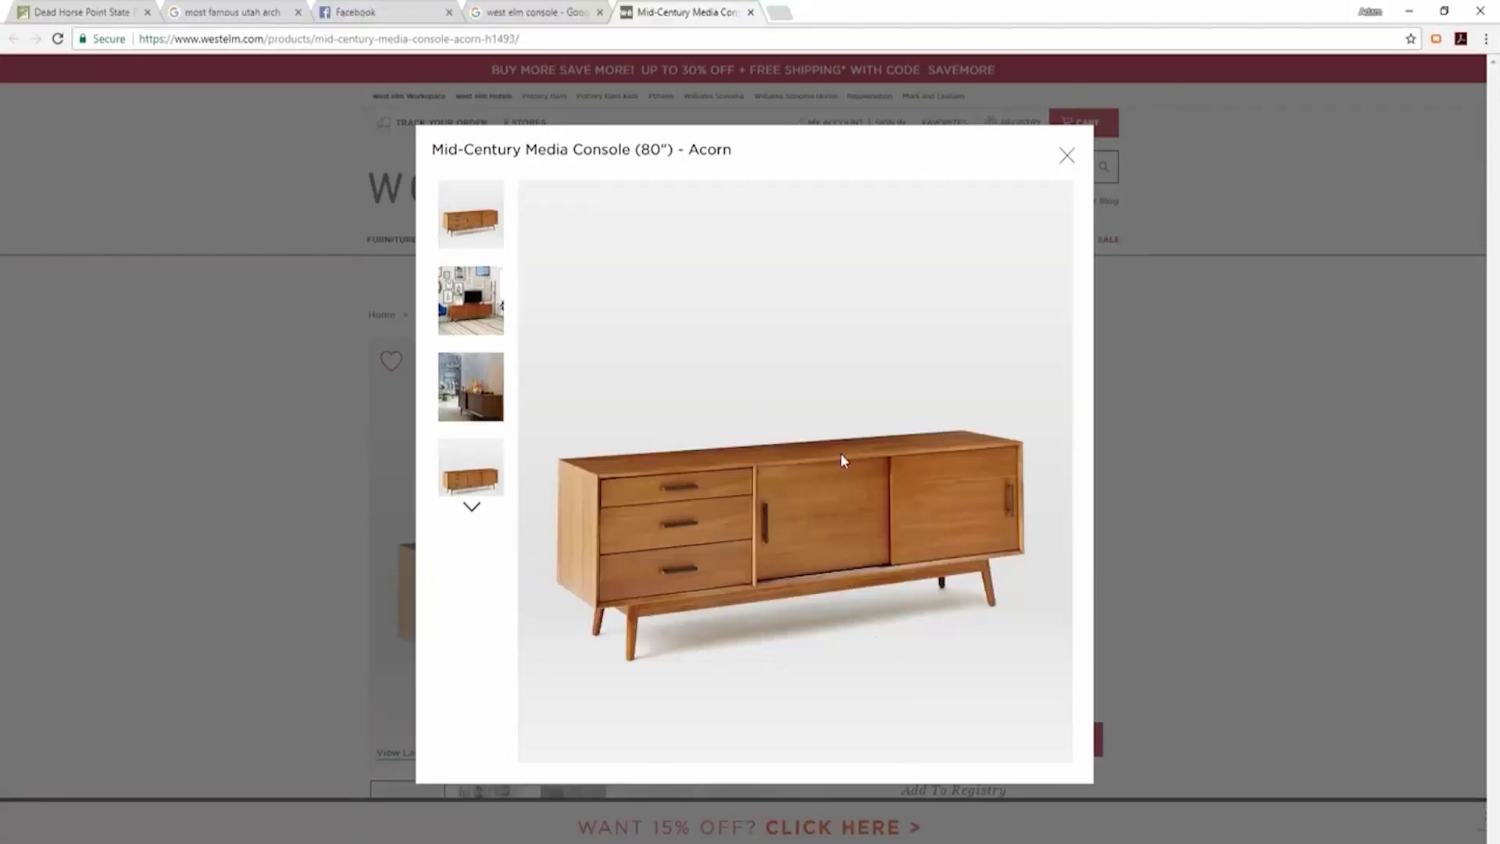
click(461, 299)
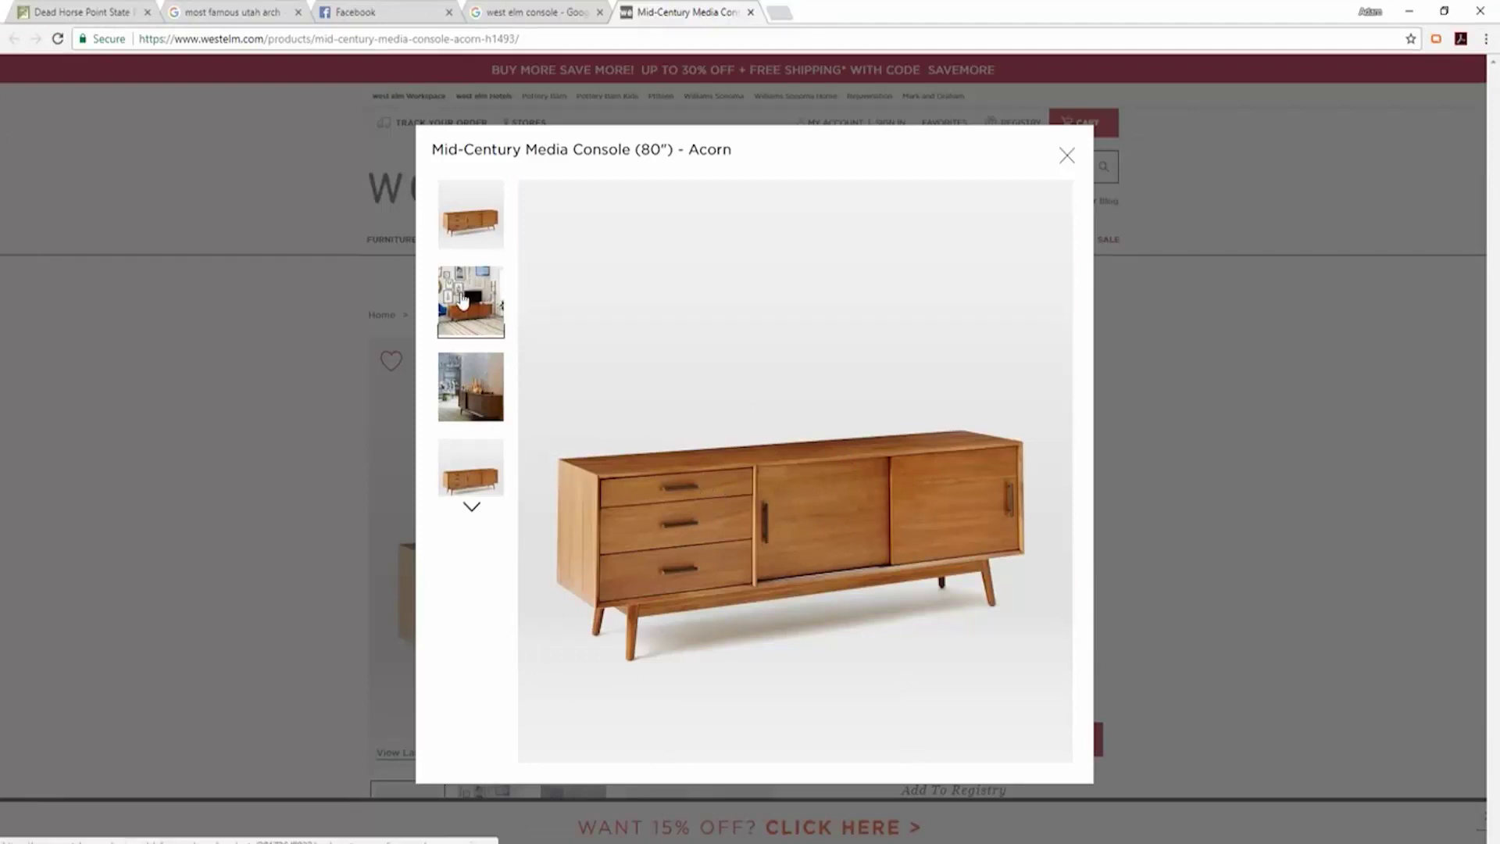
click(461, 241)
mouse_move(824, 841)
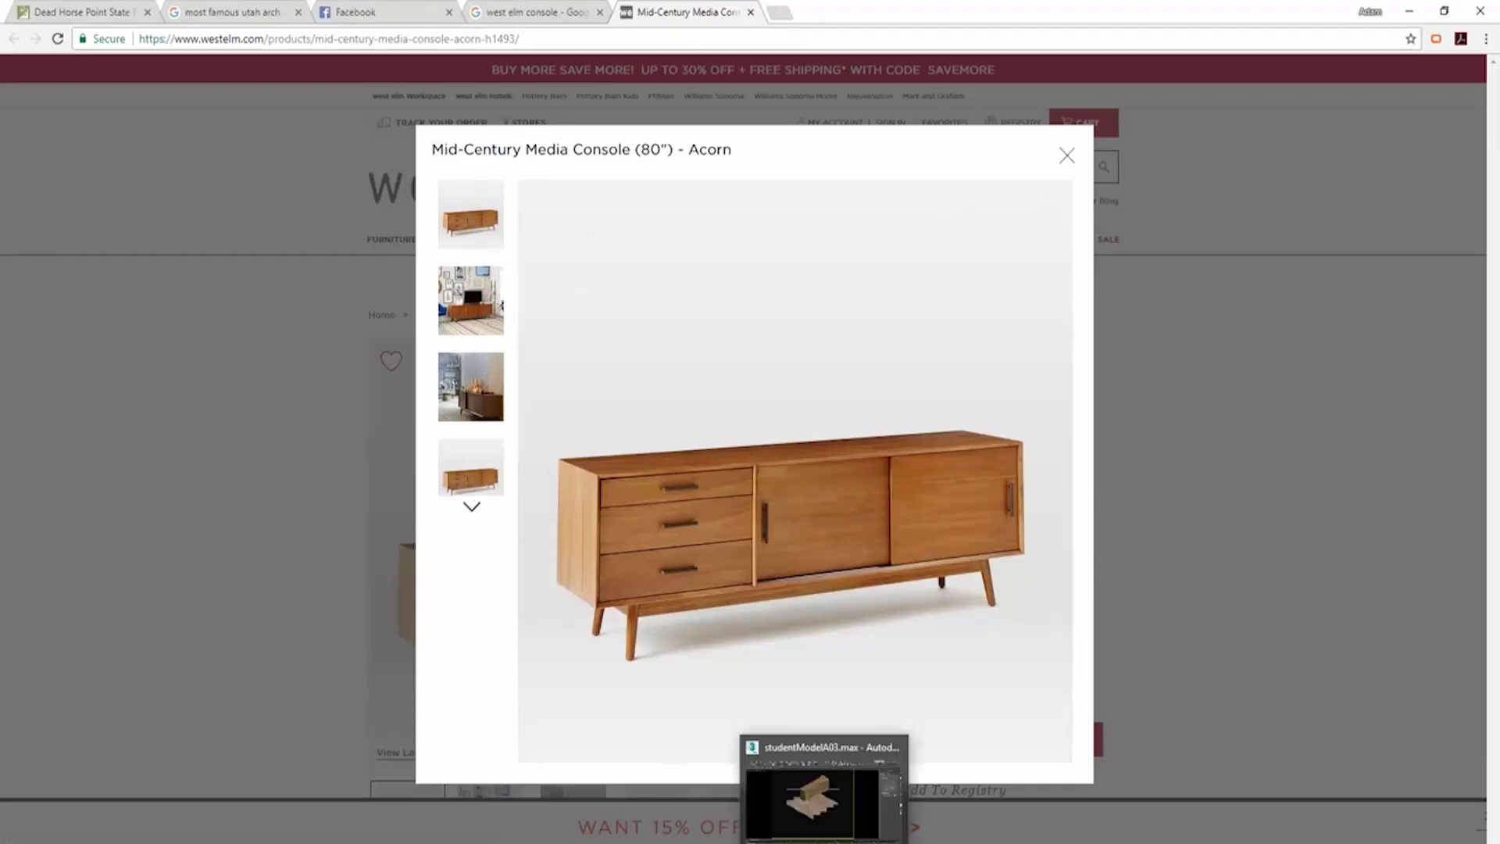
click(825, 841)
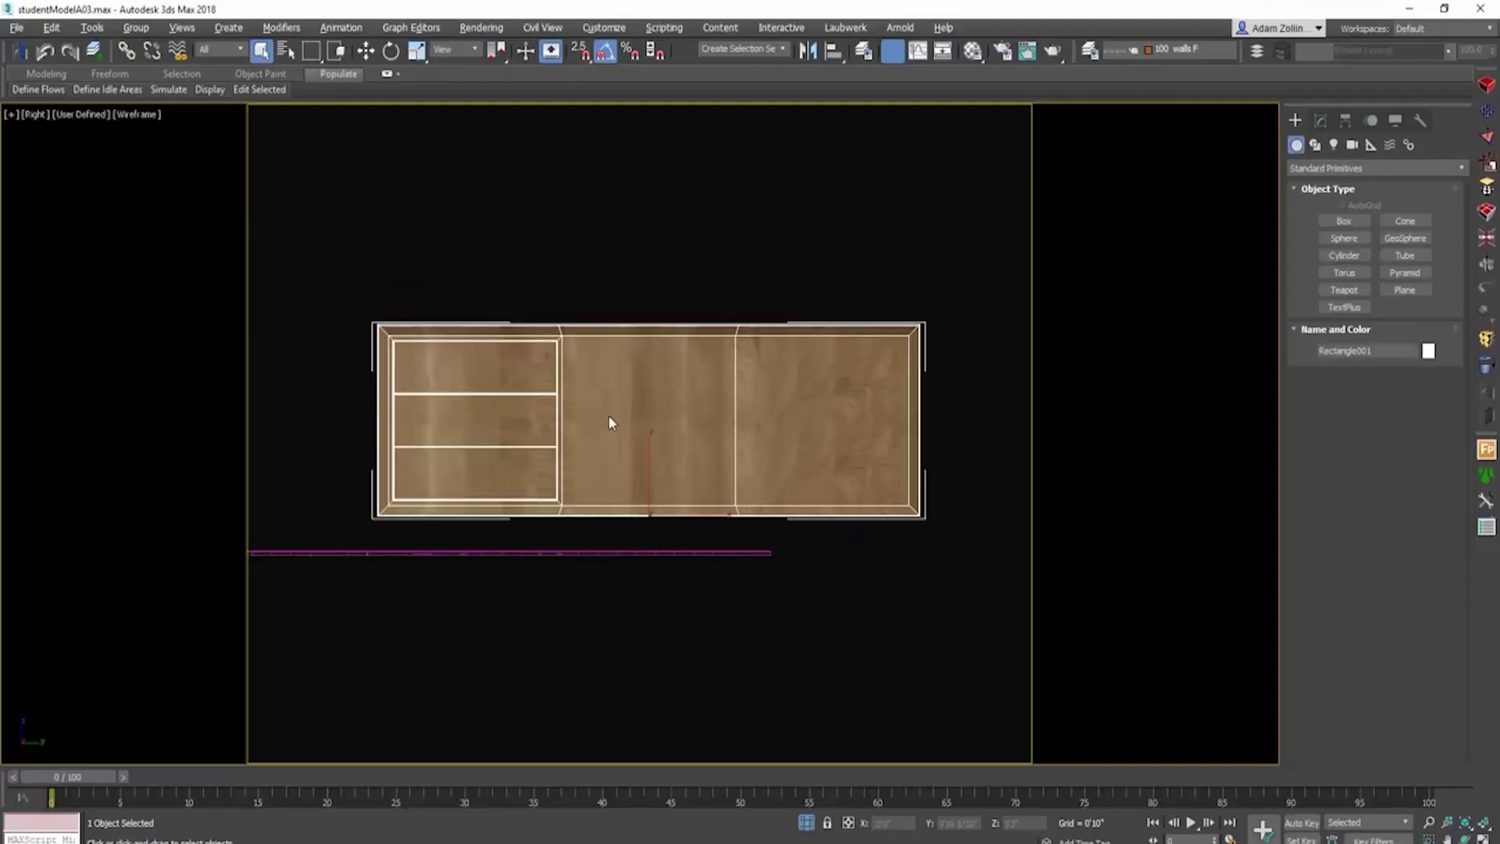
Step: Compare the isolated cabinet's drawer fronts, door panels and recessed frame with the reference photo from several angles
alt+middle_drag(602, 428, 631, 438)
key(alt+Tab)
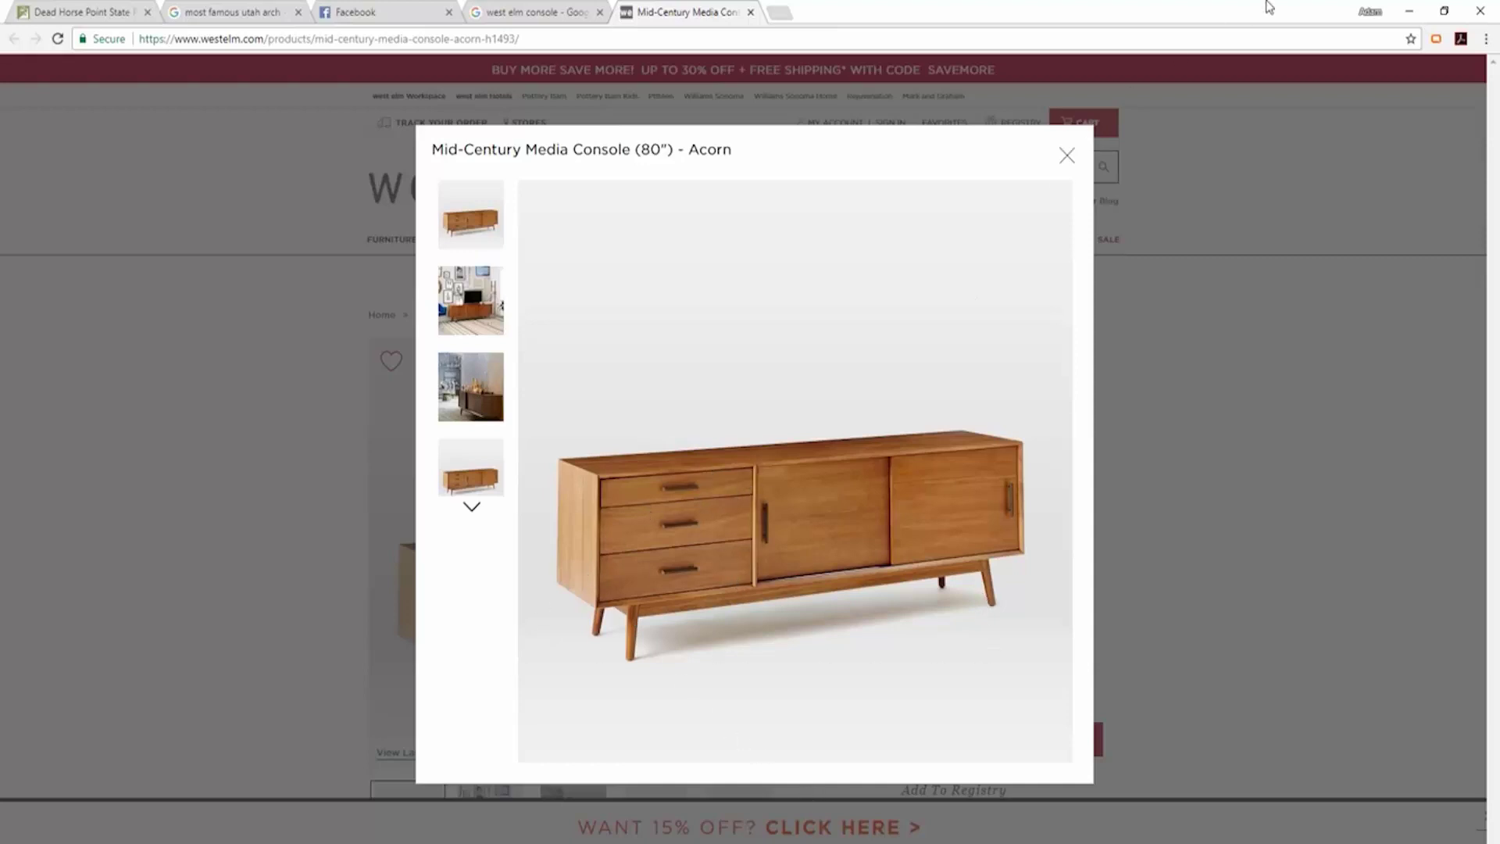
click(1409, 11)
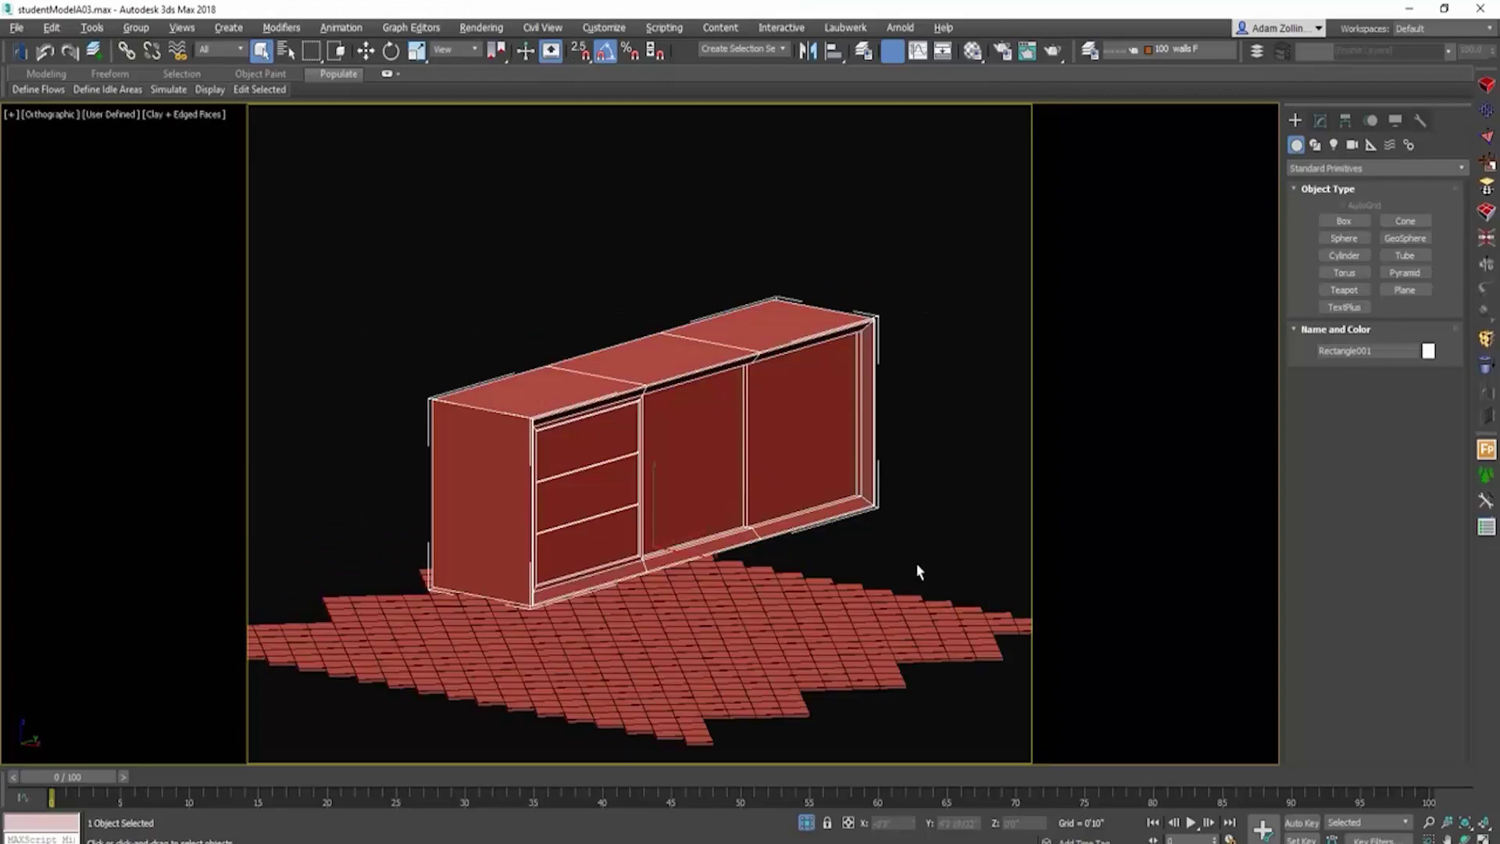
alt+middle_drag(917, 572, 854, 570)
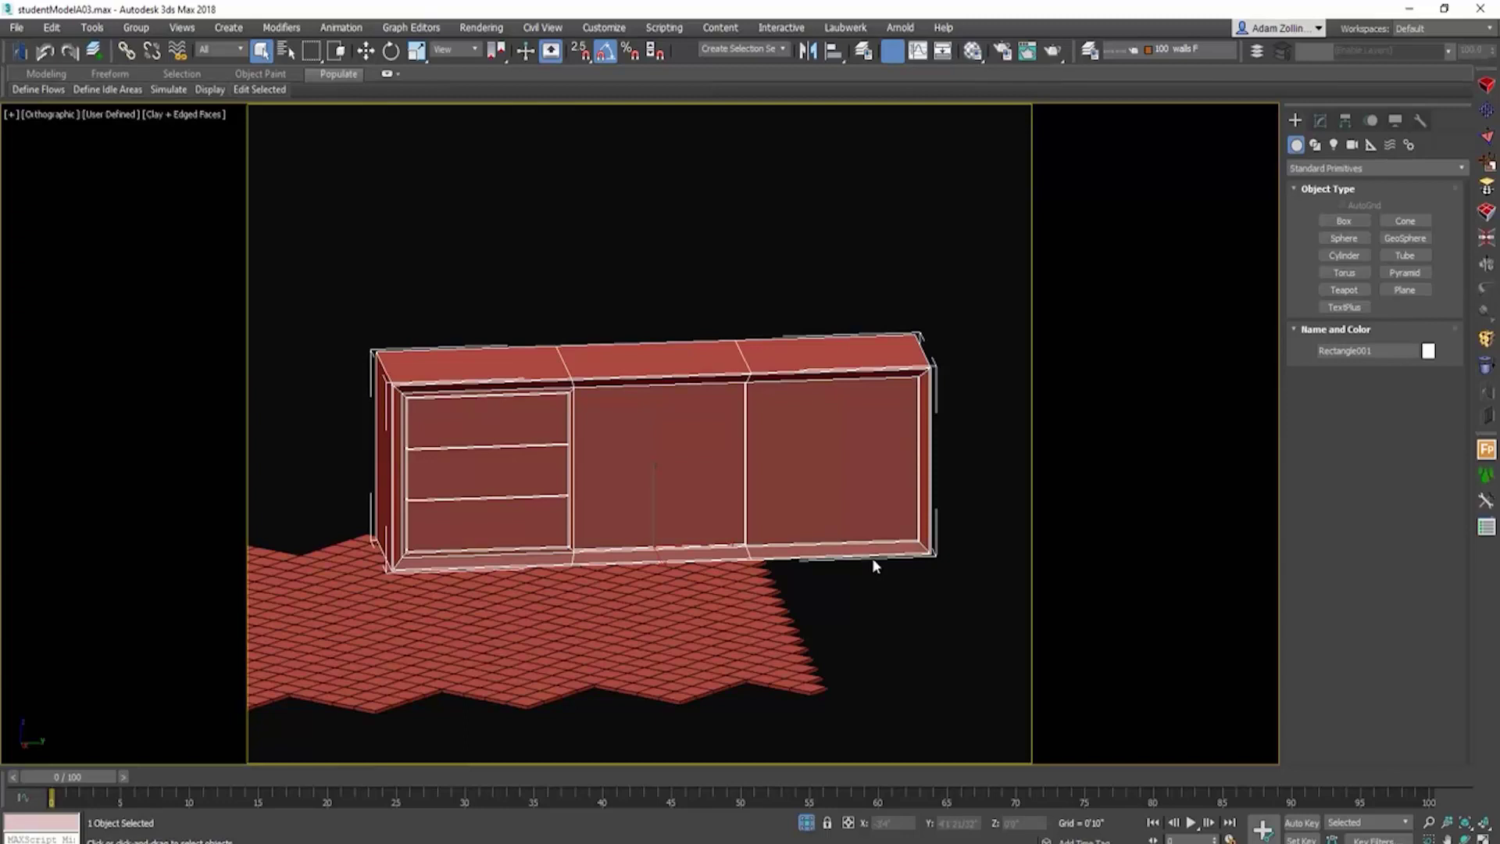
alt+middle_drag(715, 523, 716, 535)
scroll(717, 542, up, 3)
alt+middle_drag(485, 548, 743, 525)
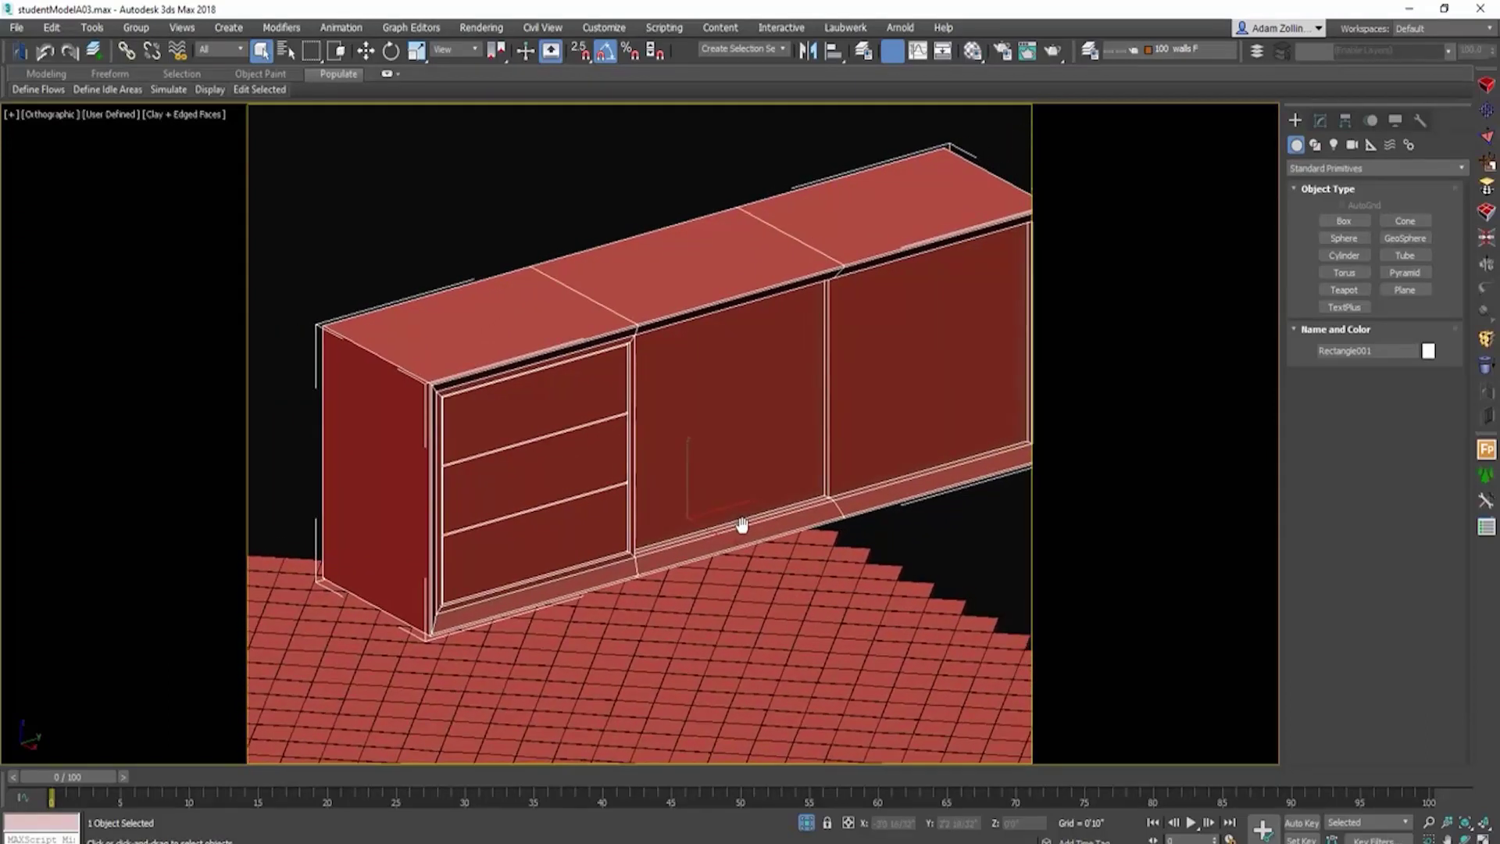
scroll(742, 525, up, 2)
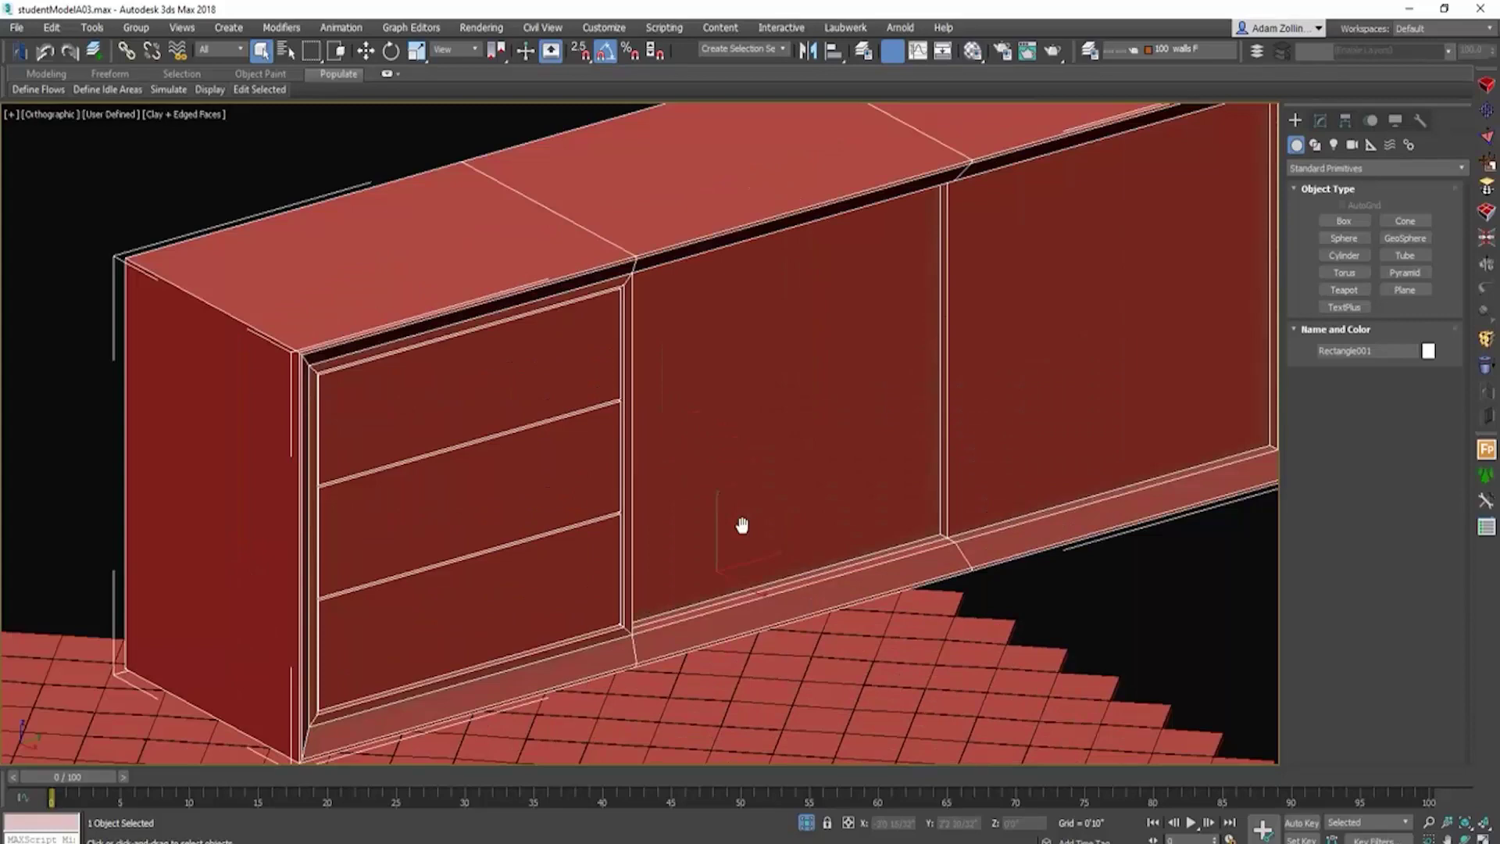
scroll(781, 447, down, 1)
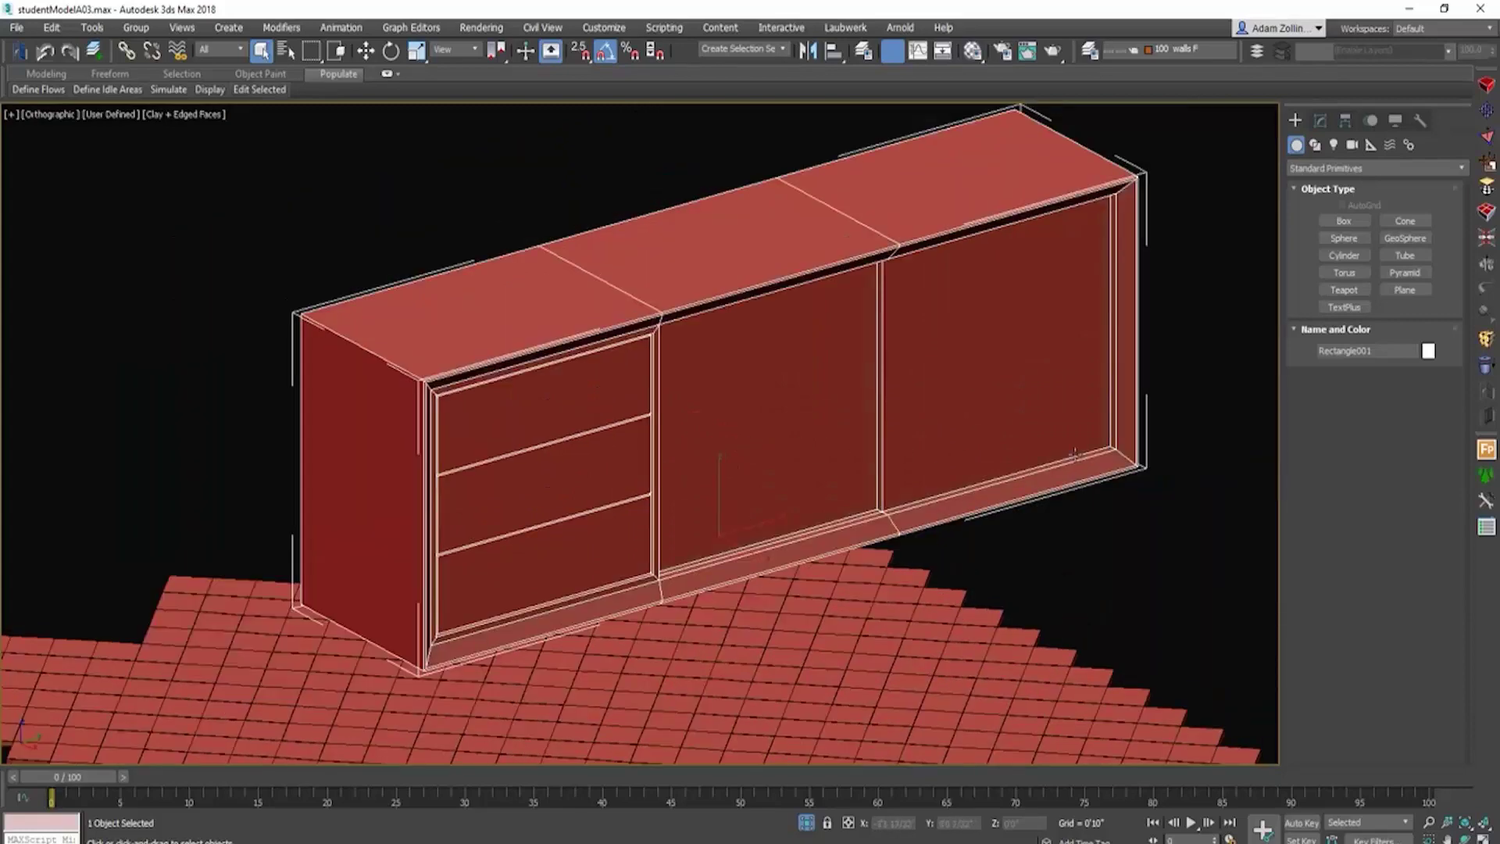
middle_drag(1075, 453, 964, 461)
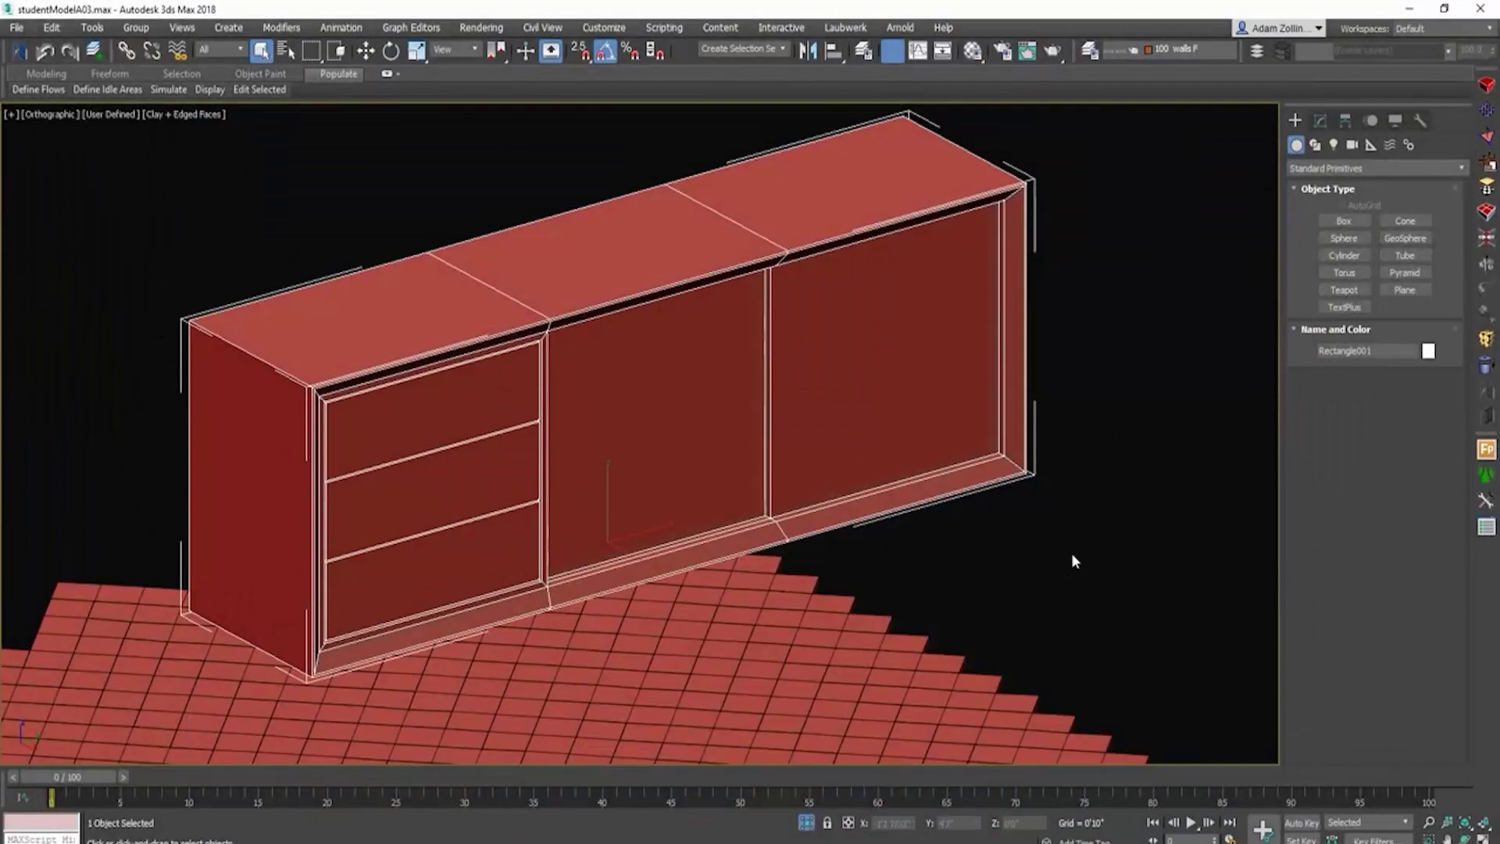
drag(1078, 543, 986, 453)
scroll(1082, 453, up, 3)
alt+middle_drag(1083, 453, 1058, 383)
scroll(1059, 384, down, 4)
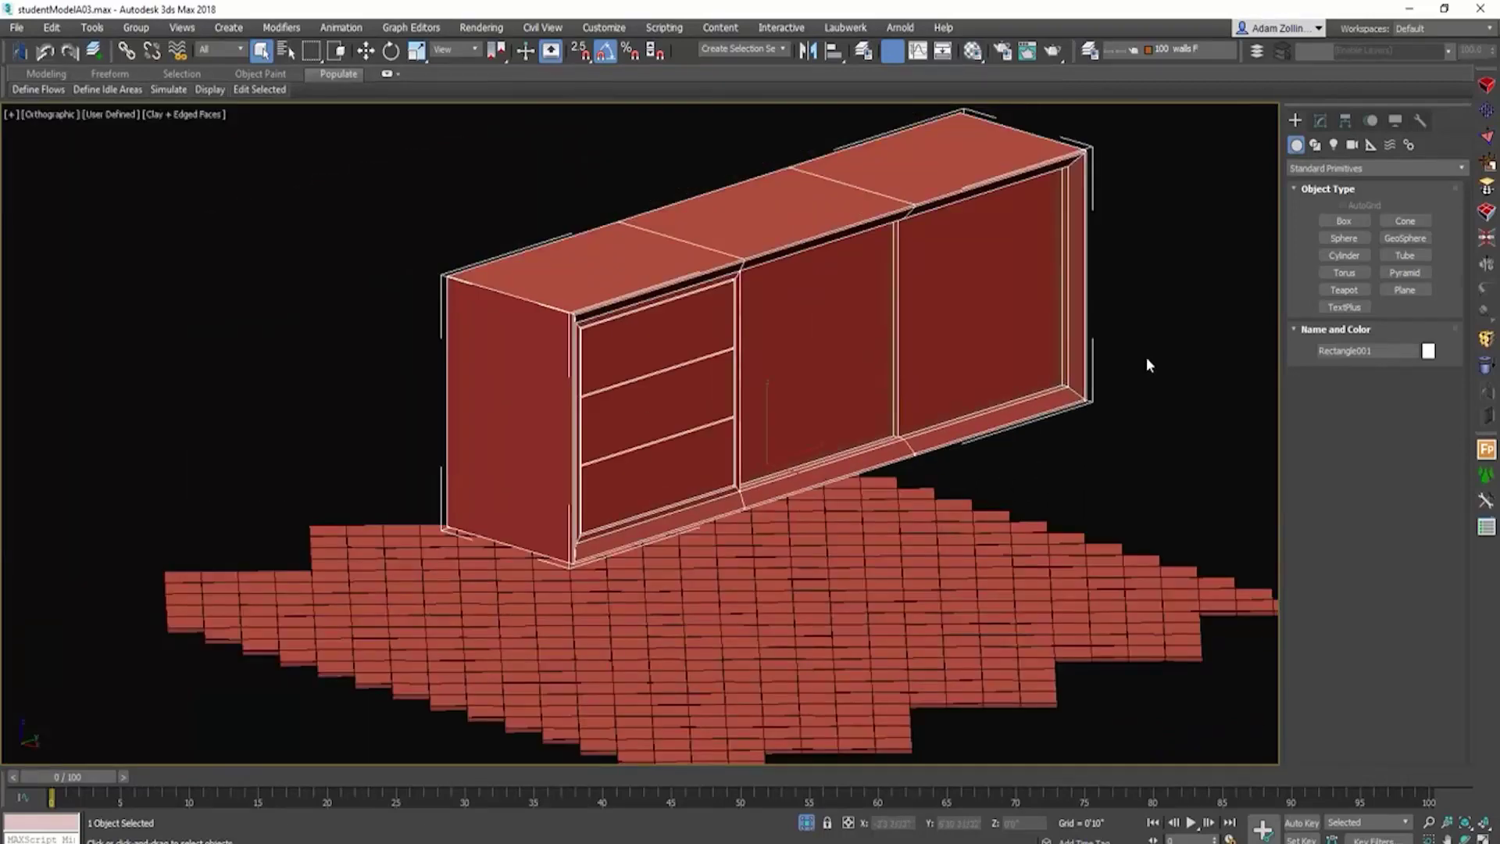
Step: Delete all recessed front polygons of the cabinet, covering the drawer fronts and both door panels, in Polygon mode
click(1320, 120)
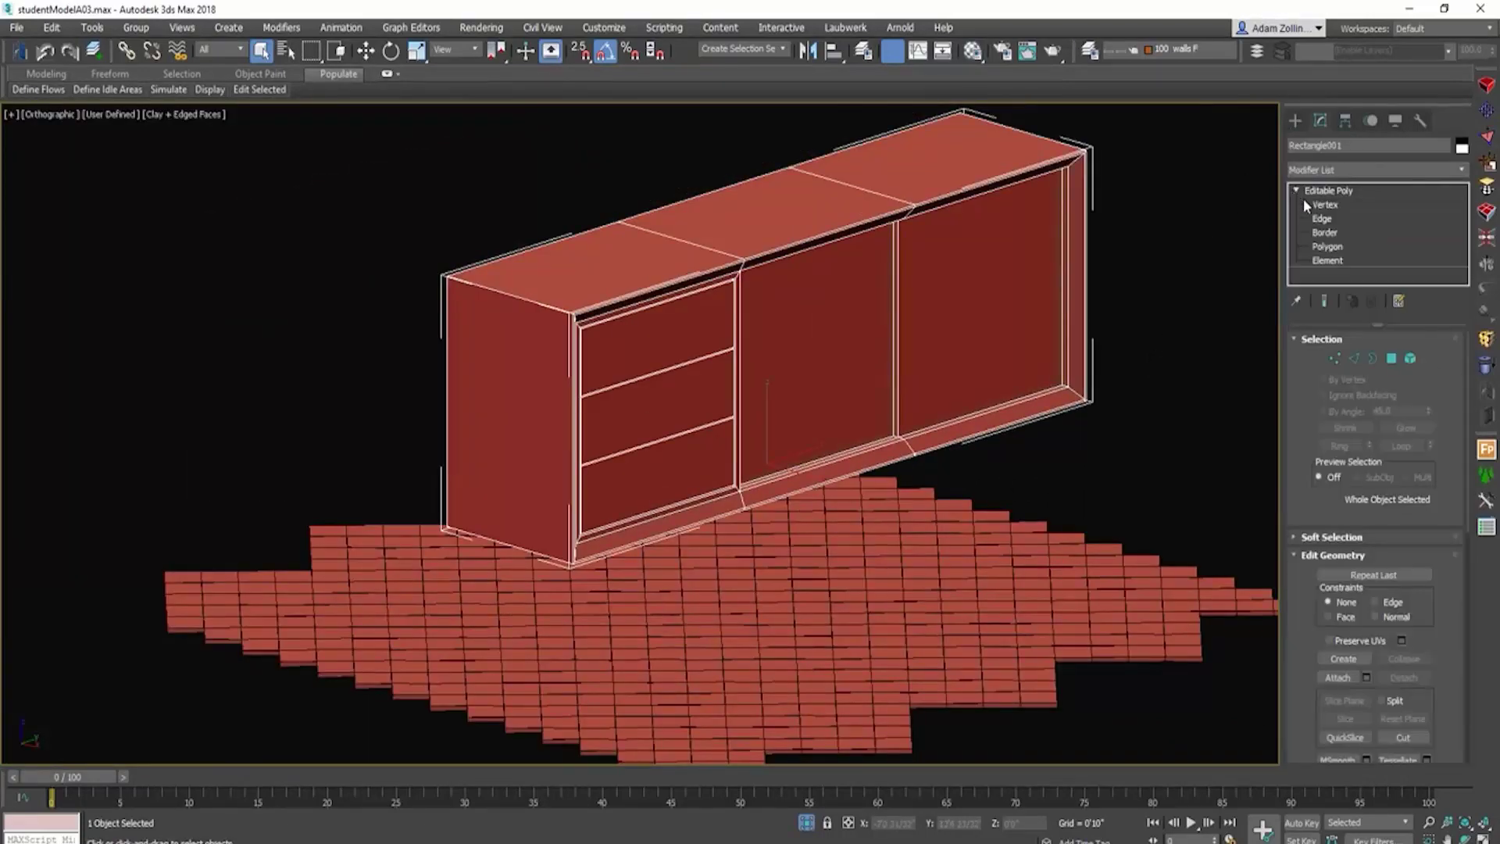
click(1328, 246)
key(f)
scroll(864, 372, up, 3)
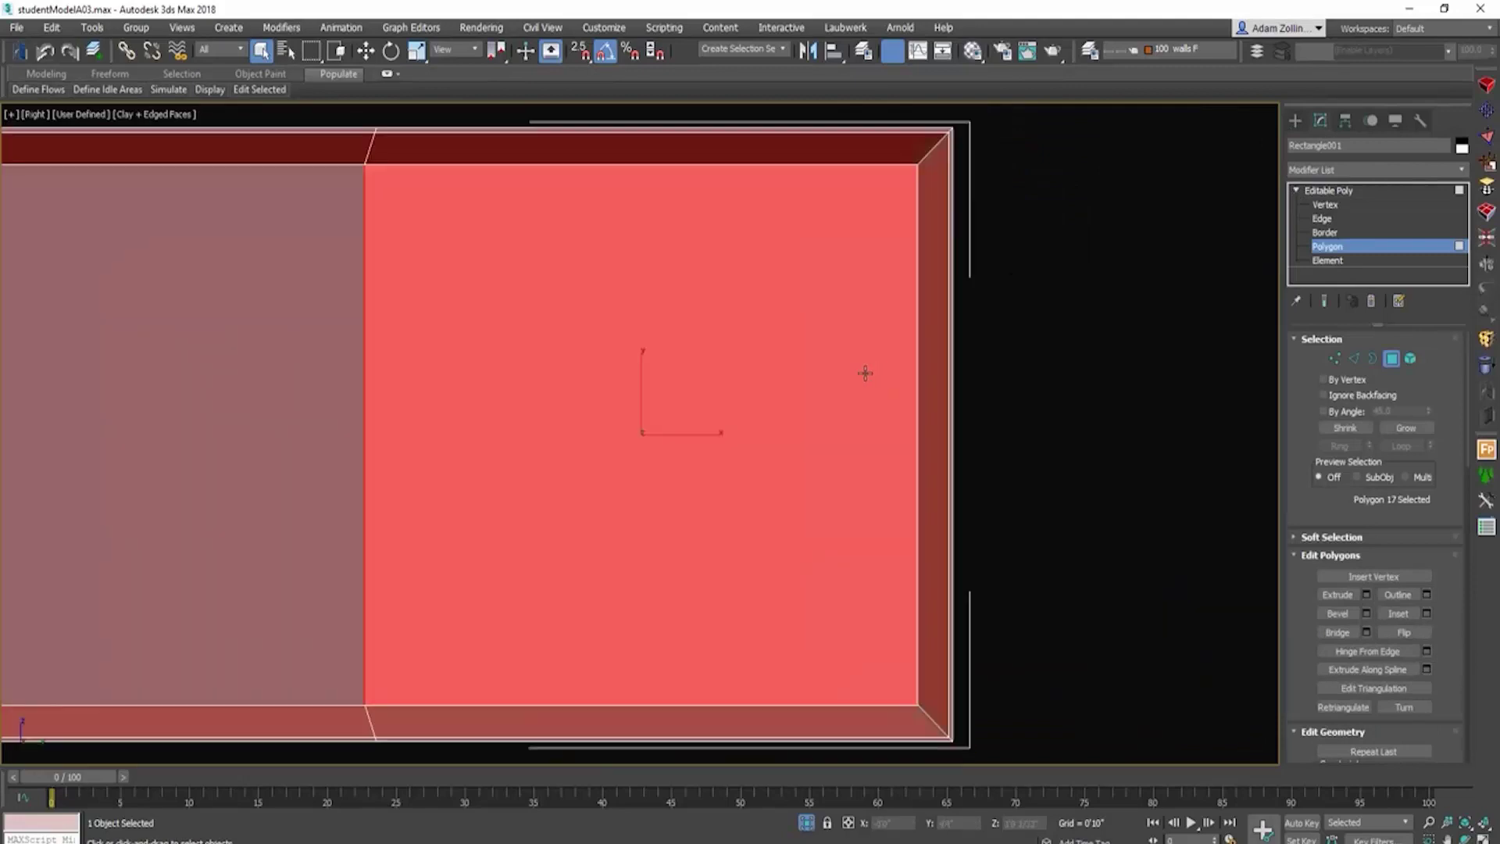
scroll(864, 372, down, 5)
scroll(388, 363, down, 3)
scroll(439, 332, up, 3)
key(F3)
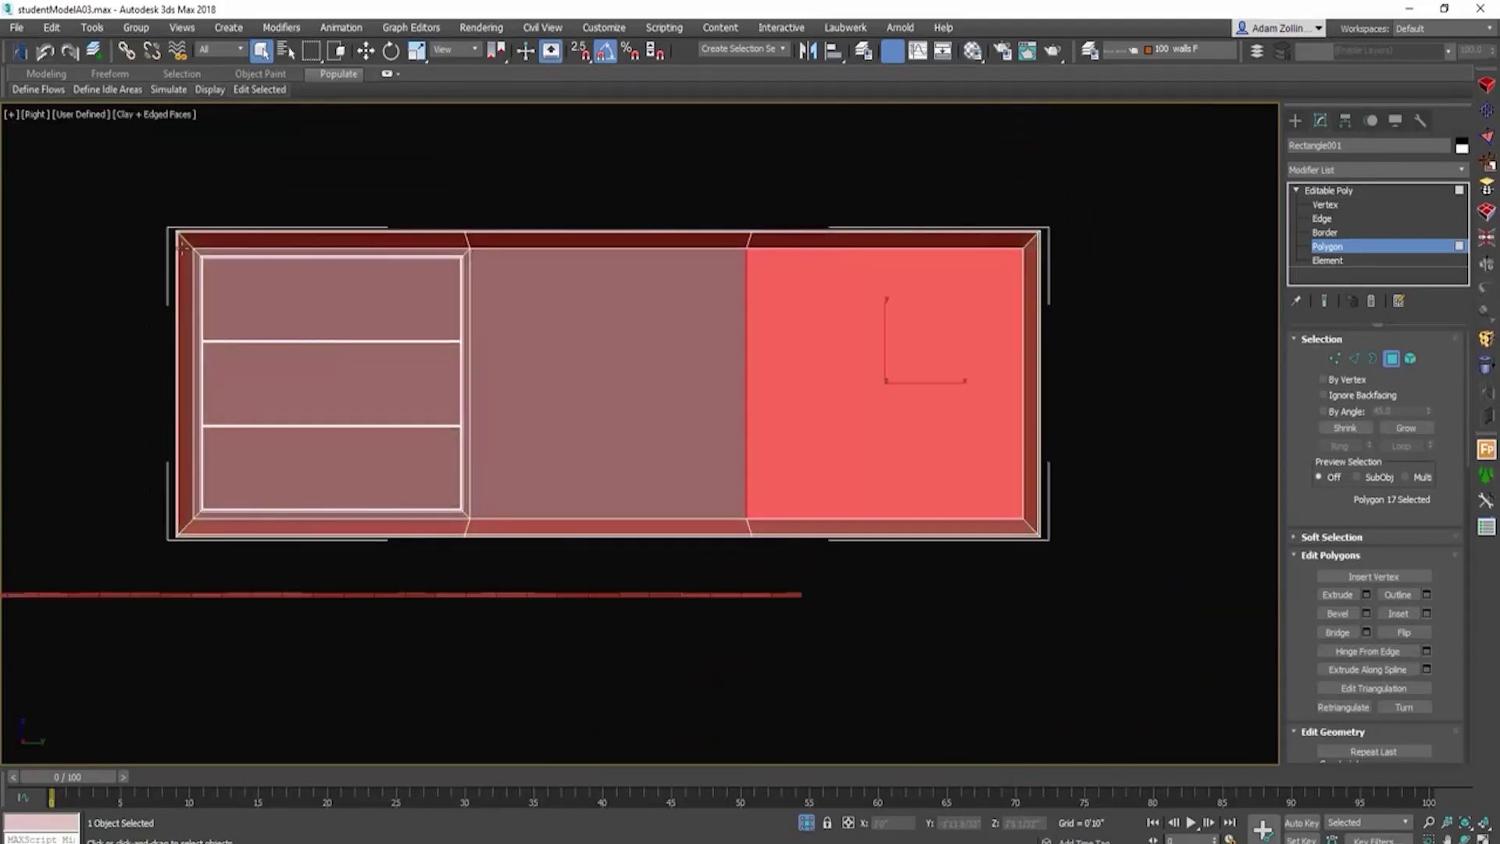
click(328, 241)
drag(633, 393, 1027, 518)
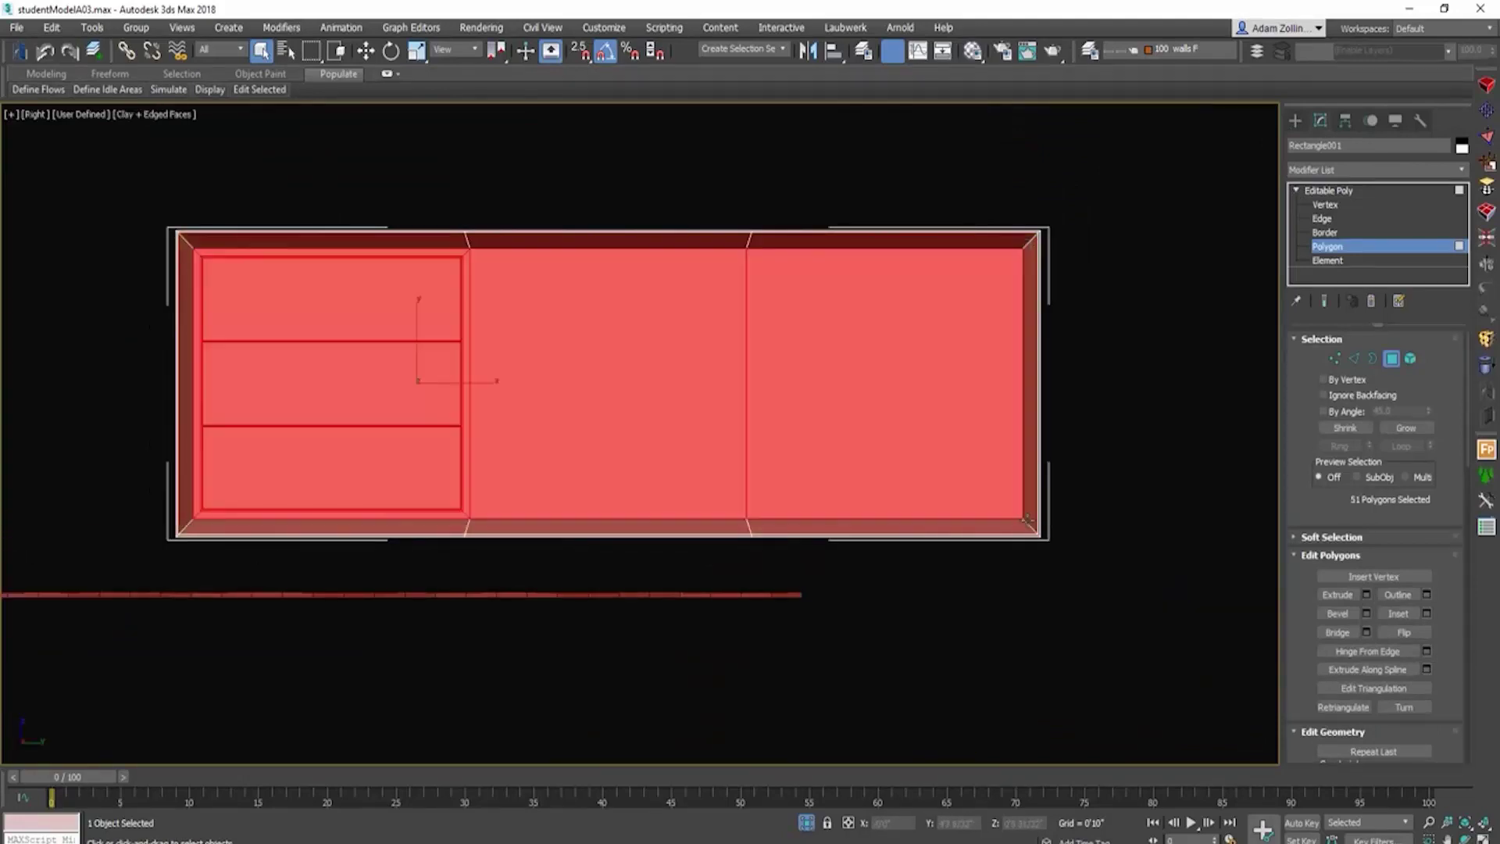
key(ctrl+d)
key(shift+z)
key(shift+z)
key(shift+z)
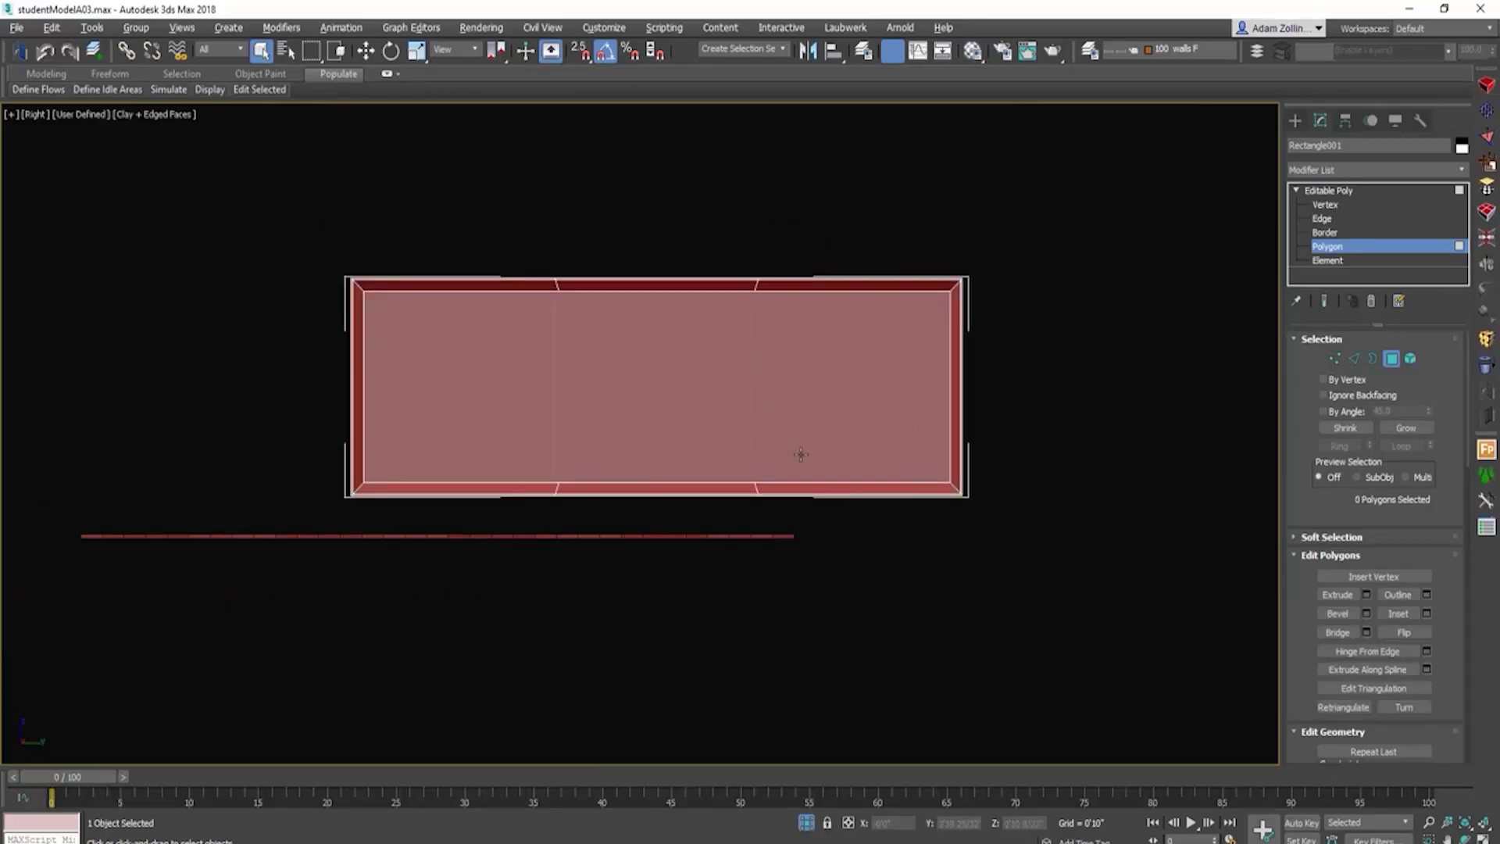
Step: Extend the open front border inward to form the cabinet's inner walls, cap it as the back panel, and clear the selection
click(1324, 232)
scroll(898, 437, up, 2)
key(w)
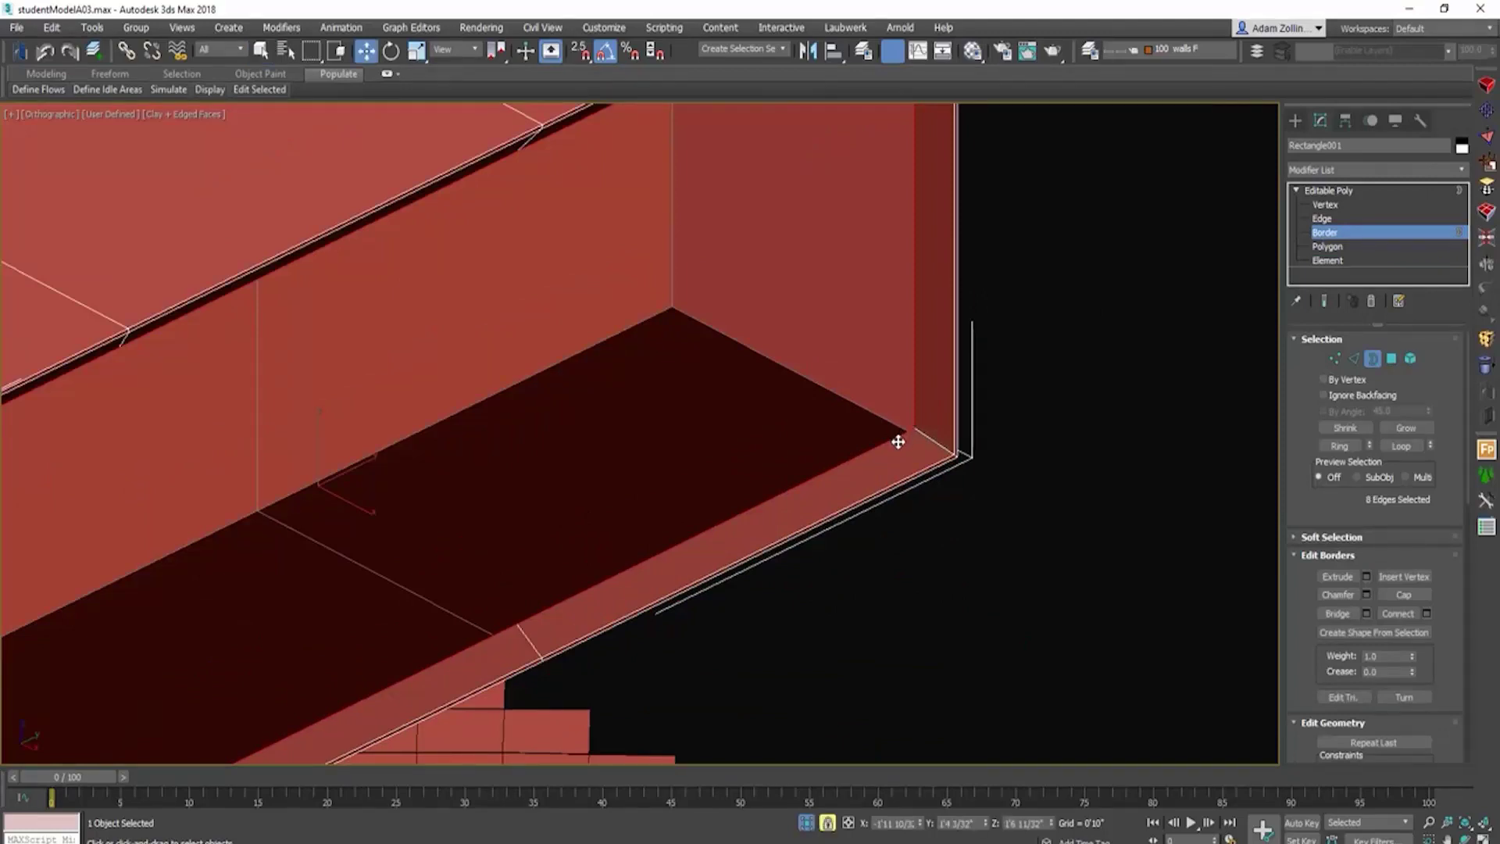
mouse_move(899, 441)
mouse_down()
mouse_move(590, 397)
mouse_move(640, 415)
mouse_up()
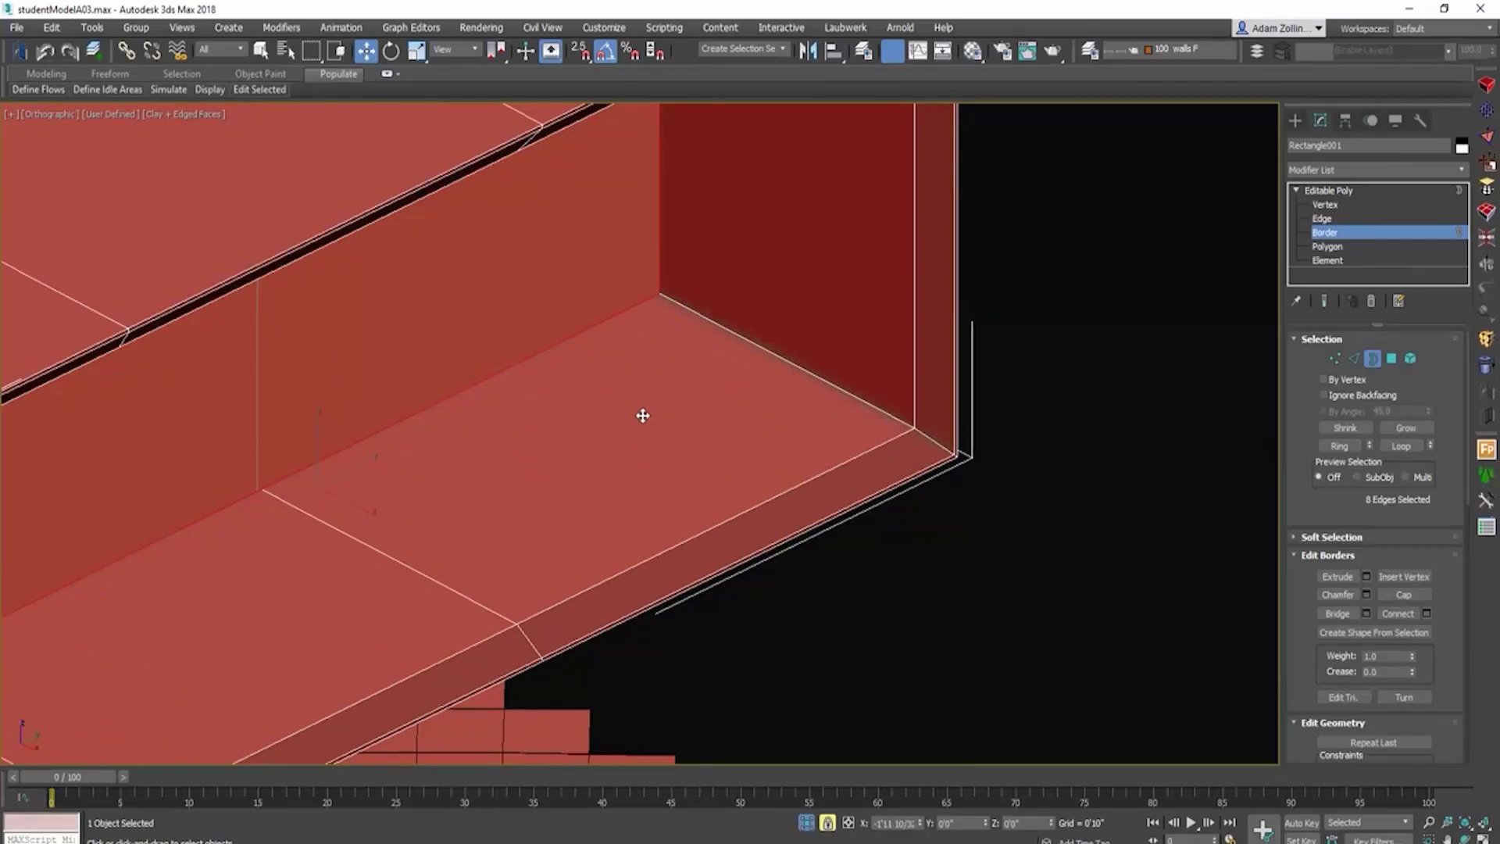
click(1417, 595)
scroll(619, 385, down, 8)
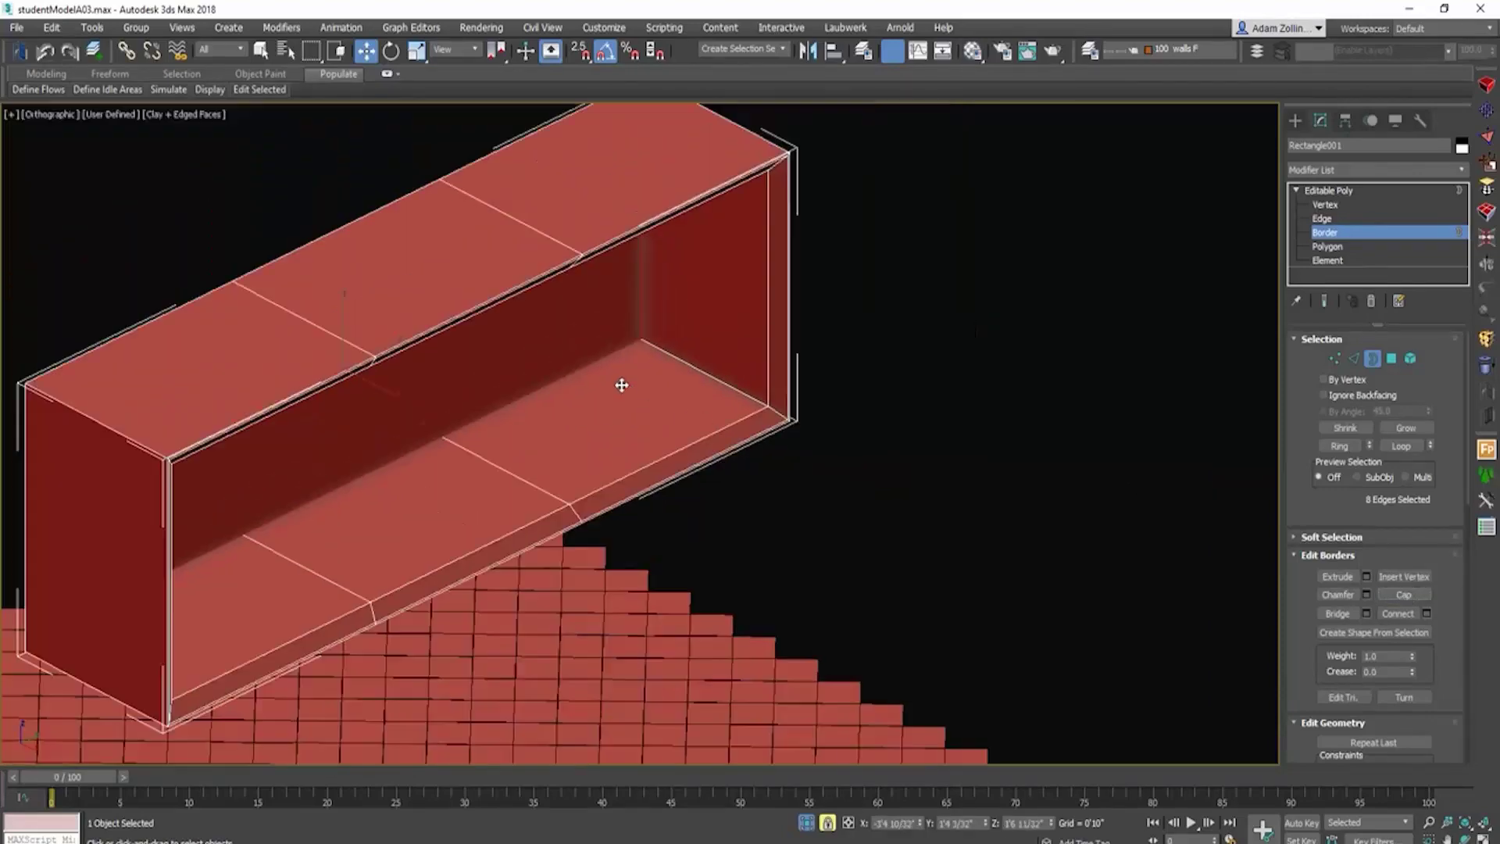
alt+middle_drag(620, 409, 659, 396)
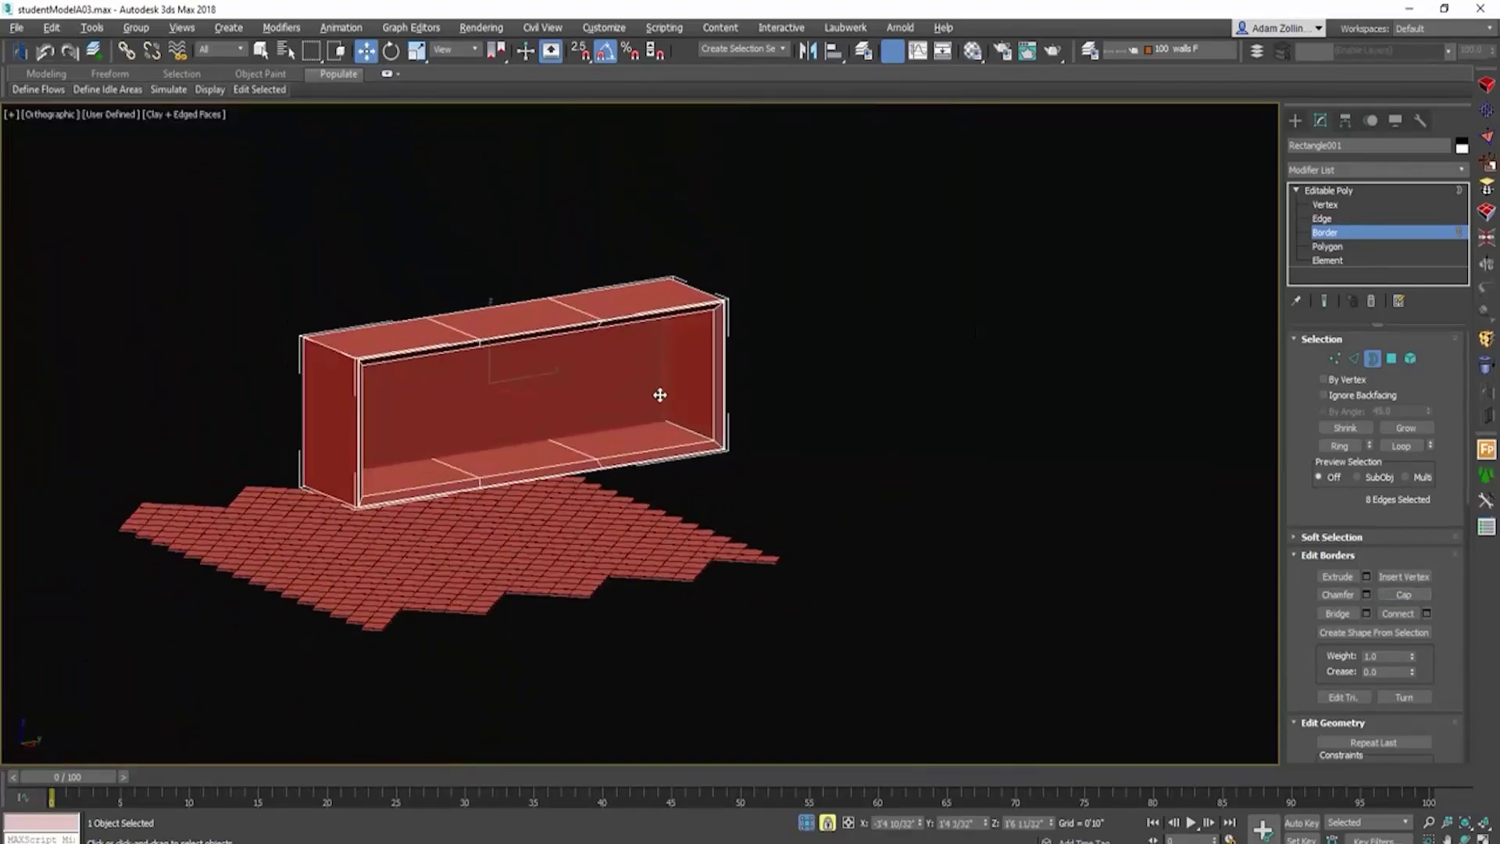
key(space)
click(766, 375)
Step: Examine the mitred front edge and the hollow interior of the cabinet up close
scroll(733, 316, up, 8)
alt+middle_drag(733, 317, 795, 325)
scroll(689, 166, up, 3)
alt+middle_drag(690, 165, 684, 246)
scroll(681, 266, down, 6)
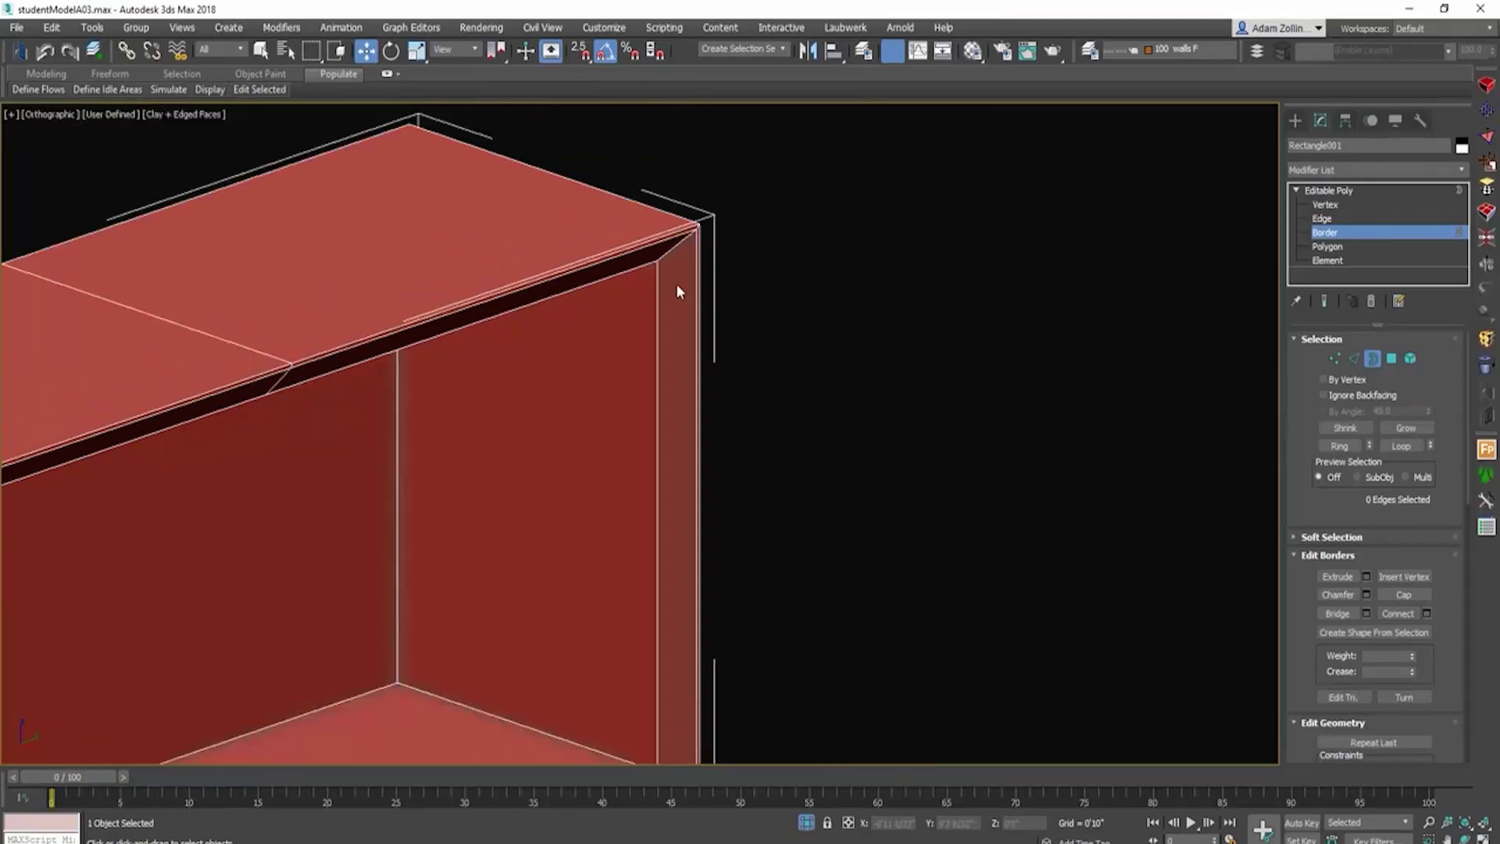
scroll(734, 539, down, 3)
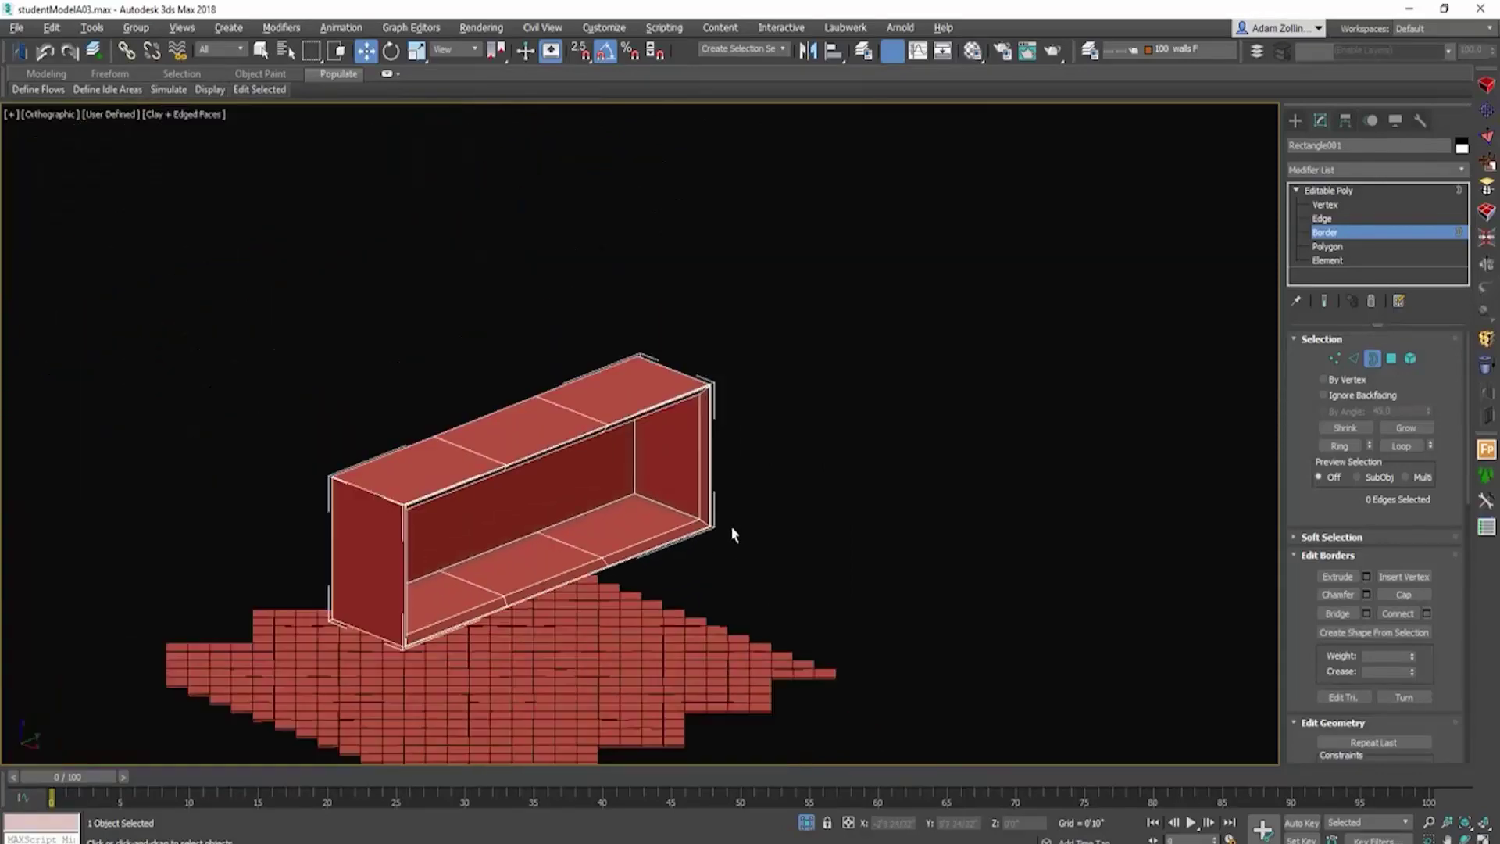
Step: Draw a straight vertical line across the cabinet's back panel in the Right view, snapped between the first division's inner top and bottom vertices
alt+middle_drag(730, 526, 659, 517)
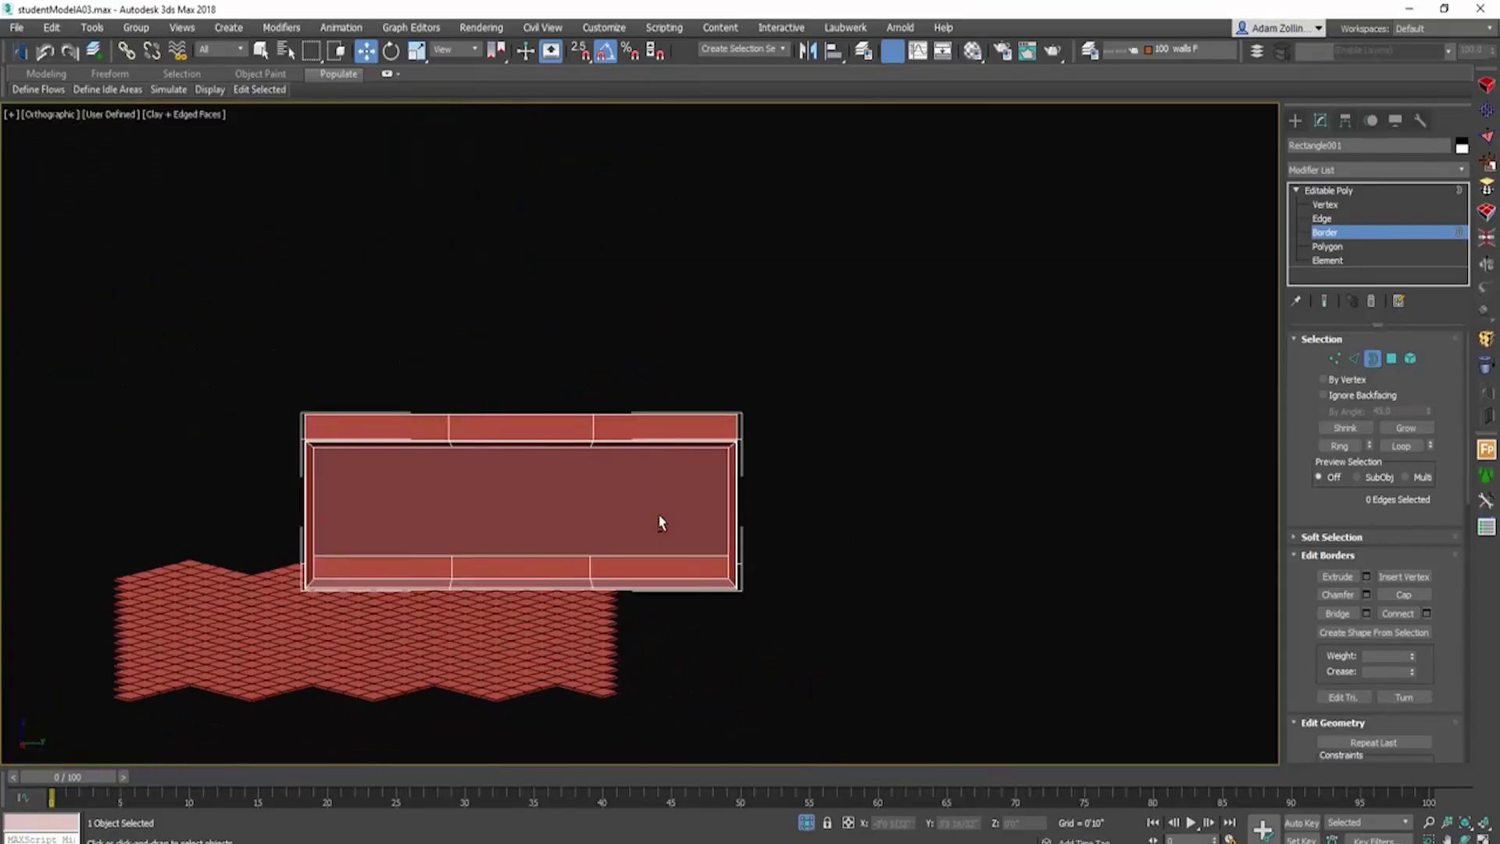
key(r)
key(z)
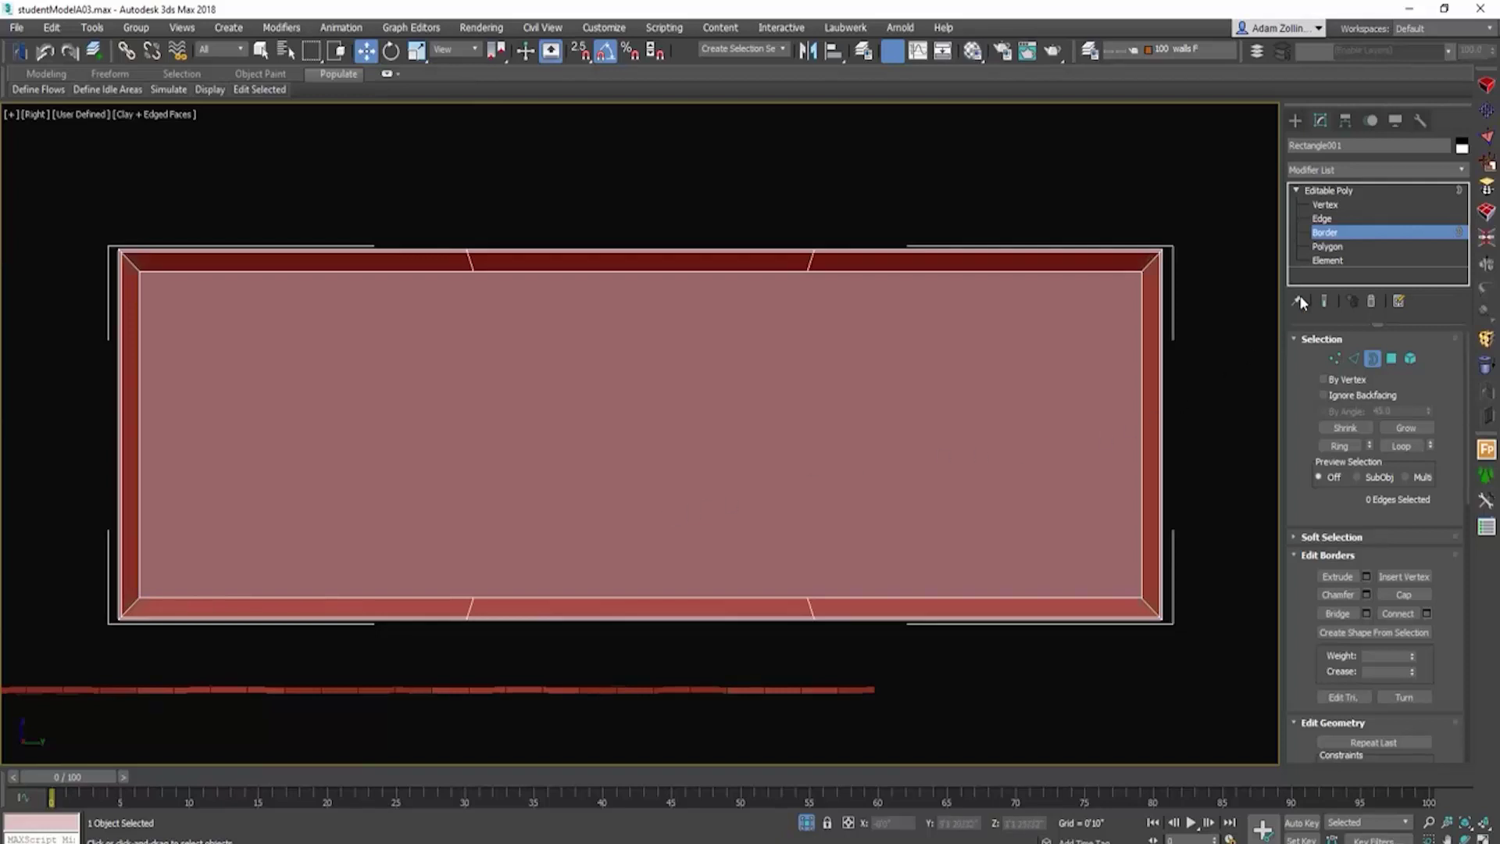
click(1295, 122)
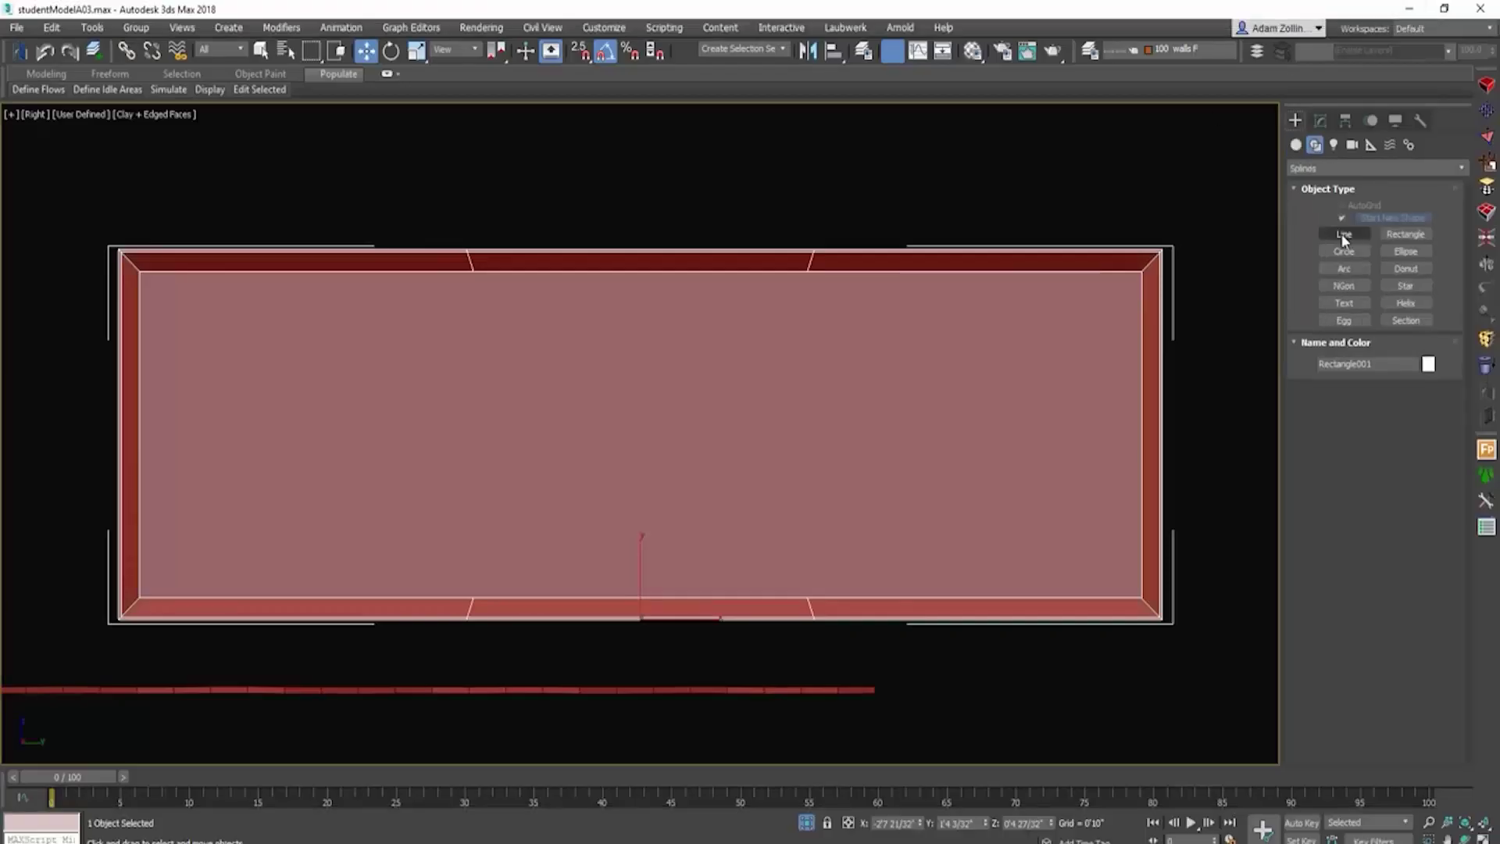
click(1344, 233)
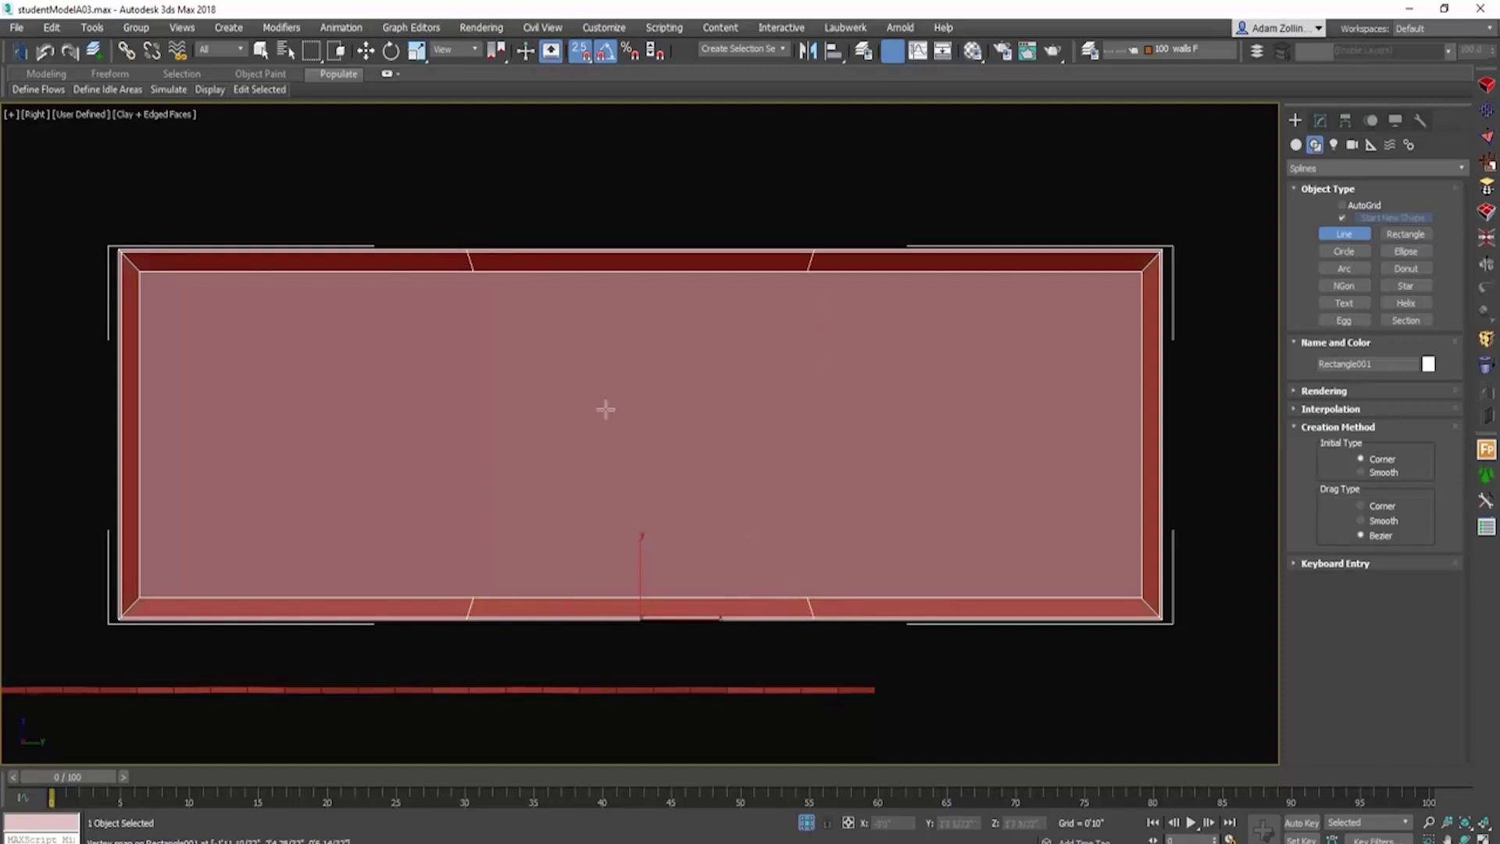
click(474, 268)
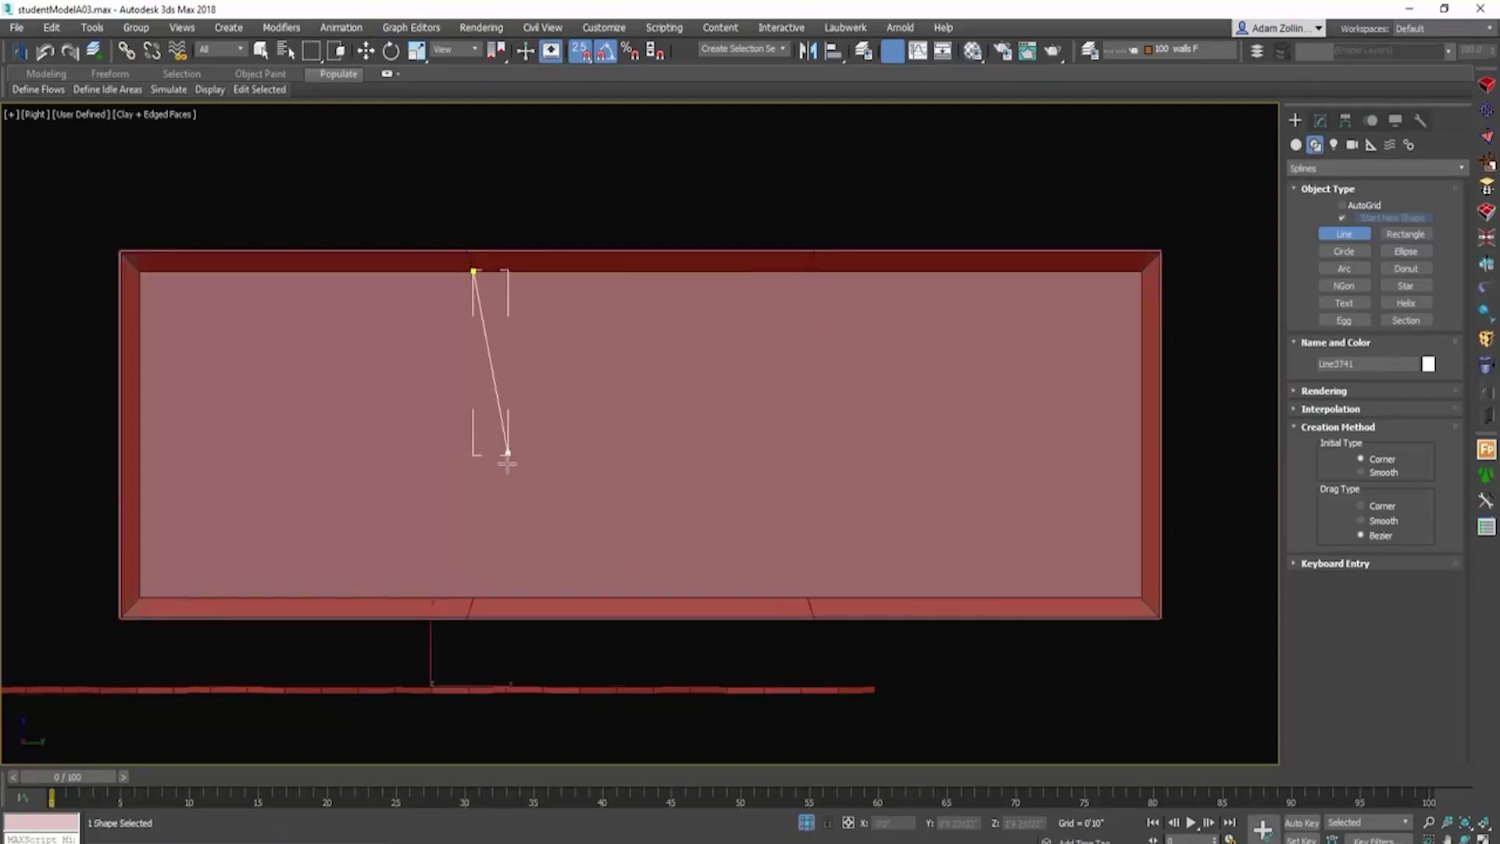
click(474, 597)
right_click(536, 552)
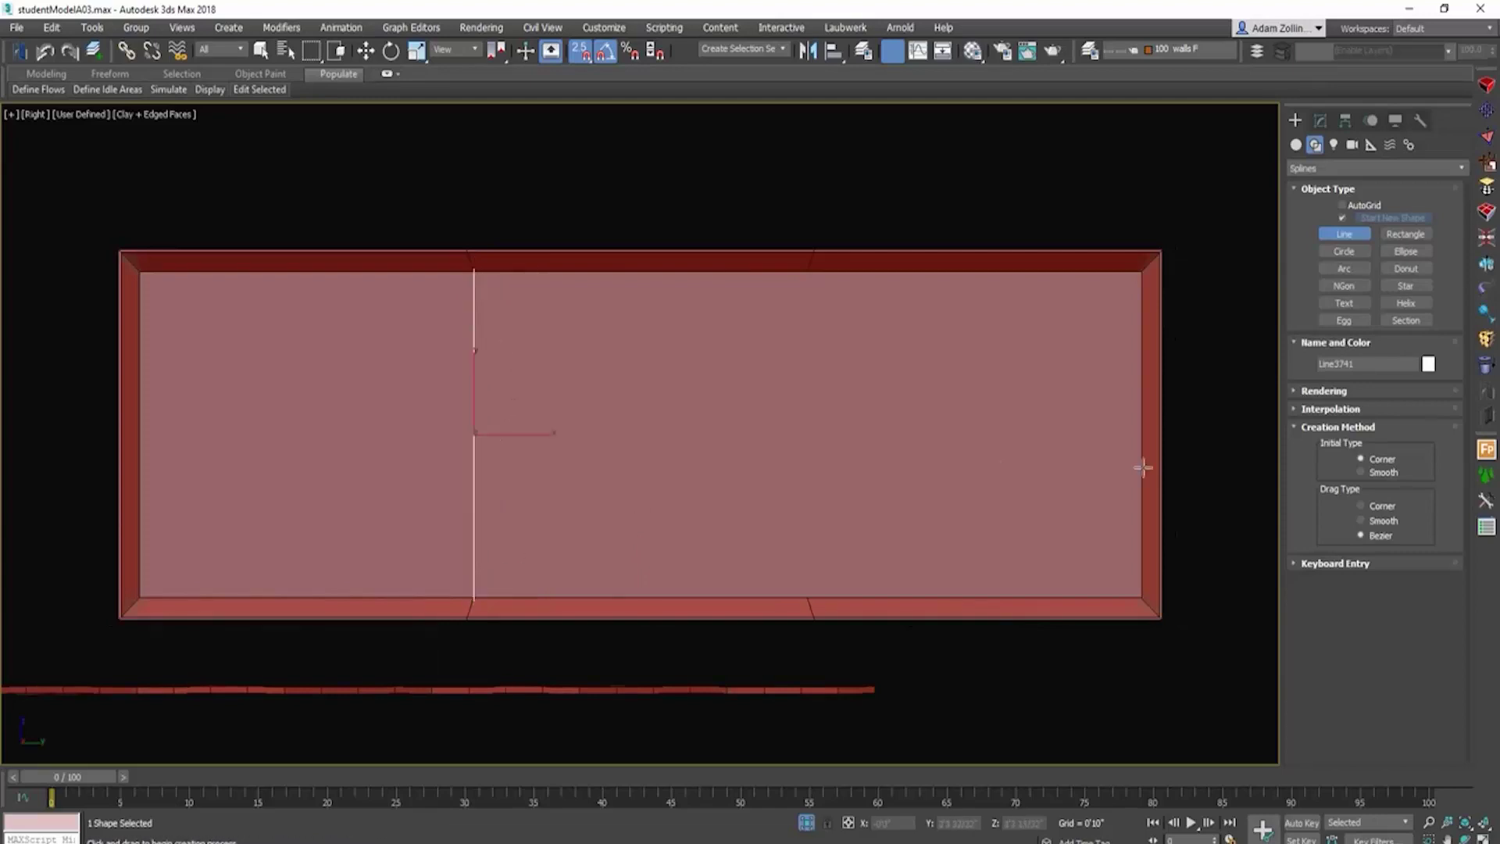
Step: Make the vertical line renderable in the renderer and viewport with 25 sides, and convert it to an Editable Poly post
click(1321, 121)
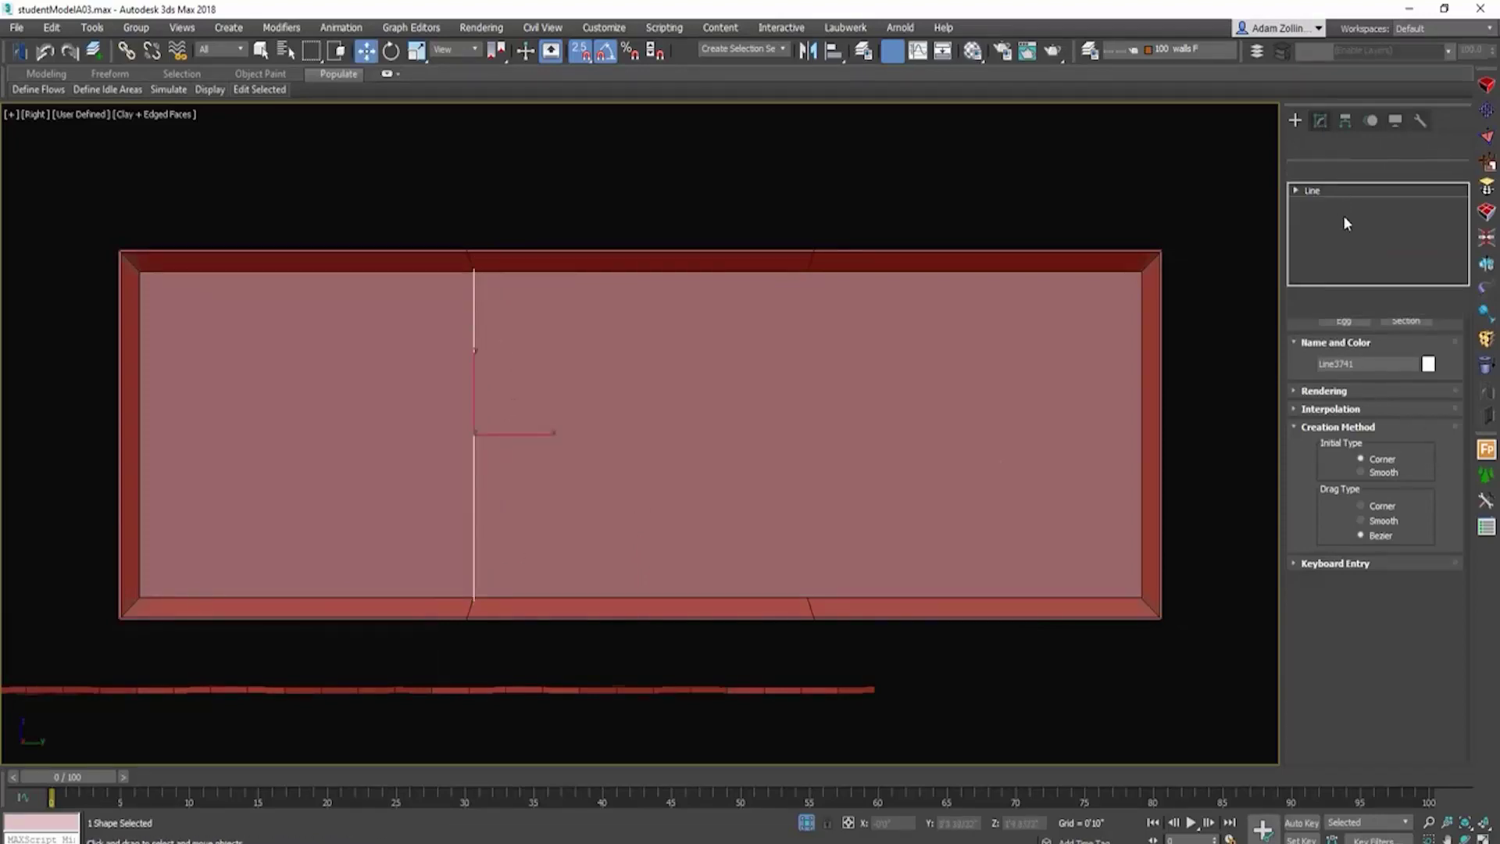
click(1325, 343)
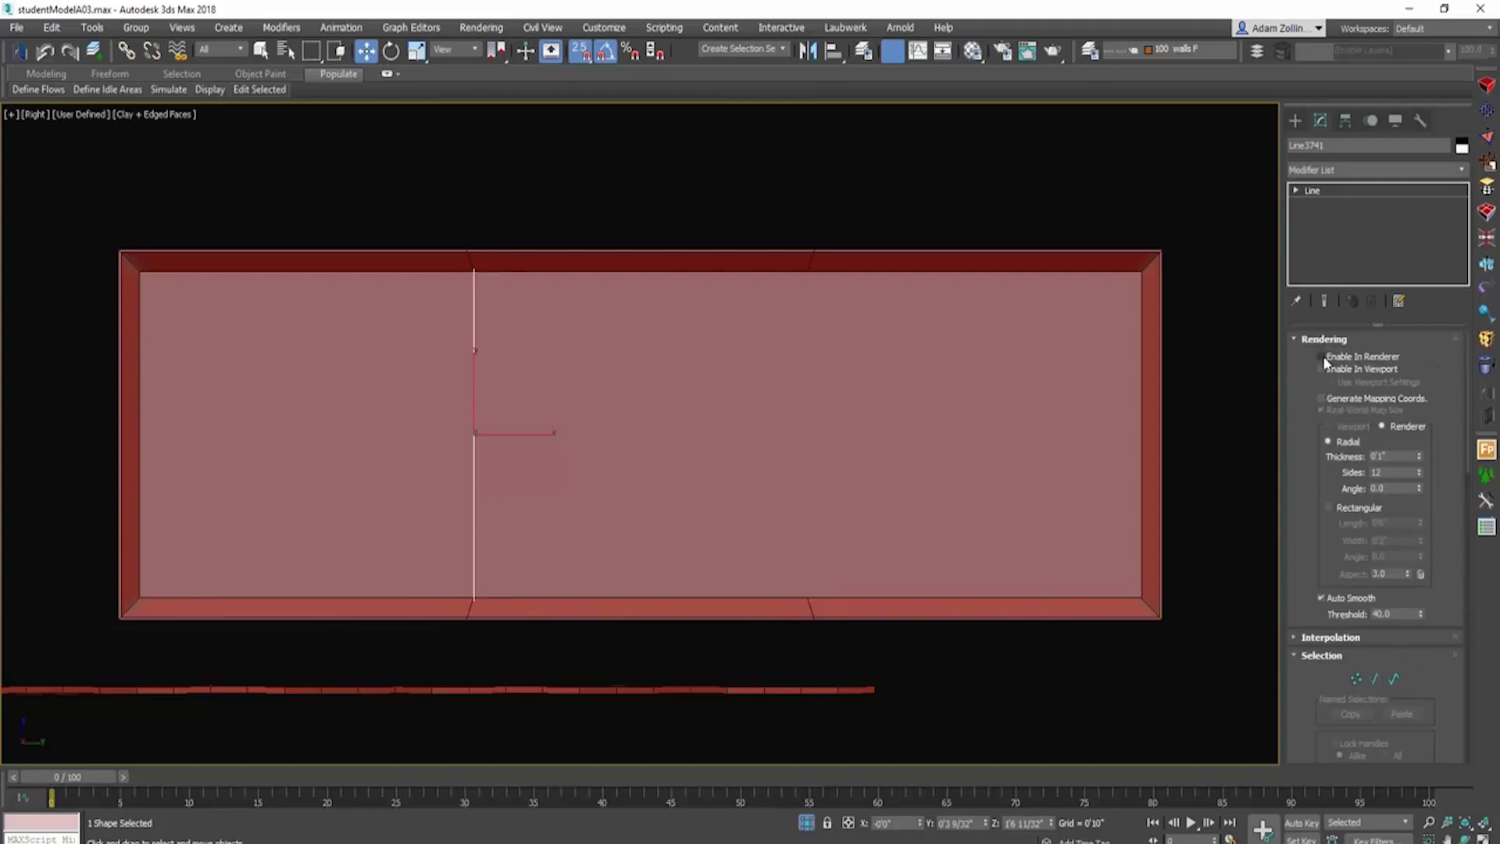
click(1322, 368)
click(1420, 469)
click(1419, 469)
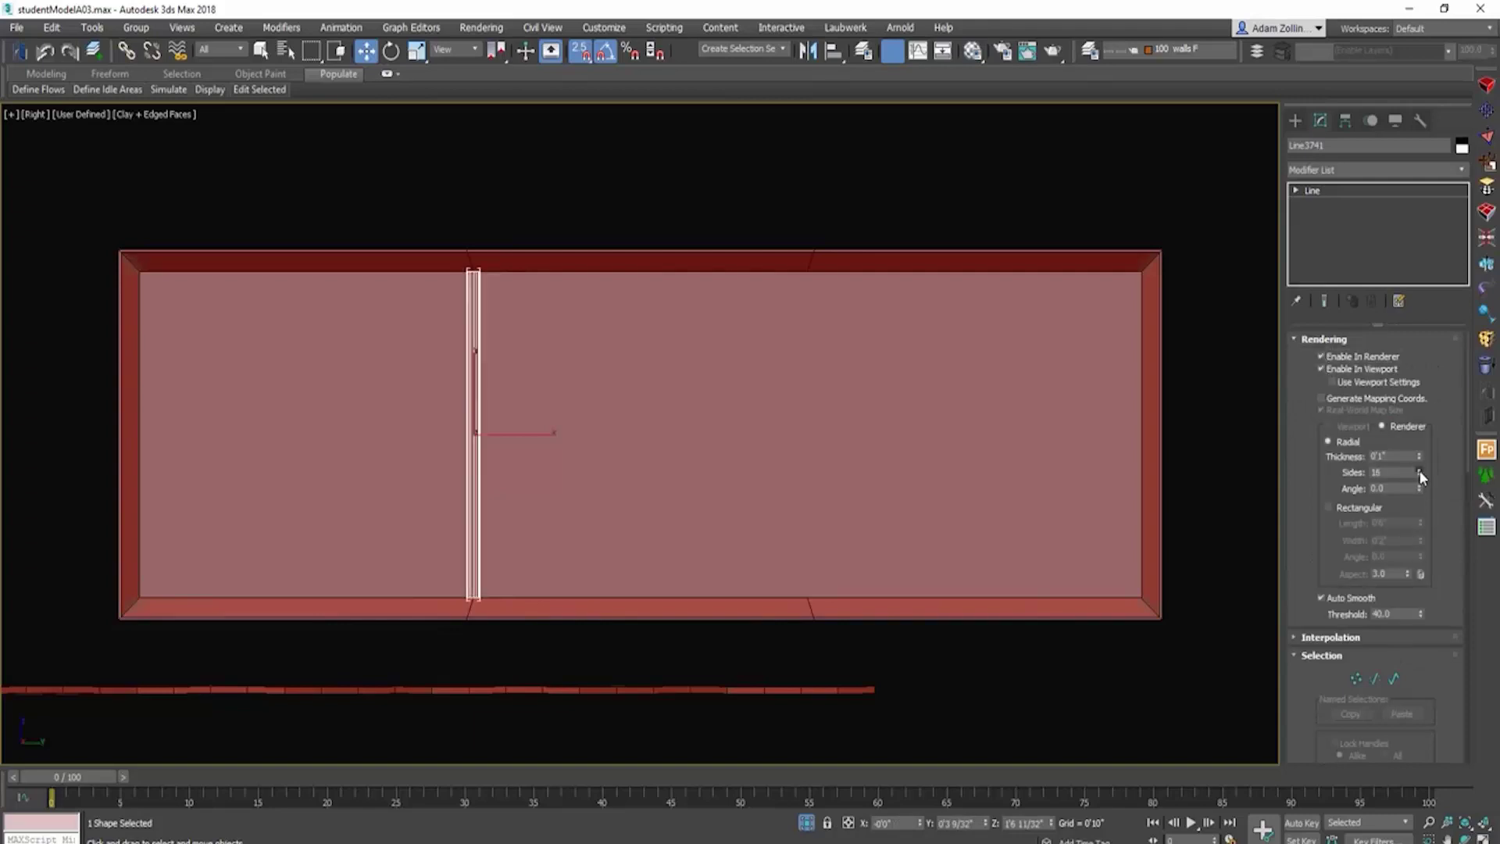
drag(1419, 469, 1420, 470)
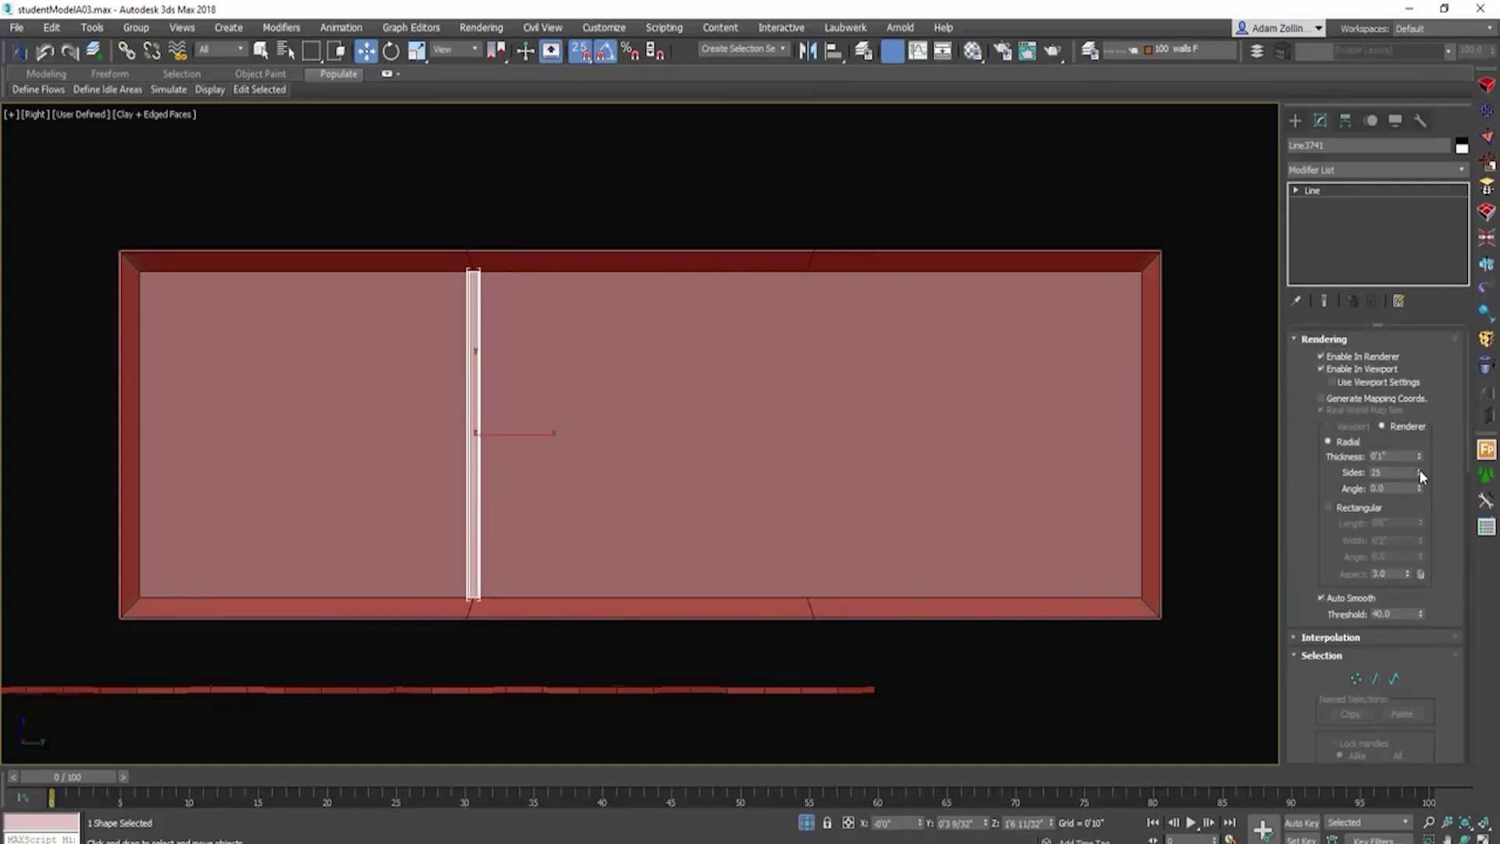
right_click(470, 347)
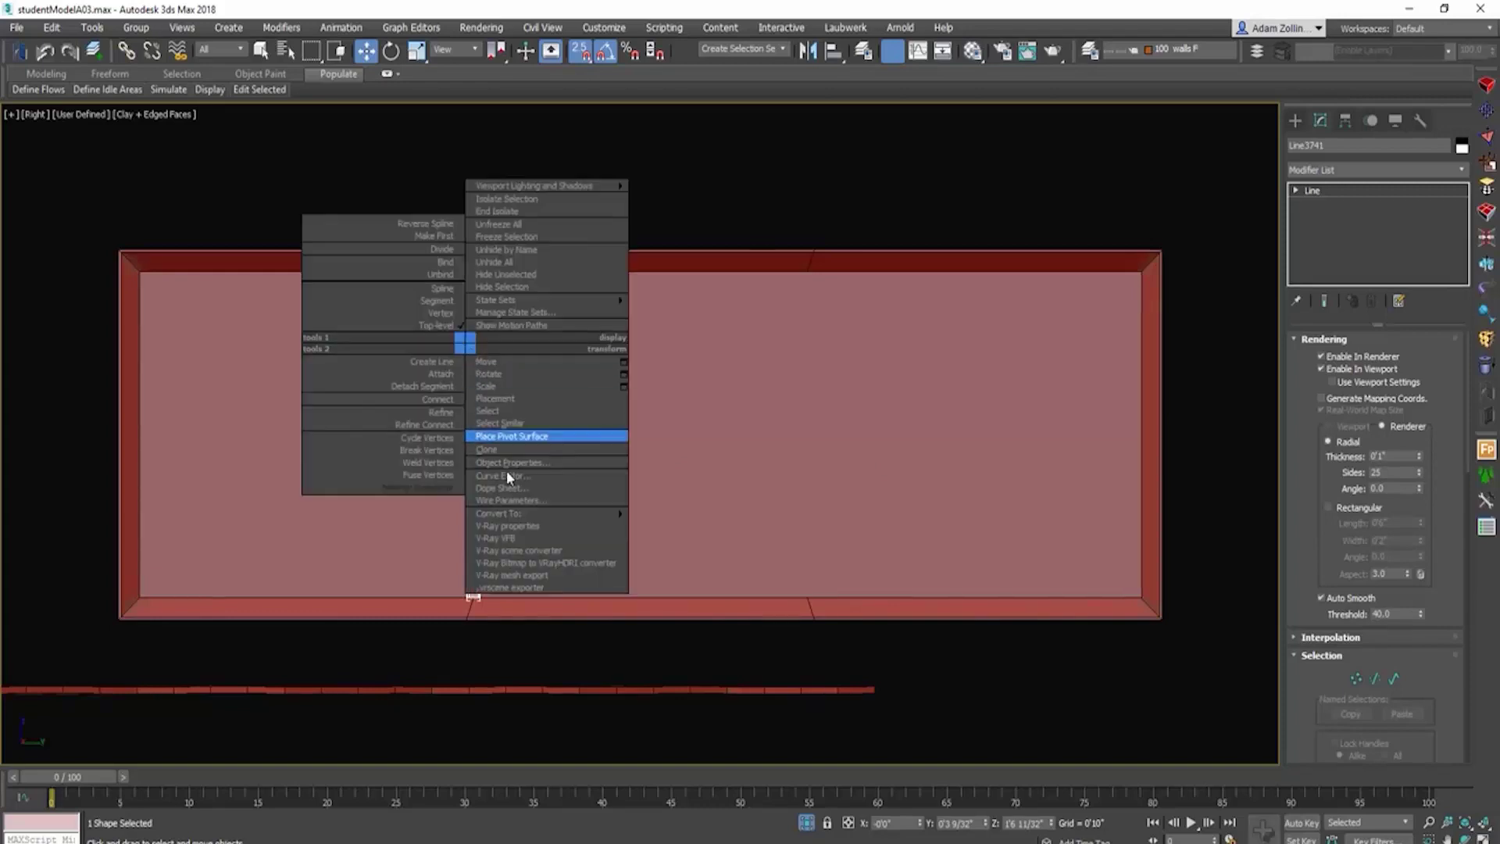
mouse_move(536, 514)
click(696, 535)
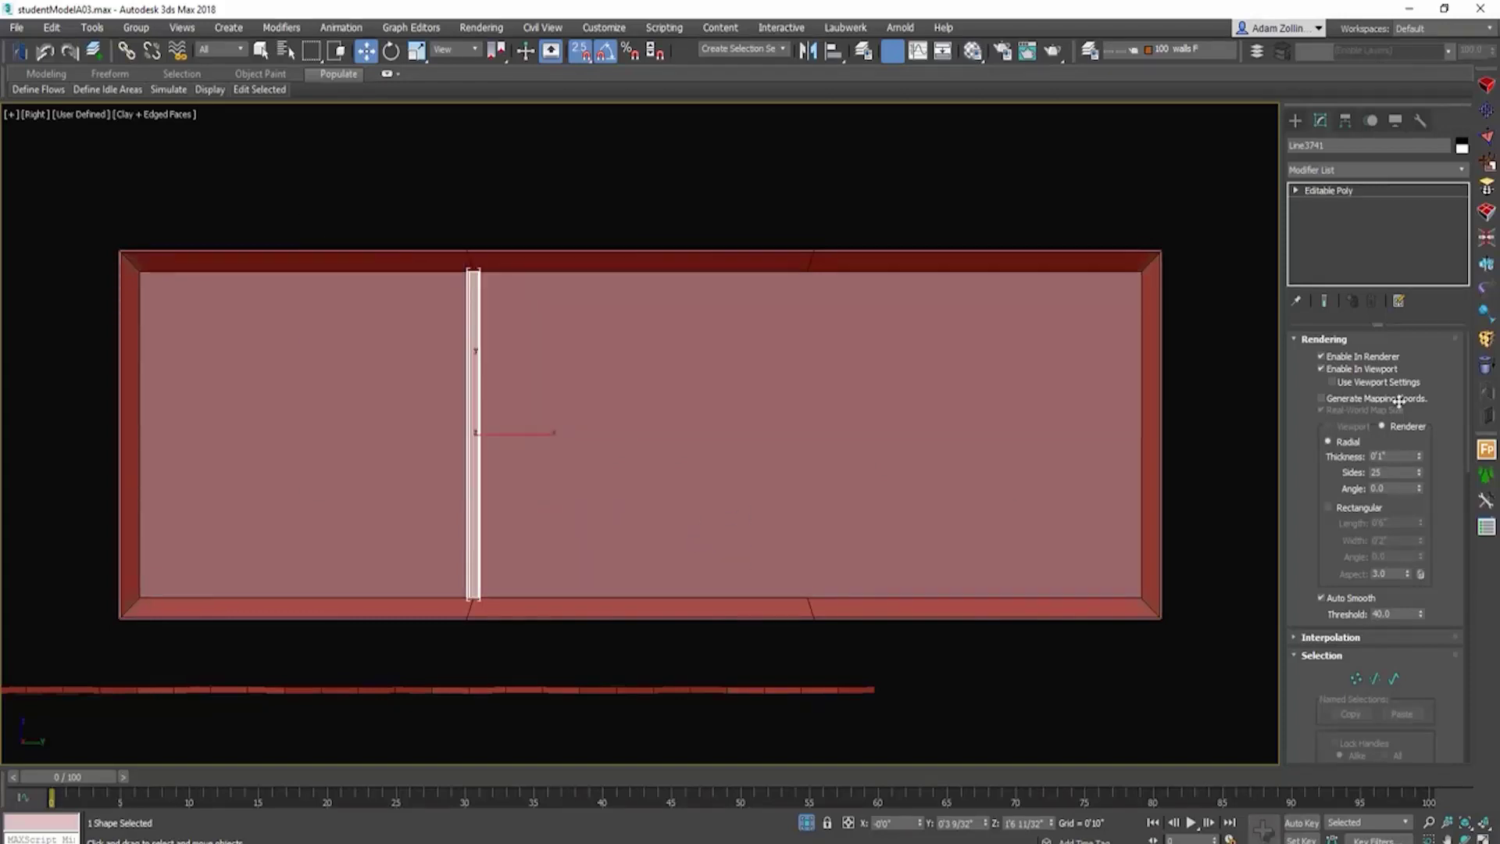
Step: Extend the post's top and bottom end vertices to the cabinet's front top and bottom edges
click(1335, 357)
scroll(469, 254, up, 3)
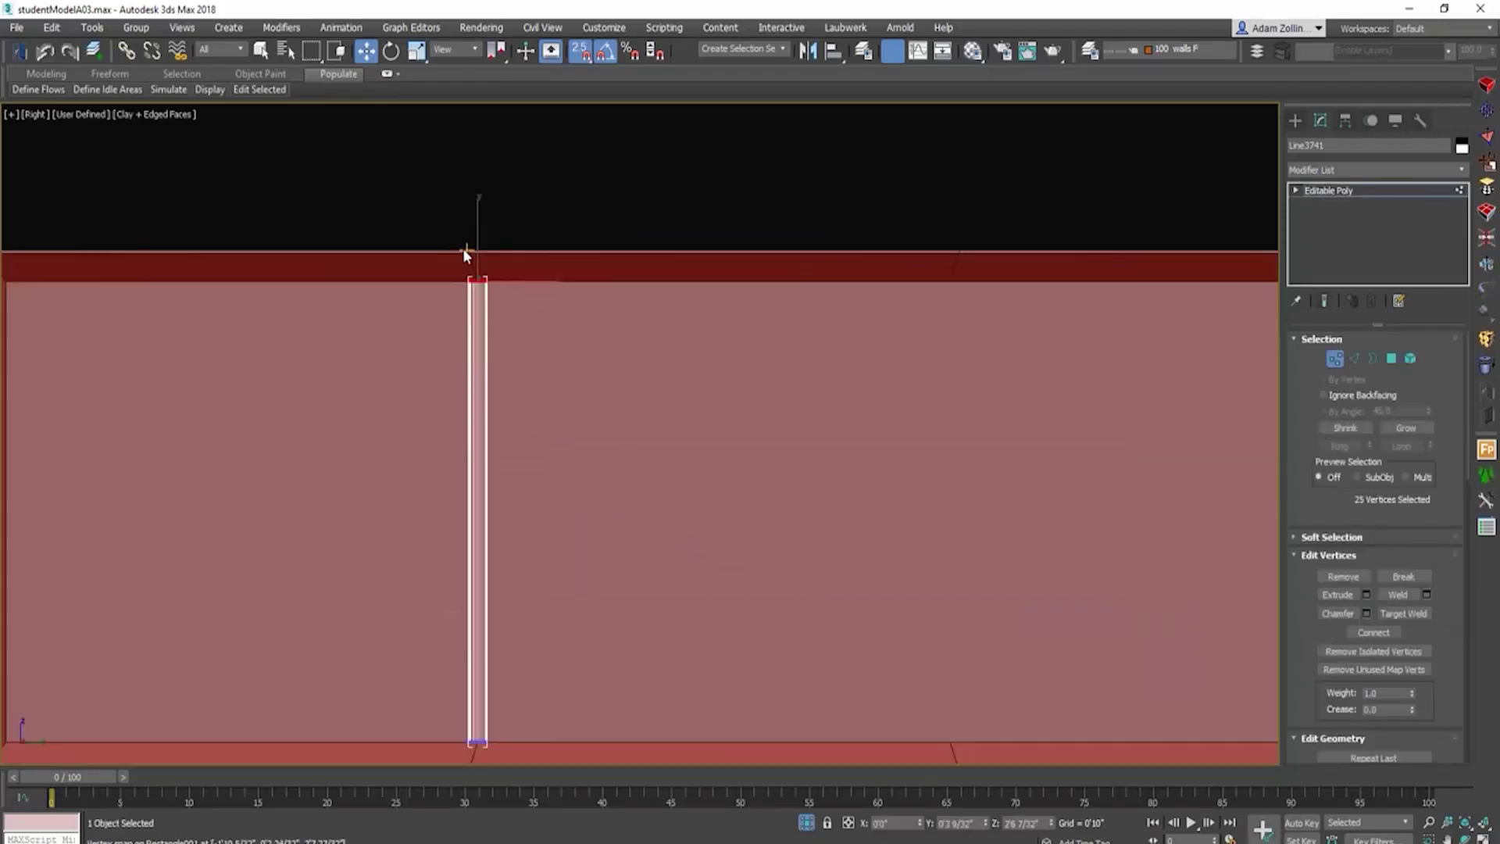
drag(465, 297, 510, 271)
scroll(500, 367, down, 2)
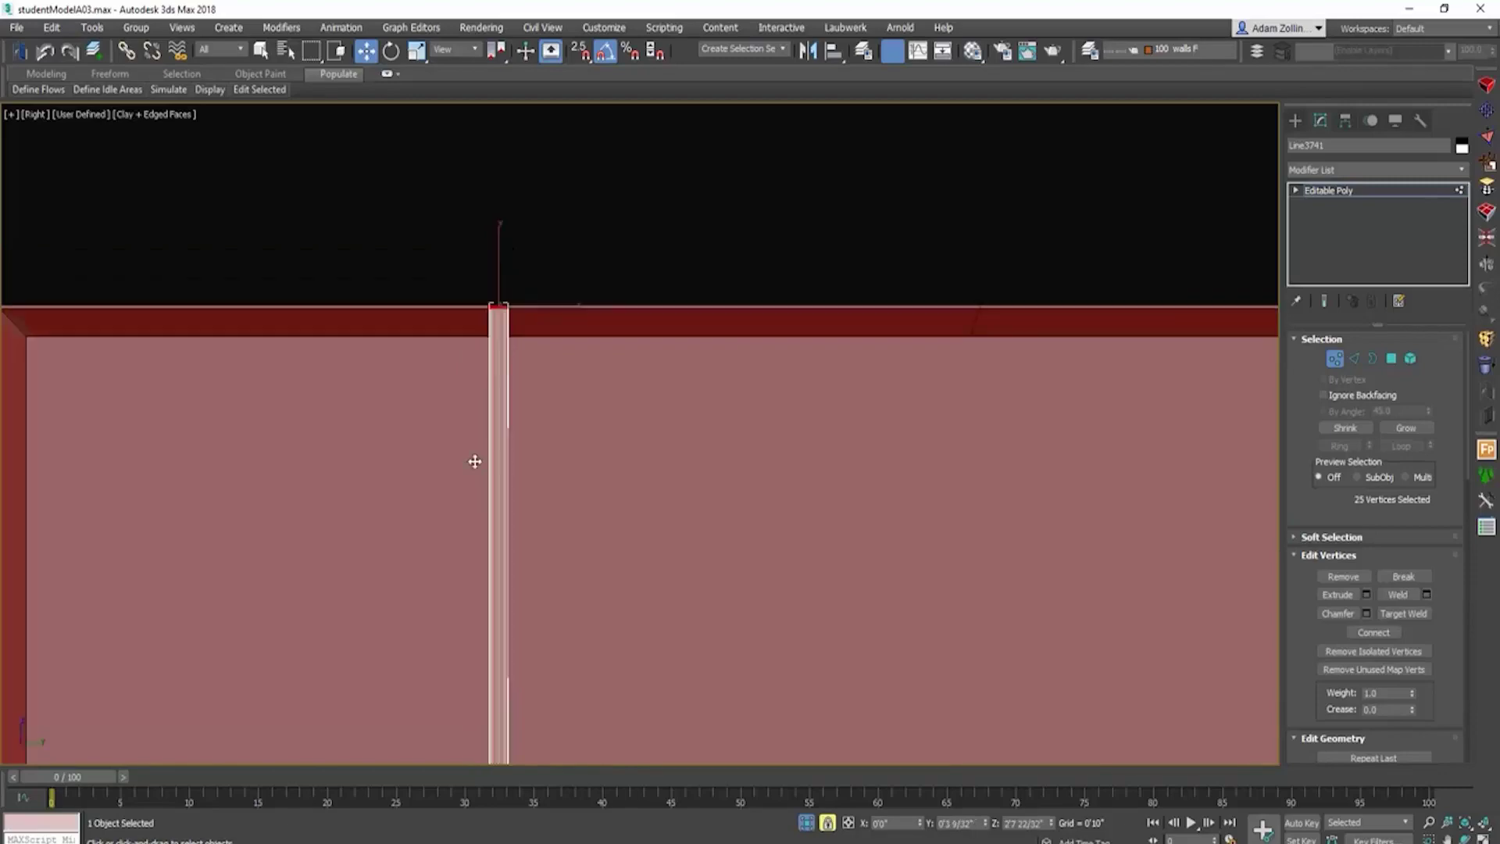
middle_drag(471, 462, 513, 221)
drag(518, 509, 536, 589)
scroll(564, 552, up, 3)
alt+middle_drag(554, 536, 1232, 385)
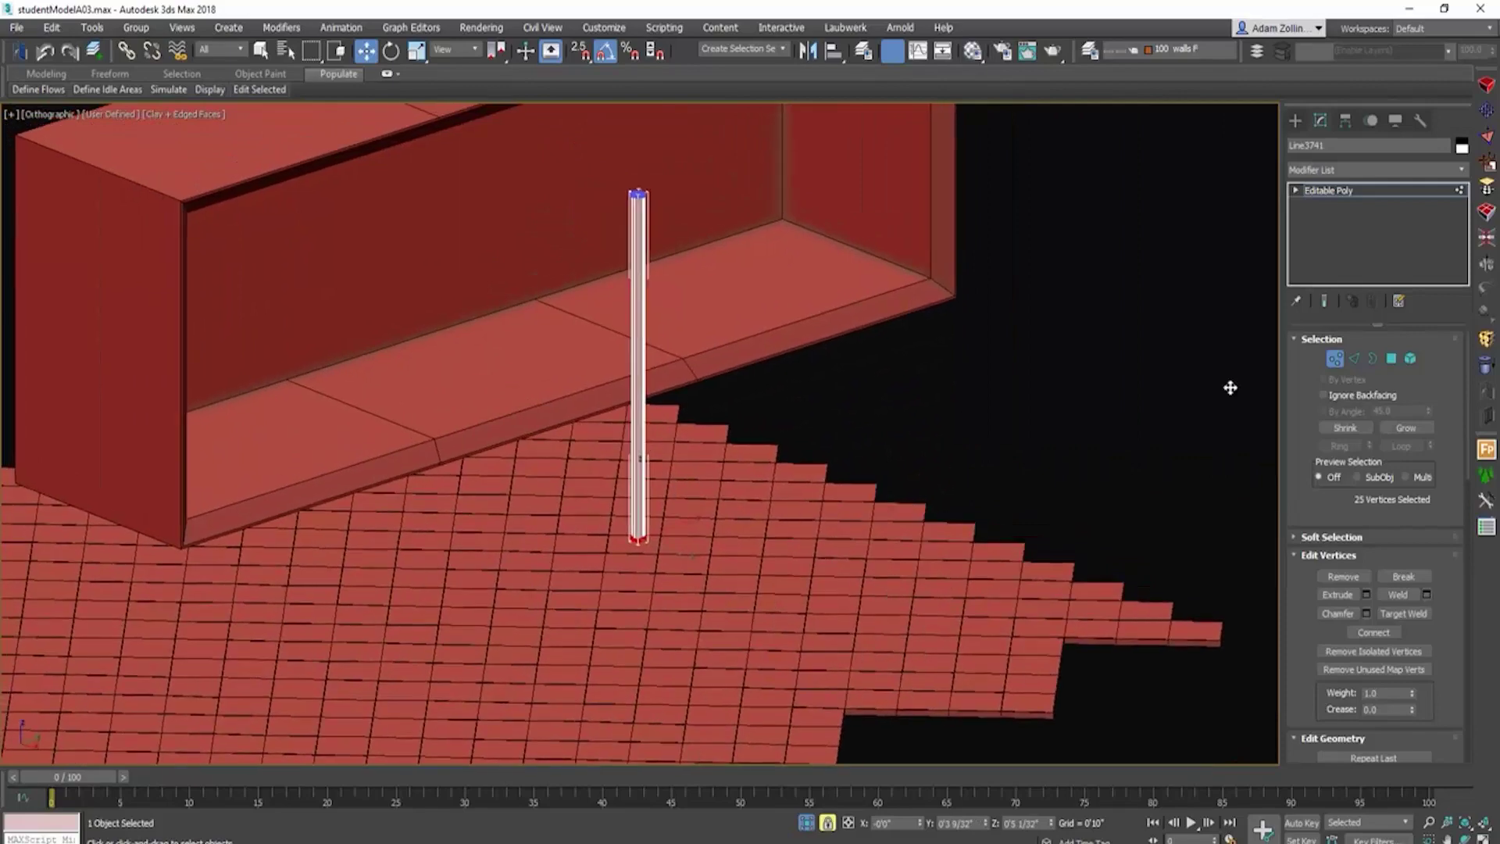
Step: Move the whole post in the Top view onto the inner front frame line of the cabinet at the first division
click(1335, 358)
key(t)
key(F3)
key(z)
scroll(731, 414, down, 10)
scroll(730, 417, down, 2)
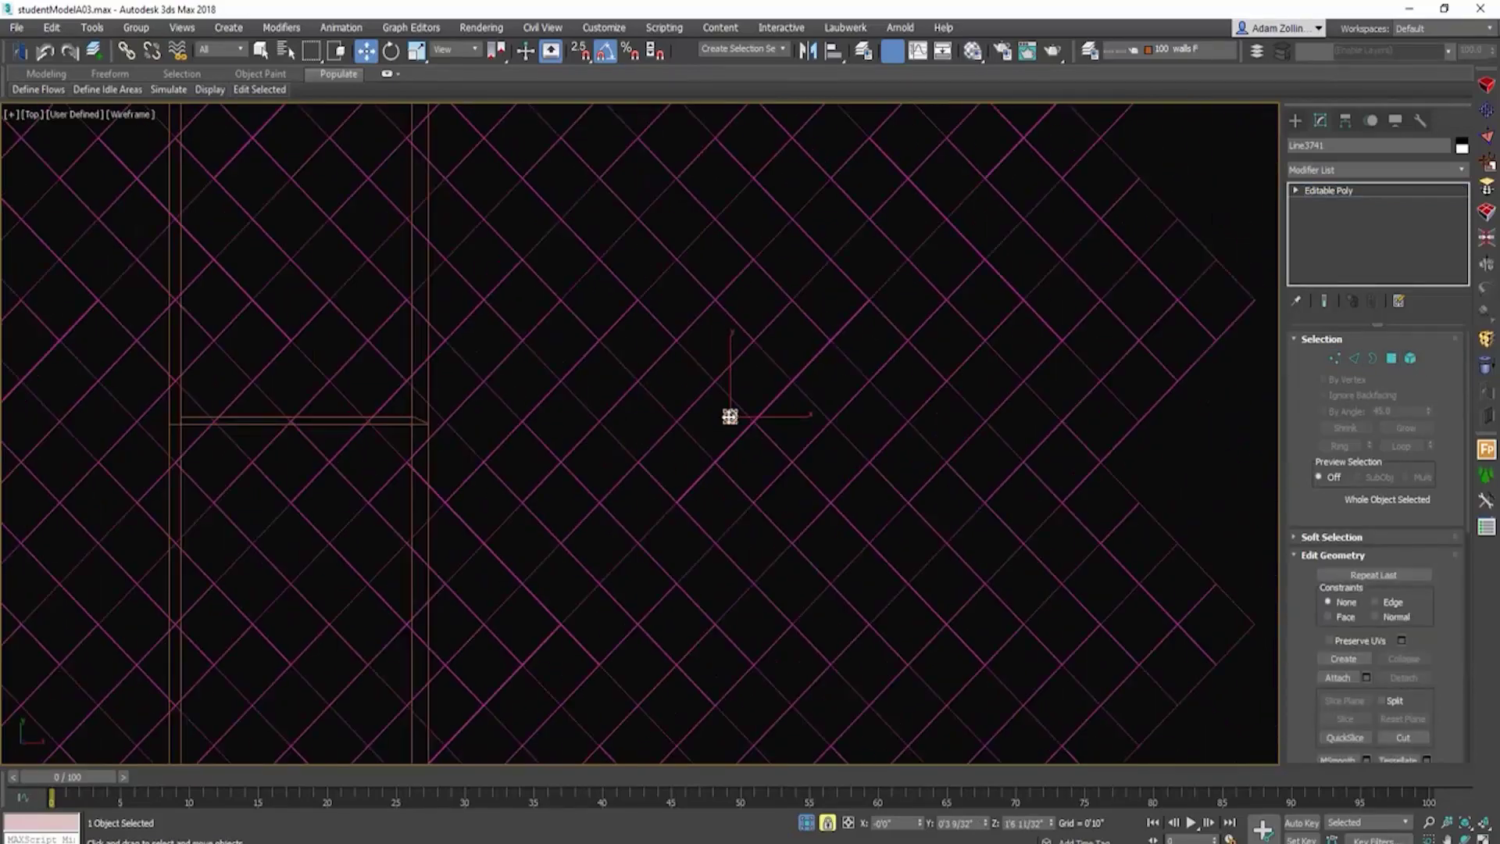
drag(730, 416, 416, 445)
scroll(416, 417, up, 5)
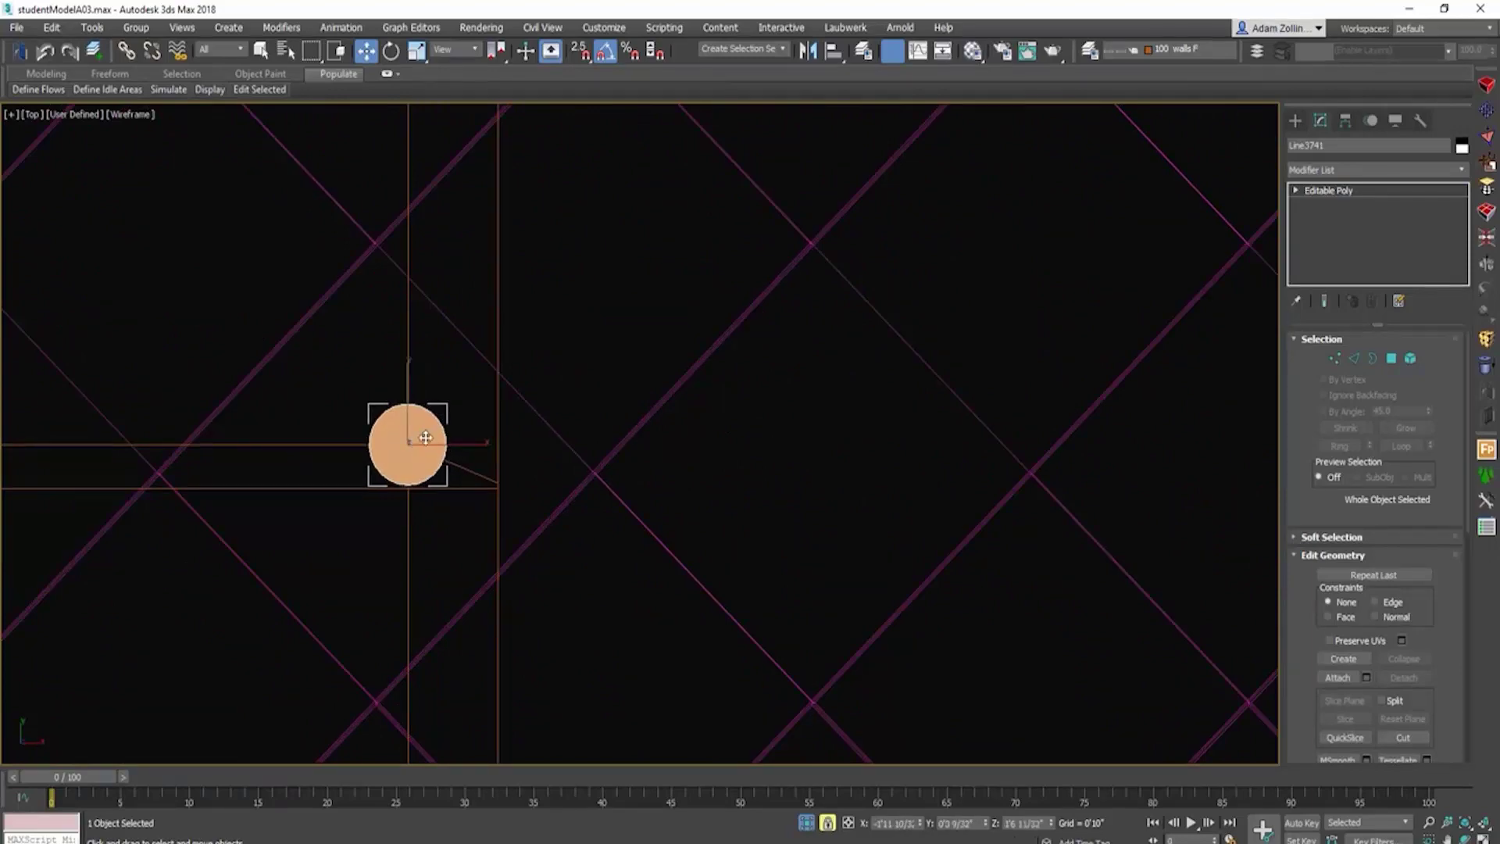
Step: Examine in shaded view how the post meets the cabinet's bottom panel and front frame
scroll(477, 428, down, 10)
key(u)
key(F3)
key(ctrl+d)
mouse_move(599, 555)
alt+middle_down()
mouse_move(529, 552)
mouse_move(576, 562)
mouse_move(516, 513)
mouse_move(437, 493)
mouse_move(483, 504)
alt+middle_up()
scroll(468, 489, down, 10)
scroll(483, 504, up, 10)
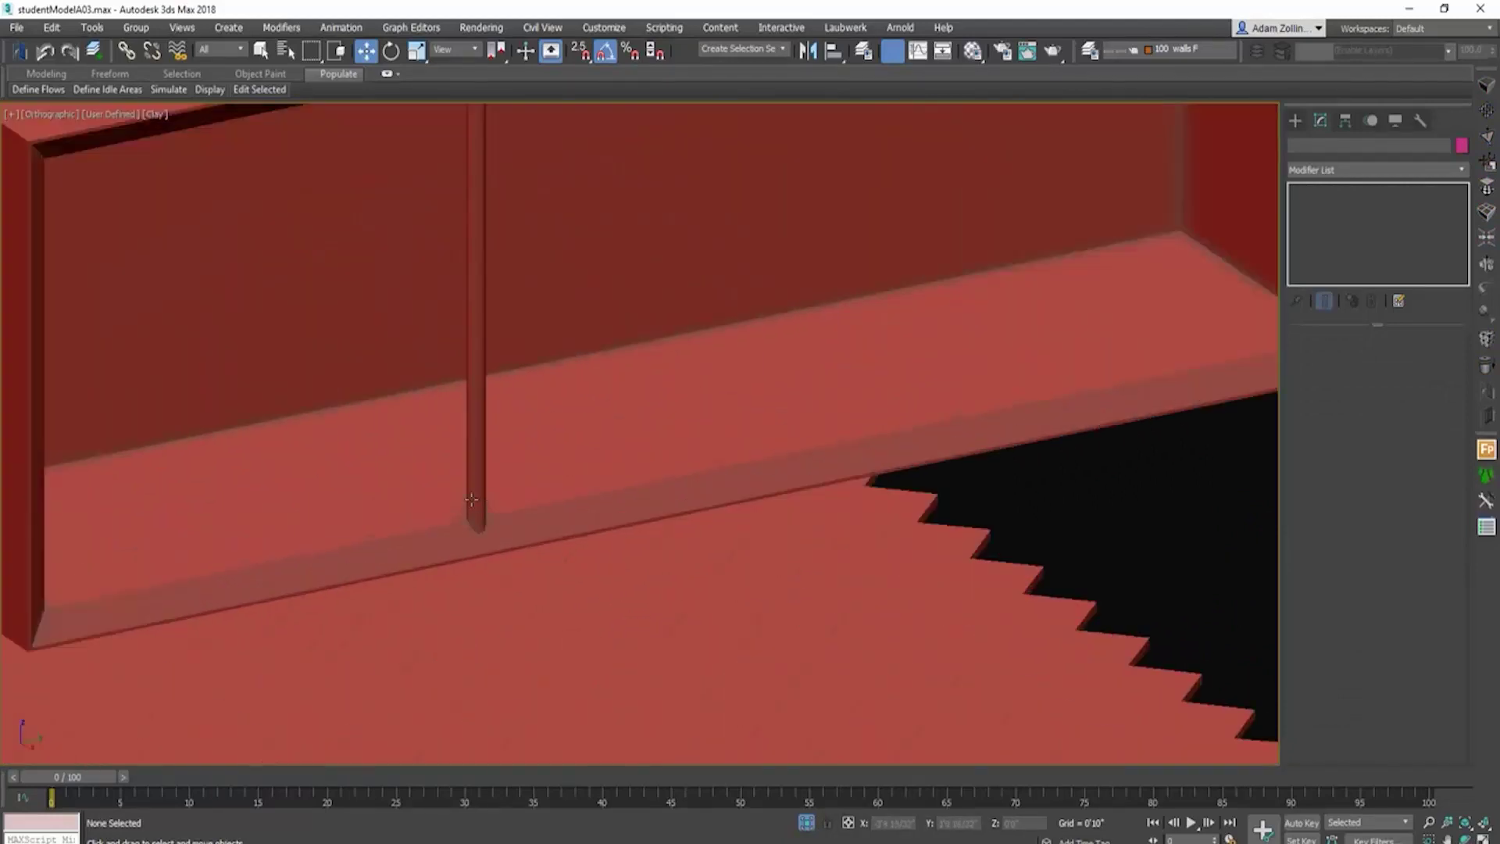
click(471, 499)
scroll(479, 492, up, 2)
scroll(492, 476, down, 5)
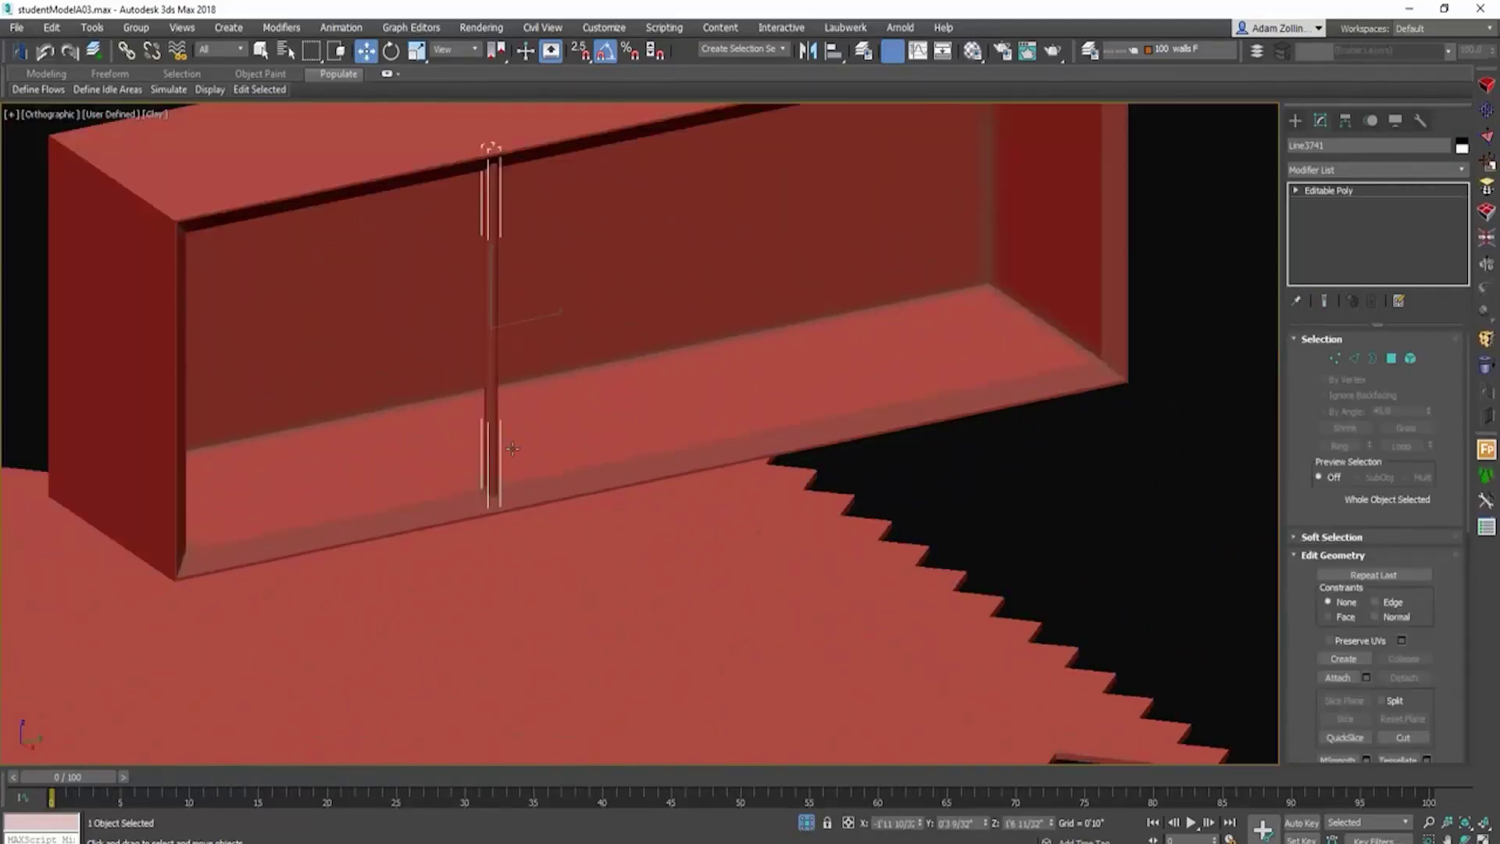
middle_drag(513, 449, 597, 507)
Step: Scale up the post's element in the Top view to thicken its round cross-section, and clear the element selection
key(t)
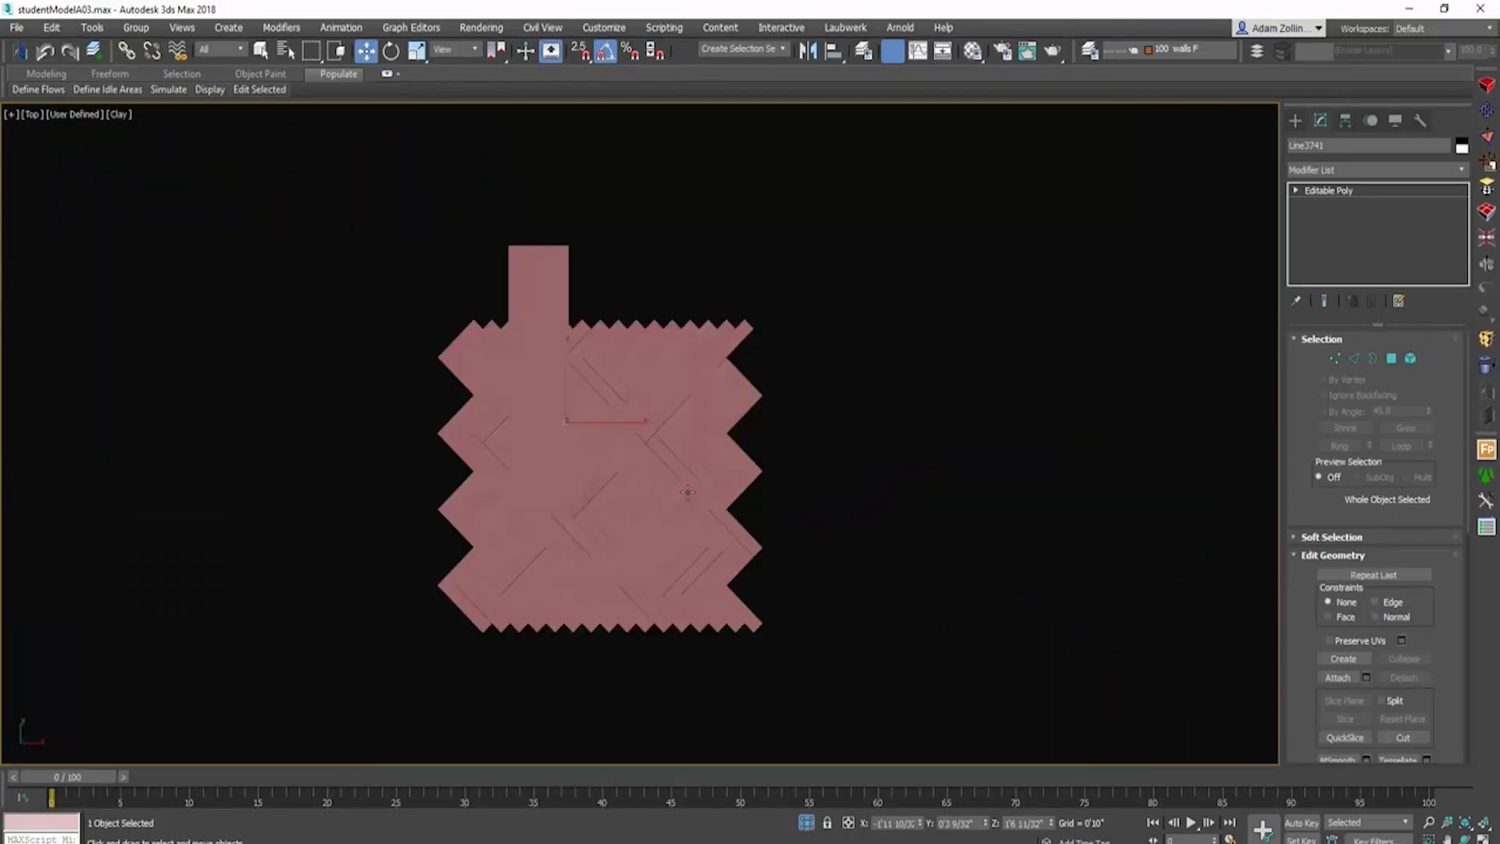
key(z)
key(F3)
scroll(653, 479, down, 8)
click(1411, 359)
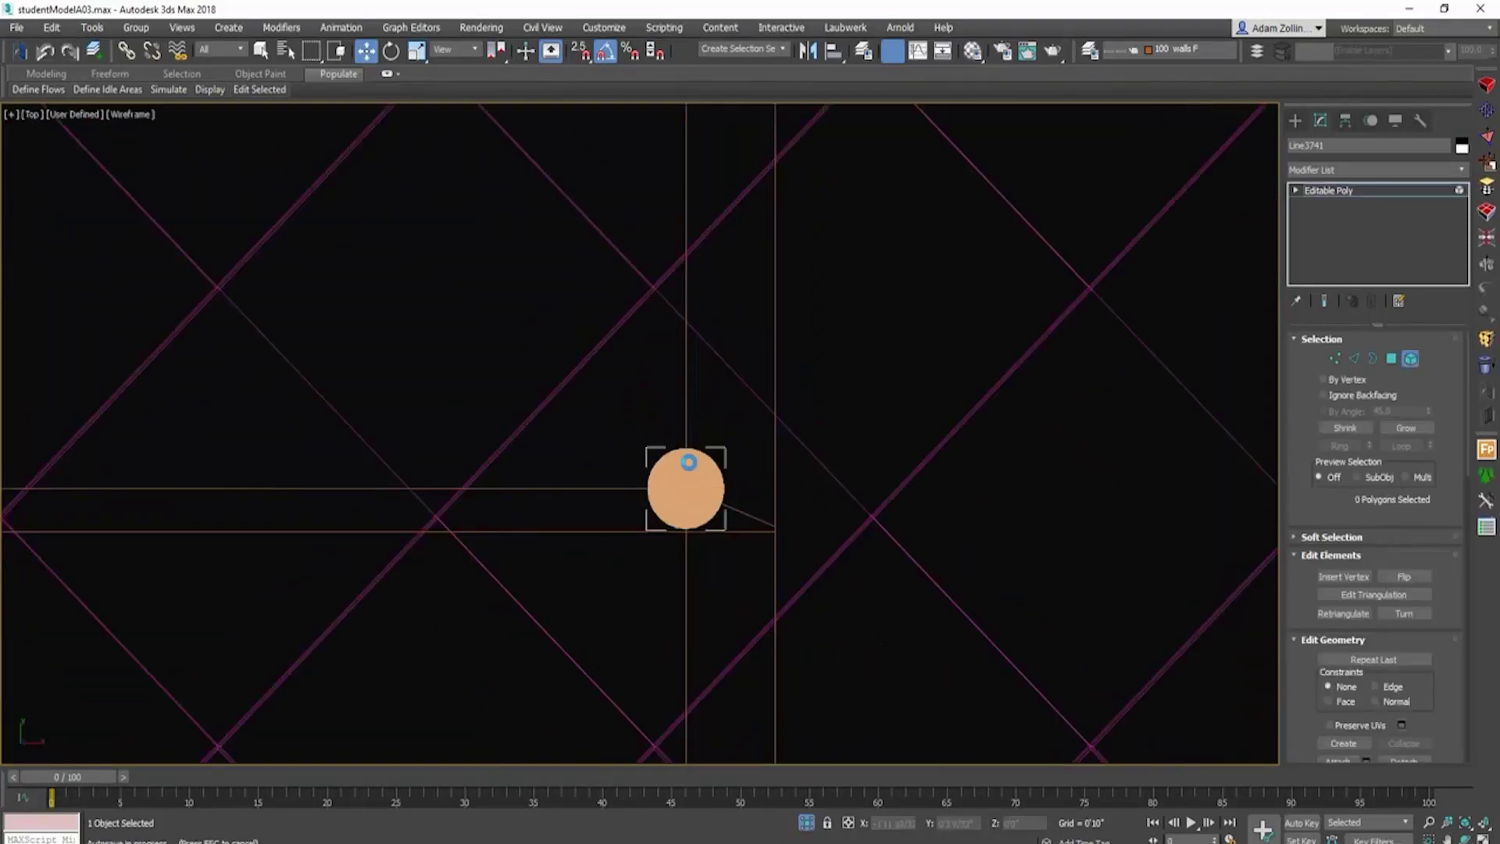
click(688, 462)
scroll(788, 362, up, 2)
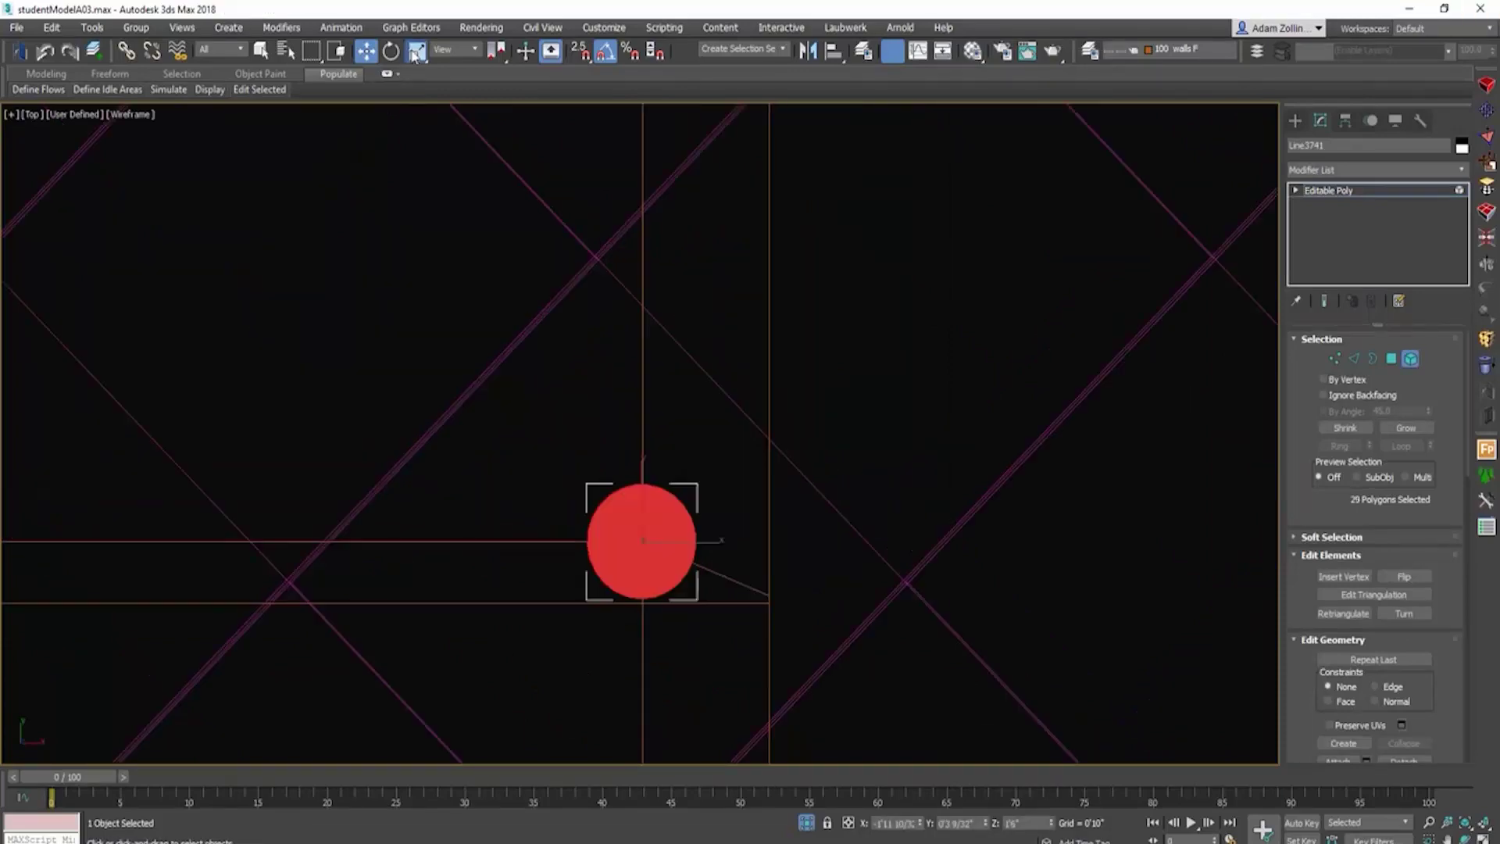
drag(417, 51, 418, 80)
drag(657, 542, 641, 495)
mouse_move(635, 538)
alt+middle_down()
mouse_move(607, 447)
mouse_move(574, 435)
alt+middle_up()
key(F3)
scroll(641, 453, down, 5)
click(955, 565)
key(F4)
key(F4)
scroll(1008, 620, down, 3)
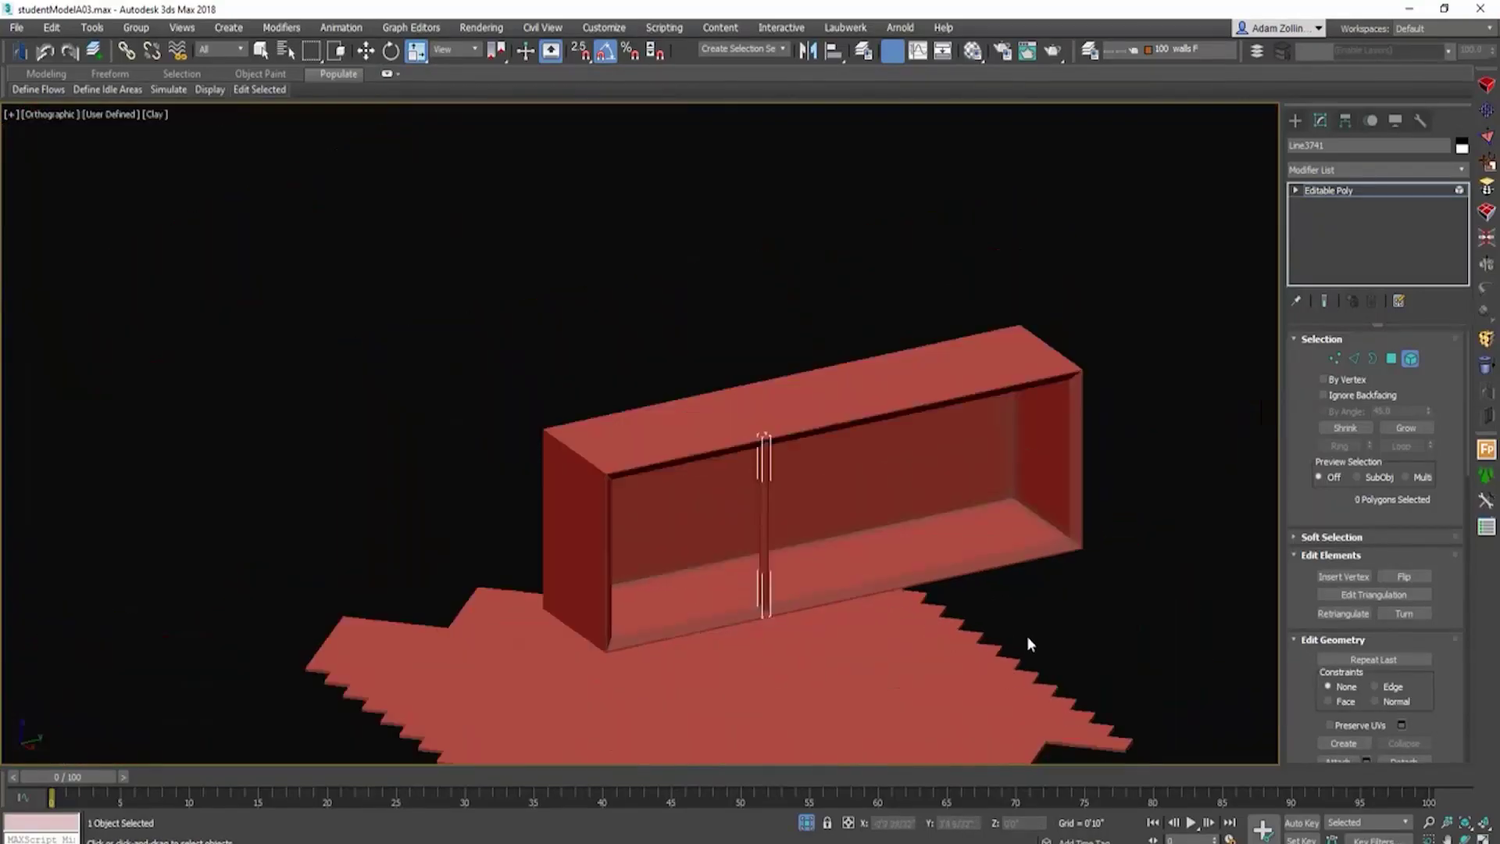
Step: Draw a straight line in the Top view, snapped from the post's centre to the inner back face of the cabinet
key(t)
key(F3)
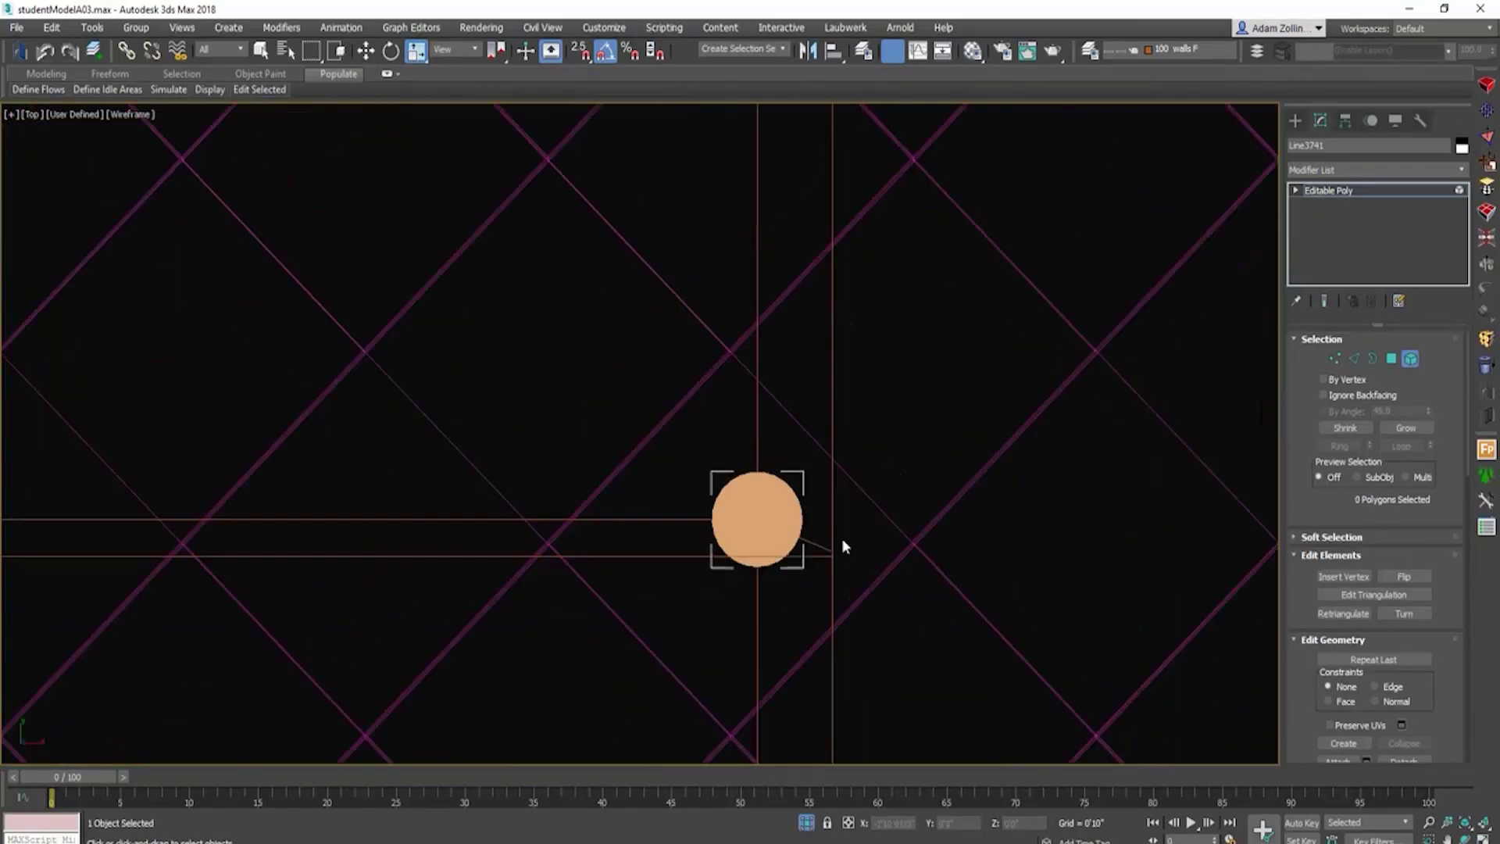
click(1410, 358)
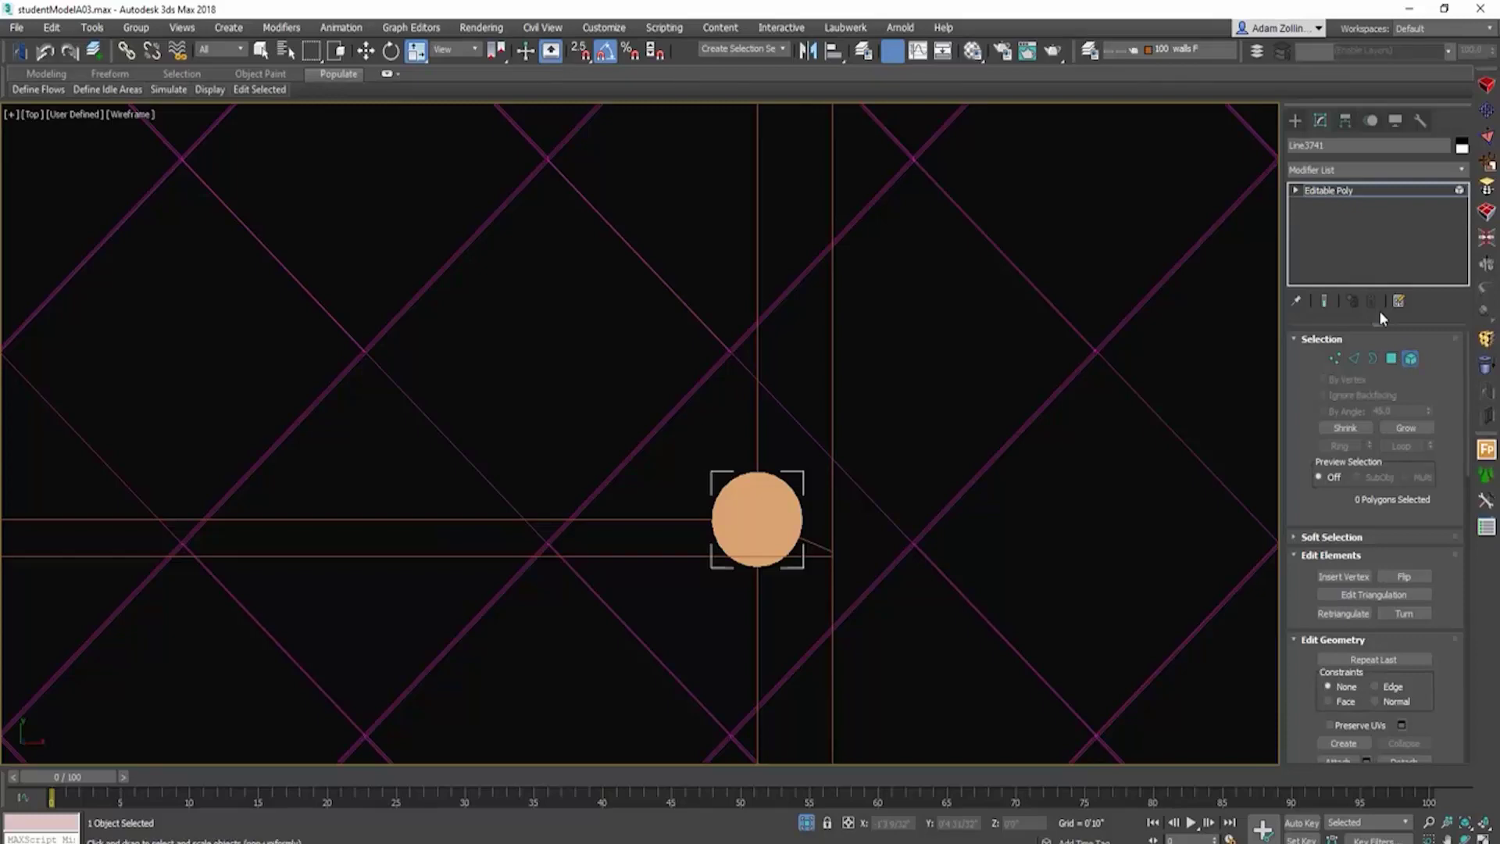
click(1296, 121)
click(1360, 235)
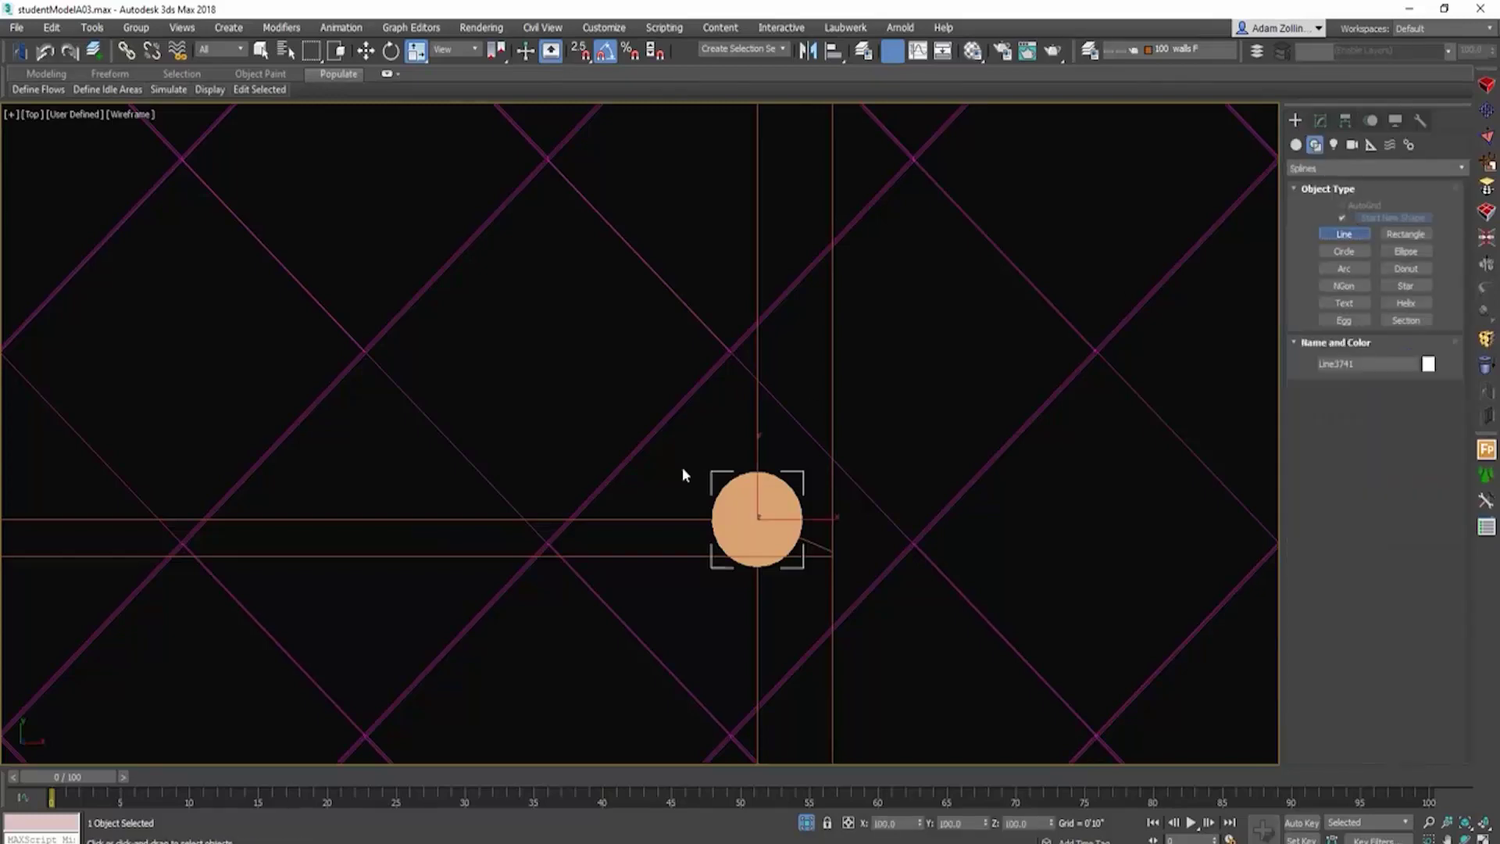
key(s)
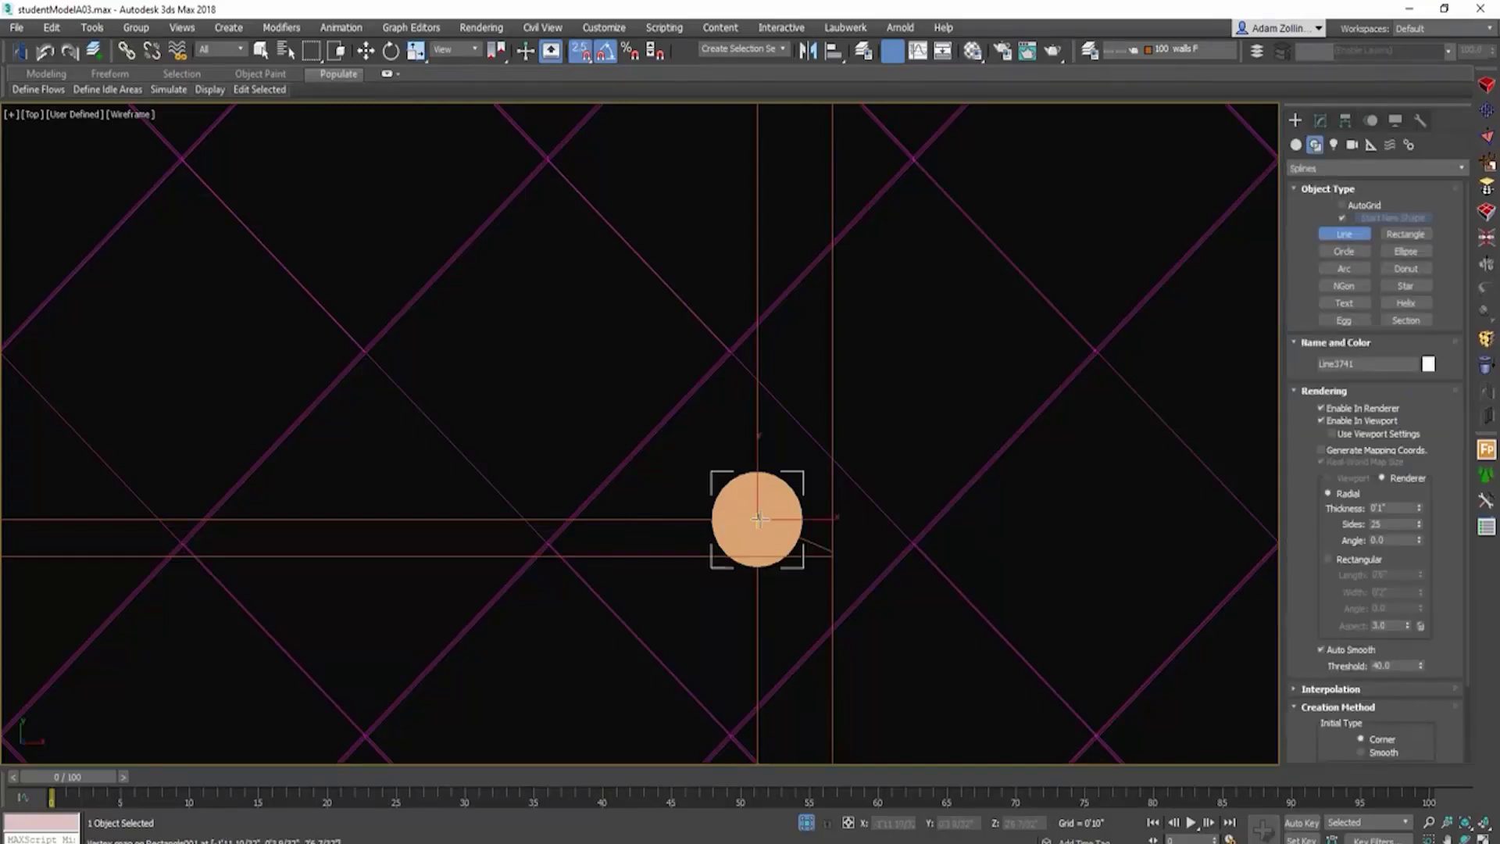
click(759, 516)
scroll(816, 521, down, 3)
middle_drag(815, 521, 1091, 526)
click(522, 521)
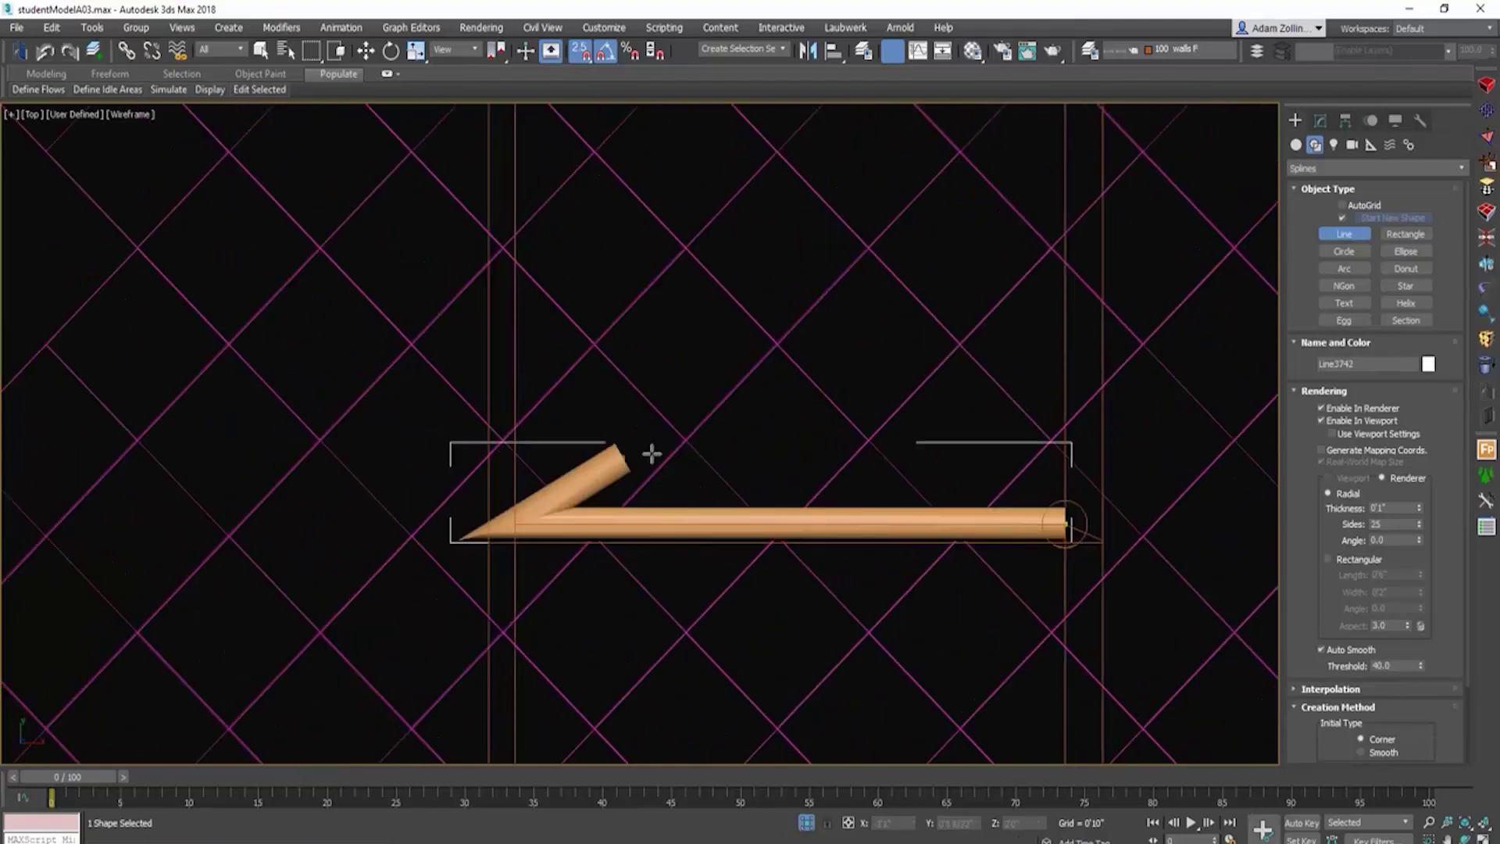
right_click(653, 446)
Step: Turn off the new line's renderer and viewport thickness, and outline its spline from the centre by about 0'0 15/32"
click(1321, 407)
click(1321, 421)
click(1319, 123)
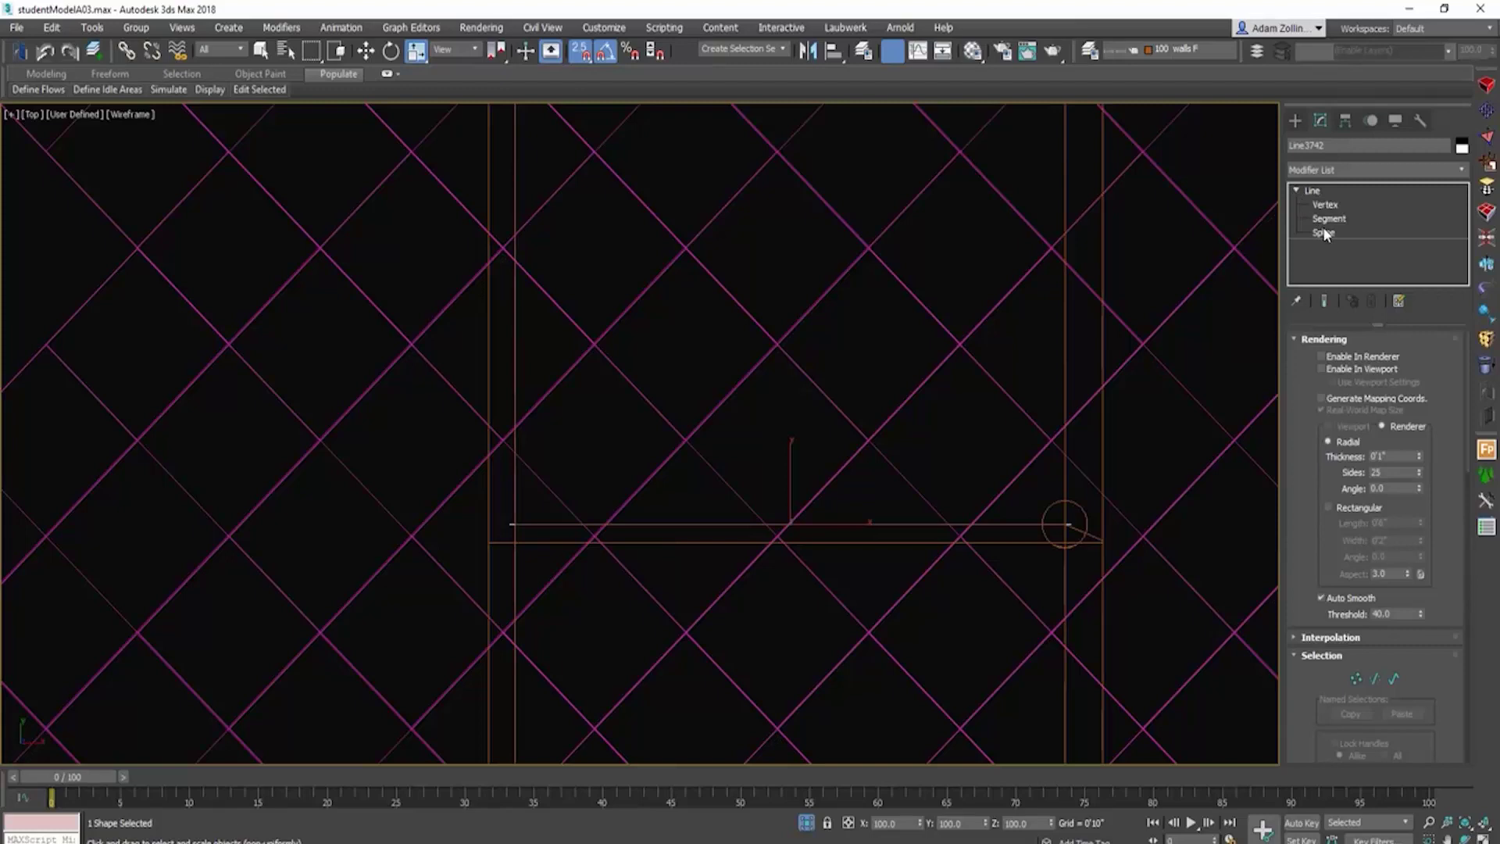
click(1322, 232)
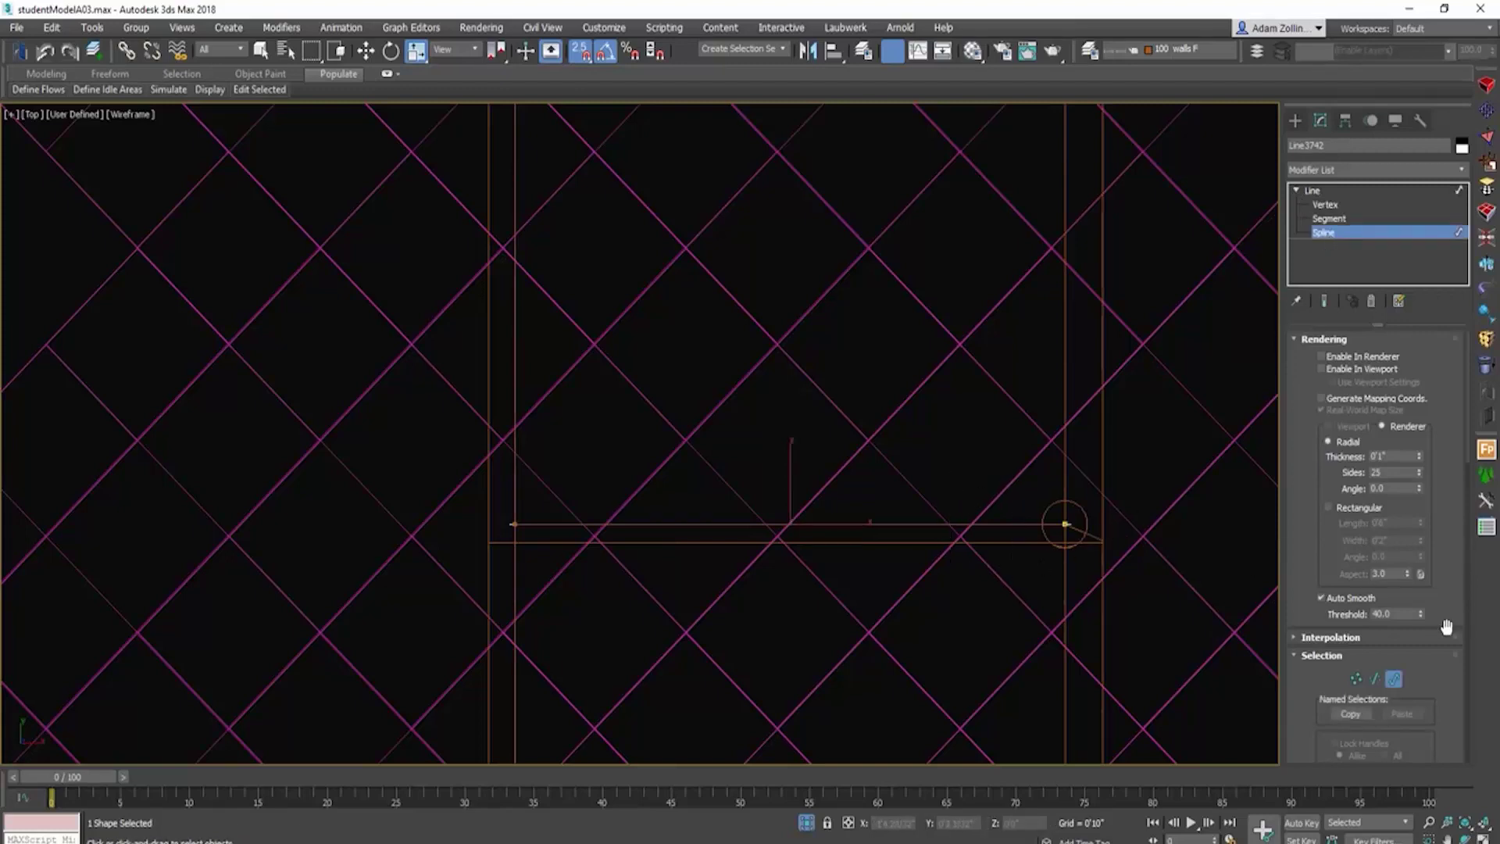
scroll(1436, 606, down, 10)
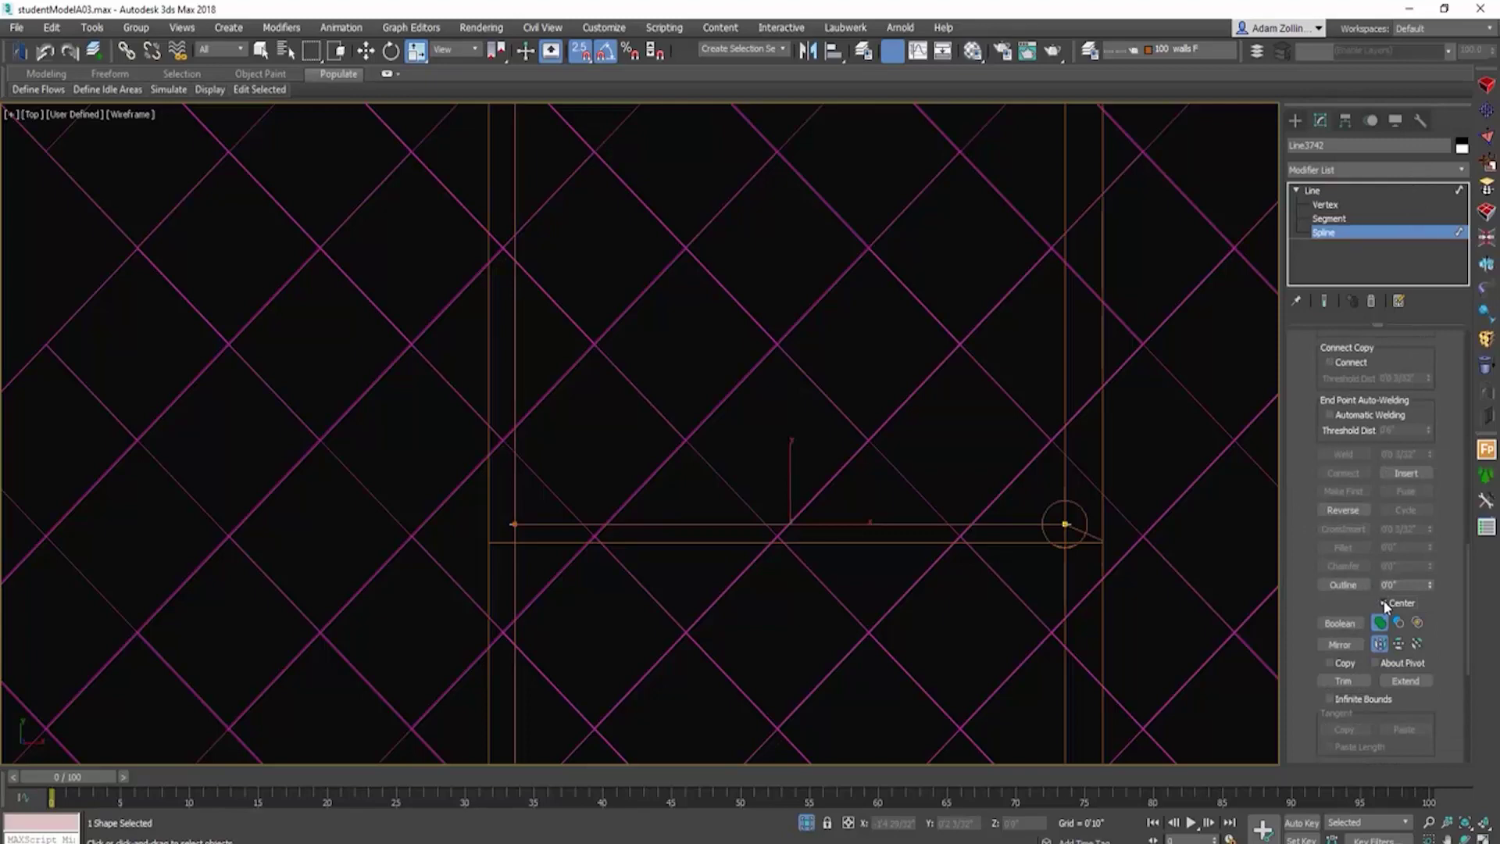
click(1350, 584)
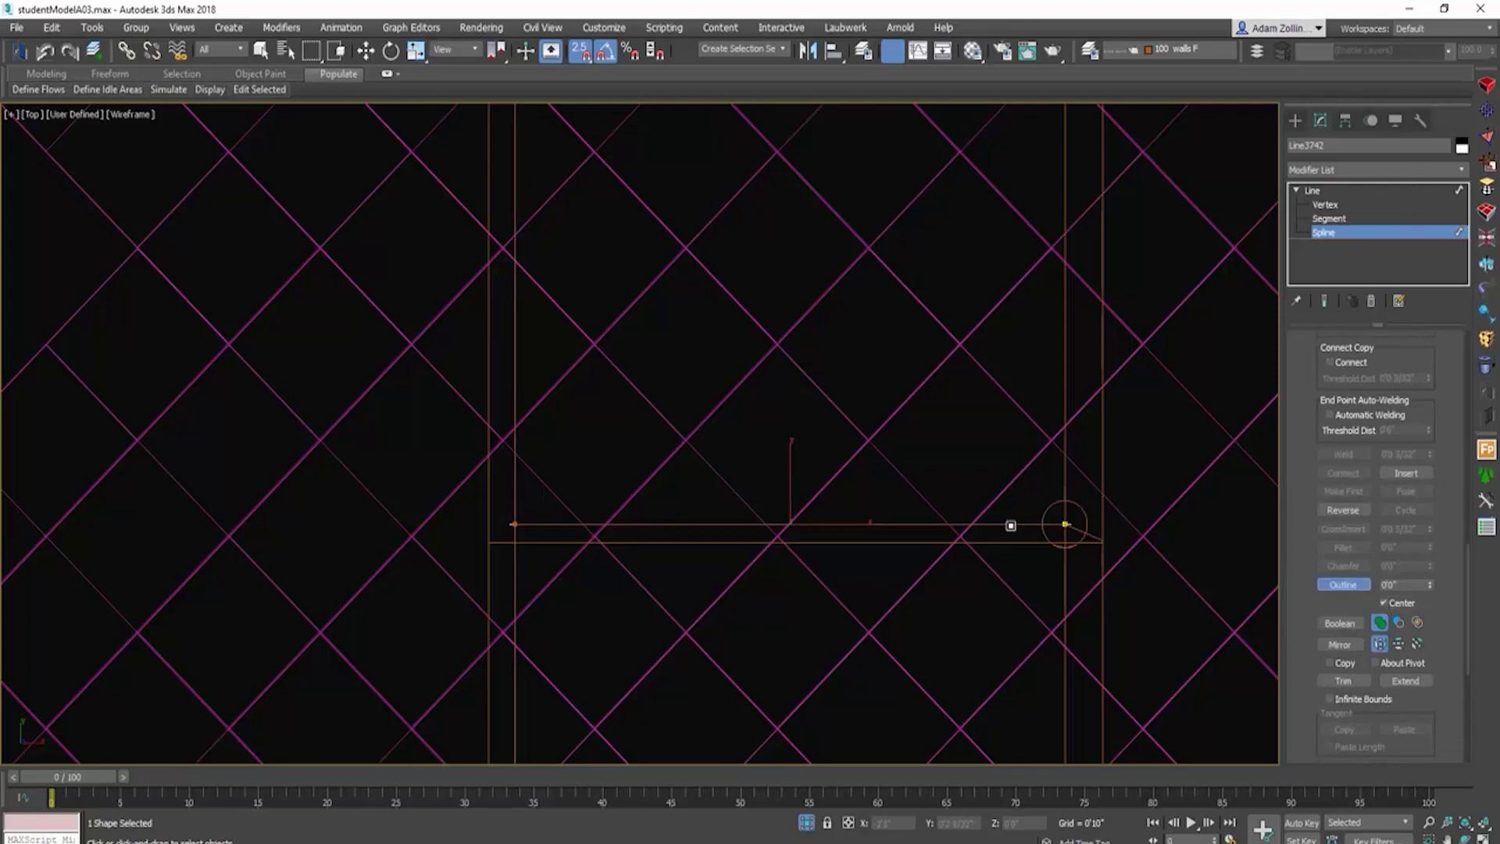
drag(1011, 525, 1010, 509)
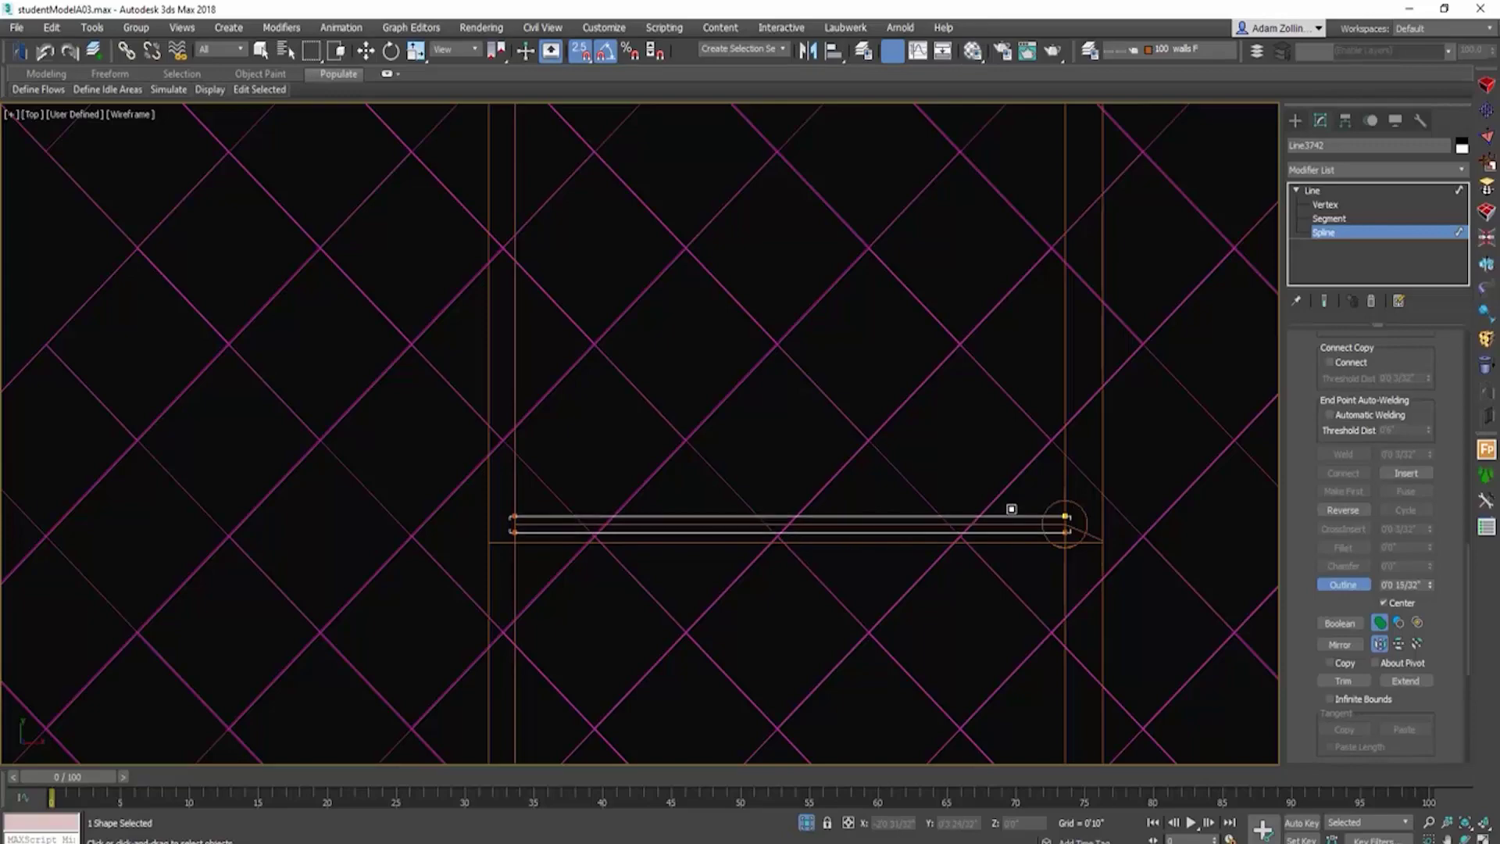
click(1350, 585)
Step: Move the outlined divider spline vertically in the Right view, snapping it up onto the cabinet's inner floor
scroll(1098, 518, down, 5)
key(r)
key(z)
scroll(953, 520, down, 4)
scroll(936, 516, down, 3)
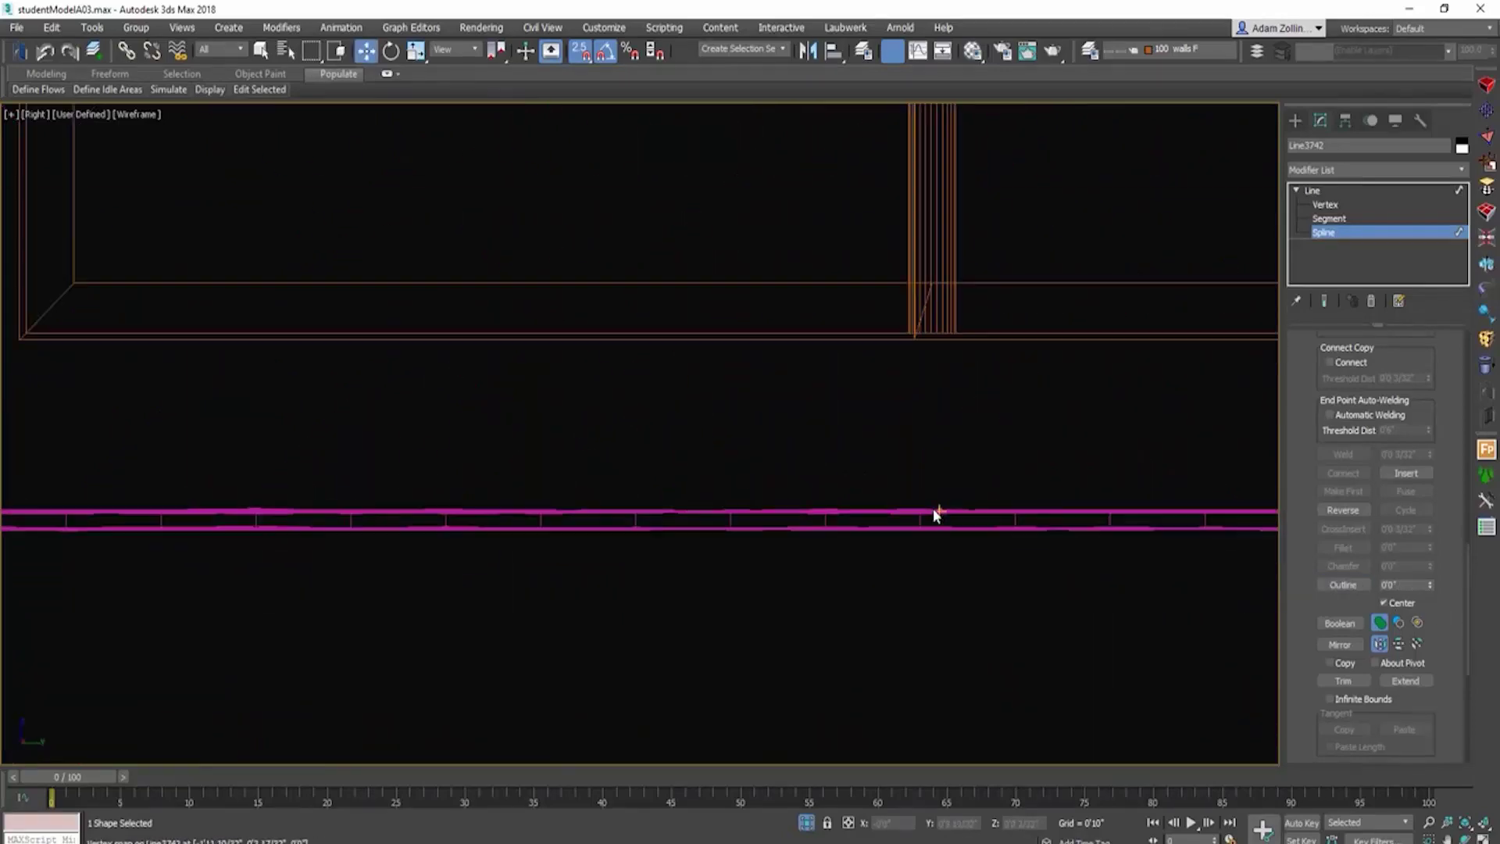
middle_drag(935, 513, 927, 647)
key(s)
key(space)
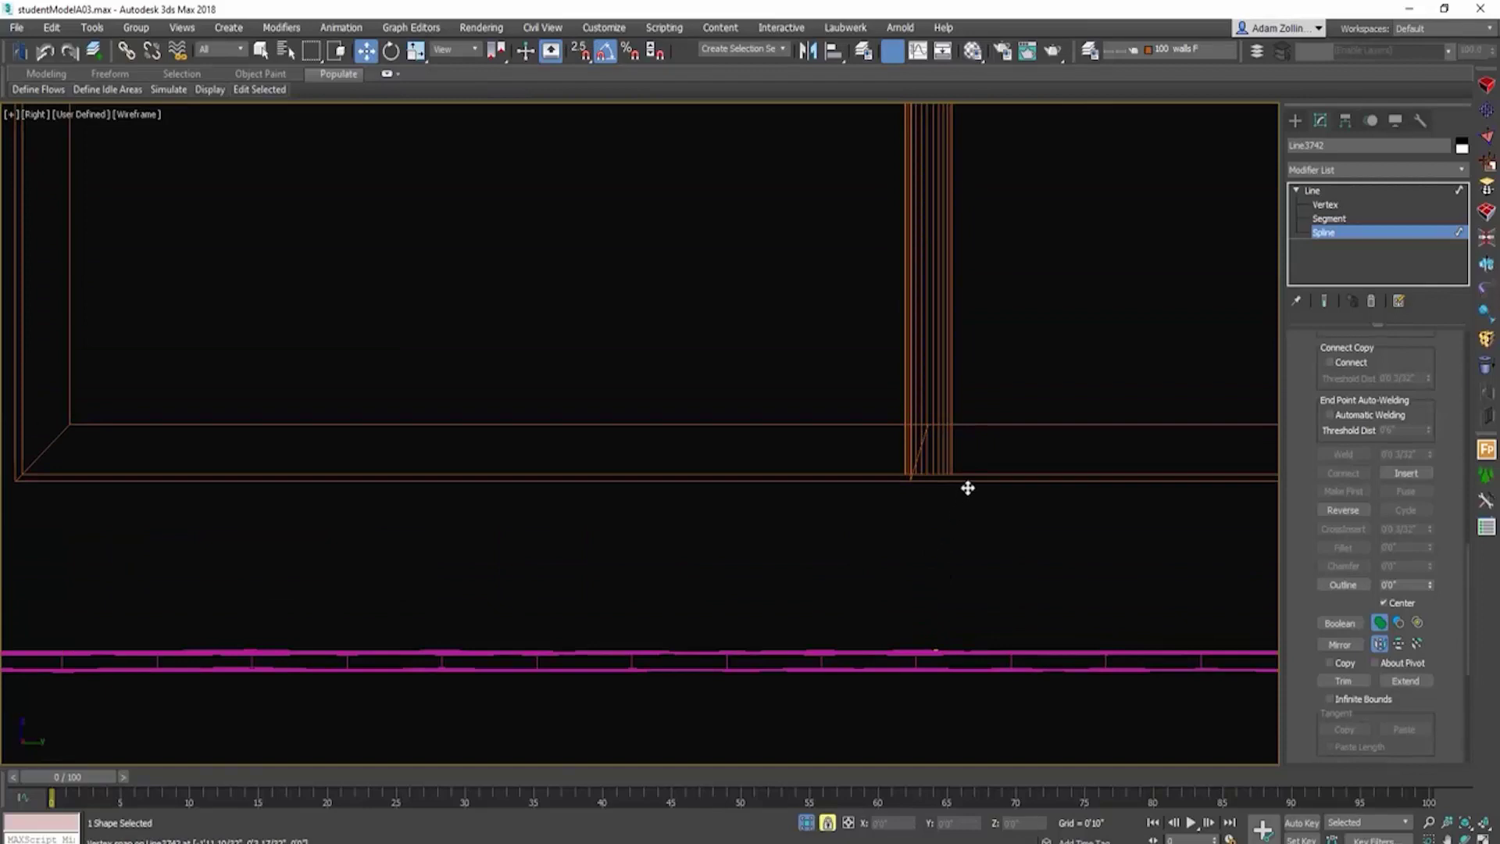
Step: Leave spline editing and extrude the outlined profile 2'1" into a divider panel behind the post
click(1390, 227)
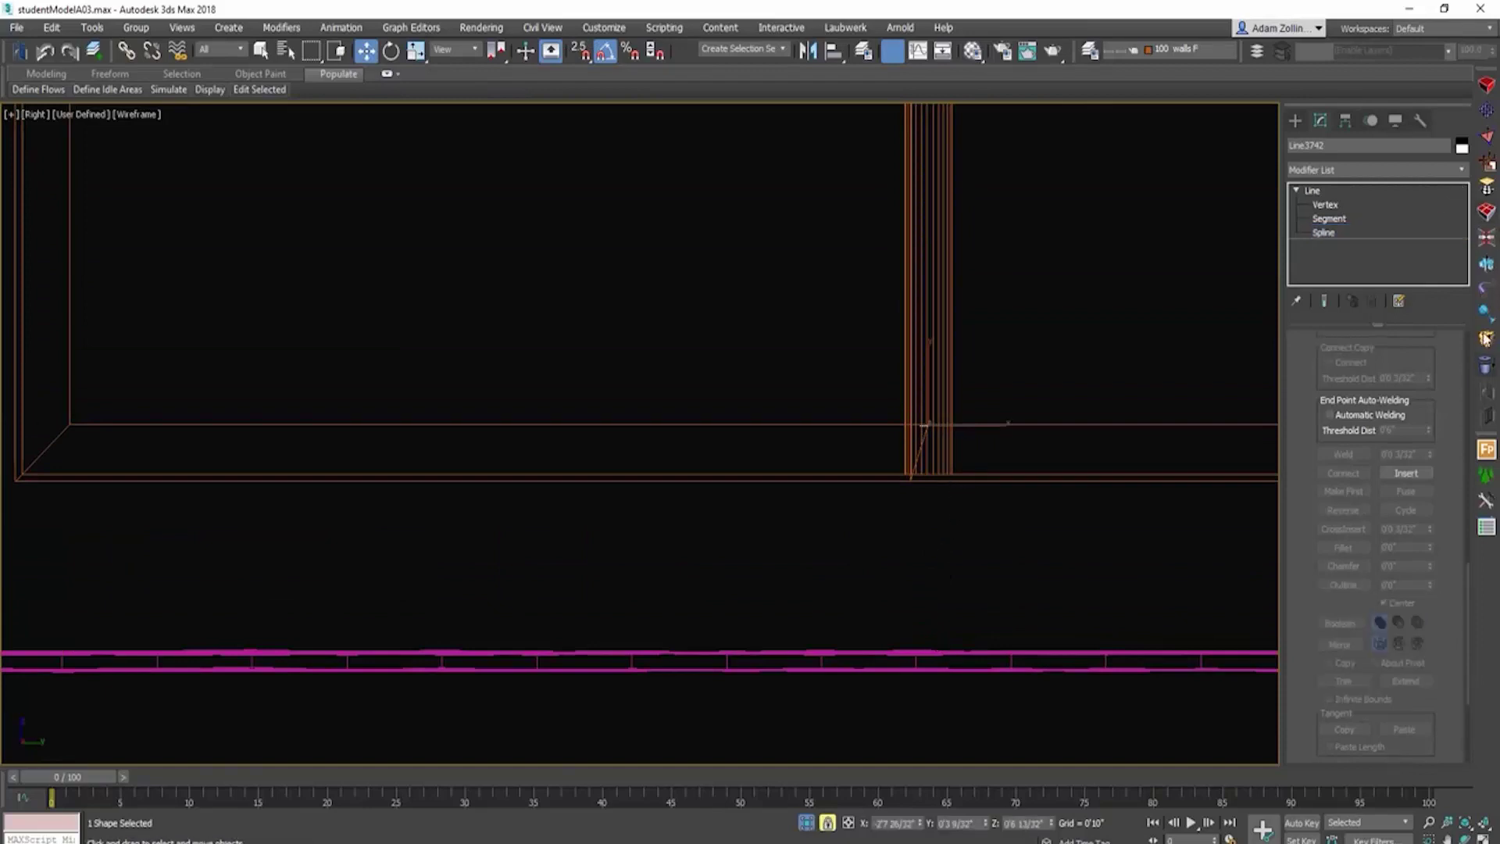
scroll(1044, 425, down, 4)
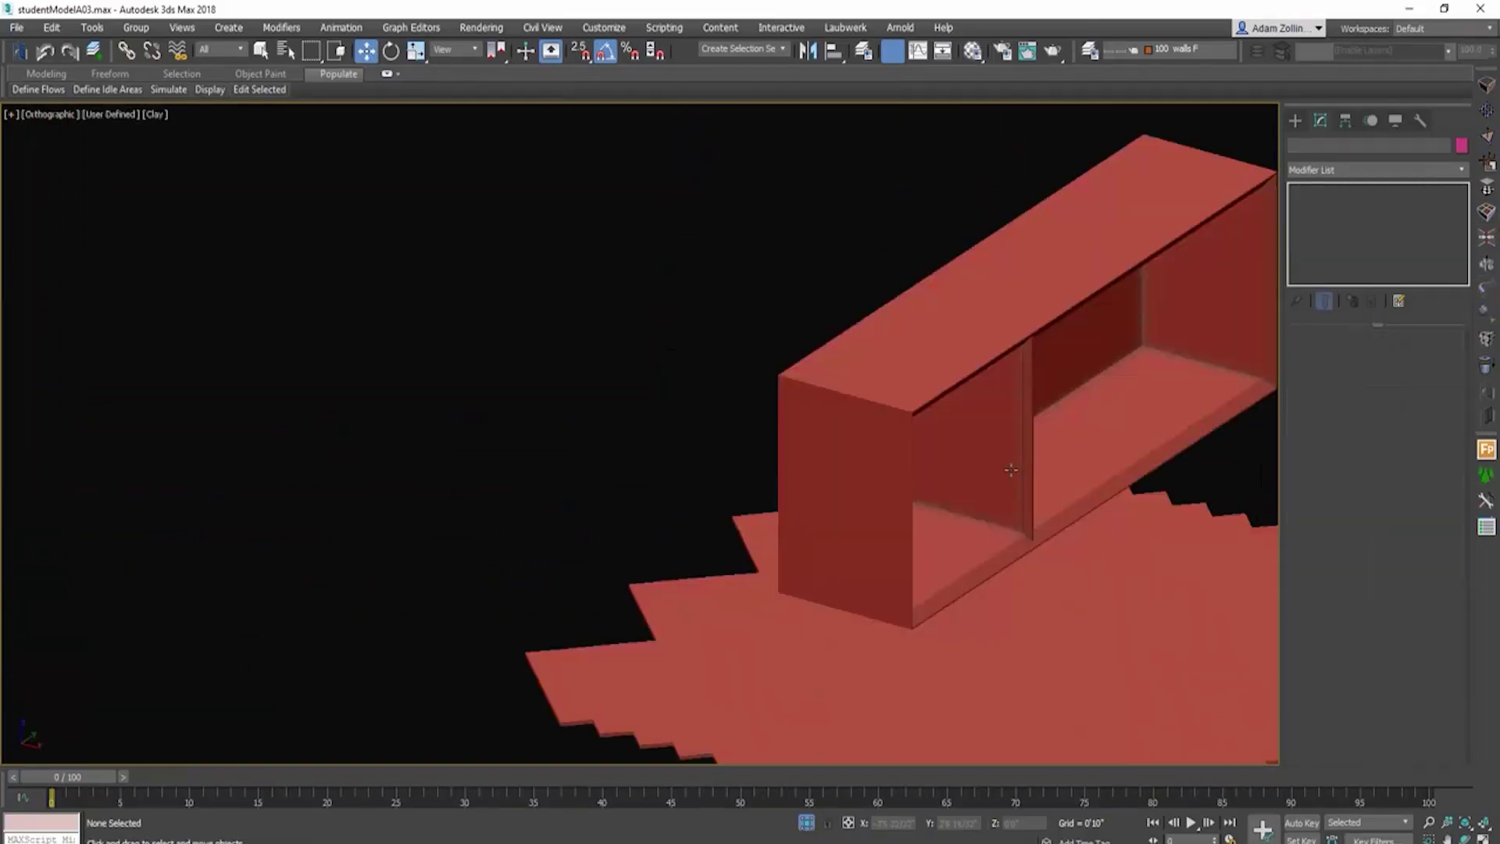
click(1011, 469)
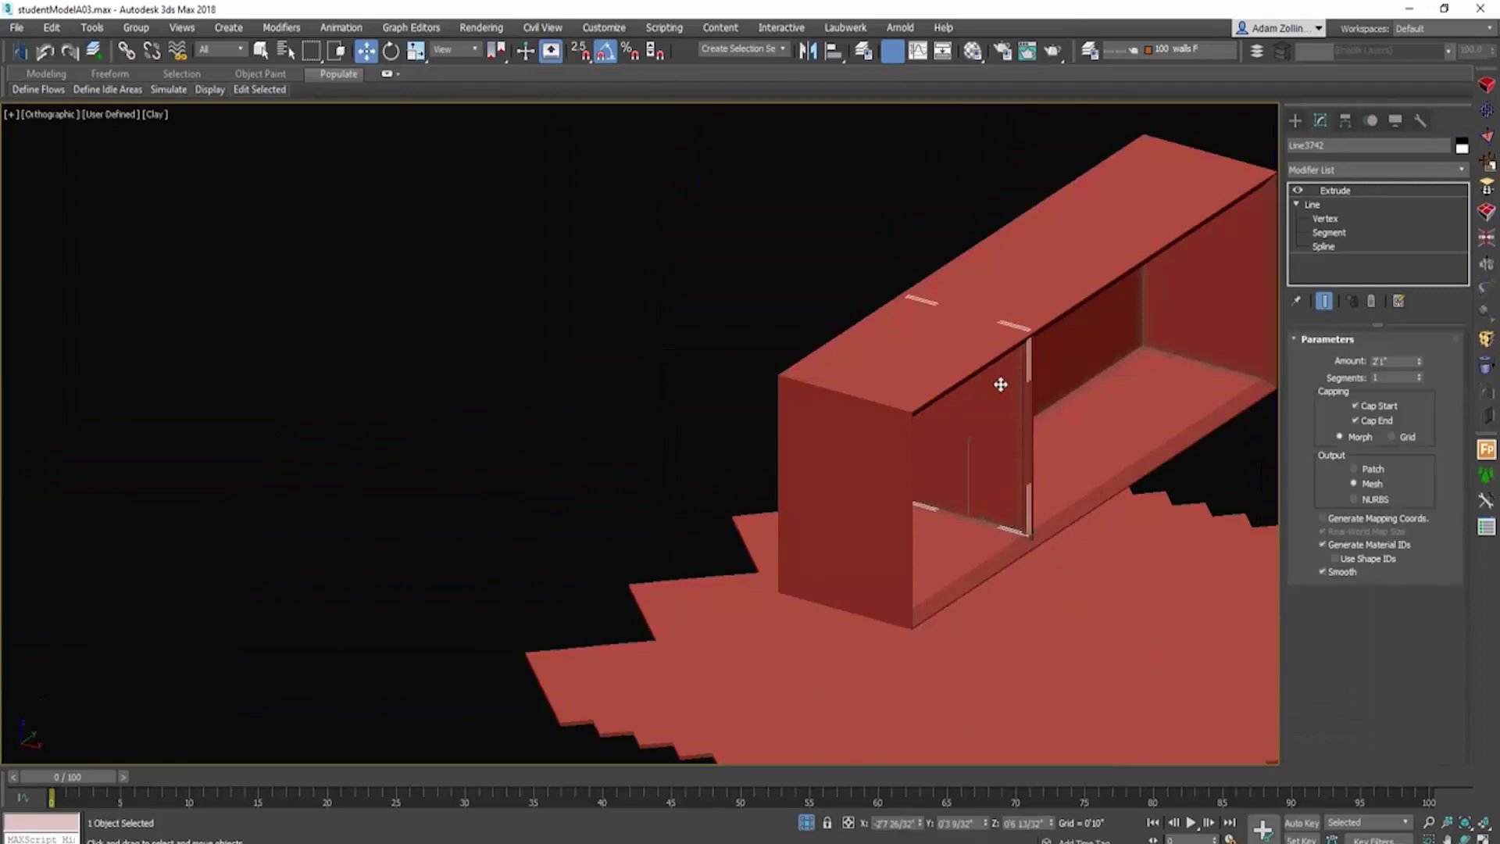
alt+middle_drag(1034, 471, 1119, 488)
Step: Draw a small rectangle in the Right view, starting at the inner top corner of the cabinet's narrow compartment
click(1200, 481)
click(1121, 467)
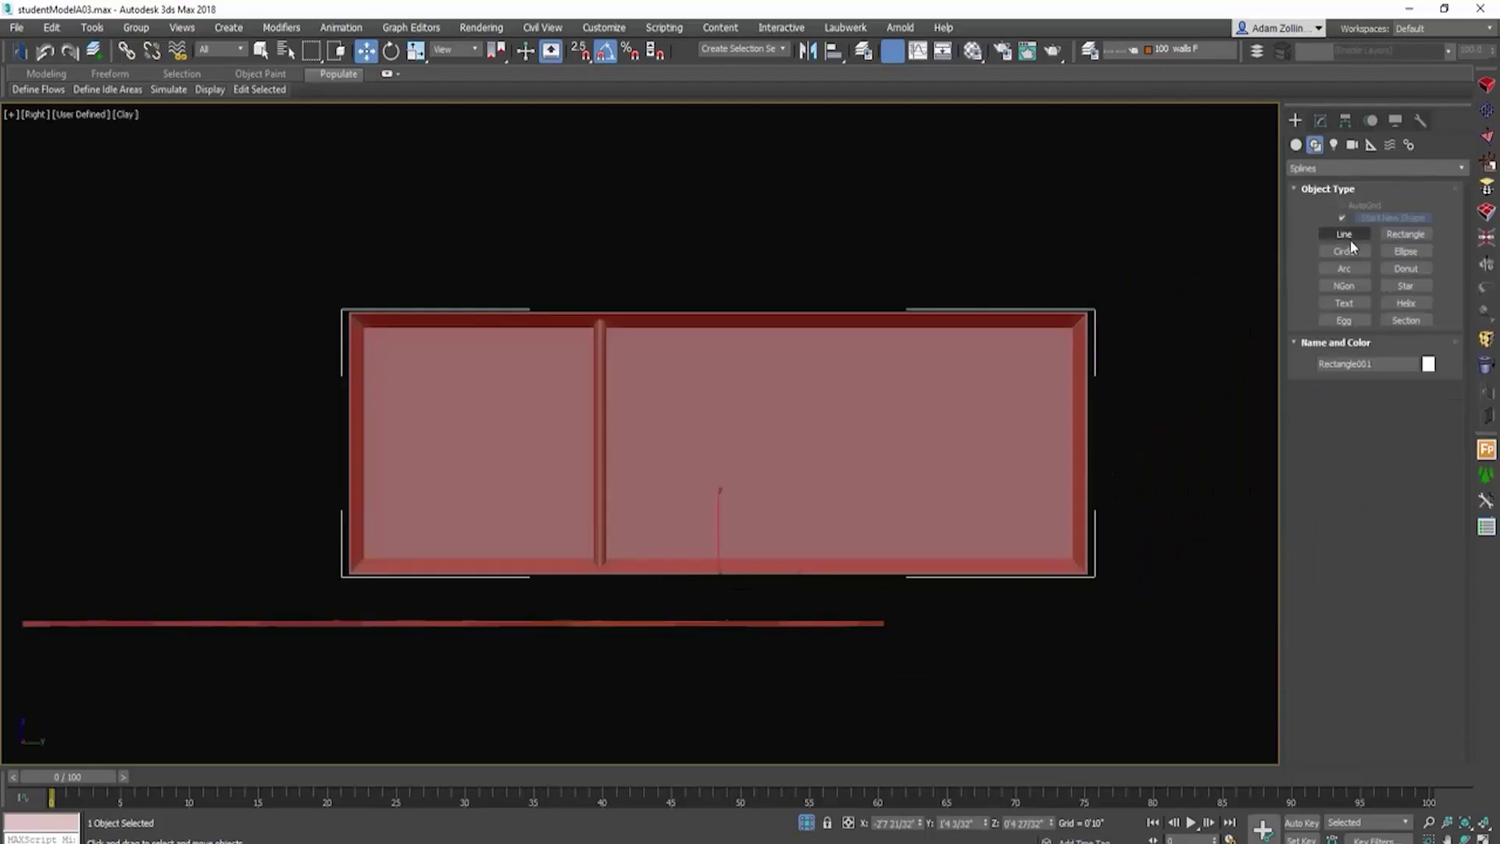
click(1405, 233)
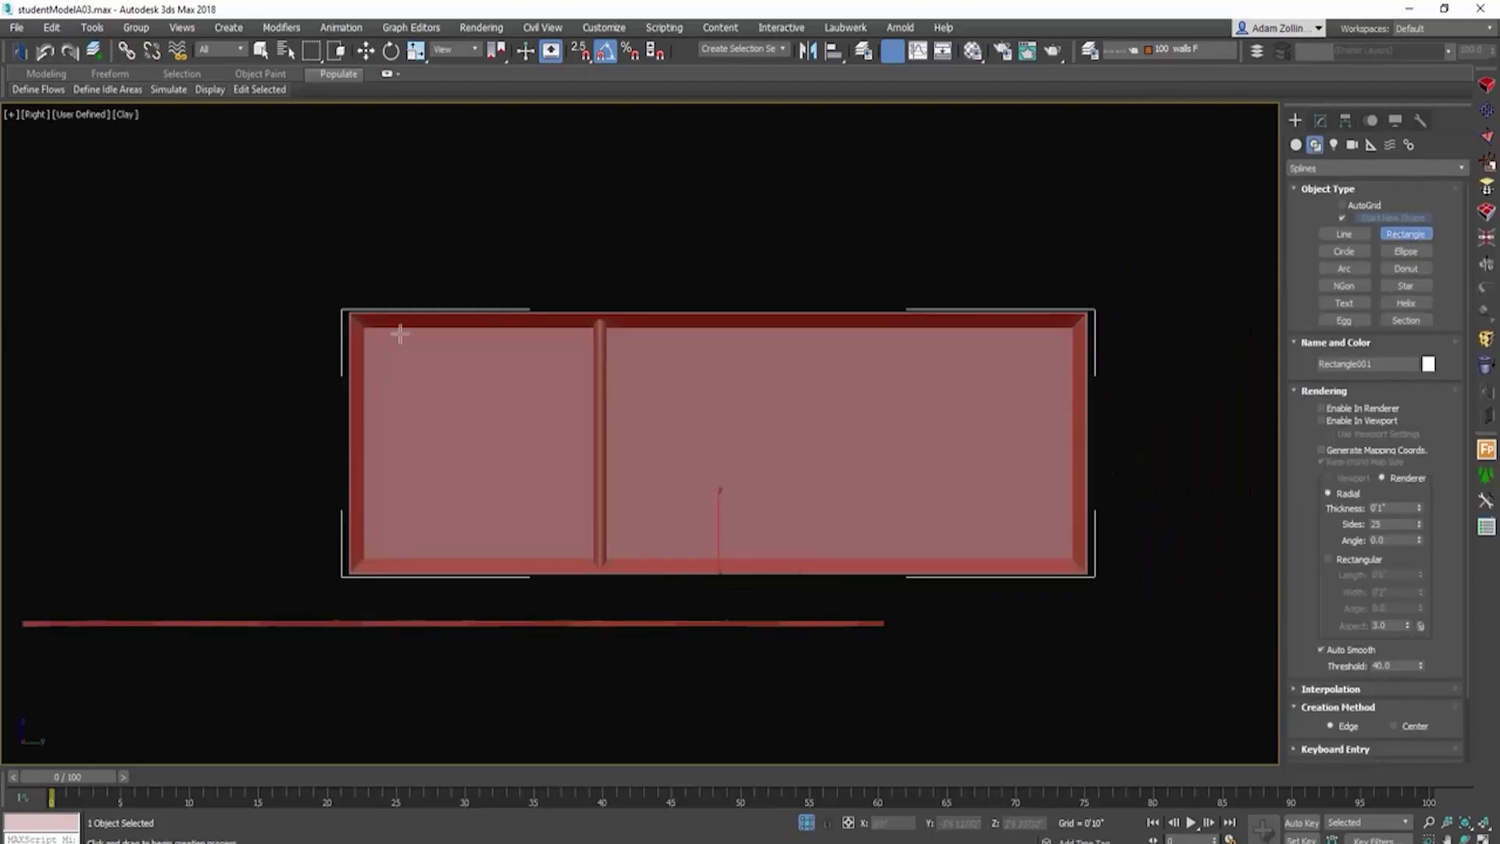
scroll(399, 334, up, 4)
scroll(325, 318, up, 1)
scroll(319, 311, up, 6)
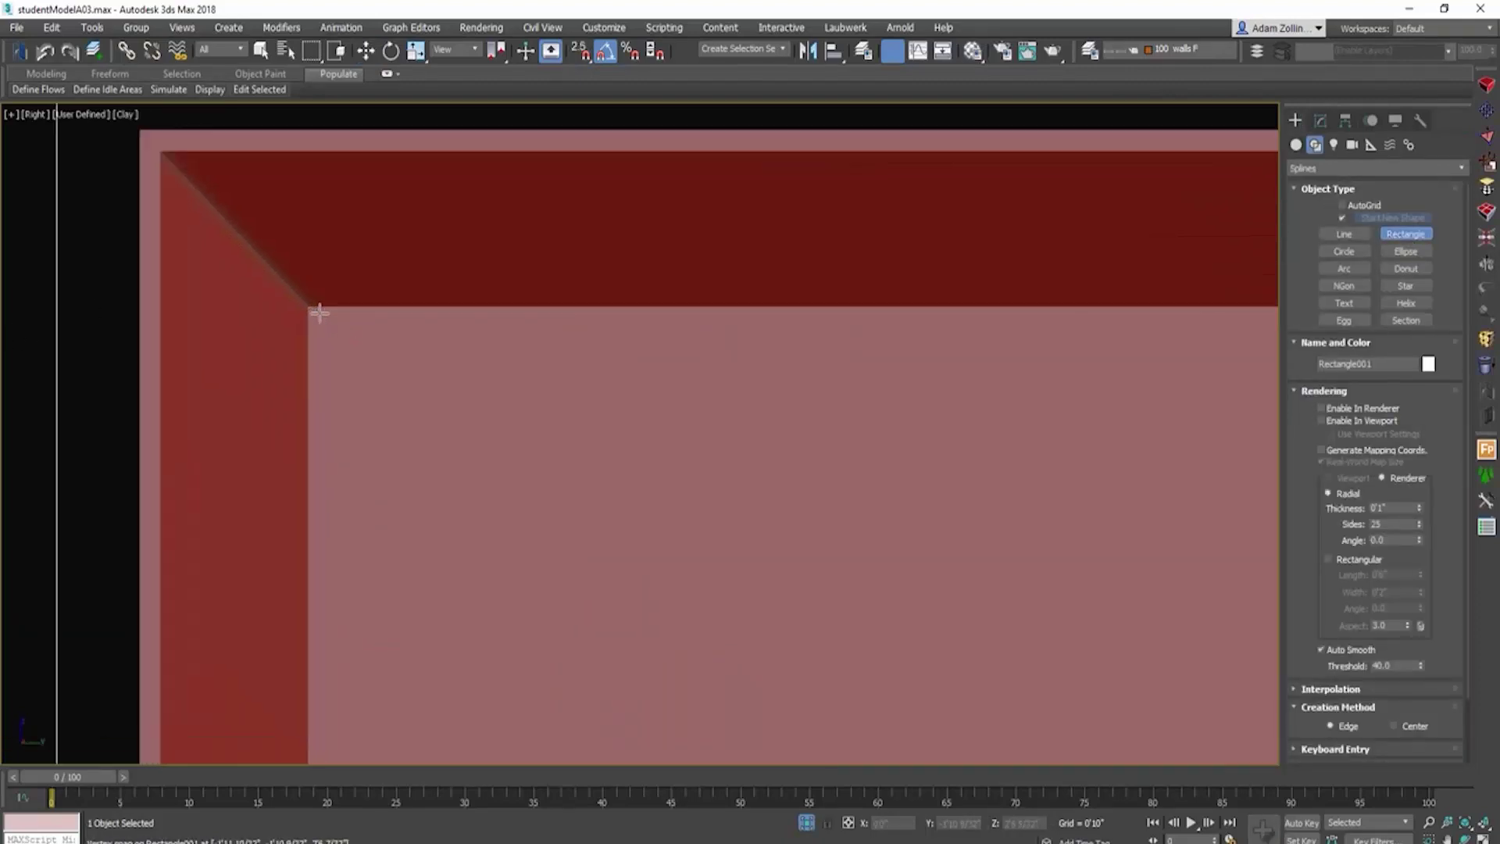
drag(312, 311, 1015, 612)
scroll(485, 442, down, 4)
scroll(421, 383, up, 5)
scroll(489, 406, down, 5)
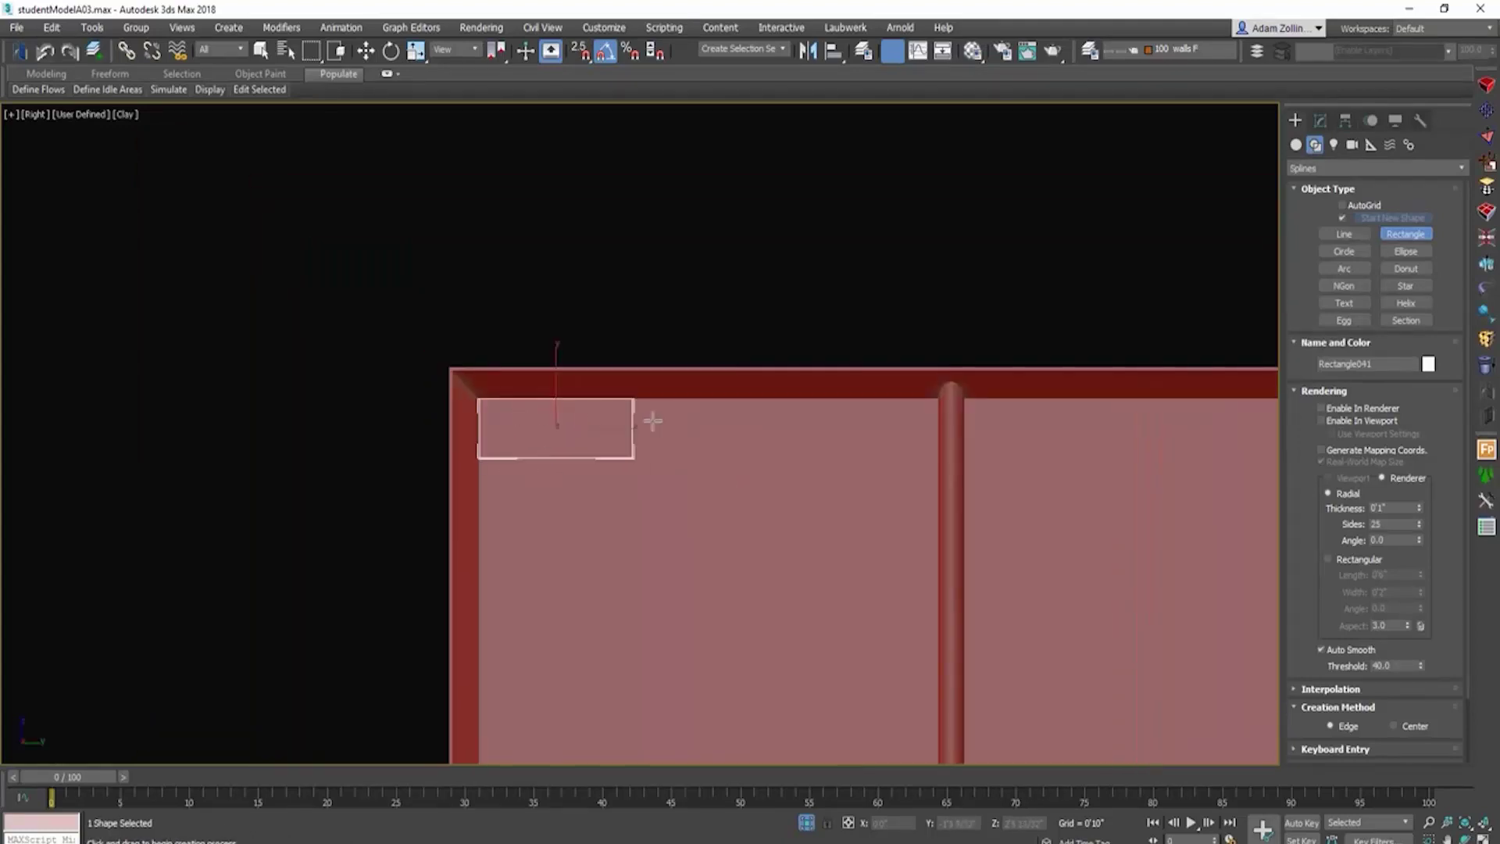
Step: Convert the new rectangle to an editable spline and set its vertices to Corner
right_click(616, 463)
right_click(615, 462)
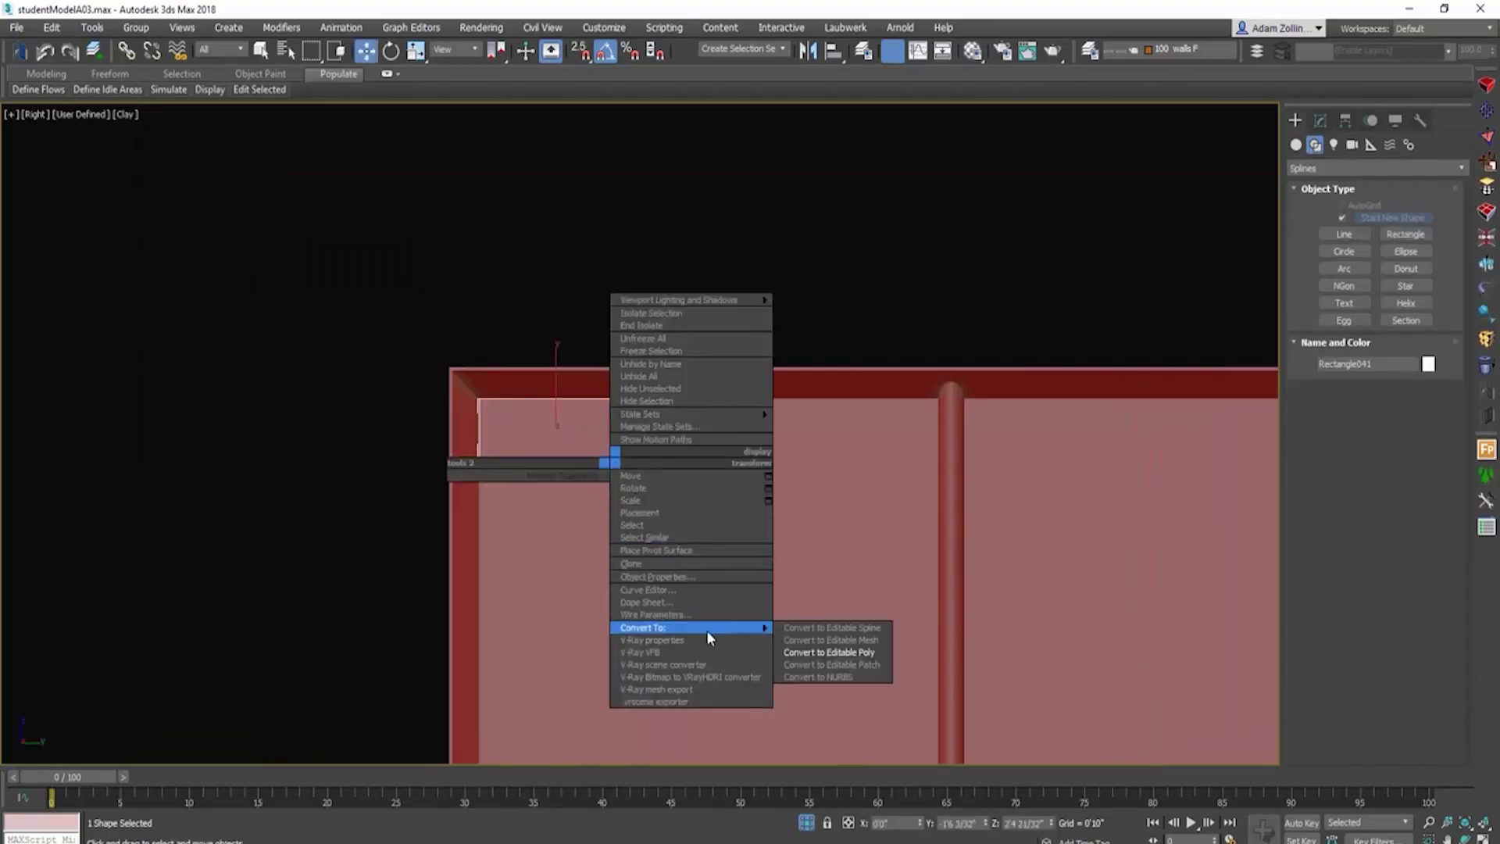
click(814, 629)
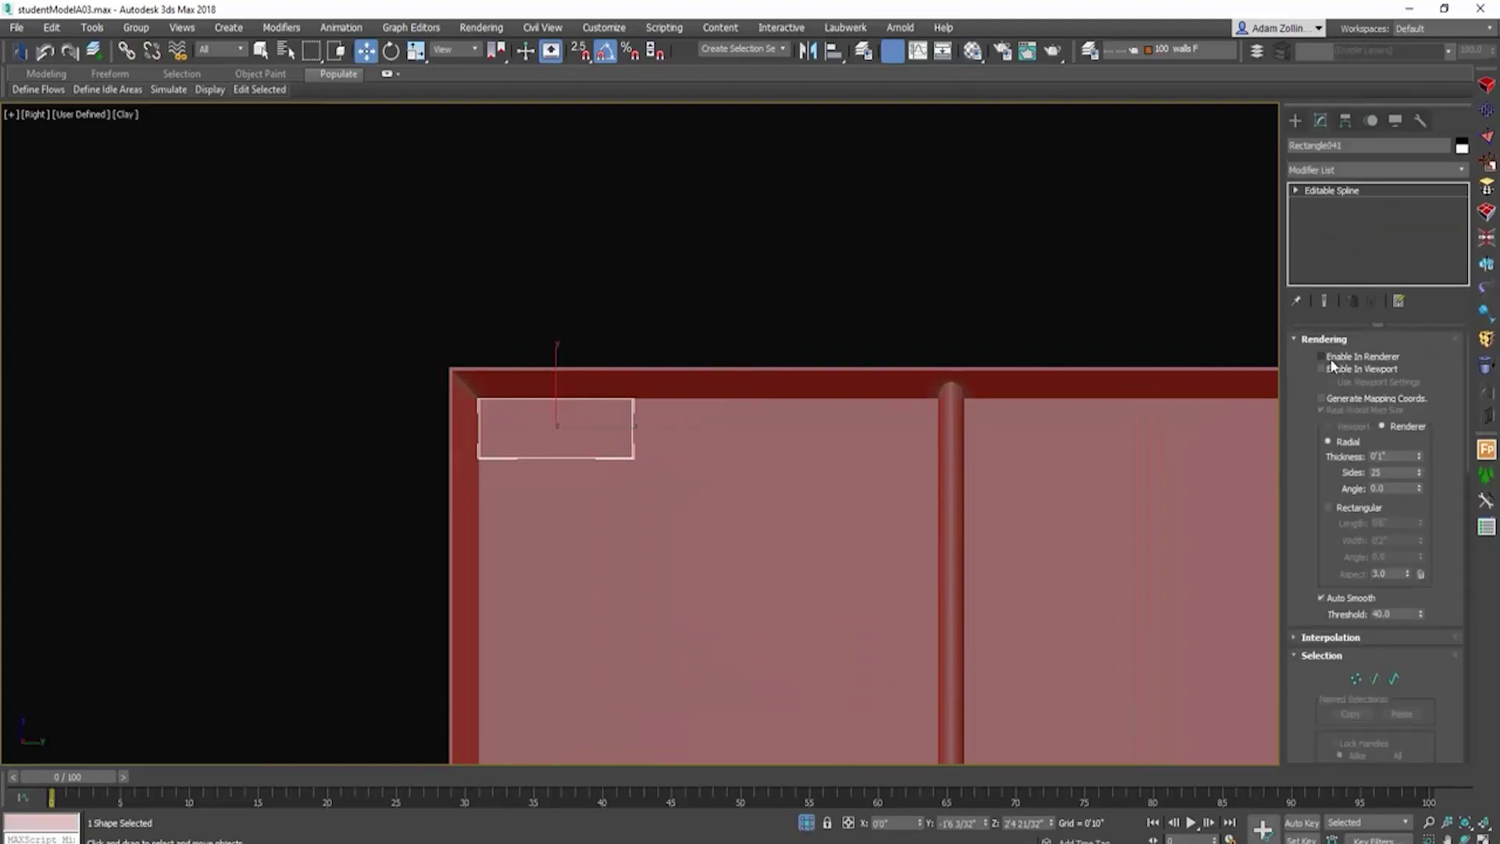
click(1295, 191)
click(1326, 205)
right_click(723, 536)
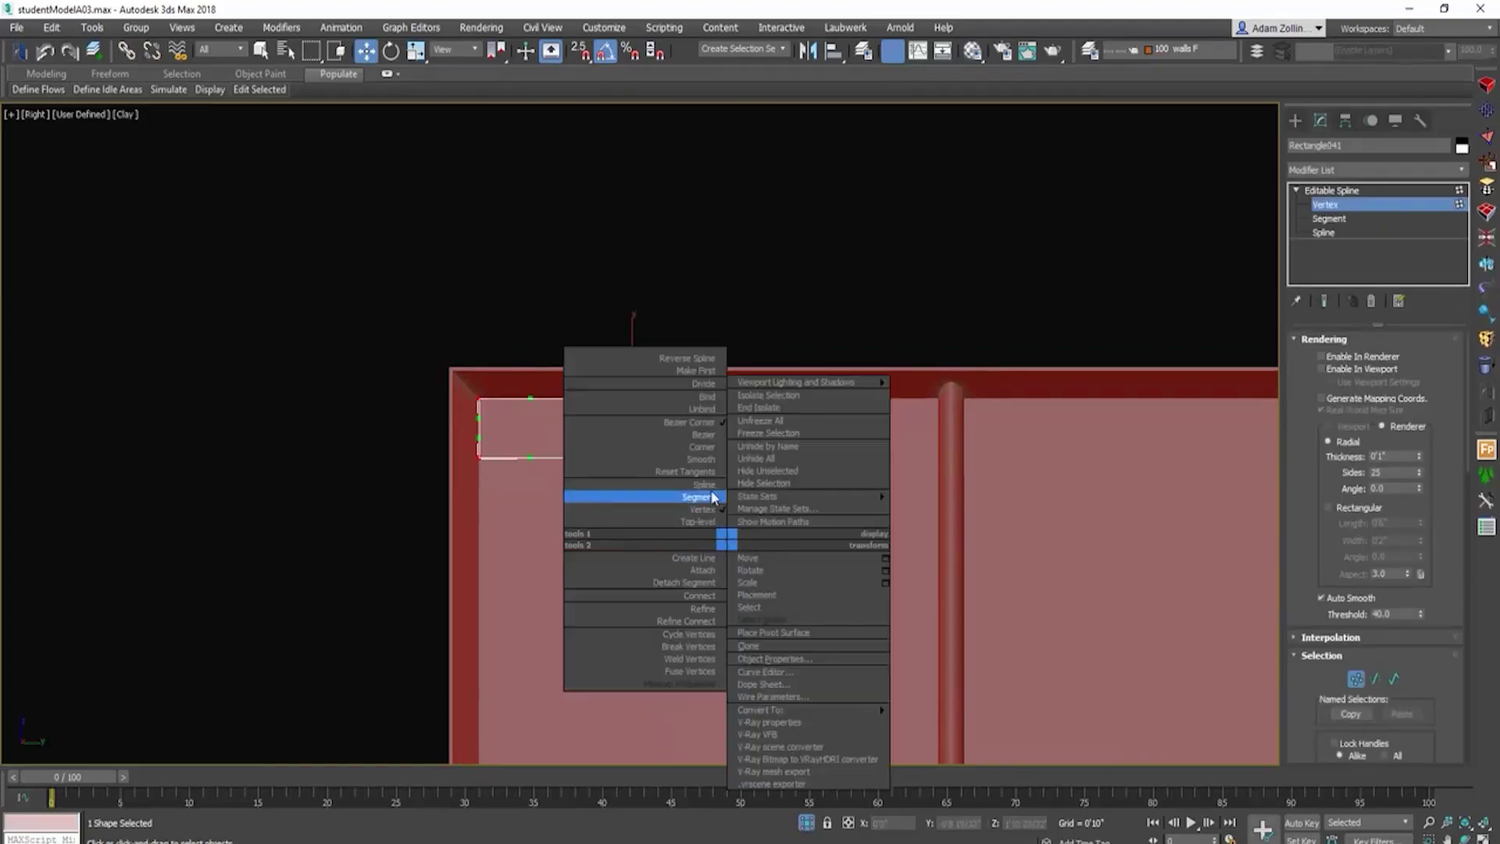
click(707, 454)
Step: Move the rectangle's two post-side vertices across the narrow compartment to just short of the round post
drag(615, 367, 717, 525)
key(s)
key(s)
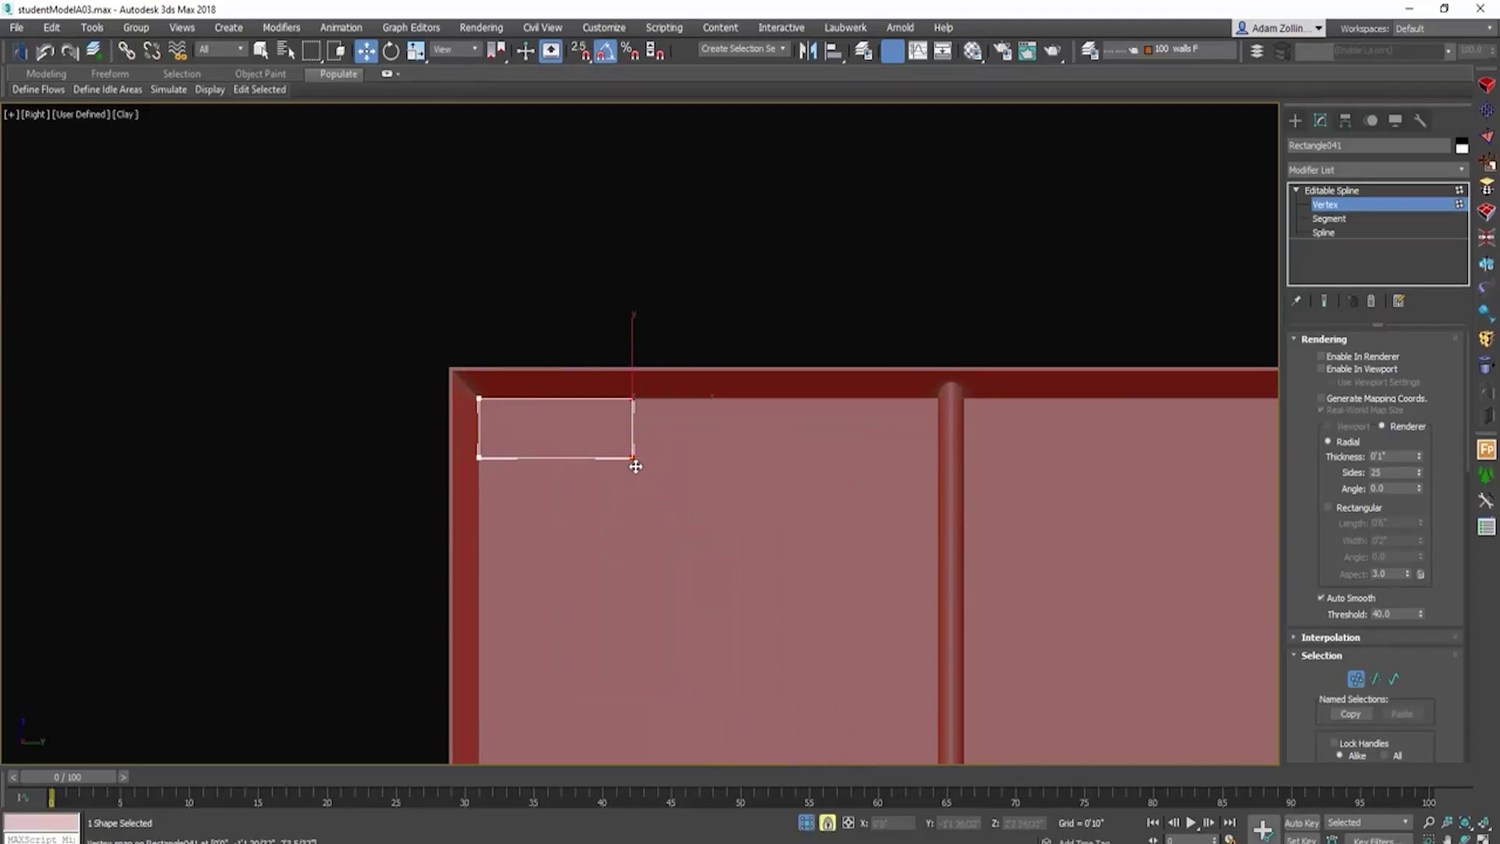
drag(635, 466, 923, 436)
scroll(941, 454, up, 5)
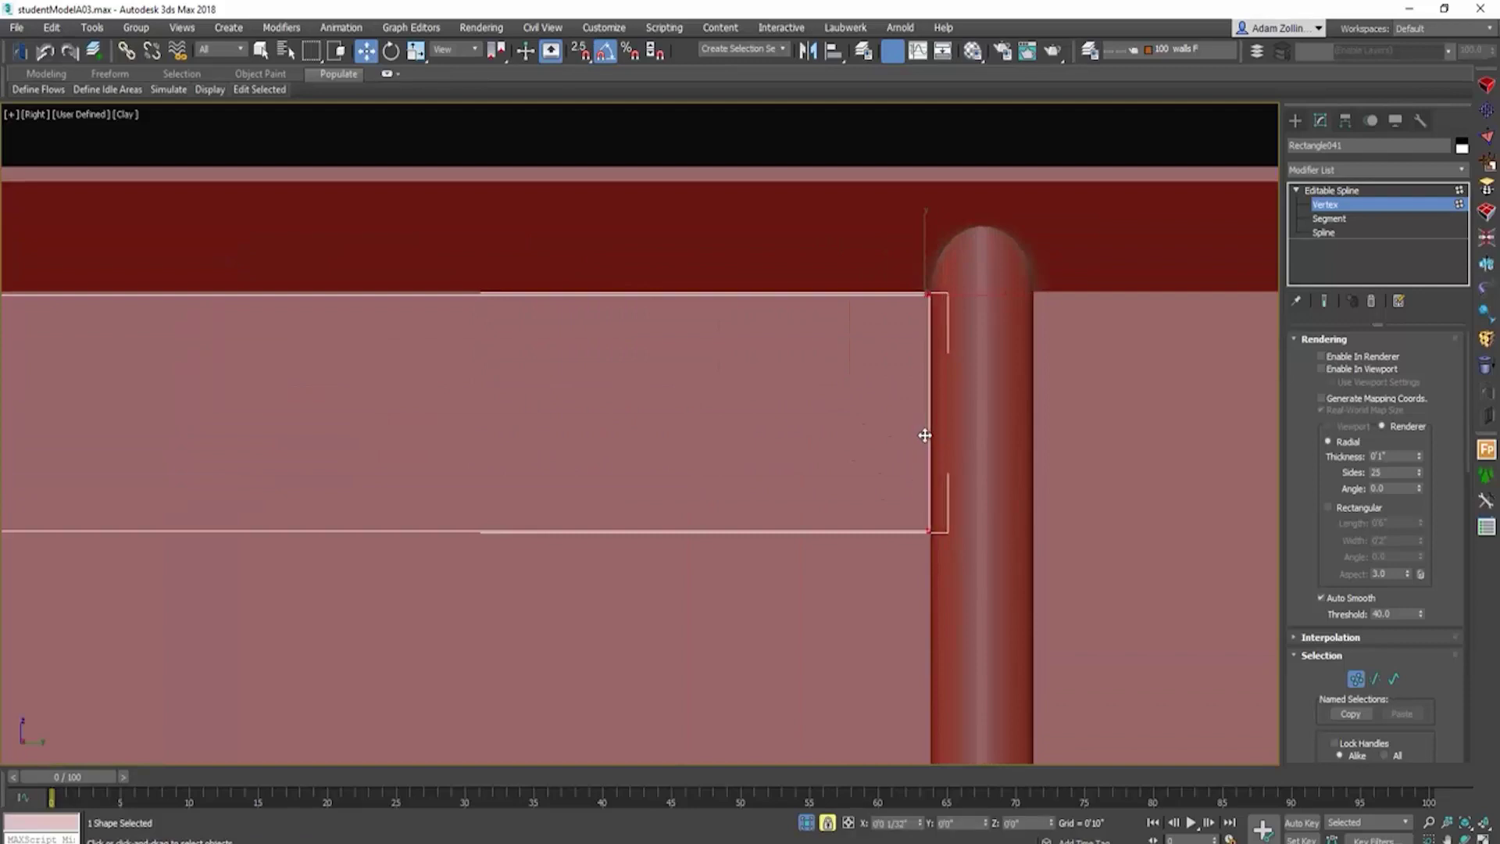
scroll(726, 387, down, 4)
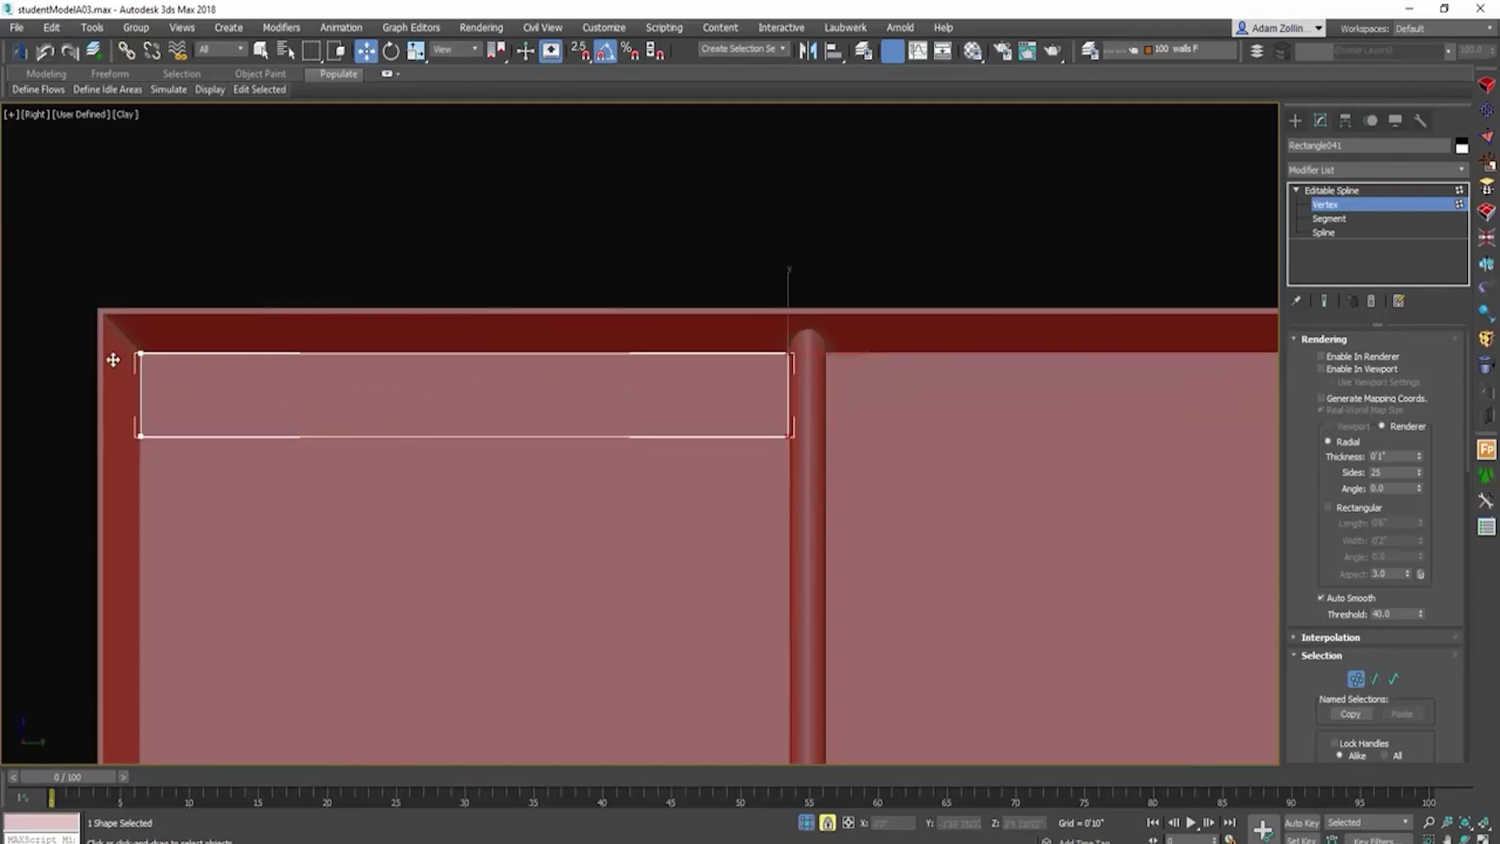
Step: Nudge the rectangle's top vertices slightly down to leave a thin gap beneath the cabinet's top frame
drag(101, 332, 811, 378)
scroll(811, 377, up, 4)
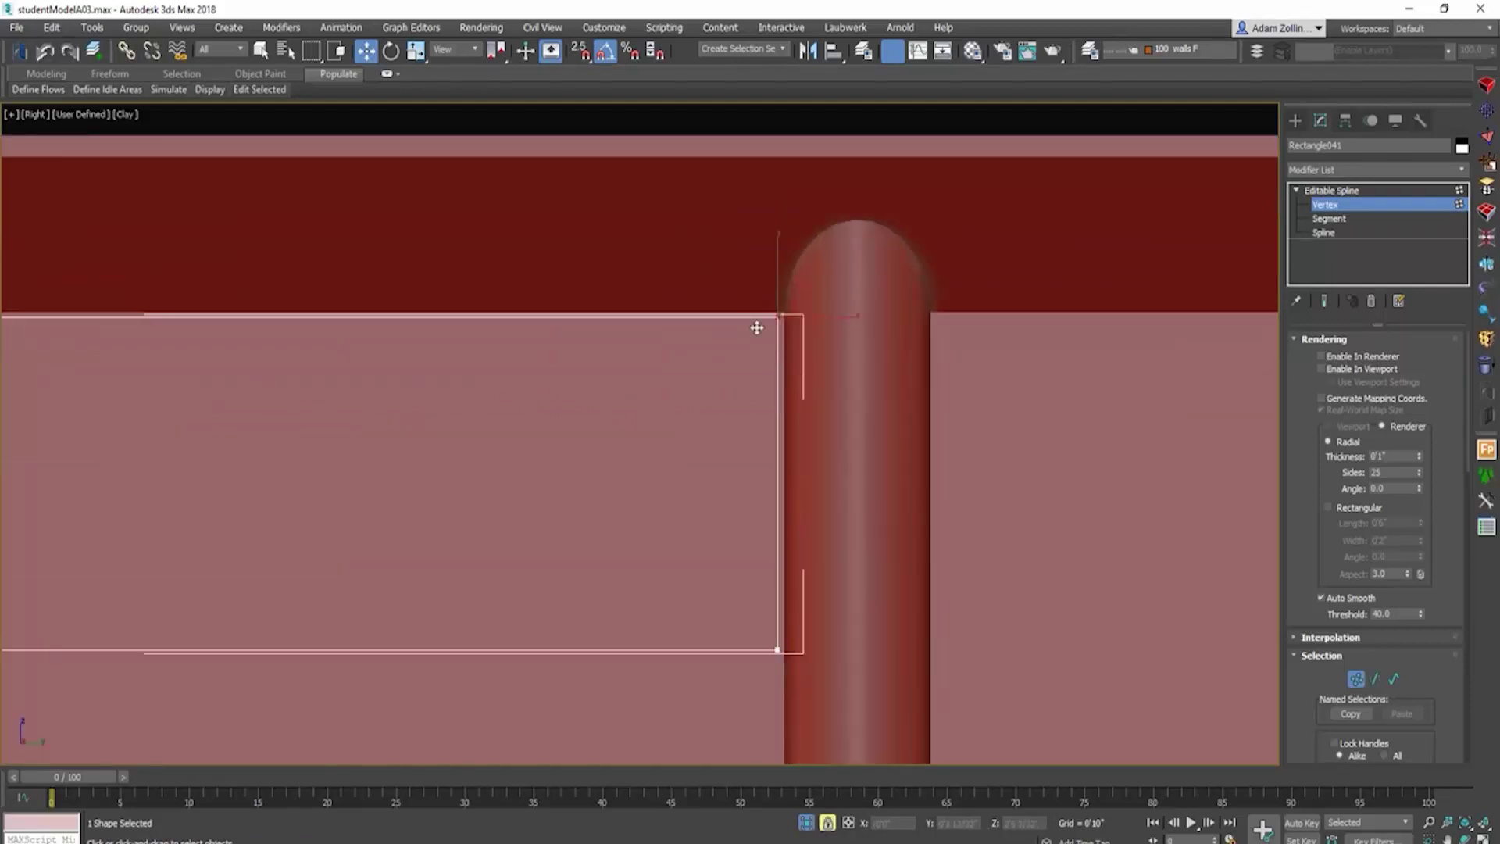
drag(756, 327, 760, 331)
scroll(723, 364, down, 5)
scroll(312, 351, up, 4)
Step: Nudge the rectangle's outer-side vertices inward for a thin gap, and lower its bottom vertices to make the drawer front taller
key(space)
drag(508, 343, 640, 686)
key(space)
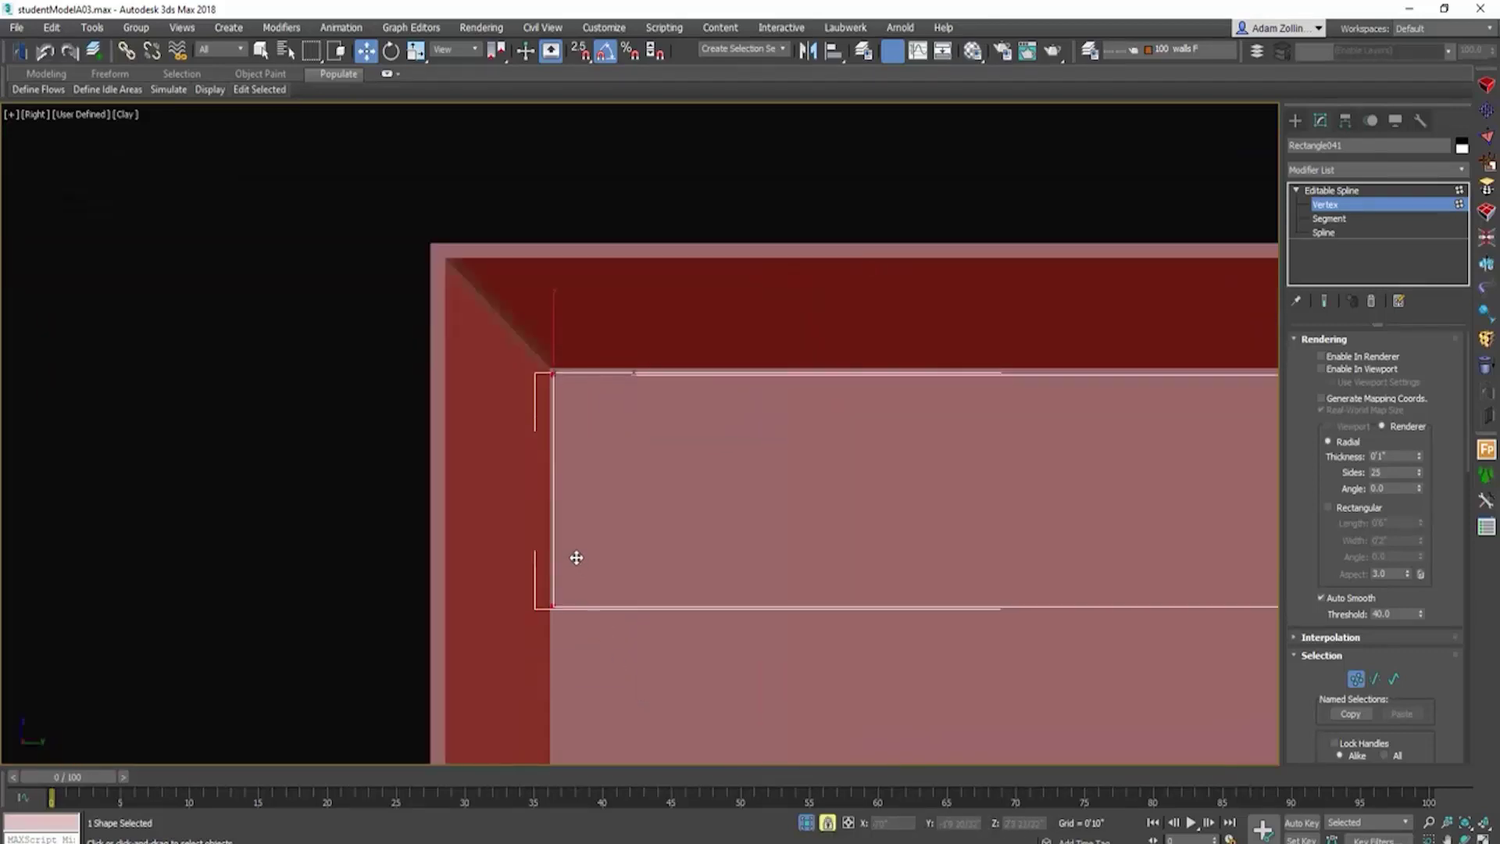
scroll(587, 320, down, 6)
scroll(723, 401, up, 2)
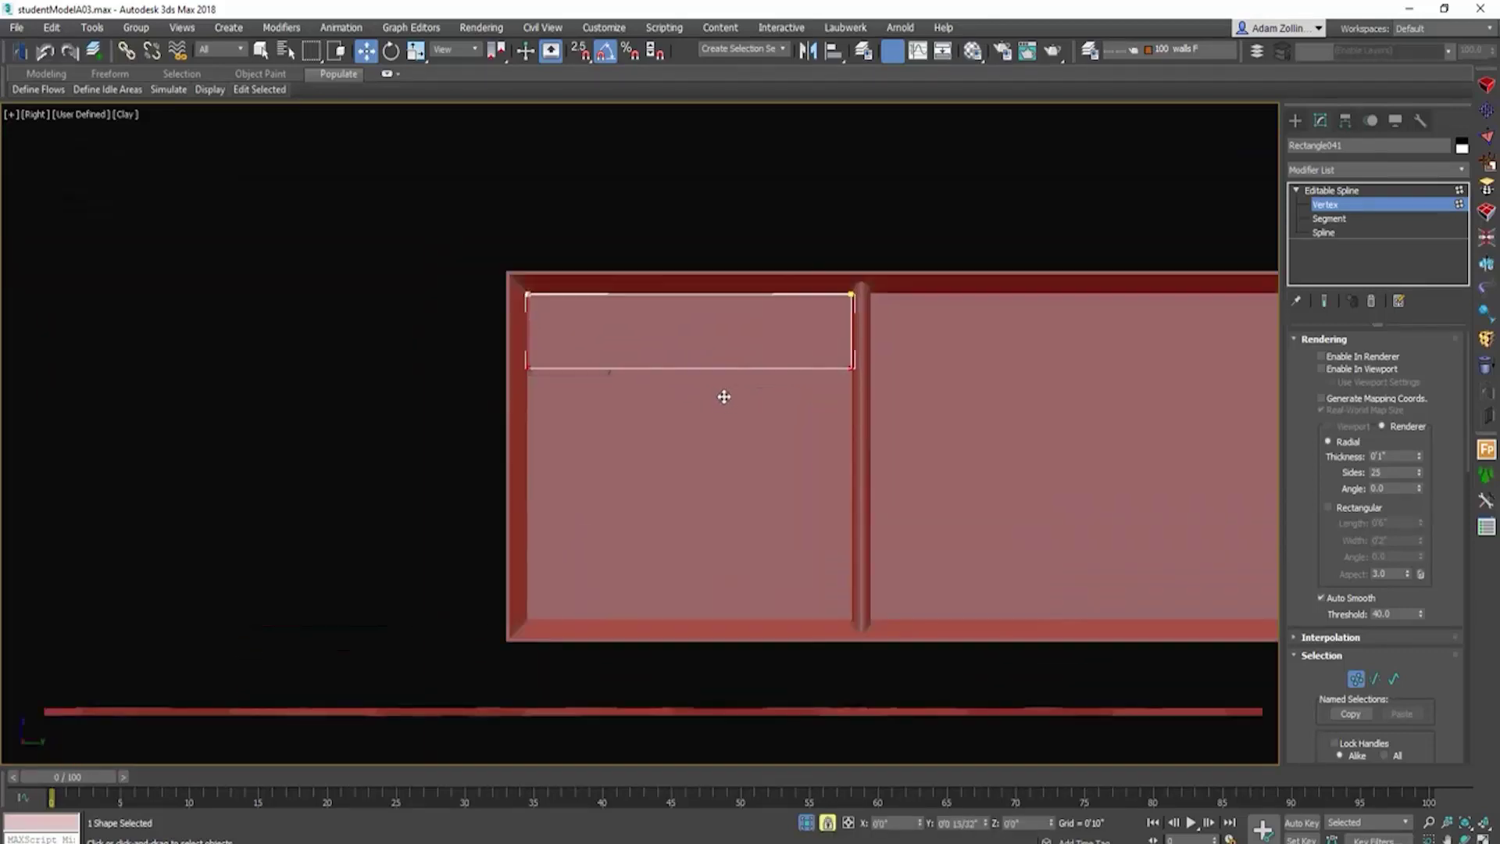
click(1329, 205)
Step: Extrude the drawer-front rectangle into a block with an amount of 2'1 16/32"
scroll(934, 312, down, 3)
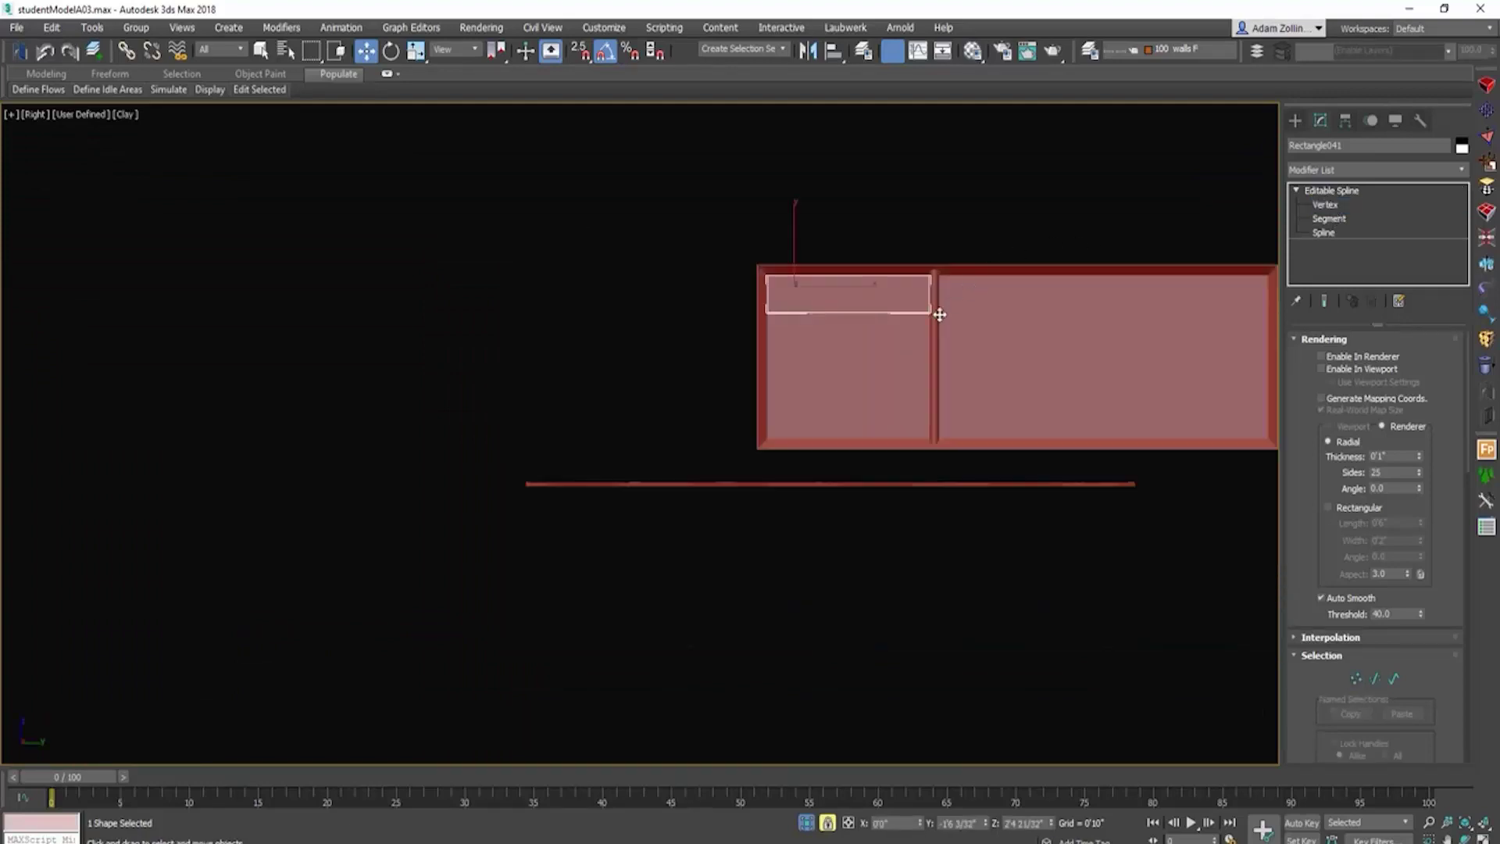
alt+middle_drag(934, 311, 981, 378)
scroll(867, 261, up, 4)
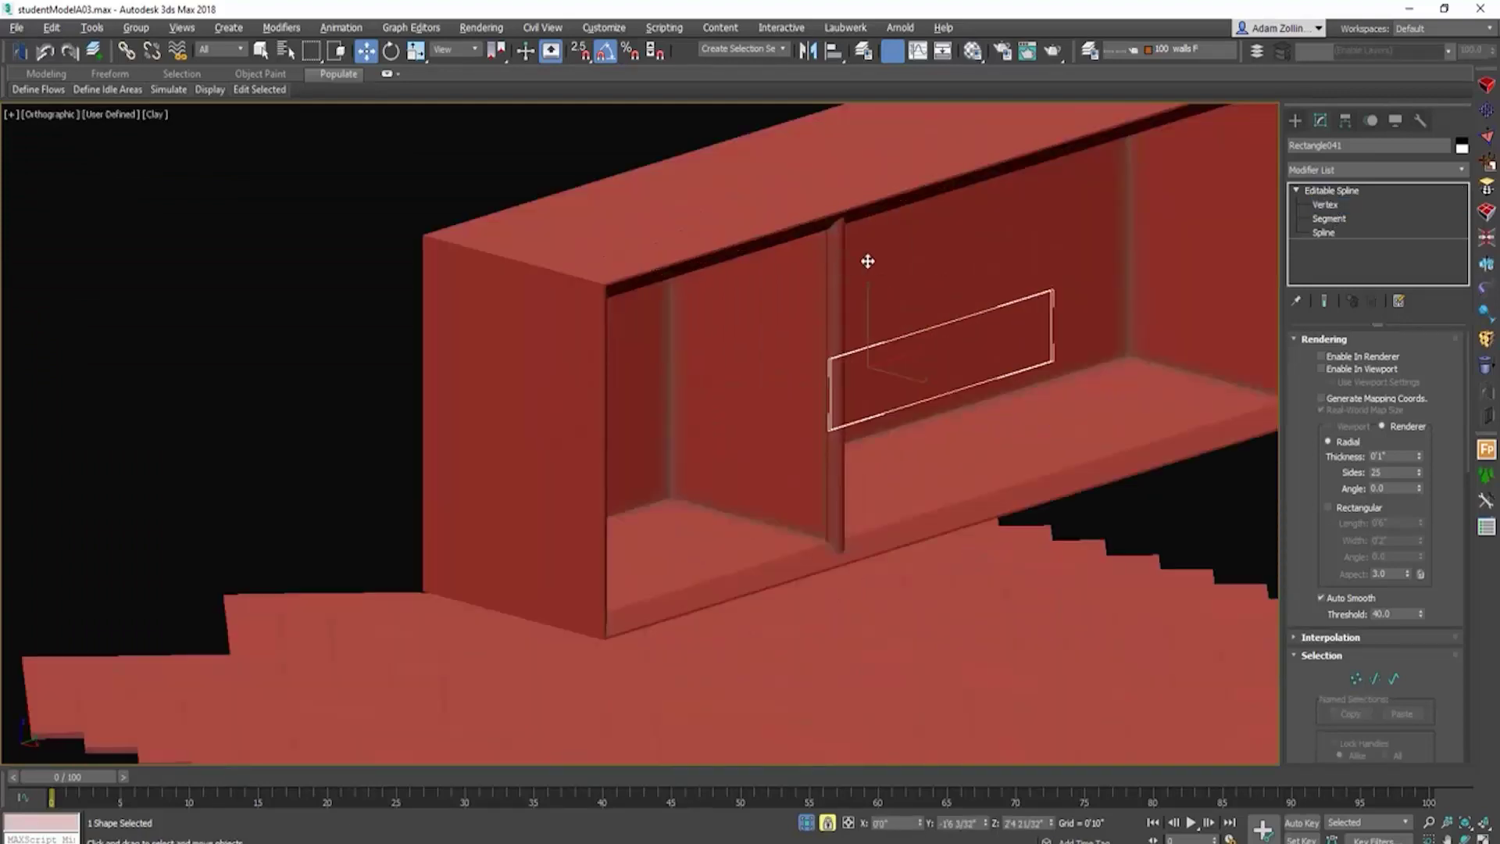
click(1487, 266)
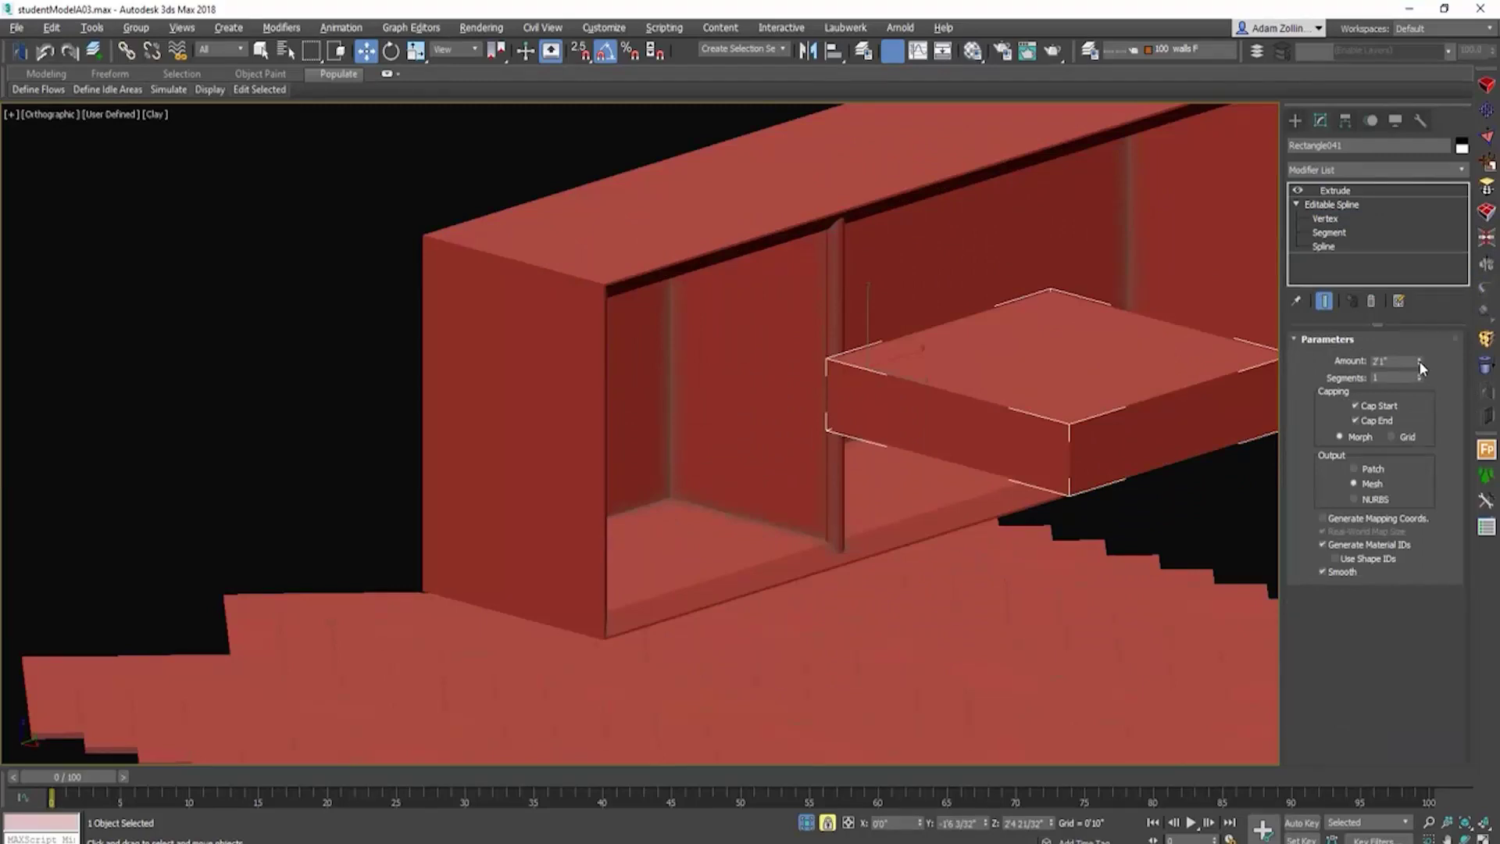
mouse_move(1419, 362)
mouse_down()
mouse_move(1417, 403)
mouse_move(1407, 361)
mouse_up()
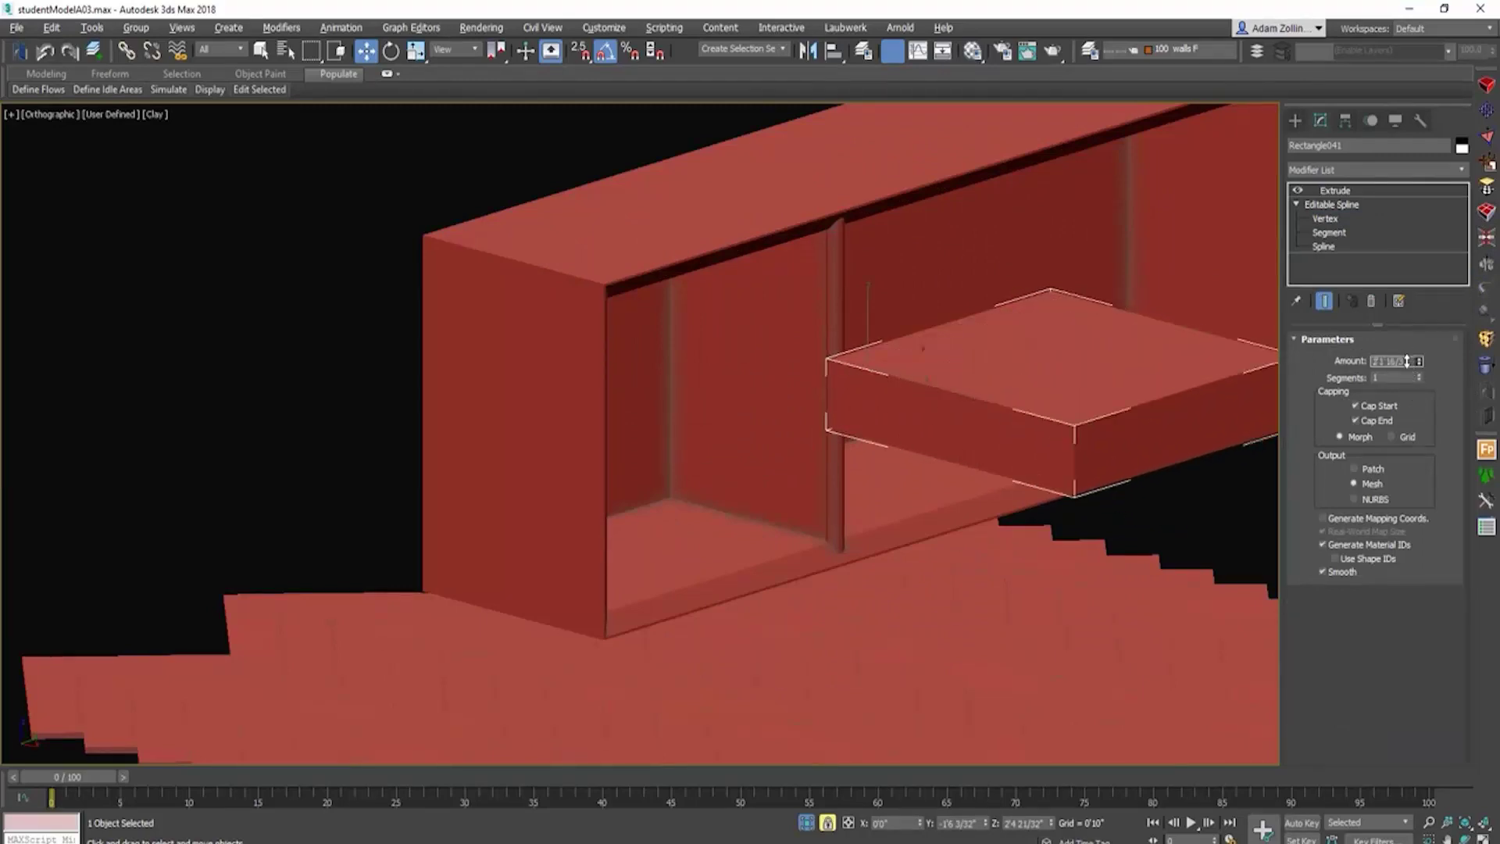
Step: Move the drawer block in the Top view into the cabinet's narrow compartment, against the inner back face
middle_drag(1071, 391, 959, 434)
key(z)
key(t)
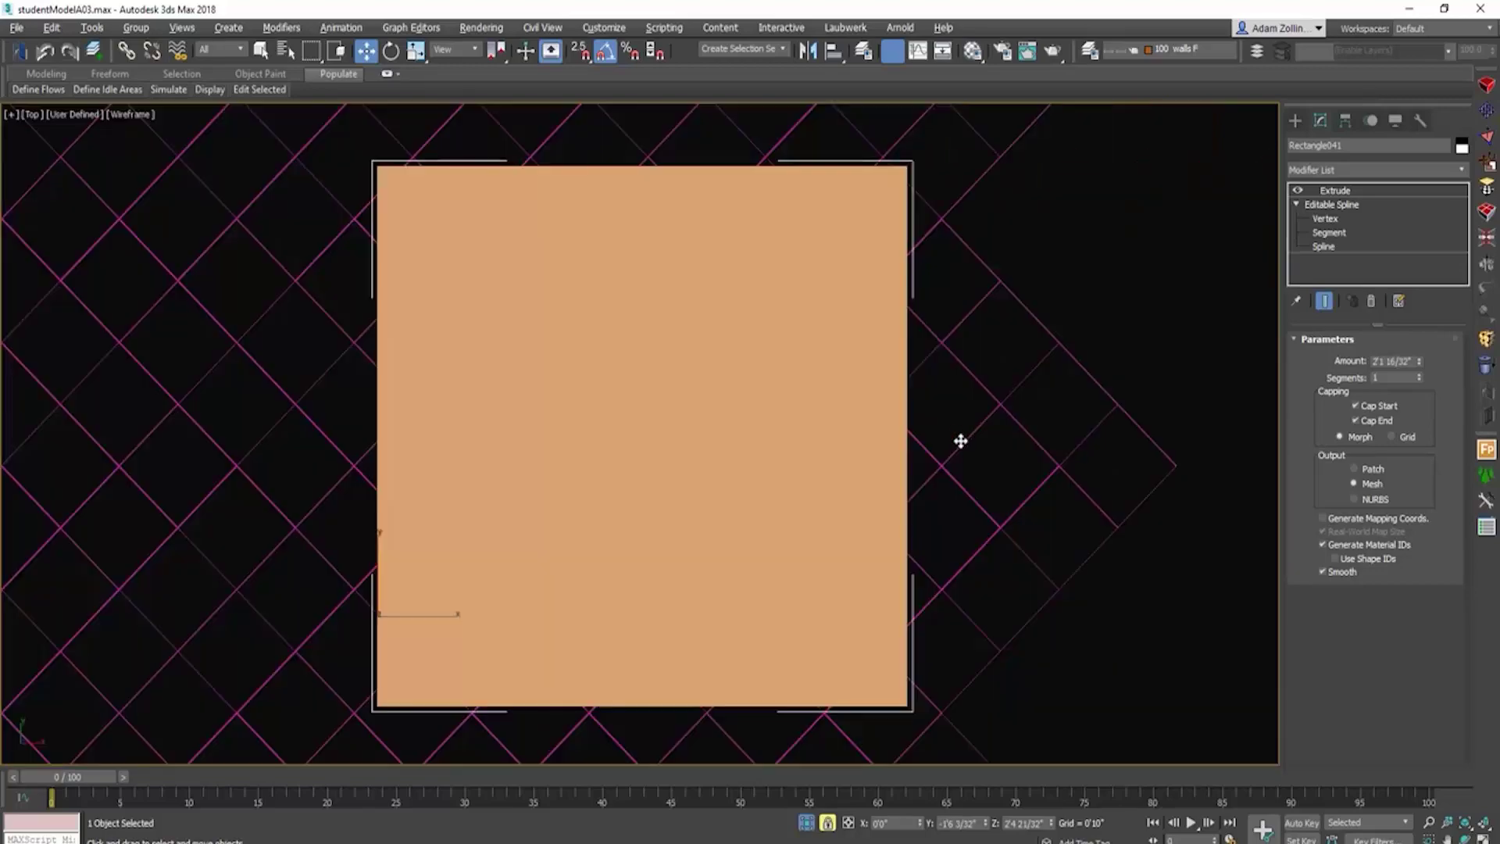
scroll(962, 442, down, 5)
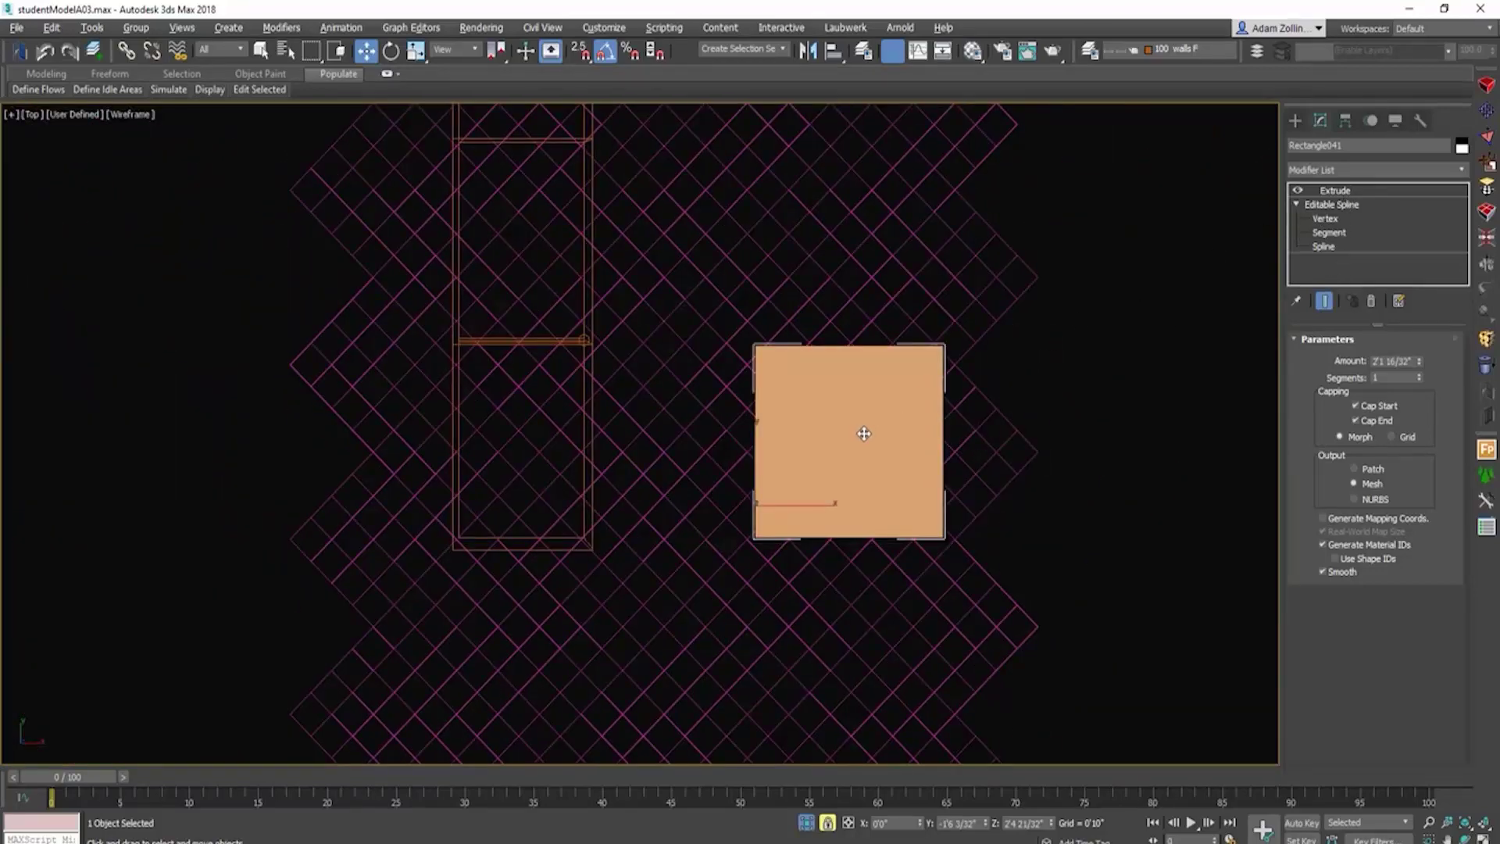
drag(864, 434, 459, 398)
scroll(525, 398, up, 5)
scroll(547, 404, down, 4)
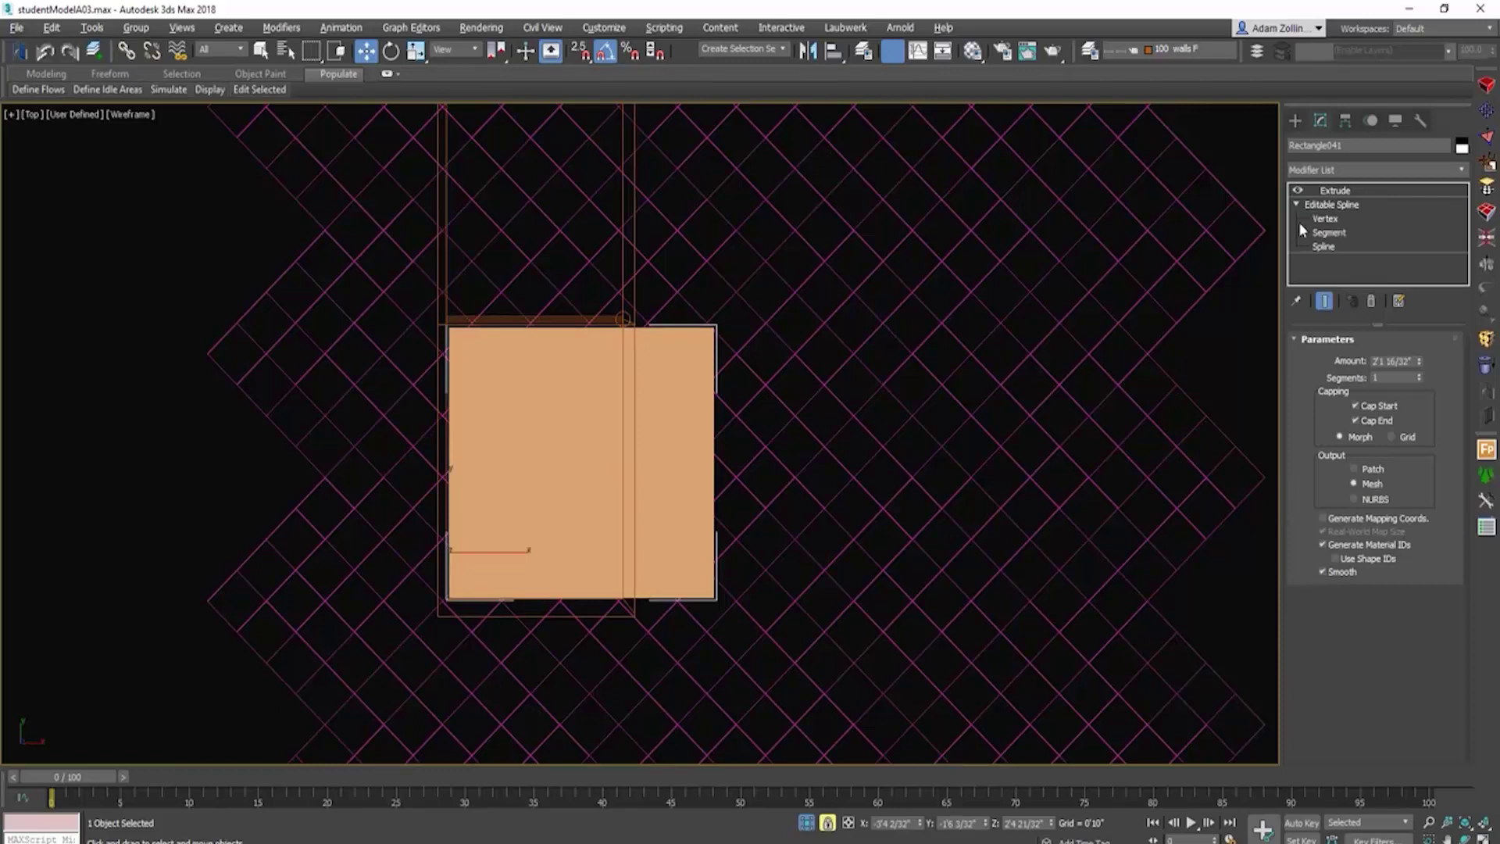
Step: Convert the extruded drawer block to an editable poly
key(1)
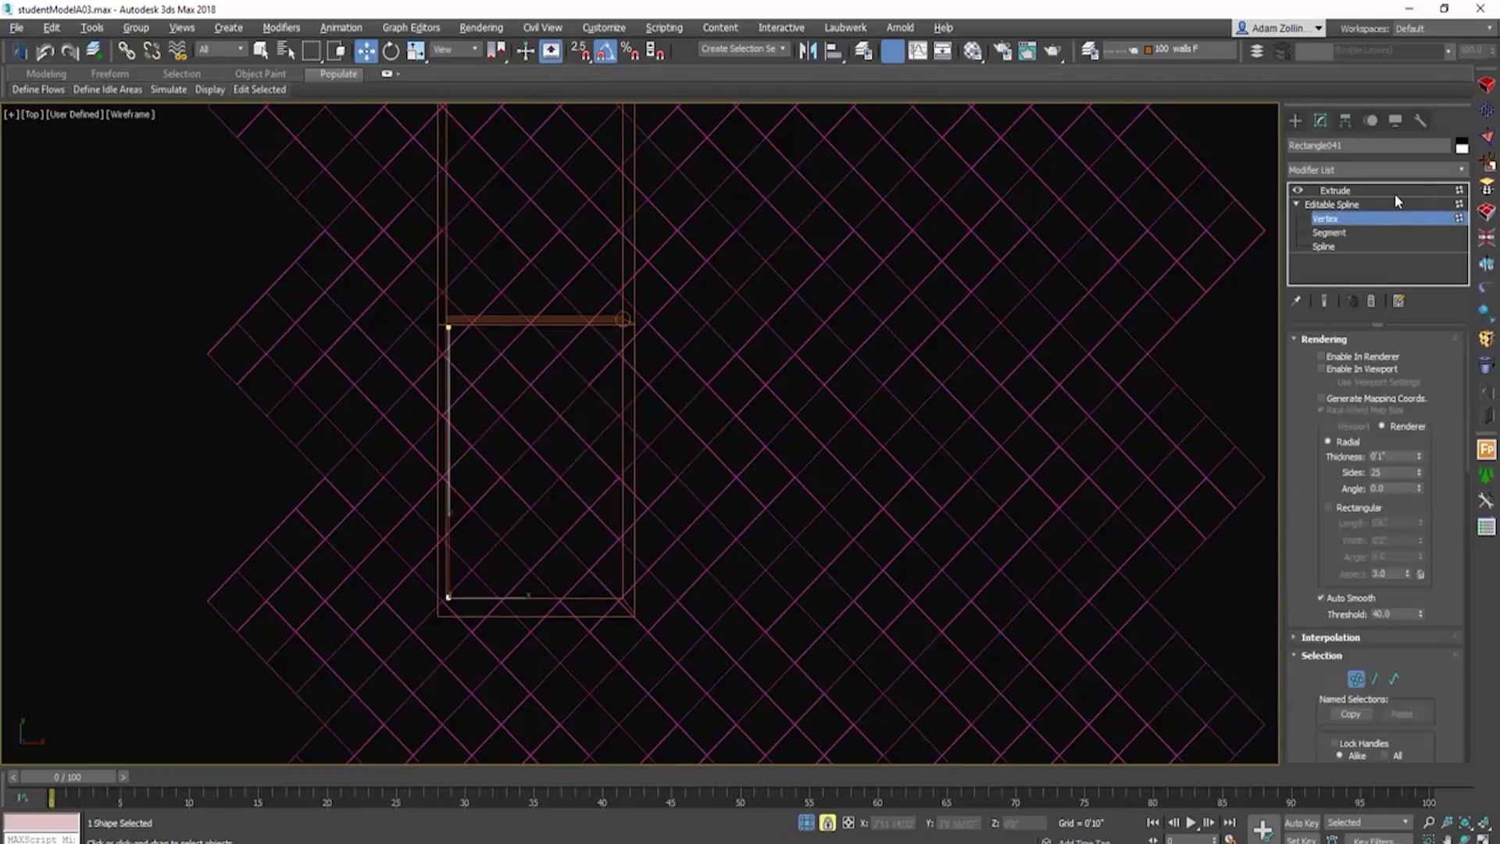
click(1370, 189)
right_click(608, 368)
mouse_move(727, 539)
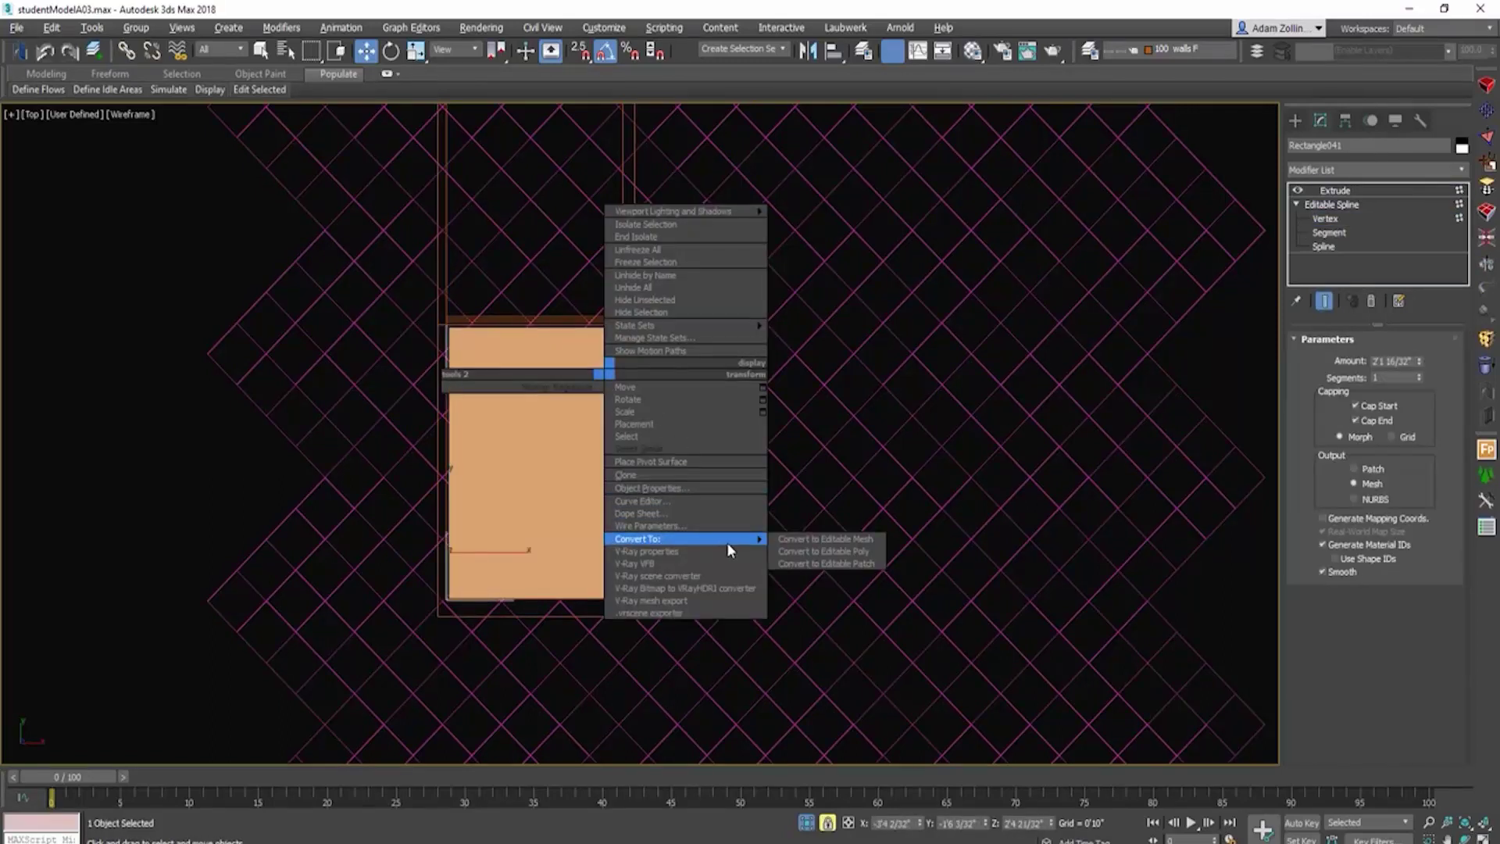
click(804, 551)
Step: Move the drawer block's four front vertices back in the Top view to line up with the cabinet's front opening
key(1)
scroll(717, 559, up, 3)
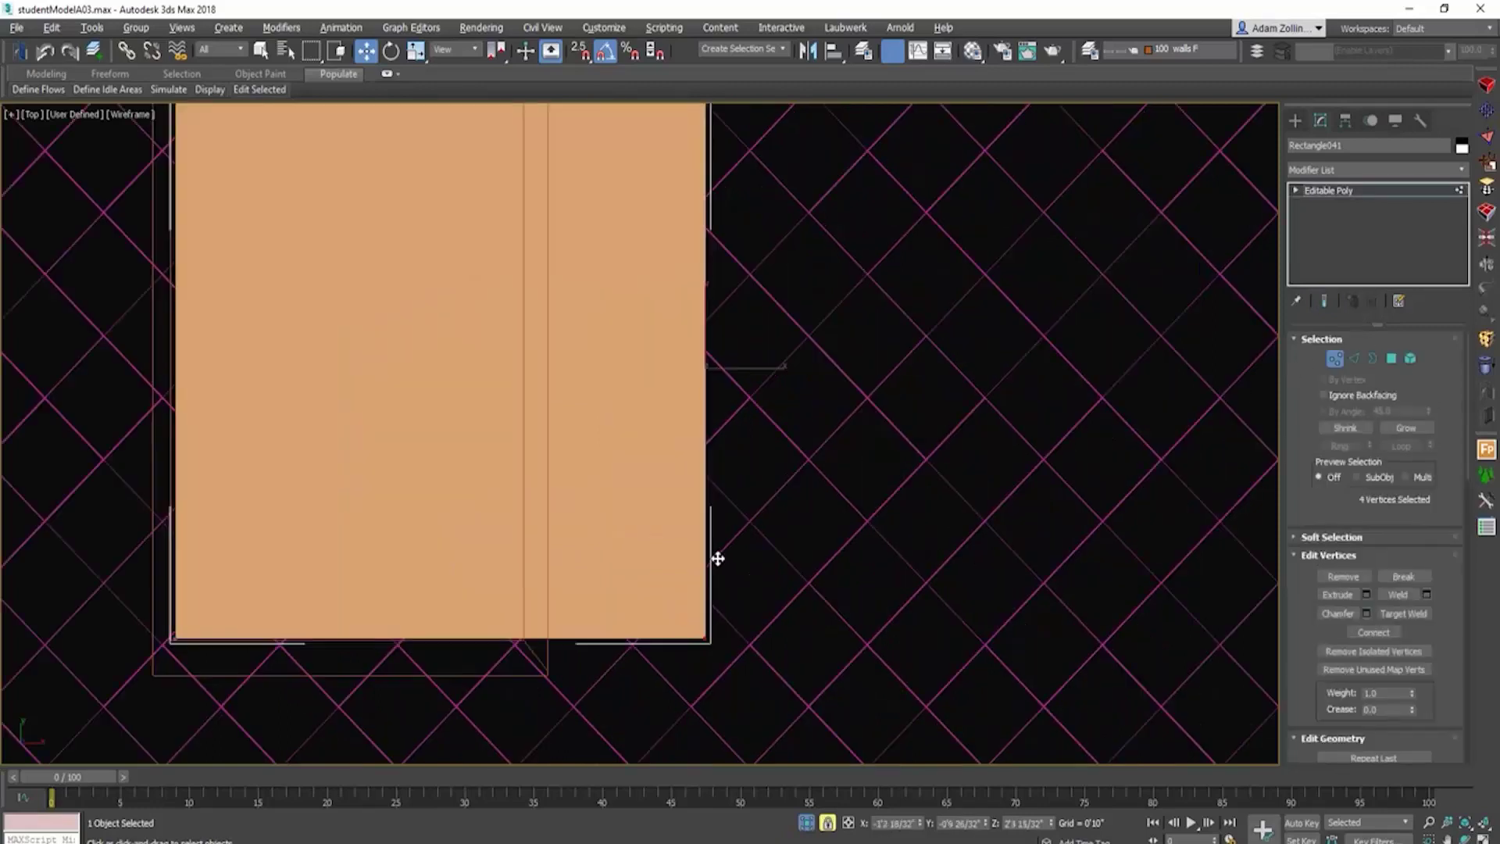
drag(717, 559, 533, 564)
scroll(534, 563, down, 3)
alt+middle_drag(586, 572, 529, 492)
scroll(529, 492, up, 6)
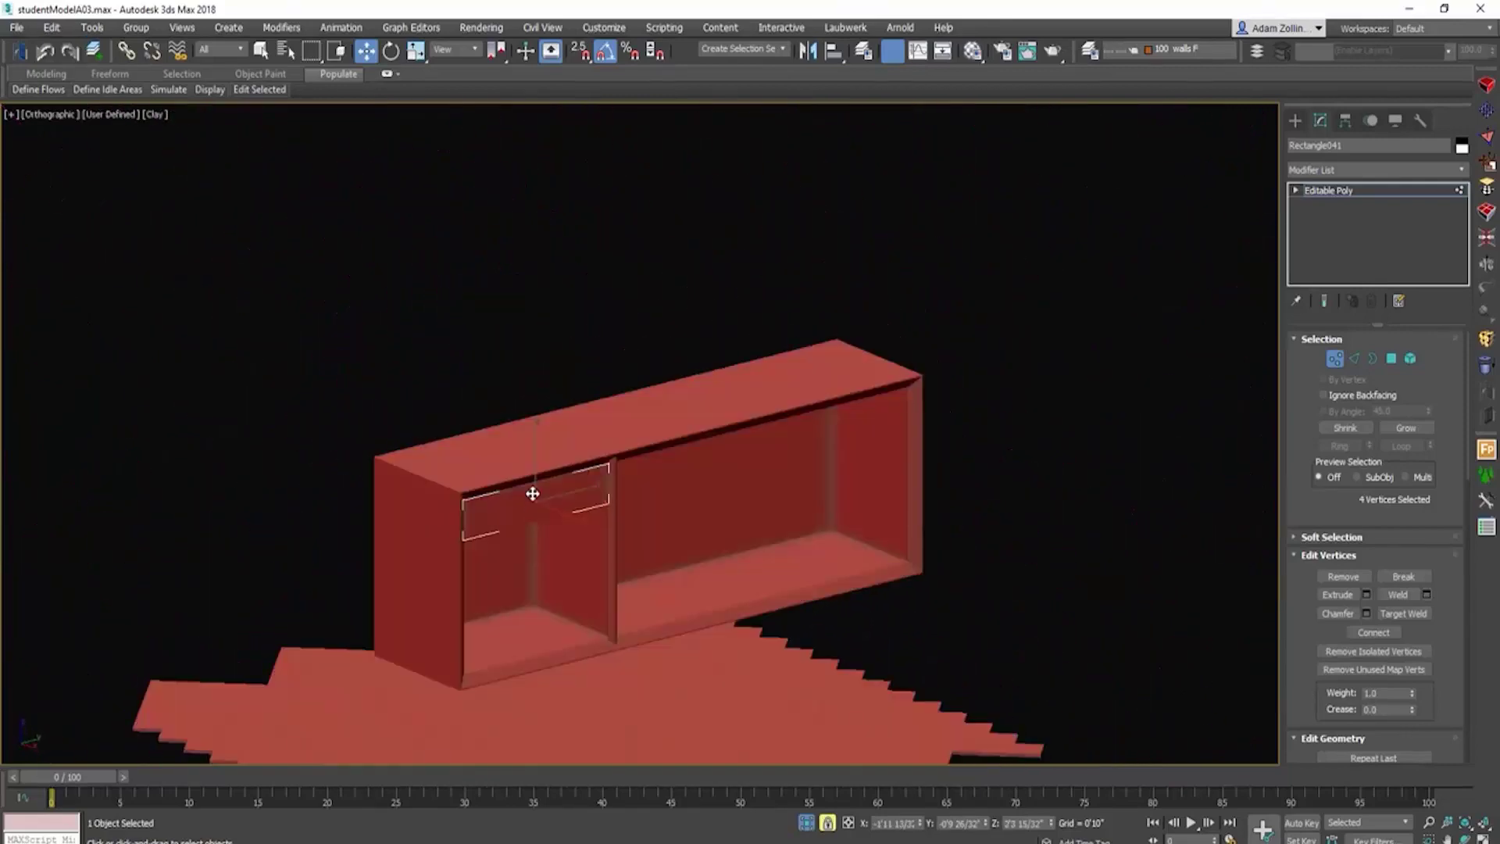
Step: Display edged faces, nudge the drawer's front vertices about 0'0 1/32" in X, and inspect the fit beside the post
scroll(693, 518, up, 5)
key(F4)
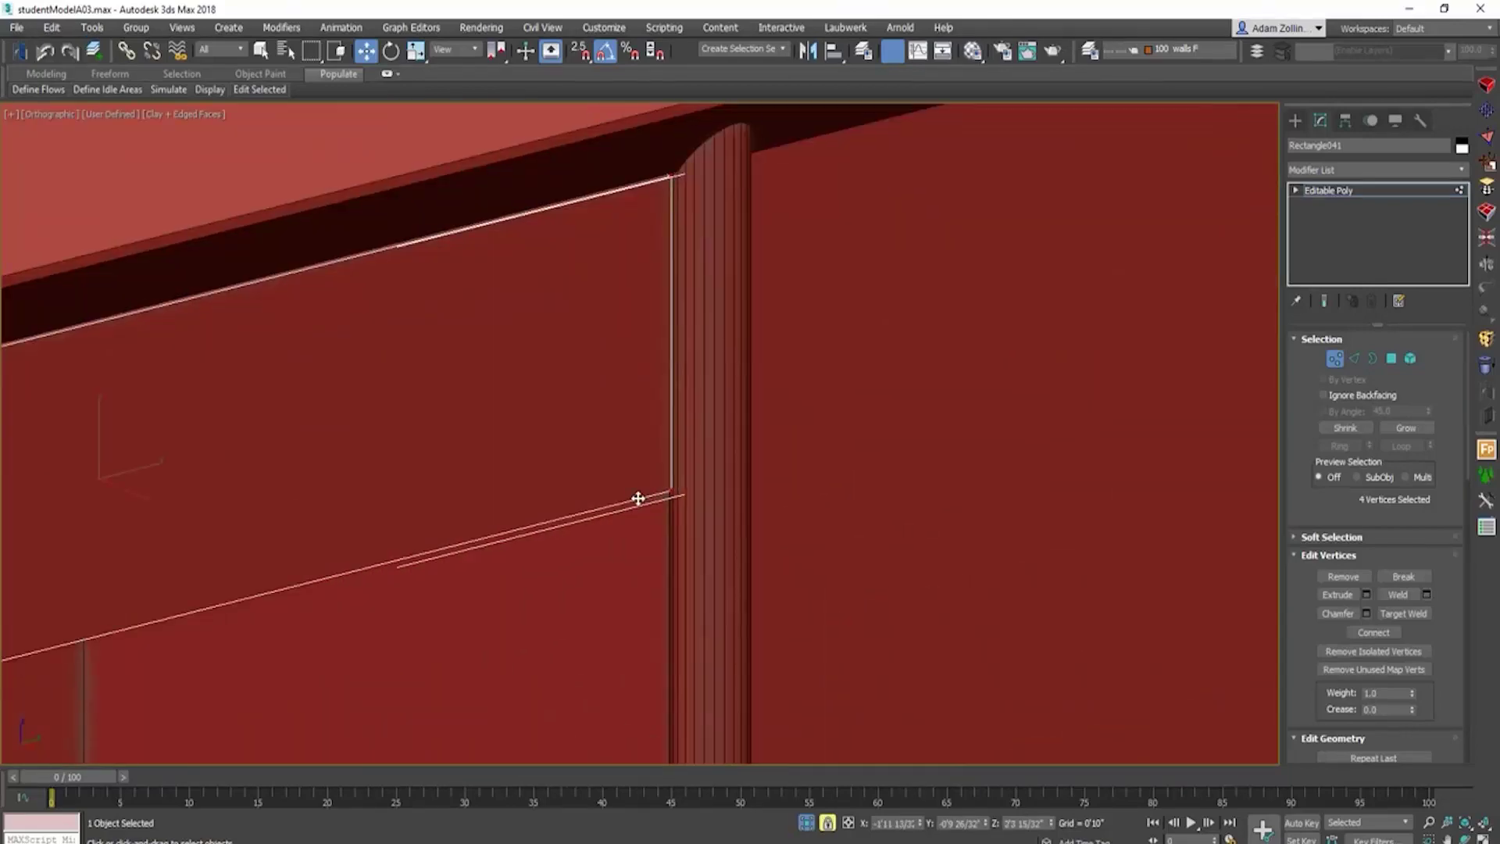
mouse_move(638, 498)
mouse_down()
mouse_move(617, 495)
mouse_move(639, 499)
mouse_up()
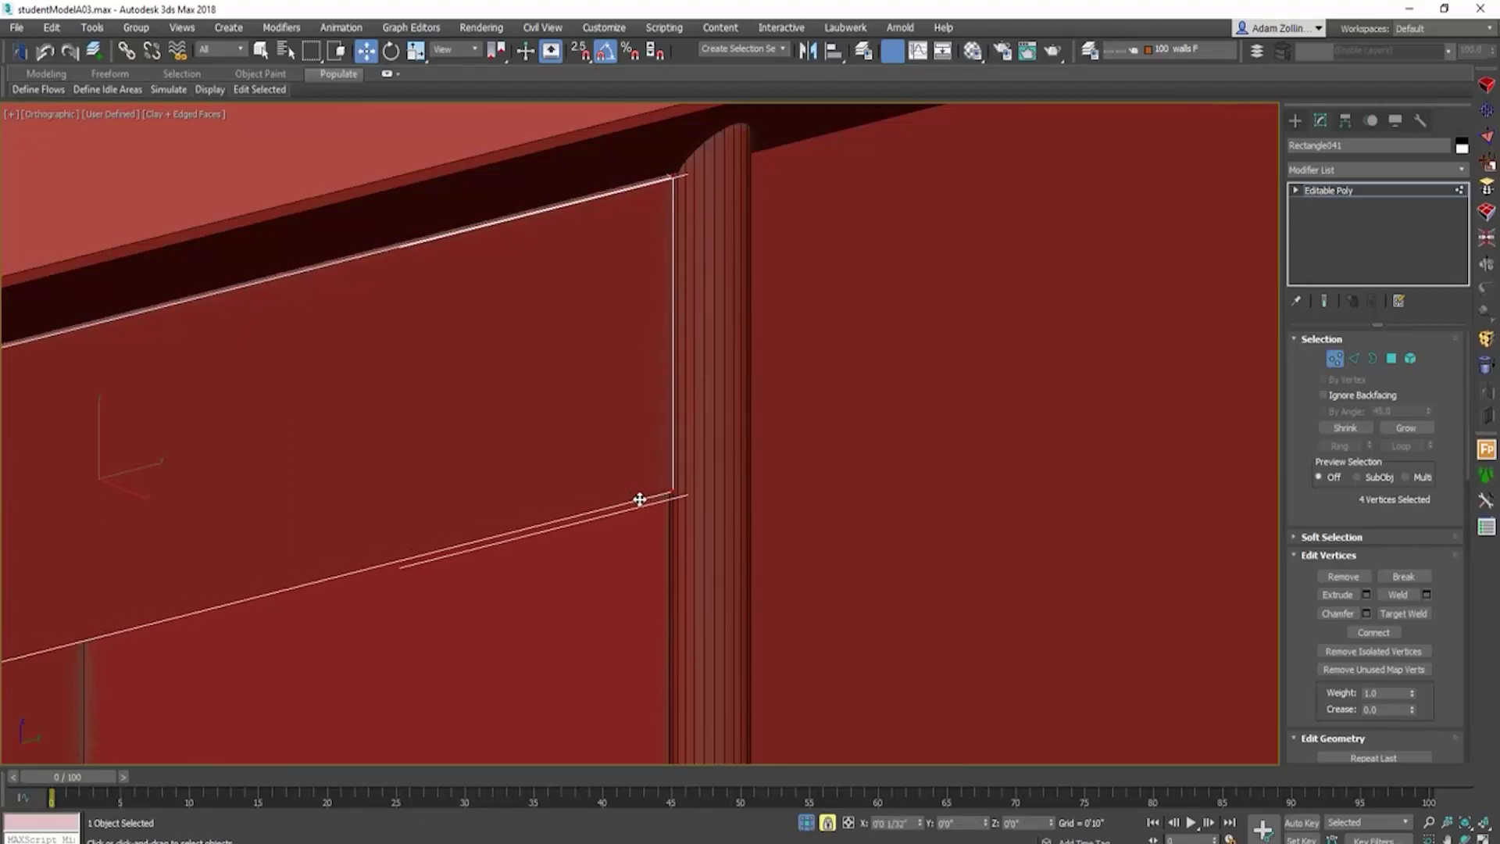
scroll(641, 501, down, 5)
alt+middle_drag(646, 506, 766, 489)
scroll(715, 500, up, 4)
scroll(717, 490, down, 3)
scroll(766, 489, up, 6)
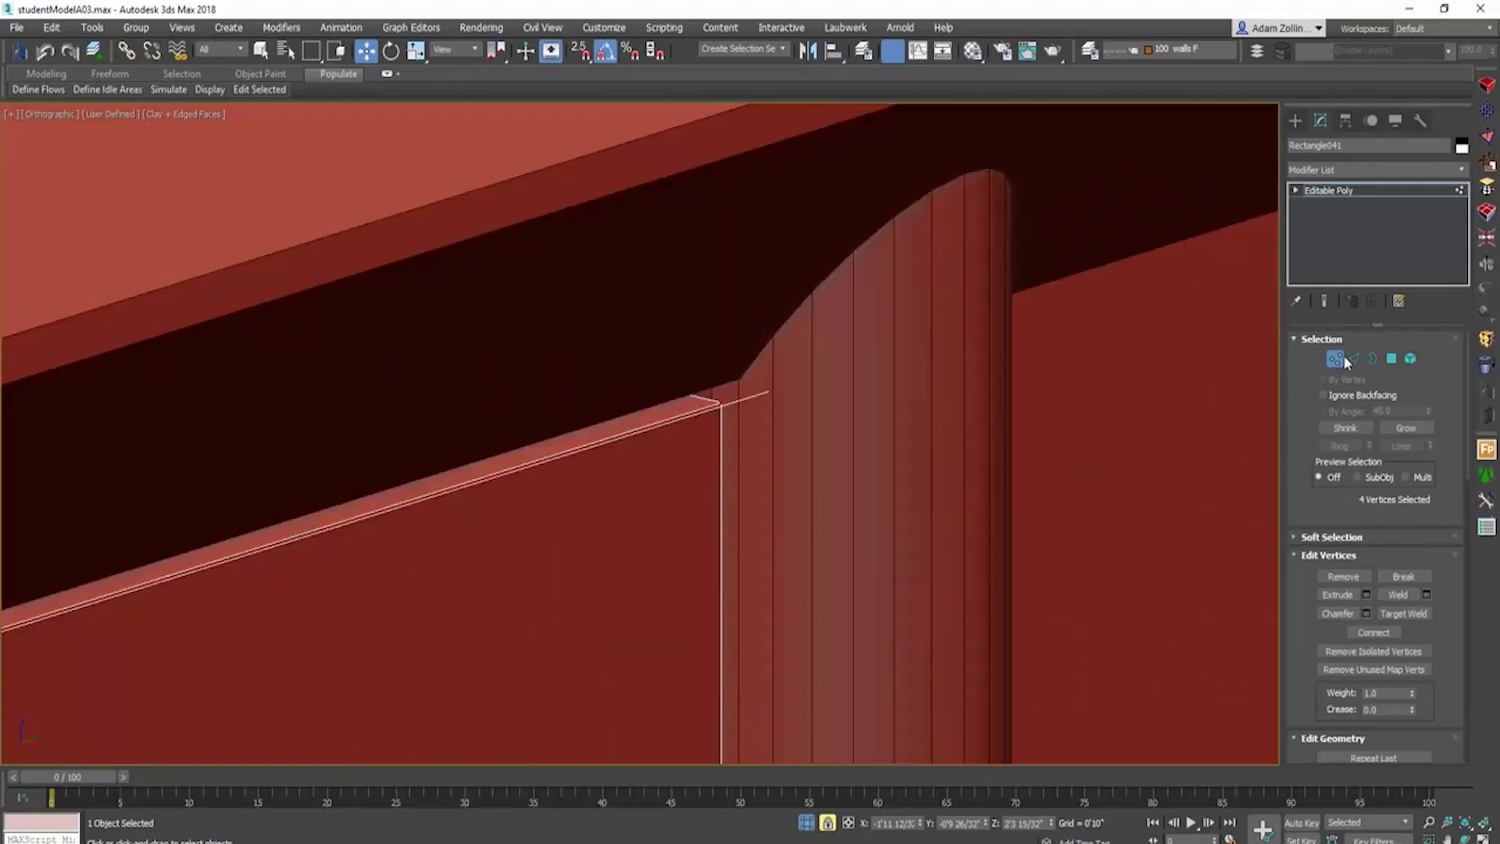
Step: Select the drawer block's top polygon and inset it slightly to form a thin rim
click(1392, 359)
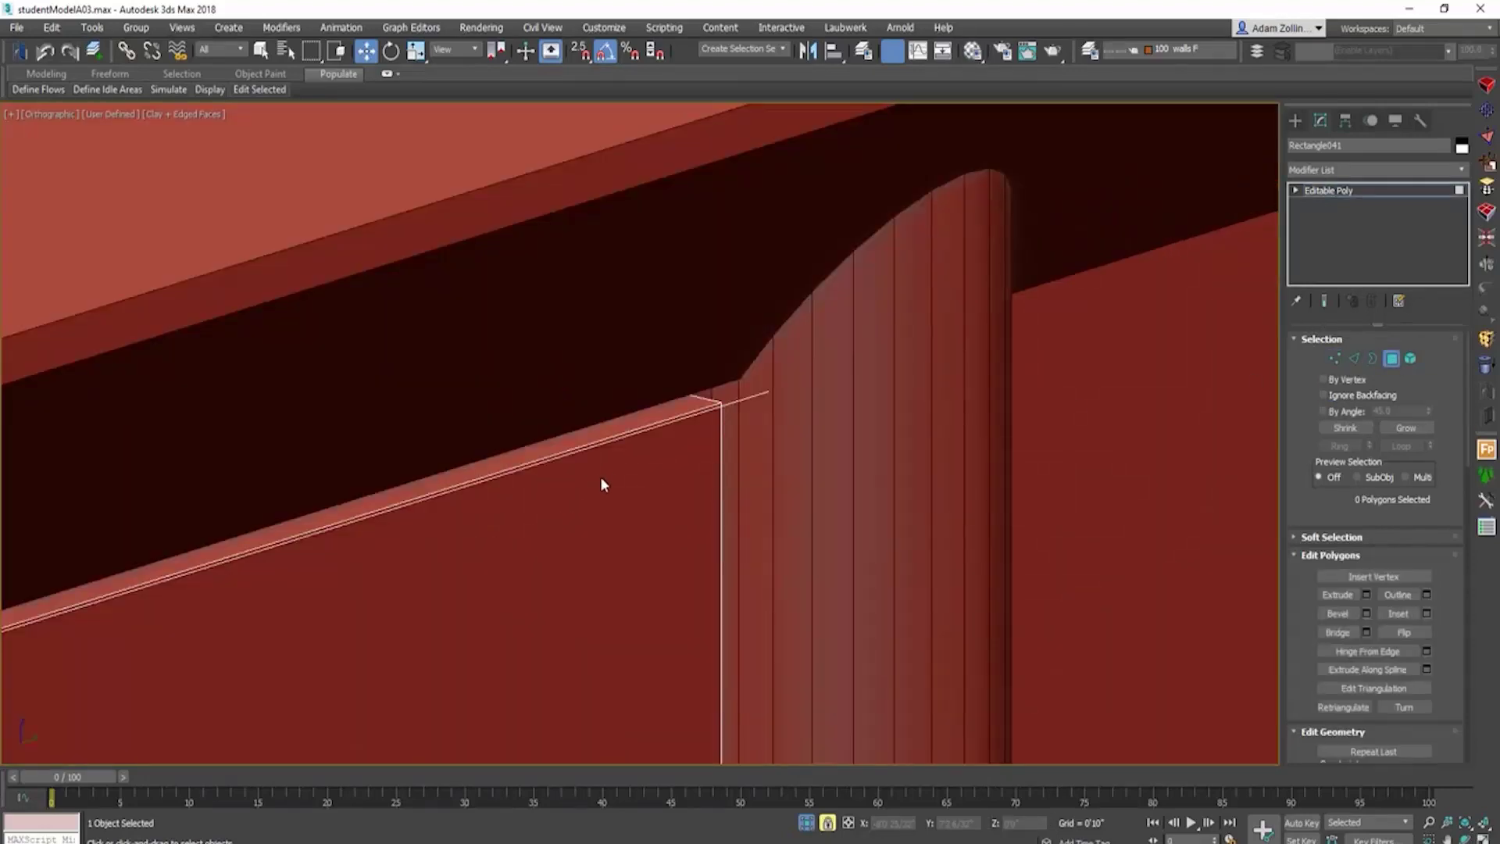
key(F4)
alt+middle_drag(600, 477, 772, 435)
key(F3)
scroll(715, 435, down, 3)
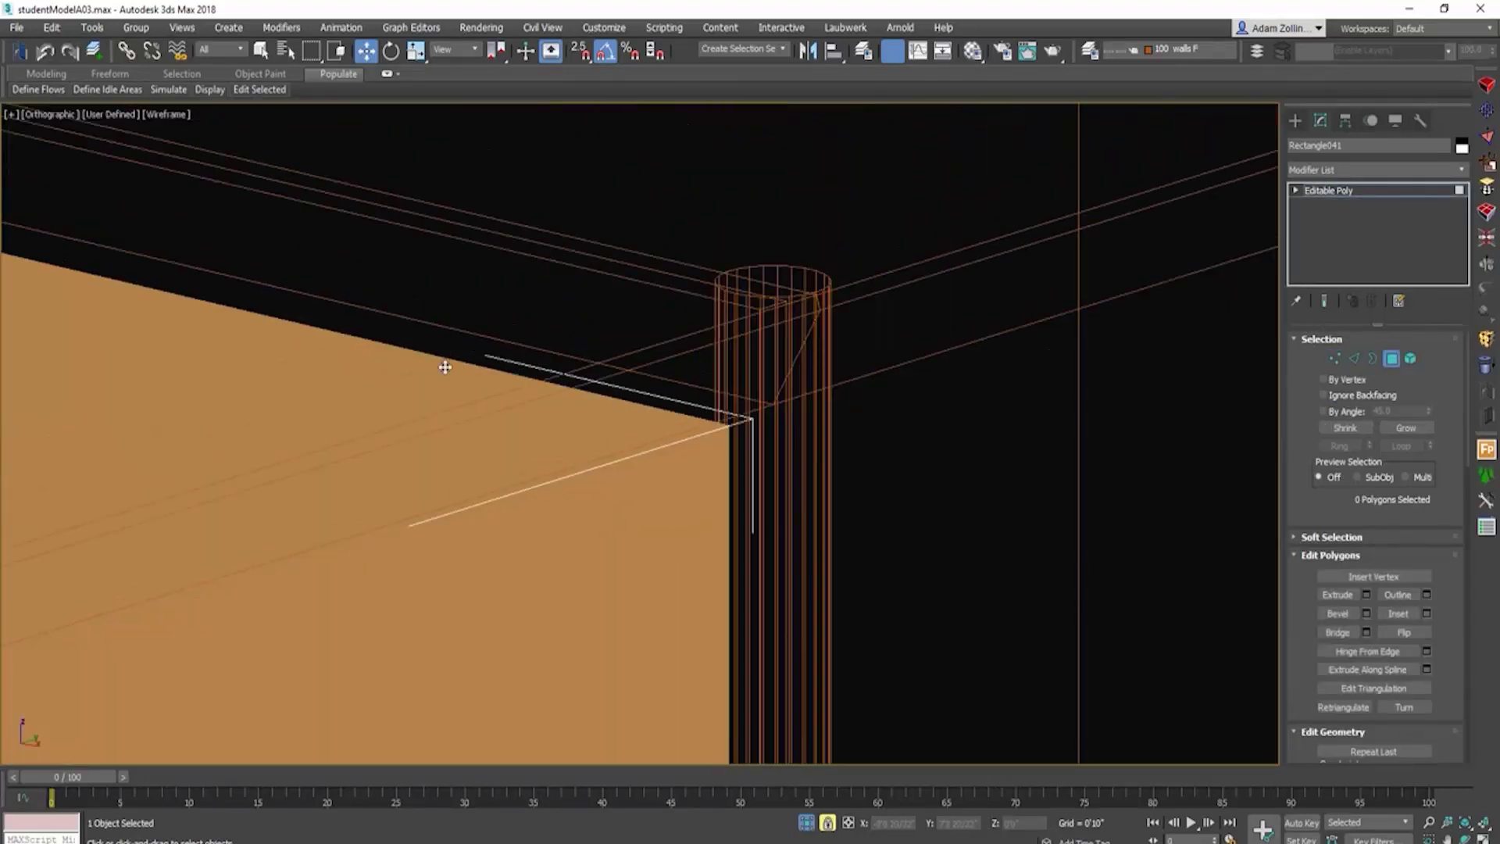
click(405, 386)
scroll(853, 433, down, 4)
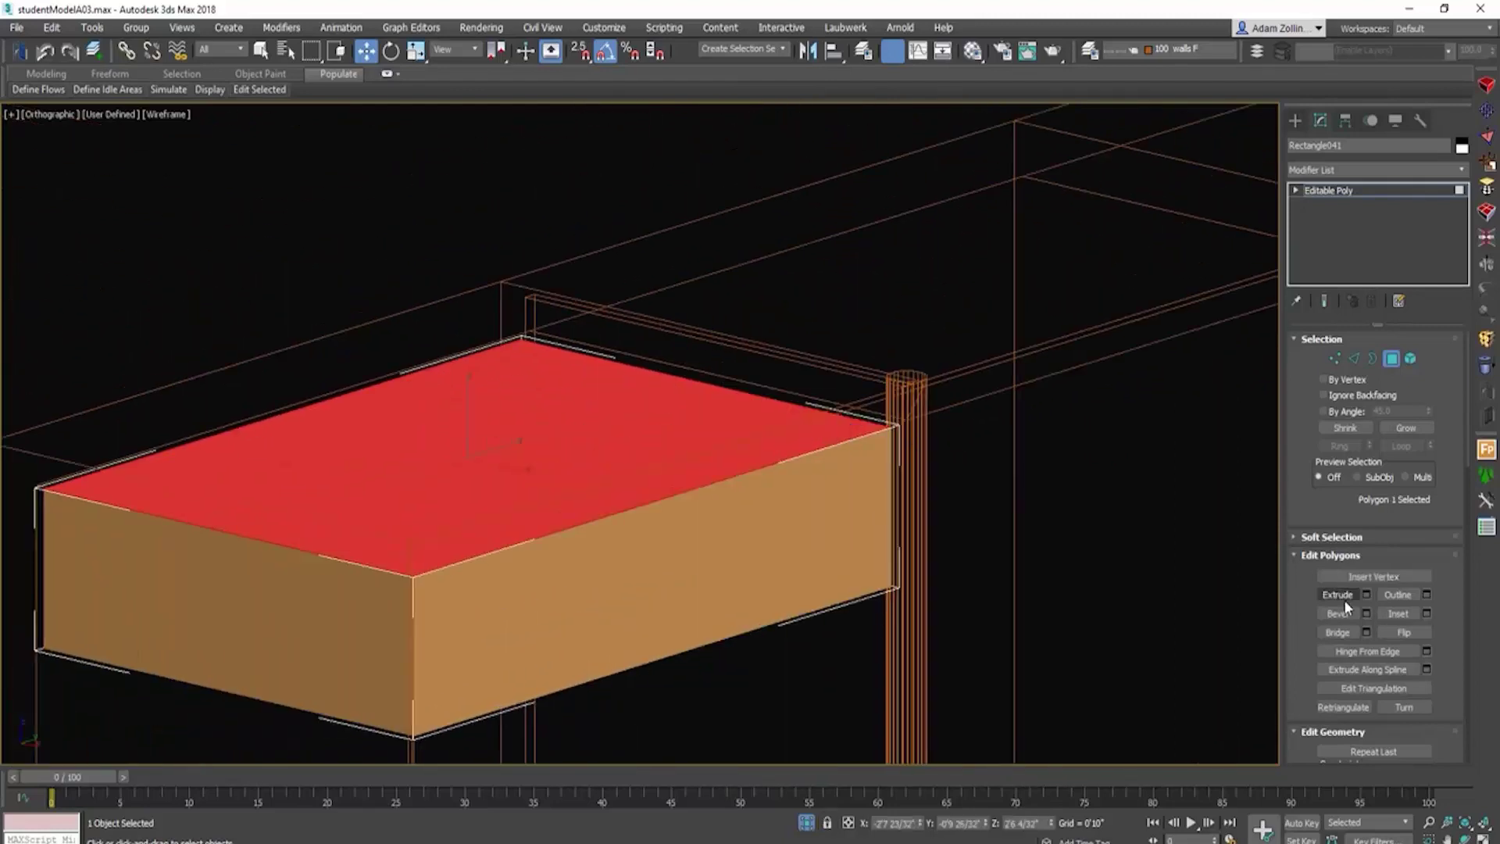
scroll(611, 367, up, 2)
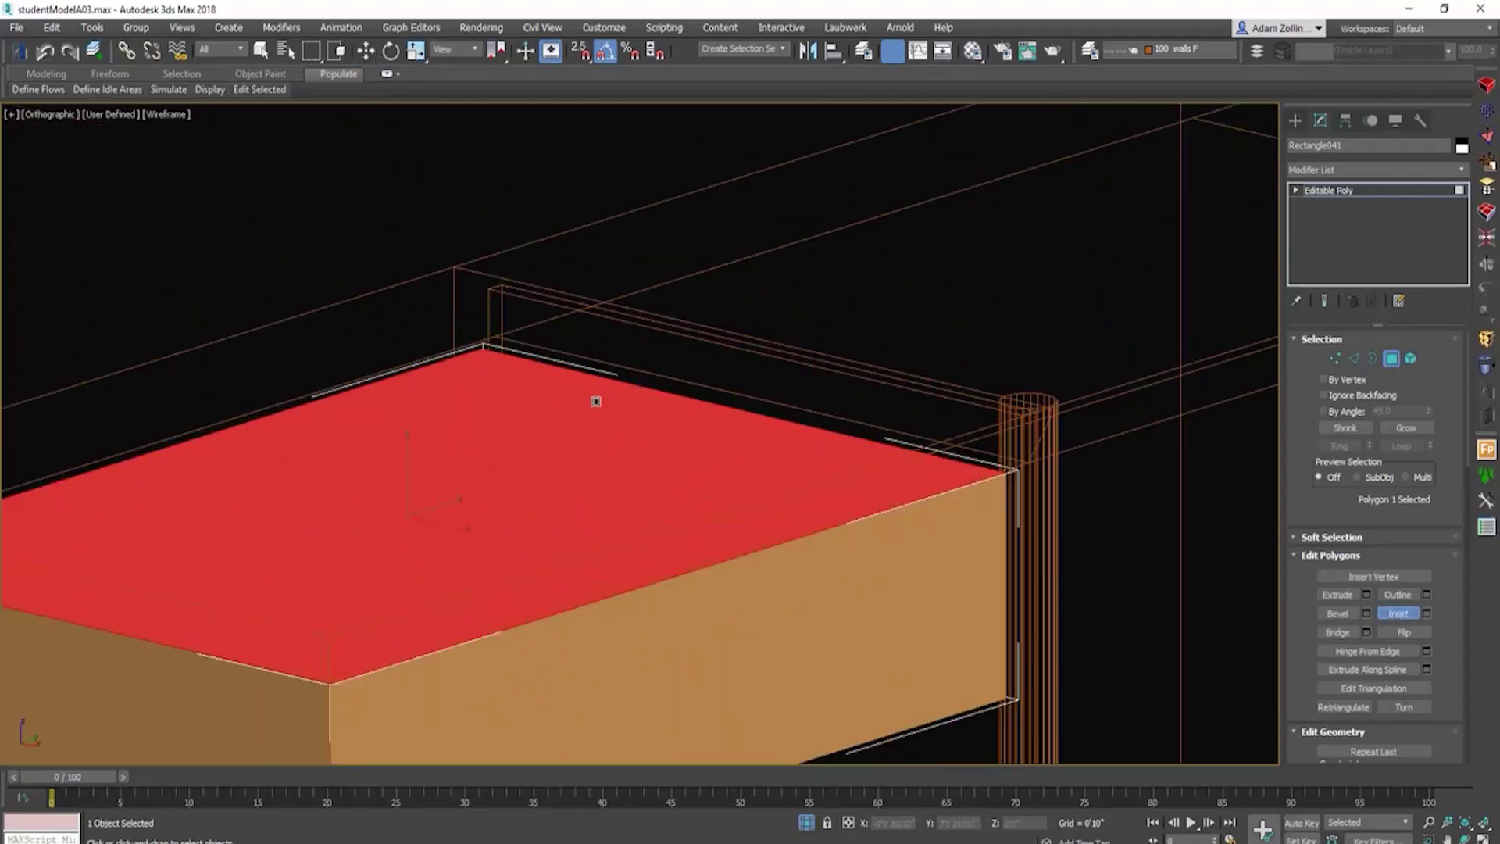
drag(595, 402, 584, 417)
Step: Extrude the inset top polygon down into the drawer block to hollow out its interior
click(1350, 592)
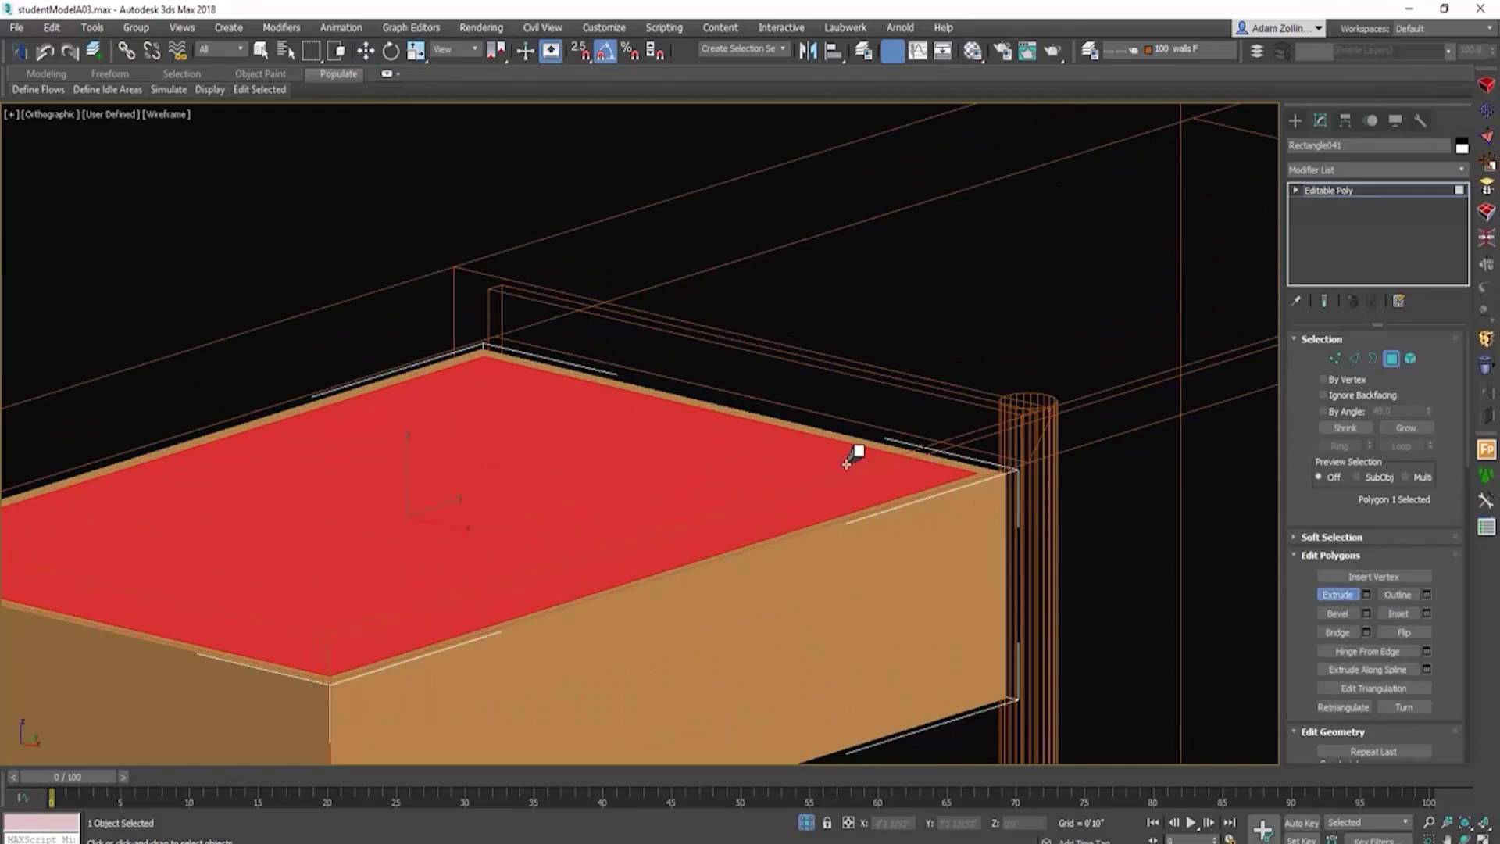
drag(815, 449, 779, 752)
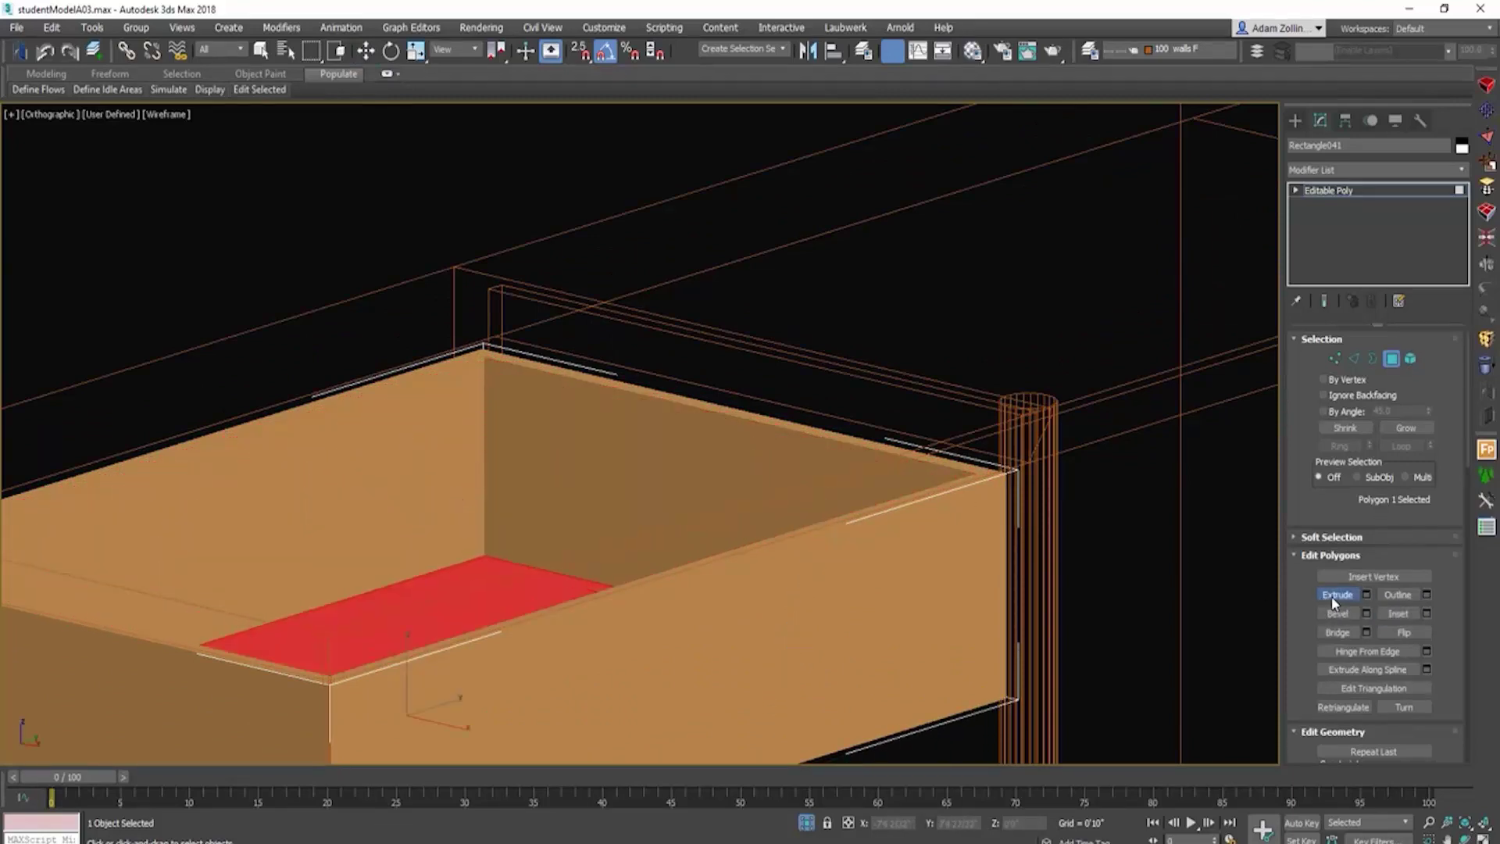
scroll(1086, 570, down, 5)
key(w)
click(895, 400)
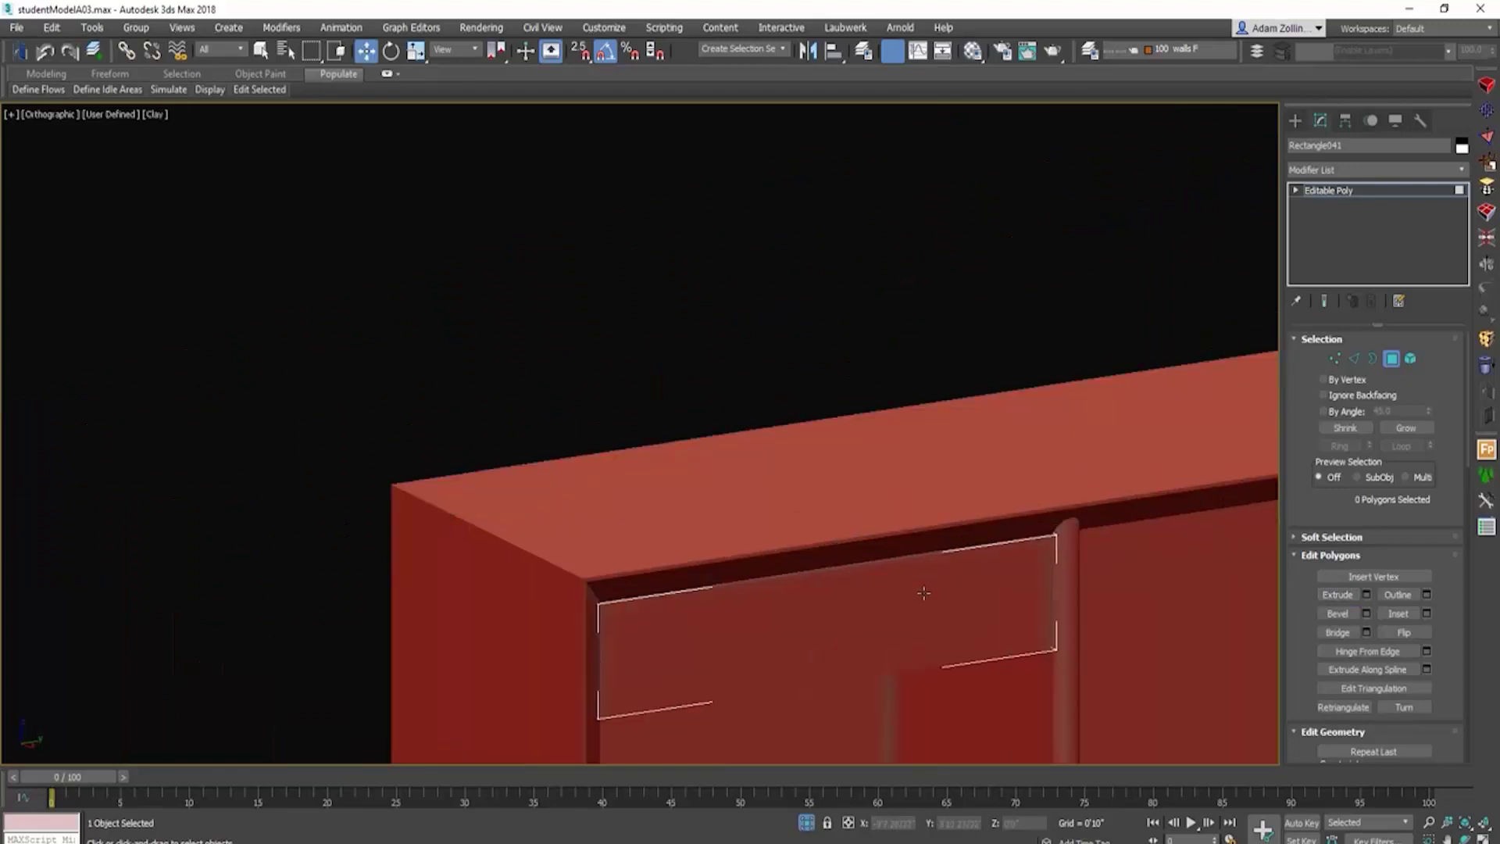
Step: Examine the drawer front's fit in the narrow compartment in the Right view and from an angle
click(924, 594)
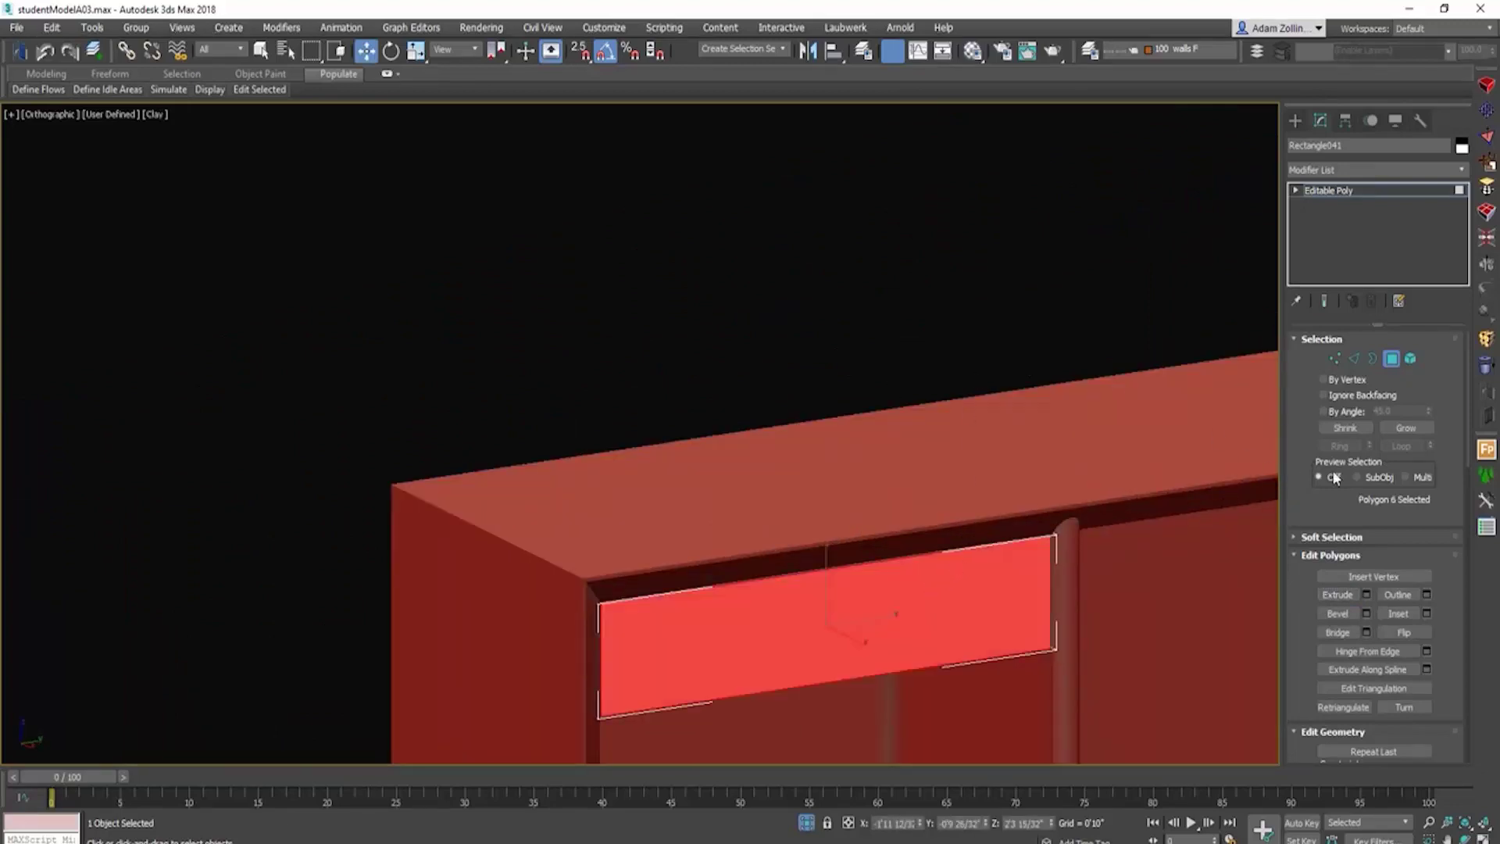
click(930, 336)
key(4)
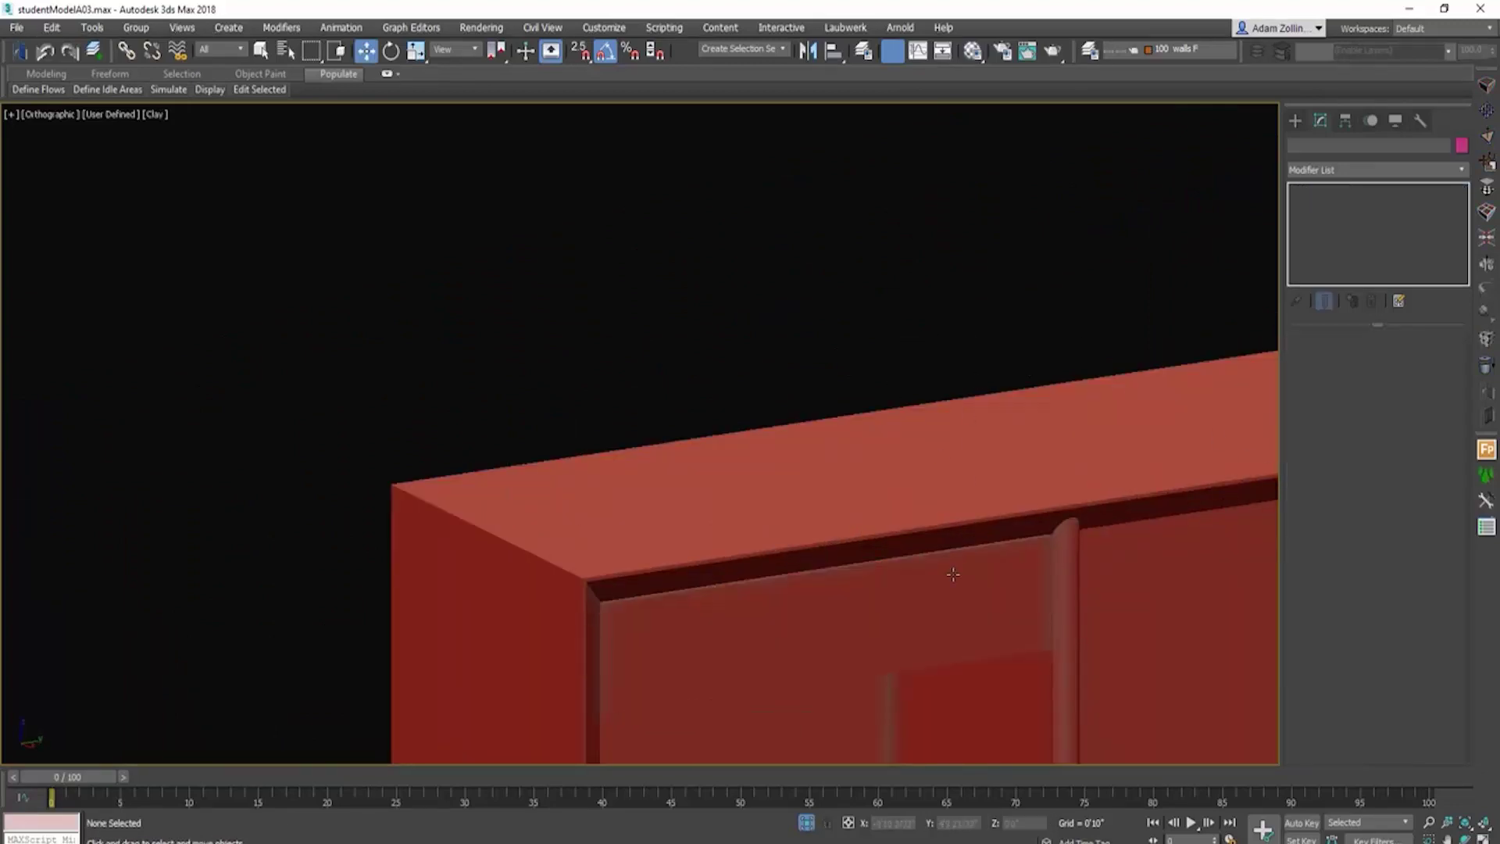
key(v)
key(r)
key(F4)
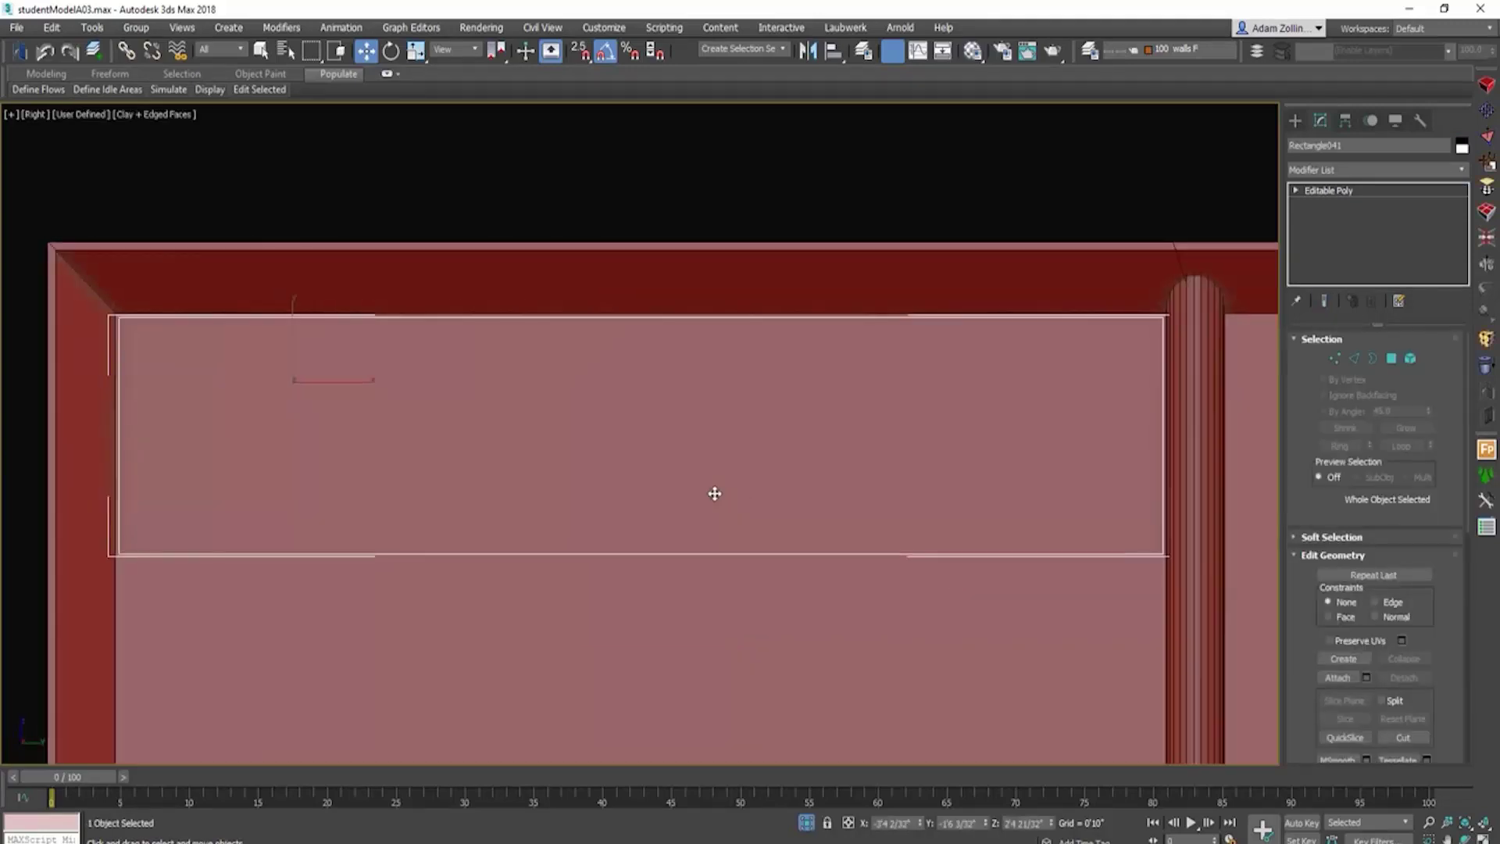
scroll(715, 495, down, 5)
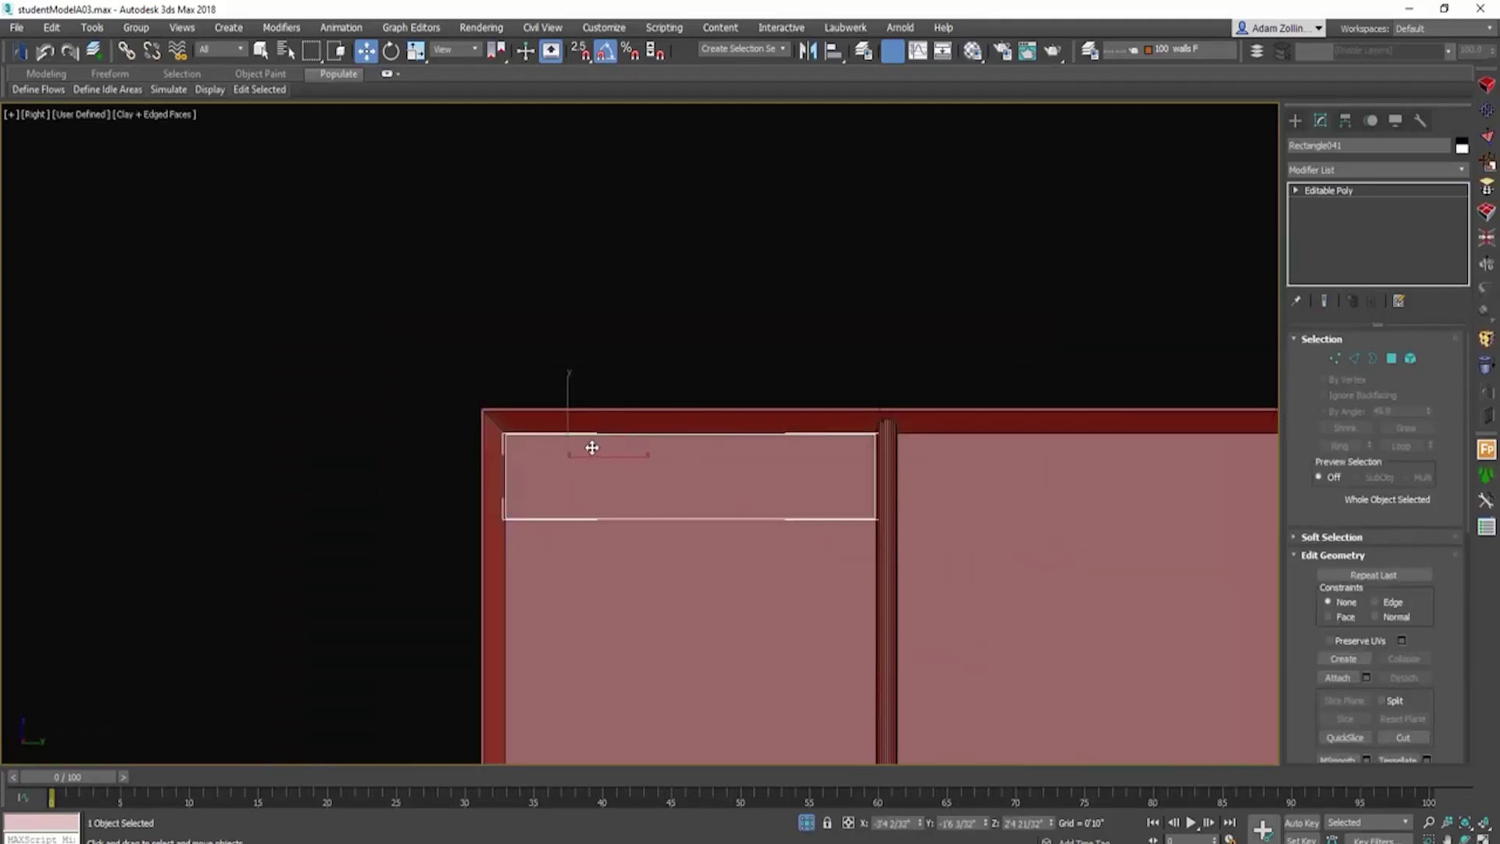
scroll(549, 442, up, 3)
key(ctrl+d)
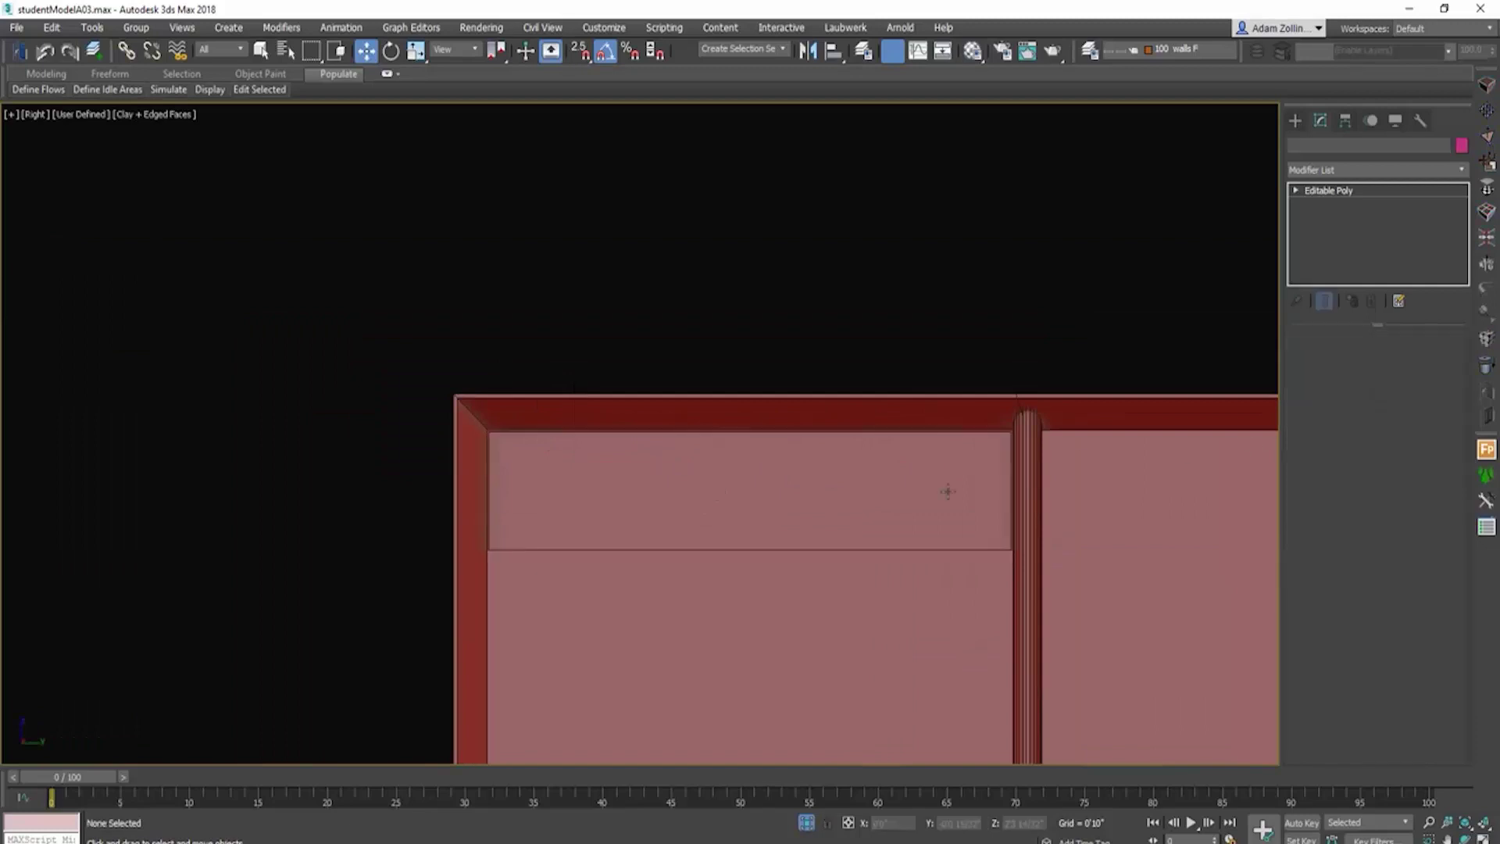
click(948, 491)
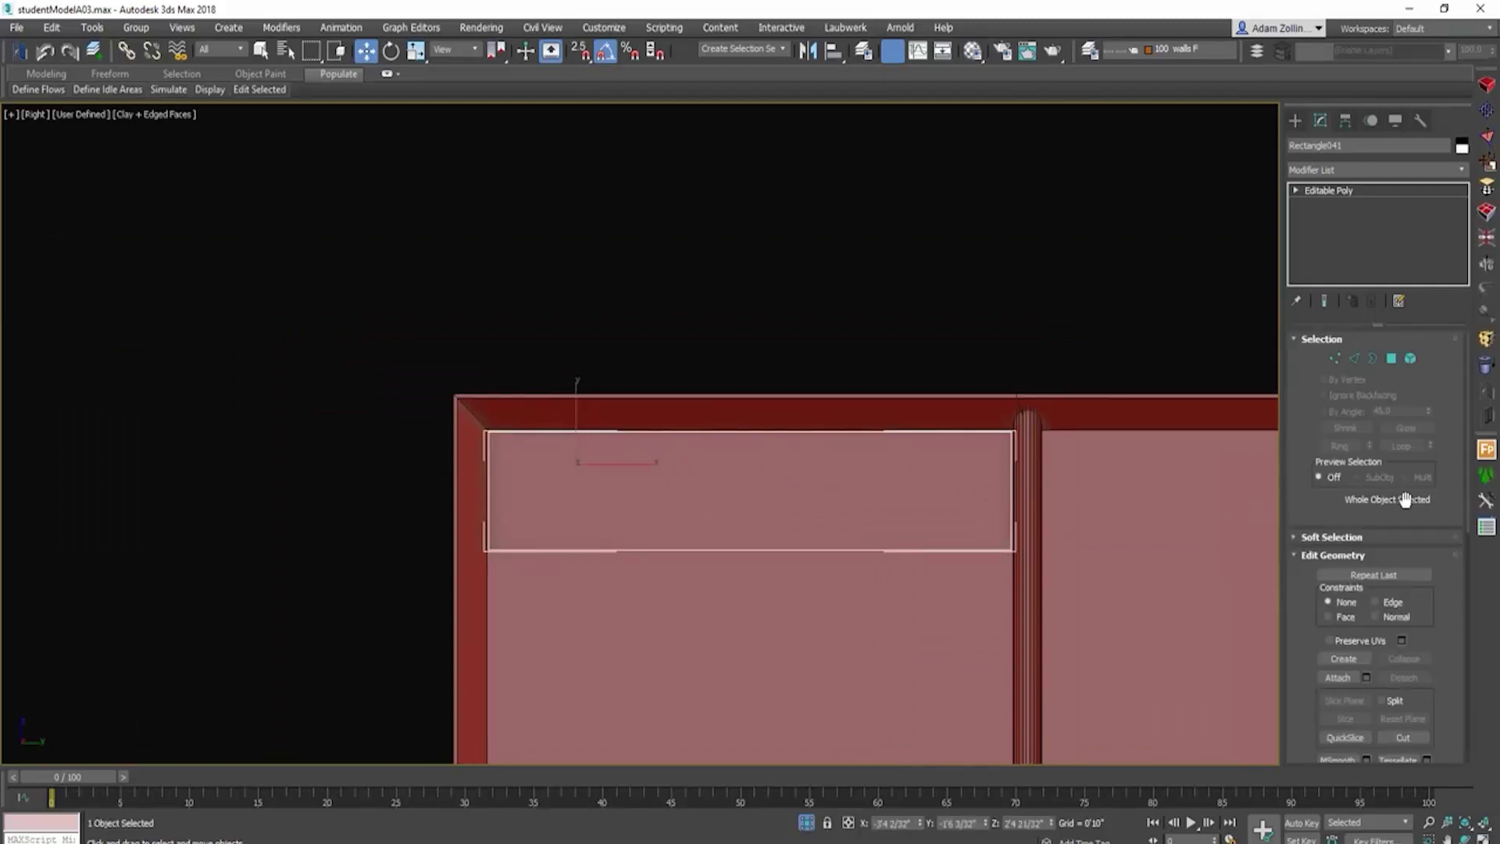
alt+middle_drag(1275, 437, 959, 508)
scroll(959, 509, up, 3)
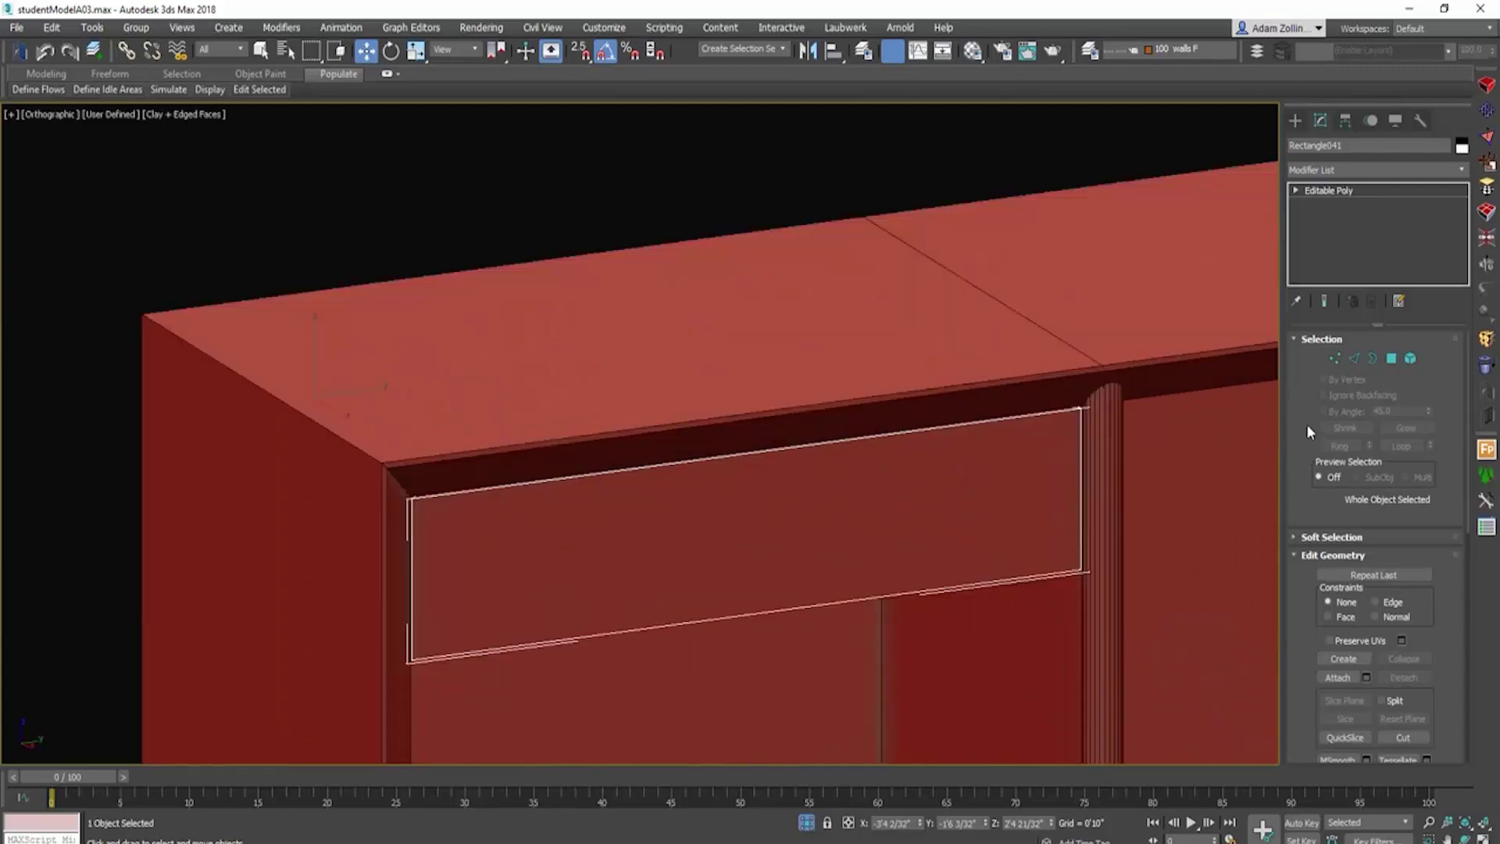
Step: Select the drawer's front polygon and convert the selection to its four border edges
click(1390, 359)
click(1057, 422)
scroll(1078, 418, up, 5)
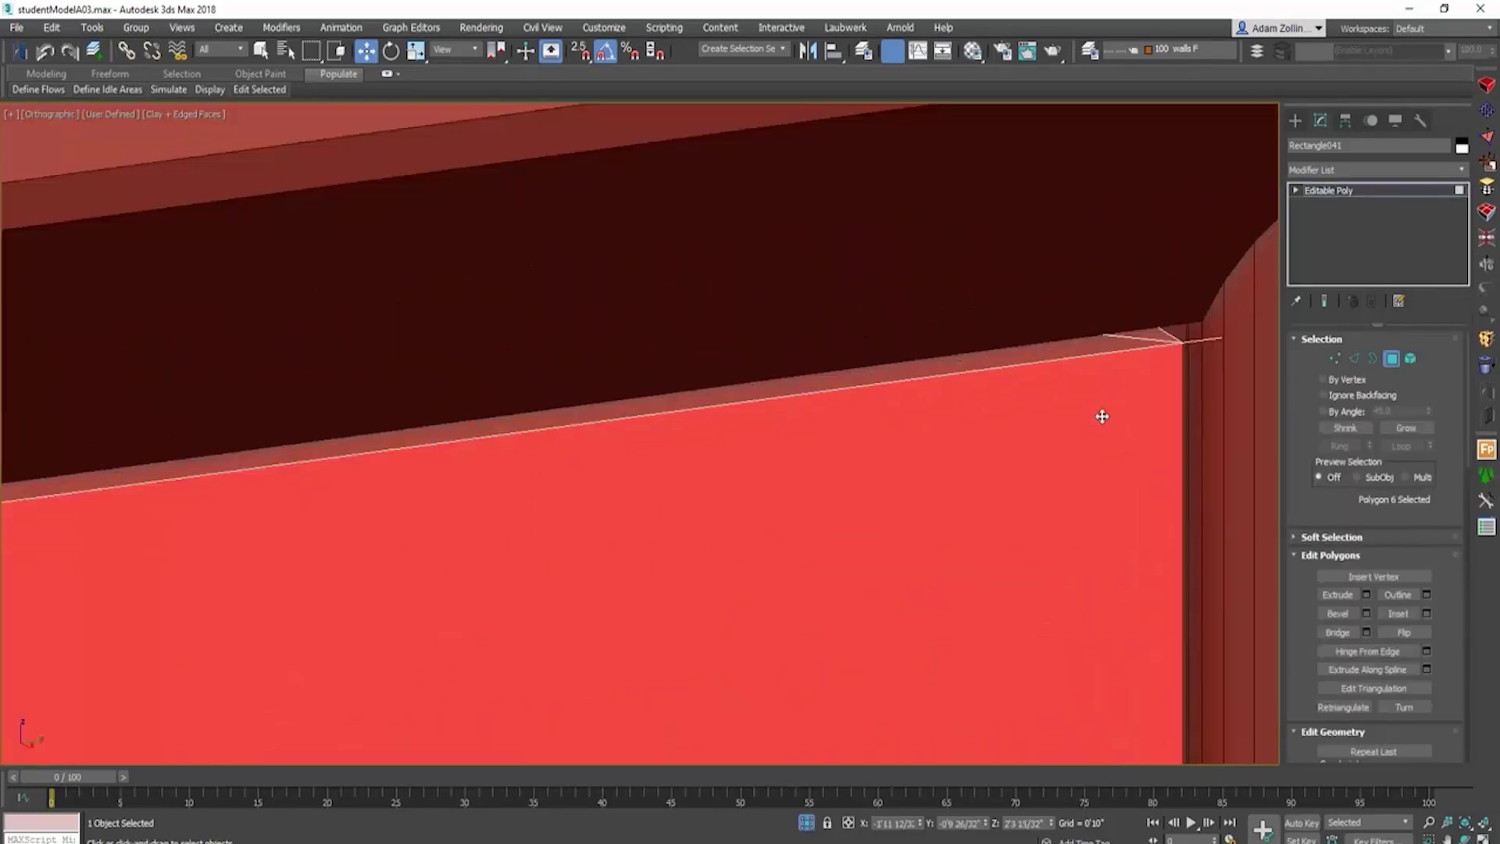
click(1355, 359)
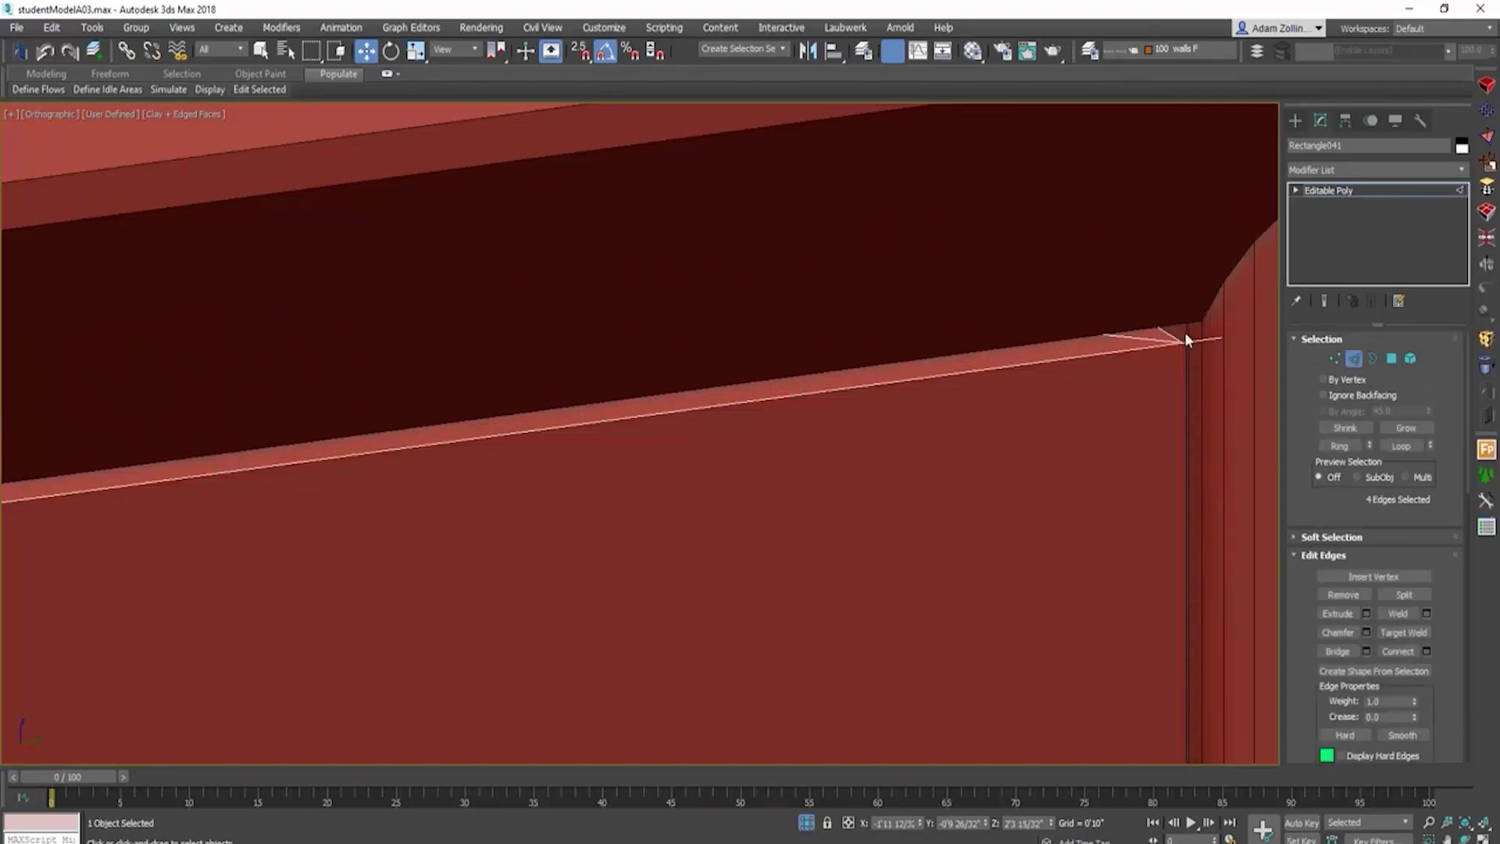
alt+middle_drag(1185, 338, 1218, 439)
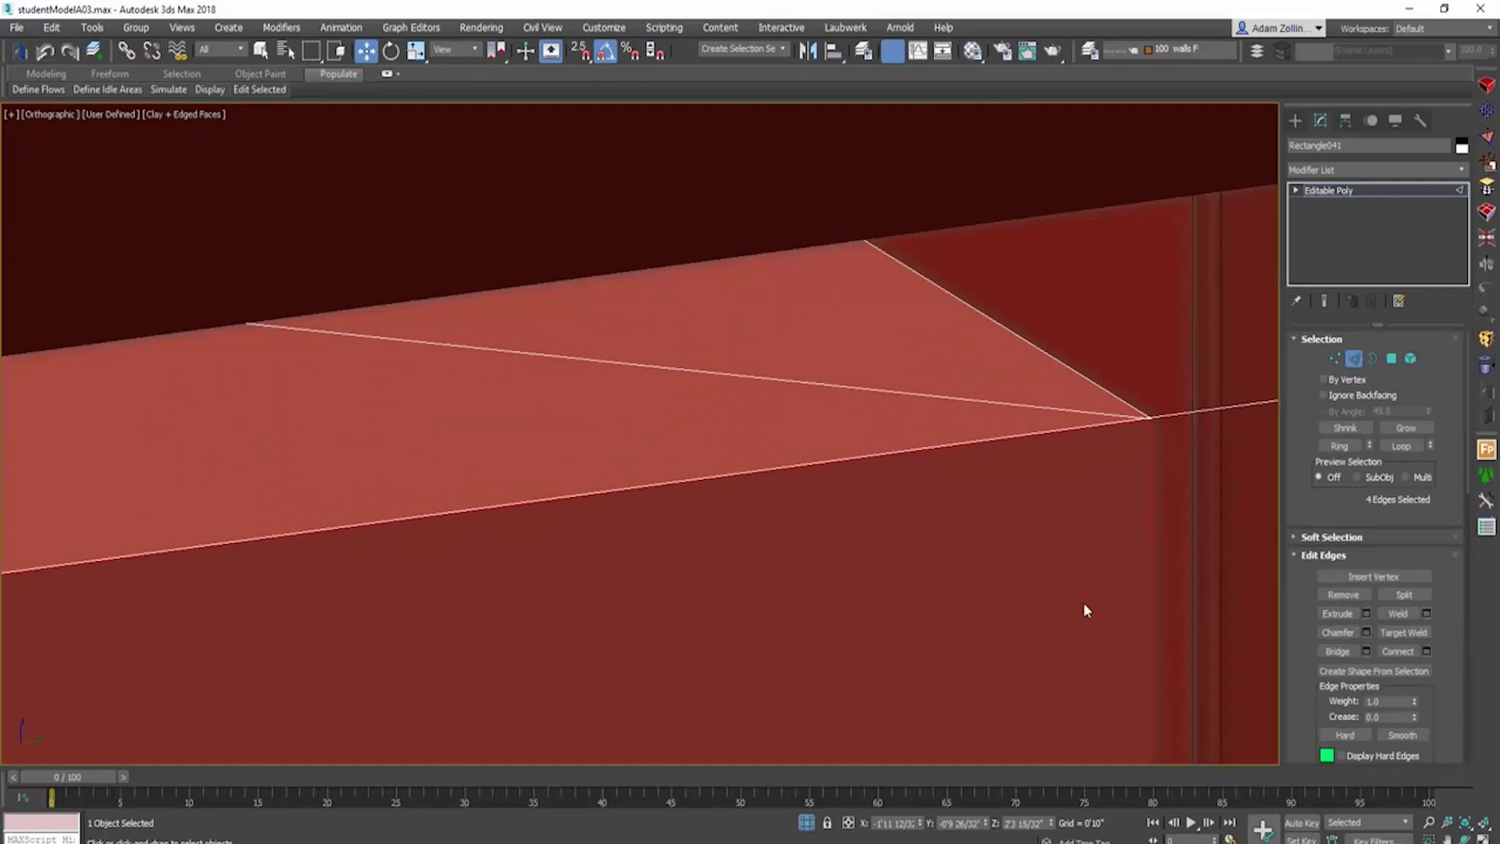
Step: Chamfer the drawer front's four border edges by a tiny amount and leave edge editing
click(1337, 632)
scroll(1141, 457, up, 2)
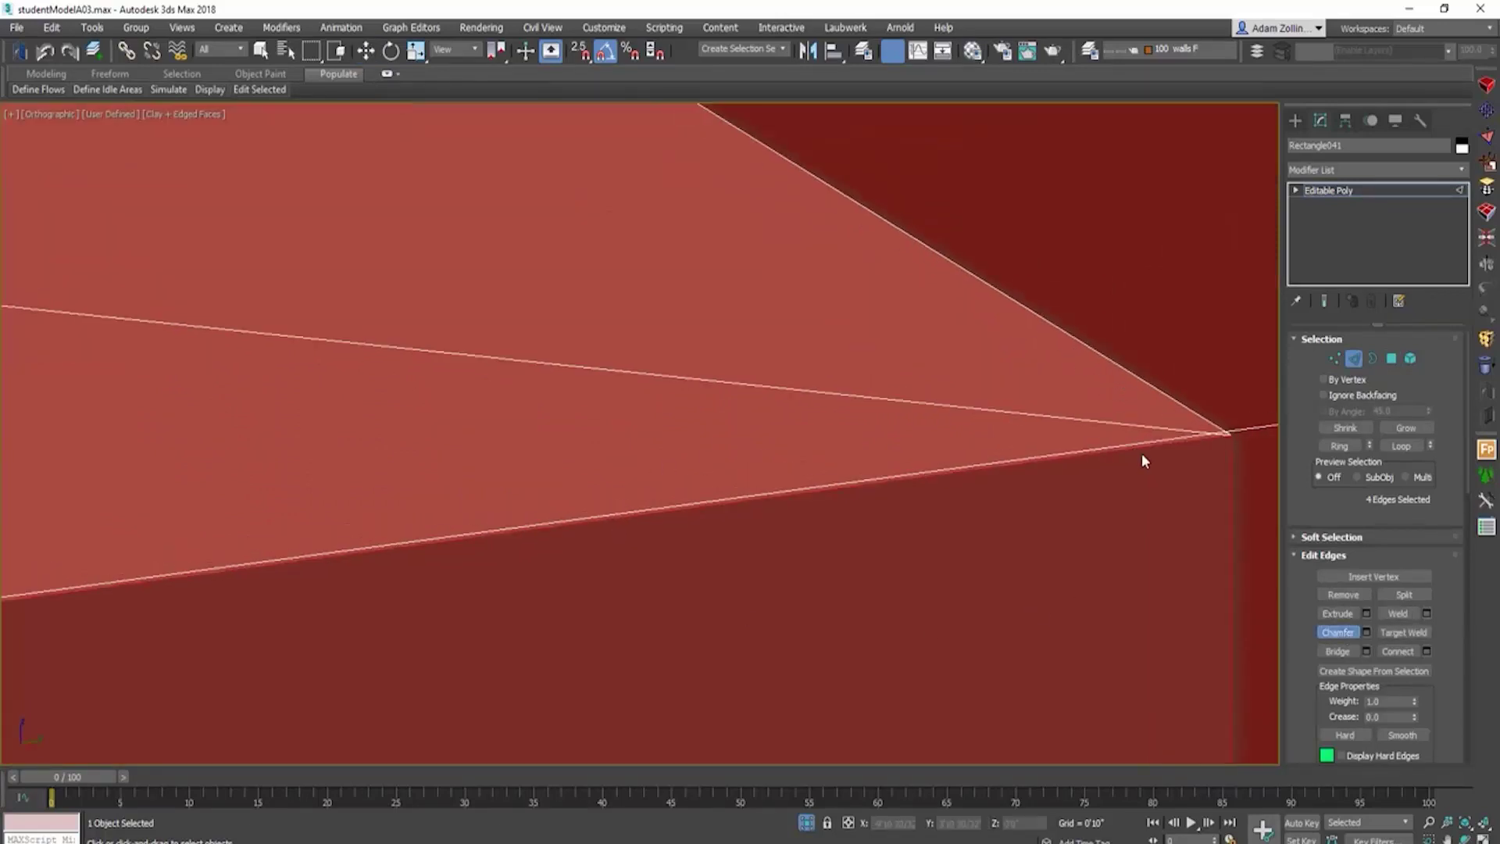
drag(1141, 449, 1138, 429)
alt+middle_drag(1138, 430, 1067, 274)
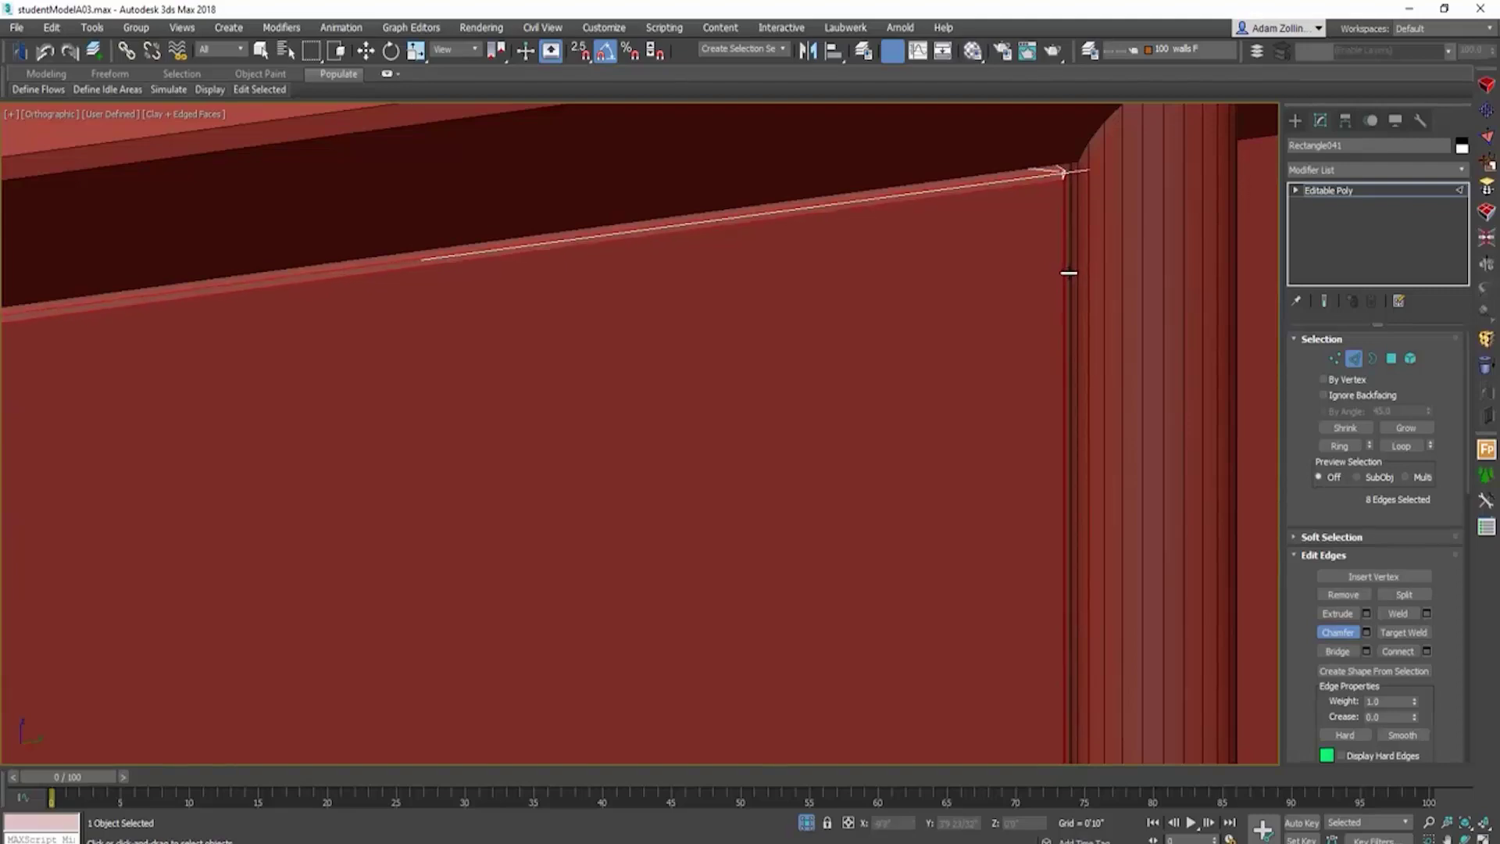
scroll(1067, 277, down, 8)
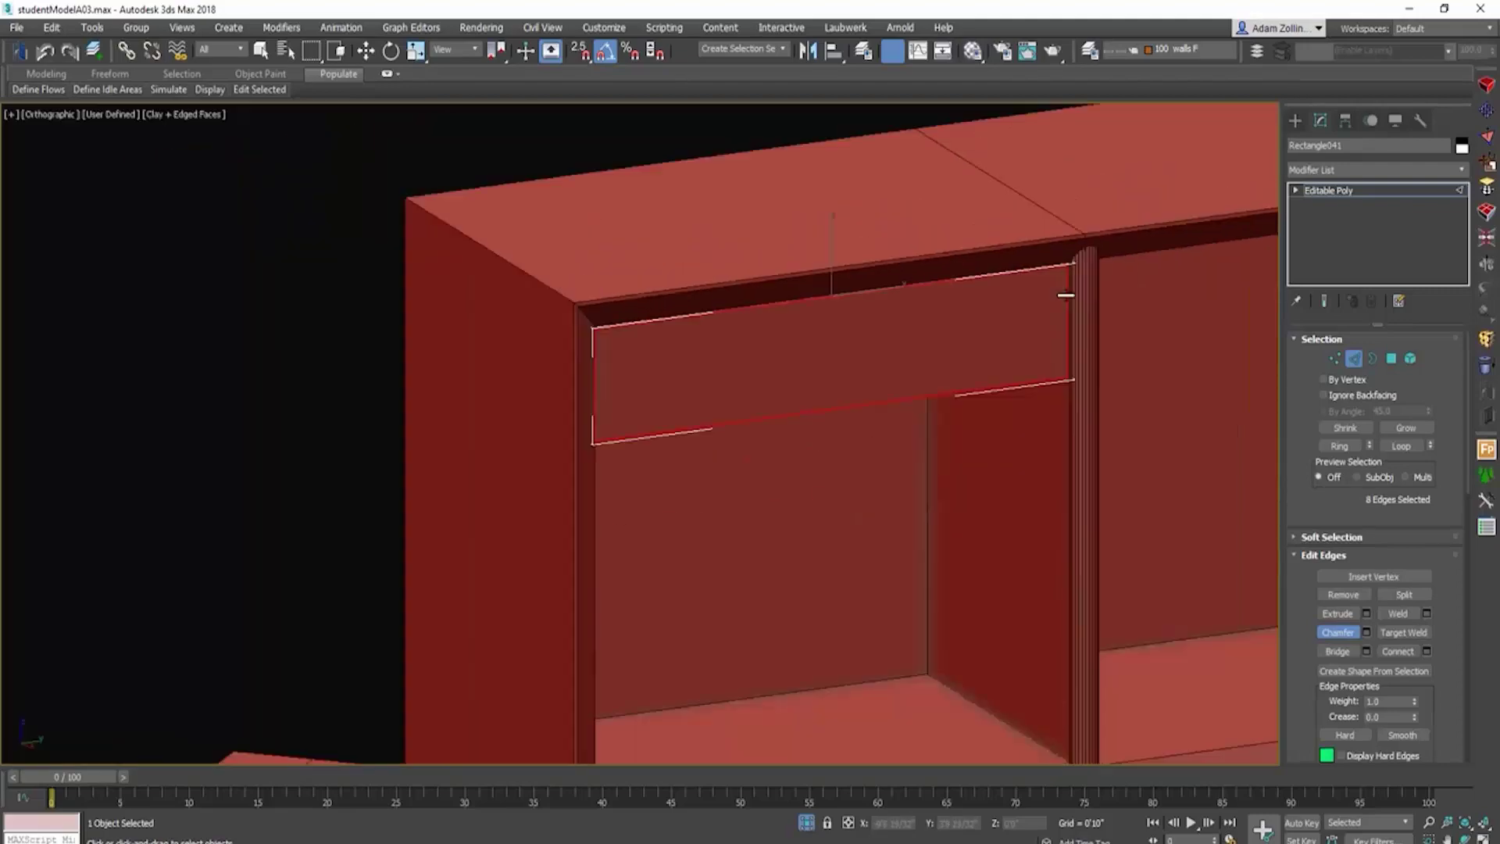
click(1354, 358)
key(w)
scroll(995, 349, down, 4)
alt+middle_drag(995, 348, 918, 384)
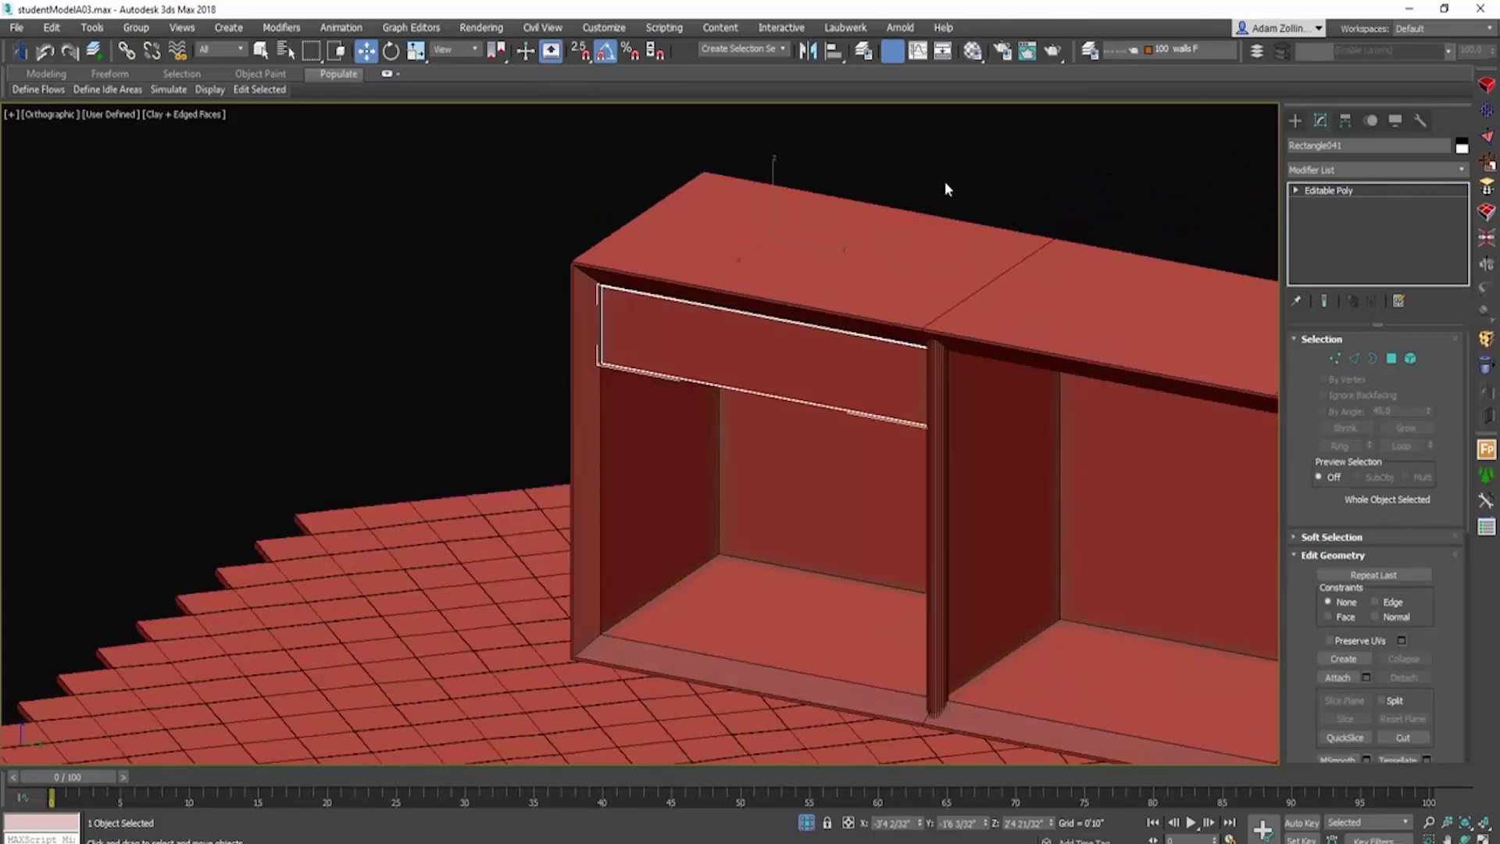
click(944, 181)
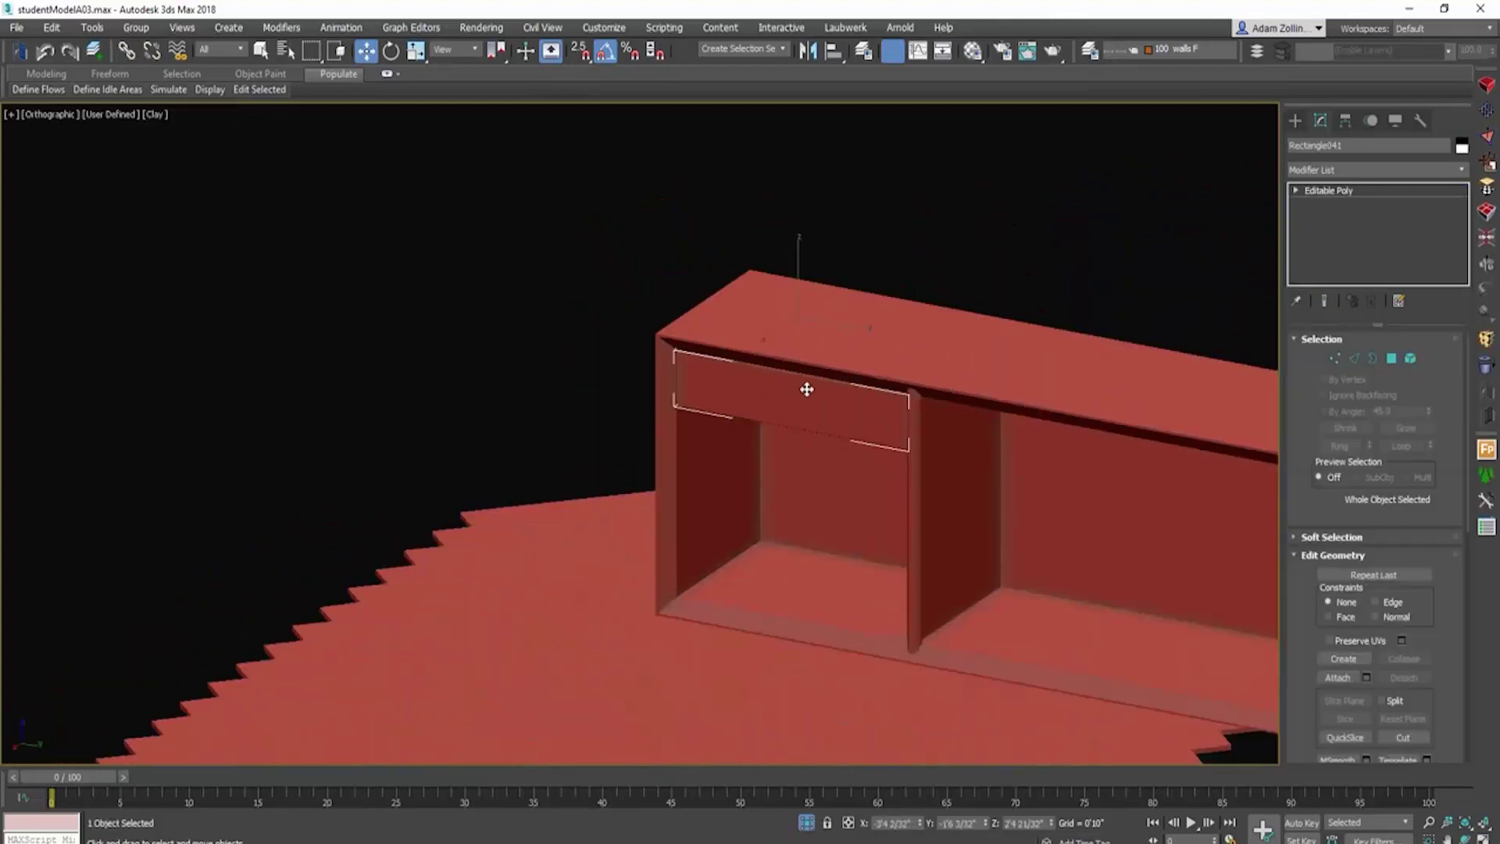
Step: Clone the drawer in the Front wireframe view and place the clone directly beneath the original
key(f)
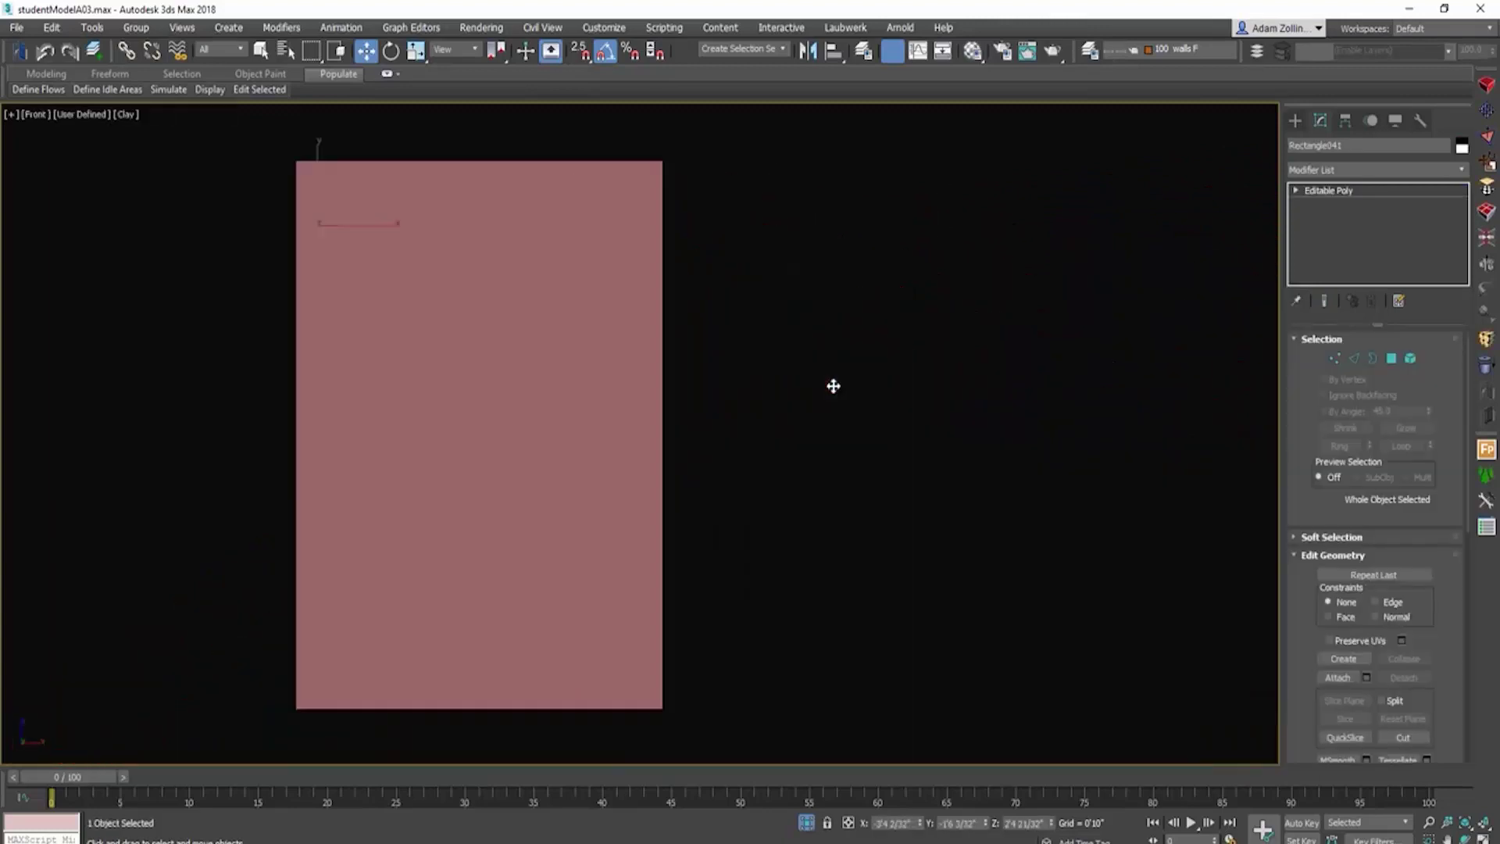
key(F3)
key(z)
scroll(833, 381, down, 5)
middle_drag(836, 375, 839, 272)
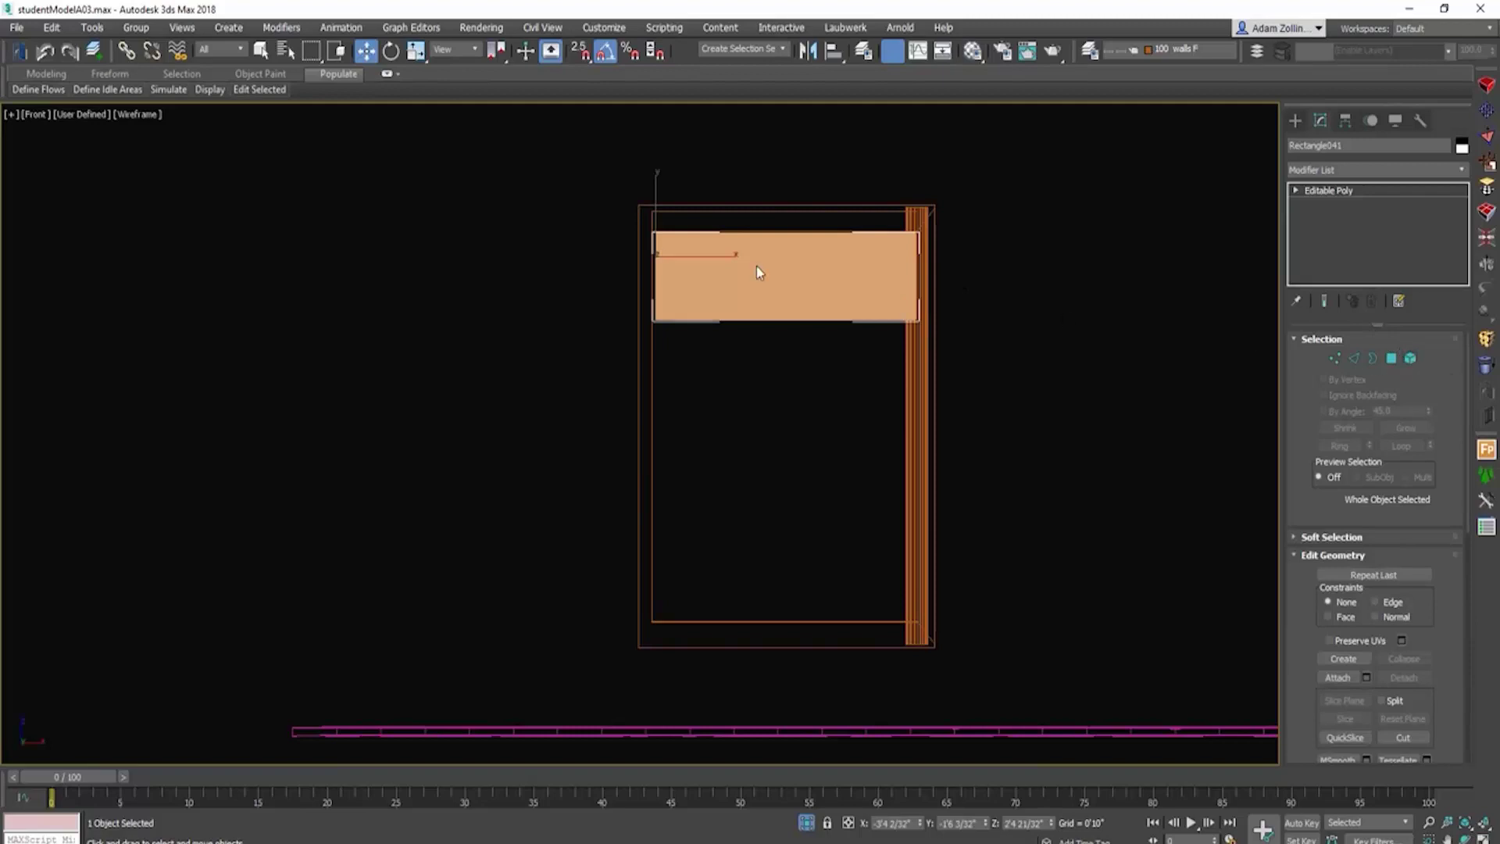
scroll(693, 285, up, 3)
key(space)
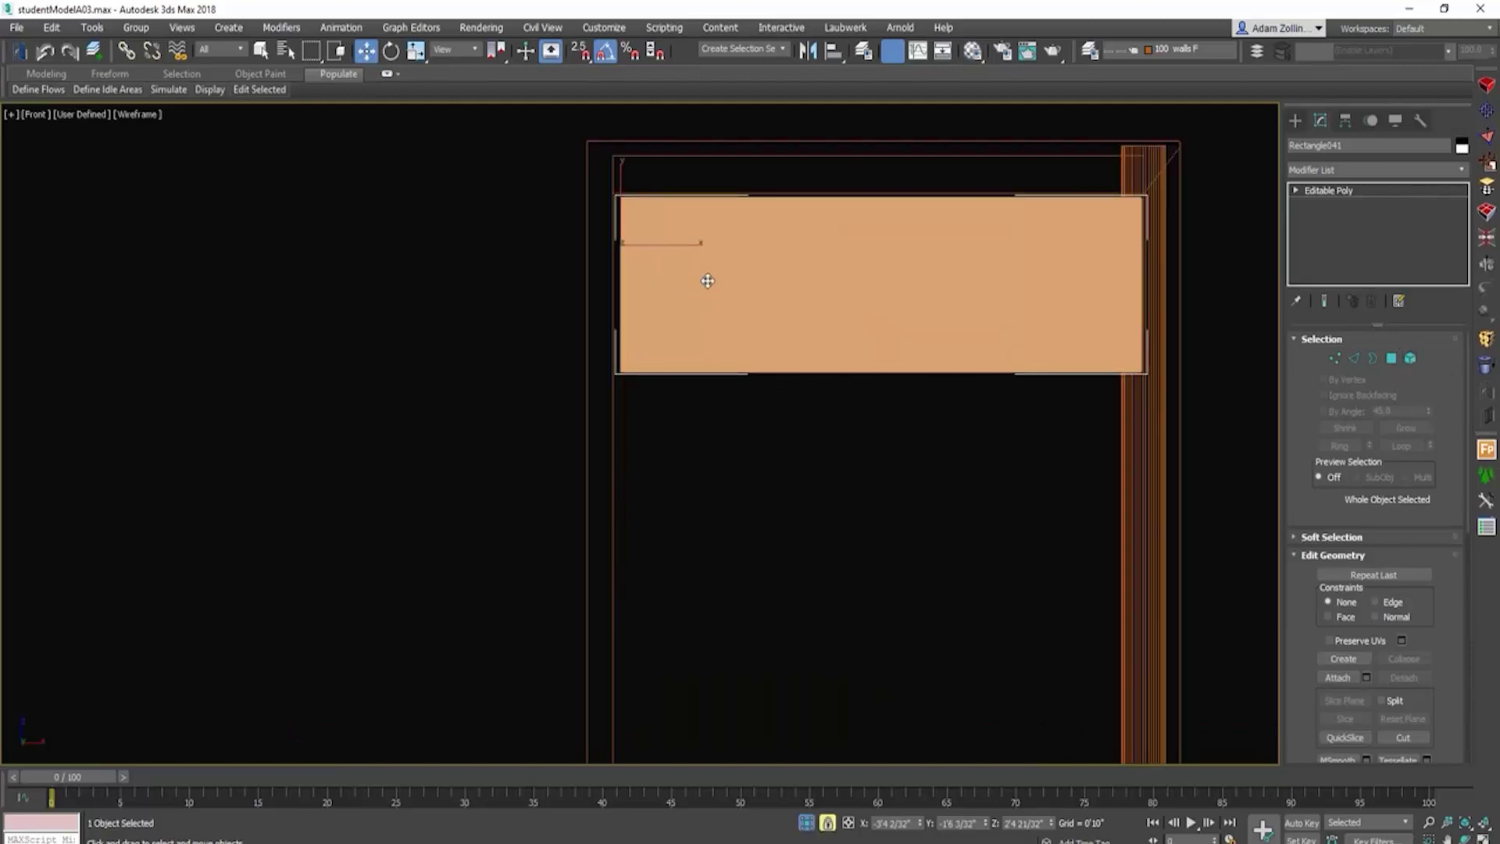
mouse_move(707, 280)
shift+mouse_down()
mouse_move(726, 472)
mouse_move(740, 460)
shift+mouse_up()
click(751, 506)
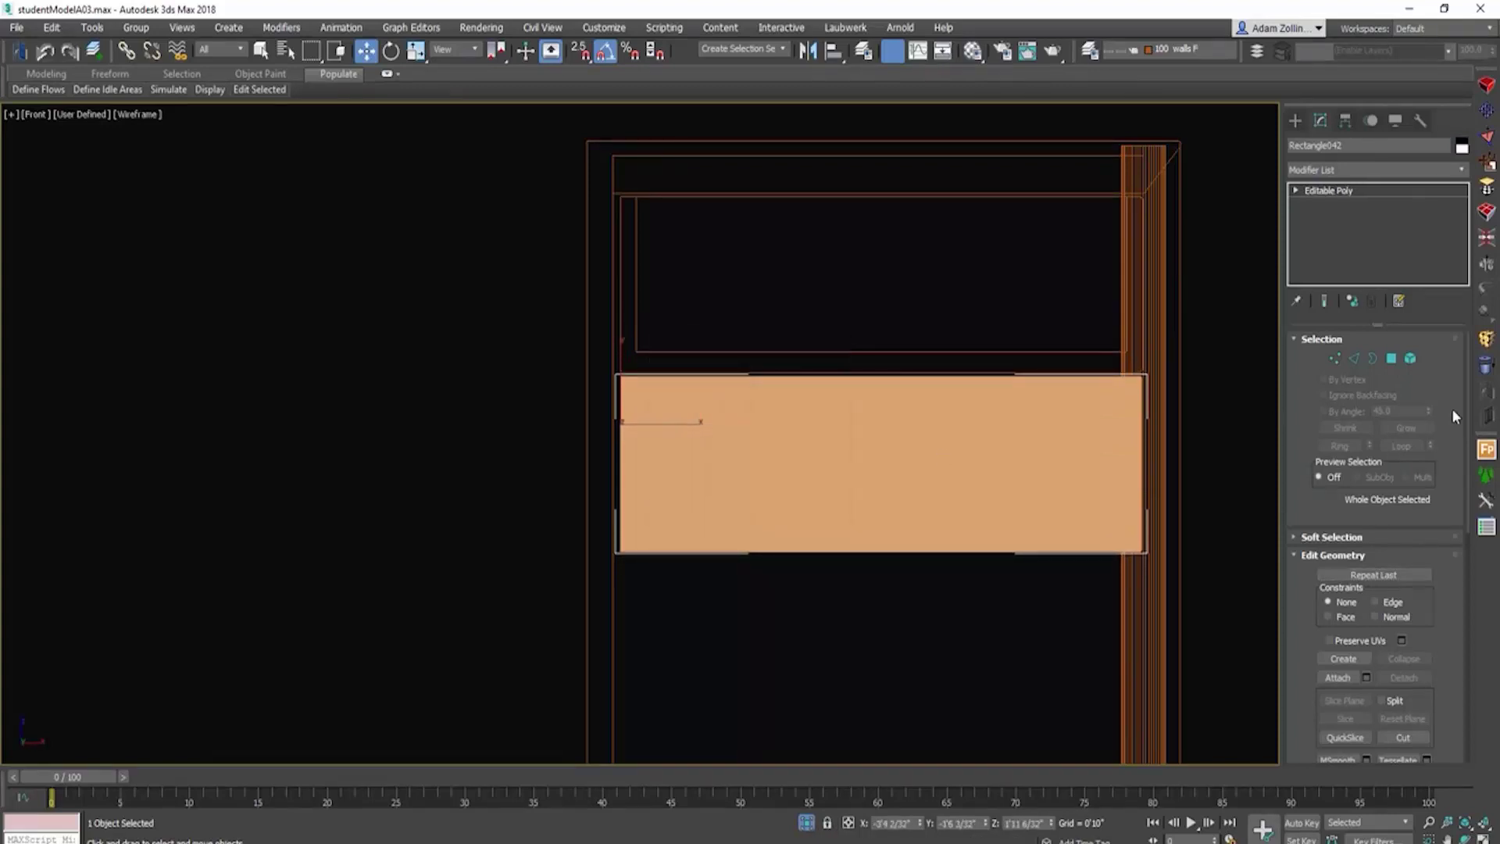
Step: Make the second drawer taller by moving its bottom vertices down about 0'3 17/32" in the Front view with snapping on
click(1335, 358)
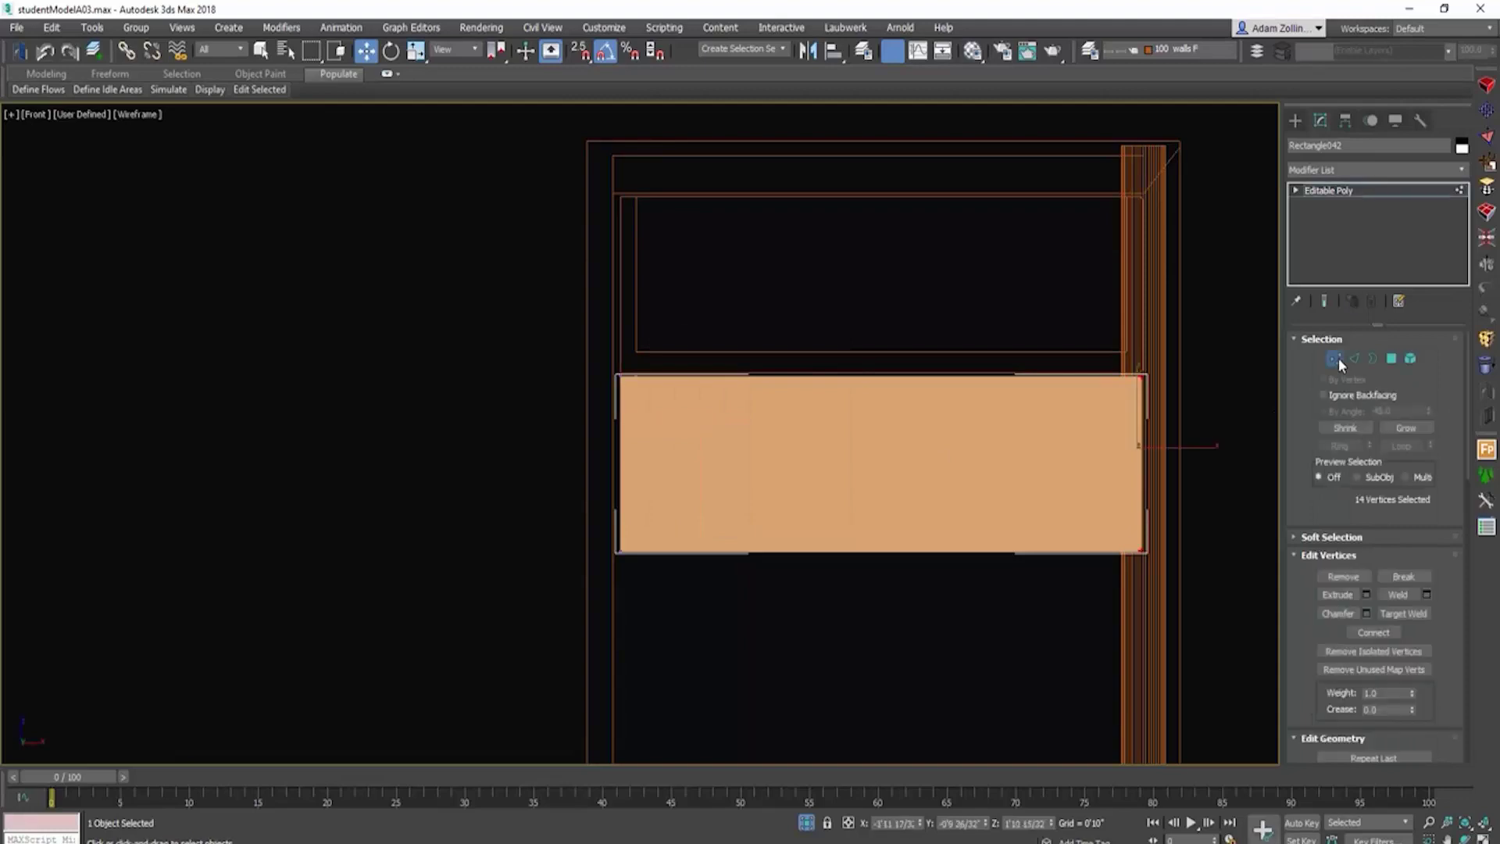
middle_drag(1185, 402, 954, 227)
scroll(954, 234, down, 3)
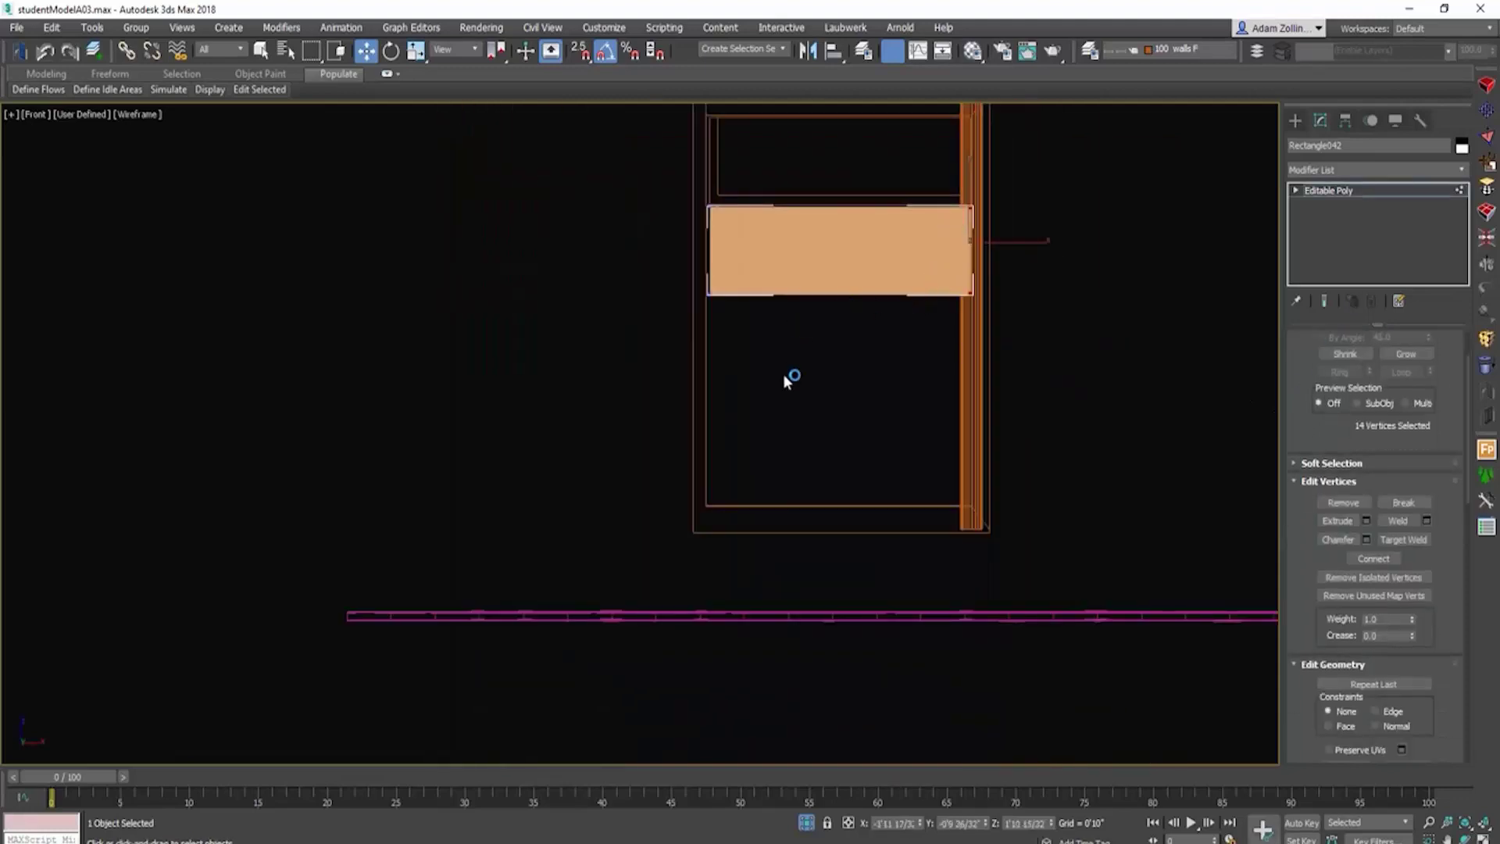
drag(670, 268, 974, 354)
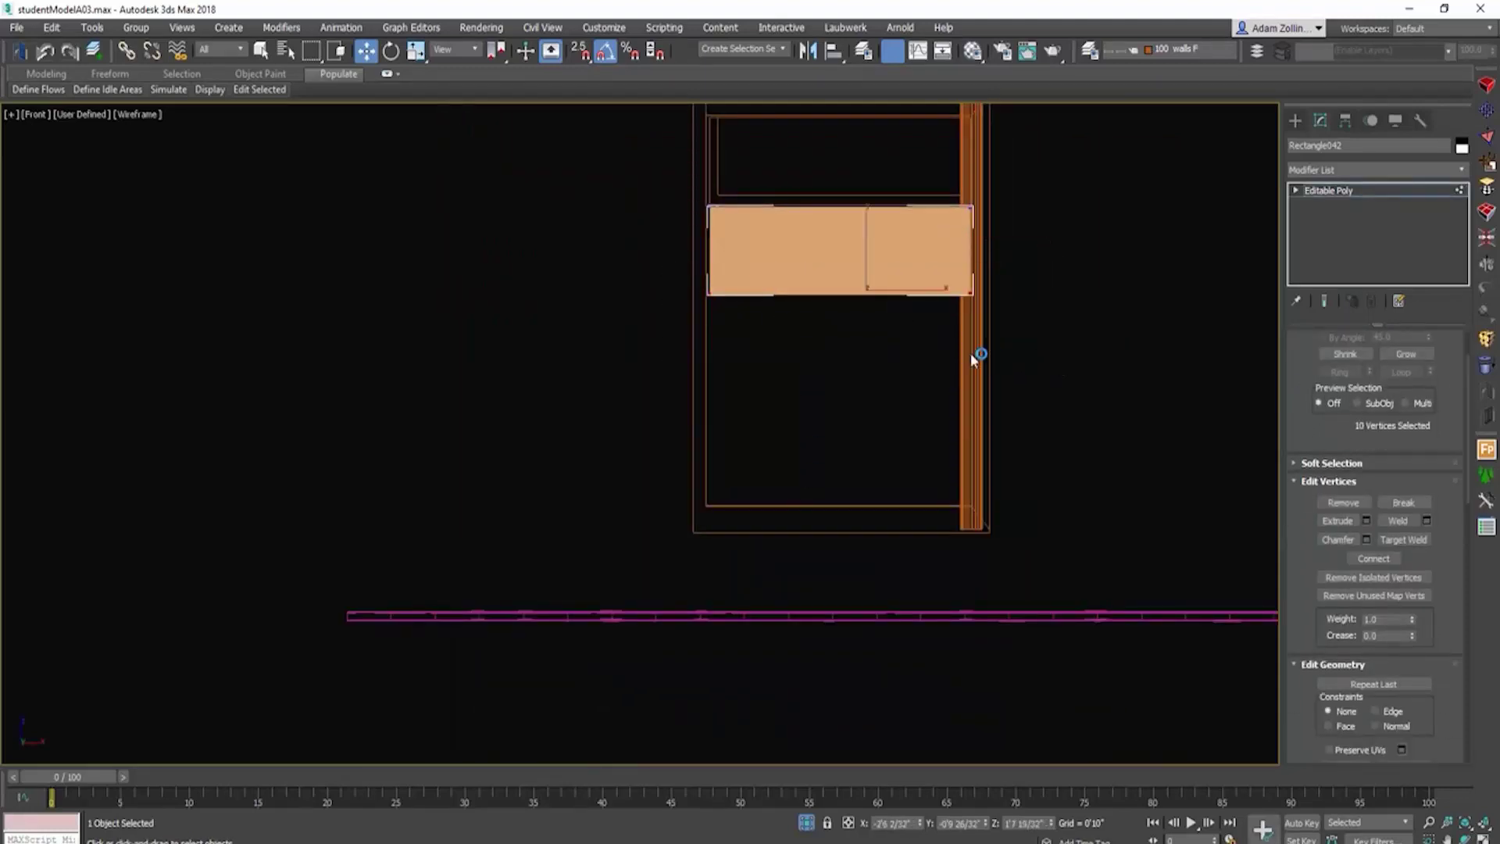
key(s)
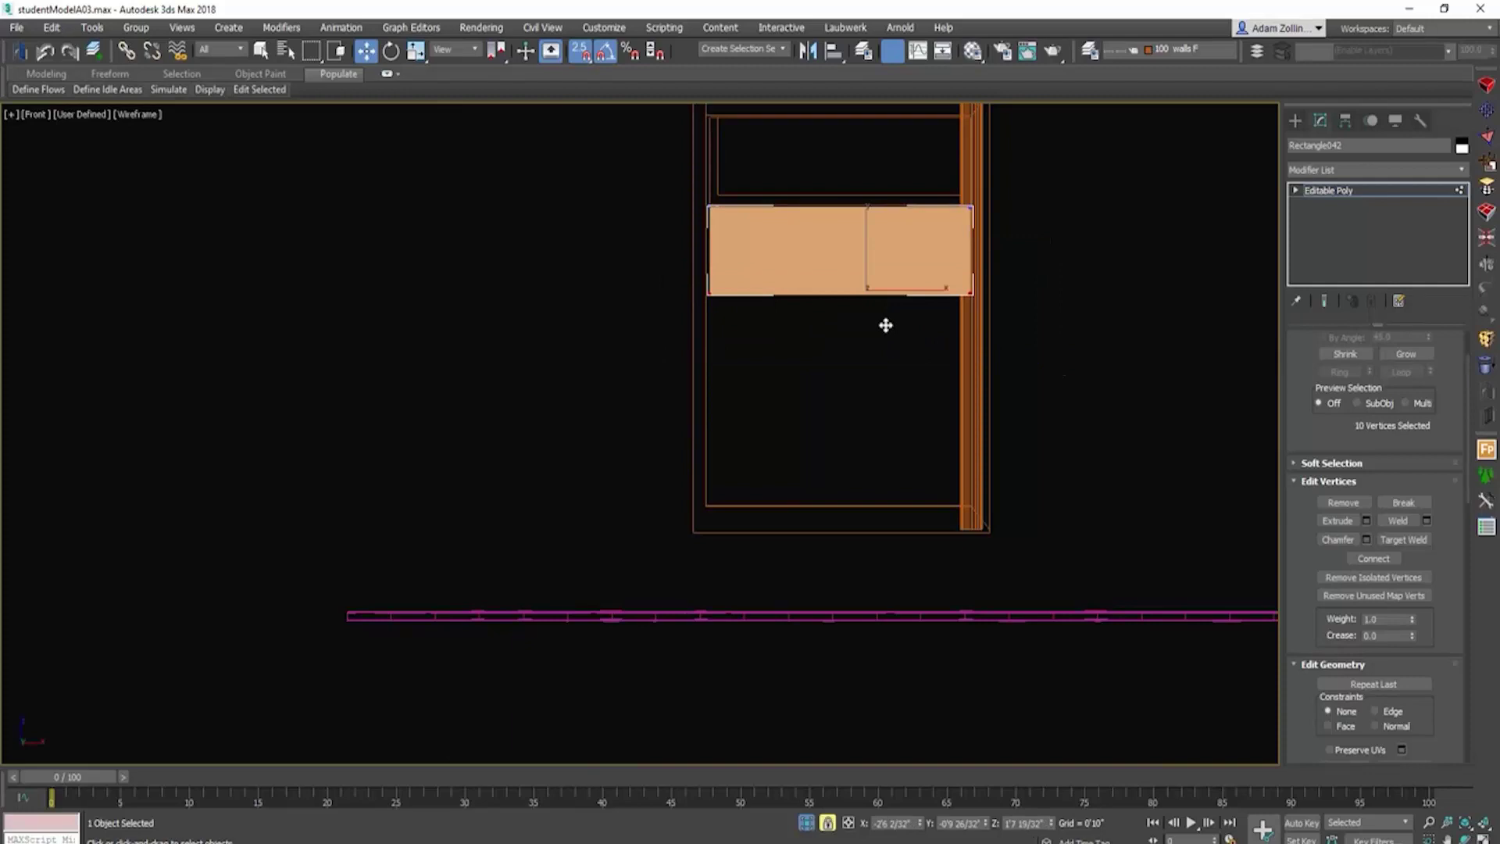
drag(885, 325, 894, 350)
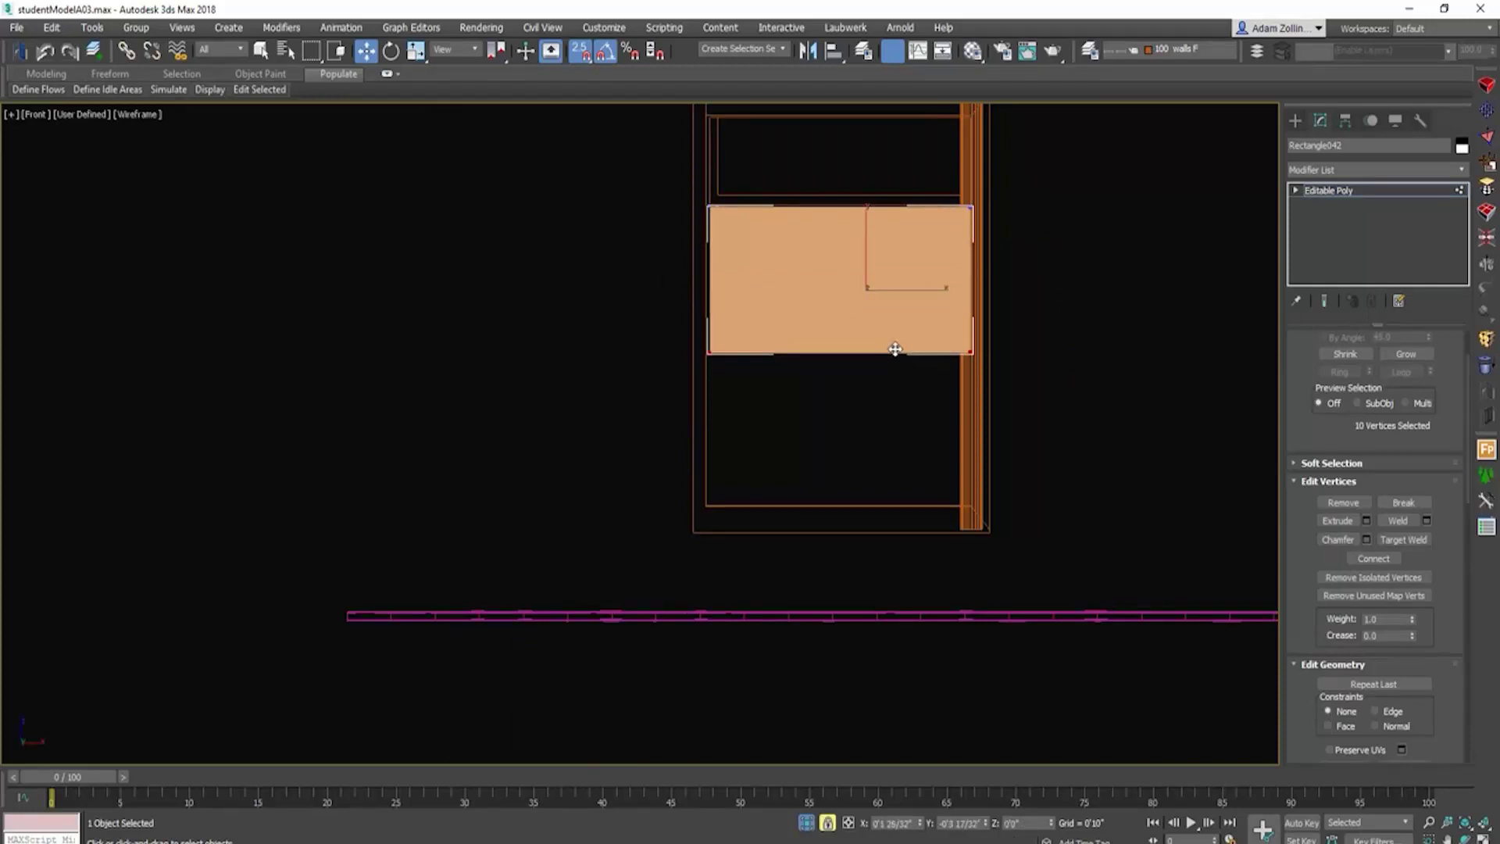
click(1328, 190)
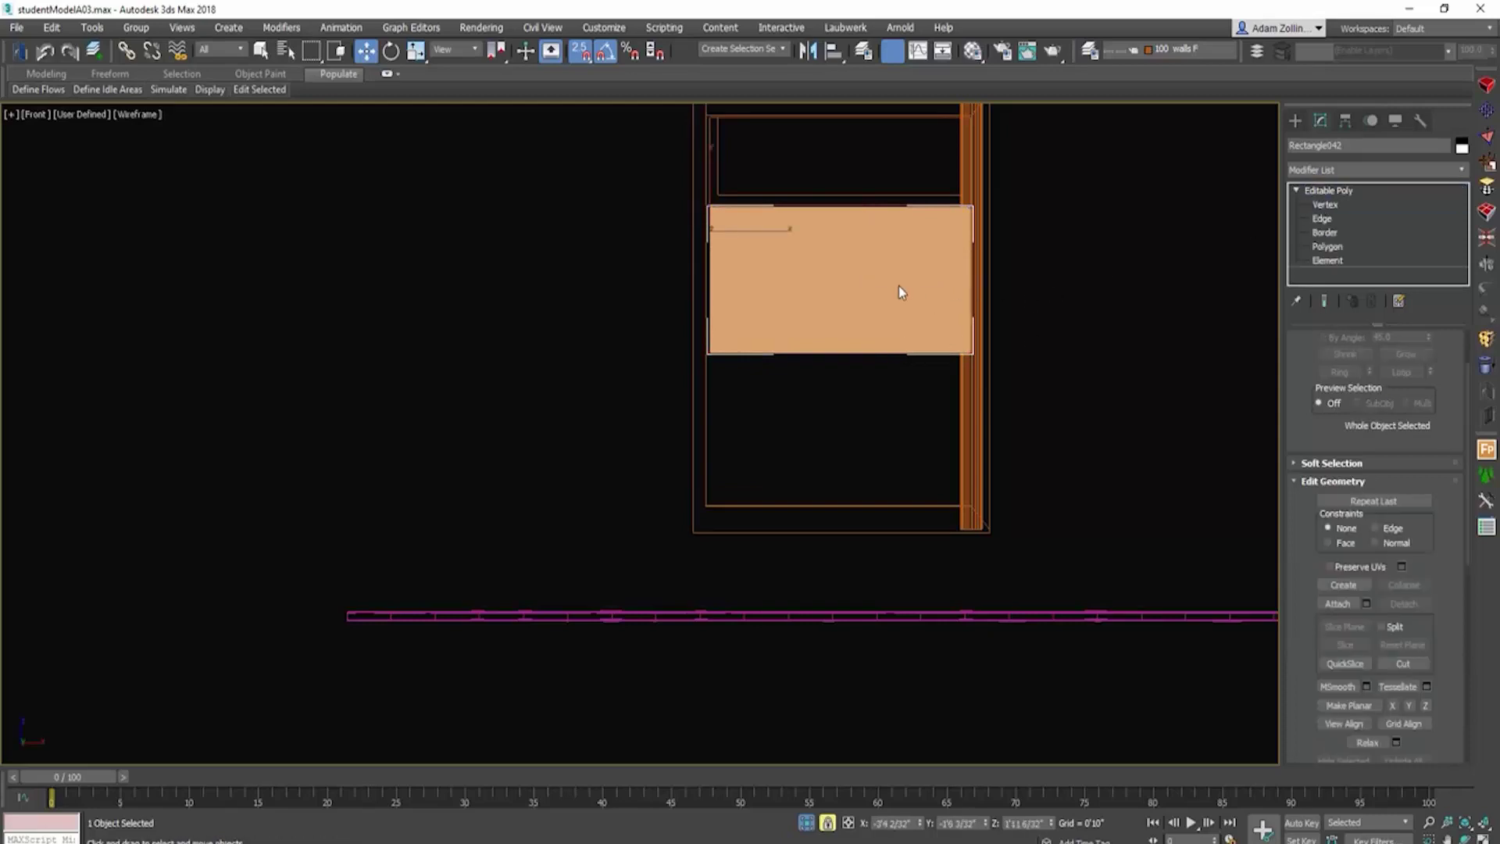
Step: Clone the taller drawer as an instance directly beneath itself and inspect the three stacked drawers
mouse_move(900, 292)
shift+mouse_down()
mouse_move(898, 432)
mouse_move(898, 381)
shift+mouse_up()
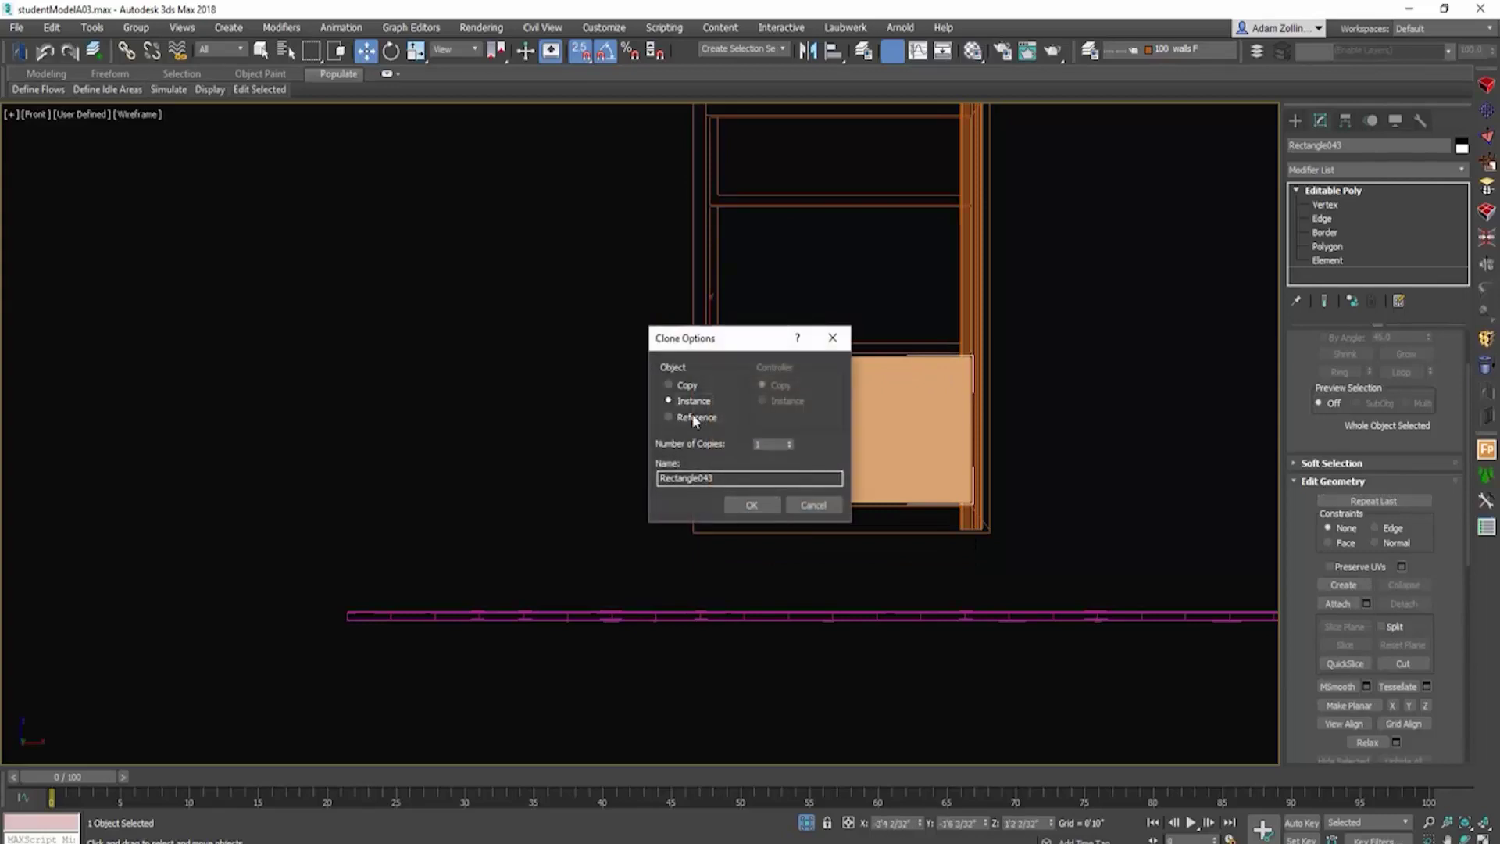
click(747, 506)
scroll(883, 475, down, 5)
alt+middle_drag(887, 480, 923, 497)
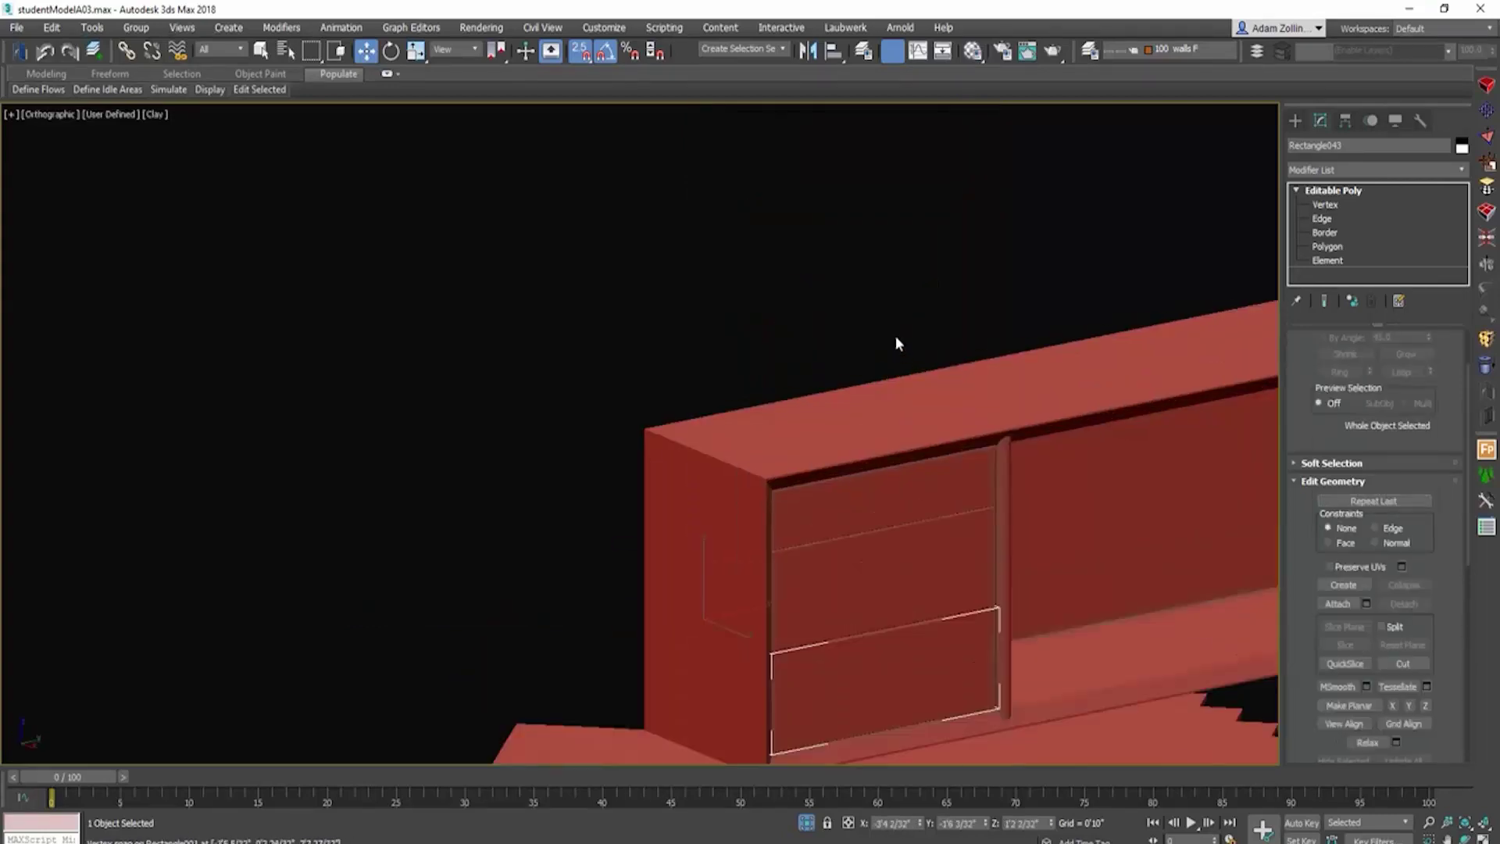
click(896, 336)
middle_drag(988, 516, 851, 432)
scroll(878, 537, up, 5)
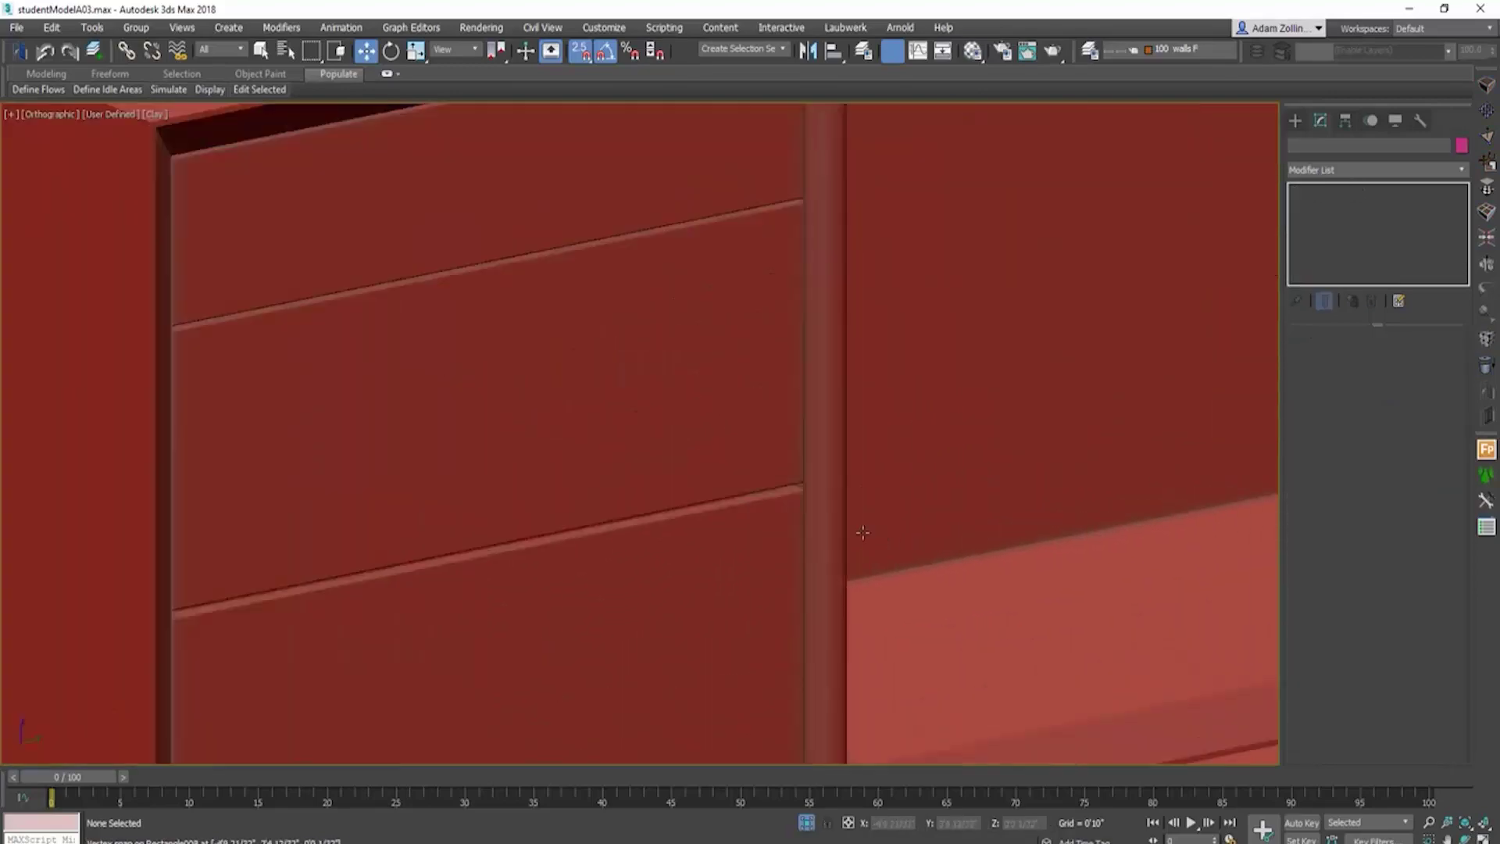
Step: Turn on edged faces and examine the cabinet's three drawers and its empty wide compartment
scroll(814, 546, down, 5)
key(F4)
scroll(956, 546, down, 3)
scroll(783, 559, up, 2)
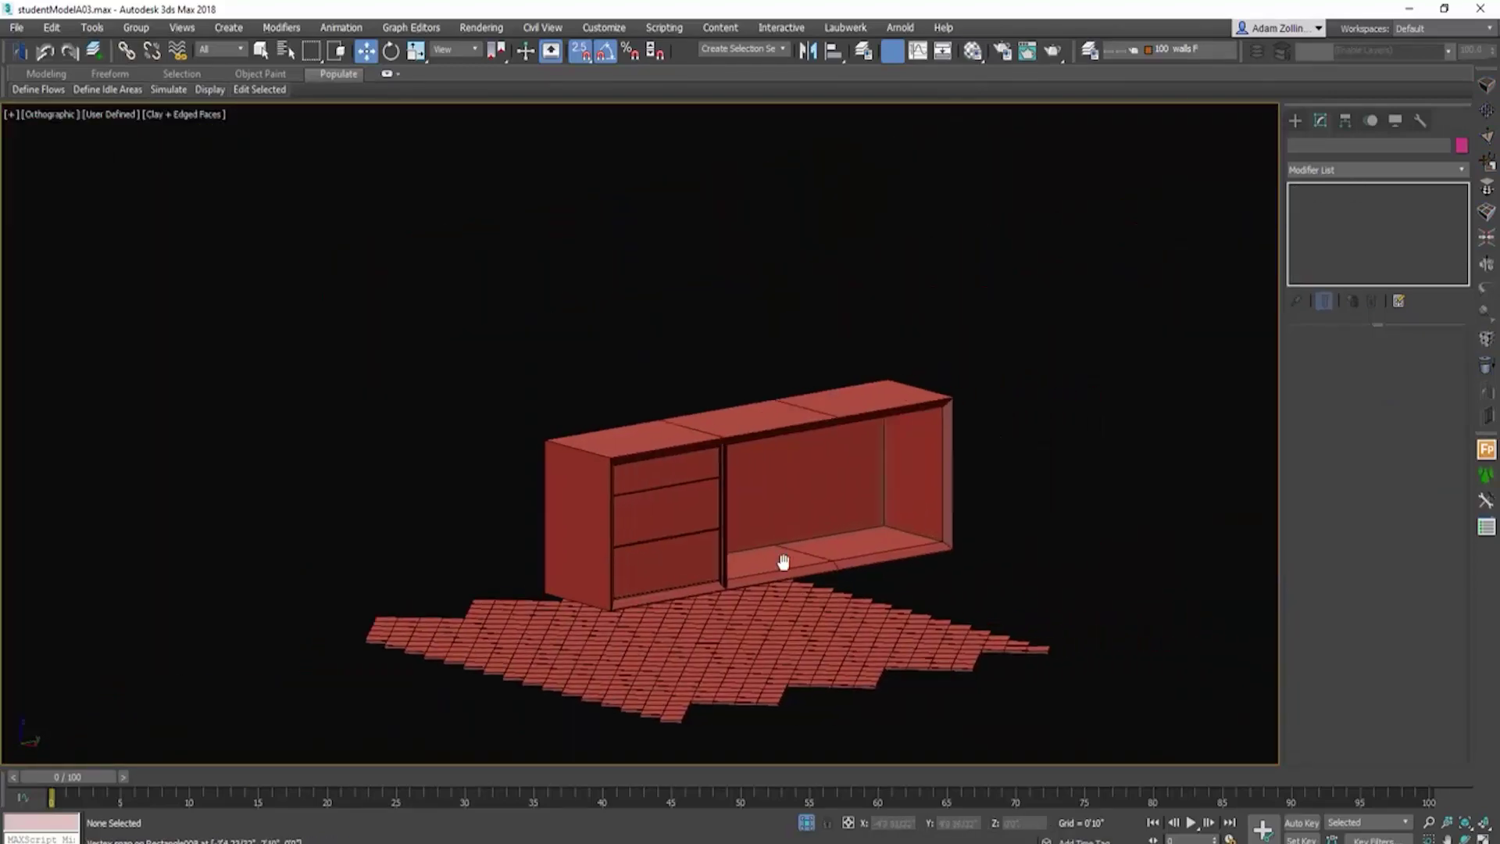
click(867, 556)
scroll(870, 559, up, 2)
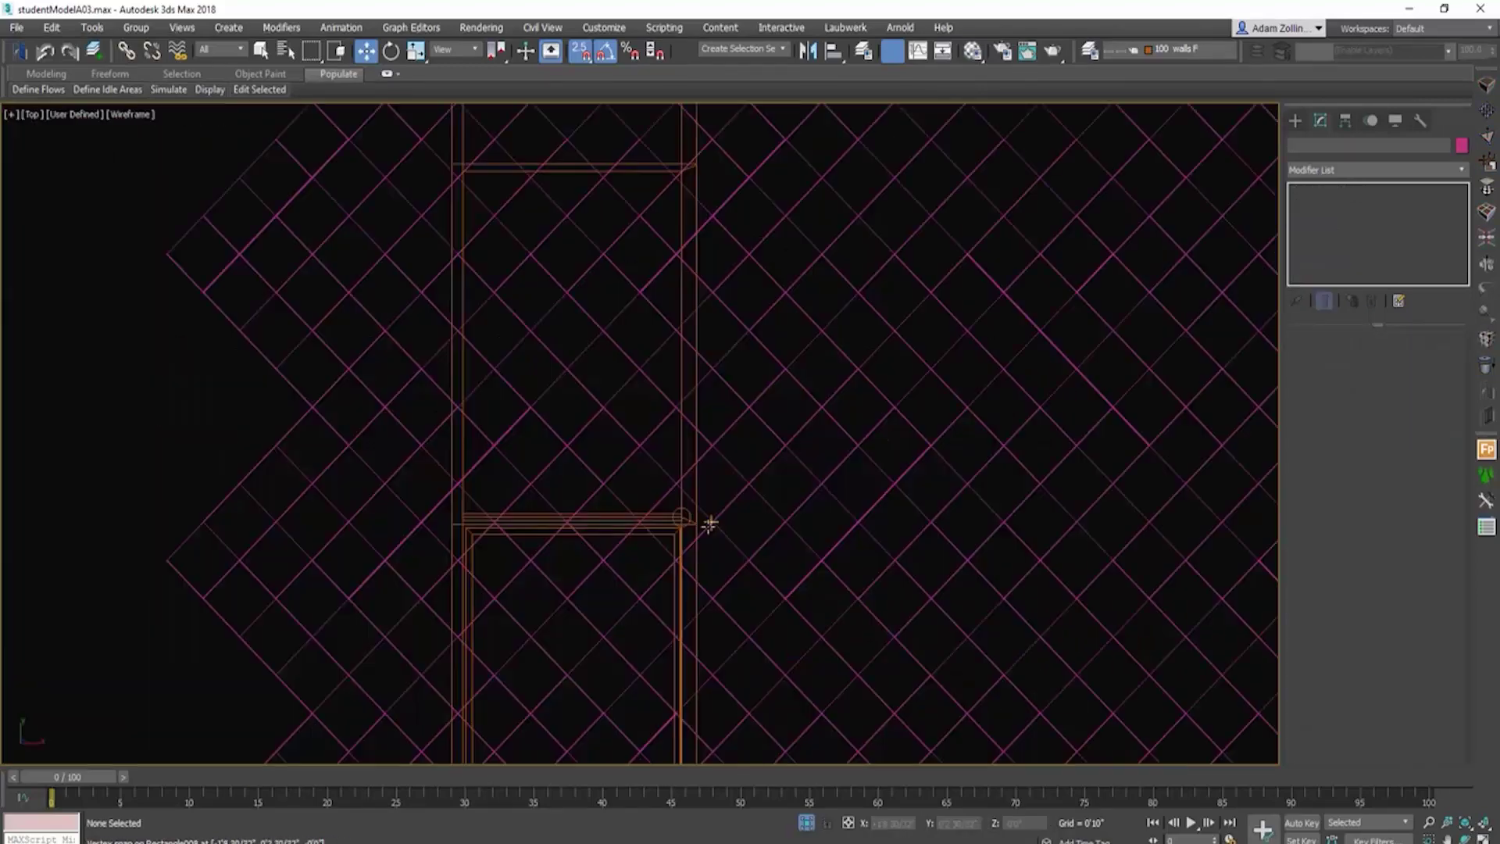
Step: In the Right wireframe view, draw a snapped rectangle spline from the divider to the opposite top inner corner of the wide compartment
scroll(860, 500, down, 6)
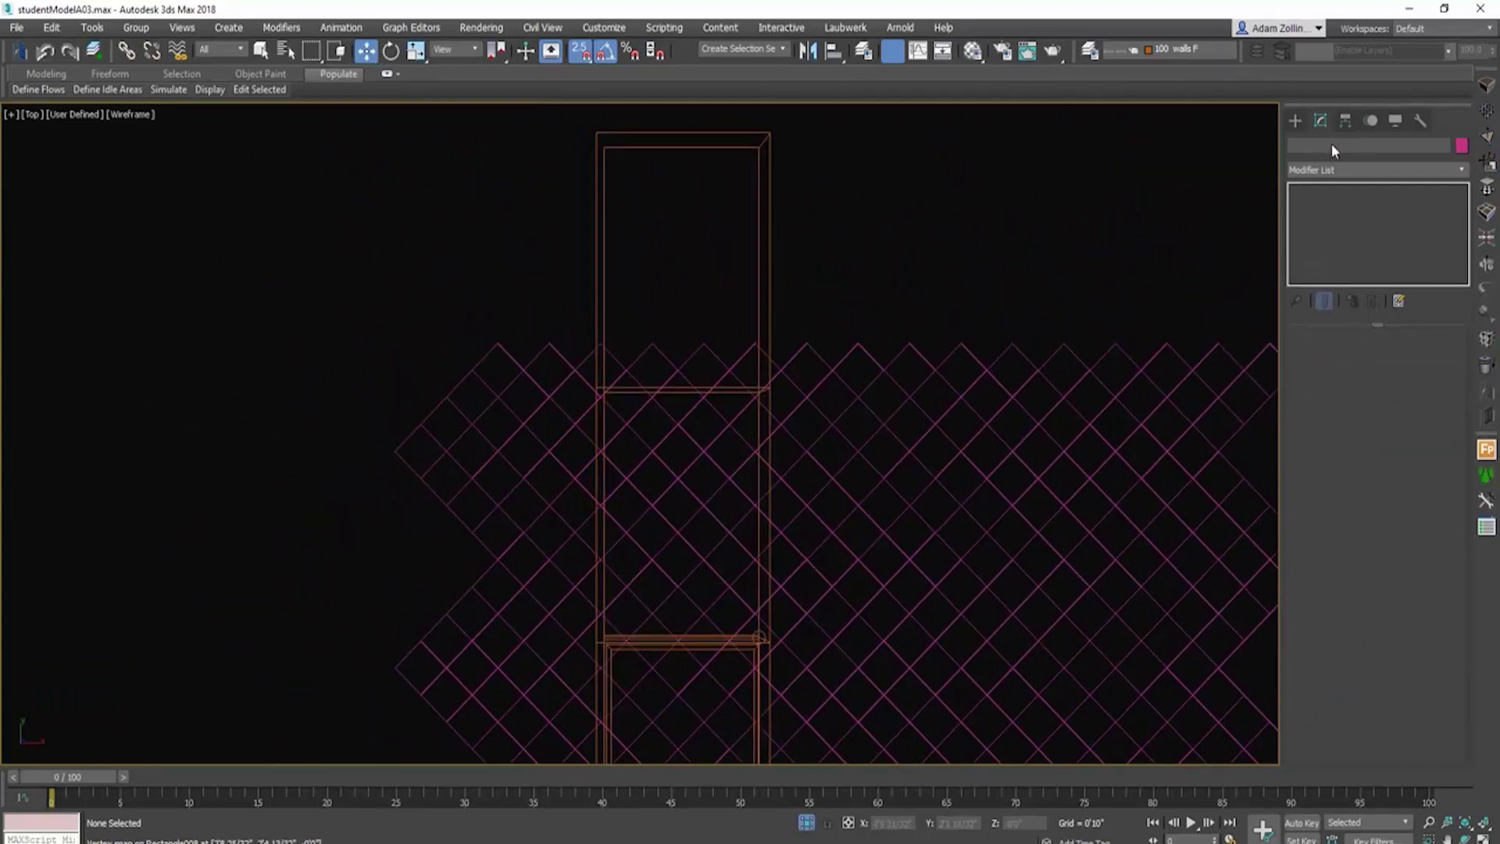
click(1294, 119)
click(1404, 234)
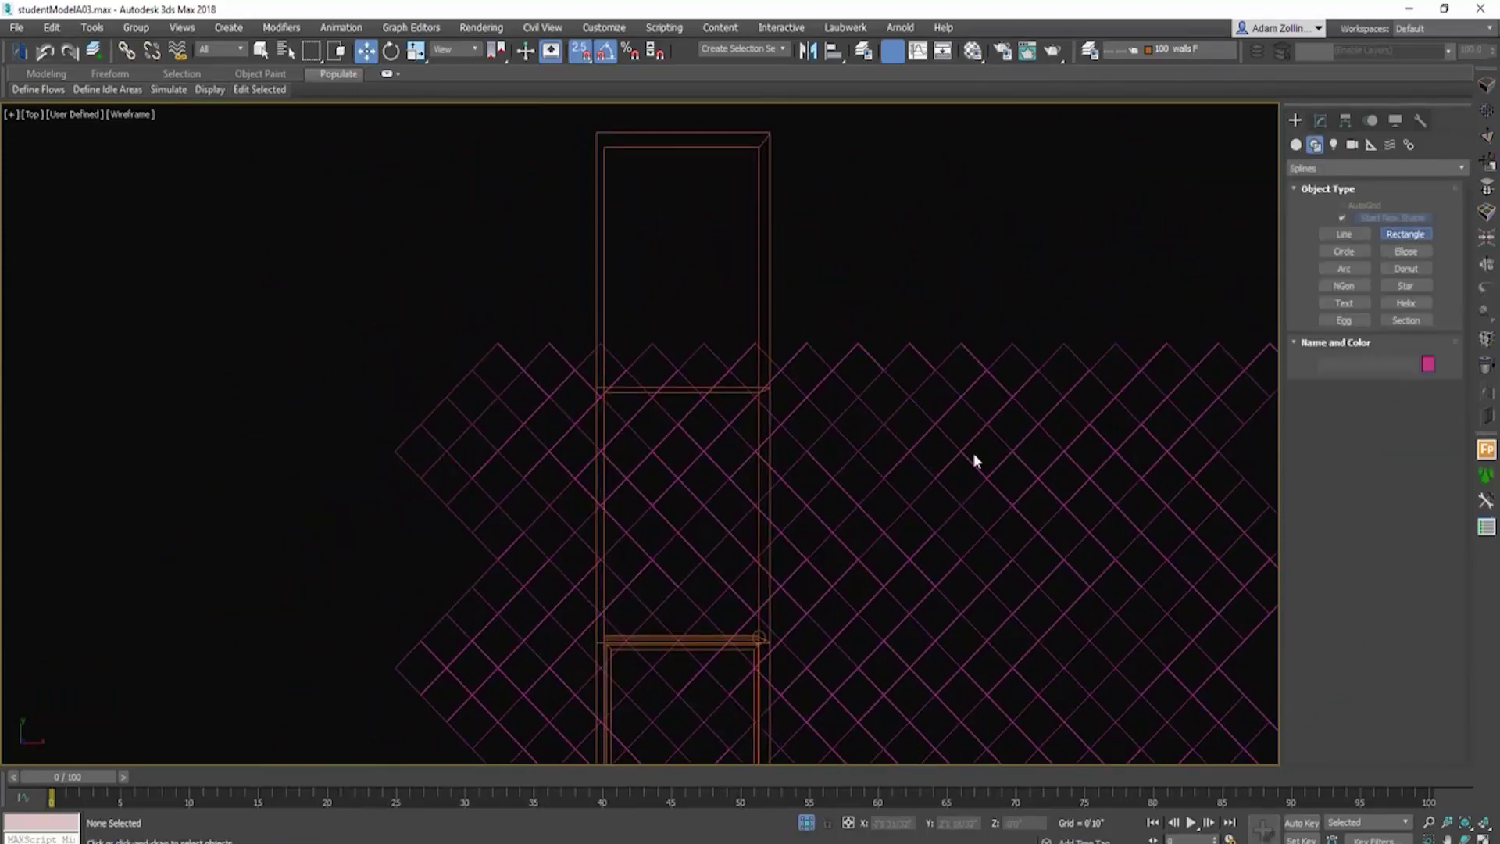
scroll(763, 630, up, 2)
key(r)
scroll(765, 537, down, 3)
scroll(850, 458, up, 4)
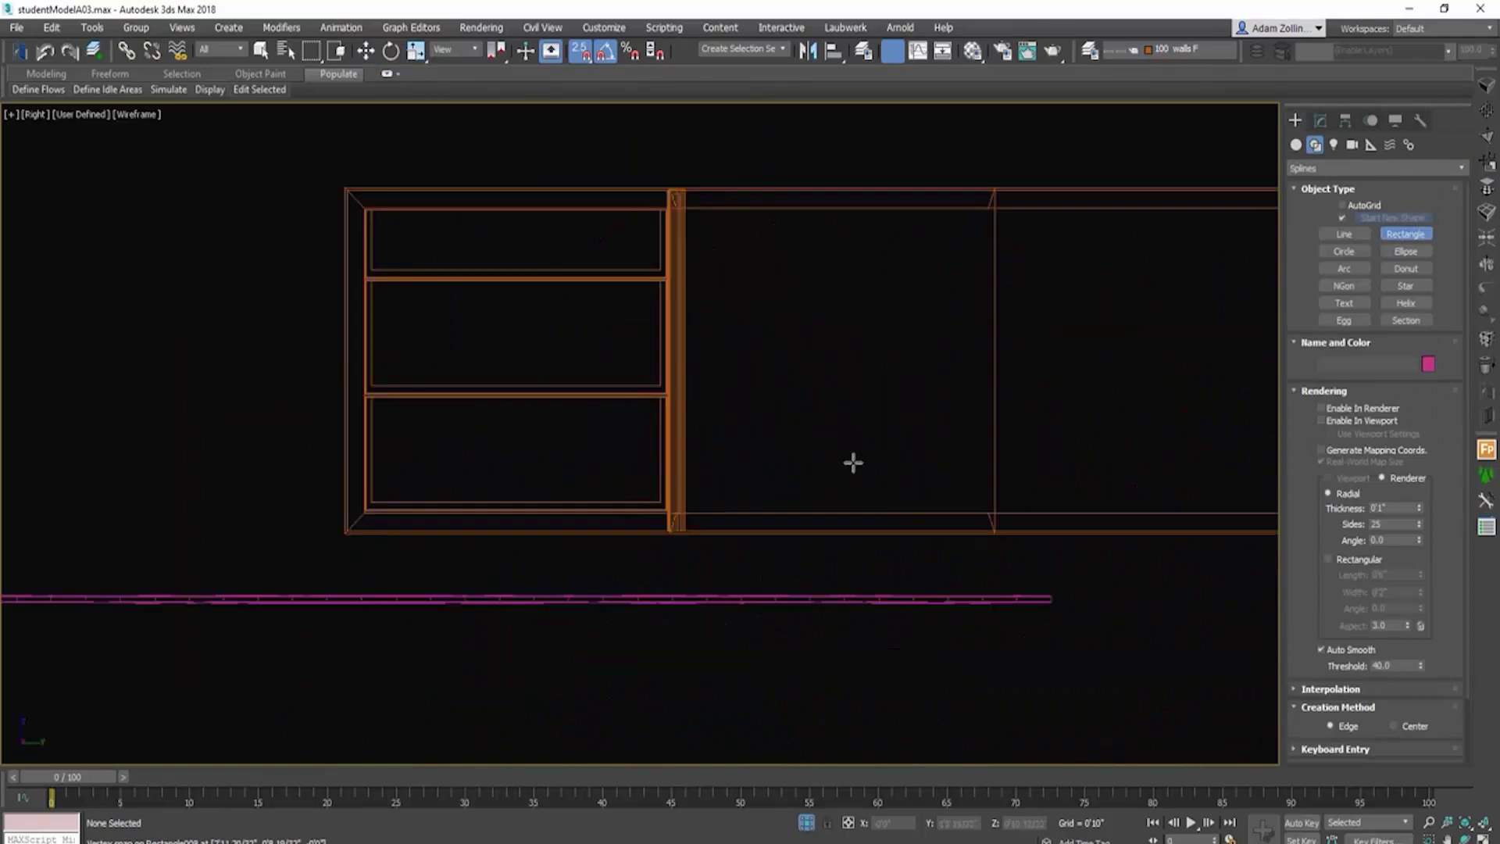
key(F3)
middle_drag(846, 459, 467, 545)
key(F3)
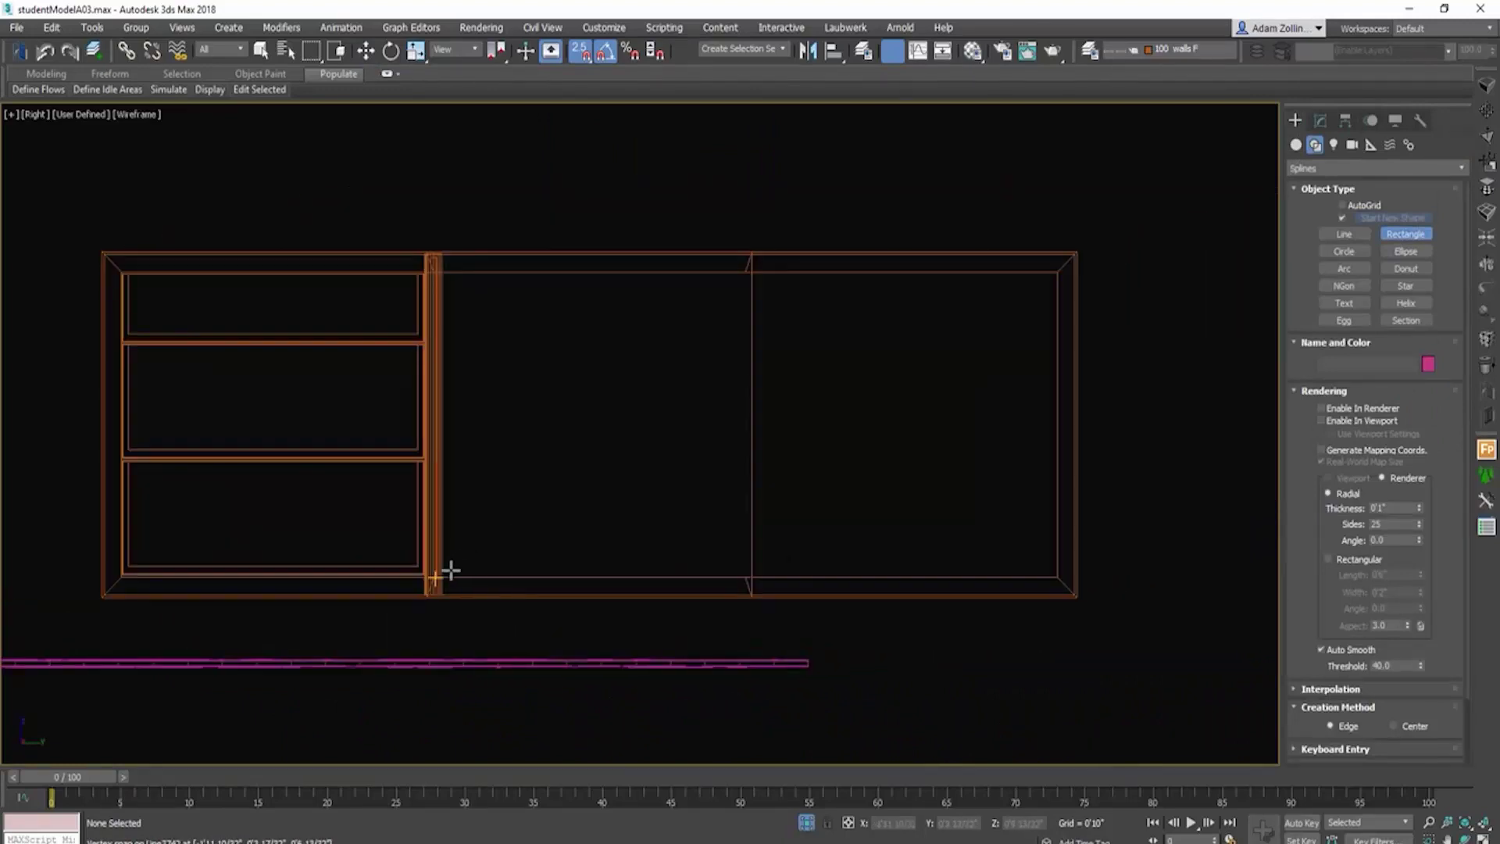
drag(448, 573, 1055, 275)
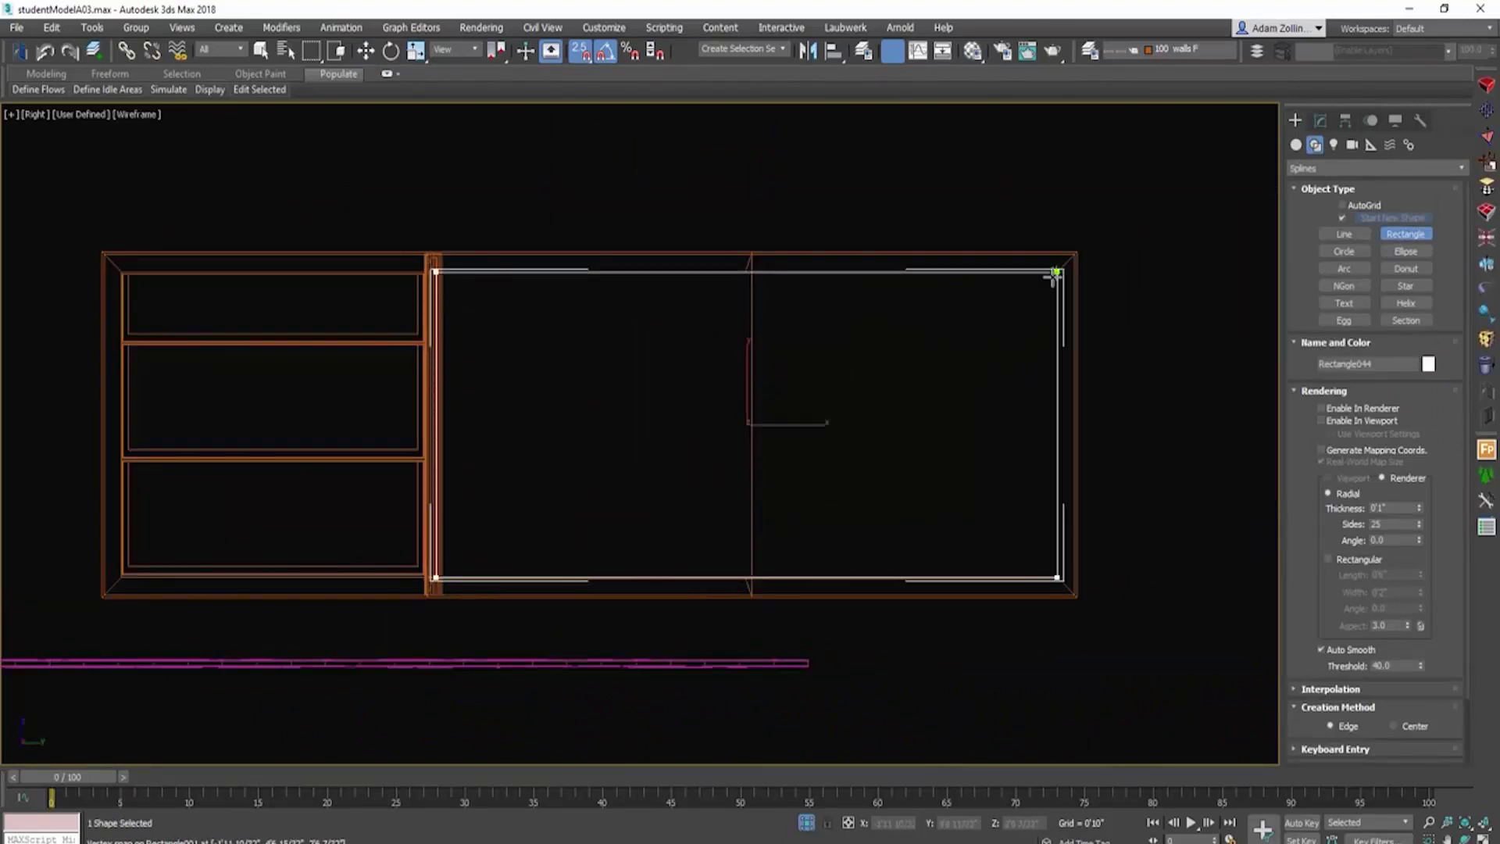
Step: Convert the rectangle to an editable spline and make all its vertices Corner type
right_click(789, 426)
right_click(746, 452)
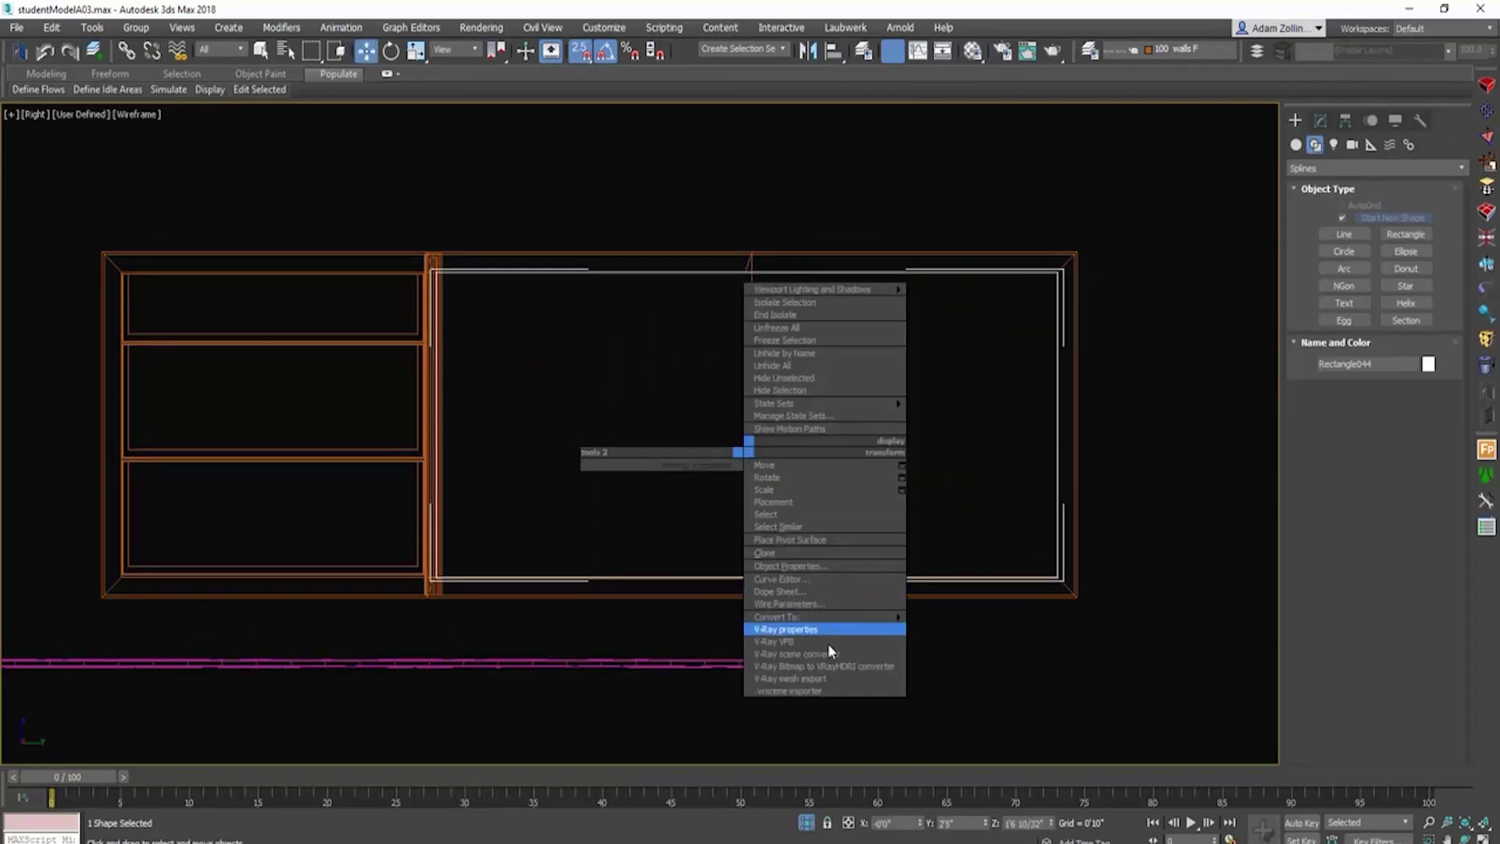
mouse_move(826, 618)
click(957, 617)
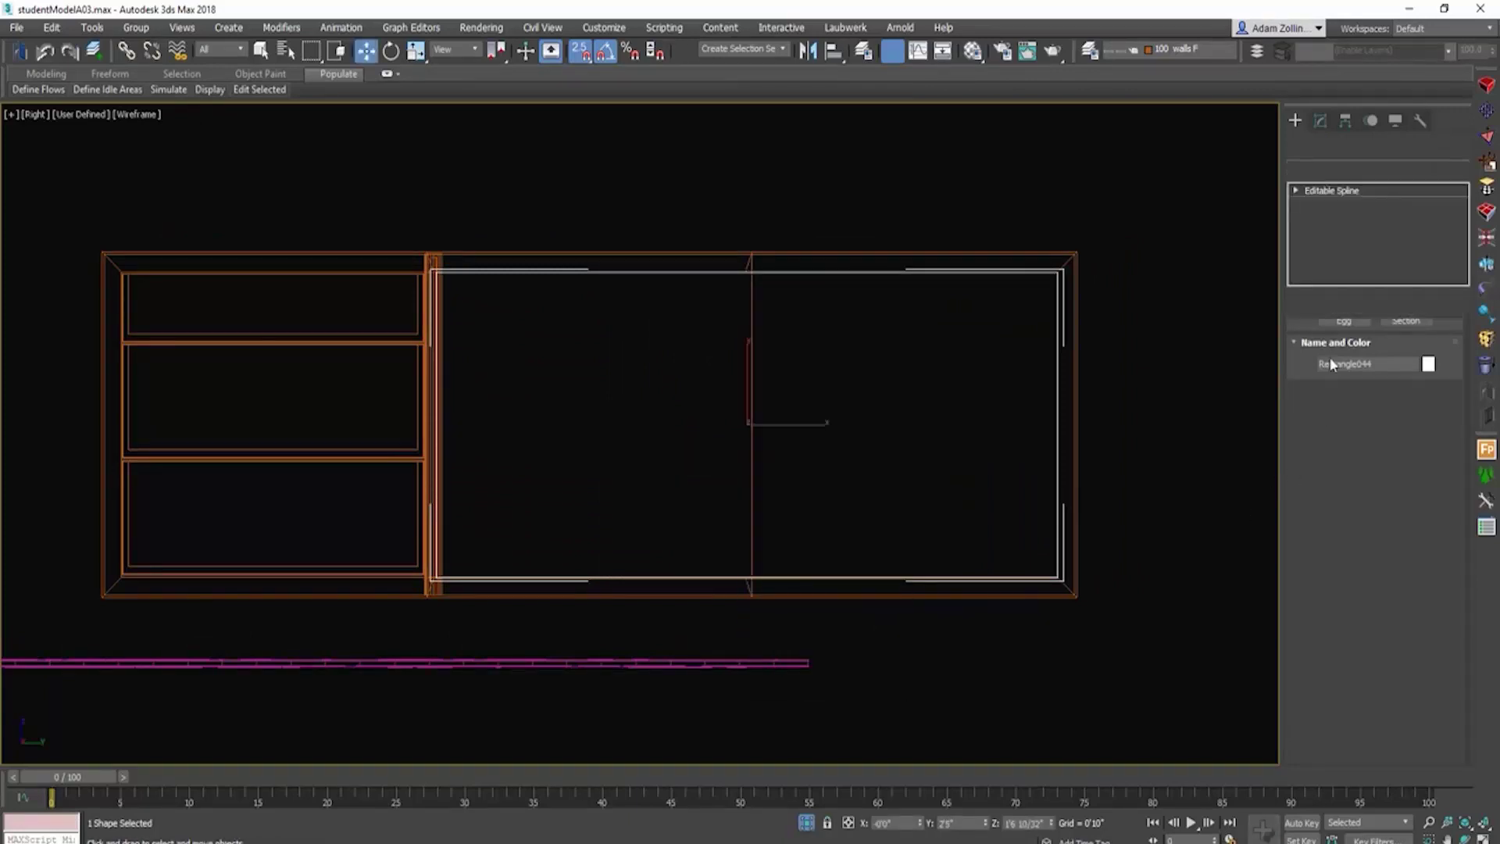
click(1318, 205)
drag(428, 242, 1178, 677)
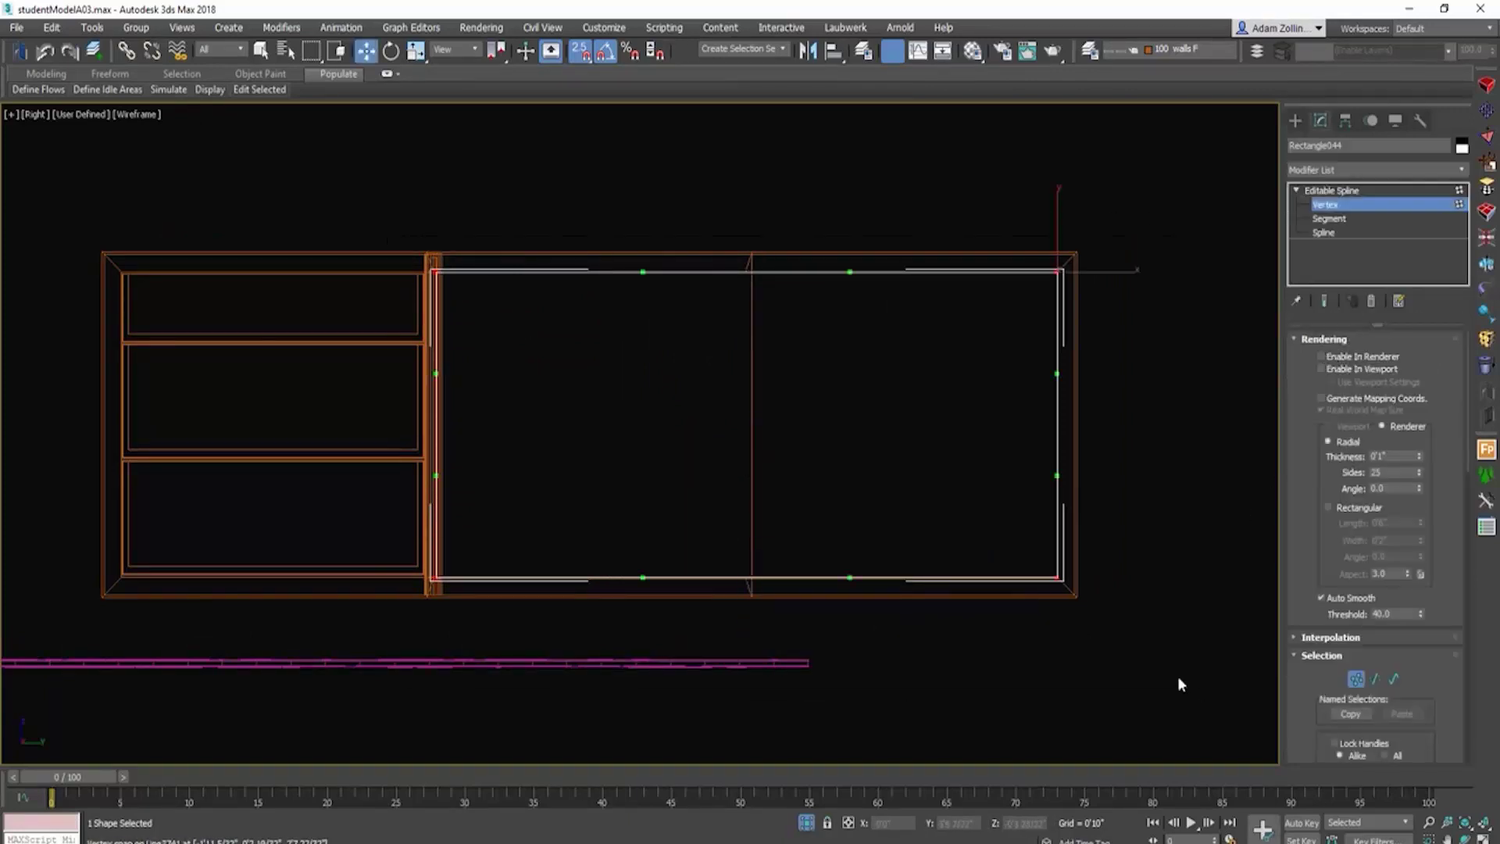
right_click(706, 503)
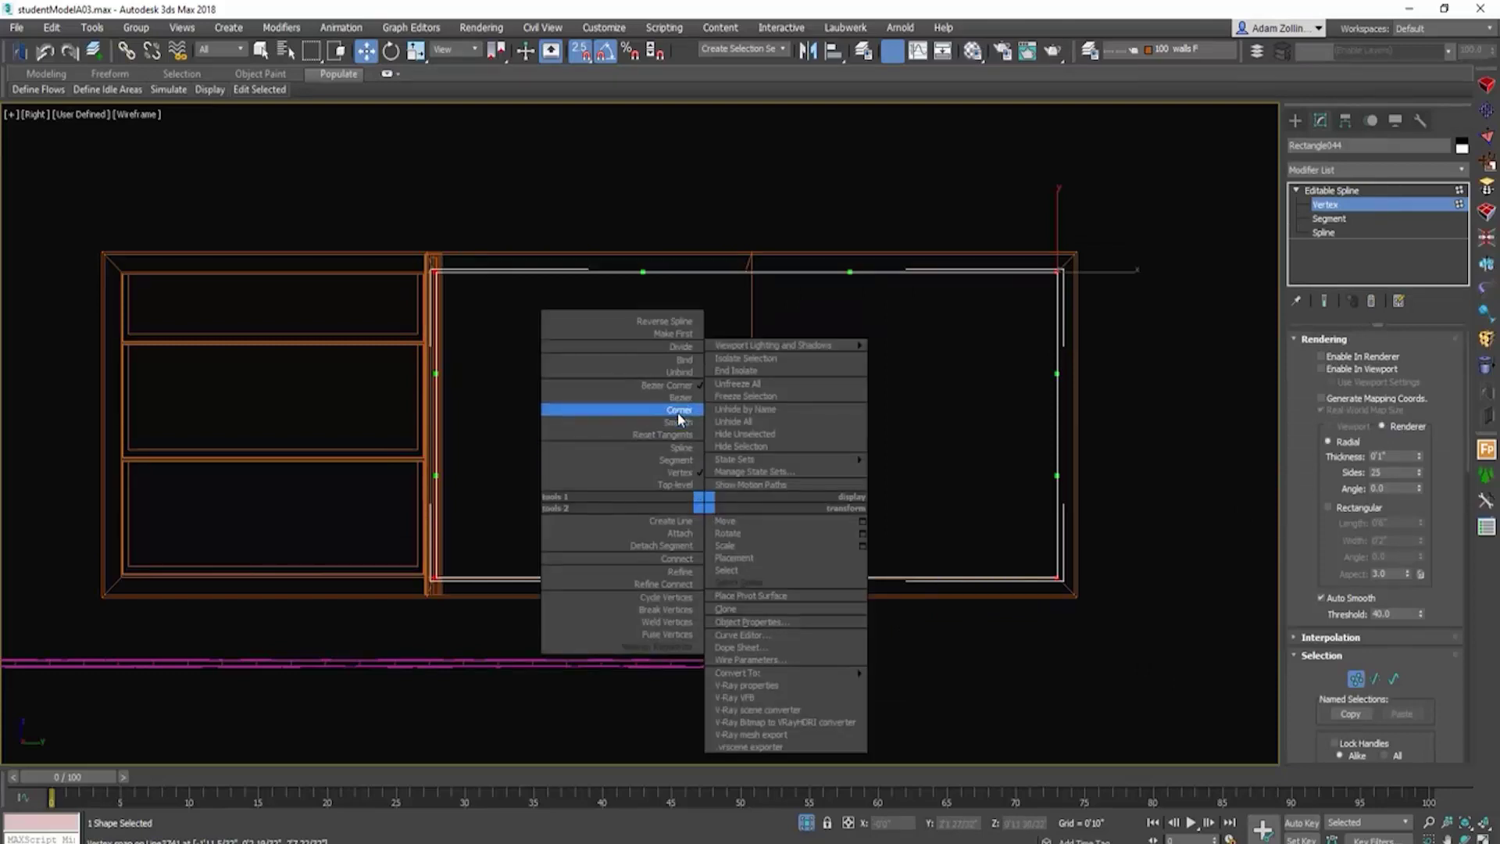
click(679, 411)
Step: Snap the rectangle's divider-side vertices onto the divider's edge facing the wide compartment
scroll(422, 258, up, 5)
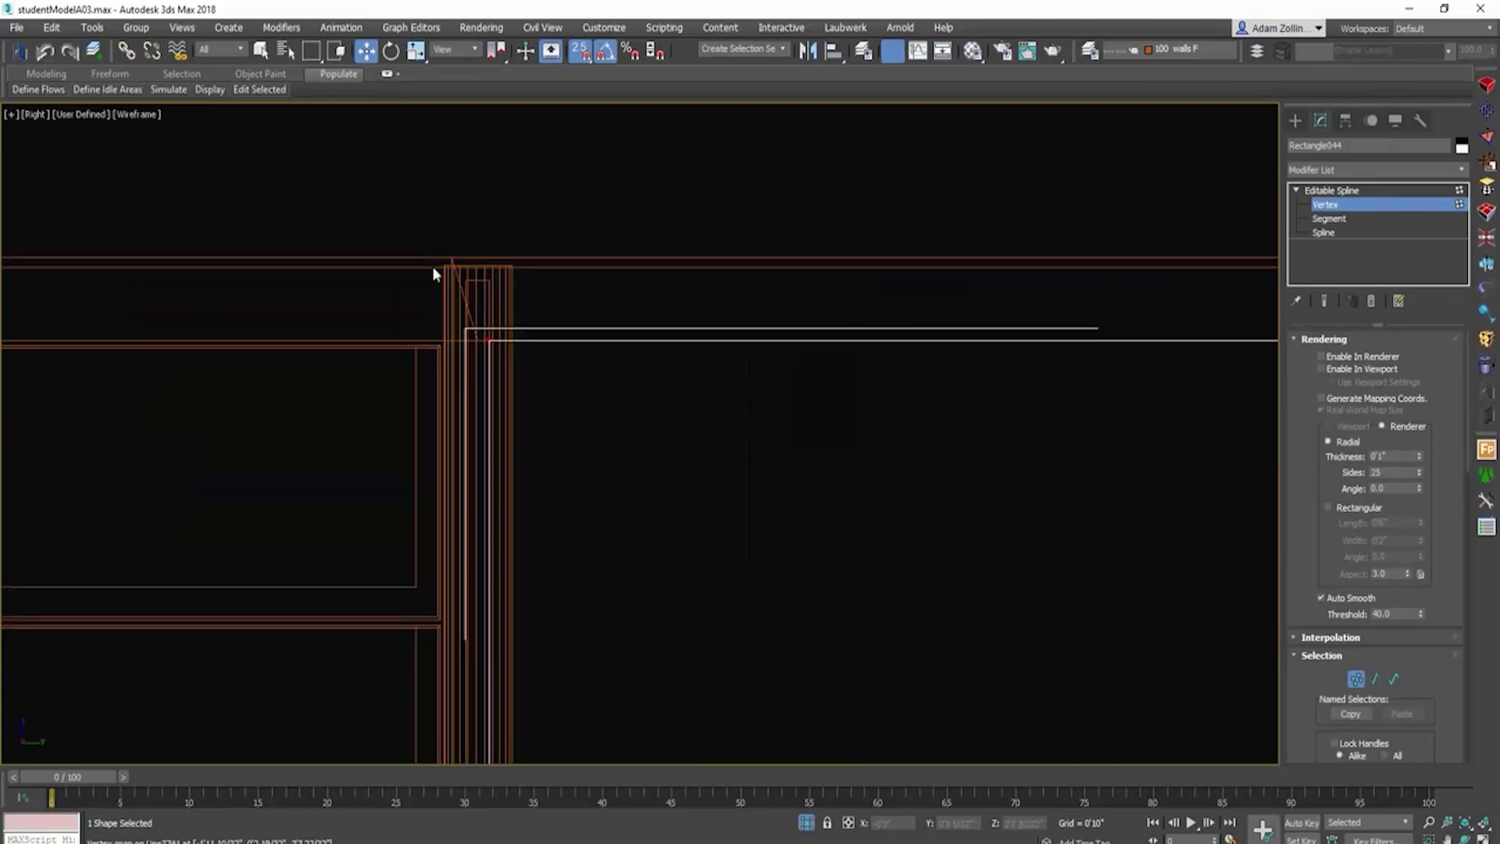
drag(490, 357, 545, 338)
scroll(600, 344, down, 3)
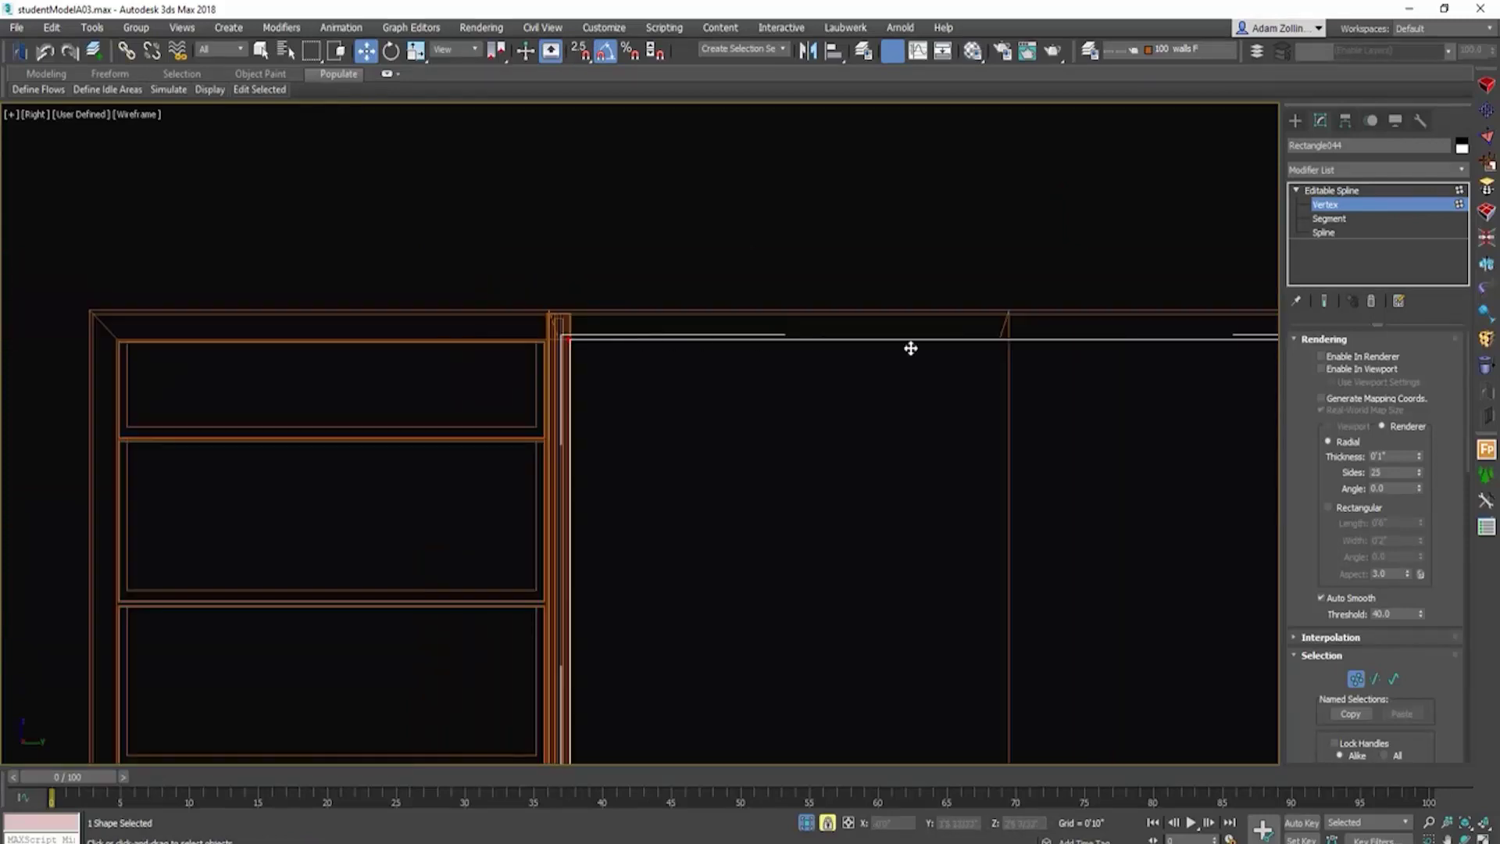
Step: Make the spline visible in viewport and renderer with a rectangular cross-section
click(1321, 369)
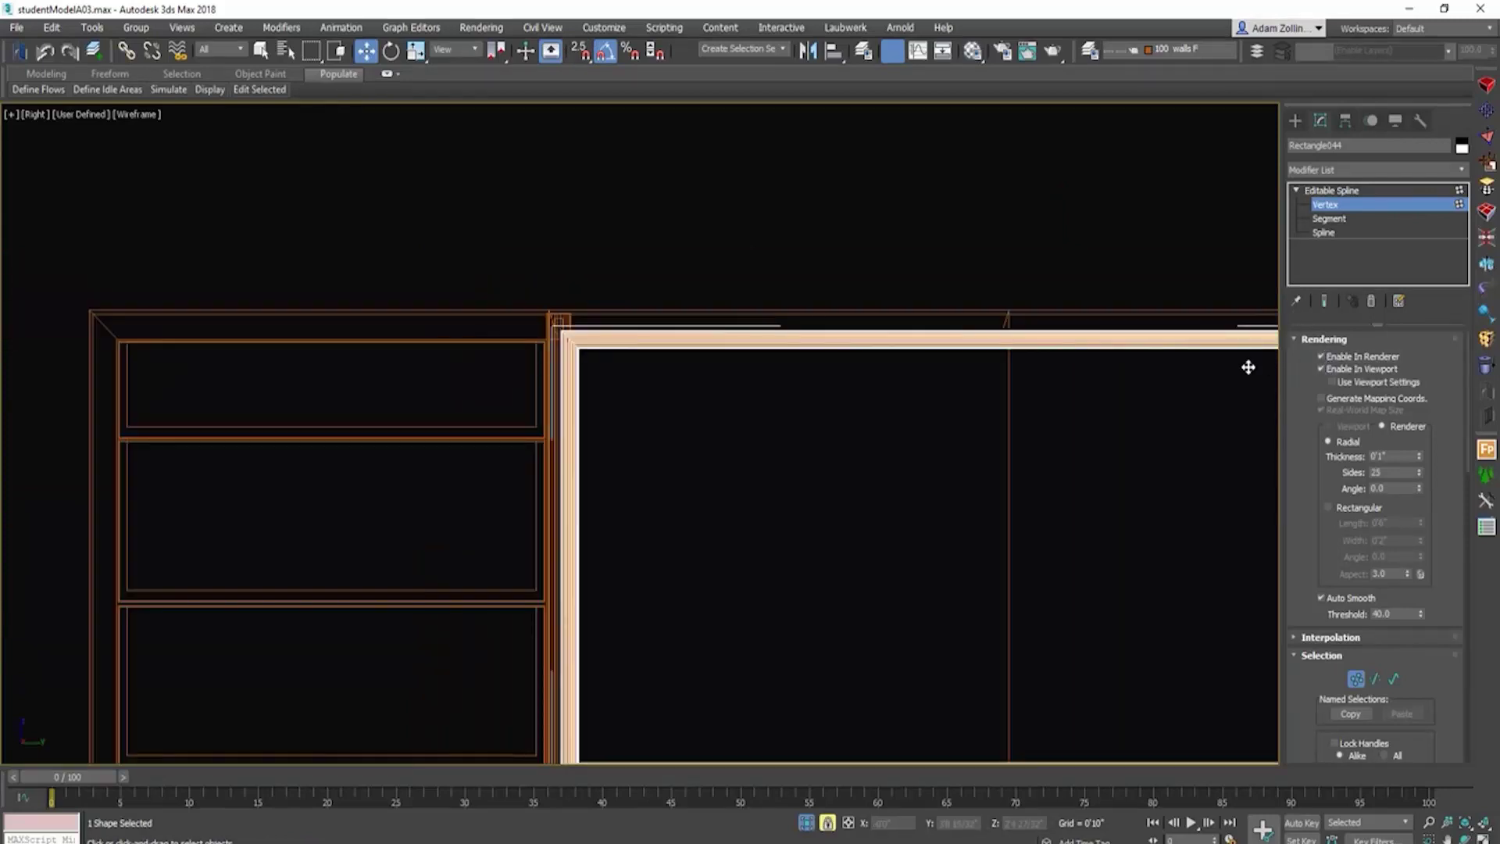
click(1329, 508)
scroll(895, 415, down, 5)
alt+middle_drag(921, 445, 649, 439)
key(t)
drag(649, 439, 652, 439)
Step: Set the frame's rectangular cross-section to 0'0 24/32" length and 0'0 24/32" width
drag(1420, 523, 1416, 592)
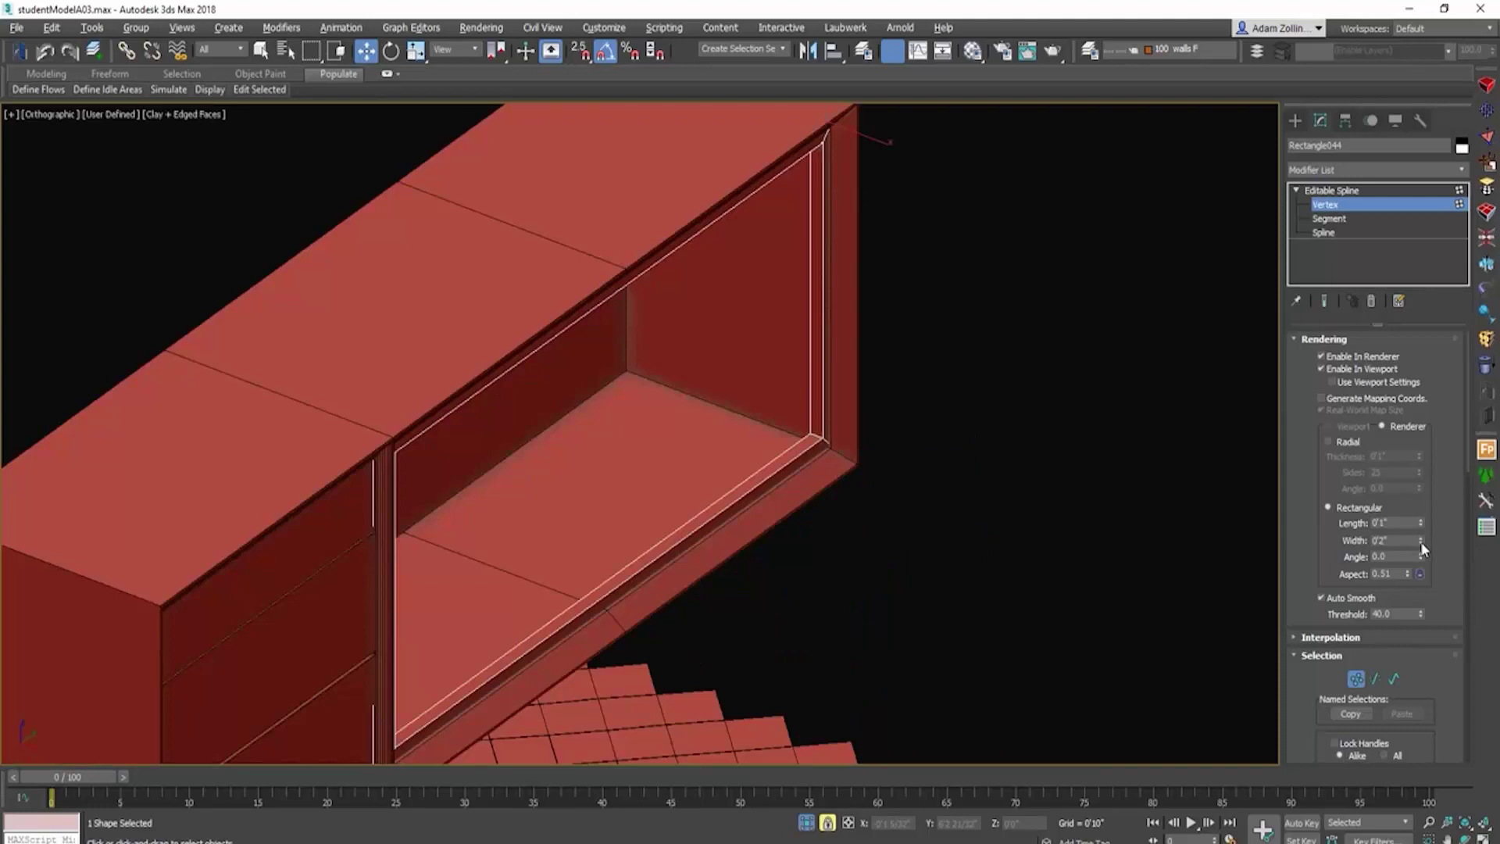
drag(1422, 549, 1420, 594)
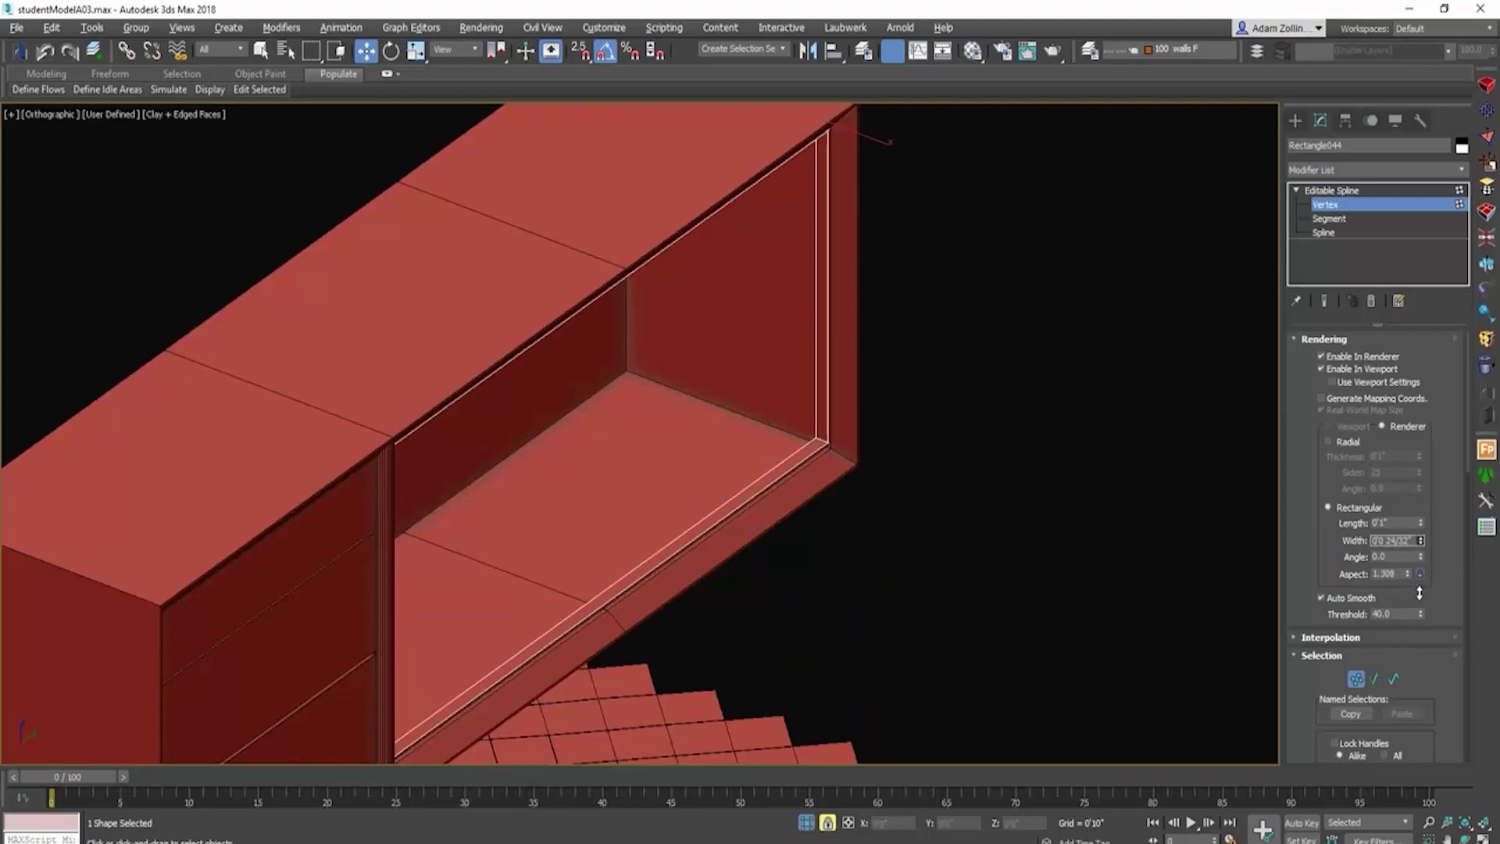
drag(1420, 524, 1419, 547)
alt+middle_drag(780, 478, 1069, 478)
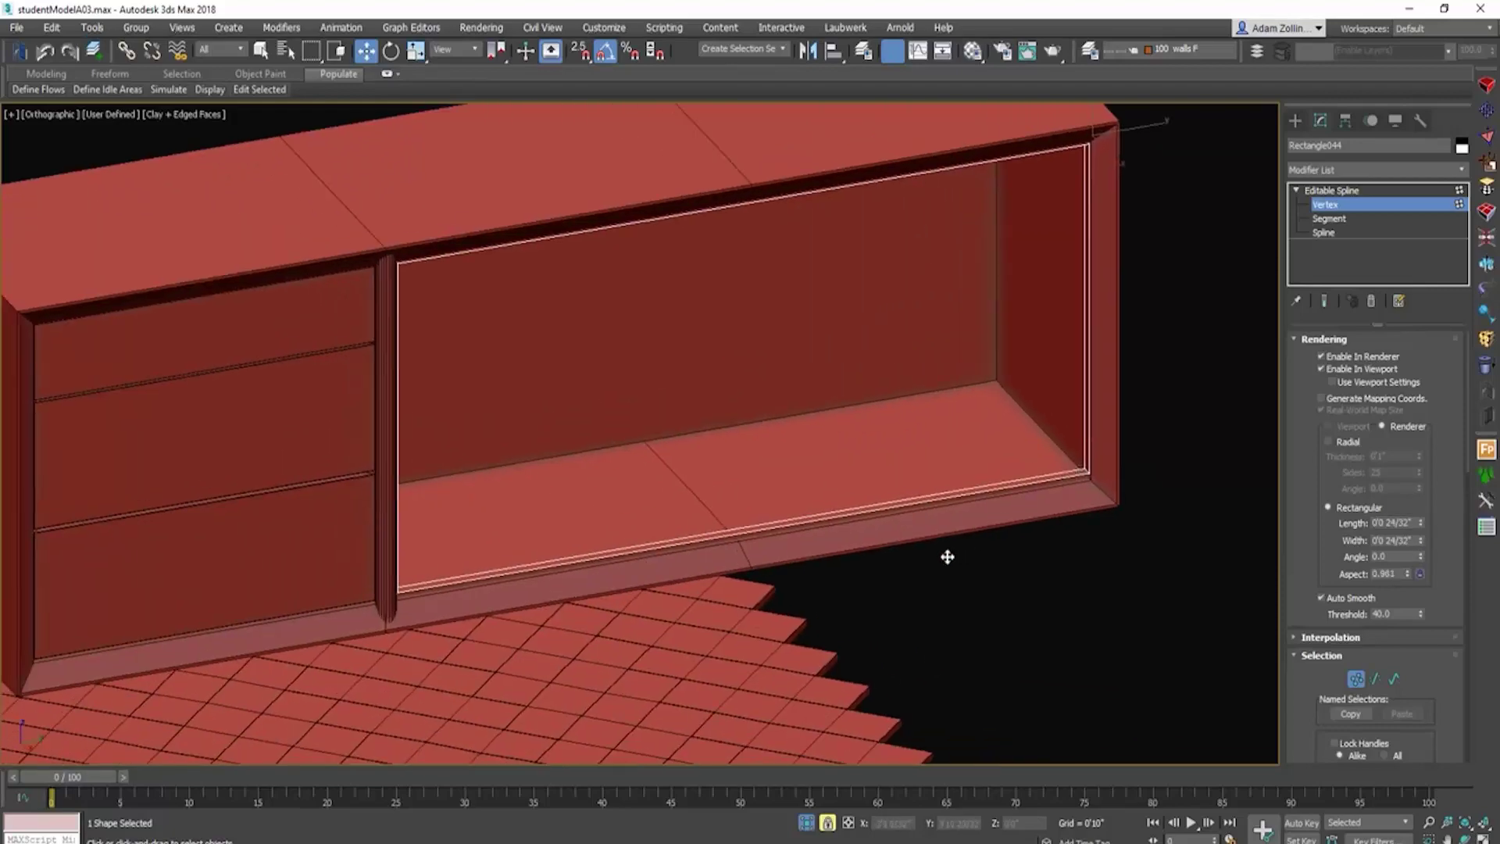
alt+middle_drag(804, 557, 888, 560)
Step: In the Right wireframe view, move the frame's two outer-side vertices slightly inward with snapping on to fit the compartment
key(r)
key(z)
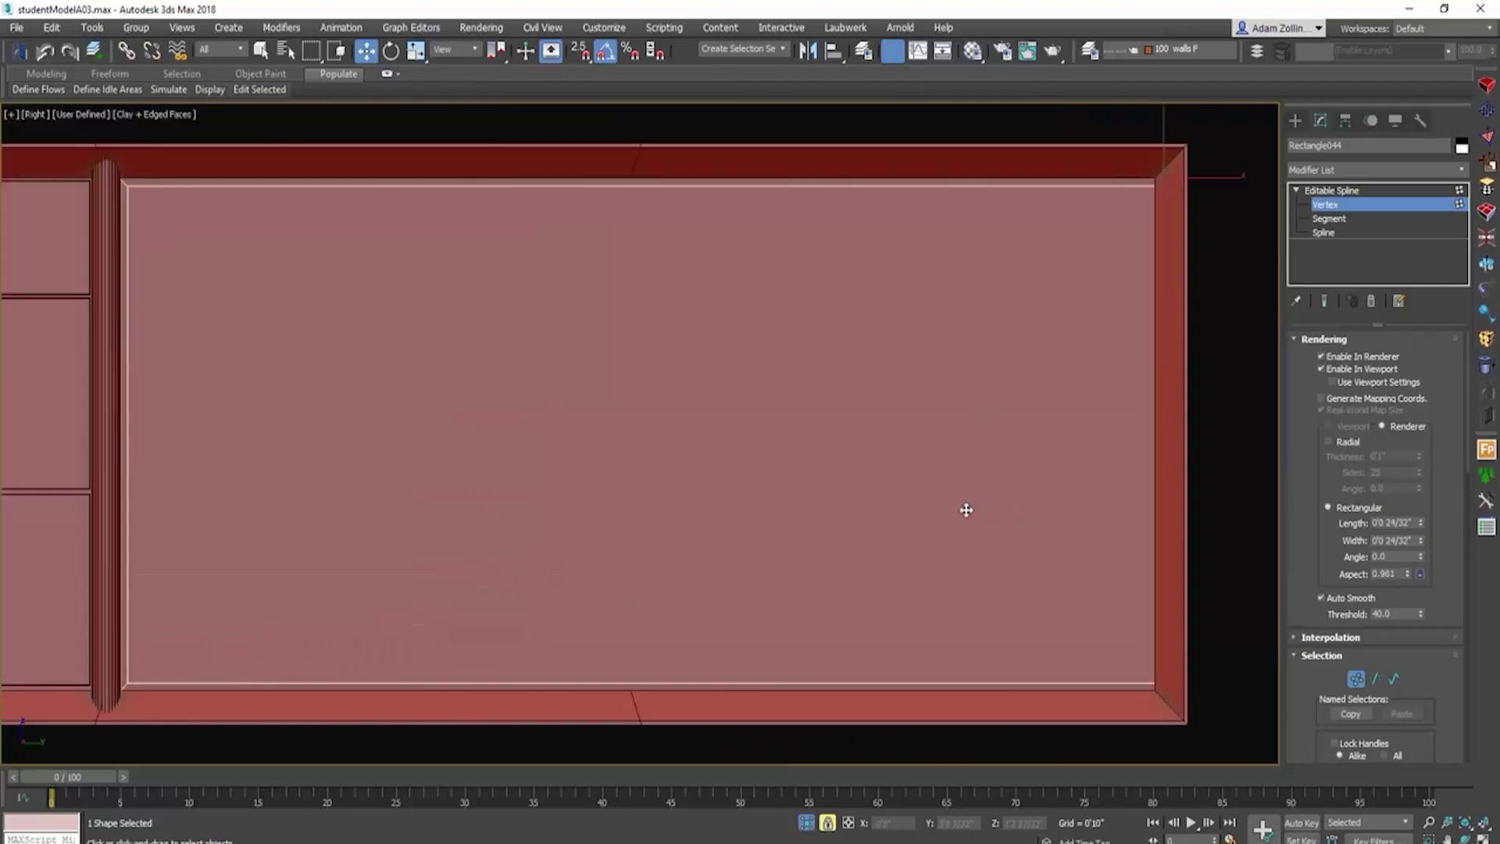
key(F3)
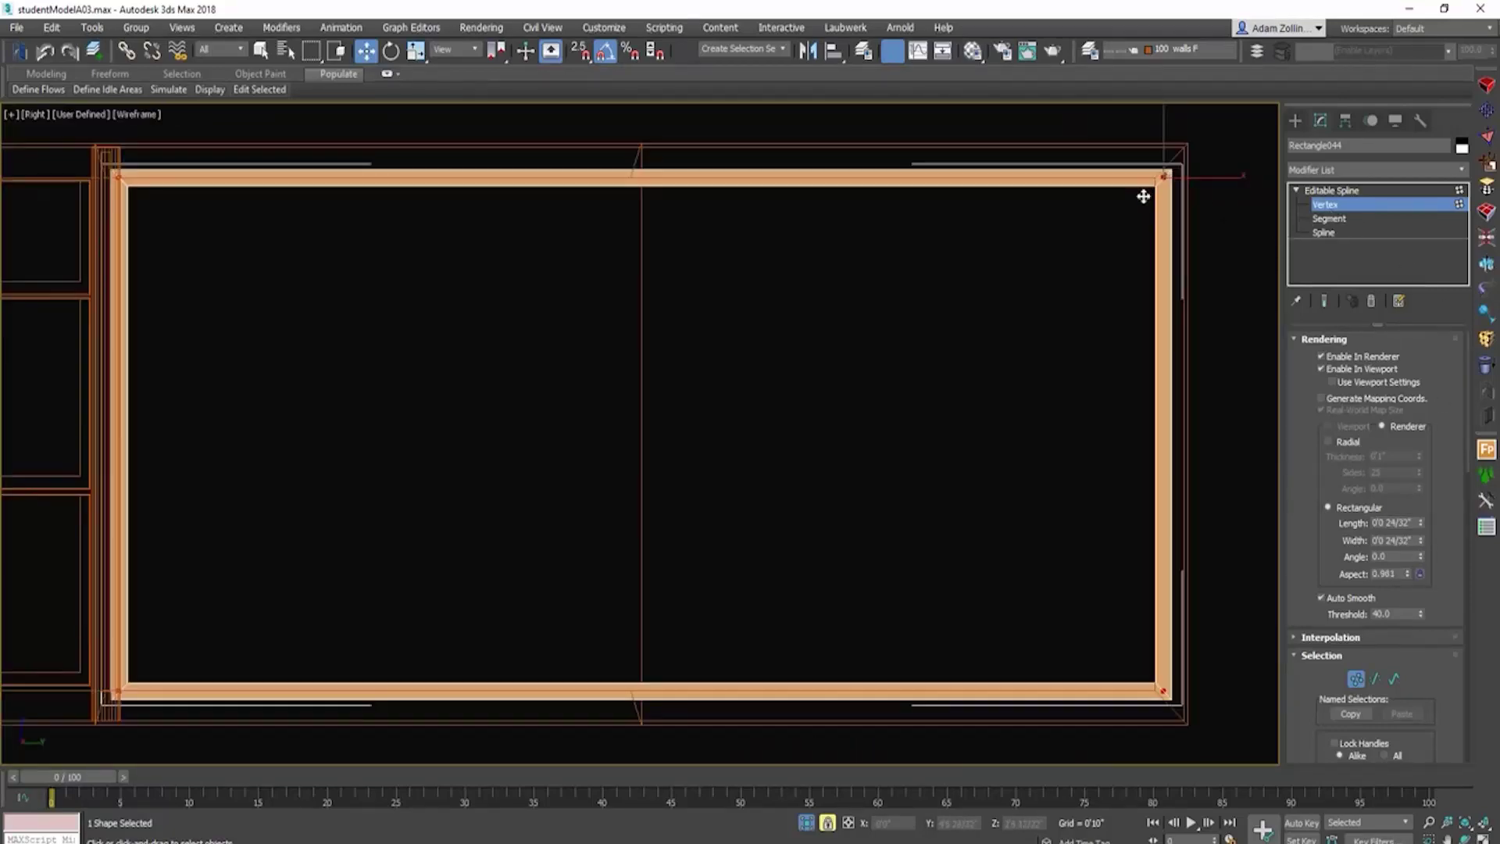
drag(1142, 160, 1203, 742)
scroll(1177, 691, up, 3)
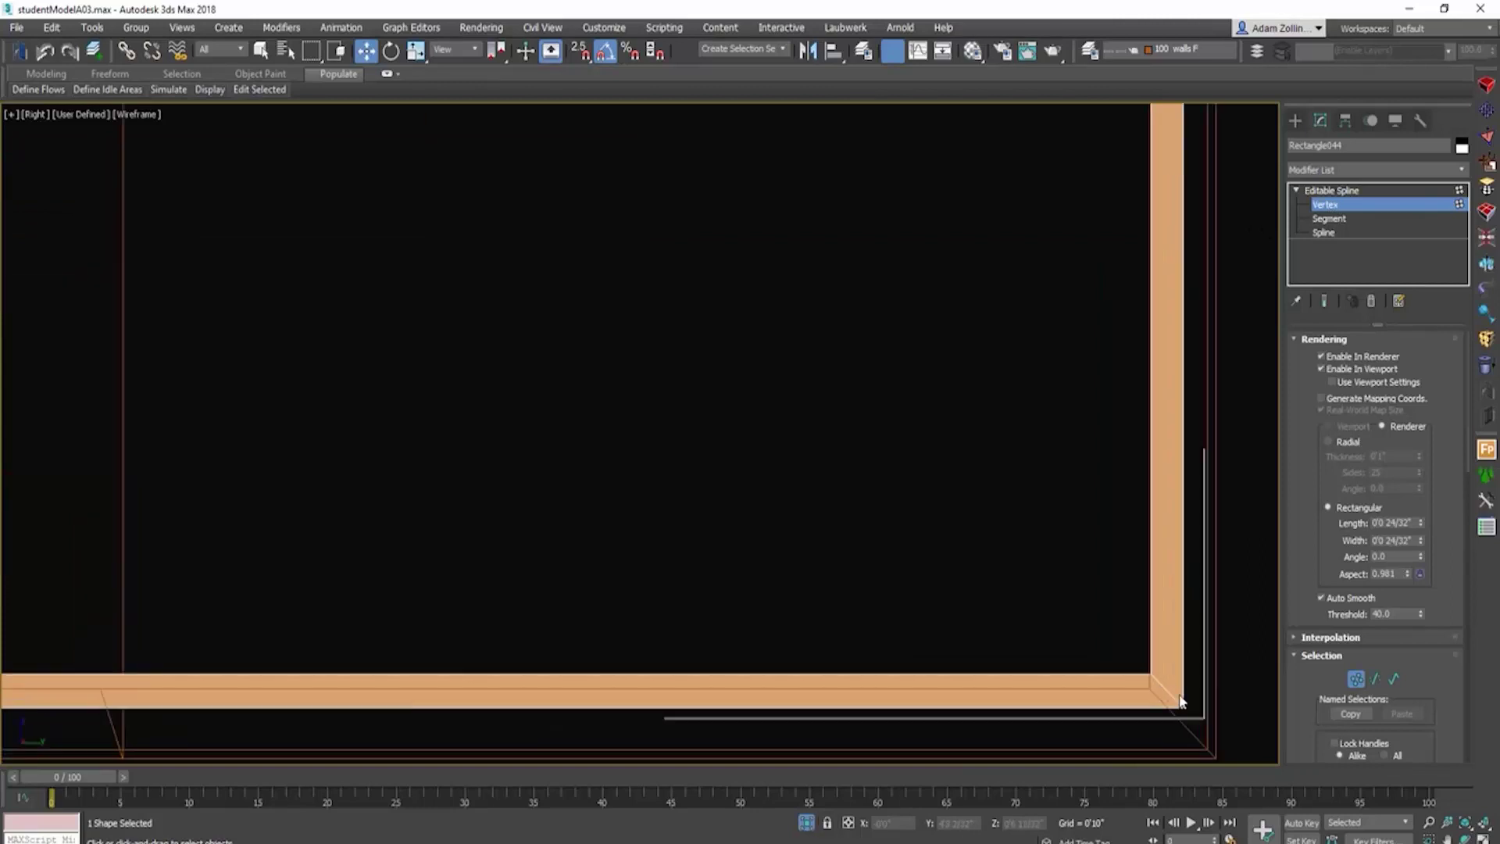
key(s)
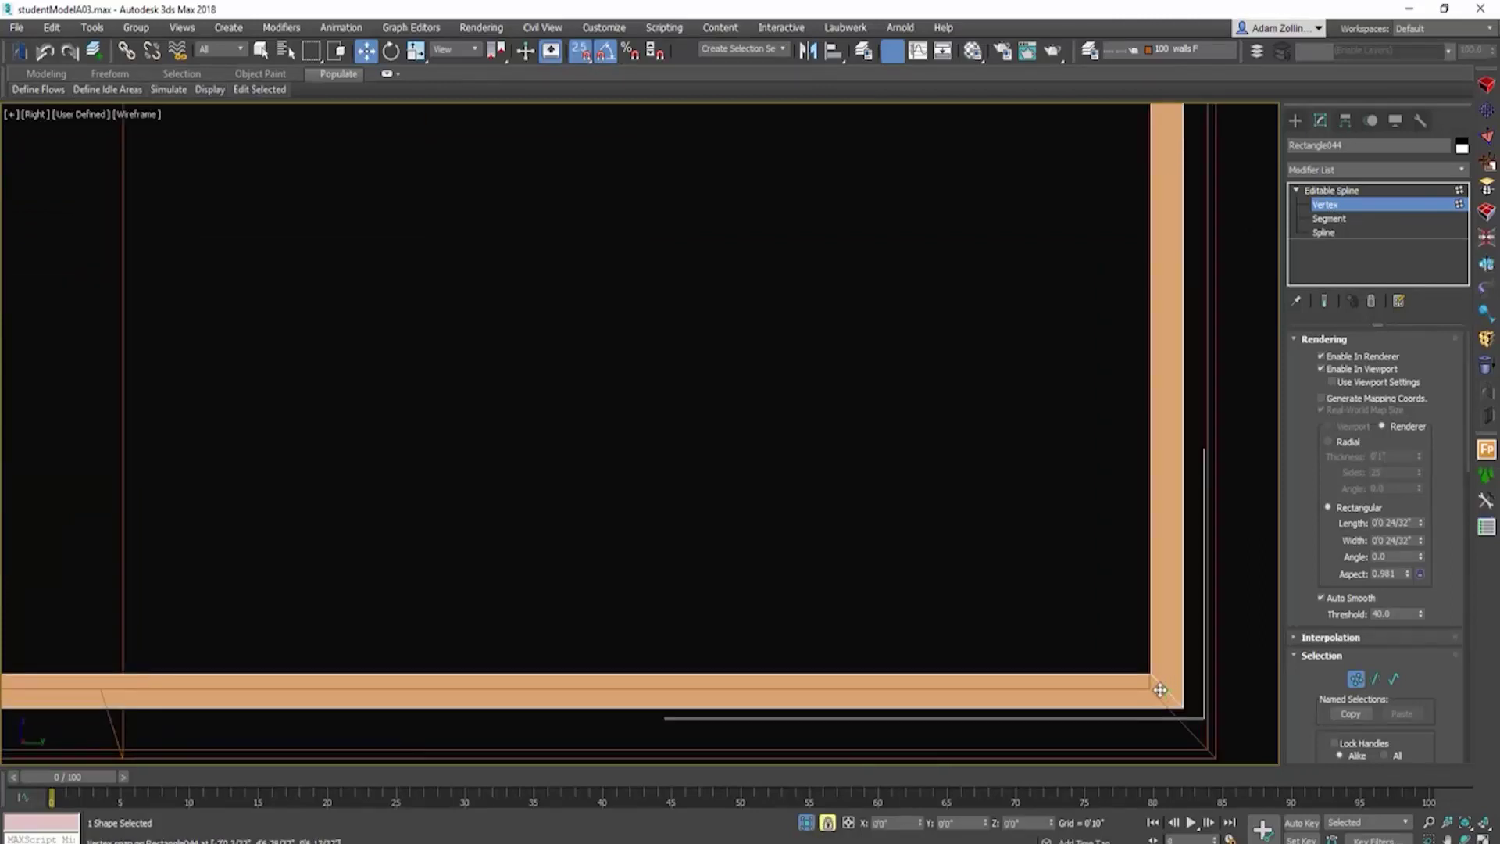
drag(1177, 689, 1155, 689)
scroll(1129, 582, down, 6)
scroll(1077, 547, up, 2)
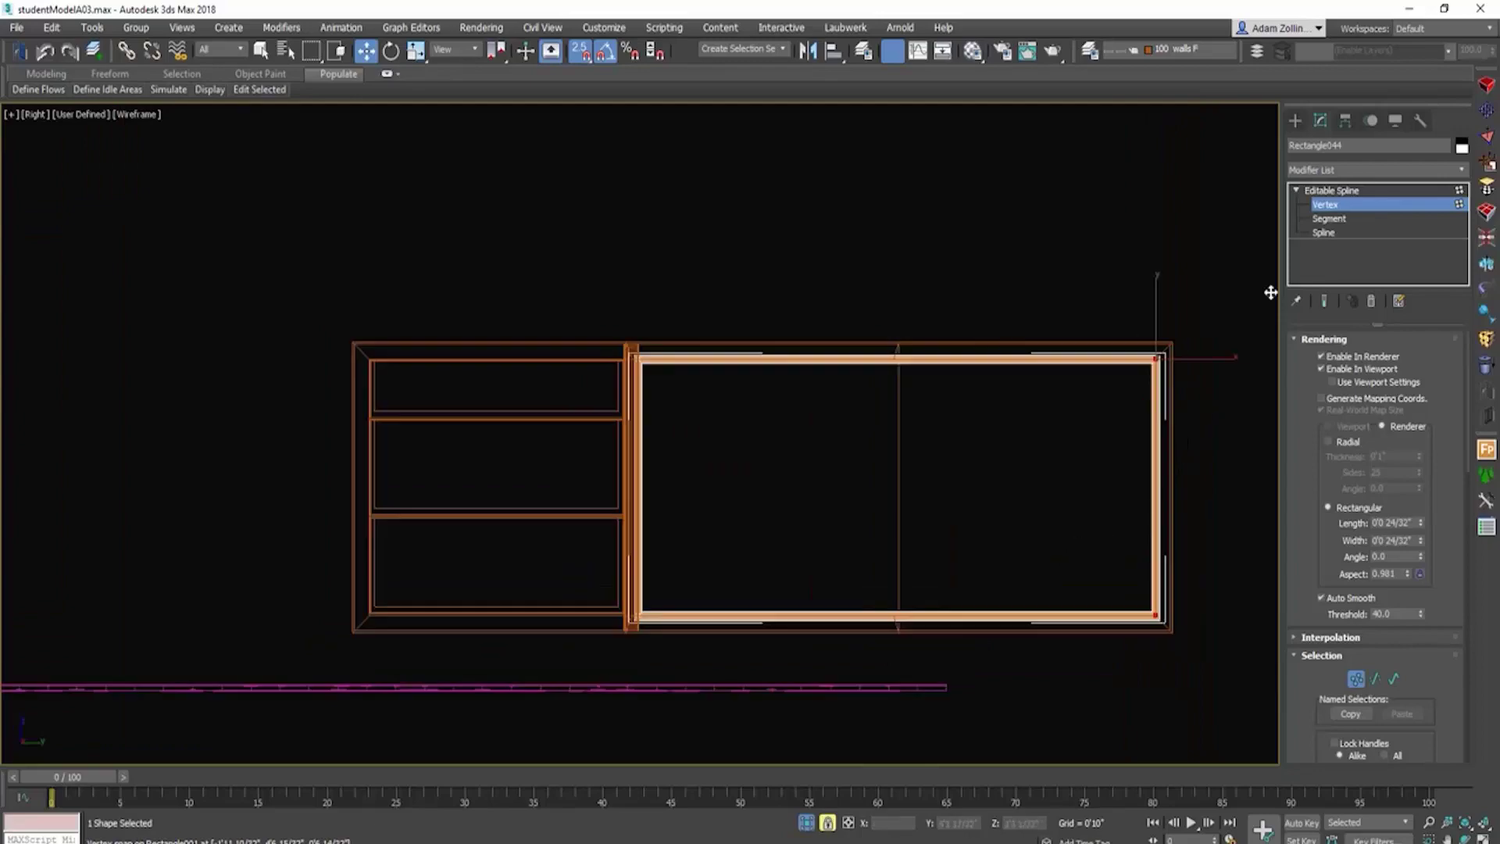
Step: Reduce the frame's cross-section width to 0'0 14/32" and leave vertex editing
alt+middle_drag(1001, 438, 1048, 485)
key(F3)
scroll(1048, 486, up, 5)
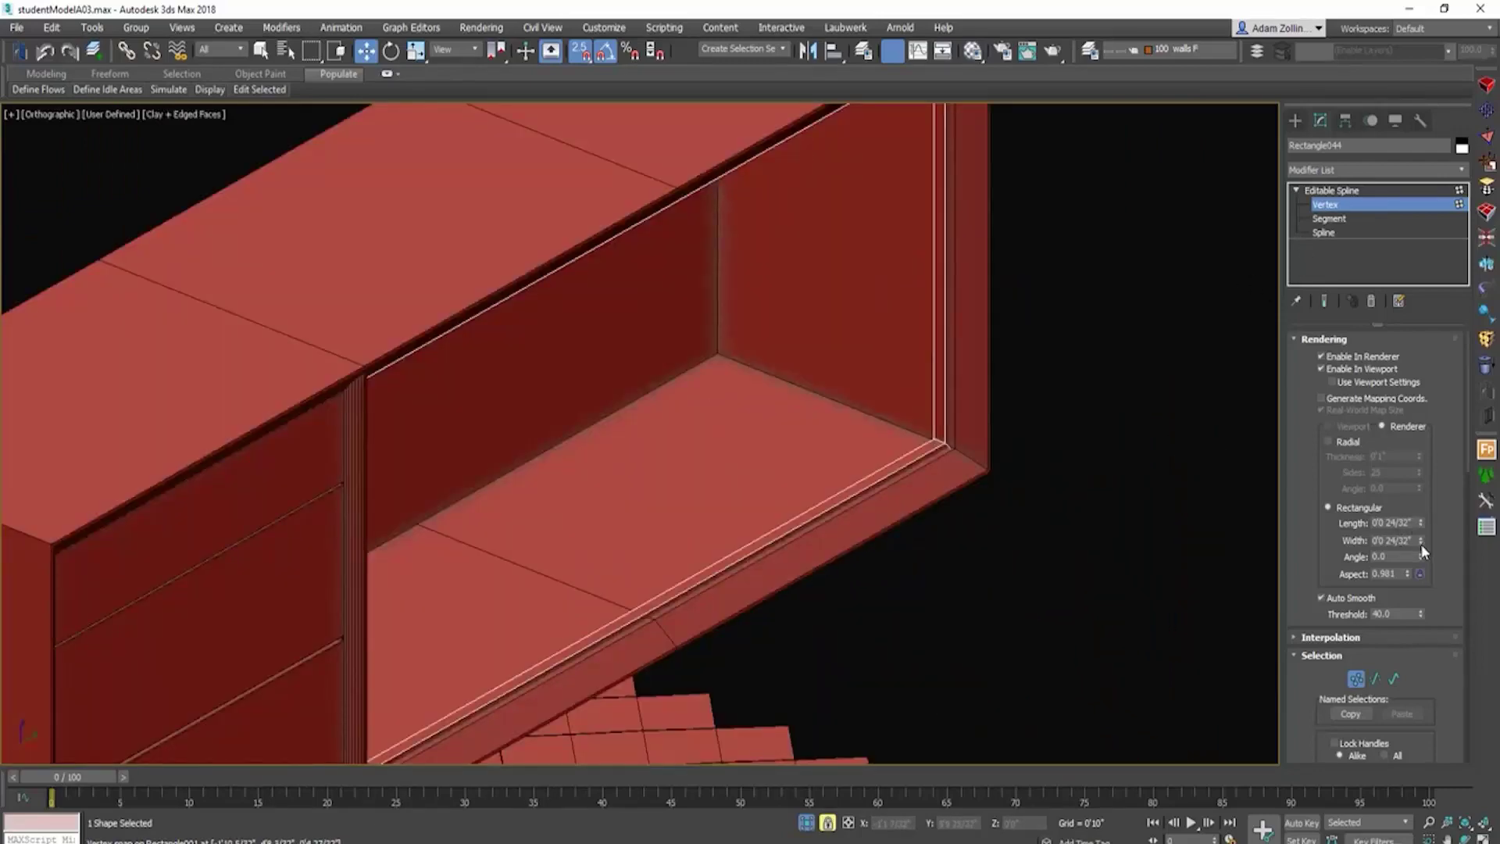
drag(1421, 543, 1421, 578)
scroll(860, 493, down, 3)
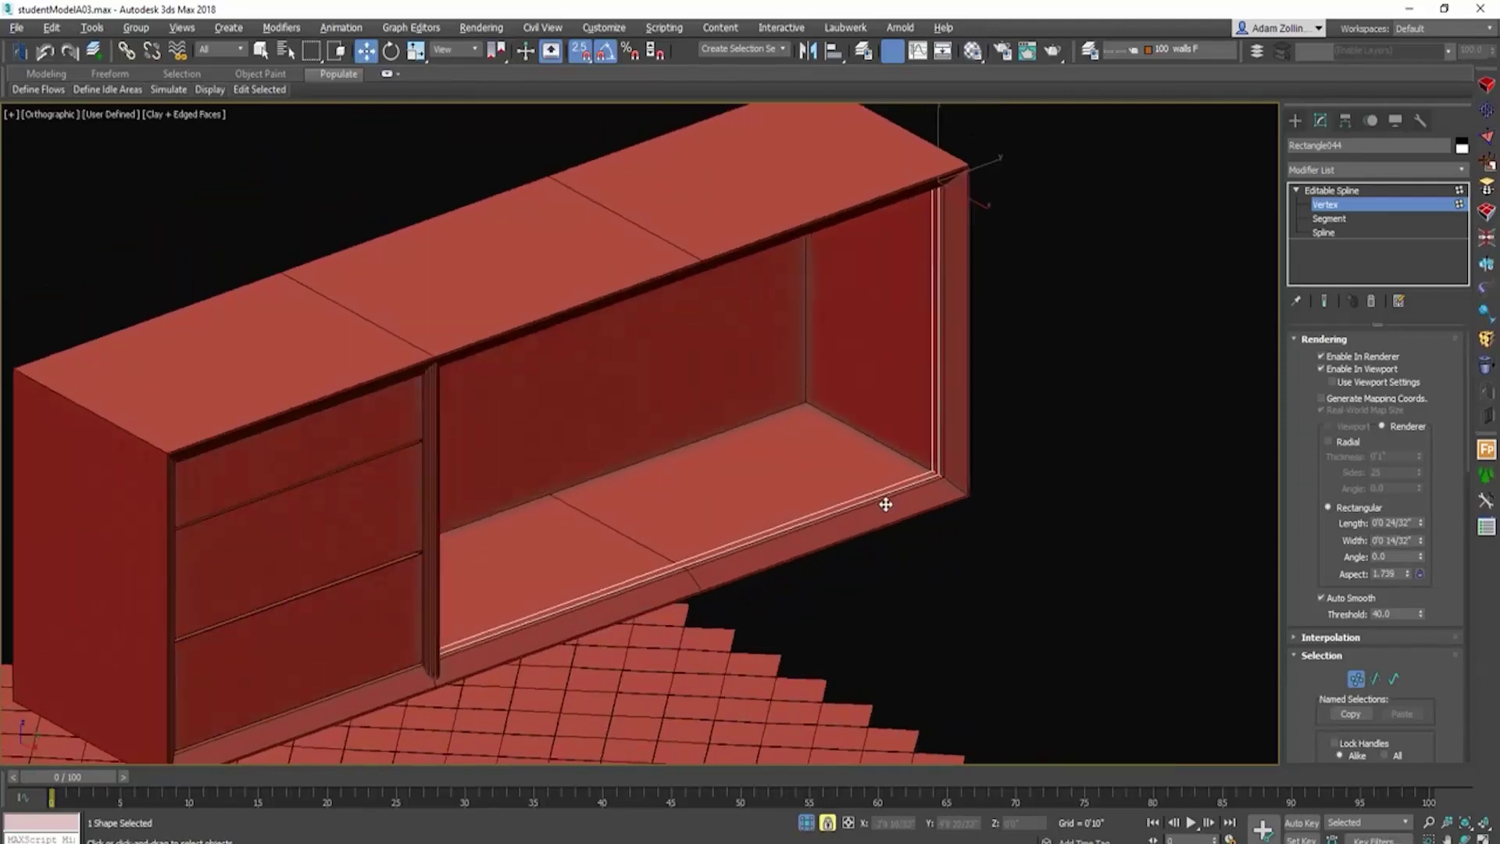
scroll(885, 504, down, 1)
key(1)
Step: Move the frame about 0'0 9/32" along X toward the front of the cabinet opening
scroll(893, 469, up, 8)
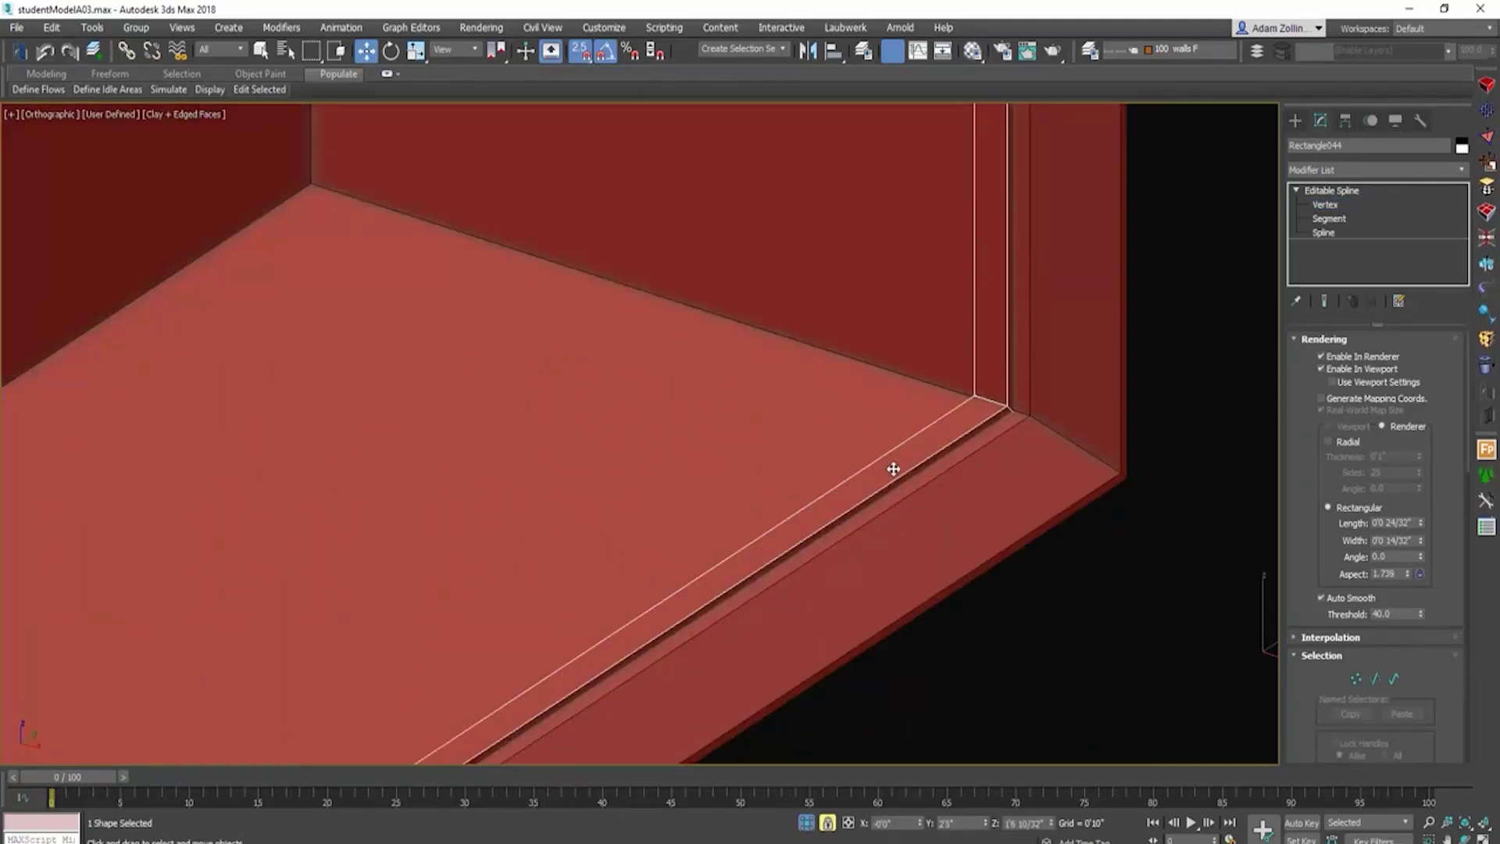
scroll(892, 468, down, 3)
scroll(1156, 559, up, 3)
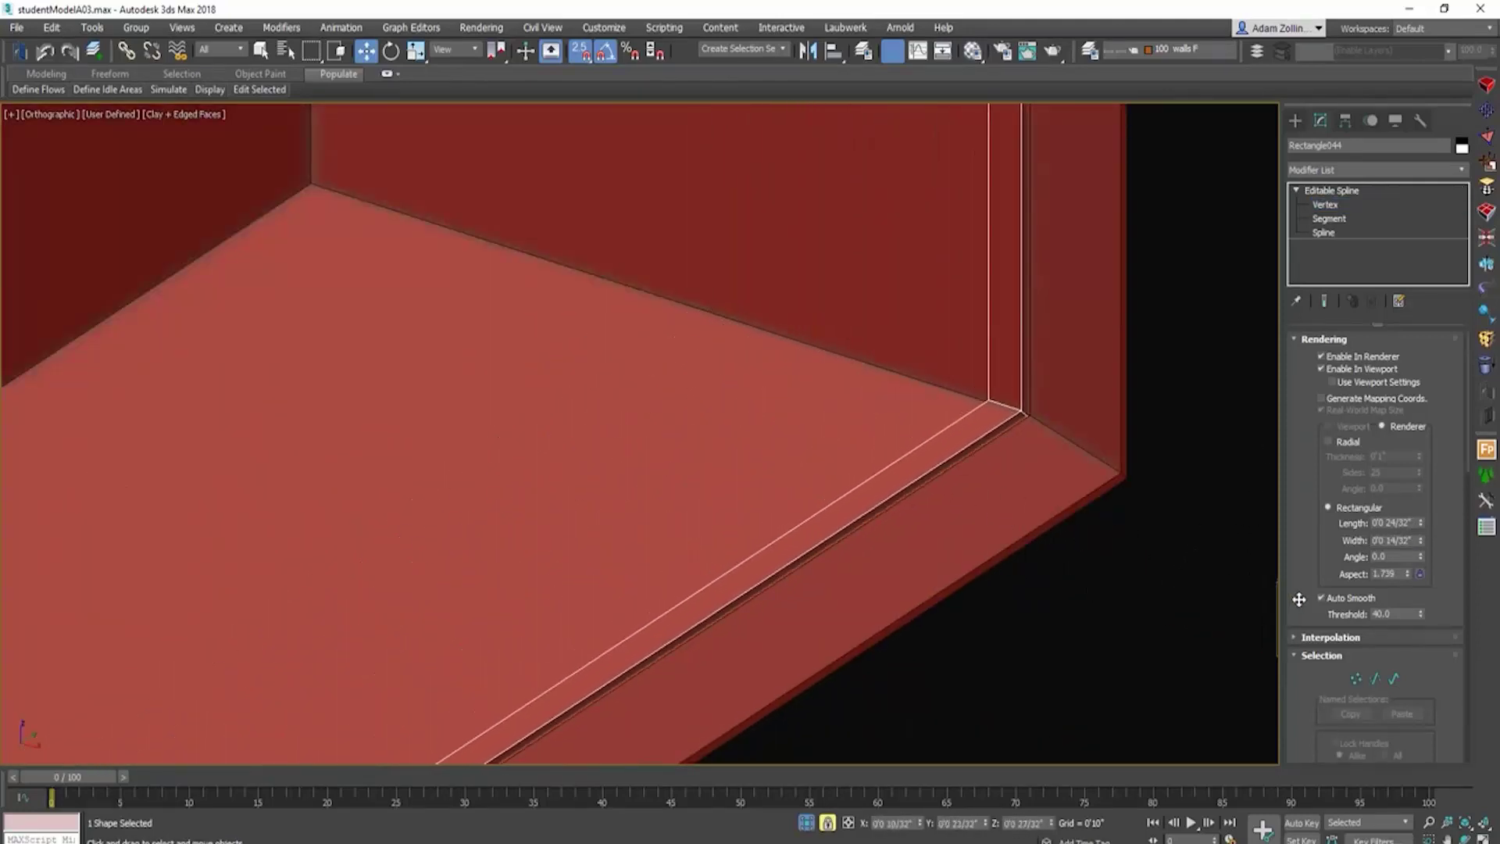
scroll(949, 547, down, 5)
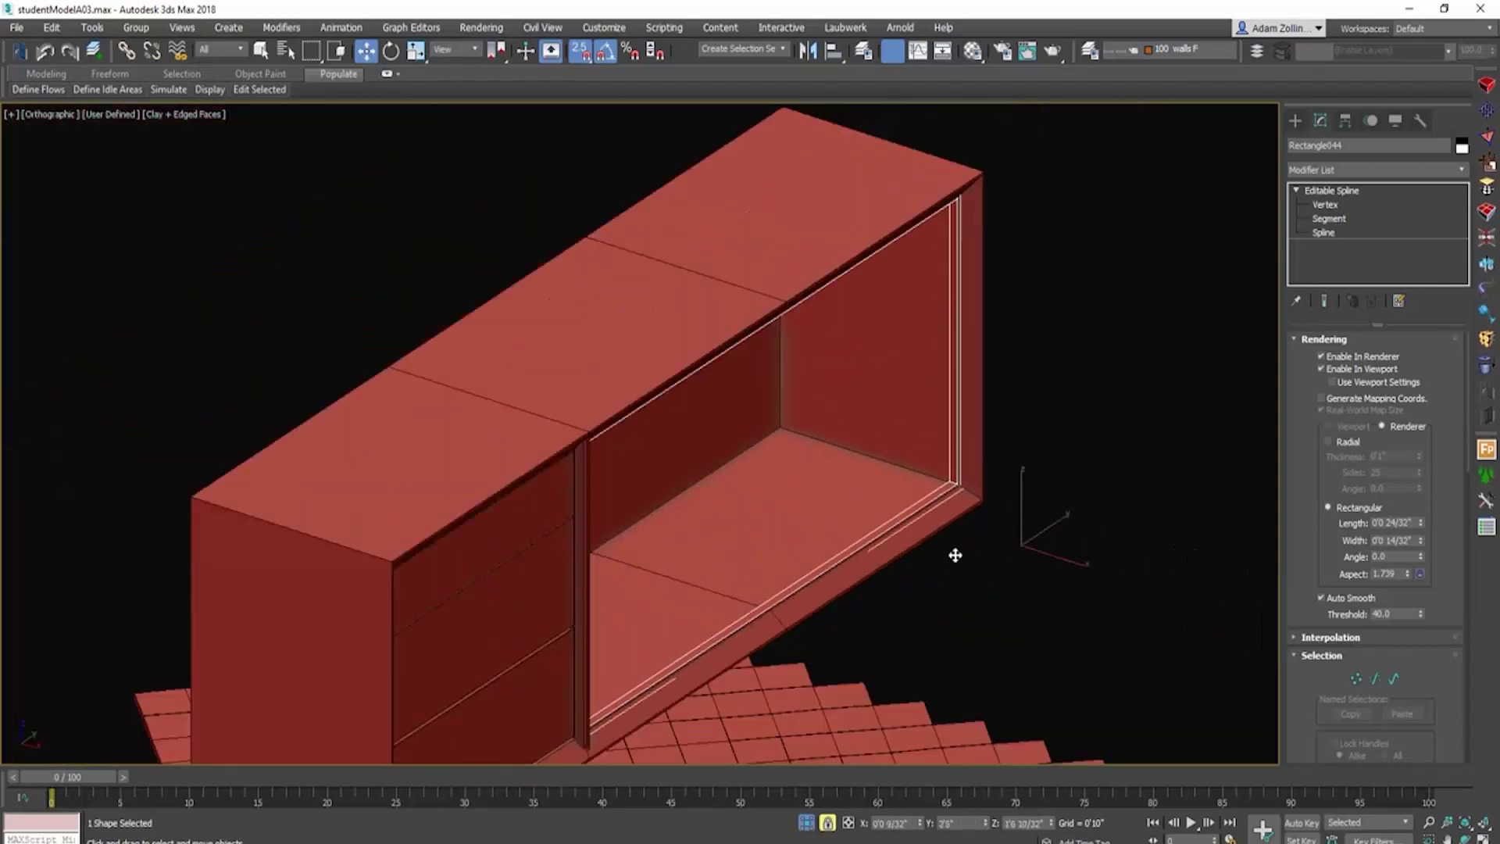
Step: Convert the compartment frame to an editable poly
right_click(944, 561)
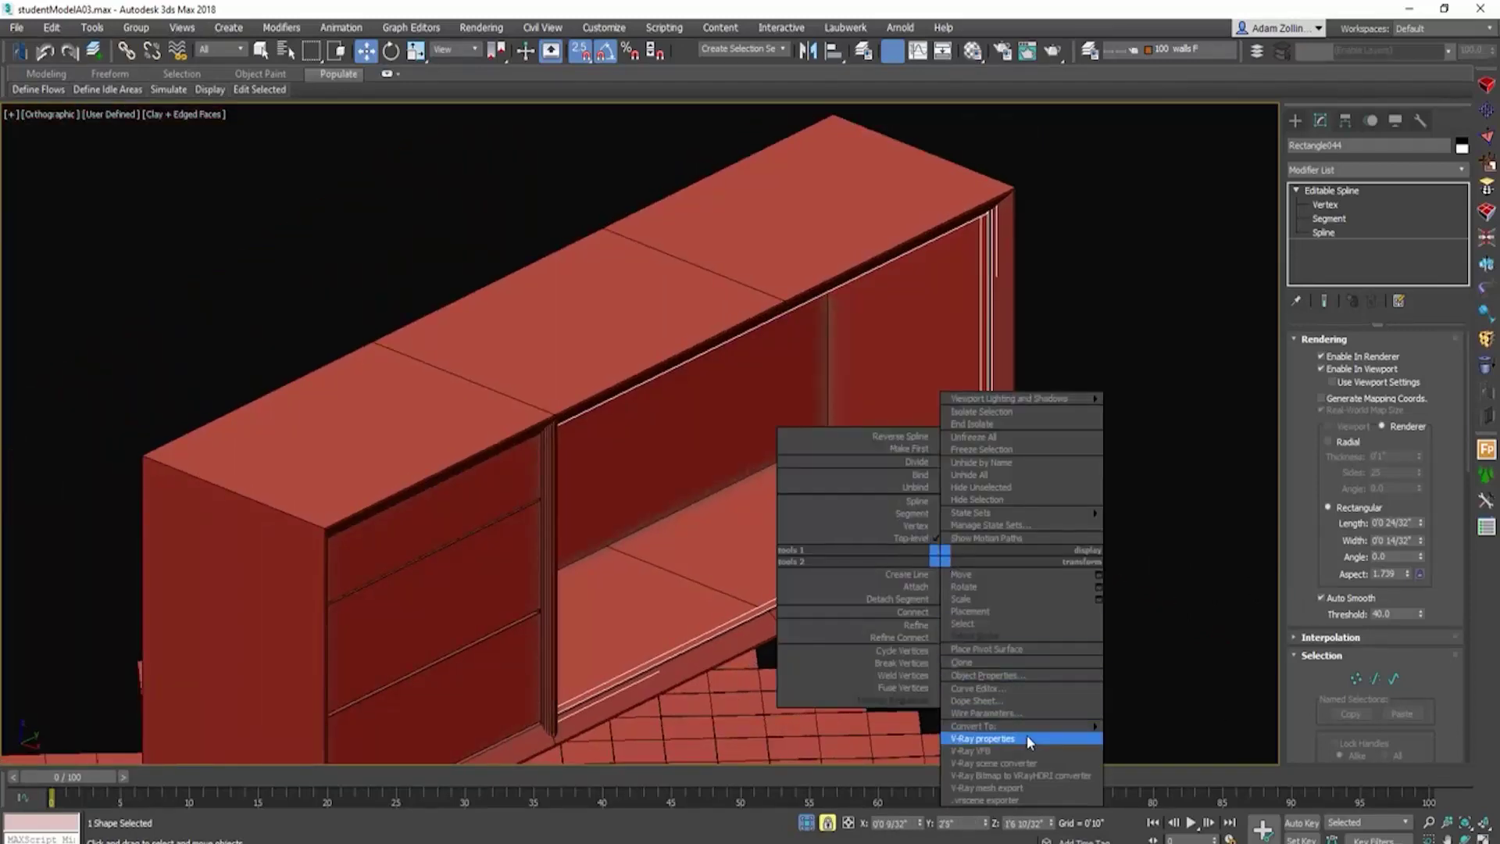
mouse_move(1026, 725)
click(1161, 751)
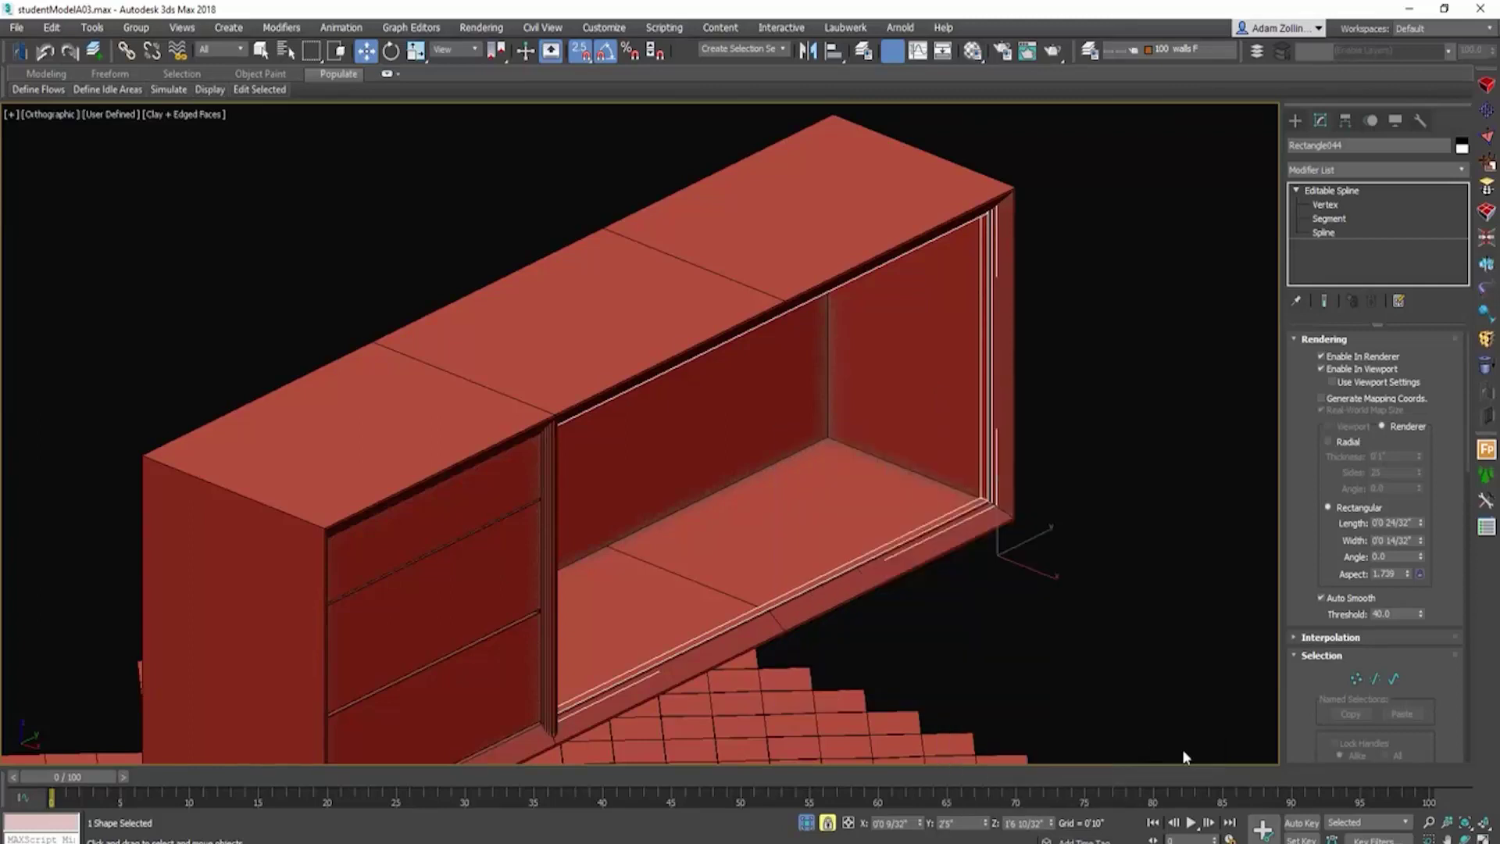
scroll(1020, 504, up, 3)
scroll(1020, 504, up, 2)
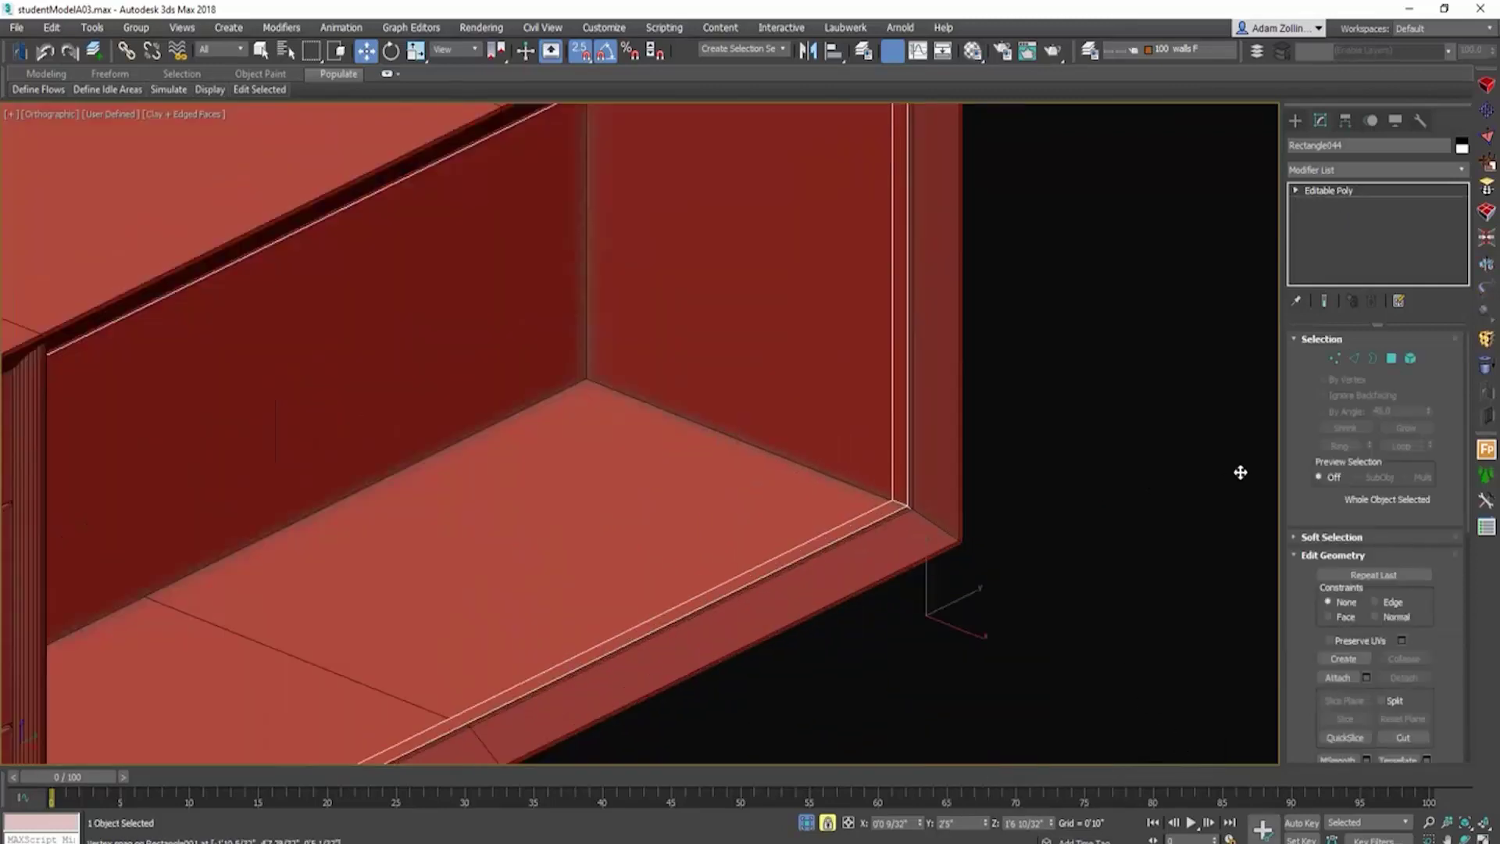
Step: Connect the ring of cross edges on the compartment frame's inner face with 2 segments and a pinch of about 21
click(1354, 358)
scroll(859, 508, up, 4)
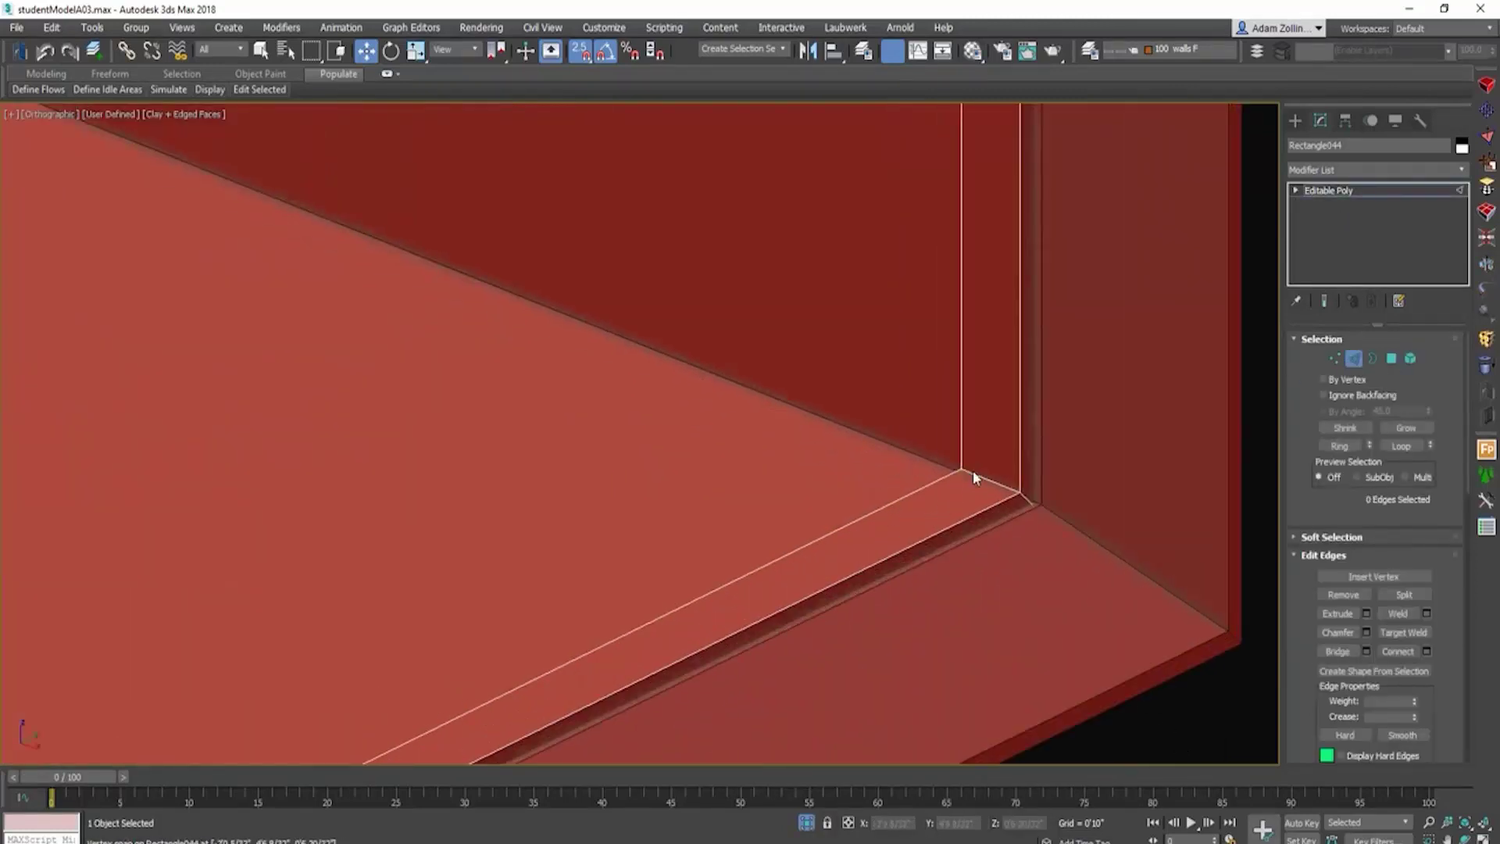
click(975, 475)
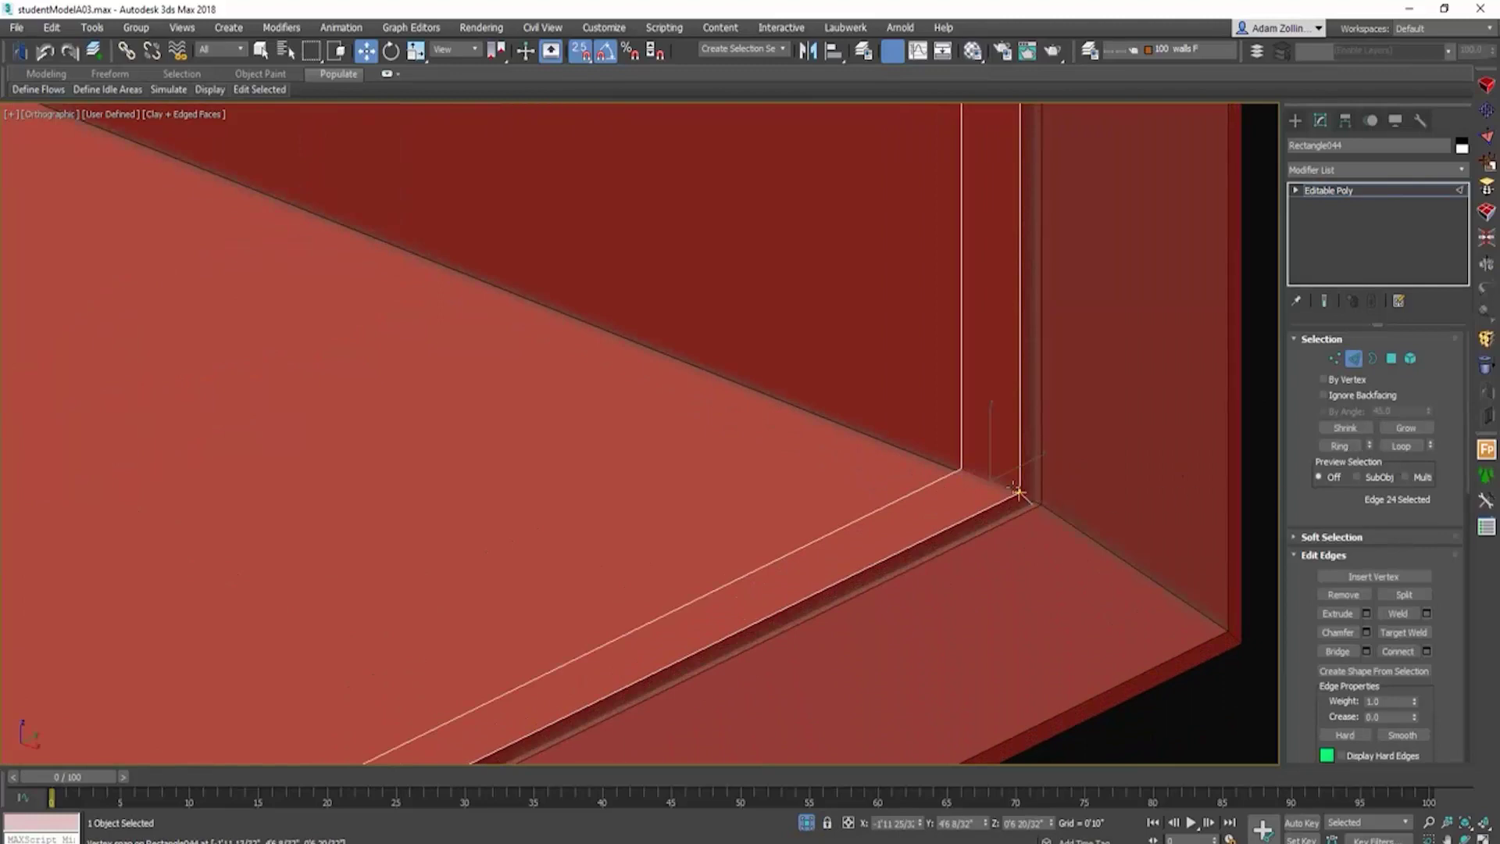
click(1338, 446)
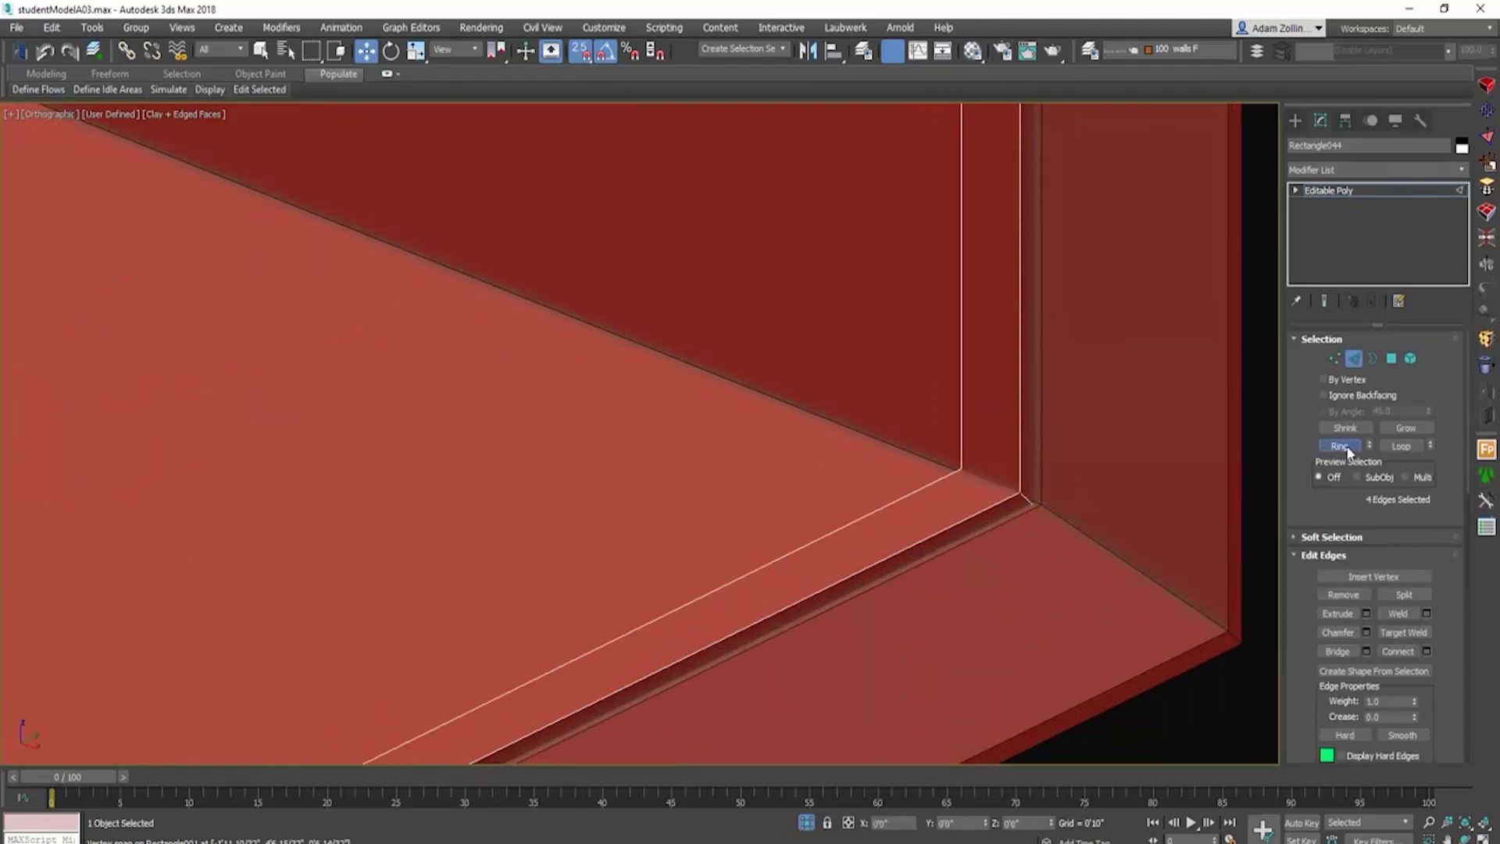
key(ctrl+shift+e)
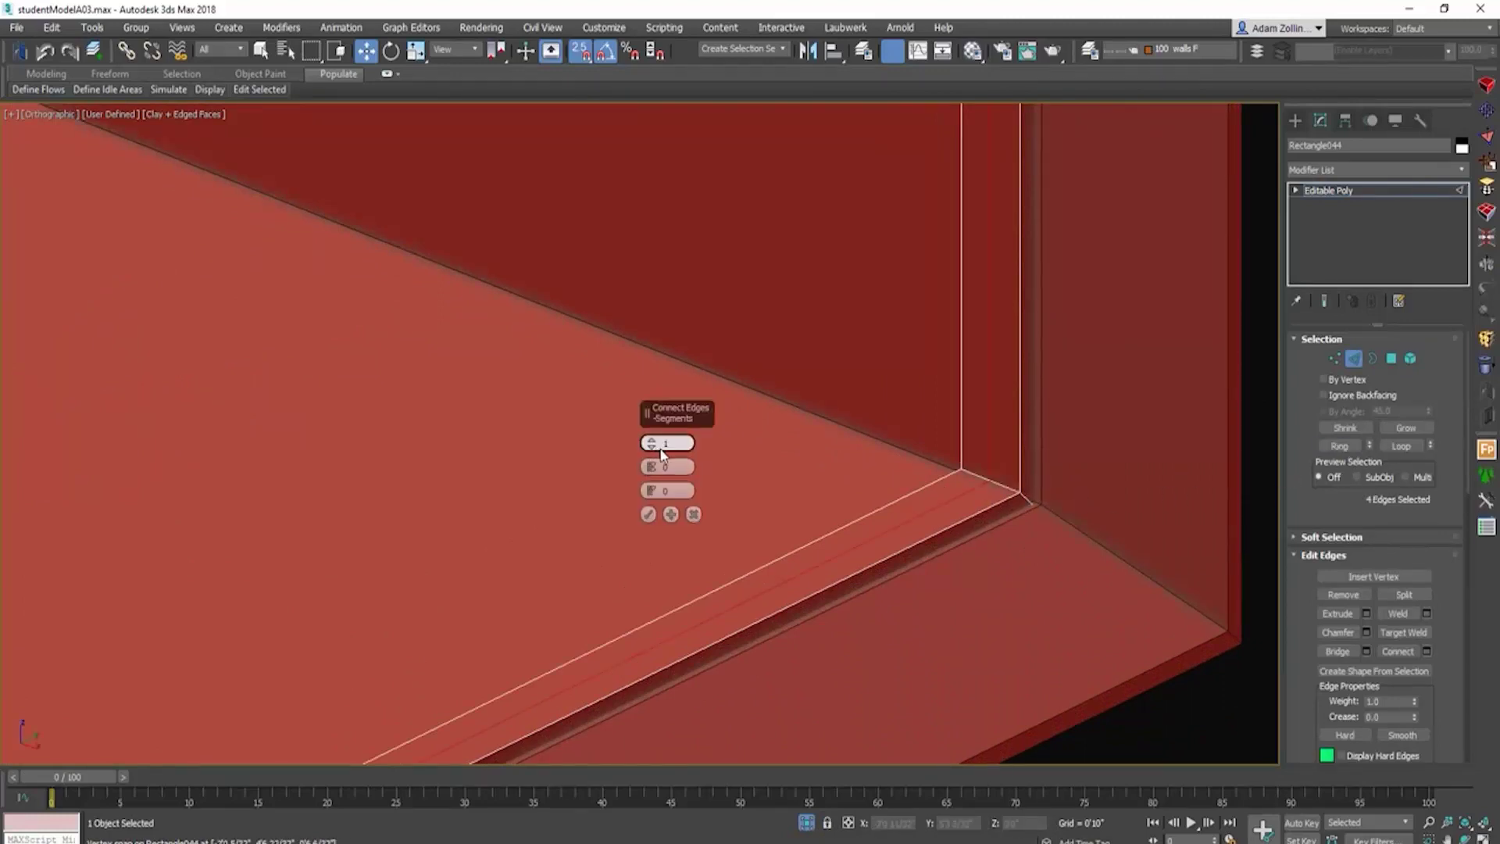
drag(652, 443, 656, 457)
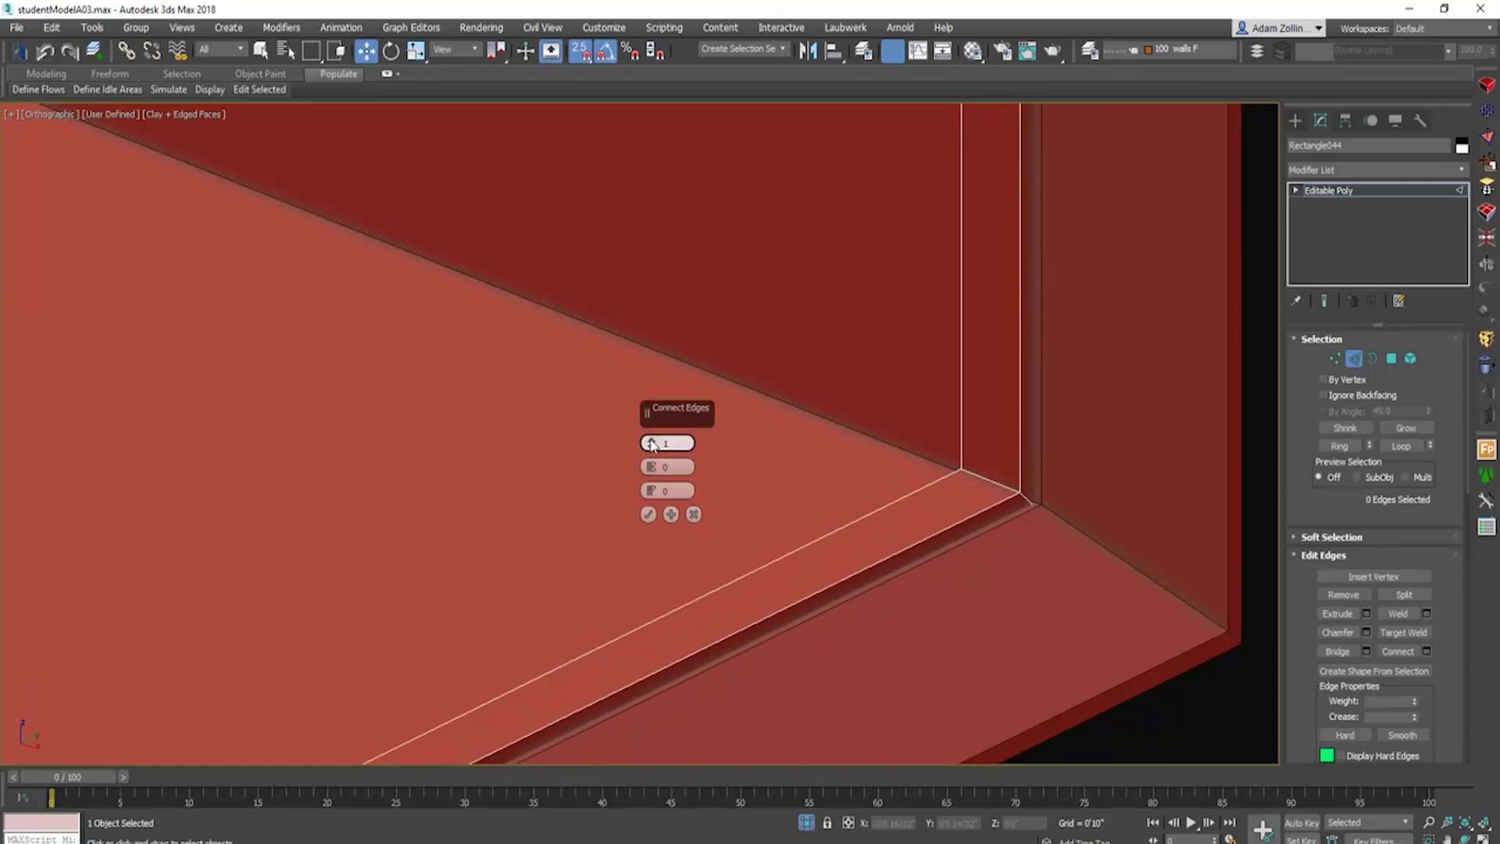
click(975, 477)
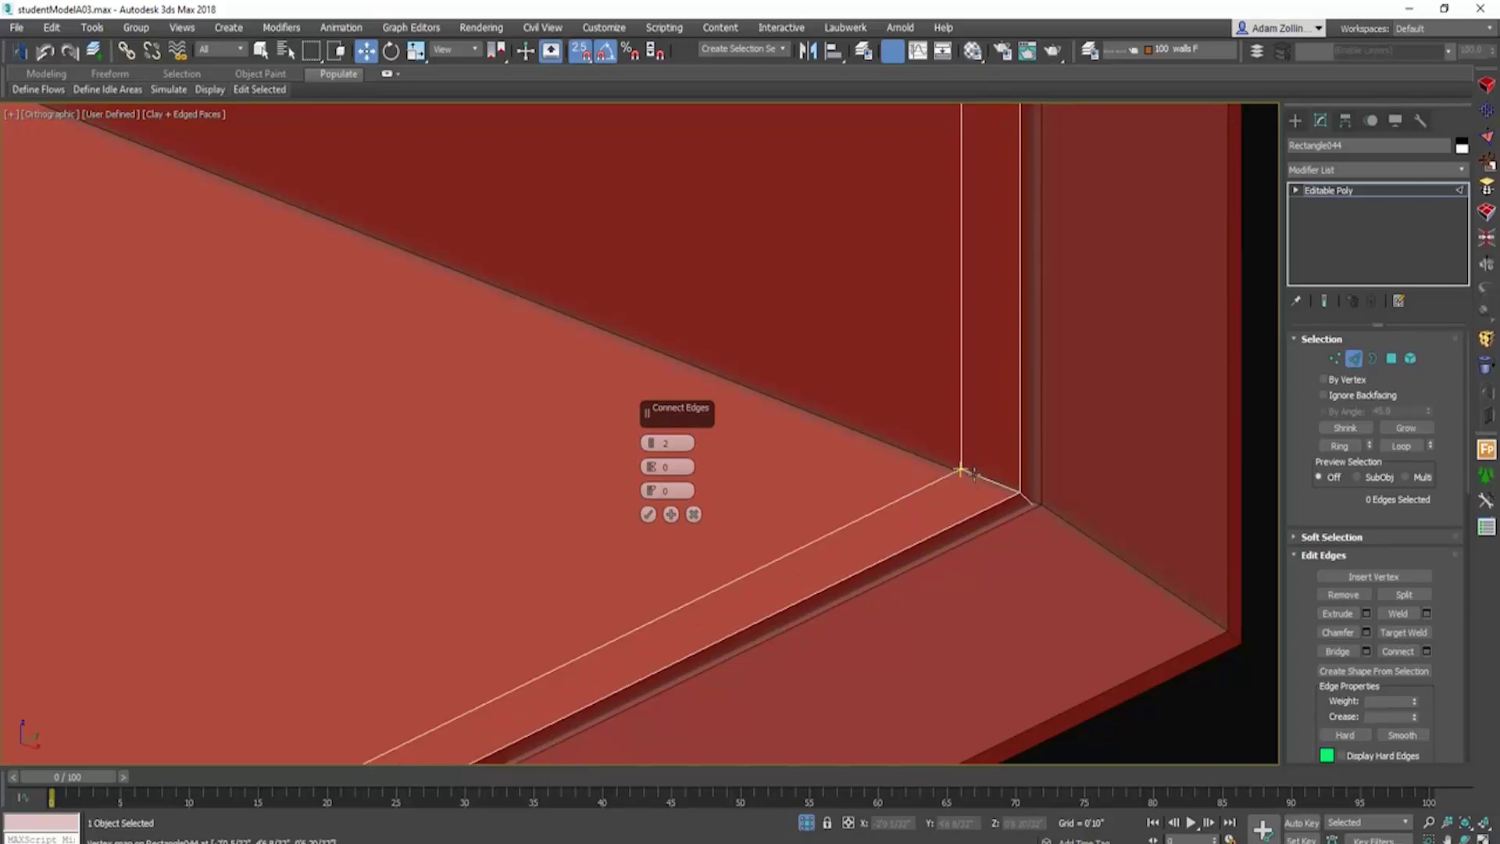
click(1350, 448)
drag(652, 490, 643, 412)
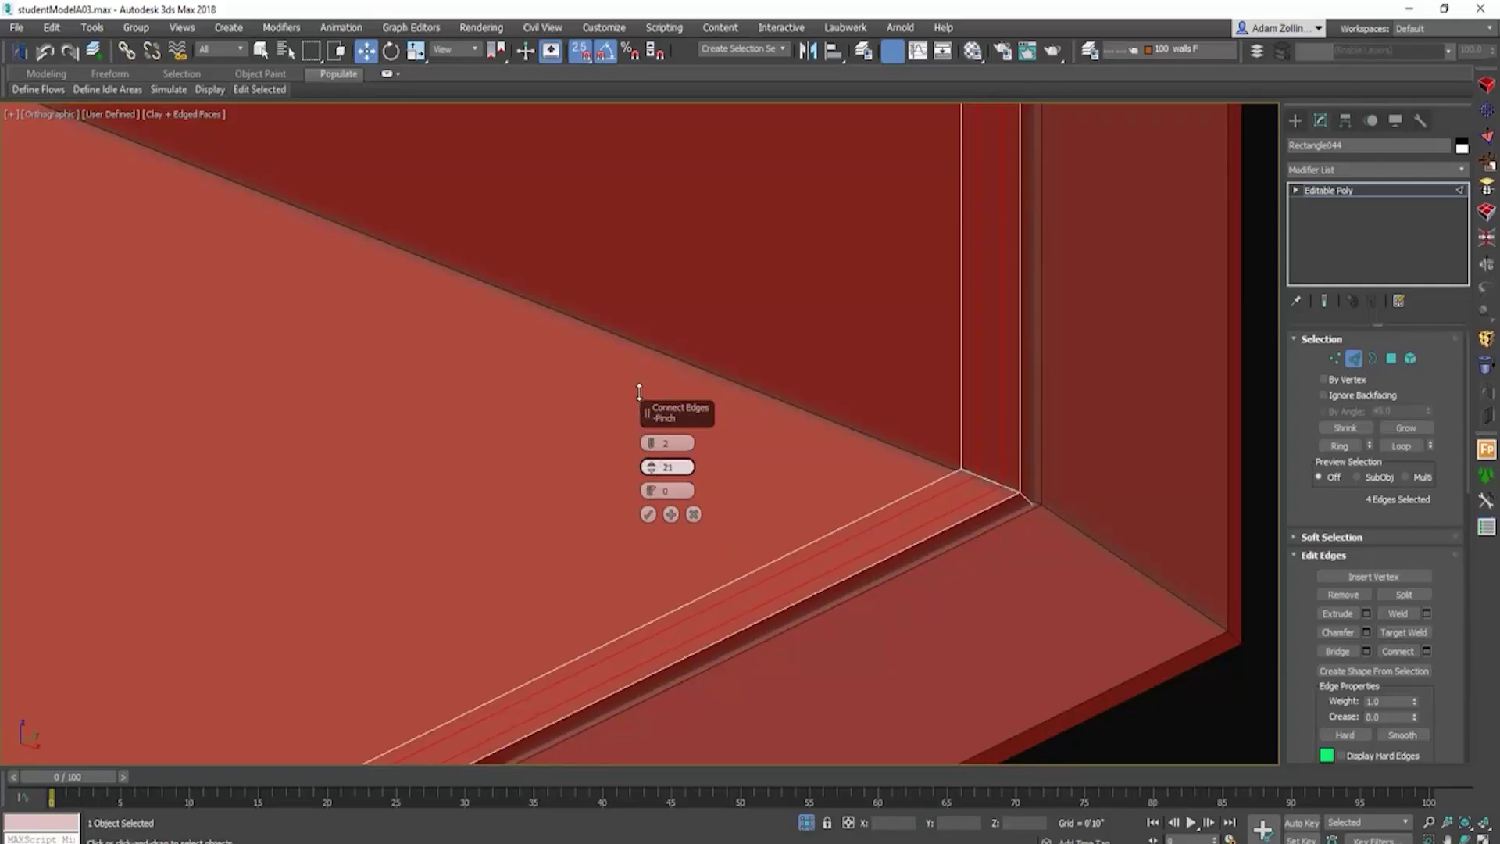
click(648, 514)
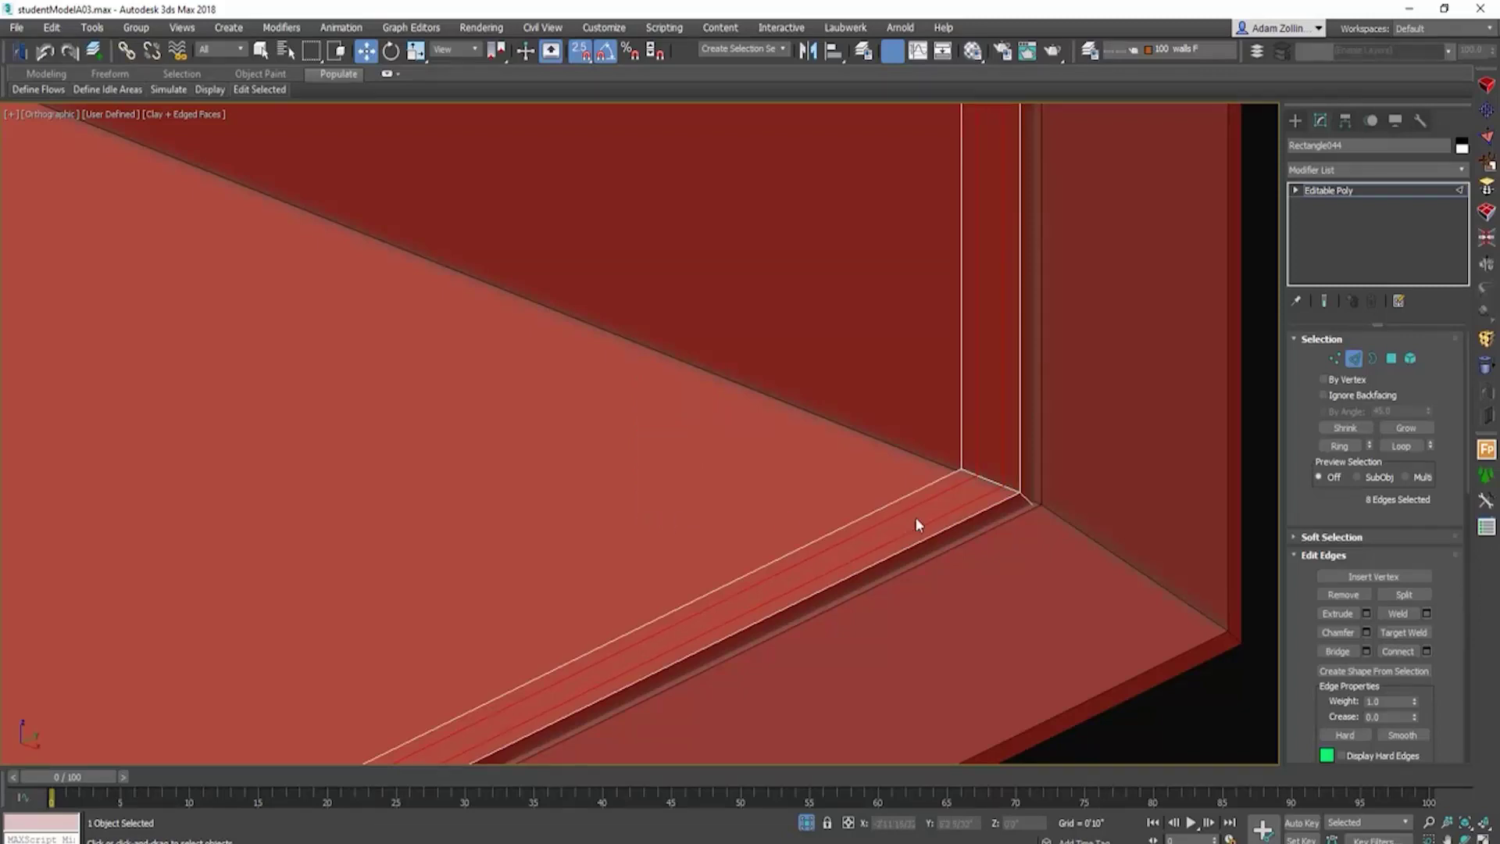
scroll(1066, 513, up, 4)
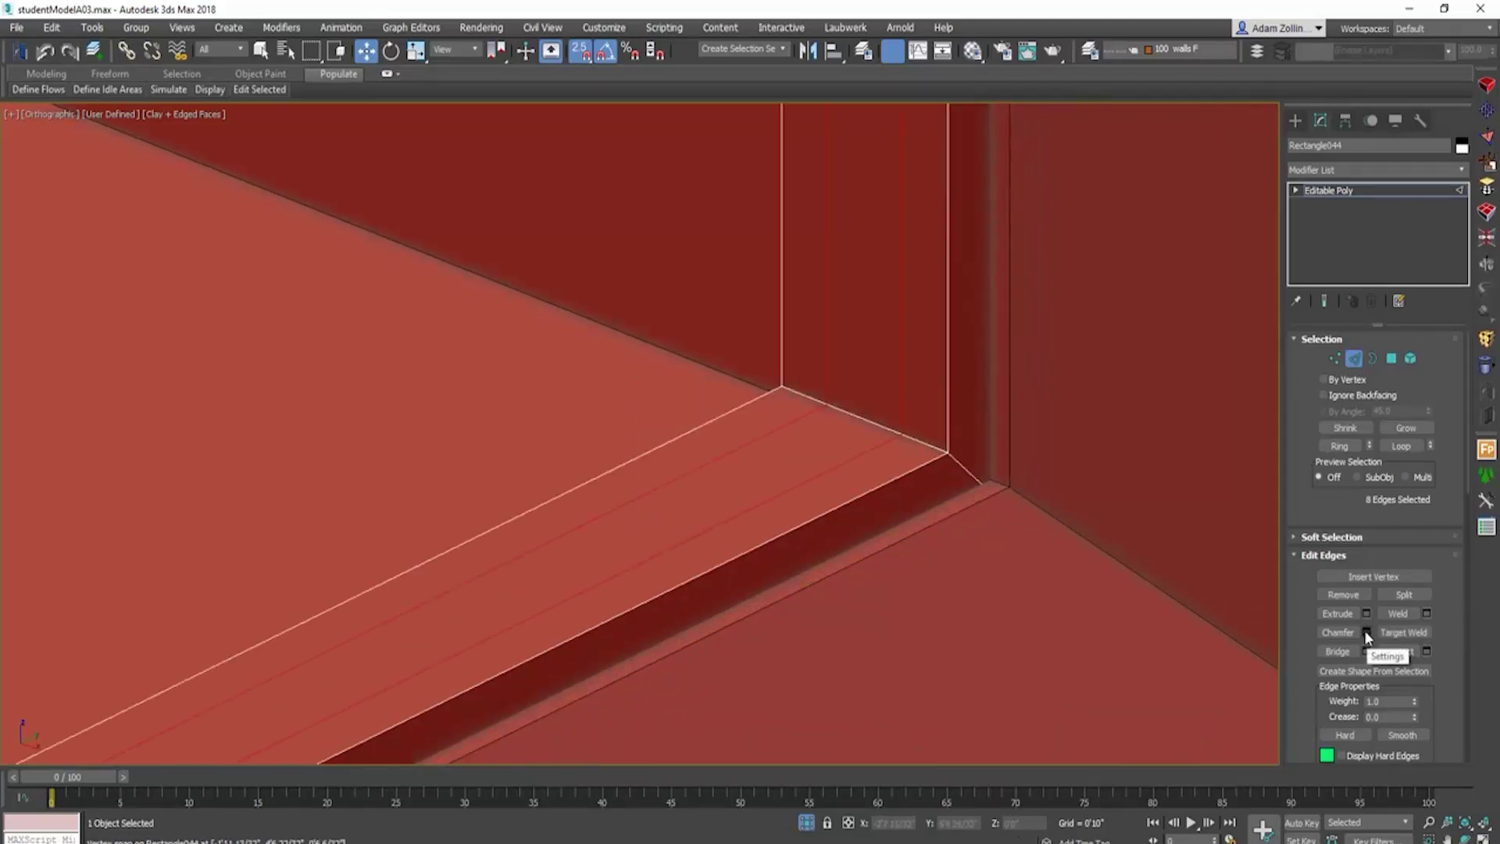
key(ctrl+shift+c)
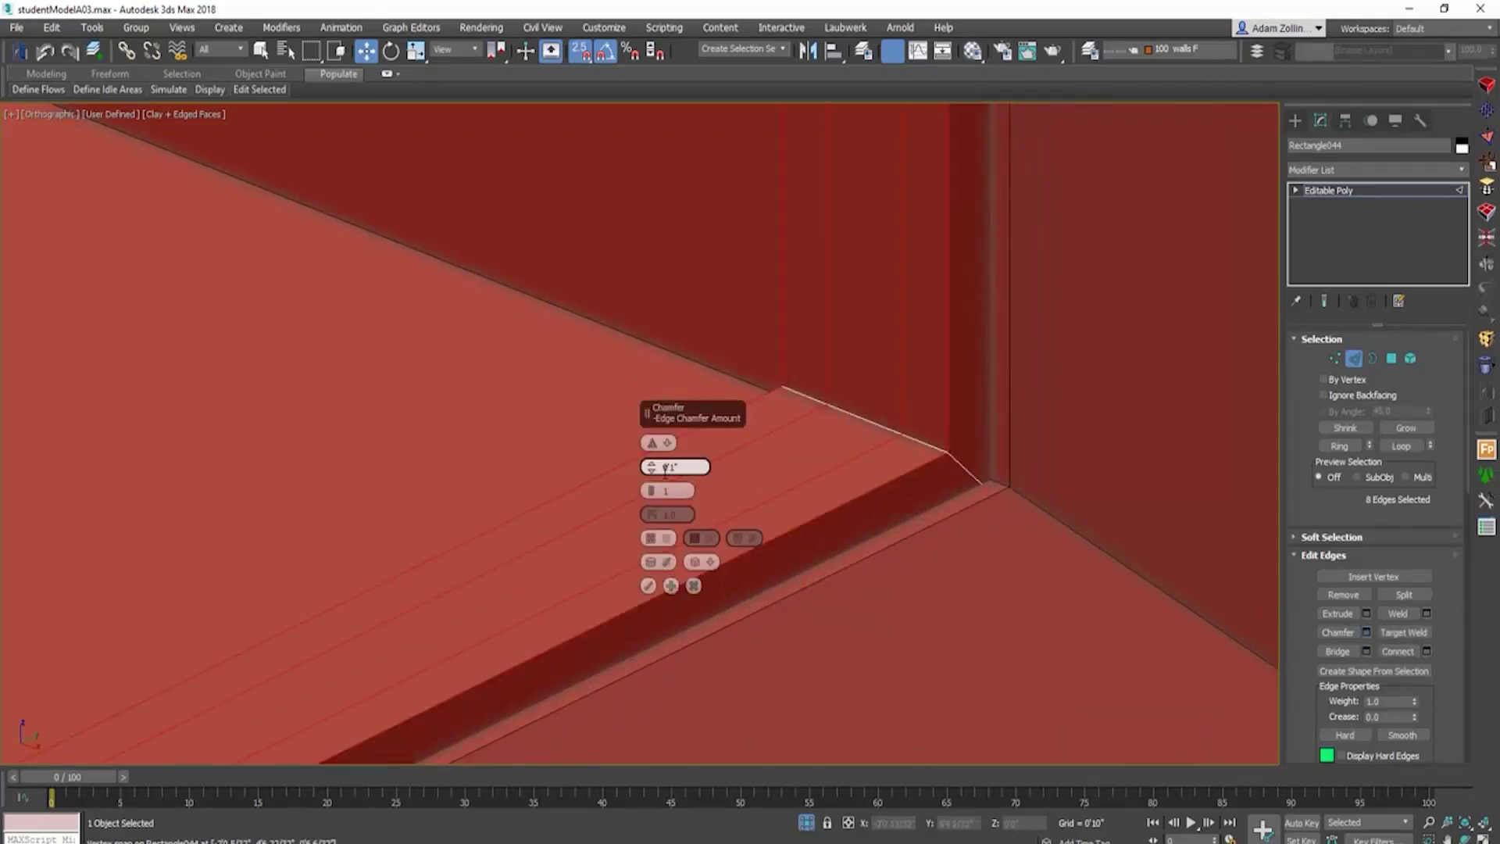
drag(652, 467, 657, 385)
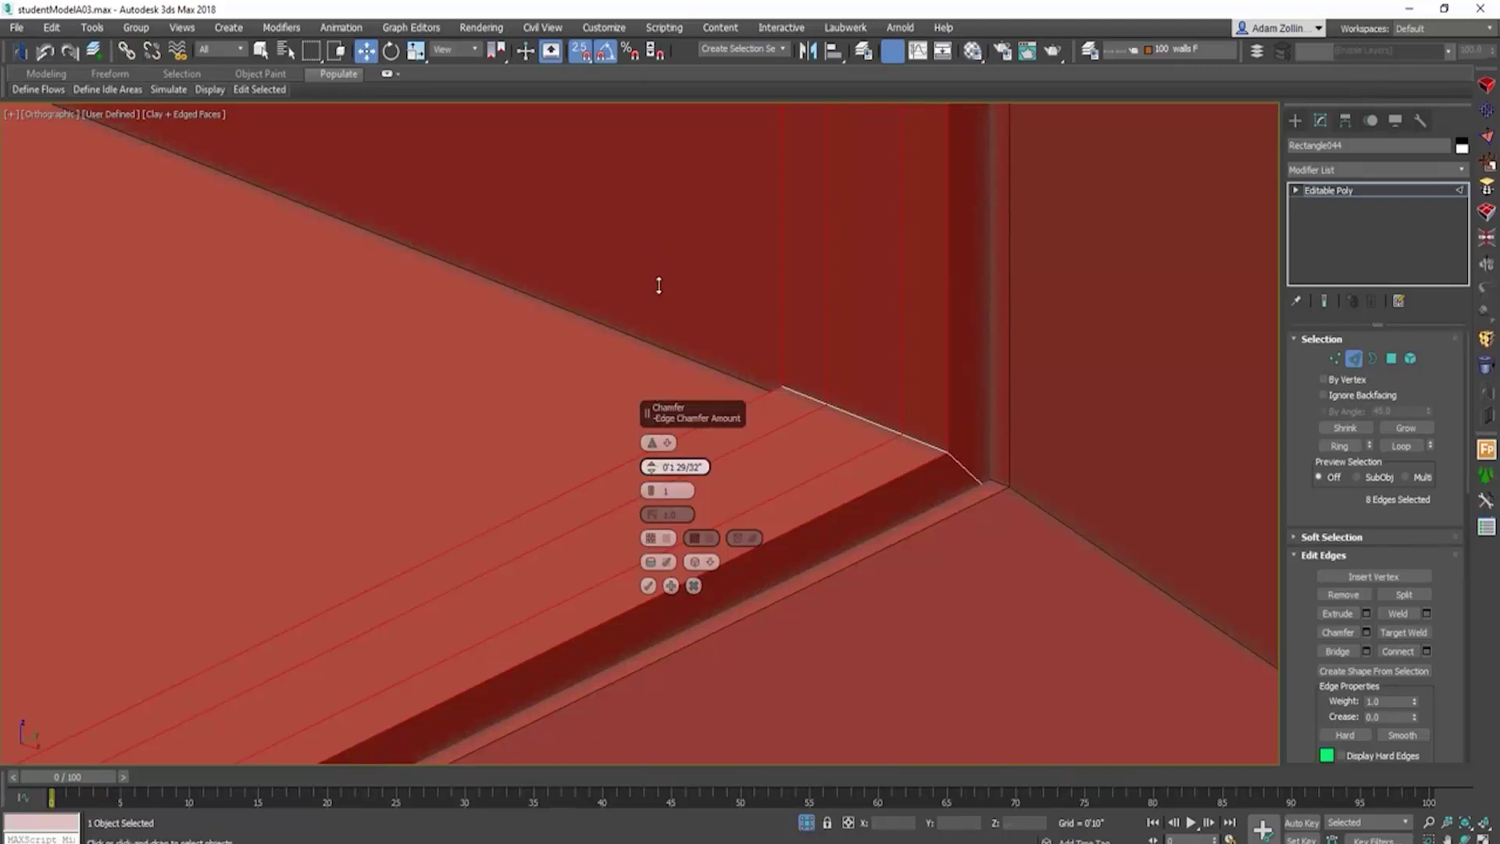
click(693, 585)
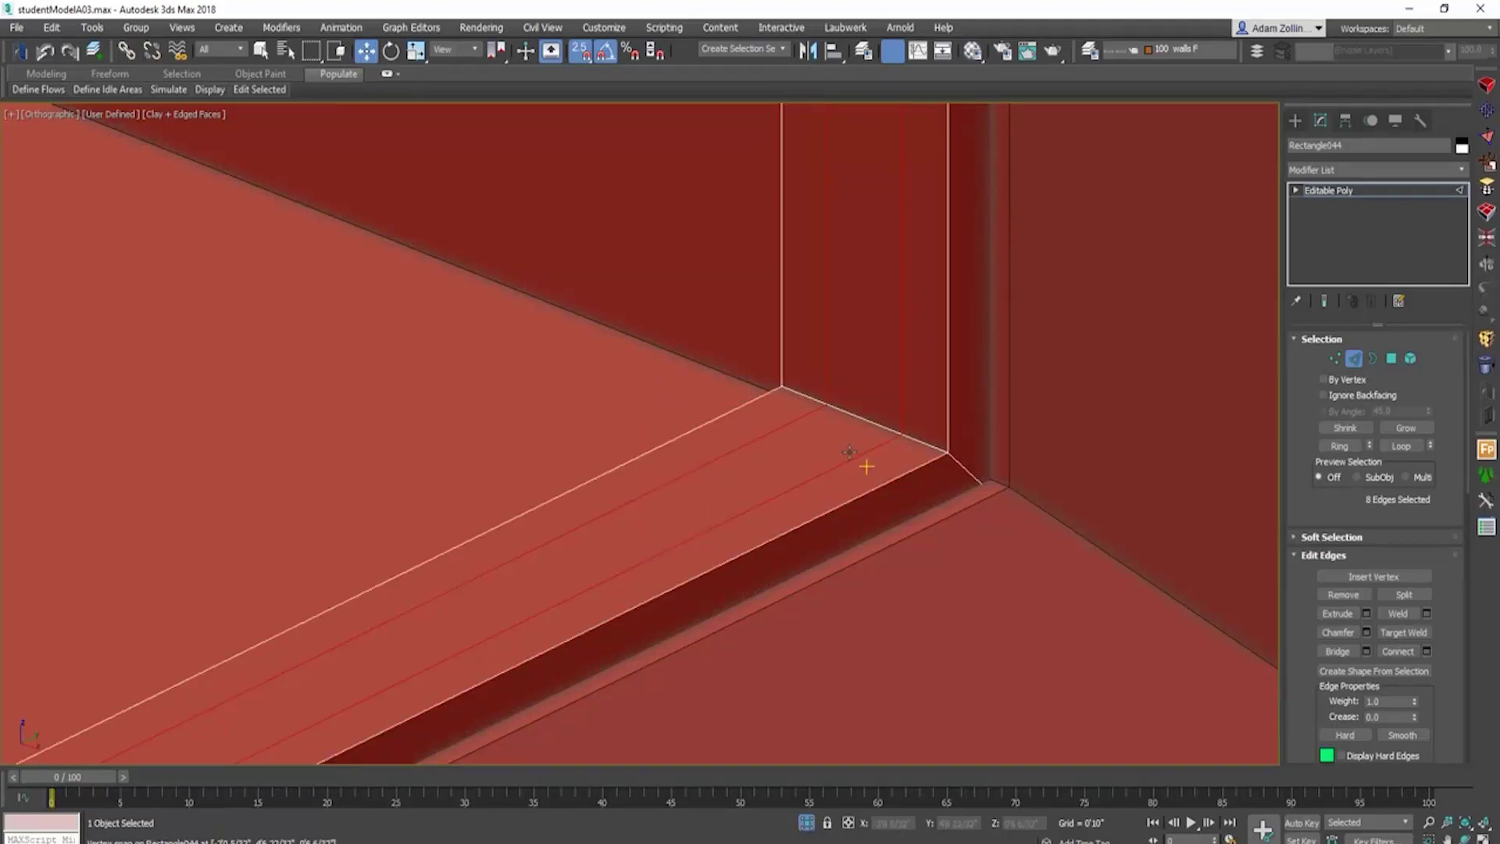
Step: Chamfer the two new edge loops freehand so each becomes a narrow strip along the frame's inner face
click(1355, 631)
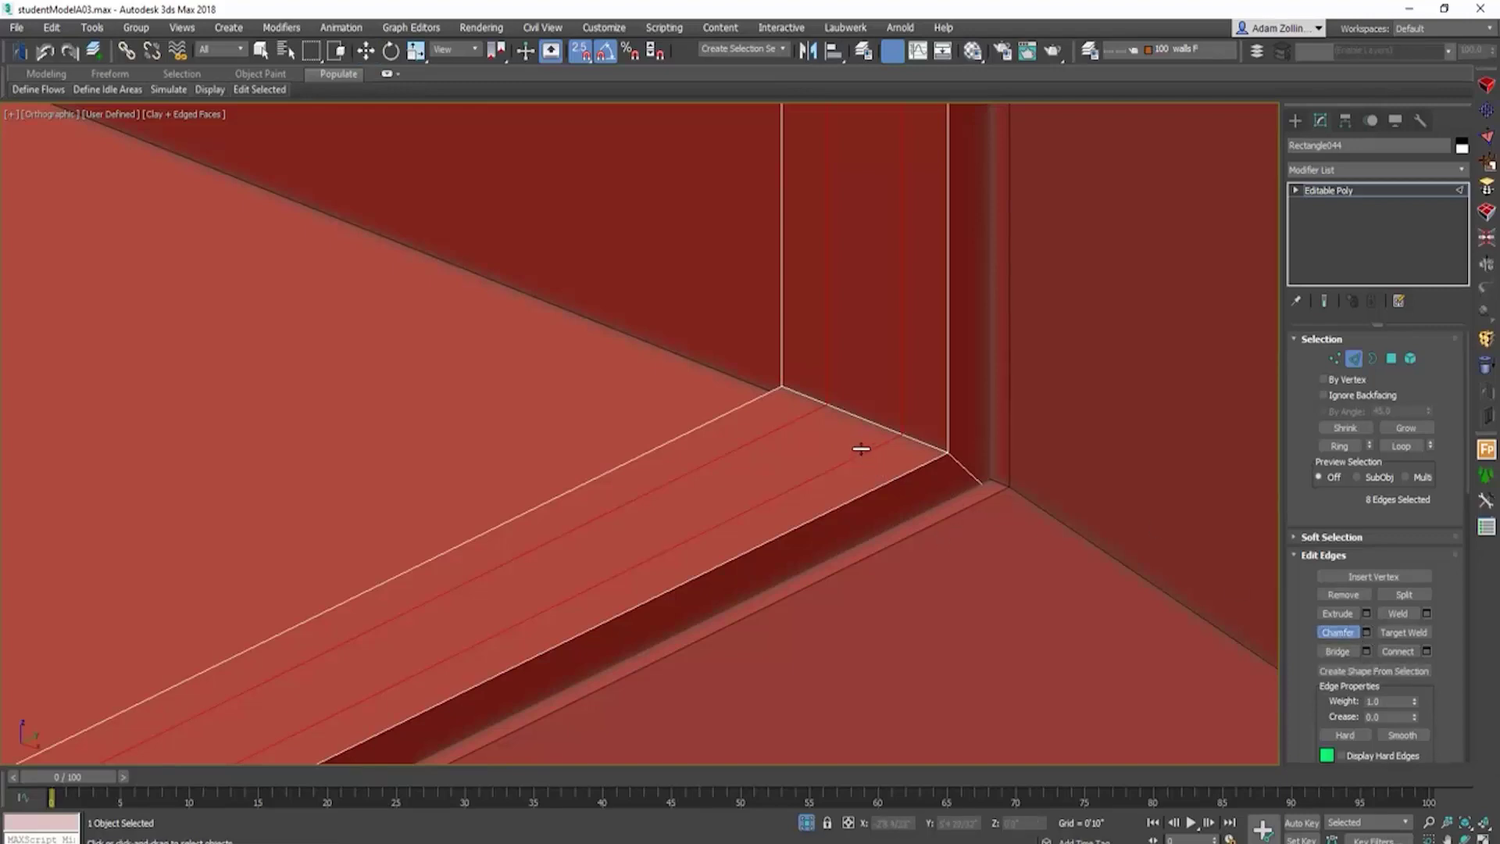
drag(862, 426, 864, 447)
mouse_move(856, 415)
mouse_down()
mouse_move(867, 443)
mouse_move(841, 406)
mouse_move(851, 413)
mouse_up()
scroll(875, 425, up, 3)
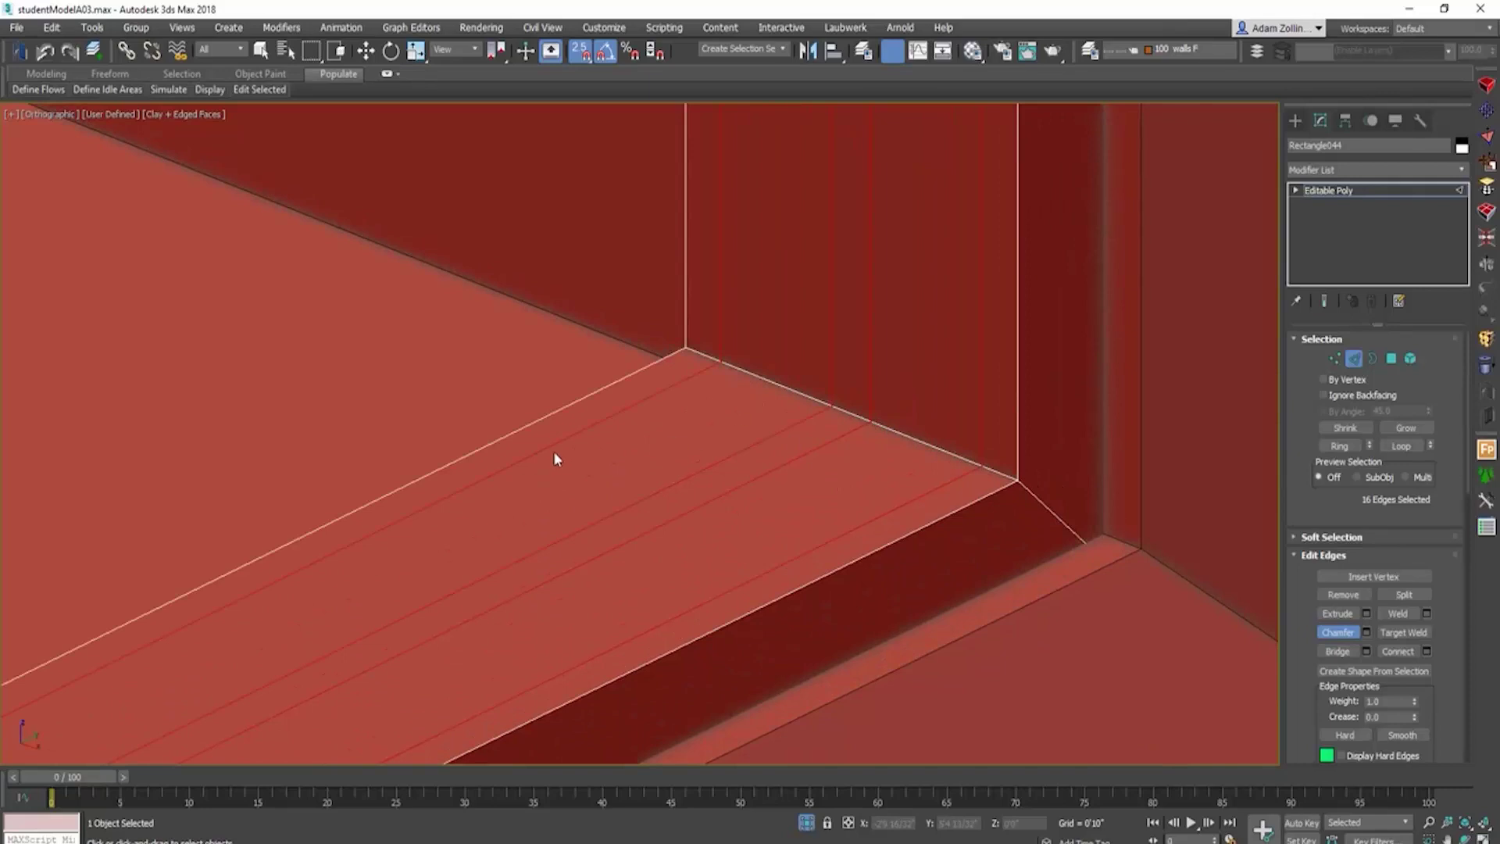
scroll(710, 438, down, 2)
key(4)
key(w)
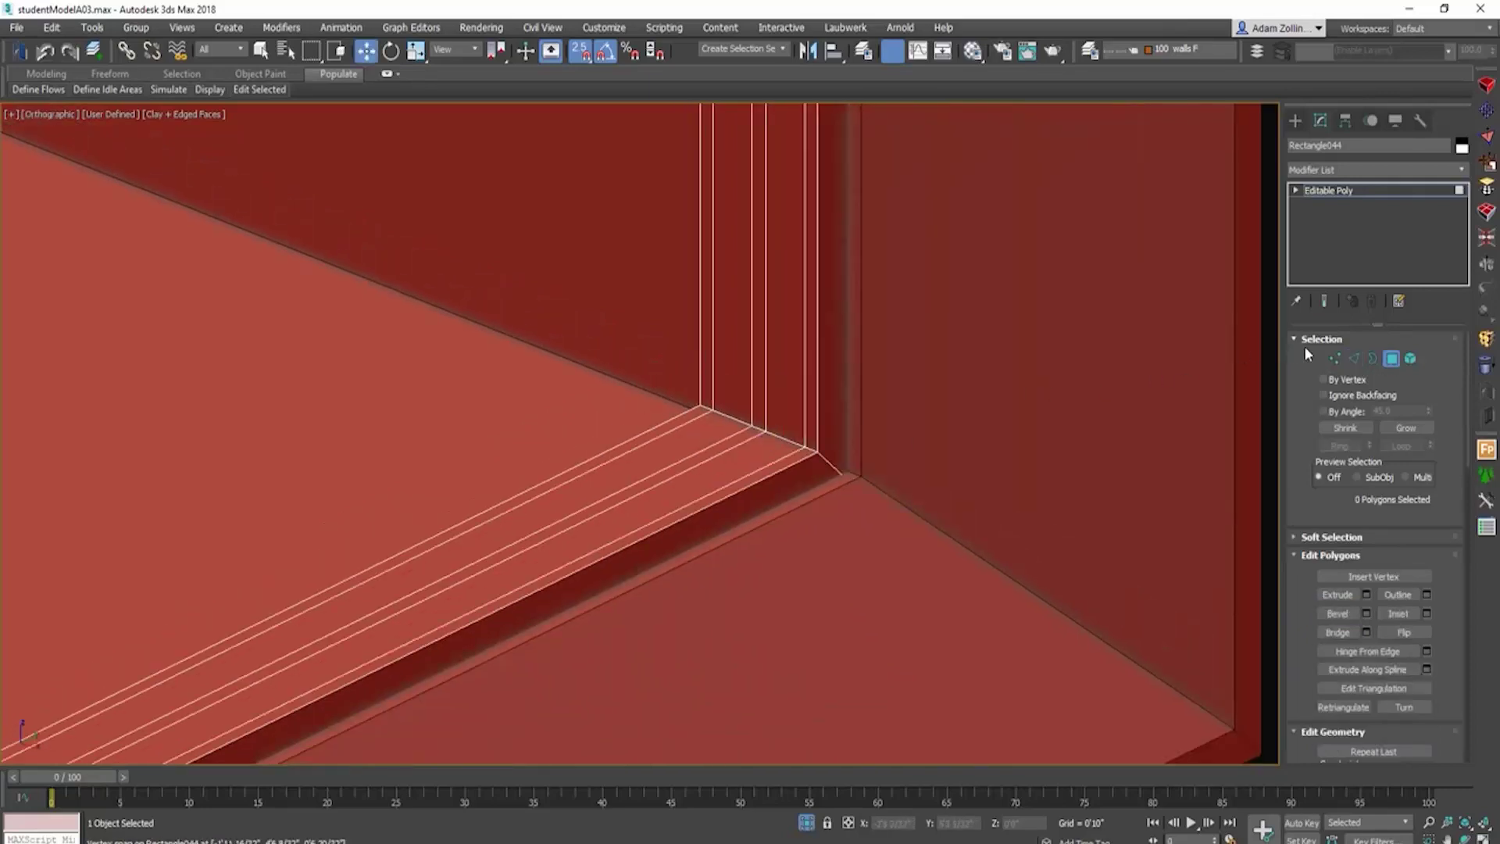
Step: Select the edge rings across the two wider strips of the frame's inner face and convert them to a selection of 8 polygons
click(1355, 356)
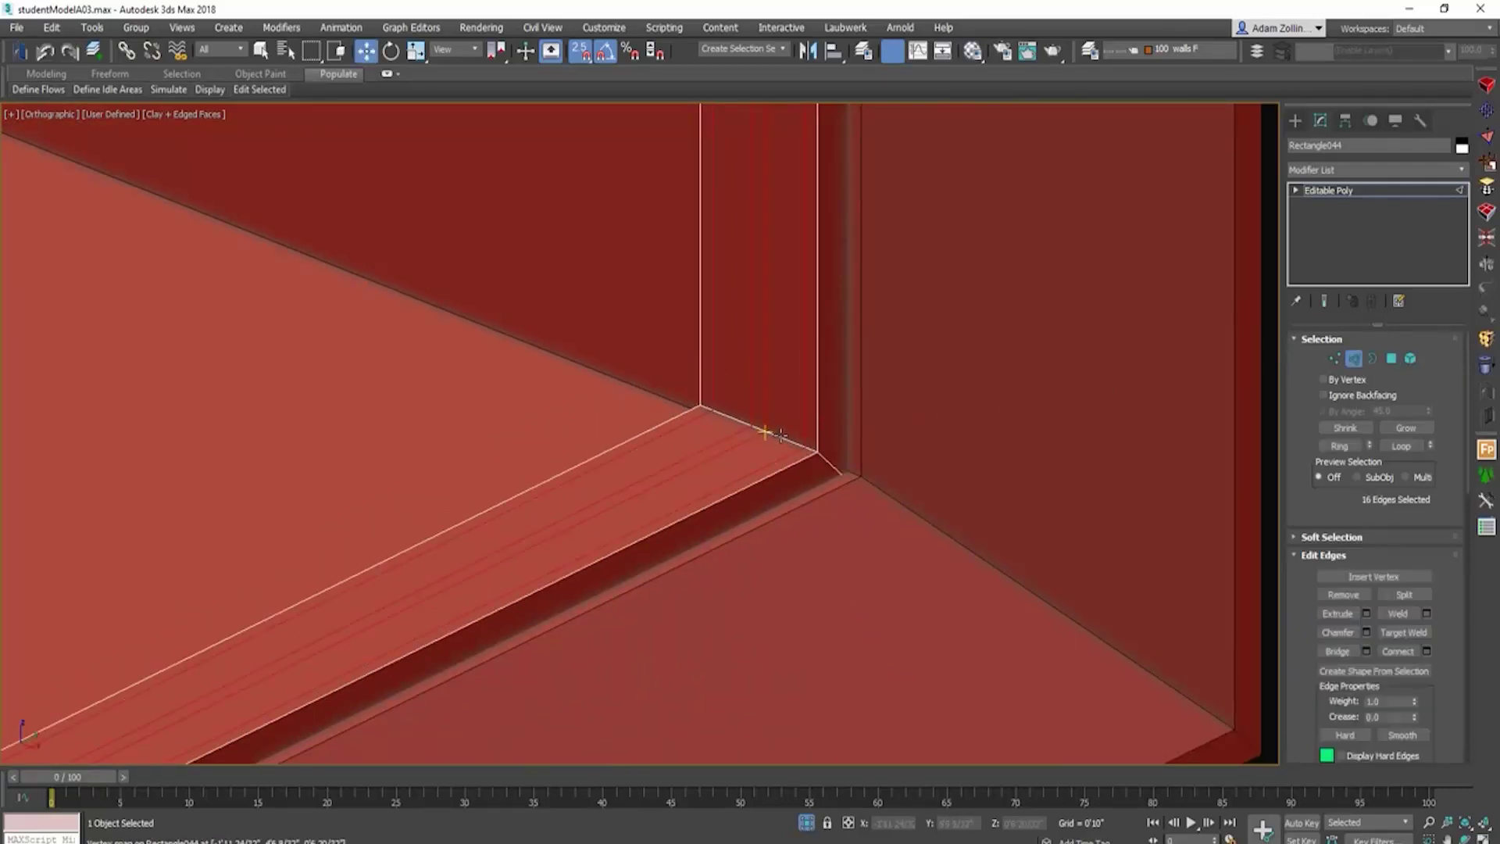
click(1339, 446)
scroll(896, 435, down, 4)
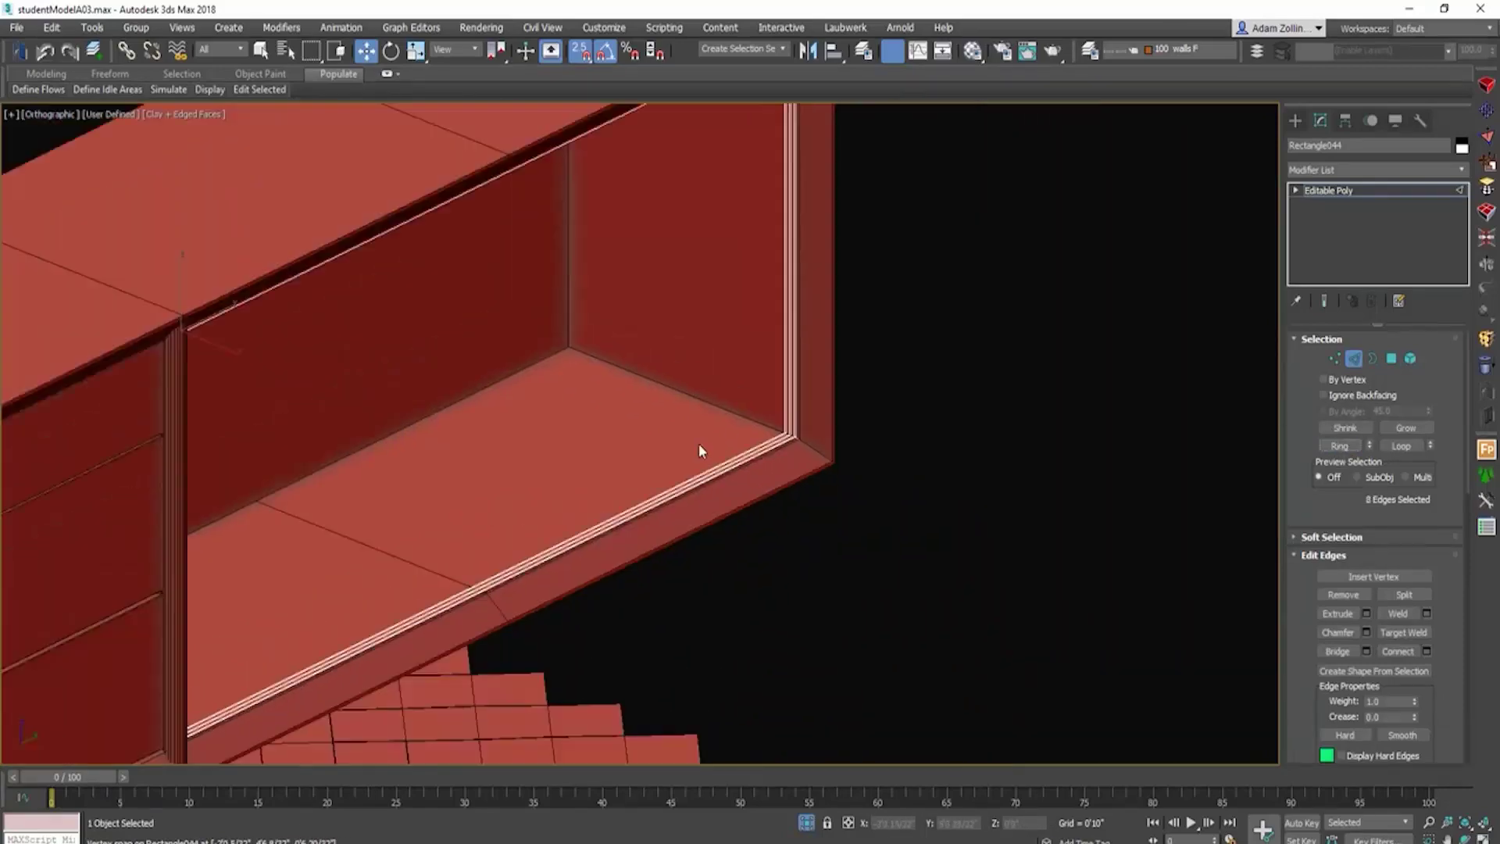
alt+middle_drag(840, 398, 73, 268)
scroll(821, 320, up, 5)
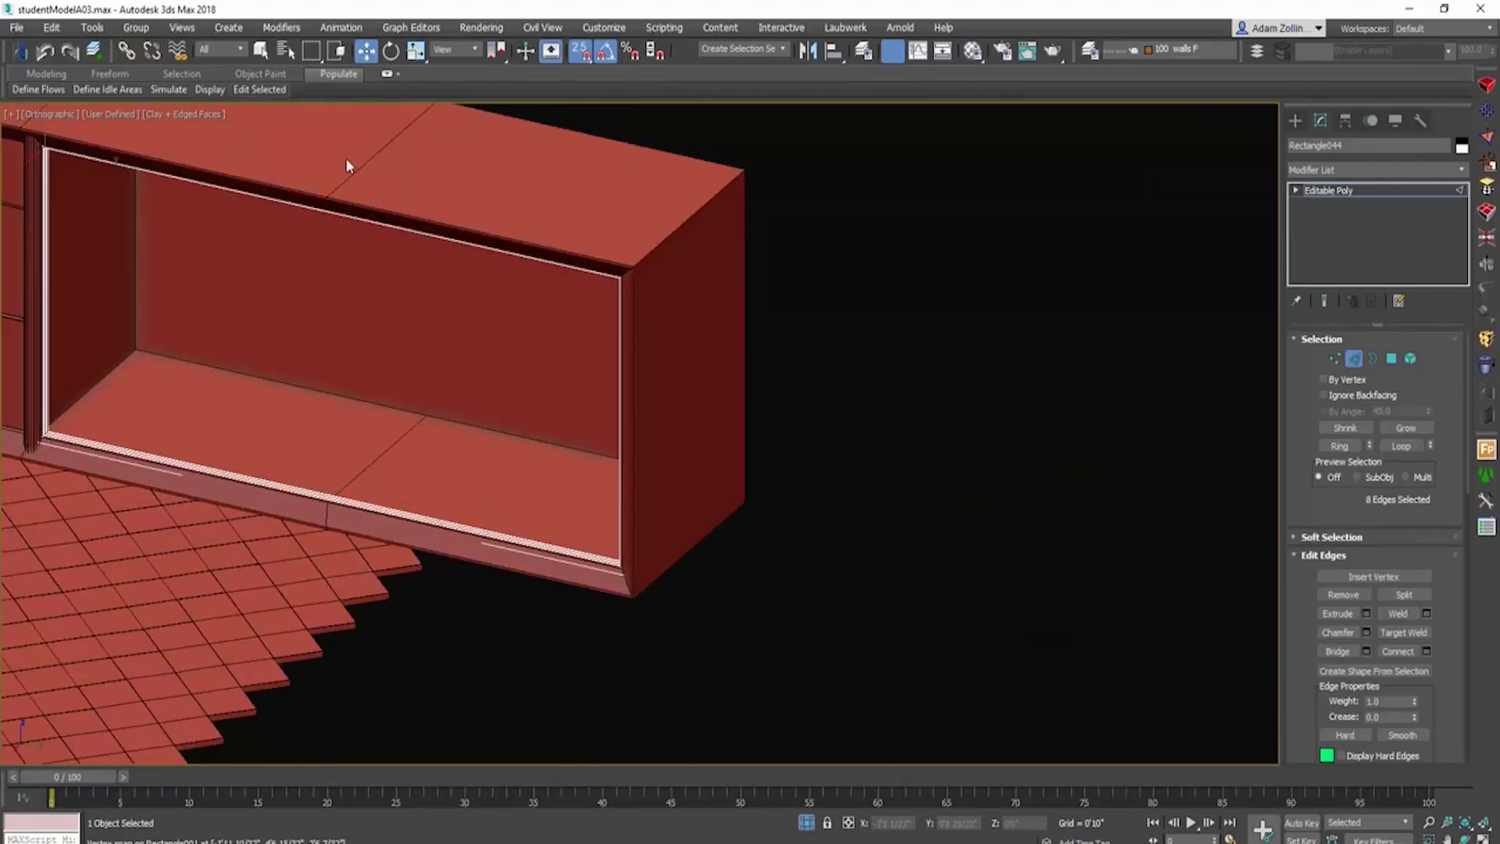
alt+middle_drag(686, 592, 780, 576)
scroll(780, 576, up, 6)
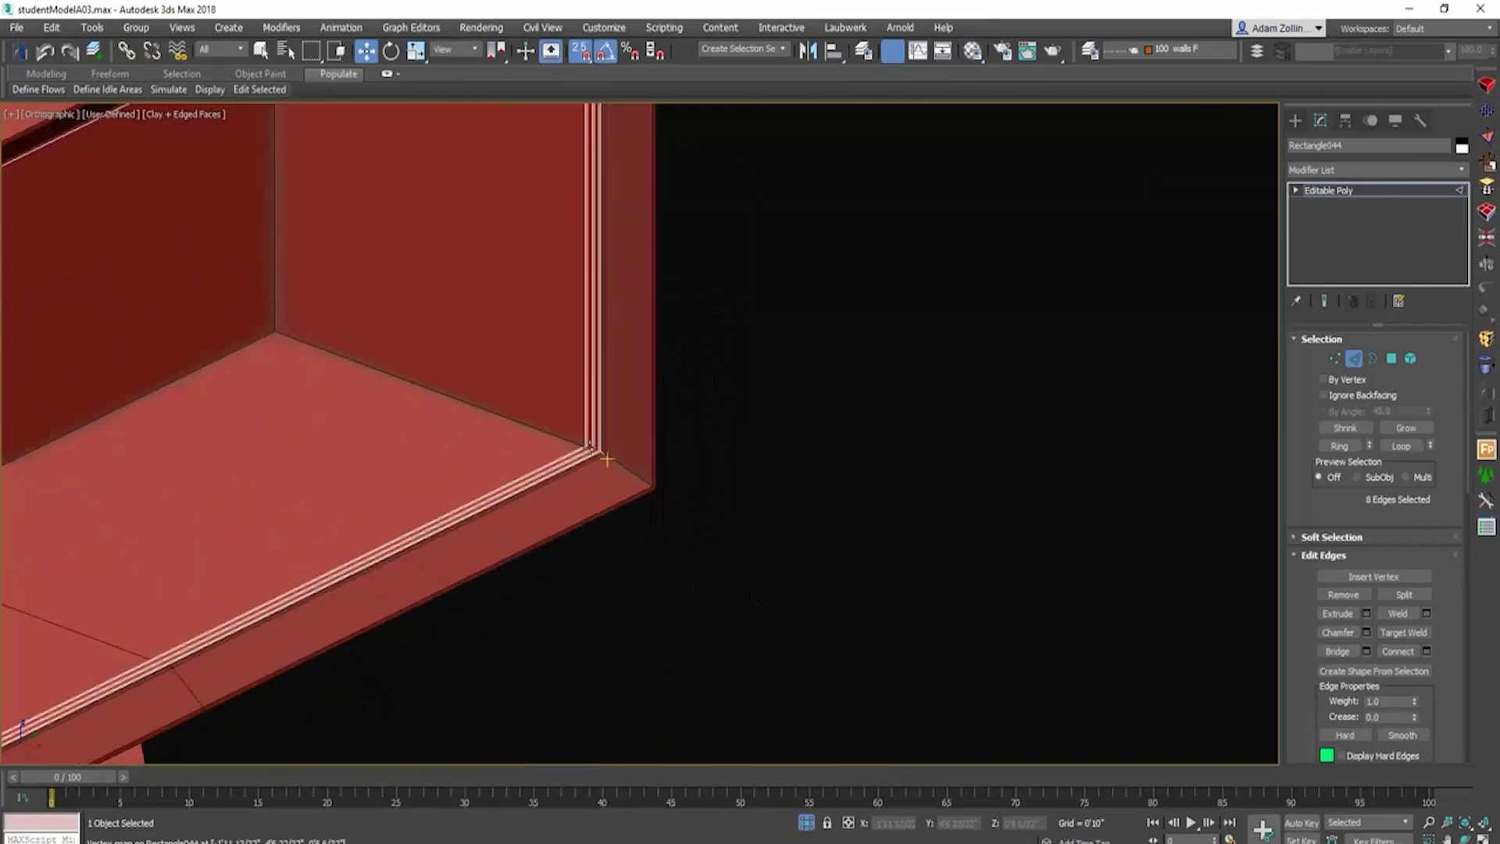
alt+middle_drag(612, 473, 1019, 531)
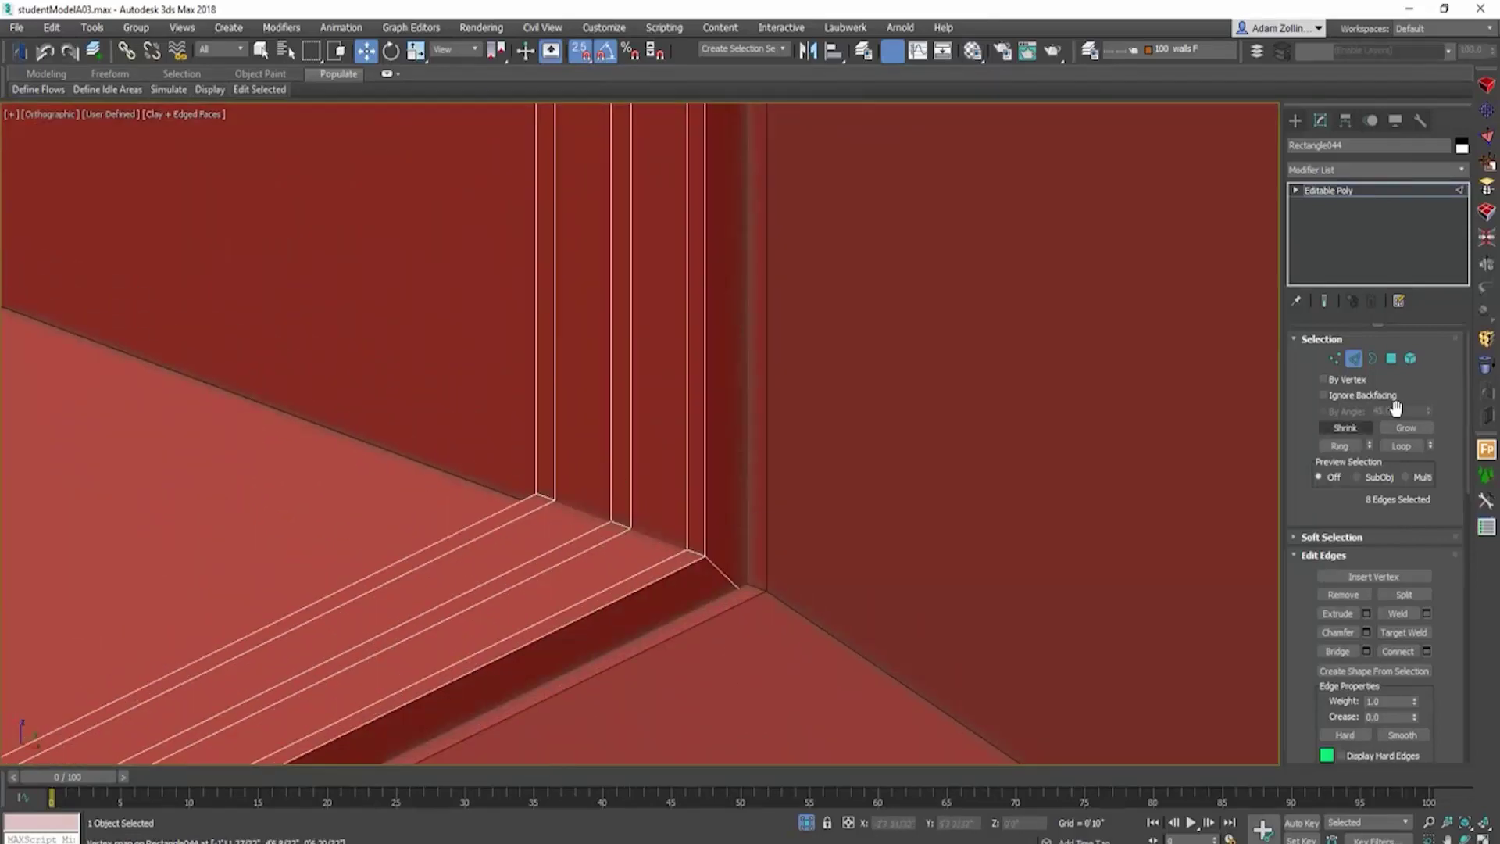
ctrl+click(1392, 359)
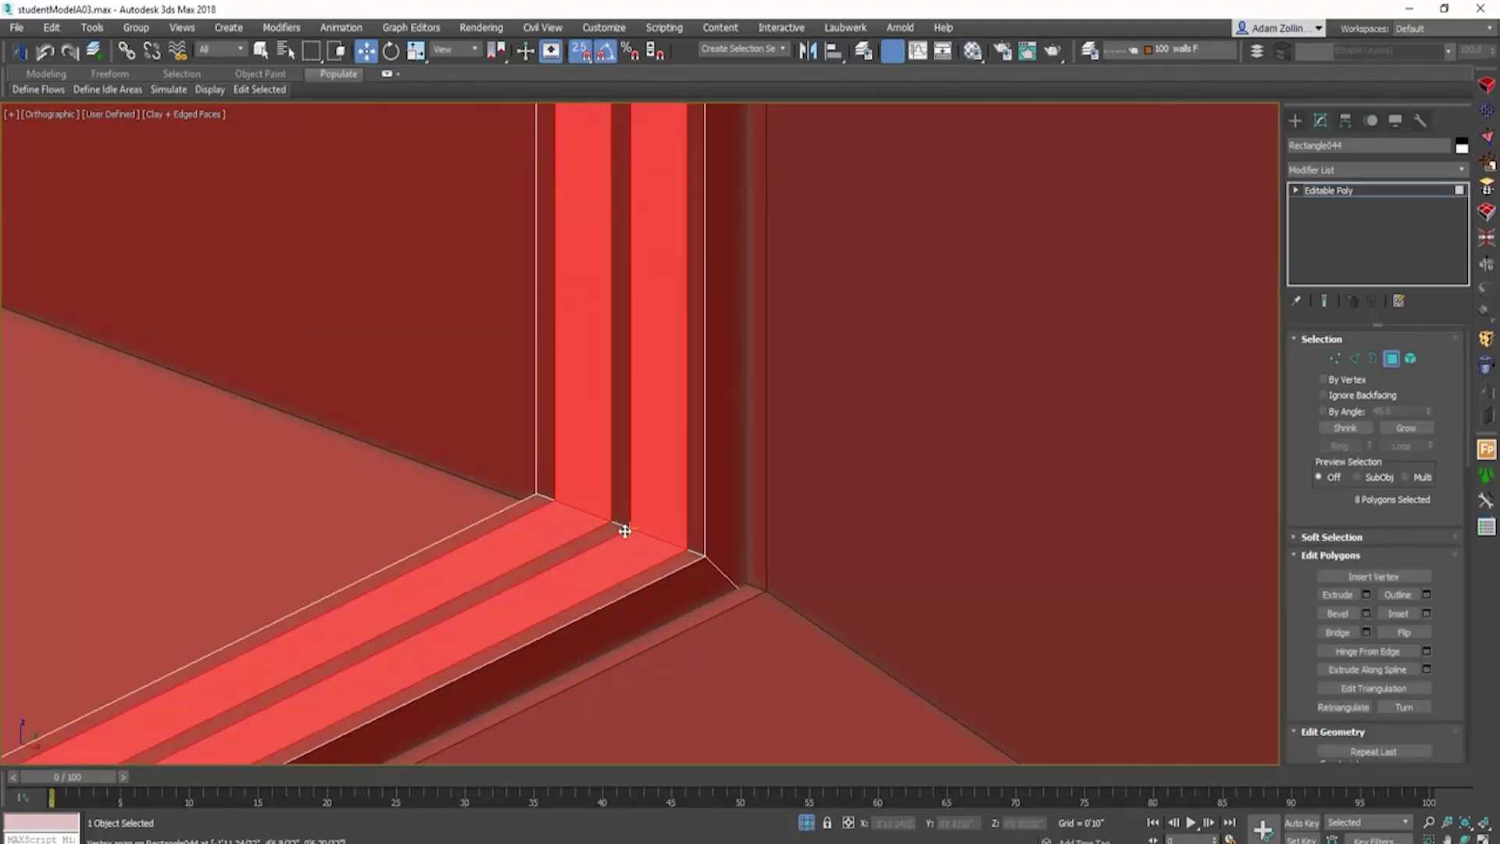
Step: Extrude the selected strips by local normal with a height of -0'0 3/32" to cut two grooves around the frame
scroll(639, 549, down, 2)
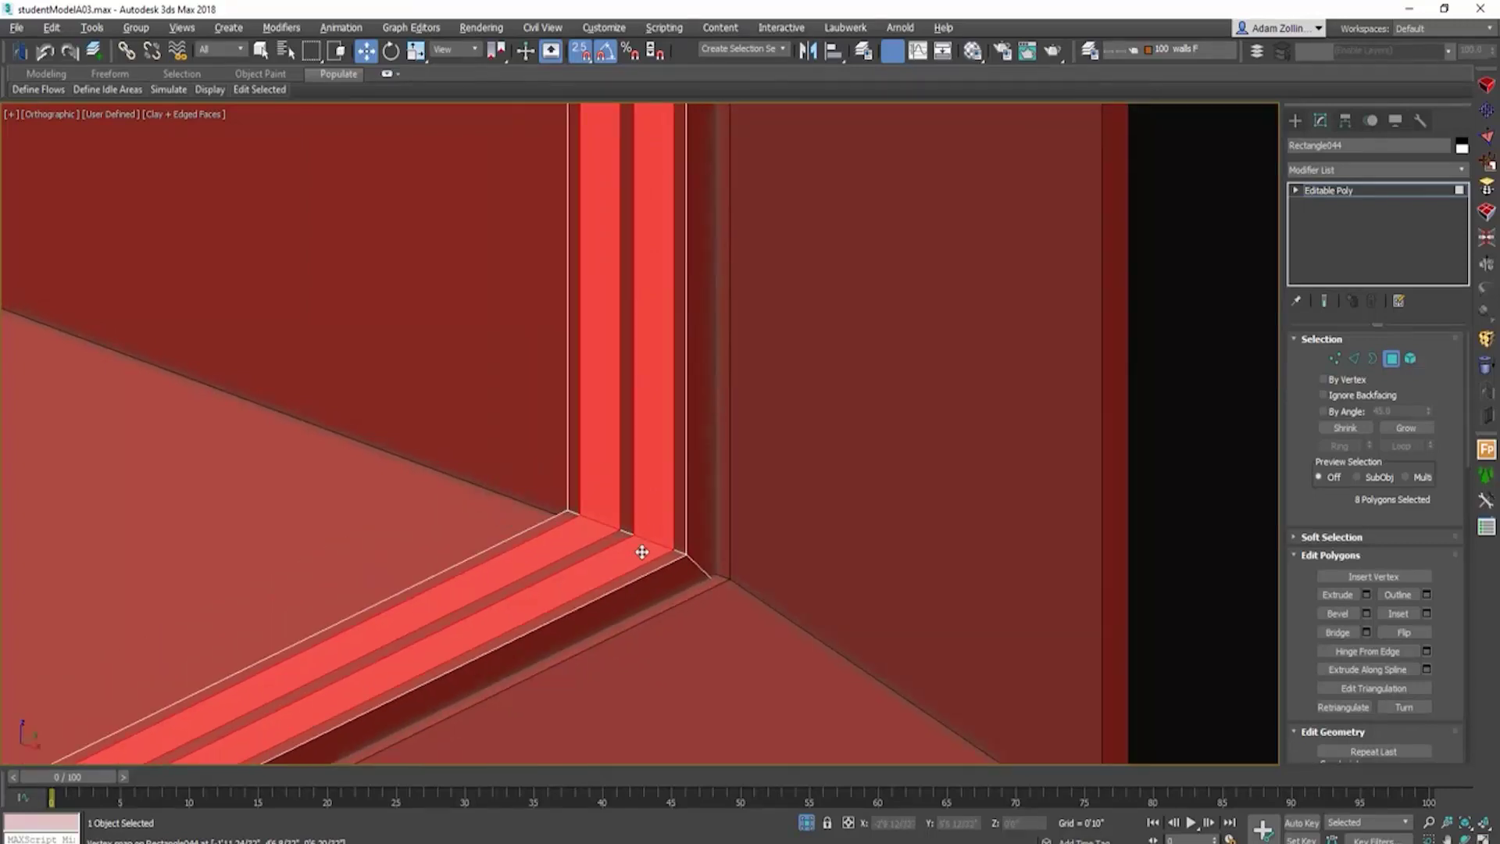
alt+middle_drag(641, 552, 439, 403)
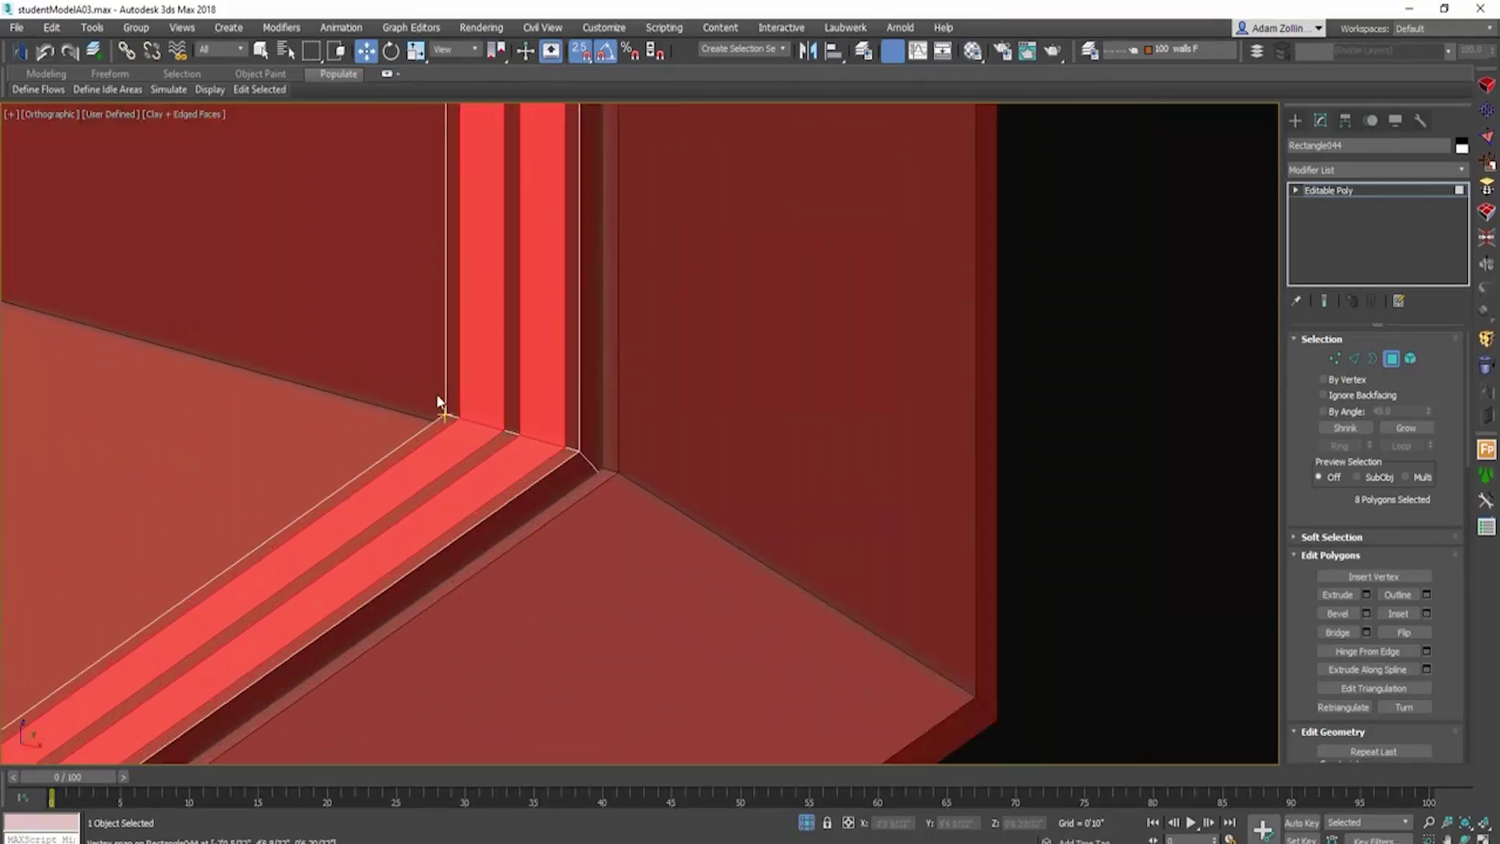
scroll(439, 403, up, 5)
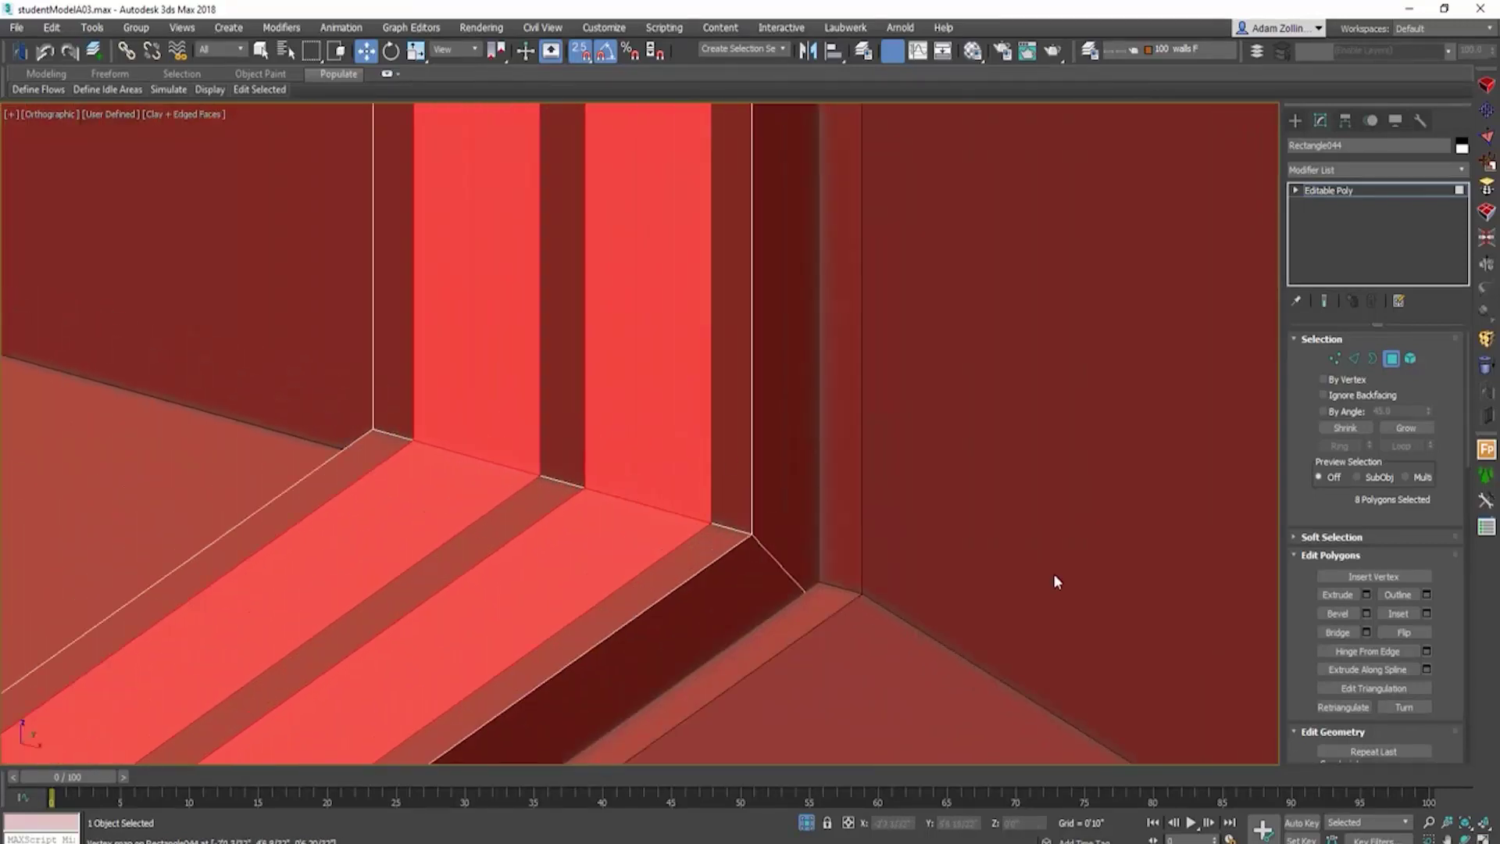
click(1365, 595)
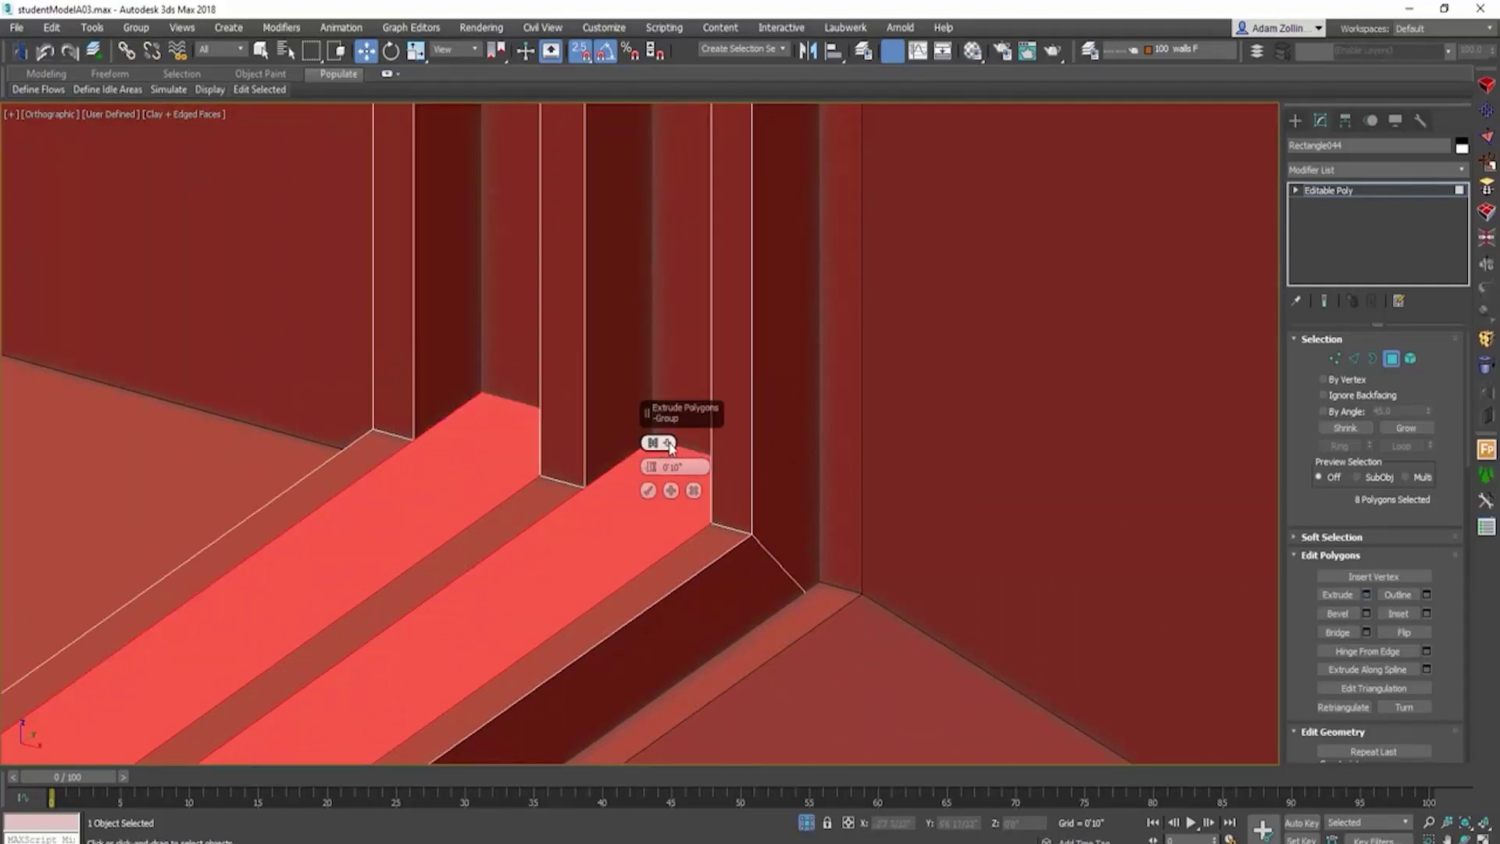
mouse_move(668, 443)
click(694, 477)
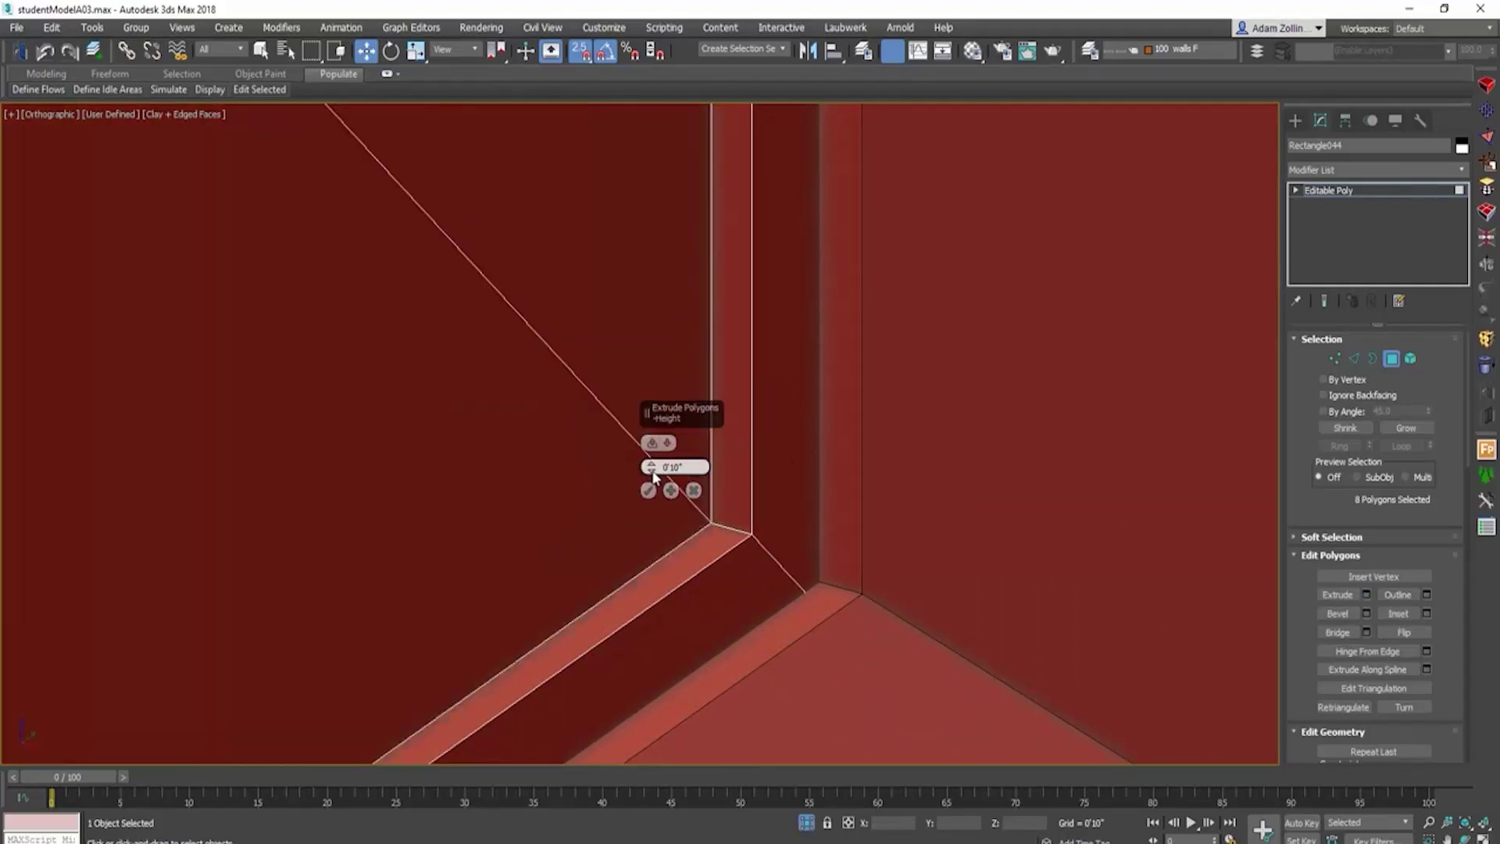
alt+middle_drag(648, 481, 519, 354)
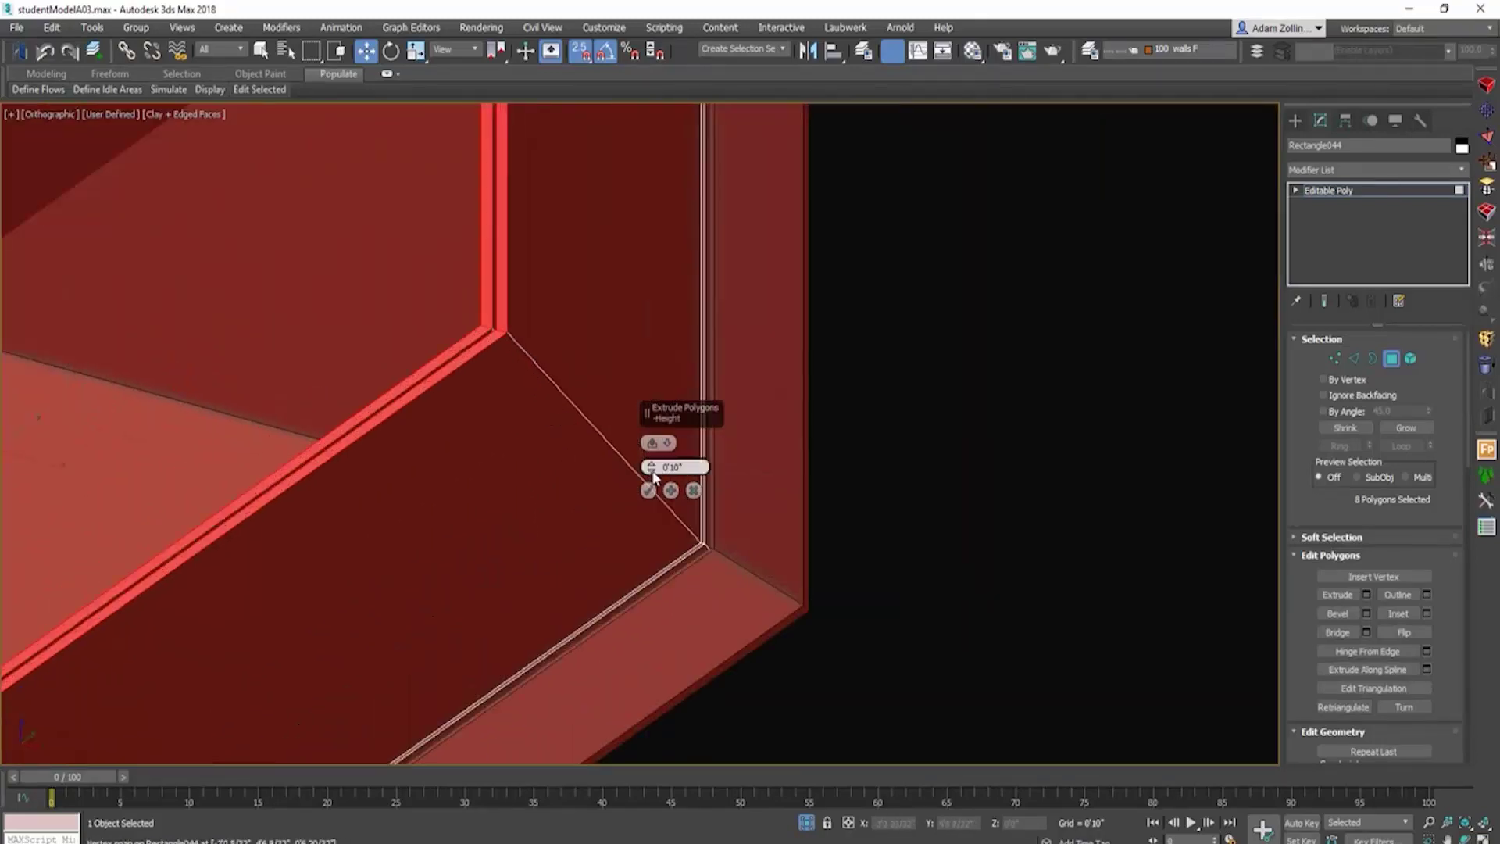
drag(653, 469, 658, 563)
drag(656, 557, 656, 539)
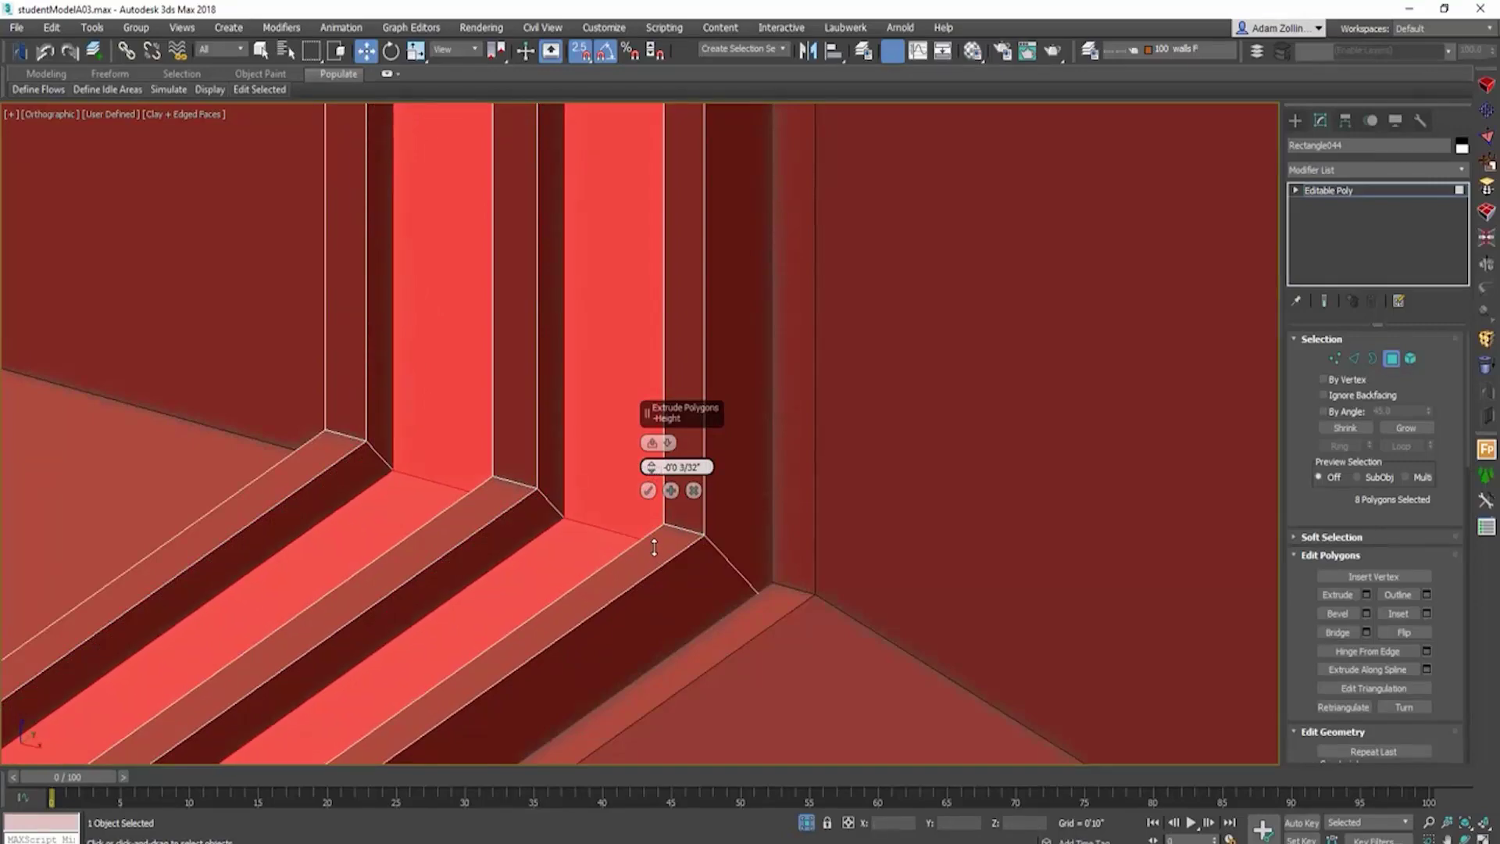
click(648, 491)
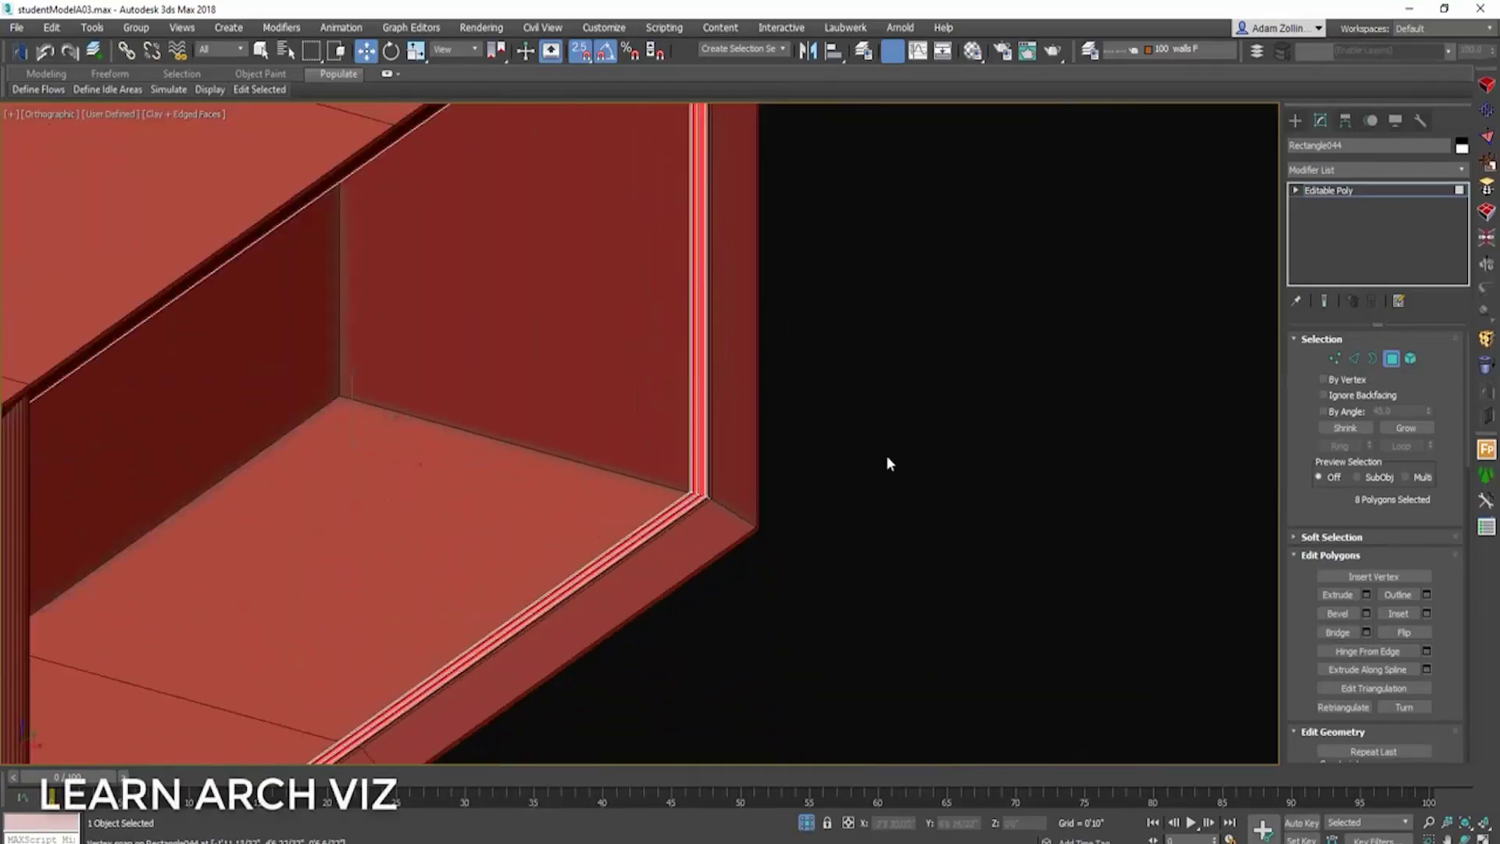
Step: In the Right wireframe view, draw a rectangle inside the grooved frame from the compartment's centre line to its upper outer corner
scroll(885, 461, down, 3)
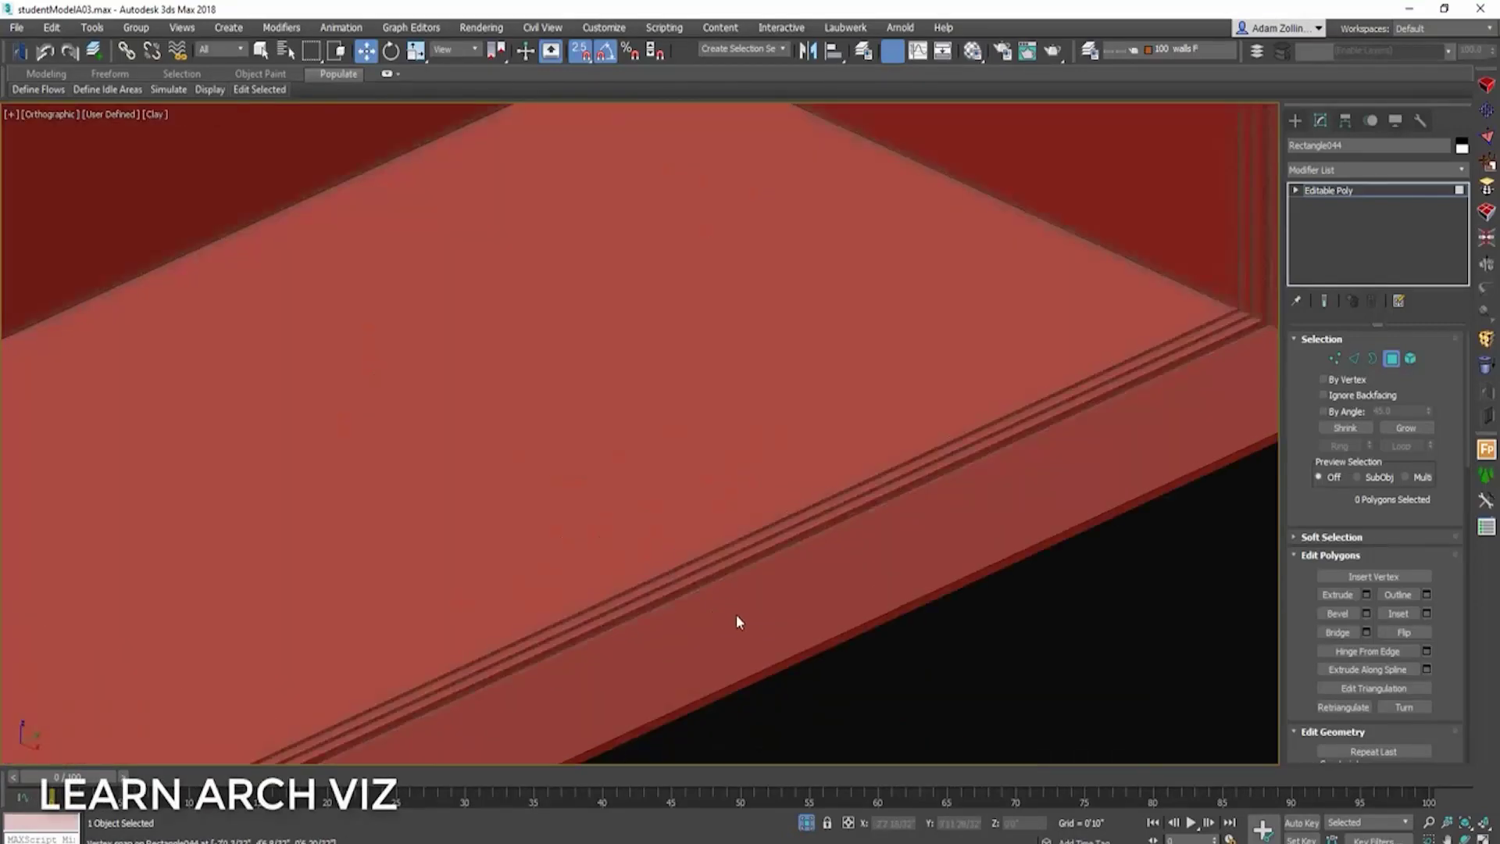
scroll(736, 614, down, 4)
alt+middle_drag(799, 580, 879, 614)
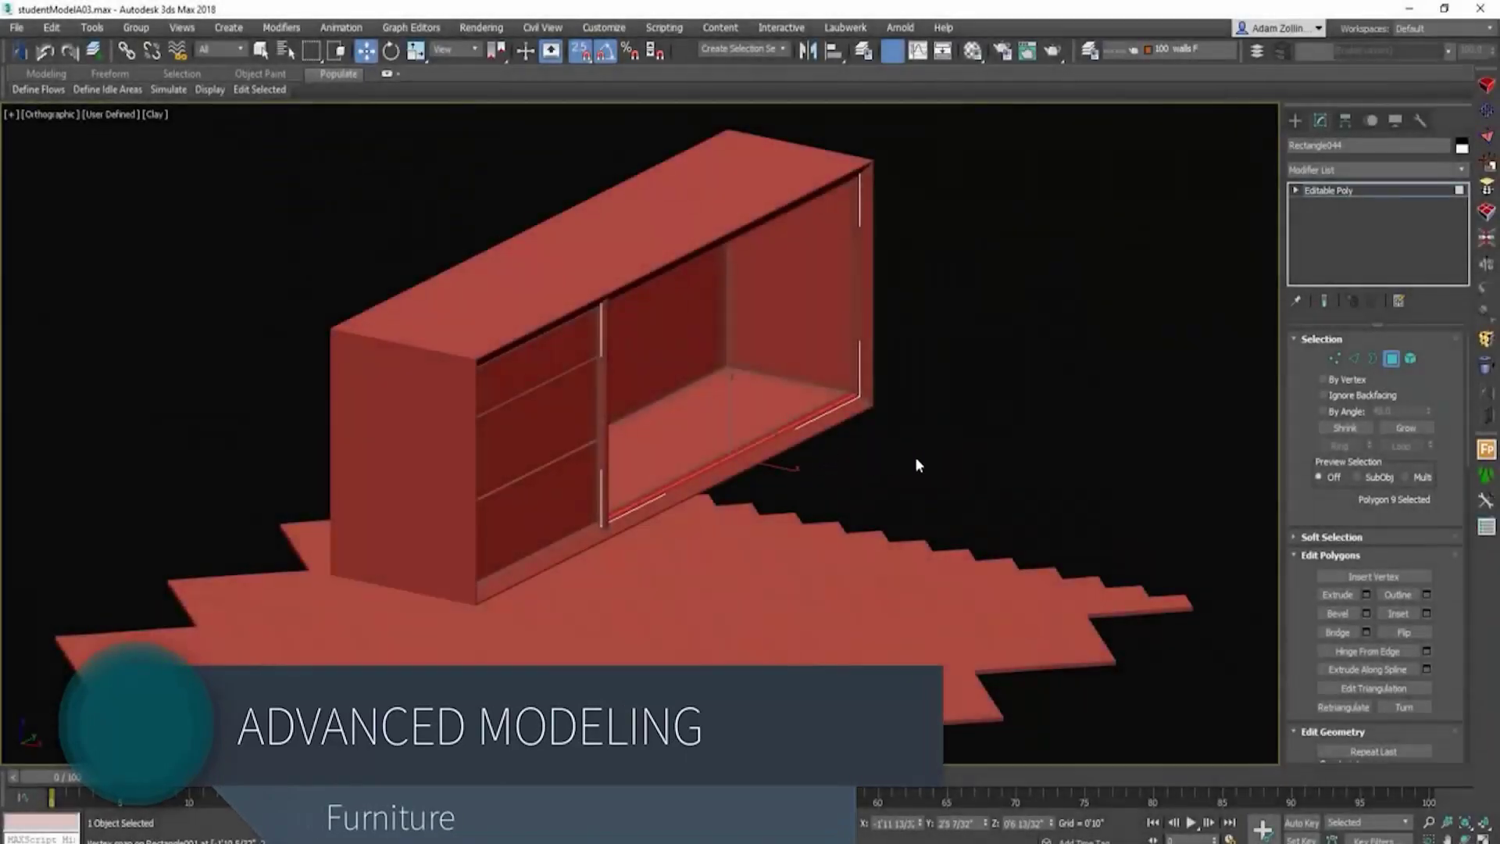
alt+middle_drag(917, 459, 879, 467)
click(1055, 430)
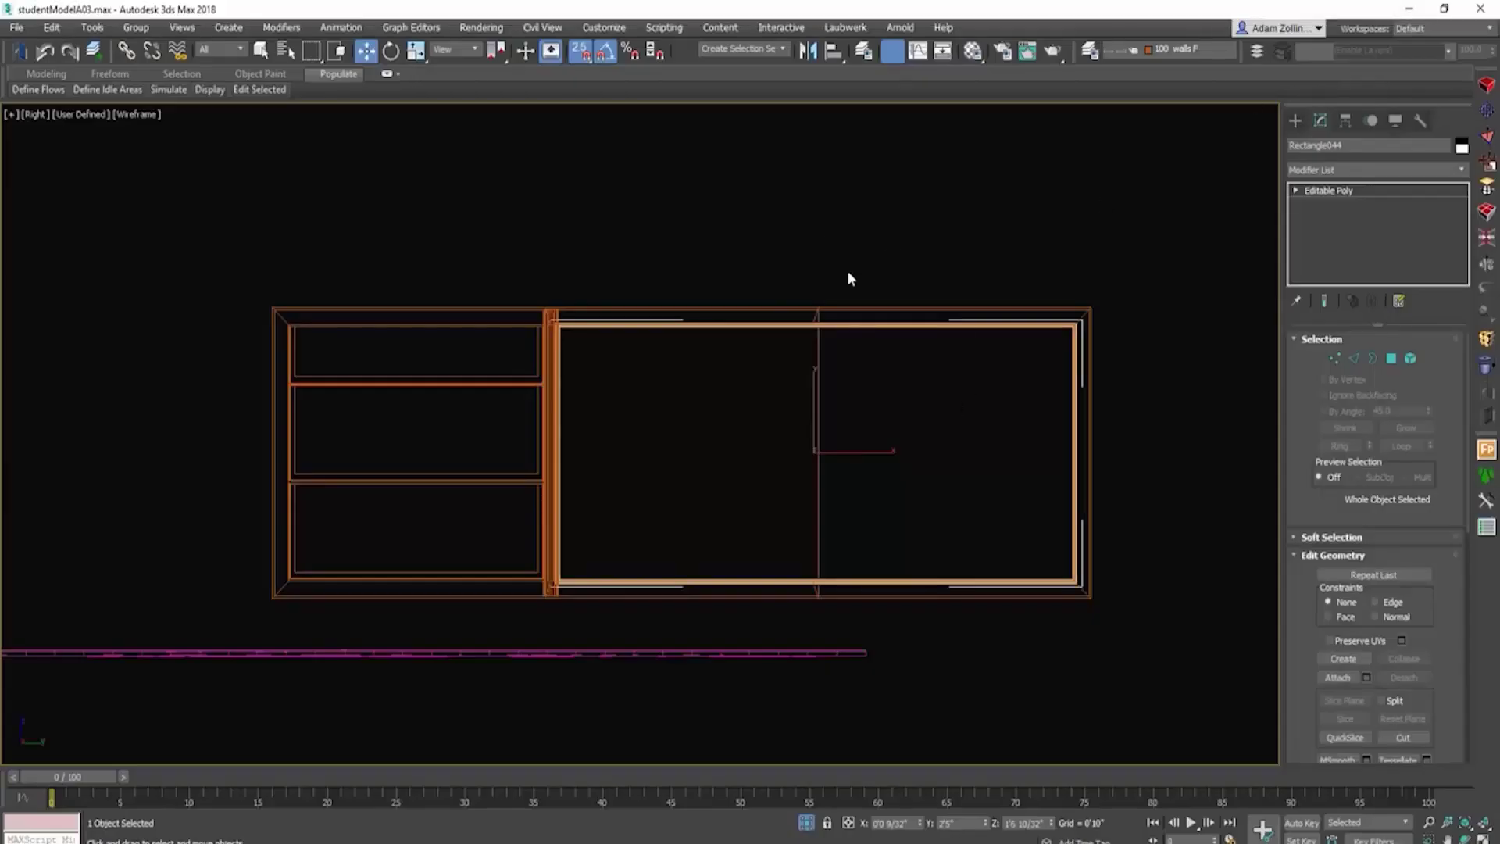
click(1295, 120)
click(1405, 233)
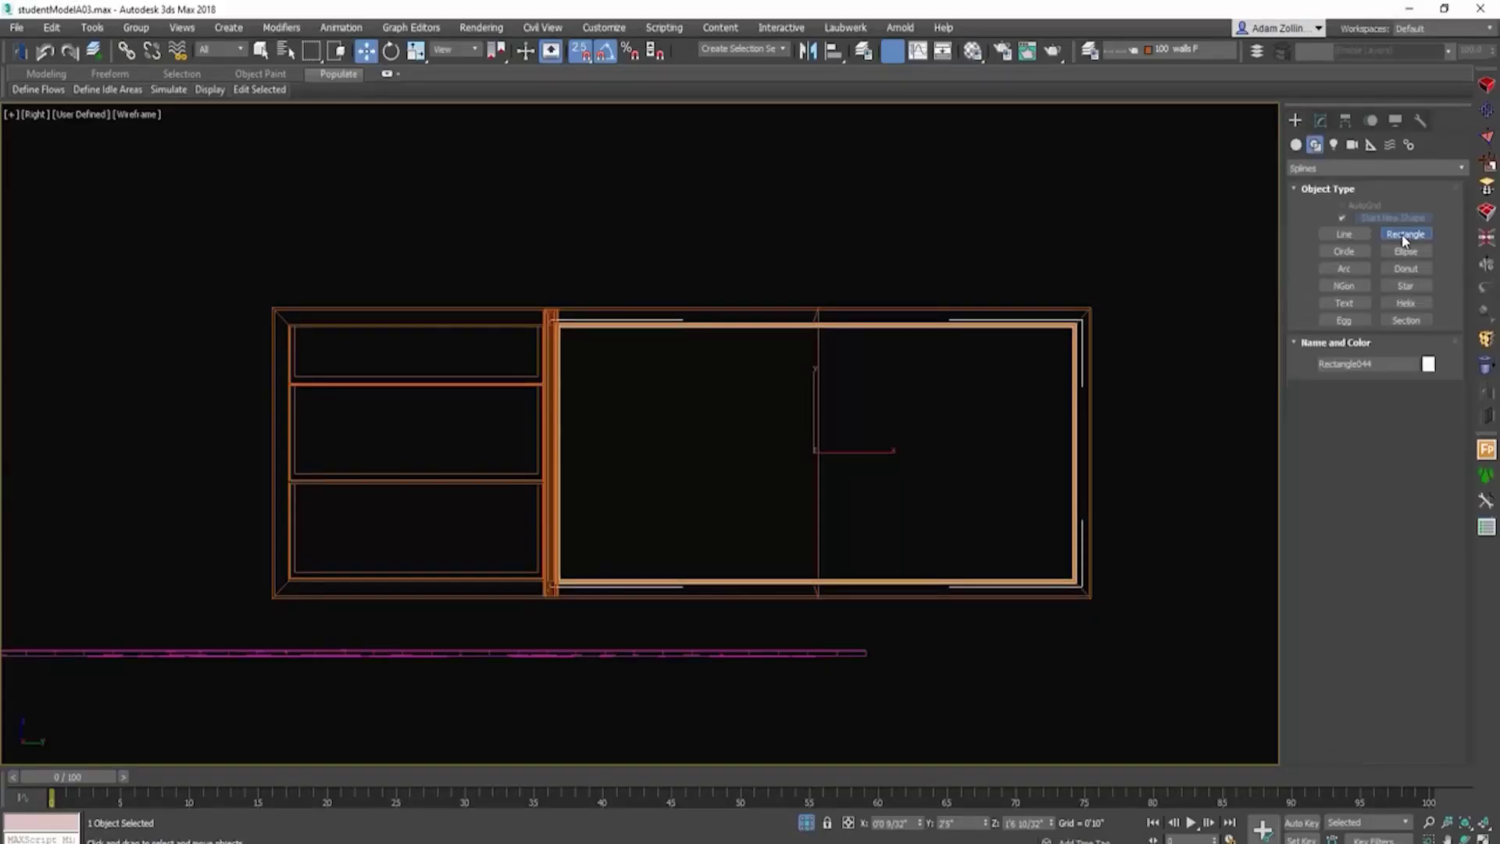
scroll(913, 550, up, 3)
middle_drag(907, 562, 783, 622)
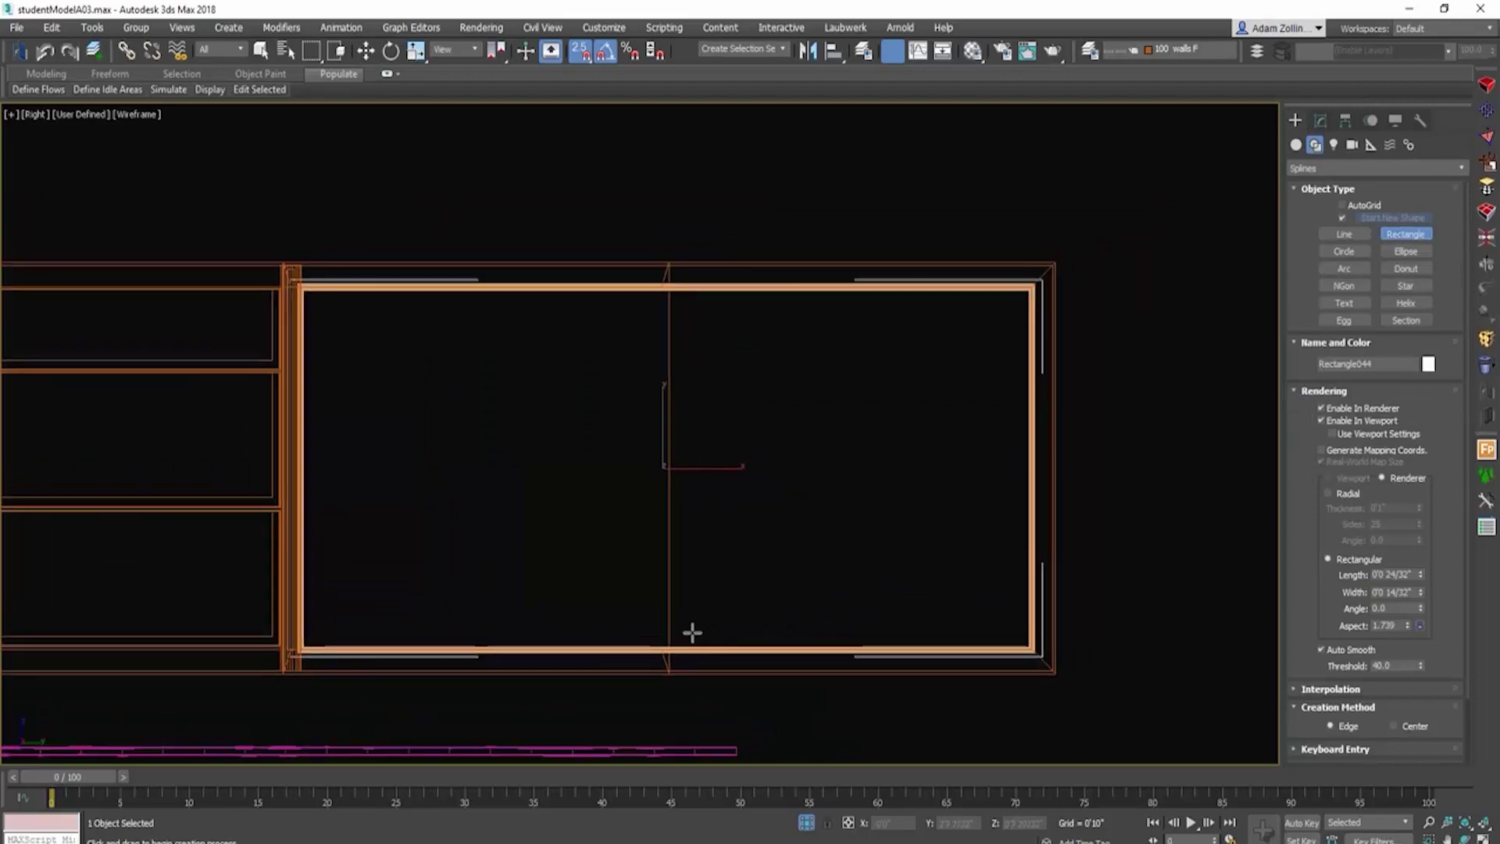
key(s)
mouse_move(669, 648)
mouse_down()
mouse_move(917, 315)
mouse_move(1031, 287)
mouse_up()
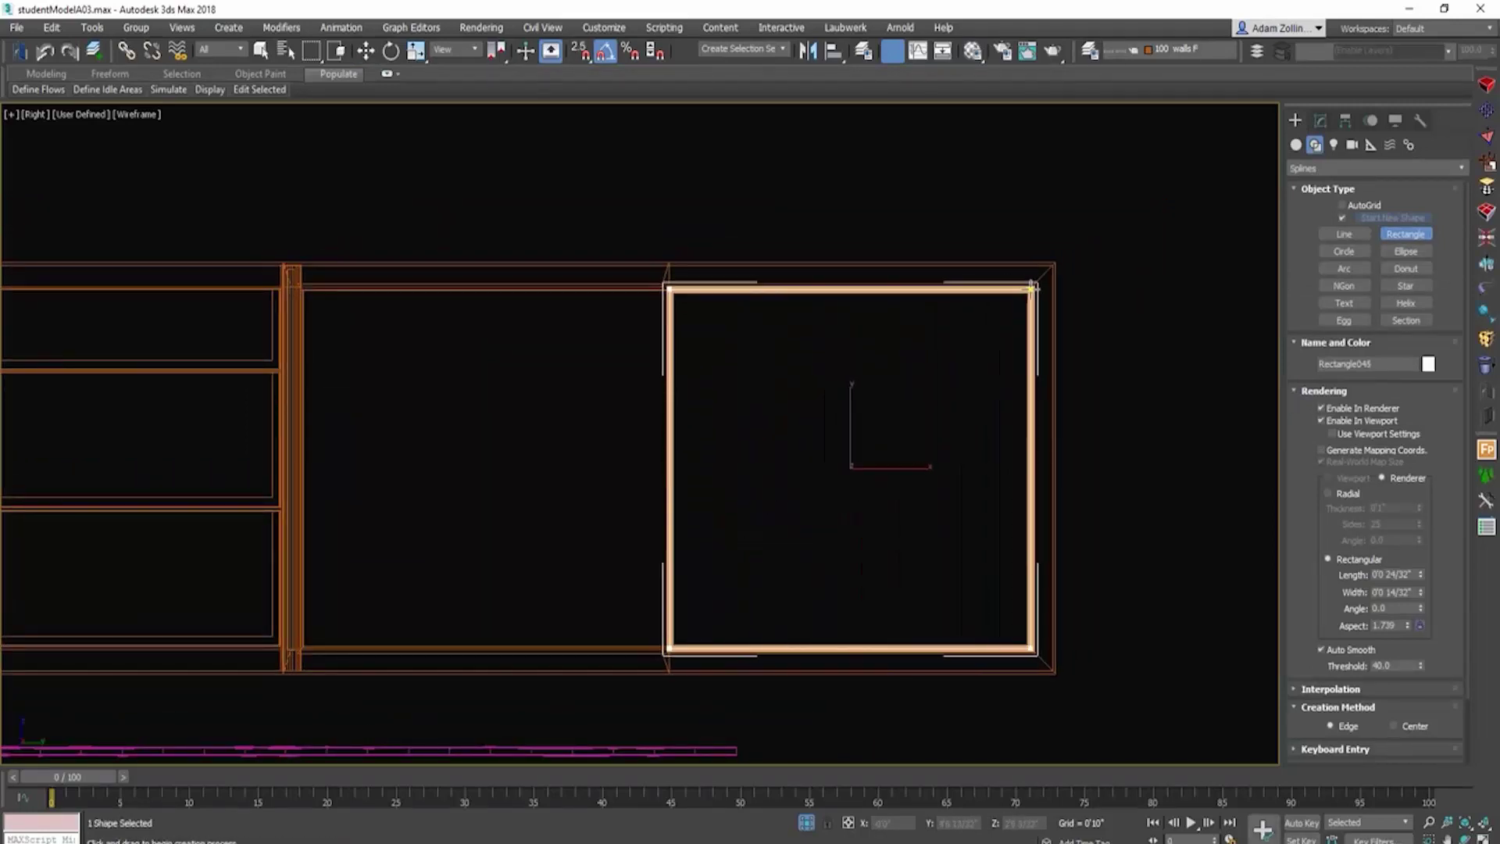
Step: Turn off the new rectangle's spline rendering in renderer and viewport, and add a Normal modifier with Flip Normals disabled
click(1322, 420)
scroll(948, 411, down, 2)
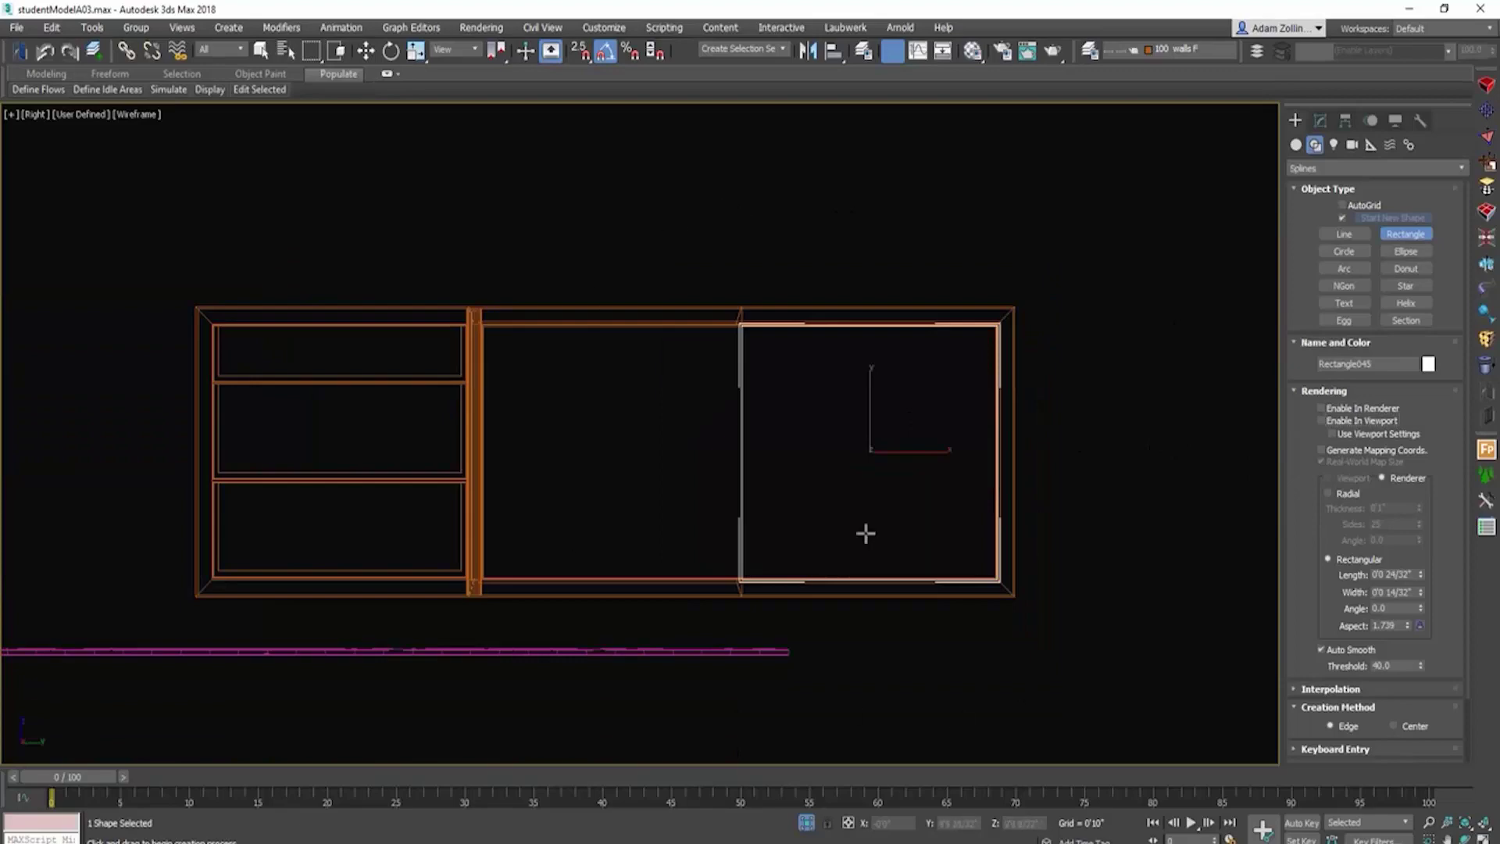
alt+middle_drag(864, 529, 899, 495)
scroll(900, 496, up, 2)
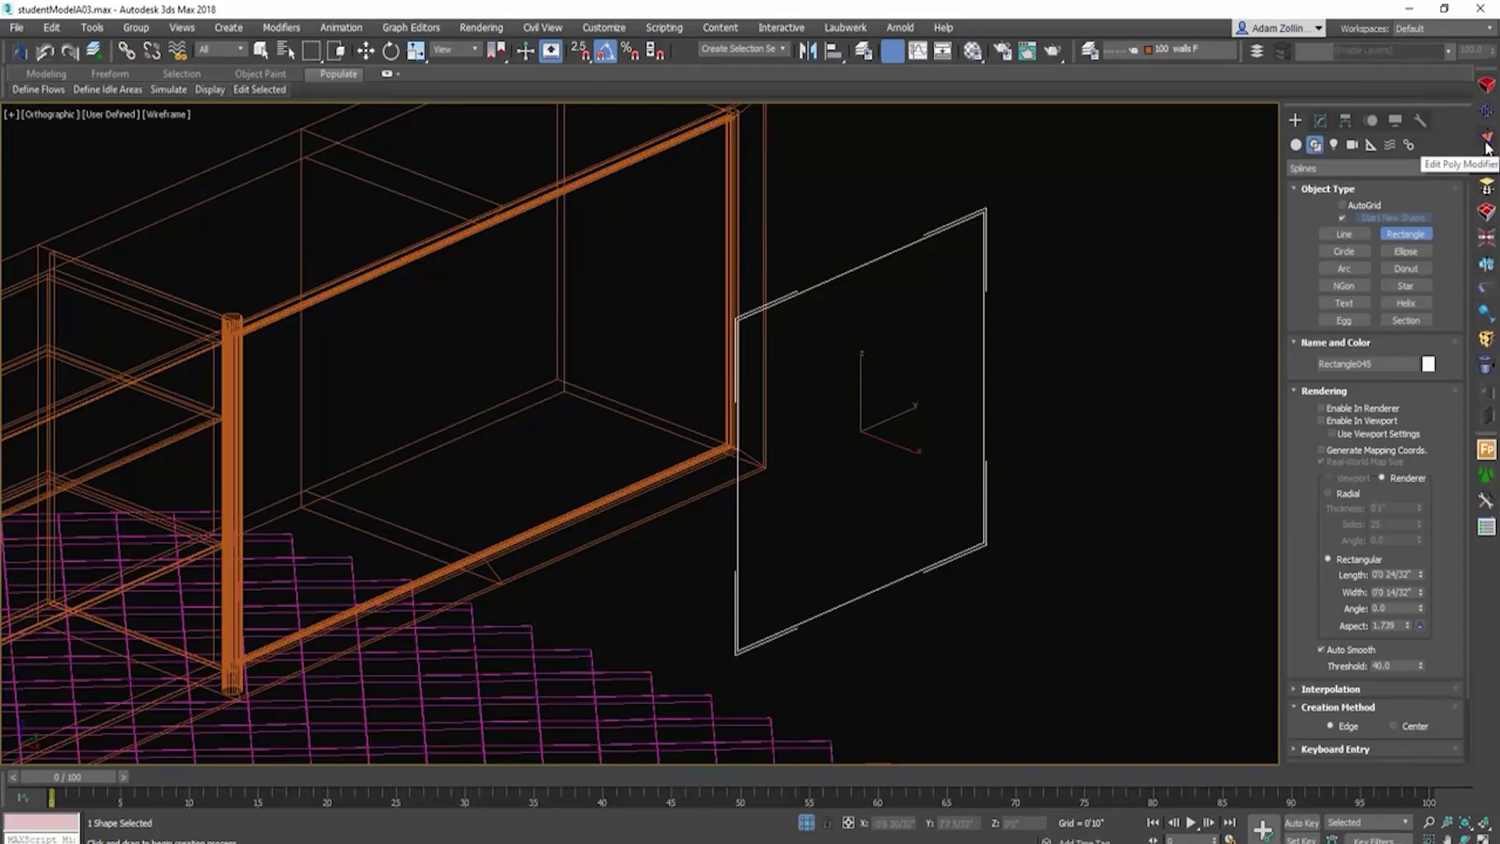
click(1320, 121)
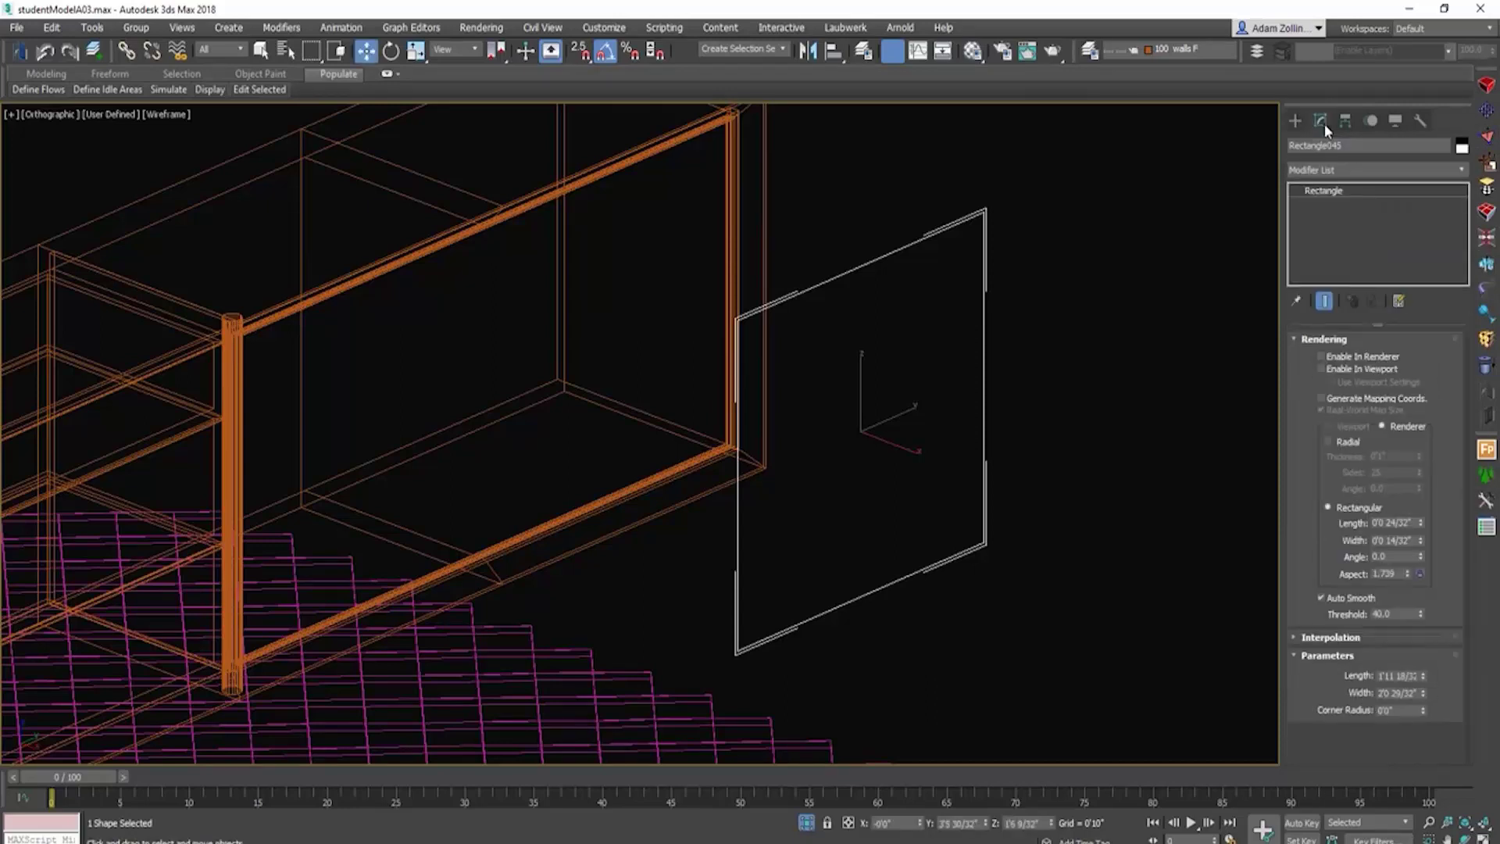
click(1455, 170)
drag(1463, 258, 1463, 469)
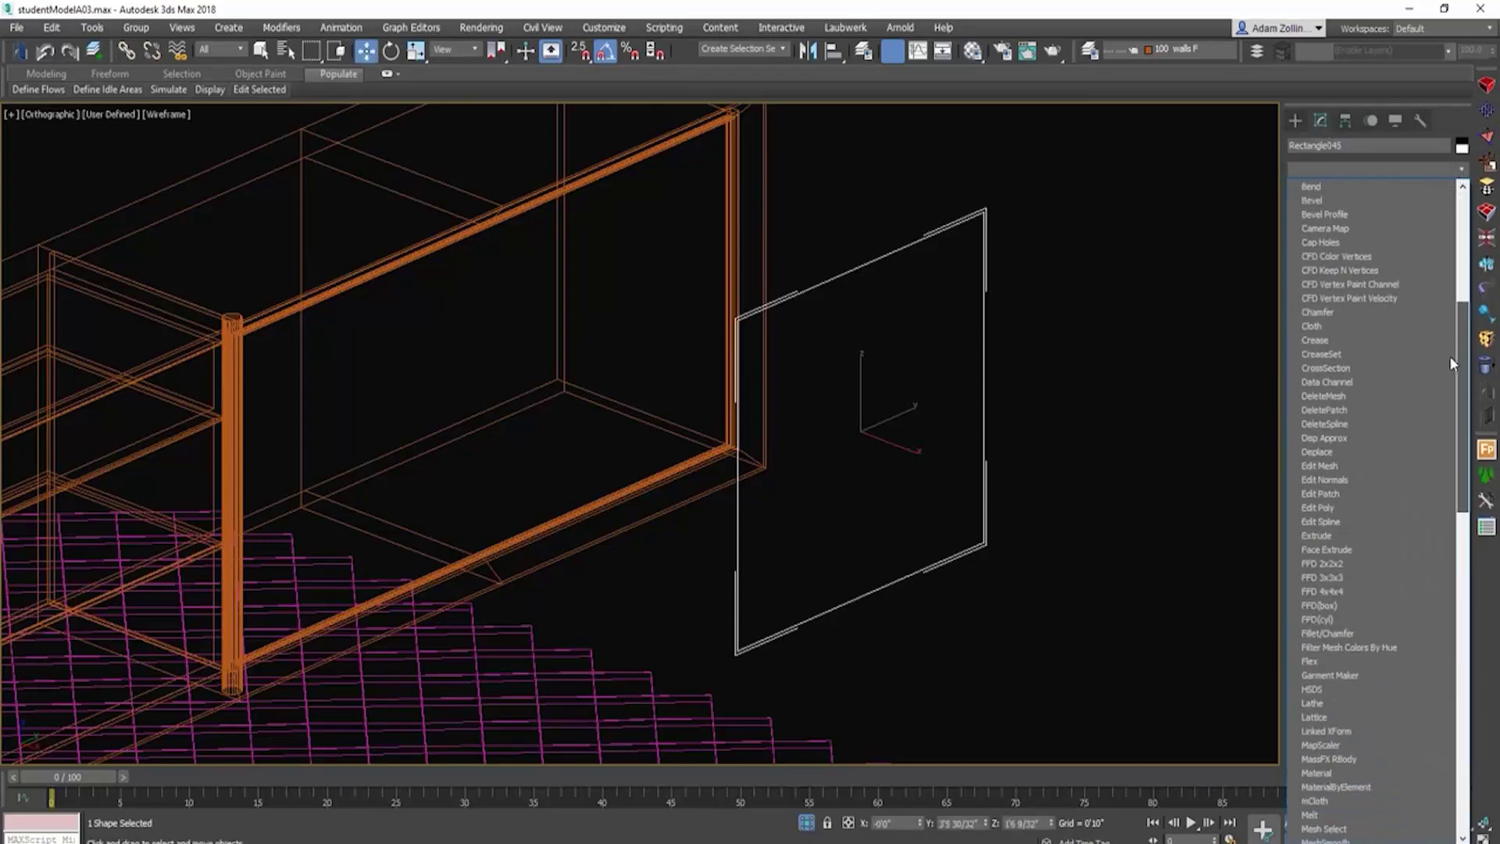
click(1342, 537)
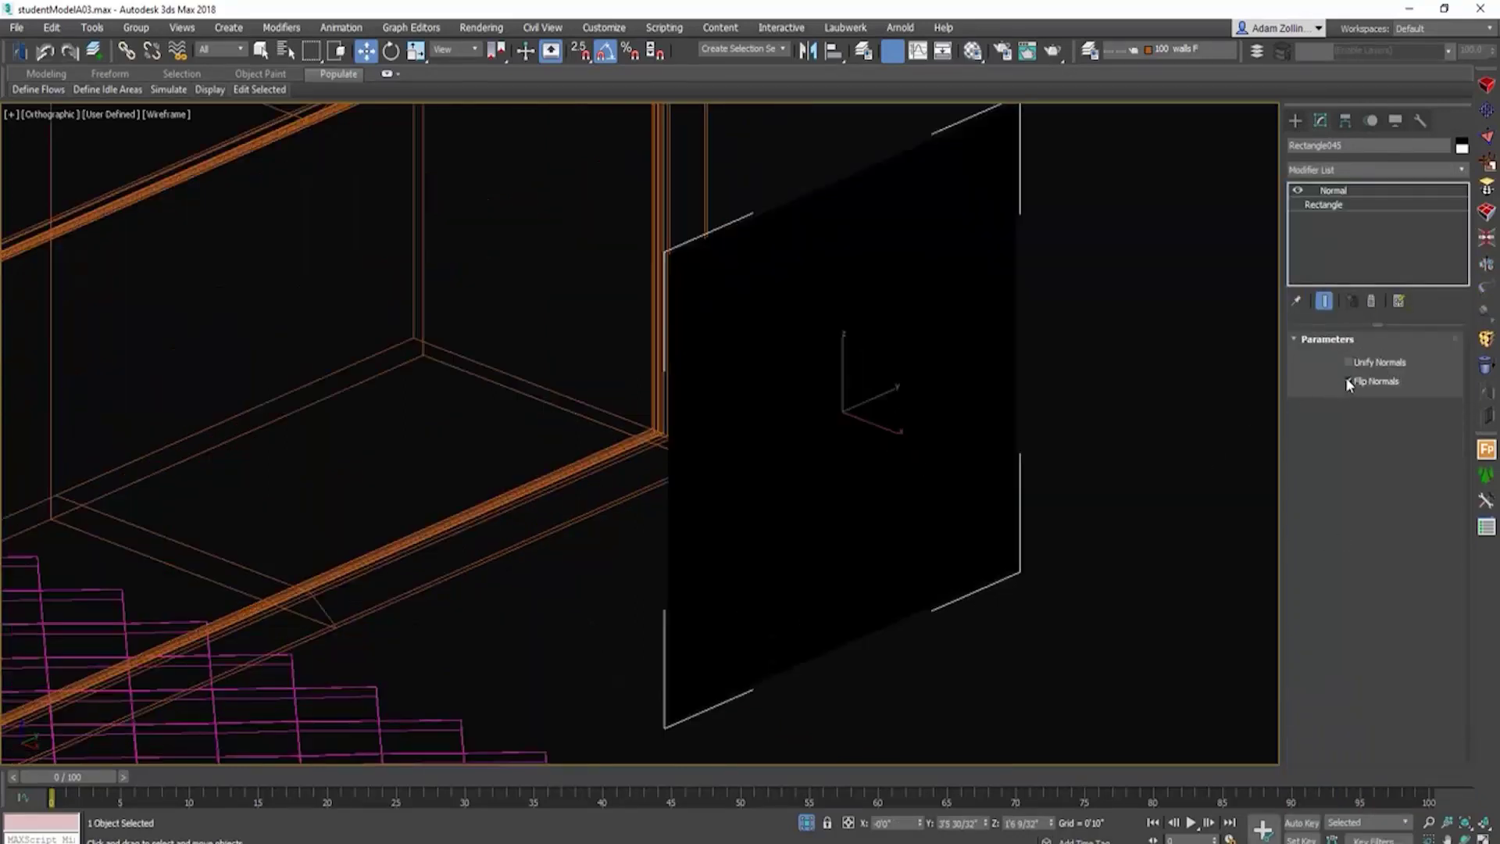
click(1347, 381)
scroll(893, 457, down, 3)
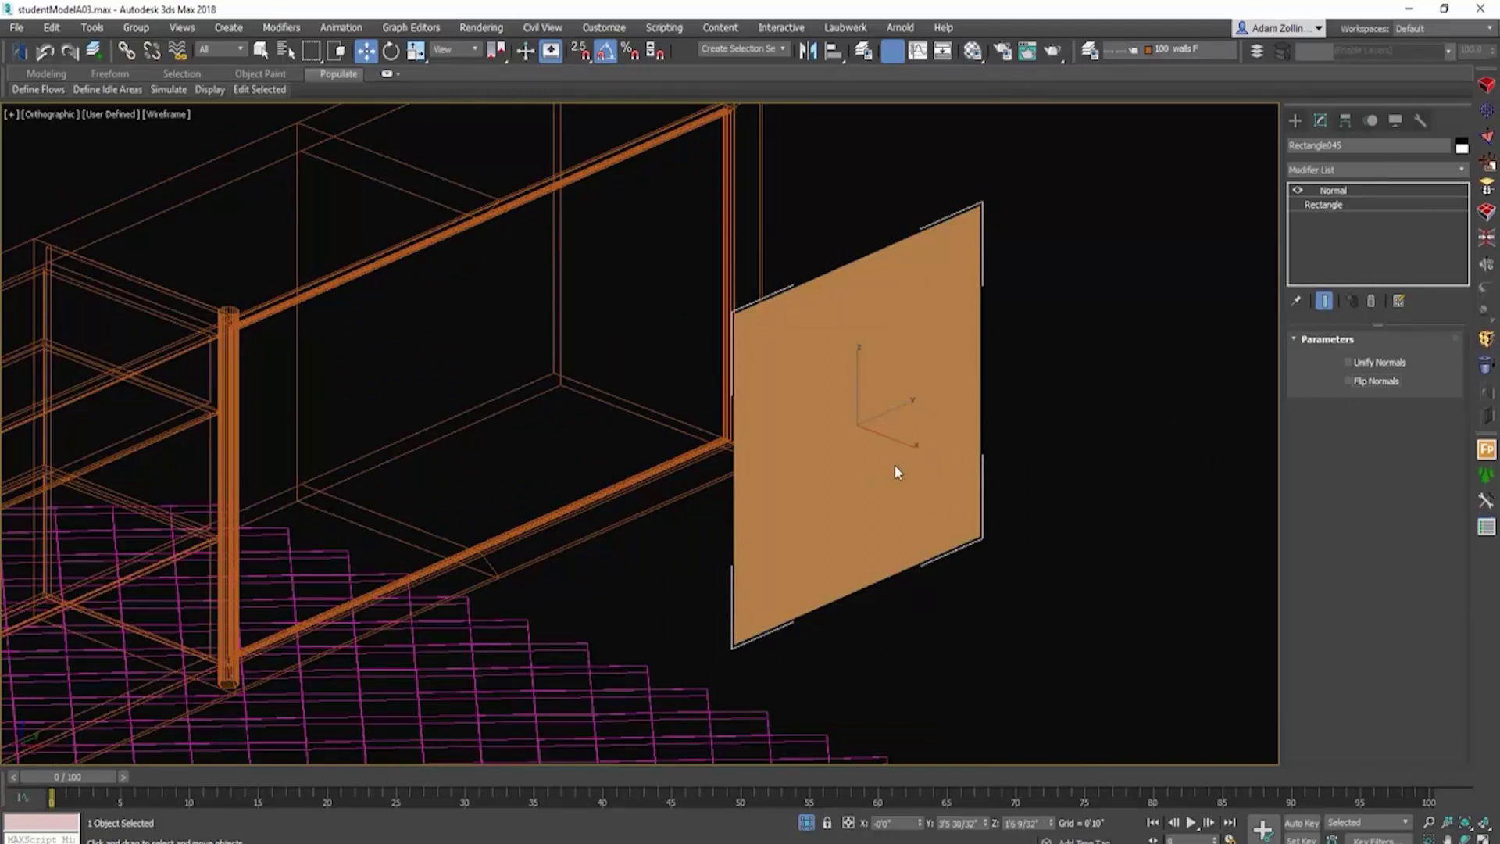
Step: Add a Shell modifier with an outer amount of 0'1" to the rectangle and convert the resulting panel to an Editable Poly
click(1463, 171)
drag(1458, 219, 1439, 517)
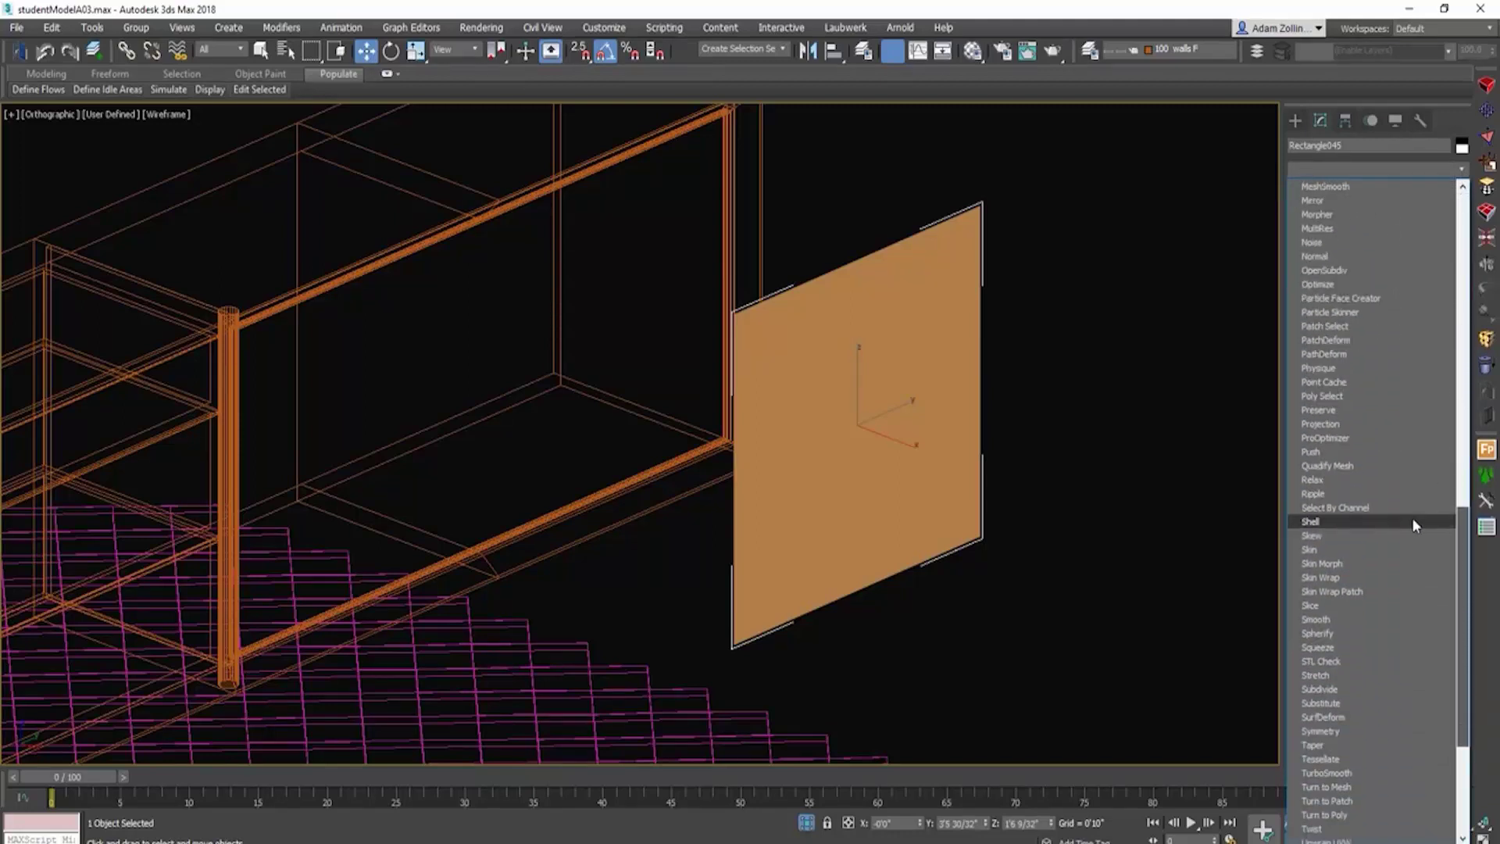
click(1357, 521)
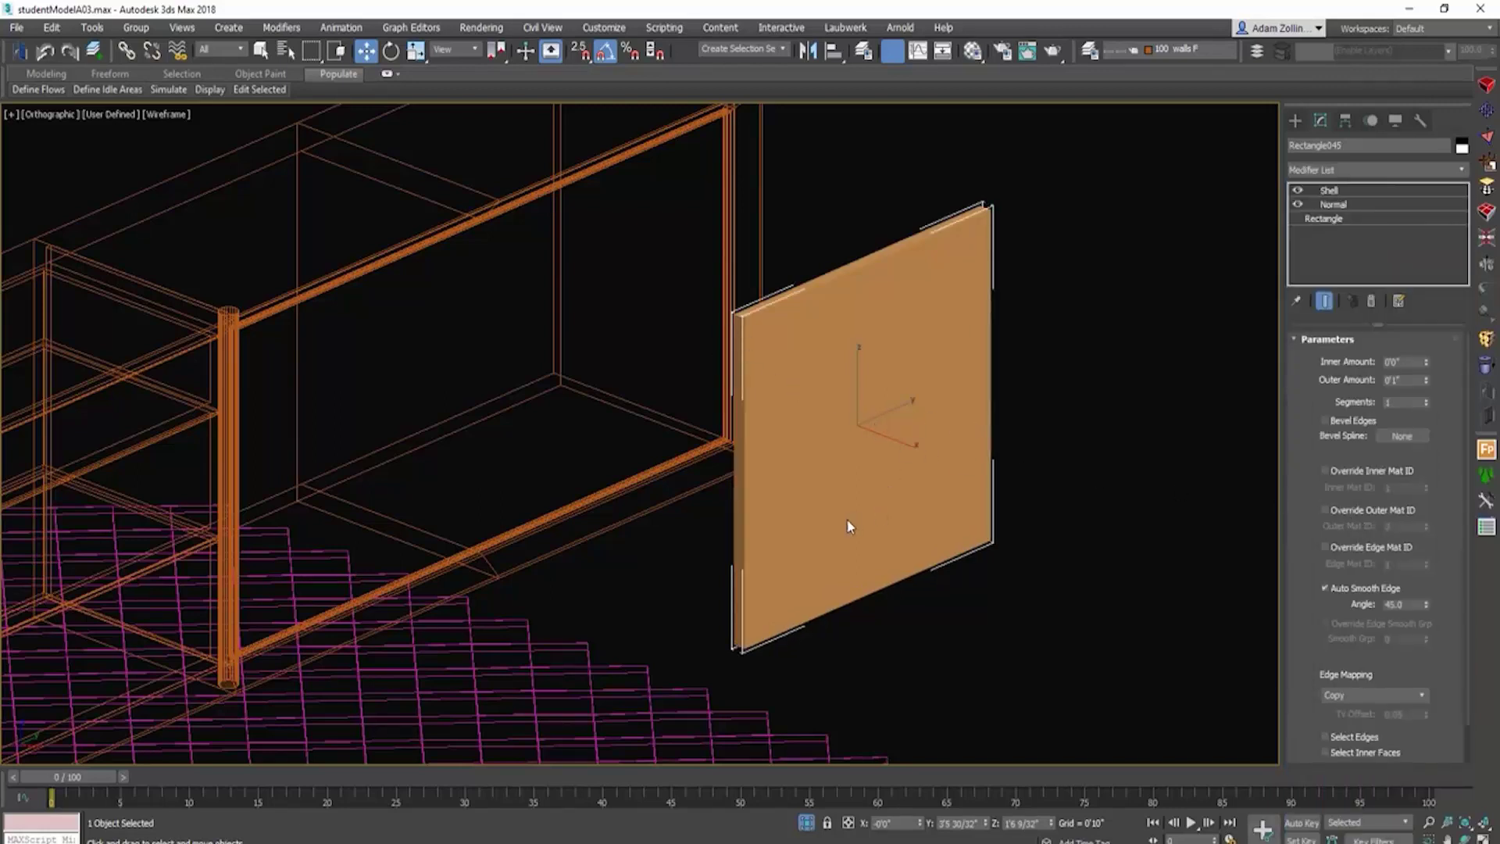
right_click(900, 460)
mouse_move(987, 627)
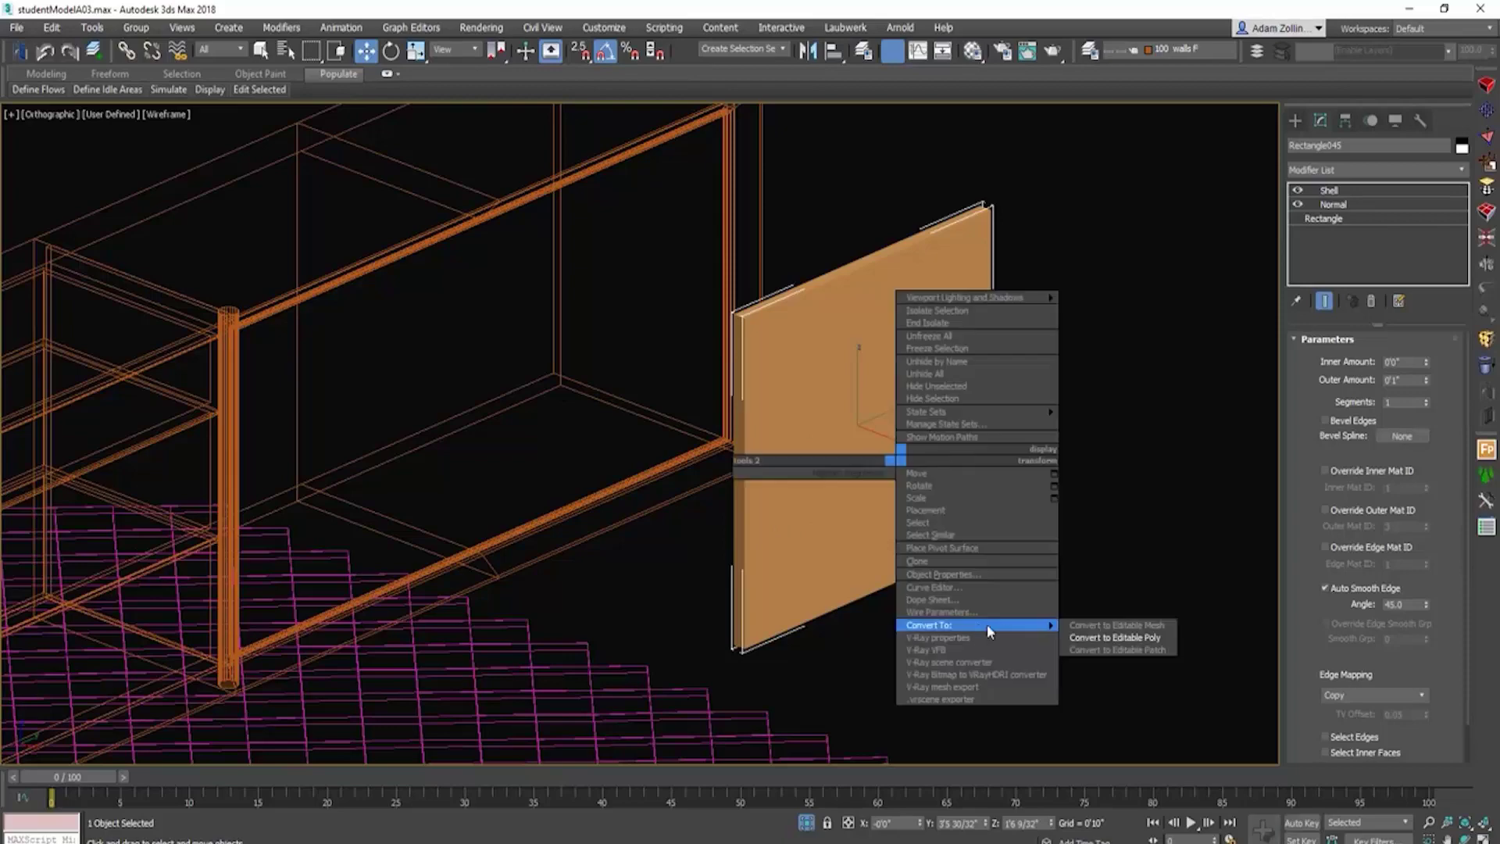
click(1117, 638)
Step: In the Top wireframe view, move the panel close to the wide compartment, just in front of the cabinet's front edge
key(t)
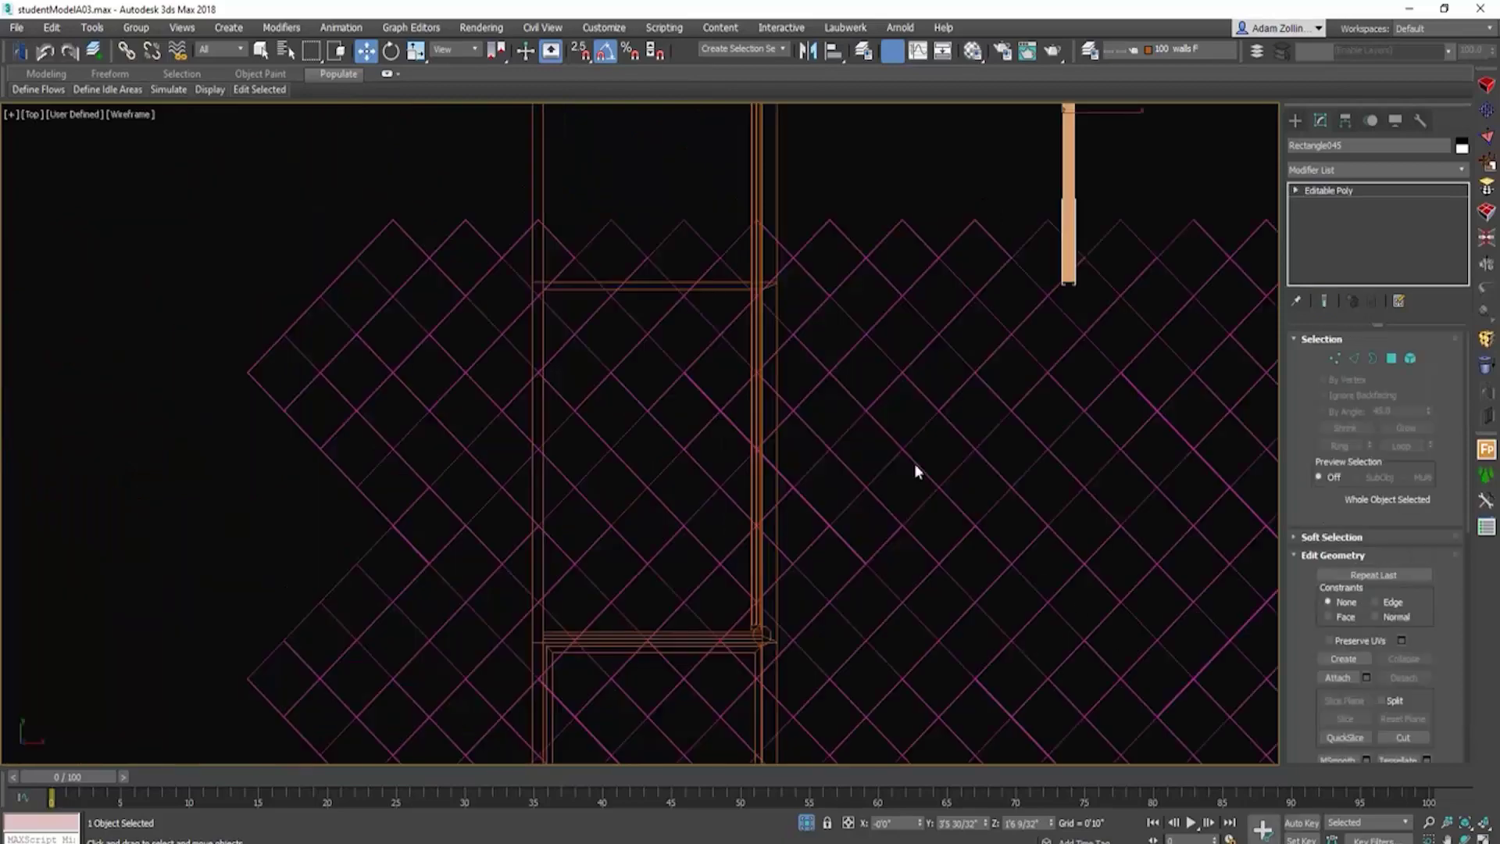
scroll(891, 461, down, 5)
key(s)
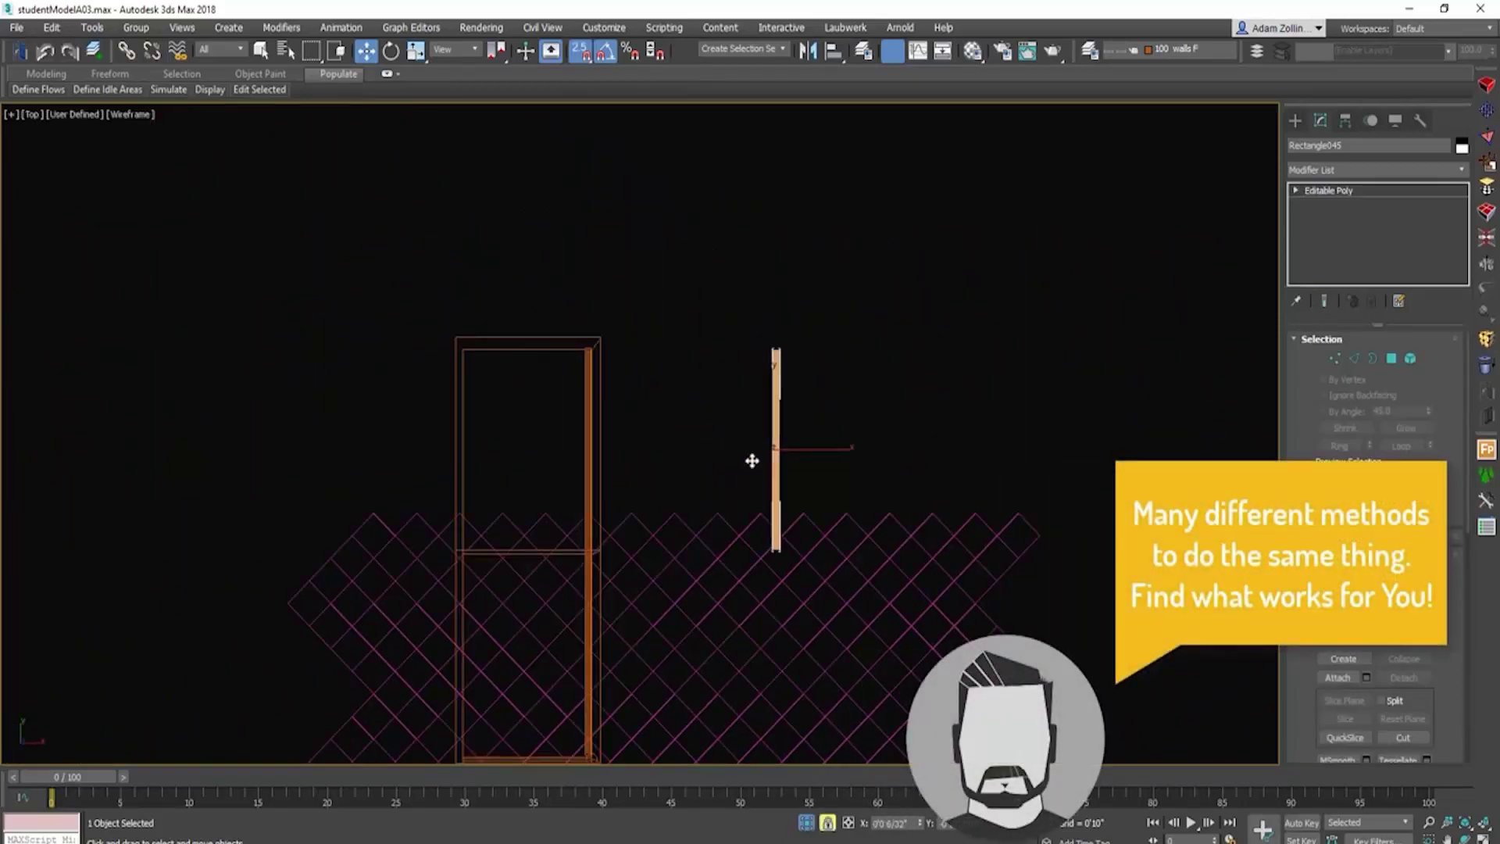
drag(753, 459, 598, 354)
scroll(598, 353, up, 5)
scroll(606, 352, up, 4)
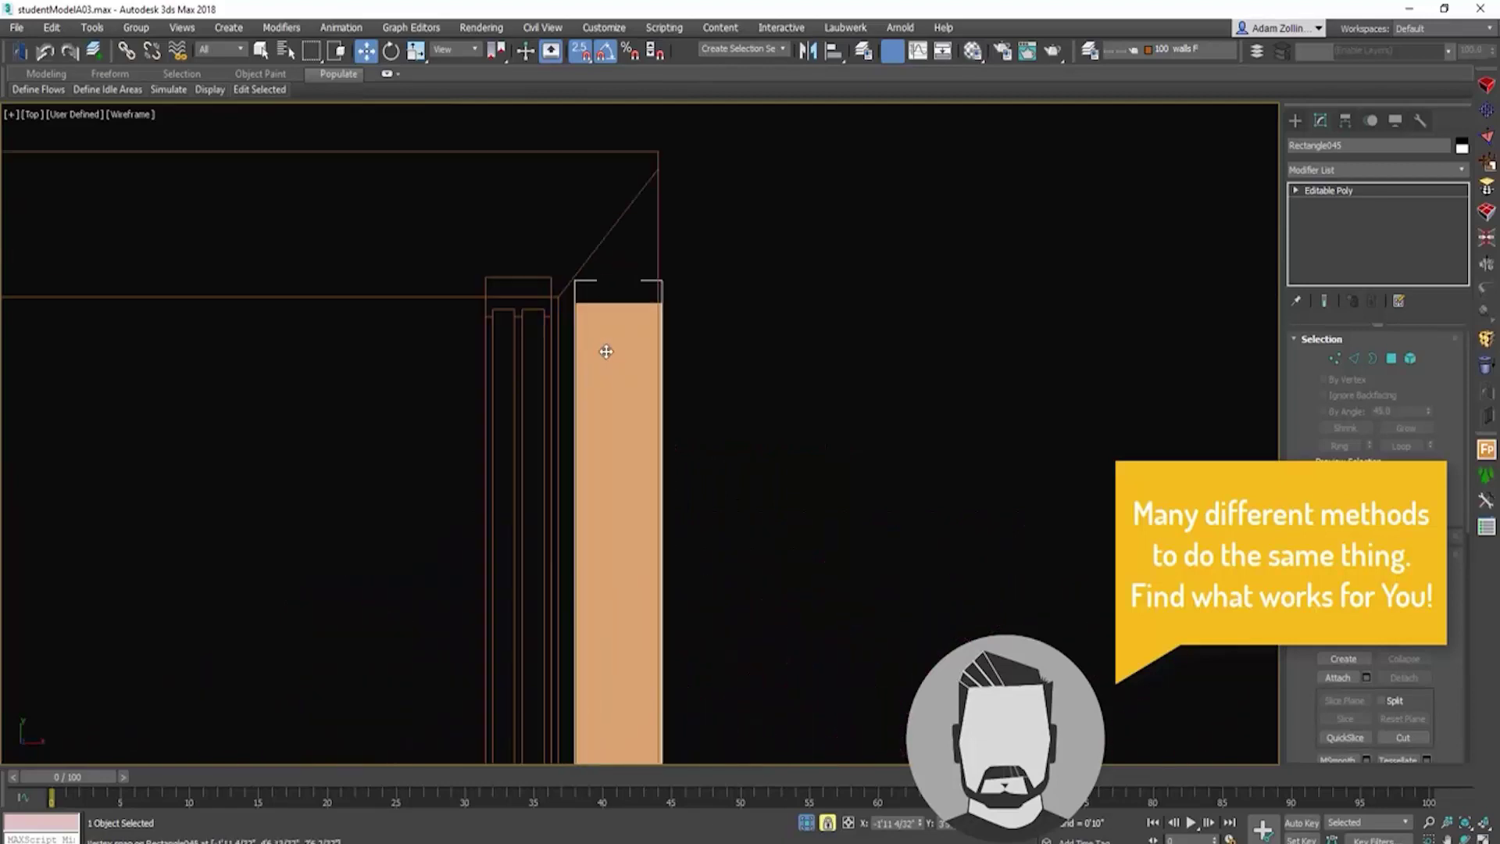
middle_drag(606, 351, 849, 321)
key(s)
mouse_move(850, 324)
mouse_down()
mouse_move(779, 340)
mouse_move(834, 348)
mouse_up()
drag(930, 354, 1100, 350)
scroll(893, 361, down, 4)
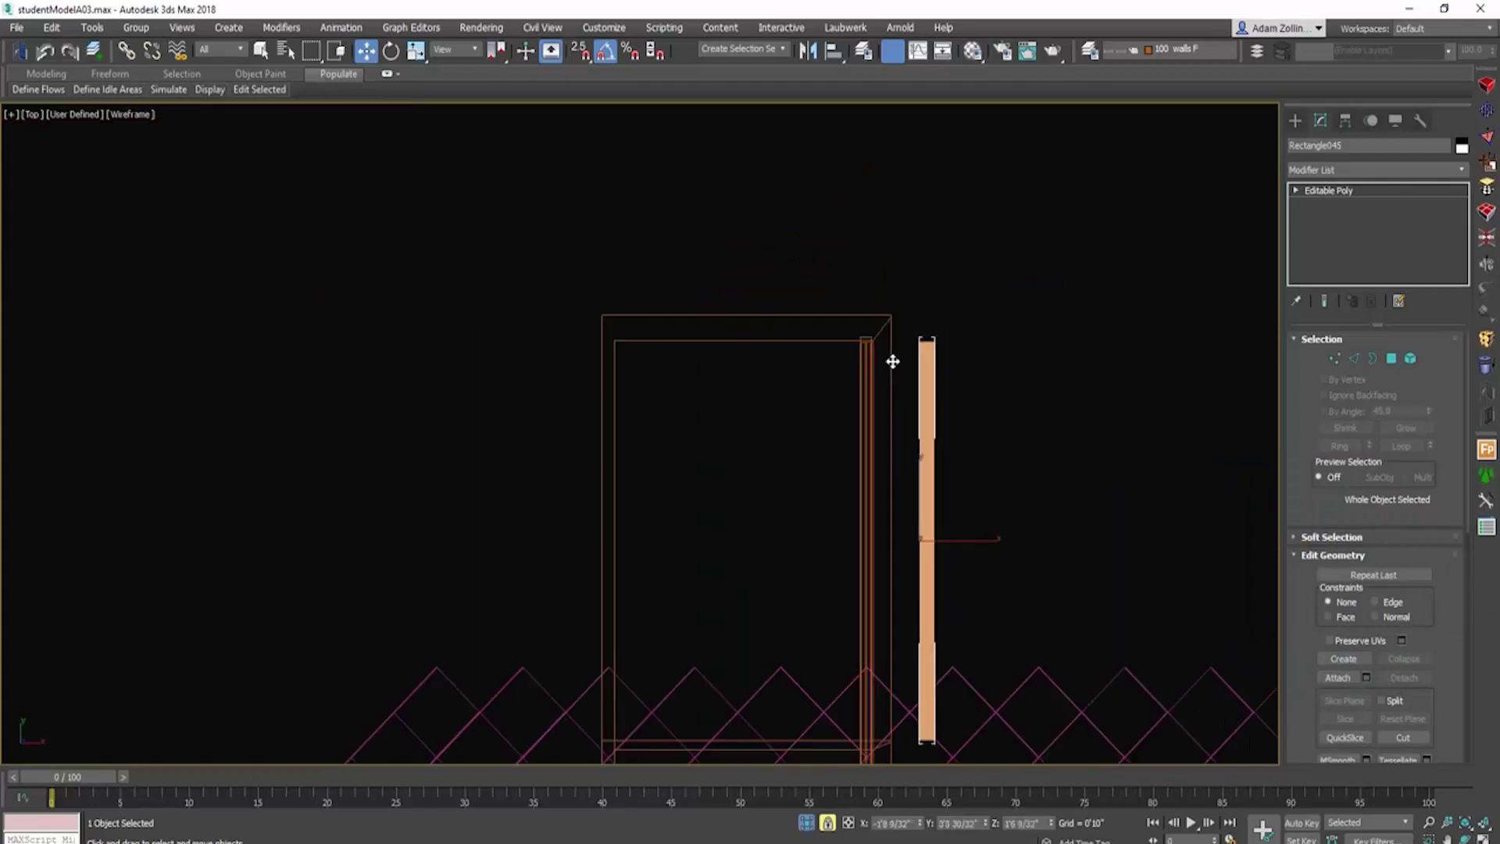
Step: Select the grooved track frame's whole element and scale it wider along the cabinet's depth so both grooves widen
scroll(904, 418, up, 5)
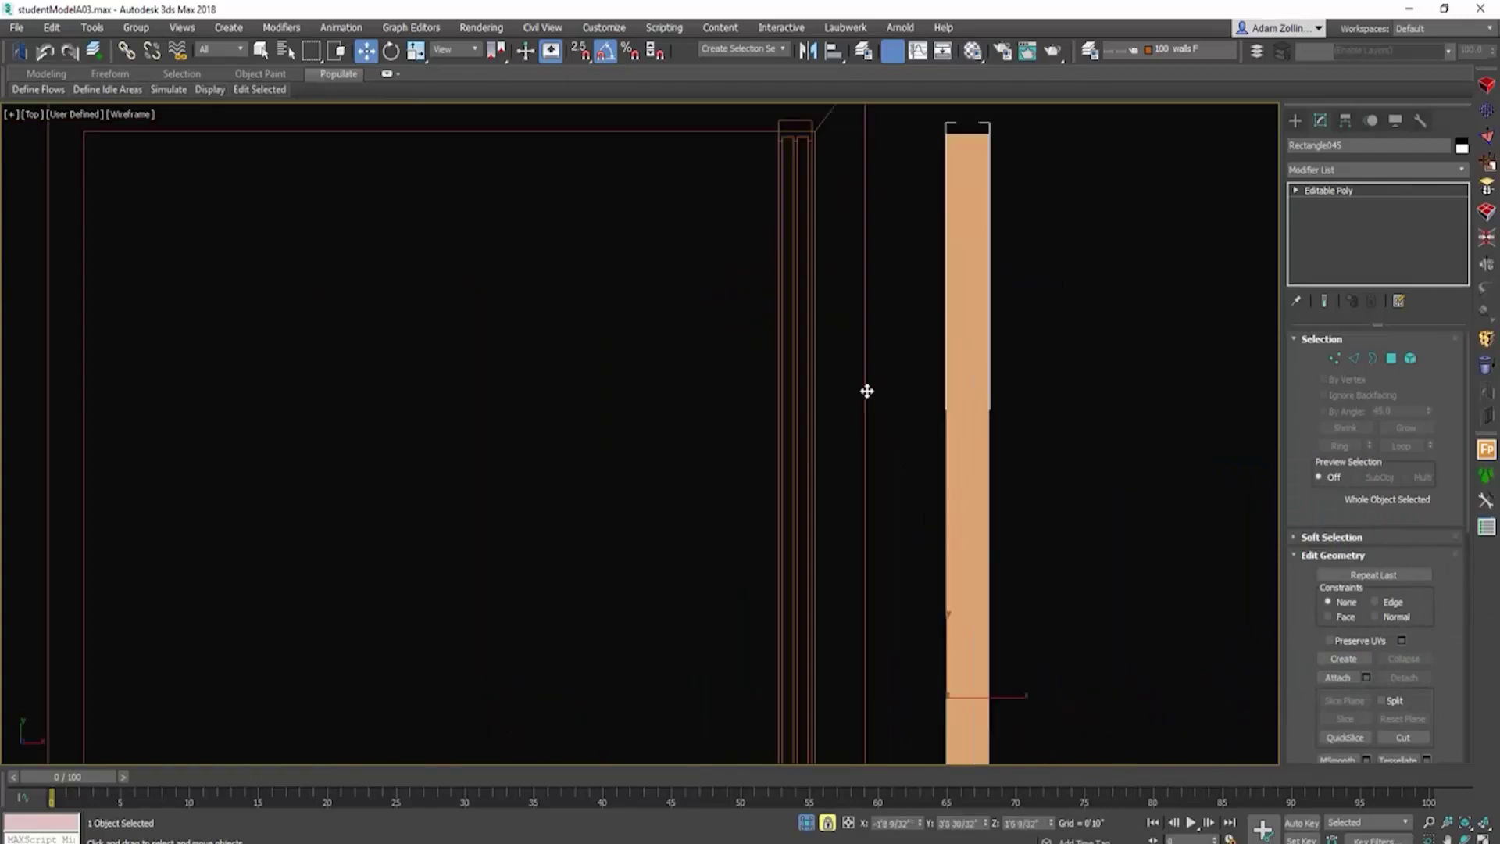
click(793, 357)
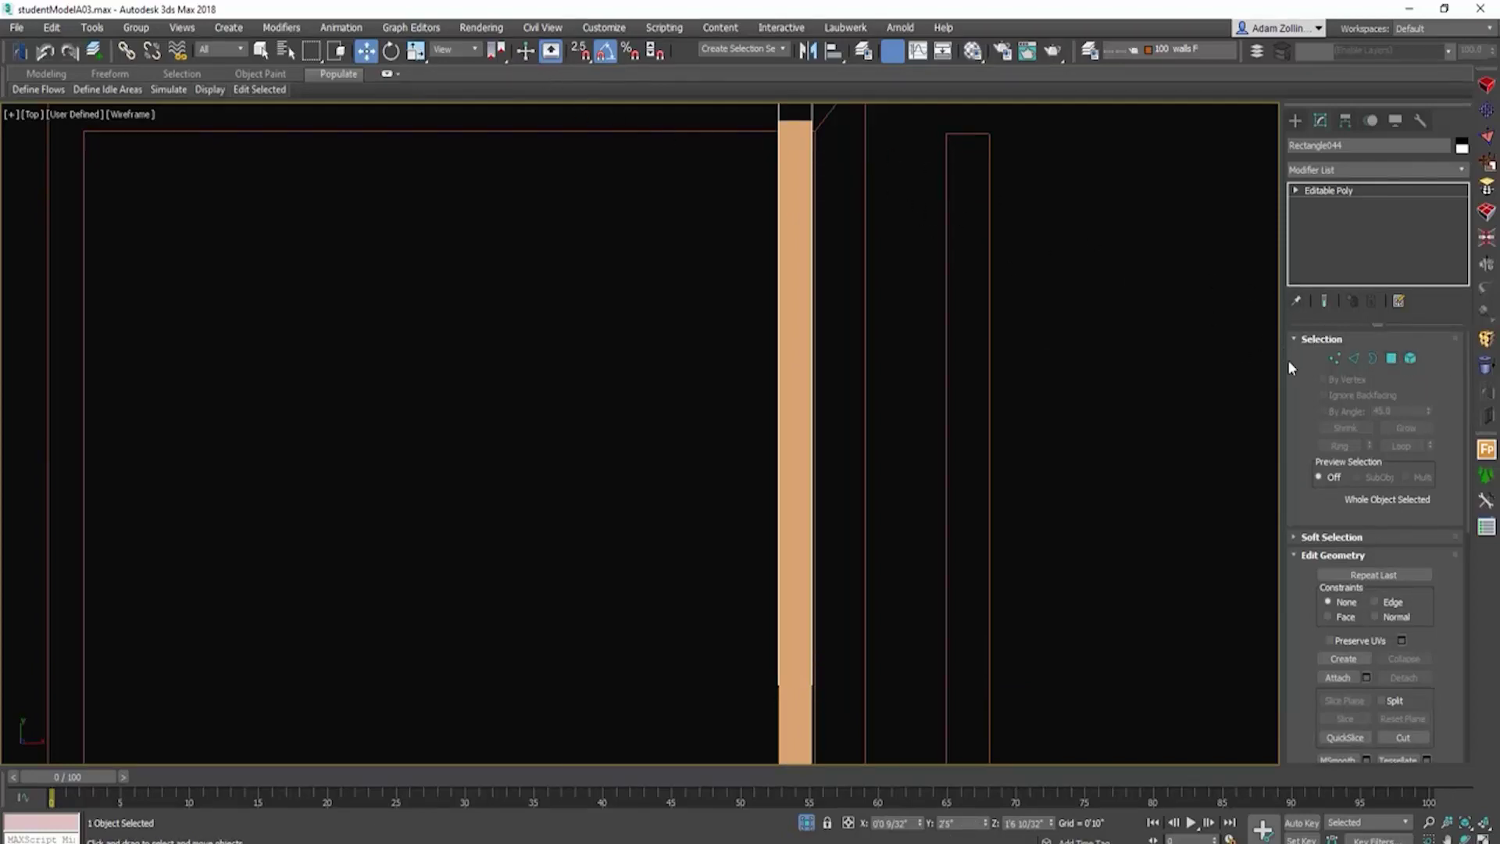
click(1334, 358)
scroll(863, 254, down, 2)
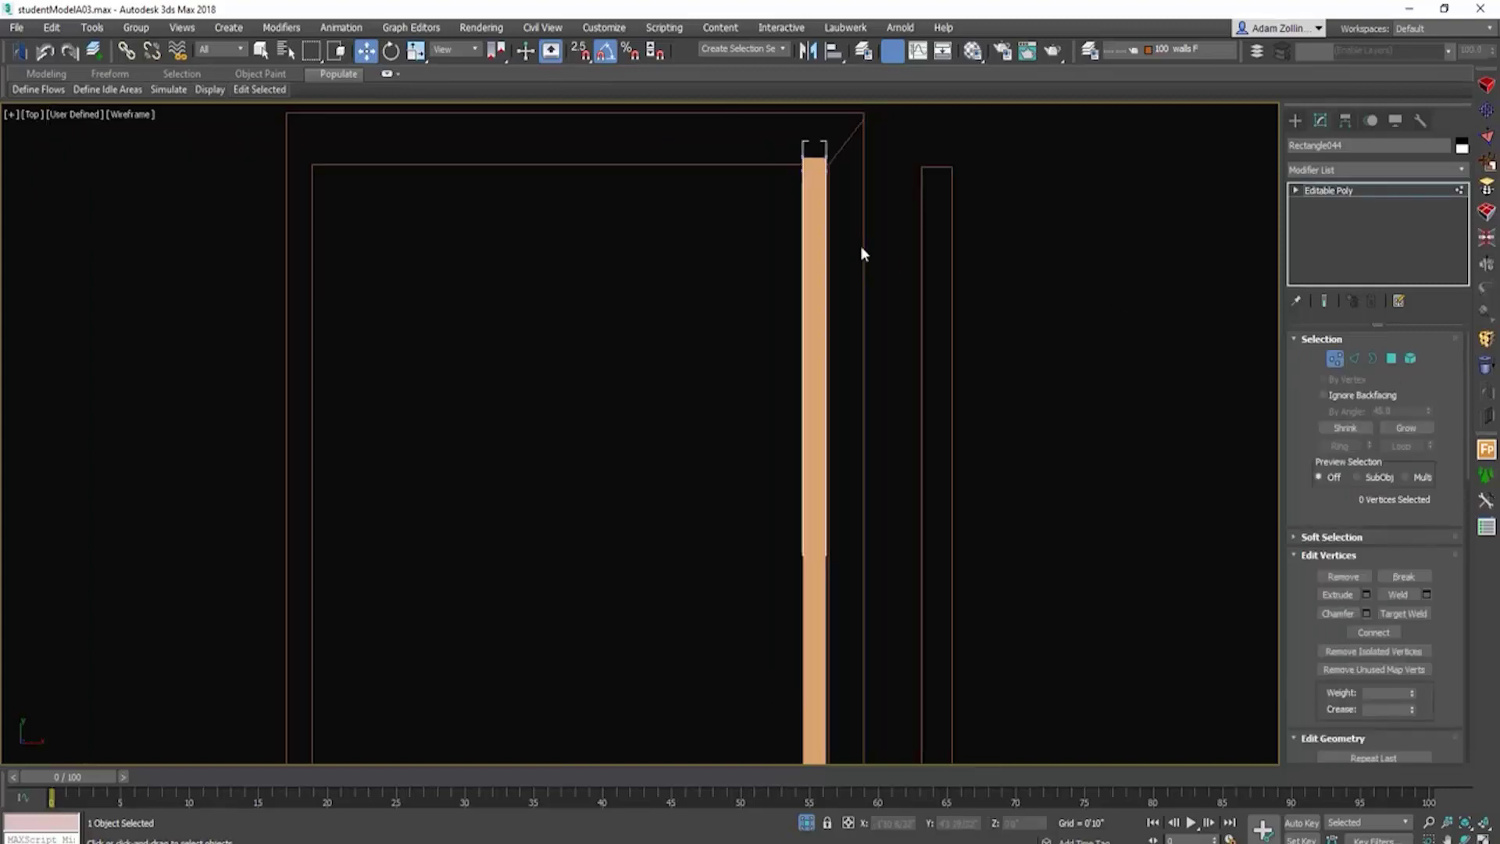
scroll(845, 223, down, 3)
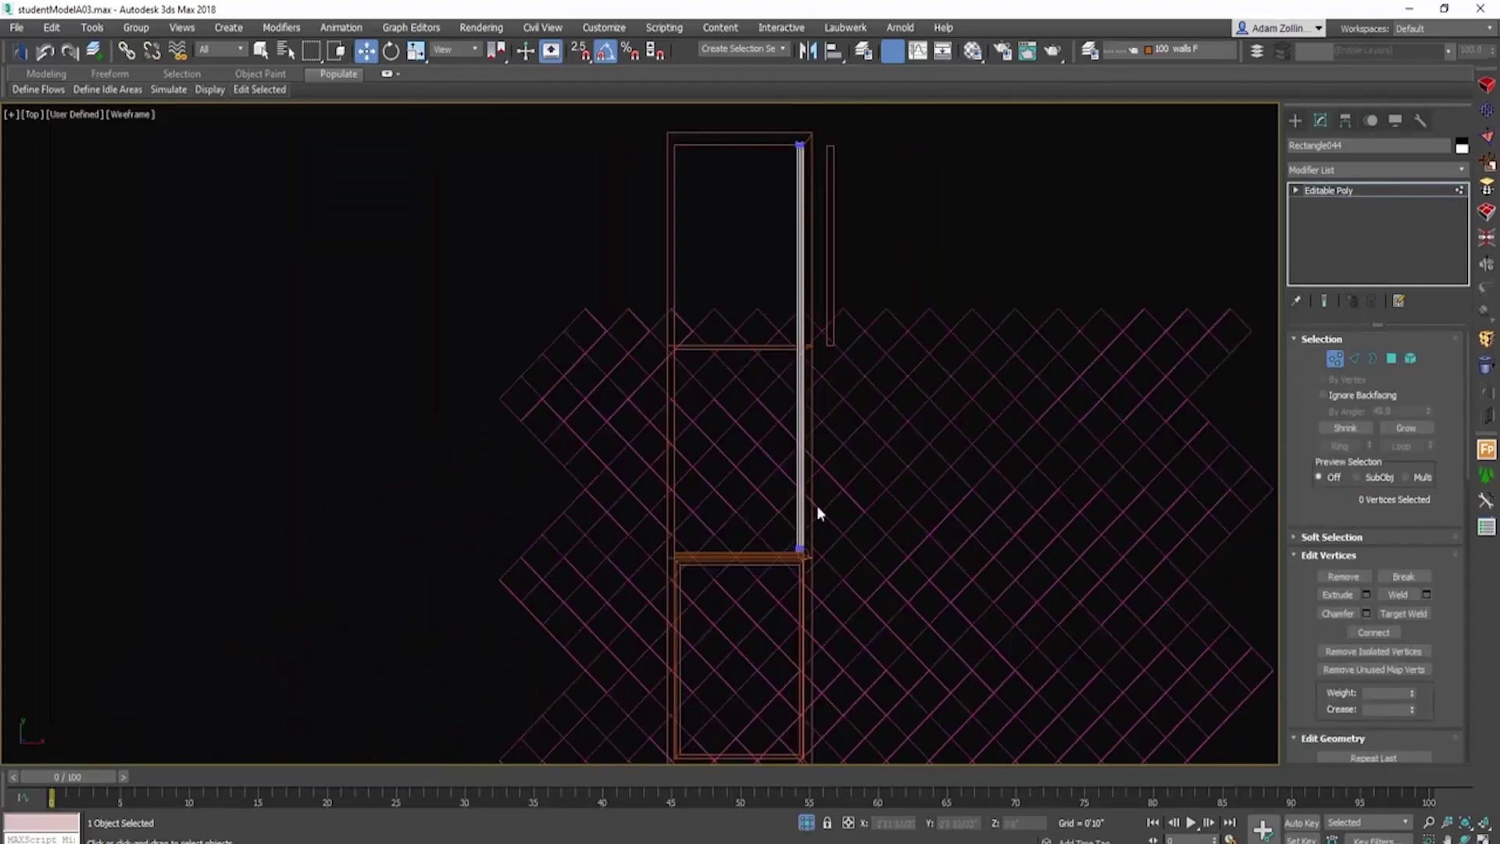
scroll(816, 172, up, 4)
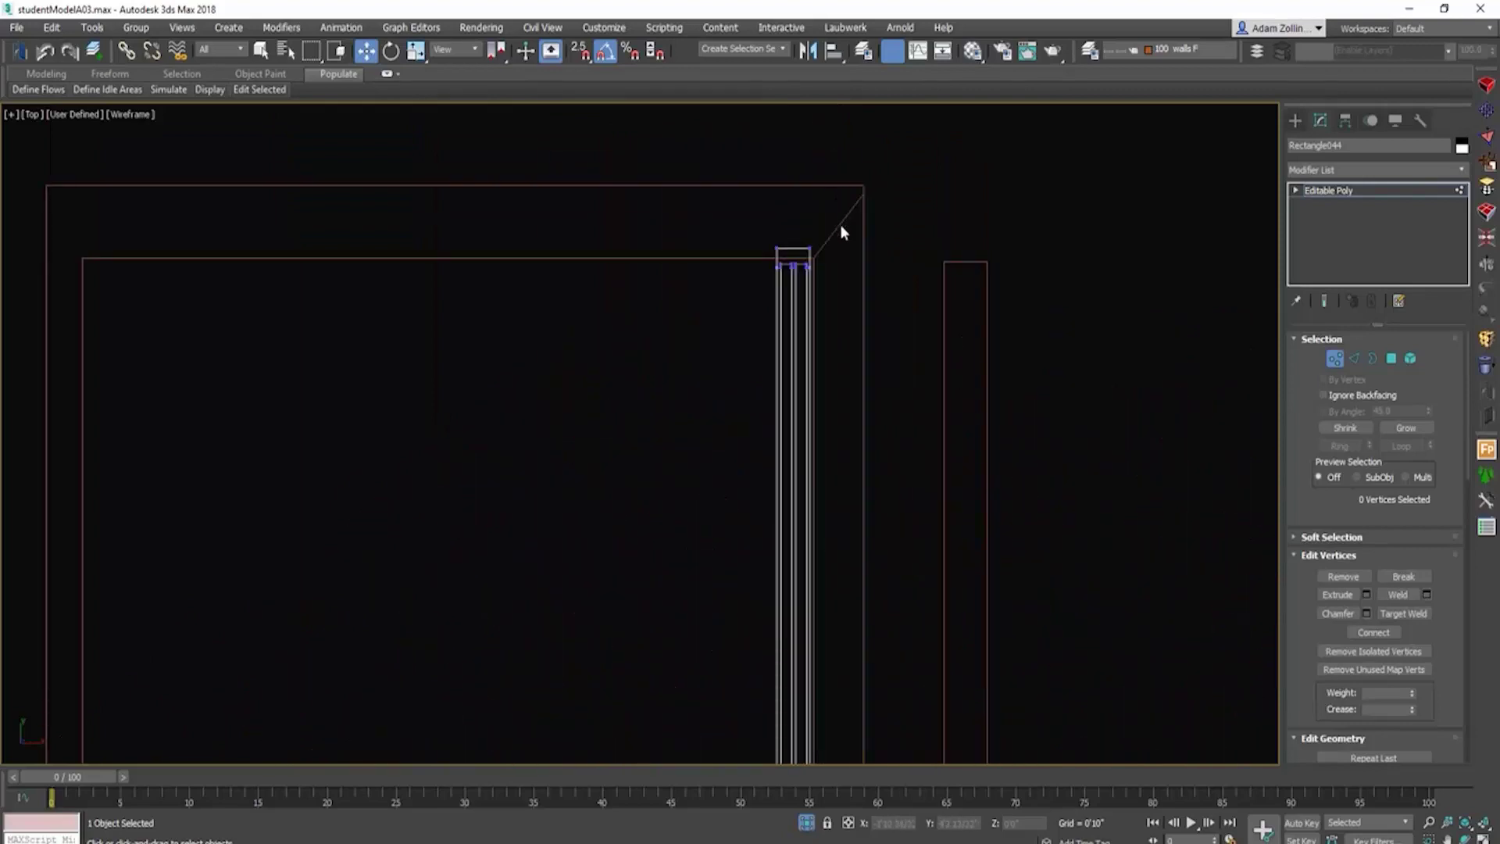
click(1403, 359)
click(797, 276)
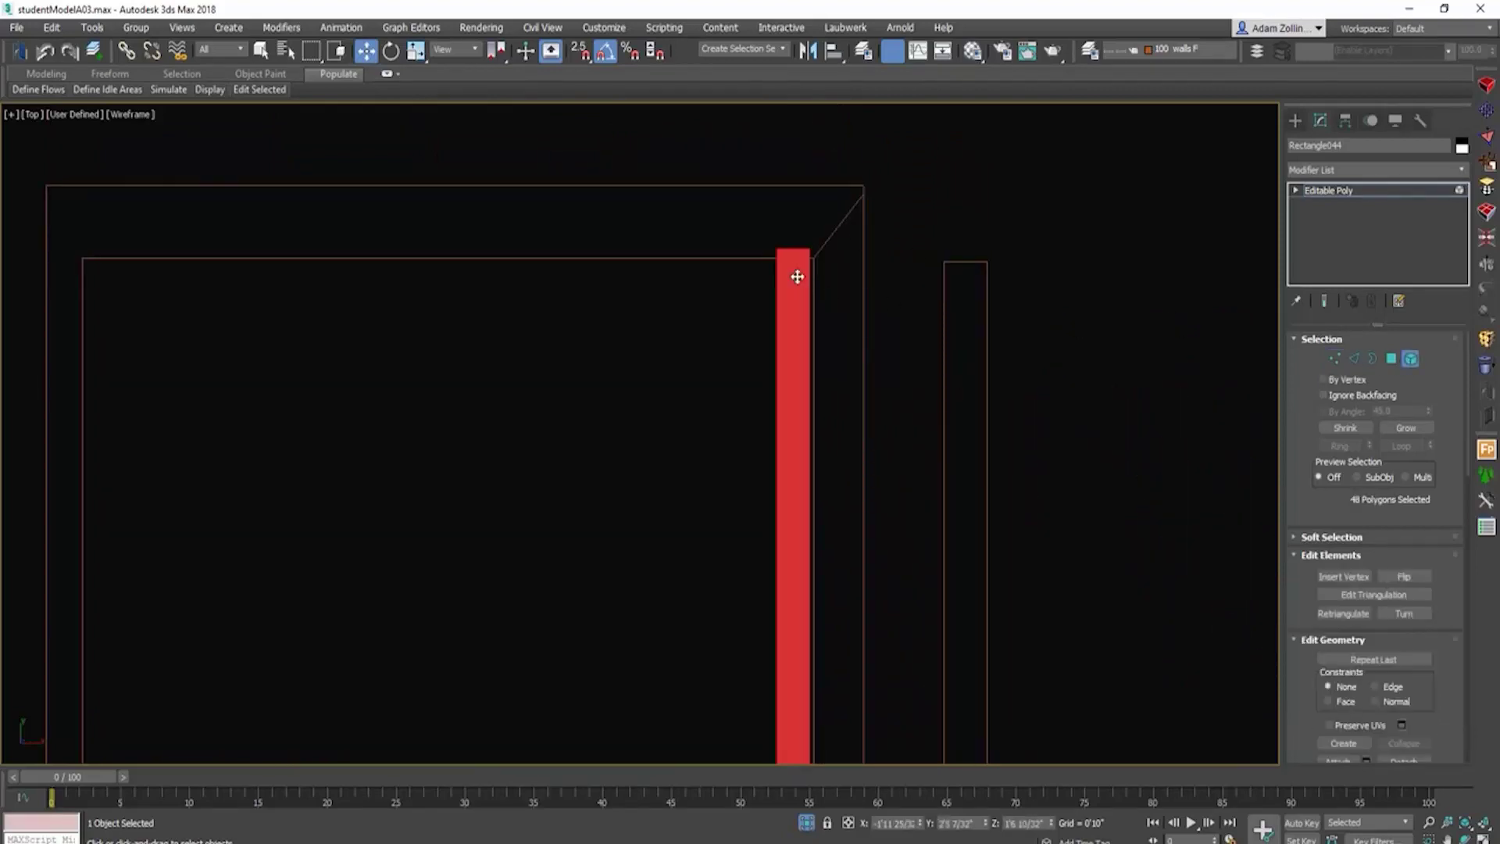
click(416, 52)
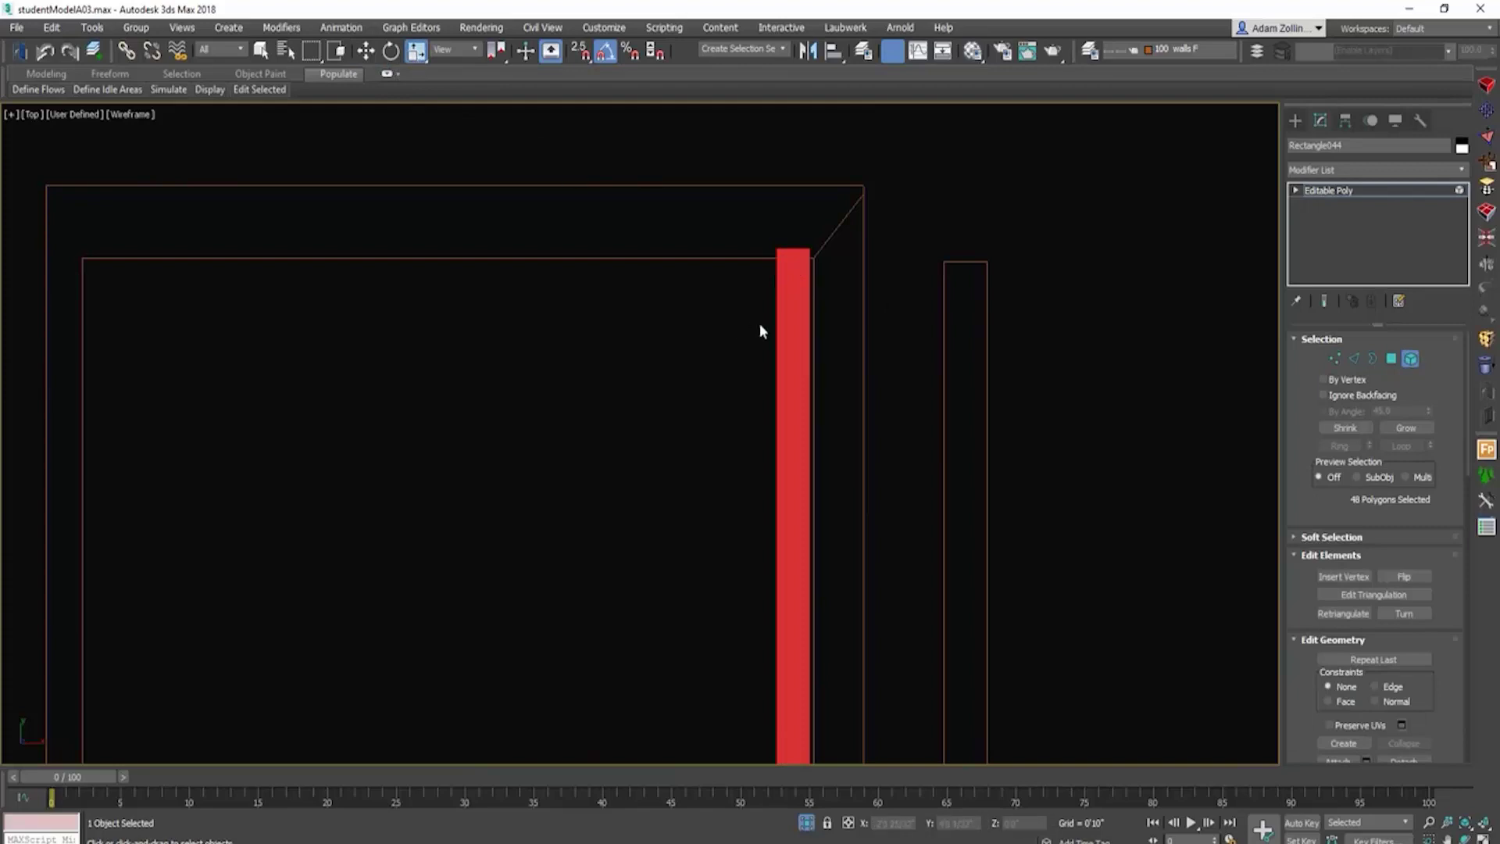
drag(798, 323, 830, 318)
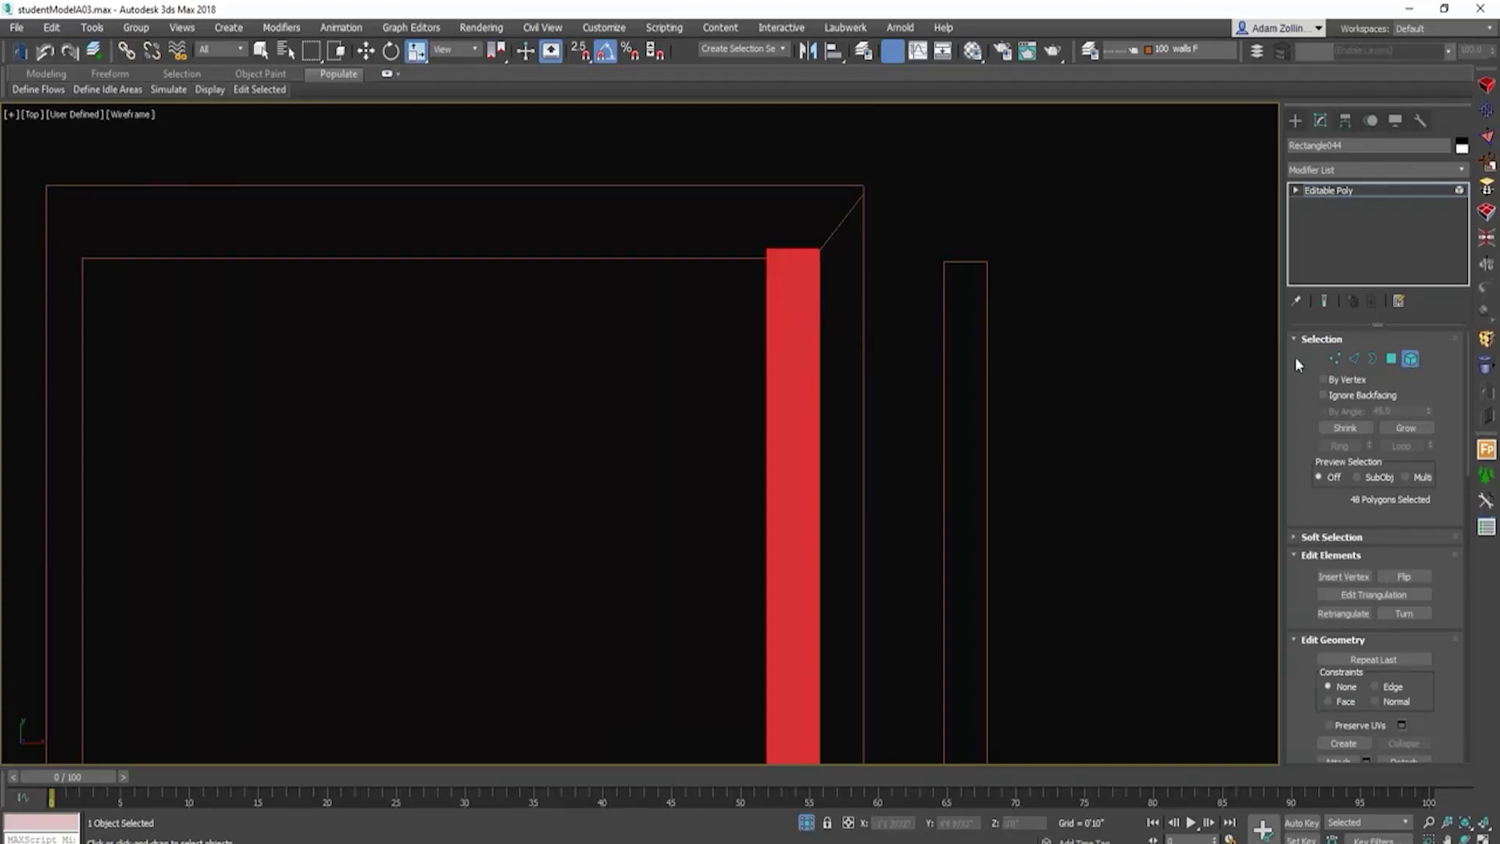
Step: Move the widened track frame slightly back into the cabinet, behind the inner end of the mitred front edge
click(1410, 359)
key(w)
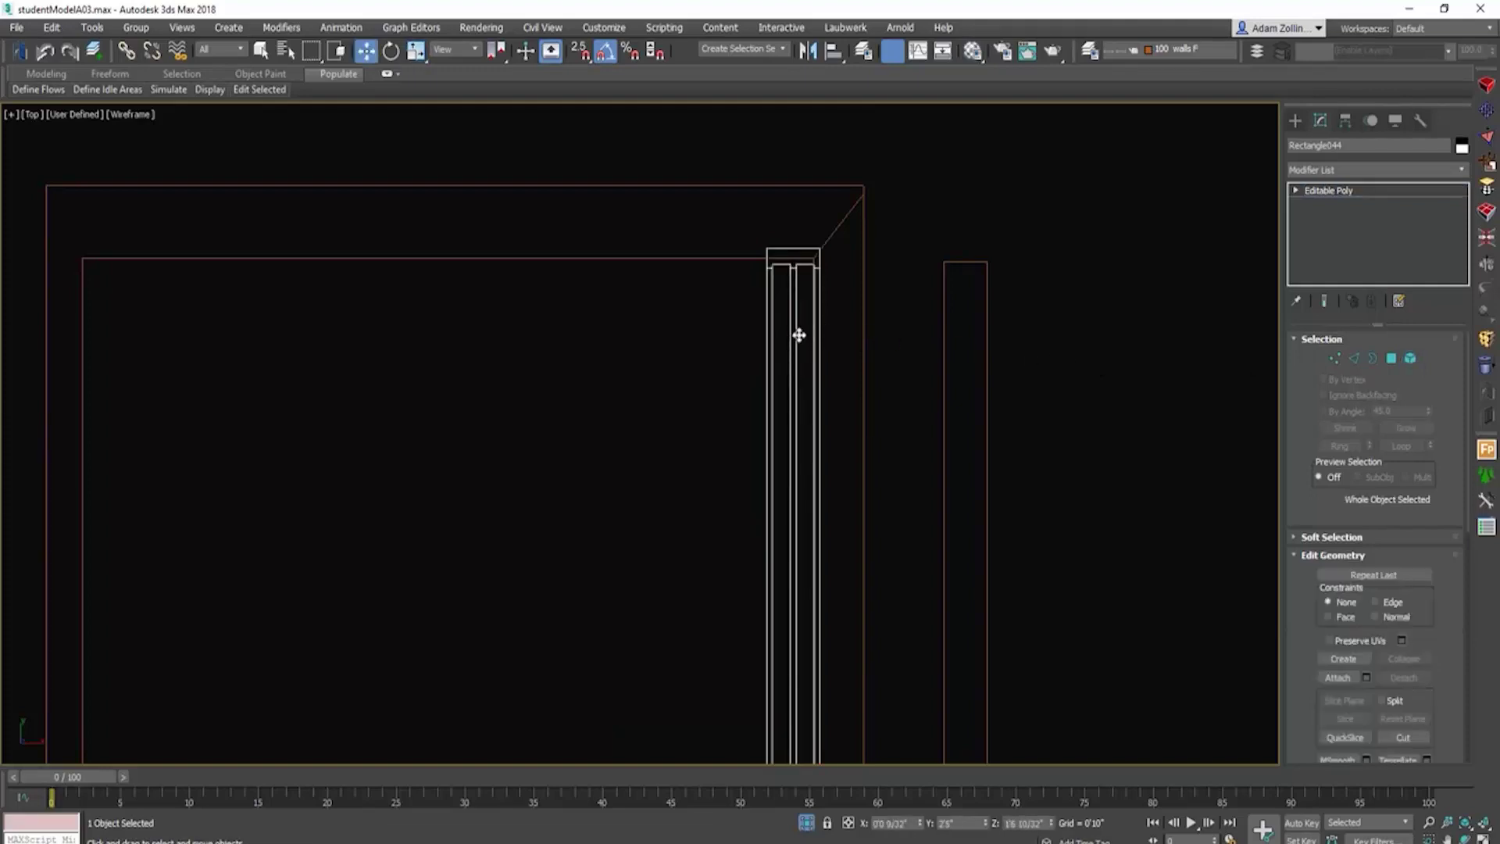
drag(795, 337, 787, 335)
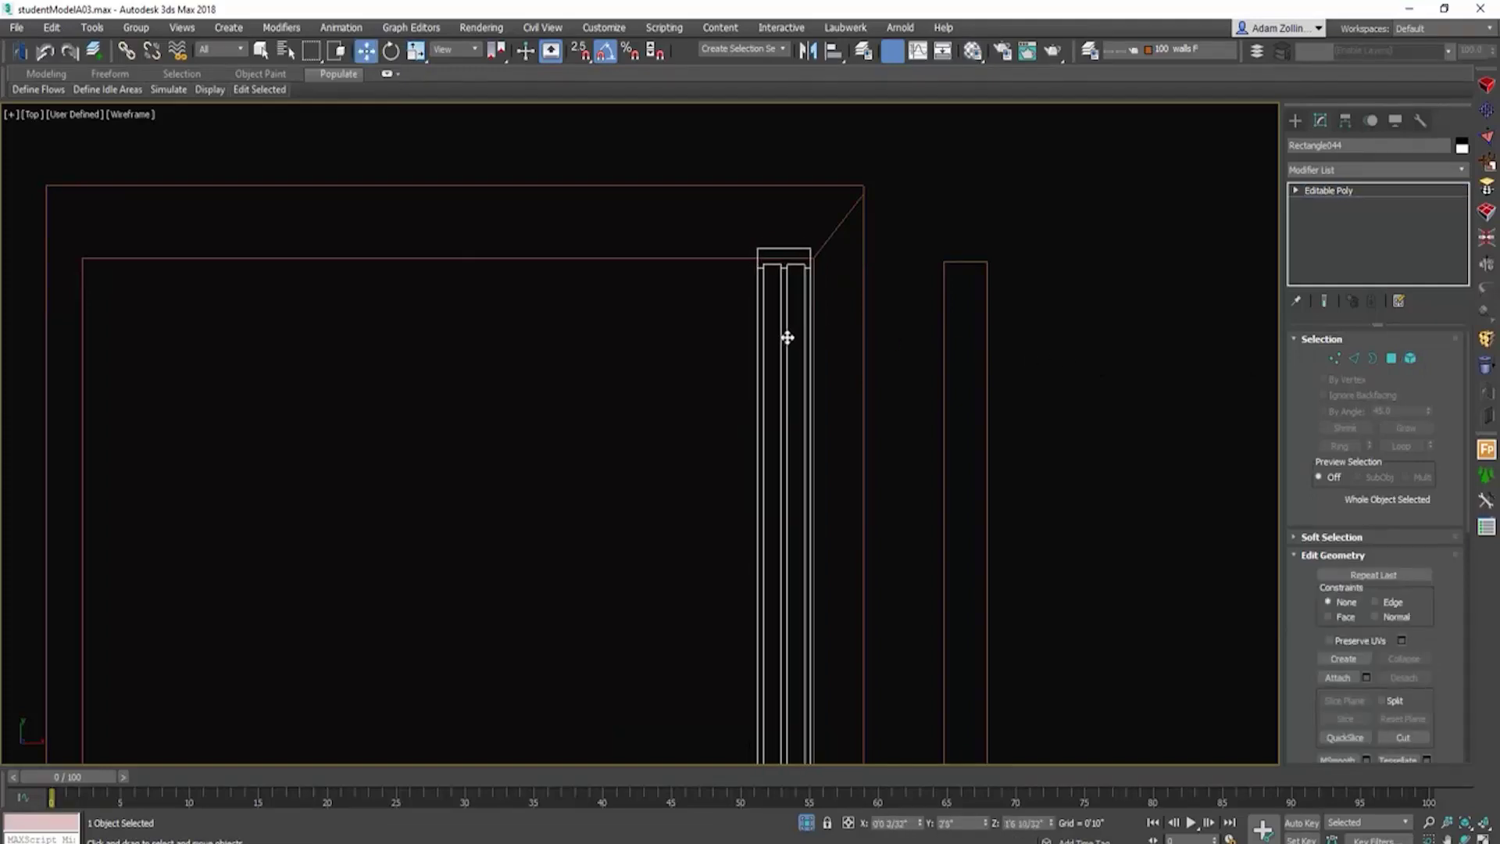
scroll(789, 340, down, 3)
scroll(813, 383, down, 2)
middle_drag(814, 374, 790, 27)
middle_drag(780, 657, 774, 477)
scroll(777, 508, up, 3)
scroll(785, 472, down, 3)
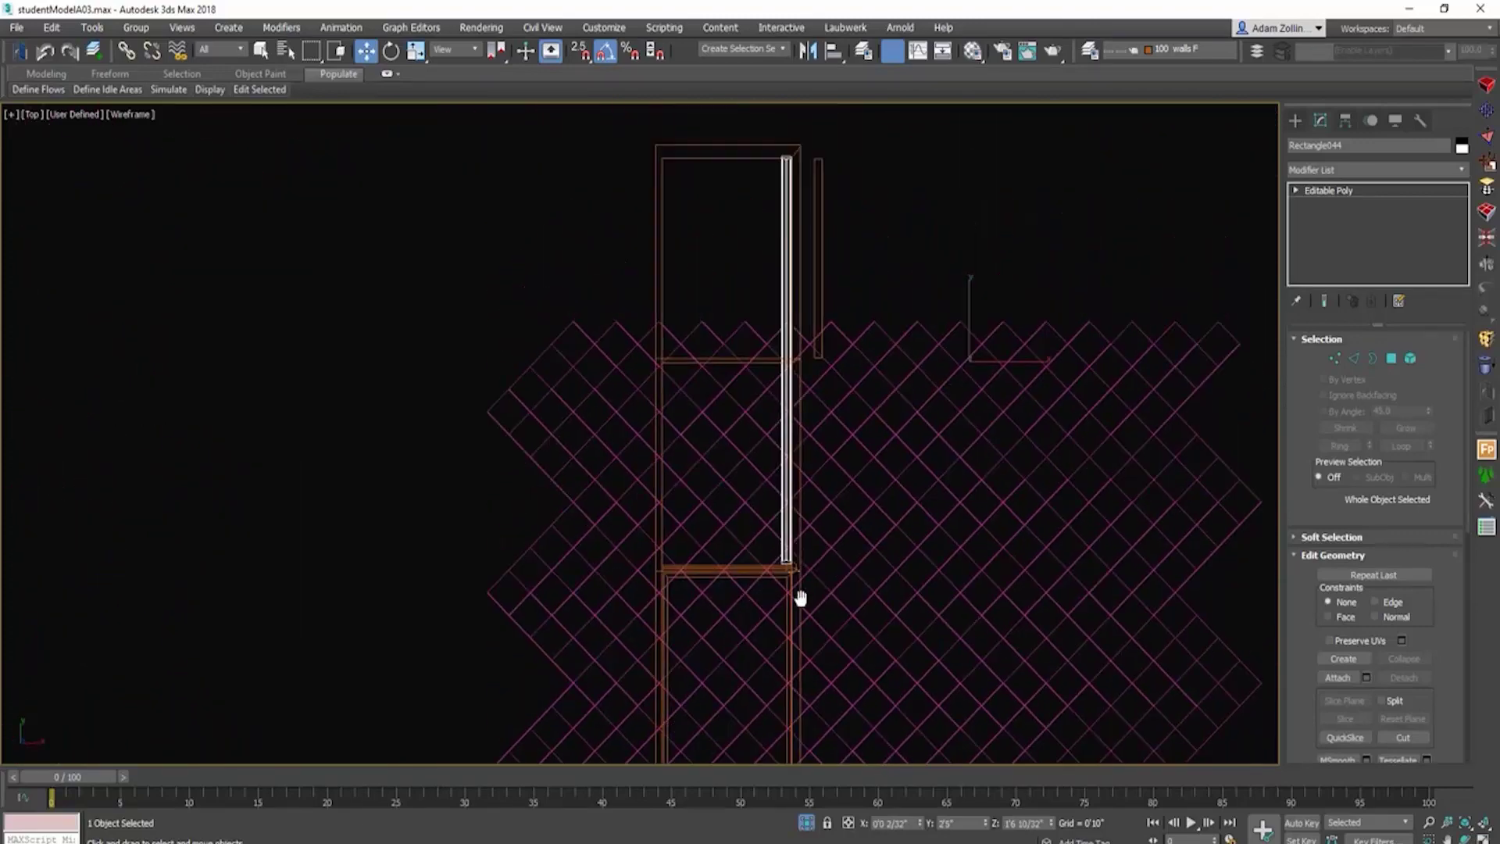
Step: Move the door panel into the track frame's front groove and match its thickness to the groove's width
scroll(816, 236, up, 4)
click(809, 234)
key(1)
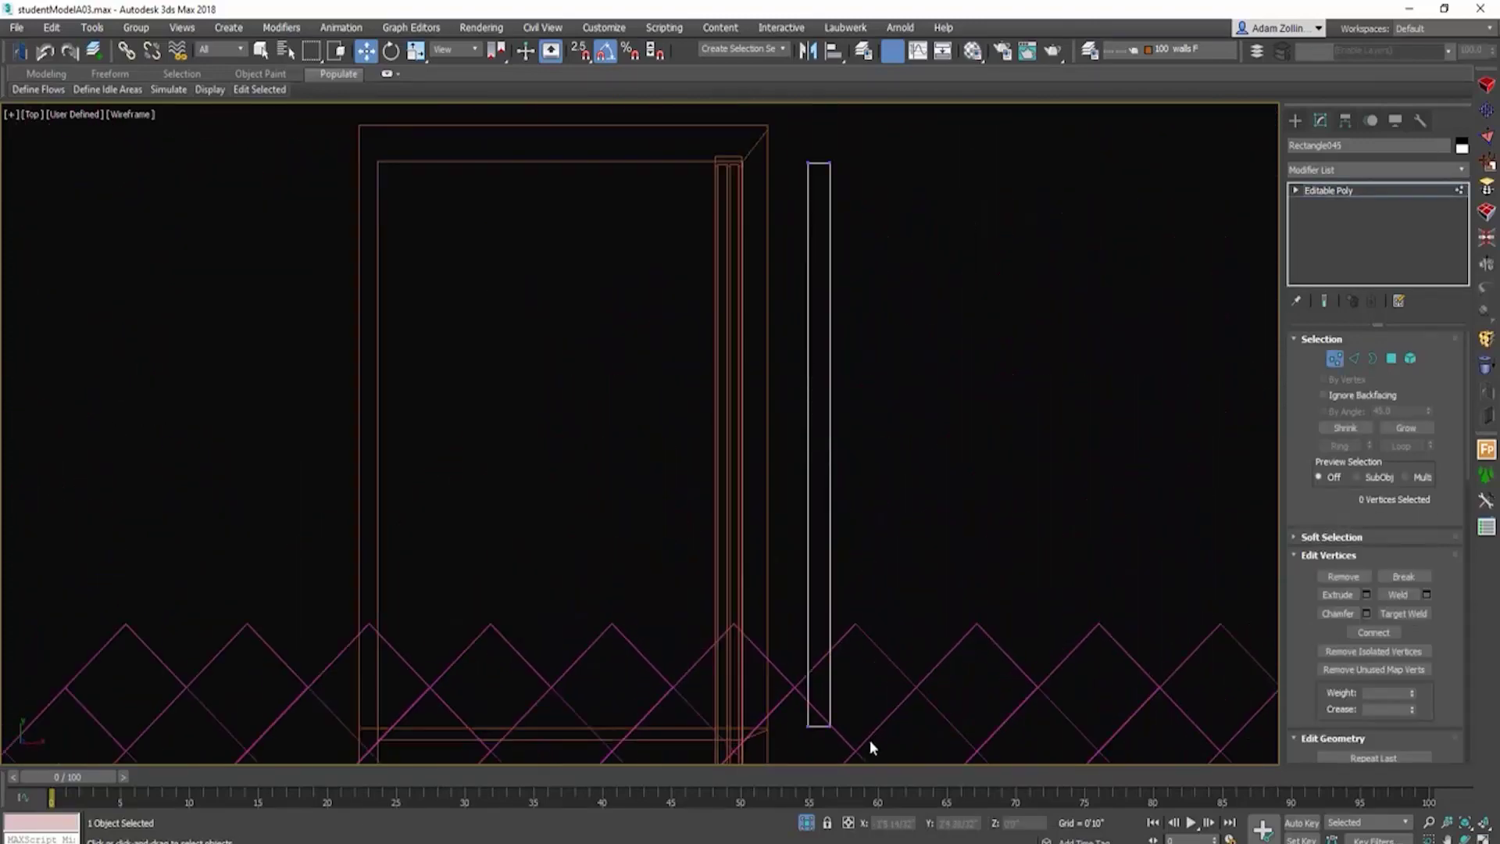
drag(816, 154, 682, 198)
scroll(830, 192, up, 2)
key(space)
key(1)
scroll(683, 198, up, 4)
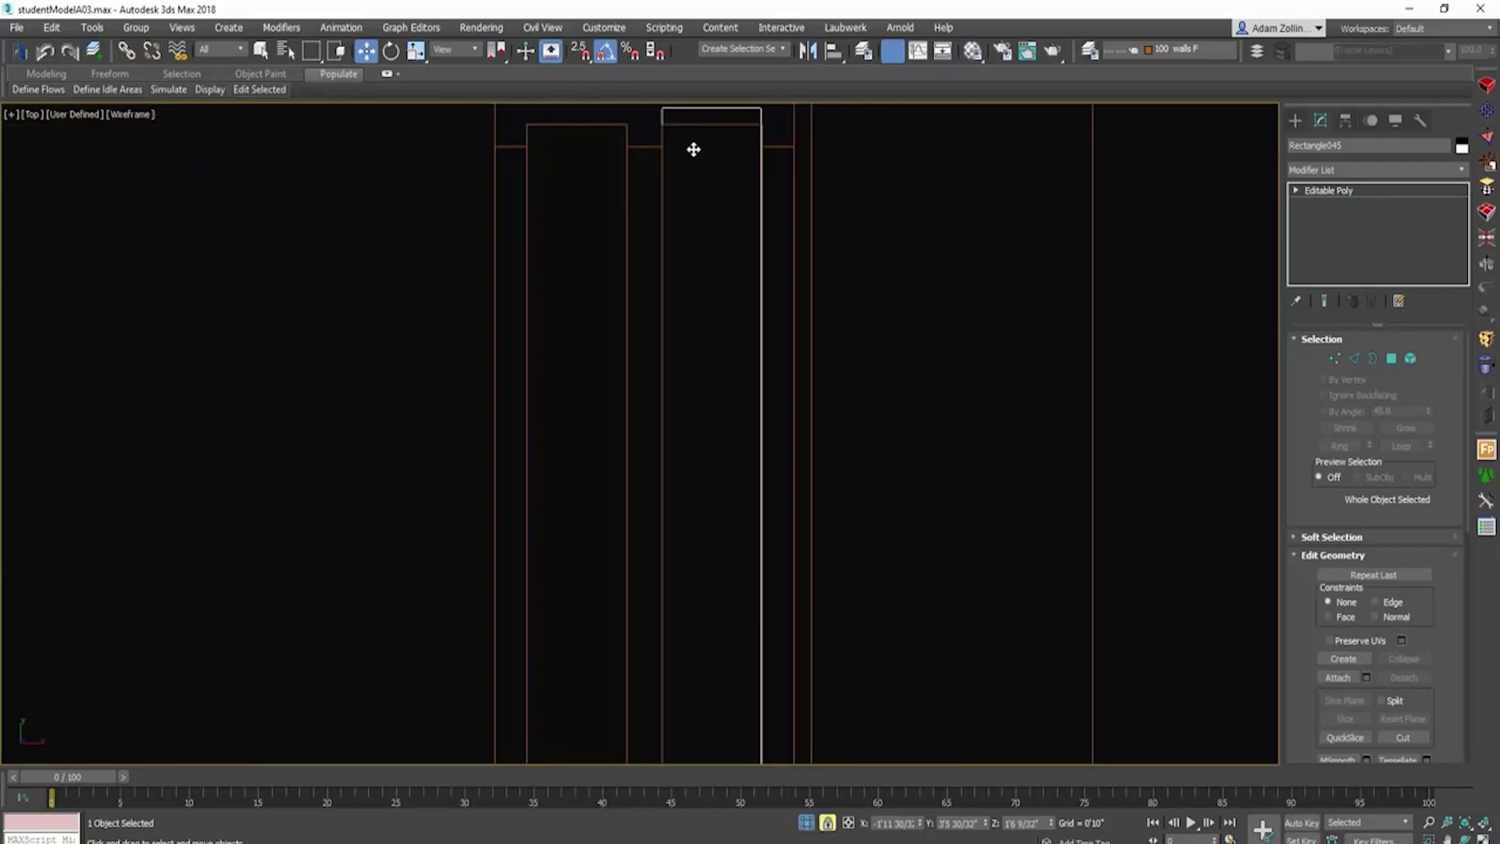
Step: Thin the door panel slightly by moving its front vertices back, and centre it within the front groove
key(1)
scroll(714, 275, down, 3)
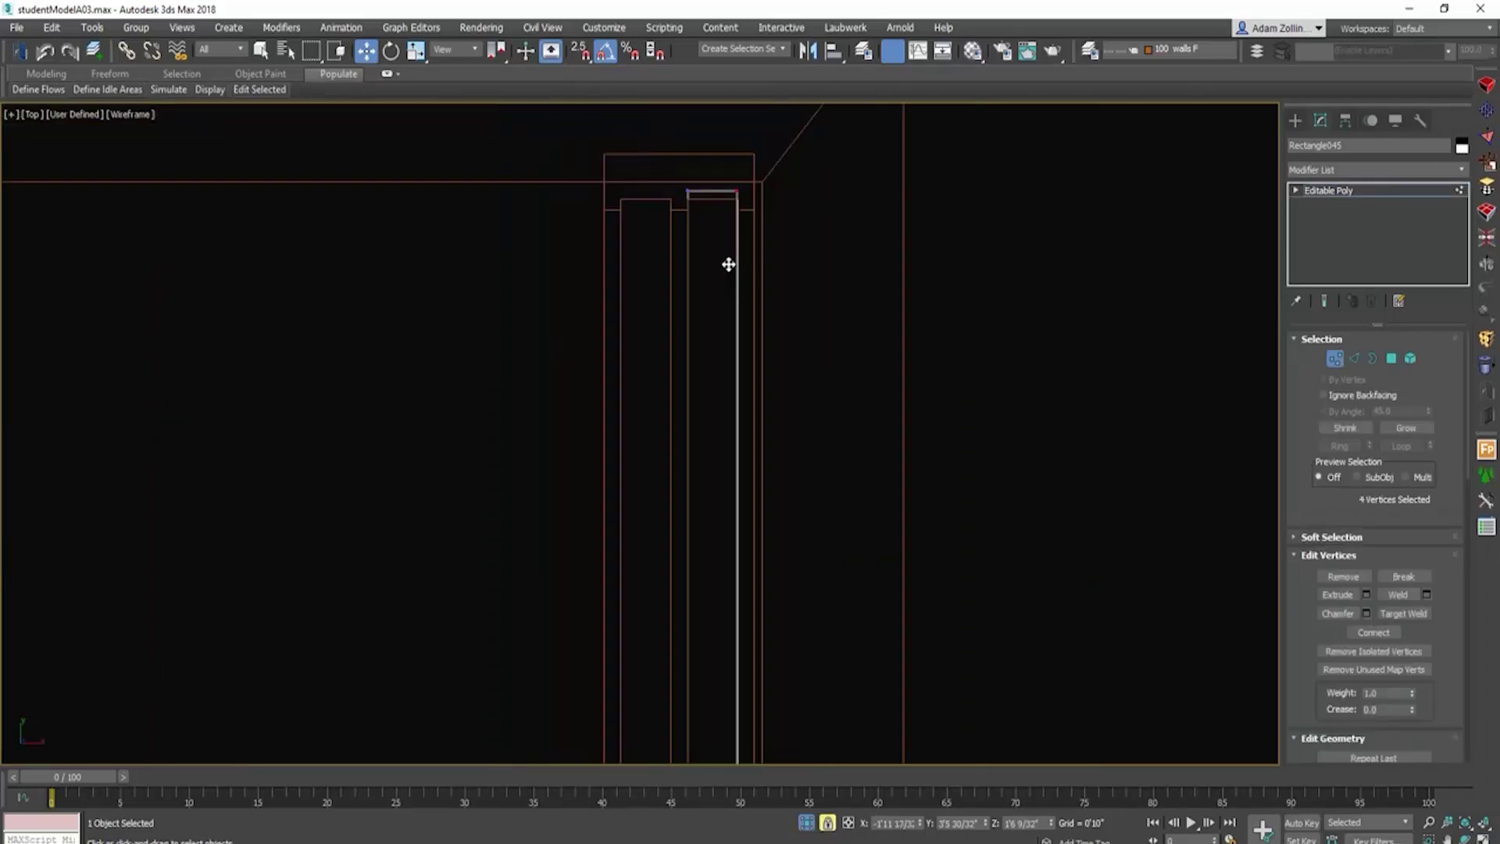
scroll(731, 264, up, 3)
key(ctrl+a)
drag(733, 261, 731, 260)
click(1334, 358)
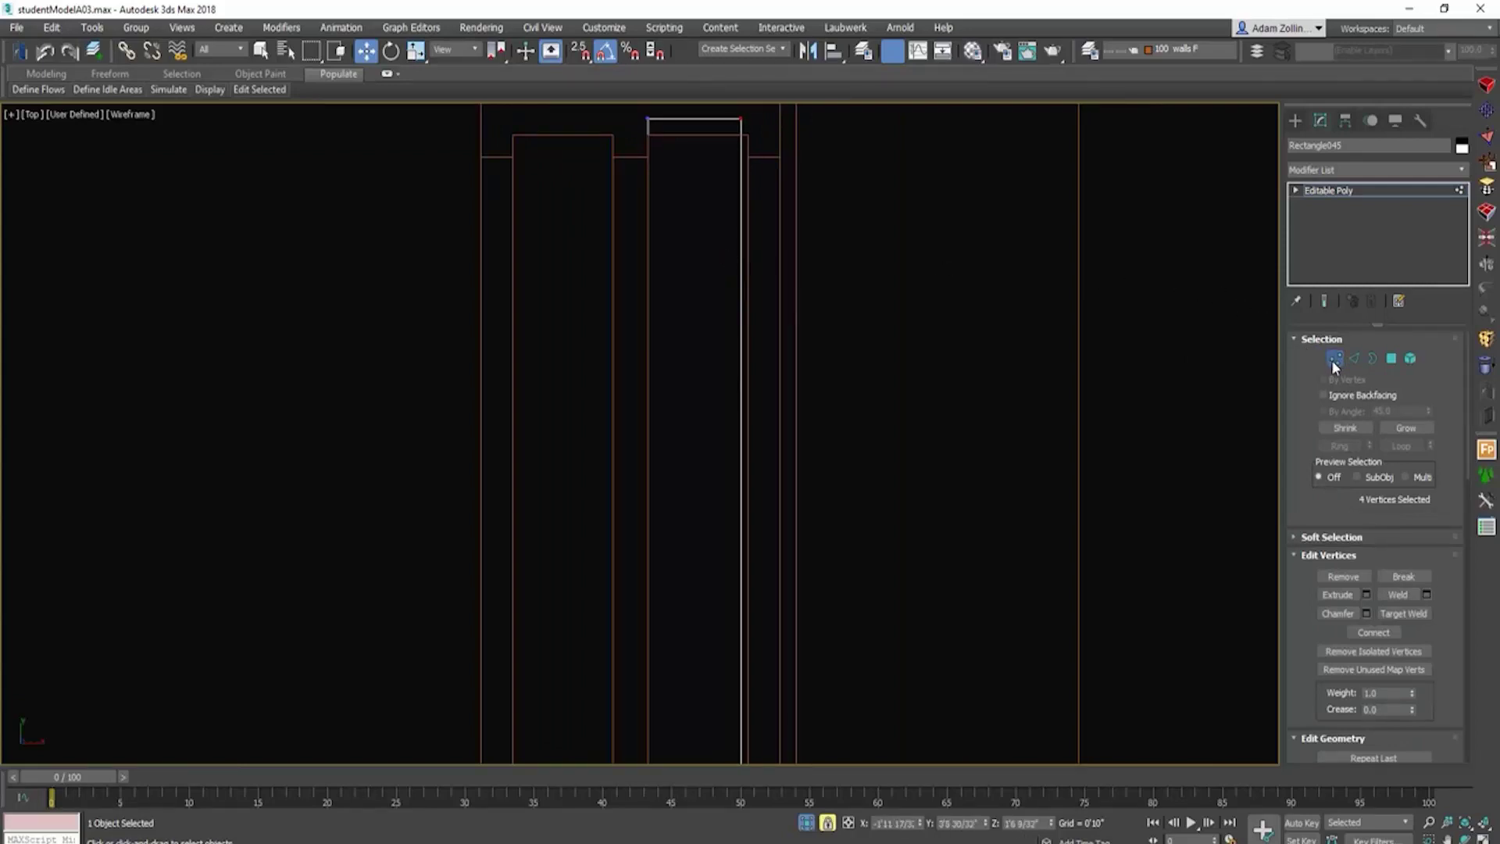
scroll(698, 153, up, 1)
drag(700, 158, 704, 158)
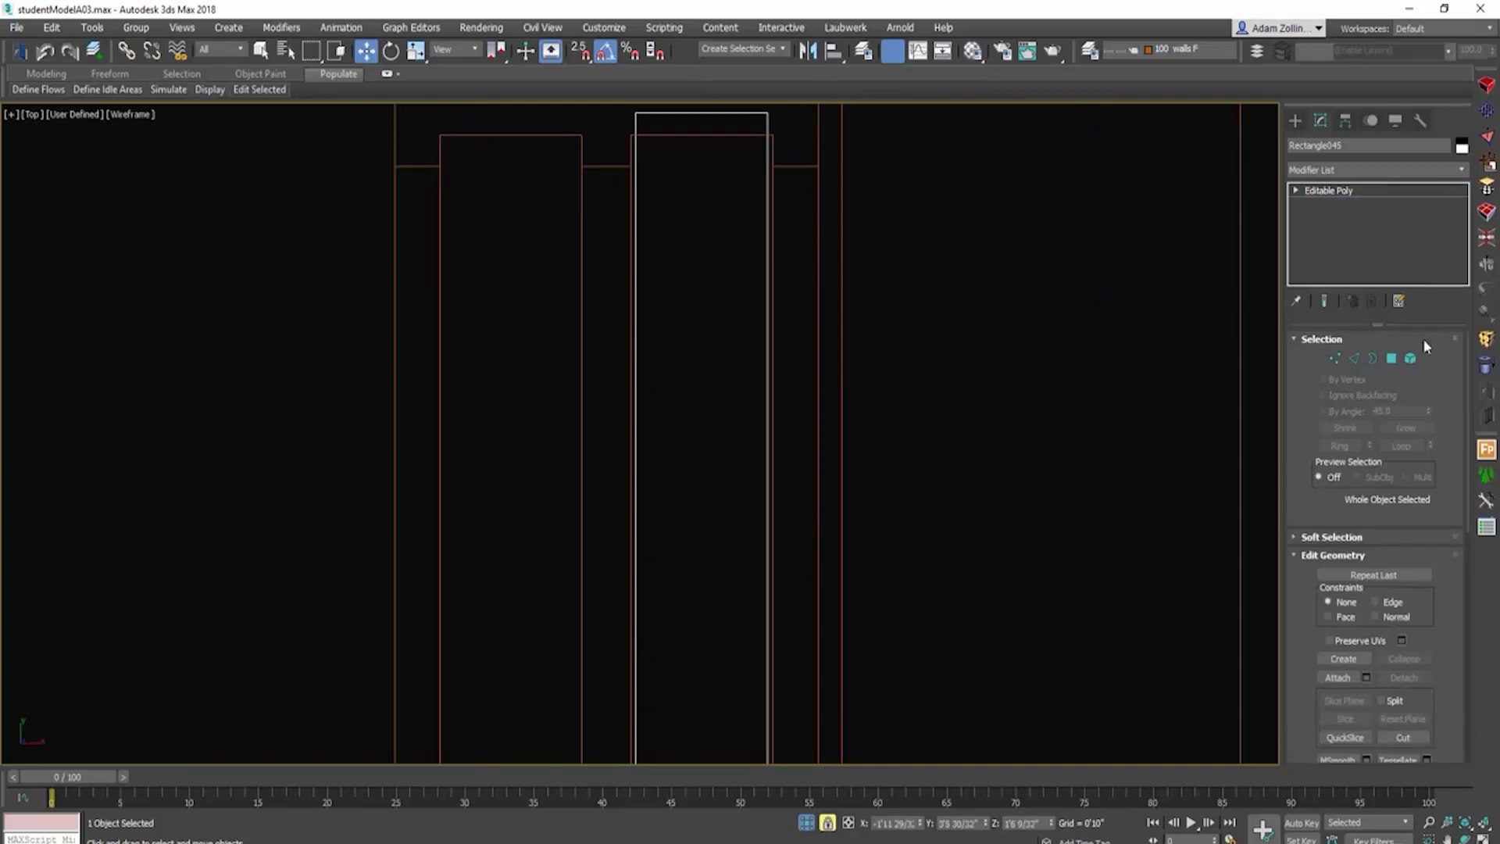
Step: Pull the four vertices at the panel's outer end inward so the panel stops just short of the groove's end
click(1335, 358)
middle_drag(730, 117, 730, 161)
drag(729, 160, 733, 195)
scroll(734, 195, down, 5)
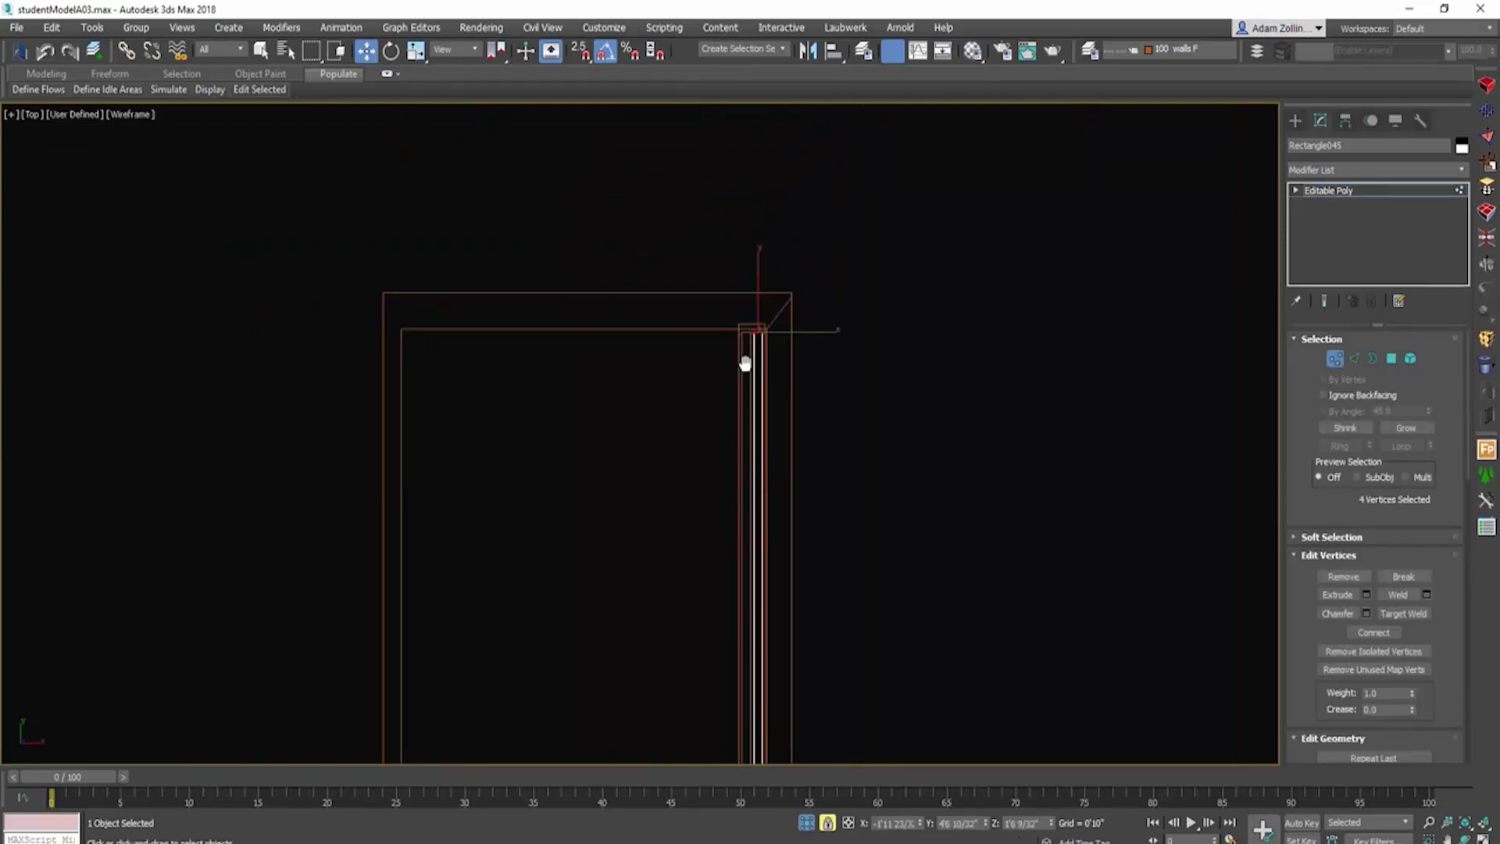
scroll(750, 562, up, 4)
Step: In a shaded orthographic view, select the door panel's front polygon and convert the selection to its four border edges
mouse_move(767, 586)
alt+middle_down()
mouse_move(653, 520)
mouse_move(643, 486)
mouse_move(728, 485)
alt+middle_up()
key(F3)
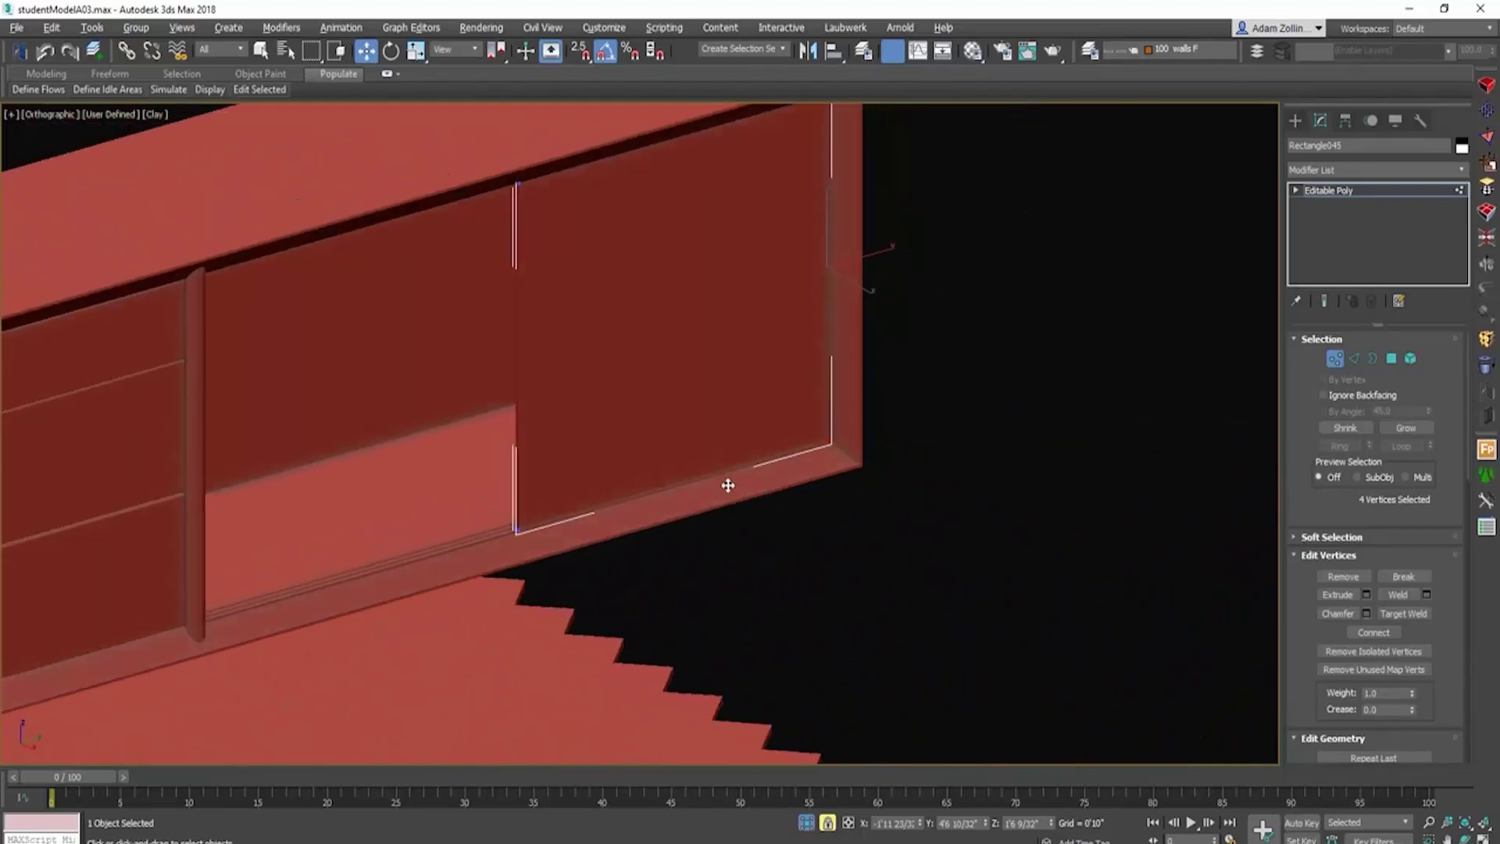
click(1391, 357)
scroll(606, 282, up, 5)
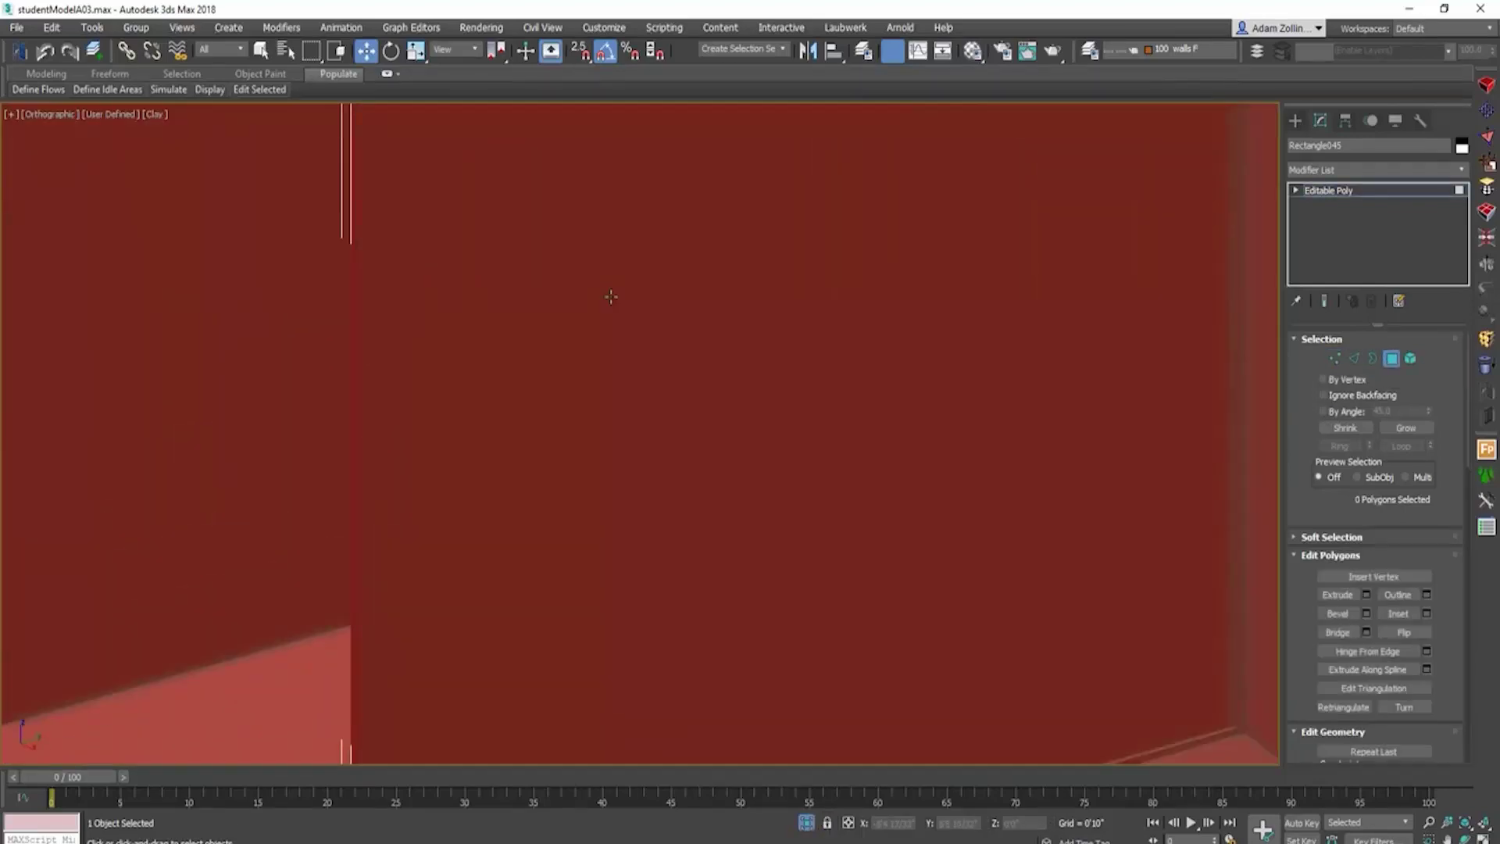
click(610, 296)
scroll(775, 552, down, 3)
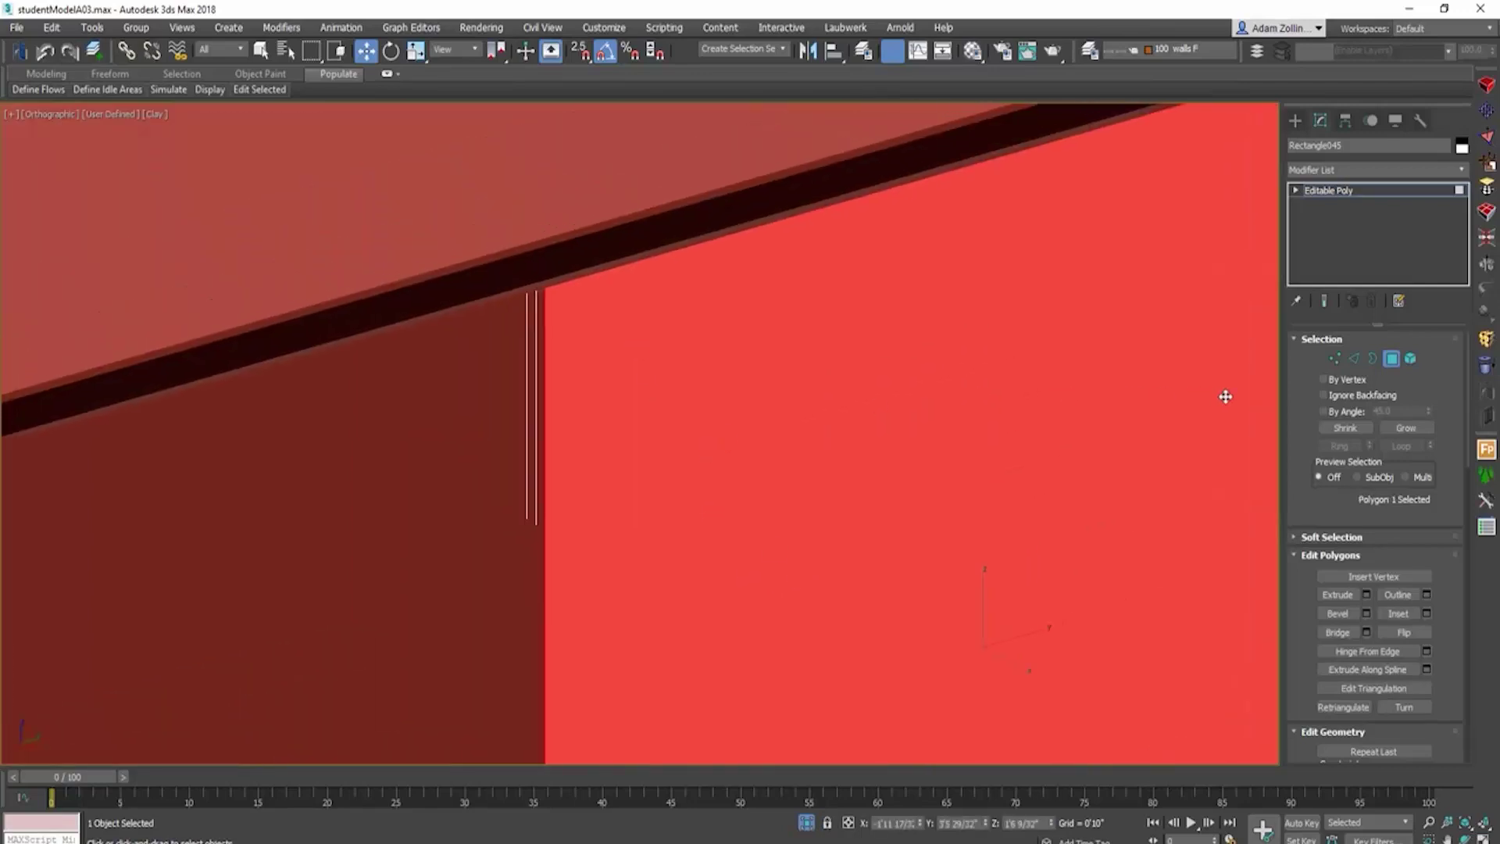
scroll(1224, 396, up, 3)
click(1354, 358)
scroll(475, 325, down, 5)
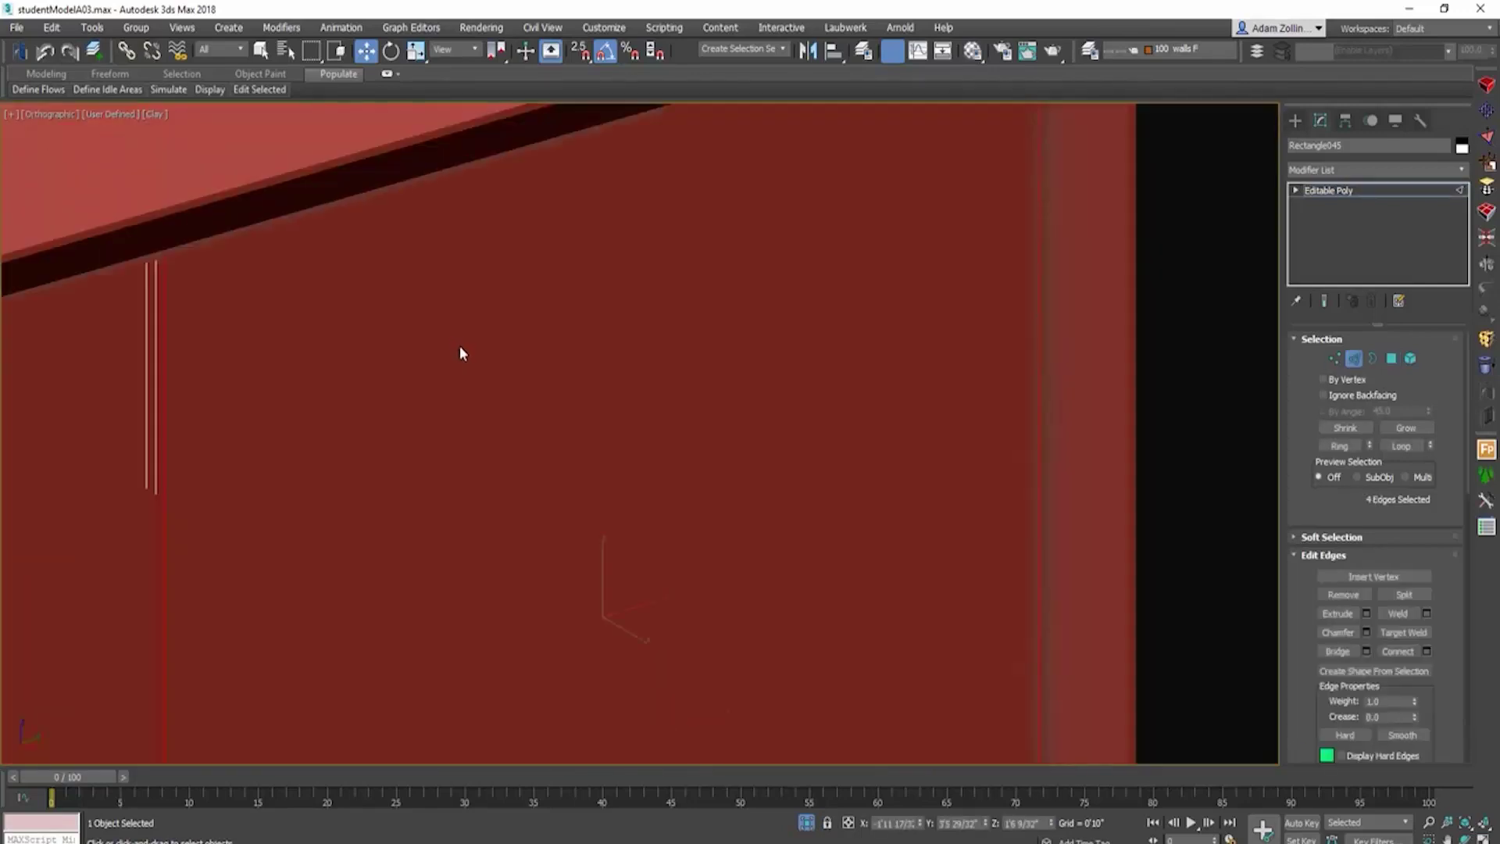
scroll(328, 378, up, 5)
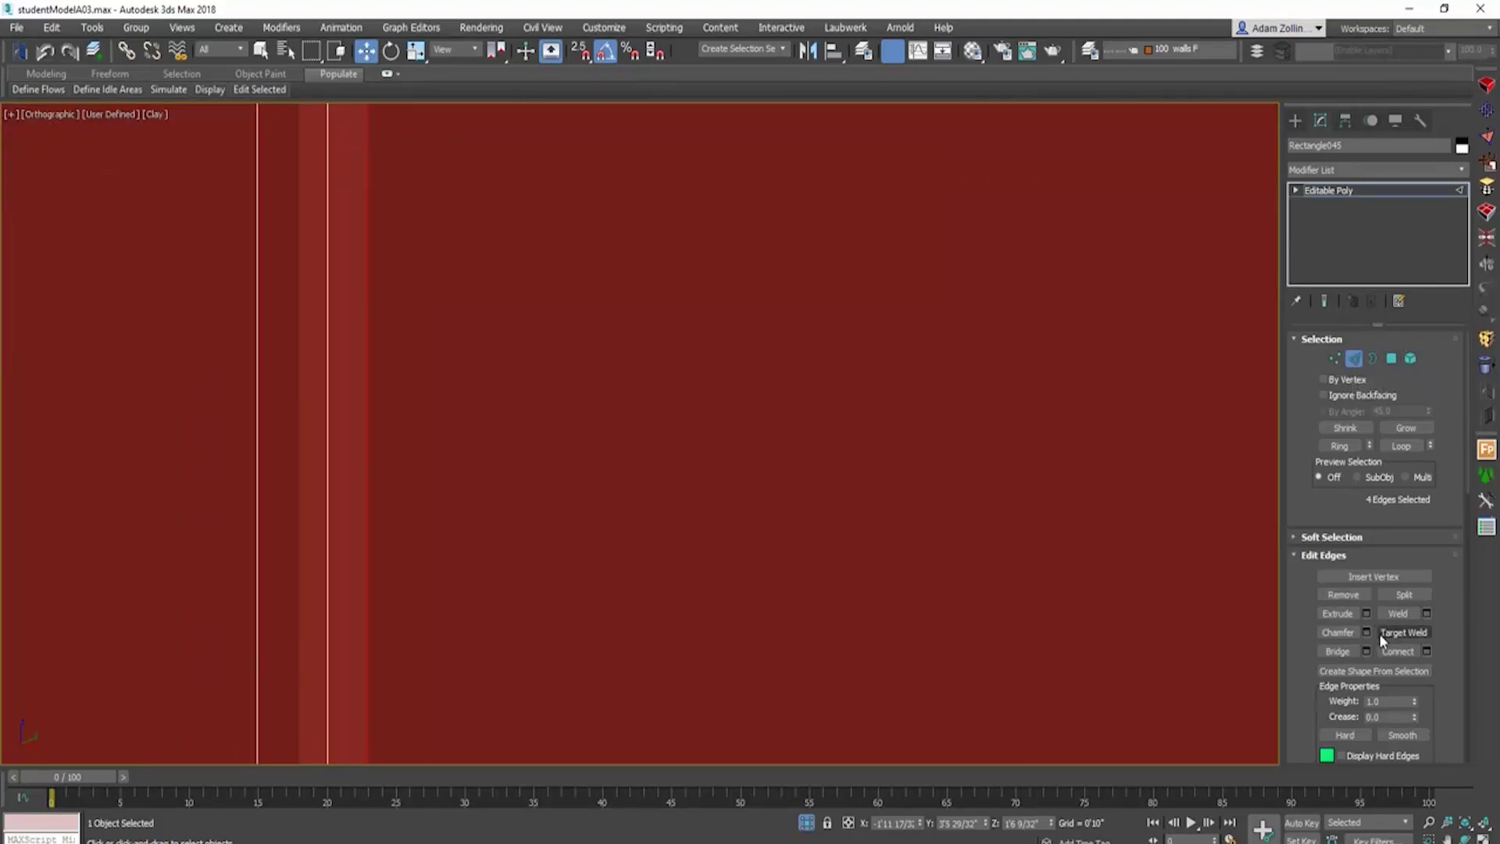
Step: Chamfer the four selected front border edges of the door panel by a tiny amount and finish editing its edges
click(1338, 632)
drag(379, 412, 359, 404)
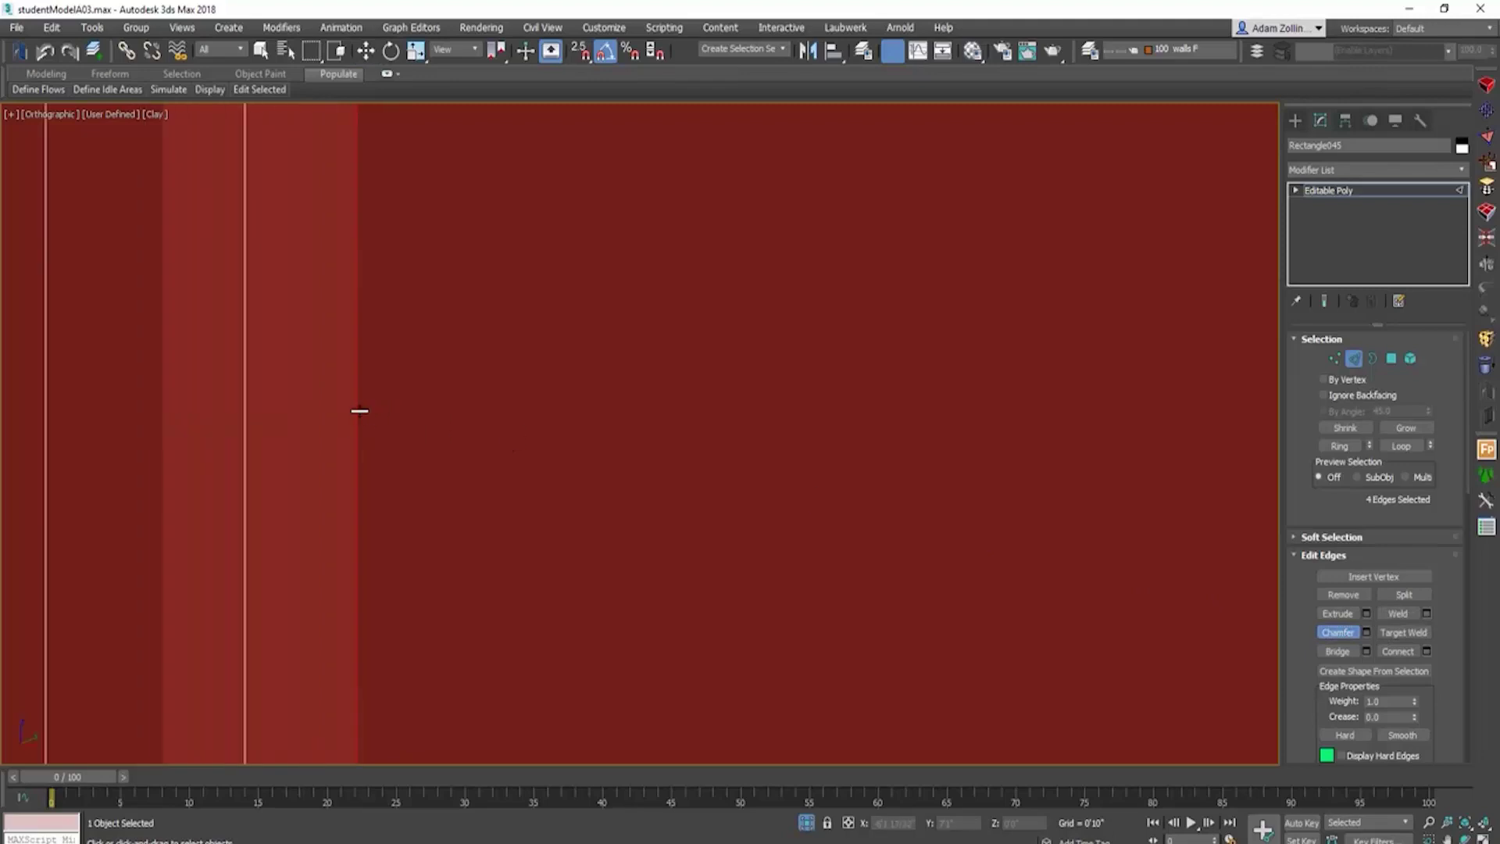
scroll(506, 428, down, 8)
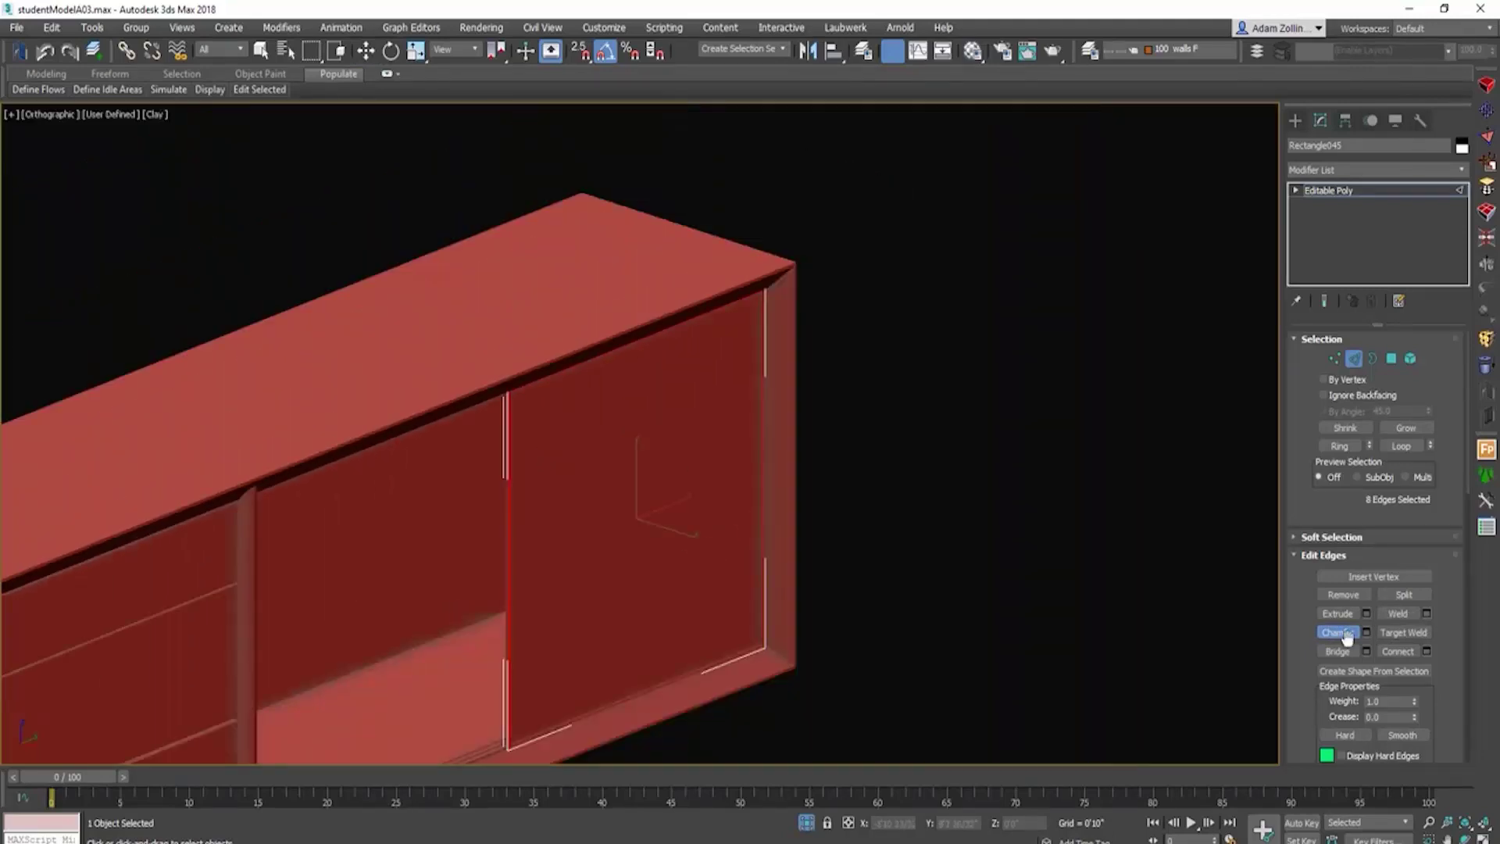
click(1340, 634)
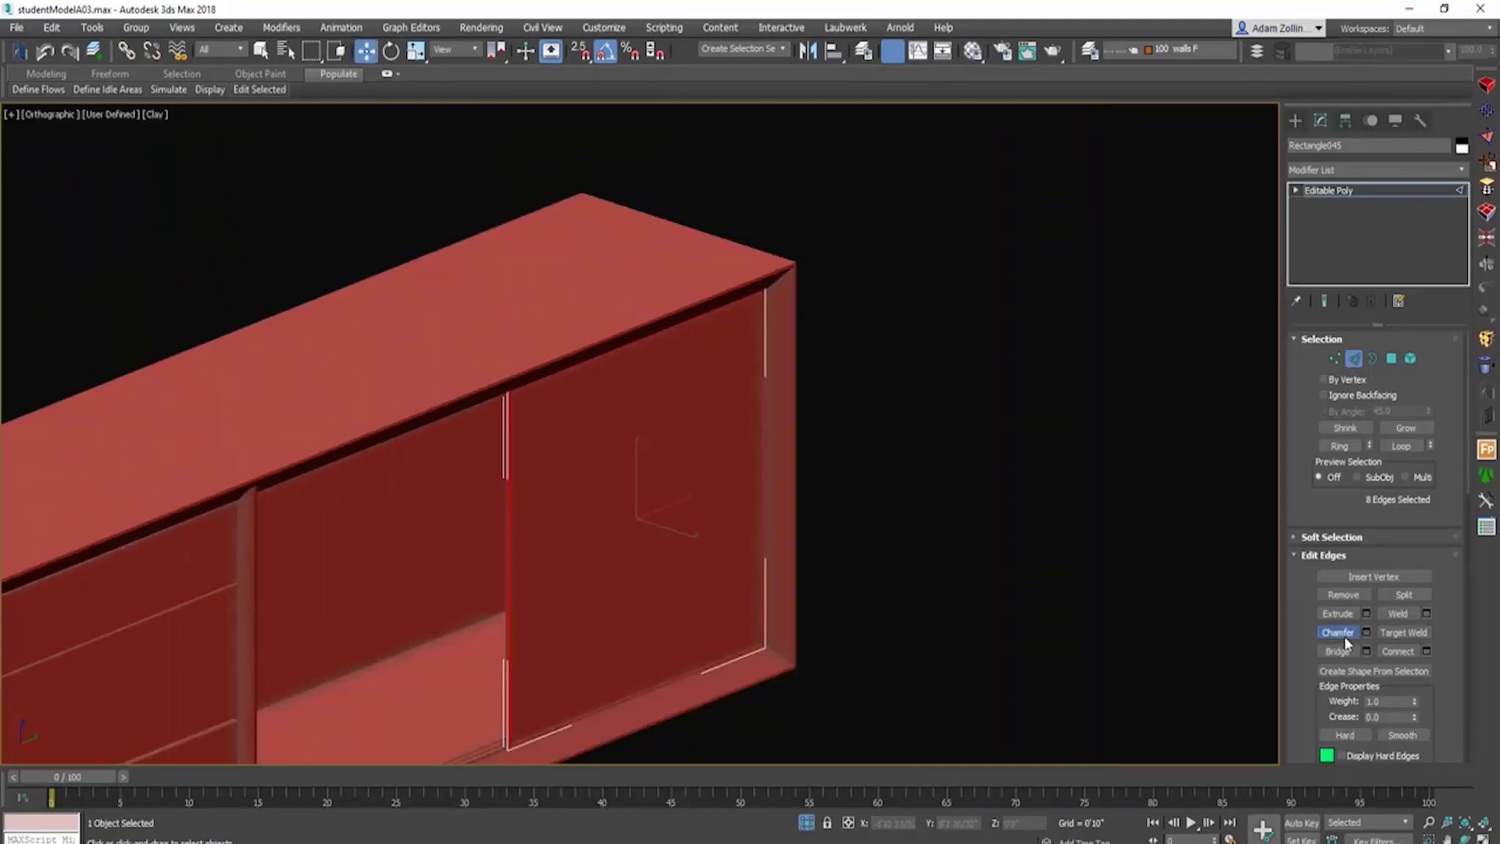
click(858, 422)
click(660, 511)
Step: In a wireframe side view, clone the door panel as one instance over the other half of the wide compartment
key(r)
scroll(678, 514, down, 4)
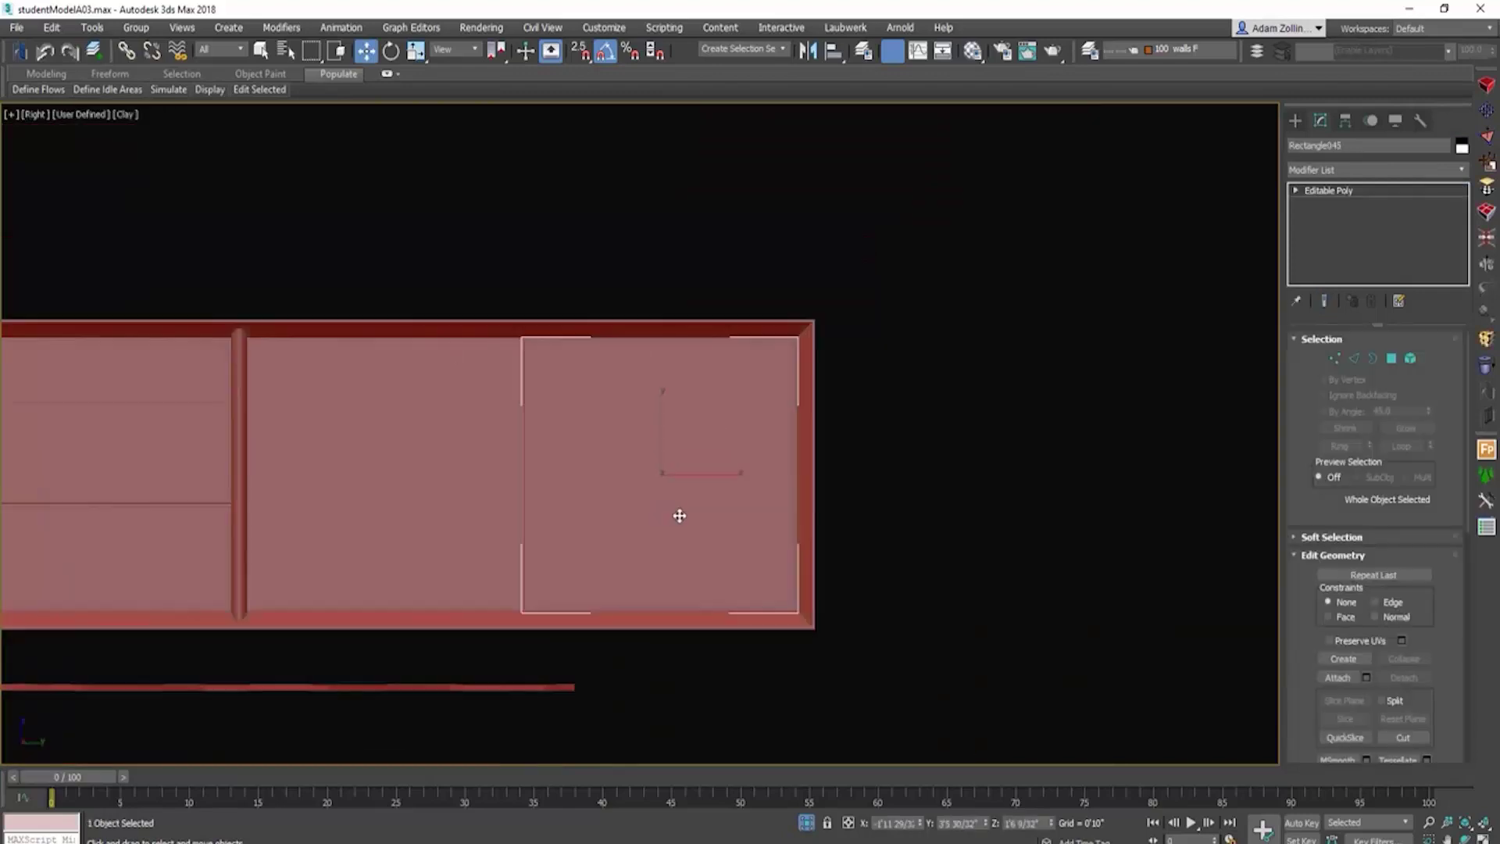
key(F3)
middle_drag(554, 497, 666, 489)
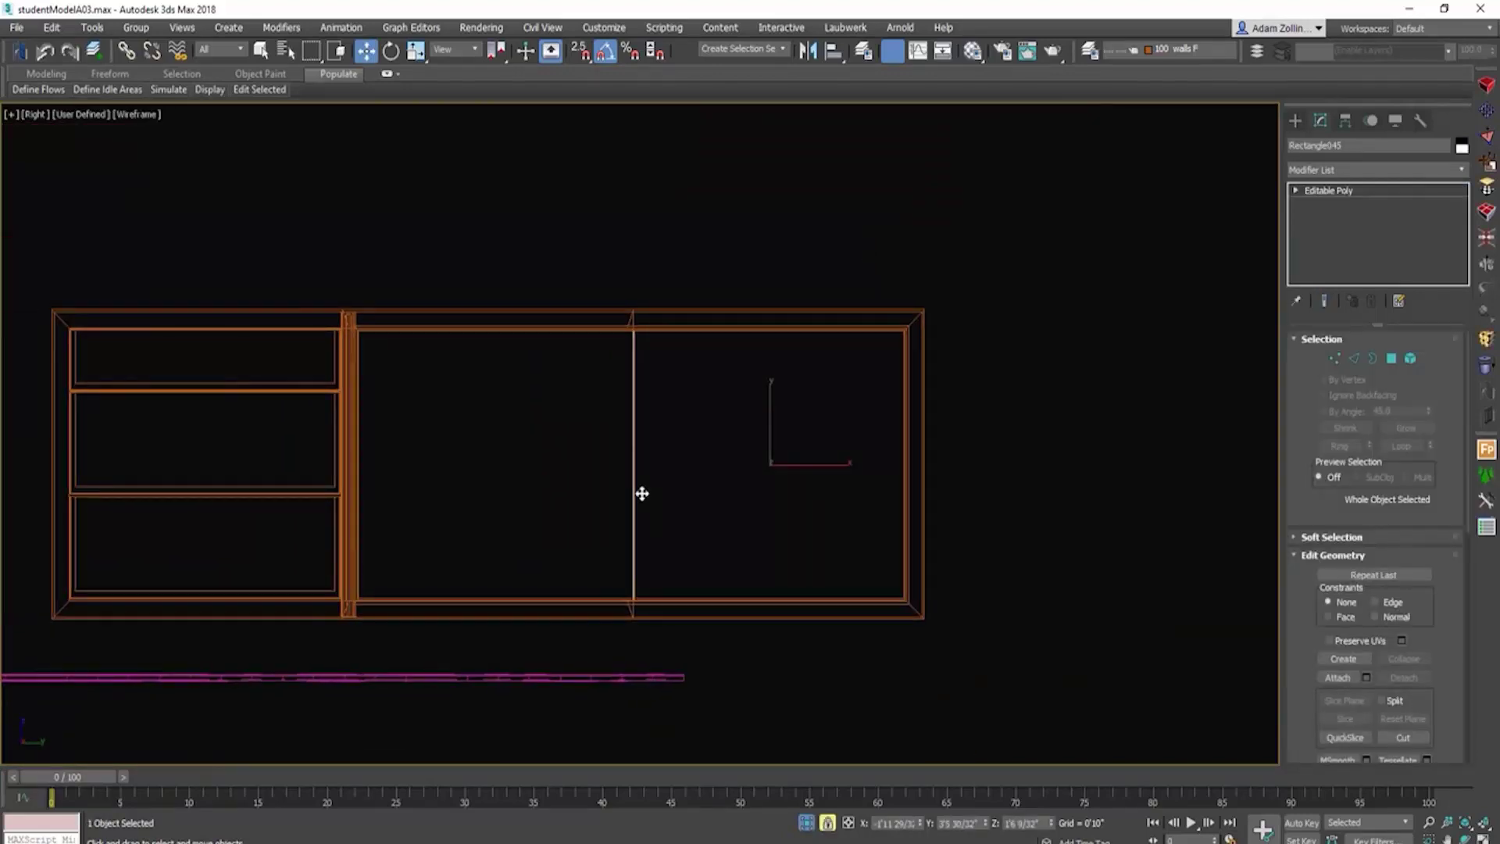
shift+drag(518, 493, 369, 500)
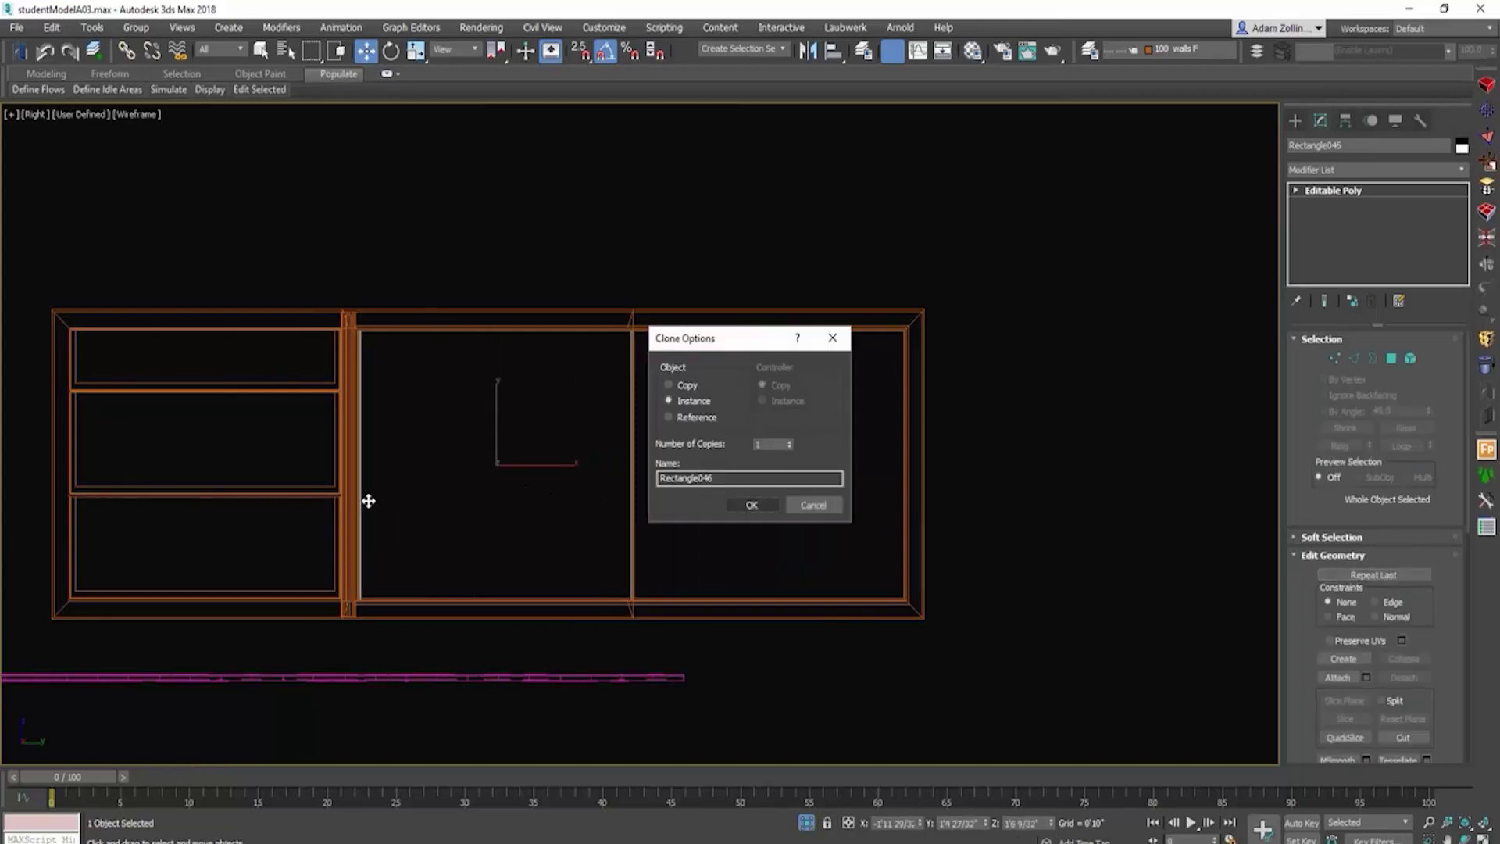
click(754, 505)
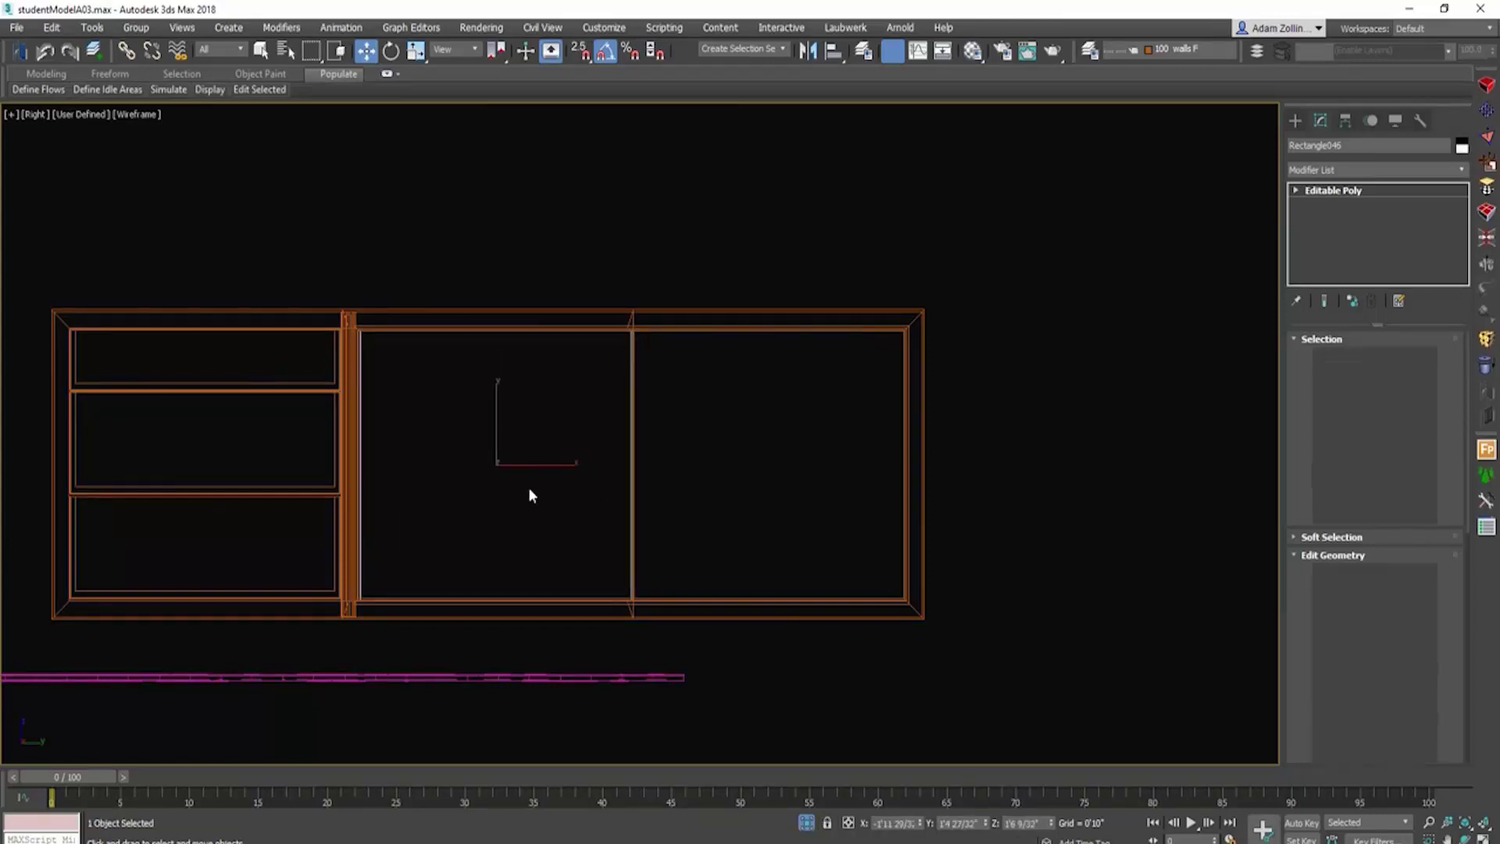
Step: From above, shift the cloned door panel back into the track frame's rear groove, closer to the groove's end
key(t)
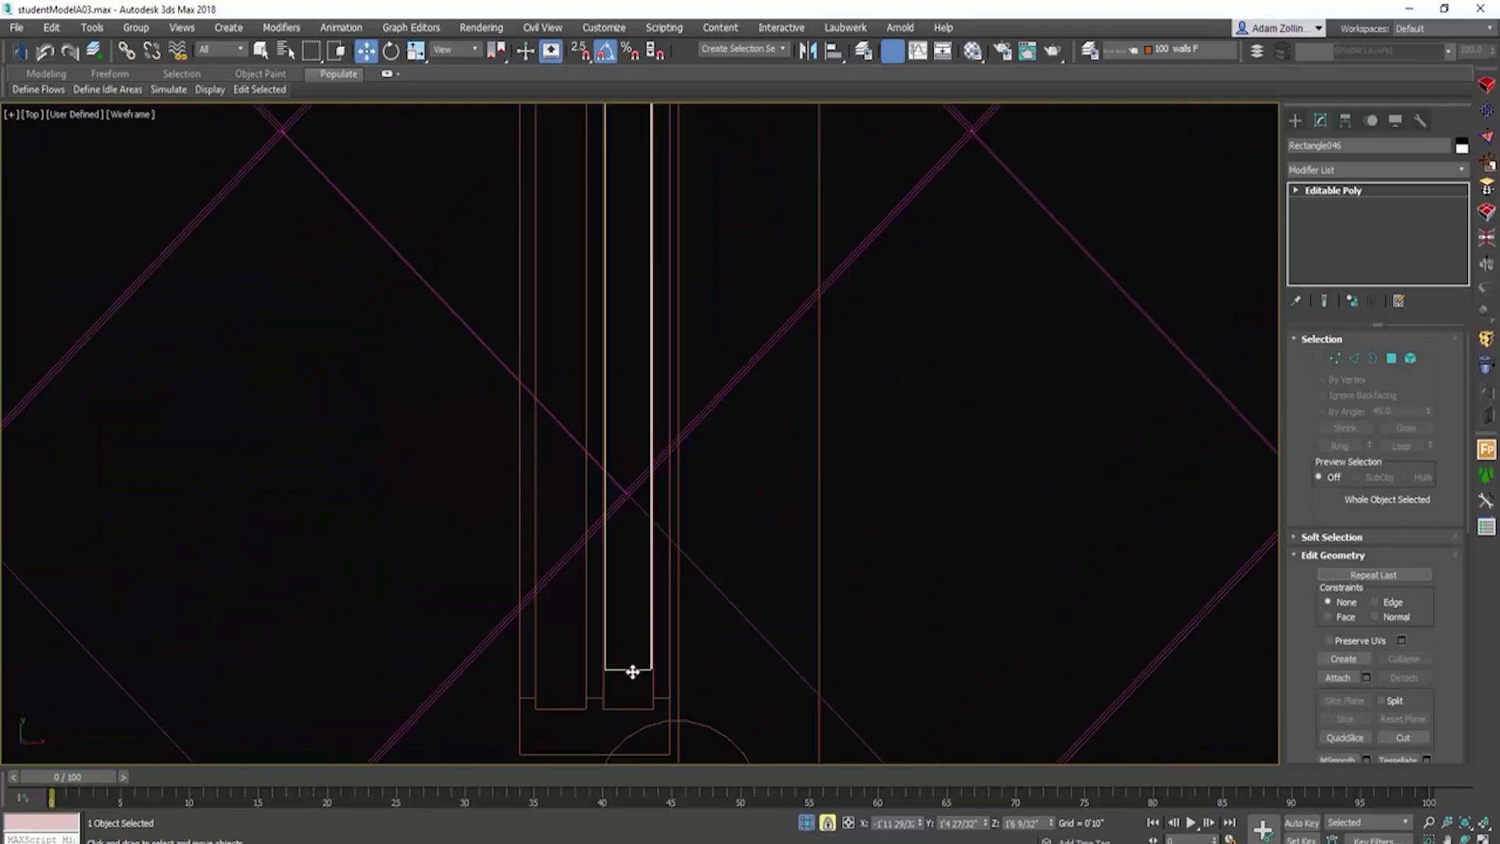
drag(567, 705, 570, 705)
scroll(596, 621, up, 10)
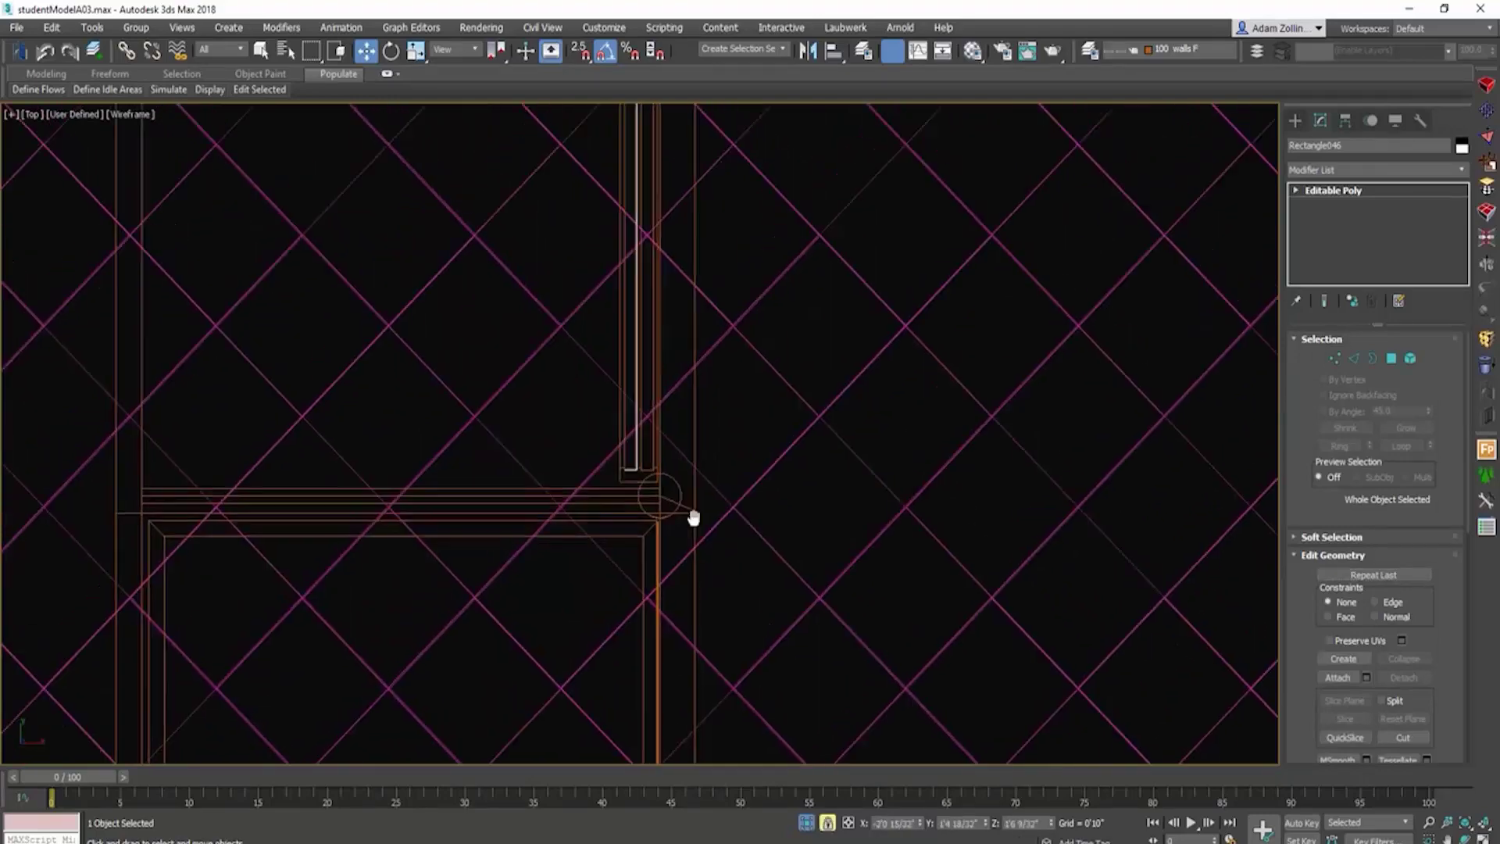
scroll(700, 319, up, 5)
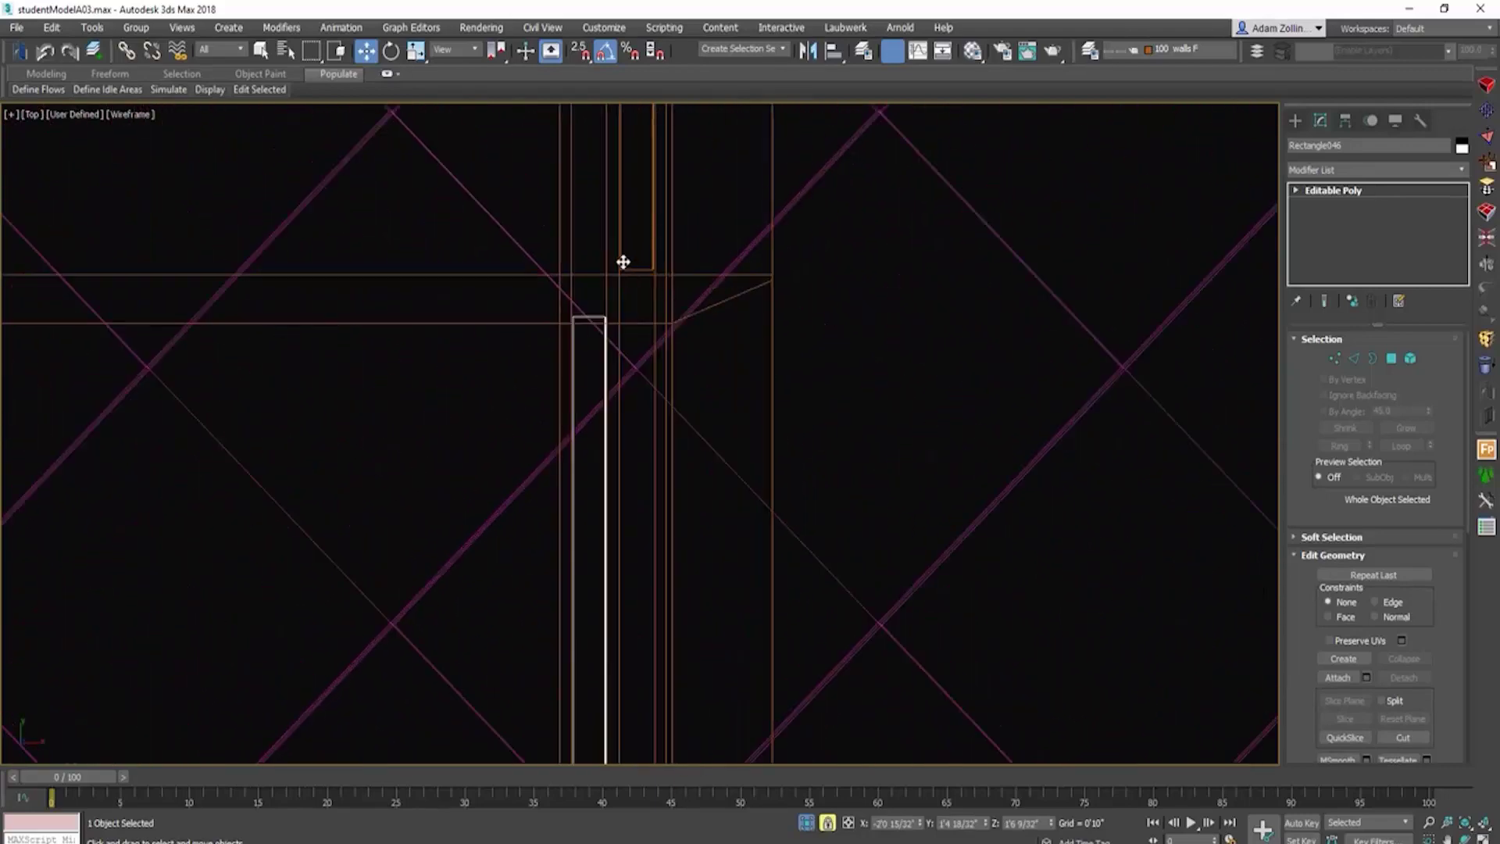
Step: Extend the cloned panel by moving the vertices at its inner end to about the front panel's inner end
scroll(612, 280, down, 6)
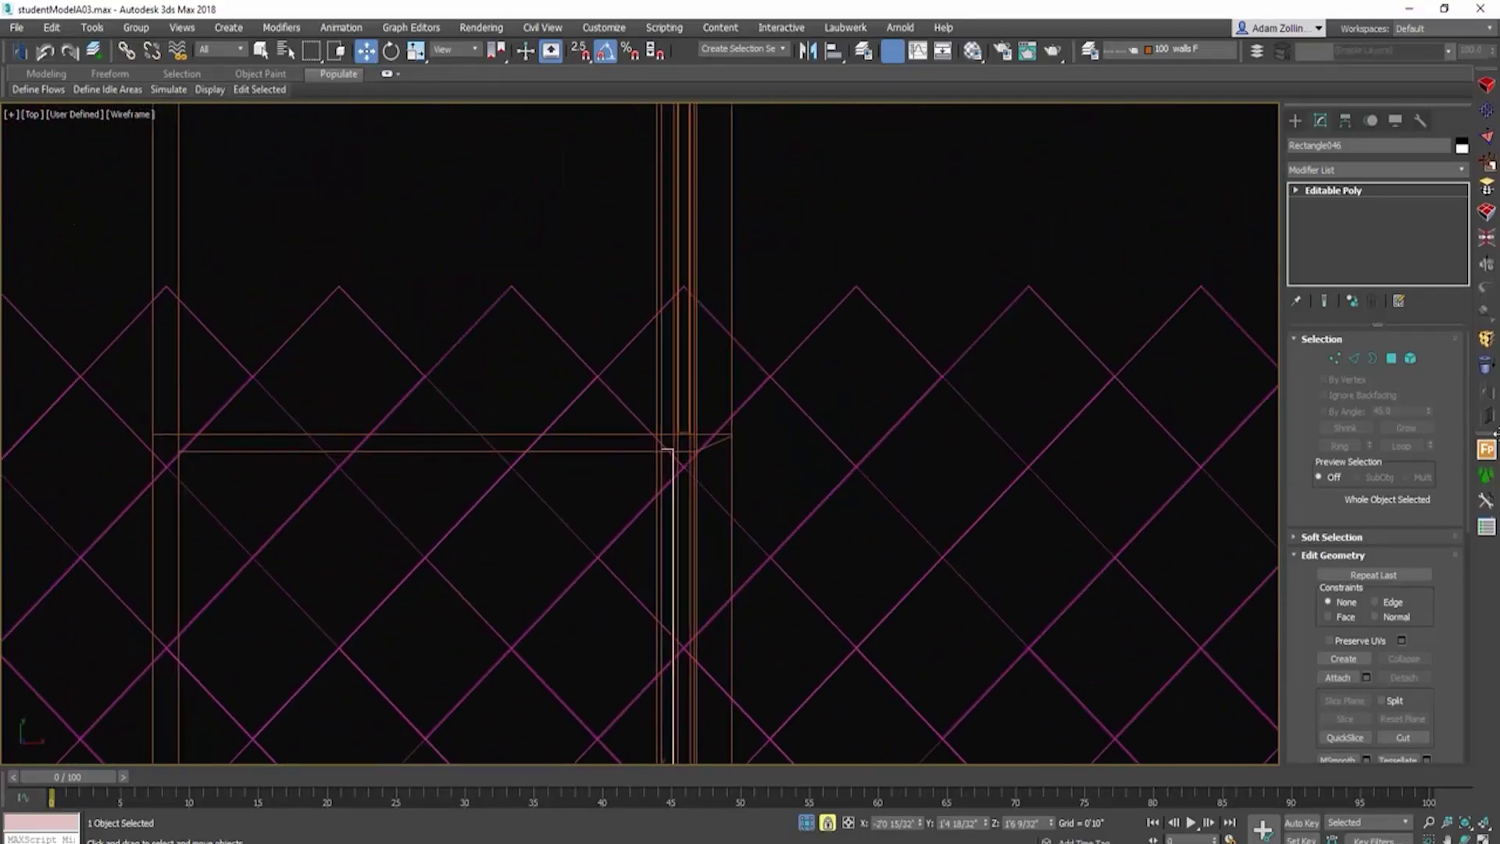
click(1335, 358)
scroll(655, 438, up, 3)
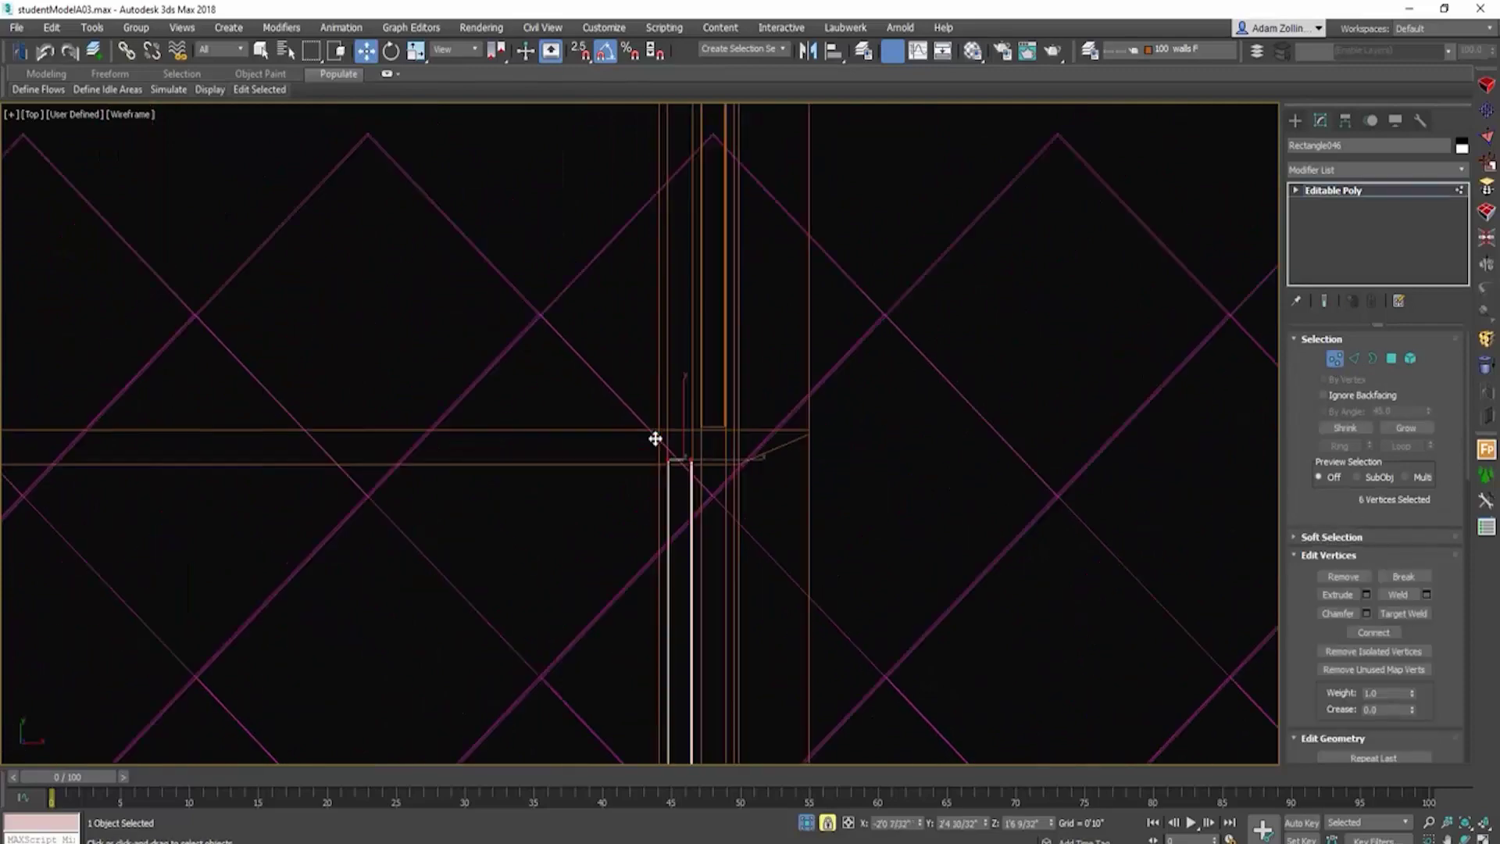
drag(639, 436, 703, 434)
scroll(706, 489, up, 2)
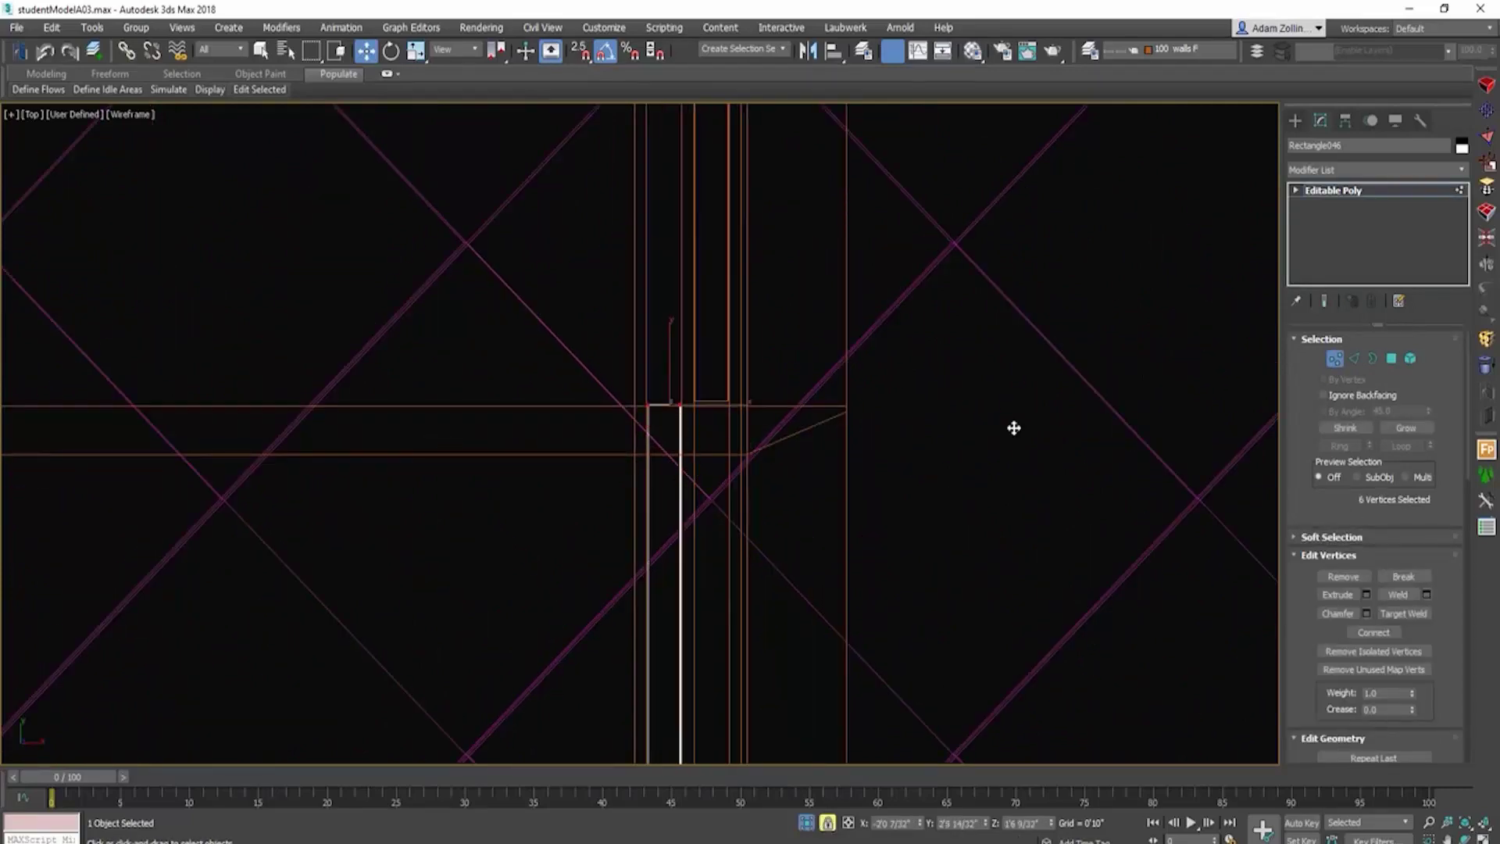
click(1335, 358)
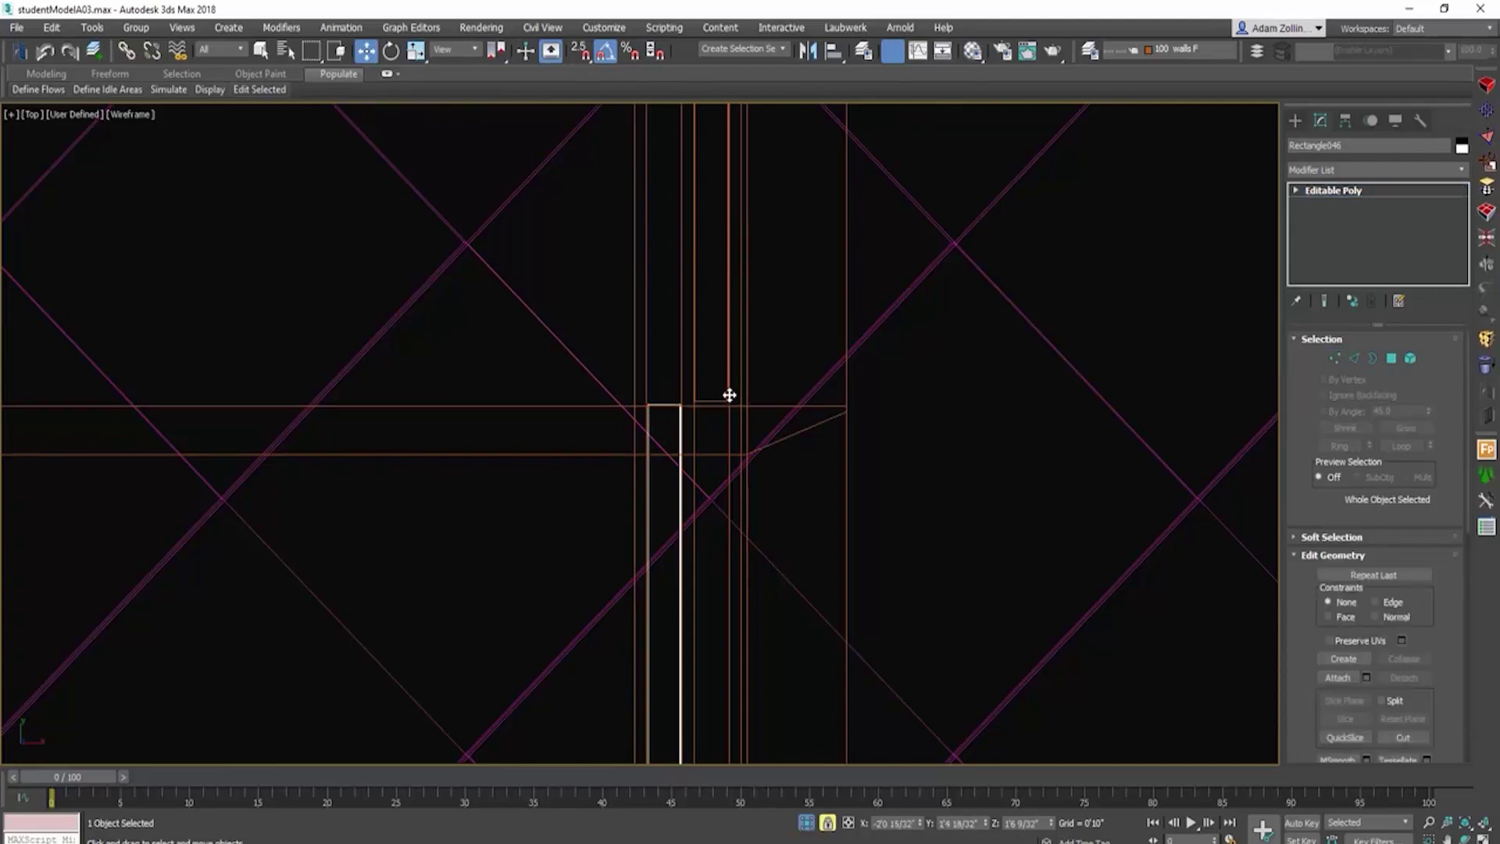
Step: Select the front door panel and slide it back inside the outer end of its groove, so the two doors overlap
click(741, 391)
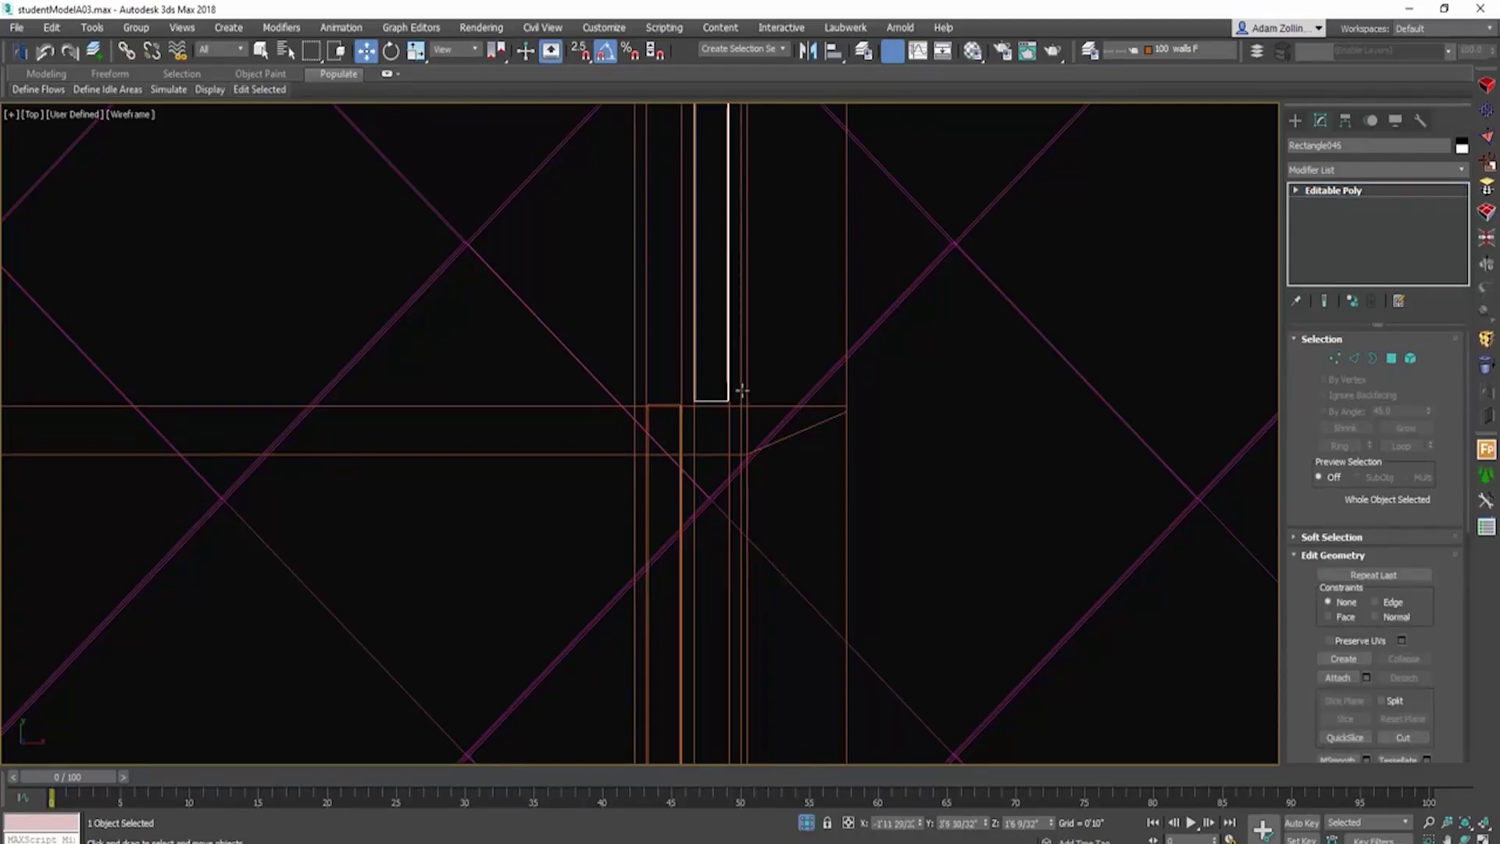
scroll(741, 391, down, 9)
middle_drag(742, 379, 748, 598)
scroll(753, 350, up, 9)
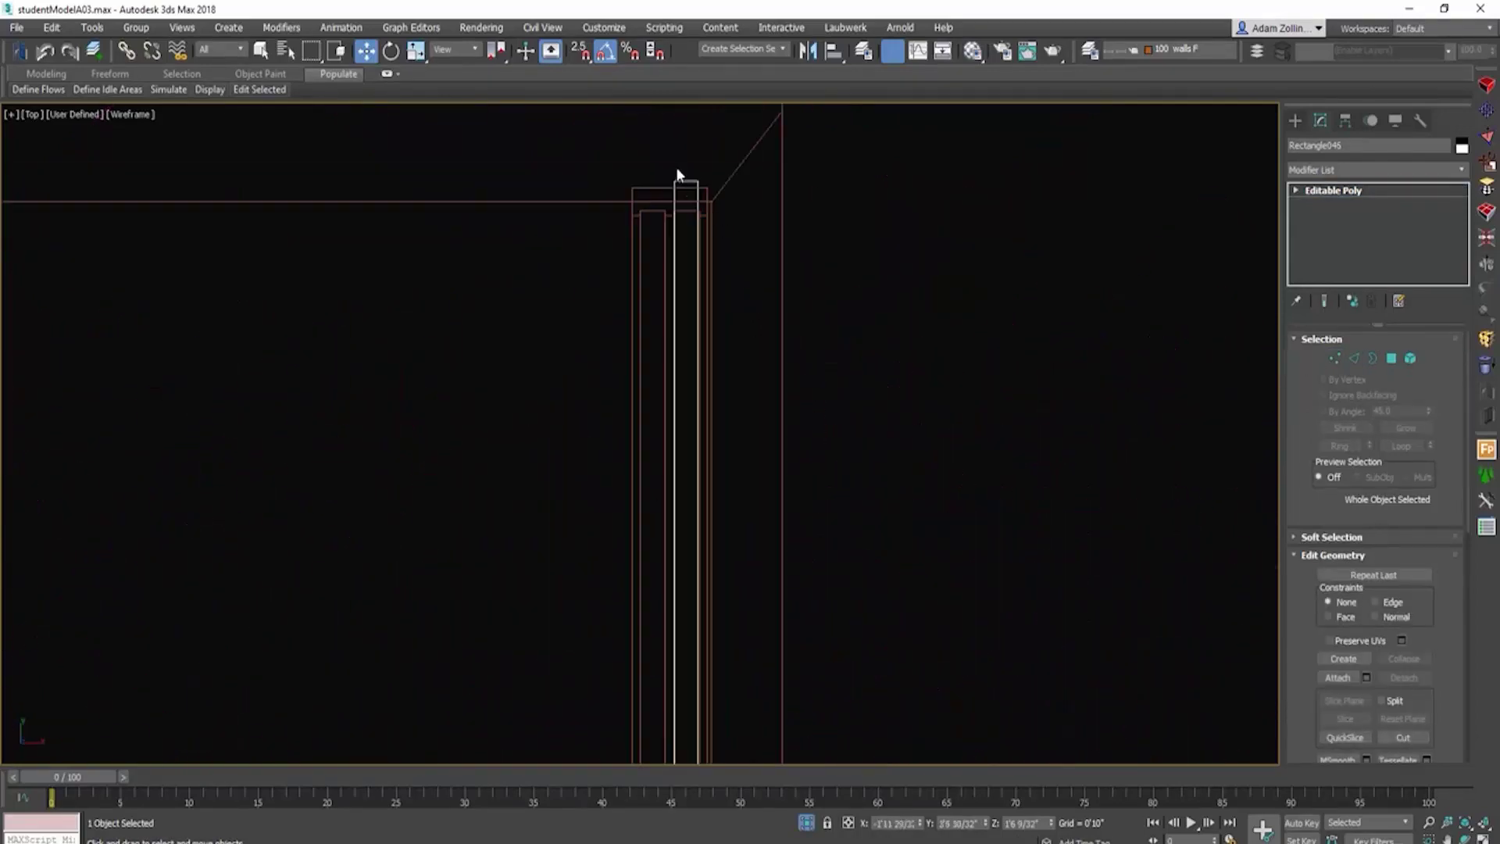
scroll(677, 174, up, 5)
key(space)
drag(712, 229, 707, 355)
scroll(706, 355, down, 8)
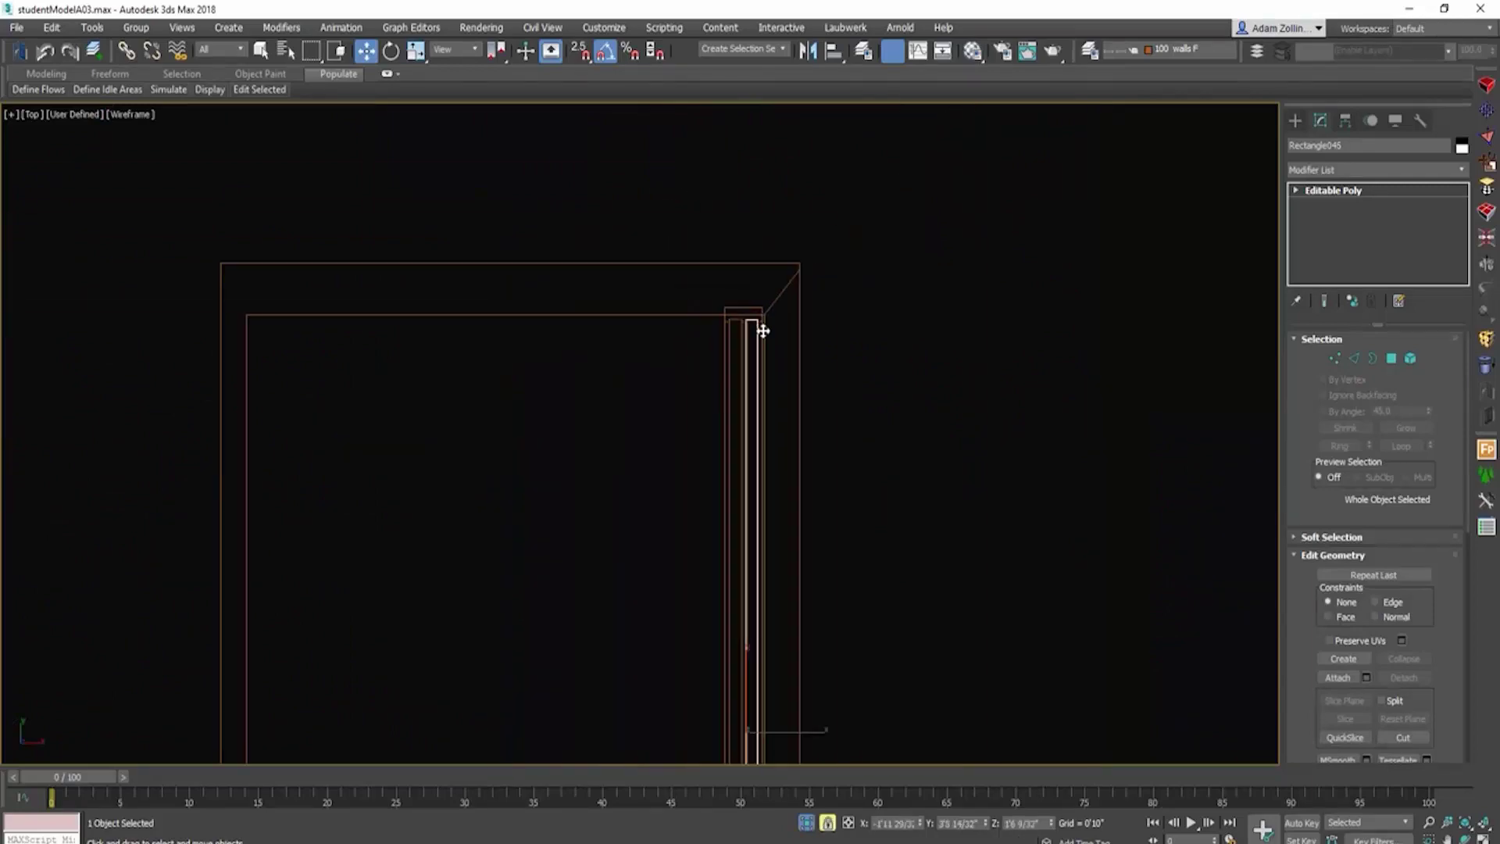
Step: Inspect the overlapping door panels and the track frame in a shaded orthographic view with edged faces
alt+middle_drag(870, 570, 757, 471)
key(F3)
key(F4)
scroll(688, 635, up, 10)
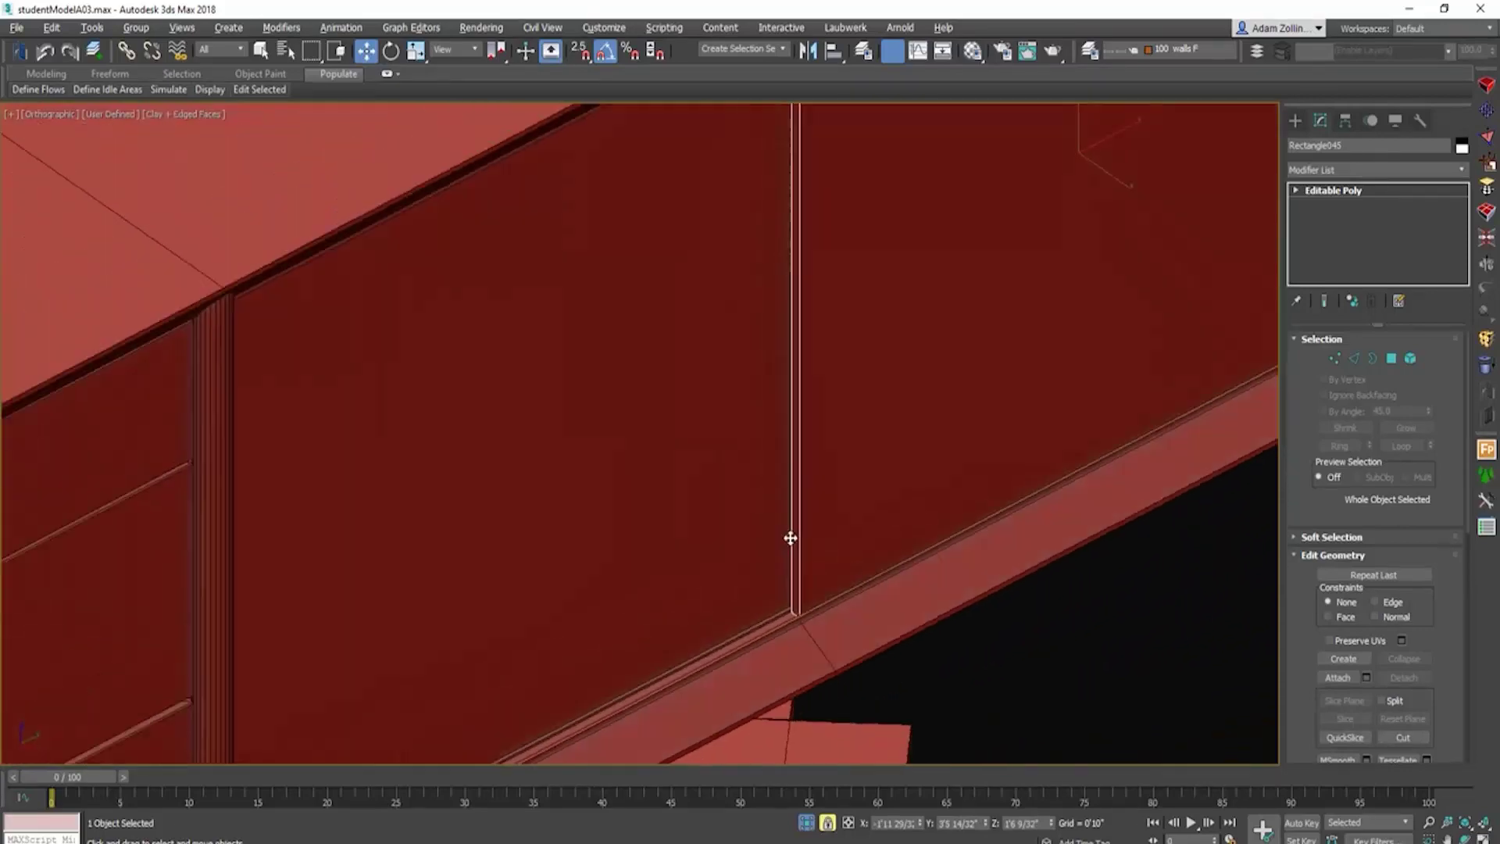
alt+middle_drag(791, 538, 871, 564)
scroll(766, 535, down, 5)
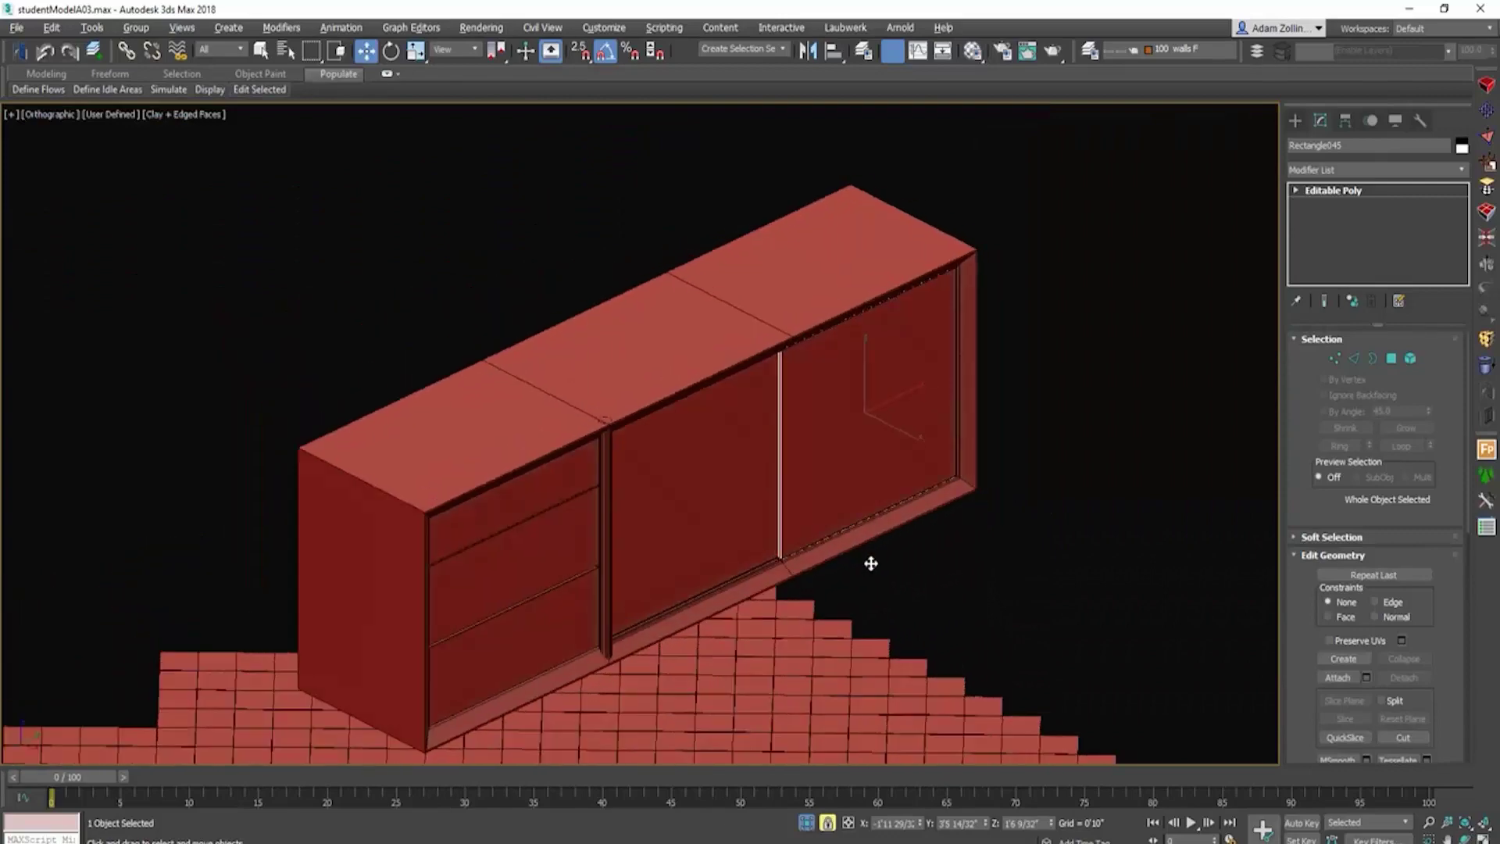
click(910, 536)
scroll(737, 509, up, 10)
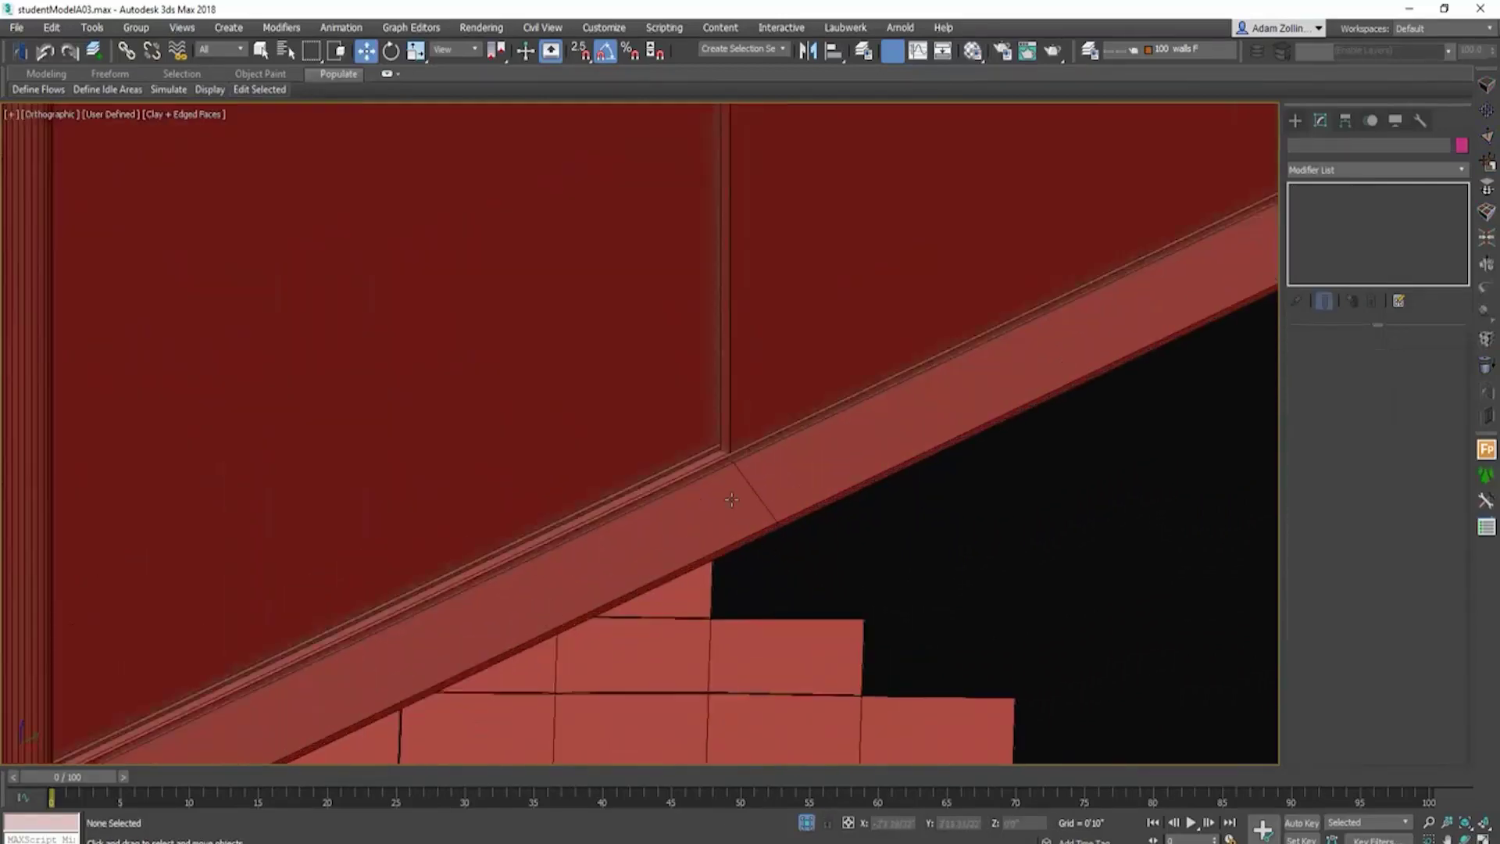
scroll(732, 499, up, 3)
click(737, 430)
click(686, 418)
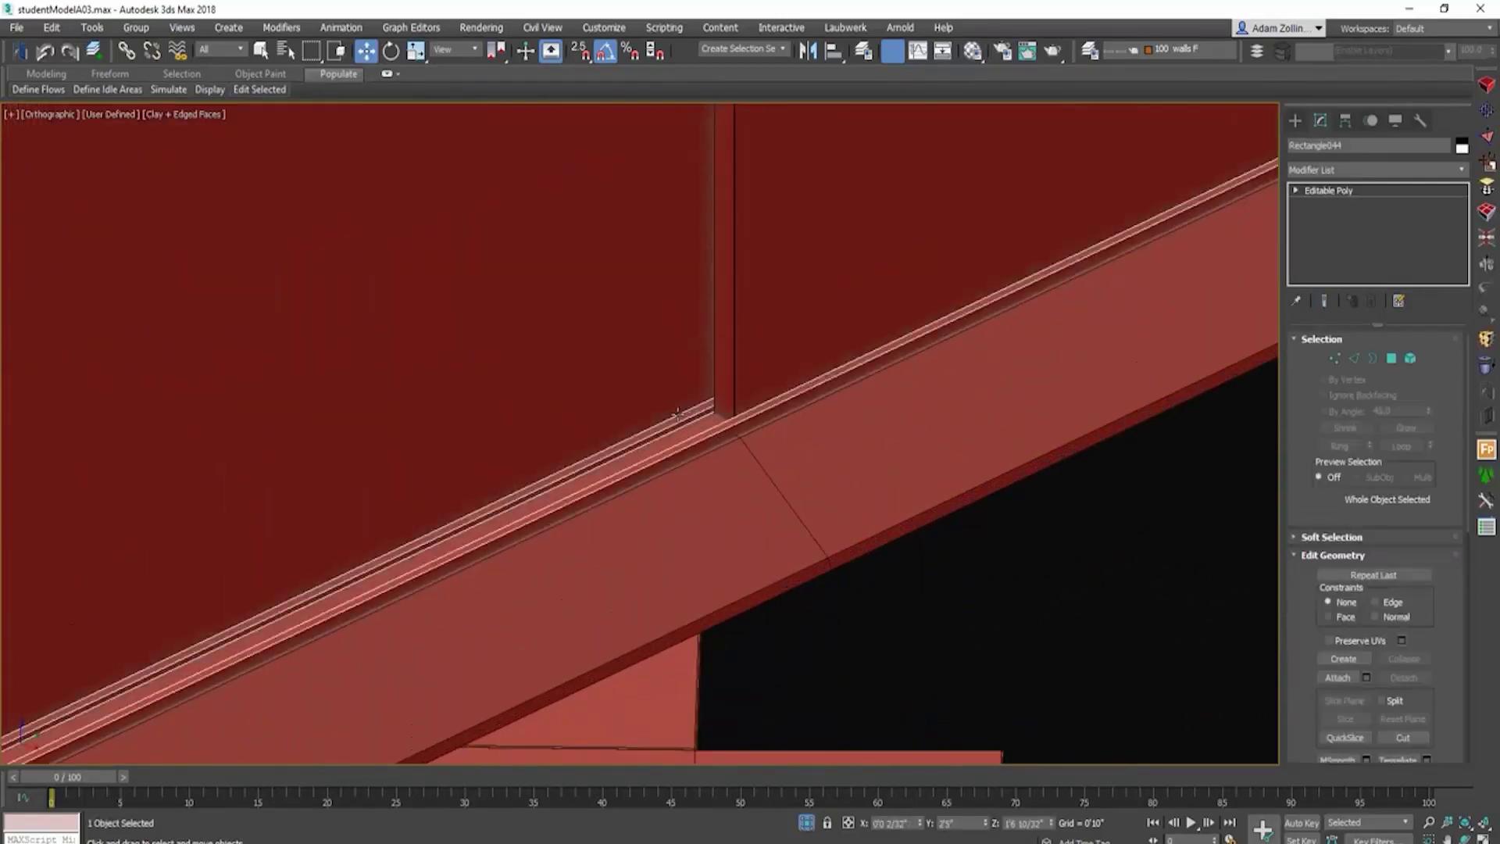
scroll(718, 446, down, 3)
scroll(804, 448, down, 10)
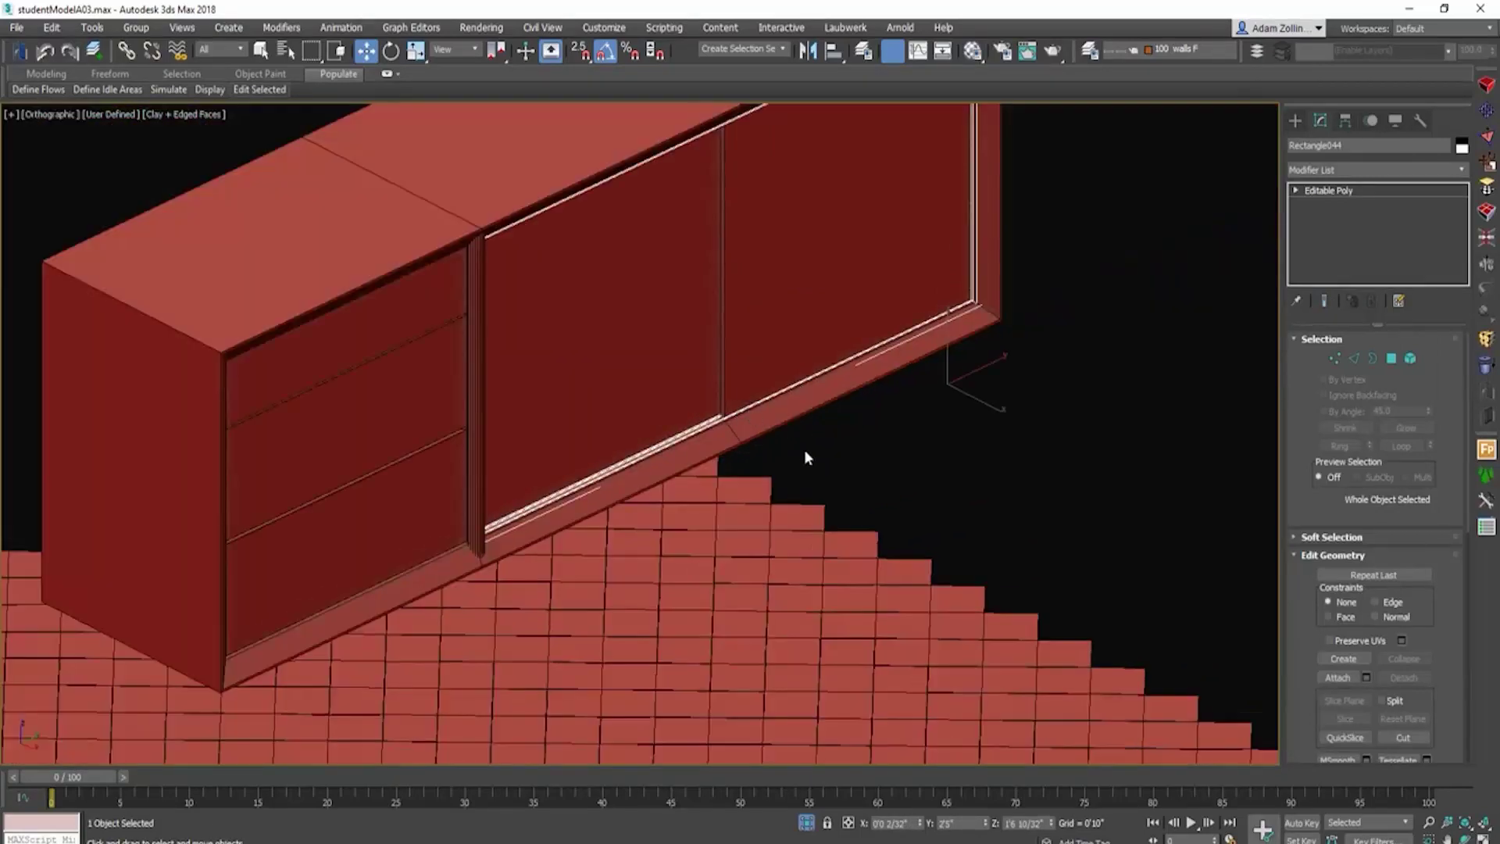
Step: Compare the cabinet's drawers, divider and sliding doors face-on in the shaded side view
click(1008, 424)
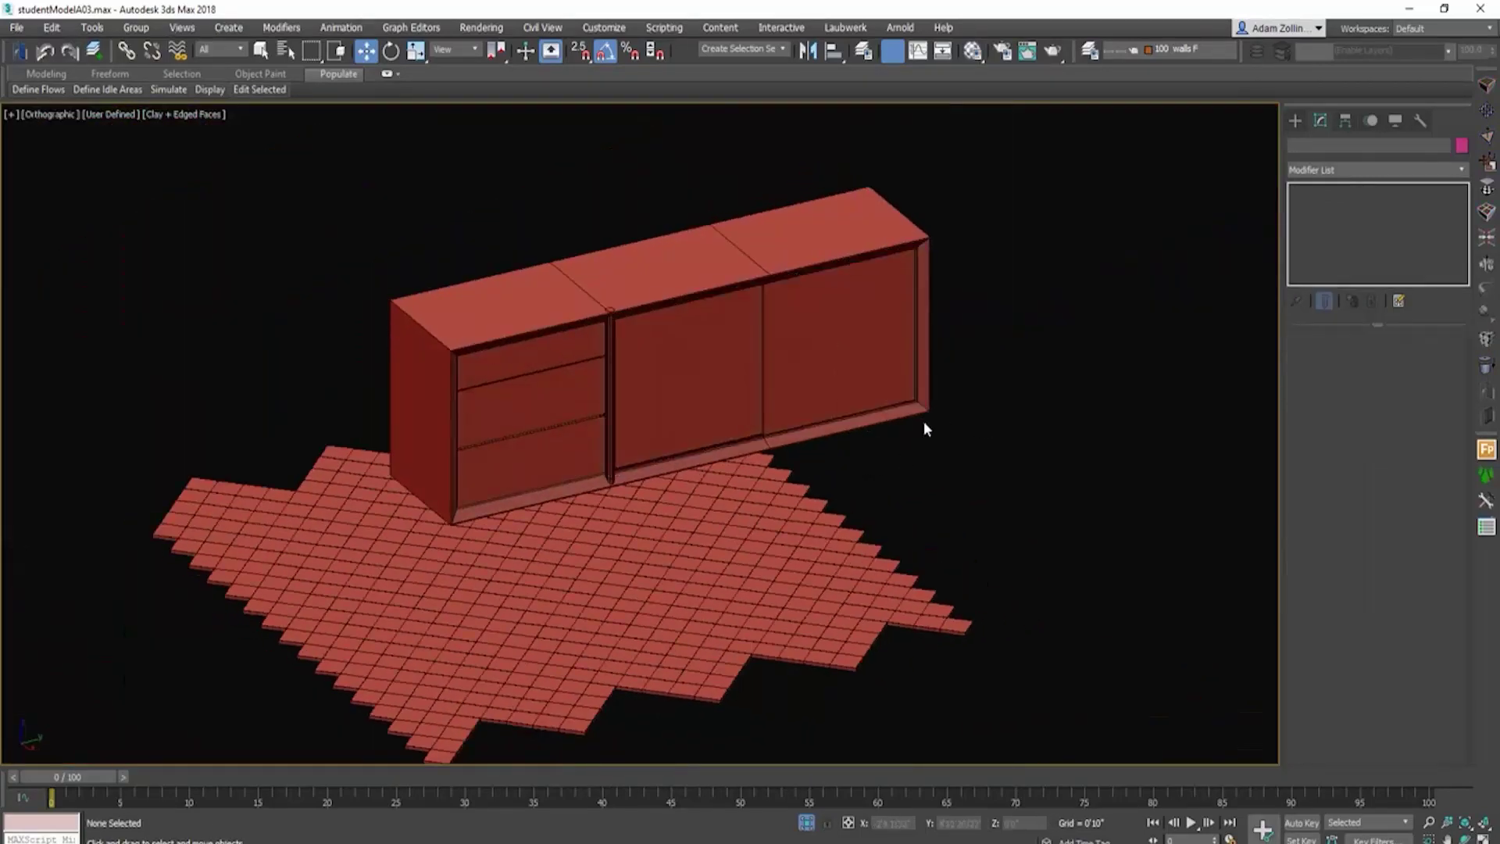
click(914, 418)
key(r)
click(1042, 412)
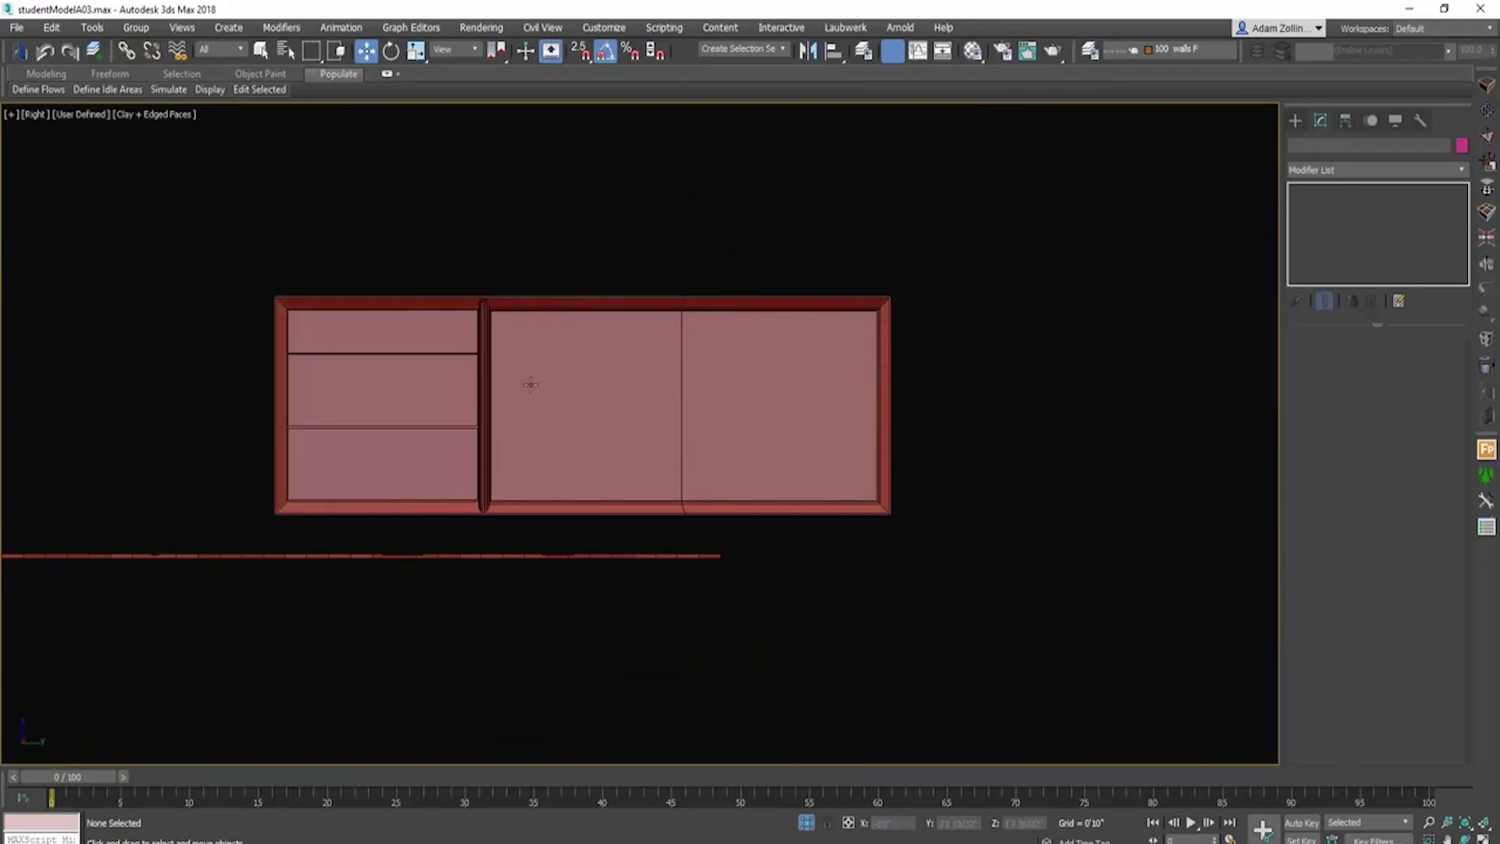
key(F3)
key(F3)
key(F3)
key(F3)
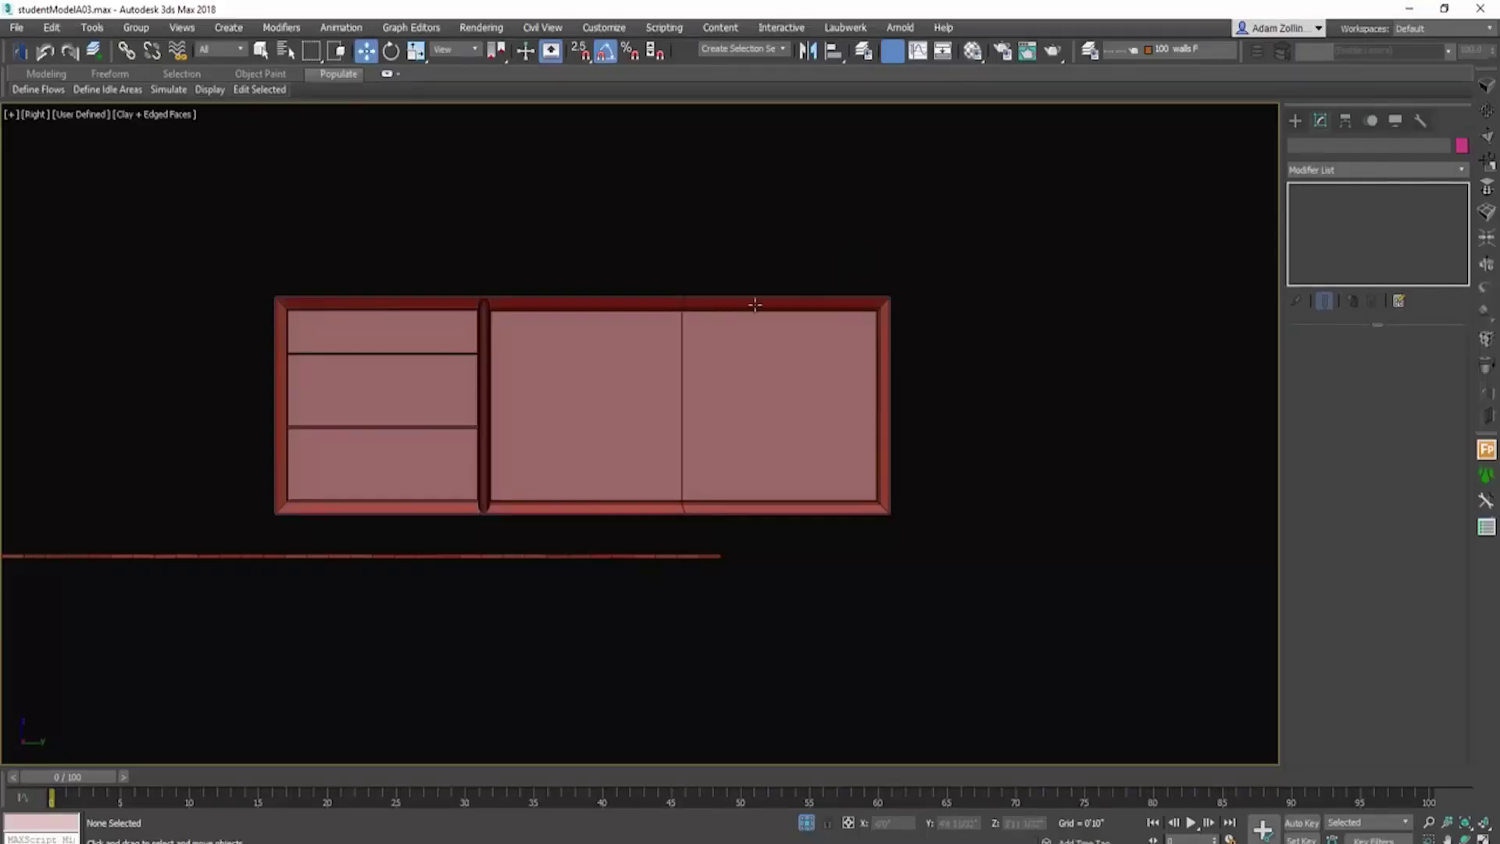
scroll(651, 358, up, 5)
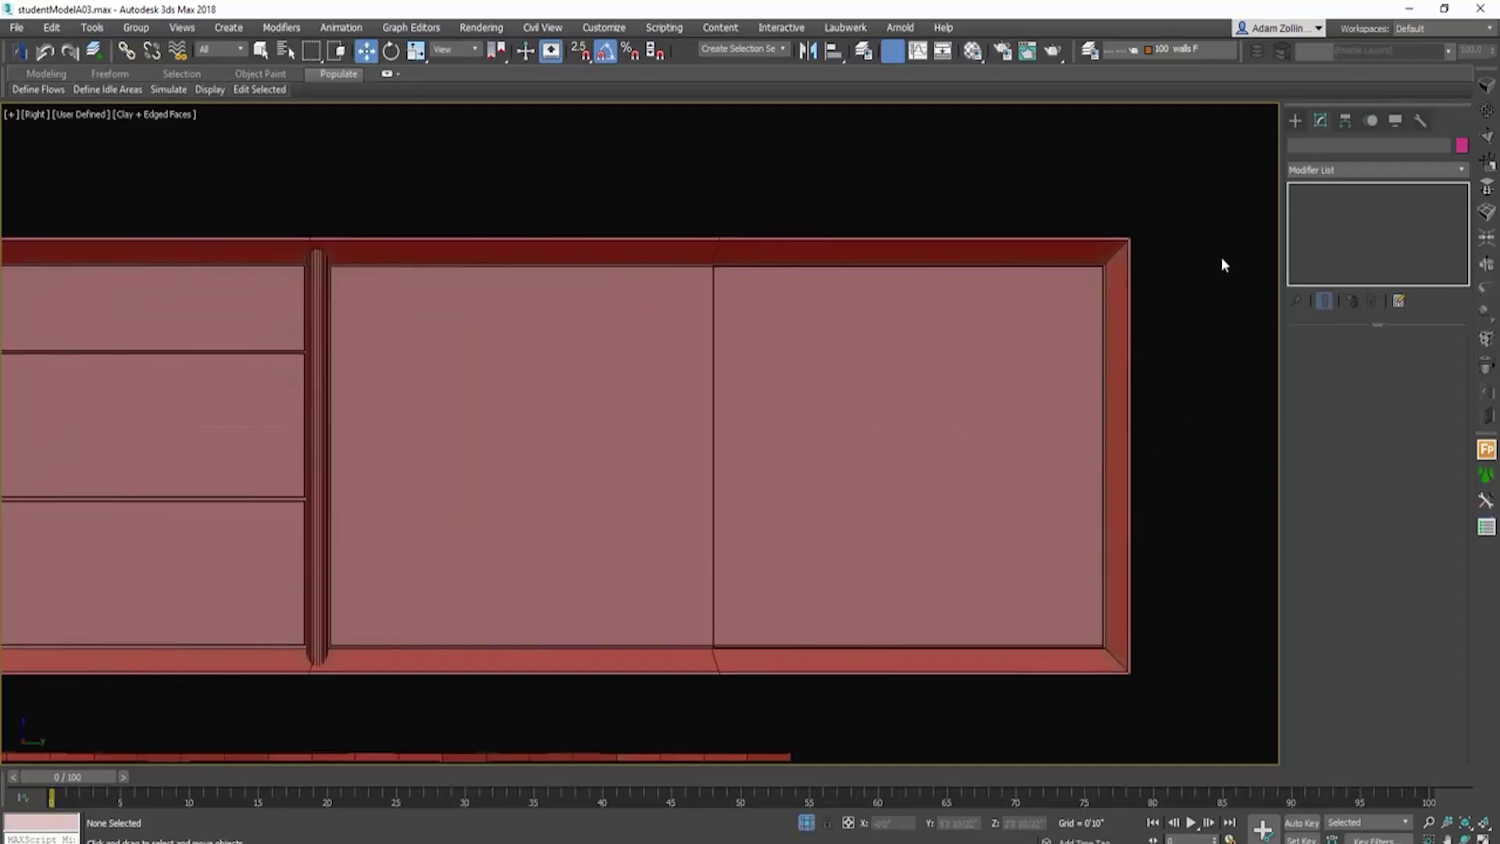
middle_drag(242, 380, 673, 438)
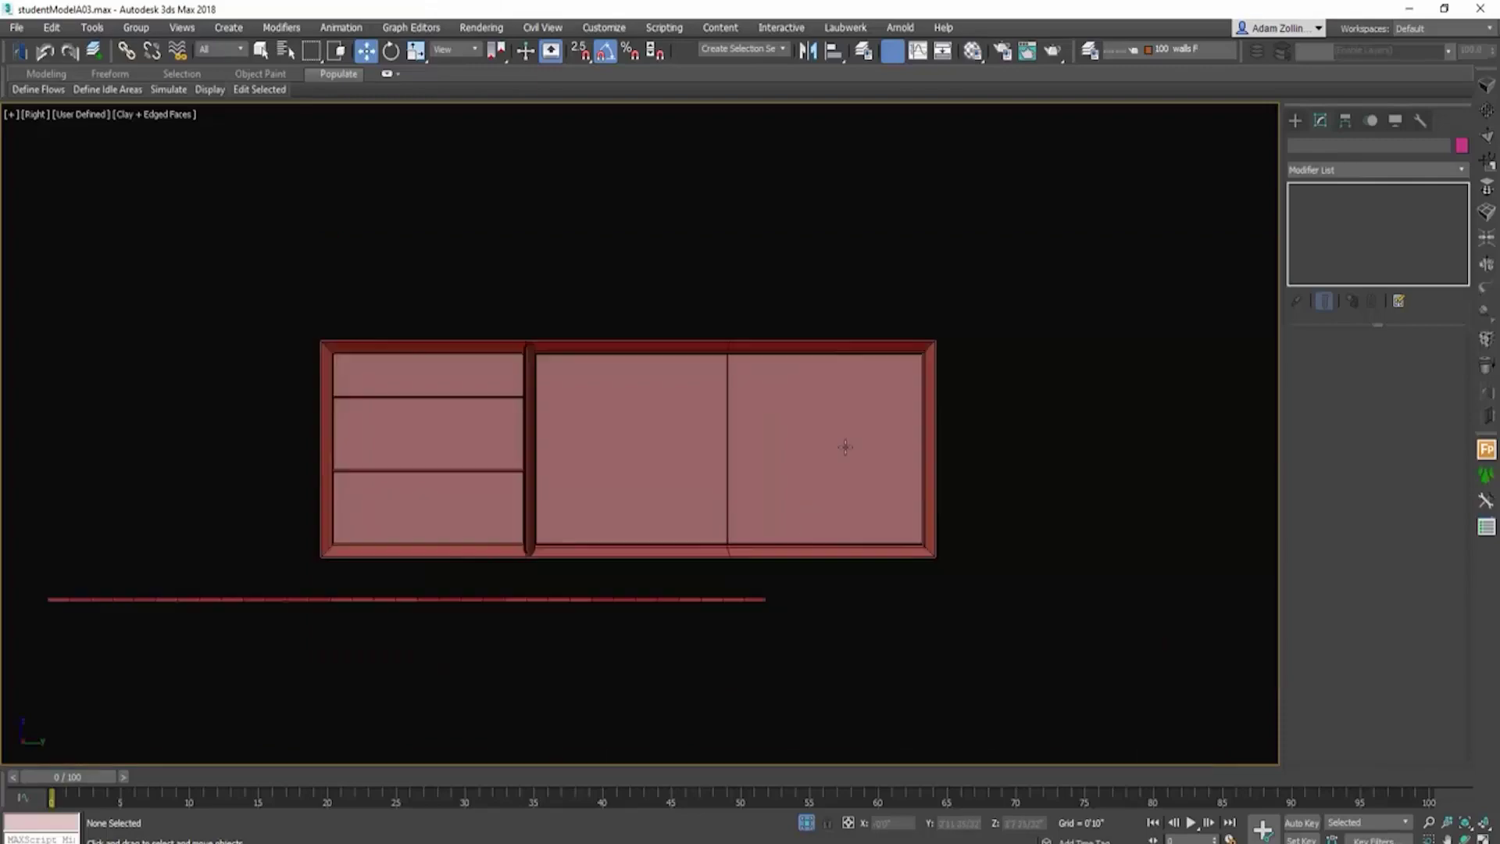
scroll(850, 402, up, 5)
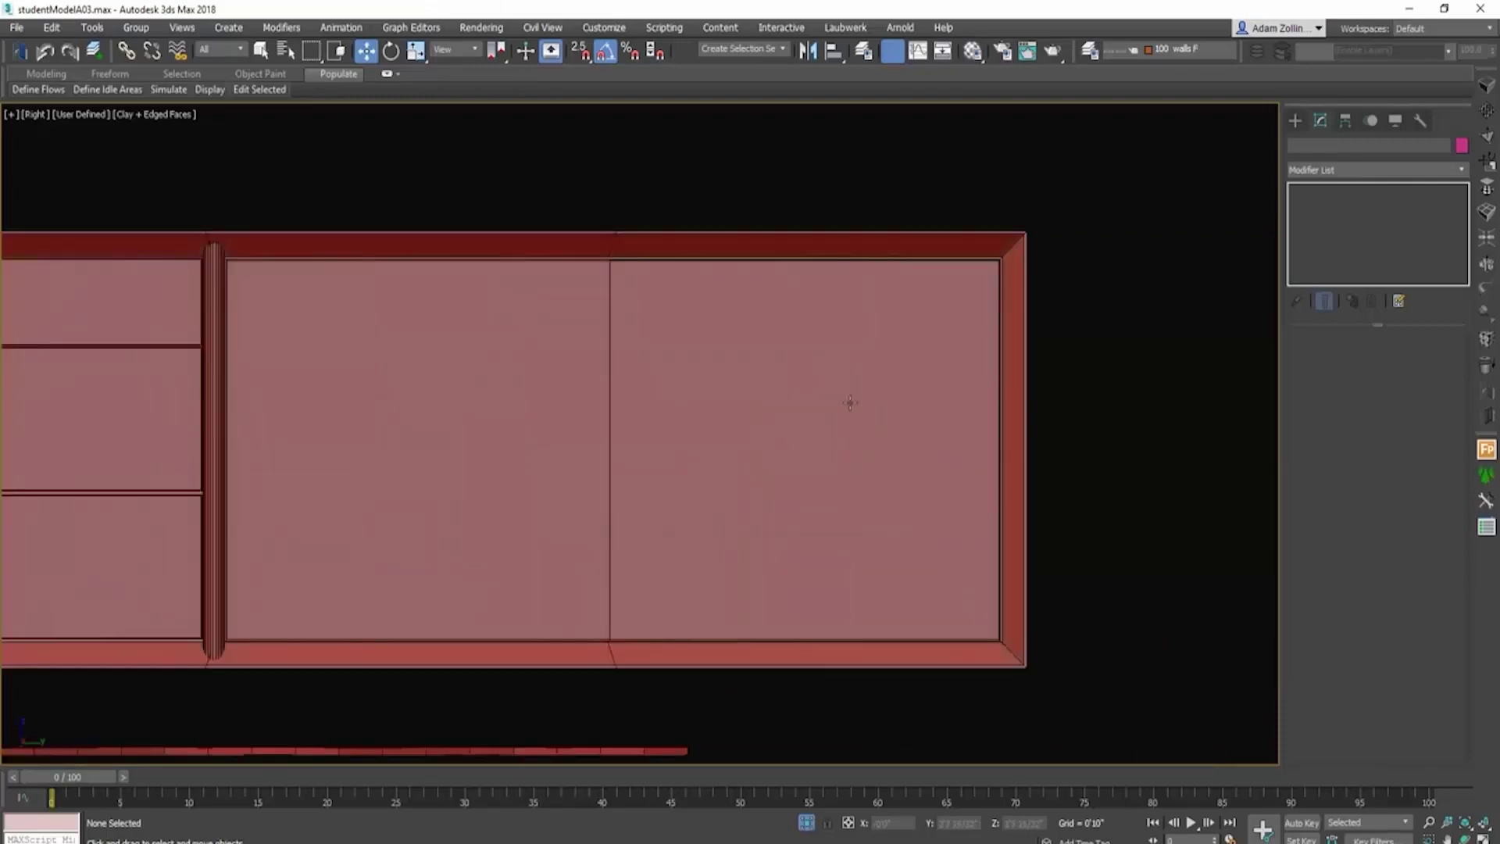
Step: Draw a short straight line from above, running outward from the front door panel's face near its inner end
click(1297, 120)
click(1344, 234)
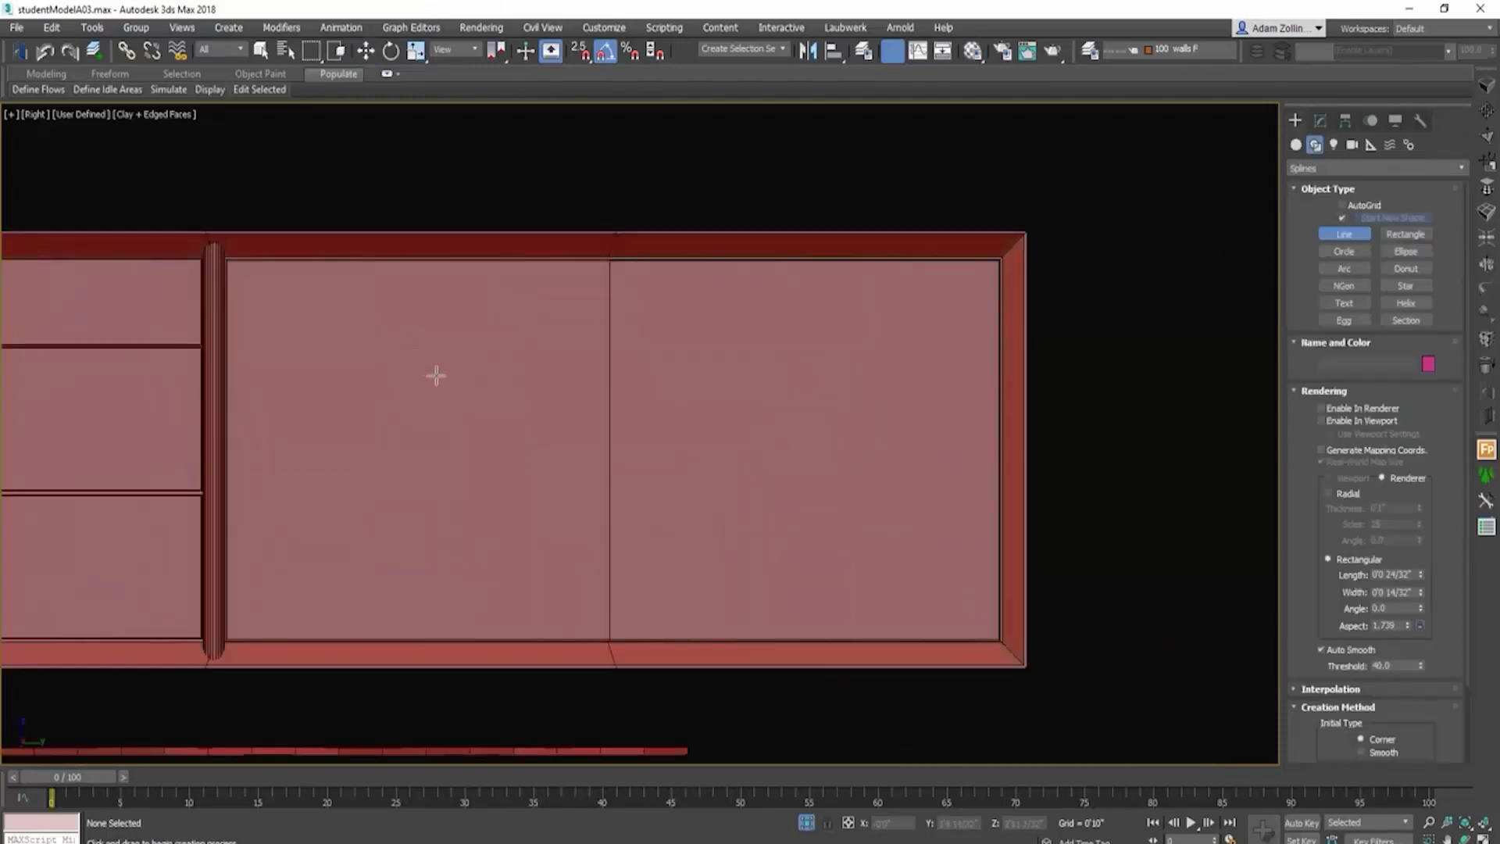
key(t)
key(F3)
scroll(743, 556, up, 8)
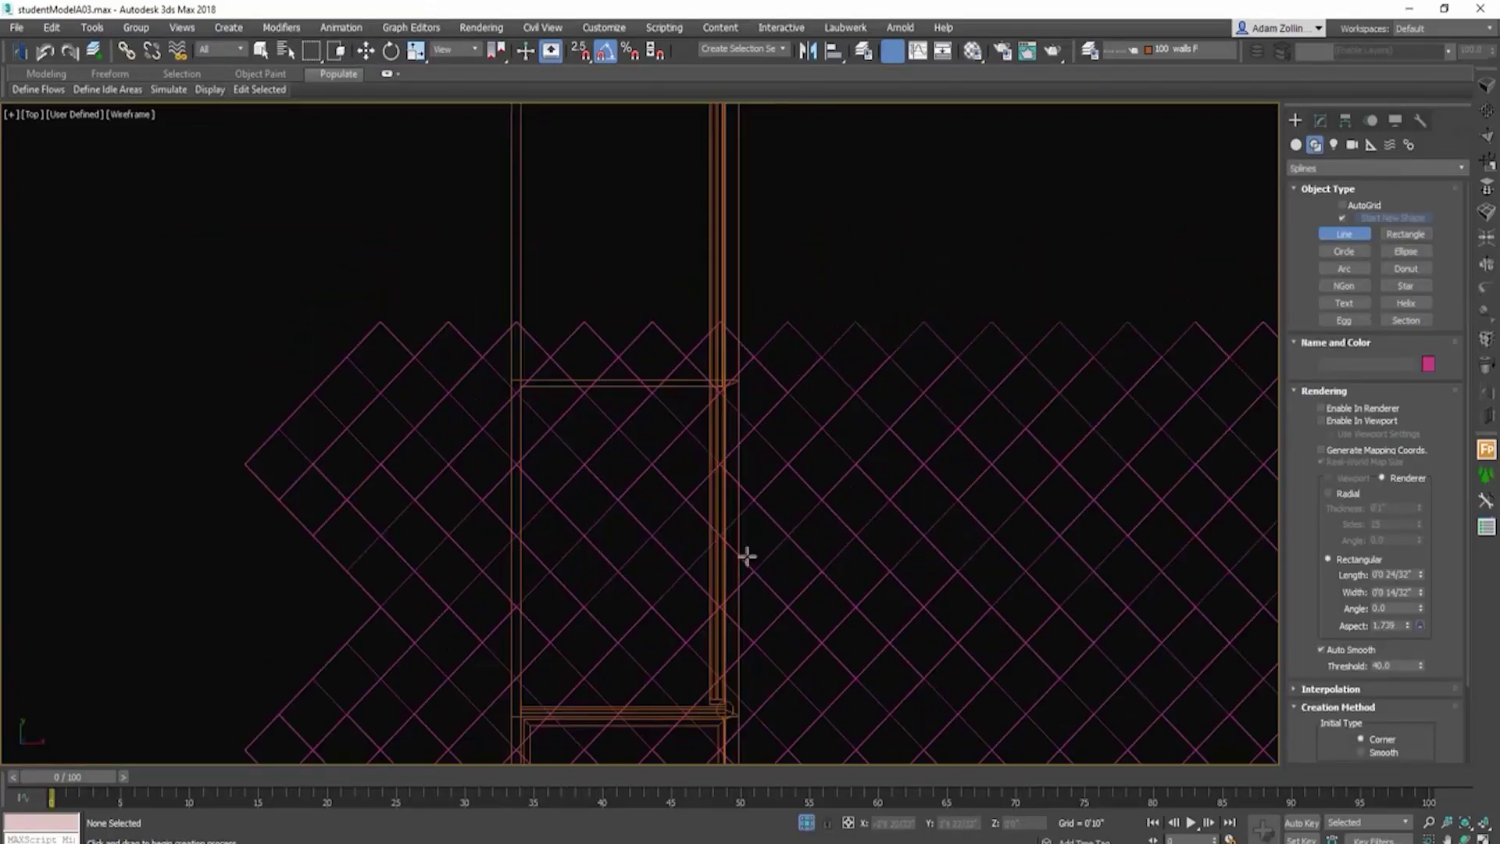
scroll(669, 346, down, 4)
scroll(668, 427, up, 5)
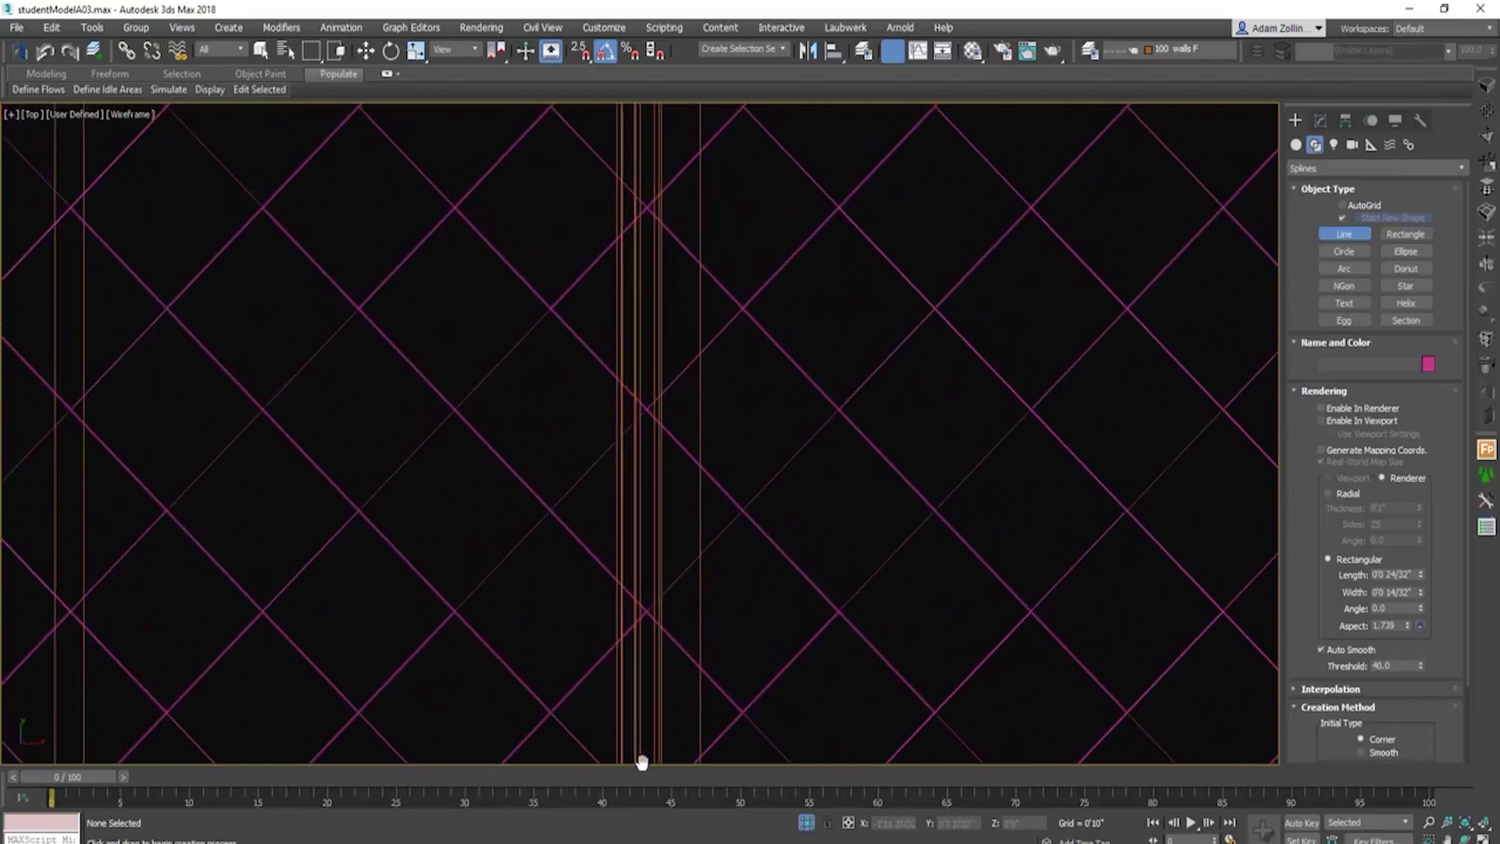
click(650, 368)
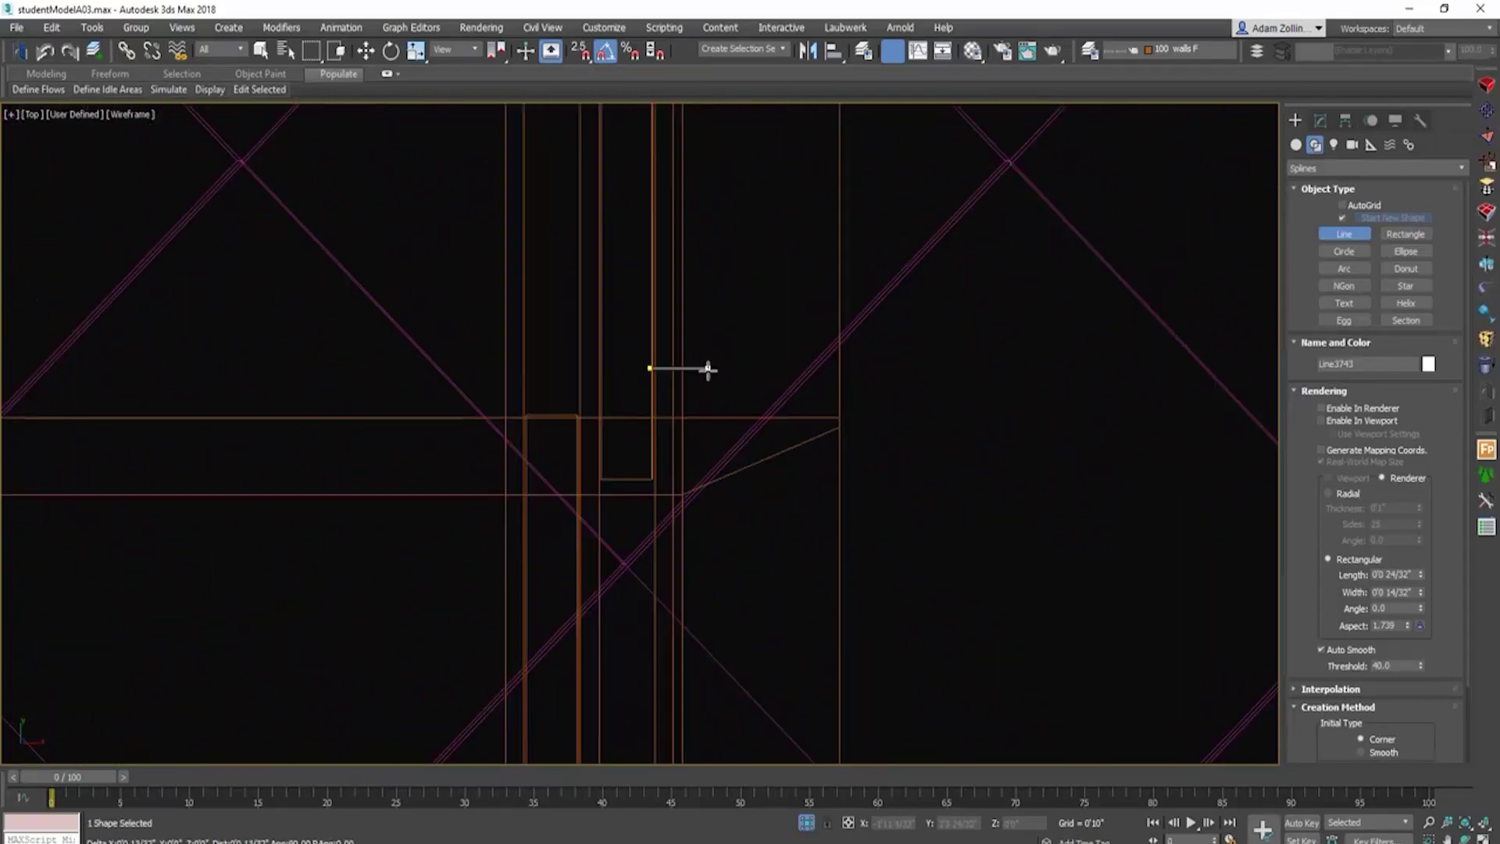
click(708, 368)
right_click(797, 325)
Step: Make the short line renderable in both renderer and viewport with a radial section 3/32" thick
key(f)
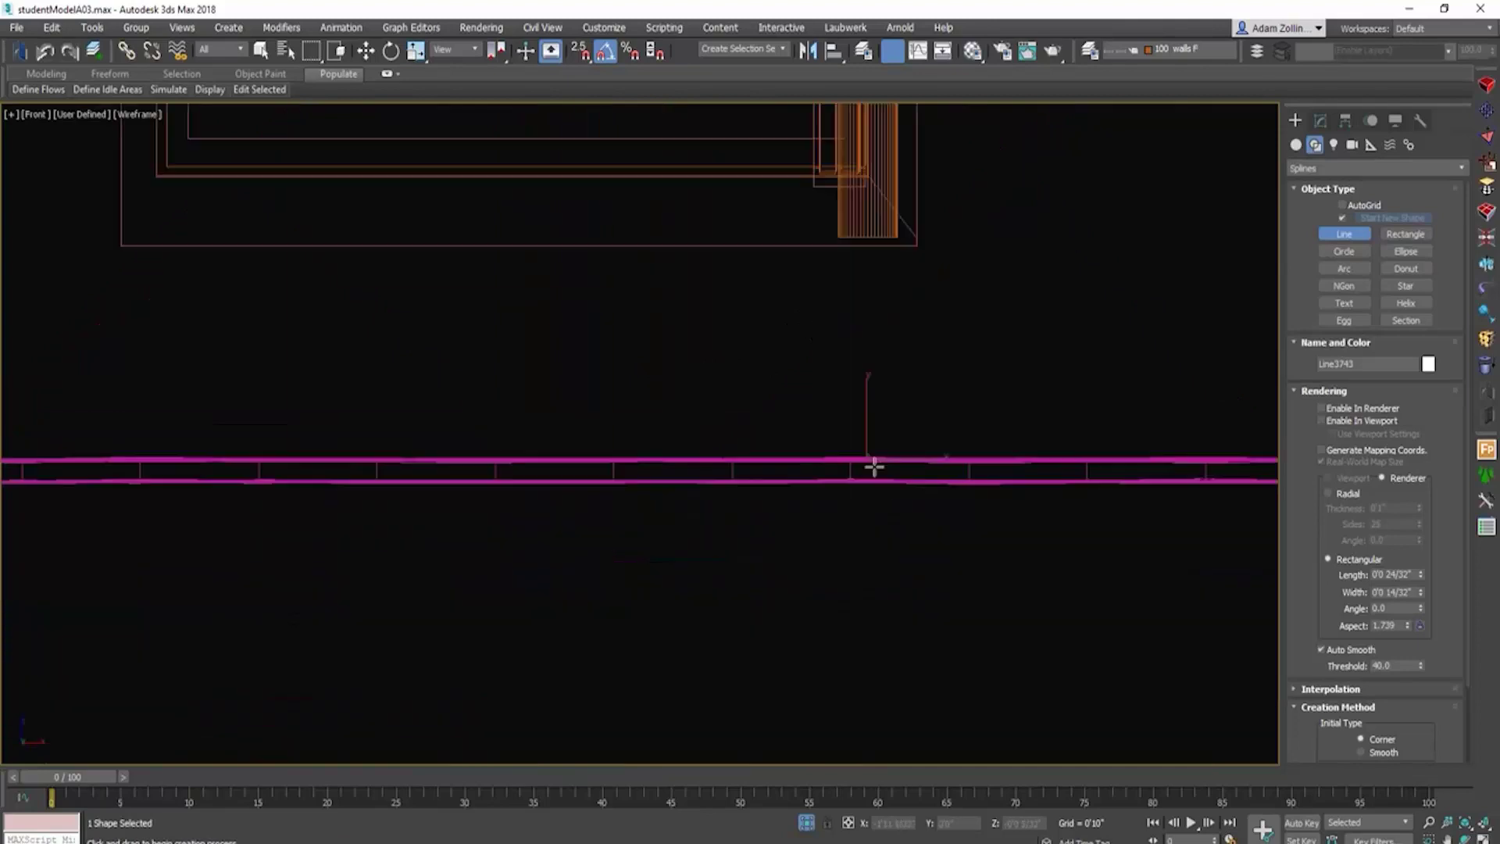
middle_drag(870, 465, 839, 686)
scroll(840, 656, up, 2)
right_click(841, 659)
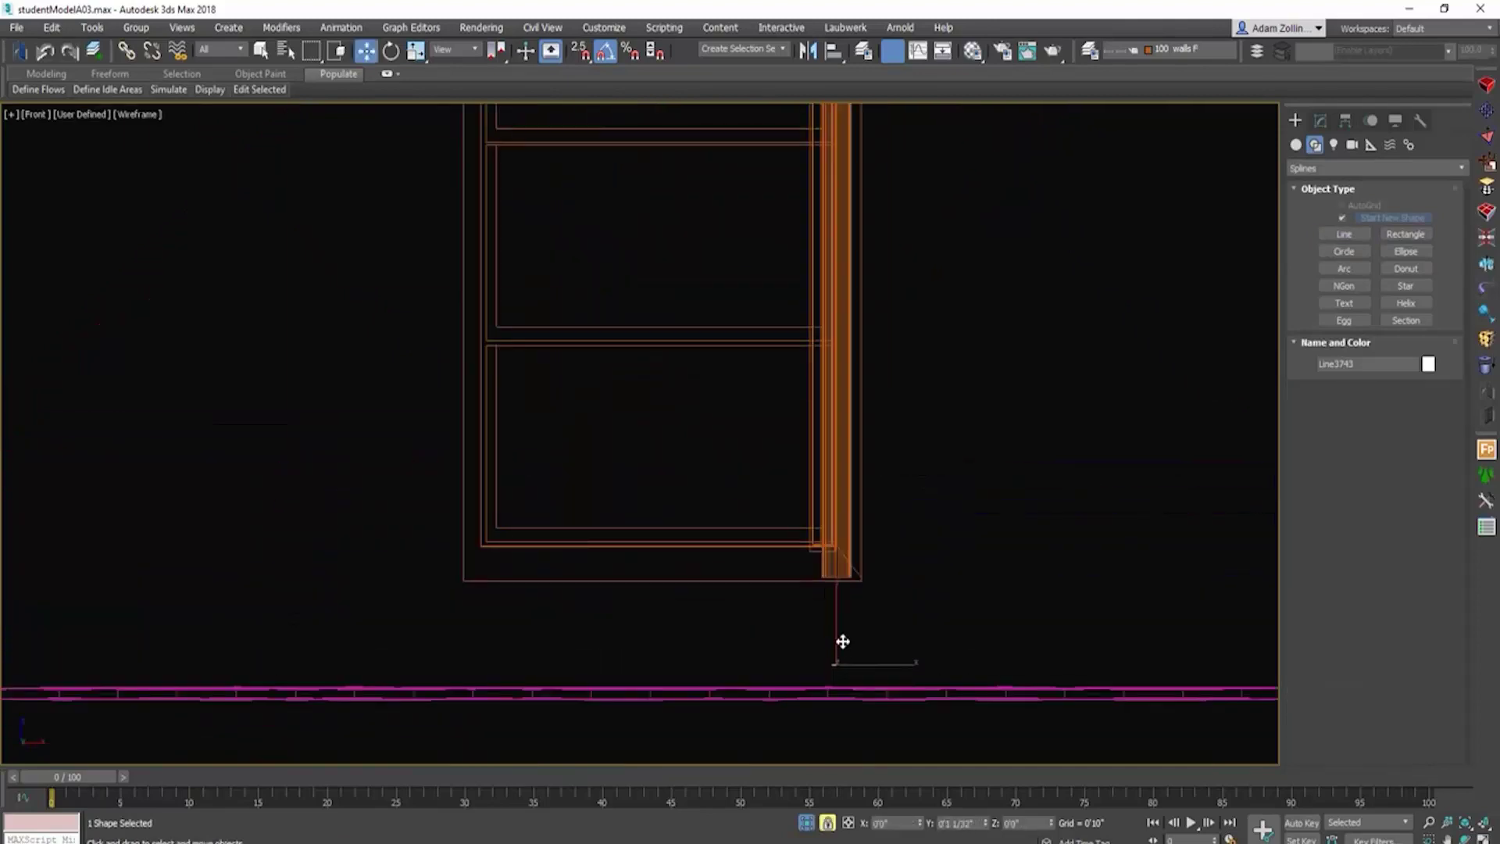
scroll(840, 681, up, 3)
scroll(840, 681, up, 3)
click(1319, 119)
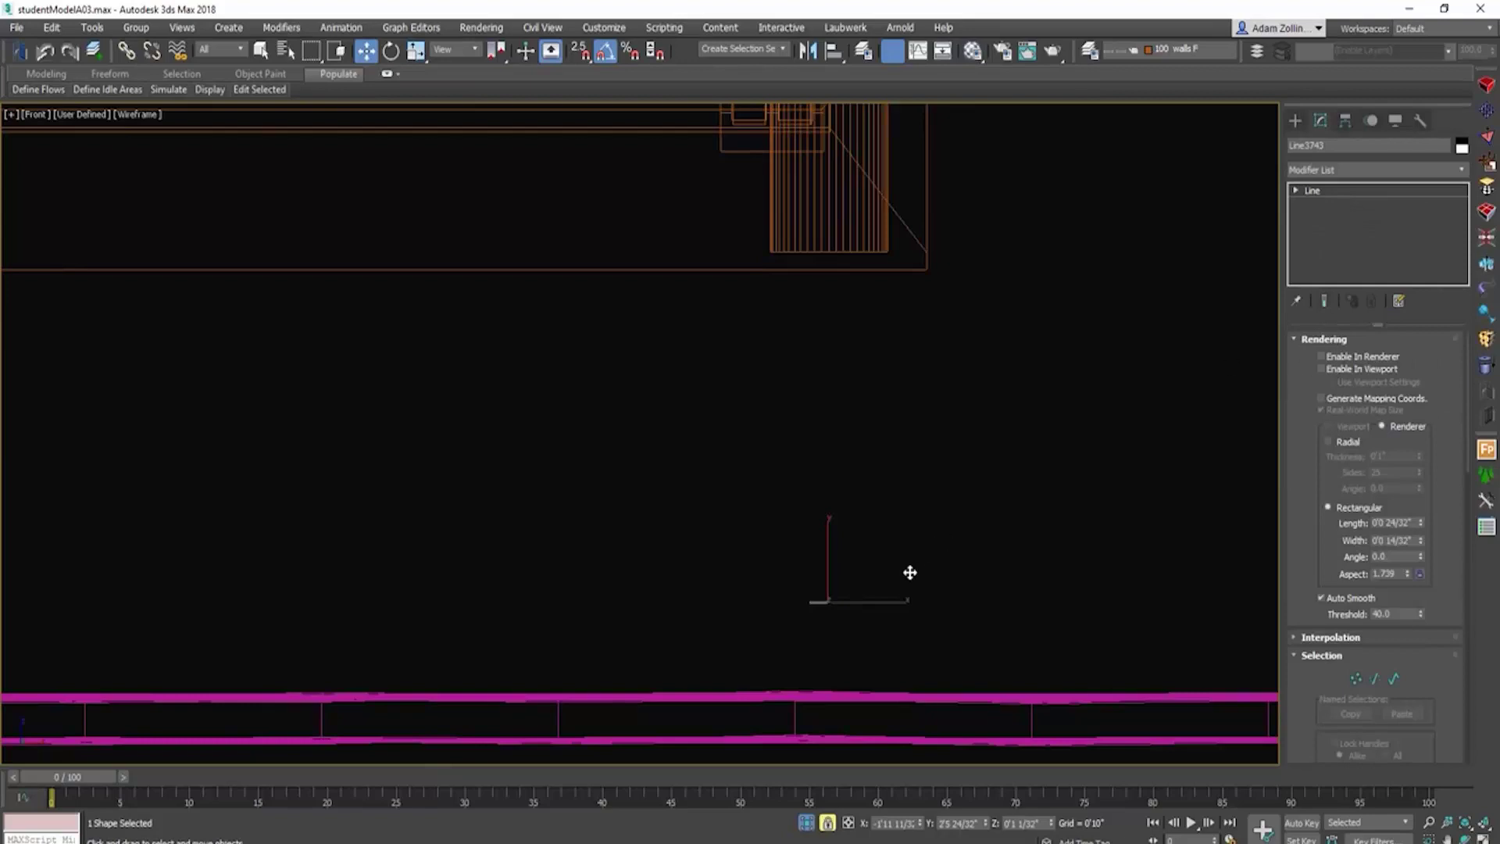
click(1321, 357)
click(1322, 369)
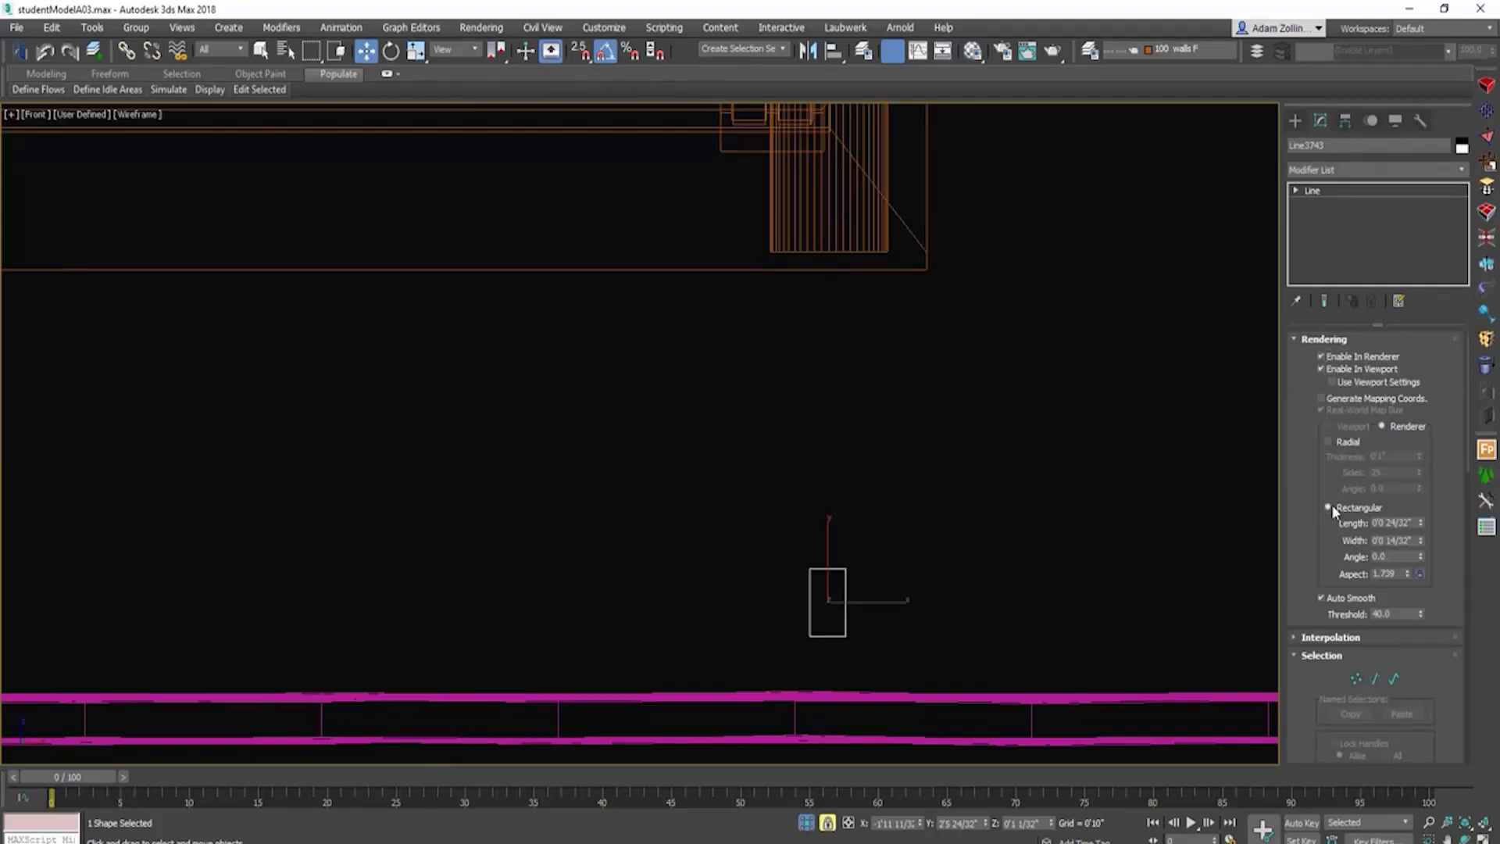
click(1328, 442)
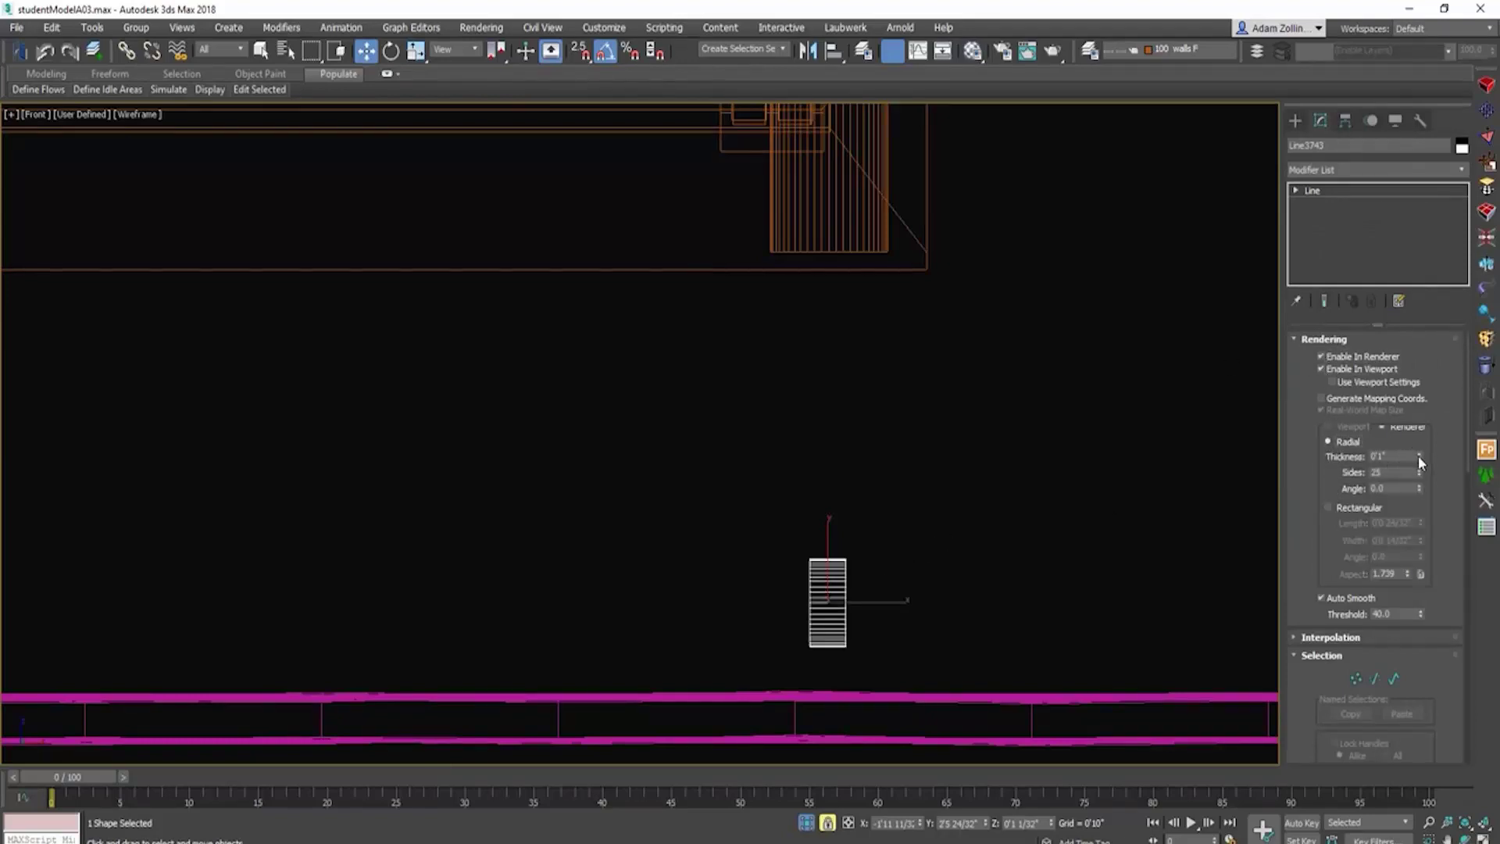
drag(1418, 456, 1414, 529)
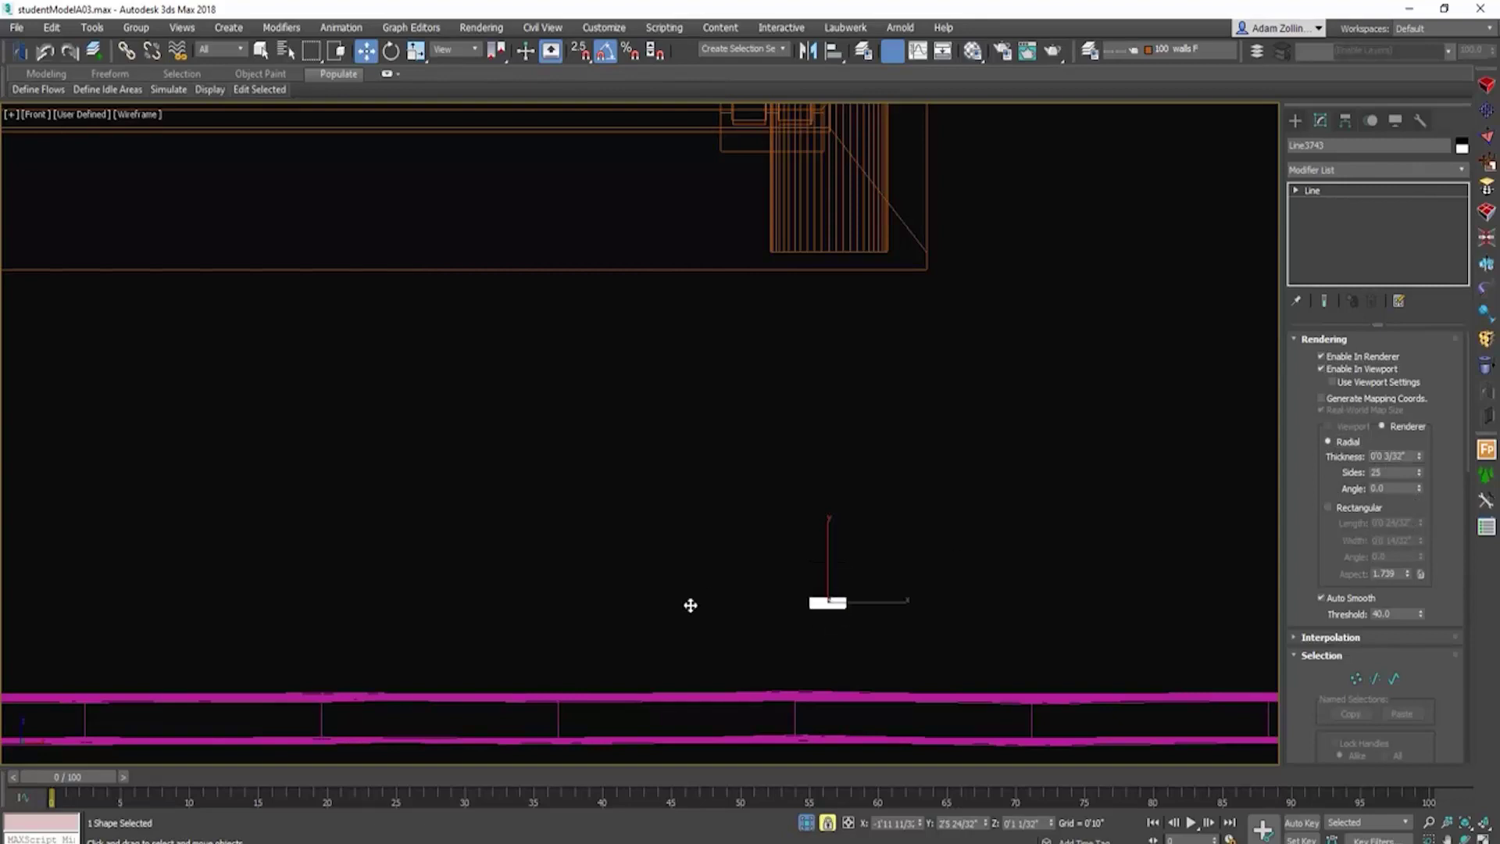
Step: Convert the short round peg to an editable poly
scroll(817, 613, up, 5)
right_click(818, 613)
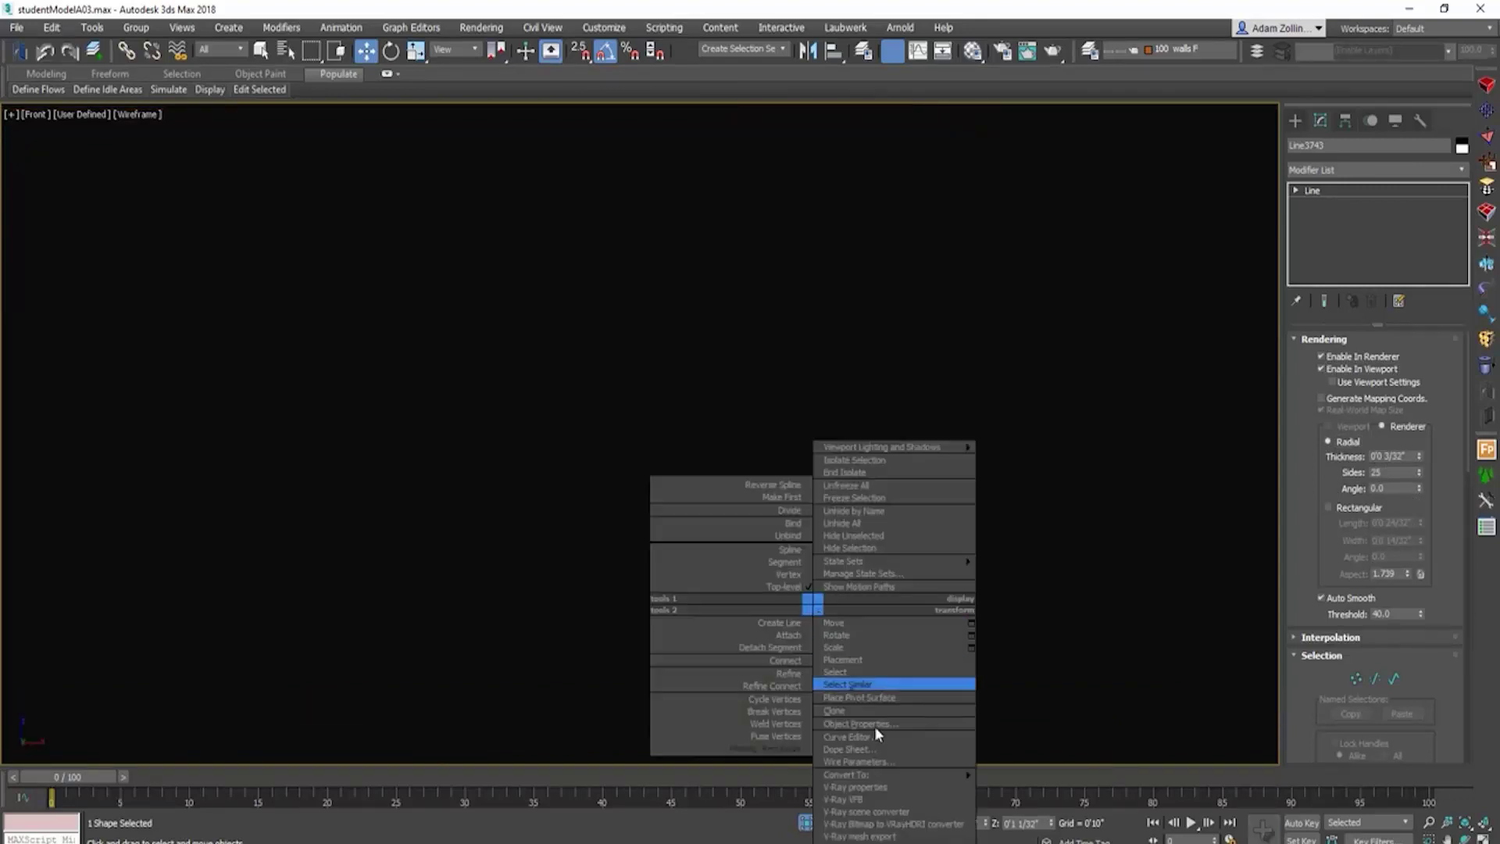
mouse_move(898, 775)
click(1029, 797)
scroll(1273, 484, down, 2)
Step: Clone the peg straight upward as an element of the same mesh, leaving a gap for a handle between the two
click(1410, 361)
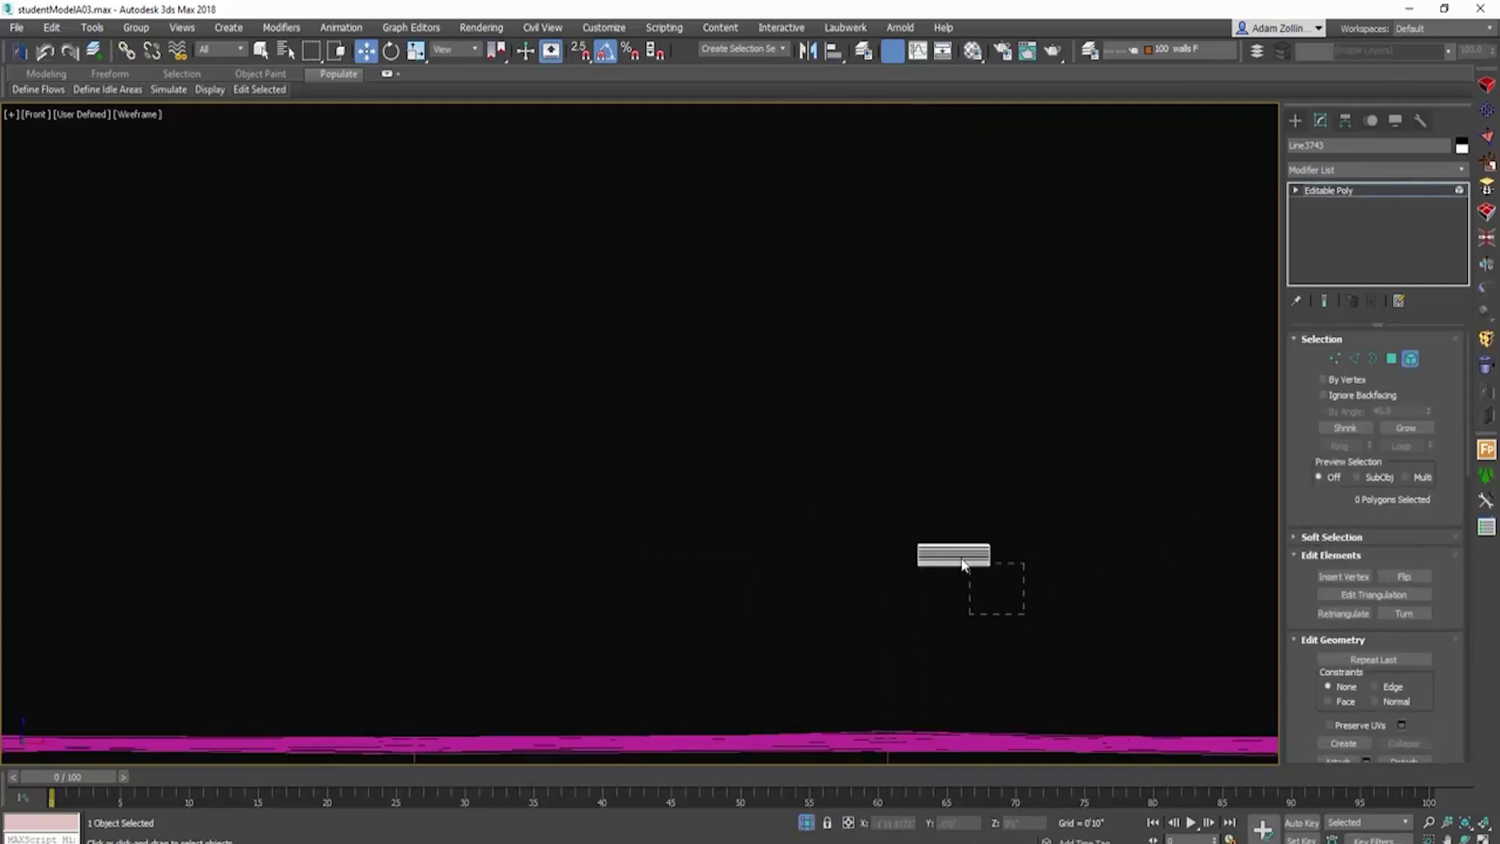
drag(963, 564, 947, 336)
scroll(928, 603, down, 2)
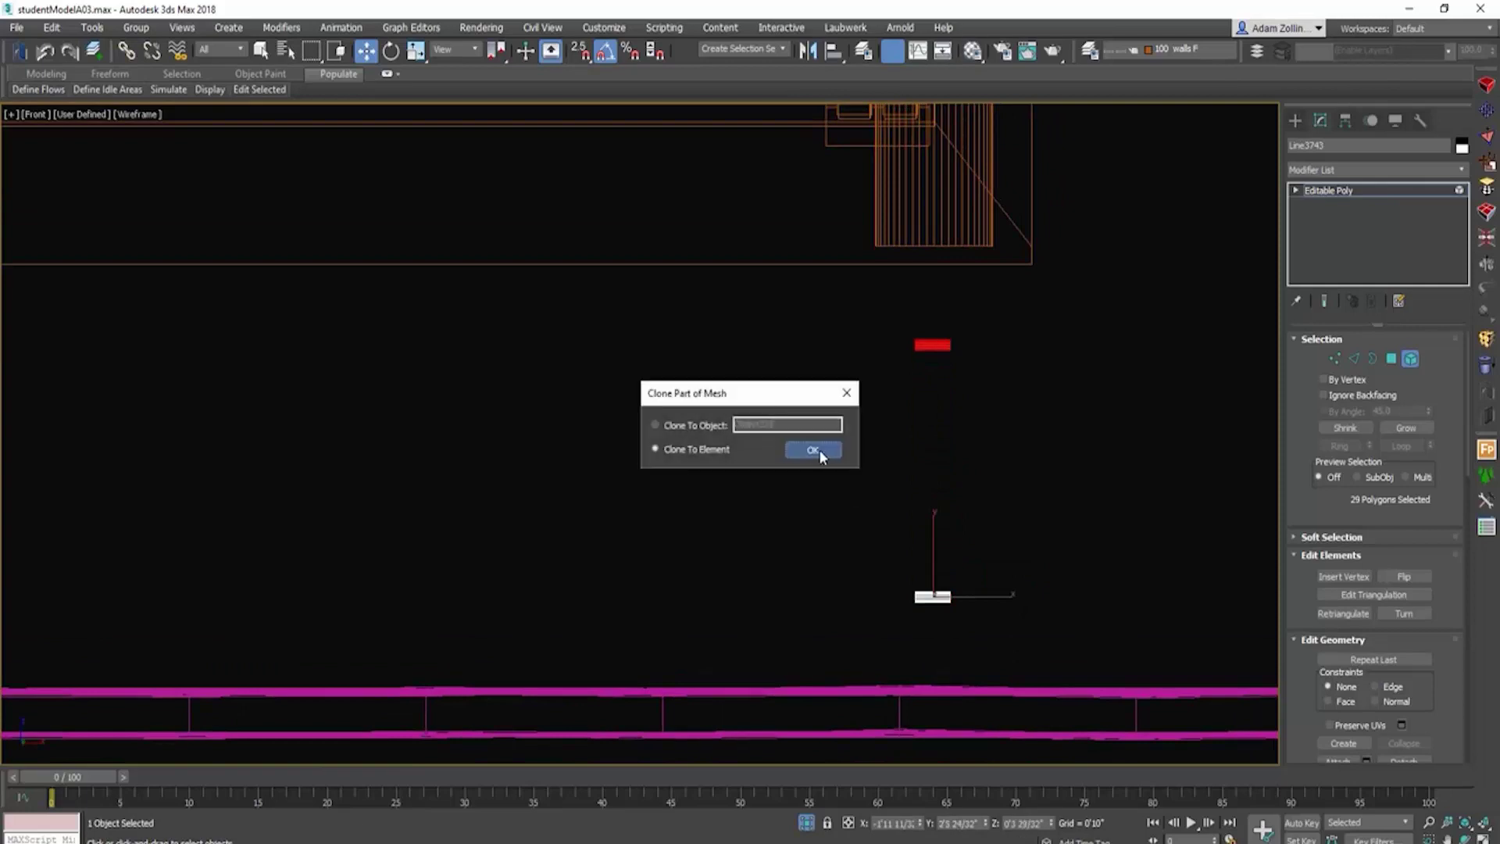
click(812, 451)
Step: Clone the upper peg to its outer side as another element and rotate the copy 90 degrees to stand vertical
scroll(931, 345, up, 3)
drag(934, 342, 1006, 512)
click(813, 450)
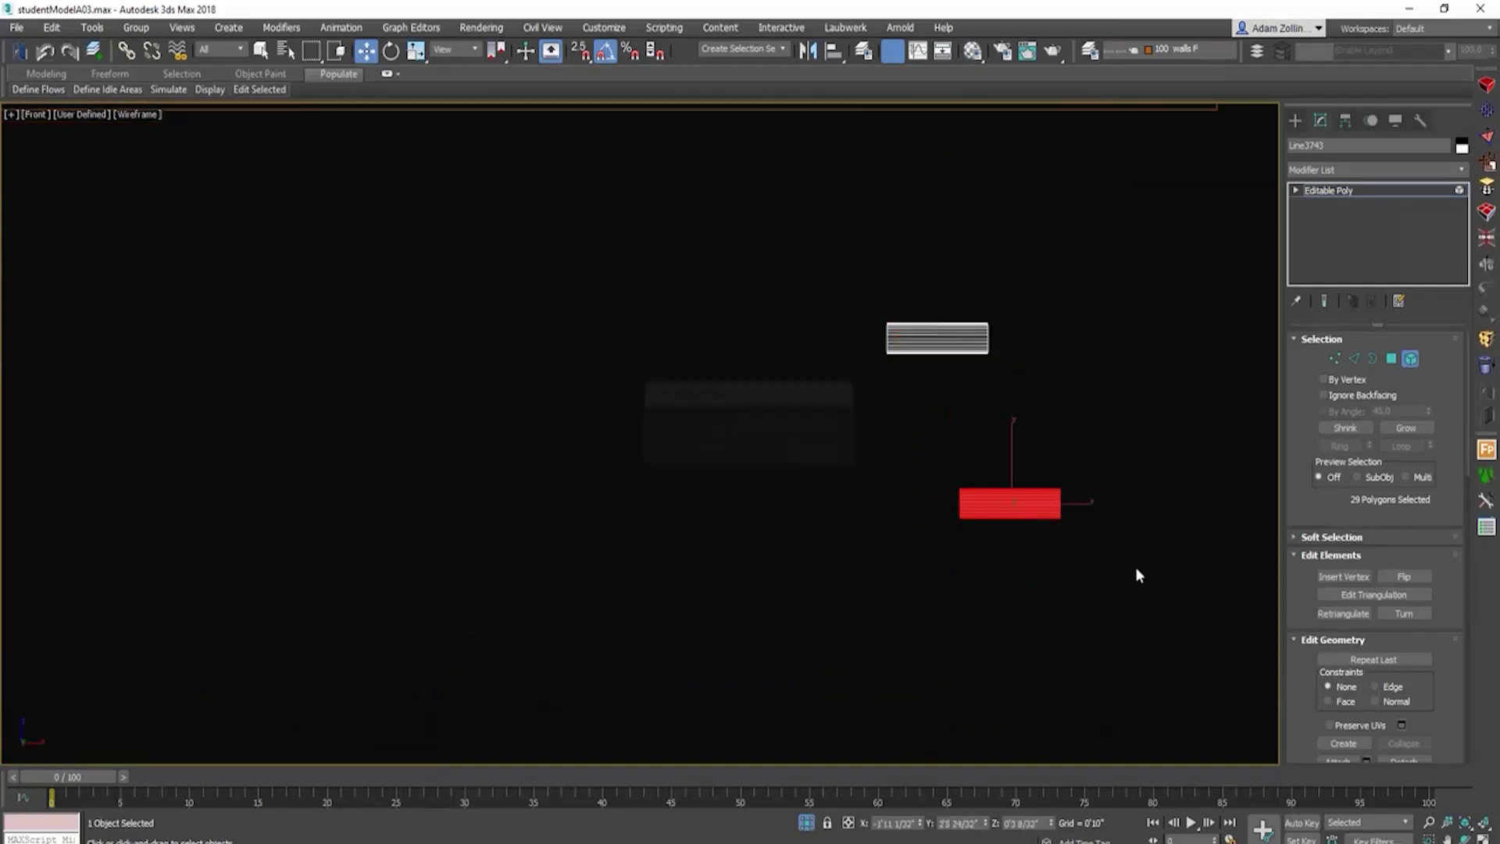
key(e)
drag(1024, 510, 1078, 558)
Step: Move the upright cylinder's end vertices up and down to stretch it into a bar extending slightly past both pegs
click(1334, 358)
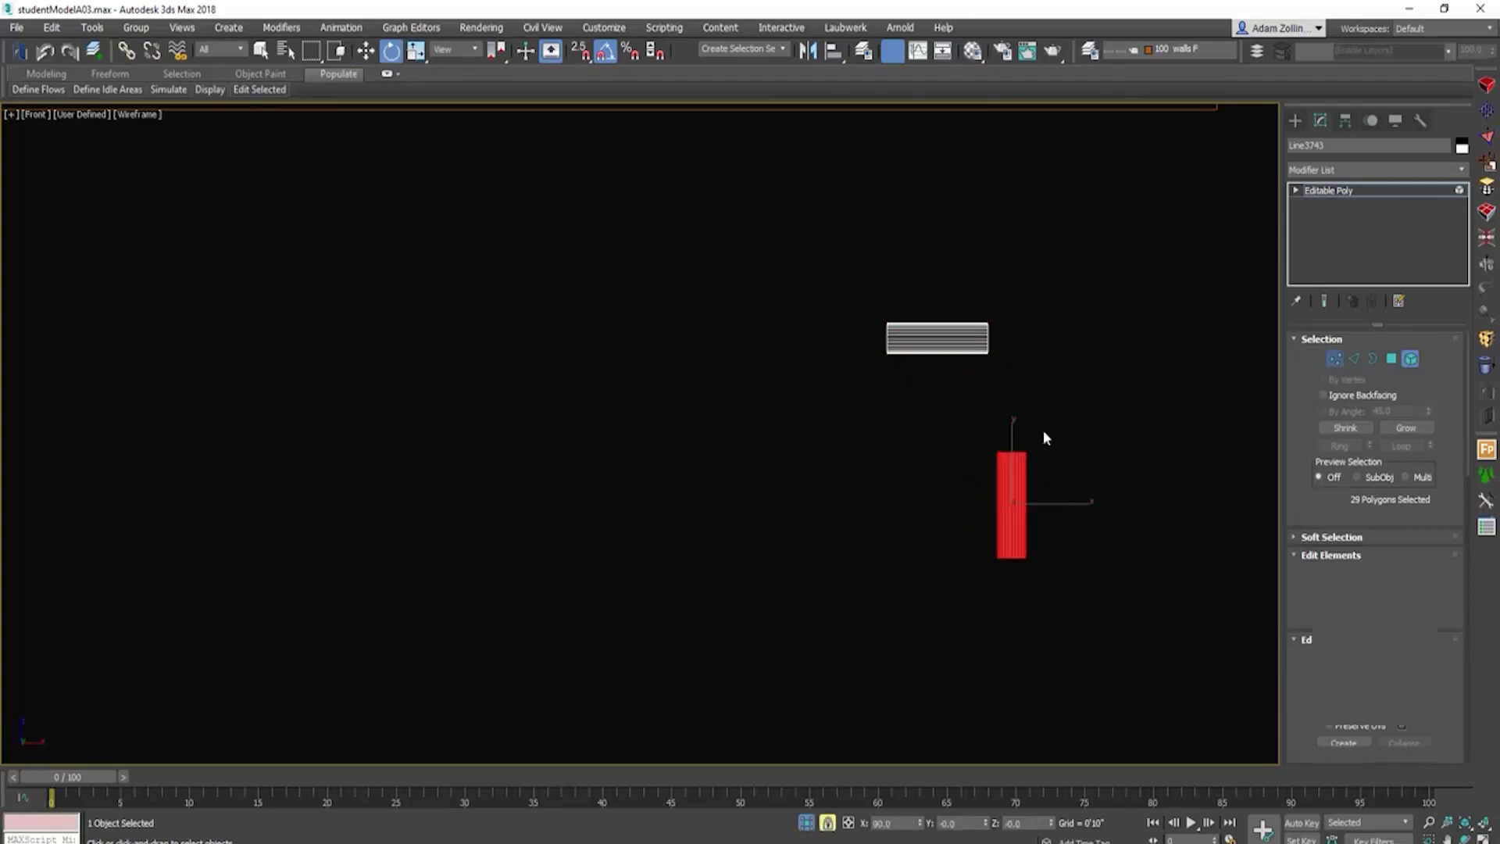
drag(966, 421, 1013, 284)
key(w)
scroll(1016, 410, down, 5)
drag(1004, 442, 1021, 611)
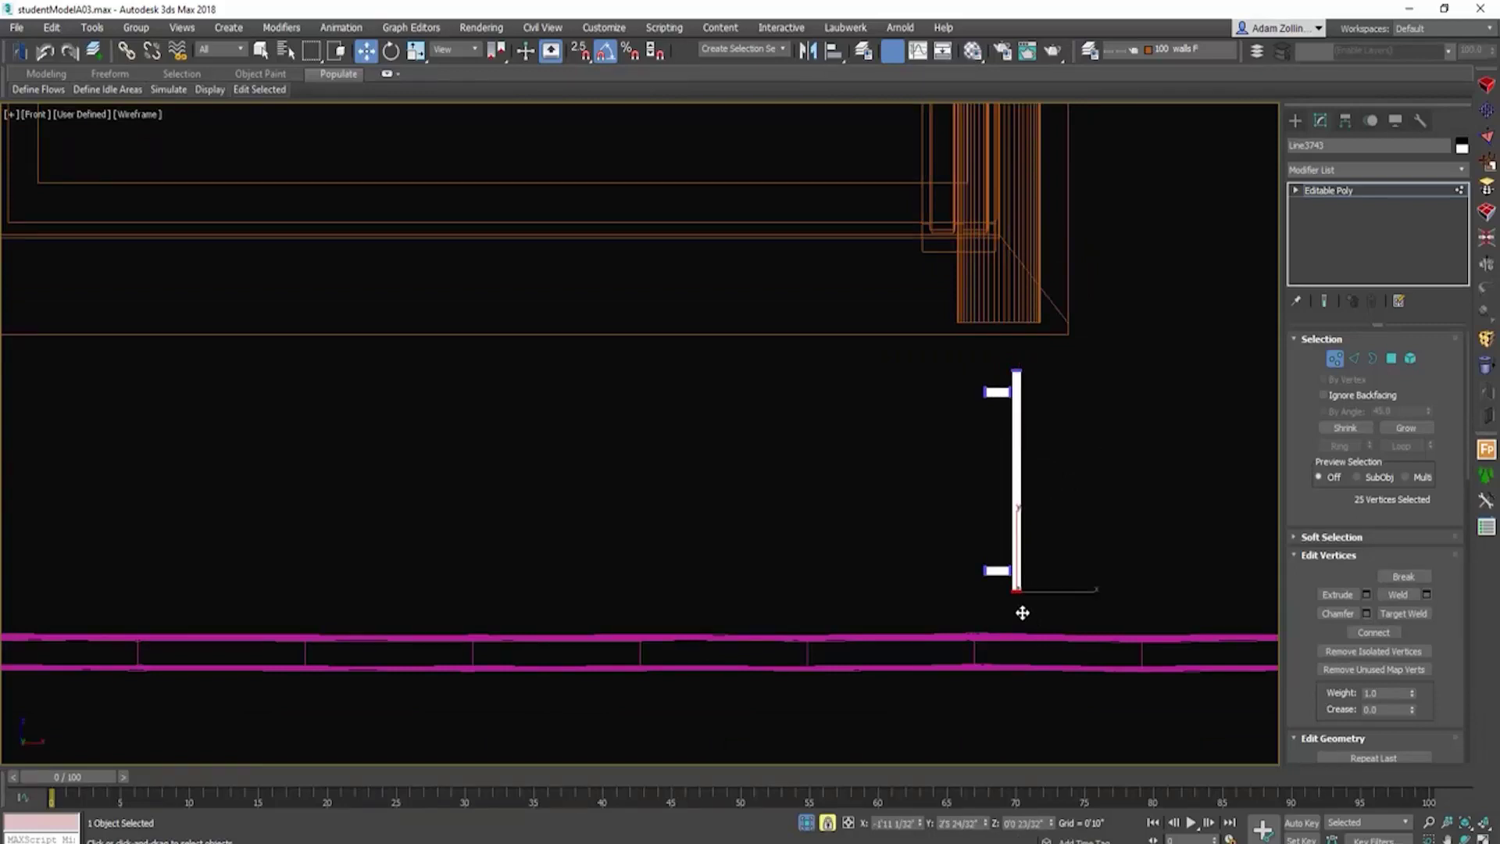
Step: Select the bar element and scale its round section up, viewed from above, until it is clearly thicker than the pegs
key(5)
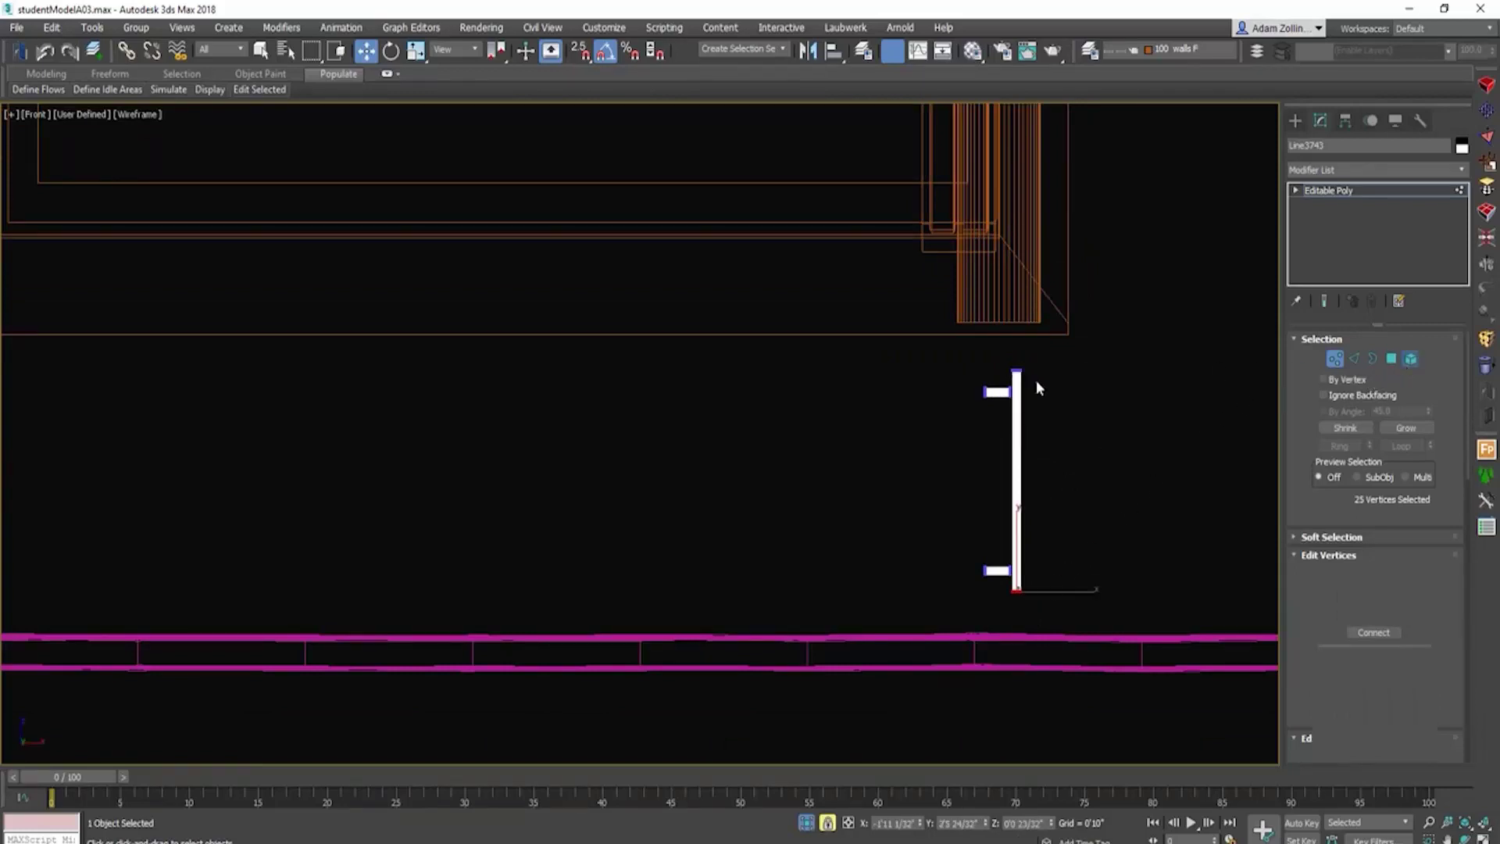
scroll(1035, 388, up, 2)
click(1014, 379)
key(t)
scroll(969, 402, down, 3)
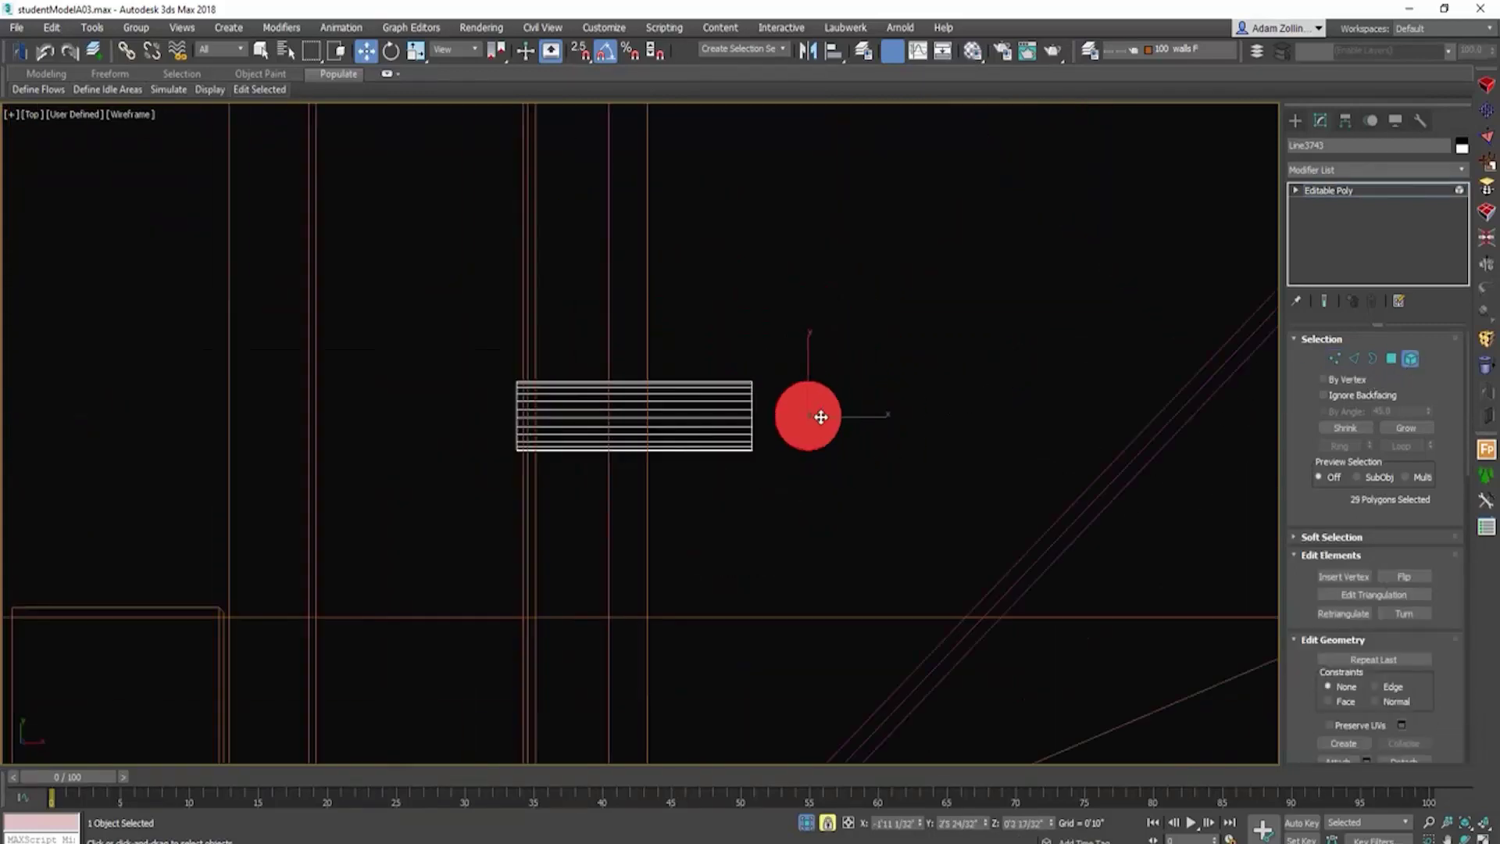
key(r)
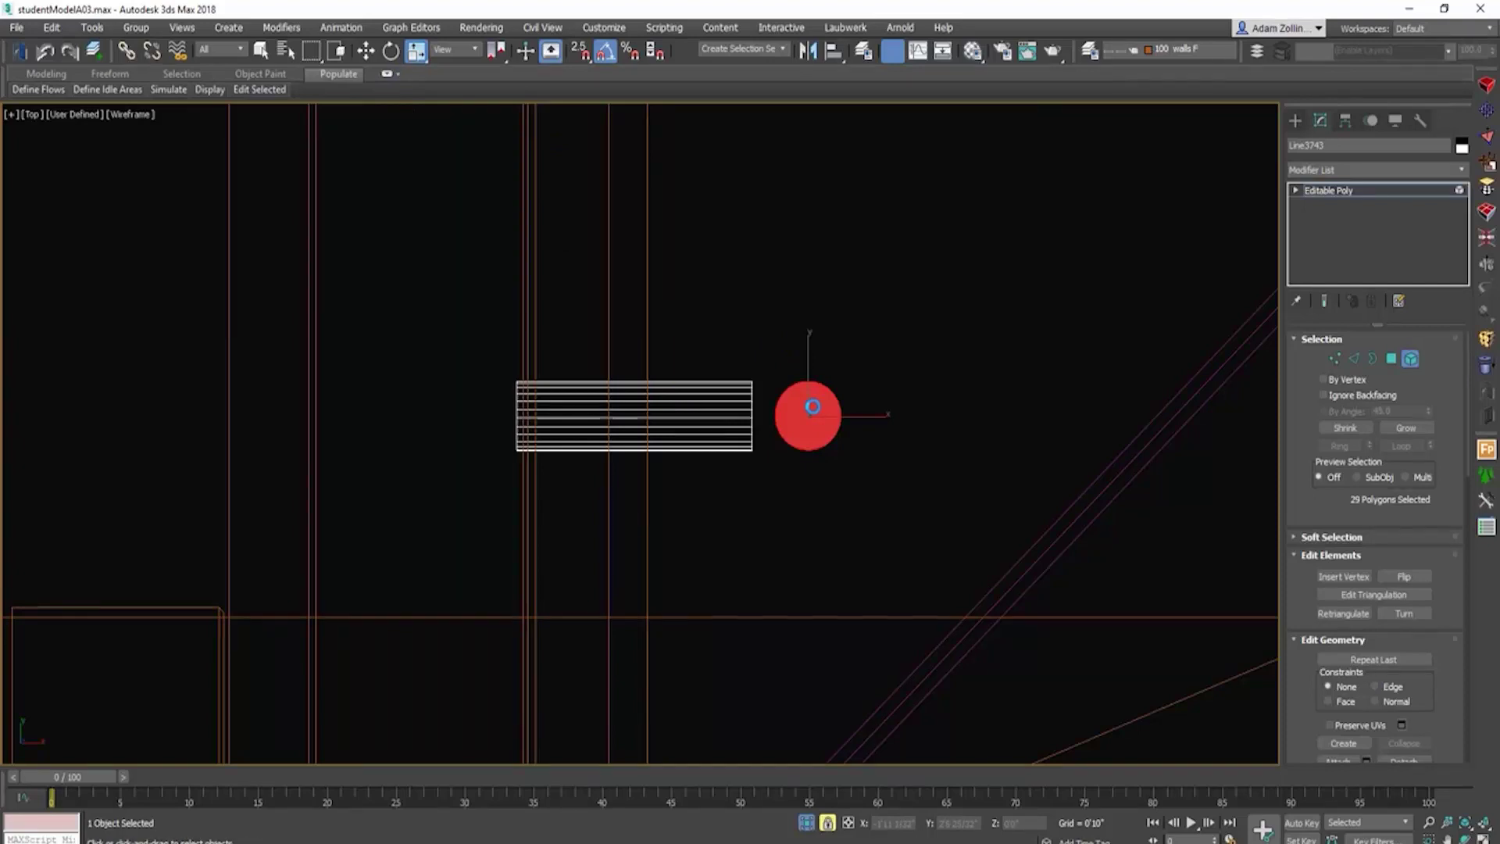
drag(814, 425, 807, 322)
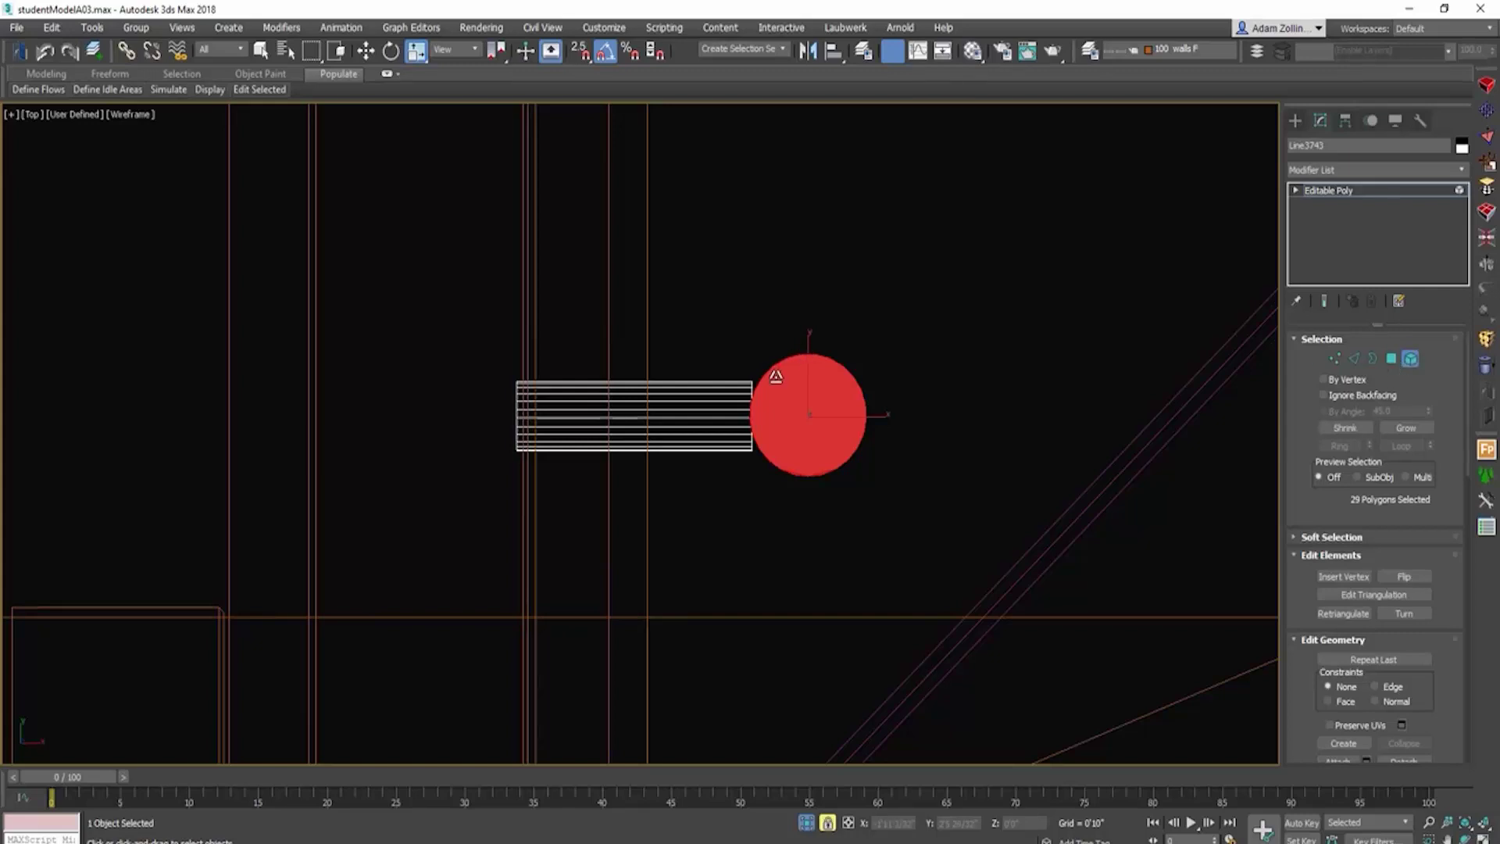
Step: Shift the bar slightly inward so the outer ends of both pegs sink into it, and check the joint
key(f)
key(w)
drag(643, 365, 633, 365)
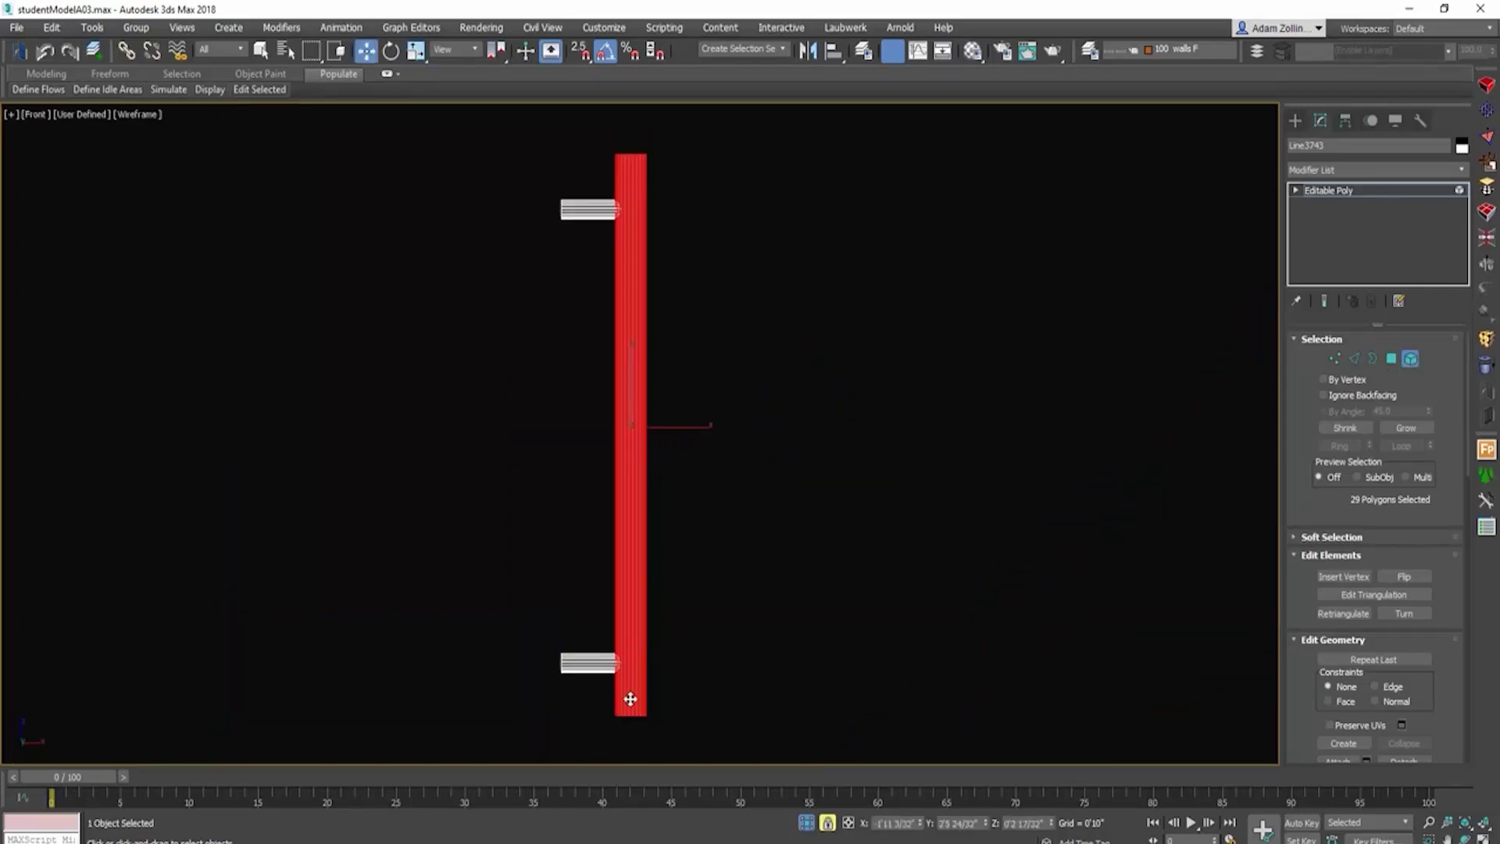
scroll(630, 699, up, 3)
key(F3)
scroll(602, 602, down, 3)
alt+middle_drag(600, 570, 647, 615)
key(t)
key(F3)
scroll(781, 565, down, 4)
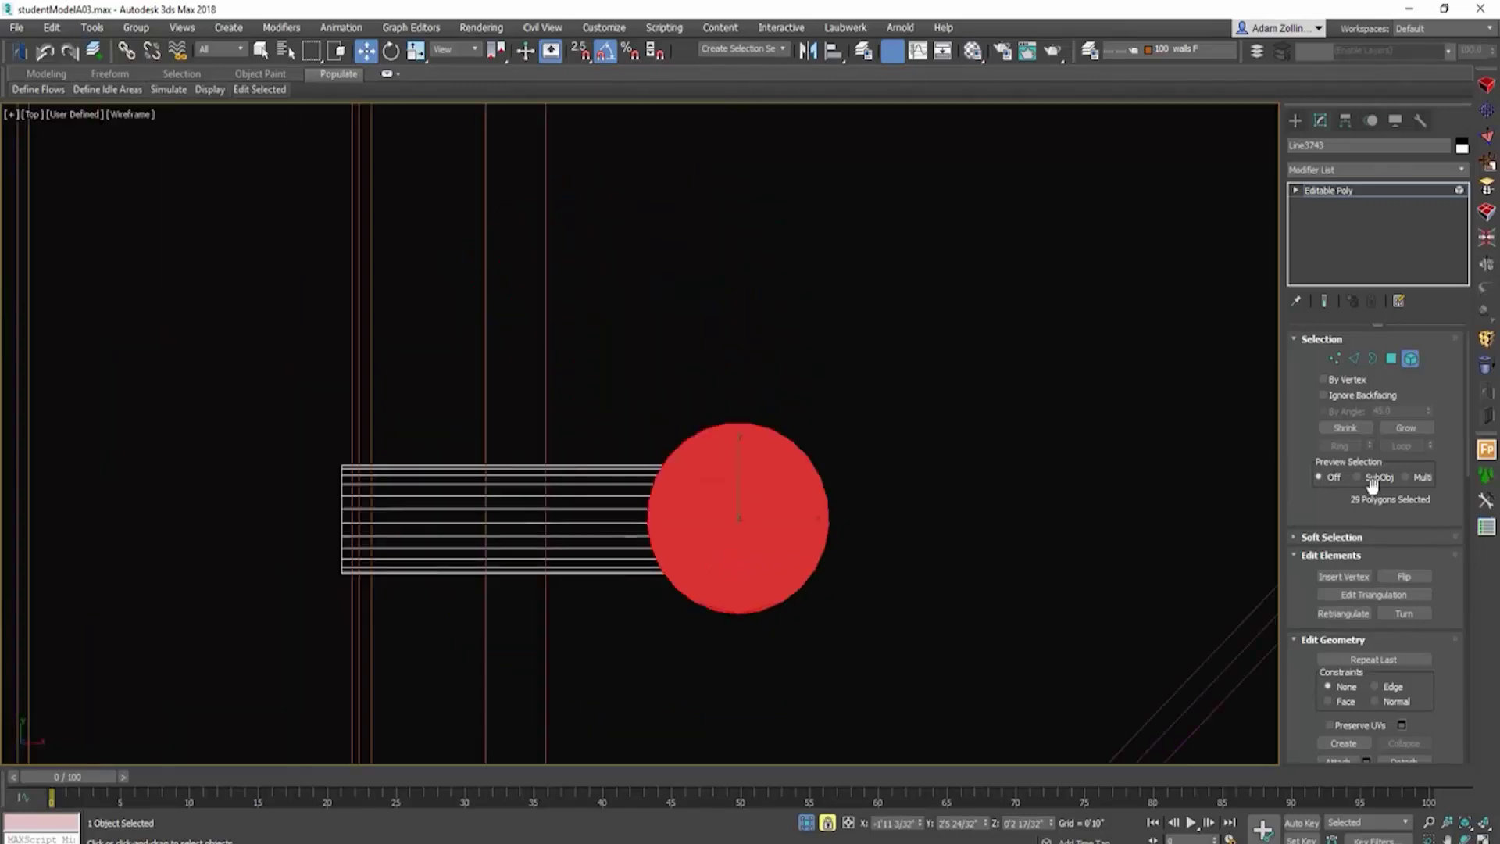
Step: Select the polygons of the bar's upper end cap and convert the selection to their edges
click(1393, 361)
scroll(702, 553, down, 5)
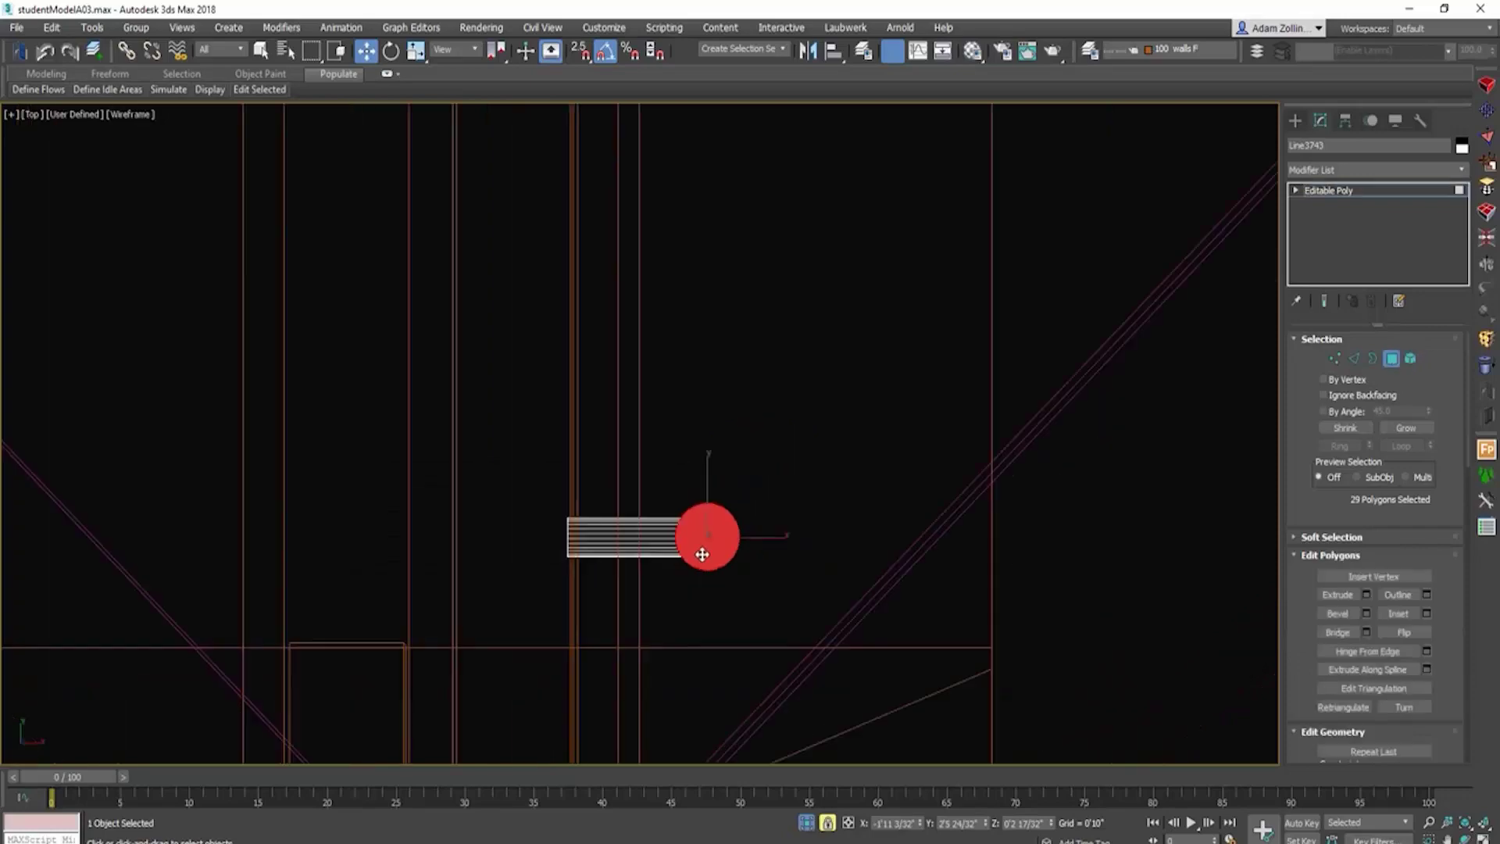
alt+middle_drag(701, 554, 790, 566)
scroll(789, 566, up, 4)
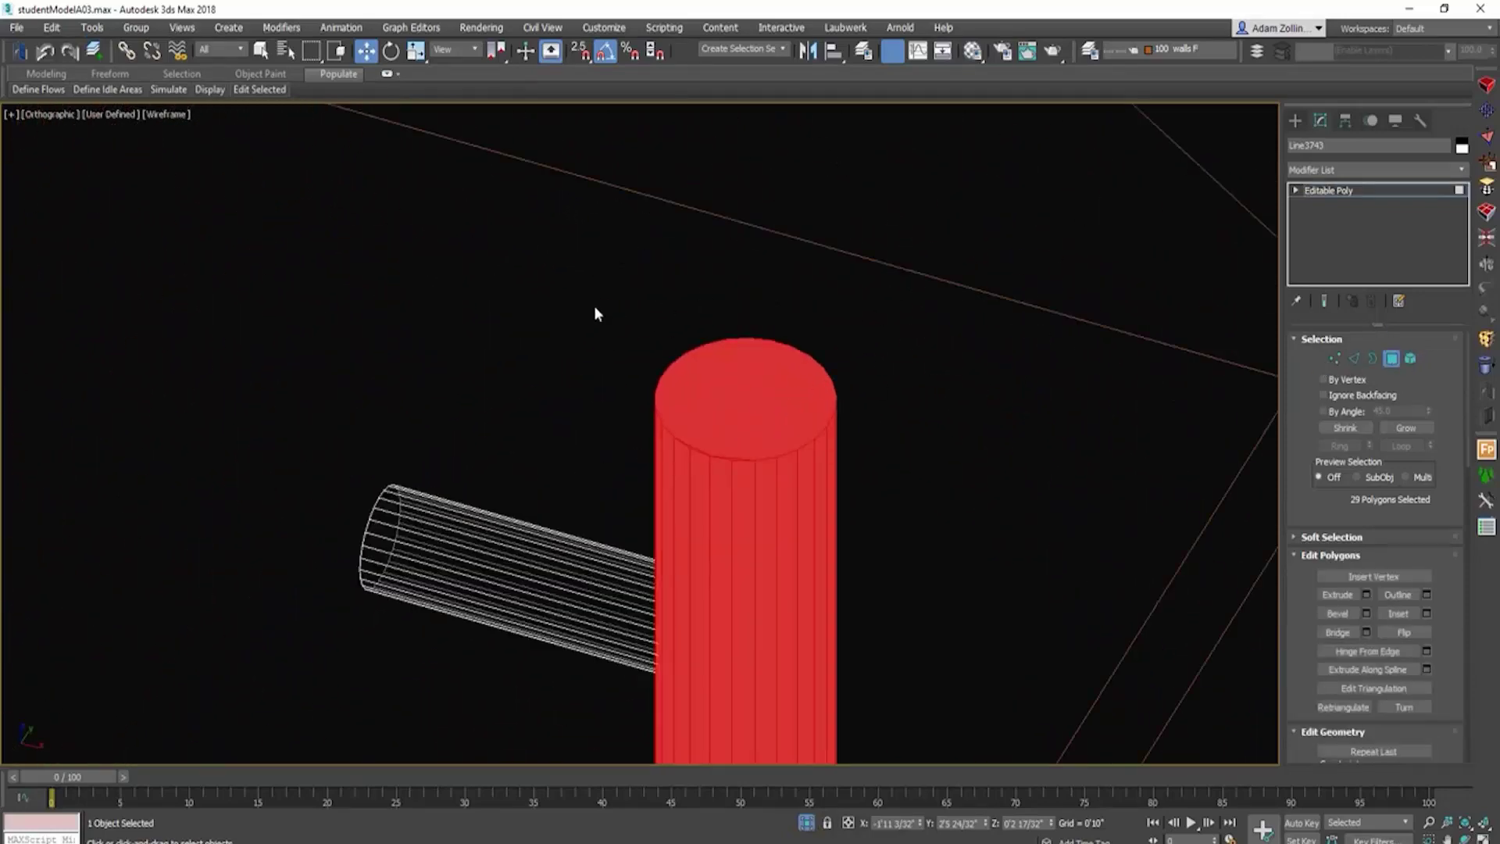
drag(587, 303, 914, 474)
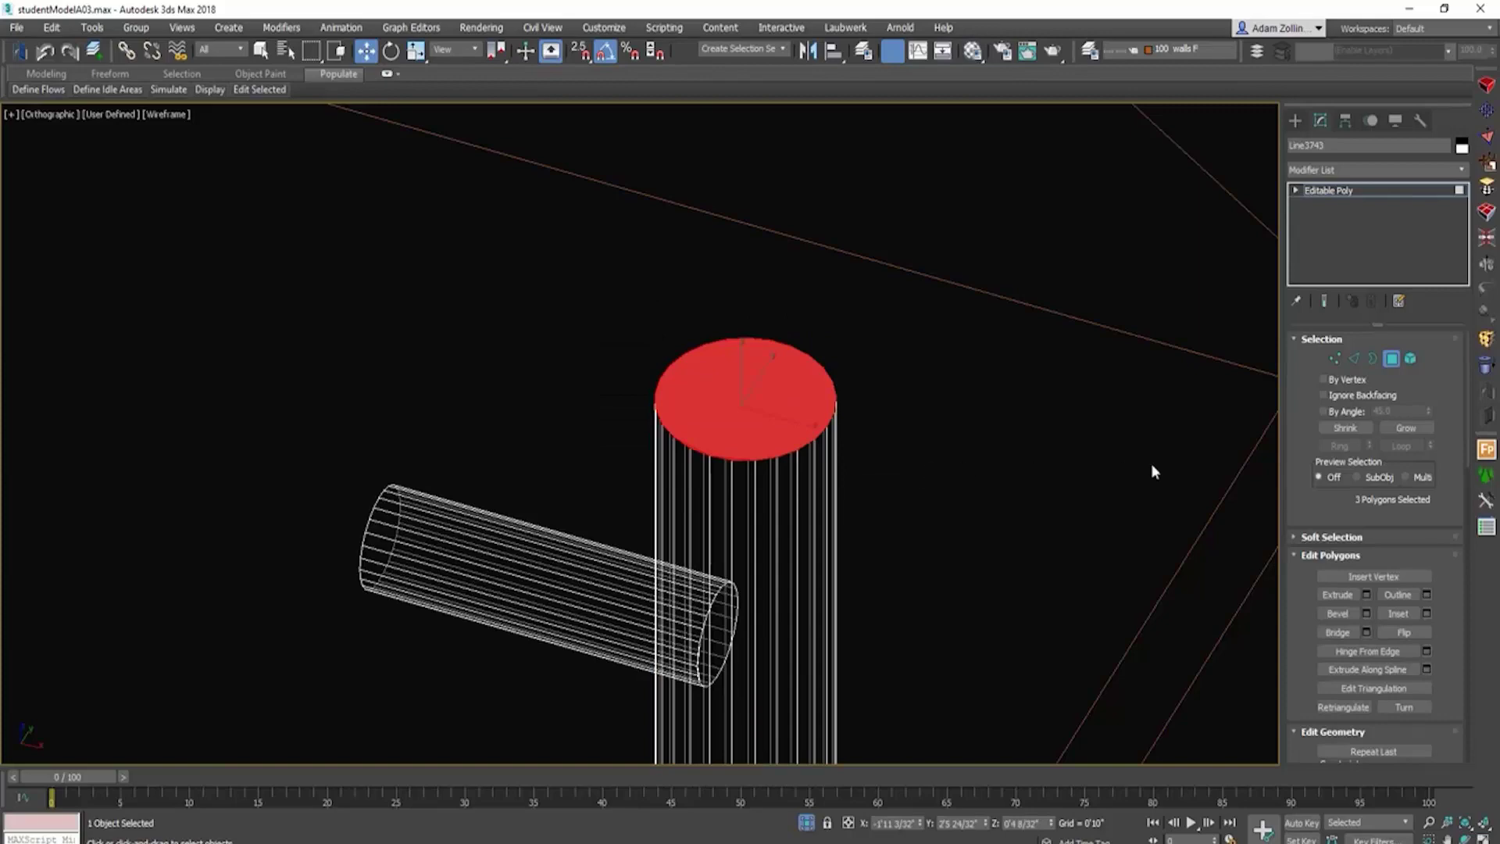
click(1354, 357)
alt+middle_drag(1094, 387, 859, 420)
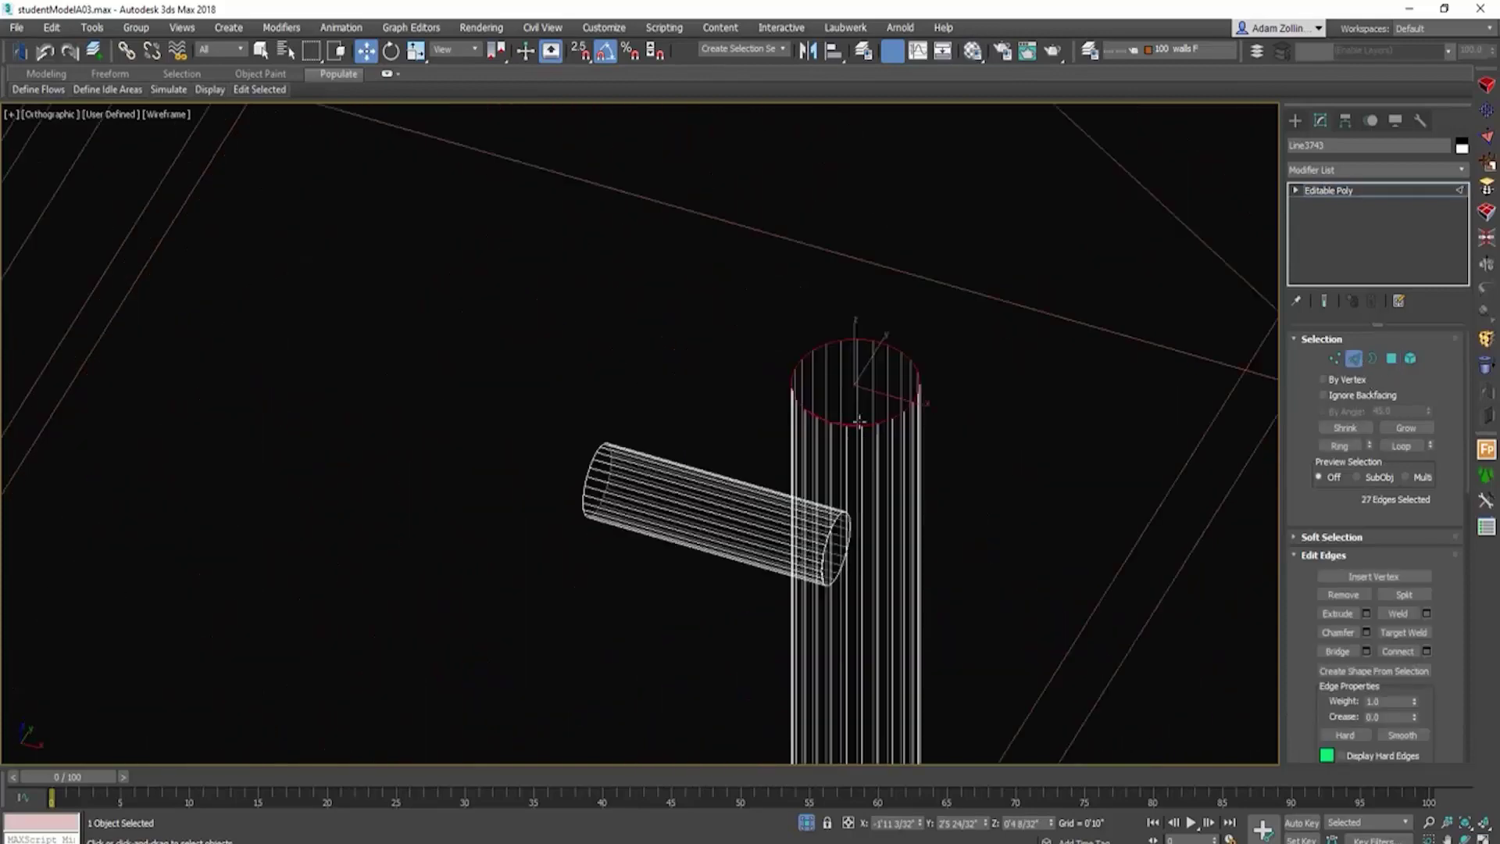
scroll(804, 425, up, 5)
scroll(793, 436, down, 3)
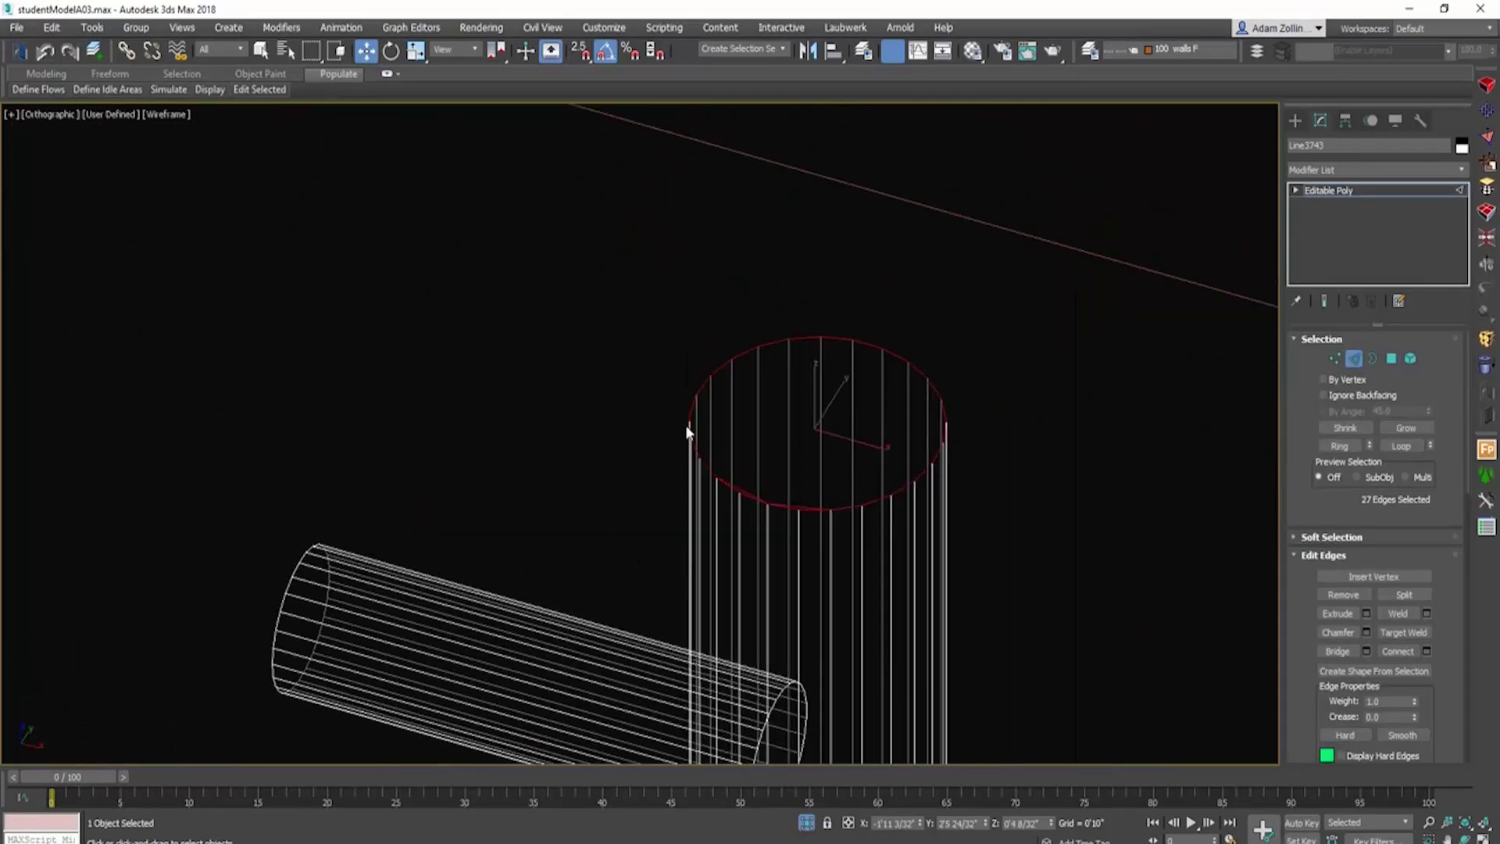
alt+middle_drag(767, 511, 837, 406)
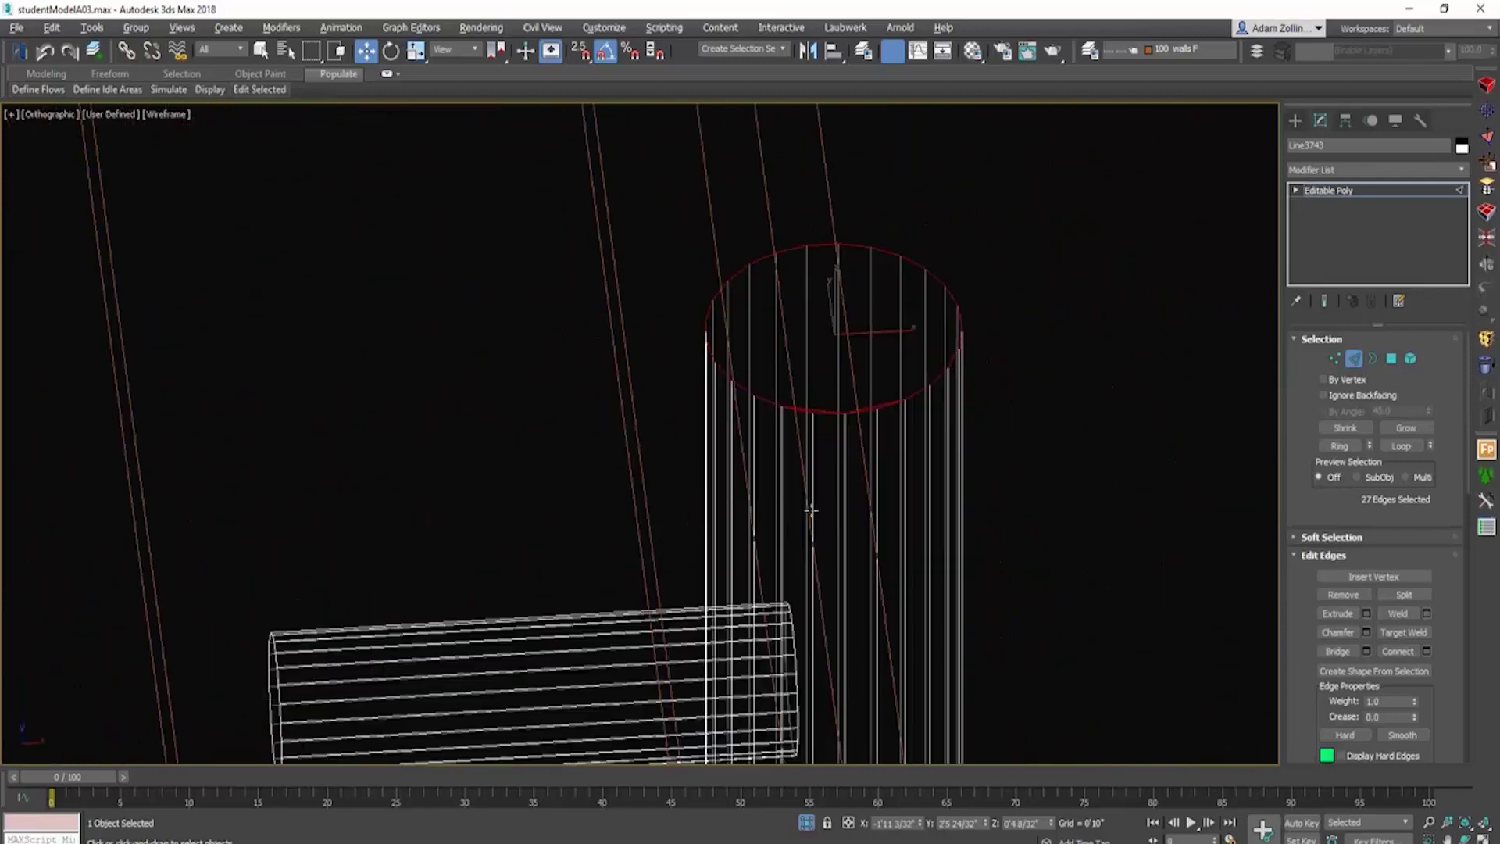
Step: Remove the two stray edges cutting across the rim of the bar's upper cap
scroll(837, 406, up, 3)
scroll(837, 408, up, 2)
scroll(813, 418, down, 5)
scroll(890, 445, up, 6)
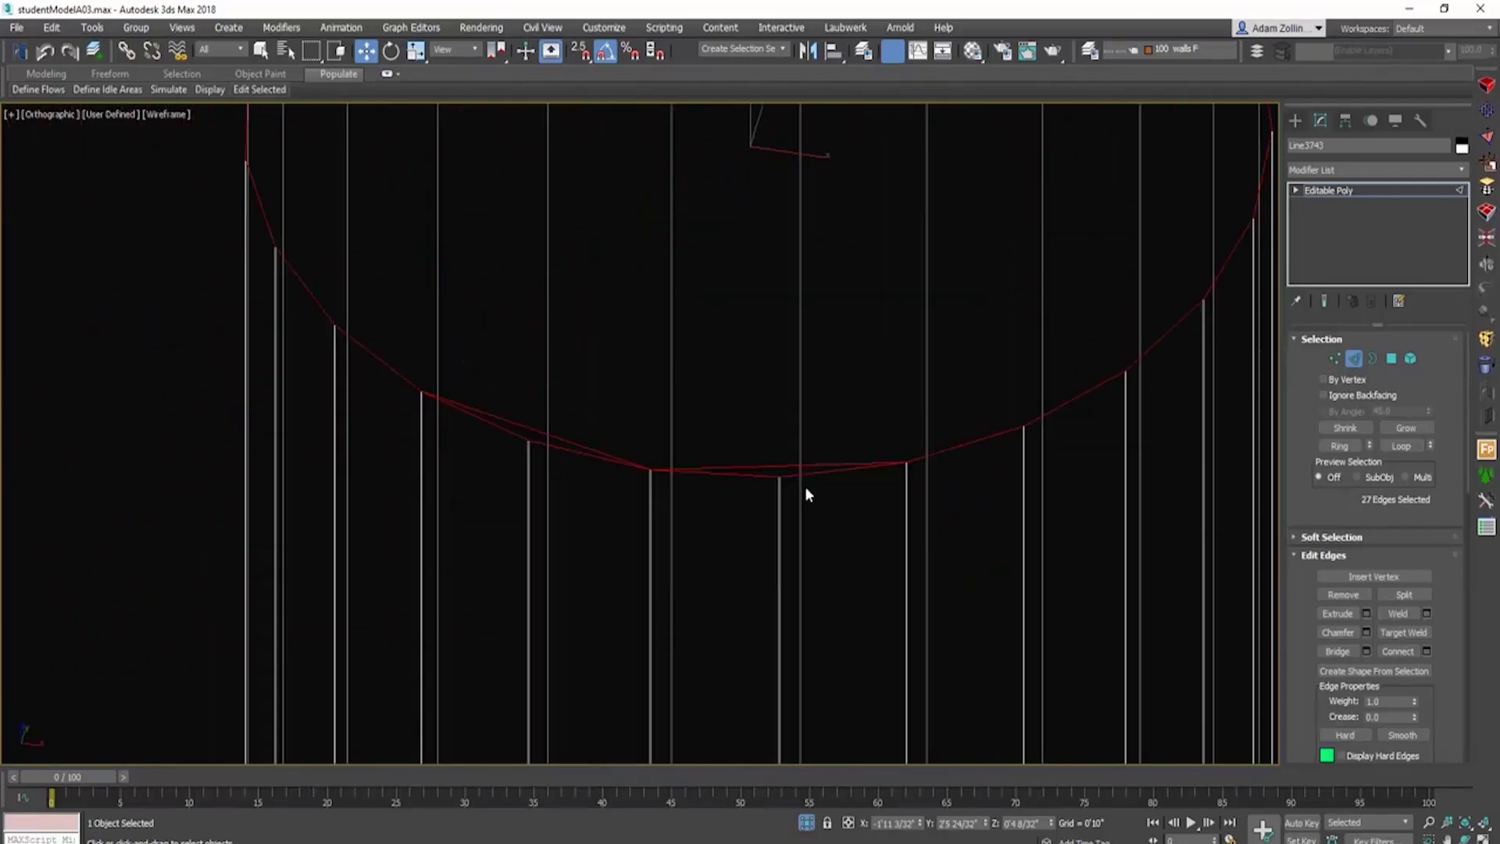
click(811, 466)
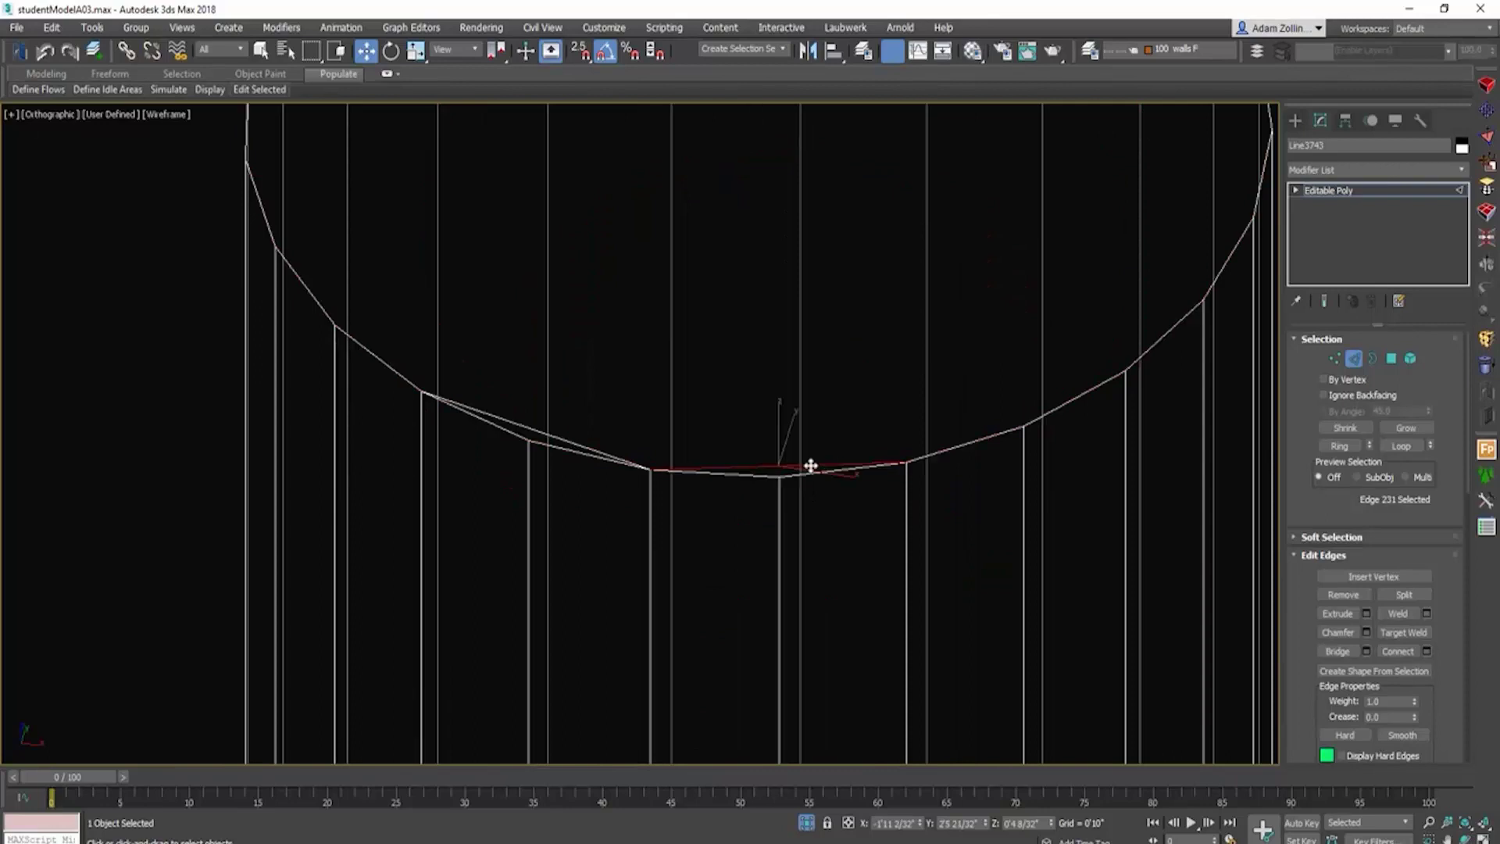
ctrl+click(579, 443)
scroll(748, 454, down, 2)
scroll(748, 453, down, 5)
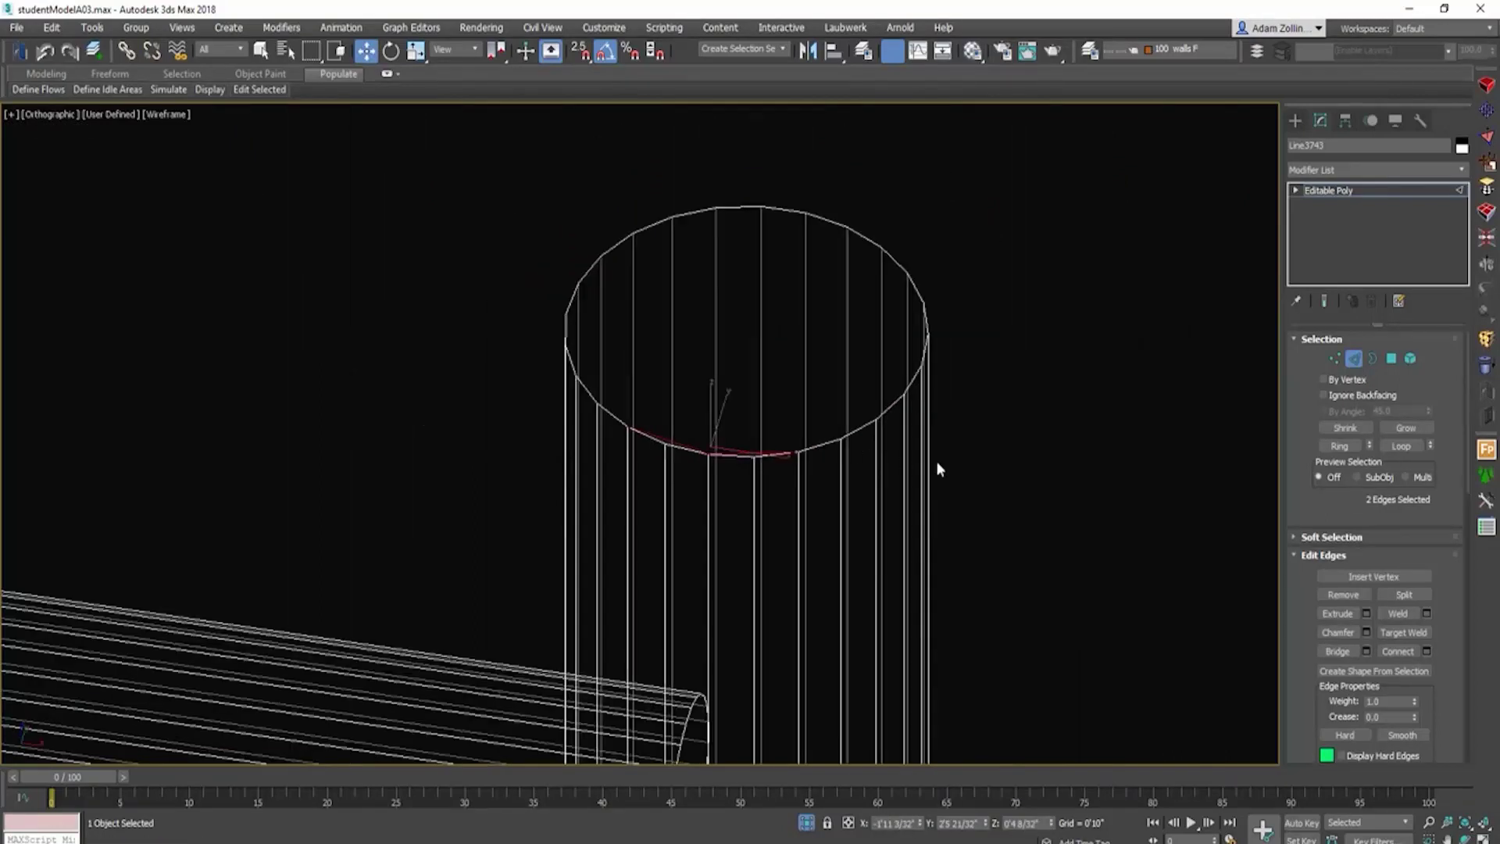
scroll(1118, 506, up, 4)
click(1344, 594)
scroll(749, 410, down, 3)
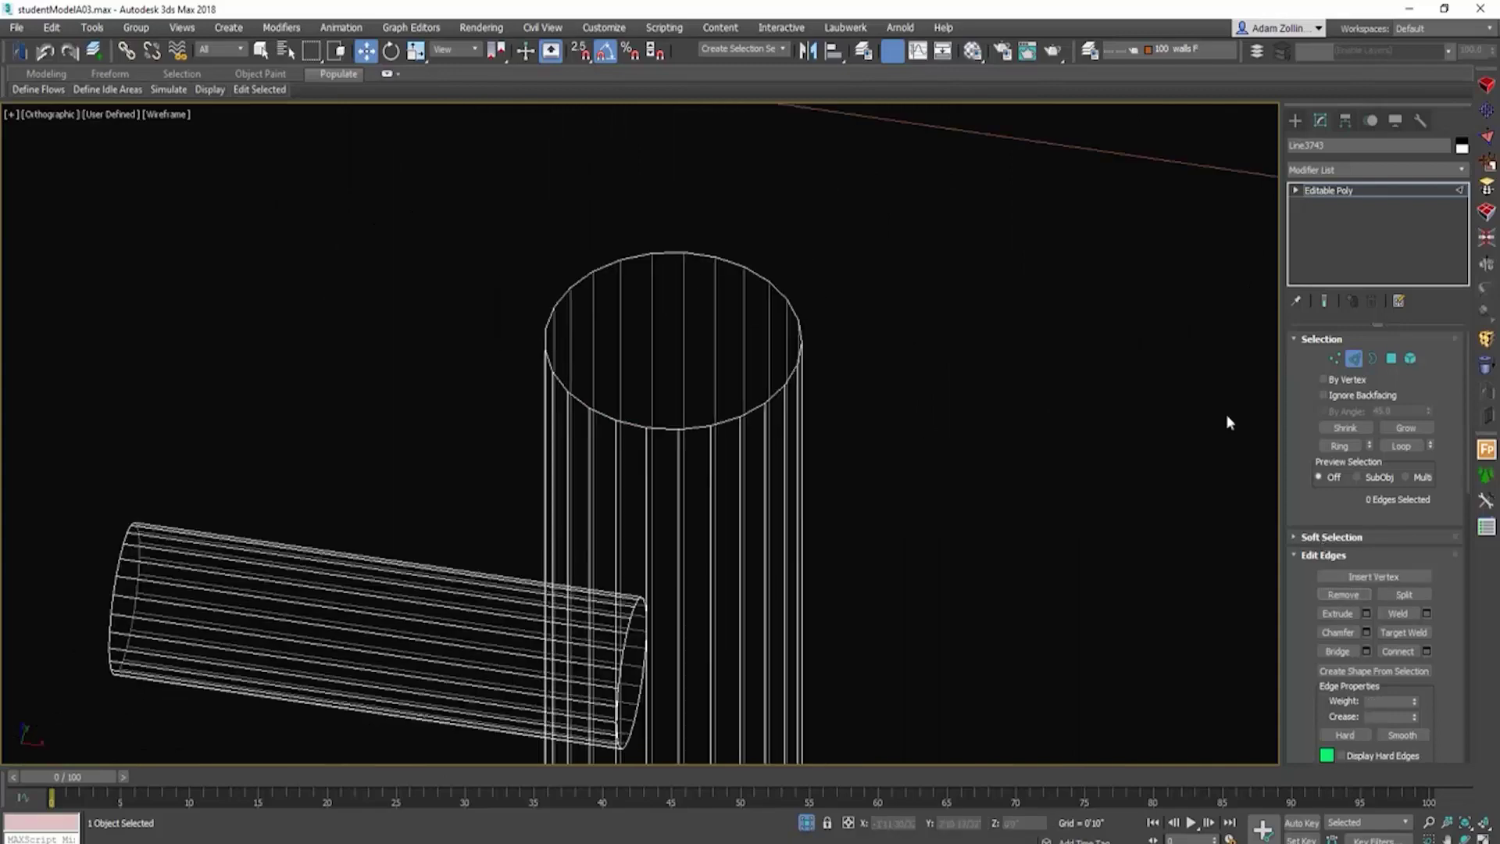
Step: Select the bar's upper and lower end cap polygons together
key(4)
click(656, 383)
scroll(656, 383, down, 4)
scroll(644, 367, up, 3)
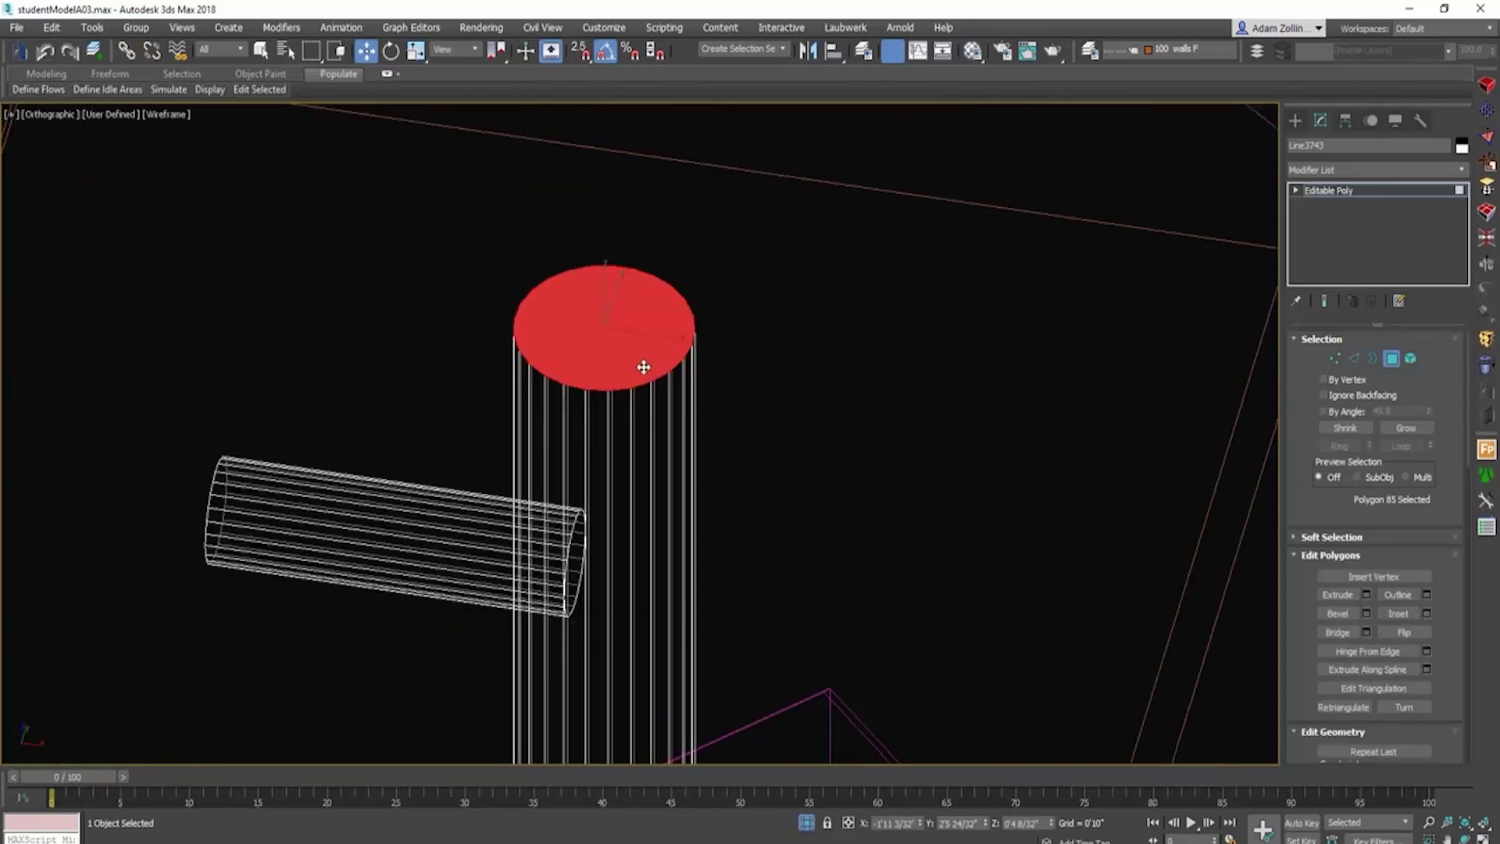
scroll(1135, 587, down, 4)
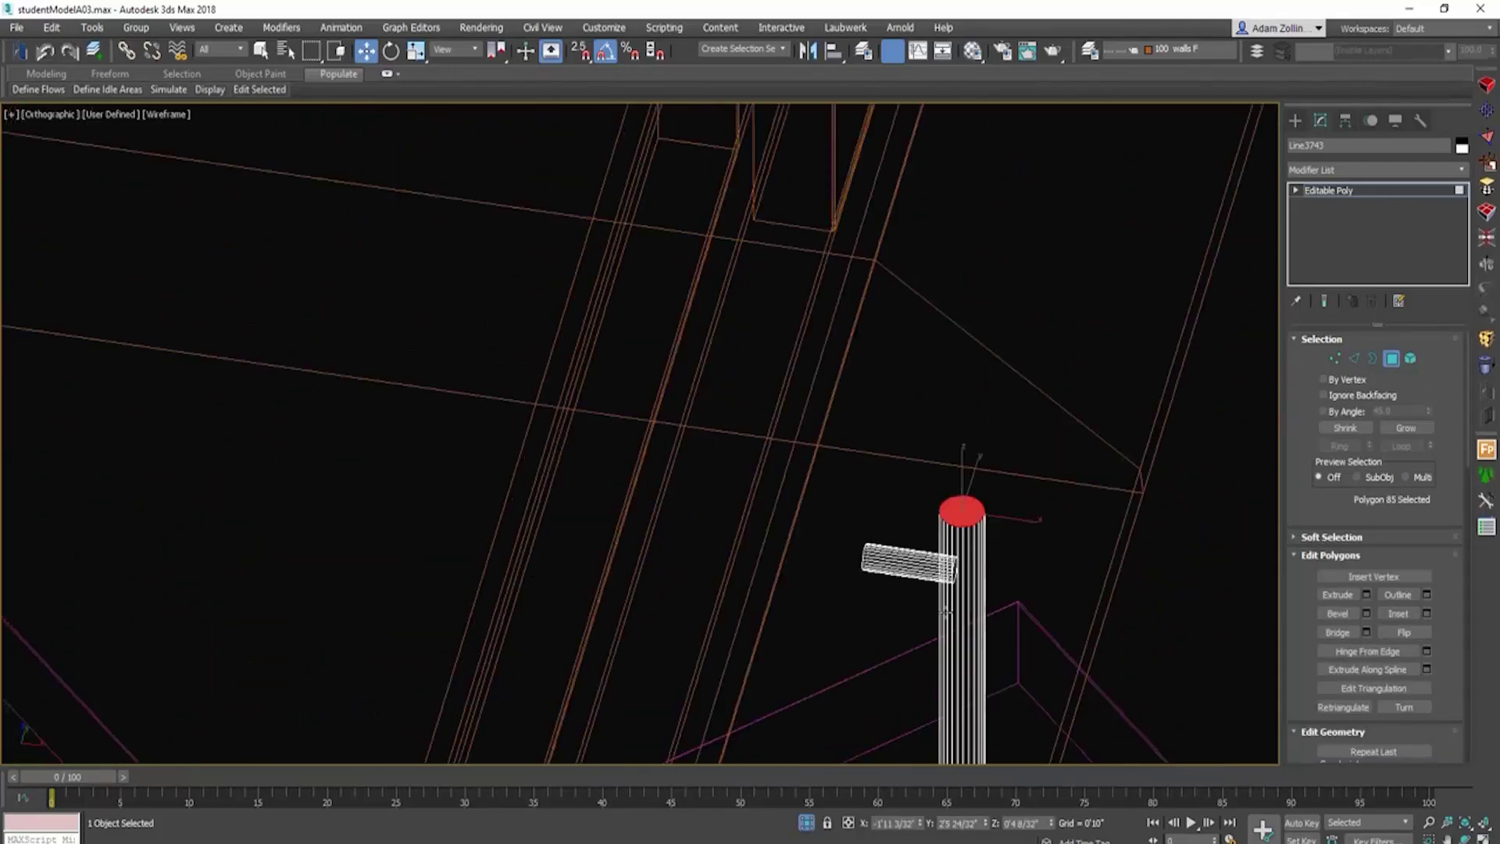
alt+middle_drag(1135, 587, 1134, 539)
scroll(1134, 539, up, 3)
ctrl+drag(805, 616, 981, 522)
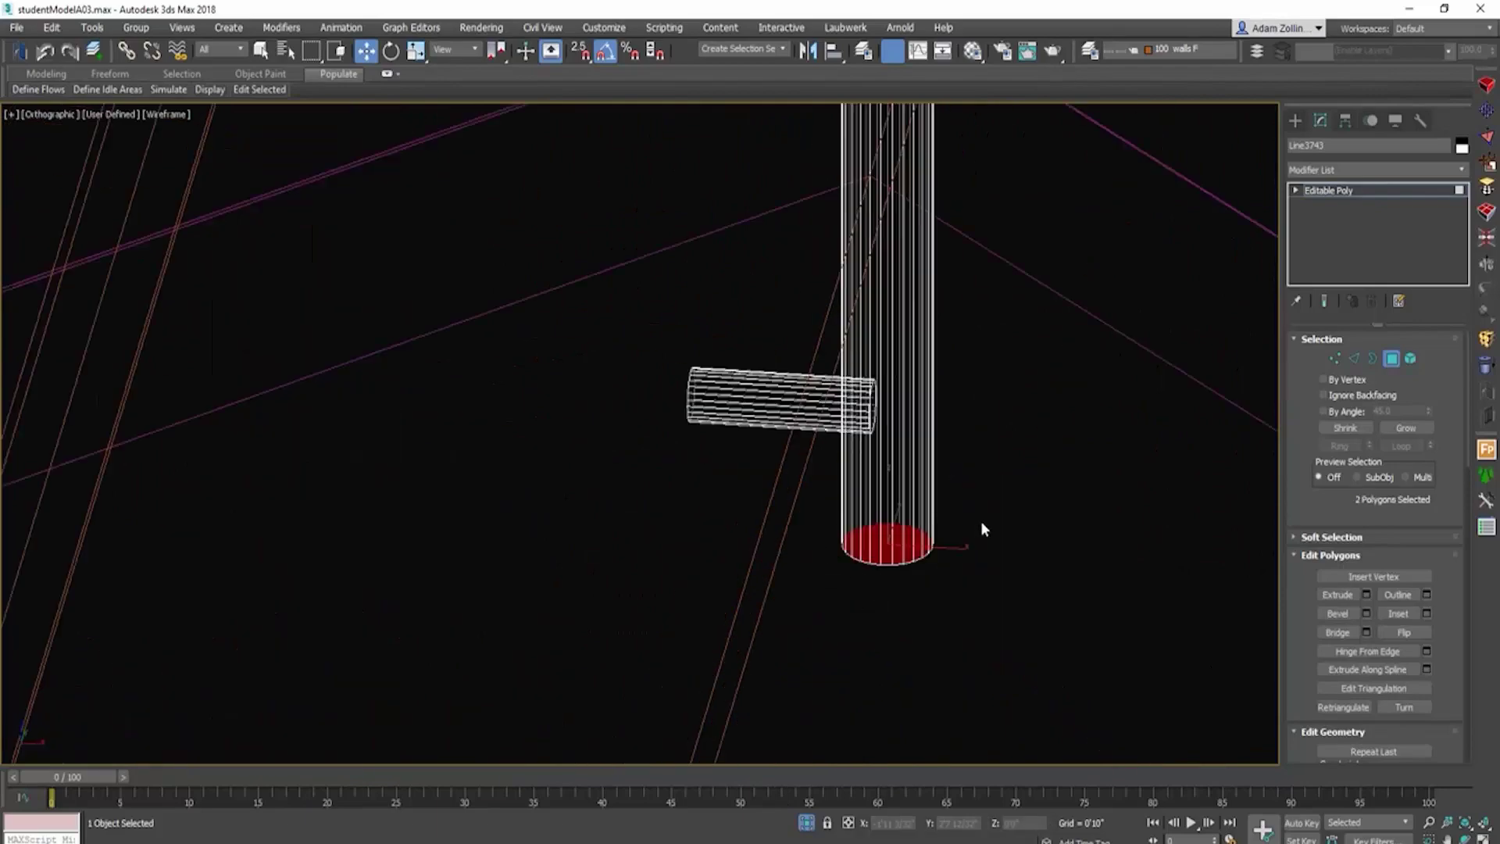
Step: Bevel both end caps slightly inward to give the handle bar small chamfered rims
scroll(985, 522, down, 4)
middle_drag(989, 525, 908, 472)
scroll(890, 234, up, 10)
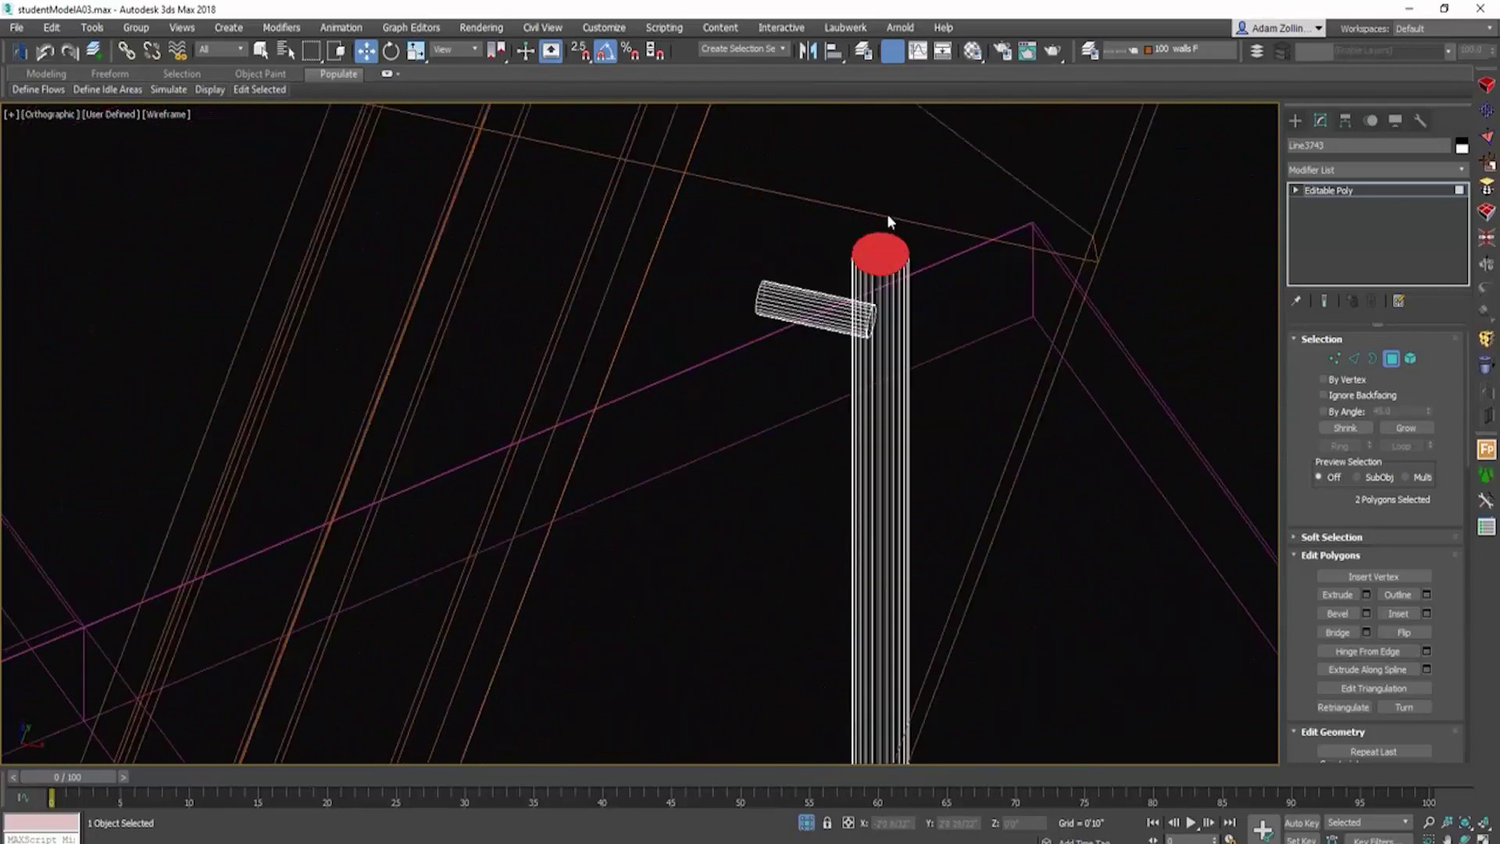
click(1350, 617)
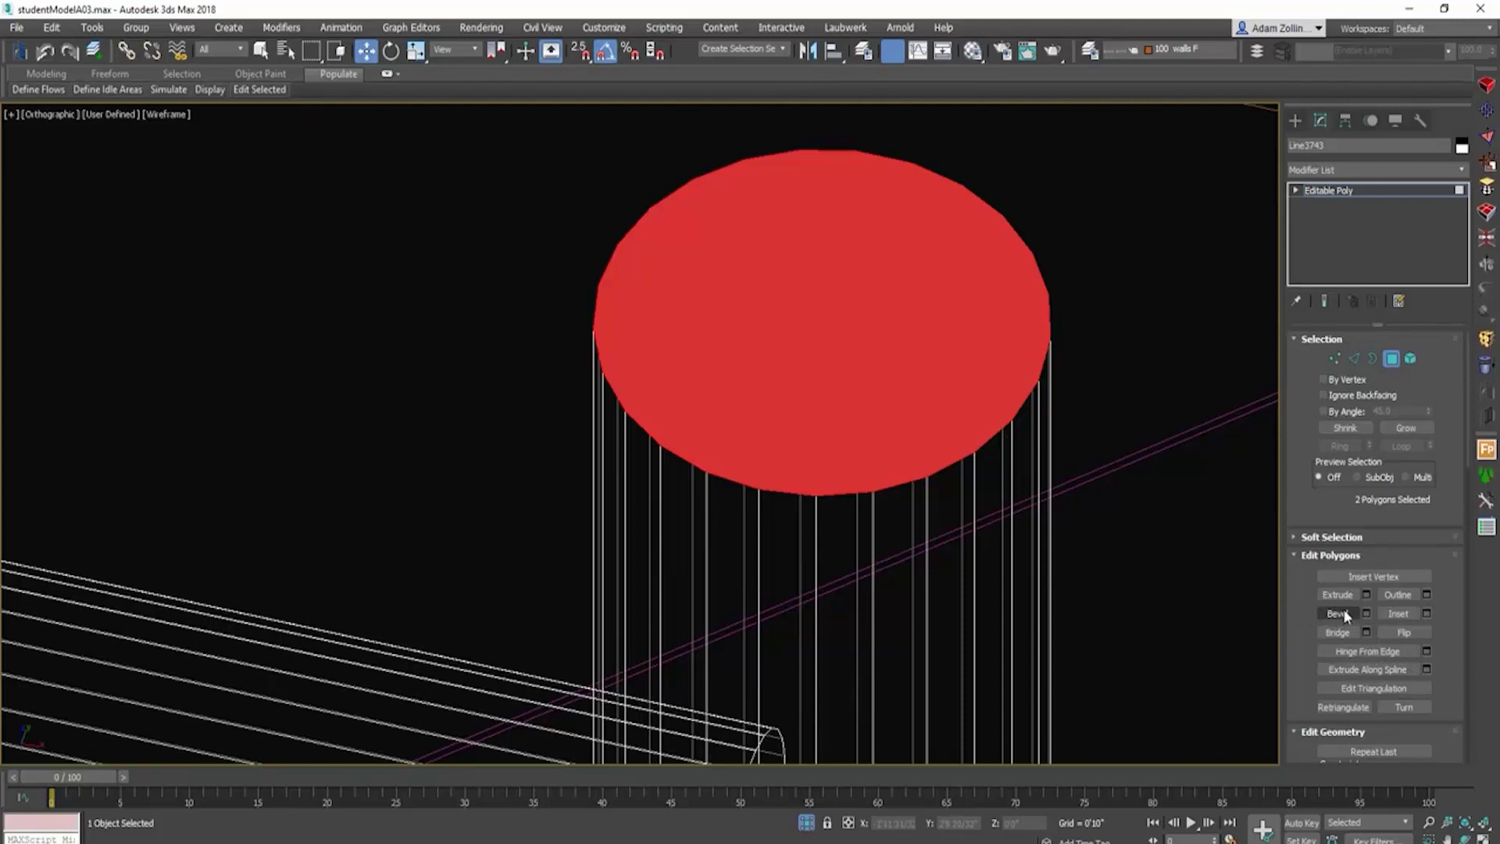
click(1341, 614)
drag(896, 427, 894, 410)
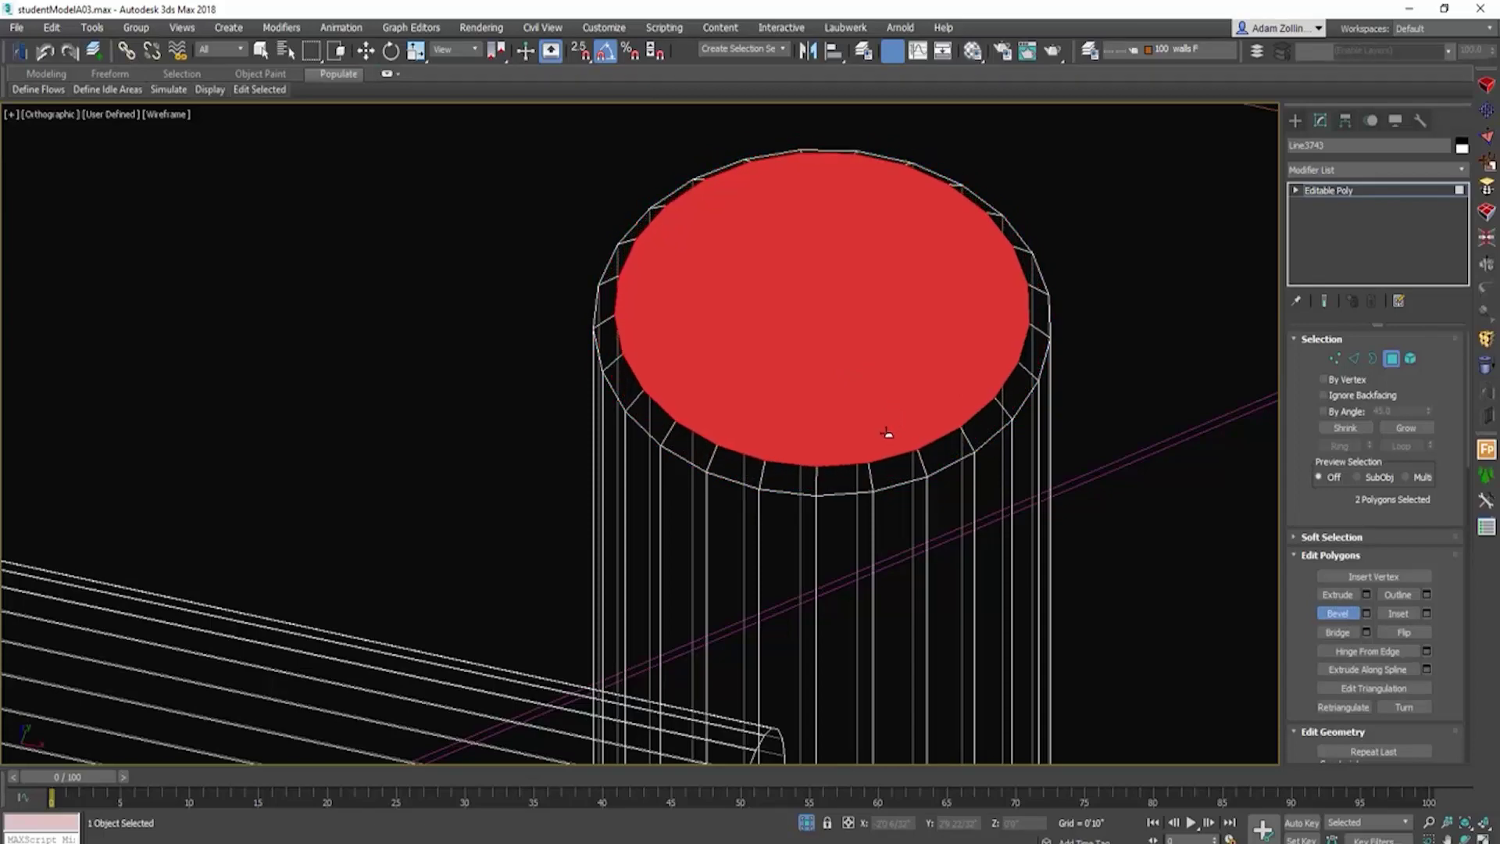
click(888, 429)
scroll(980, 418, down, 5)
mouse_move(981, 418)
alt+middle_down()
mouse_move(987, 451)
mouse_move(985, 402)
mouse_move(985, 435)
alt+middle_up()
scroll(898, 375, down, 5)
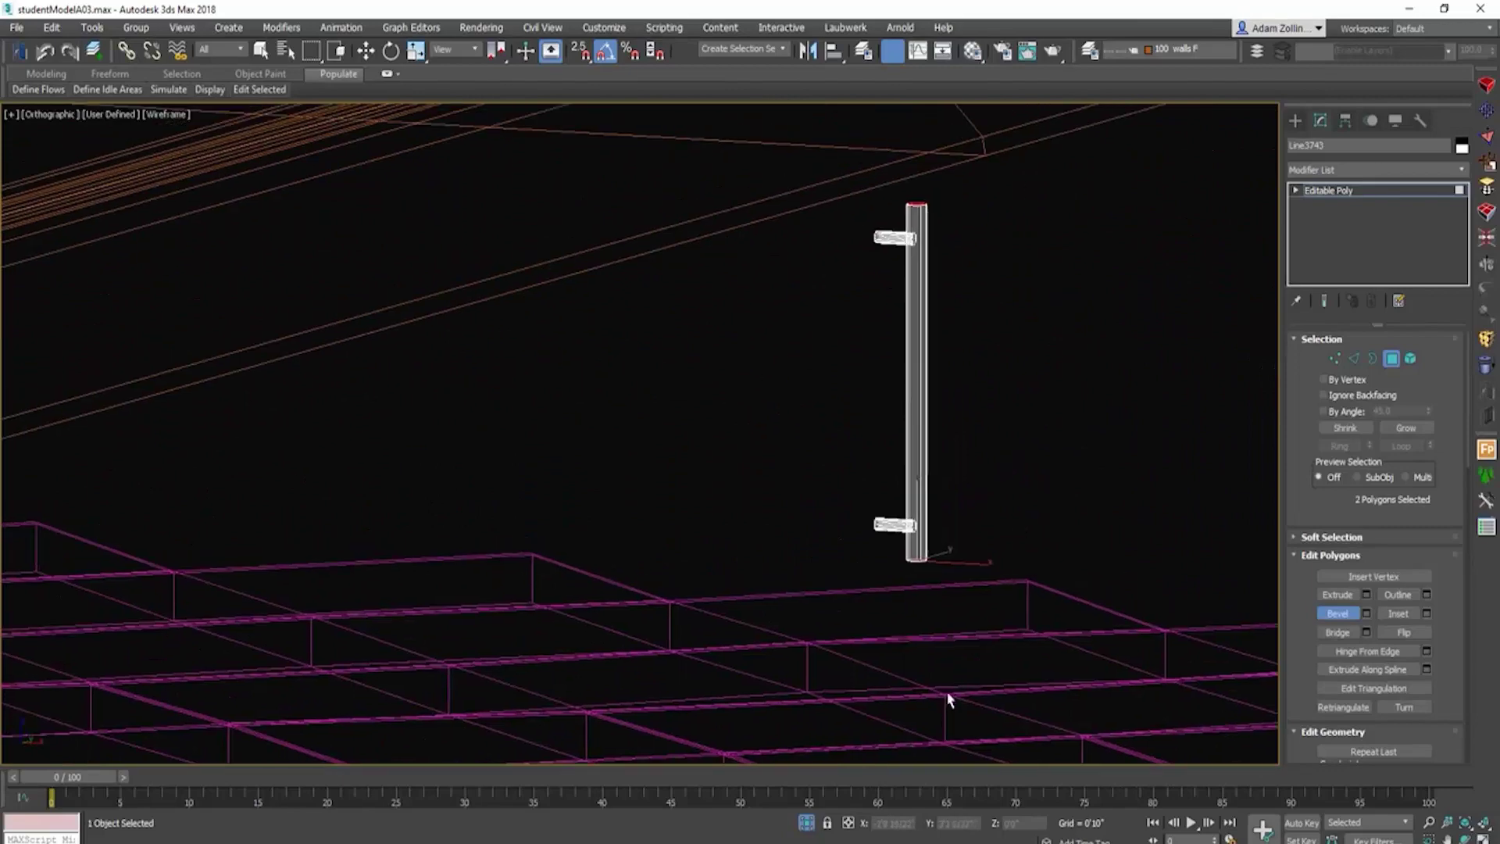
Step: Examine the bevelled rims at both ends of the handle bar, then leave bevelling and polygon editing
alt+middle_drag(949, 699, 937, 612)
scroll(937, 612, up, 8)
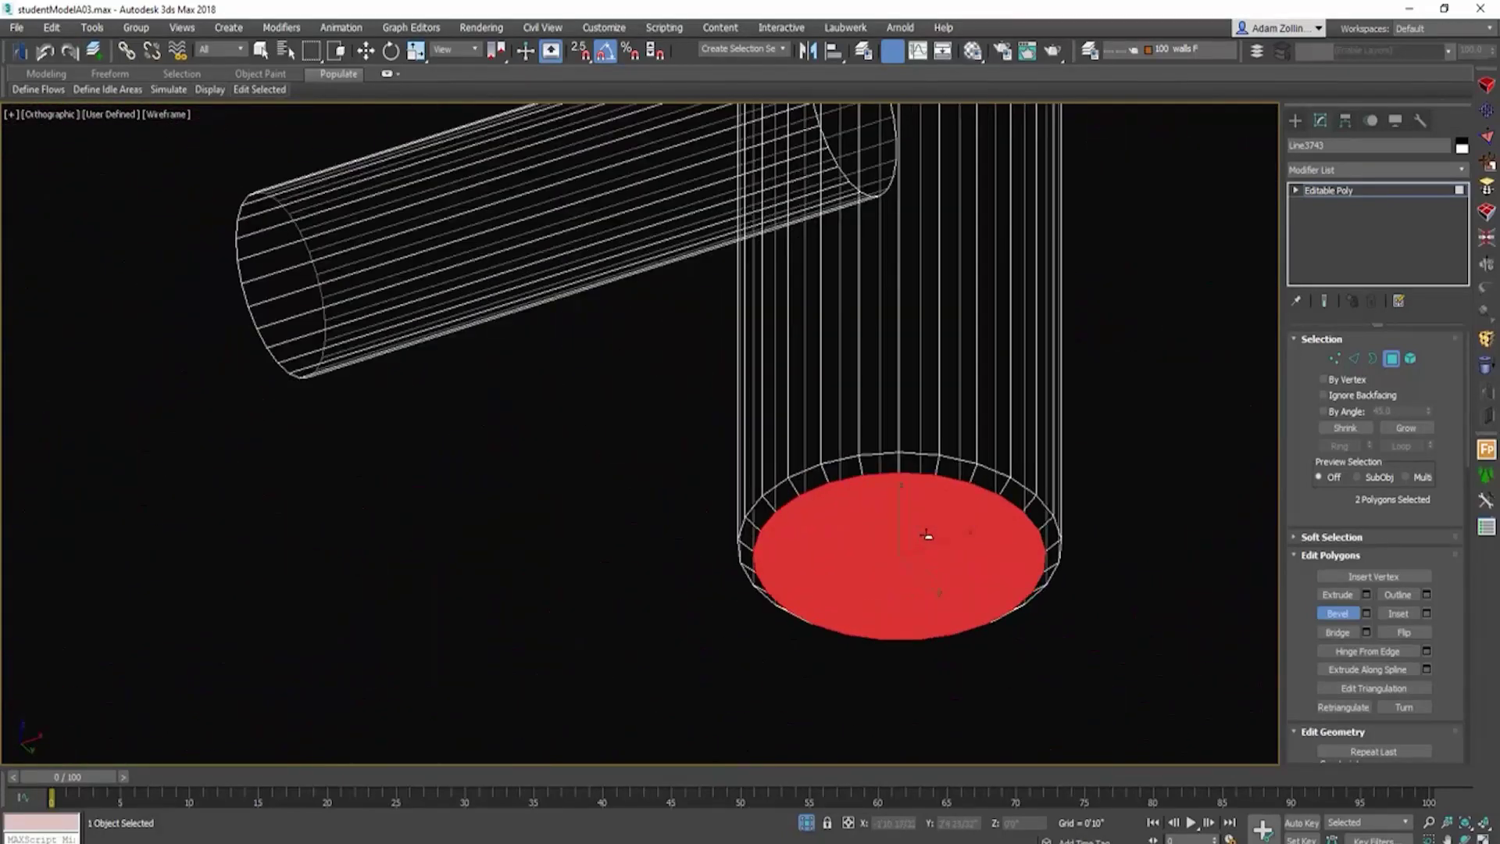
scroll(926, 535, down, 6)
alt+middle_drag(926, 539, 957, 375)
scroll(962, 452, up, 6)
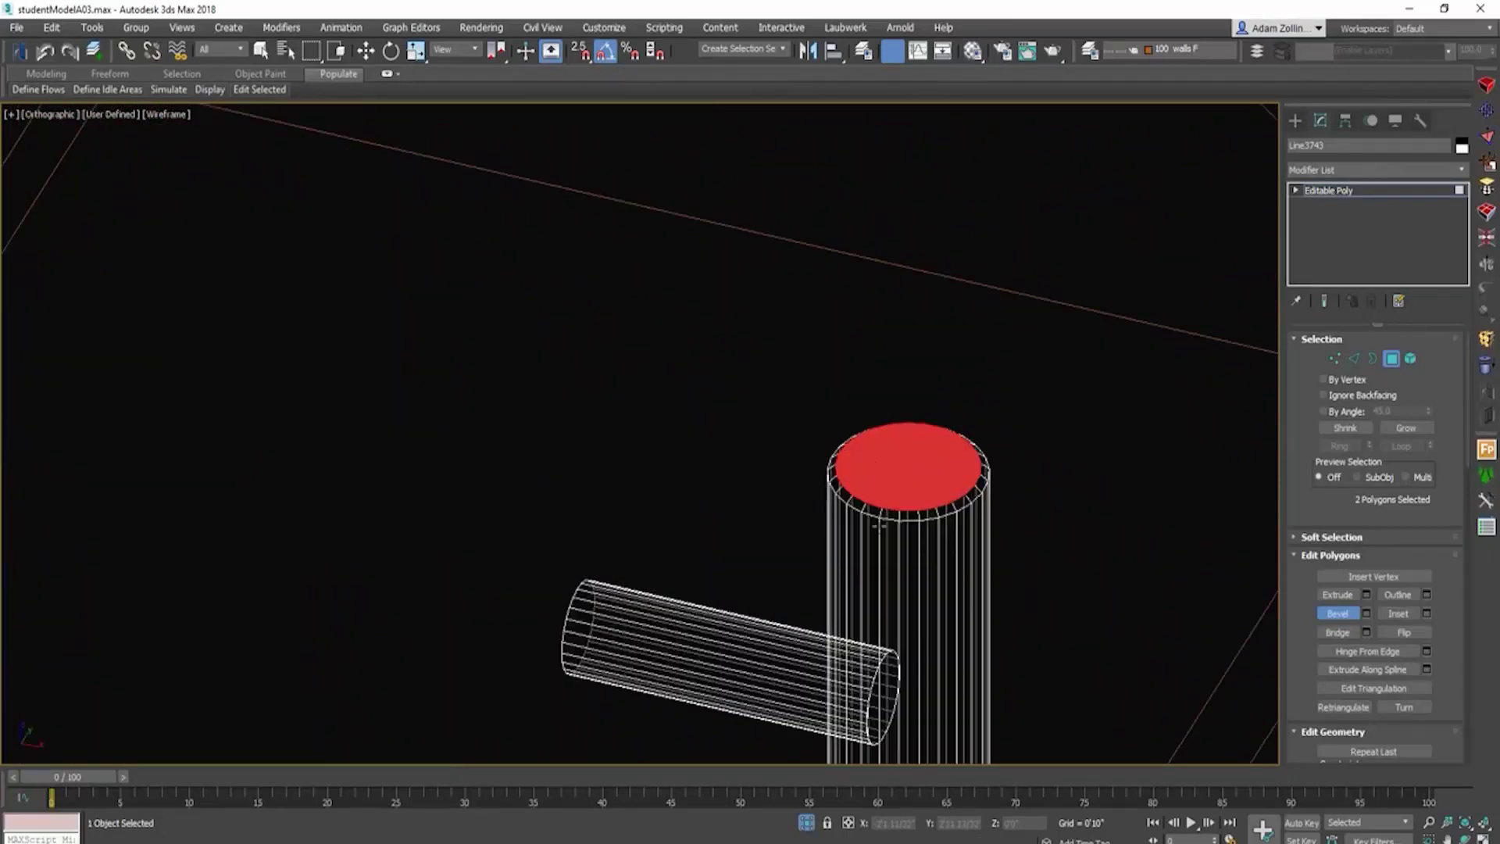
scroll(956, 503, up, 5)
scroll(938, 500, down, 3)
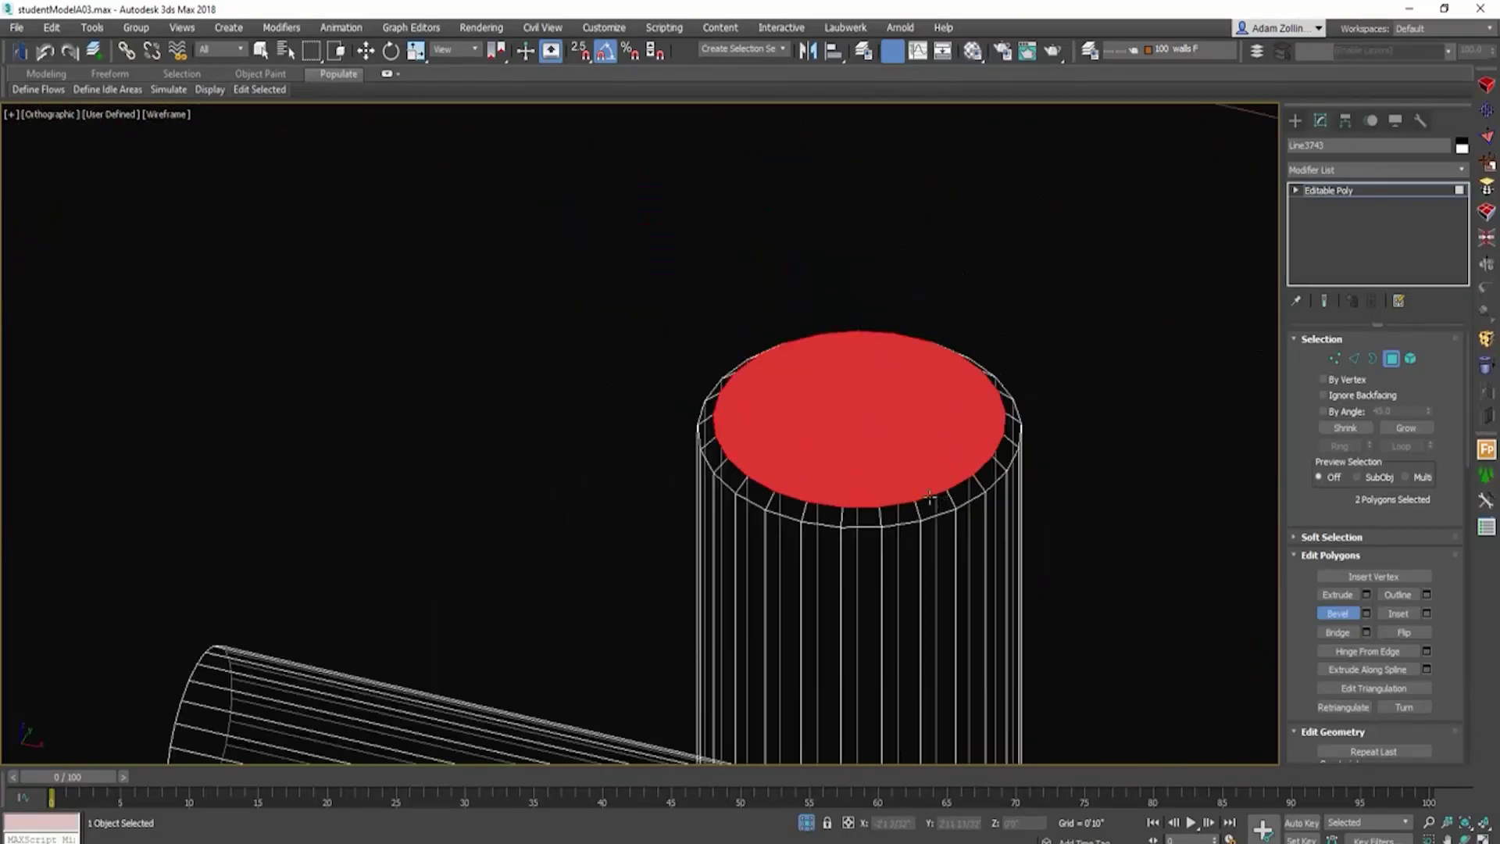
right_click(1242, 498)
key(w)
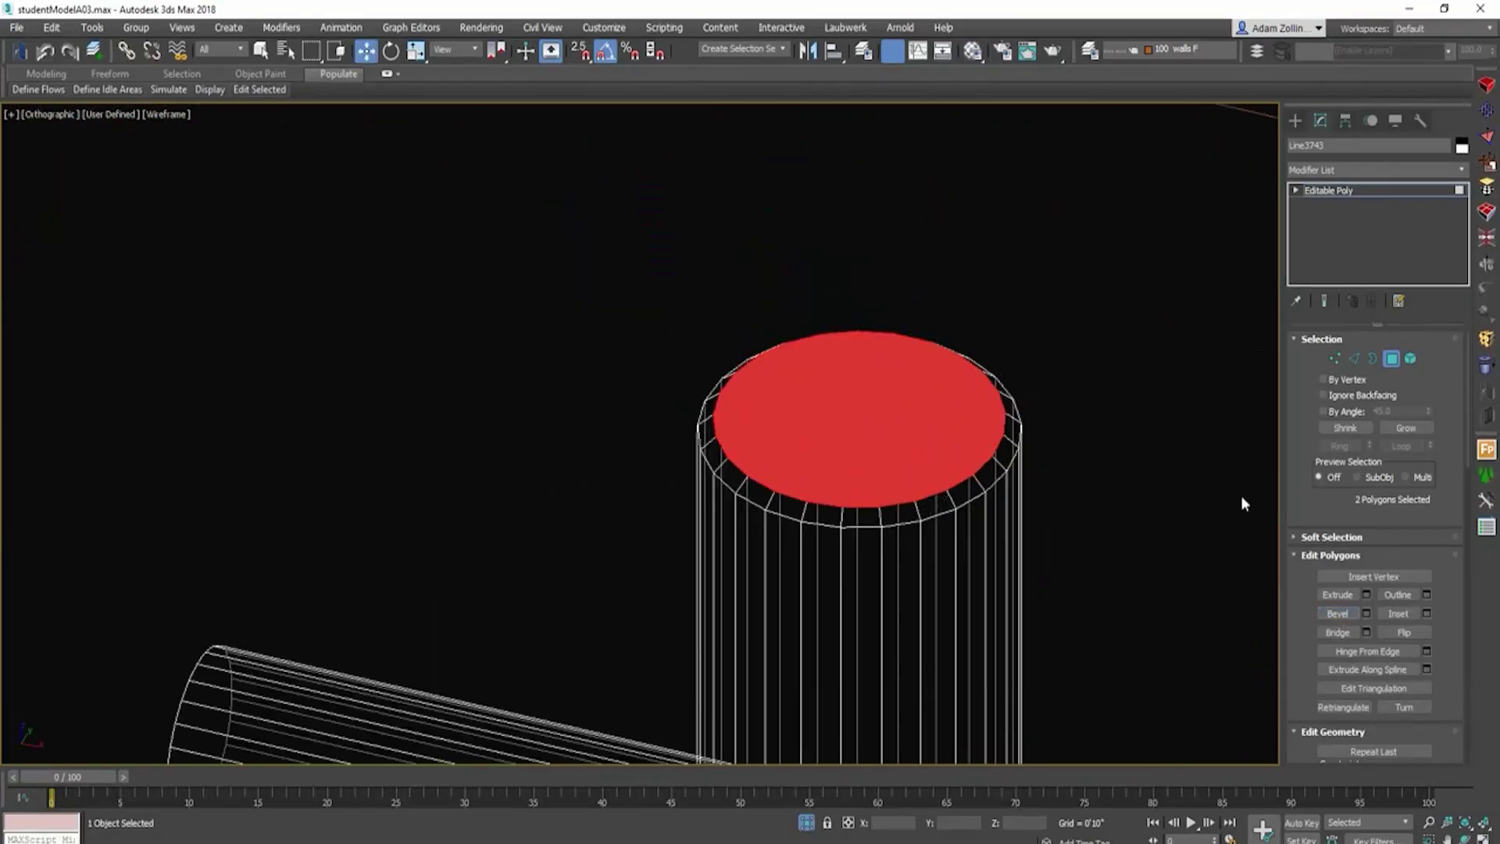
click(1170, 433)
Step: Move the handle up from below the cabinet to mid-height on the sliding doors, just beside the seam between them
scroll(886, 436, down, 4)
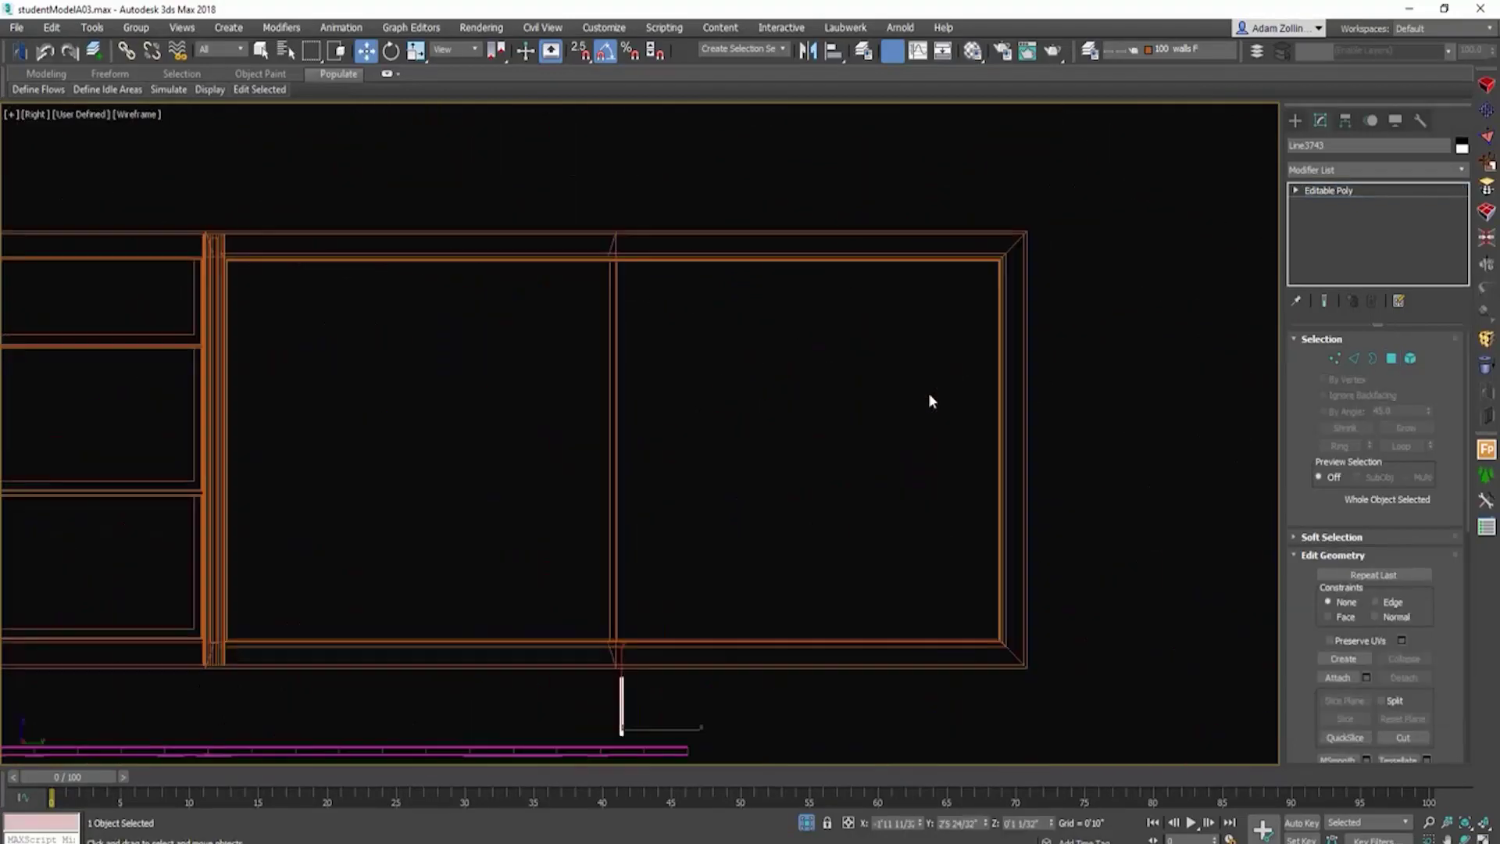
scroll(928, 392, up, 5)
scroll(795, 432, down, 5)
scroll(796, 432, up, 5)
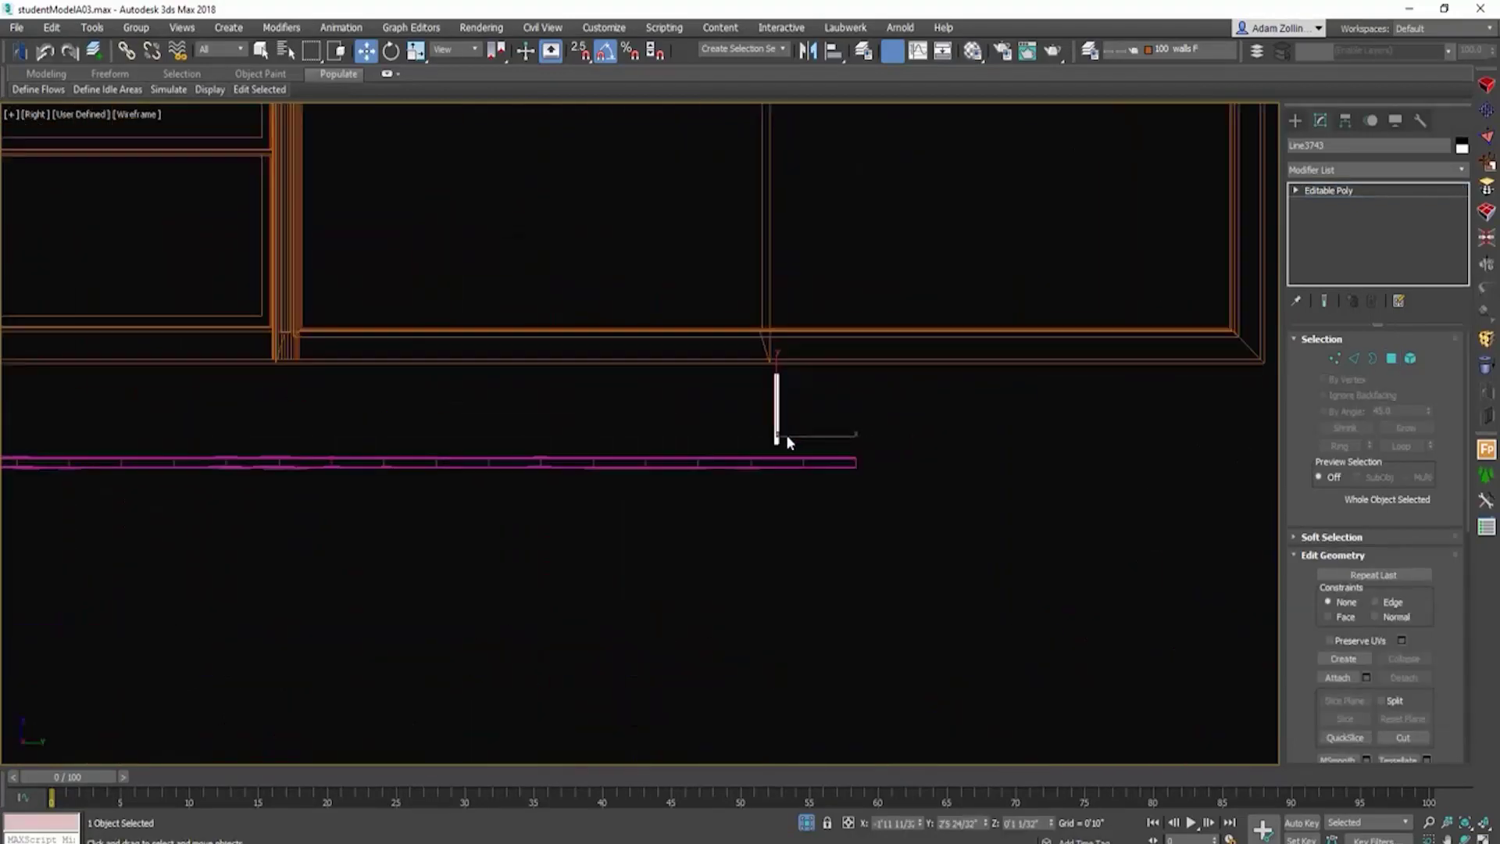
scroll(786, 435, down, 3)
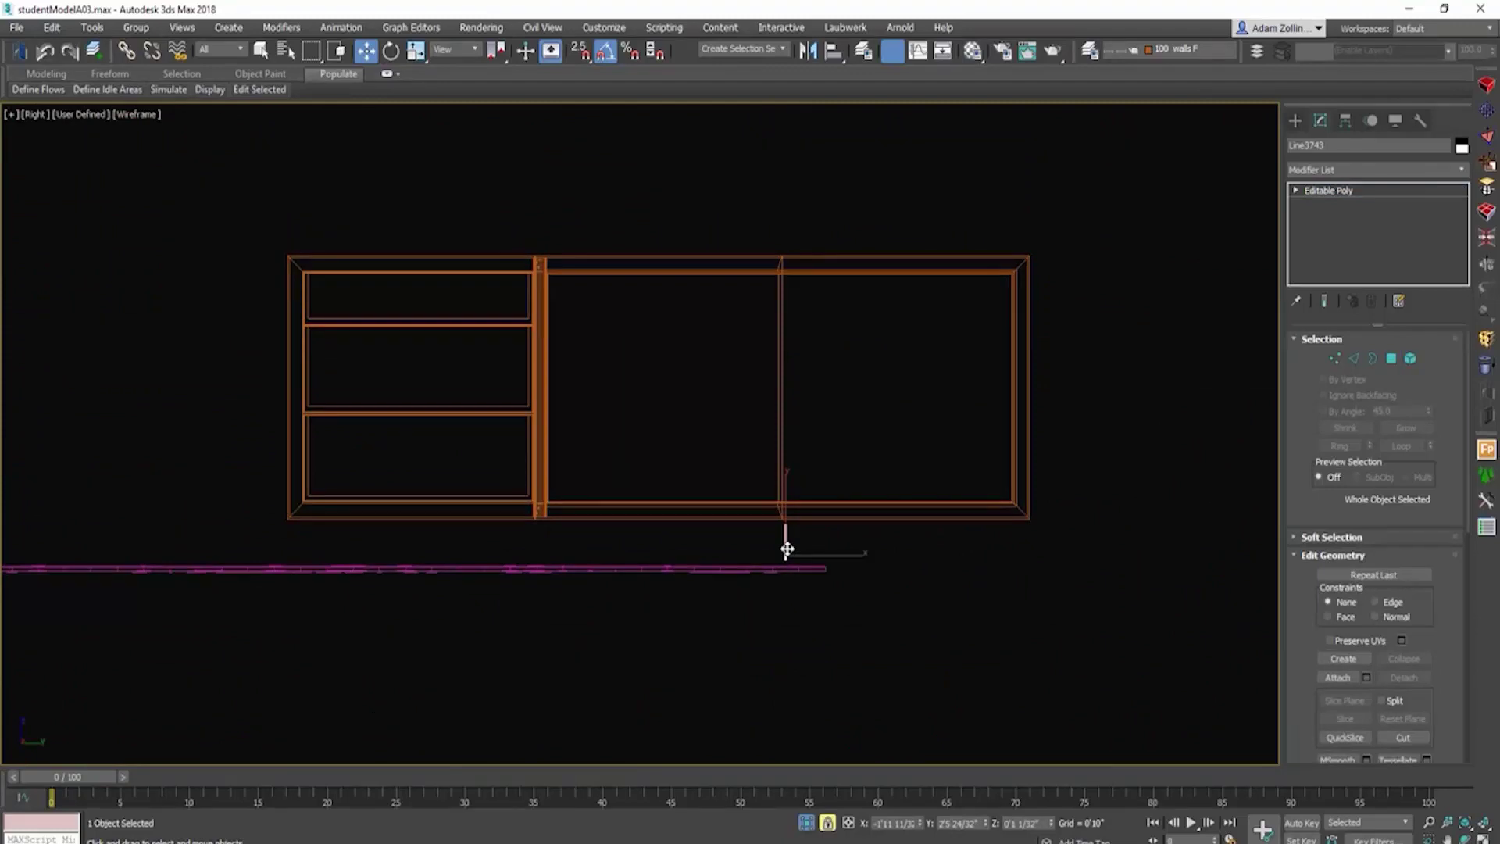
drag(786, 549, 799, 409)
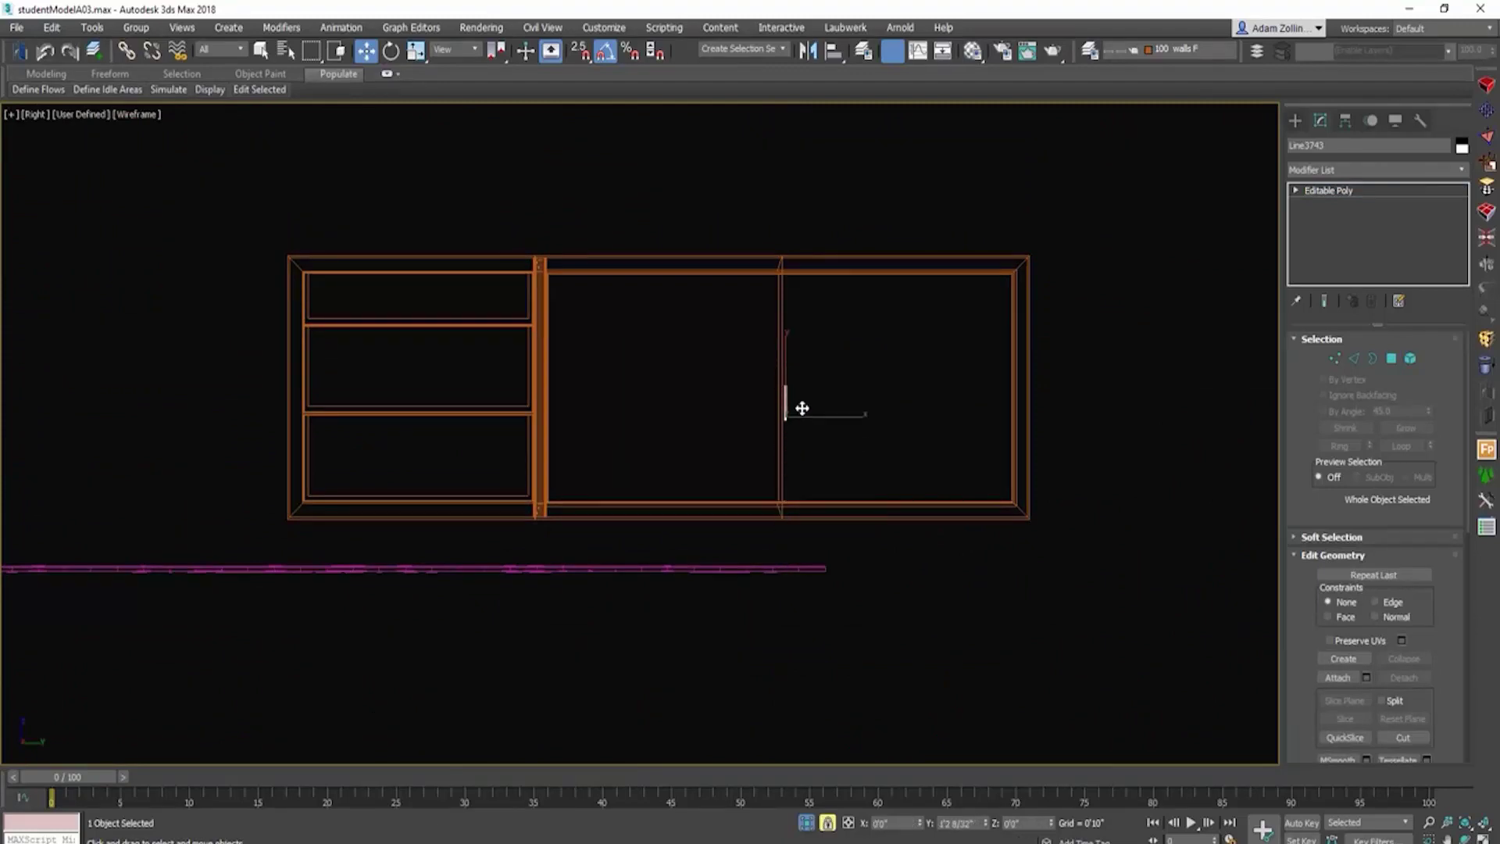
scroll(746, 450, up, 4)
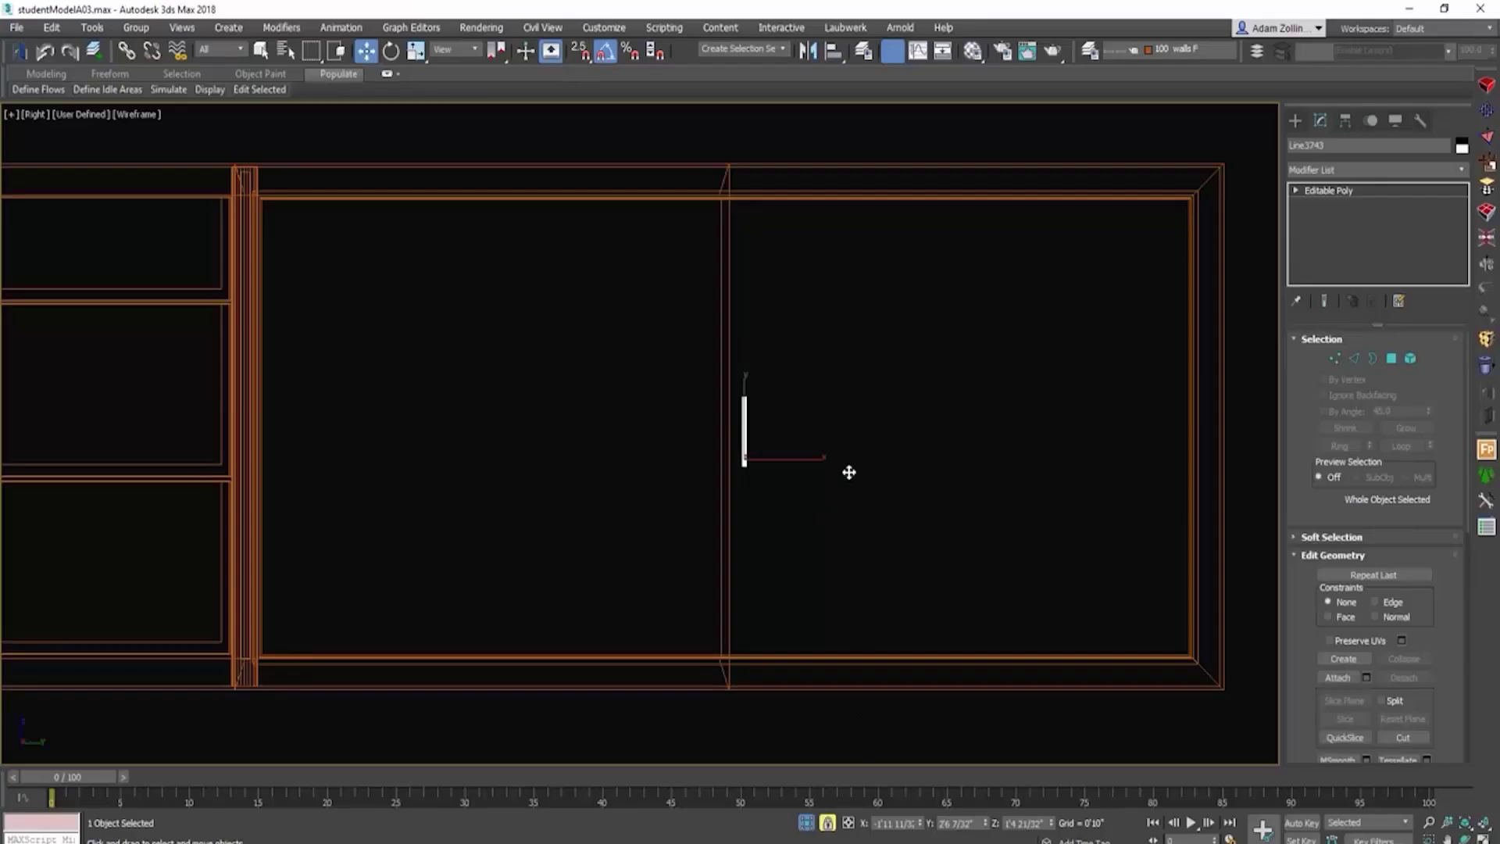
Step: Select all elements of the handle and scale them up uniformly to enlarge the bar and its pegs
key(5)
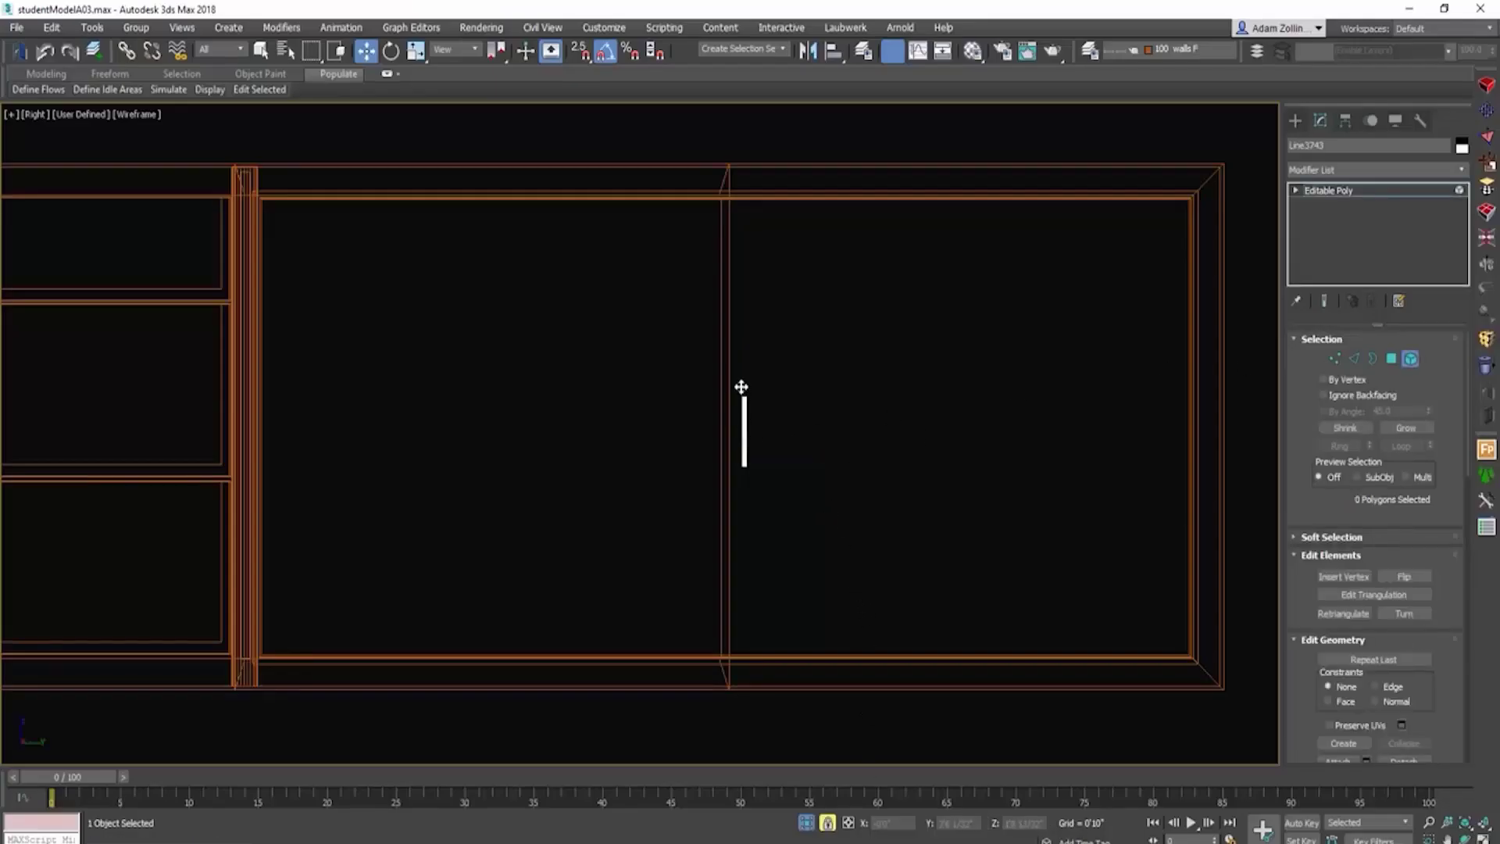
drag(732, 379, 801, 539)
drag(420, 52, 417, 78)
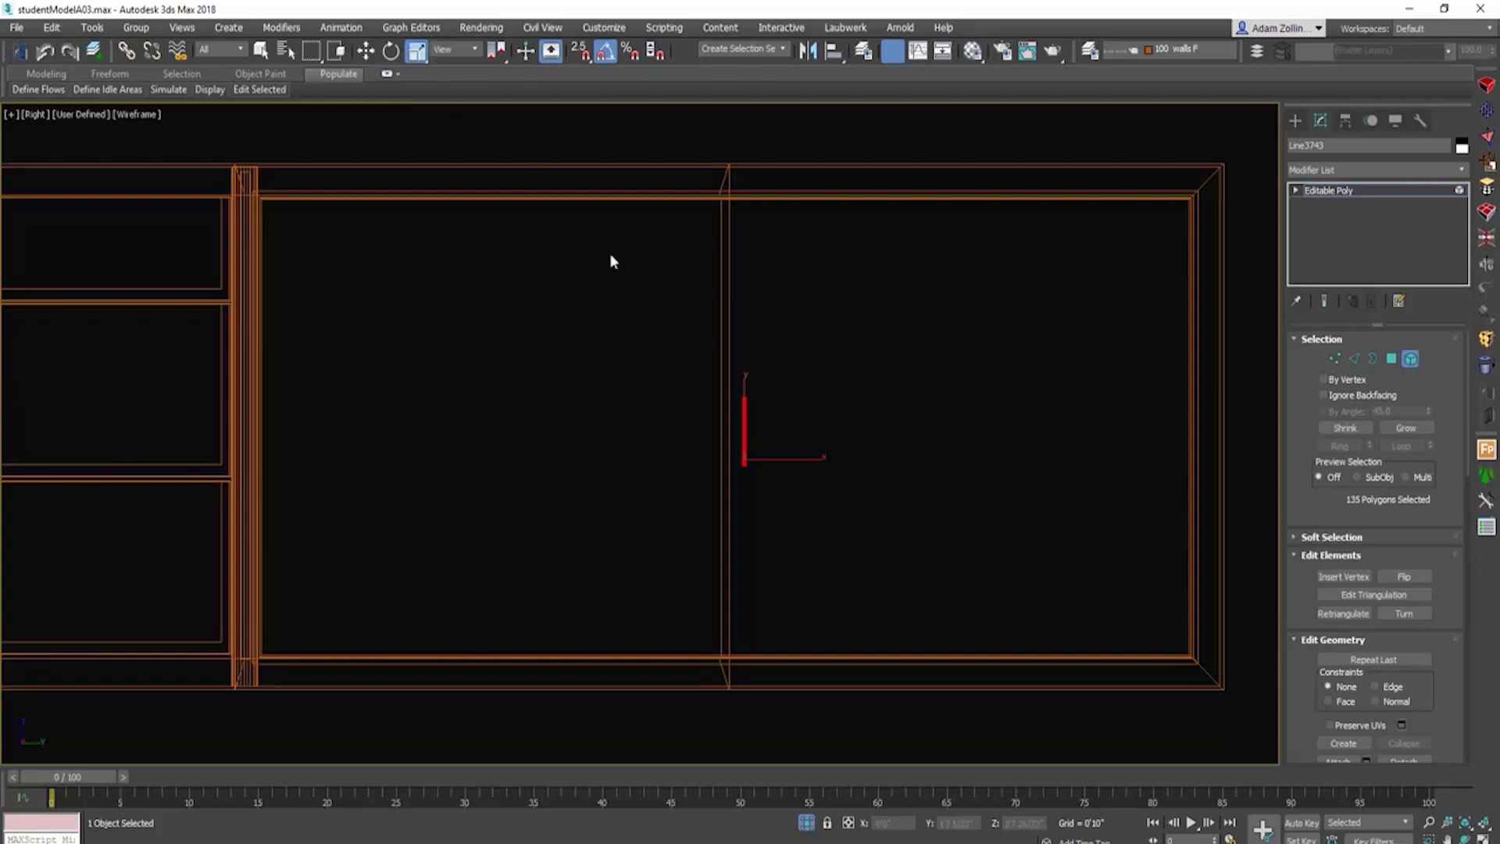
drag(744, 436, 737, 368)
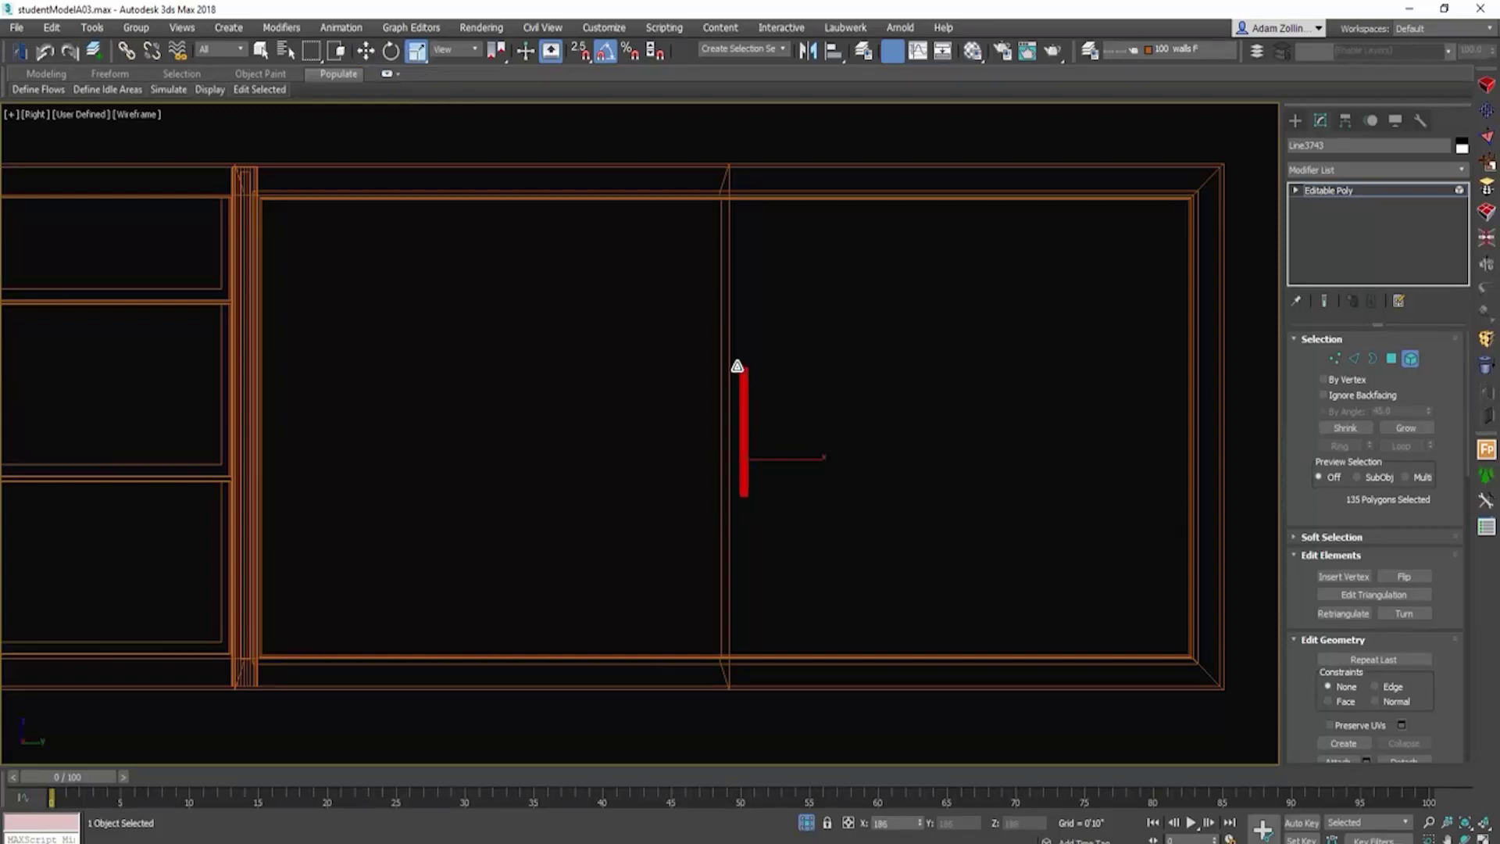
drag(734, 370, 742, 408)
Step: Lengthen the handle by moving the vertices of its lower end and lower peg downward
click(1335, 359)
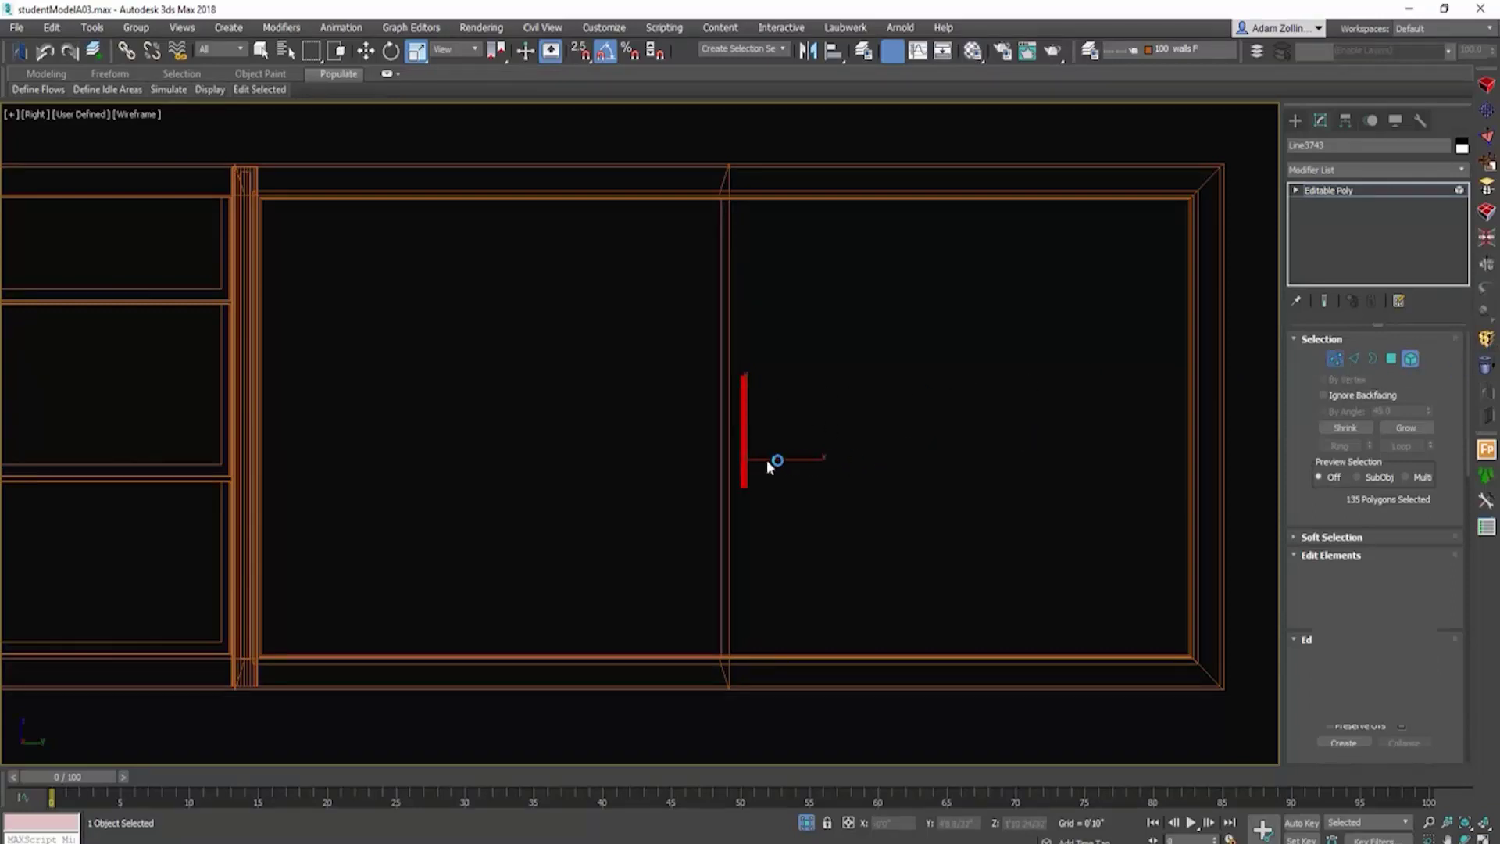
click(720, 466)
scroll(719, 446, up, 2)
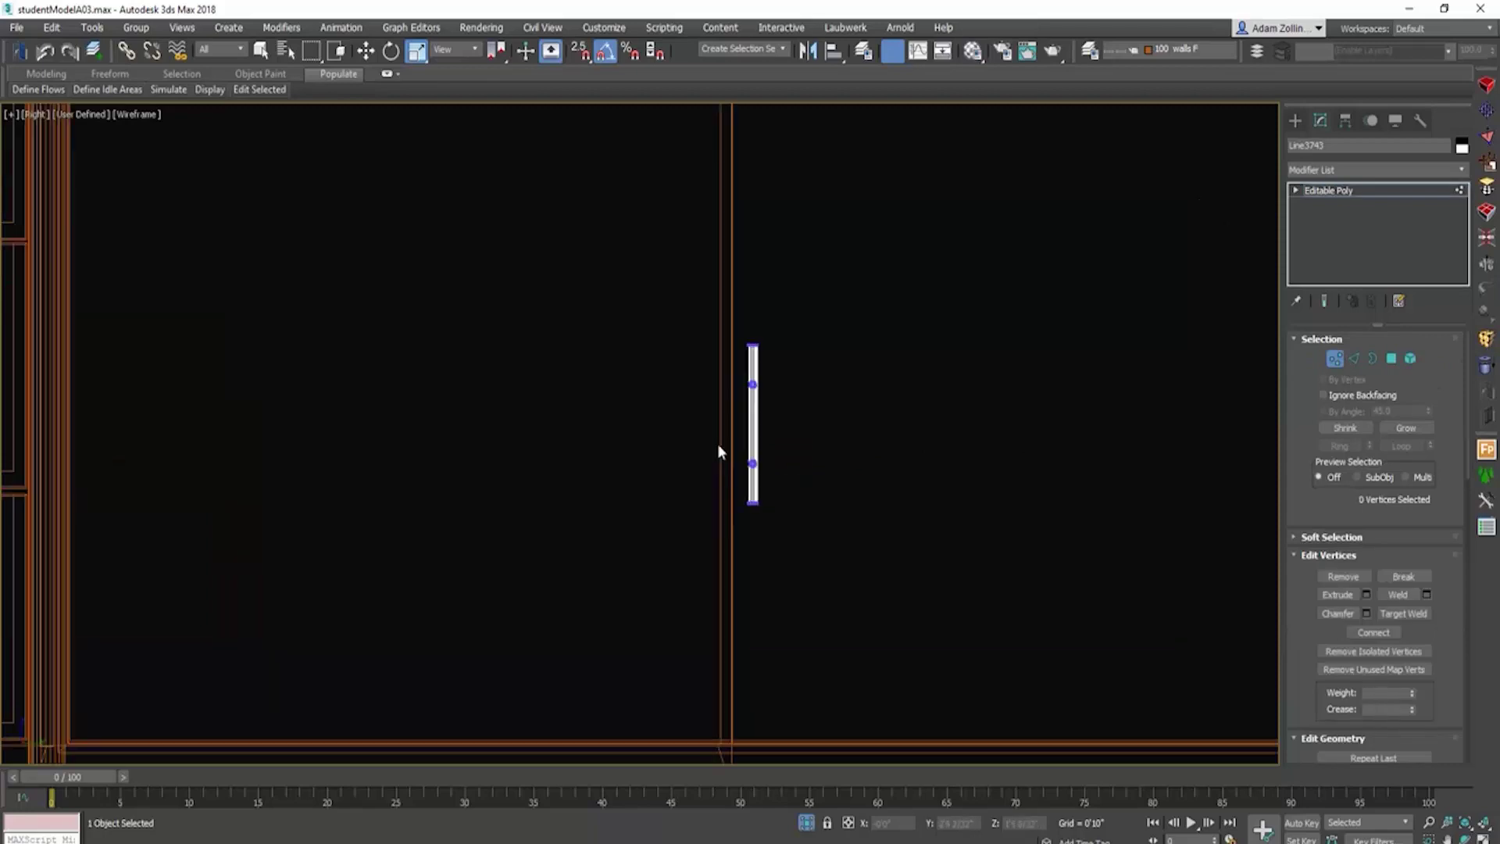
drag(715, 441, 760, 552)
key(w)
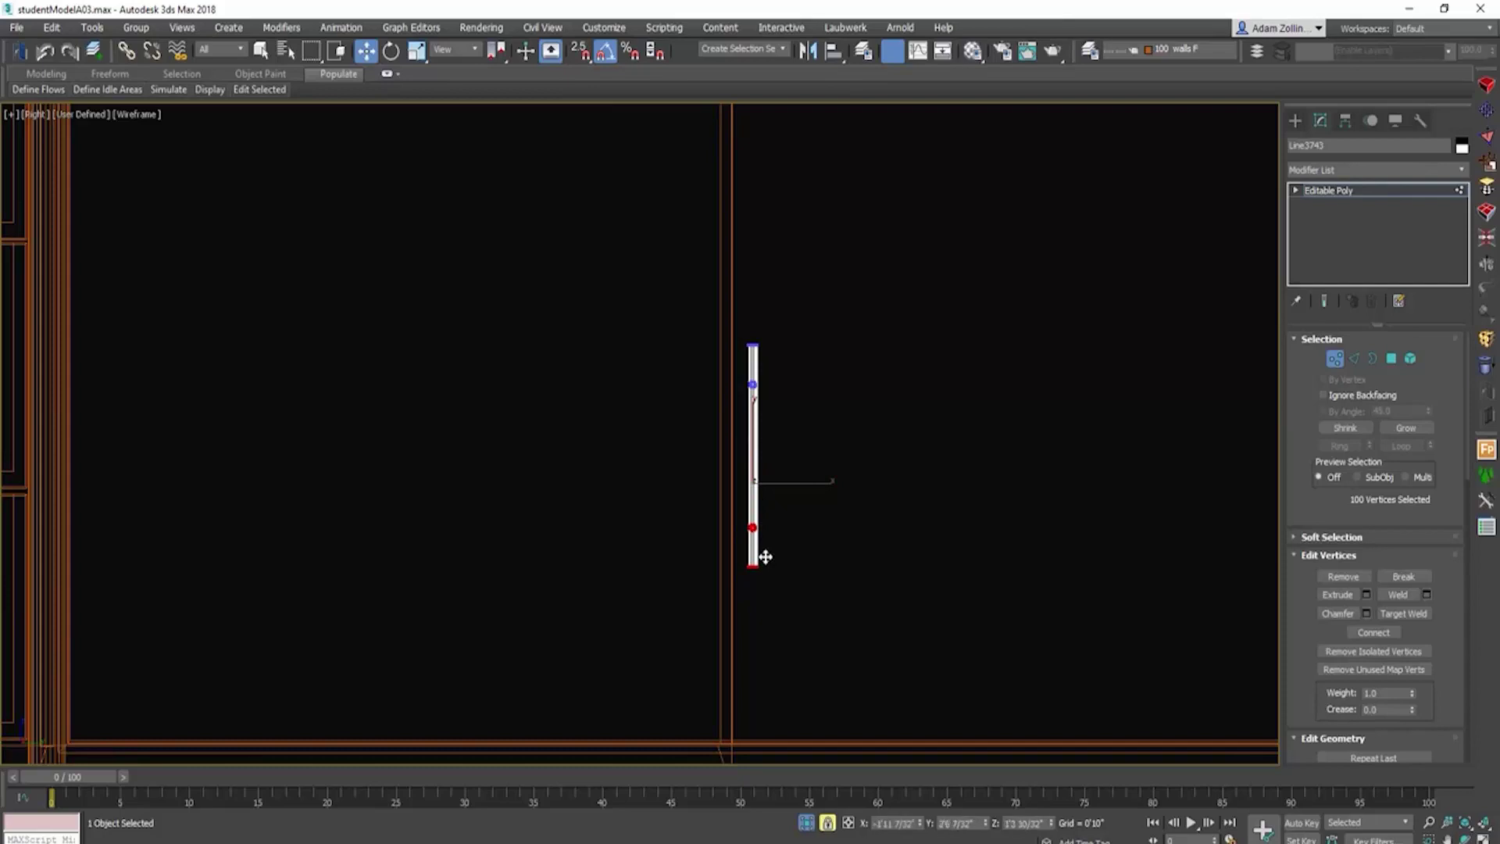
Step: Shift the vertices of the lower and upper pegs slightly closer to the ends of the bar
scroll(758, 547, up, 3)
drag(713, 495, 791, 544)
drag(733, 204, 803, 227)
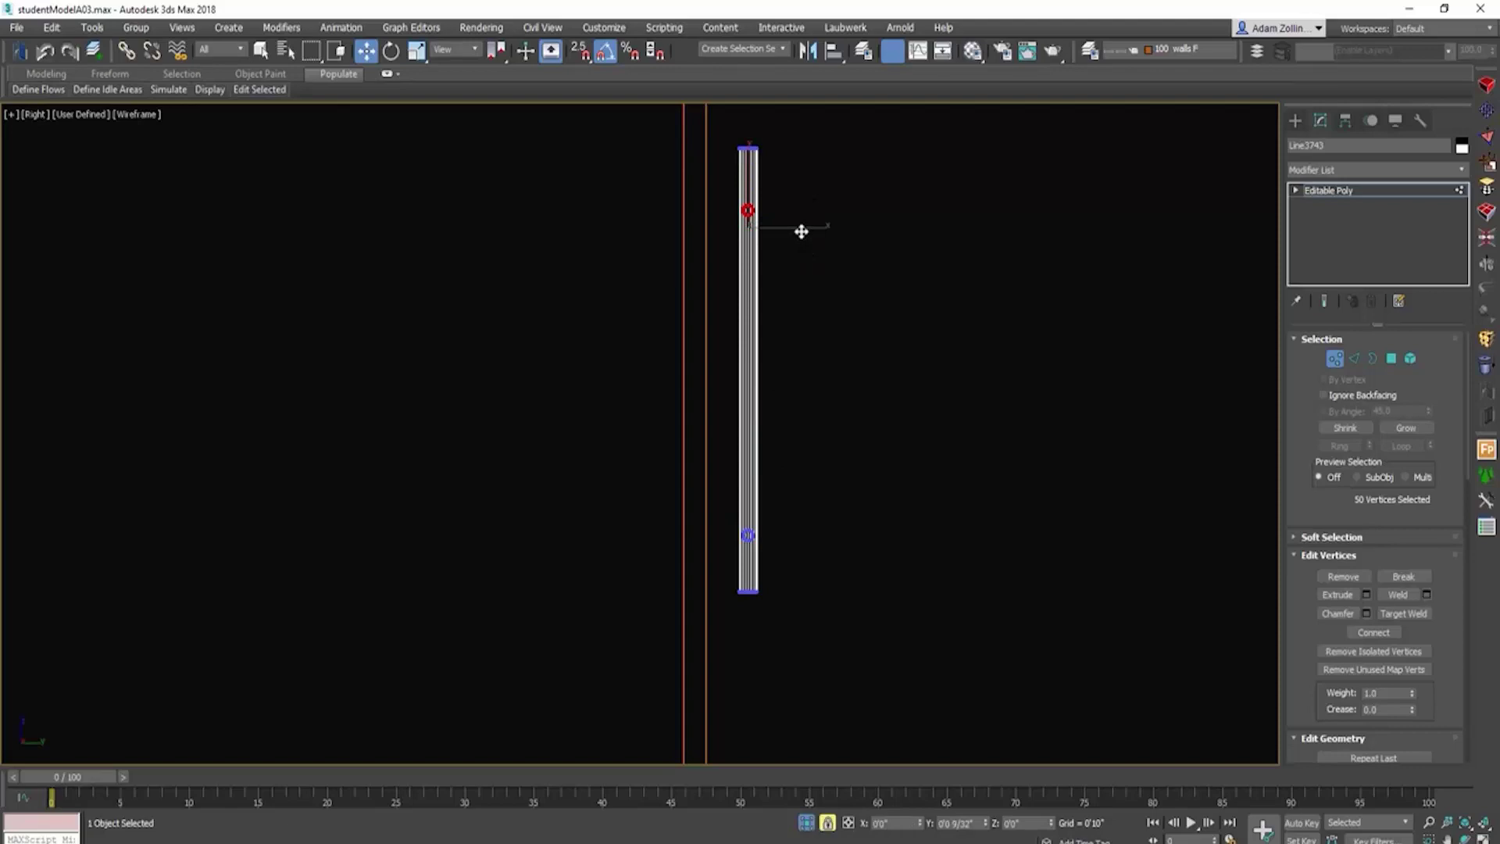
click(1336, 359)
Step: Move the handle about 3/32 inch outward from the door face in the shaded view
scroll(868, 479, down, 3)
mouse_move(868, 479)
alt+middle_down()
mouse_move(964, 499)
mouse_move(898, 519)
alt+middle_up()
key(F3)
scroll(898, 511, down, 3)
scroll(820, 452, up, 8)
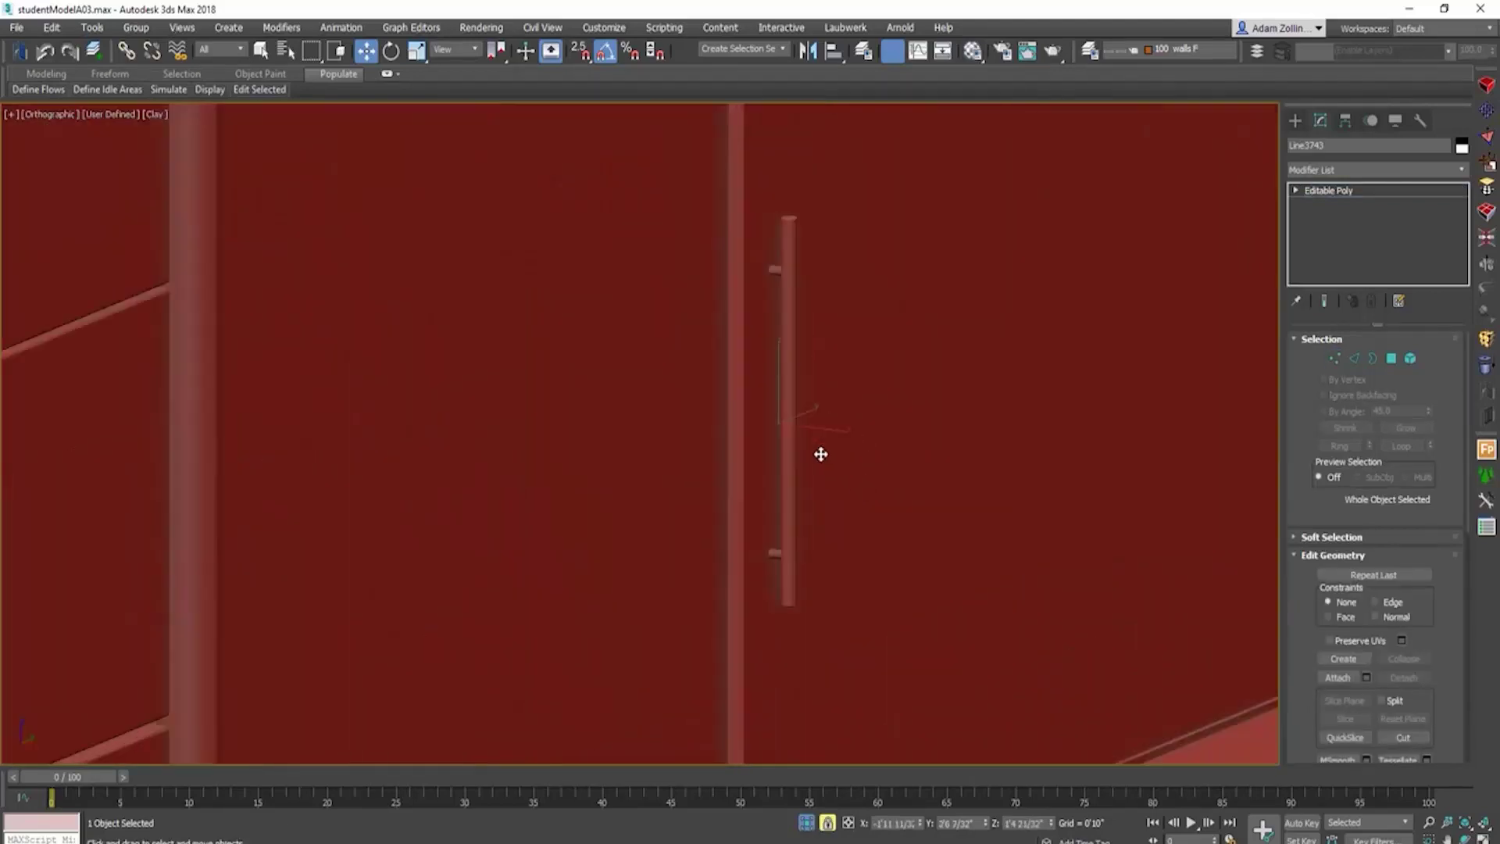
mouse_move(764, 463)
mouse_down()
mouse_move(789, 469)
mouse_move(773, 471)
mouse_up()
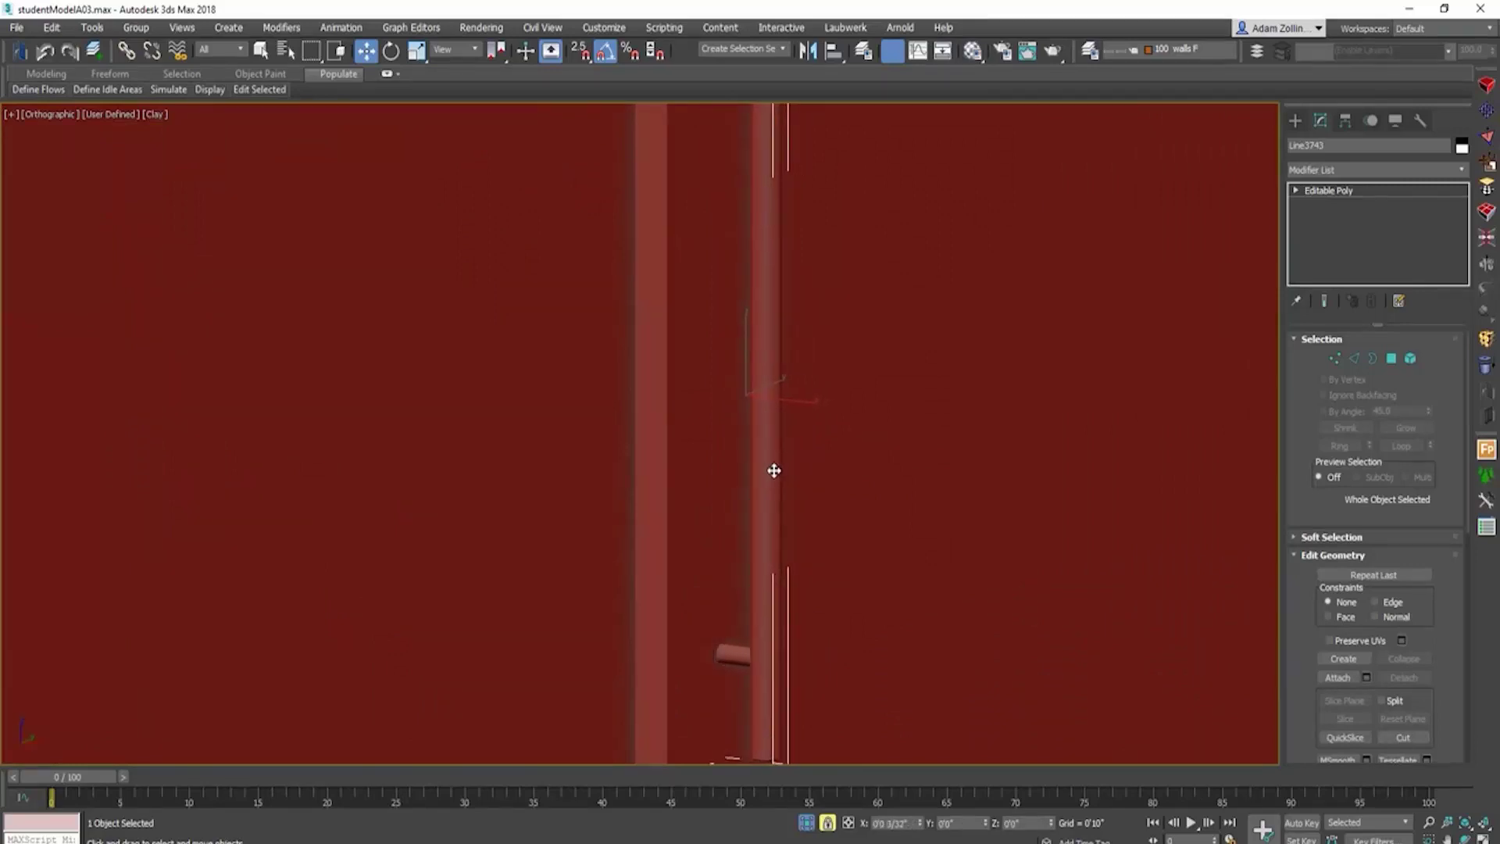
scroll(821, 461, down, 5)
scroll(784, 469, up, 4)
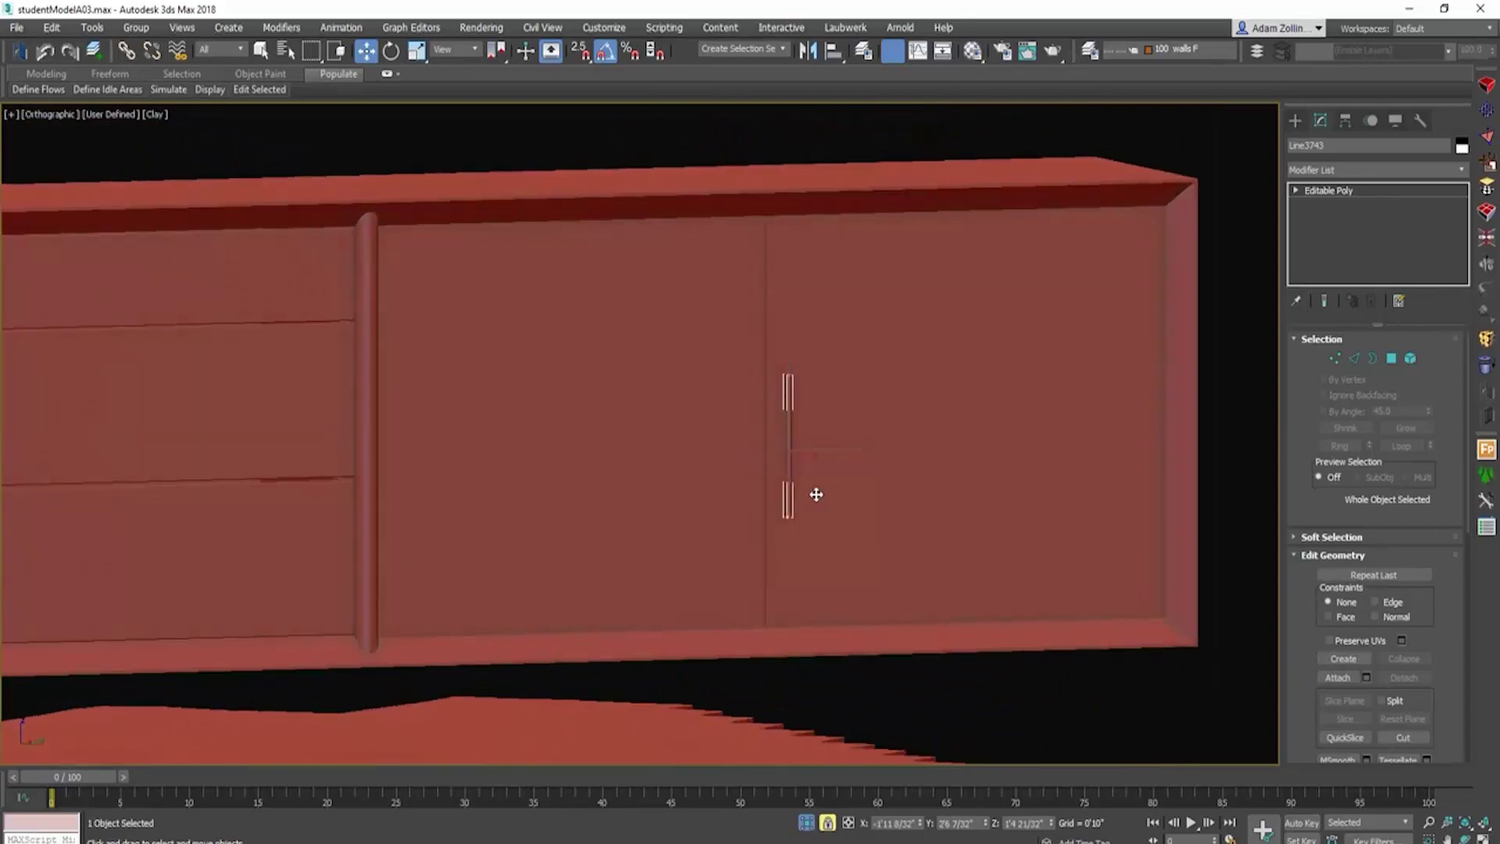
Step: Shorten the handle by moving the vertices of its lower end and lower peg upward in the wireframe side view
key(r)
key(z)
scroll(834, 479, down, 5)
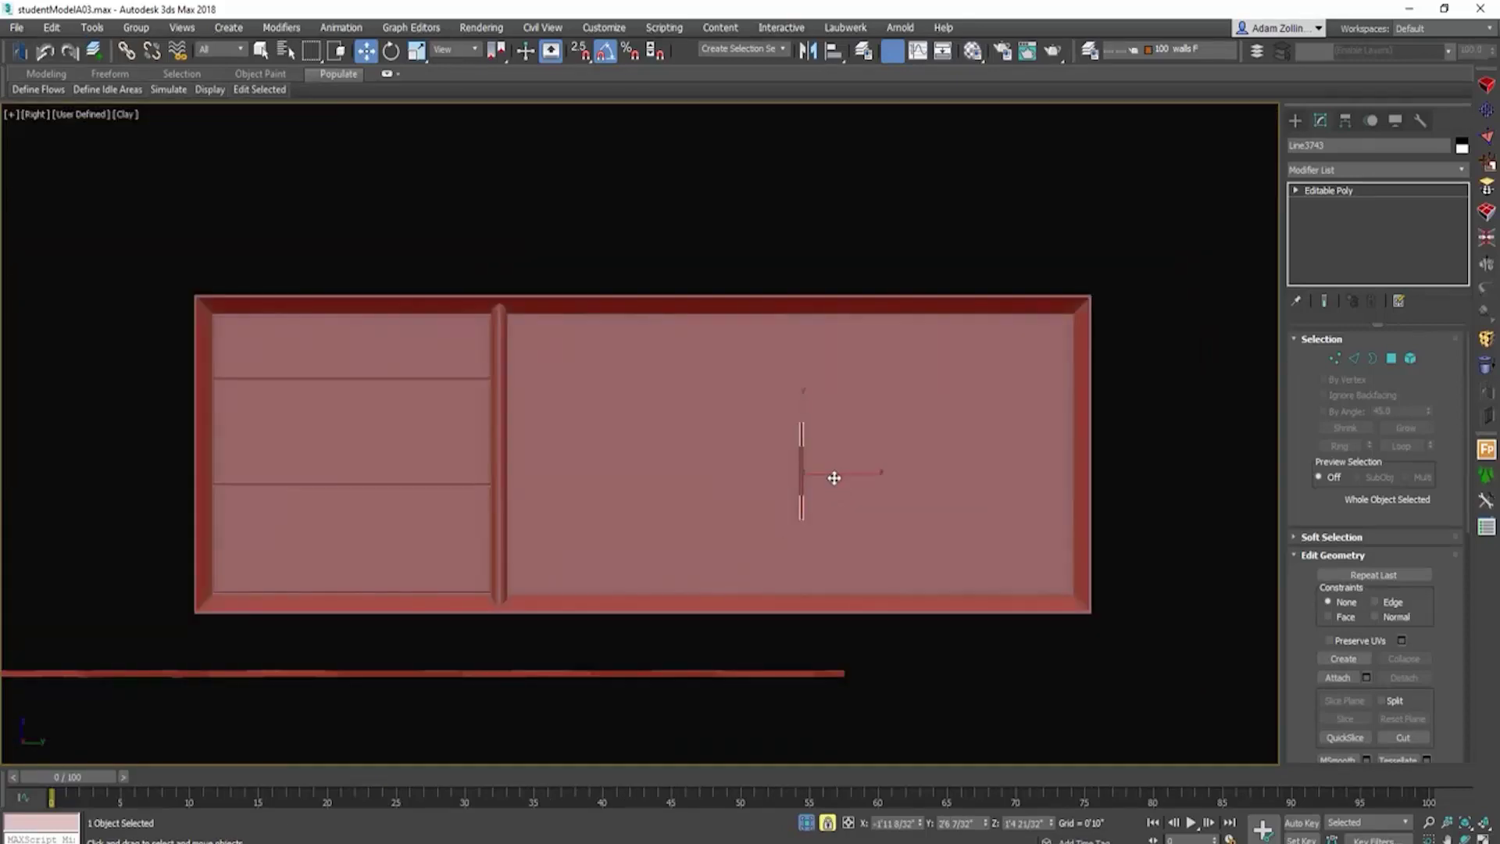
key(F3)
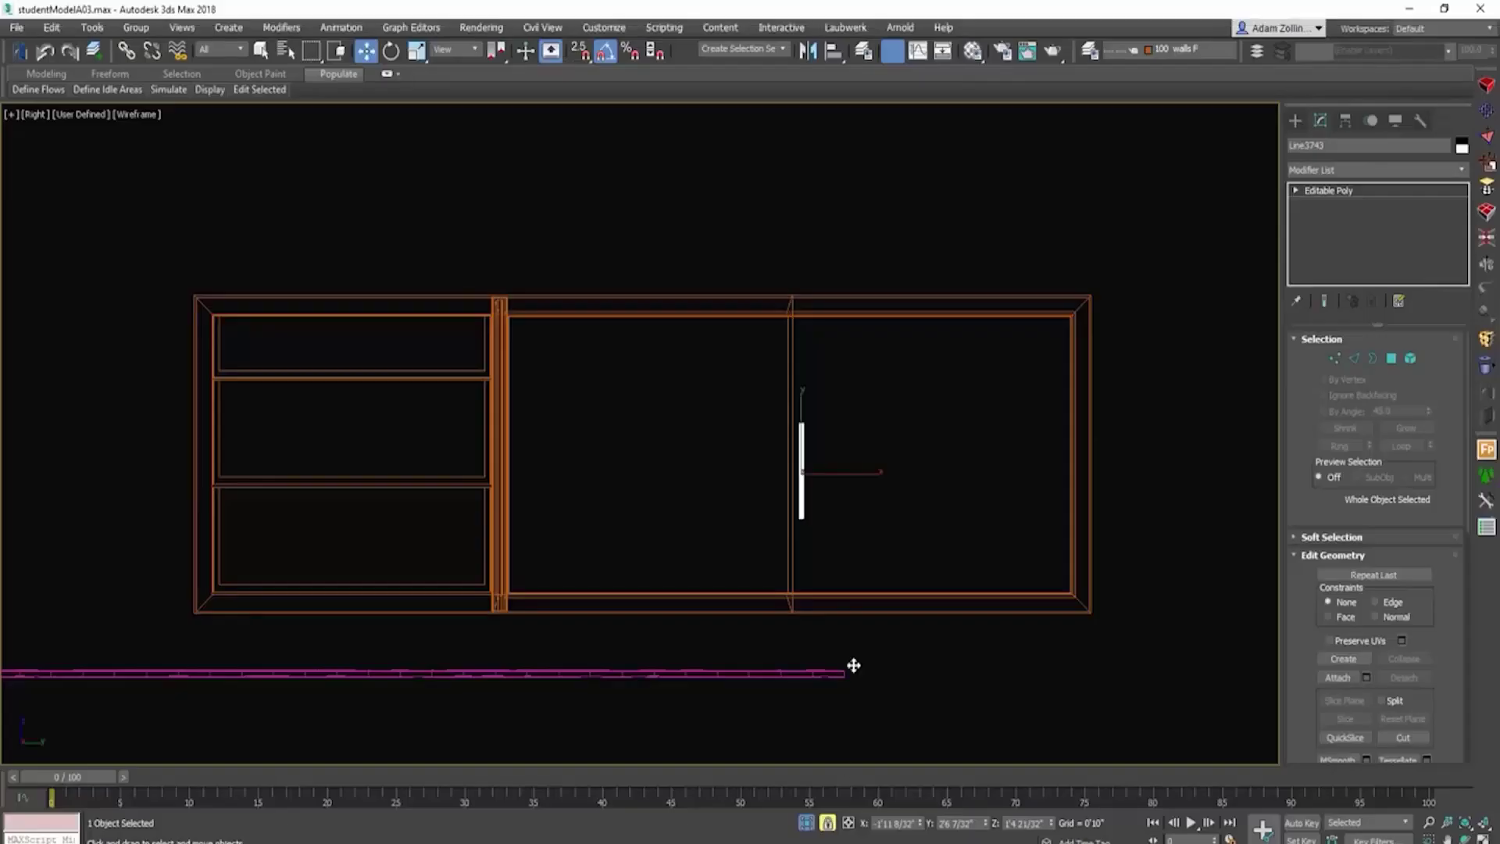
scroll(733, 499, up, 3)
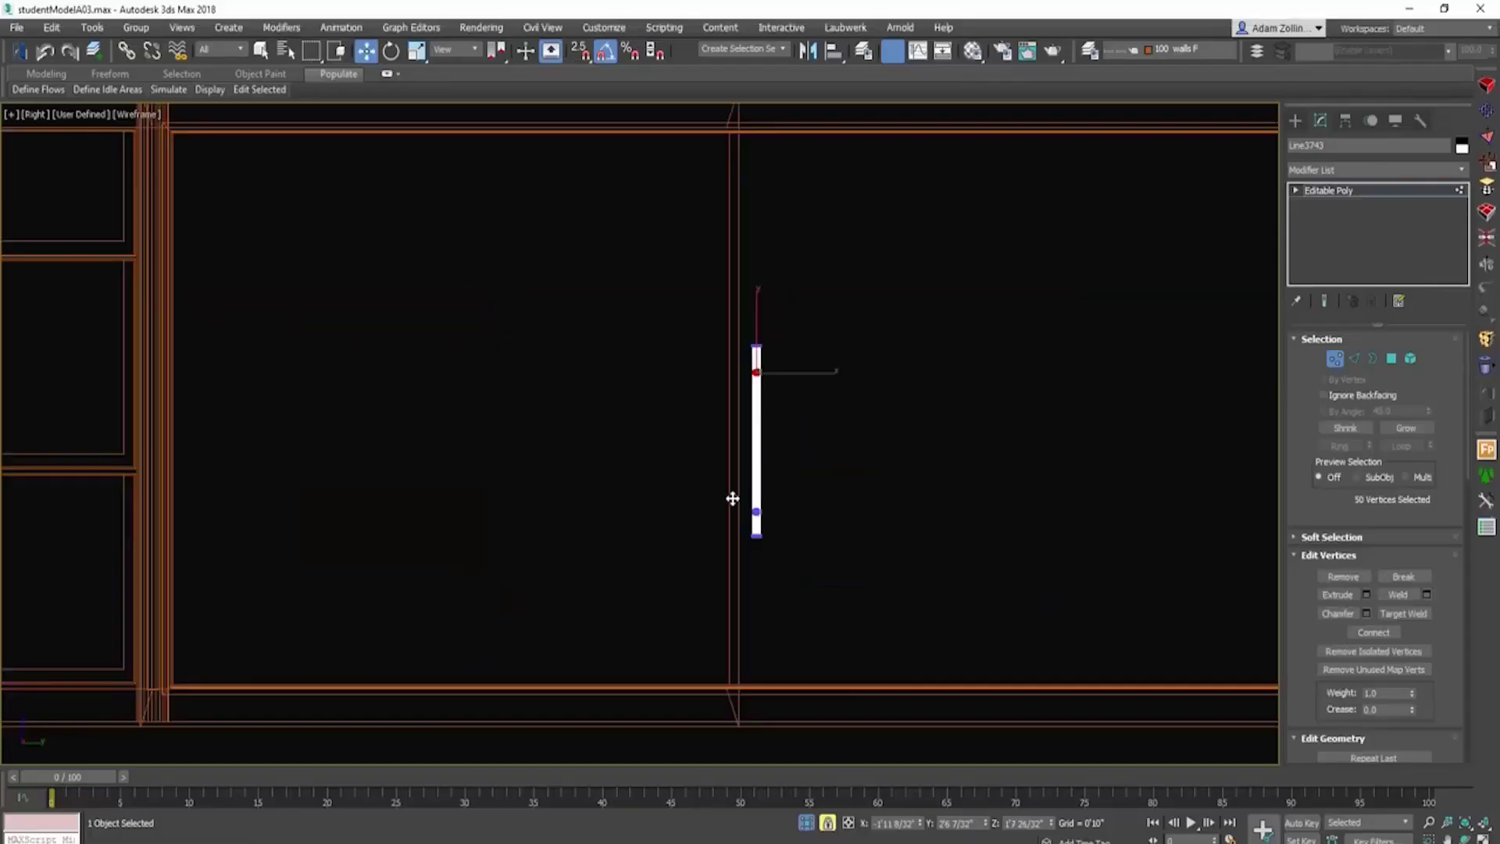
key(space)
drag(766, 525, 785, 484)
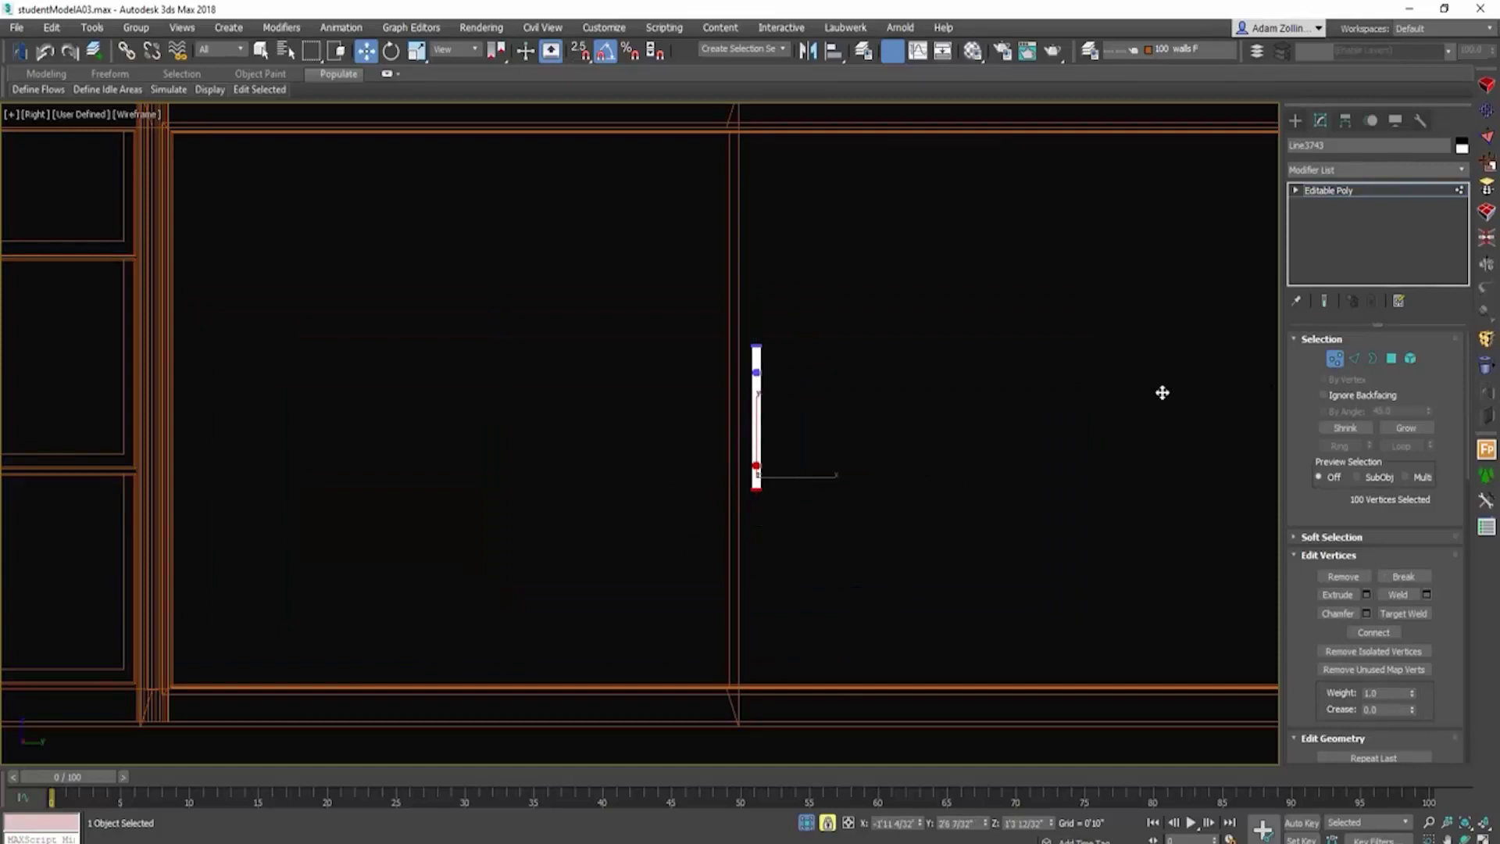
click(1335, 359)
scroll(883, 415, down, 5)
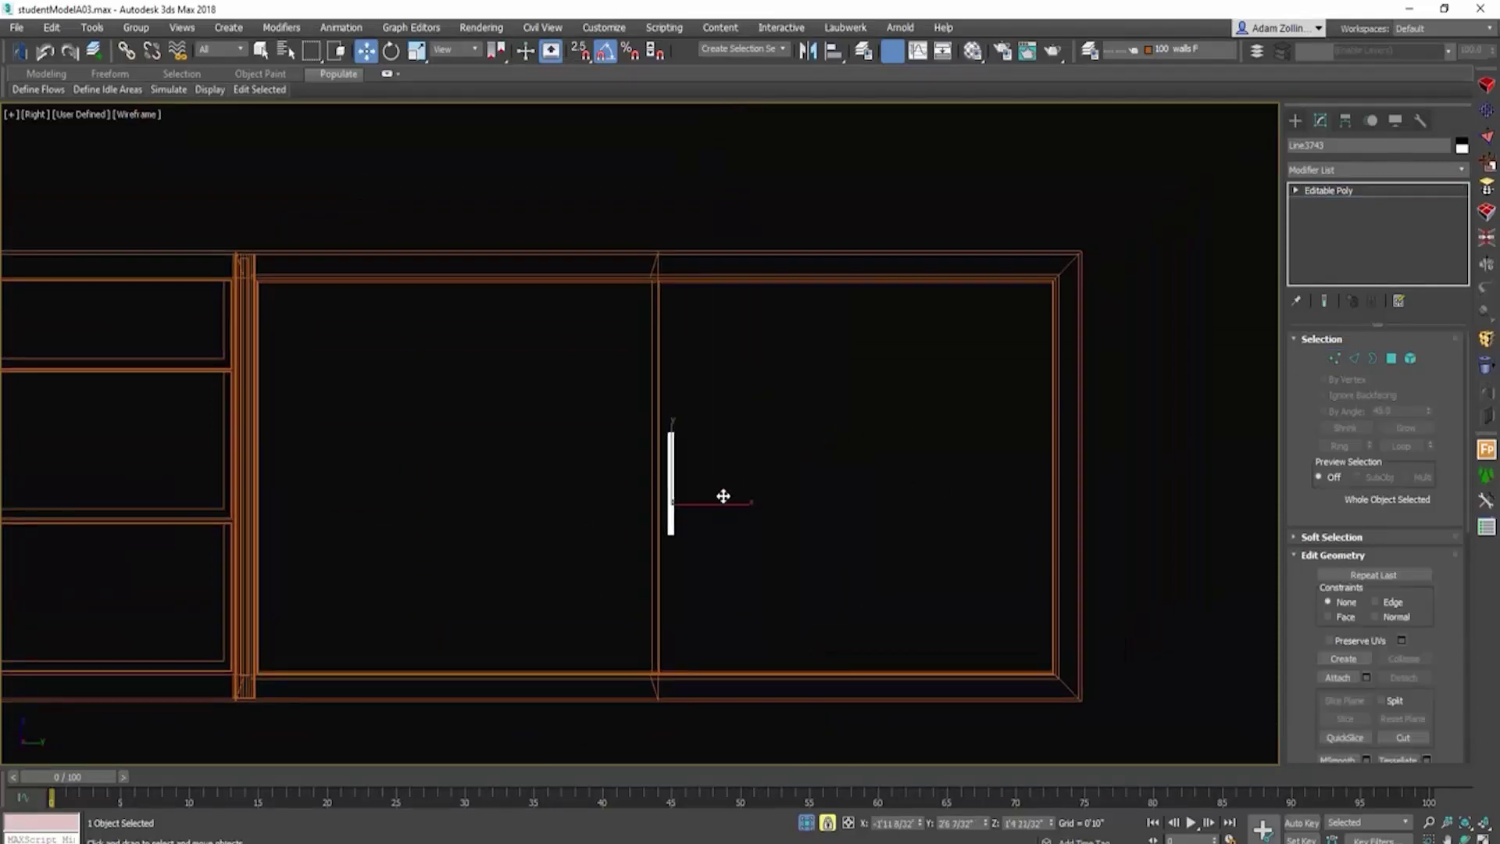
Step: Move the handle near the right sliding door's outer edge and clone it as an instance onto the left sliding door
drag(724, 496, 1077, 488)
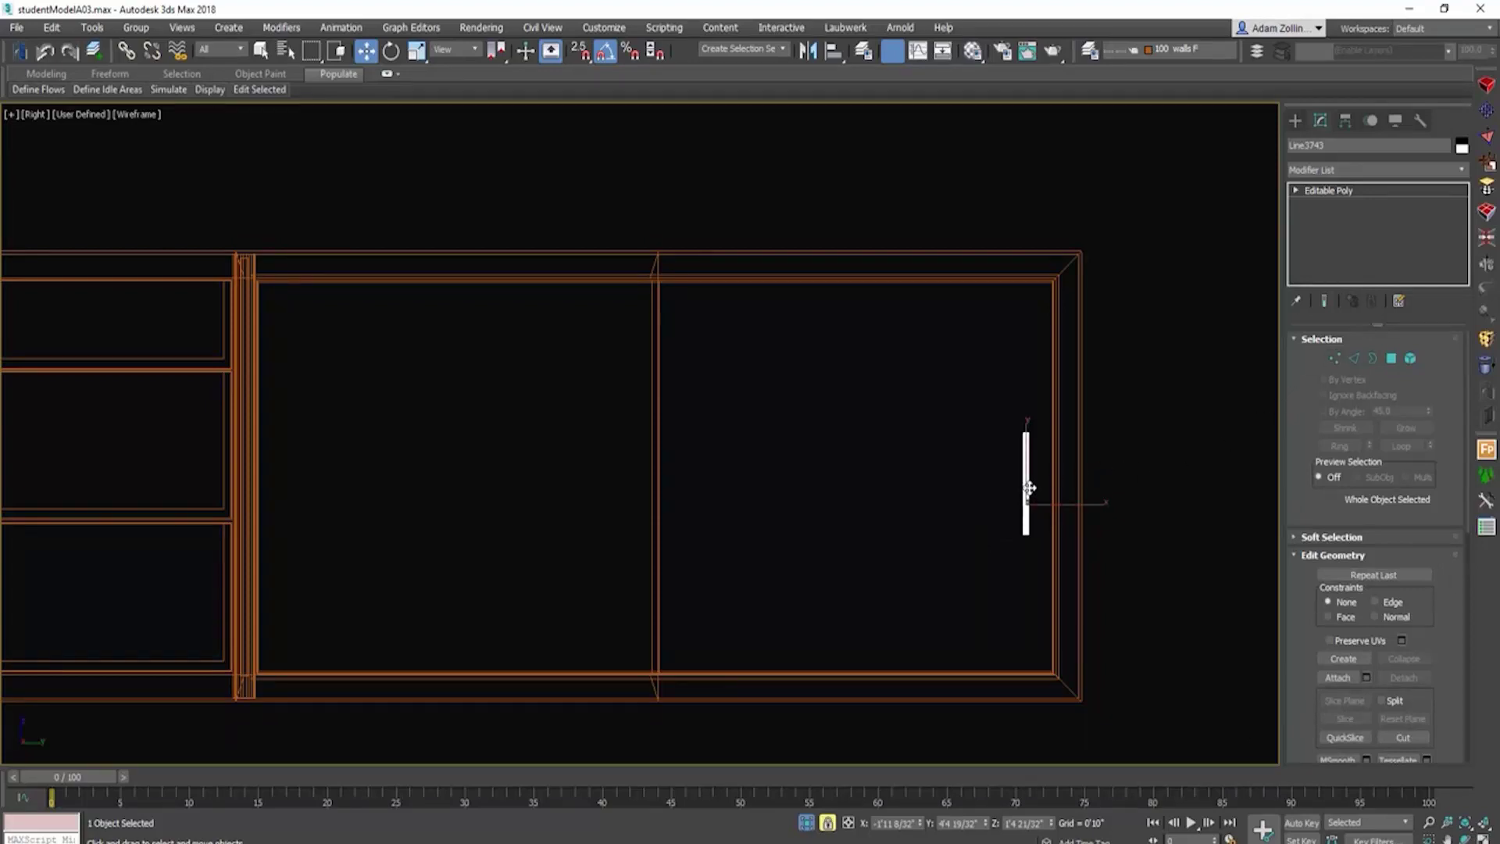
shift+drag(1030, 488, 585, 475)
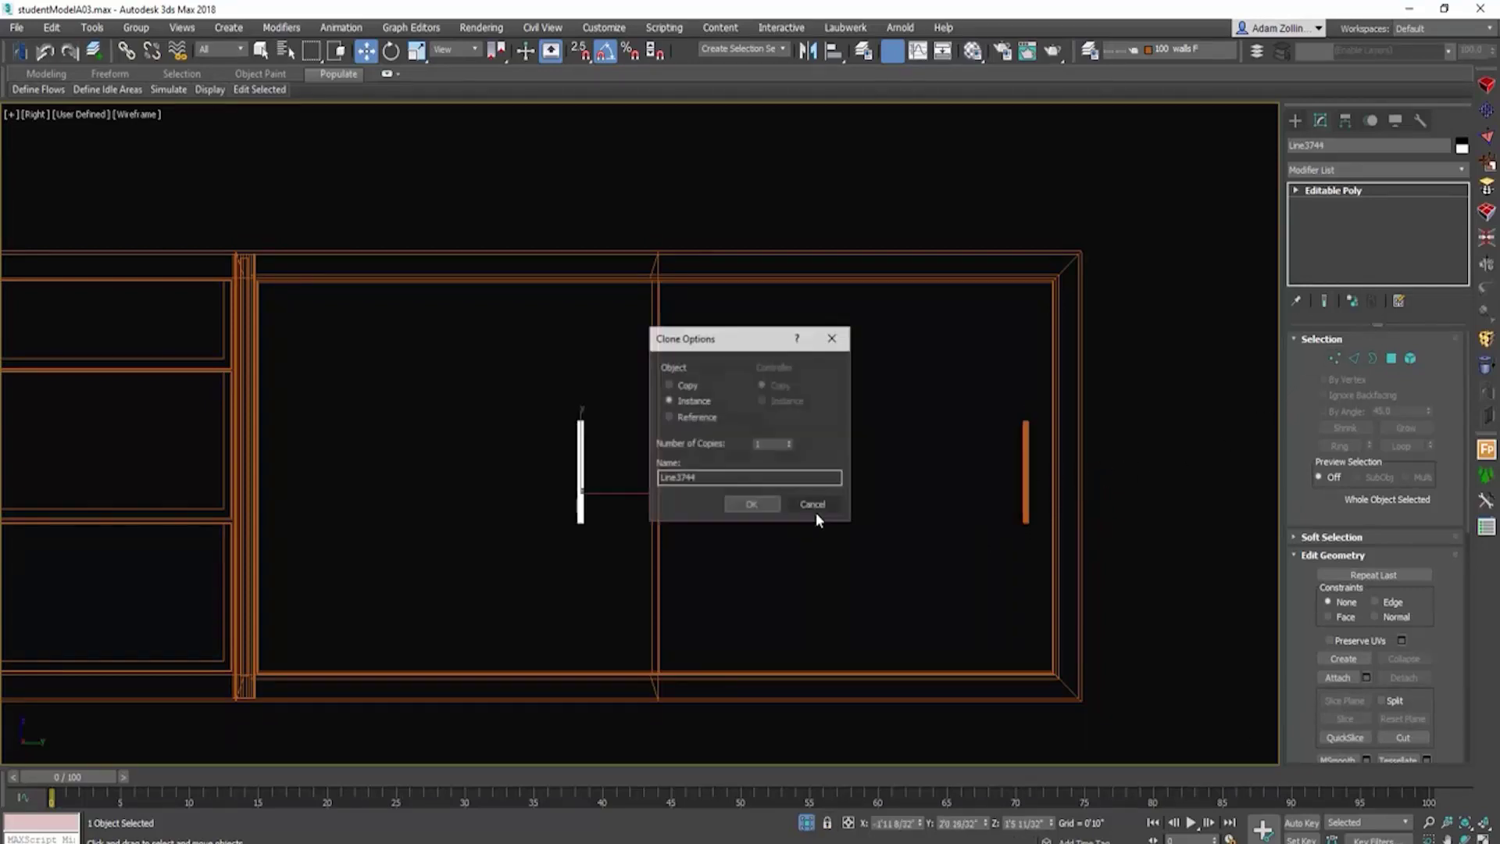
click(817, 506)
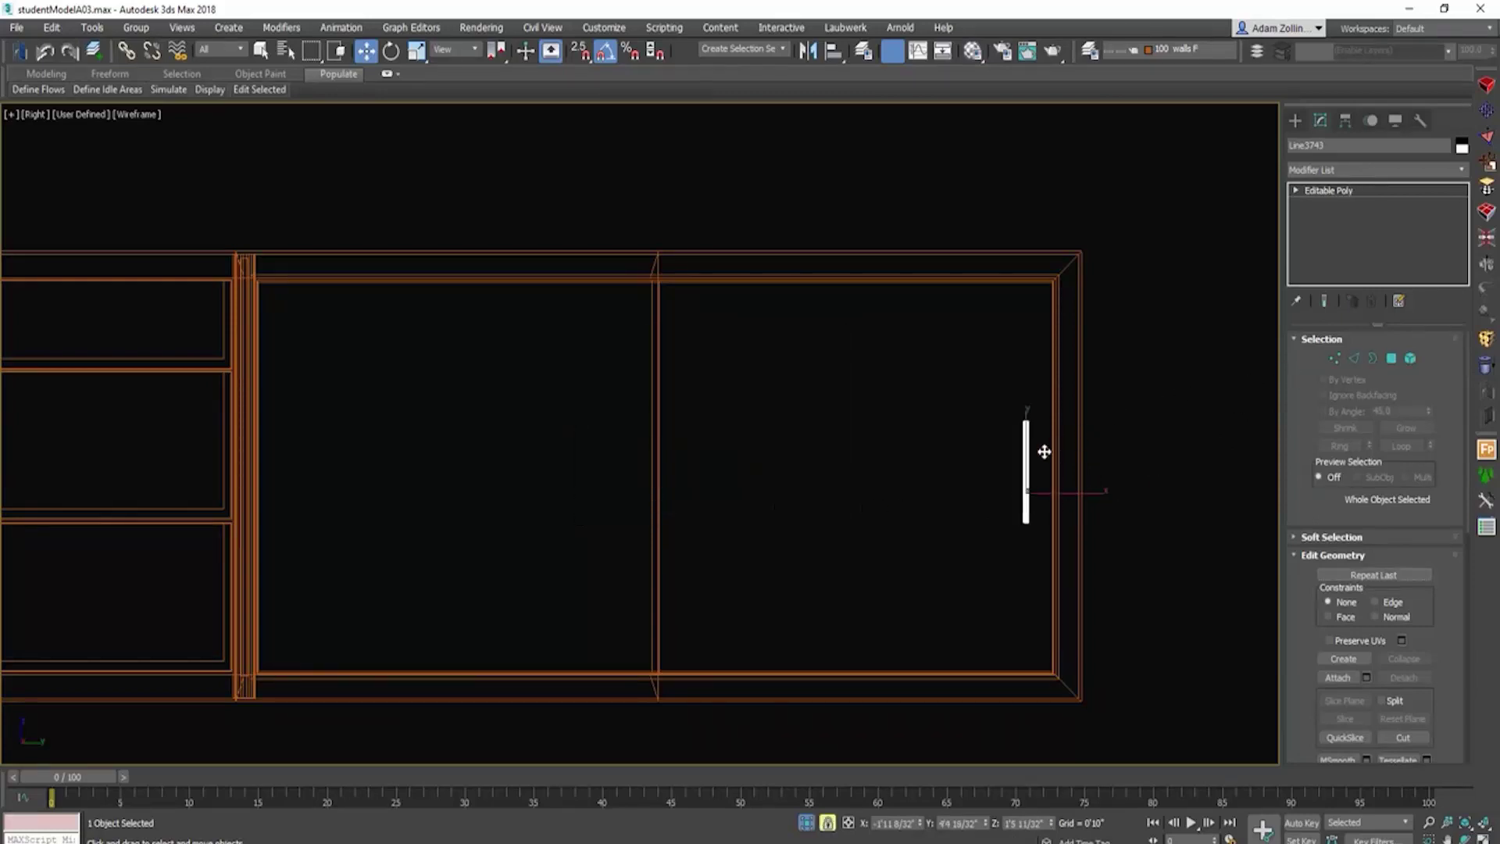
shift+drag(1028, 448, 494, 459)
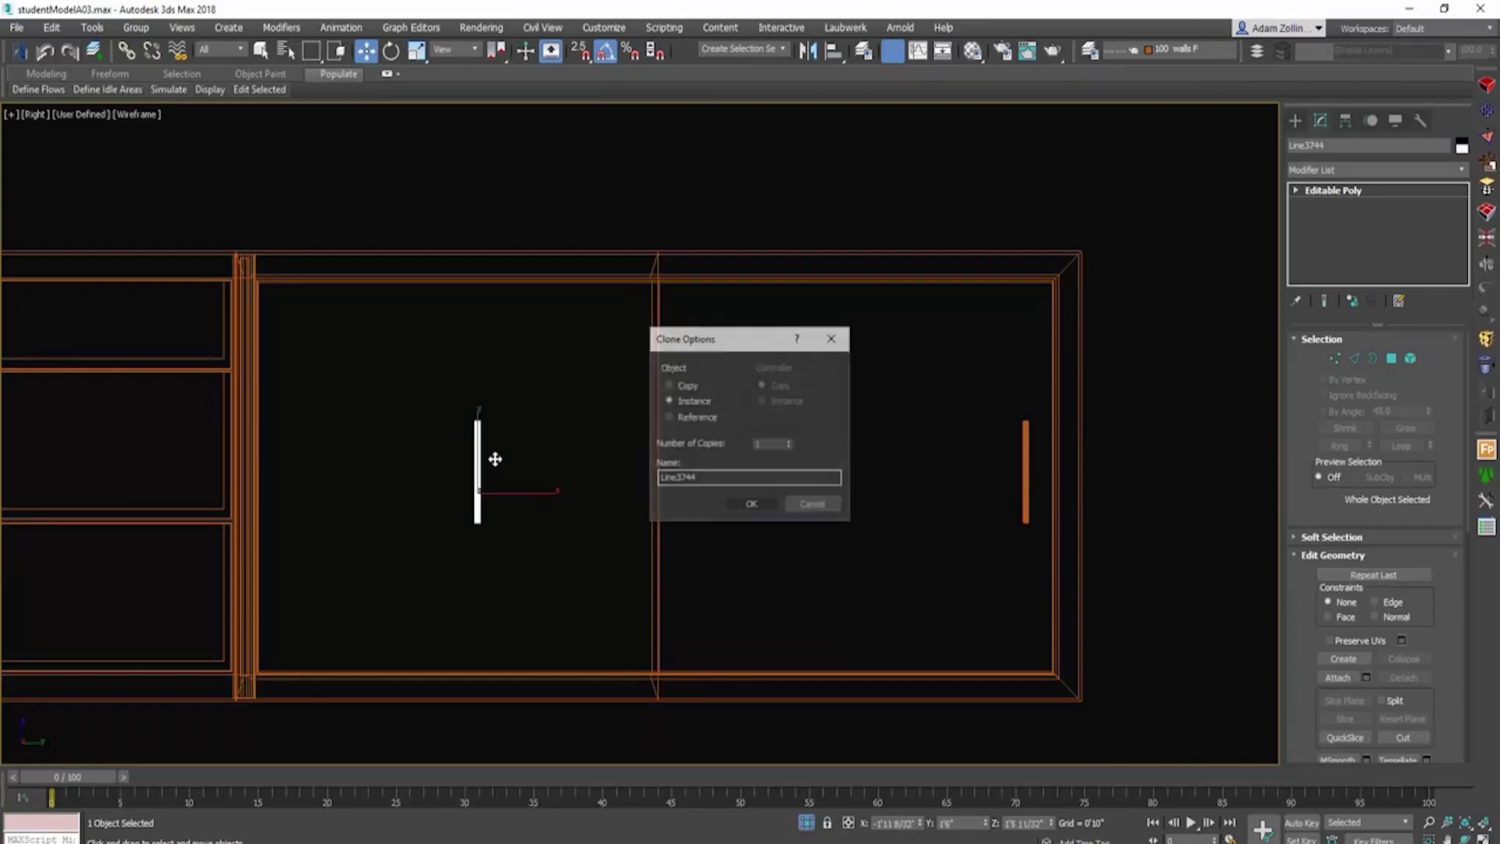
click(752, 504)
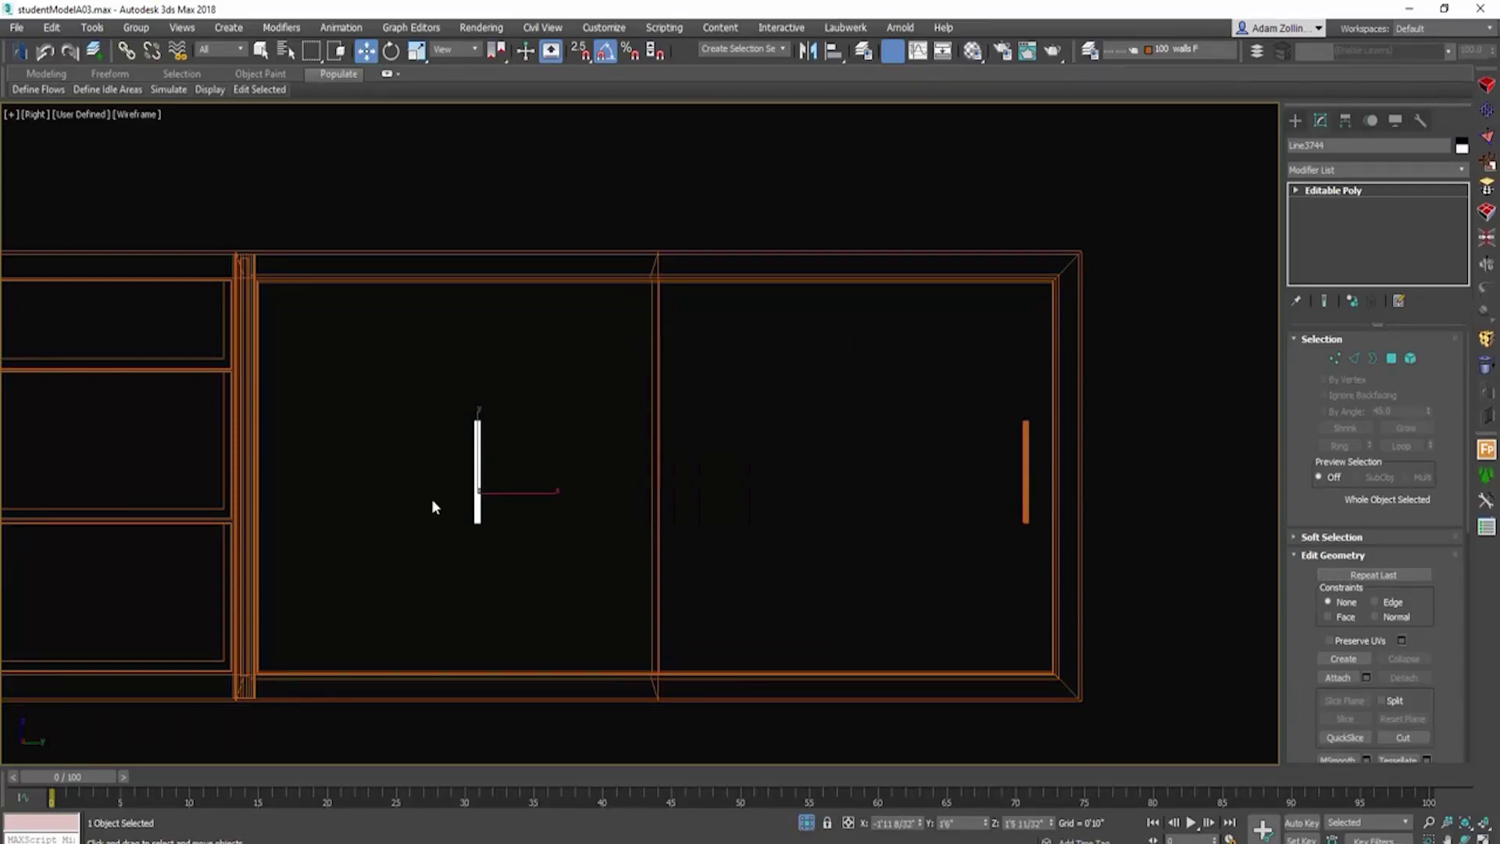
Step: Push the cloned handle back toward the recessed left door's face beside the round divider and display edged faces
alt+middle_drag(717, 499, 623, 557)
key(F3)
key(z)
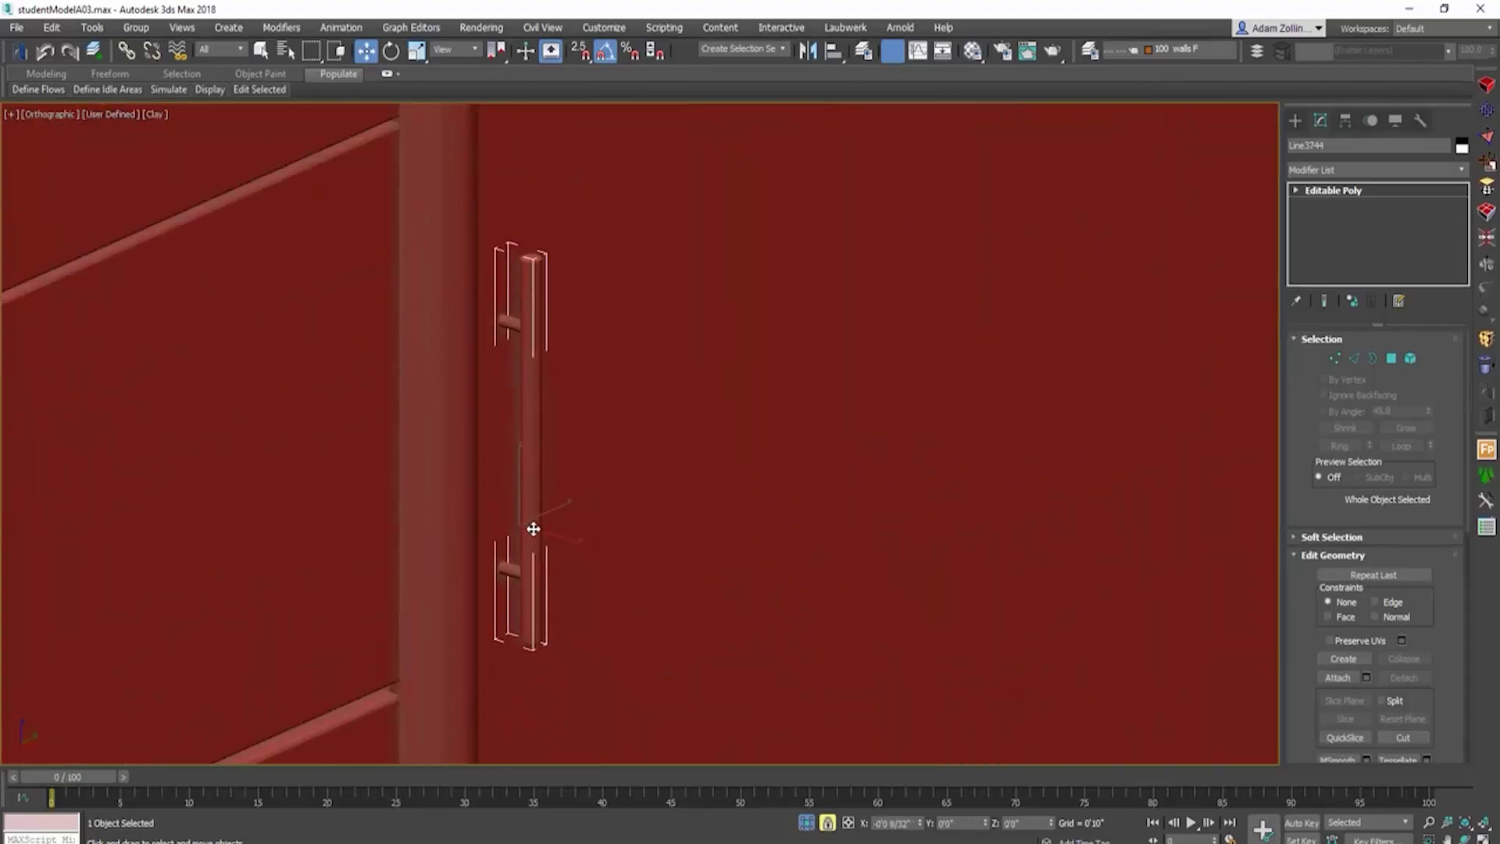
drag(526, 528, 569, 515)
scroll(687, 527, down, 10)
key(F4)
click(945, 500)
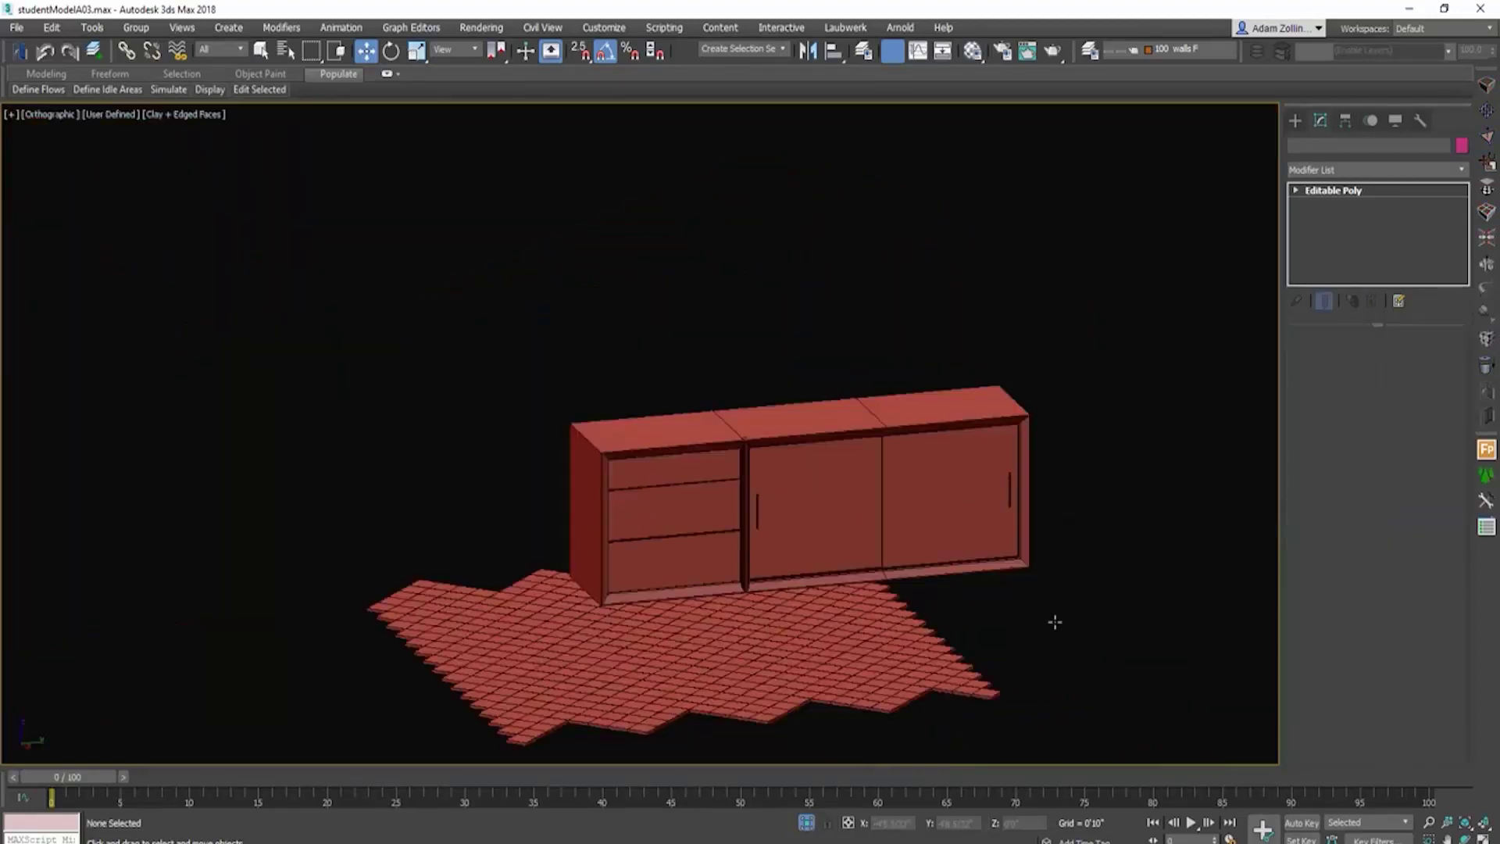
Step: Clone the left door's handle as an instance onto the middle of the top drawer front
alt+middle_drag(1055, 609, 830, 807)
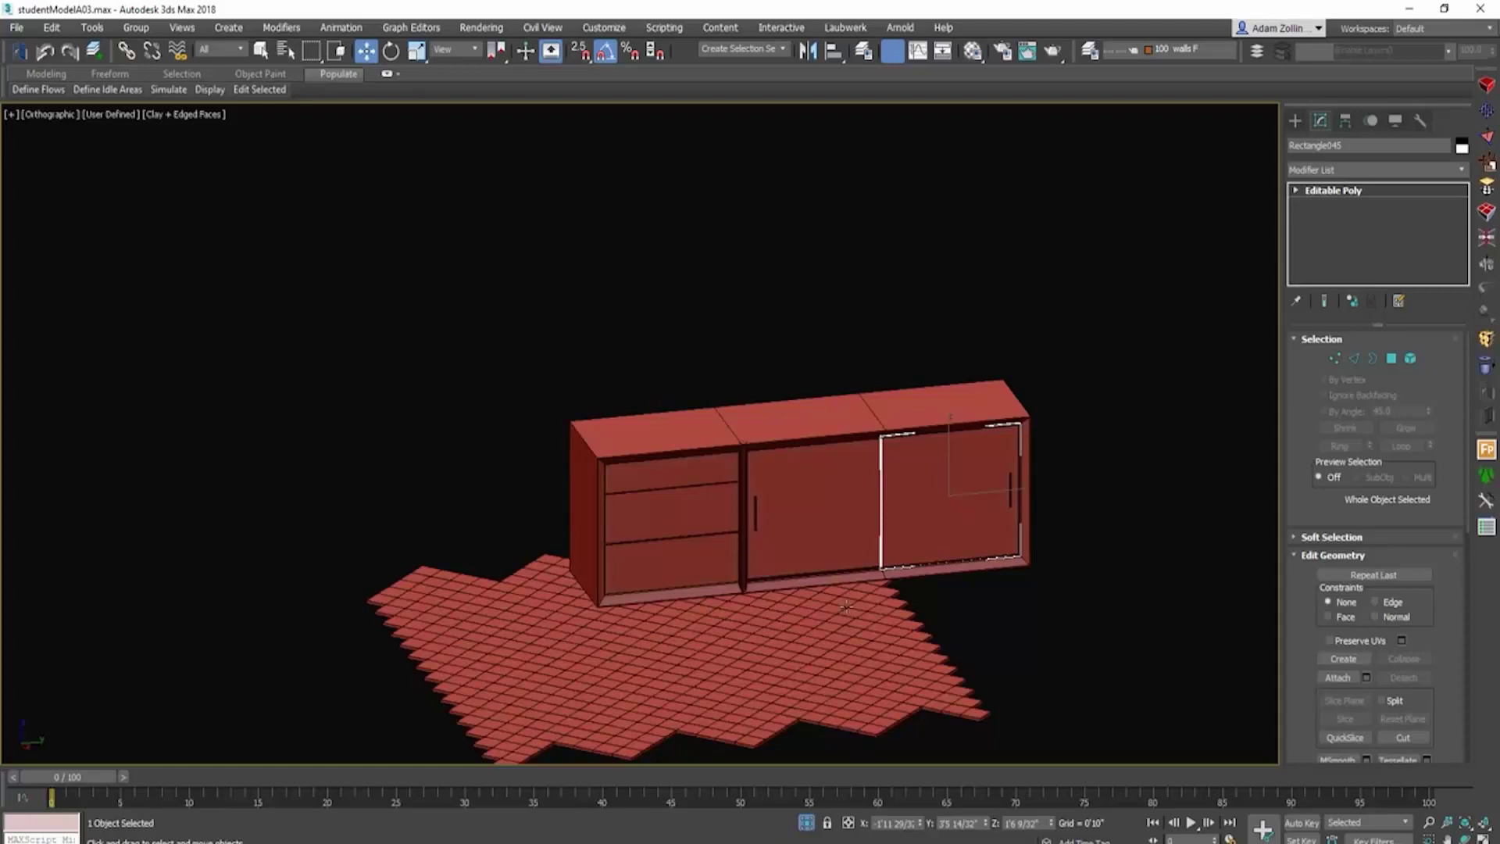
scroll(977, 501, up, 5)
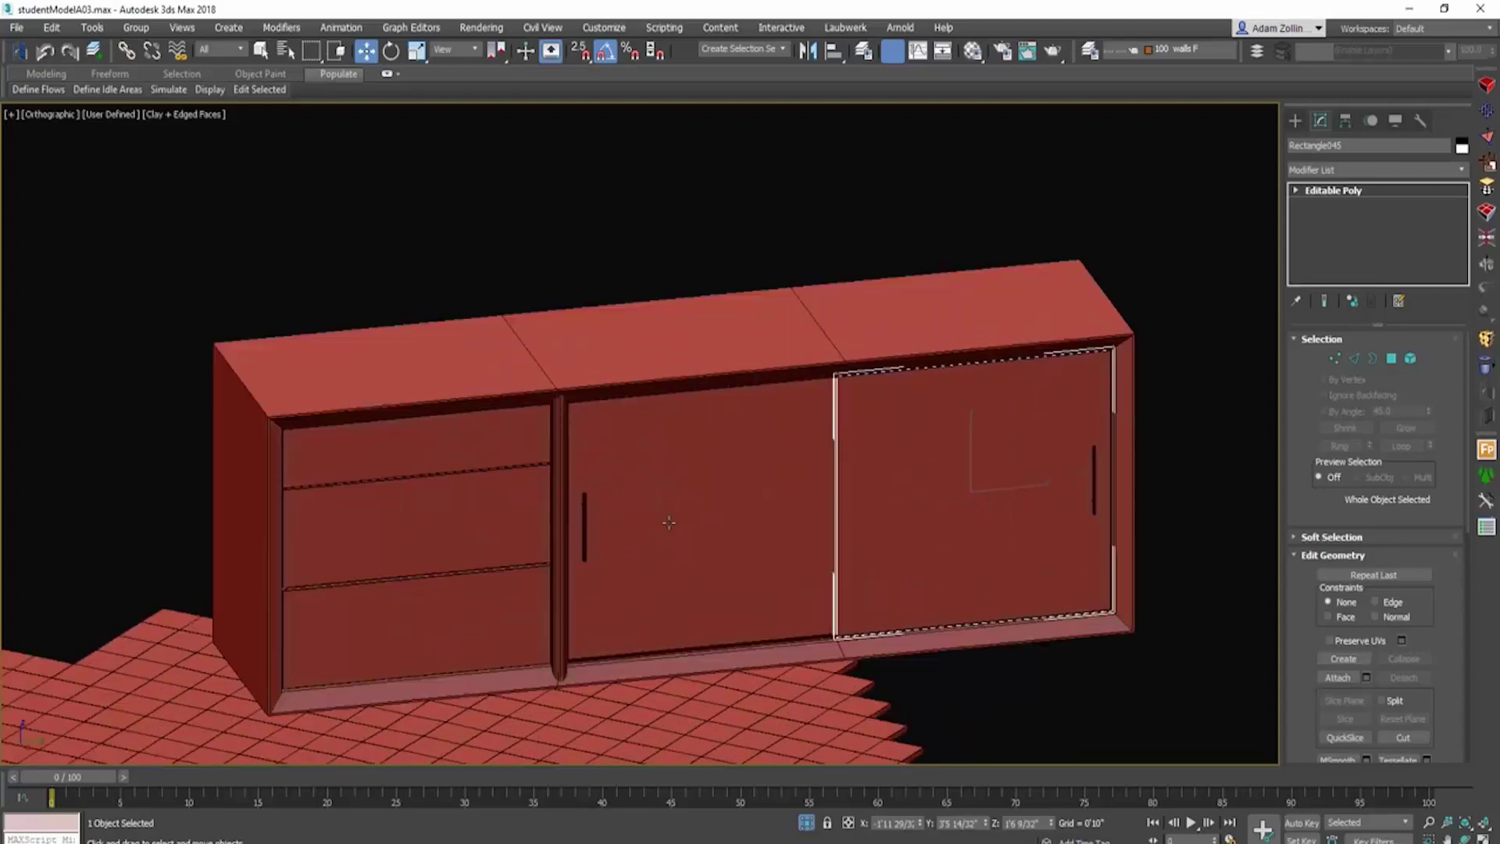
click(582, 519)
scroll(582, 520, up, 5)
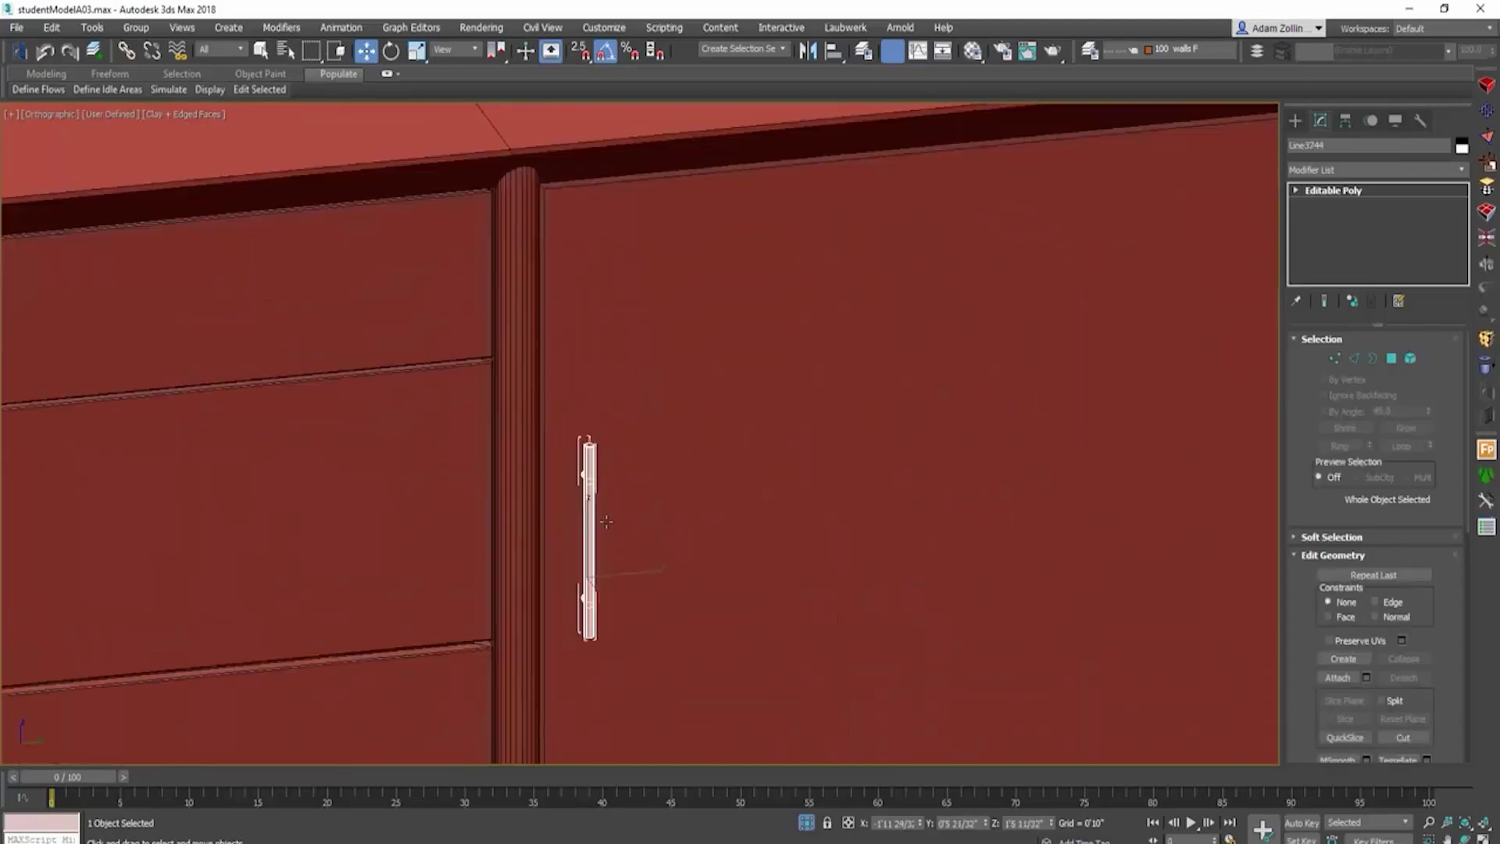
key(r)
shift+drag(727, 515, 480, 373)
click(752, 504)
scroll(508, 398, up, 5)
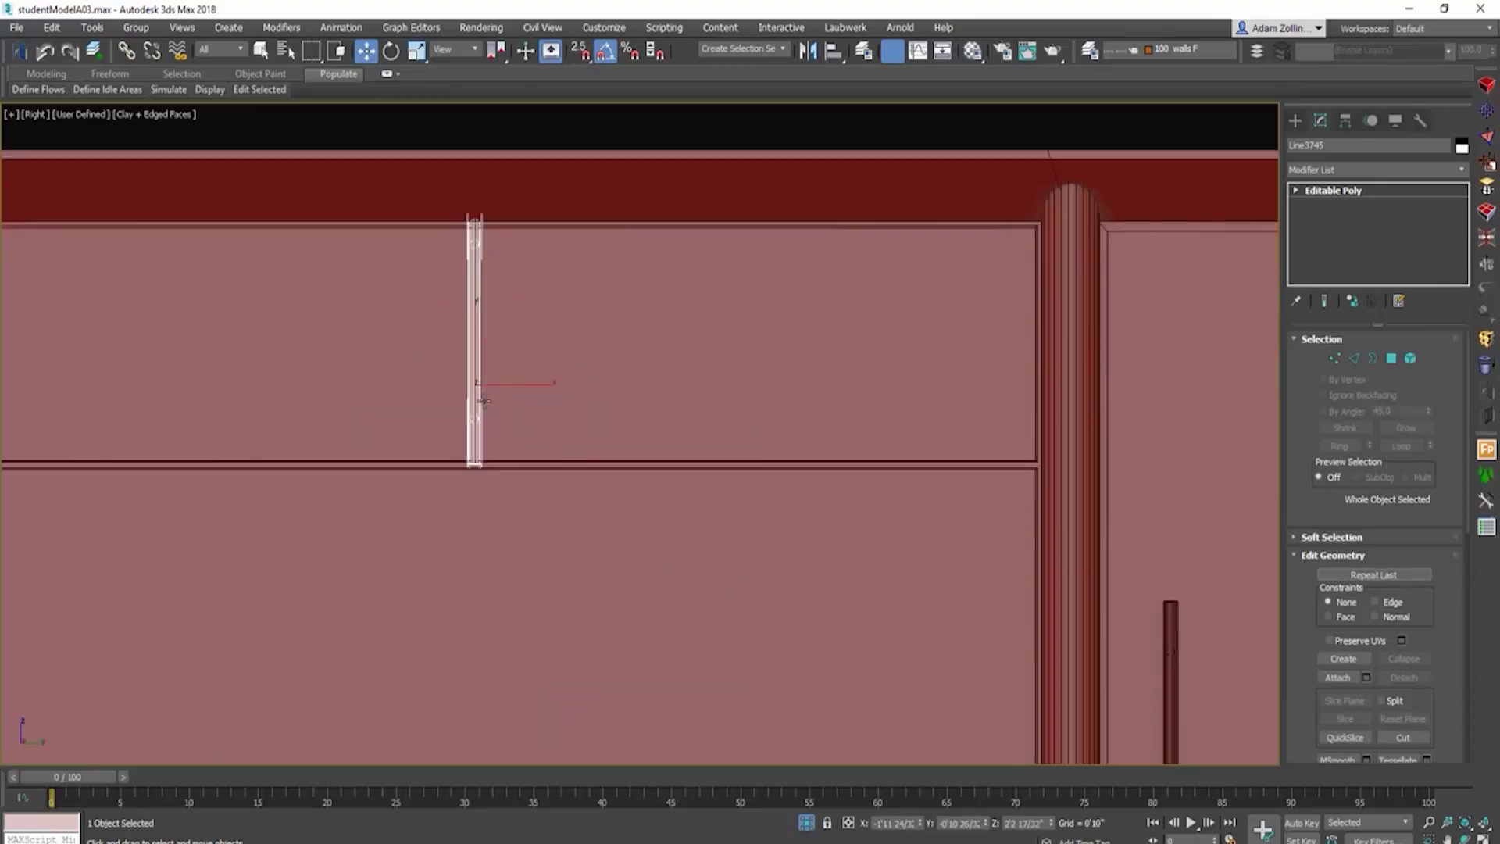
Step: Rotate the cloned handle on the top drawer 90 degrees so it lies horizontally near the middle of the drawer front
scroll(508, 399, down, 2)
key(e)
drag(477, 400, 475, 412)
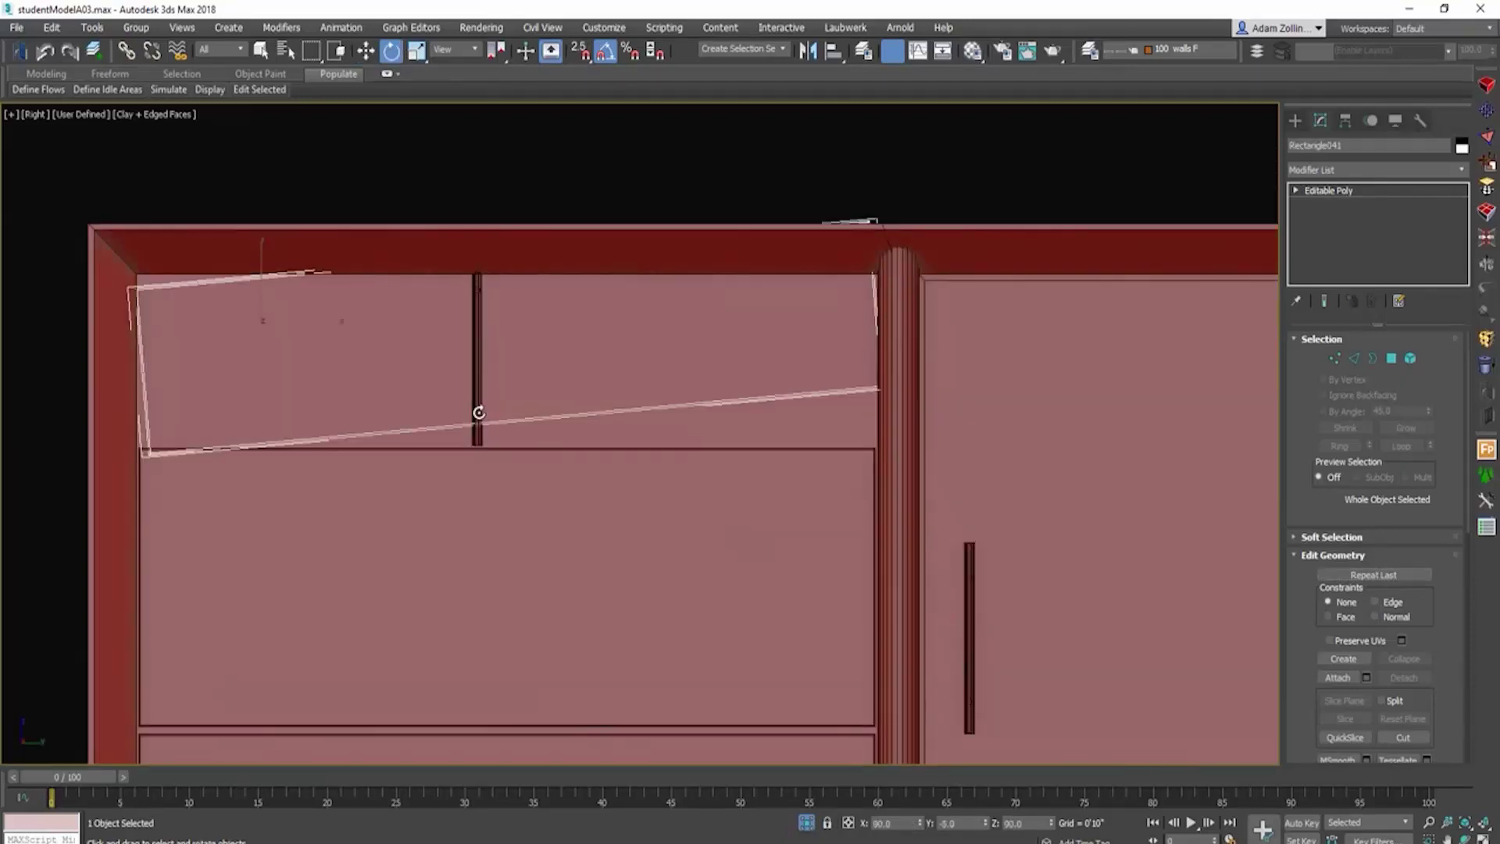
key(ctrl+z)
click(478, 412)
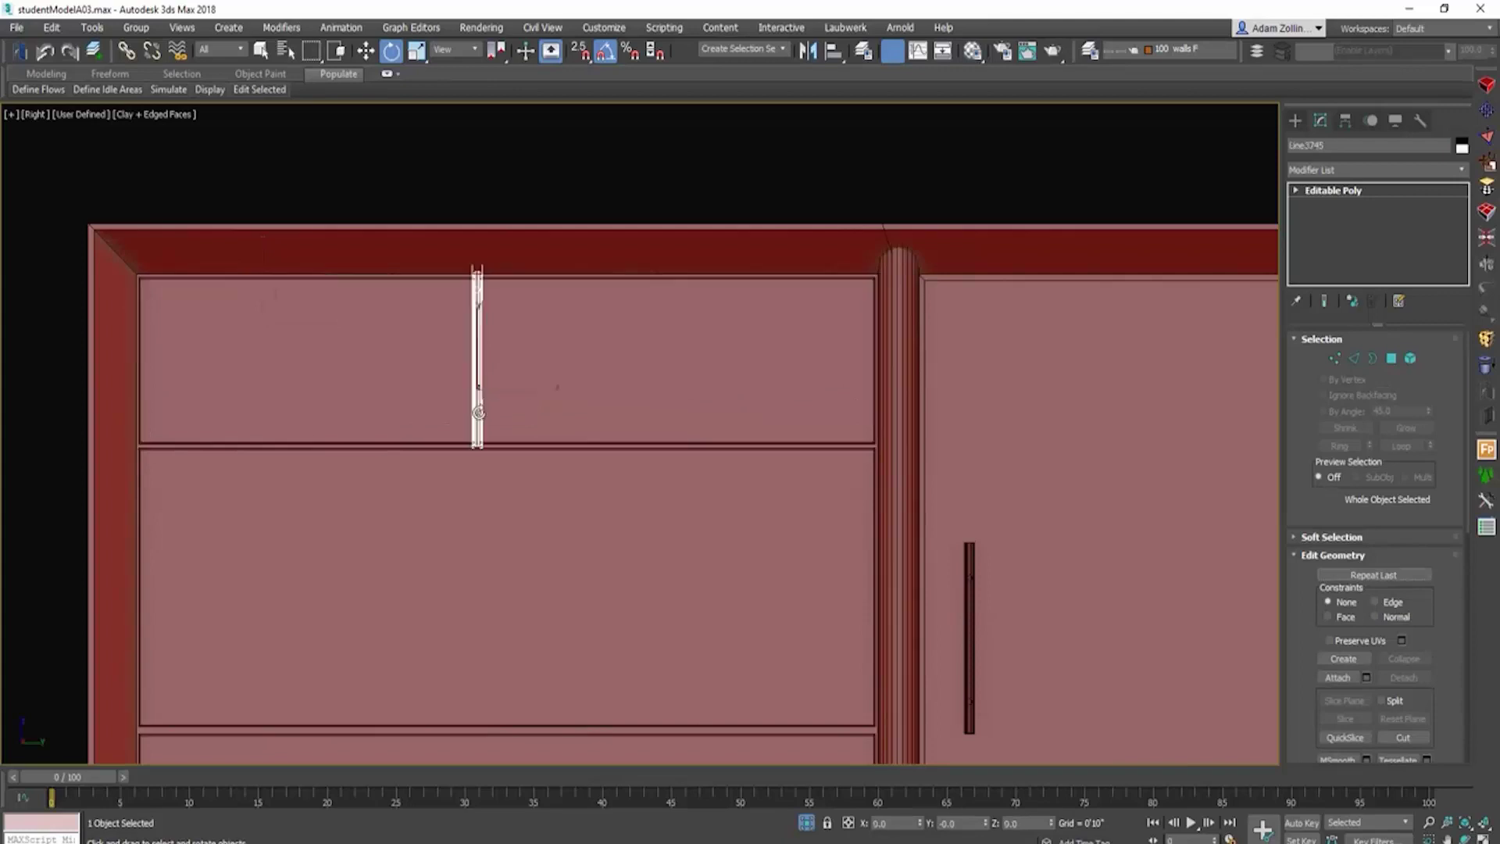
drag(477, 414, 536, 357)
key(w)
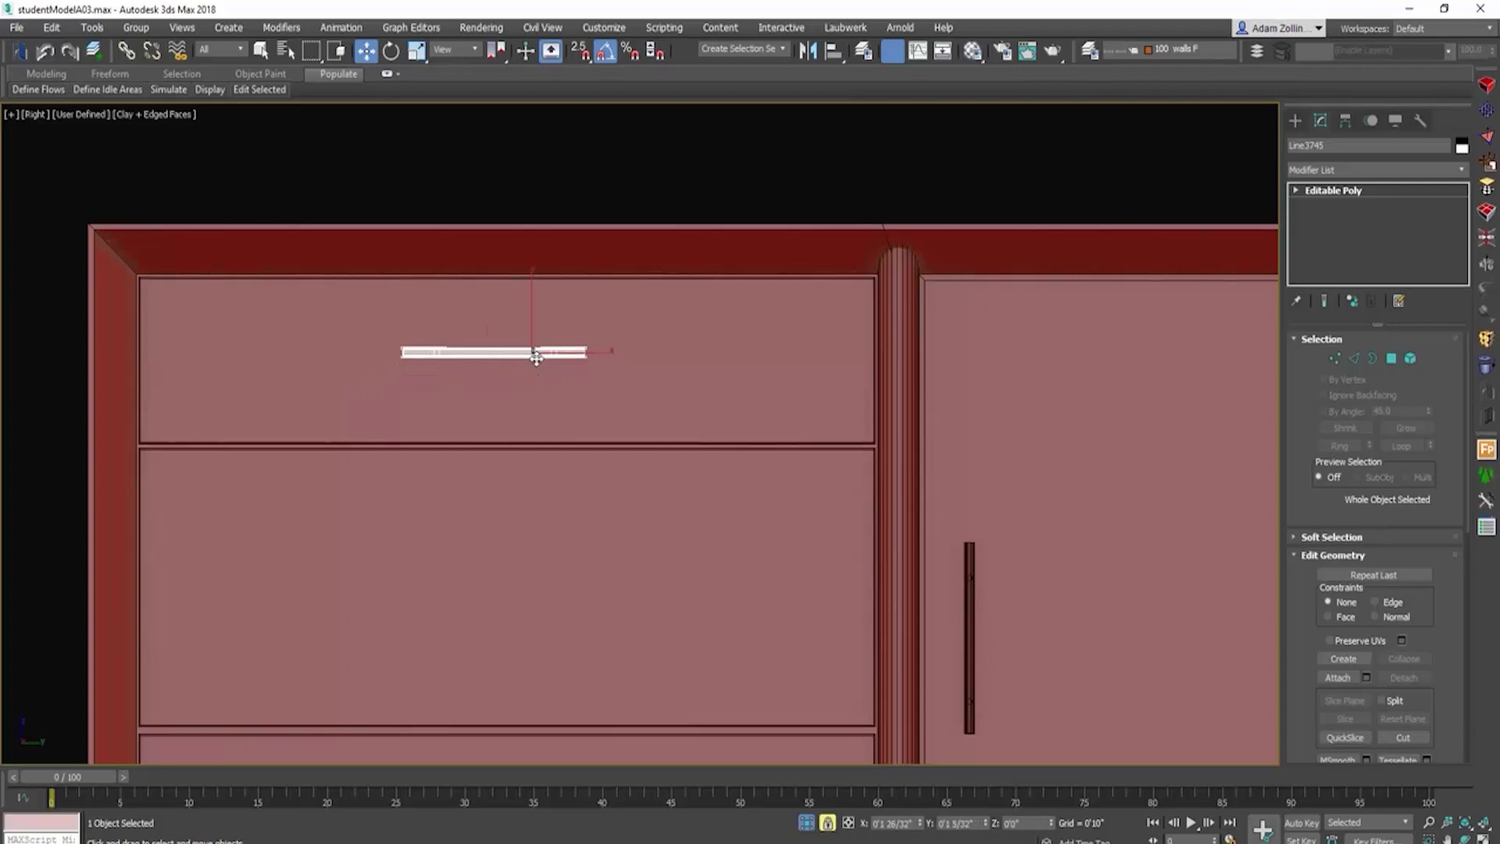
Step: Clone the horizontal handle twice straight down, onto the middle and bottom drawer fronts
scroll(535, 355, down, 4)
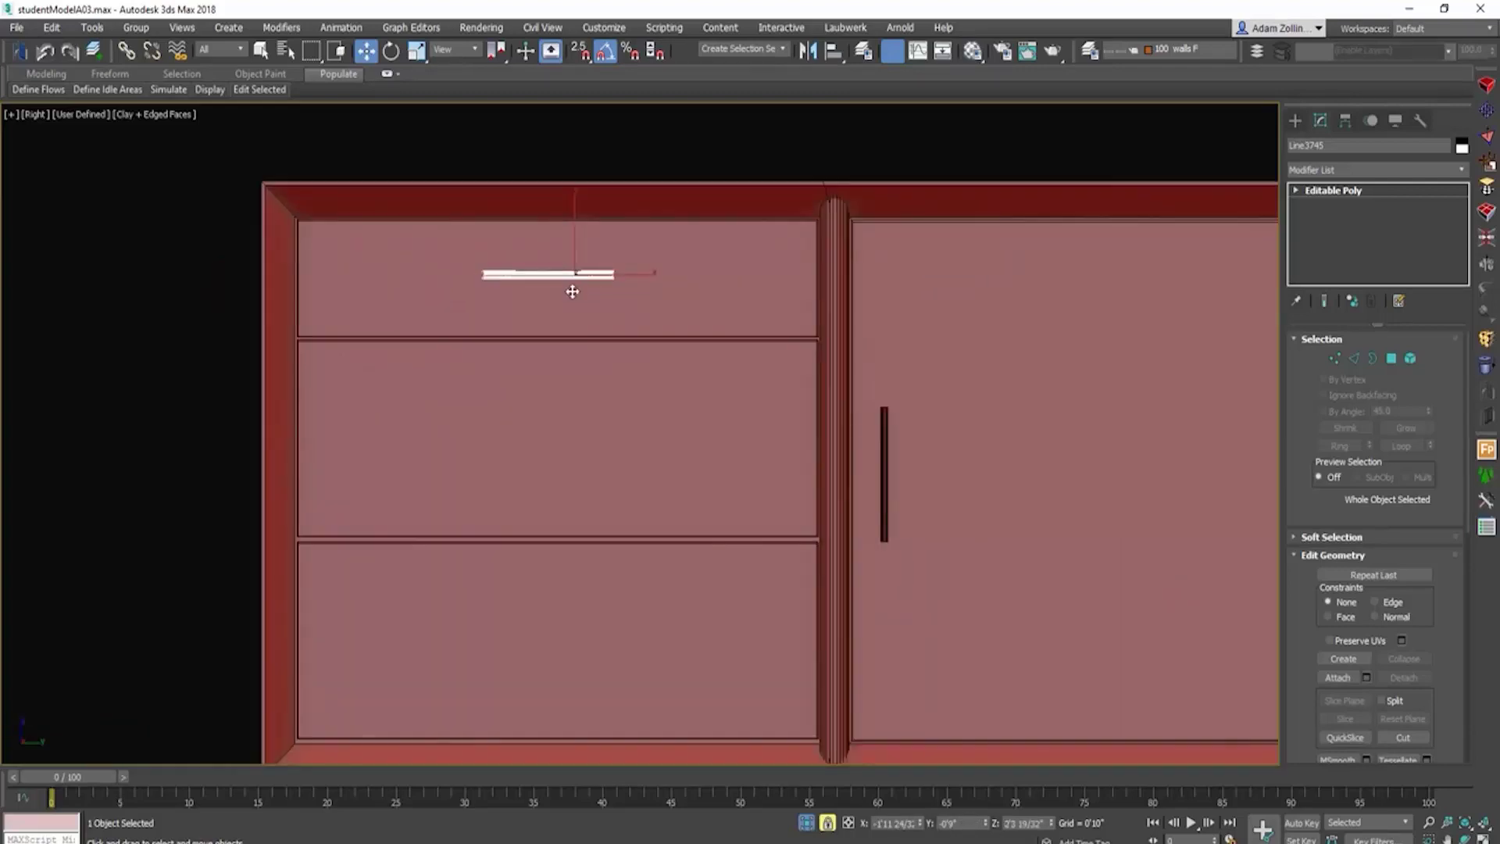
shift+drag(563, 274, 572, 639)
click(752, 504)
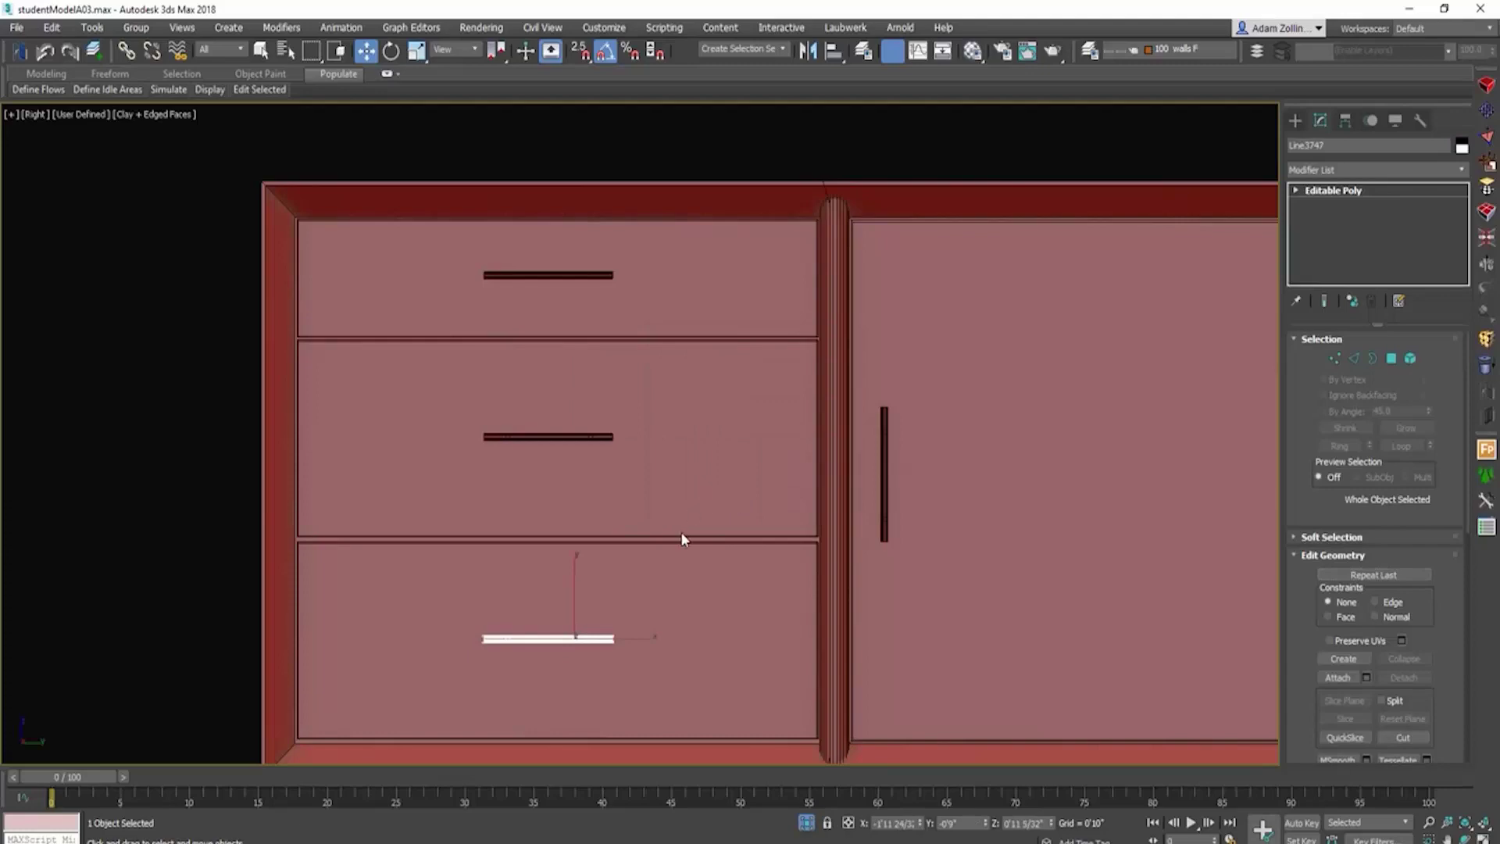
alt+middle_drag(677, 537, 638, 483)
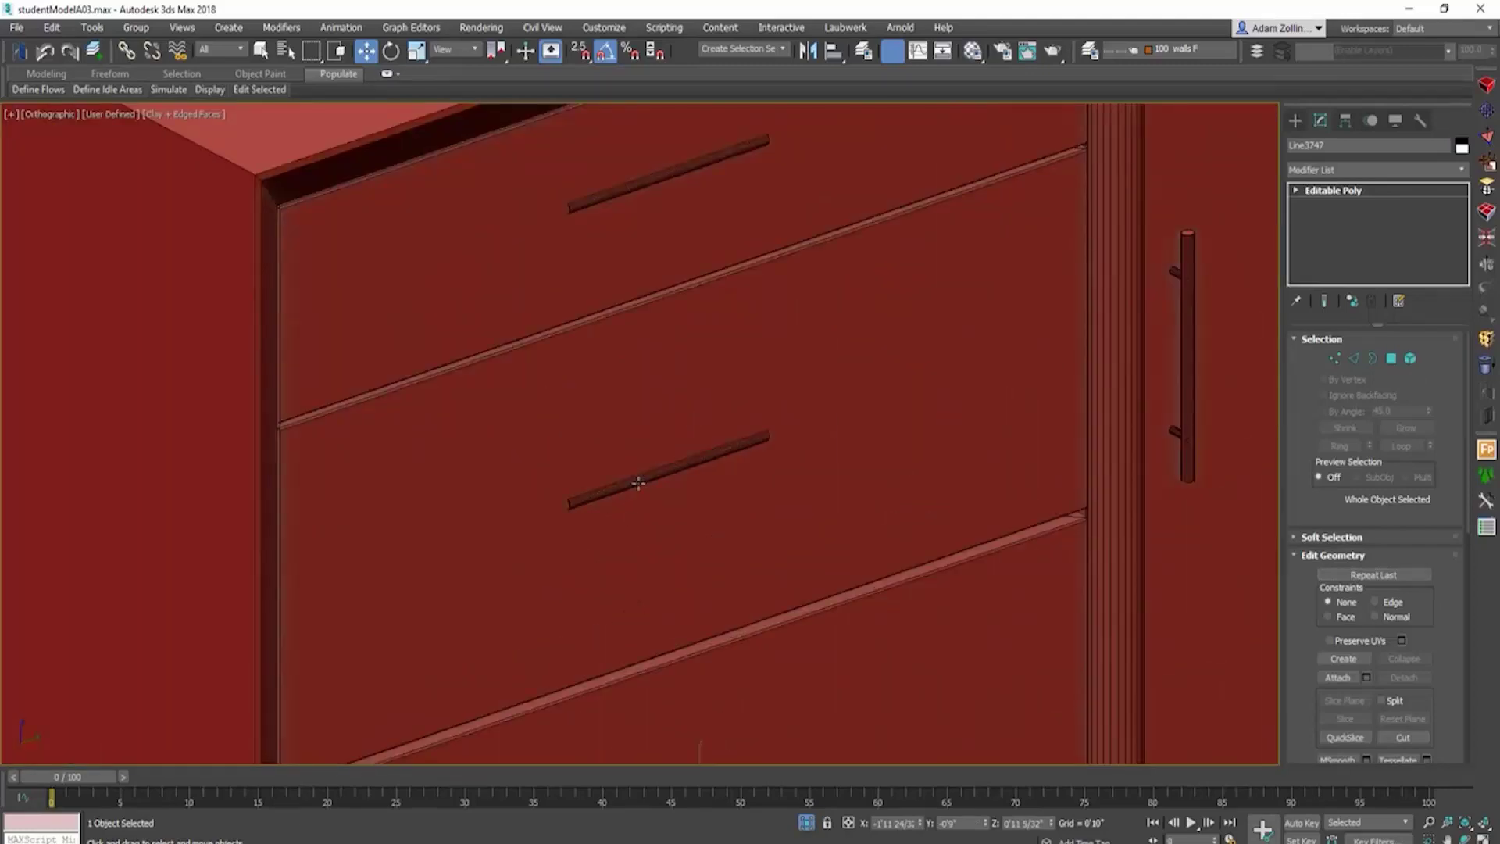
click(638, 484)
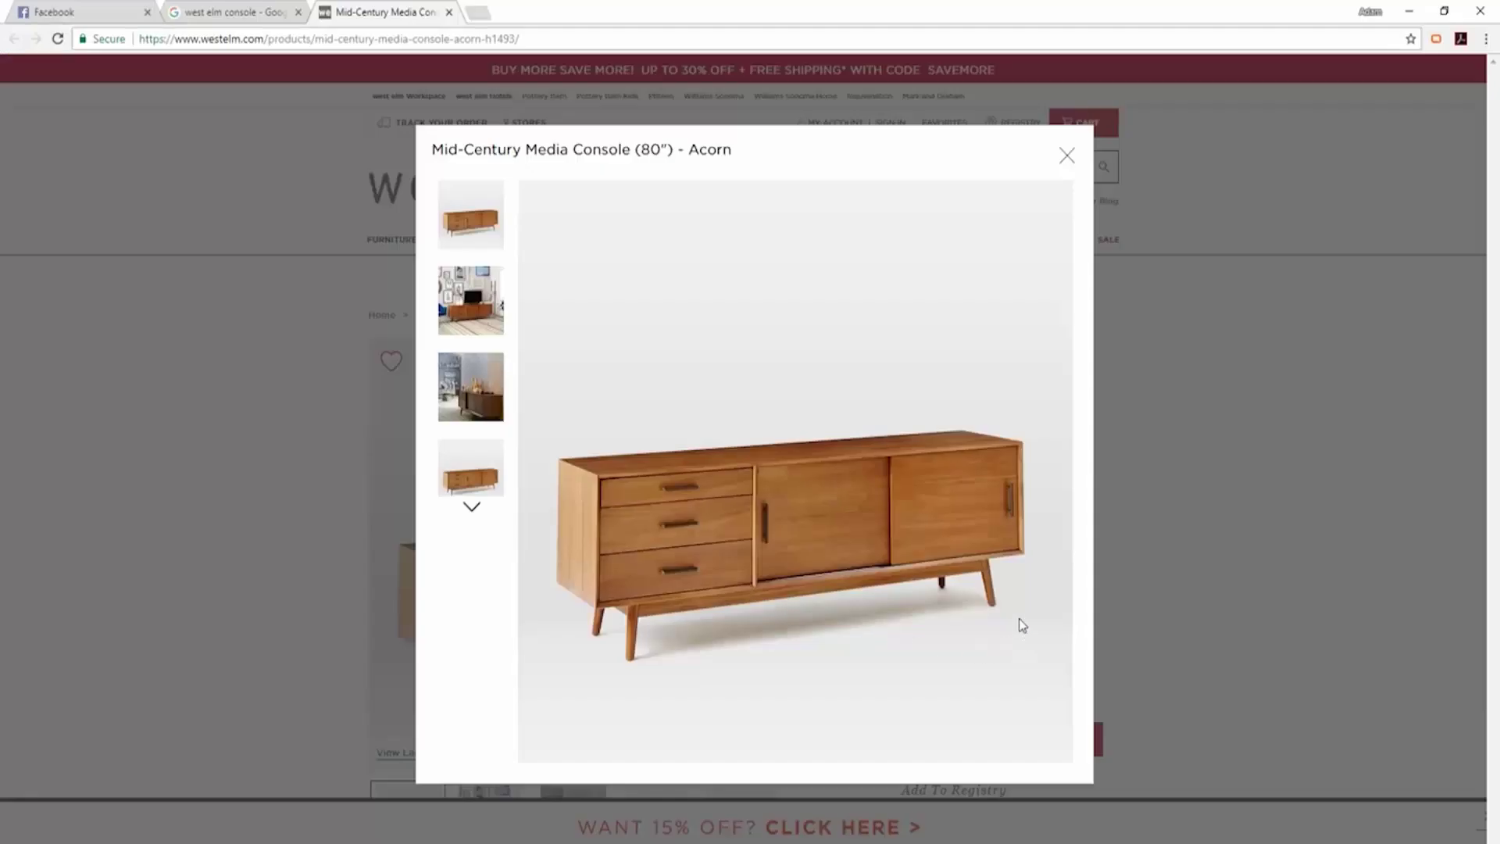
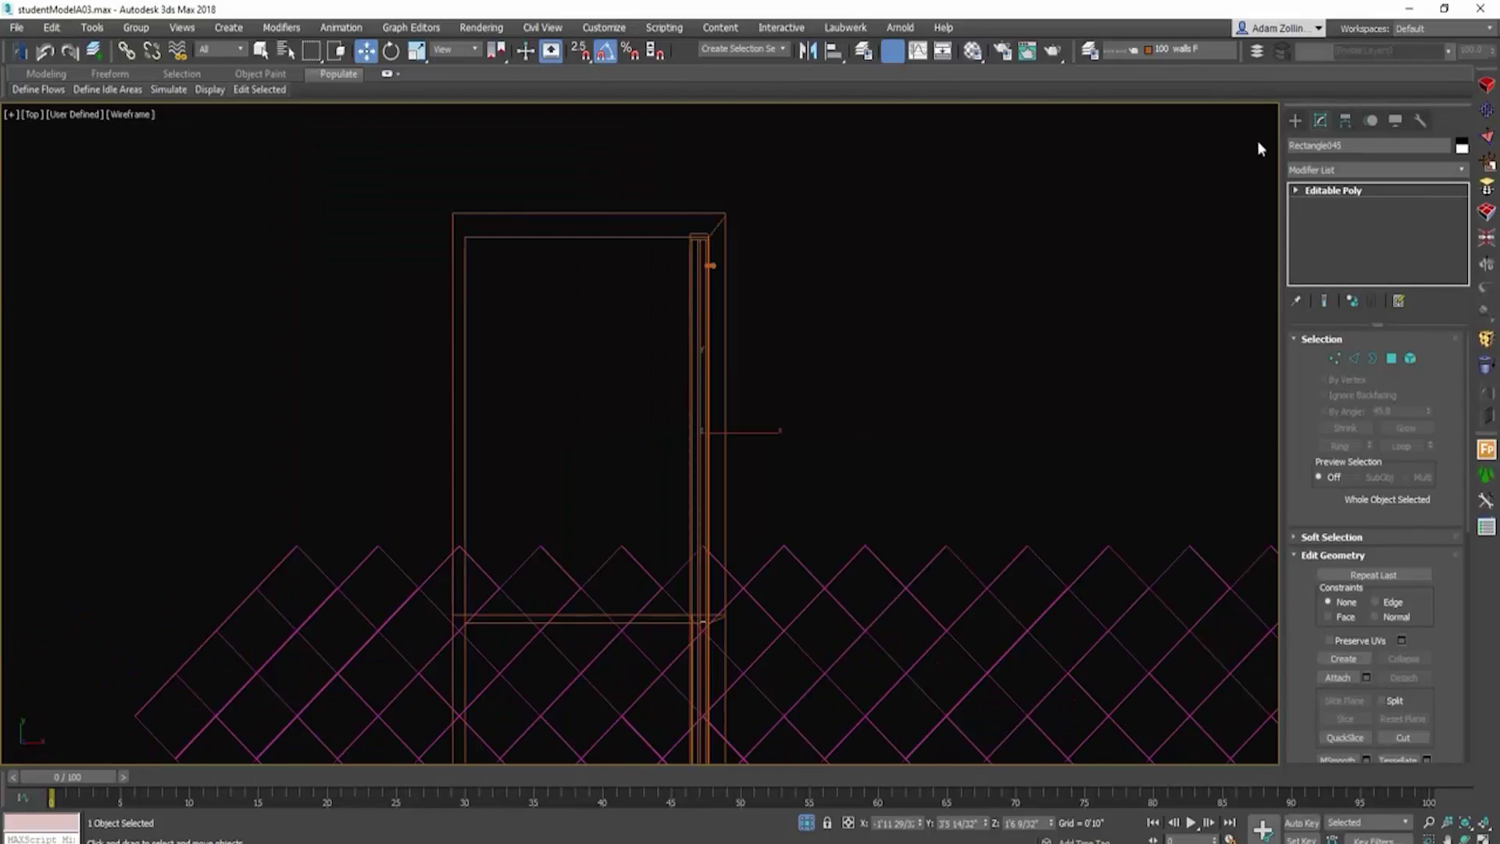
Step: Draw a small circle inside the cabinet's front corner in the top view and disable its rendering in the renderer and viewport
click(1295, 121)
click(1344, 250)
scroll(655, 253, up, 2)
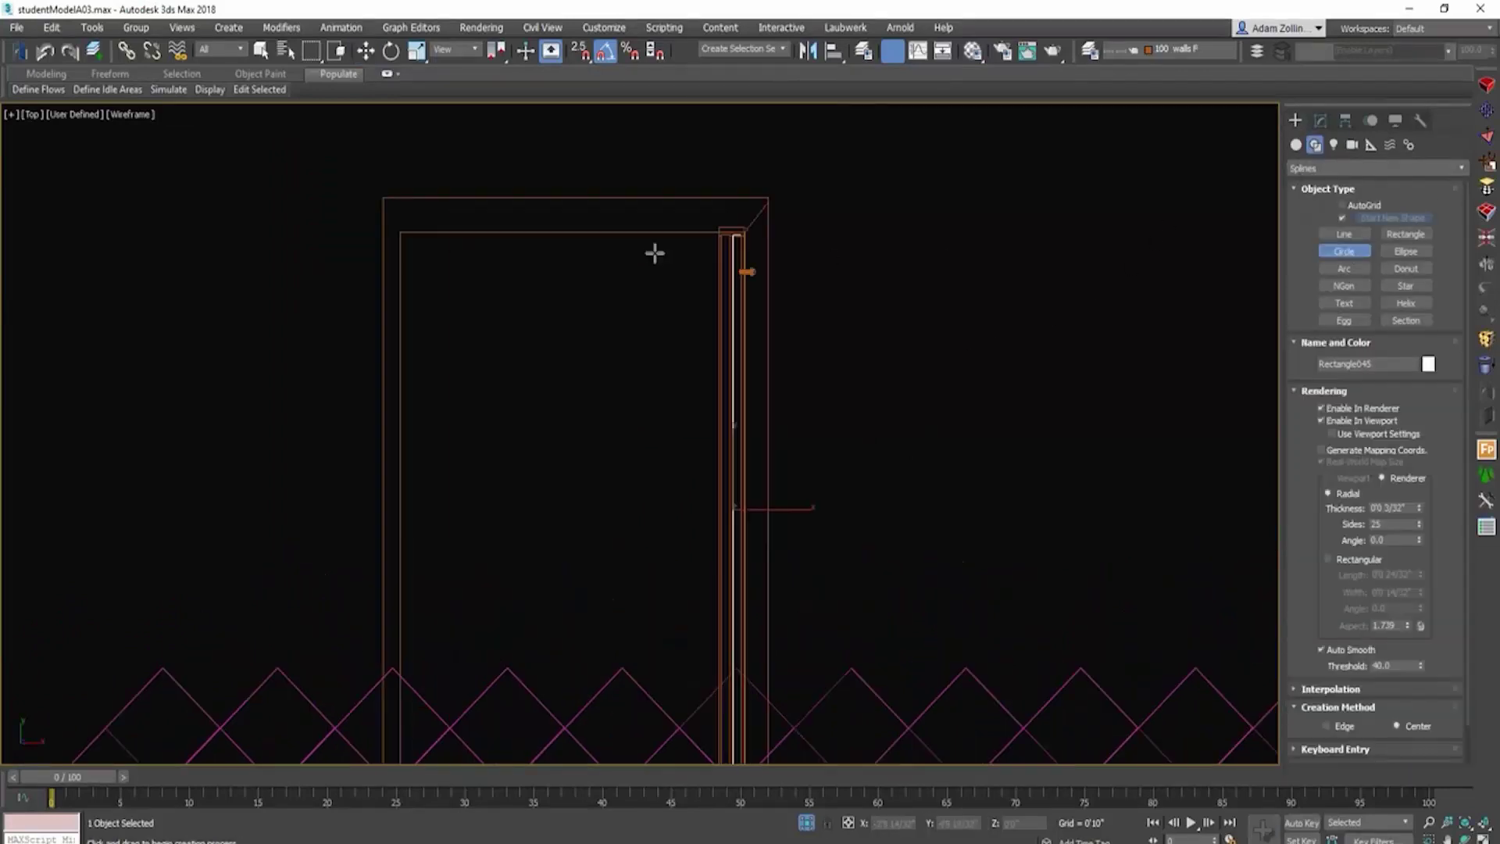
scroll(654, 253, up, 2)
drag(706, 261, 719, 287)
click(1321, 408)
click(1321, 421)
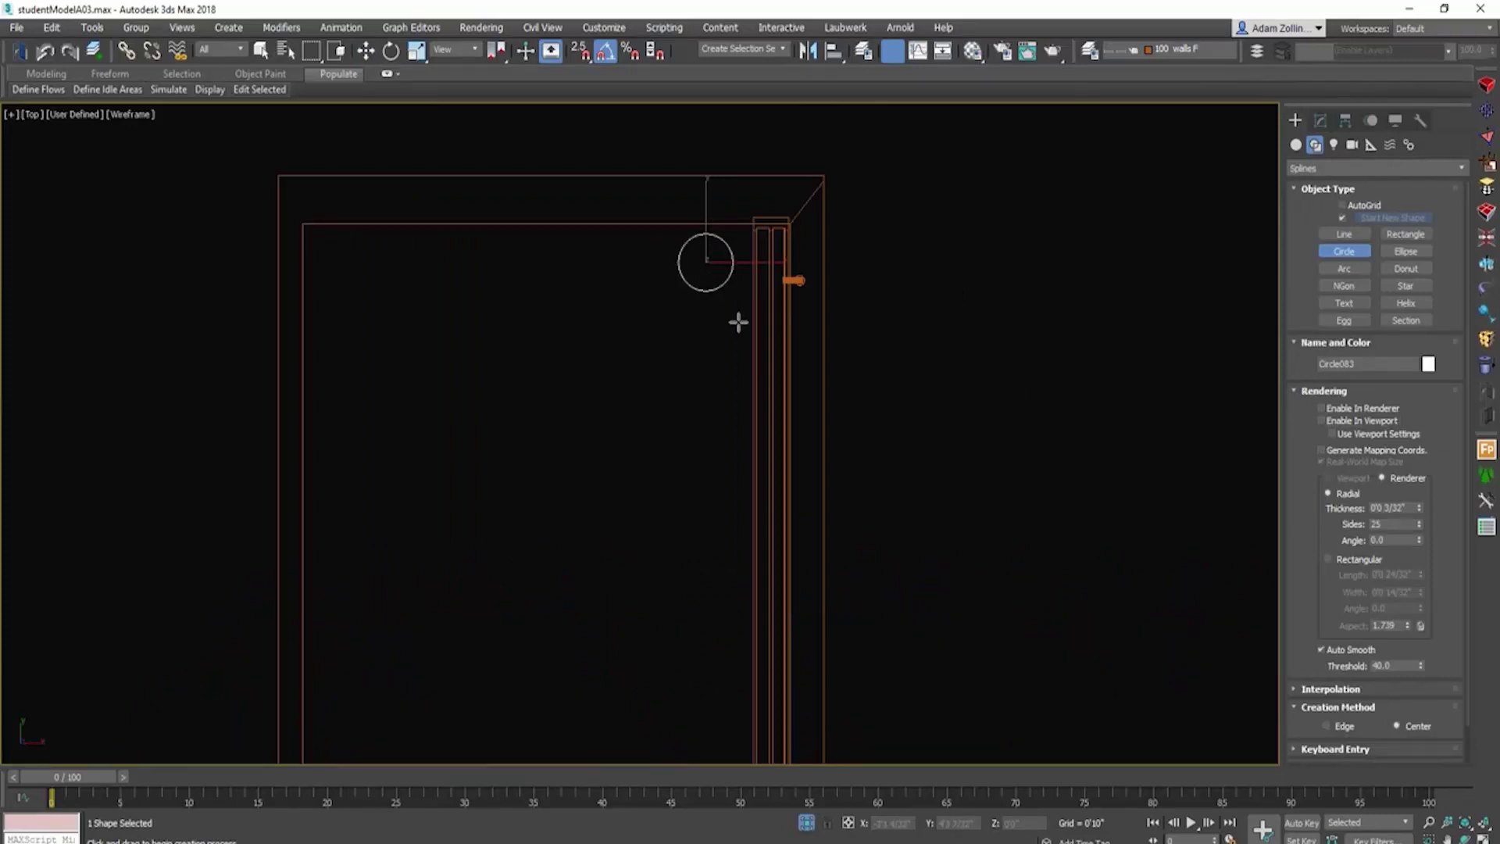
Step: Move the circle vertically with snapping onto the underside of the cabinet in the side view
key(r)
key(z)
scroll(779, 348, down, 5)
key(w)
key(s)
drag(778, 367, 838, 392)
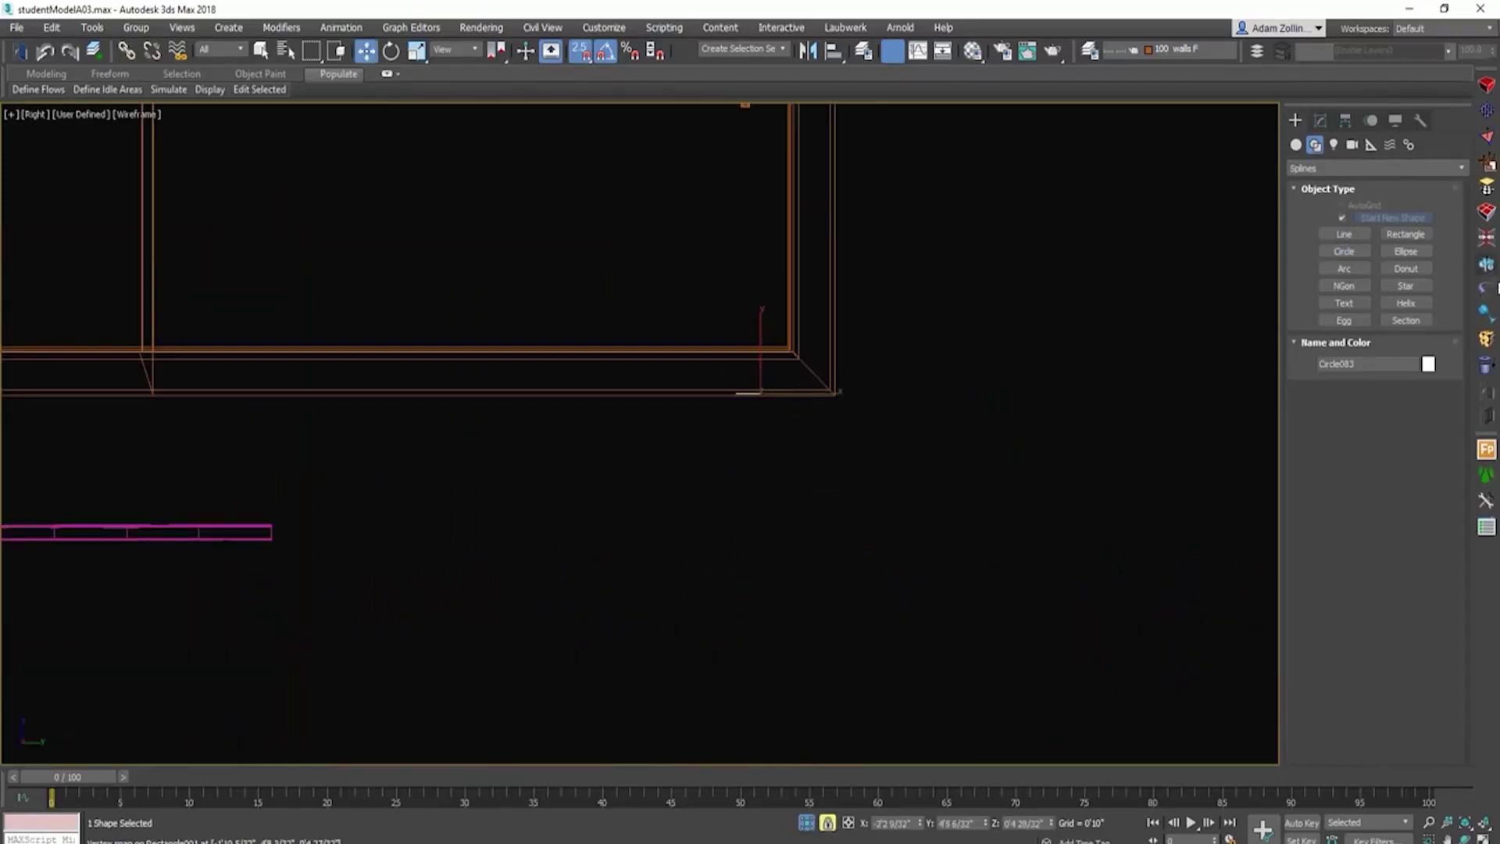
Step: Extrude the circle by -0'6 16/32" to form a leg below the cabinet and convert it to an editable poly
click(1493, 278)
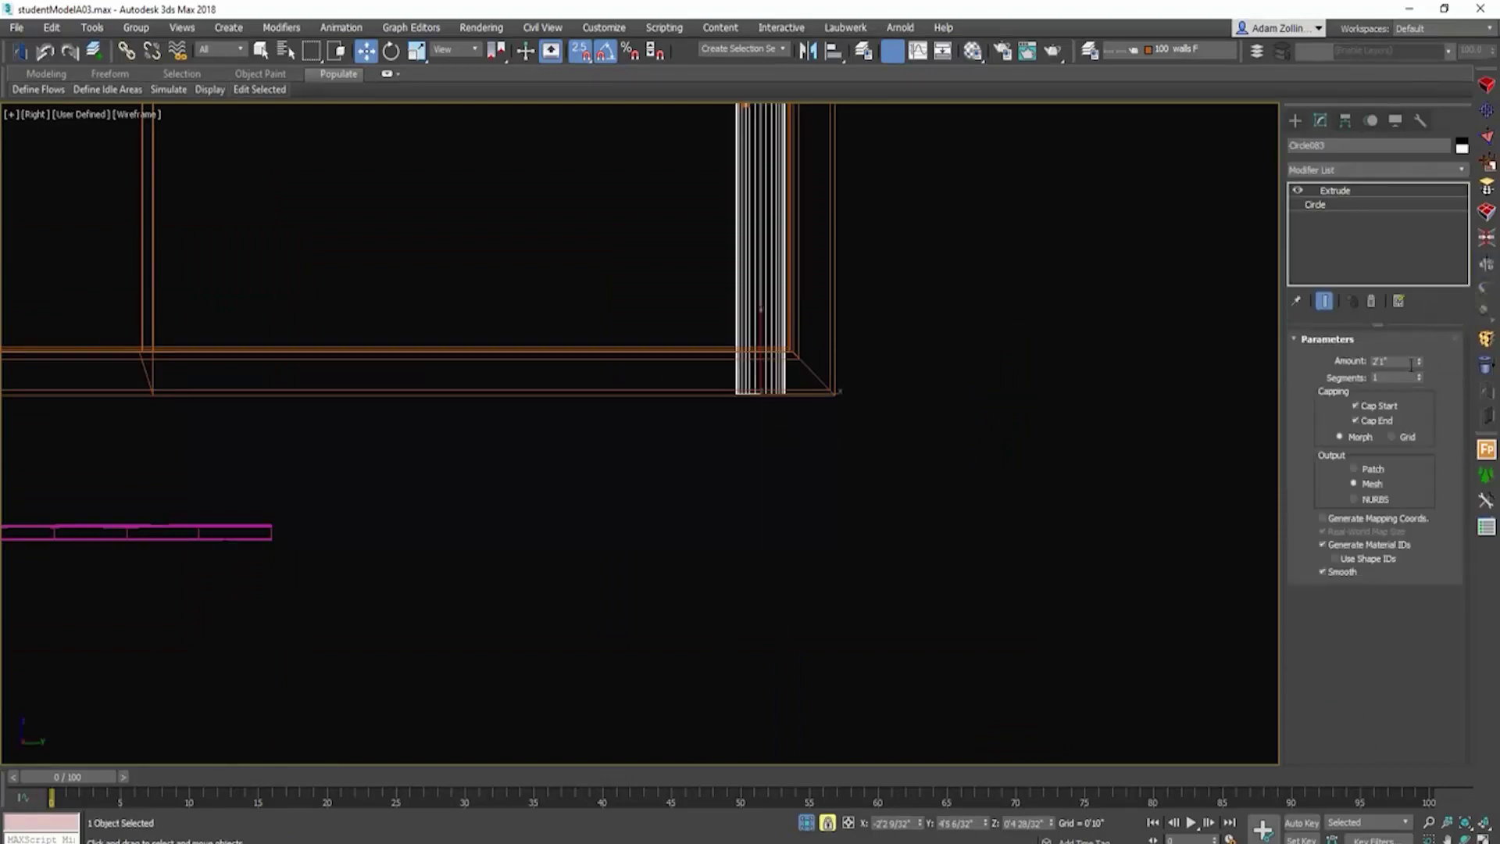
drag(1418, 361, 1418, 394)
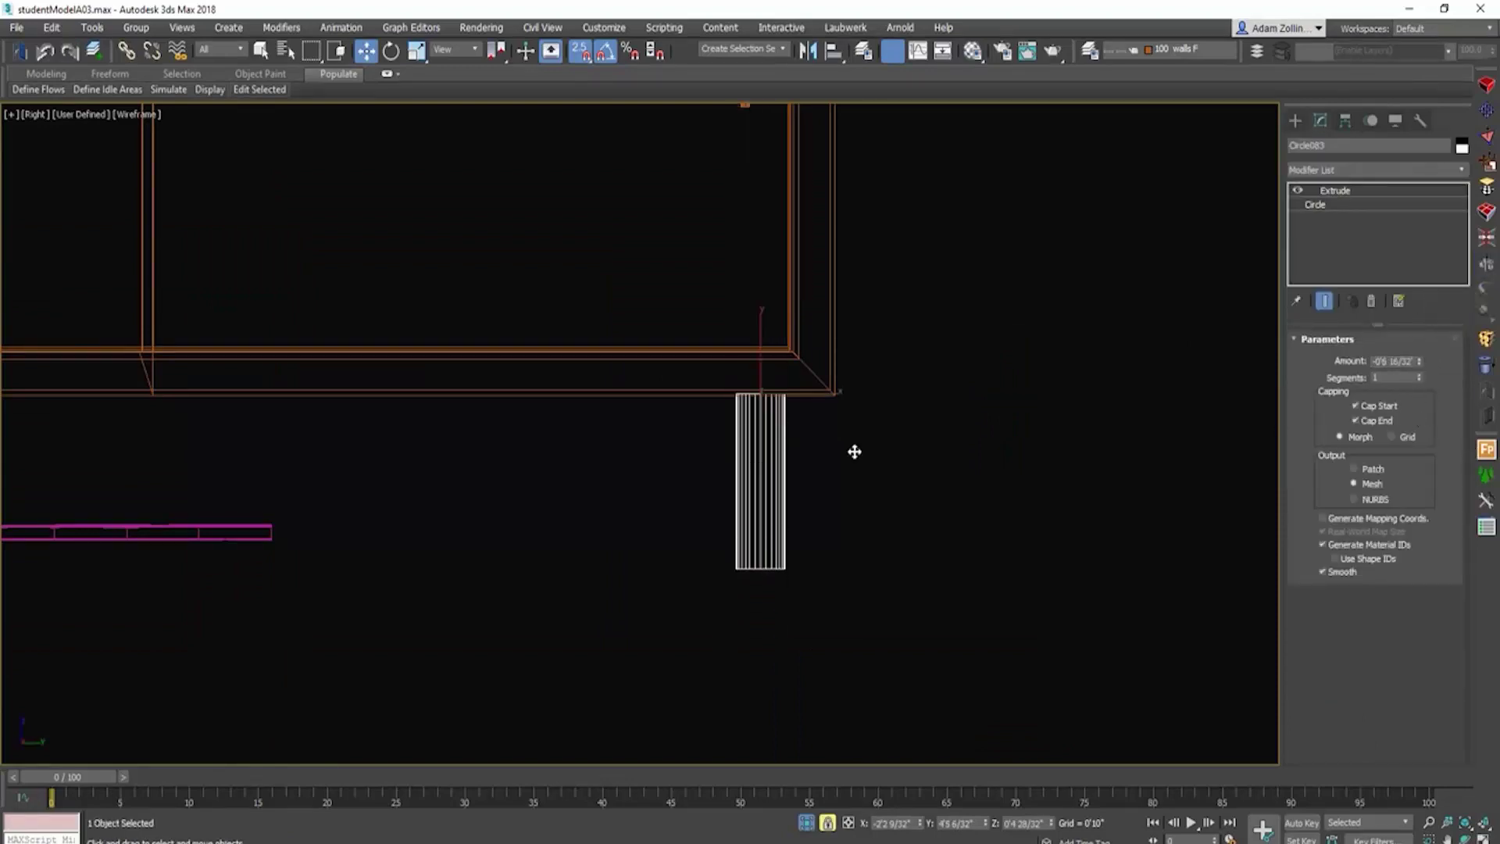
right_click(830, 454)
mouse_move(903, 620)
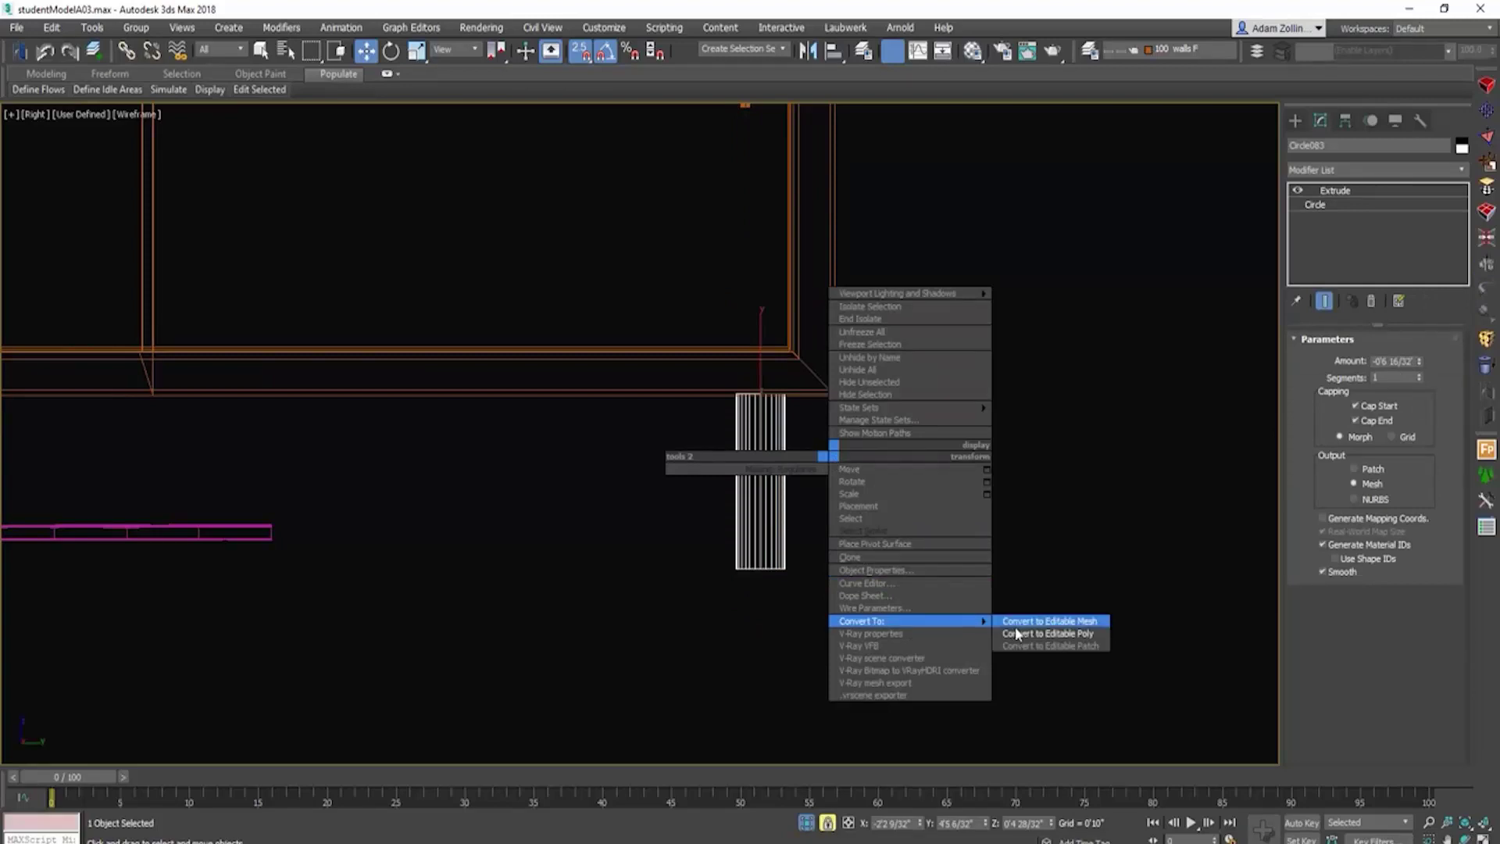
click(1017, 633)
Step: Snap the leg's bottom vertices up to the top of the magenta floor object and scale them inward to taper the leg
key(1)
drag(878, 640, 271, 526)
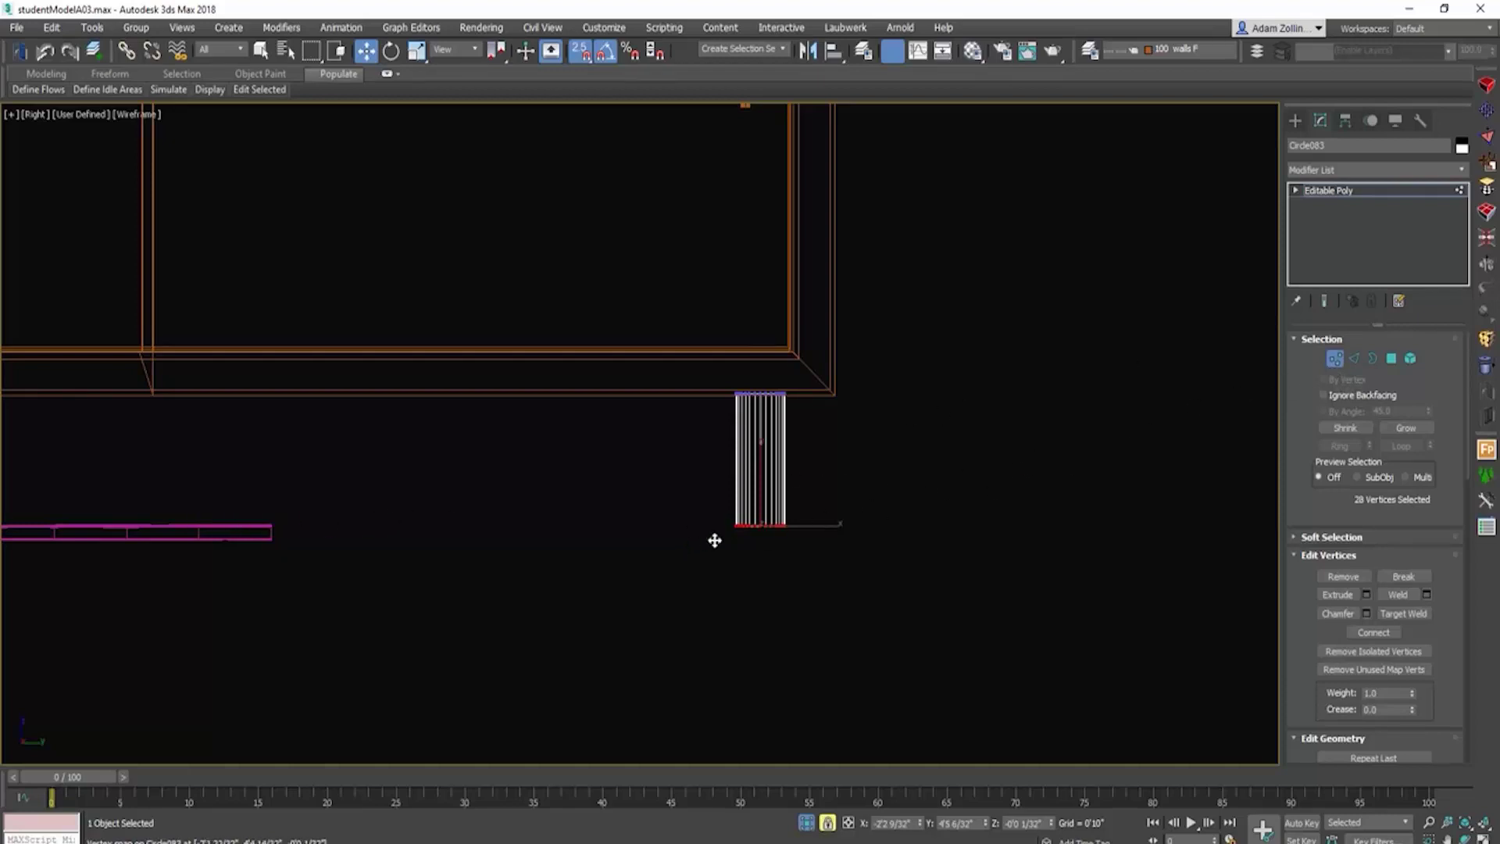
key(t)
key(z)
scroll(719, 415, down, 2)
key(r)
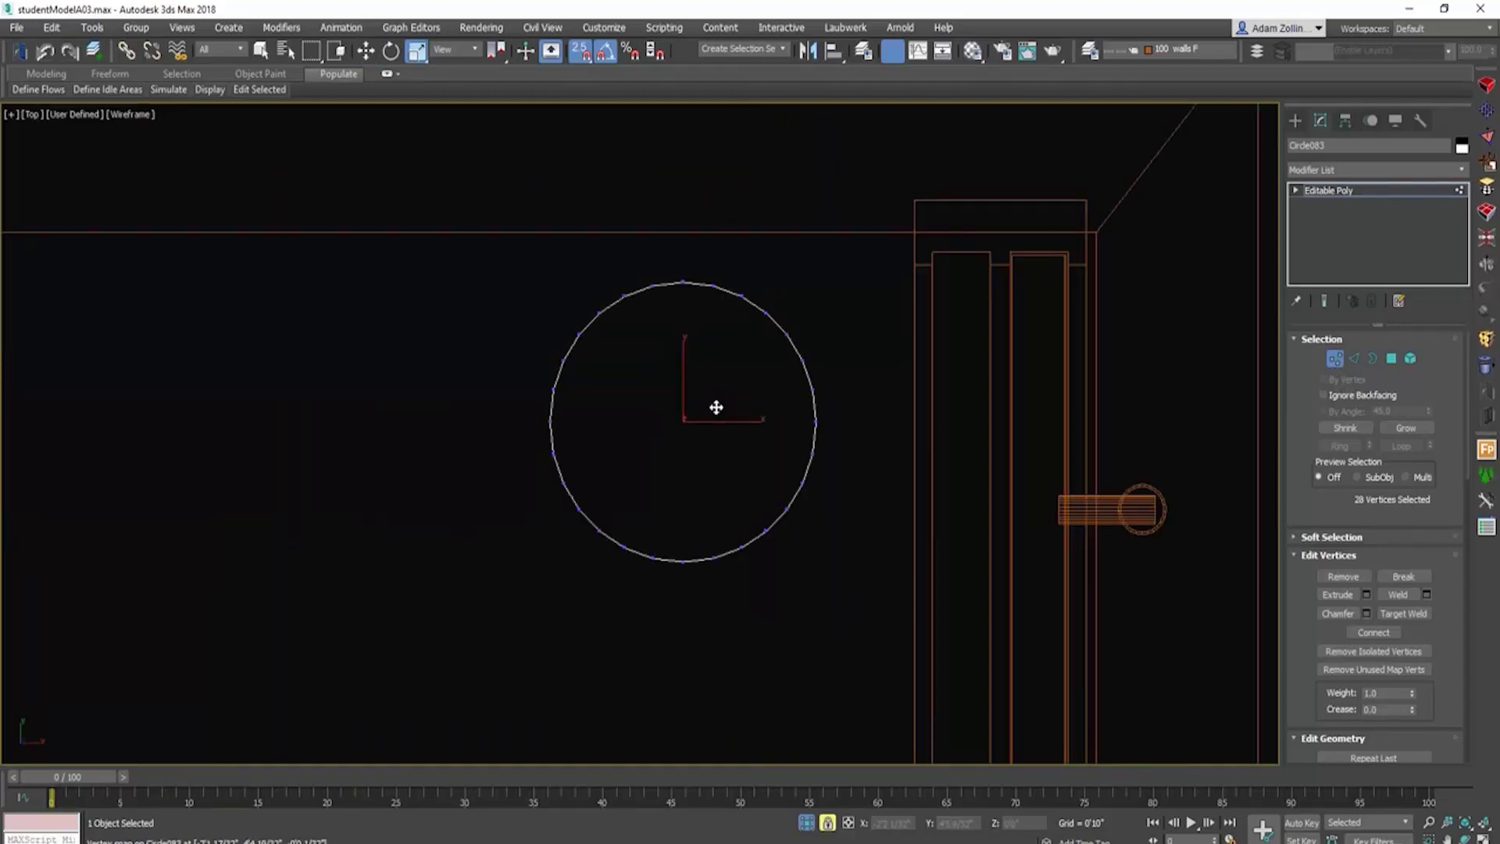
click(425, 61)
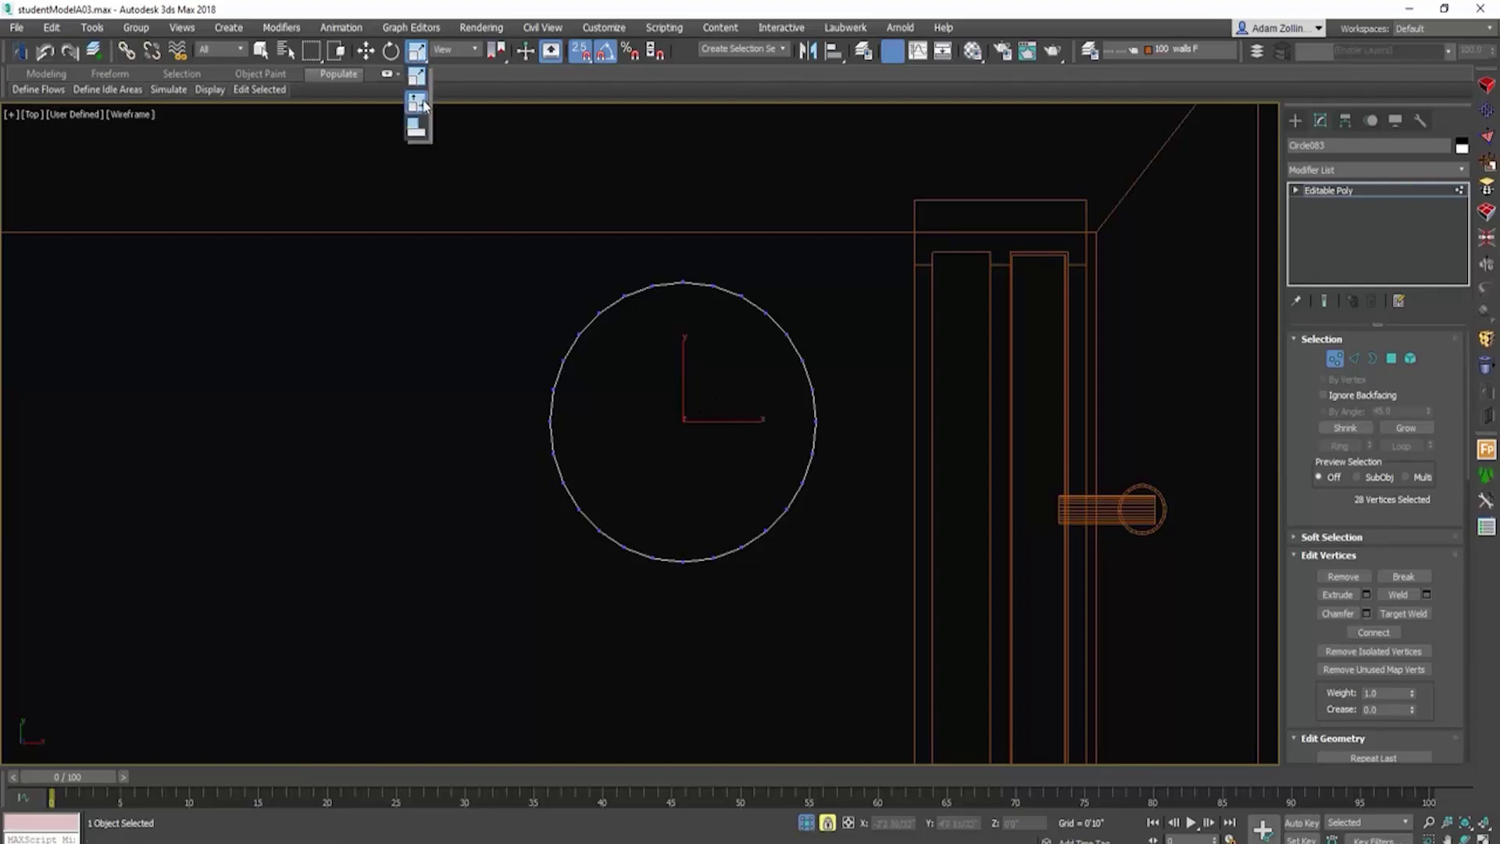
shift+drag(706, 445, 686, 488)
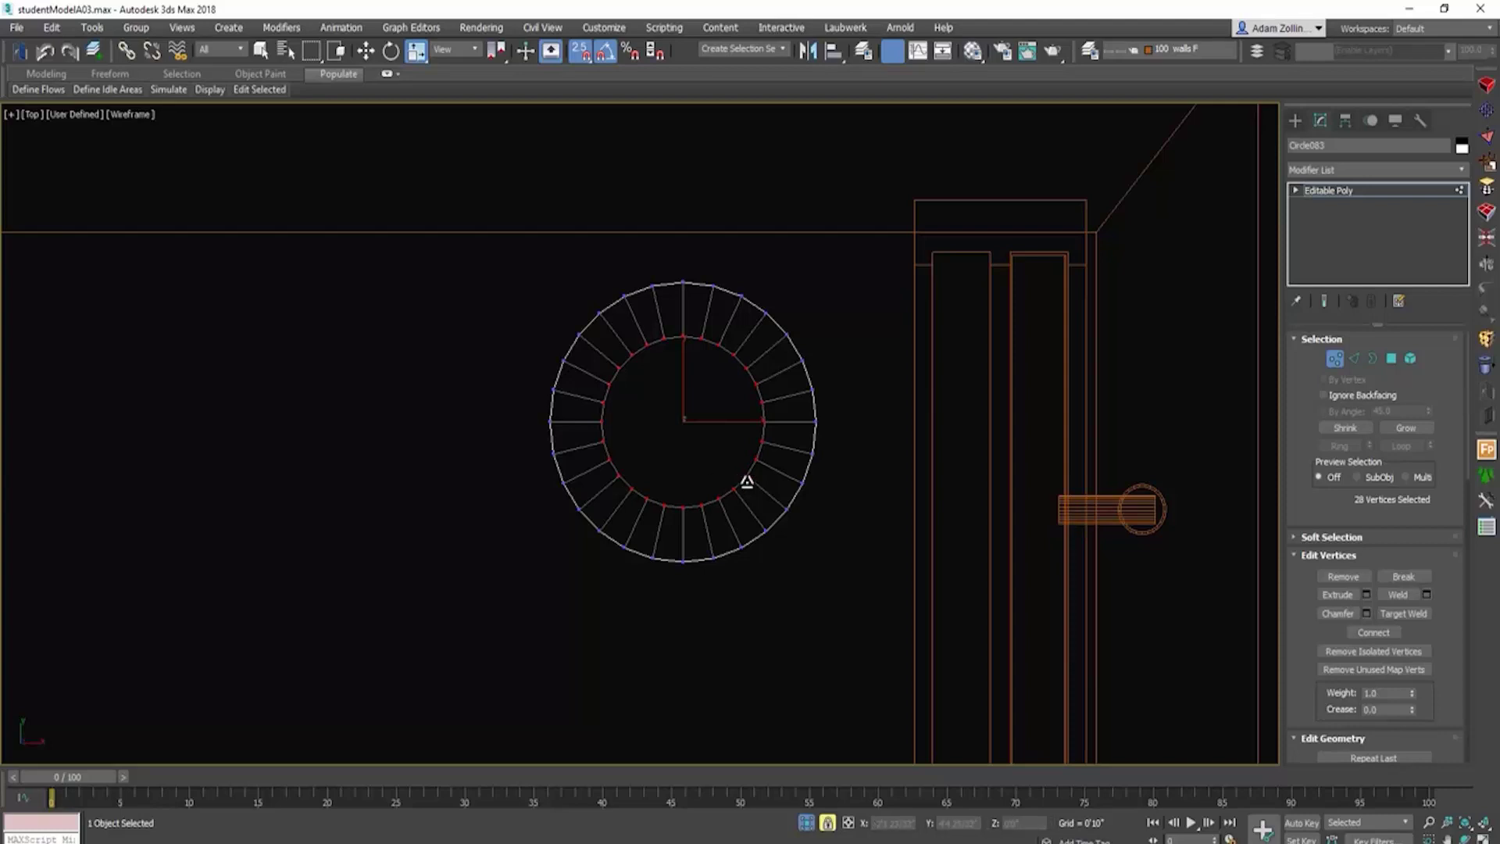
key(l)
scroll(905, 497, down, 3)
scroll(904, 497, down, 3)
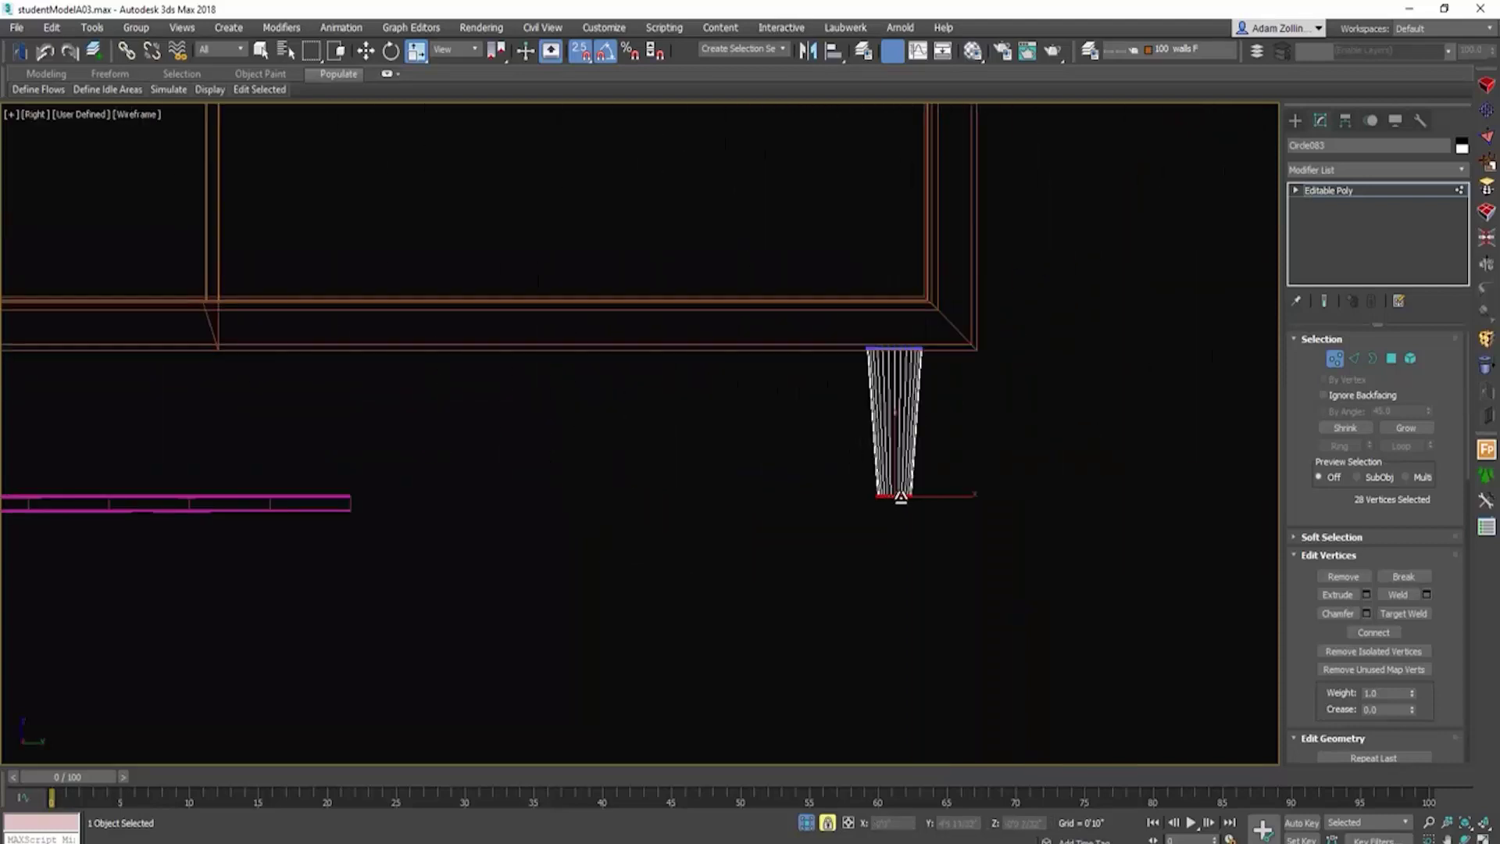
Step: Scale the leg's bottom vertices slightly outward for a gentler taper and leave vertex editing
key(t)
key(z)
drag(795, 446, 795, 422)
key(r)
key(z)
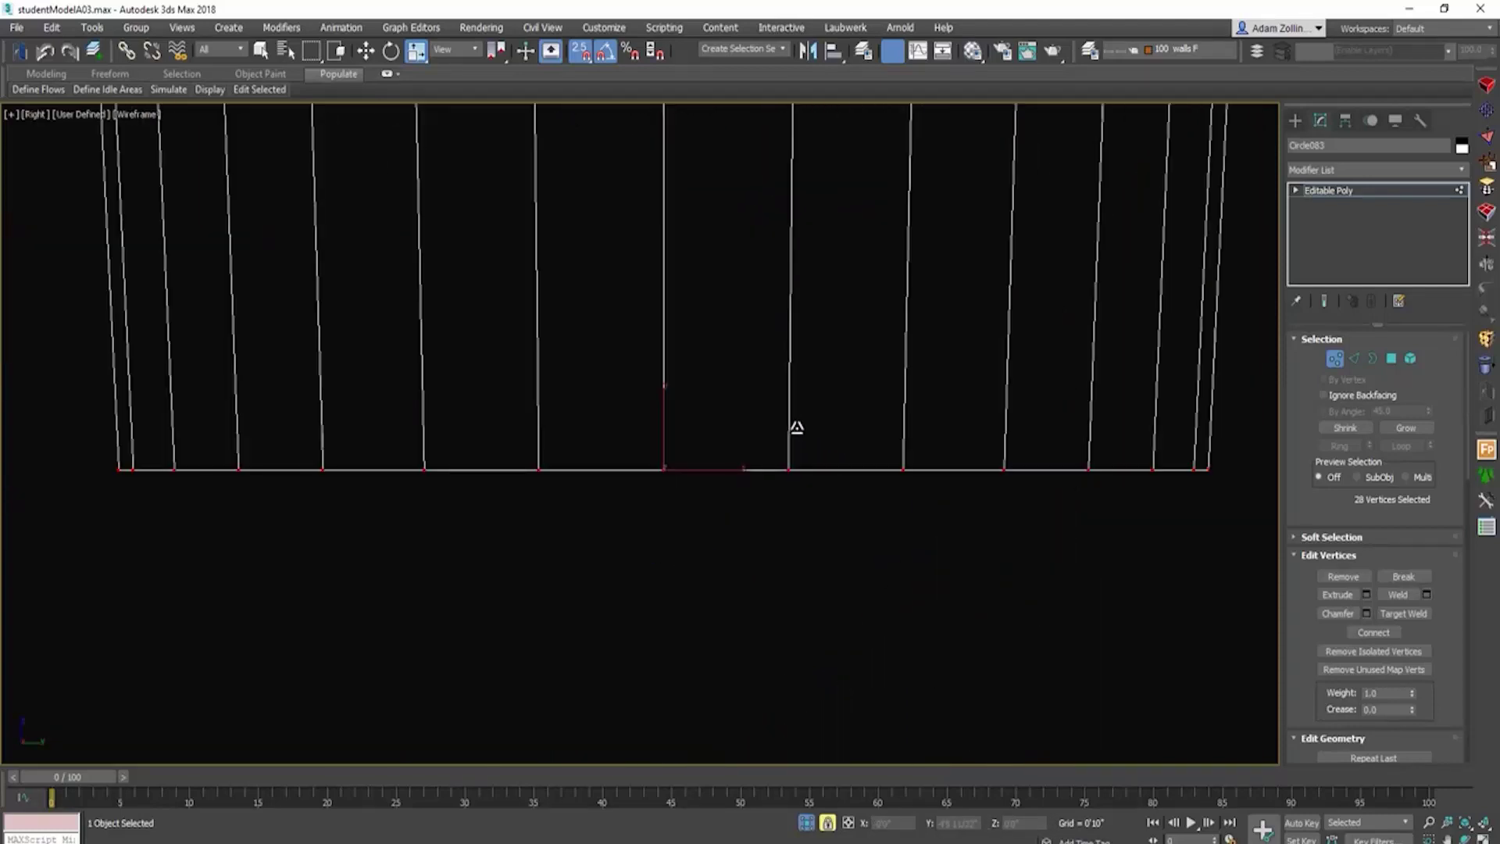
scroll(796, 426, down, 5)
scroll(817, 508, up, 2)
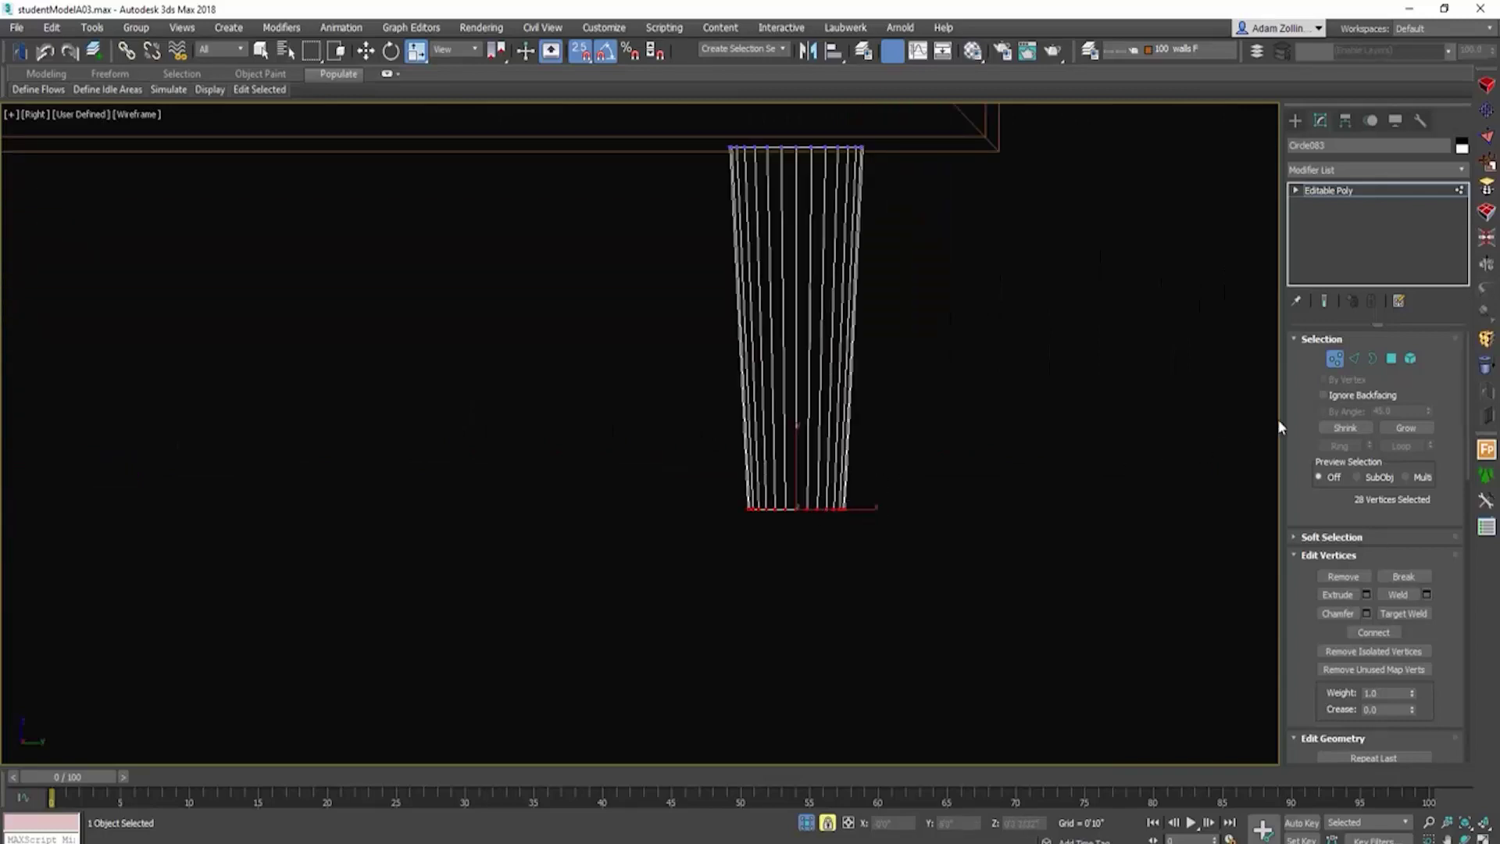
click(1338, 358)
scroll(777, 406, down, 1)
scroll(777, 406, down, 1)
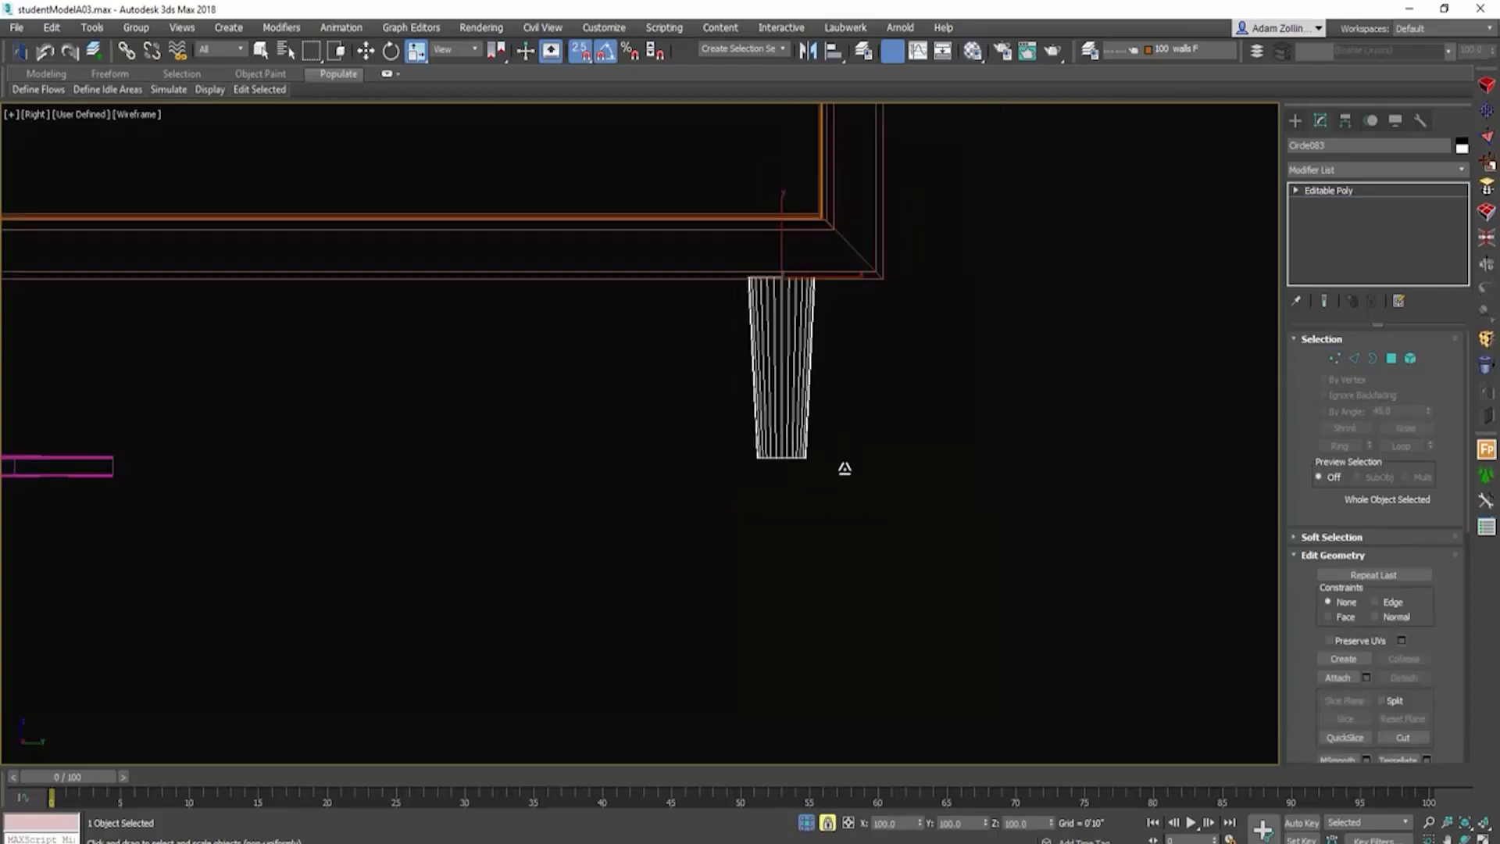
Step: Chamfer the bottom rim edges of the tapered cabinet leg by about 5/32 inch with 3 segments
mouse_move(844, 469)
alt+middle_down()
mouse_move(887, 489)
mouse_move(750, 344)
alt+middle_up()
key(F3)
key(F3)
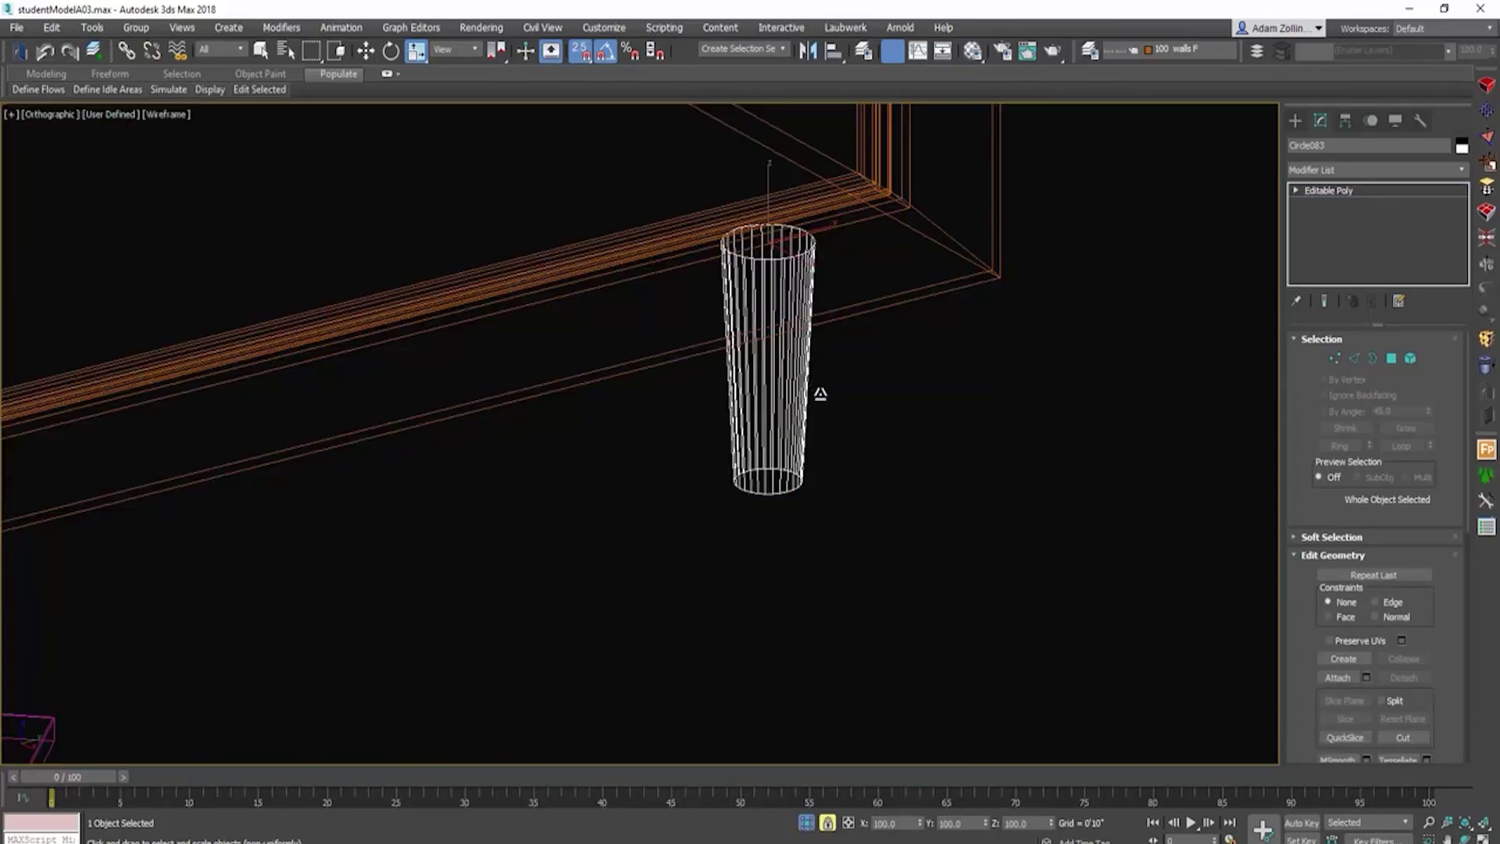
click(1354, 358)
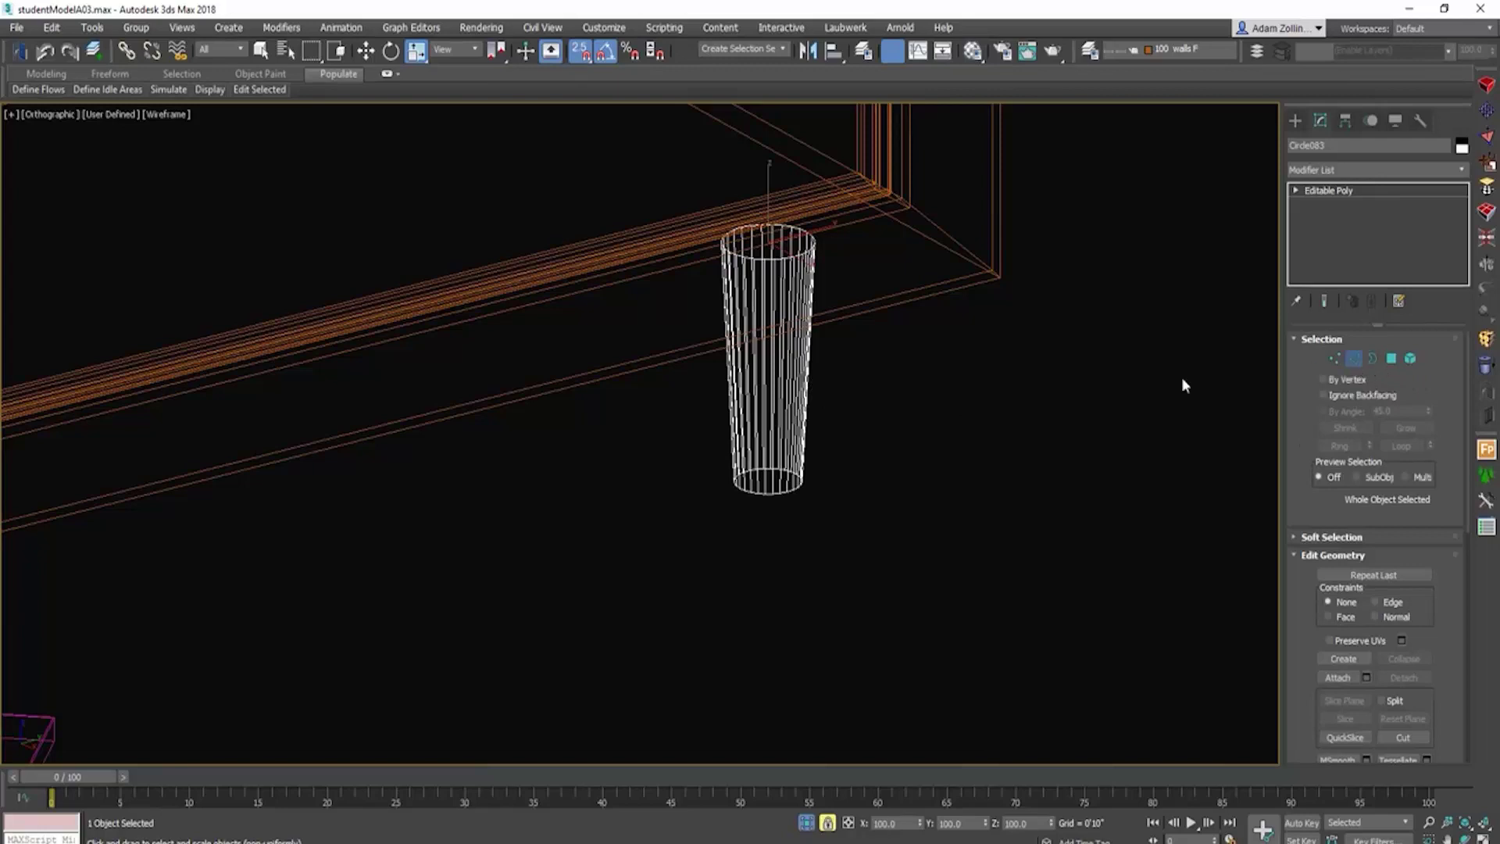
scroll(710, 461, up, 2)
drag(653, 411, 977, 595)
click(1338, 632)
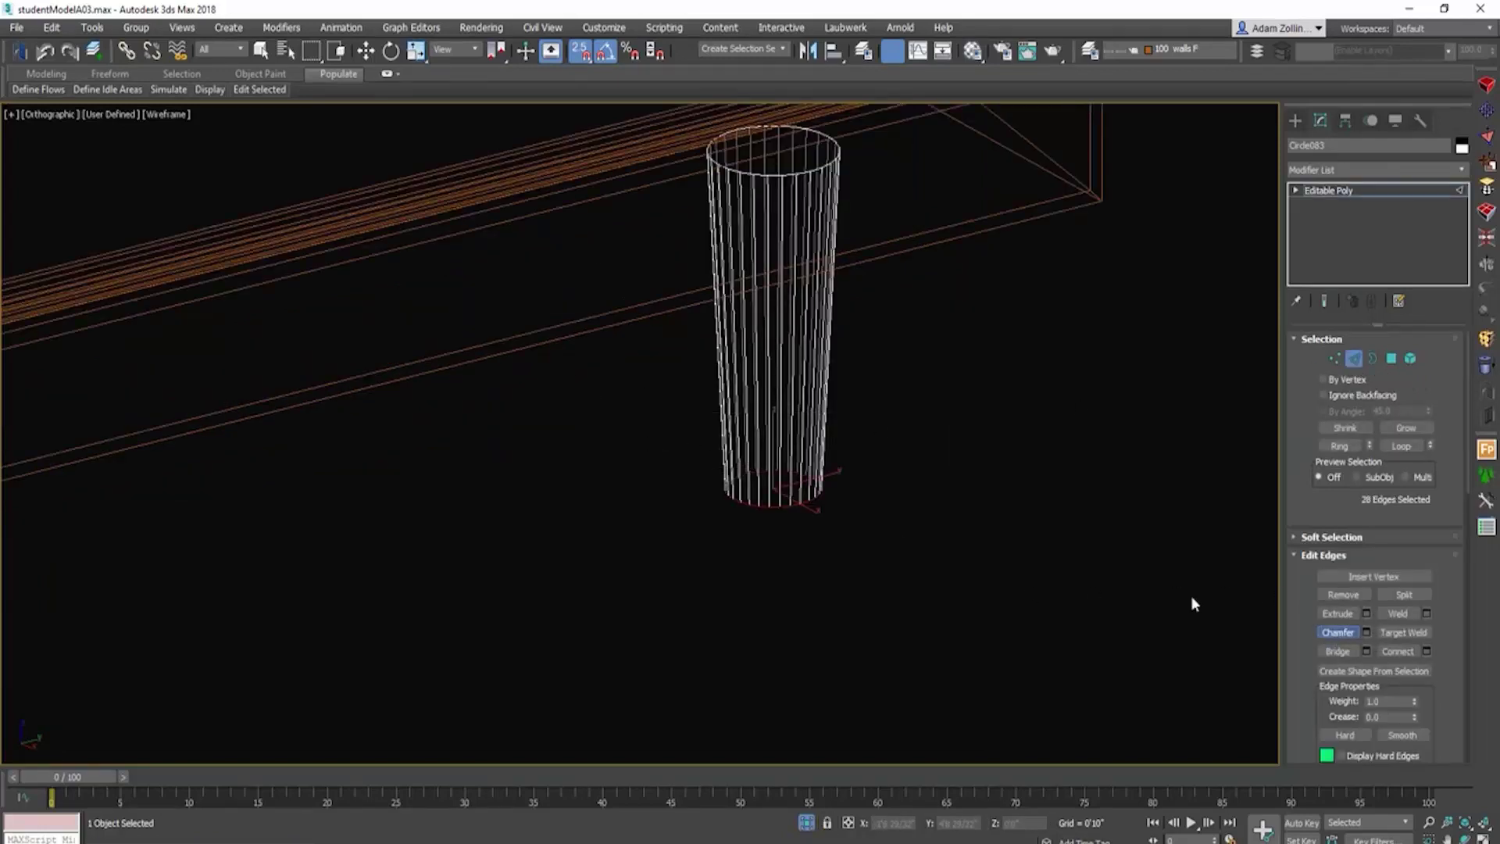
scroll(788, 529, up, 2)
drag(788, 530, 787, 519)
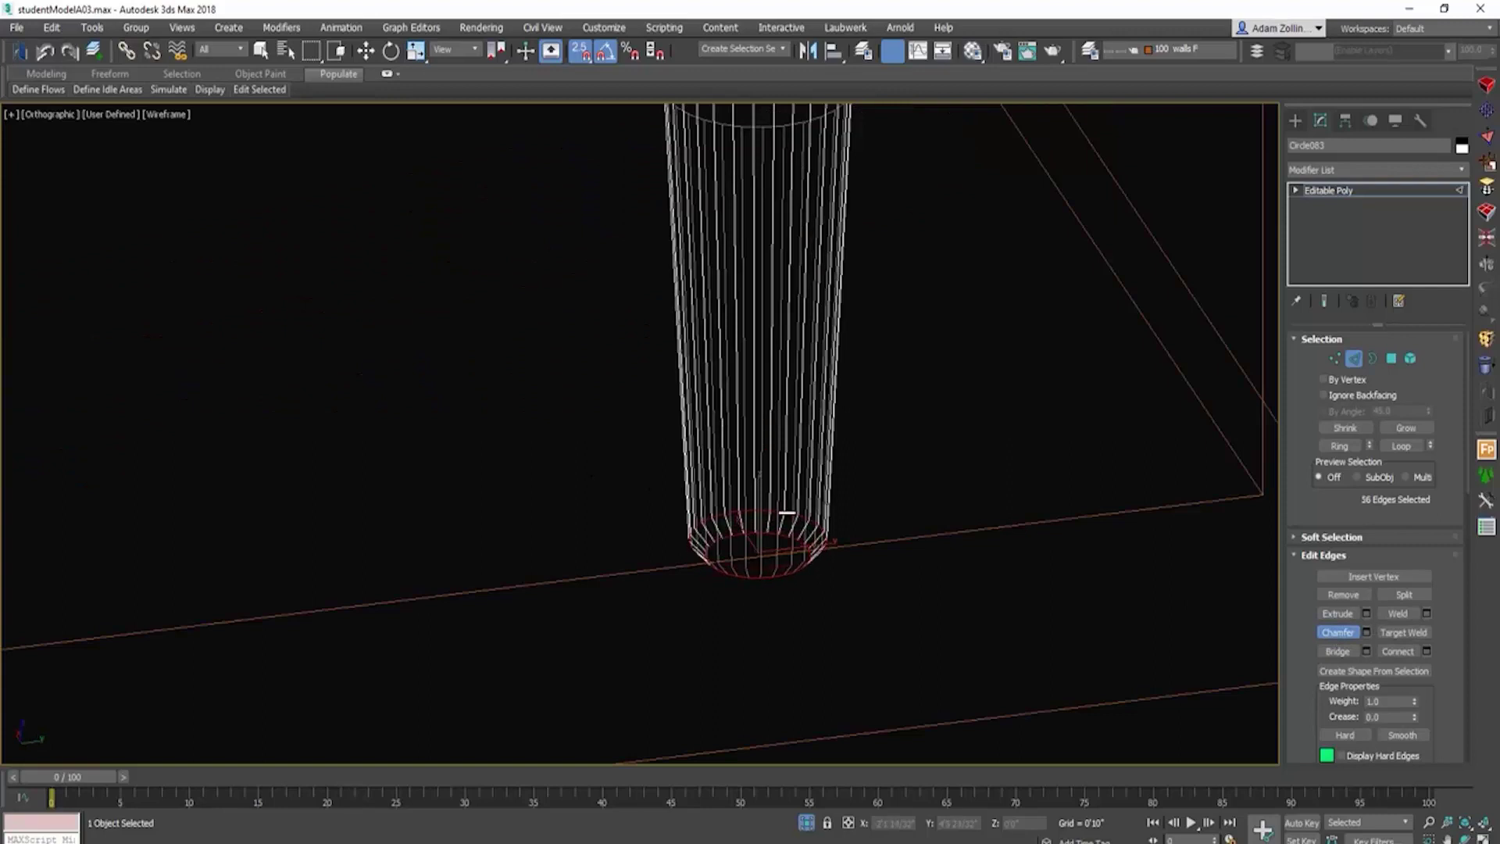
click(1365, 632)
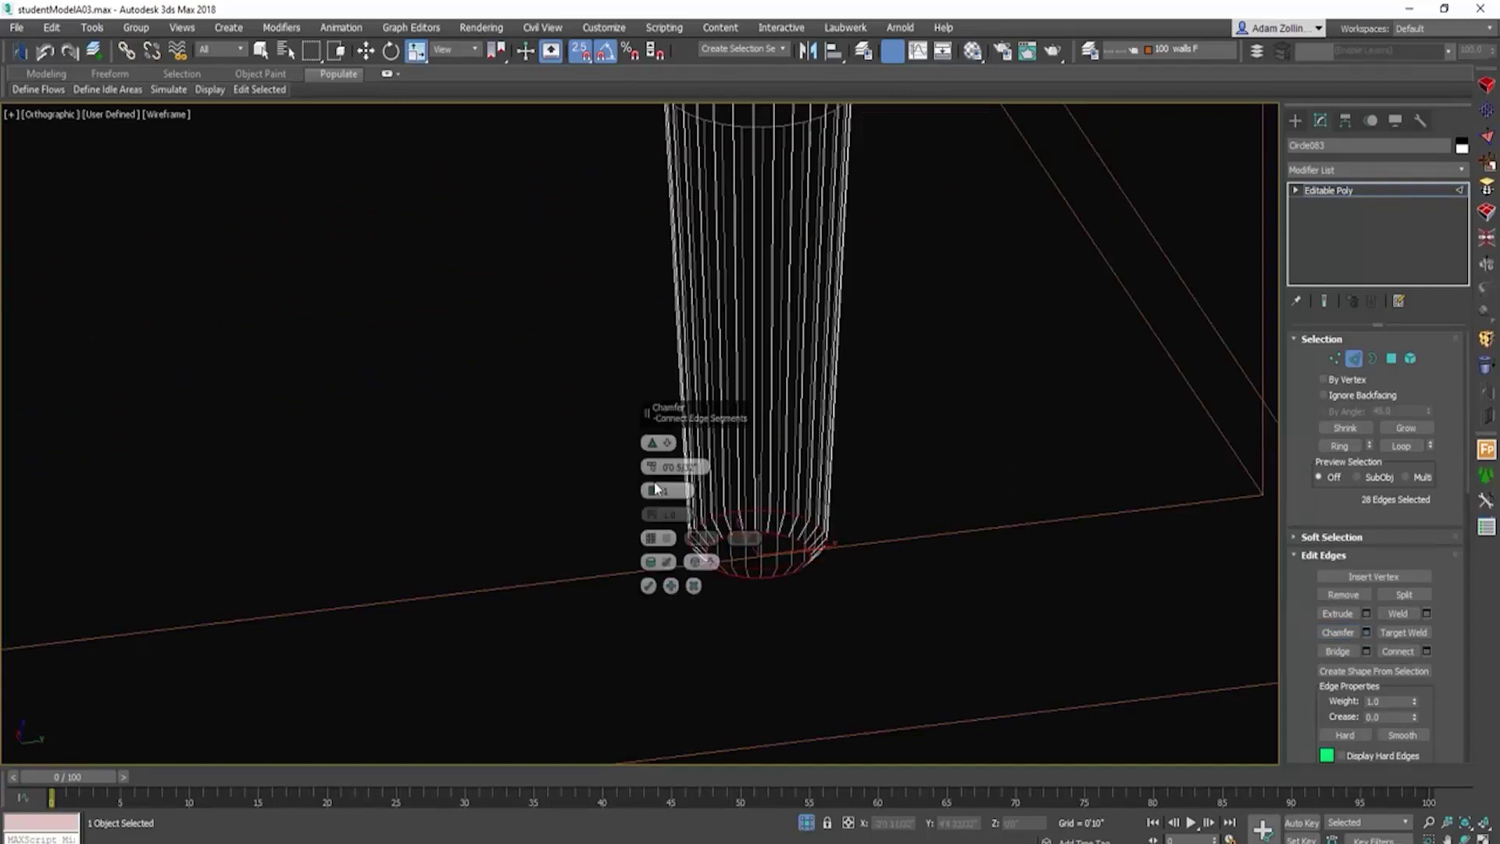
drag(650, 491, 650, 482)
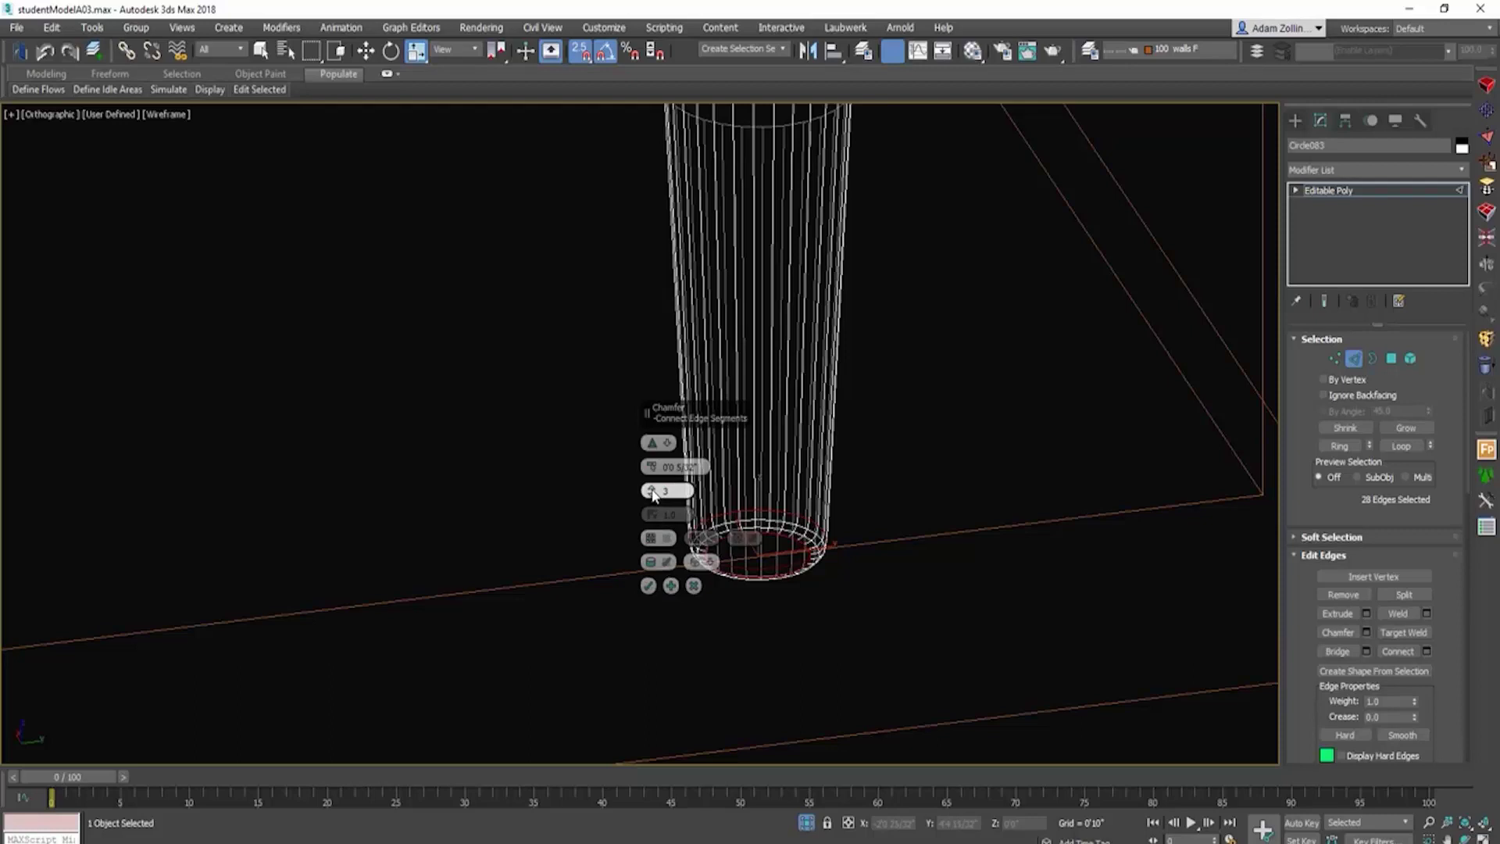
click(649, 586)
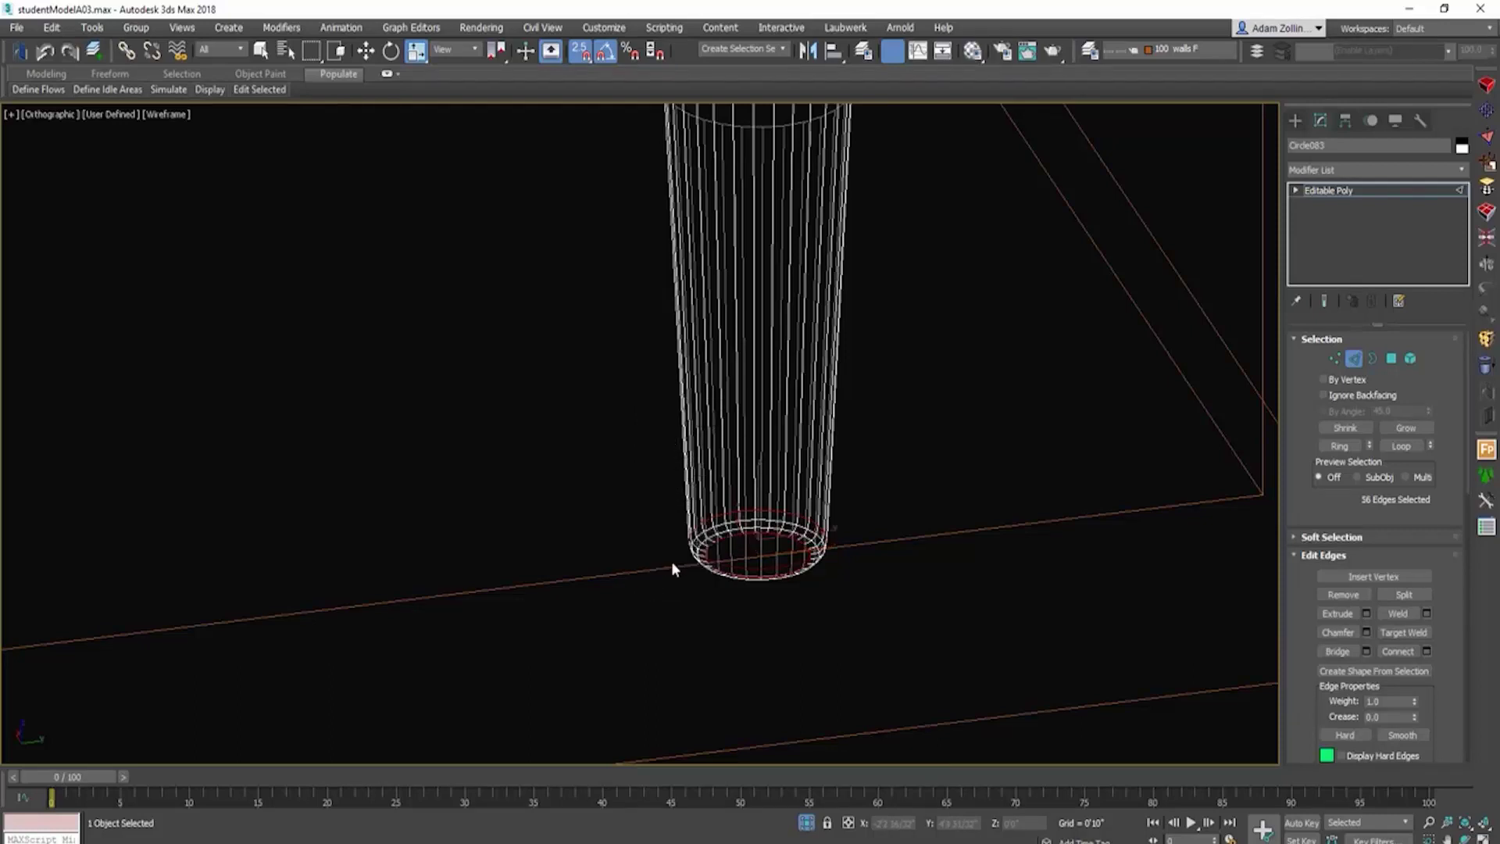
Step: Clear the edge selection and examine the leg's rounded foot in shaded and wireframe display
scroll(719, 510, down, 4)
alt+middle_drag(719, 510, 773, 564)
click(781, 551)
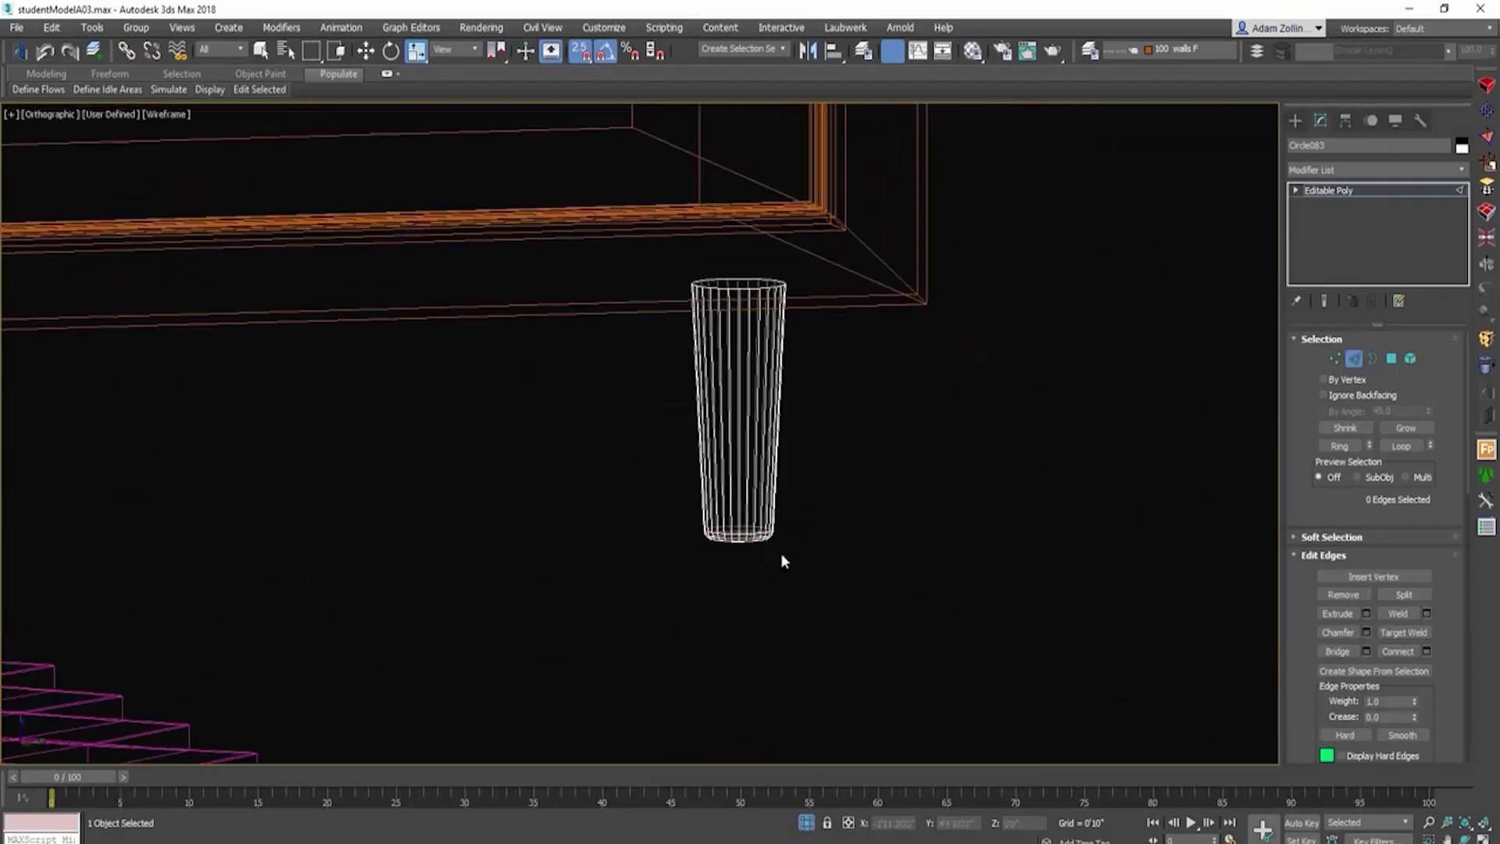
key(F3)
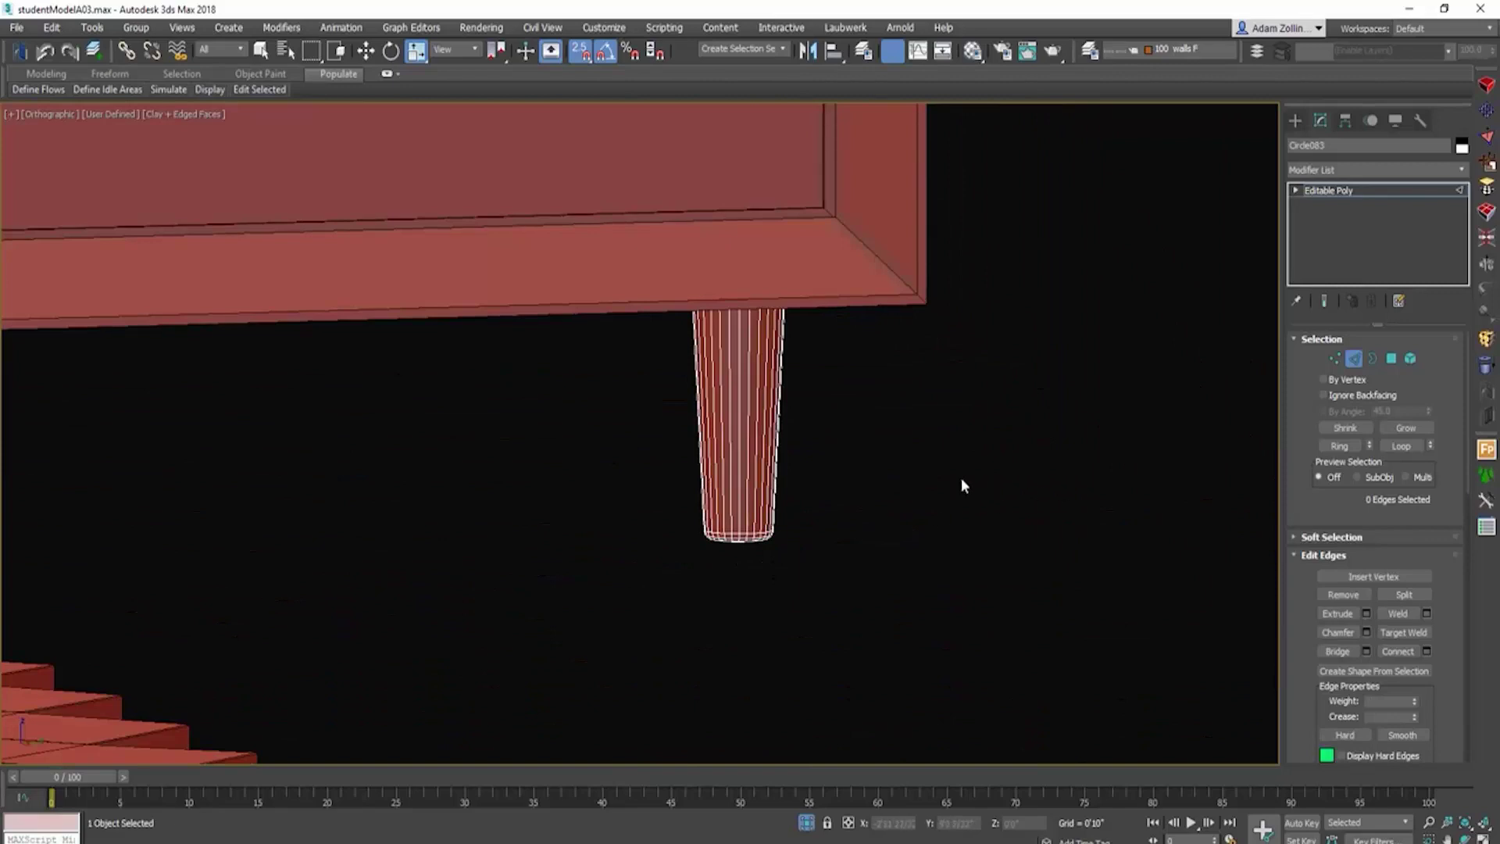
key(r)
middle_drag(883, 479, 720, 550)
scroll(720, 549, up, 3)
scroll(764, 474, down, 2)
key(F3)
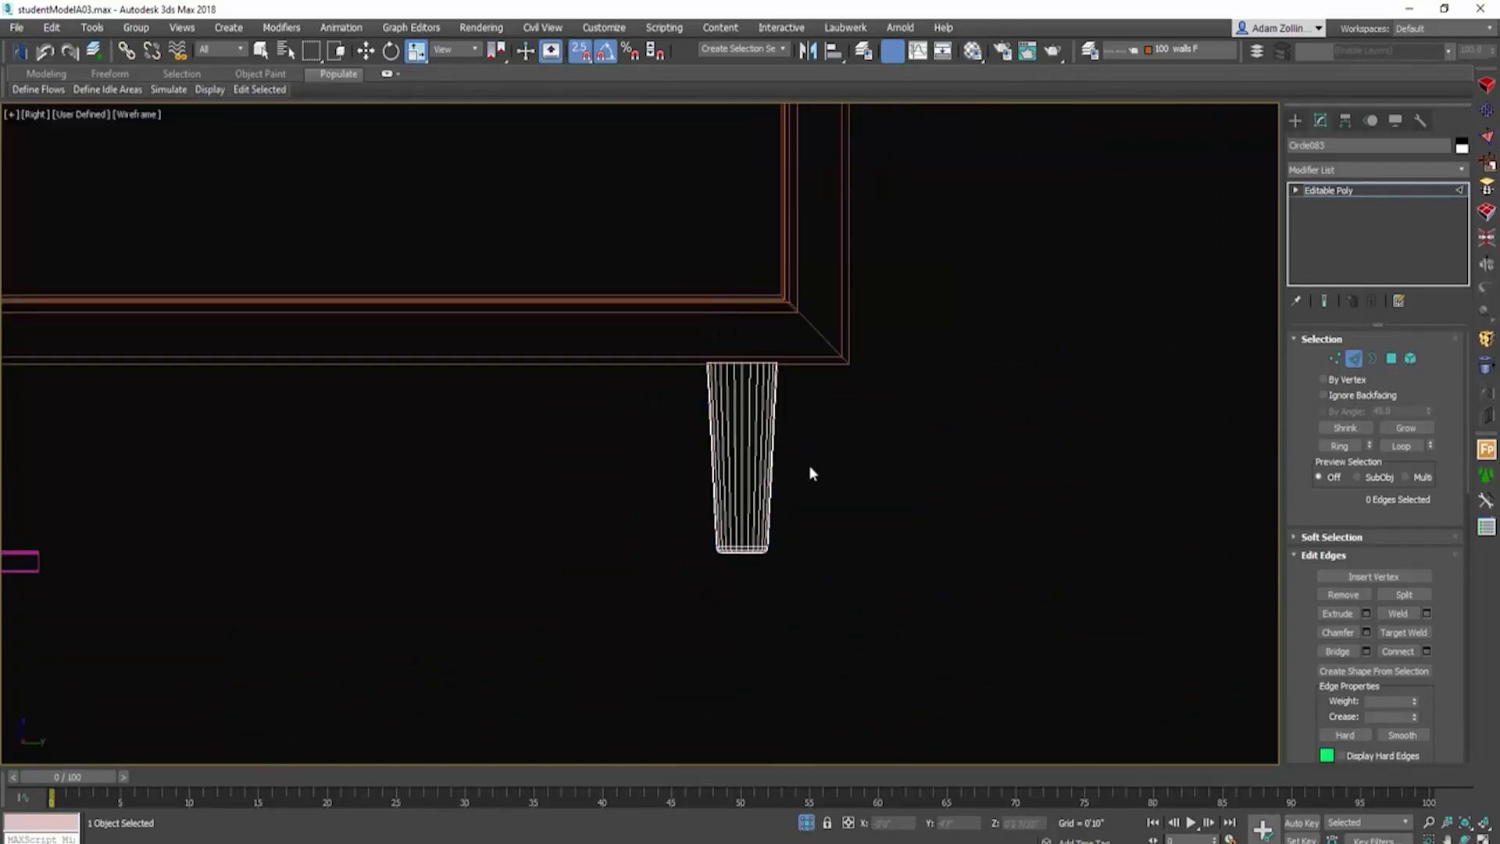
Step: Leave edge editing and turn off position snapping in preparation for rotating the whole leg
click(1360, 360)
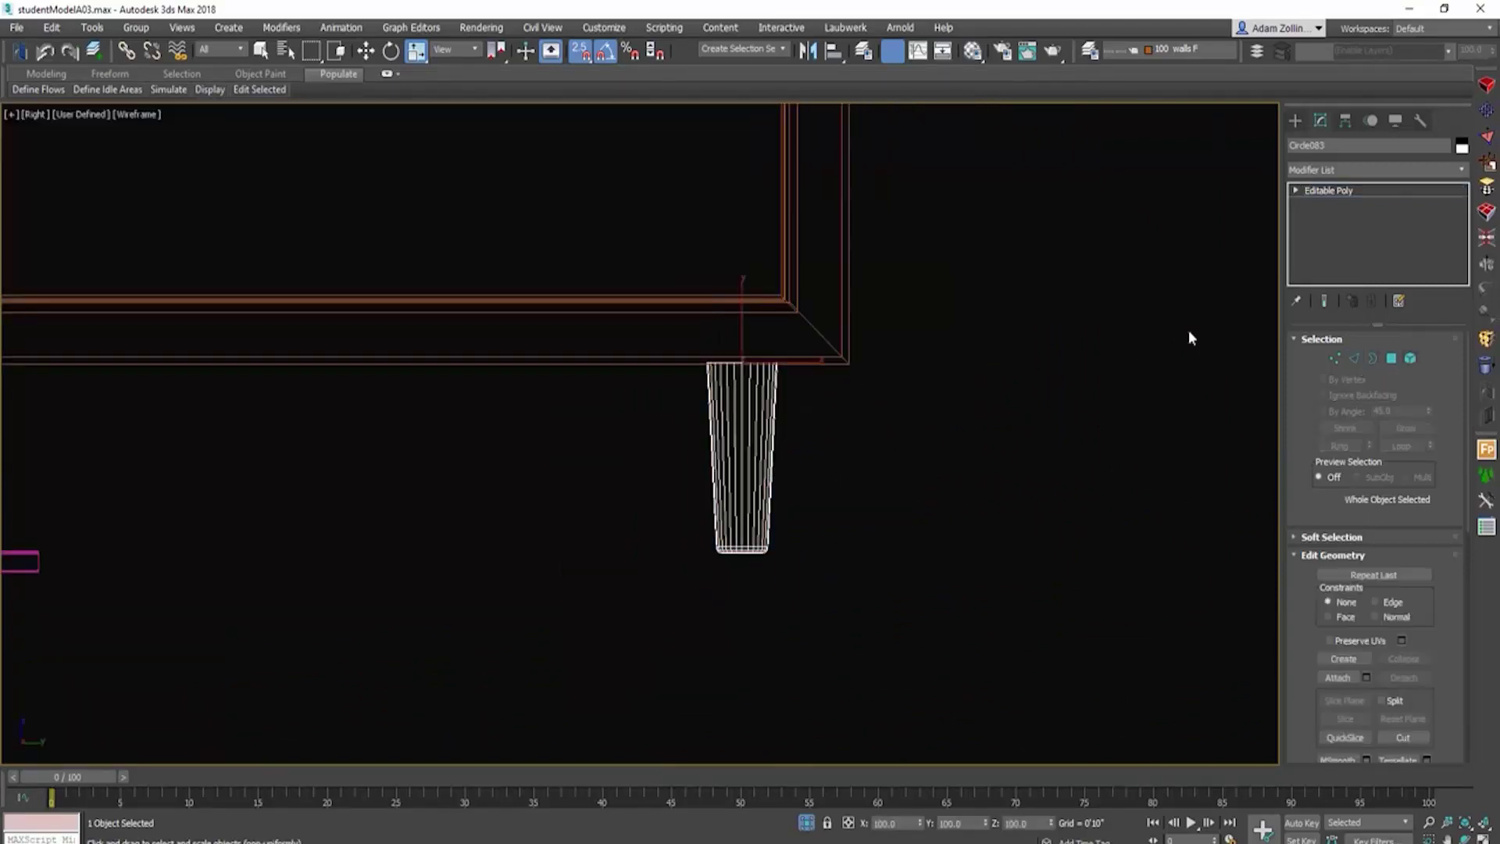
key(e)
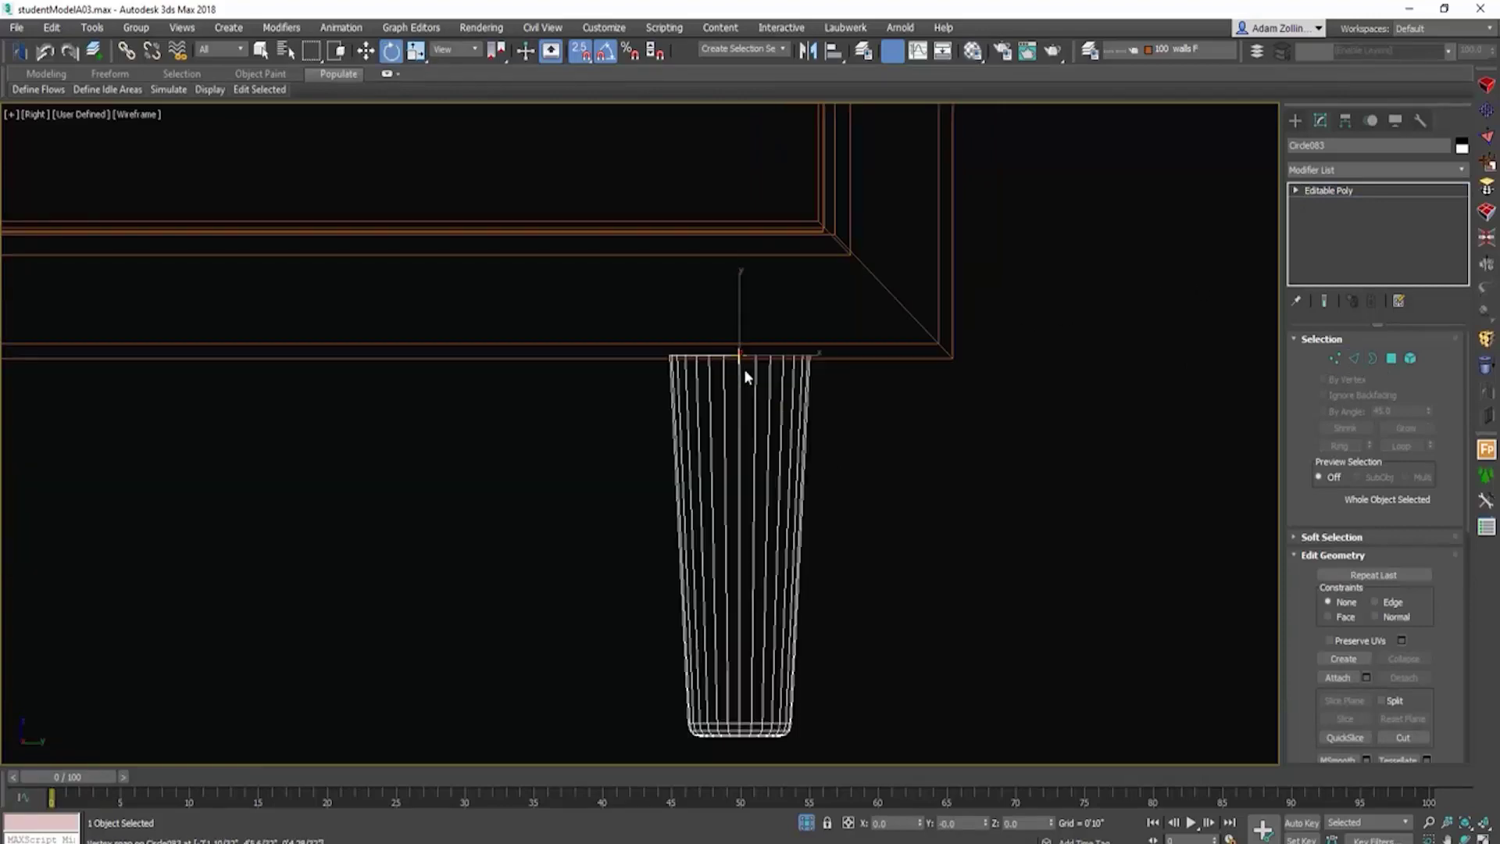
scroll(744, 369, up, 2)
scroll(773, 387, down, 1)
key(s)
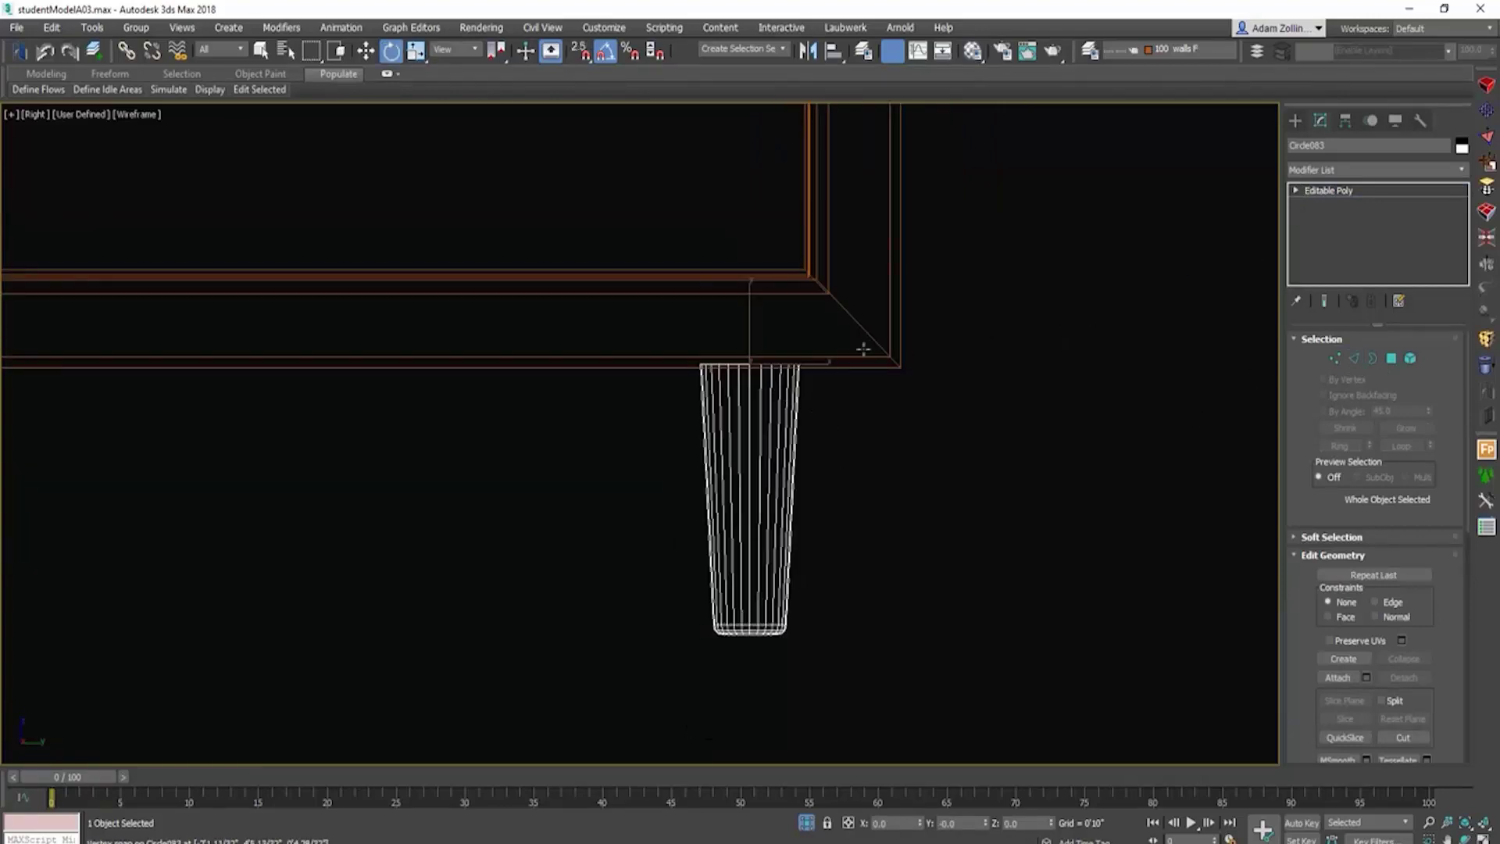
Step: Try tilting the leg about 5 degrees around its top pivot, and undo the rotation
drag(767, 395, 781, 401)
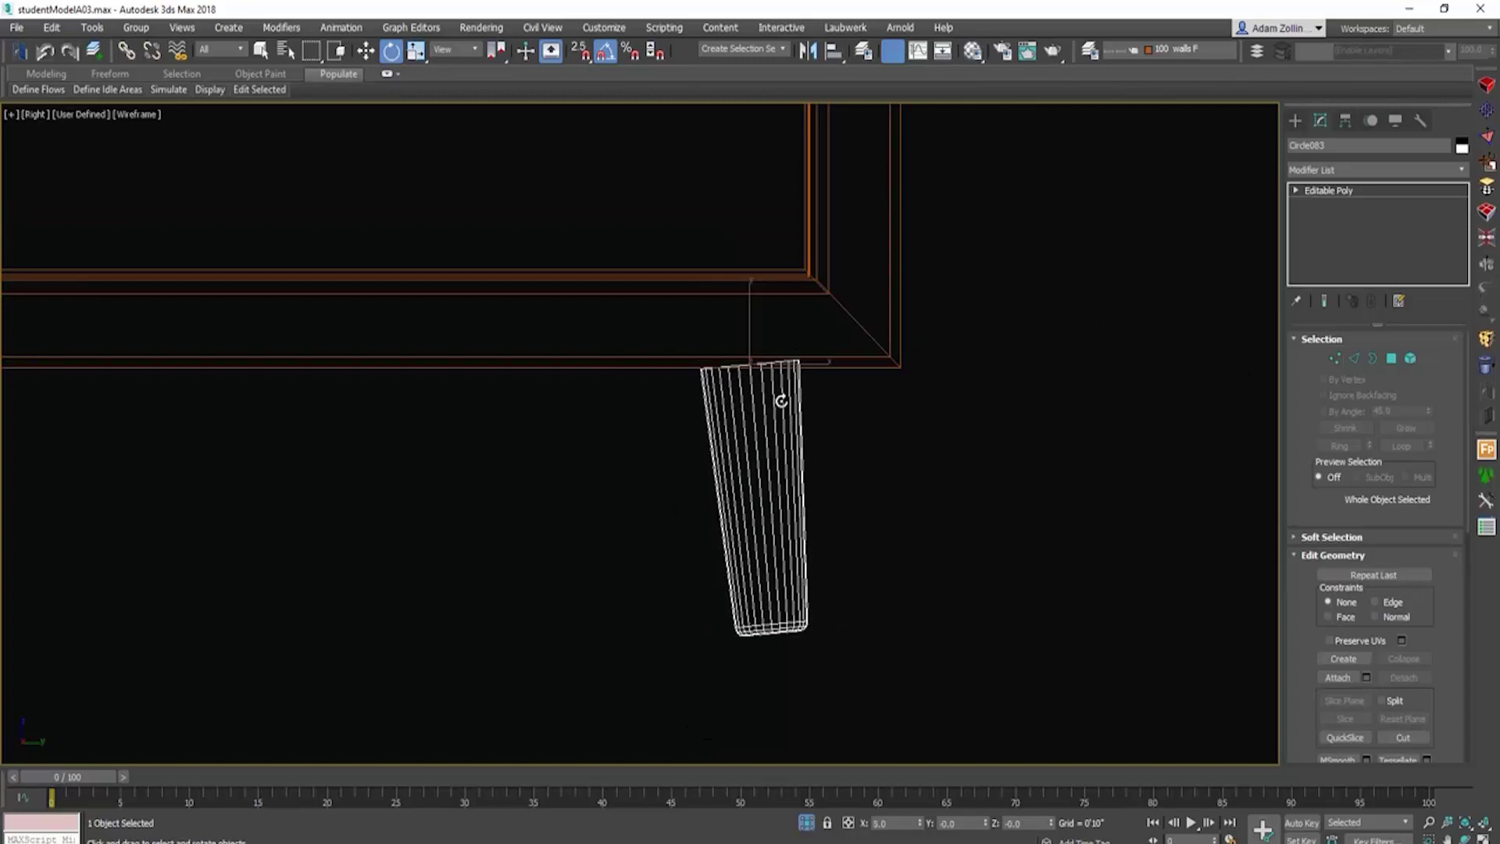
key(ctrl+z)
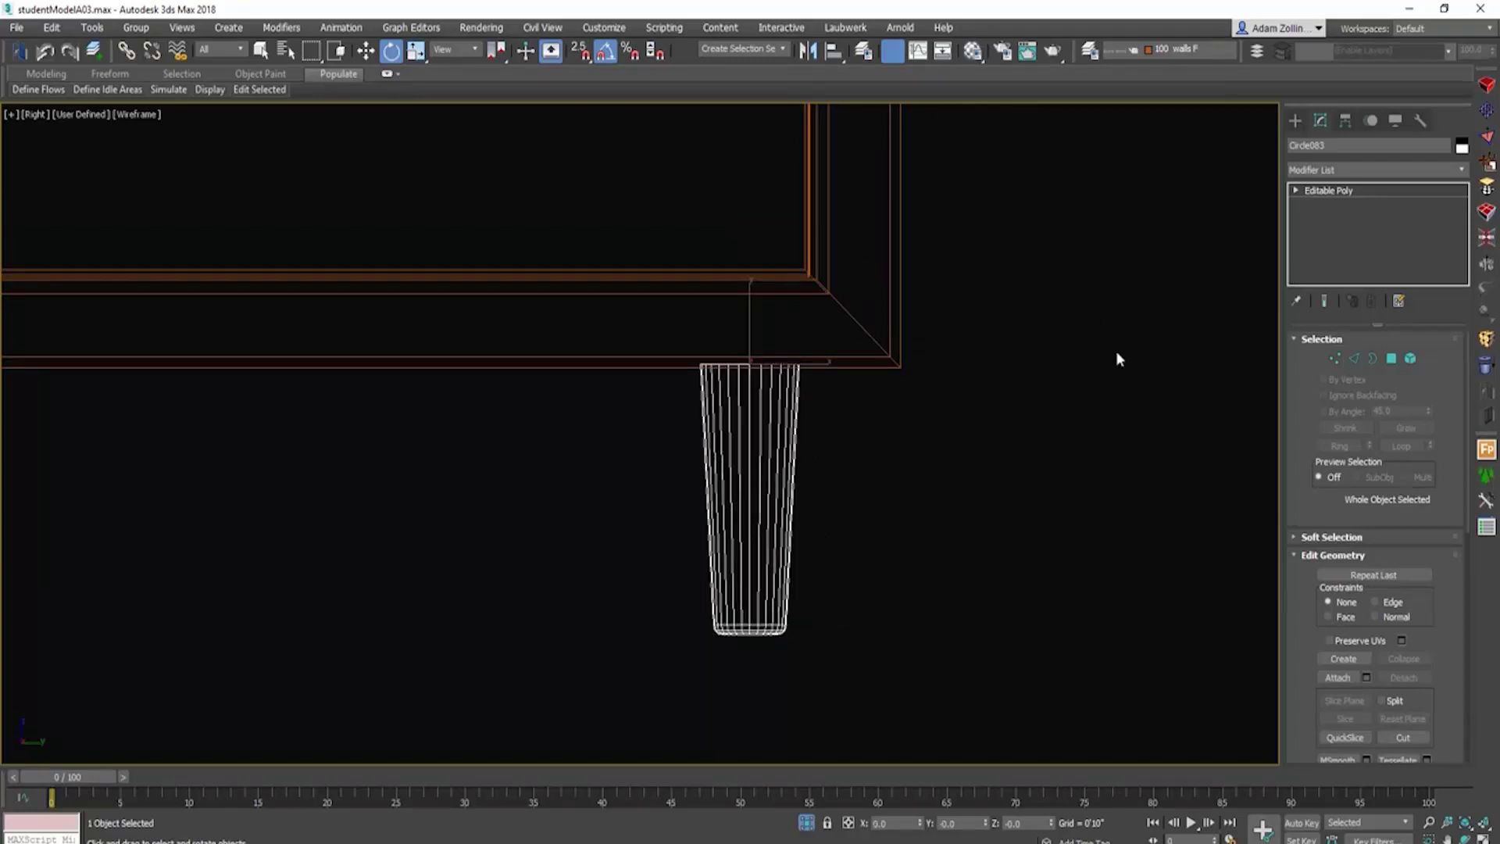
Step: Move only the leg's pivot down to the center of its bottom end
click(1345, 122)
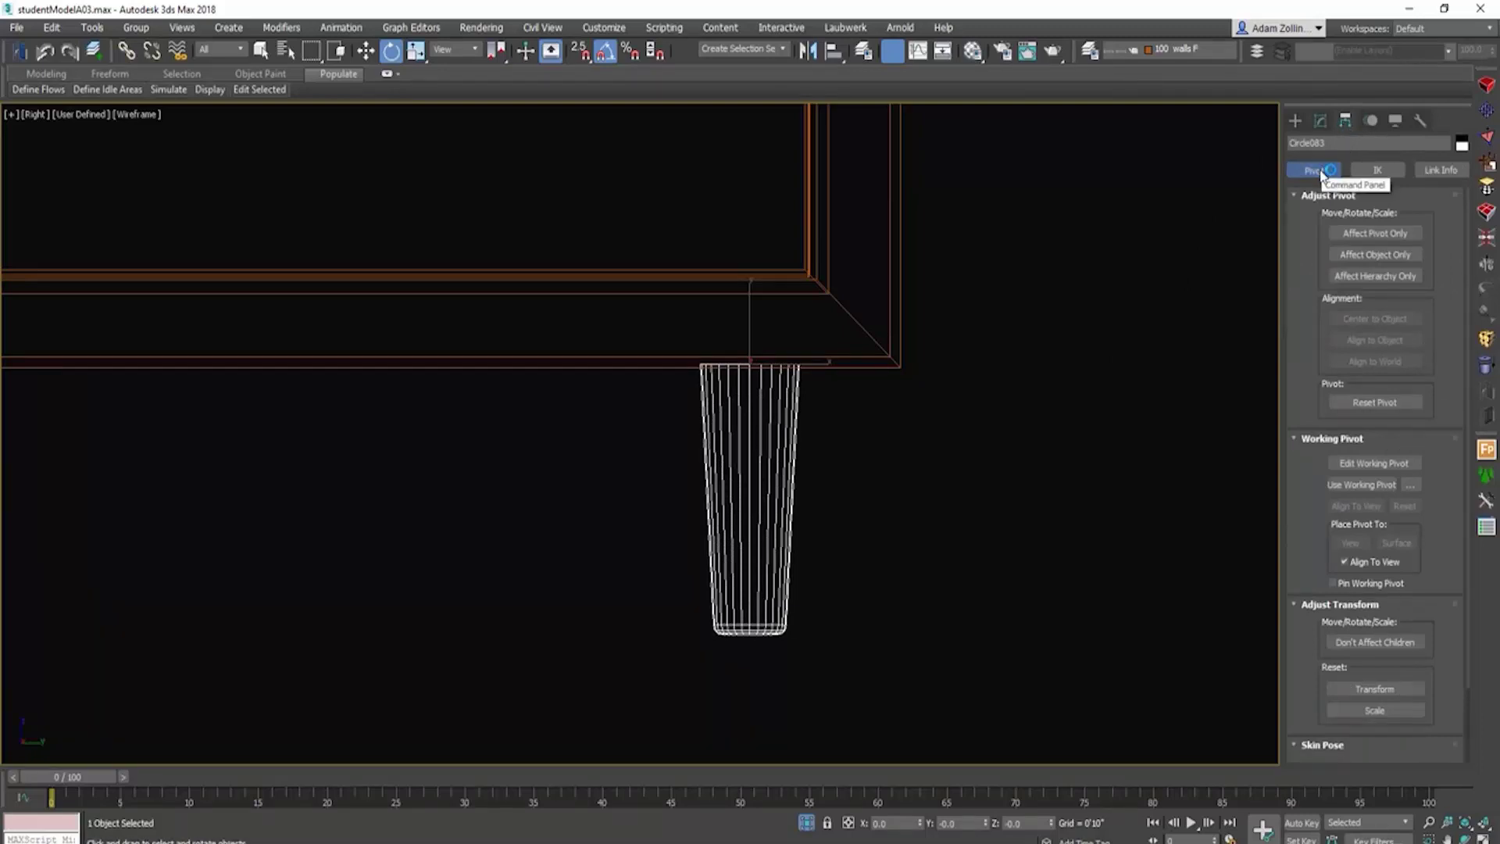
click(1375, 232)
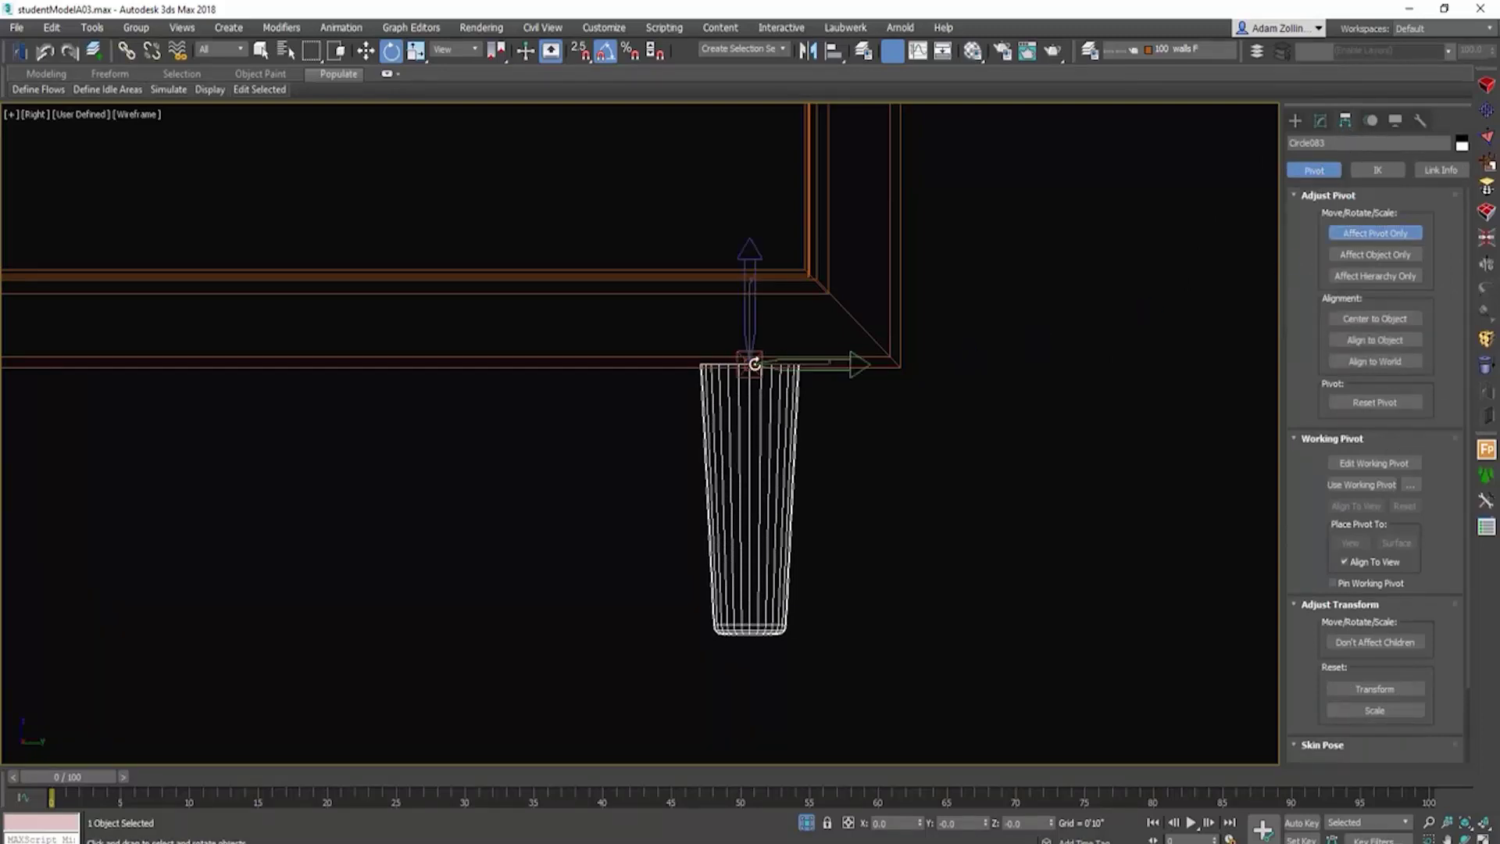
key(w)
drag(754, 364, 764, 637)
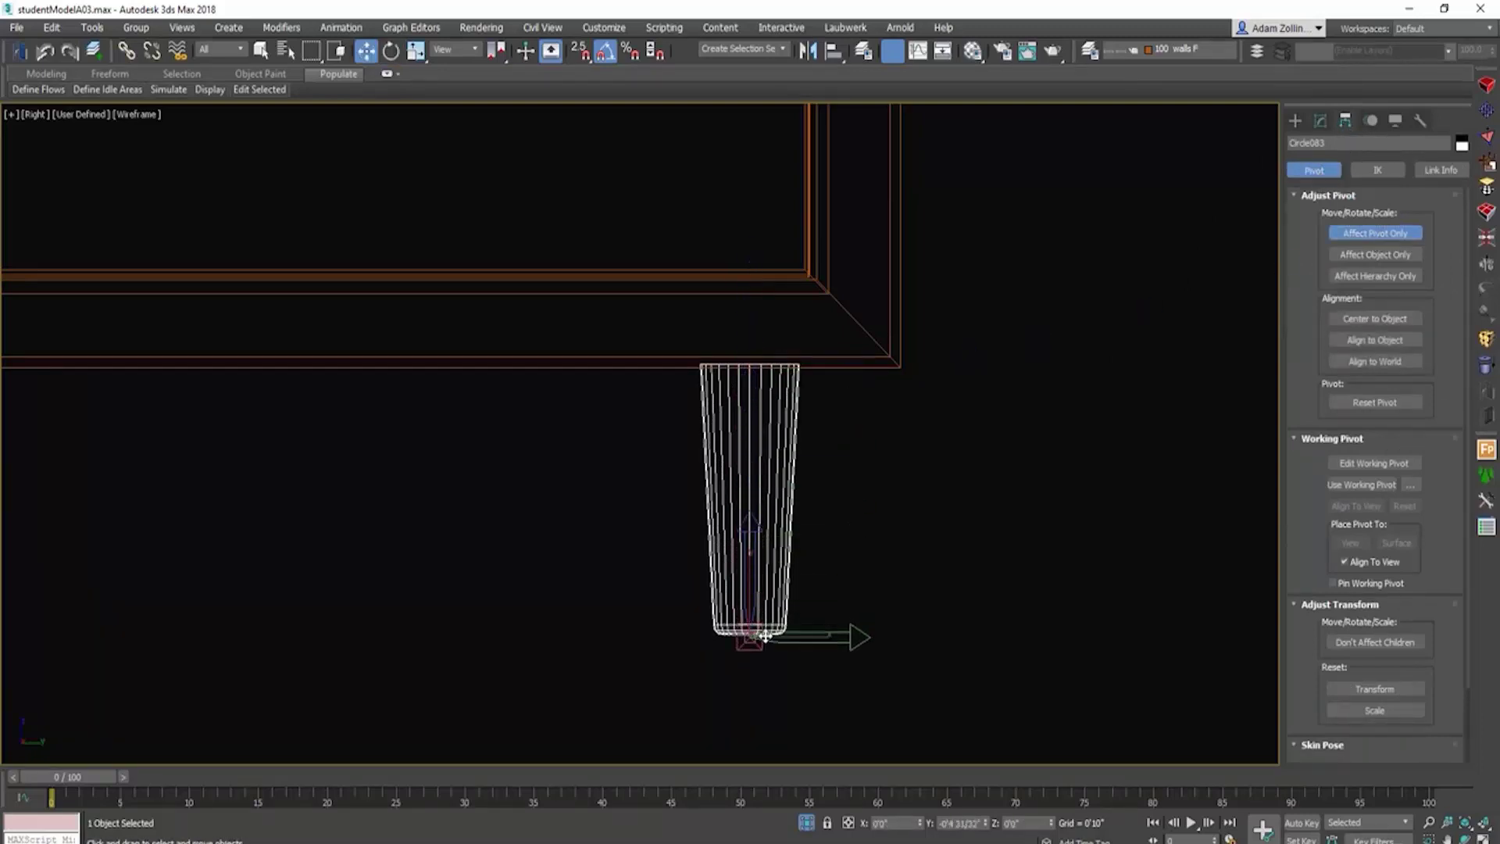
click(1394, 233)
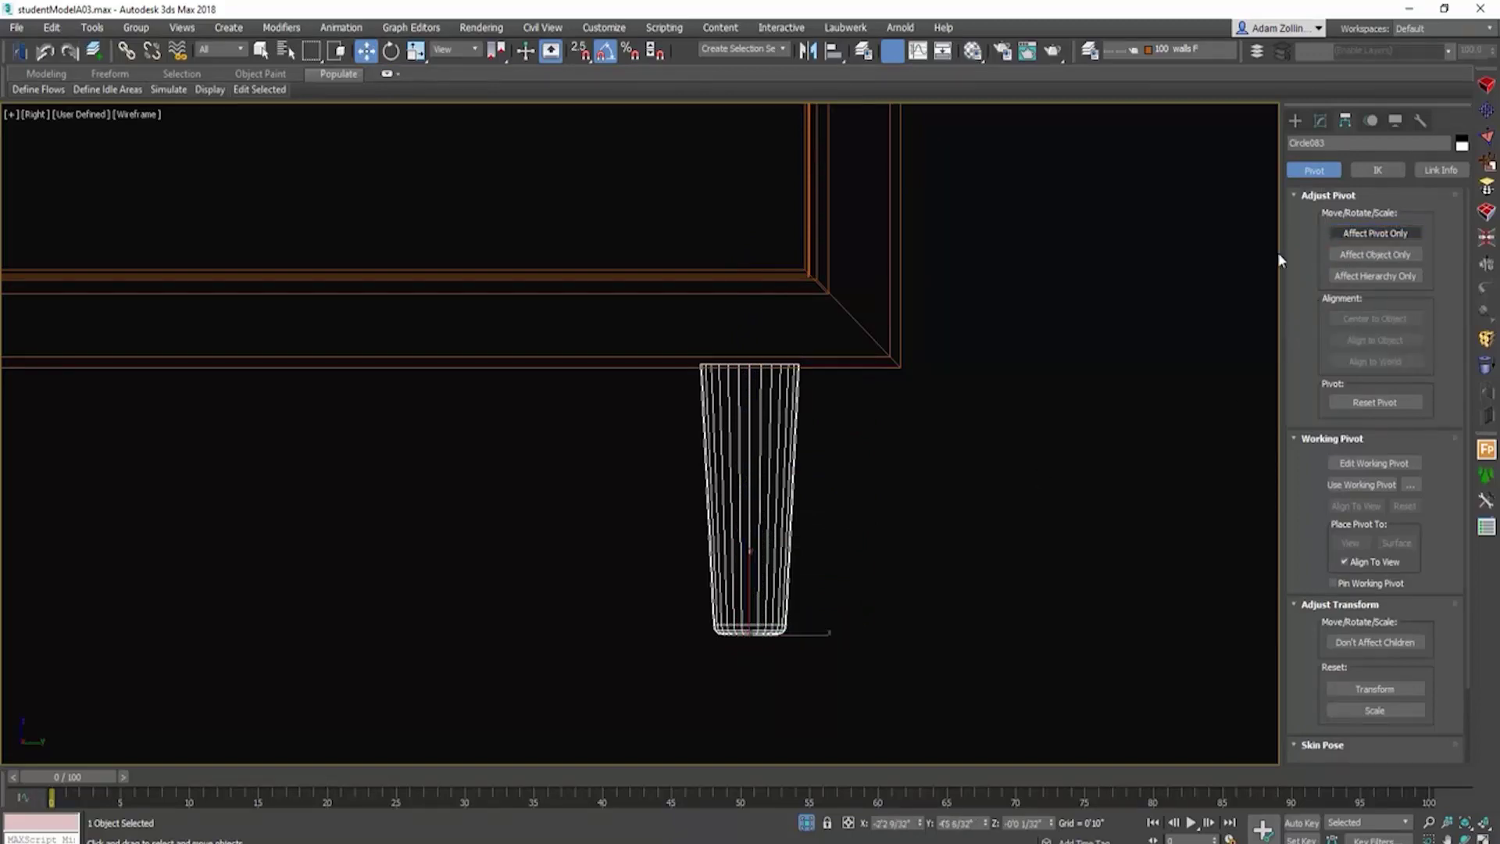
Step: Try tilting the leg 10 degrees around its bottom pivot, and undo back to the top pivot
key(e)
mouse_move(755, 635)
mouse_down()
mouse_move(731, 636)
mouse_move(777, 646)
mouse_move(733, 646)
mouse_move(778, 650)
mouse_move(747, 649)
mouse_up()
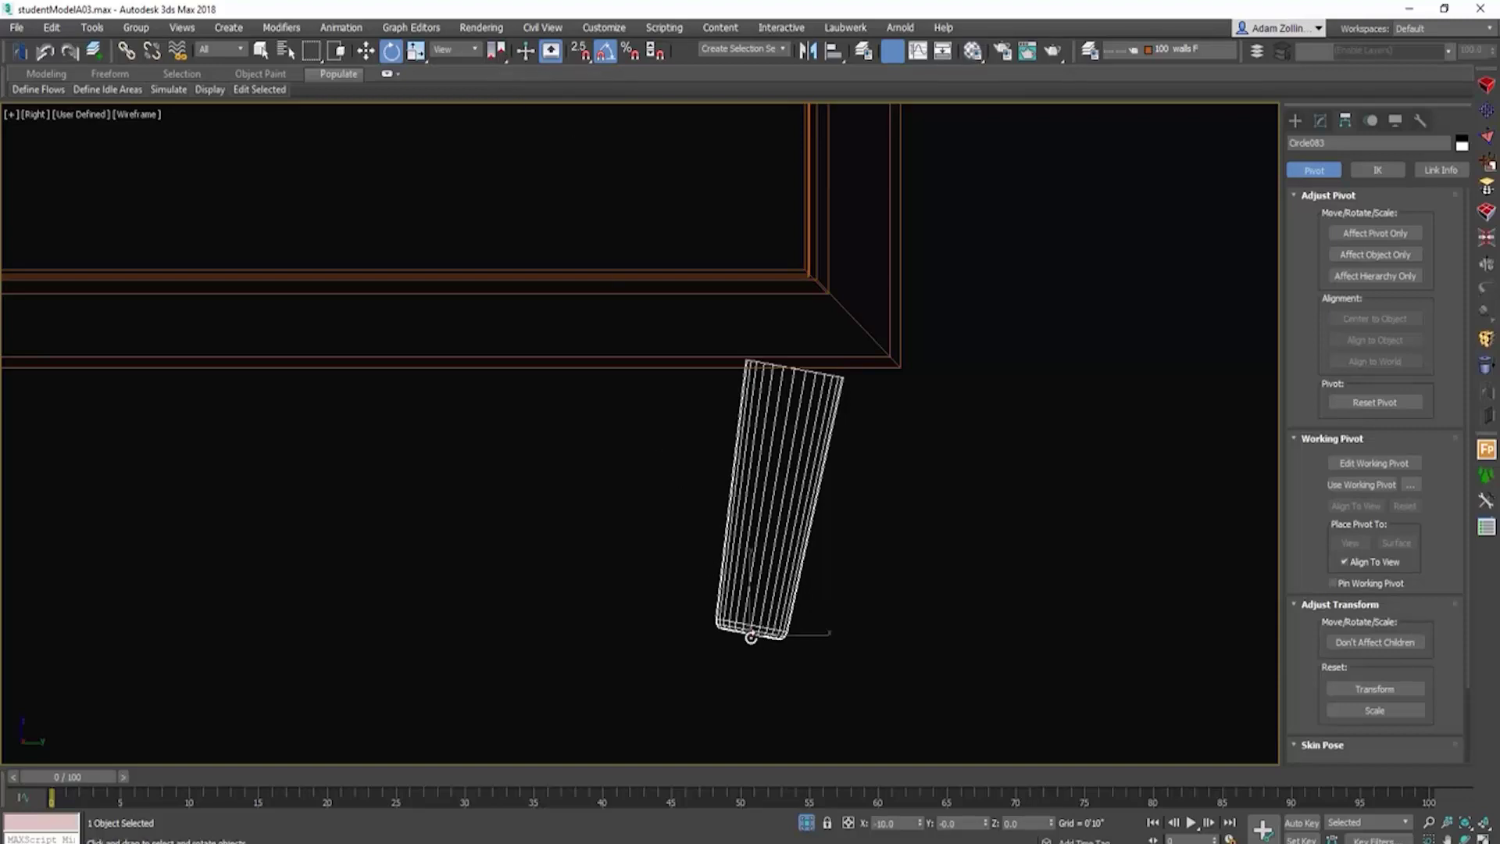
drag(751, 637, 811, 650)
key(ctrl+z)
key(ctrl+z)
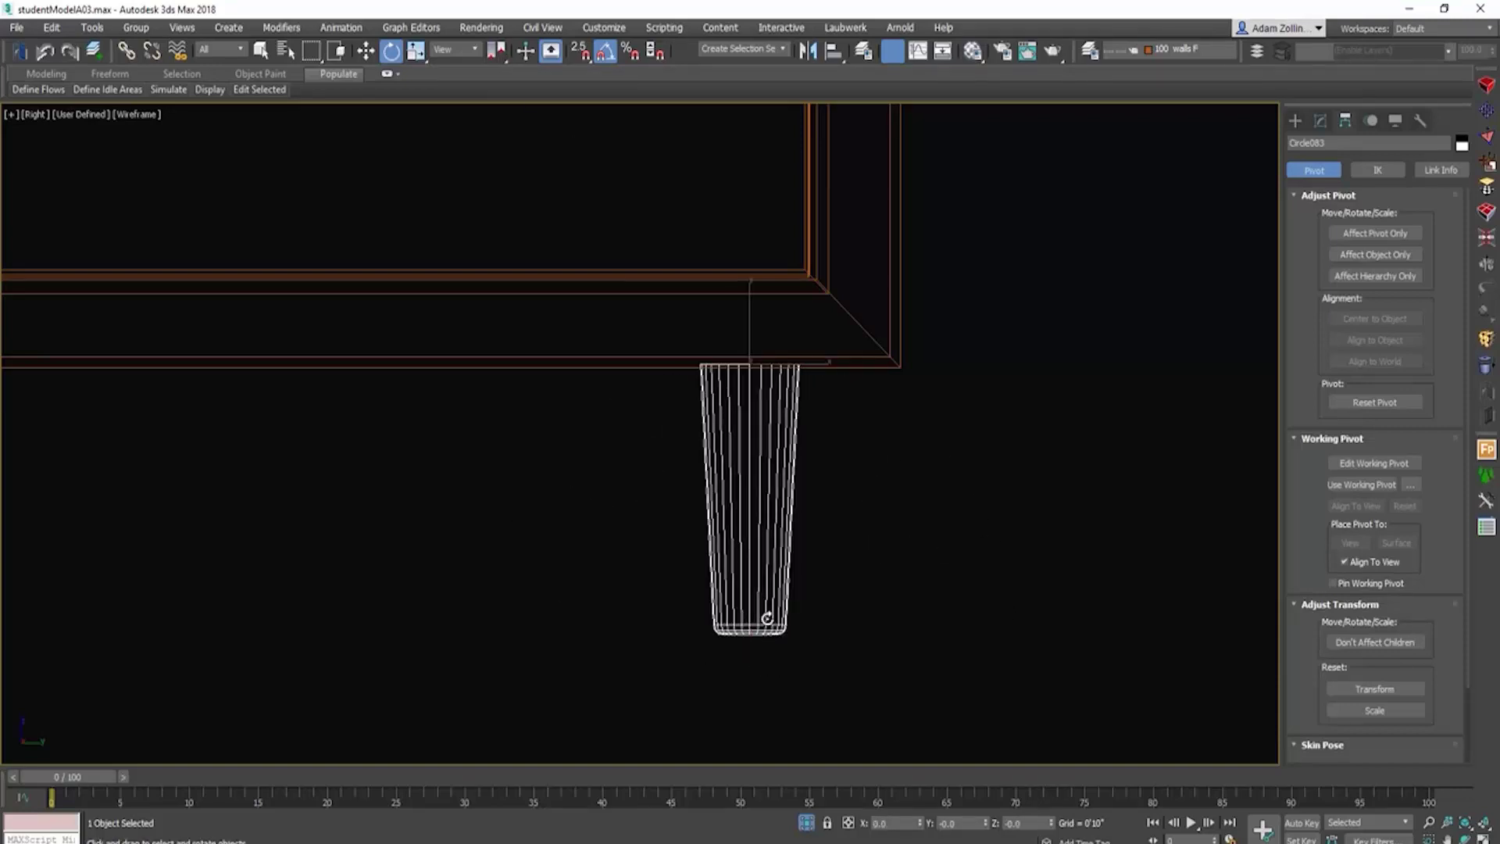
Step: Tilt the leg outward 10 degrees in the right view and 5 degrees in the front view
drag(767, 613, 776, 618)
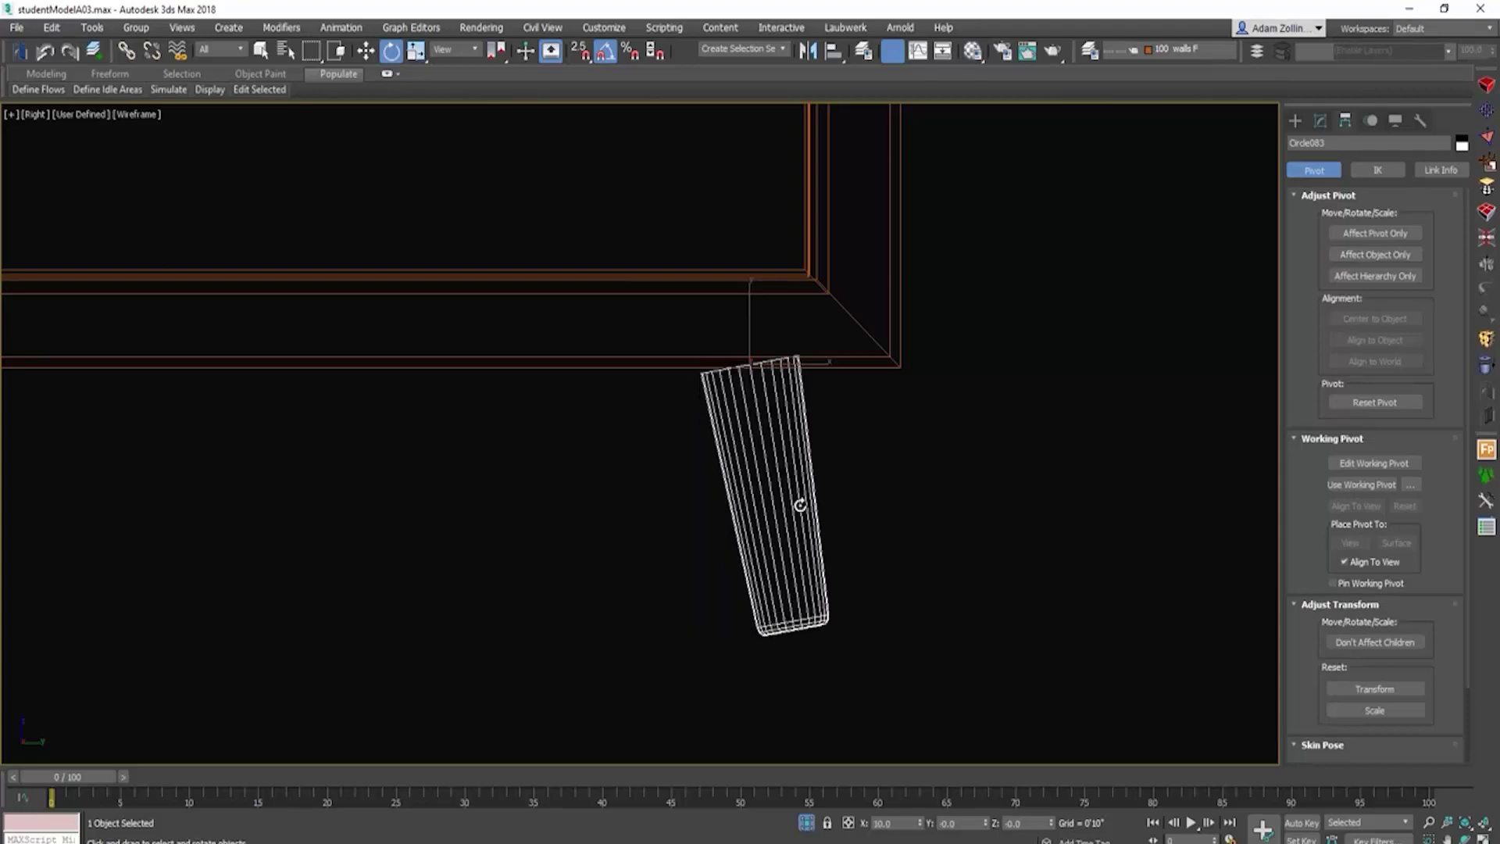
key(f)
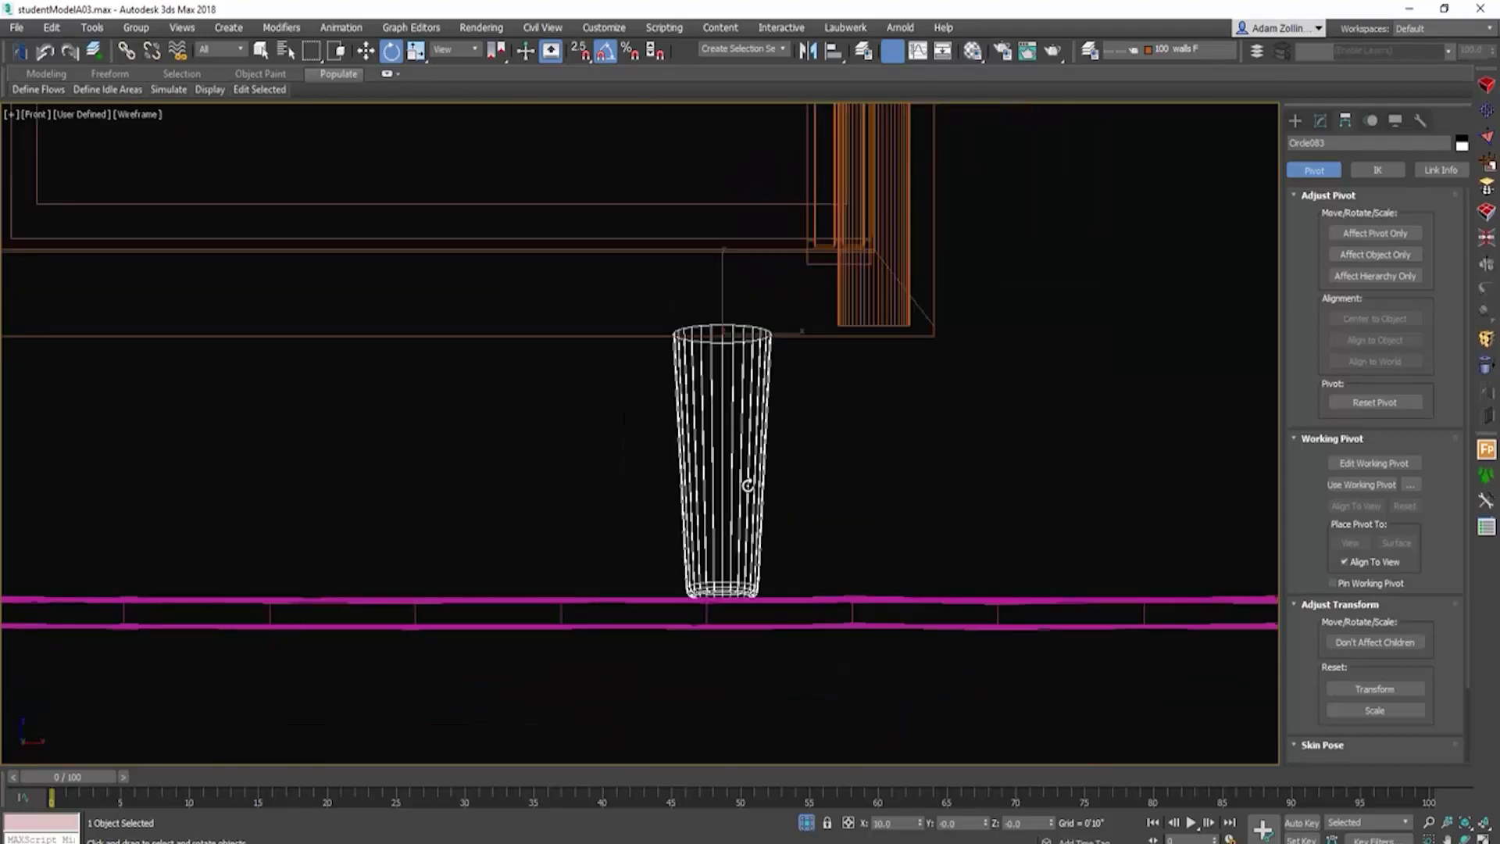
drag(752, 486, 752, 489)
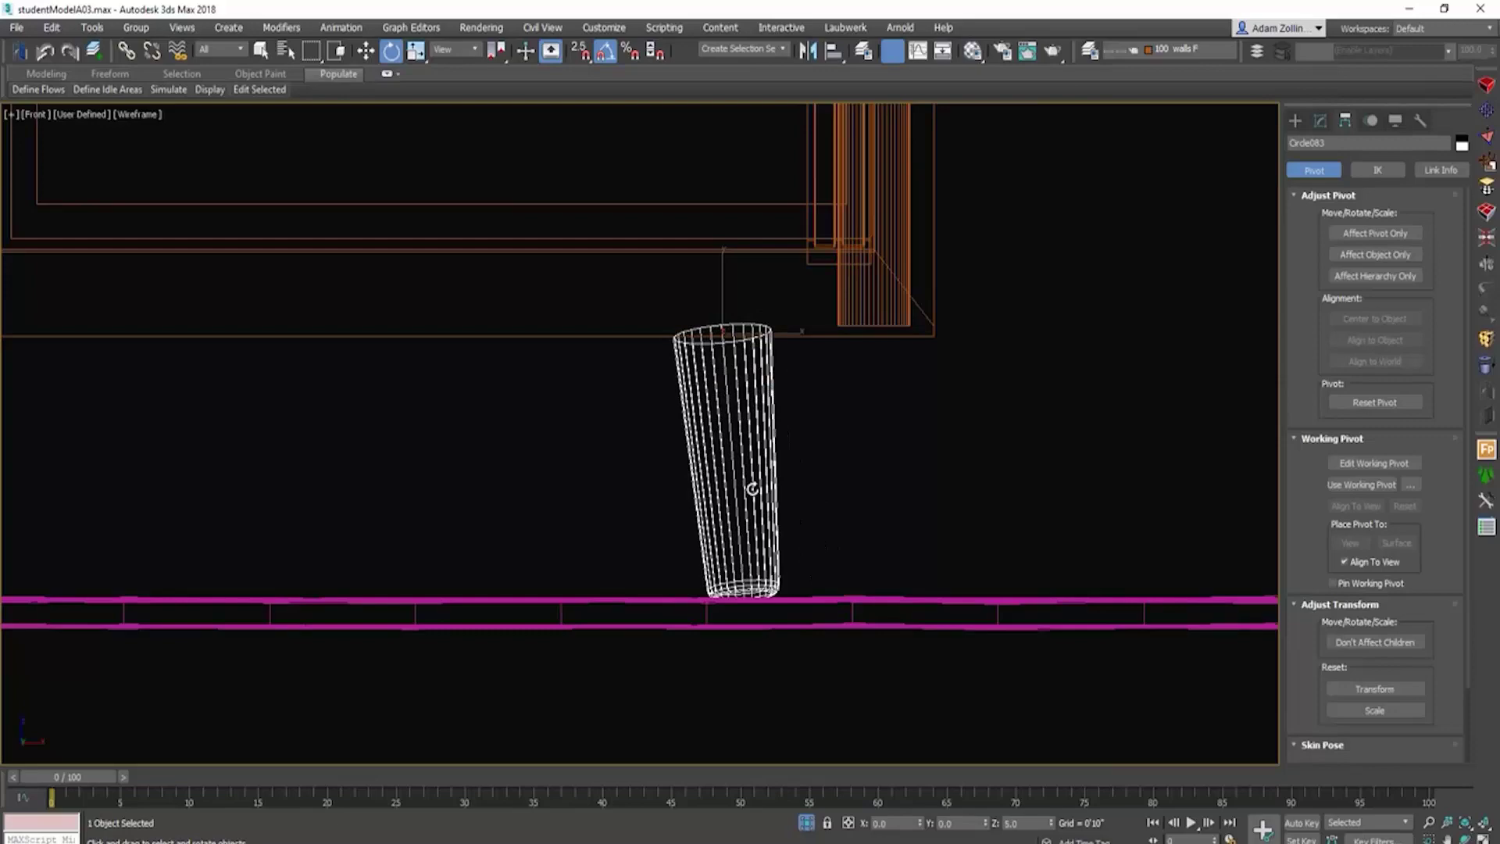
key(t)
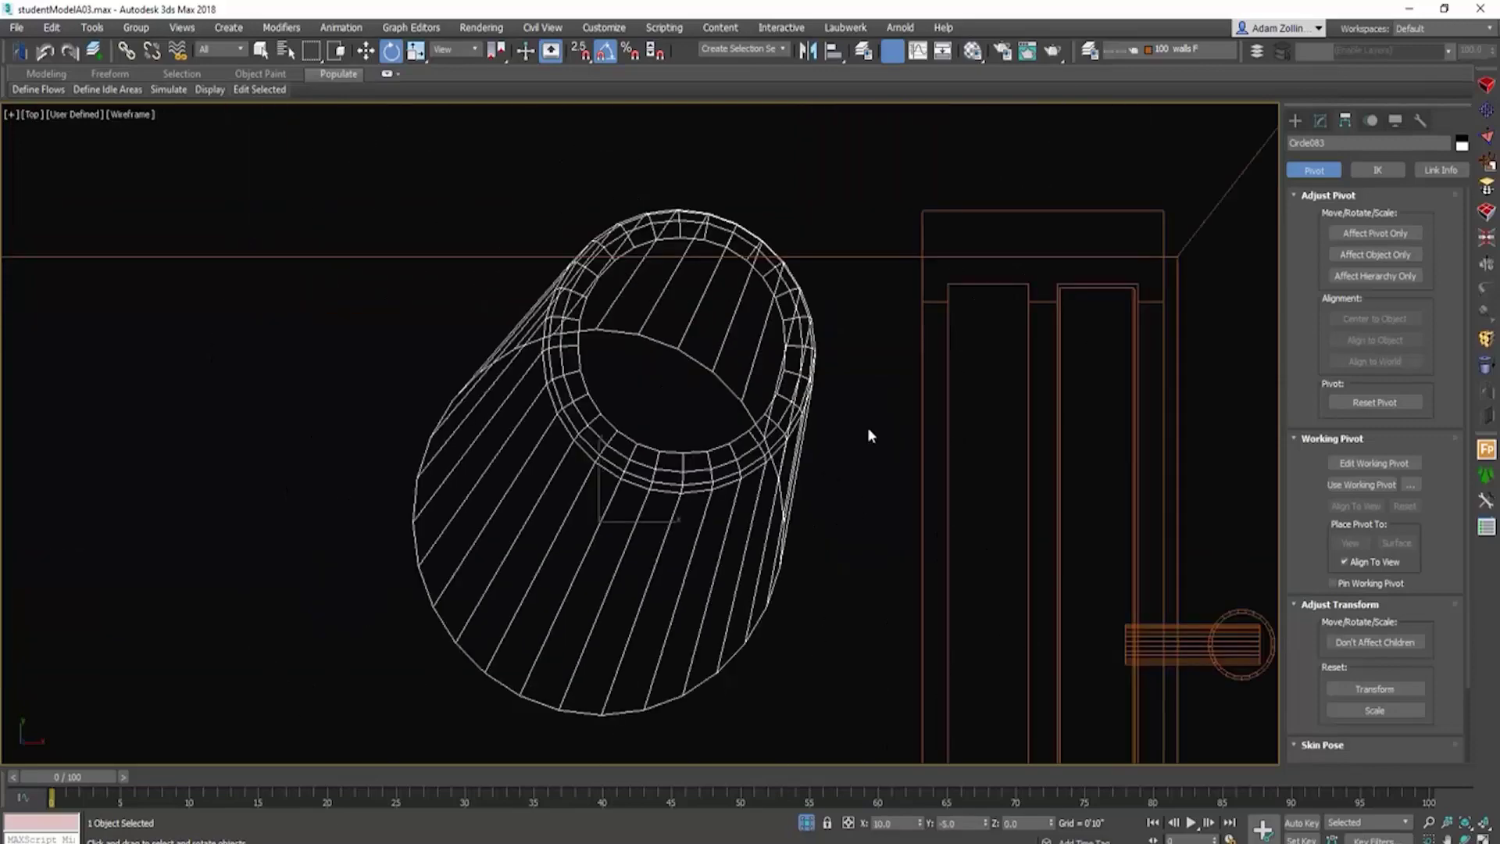
key(l)
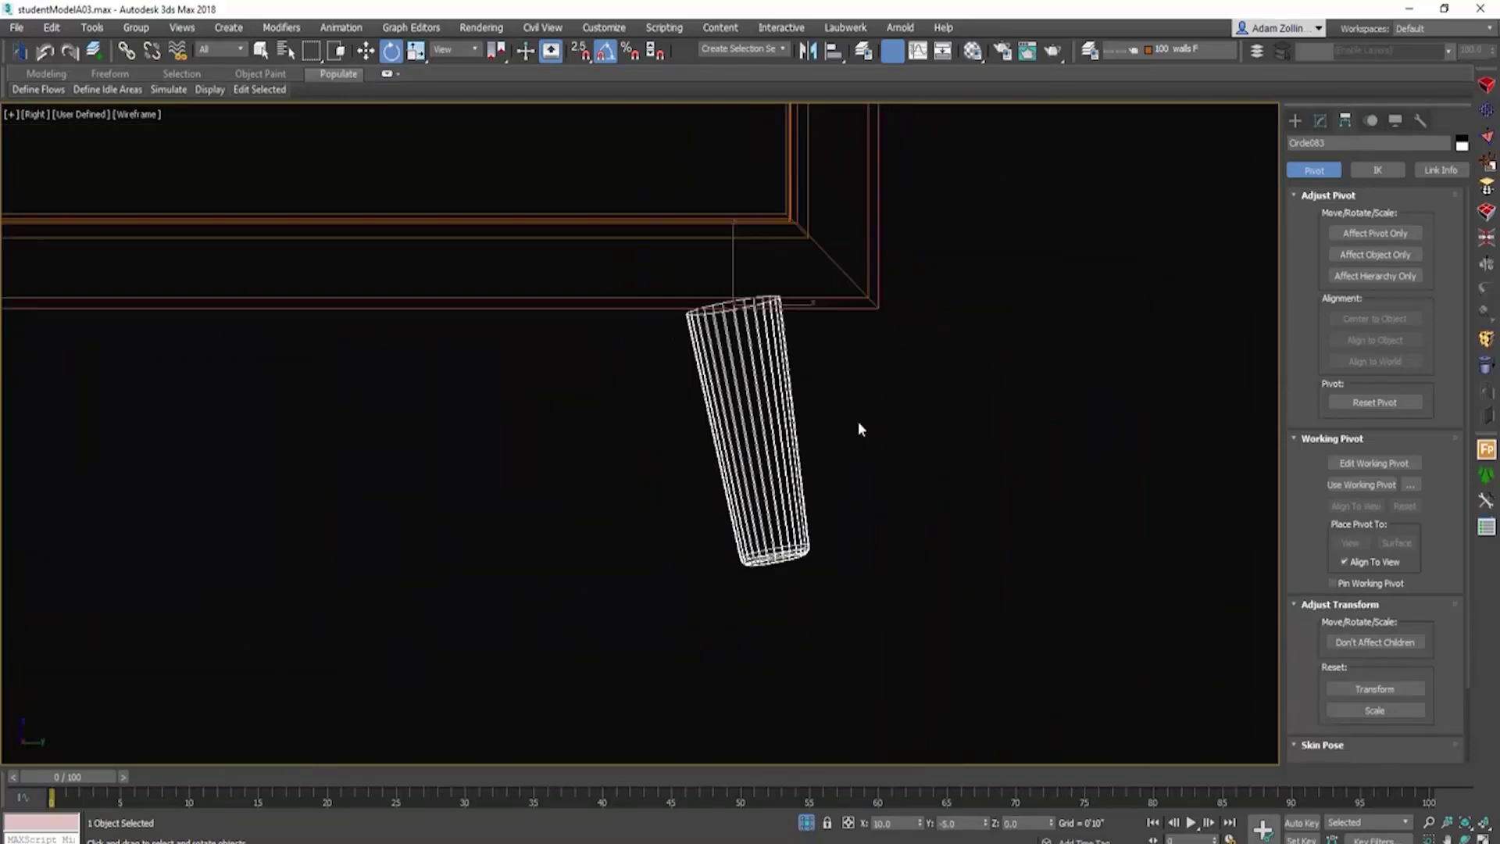
key(F3)
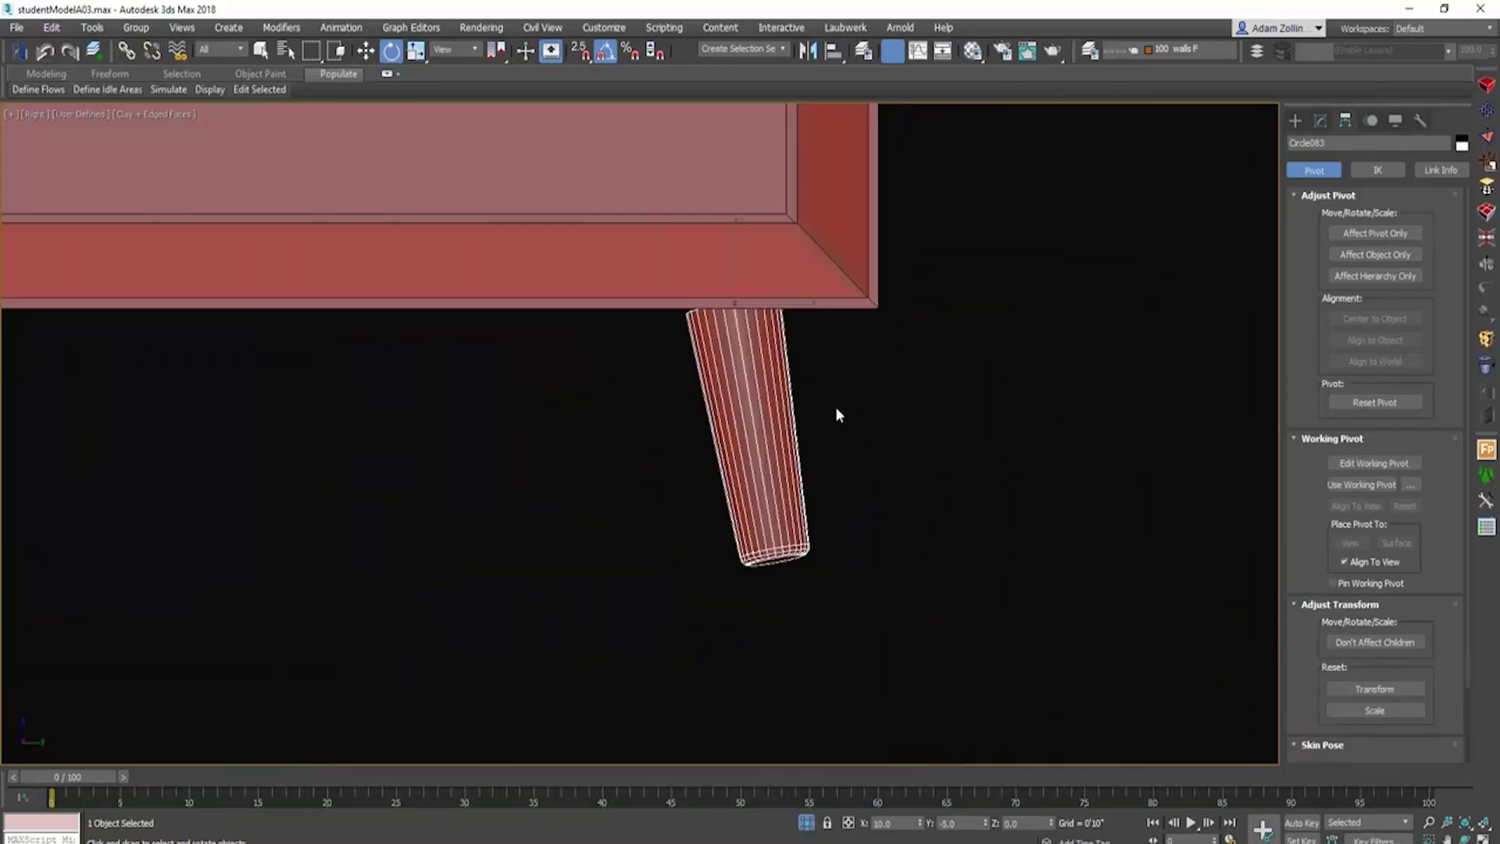
Step: Examine the slanted foot of the leg at vertex level and undo the leg's tilt
click(1319, 121)
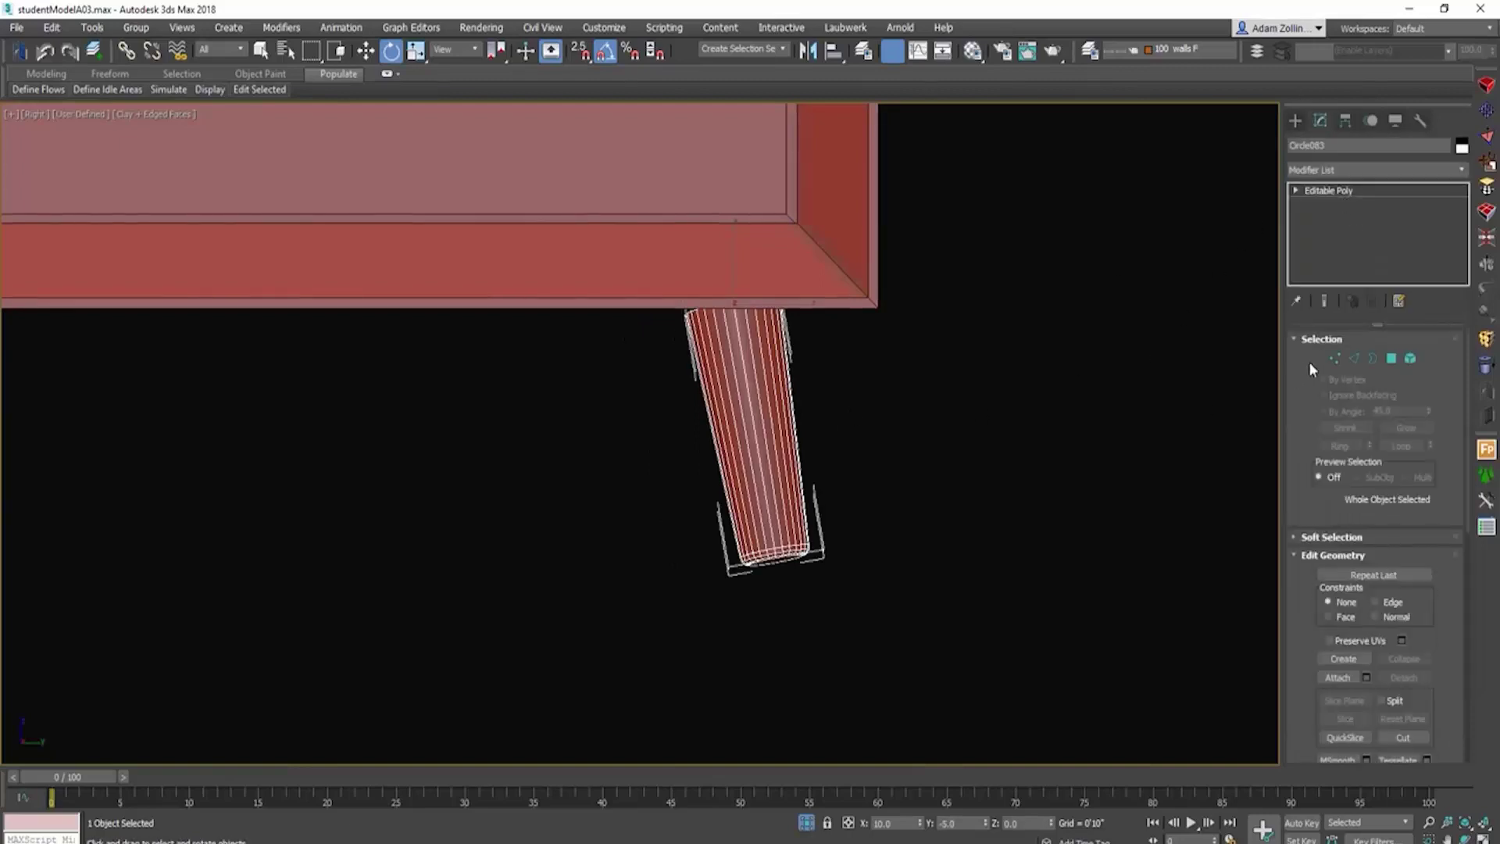
key(1)
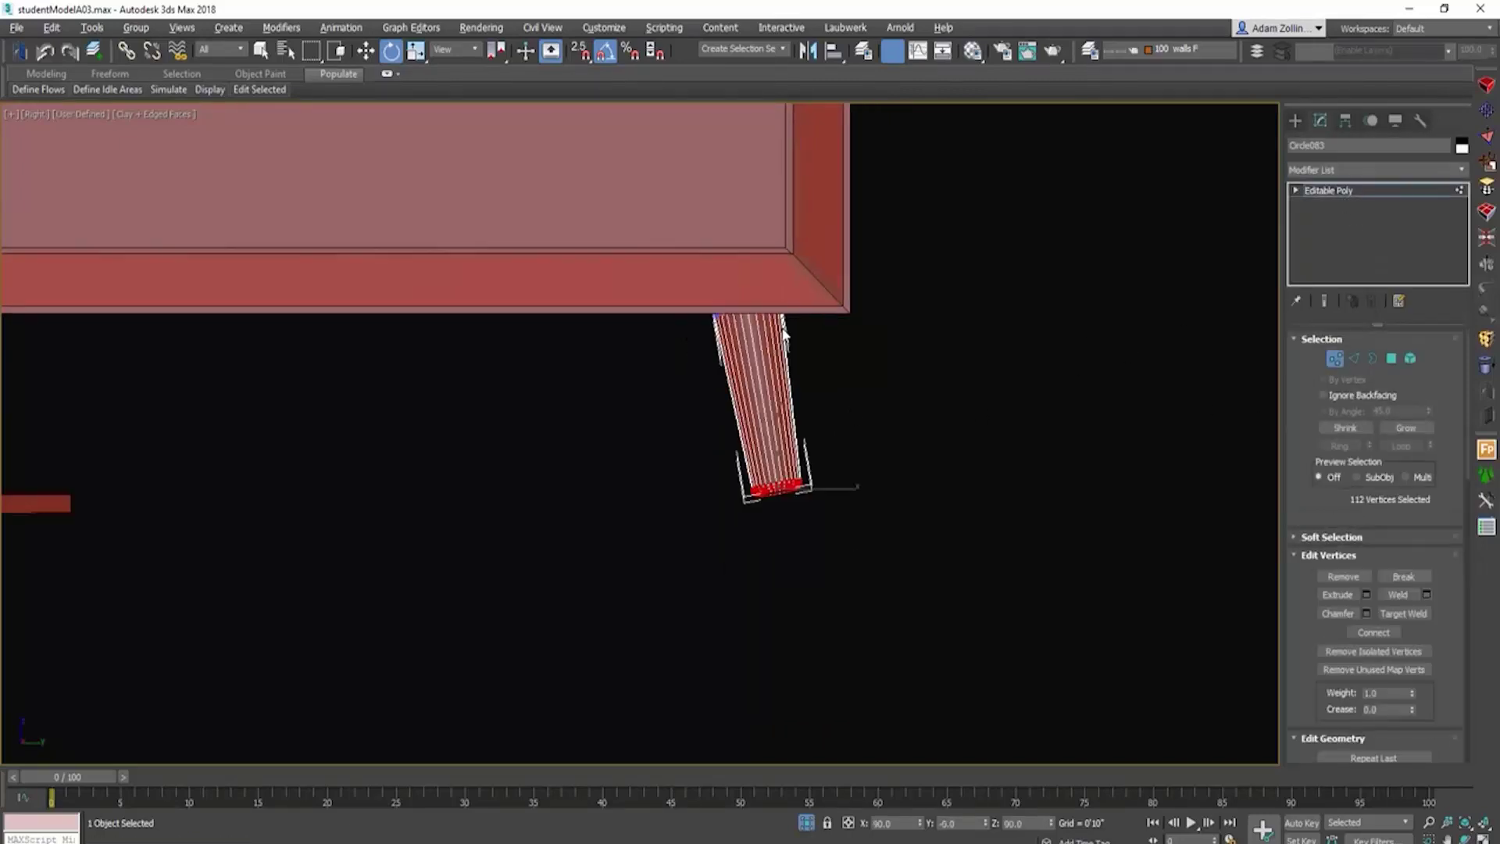
key(z)
scroll(818, 385, down, 10)
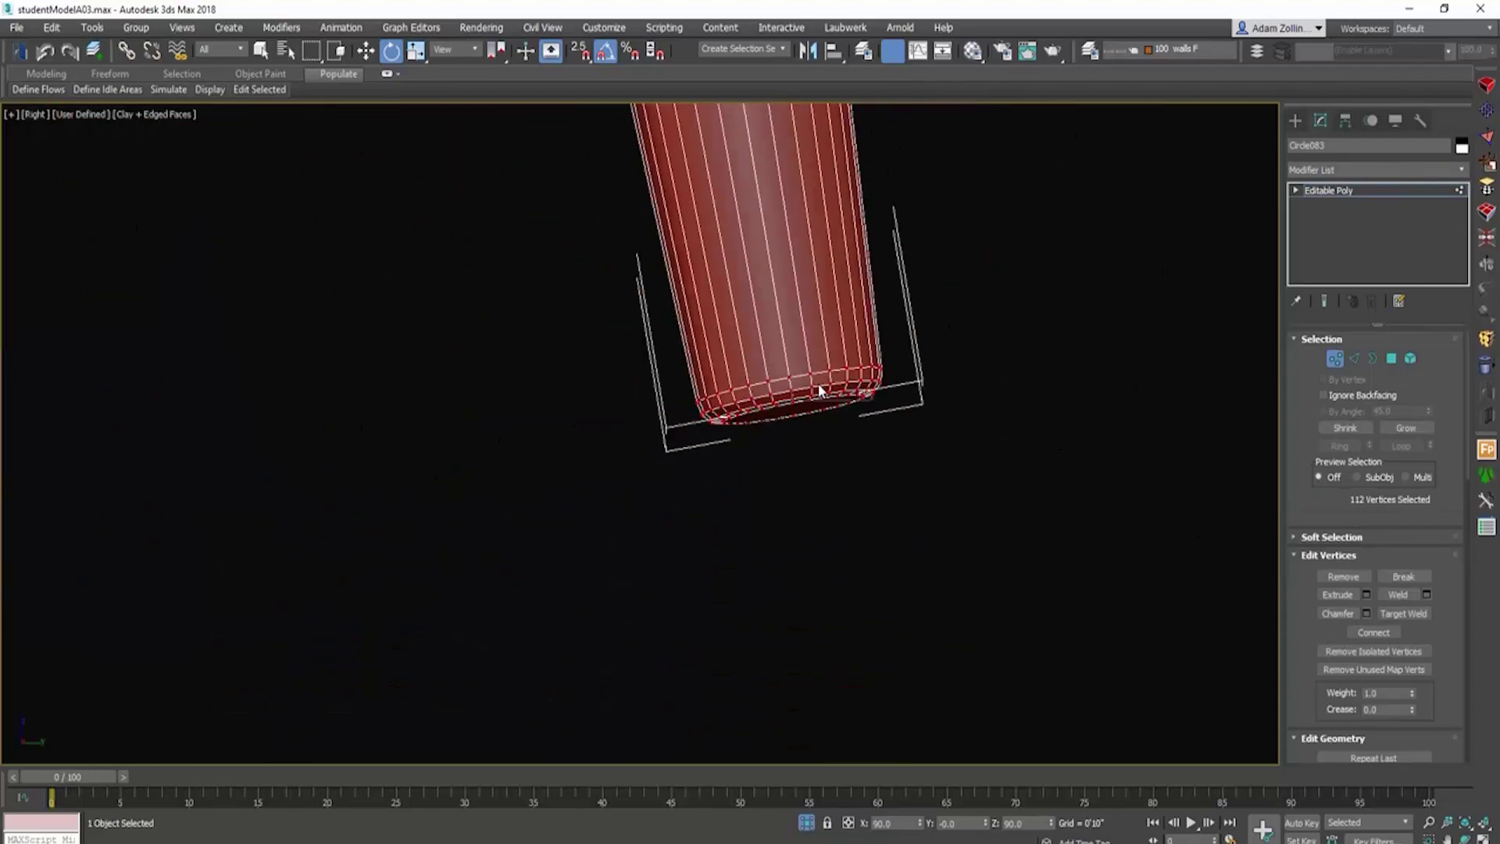
middle_drag(818, 385, 817, 428)
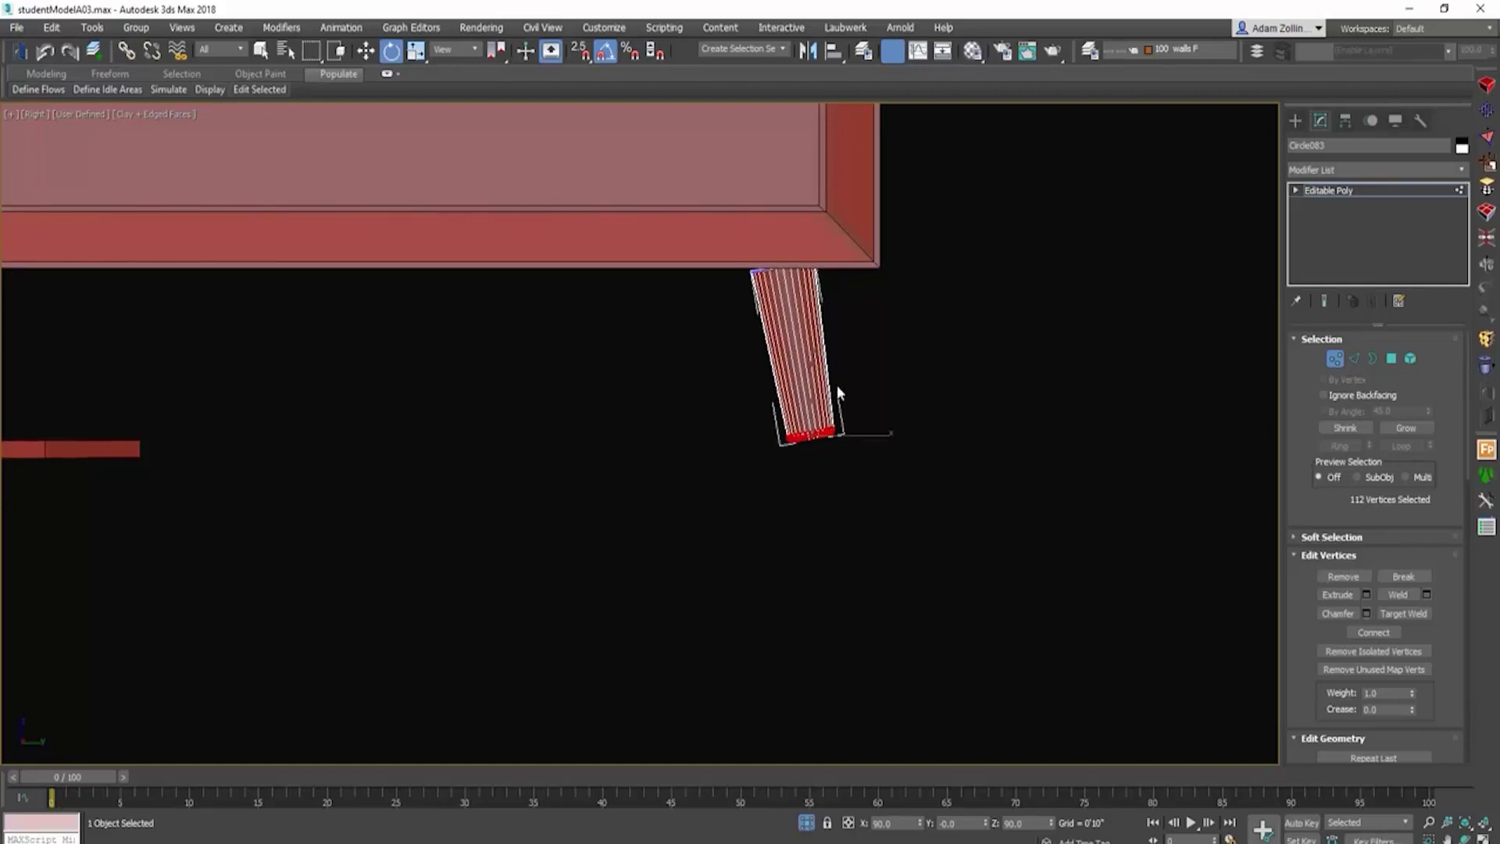
key(ctrl+z)
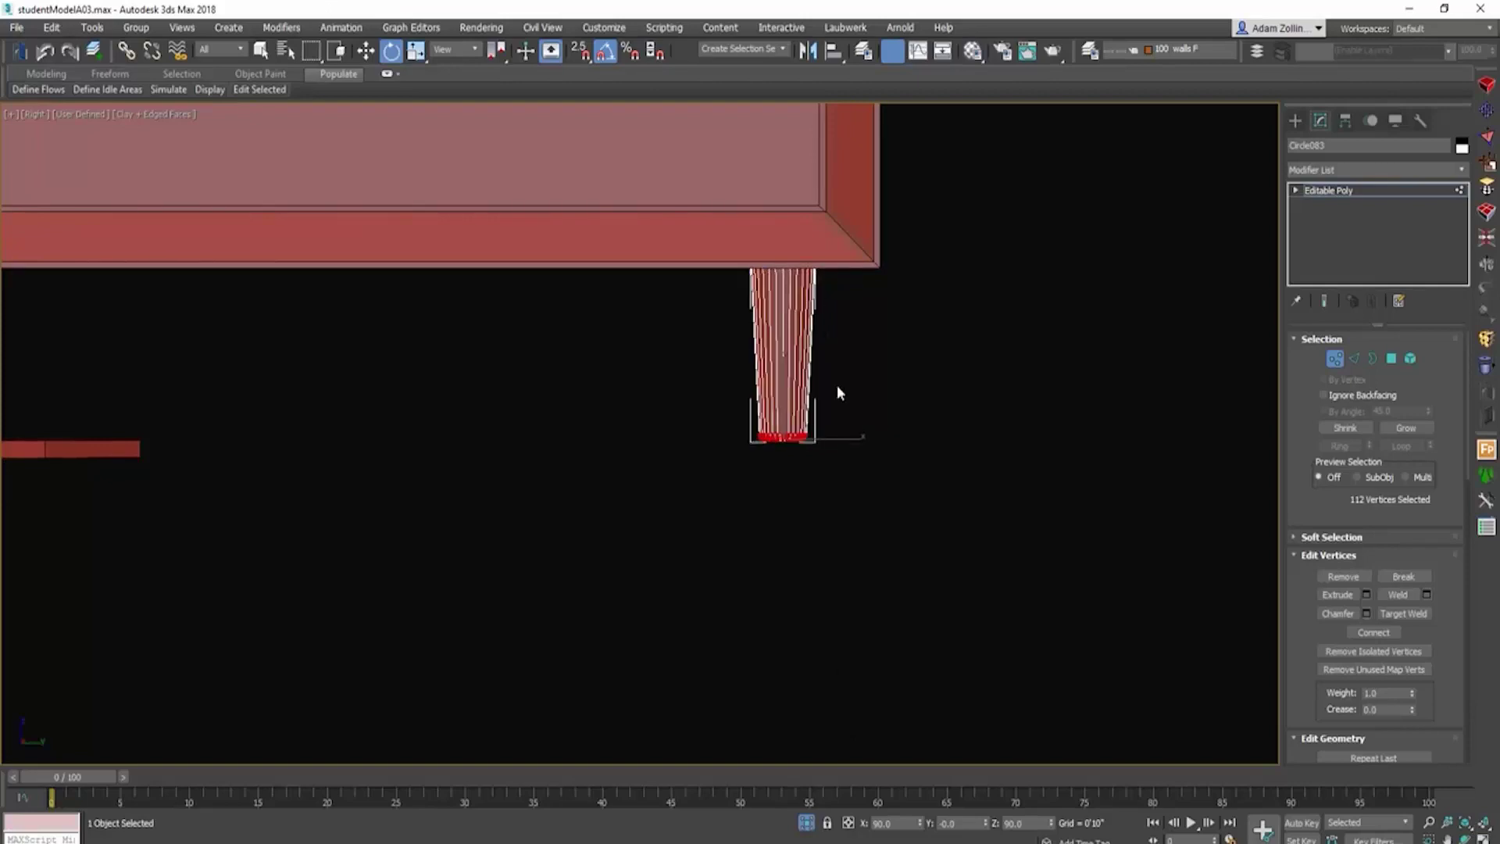
Step: Select the entire leg element and scale it down in the top view to make the leg thinner at the same height
click(1409, 360)
scroll(830, 381, down, 5)
scroll(830, 381, up, 3)
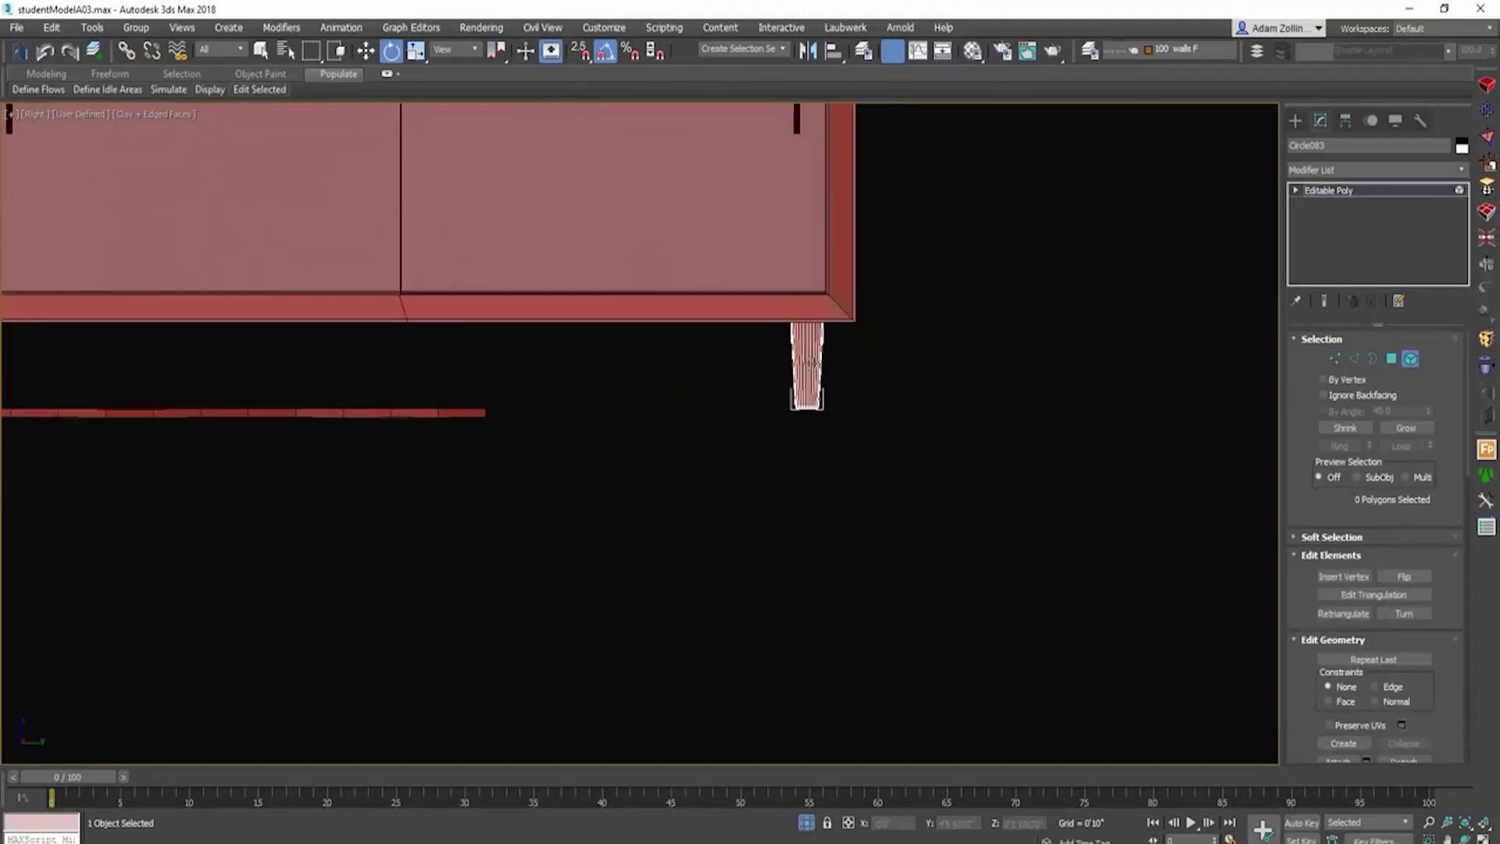
click(807, 363)
key(t)
key(F3)
scroll(811, 378, down, 6)
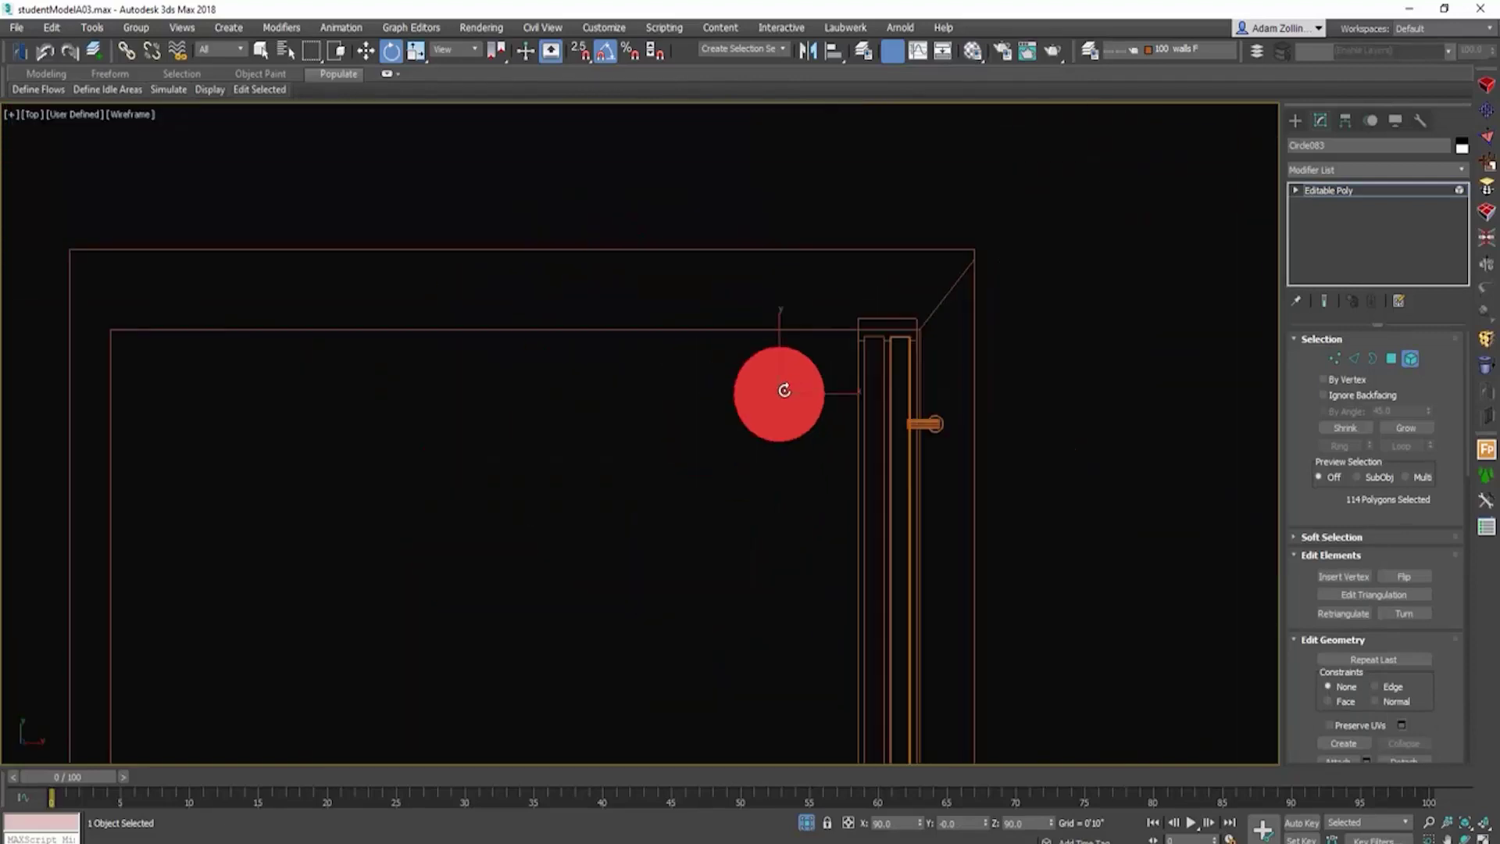
key(r)
drag(773, 399, 764, 455)
key(v)
key(r)
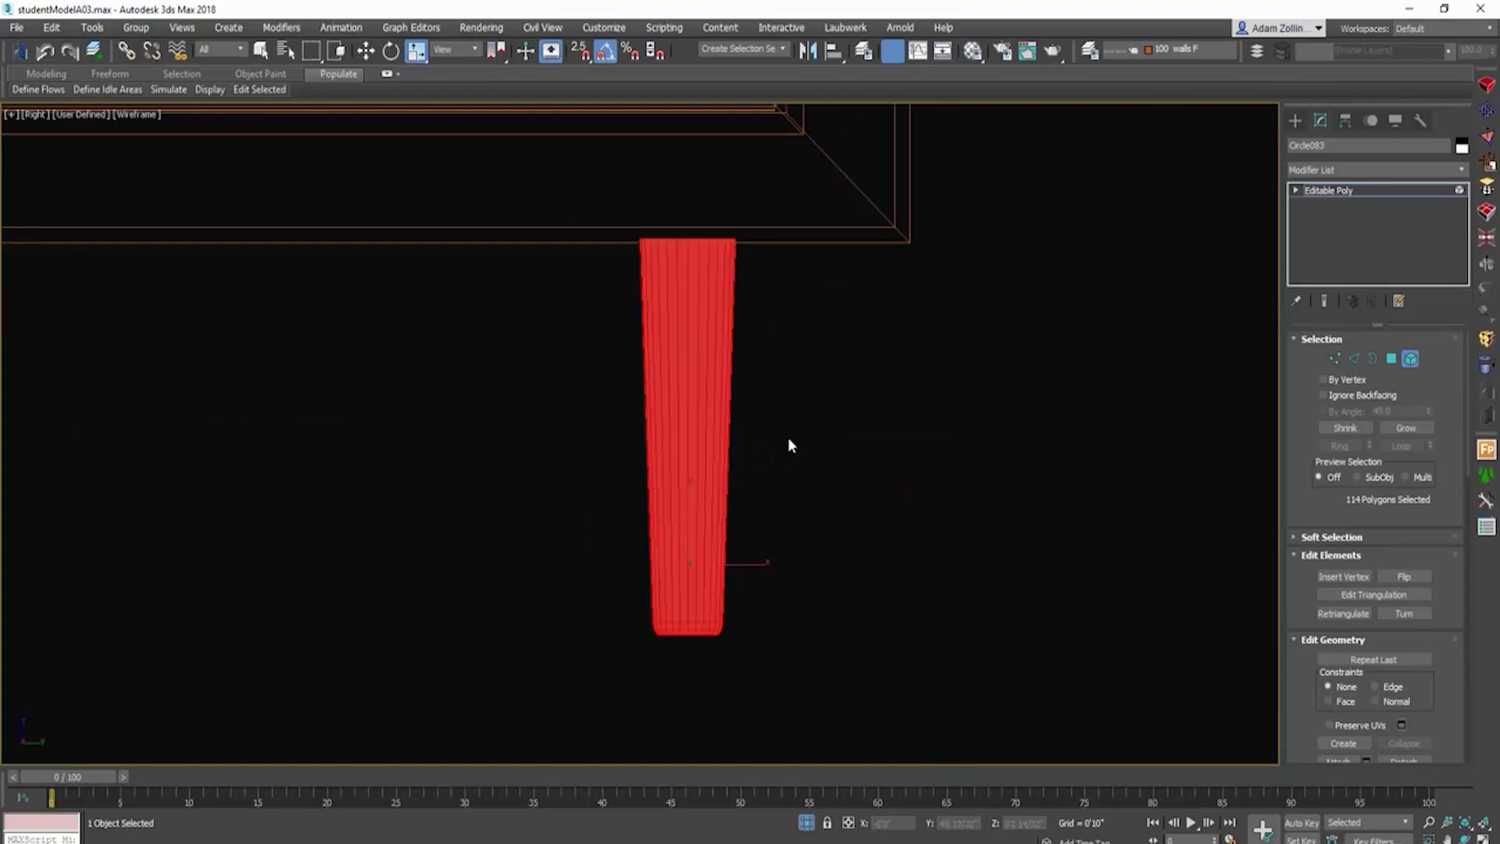
Step: Select the long vertical edges around the leg and connect them with one horizontal edge loop
scroll(787, 437, down, 4)
key(z)
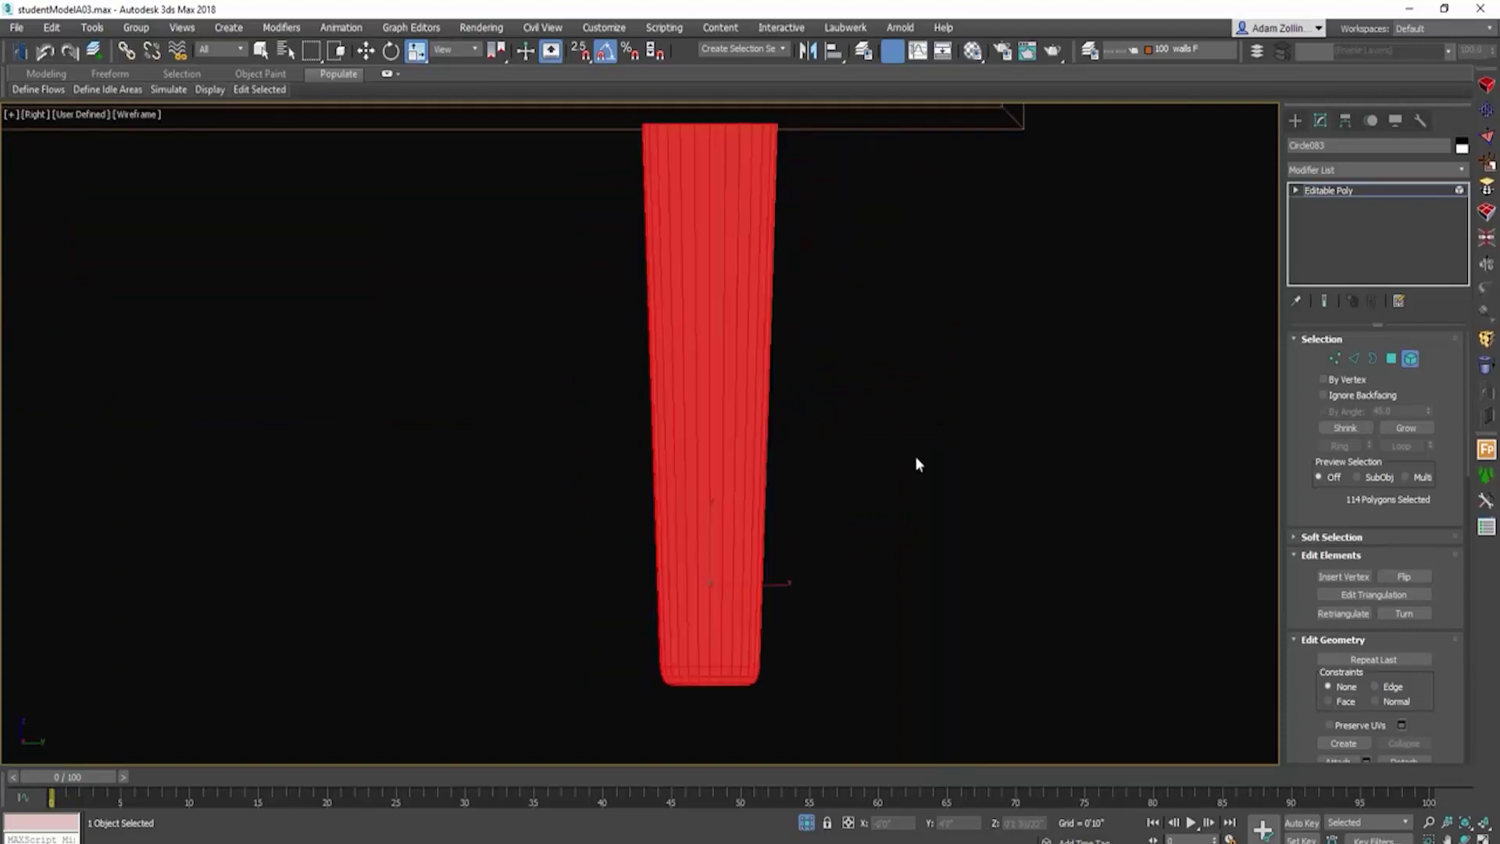
click(1355, 359)
scroll(631, 434, up, 2)
scroll(753, 443, down, 2)
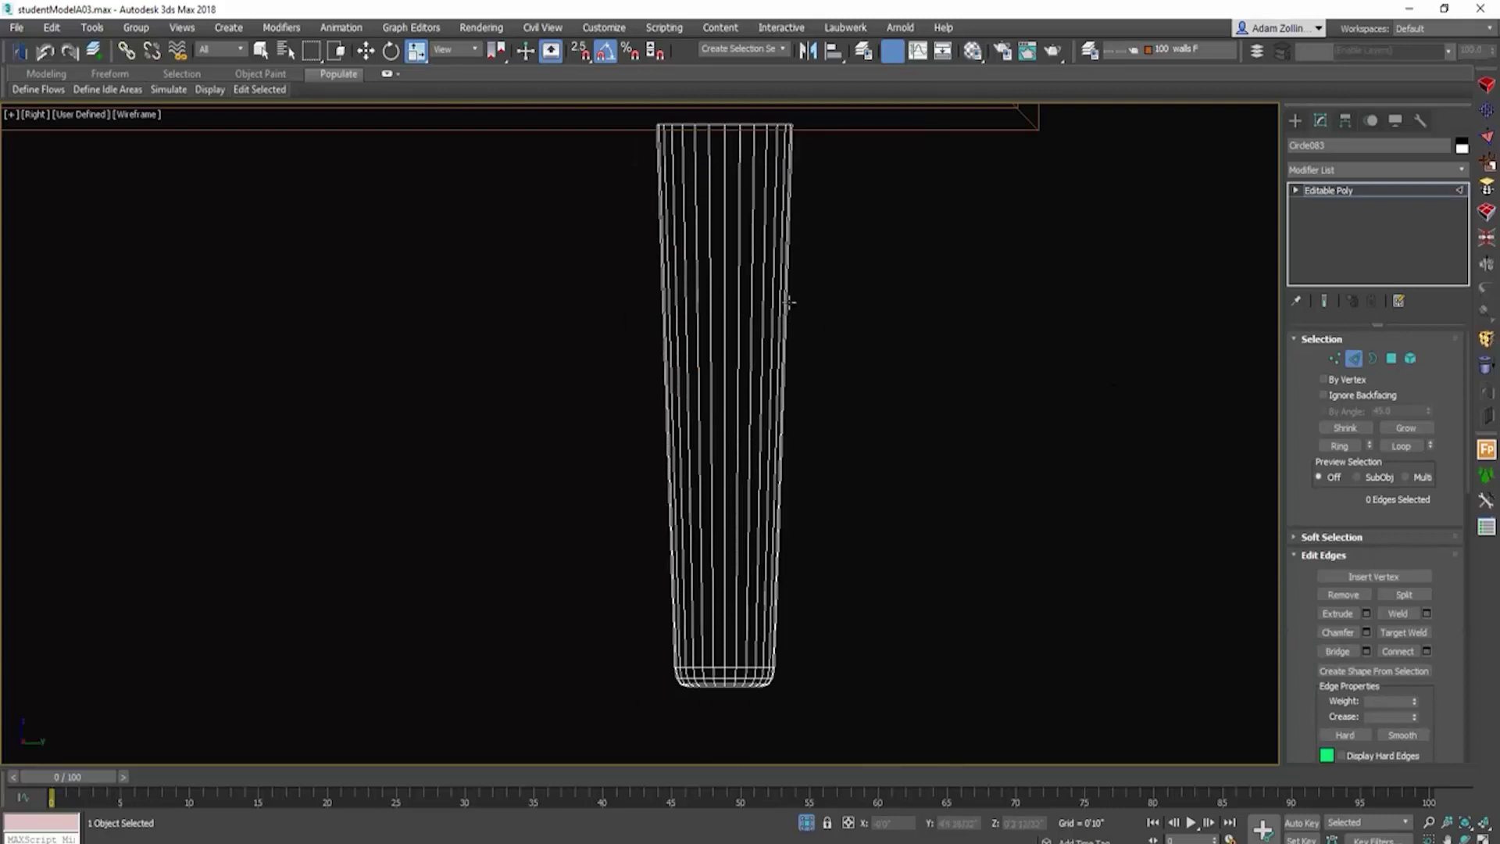
drag(738, 312, 818, 394)
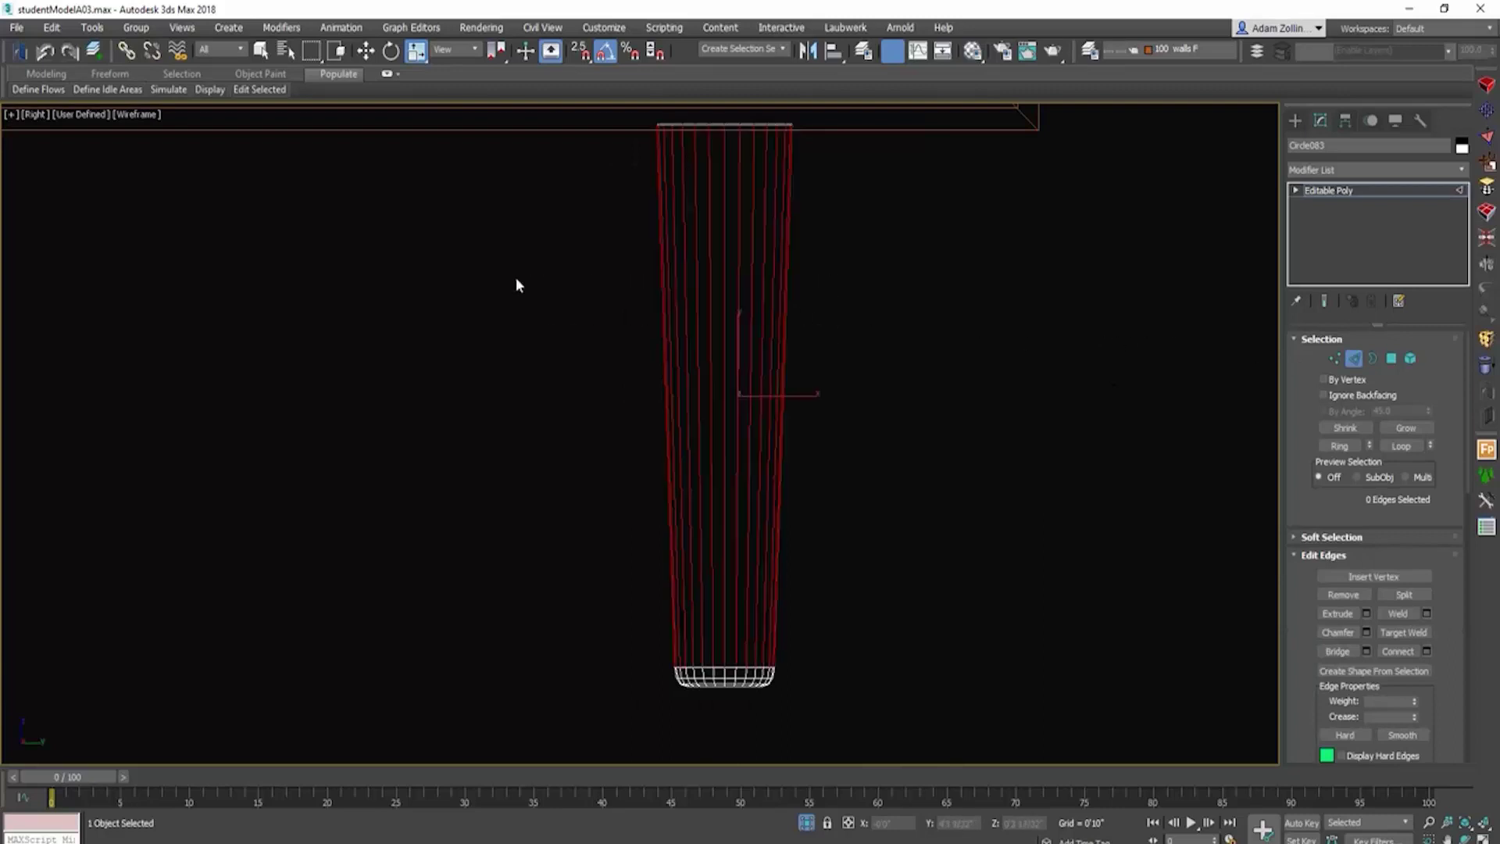
click(1406, 652)
Step: Move the new horizontal edge loop slightly up the leg, above its mid-height
key(w)
mouse_move(734, 396)
mouse_down()
mouse_move(750, 315)
mouse_move(730, 375)
mouse_up()
click(416, 50)
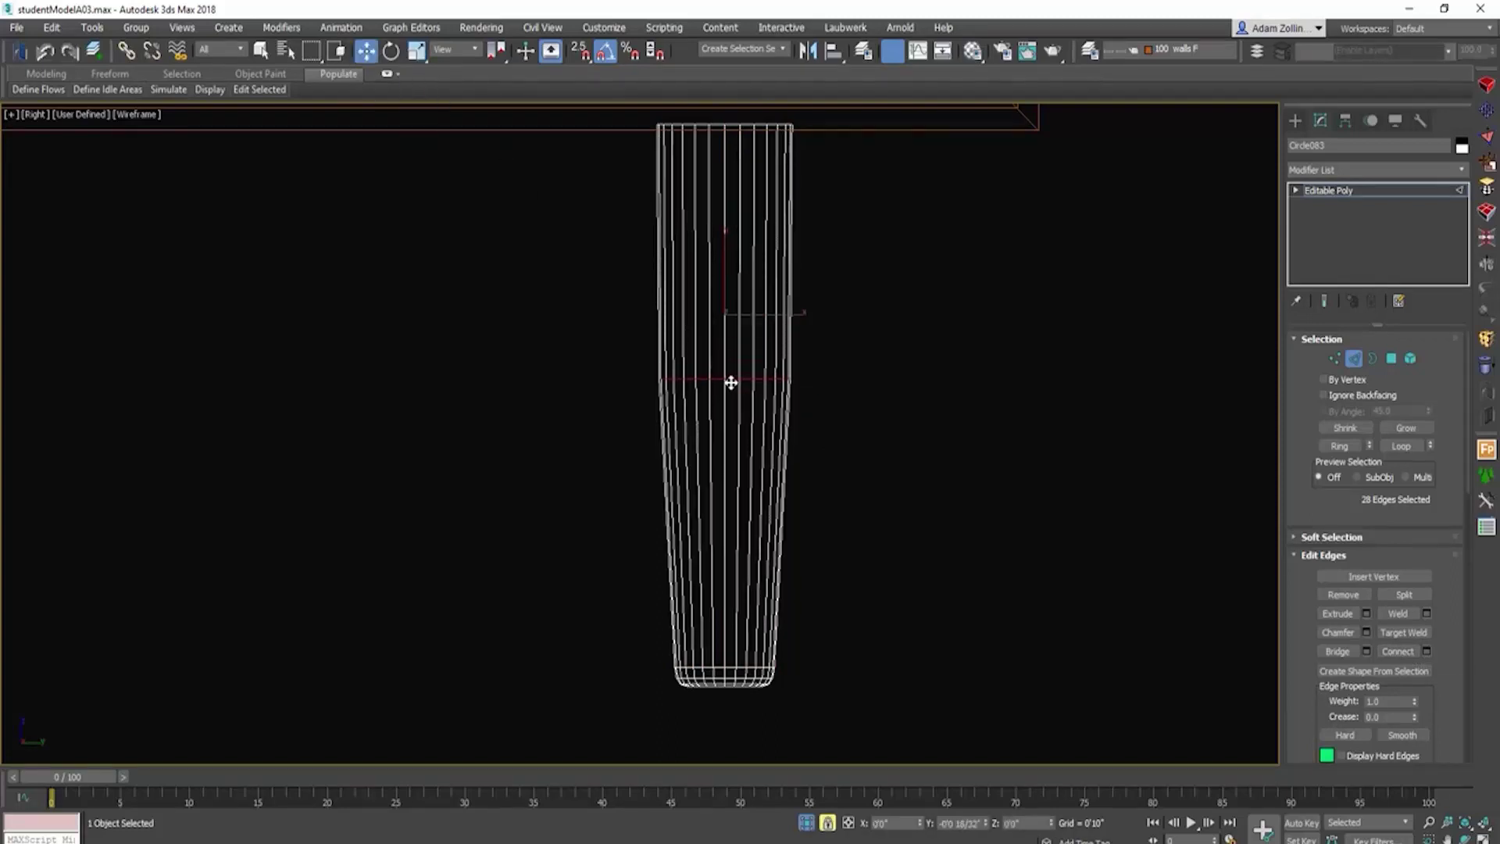
key(w)
click(1353, 358)
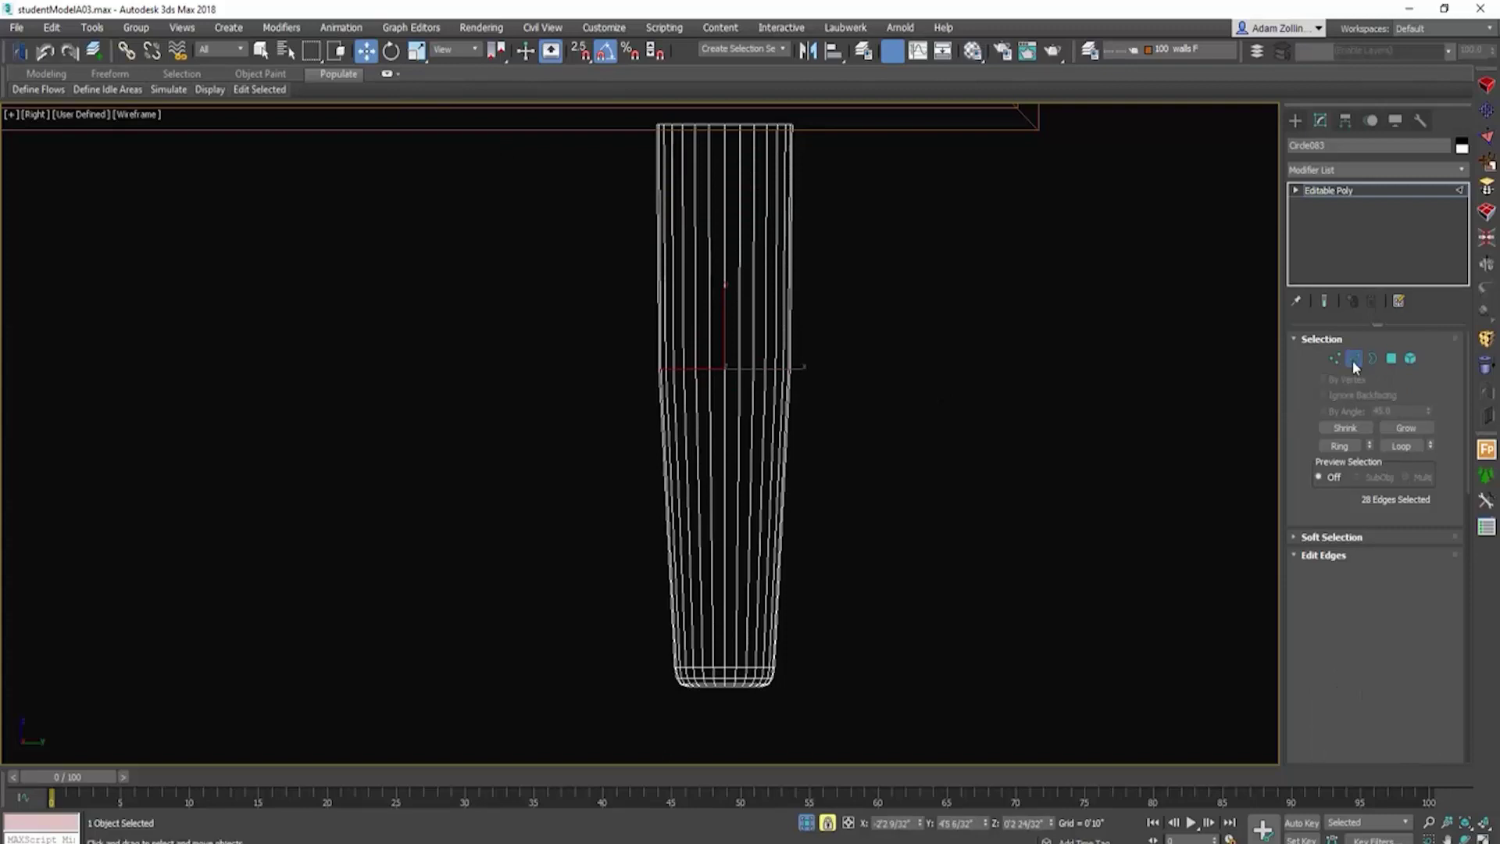
click(1353, 358)
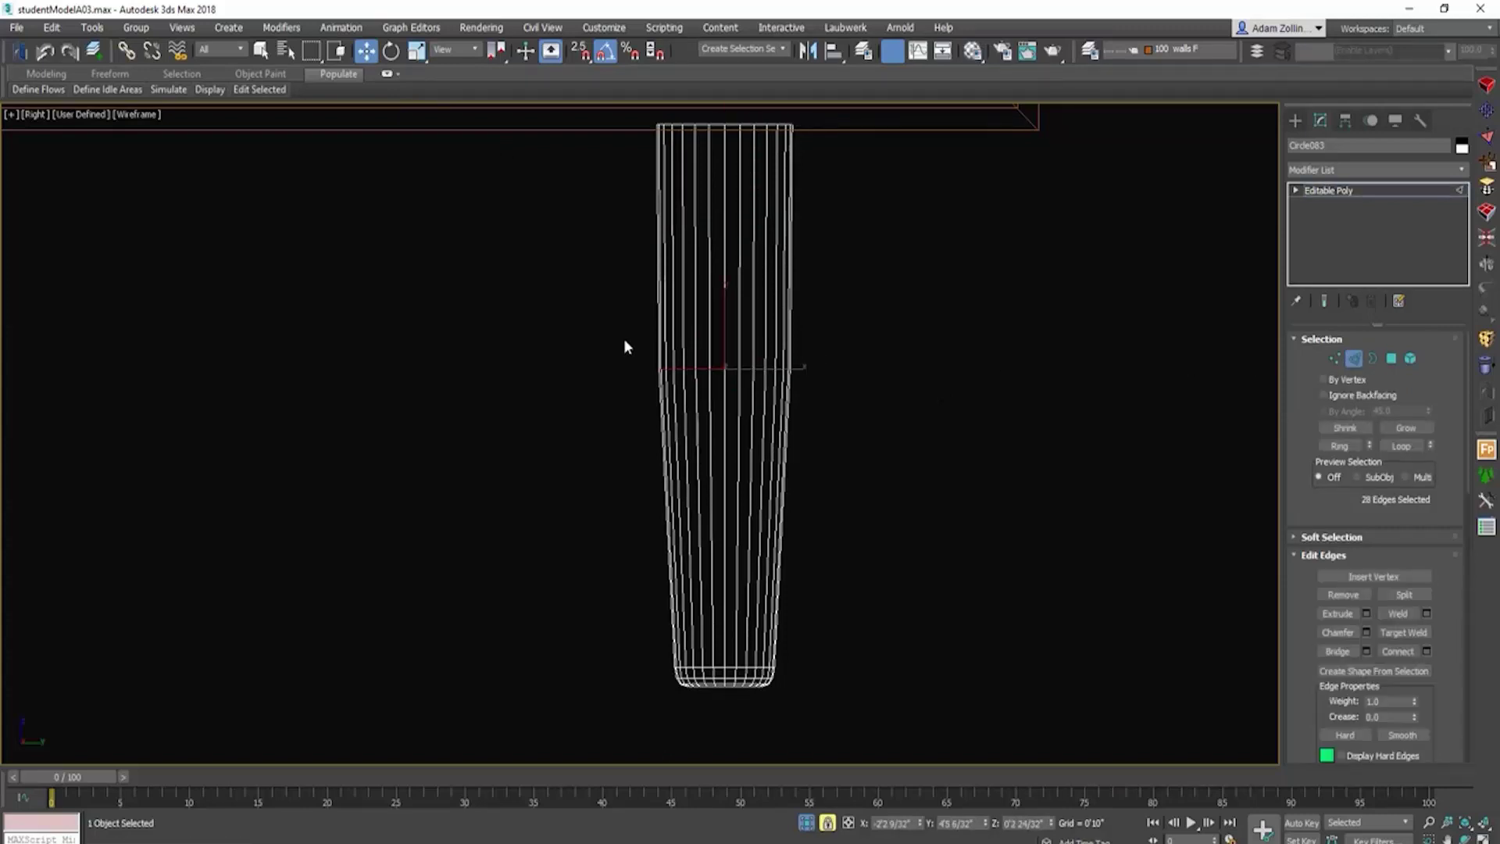
Step: Chamfer the middle edge loop by 0'1" with 3 segments to add evenly spaced horizontal loops
key(space)
drag(623, 336, 873, 419)
click(1366, 632)
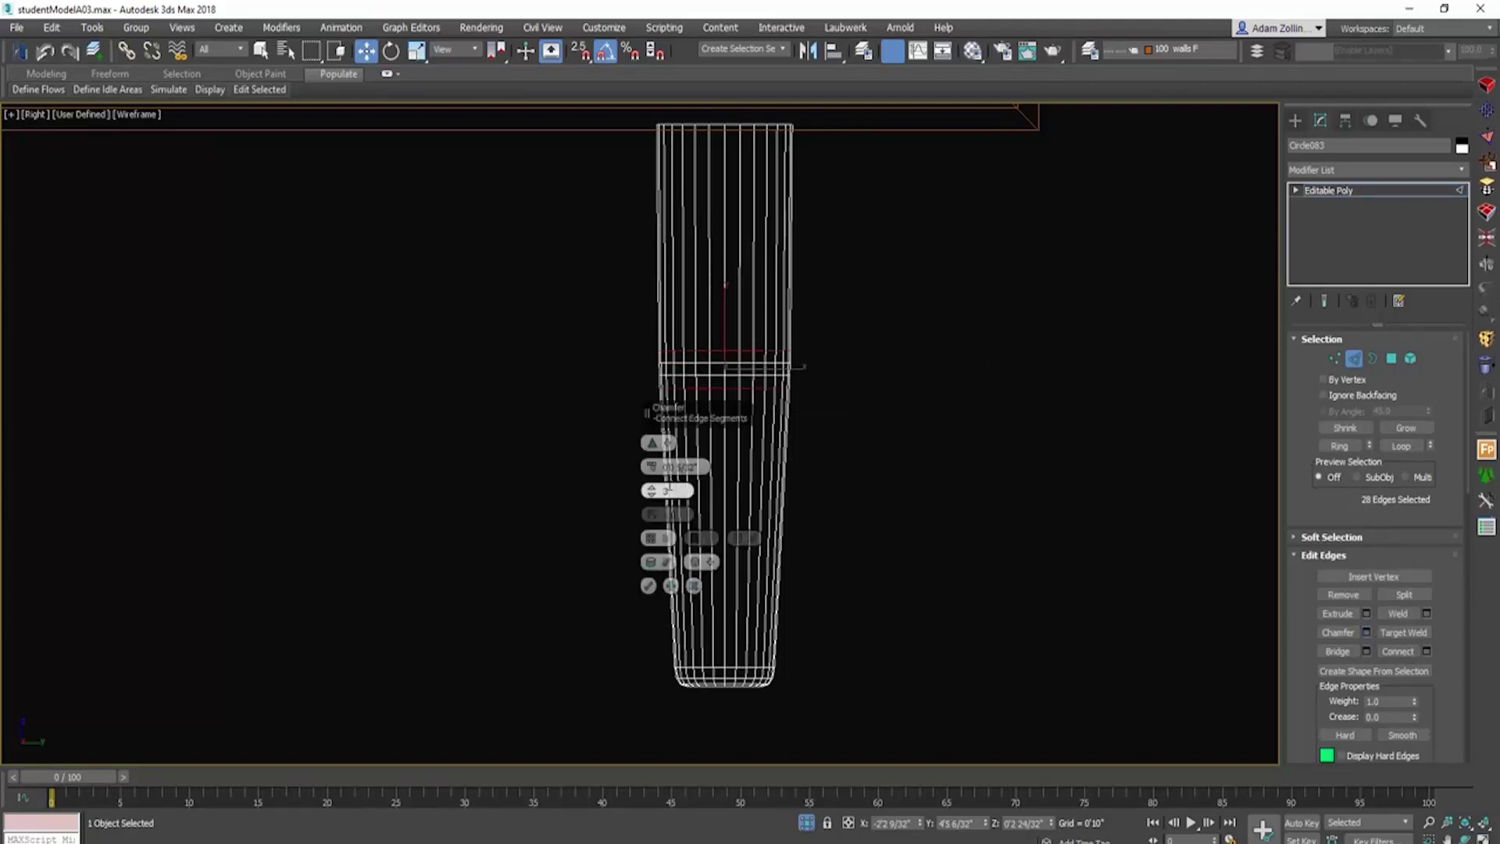
drag(653, 467, 653, 364)
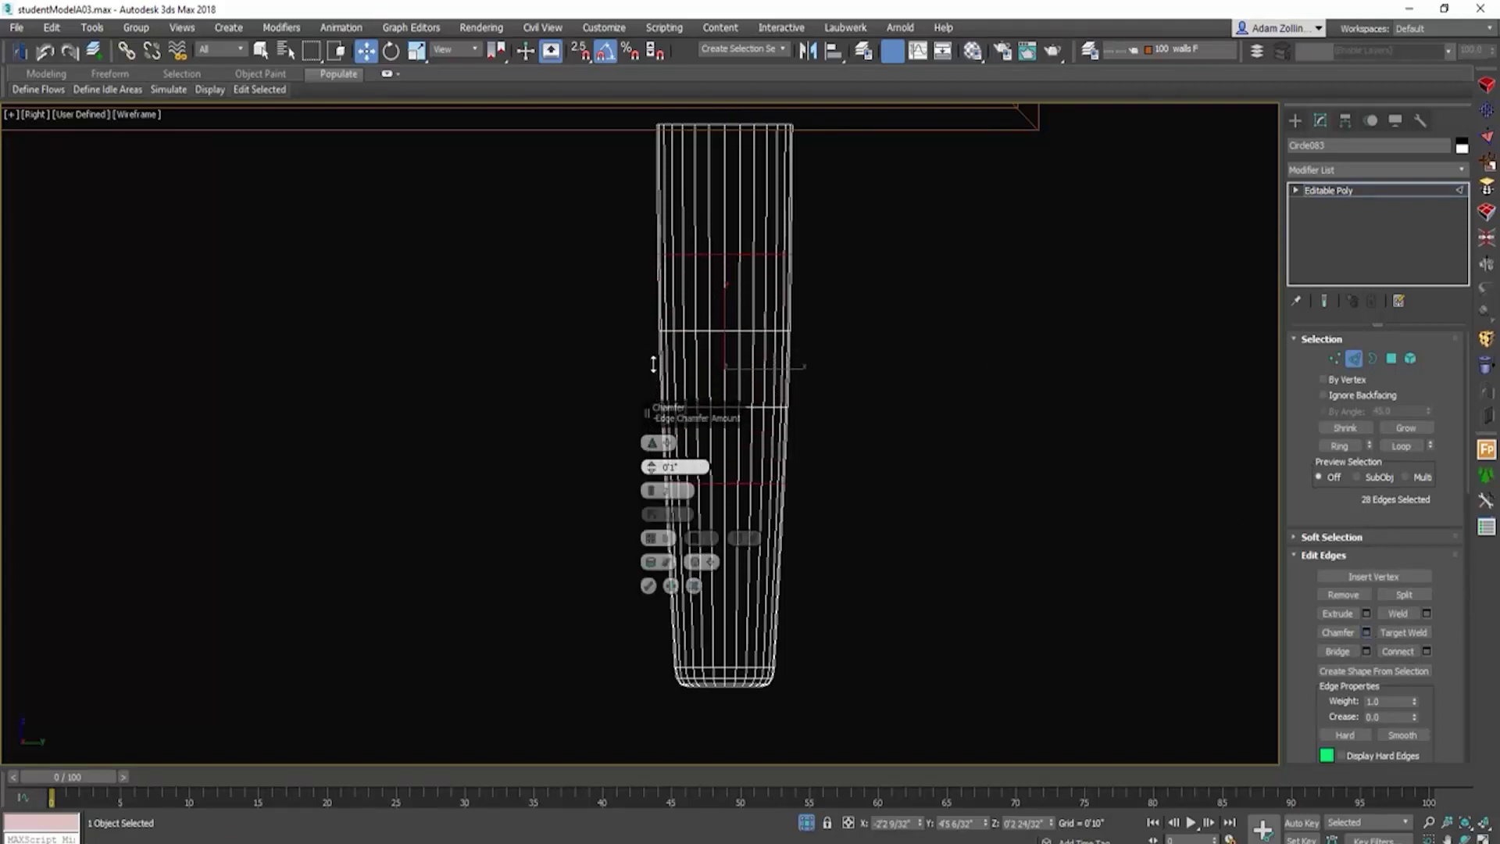
click(648, 586)
key(2)
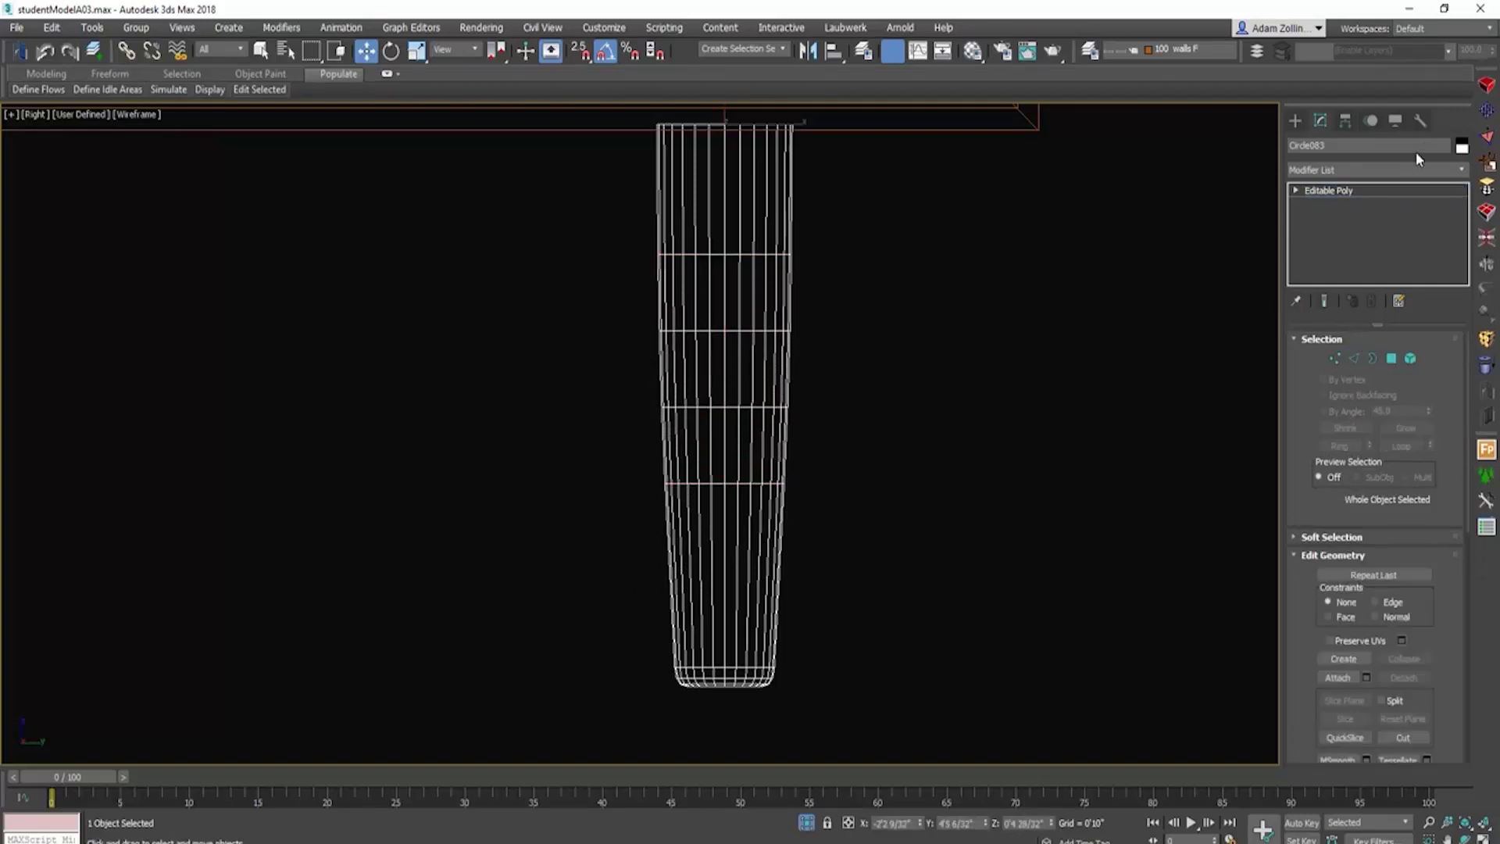
Step: Apply a TurboSmooth modifier to the leg and check how it affects the top end
click(1461, 169)
drag(1465, 245, 1464, 647)
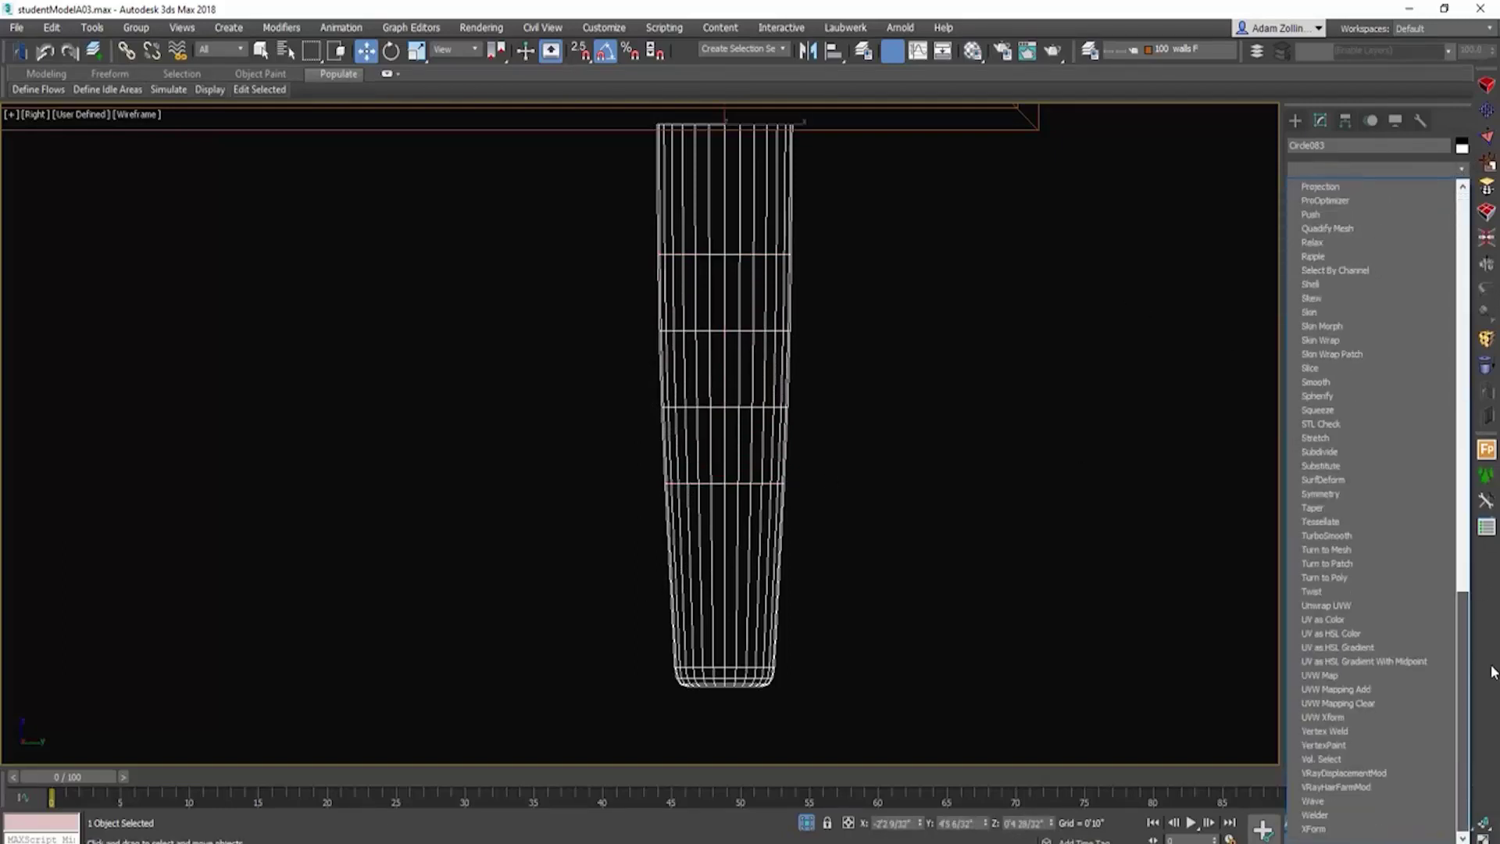
click(1346, 537)
middle_drag(998, 424, 917, 464)
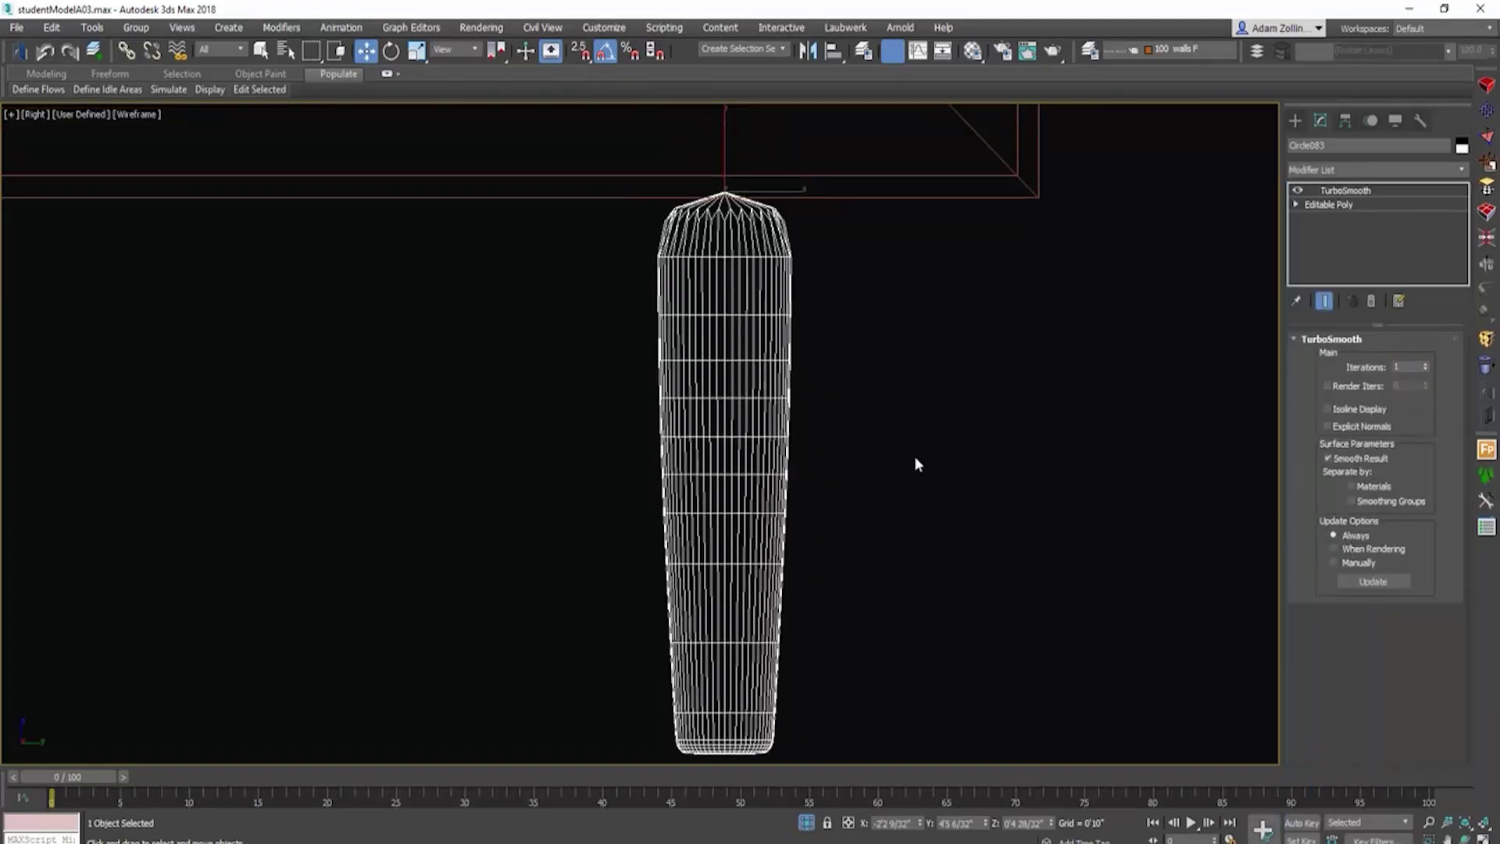
scroll(733, 222, up, 2)
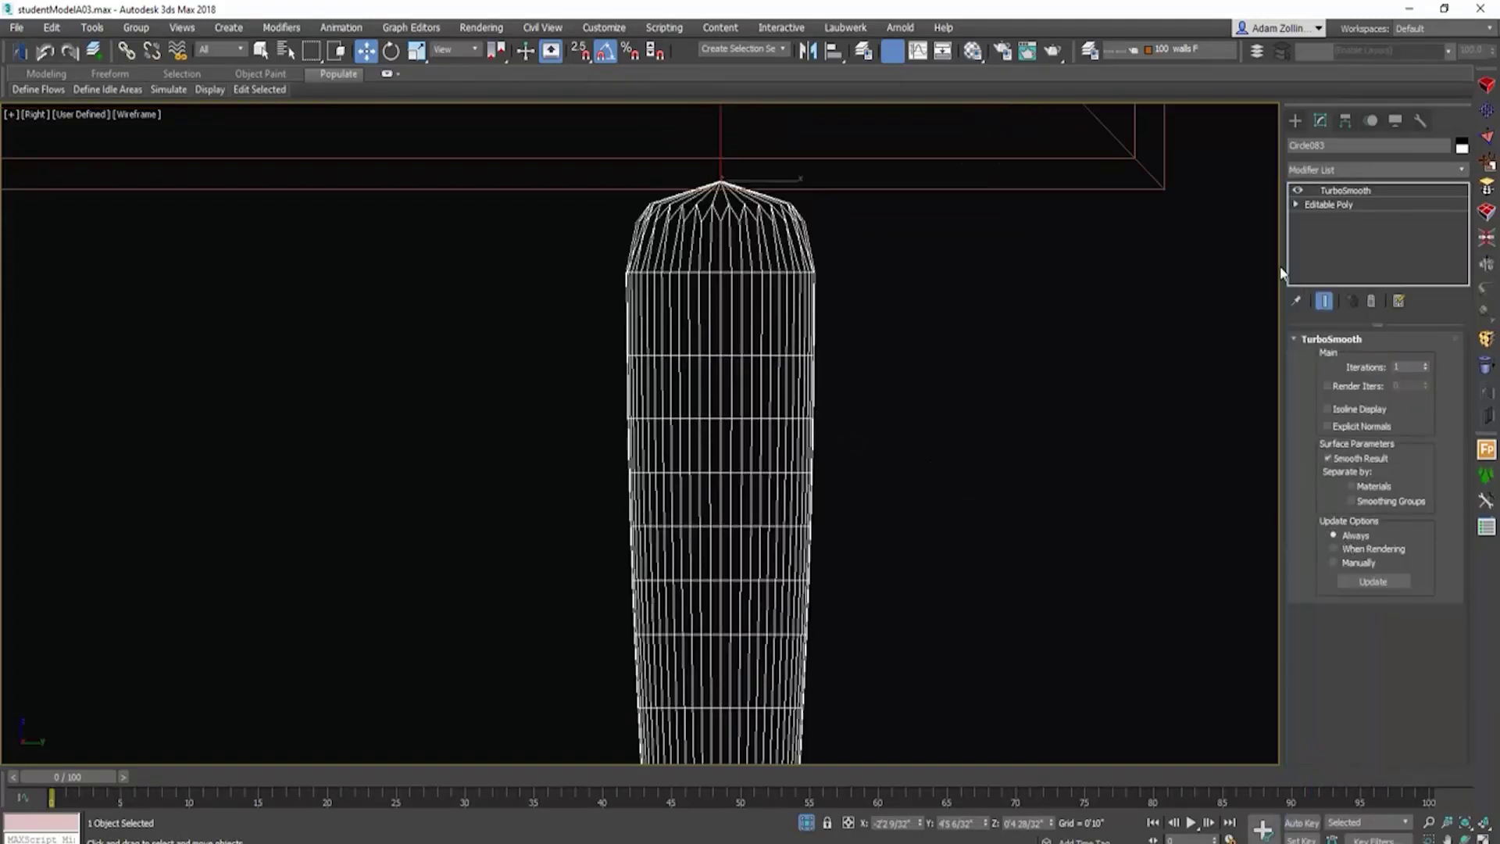
Step: Delete the cap polygon at the top of the leg in the Editable Poly, and return to the TurboSmooth level
click(1295, 204)
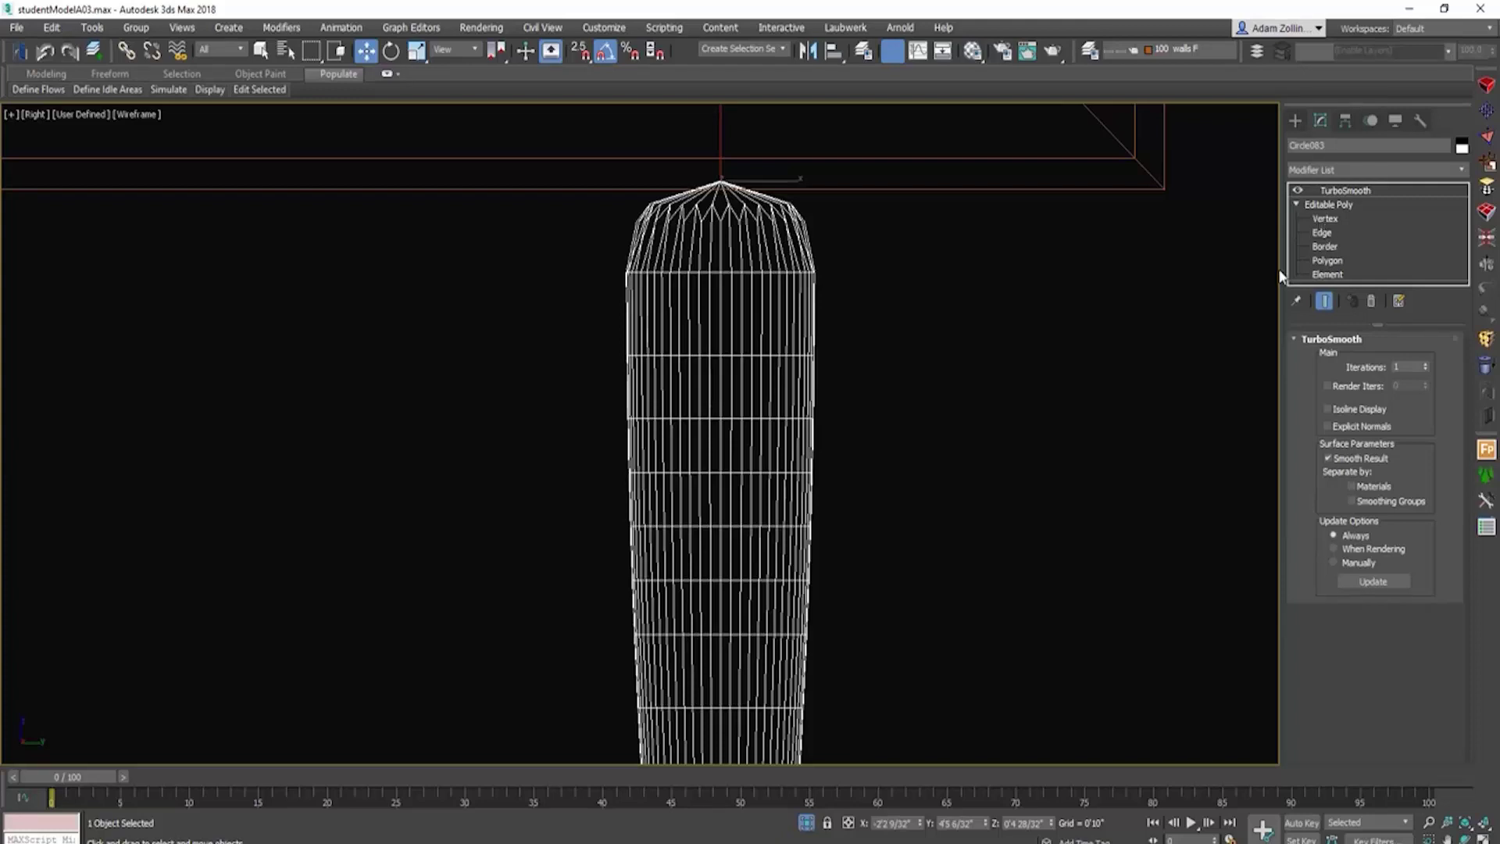
click(1323, 219)
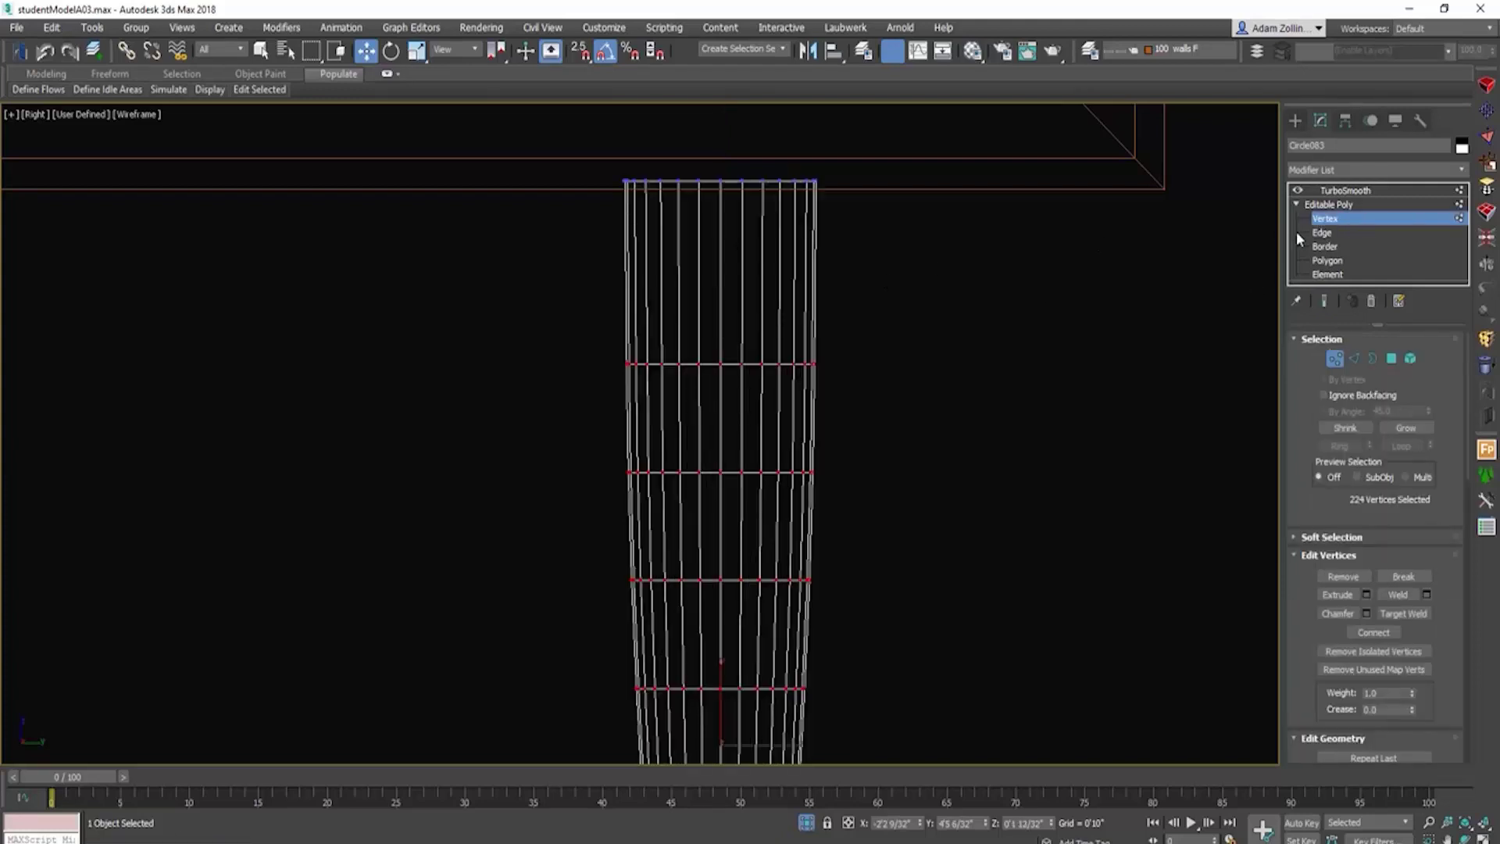
click(1338, 258)
key(ctrl+a)
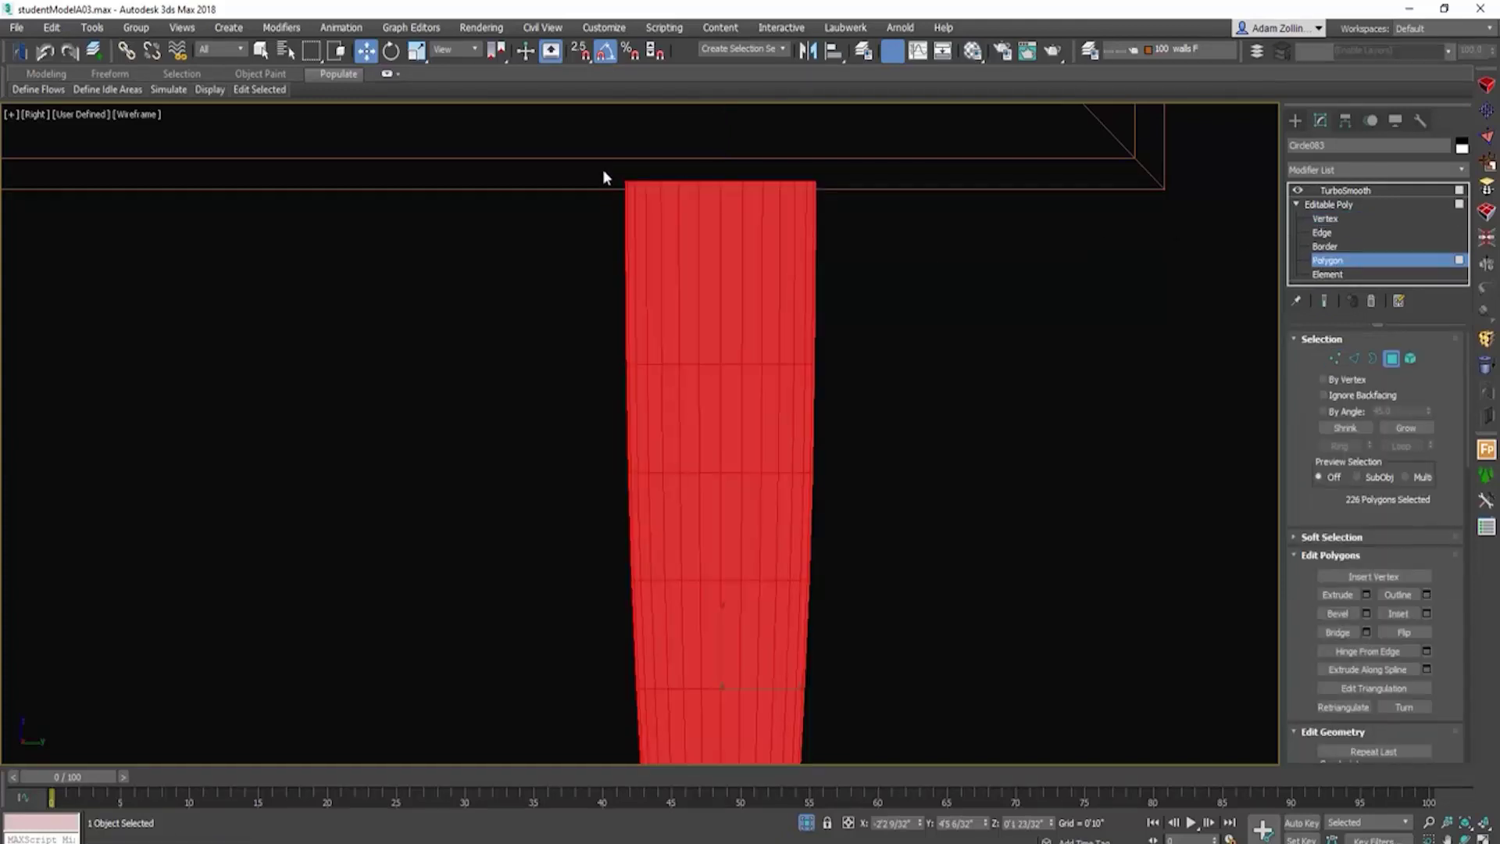
click(602, 168)
drag(594, 161, 836, 207)
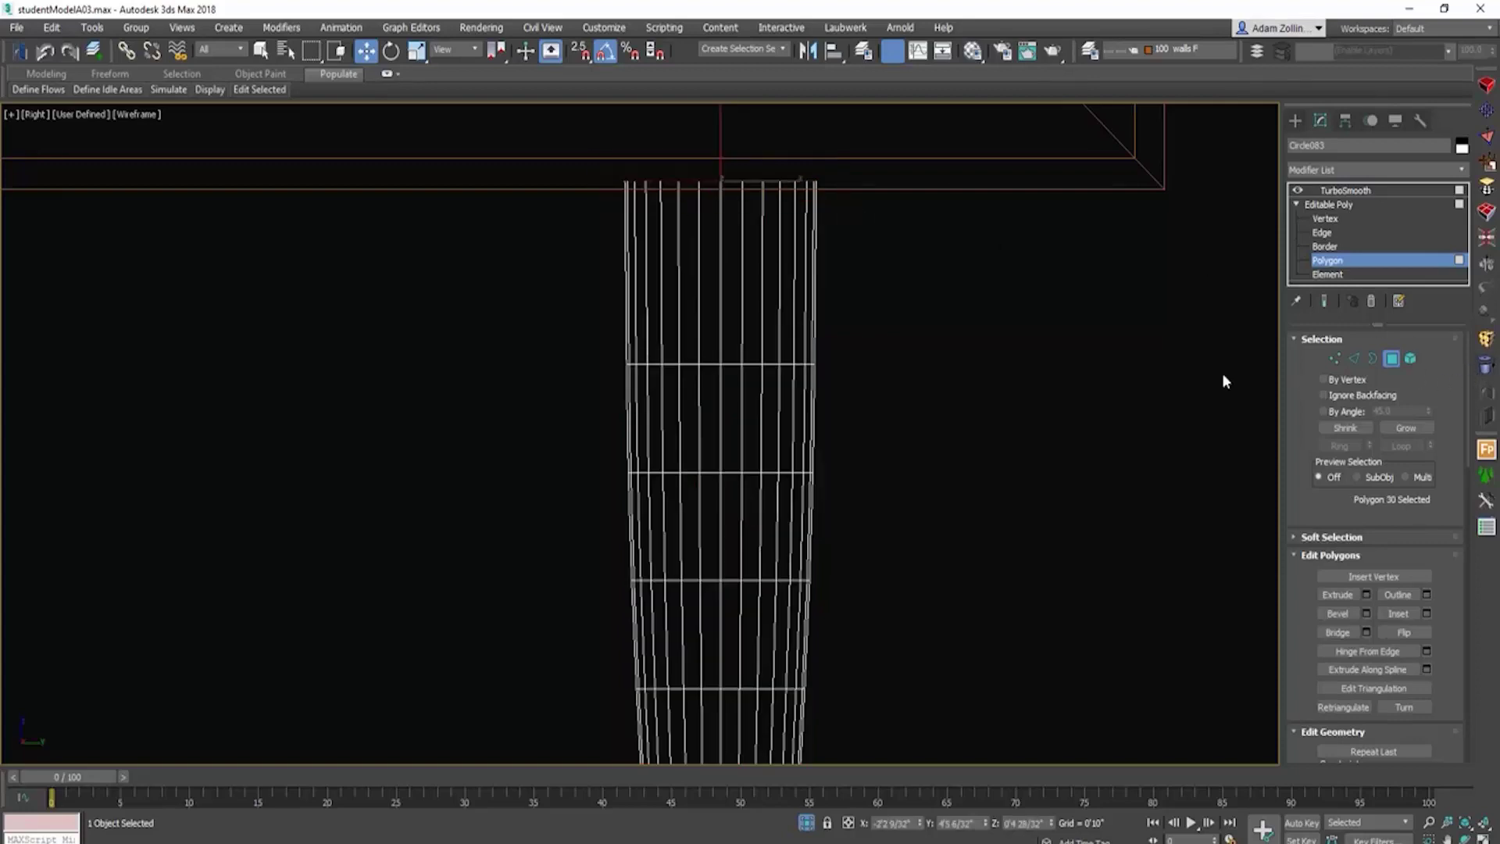
click(1357, 260)
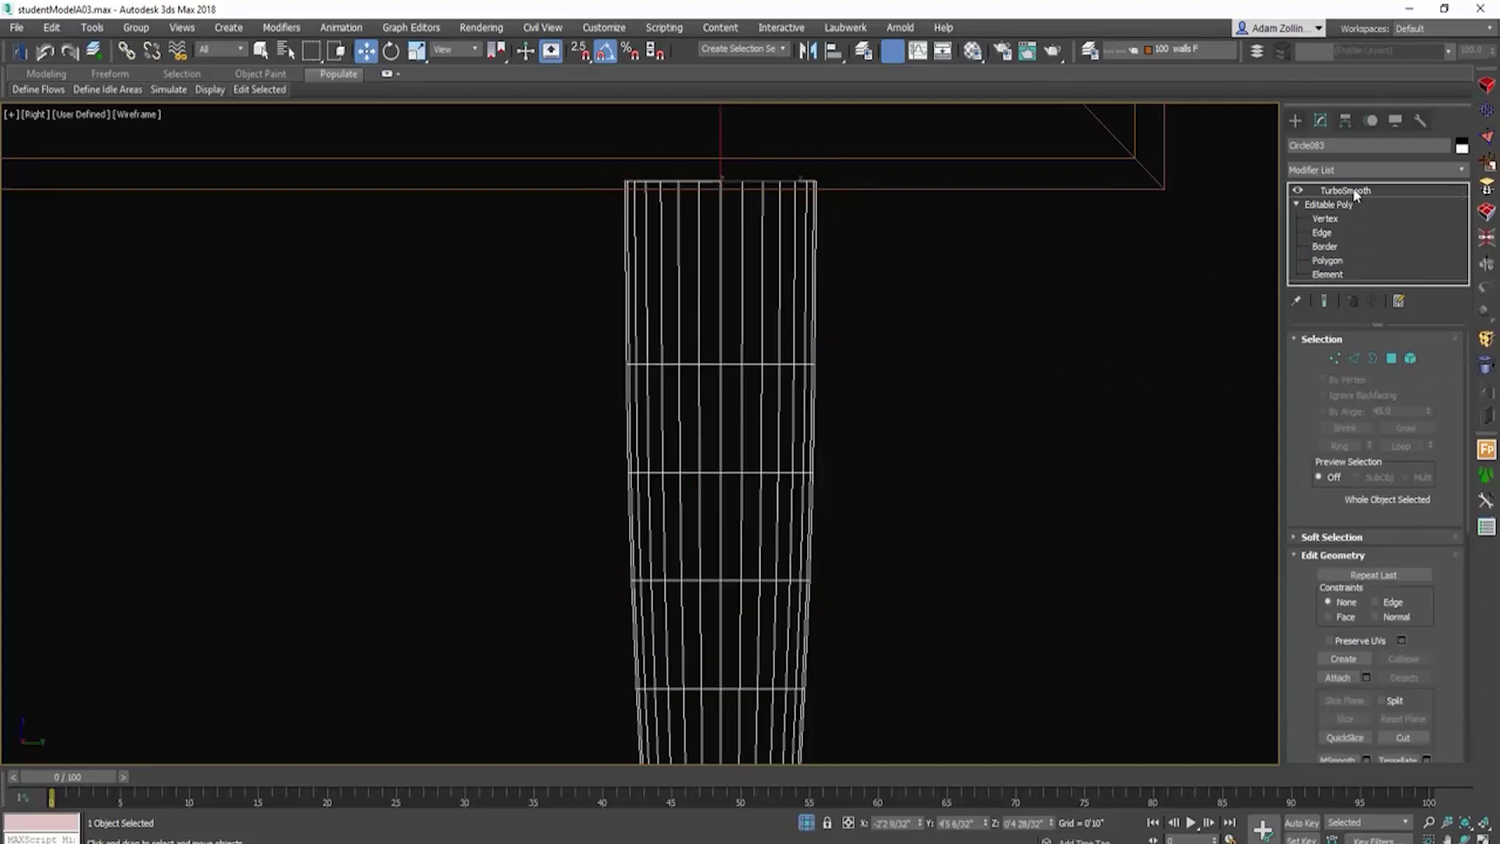
click(1356, 195)
Step: Examine the smoothed leg under the cabinet corner, close up and from farther away
scroll(1008, 211, down, 3)
mouse_move(976, 258)
alt+middle_down()
mouse_move(911, 274)
mouse_move(962, 386)
mouse_move(926, 370)
mouse_move(963, 391)
alt+middle_up()
key(F3)
scroll(885, 558, up, 2)
key(F4)
key(r)
key(z)
scroll(856, 537, down, 5)
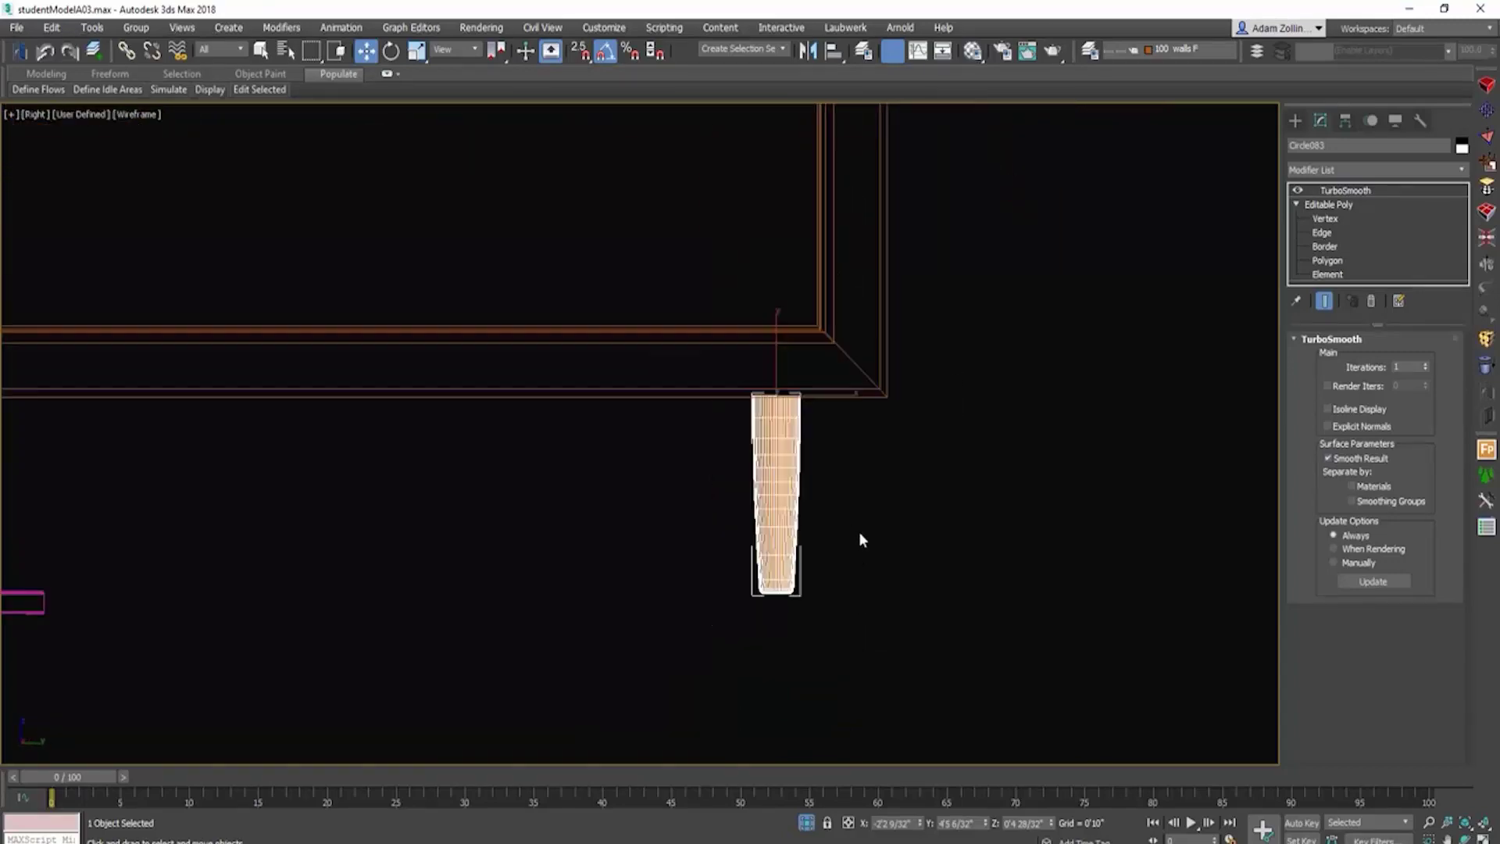
scroll(817, 511, up, 2)
scroll(775, 504, up, 2)
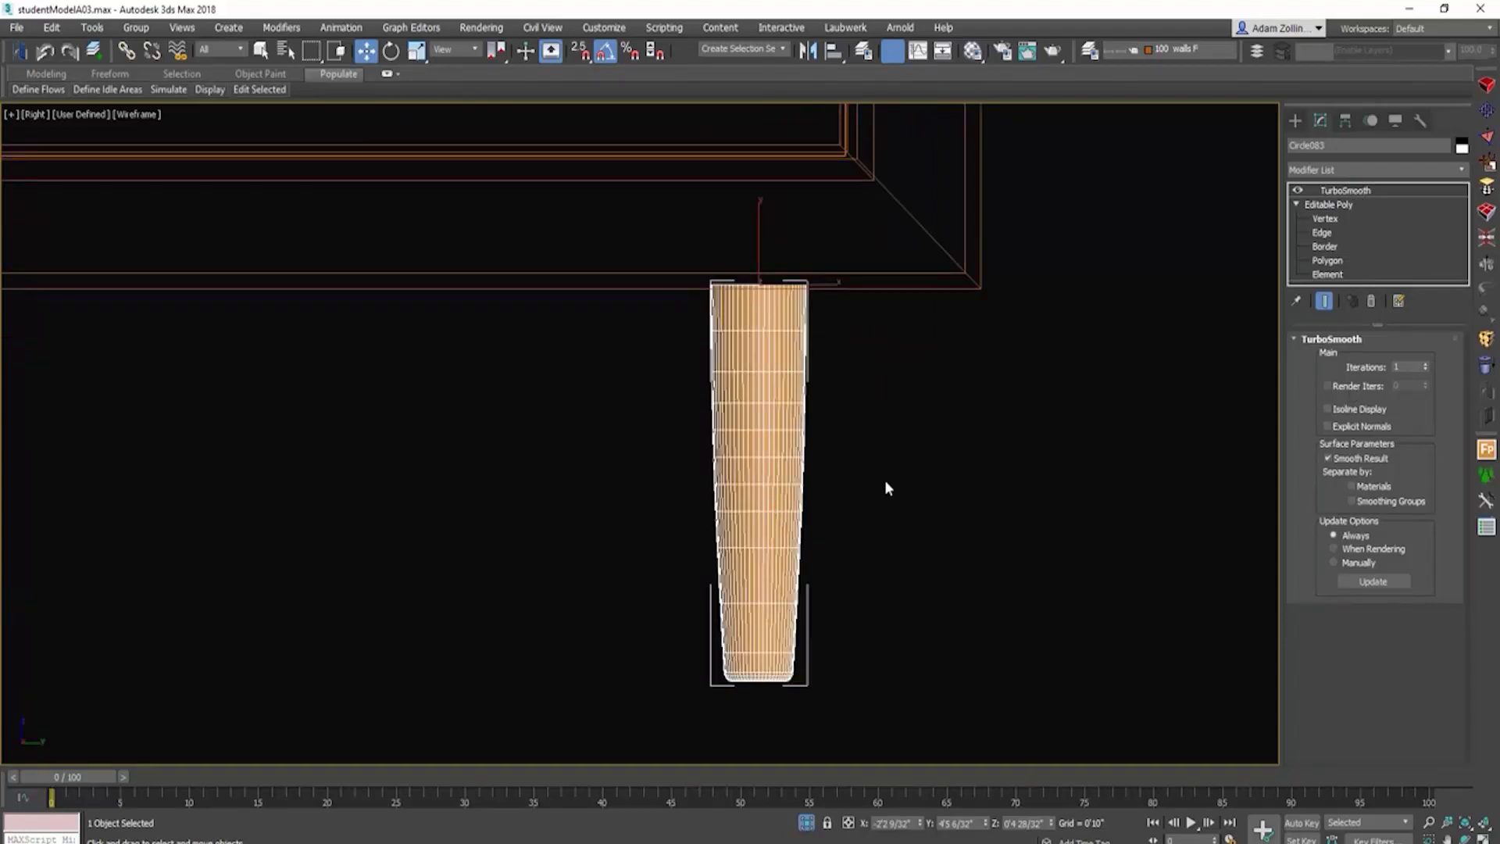
scroll(886, 508, down, 4)
scroll(883, 548, up, 3)
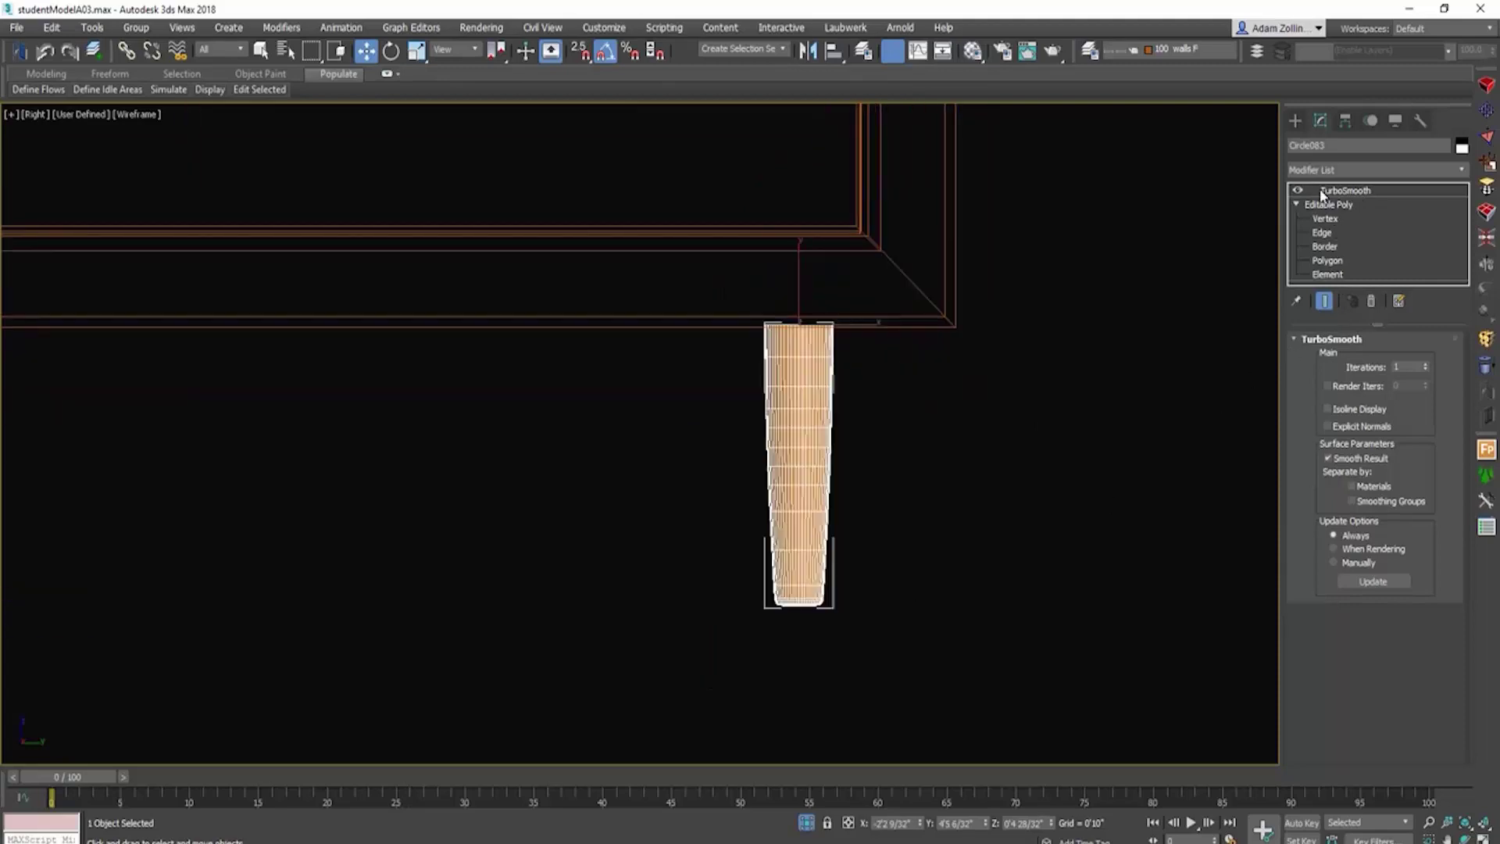
Step: Compare the leg with TurboSmooth off and on, and remove the TurboSmooth modifier
click(1296, 191)
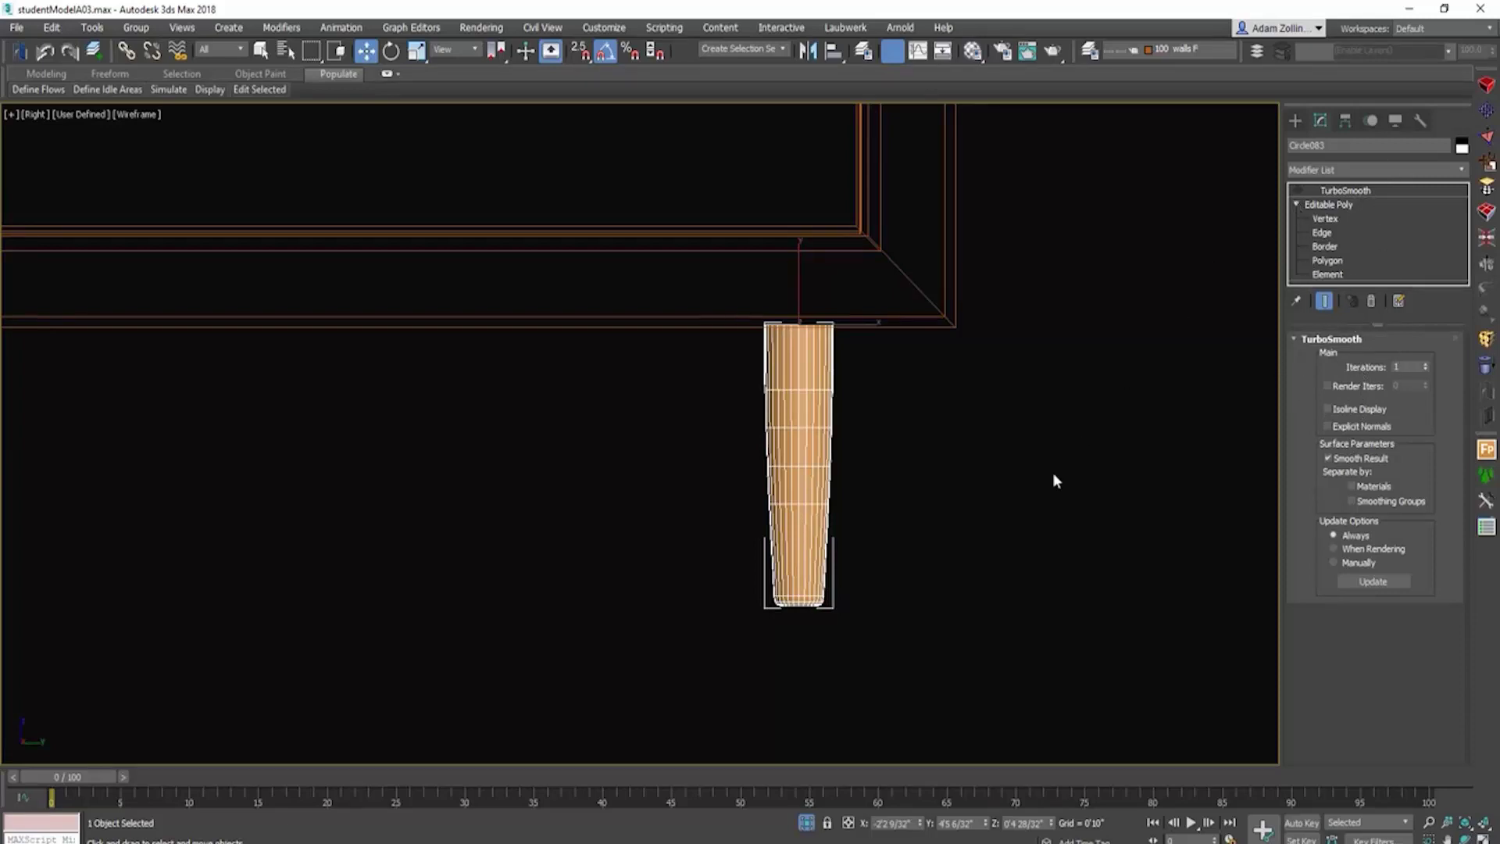
right_click(812, 608)
key(space)
key(space)
click(857, 656)
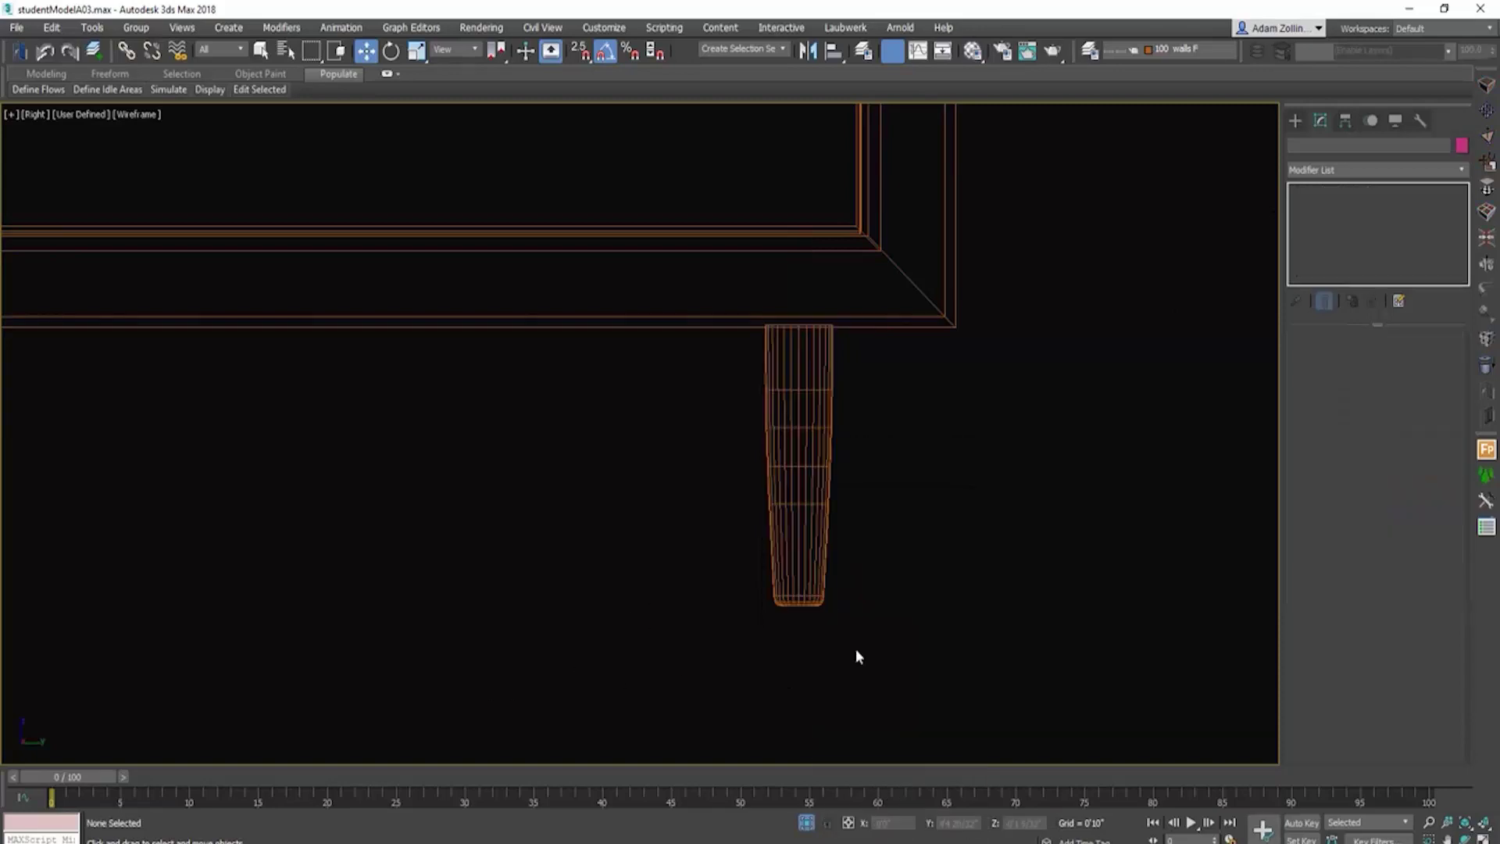
click(805, 538)
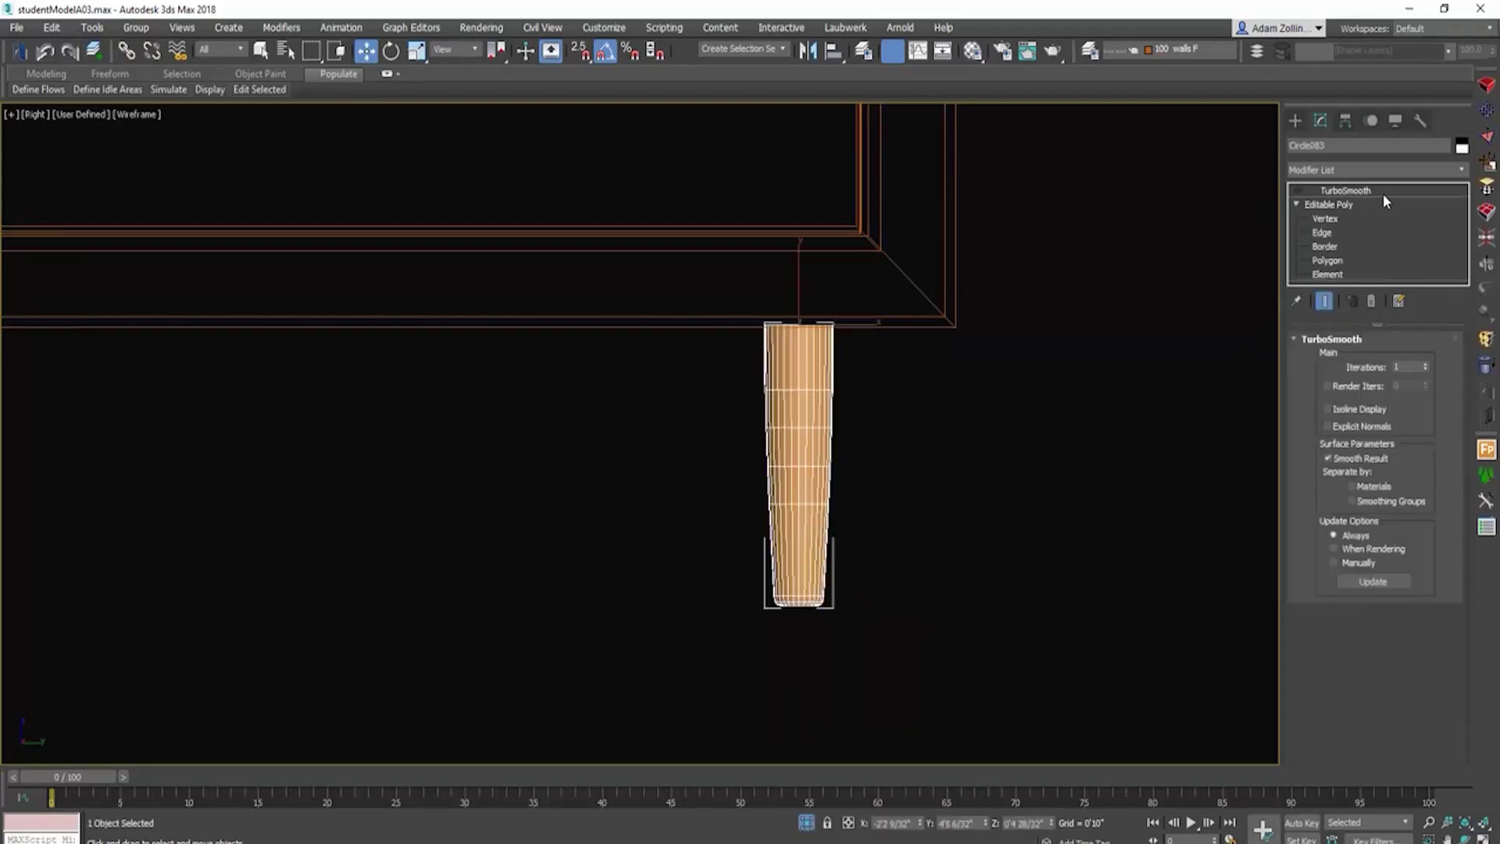
click(1330, 192)
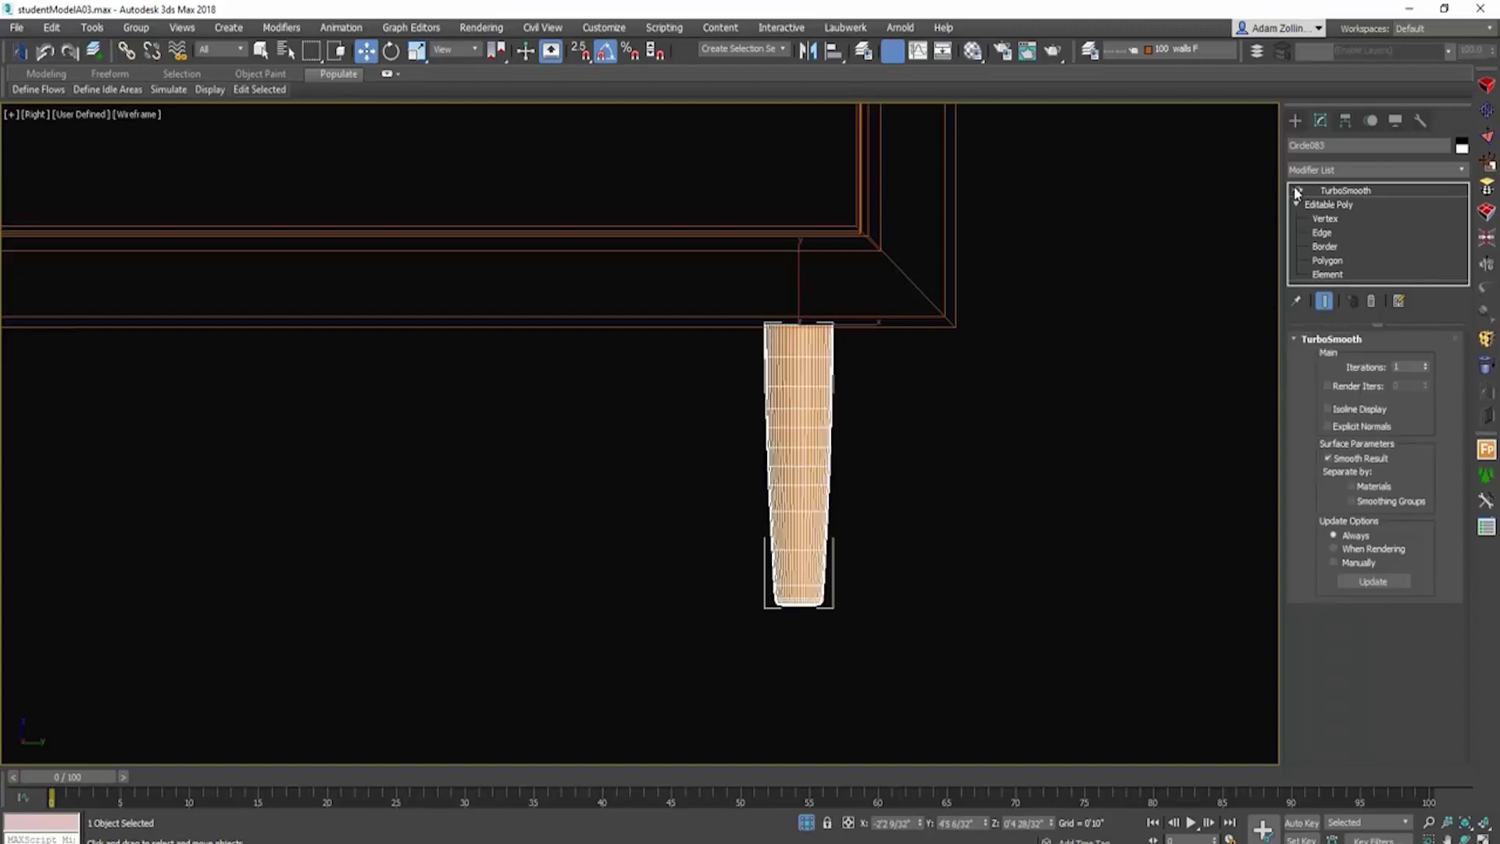
key(Delete)
Step: Apply an FFD 4x4x4 modifier to the leg
click(1462, 170)
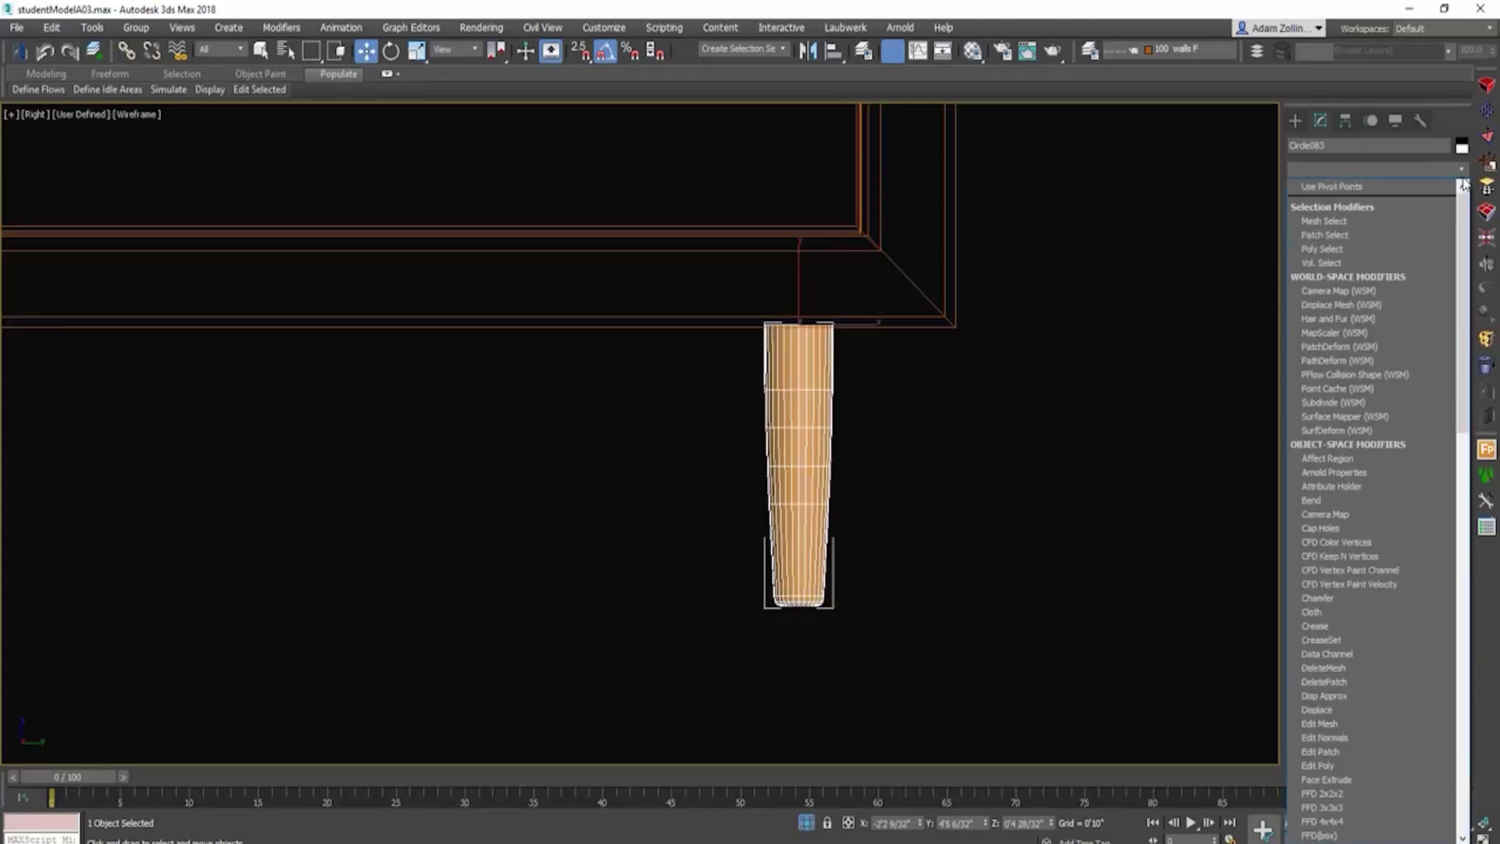
drag(1461, 211, 1454, 307)
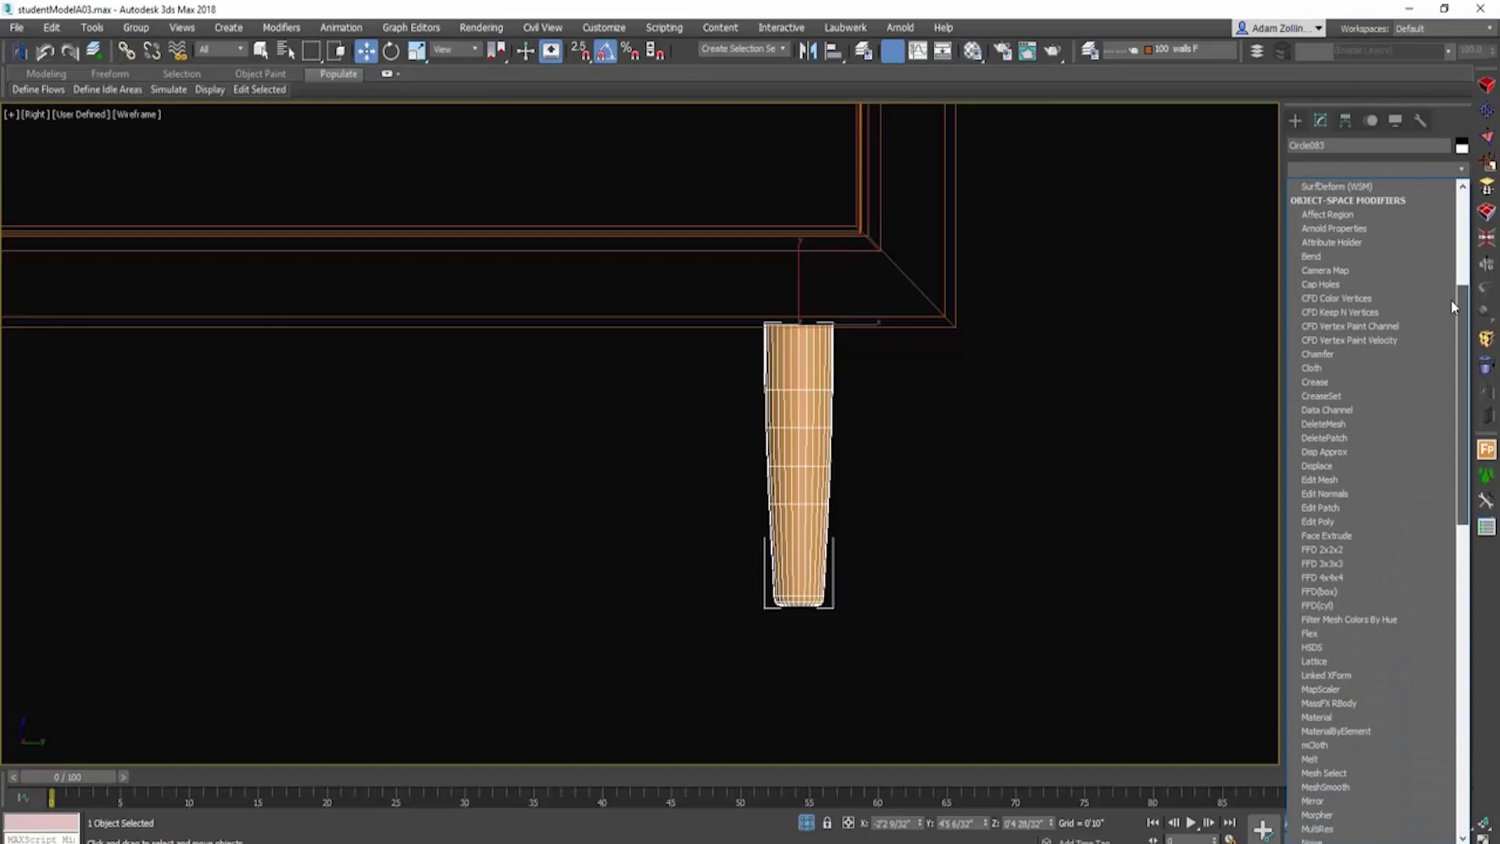
click(1337, 576)
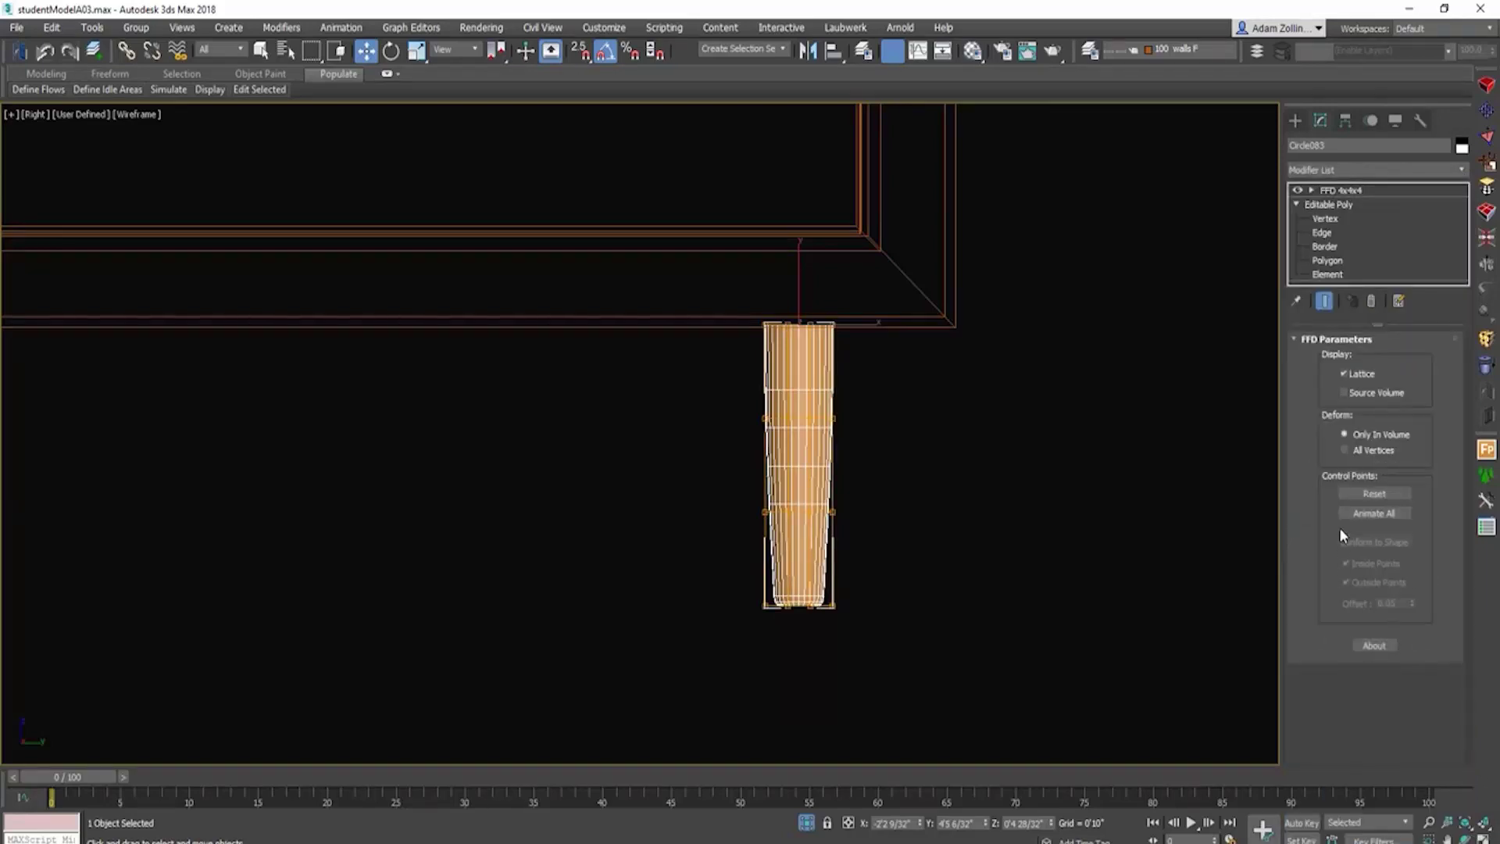
Step: Shift the three lower rows of FFD control points outward by decreasing amounts in the right view, slanting the leg with its ends level
click(1312, 190)
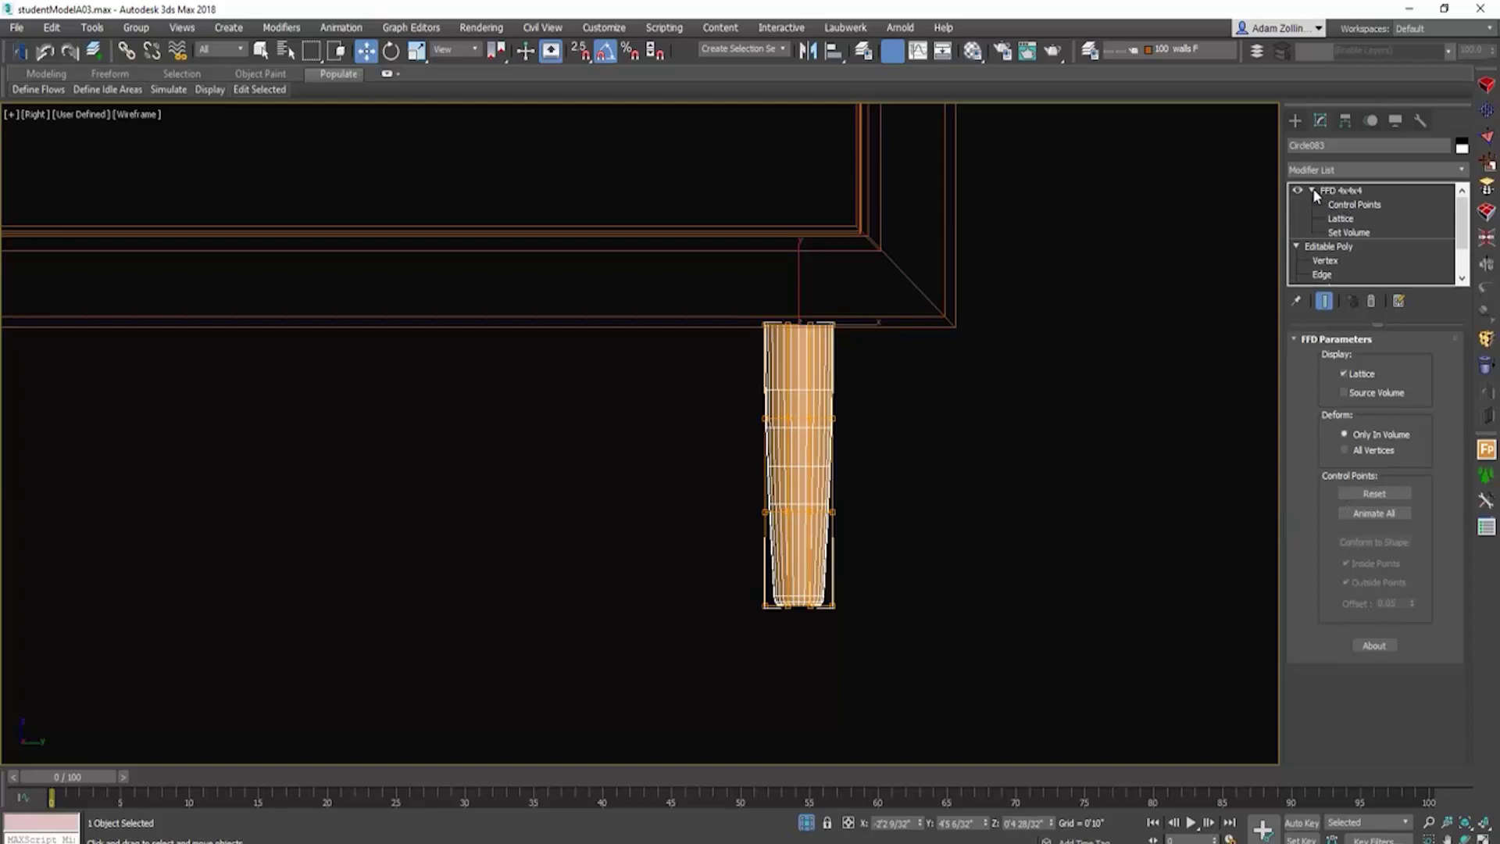
click(1347, 207)
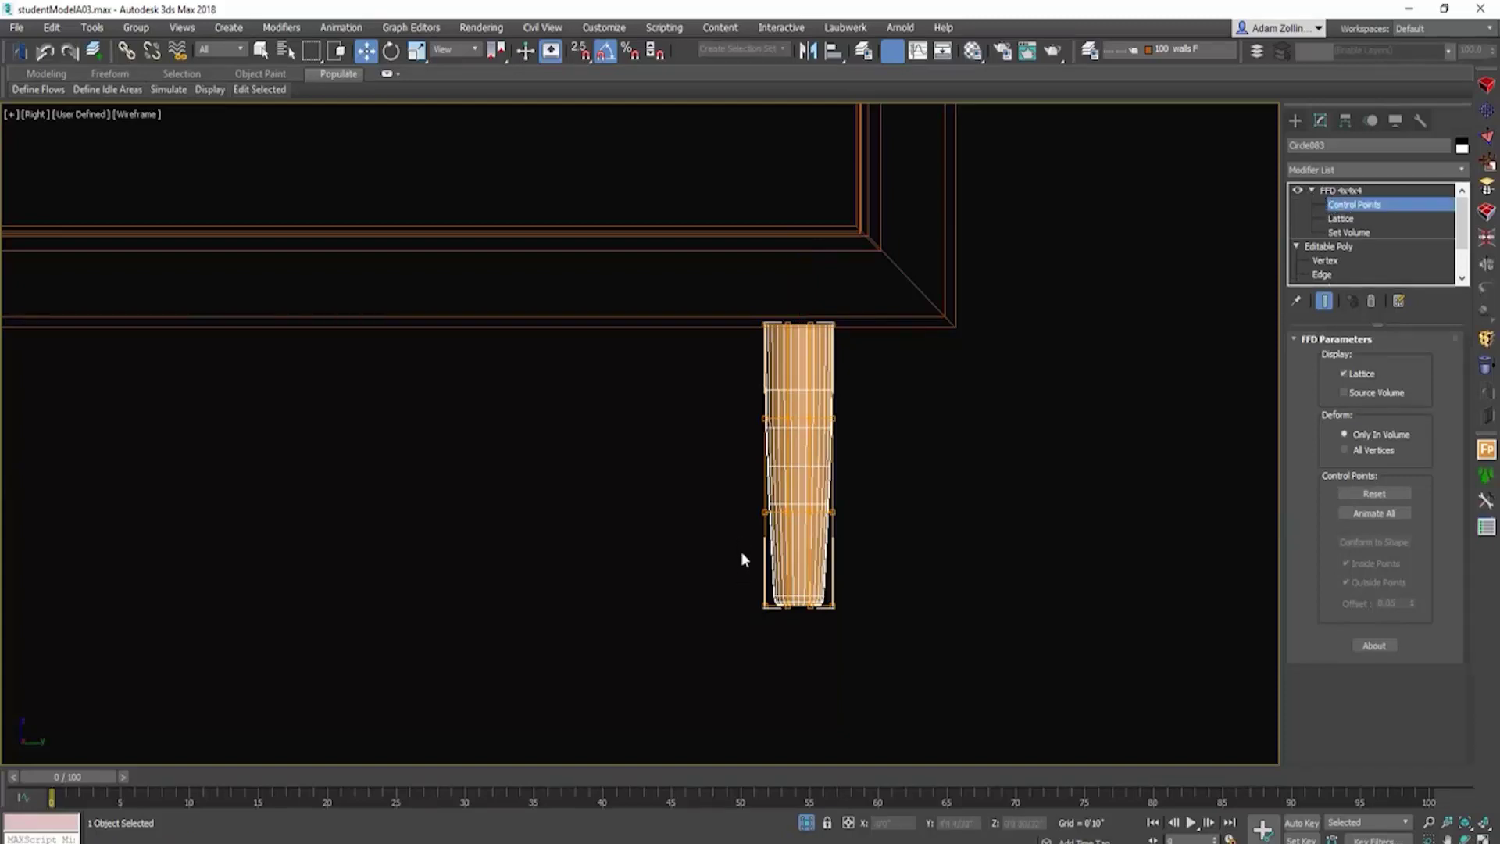
drag(741, 554, 840, 617)
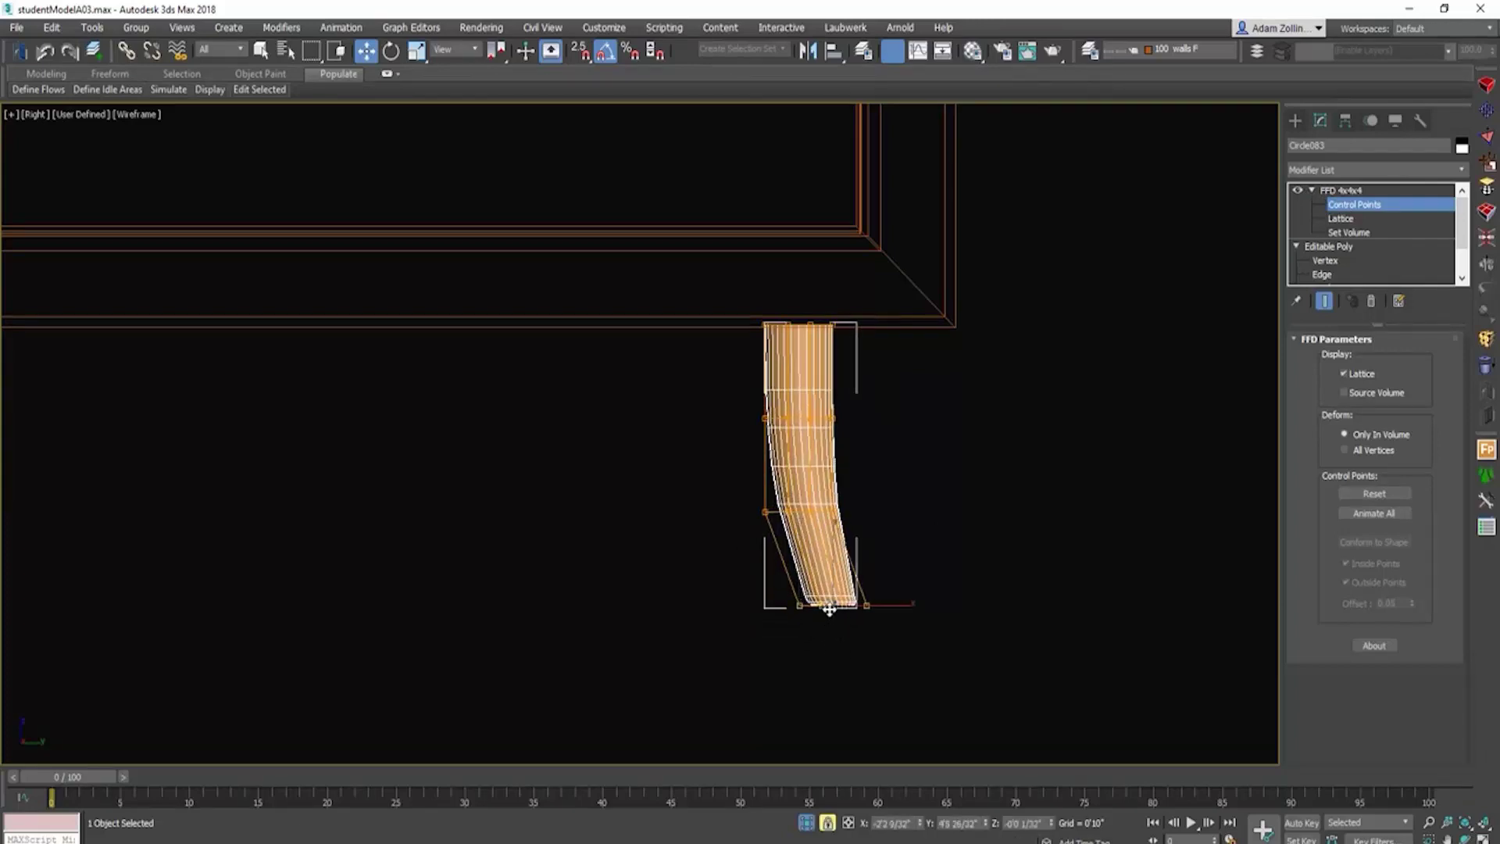
drag(759, 495, 852, 523)
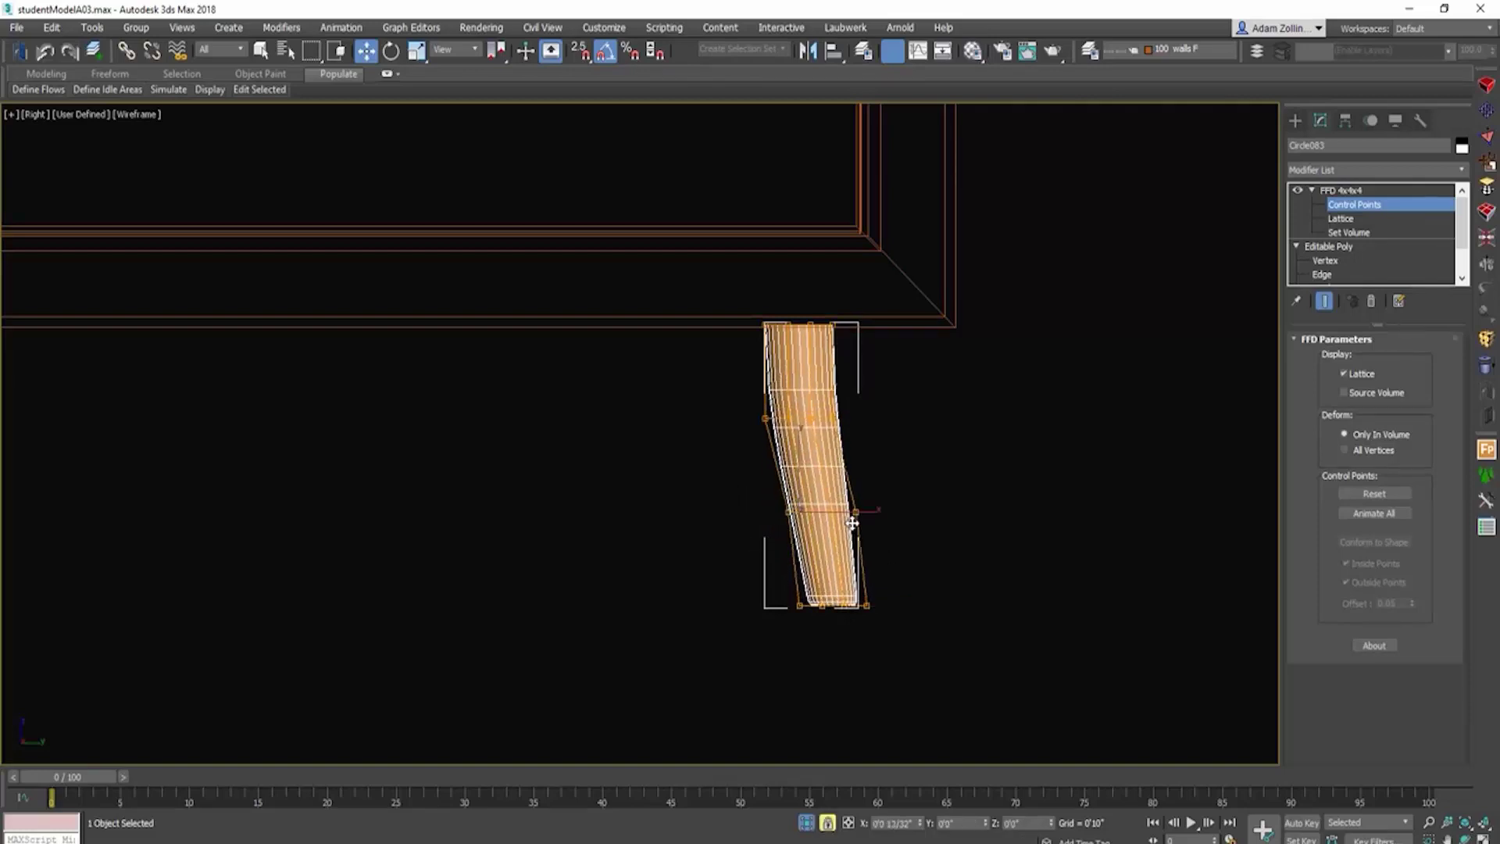
drag(751, 408, 873, 467)
drag(832, 437, 840, 438)
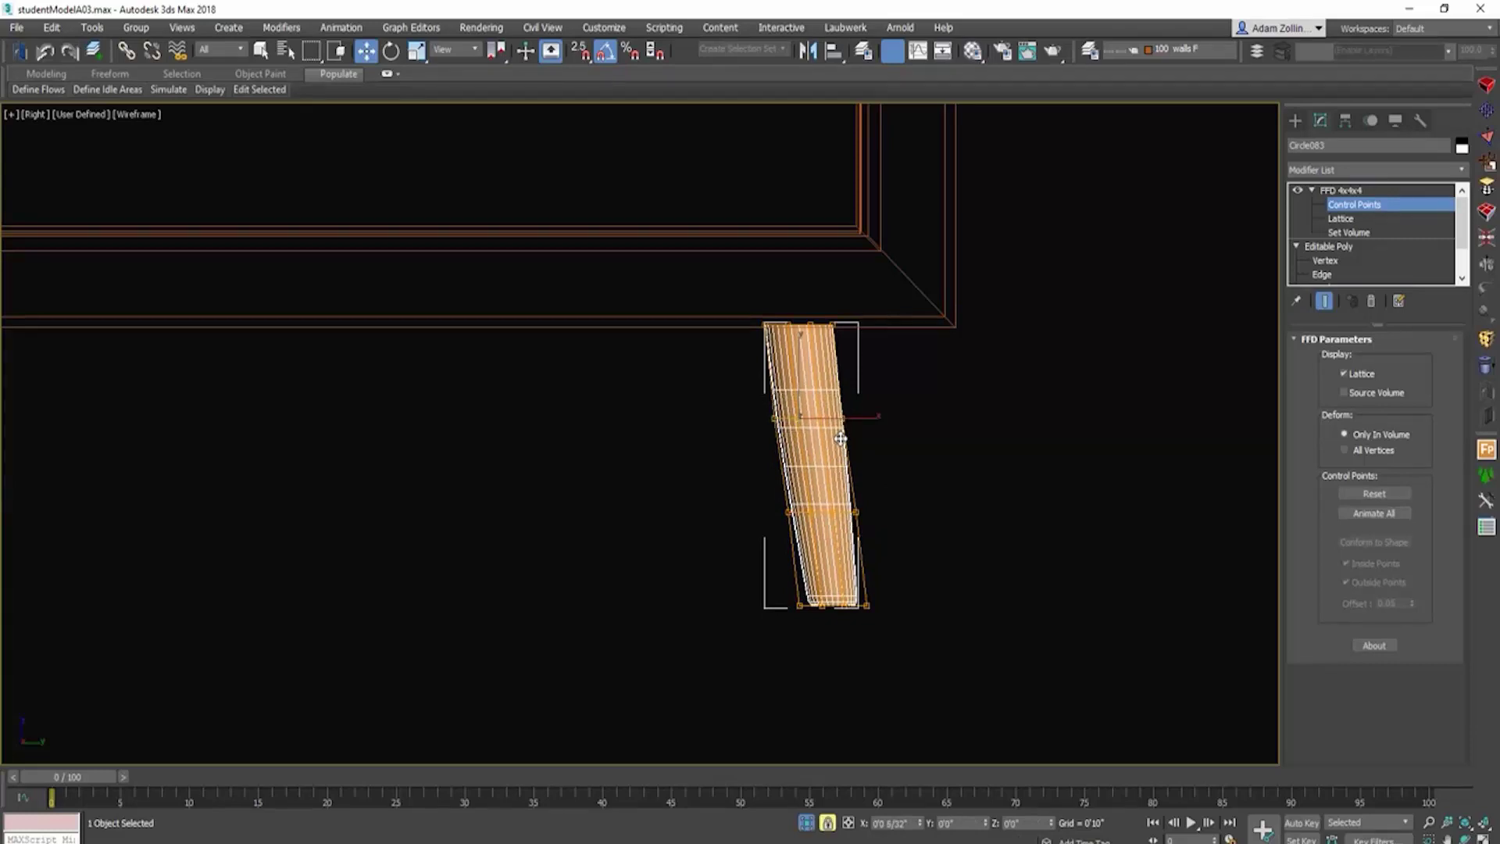
Step: Shift the three lower rows of FFD control points outward in the front view to slant the leg, and check it in an orthographic view
key(f)
scroll(961, 495, down, 3)
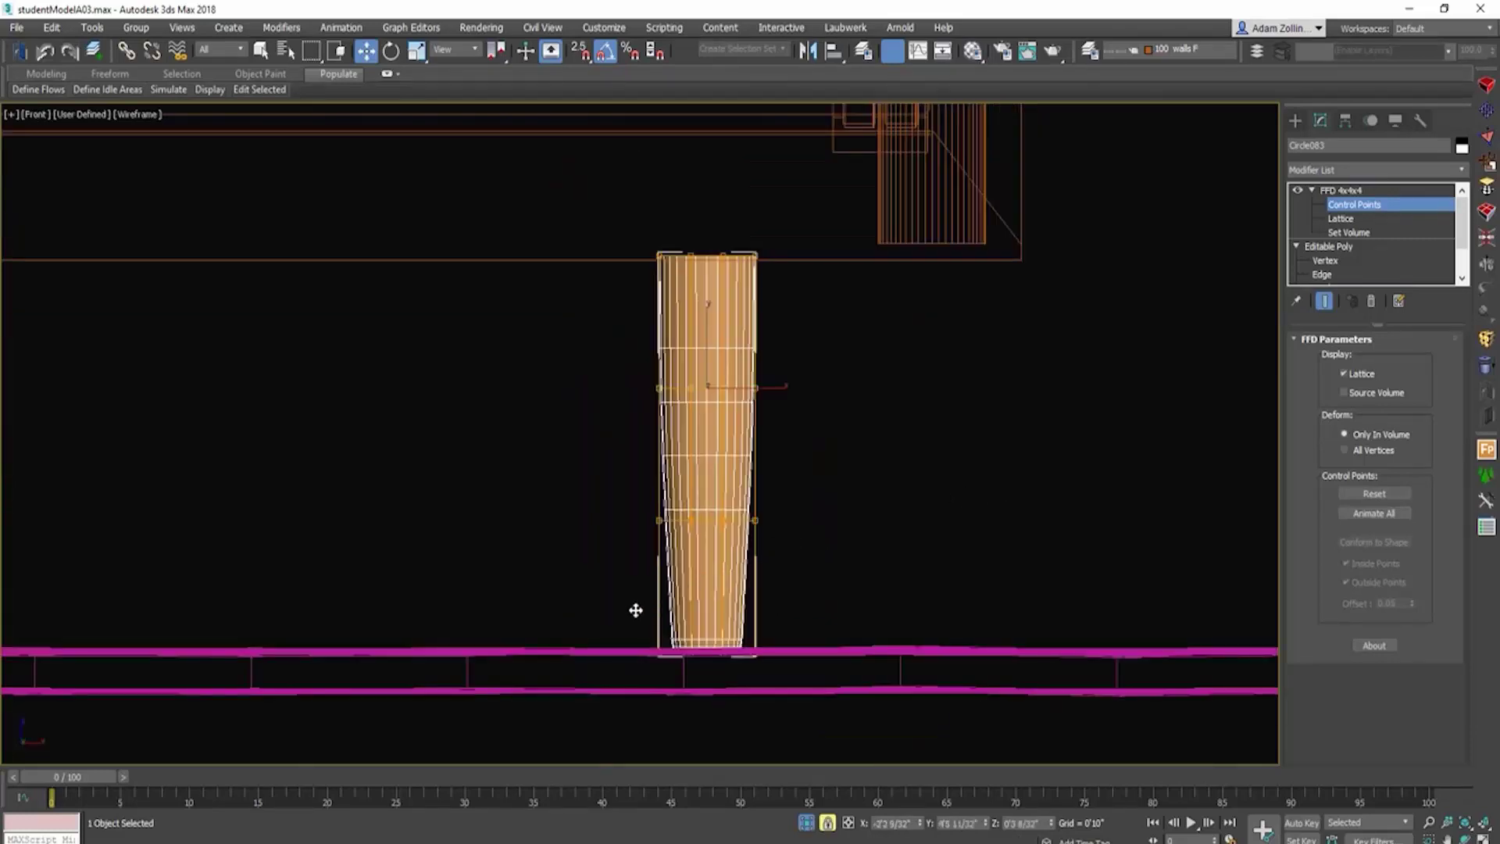
drag(634, 615, 800, 693)
drag(738, 654, 775, 666)
drag(640, 491, 768, 538)
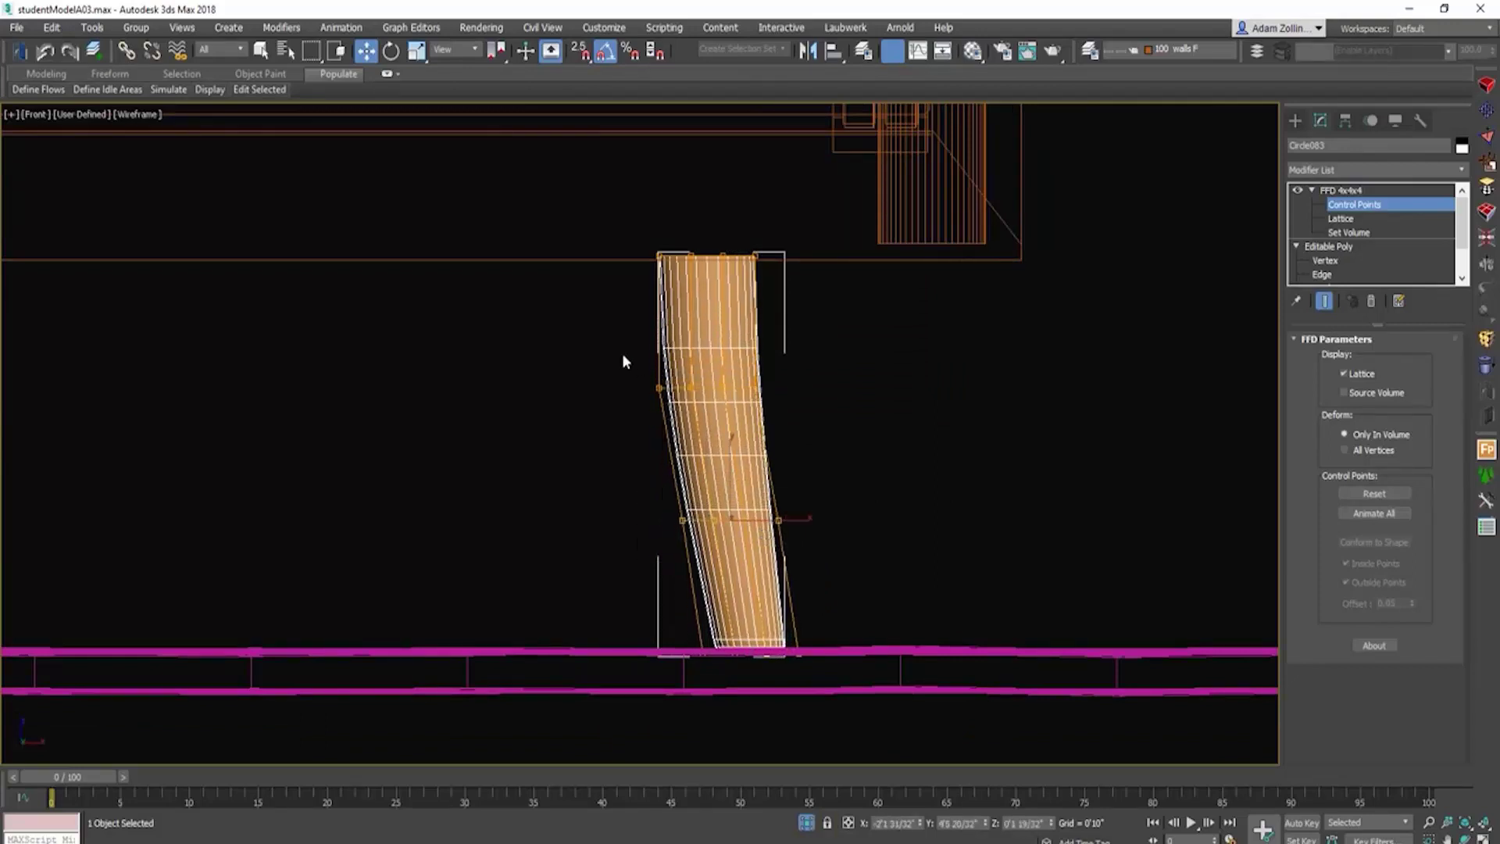
drag(622, 353, 780, 418)
drag(726, 411, 737, 411)
drag(663, 499, 740, 540)
scroll(795, 521, down, 4)
alt+middle_drag(796, 521, 686, 549)
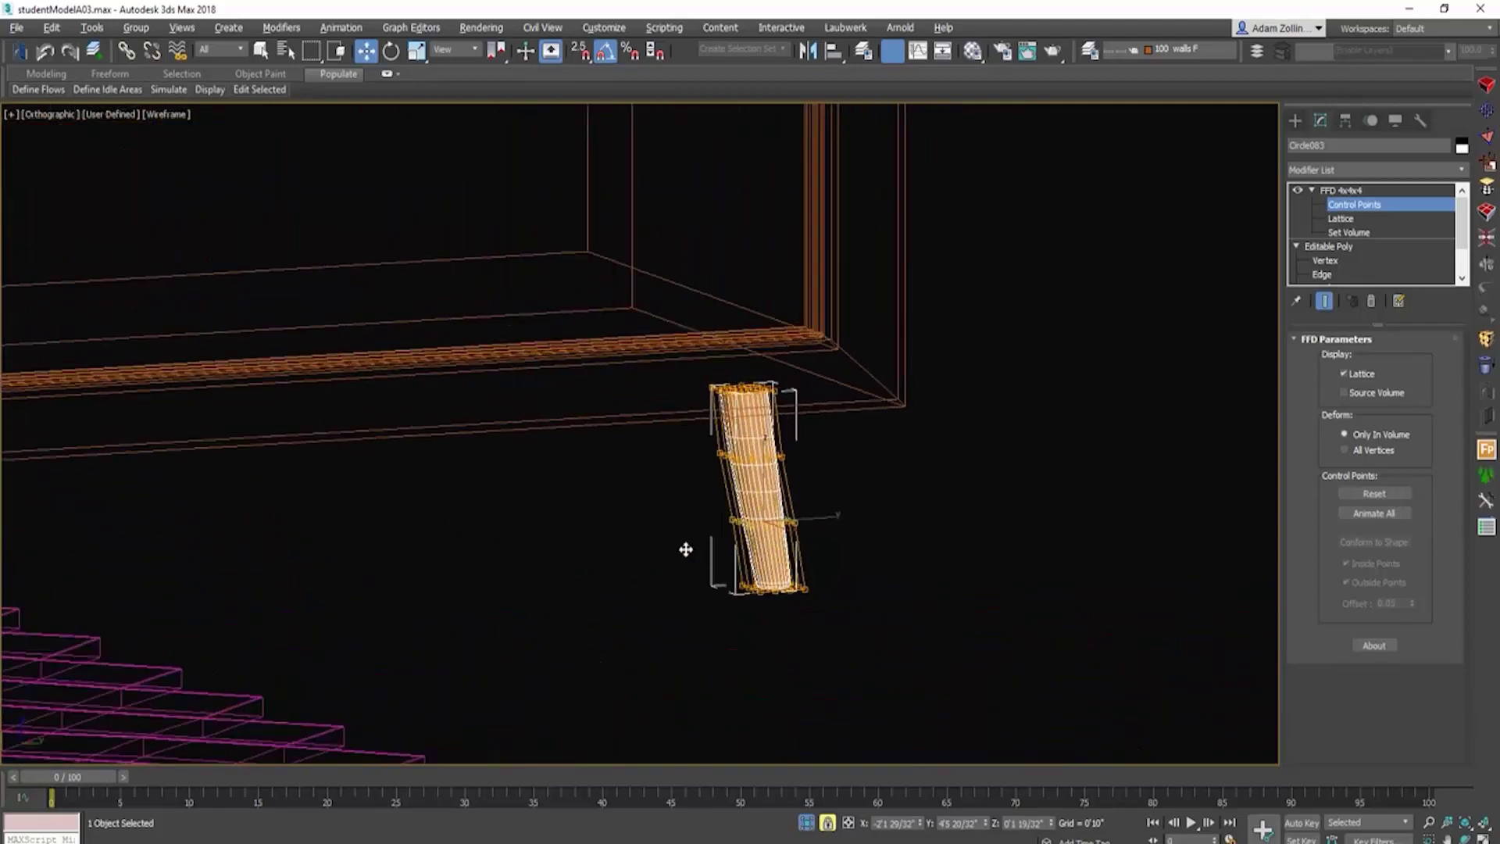
Step: Shift the top row of FFD control points slightly inward in the right and front views to even out the leg's slant
key(r)
key(z)
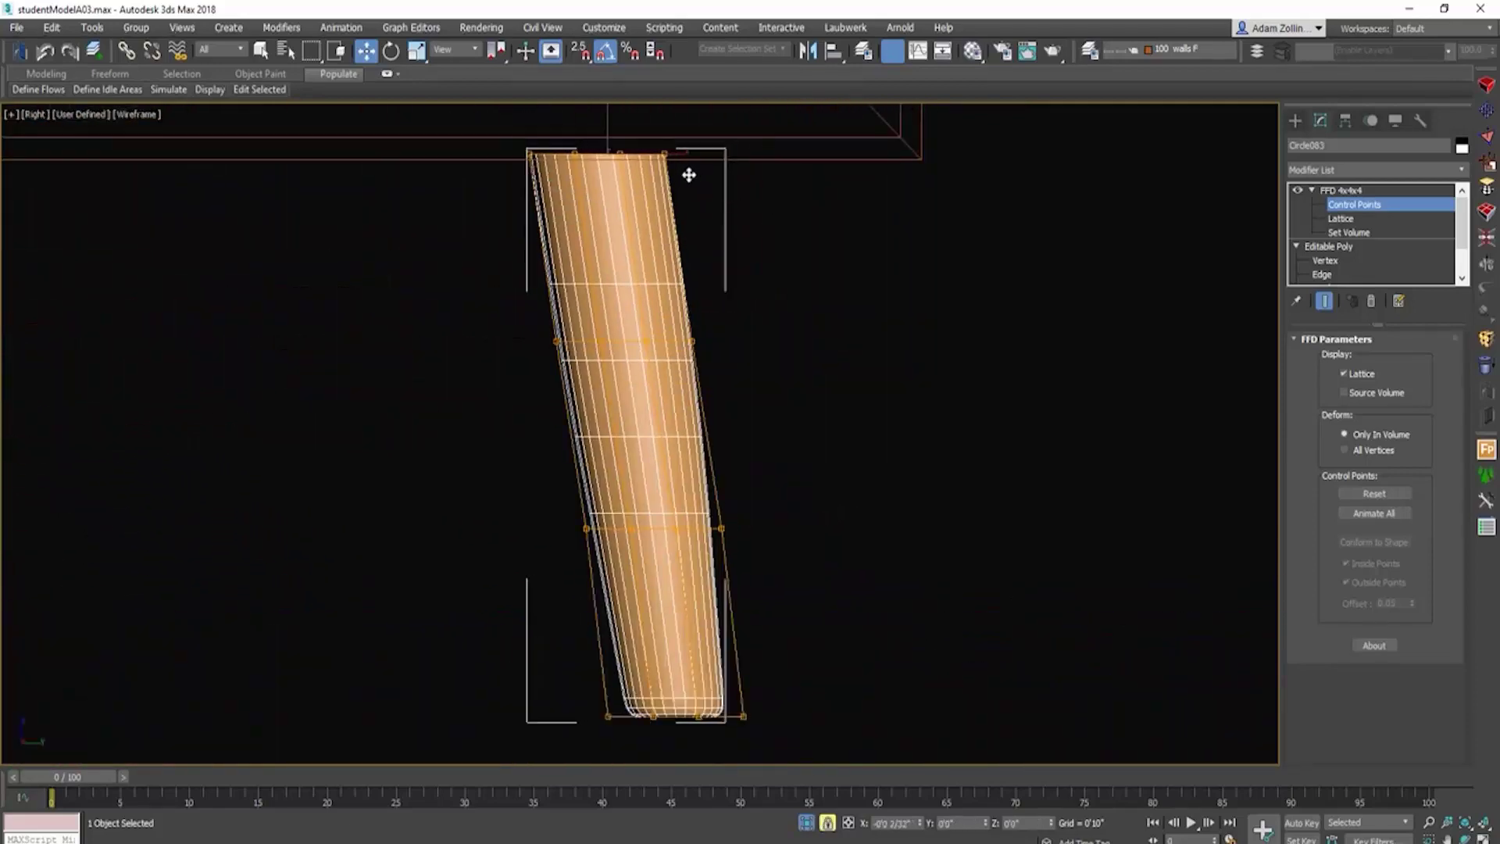
drag(688, 175, 682, 176)
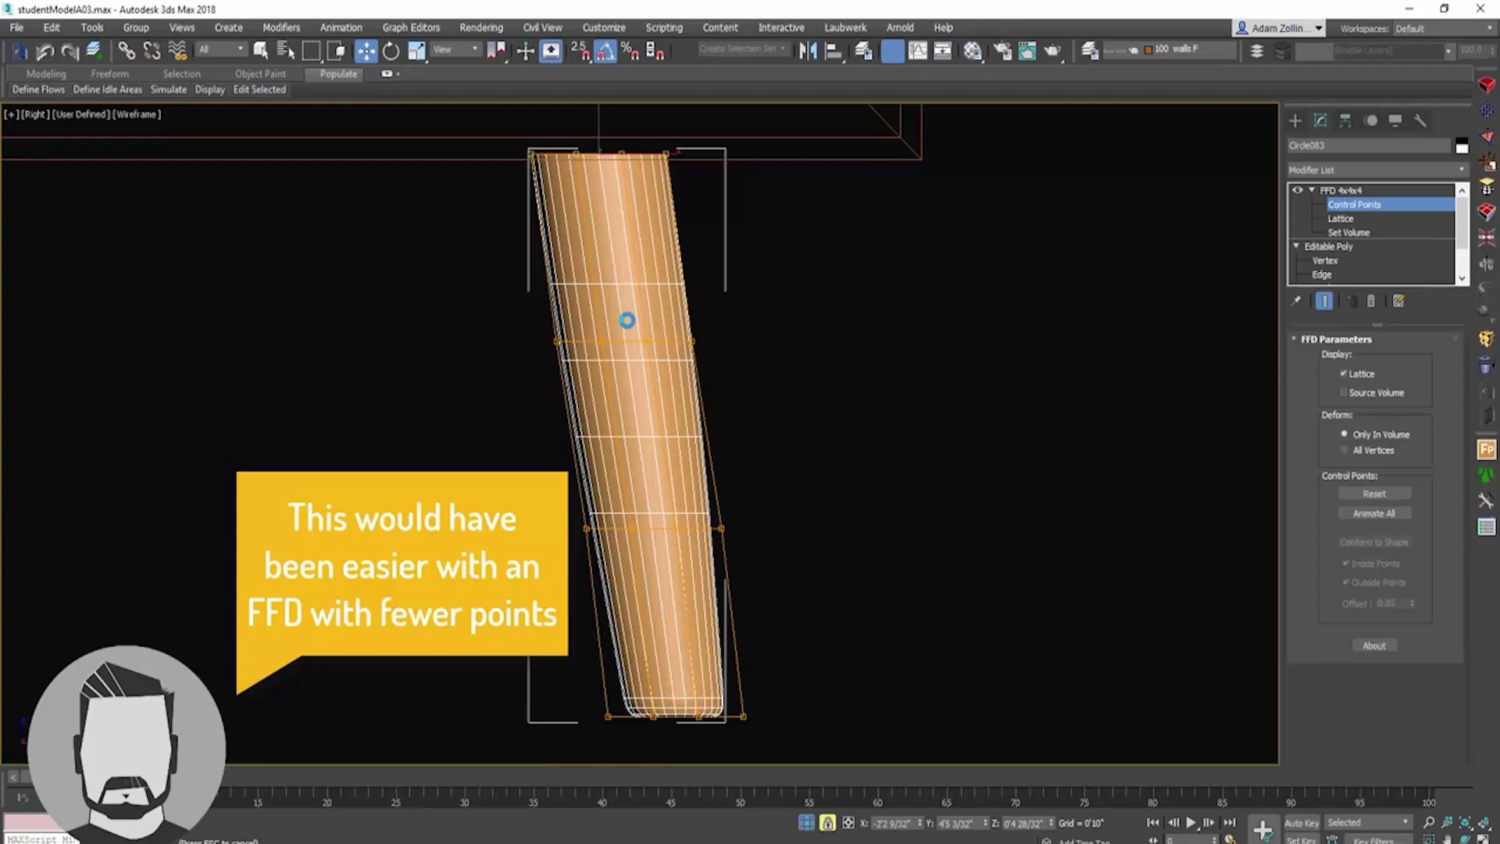
key(f)
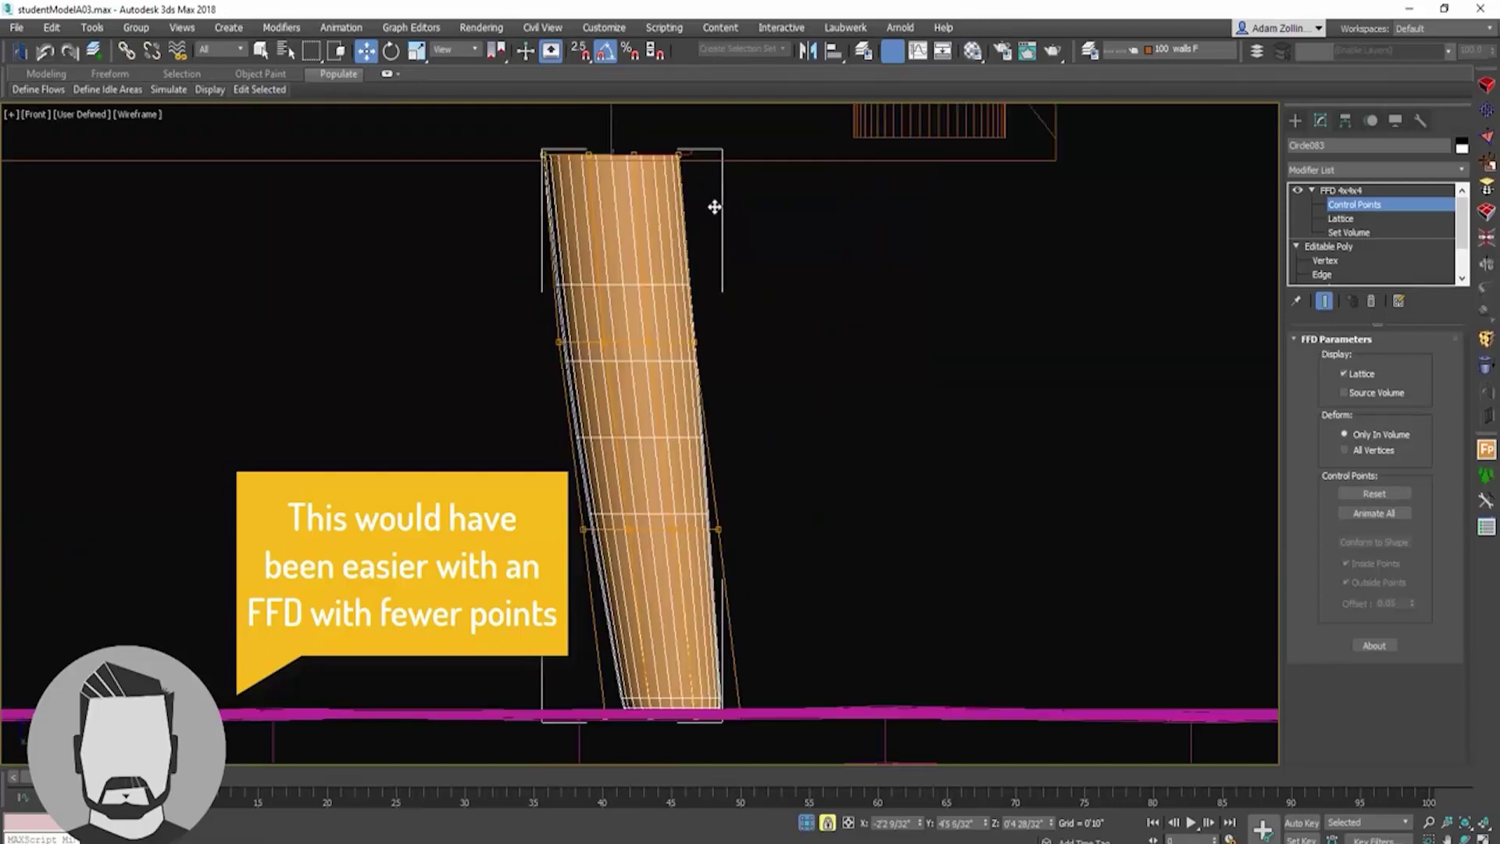
drag(536, 137, 769, 205)
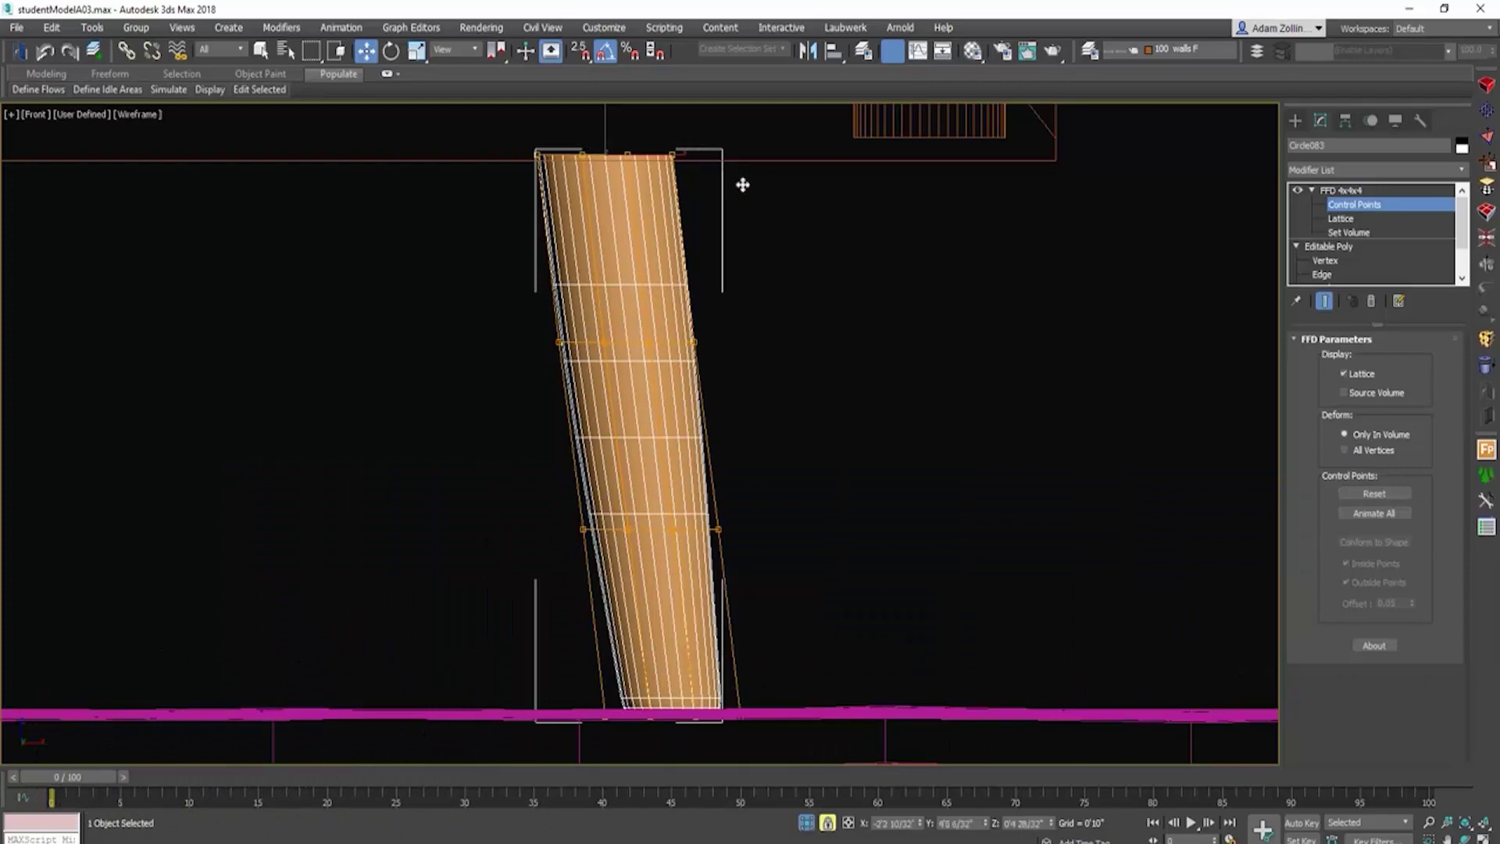
Step: Finish editing the FFD control points and convert the slanted leg to an Editable Poly
scroll(742, 184, down, 3)
alt+middle_drag(903, 317, 790, 349)
key(1)
scroll(884, 340, down, 5)
scroll(885, 340, up, 3)
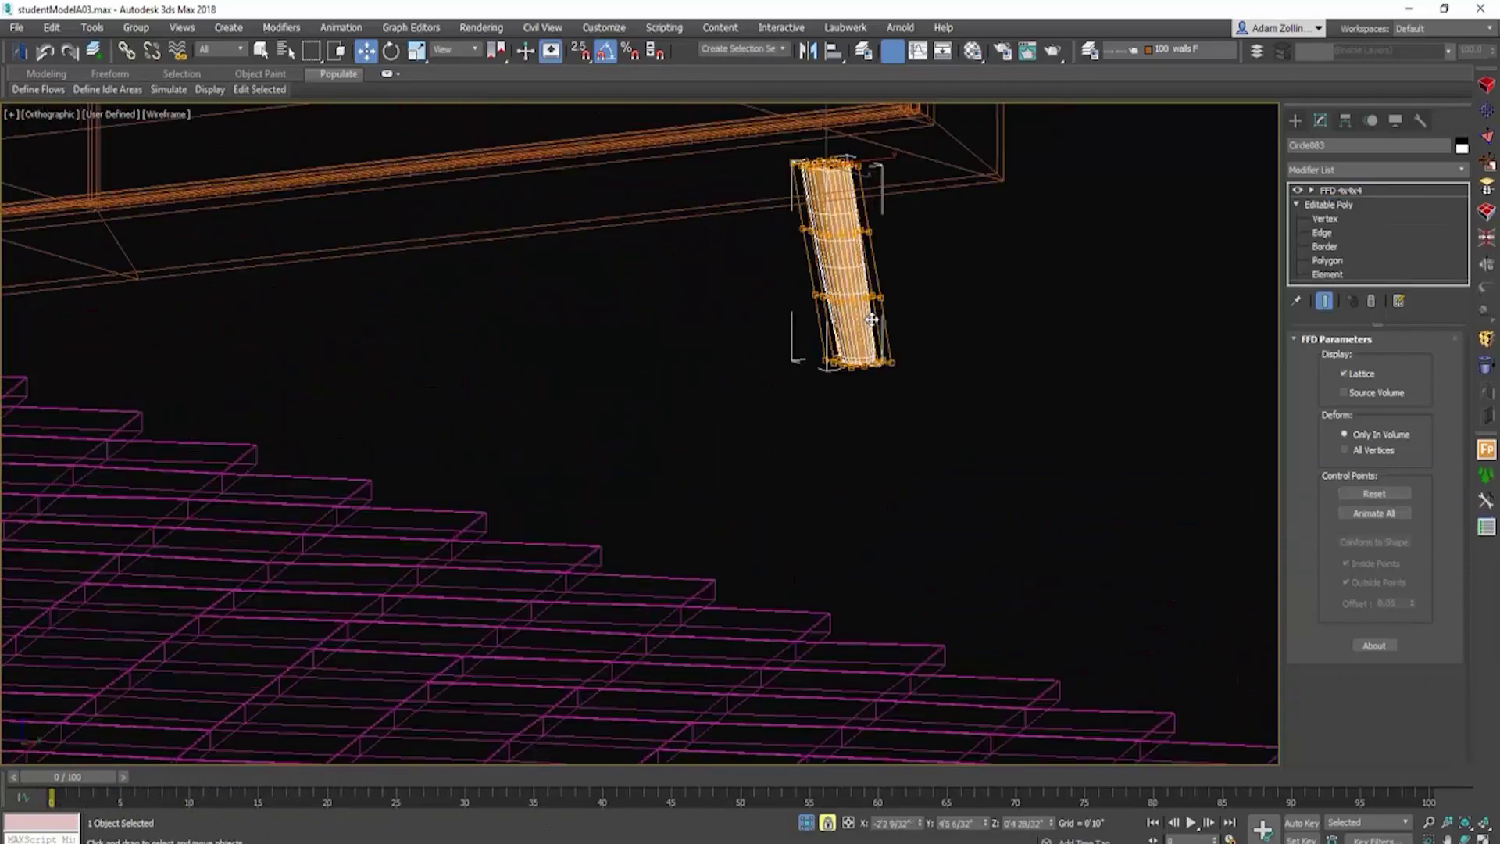
right_click(909, 313)
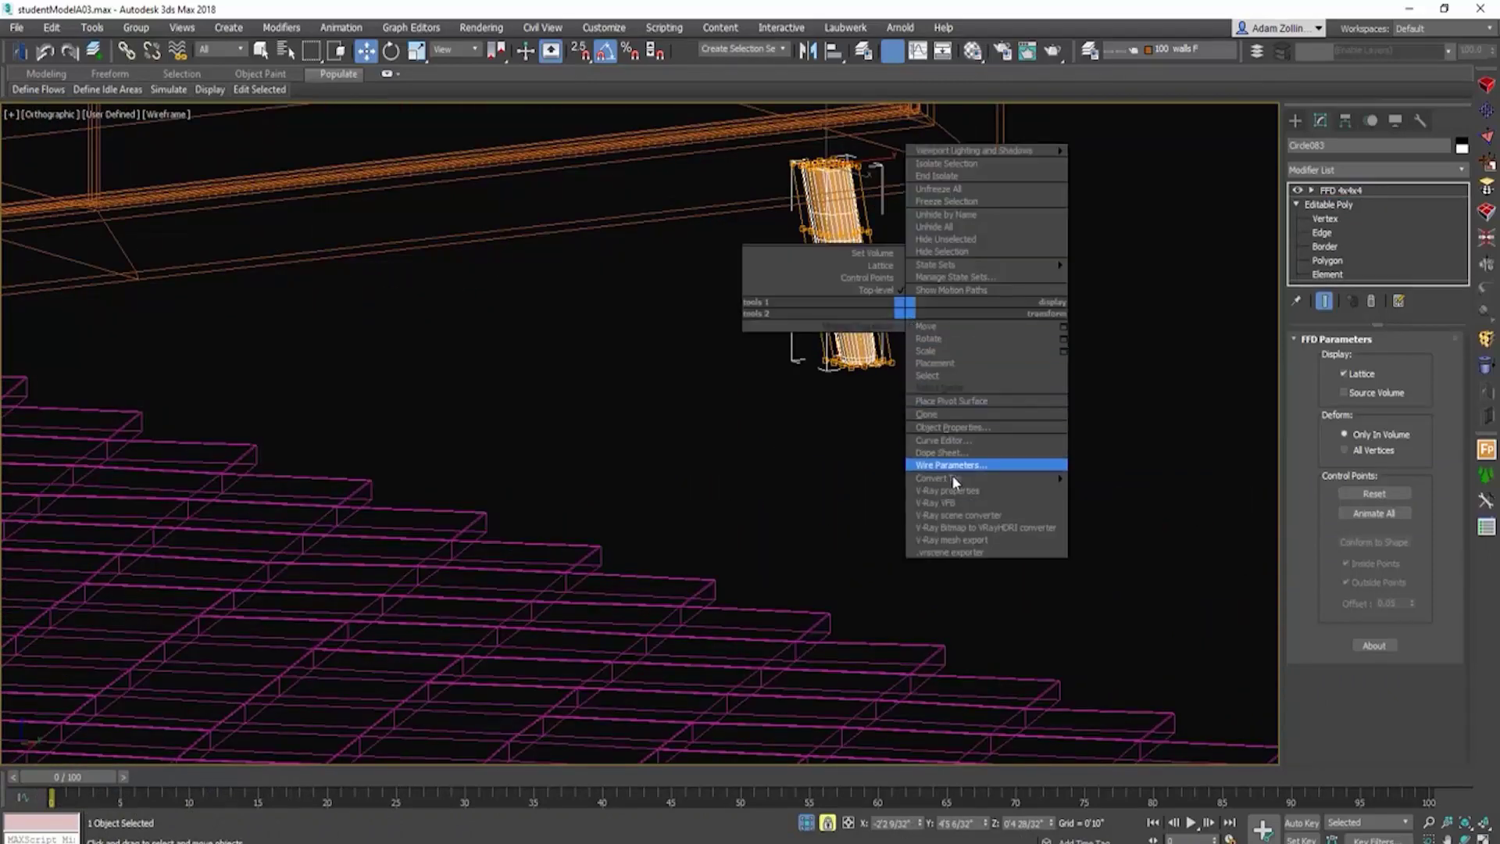
mouse_move(953, 477)
click(1127, 490)
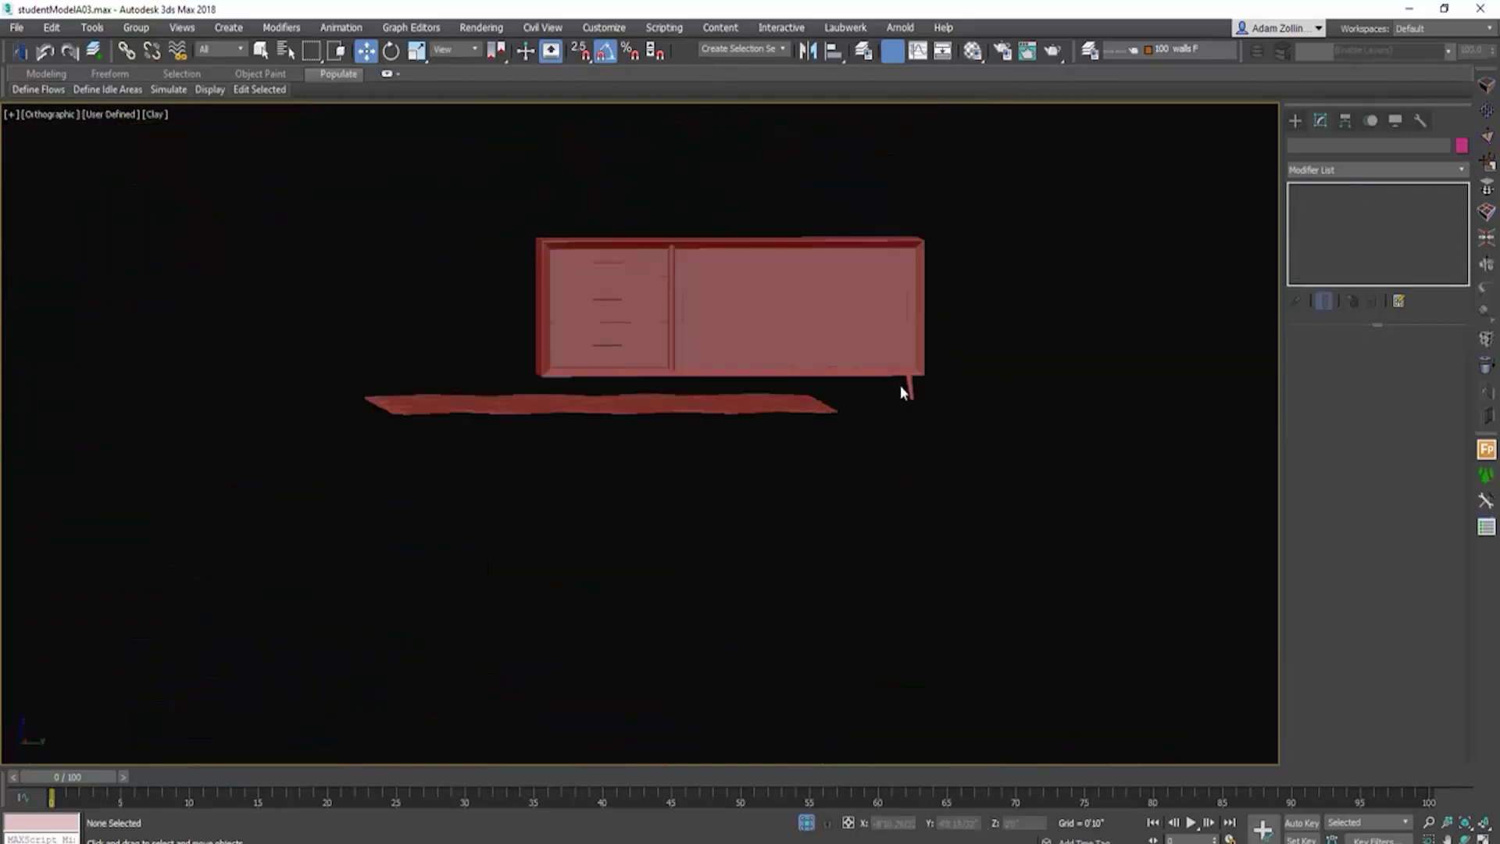
Step: Examine the leg's proportions under the cabinet in the shaded view, with edged faces on and off
scroll(902, 387, up, 5)
scroll(922, 447, down, 1)
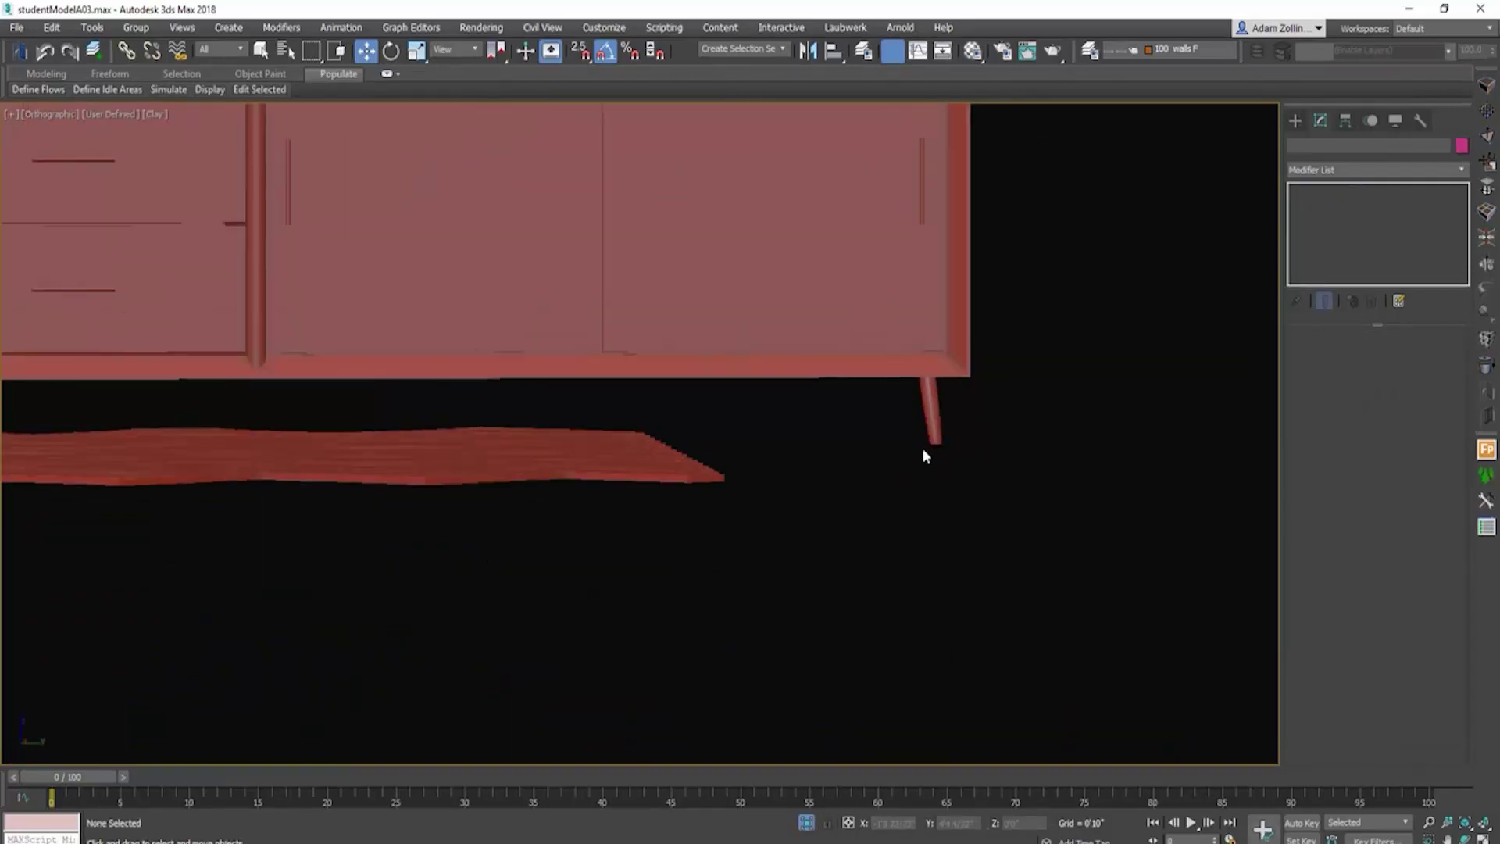
scroll(922, 448, up, 2)
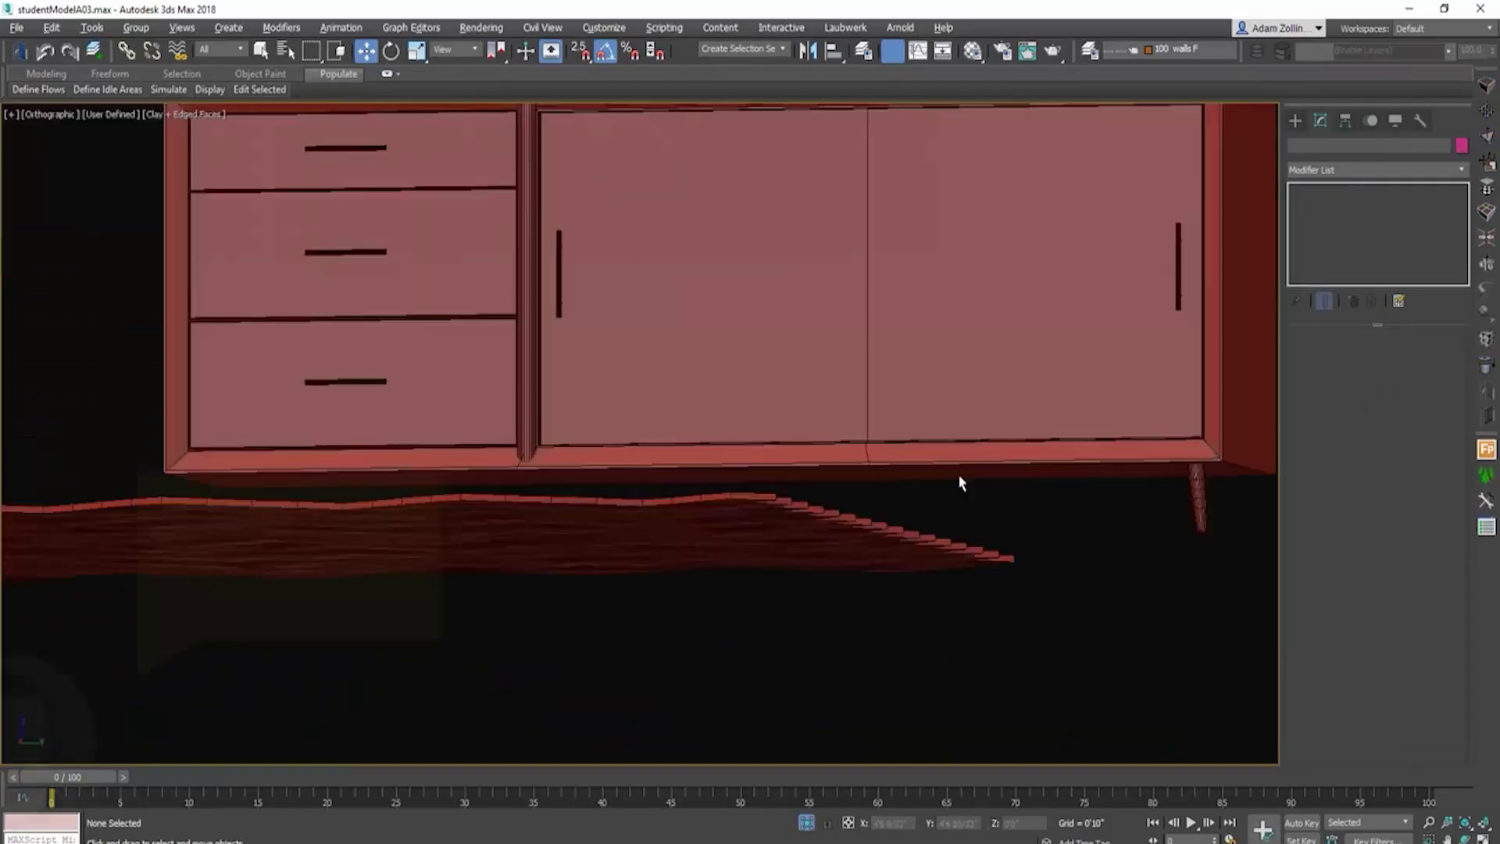
scroll(987, 490, down, 3)
alt+middle_drag(988, 490, 923, 480)
scroll(879, 446, up, 3)
key(F4)
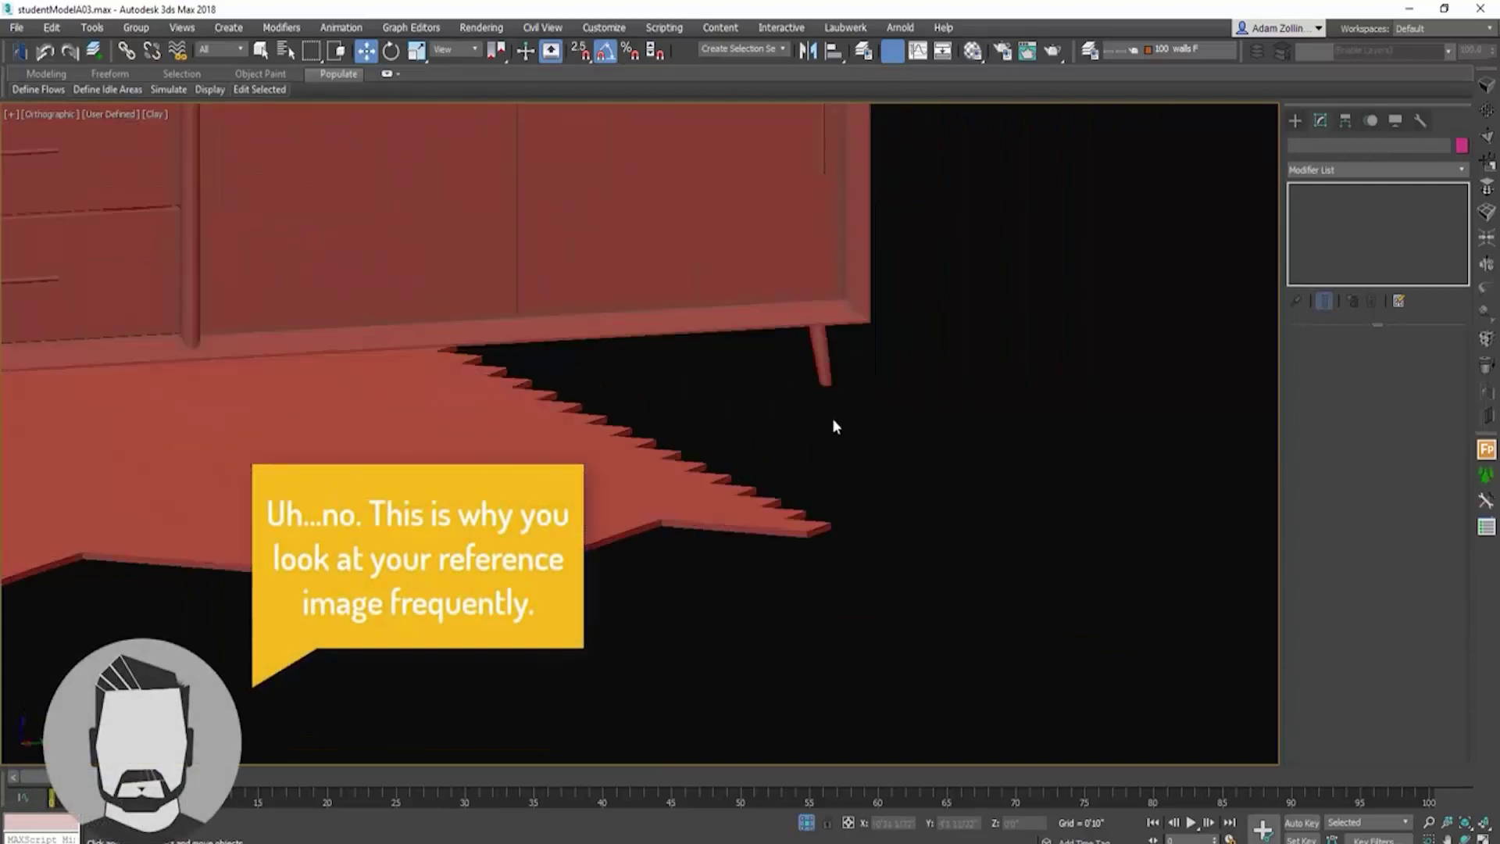
middle_drag(832, 420, 1031, 458)
scroll(1033, 459, down, 3)
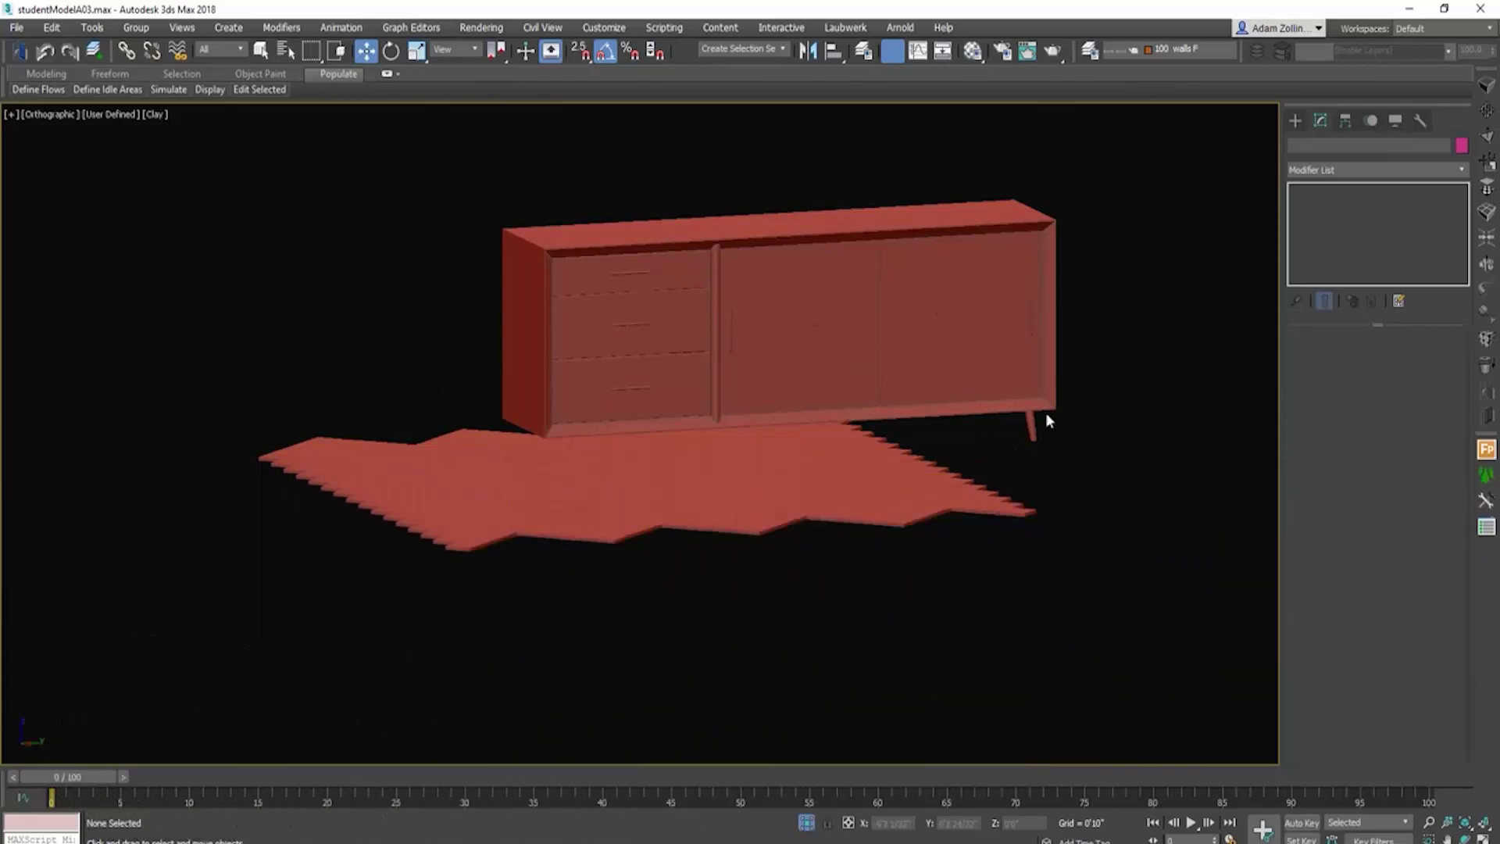
Step: Thicken the leg by scaling it non-uniformly to about 130% in X and Y in the top view, leaving Z at 100%
click(1030, 425)
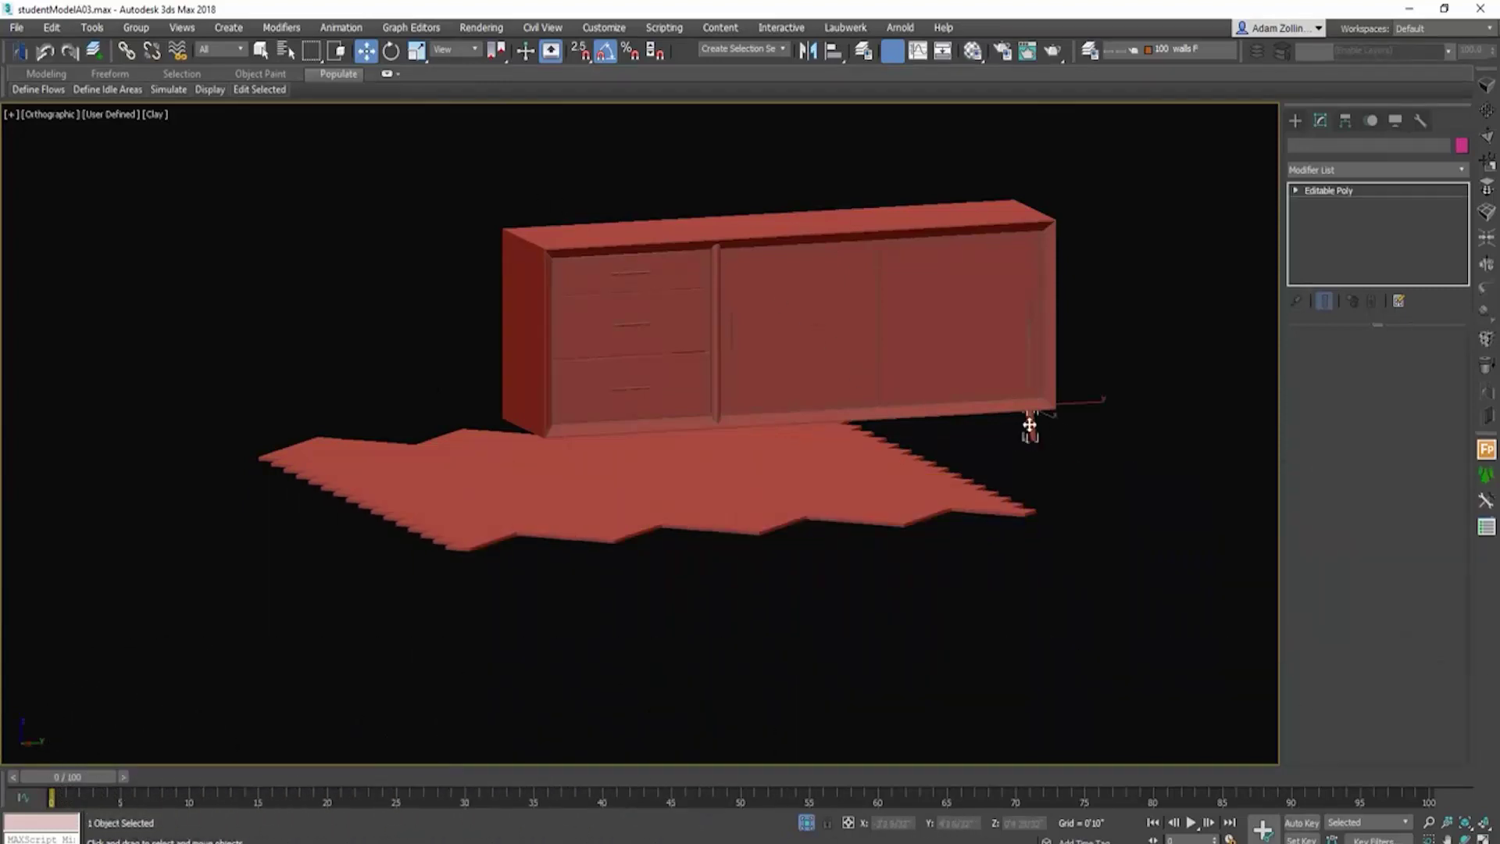
scroll(1030, 425, up, 4)
scroll(1030, 424, down, 4)
alt+middle_drag(1023, 434, 975, 439)
key(t)
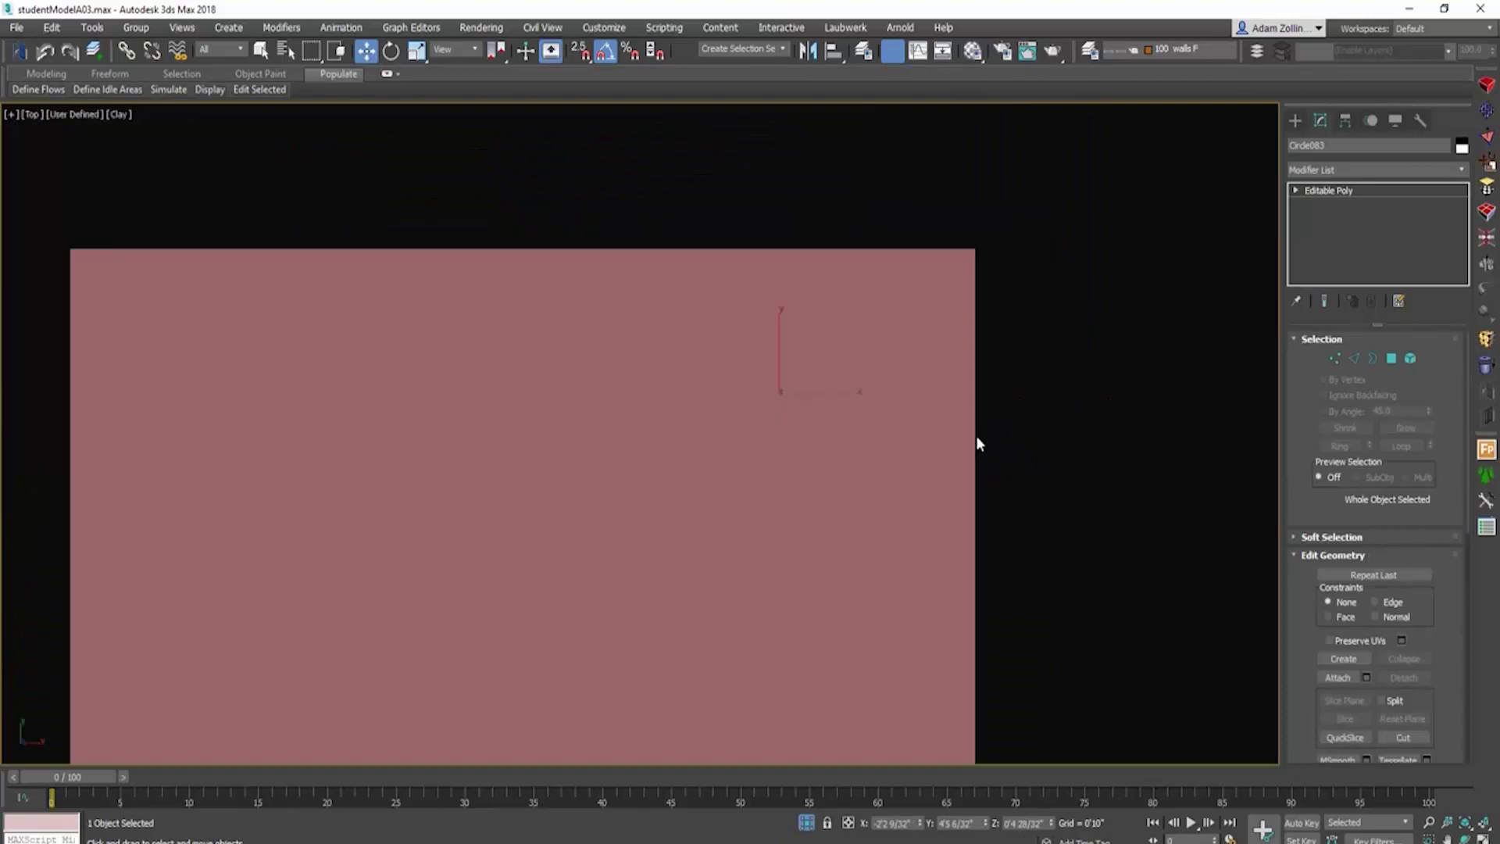
key(F3)
key(z)
scroll(965, 436, down, 5)
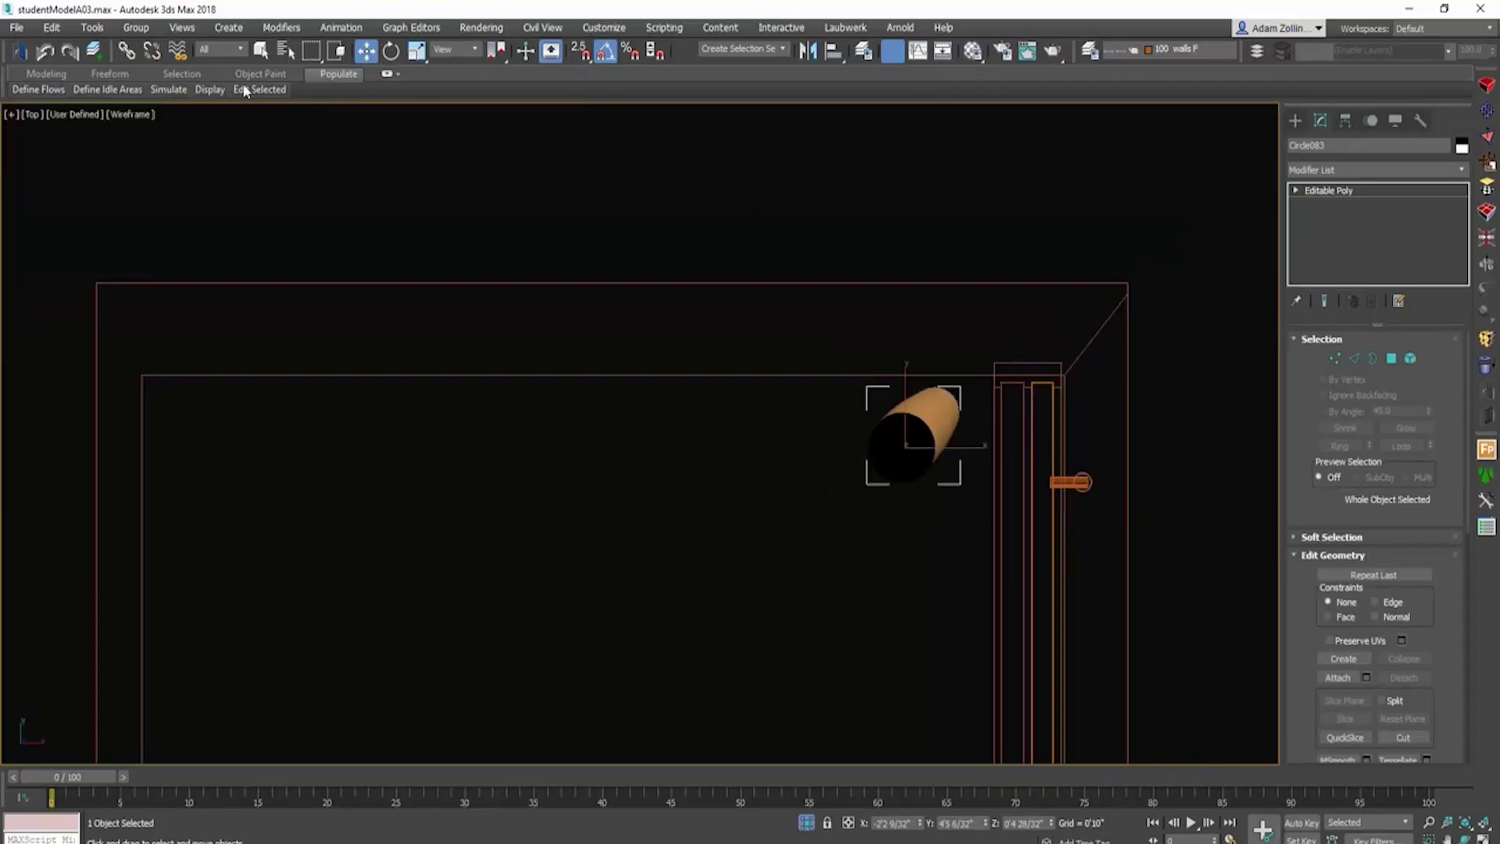
drag(417, 51, 425, 110)
drag(910, 444, 910, 409)
key(r)
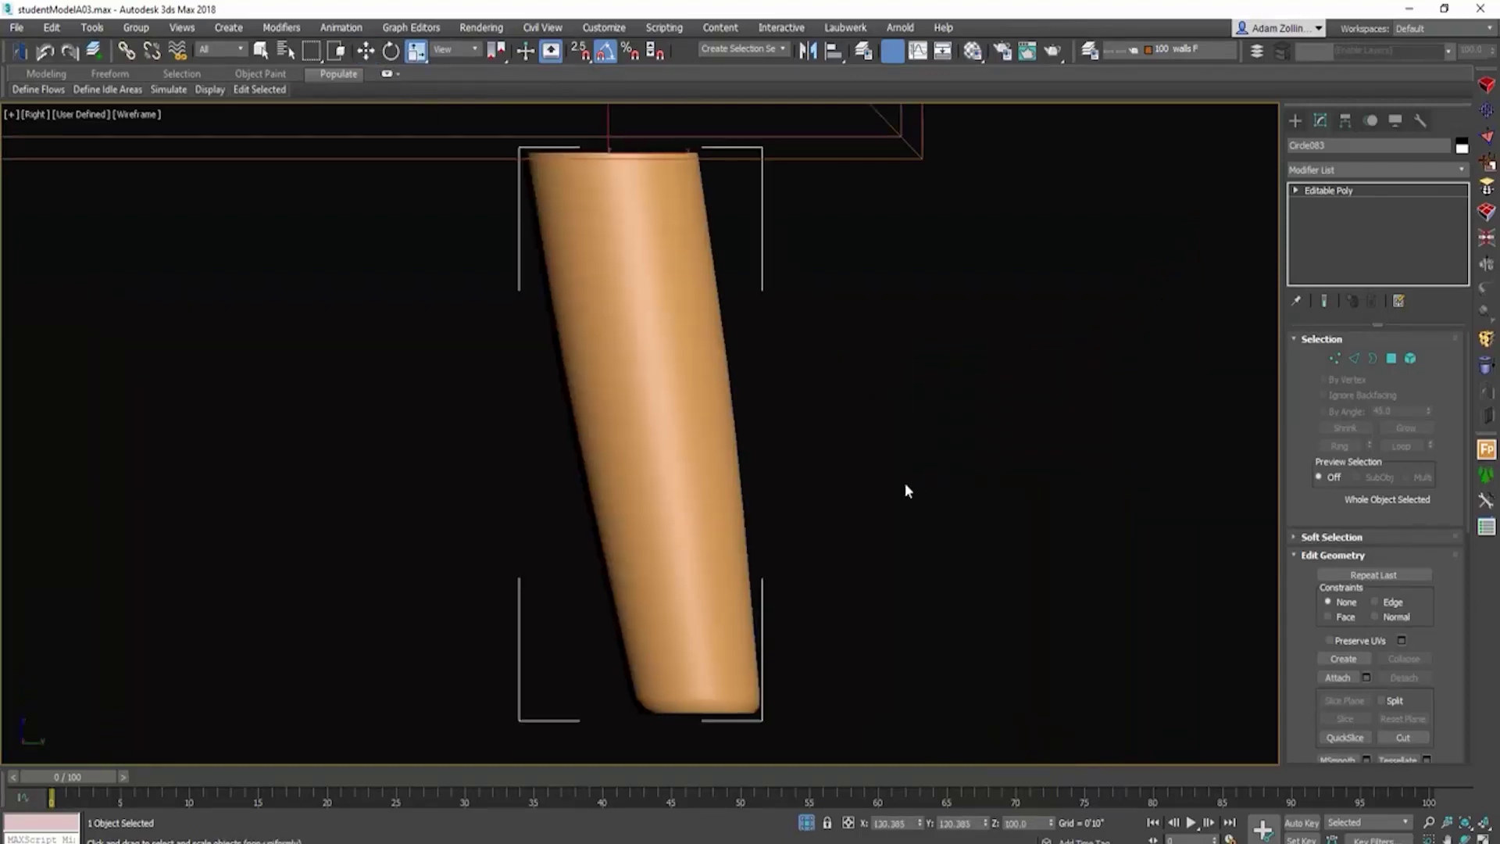
Step: Examine the thickened leg against the cabinet in the right view, shaded and in wireframe
scroll(890, 487, down, 10)
key(F3)
click(896, 485)
scroll(895, 484, up, 5)
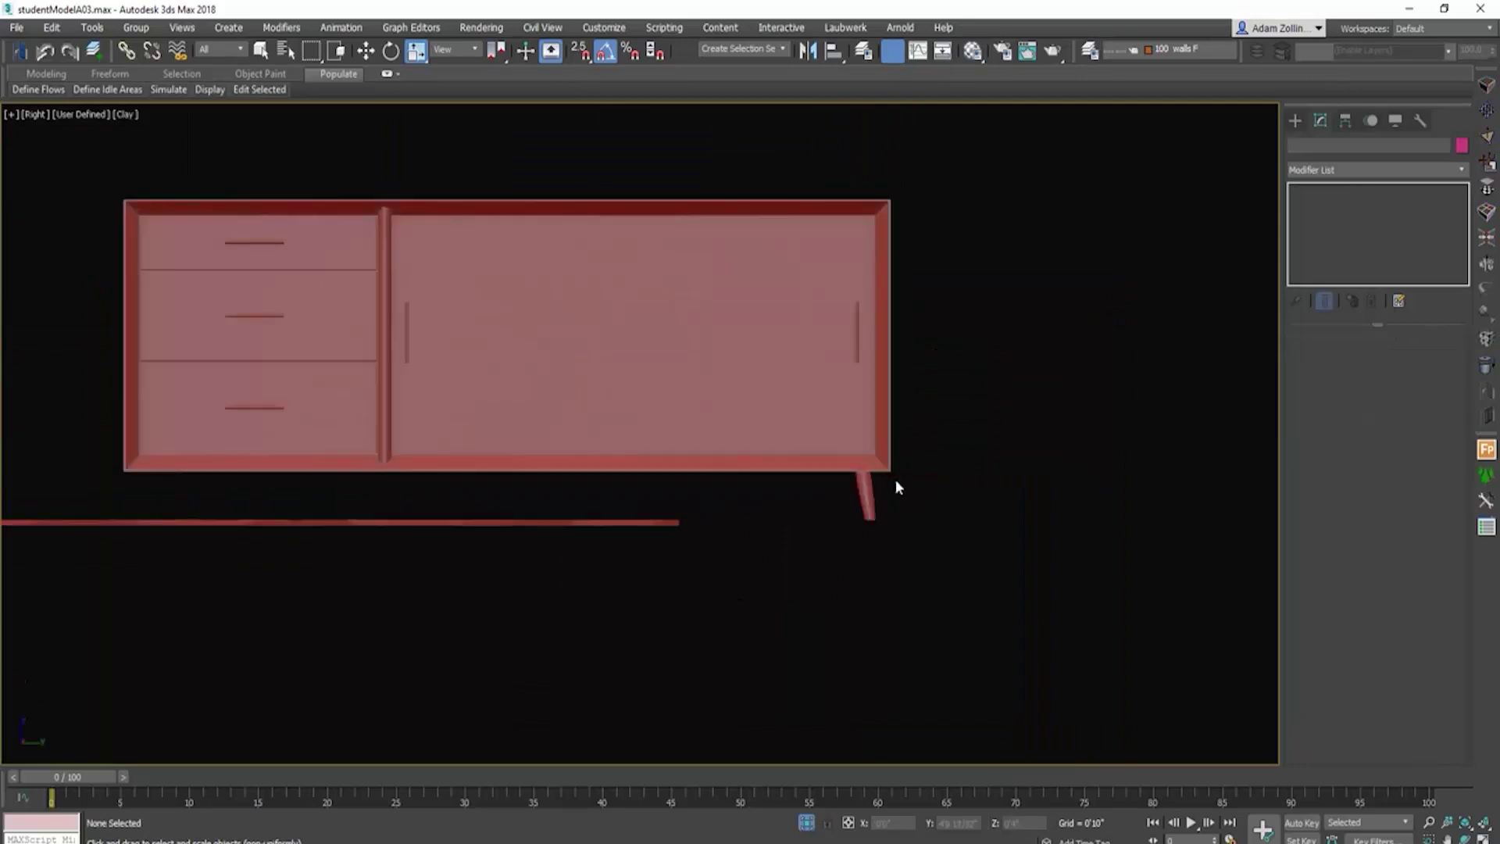
click(867, 502)
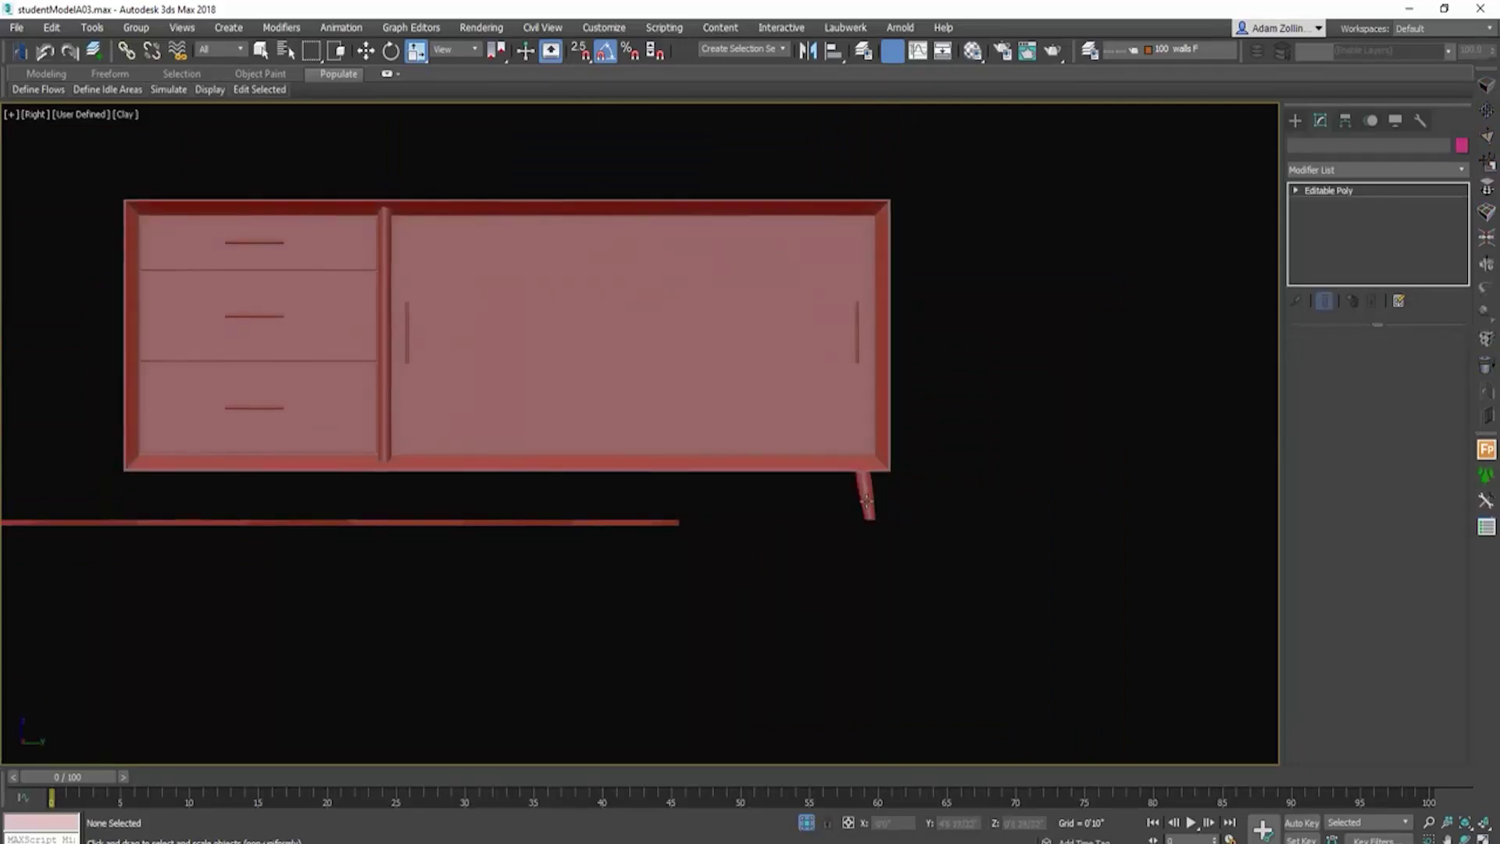
scroll(867, 502, up, 8)
scroll(867, 502, down, 5)
key(F3)
key(z)
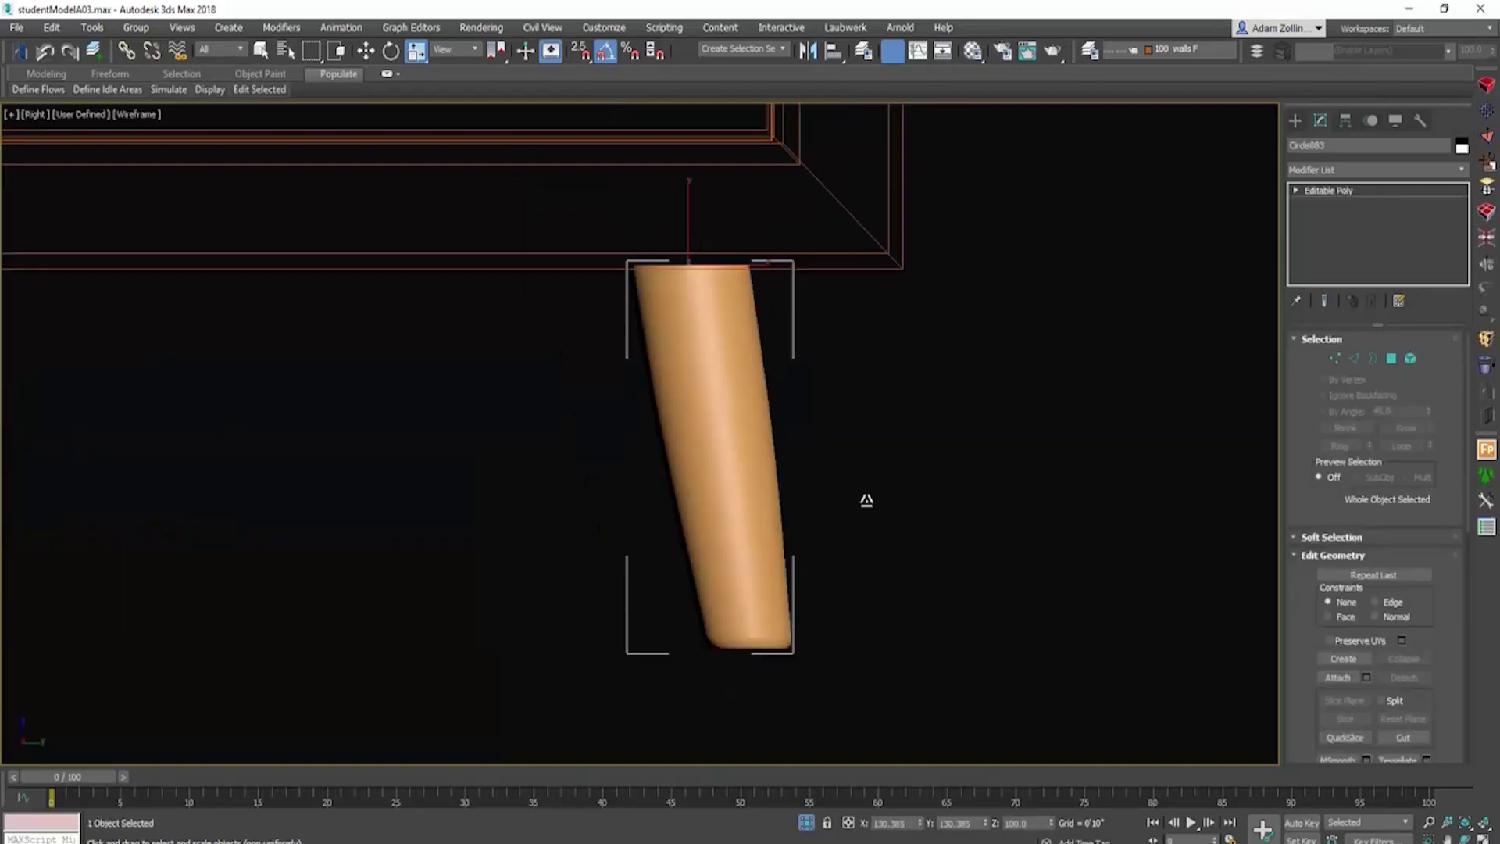
scroll(867, 500, down, 5)
scroll(782, 609, up, 4)
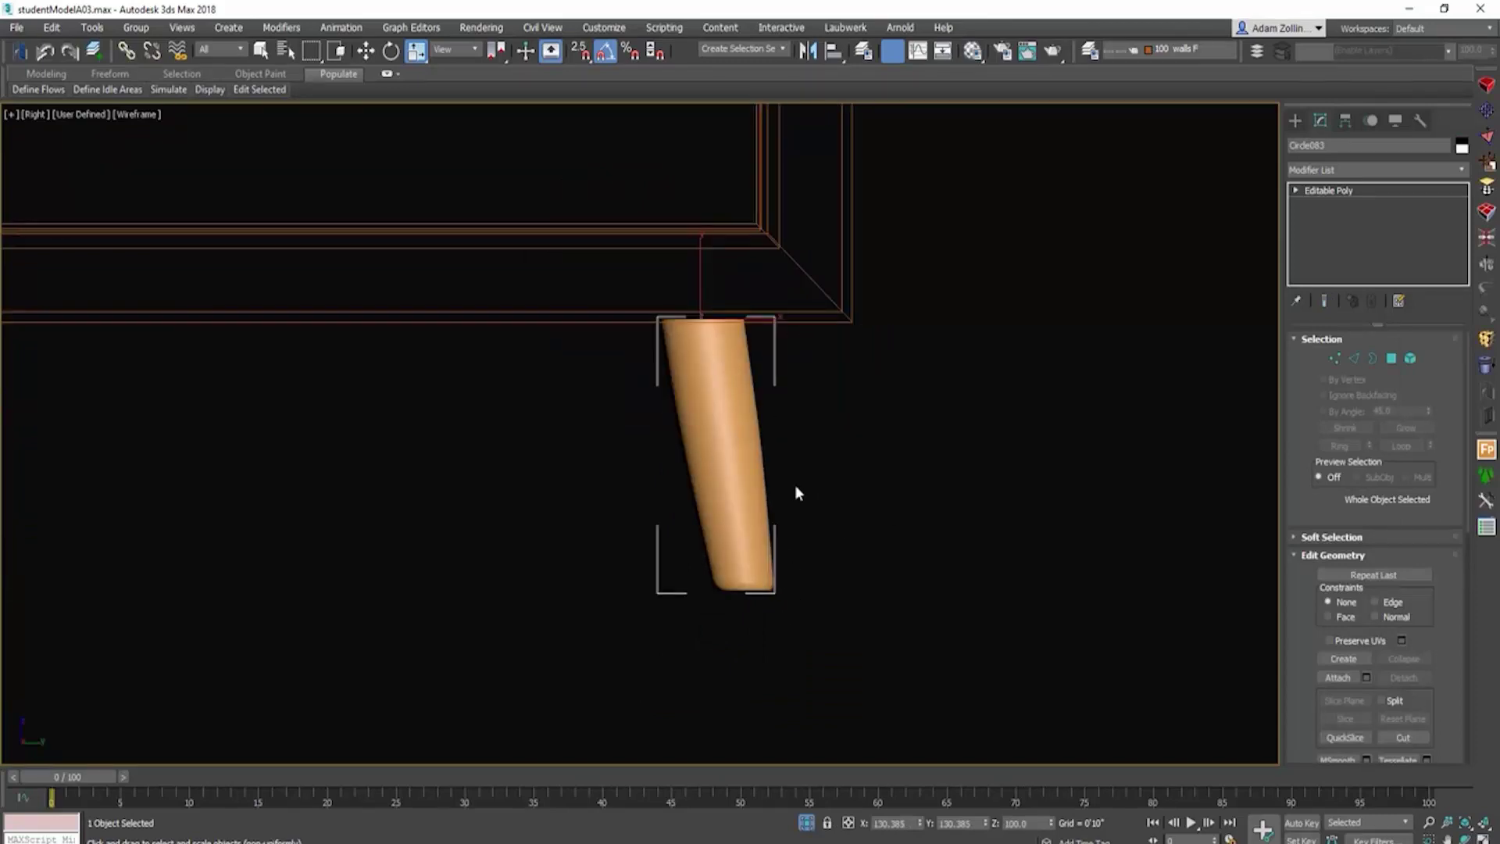
Step: Clone the leg as one instance toward the opposite side of the cabinet's depth in the front view
scroll(794, 485, up, 3)
key(f)
key(F3)
key(w)
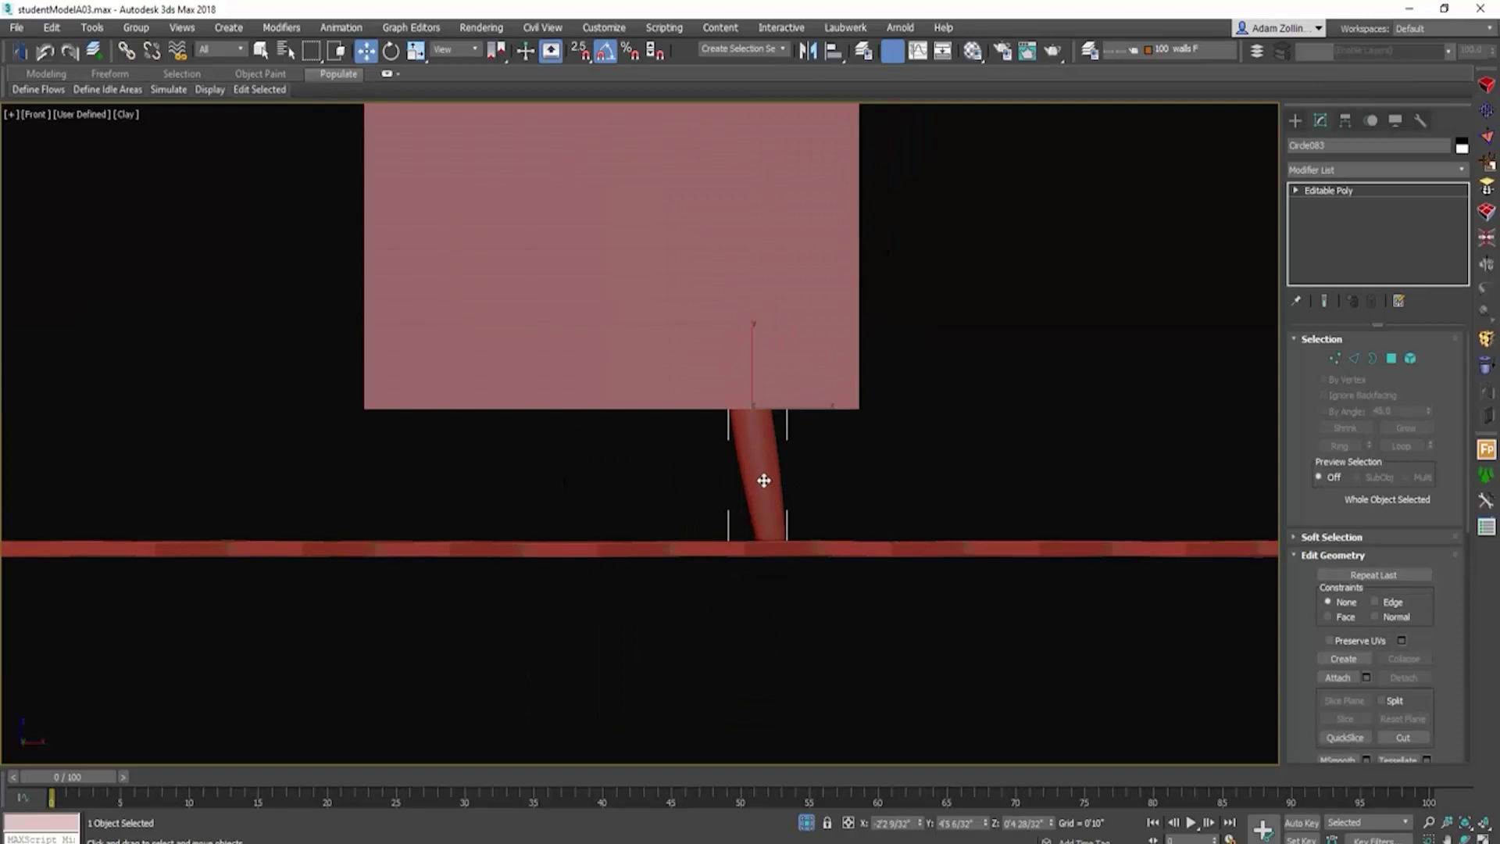
mouse_move(764, 481)
shift+mouse_down()
mouse_move(489, 482)
mouse_move(484, 467)
shift+mouse_up()
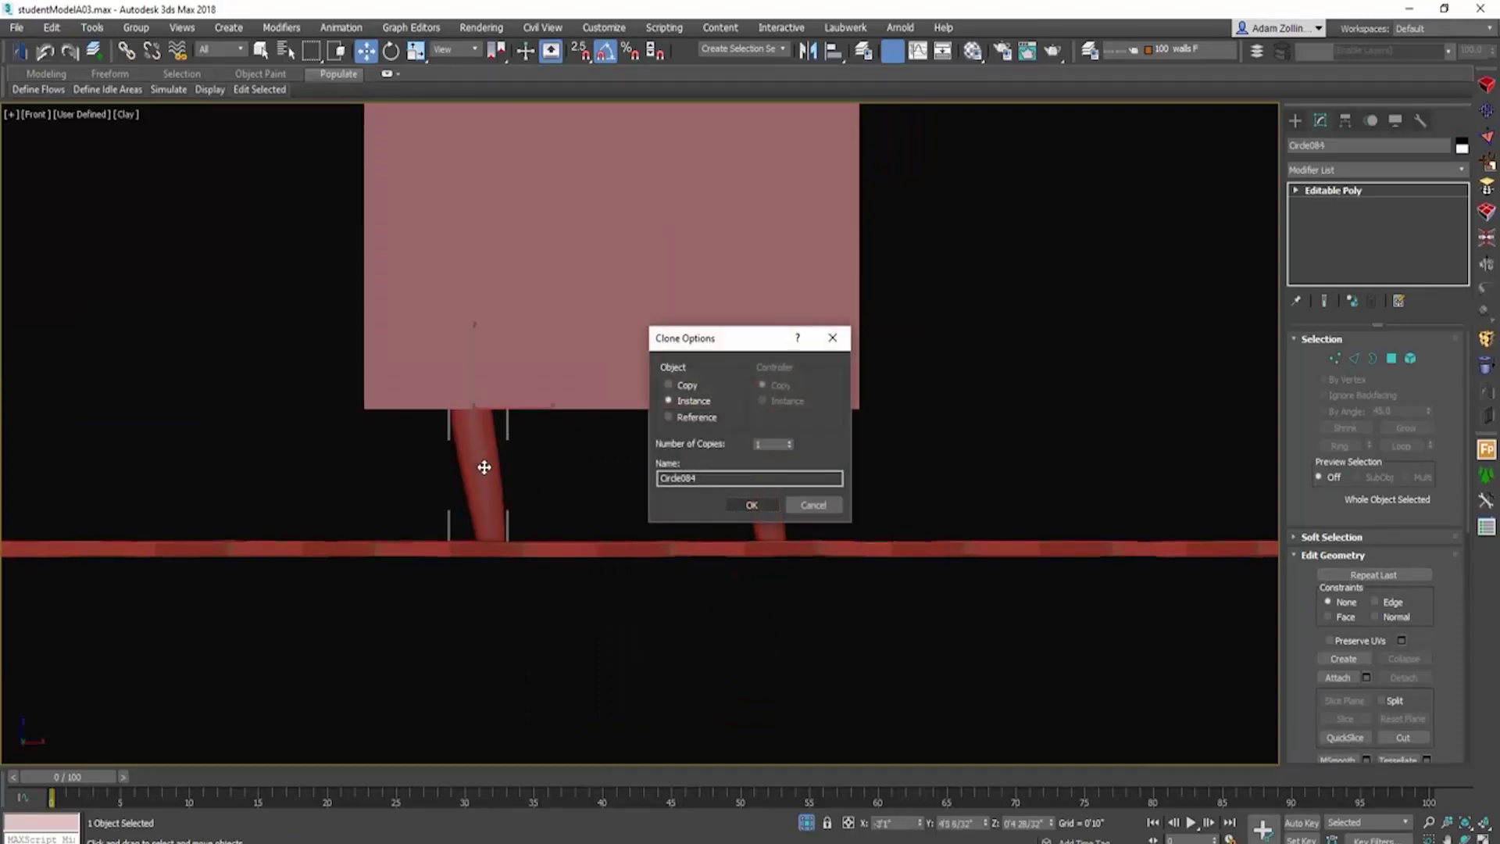
click(751, 505)
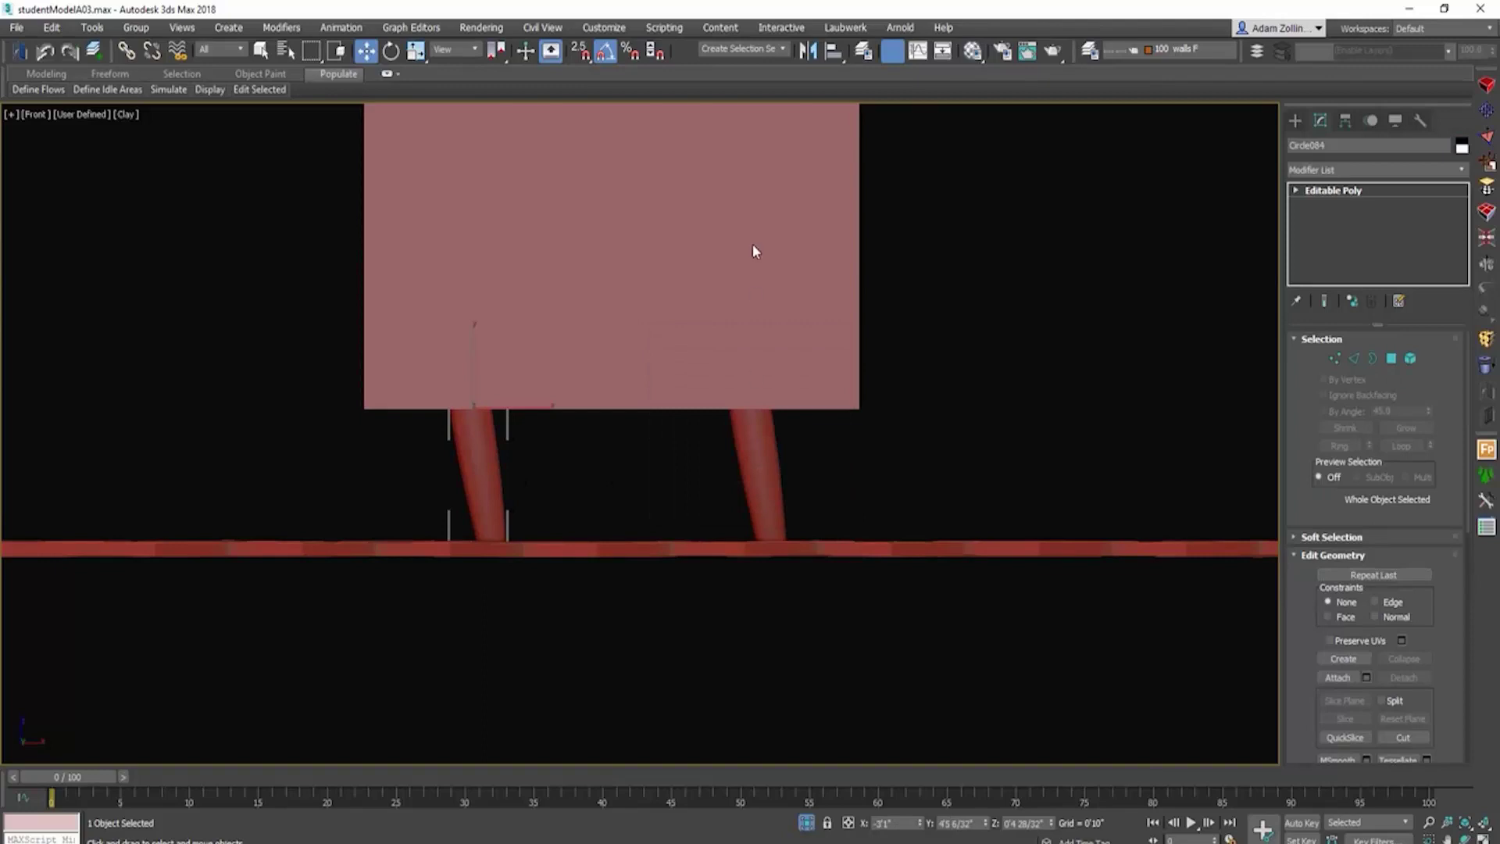
Step: Mirror the cloned leg on the X axis with No Clone so that it slants outward
click(808, 52)
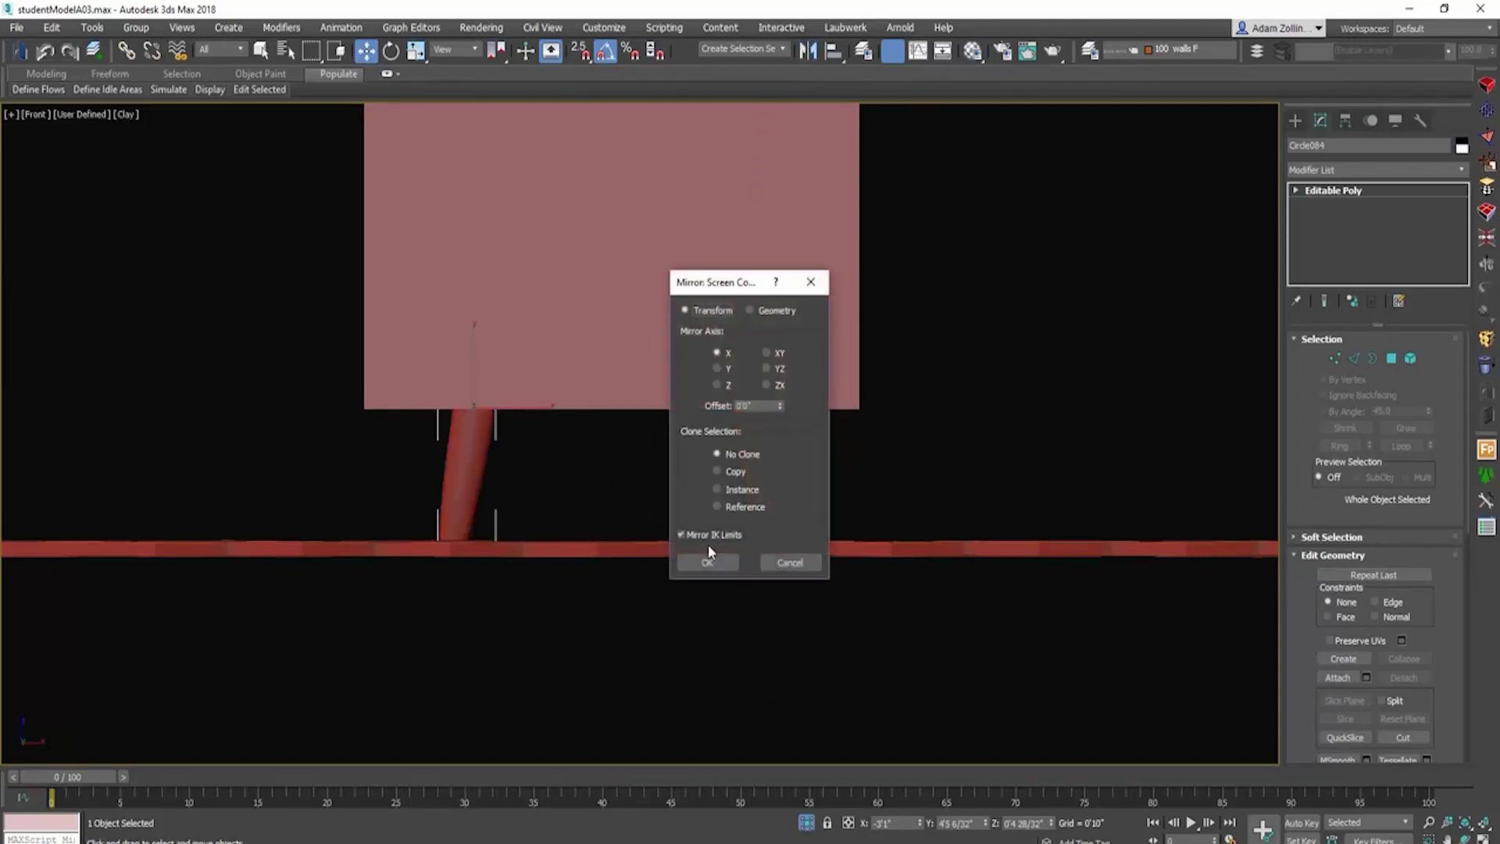
click(707, 561)
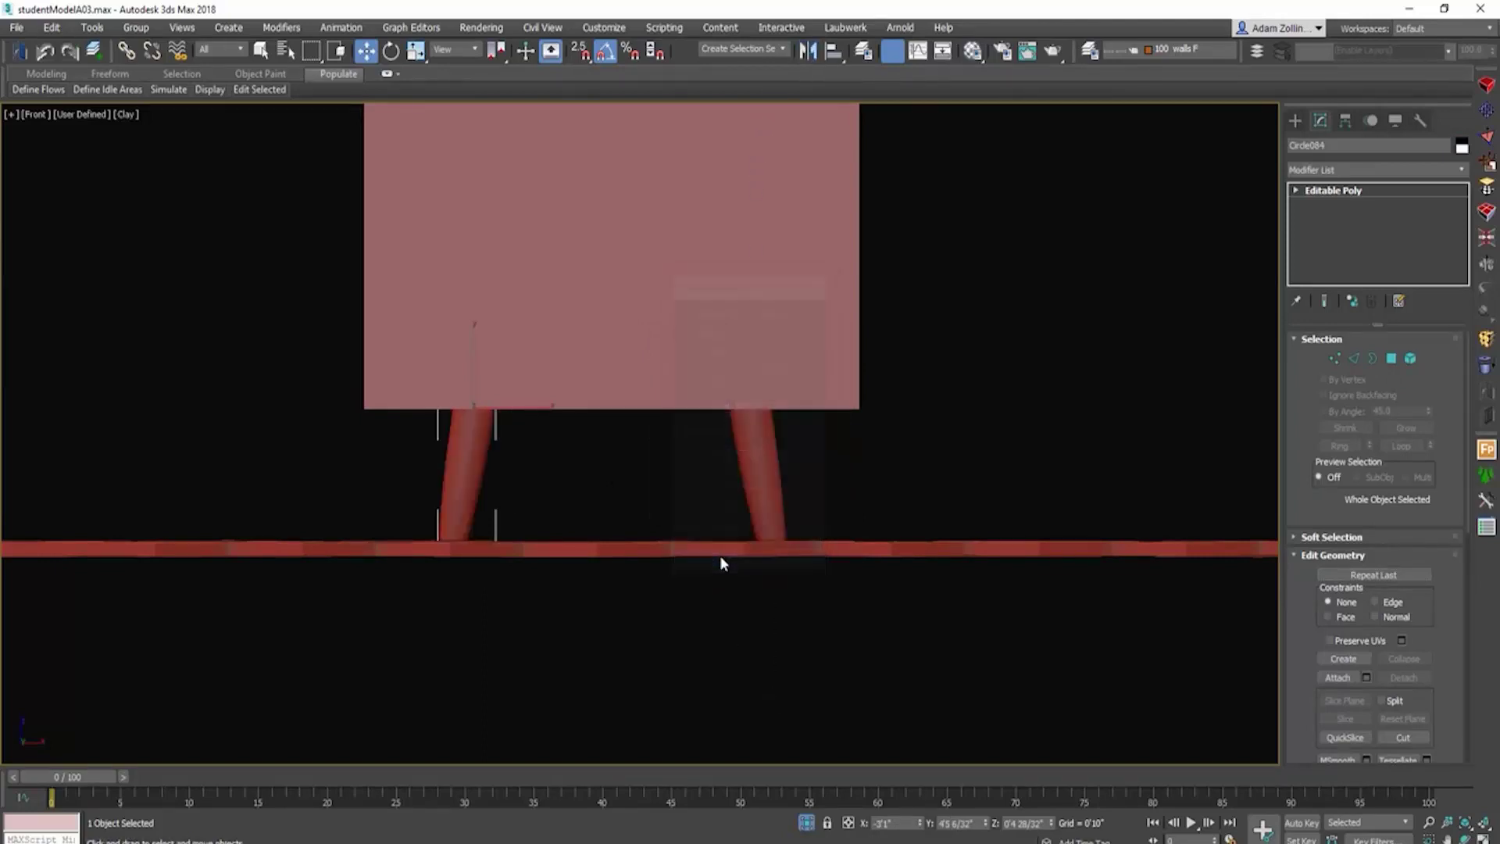
click(850, 482)
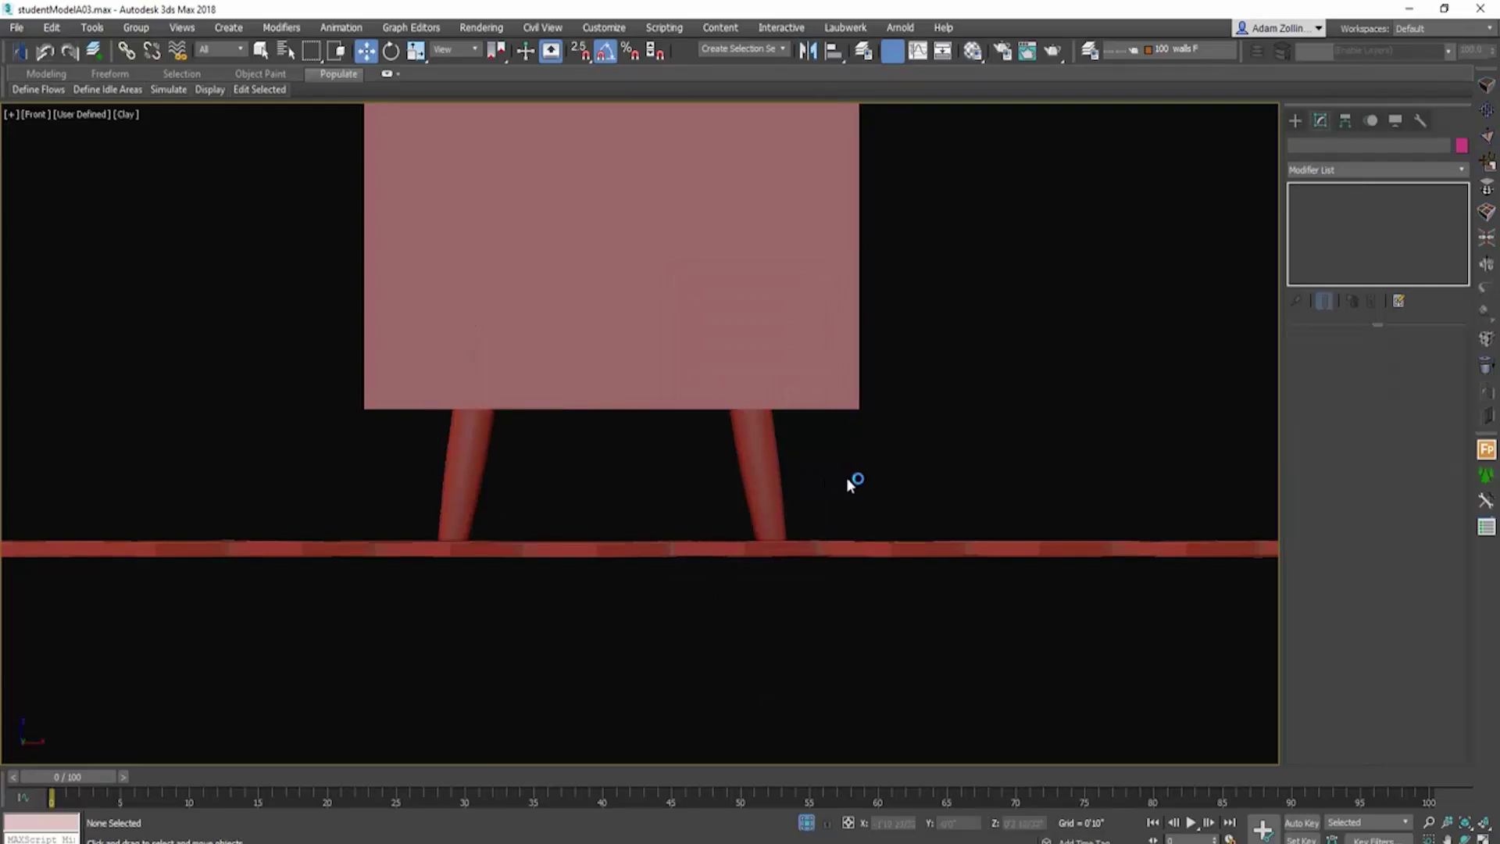
Step: Clone the pair of legs to the drawer end of the cabinet in the right view
drag(552, 471, 388, 461)
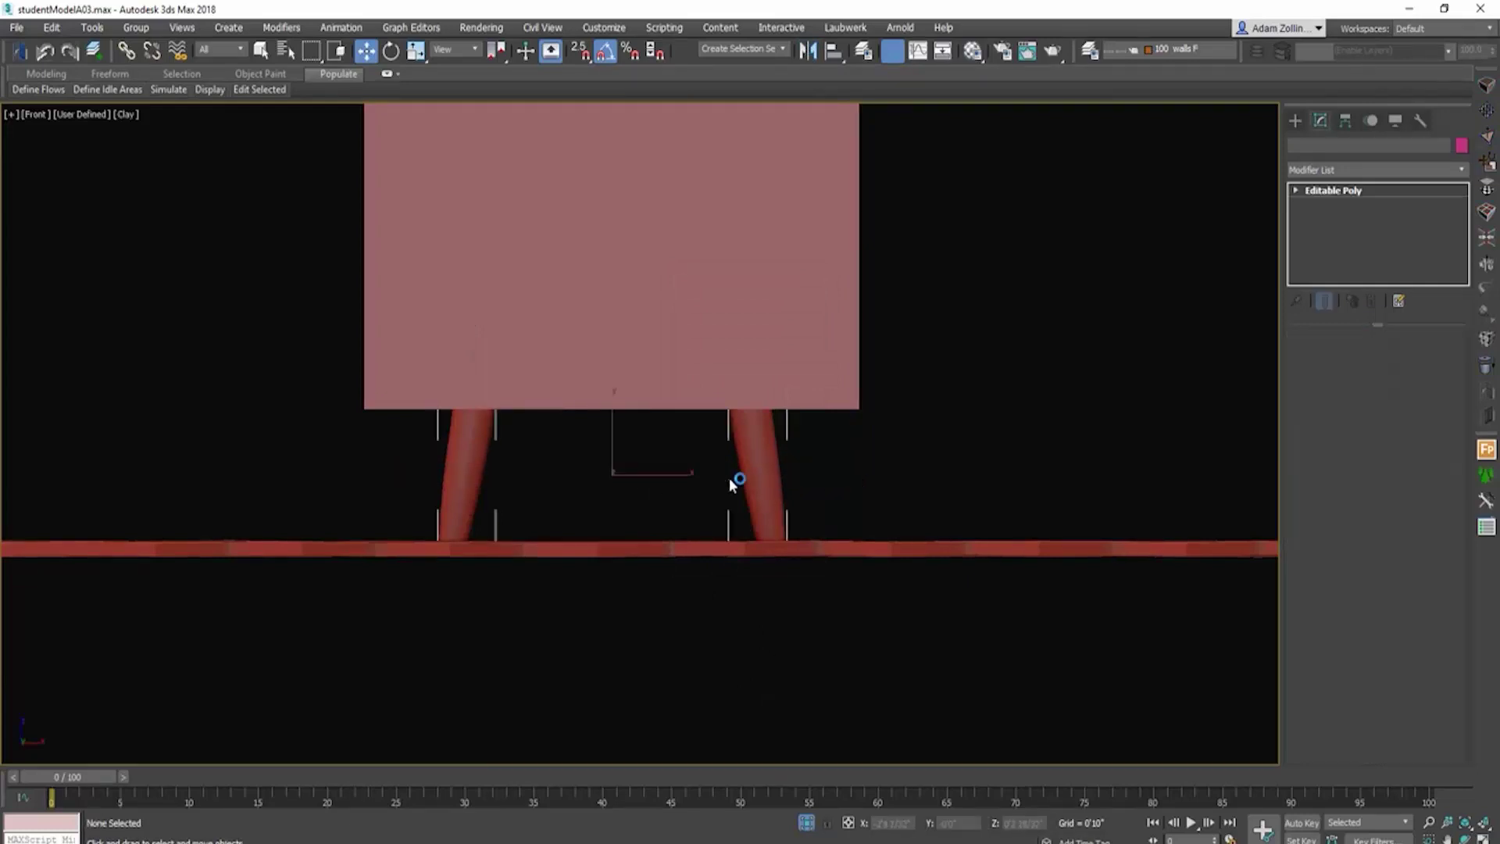
key(r)
key(z)
scroll(725, 514, down, 3)
scroll(725, 515, down, 10)
middle_drag(715, 510, 957, 478)
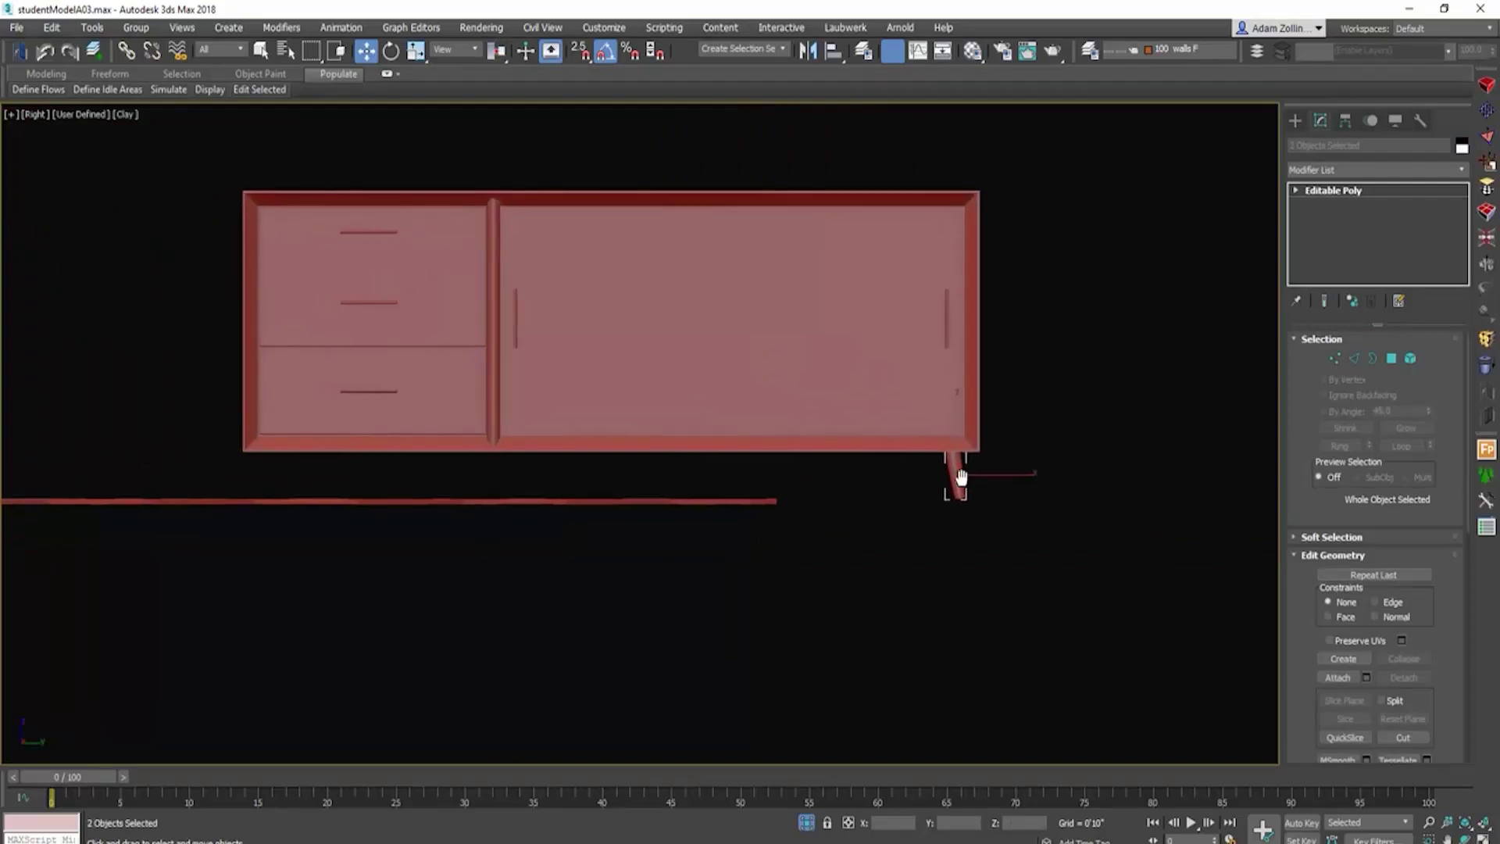
shift+drag(525, 476, 353, 476)
click(751, 505)
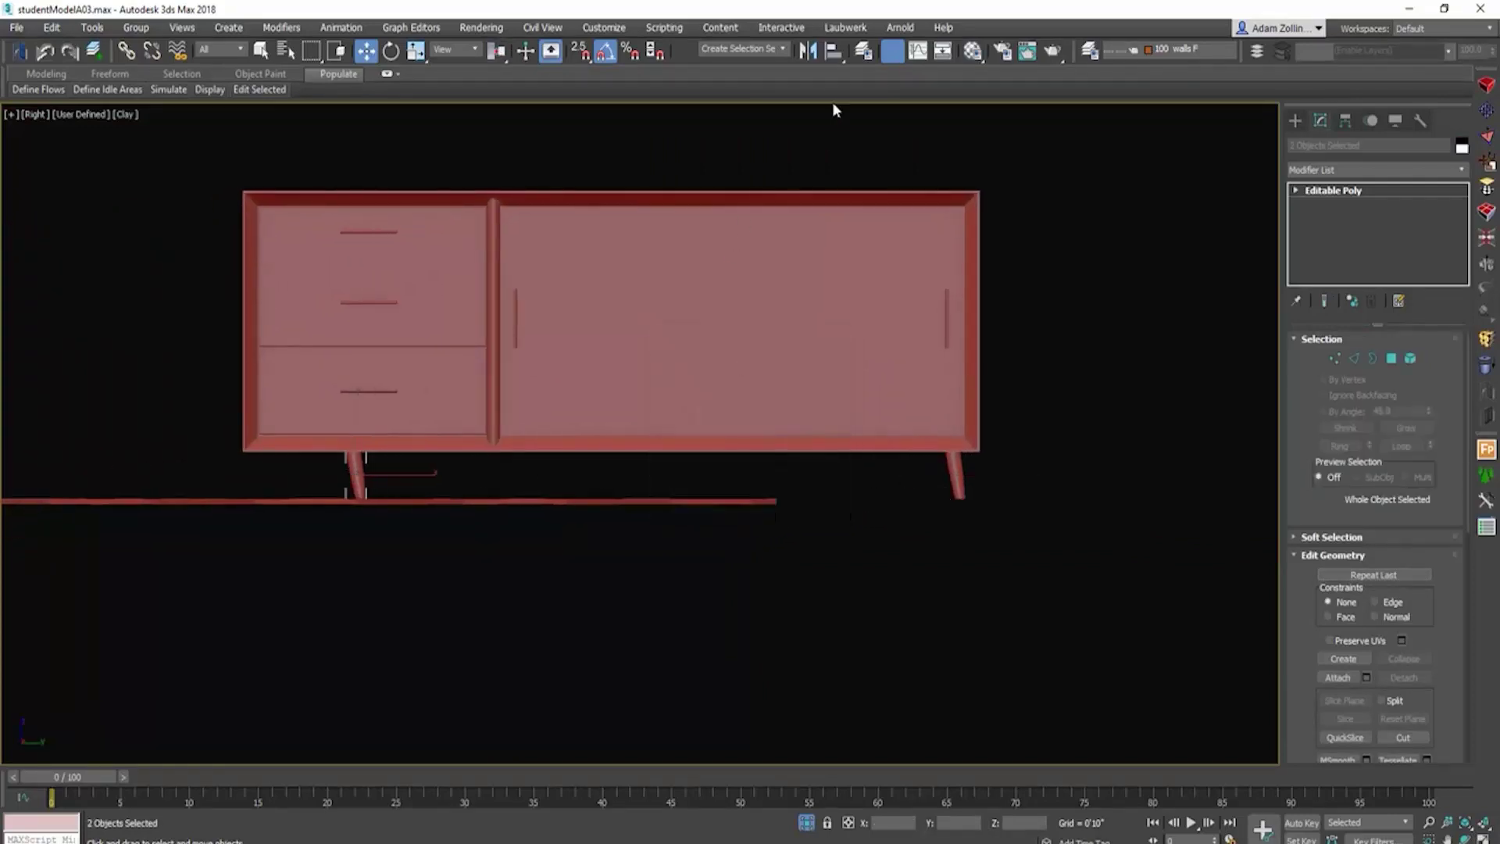
Step: Mirror the cloned pair on the X axis with No Clone and move it outward near the cabinet's drawer-side end
click(808, 51)
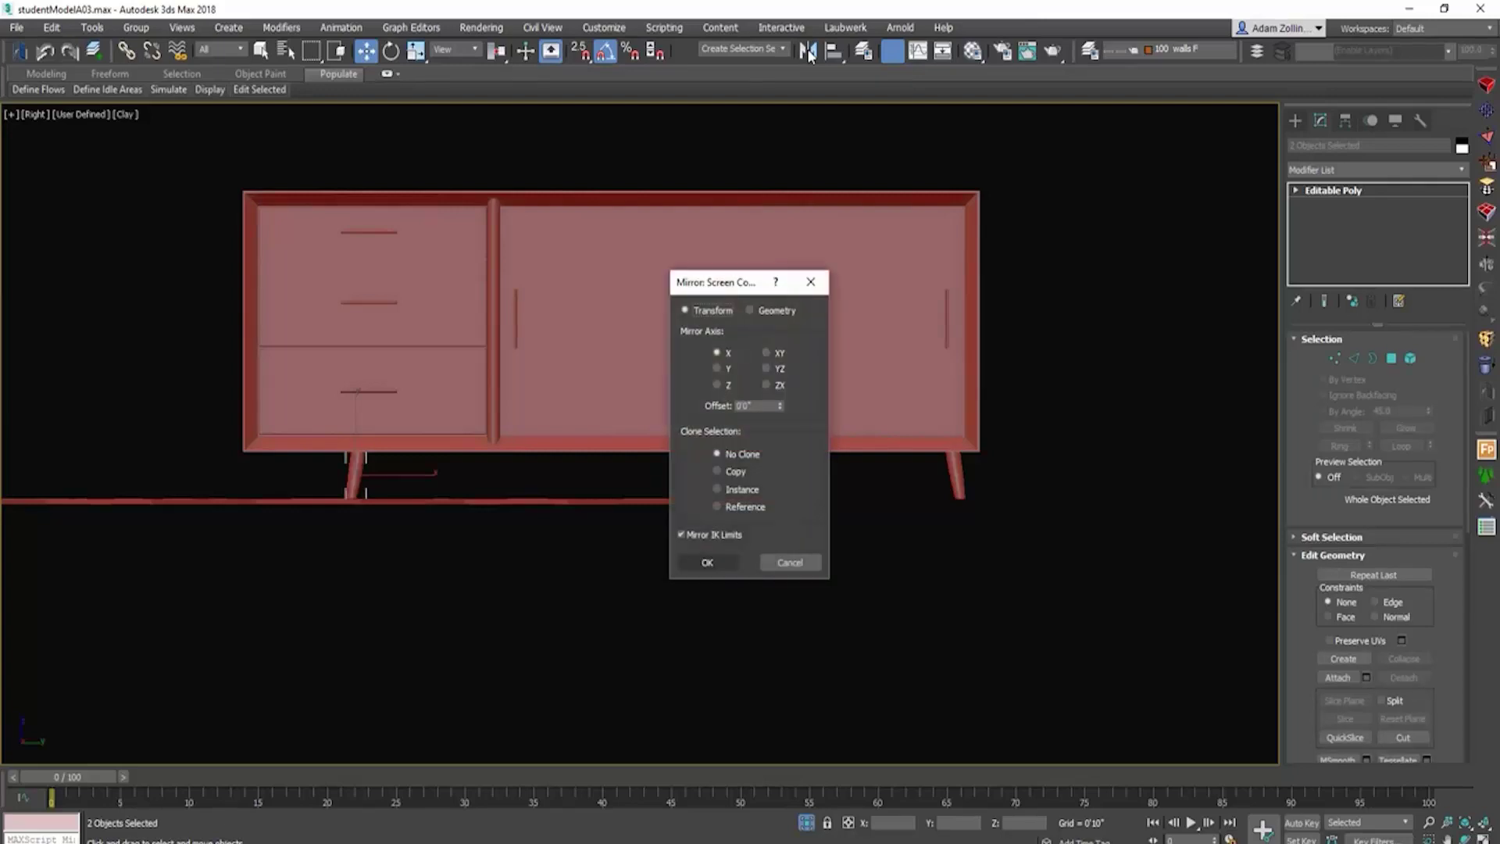
click(707, 563)
scroll(328, 488, up, 2)
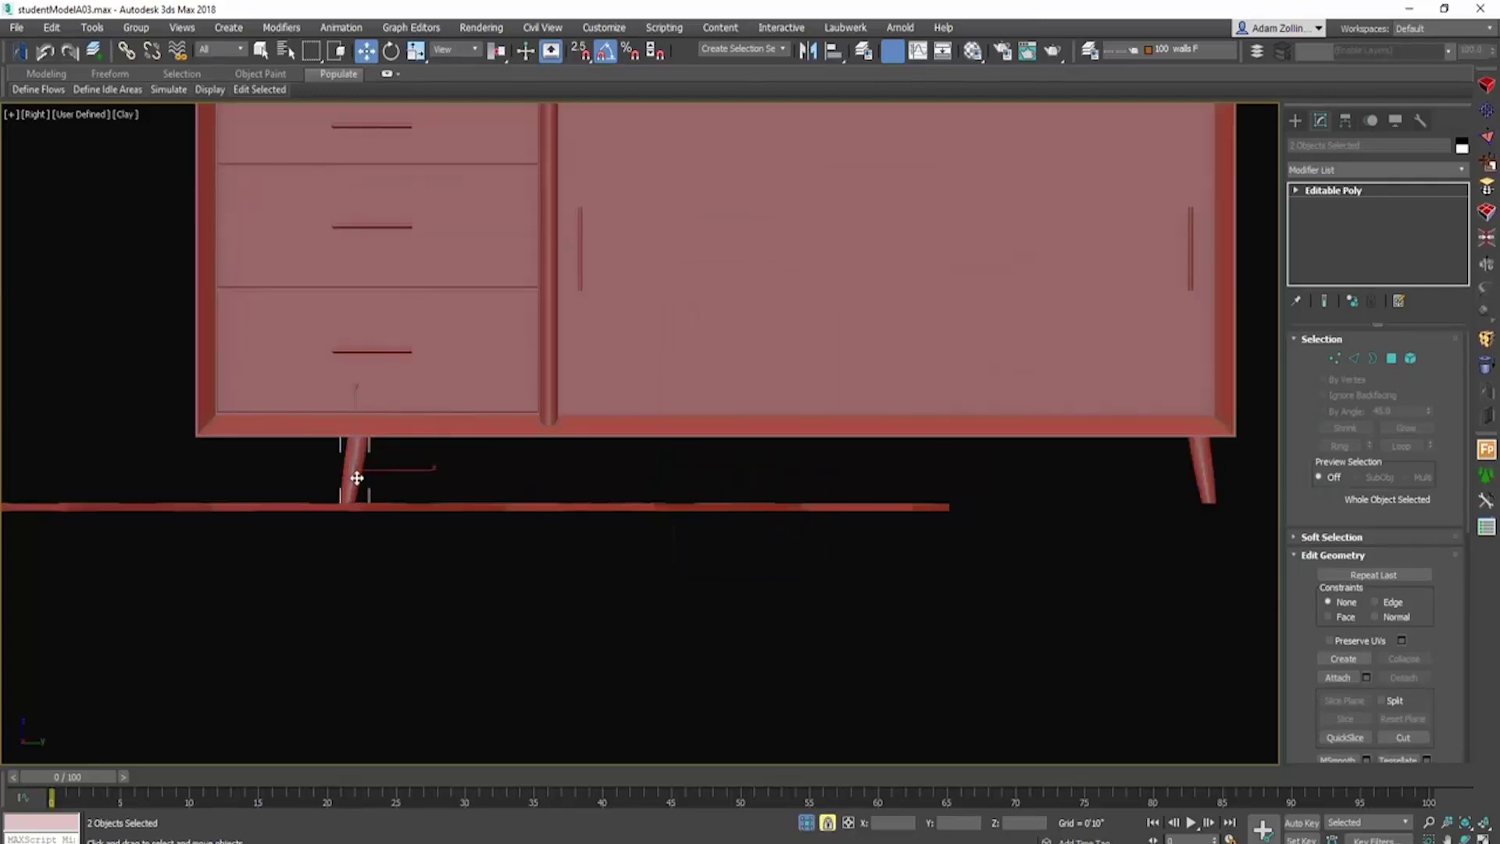
drag(279, 484, 233, 489)
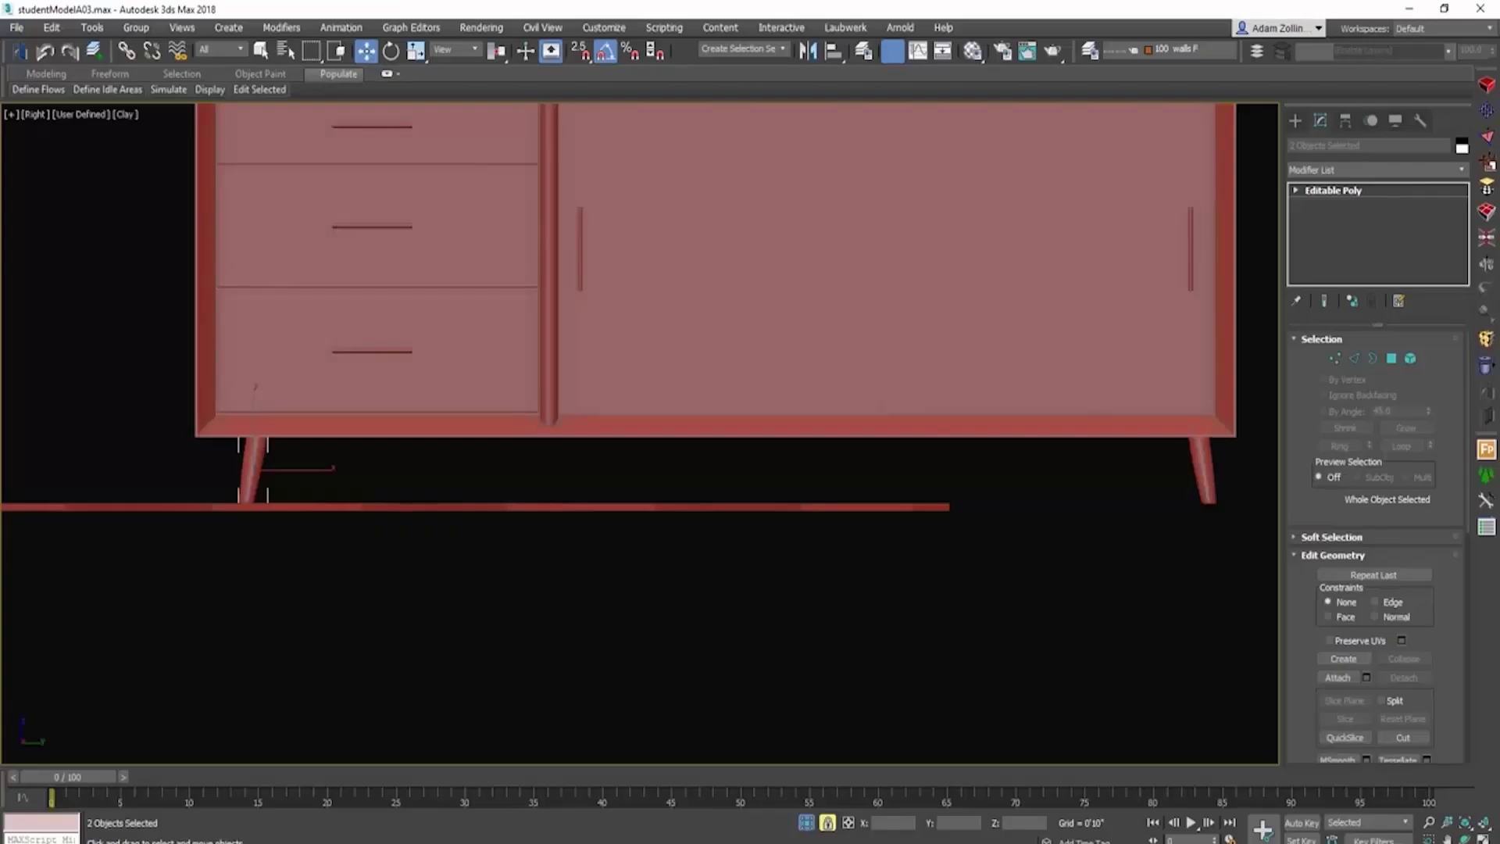
Step: Inspect the placement and slant of all four legs under the cabinet from several angles
scroll(569, 519, down, 5)
middle_drag(570, 519, 570, 555)
scroll(571, 558, up, 2)
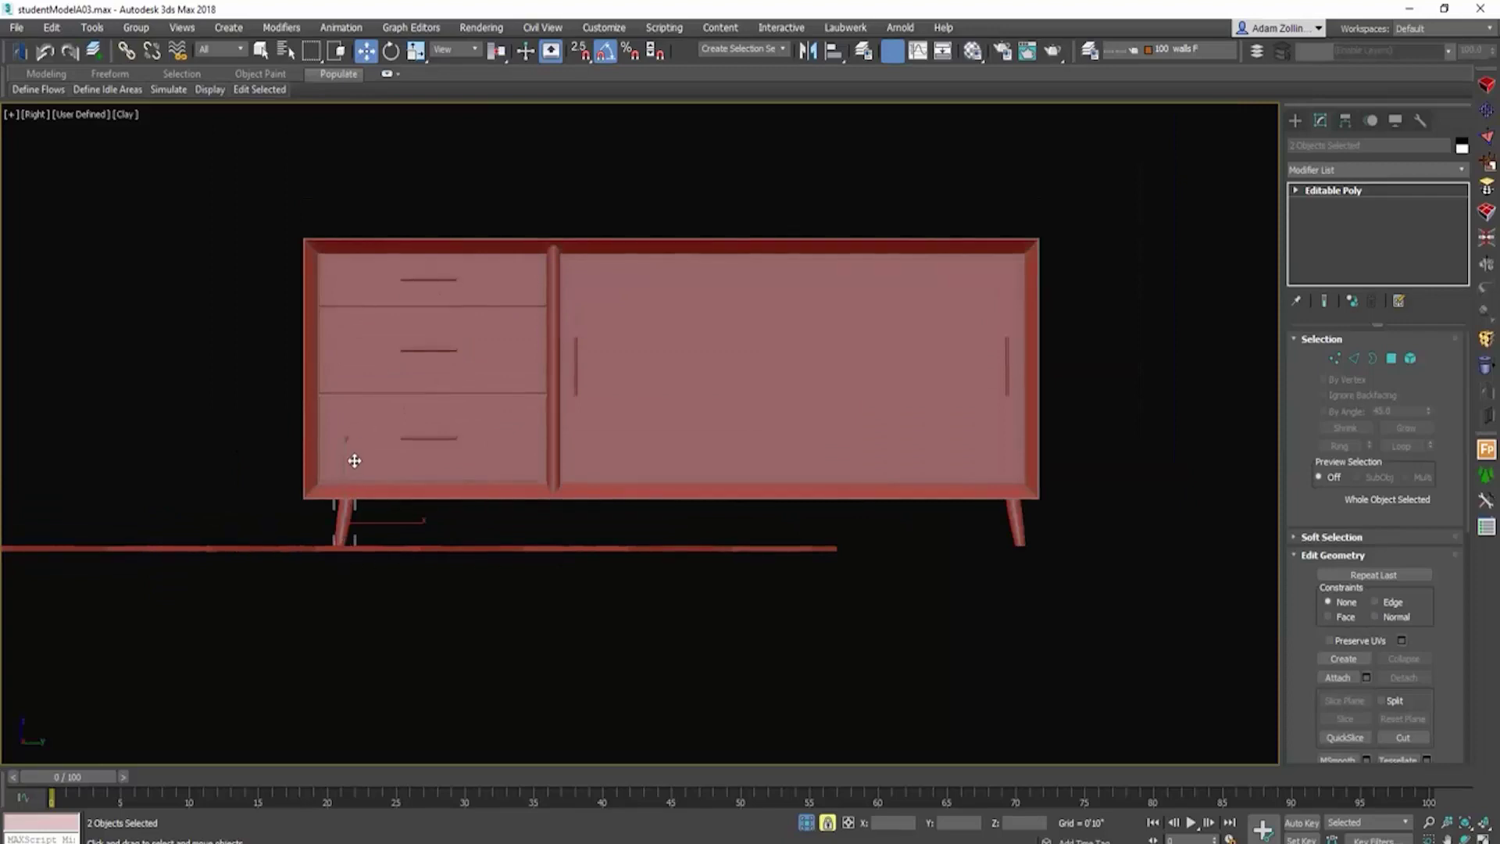
scroll(594, 521, down, 2)
alt+middle_drag(629, 512, 709, 510)
alt+middle_drag(849, 520, 625, 500)
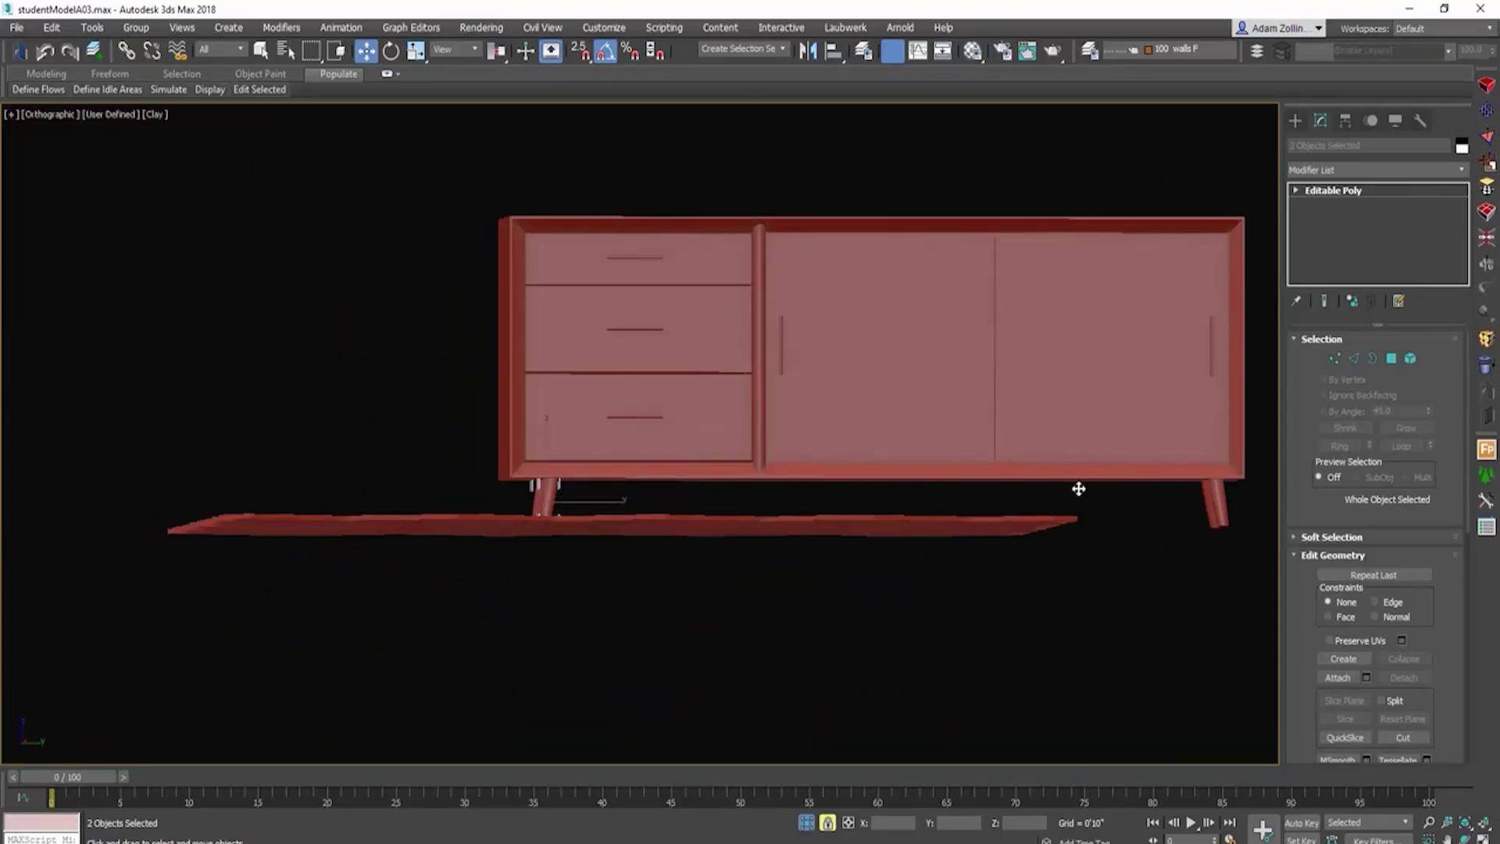
scroll(940, 514, down, 2)
alt+middle_drag(973, 543, 989, 564)
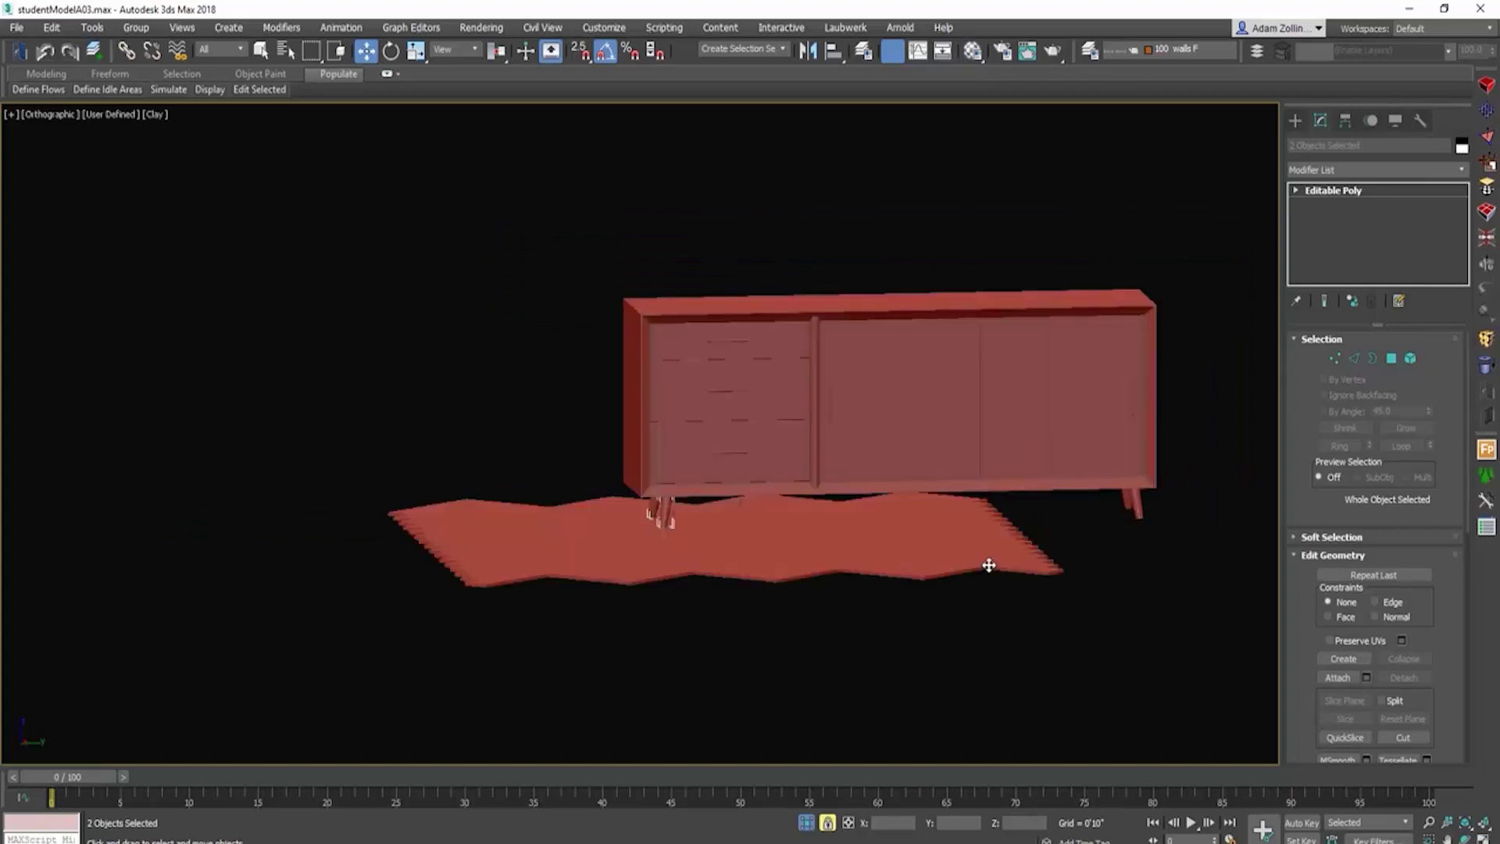
Step: Draw a long, shallow rectangle in the right view along the cabinet's underside, starting at the door-end leg
key(r)
scroll(1012, 529, down, 5)
scroll(1156, 479, up, 4)
key(shift+r)
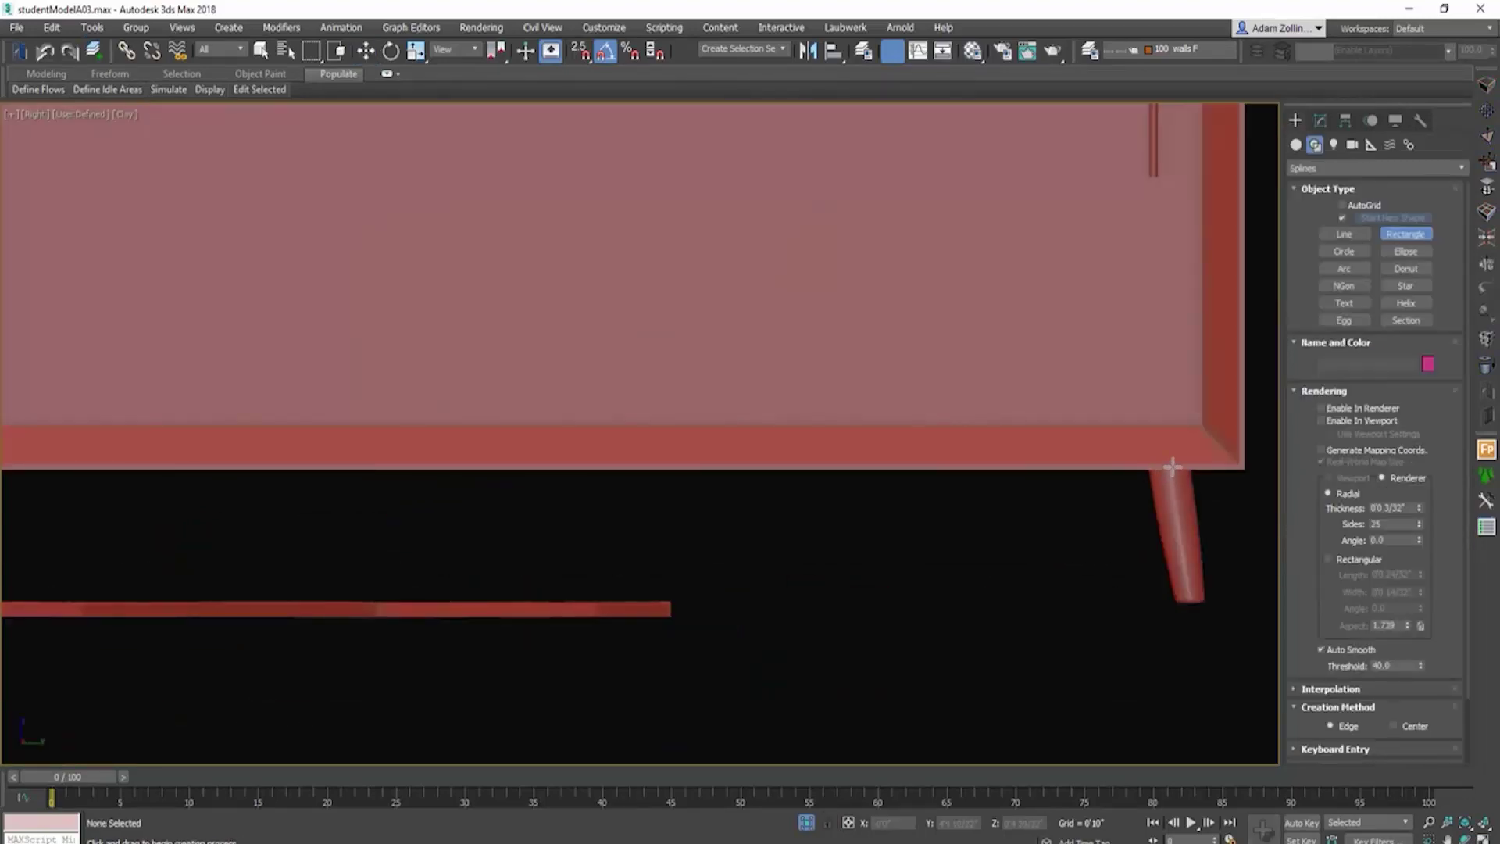
drag(1172, 466, 8, 531)
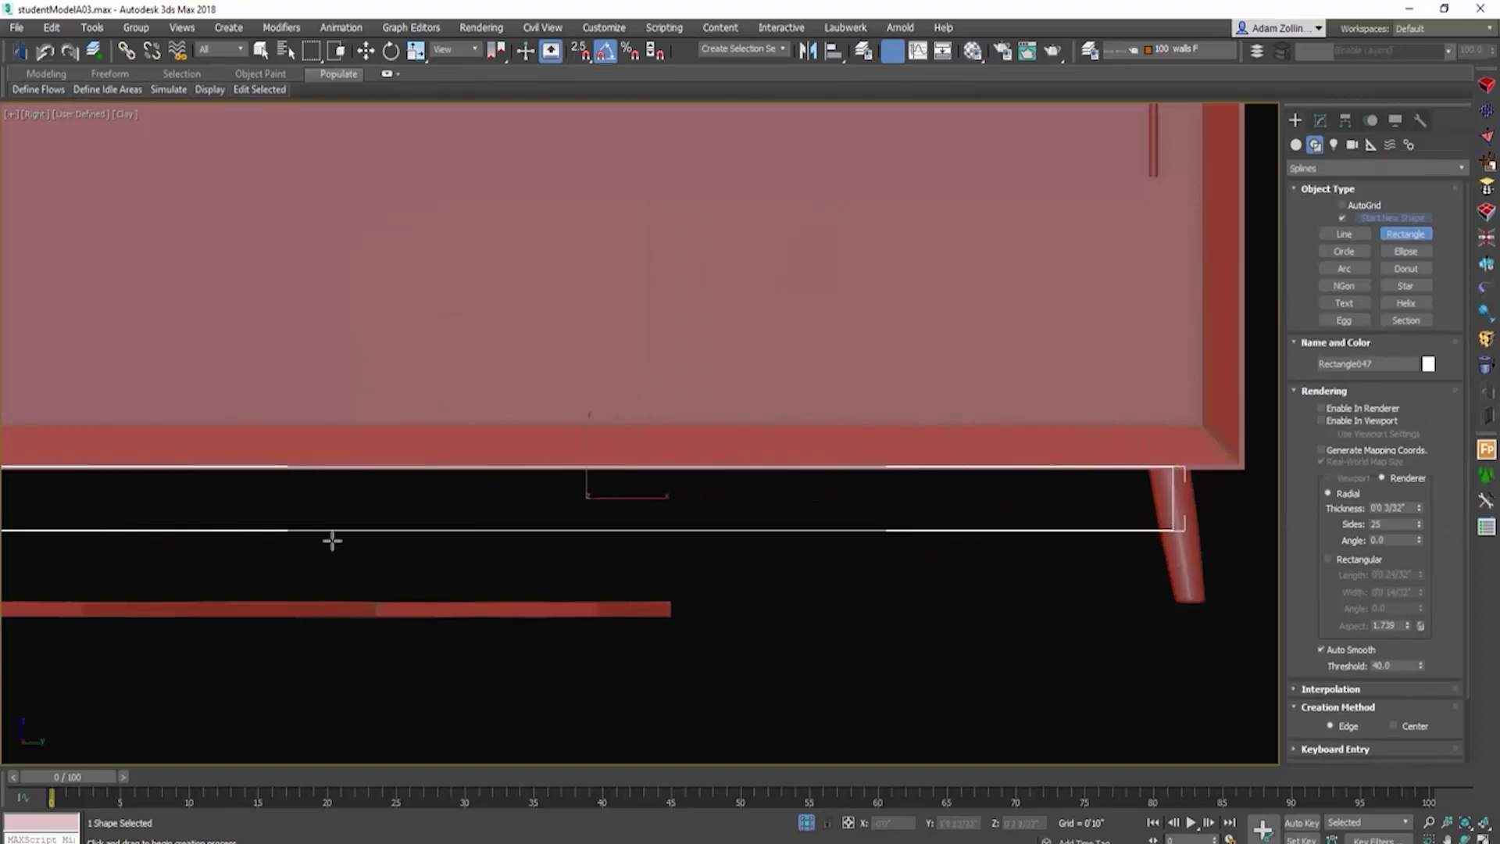
scroll(780, 536, down, 4)
middle_drag(647, 533, 696, 536)
key(w)
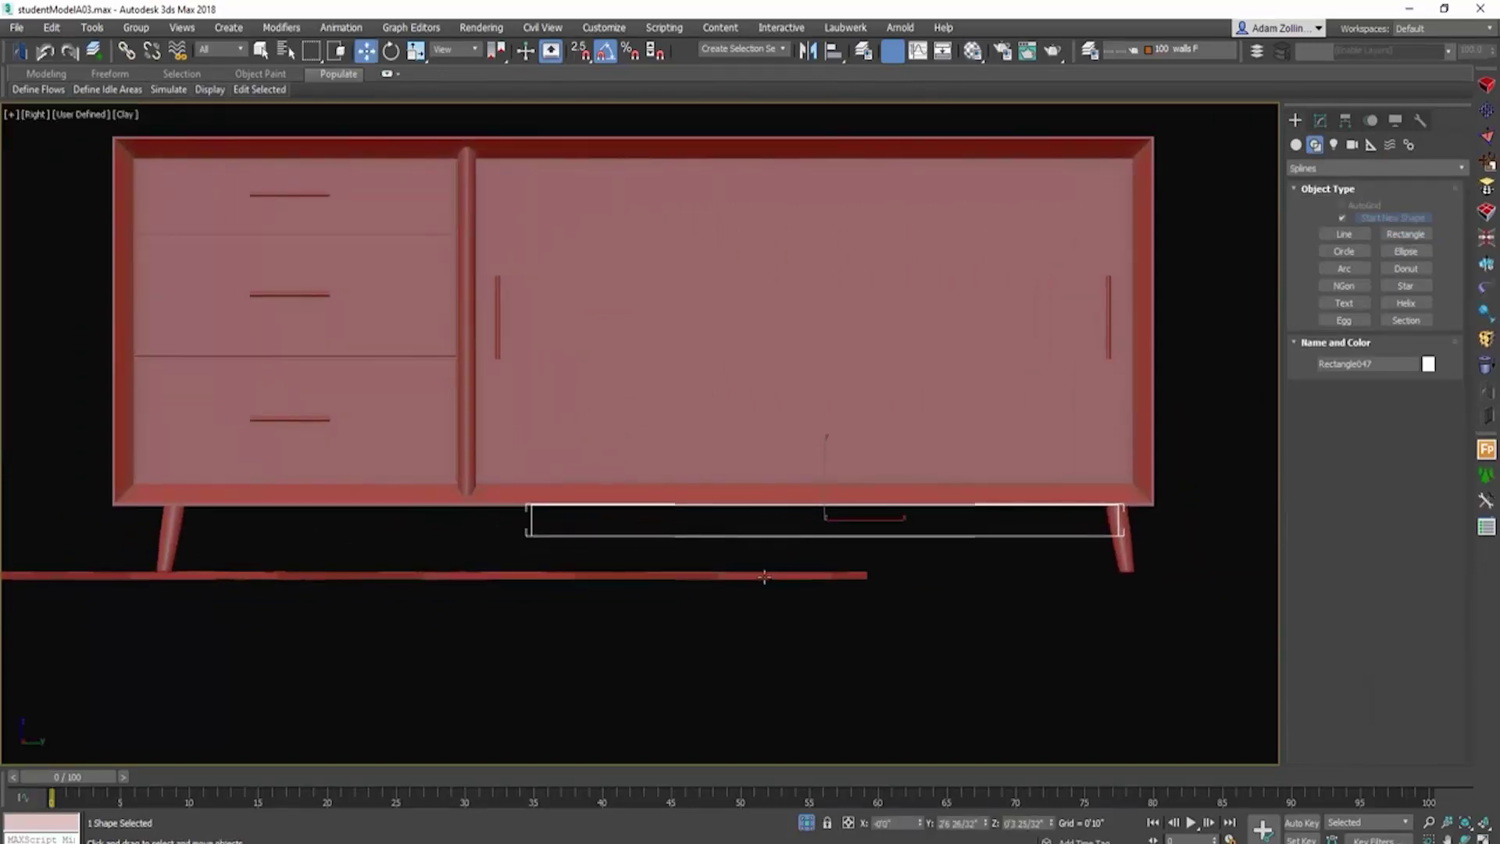
Step: Convert the rectangle to an Editable Spline and set all its vertices to Corner
right_click(779, 534)
click(857, 670)
click(1296, 191)
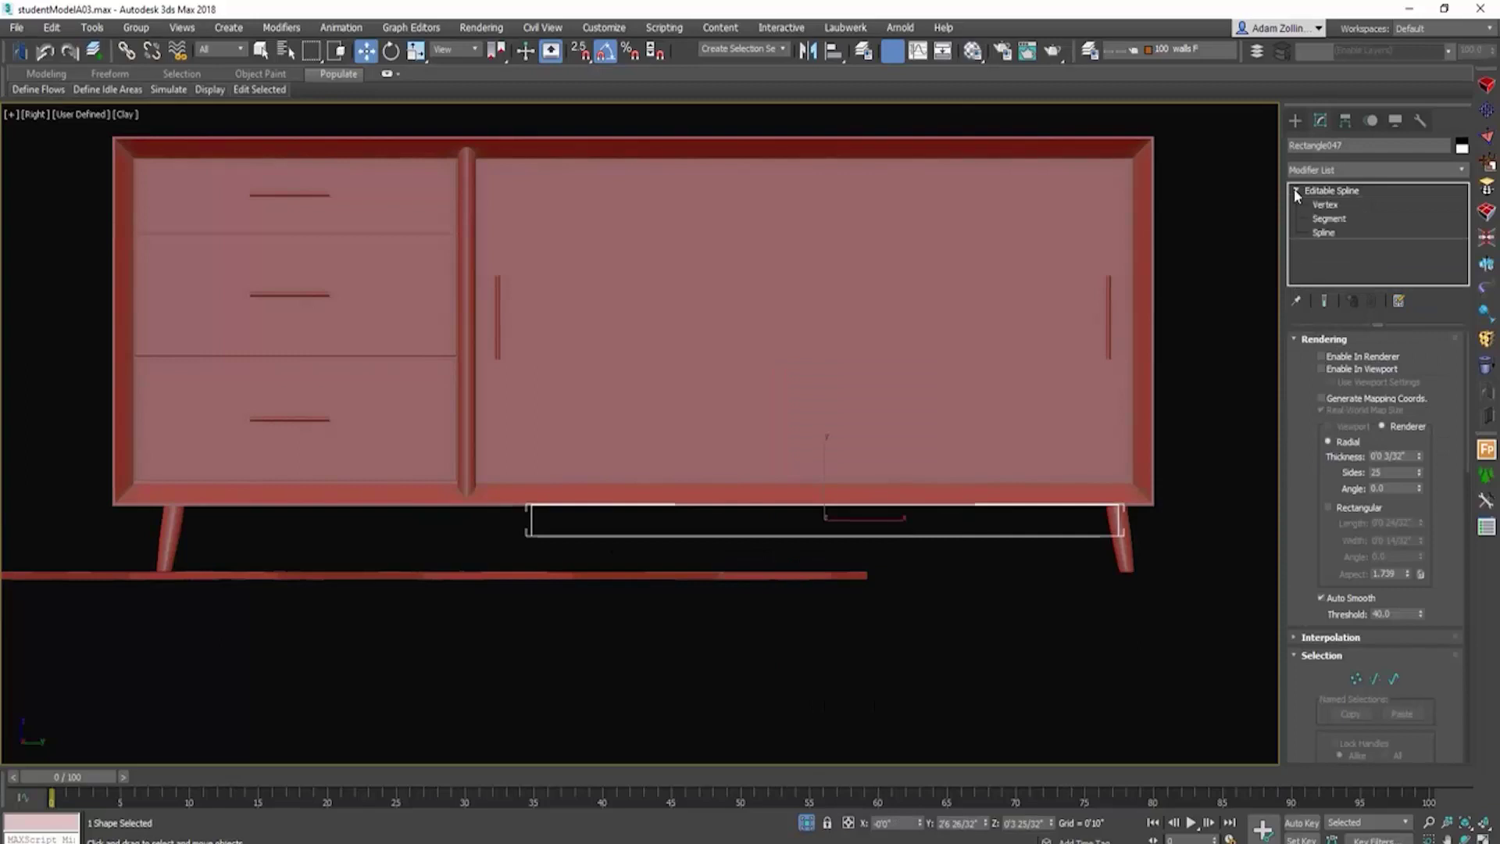
click(1328, 206)
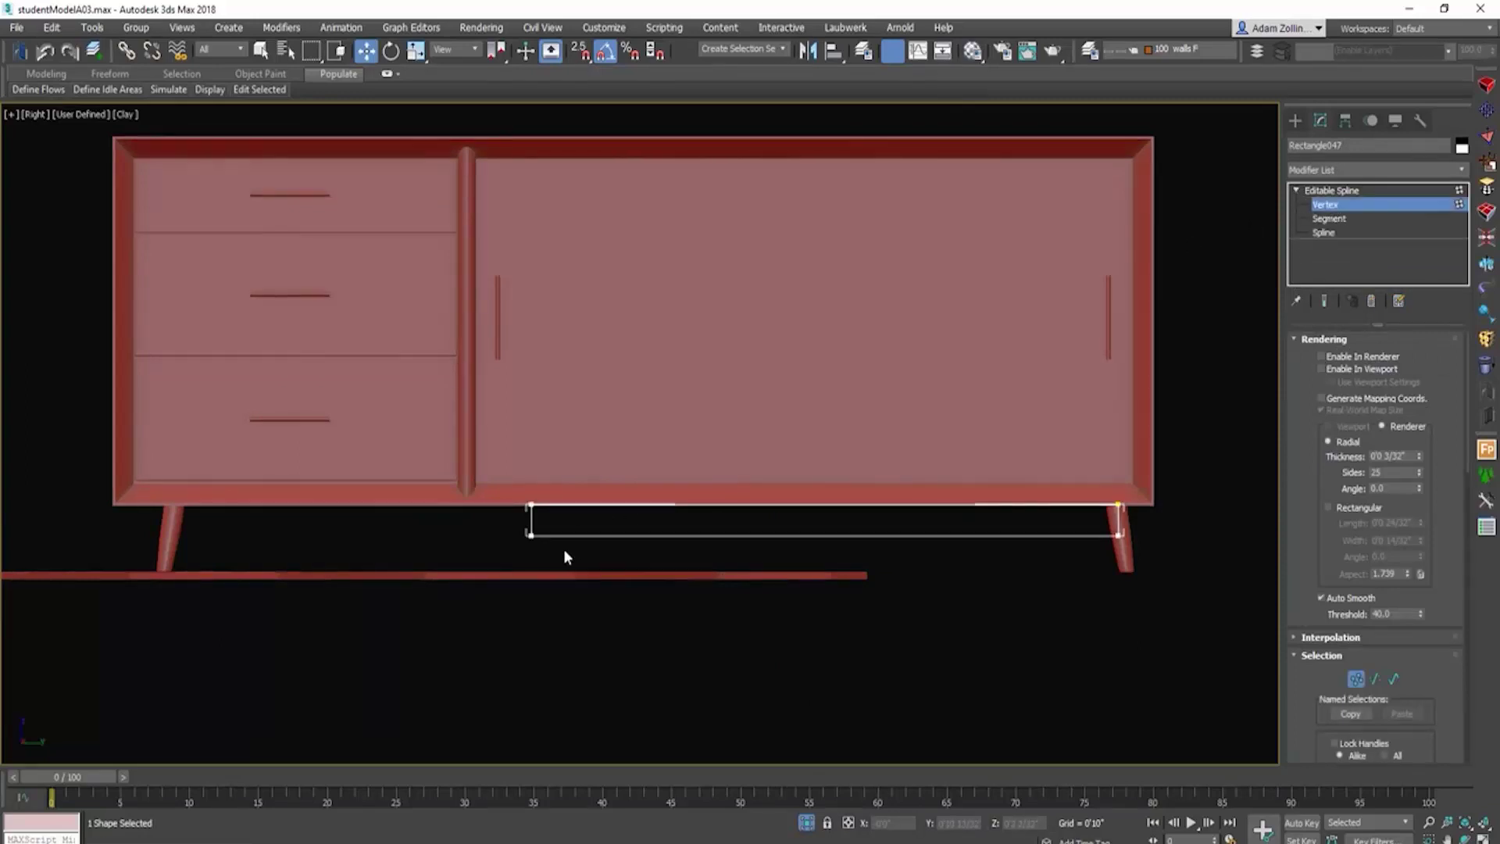
drag(494, 470, 1127, 542)
right_click(1119, 541)
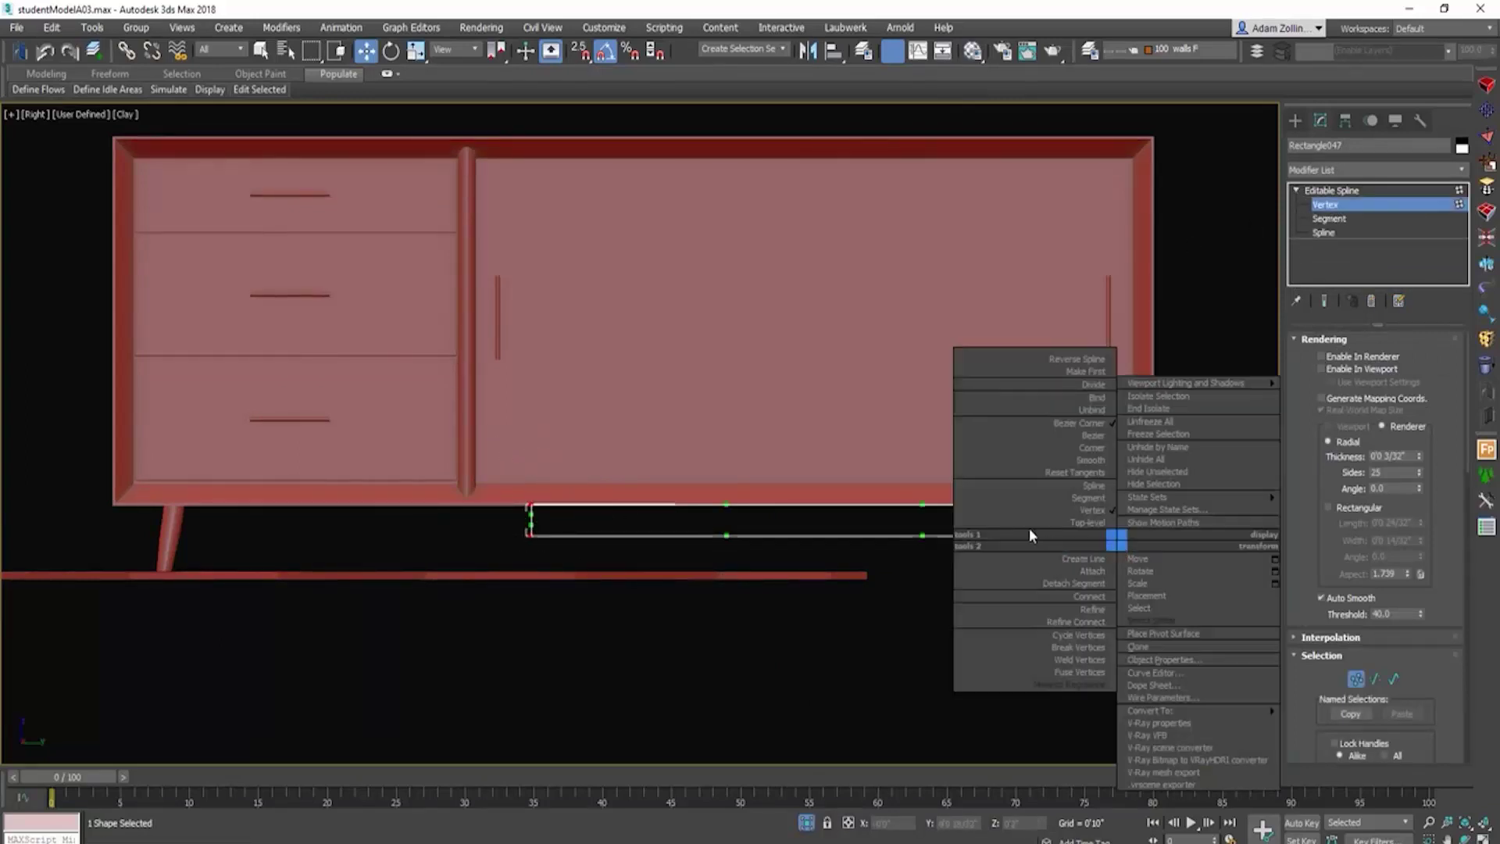
click(1053, 445)
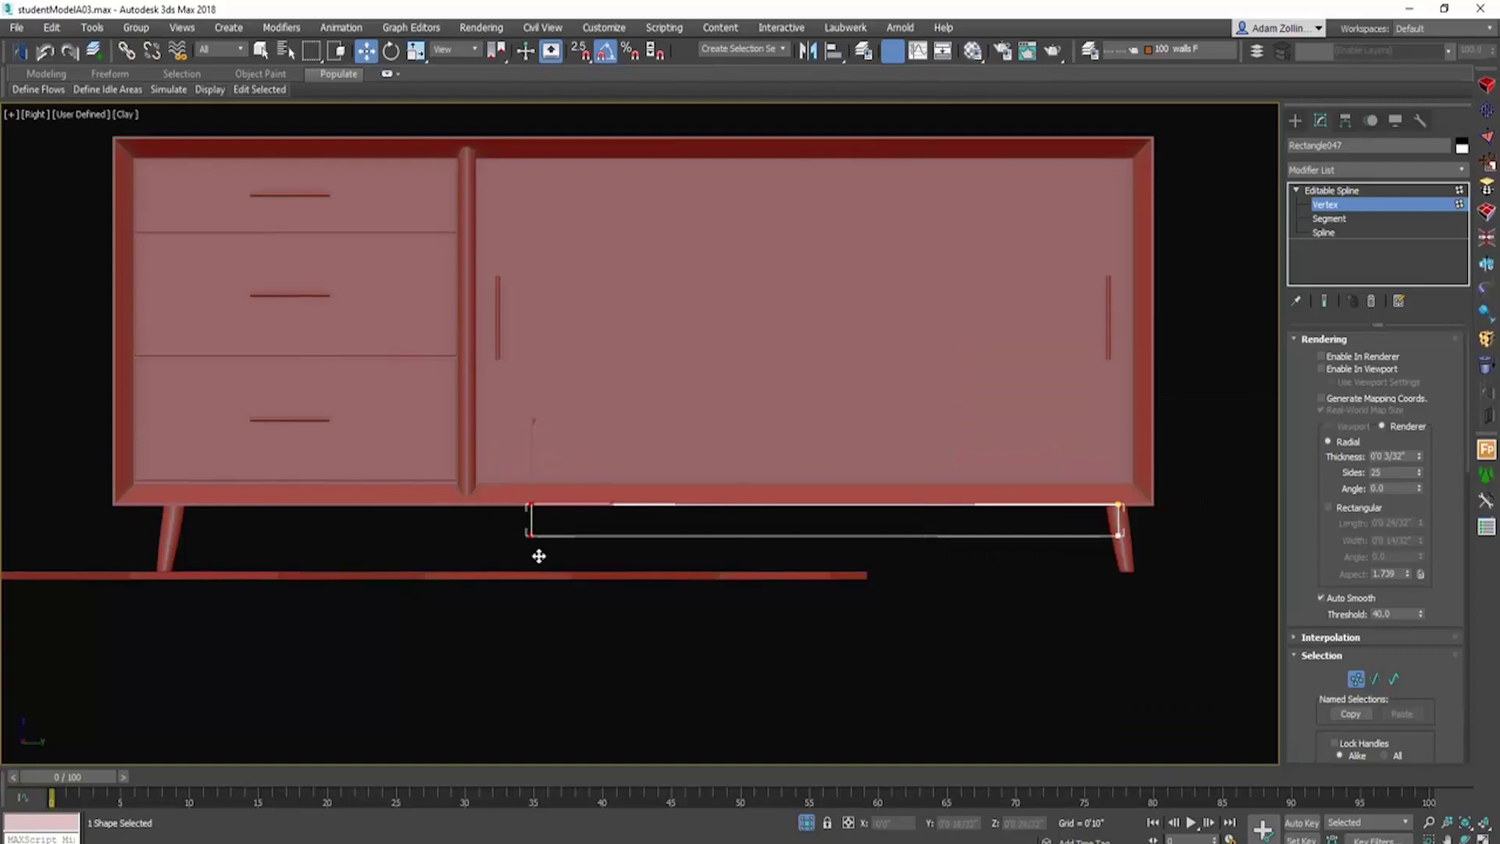
Step: Extend the rectangle's vertices to the drawer-end leg and raise its lower edge slightly
drag(522, 536, 1023, 552)
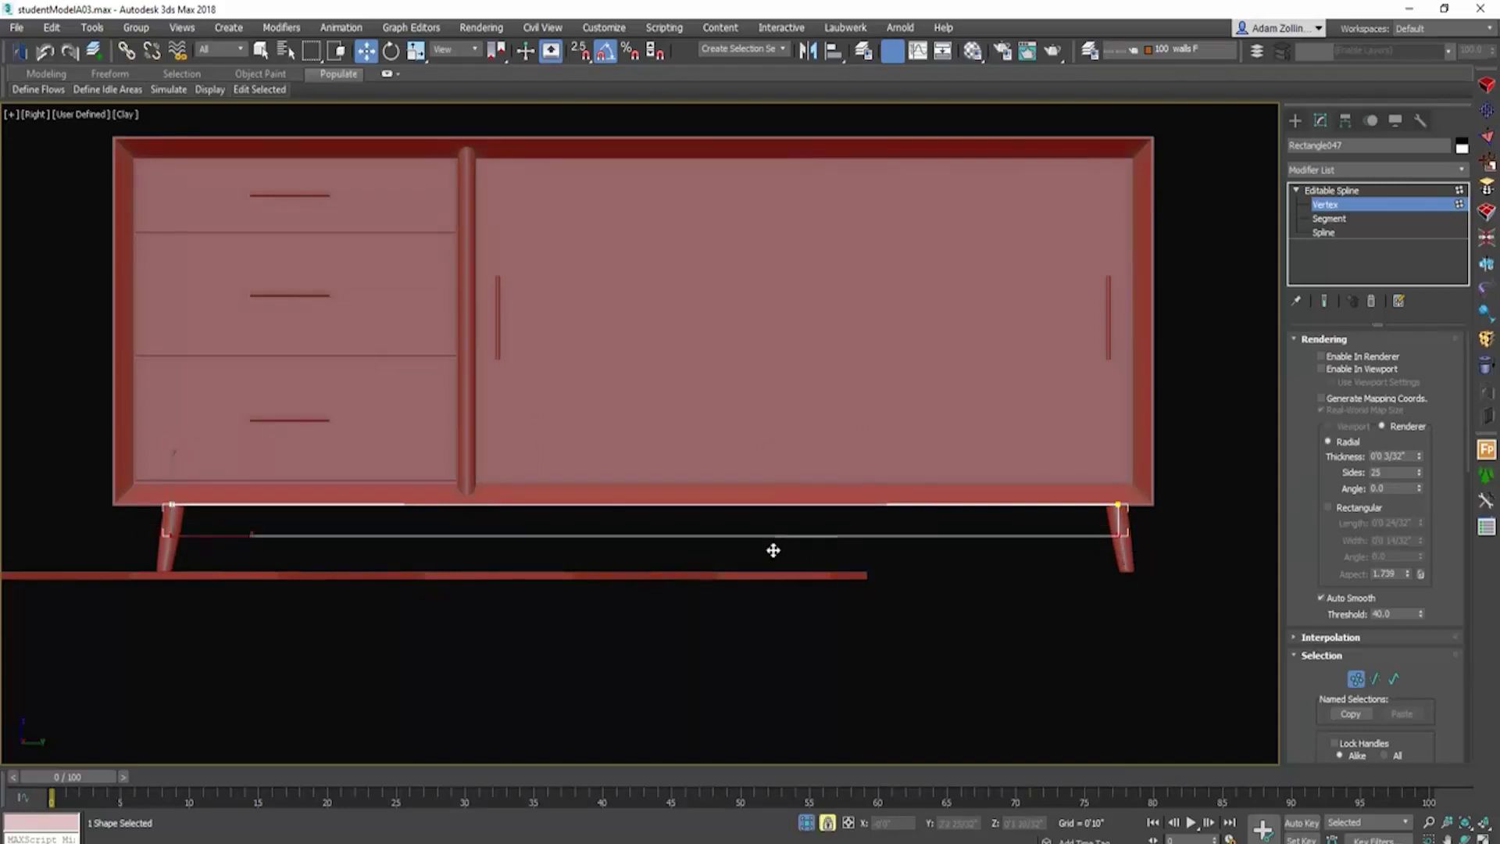
drag(773, 550, 782, 535)
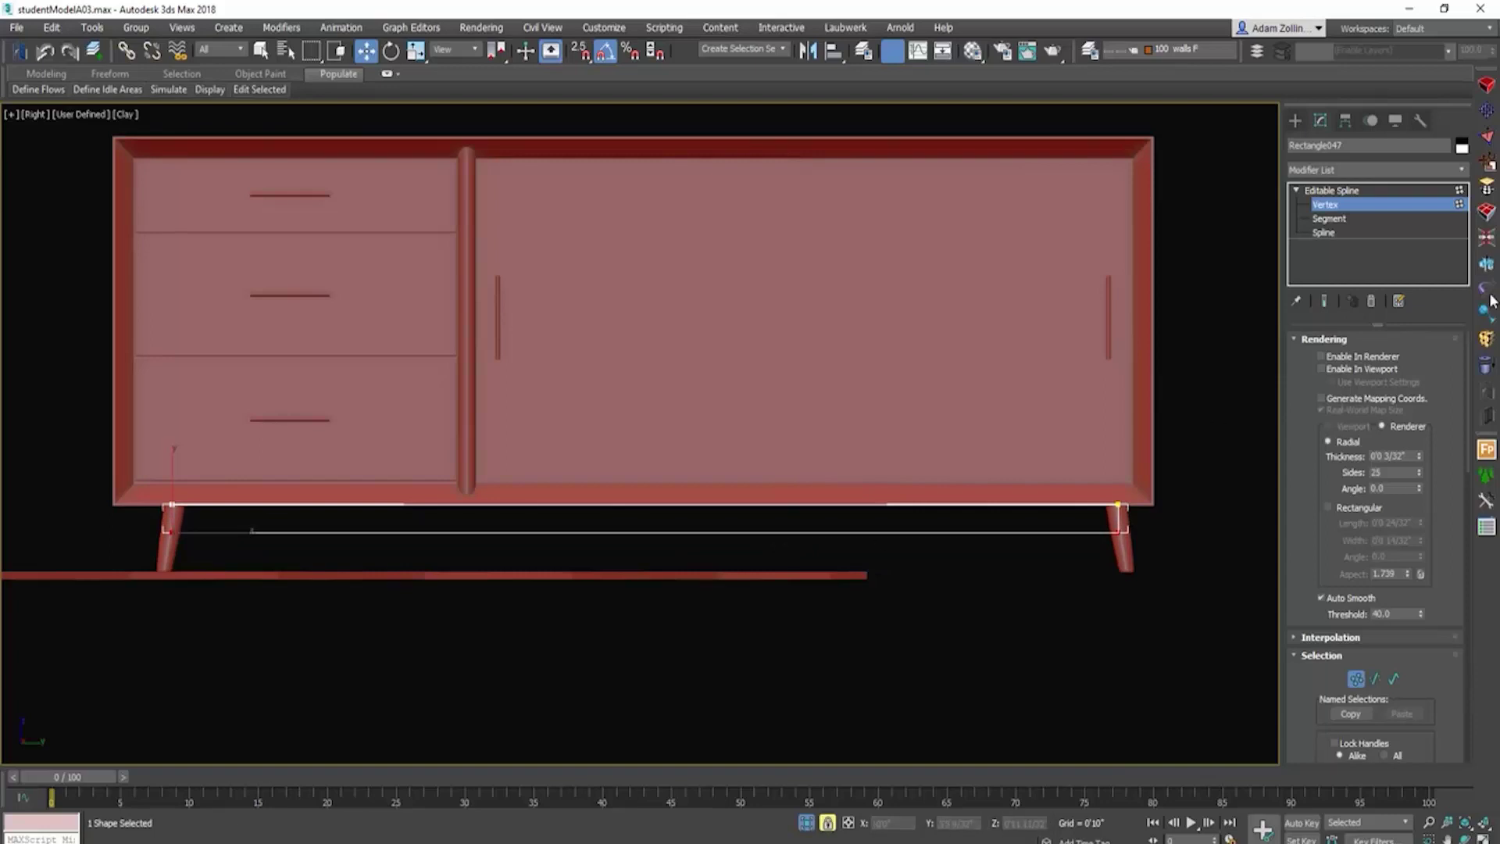
click(1344, 211)
scroll(1016, 367, down, 3)
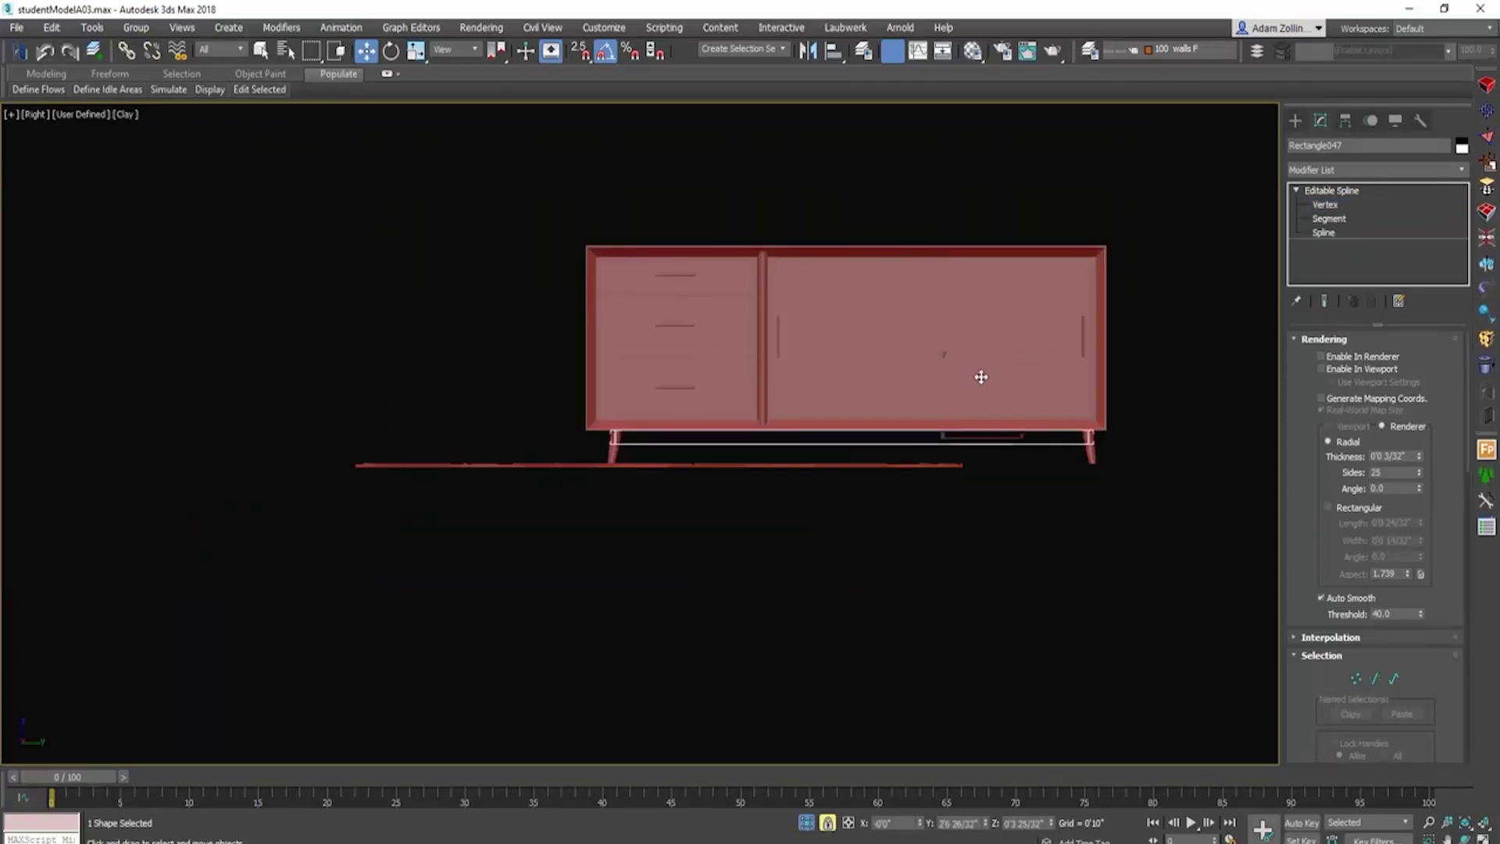
Step: Move the rectangle under the cabinet in the front view so that it lies inside the door-side leg
key(f)
key(F3)
scroll(765, 424, down, 4)
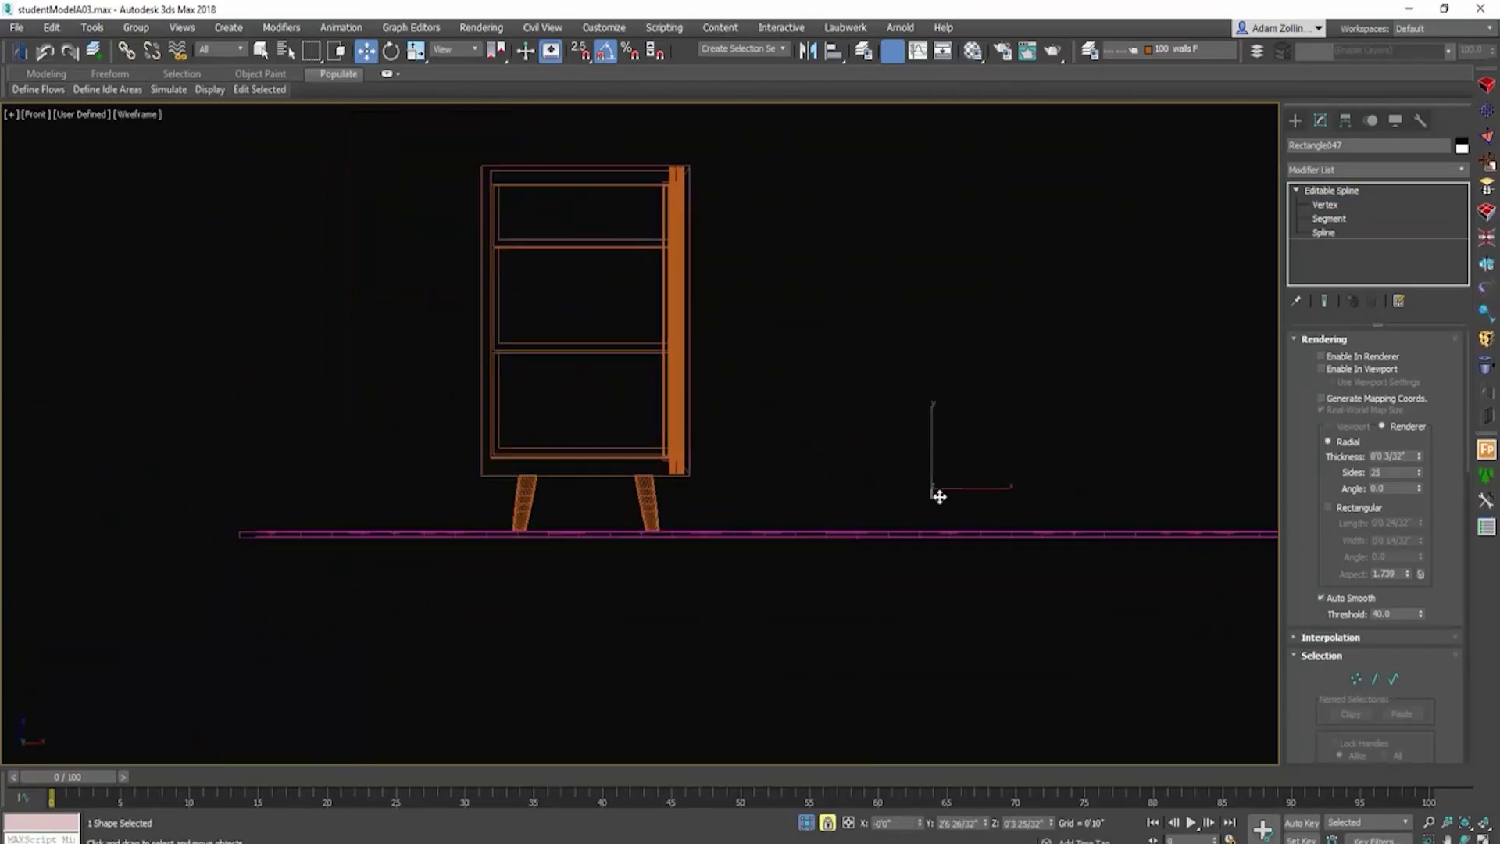
scroll(938, 493, up, 2)
drag(934, 491, 358, 508)
scroll(357, 508, up, 4)
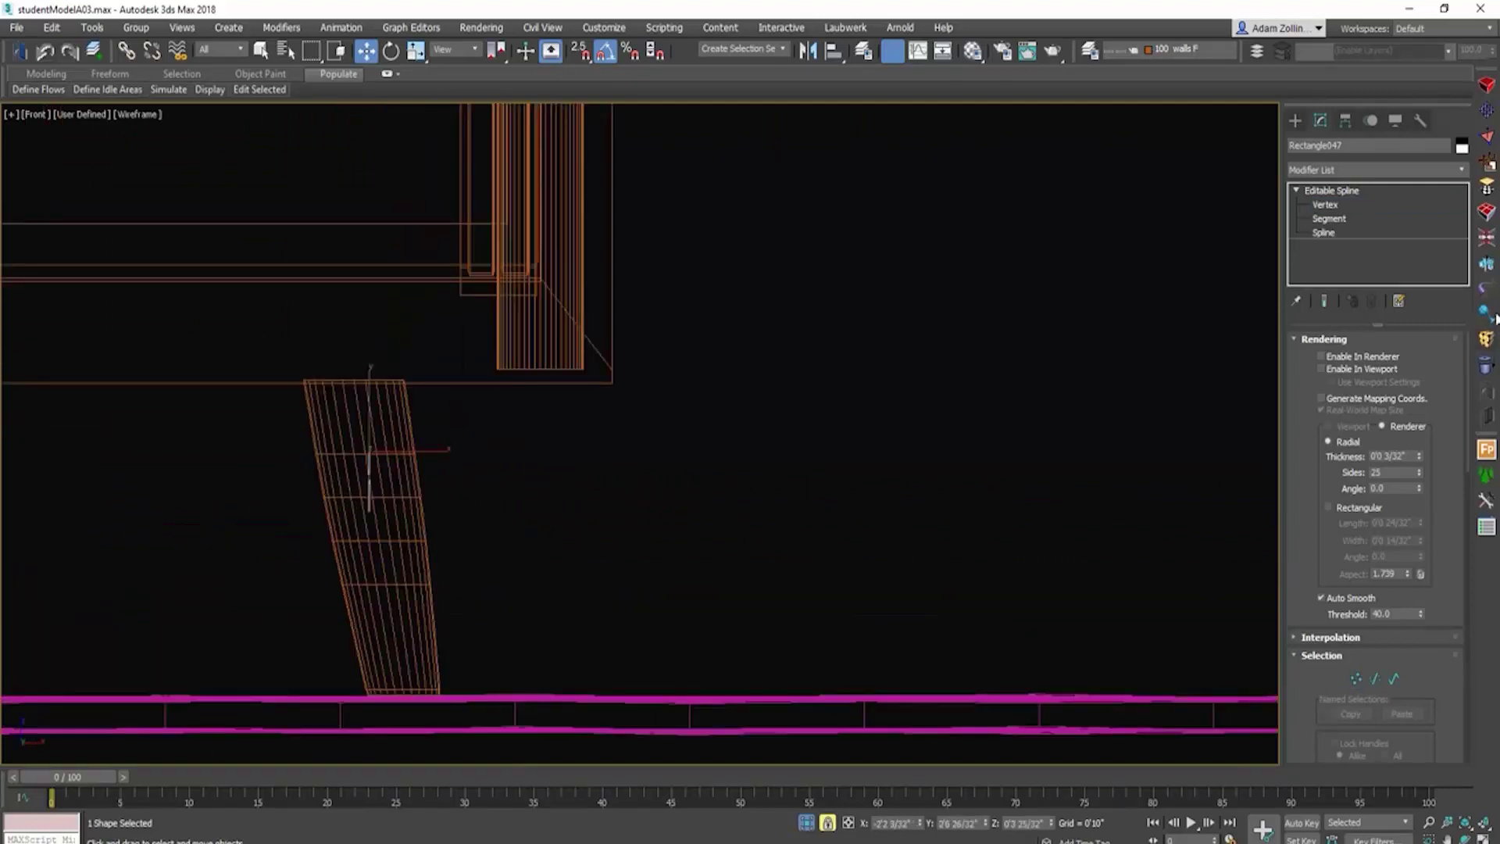
Step: Extrude the rectangle into a thin rail narrower than the leg and convert it to an Editable Poly
click(1486, 265)
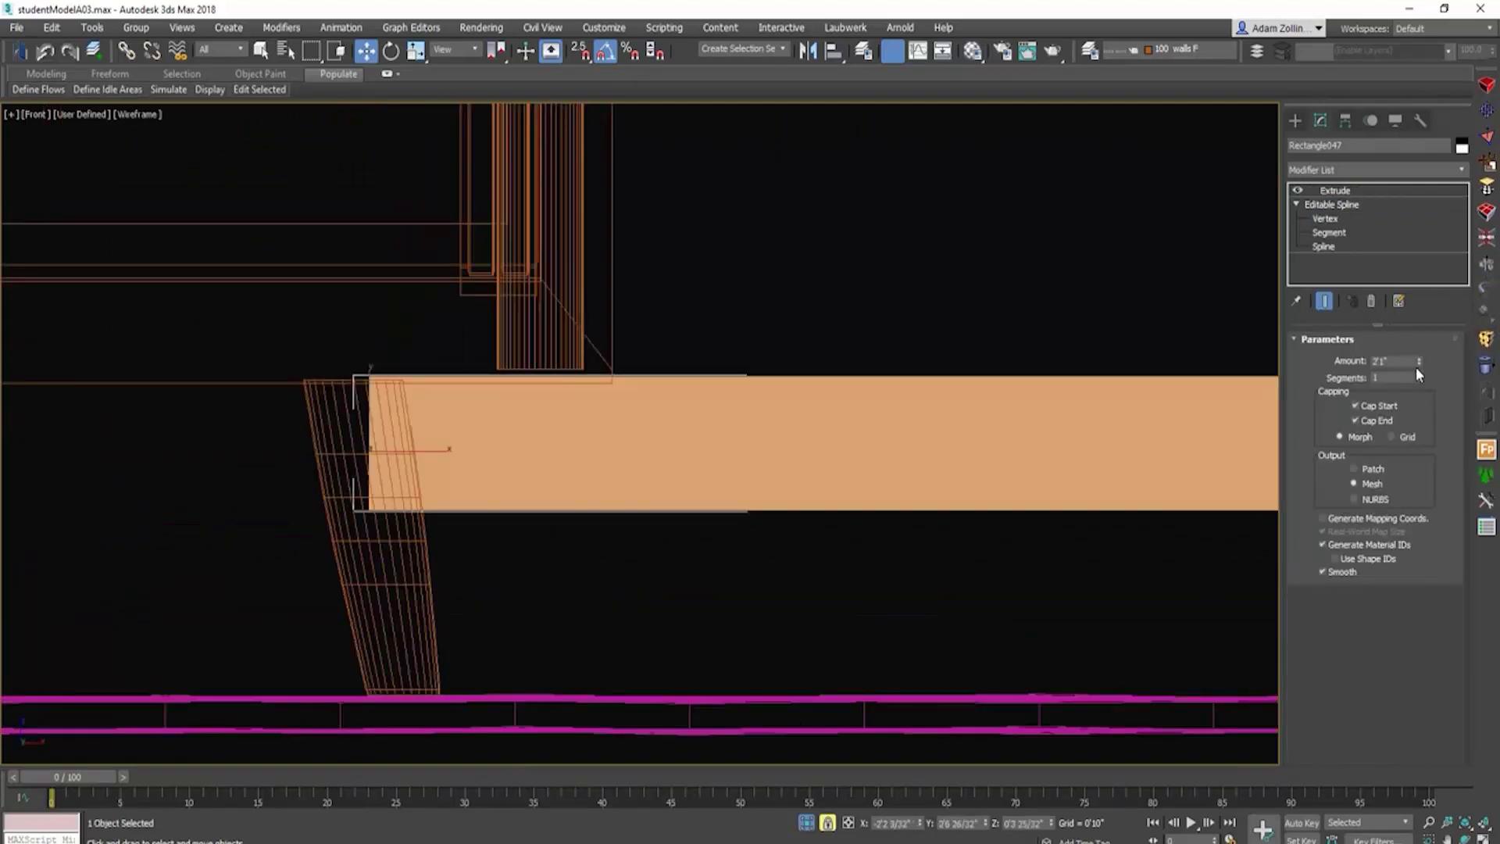
drag(1419, 364, 1420, 419)
right_click(582, 500)
click(834, 669)
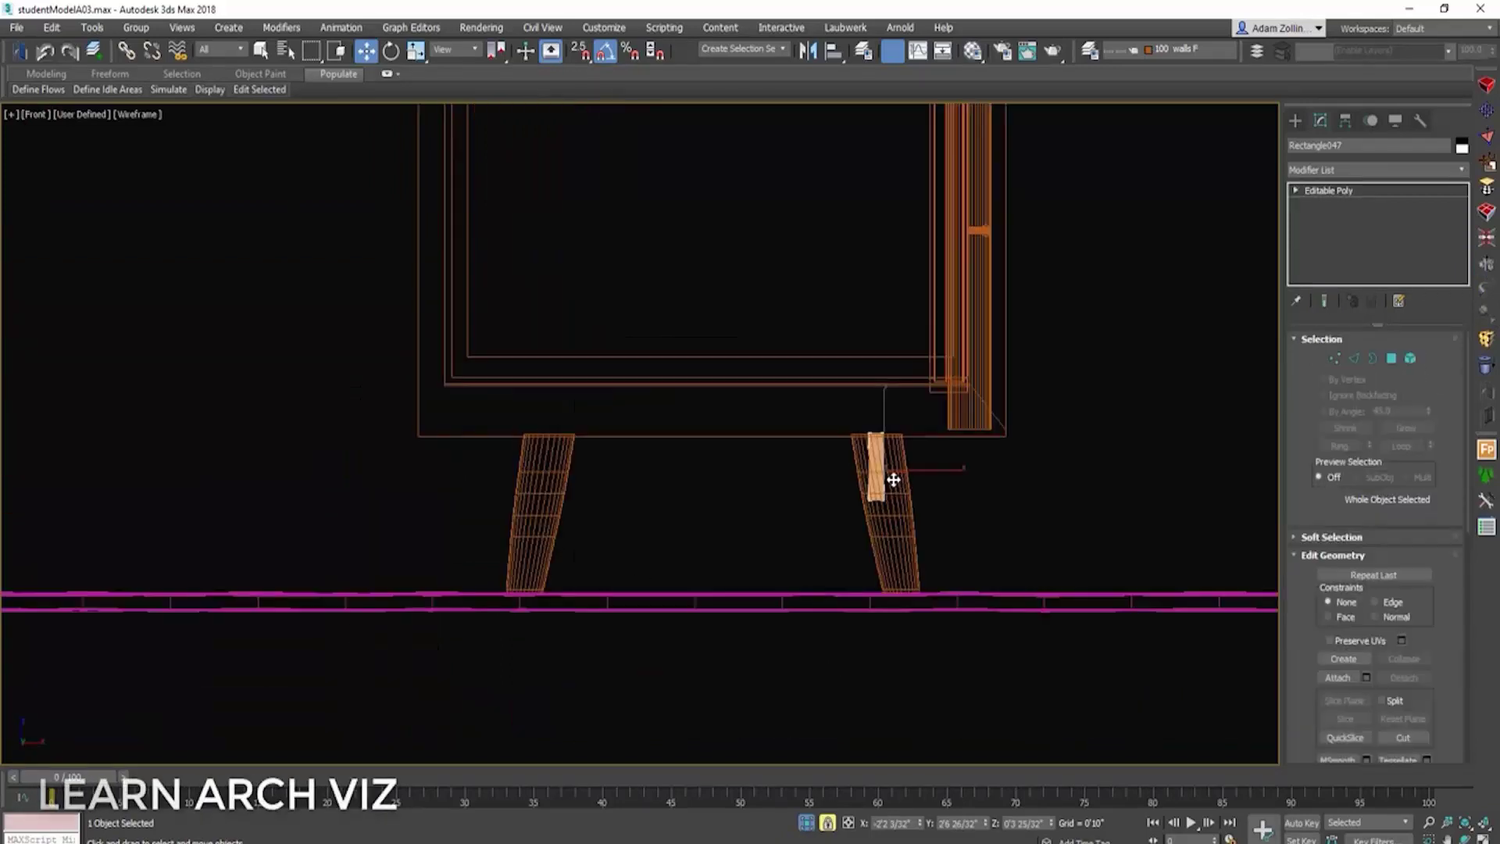
drag(889, 480, 559, 486)
scroll(881, 482, up, 5)
key(ctrl+z)
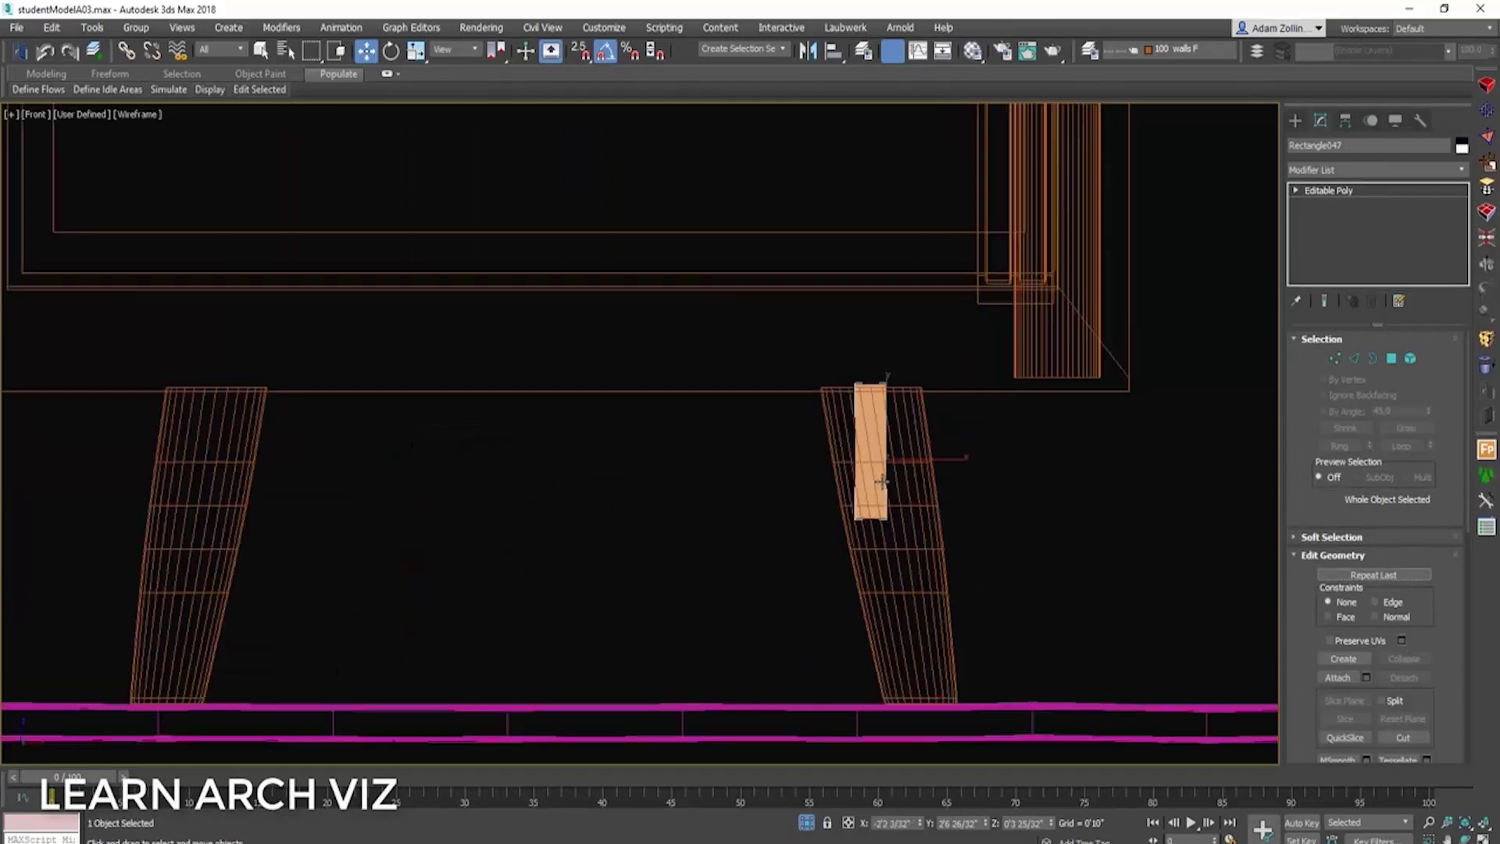
Step: Clone the rail as a single instance toward the rear leg in the front view
shift+drag(880, 481, 544, 482)
click(695, 402)
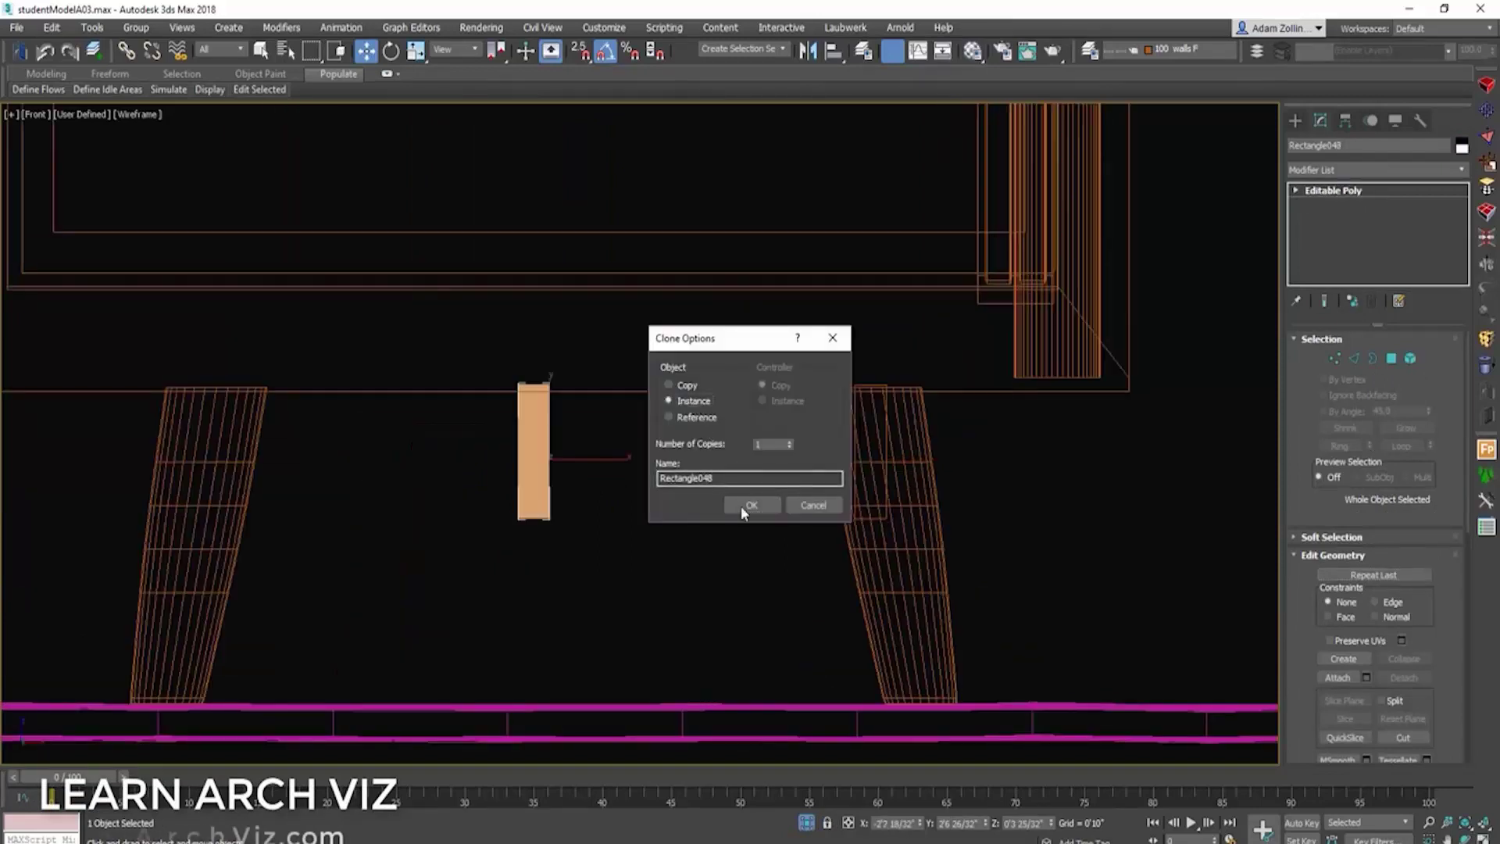
click(752, 504)
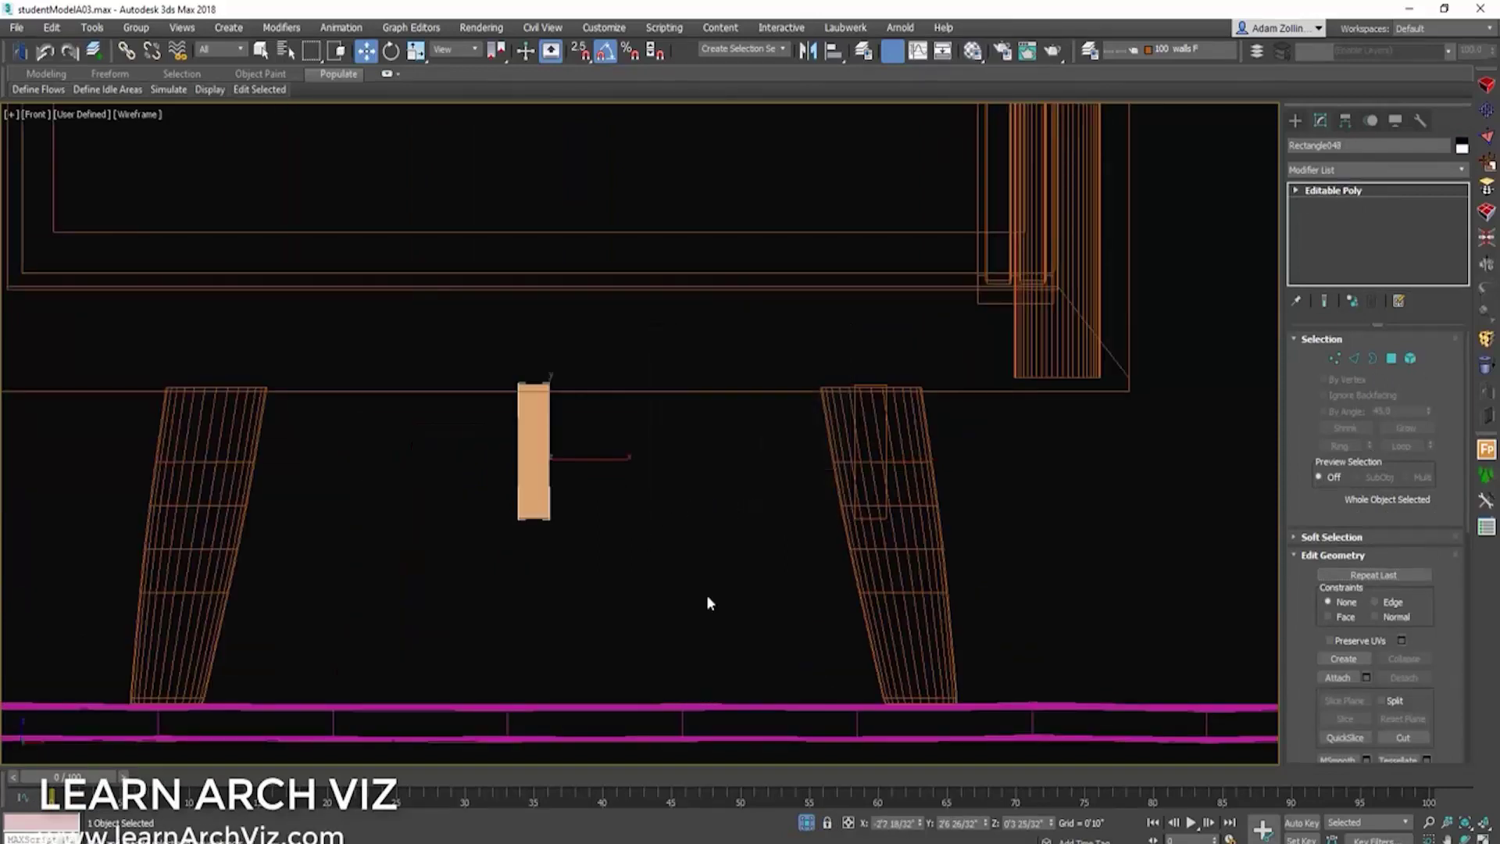
scroll(708, 602, down, 3)
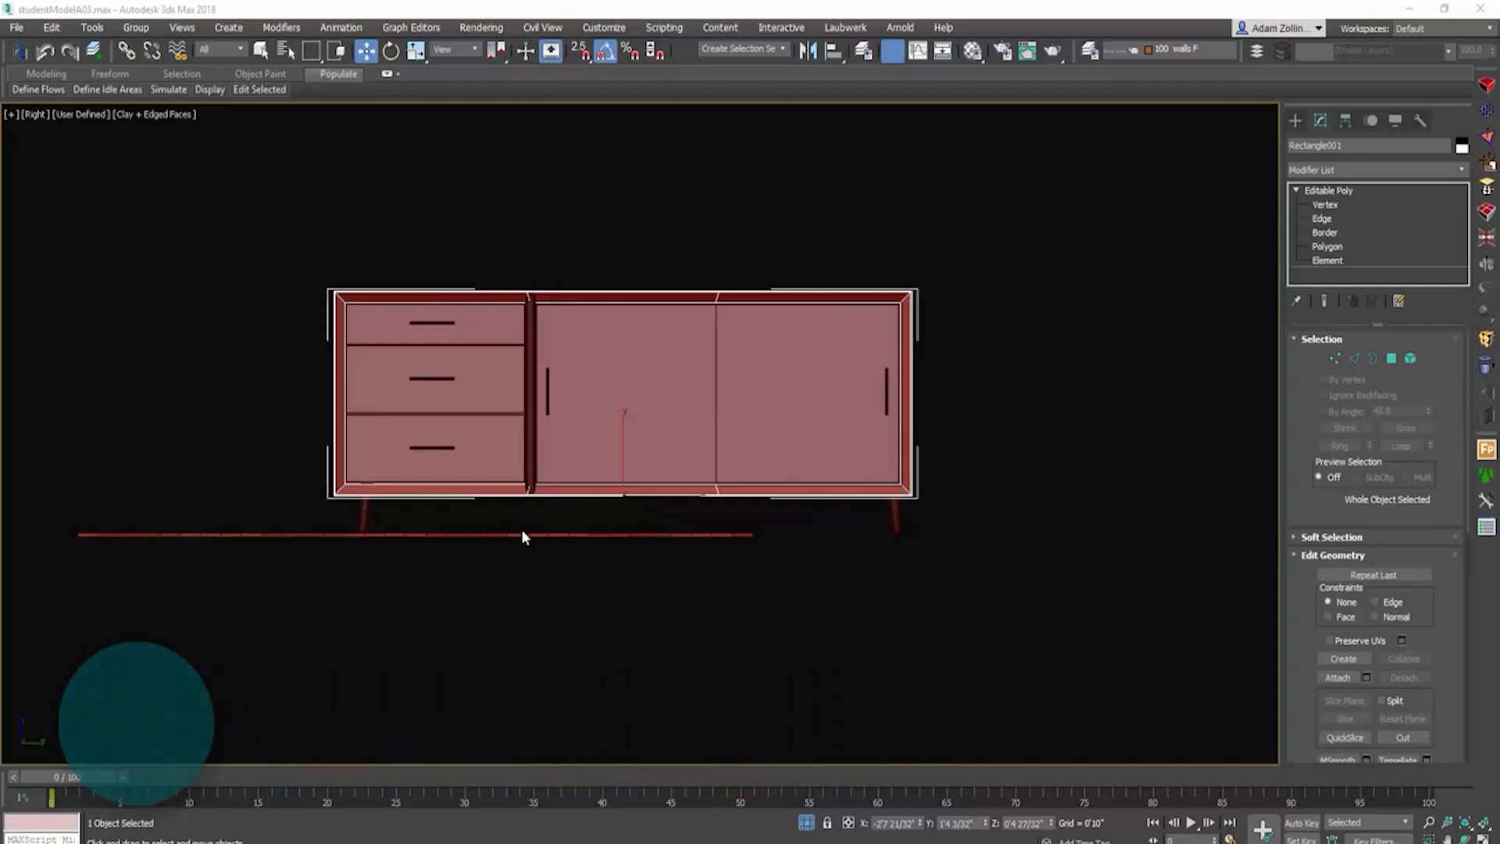
Step: Select the joined leg-and-rail base and examine its fit beneath the cabinet in right, angled and front views
scroll(470, 516, up, 5)
middle_drag(271, 523, 414, 554)
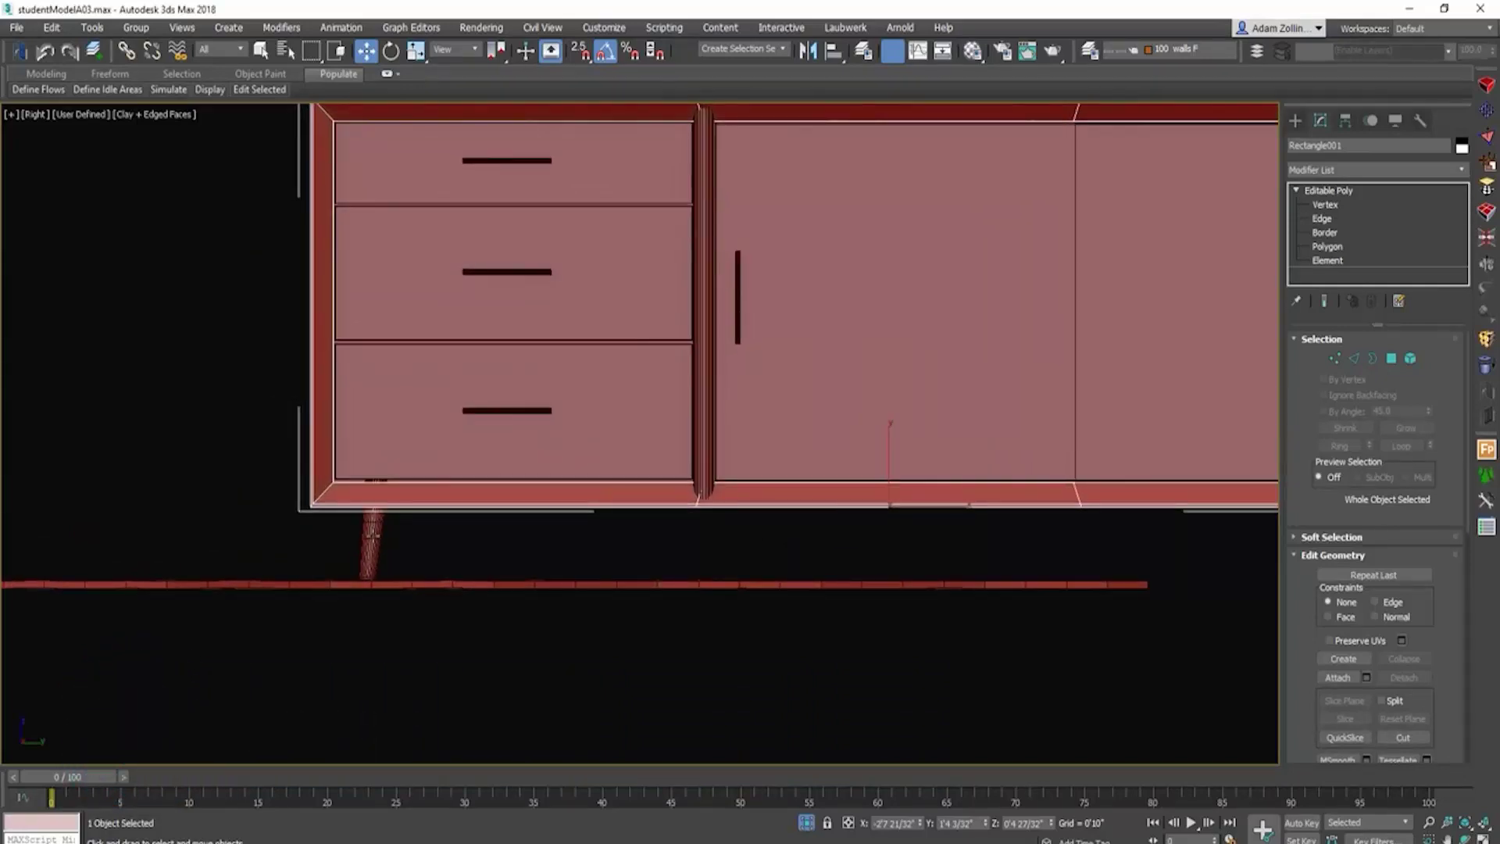
click(390, 536)
key(F3)
scroll(893, 551, down, 3)
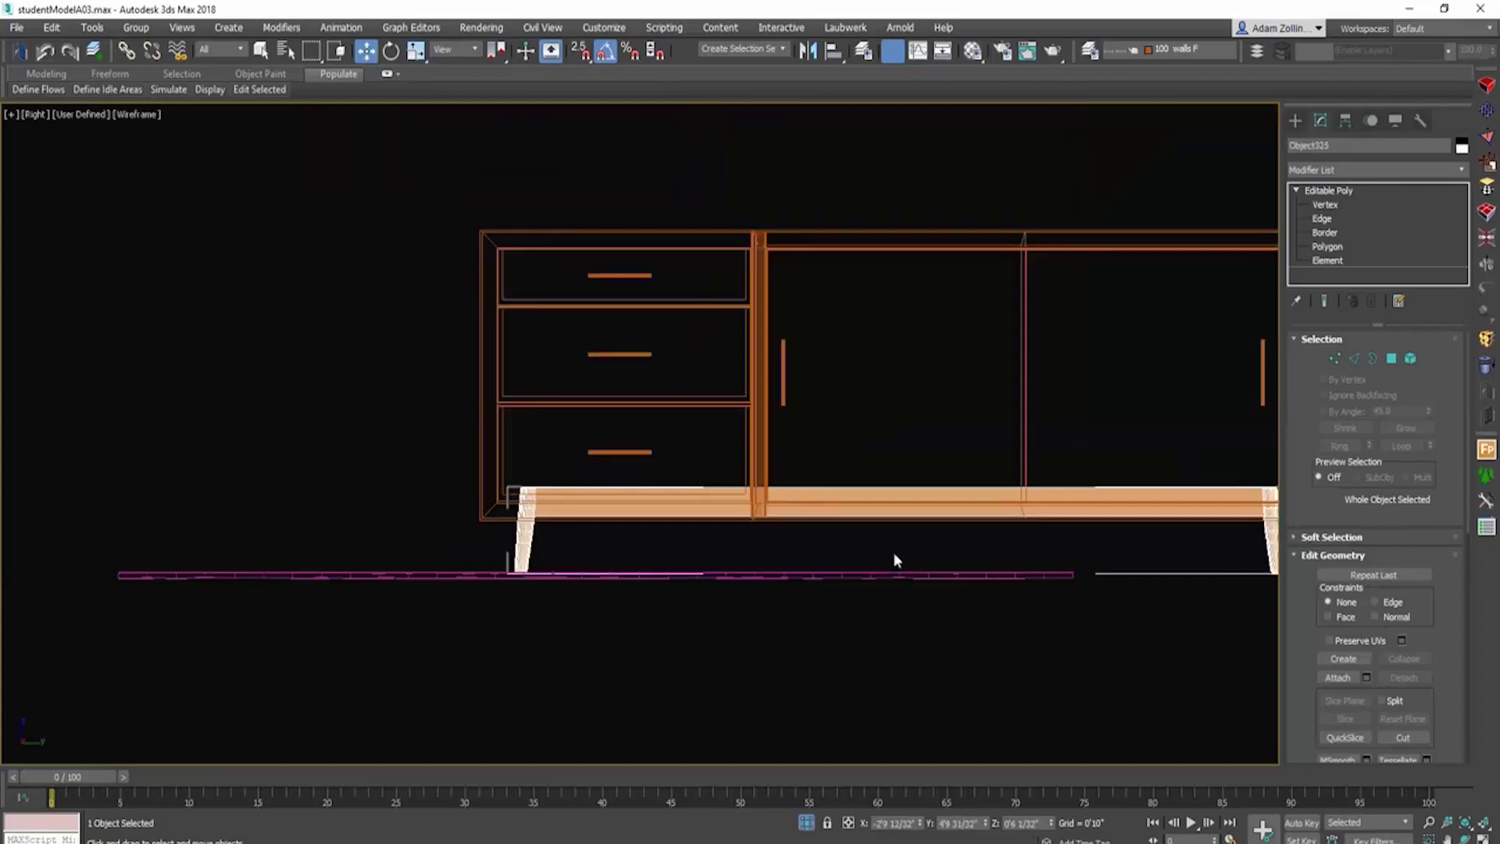
middle_drag(893, 552, 694, 546)
mouse_move(1069, 568)
alt+middle_down()
mouse_move(1048, 546)
mouse_move(1099, 561)
alt+middle_up()
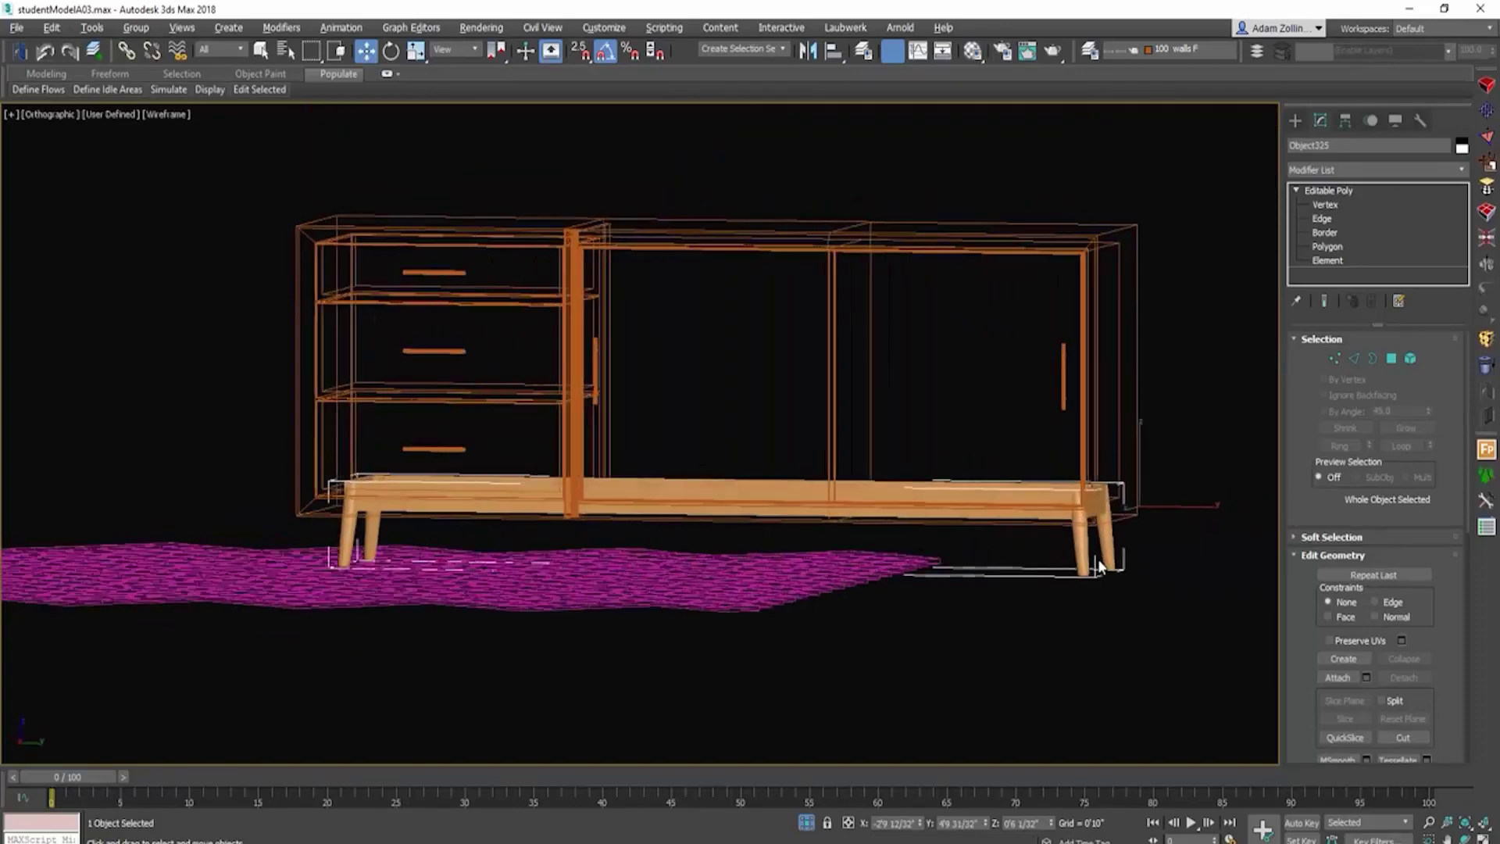
key(f)
key(z)
scroll(1094, 558, down, 5)
key(F3)
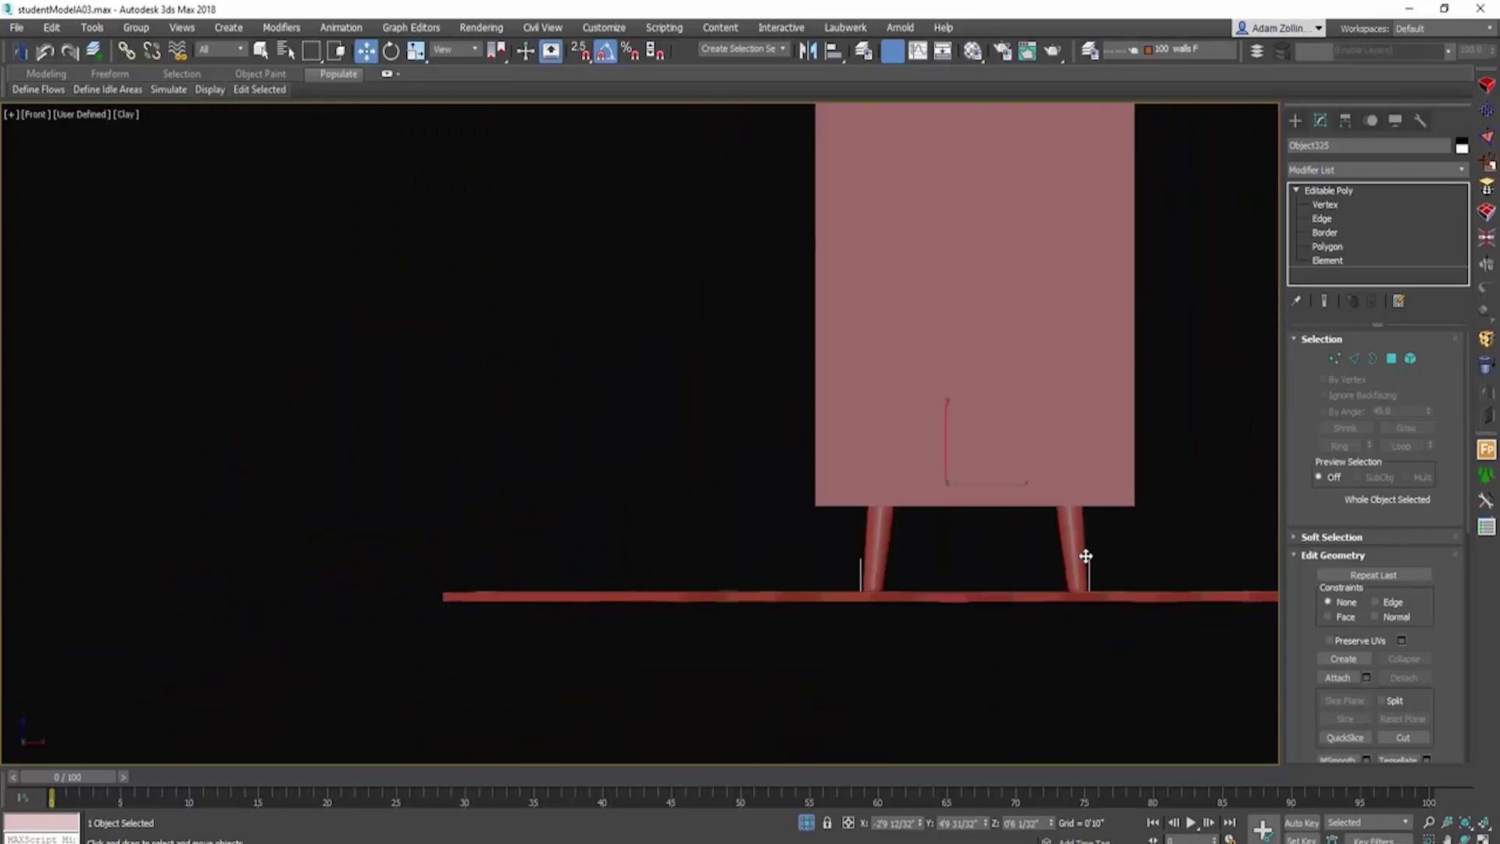
Step: Move the vertices of the base's door-end legs inward along the cabinet's length in the right view
key(r)
scroll(1078, 559, down, 5)
click(1325, 205)
key(F3)
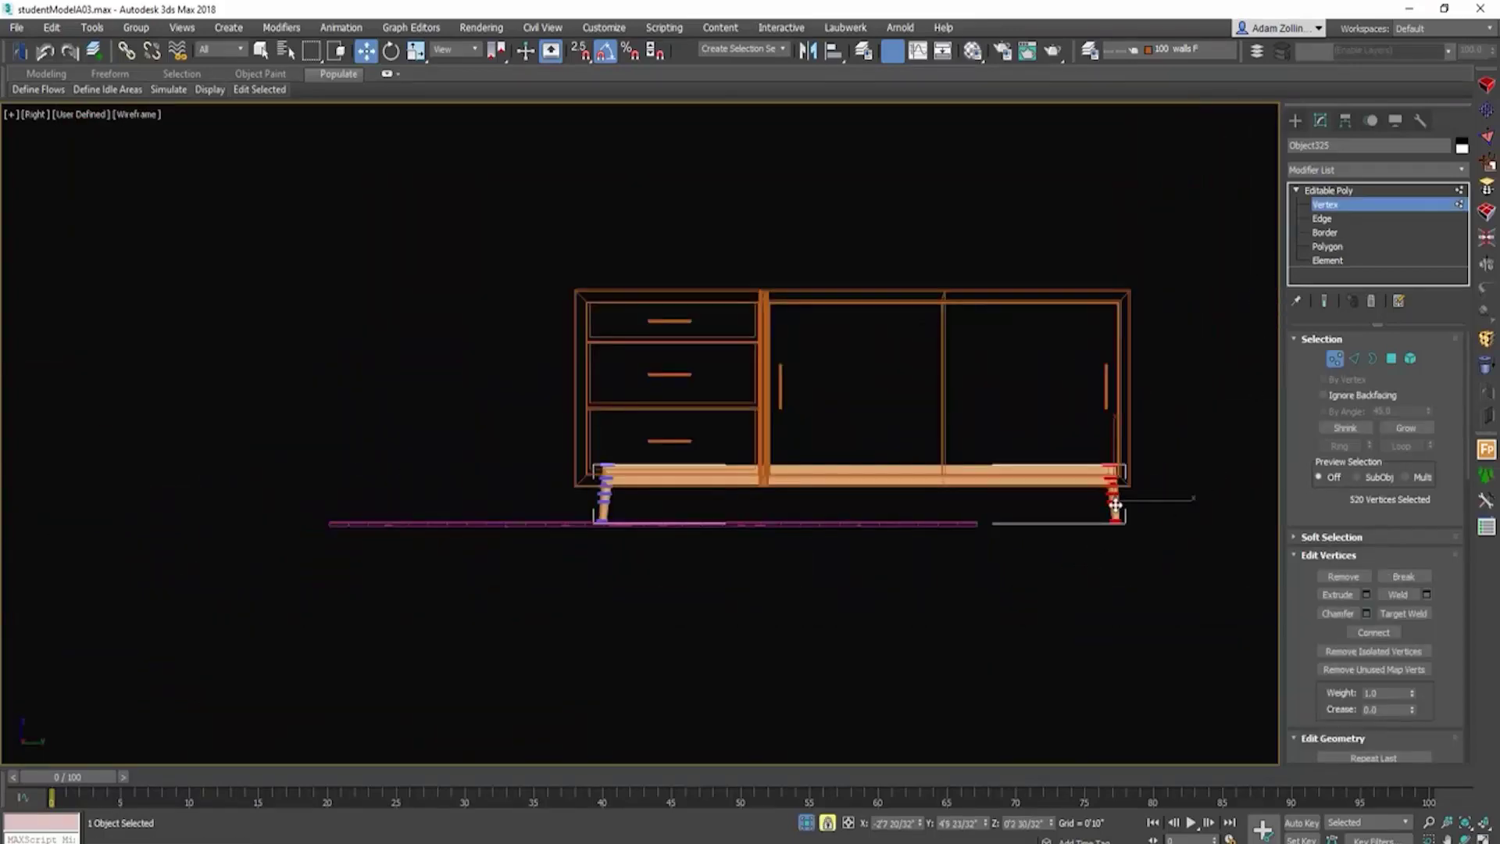
drag(1115, 506, 1074, 507)
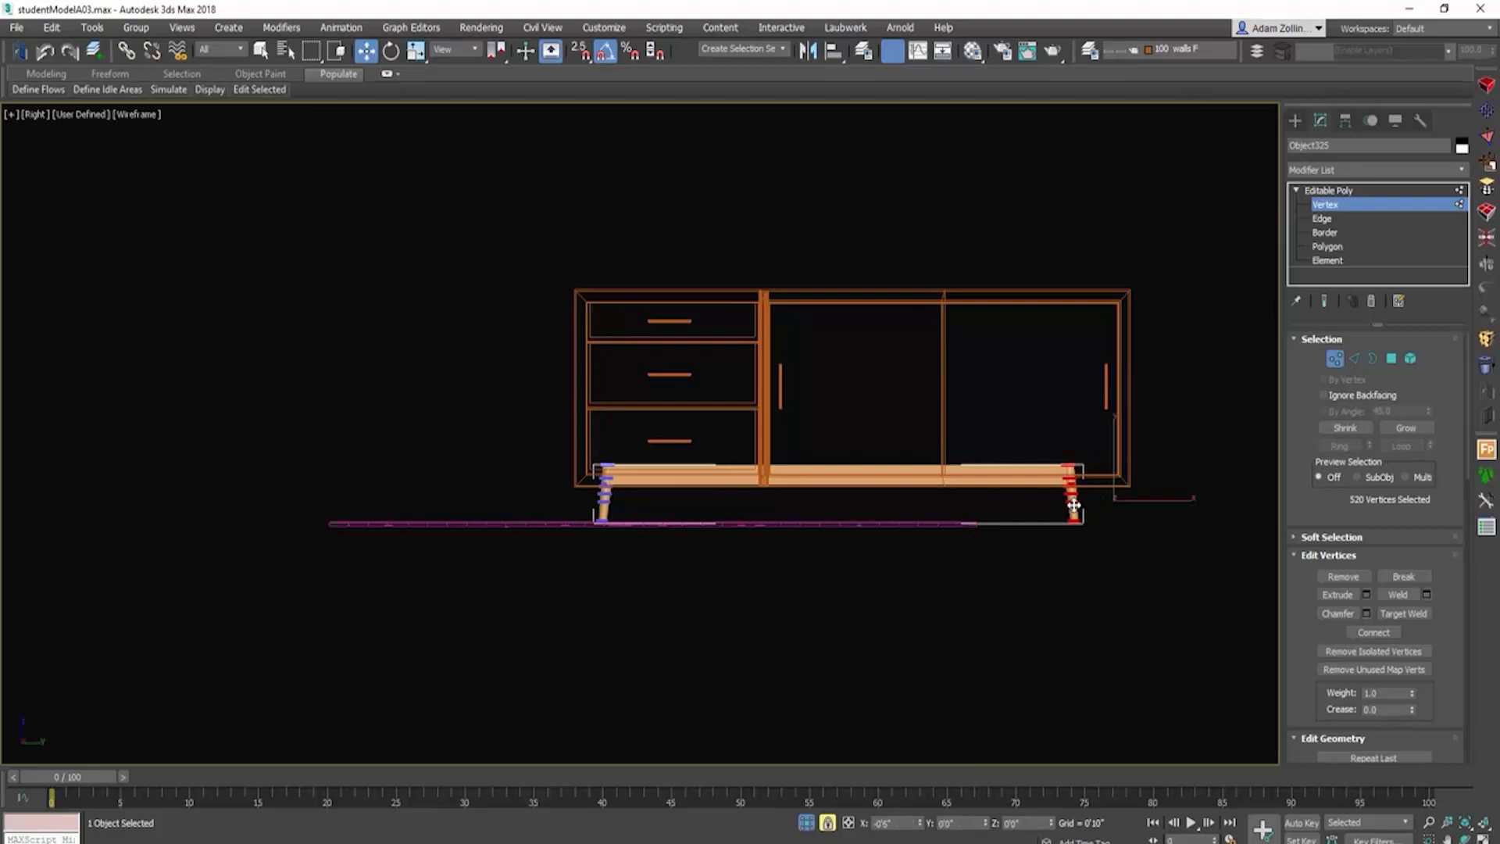
Step: Move the vertices of the base's drawer-end legs inward from the cabinet's edge and finish the vertex editing
drag(569, 452, 647, 562)
scroll(633, 539, up, 3)
key(space)
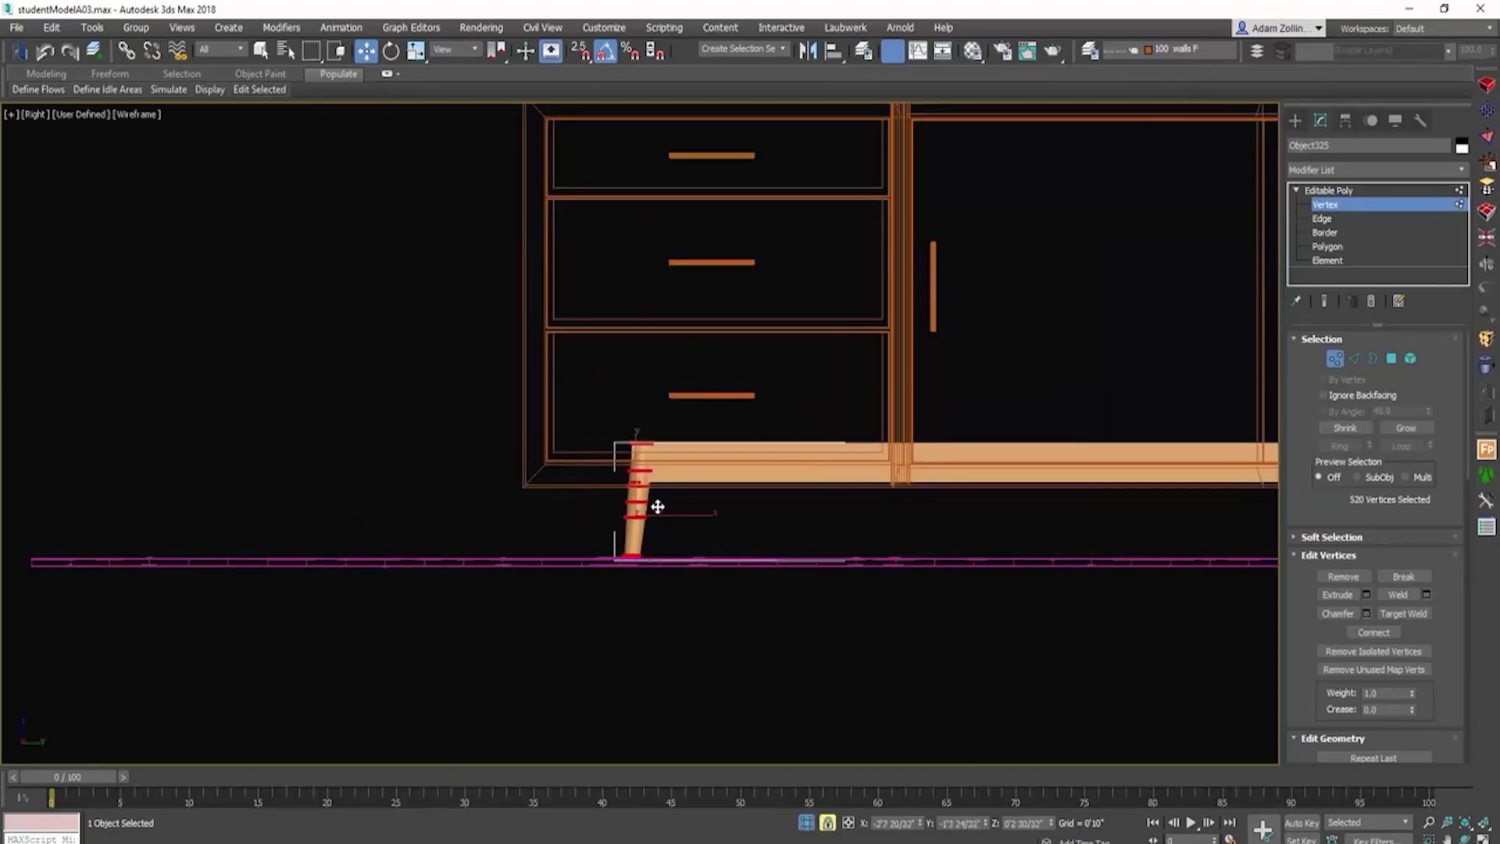
scroll(656, 508, down, 5)
scroll(645, 512, up, 4)
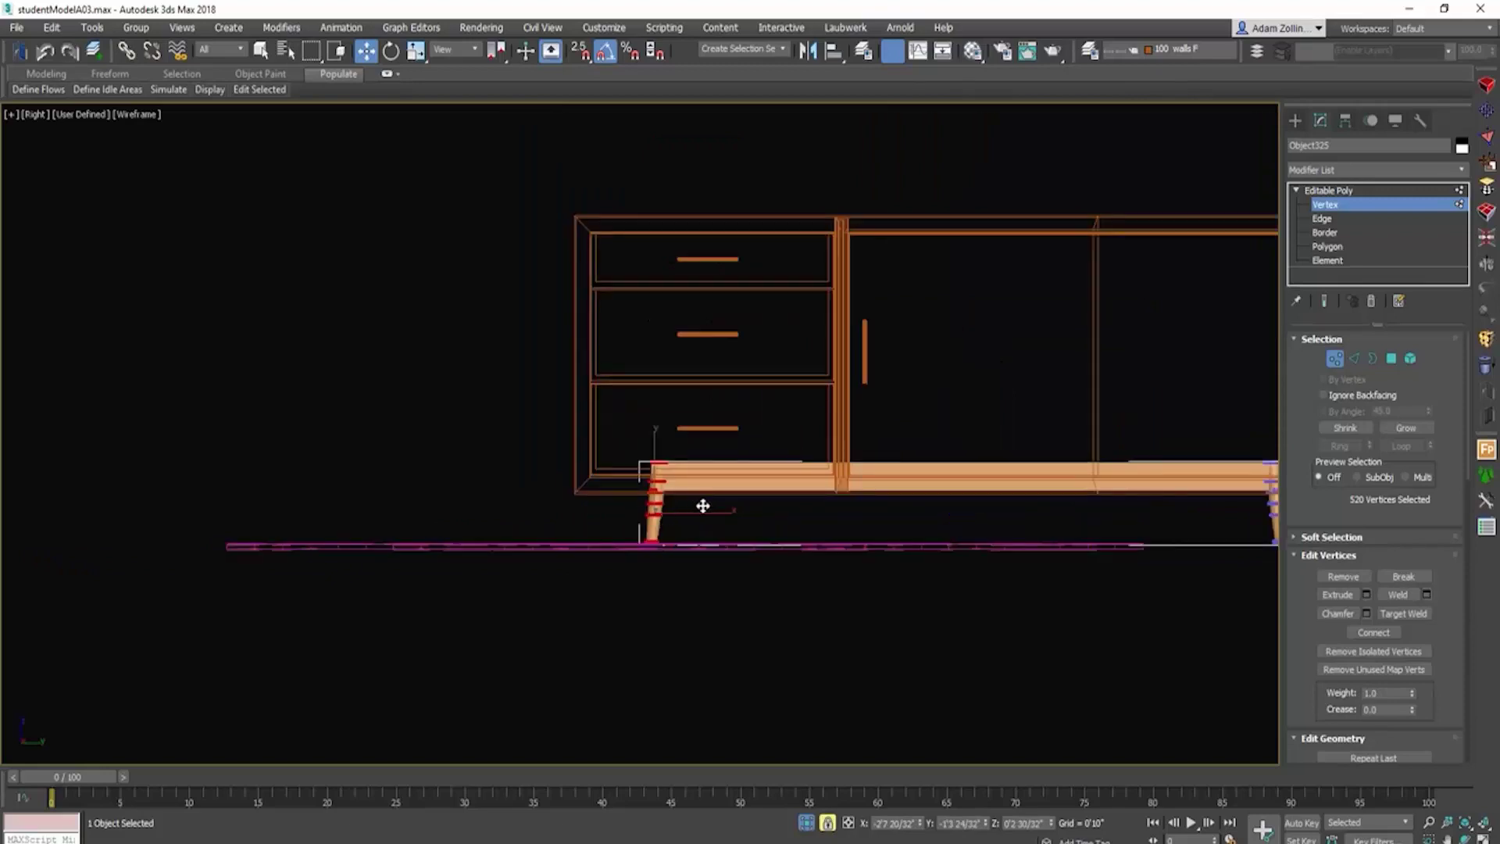
click(1336, 358)
middle_drag(1195, 411, 1044, 406)
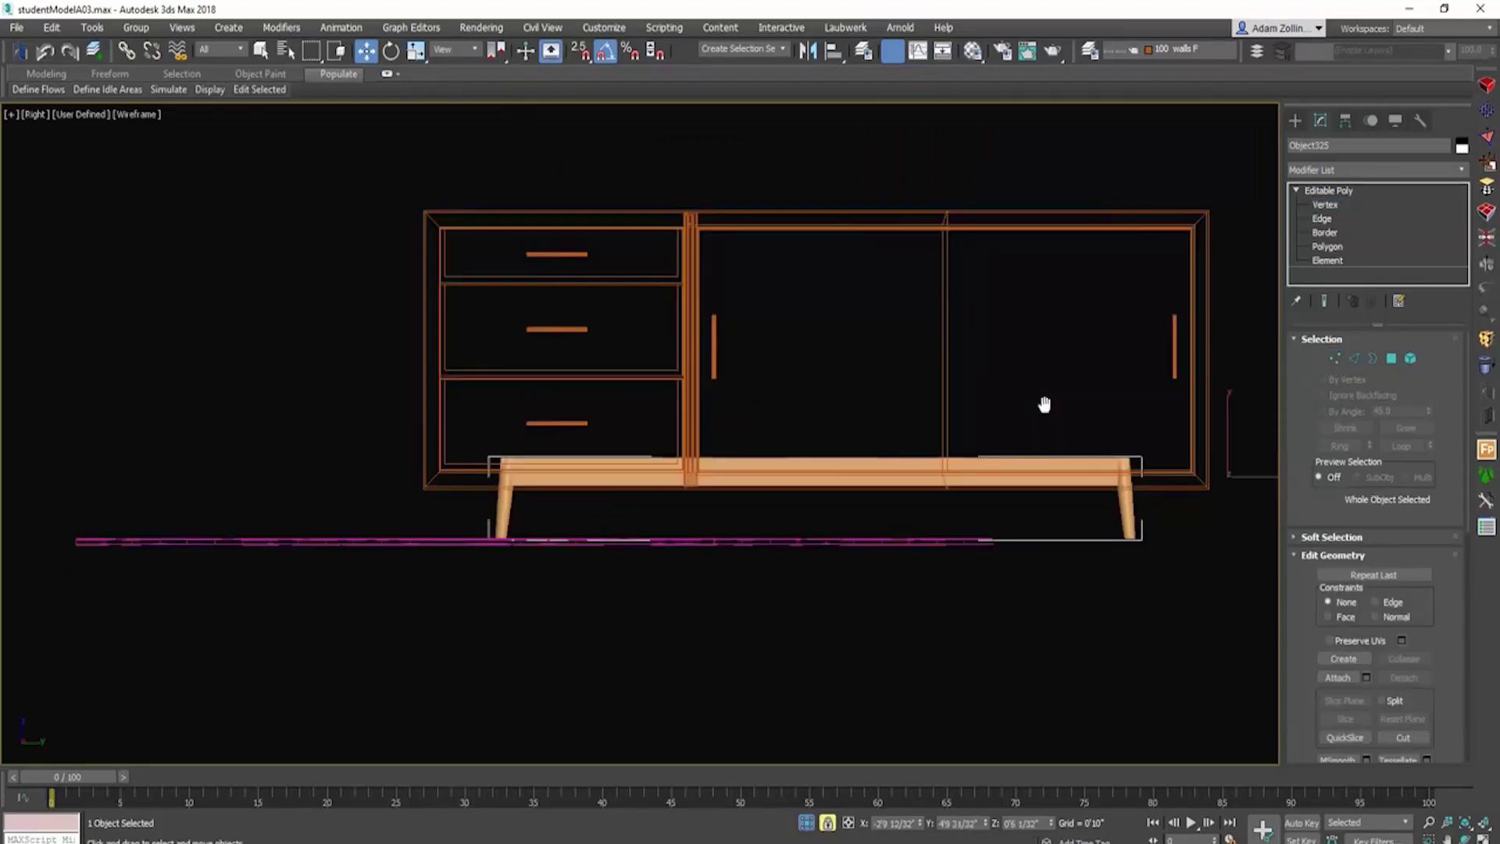
Step: Select the cabinet body and attach both sliding-door handles to it
key(space)
click(1162, 488)
scroll(1162, 488, up, 2)
scroll(1162, 489, down, 4)
key(F3)
alt+middle_drag(1162, 488, 1312, 596)
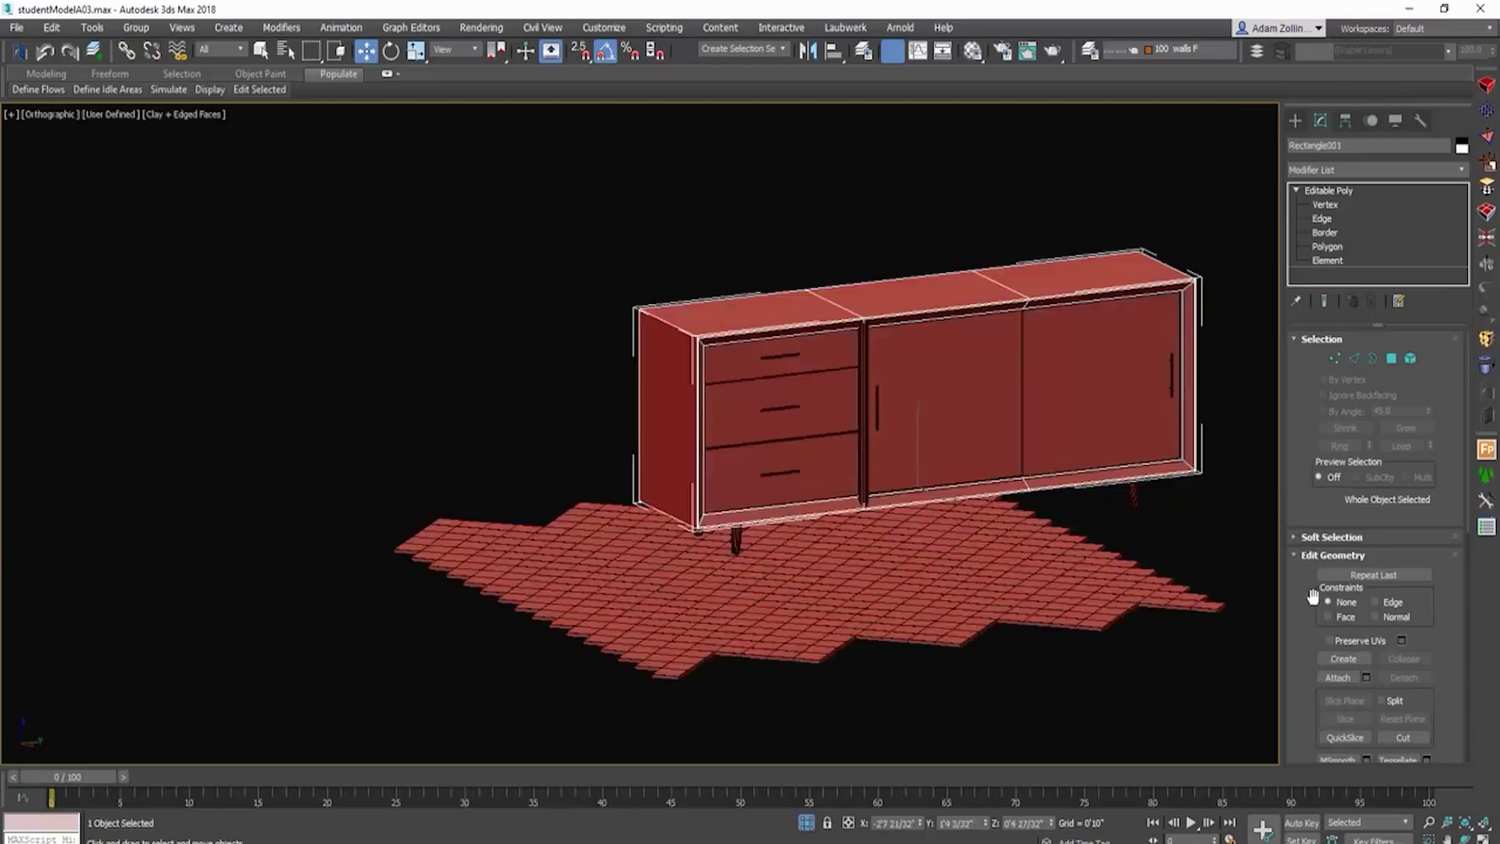
click(1336, 677)
scroll(1163, 394, up, 2)
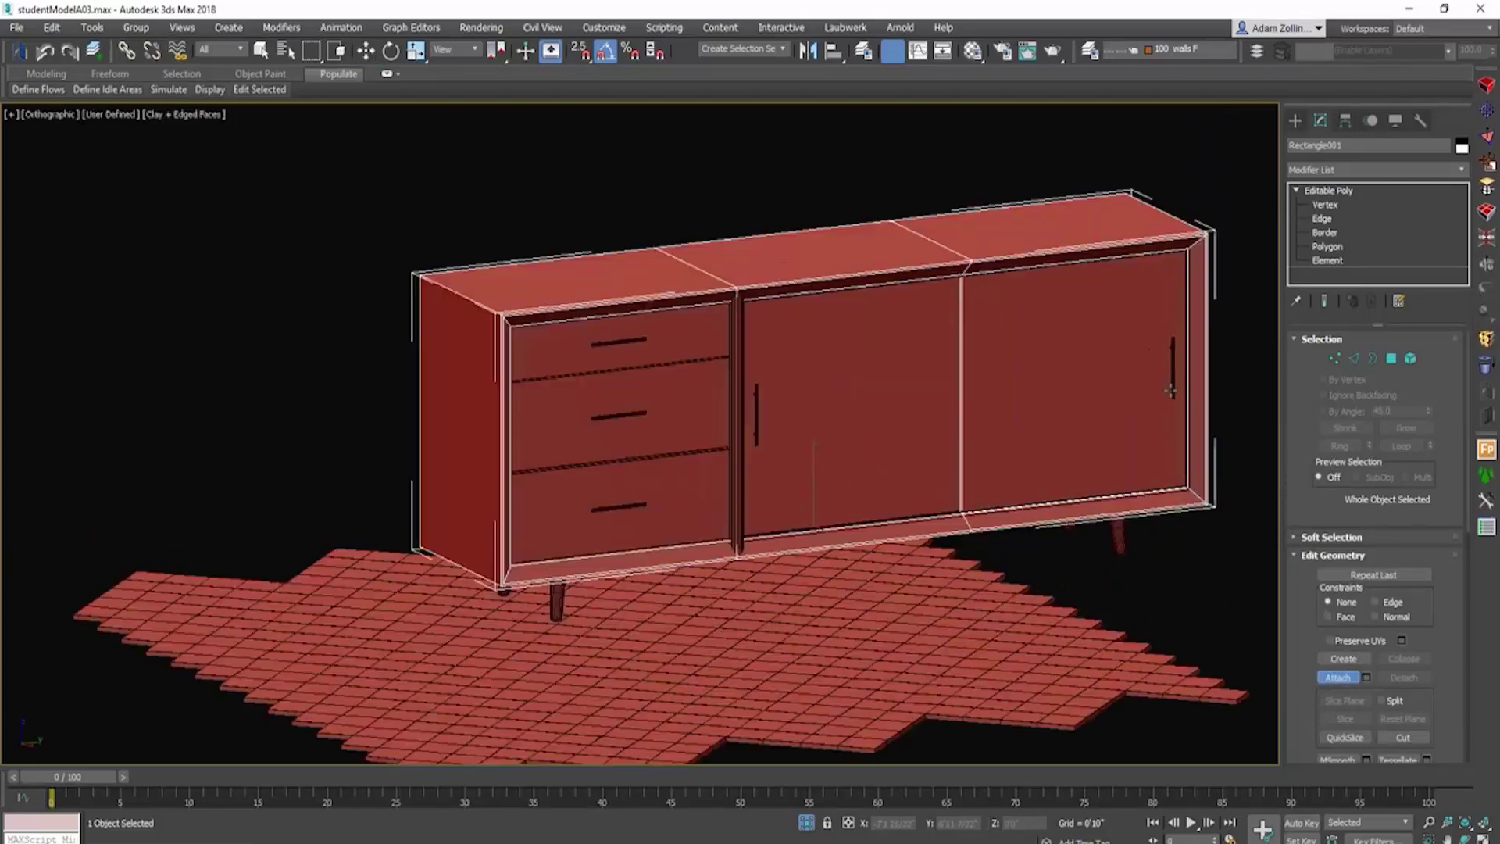
click(1171, 386)
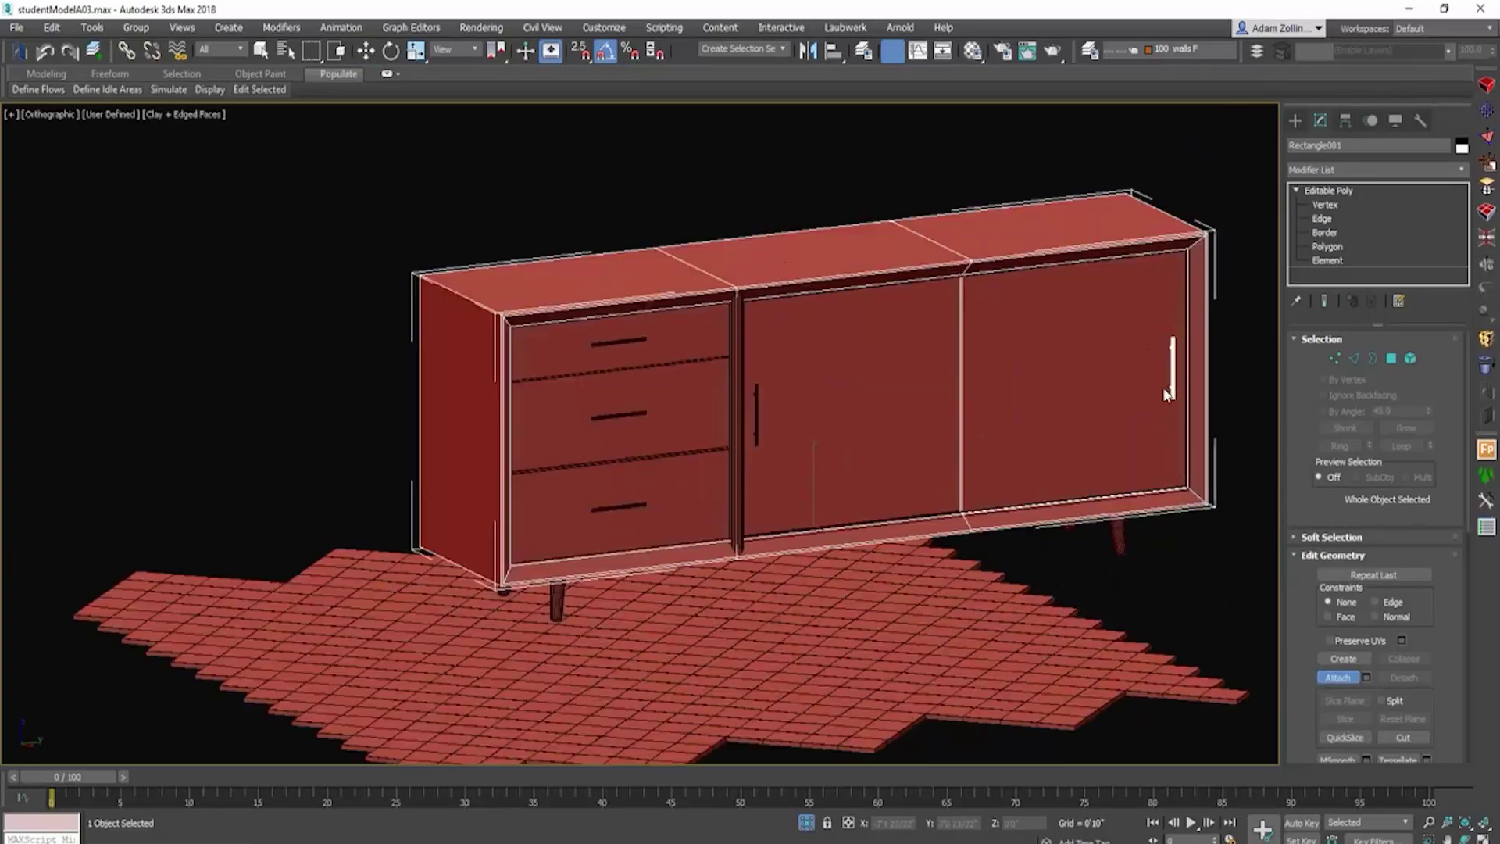
click(756, 404)
Step: Attach the three drawer fronts, their handles and the vertical divider to the cabinet body, ending the Attach operation
click(652, 441)
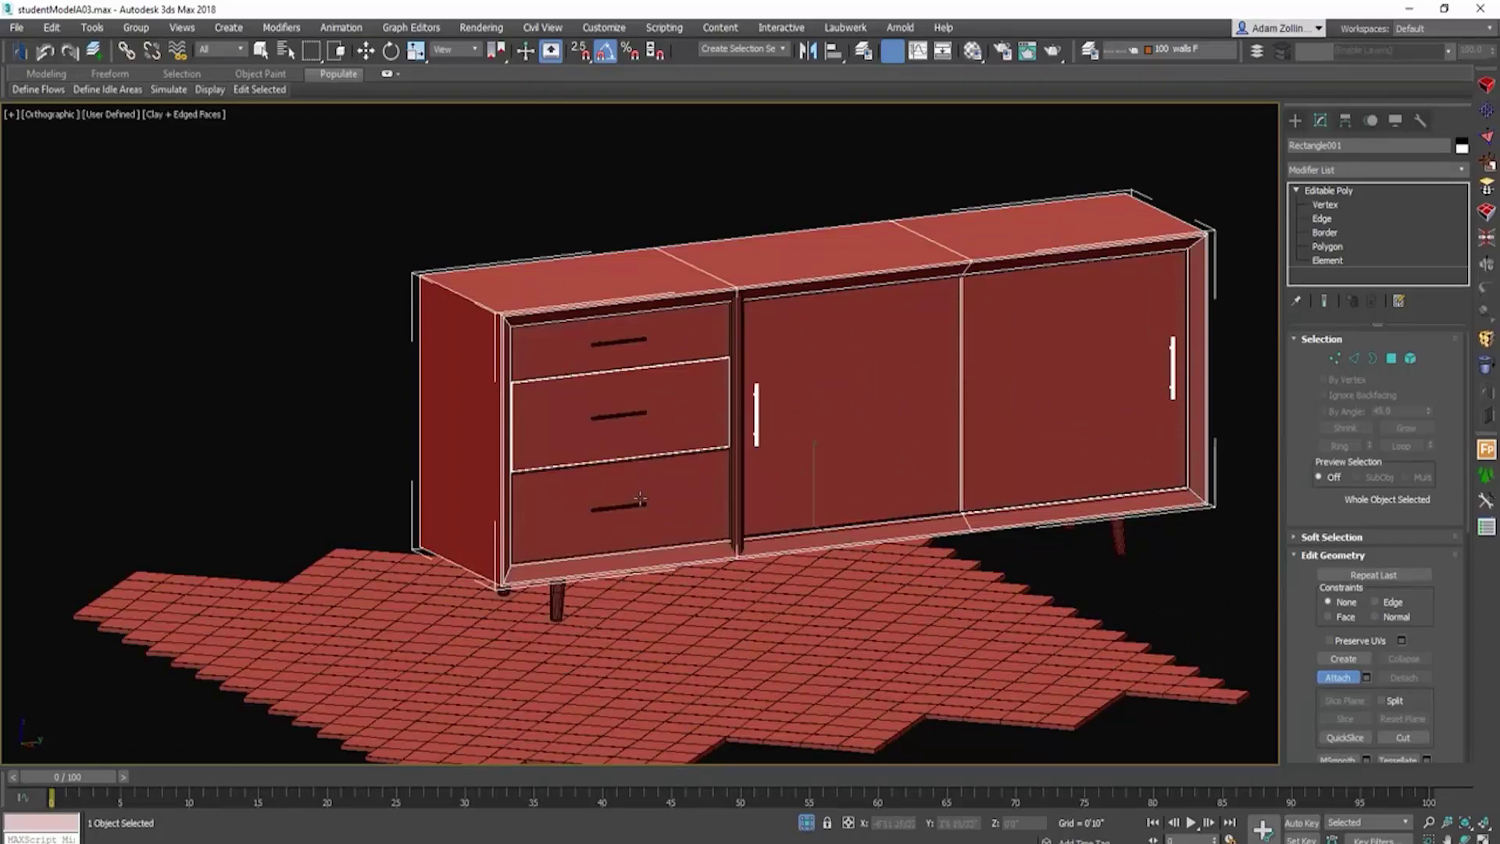
click(639, 507)
click(654, 480)
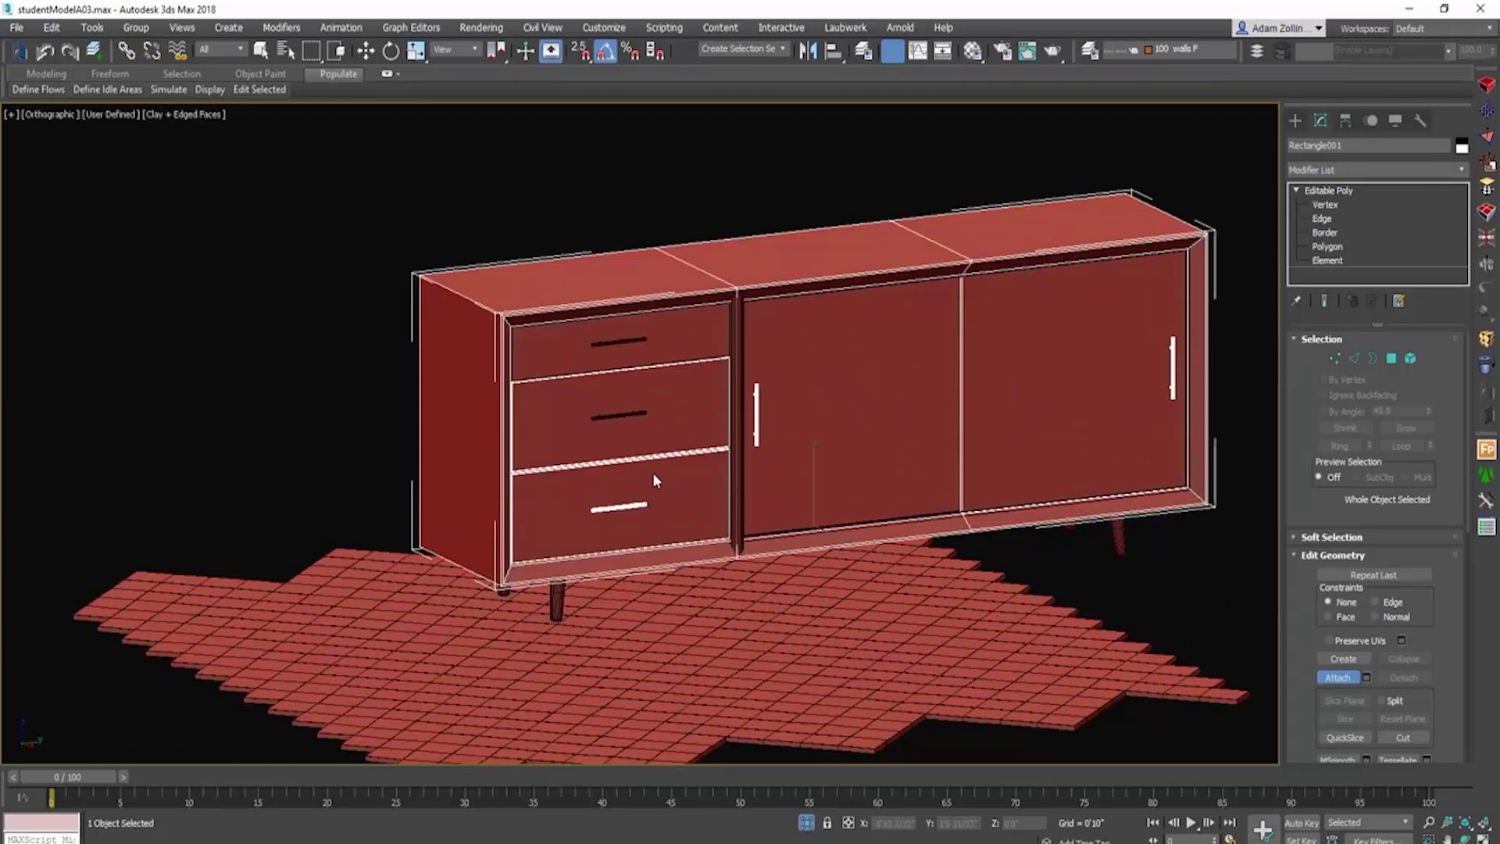
click(639, 414)
click(640, 339)
click(680, 344)
click(756, 336)
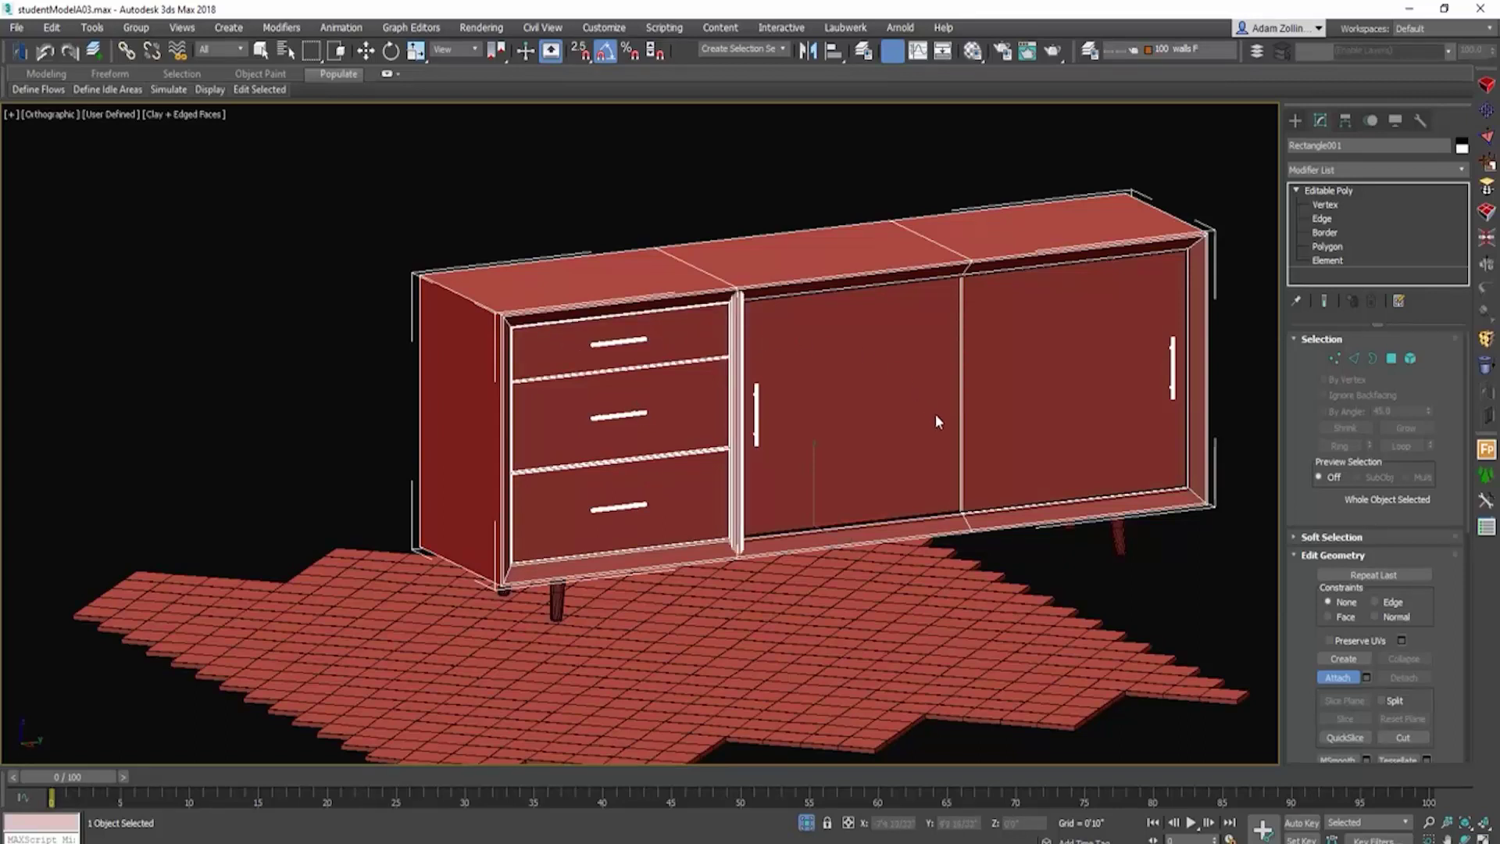
key(f)
key(r)
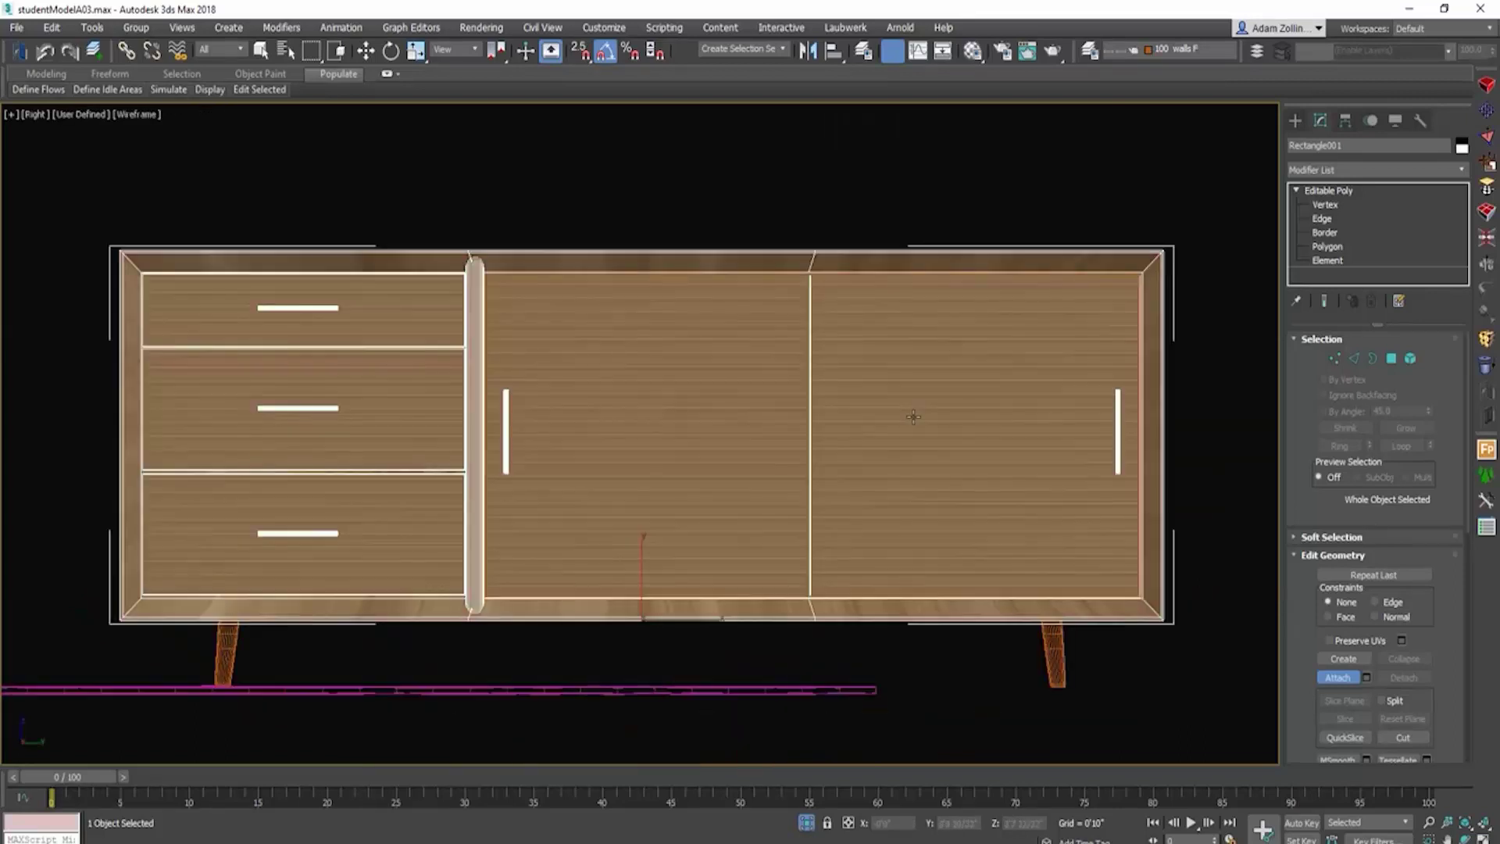
scroll(926, 429, down, 3)
click(1337, 676)
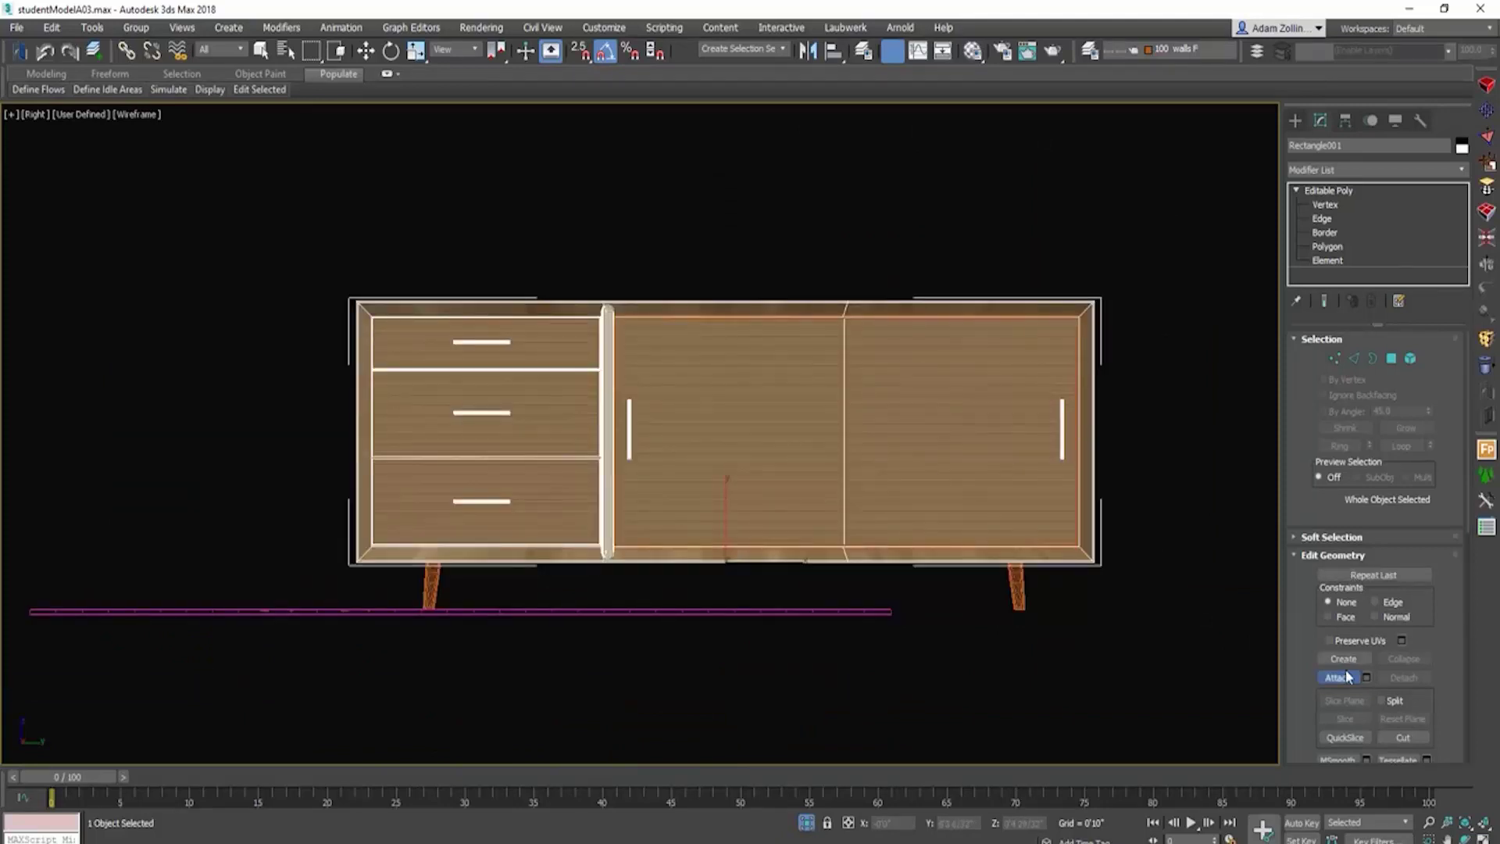
Step: Raise the cabinet body's bottom vertices in the right view so its underside meets the tops of the legs
click(1335, 358)
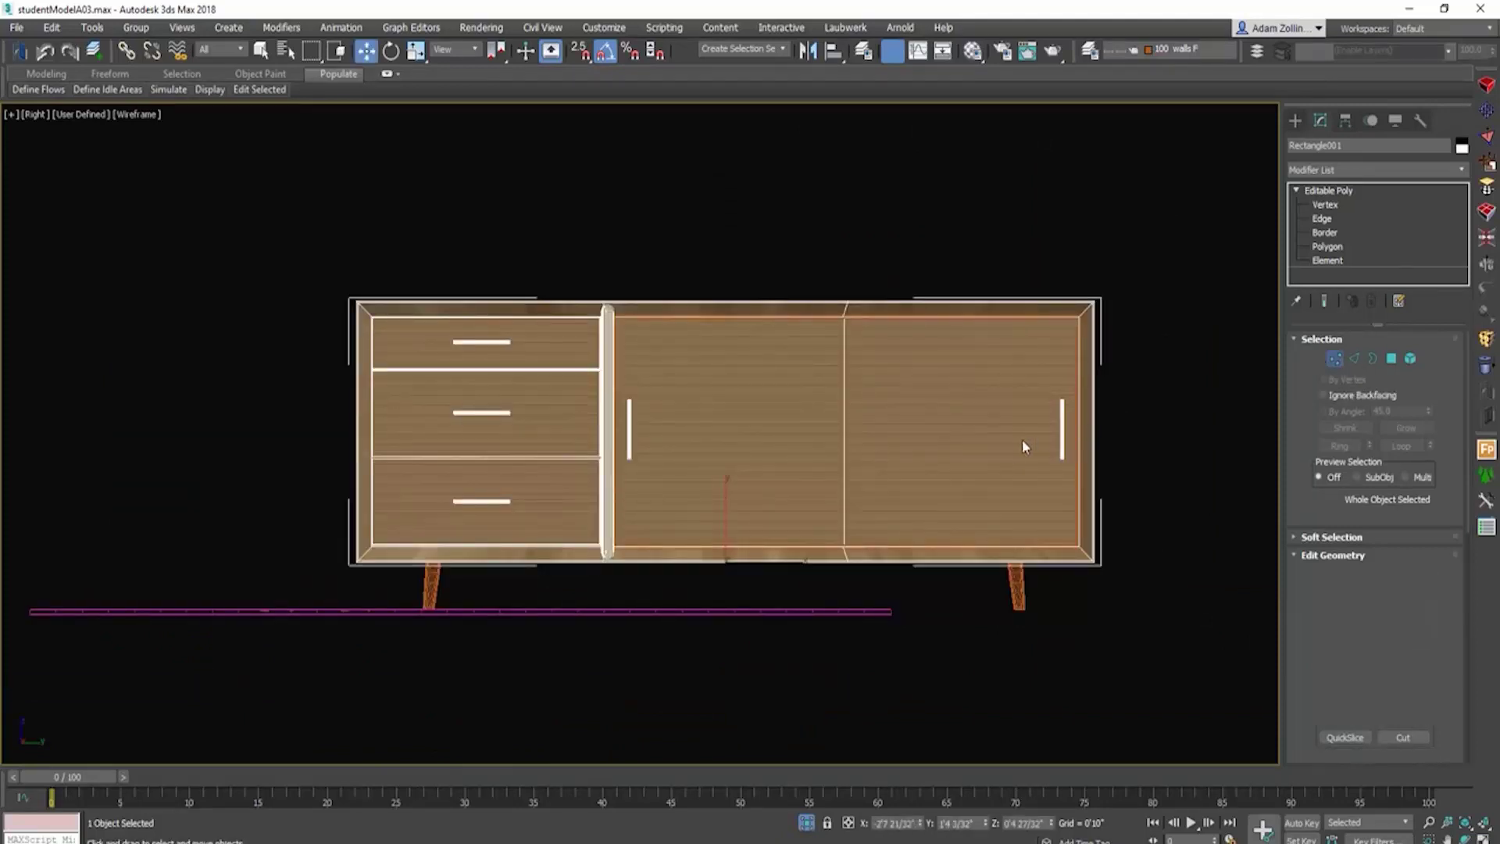
key(F3)
alt+middle_drag(1050, 497, 1130, 589)
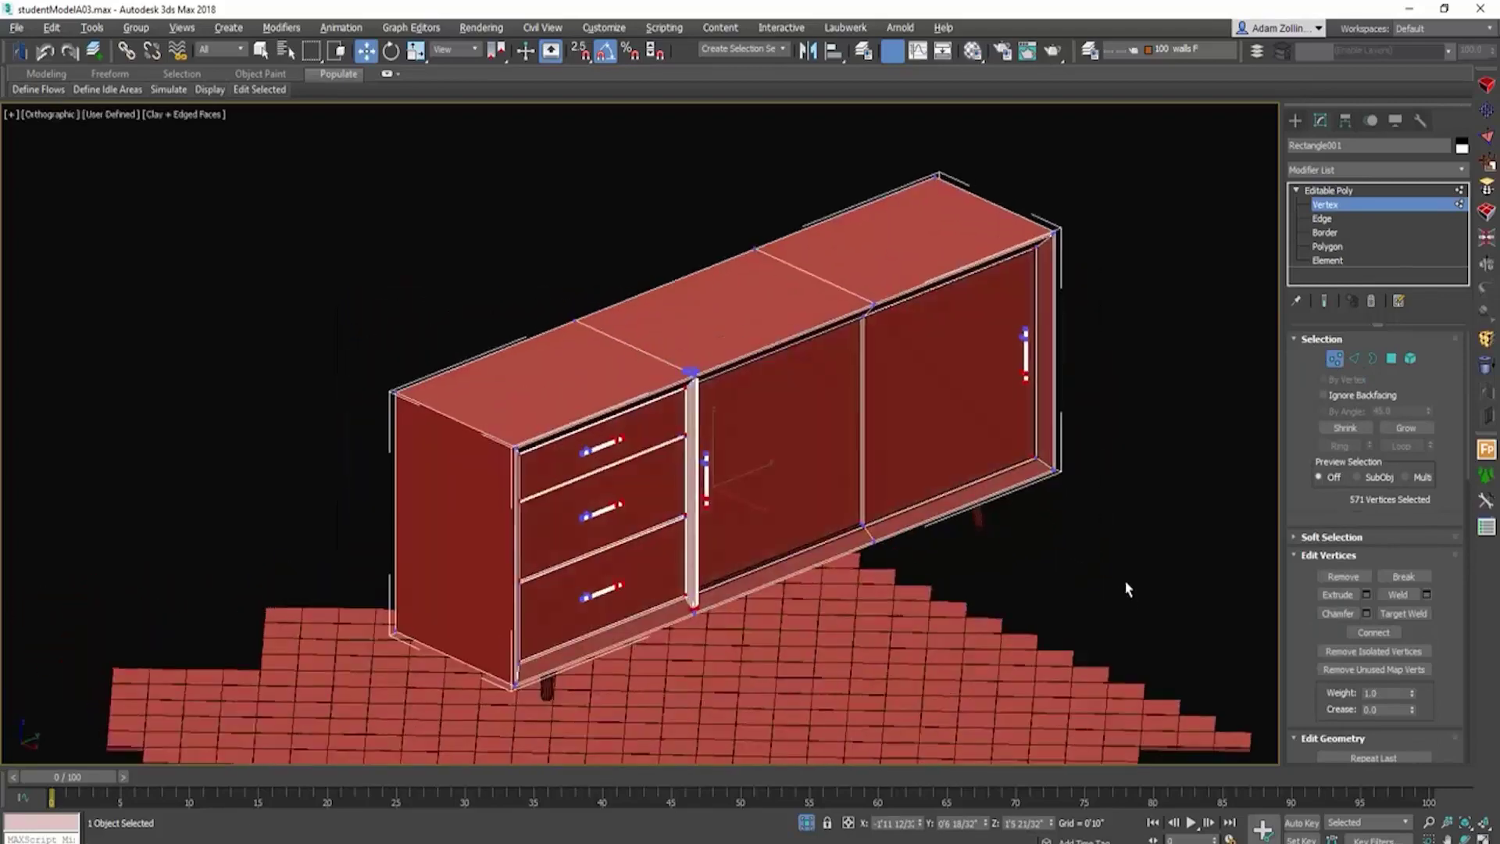
scroll(1080, 457, up, 8)
click(1334, 358)
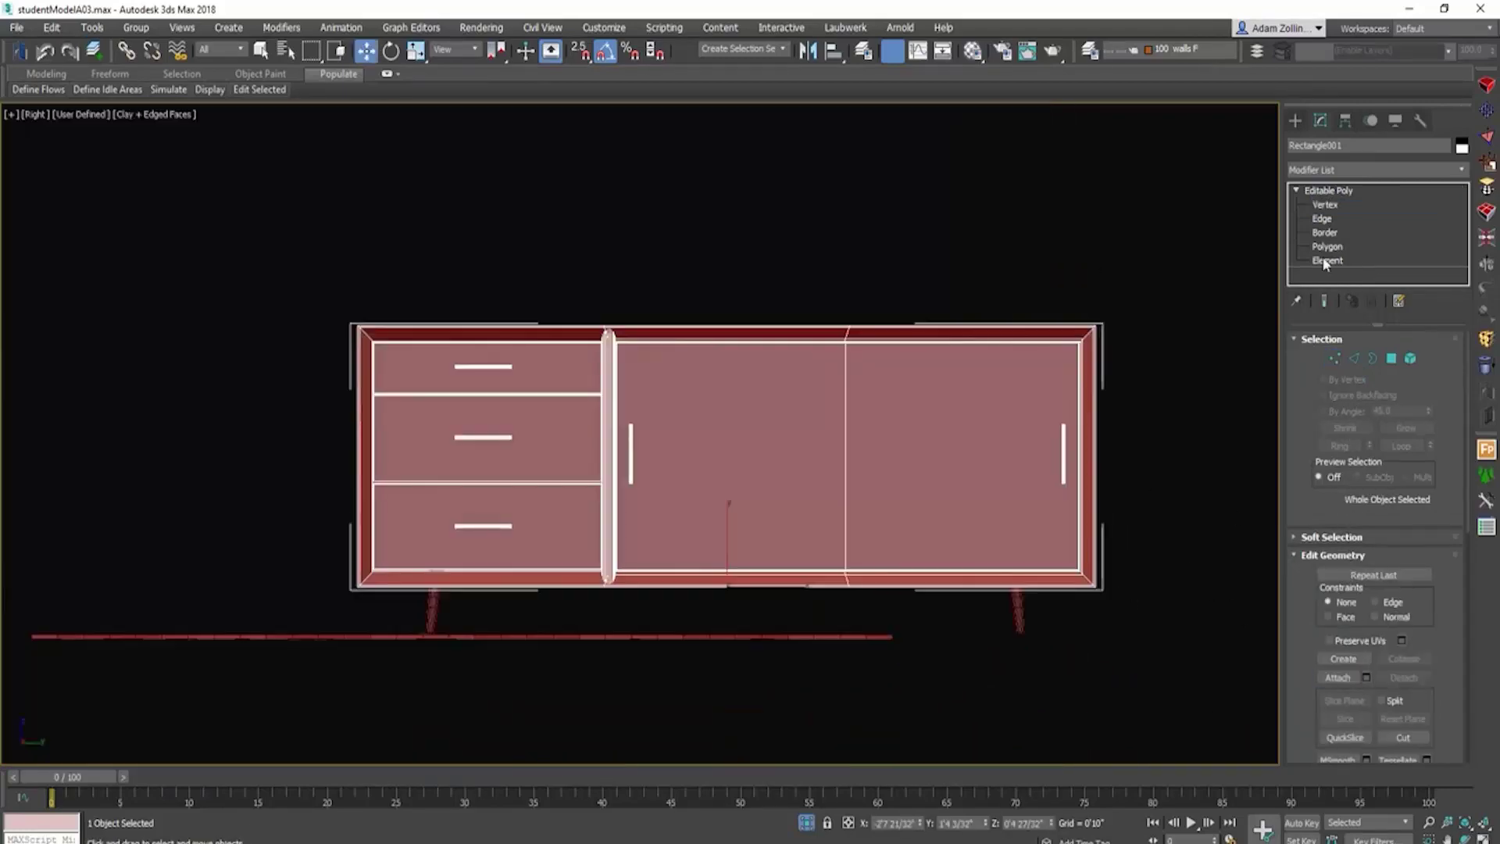
click(1326, 204)
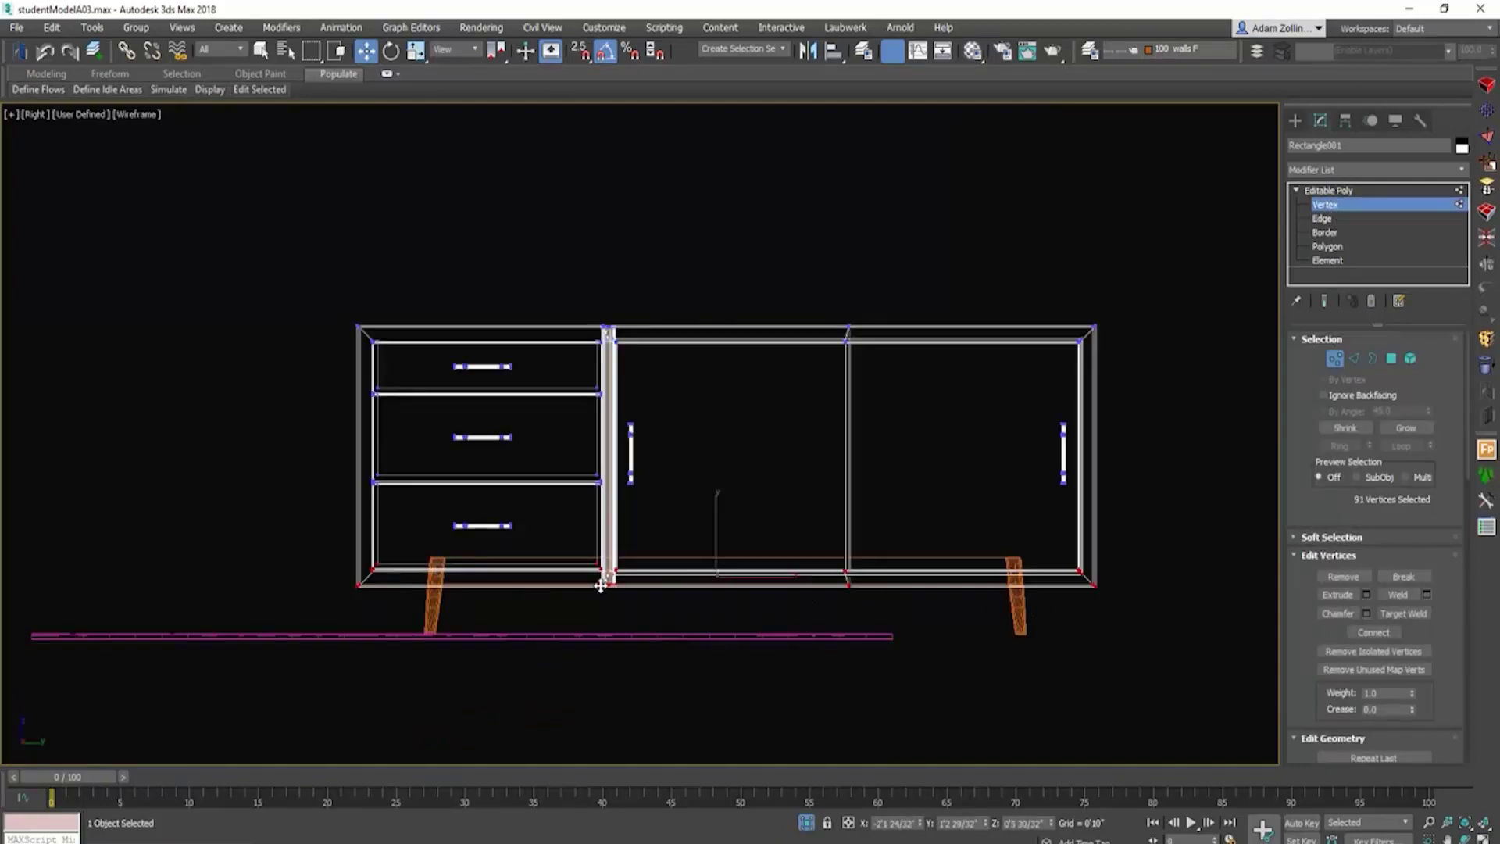
key(space)
drag(597, 580, 606, 553)
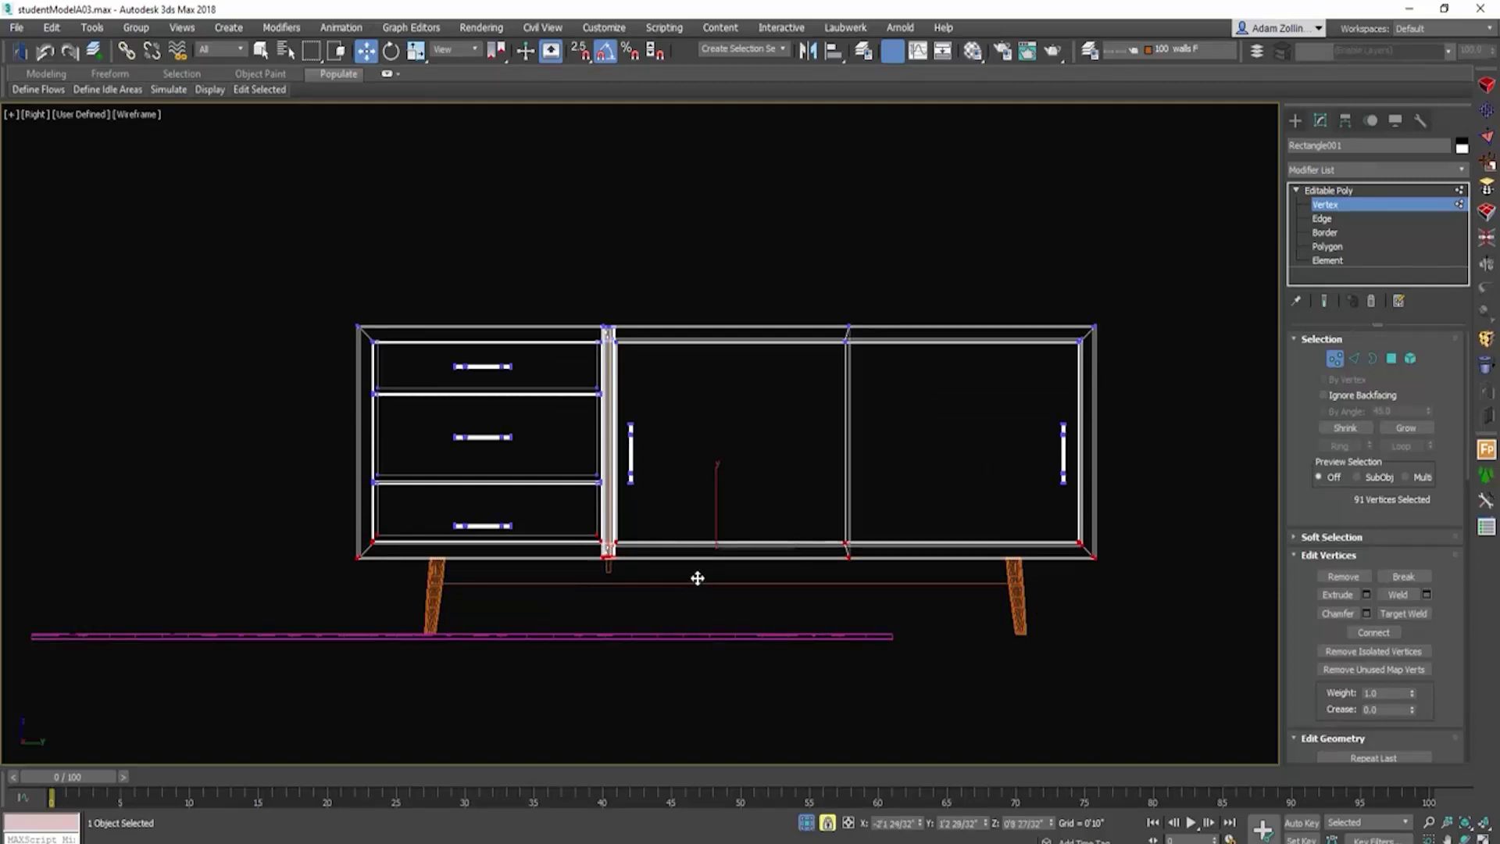
key(space)
Step: Move the vertices along the joint between the middle and bottom drawer fronts upward to rebalance the drawer heights
middle_drag(523, 531, 596, 572)
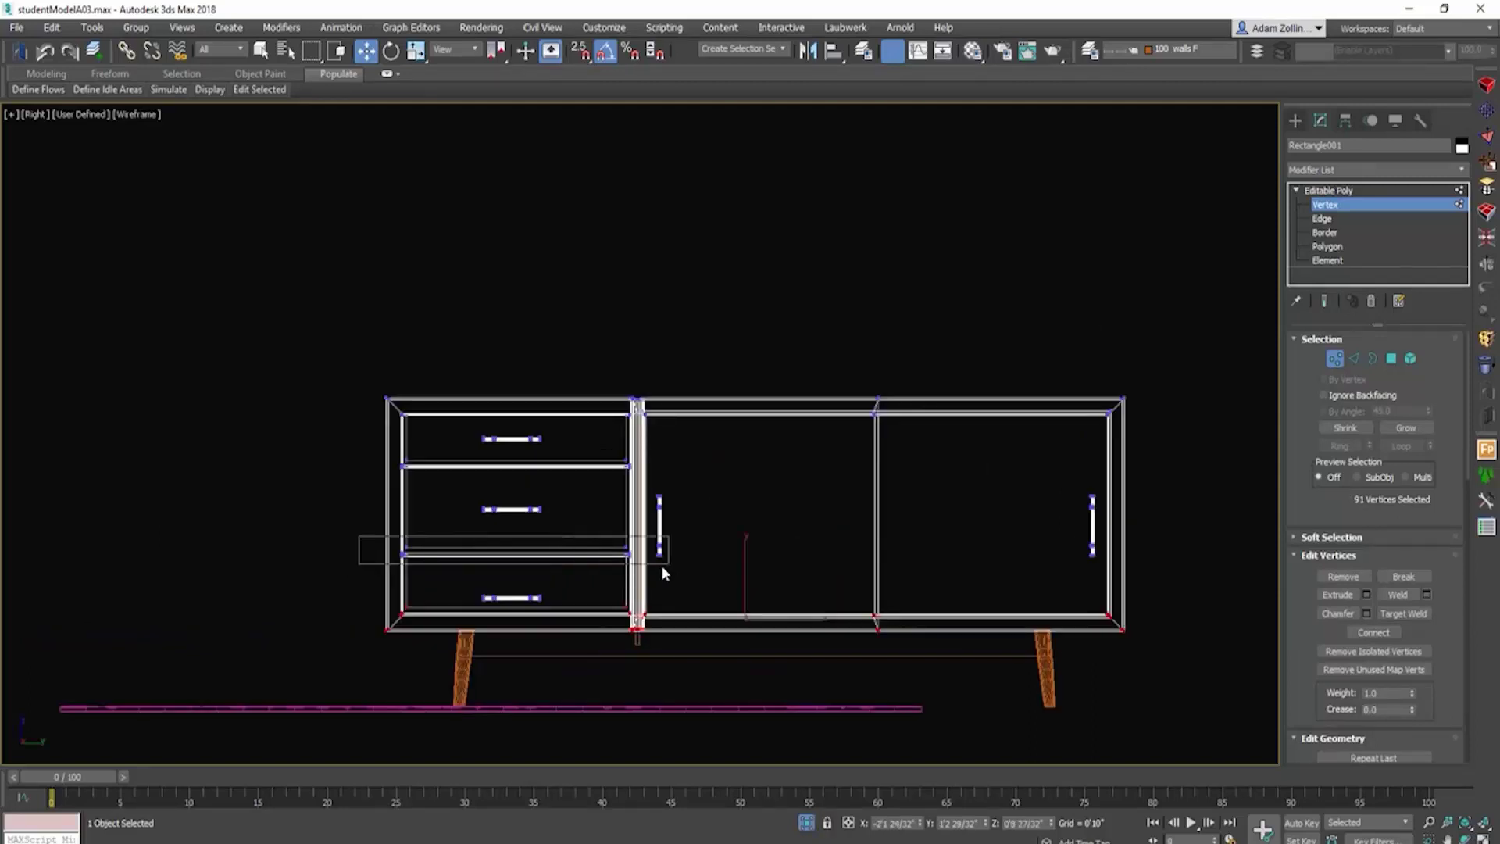
drag(663, 568, 662, 568)
scroll(548, 558, up, 2)
key(space)
drag(527, 556, 532, 530)
key(space)
Step: Move the vertices of the bottom and middle drawer handles upward to recentre them on their drawer fronts
drag(431, 579, 545, 573)
key(space)
key(space)
drag(435, 469, 547, 486)
key(space)
key(F3)
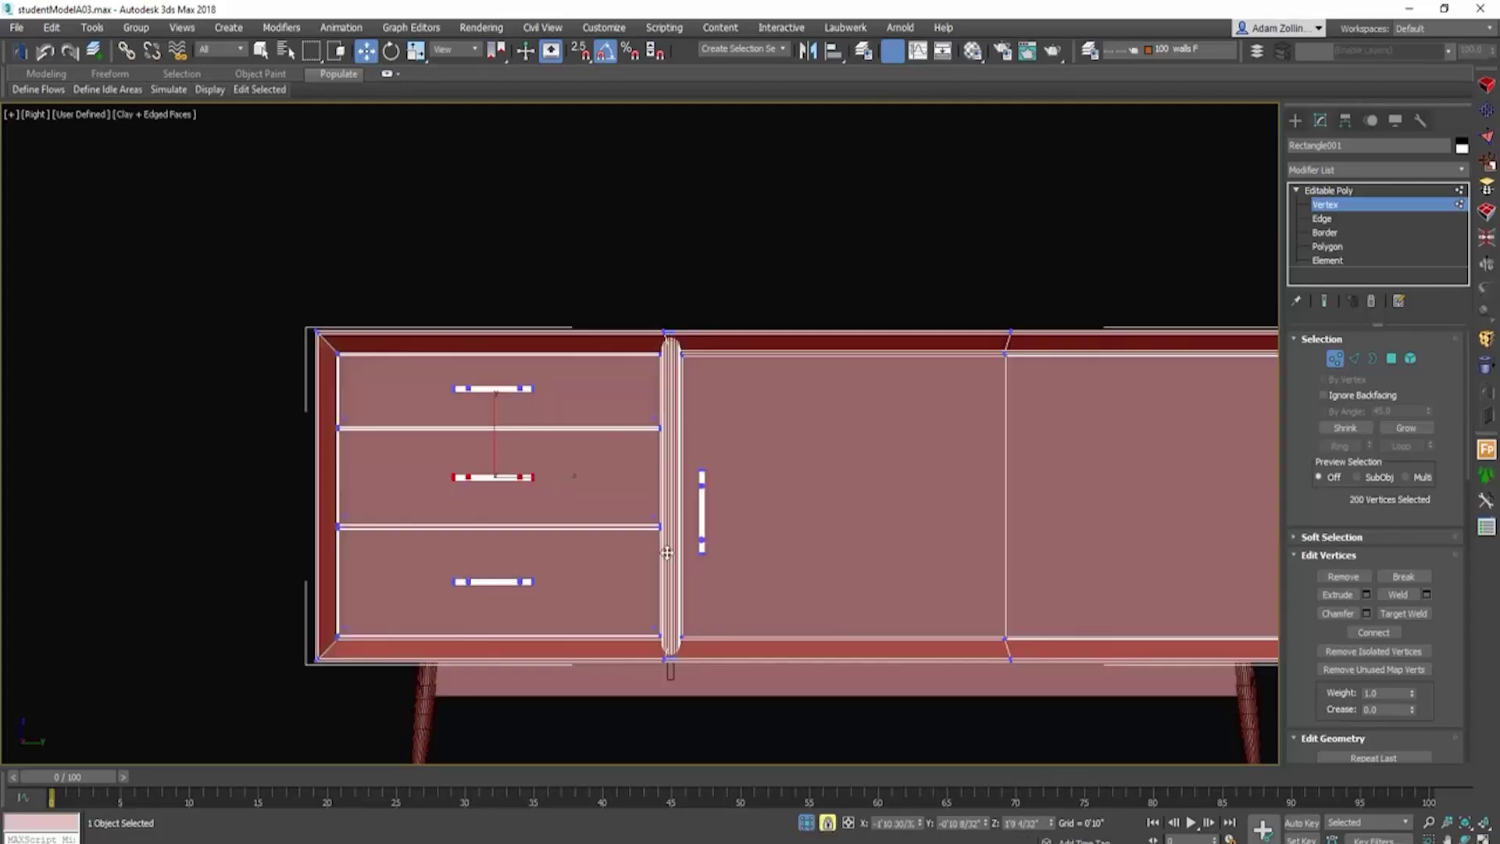
Step: Select the vertices of both sliding-door handles and raise them about 22/32 inch
scroll(749, 605, down, 3)
middle_drag(748, 605, 684, 571)
key(F3)
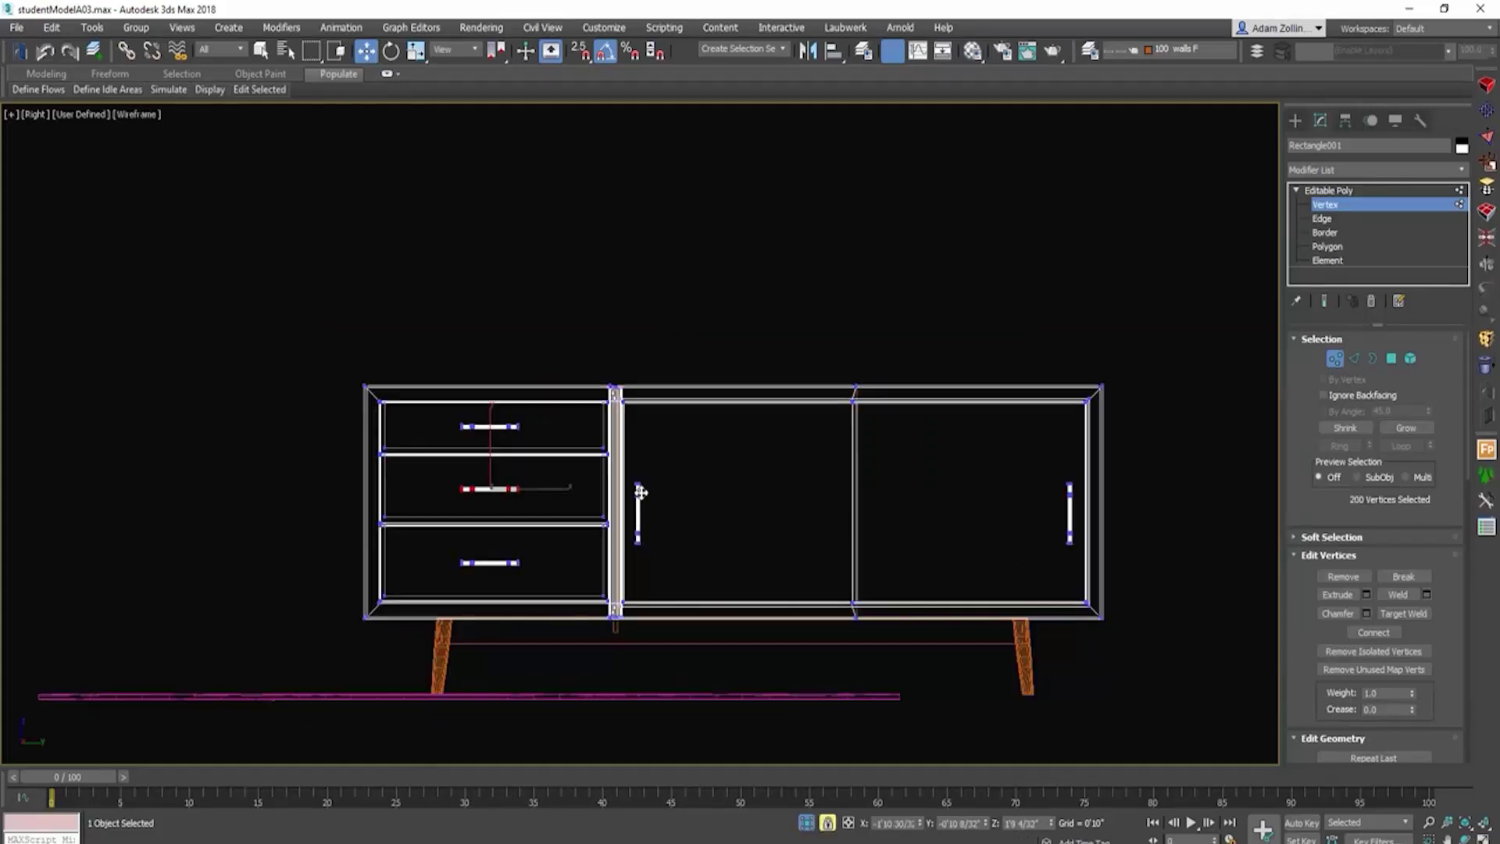
drag(631, 478, 1073, 557)
key(space)
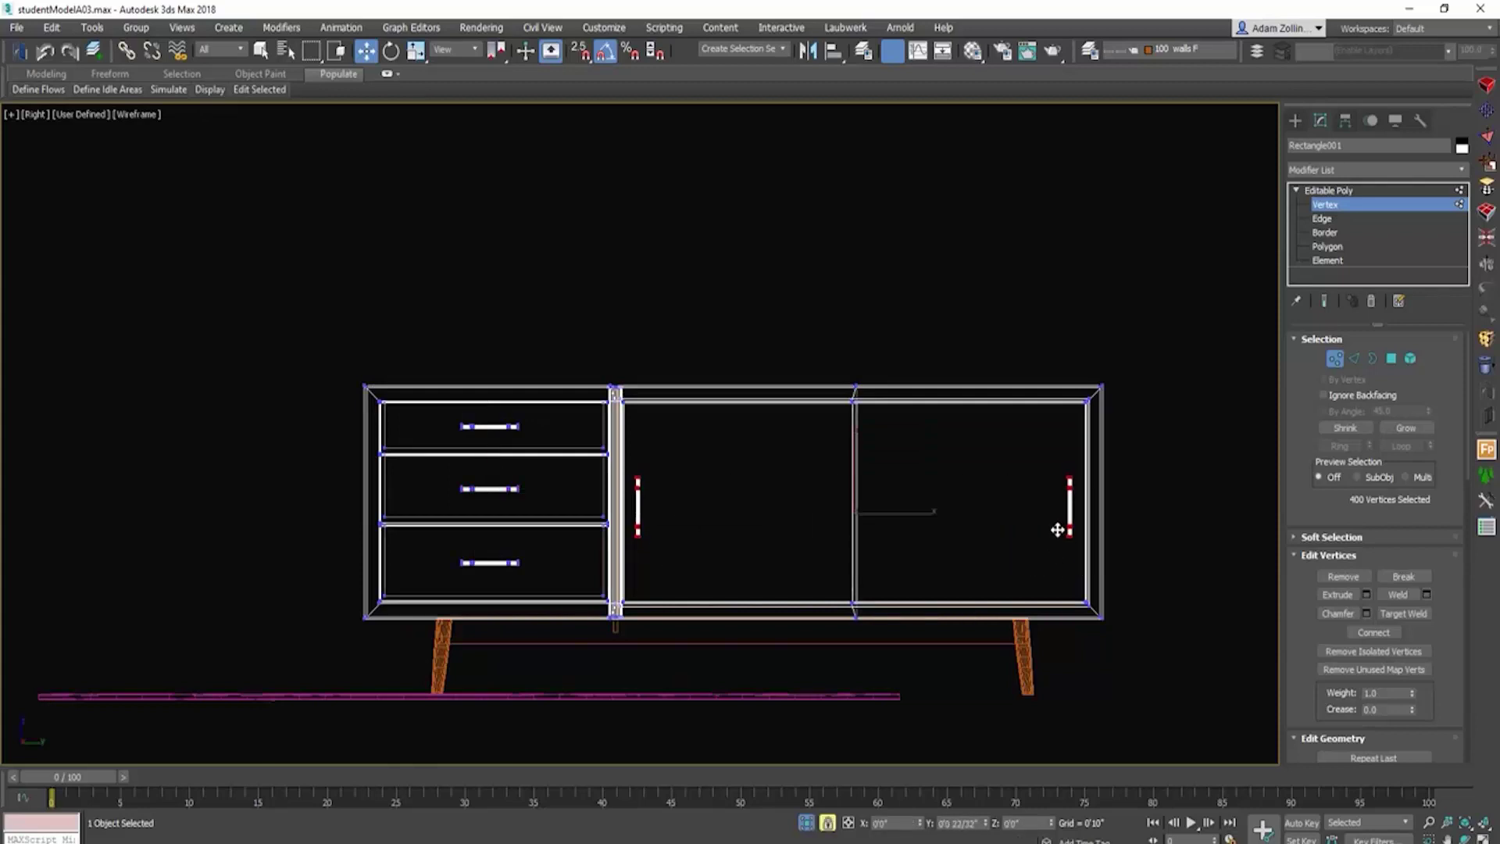
key(F3)
key(F3)
Step: Finish the vertex editing and attach the thin extruded strip protruding below the vertical divider to the cabinet body
scroll(710, 594, up, 5)
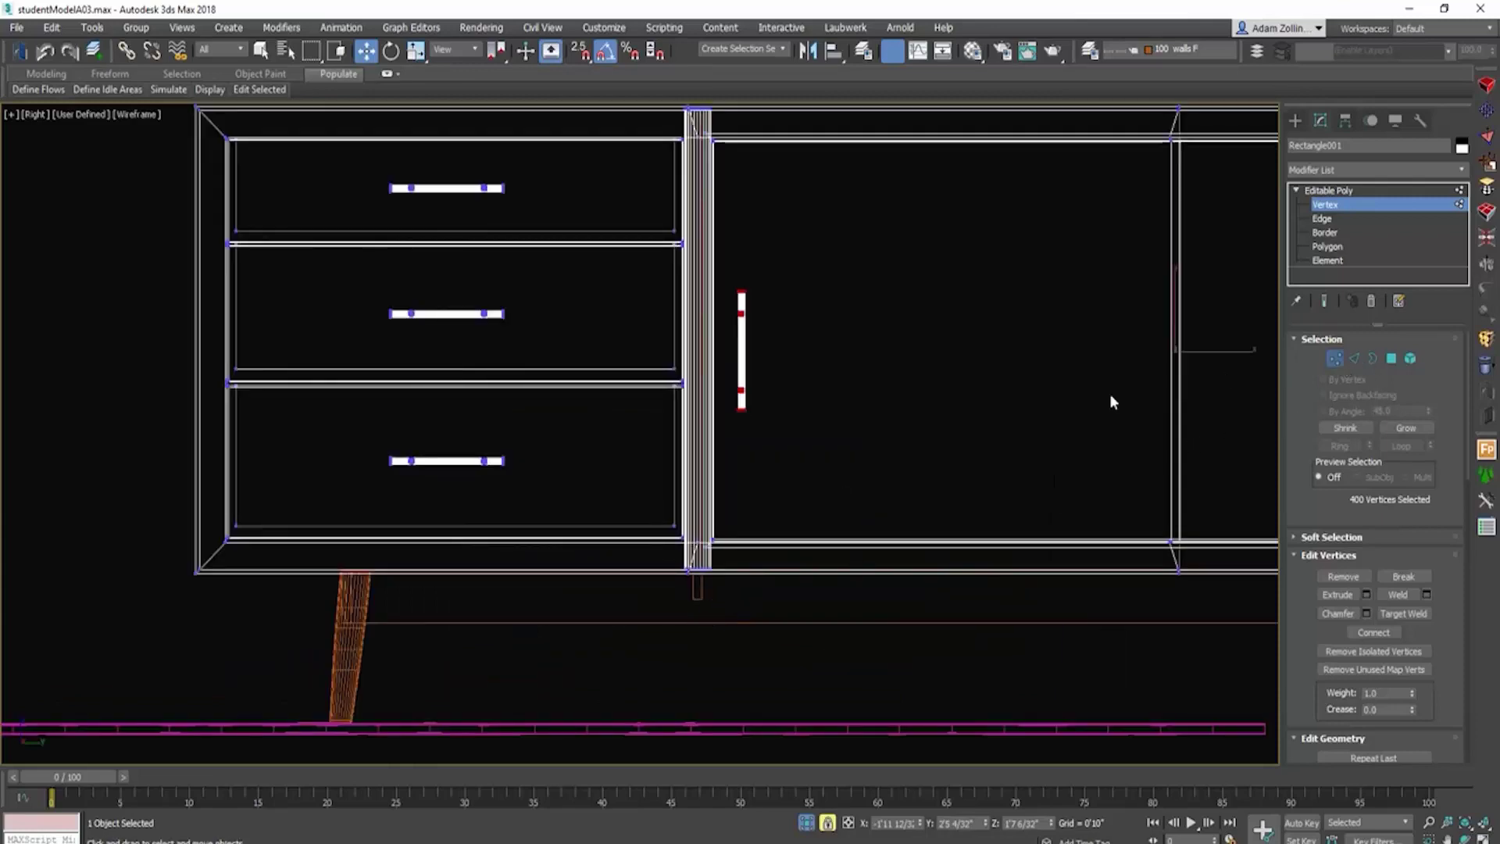
key(1)
key(space)
click(695, 597)
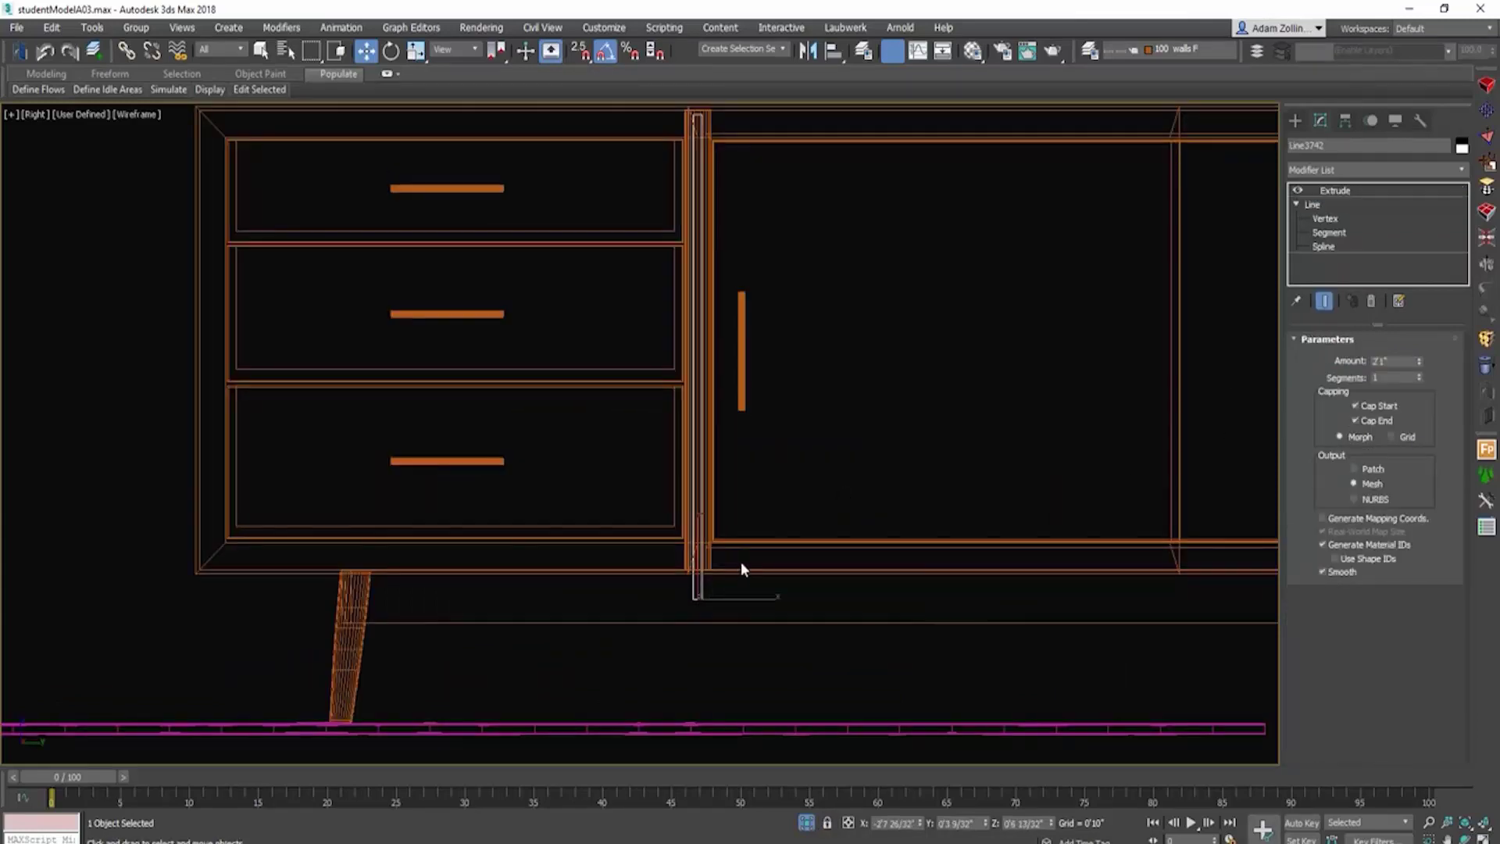
click(1218, 539)
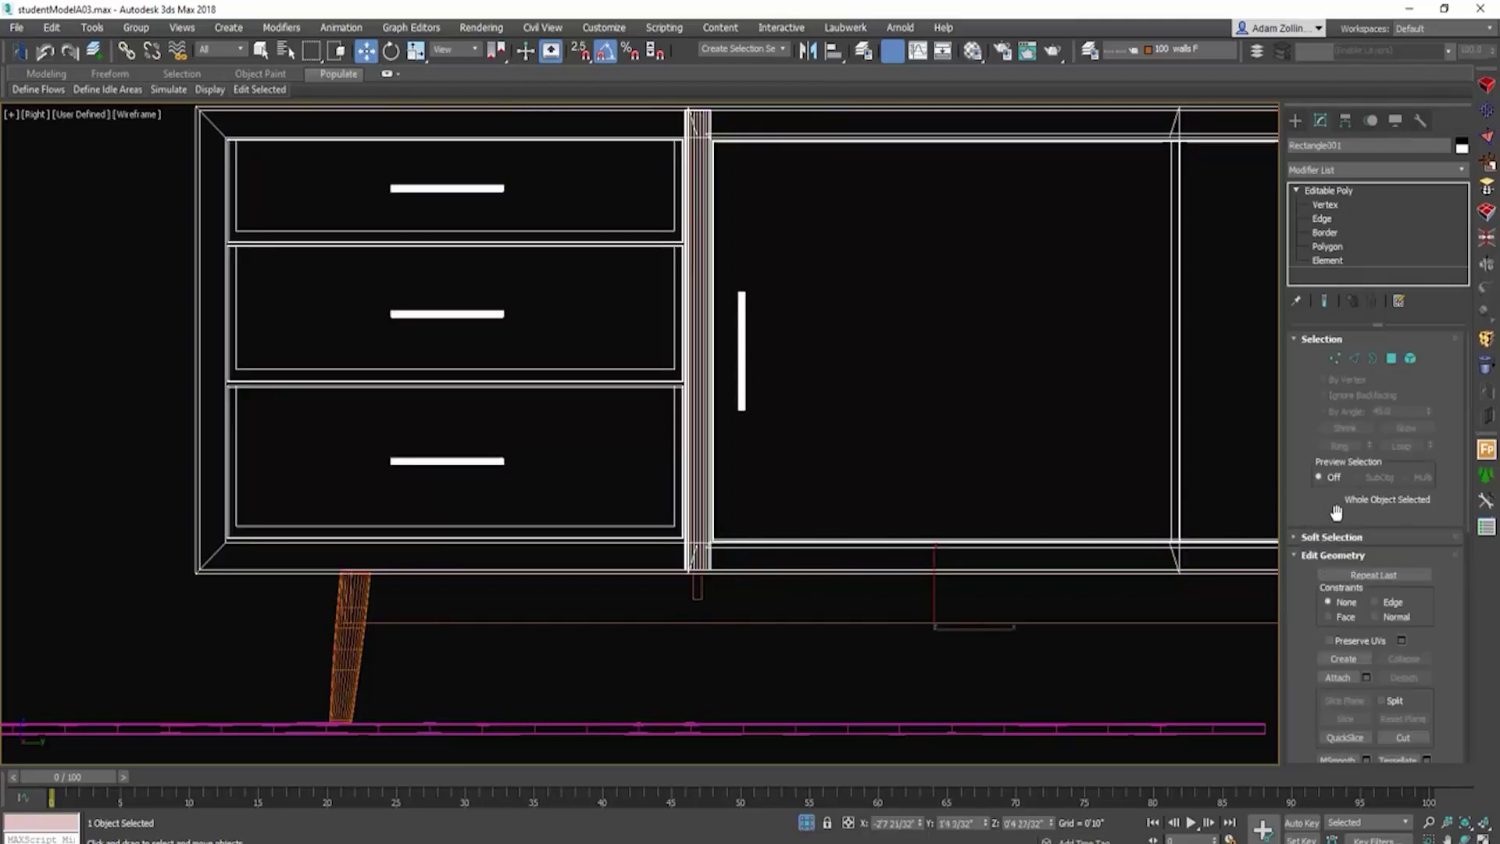
click(1340, 678)
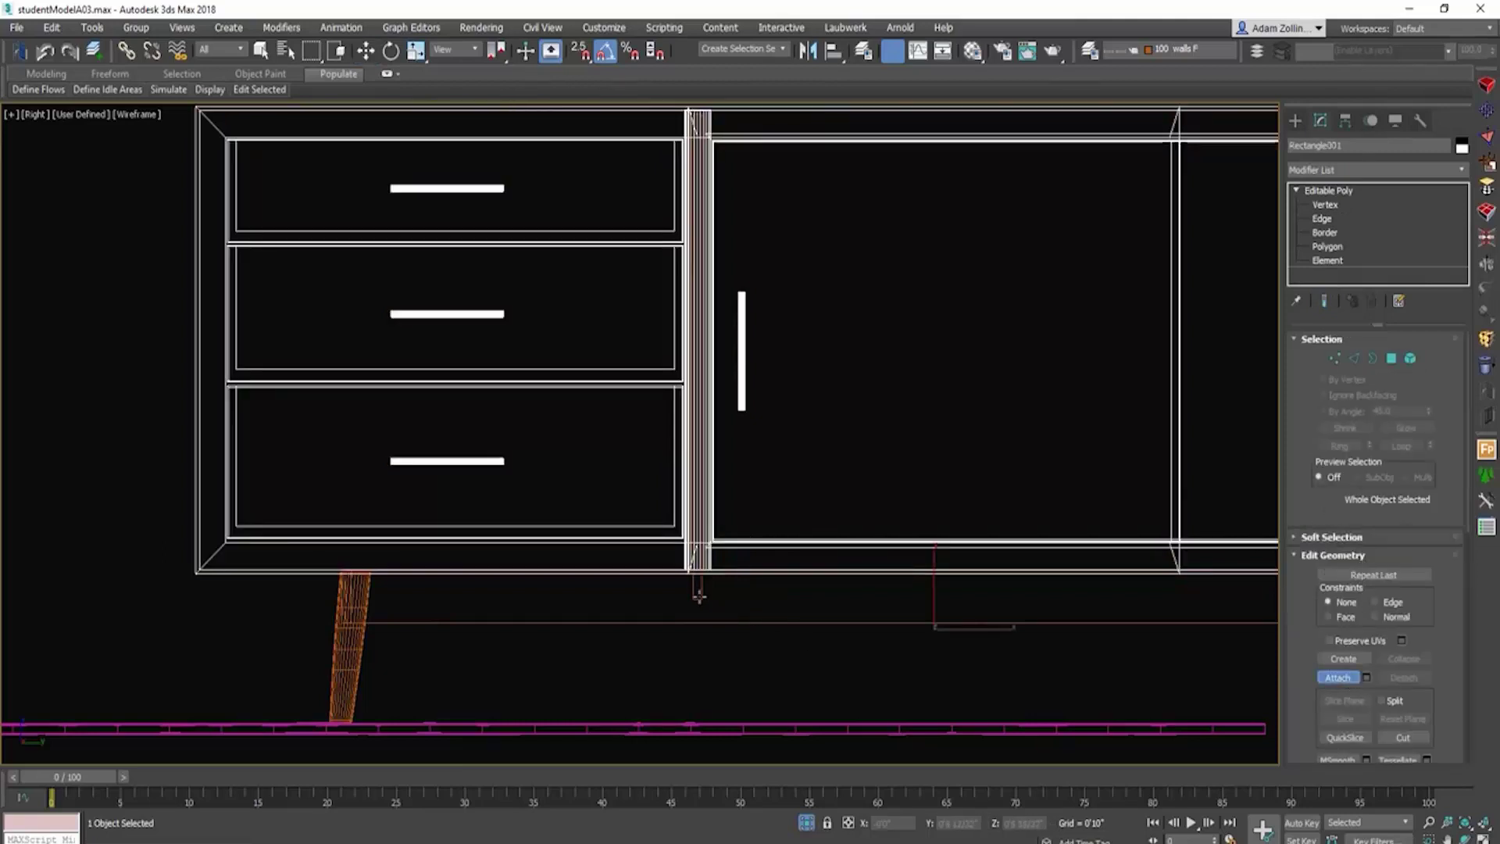
middle_drag(866, 548, 890, 616)
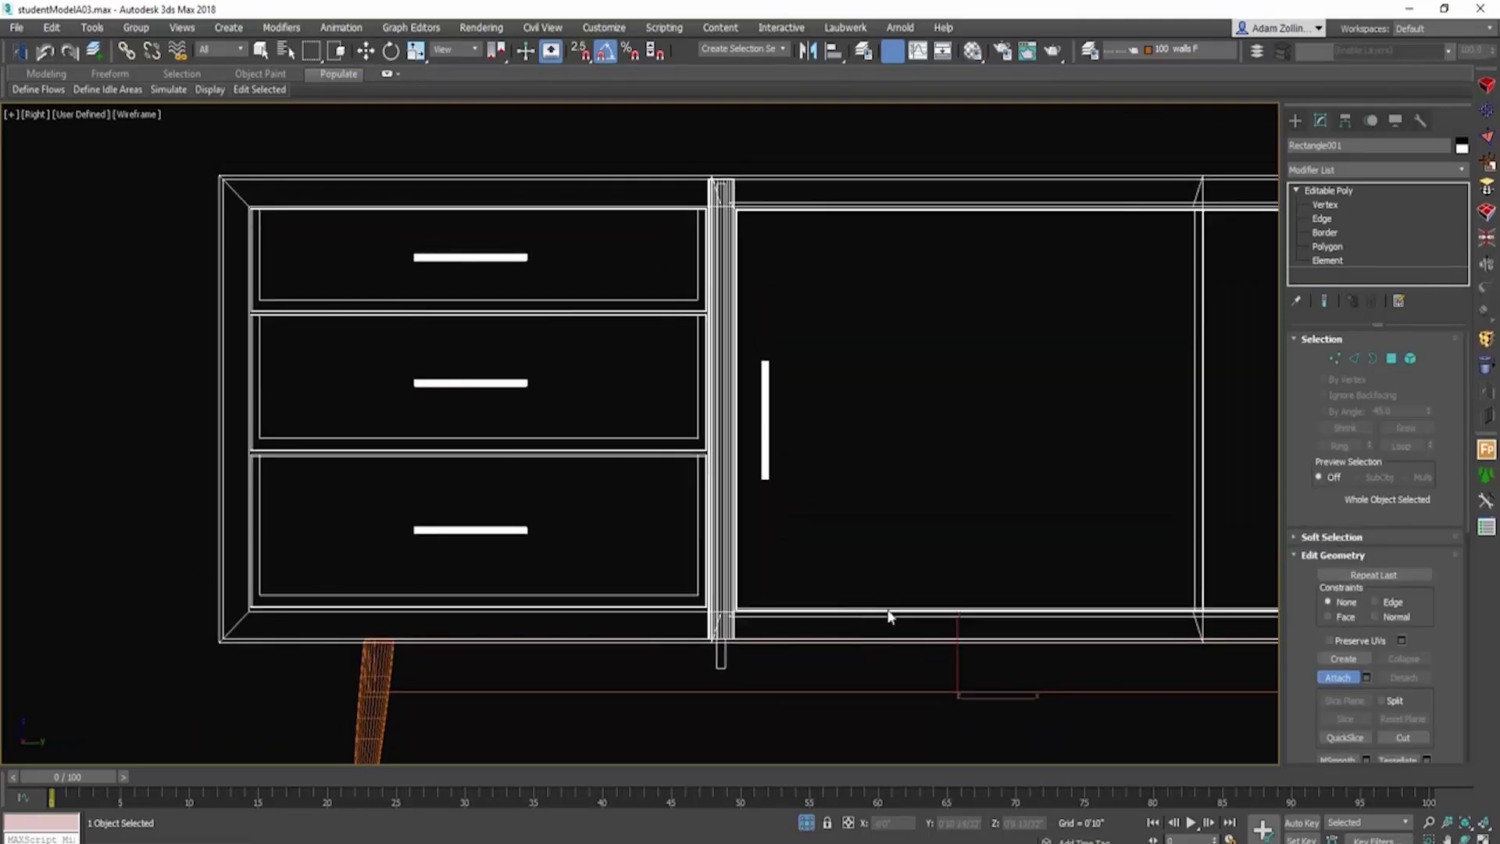
Step: Raise the attached strip's bottom vertices flush with the cabinet's underside and finish the vertex editing
click(1335, 358)
drag(705, 656, 734, 639)
key(space)
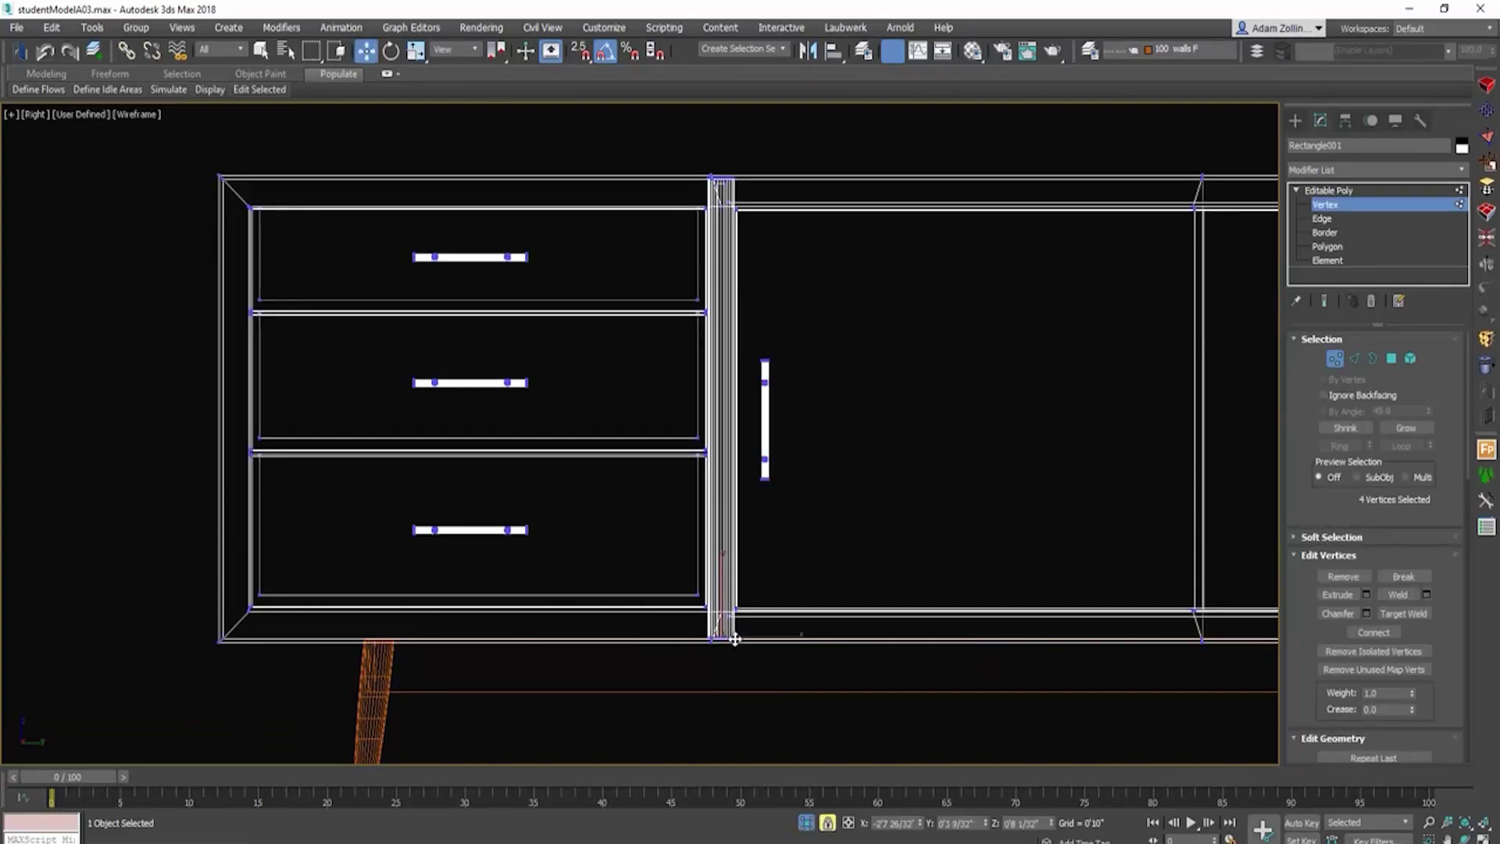
key(F3)
scroll(734, 639, down, 5)
mouse_move(710, 703)
alt+middle_down()
mouse_move(763, 717)
mouse_move(808, 681)
mouse_move(776, 585)
mouse_move(813, 614)
mouse_move(779, 613)
alt+middle_up()
click(1340, 361)
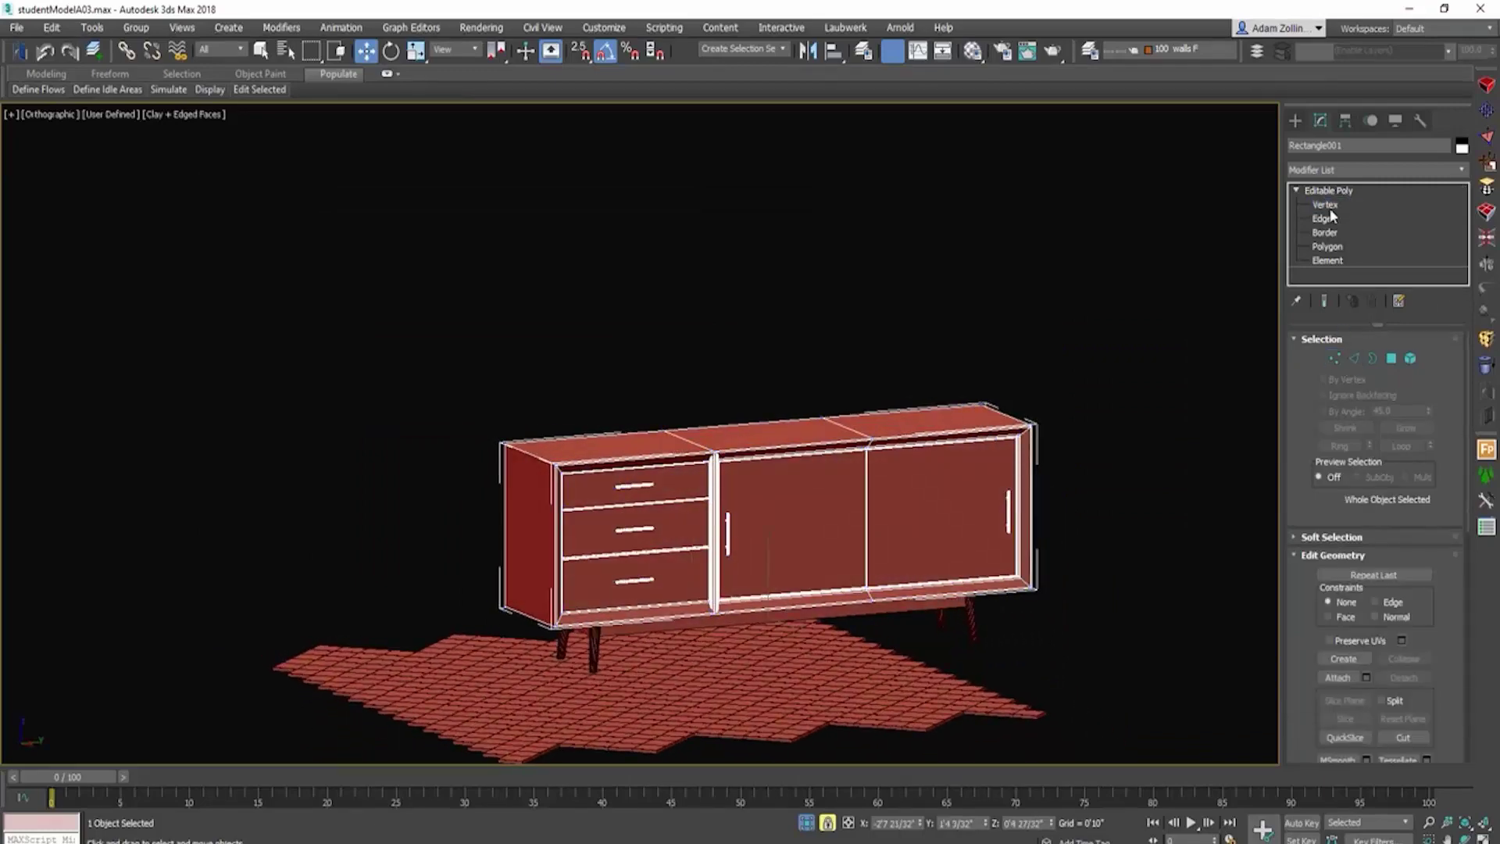
Step: Move the vertices of the base's door-end legs slightly outward along the cabinet's length in the right view
scroll(1159, 481, down, 2)
click(1132, 550)
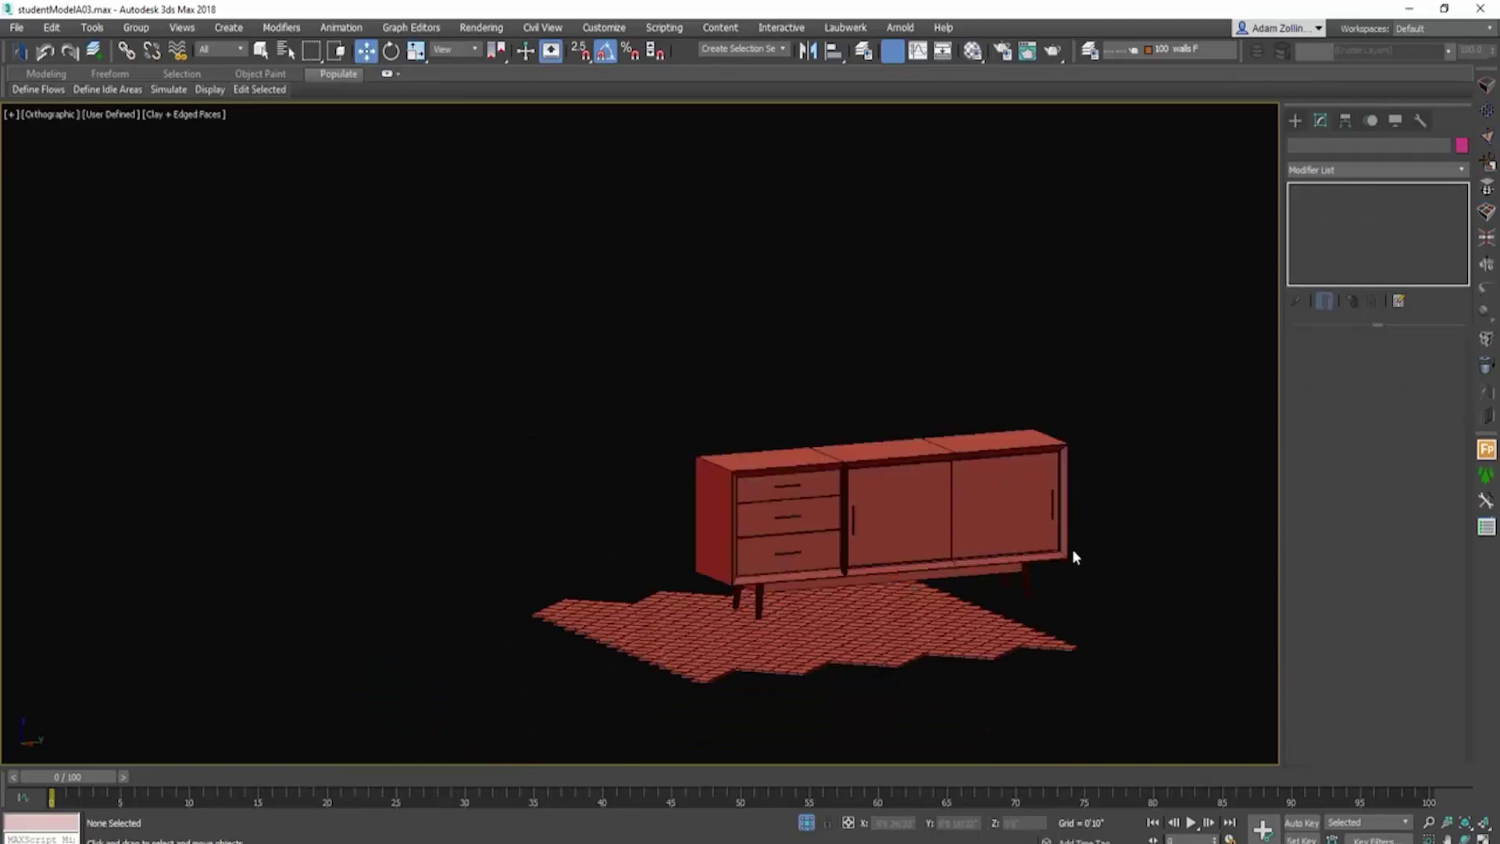
click(1017, 546)
key(r)
scroll(1039, 590, down, 2)
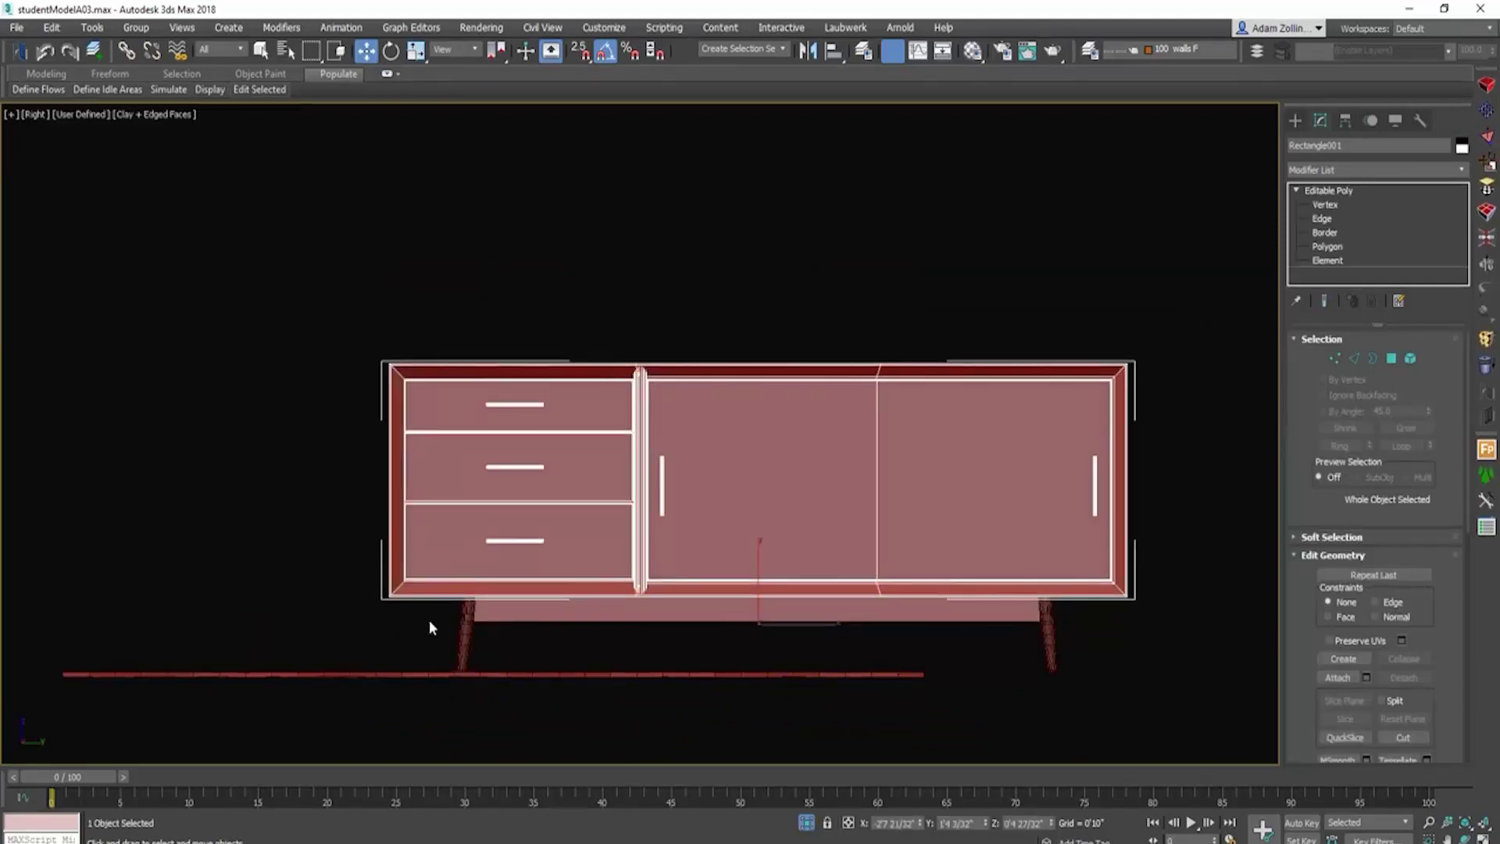
click(1046, 637)
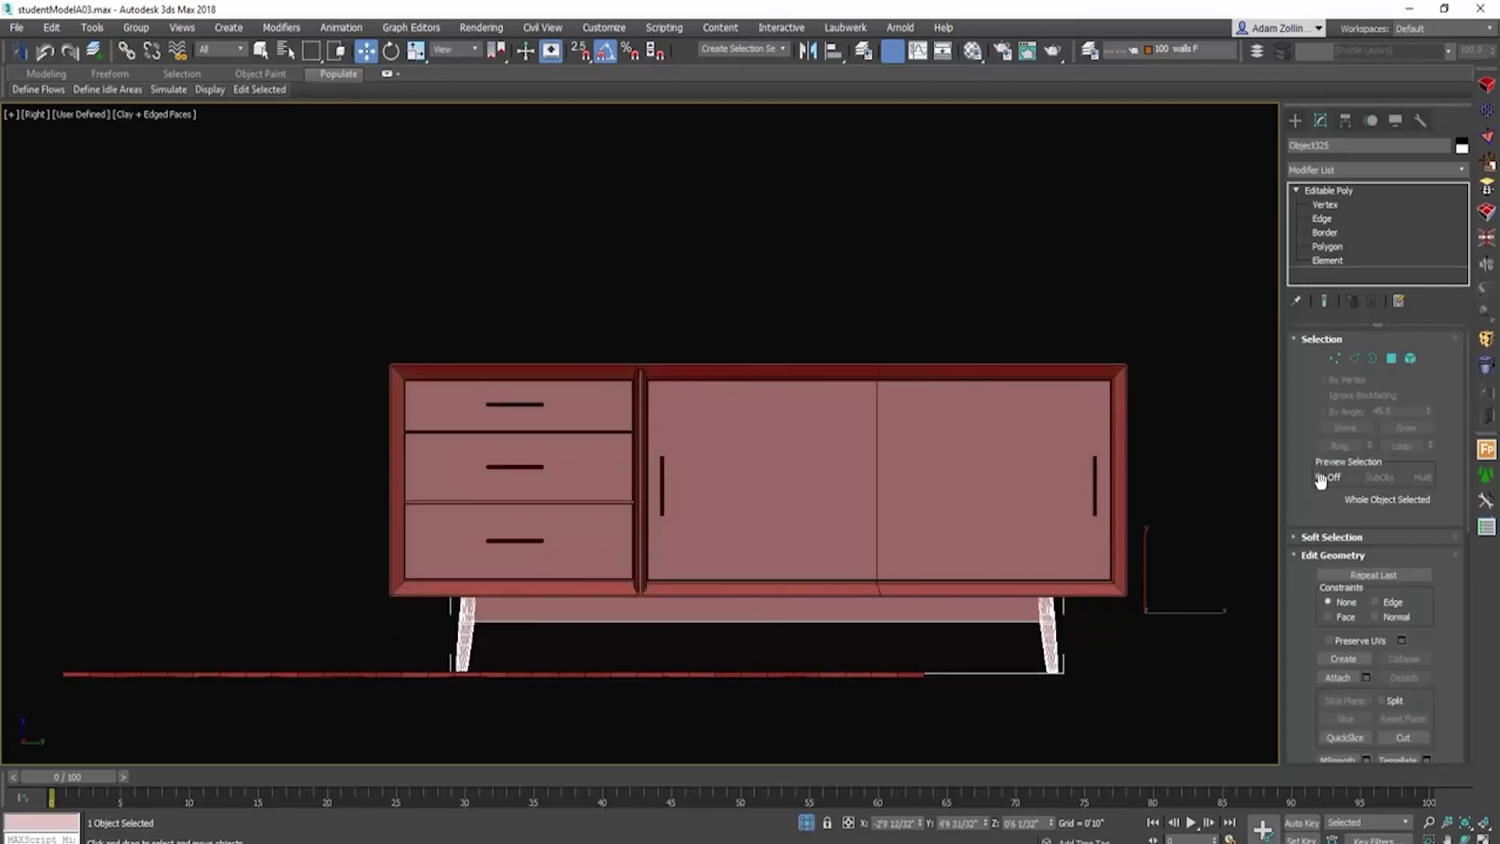
click(1335, 357)
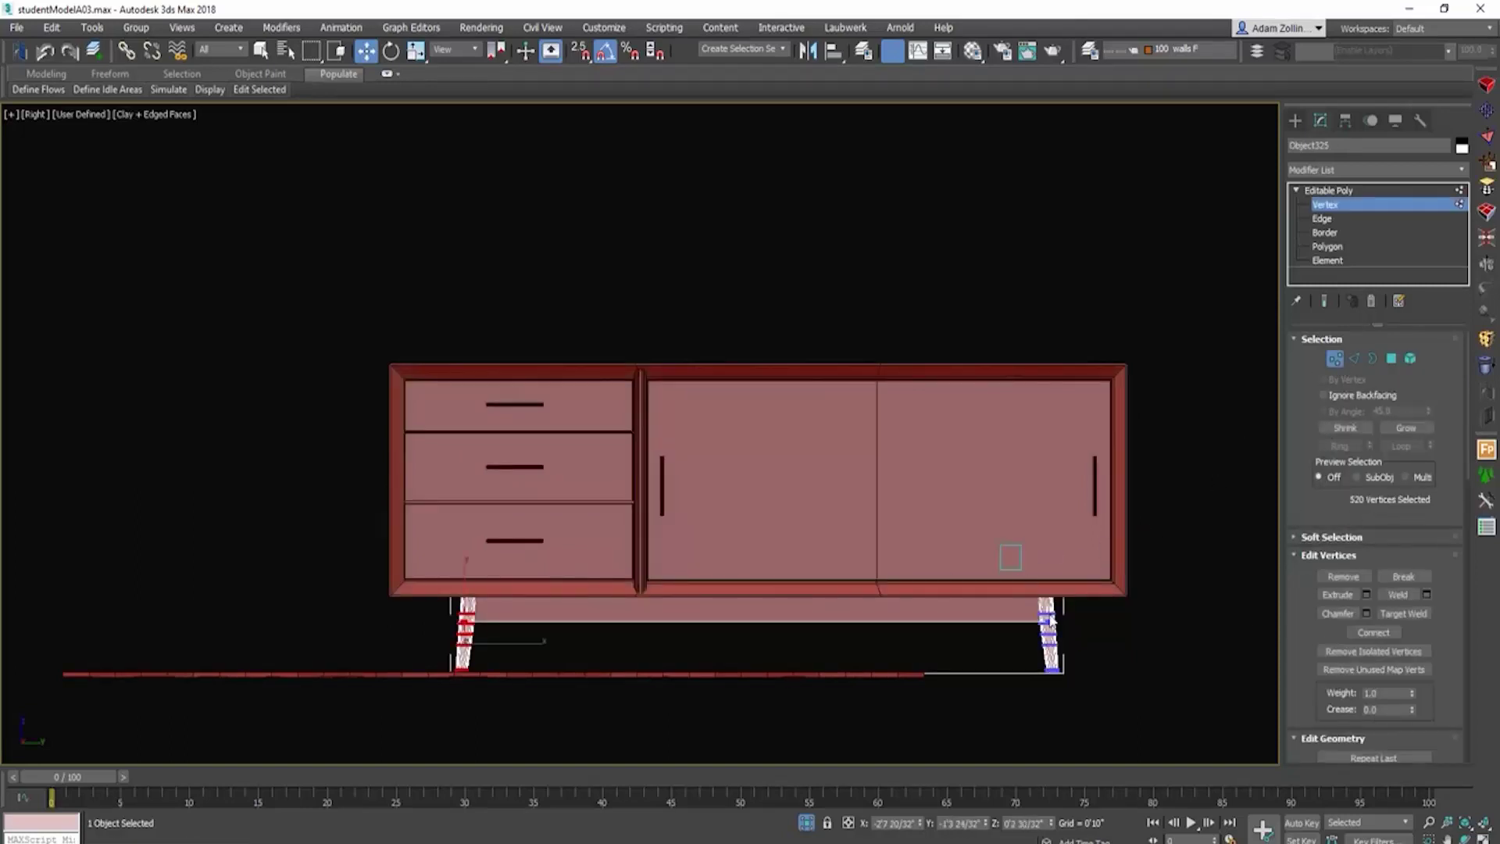
drag(1000, 545, 1093, 725)
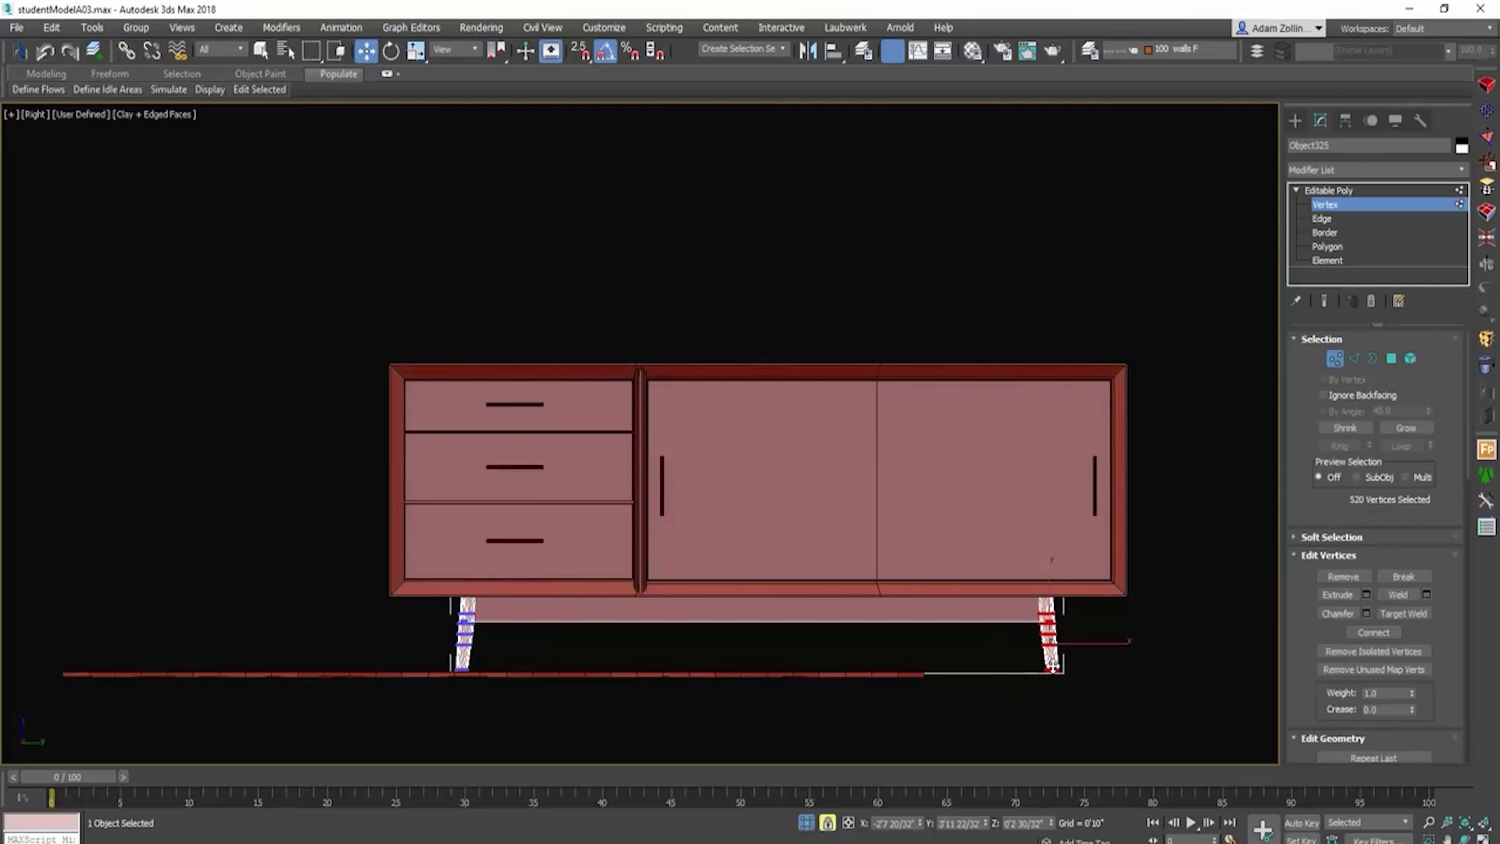
drag(1053, 666, 1055, 663)
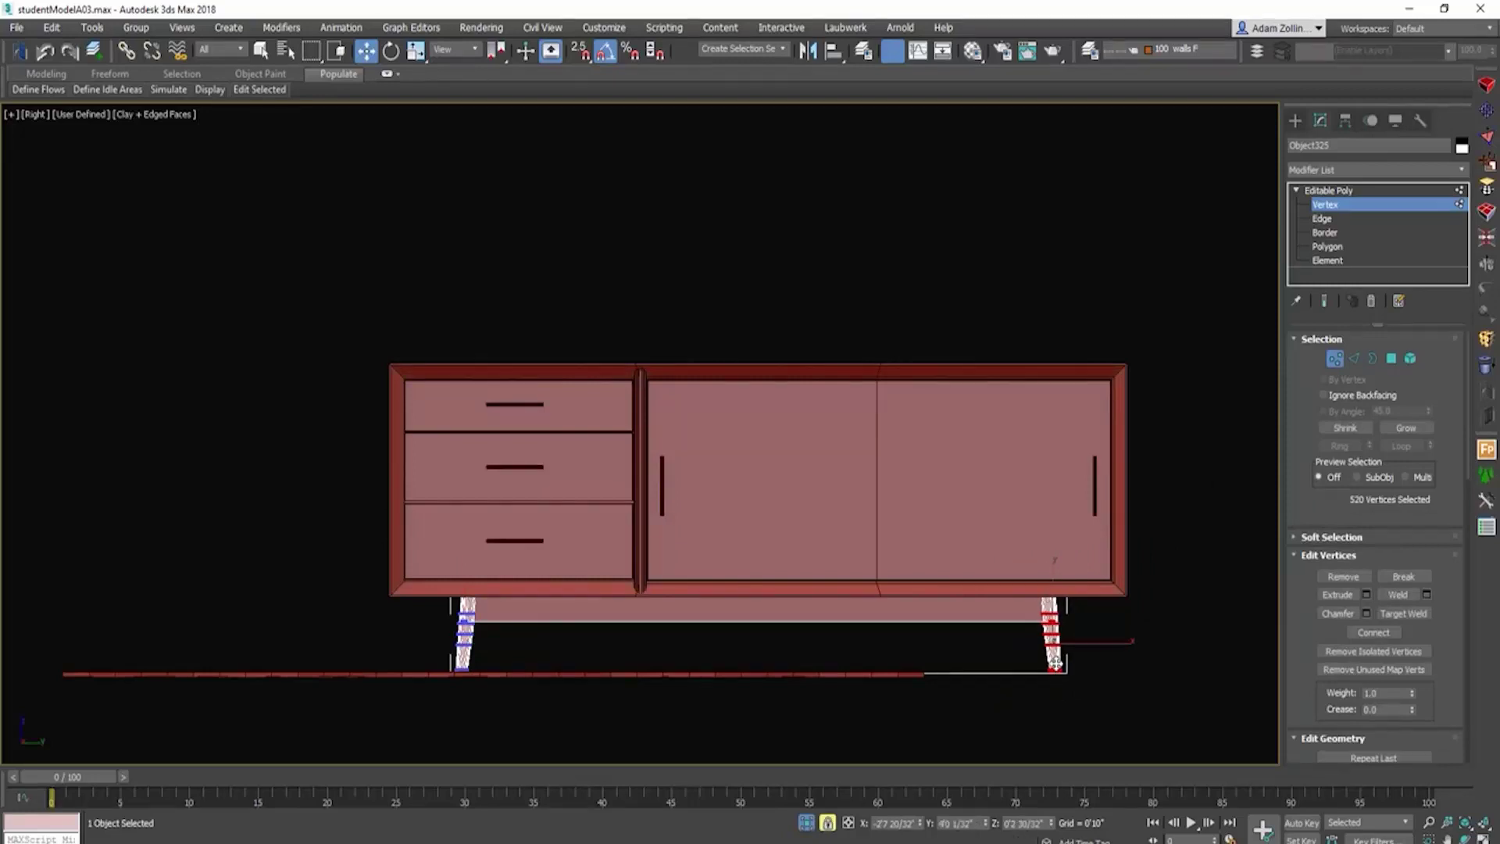
click(1335, 357)
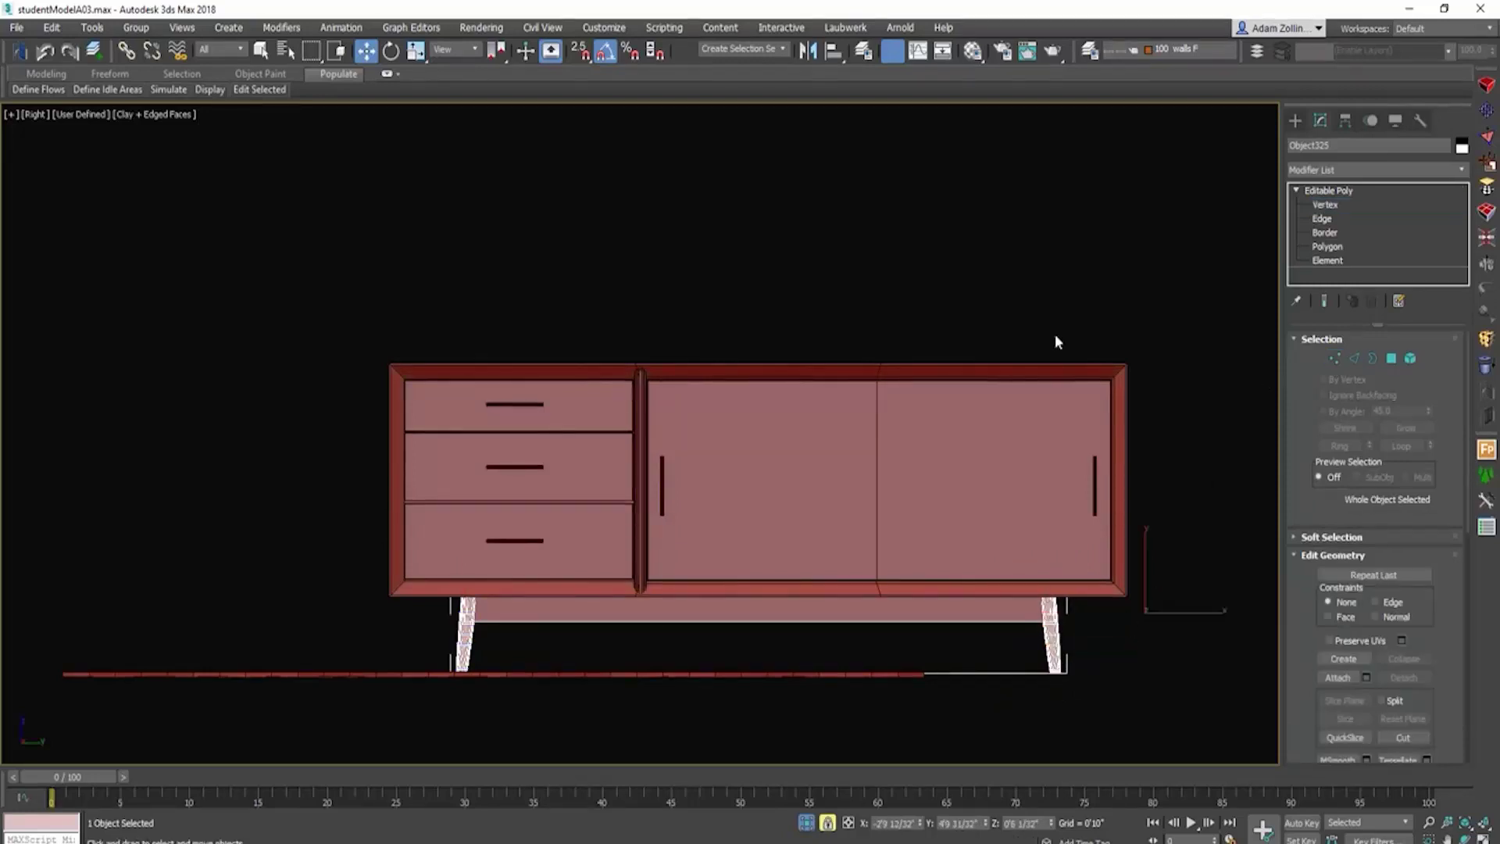
Step: Select both sliding-door handles with their mounting posts as elements of the cabinet and raise them about 29/32 inch
click(1082, 338)
click(1095, 475)
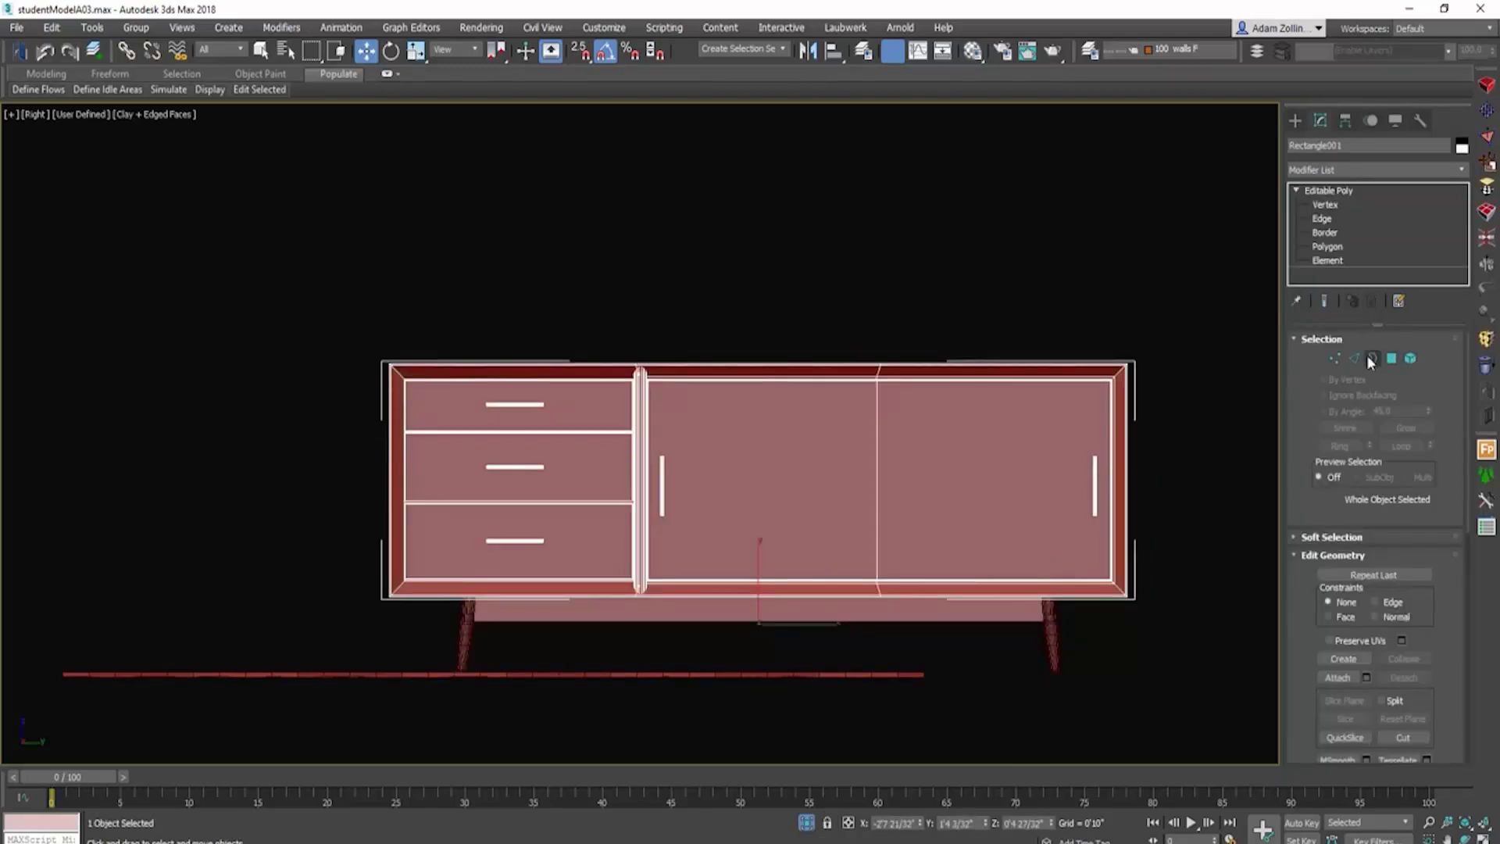
click(1410, 357)
click(1094, 478)
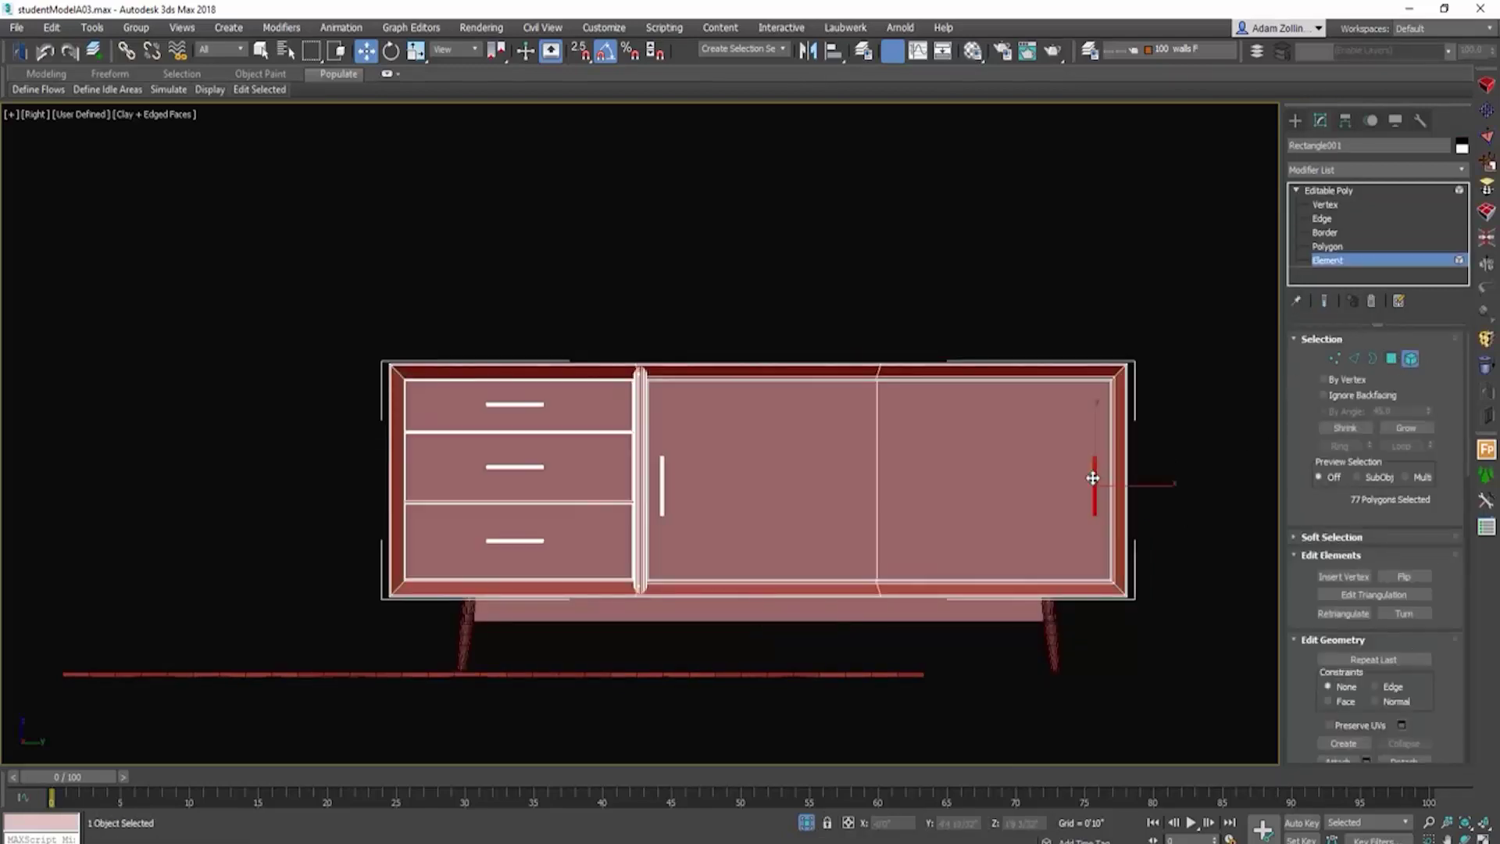
ctrl+click(663, 484)
alt+middle_drag(663, 484, 710, 492)
scroll(782, 500, up, 5)
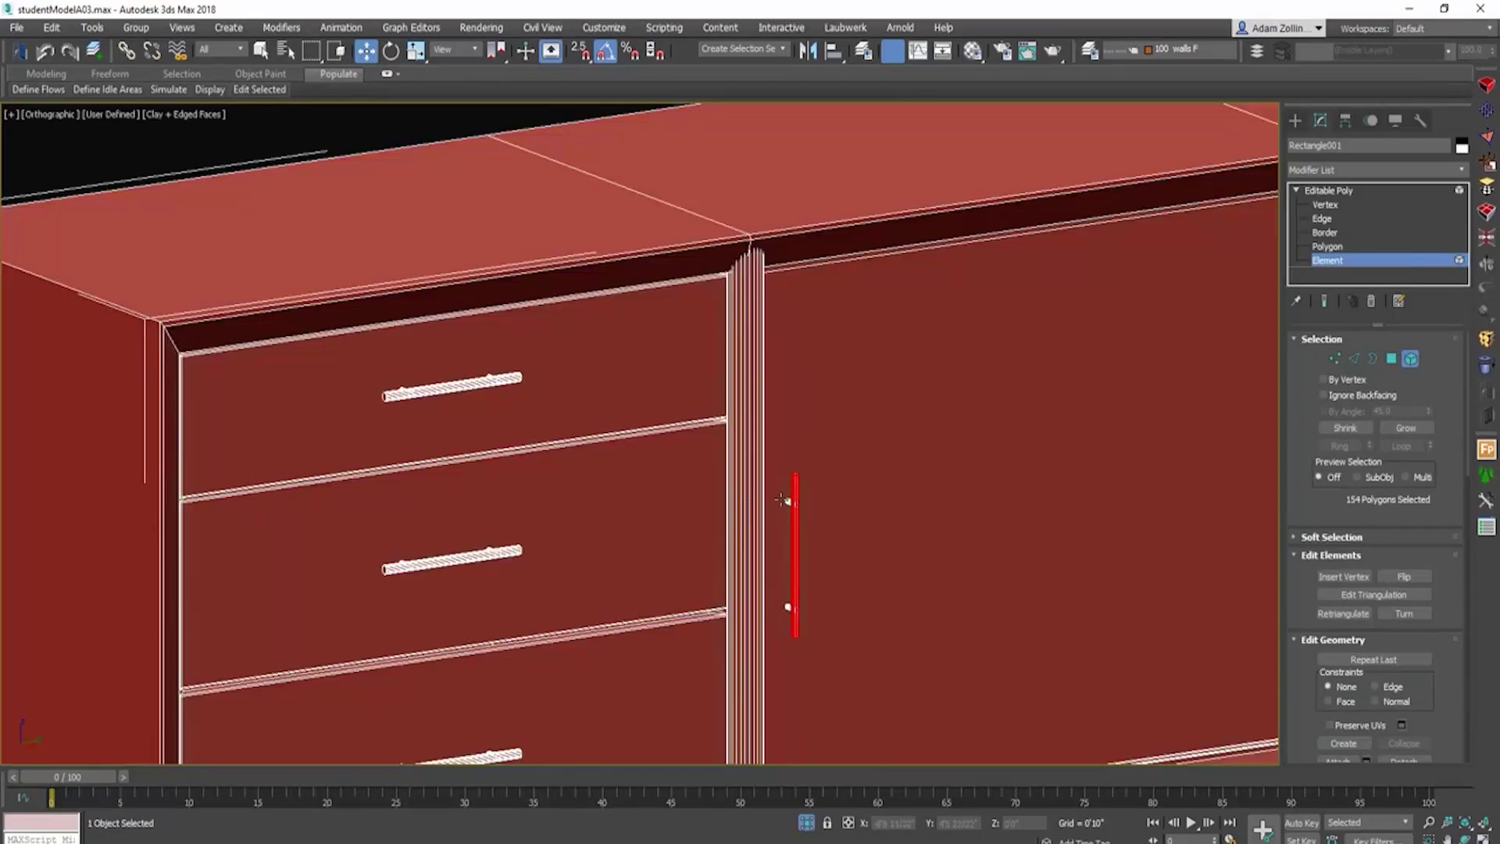
scroll(788, 578, up, 2)
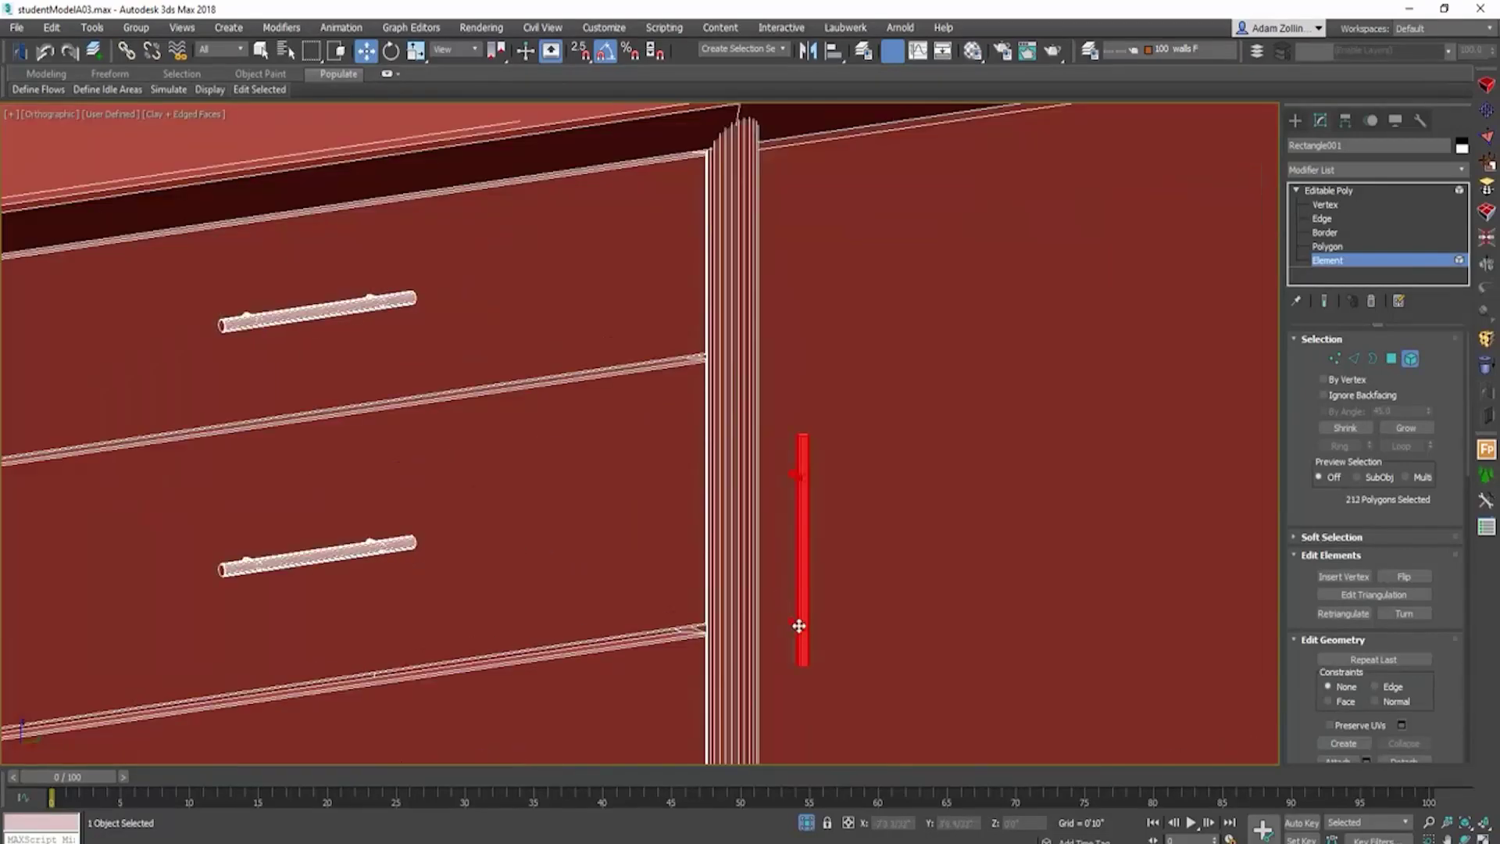
scroll(850, 509, down, 6)
scroll(1193, 419, up, 8)
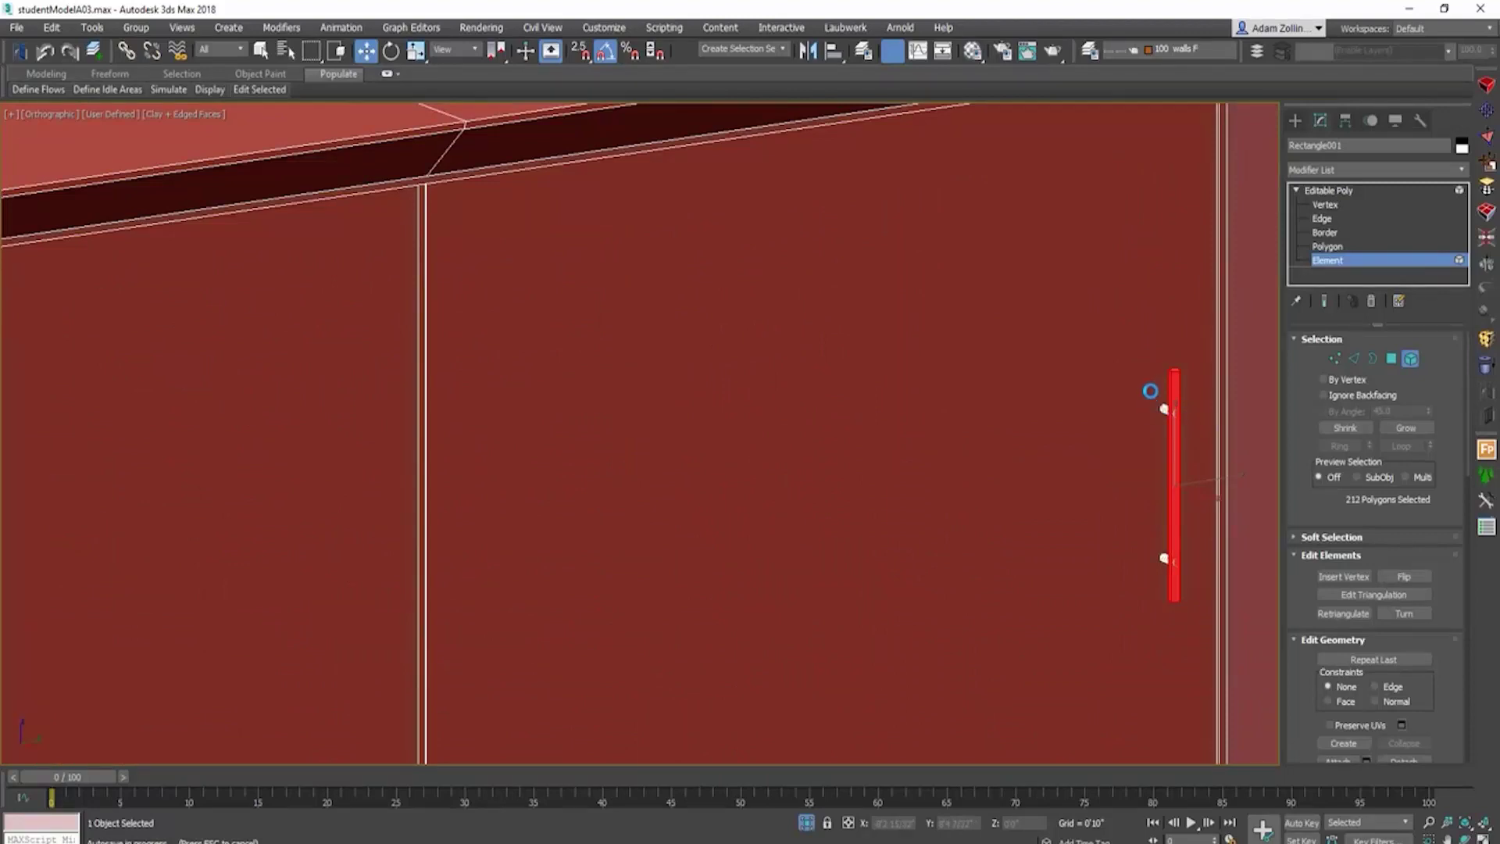
ctrl+click(1162, 410)
ctrl+click(1163, 558)
key(r)
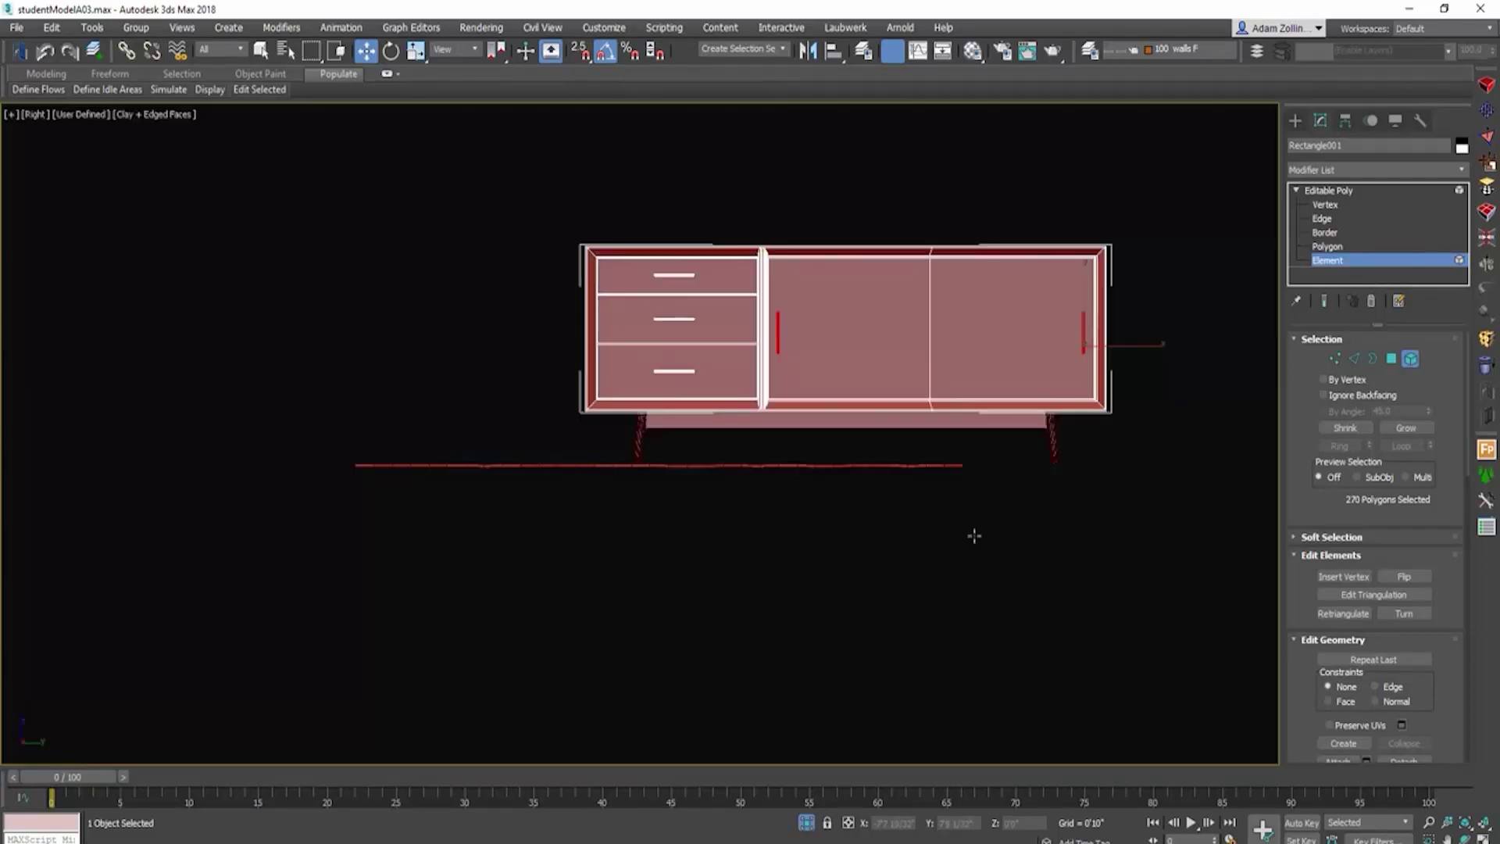
key(z)
scroll(944, 512, down, 3)
scroll(1020, 501, up, 2)
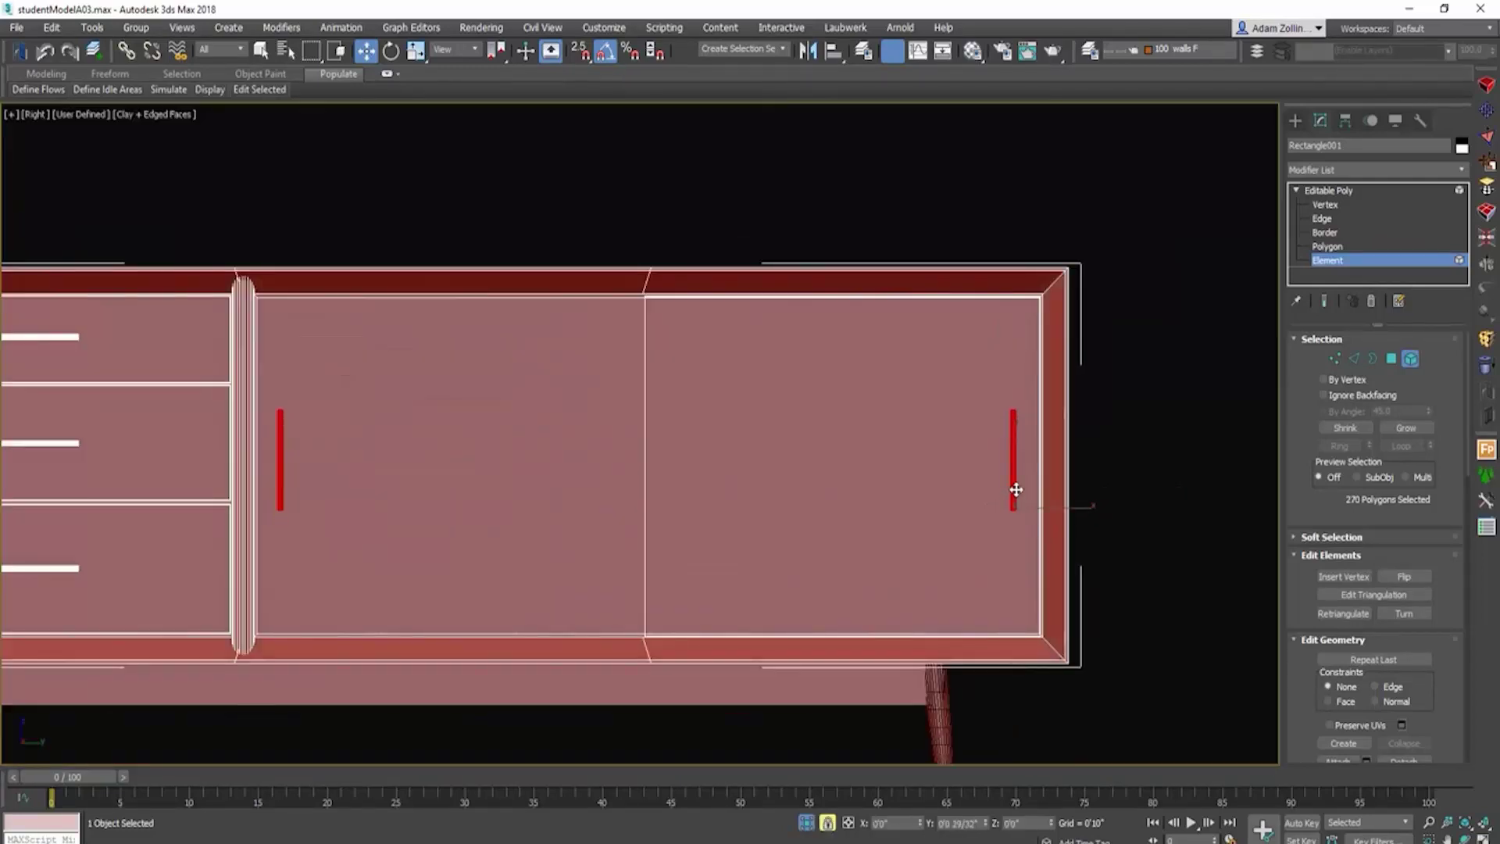
scroll(1008, 496, down, 3)
alt+middle_drag(988, 487, 1058, 492)
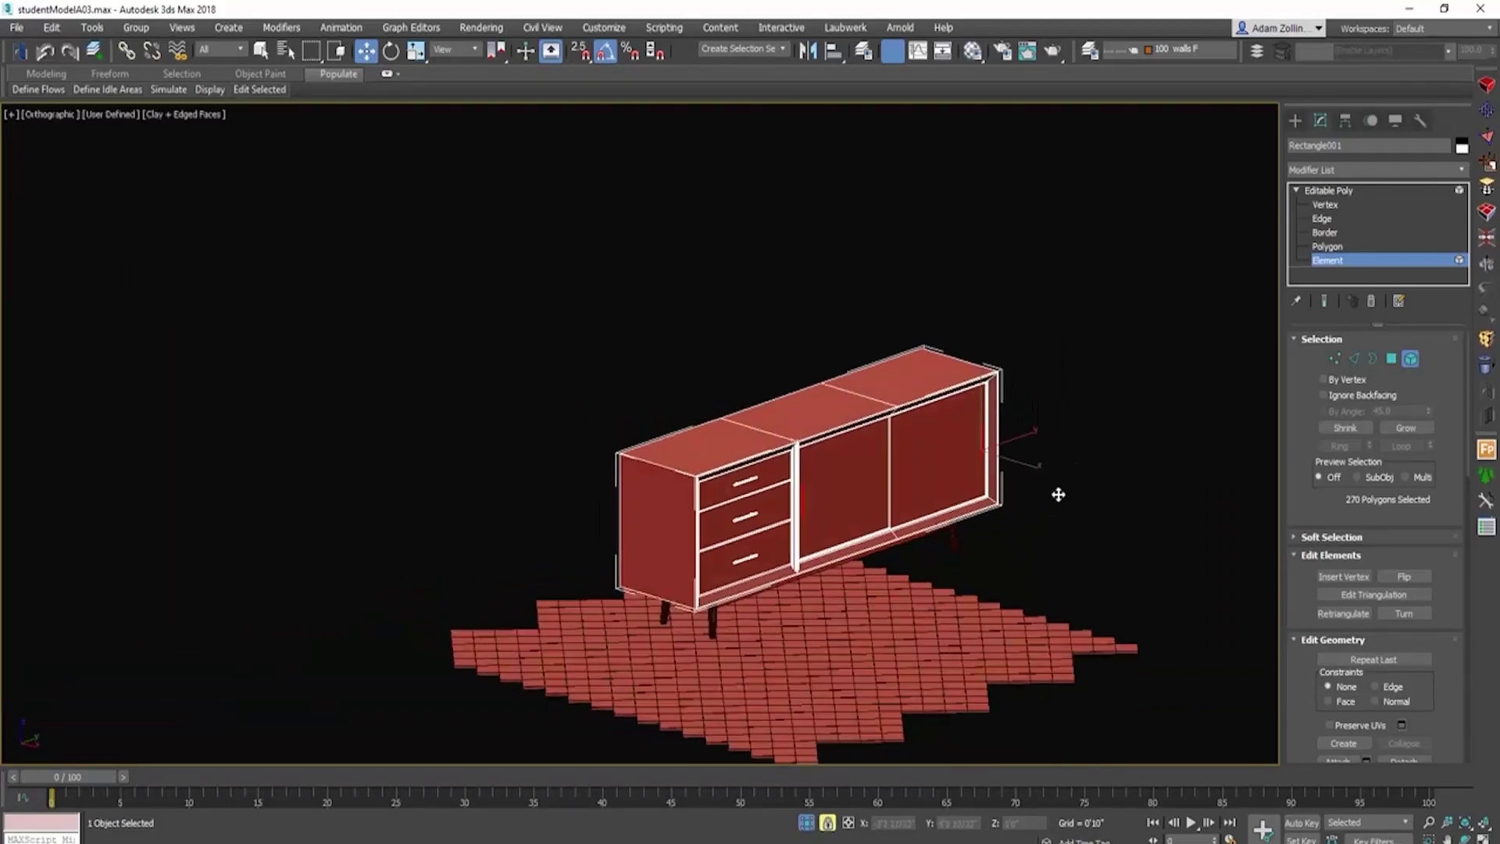
click(1051, 480)
Step: Finish the element editing, select the cabinet as a whole object and end its isolation to show the full scene
mouse_move(1048, 481)
alt+middle_down()
mouse_move(1102, 517)
mouse_move(847, 495)
mouse_move(1047, 509)
alt+middle_up()
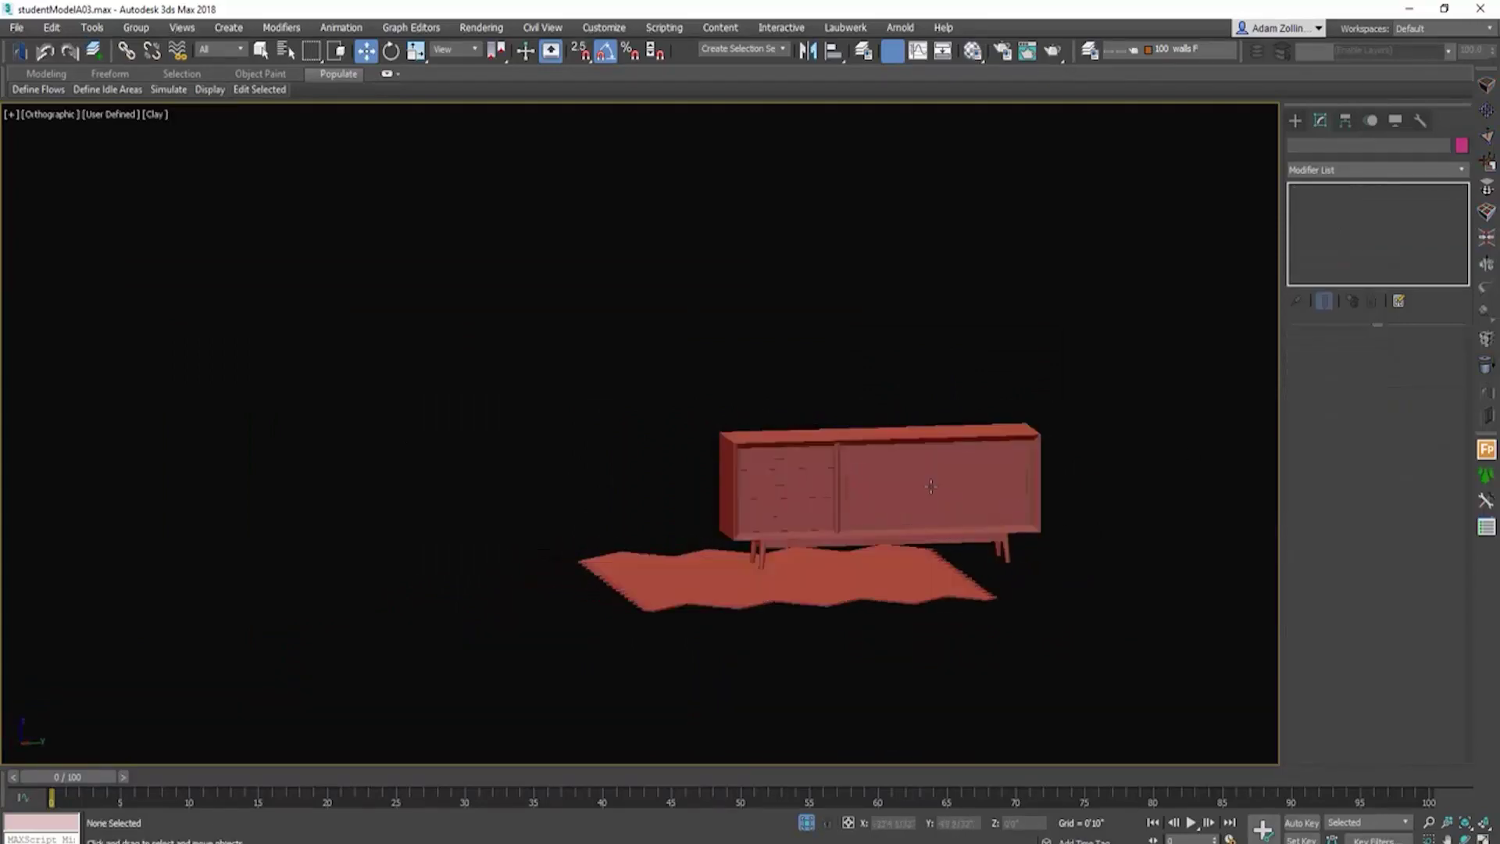
scroll(931, 486, up, 5)
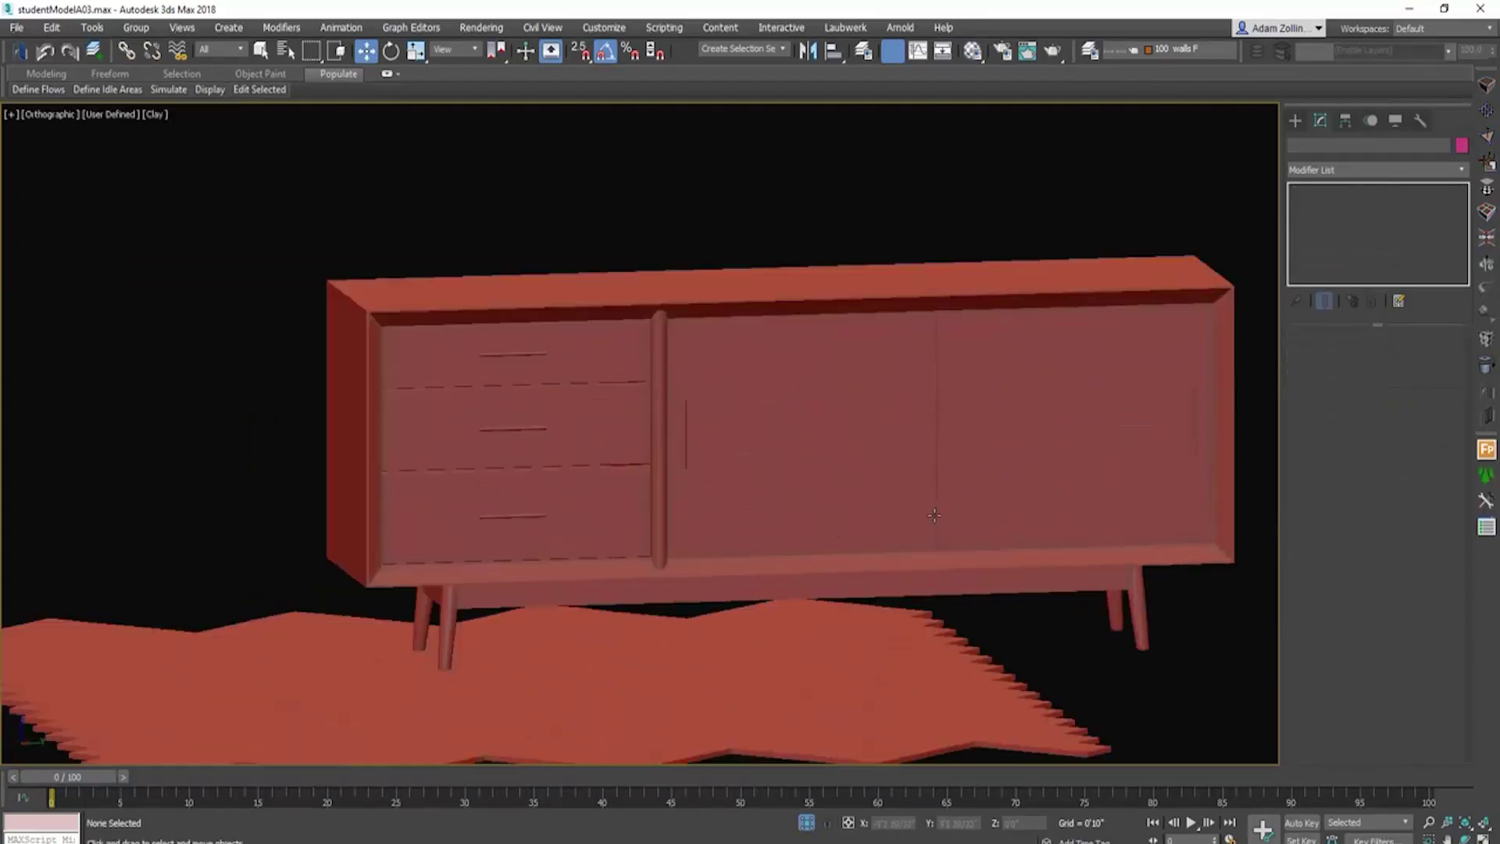
click(933, 517)
key(z)
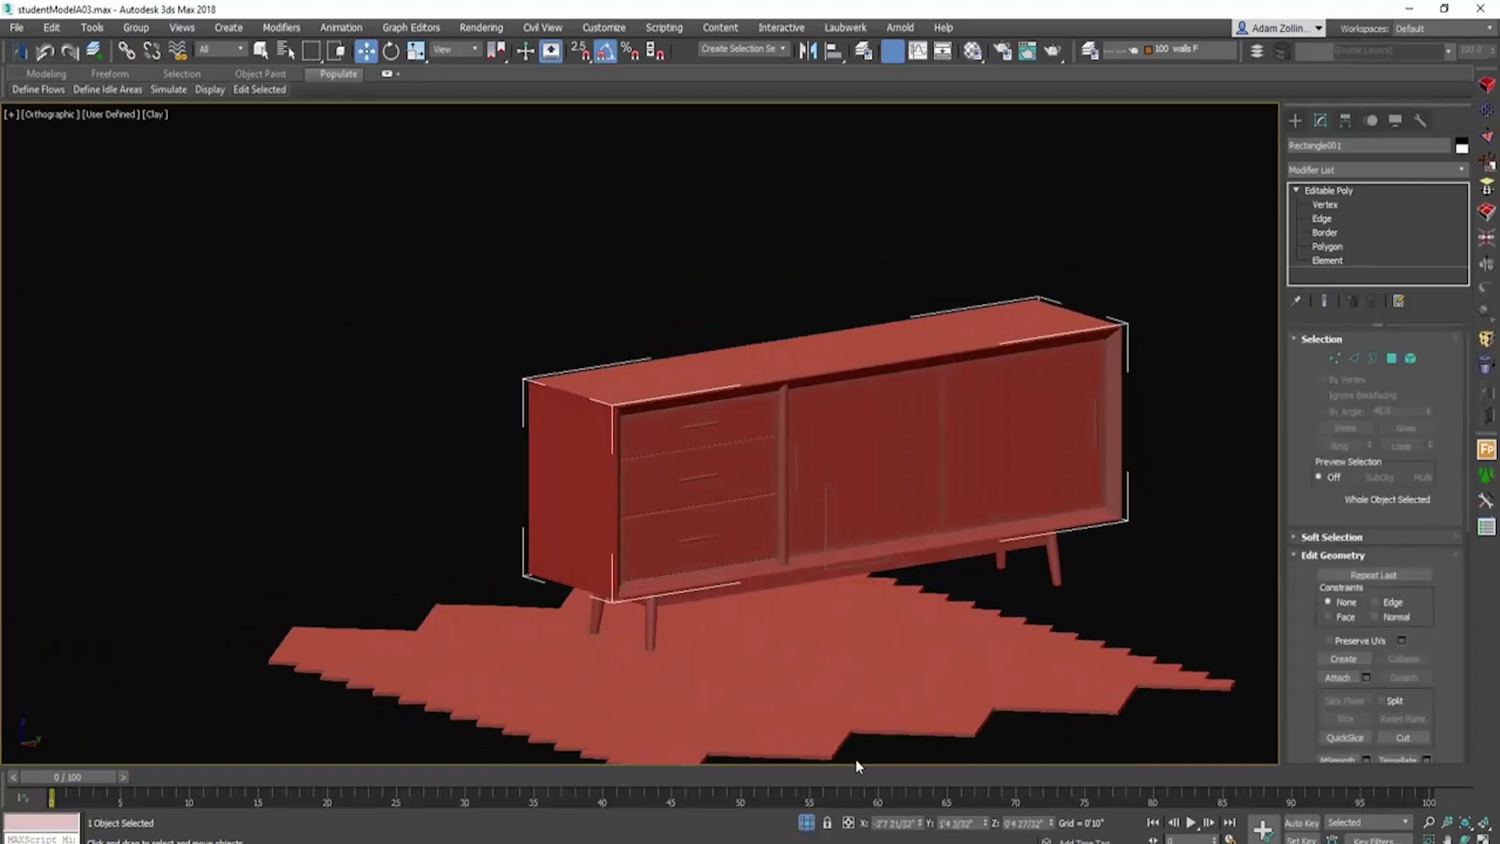
click(807, 823)
Step: View the cabinet in the full scene through PhysCamera004, PhysCamera003 and PhysCamera002
key(c)
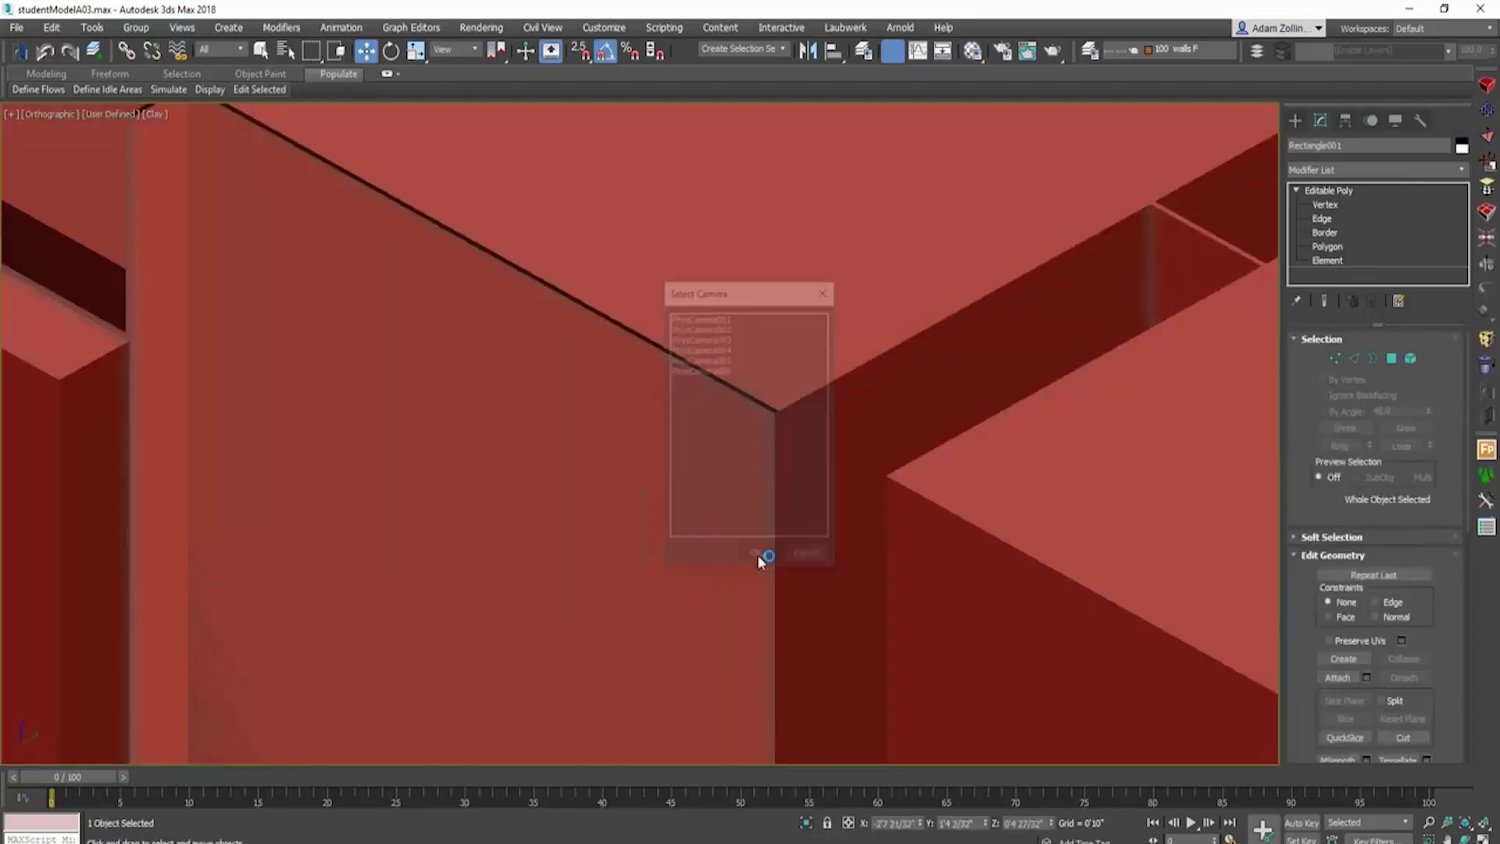
click(722, 348)
click(756, 557)
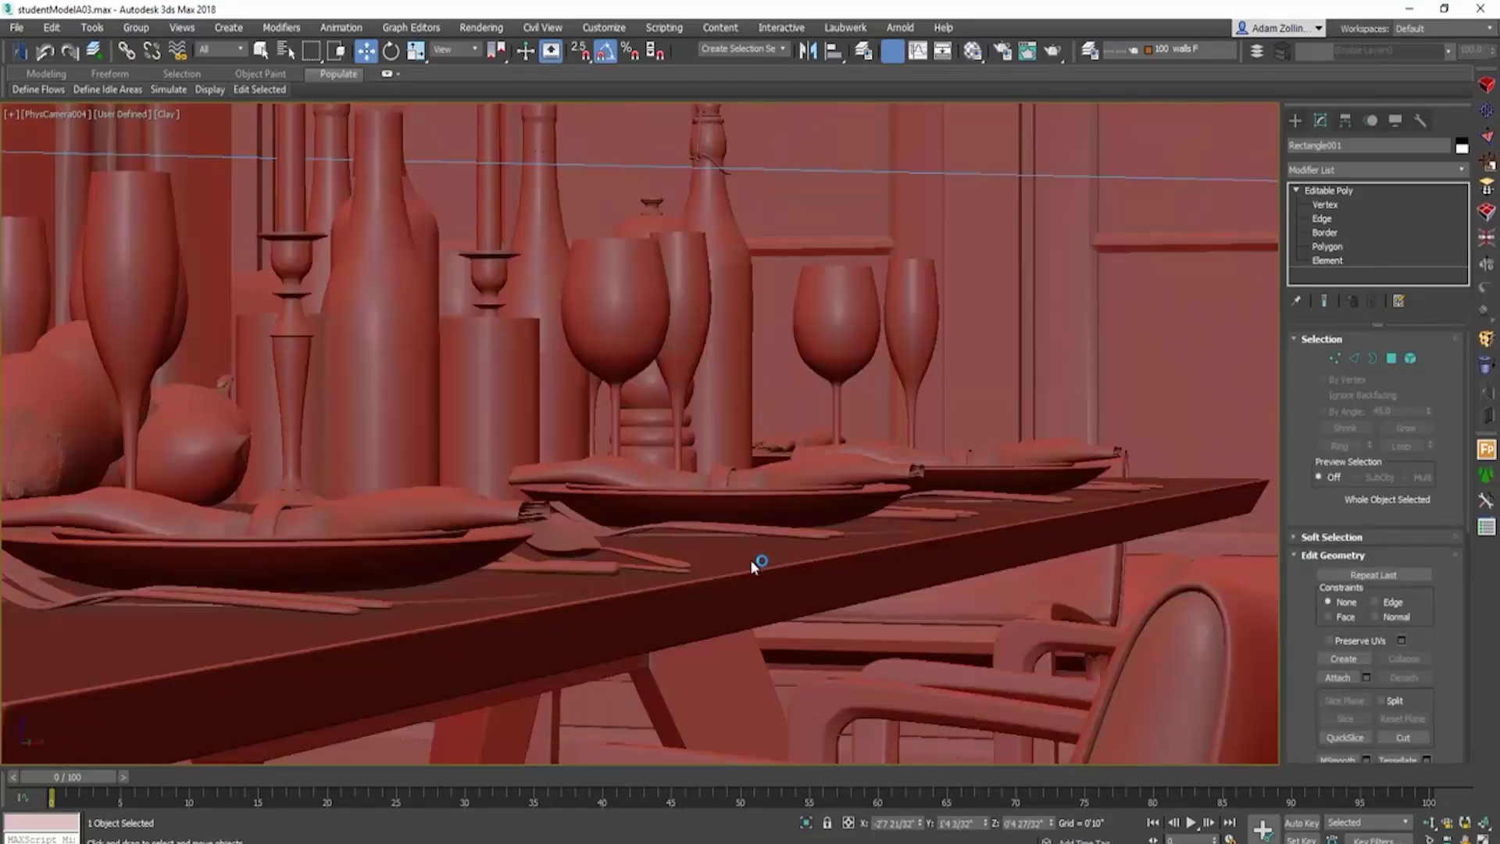
key(c)
click(728, 338)
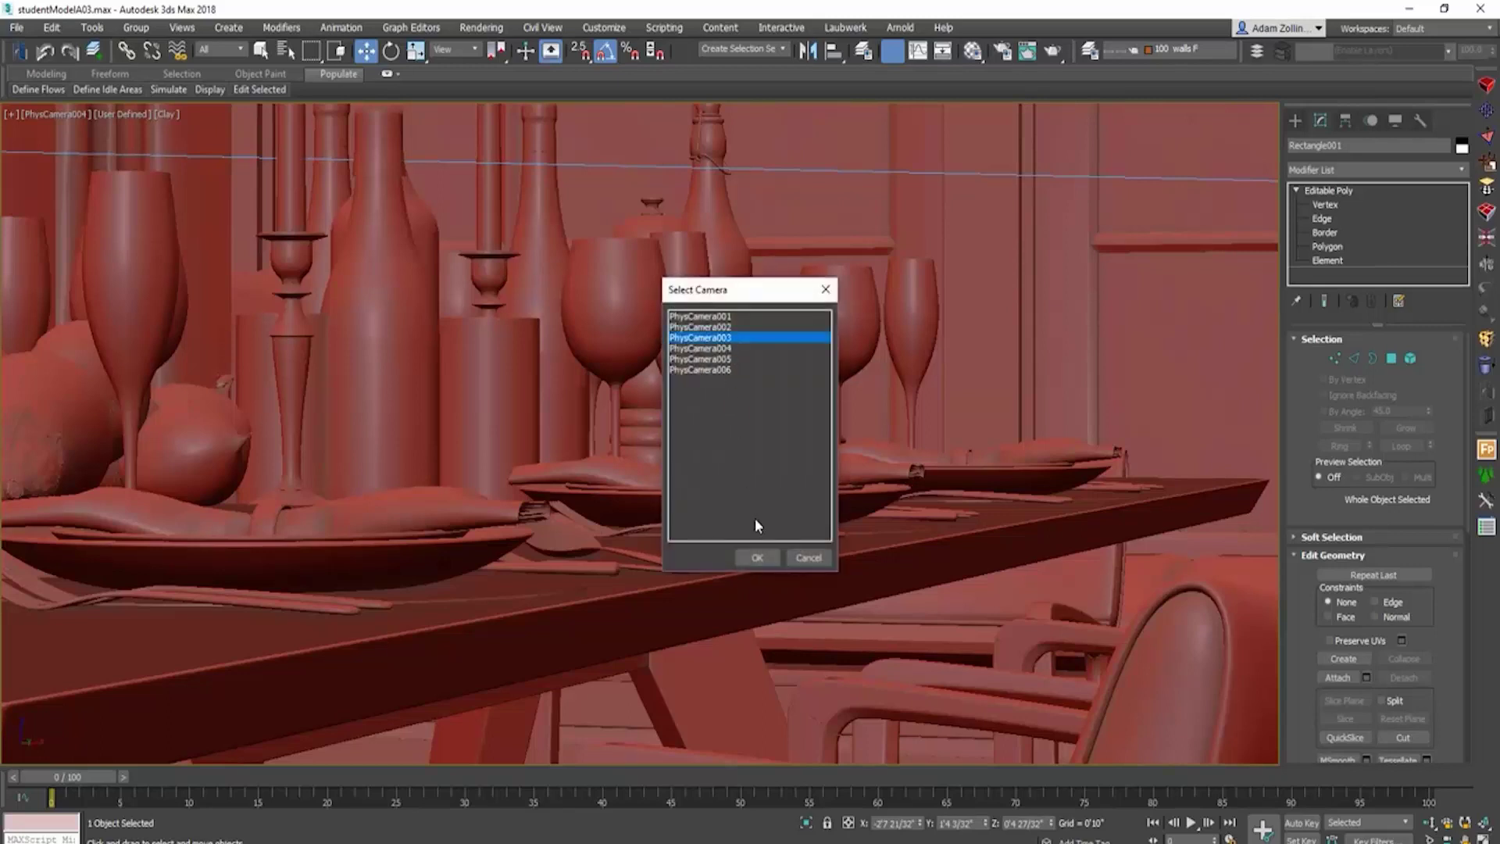
click(757, 557)
key(c)
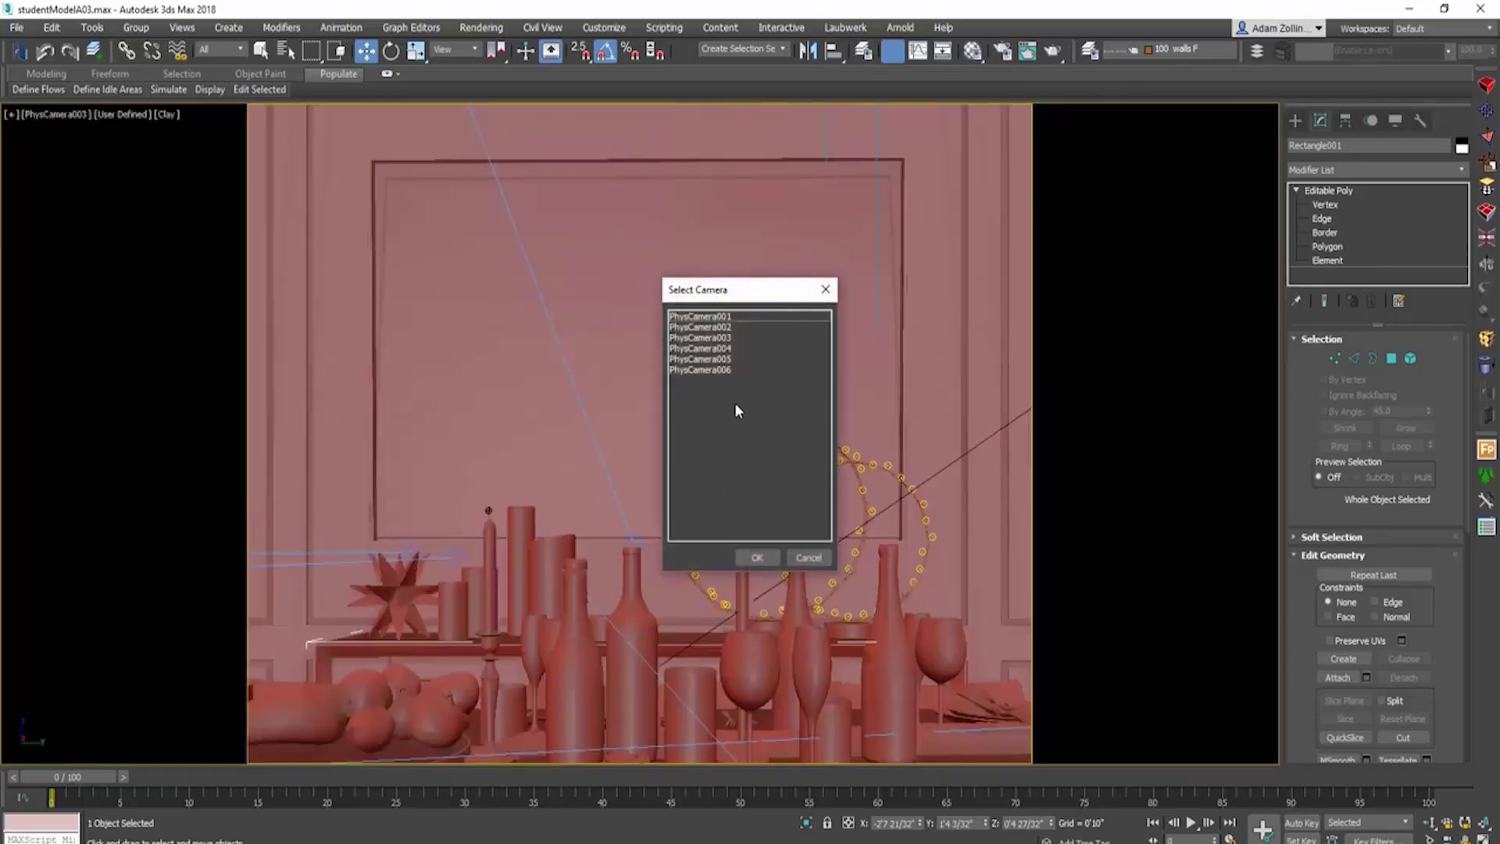
click(725, 328)
click(757, 558)
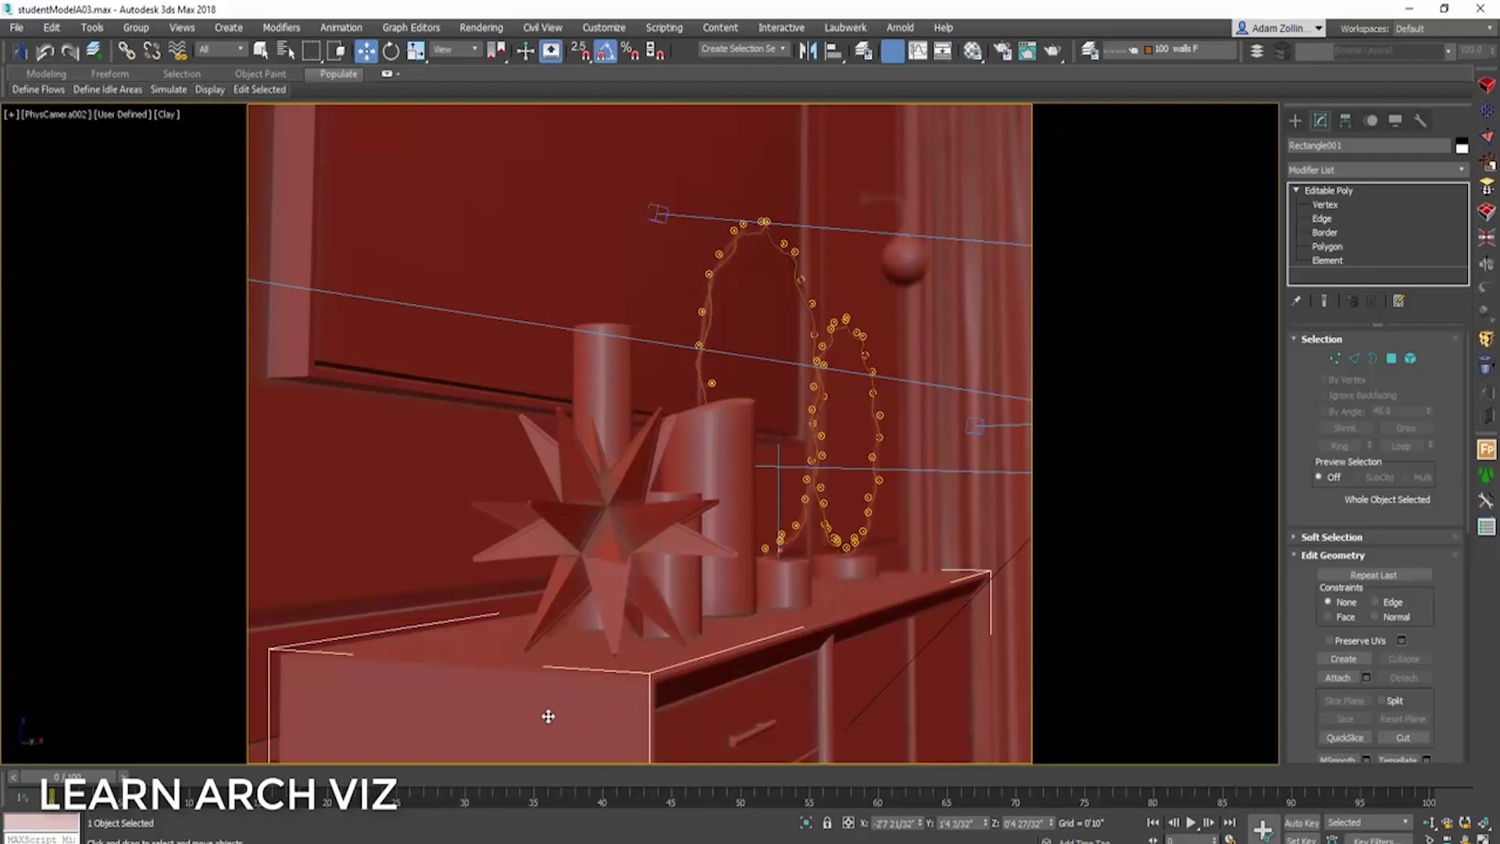
click(108, 89)
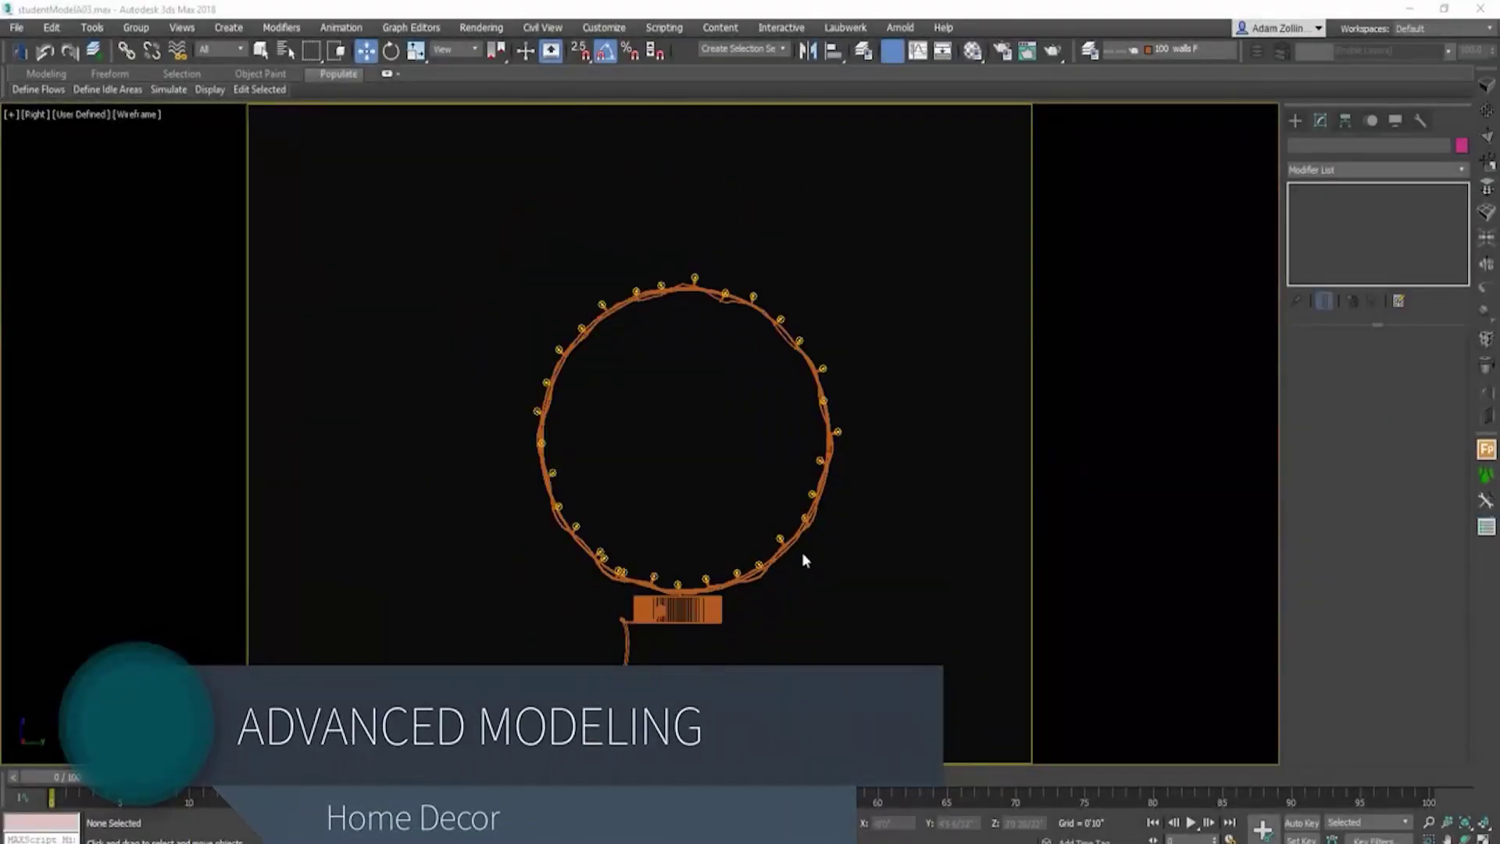
Step: Examine the ring-shaped string-light ornament with its round base and hanging cable in the right view and from an angle
scroll(801, 552, down, 3)
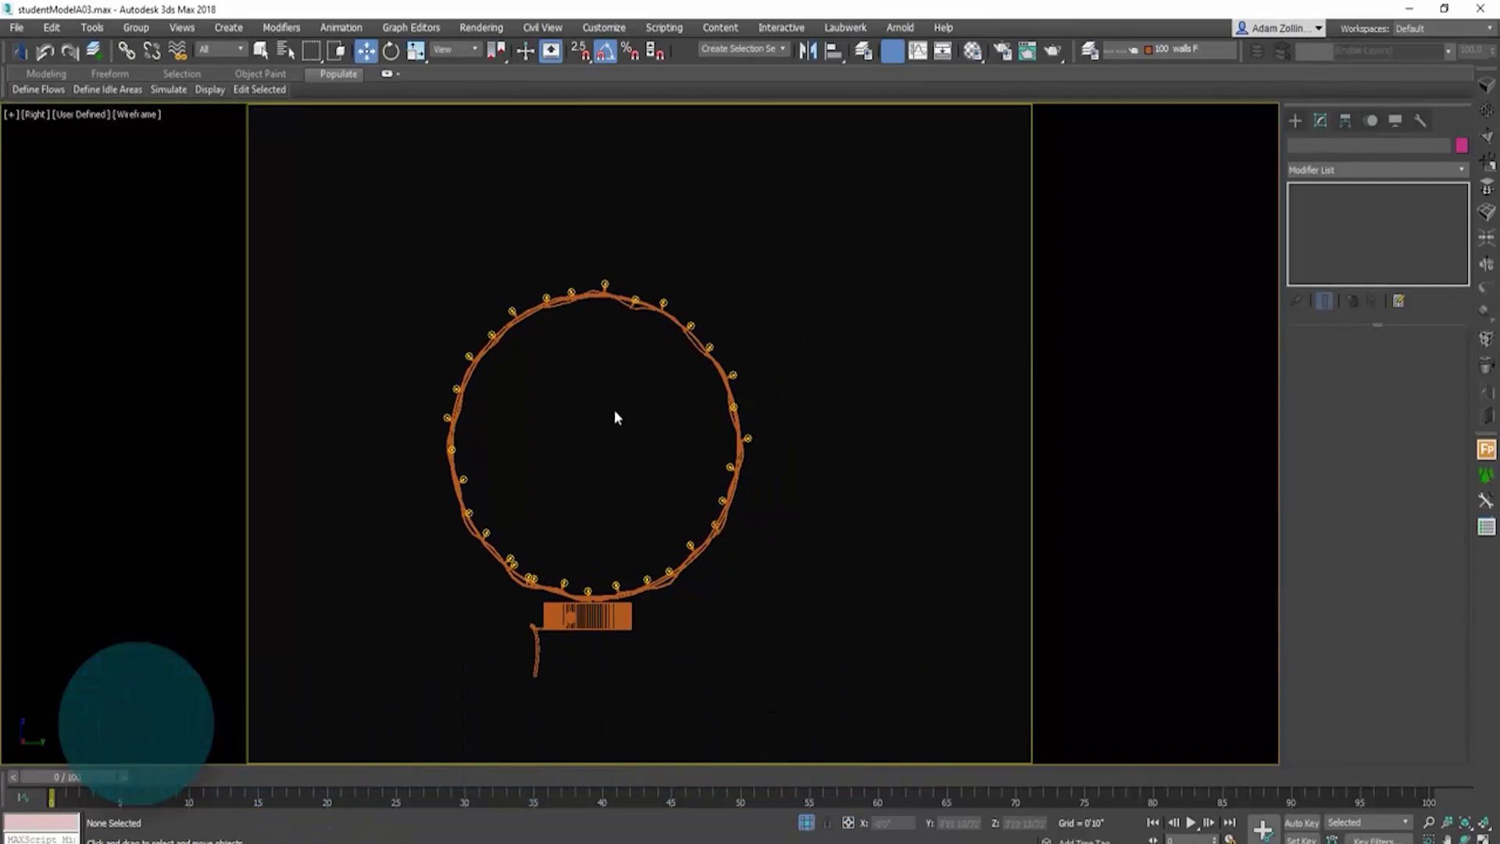
middle_drag(630, 432, 642, 443)
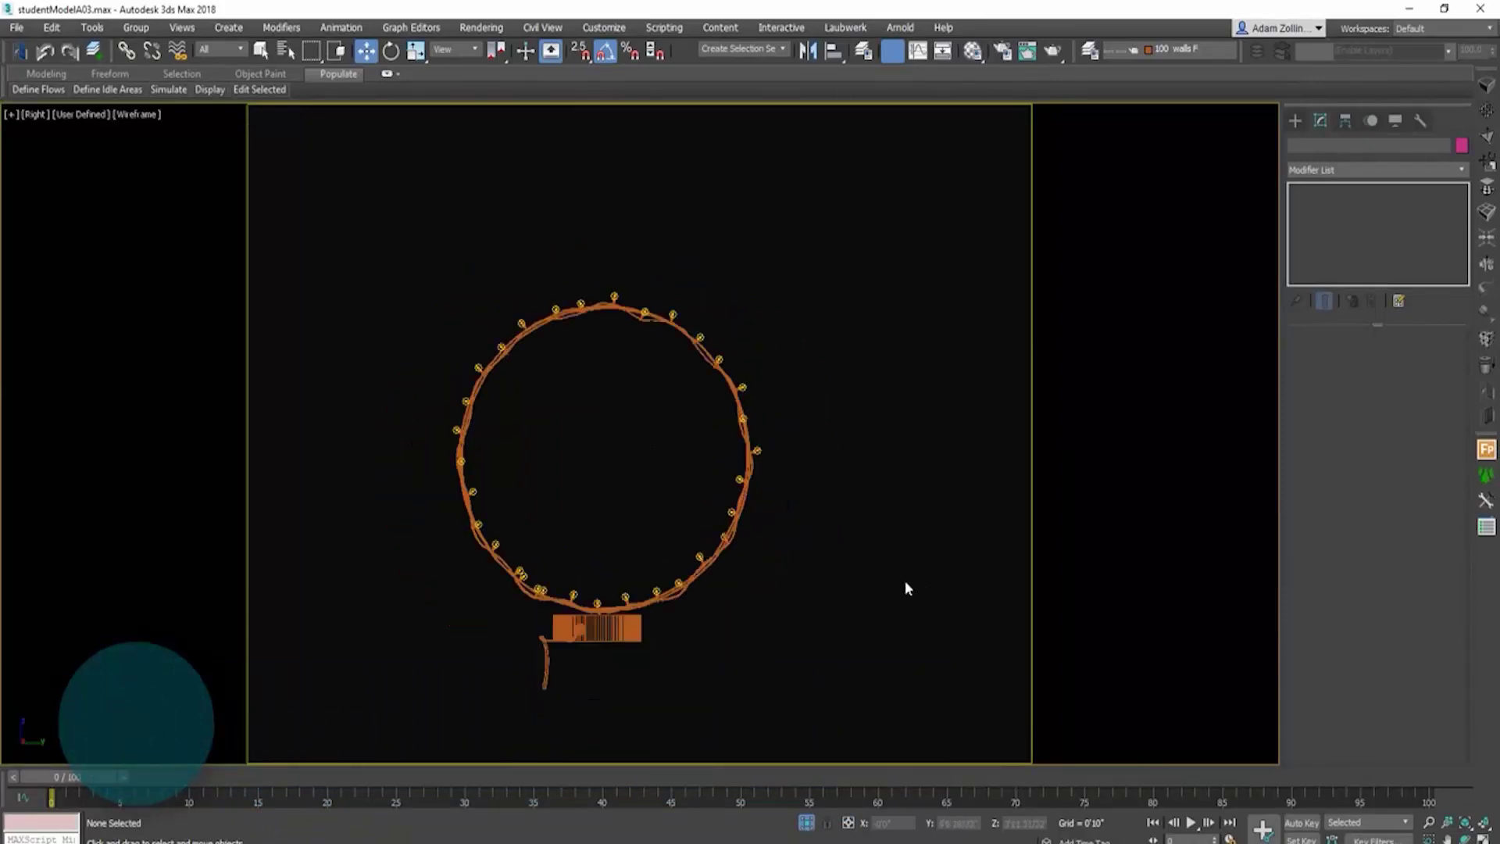
middle_drag(905, 582, 794, 569)
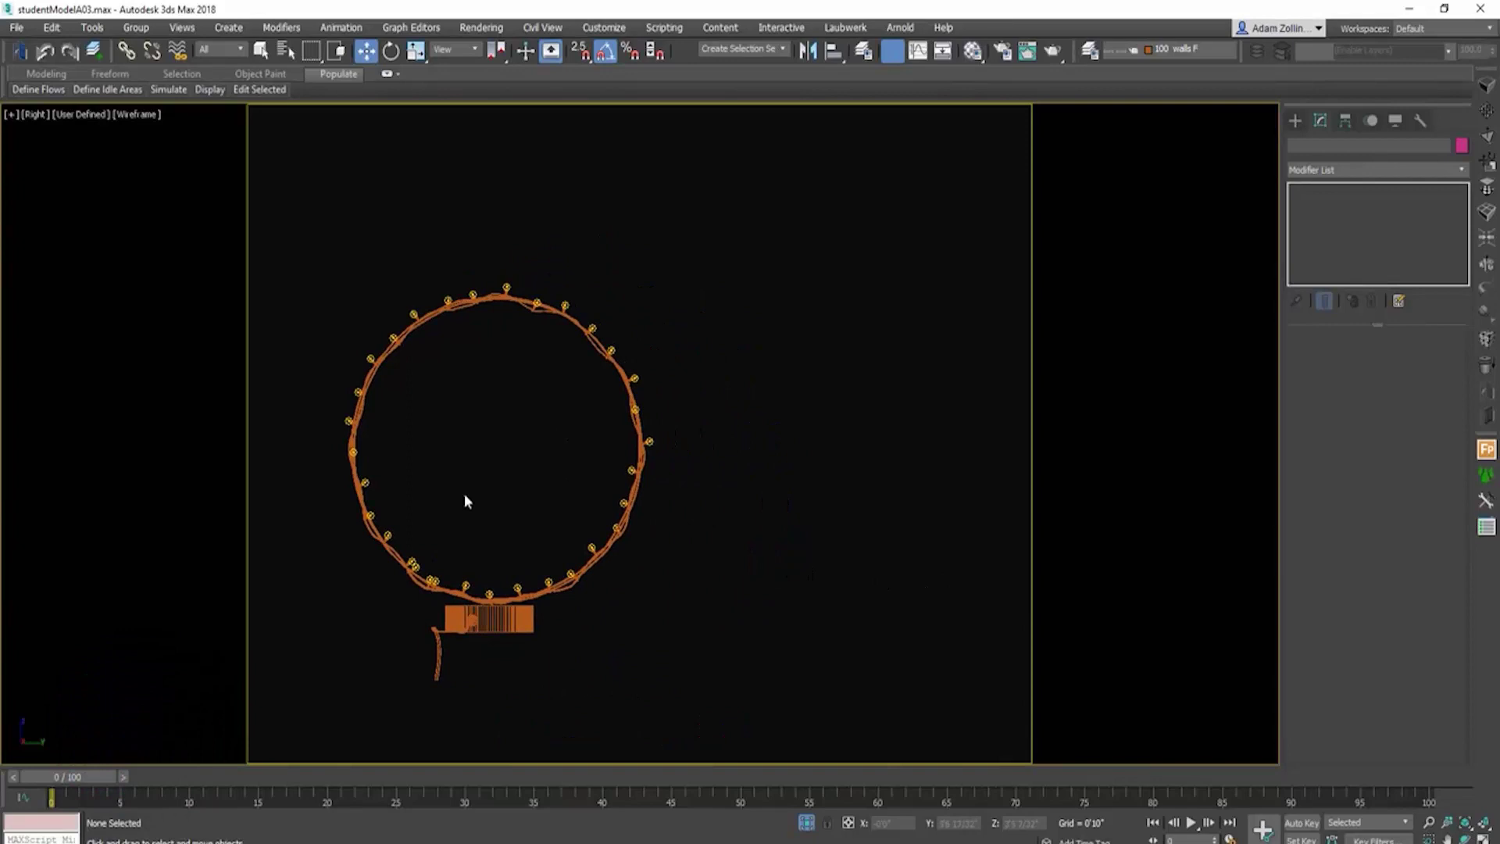
middle_drag(464, 493, 486, 501)
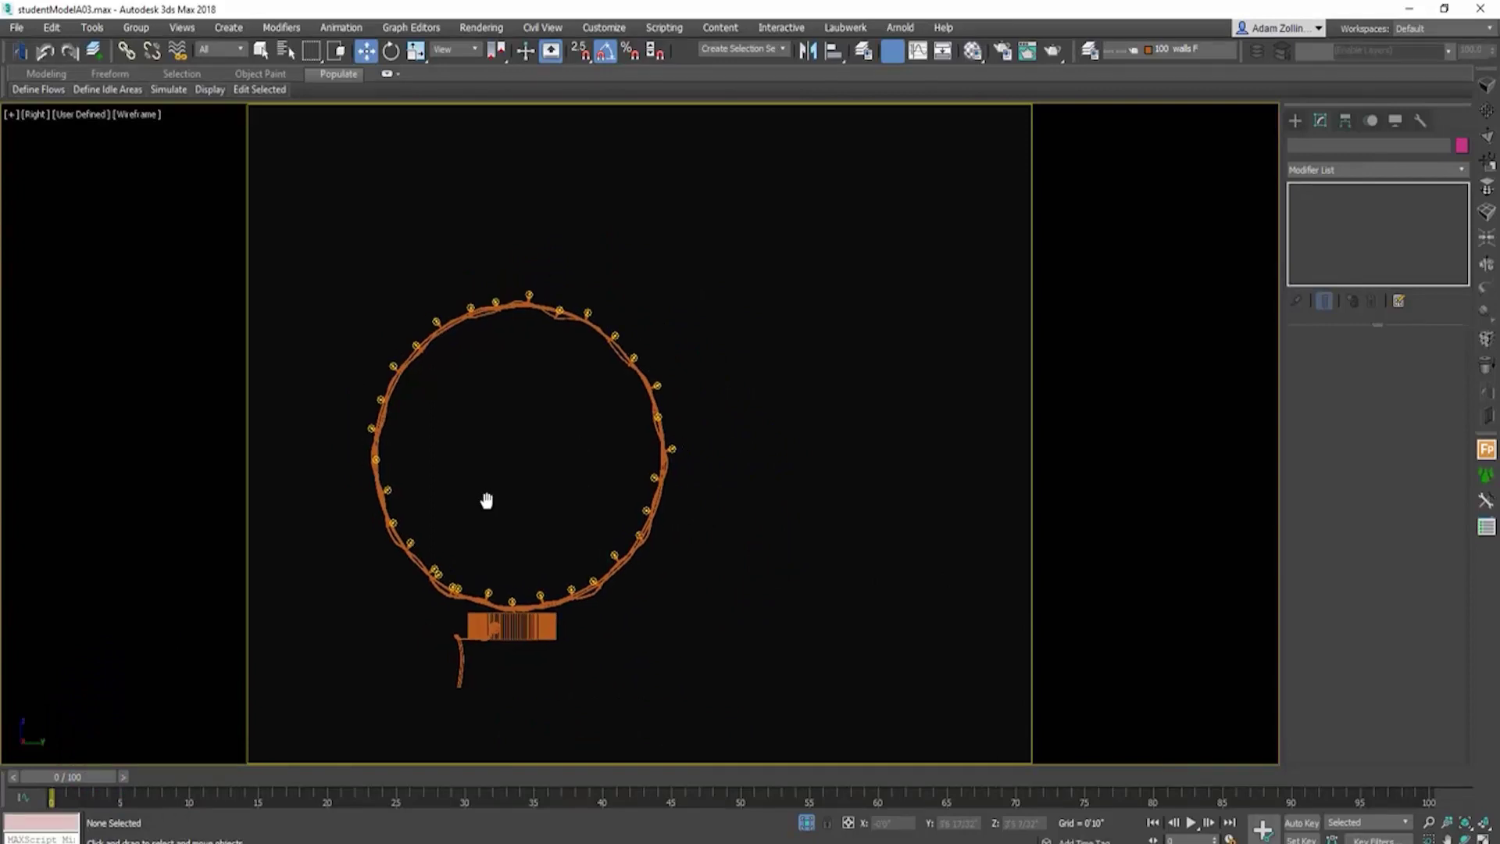
middle_drag(629, 522, 705, 536)
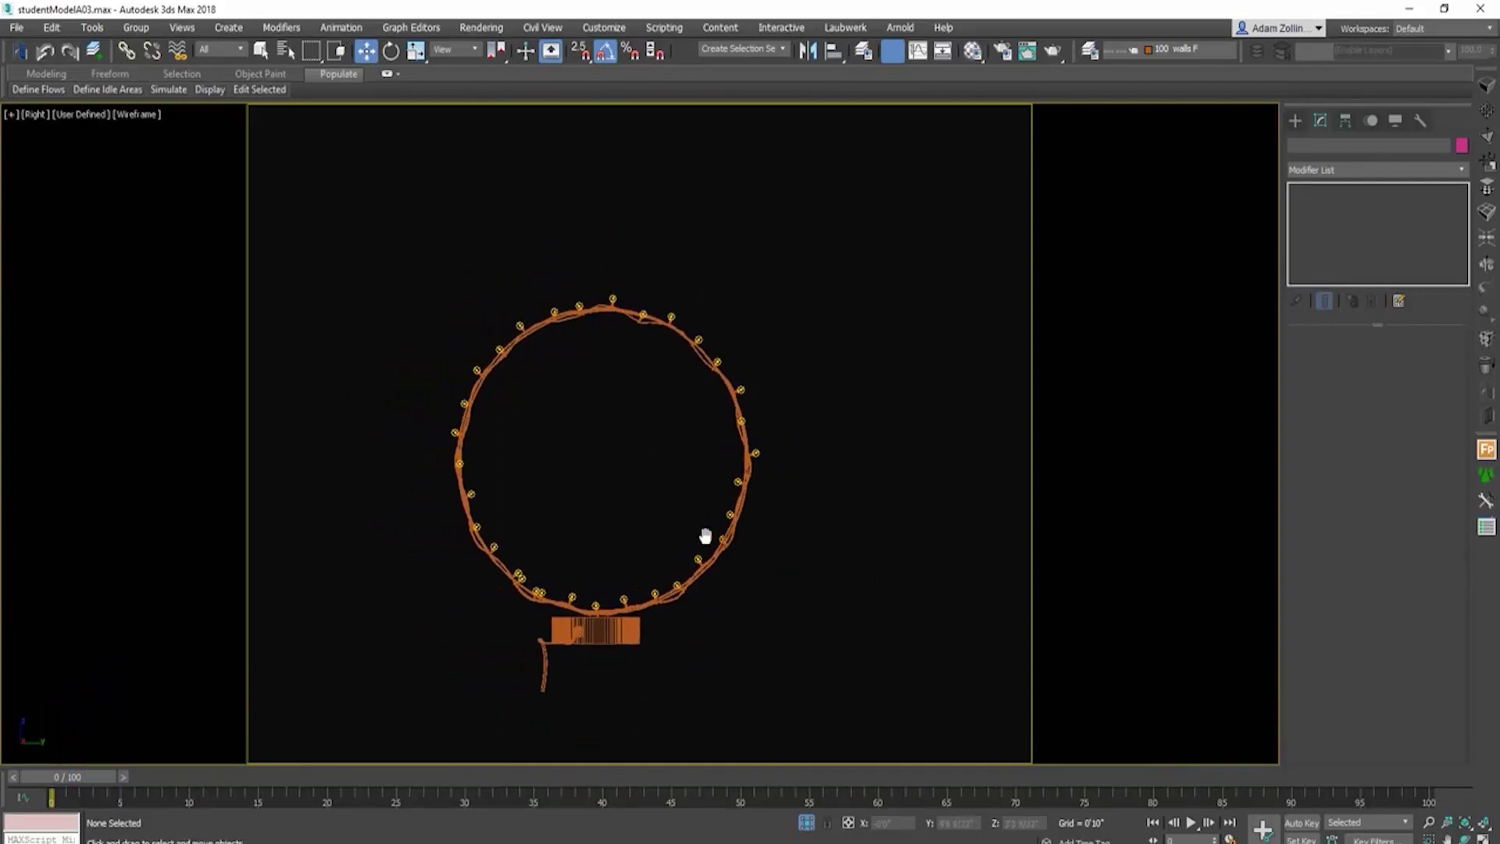
scroll(625, 629, up, 6)
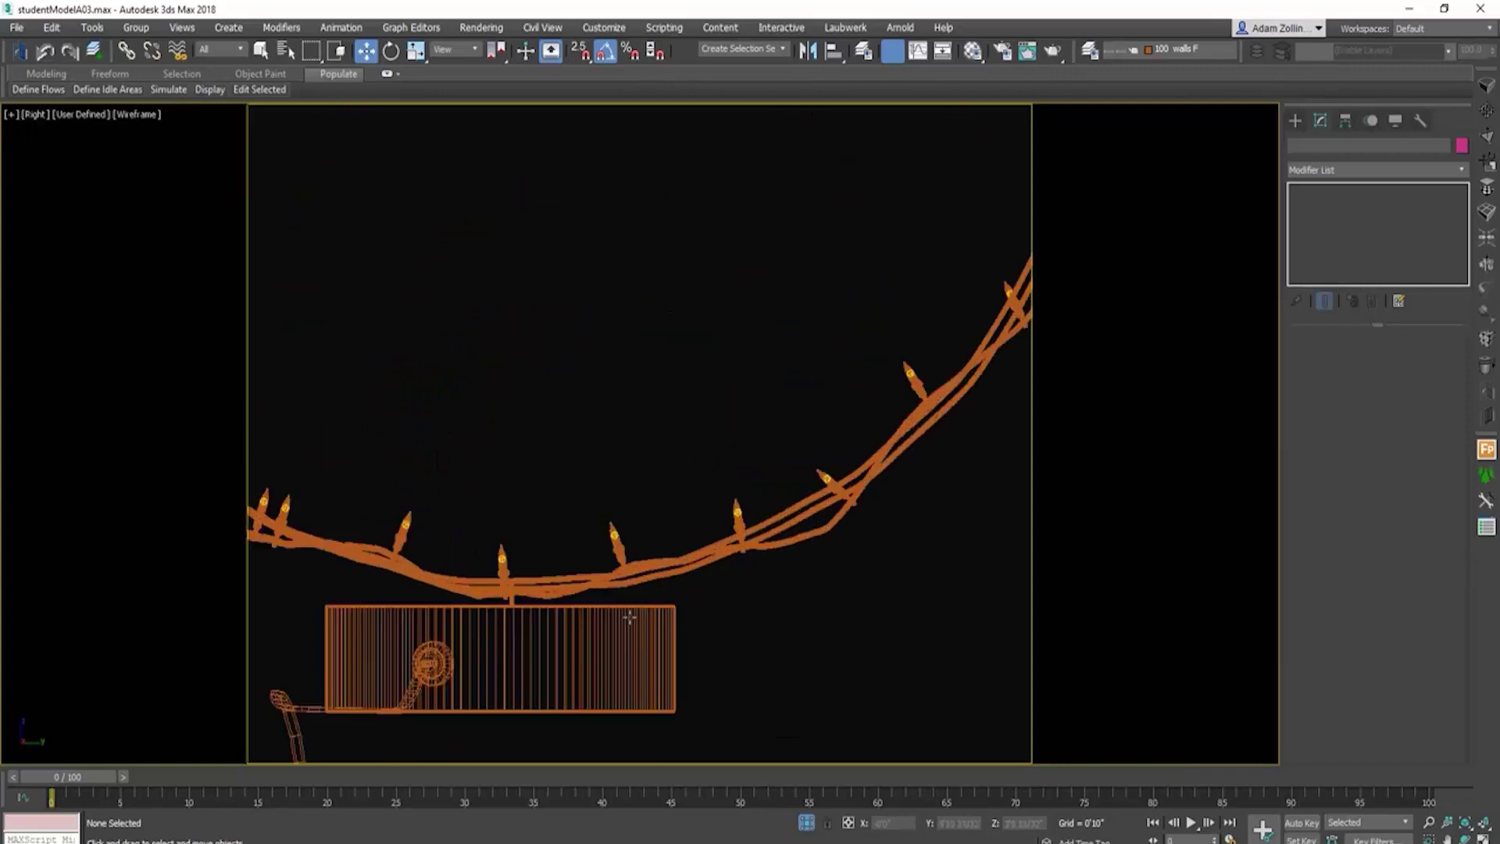
scroll(598, 605, down, 6)
middle_drag(738, 524, 669, 542)
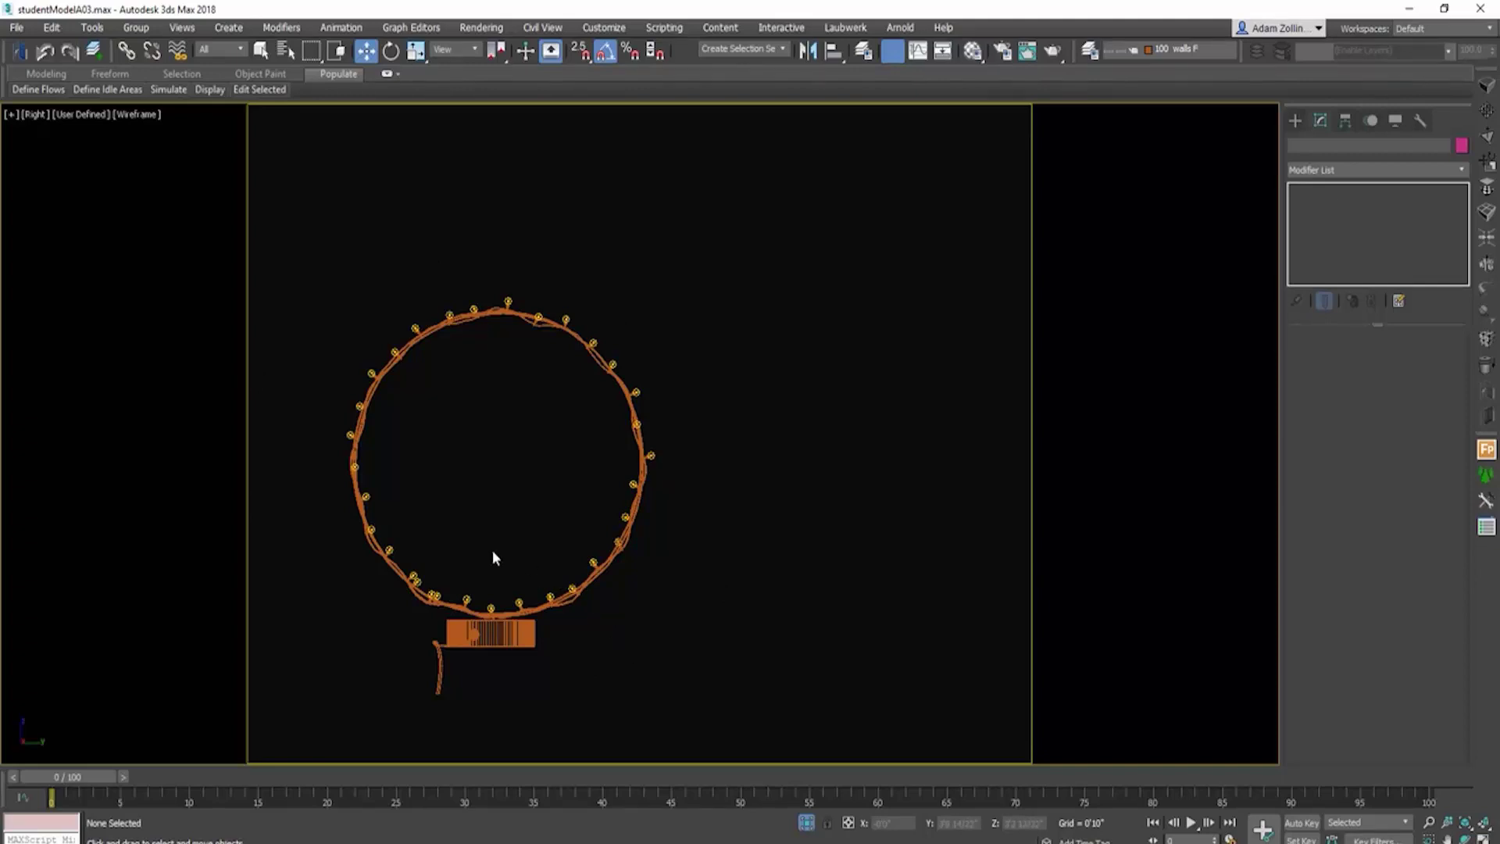
middle_drag(494, 557, 620, 566)
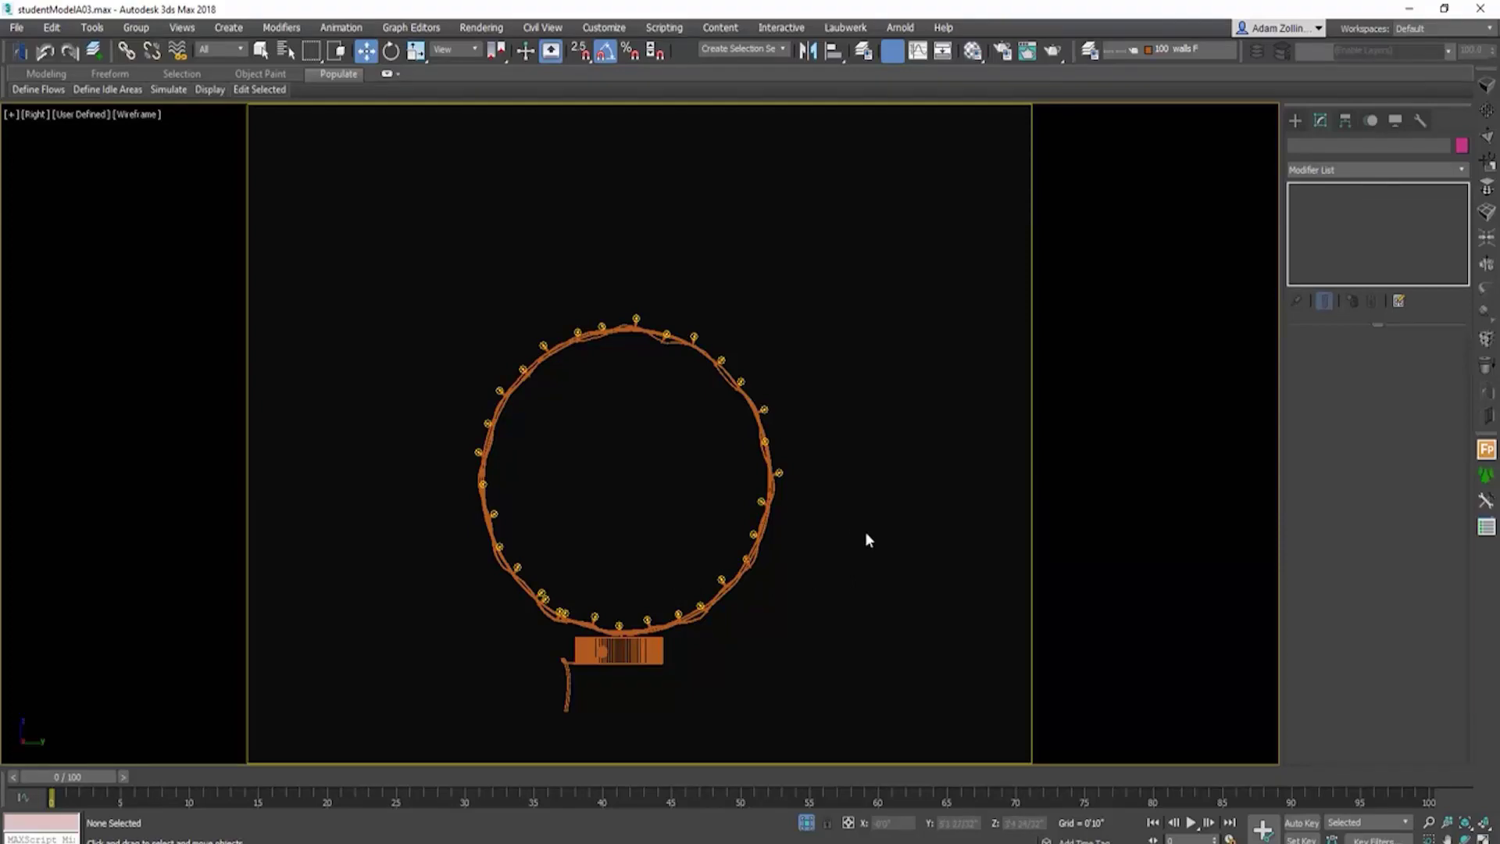
middle_drag(866, 533, 727, 531)
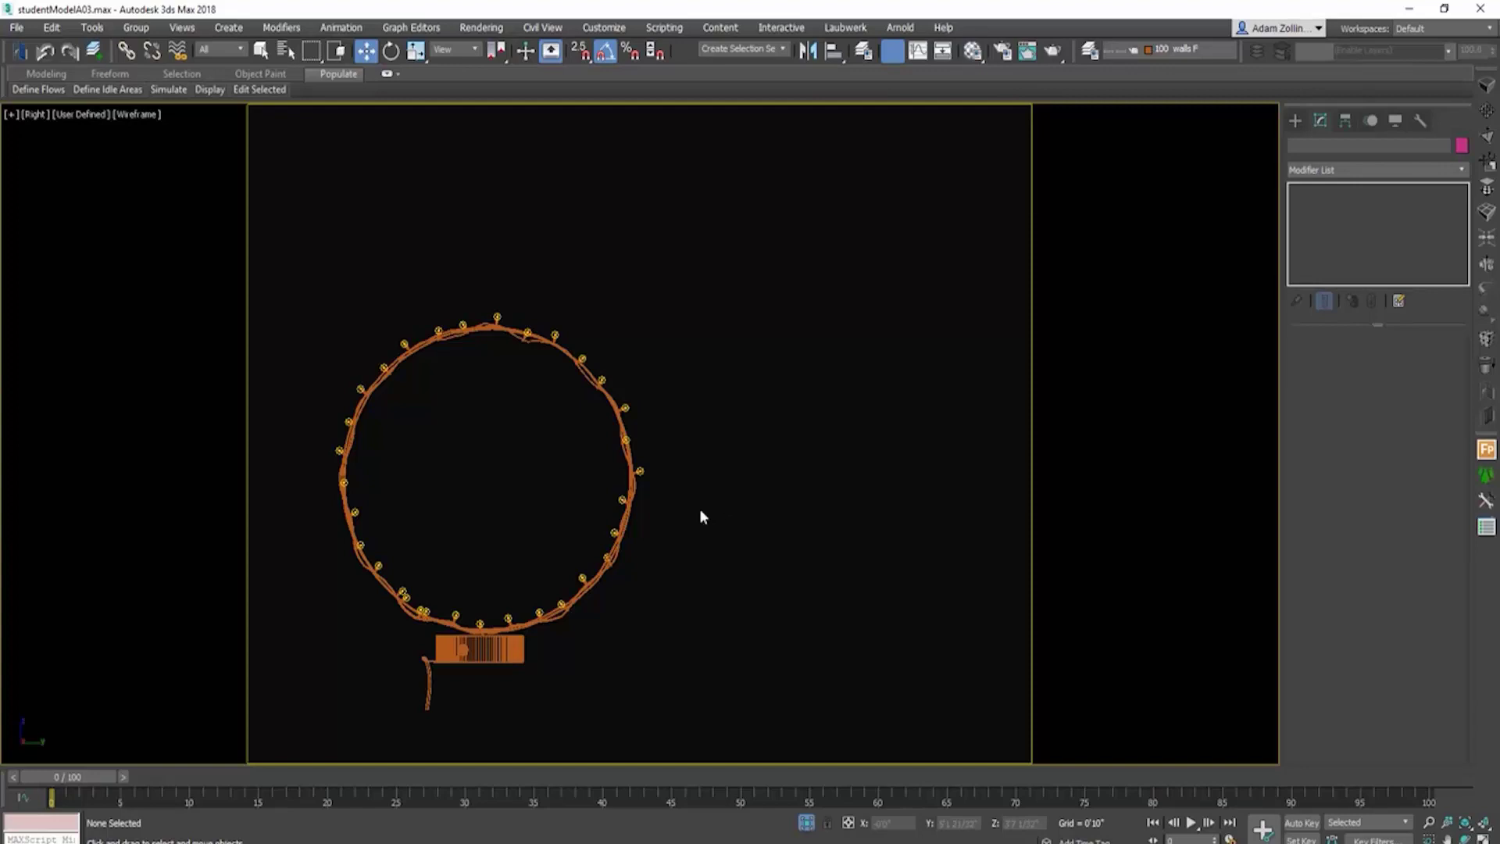
scroll(545, 632, up, 2)
scroll(630, 620, down, 2)
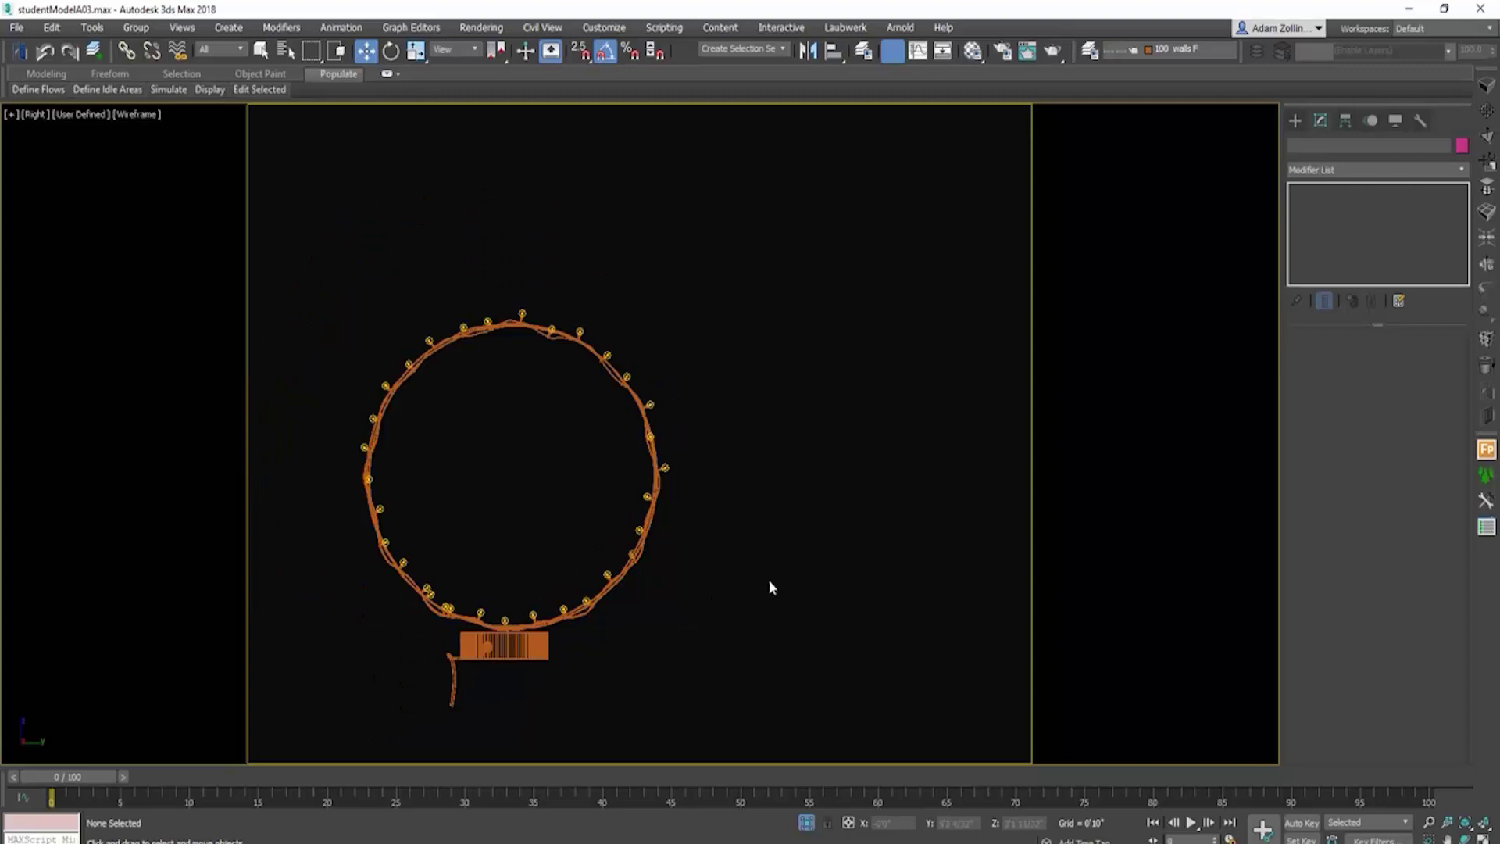
mouse_move(767, 585)
middle_down()
mouse_move(673, 613)
mouse_move(717, 583)
mouse_move(759, 586)
middle_up()
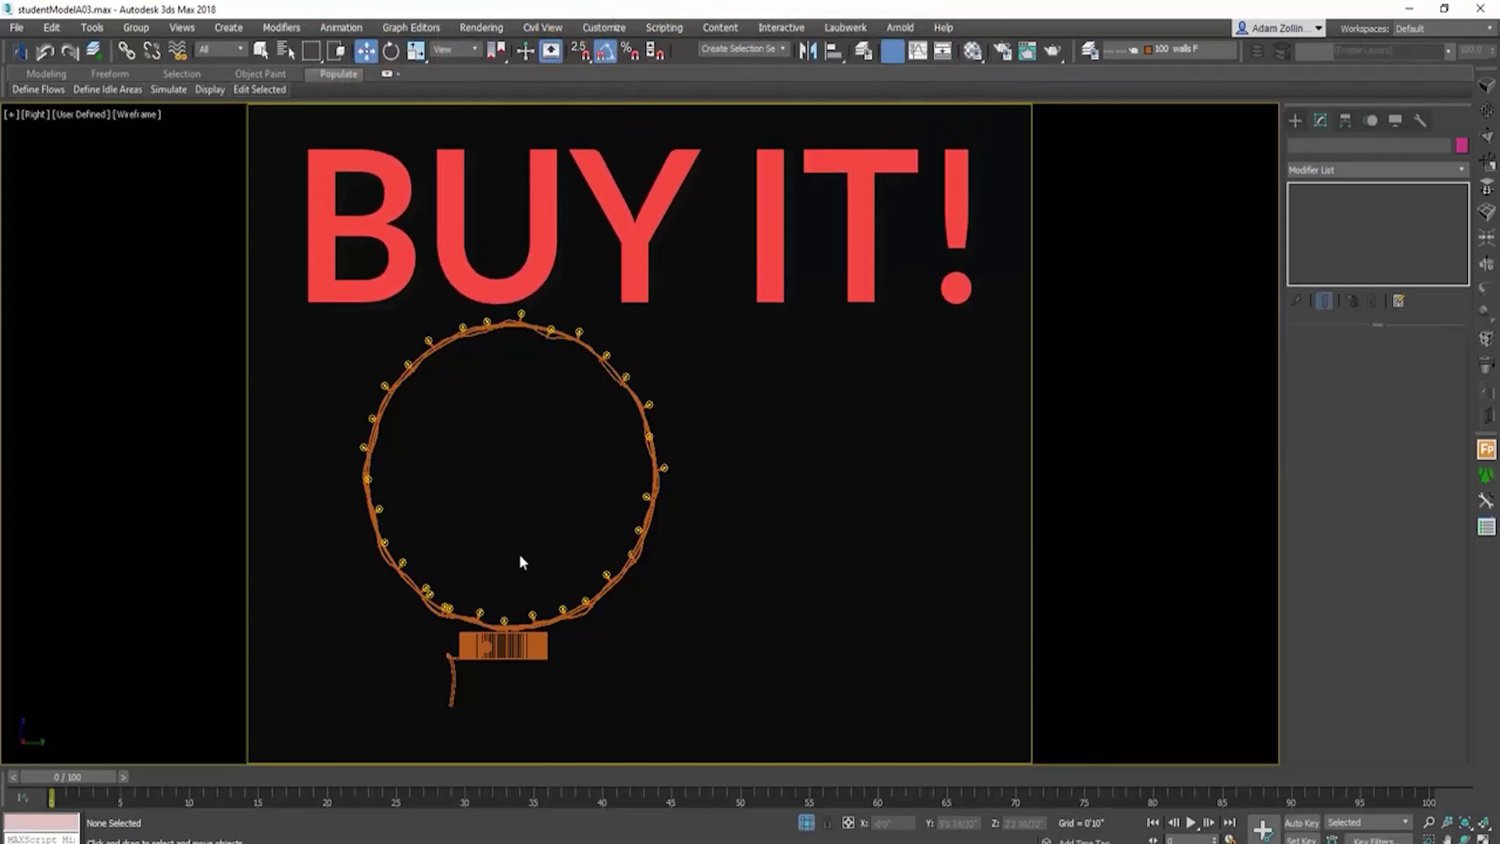
scroll(521, 555, up, 4)
scroll(603, 582, down, 1)
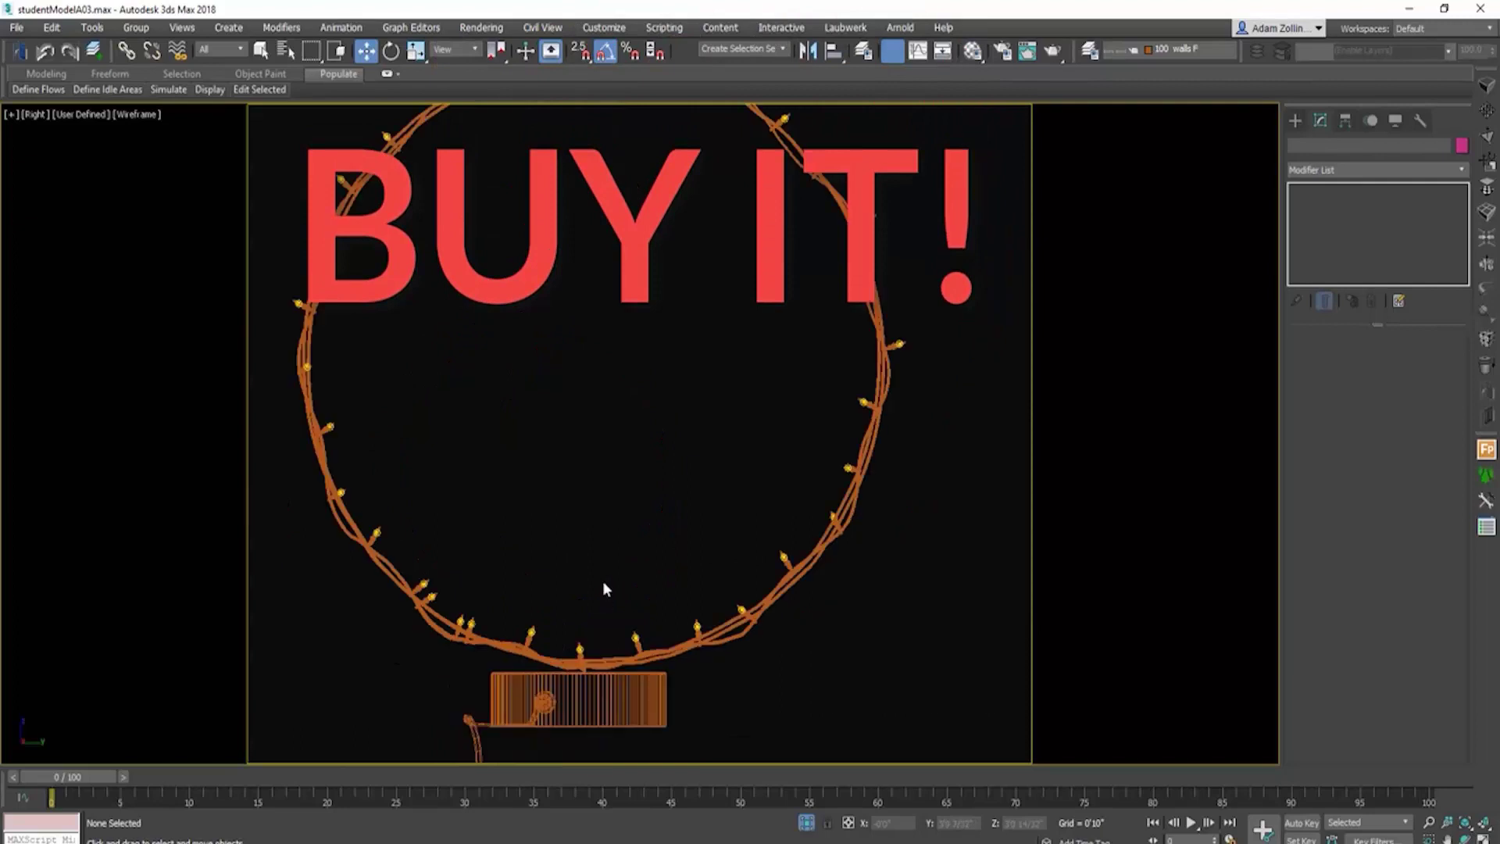
scroll(868, 401, down, 2)
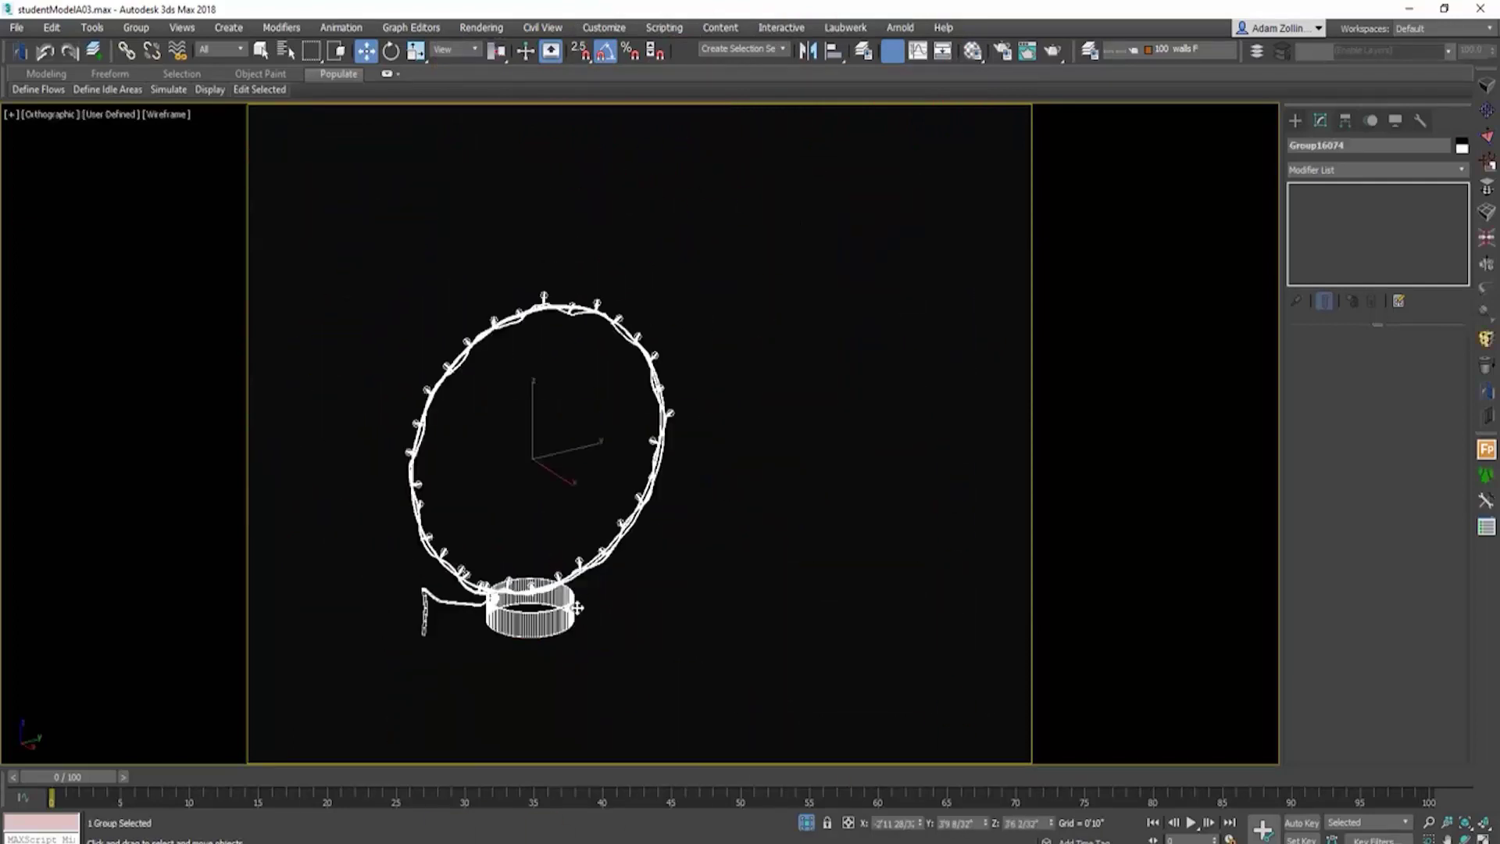
scroll(653, 596, up, 3)
click(653, 596)
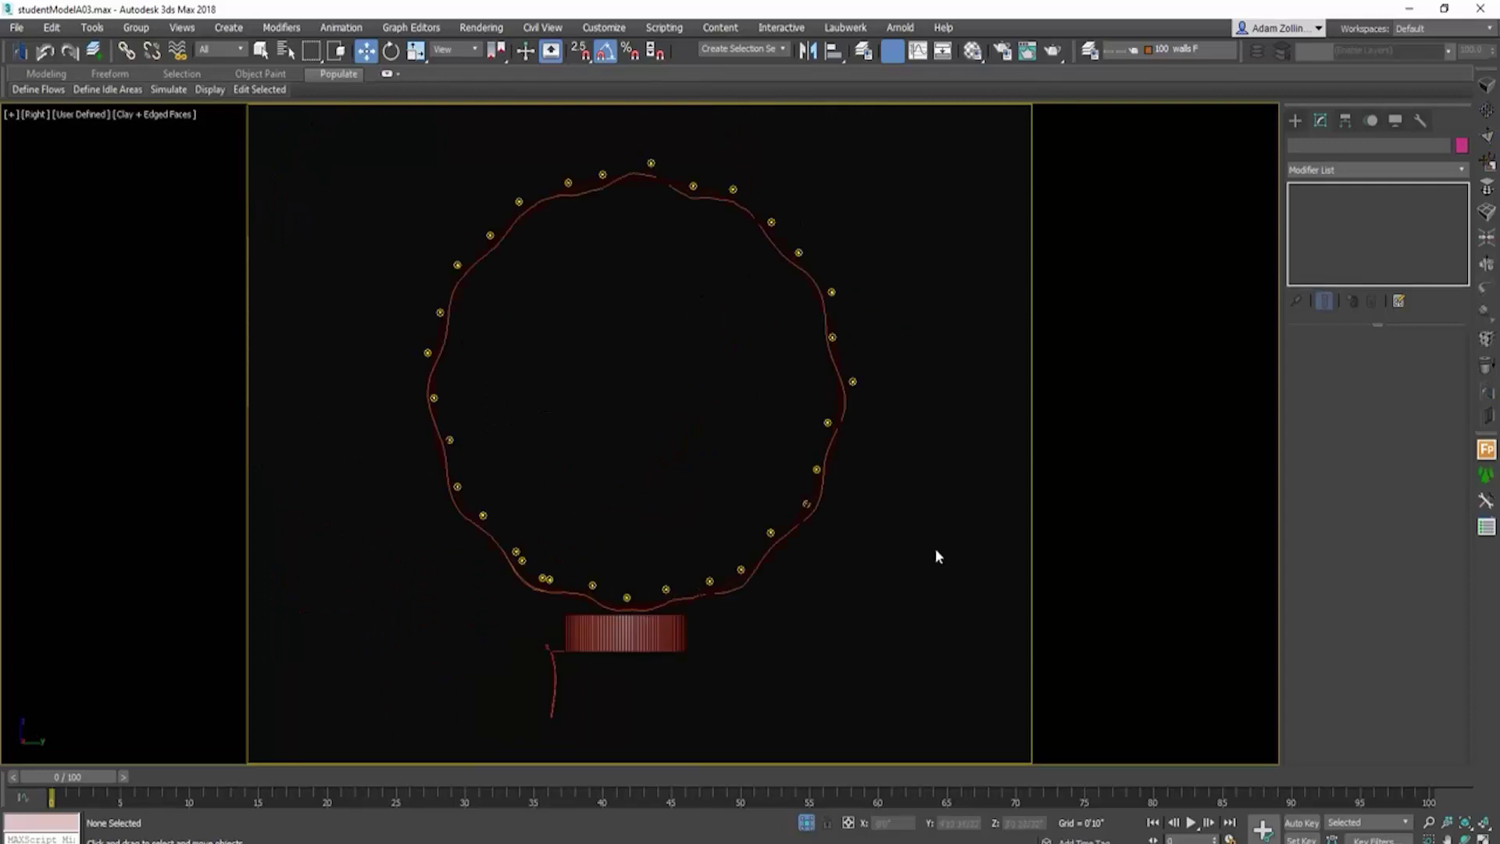
Step: Turn off the safe frame and show the light ring in wireframe in the right view
scroll(935, 556, up, 3)
middle_drag(935, 556, 897, 561)
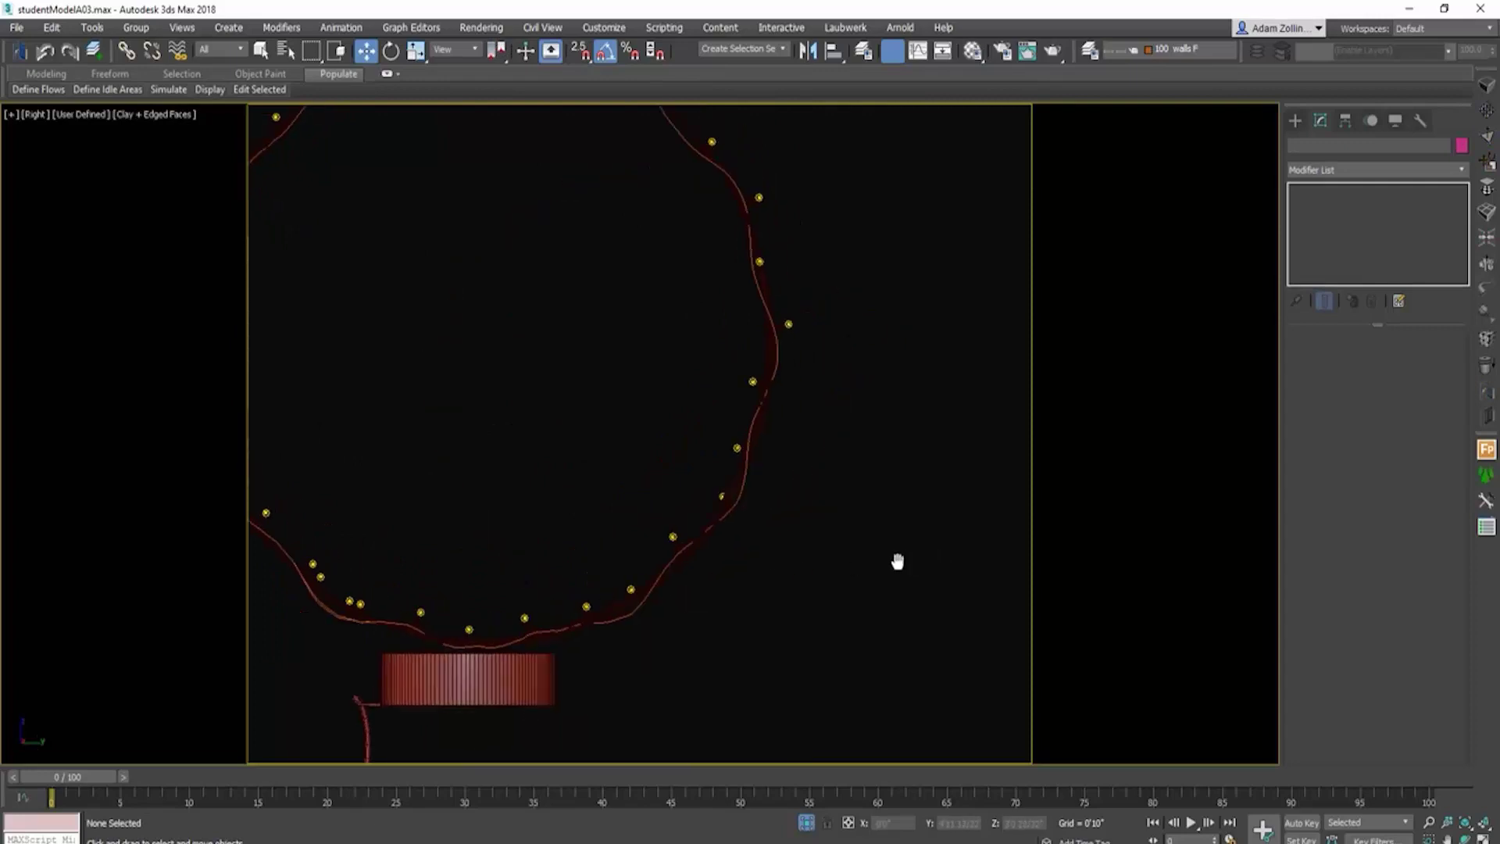
scroll(897, 578, down, 2)
key(shift+f)
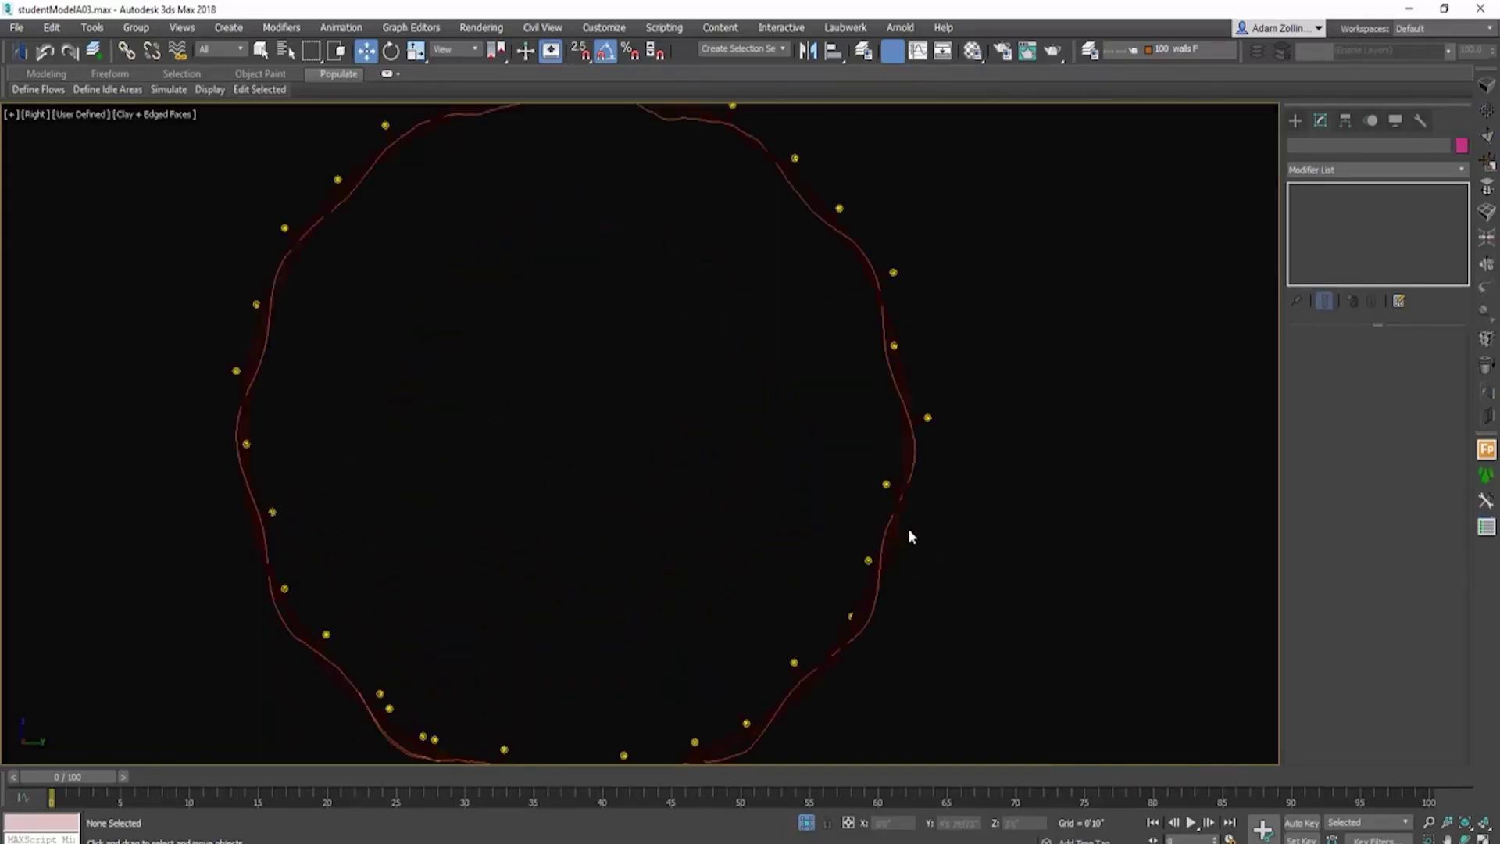
scroll(908, 528, down, 3)
middle_drag(839, 510, 641, 493)
key(F3)
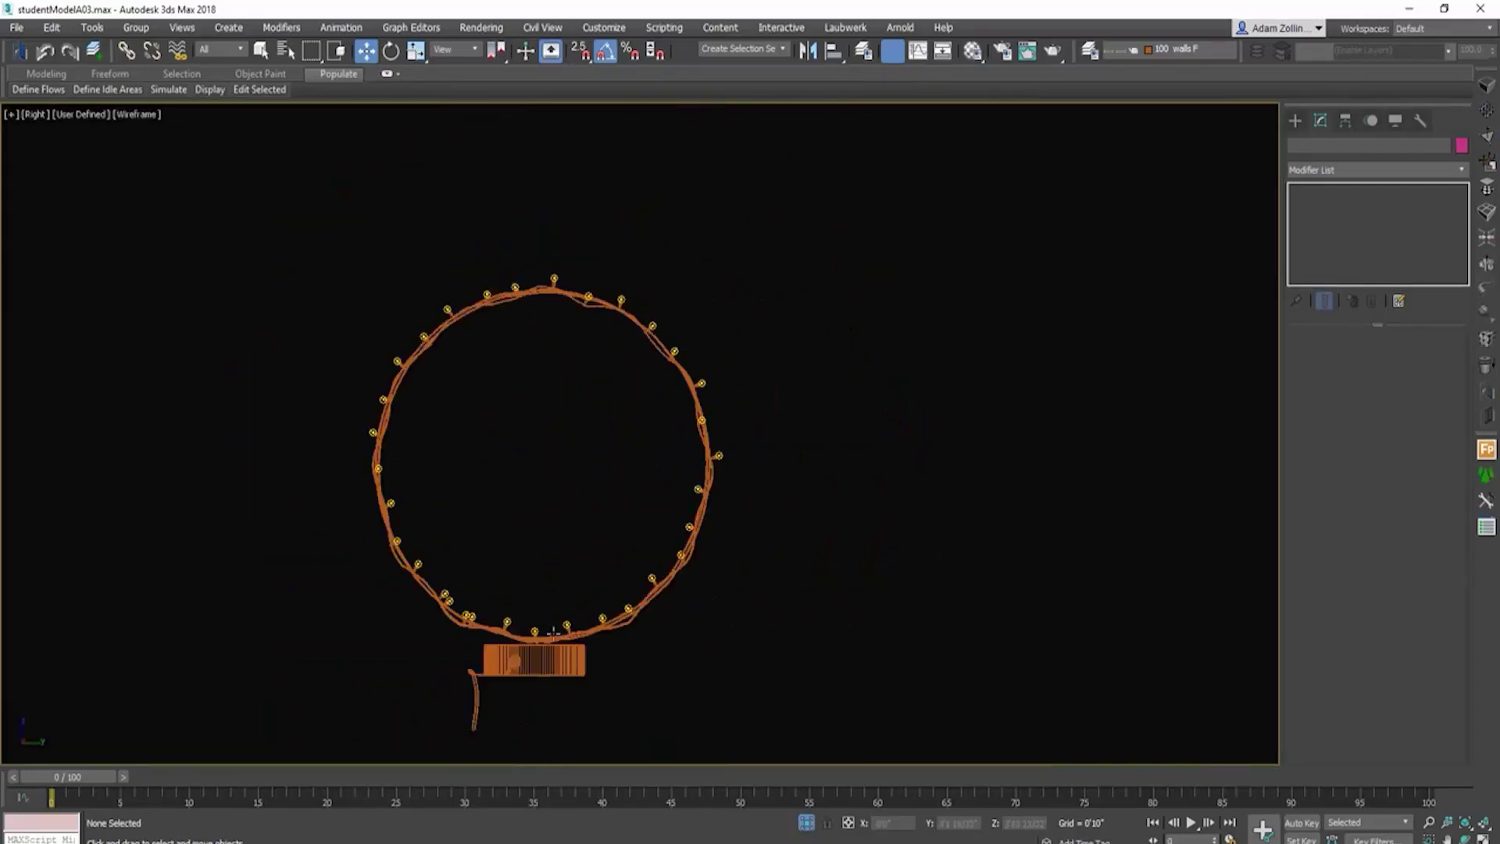
scroll(554, 633, up, 2)
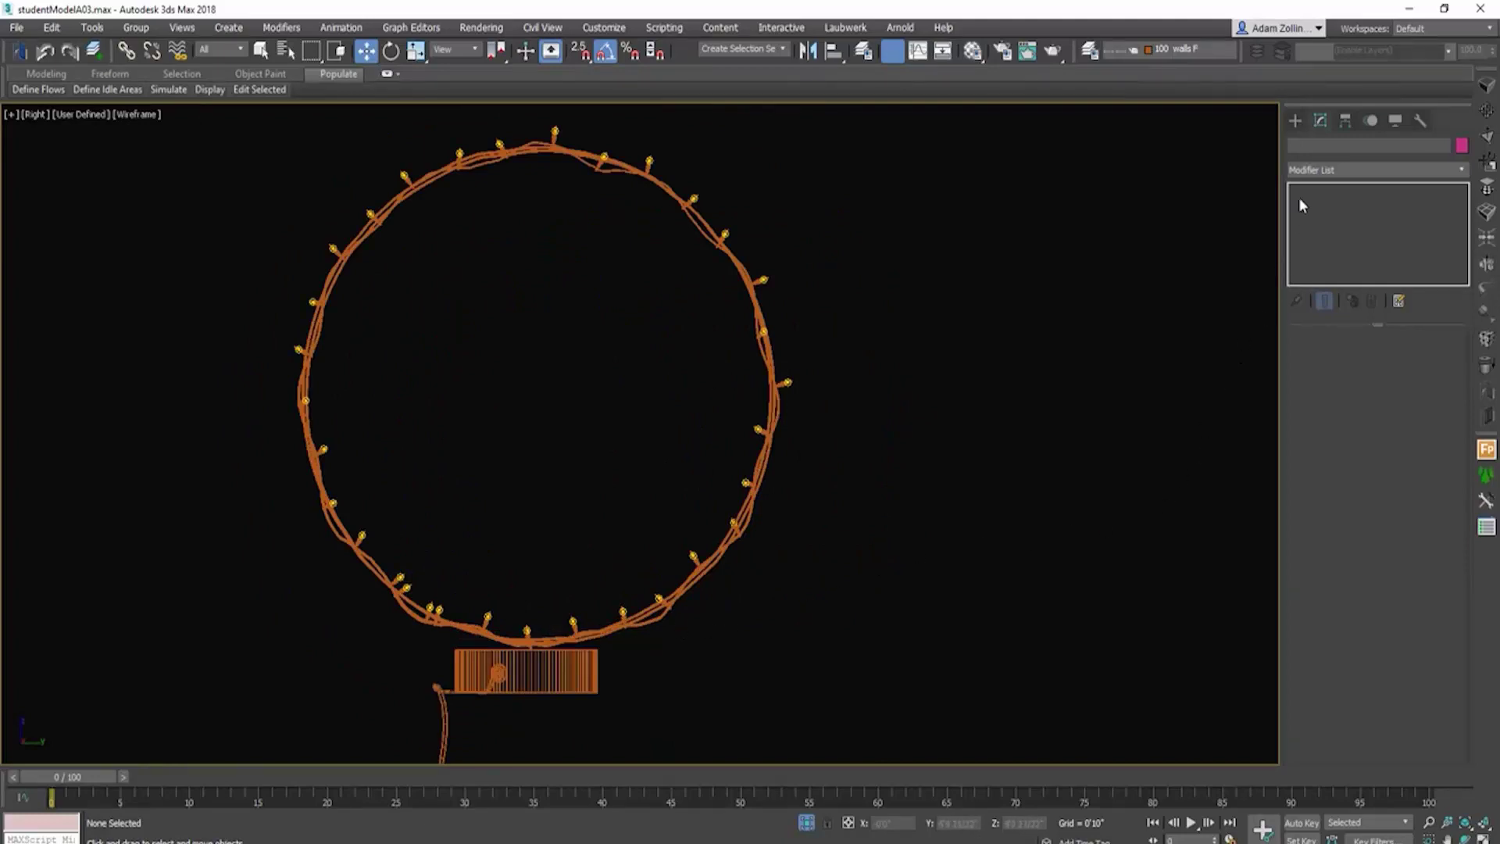
Step: Draw a circle spline slightly larger than the light ring beside it in the right view
click(1296, 122)
click(1343, 251)
scroll(790, 359, down, 3)
middle_drag(790, 360, 570, 399)
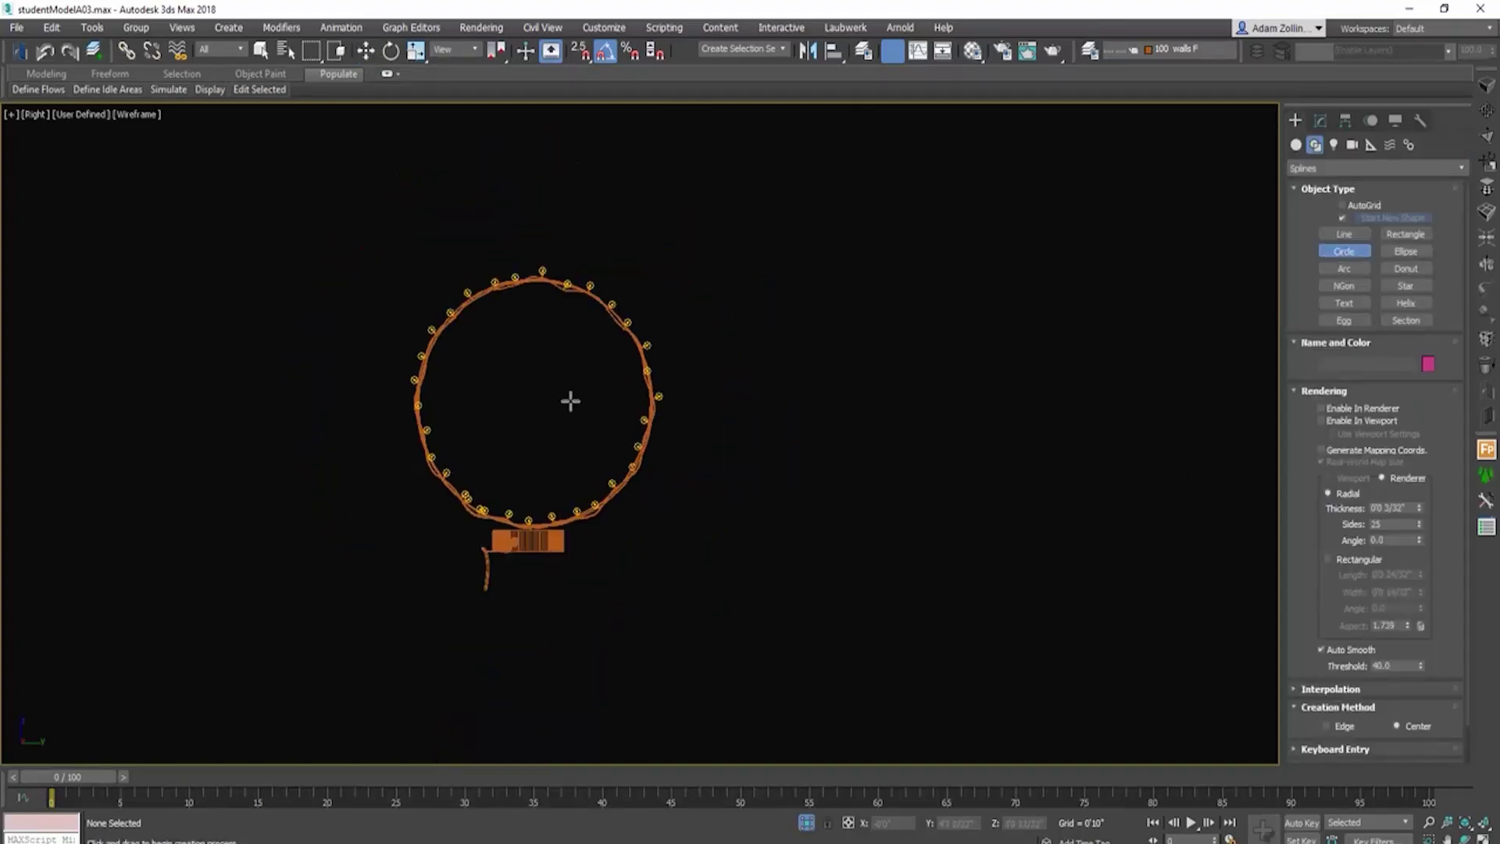
scroll(570, 399, up, 3)
drag(916, 396, 915, 588)
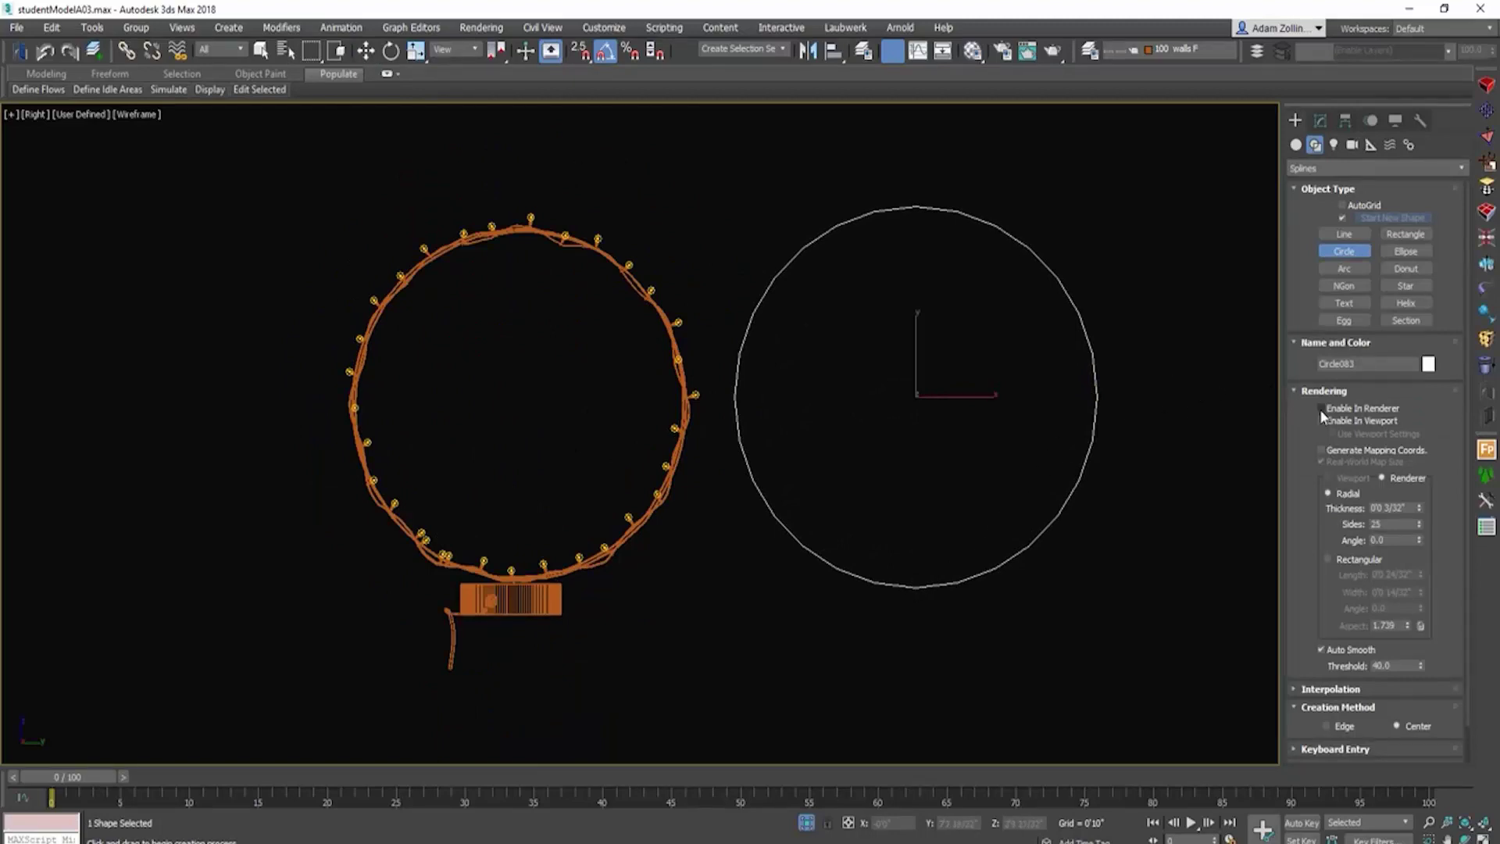
Step: Raise the circle's interpolation steps to smooth its outline and leave the circle creation for the Move tool
click(1330, 688)
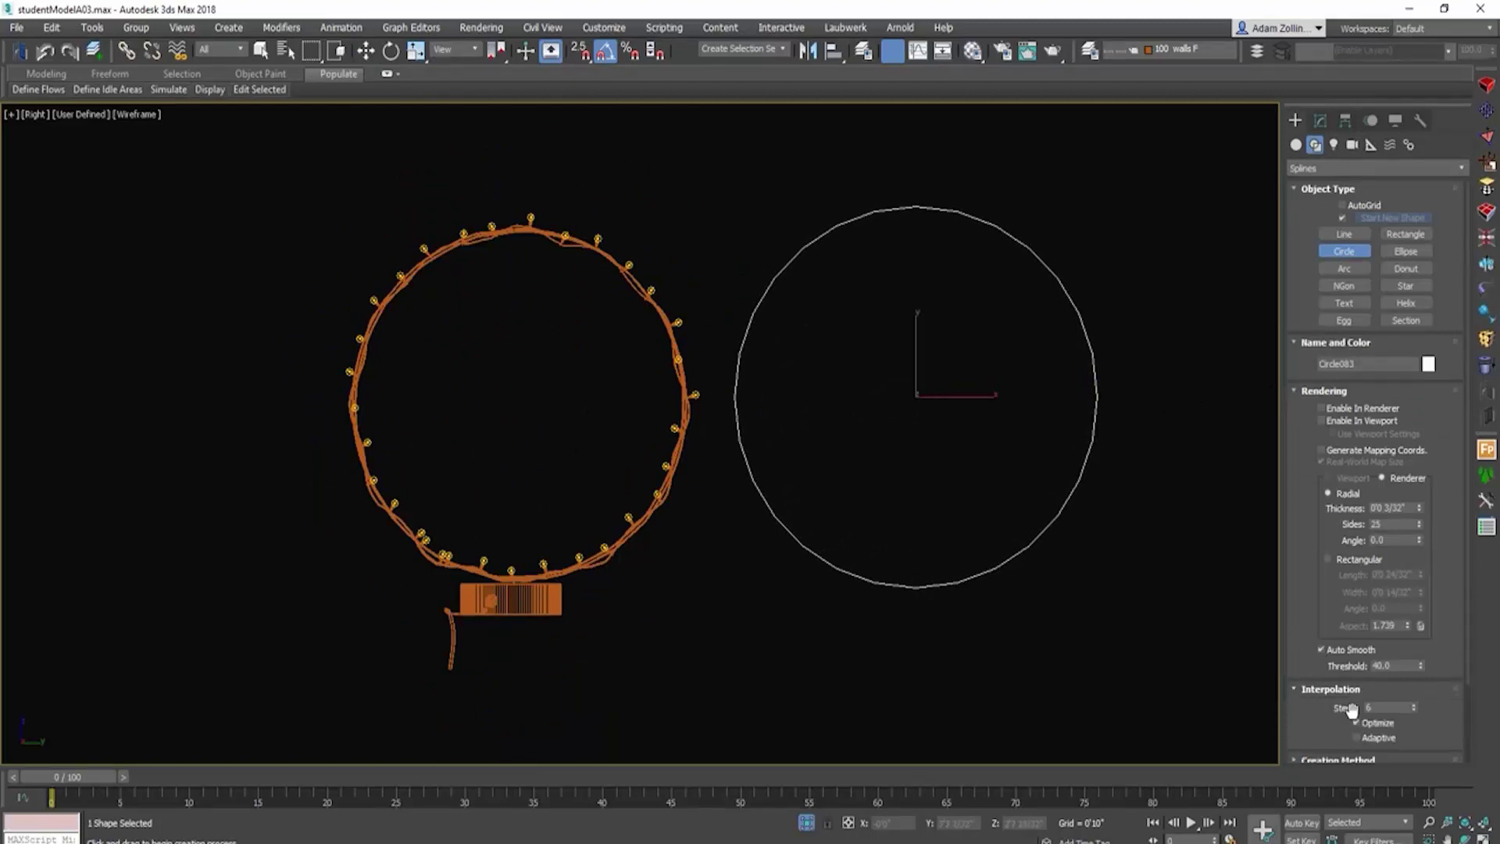
drag(1413, 706, 1413, 706)
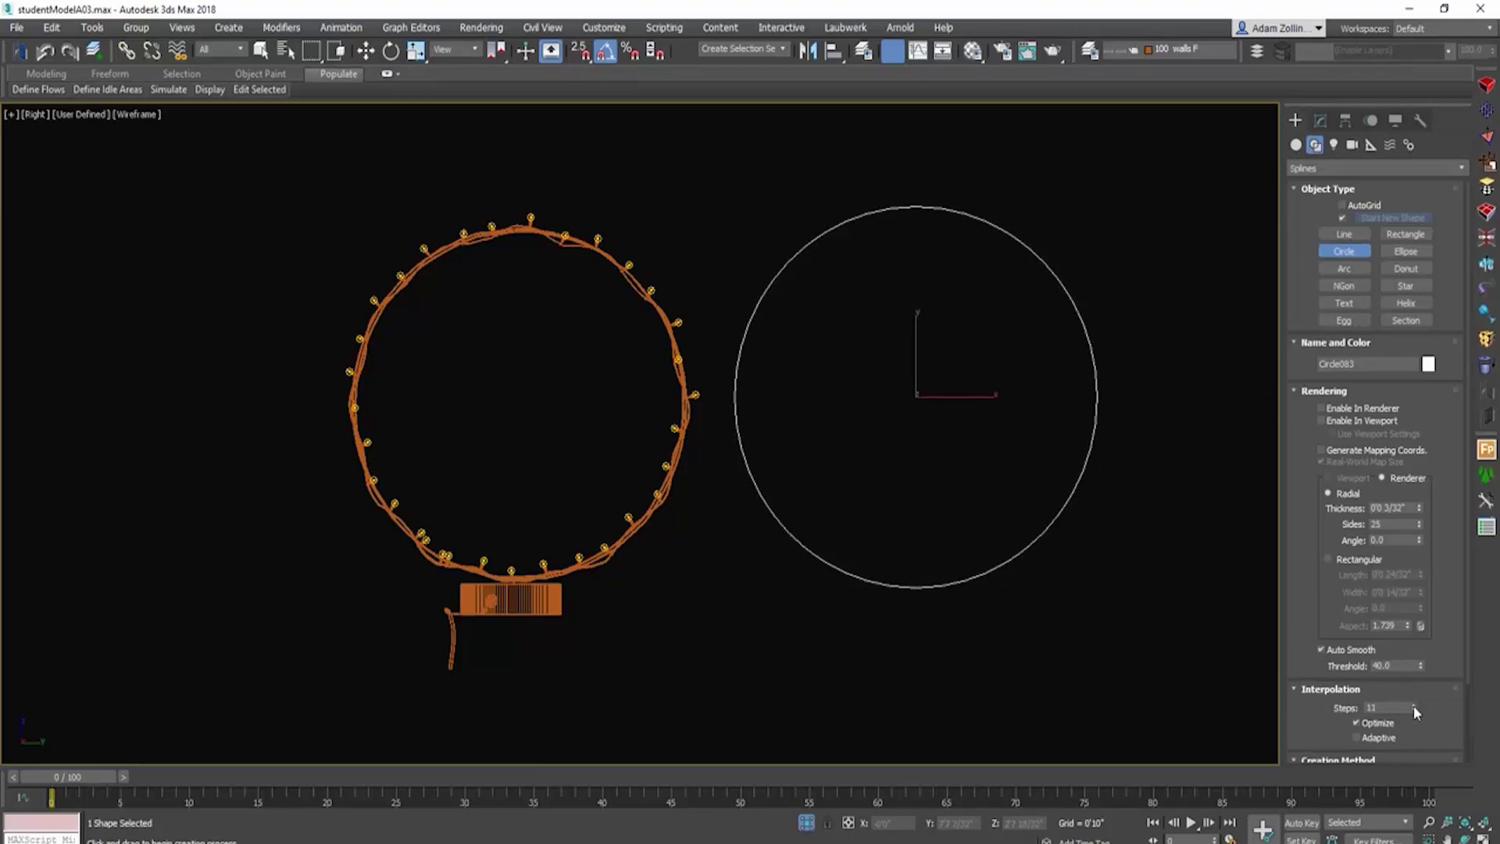
key(w)
Step: Examine the light ring's twisted wires and small bulbs from an angle in shaded display
scroll(870, 330, up, 2)
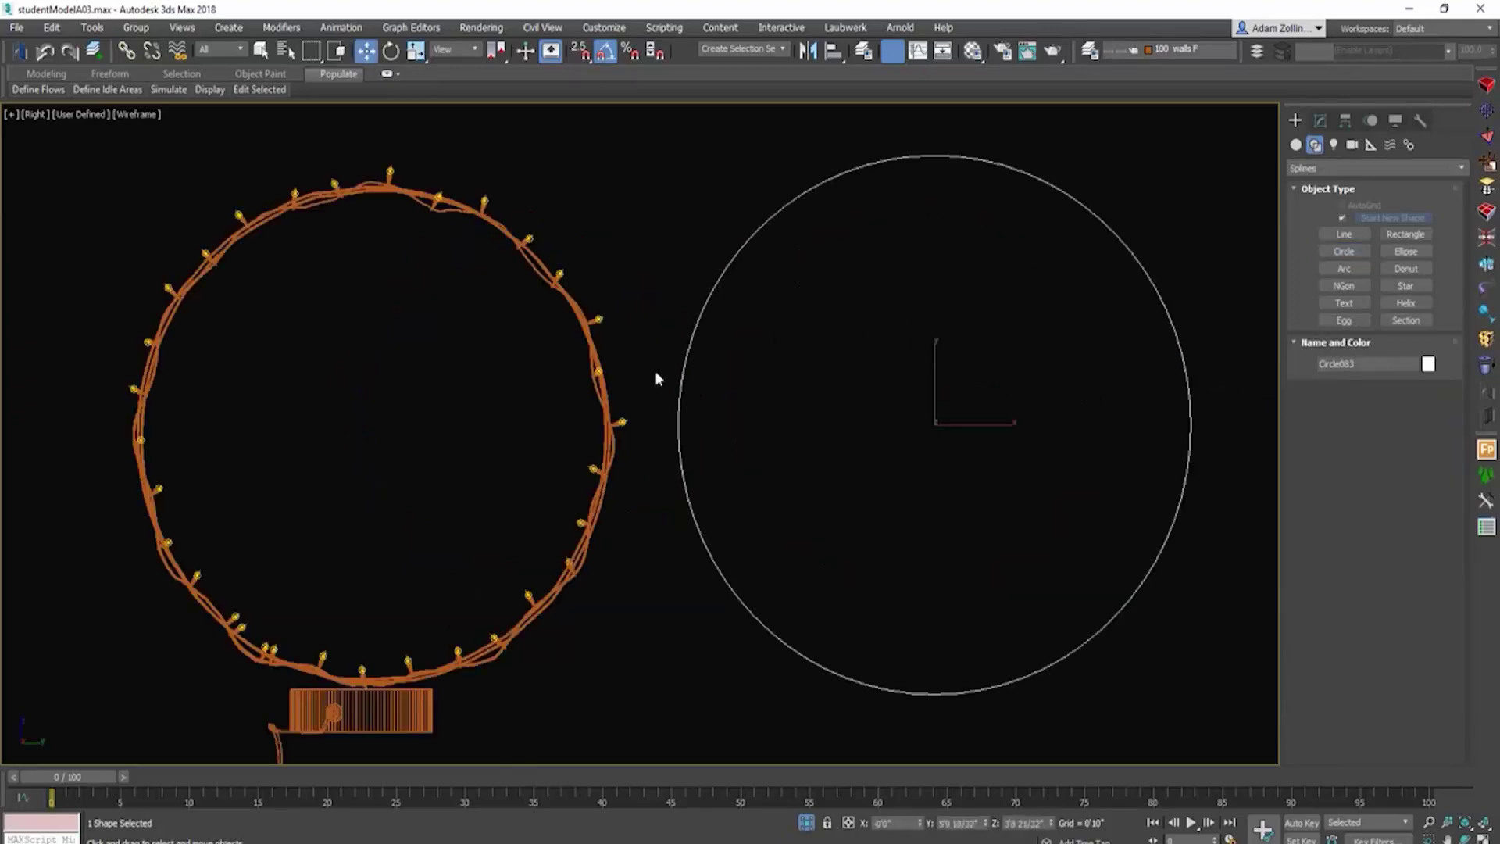
alt+middle_drag(636, 414, 668, 353)
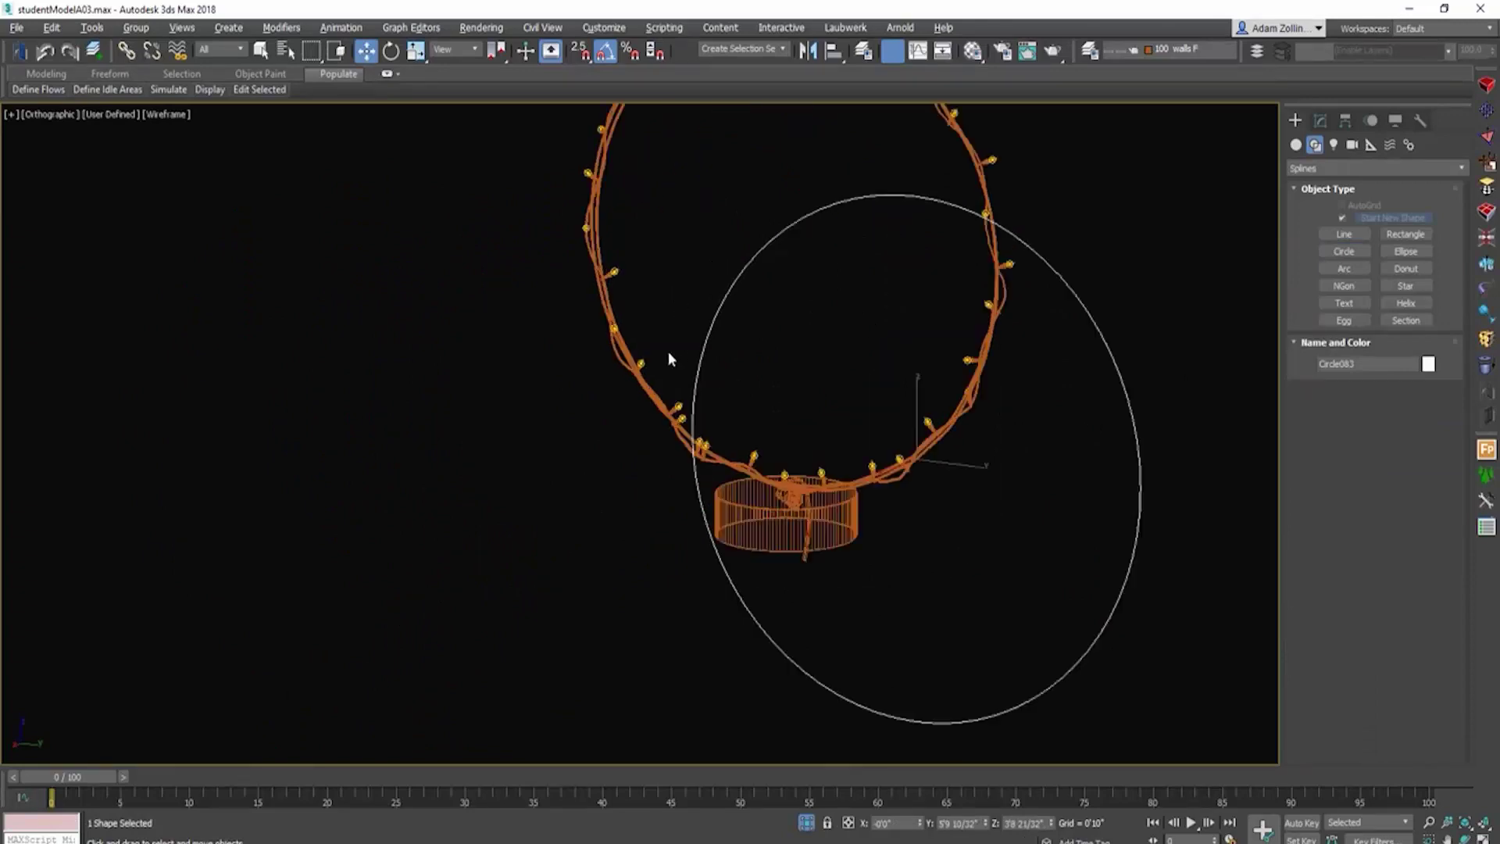
key(F3)
scroll(568, 435, up, 6)
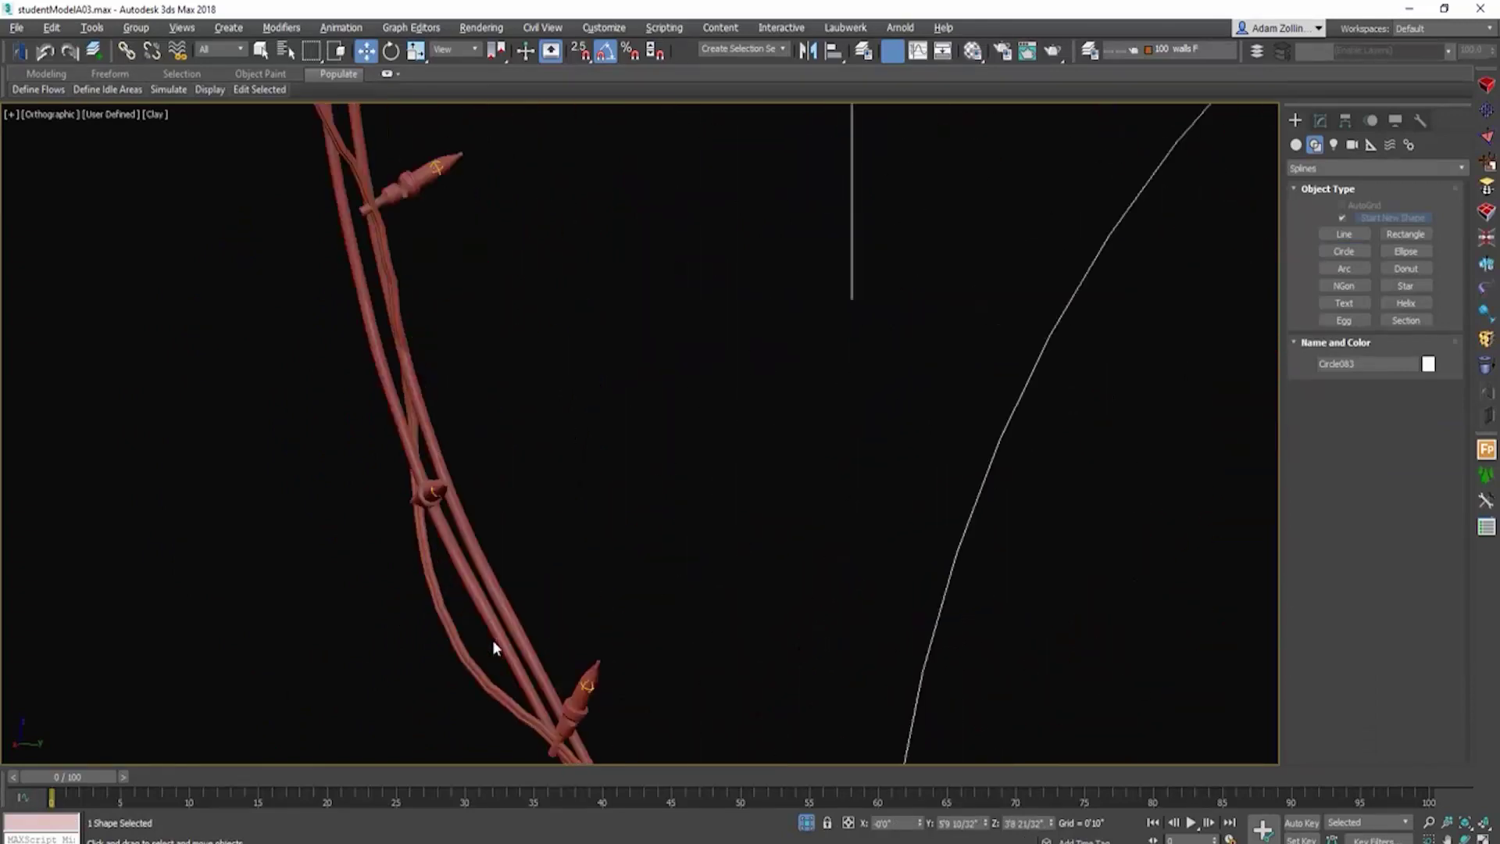
scroll(493, 641, down, 8)
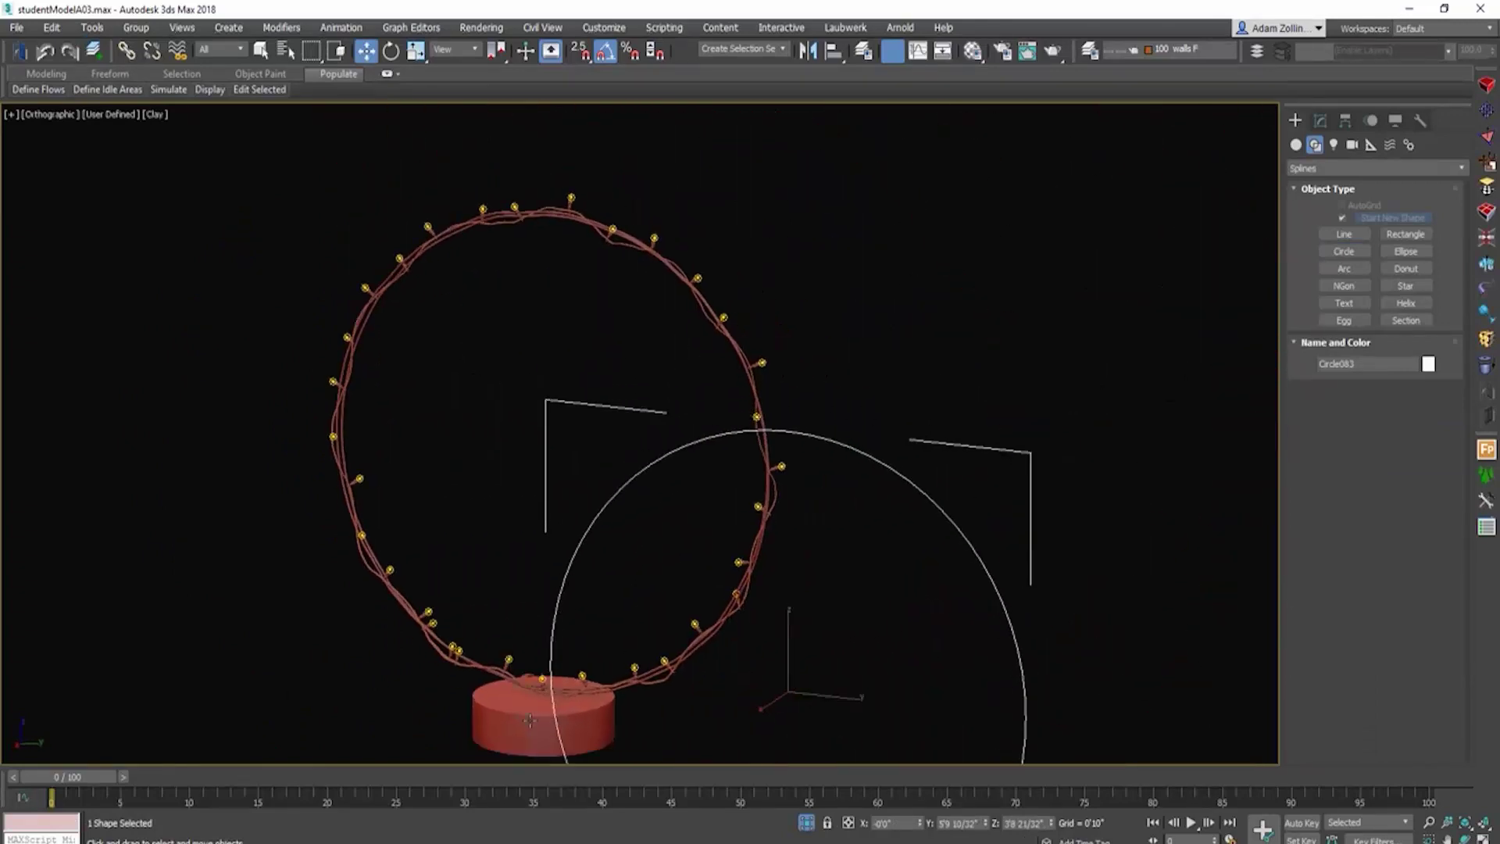
Step: Examine a single bulb and its socket on the light ring up close in shaded and edged-faces display
middle_drag(691, 537, 708, 353)
key(f)
key(r)
scroll(701, 358, down, 3)
scroll(570, 320, up, 10)
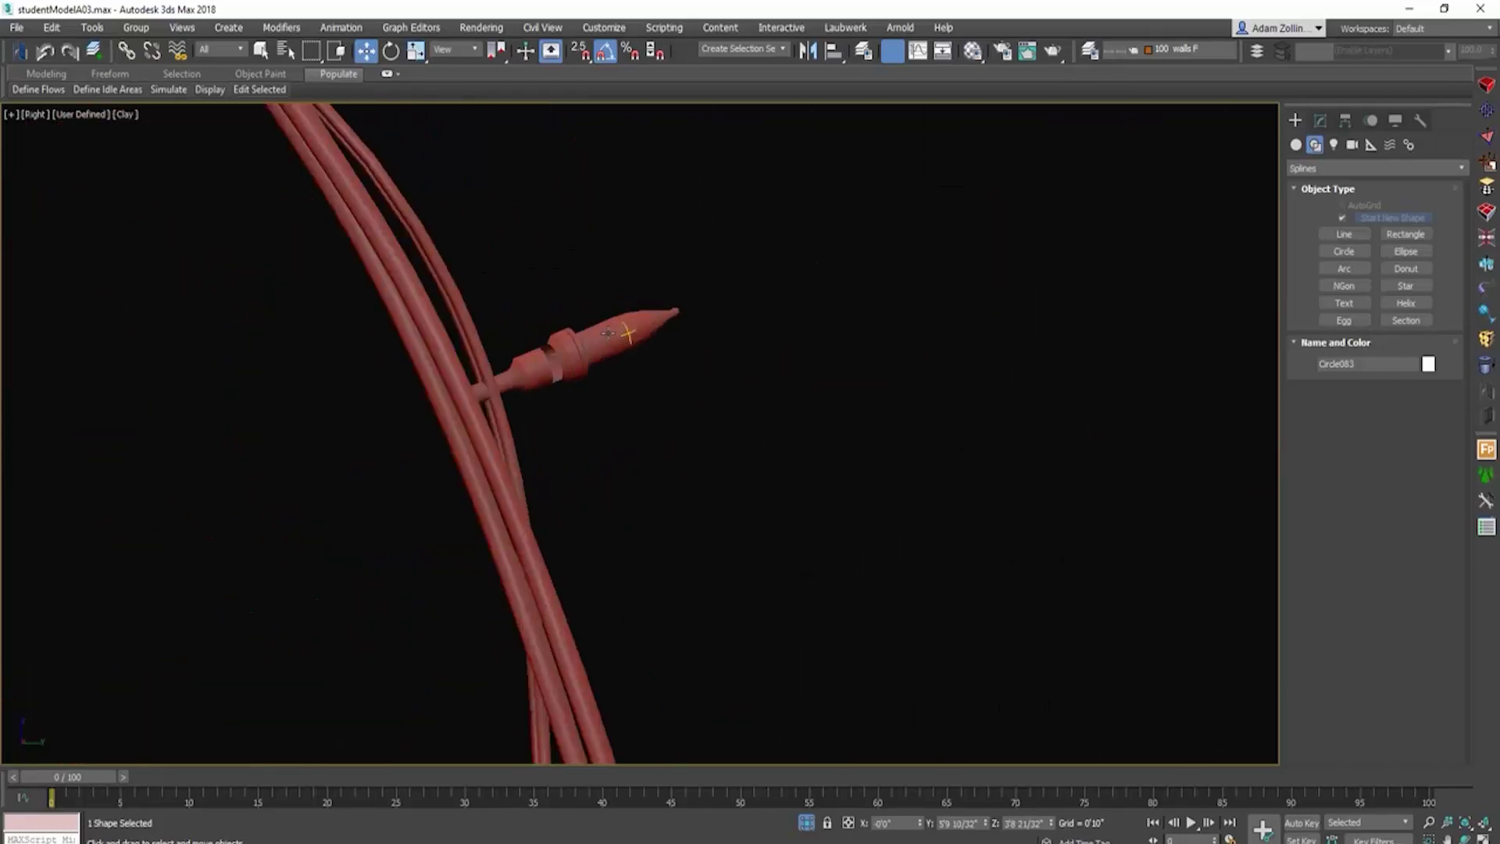
click(608, 338)
scroll(569, 356, up, 3)
key(F4)
key(F4)
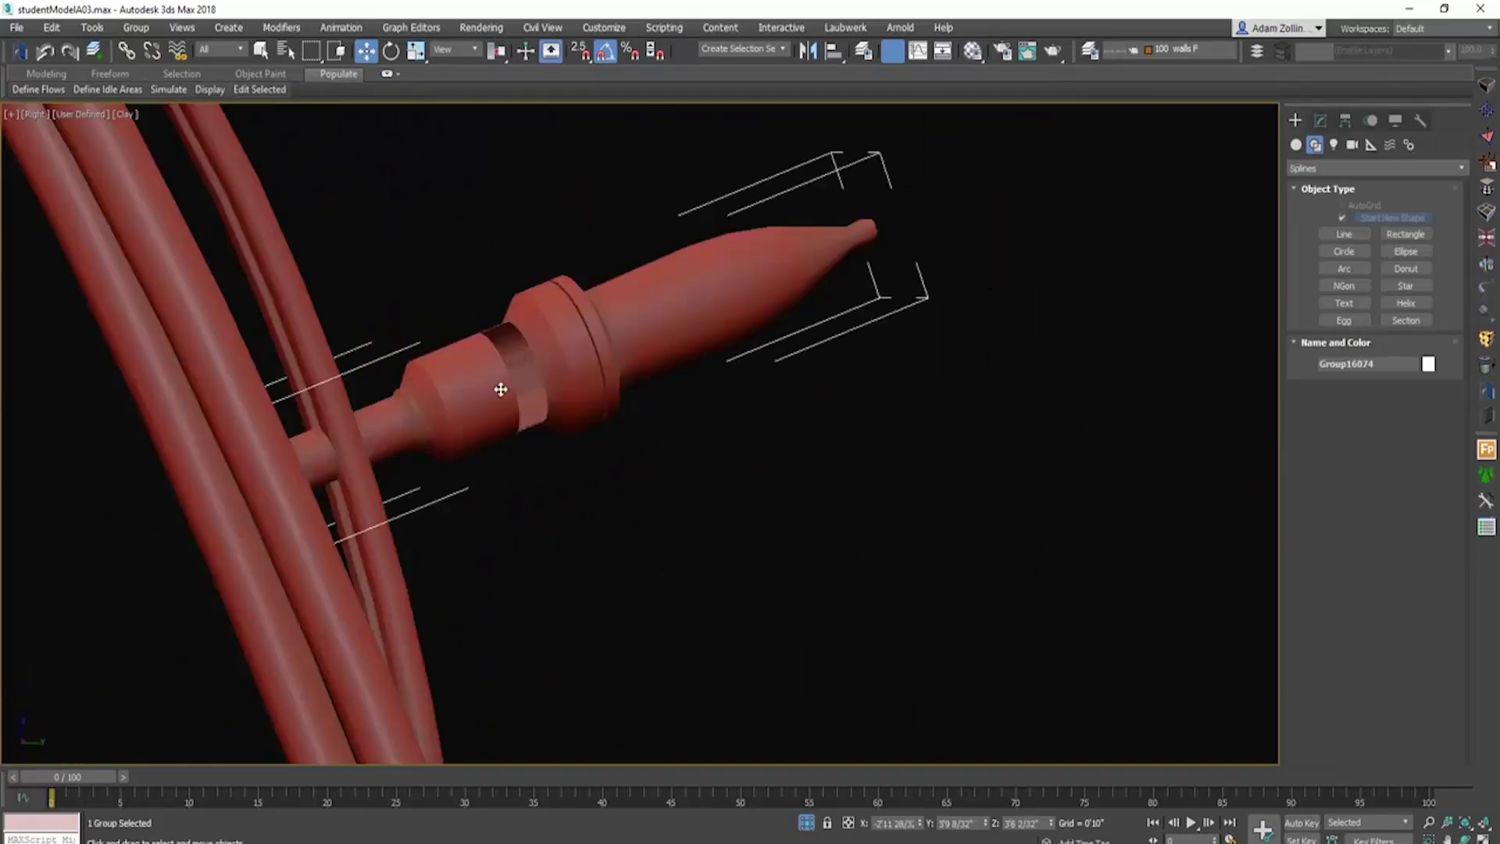
scroll(593, 388, up, 6)
key(F4)
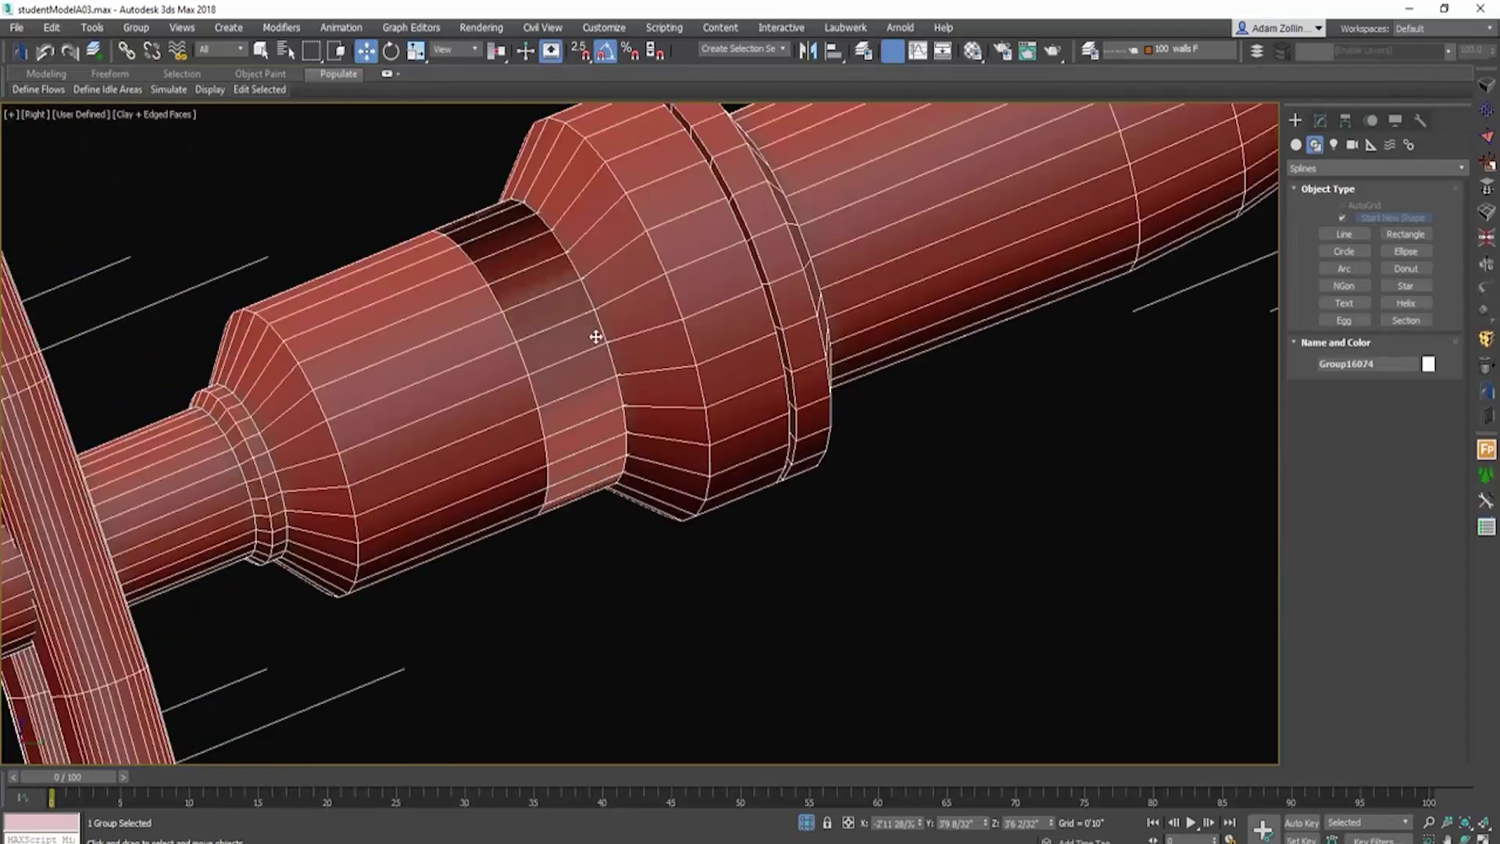
Step: Examine the bulb's inner filament and its attachment to the wires in wireframe from an angle
scroll(594, 334, down, 8)
key(F3)
scroll(547, 359, up, 5)
scroll(500, 402, up, 3)
scroll(469, 418, down, 3)
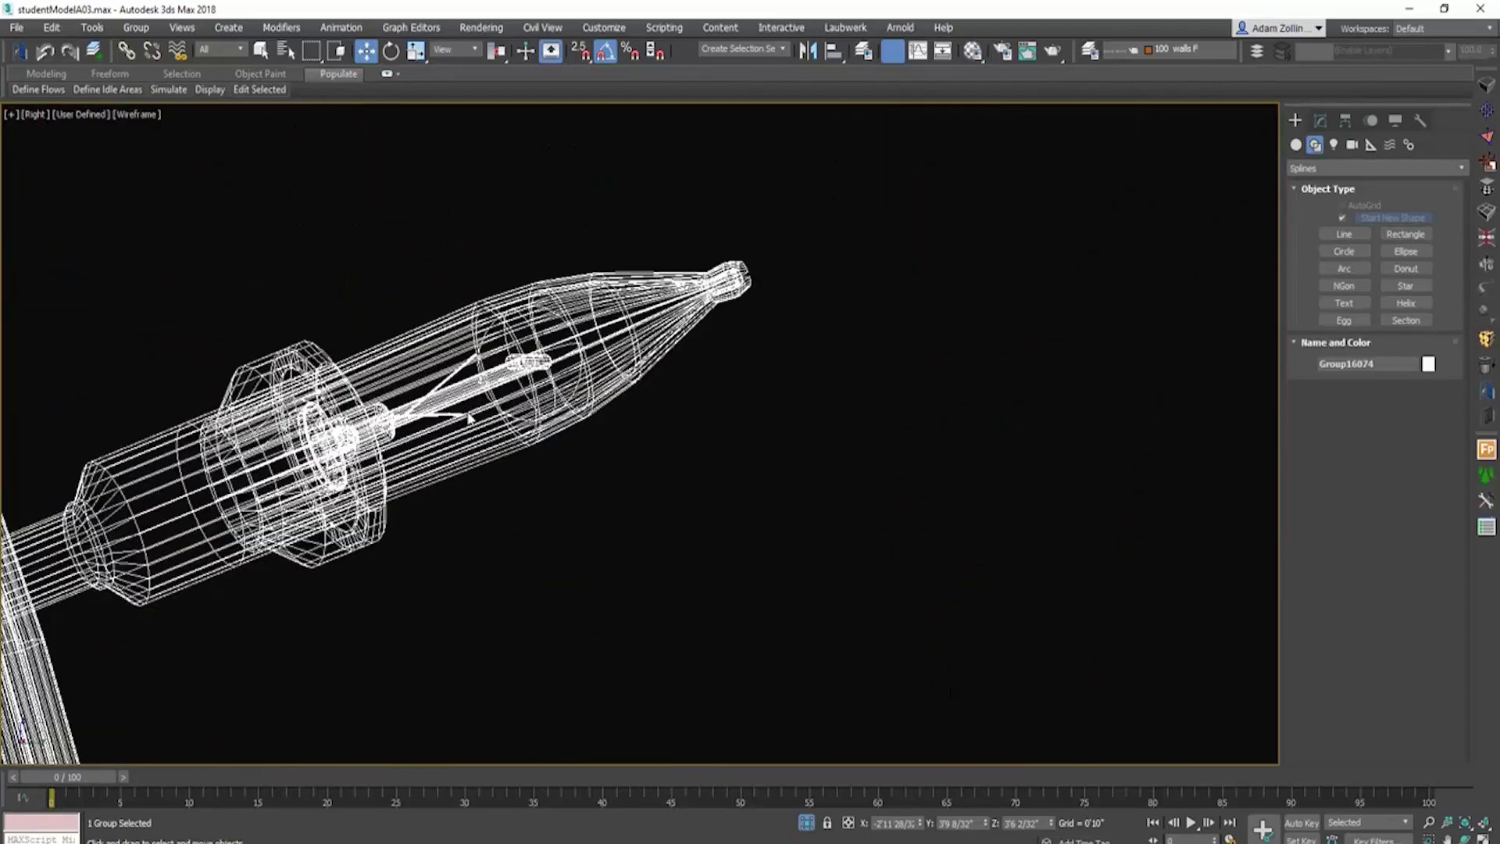
alt+middle_drag(467, 420, 486, 453)
scroll(419, 429, down, 4)
scroll(623, 609, up, 8)
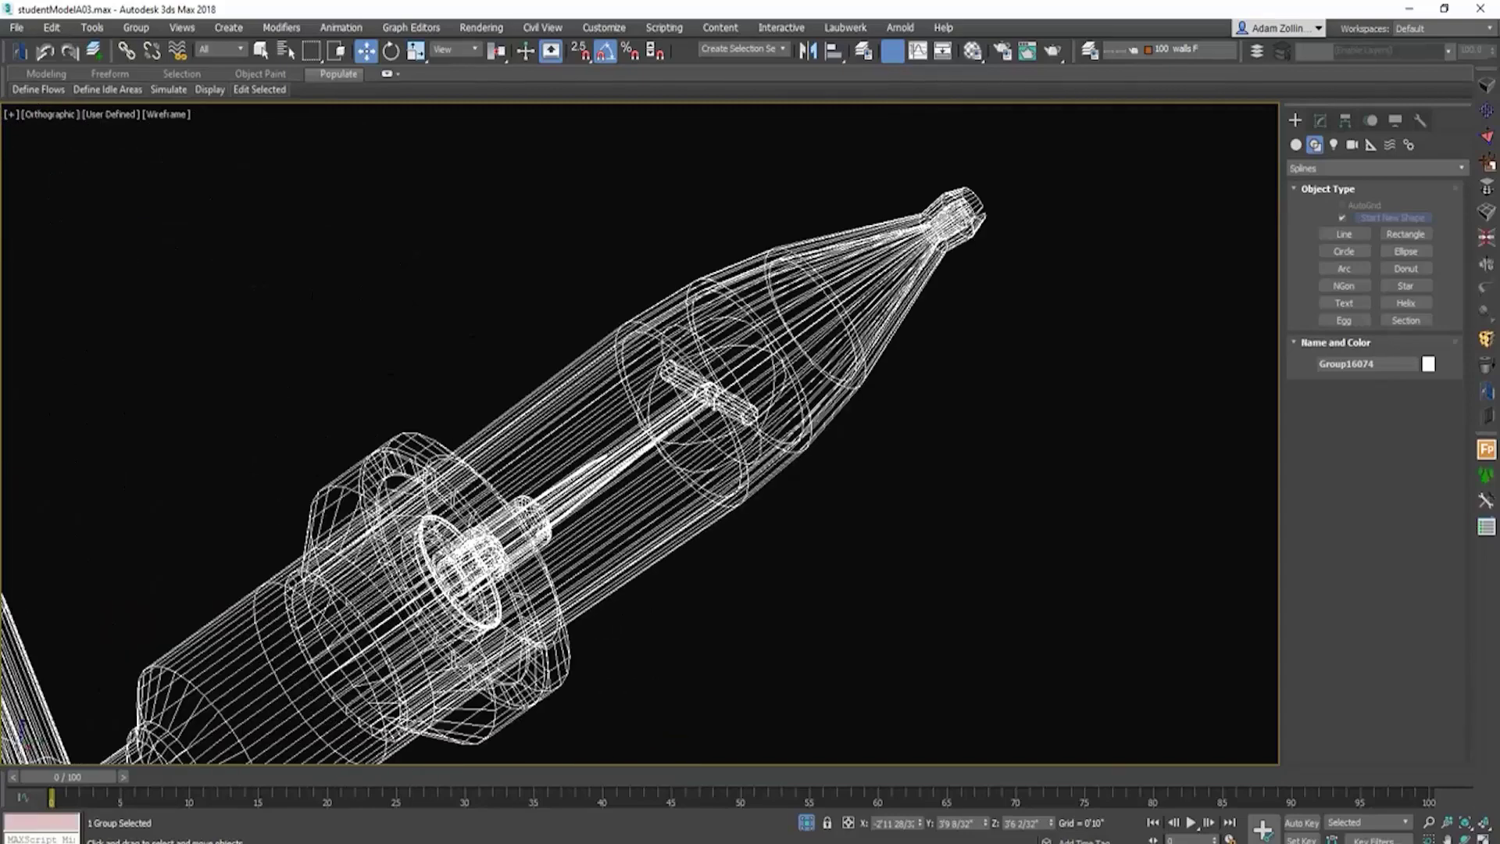
scroll(707, 397, down, 2)
scroll(726, 410, down, 2)
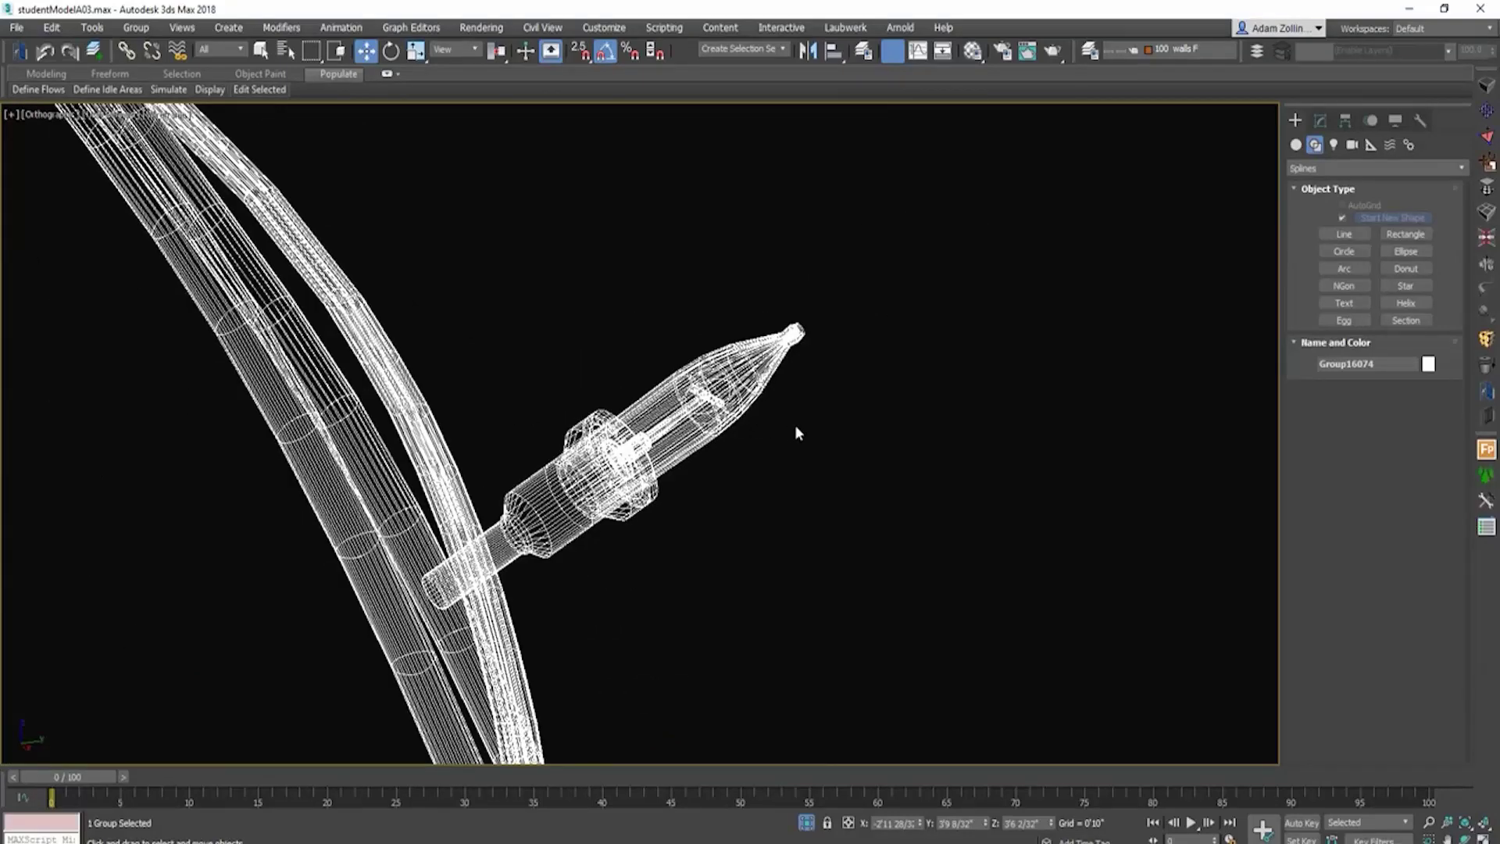
scroll(600, 542, up, 2)
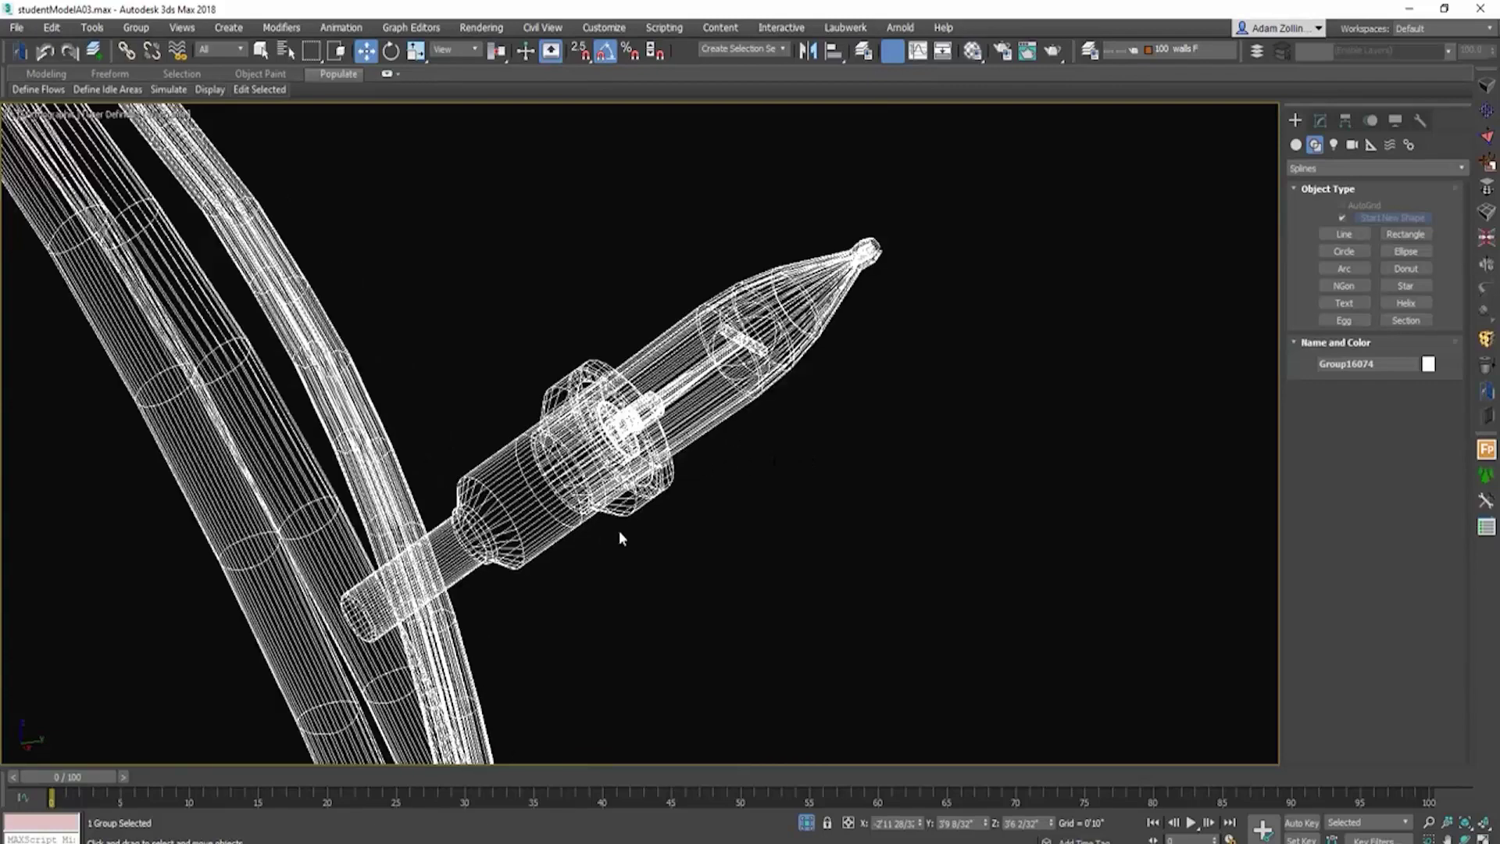
scroll(683, 494, down, 6)
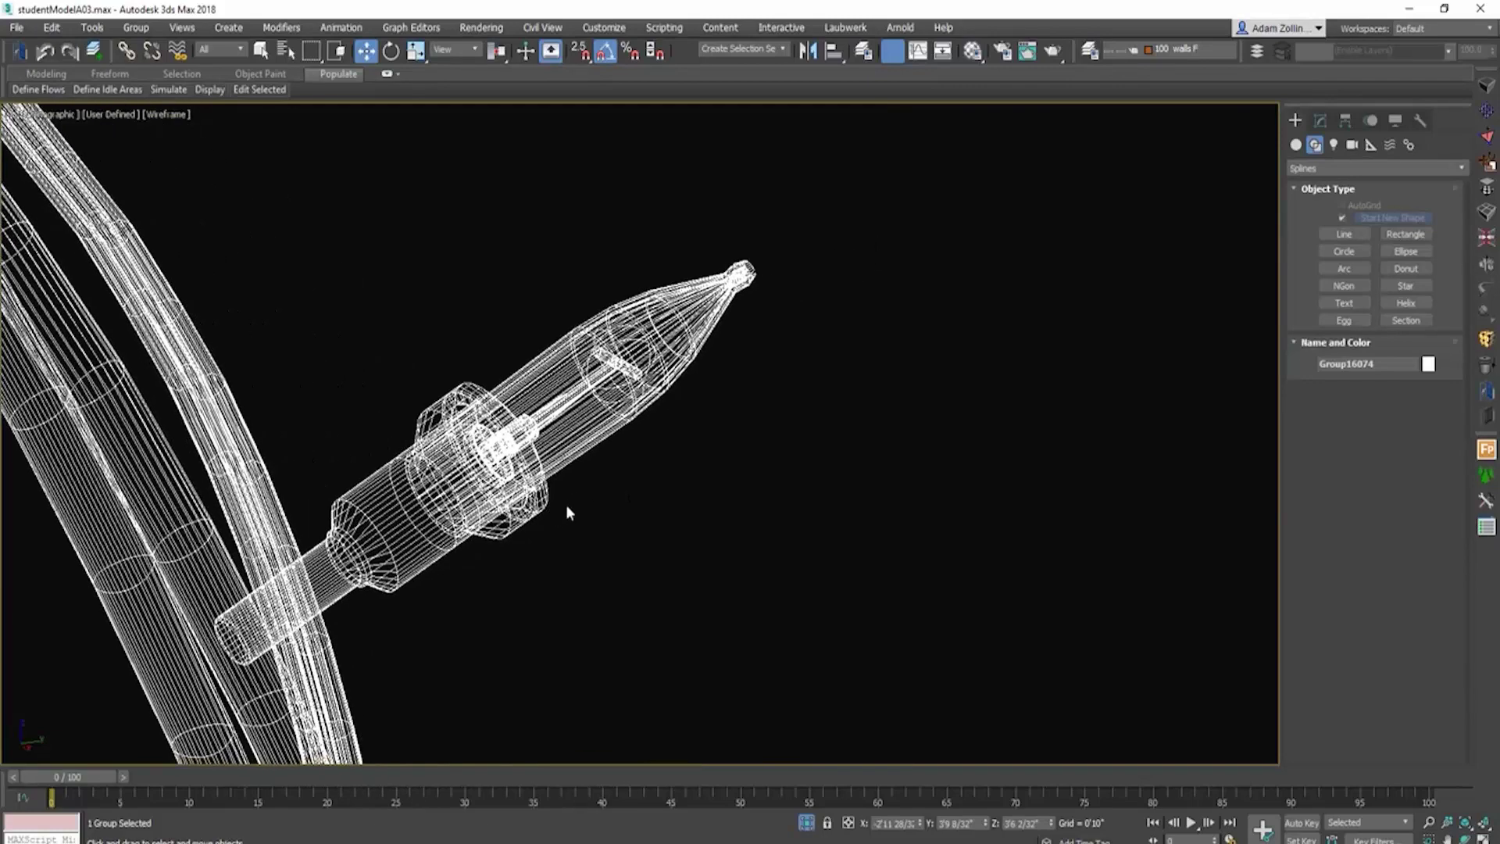
scroll(539, 413, down, 4)
Step: Select the plain circle in the right view and enable its thickness in both the renderer and the viewport
key(shift+r)
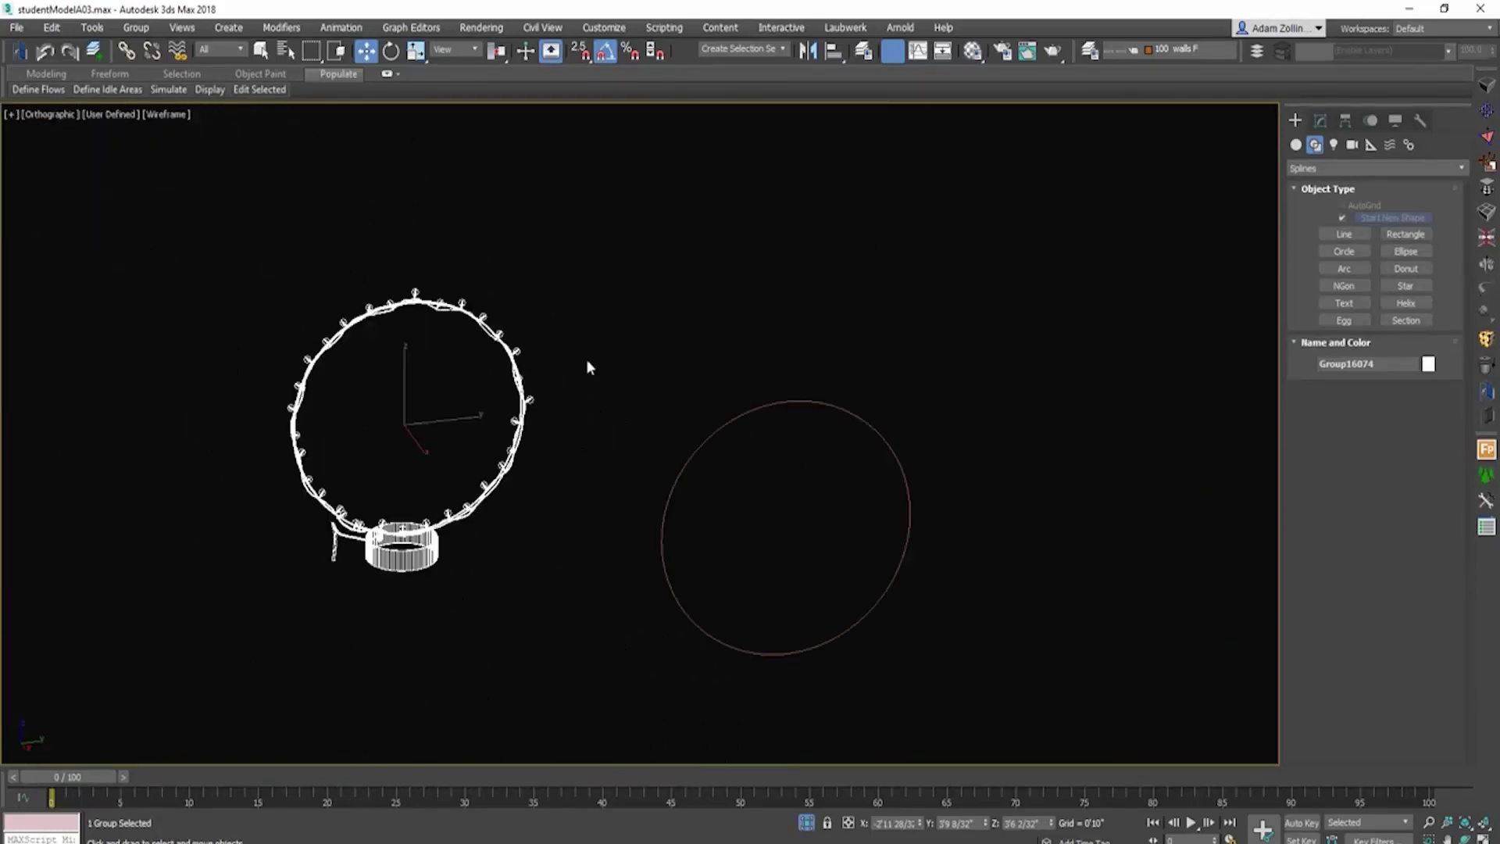
key(z)
scroll(704, 422, down, 3)
scroll(806, 429, up, 3)
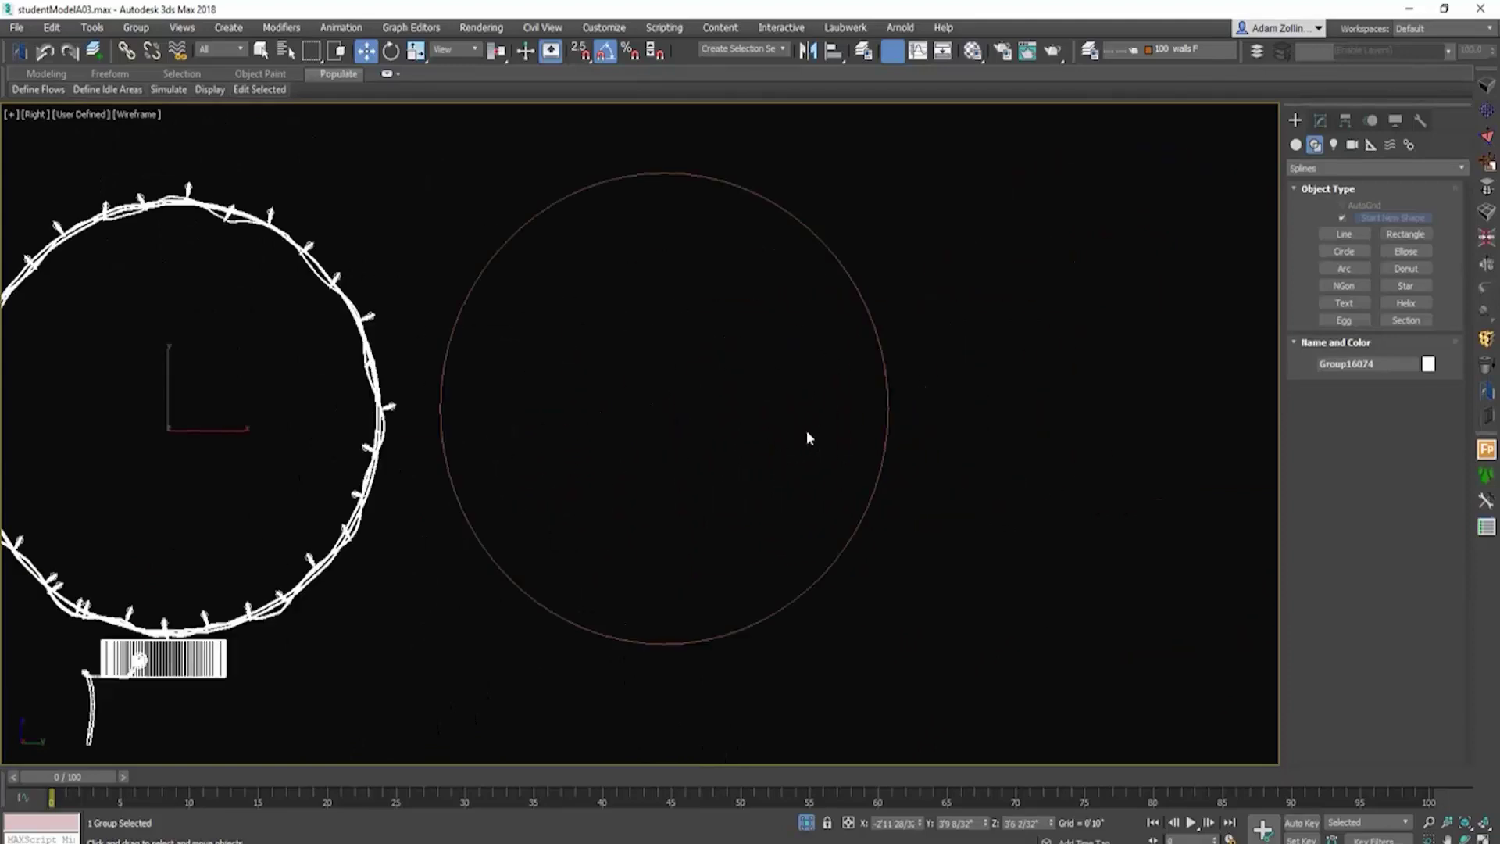
click(946, 433)
click(874, 495)
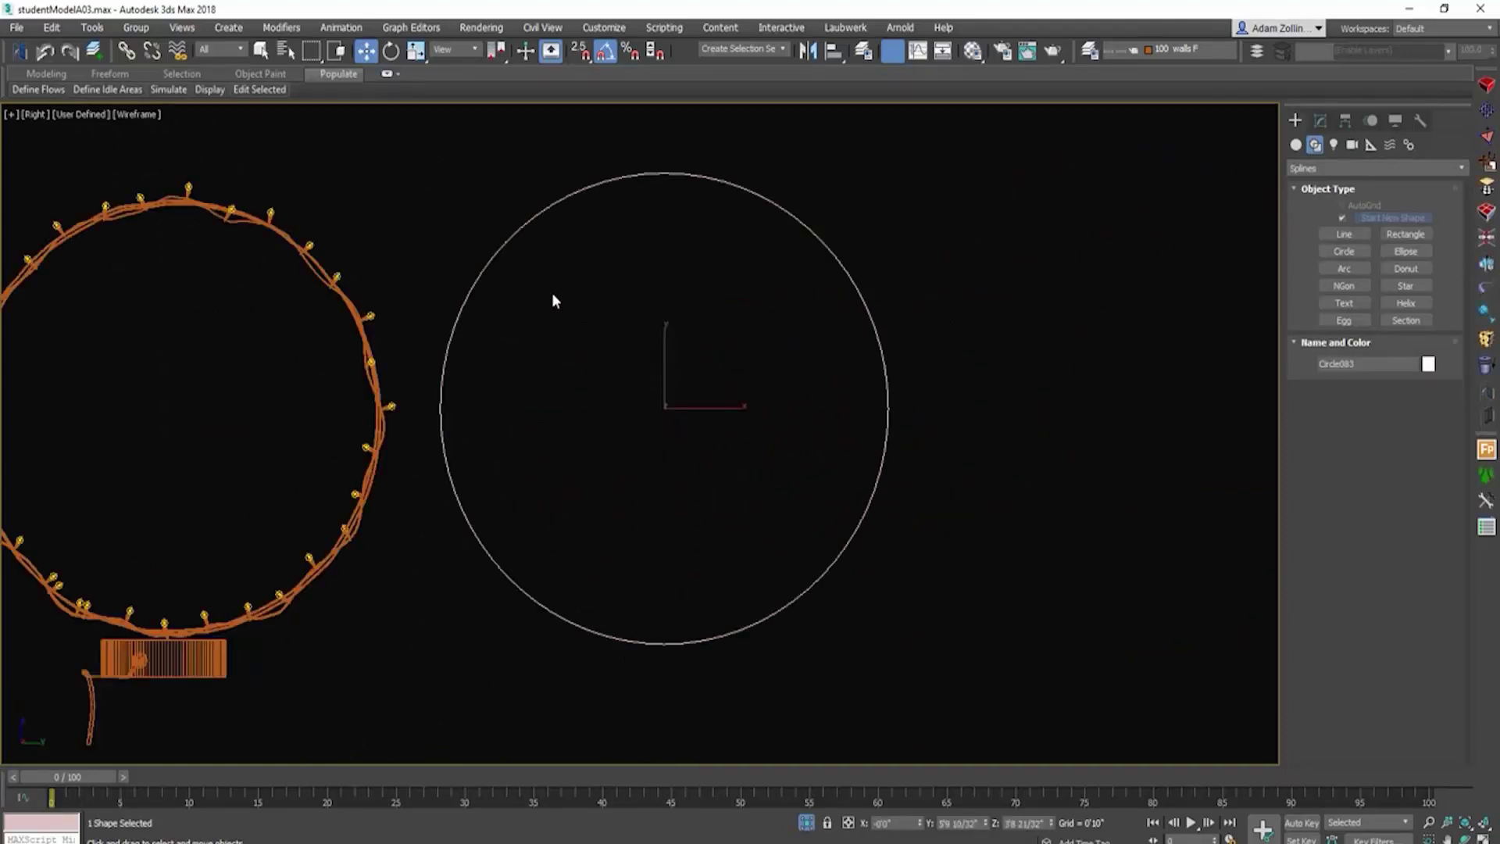
click(1320, 120)
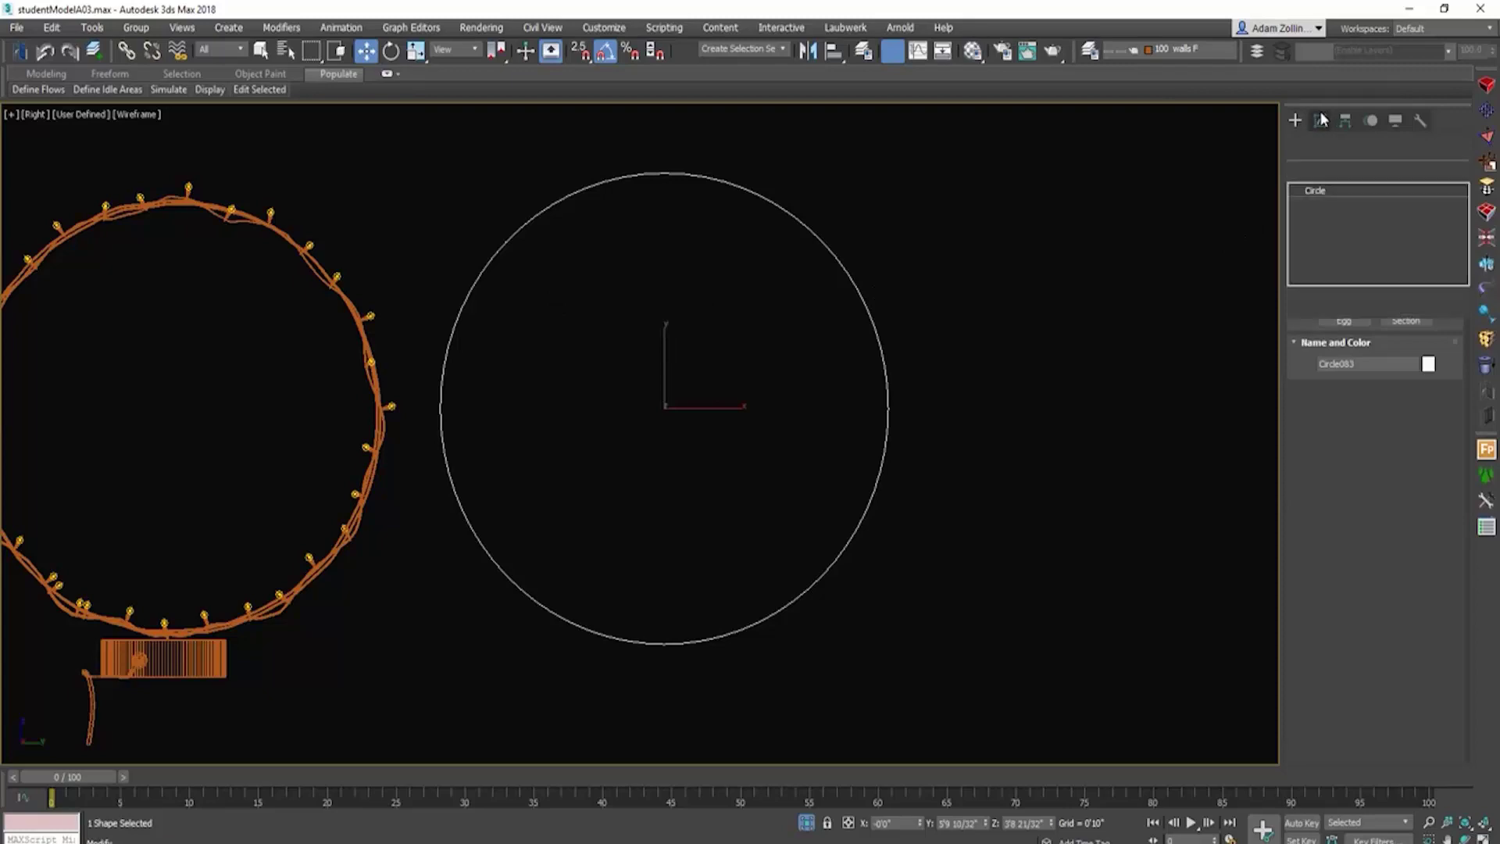
click(1321, 357)
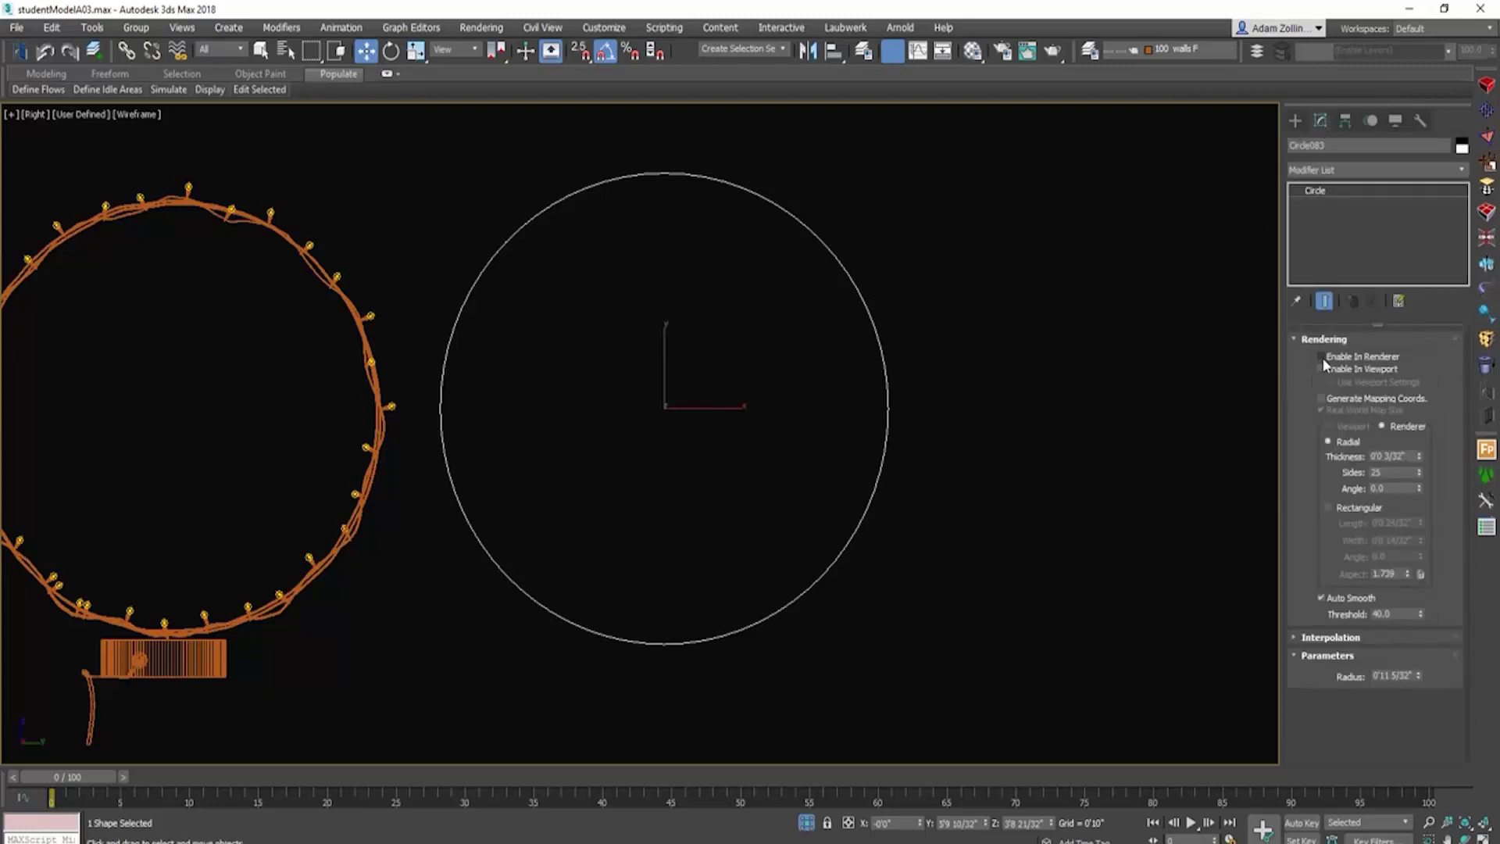
click(1321, 369)
Step: Raise the circle's interpolation steps to smooth its tube, deselect it and return to shaded display
scroll(892, 390, up, 2)
scroll(893, 391, up, 3)
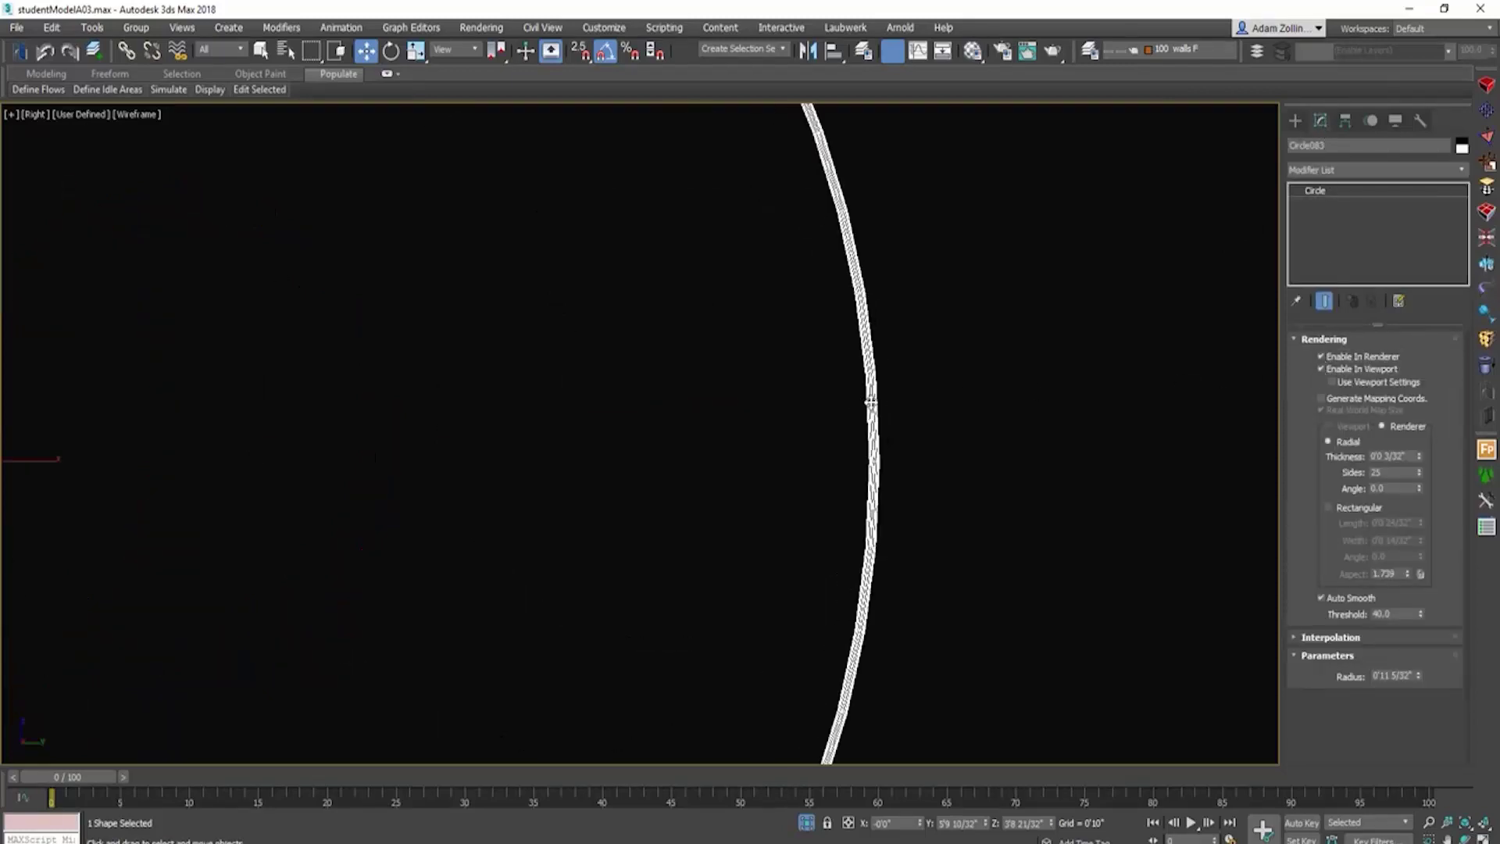
scroll(872, 395, up, 2)
scroll(885, 388, down, 4)
scroll(885, 389, up, 3)
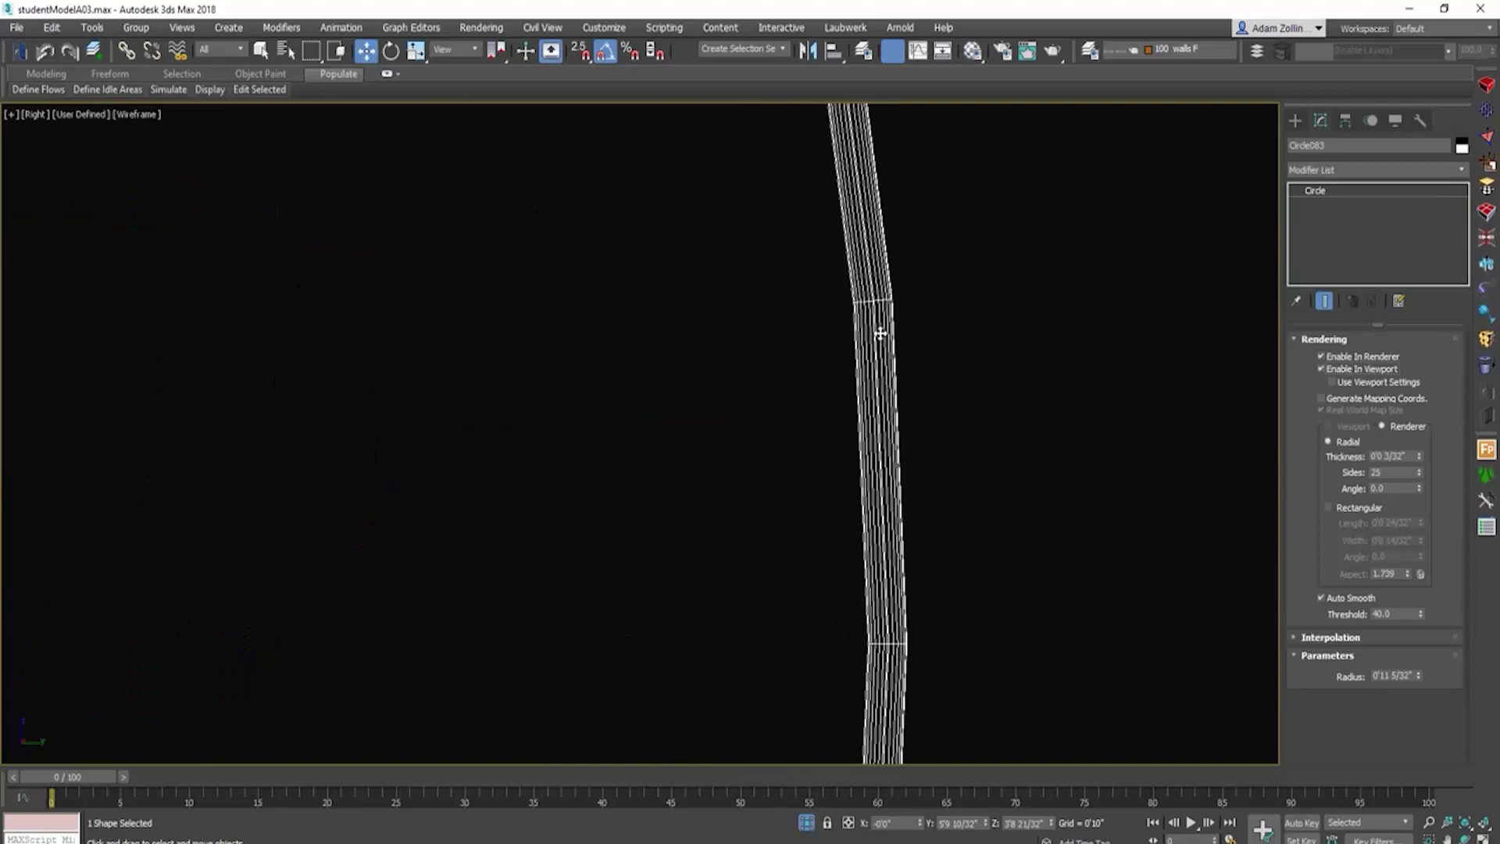
click(1341, 637)
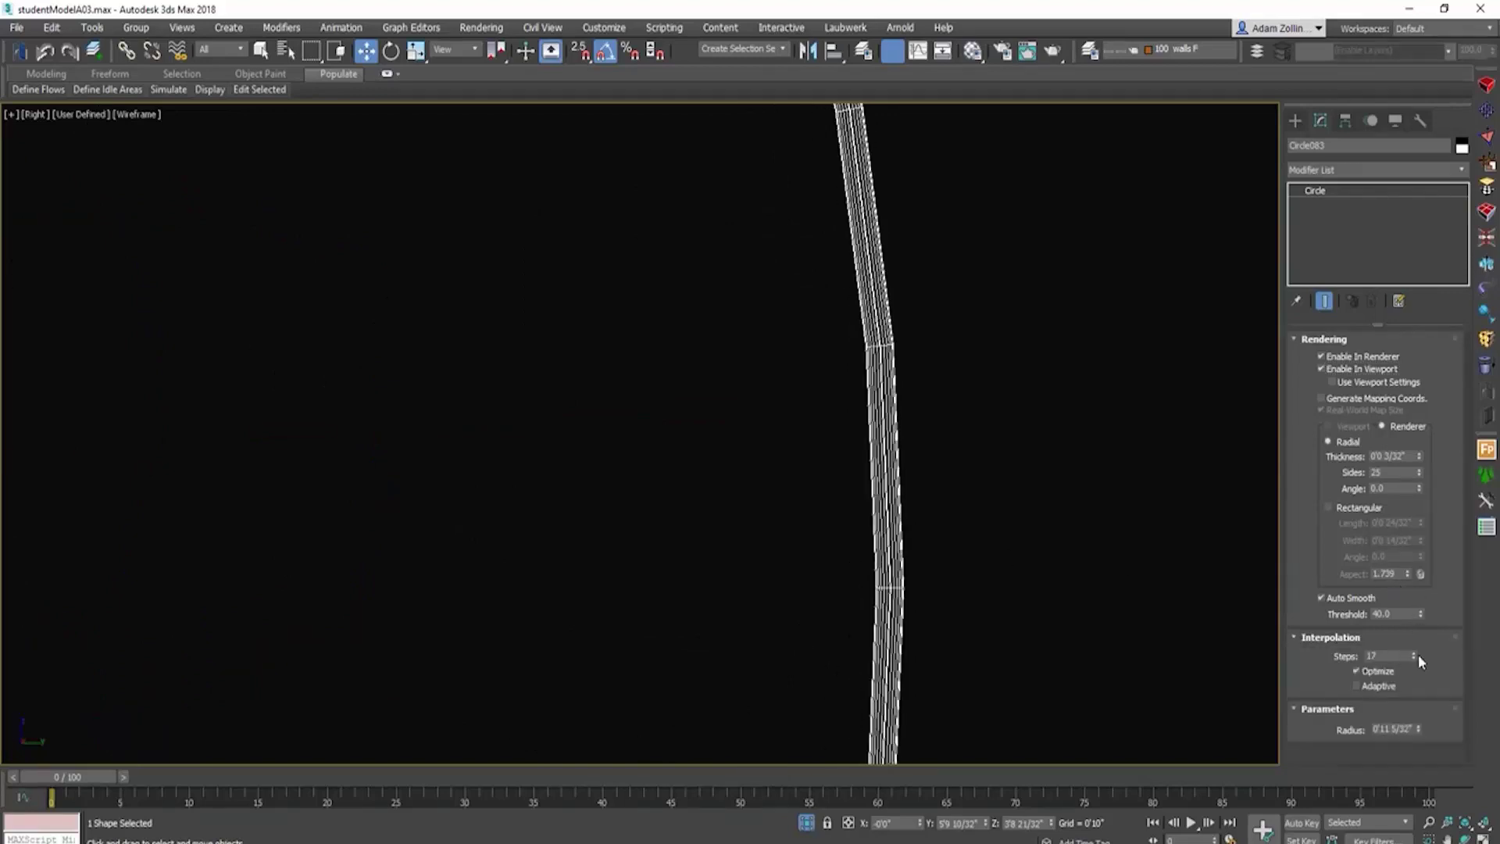
drag(1413, 655, 1405, 619)
click(927, 449)
key(F3)
scroll(919, 435, down, 5)
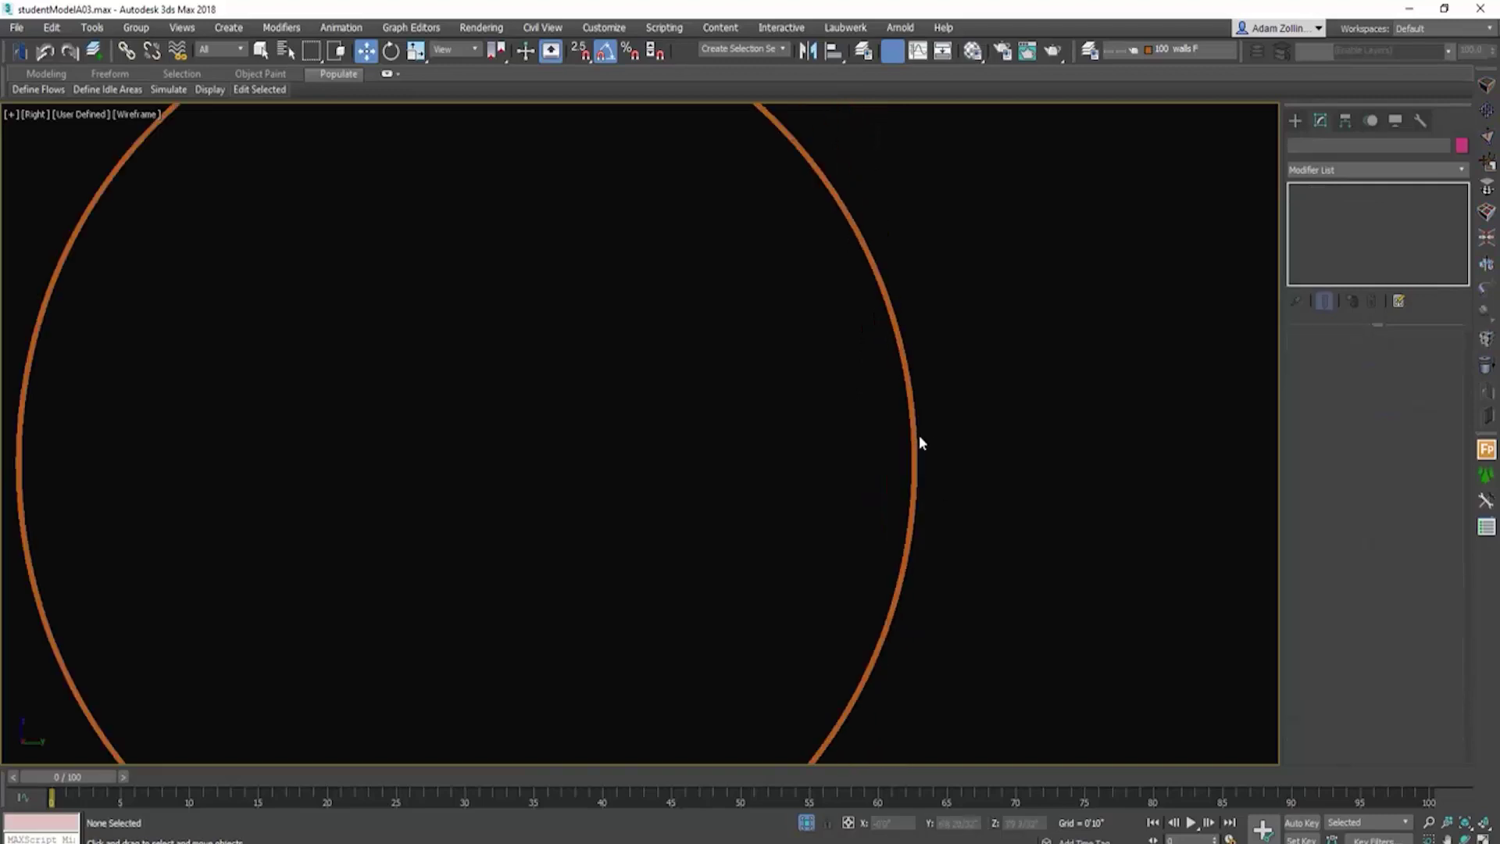
scroll(922, 443, down, 5)
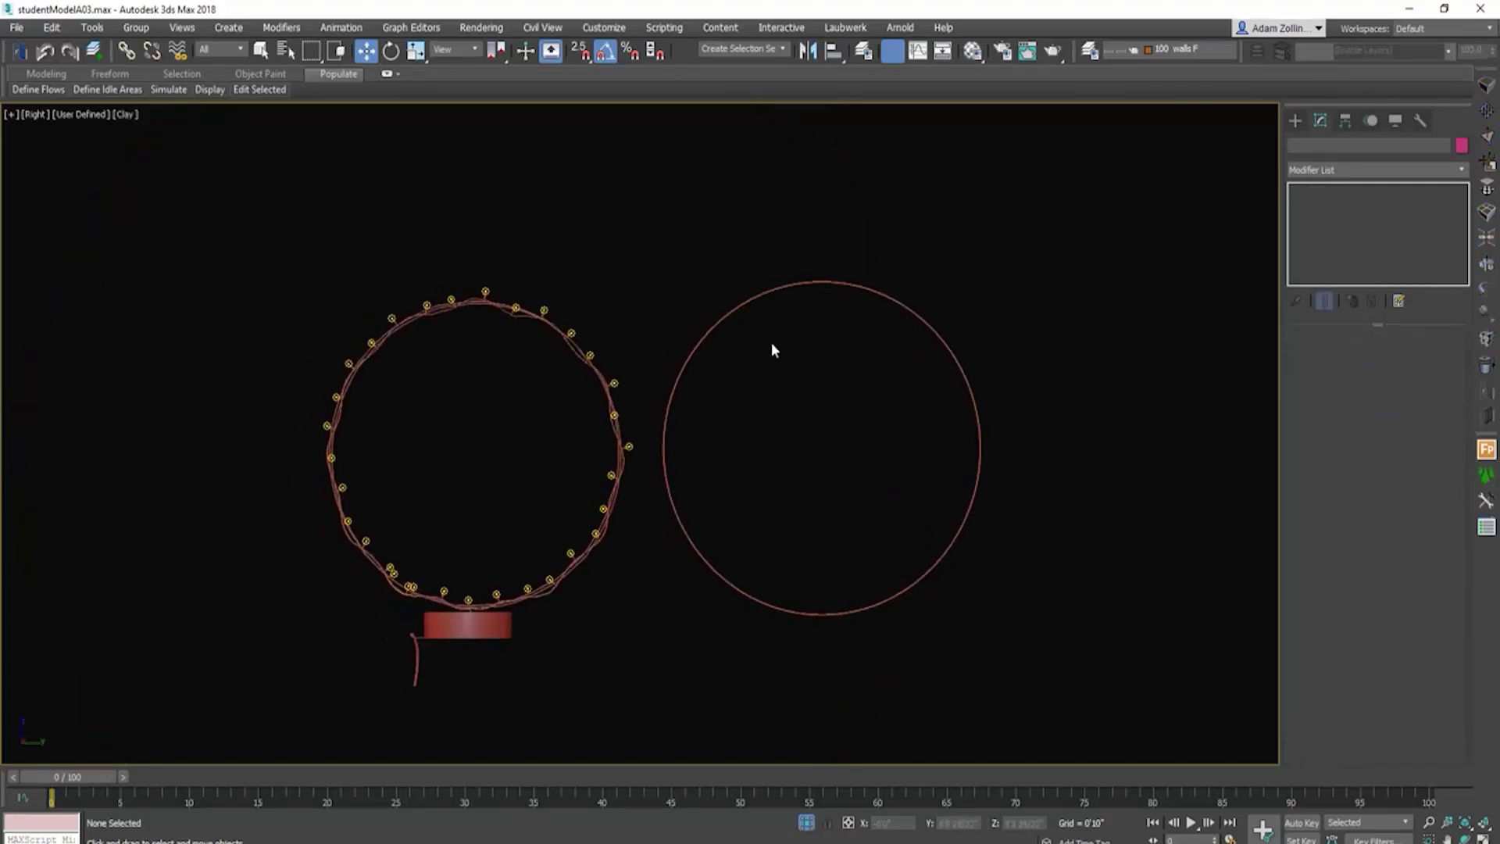
Step: Draw a one-turn helix inside the circle with radii of about 2 16/32" and 17/32" and a height of about 1 20/32"
scroll(954, 462, up, 4)
middle_drag(514, 466, 635, 421)
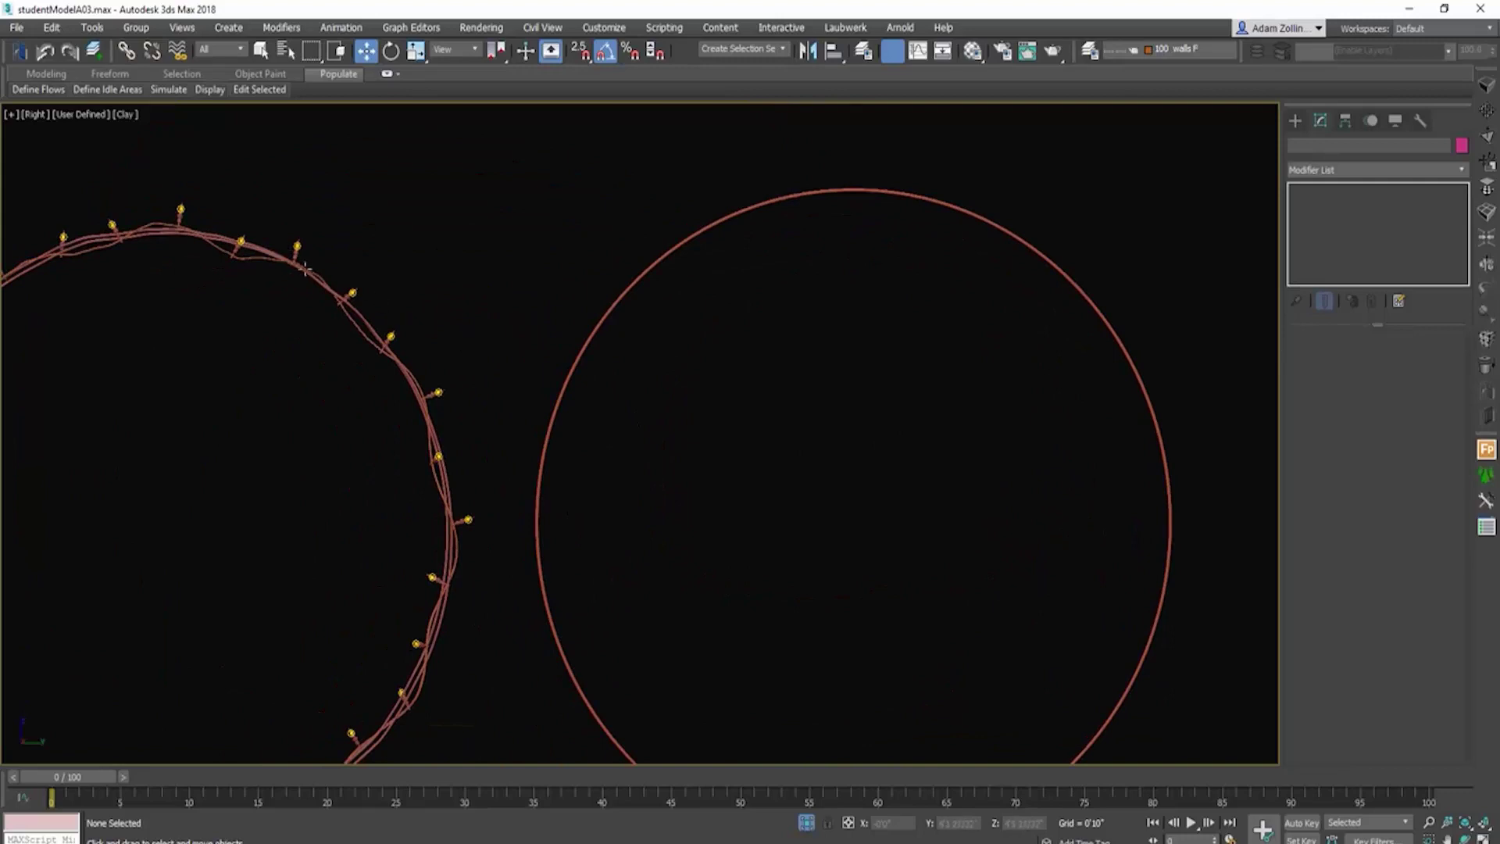
click(1299, 120)
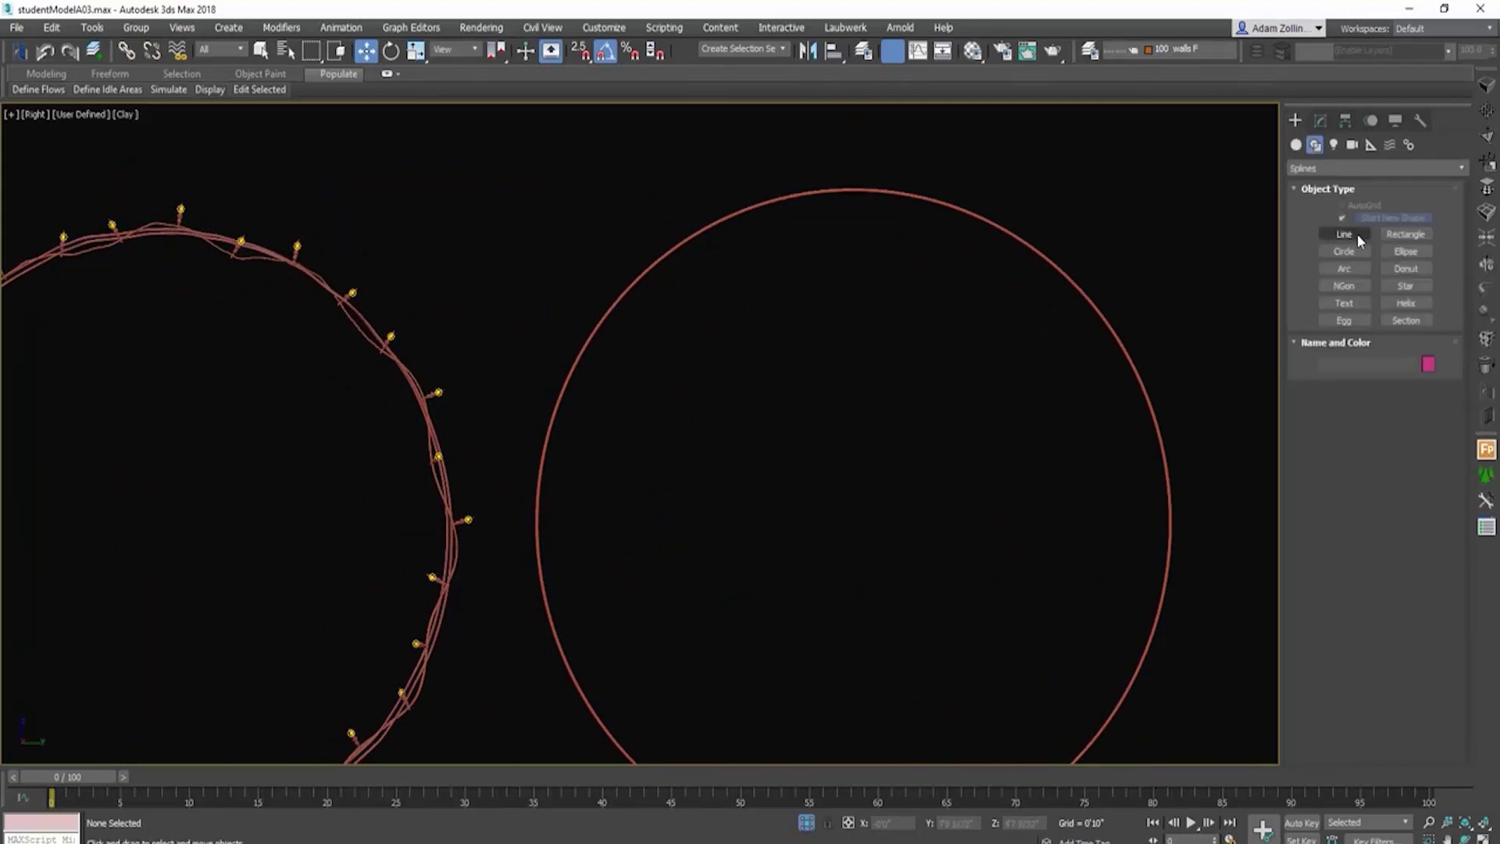
click(1406, 303)
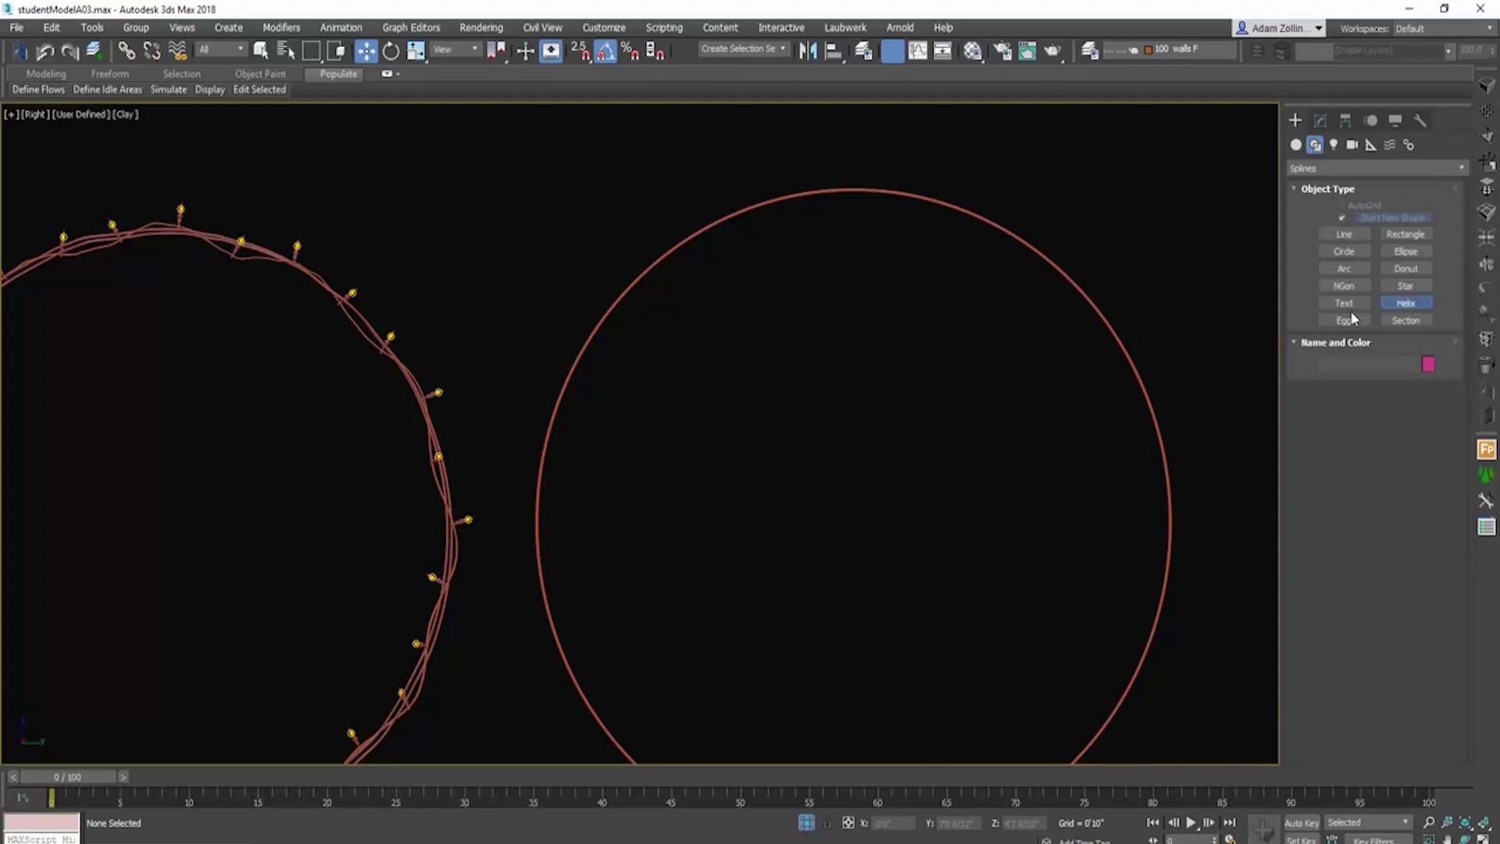
drag(670, 462, 737, 479)
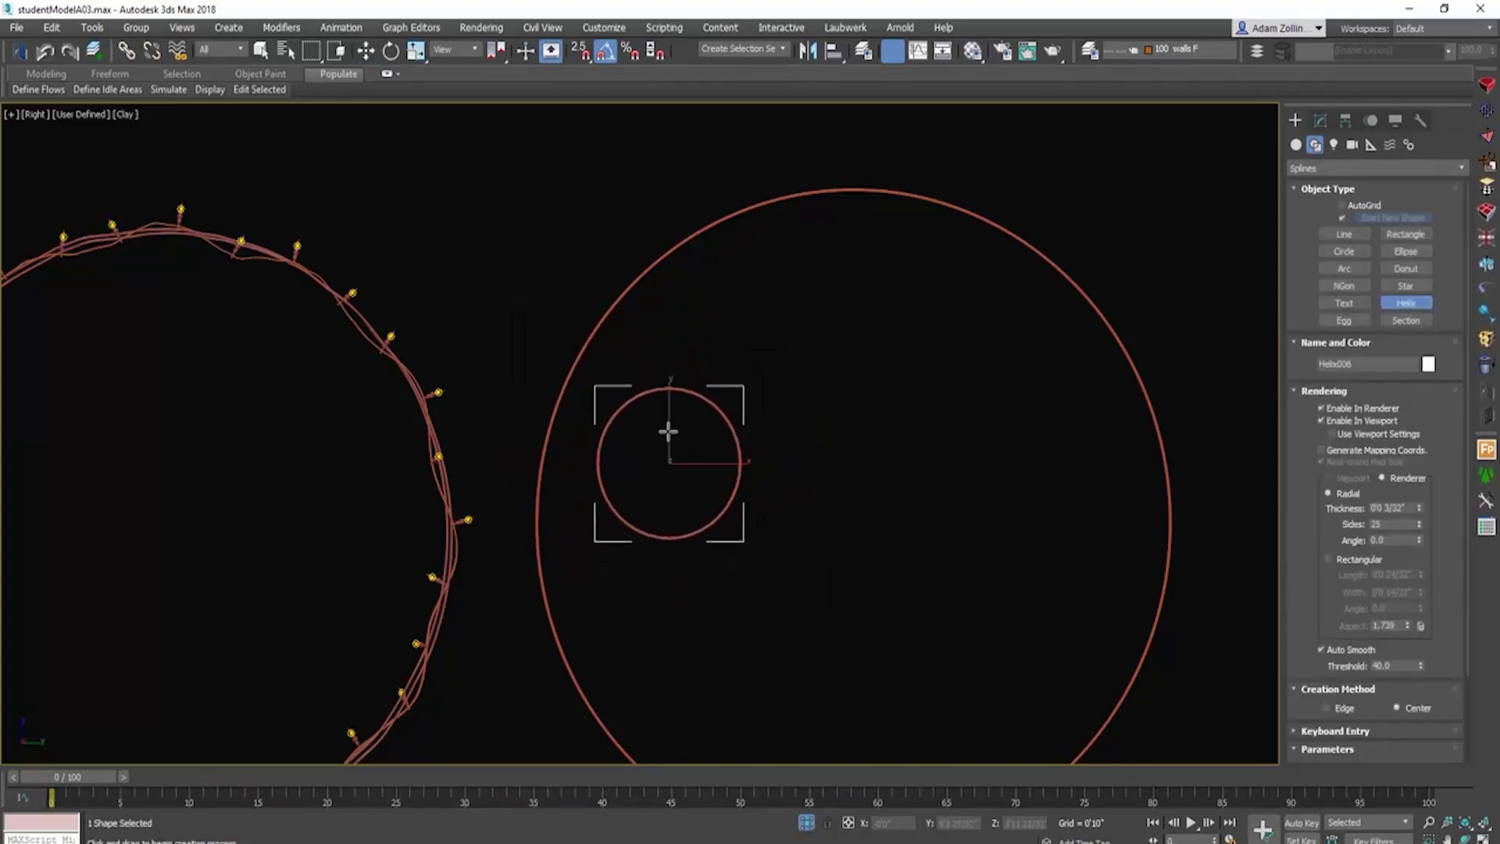
click(669, 429)
click(720, 492)
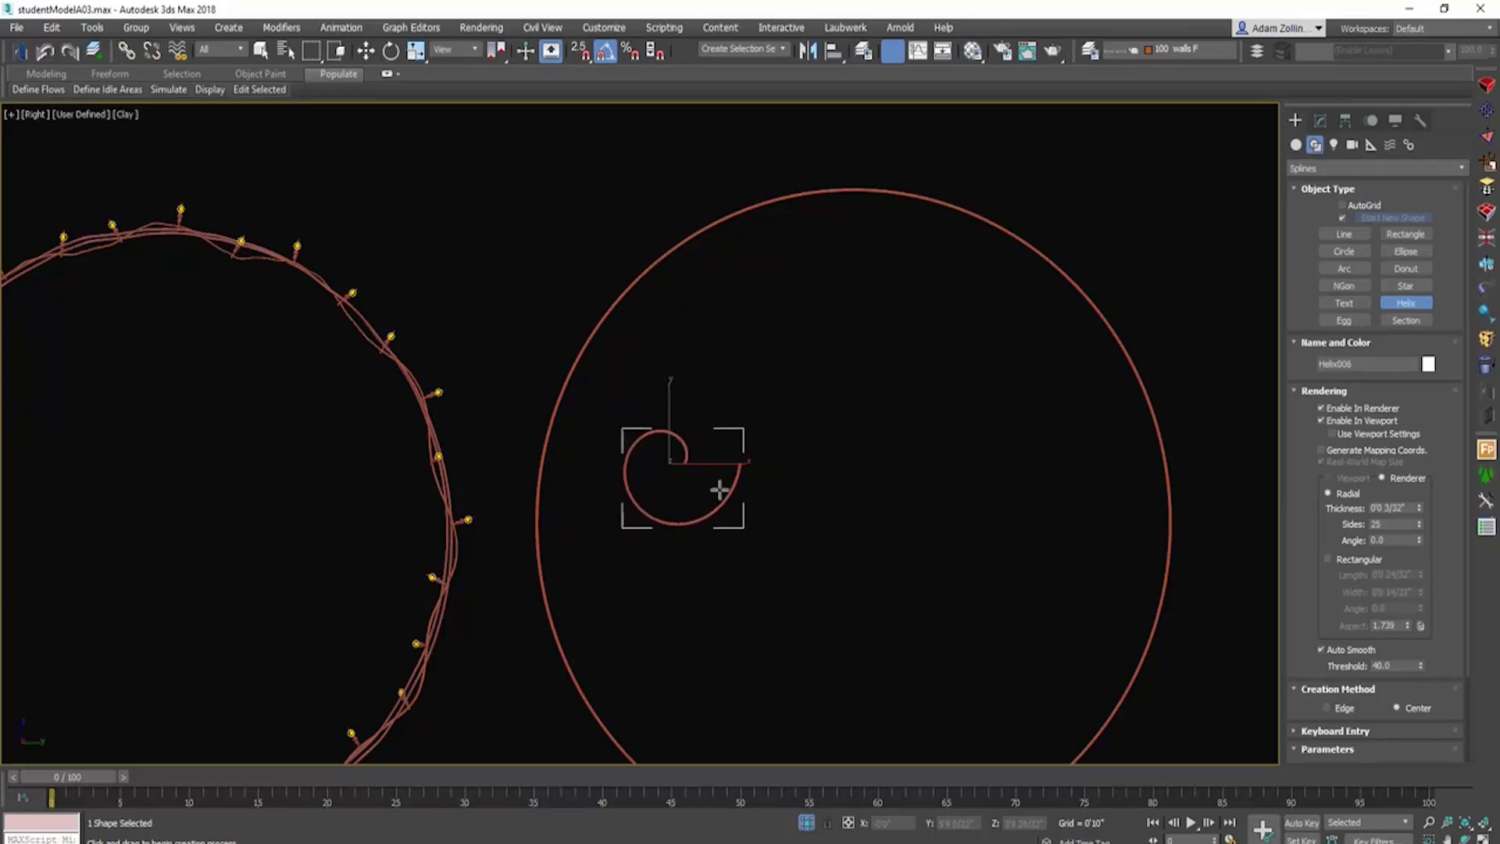
Step: Set both Radius 1 and Radius 2 of the helix to 0.5"
alt+middle_drag(740, 368, 820, 506)
scroll(713, 435, up, 4)
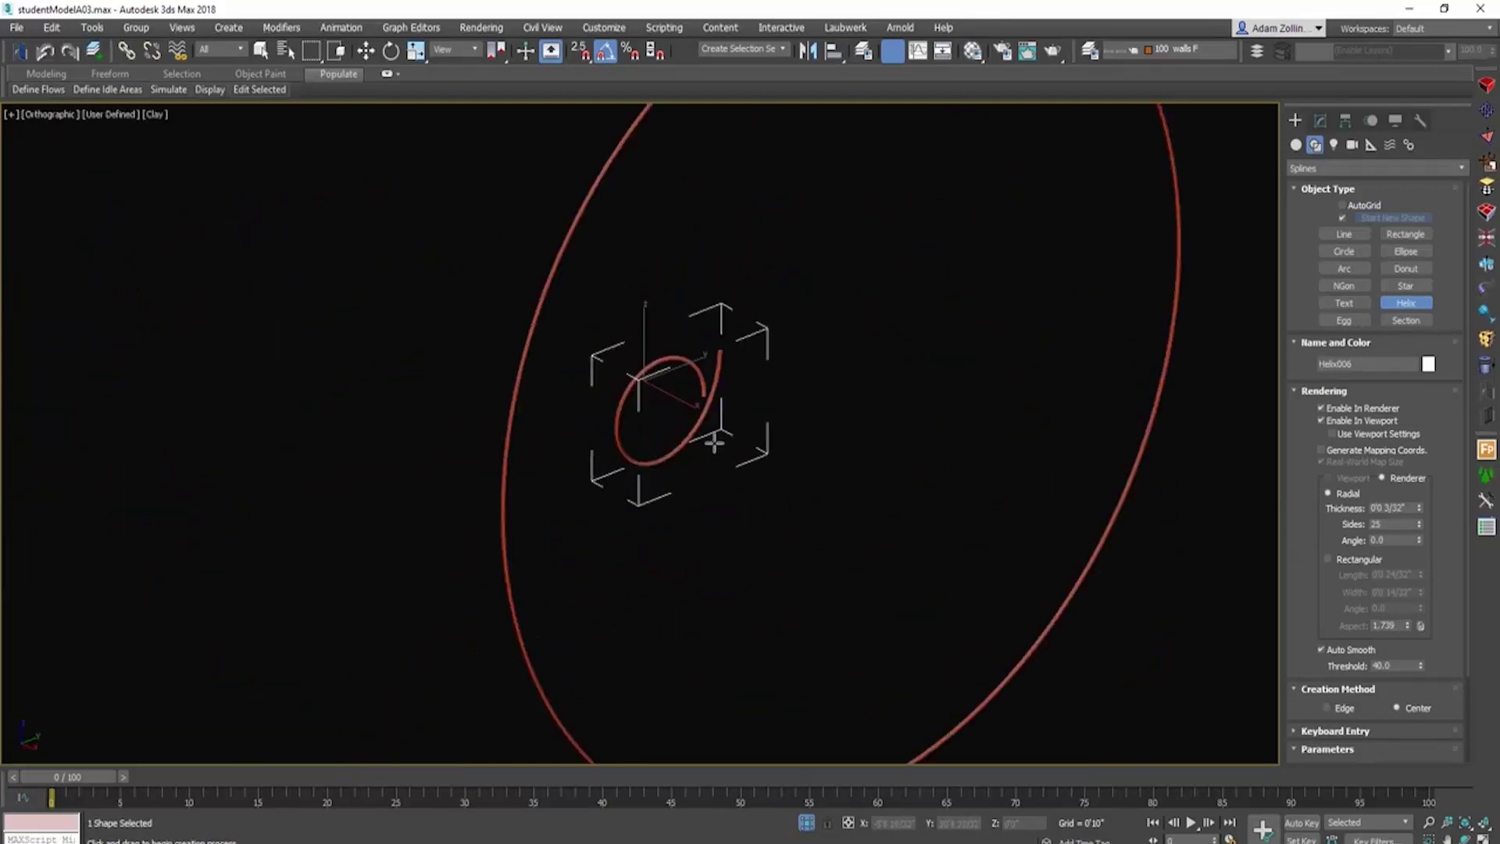
mouse_move(730, 451)
alt+middle_down()
mouse_move(719, 432)
mouse_move(713, 471)
mouse_move(734, 459)
mouse_move(712, 460)
alt+middle_up()
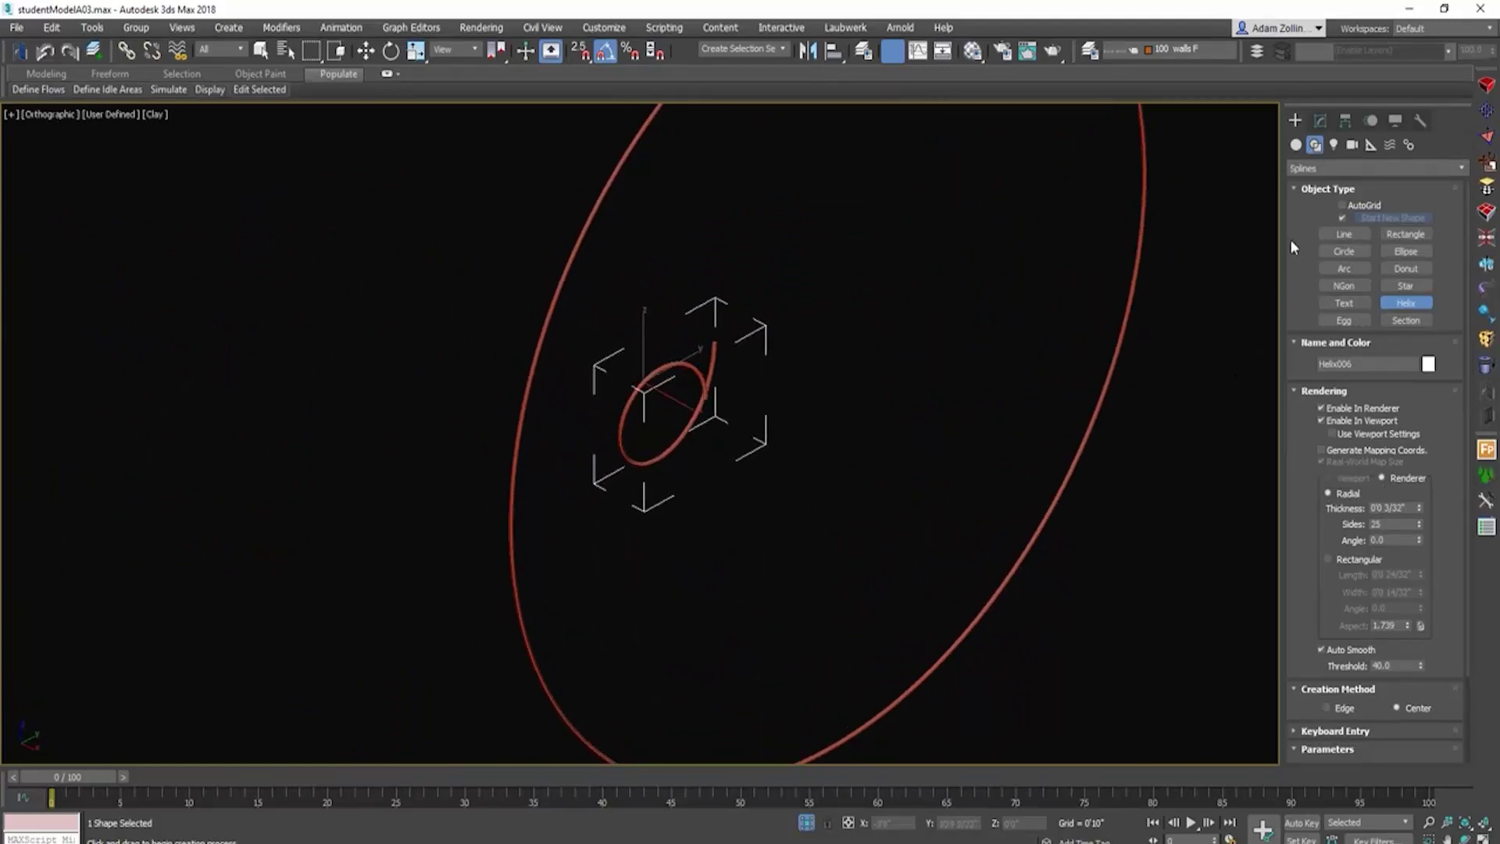
click(1321, 120)
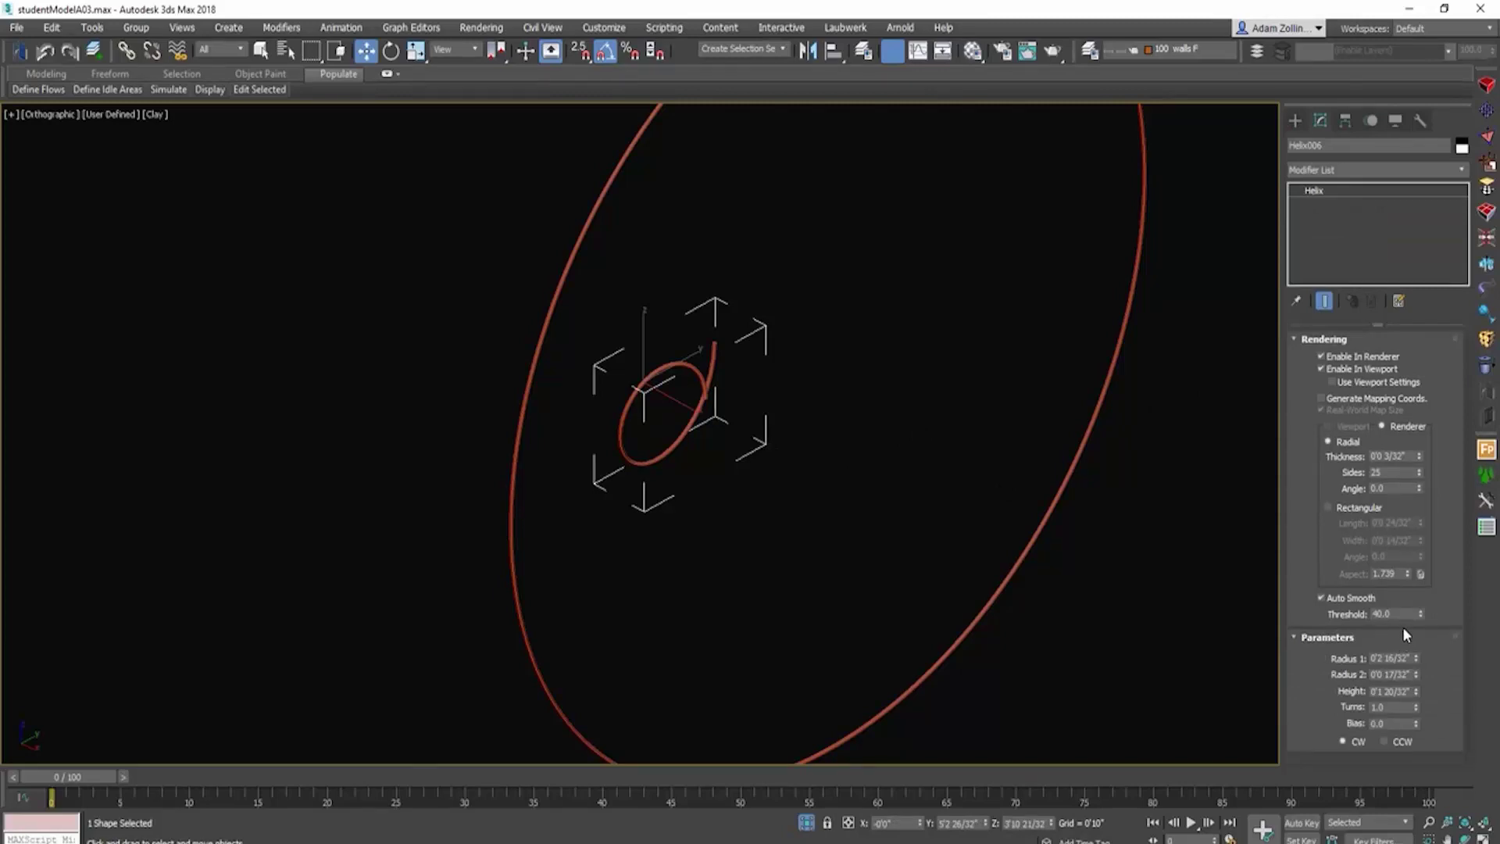
drag(1416, 659, 1417, 695)
click(1408, 660)
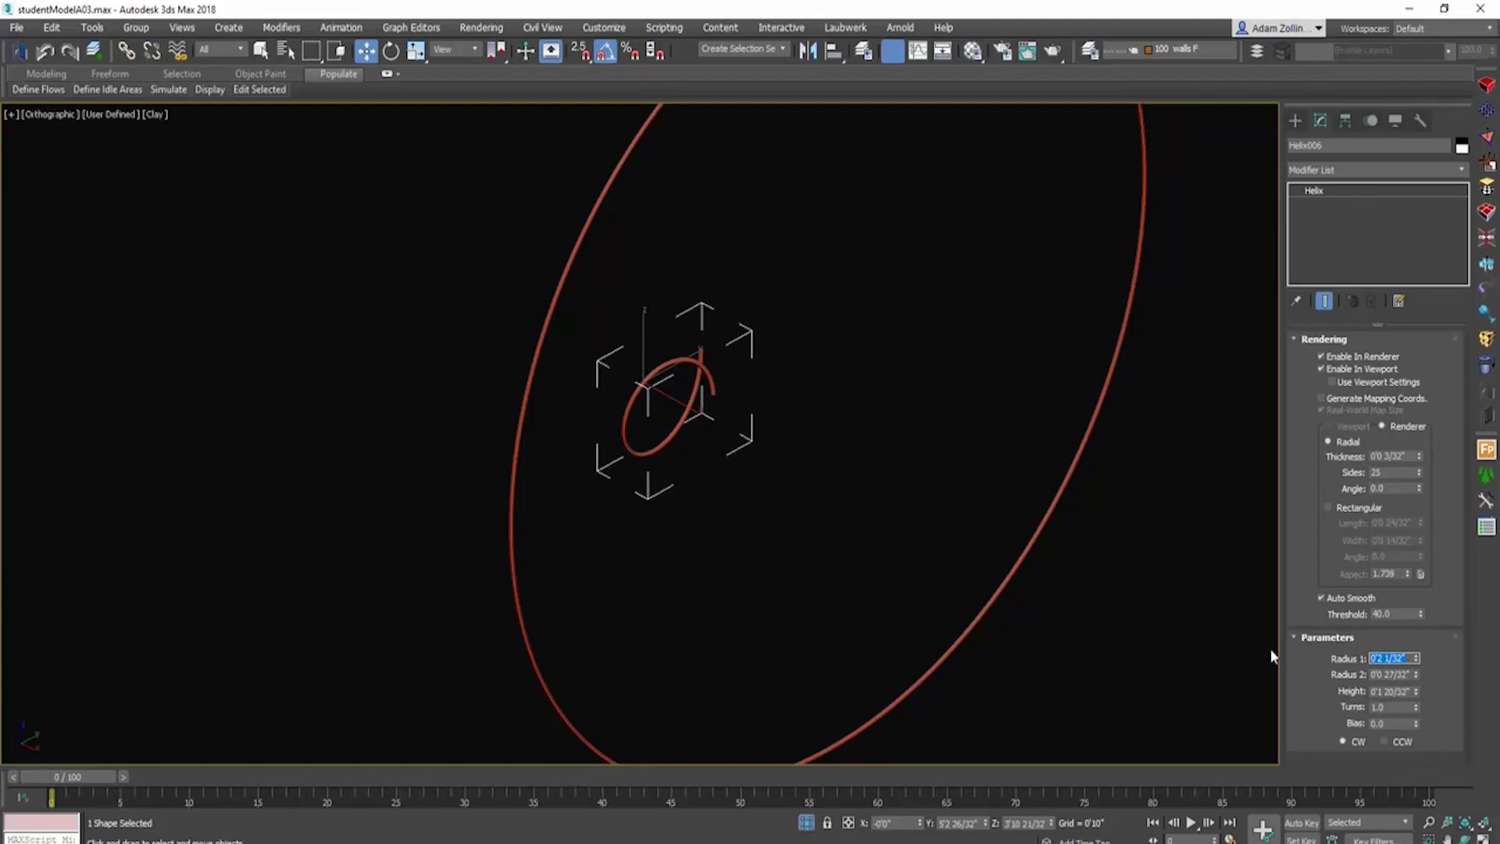
text(2)
key(Tab)
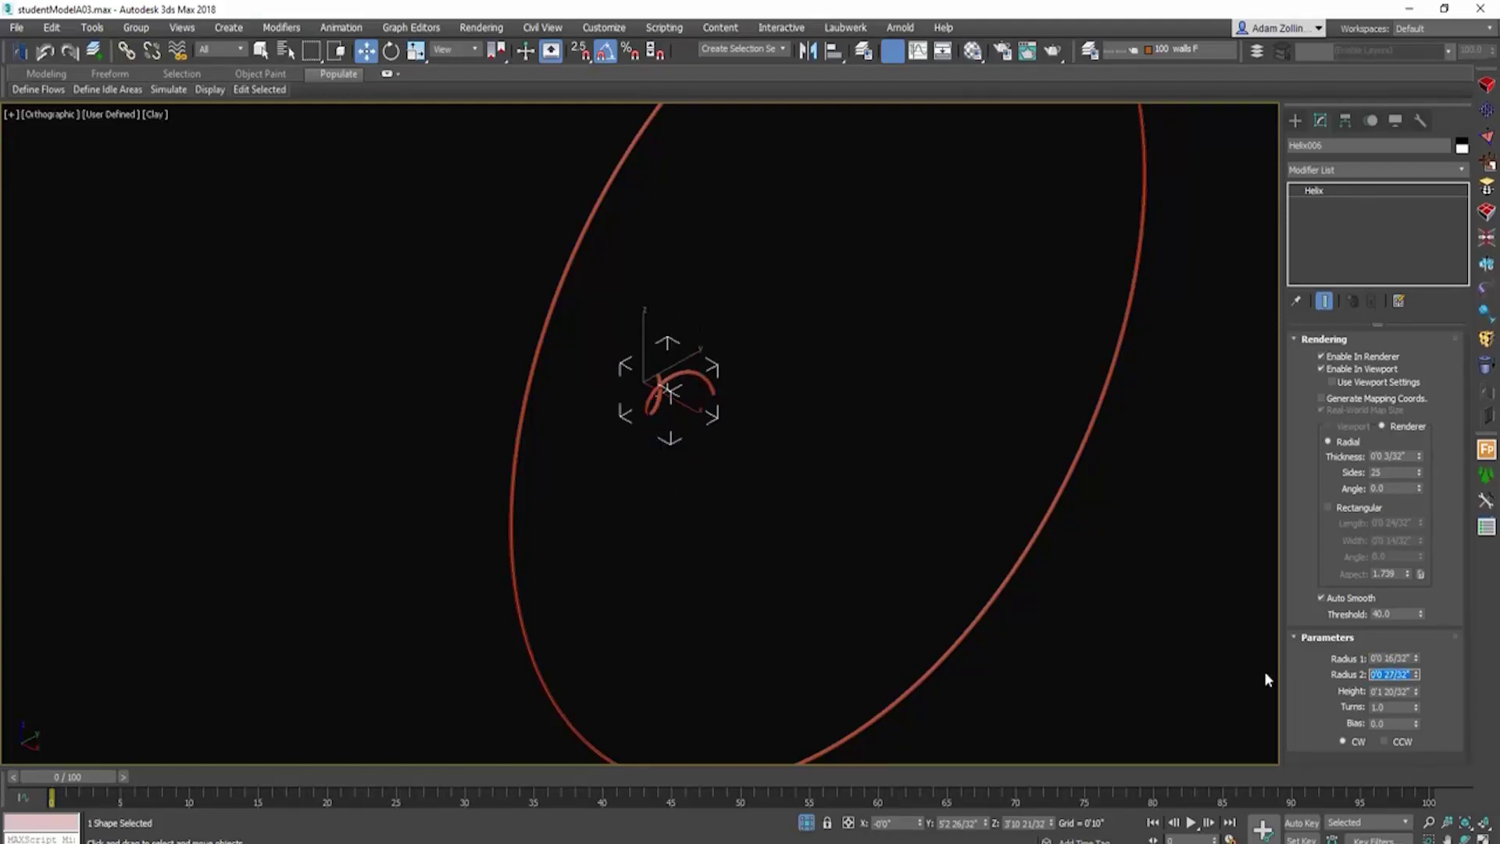
text(.5)
key(Return)
Step: Stretch the helix into a long coil with a height of about 3'6 8/32" and about 9.6 turns
scroll(695, 457, up, 3)
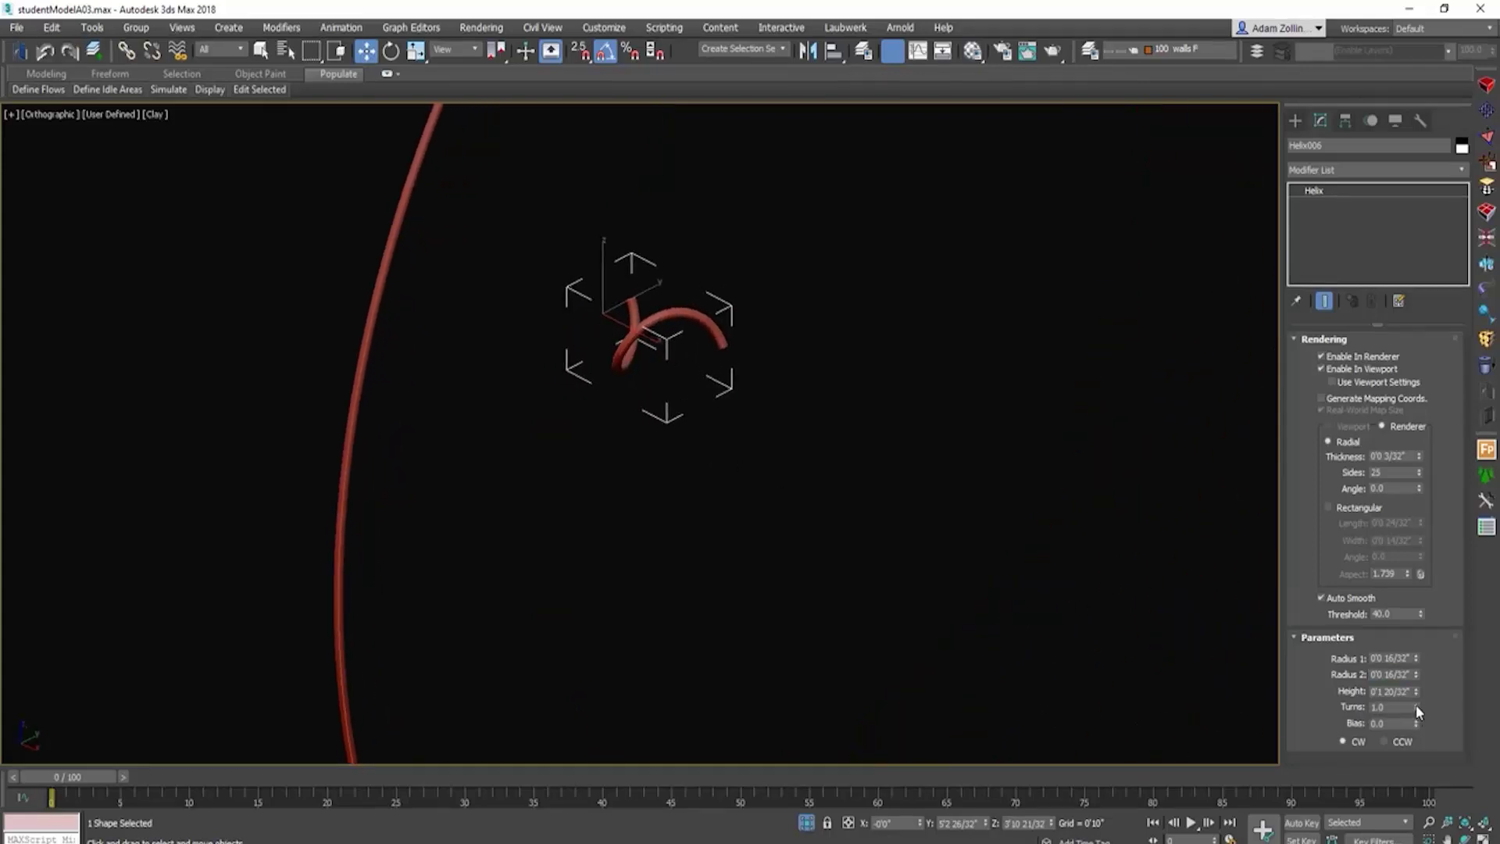
drag(1415, 705, 1316, 680)
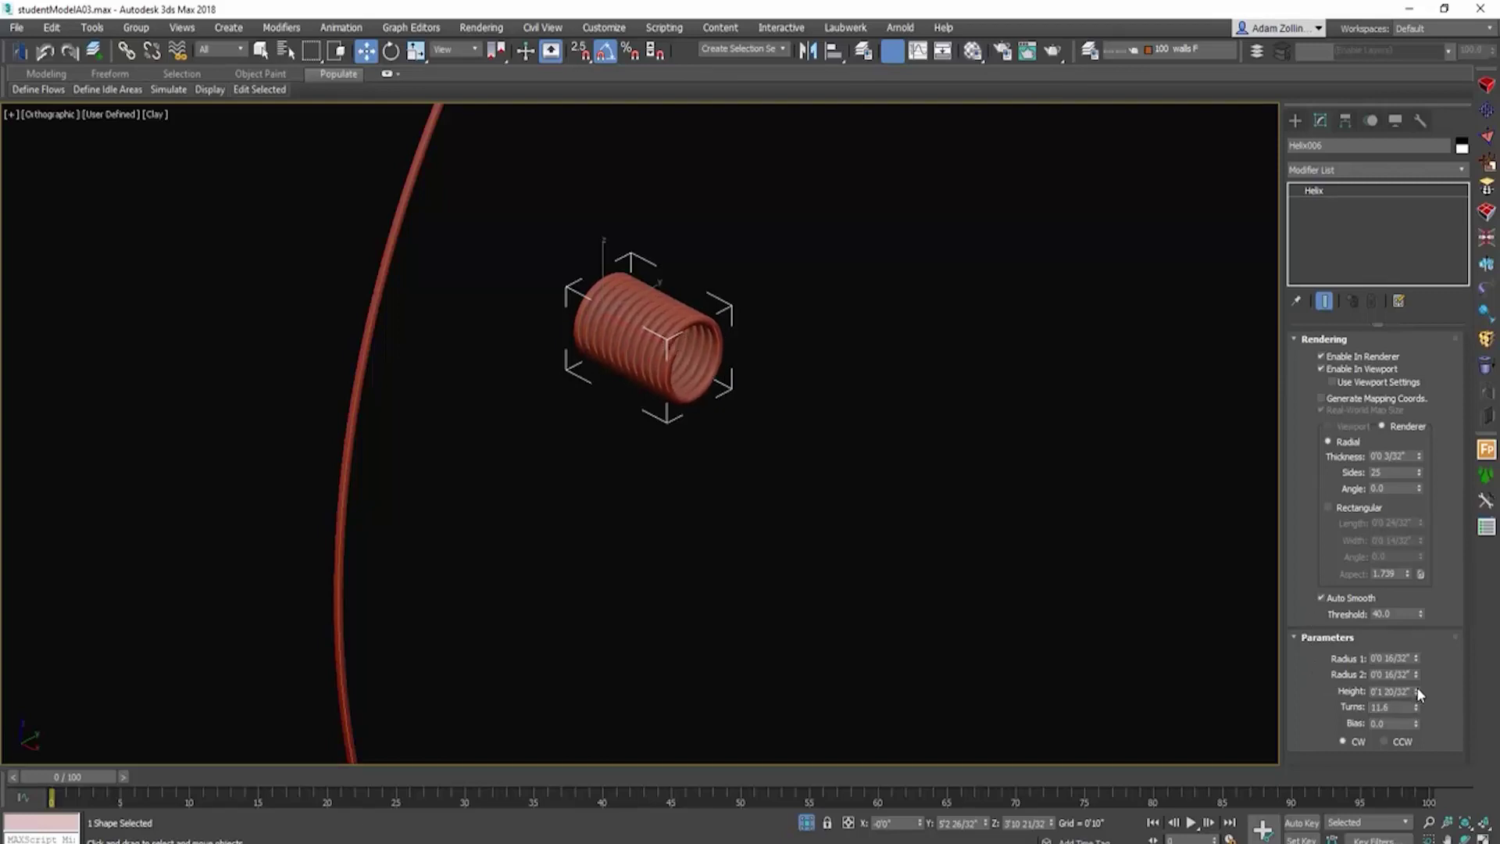
drag(1415, 692, 1411, 156)
scroll(426, 420, down, 10)
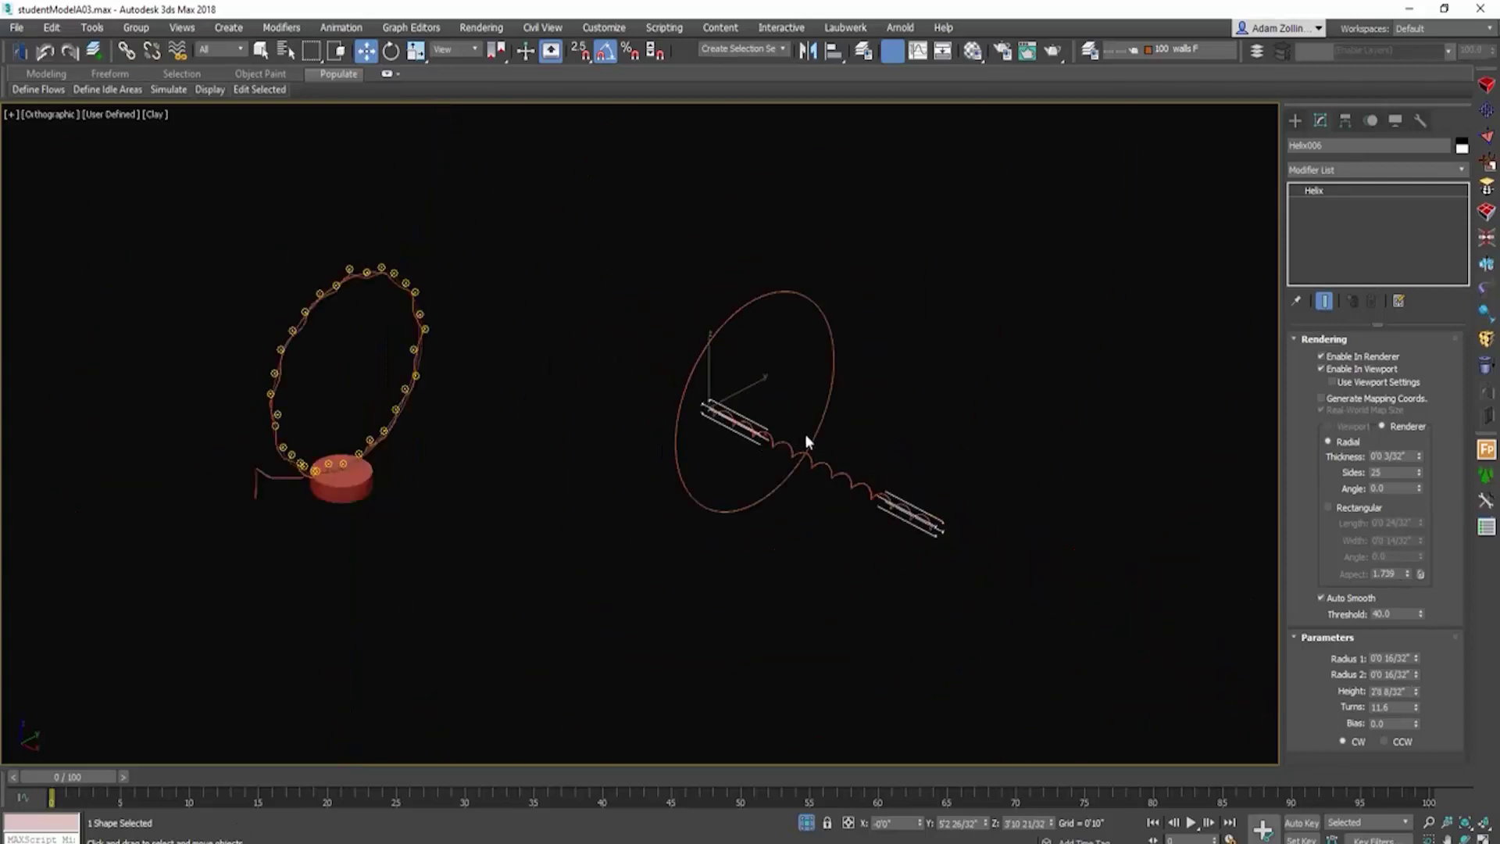
scroll(767, 408, up, 4)
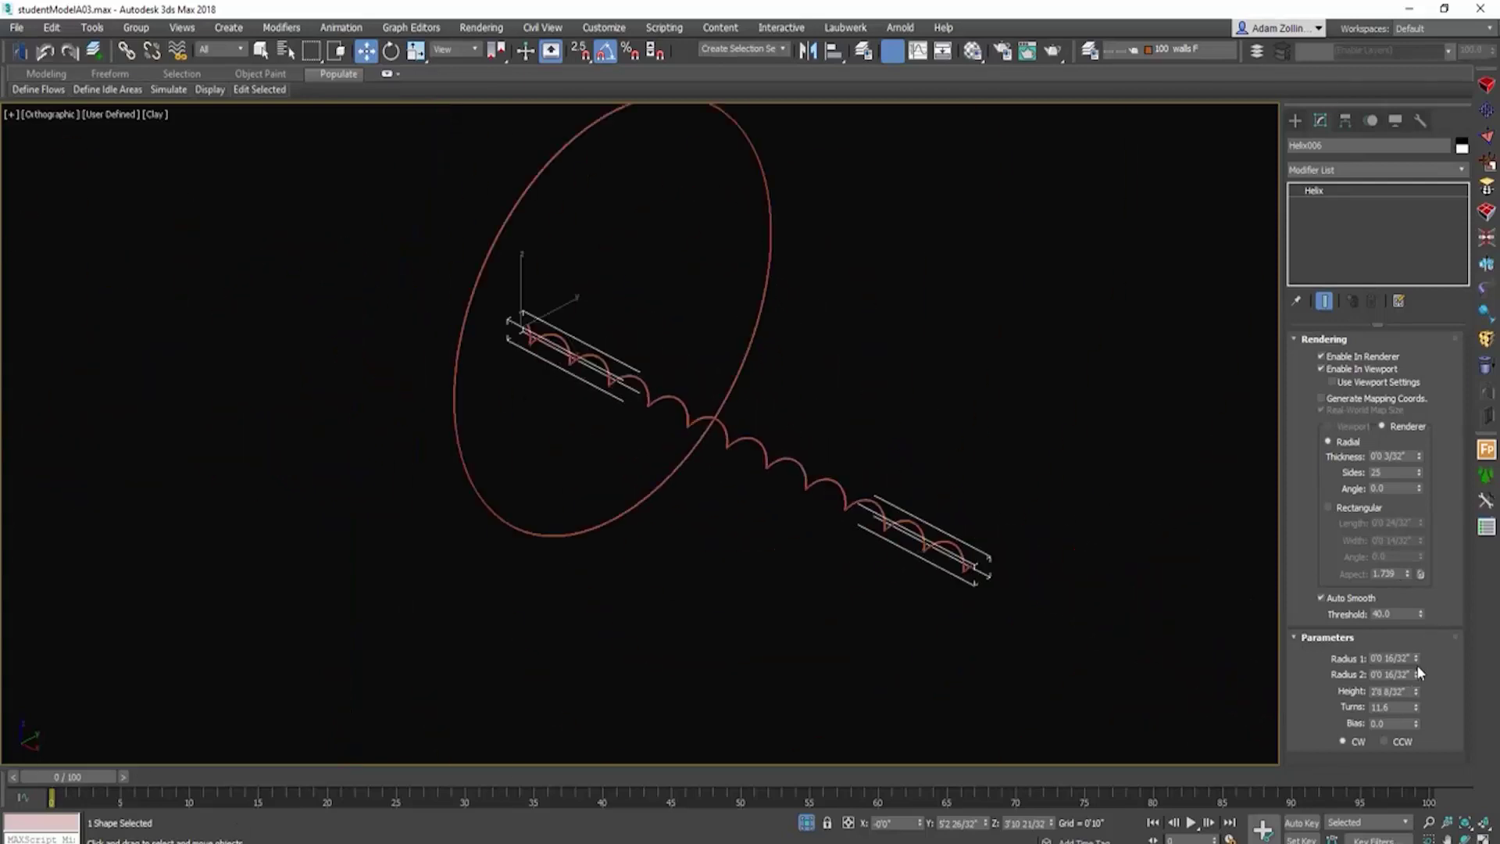
mouse_move(1416, 691)
mouse_down()
mouse_move(1408, 663)
mouse_move(1412, 739)
mouse_move(1414, 716)
mouse_up()
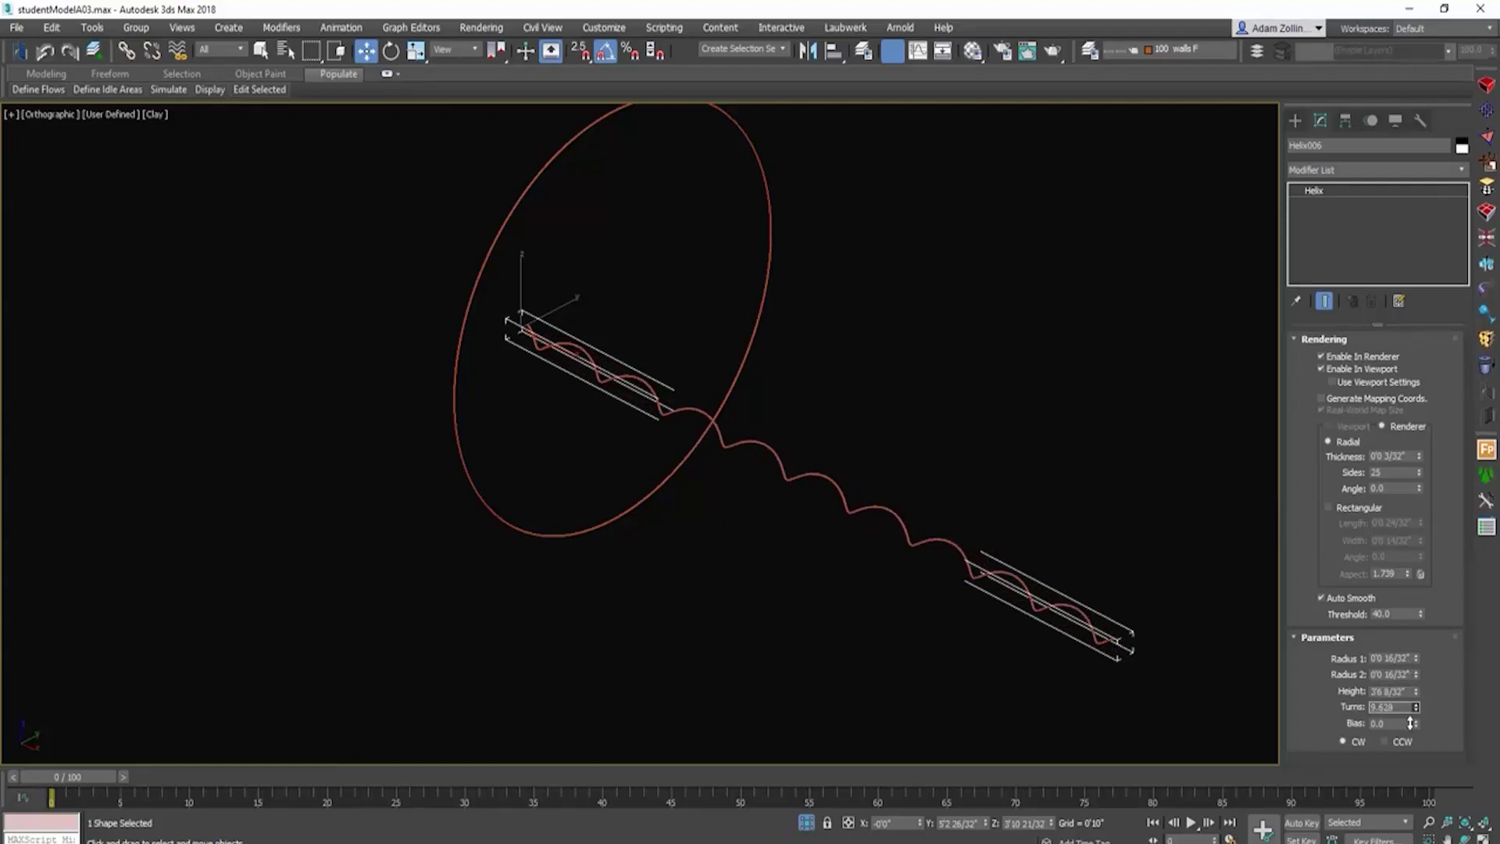
scroll(874, 483, down, 3)
middle_drag(874, 483, 917, 490)
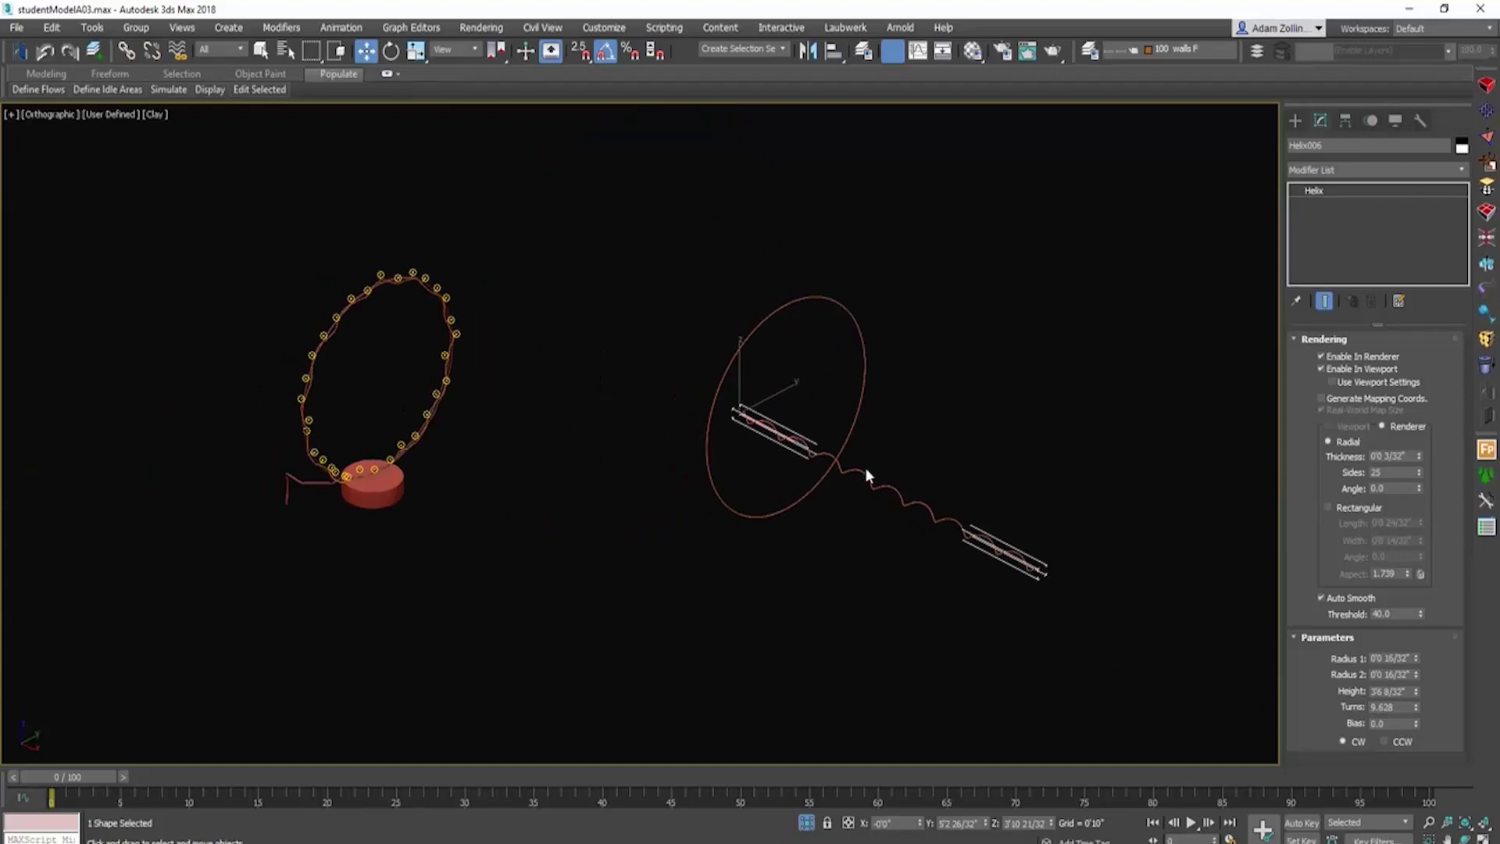
scroll(865, 467, up, 2)
key(t)
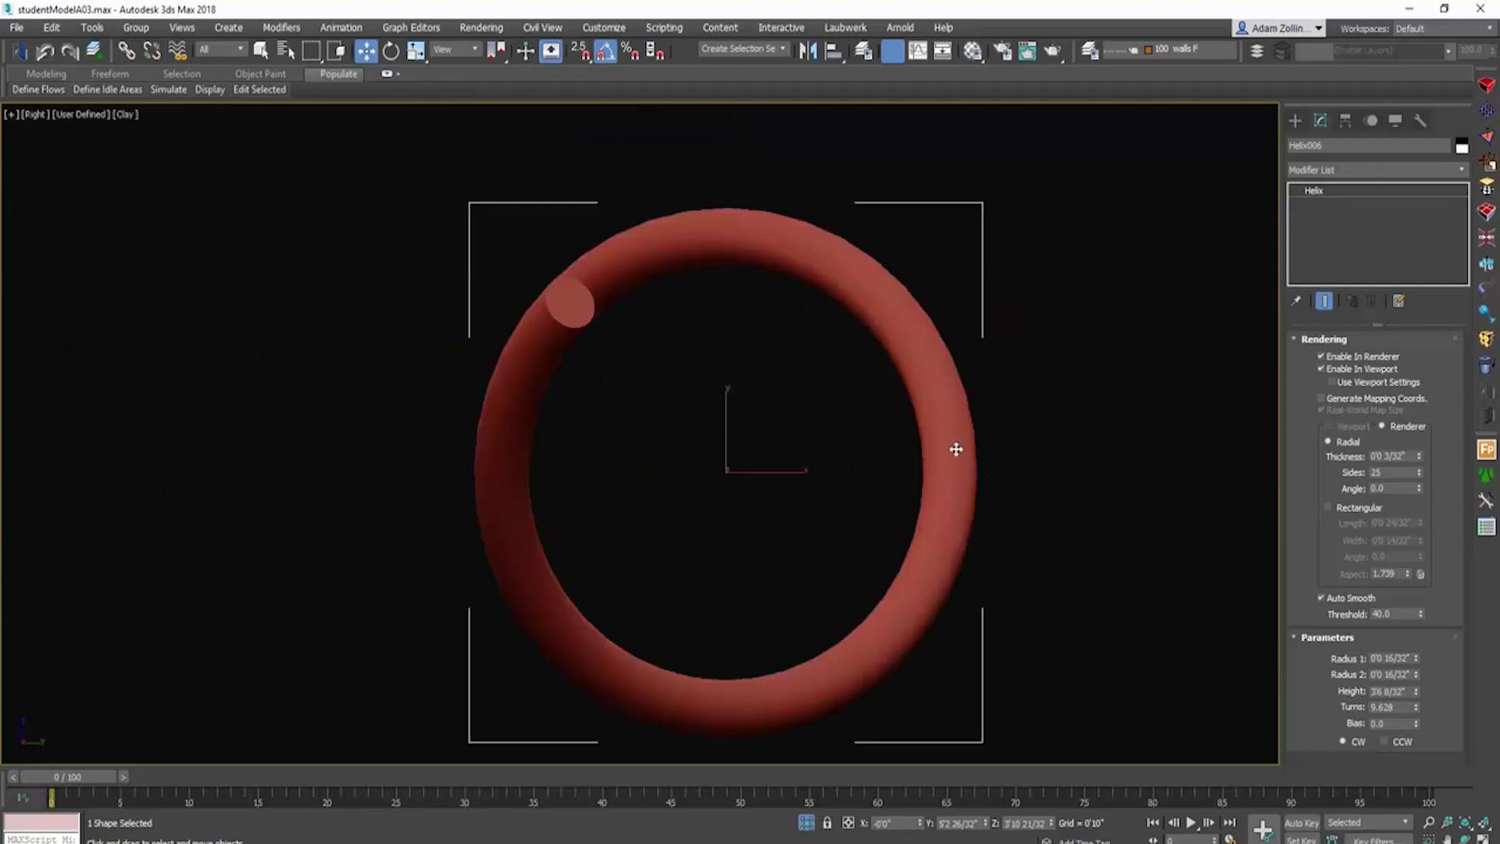
Step: Rotate the helix 90 degrees in the top view to run along the circle's plane and move it above the circle
key(e)
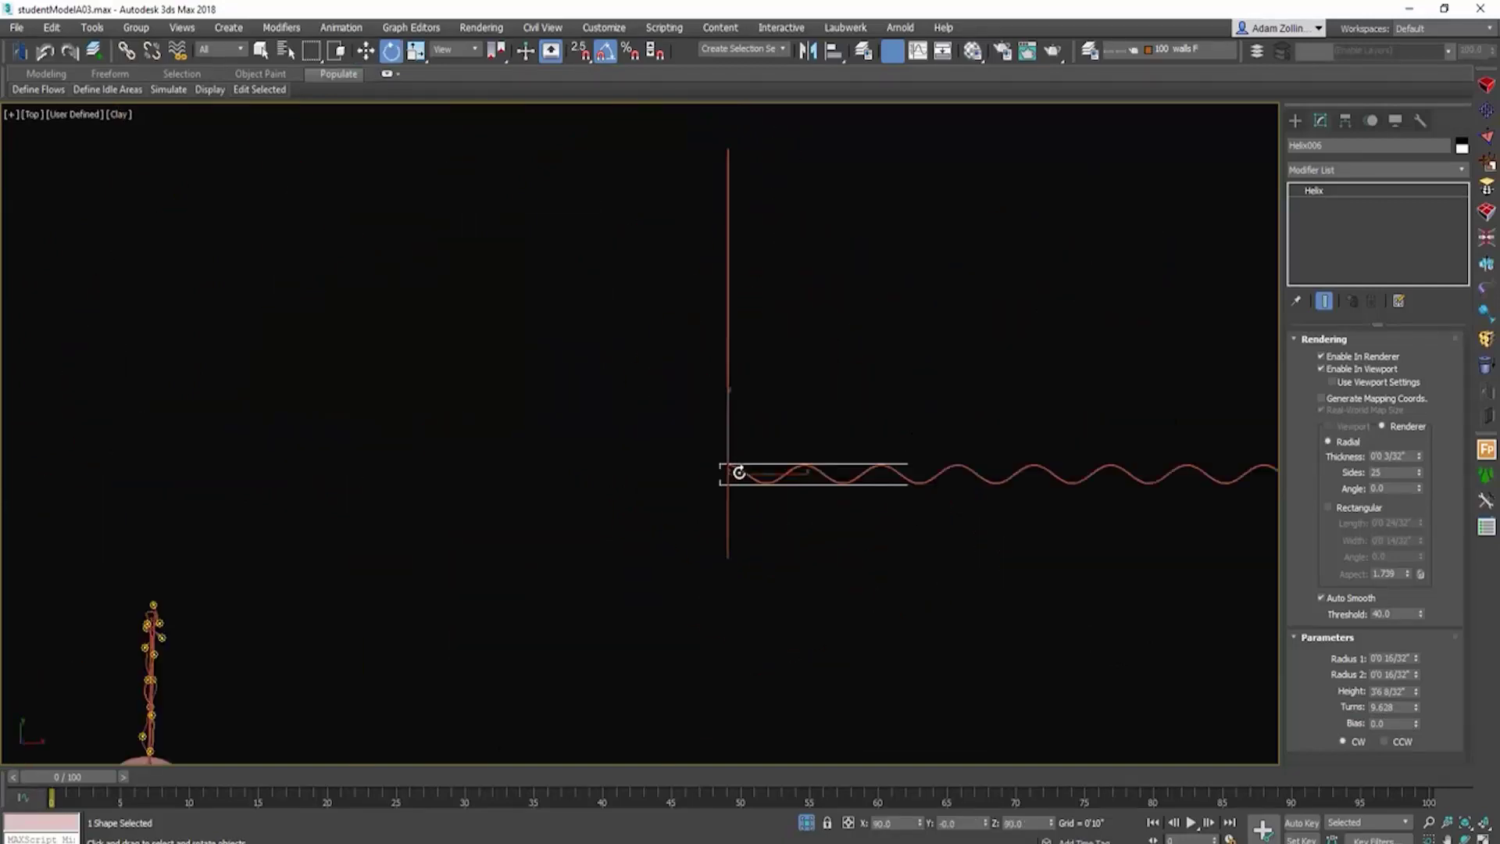
drag(734, 469, 807, 502)
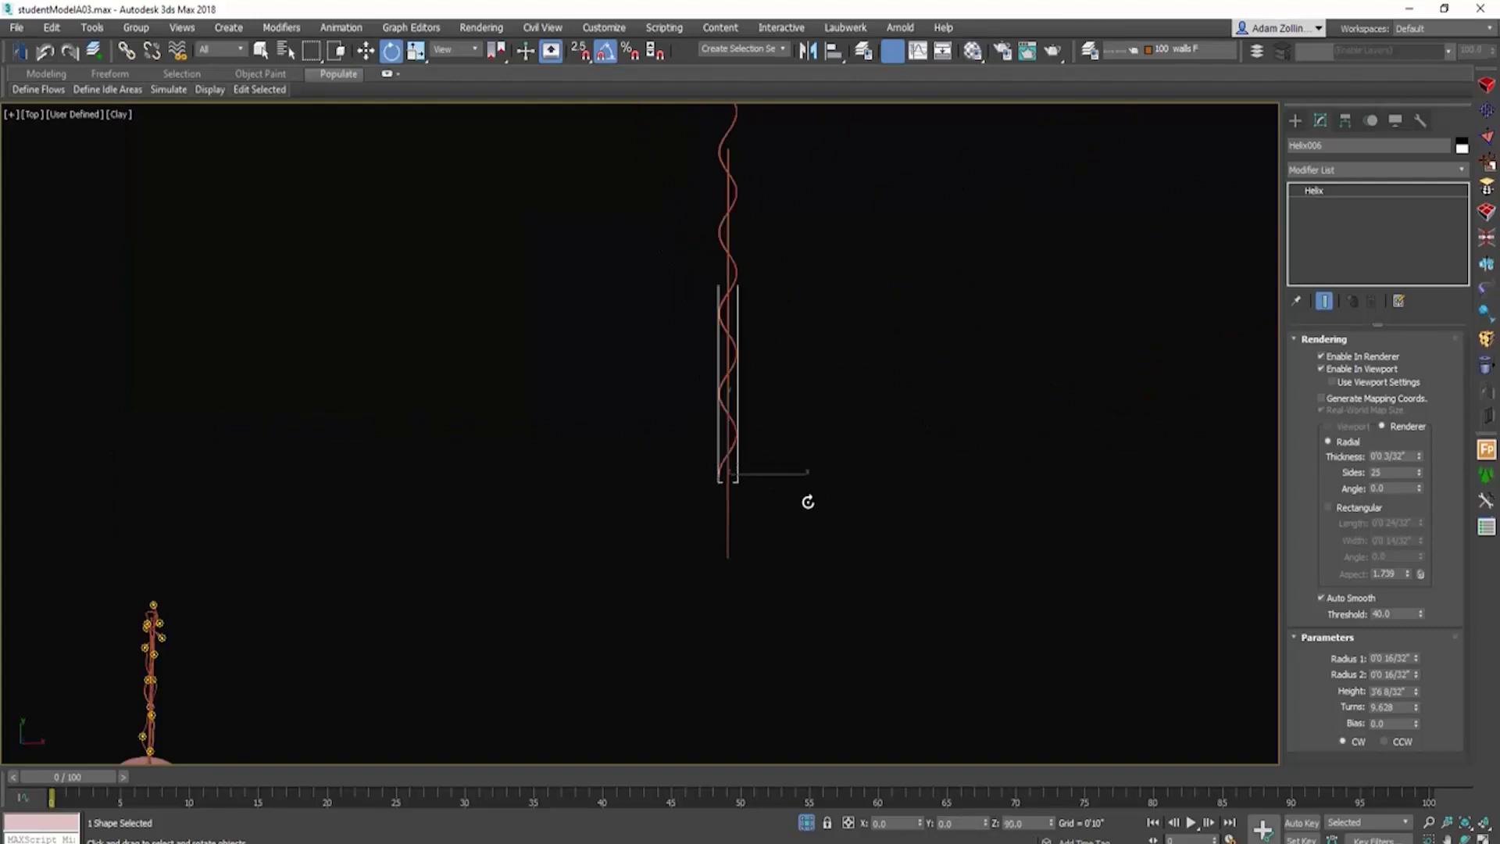
key(w)
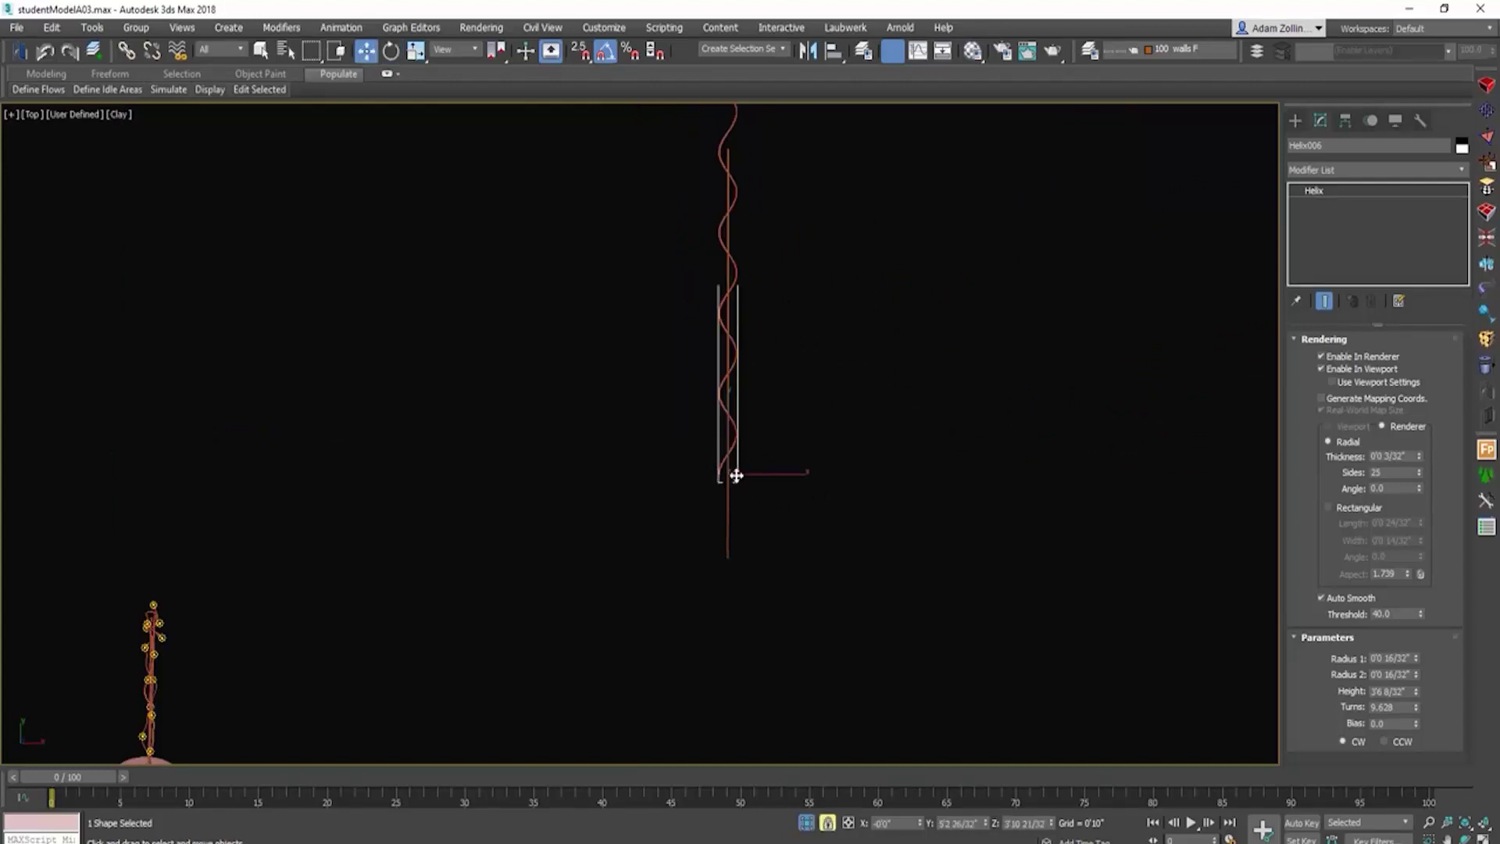
drag(737, 481, 747, 565)
key(r)
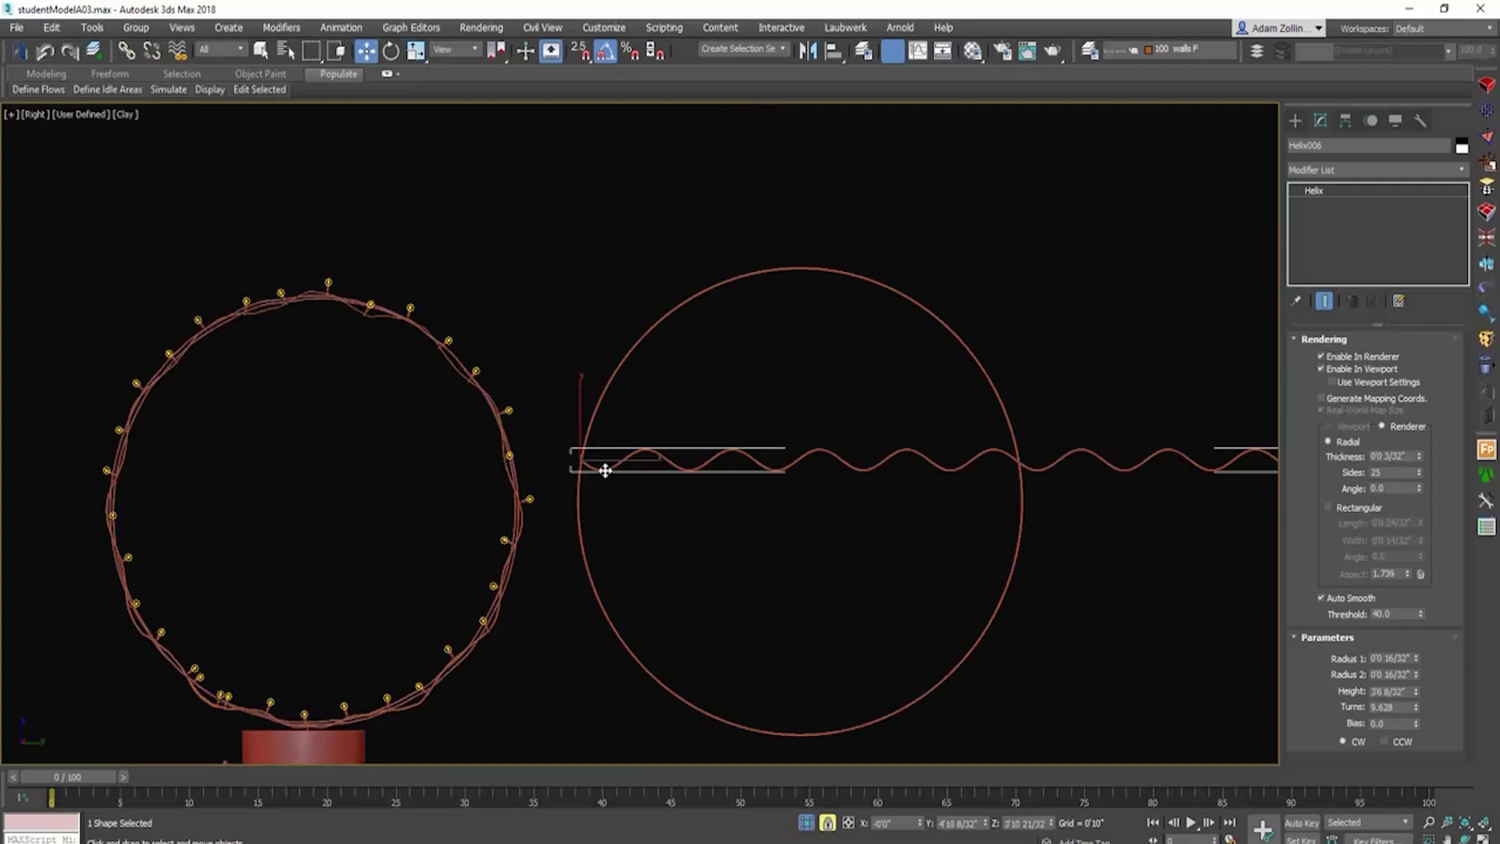
drag(605, 471, 435, 266)
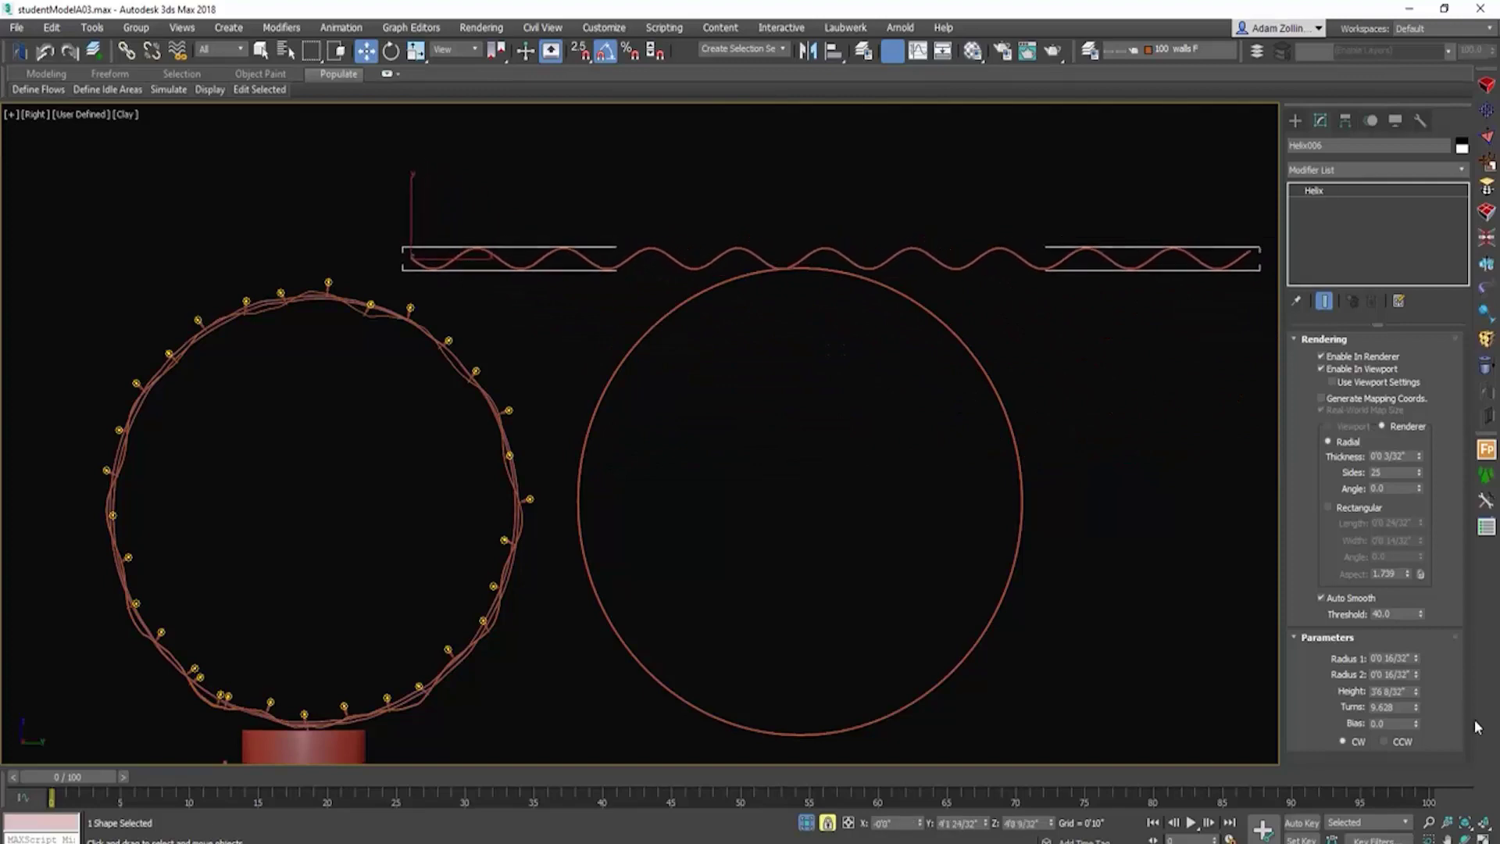
Step: Set both Radius 1 and Radius 2 of the helix to 8/32"
double_click(1387, 658)
text(8)
drag(1396, 673, 1385, 674)
text(8)
key(Return)
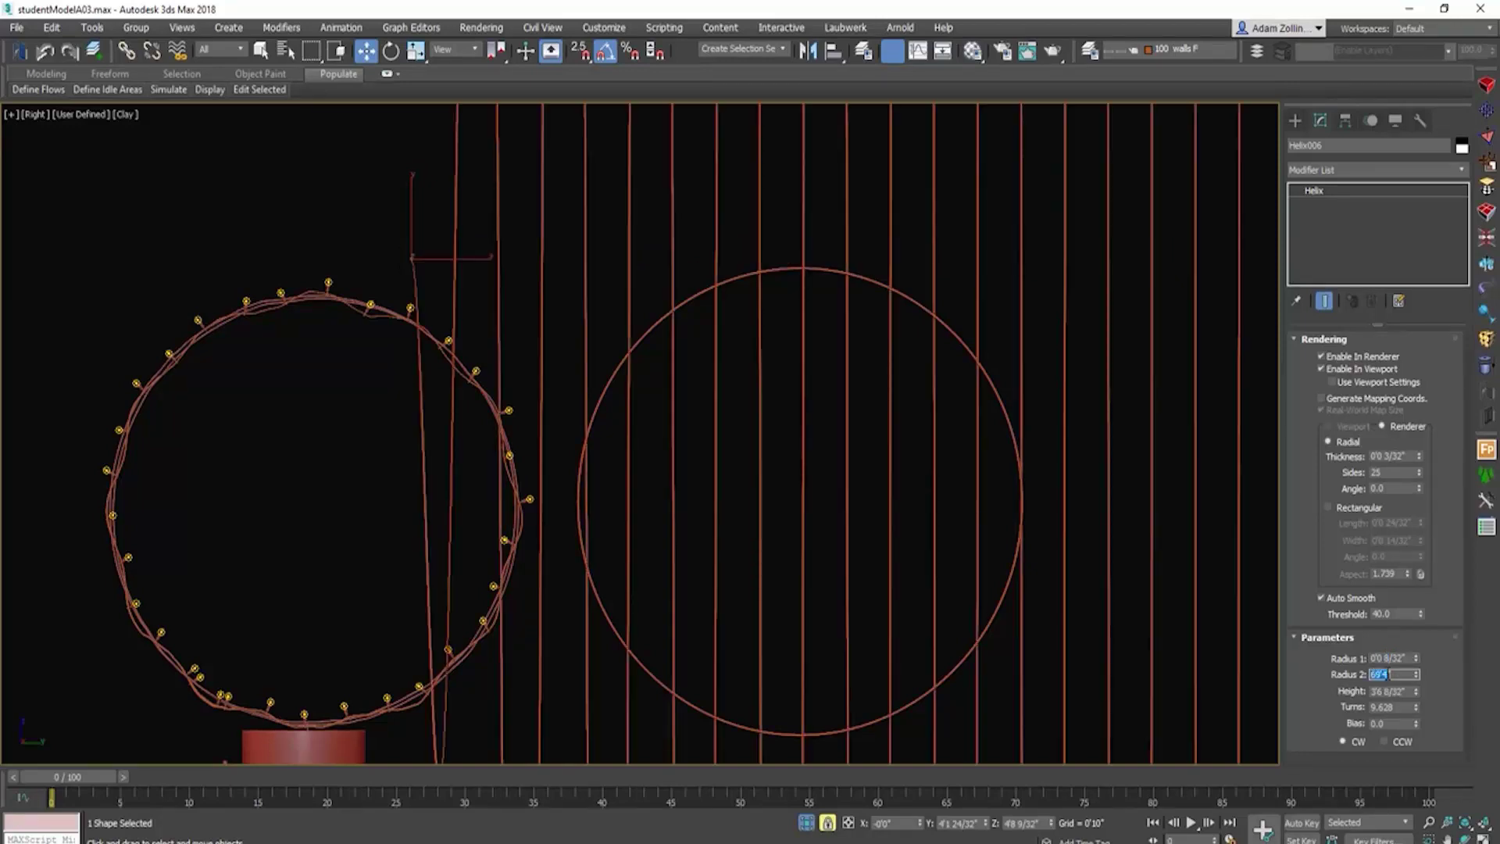
text(6/32)
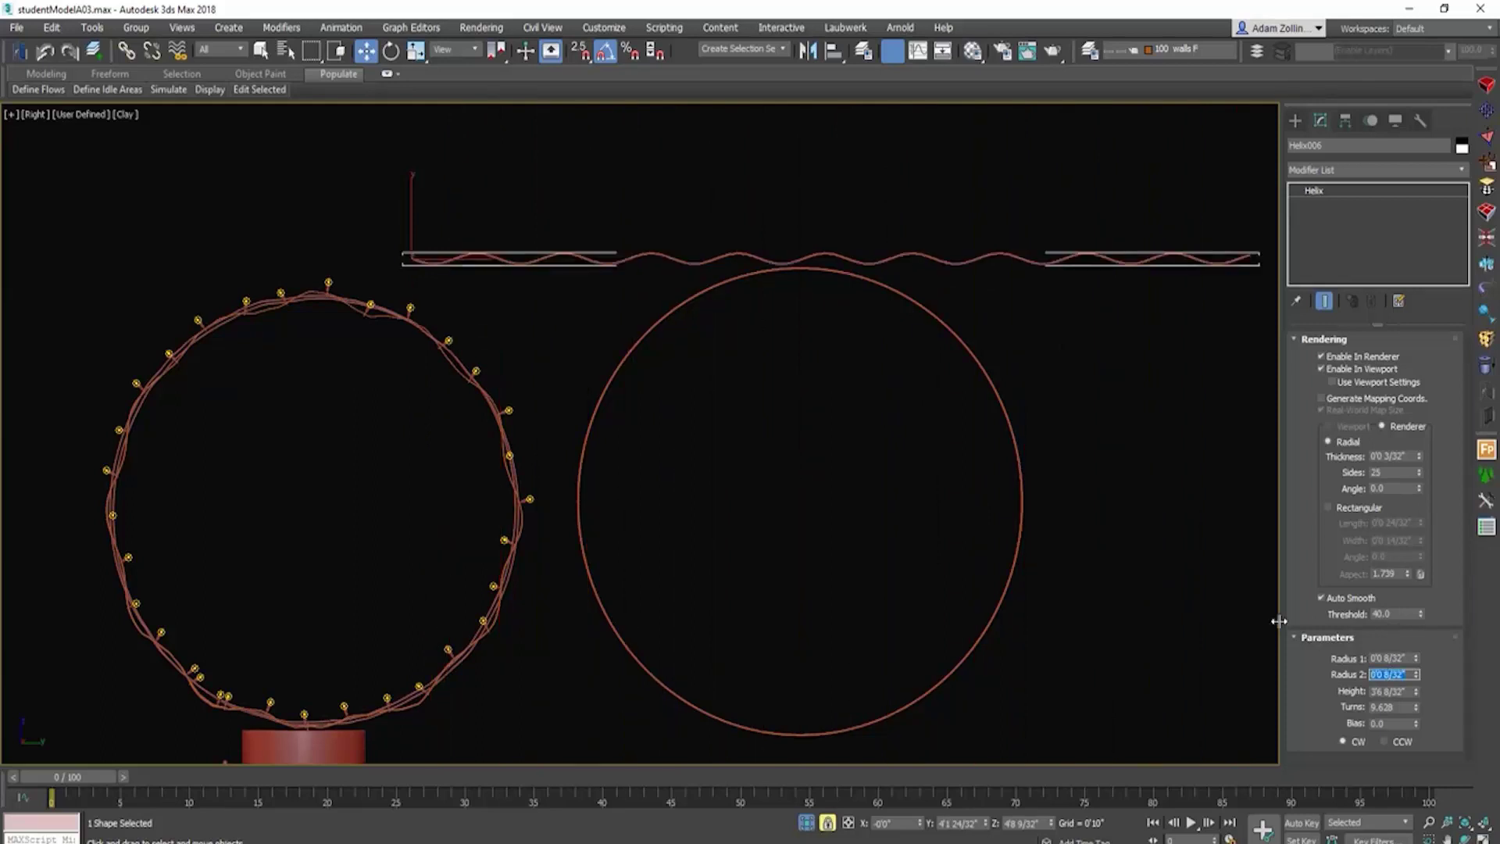
Step: Apply a Bend modifier to the helix with an angle of about 360.5 and a direction of 90
scroll(1006, 205, down, 2)
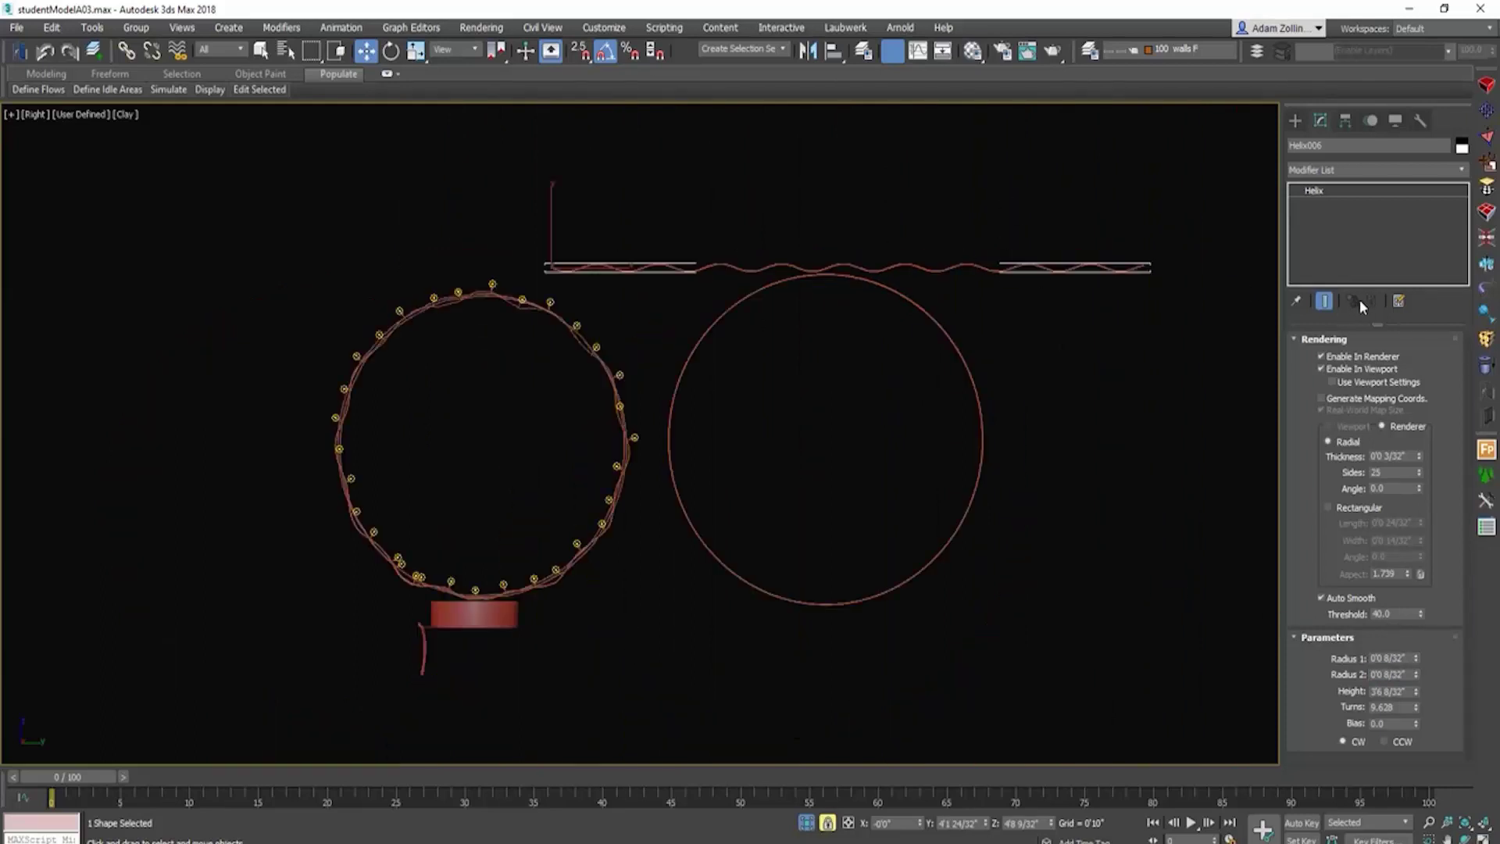
click(1464, 169)
scroll(1456, 282, down, 5)
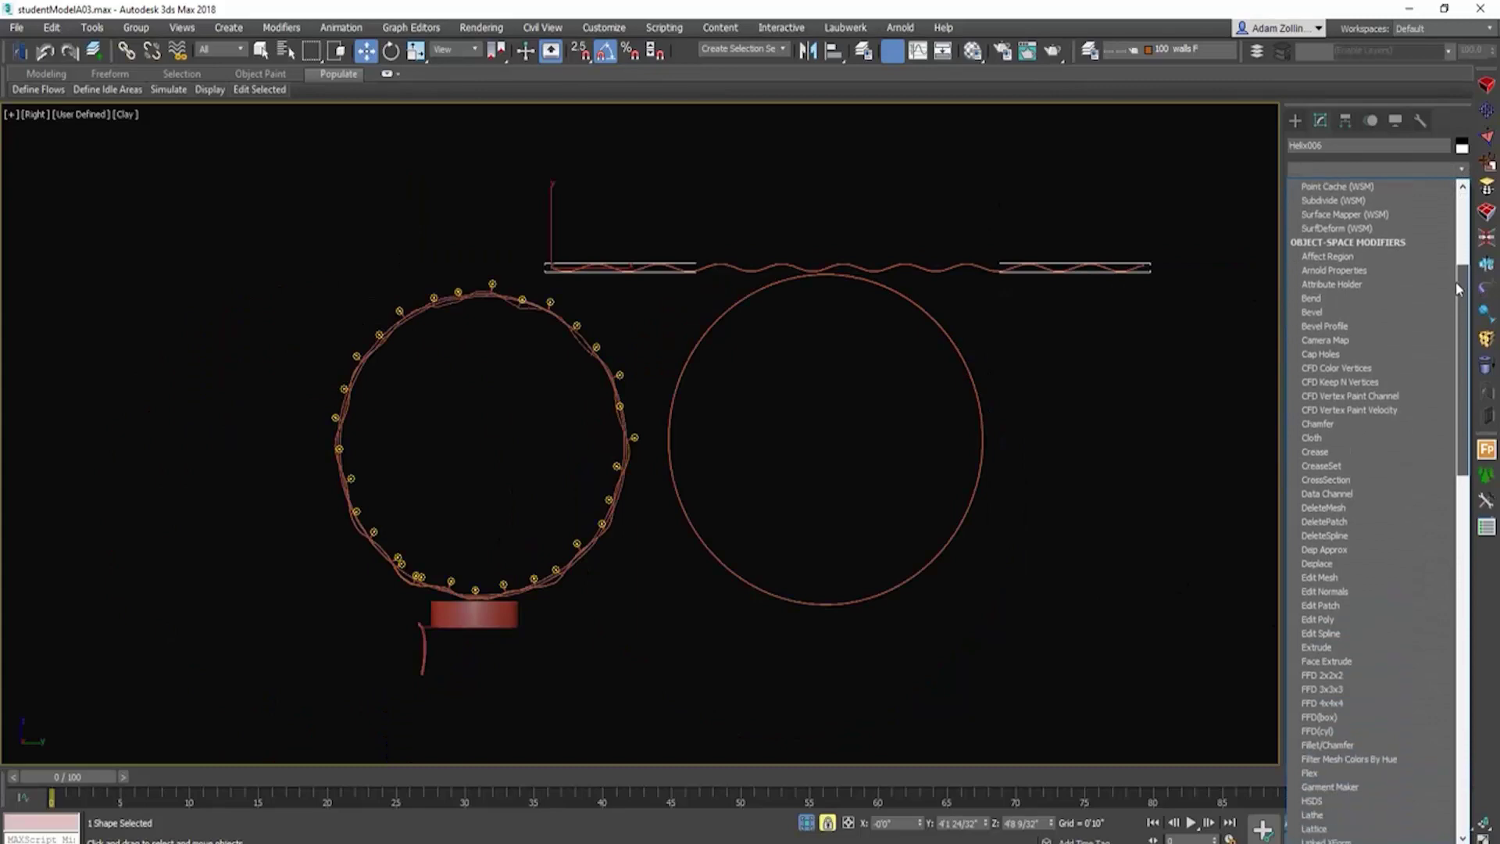
drag(1455, 281, 1456, 255)
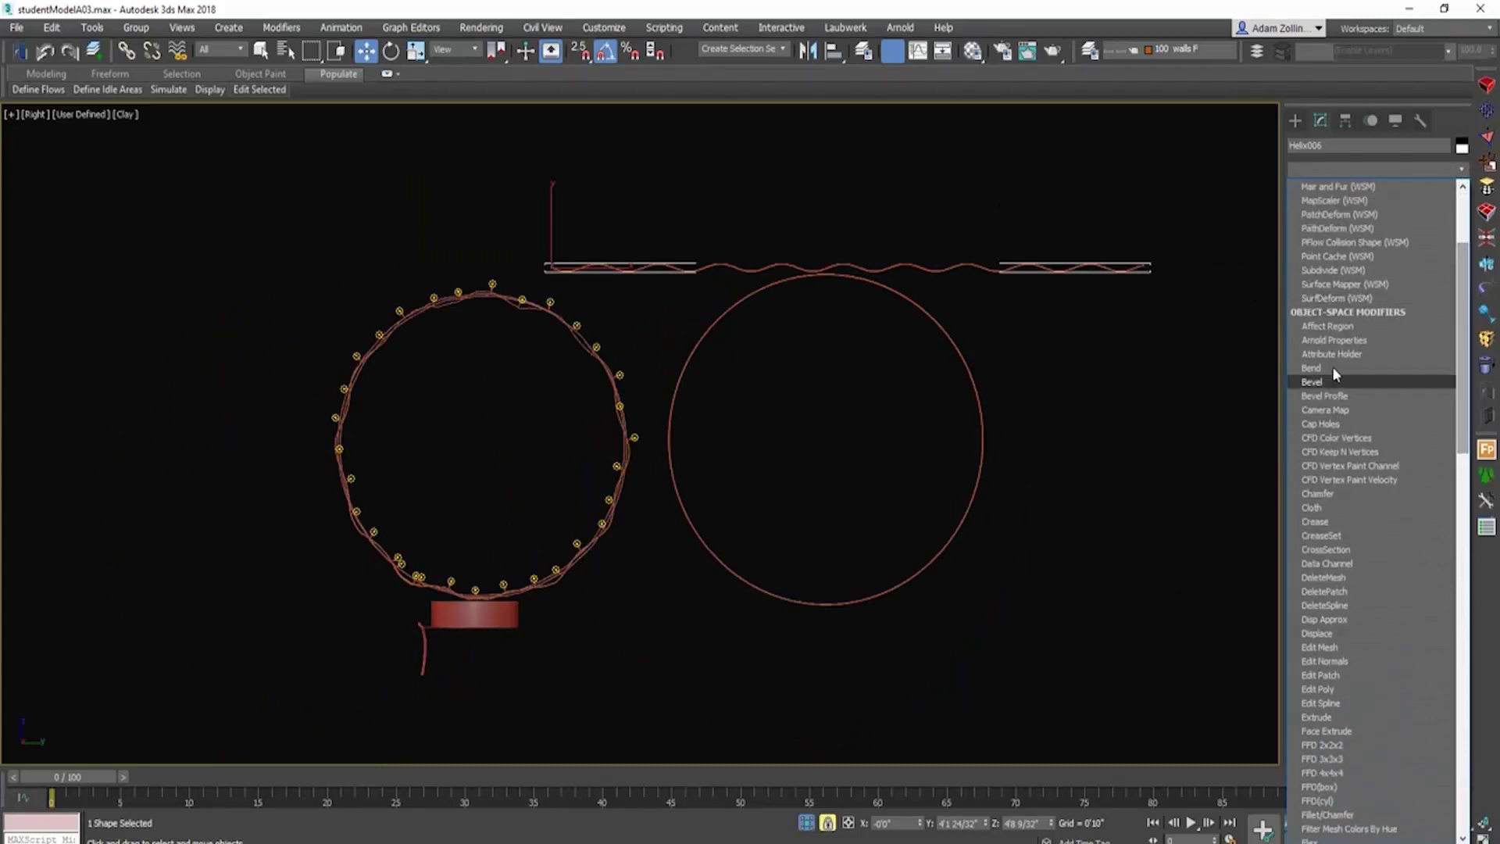
click(1332, 368)
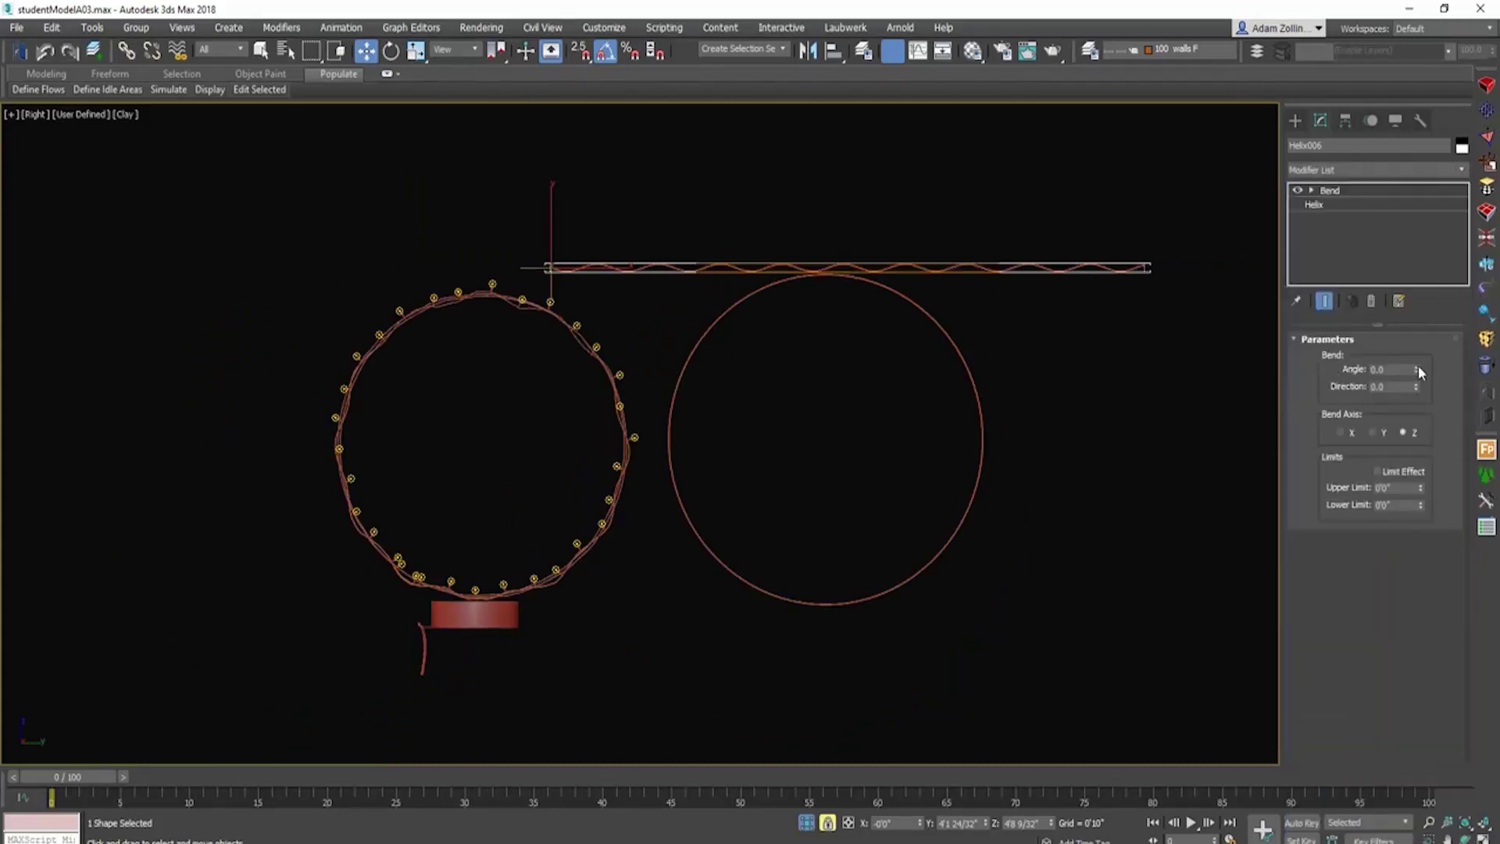
drag(1417, 369, 1182, 290)
alt+middle_drag(1060, 347, 1110, 396)
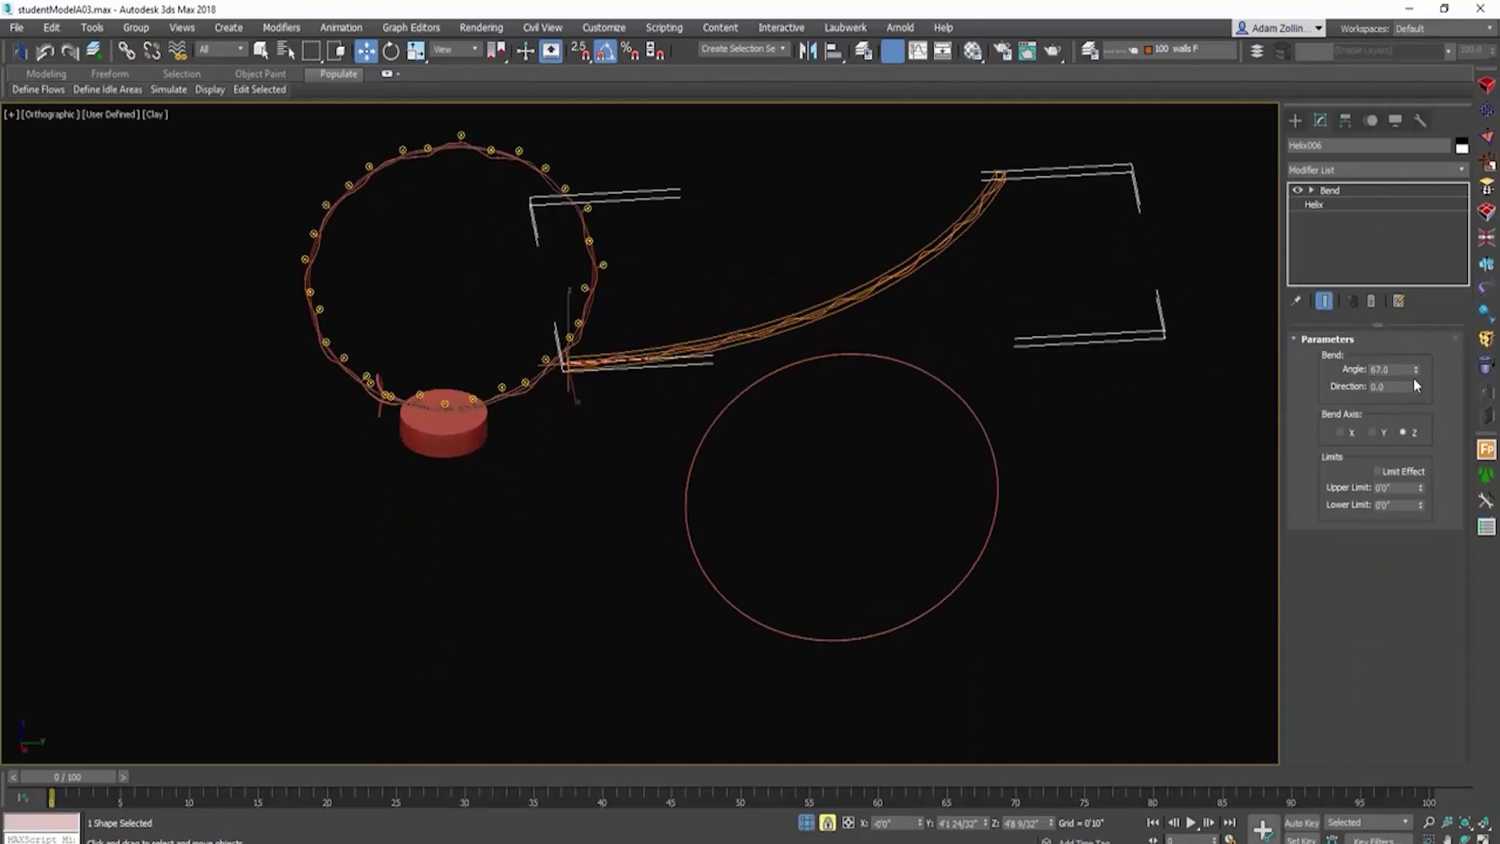
drag(1416, 367, 1082, 729)
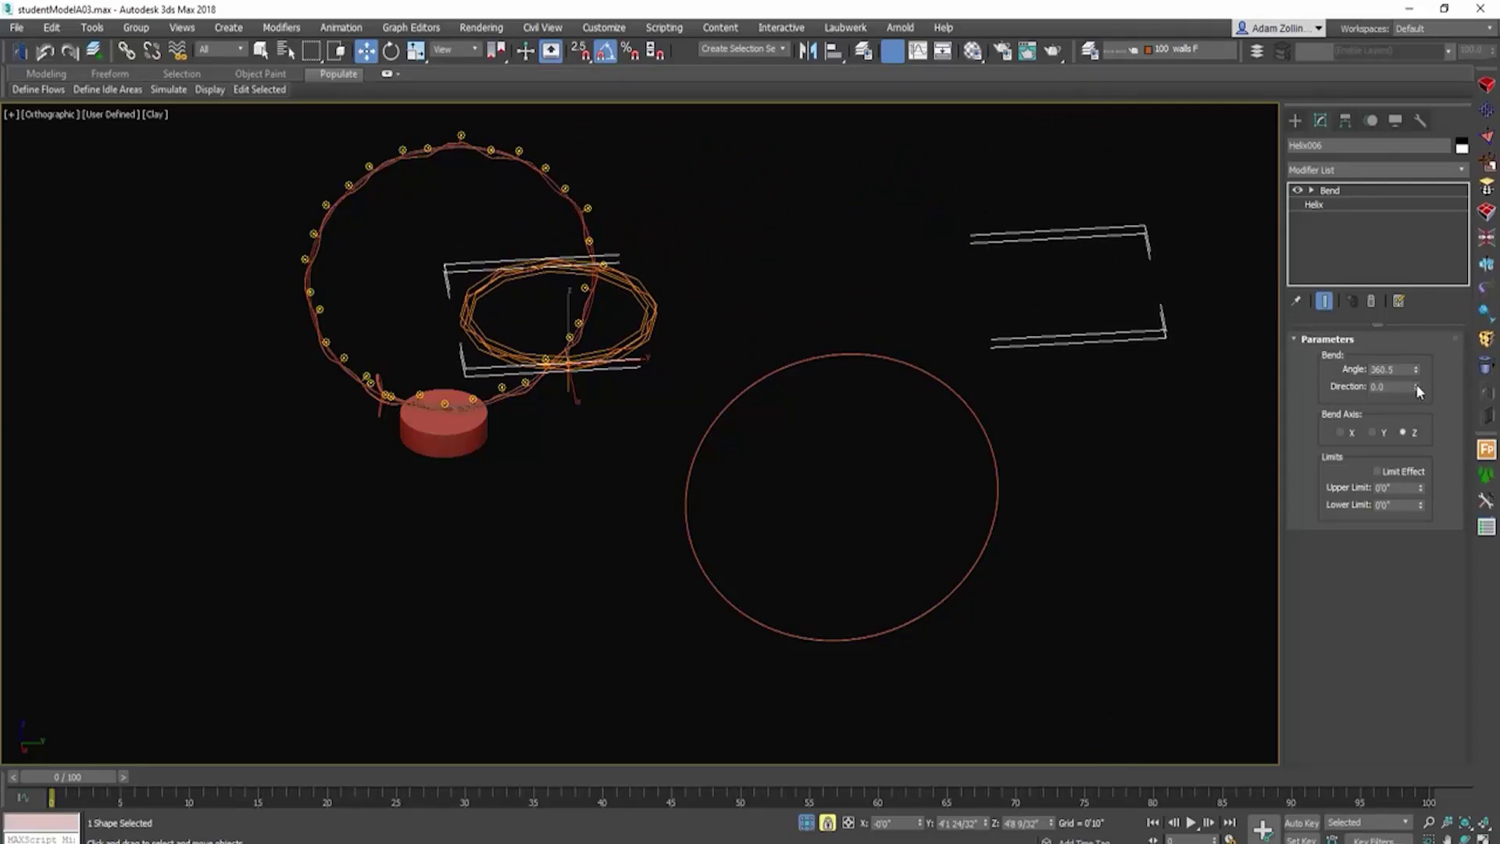
drag(1419, 391, 1396, 238)
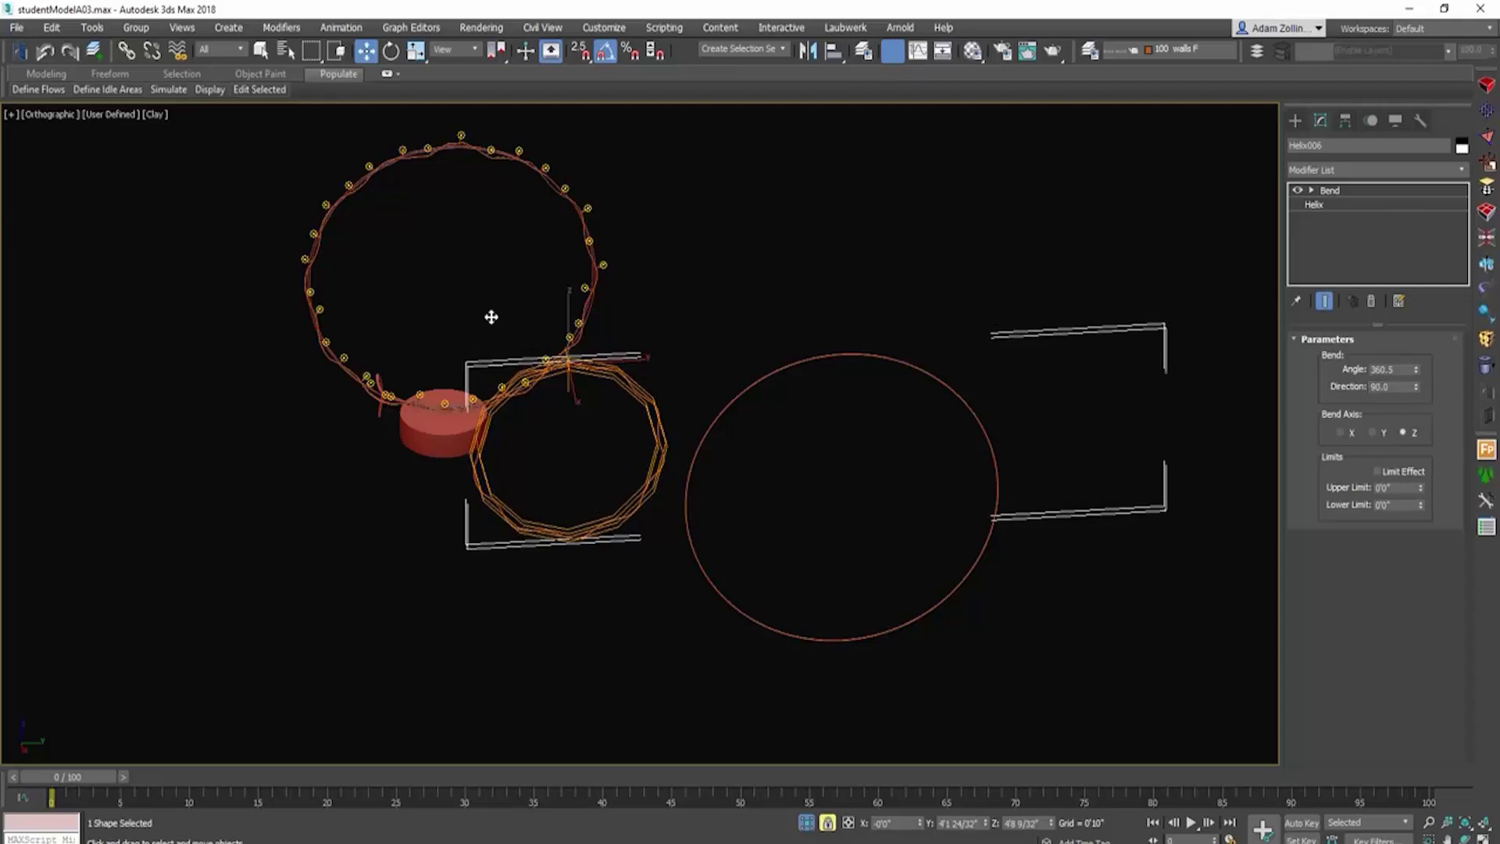
Step: Move the bent helix sideways in the right view to centre it on the top of the circle
key(r)
key(z)
scroll(746, 428, down, 1)
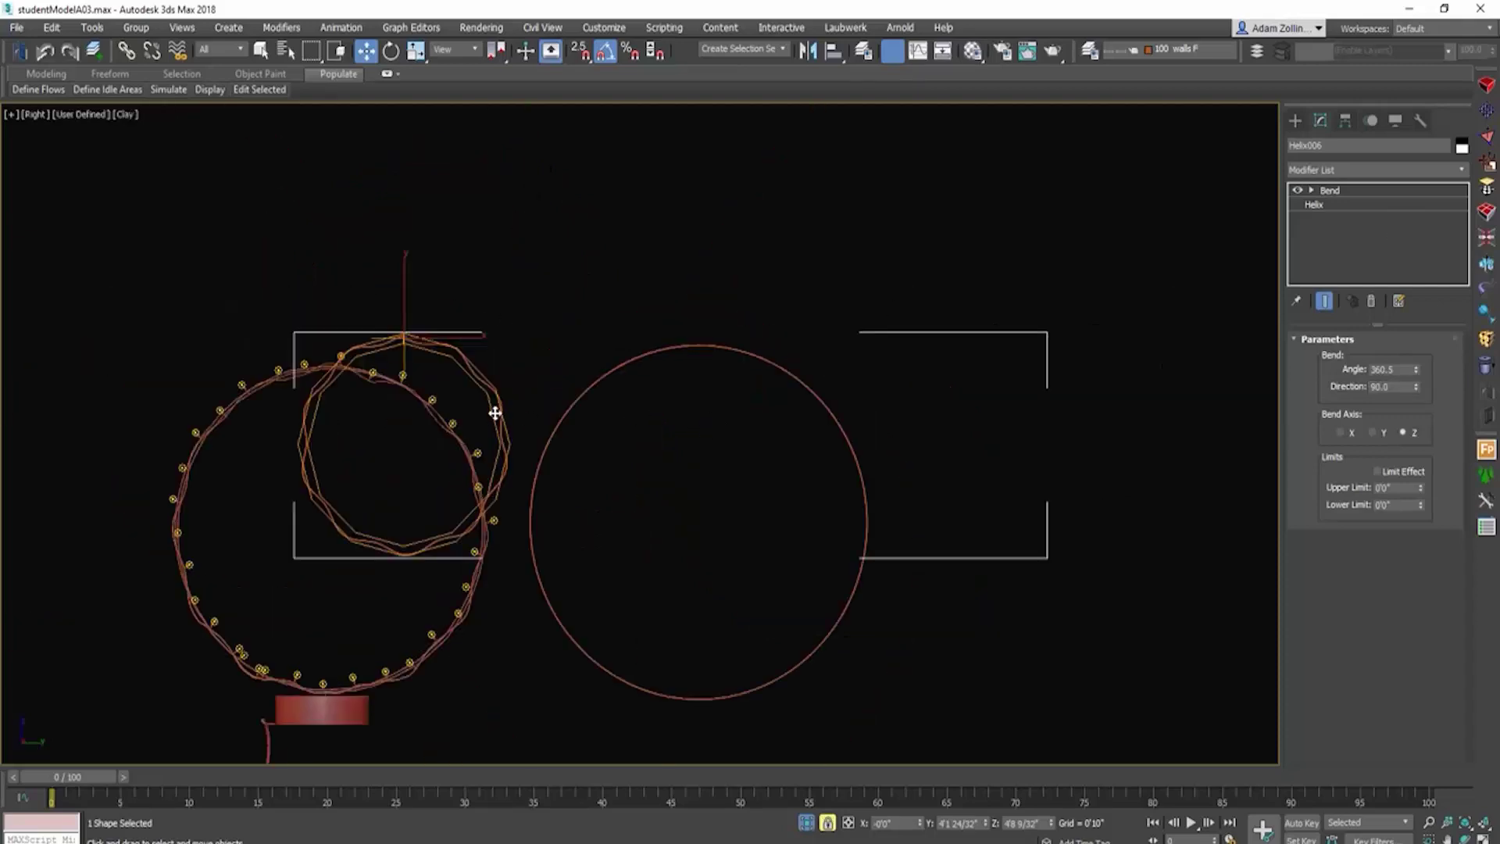
drag(411, 344, 699, 340)
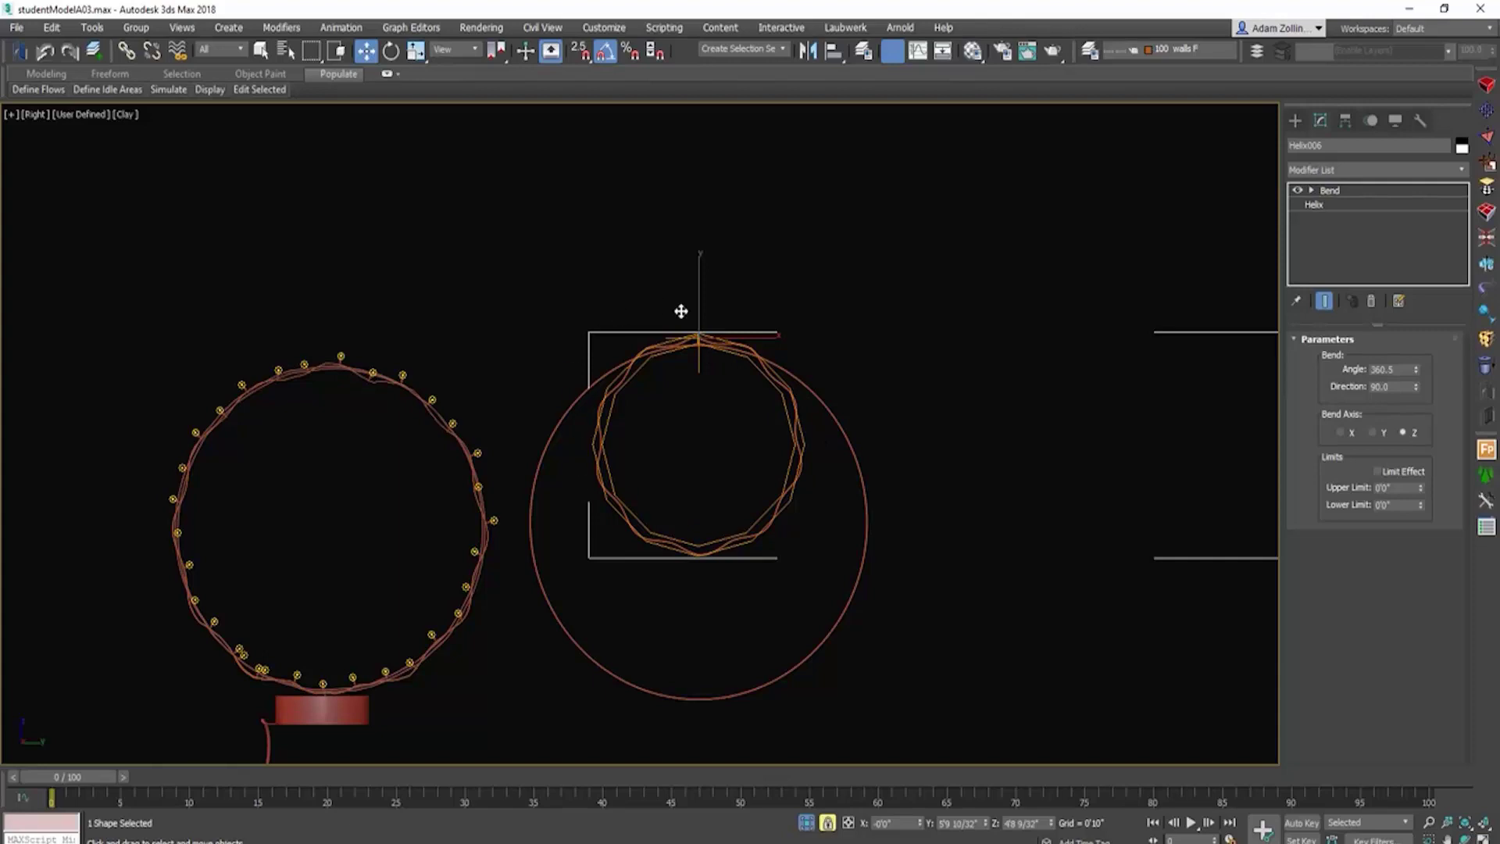
Step: Set the helix's bend angle to exactly 360, keeping the direction at 90
scroll(1015, 501, down, 3)
alt+middle_drag(840, 505, 887, 519)
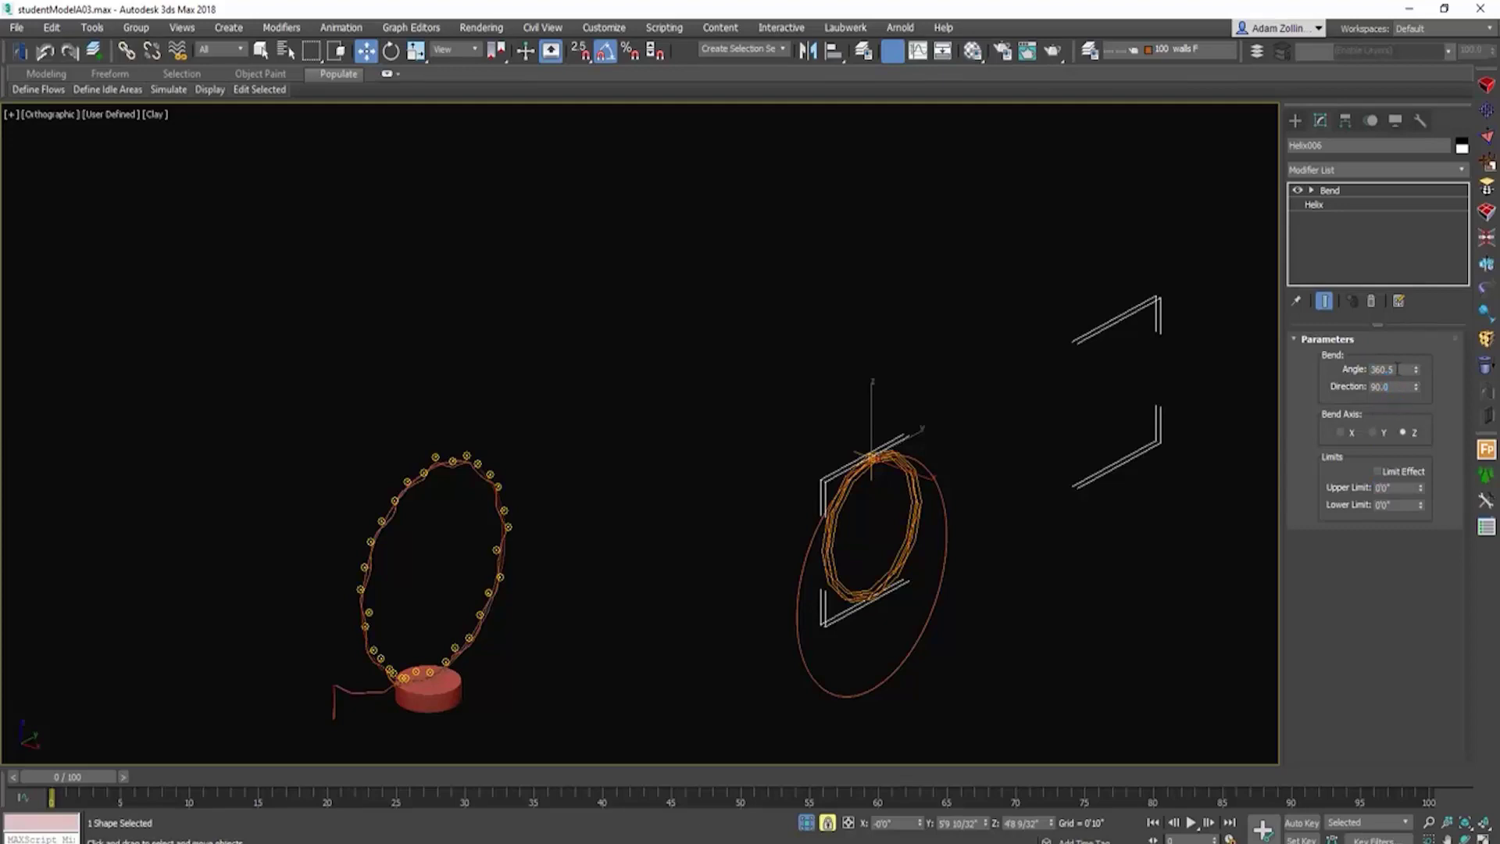
double_click(1390, 369)
drag(1403, 386, 1403, 509)
key(ctrl+z)
Step: Try the X and Y bend axes on the helix and restore the Z axis
click(1374, 432)
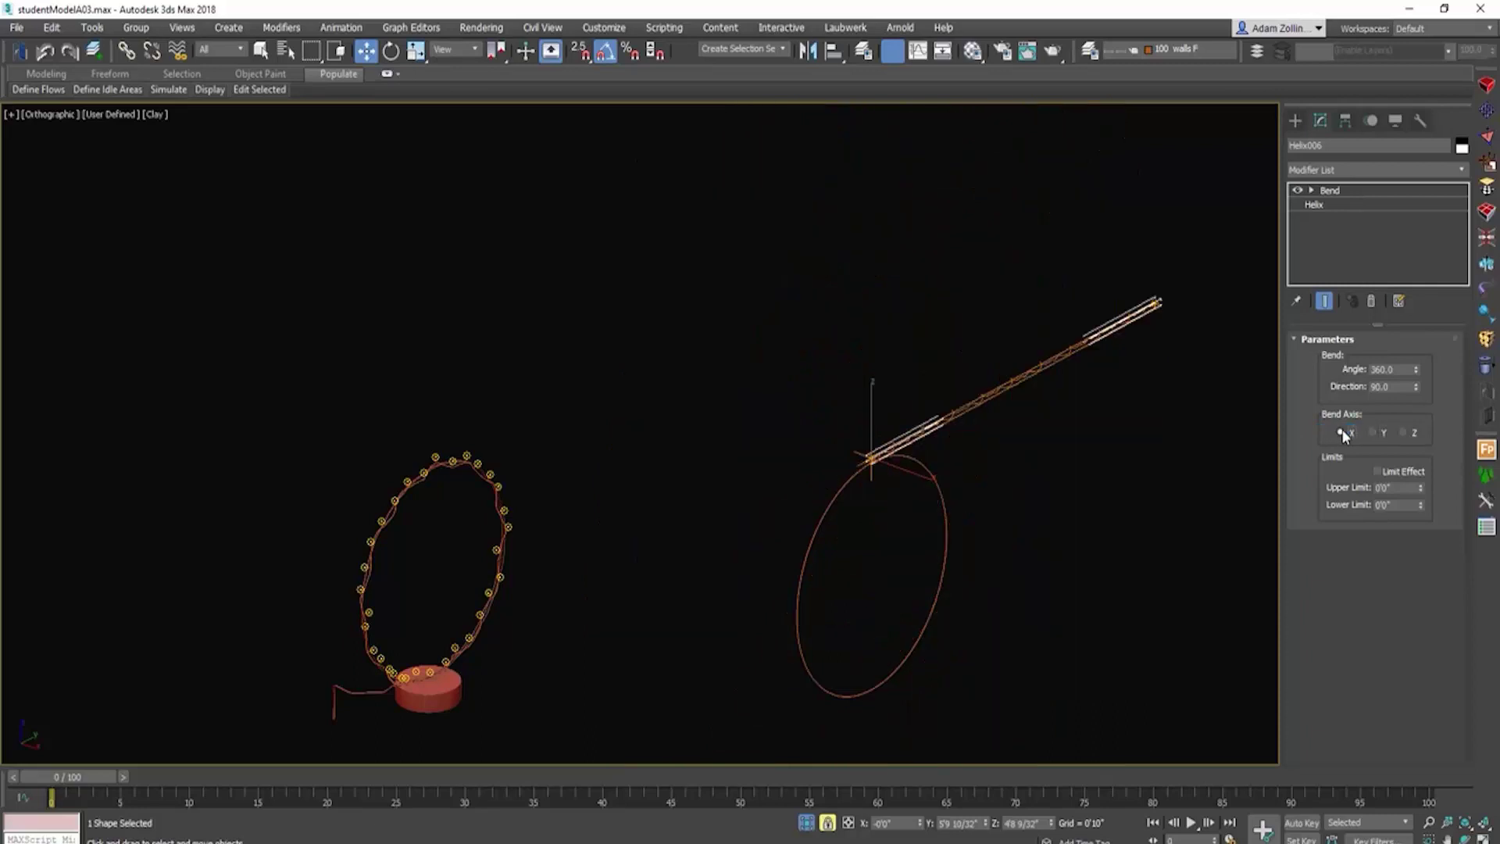
click(1373, 432)
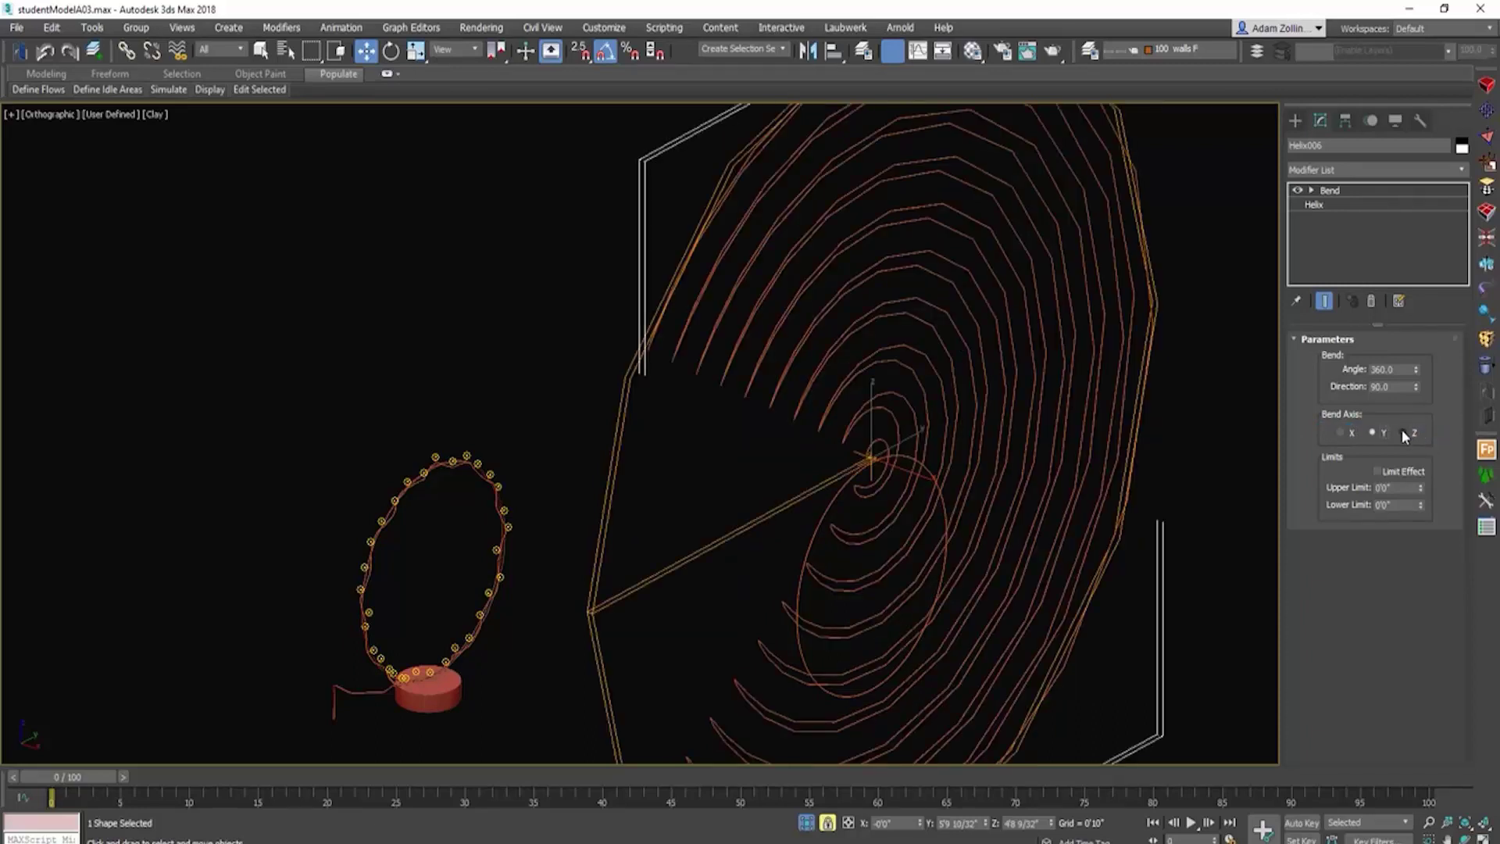
click(1403, 432)
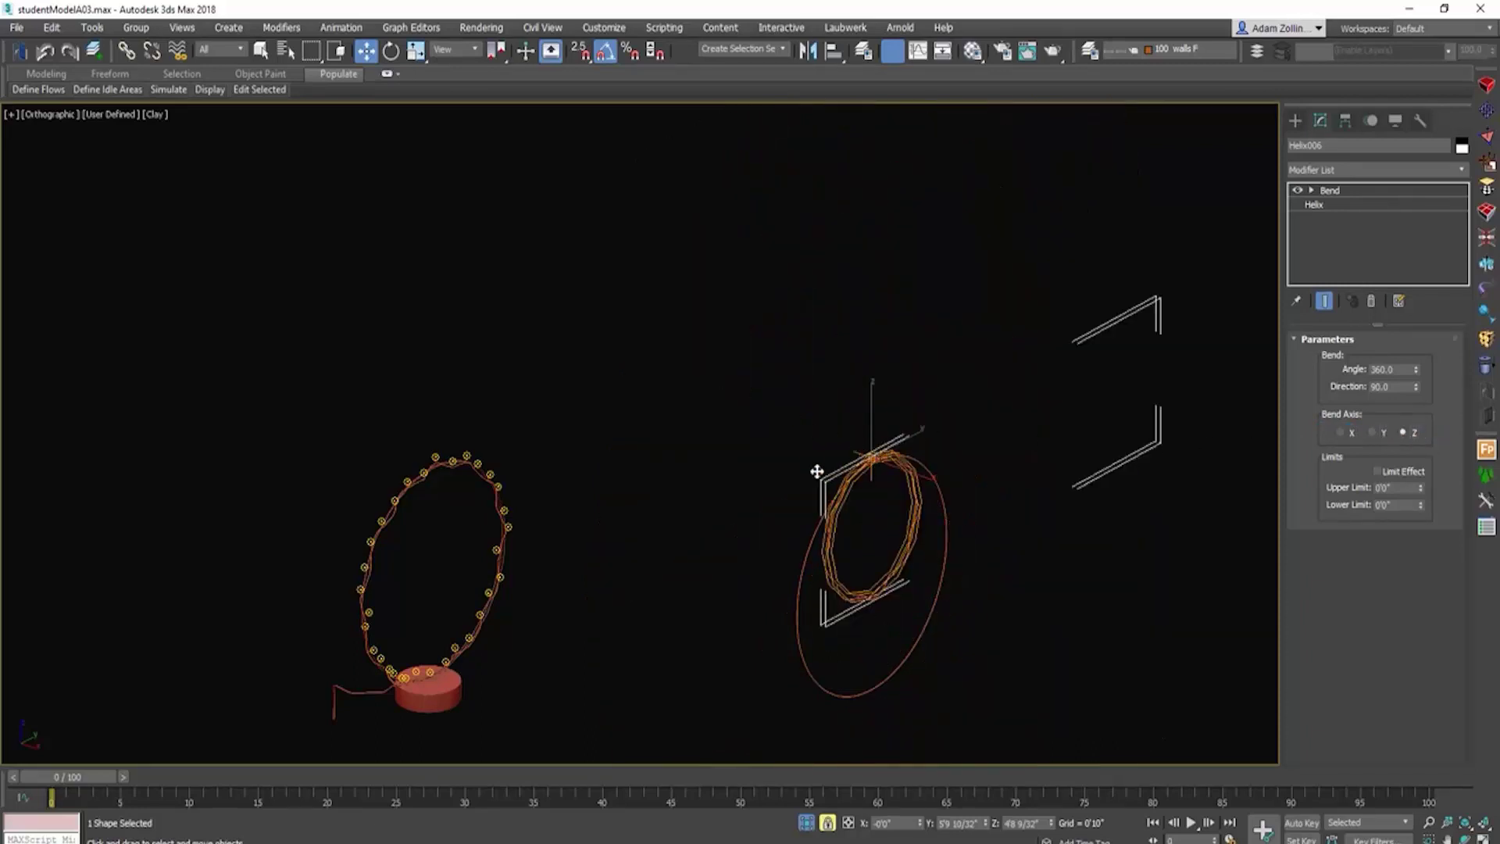
Step: With the bend result shown, raise the base helix's height to about 5'11 3/32" and its turns to about 16.08
scroll(899, 502, up, 2)
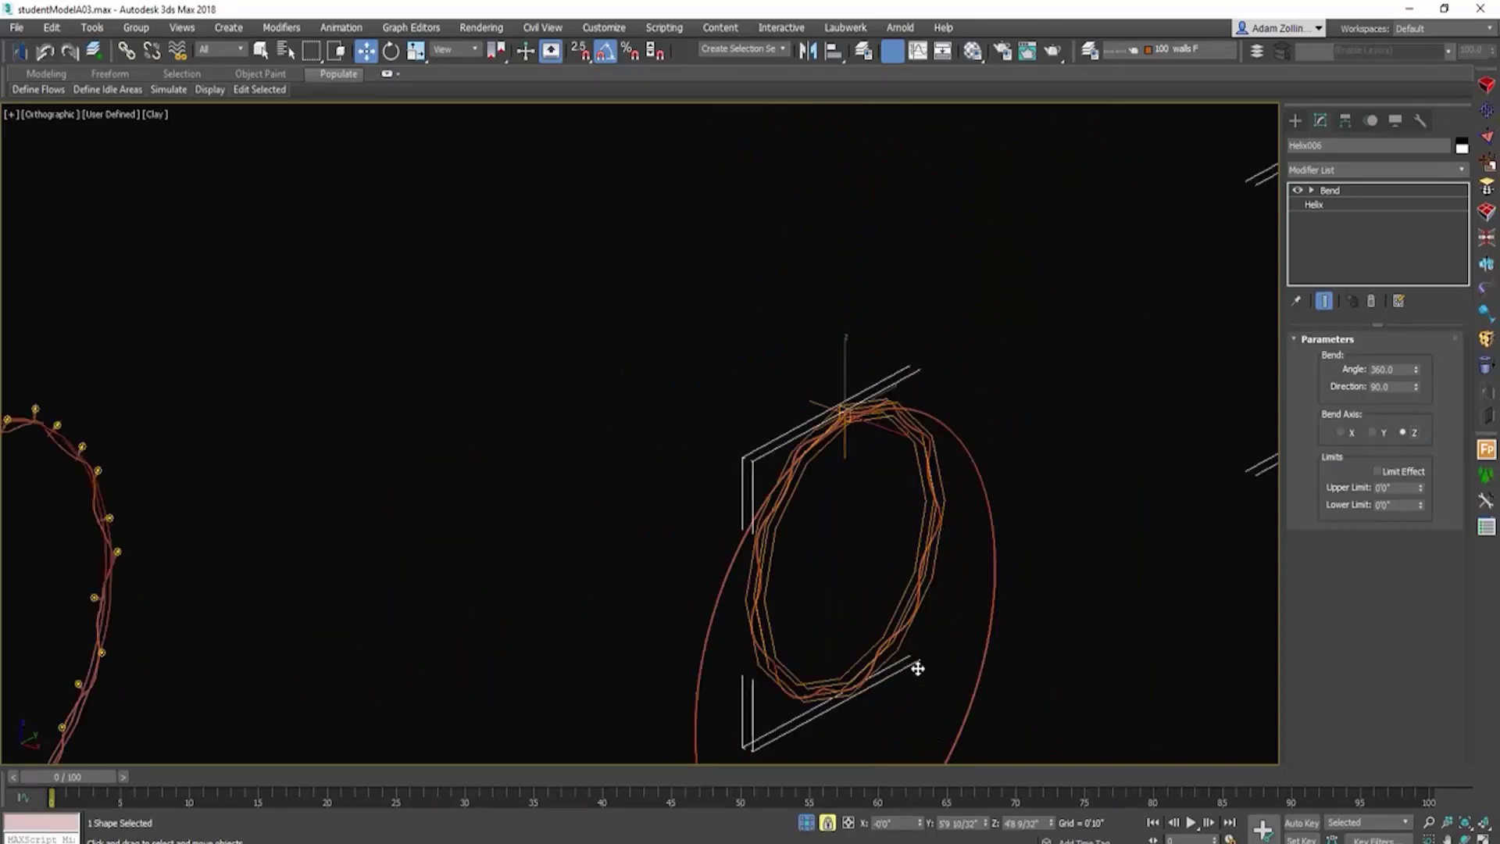
key(r)
middle_drag(813, 454, 1263, 401)
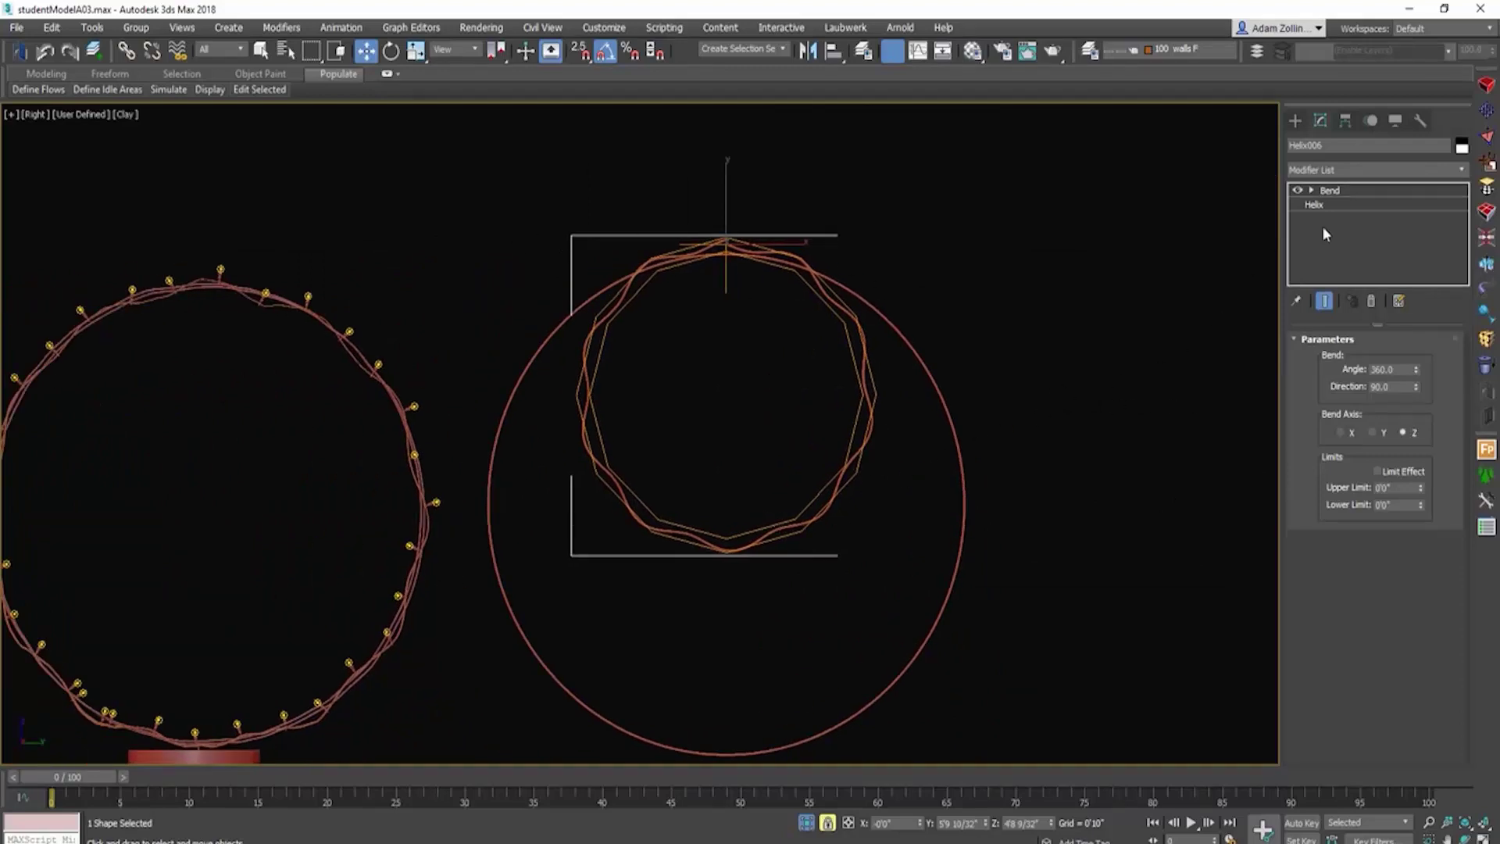
click(1355, 210)
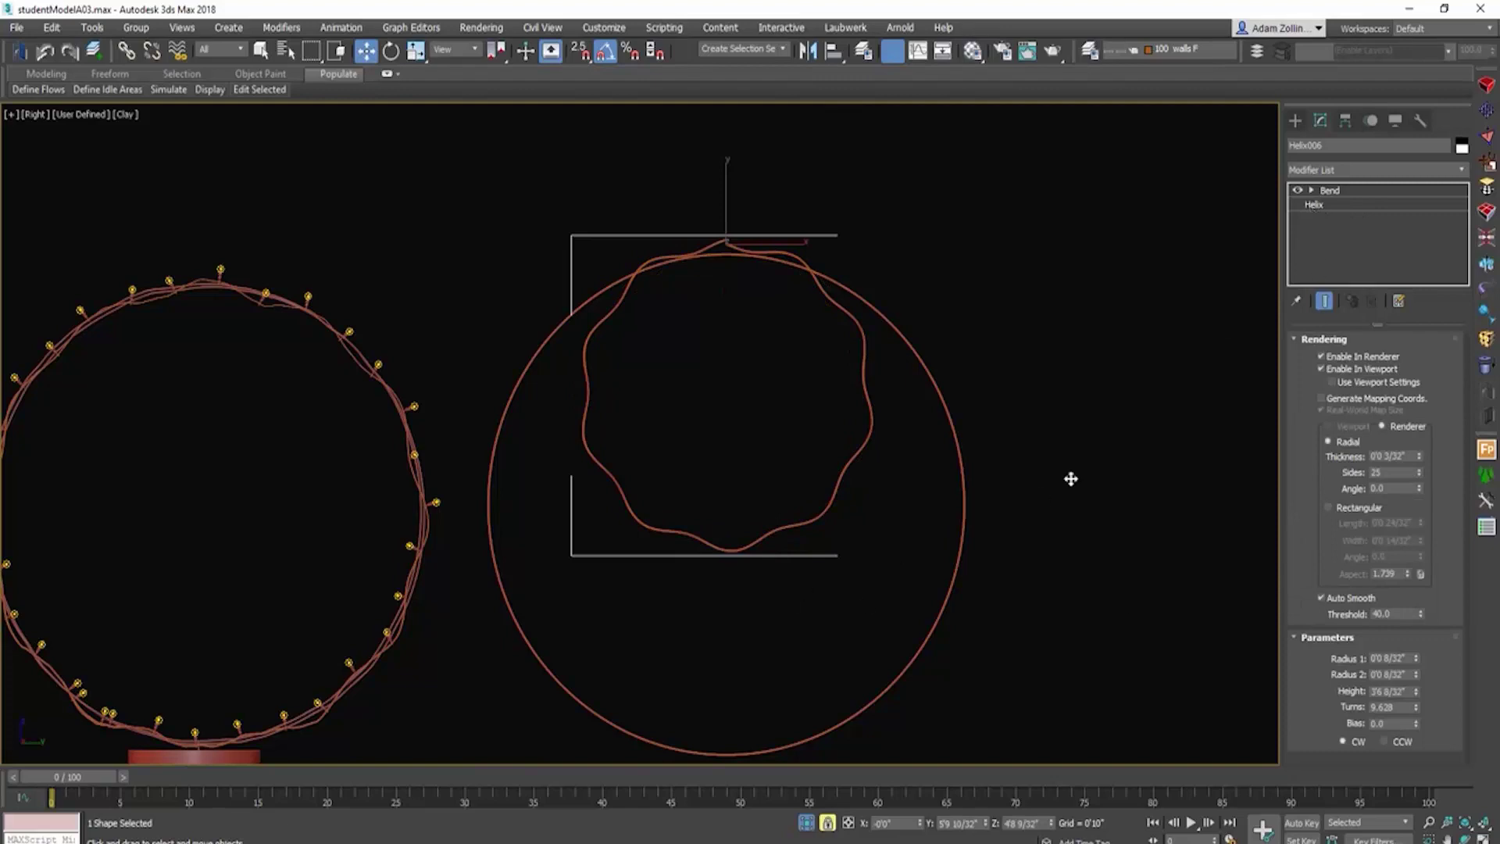
click(1323, 305)
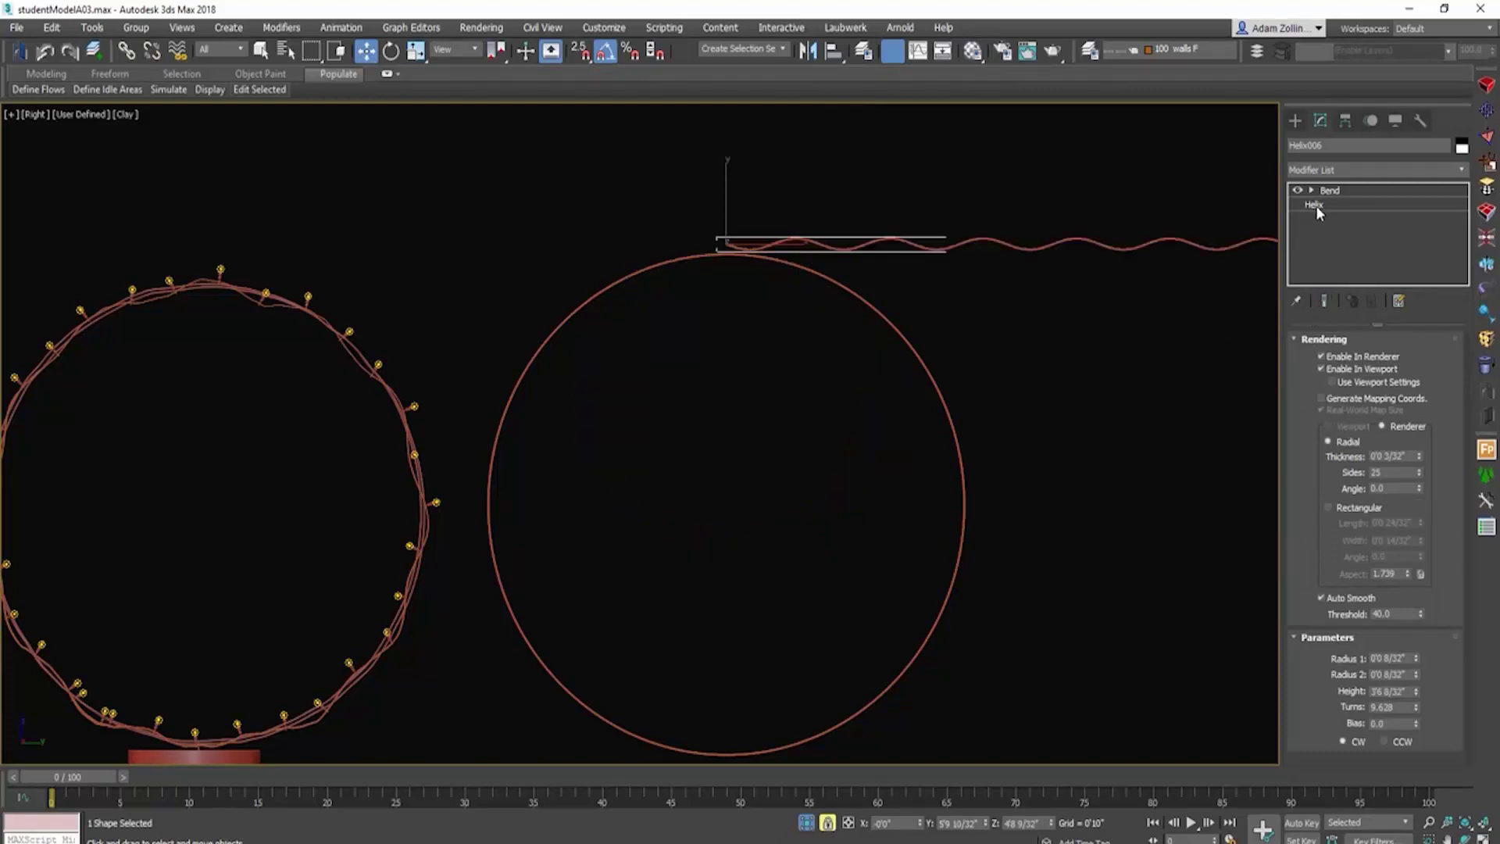
click(1325, 301)
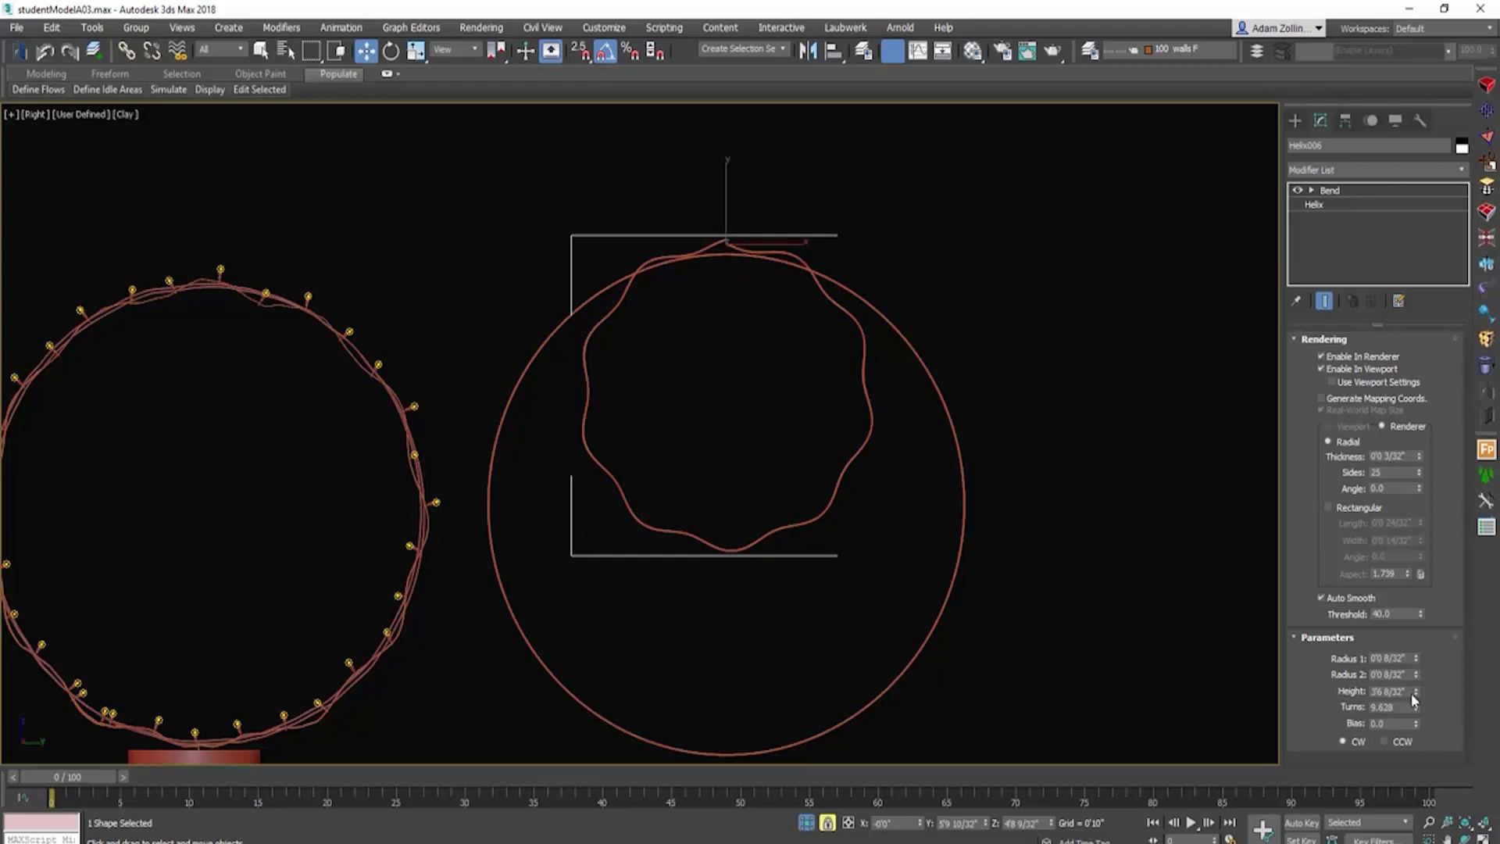
drag(1415, 691, 1410, 635)
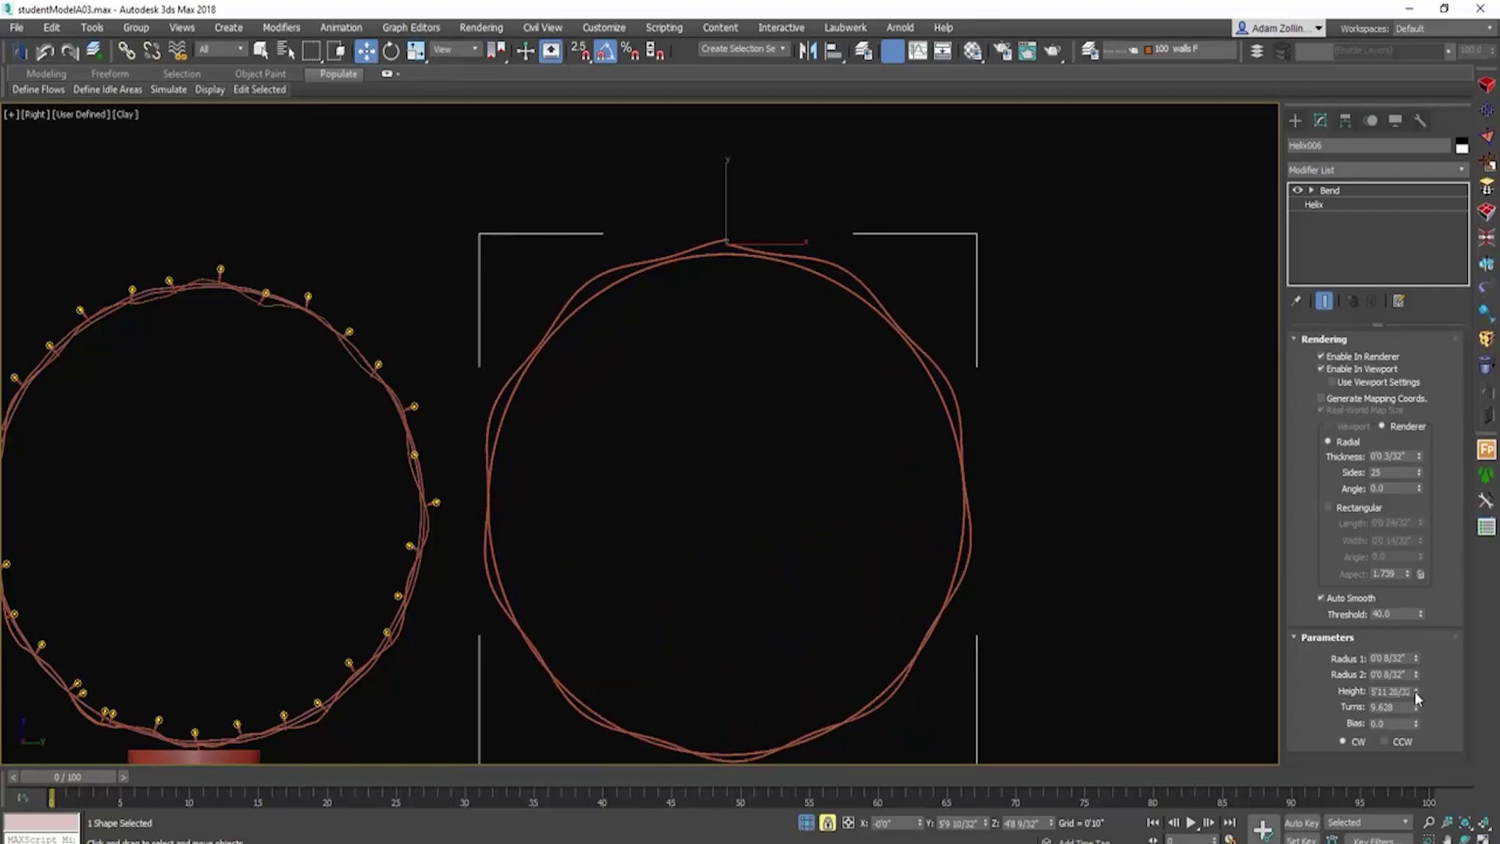
drag(1417, 703, 1408, 652)
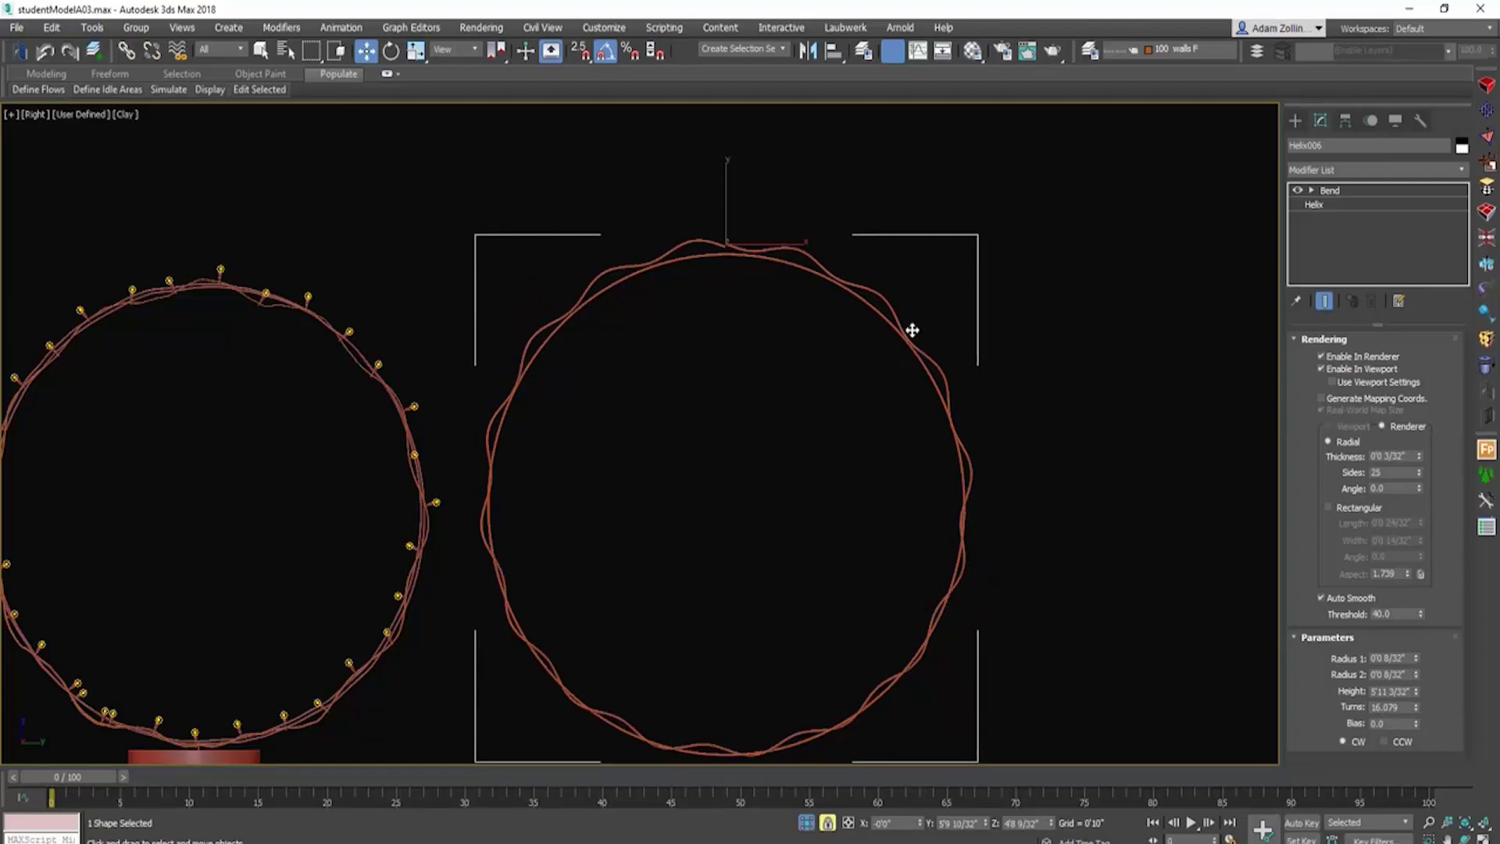
Step: Lower the bent helix onto the circle's top edge and fine-tune its height to about 5'10 12/32"
scroll(732, 249, up, 2)
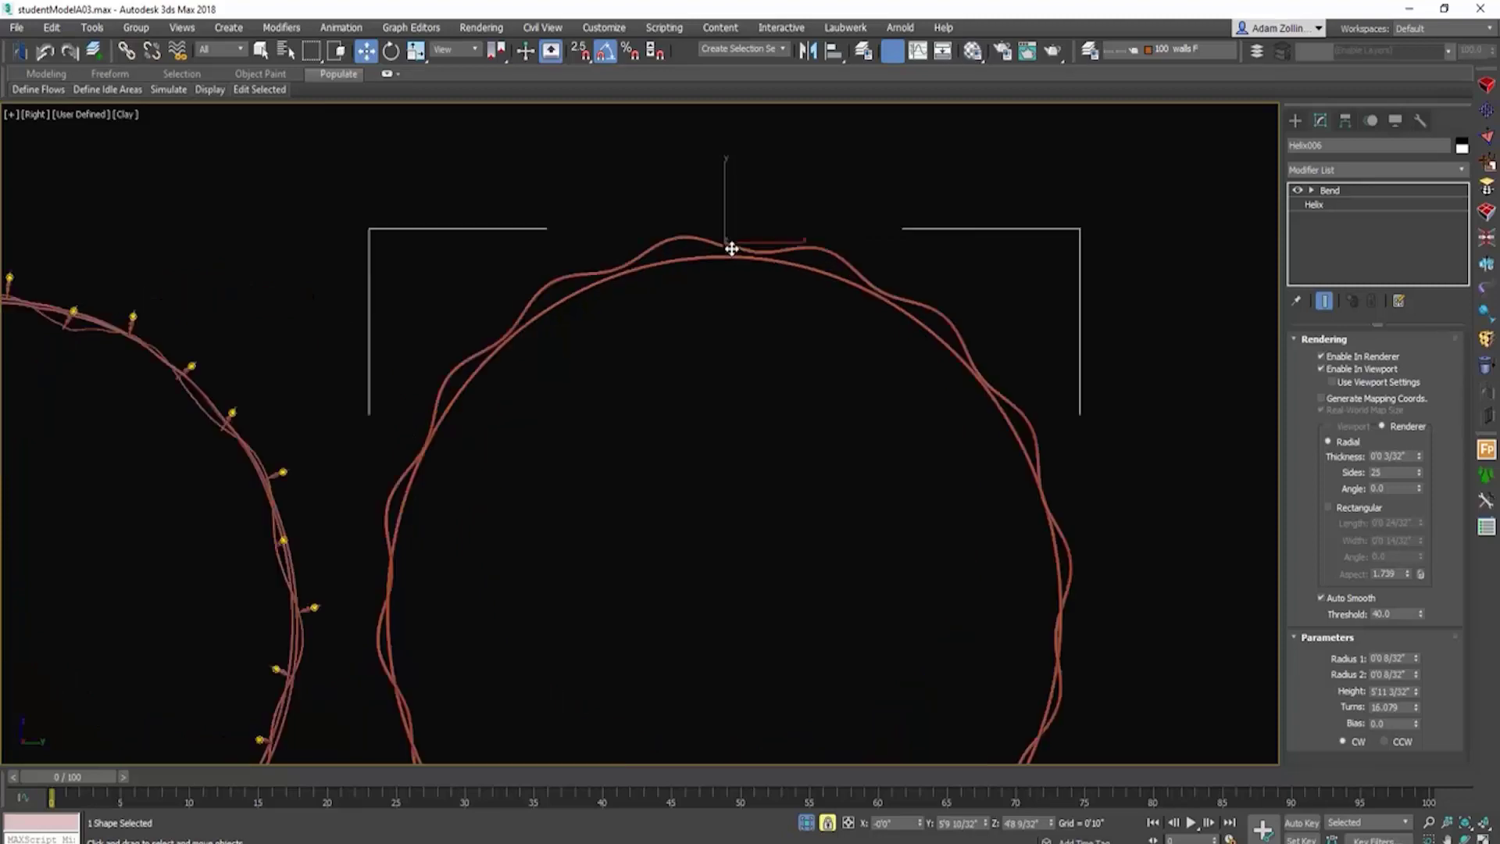
drag(733, 248, 727, 263)
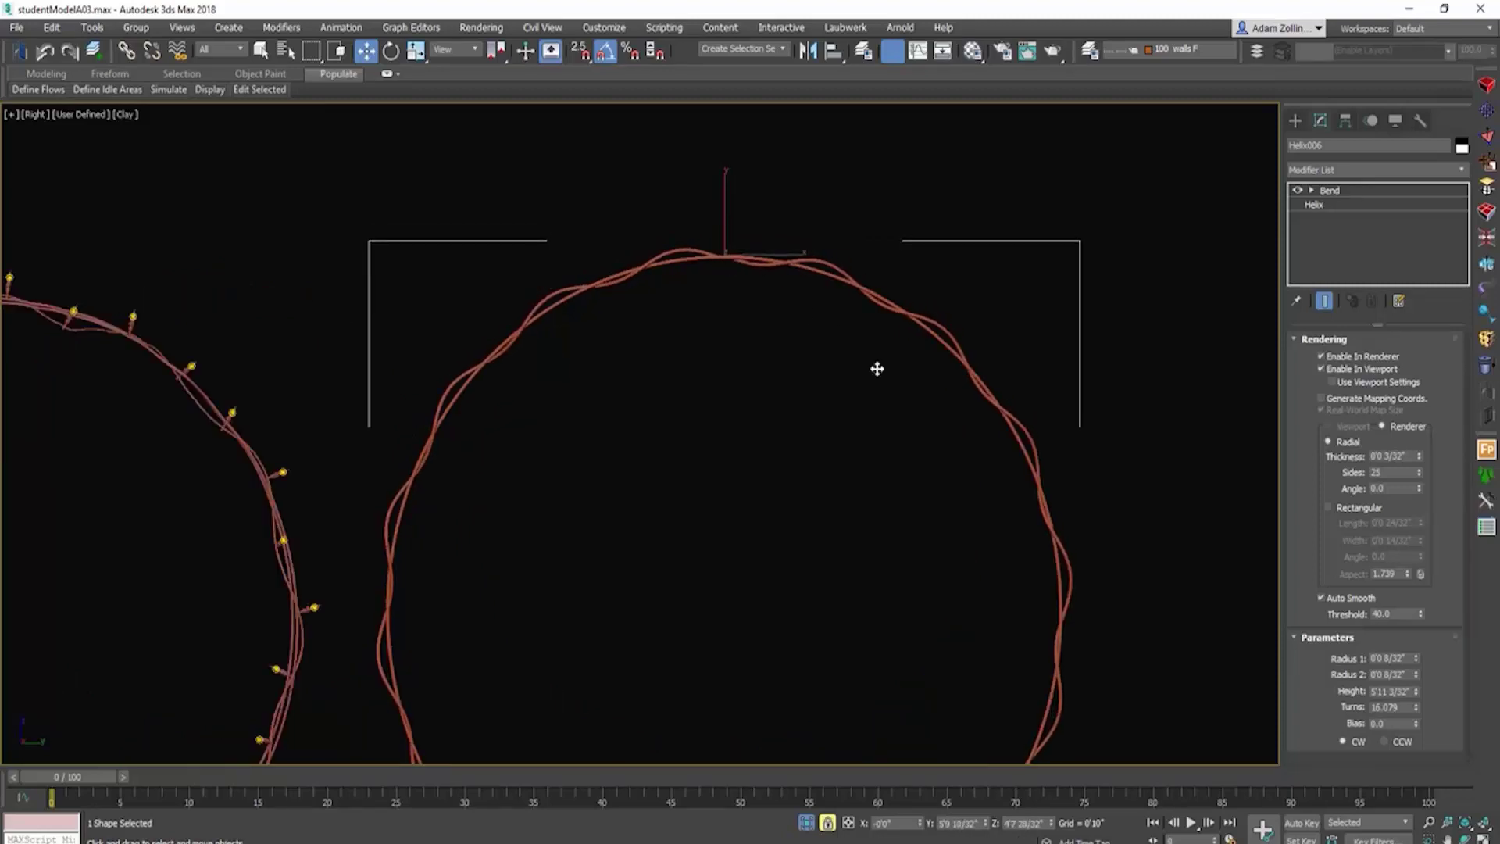
scroll(875, 368, down, 3)
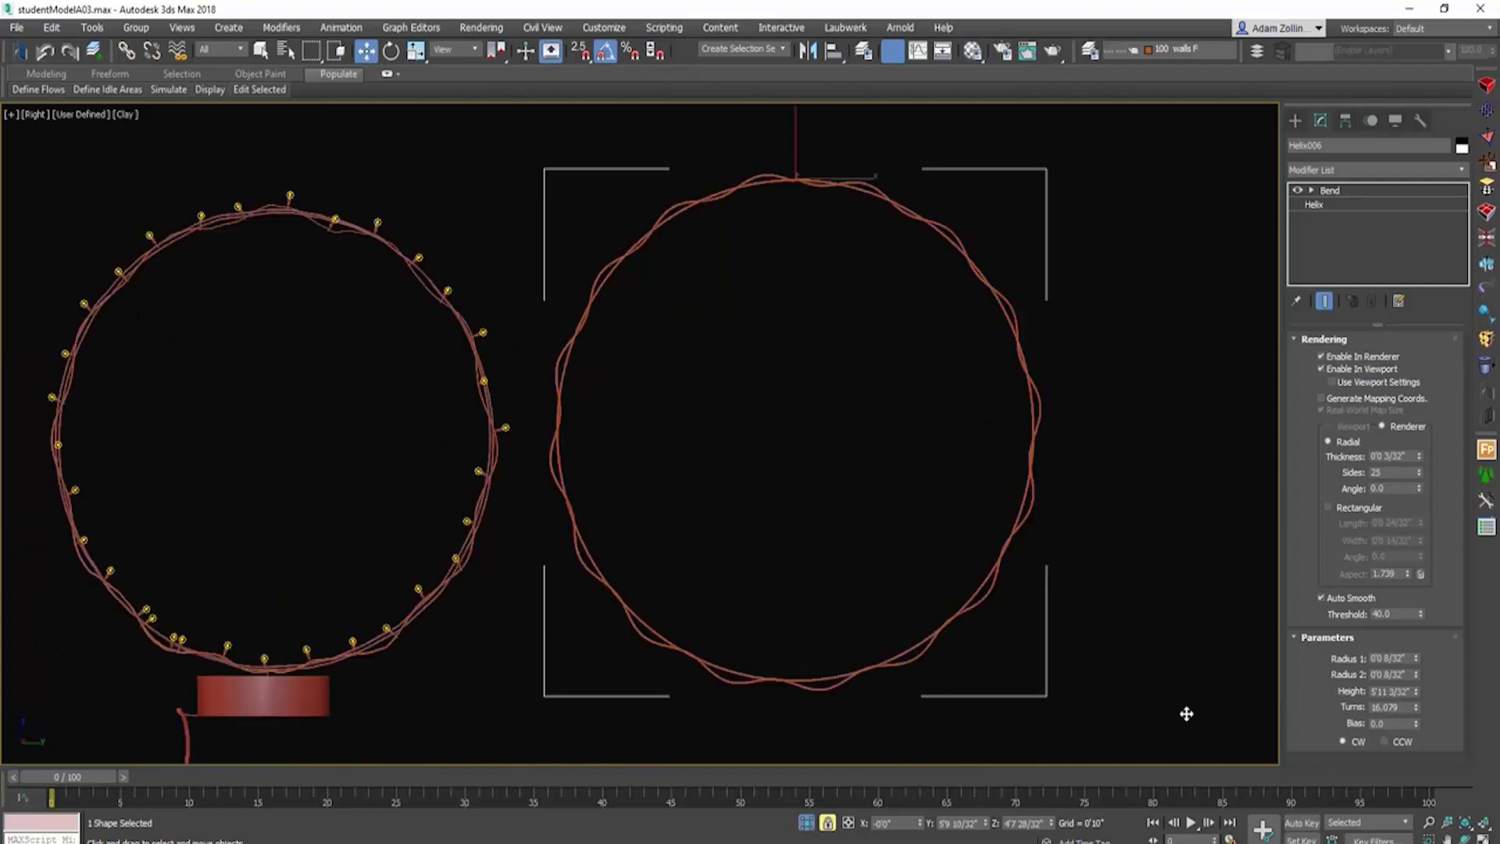
drag(1418, 698, 1420, 702)
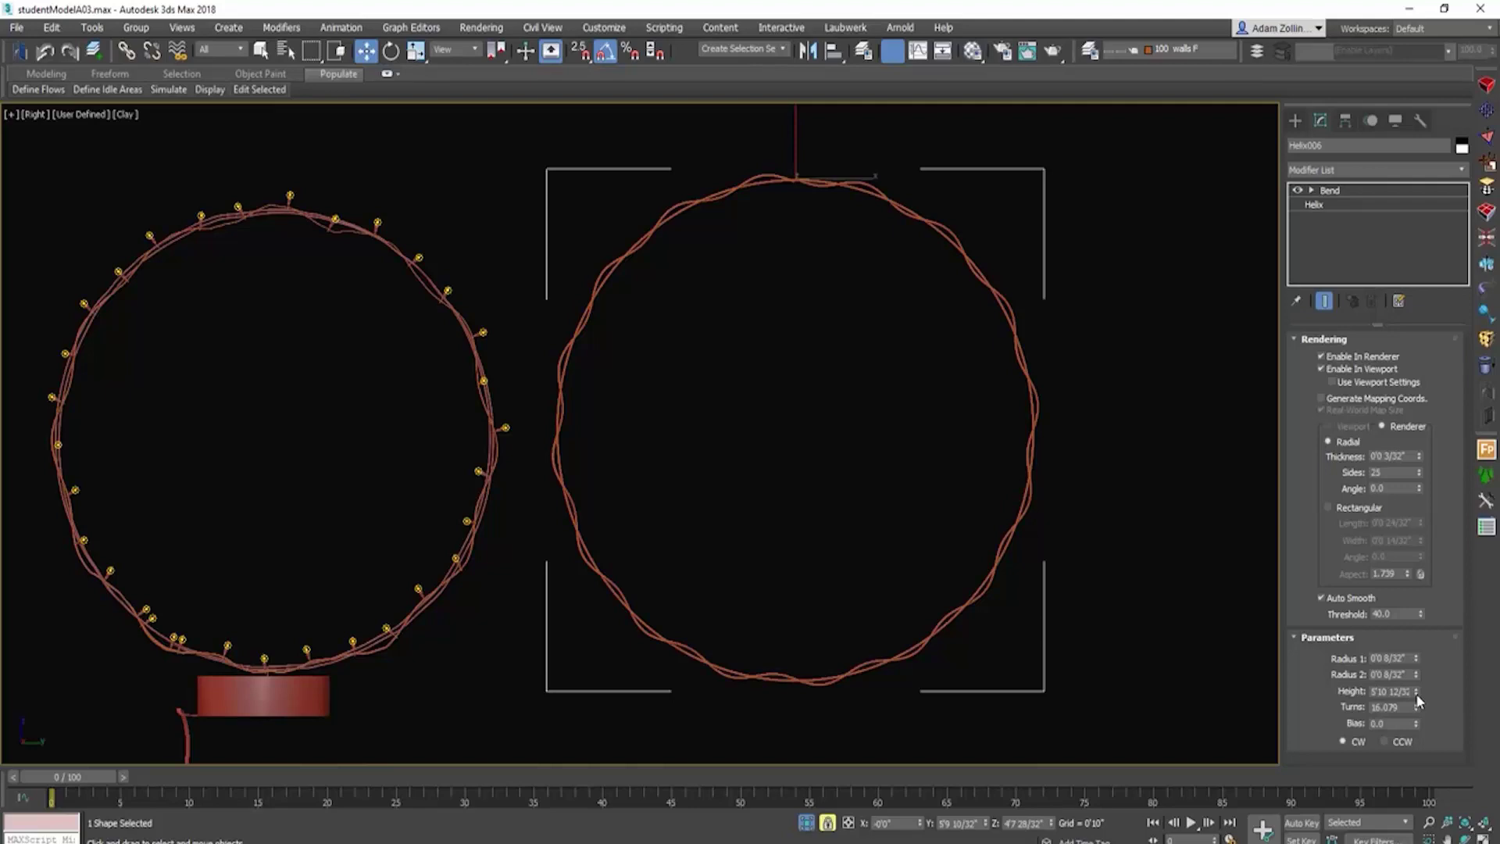
Step: Display edged faces and examine how the helix wraps around the circle's tube and where its two ends meet
alt+middle_drag(886, 569, 888, 529)
scroll(898, 547, up, 8)
key(F4)
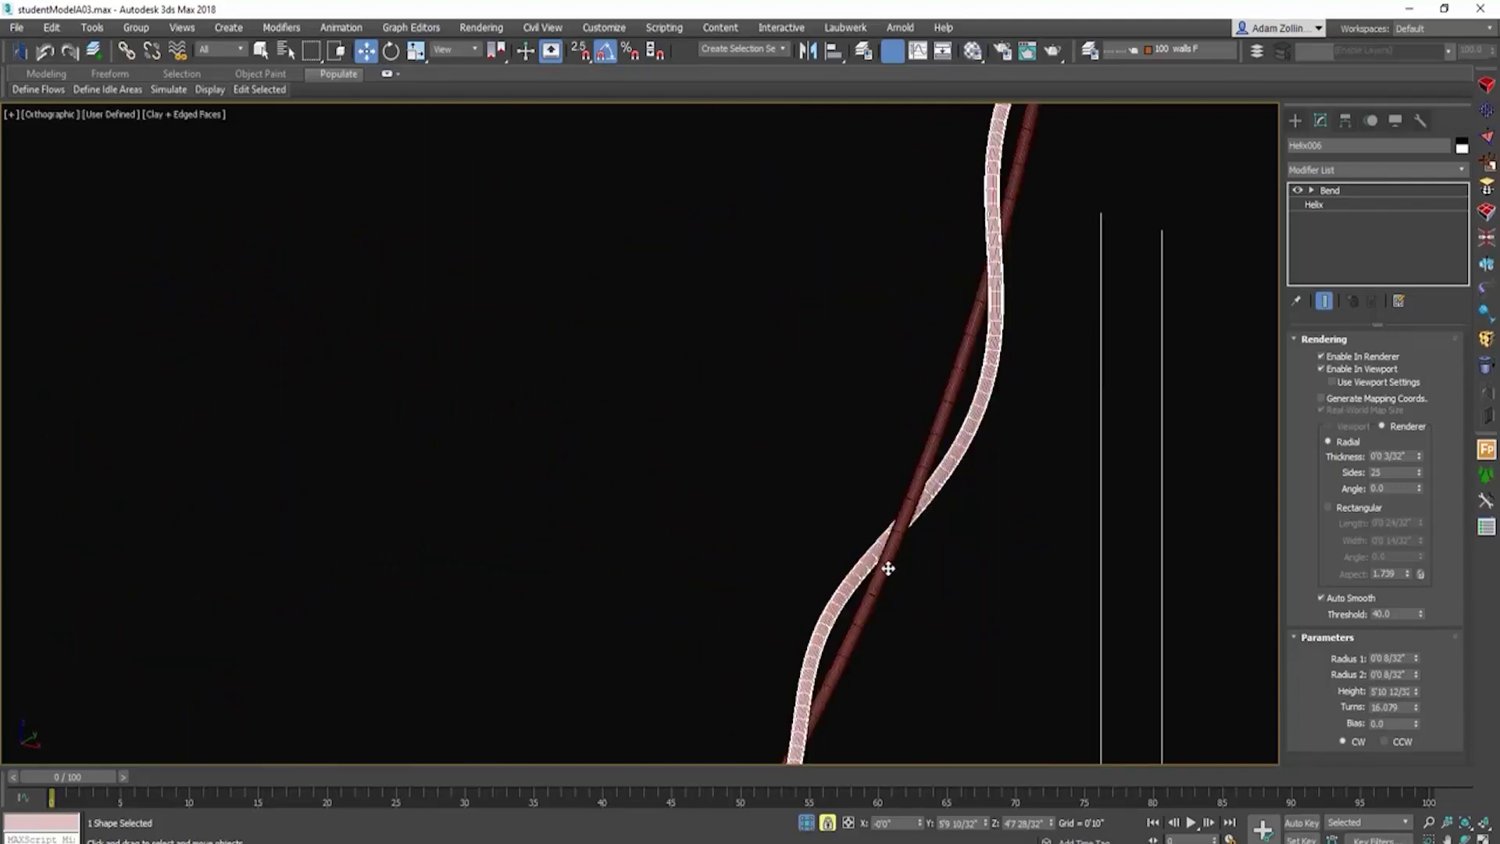
scroll(972, 520, down, 4)
alt+middle_drag(972, 519, 880, 492)
scroll(1062, 259, up, 6)
alt+middle_drag(1062, 259, 1114, 208)
scroll(1094, 250, down, 5)
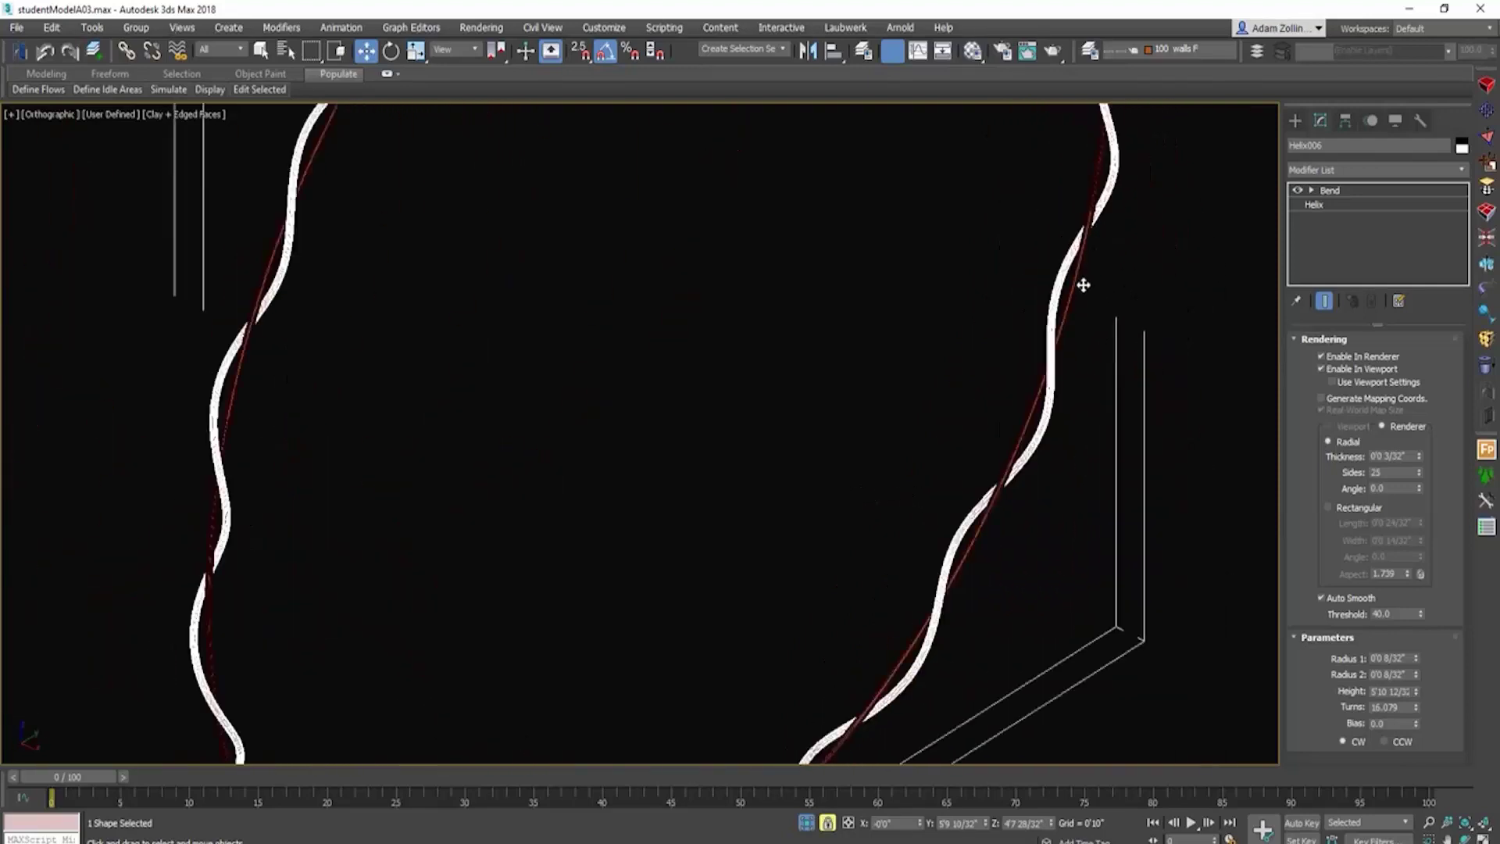
alt+middle_drag(1081, 284, 818, 344)
scroll(629, 235, up, 4)
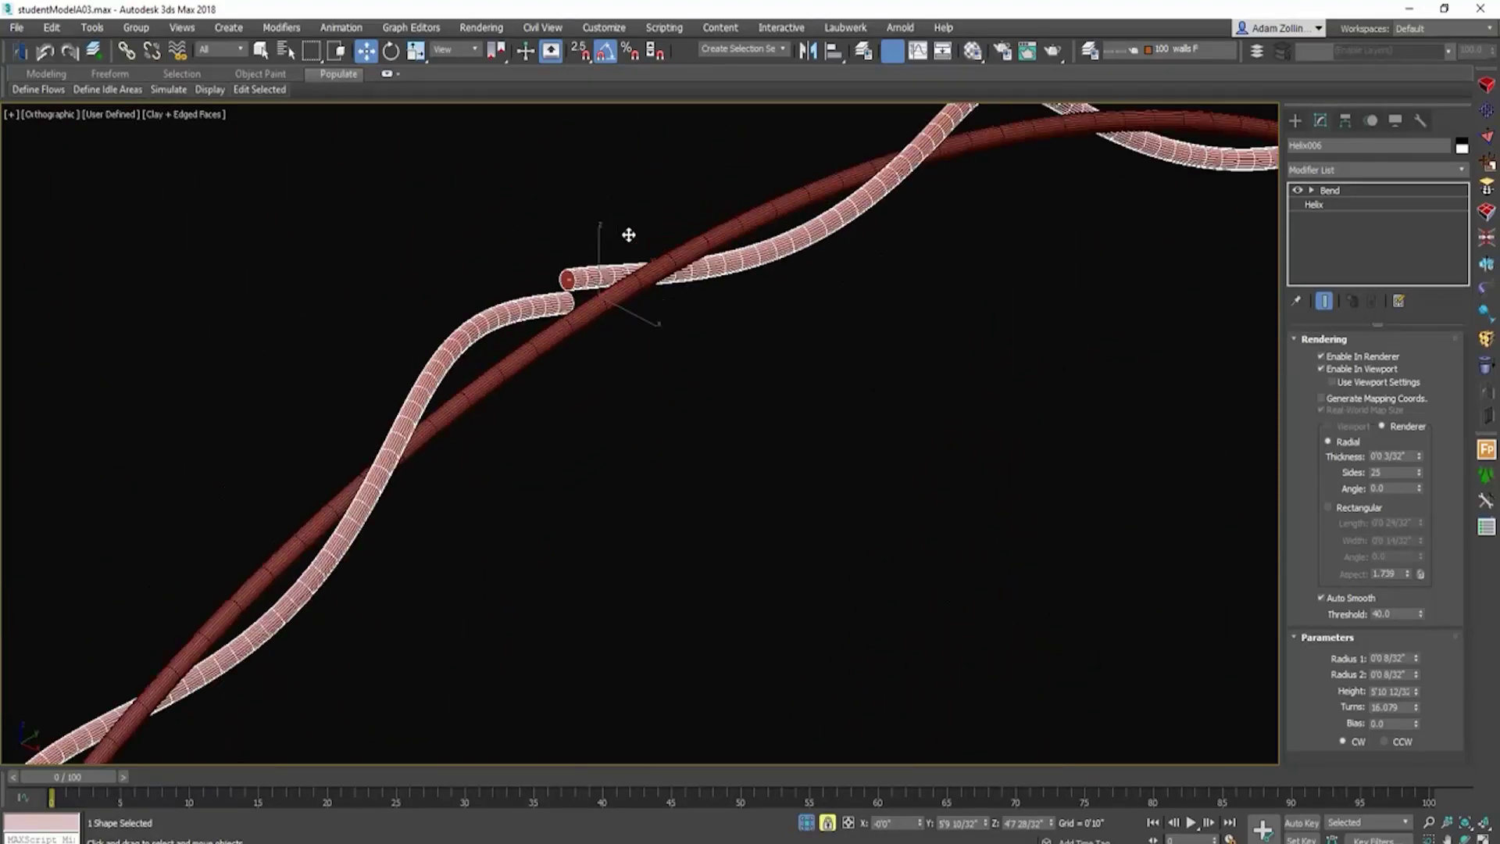
Step: Give the bent helix a rectangular rendered cross-section with length 0'0 5/32", width 0'0 3/32" and angle -0.27
click(1329, 507)
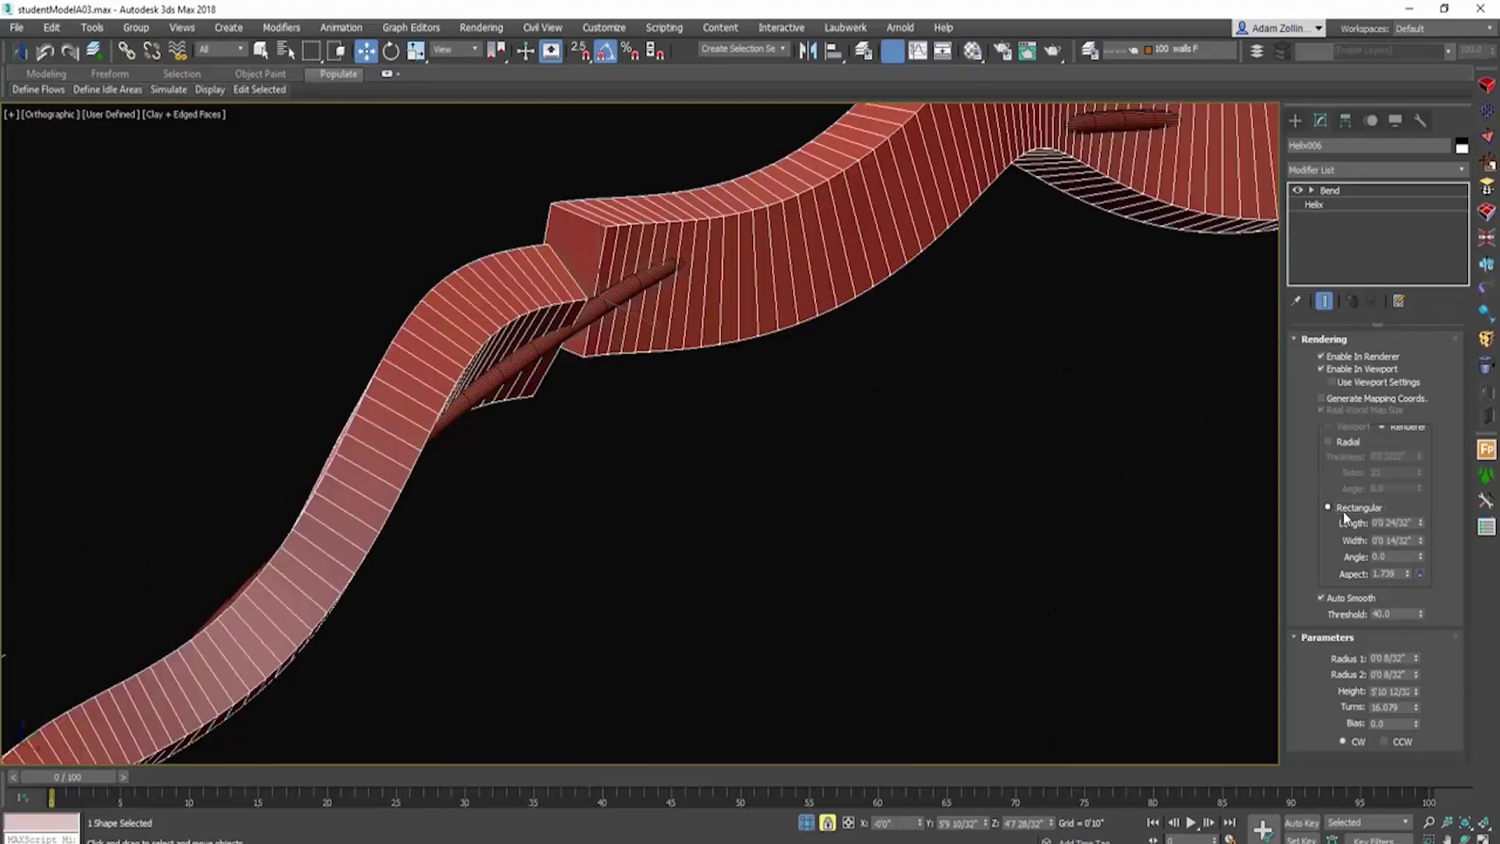
drag(1420, 522, 1418, 566)
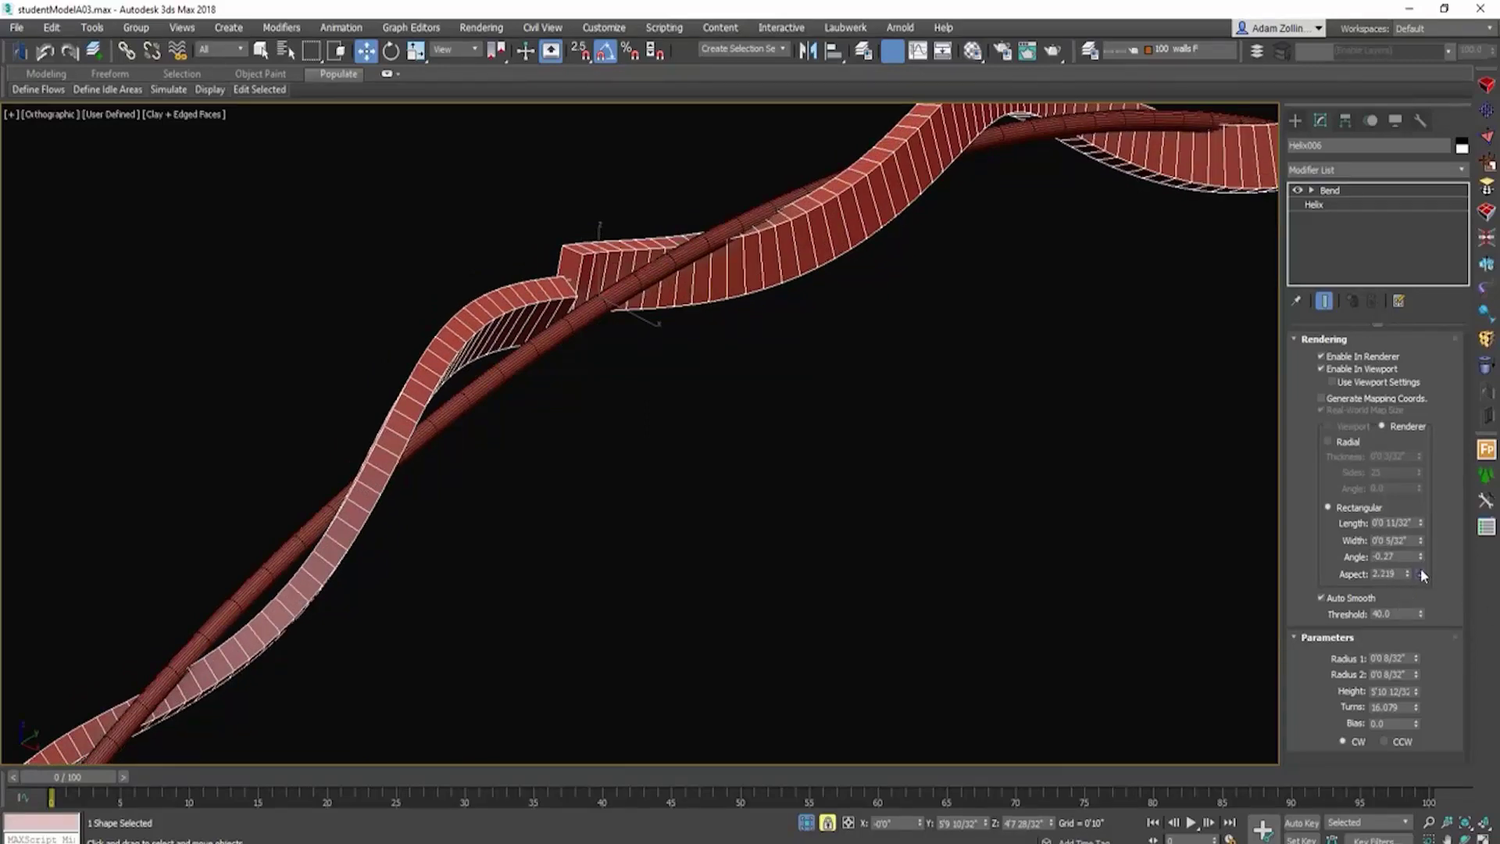
alt+middle_drag(1172, 382, 1125, 437)
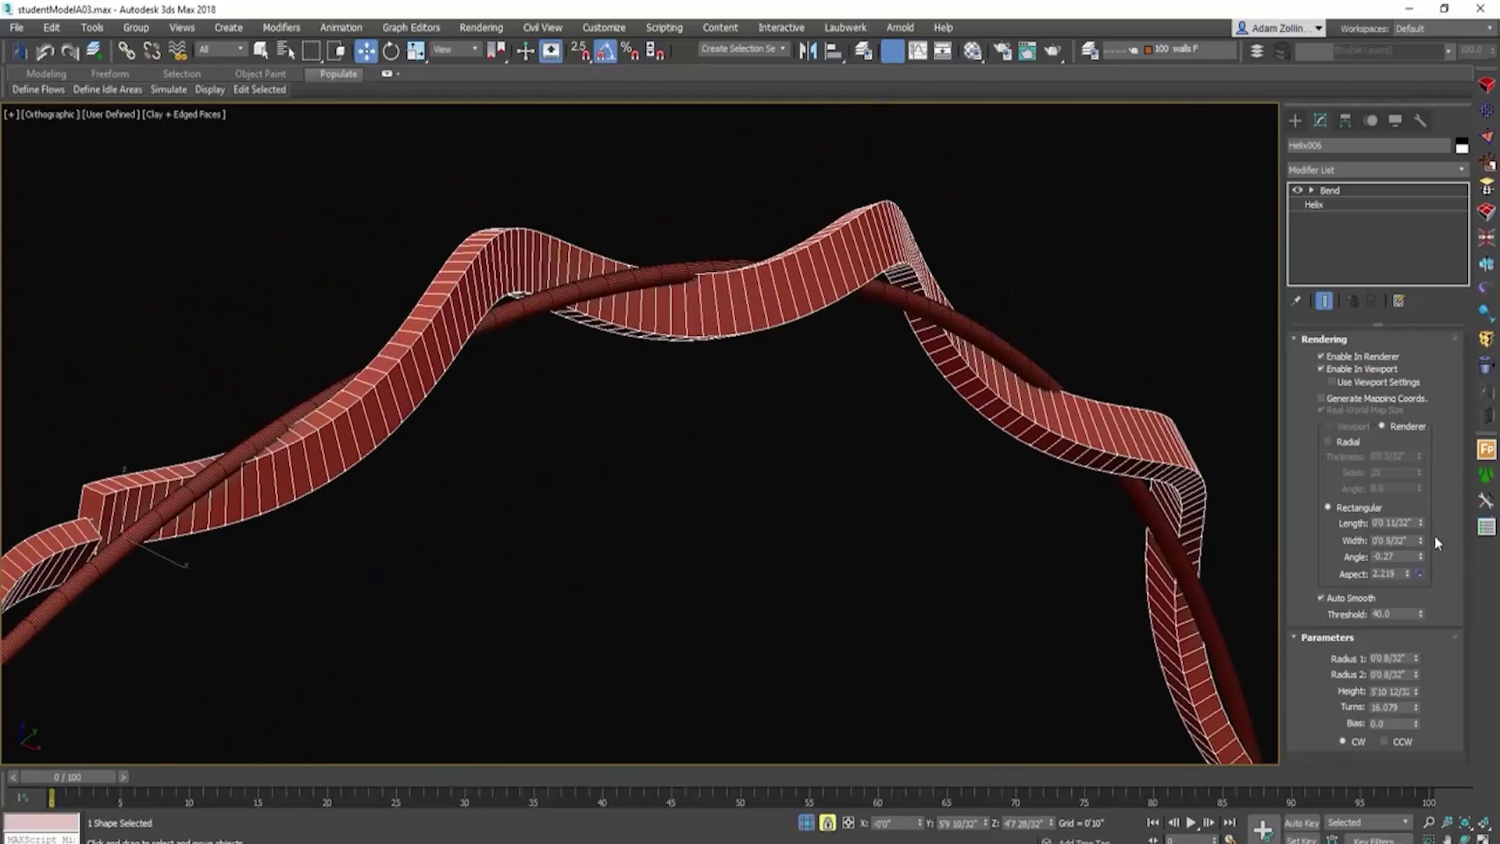
drag(1422, 530, 1420, 547)
scroll(823, 388, down, 5)
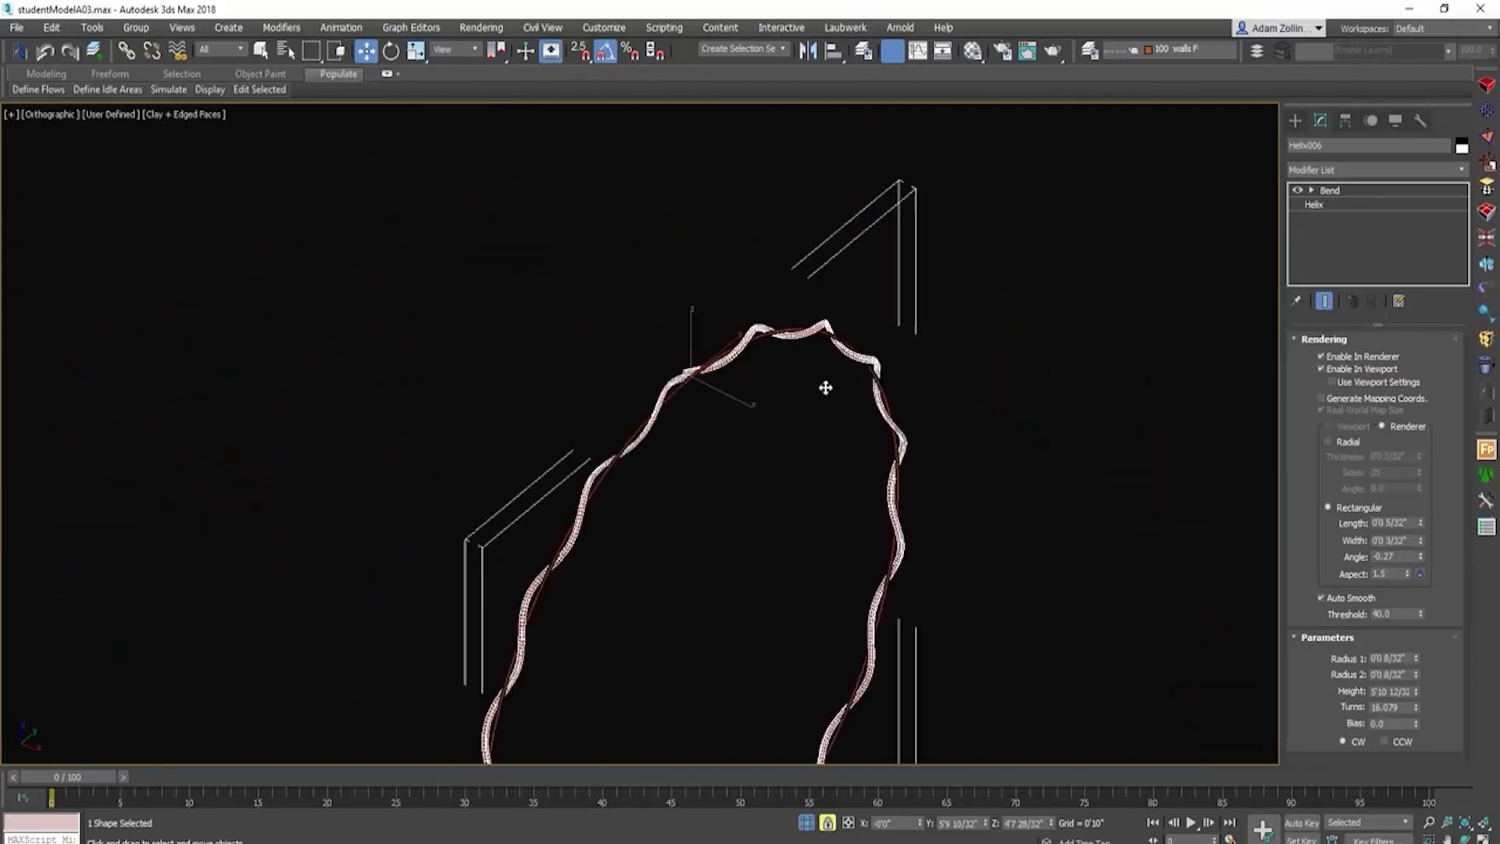
Step: Convert the bent helix to an editable spline
mouse_move(823, 388)
alt+middle_down()
mouse_move(778, 442)
mouse_move(824, 415)
alt+middle_up()
scroll(878, 348, up, 4)
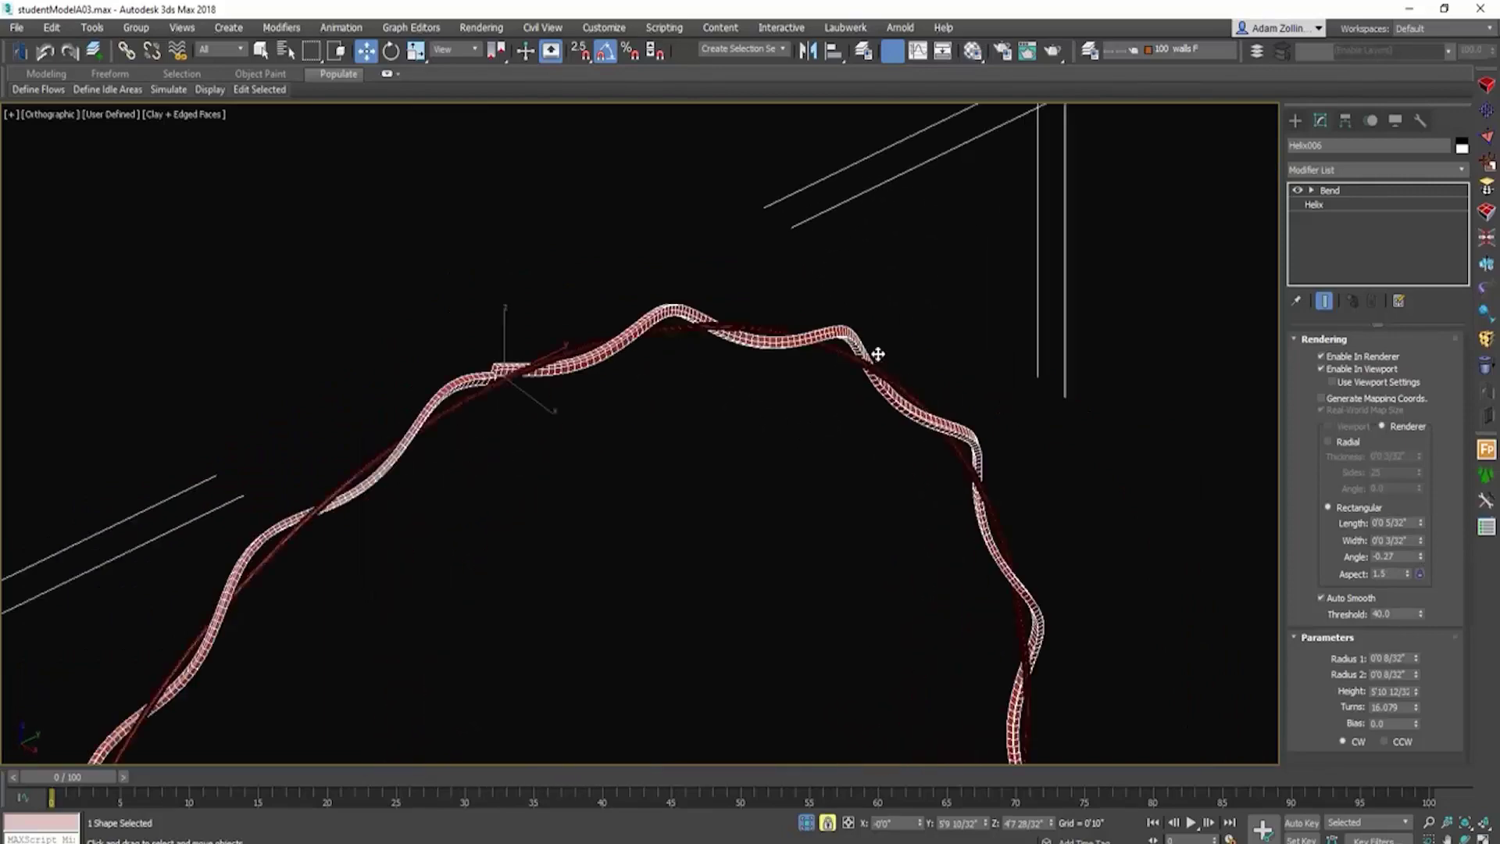
scroll(877, 352, down, 4)
alt+middle_drag(878, 352, 888, 571)
scroll(888, 571, up, 4)
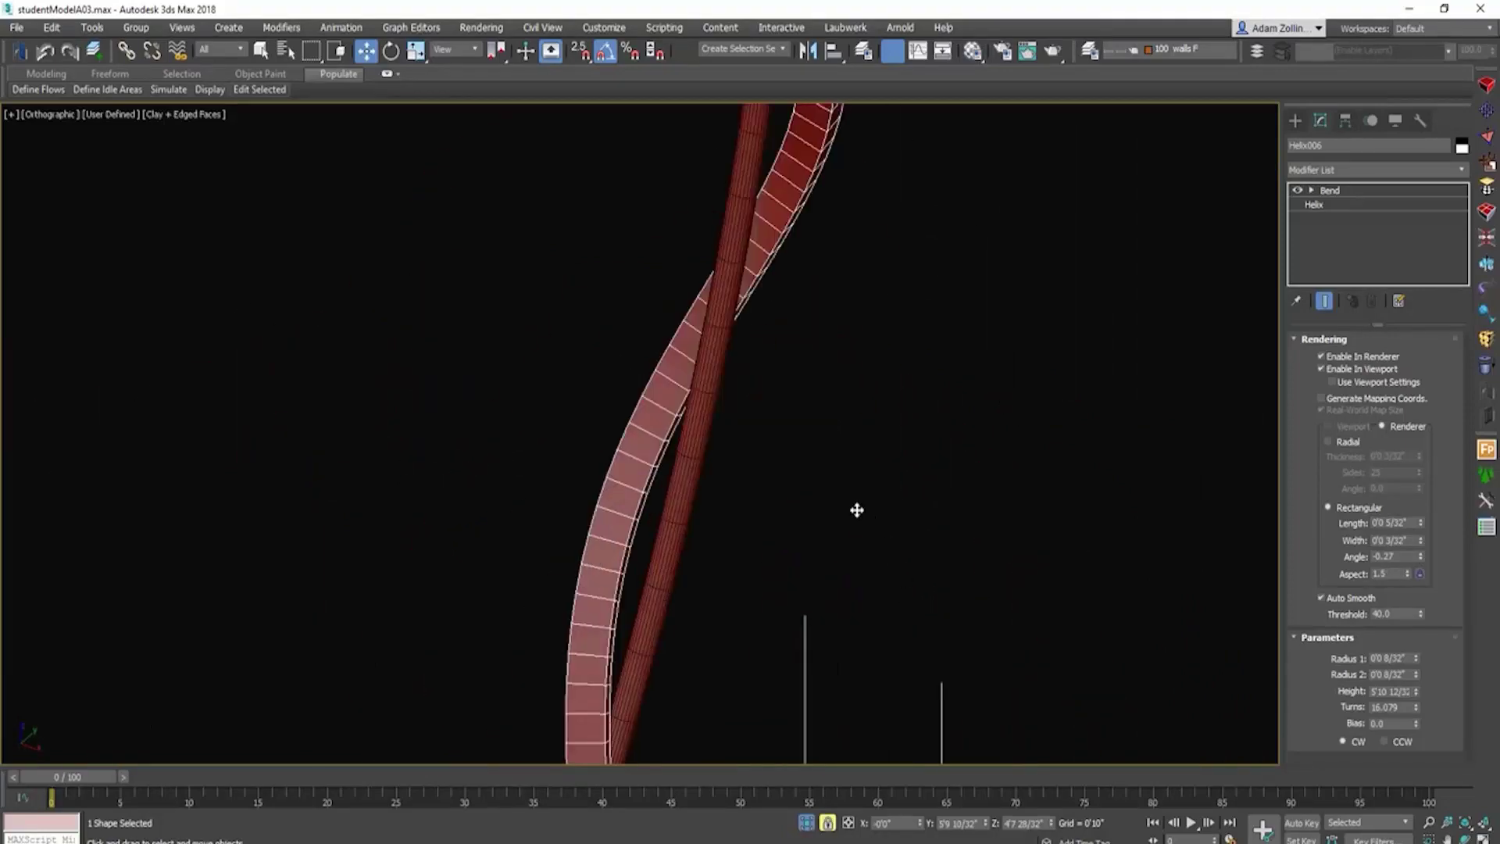
scroll(680, 402, down, 3)
right_click(676, 403)
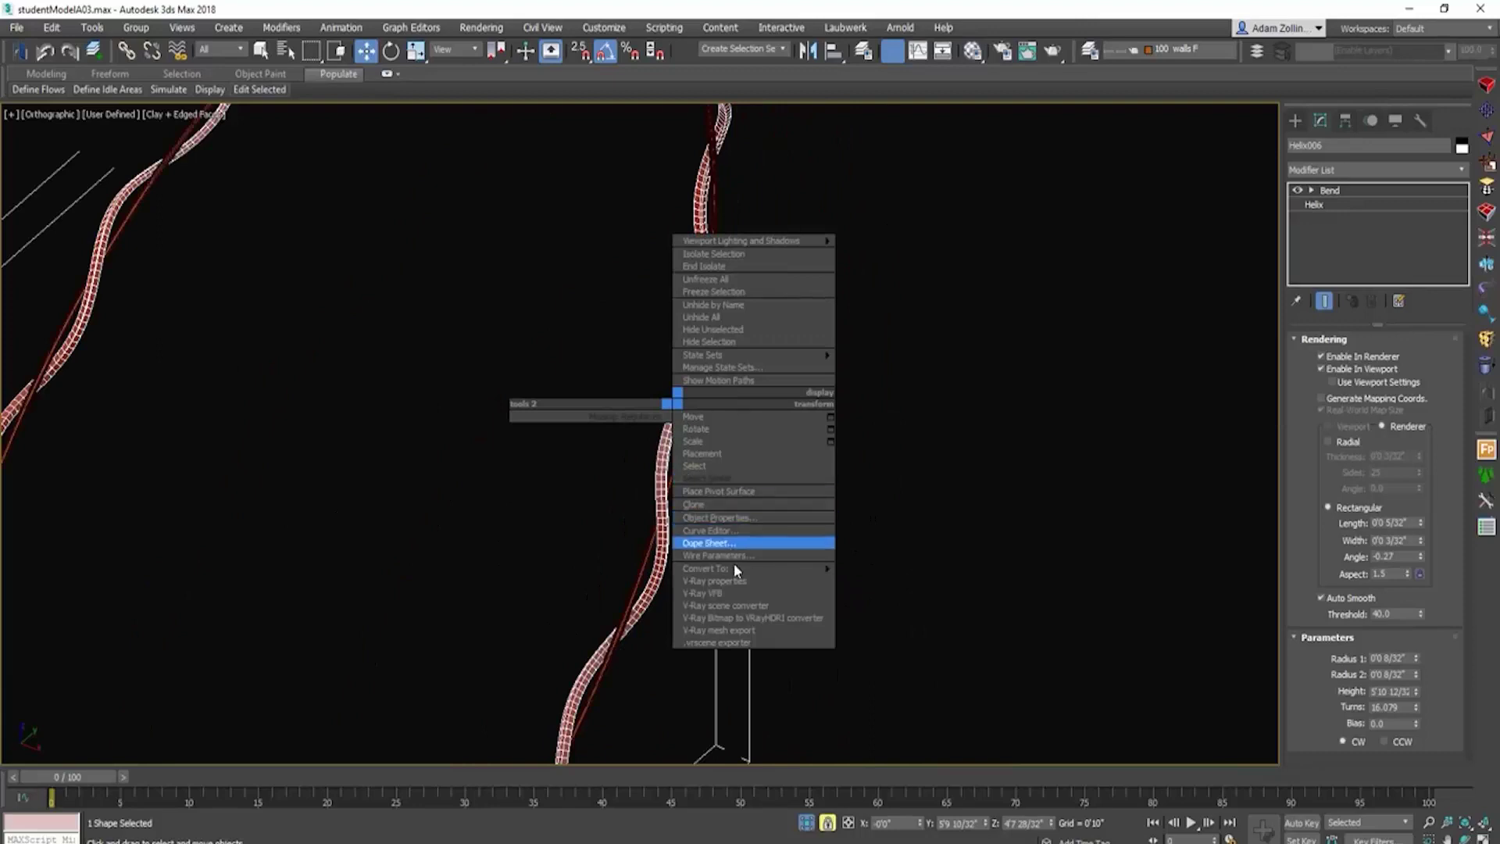
mouse_move(738, 568)
click(875, 571)
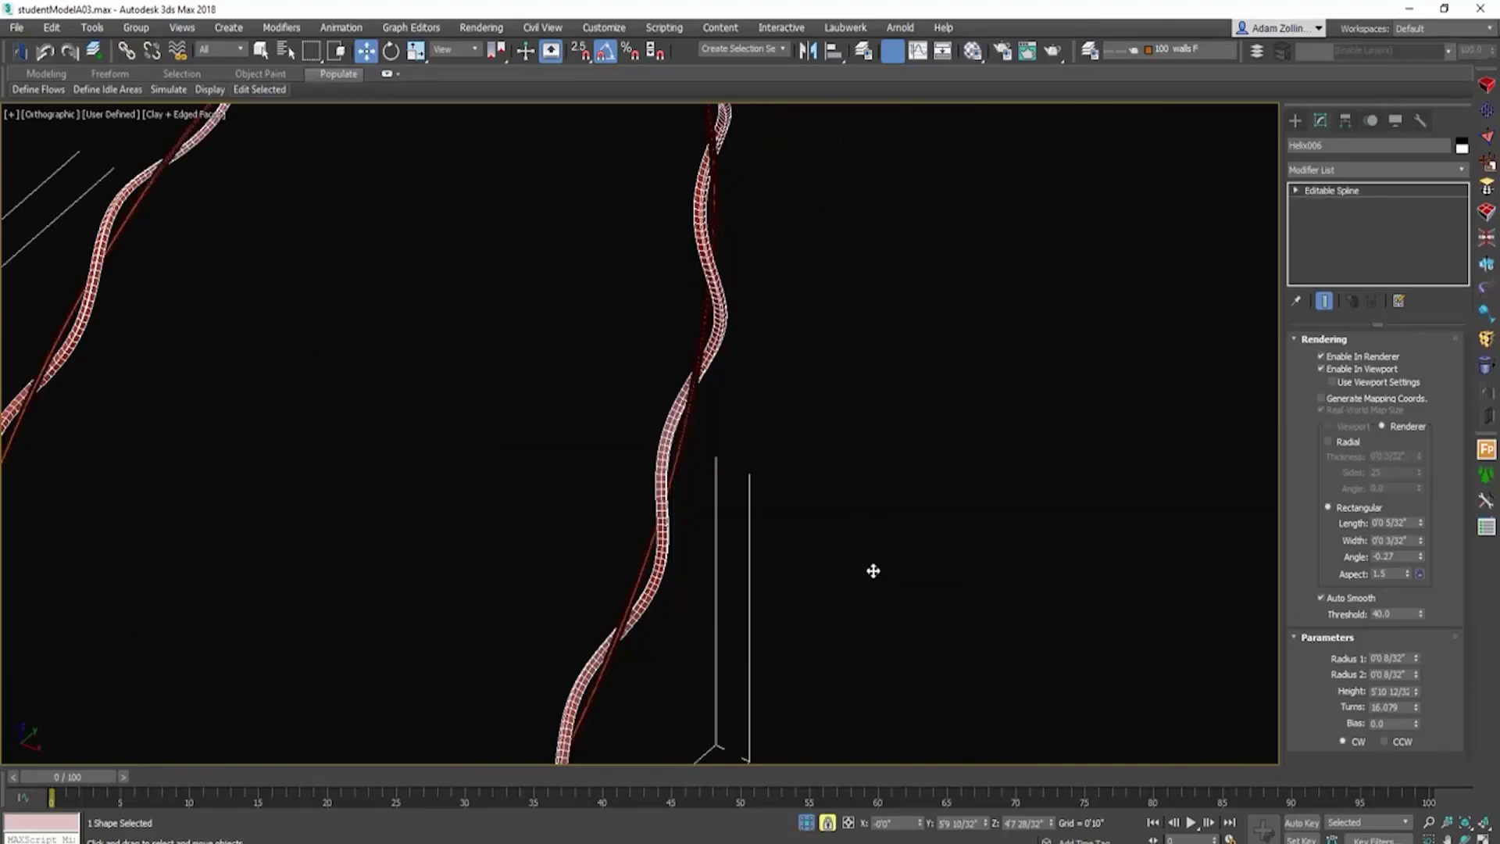
Step: Set the converted spline's interpolation steps to 6
alt+middle_drag(777, 406, 870, 388)
key(F4)
key(F4)
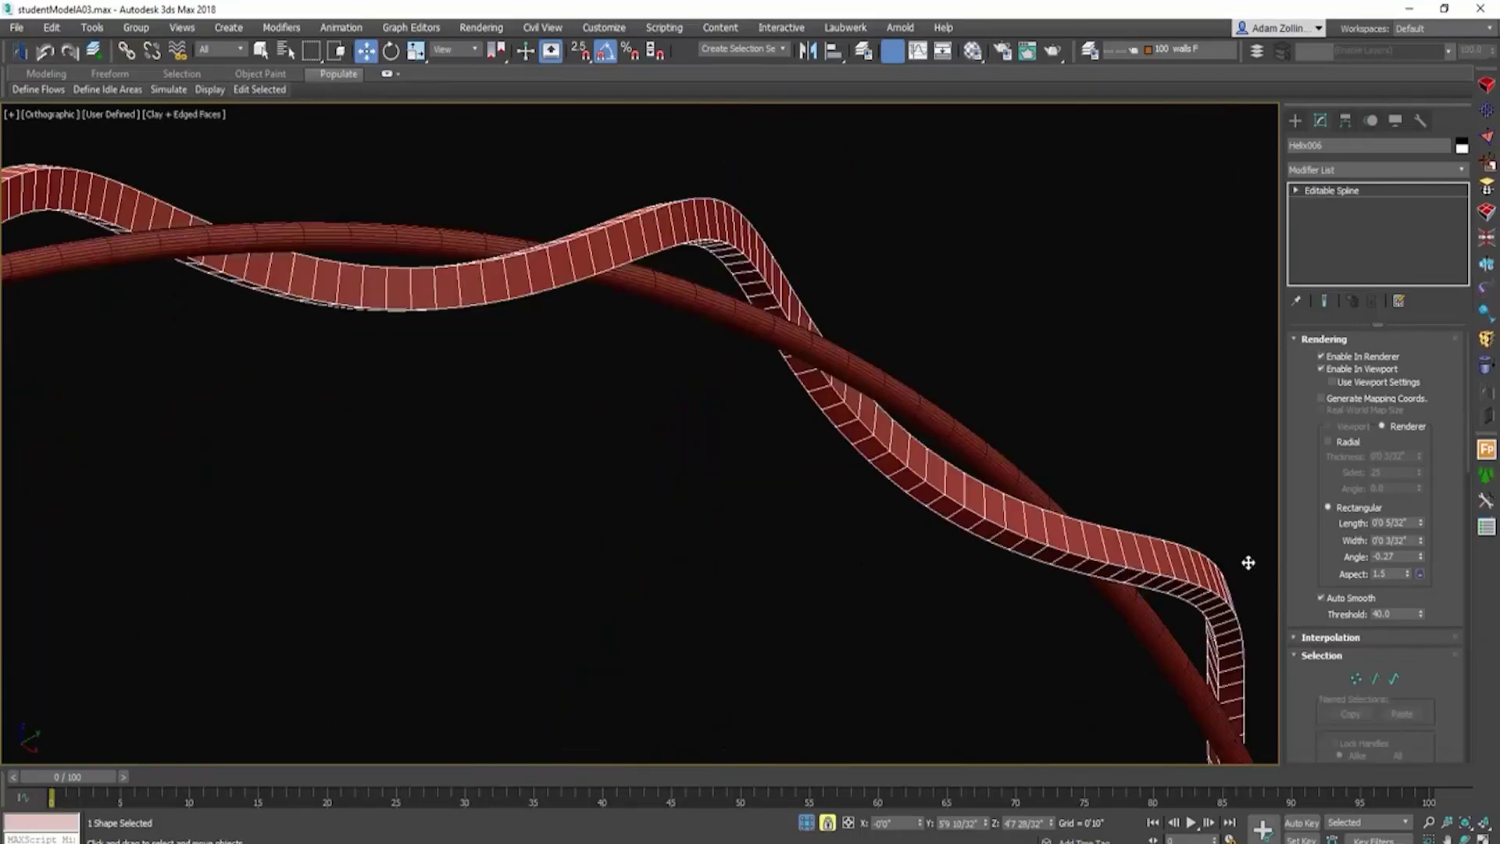
click(1336, 637)
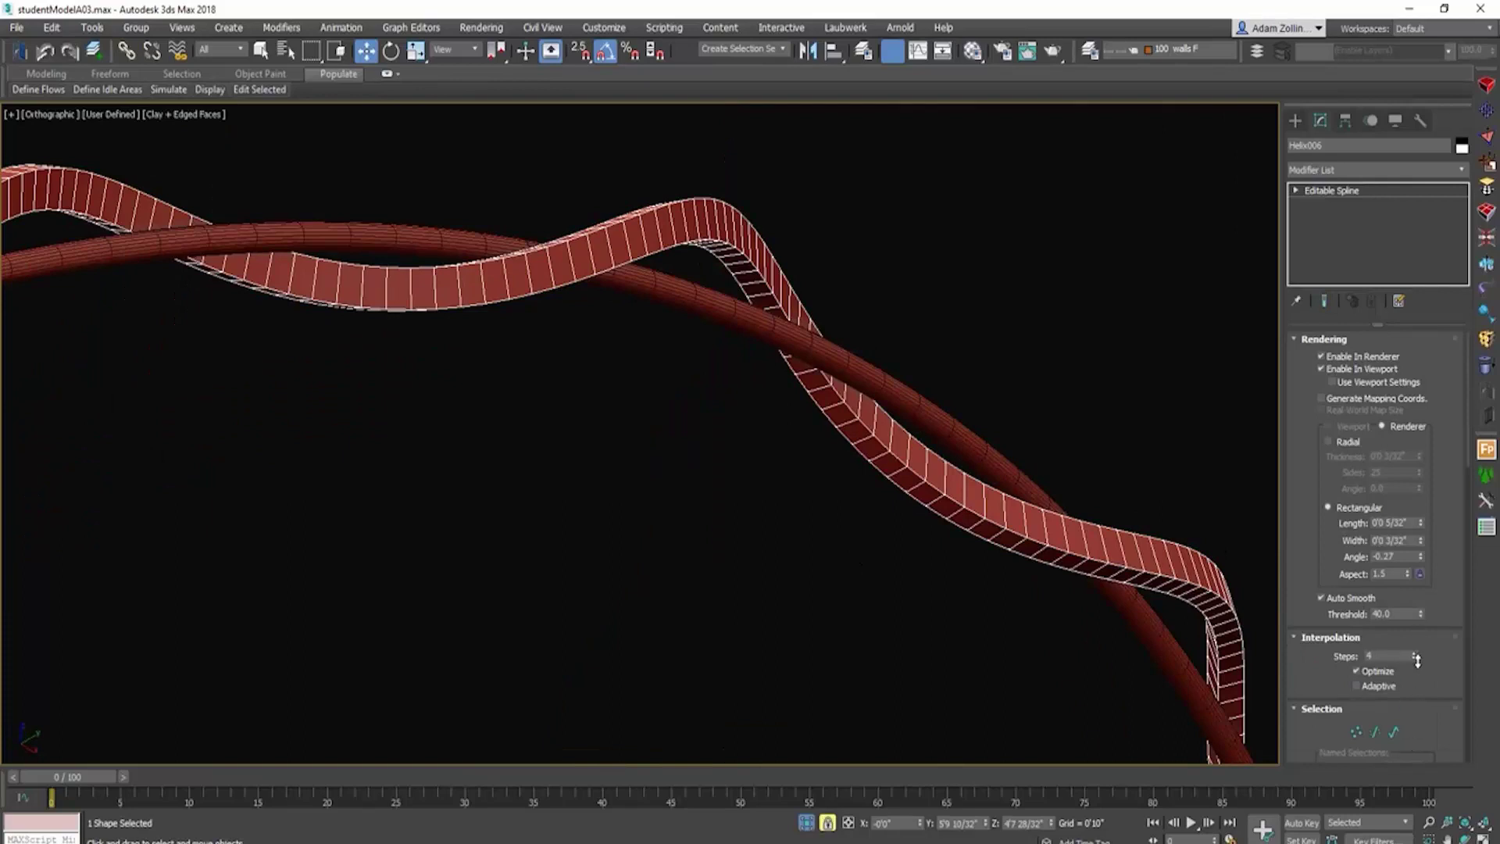
double_click(1389, 656)
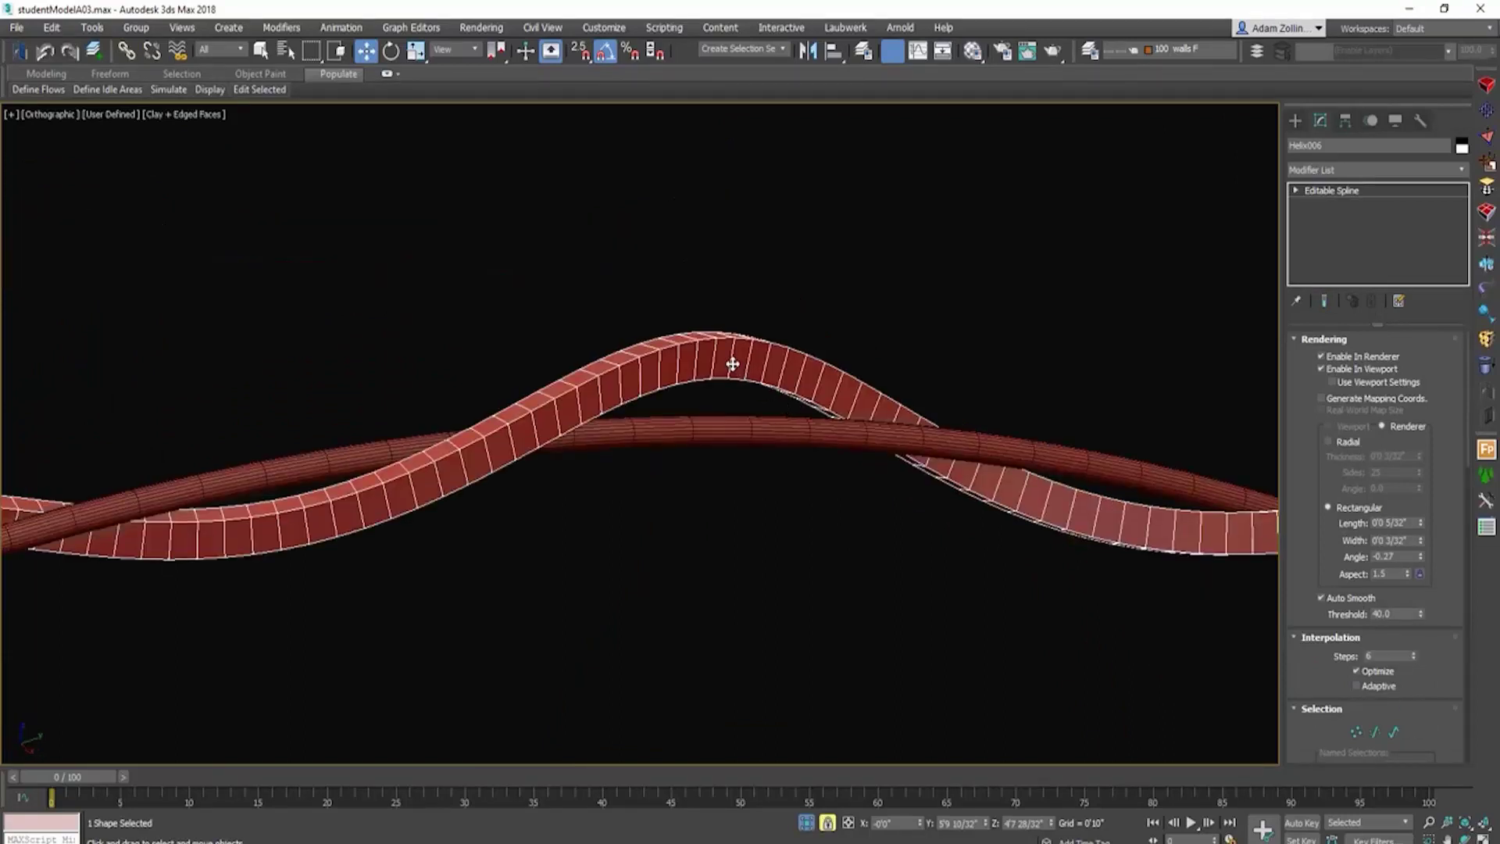
Step: Turn off edged faces and reduce the wrapping spline's rectangular cross-section to length 0'0 2/32" and width 0'0 1/32"
scroll(733, 364, down, 10)
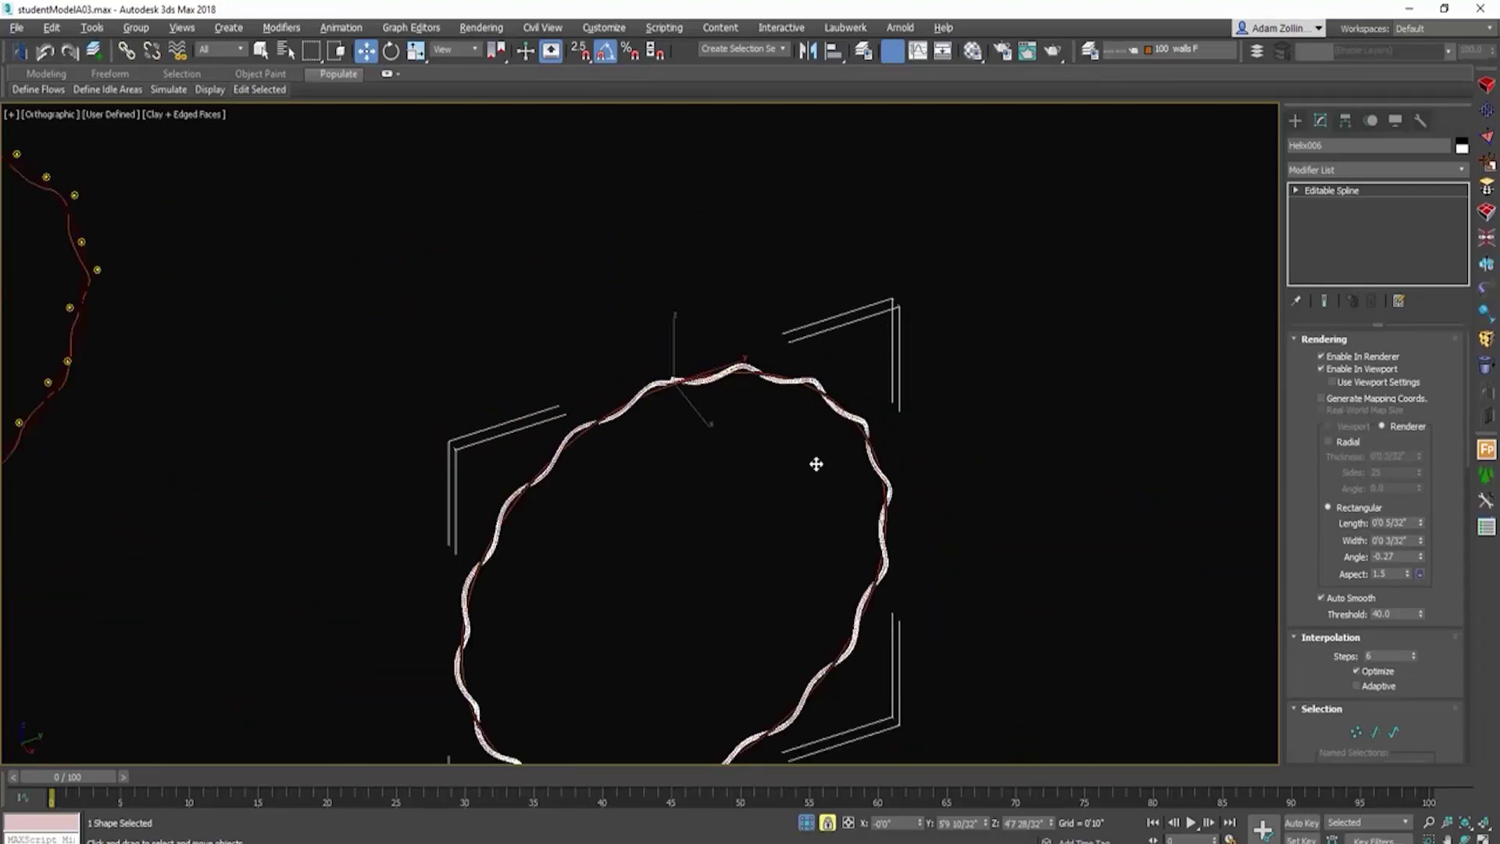
alt+middle_drag(815, 463, 798, 455)
scroll(934, 466, up, 5)
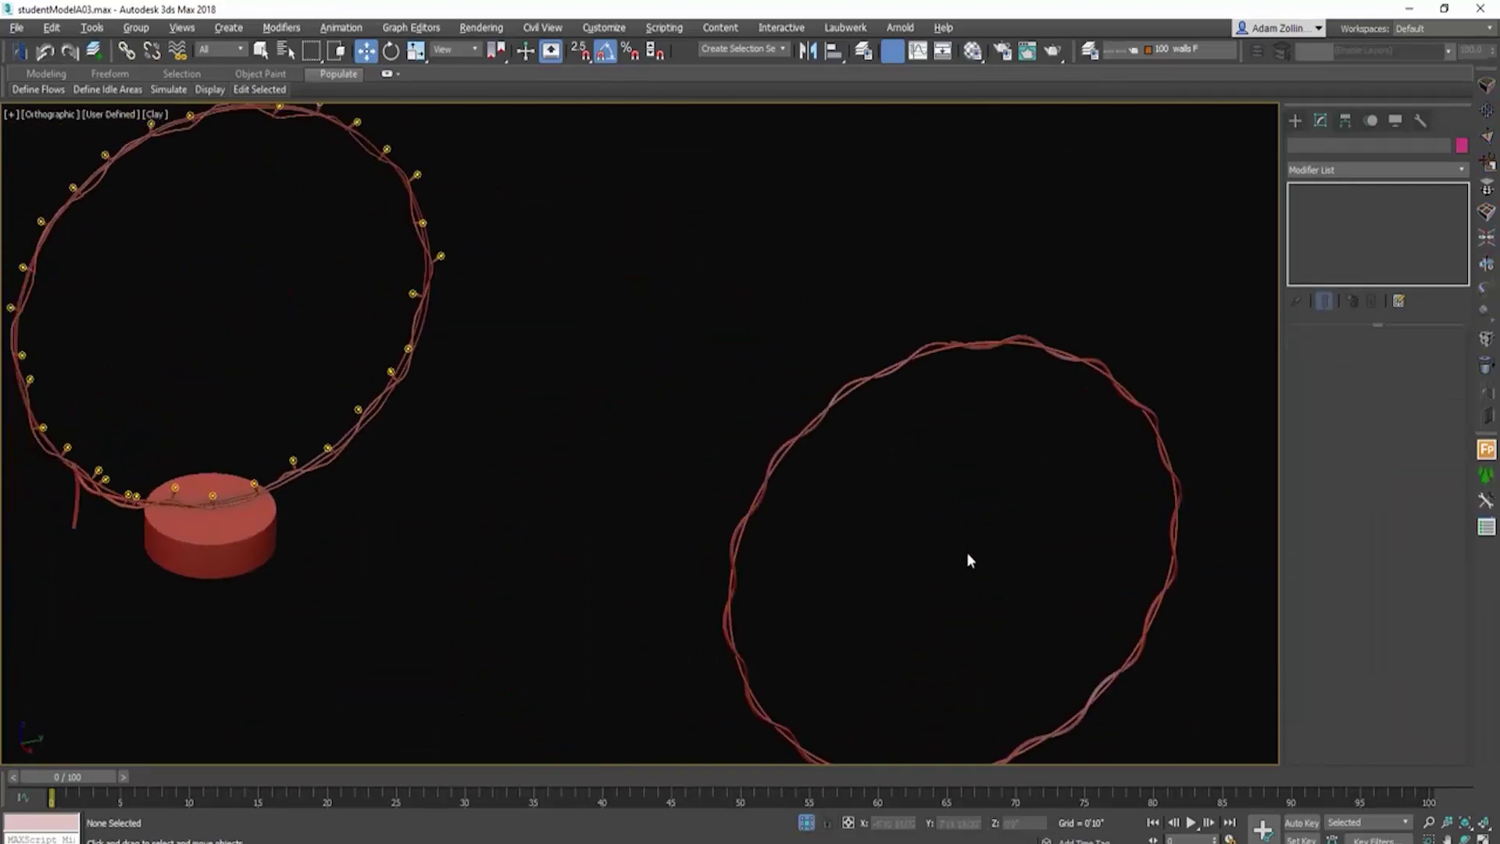
scroll(964, 402, up, 5)
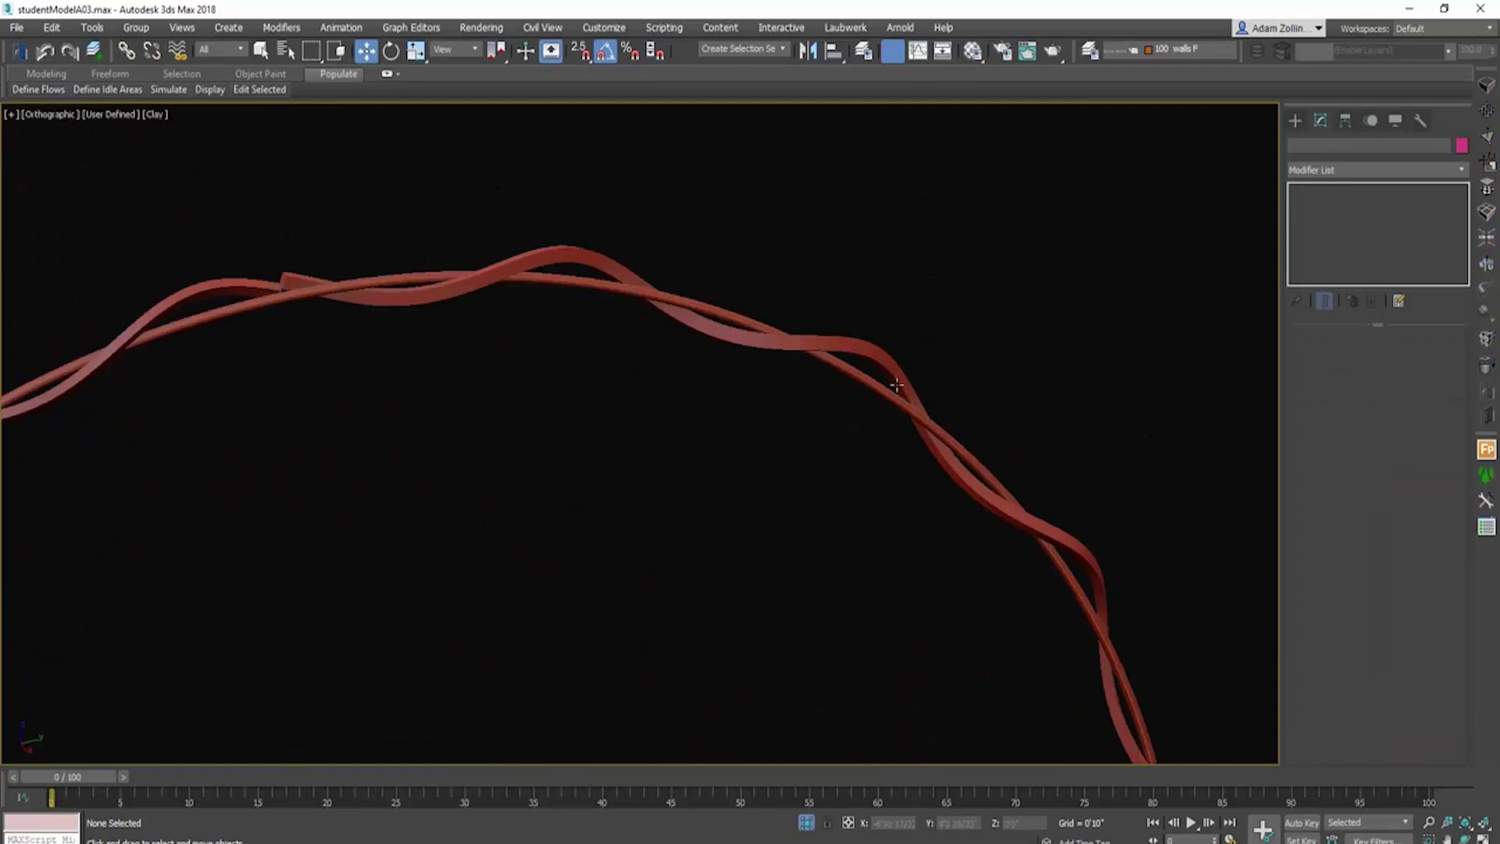
click(896, 384)
scroll(900, 386, up, 5)
click(936, 408)
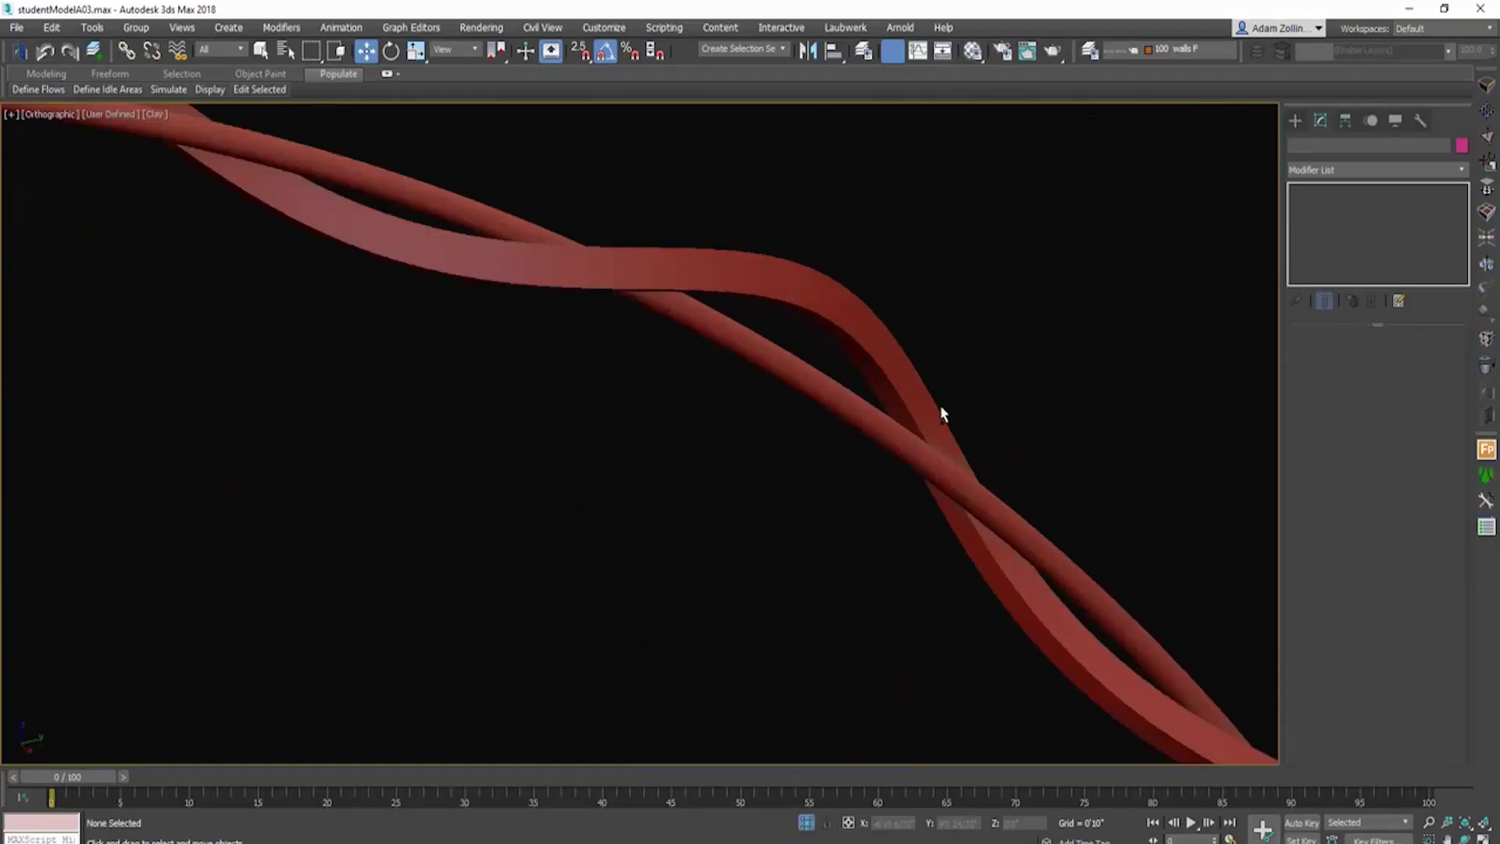
click(941, 411)
scroll(937, 459, down, 6)
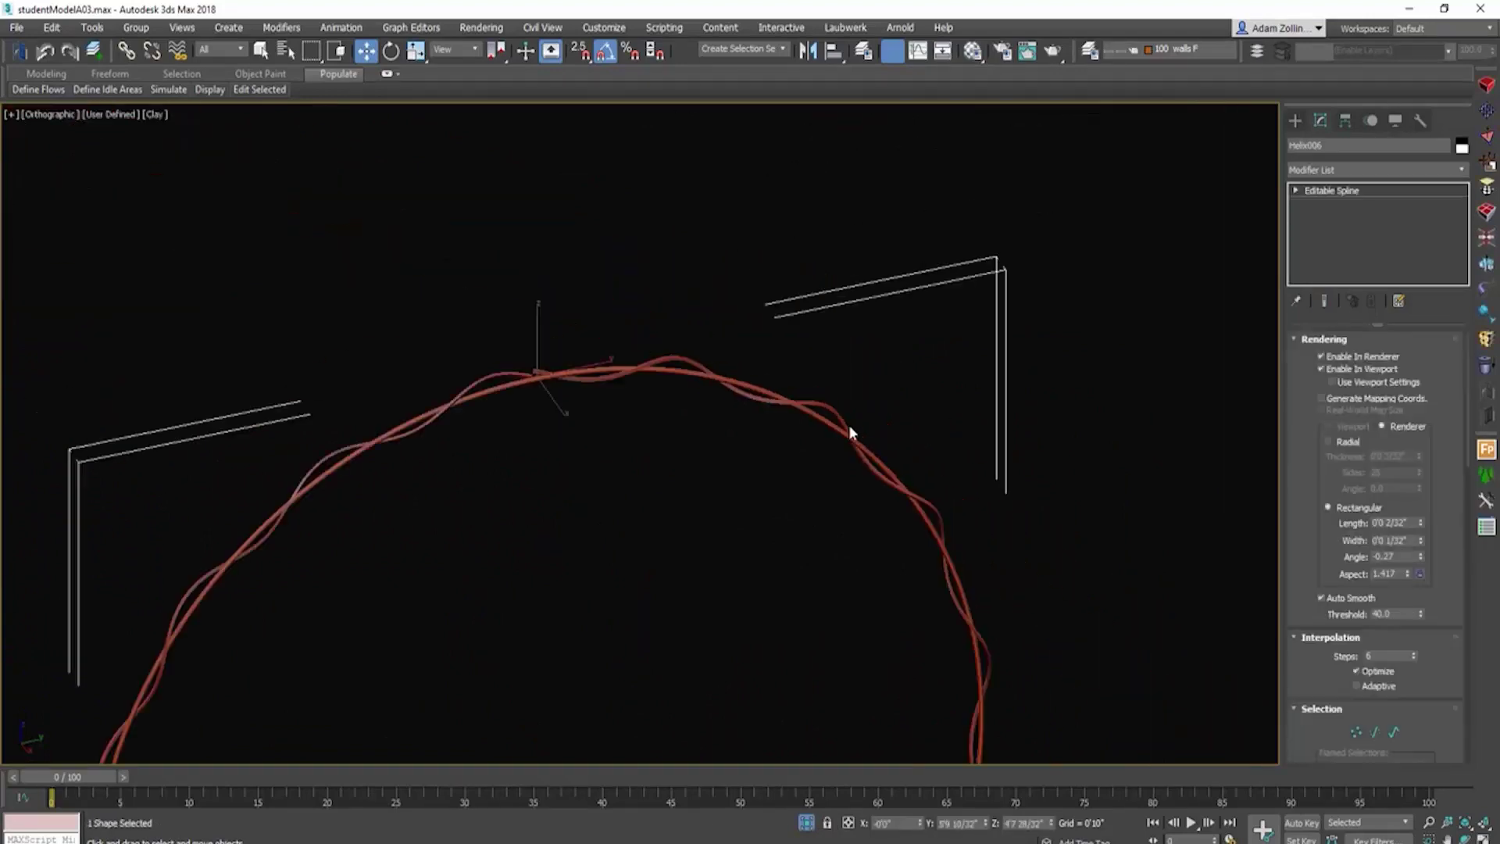
alt+middle_drag(904, 451, 939, 443)
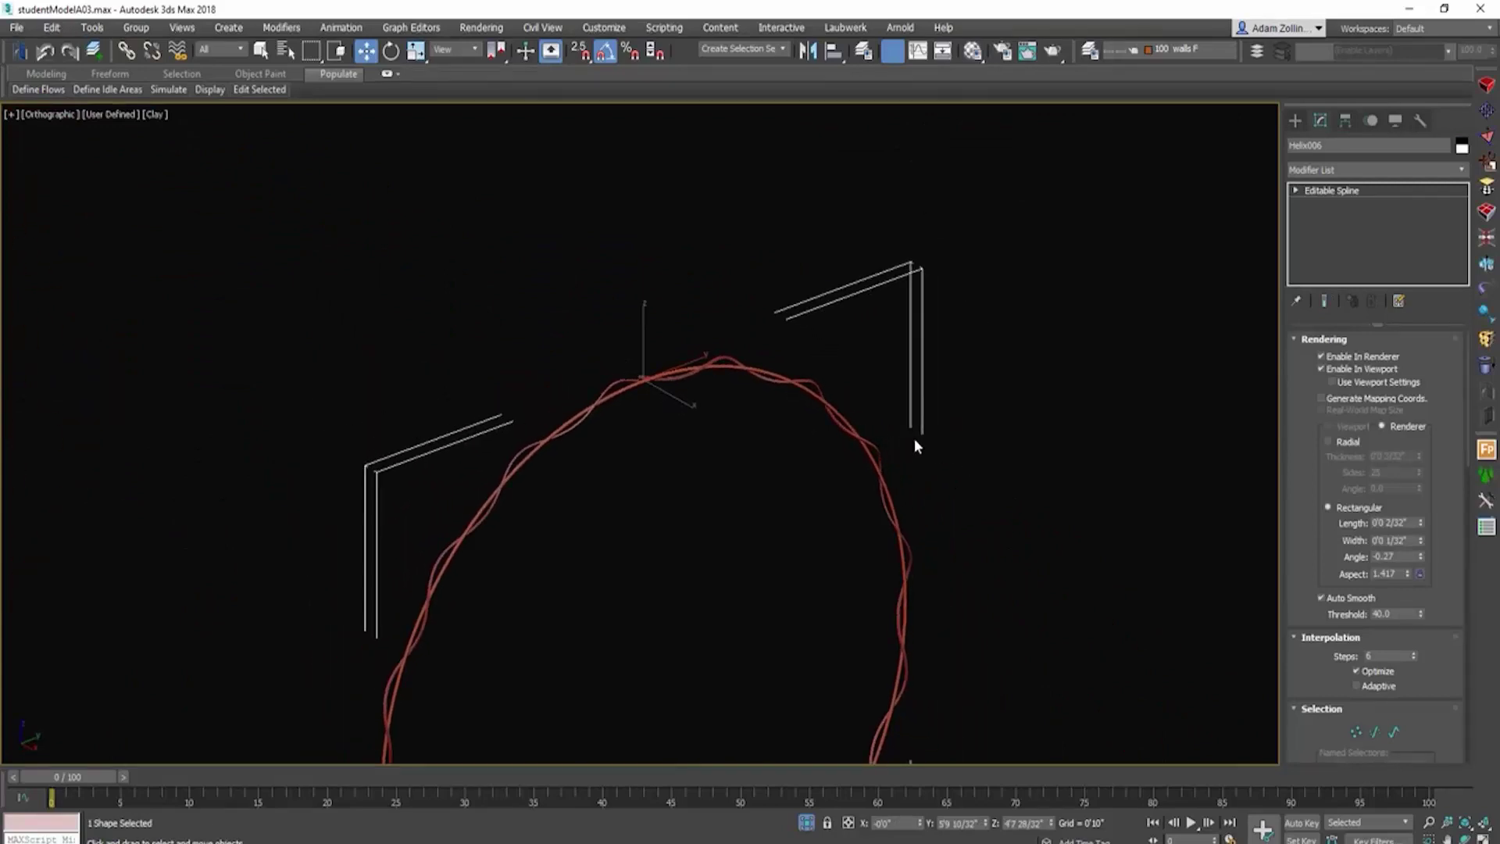
Step: Compare the new twisted ring with the finished string-light ring in the Right view, overall and close up
click(914, 438)
key(r)
key(z)
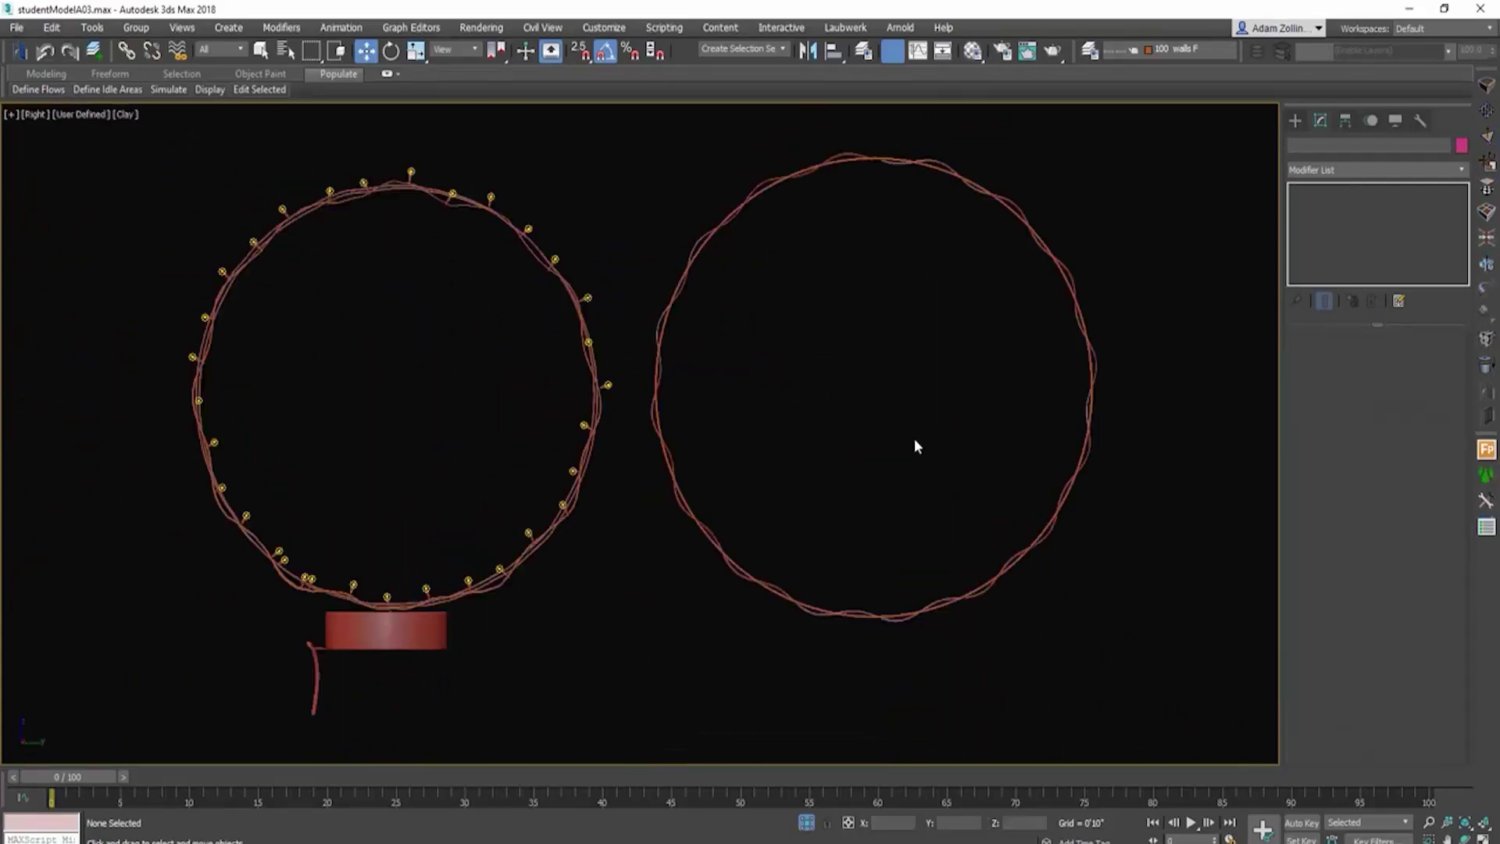
click(604, 384)
key(z)
click(1071, 362)
key(z)
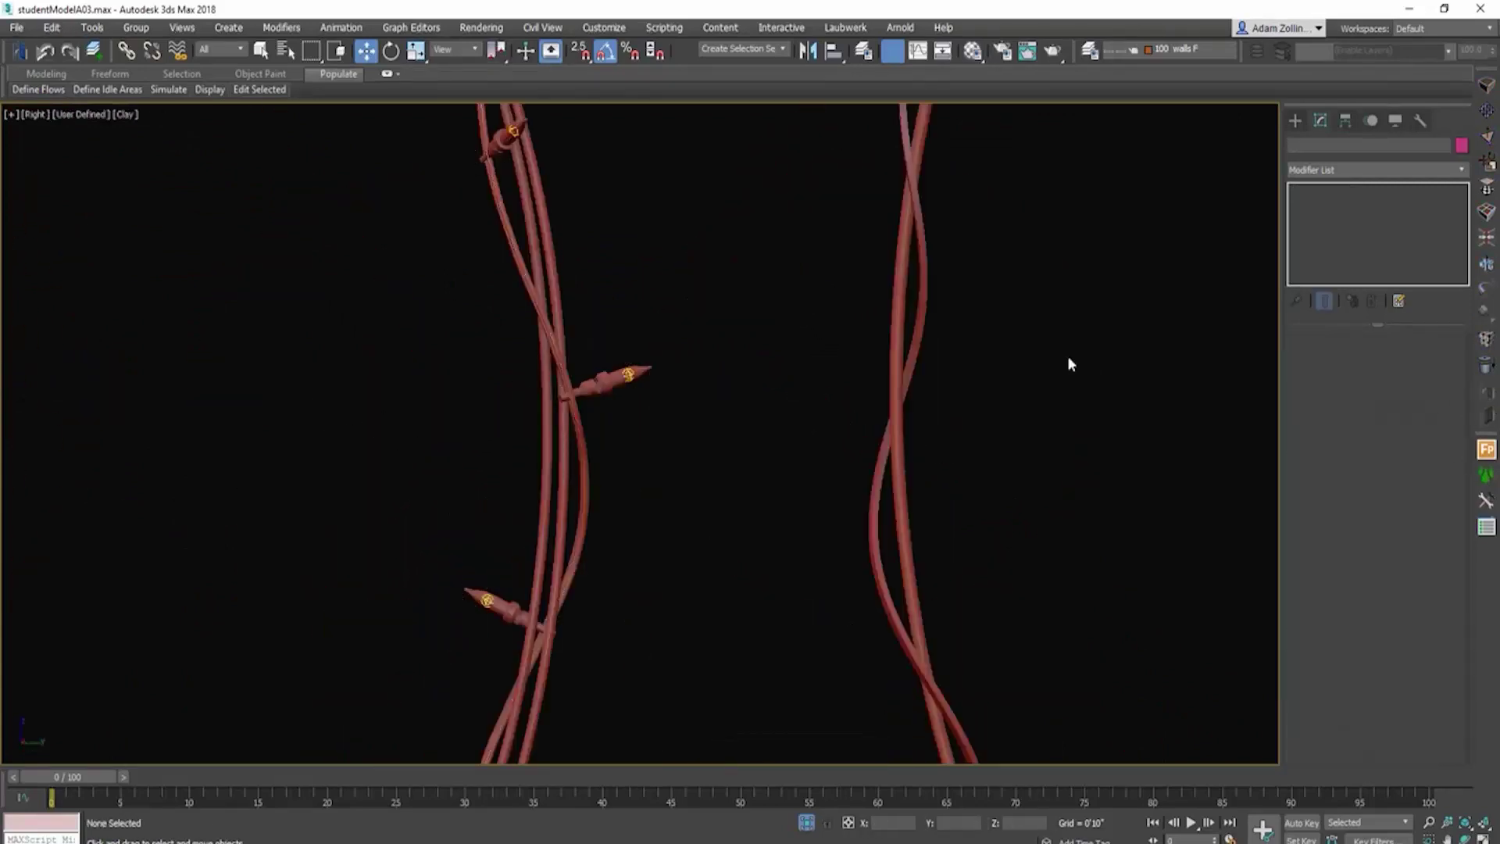
Step: Clone one bulb of the finished string light as a single copy and detach that copy from its parent group
click(605, 385)
scroll(606, 383, up, 3)
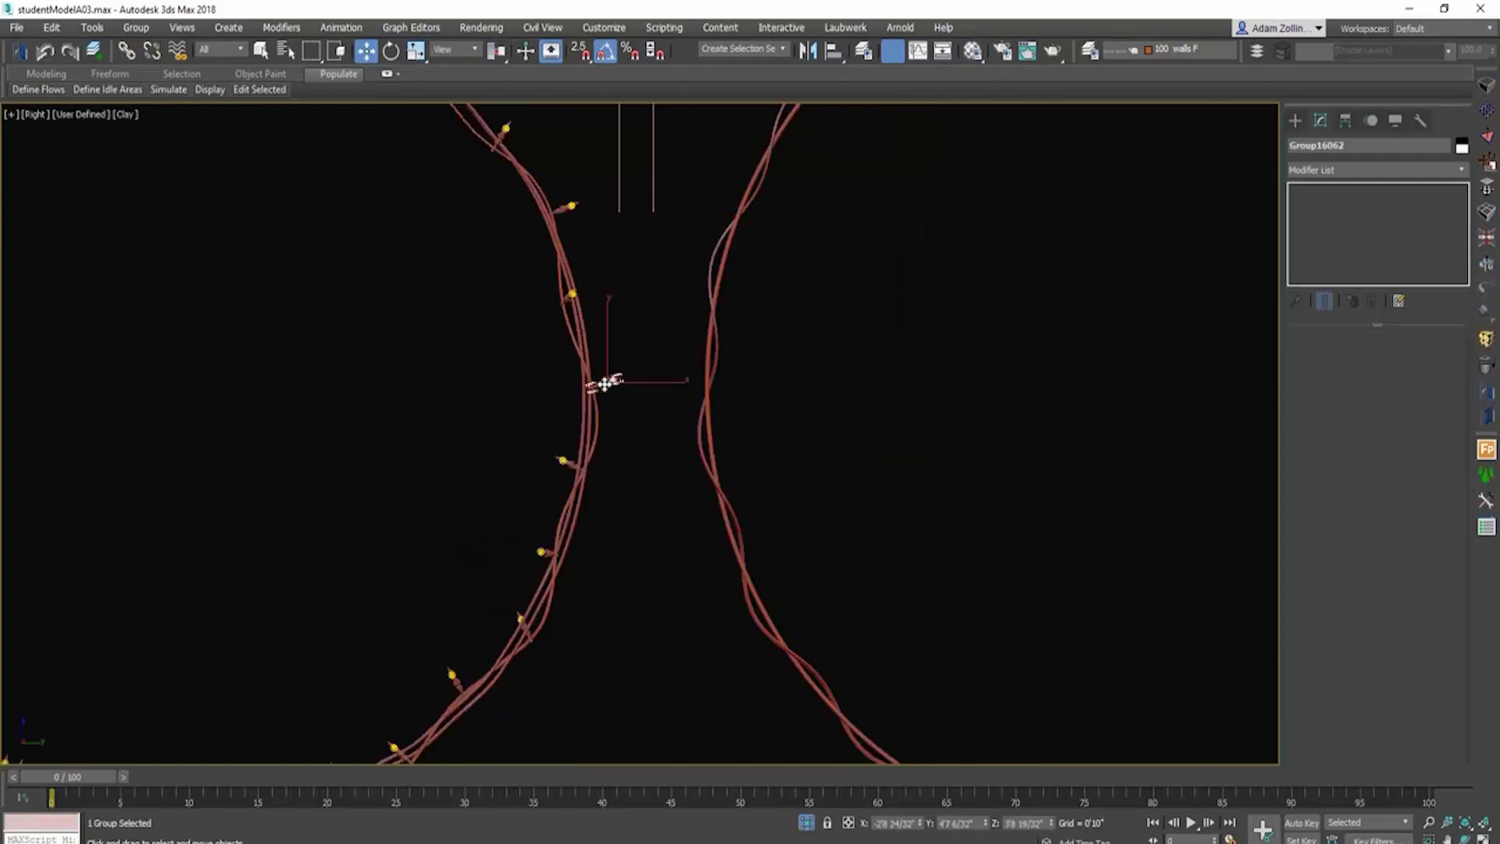
drag(605, 384, 611, 383)
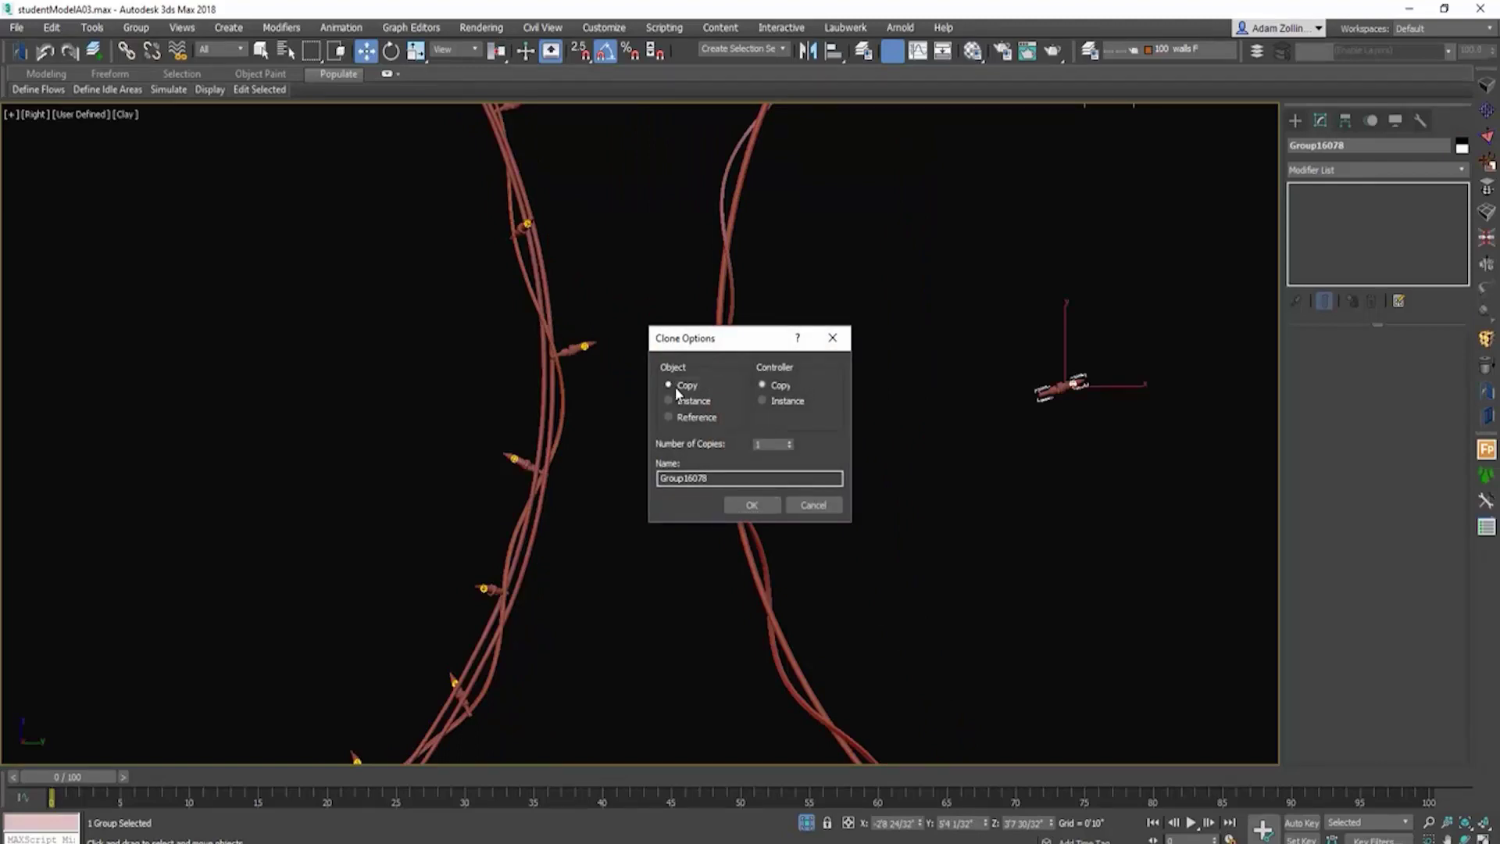
click(751, 503)
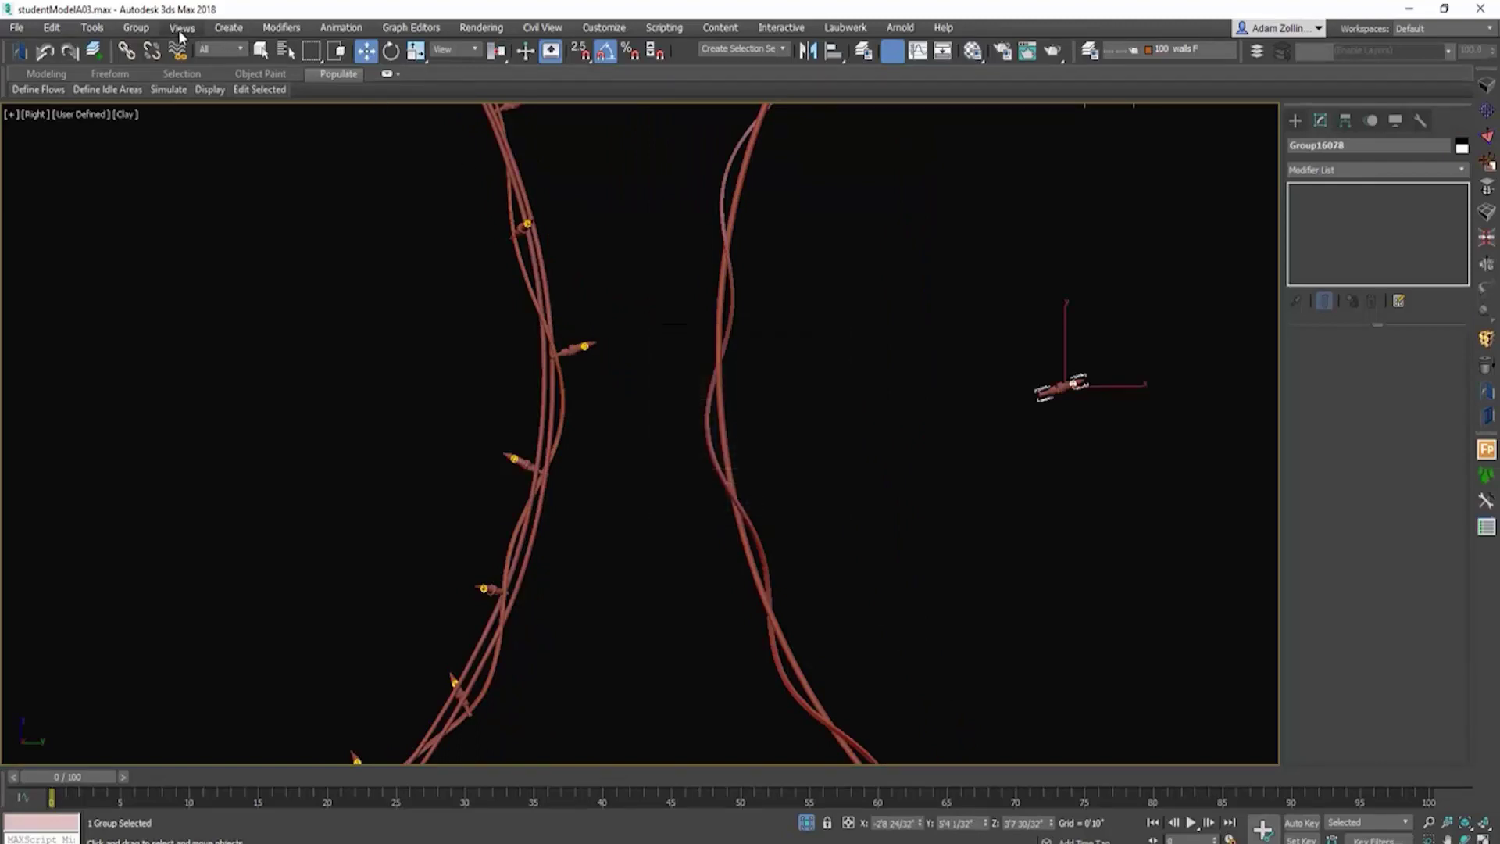
click(136, 28)
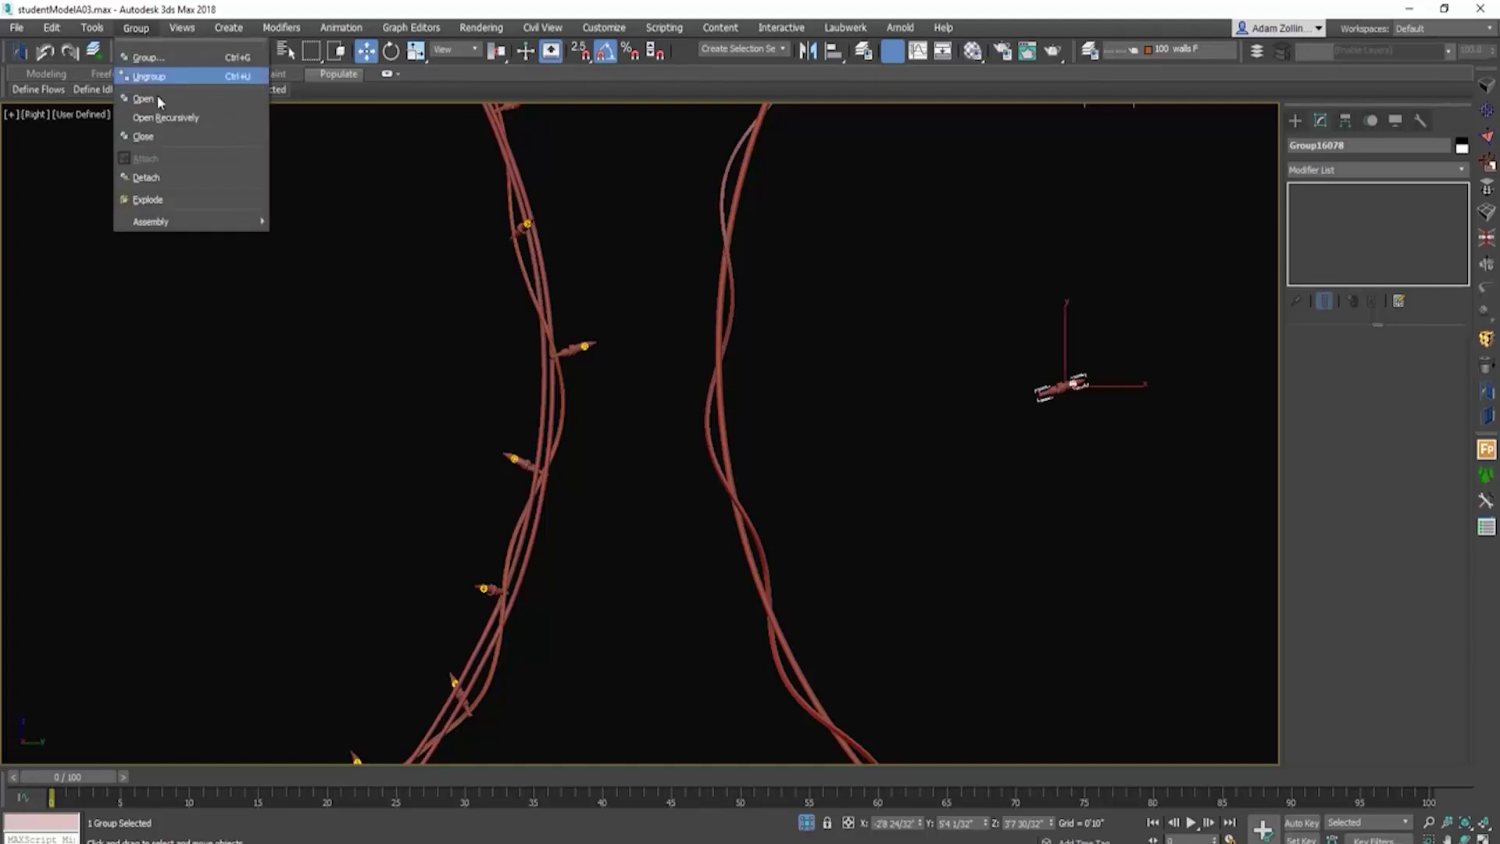
click(162, 176)
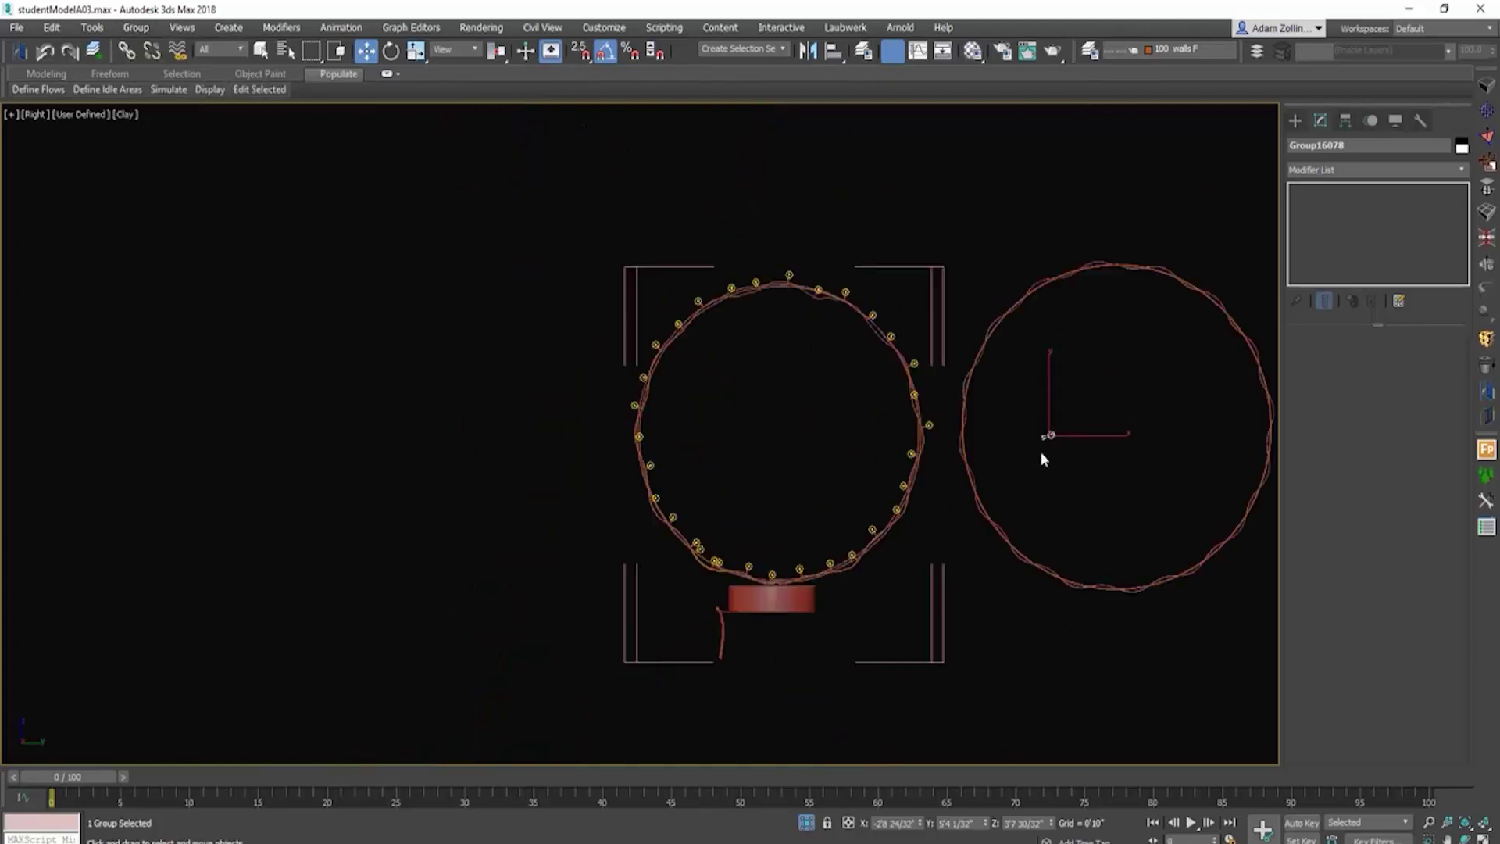
Step: Move the copied bulb just outside the new ring, on the side away from the finished ornament
middle_drag(1041, 452, 750, 425)
scroll(748, 429, up, 4)
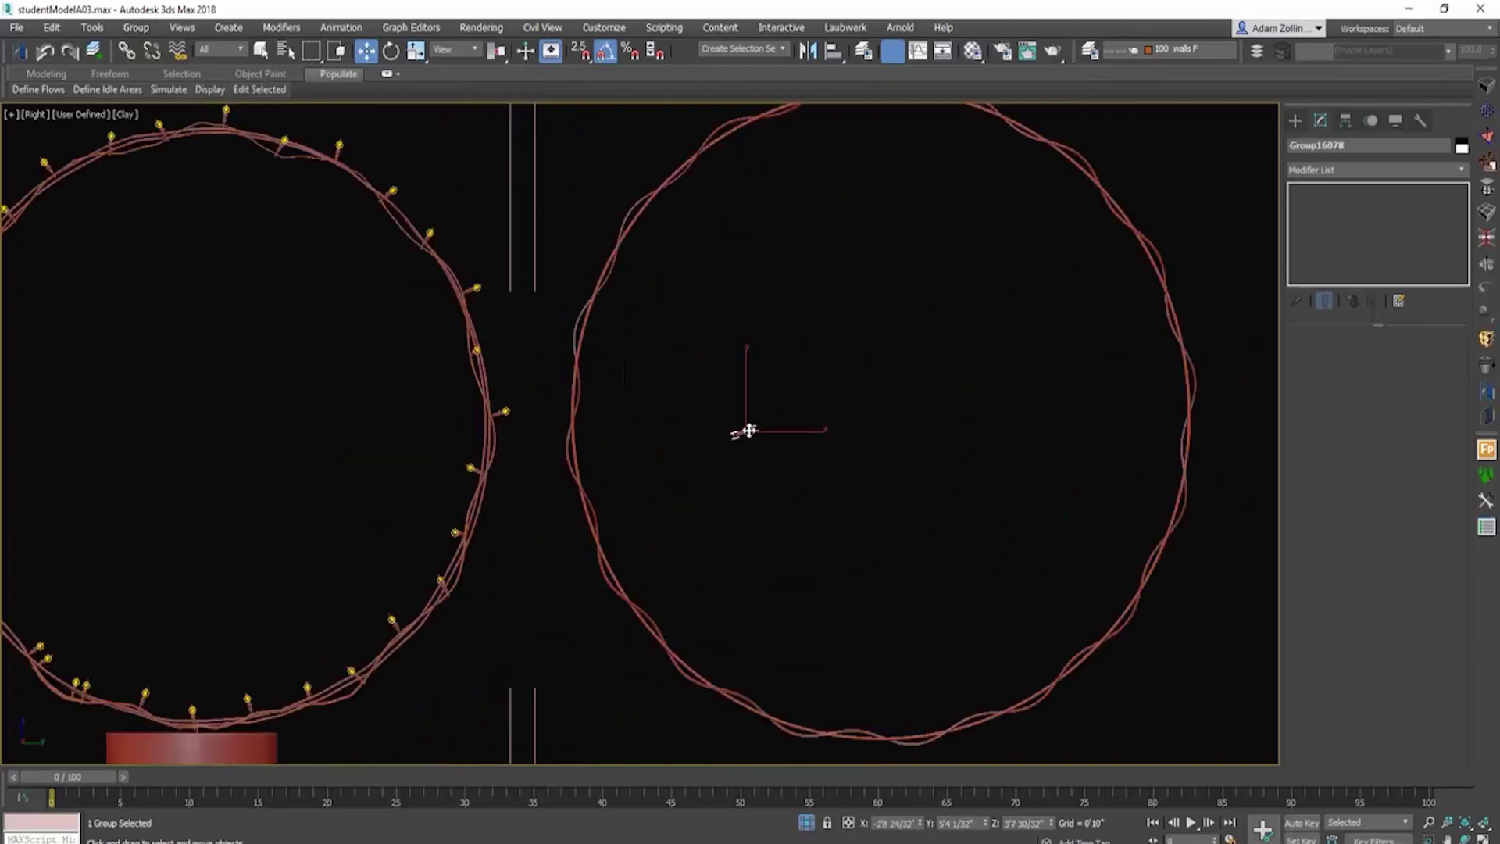
drag(749, 430, 1230, 333)
scroll(1231, 333, up, 6)
middle_drag(1230, 334, 714, 352)
Step: Rotate the copied bulb upright, tip pointing up, adjusting it in both the Right and Front views
key(s)
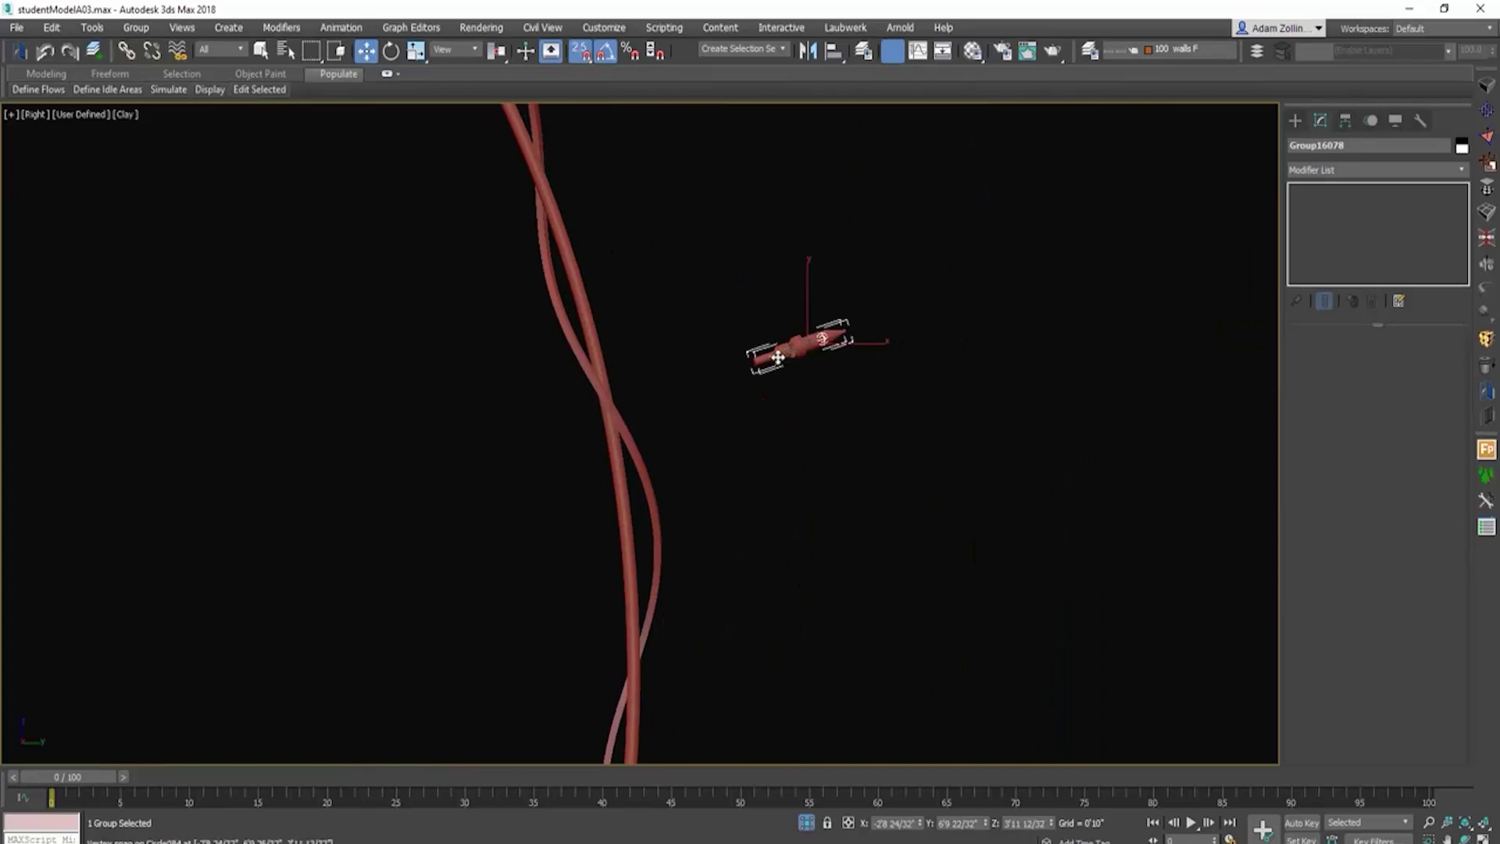
key(e)
key(s)
drag(779, 358, 839, 413)
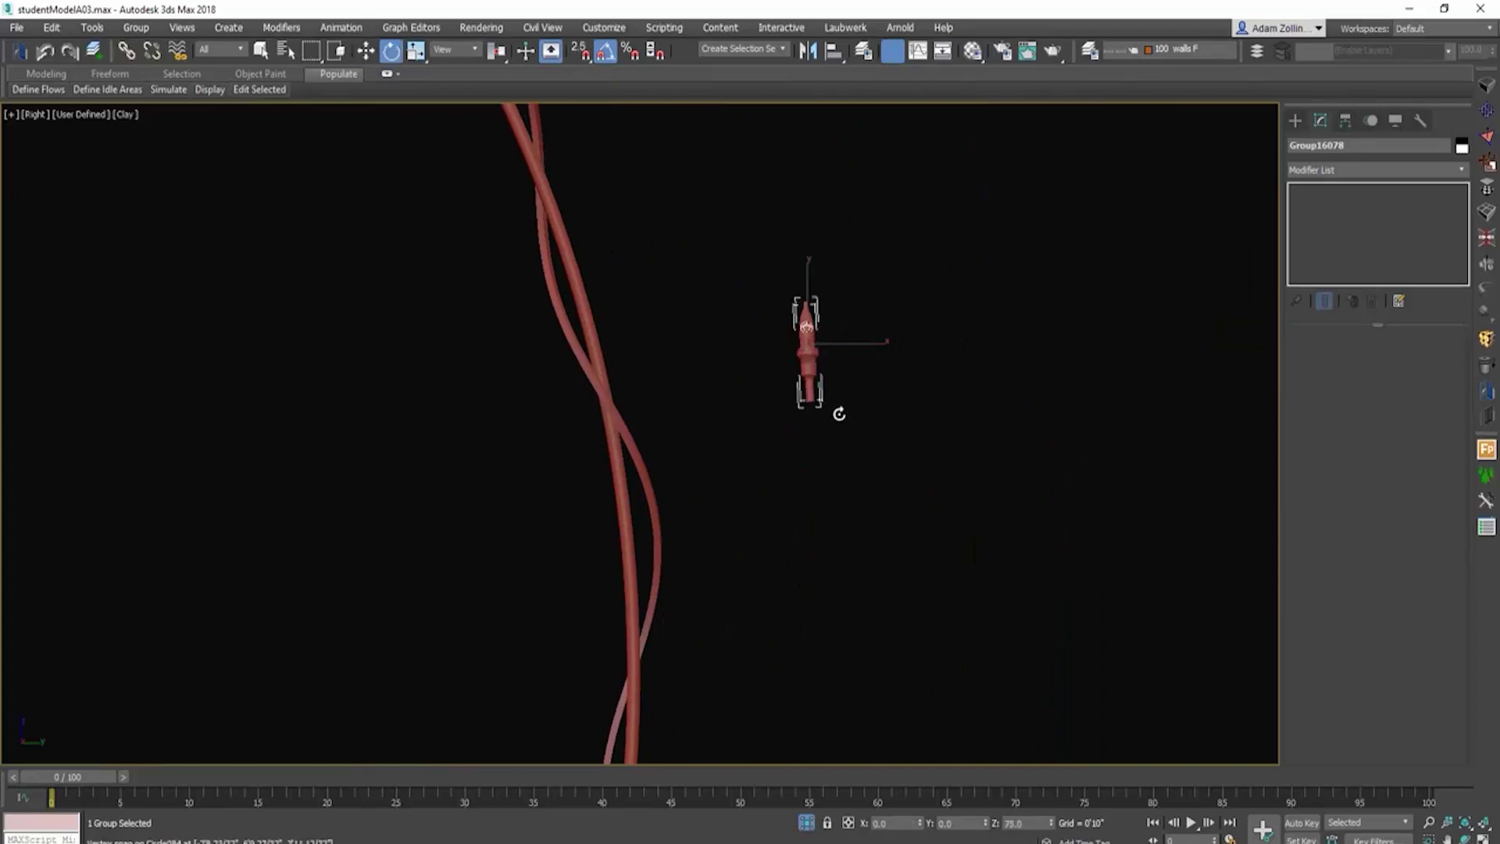
key(f)
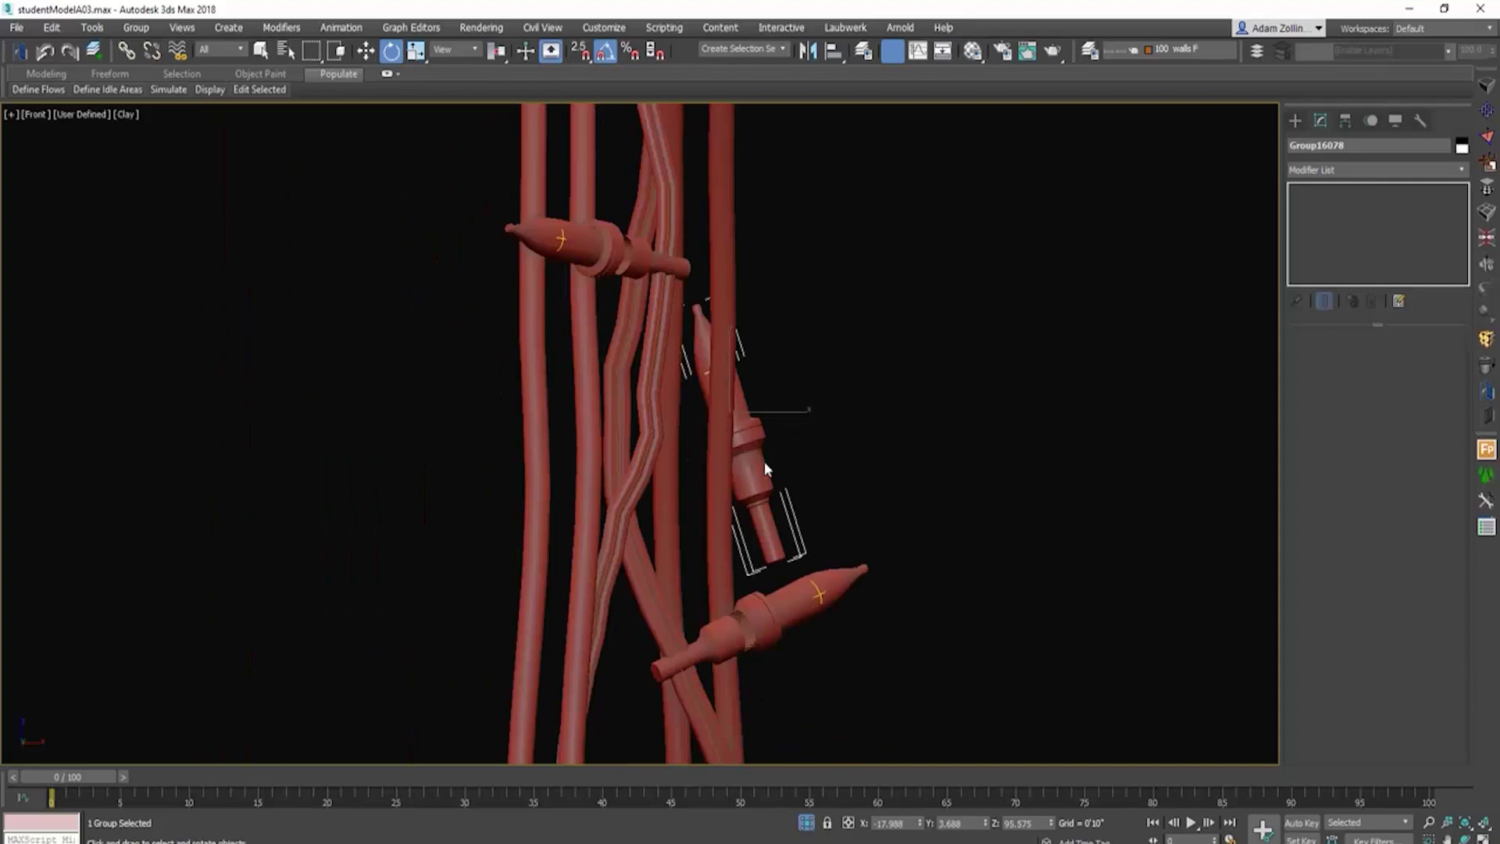
drag(764, 463, 743, 466)
key(r)
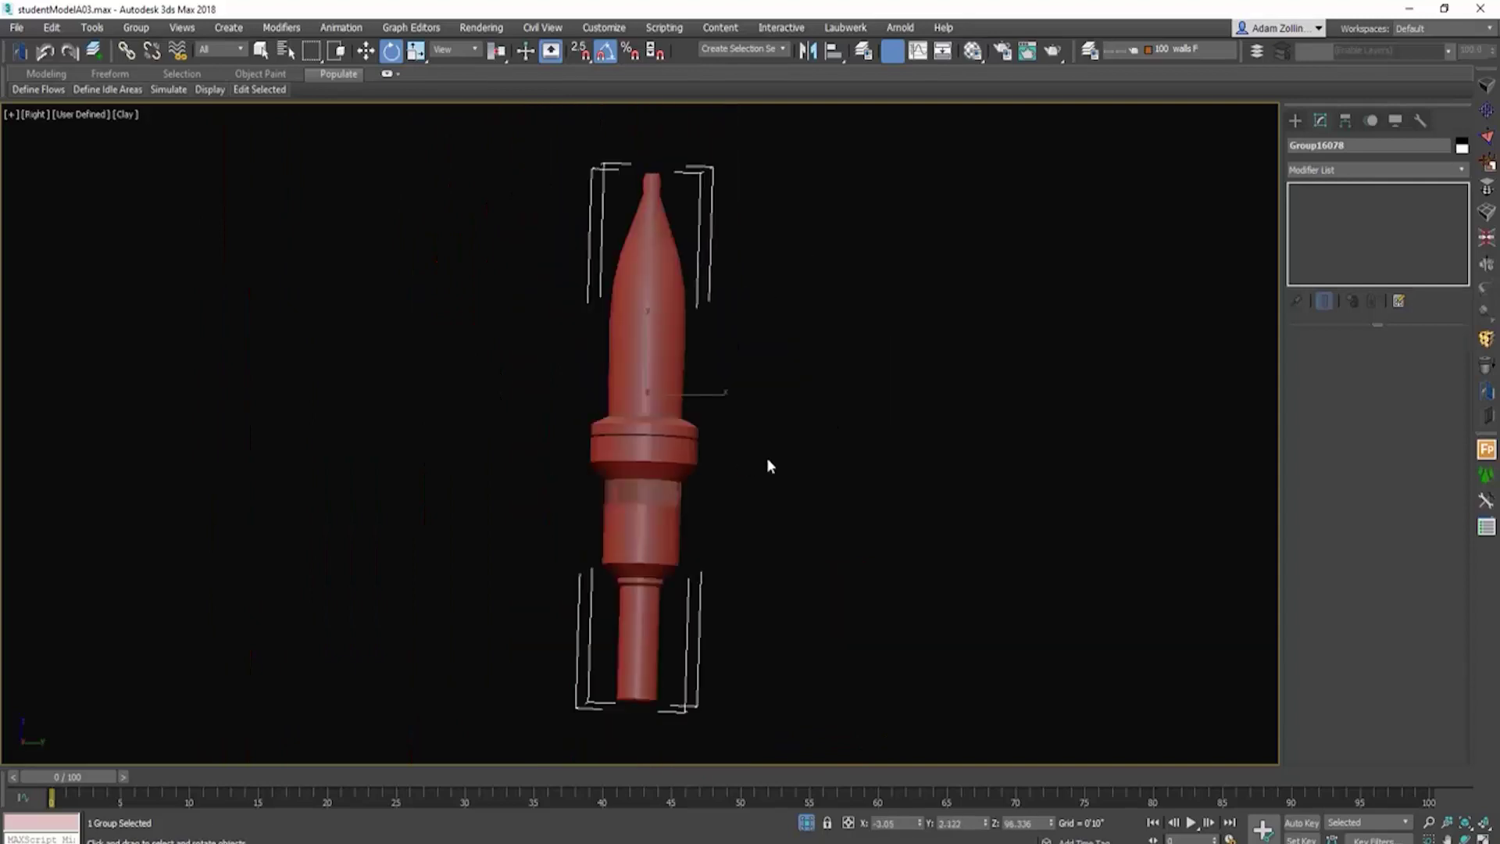
Step: Examine the copied bulb's upright alignment from an orbited view and in the Front and Right views
scroll(660, 455, down, 2)
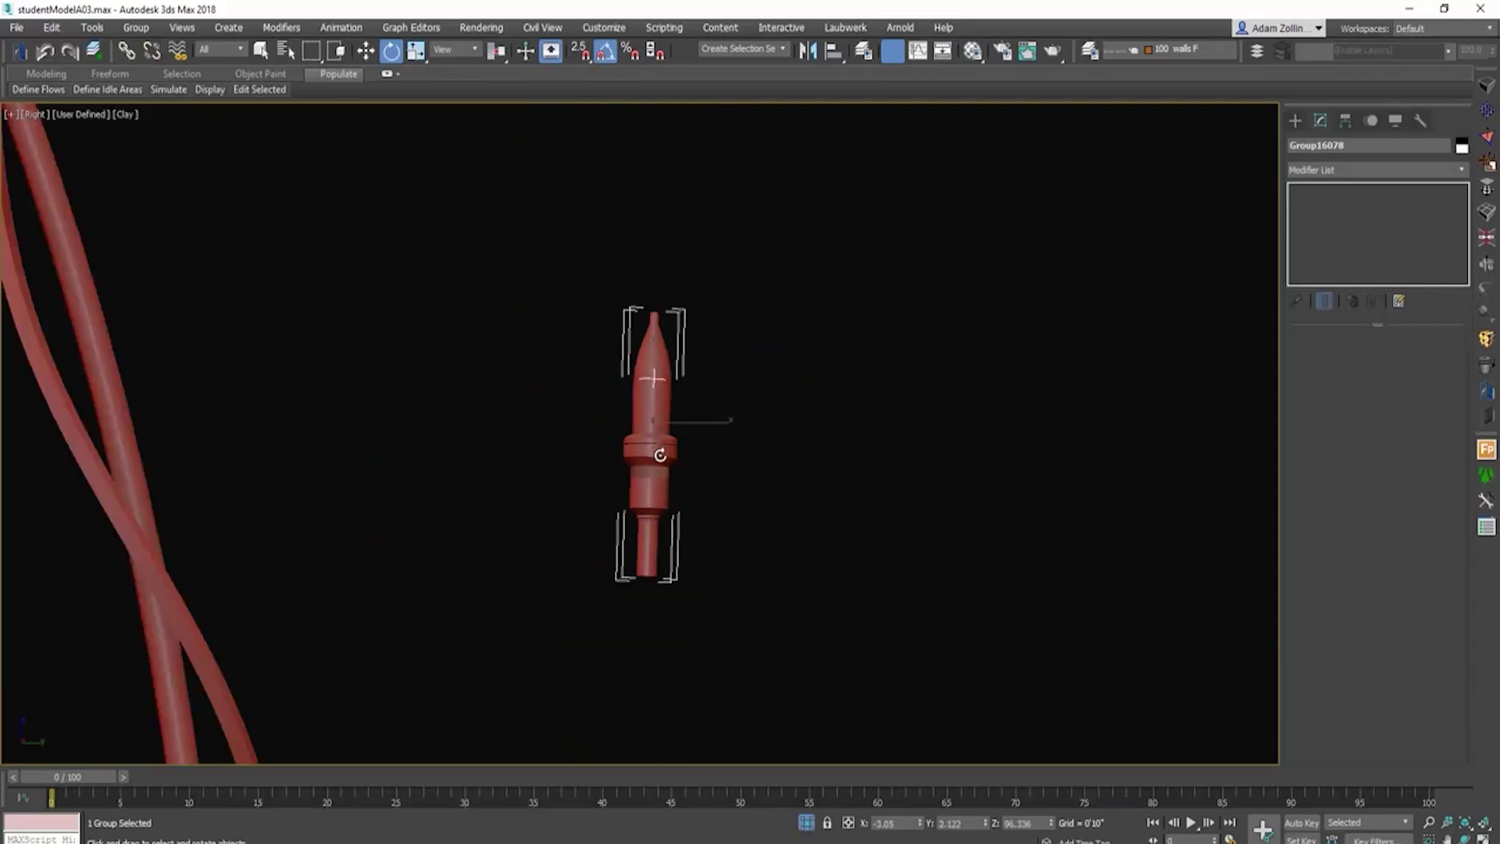
scroll(666, 456, up, 1)
scroll(666, 455, down, 1)
alt+middle_drag(668, 457, 766, 511)
key(f)
scroll(765, 511, up, 3)
scroll(766, 511, down, 3)
key(r)
Step: Examine where the copied bulb's pivot point sits, using pivot-only display in wireframe and shaded orbited views
key(F3)
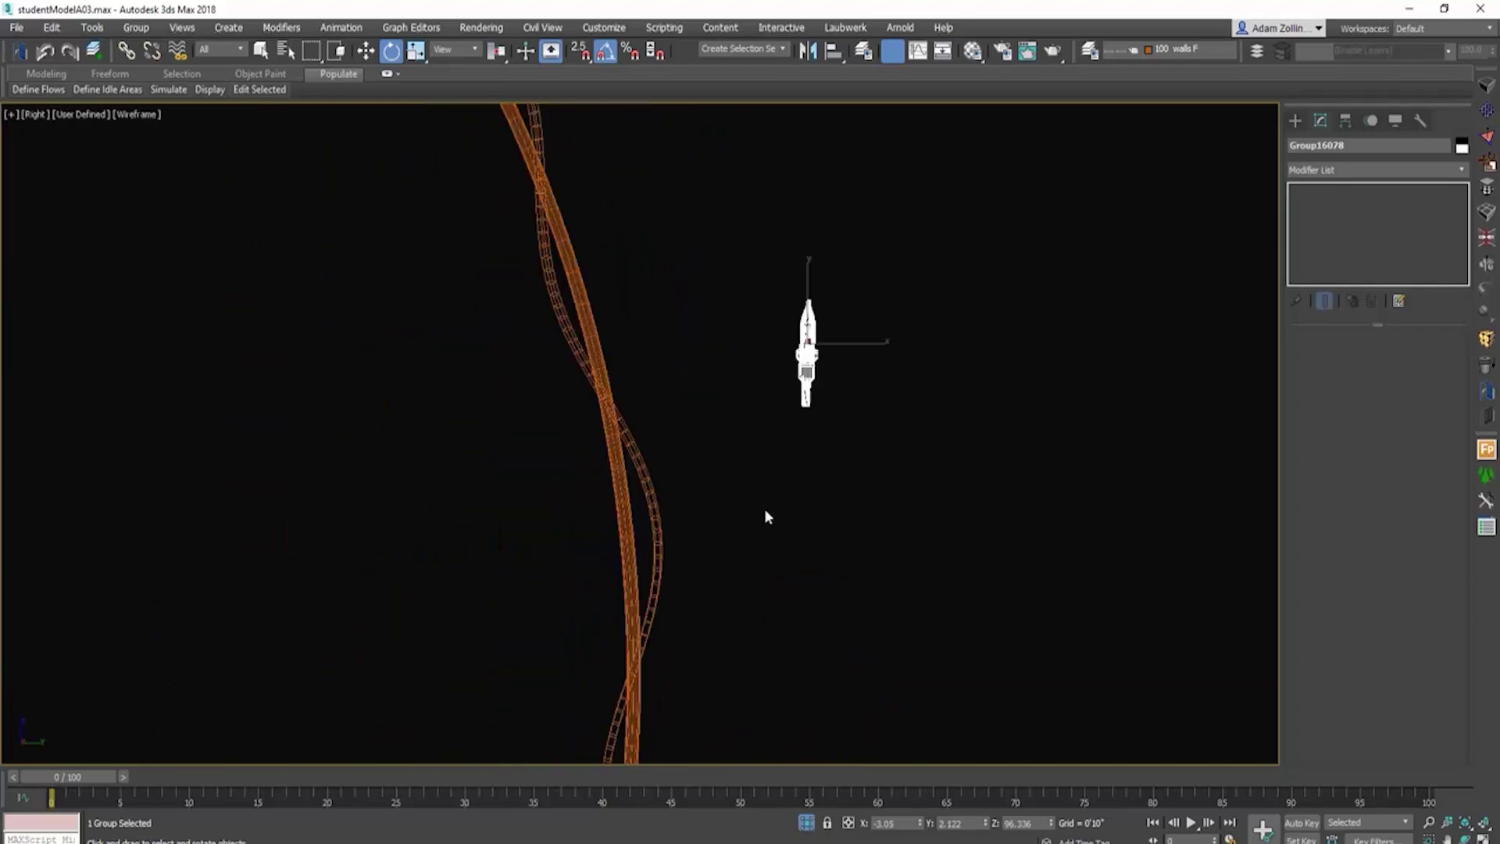
key(z)
click(726, 491)
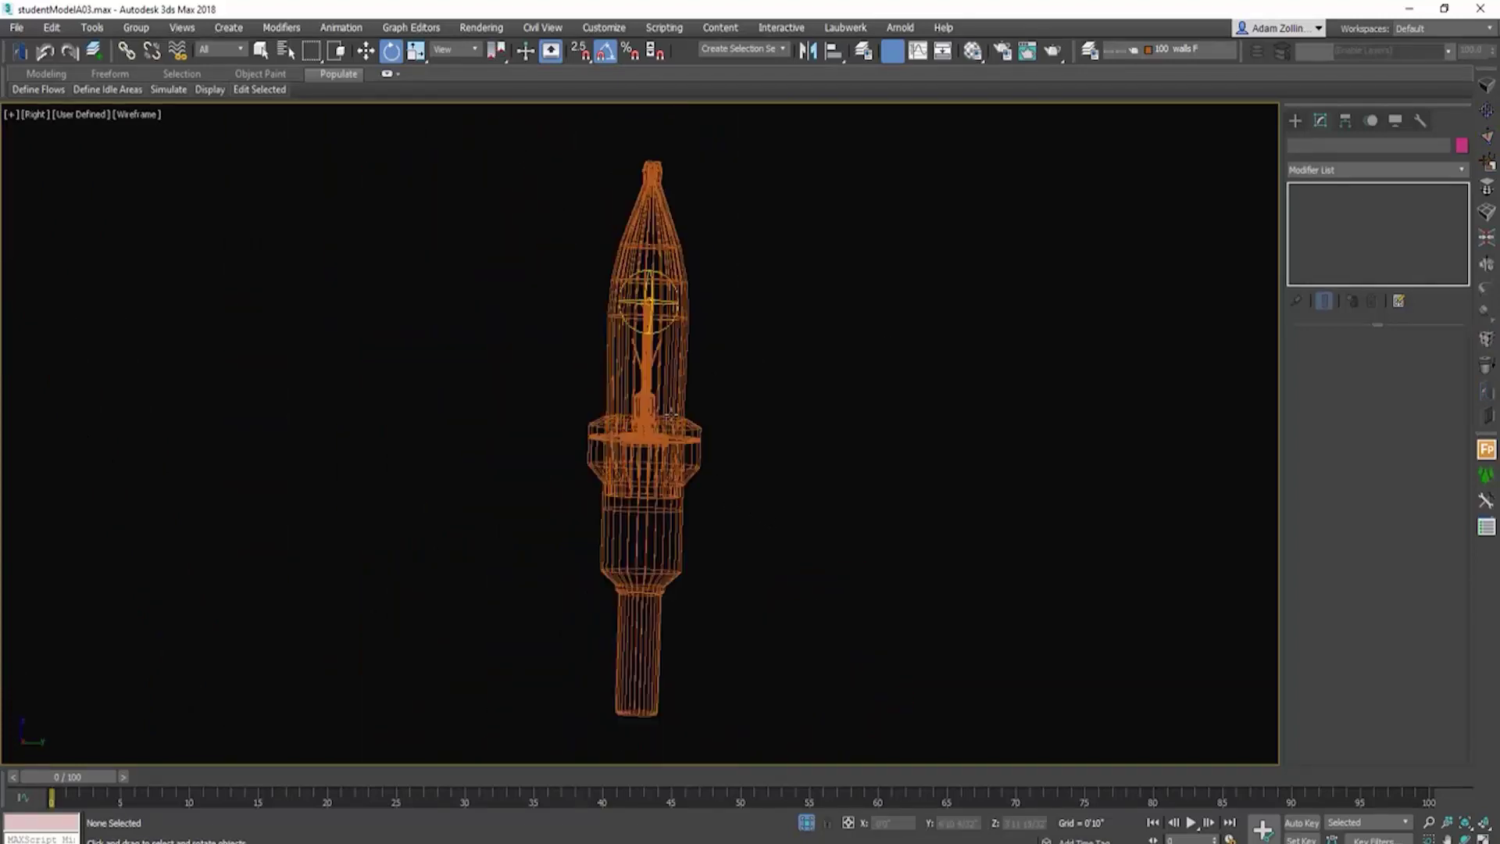
click(661, 307)
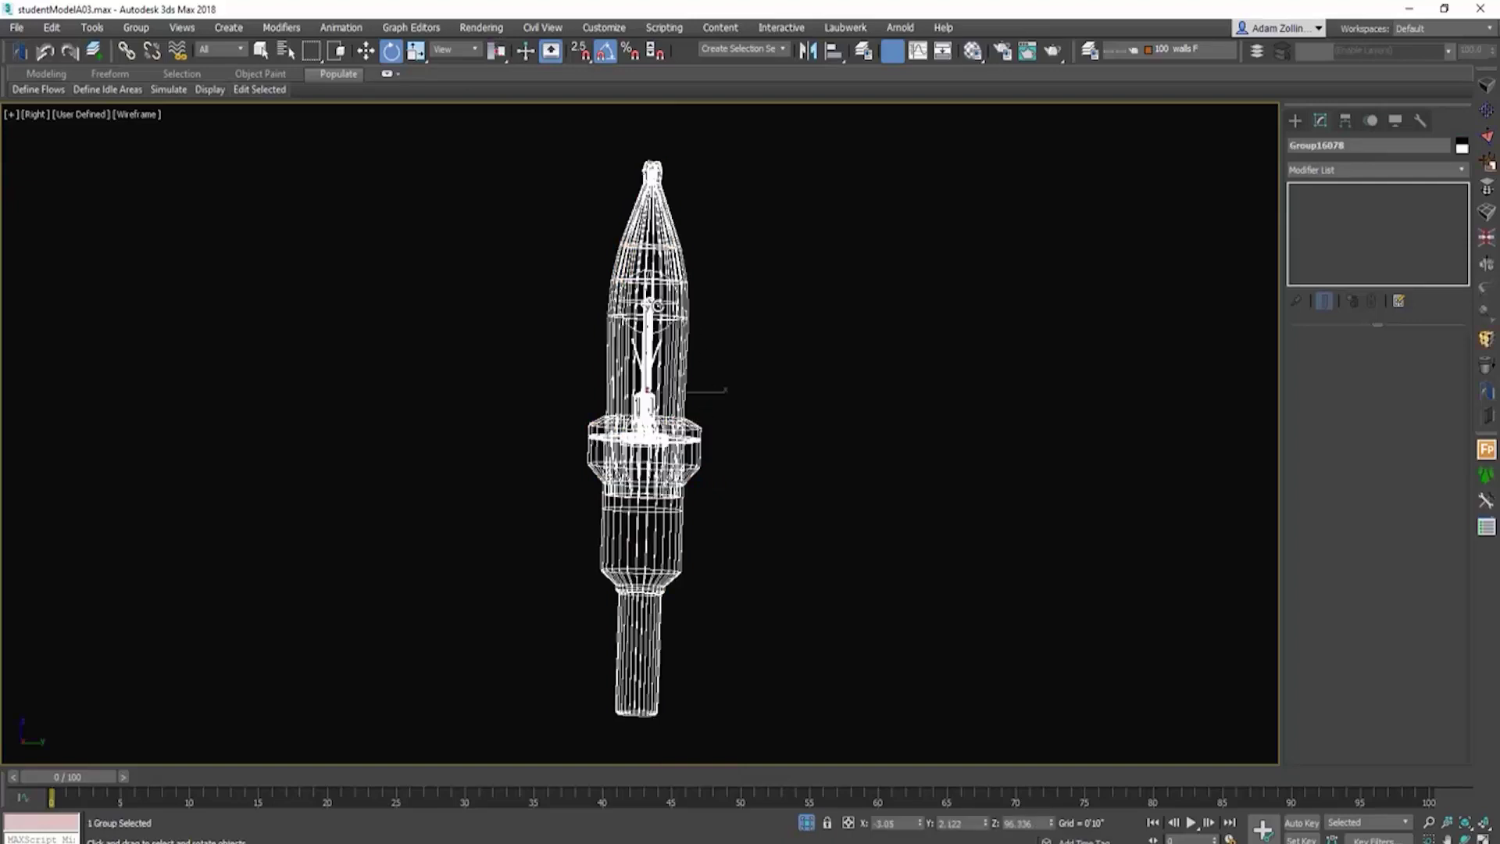
click(1345, 121)
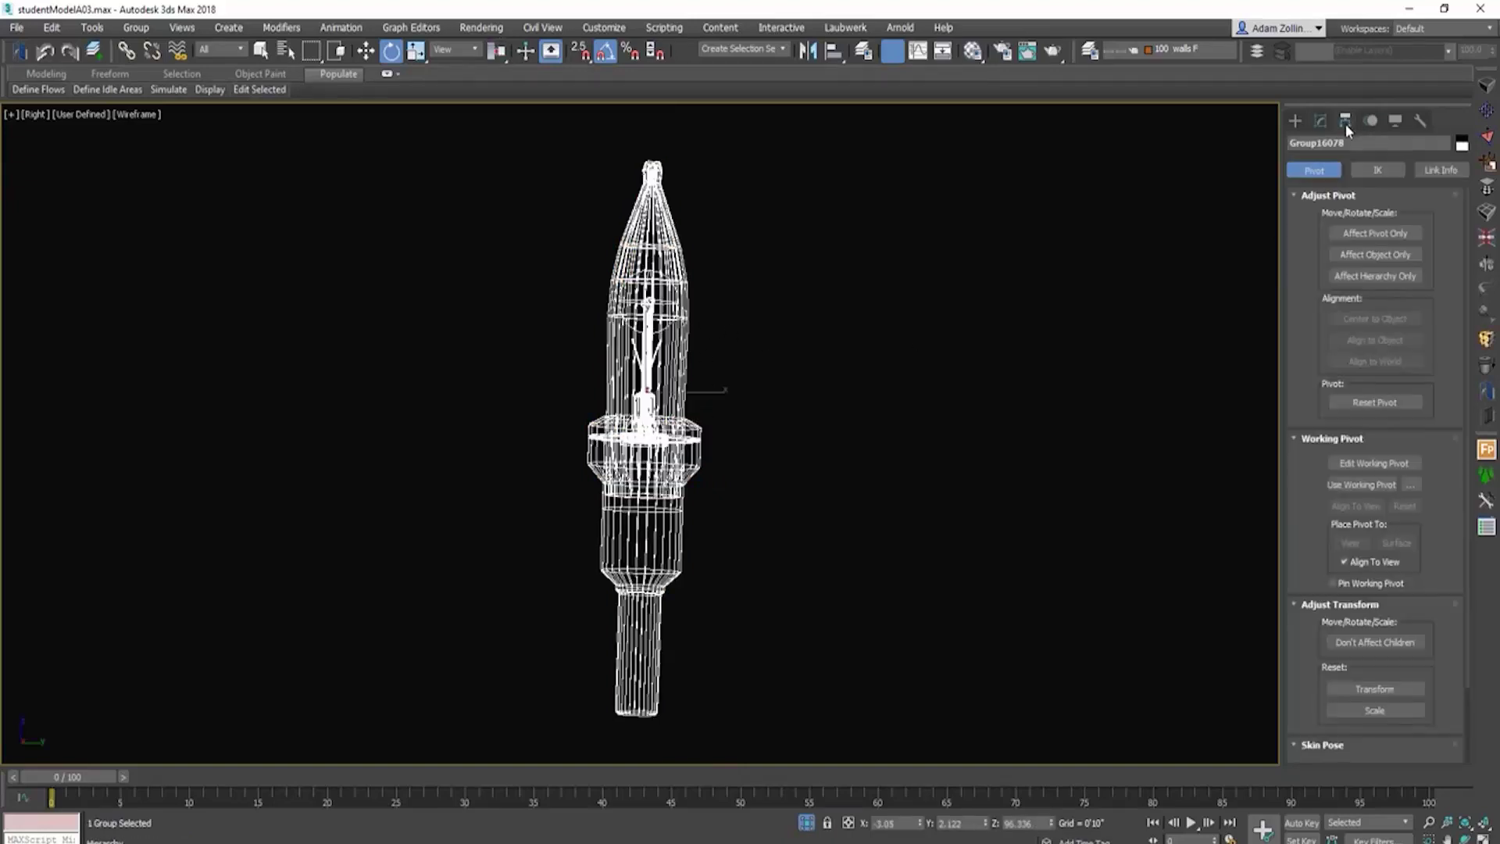
click(1368, 233)
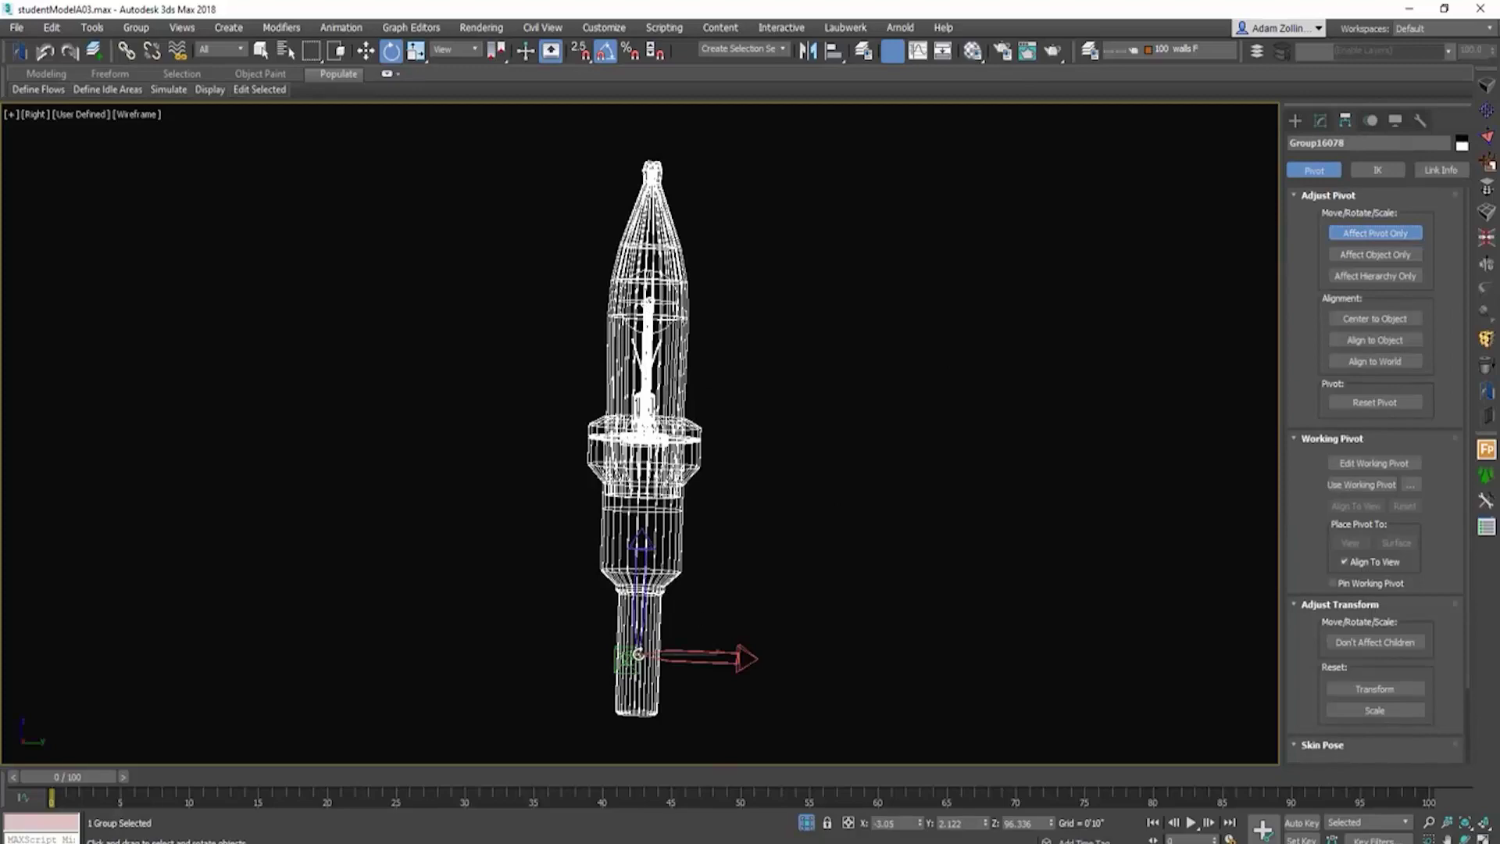
mouse_move(678, 658)
alt+middle_down()
mouse_move(714, 674)
mouse_move(687, 679)
alt+middle_up()
key(F3)
scroll(672, 654, down, 3)
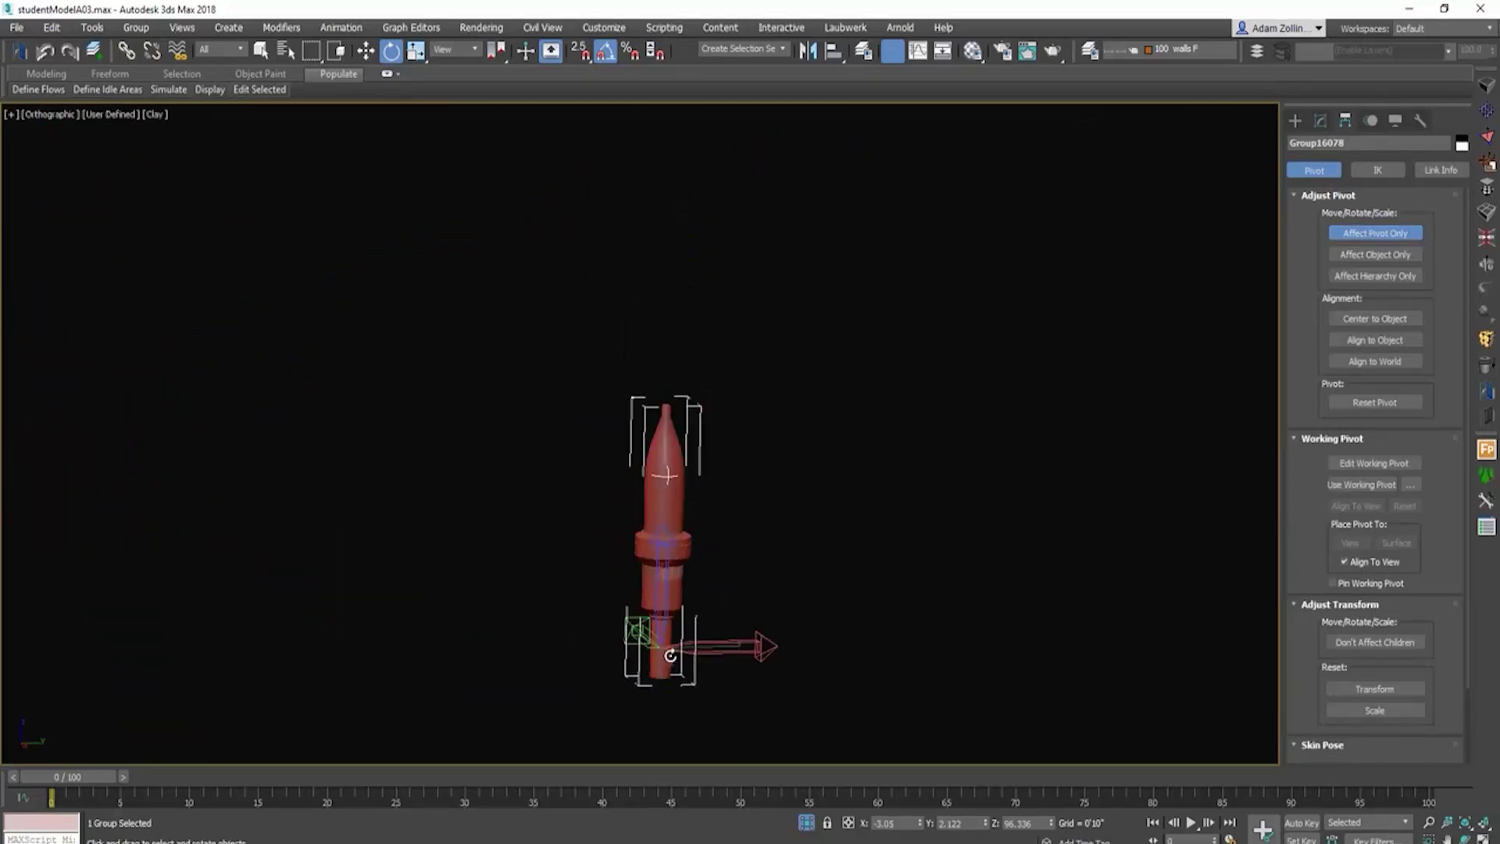
scroll(1109, 570, up, 1)
click(1375, 233)
scroll(546, 562, down, 5)
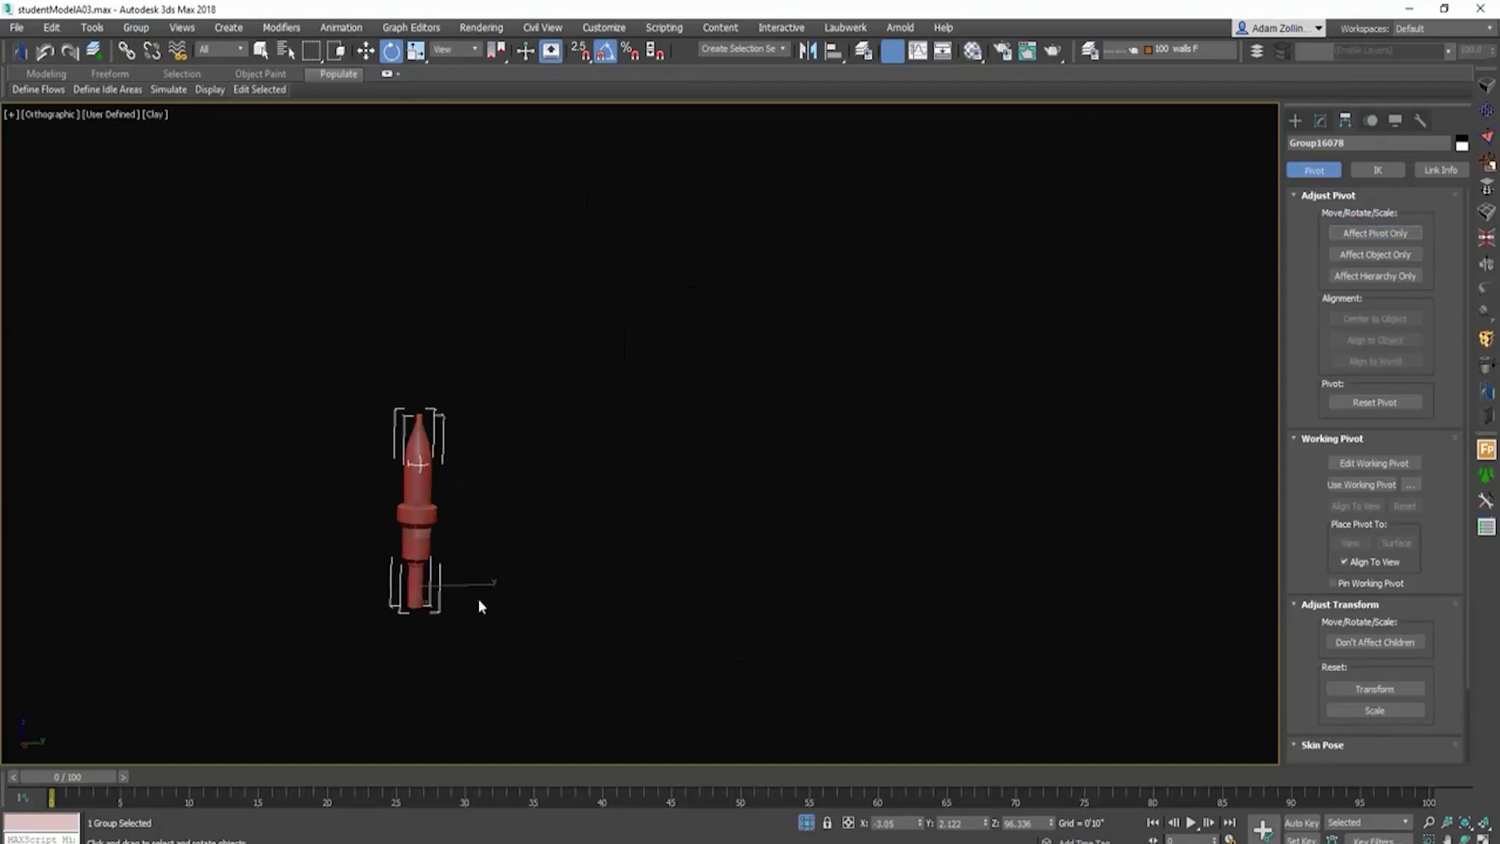
Step: Start the Spacing Tool for the copied bulb and pick the new ring's twisted helix wire as the path
middle_drag(550, 562, 817, 378)
scroll(817, 378, up, 4)
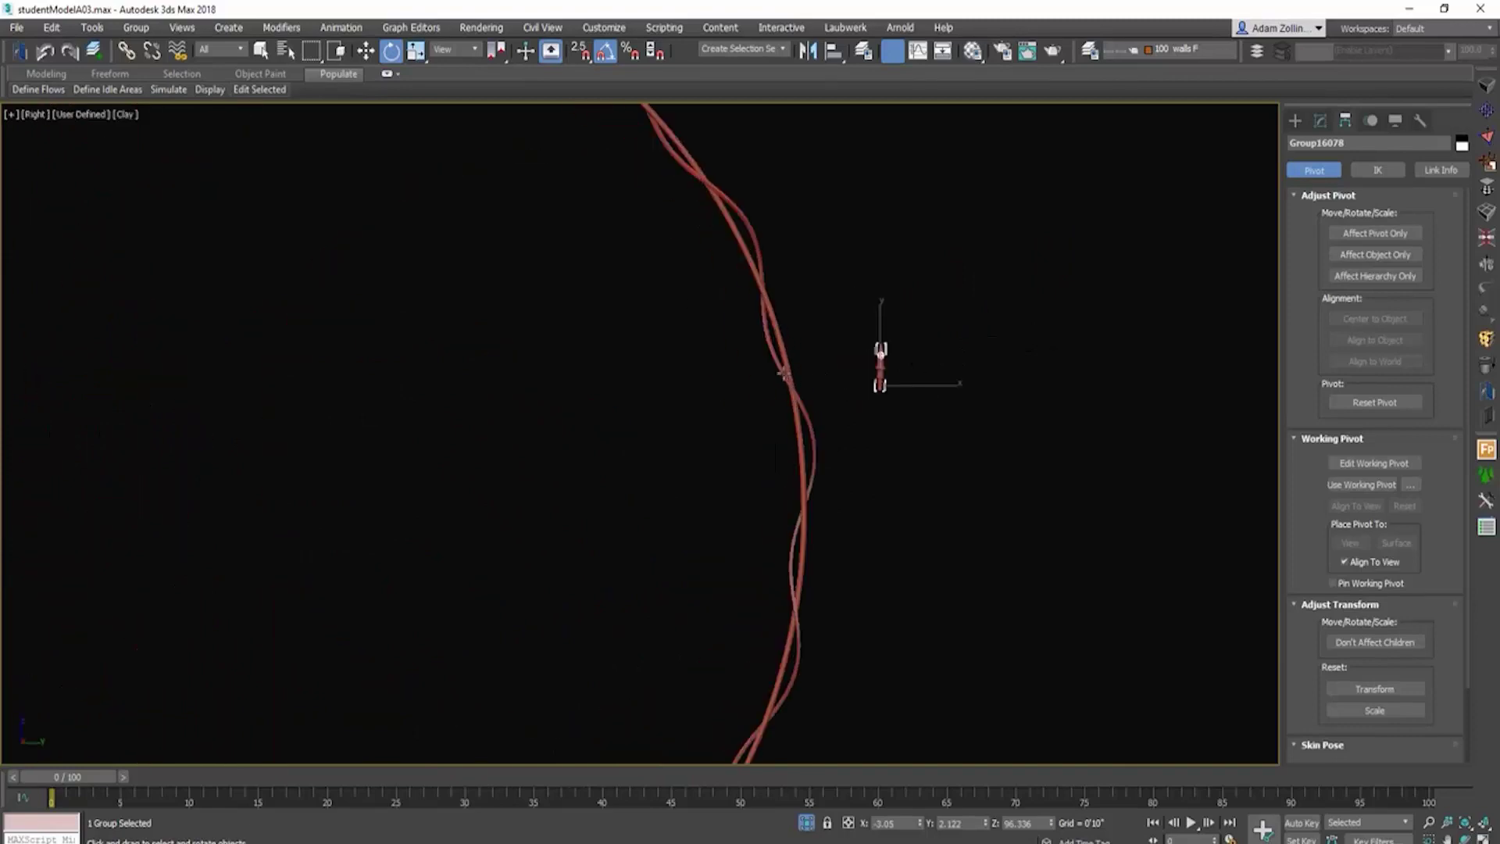
click(53, 29)
mouse_move(82, 34)
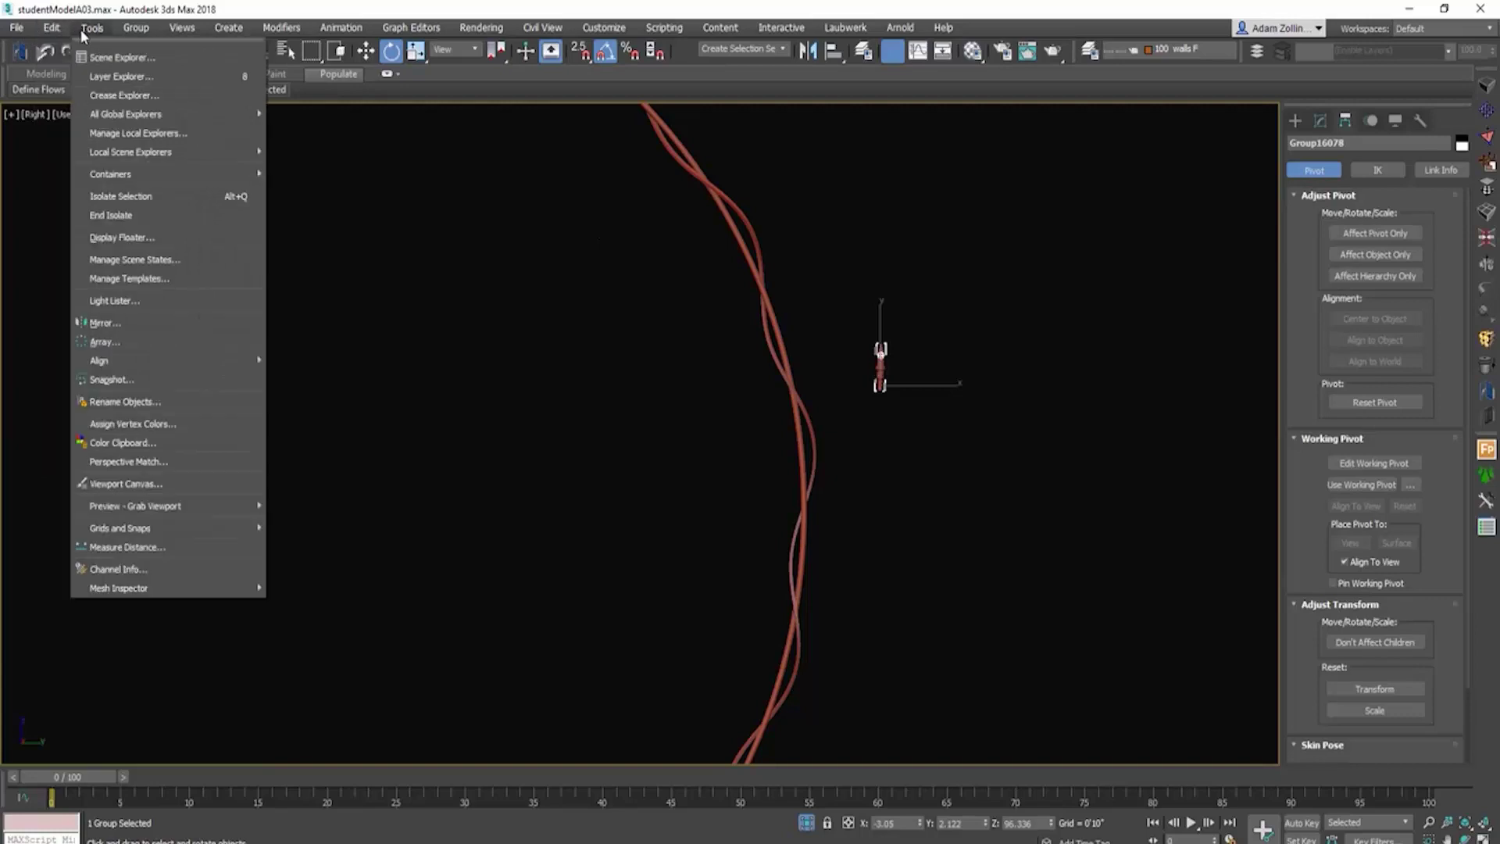
mouse_move(126, 362)
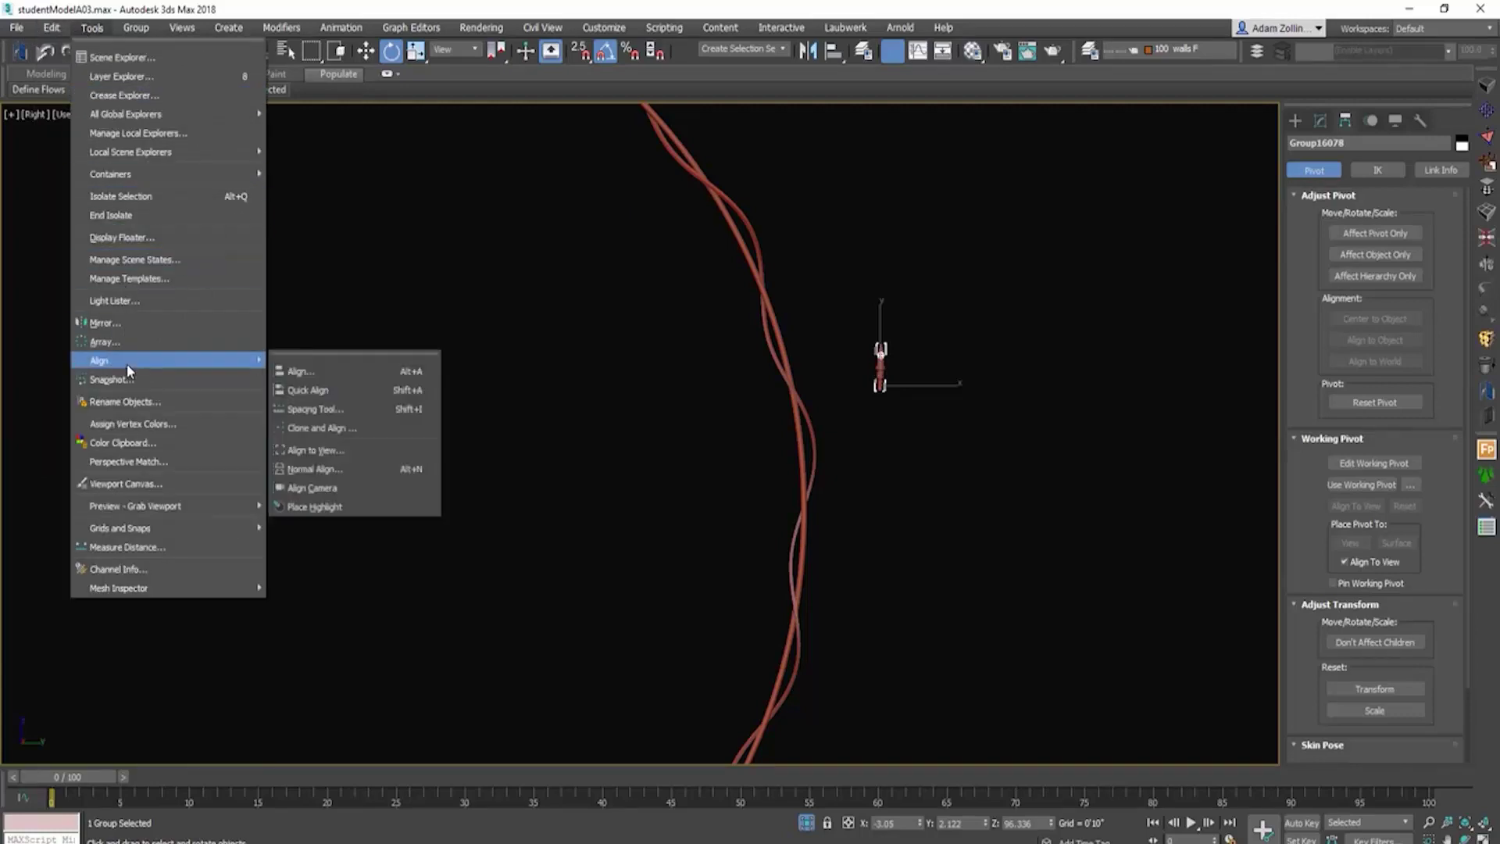
click(340, 407)
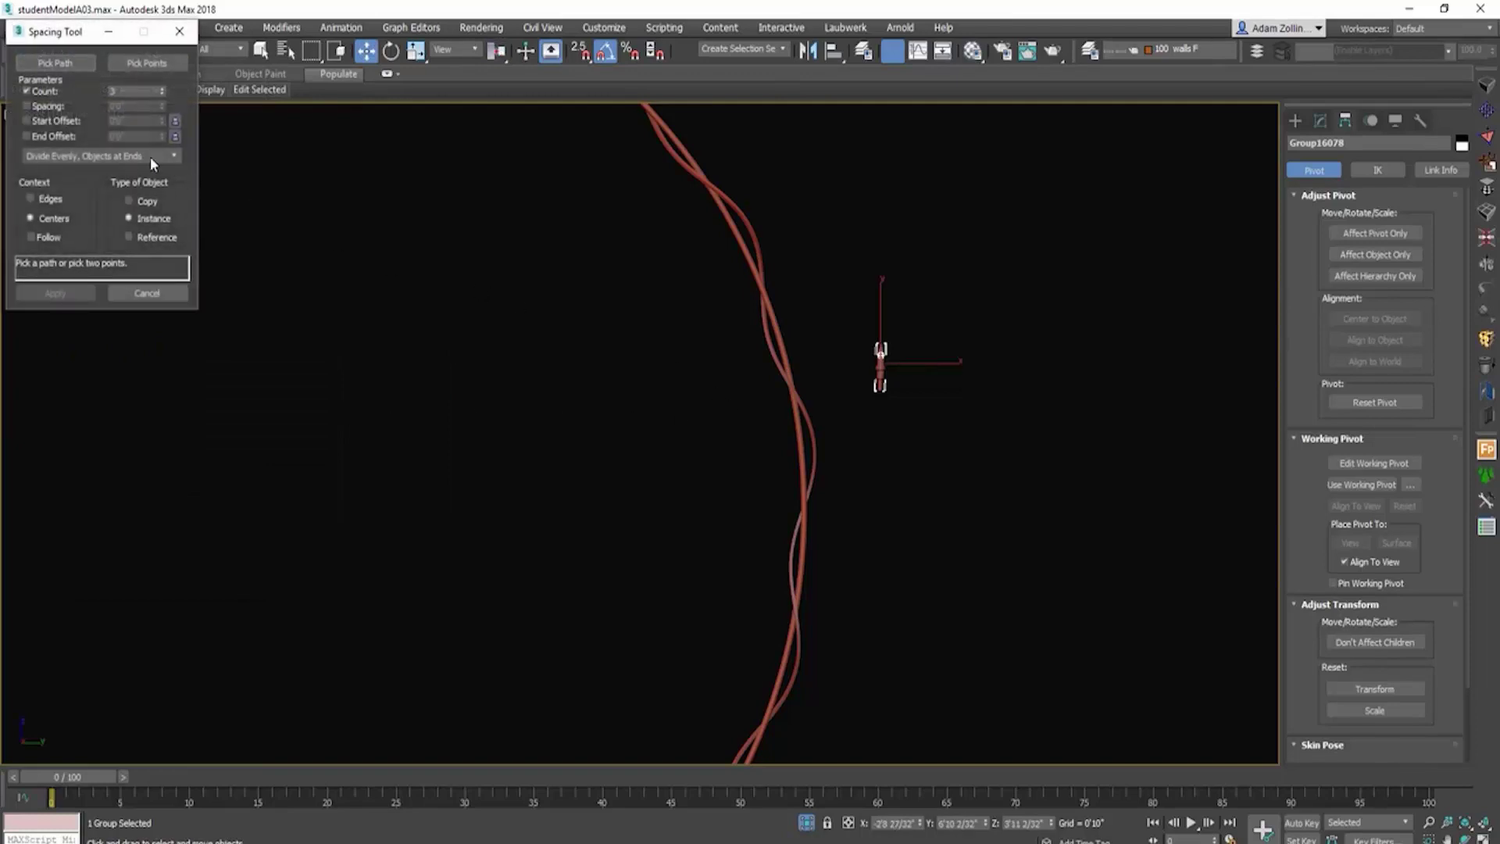
click(63, 62)
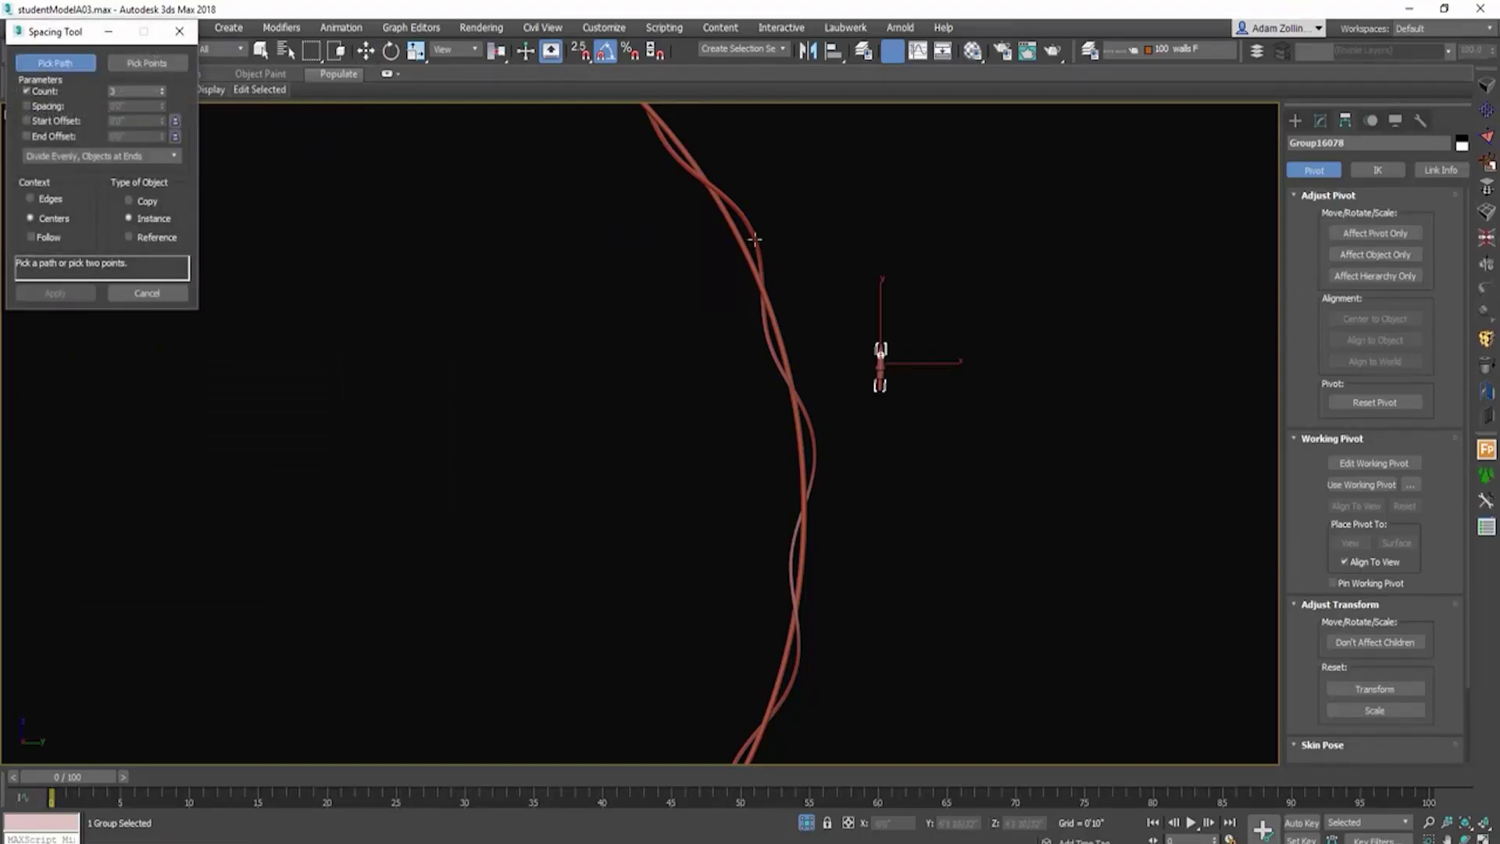
scroll(755, 238, up, 2)
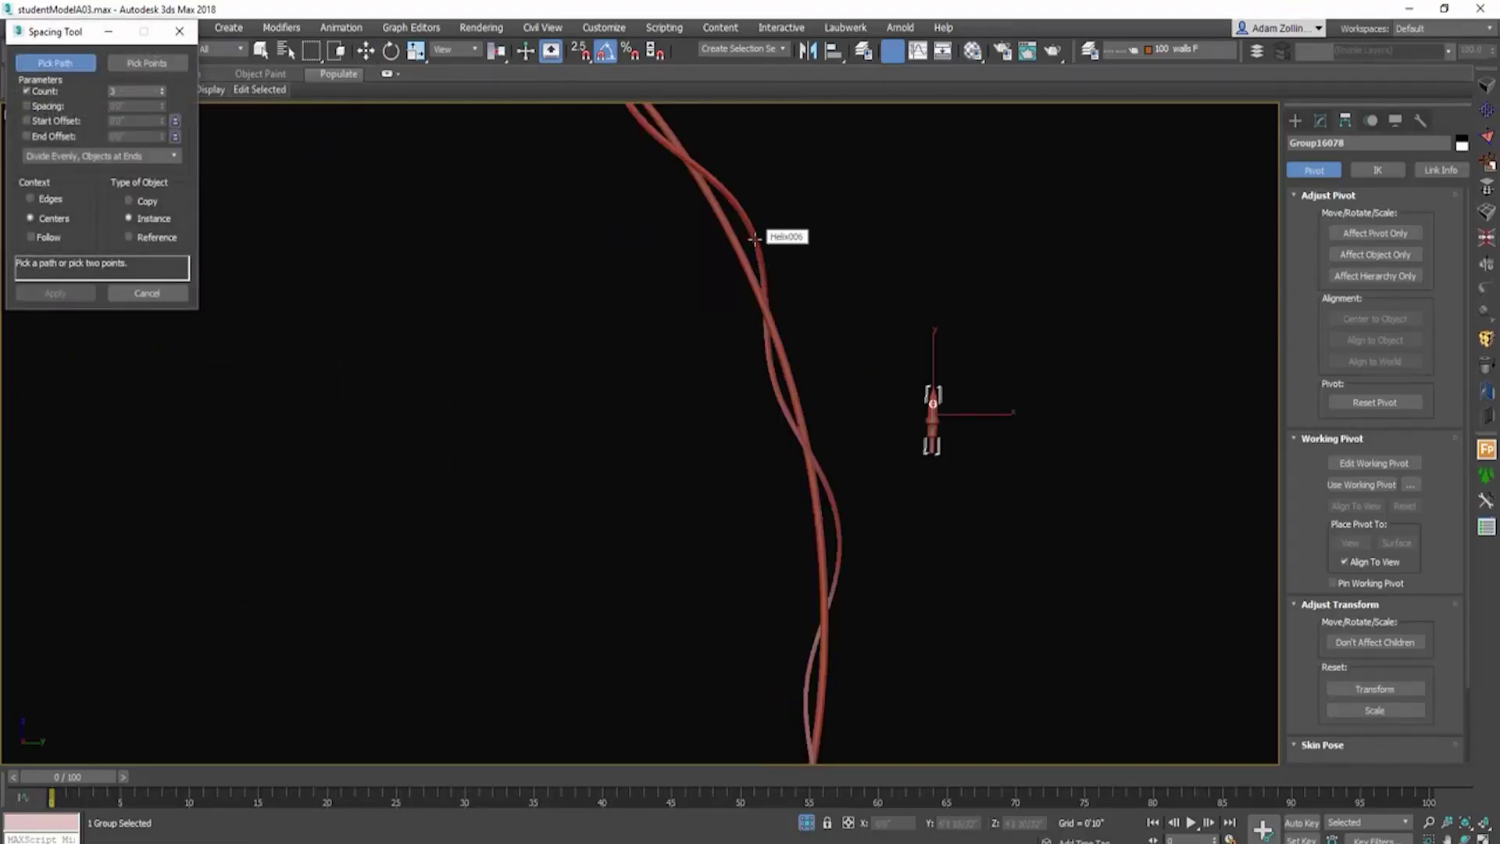
click(755, 238)
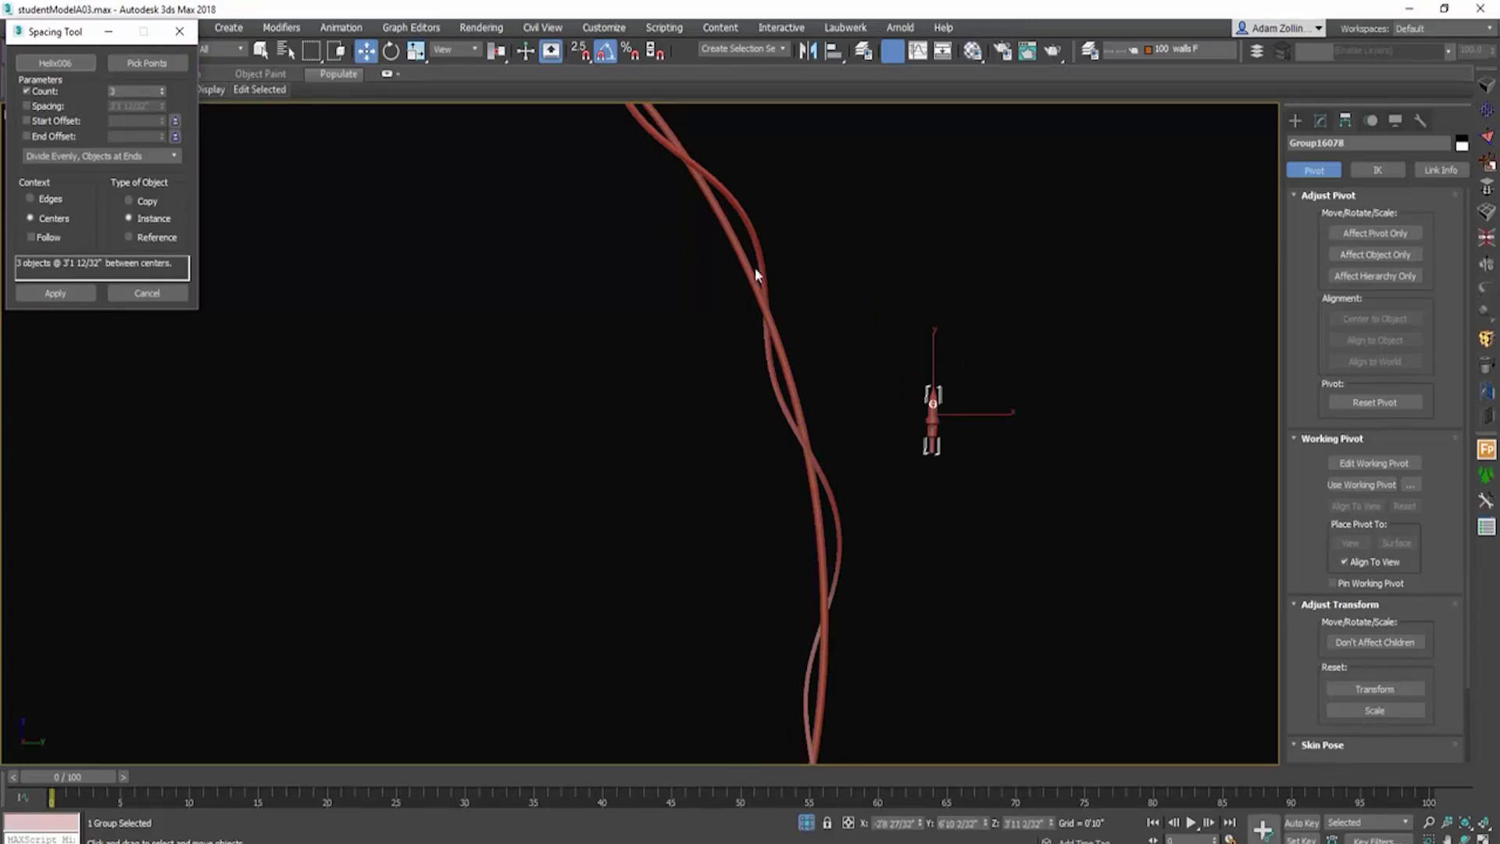
Step: Inspect the previewed bulbs around the new ring and enable Follow so they orient along the path
scroll(710, 340, down, 4)
scroll(563, 338, up, 1)
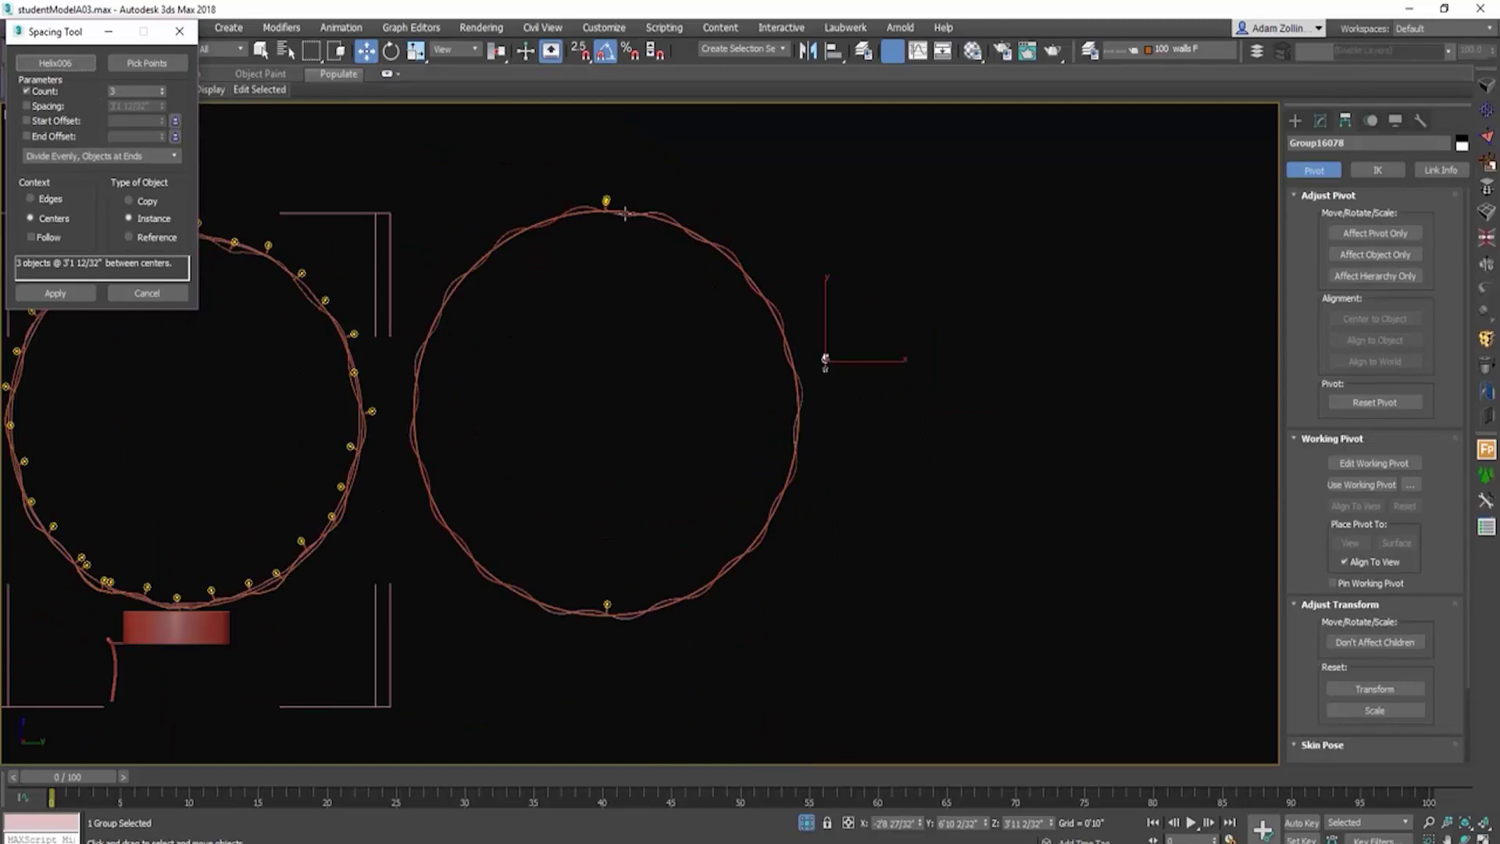
scroll(625, 213, up, 6)
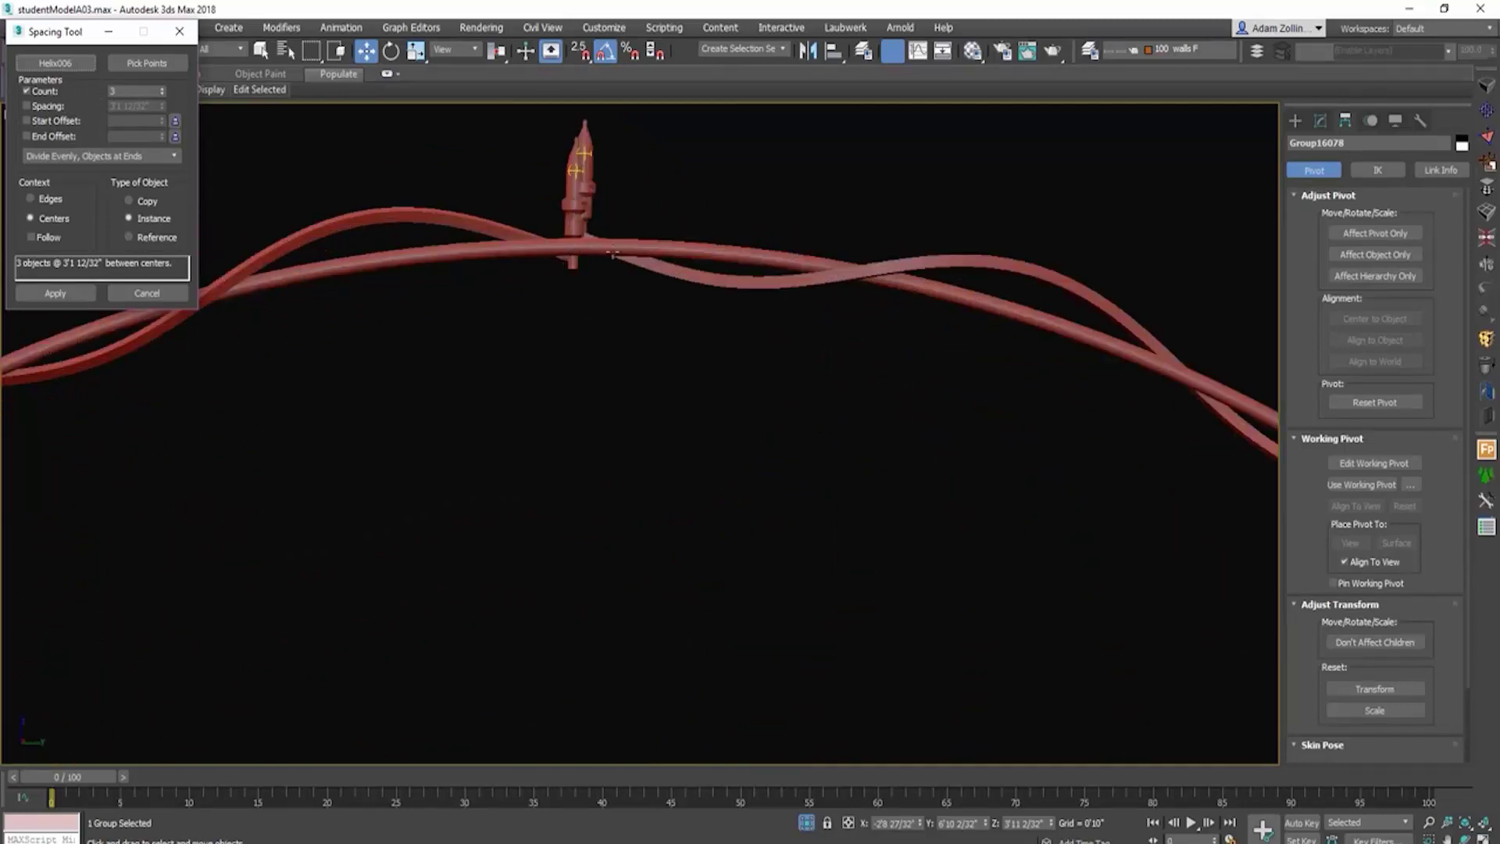
scroll(659, 245, down, 5)
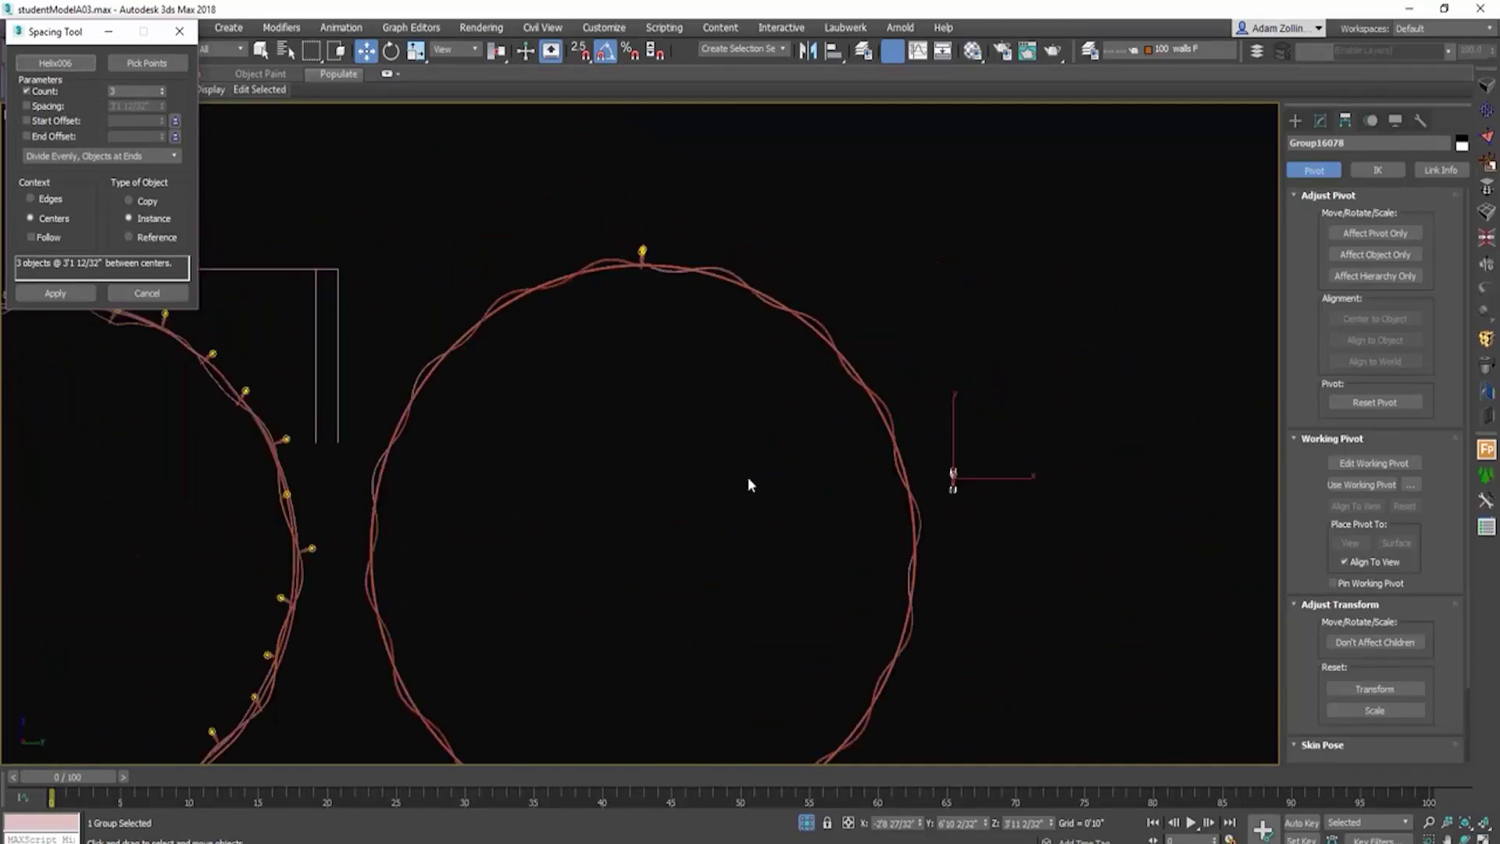
middle_drag(750, 486, 782, 308)
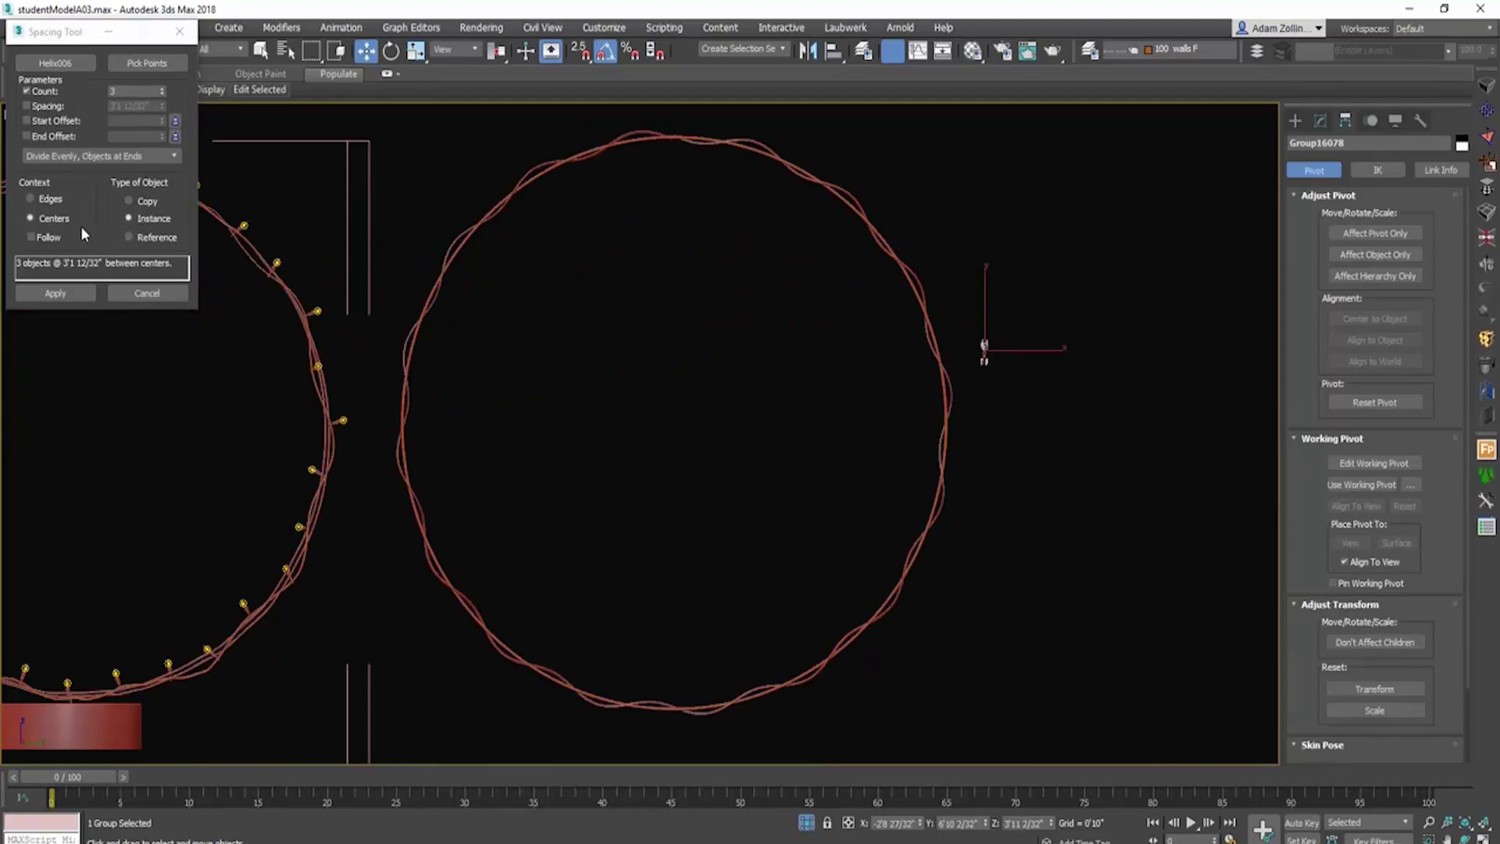
click(35, 237)
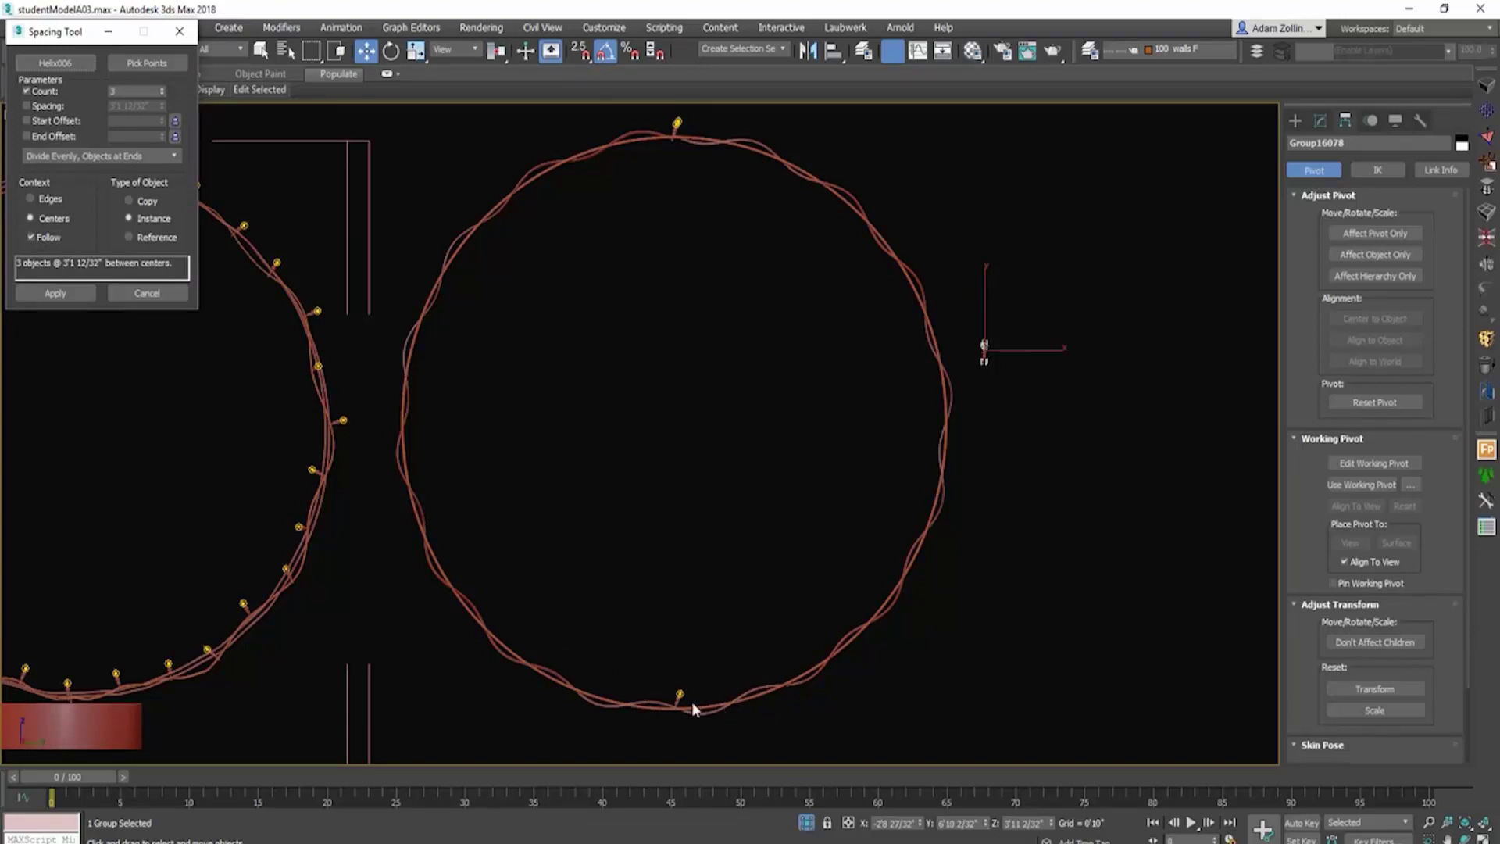
click(33, 238)
click(33, 239)
Step: Distribute the bulbs by spacing instead of count, with a spacing of 4 inches, and view the whole ring
click(27, 106)
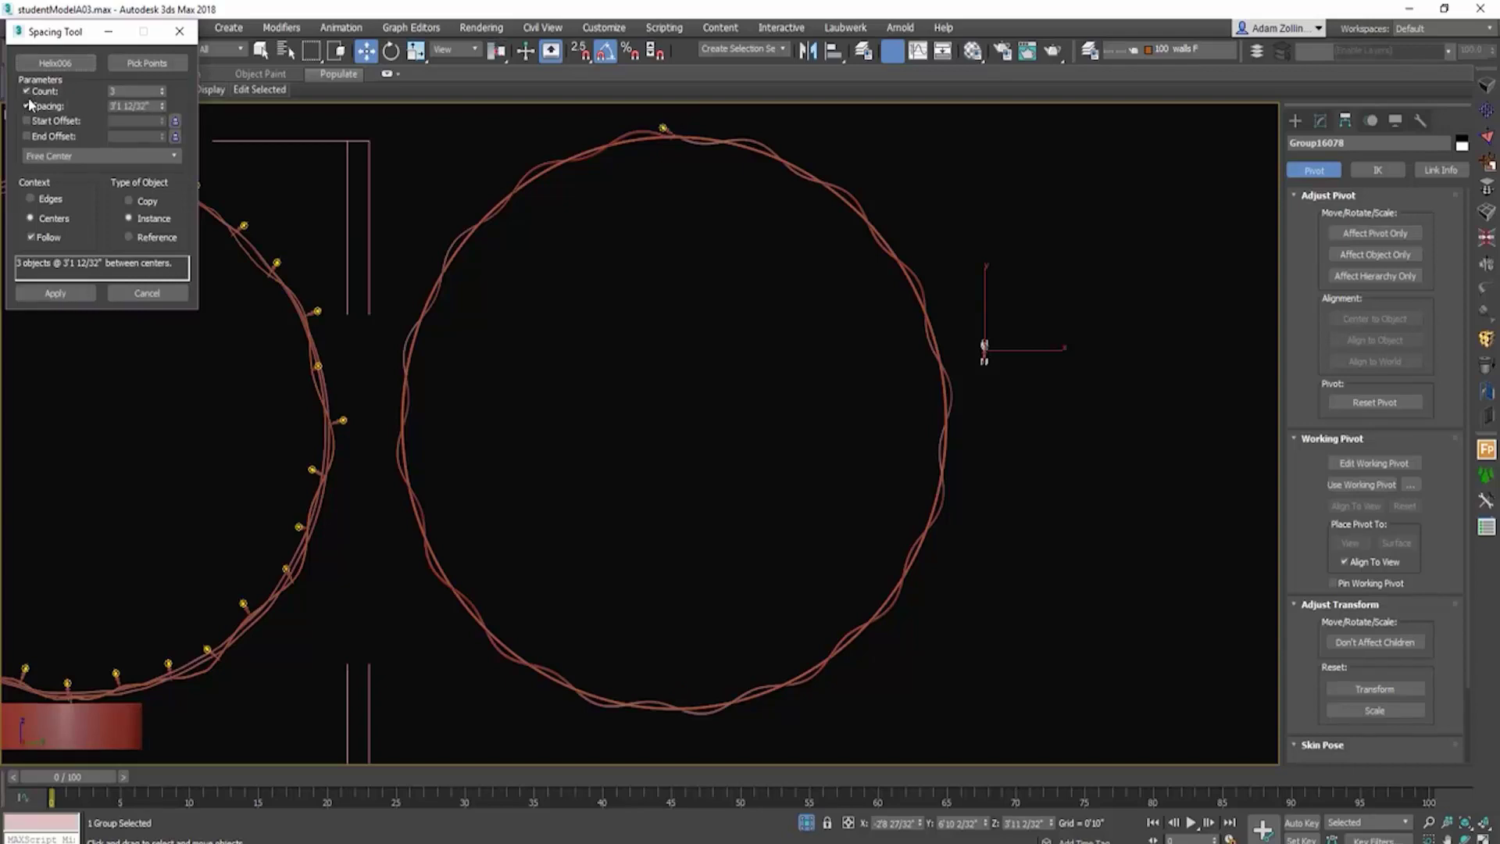
click(27, 92)
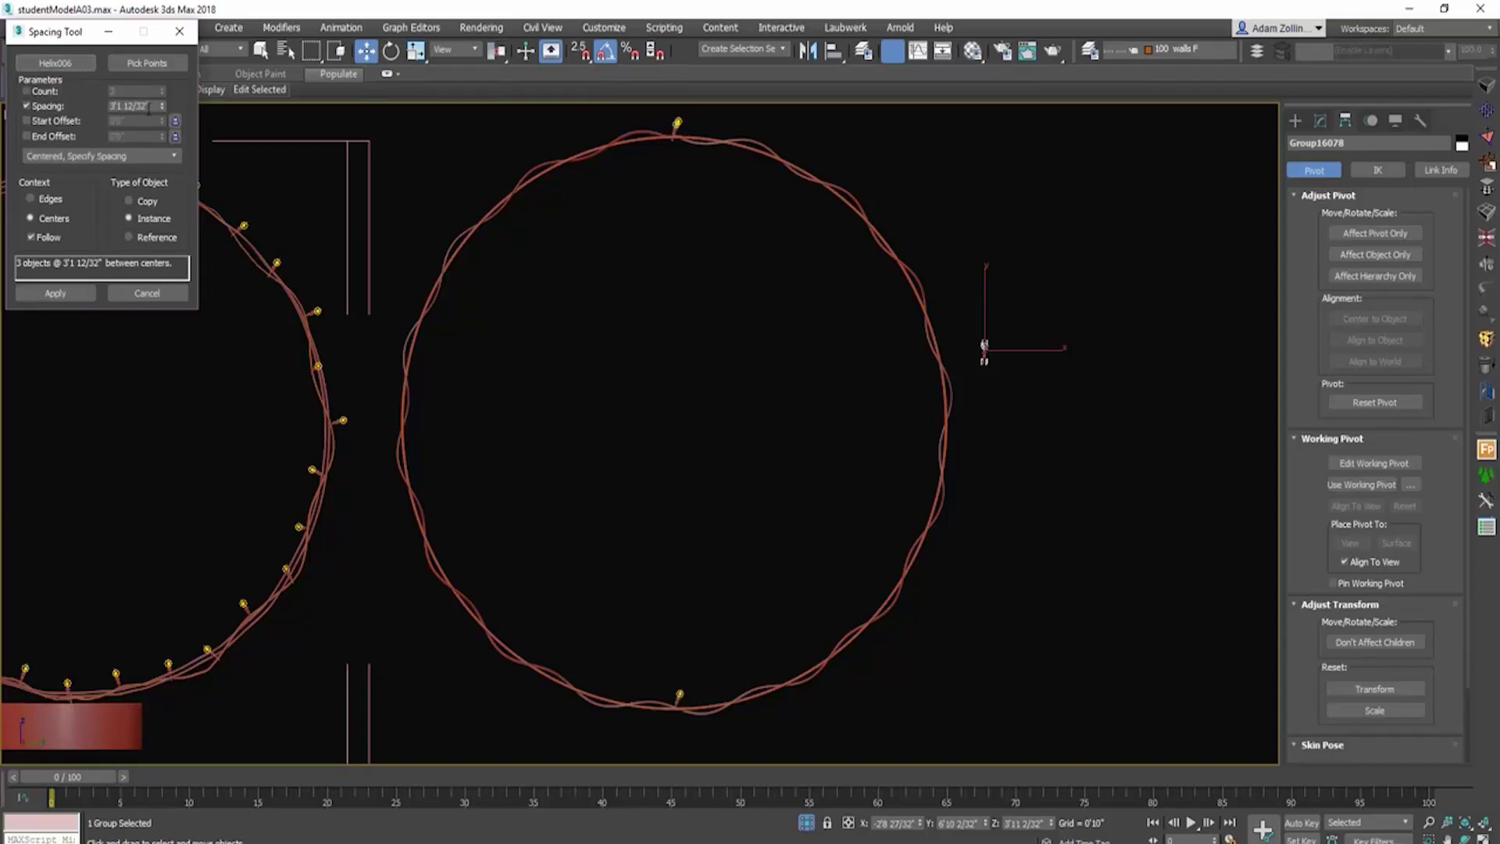
double_click(149, 106)
text(4)
key(Return)
alt+middle_drag(522, 378, 617, 478)
middle_drag(831, 571, 724, 500)
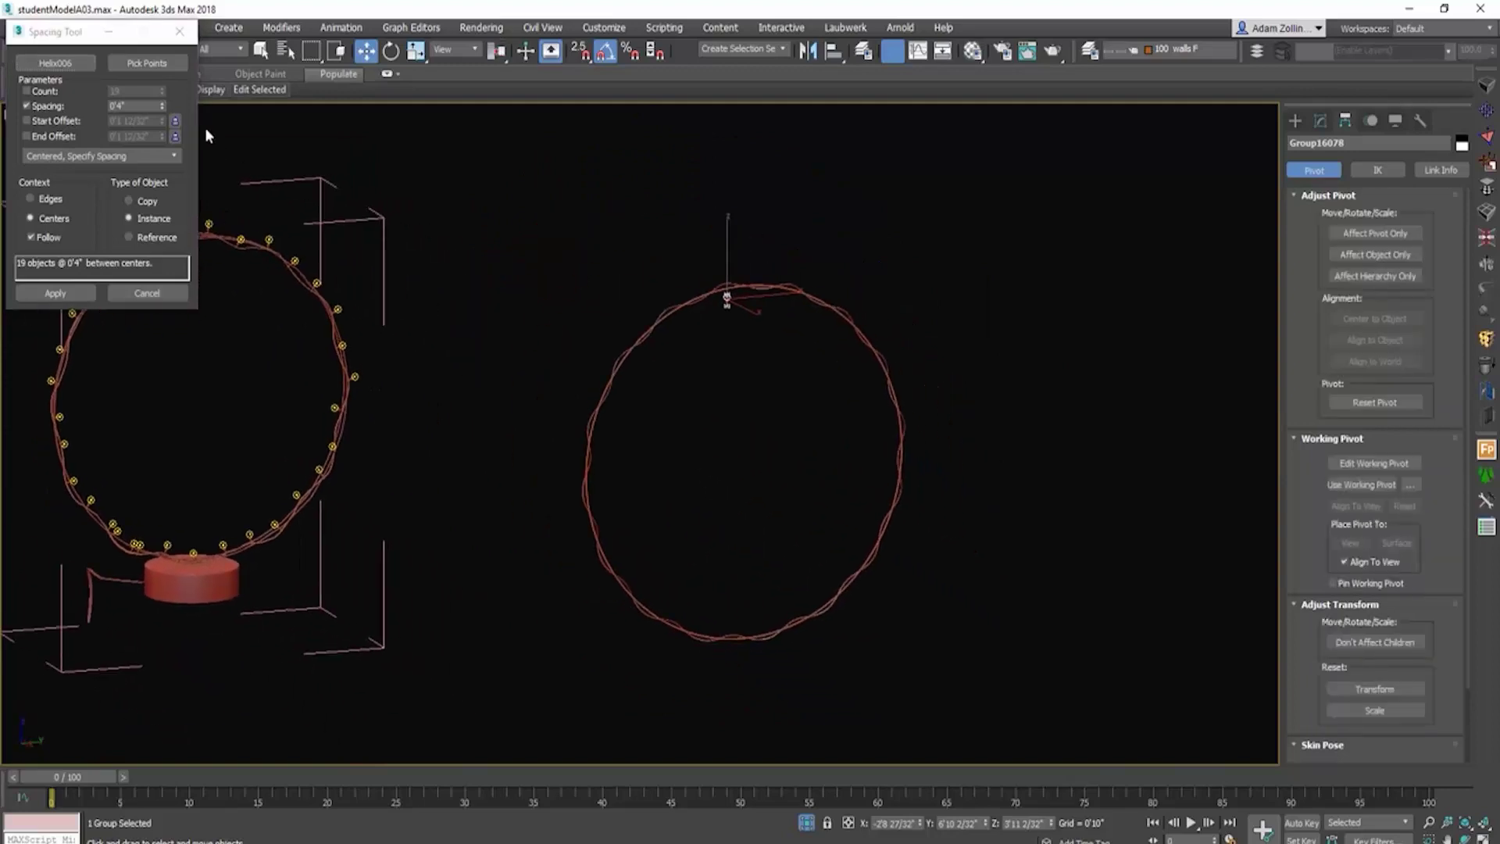
Step: Set the bulb spacing to 3 inches and apply the distribution as instances along the helix
click(161, 109)
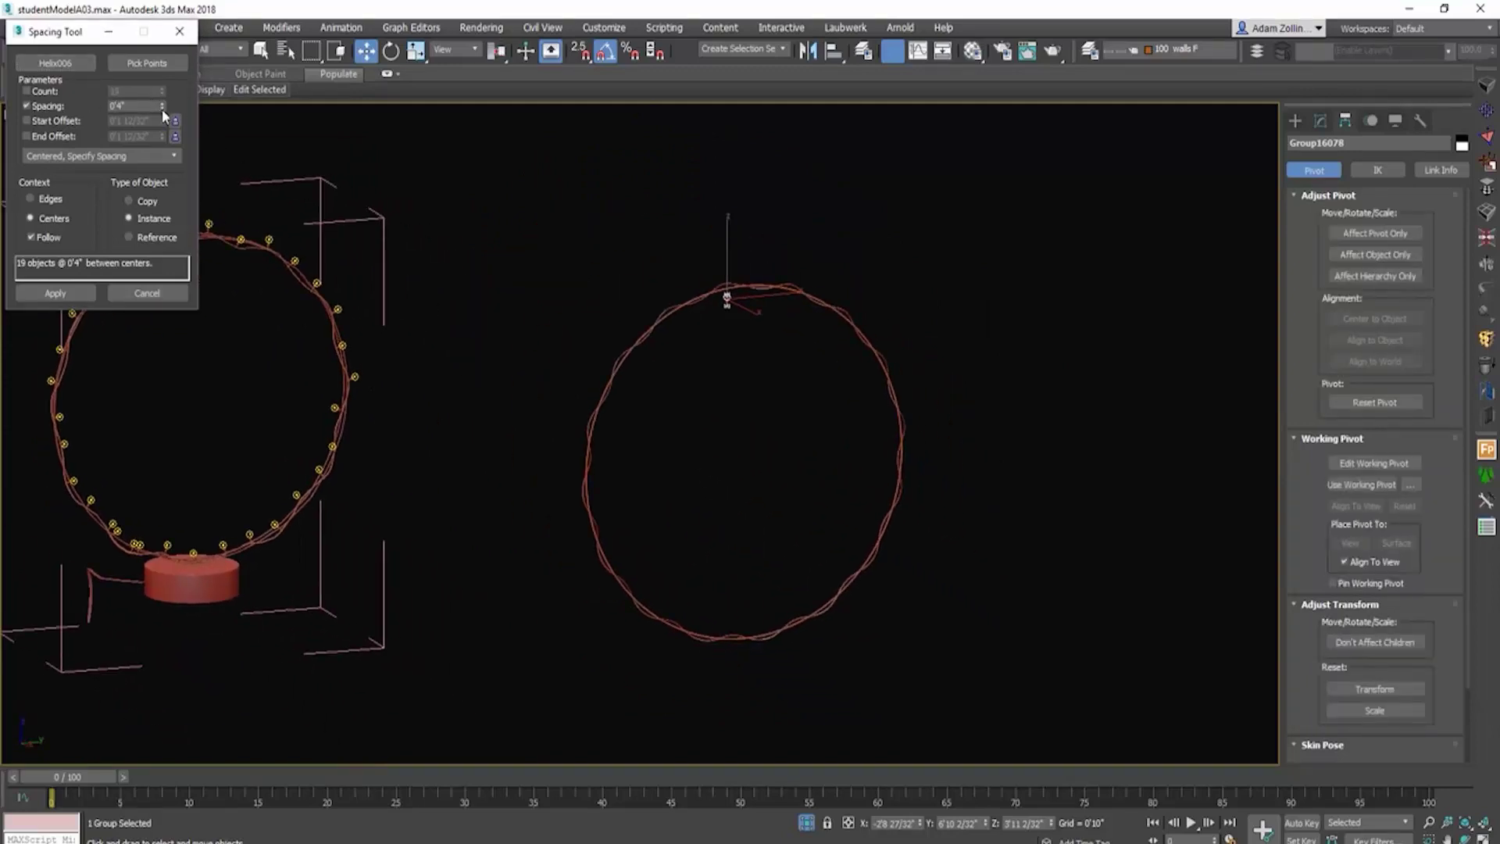
scroll(604, 356, up, 3)
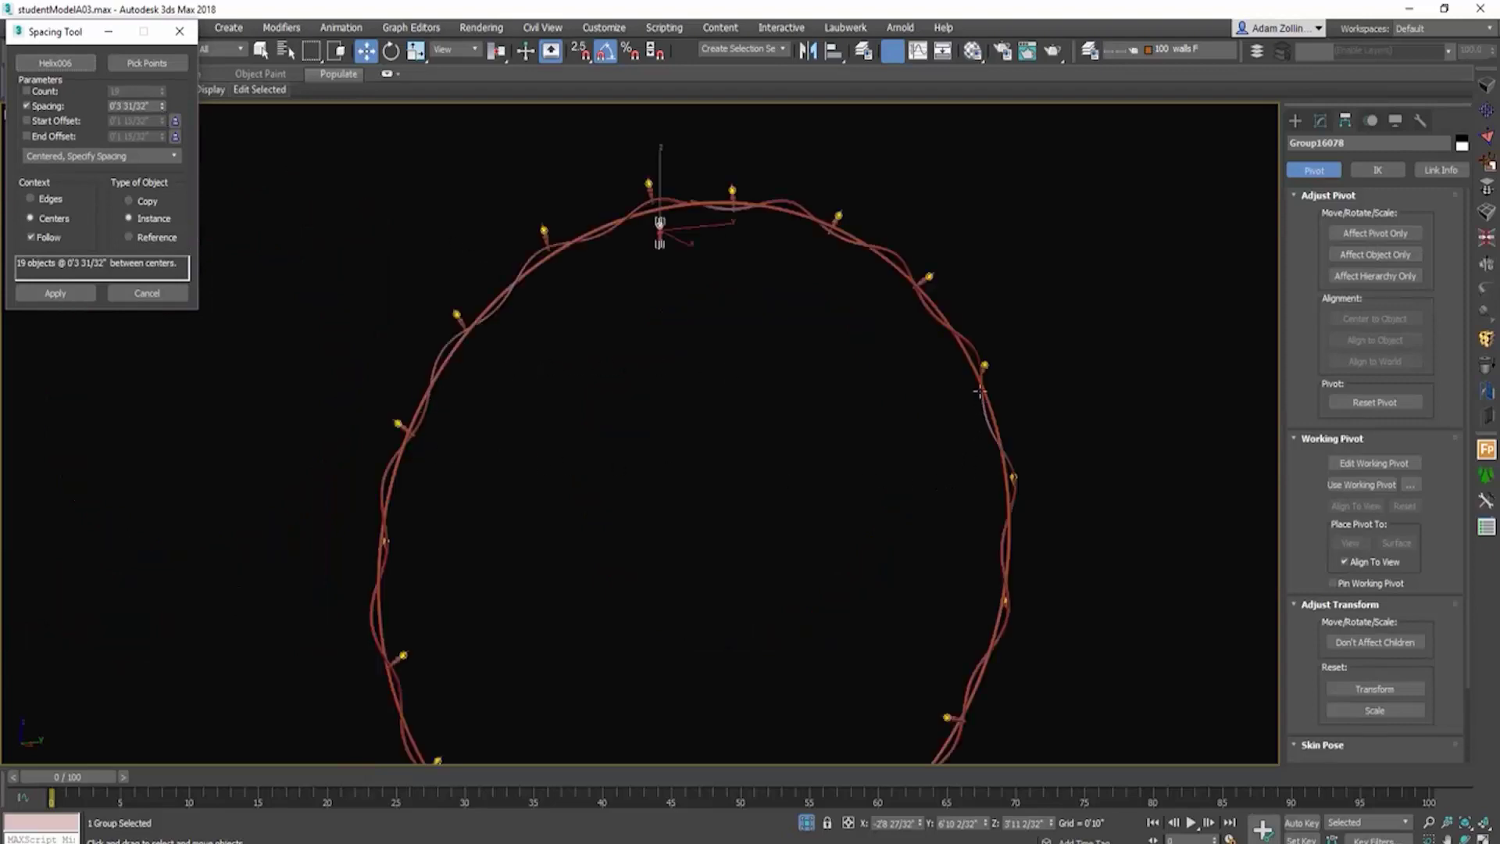
middle_drag(1021, 686, 1025, 479)
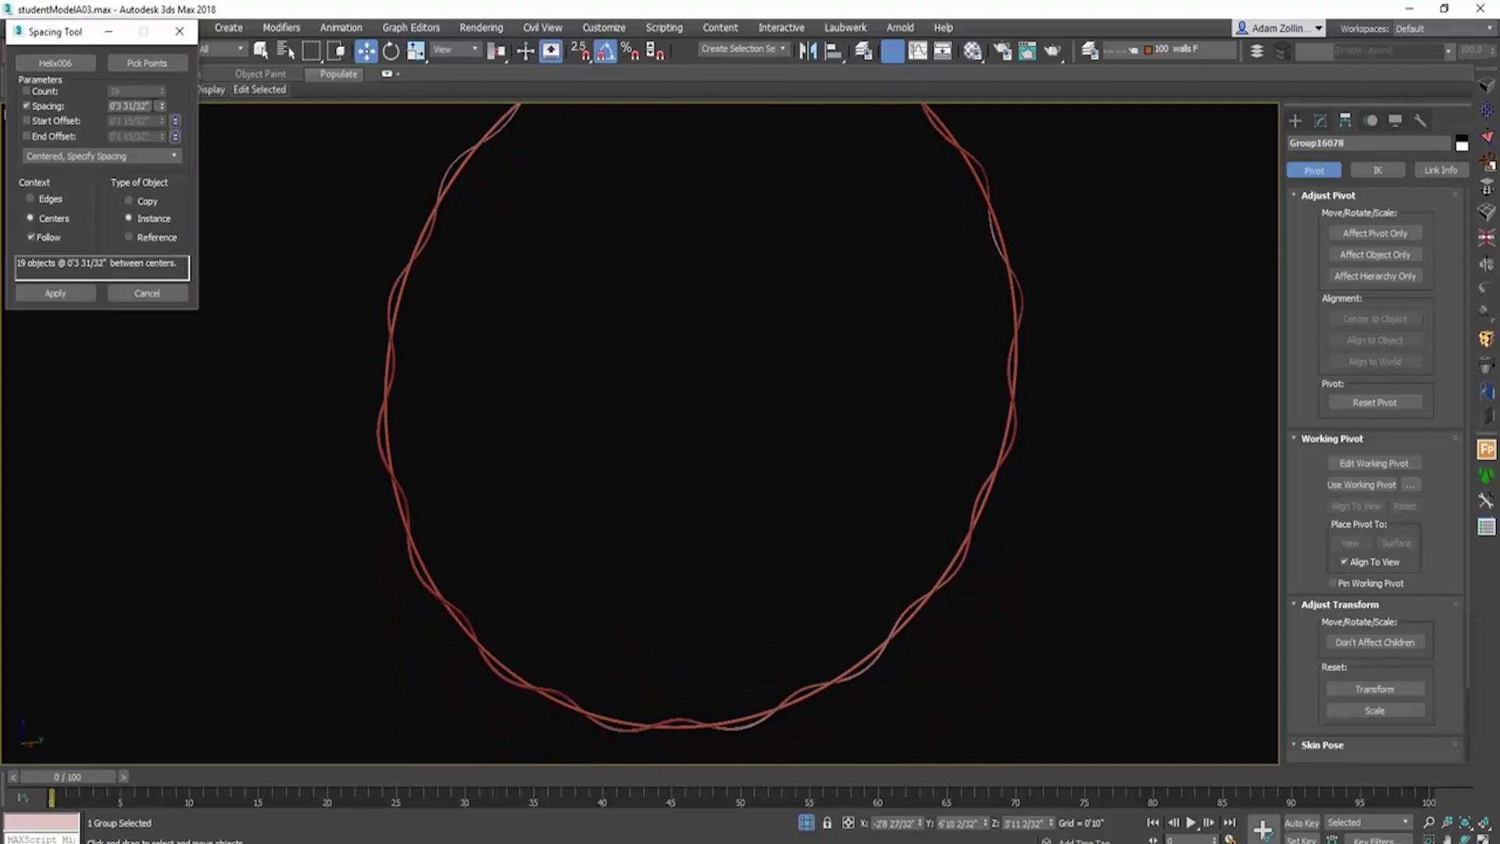
click(162, 107)
text(5)
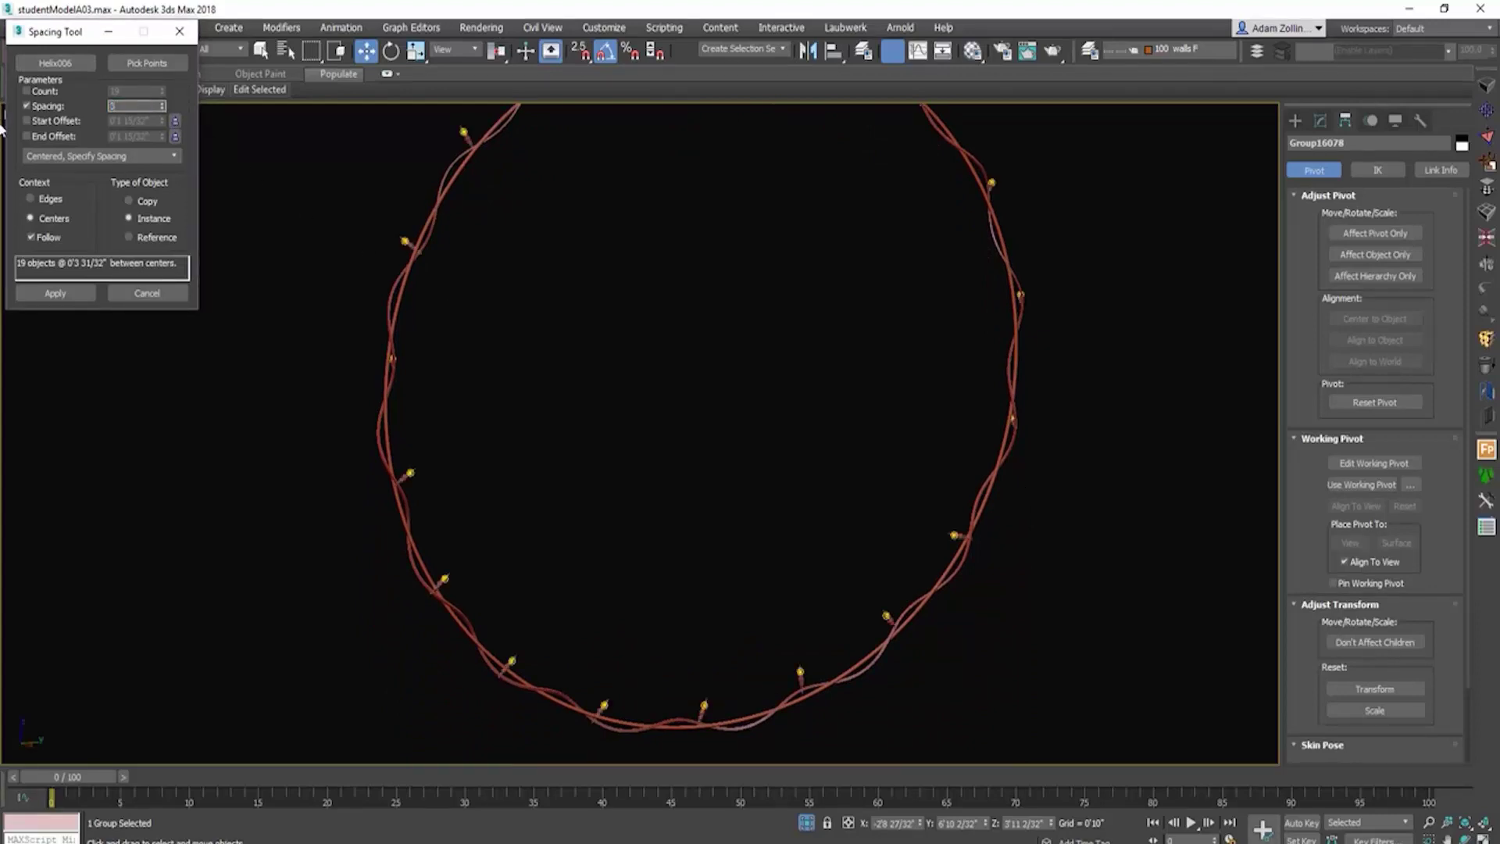
key(Return)
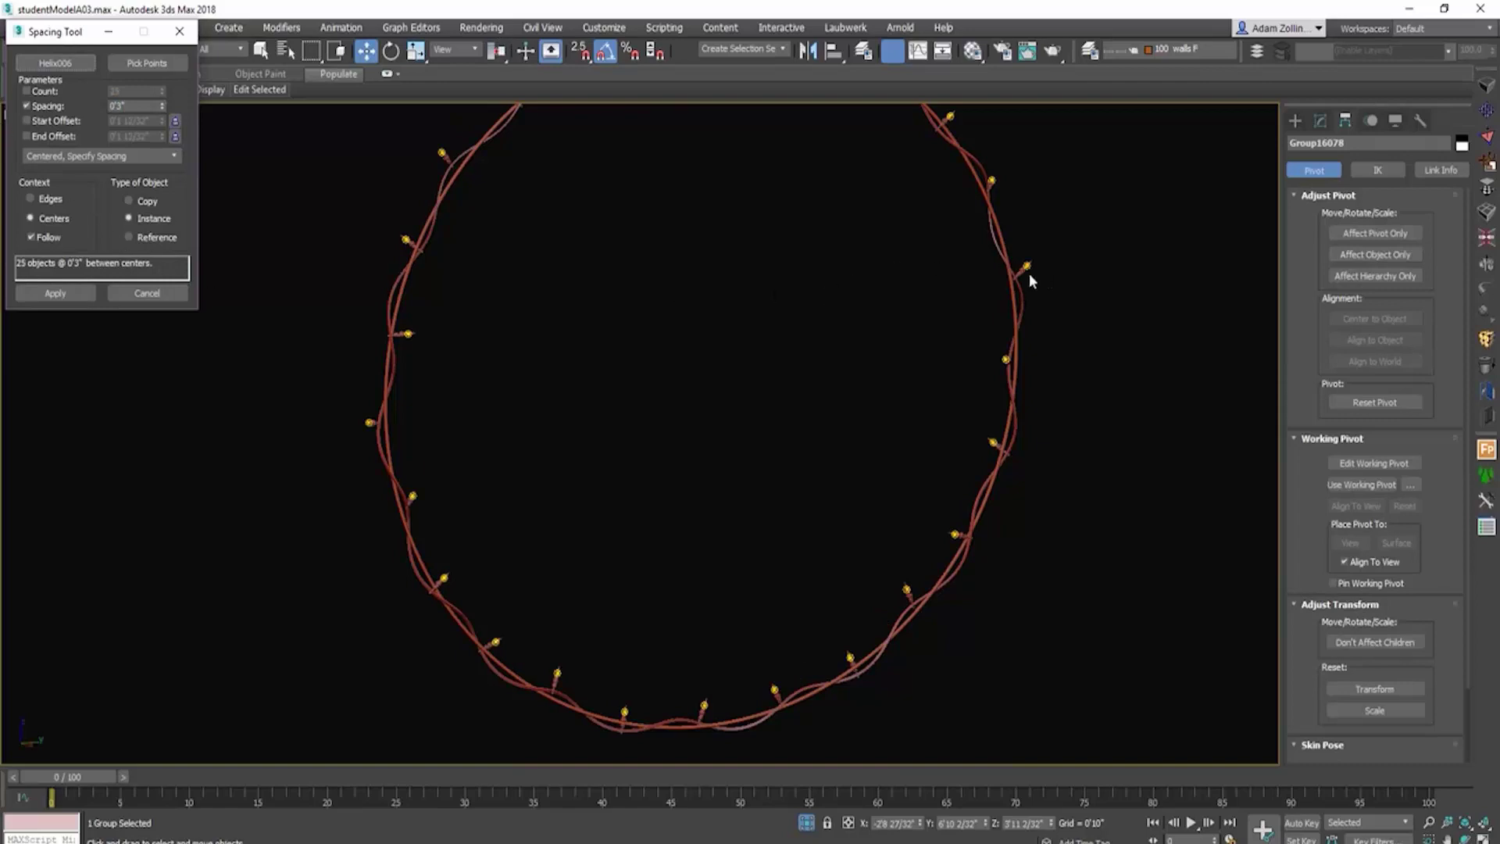
click(53, 294)
click(78, 292)
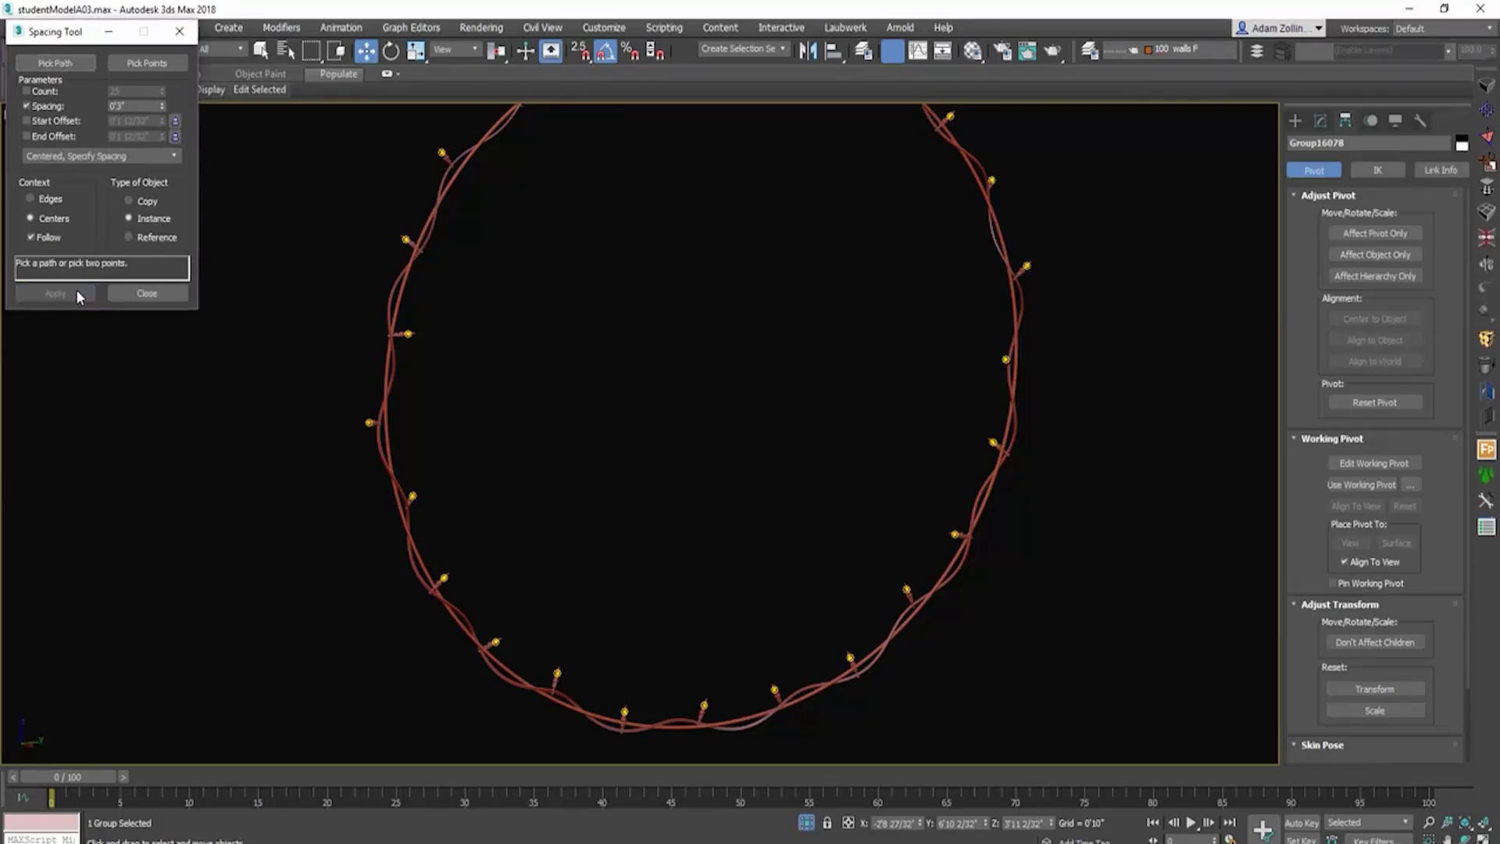
Step: Set rotation to use the pivot point center, and tilt the two neighbouring bulbs at the top of the ring individually
scroll(446, 296, down, 4)
scroll(570, 139, up, 9)
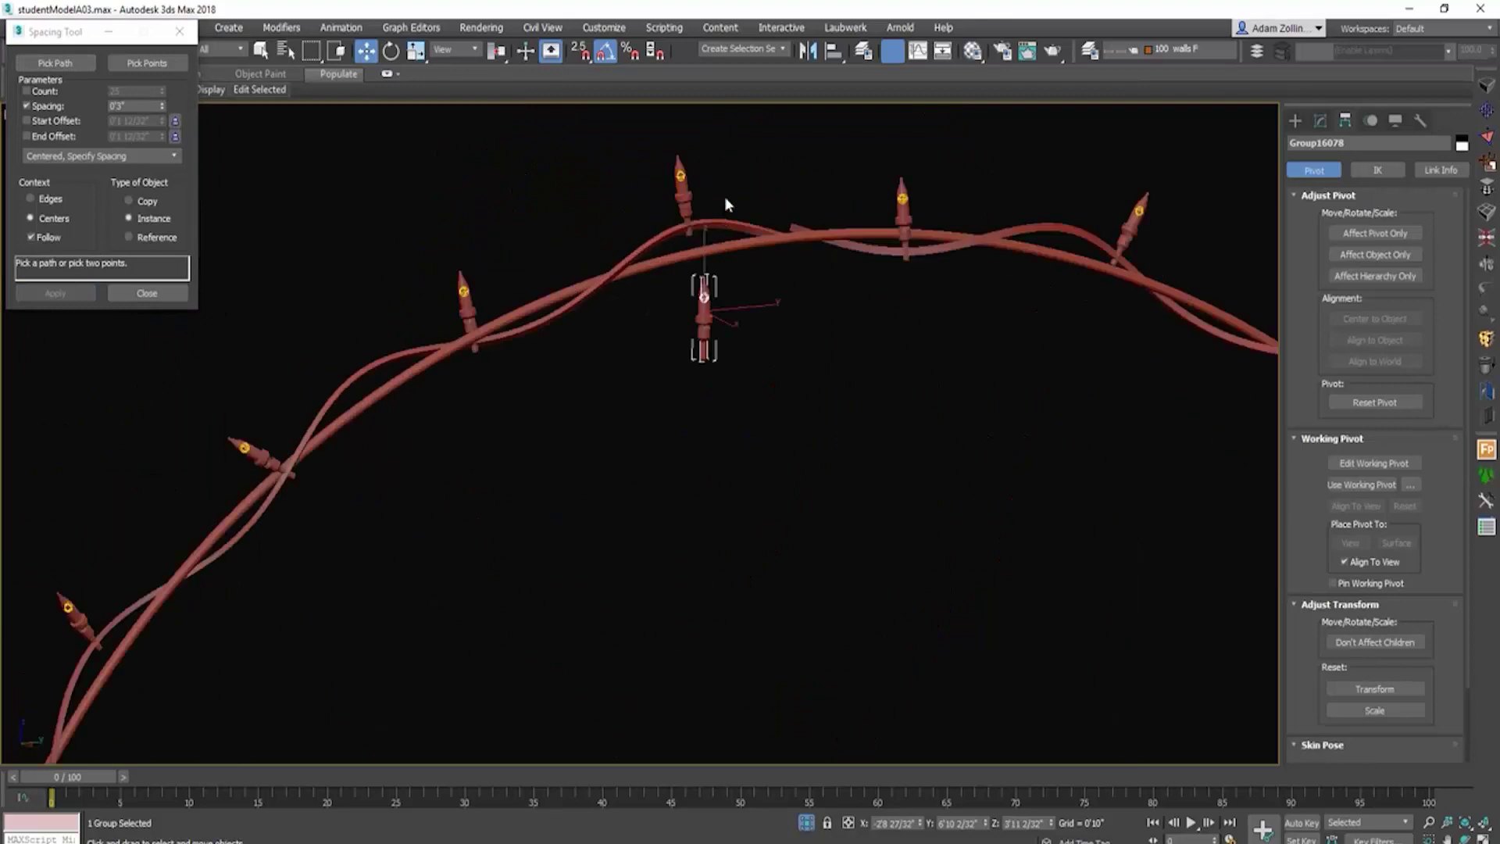
click(684, 194)
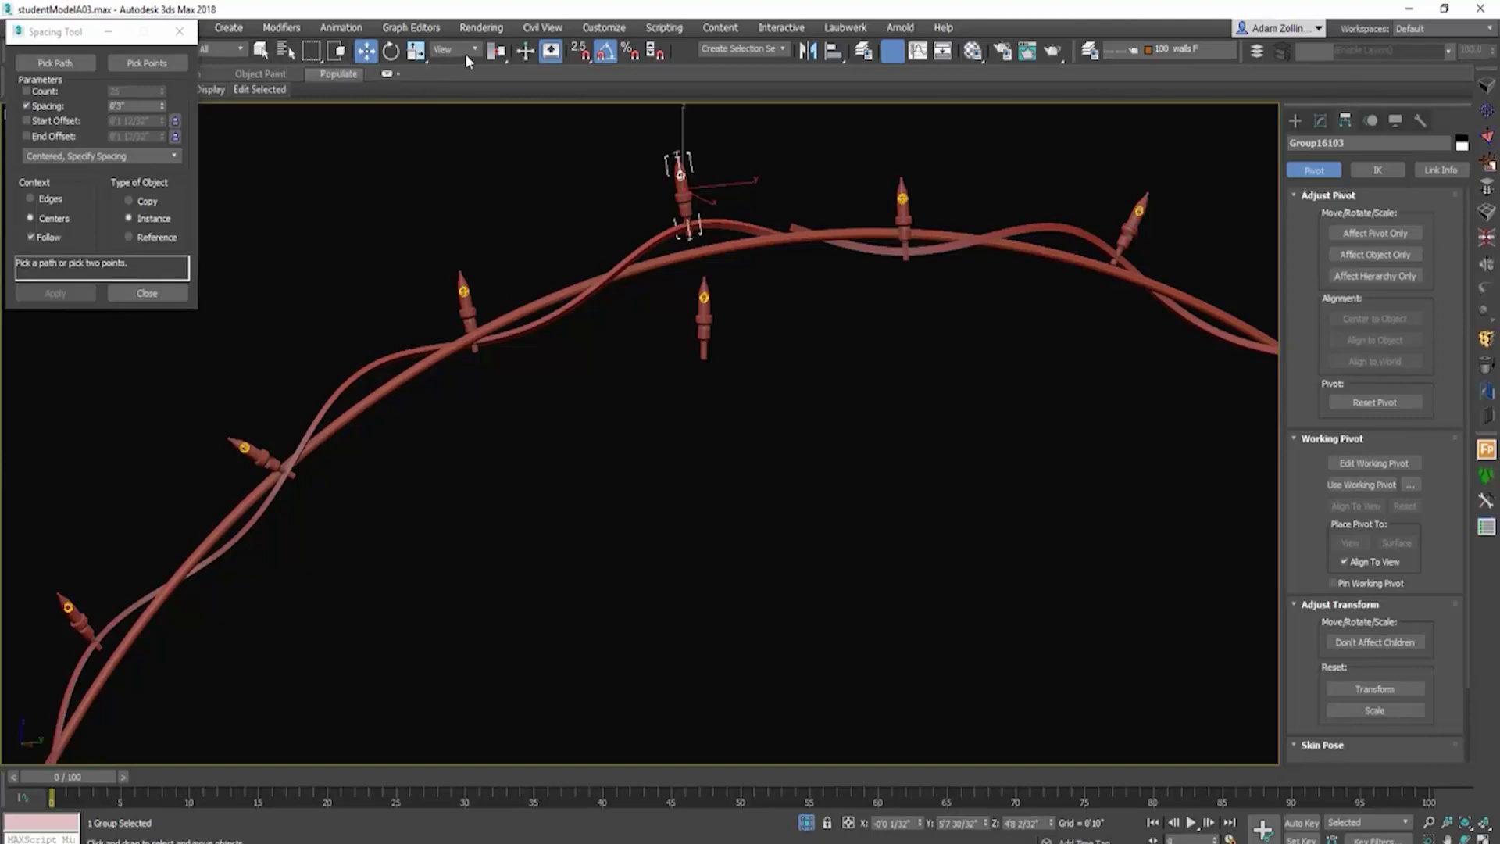
drag(495, 51, 494, 90)
key(e)
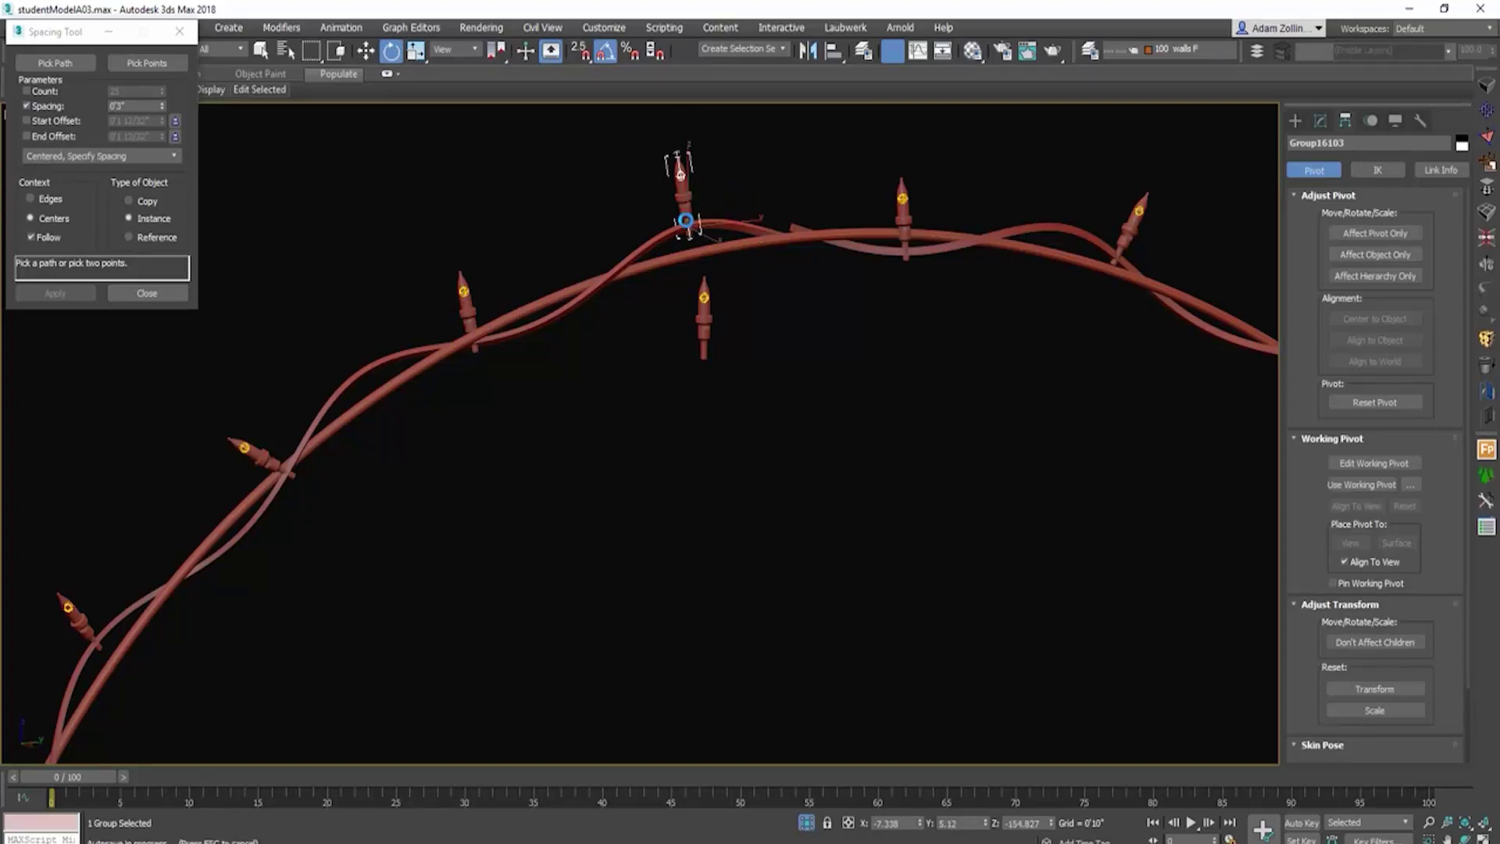
drag(675, 216, 746, 215)
click(903, 218)
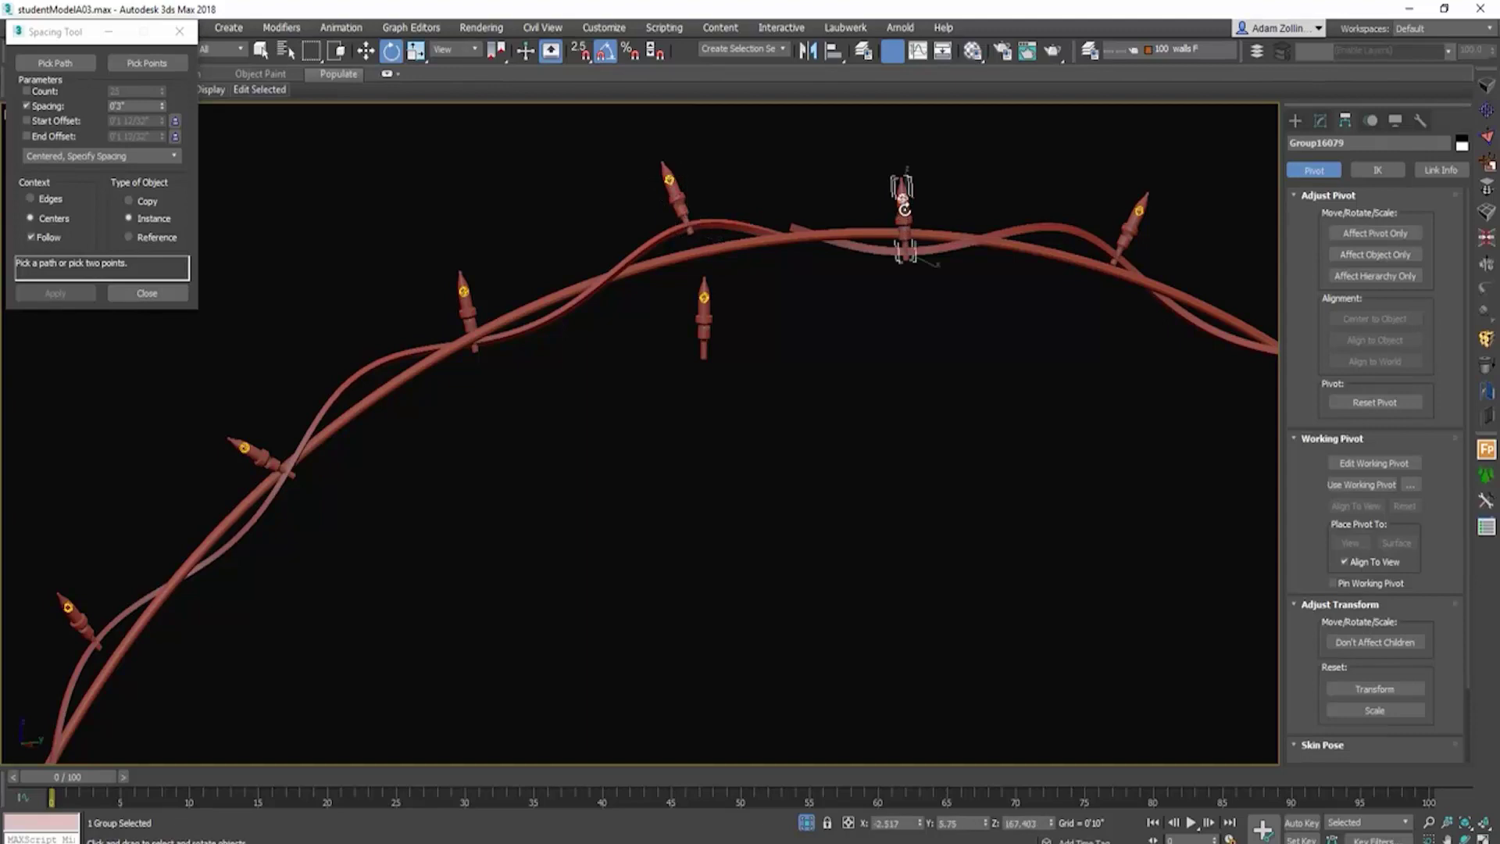
drag(904, 219, 936, 297)
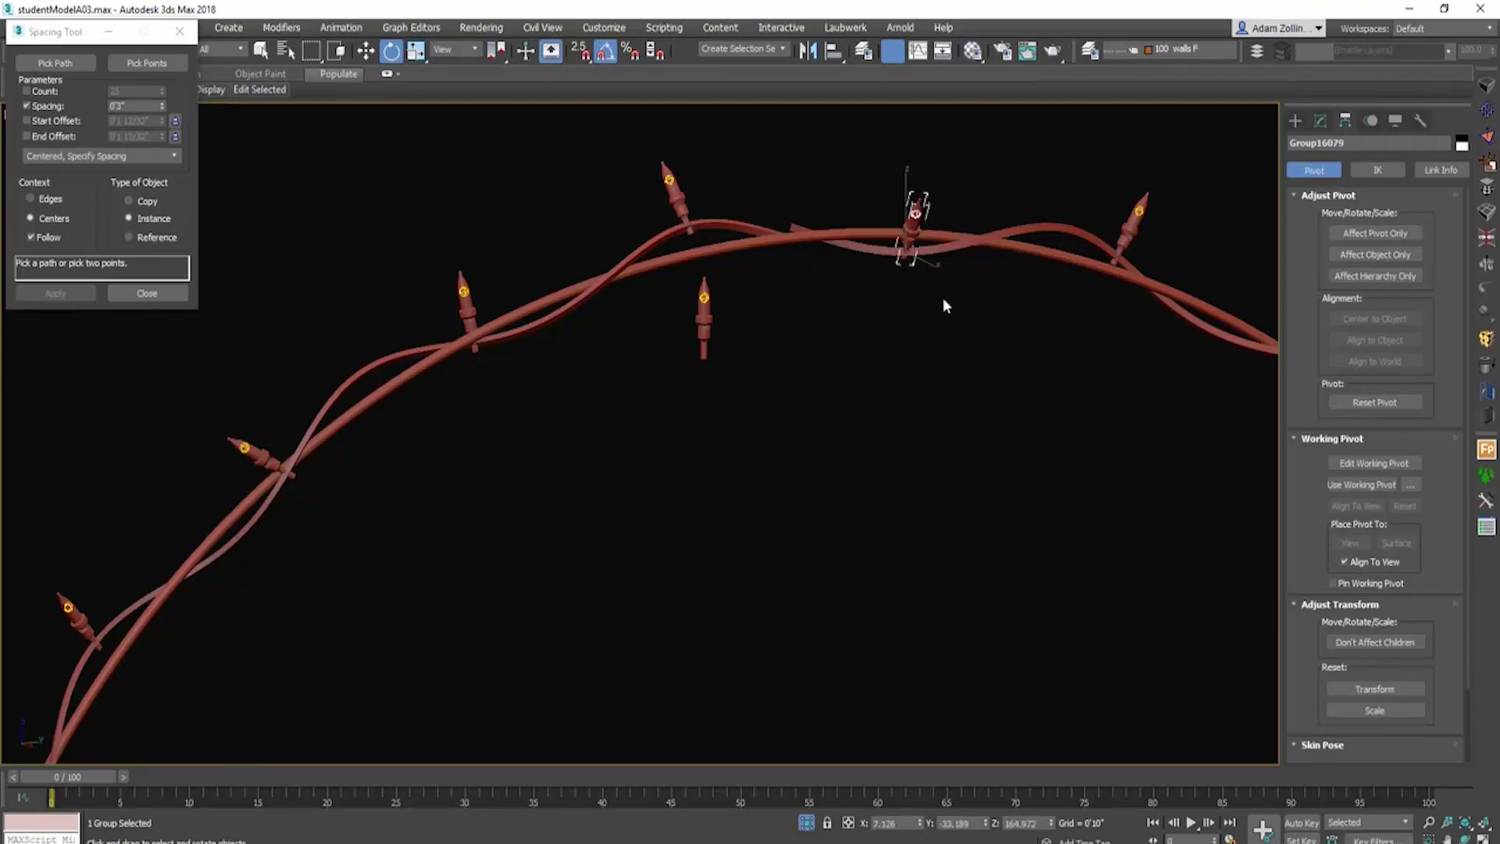
Step: Rotate a single bulb on the lower side of the ring to give it its own angle against the wire
middle_drag(1122, 330, 734, 244)
scroll(852, 282, down, 3)
scroll(1079, 568, down, 3)
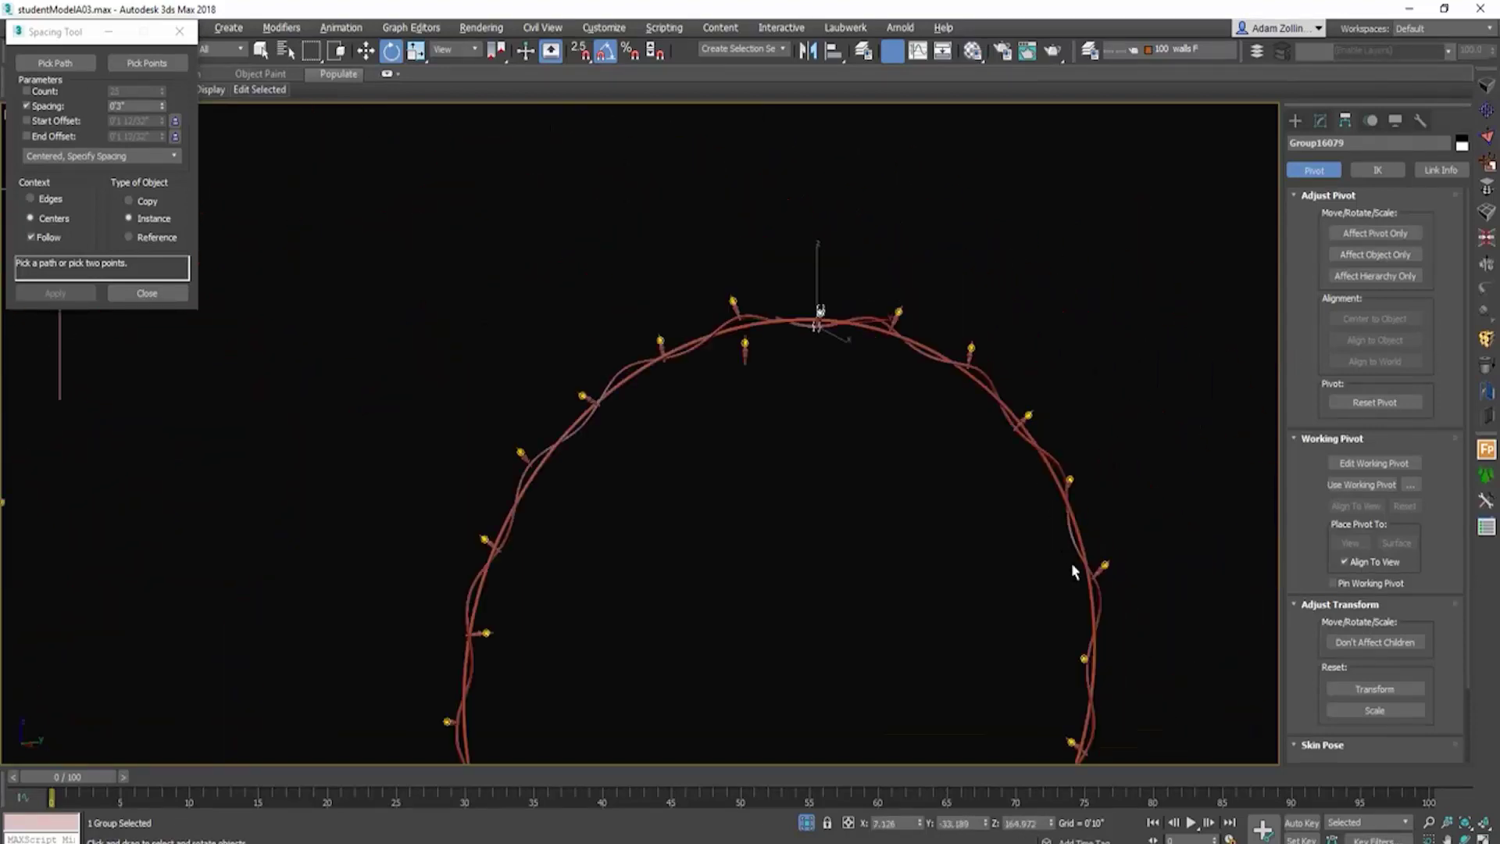
alt+middle_drag(1078, 569, 1048, 365)
scroll(991, 489, up, 4)
scroll(988, 488, up, 5)
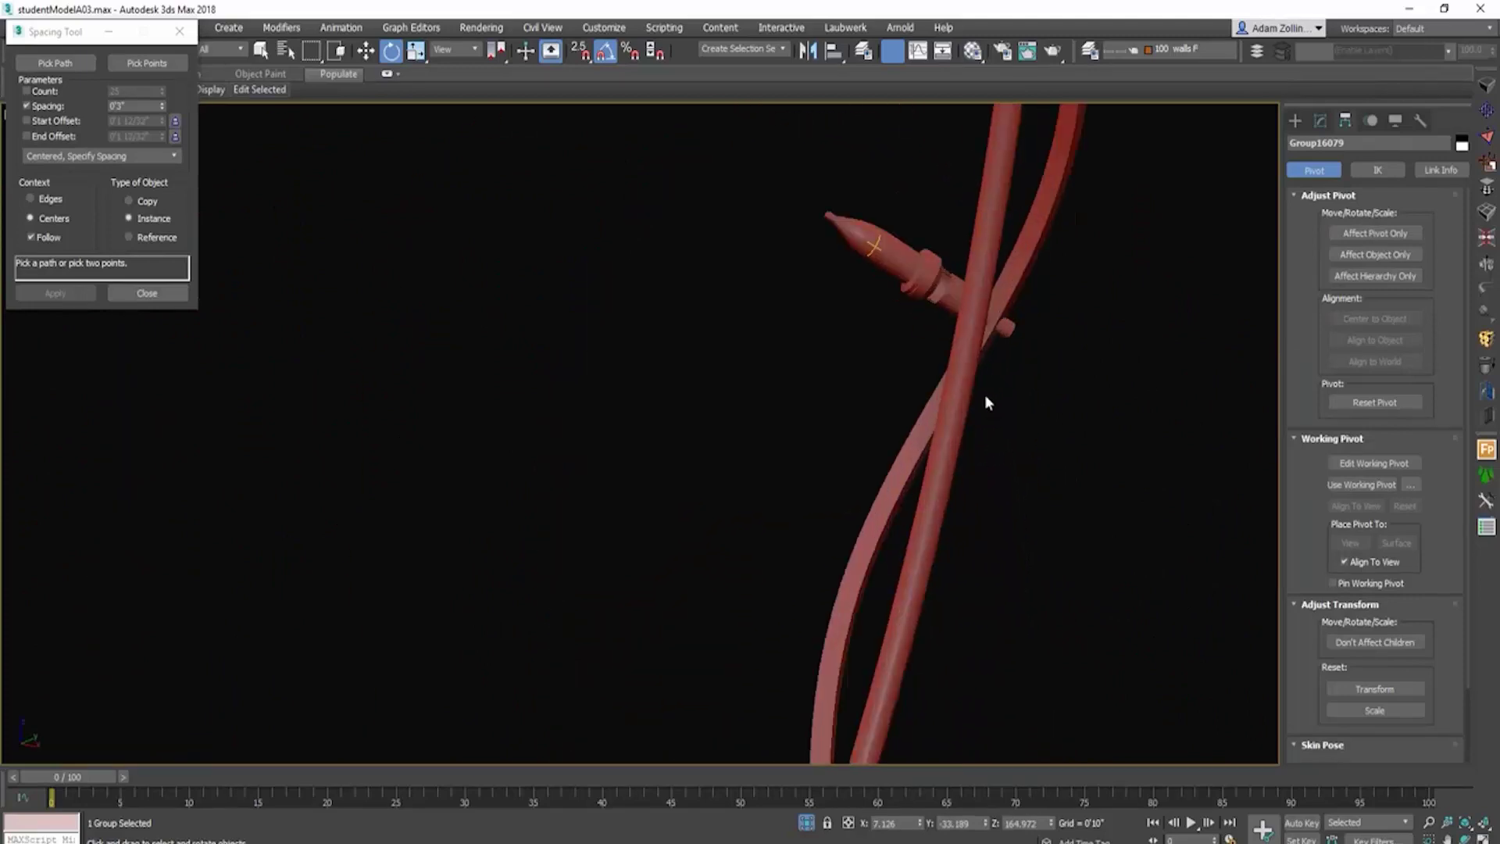
click(858, 346)
drag(859, 347, 912, 356)
scroll(918, 406, down, 3)
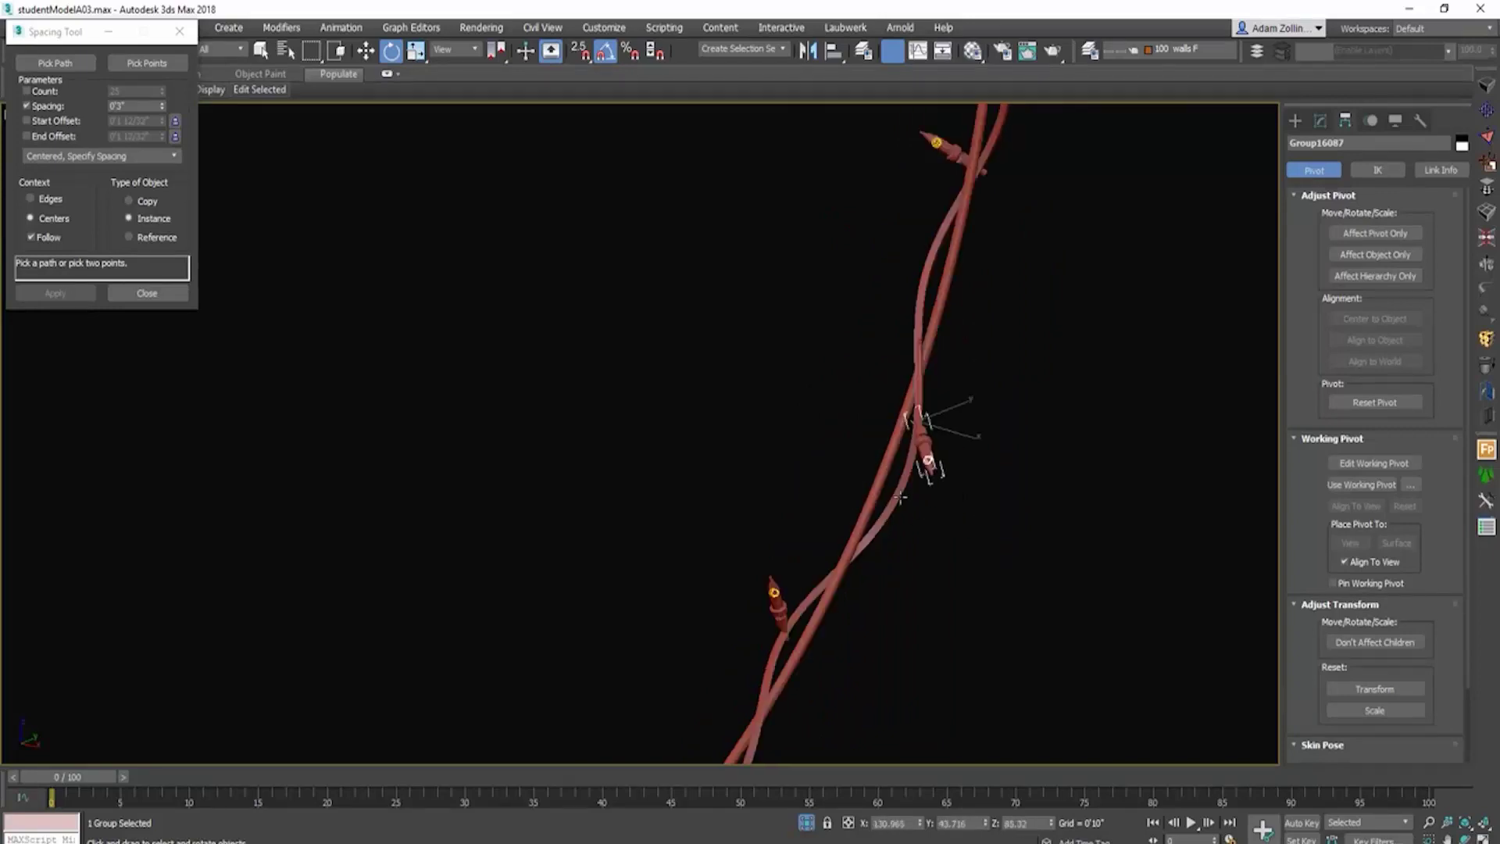
Step: Tilt another bulb nearer the bottom of the ring slightly, and switch to the Move tool
middle_drag(925, 436, 1097, 245)
scroll(809, 507, up, 4)
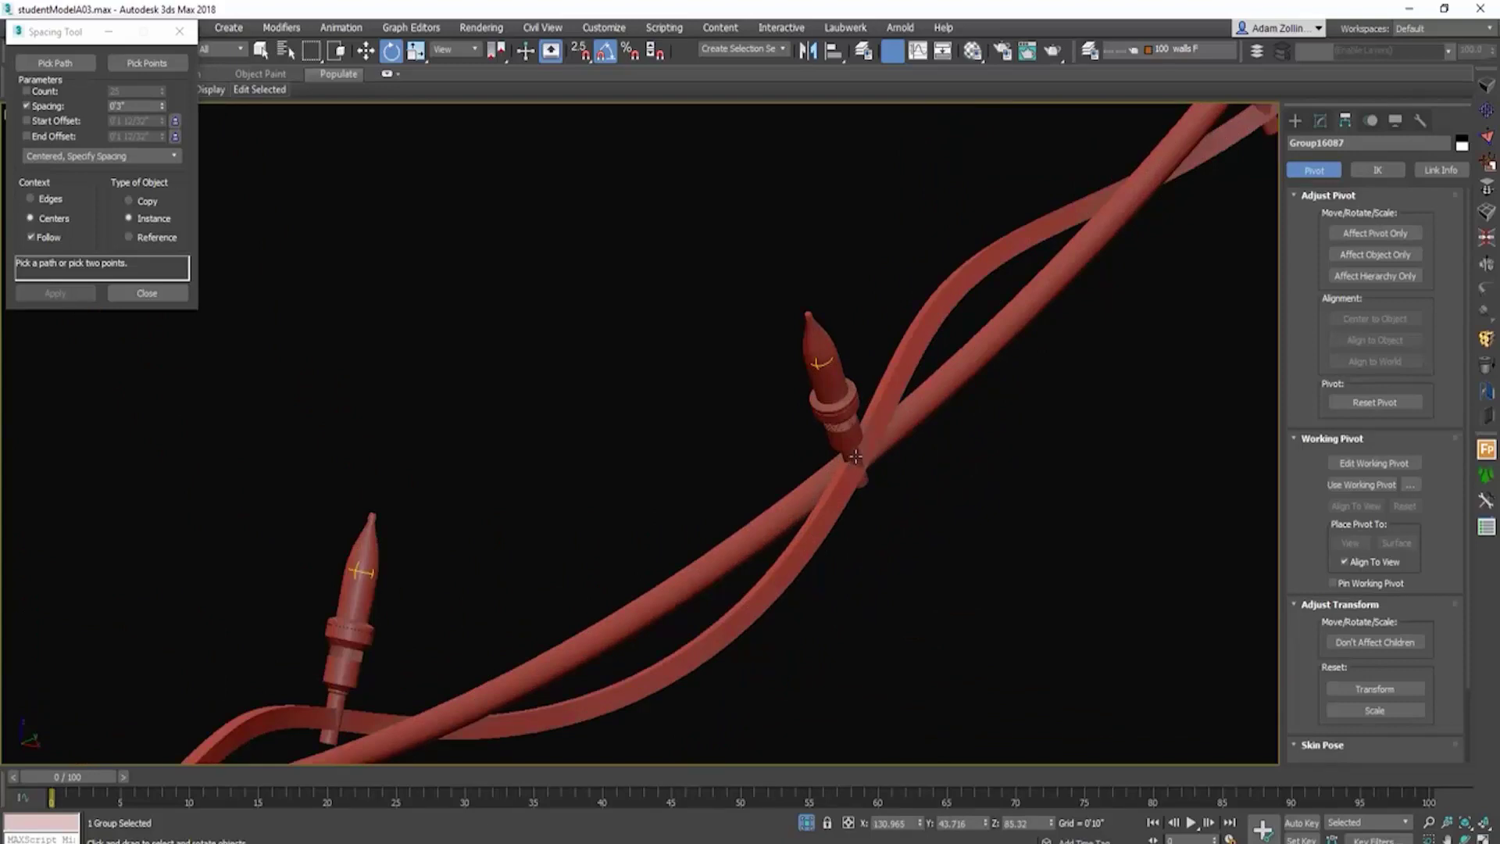
click(835, 412)
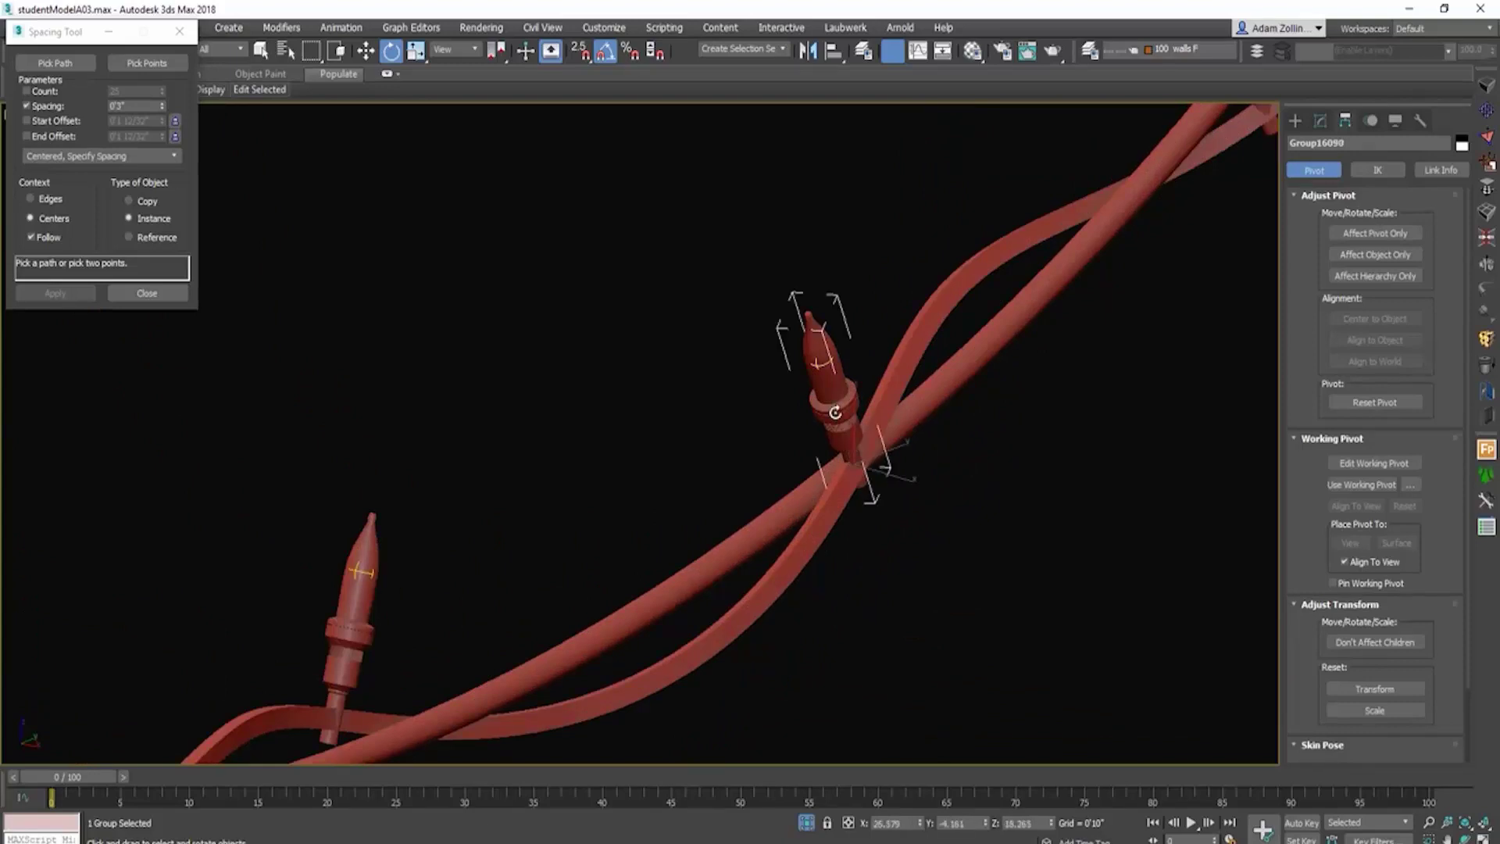
drag(835, 411, 804, 413)
key(w)
scroll(847, 436, down, 5)
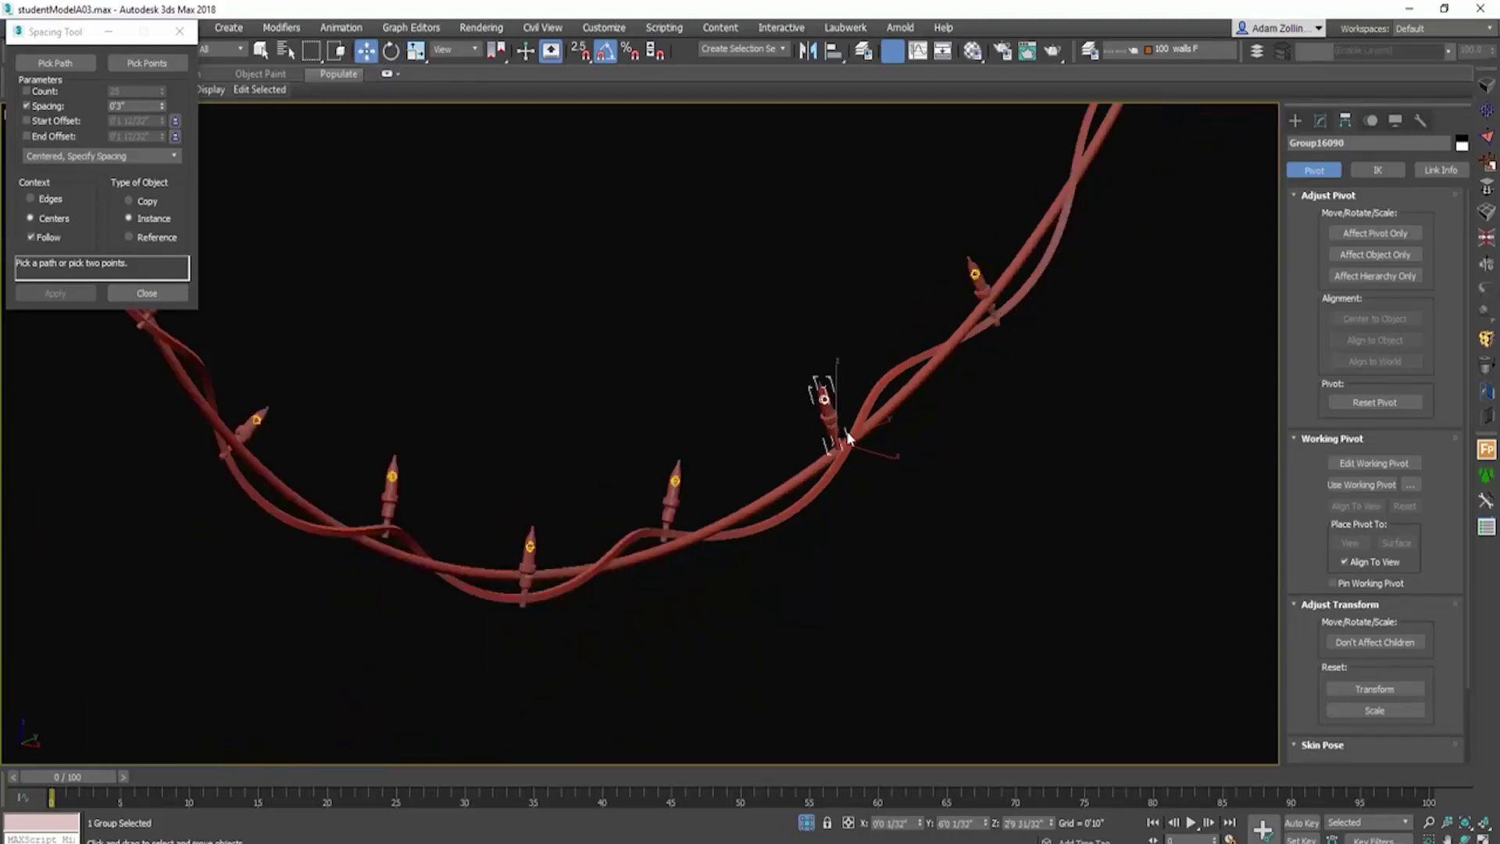
Step: Examine how the bulb bases meet the twisted wire along the bottom of the ring, both close up and from afar
scroll(848, 436, up, 5)
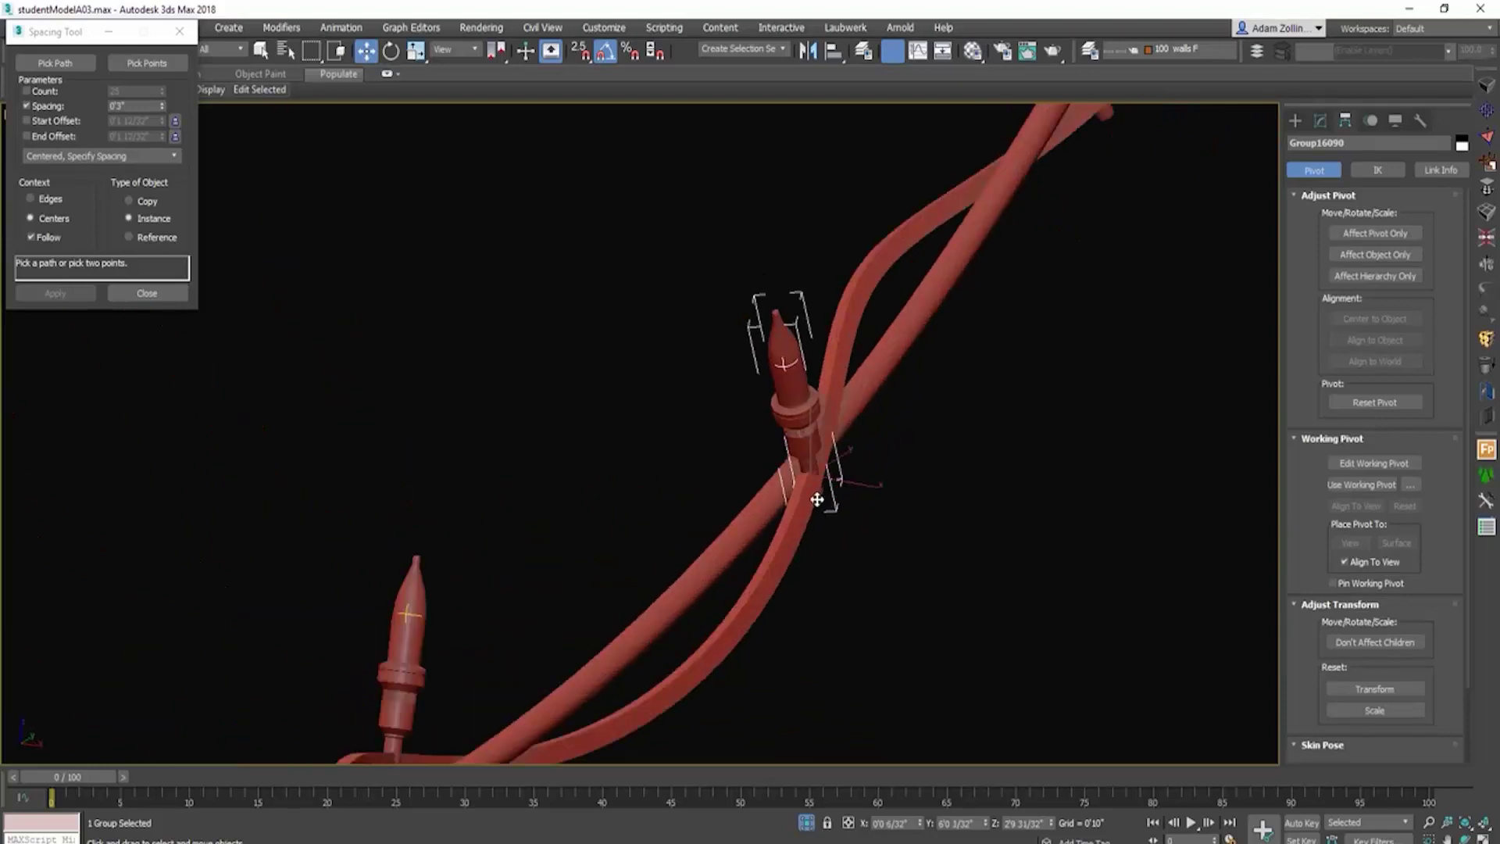
alt+middle_drag(816, 500, 619, 539)
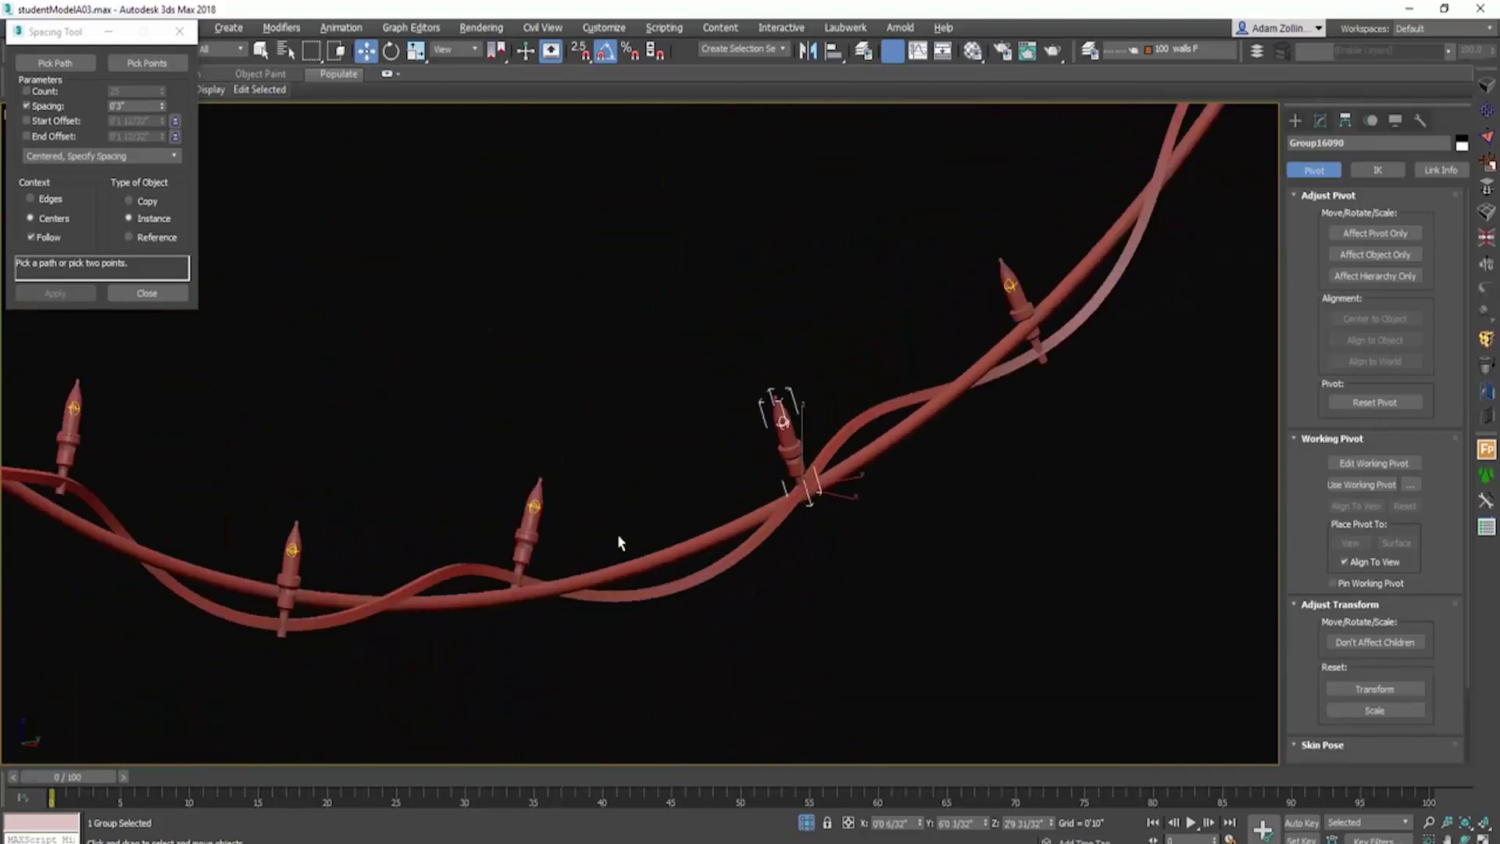
scroll(619, 541, down, 8)
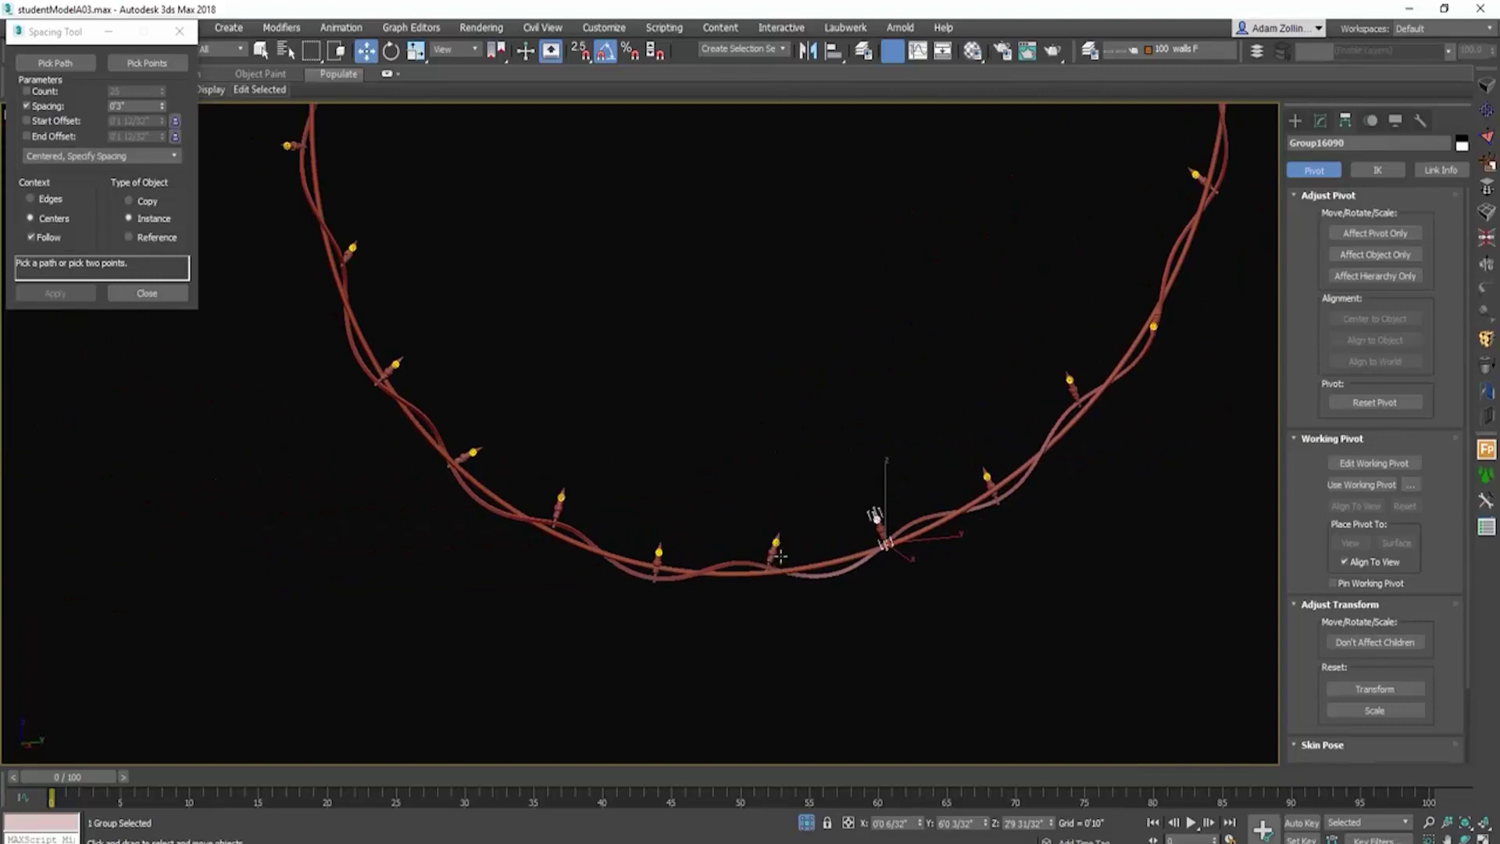
scroll(781, 556, down, 6)
alt+middle_drag(819, 625, 840, 648)
scroll(841, 617, up, 10)
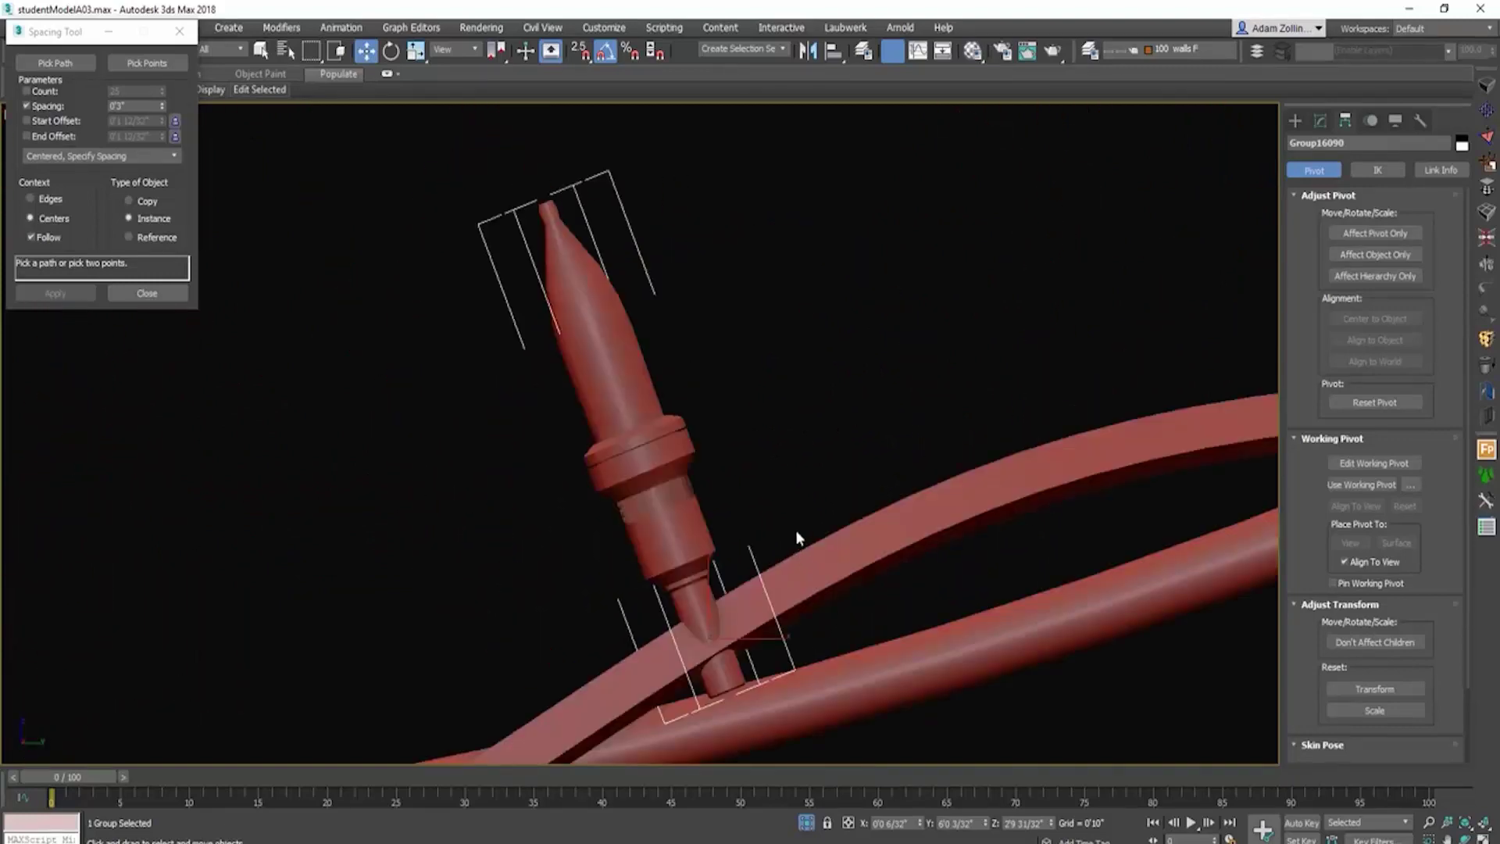
scroll(795, 530, down, 12)
scroll(808, 437, up, 2)
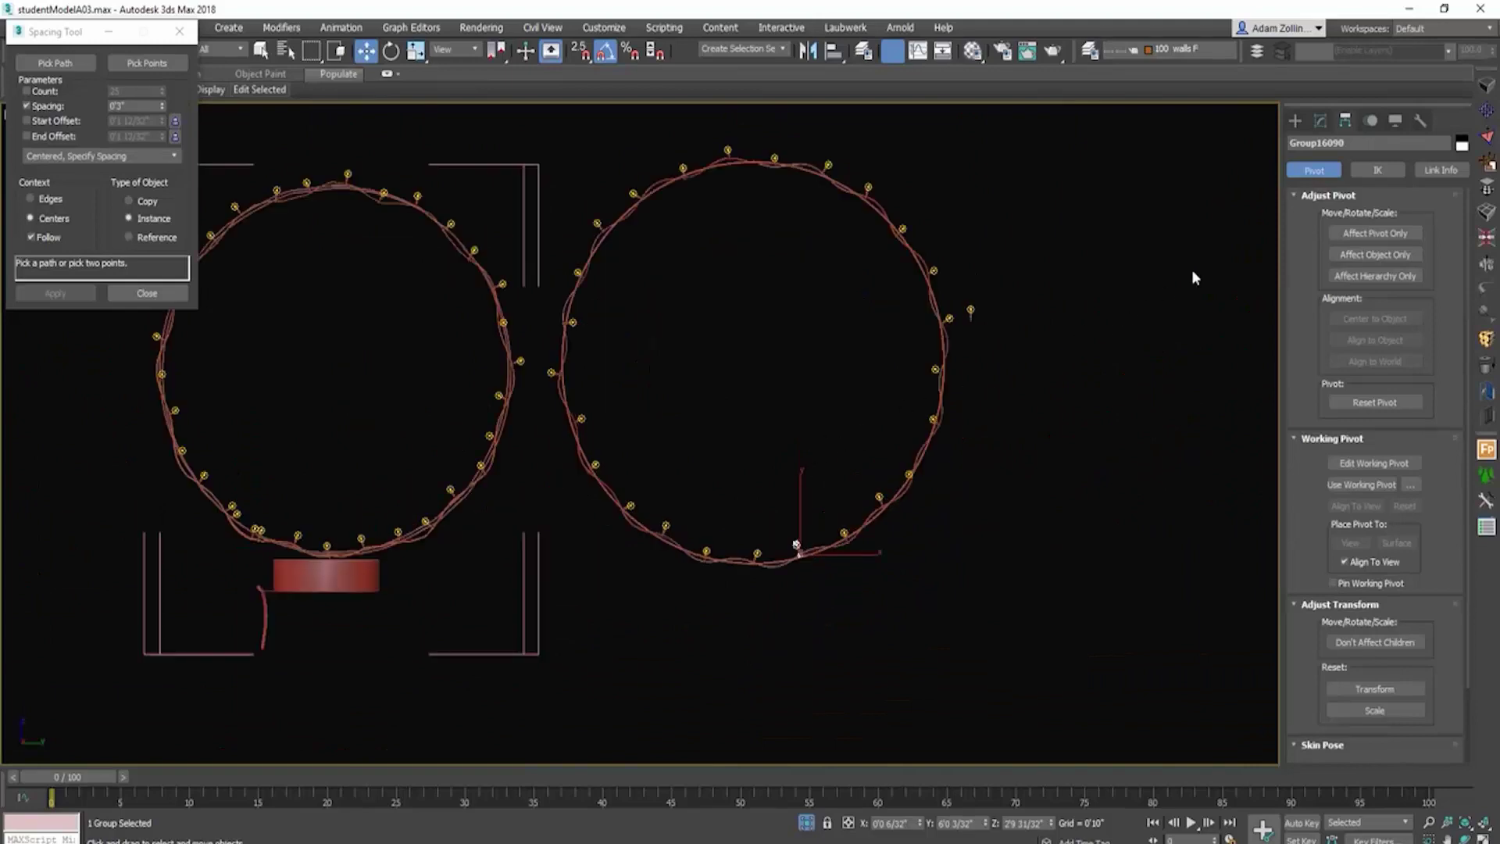
Step: Compare the new bulb ring with the original ornament beside it, leaving nothing selected
click(397, 627)
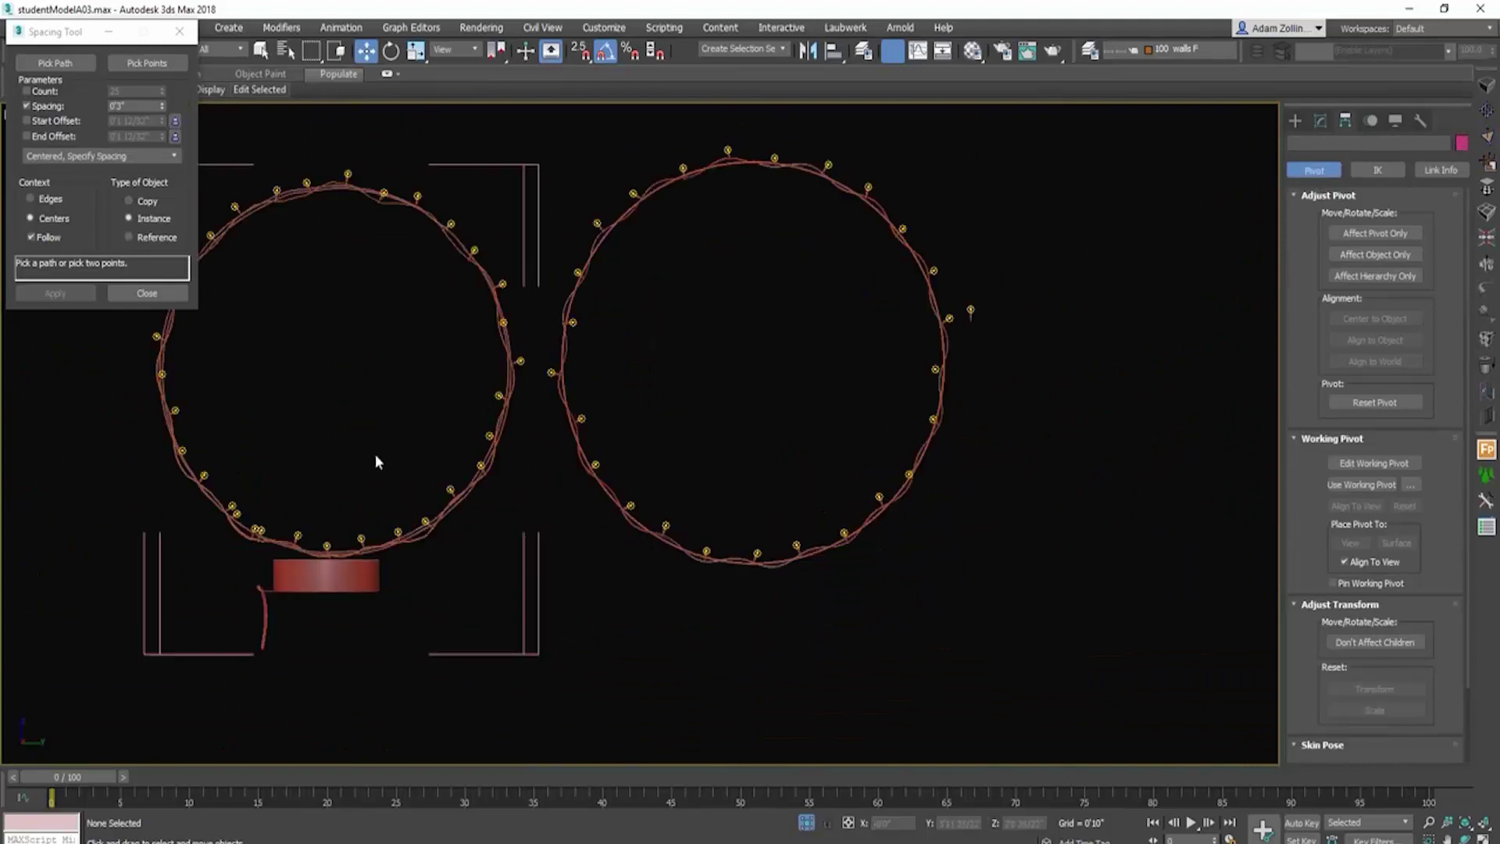
middle_drag(739, 471, 820, 536)
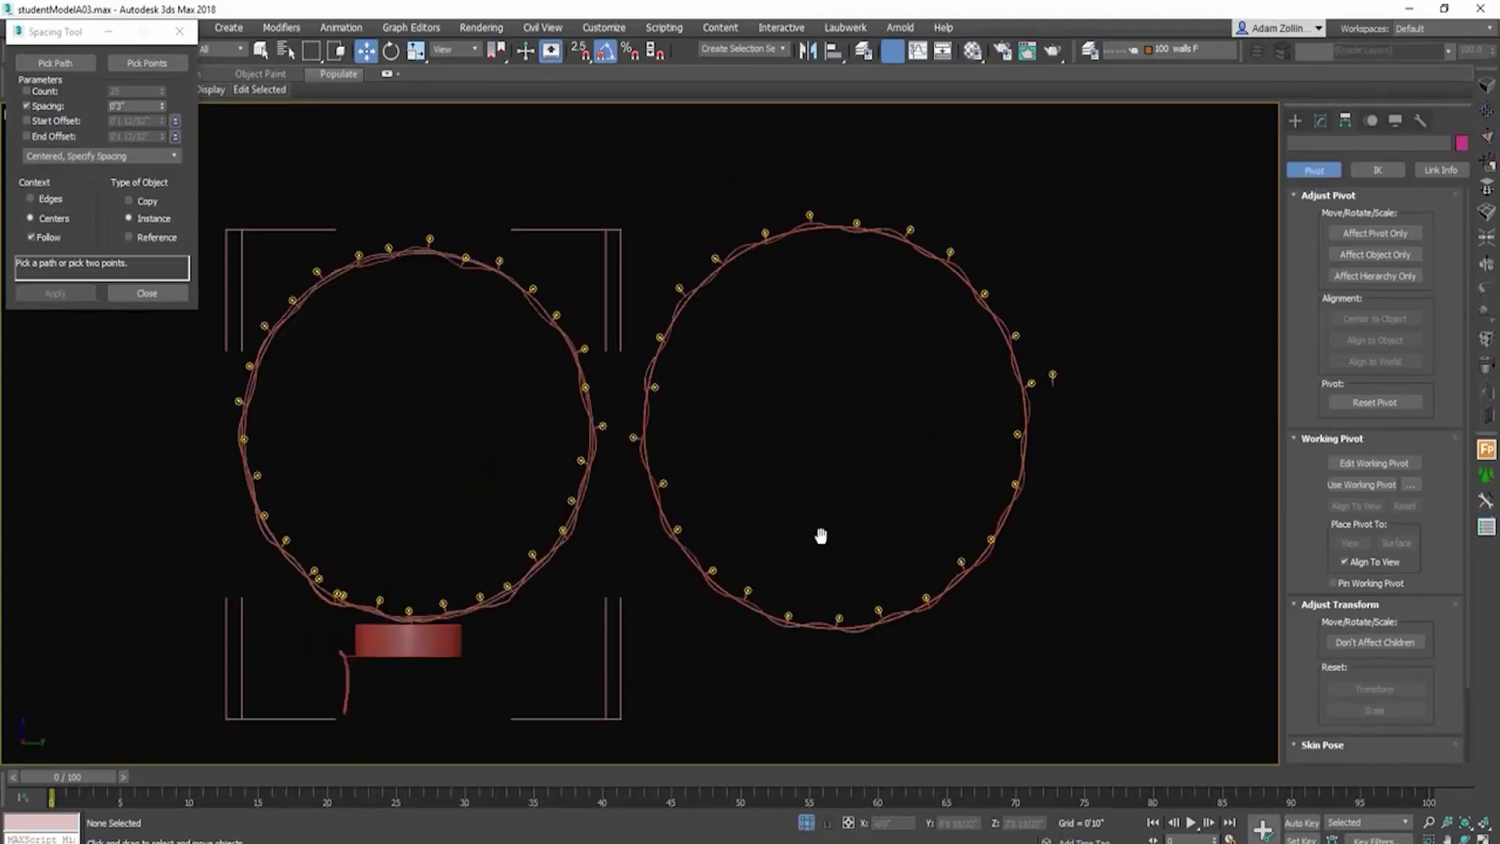
scroll(865, 693, up, 2)
drag(865, 693, 734, 481)
scroll(768, 491, down, 4)
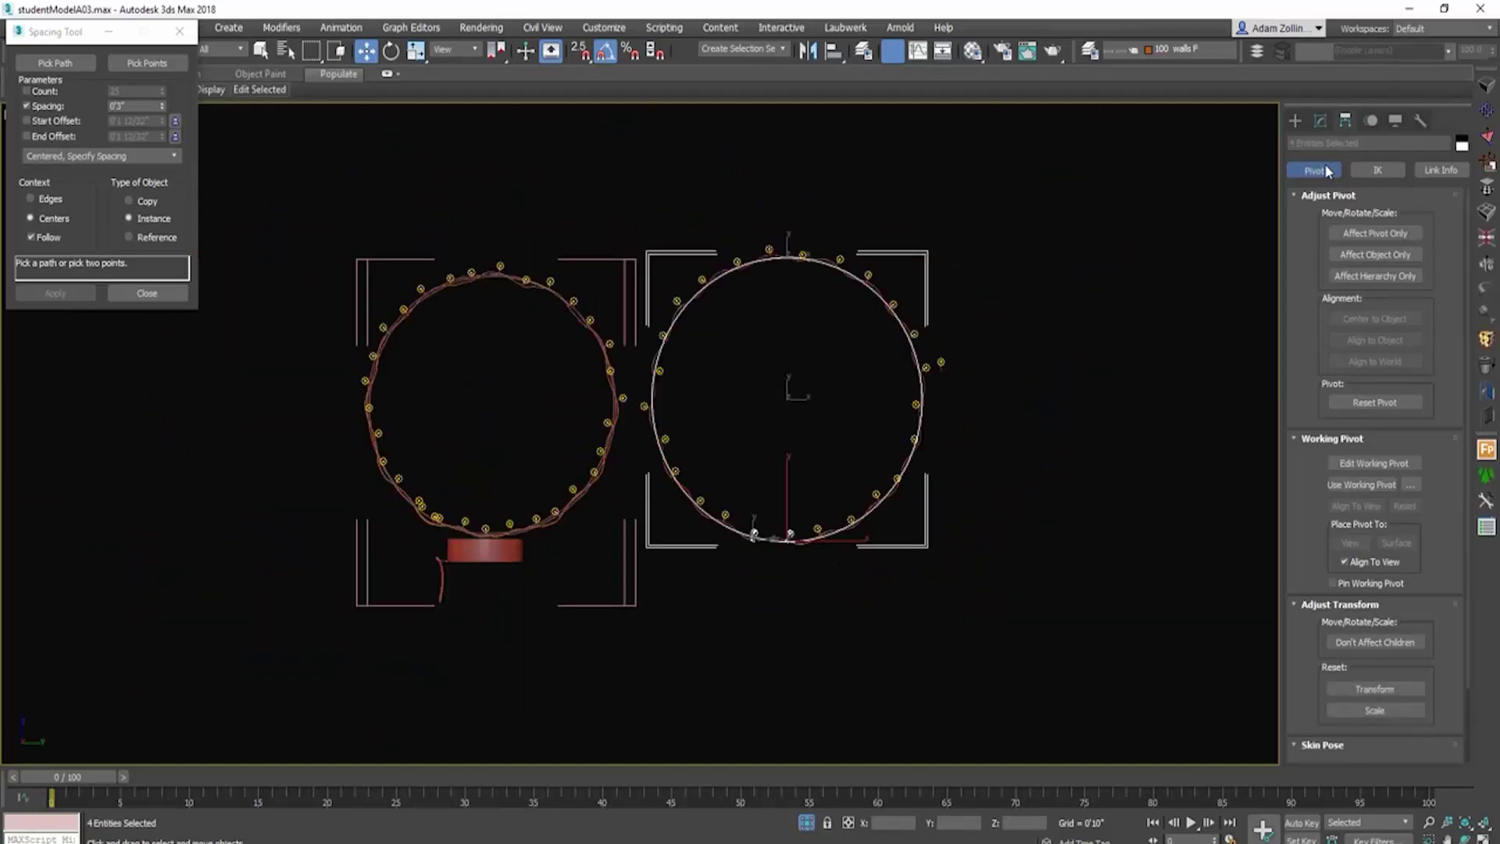
click(931, 300)
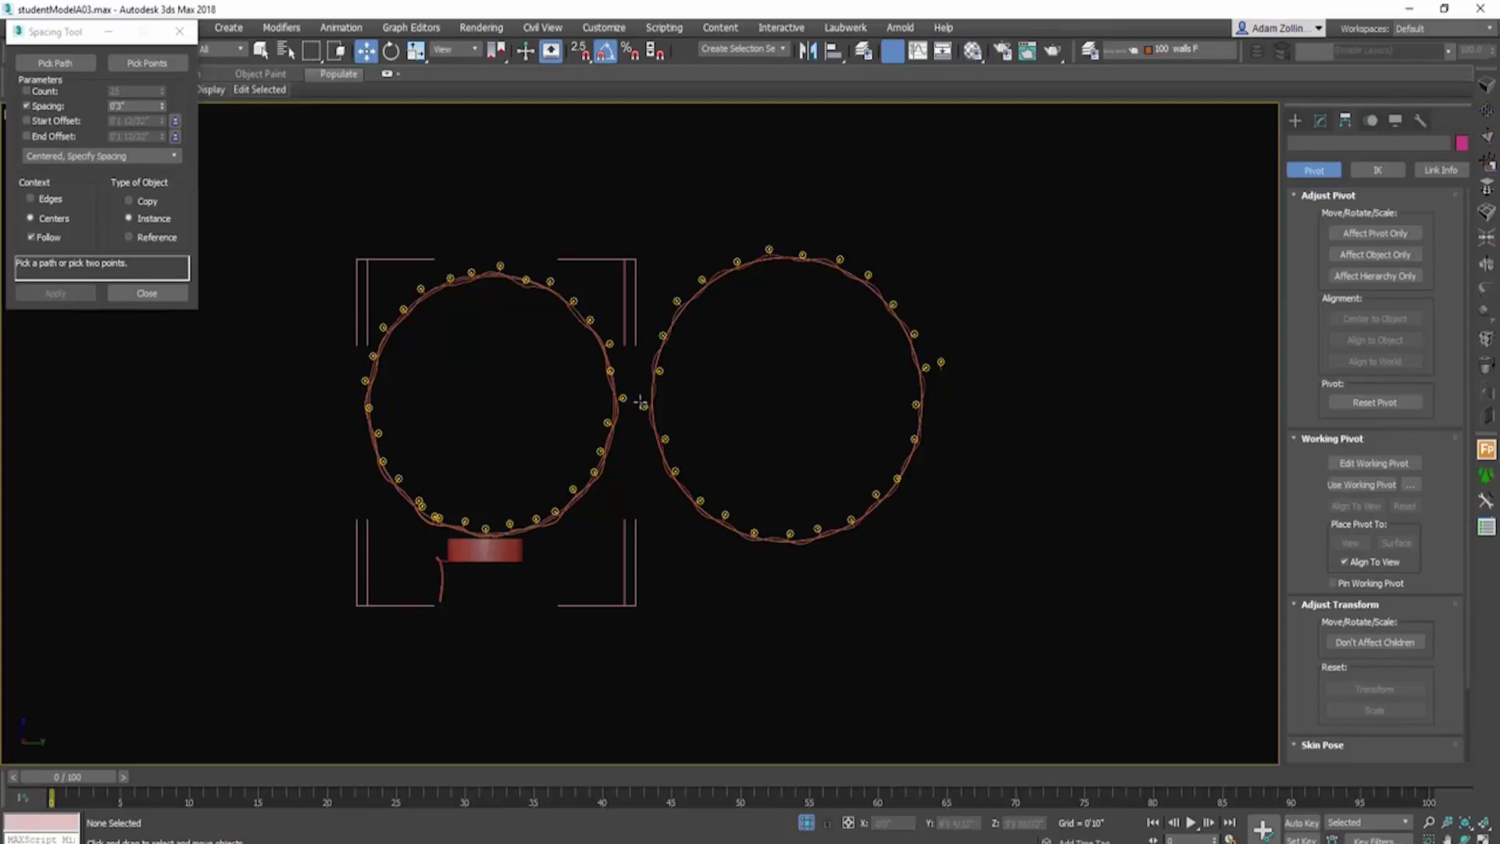
scroll(647, 418, up, 6)
scroll(648, 416, down, 6)
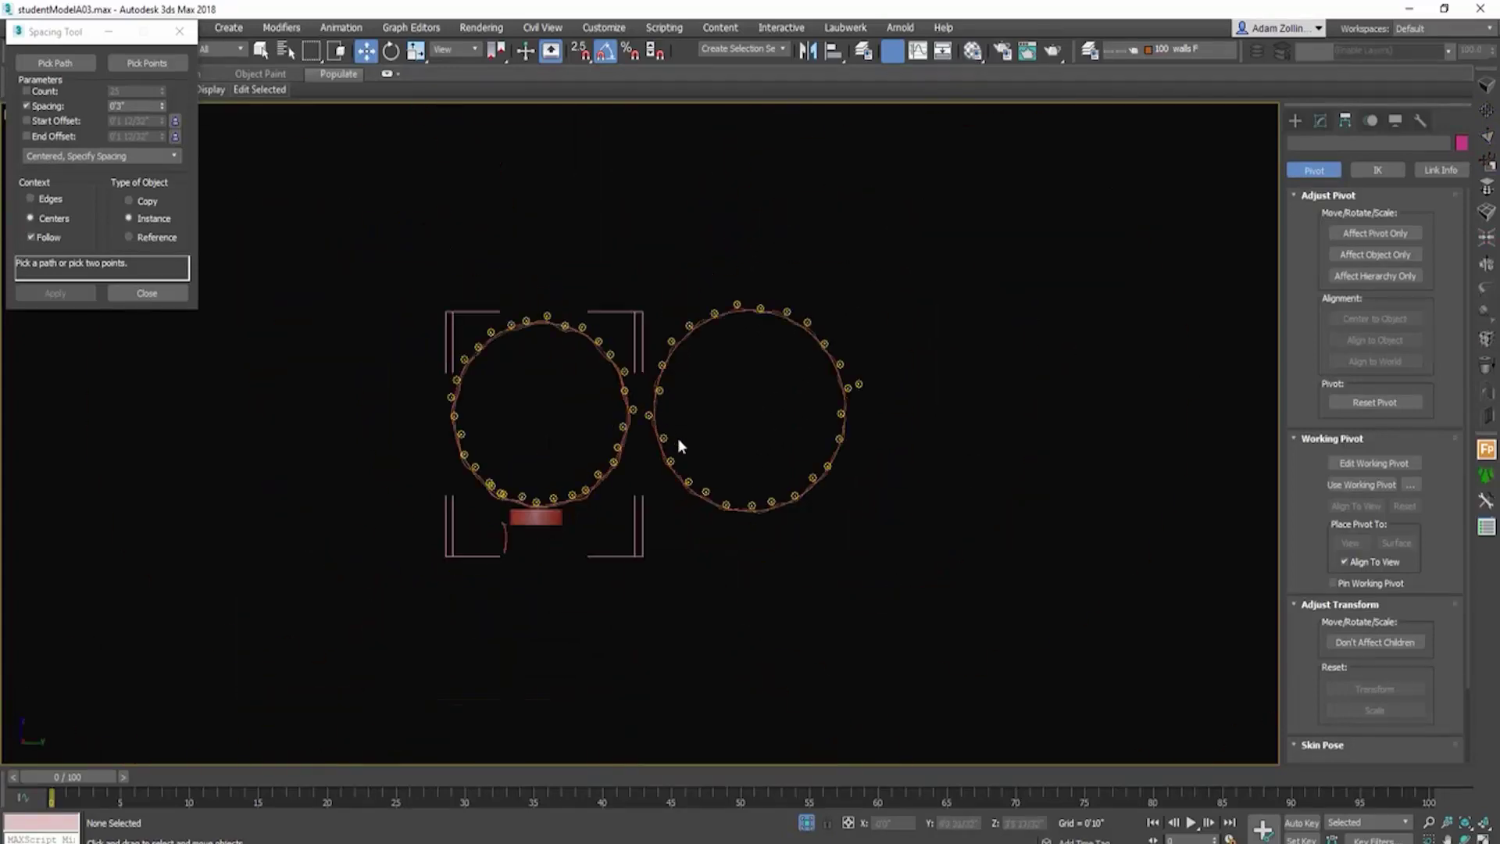
scroll(676, 439, up, 2)
scroll(702, 465, down, 2)
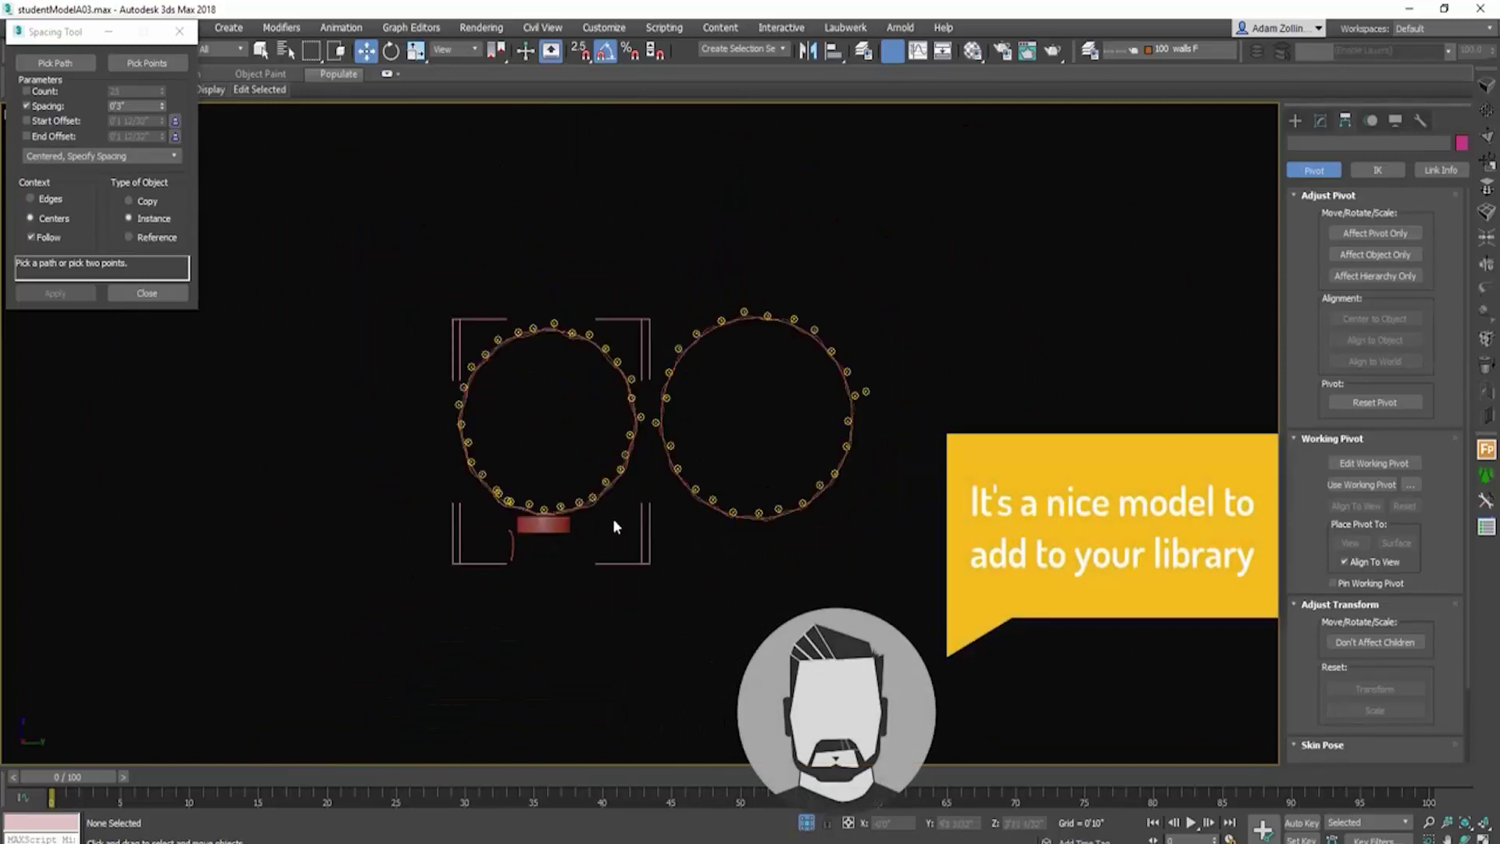
Step: View the two rings at an angle and delete the leftover source bulb floating between them
click(560, 520)
alt+middle_drag(574, 536, 733, 551)
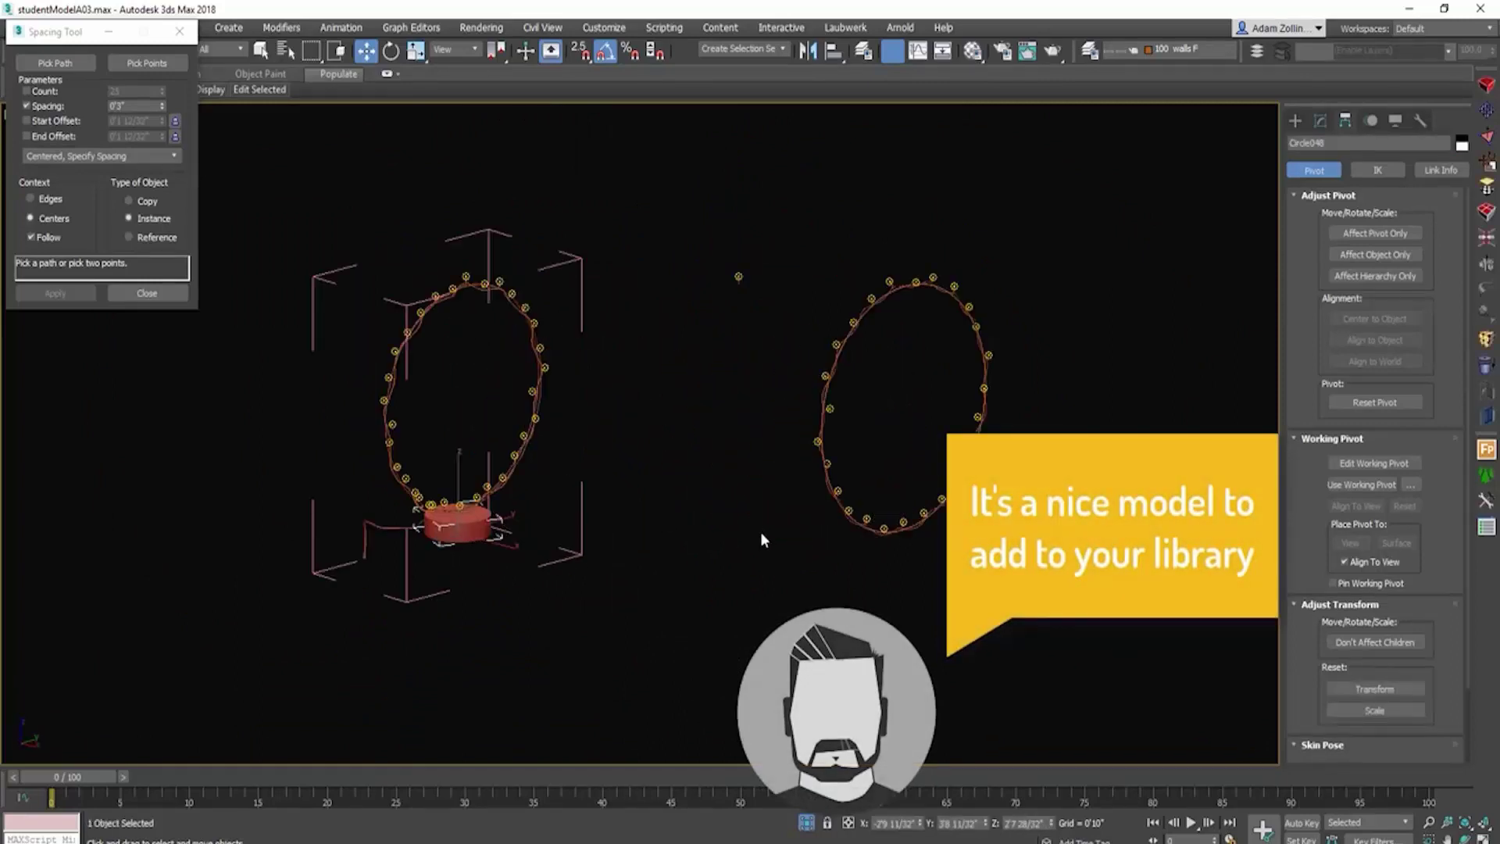
scroll(761, 532, up, 3)
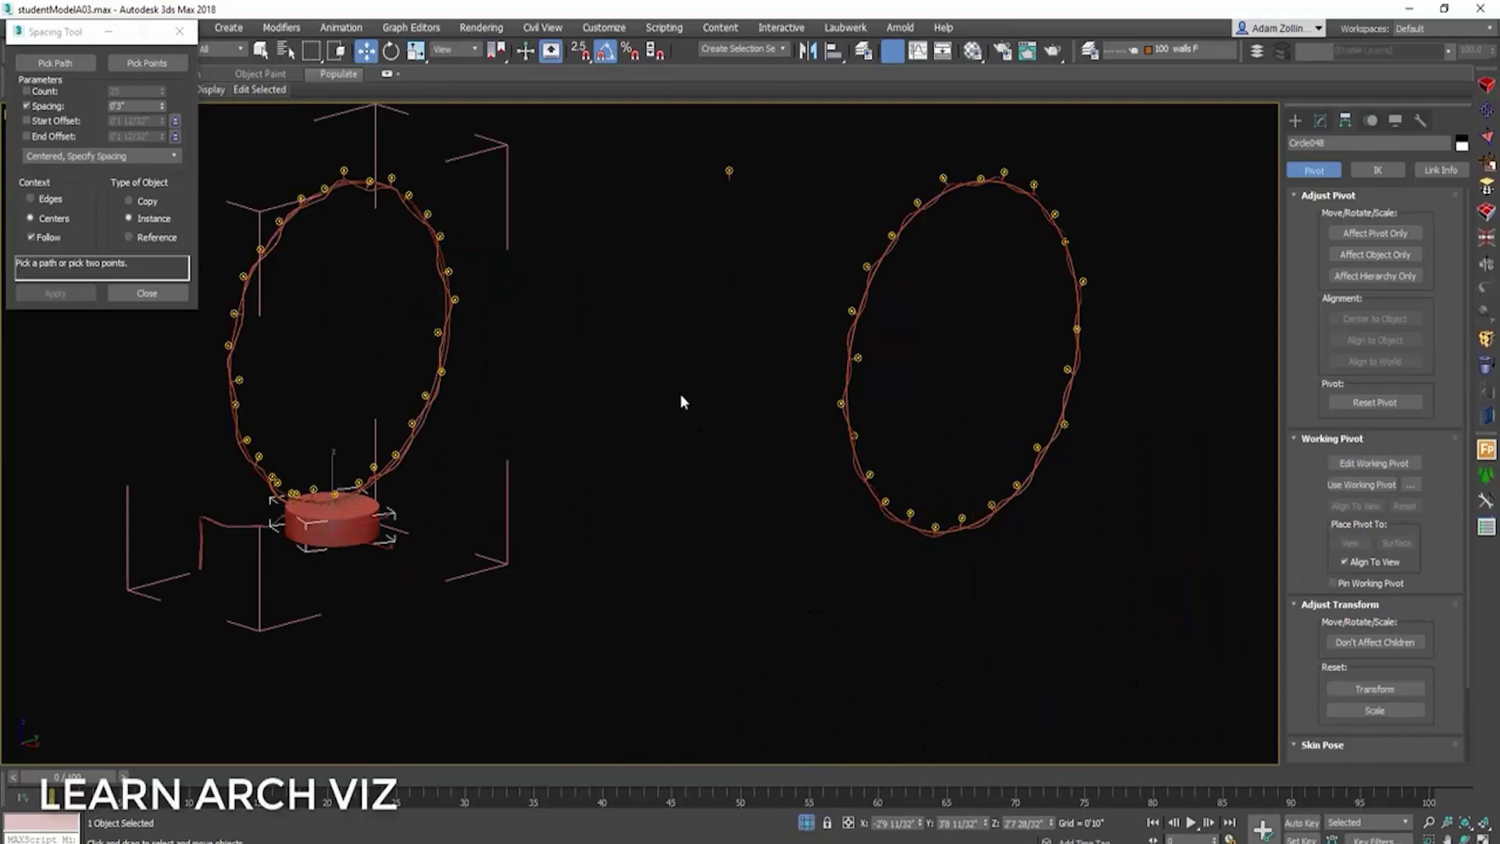
scroll(731, 387, down, 2)
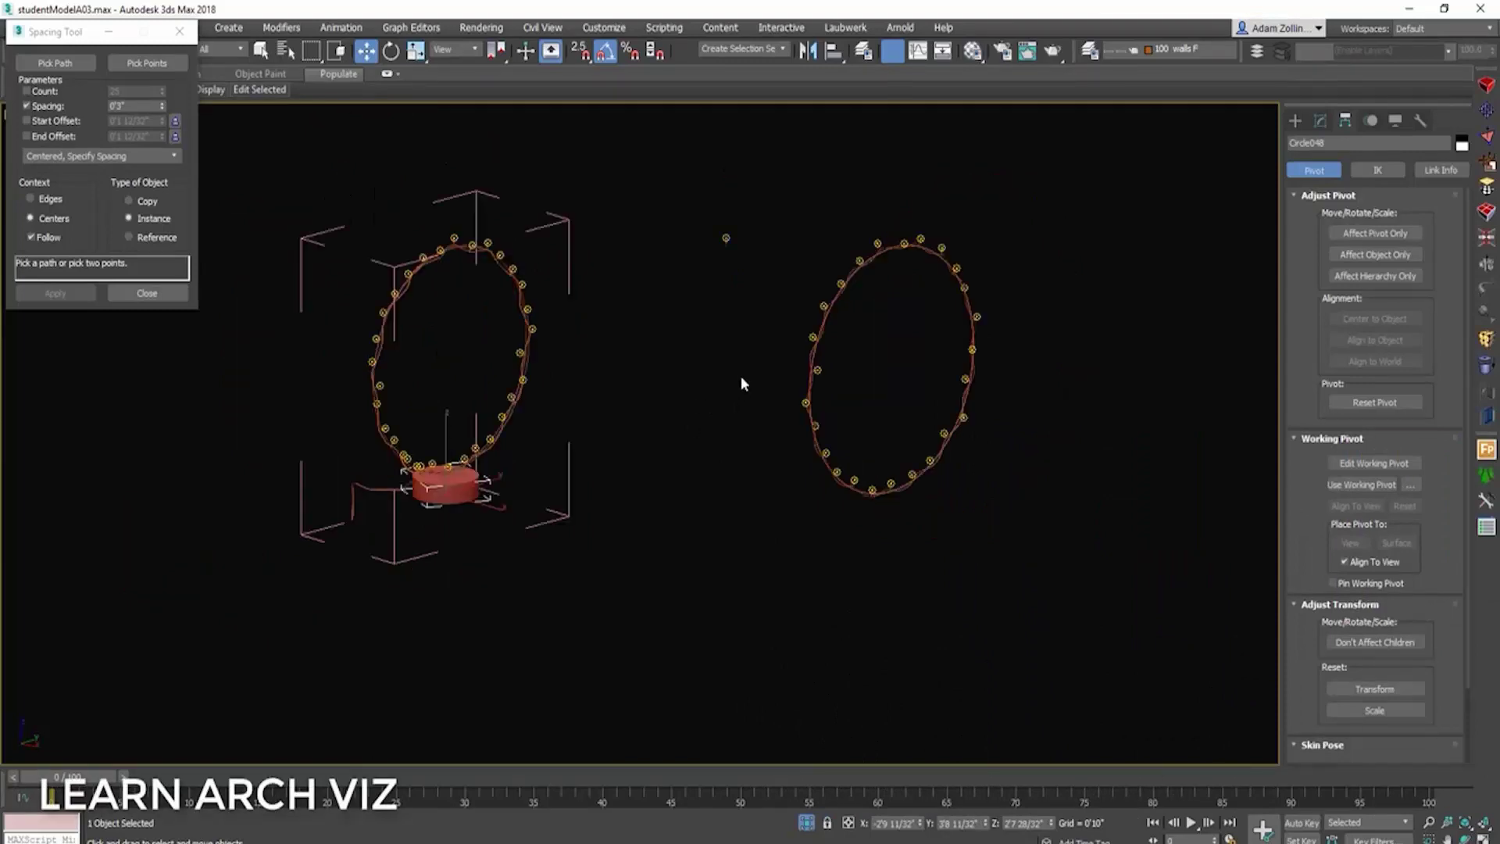
drag(721, 233, 721, 235)
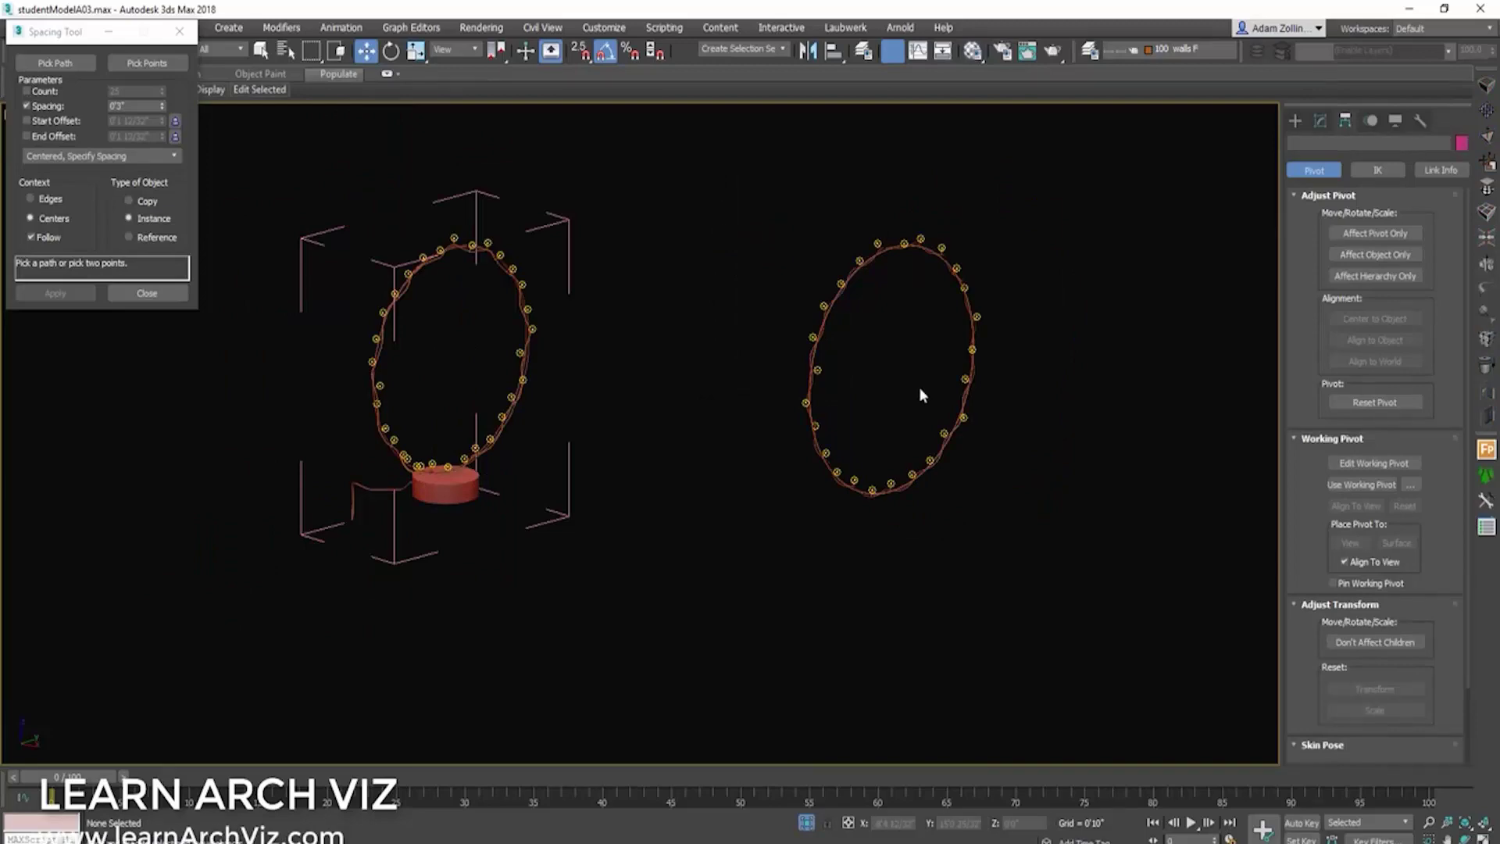